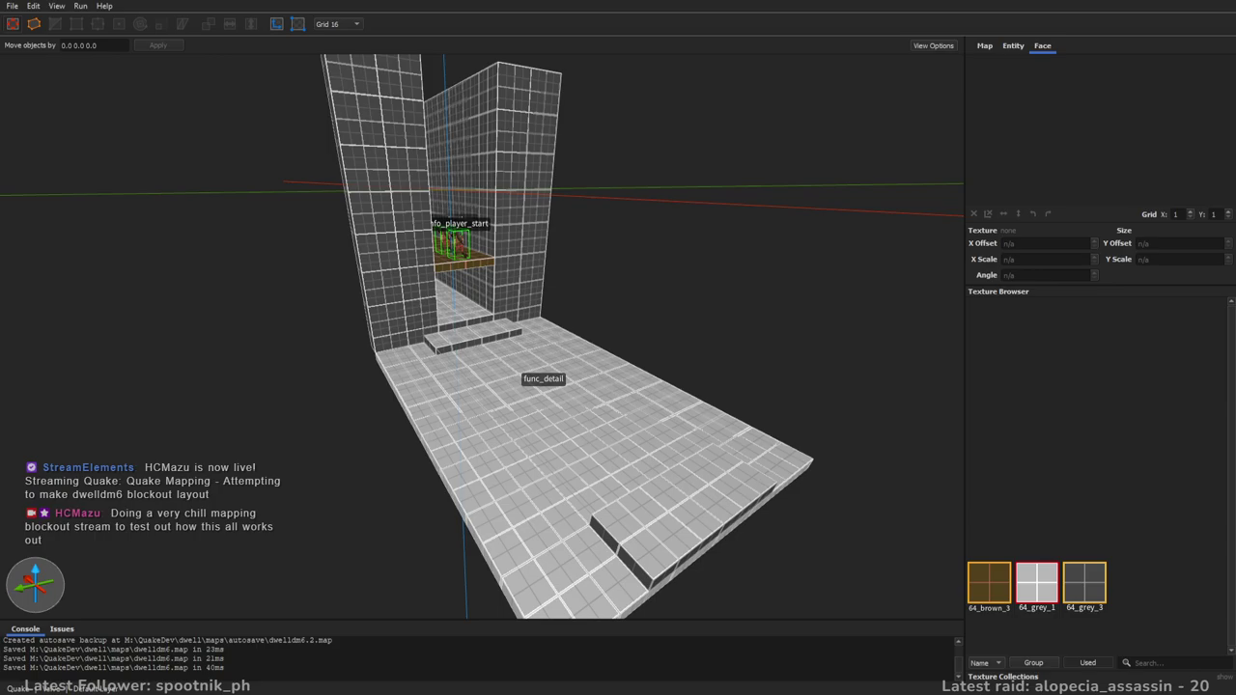
- Extend the brown walkway brush outward past the corridor opening, over the light grey floor
{"action": "left_click", "coordinate": [561, 331]}
{"action": "mouse_move", "coordinate": [466, 335]}
{"action": "right_mouse_down"}
{"action": "mouse_move", "coordinate": [517, 451]}
{"action": "mouse_move", "coordinate": [372, 444]}
{"action": "mouse_move", "coordinate": [501, 344]}
{"action": "mouse_move", "coordinate": [557, 331]}
{"action": "mouse_move", "coordinate": [654, 344]}
{"action": "mouse_move", "coordinate": [657, 389]}
{"action": "mouse_move", "coordinate": [544, 356]}
{"action": "mouse_move", "coordinate": [629, 339]}
{"action": "mouse_move", "coordinate": [679, 303]}
{"action": "mouse_move", "coordinate": [609, 251]}
{"action": "mouse_move", "coordinate": [584, 328]}
{"action": "mouse_move", "coordinate": [571, 265]}
{"action": "mouse_move", "coordinate": [585, 333]}
{"action": "right_mouse_up"}
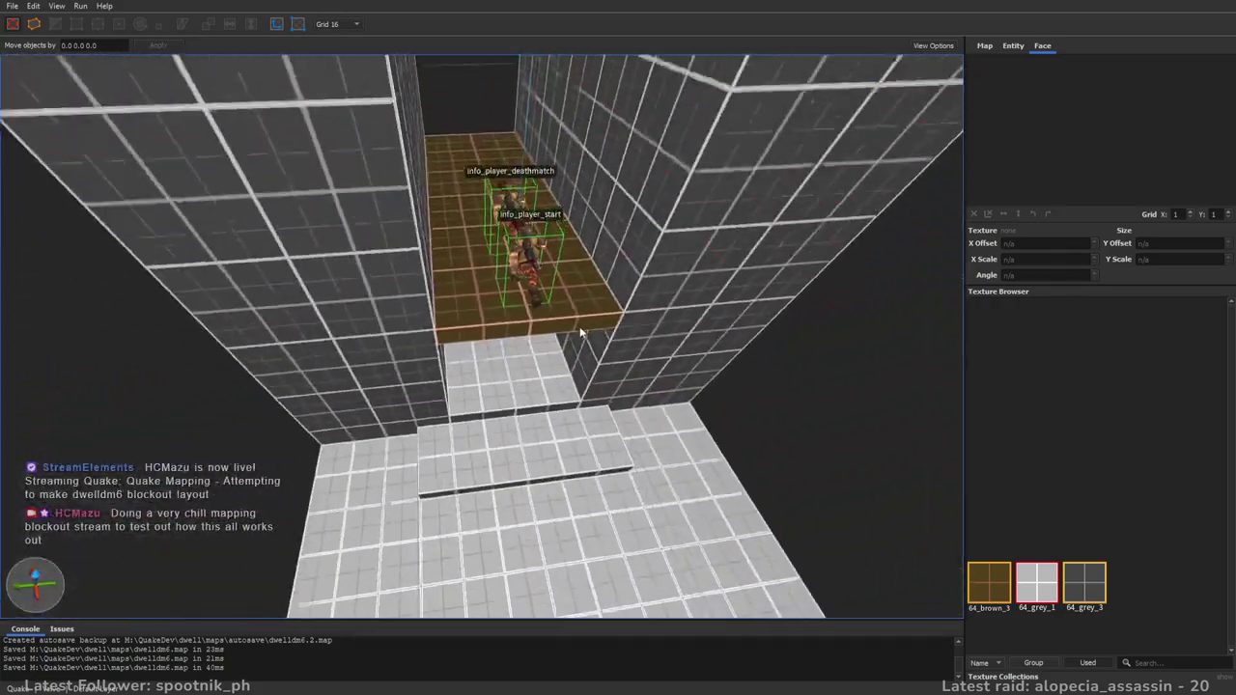
{"action": "left_click", "coordinate": [561, 323]}
{"action": "mouse_move", "coordinate": [482, 324]}
{"action": "left_mouse_down", "text": "shift"}
{"action": "mouse_move", "coordinate": [461, 417]}
{"action": "mouse_move", "coordinate": [541, 538]}
{"action": "mouse_move", "coordinate": [537, 510]}
{"action": "left_mouse_up", "text": "shift"}
{"action": "mouse_move", "coordinate": [536, 510]}
{"action": "right_mouse_down"}
{"action": "mouse_move", "coordinate": [619, 417]}
{"action": "mouse_move", "coordinate": [623, 391]}
{"action": "right_mouse_up"}
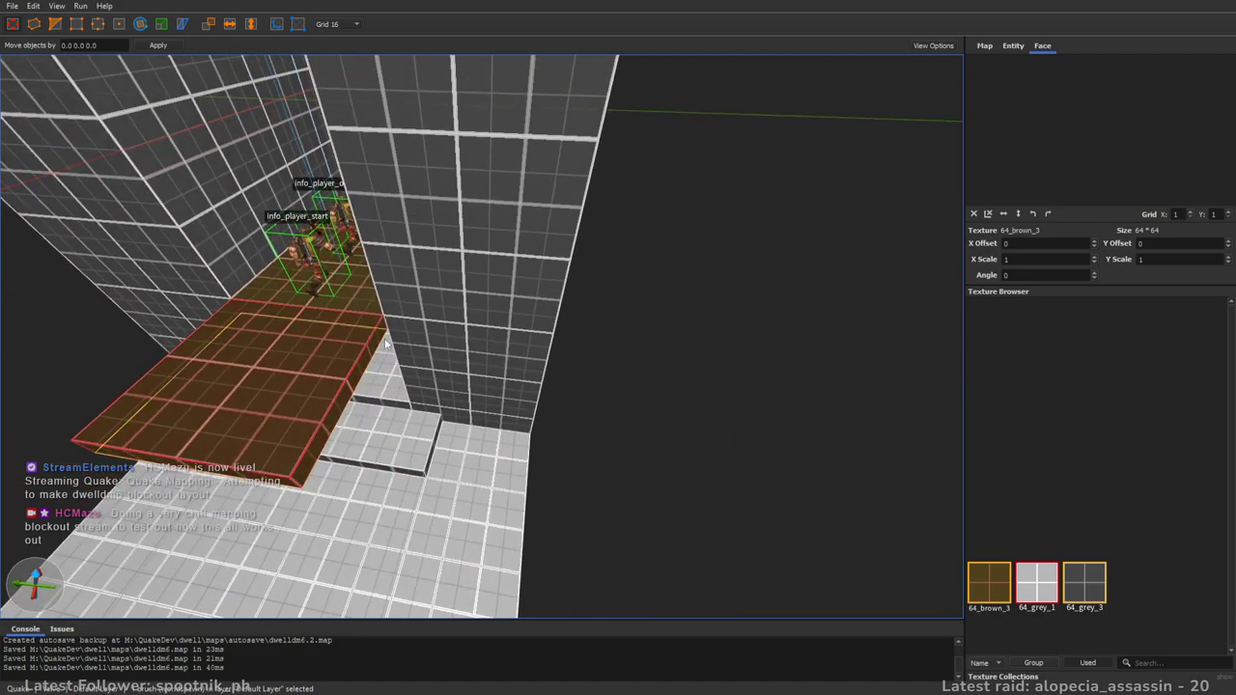
{"action": "left_click_drag", "start_coordinate": [375, 338], "coordinate": [447, 364], "text": "shift"}
{"action": "mouse_move", "coordinate": [377, 334]}
{"action": "left_mouse_down", "text": "shift"}
{"action": "mouse_move", "coordinate": [564, 373]}
{"action": "mouse_move", "coordinate": [547, 374]}
{"action": "left_mouse_up", "text": "shift"}
- Extrude a new section from the walkway's opposite end and taper both of its outer corners inward
{"action": "mouse_move", "coordinate": [733, 463]}
{"action": "right_mouse_down"}
{"action": "mouse_move", "coordinate": [708, 387]}
{"action": "mouse_move", "coordinate": [471, 383]}
{"action": "mouse_move", "coordinate": [455, 339]}
{"action": "mouse_move", "coordinate": [547, 441]}
{"action": "mouse_move", "coordinate": [743, 439]}
{"action": "right_mouse_up"}
{"action": "left_click", "coordinate": [536, 305]}
{"action": "mouse_move", "coordinate": [498, 337]}
{"action": "left_mouse_down", "text": "ctrl+shift"}
{"action": "mouse_move", "coordinate": [504, 422]}
{"action": "mouse_move", "coordinate": [526, 477]}
{"action": "mouse_move", "coordinate": [527, 391]}
{"action": "left_mouse_up", "text": "ctrl+shift"}
{"action": "key", "text": "e"}
{"action": "left_click_drag", "start_coordinate": [621, 383], "coordinate": [557, 388]}
{"action": "left_click_drag", "start_coordinate": [355, 382], "coordinate": [421, 384]}
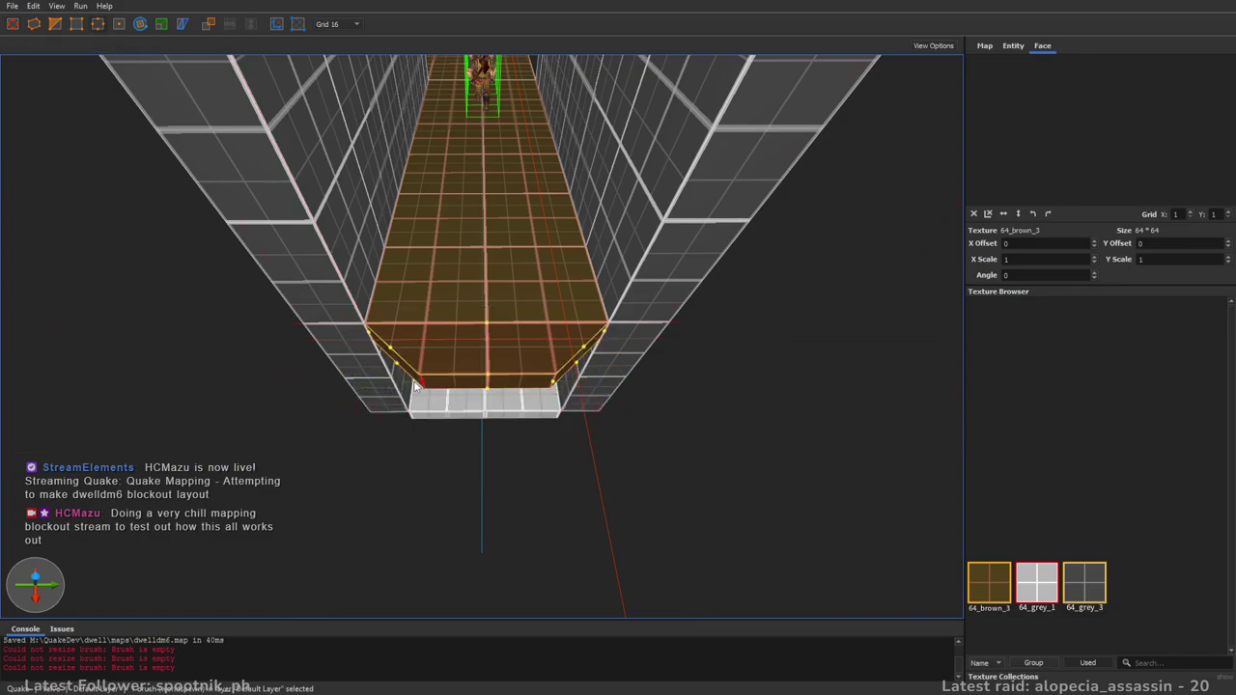
{"action": "key", "text": "Escape"}
{"action": "key", "text": "Escape"}
- Extrude another section from the tapered end and narrow it to 64 units wide and 32 units long
{"action": "left_click", "coordinate": [471, 316]}
{"action": "left_click_drag", "start_coordinate": [487, 333], "coordinate": [483, 552], "text": "ctrl+shift"}
{"action": "left_click_drag", "start_coordinate": [249, 425], "coordinate": [335, 413], "text": "shift"}
{"action": "left_click_drag", "start_coordinate": [774, 394], "coordinate": [690, 386], "text": "shift"}
{"action": "mouse_move", "coordinate": [490, 336]}
{"action": "right_mouse_down"}
{"action": "mouse_move", "coordinate": [606, 361]}
{"action": "mouse_move", "coordinate": [673, 427]}
{"action": "mouse_move", "coordinate": [597, 415]}
{"action": "right_mouse_up"}
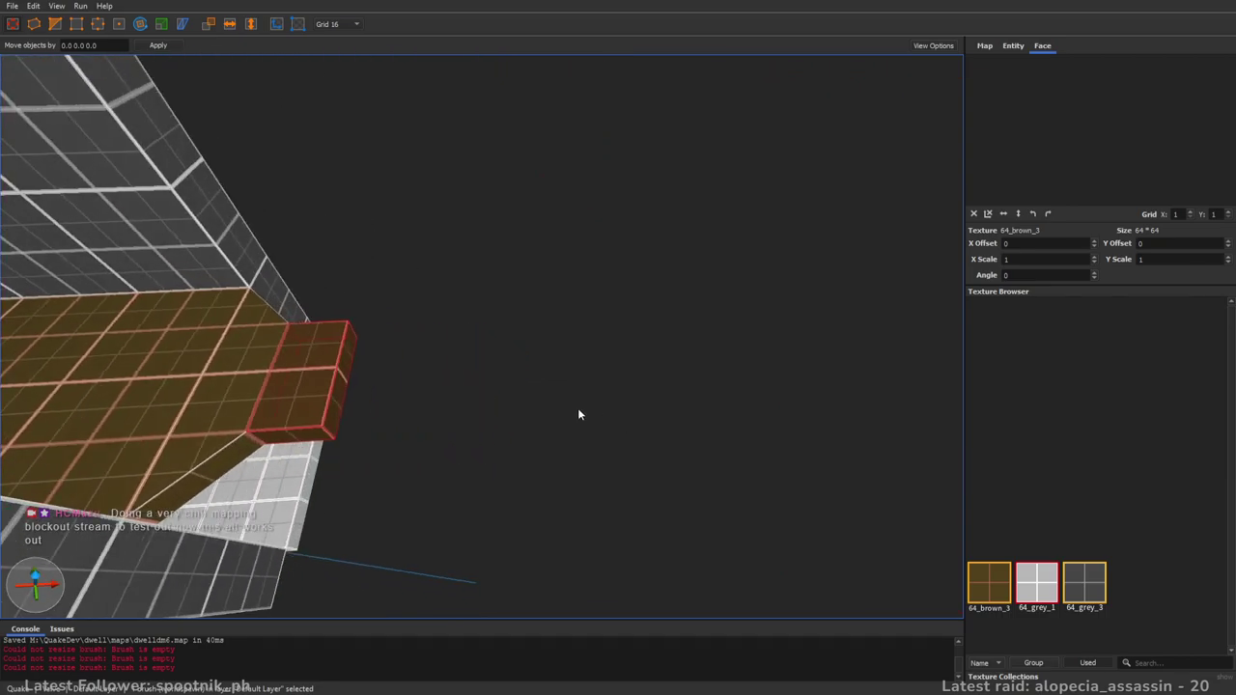
{"action": "mouse_move", "coordinate": [359, 371]}
{"action": "left_mouse_down", "text": "shift"}
{"action": "mouse_move", "coordinate": [612, 353]}
{"action": "mouse_move", "coordinate": [328, 365]}
{"action": "mouse_move", "coordinate": [345, 373]}
{"action": "left_mouse_up", "text": "shift"}
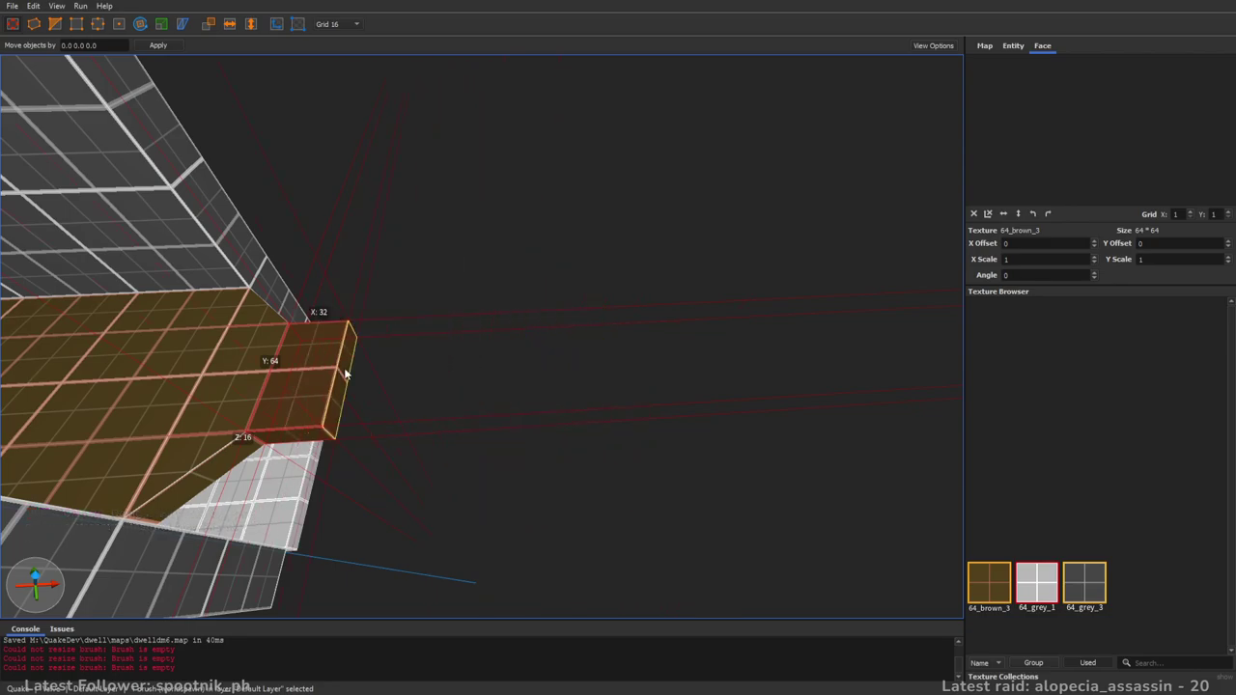
- Extrude a platform brush from the end of the narrow section and apply the 64_brown_2 texture to it
{"action": "mouse_move", "coordinate": [637, 415]}
{"action": "right_mouse_down", "text": "alt"}
{"action": "mouse_move", "coordinate": [652, 419]}
{"action": "mouse_move", "coordinate": [413, 392]}
{"action": "mouse_move", "coordinate": [571, 411]}
{"action": "right_mouse_up", "text": "alt"}
{"action": "left_click_drag", "start_coordinate": [433, 395], "coordinate": [632, 488], "text": "shift"}
{"action": "left_click", "coordinate": [1087, 664]}
{"action": "scroll", "coordinate": [1124, 464], "scroll_direction": "down", "scroll_amount": 5}
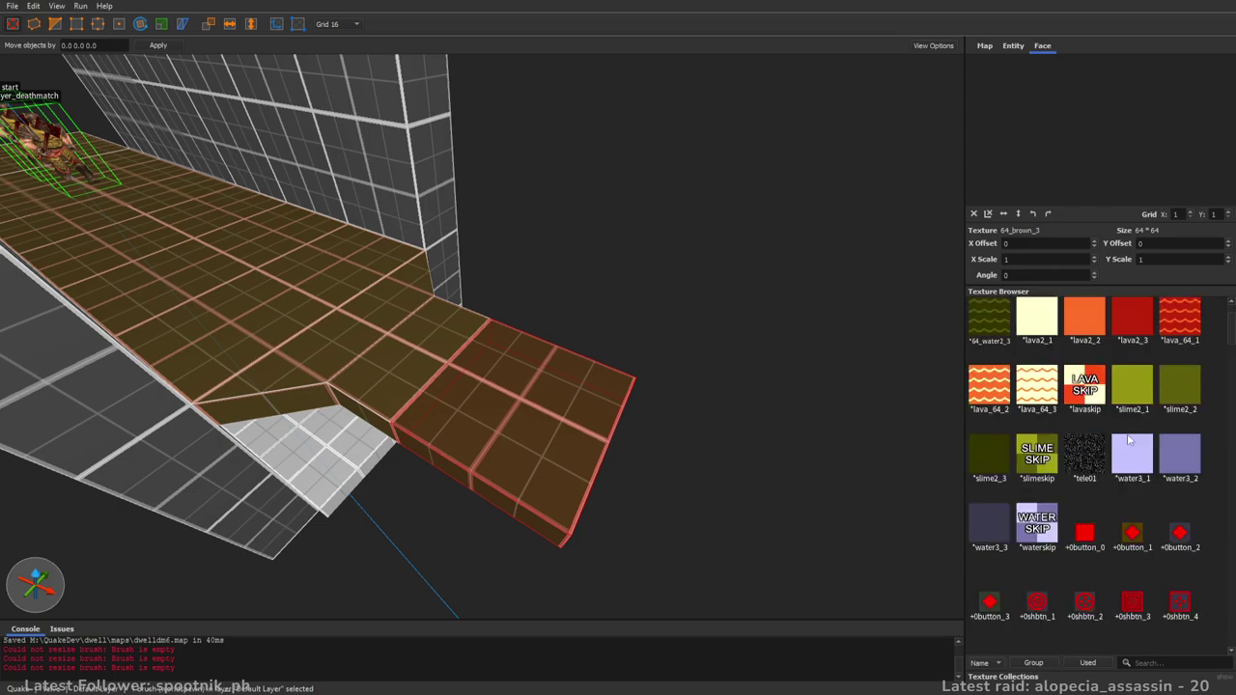
{"action": "mouse_move", "coordinate": [1231, 364]}
{"action": "left_mouse_down"}
{"action": "mouse_move", "coordinate": [1224, 483]}
{"action": "mouse_move", "coordinate": [1221, 472]}
{"action": "left_mouse_up"}
{"action": "left_click", "coordinate": [1182, 397]}
- Reshape the platform into a 64 by 64 unit frame of brushes around a square central opening
{"action": "right_click_drag", "start_coordinate": [642, 274], "coordinate": [666, 295]}
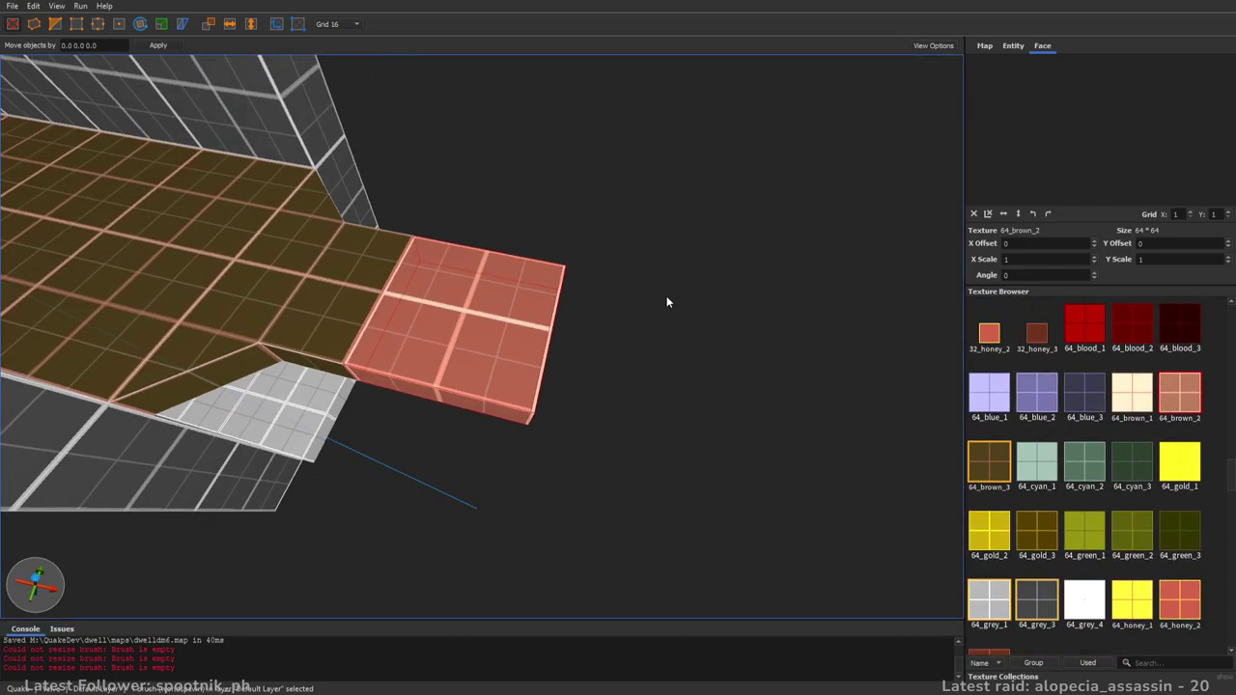
{"action": "mouse_move", "coordinate": [567, 358]}
{"action": "left_mouse_down", "text": "ctrl+shift"}
{"action": "mouse_move", "coordinate": [440, 308]}
{"action": "mouse_move", "coordinate": [313, 294]}
{"action": "mouse_move", "coordinate": [434, 302]}
{"action": "left_mouse_up", "text": "ctrl+shift"}
{"action": "left_click", "coordinate": [440, 303]}
{"action": "mouse_move", "coordinate": [503, 214]}
{"action": "left_mouse_down", "text": "ctrl+shift"}
{"action": "mouse_move", "coordinate": [496, 250]}
{"action": "mouse_move", "coordinate": [566, 320]}
{"action": "left_mouse_up", "text": "ctrl+shift"}
- Select all brushes of the square frame and turn them into a func_door entity
{"action": "left_click", "coordinate": [496, 251], "text": "ctrl"}
{"action": "right_click_drag", "start_coordinate": [566, 320], "coordinate": [533, 363], "text": "alt"}
{"action": "left_click", "coordinate": [505, 429], "text": "ctrl"}
{"action": "left_click", "coordinate": [533, 317], "text": "ctrl"}
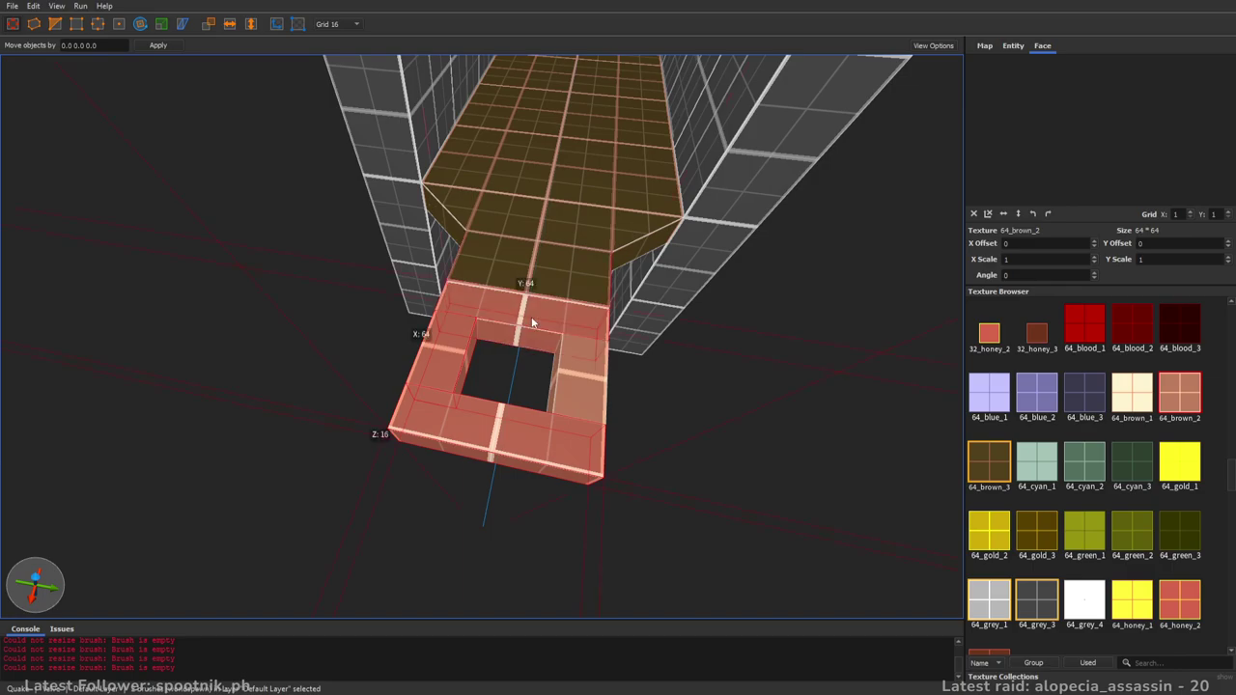
{"action": "left_click", "coordinate": [577, 380], "text": "ctrl"}
{"action": "right_click_drag", "start_coordinate": [541, 414], "coordinate": [603, 446]}
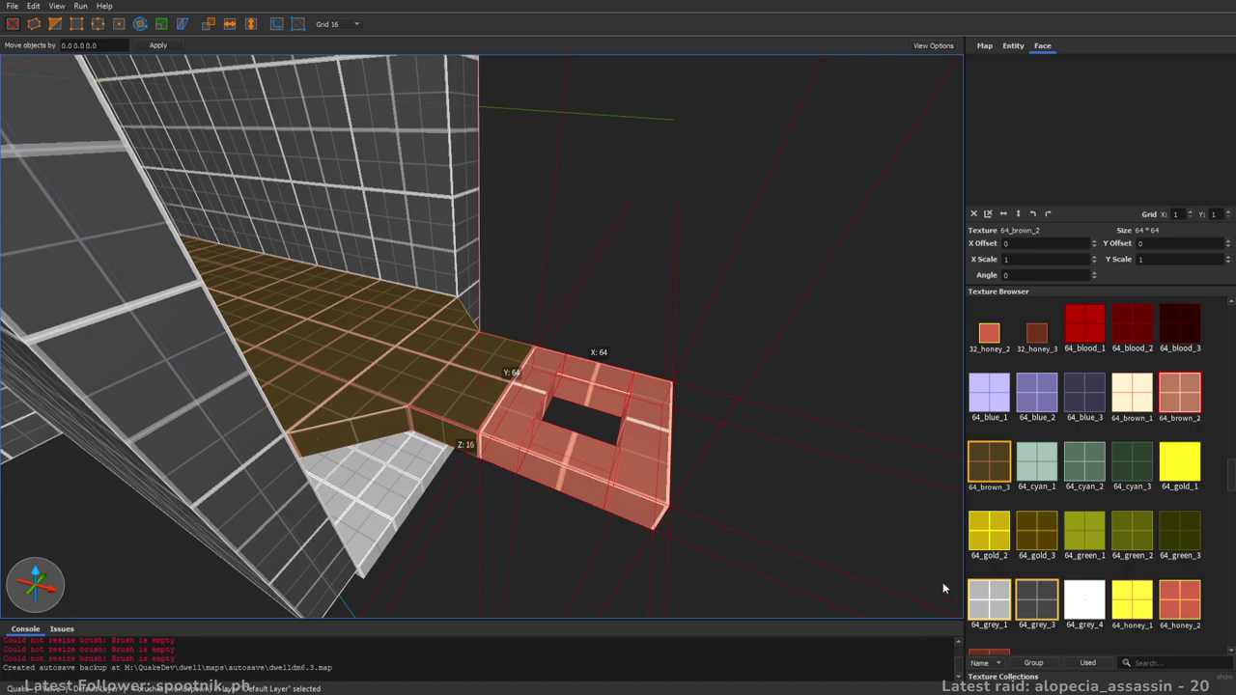
{"action": "key", "text": "ctrl+shift+d"}
{"action": "mouse_move", "coordinate": [612, 356]}
{"action": "right_mouse_down"}
{"action": "mouse_move", "coordinate": [619, 297]}
{"action": "mouse_move", "coordinate": [618, 313]}
{"action": "right_mouse_up"}
{"action": "key", "text": "w"}
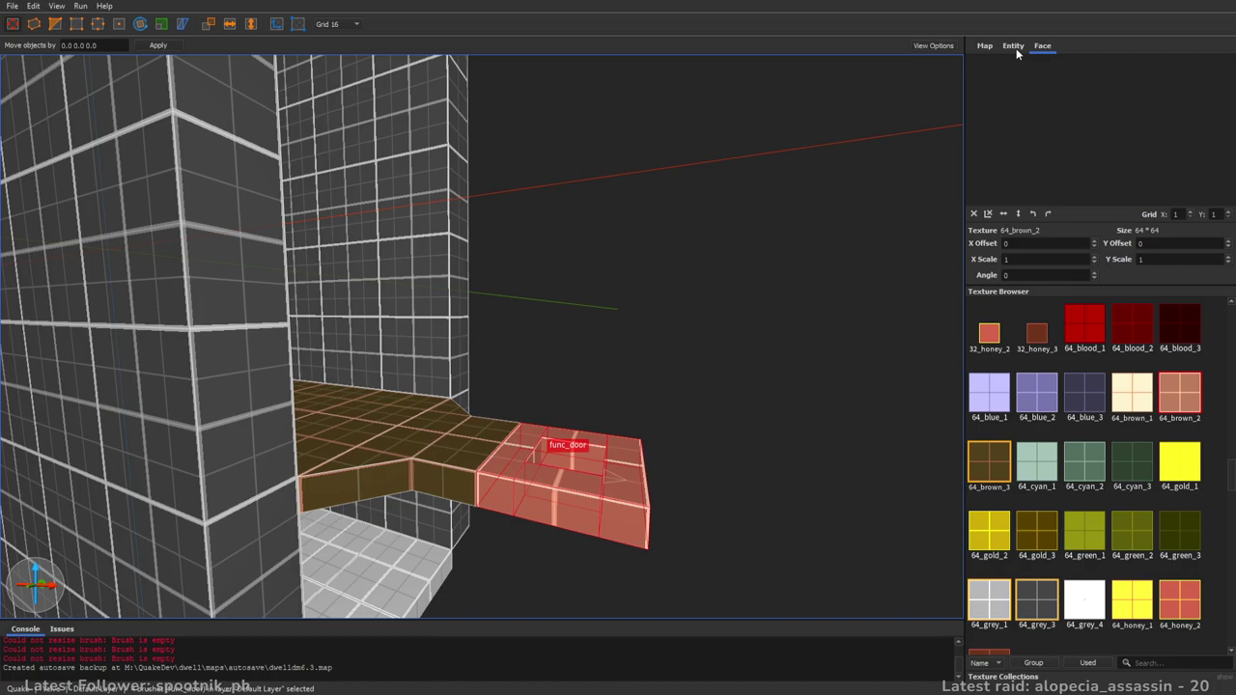
- Set the func_door's angle to -1 and its lip to -256
{"action": "left_click", "coordinate": [1014, 47]}
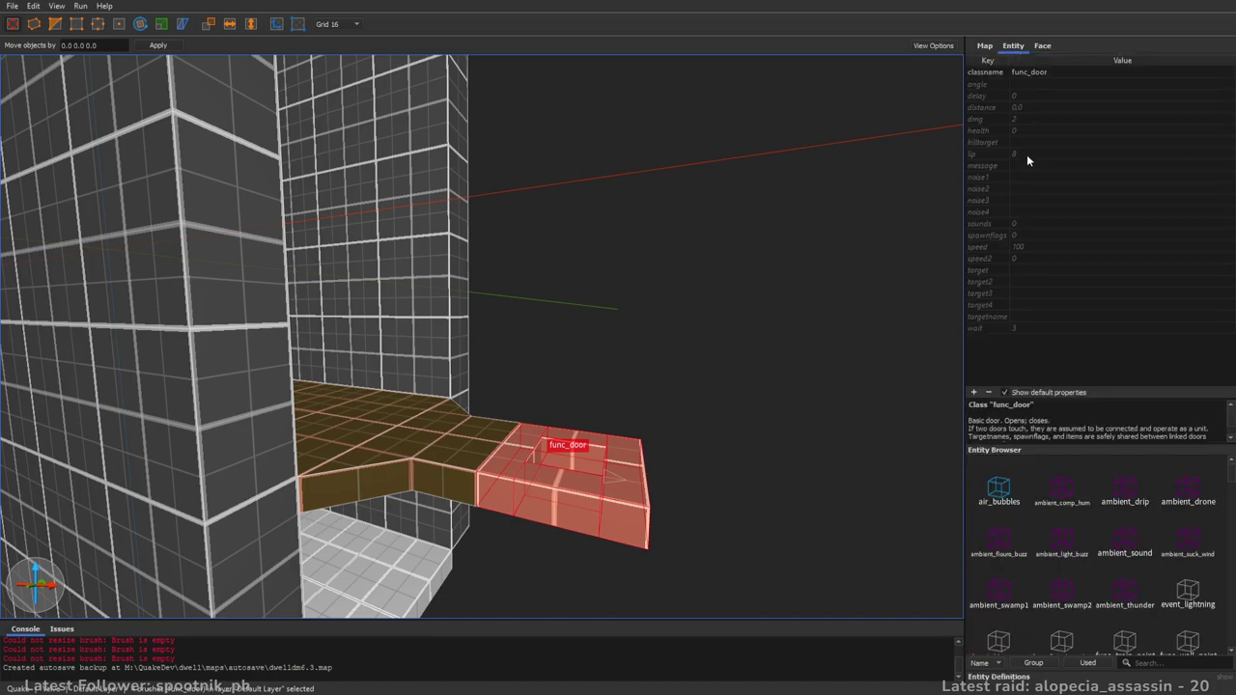
{"action": "double_click", "coordinate": [1026, 84]}
{"action": "type", "text": "-1"}
{"action": "key", "text": "Return"}
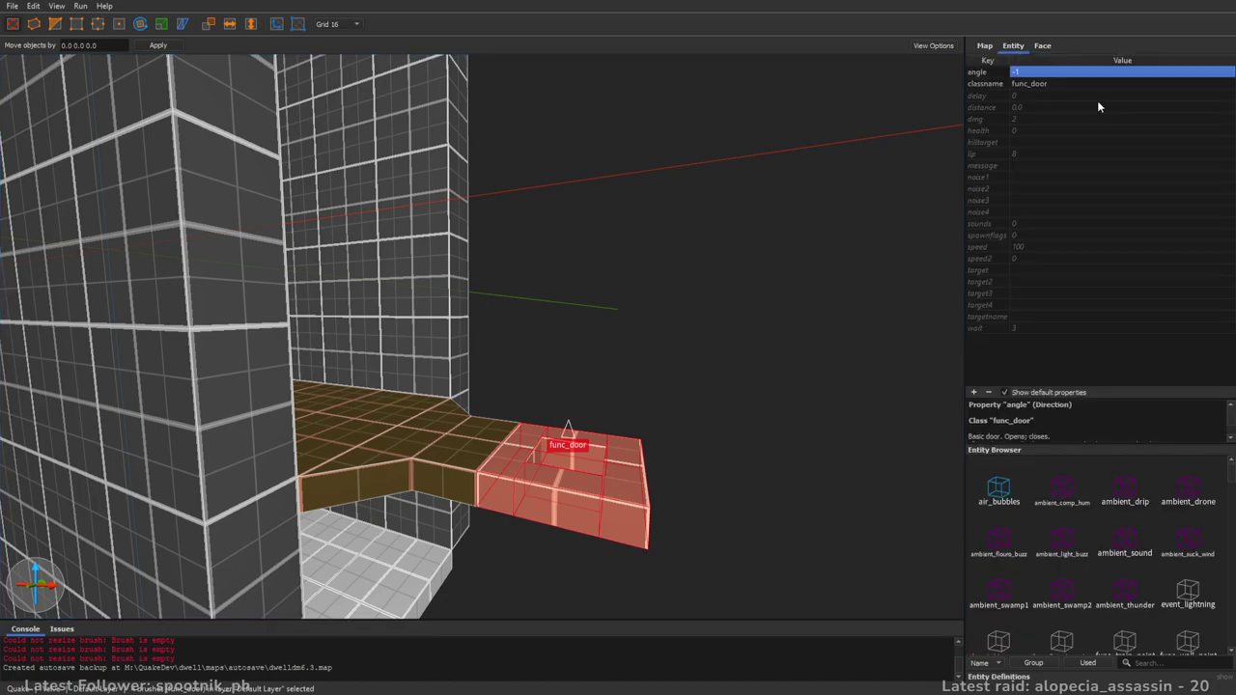
{"action": "left_click", "coordinate": [1024, 156]}
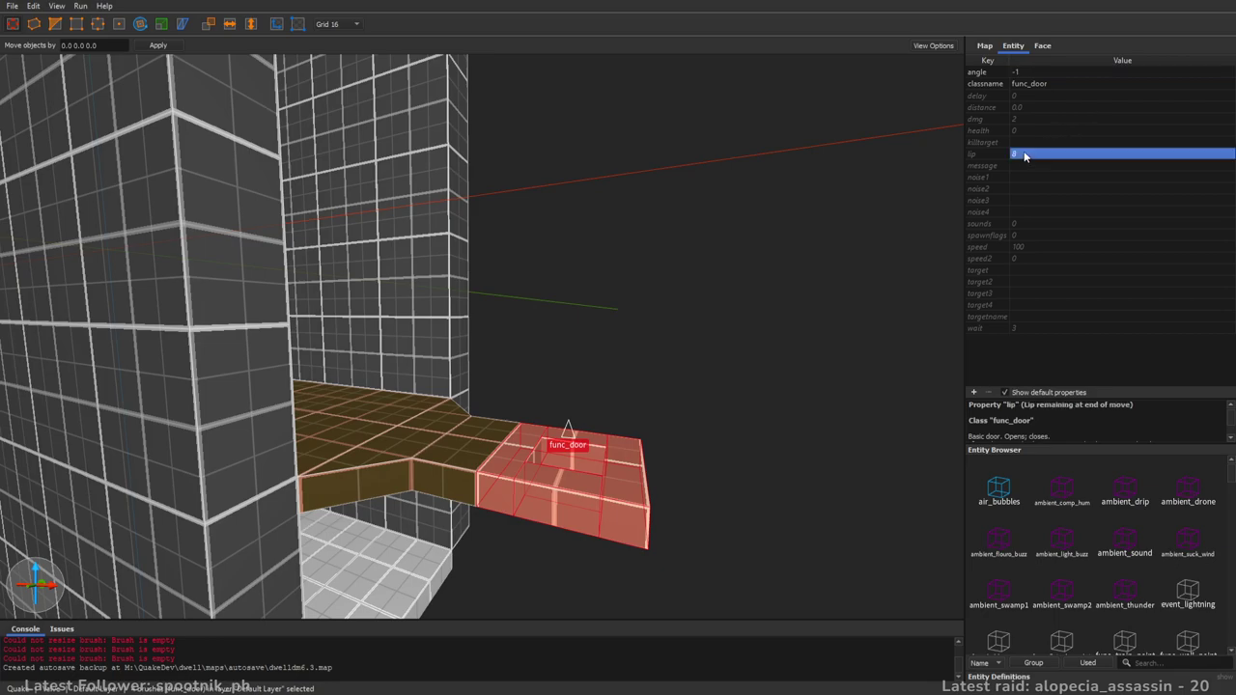
{"action": "mouse_move", "coordinate": [818, 214]}
{"action": "right_mouse_down"}
{"action": "mouse_move", "coordinate": [816, 194]}
{"action": "mouse_move", "coordinate": [788, 220]}
{"action": "right_mouse_up"}
{"action": "double_click", "coordinate": [1035, 155]}
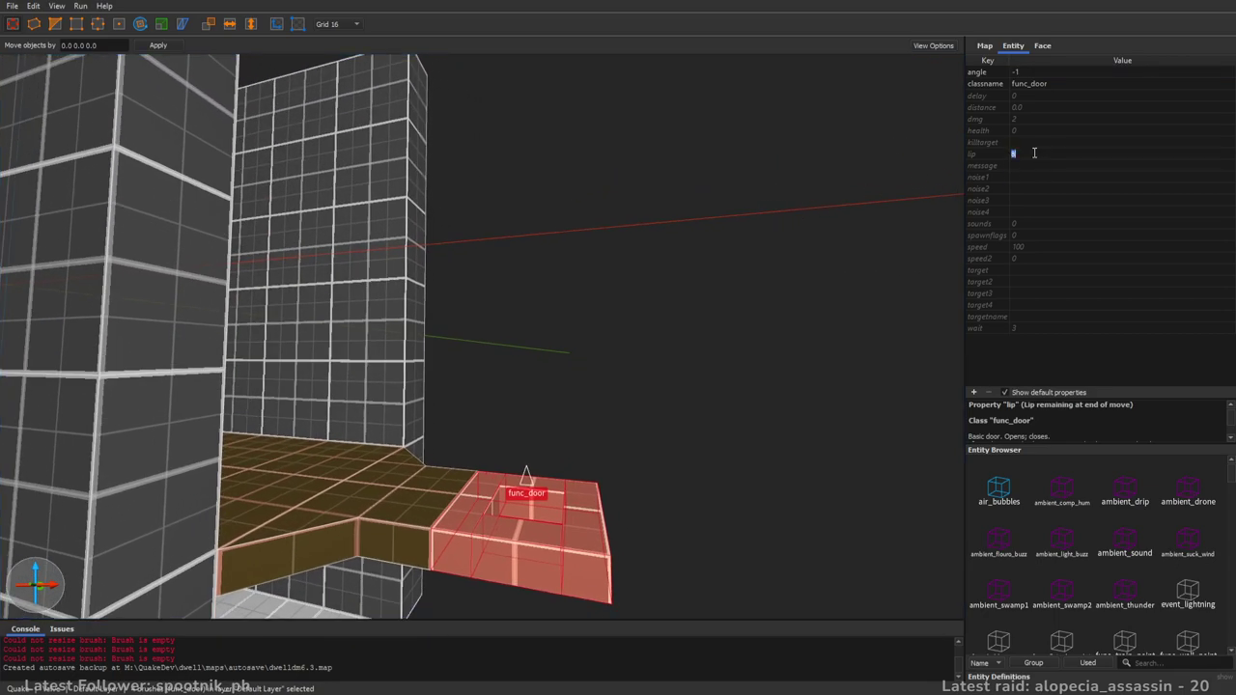
{"action": "type", "text": "-128"}
{"action": "key", "text": "Return"}
- Build a temporary column on the door frame, 32 by 48 units in plan and 256 units high
{"action": "right_click_drag", "start_coordinate": [688, 300], "coordinate": [654, 290]}
{"action": "key", "text": "Escape"}
{"action": "left_click_drag", "start_coordinate": [590, 487], "coordinate": [622, 560]}
{"action": "left_click_drag", "start_coordinate": [599, 462], "coordinate": [591, 59], "text": "shift"}
{"action": "mouse_move", "coordinate": [604, 162]}
{"action": "right_mouse_down"}
{"action": "mouse_move", "coordinate": [641, 124]}
{"action": "mouse_move", "coordinate": [622, 137]}
{"action": "mouse_move", "coordinate": [598, 273]}
{"action": "mouse_move", "coordinate": [579, 207]}
{"action": "right_mouse_up"}
{"action": "key", "text": "s"}
{"action": "left_click_drag", "start_coordinate": [556, 256], "coordinate": [568, 290], "text": "shift"}
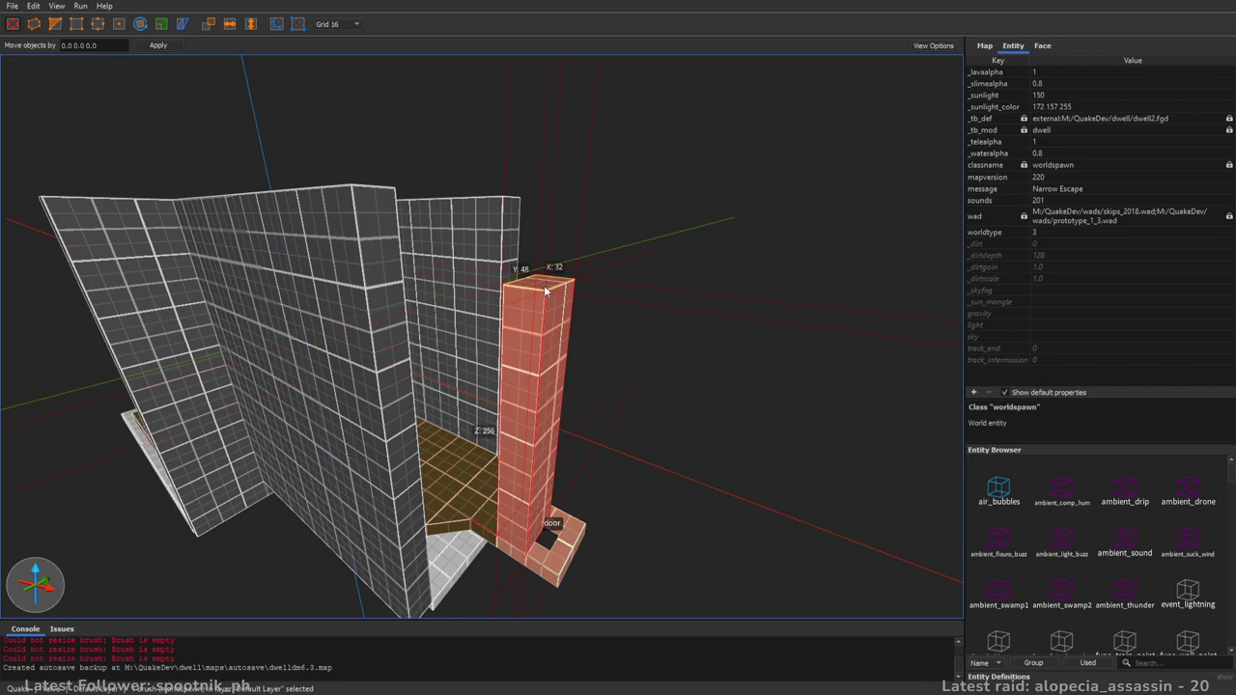
- Shorten the temporary column to 224 units and lower its top slightly further to gauge the door's travel
{"action": "left_click_drag", "start_coordinate": [546, 289], "coordinate": [543, 307], "text": "shift"}
{"action": "scroll", "coordinate": [543, 307], "scroll_direction": "up", "scroll_amount": 5}
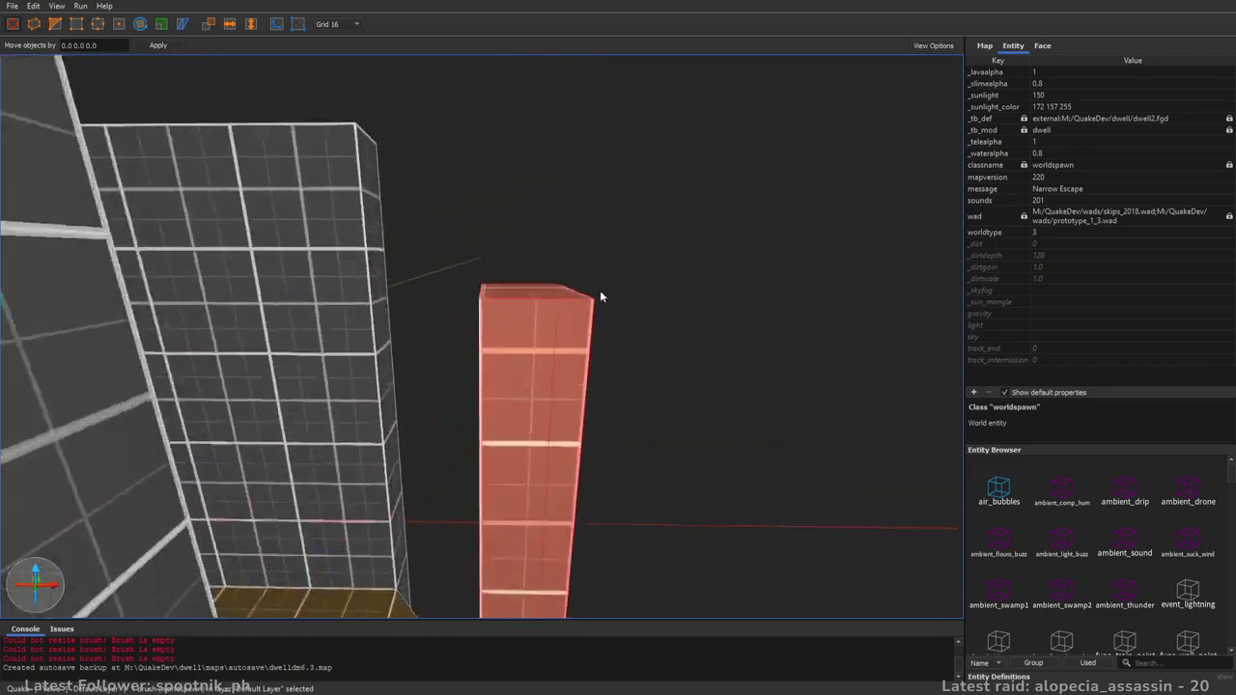
{"action": "key", "text": "d"}
{"action": "right_click_drag", "start_coordinate": [567, 352], "coordinate": [467, 389]}
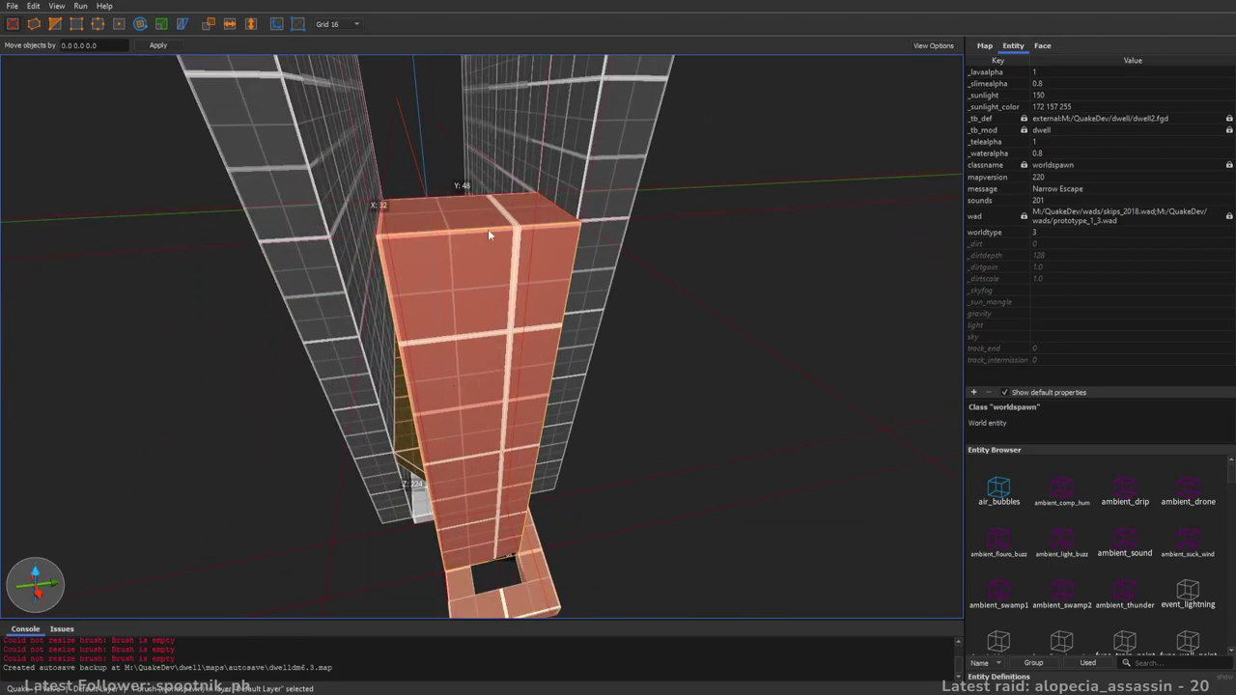
{"action": "right_click_drag", "start_coordinate": [487, 232], "coordinate": [677, 304]}
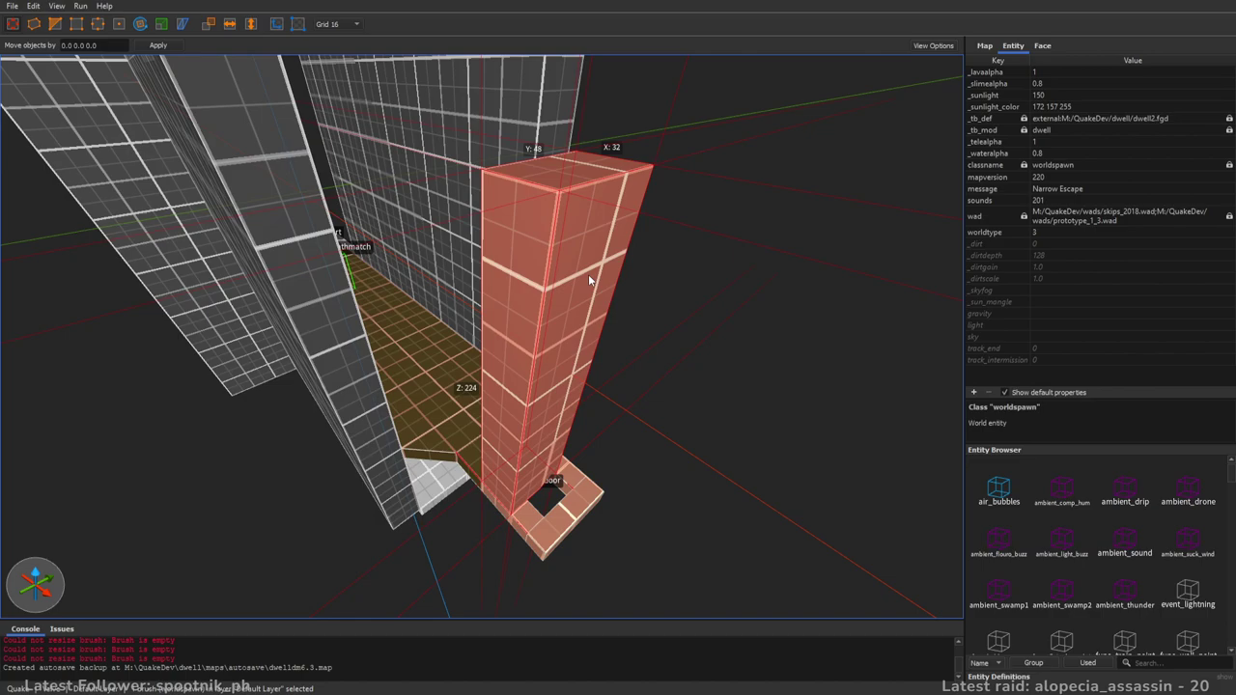
{"action": "left_click_drag", "start_coordinate": [568, 171], "coordinate": [563, 205], "text": "shift"}
- Set the func_door's lip to -208
{"action": "left_click", "coordinate": [1049, 96]}
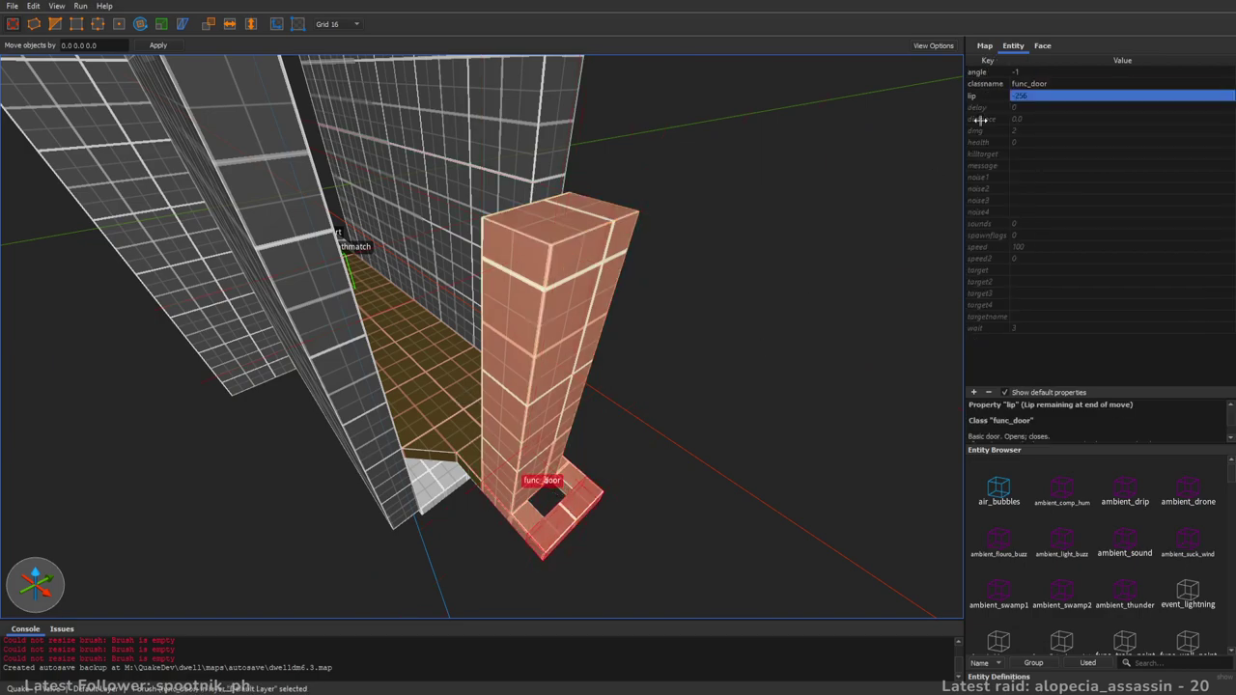
{"action": "left_click", "coordinate": [1062, 96]}
{"action": "type", "text": "08"}
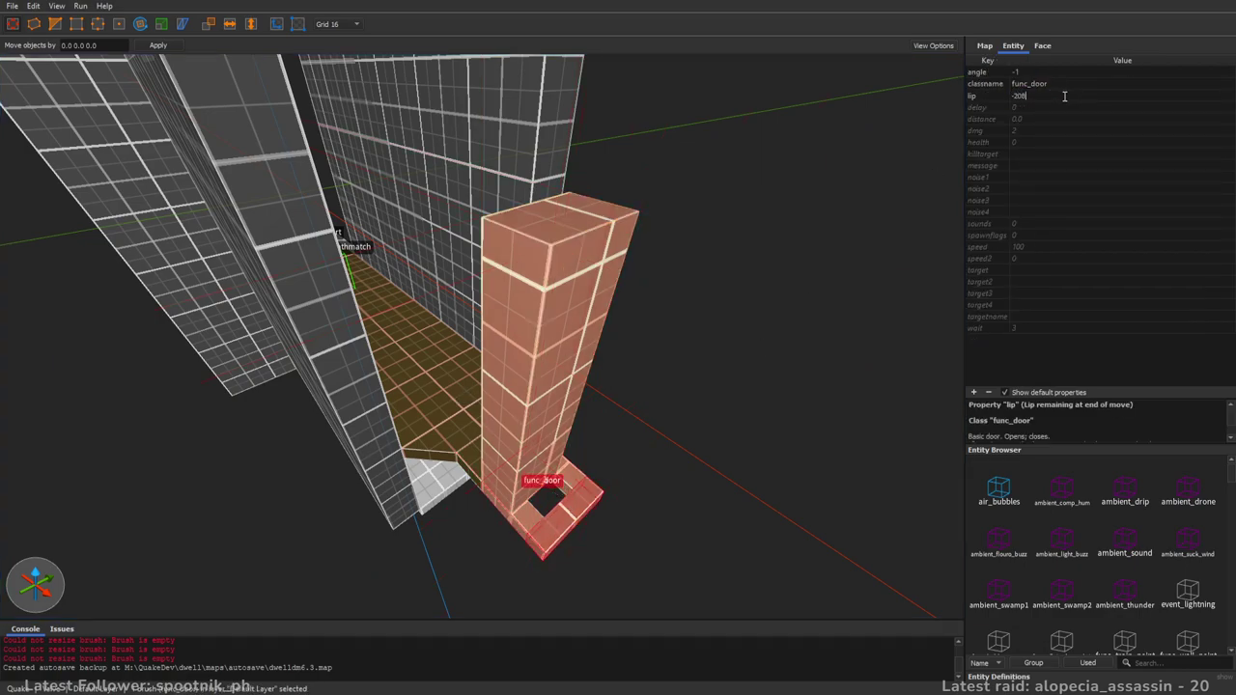
{"action": "key", "text": "Return"}
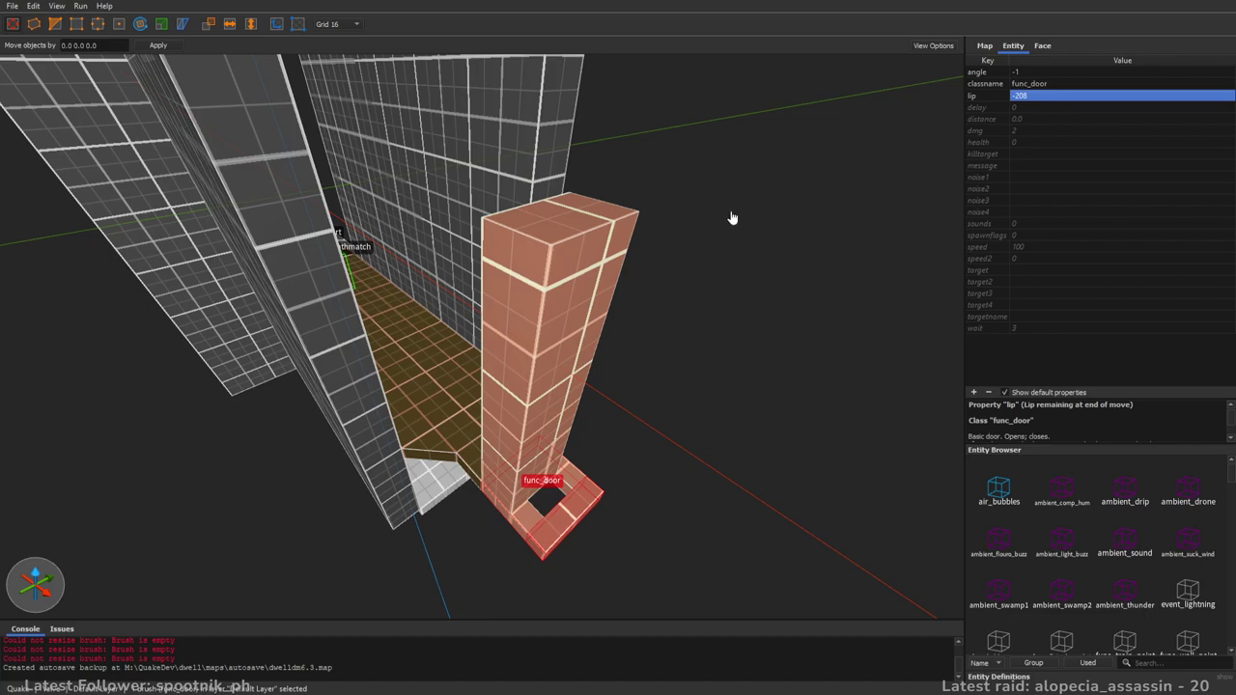
- Delete the temporary column standing on the door frame
{"action": "right_click_drag", "start_coordinate": [582, 280], "coordinate": [592, 281]}
{"action": "key", "text": "Escape"}
{"action": "left_click", "coordinate": [517, 283]}
{"action": "key", "text": "Delete"}
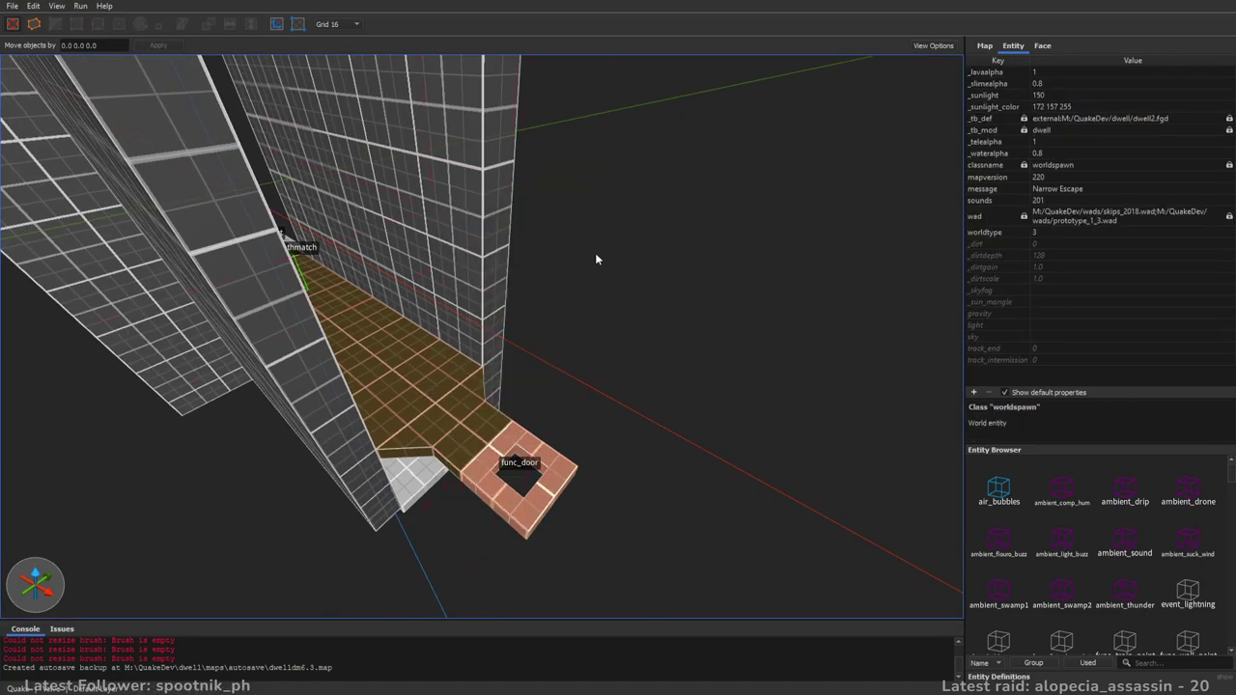
- Select the func_door frame and set its targetname to raplat
{"action": "mouse_move", "coordinate": [518, 376]}
{"action": "right_mouse_down"}
{"action": "mouse_move", "coordinate": [603, 396]}
{"action": "mouse_move", "coordinate": [593, 428]}
{"action": "mouse_move", "coordinate": [560, 357]}
{"action": "right_mouse_up"}
{"action": "left_click", "coordinate": [560, 357]}
{"action": "left_click", "coordinate": [1053, 316]}
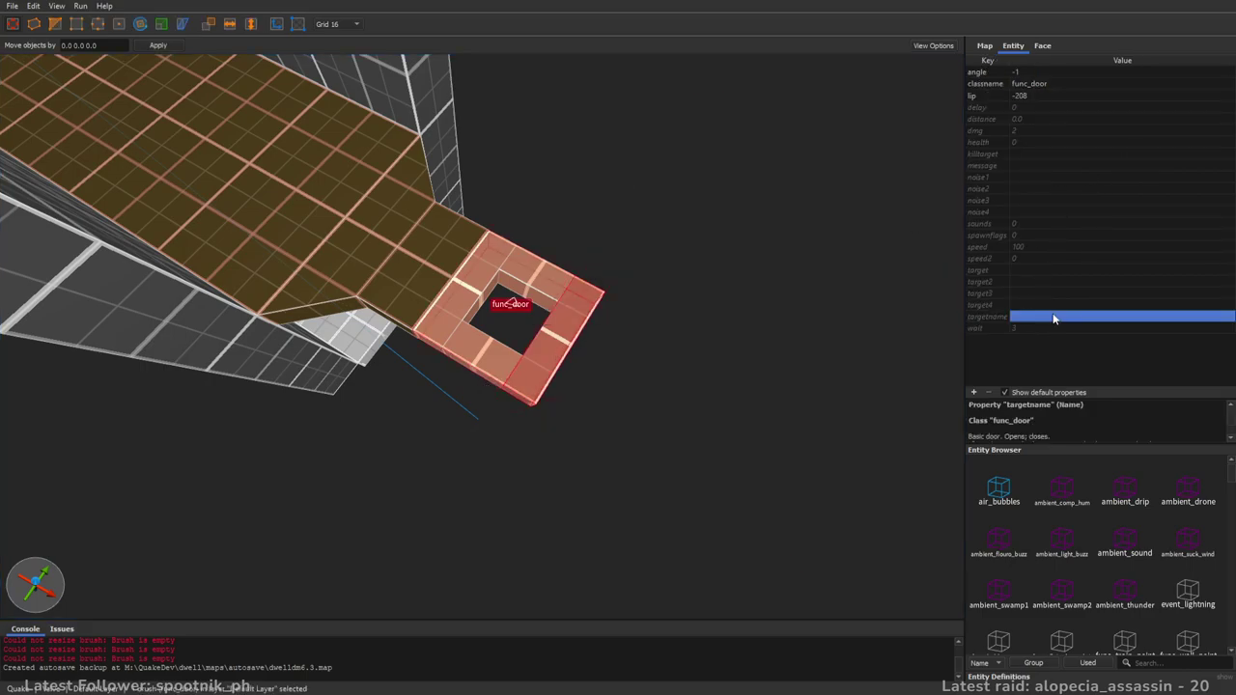
{"action": "type", "text": "doo"}
{"action": "key", "text": "BackSpace"}
{"action": "key", "text": "BackSpace"}
{"action": "key", "text": "BackSpace"}
{"action": "key", "text": "BackSpace"}
{"action": "type", "text": "raplat"}
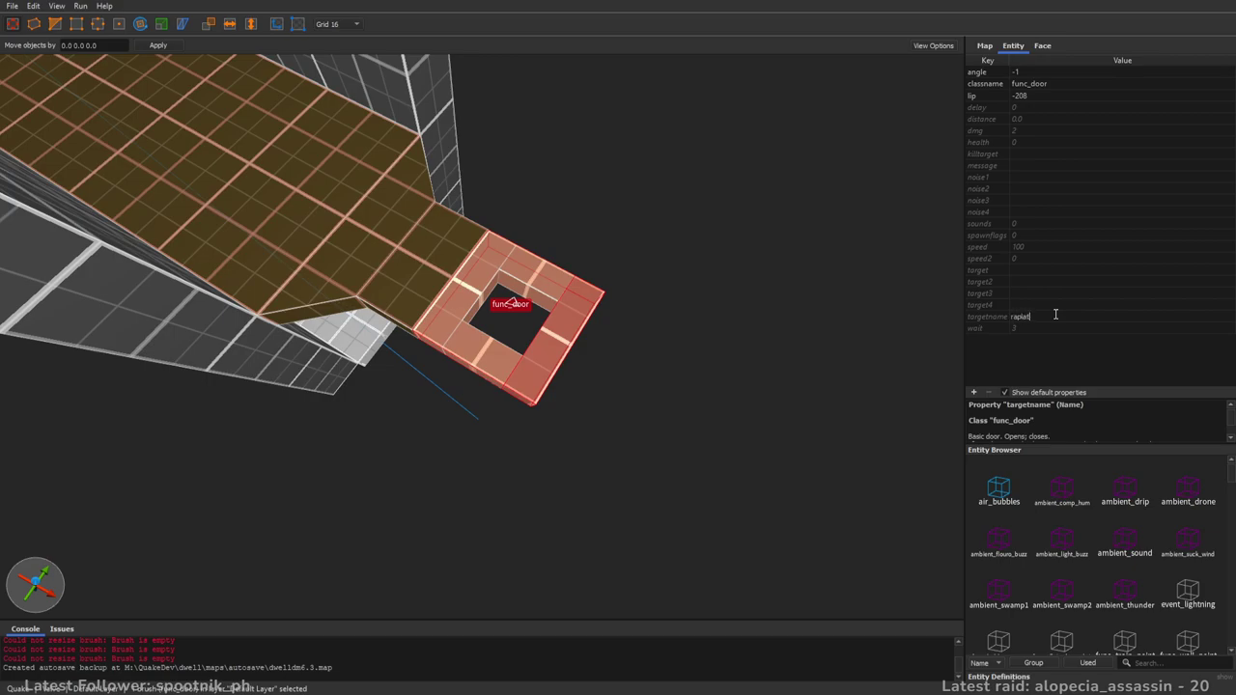
{"action": "key", "text": "Return"}
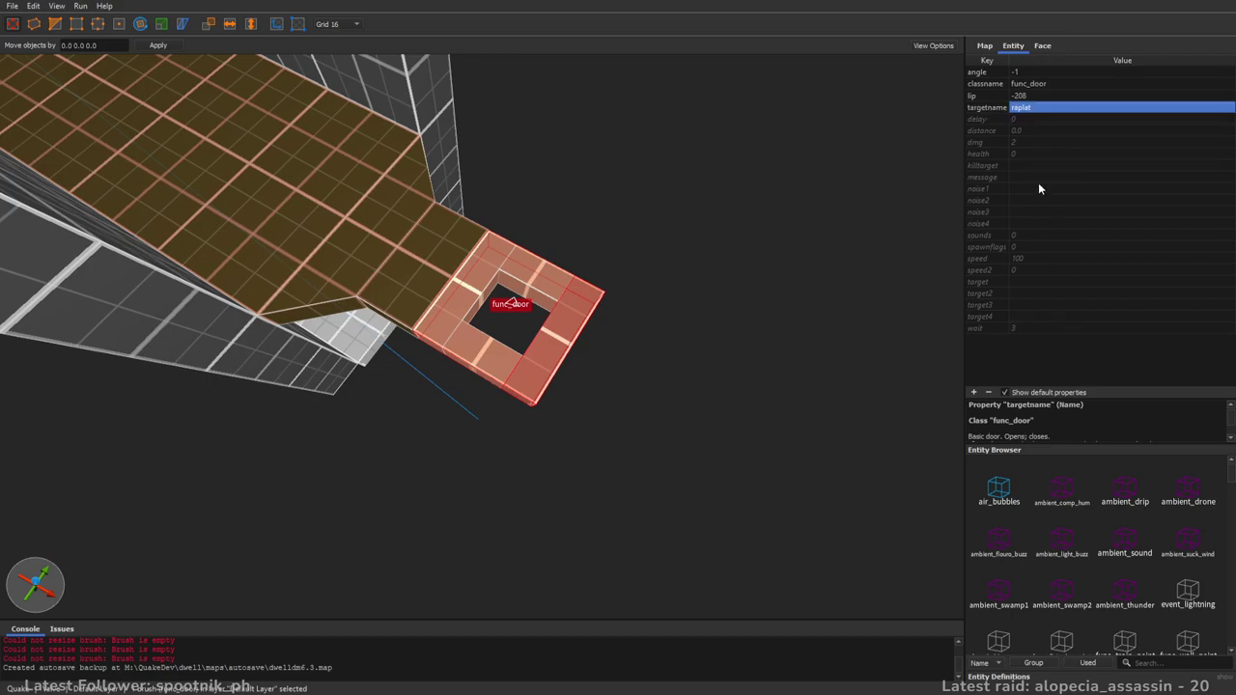
- Set the func_door's sounds property to 2
{"action": "left_click", "coordinate": [1039, 235]}
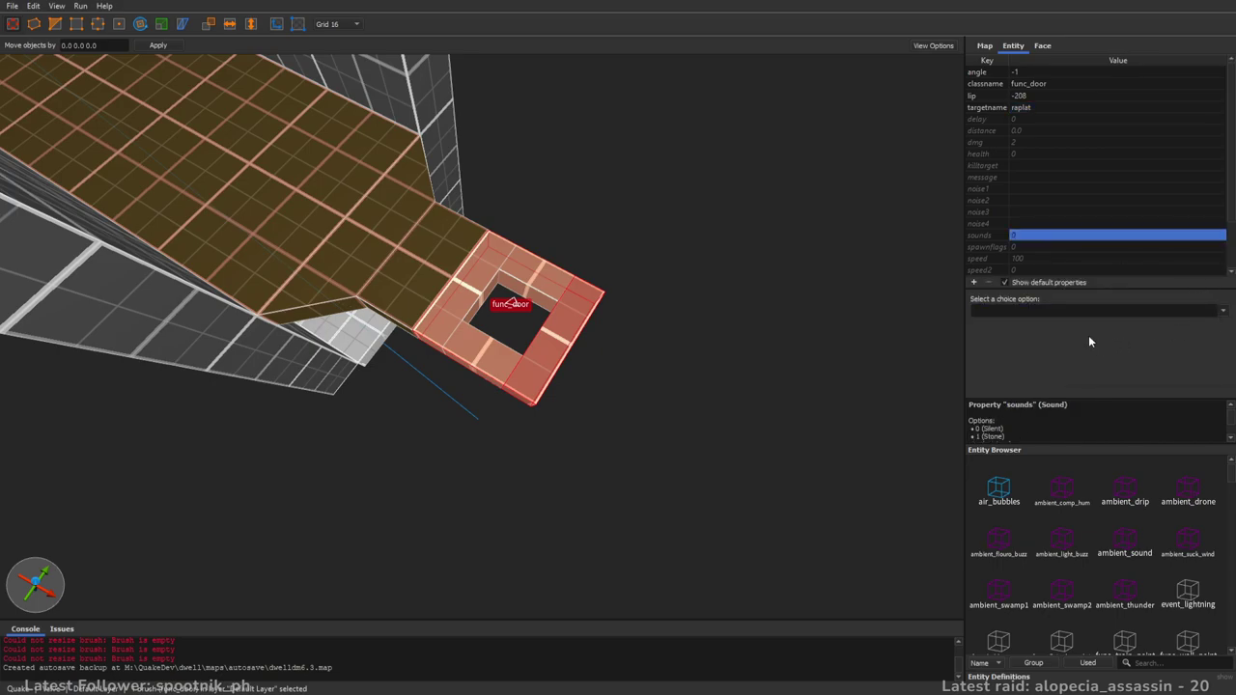
{"action": "type", "text": "2"}
{"action": "key", "text": "Return"}
{"action": "left_click", "coordinate": [1039, 211]}
- Set the func_door's speed to 200 and its wait to 2
{"action": "double_click", "coordinate": [1023, 258]}
{"action": "type", "text": "200"}
{"action": "key", "text": "Return"}
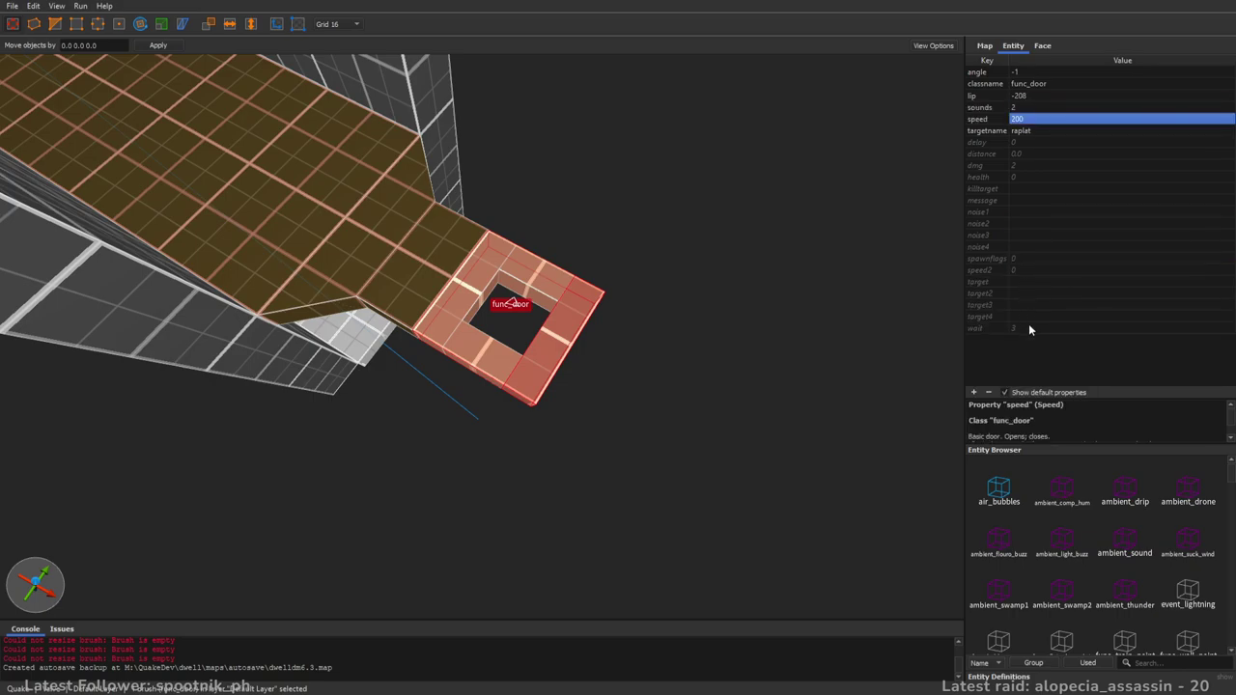
{"action": "left_click", "coordinate": [1029, 329]}
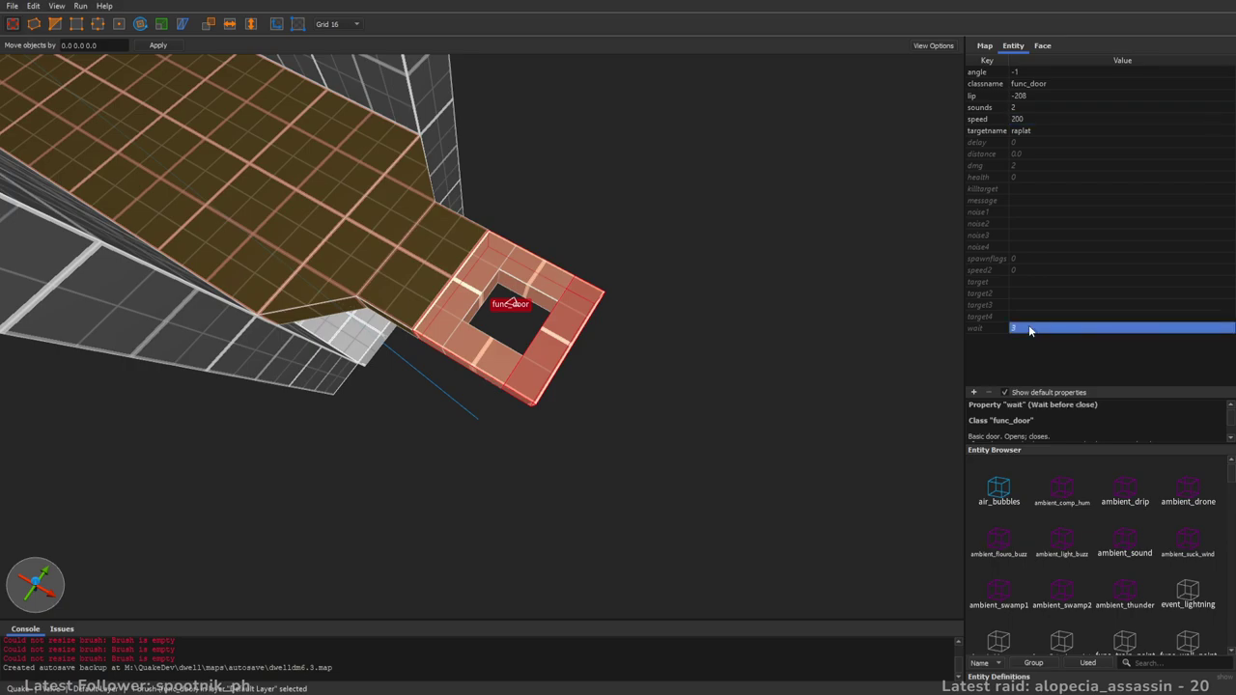
{"action": "double_click", "coordinate": [1033, 328]}
{"action": "type", "text": "2"}
{"action": "key", "text": "Return"}
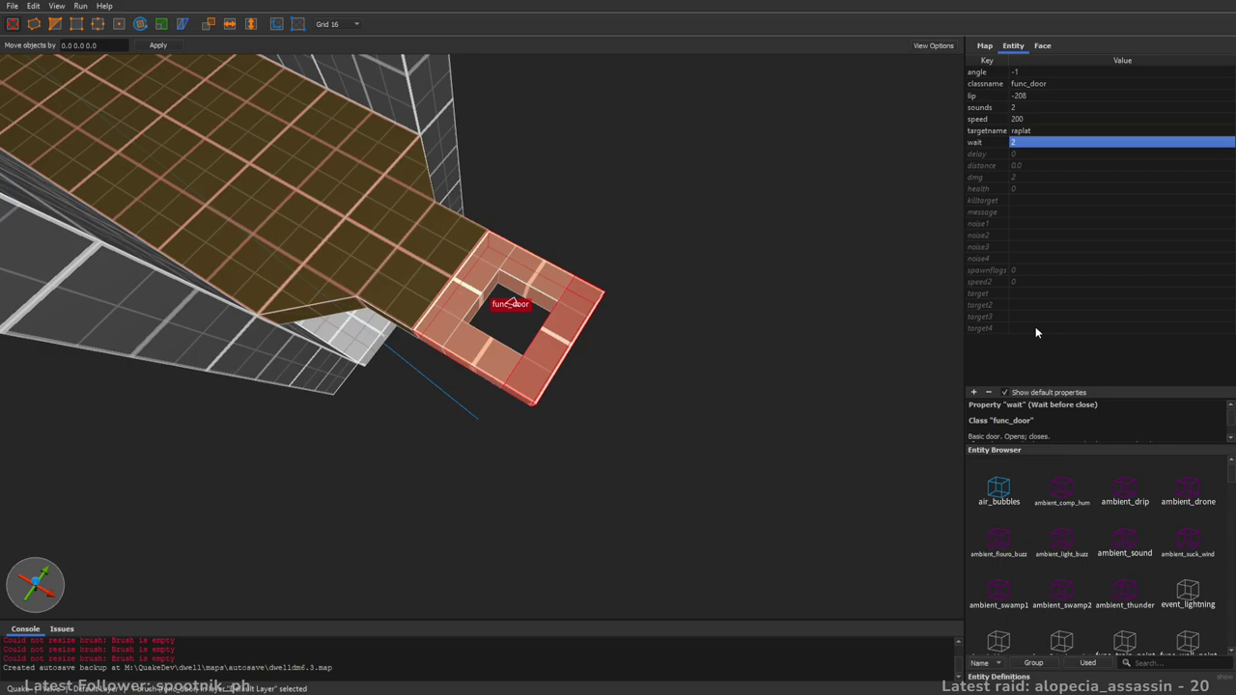
- Set the func_door's speed to 300 and enable the "Don't link with touching doors" spawnflag
{"action": "left_click", "coordinate": [1029, 119]}
{"action": "double_click", "coordinate": [1028, 118]}
{"action": "type", "text": "300"}
{"action": "key", "text": "Return"}
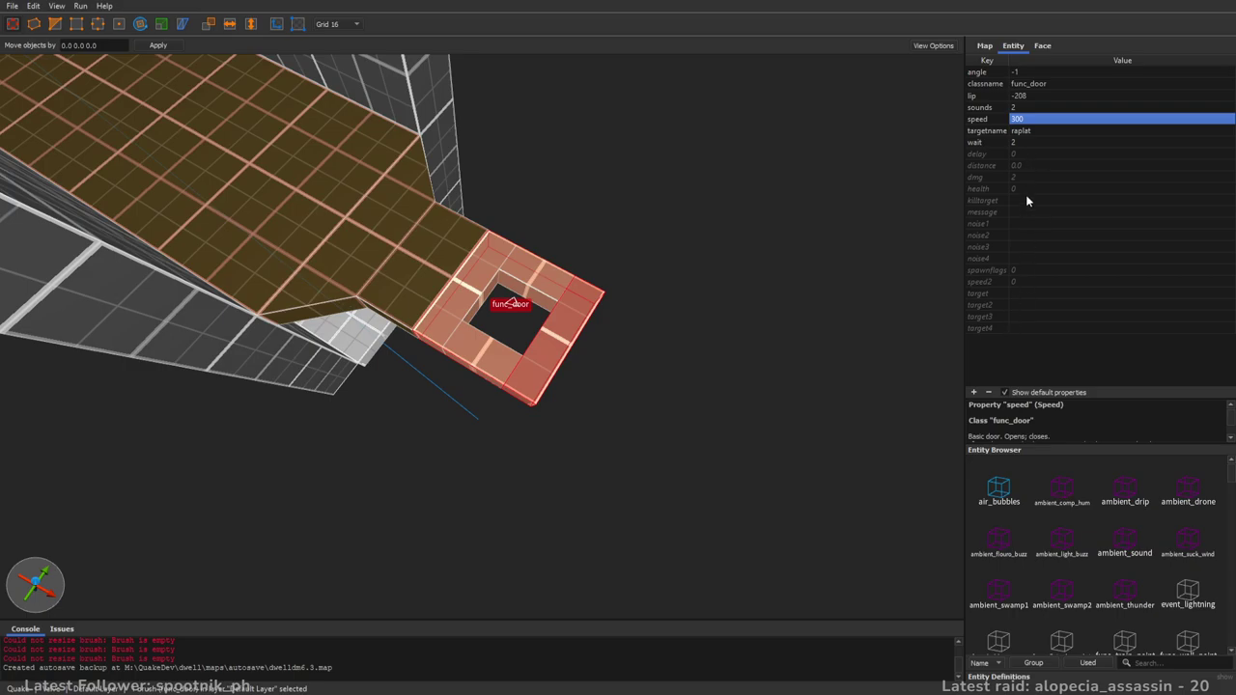
{"action": "left_click", "coordinate": [1023, 271]}
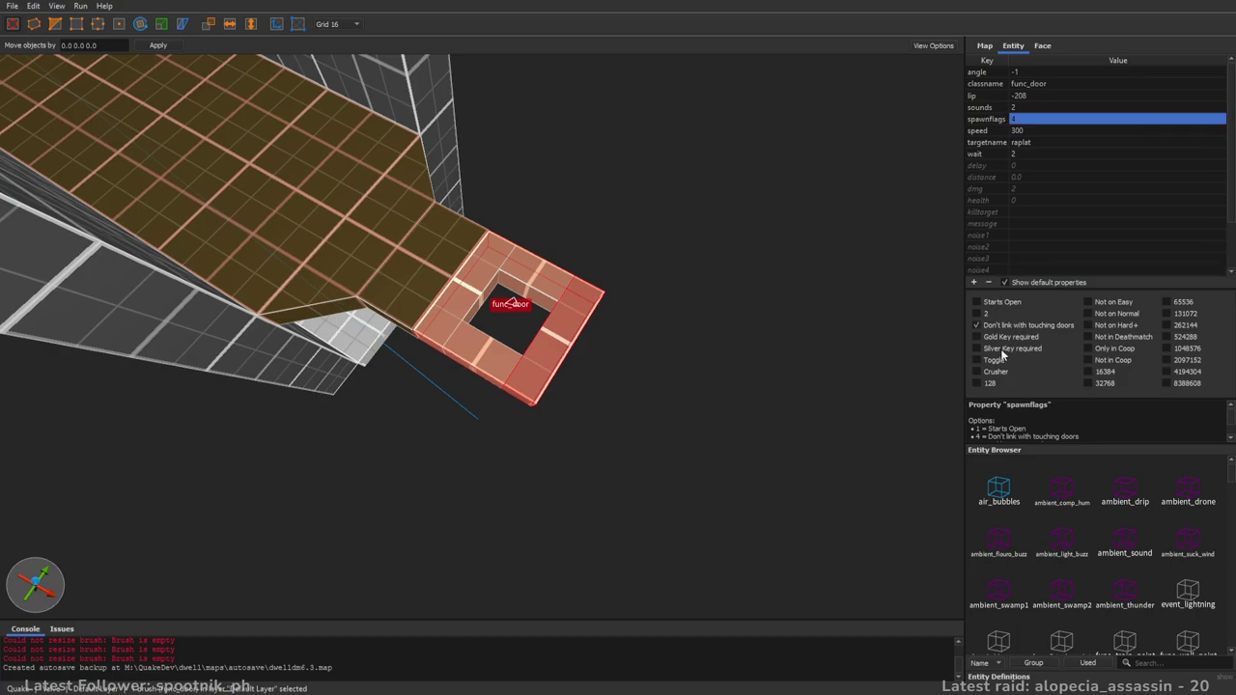
{"action": "left_click", "coordinate": [1033, 168]}
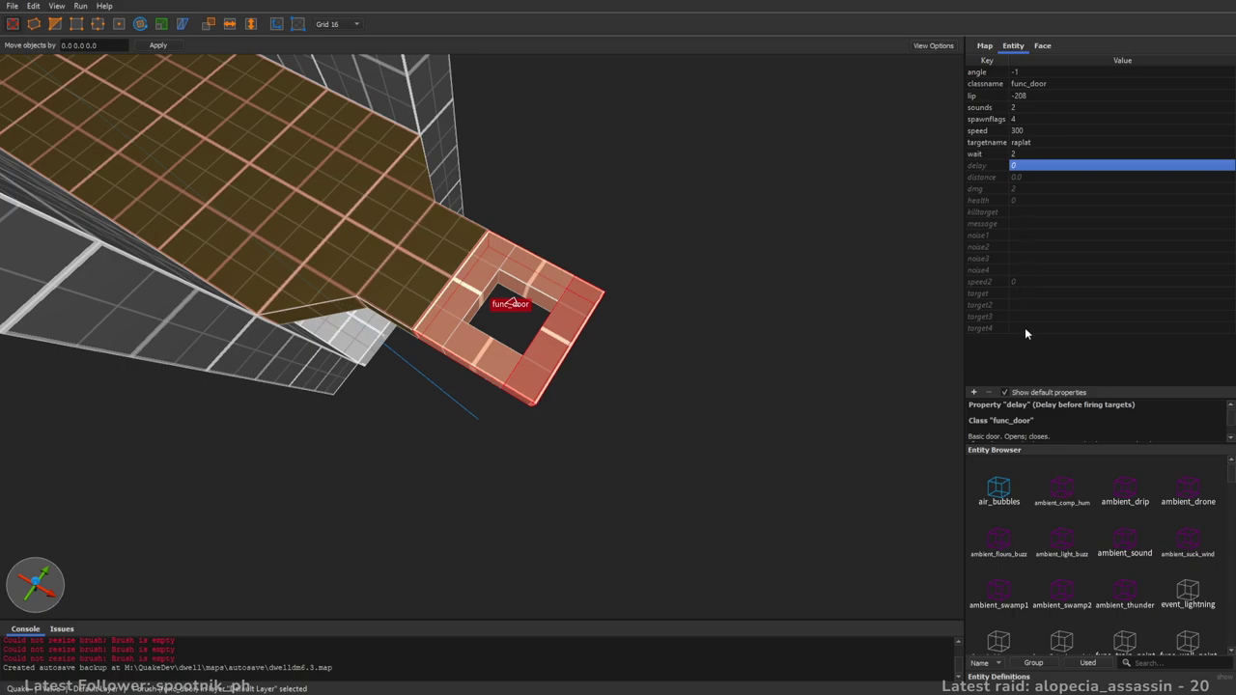
- Duplicate the brown walkway floor upward between the walls as an upper level and shorten its end
{"action": "right_click_drag", "start_coordinate": [921, 299], "coordinate": [610, 335]}
{"action": "left_click", "coordinate": [659, 304]}
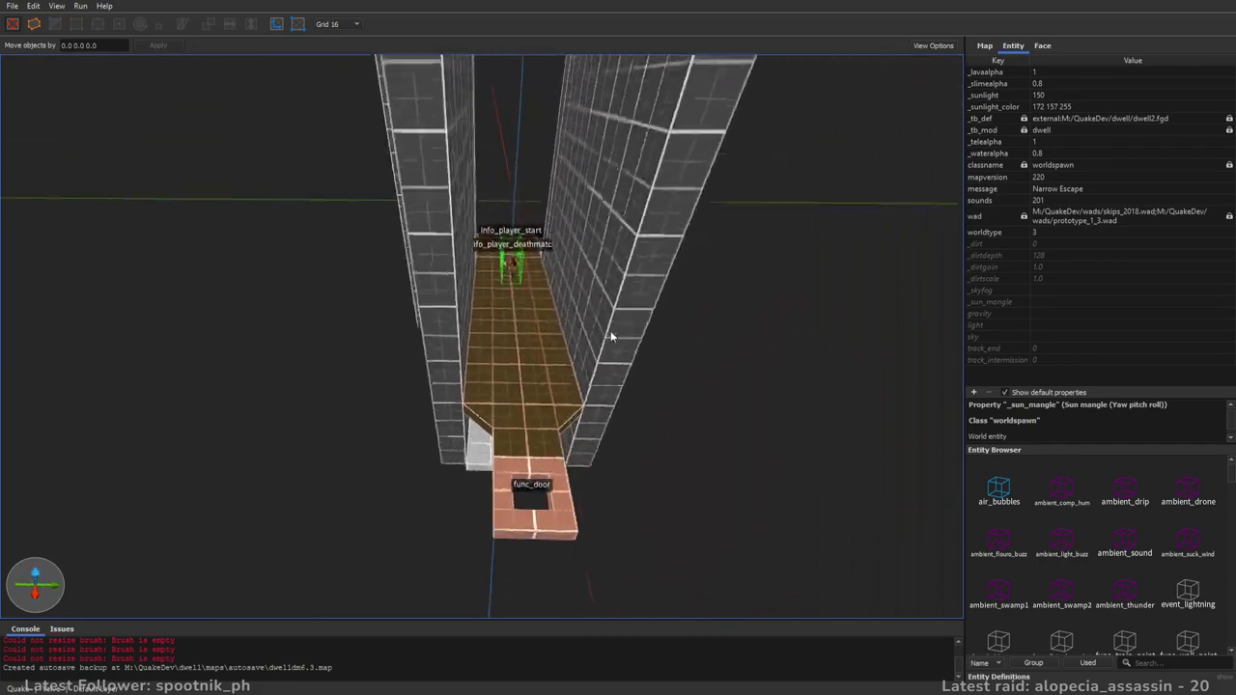
{"action": "left_click", "coordinate": [521, 350]}
{"action": "scroll", "coordinate": [521, 349], "scroll_direction": "up", "scroll_amount": 5}
{"action": "left_click_drag", "start_coordinate": [556, 289], "coordinate": [614, 33], "text": "ctrl+alt"}
{"action": "mouse_move", "coordinate": [670, 173]}
{"action": "right_mouse_down"}
{"action": "mouse_move", "coordinate": [730, 247]}
{"action": "mouse_move", "coordinate": [790, 222]}
{"action": "mouse_move", "coordinate": [696, 302]}
{"action": "right_mouse_up"}
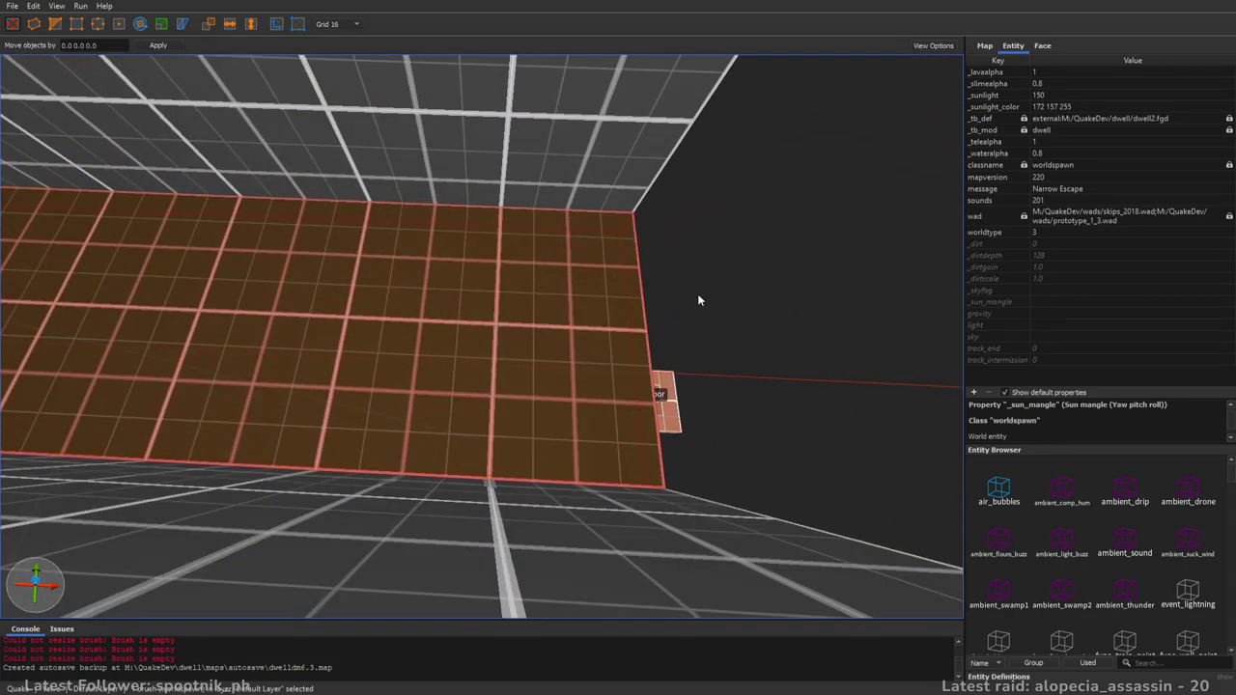
{"action": "left_click_drag", "start_coordinate": [700, 286], "coordinate": [565, 296], "text": "shift"}
{"action": "mouse_move", "coordinate": [565, 295]}
{"action": "right_mouse_down"}
{"action": "mouse_move", "coordinate": [626, 316]}
{"action": "mouse_move", "coordinate": [538, 221]}
{"action": "mouse_move", "coordinate": [487, 214]}
{"action": "mouse_move", "coordinate": [511, 239]}
{"action": "right_mouse_up"}
{"action": "scroll", "coordinate": [486, 213], "scroll_direction": "down", "scroll_amount": 5}
{"action": "key", "text": "Escape"}
- Raise a narrow column from the door frame toward the height of the upper walkway
{"action": "left_click", "coordinate": [513, 429]}
{"action": "mouse_move", "coordinate": [514, 431]}
{"action": "left_mouse_down", "text": "shift"}
{"action": "mouse_move", "coordinate": [539, 99]}
{"action": "mouse_move", "coordinate": [543, 142]}
{"action": "left_mouse_up", "text": "shift"}
{"action": "right_click_drag", "start_coordinate": [644, 367], "coordinate": [706, 347]}
{"action": "scroll", "coordinate": [675, 300], "scroll_direction": "up", "scroll_amount": 5}
{"action": "scroll", "coordinate": [840, 383], "scroll_direction": "down", "scroll_amount": 5}
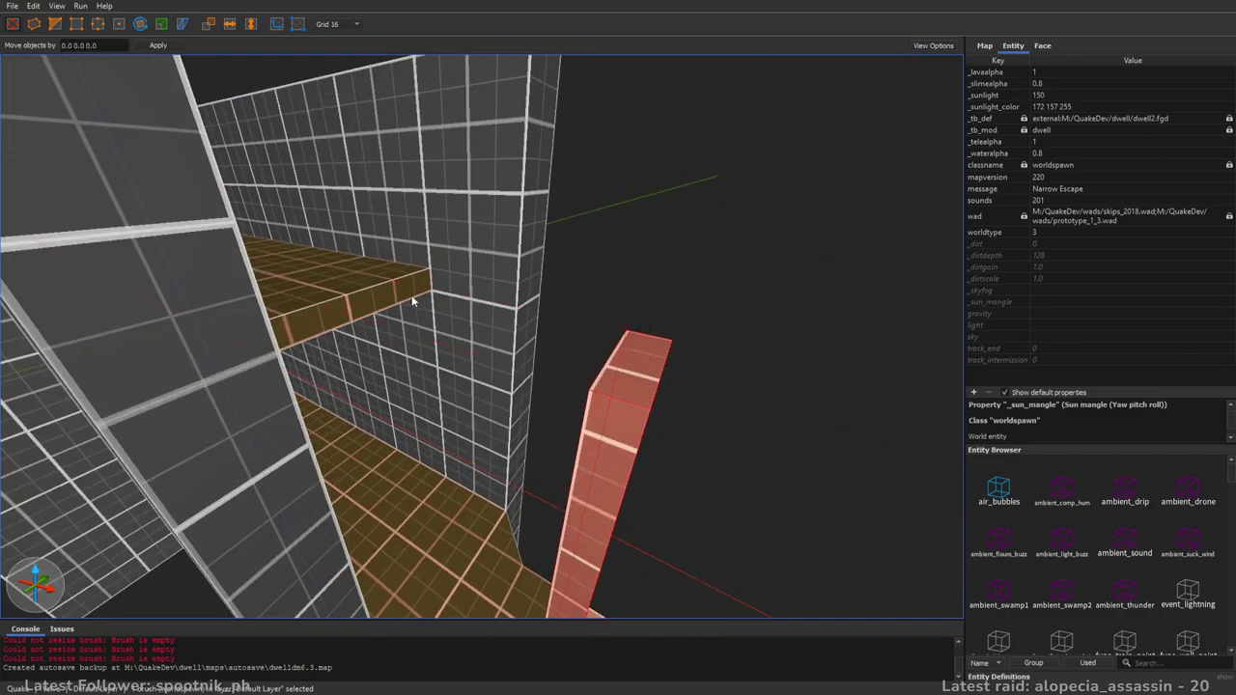
- Trim the upper walkway into a platform 128 units long and 16 units thick, narrowed on both sides
{"action": "left_click", "coordinate": [386, 288]}
{"action": "left_click_drag", "start_coordinate": [375, 269], "coordinate": [379, 244], "text": "shift"}
{"action": "left_click_drag", "start_coordinate": [428, 377], "coordinate": [433, 334], "text": "shift"}
{"action": "scroll", "coordinate": [434, 334], "scroll_direction": "up", "scroll_amount": 4}
{"action": "right_click_drag", "start_coordinate": [434, 334], "coordinate": [396, 347]}
{"action": "left_click_drag", "start_coordinate": [396, 348], "coordinate": [360, 350], "text": "shift"}
{"action": "mouse_move", "coordinate": [360, 349]}
{"action": "right_mouse_down"}
{"action": "mouse_move", "coordinate": [483, 323]}
{"action": "mouse_move", "coordinate": [500, 334]}
{"action": "right_mouse_up"}
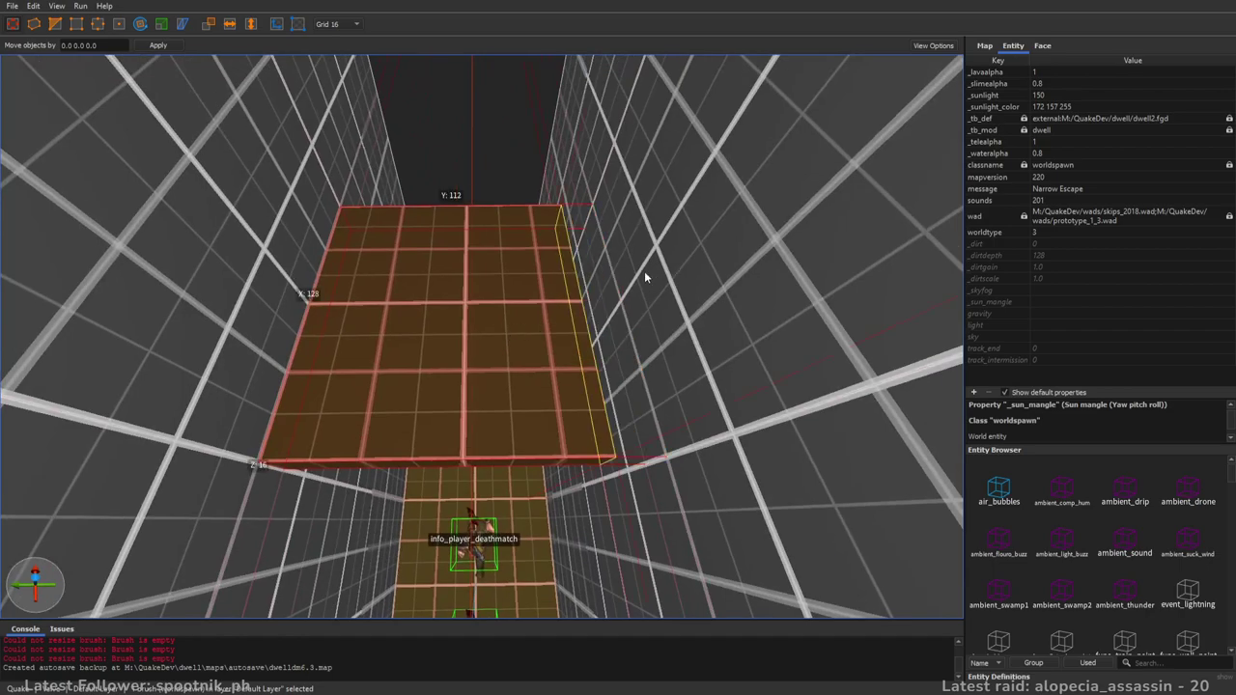
{"action": "left_click_drag", "start_coordinate": [647, 275], "coordinate": [598, 284], "text": "shift"}
{"action": "left_click_drag", "start_coordinate": [196, 293], "coordinate": [272, 288], "text": "shift"}
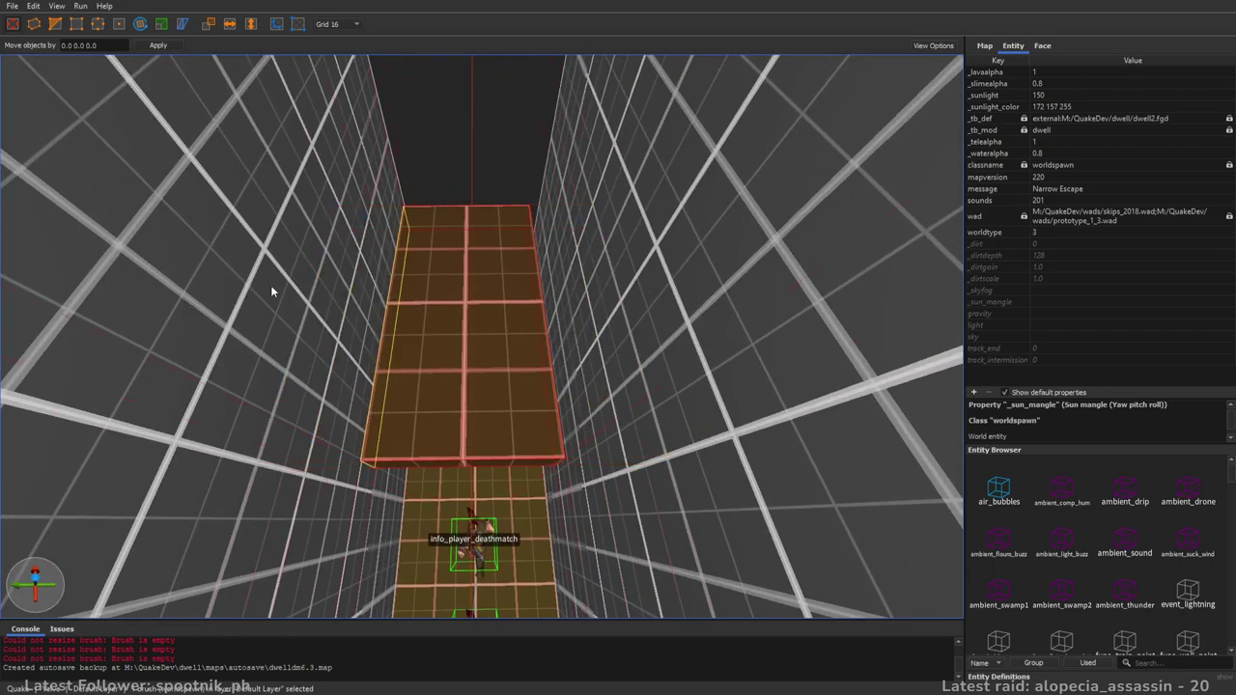
- Extrude a 32 × 32-unit arm from the platform's side and duplicate it so two arms reach each wall
{"action": "key", "text": "d"}
{"action": "key", "text": "a"}
{"action": "left_click_drag", "start_coordinate": [577, 331], "coordinate": [641, 310], "text": "ctrl+shift"}
{"action": "mouse_move", "coordinate": [560, 233]}
{"action": "left_mouse_down", "text": "shift"}
{"action": "mouse_move", "coordinate": [504, 187]}
{"action": "mouse_move", "coordinate": [519, 159]}
{"action": "mouse_move", "coordinate": [540, 330]}
{"action": "mouse_move", "coordinate": [552, 323]}
{"action": "left_mouse_up", "text": "shift"}
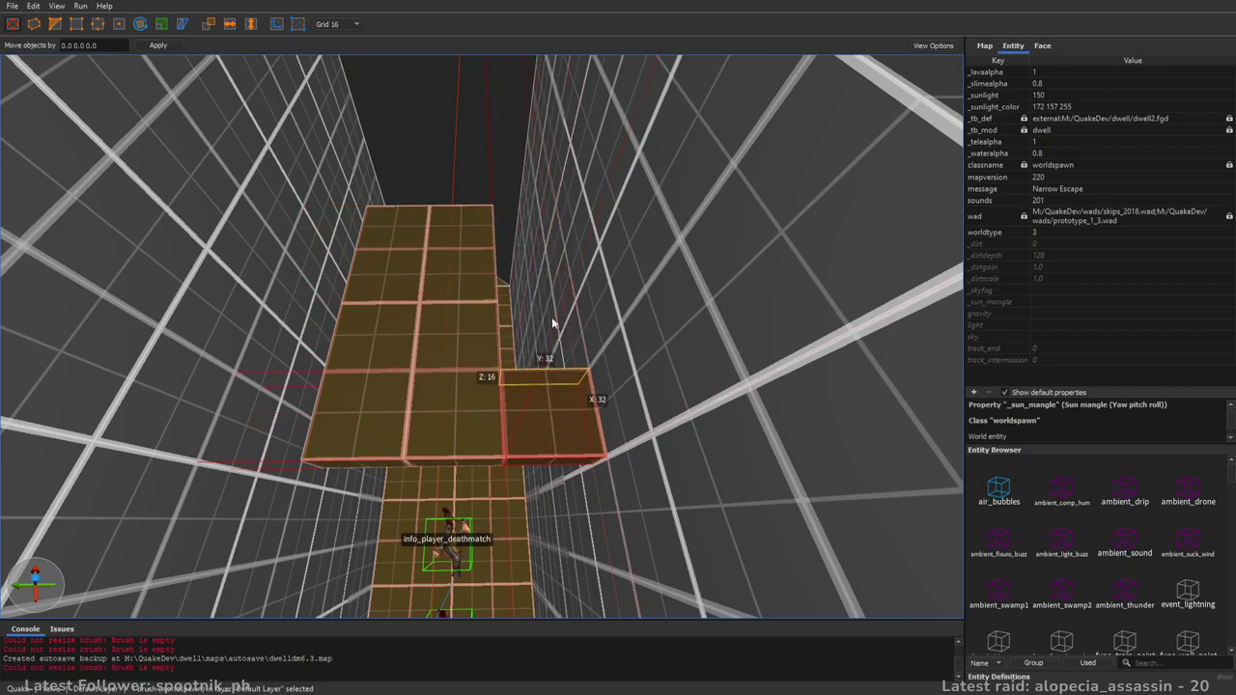
{"action": "mouse_move", "coordinate": [575, 495]}
{"action": "left_mouse_down", "text": "shift"}
{"action": "mouse_move", "coordinate": [522, 243]}
{"action": "mouse_move", "coordinate": [341, 249]}
{"action": "left_mouse_up", "text": "shift"}
{"action": "left_click", "coordinate": [459, 319], "text": "ctrl"}
{"action": "left_click", "coordinate": [531, 260], "text": "ctrl"}
{"action": "left_click", "coordinate": [548, 385], "text": "ctrl"}
{"action": "mouse_move", "coordinate": [792, 369]}
{"action": "right_mouse_down"}
{"action": "mouse_move", "coordinate": [634, 356]}
{"action": "mouse_move", "coordinate": [700, 359]}
{"action": "right_mouse_up"}
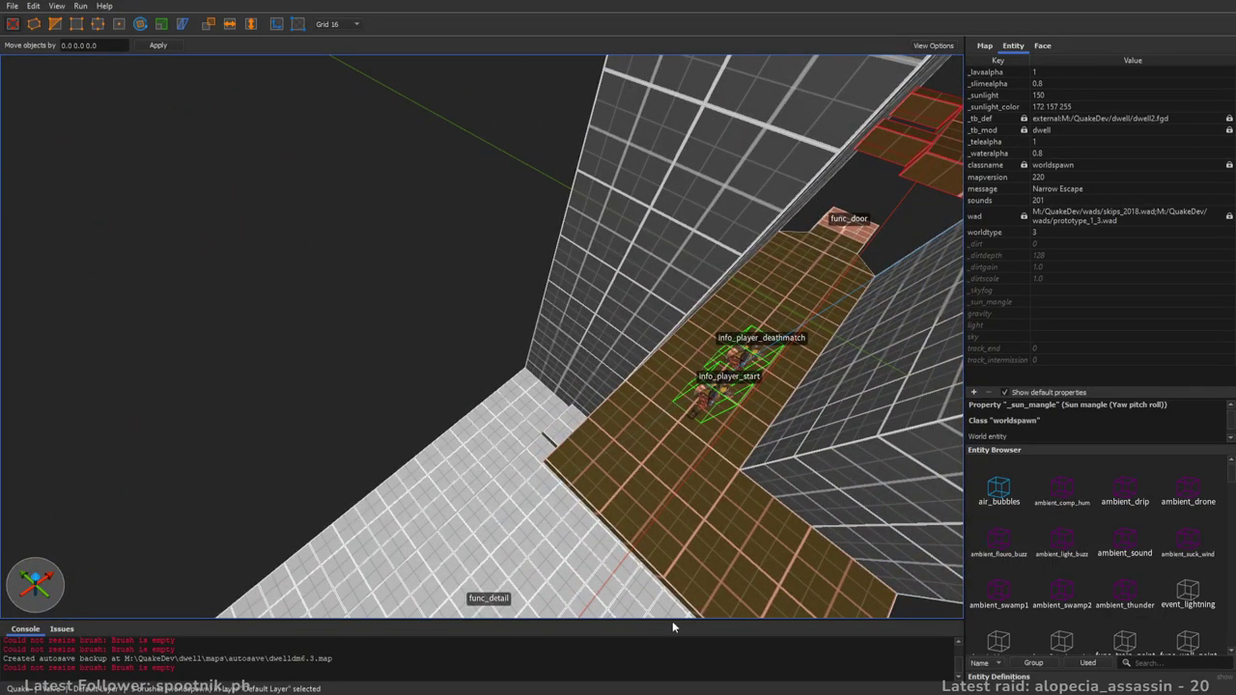
{"action": "right_click_drag", "start_coordinate": [394, 361], "coordinate": [501, 425]}
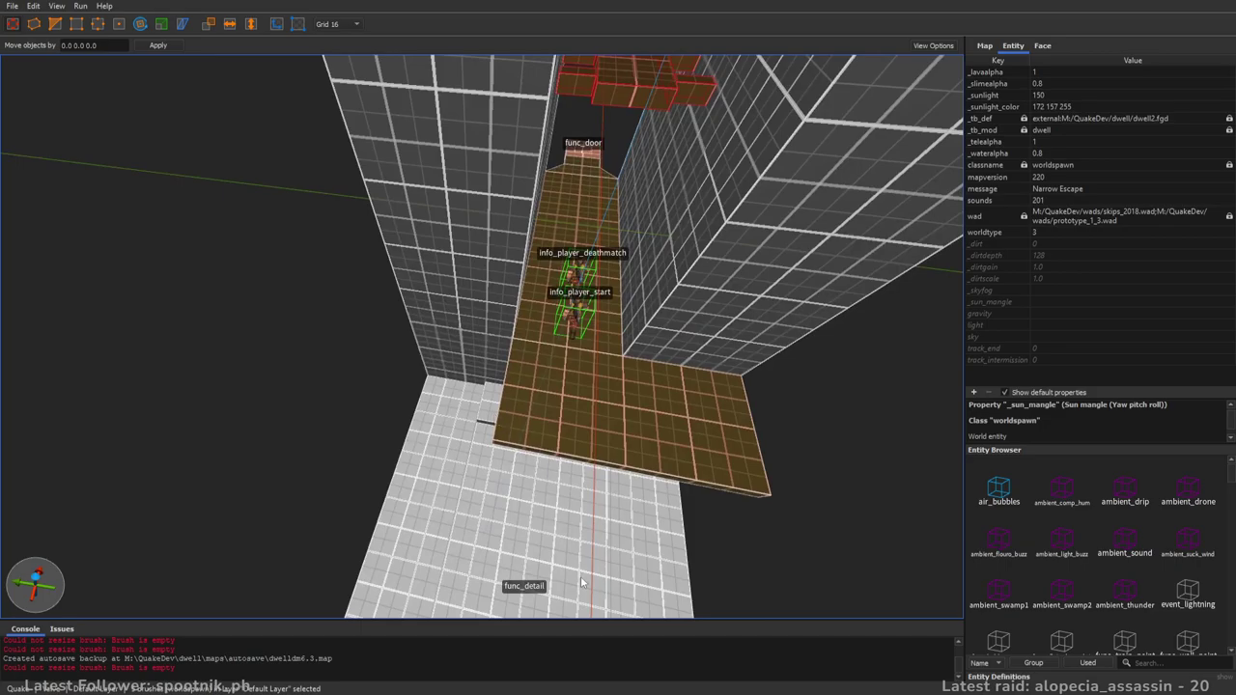
{"action": "left_click", "coordinate": [606, 606], "text": "ctrl"}
{"action": "right_click_drag", "start_coordinate": [607, 605], "coordinate": [635, 389]}
{"action": "key", "text": "Escape"}
{"action": "key", "text": "w"}
- Place an item_armorInv entity on the upper platform and open its spawnflags property
{"action": "scroll", "coordinate": [633, 382], "scroll_direction": "down", "scroll_amount": 5}
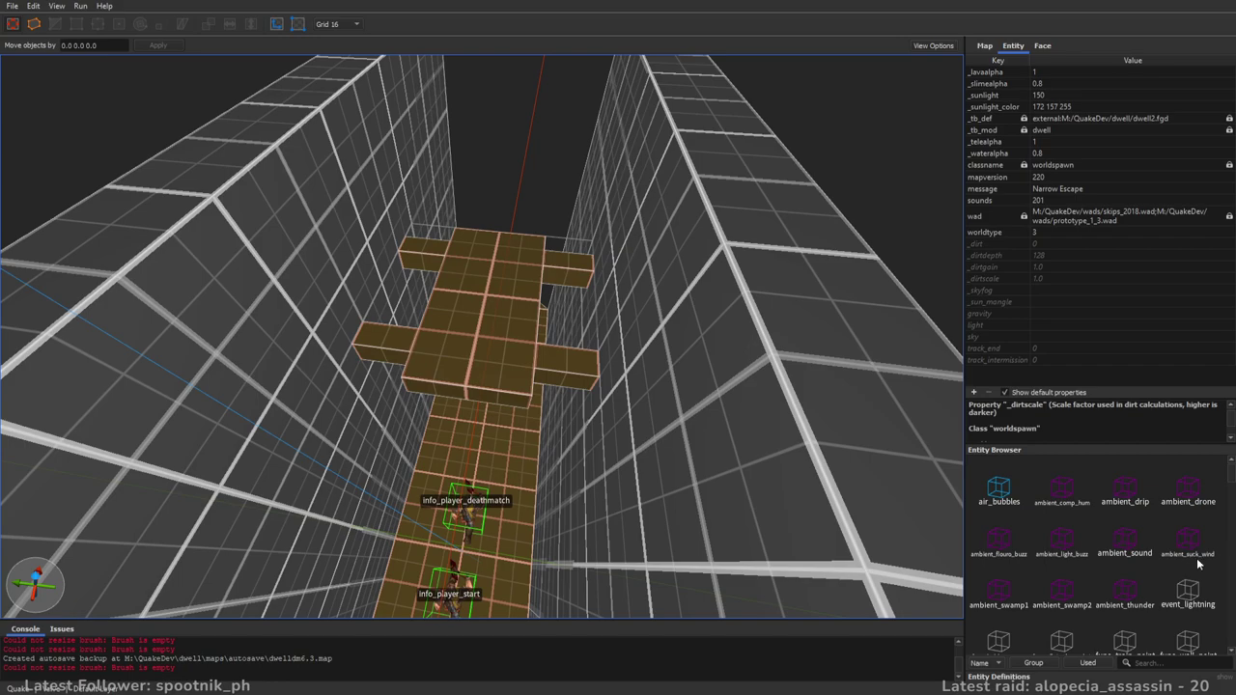
{"action": "left_click_drag", "start_coordinate": [1231, 473], "coordinate": [1220, 515]}
{"action": "left_click_drag", "start_coordinate": [1002, 506], "coordinate": [484, 307]}
{"action": "left_click", "coordinate": [1046, 143]}
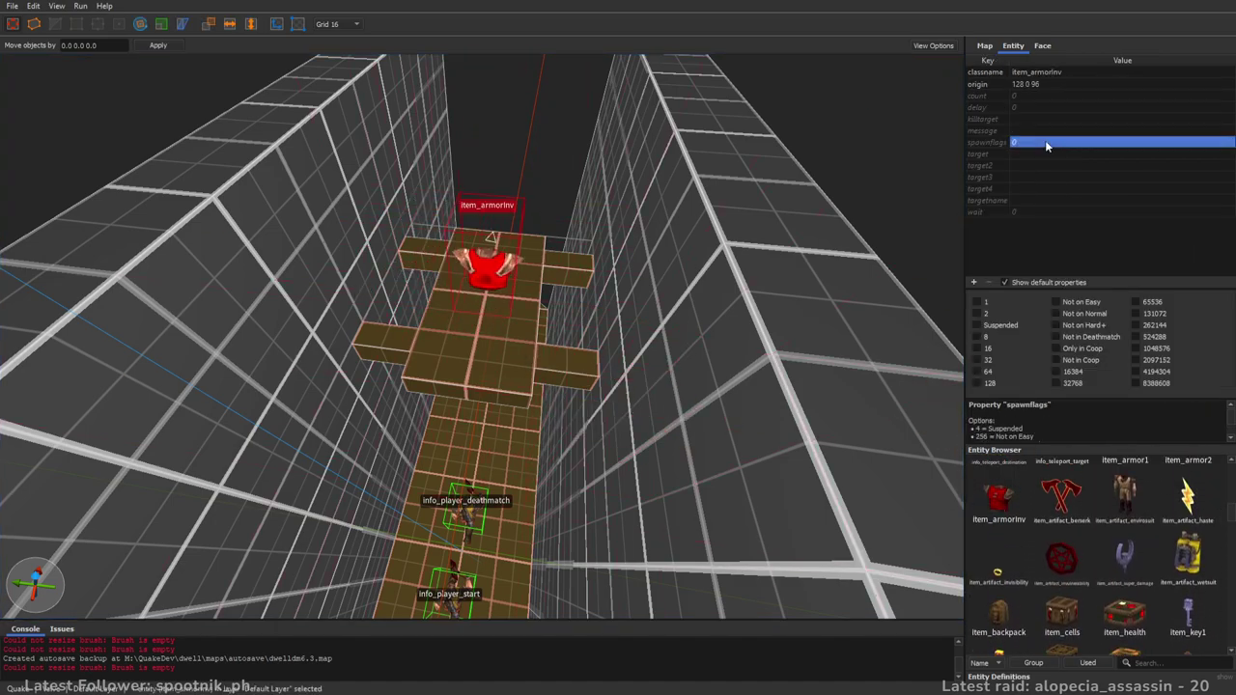
{"action": "left_click", "coordinate": [1101, 315]}
{"action": "mouse_move", "coordinate": [632, 289]}
{"action": "right_mouse_down"}
{"action": "mouse_move", "coordinate": [738, 251]}
{"action": "mouse_move", "coordinate": [708, 280]}
{"action": "mouse_move", "coordinate": [459, 310]}
{"action": "mouse_move", "coordinate": [595, 350]}
{"action": "mouse_move", "coordinate": [651, 170]}
{"action": "mouse_move", "coordinate": [846, 207]}
{"action": "mouse_move", "coordinate": [860, 263]}
{"action": "right_mouse_up"}
{"action": "key", "text": "Escape"}
- Extend the lower grey floor slab between the walls out past the lift end of the walkway
{"action": "key", "text": "w"}
{"action": "key", "text": "w"}
{"action": "key", "text": "w"}
{"action": "mouse_move", "coordinate": [519, 338]}
{"action": "right_mouse_down"}
{"action": "mouse_move", "coordinate": [541, 330]}
{"action": "mouse_move", "coordinate": [565, 376]}
{"action": "mouse_move", "coordinate": [692, 398]}
{"action": "mouse_move", "coordinate": [654, 381]}
{"action": "right_mouse_up"}
{"action": "key", "text": "w"}
{"action": "left_click", "coordinate": [653, 380]}
{"action": "key", "text": "s"}
{"action": "mouse_move", "coordinate": [582, 403]}
{"action": "left_mouse_down", "text": "shift"}
{"action": "mouse_move", "coordinate": [285, 451]}
{"action": "mouse_move", "coordinate": [345, 455]}
{"action": "left_mouse_up", "text": "shift"}
{"action": "key", "text": "w"}
{"action": "mouse_move", "coordinate": [346, 456]}
{"action": "right_mouse_down"}
{"action": "mouse_move", "coordinate": [455, 395]}
{"action": "mouse_move", "coordinate": [459, 349]}
{"action": "mouse_move", "coordinate": [450, 362]}
{"action": "right_mouse_up"}
{"action": "key", "text": "s"}
{"action": "scroll", "coordinate": [451, 365], "scroll_direction": "up", "scroll_amount": 3}
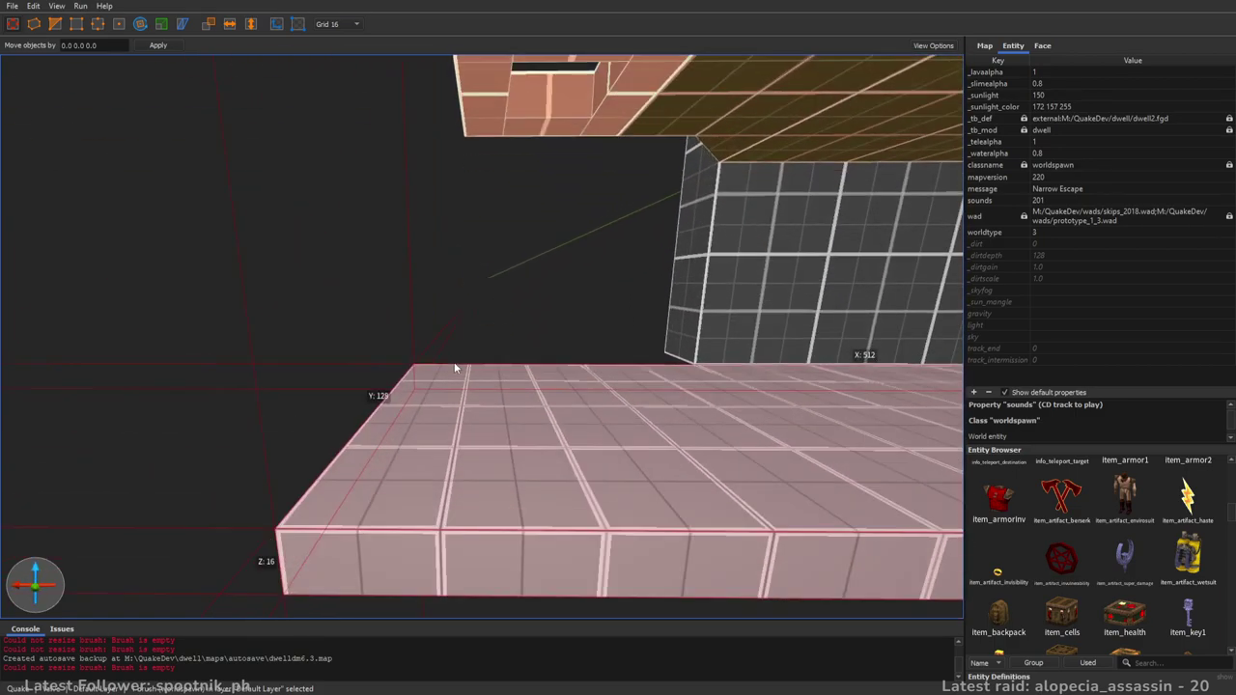
{"action": "left_click_drag", "start_coordinate": [263, 426], "coordinate": [350, 429], "text": "shift"}
- Split an end strip off the lower grey floor and chamfer its two outer corners by moving vertices
{"action": "key", "text": "w"}
{"action": "mouse_move", "coordinate": [353, 427]}
{"action": "right_mouse_down"}
{"action": "mouse_move", "coordinate": [374, 397]}
{"action": "mouse_move", "coordinate": [476, 524]}
{"action": "mouse_move", "coordinate": [628, 469]}
{"action": "right_mouse_up"}
{"action": "key", "text": "s"}
{"action": "right_click_drag", "start_coordinate": [615, 397], "coordinate": [670, 421]}
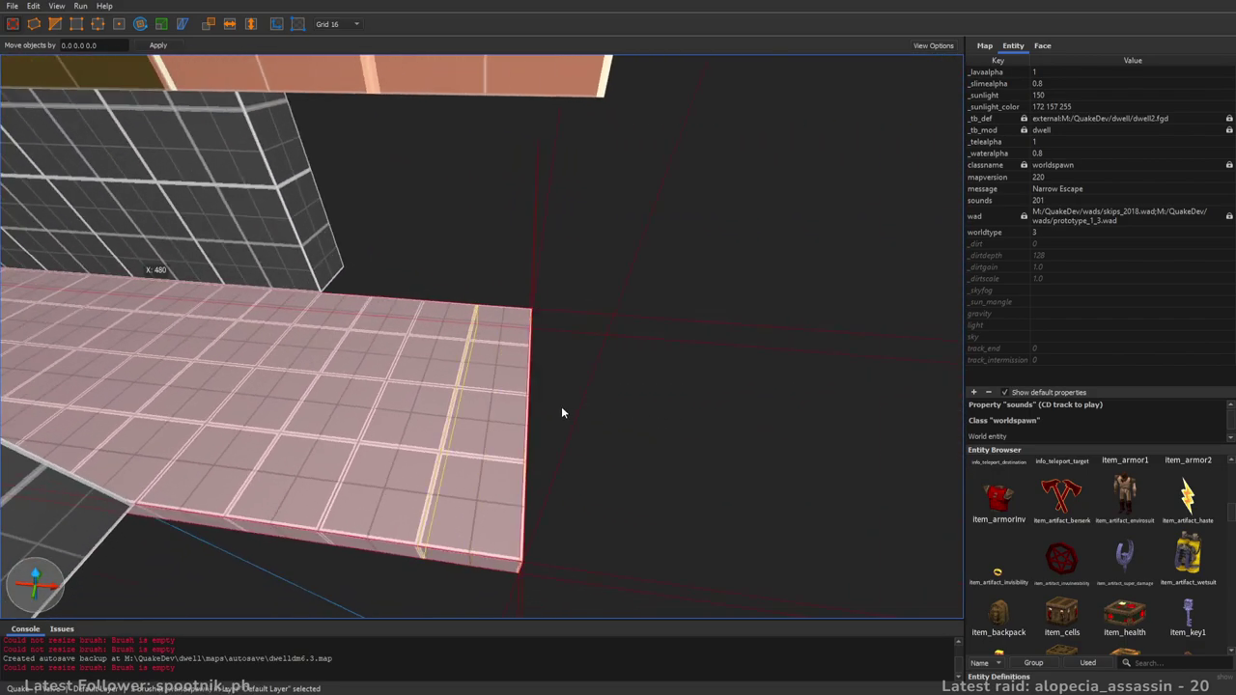
{"action": "left_click", "coordinate": [521, 398]}
{"action": "key", "text": "e"}
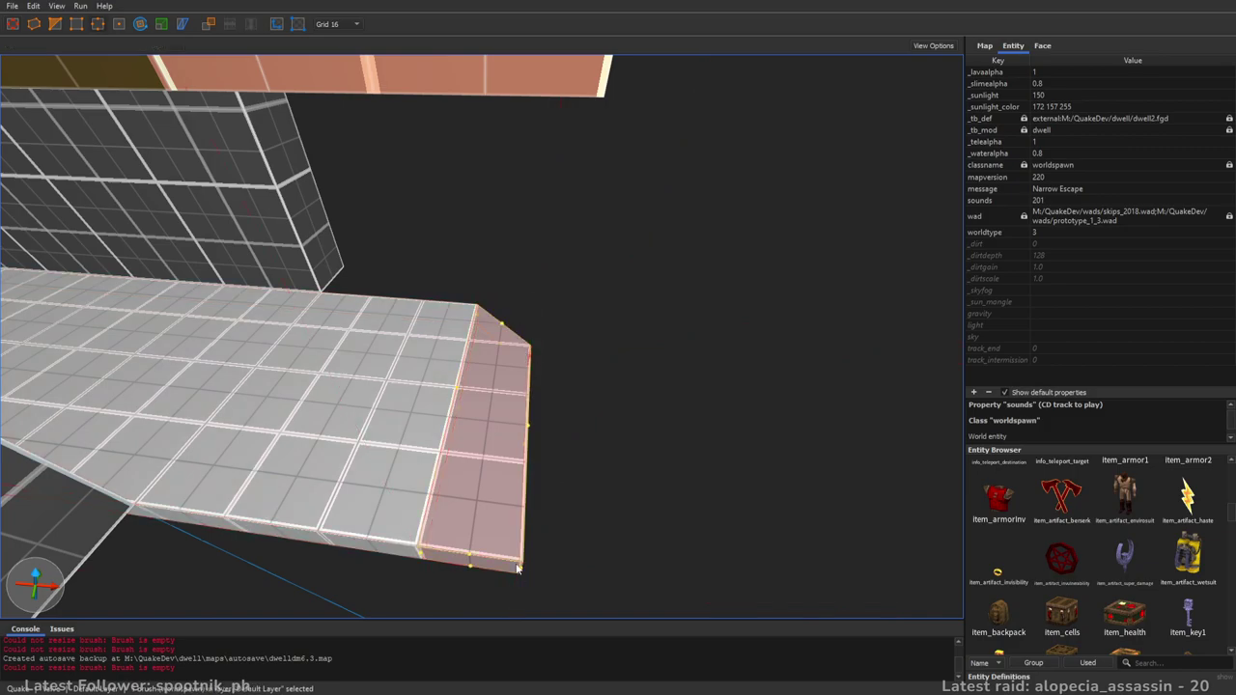
{"action": "left_click_drag", "start_coordinate": [522, 573], "coordinate": [527, 490]}
{"action": "left_click", "coordinate": [666, 394]}
- Place a weapon_railgun entity on the chamfered end of the lower grey floor
{"action": "mouse_move", "coordinate": [666, 394]}
{"action": "right_mouse_down"}
{"action": "mouse_move", "coordinate": [671, 406]}
{"action": "mouse_move", "coordinate": [647, 412]}
{"action": "mouse_move", "coordinate": [612, 375]}
{"action": "mouse_move", "coordinate": [640, 385]}
{"action": "right_mouse_up"}
{"action": "scroll", "coordinate": [1076, 596], "scroll_direction": "down", "scroll_amount": 1}
{"action": "scroll", "coordinate": [1076, 596], "scroll_direction": "down", "scroll_amount": 10}
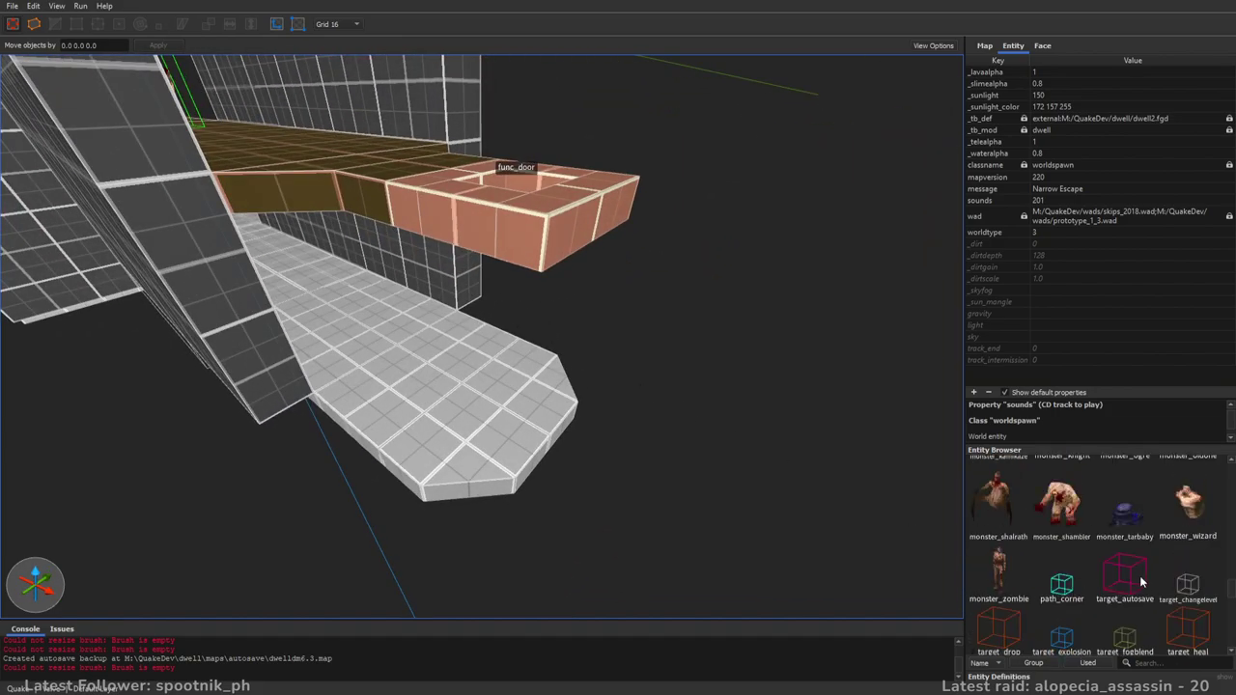
{"action": "left_click_drag", "start_coordinate": [1231, 593], "coordinate": [1231, 648]}
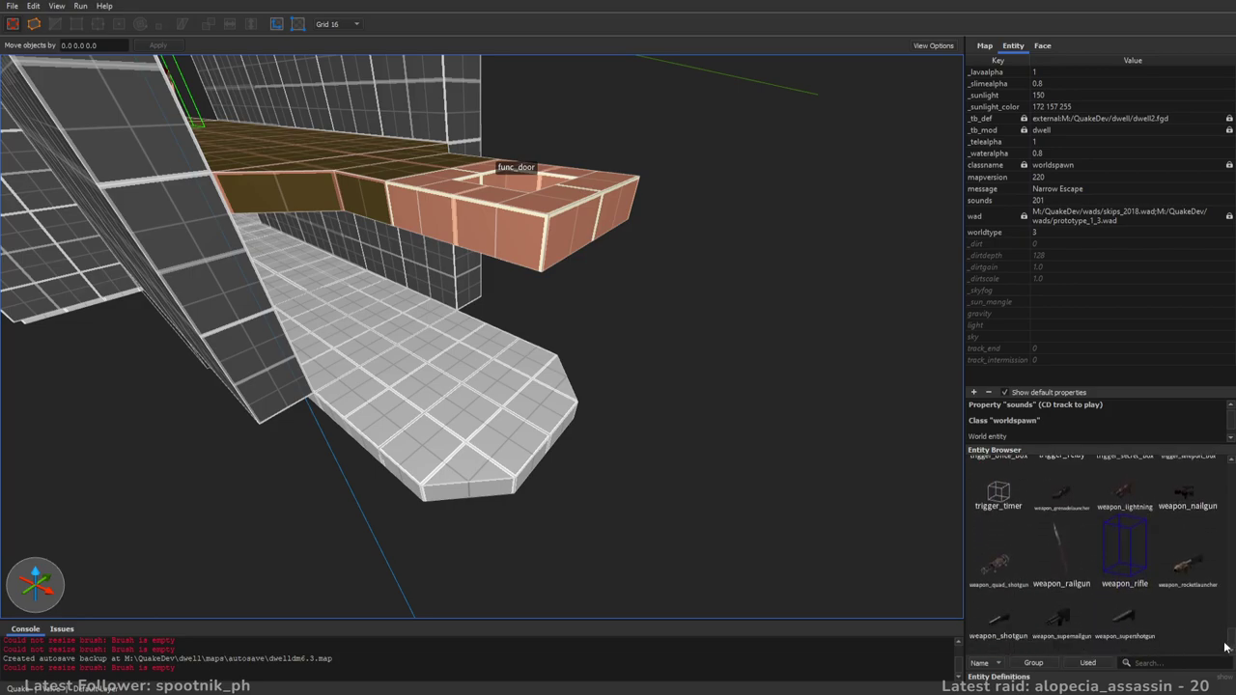
{"action": "left_click_drag", "start_coordinate": [1055, 556], "coordinate": [505, 427]}
{"action": "right_click_drag", "start_coordinate": [716, 384], "coordinate": [678, 393]}
{"action": "left_click", "coordinate": [678, 393]}
- Extrude a new brush from the end of the tall wall and lower its top to the brown floor's level
{"action": "mouse_move", "coordinate": [543, 414]}
{"action": "right_mouse_down"}
{"action": "mouse_move", "coordinate": [594, 388]}
{"action": "mouse_move", "coordinate": [645, 426]}
{"action": "mouse_move", "coordinate": [613, 197]}
{"action": "mouse_move", "coordinate": [500, 374]}
{"action": "mouse_move", "coordinate": [516, 391]}
{"action": "mouse_move", "coordinate": [619, 413]}
{"action": "mouse_move", "coordinate": [524, 352]}
{"action": "mouse_move", "coordinate": [520, 329]}
{"action": "mouse_move", "coordinate": [504, 335]}
{"action": "mouse_move", "coordinate": [632, 381]}
{"action": "mouse_move", "coordinate": [544, 412]}
{"action": "mouse_move", "coordinate": [521, 384]}
{"action": "mouse_move", "coordinate": [713, 296]}
{"action": "mouse_move", "coordinate": [644, 291]}
{"action": "mouse_move", "coordinate": [557, 354]}
{"action": "right_mouse_up"}
{"action": "key", "text": "a"}
{"action": "key", "text": "w"}
{"action": "key", "text": "d"}
{"action": "key", "text": "s"}
{"action": "key", "text": "w"}
{"action": "key", "text": "a"}
{"action": "key", "text": "d"}
{"action": "key", "text": "w"}
{"action": "key", "text": "s"}
{"action": "key", "text": "a"}
{"action": "left_click", "coordinate": [557, 353]}
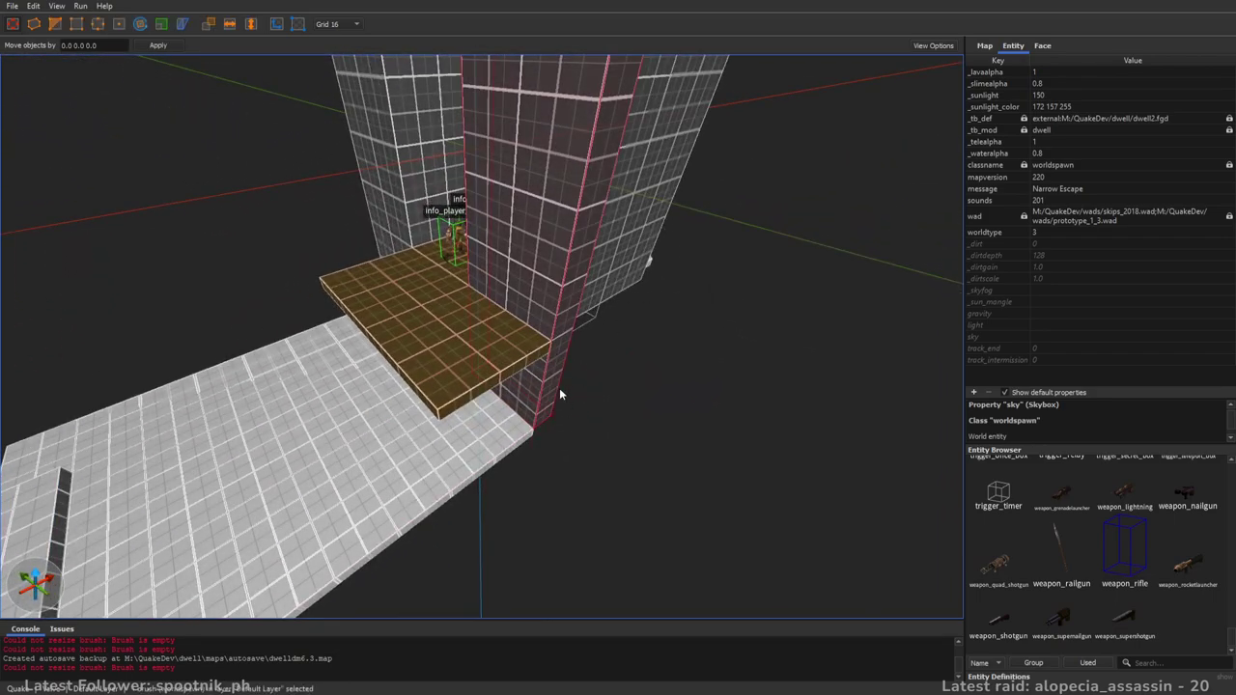
{"action": "mouse_move", "coordinate": [555, 386]}
{"action": "left_mouse_down", "text": "ctrl+shift"}
{"action": "mouse_move", "coordinate": [567, 391]}
{"action": "mouse_move", "coordinate": [451, 470]}
{"action": "left_mouse_up", "text": "ctrl+shift"}
{"action": "right_click_drag", "start_coordinate": [450, 470], "coordinate": [579, 250]}
{"action": "left_click_drag", "start_coordinate": [578, 250], "coordinate": [566, 511], "text": "shift"}
{"action": "right_click_drag", "start_coordinate": [567, 514], "coordinate": [797, 529]}
{"action": "scroll", "coordinate": [685, 521], "scroll_direction": "up", "scroll_amount": 3}
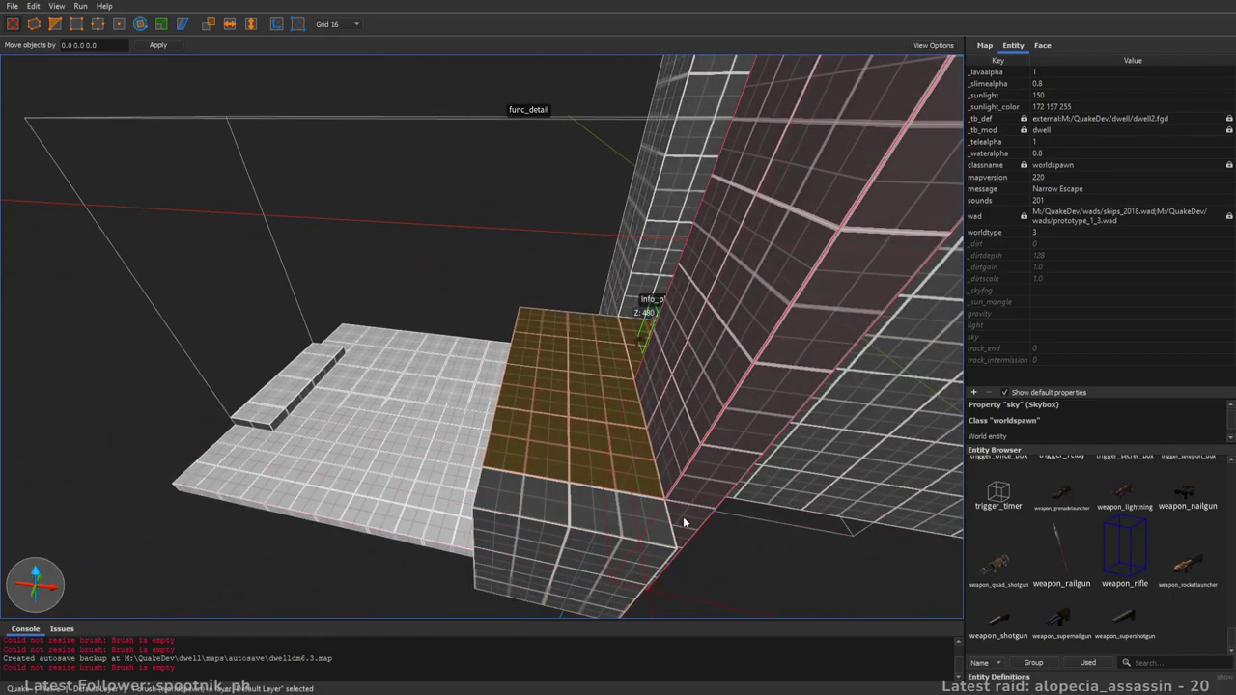
{"action": "right_click_drag", "start_coordinate": [635, 446], "coordinate": [705, 468]}
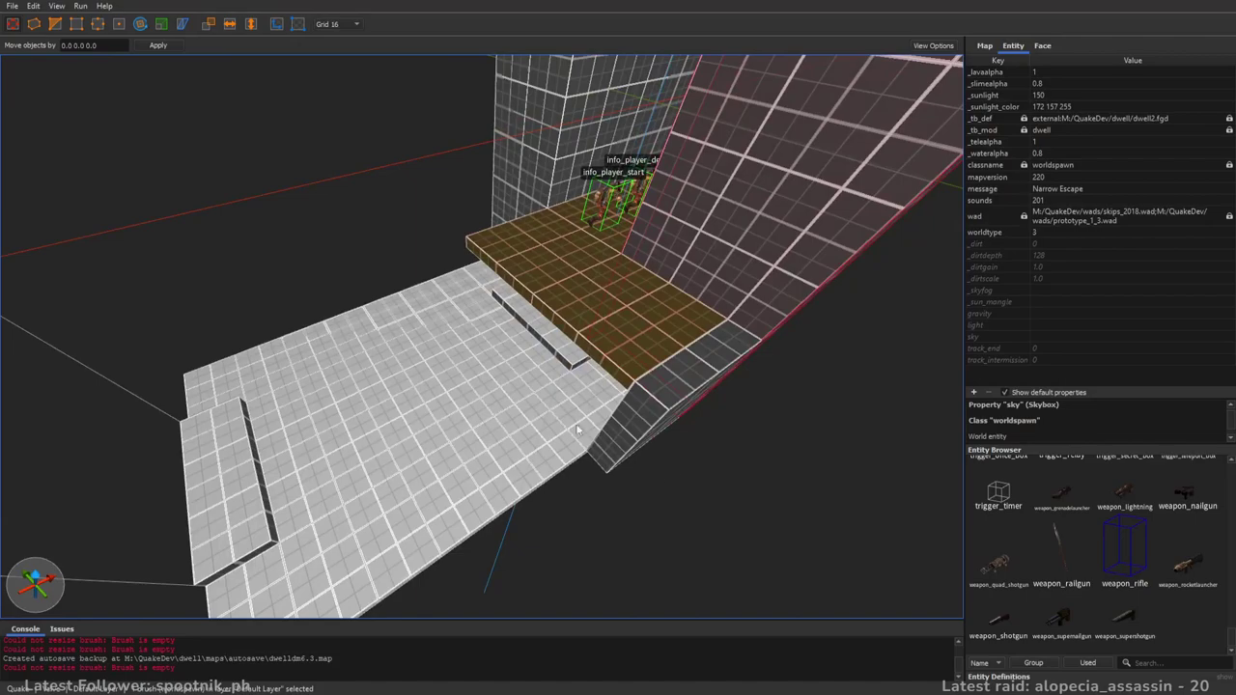
- Apply the light grey floor texture to the low block's top face and save the map
{"action": "key", "text": "Escape"}
{"action": "left_click", "coordinate": [548, 412], "text": "shift"}
{"action": "left_click", "coordinate": [699, 371], "text": "alt"}
{"action": "key", "text": "Escape"}
{"action": "key", "text": "ctrl+s"}
{"action": "right_click_drag", "start_coordinate": [693, 394], "coordinate": [463, 410]}
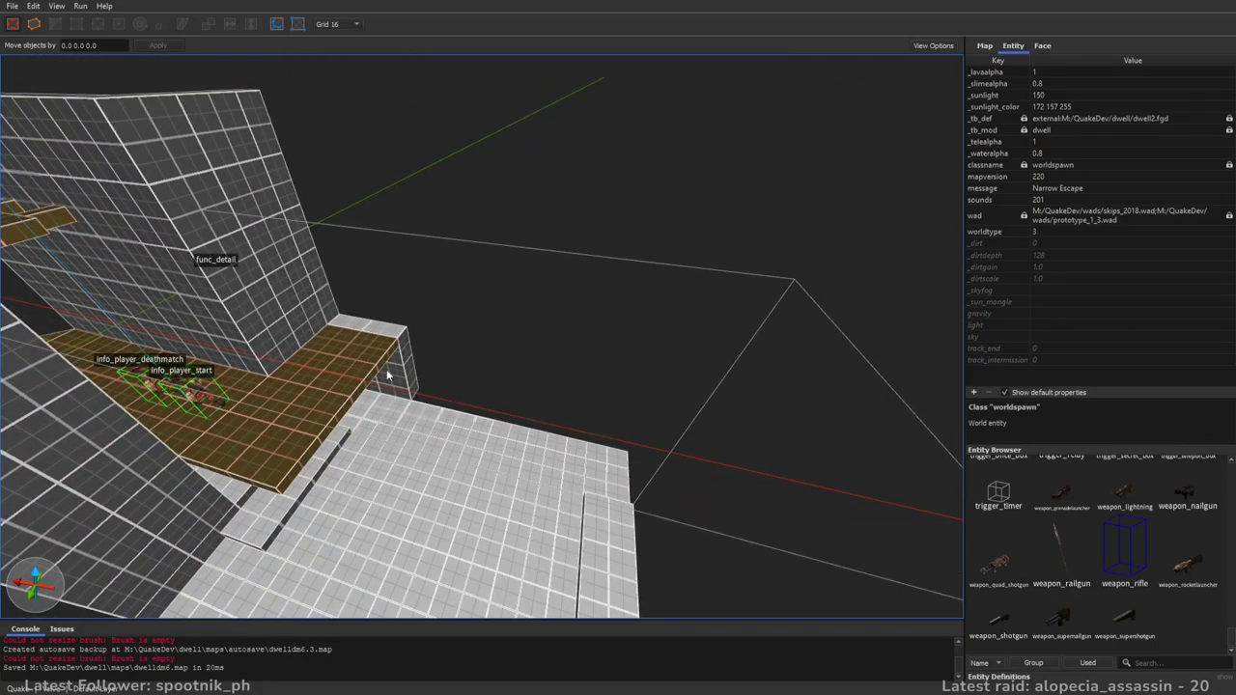
- Extrude a new brush from the low block's outer side and raise it into a column as tall as the walls
{"action": "left_click", "coordinate": [391, 376]}
{"action": "left_click_drag", "start_coordinate": [411, 379], "coordinate": [445, 384], "text": "shift"}
{"action": "left_click_drag", "start_coordinate": [422, 338], "coordinate": [419, 86], "text": "shift"}
{"action": "right_click_drag", "start_coordinate": [539, 216], "coordinate": [338, 302]}
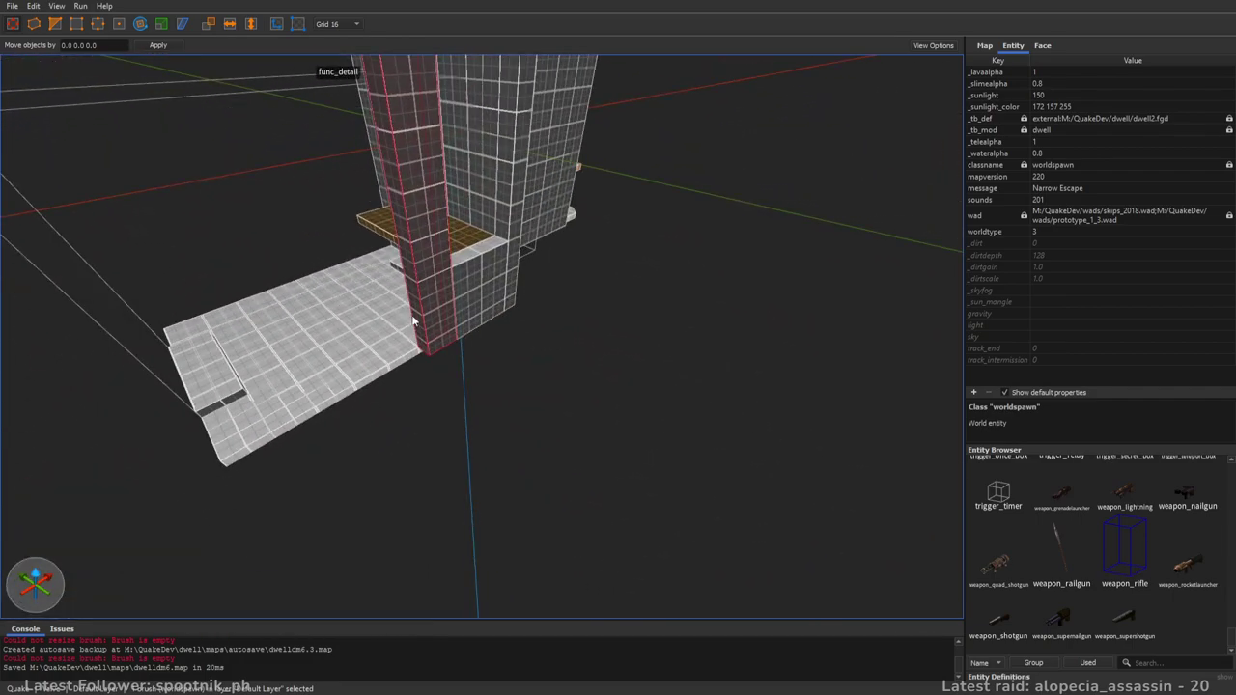
{"action": "right_click_drag", "start_coordinate": [598, 366], "coordinate": [537, 393]}
{"action": "scroll", "coordinate": [643, 375], "scroll_direction": "up", "scroll_amount": 4}
{"action": "scroll", "coordinate": [628, 383], "scroll_direction": "down", "scroll_amount": 6}
{"action": "left_click_drag", "start_coordinate": [536, 387], "coordinate": [546, 416], "text": "shift"}
{"action": "right_click_drag", "start_coordinate": [545, 420], "coordinate": [636, 379]}
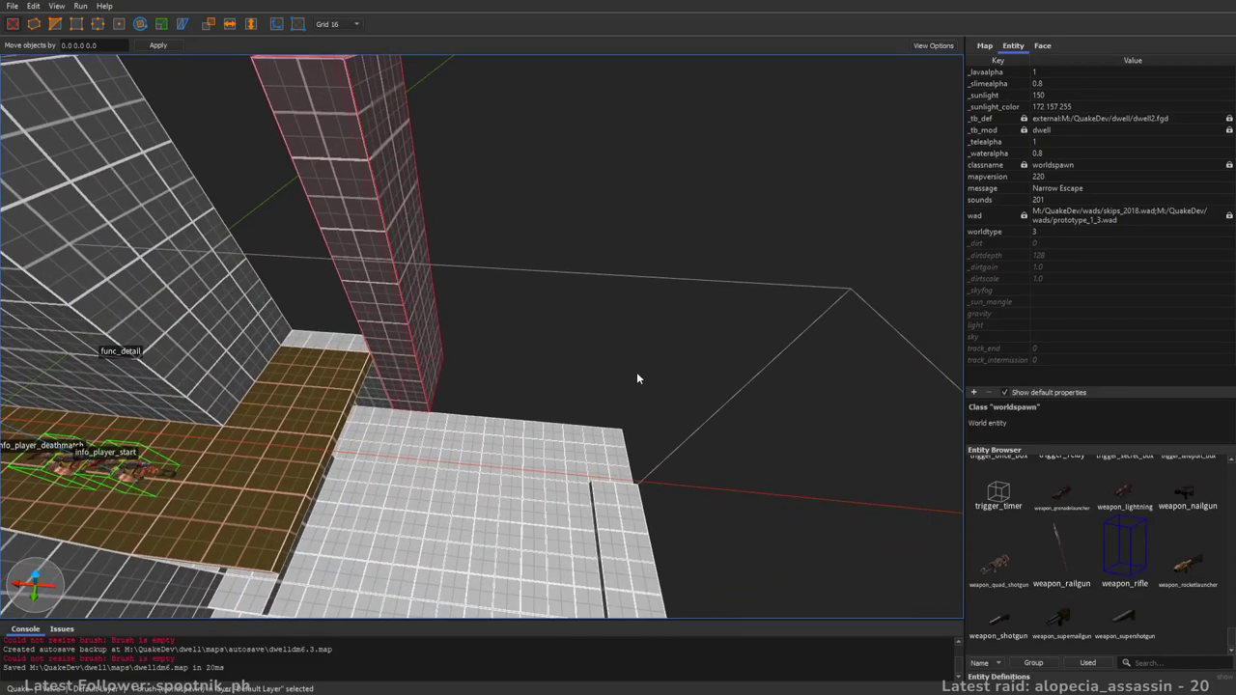
- Add a low wall section beside the column, 64 units long, 32 units thick and 192 units high
{"action": "left_click_drag", "start_coordinate": [434, 371], "coordinate": [476, 370], "text": "shift"}
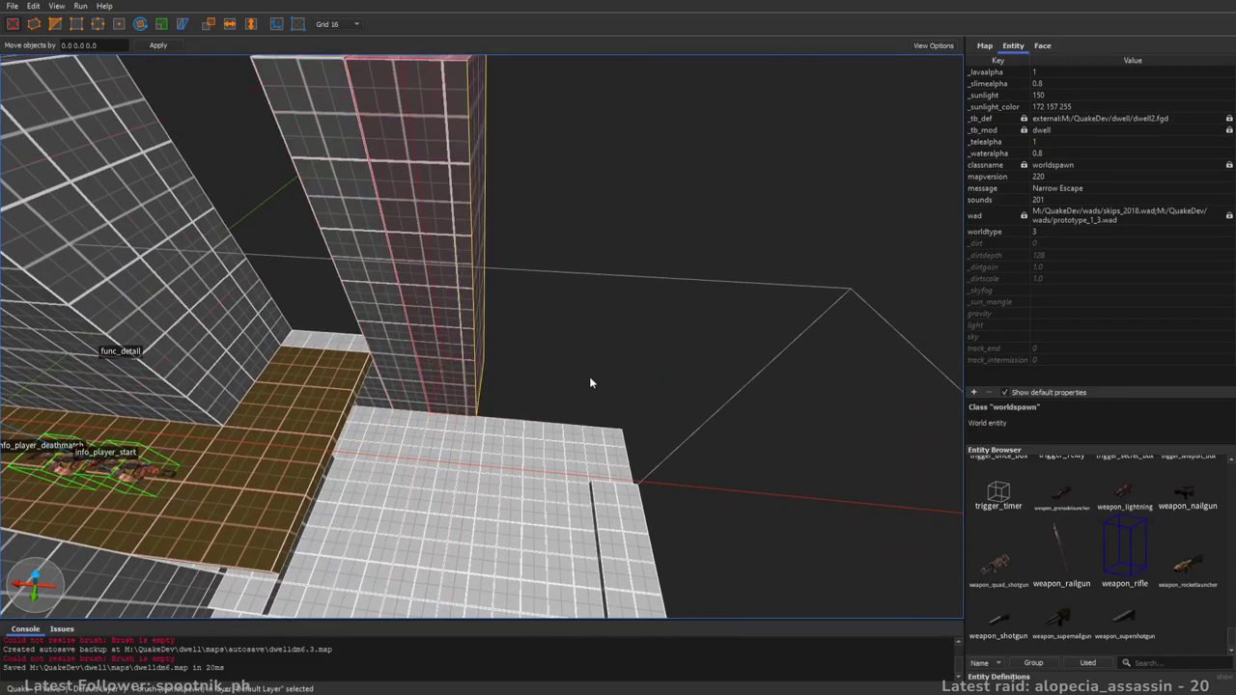
{"action": "right_click_drag", "start_coordinate": [646, 367], "coordinate": [527, 356]}
{"action": "left_click_drag", "start_coordinate": [707, 277], "coordinate": [627, 276], "text": "shift"}
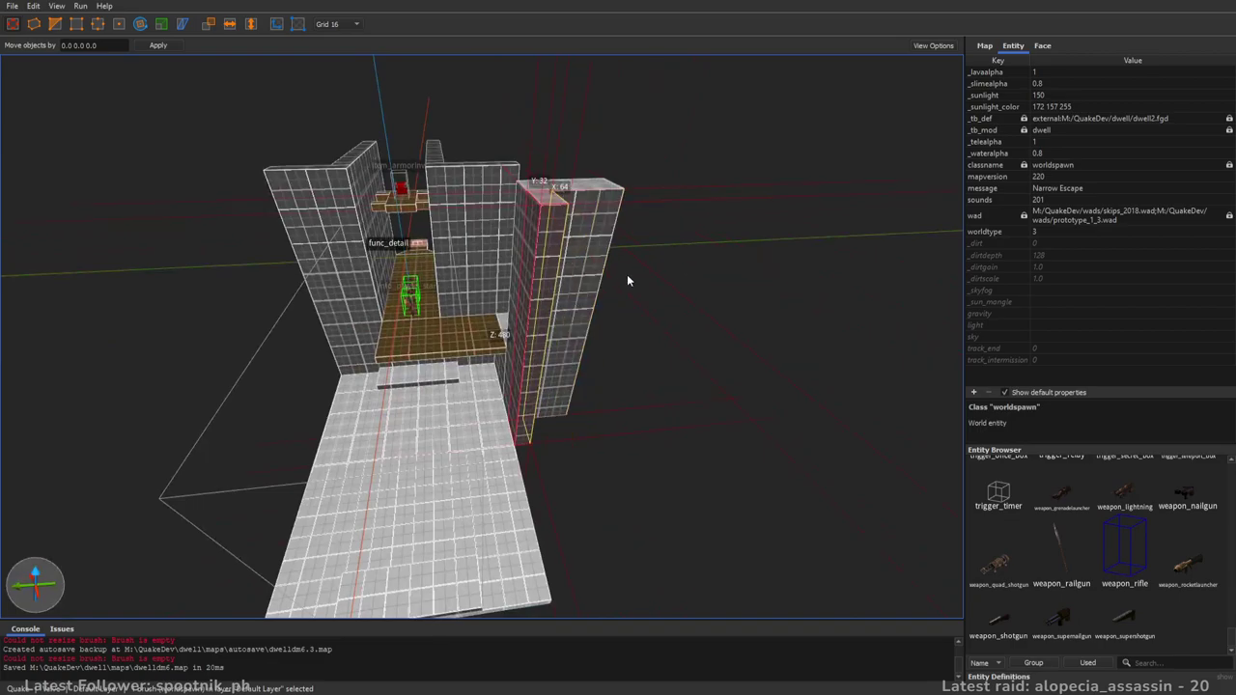
{"action": "scroll", "coordinate": [637, 378], "scroll_direction": "up", "scroll_amount": 5}
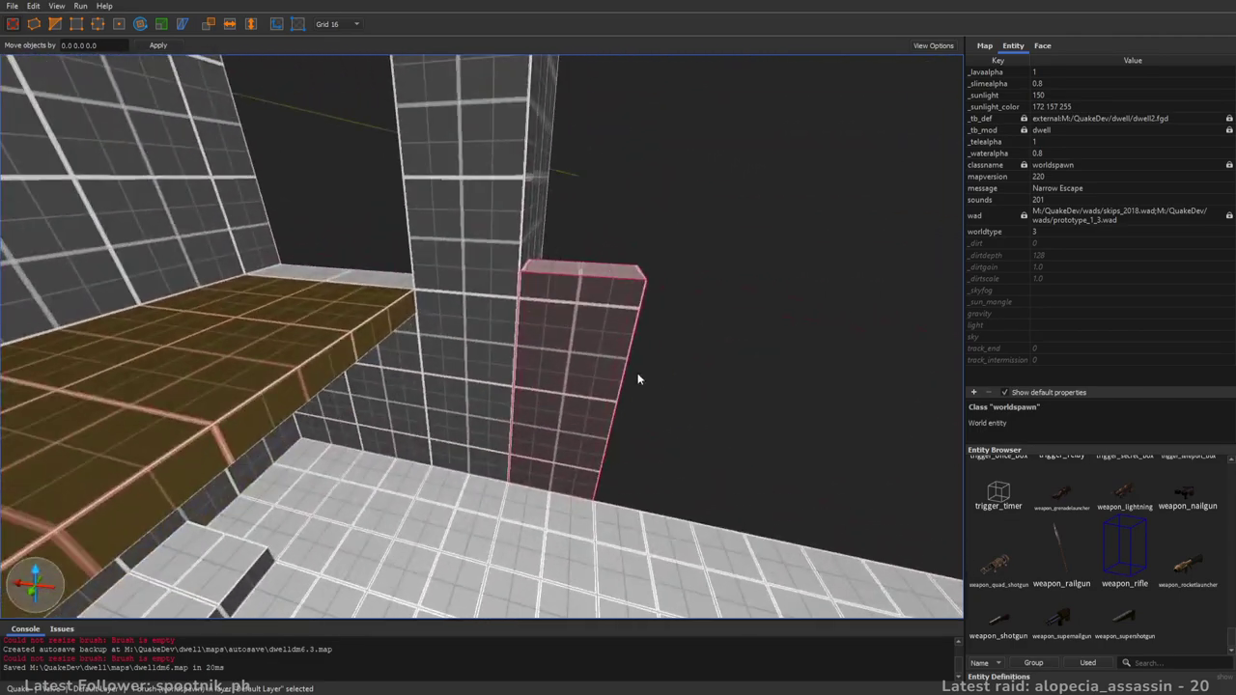
{"action": "mouse_move", "coordinate": [593, 284]}
{"action": "left_mouse_down", "text": "shift"}
{"action": "mouse_move", "coordinate": [606, 253]}
{"action": "mouse_move", "coordinate": [605, 339]}
{"action": "mouse_move", "coordinate": [609, 258]}
{"action": "left_mouse_up", "text": "shift"}
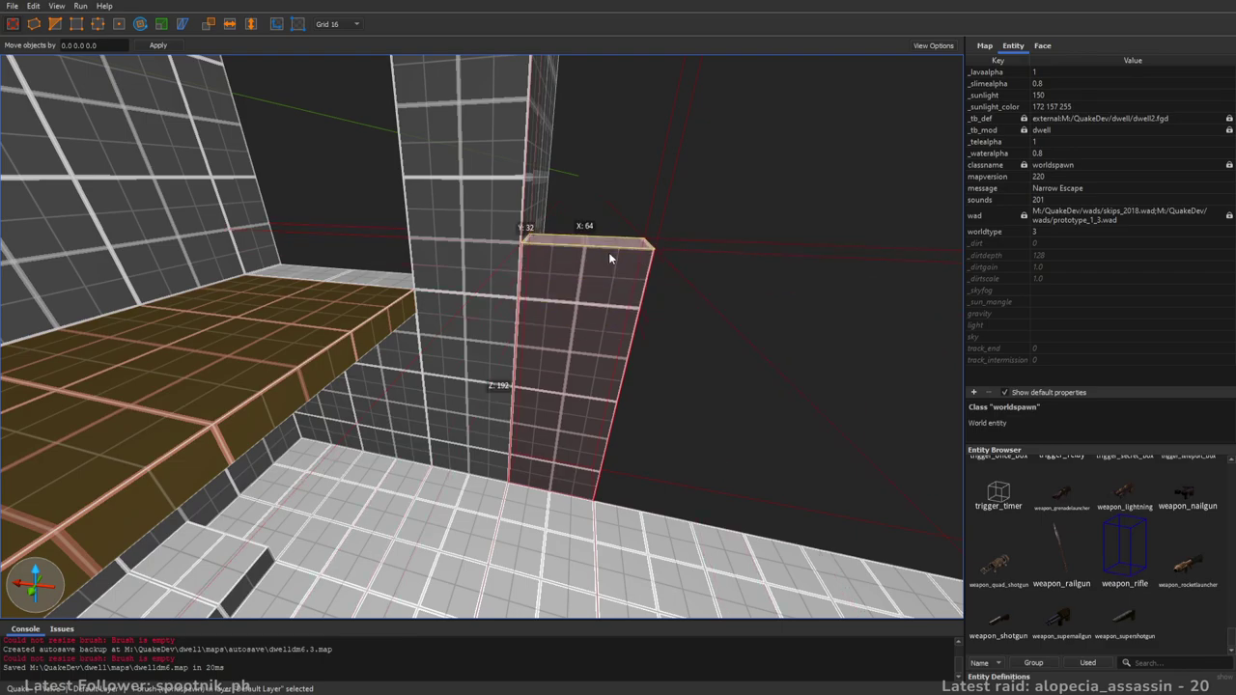
- Add a 96-unit-high block above the low wall section, level with the column's top, leaving a window opening between them
{"action": "right_click_drag", "start_coordinate": [741, 378], "coordinate": [605, 361]}
{"action": "scroll", "coordinate": [604, 361], "scroll_direction": "down", "scroll_amount": 5}
{"action": "left_click_drag", "start_coordinate": [603, 359], "coordinate": [600, 104], "text": "ctrl+shift"}
{"action": "left_click_drag", "start_coordinate": [620, 394], "coordinate": [623, 265], "text": "shift"}
{"action": "mouse_move", "coordinate": [624, 265]}
{"action": "right_mouse_down"}
{"action": "mouse_move", "coordinate": [625, 289]}
{"action": "mouse_move", "coordinate": [650, 232]}
{"action": "right_mouse_up"}
{"action": "scroll", "coordinate": [637, 270], "scroll_direction": "up", "scroll_amount": 5}
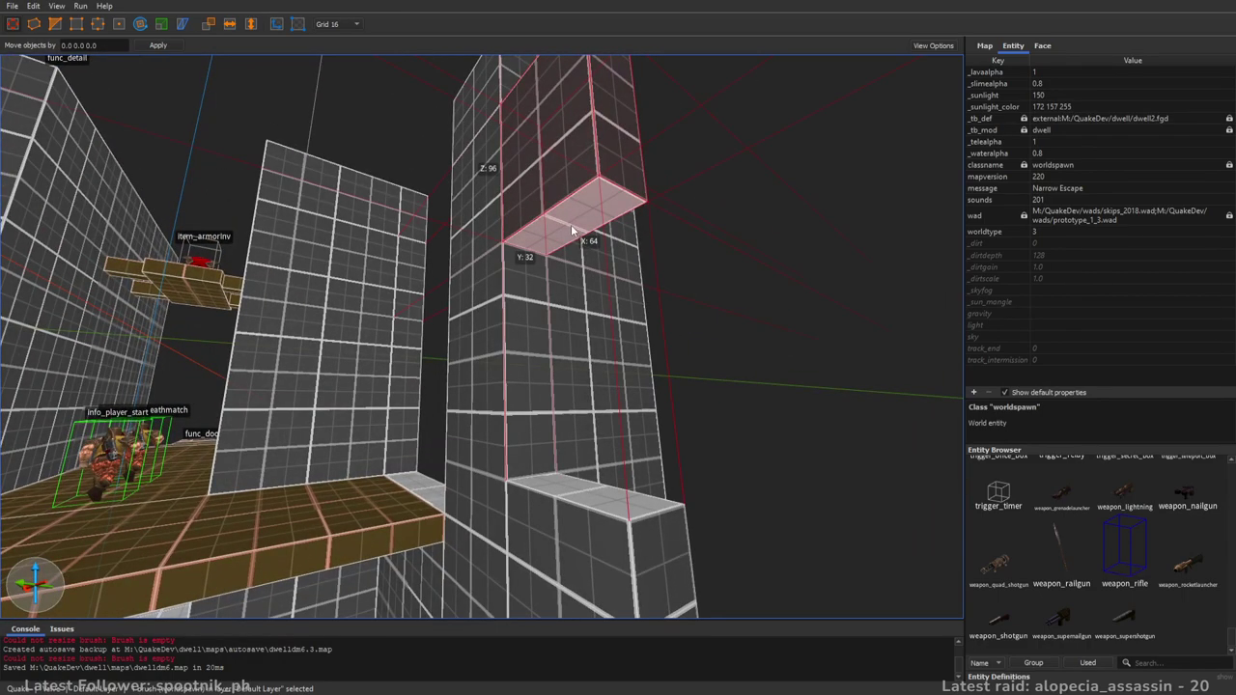
{"action": "mouse_move", "coordinate": [571, 229]}
{"action": "left_mouse_down", "text": "shift"}
{"action": "mouse_move", "coordinate": [577, 176]}
{"action": "mouse_move", "coordinate": [544, 141]}
{"action": "left_mouse_up", "text": "shift"}
{"action": "right_click_drag", "start_coordinate": [535, 223], "coordinate": [551, 233]}
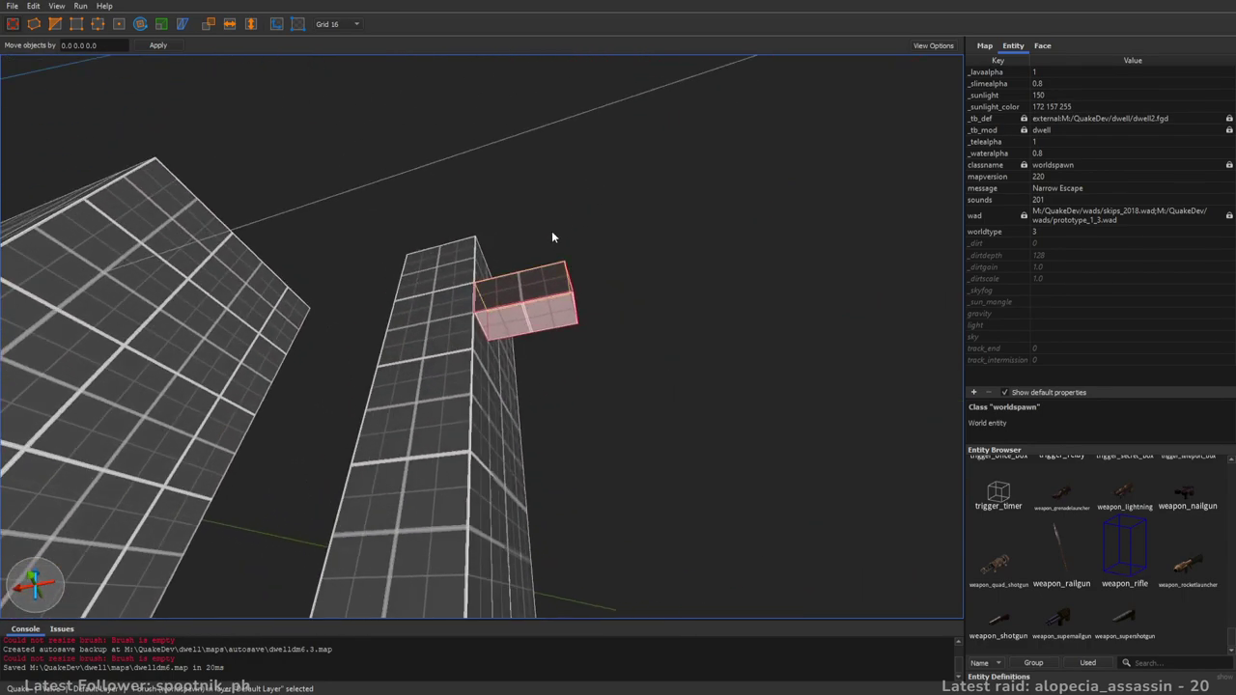
- Duplicate the upper and lower window blocks twice along the edge of the light grey floor
{"action": "mouse_move", "coordinate": [552, 187]}
{"action": "right_mouse_down"}
{"action": "mouse_move", "coordinate": [591, 301]}
{"action": "mouse_move", "coordinate": [524, 297]}
{"action": "mouse_move", "coordinate": [620, 307]}
{"action": "right_mouse_up"}
{"action": "scroll", "coordinate": [591, 302], "scroll_direction": "down", "scroll_amount": 5}
{"action": "key", "text": "d"}
{"action": "left_click", "coordinate": [492, 389], "text": "ctrl"}
{"action": "mouse_move", "coordinate": [338, 358]}
{"action": "left_mouse_down", "text": "ctrl"}
{"action": "mouse_move", "coordinate": [469, 350]}
{"action": "mouse_move", "coordinate": [652, 388]}
{"action": "left_mouse_up", "text": "ctrl"}
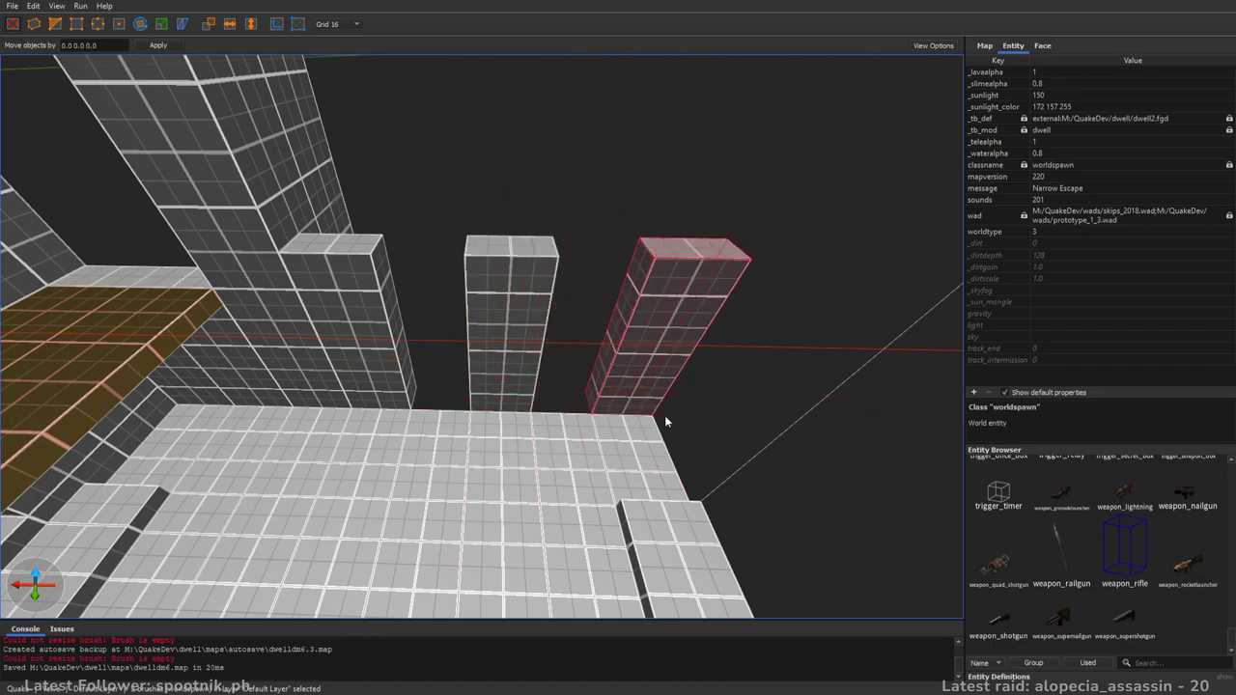
{"action": "right_click_drag", "start_coordinate": [714, 423], "coordinate": [709, 299]}
- Move both copied pairs of window blocks closer to the column, leaving narrow, even gaps between them
{"action": "left_click", "coordinate": [495, 495], "text": "ctrl"}
{"action": "left_click", "coordinate": [502, 126], "text": "ctrl"}
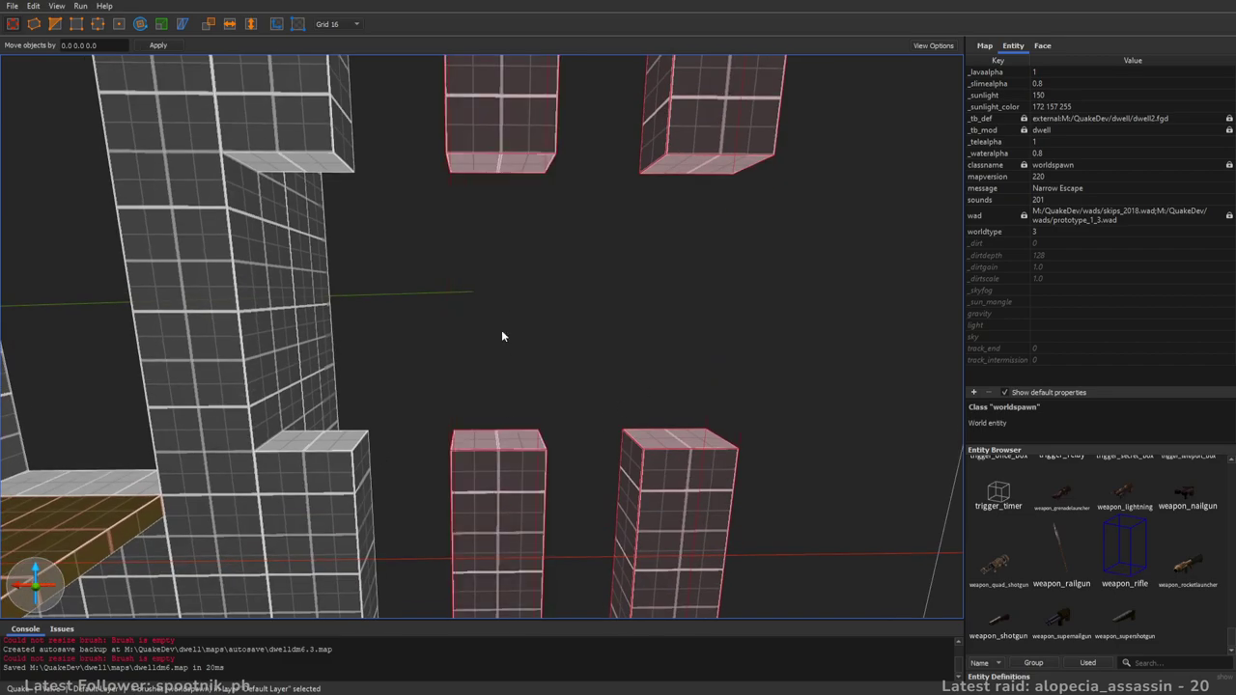
{"action": "left_click_drag", "start_coordinate": [521, 519], "coordinate": [476, 519]}
{"action": "left_click", "coordinate": [618, 492]}
{"action": "left_click", "coordinate": [662, 118], "text": "ctrl"}
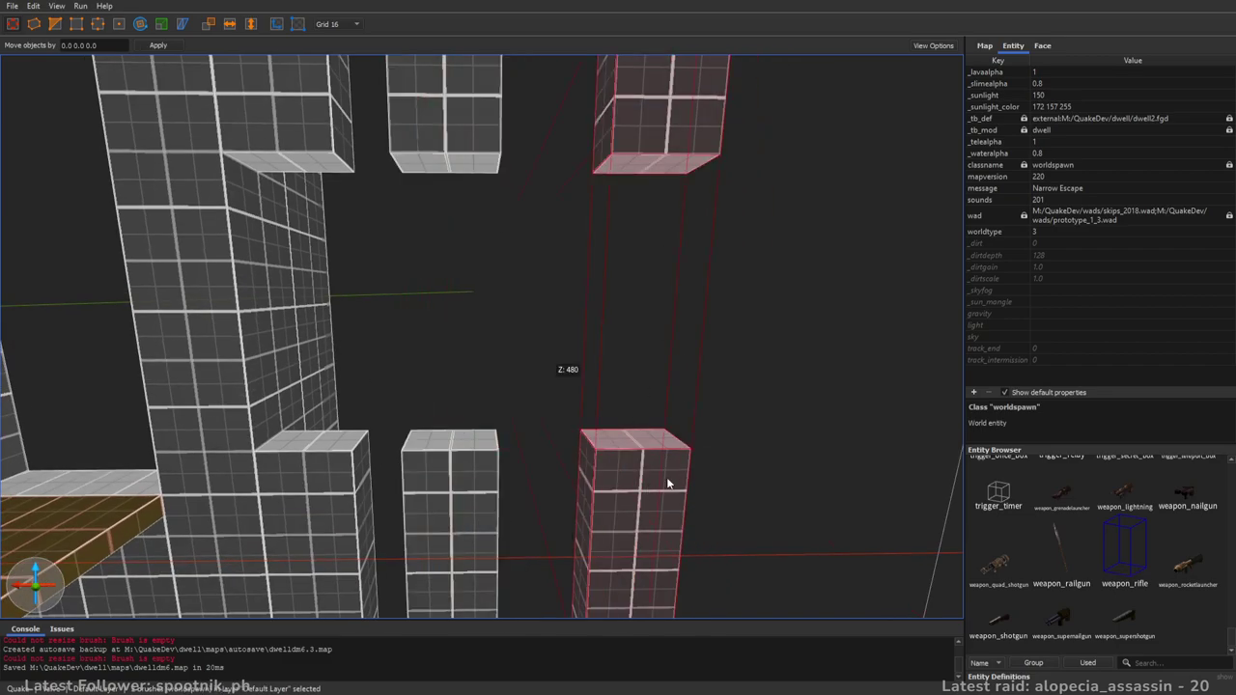
{"action": "left_click_drag", "start_coordinate": [667, 481], "coordinate": [629, 485]}
{"action": "right_click_drag", "start_coordinate": [739, 324], "coordinate": [737, 358]}
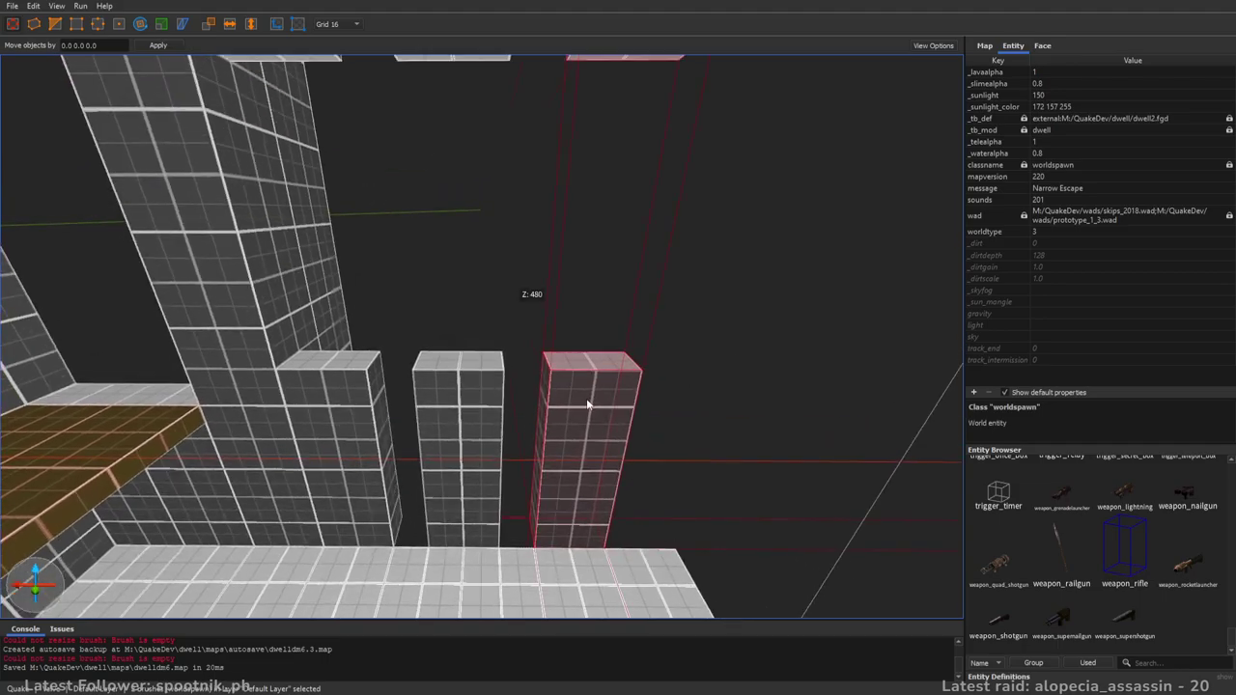
- Extrude a narrow full-height pillar between the two far window blocks and duplicate it into the other gap
{"action": "left_click_drag", "start_coordinate": [547, 383], "coordinate": [501, 382], "text": "ctrl+shift"}
{"action": "mouse_move", "coordinate": [570, 420]}
{"action": "right_mouse_down"}
{"action": "mouse_move", "coordinate": [592, 463]}
{"action": "mouse_move", "coordinate": [584, 403]}
{"action": "right_mouse_up"}
{"action": "key", "text": "s"}
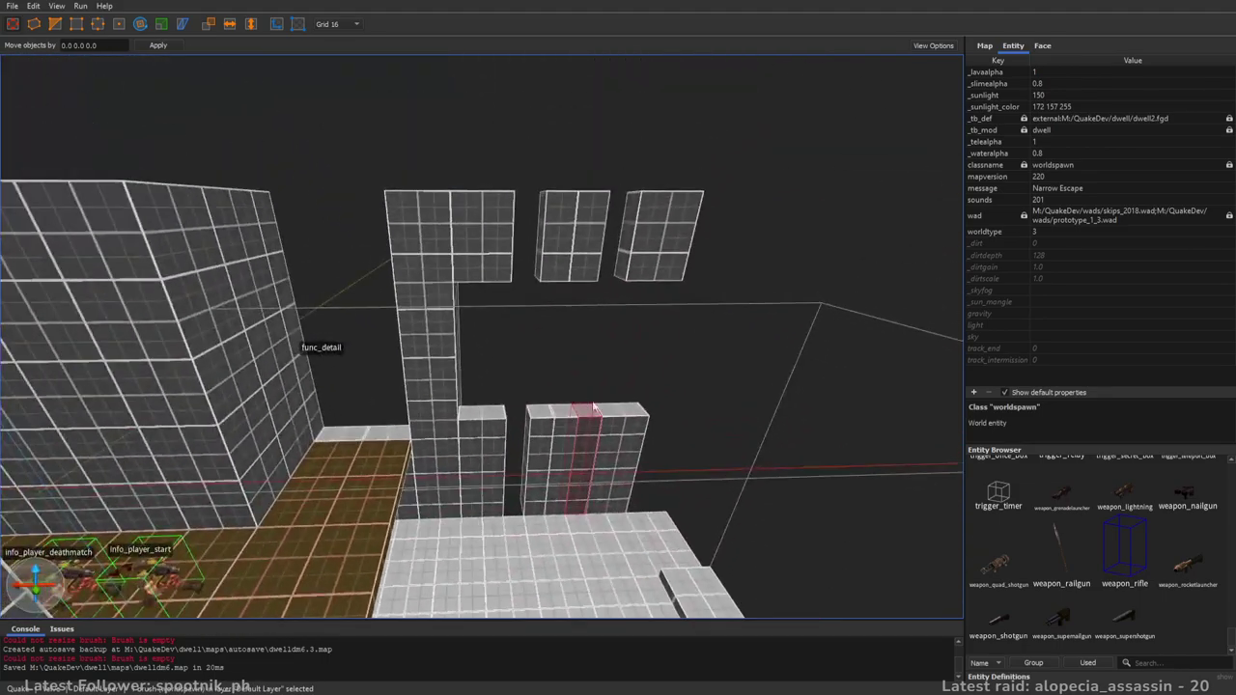
{"action": "left_click_drag", "start_coordinate": [585, 410], "coordinate": [628, 193], "text": "shift"}
{"action": "key", "text": "w"}
{"action": "right_click_drag", "start_coordinate": [655, 286], "coordinate": [678, 334]}
{"action": "left_click_drag", "start_coordinate": [692, 309], "coordinate": [531, 315], "text": "ctrl"}
{"action": "right_click_drag", "start_coordinate": [629, 384], "coordinate": [612, 356]}
{"action": "key", "text": "s"}
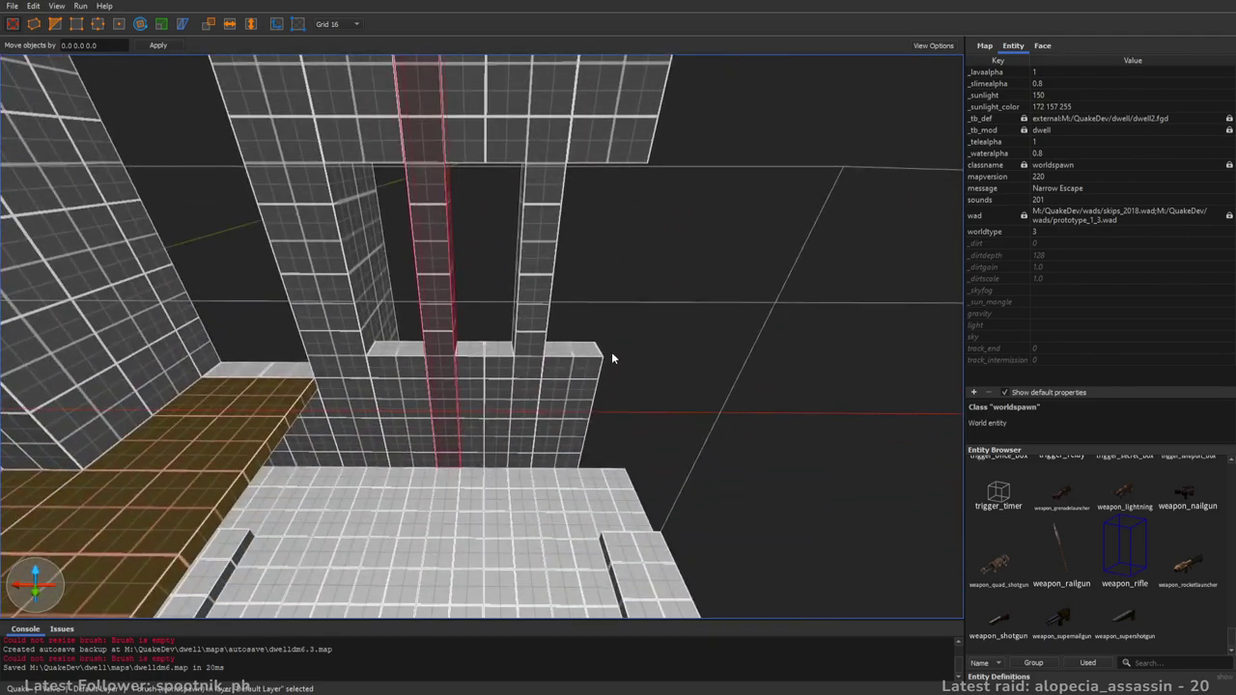
- Duplicate the wide full-height column to the far end of the row of windows
{"action": "key", "text": "Escape"}
{"action": "right_click_drag", "start_coordinate": [519, 382], "coordinate": [542, 382]}
{"action": "key", "text": "d"}
{"action": "left_click", "coordinate": [372, 329]}
{"action": "mouse_move", "coordinate": [378, 339]}
{"action": "left_mouse_down", "text": "ctrl"}
{"action": "mouse_move", "coordinate": [470, 334]}
{"action": "mouse_move", "coordinate": [475, 394]}
{"action": "mouse_move", "coordinate": [589, 393]}
{"action": "left_mouse_up", "text": "ctrl"}
{"action": "right_click_drag", "start_coordinate": [656, 408], "coordinate": [654, 395]}
{"action": "key", "text": "s"}
{"action": "left_click", "coordinate": [762, 359]}
{"action": "key", "text": "w"}
{"action": "mouse_move", "coordinate": [763, 359]}
{"action": "right_mouse_down"}
{"action": "mouse_move", "coordinate": [769, 375]}
{"action": "mouse_move", "coordinate": [767, 343]}
{"action": "right_mouse_up"}
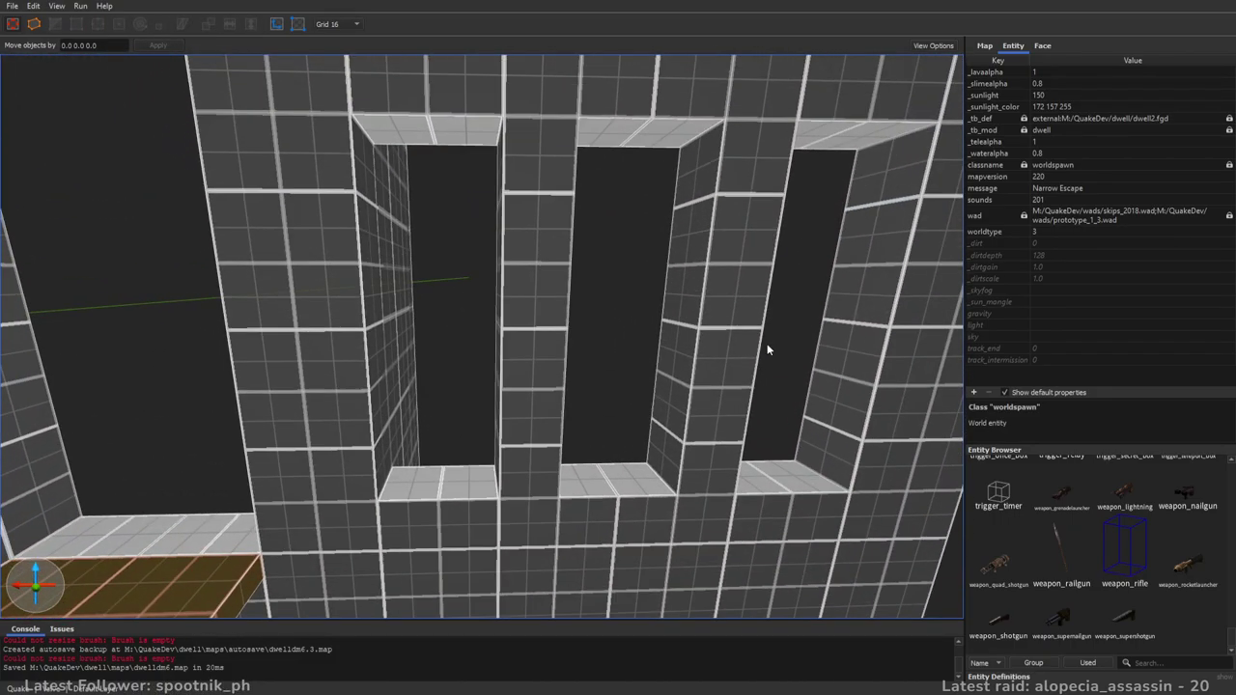
- Fill the first window opening with a brush textured 64_blood_3, drawn on an 8-unit grid
{"action": "left_click", "coordinate": [1042, 46]}
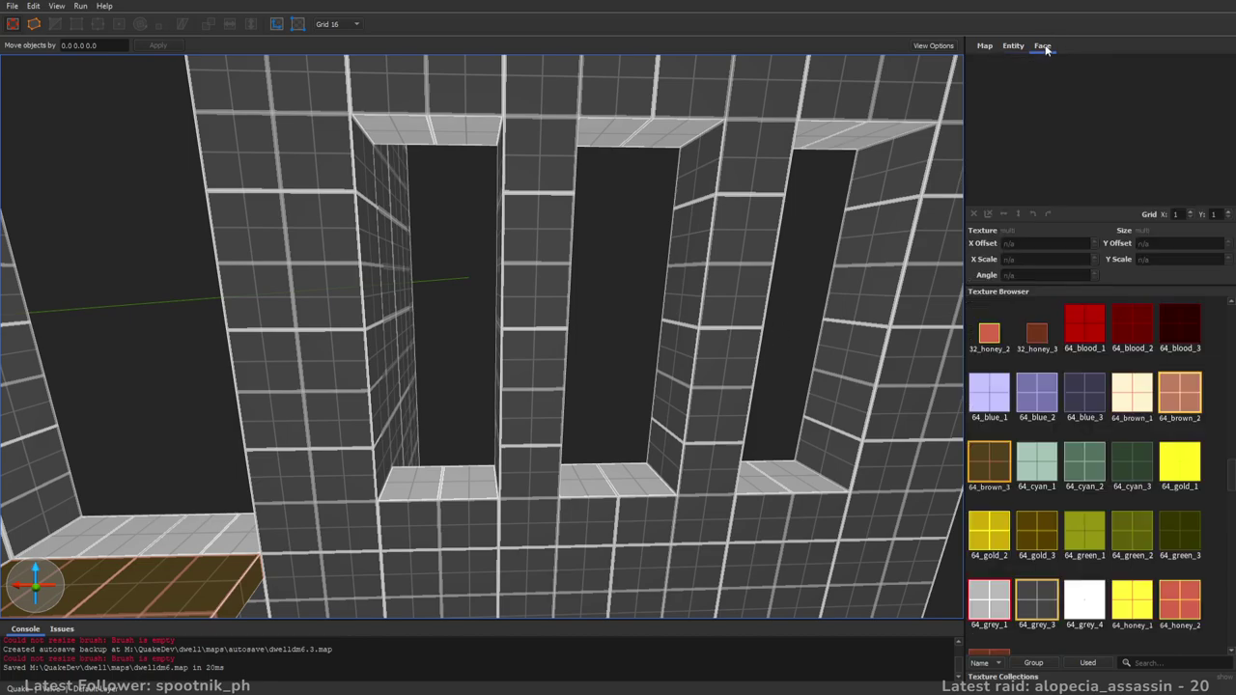
{"action": "left_click", "coordinate": [1180, 326]}
{"action": "right_click_drag", "start_coordinate": [538, 307], "coordinate": [381, 368]}
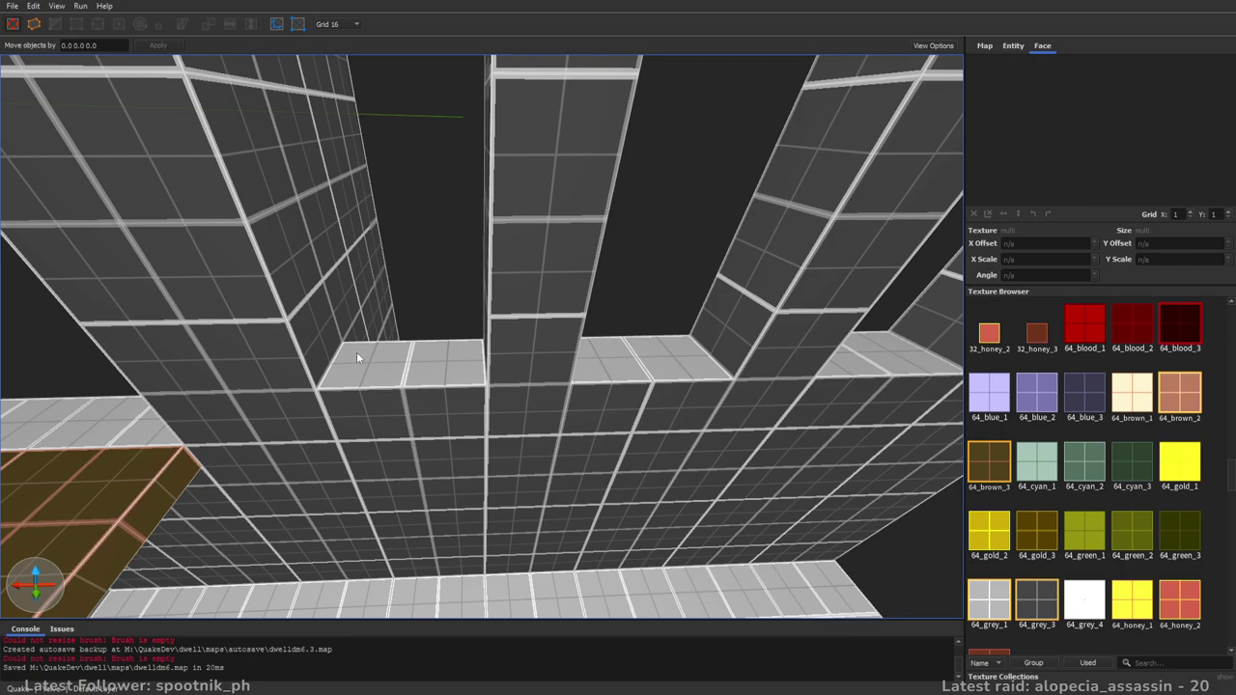
{"action": "key", "text": "bracketleft"}
{"action": "left_click_drag", "start_coordinate": [344, 350], "coordinate": [477, 376]}
{"action": "key", "text": "s"}
{"action": "mouse_move", "coordinate": [542, 398]}
{"action": "right_mouse_down"}
{"action": "mouse_move", "coordinate": [711, 388]}
{"action": "mouse_move", "coordinate": [664, 445]}
{"action": "right_mouse_up"}
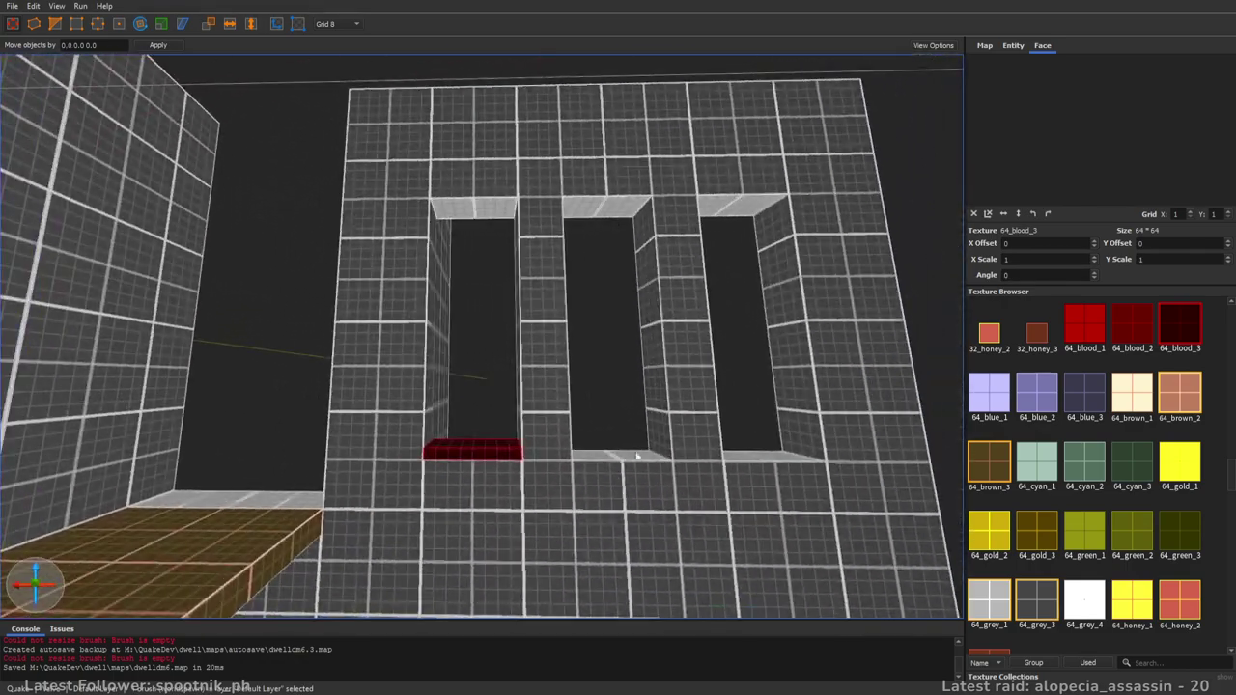
{"action": "left_click_drag", "start_coordinate": [493, 449], "coordinate": [504, 213], "text": "shift"}
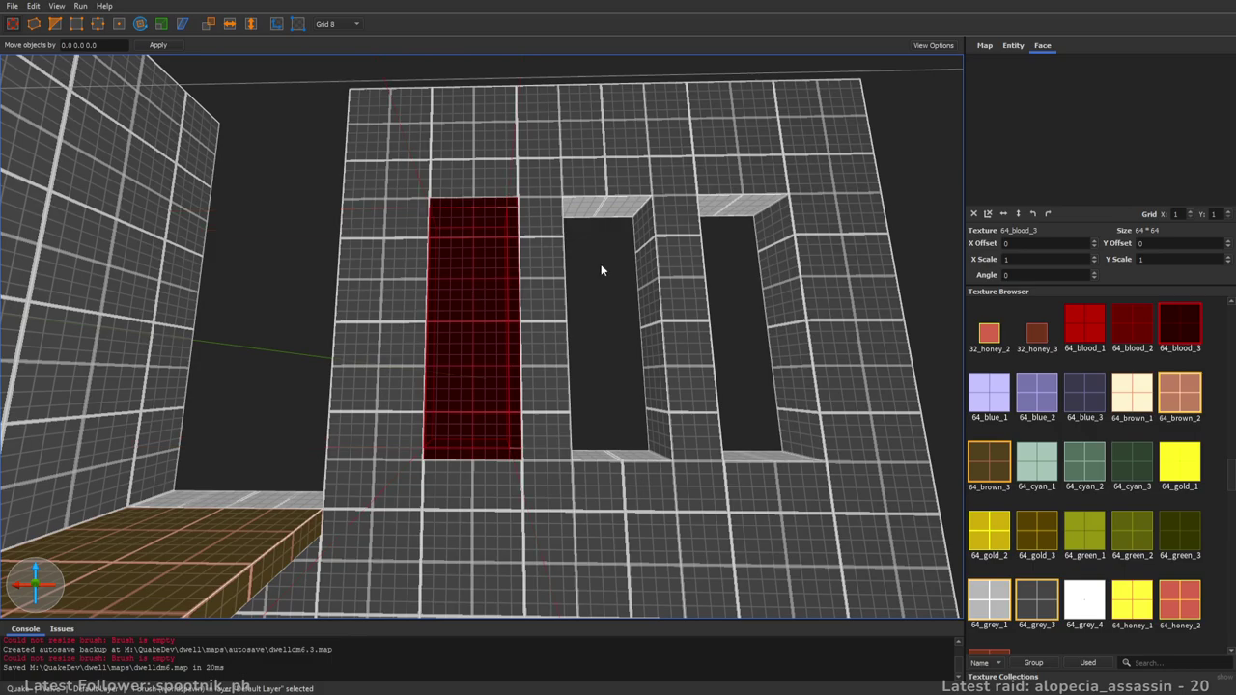
- Hollow out the dark red window fill into a frame and duplicate the frame into the second window opening
{"action": "key", "text": "ctrl+shift+k"}
{"action": "right_click_drag", "start_coordinate": [486, 451], "coordinate": [771, 435]}
{"action": "left_click_drag", "start_coordinate": [425, 277], "coordinate": [587, 292], "text": "ctrl"}
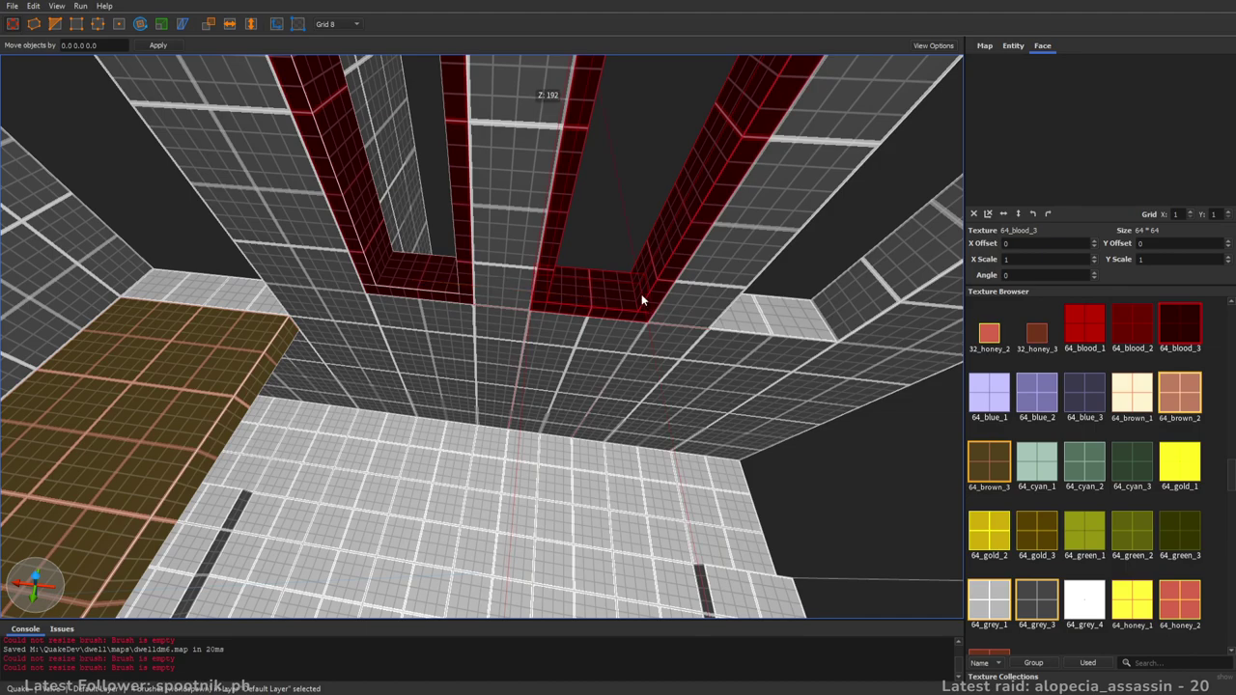
{"action": "left_click_drag", "start_coordinate": [641, 293], "coordinate": [617, 289]}
{"action": "key", "text": "d"}
{"action": "mouse_move", "coordinate": [780, 325]}
{"action": "right_mouse_down"}
{"action": "mouse_move", "coordinate": [794, 329]}
{"action": "mouse_move", "coordinate": [768, 316]}
{"action": "right_mouse_up"}
{"action": "key", "text": "w"}
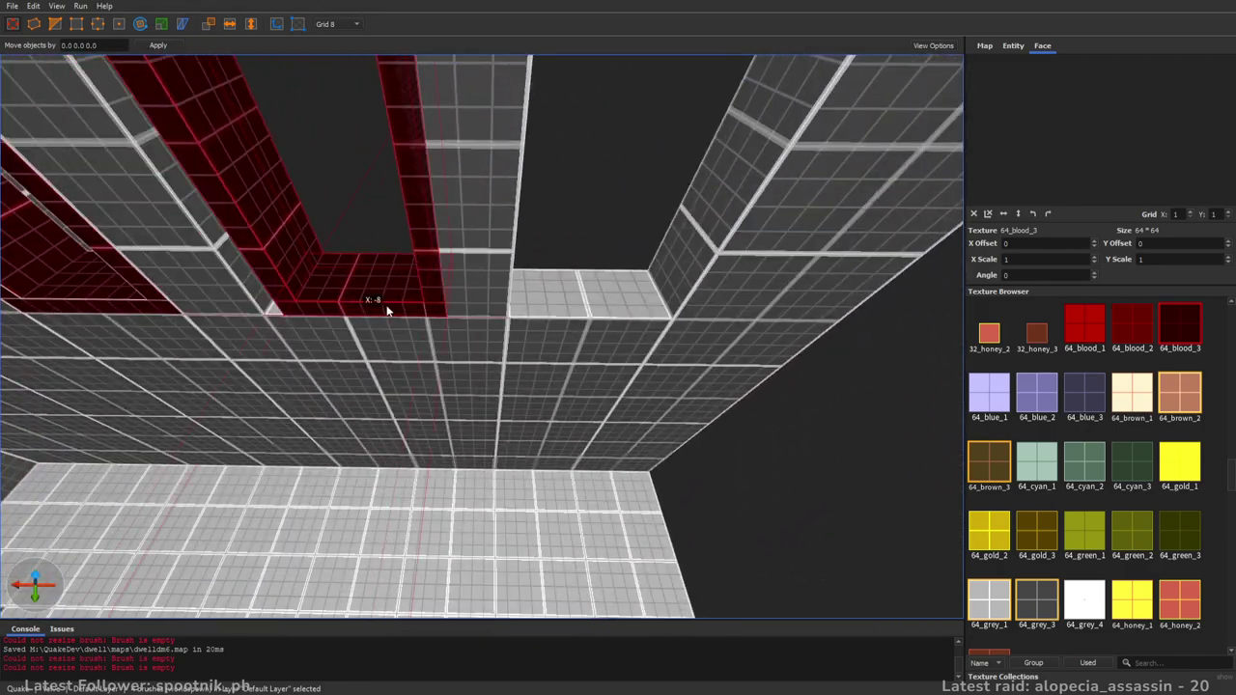
- Duplicate the dark red window frame into the third window opening
{"action": "key", "text": "ctrl+d"}
{"action": "left_click_drag", "start_coordinate": [358, 288], "coordinate": [608, 293]}
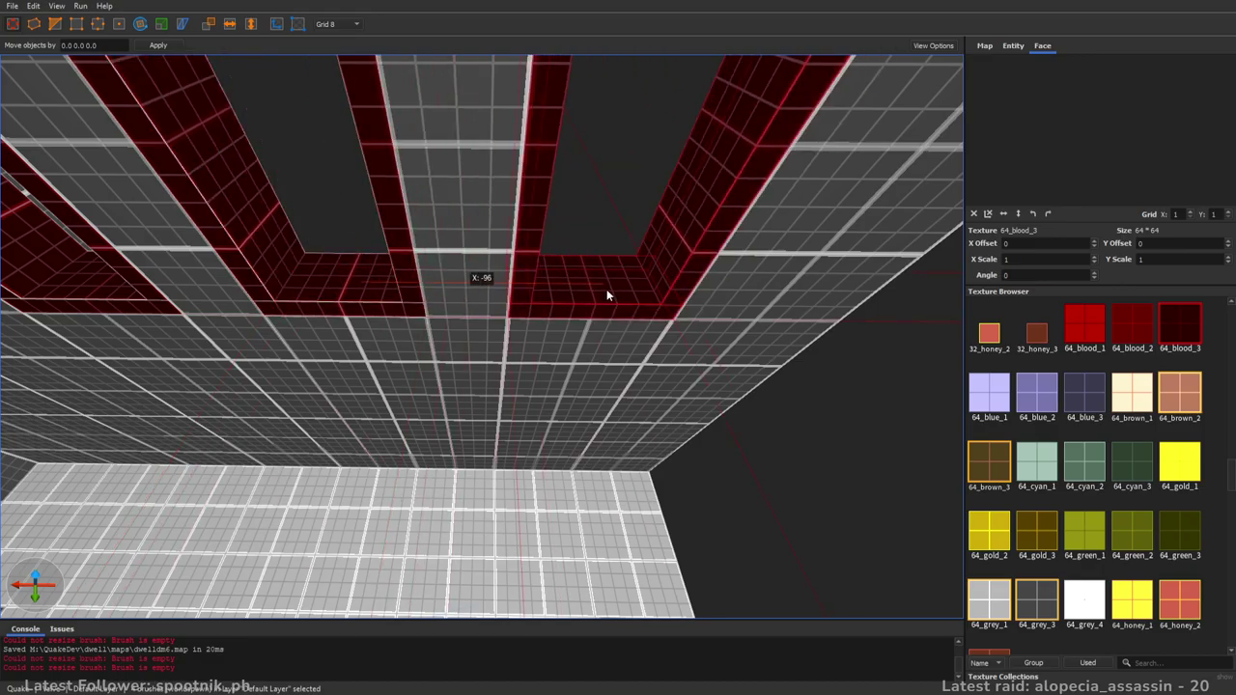
{"action": "right_click_drag", "start_coordinate": [813, 357], "coordinate": [797, 329]}
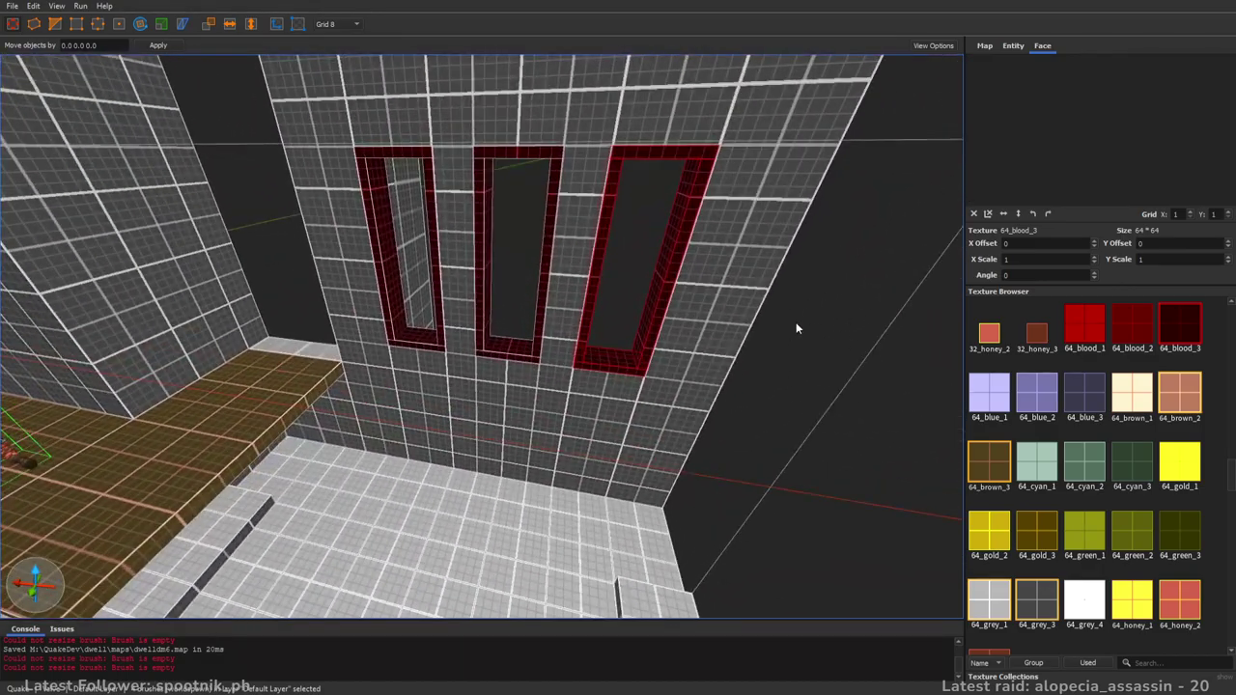
- Clip off the outer corner of the brown platform diagonally from -160 64 -128 to -192 32 -128, and save the map
{"action": "key", "text": "s"}
{"action": "right_click_drag", "start_coordinate": [697, 325], "coordinate": [659, 342]}
{"action": "key", "text": "w"}
{"action": "mouse_move", "coordinate": [549, 333]}
{"action": "right_mouse_down"}
{"action": "mouse_move", "coordinate": [631, 334]}
{"action": "mouse_move", "coordinate": [518, 339]}
{"action": "right_mouse_up"}
{"action": "left_click", "coordinate": [518, 339]}
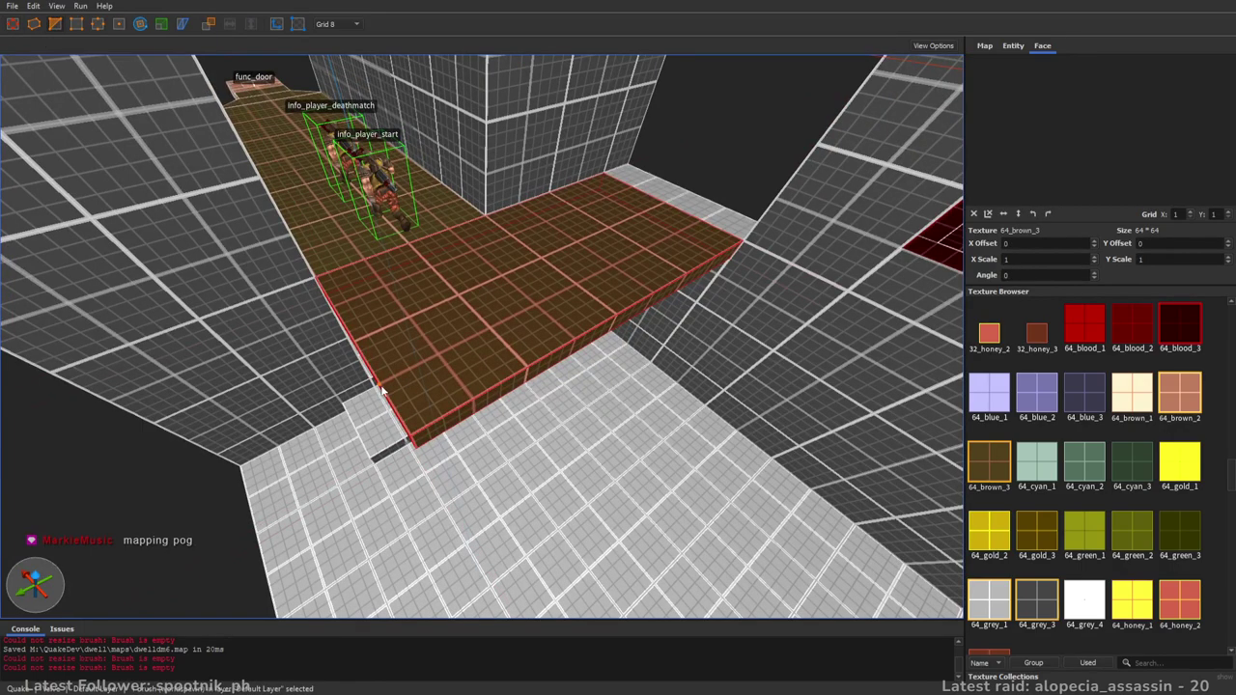
{"action": "left_click", "coordinate": [469, 394]}
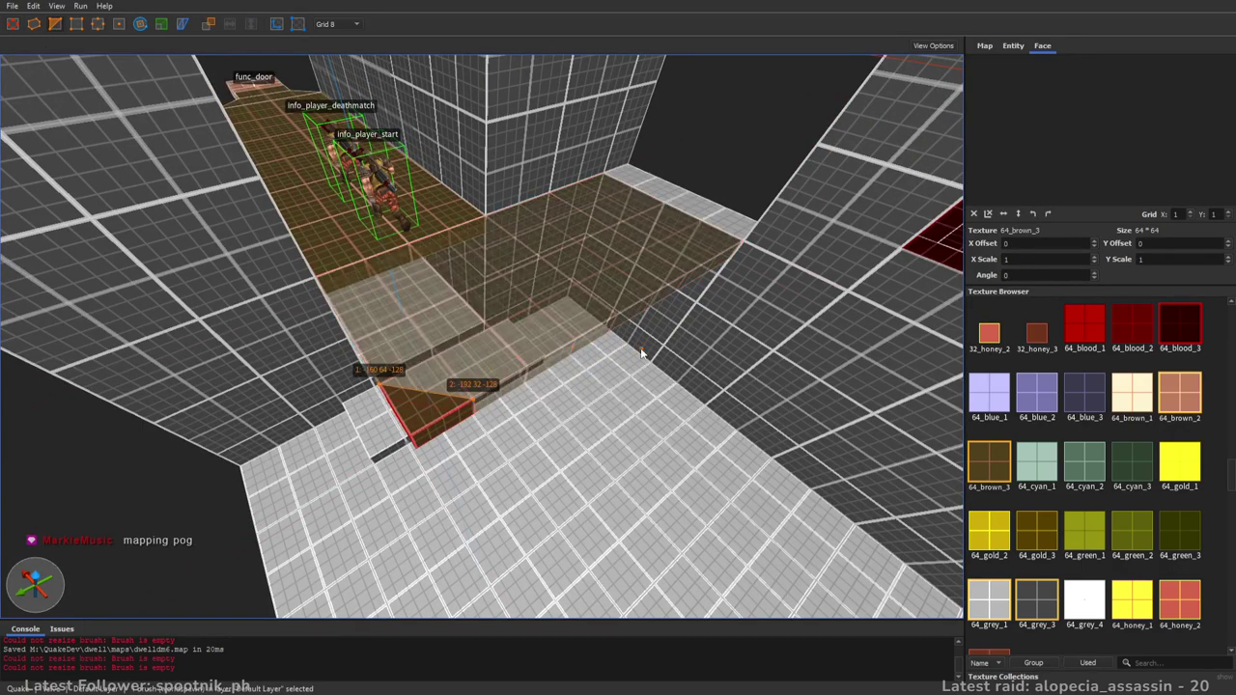
{"action": "key", "text": "ctrl+Return"}
{"action": "key", "text": "ctrl+Return"}
{"action": "key", "text": "Return"}
{"action": "key", "text": "ctrl+s"}
- Wall off the upper part of the gap beyond the brown platform, leaving a doorway above the light floor strip
{"action": "right_click_drag", "start_coordinate": [565, 396], "coordinate": [602, 331]}
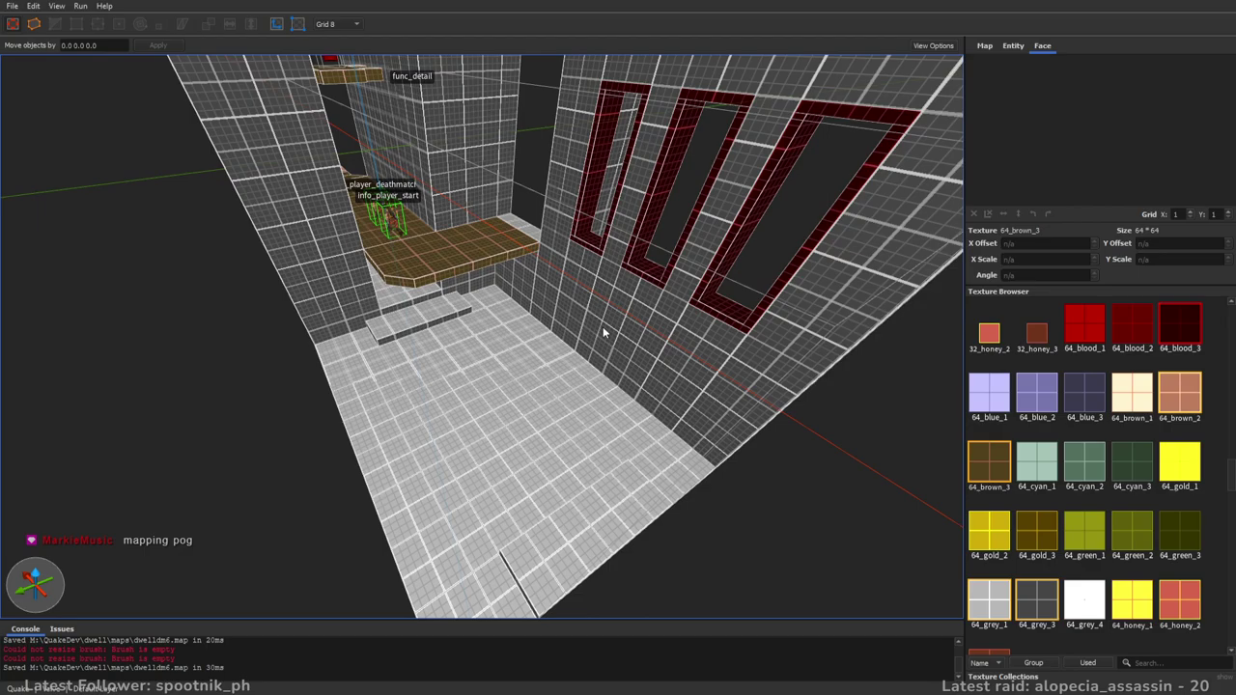
{"action": "right_click_drag", "start_coordinate": [573, 309], "coordinate": [601, 273]}
{"action": "mouse_move", "coordinate": [565, 390]}
{"action": "right_mouse_down"}
{"action": "mouse_move", "coordinate": [502, 308]}
{"action": "mouse_move", "coordinate": [604, 415]}
{"action": "mouse_move", "coordinate": [591, 411]}
{"action": "right_mouse_up"}
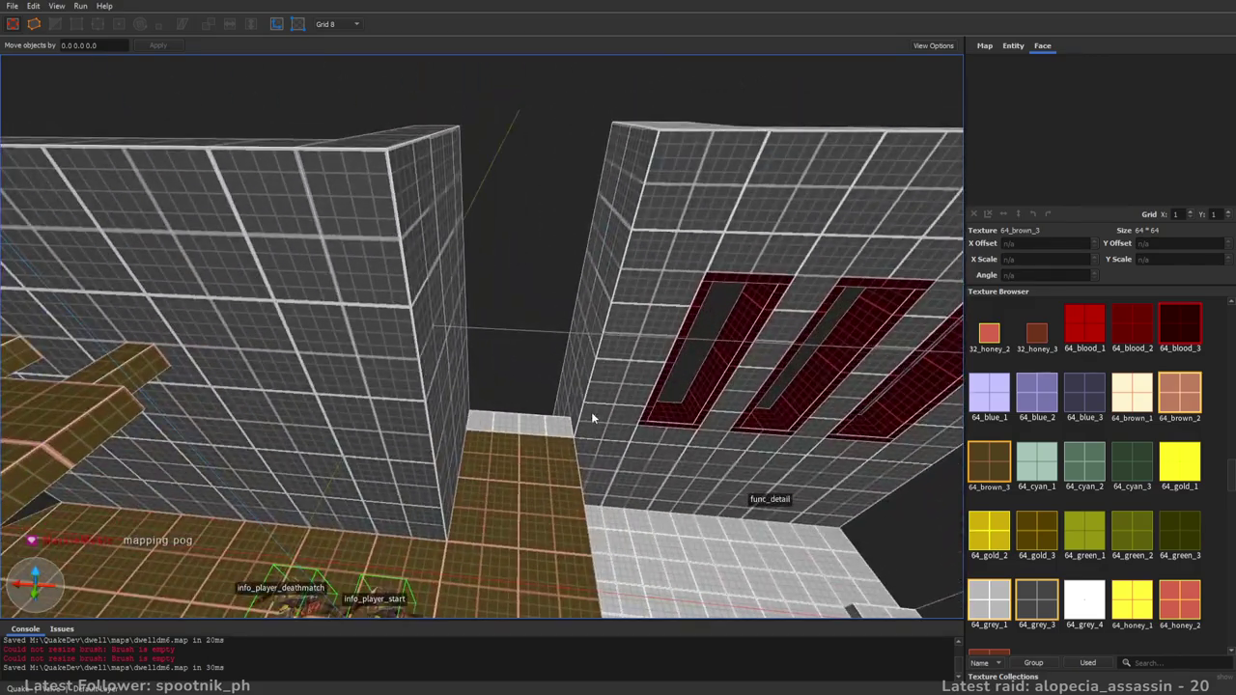
{"action": "left_click", "coordinate": [591, 411]}
{"action": "mouse_move", "coordinate": [605, 342]}
{"action": "right_mouse_down"}
{"action": "mouse_move", "coordinate": [499, 351]}
{"action": "mouse_move", "coordinate": [462, 297]}
{"action": "mouse_move", "coordinate": [503, 190]}
{"action": "right_mouse_up"}
{"action": "mouse_move", "coordinate": [505, 170]}
{"action": "left_mouse_down", "text": "shift"}
{"action": "mouse_move", "coordinate": [452, 501]}
{"action": "mouse_move", "coordinate": [484, 337]}
{"action": "mouse_move", "coordinate": [486, 425]}
{"action": "left_mouse_up", "text": "shift"}
{"action": "mouse_move", "coordinate": [486, 423]}
{"action": "right_mouse_down"}
{"action": "mouse_move", "coordinate": [535, 389]}
{"action": "mouse_move", "coordinate": [519, 384]}
{"action": "right_mouse_up"}
{"action": "key", "text": "w"}
{"action": "mouse_move", "coordinate": [518, 384]}
{"action": "left_mouse_down", "text": "shift"}
{"action": "mouse_move", "coordinate": [515, 353]}
{"action": "mouse_move", "coordinate": [521, 380]}
{"action": "left_mouse_up", "text": "shift"}
{"action": "key", "text": "Escape"}
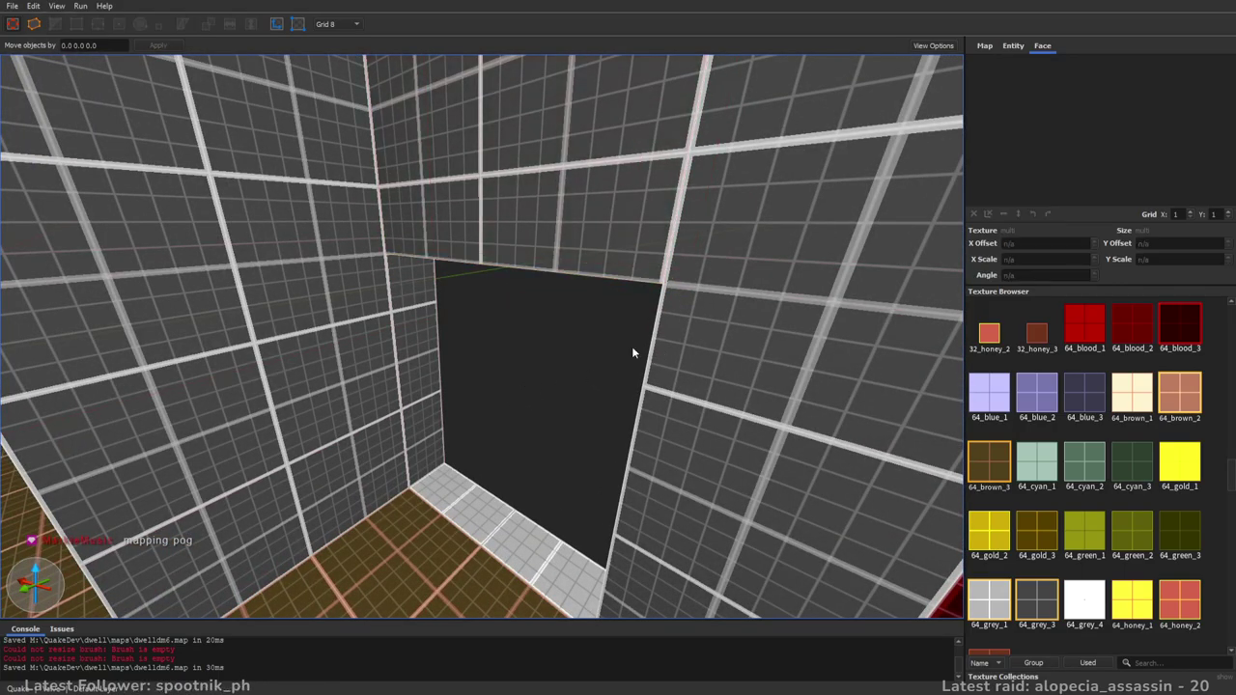
- Set the grid size to 16 and save the map
{"action": "right_click_drag", "start_coordinate": [644, 350], "coordinate": [540, 353]}
{"action": "key", "text": "s"}
{"action": "key", "text": "5"}
{"action": "key", "text": "ctrl+s"}
- Extend the floor strip outward beyond the doorway and thin it into a wide walkway slab
{"action": "mouse_move", "coordinate": [480, 381]}
{"action": "right_mouse_down"}
{"action": "mouse_move", "coordinate": [607, 422]}
{"action": "mouse_move", "coordinate": [597, 423]}
{"action": "mouse_move", "coordinate": [690, 385]}
{"action": "mouse_move", "coordinate": [499, 403]}
{"action": "mouse_move", "coordinate": [521, 396]}
{"action": "right_mouse_up"}
{"action": "key", "text": "w"}
{"action": "key", "text": "s"}
{"action": "left_click", "coordinate": [640, 358]}
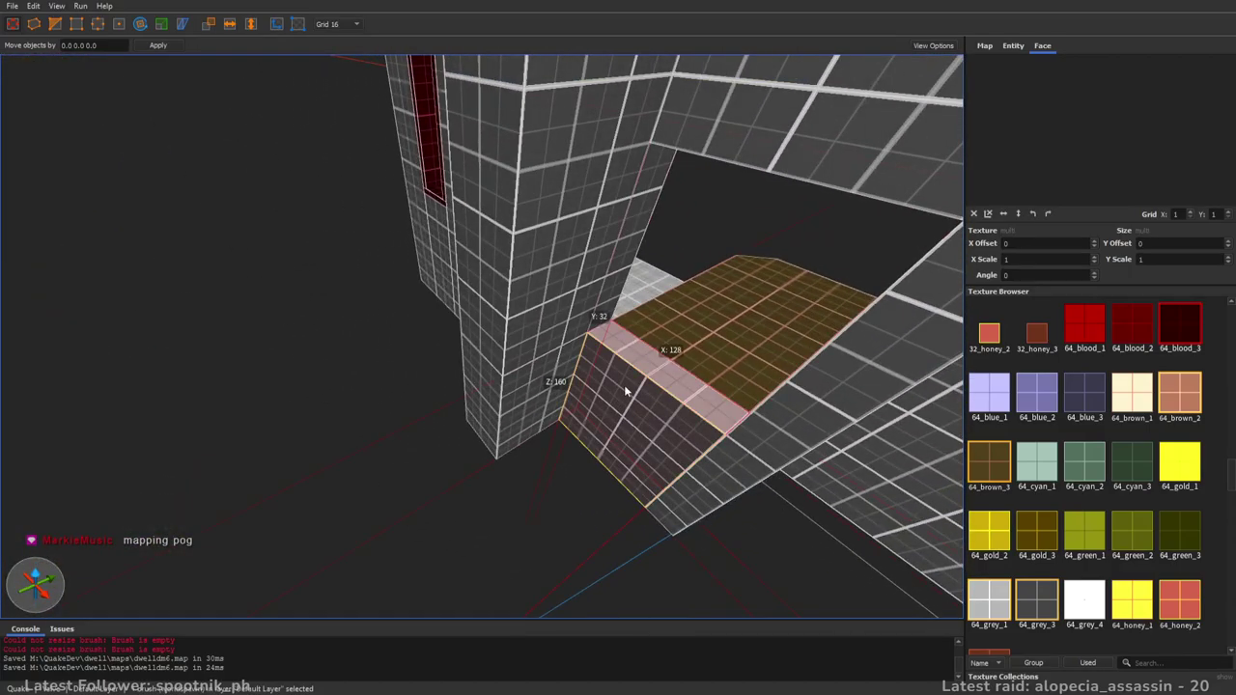
{"action": "left_click_drag", "start_coordinate": [623, 384], "coordinate": [542, 431], "text": "shift"}
{"action": "right_click_drag", "start_coordinate": [493, 397], "coordinate": [556, 450], "text": "alt"}
{"action": "left_click_drag", "start_coordinate": [559, 453], "coordinate": [557, 416], "text": "shift"}
{"action": "right_click_drag", "start_coordinate": [557, 421], "coordinate": [627, 309]}
{"action": "mouse_move", "coordinate": [627, 308]}
{"action": "left_mouse_down"}
{"action": "mouse_move", "coordinate": [474, 358]}
{"action": "mouse_move", "coordinate": [351, 370]}
{"action": "left_mouse_up"}
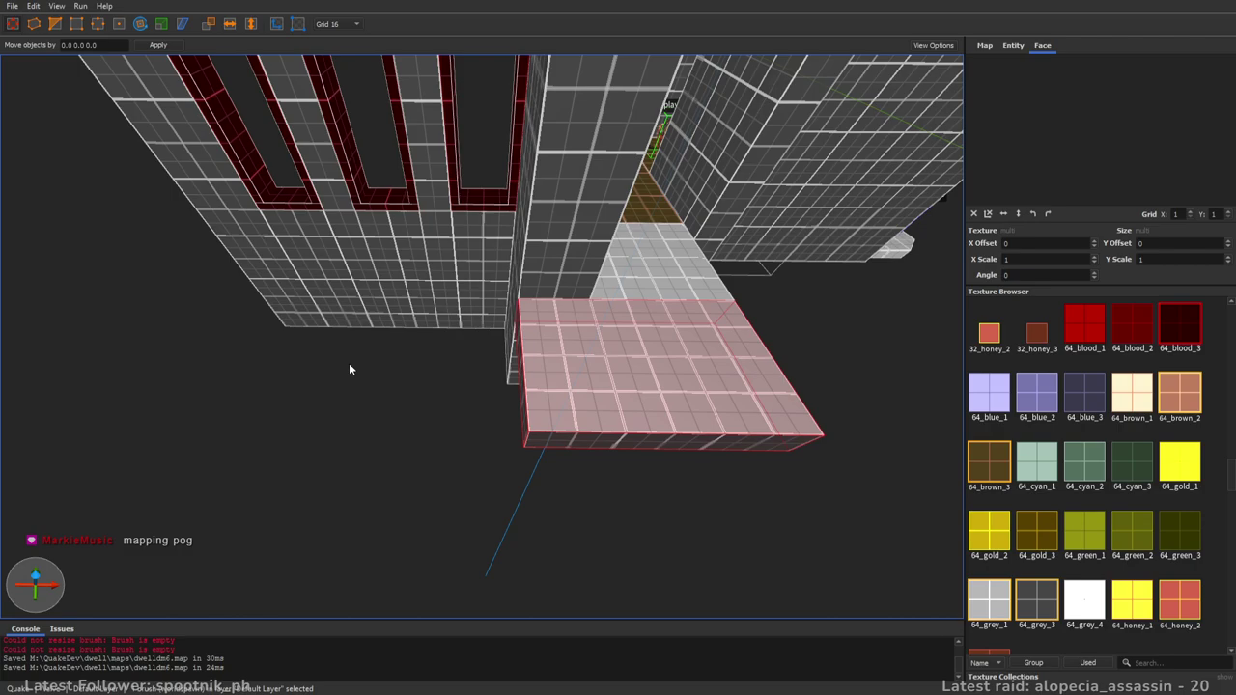
- Extrude a new slab 176 units deep from the walkway's outer end and widen it to 368 units
{"action": "right_click_drag", "start_coordinate": [470, 359], "coordinate": [656, 310]}
{"action": "mouse_move", "coordinate": [657, 310]}
{"action": "left_mouse_down", "text": "shift"}
{"action": "mouse_move", "coordinate": [593, 267]}
{"action": "mouse_move", "coordinate": [753, 281]}
{"action": "mouse_move", "coordinate": [720, 277]}
{"action": "left_mouse_up", "text": "shift"}
{"action": "mouse_move", "coordinate": [720, 277]}
{"action": "right_mouse_down"}
{"action": "mouse_move", "coordinate": [622, 239]}
{"action": "mouse_move", "coordinate": [575, 267]}
{"action": "mouse_move", "coordinate": [620, 284]}
{"action": "mouse_move", "coordinate": [719, 274]}
{"action": "right_mouse_up"}
{"action": "mouse_move", "coordinate": [715, 278]}
{"action": "left_mouse_down", "text": "ctrl+shift"}
{"action": "mouse_move", "coordinate": [746, 314]}
{"action": "mouse_move", "coordinate": [849, 333]}
{"action": "left_mouse_up", "text": "ctrl+shift"}
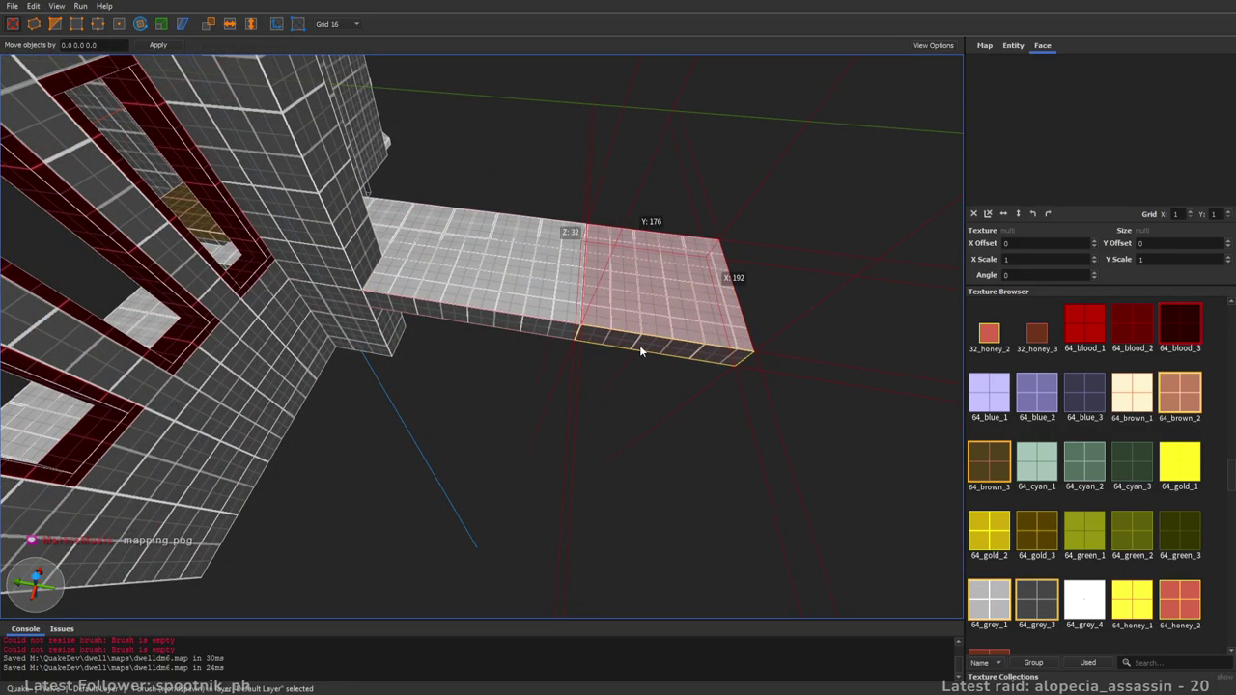
{"action": "left_click_drag", "start_coordinate": [639, 349], "coordinate": [662, 486], "text": "shift"}
{"action": "right_click_drag", "start_coordinate": [591, 280], "coordinate": [514, 294]}
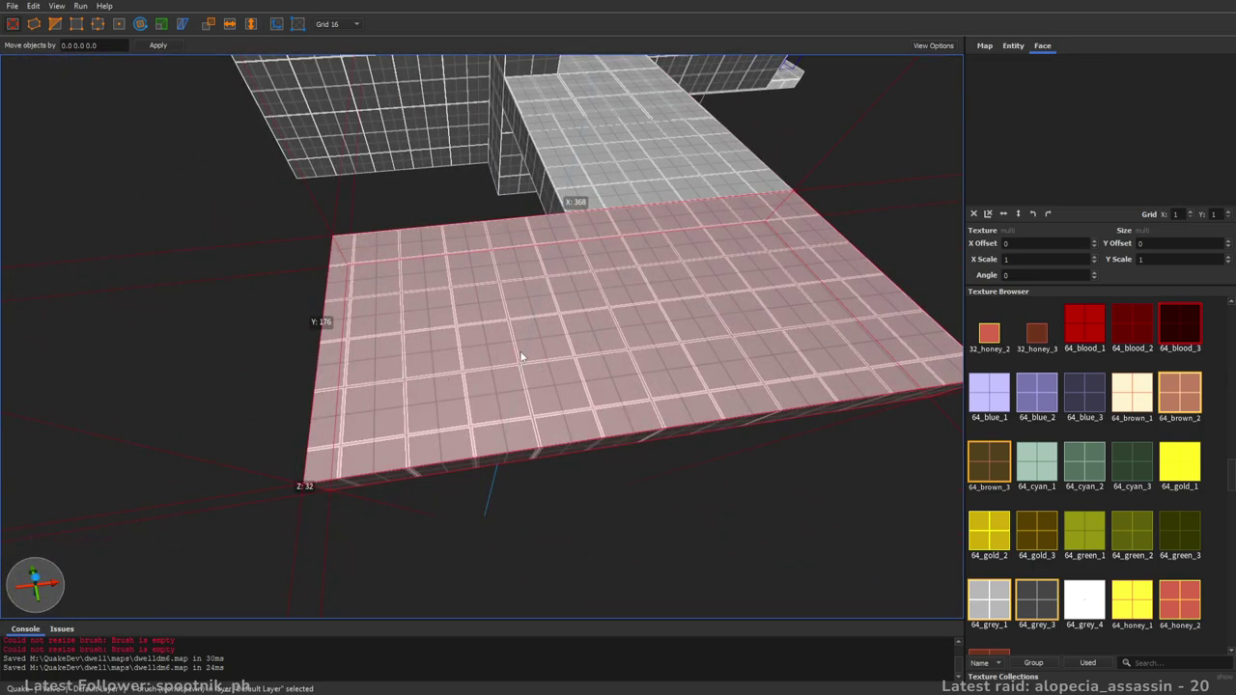
- Adjust the outer edges of the wide slab at the end of the walkway
{"action": "mouse_move", "coordinate": [521, 360]}
{"action": "right_mouse_down"}
{"action": "mouse_move", "coordinate": [643, 347]}
{"action": "mouse_move", "coordinate": [477, 273]}
{"action": "mouse_move", "coordinate": [606, 371]}
{"action": "mouse_move", "coordinate": [674, 404]}
{"action": "right_mouse_up"}
{"action": "mouse_move", "coordinate": [673, 403]}
{"action": "left_mouse_down", "text": "shift"}
{"action": "mouse_move", "coordinate": [745, 345]}
{"action": "mouse_move", "coordinate": [790, 343]}
{"action": "mouse_move", "coordinate": [775, 345]}
{"action": "left_mouse_up", "text": "shift"}
{"action": "right_click_drag", "start_coordinate": [775, 346], "coordinate": [860, 383]}
{"action": "right_click_drag", "start_coordinate": [452, 238], "coordinate": [514, 233]}
{"action": "left_click_drag", "start_coordinate": [514, 232], "coordinate": [558, 216], "text": "shift"}
{"action": "right_click_drag", "start_coordinate": [821, 327], "coordinate": [585, 344]}
{"action": "key", "text": "Escape"}
- Place a 128 by 32 by 32 block as an upper step at the outer edge of the lower floor
{"action": "left_click", "coordinate": [624, 189]}
{"action": "mouse_move", "coordinate": [616, 186]}
{"action": "left_mouse_down"}
{"action": "mouse_move", "coordinate": [622, 350]}
{"action": "mouse_move", "coordinate": [660, 307]}
{"action": "left_mouse_up"}
{"action": "mouse_move", "coordinate": [660, 307]}
{"action": "right_mouse_down"}
{"action": "mouse_move", "coordinate": [521, 350]}
{"action": "mouse_move", "coordinate": [502, 406]}
{"action": "right_mouse_up"}
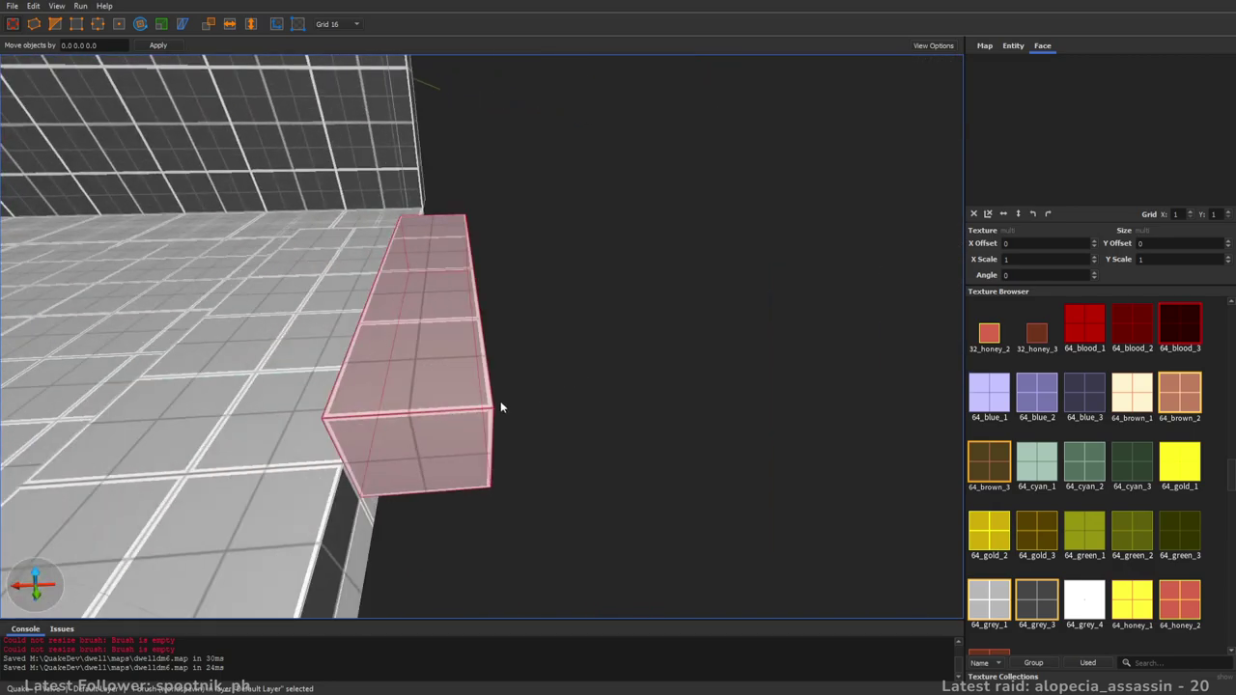
{"action": "key", "text": "Left"}
{"action": "key", "text": "Right"}
{"action": "right_click_drag", "start_coordinate": [428, 403], "coordinate": [548, 394]}
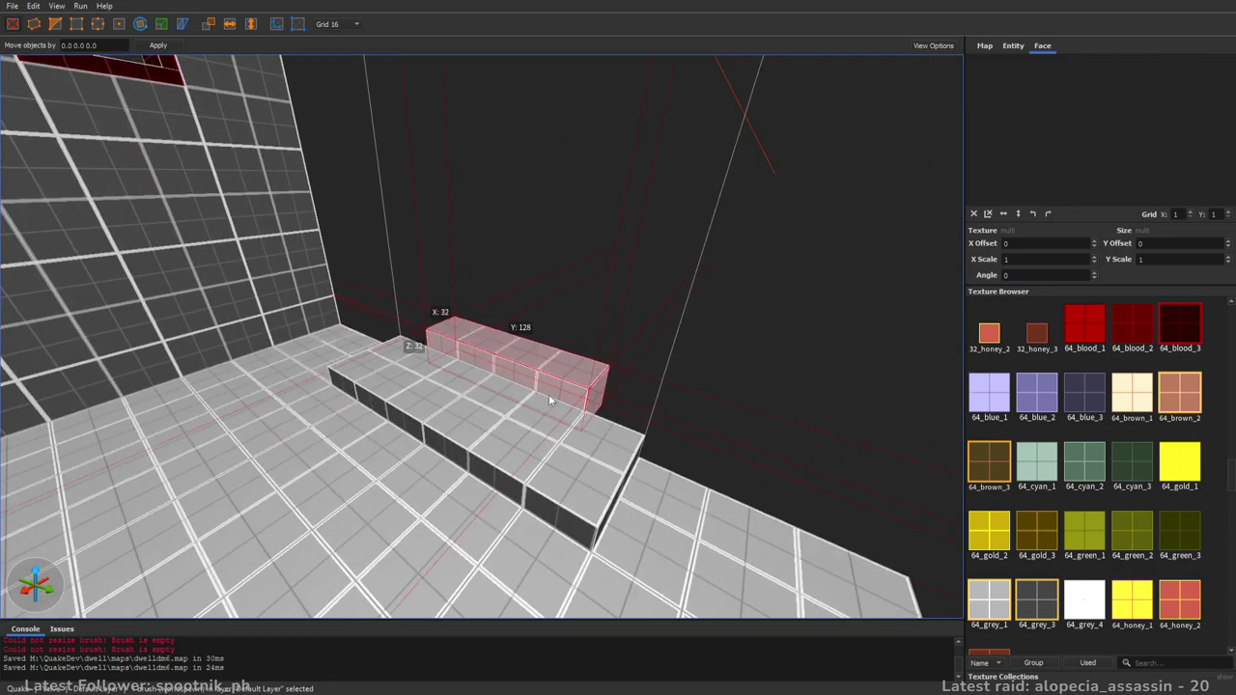
- Copy the dark 64_grey_3 texture from the lower step's riser onto the upper step's front face
{"action": "key", "text": "Escape"}
{"action": "left_click", "coordinate": [512, 487], "text": "shift"}
{"action": "left_click", "coordinate": [556, 386], "text": "alt"}
- Extend a thin, wide walkway slab outward from behind the upper step, away from the lower floor
{"action": "left_click", "coordinate": [594, 388]}
{"action": "mouse_move", "coordinate": [618, 370]}
{"action": "right_mouse_down"}
{"action": "mouse_move", "coordinate": [697, 366]}
{"action": "mouse_move", "coordinate": [550, 370]}
{"action": "right_mouse_up"}
{"action": "key", "text": "d"}
{"action": "left_click_drag", "start_coordinate": [451, 349], "coordinate": [711, 422], "text": "shift"}
{"action": "left_click_drag", "start_coordinate": [542, 448], "coordinate": [544, 421], "text": "shift"}
{"action": "key", "text": "d"}
{"action": "mouse_move", "coordinate": [868, 358]}
{"action": "right_mouse_down"}
{"action": "mouse_move", "coordinate": [802, 361]}
{"action": "mouse_move", "coordinate": [826, 386]}
{"action": "mouse_move", "coordinate": [879, 400]}
{"action": "mouse_move", "coordinate": [748, 341]}
{"action": "right_mouse_up"}
{"action": "key", "text": "w"}
{"action": "key", "text": "a"}
{"action": "mouse_move", "coordinate": [749, 344]}
{"action": "left_mouse_down", "text": "shift"}
{"action": "mouse_move", "coordinate": [753, 334]}
{"action": "mouse_move", "coordinate": [798, 342]}
{"action": "left_mouse_up", "text": "shift"}
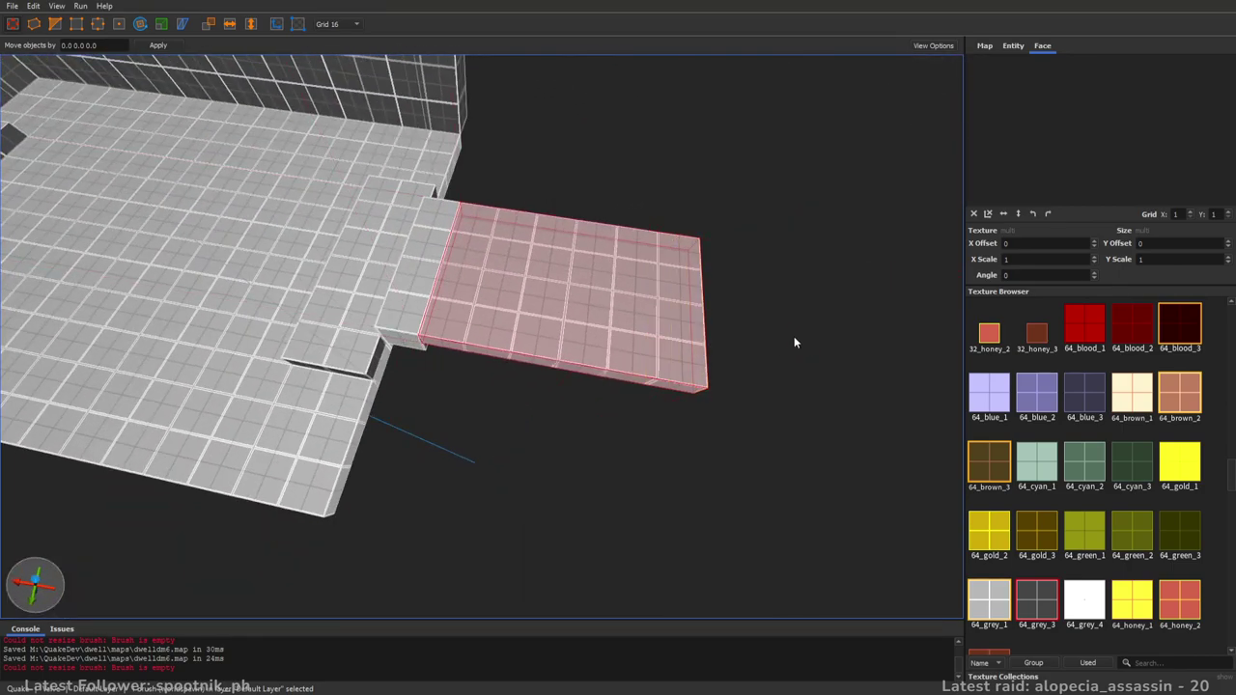
- Extrude a second slab from the outer end of the lower walkway
{"action": "key", "text": "d"}
{"action": "key", "text": "d"}
{"action": "mouse_move", "coordinate": [369, 290]}
{"action": "left_mouse_down", "text": "ctrl+shift"}
{"action": "mouse_move", "coordinate": [555, 309]}
{"action": "mouse_move", "coordinate": [537, 310]}
{"action": "left_mouse_up", "text": "ctrl+shift"}
{"action": "key", "text": "d"}
{"action": "mouse_move", "coordinate": [538, 309]}
{"action": "right_mouse_down"}
{"action": "mouse_move", "coordinate": [517, 251]}
{"action": "mouse_move", "coordinate": [300, 325]}
{"action": "right_mouse_up"}
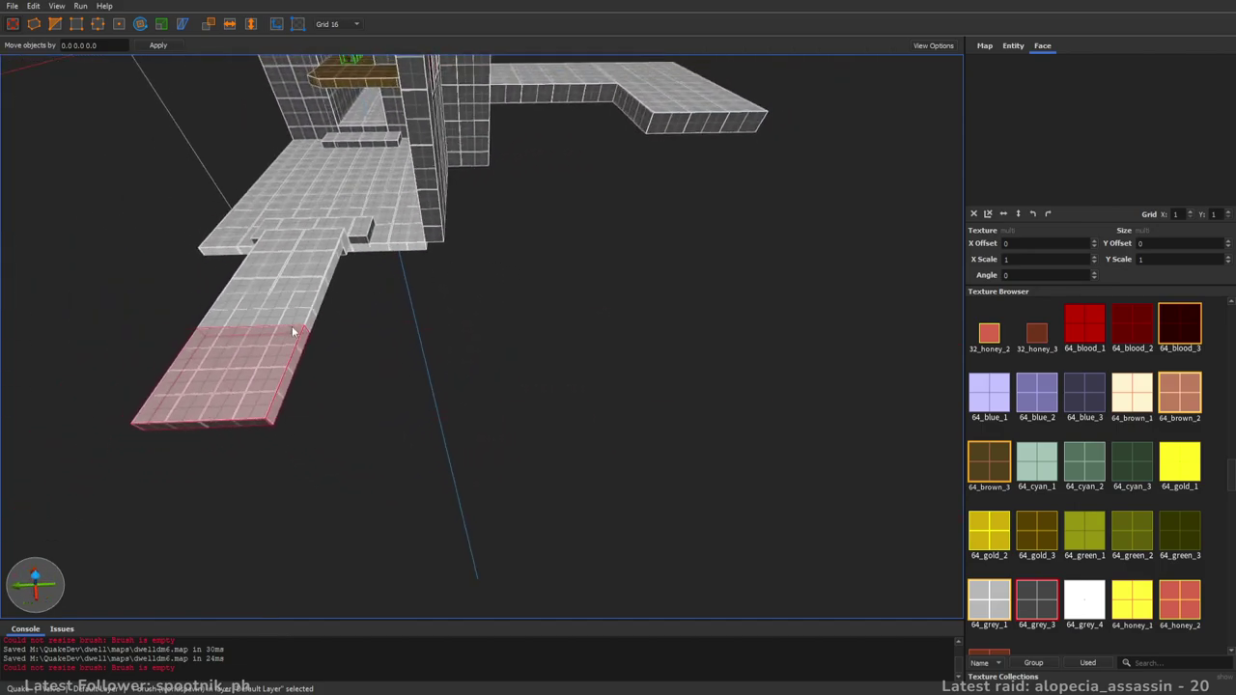
- Extend the end slab sideways, parallel to the window wall, to a length of 288 units
{"action": "mouse_move", "coordinate": [307, 335]}
{"action": "left_mouse_down", "text": "shift"}
{"action": "mouse_move", "coordinate": [506, 342]}
{"action": "mouse_move", "coordinate": [643, 328]}
{"action": "mouse_move", "coordinate": [821, 421]}
{"action": "left_mouse_up", "text": "shift"}
{"action": "right_click_drag", "start_coordinate": [821, 421], "coordinate": [581, 324]}
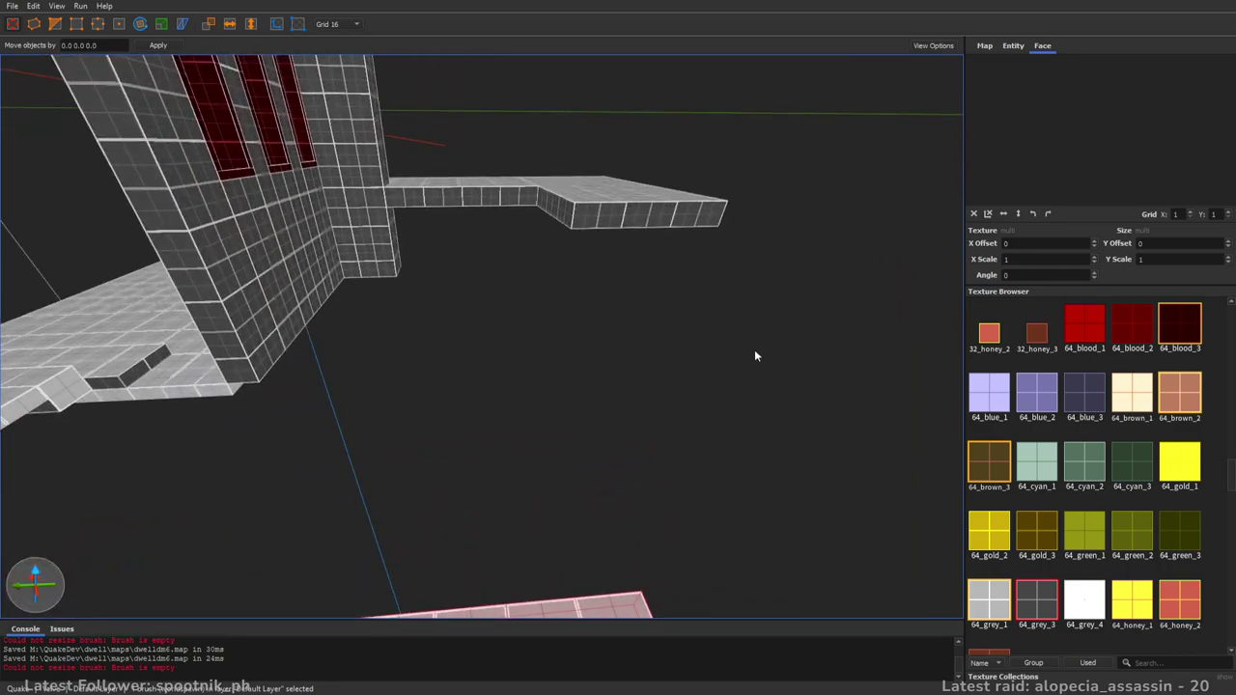
{"action": "key", "text": "s"}
{"action": "key", "text": "a"}
{"action": "right_click_drag", "start_coordinate": [725, 351], "coordinate": [711, 314]}
{"action": "key", "text": "w"}
{"action": "key", "text": "d"}
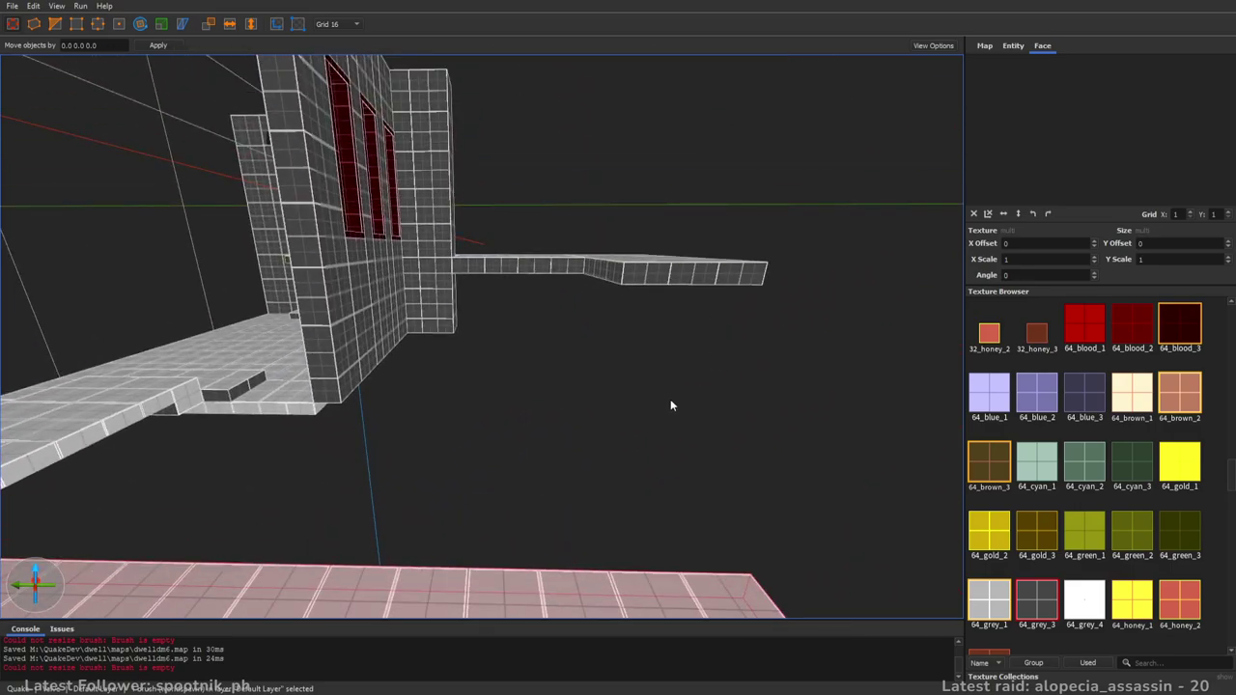
{"action": "key", "text": "a"}
{"action": "right_click_drag", "start_coordinate": [628, 387], "coordinate": [608, 437]}
{"action": "key", "text": "s"}
{"action": "mouse_move", "coordinate": [877, 331]}
{"action": "left_mouse_down", "text": "shift"}
{"action": "mouse_move", "coordinate": [394, 358]}
{"action": "mouse_move", "coordinate": [438, 361]}
{"action": "mouse_move", "coordinate": [421, 367]}
{"action": "left_mouse_up", "text": "shift"}
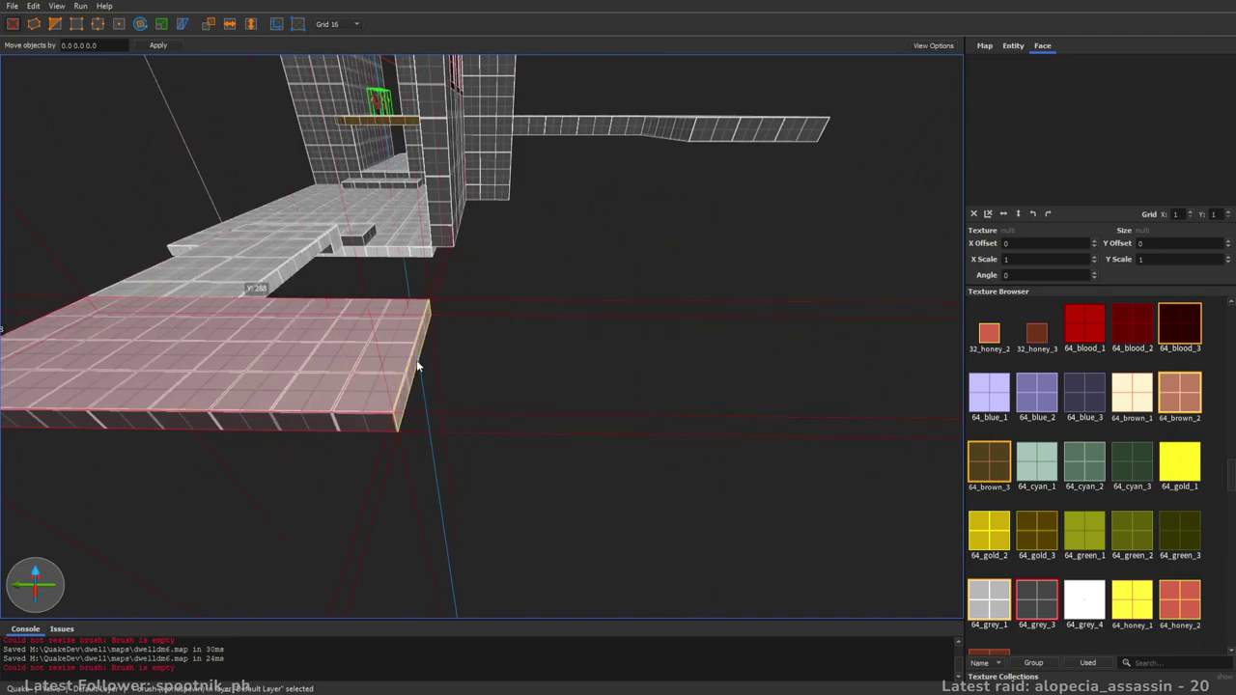
- Duplicate the end slab and place the copy lower down, just past its side edge
{"action": "key", "text": "a"}
{"action": "right_click_drag", "start_coordinate": [417, 364], "coordinate": [282, 354]}
{"action": "mouse_move", "coordinate": [282, 353]}
{"action": "left_mouse_down"}
{"action": "mouse_move", "coordinate": [503, 363]}
{"action": "mouse_move", "coordinate": [427, 488]}
{"action": "mouse_move", "coordinate": [436, 521]}
{"action": "left_mouse_up"}
{"action": "left_click_drag", "start_coordinate": [425, 372], "coordinate": [436, 432], "text": "shift"}
{"action": "mouse_move", "coordinate": [626, 431]}
{"action": "left_mouse_down"}
{"action": "mouse_move", "coordinate": [601, 408]}
{"action": "mouse_move", "coordinate": [726, 409]}
{"action": "left_mouse_up"}
{"action": "key", "text": "a"}
- Shorten the upper slab to 256 units and fill the drop to the lower slab with a vertical block
{"action": "left_click", "coordinate": [328, 381]}
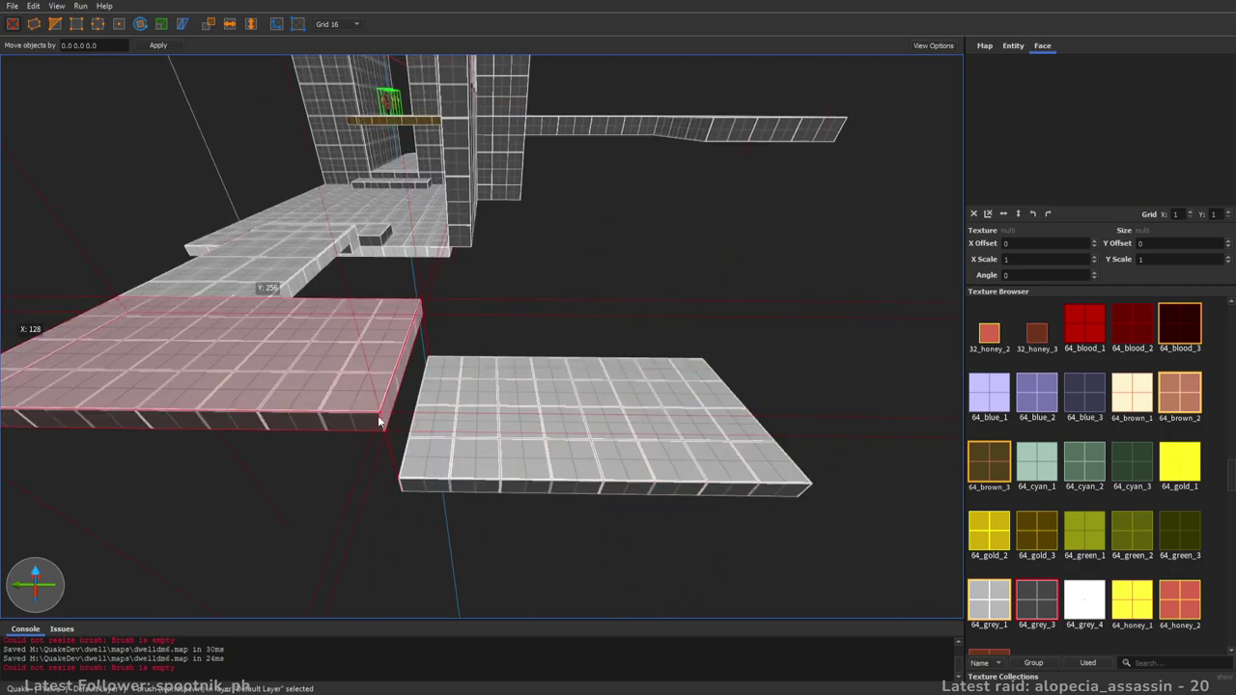
{"action": "left_click_drag", "start_coordinate": [351, 419], "coordinate": [363, 496]}
{"action": "right_click_drag", "start_coordinate": [363, 498], "coordinate": [491, 423], "text": "alt"}
{"action": "key", "text": "Escape"}
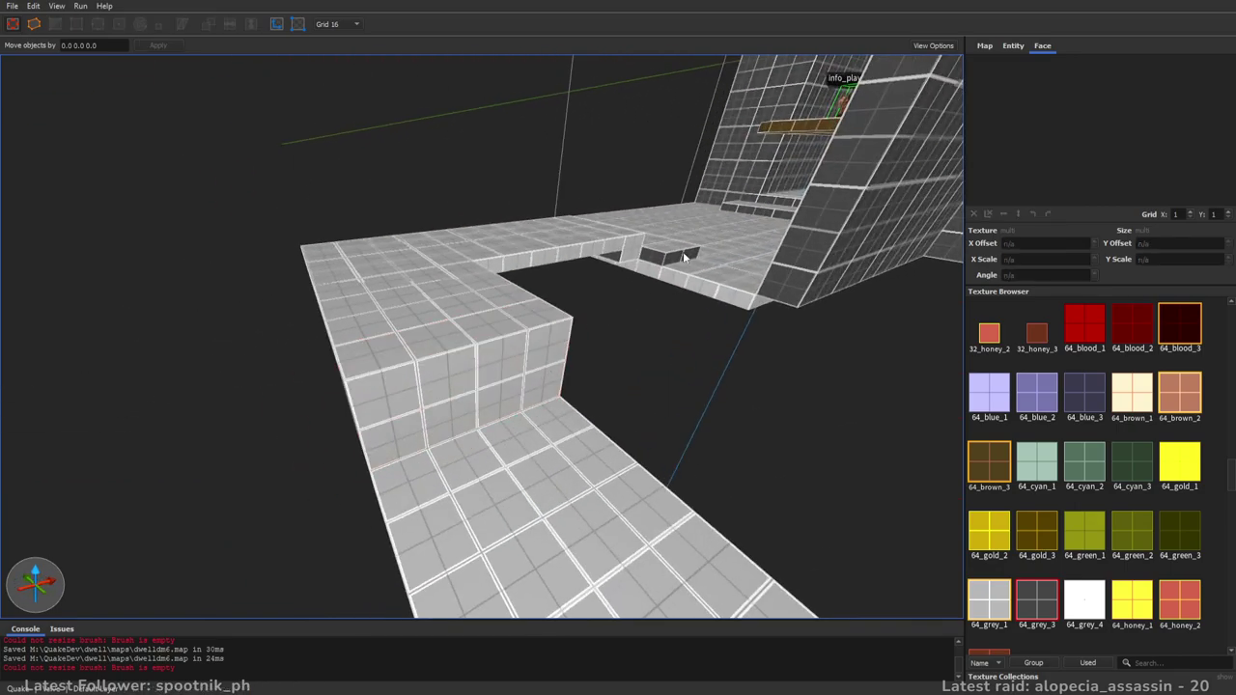
- Copy the dark 64_grey_3 riser texture onto the vertical face above the lower slab, and save the map
{"action": "left_click", "coordinate": [683, 255], "text": "shift"}
{"action": "left_click", "coordinate": [489, 399], "text": "alt"}
{"action": "key", "text": "Escape"}
{"action": "key", "text": "ctrl+s"}
{"action": "right_click_drag", "start_coordinate": [606, 283], "coordinate": [601, 319]}
{"action": "key", "text": "a"}
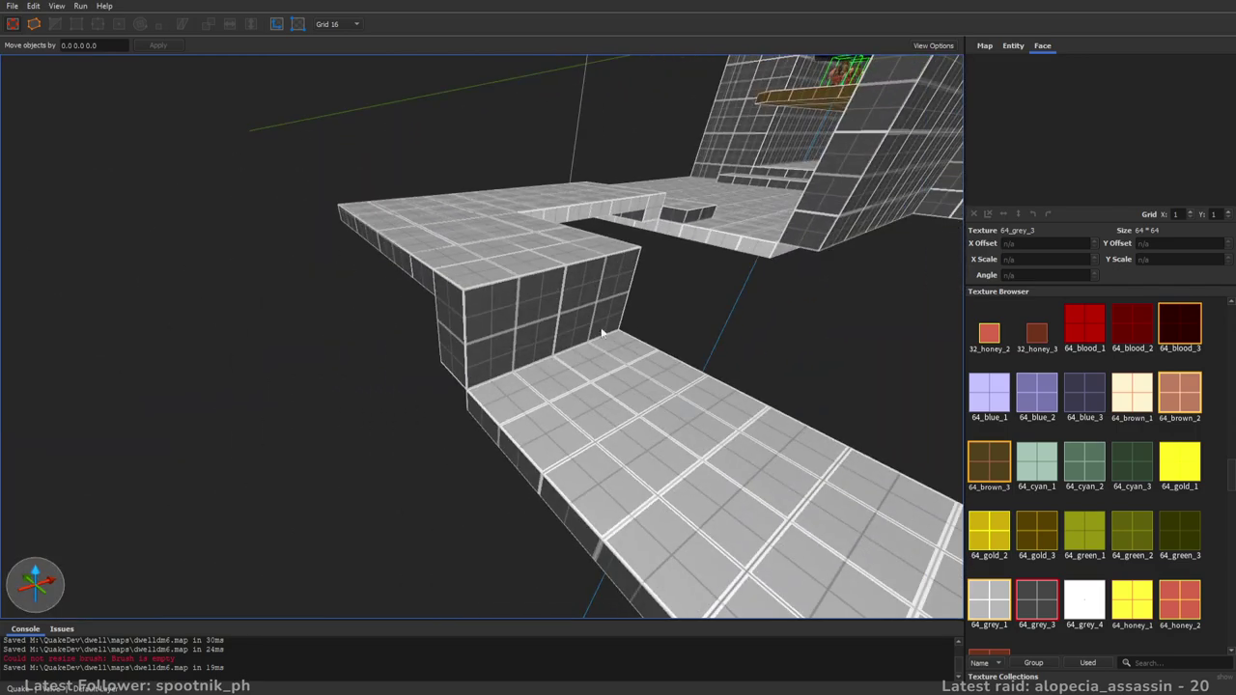
- Build three descending steps from the vertical block down to the lower slab
{"action": "mouse_move", "coordinate": [616, 334]}
{"action": "left_mouse_down"}
{"action": "mouse_move", "coordinate": [511, 384]}
{"action": "mouse_move", "coordinate": [497, 406]}
{"action": "mouse_move", "coordinate": [544, 381]}
{"action": "mouse_move", "coordinate": [582, 382]}
{"action": "left_mouse_up"}
{"action": "right_click_drag", "start_coordinate": [583, 383], "coordinate": [626, 388]}
{"action": "left_click_drag", "start_coordinate": [384, 391], "coordinate": [426, 400], "text": "ctrl+shift"}
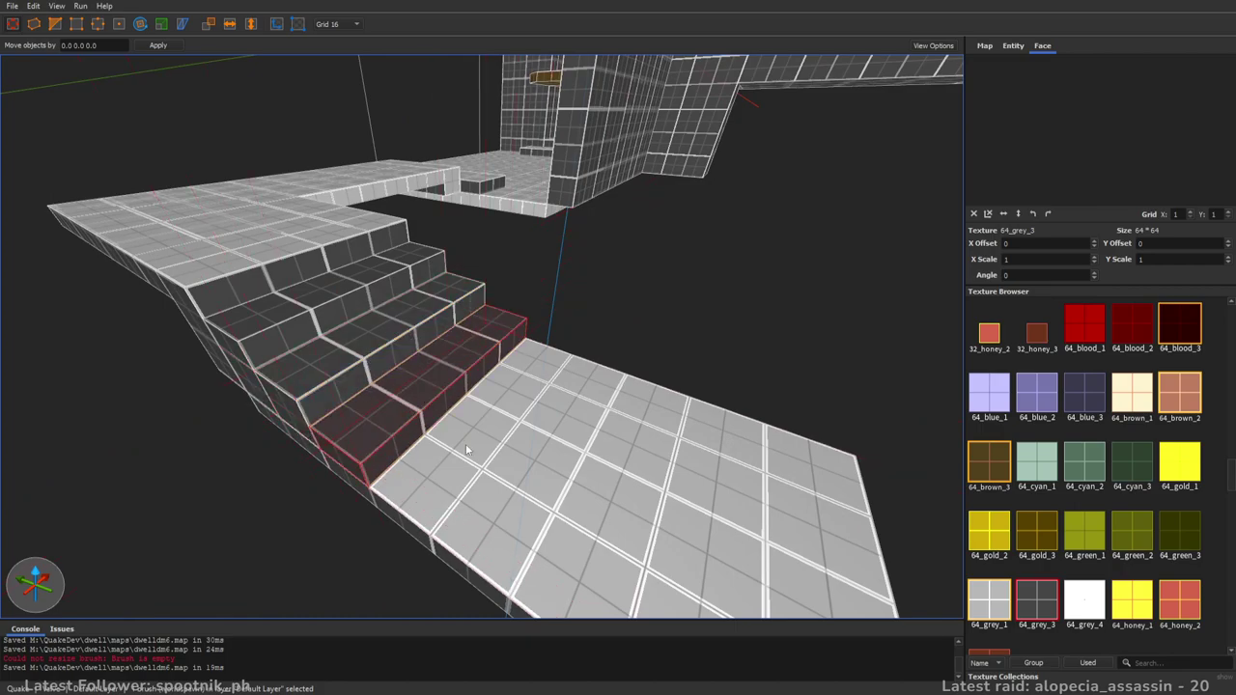
- Apply the lower slab's 64_grey_1 top texture to the treads of all three steps
{"action": "key", "text": "Escape"}
{"action": "left_click", "coordinate": [486, 444], "text": "shift"}
{"action": "left_click", "coordinate": [410, 375], "text": "alt"}
{"action": "left_click", "coordinate": [371, 337], "text": "alt"}
{"action": "left_click", "coordinate": [338, 294], "text": "alt"}
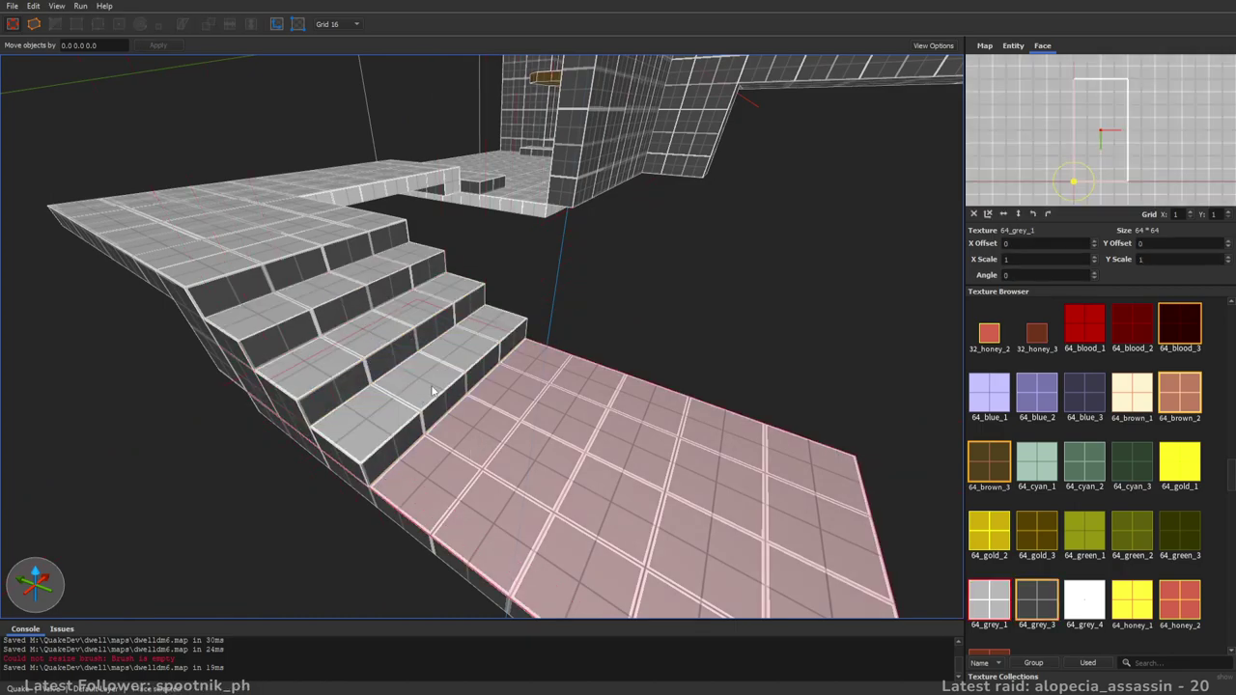
{"action": "key", "text": "Escape"}
- Select the three stair steps together and add them to func_detail
{"action": "right_click_drag", "start_coordinate": [421, 397], "coordinate": [458, 397]}
{"action": "scroll", "coordinate": [458, 396], "scroll_direction": "down", "scroll_amount": 4}
{"action": "scroll", "coordinate": [458, 397], "scroll_direction": "up", "scroll_amount": 2}
{"action": "left_click", "coordinate": [400, 356]}
{"action": "left_click", "coordinate": [353, 324], "text": "ctrl"}
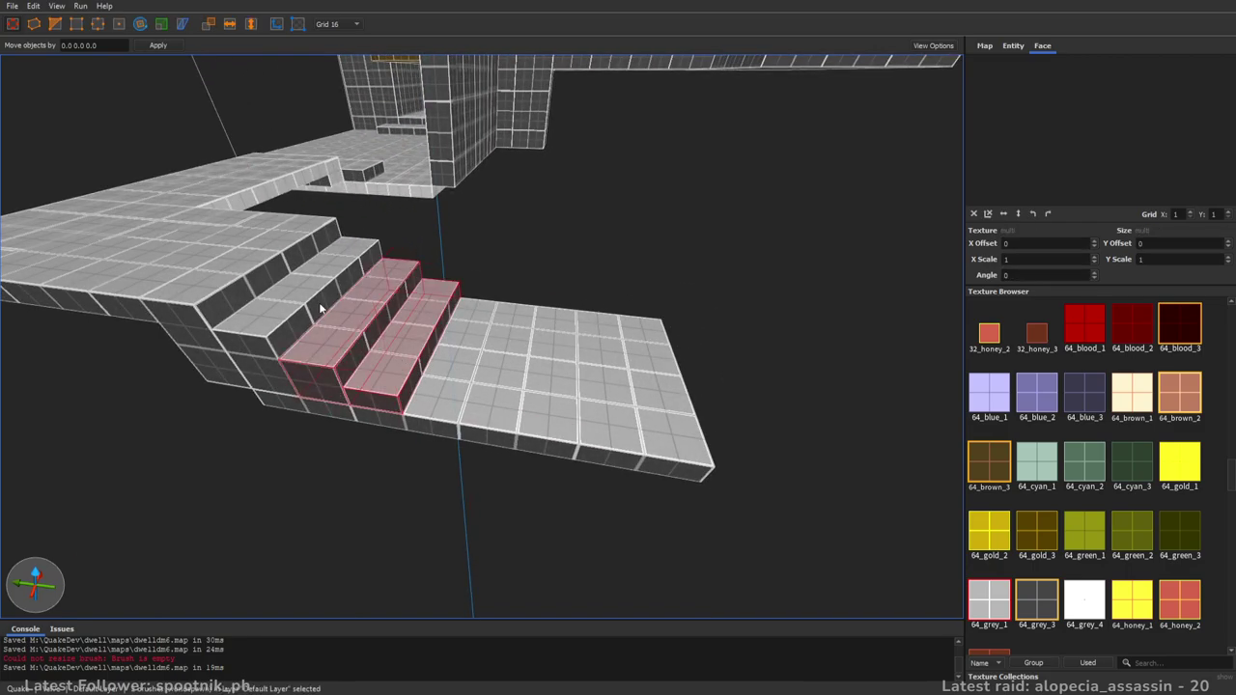
{"action": "left_click", "coordinate": [311, 297], "text": "ctrl"}
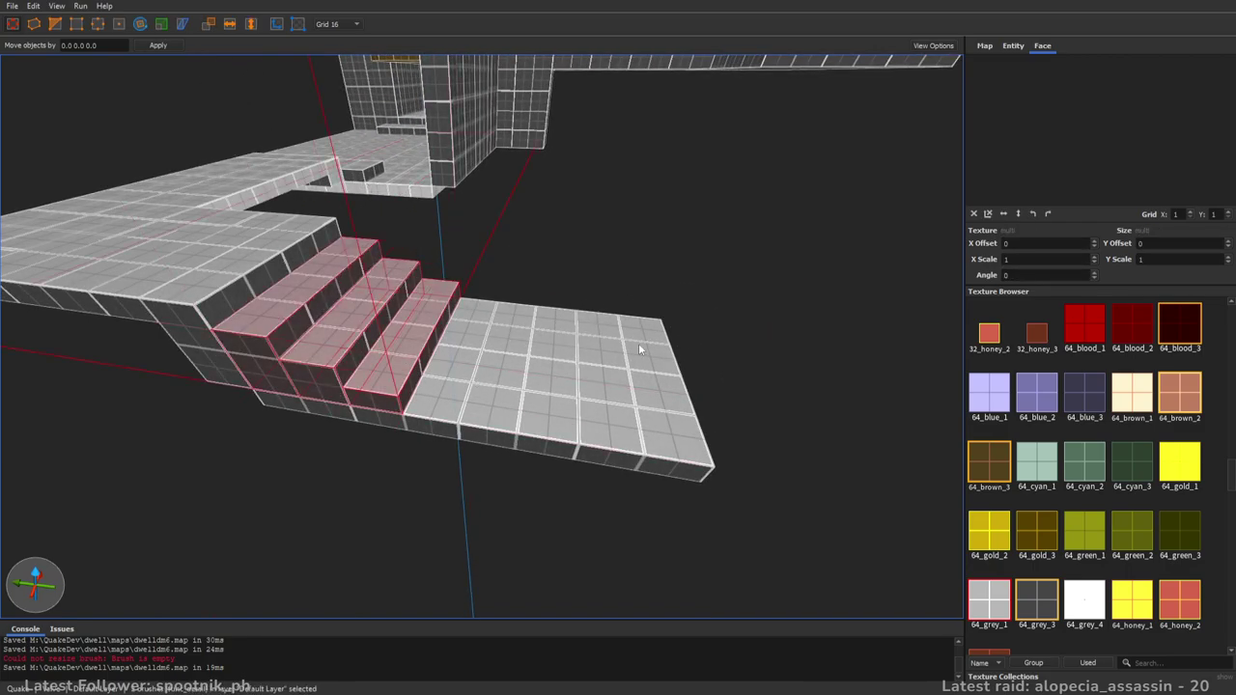
{"action": "key", "text": "Escape"}
- Lengthen the lower slab at the foot of the stairs to 448 units and save the map
{"action": "scroll", "coordinate": [674, 359], "scroll_direction": "up", "scroll_amount": 10}
{"action": "key", "text": "d"}
{"action": "right_click_drag", "start_coordinate": [715, 357], "coordinate": [617, 320]}
{"action": "left_click", "coordinate": [342, 443]}
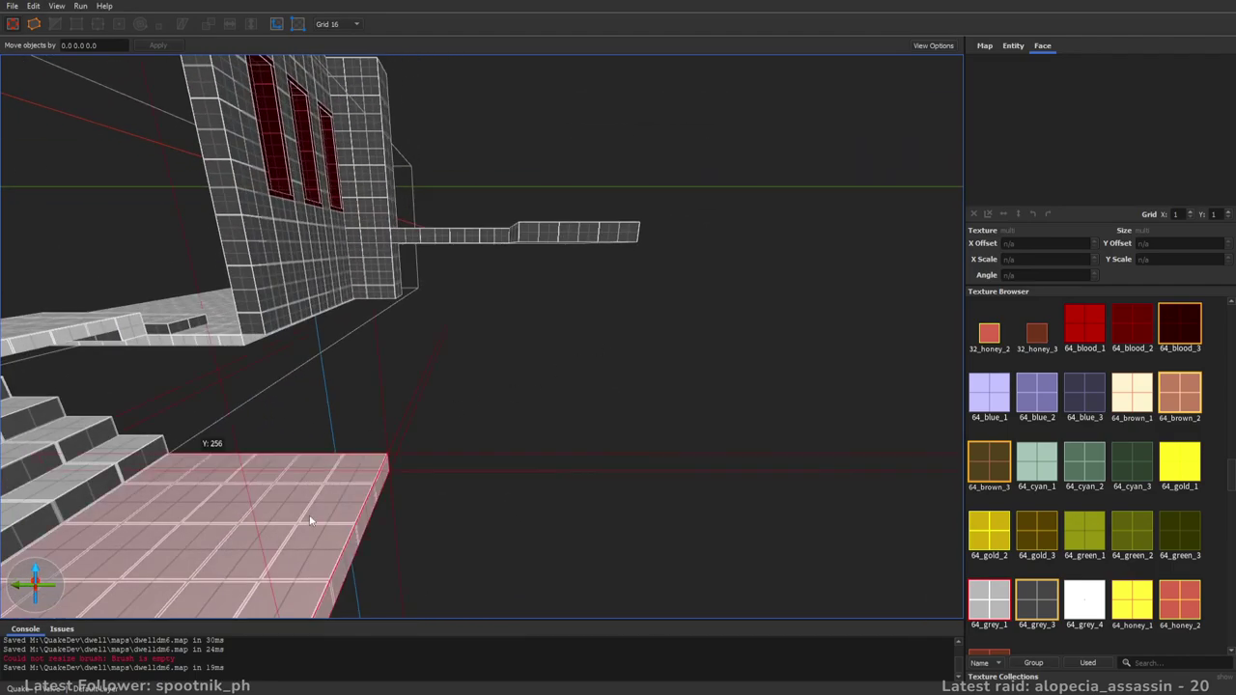
{"action": "scroll", "coordinate": [343, 443], "scroll_direction": "down", "scroll_amount": 3}
{"action": "left_click_drag", "start_coordinate": [399, 478], "coordinate": [630, 485]}
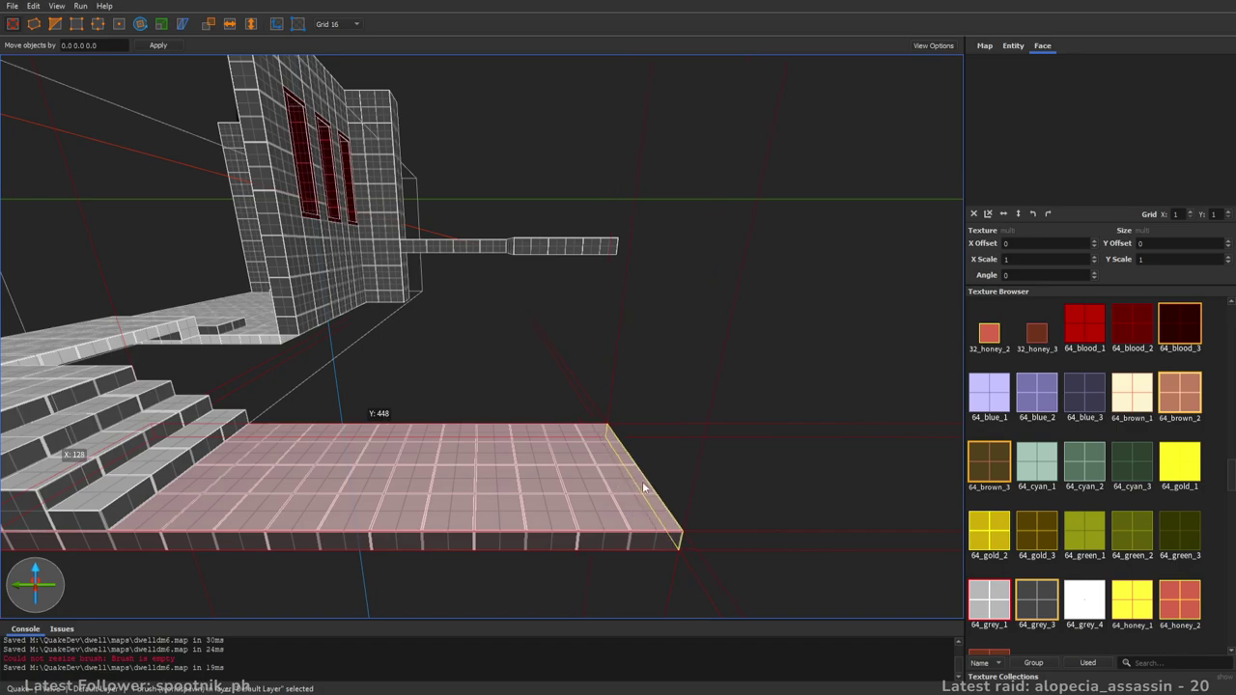
{"action": "key", "text": "w"}
{"action": "right_click_drag", "start_coordinate": [715, 397], "coordinate": [686, 426]}
{"action": "key", "text": "Escape"}
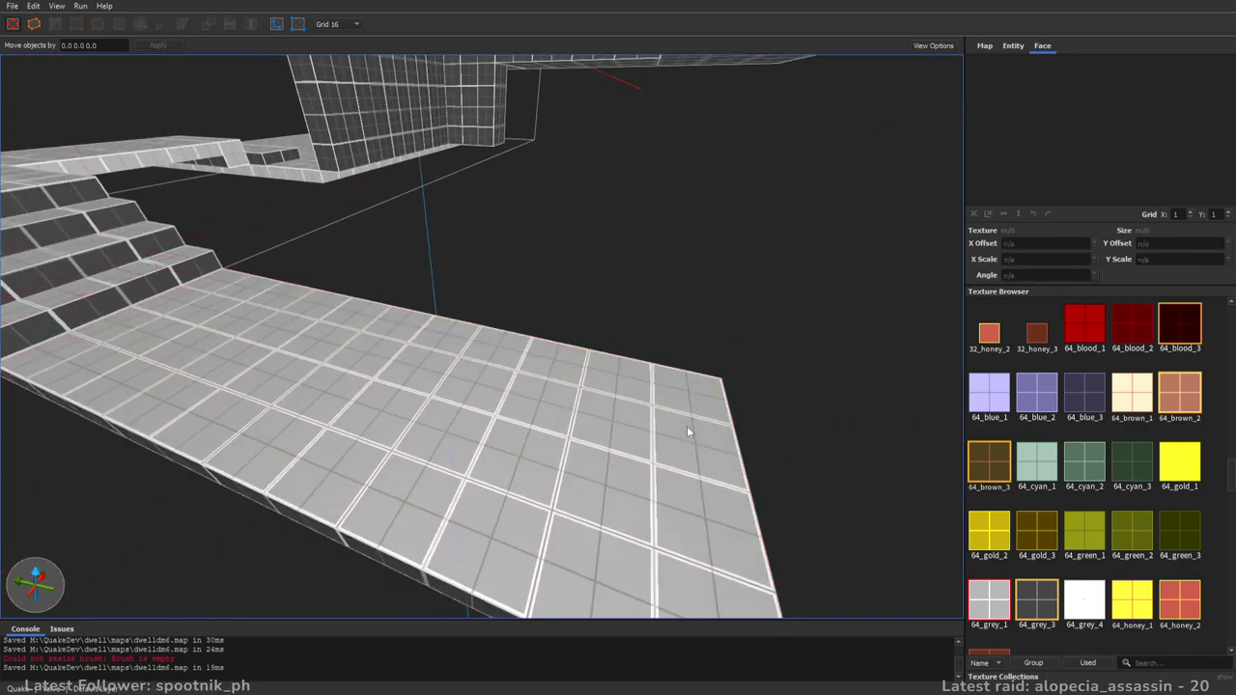
{"action": "key", "text": "ctrl+s"}
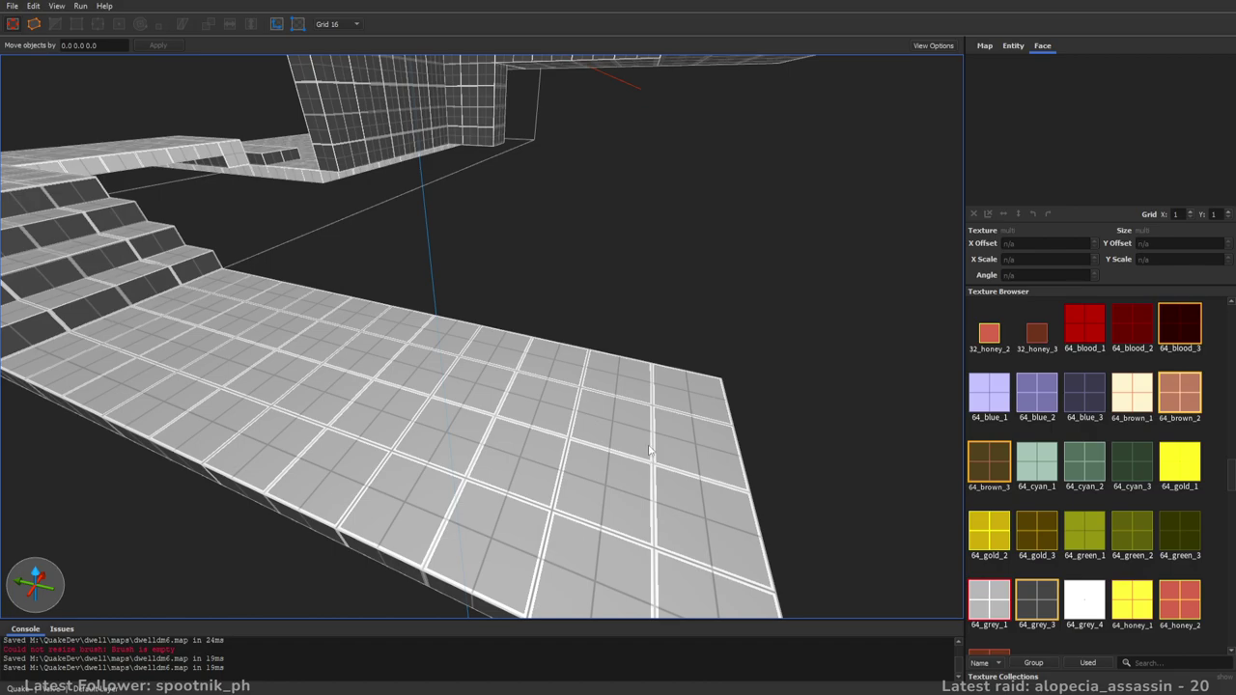
{"action": "right_click_drag", "start_coordinate": [540, 333], "coordinate": [461, 354]}
{"action": "scroll", "coordinate": [459, 361], "scroll_direction": "down", "scroll_amount": 4}
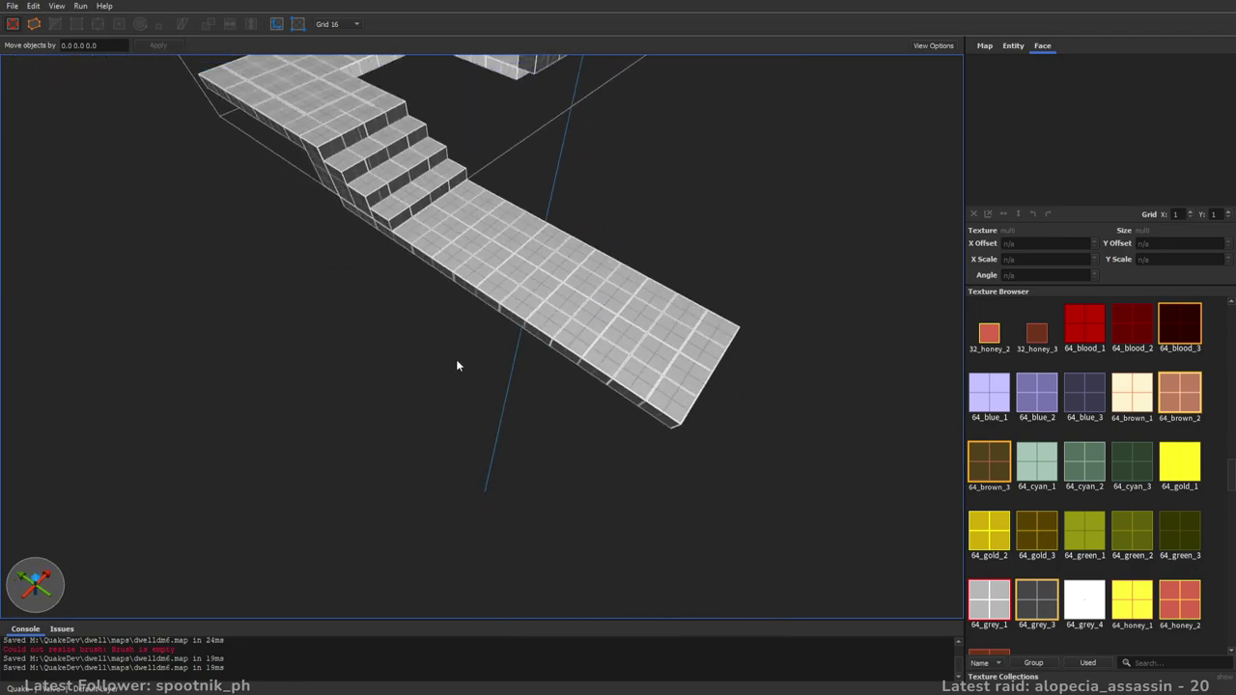
{"action": "scroll", "coordinate": [524, 243], "scroll_direction": "up", "scroll_amount": 5}
{"action": "right_click_drag", "start_coordinate": [524, 244], "coordinate": [431, 208]}
{"action": "right_click_drag", "start_coordinate": [743, 266], "coordinate": [622, 336], "text": "alt"}
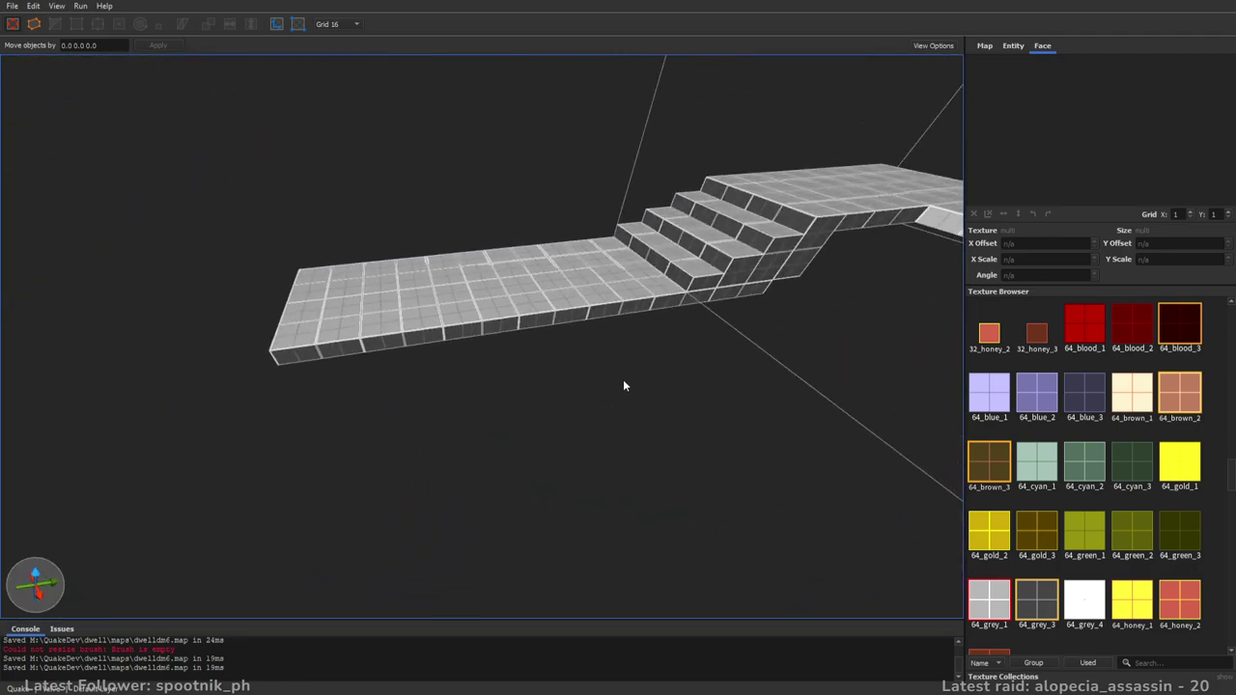
{"action": "scroll", "coordinate": [676, 355], "scroll_direction": "up", "scroll_amount": 3}
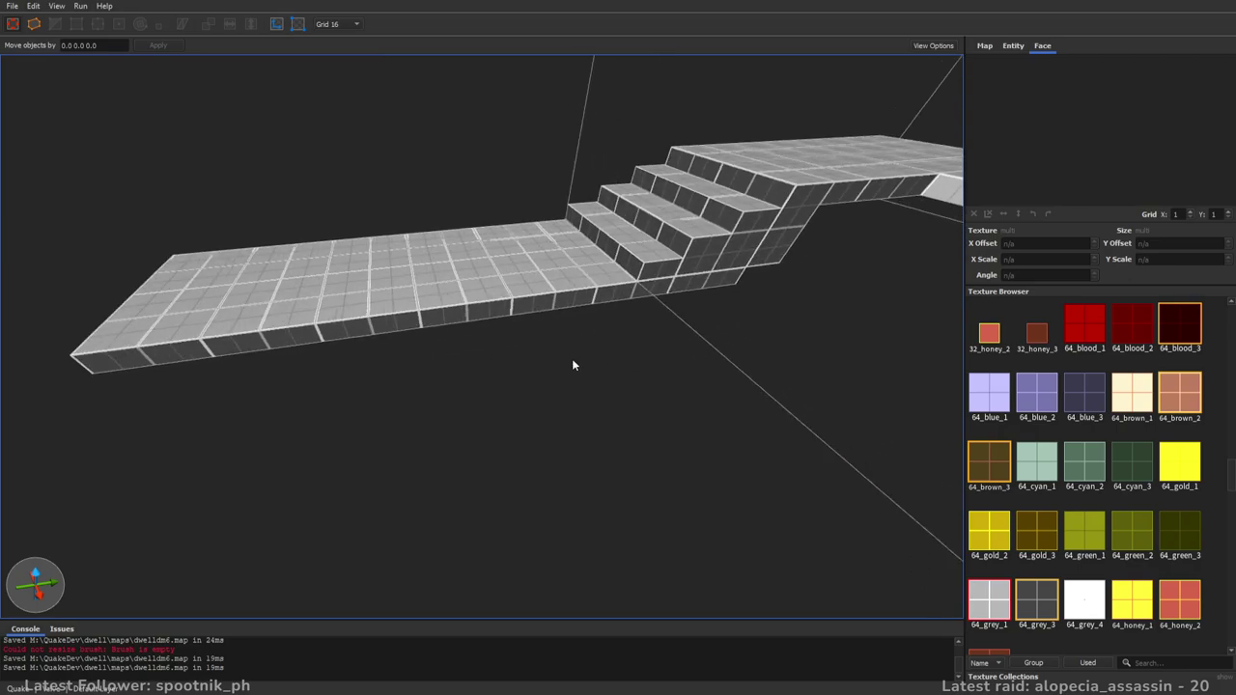
{"action": "right_click_drag", "start_coordinate": [553, 375], "coordinate": [648, 383]}
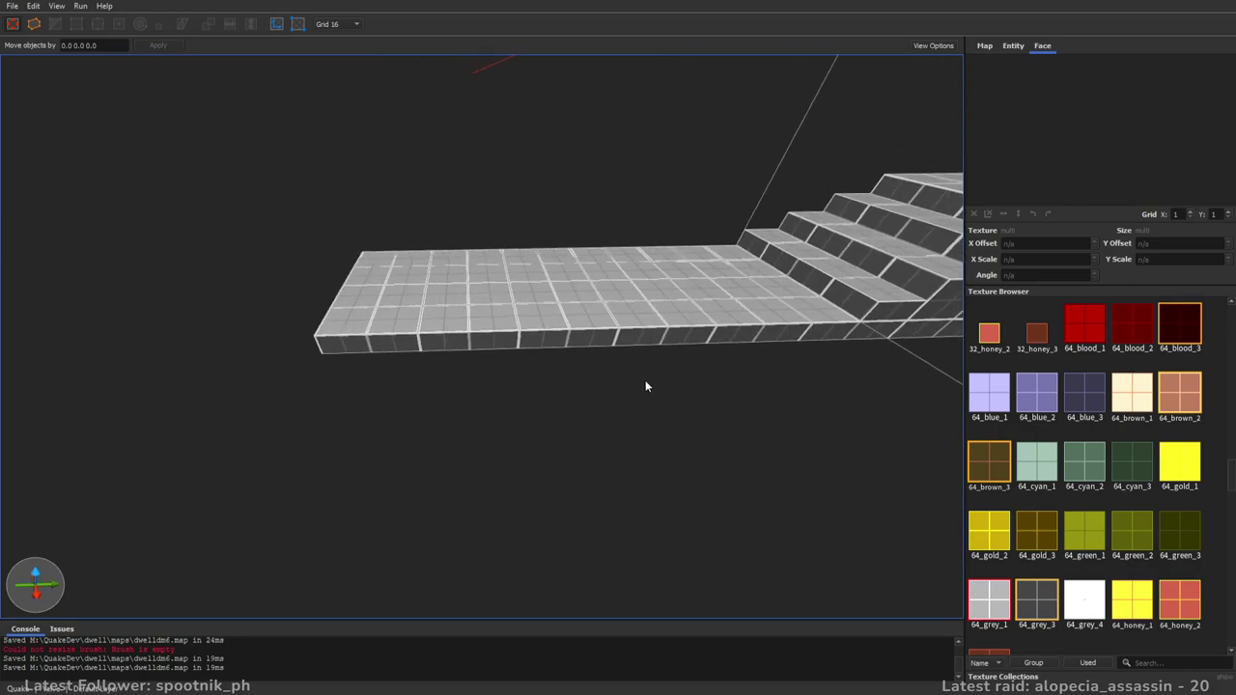
- Add a side slab 128 by 192 units and 16 units thick alongside the lower slab at the foot of the stairs
{"action": "left_click", "coordinate": [531, 308]}
{"action": "mouse_move", "coordinate": [208, 400]}
{"action": "left_mouse_down", "text": "shift"}
{"action": "mouse_move", "coordinate": [245, 386]}
{"action": "mouse_move", "coordinate": [313, 392]}
{"action": "left_mouse_up", "text": "shift"}
{"action": "right_click_drag", "start_coordinate": [597, 406], "coordinate": [678, 386]}
{"action": "mouse_move", "coordinate": [825, 367]}
{"action": "left_mouse_down", "text": "shift"}
{"action": "mouse_move", "coordinate": [527, 370]}
{"action": "mouse_move", "coordinate": [585, 371]}
{"action": "left_mouse_up", "text": "shift"}
{"action": "mouse_move", "coordinate": [533, 363]}
{"action": "right_mouse_down", "text": "alt"}
{"action": "mouse_move", "coordinate": [574, 386]}
{"action": "mouse_move", "coordinate": [682, 386]}
{"action": "right_mouse_up", "text": "alt"}
{"action": "left_click_drag", "start_coordinate": [578, 356], "coordinate": [611, 353], "text": "shift"}
{"action": "mouse_move", "coordinate": [611, 352]}
{"action": "right_mouse_down", "text": "alt"}
{"action": "mouse_move", "coordinate": [632, 318]}
{"action": "mouse_move", "coordinate": [670, 332]}
{"action": "mouse_move", "coordinate": [653, 376]}
{"action": "mouse_move", "coordinate": [591, 321]}
{"action": "mouse_move", "coordinate": [538, 314]}
{"action": "mouse_move", "coordinate": [609, 319]}
{"action": "right_mouse_up", "text": "alt"}
{"action": "scroll", "coordinate": [609, 318], "scroll_direction": "up", "scroll_amount": 5}
- Select the windowed wall's brushes together and extend them down toward the lower floor level
{"action": "left_click", "coordinate": [505, 258]}
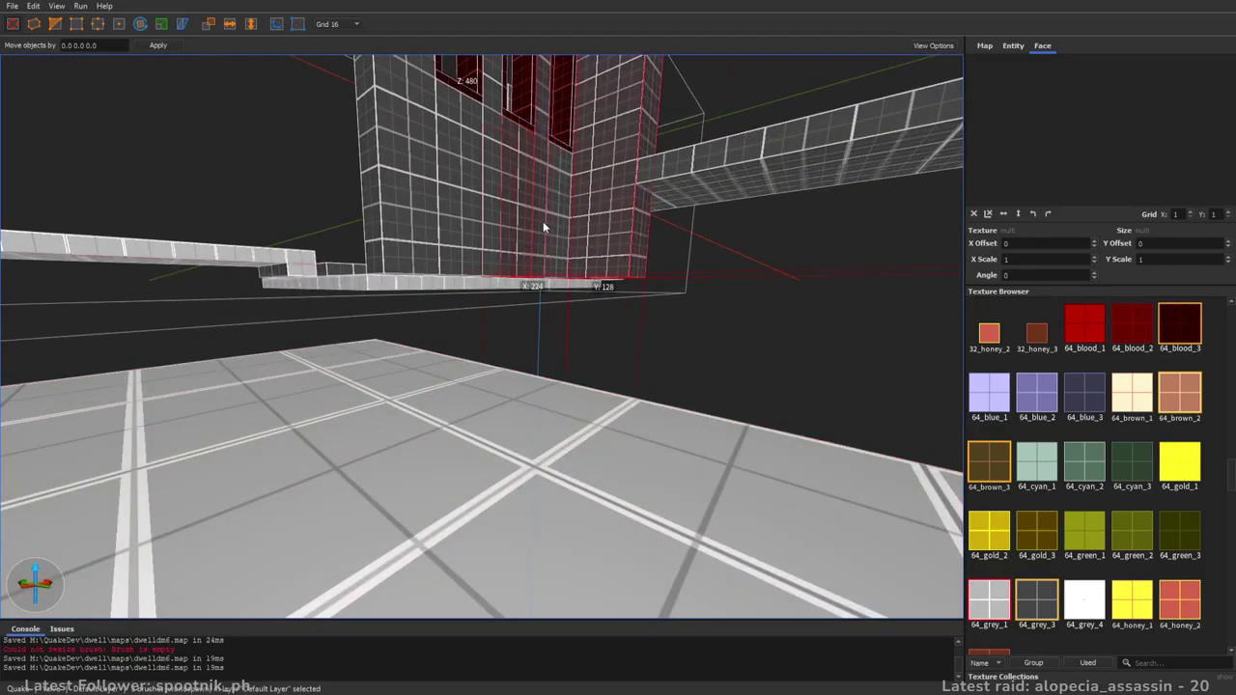
{"action": "left_click", "coordinate": [434, 163]}
{"action": "left_click", "coordinate": [456, 148]}
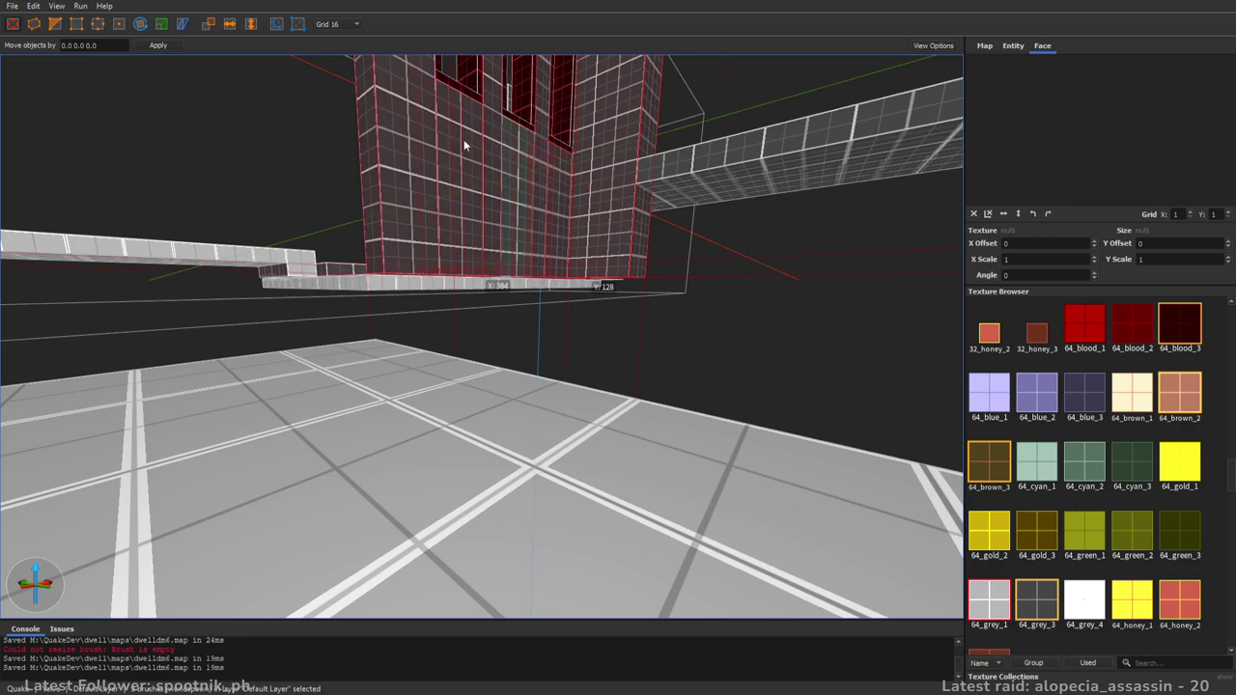
{"action": "mouse_move", "coordinate": [512, 329]}
{"action": "left_mouse_down", "text": "shift"}
{"action": "mouse_move", "coordinate": [512, 344]}
{"action": "mouse_move", "coordinate": [518, 330]}
{"action": "left_mouse_up", "text": "shift"}
{"action": "mouse_move", "coordinate": [519, 329]}
{"action": "right_mouse_down"}
{"action": "mouse_move", "coordinate": [441, 333]}
{"action": "mouse_move", "coordinate": [456, 319]}
{"action": "mouse_move", "coordinate": [450, 328]}
{"action": "mouse_move", "coordinate": [579, 415]}
{"action": "mouse_move", "coordinate": [569, 411]}
{"action": "mouse_move", "coordinate": [728, 388]}
{"action": "mouse_move", "coordinate": [589, 377]}
{"action": "mouse_move", "coordinate": [565, 386]}
{"action": "right_mouse_up"}
{"action": "key", "text": "w"}
{"action": "key", "text": "s"}
{"action": "key", "text": "w"}
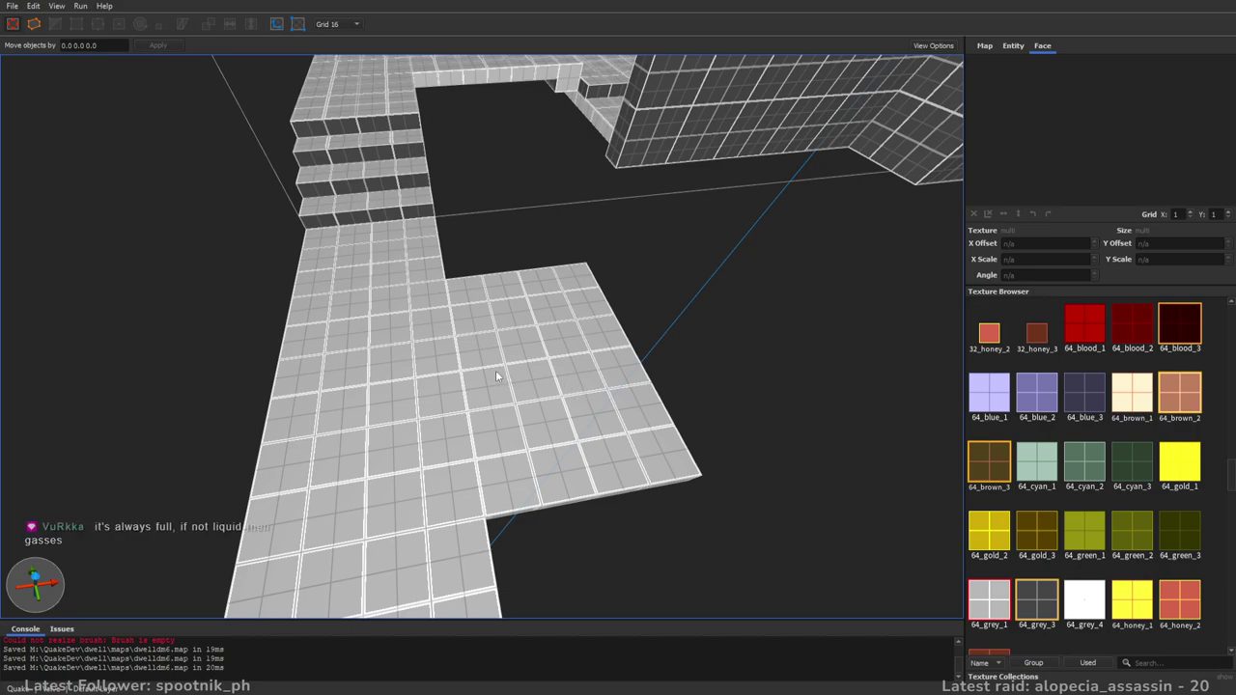
- Lengthen the lower slab at the foot of the stairs to 512 units
{"action": "right_click_drag", "start_coordinate": [310, 300], "coordinate": [609, 366]}
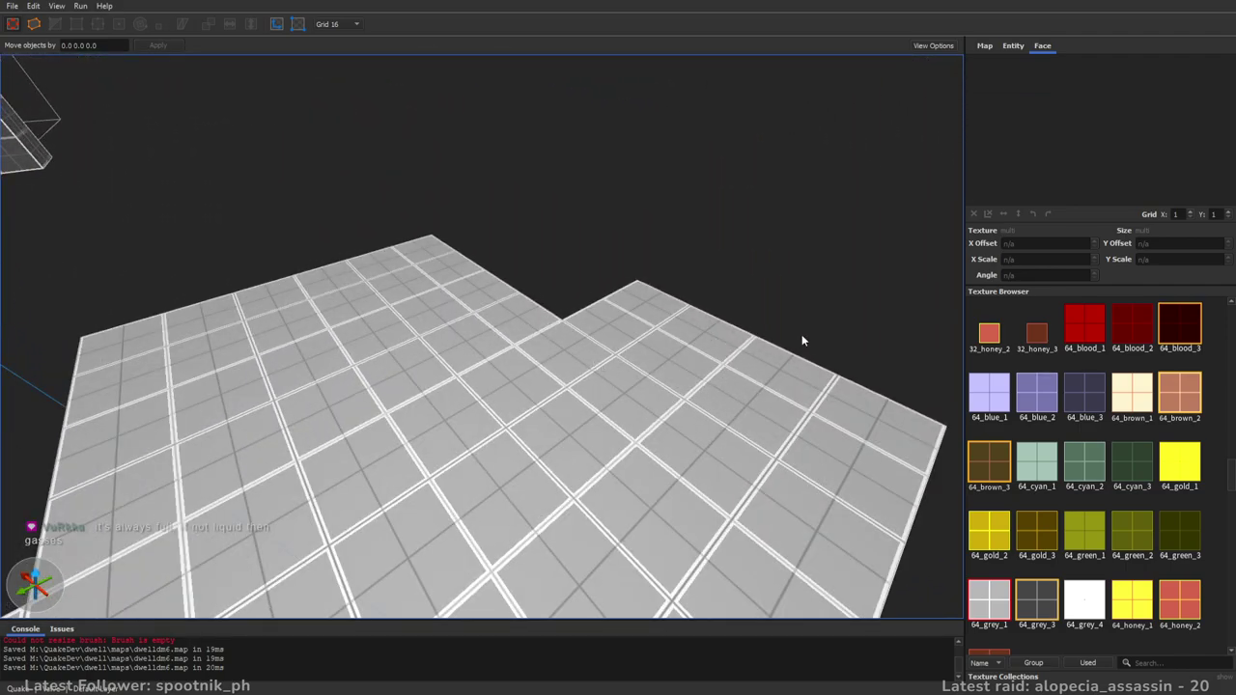
{"action": "right_click_drag", "start_coordinate": [802, 336], "coordinate": [626, 348]}
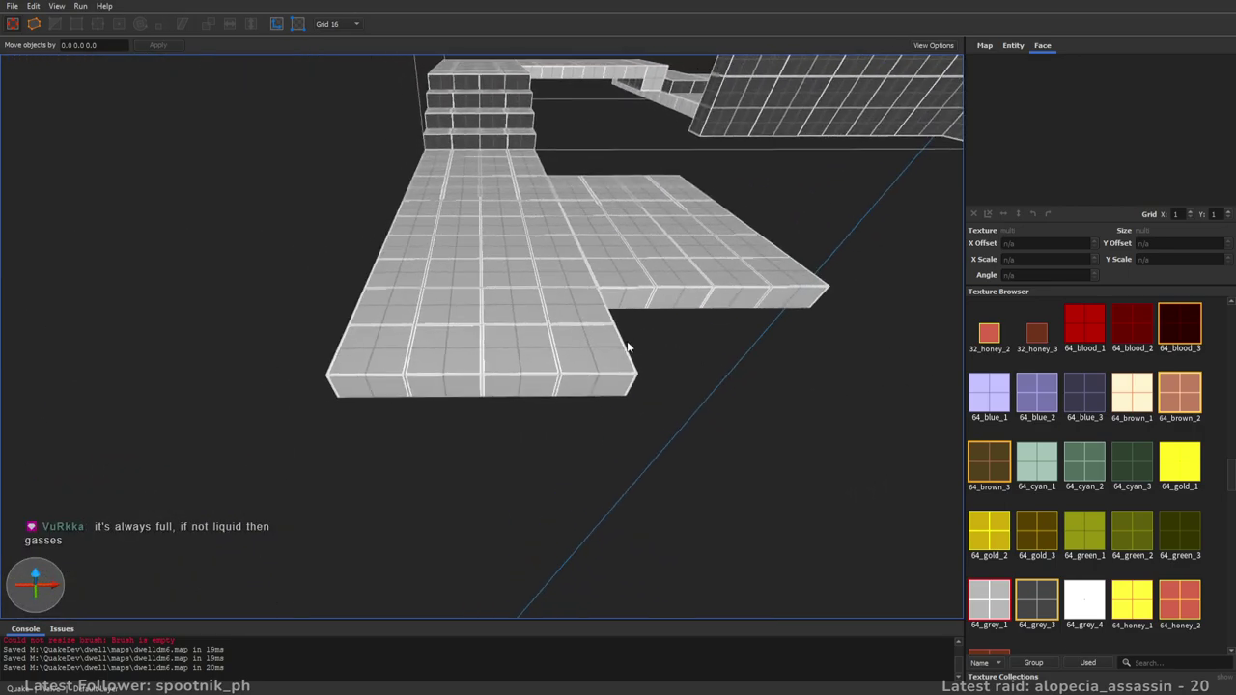
{"action": "left_click", "coordinate": [569, 344]}
{"action": "left_click_drag", "start_coordinate": [586, 400], "coordinate": [612, 537], "text": "shift"}
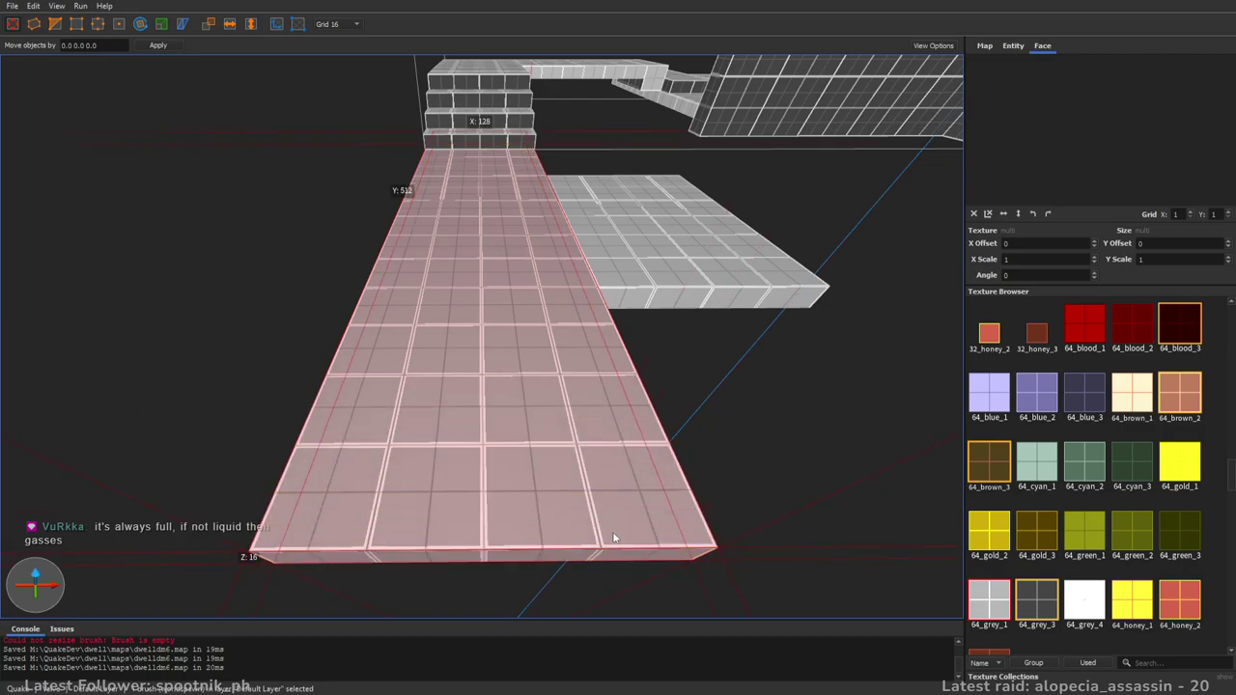
{"action": "right_click_drag", "start_coordinate": [492, 394], "coordinate": [614, 380]}
{"action": "key", "text": "Escape"}
- Place a weapon_rocketlauncher set to Not on Easy, Not on Normal and Not on Hard+ at the slab's far end, and save the map
{"action": "left_click", "coordinate": [1013, 45]}
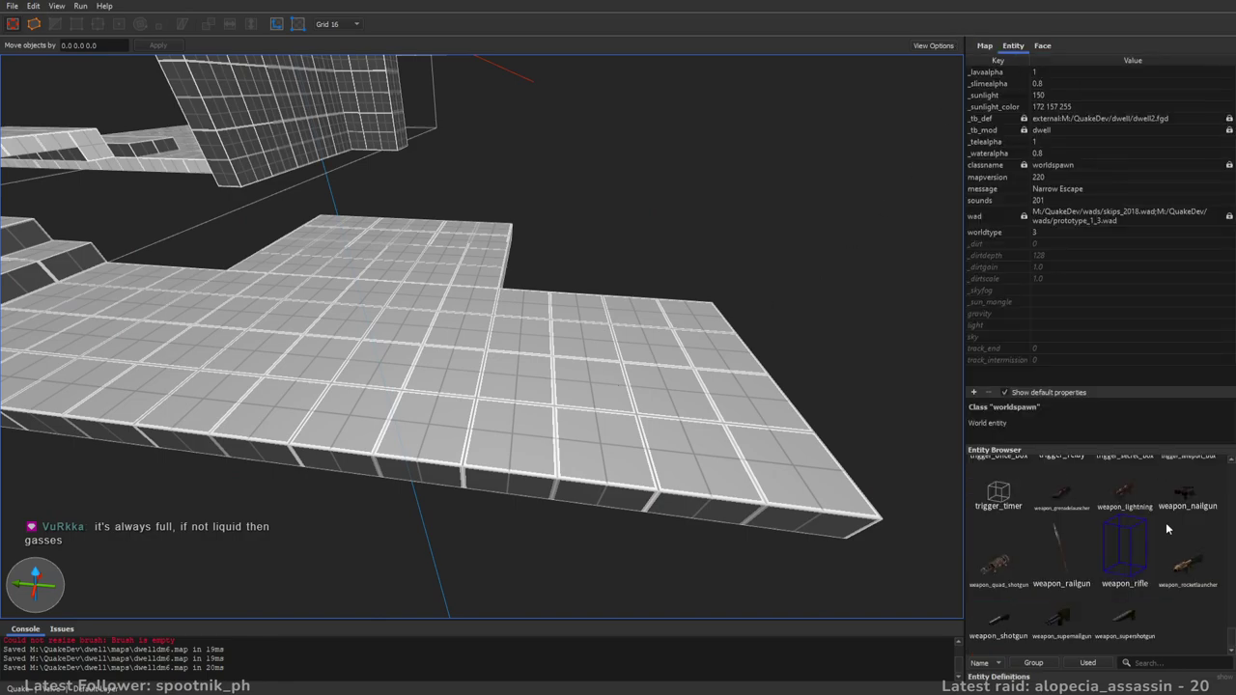
{"action": "left_click_drag", "start_coordinate": [1184, 567], "coordinate": [688, 326]}
{"action": "left_click", "coordinate": [1083, 325]}
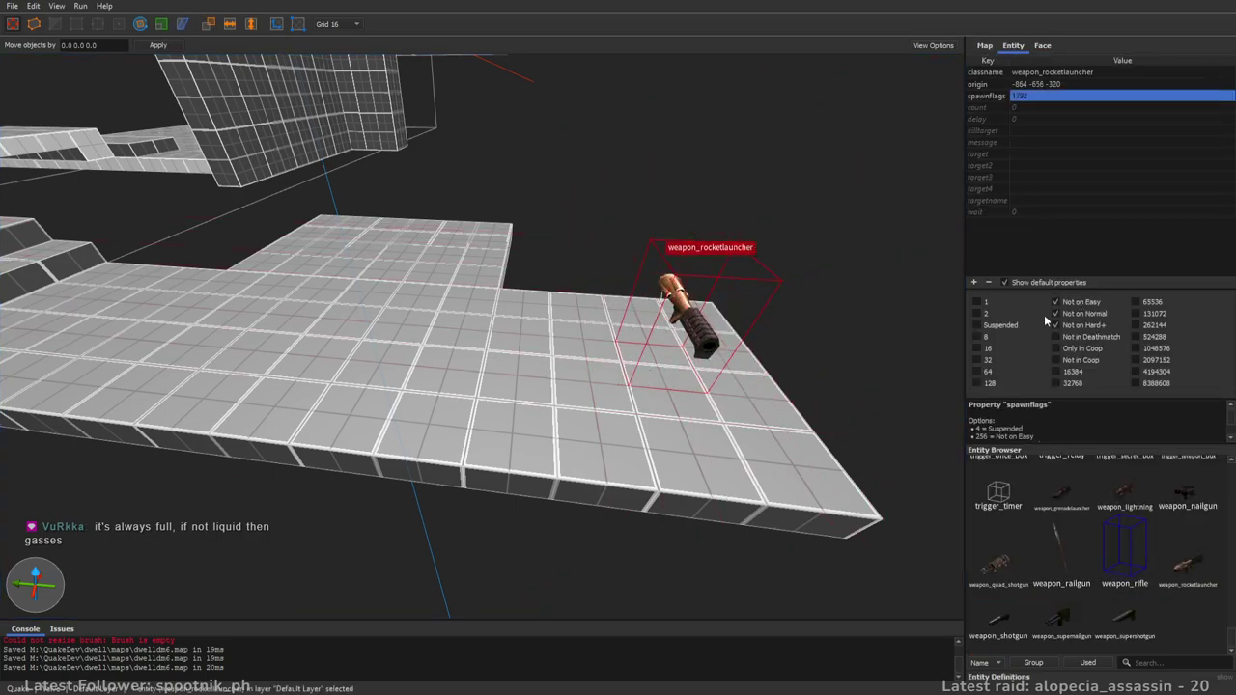
{"action": "key", "text": "Escape"}
{"action": "scroll", "coordinate": [662, 315], "scroll_direction": "down", "scroll_amount": 8}
{"action": "right_click_drag", "start_coordinate": [662, 314], "coordinate": [802, 344]}
{"action": "key", "text": "ctrl+s"}
- Select the side slab next to the rocket launcher walkway and enlarge it into a wider lower floor
{"action": "key", "text": "a"}
{"action": "mouse_move", "coordinate": [575, 370]}
{"action": "right_mouse_down"}
{"action": "mouse_move", "coordinate": [640, 328]}
{"action": "mouse_move", "coordinate": [596, 327]}
{"action": "mouse_move", "coordinate": [409, 378]}
{"action": "right_mouse_up"}
{"action": "key", "text": "w"}
{"action": "key", "text": "s"}
{"action": "left_click", "coordinate": [450, 377]}
{"action": "key", "text": "a"}
{"action": "mouse_move", "coordinate": [579, 334]}
{"action": "right_mouse_down"}
{"action": "mouse_move", "coordinate": [782, 296]}
{"action": "mouse_move", "coordinate": [654, 309]}
{"action": "mouse_move", "coordinate": [603, 362]}
{"action": "right_mouse_up"}
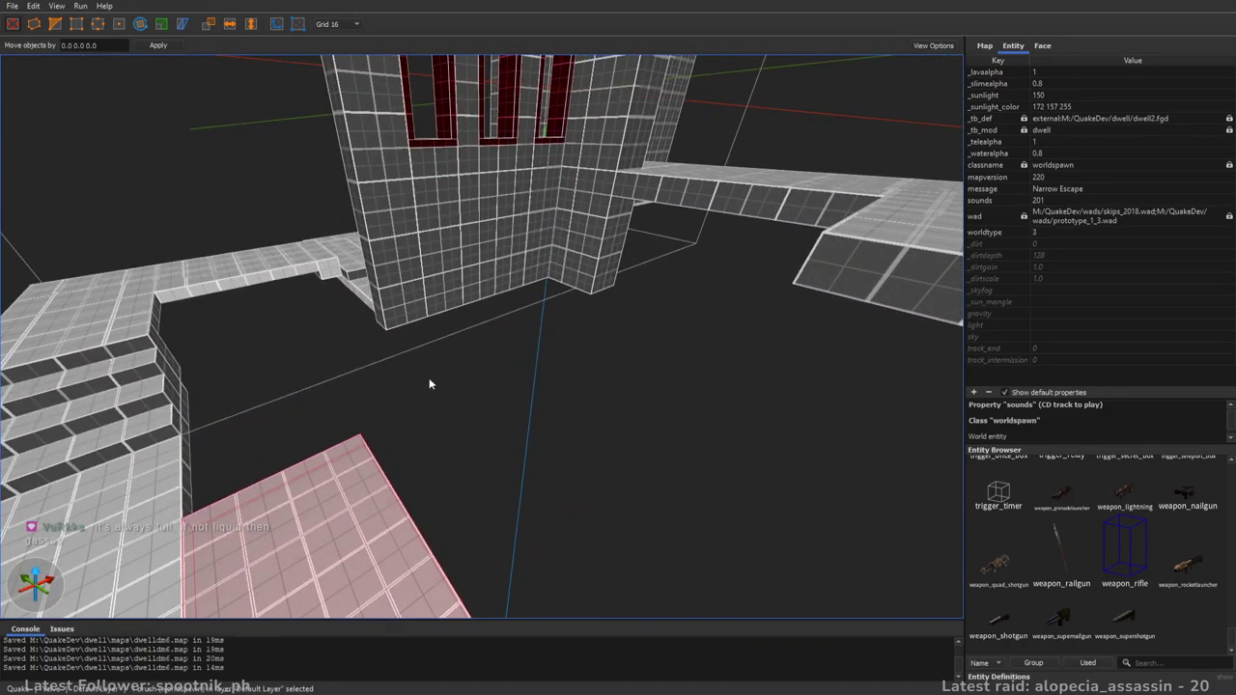
{"action": "right_click_drag", "start_coordinate": [442, 354], "coordinate": [621, 369]}
{"action": "key", "text": "a"}
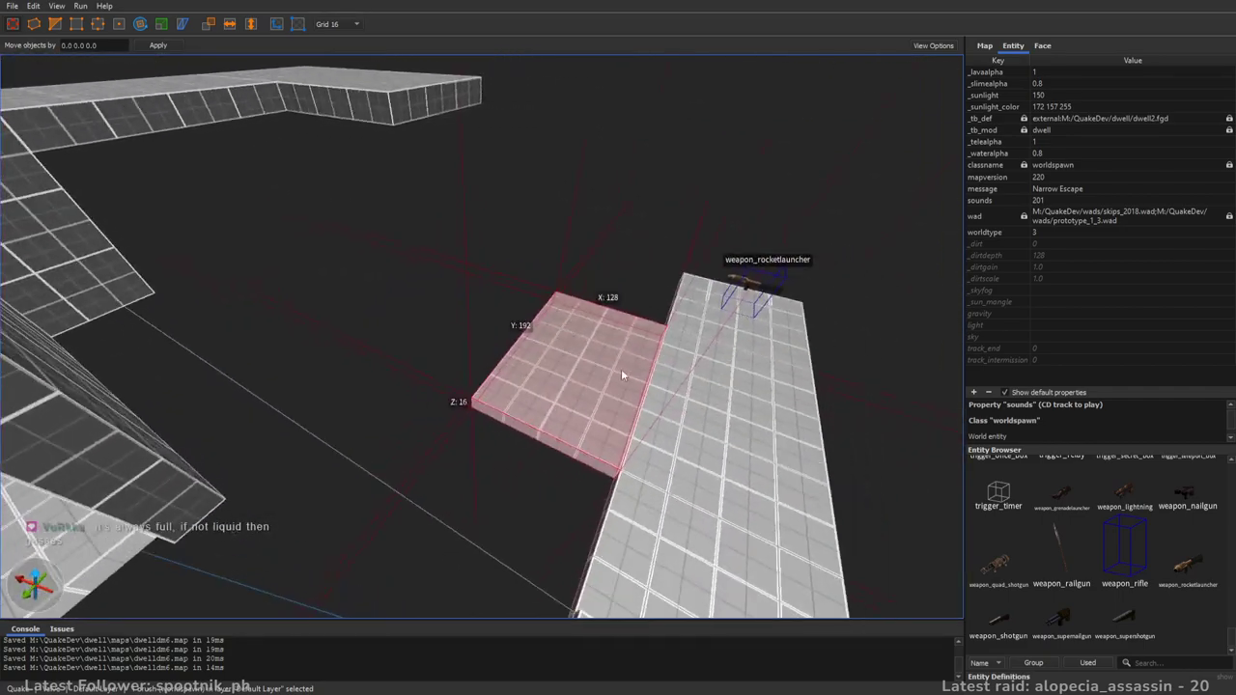
{"action": "left_click_drag", "start_coordinate": [456, 309], "coordinate": [530, 325], "text": "shift"}
{"action": "right_click_drag", "start_coordinate": [716, 334], "coordinate": [584, 373]}
{"action": "key", "text": "d"}
{"action": "left_click_drag", "start_coordinate": [518, 366], "coordinate": [541, 176], "text": "shift"}
{"action": "left_click_drag", "start_coordinate": [278, 240], "coordinate": [71, 230], "text": "shift"}
- Extend the enlarged lower floor slab further out and across to the foot of the windowed building
{"action": "right_click_drag", "start_coordinate": [485, 294], "coordinate": [575, 272]}
{"action": "key", "text": "s"}
{"action": "left_click_drag", "start_coordinate": [615, 435], "coordinate": [816, 468], "text": "shift"}
{"action": "mouse_move", "coordinate": [817, 467]}
{"action": "right_mouse_down"}
{"action": "mouse_move", "coordinate": [637, 388]}
{"action": "mouse_move", "coordinate": [613, 390]}
{"action": "right_mouse_up"}
{"action": "key", "text": "d"}
{"action": "left_click_drag", "start_coordinate": [613, 389], "coordinate": [587, 393], "text": "shift"}
{"action": "mouse_move", "coordinate": [587, 393]}
{"action": "right_mouse_down"}
{"action": "mouse_move", "coordinate": [728, 408]}
{"action": "mouse_move", "coordinate": [577, 402]}
{"action": "mouse_move", "coordinate": [540, 386]}
{"action": "mouse_move", "coordinate": [438, 268]}
{"action": "right_mouse_up"}
{"action": "key", "text": "a"}
{"action": "key", "text": "d"}
{"action": "key", "text": "w"}
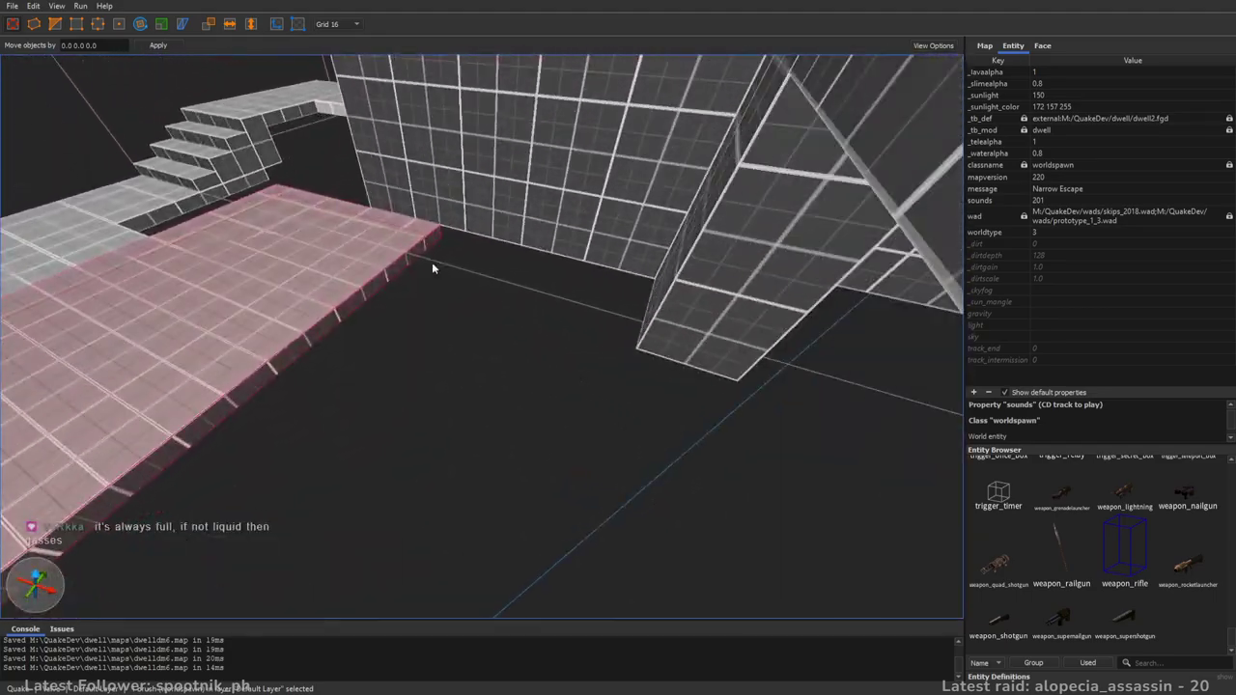
{"action": "mouse_move", "coordinate": [425, 242]}
{"action": "left_mouse_down", "text": "shift"}
{"action": "mouse_move", "coordinate": [706, 332]}
{"action": "mouse_move", "coordinate": [634, 336]}
{"action": "left_mouse_up", "text": "shift"}
- Extrude another floor slab from the lower floor's edge and fit its sides to the building wall
{"action": "key", "text": "d"}
{"action": "mouse_move", "coordinate": [634, 336]}
{"action": "right_mouse_down"}
{"action": "mouse_move", "coordinate": [670, 331]}
{"action": "mouse_move", "coordinate": [541, 336]}
{"action": "mouse_move", "coordinate": [582, 267]}
{"action": "right_mouse_up"}
{"action": "key", "text": "s"}
{"action": "key", "text": "s"}
{"action": "mouse_move", "coordinate": [582, 266]}
{"action": "left_mouse_down", "text": "ctrl+shift"}
{"action": "mouse_move", "coordinate": [598, 288]}
{"action": "mouse_move", "coordinate": [618, 498]}
{"action": "left_mouse_up", "text": "ctrl+shift"}
{"action": "left_click_drag", "start_coordinate": [866, 269], "coordinate": [740, 294], "text": "shift"}
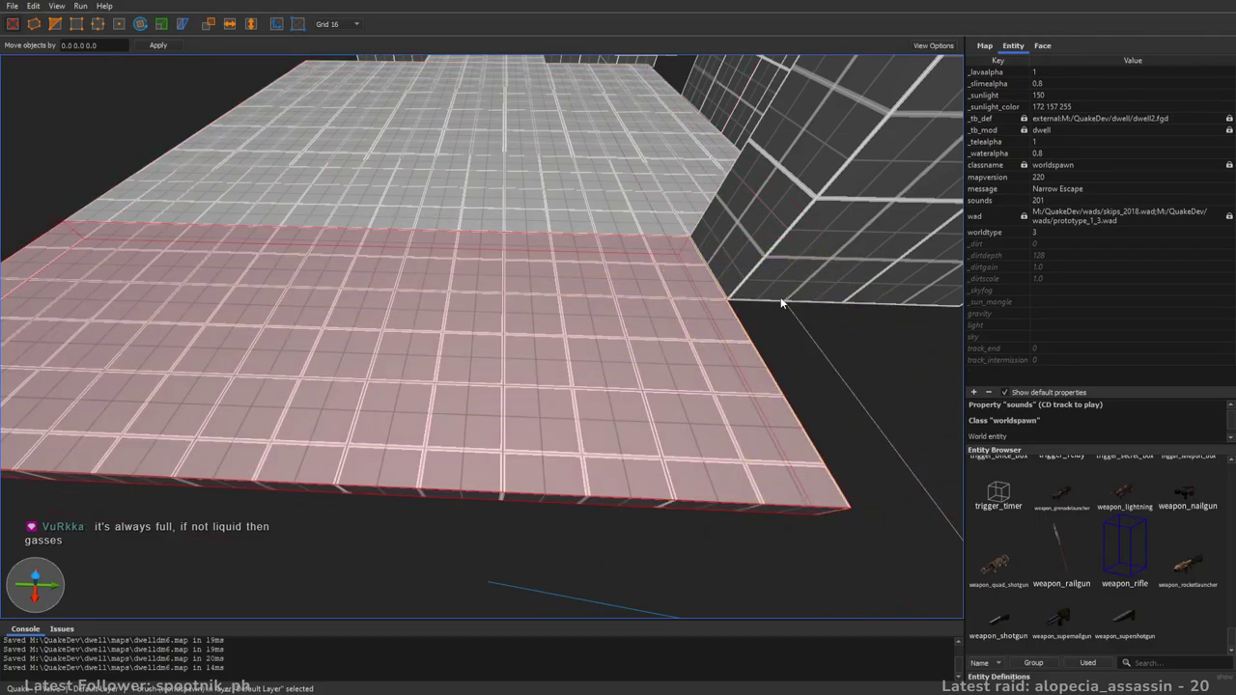
{"action": "right_click_drag", "start_coordinate": [781, 303], "coordinate": [649, 307]}
{"action": "left_click_drag", "start_coordinate": [160, 369], "coordinate": [113, 375], "text": "shift"}
{"action": "mouse_move", "coordinate": [113, 375]}
{"action": "right_mouse_down"}
{"action": "mouse_move", "coordinate": [267, 334]}
{"action": "mouse_move", "coordinate": [342, 298]}
{"action": "mouse_move", "coordinate": [546, 337]}
{"action": "mouse_move", "coordinate": [528, 297]}
{"action": "mouse_move", "coordinate": [402, 411]}
{"action": "mouse_move", "coordinate": [599, 376]}
{"action": "mouse_move", "coordinate": [657, 389]}
{"action": "mouse_move", "coordinate": [724, 346]}
{"action": "mouse_move", "coordinate": [769, 346]}
{"action": "mouse_move", "coordinate": [670, 303]}
{"action": "mouse_move", "coordinate": [647, 309]}
{"action": "mouse_move", "coordinate": [745, 351]}
{"action": "mouse_move", "coordinate": [799, 260]}
{"action": "mouse_move", "coordinate": [790, 278]}
{"action": "right_mouse_up"}
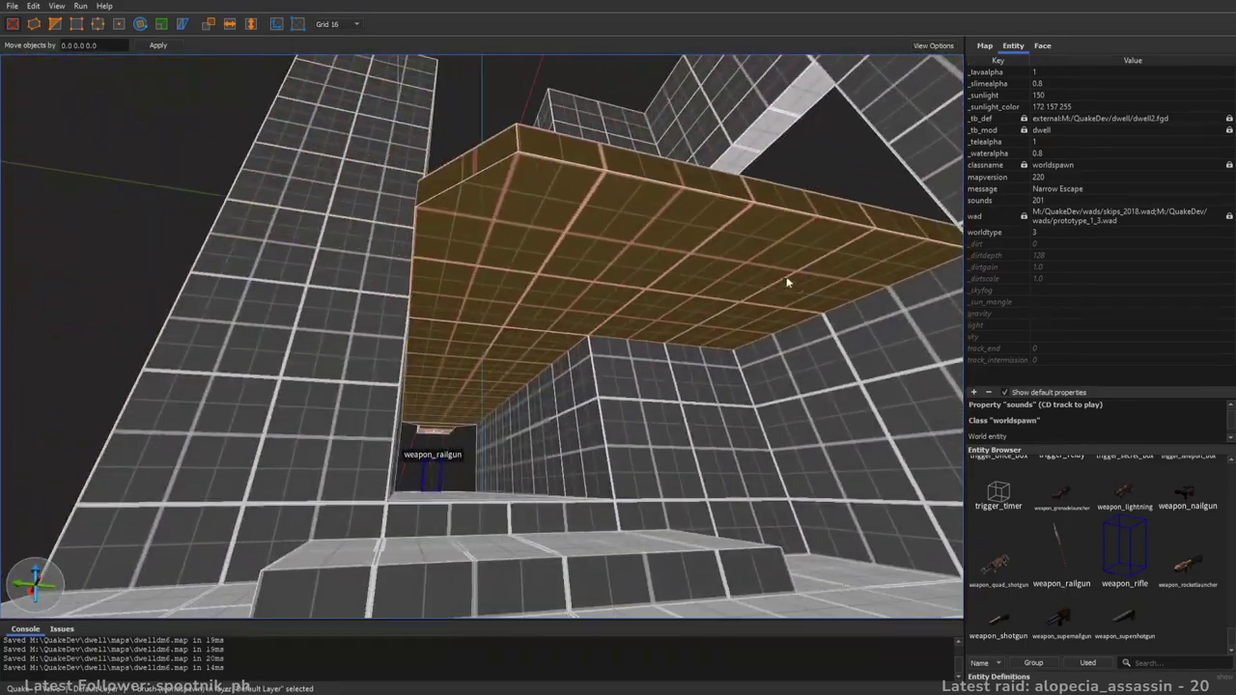
{"action": "mouse_move", "coordinate": [595, 388]}
{"action": "right_mouse_down"}
{"action": "mouse_move", "coordinate": [607, 344]}
{"action": "mouse_move", "coordinate": [566, 497]}
{"action": "right_mouse_up"}
{"action": "left_click", "coordinate": [453, 322]}
{"action": "mouse_move", "coordinate": [483, 200]}
{"action": "right_mouse_down"}
{"action": "mouse_move", "coordinate": [648, 218]}
{"action": "mouse_move", "coordinate": [624, 223]}
{"action": "mouse_move", "coordinate": [607, 326]}
{"action": "mouse_move", "coordinate": [597, 255]}
{"action": "mouse_move", "coordinate": [737, 262]}
{"action": "mouse_move", "coordinate": [860, 301]}
{"action": "mouse_move", "coordinate": [478, 269]}
{"action": "mouse_move", "coordinate": [709, 265]}
{"action": "mouse_move", "coordinate": [765, 233]}
{"action": "mouse_move", "coordinate": [697, 242]}
{"action": "right_mouse_up"}
{"action": "key", "text": "Escape"}
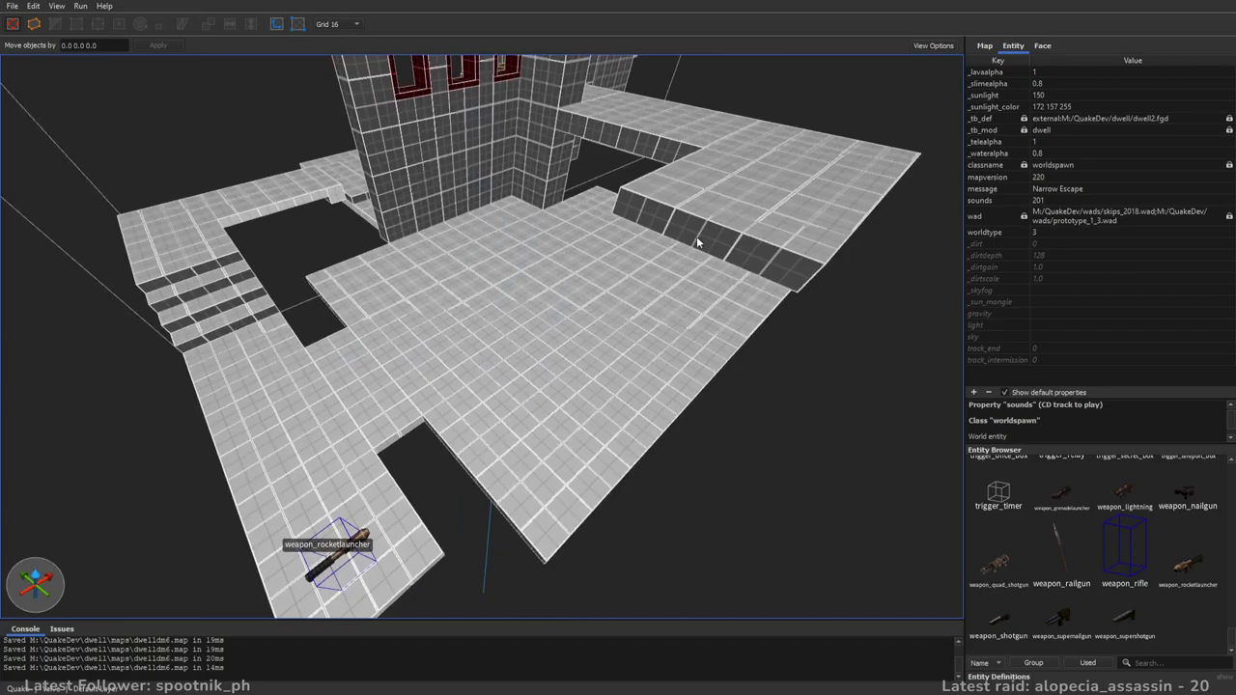
- Widen the outer wall section beside the upper walkway toward the raised platform
{"action": "right_click_drag", "start_coordinate": [703, 234], "coordinate": [346, 296]}
{"action": "left_click", "coordinate": [346, 295]}
{"action": "key", "text": "a"}
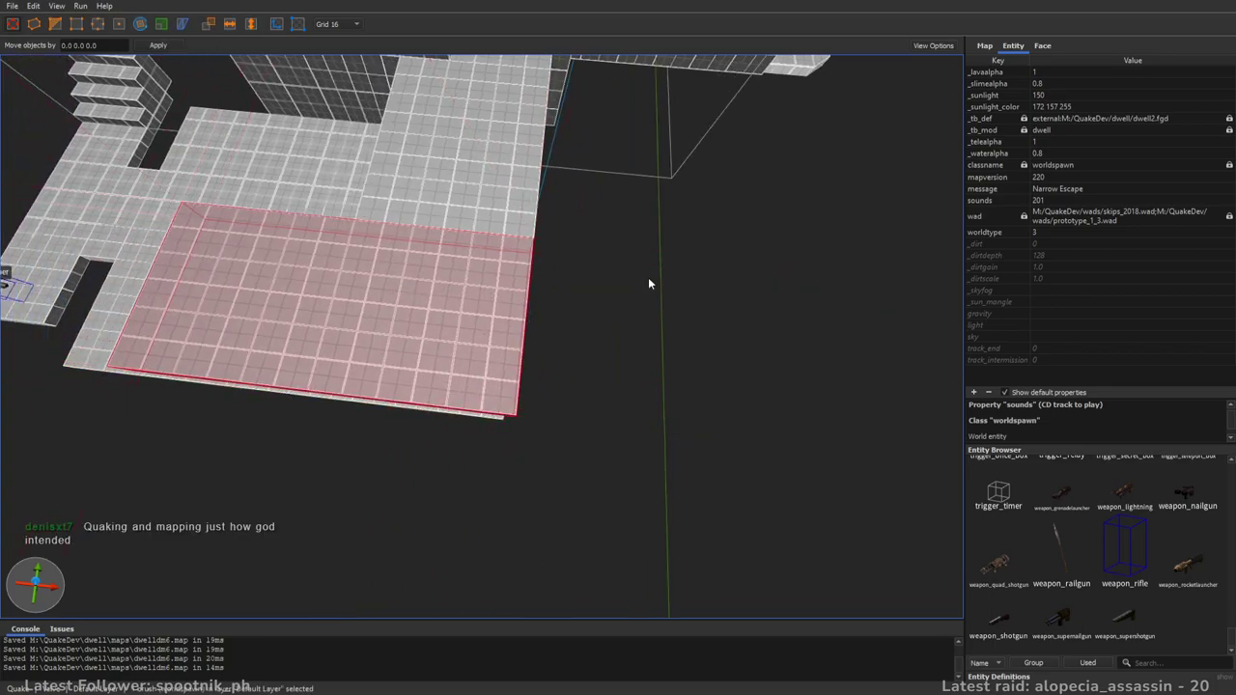
{"action": "mouse_move", "coordinate": [647, 277]}
{"action": "right_mouse_down"}
{"action": "mouse_move", "coordinate": [670, 227]}
{"action": "mouse_move", "coordinate": [522, 251]}
{"action": "right_mouse_up"}
{"action": "left_click", "coordinate": [699, 376]}
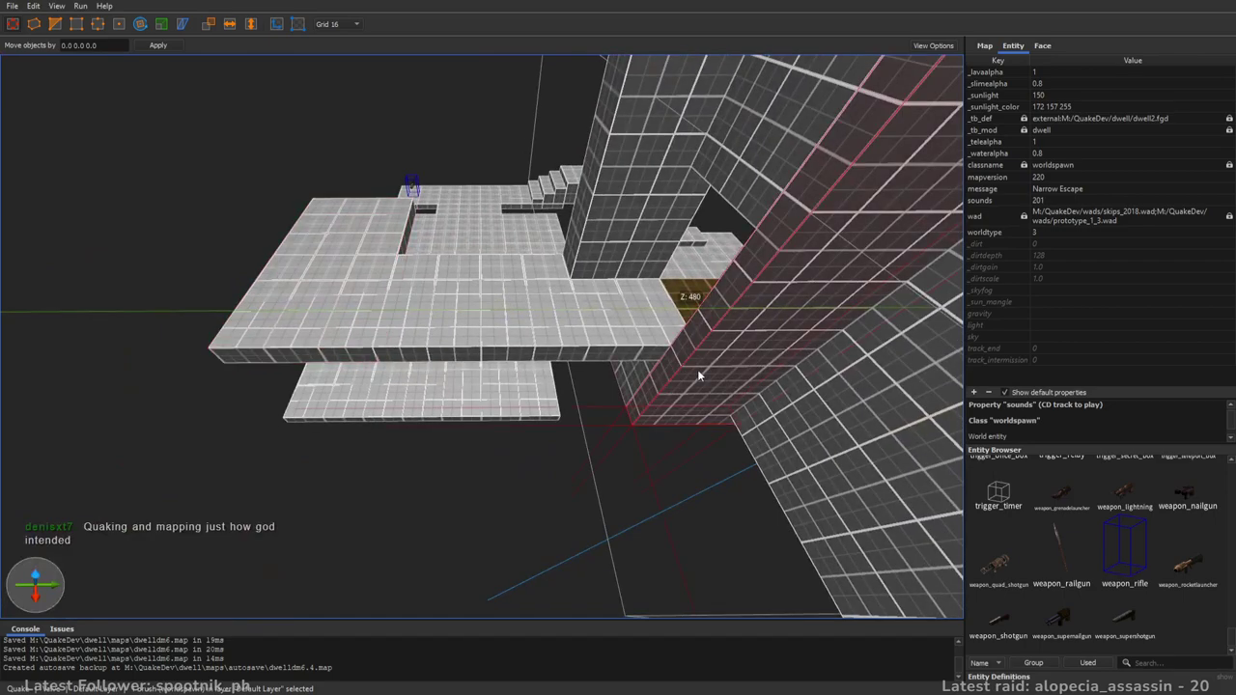
{"action": "left_click_drag", "start_coordinate": [653, 384], "coordinate": [584, 389]}
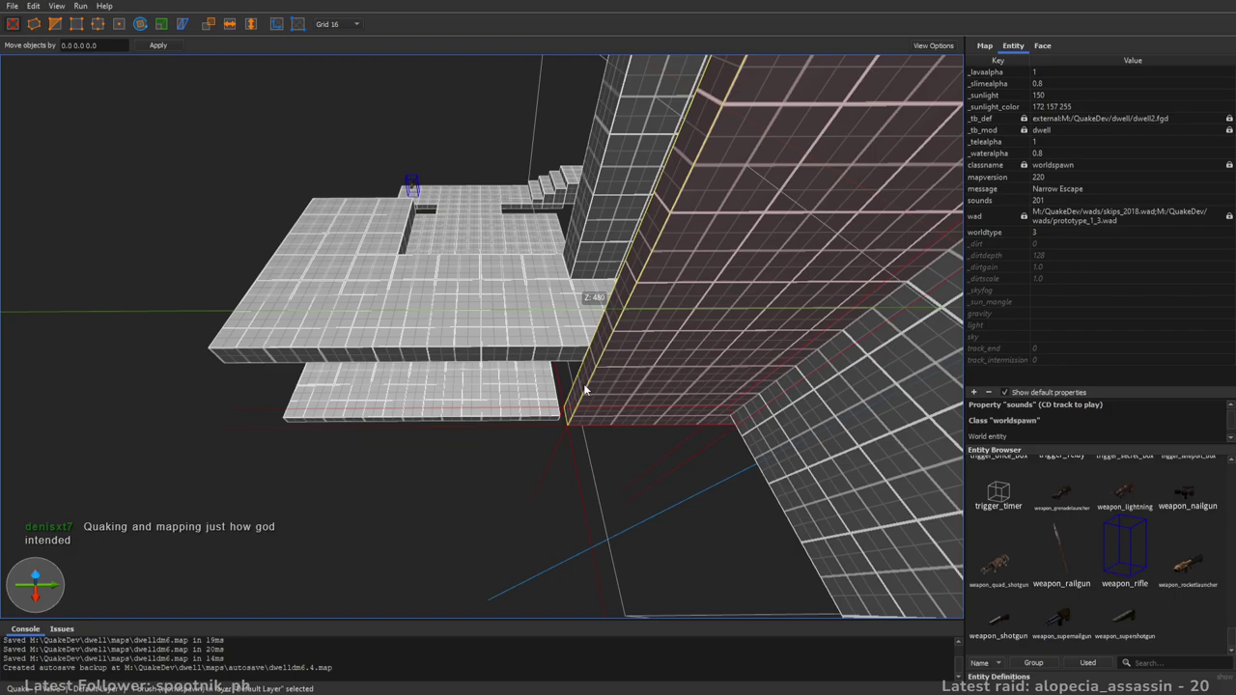
- Lower the bottoms of the two outer wall sections beside the upper walkway
{"action": "mouse_move", "coordinate": [580, 386]}
{"action": "right_mouse_down"}
{"action": "mouse_move", "coordinate": [620, 428]}
{"action": "mouse_move", "coordinate": [684, 329]}
{"action": "mouse_move", "coordinate": [696, 329]}
{"action": "mouse_move", "coordinate": [673, 294]}
{"action": "mouse_move", "coordinate": [461, 265]}
{"action": "right_mouse_up"}
{"action": "left_click", "coordinate": [537, 272]}
{"action": "left_click_drag", "start_coordinate": [610, 322], "coordinate": [624, 318], "text": "shift"}
{"action": "key", "text": "Delete"}
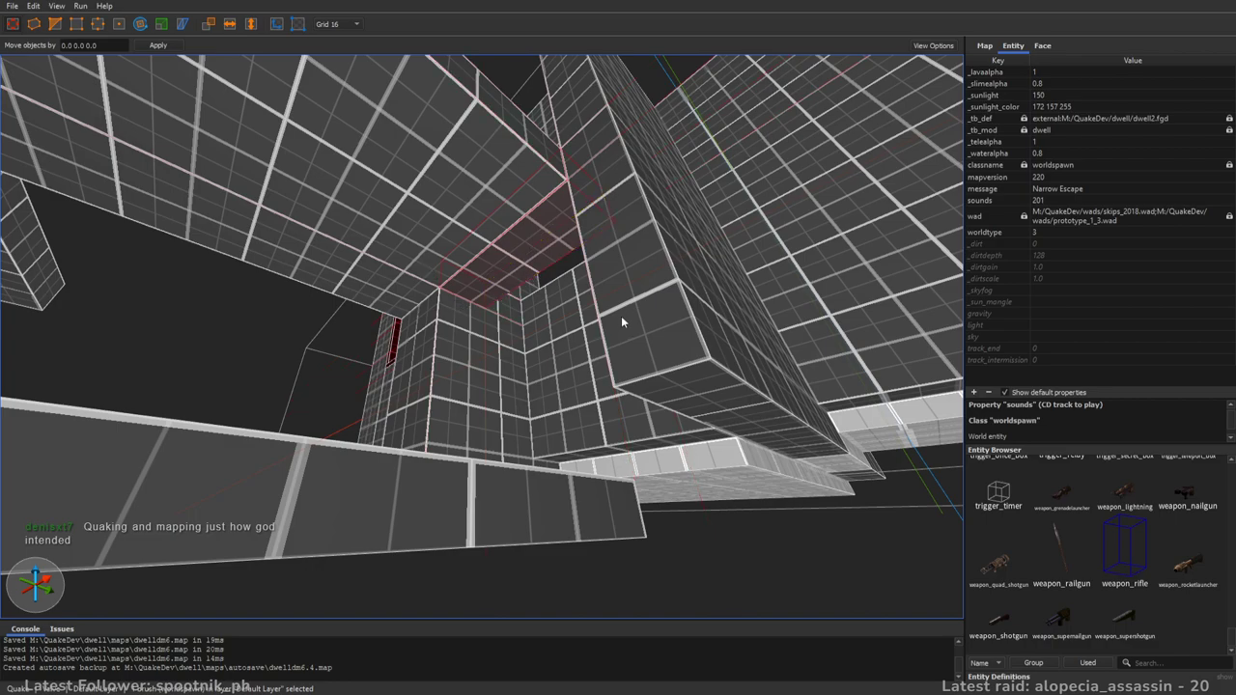
{"action": "key", "text": "ctrl+z"}
{"action": "left_click_drag", "start_coordinate": [566, 270], "coordinate": [585, 485], "text": "shift"}
{"action": "left_click", "coordinate": [655, 338]}
{"action": "left_click_drag", "start_coordinate": [685, 389], "coordinate": [698, 475], "text": "shift"}
- Run the 32-unit-thick outer wall 384 units along the raised platform and lower its top to a height of 384 units
{"action": "right_click_drag", "start_coordinate": [699, 475], "coordinate": [649, 345]}
{"action": "key", "text": "s"}
{"action": "mouse_move", "coordinate": [649, 344]}
{"action": "left_mouse_down", "text": "shift"}
{"action": "mouse_move", "coordinate": [678, 325]}
{"action": "mouse_move", "coordinate": [649, 350]}
{"action": "mouse_move", "coordinate": [399, 447]}
{"action": "left_mouse_up", "text": "shift"}
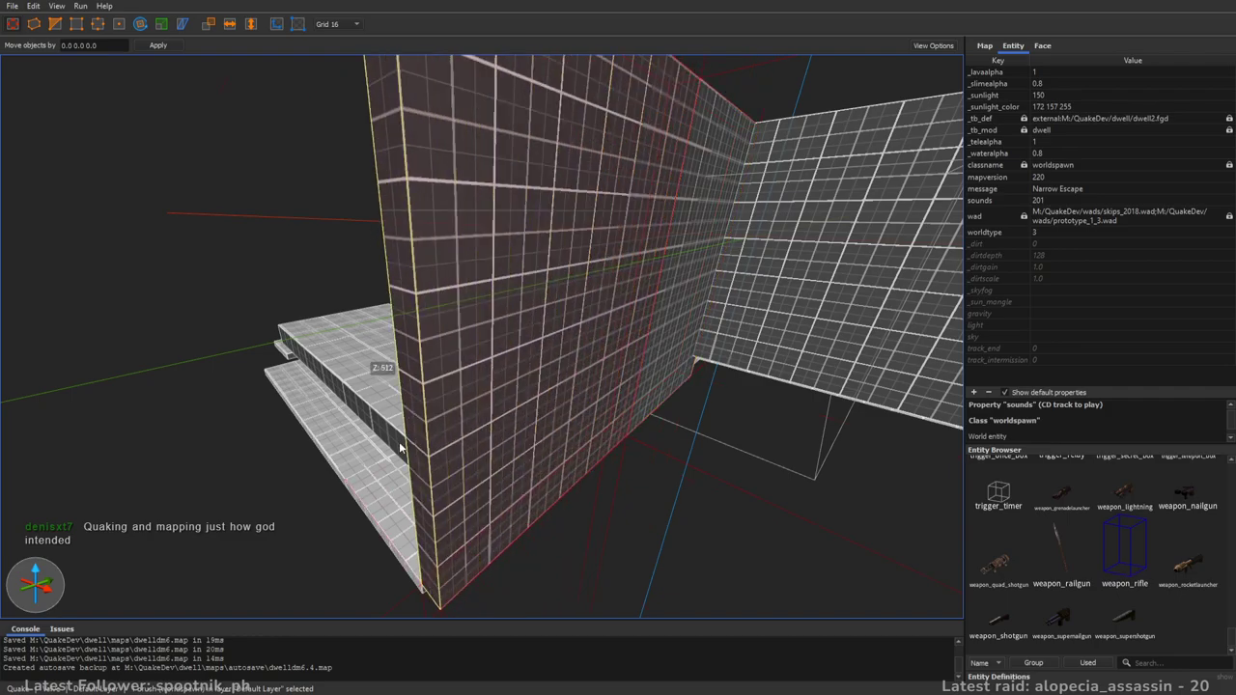
{"action": "key", "text": "a"}
{"action": "right_click_drag", "start_coordinate": [631, 316], "coordinate": [853, 301]}
{"action": "key", "text": "w"}
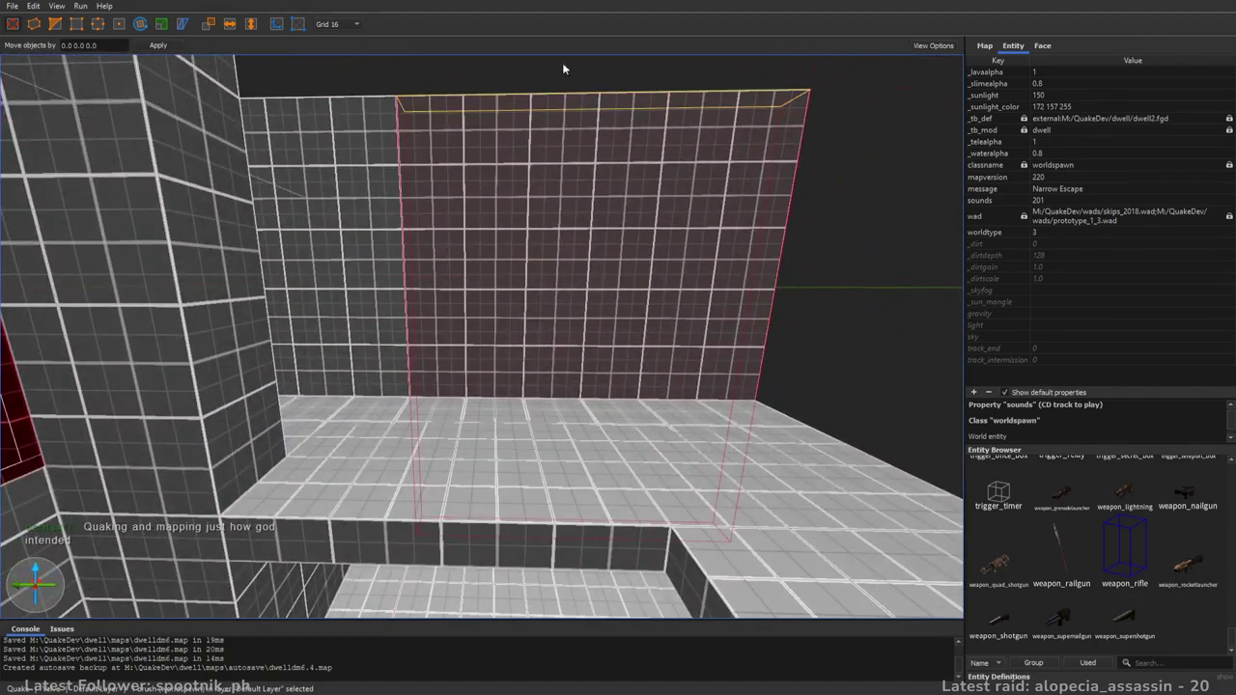
{"action": "right_click_drag", "start_coordinate": [612, 166], "coordinate": [609, 104]}
{"action": "left_click_drag", "start_coordinate": [609, 104], "coordinate": [618, 240], "text": "shift"}
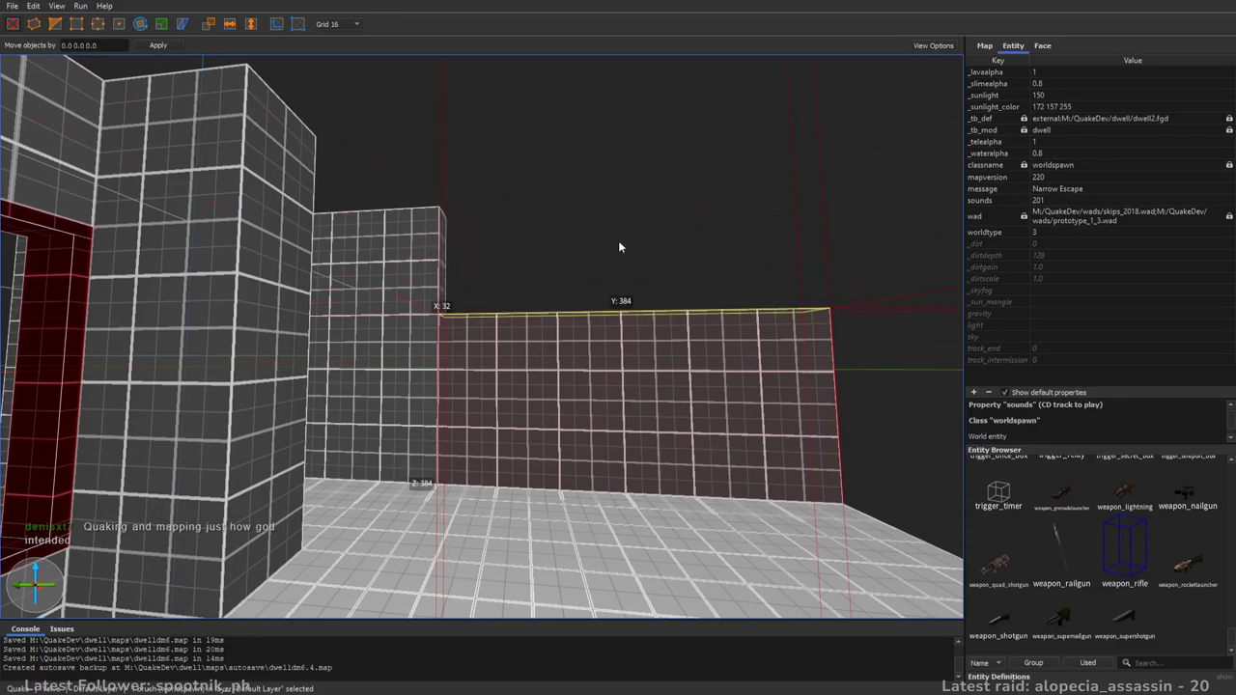
- Apply the walkway floor's light grey texture to the top face of the low outer wall
{"action": "right_click_drag", "start_coordinate": [619, 248], "coordinate": [625, 322]}
{"action": "key", "text": "w"}
{"action": "key", "text": "s"}
{"action": "key", "text": "w"}
{"action": "left_click", "coordinate": [532, 312]}
{"action": "mouse_move", "coordinate": [532, 311]}
{"action": "left_mouse_down", "text": "shift"}
{"action": "mouse_move", "coordinate": [532, 350]}
{"action": "mouse_move", "coordinate": [535, 318]}
{"action": "left_mouse_up", "text": "shift"}
{"action": "key", "text": "s"}
{"action": "right_click_drag", "start_coordinate": [534, 317], "coordinate": [573, 367]}
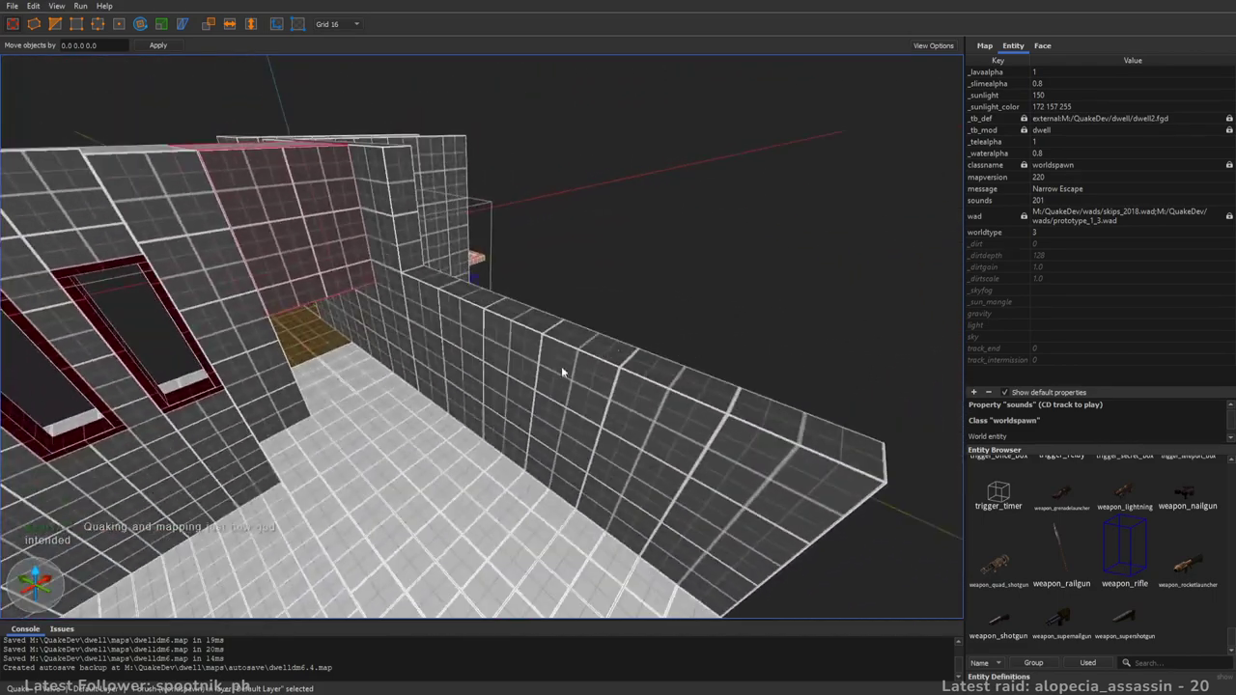
{"action": "key", "text": "Escape"}
{"action": "left_click", "coordinate": [429, 493], "text": "shift"}
{"action": "left_click", "coordinate": [480, 307], "text": "alt"}
{"action": "key", "text": "Escape"}
- Extrude a slab outward from the low wall's outer side, 160 by 384 units and 32 units thick
{"action": "key", "text": "d"}
{"action": "right_click_drag", "start_coordinate": [719, 404], "coordinate": [628, 410]}
{"action": "left_click", "coordinate": [410, 288]}
{"action": "left_click_drag", "start_coordinate": [409, 288], "coordinate": [600, 316], "text": "ctrl+shift"}
{"action": "key", "text": "s"}
{"action": "right_click_drag", "start_coordinate": [599, 317], "coordinate": [638, 317]}
{"action": "mouse_move", "coordinate": [638, 317]}
{"action": "left_mouse_down", "text": "shift"}
{"action": "mouse_move", "coordinate": [655, 292]}
{"action": "mouse_move", "coordinate": [634, 294]}
{"action": "mouse_move", "coordinate": [570, 445]}
{"action": "left_mouse_up", "text": "shift"}
{"action": "mouse_move", "coordinate": [499, 538]}
{"action": "left_mouse_down", "text": "shift"}
{"action": "mouse_move", "coordinate": [522, 440]}
{"action": "mouse_move", "coordinate": [524, 450]}
{"action": "left_mouse_up", "text": "shift"}
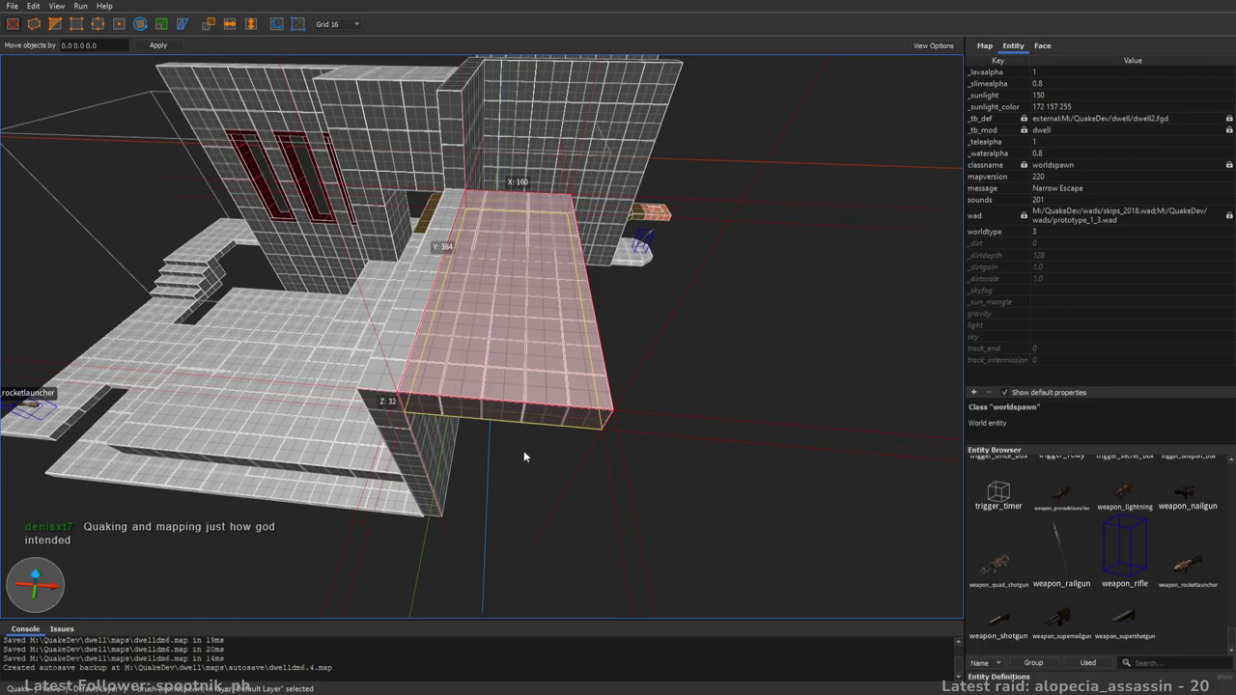
- Lengthen the new upper slab behind the low wall to 576 units
{"action": "left_click", "coordinate": [645, 421]}
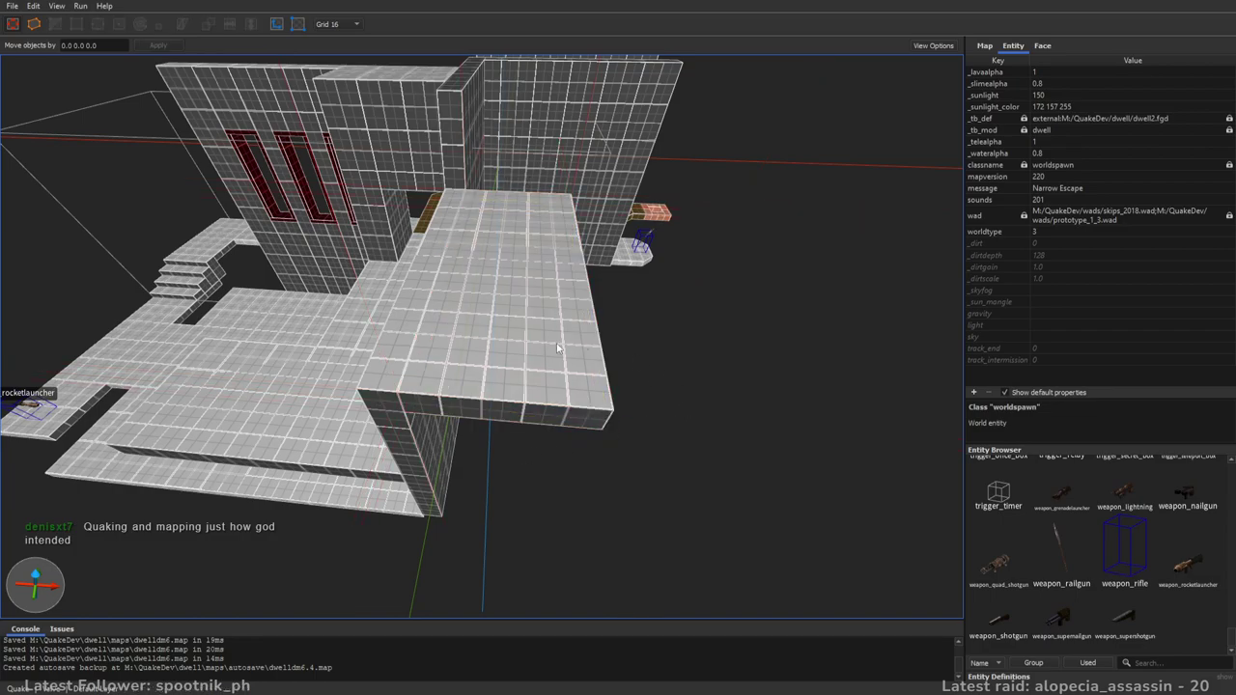
{"action": "right_click_drag", "start_coordinate": [565, 337], "coordinate": [571, 367]}
{"action": "mouse_move", "coordinate": [476, 301]}
{"action": "right_mouse_down"}
{"action": "mouse_move", "coordinate": [570, 270]}
{"action": "mouse_move", "coordinate": [574, 333]}
{"action": "mouse_move", "coordinate": [558, 279]}
{"action": "mouse_move", "coordinate": [480, 289]}
{"action": "mouse_move", "coordinate": [513, 353]}
{"action": "mouse_move", "coordinate": [588, 287]}
{"action": "mouse_move", "coordinate": [468, 282]}
{"action": "right_mouse_up"}
{"action": "left_click", "coordinate": [513, 354]}
{"action": "left_click_drag", "start_coordinate": [425, 246], "coordinate": [588, 276]}
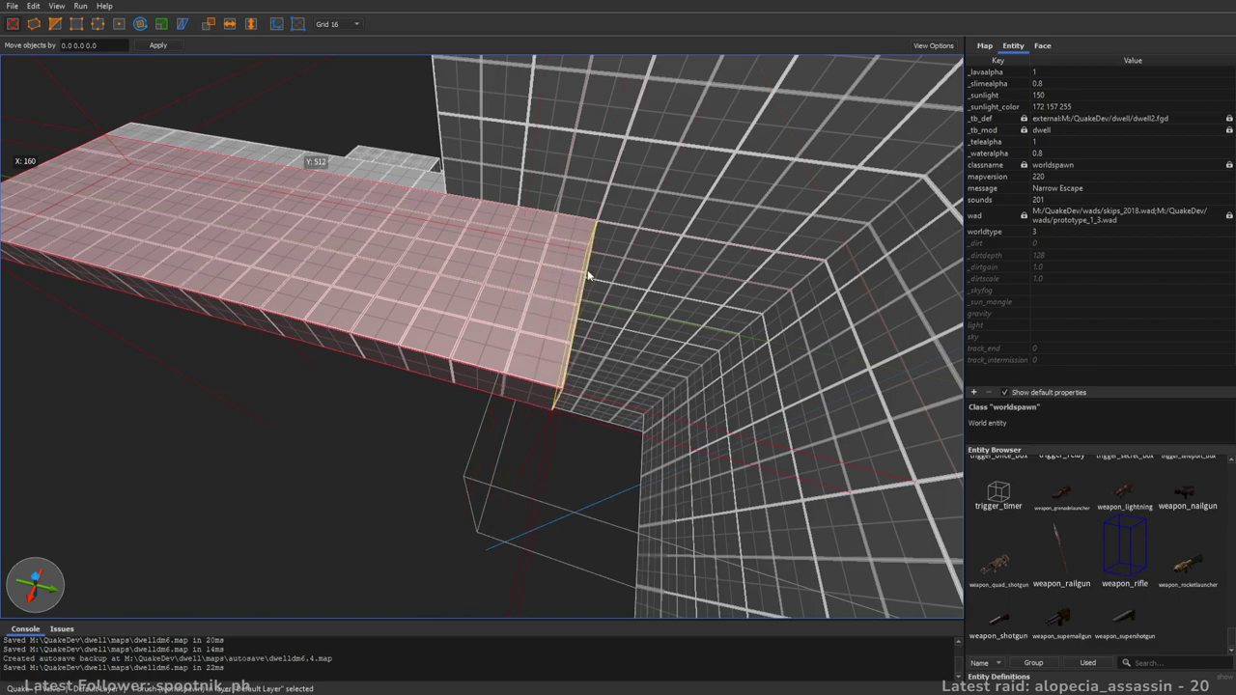
{"action": "left_click_drag", "start_coordinate": [659, 275], "coordinate": [764, 288], "text": "shift"}
{"action": "right_click_drag", "start_coordinate": [615, 286], "coordinate": [627, 296]}
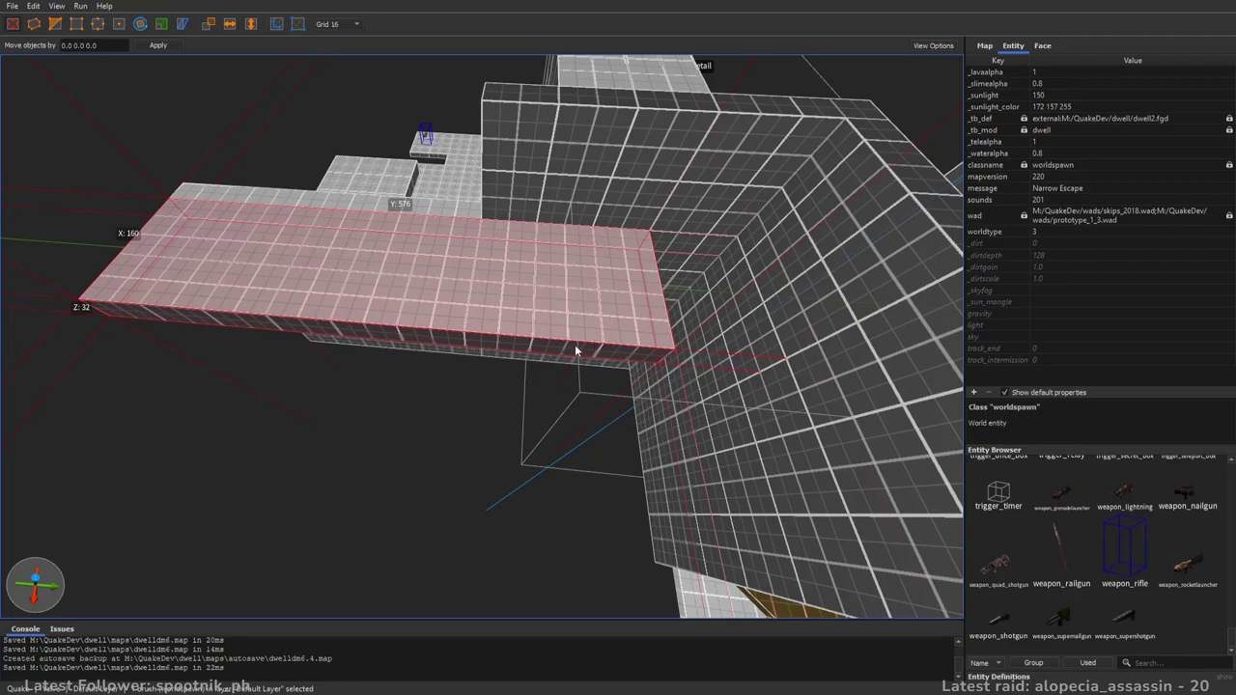
- Extrude a 64 by 128 unit block from the upper slab near the wall corner and extend it down to 256 units tall
{"action": "left_click_drag", "start_coordinate": [577, 351], "coordinate": [568, 428], "text": "ctrl+shift"}
{"action": "left_click_drag", "start_coordinate": [710, 390], "coordinate": [661, 384], "text": "shift"}
{"action": "left_click_drag", "start_coordinate": [49, 308], "coordinate": [462, 345]}
{"action": "right_click_drag", "start_coordinate": [455, 347], "coordinate": [617, 367], "text": "alt"}
{"action": "left_click_drag", "start_coordinate": [665, 362], "coordinate": [646, 354], "text": "shift"}
{"action": "right_click_drag", "start_coordinate": [557, 340], "coordinate": [599, 263], "text": "alt"}
{"action": "scroll", "coordinate": [591, 299], "scroll_direction": "down", "scroll_amount": 4}
{"action": "left_click_drag", "start_coordinate": [453, 415], "coordinate": [441, 604], "text": "shift"}
{"action": "right_click_drag", "start_coordinate": [570, 424], "coordinate": [506, 465], "text": "alt"}
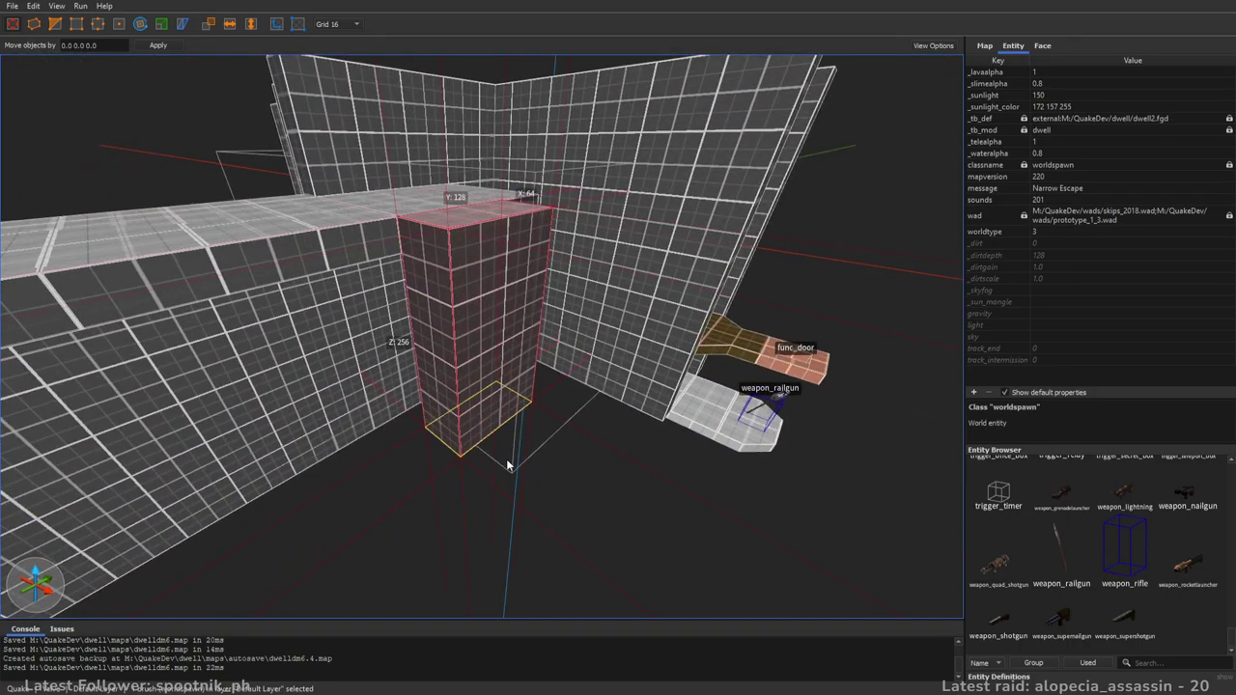
{"action": "right_click_drag", "start_coordinate": [601, 361], "coordinate": [670, 370]}
{"action": "key", "text": "Escape"}
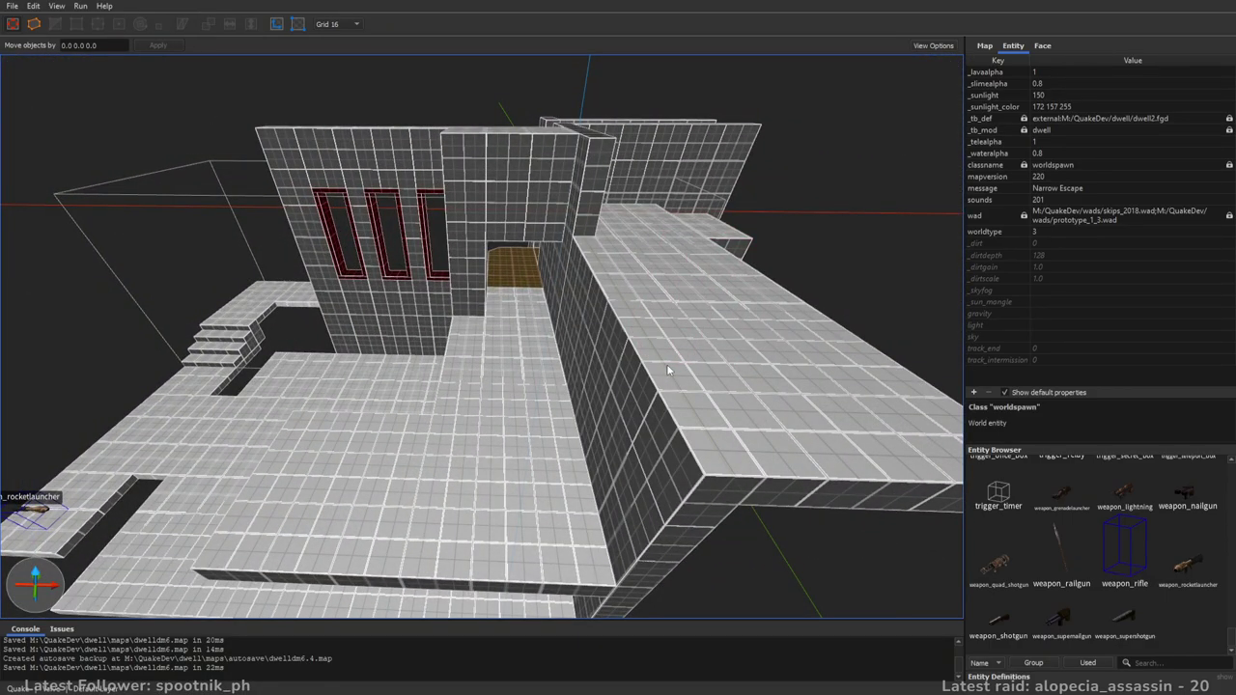
- Place the building's brown 128 by 256 unit func_detail slab outside, above the lower floor
{"action": "key", "text": "a"}
{"action": "mouse_move", "coordinate": [555, 367]}
{"action": "right_mouse_down"}
{"action": "mouse_move", "coordinate": [591, 398]}
{"action": "mouse_move", "coordinate": [629, 377]}
{"action": "mouse_move", "coordinate": [660, 317]}
{"action": "mouse_move", "coordinate": [729, 354]}
{"action": "mouse_move", "coordinate": [649, 319]}
{"action": "right_mouse_up"}
{"action": "left_click", "coordinate": [431, 277]}
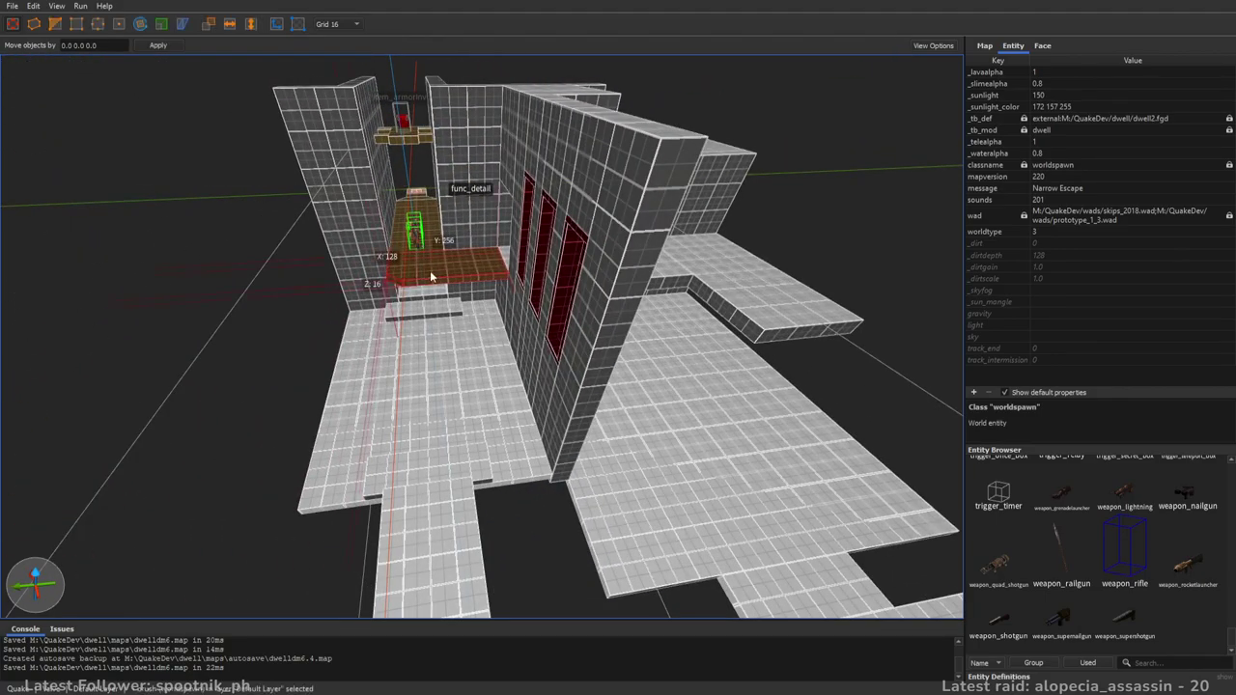
{"action": "right_click_drag", "start_coordinate": [432, 277], "coordinate": [432, 324]}
{"action": "key", "text": "d"}
{"action": "mouse_move", "coordinate": [431, 292]}
{"action": "left_mouse_down"}
{"action": "mouse_move", "coordinate": [506, 430]}
{"action": "mouse_move", "coordinate": [552, 442]}
{"action": "mouse_move", "coordinate": [558, 477]}
{"action": "left_mouse_up"}
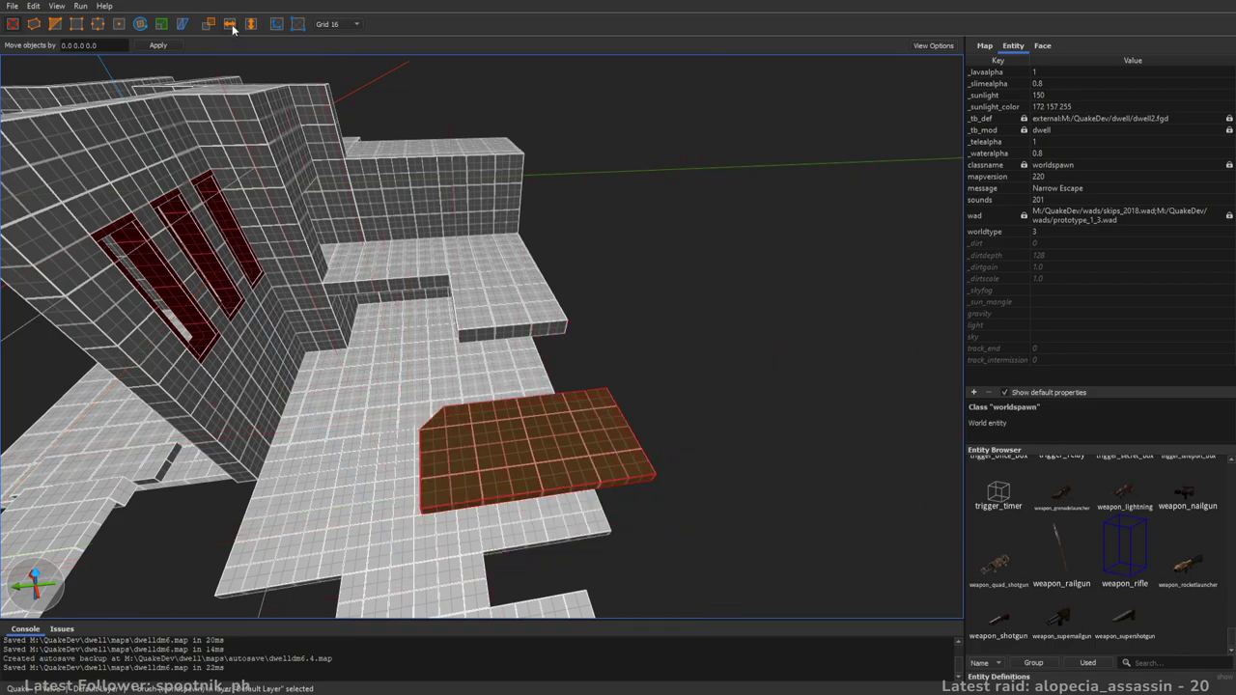
- Shift the brown func_detail slab sideways into position beside the windowed wall
{"action": "left_click_drag", "start_coordinate": [515, 440], "coordinate": [501, 443]}
{"action": "mouse_move", "coordinate": [551, 421]}
{"action": "right_mouse_down"}
{"action": "mouse_move", "coordinate": [626, 450]}
{"action": "mouse_move", "coordinate": [685, 320]}
{"action": "right_mouse_up"}
{"action": "left_click_drag", "start_coordinate": [667, 318], "coordinate": [535, 319]}
{"action": "mouse_move", "coordinate": [535, 320]}
{"action": "right_mouse_down"}
{"action": "mouse_move", "coordinate": [579, 324]}
{"action": "mouse_move", "coordinate": [695, 272]}
{"action": "mouse_move", "coordinate": [758, 268]}
{"action": "mouse_move", "coordinate": [796, 210]}
{"action": "mouse_move", "coordinate": [818, 216]}
{"action": "right_mouse_up"}
{"action": "key", "text": "s"}
{"action": "key", "text": "a"}
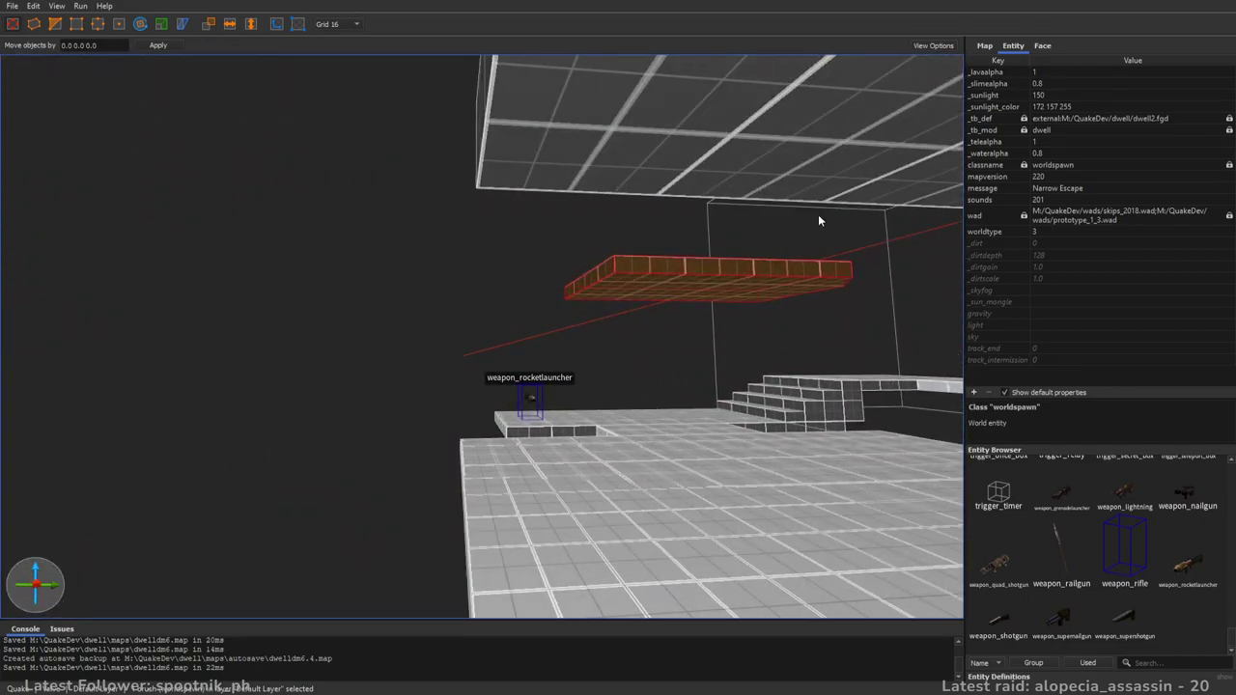
- Lengthen the brown func_detail slab above the lower floor to 384 units
{"action": "key", "text": "w"}
{"action": "mouse_move", "coordinate": [536, 292]}
{"action": "right_mouse_down", "text": "alt"}
{"action": "mouse_move", "coordinate": [680, 409]}
{"action": "mouse_move", "coordinate": [777, 402]}
{"action": "right_mouse_up", "text": "alt"}
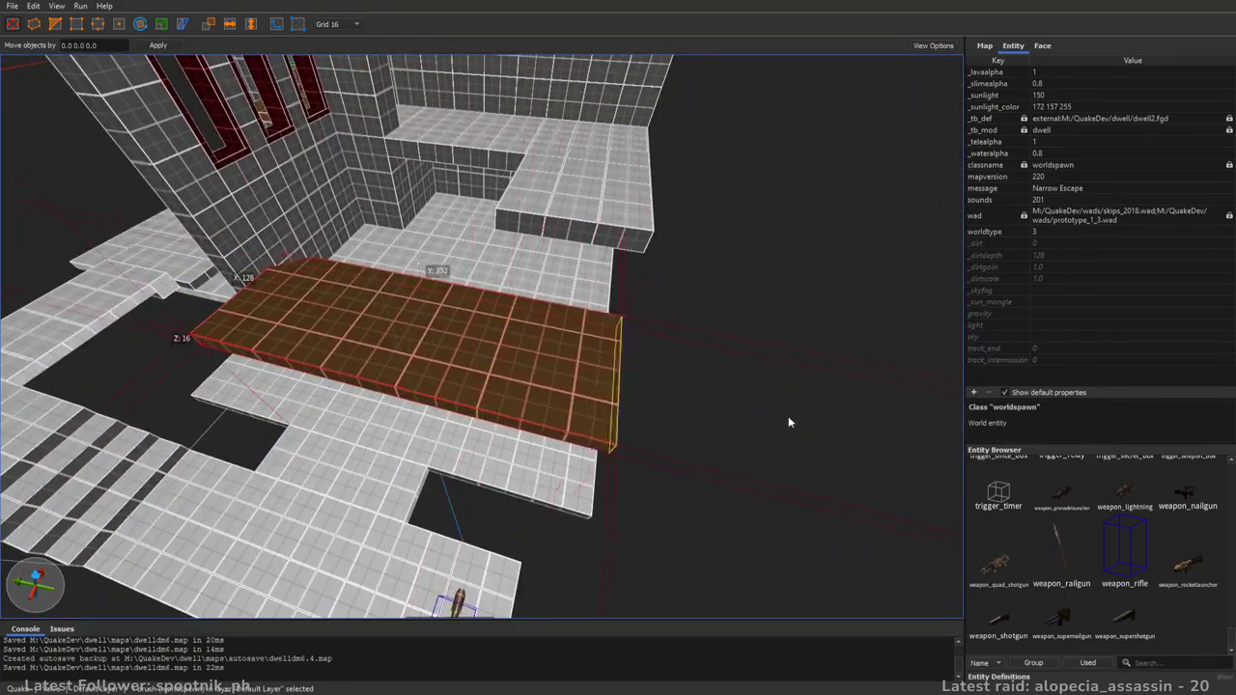
{"action": "left_click_drag", "start_coordinate": [786, 417], "coordinate": [814, 417], "text": "shift"}
{"action": "right_click_drag", "start_coordinate": [464, 349], "coordinate": [487, 357]}
{"action": "key", "text": "a"}
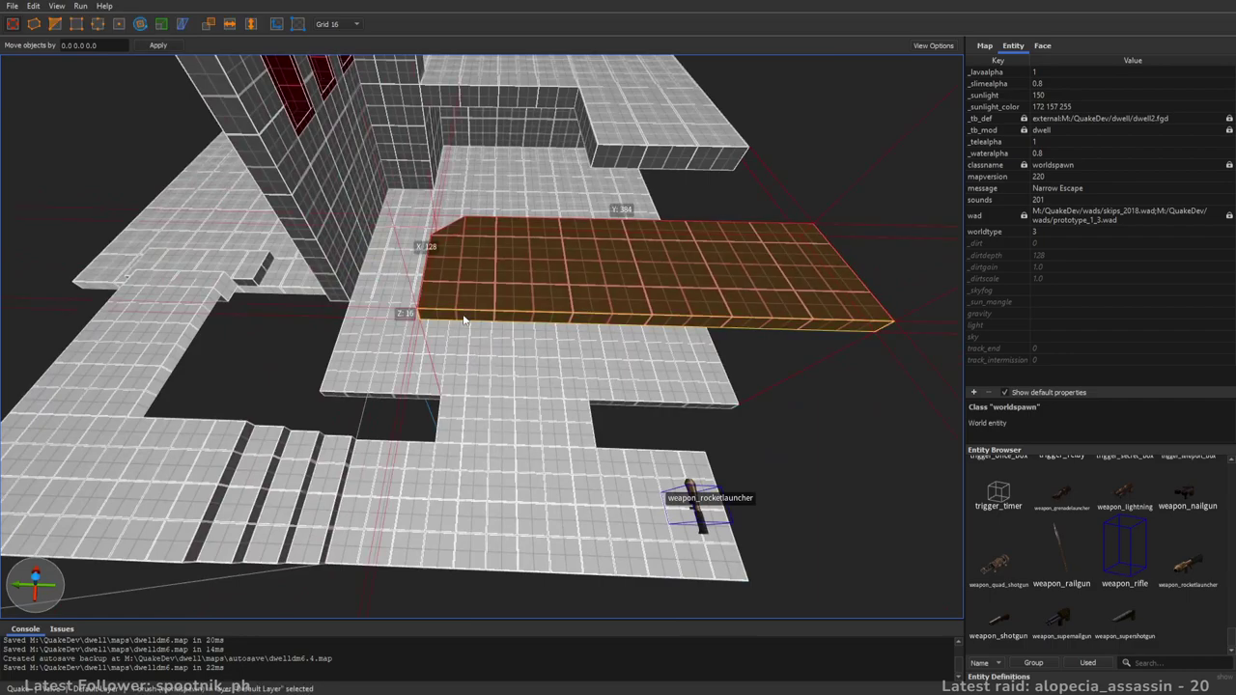
- Extrude a 64-unit-wide section from the brown slab's long side and shorten it to 224 units
{"action": "left_click_drag", "start_coordinate": [463, 320], "coordinate": [475, 424], "text": "shift"}
{"action": "key", "text": "d"}
{"action": "left_click_drag", "start_coordinate": [755, 344], "coordinate": [582, 336], "text": "shift"}
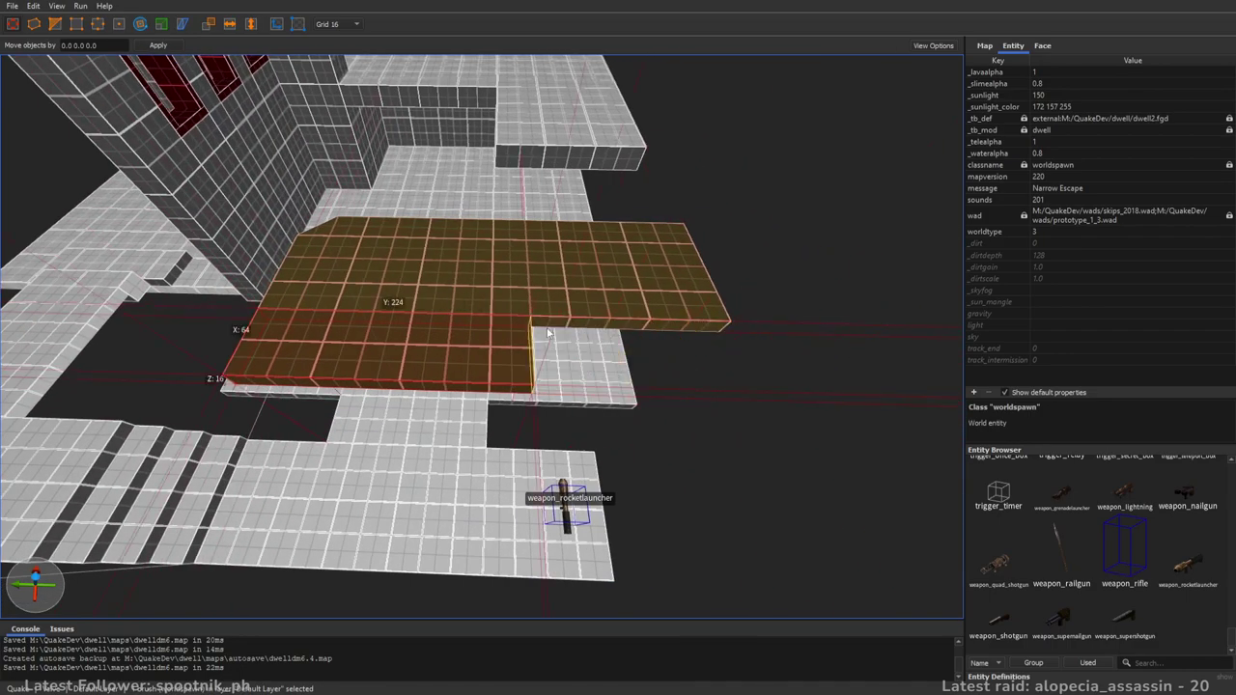
{"action": "key", "text": "a"}
{"action": "mouse_move", "coordinate": [608, 361]}
{"action": "right_mouse_down"}
{"action": "mouse_move", "coordinate": [621, 373]}
{"action": "mouse_move", "coordinate": [609, 373]}
{"action": "mouse_move", "coordinate": [769, 328]}
{"action": "mouse_move", "coordinate": [628, 303]}
{"action": "mouse_move", "coordinate": [631, 270]}
{"action": "mouse_move", "coordinate": [618, 380]}
{"action": "right_mouse_up"}
{"action": "key", "text": "a"}
{"action": "key", "text": "w"}
{"action": "key", "text": "s"}
{"action": "scroll", "coordinate": [513, 315], "scroll_direction": "up", "scroll_amount": 6}
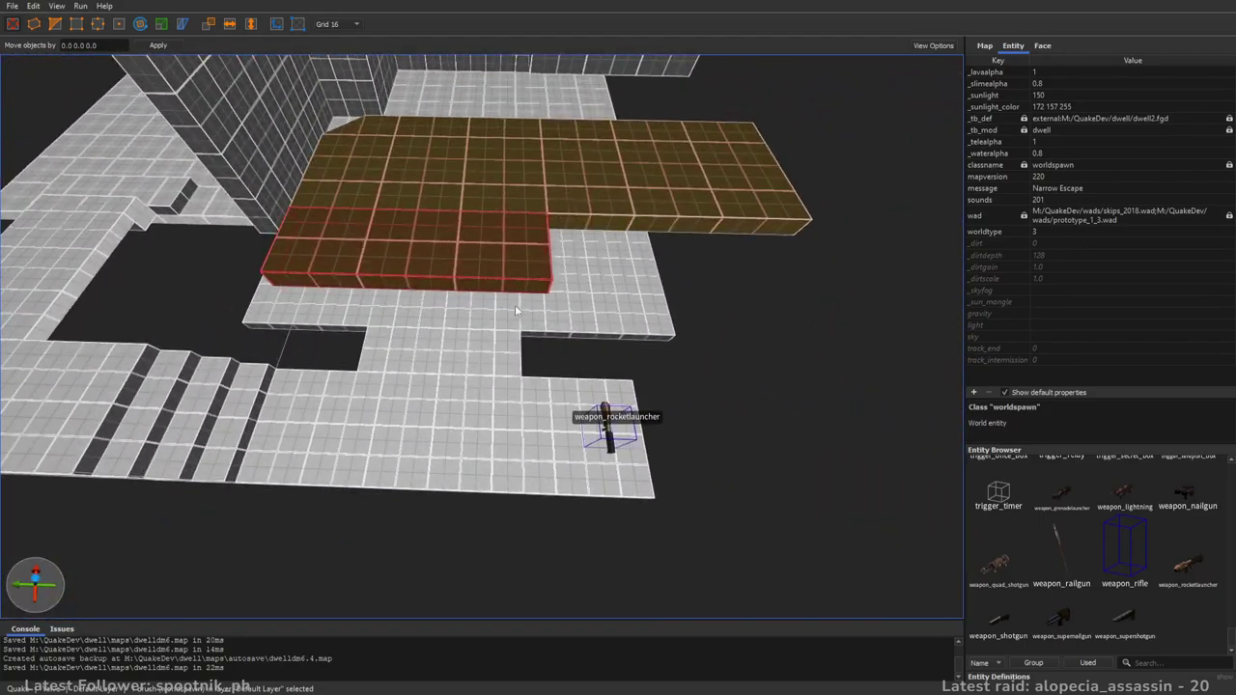
- Apply the 64_brown_3 texture to both brushes of the L-shaped upper slab and thin them to 16 units
{"action": "mouse_move", "coordinate": [534, 295]}
{"action": "right_mouse_down"}
{"action": "mouse_move", "coordinate": [412, 277]}
{"action": "mouse_move", "coordinate": [674, 223]}
{"action": "mouse_move", "coordinate": [632, 209]}
{"action": "mouse_move", "coordinate": [552, 282]}
{"action": "right_mouse_up"}
{"action": "scroll", "coordinate": [672, 219], "scroll_direction": "up", "scroll_amount": 8}
{"action": "scroll", "coordinate": [552, 282], "scroll_direction": "down", "scroll_amount": 8}
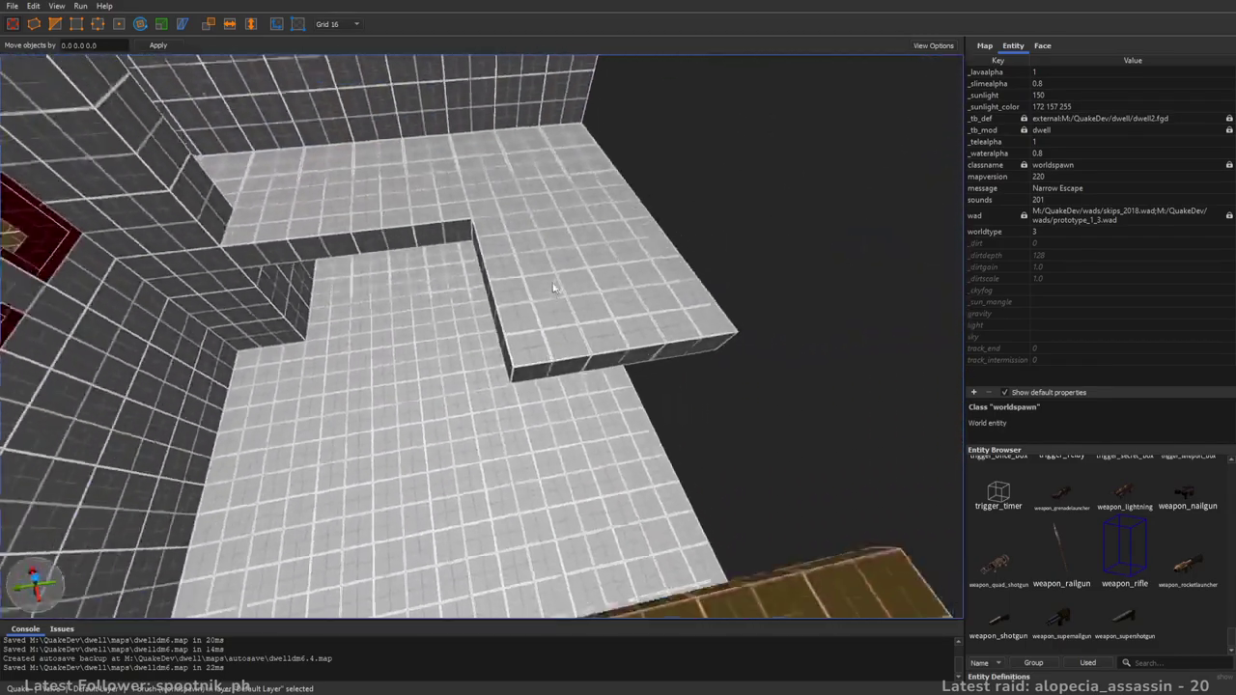
{"action": "mouse_move", "coordinate": [534, 166]}
{"action": "right_mouse_down"}
{"action": "mouse_move", "coordinate": [667, 202]}
{"action": "mouse_move", "coordinate": [512, 183]}
{"action": "mouse_move", "coordinate": [622, 207]}
{"action": "right_mouse_up"}
{"action": "left_click", "coordinate": [622, 208]}
{"action": "left_click", "coordinate": [627, 300]}
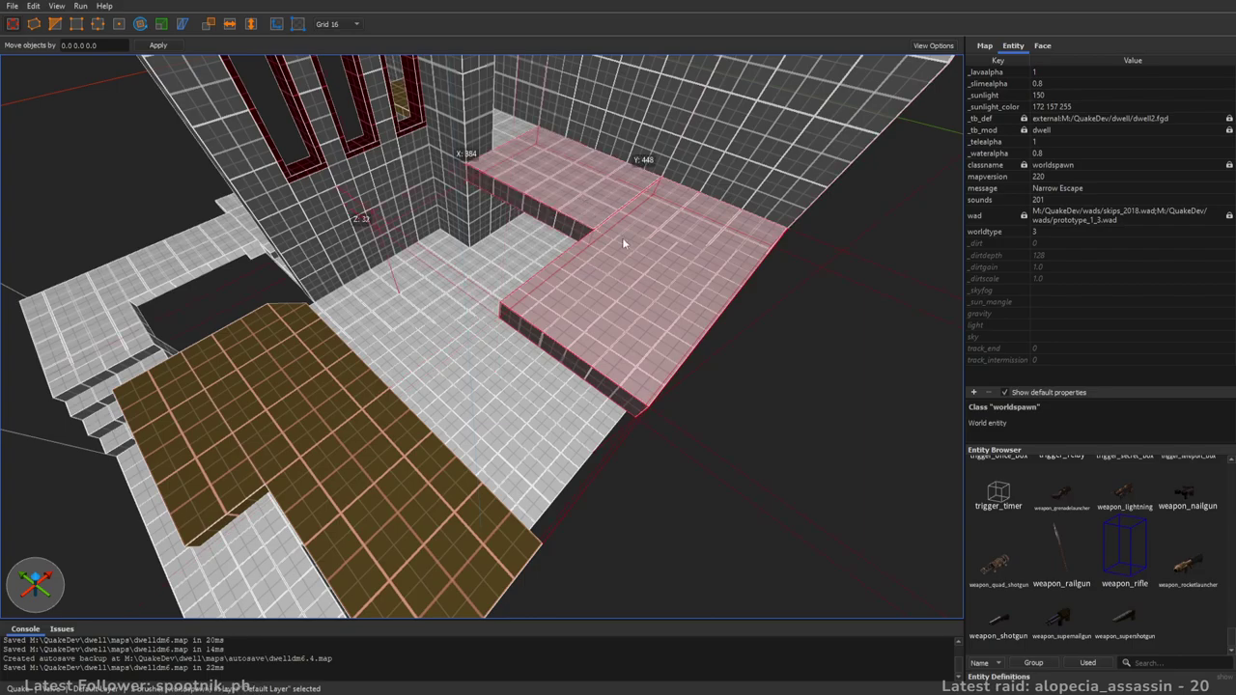
{"action": "left_click", "coordinate": [1043, 48]}
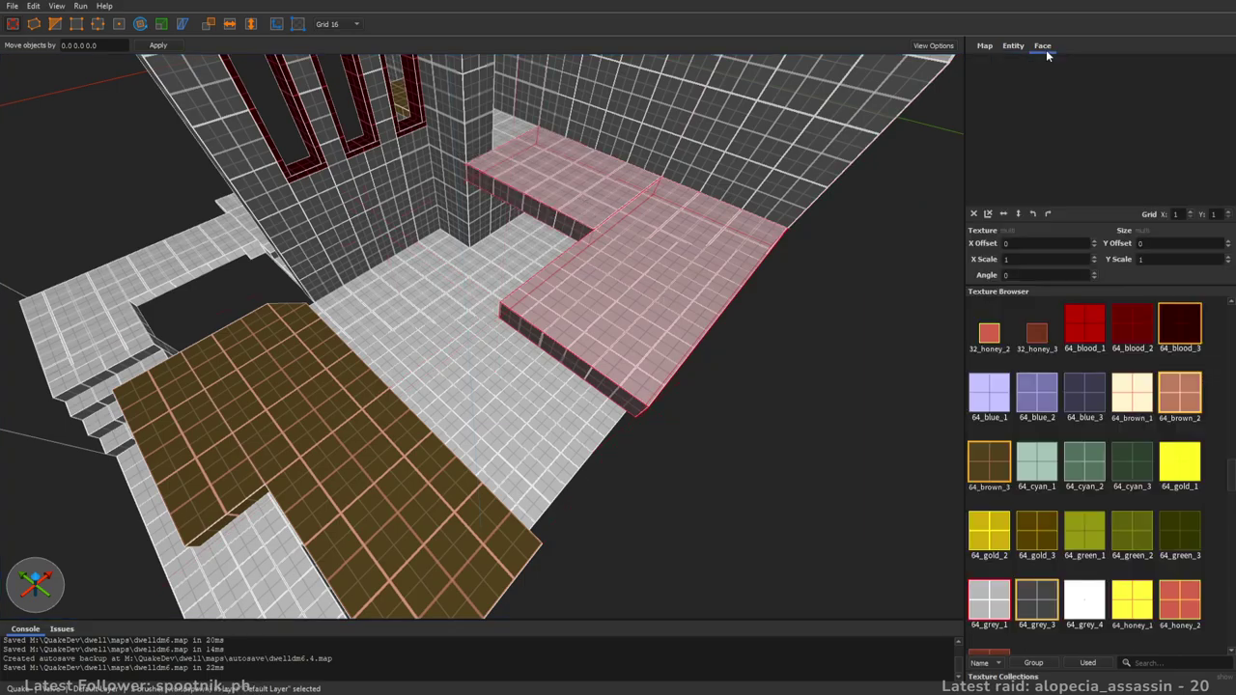
{"action": "left_click", "coordinate": [990, 465]}
{"action": "mouse_move", "coordinate": [514, 219]}
{"action": "right_mouse_down"}
{"action": "mouse_move", "coordinate": [565, 190]}
{"action": "mouse_move", "coordinate": [468, 293]}
{"action": "right_mouse_up"}
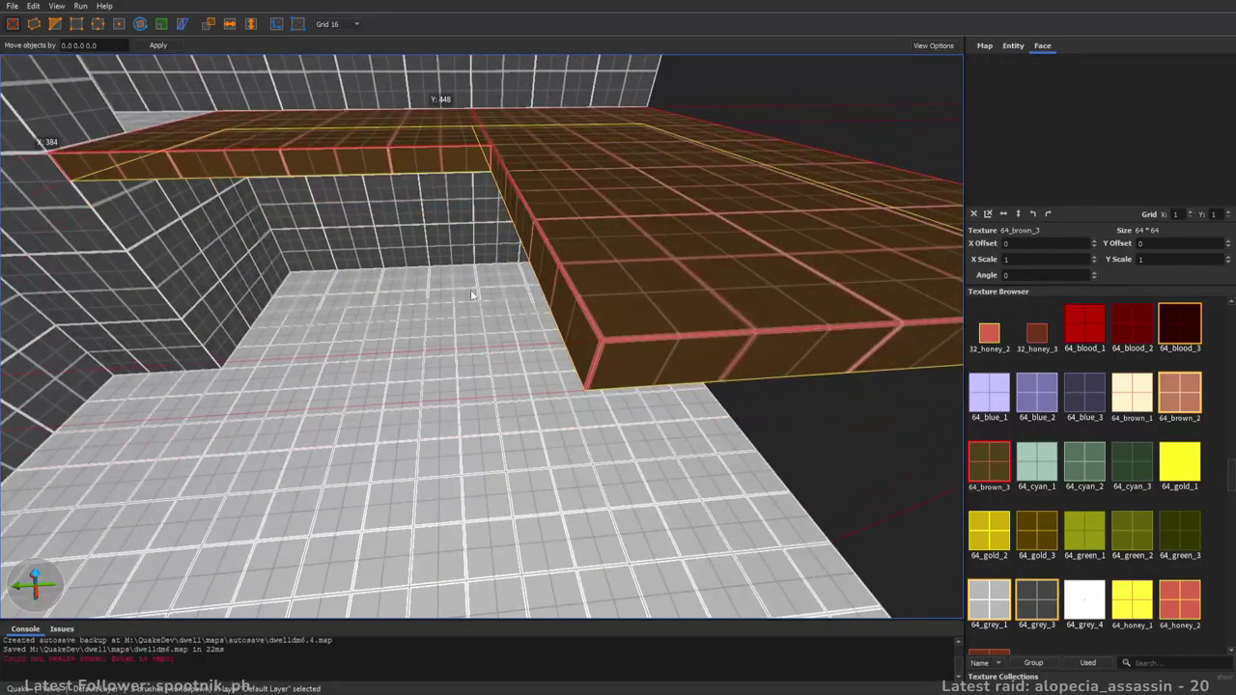
{"action": "mouse_move", "coordinate": [639, 212]}
{"action": "right_mouse_down"}
{"action": "mouse_move", "coordinate": [604, 160]}
{"action": "mouse_move", "coordinate": [666, 271]}
{"action": "mouse_move", "coordinate": [595, 215]}
{"action": "mouse_move", "coordinate": [603, 254]}
{"action": "mouse_move", "coordinate": [600, 227]}
{"action": "mouse_move", "coordinate": [484, 242]}
{"action": "right_mouse_up"}
{"action": "key", "text": "Escape"}
- Try bridging the gap between the two brown slabs with a 160-unit-long, 48-unit-wide section
{"action": "left_click", "coordinate": [483, 248]}
{"action": "middle_click_drag", "start_coordinate": [629, 199], "coordinate": [579, 260]}
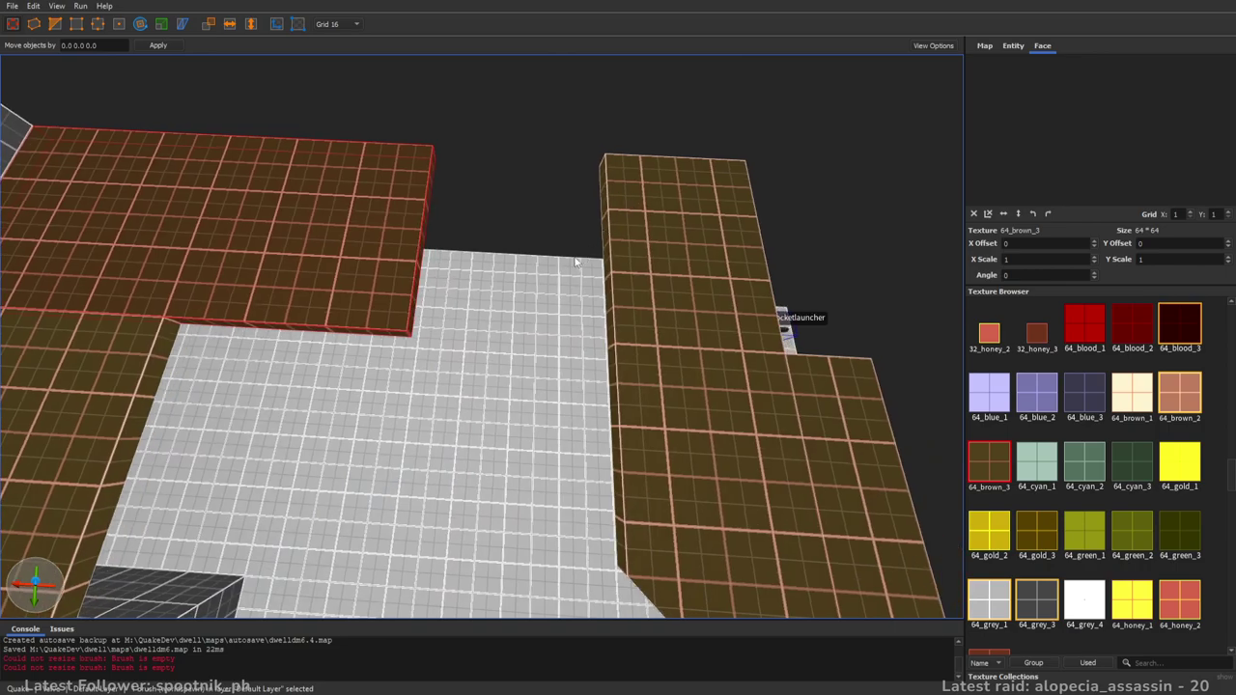
{"action": "left_click_drag", "start_coordinate": [433, 169], "coordinate": [595, 193]}
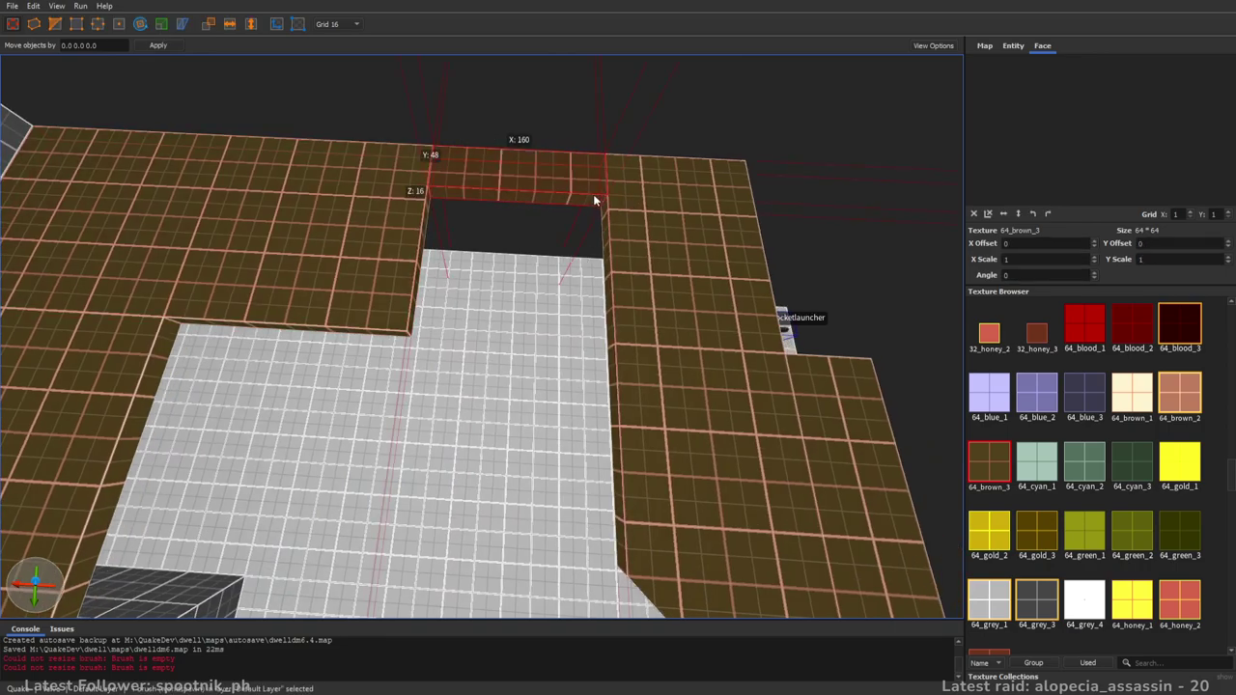
{"action": "left_click_drag", "start_coordinate": [310, 169], "coordinate": [268, 171], "text": "shift"}
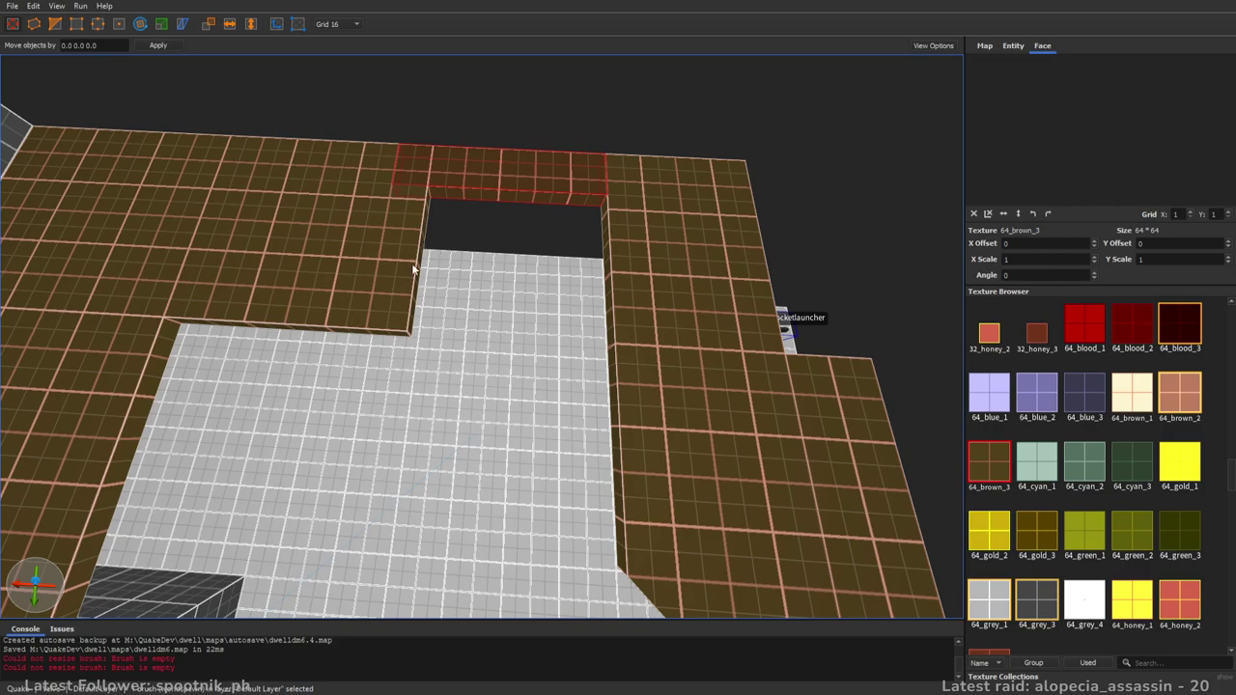
{"action": "key", "text": "d"}
{"action": "key", "text": "w"}
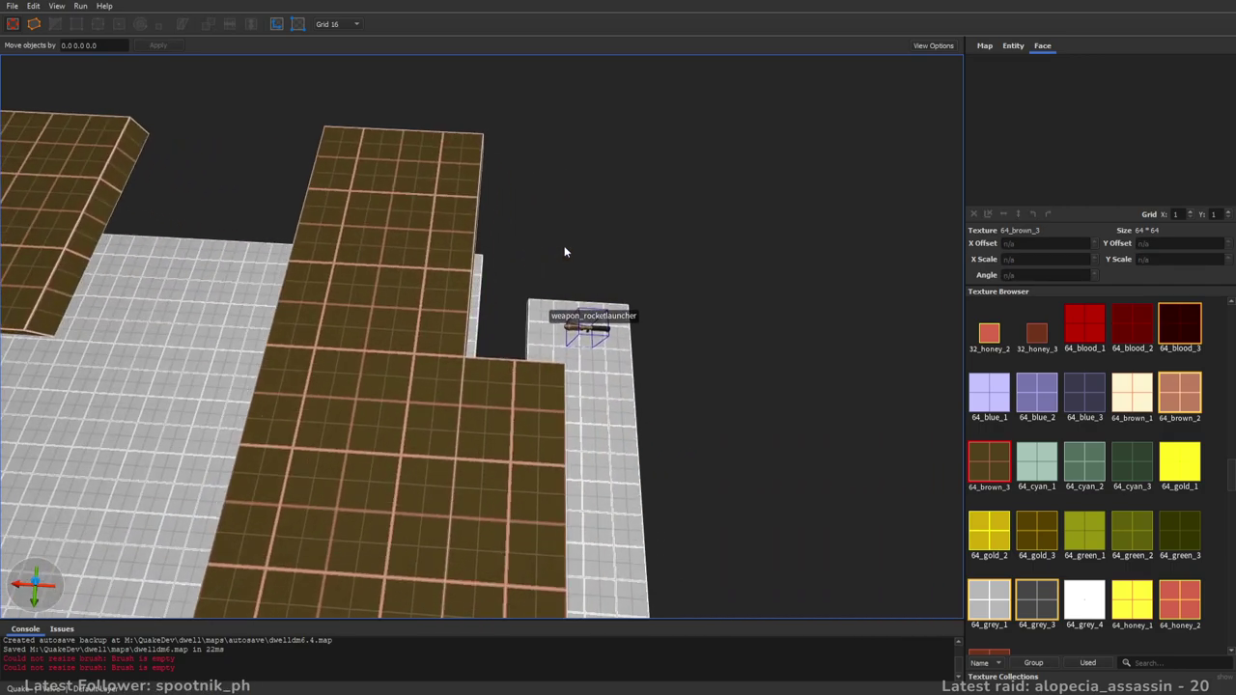
- Shorten the outer brush of the L-shaped brown slab to 352 units
{"action": "key", "text": "s"}
{"action": "key", "text": "a"}
{"action": "left_click", "coordinate": [577, 253]}
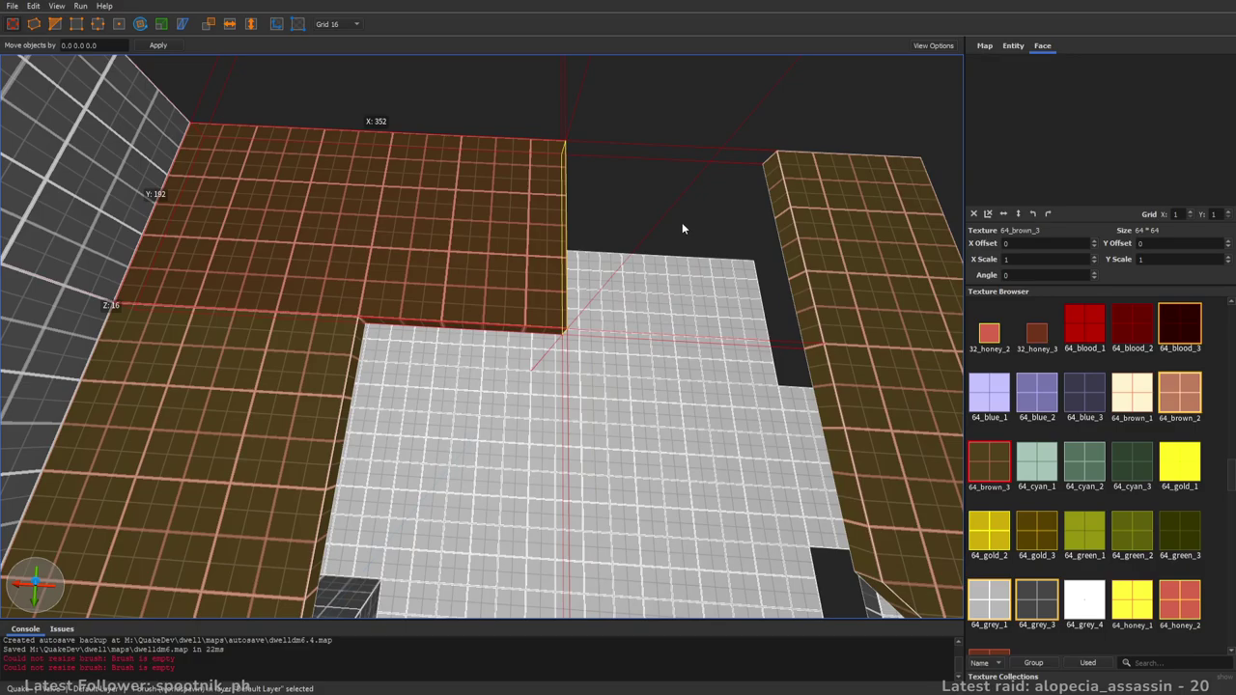
{"action": "key", "text": "a"}
{"action": "mouse_move", "coordinate": [682, 222]}
{"action": "right_mouse_down"}
{"action": "mouse_move", "coordinate": [696, 259]}
{"action": "mouse_move", "coordinate": [807, 203]}
{"action": "mouse_move", "coordinate": [647, 255]}
{"action": "mouse_move", "coordinate": [505, 367]}
{"action": "right_mouse_up"}
- Clip the slab's free corner diagonally through points -416 -608 -128 and -400 -592 -128, and save the map
{"action": "key", "text": "w"}
{"action": "key", "text": "c"}
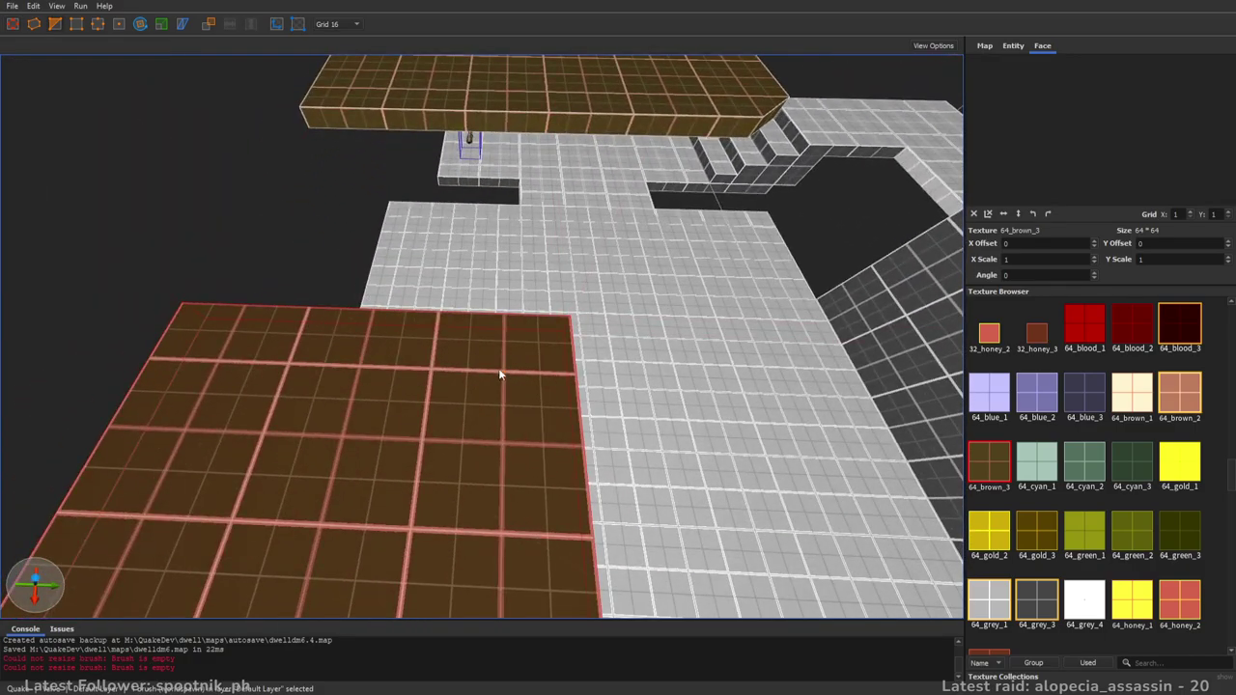
{"action": "left_click", "coordinate": [509, 317]}
{"action": "left_click", "coordinate": [538, 342]}
{"action": "left_click_drag", "start_coordinate": [595, 339], "coordinate": [660, 328]}
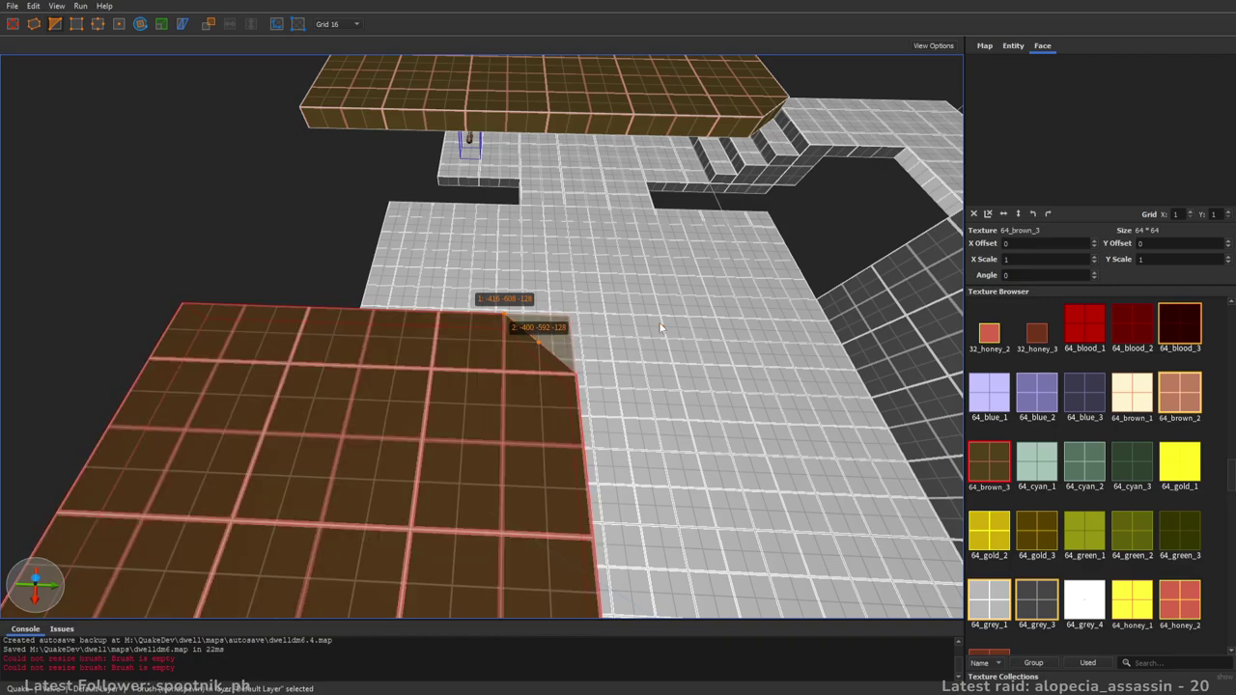
{"action": "right_click_drag", "start_coordinate": [518, 315], "coordinate": [559, 322]}
{"action": "key", "text": "a"}
{"action": "key", "text": "ctrl+s"}
- Inspect the windowed wall and the brown slabs seen through its three openings
{"action": "right_click_drag", "start_coordinate": [480, 351], "coordinate": [558, 342]}
{"action": "key", "text": "a"}
{"action": "mouse_move", "coordinate": [695, 320]}
{"action": "right_mouse_down"}
{"action": "mouse_move", "coordinate": [586, 311]}
{"action": "mouse_move", "coordinate": [737, 322]}
{"action": "mouse_move", "coordinate": [760, 261]}
{"action": "mouse_move", "coordinate": [534, 263]}
{"action": "mouse_move", "coordinate": [488, 346]}
{"action": "mouse_move", "coordinate": [435, 371]}
{"action": "mouse_move", "coordinate": [455, 255]}
{"action": "mouse_move", "coordinate": [445, 292]}
{"action": "mouse_move", "coordinate": [643, 276]}
{"action": "mouse_move", "coordinate": [653, 264]}
{"action": "mouse_move", "coordinate": [759, 303]}
{"action": "mouse_move", "coordinate": [551, 339]}
{"action": "mouse_move", "coordinate": [822, 334]}
{"action": "mouse_move", "coordinate": [499, 325]}
{"action": "mouse_move", "coordinate": [524, 309]}
{"action": "mouse_move", "coordinate": [546, 322]}
{"action": "mouse_move", "coordinate": [455, 332]}
{"action": "mouse_move", "coordinate": [660, 238]}
{"action": "mouse_move", "coordinate": [701, 411]}
{"action": "mouse_move", "coordinate": [701, 358]}
{"action": "mouse_move", "coordinate": [709, 377]}
{"action": "mouse_move", "coordinate": [613, 413]}
{"action": "mouse_move", "coordinate": [671, 365]}
{"action": "mouse_move", "coordinate": [541, 367]}
{"action": "mouse_move", "coordinate": [665, 377]}
{"action": "mouse_move", "coordinate": [520, 387]}
{"action": "mouse_move", "coordinate": [528, 407]}
{"action": "mouse_move", "coordinate": [511, 351]}
{"action": "mouse_move", "coordinate": [540, 359]}
{"action": "mouse_move", "coordinate": [226, 313]}
{"action": "mouse_move", "coordinate": [249, 312]}
{"action": "mouse_move", "coordinate": [260, 284]}
{"action": "mouse_move", "coordinate": [254, 299]}
{"action": "mouse_move", "coordinate": [283, 291]}
{"action": "mouse_move", "coordinate": [507, 348]}
{"action": "mouse_move", "coordinate": [555, 344]}
{"action": "mouse_move", "coordinate": [492, 364]}
{"action": "mouse_move", "coordinate": [494, 396]}
{"action": "right_mouse_up"}
{"action": "key", "text": "s"}
{"action": "key", "text": "a"}
{"action": "key", "text": "w"}
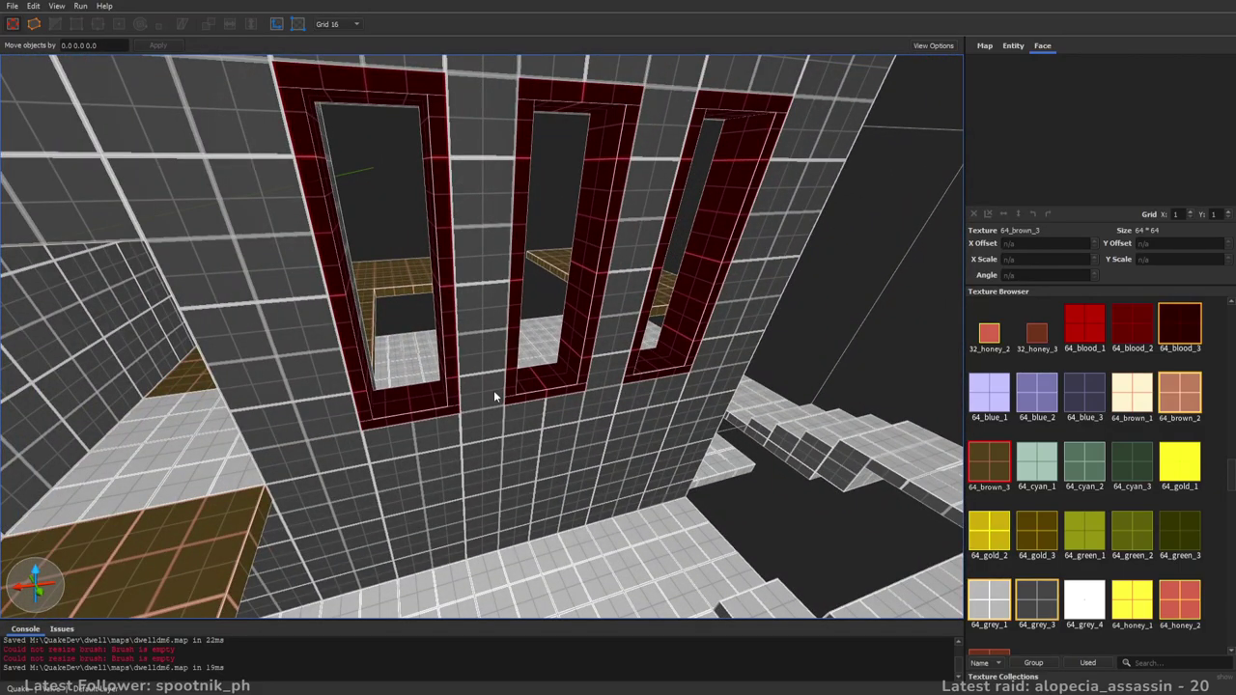
{"action": "right_click_drag", "start_coordinate": [651, 386], "coordinate": [607, 405]}
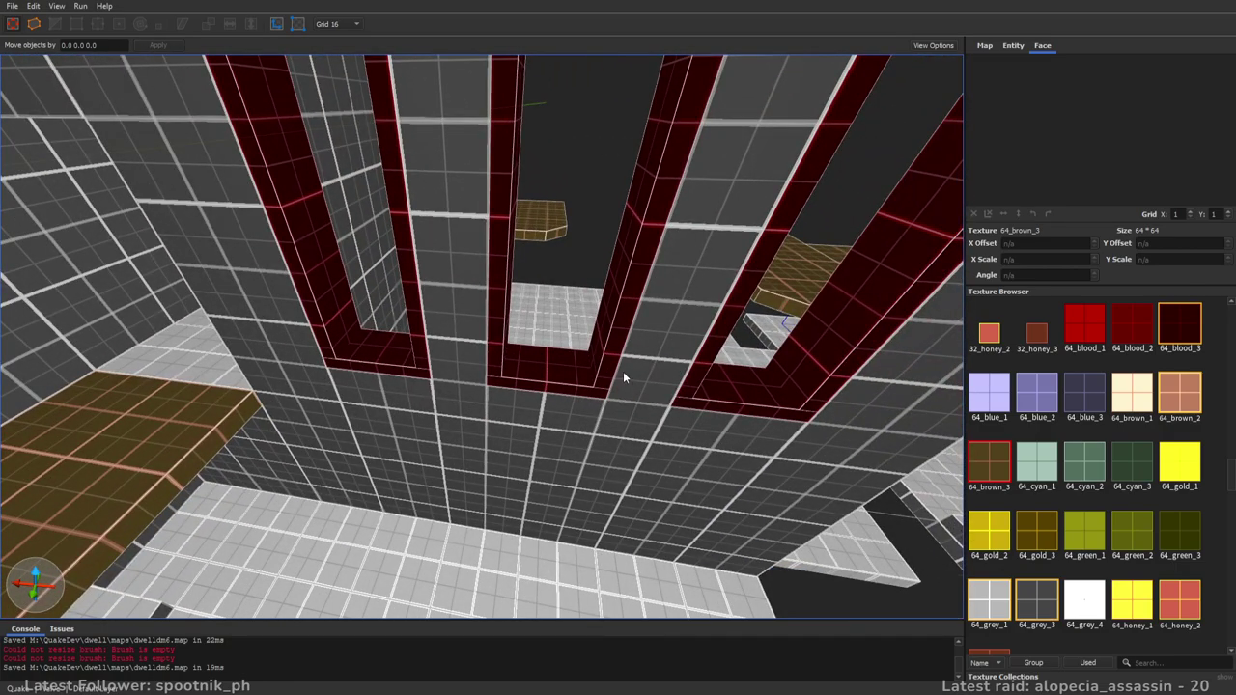
{"action": "right_click_drag", "start_coordinate": [651, 425], "coordinate": [644, 367]}
- Enlarge the brown walkway's side section nearest the rocket launcher to 160 by 384 units
{"action": "right_click_drag", "start_coordinate": [547, 303], "coordinate": [602, 300]}
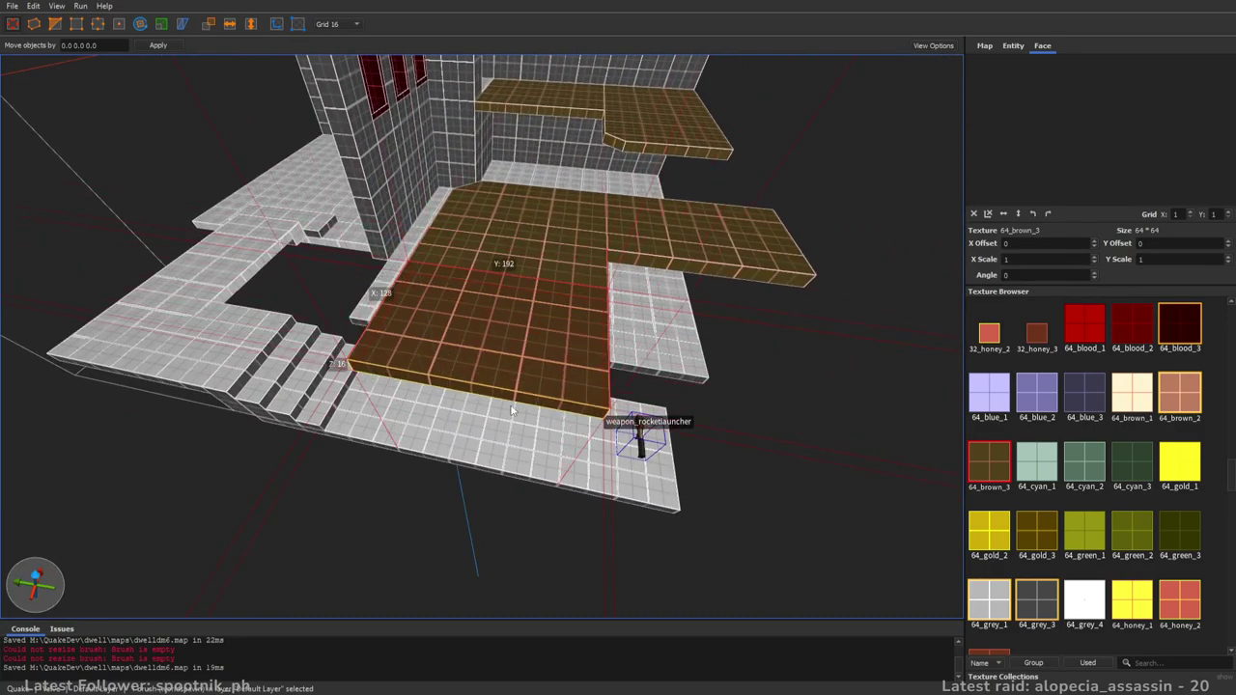
{"action": "right_click_drag", "start_coordinate": [510, 447], "coordinate": [575, 367]}
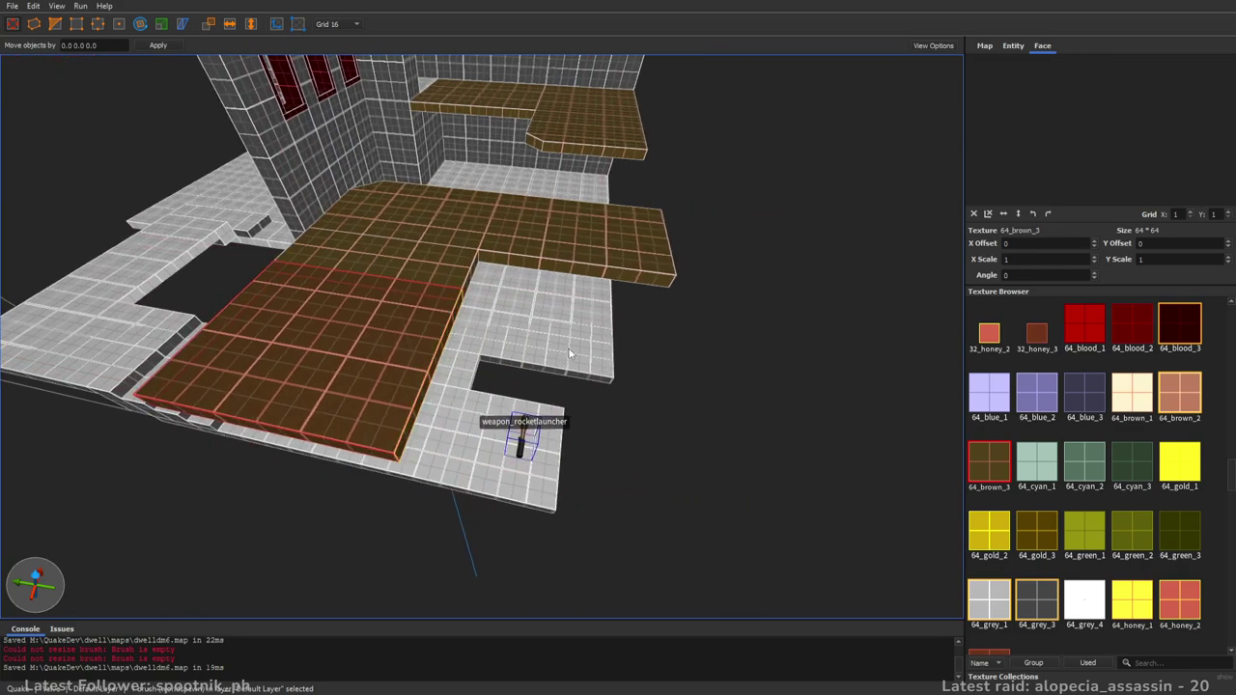
{"action": "left_click_drag", "start_coordinate": [570, 355], "coordinate": [737, 360]}
{"action": "key", "text": "d"}
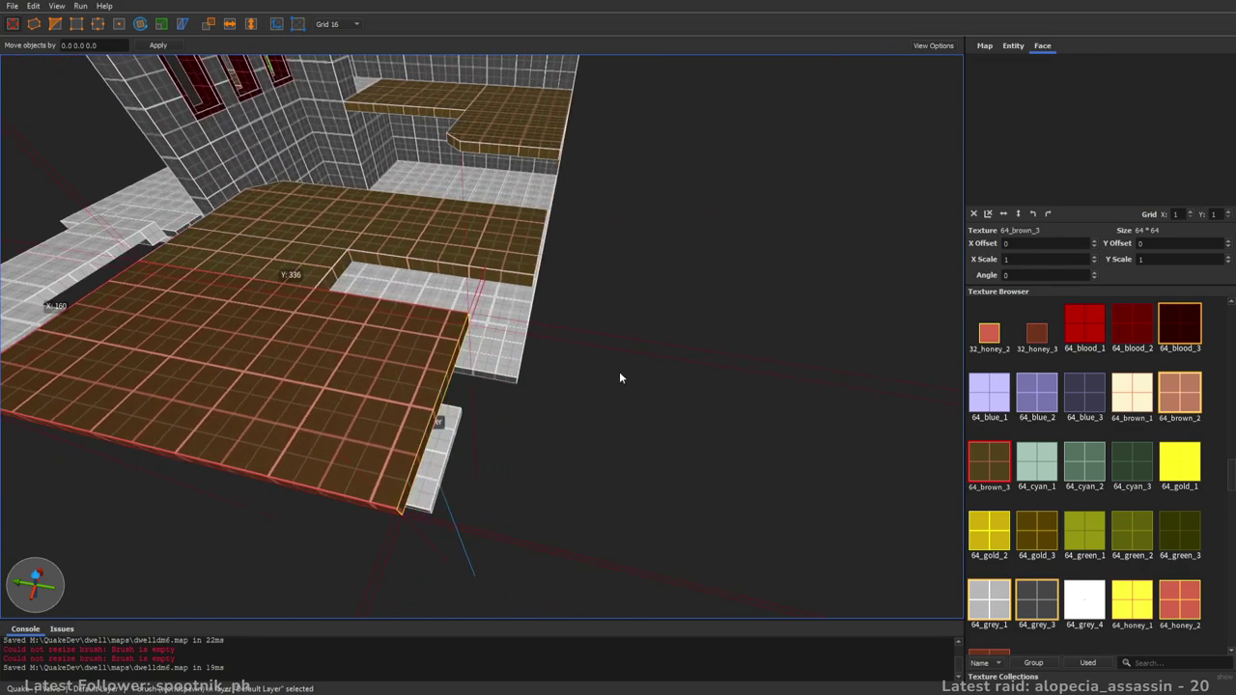
{"action": "left_click_drag", "start_coordinate": [600, 370], "coordinate": [579, 369], "text": "shift"}
{"action": "key", "text": "a"}
{"action": "mouse_move", "coordinate": [608, 386]}
{"action": "right_mouse_down"}
{"action": "mouse_move", "coordinate": [704, 380]}
{"action": "mouse_move", "coordinate": [737, 327]}
{"action": "right_mouse_up"}
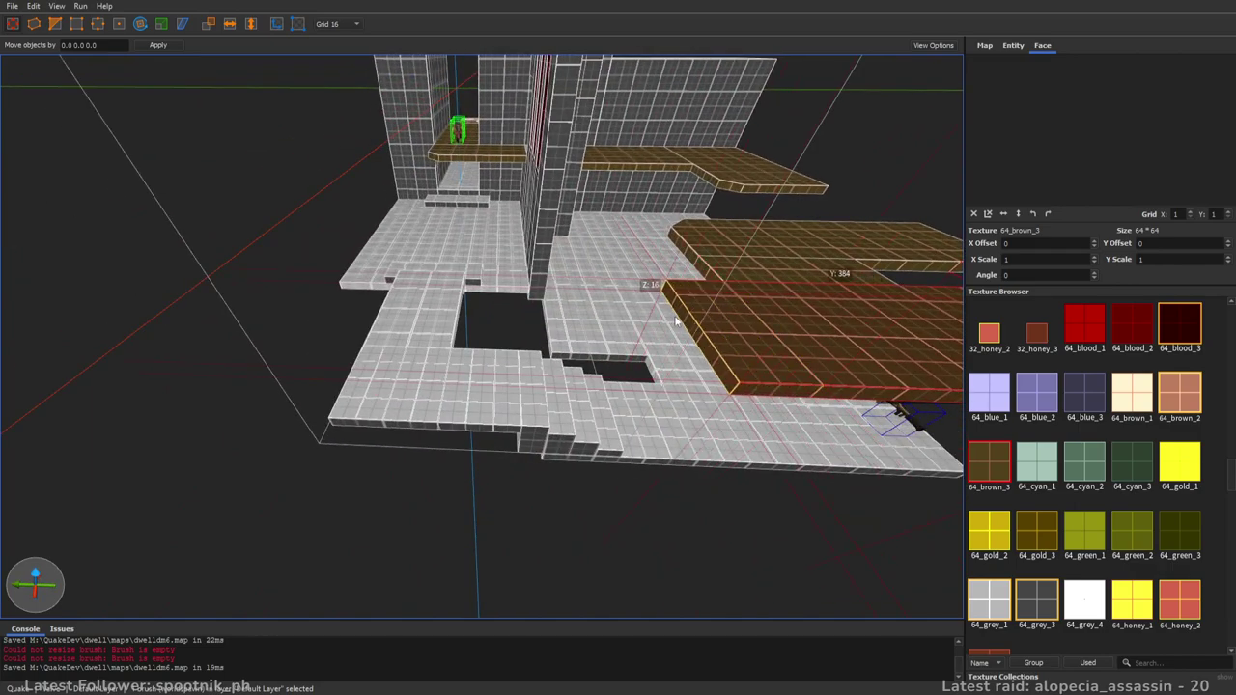
- Extrude a 160 by 128 unit section from the enlarged slab's end and place a raised slab beyond it
{"action": "left_click_drag", "start_coordinate": [703, 354], "coordinate": [571, 357]}
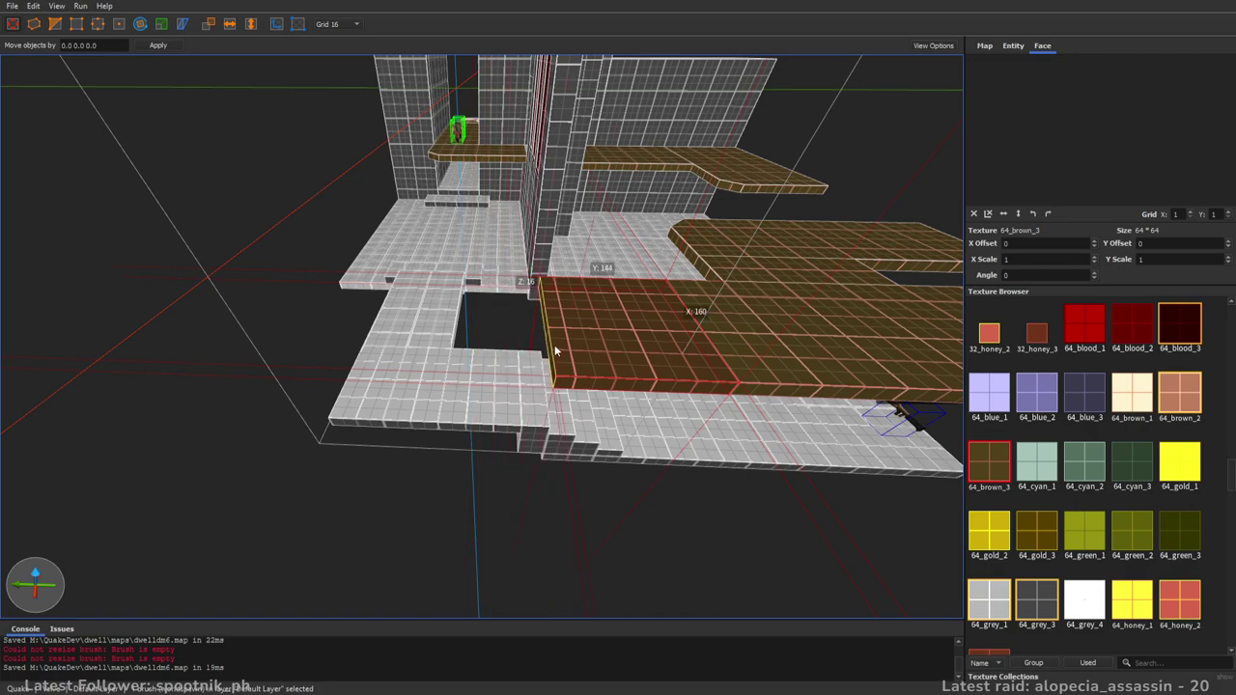
{"action": "key", "text": "w"}
{"action": "mouse_move", "coordinate": [565, 352]}
{"action": "right_mouse_down"}
{"action": "mouse_move", "coordinate": [607, 374]}
{"action": "mouse_move", "coordinate": [589, 310]}
{"action": "right_mouse_up"}
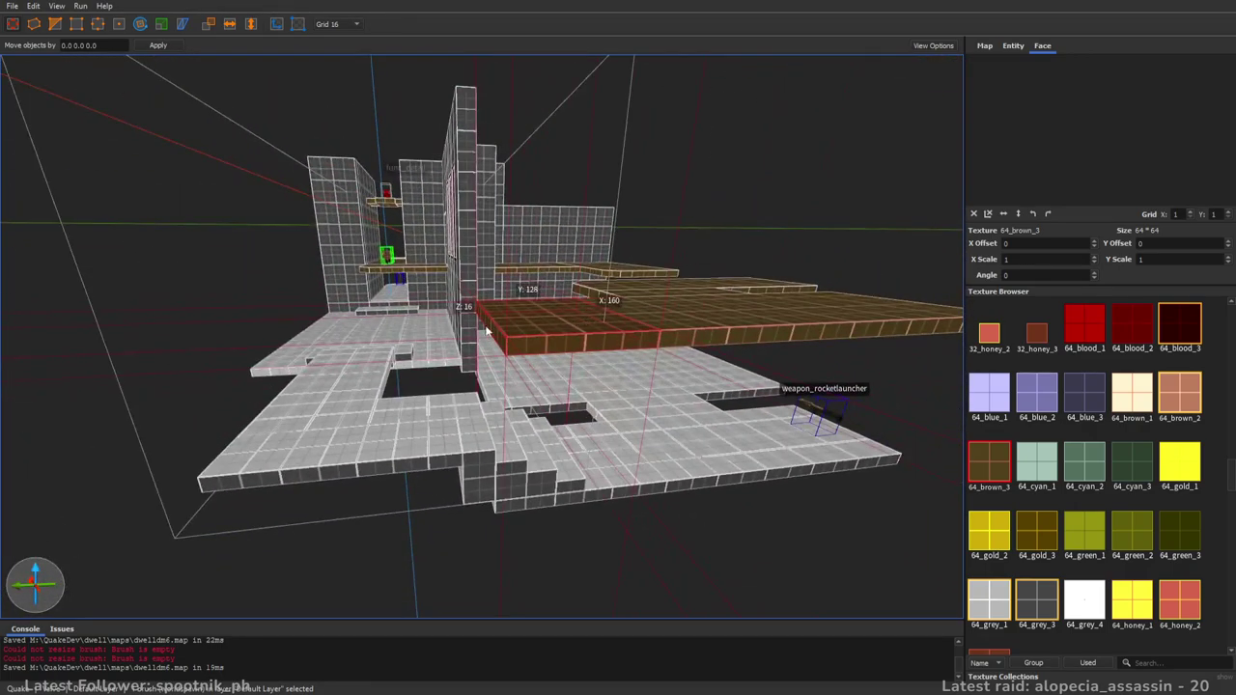
{"action": "left_click_drag", "start_coordinate": [467, 349], "coordinate": [468, 276], "text": "alt"}
{"action": "left_click", "coordinate": [510, 329]}
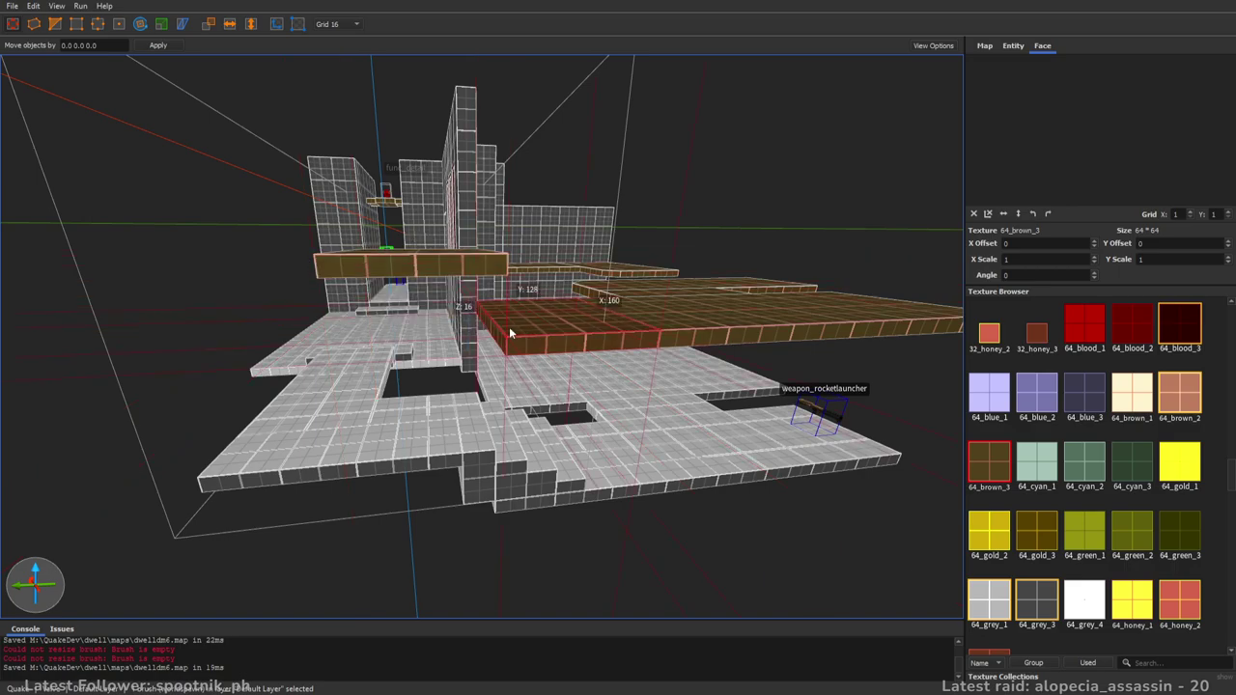
- Slope the section between the lower walkway and the raised slab into a connecting ramp
{"action": "key", "text": "w"}
{"action": "mouse_move", "coordinate": [519, 279]}
{"action": "right_mouse_down"}
{"action": "mouse_move", "coordinate": [622, 357]}
{"action": "mouse_move", "coordinate": [534, 416]}
{"action": "mouse_move", "coordinate": [446, 428]}
{"action": "mouse_move", "coordinate": [438, 397]}
{"action": "mouse_move", "coordinate": [491, 379]}
{"action": "mouse_move", "coordinate": [654, 377]}
{"action": "mouse_move", "coordinate": [579, 355]}
{"action": "mouse_move", "coordinate": [663, 415]}
{"action": "right_mouse_up"}
{"action": "key", "text": "s"}
{"action": "key", "text": "Escape"}
{"action": "key", "text": "Escape"}
{"action": "key", "text": "w"}
{"action": "key", "text": "s"}
{"action": "key", "text": "w"}
{"action": "key", "text": "a"}
{"action": "scroll", "coordinate": [663, 415], "scroll_direction": "up", "scroll_amount": 3}
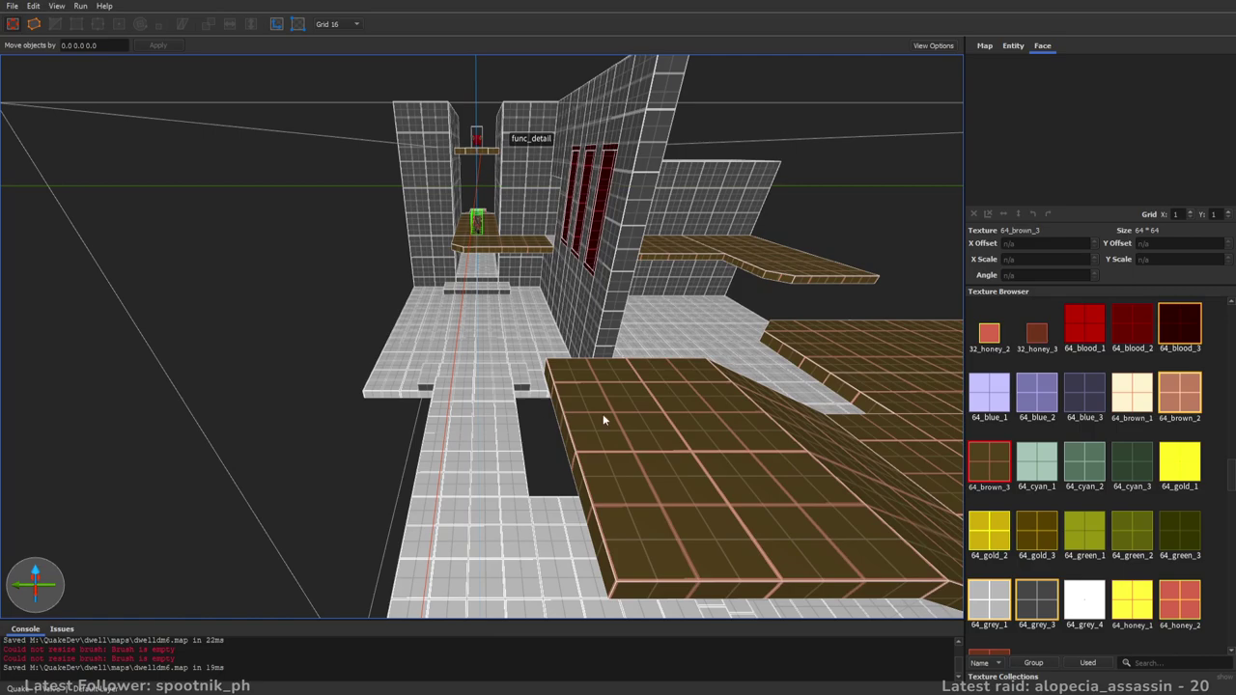
- Extrude a 192-unit-long section from the raised slab's end, continuing over the grey corner floor
{"action": "key", "text": "d"}
{"action": "key", "text": "w"}
{"action": "left_click", "coordinate": [612, 444]}
{"action": "key", "text": "a"}
{"action": "key", "text": "s"}
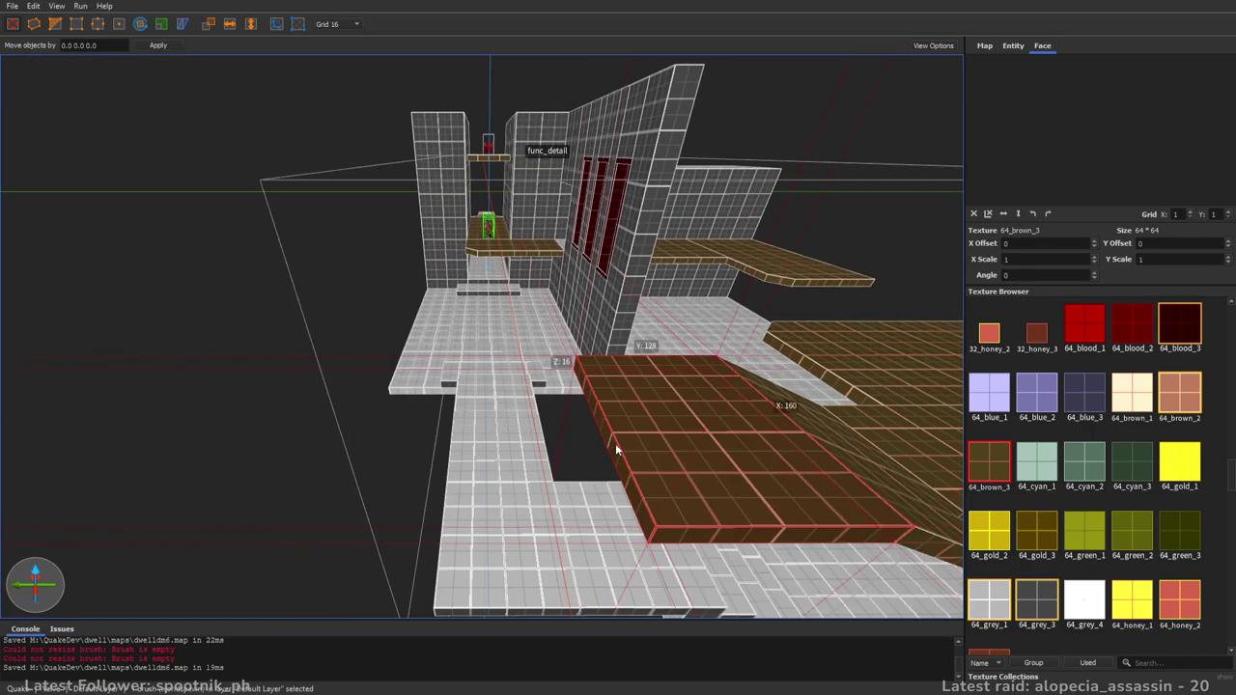
{"action": "left_click_drag", "start_coordinate": [612, 450], "coordinate": [435, 448], "text": "shift"}
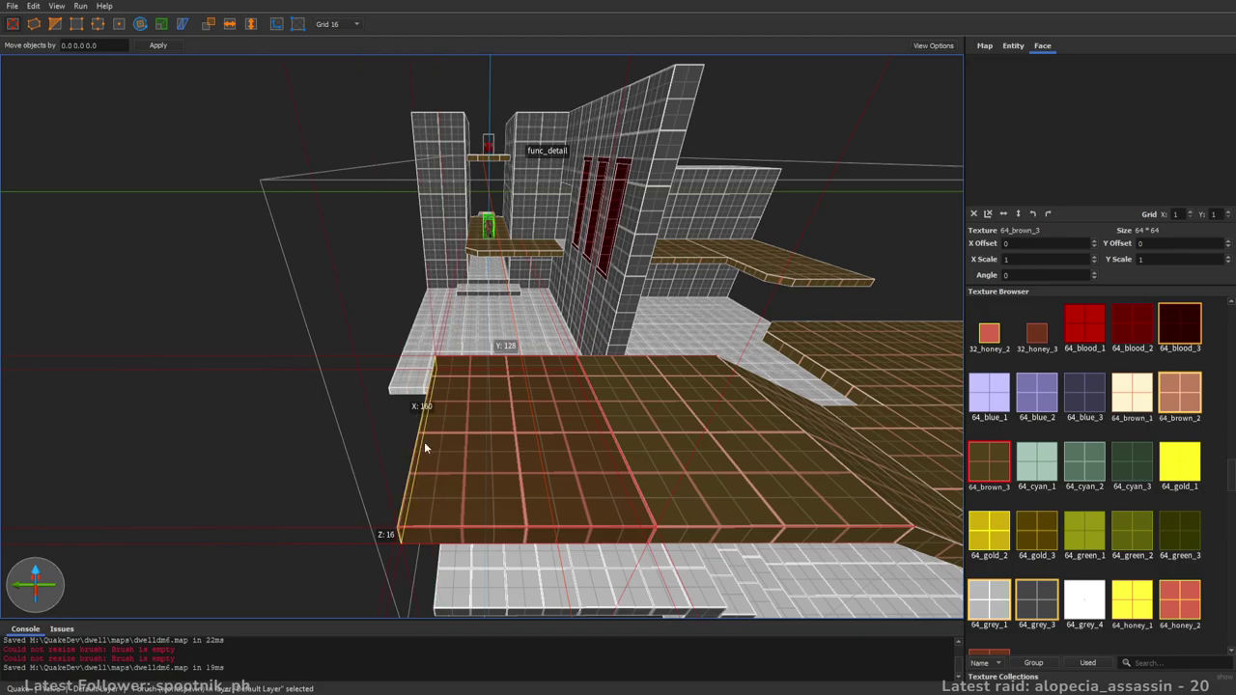
{"action": "key", "text": "a"}
{"action": "right_click_drag", "start_coordinate": [317, 448], "coordinate": [720, 470]}
{"action": "key", "text": "d"}
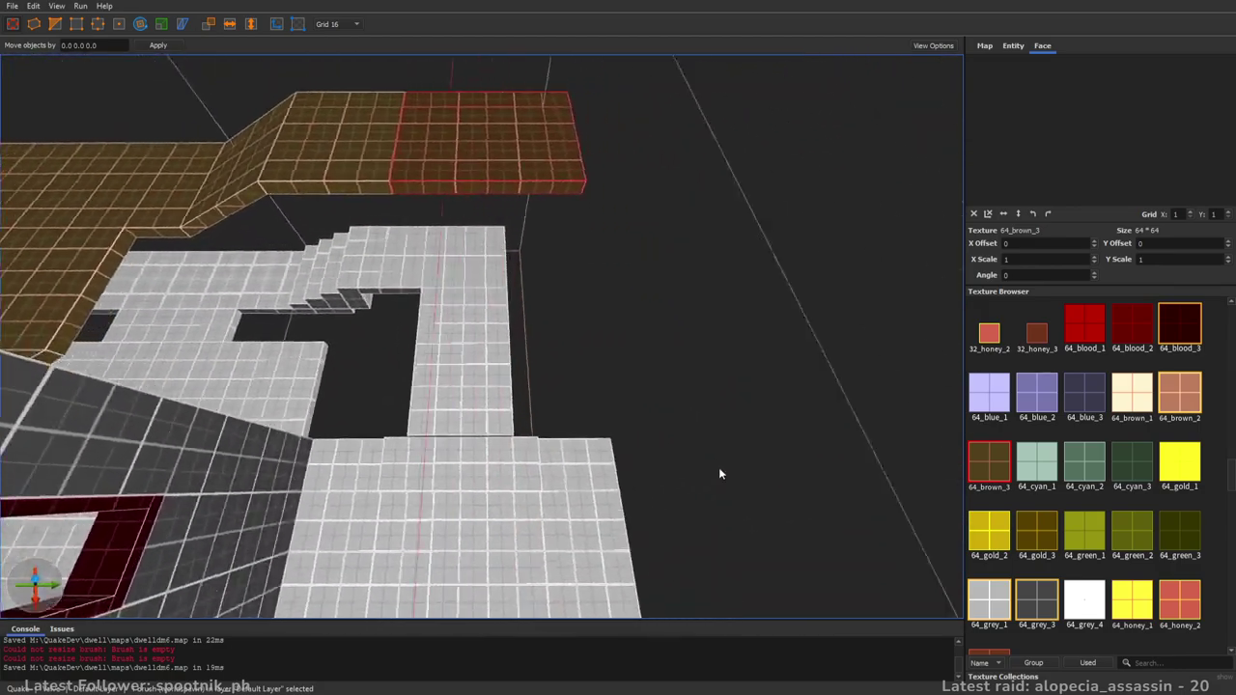
- Extrude a section from the new slab's side along the grey path towards the player start and narrow it
{"action": "key", "text": "a"}
{"action": "left_click", "coordinate": [538, 166]}
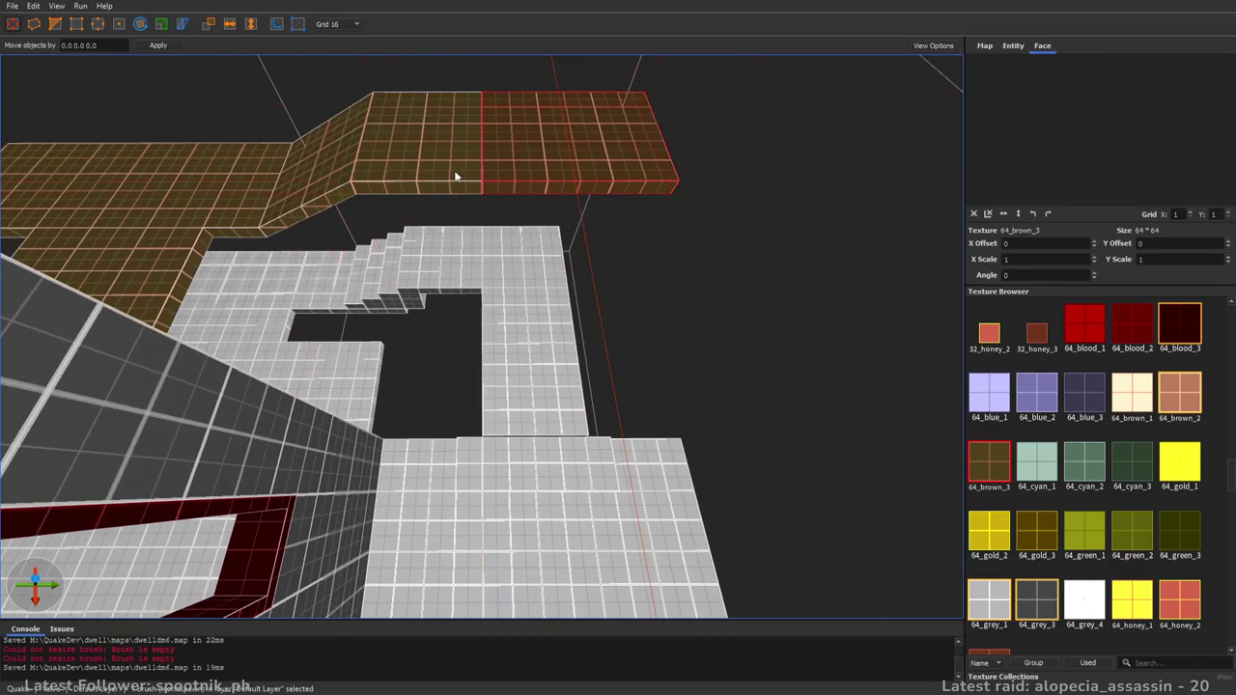
{"action": "mouse_move", "coordinate": [454, 175]}
{"action": "left_mouse_down", "text": "shift"}
{"action": "mouse_move", "coordinate": [524, 187]}
{"action": "mouse_move", "coordinate": [545, 365]}
{"action": "left_mouse_up", "text": "shift"}
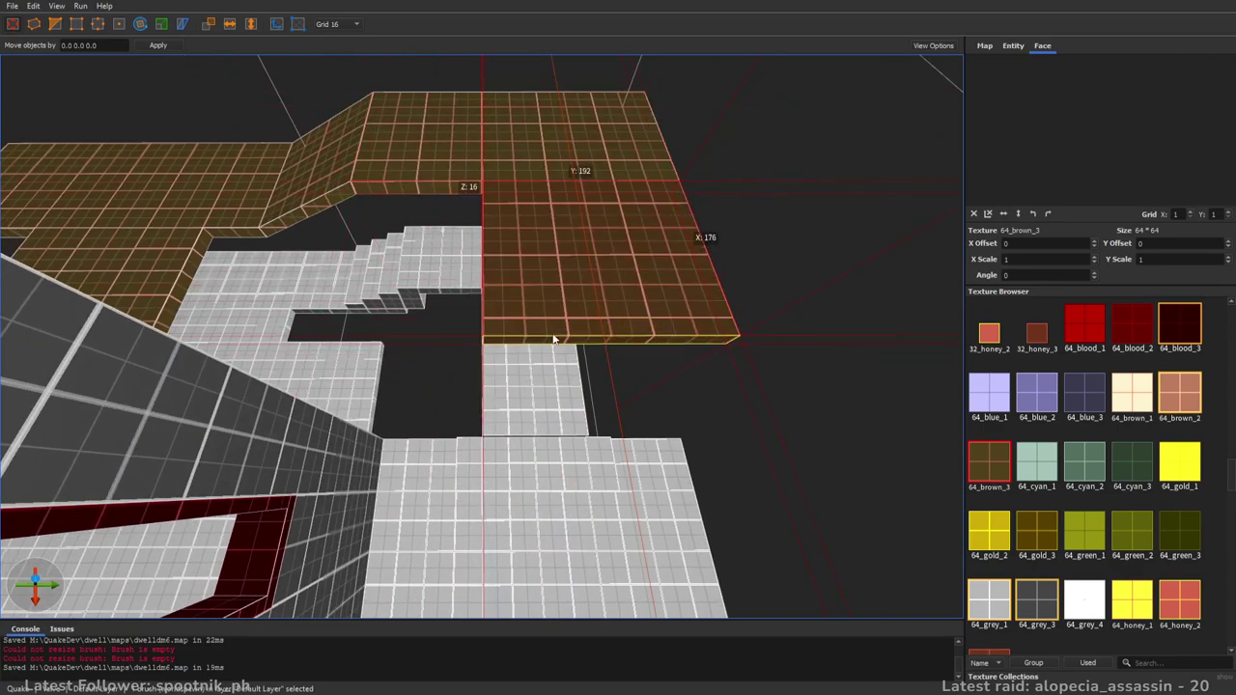
{"action": "left_click_drag", "start_coordinate": [797, 267], "coordinate": [715, 260], "text": "shift"}
{"action": "right_click_drag", "start_coordinate": [608, 327], "coordinate": [719, 324]}
{"action": "key", "text": "a"}
{"action": "mouse_move", "coordinate": [718, 329]}
{"action": "left_mouse_down", "text": "shift"}
{"action": "mouse_move", "coordinate": [598, 348]}
{"action": "mouse_move", "coordinate": [726, 342]}
{"action": "left_mouse_up", "text": "shift"}
{"action": "mouse_move", "coordinate": [712, 345]}
{"action": "right_mouse_down"}
{"action": "mouse_move", "coordinate": [560, 323]}
{"action": "mouse_move", "coordinate": [560, 334]}
{"action": "mouse_move", "coordinate": [369, 342]}
{"action": "mouse_move", "coordinate": [541, 359]}
{"action": "mouse_move", "coordinate": [701, 325]}
{"action": "mouse_move", "coordinate": [730, 331]}
{"action": "mouse_move", "coordinate": [745, 353]}
{"action": "mouse_move", "coordinate": [805, 296]}
{"action": "right_mouse_up"}
{"action": "key", "text": "d"}
{"action": "key", "text": "w"}
{"action": "right_click_drag", "start_coordinate": [828, 292], "coordinate": [809, 289]}
{"action": "key", "text": "d"}
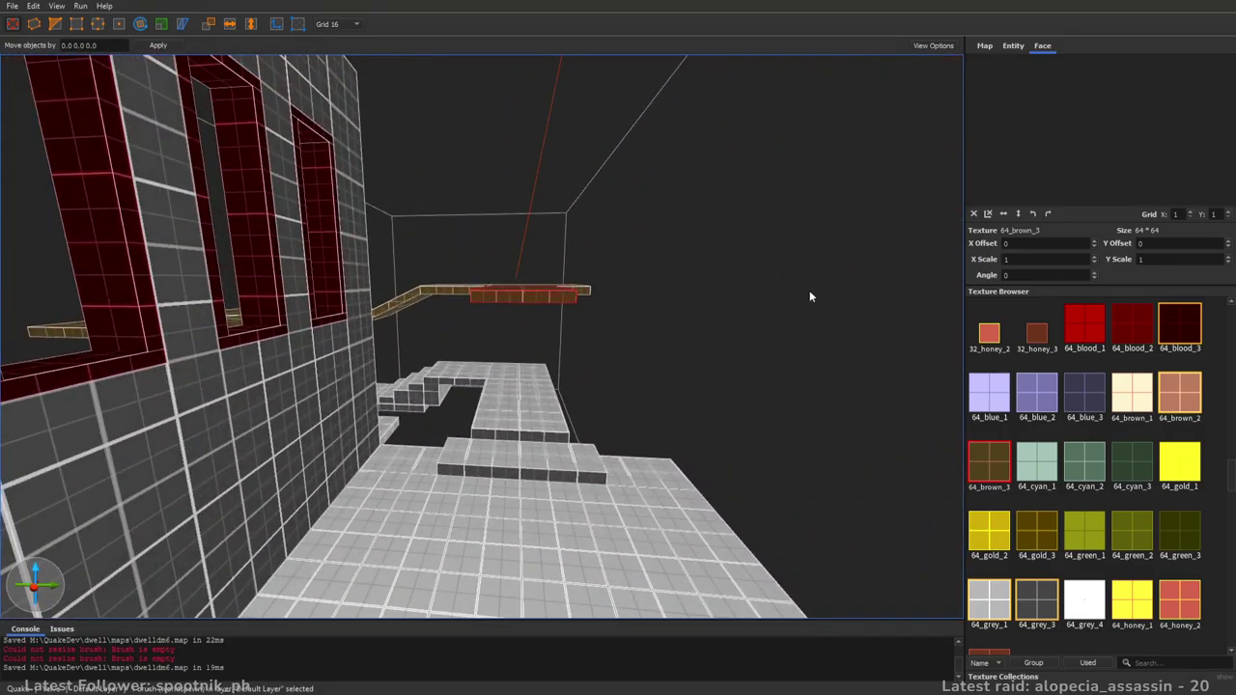
- Add a wider platform at the walkway's end and clip its corner beside the windowed wall diagonally
{"action": "right_click_drag", "start_coordinate": [568, 315], "coordinate": [661, 410]}
{"action": "key", "text": "w"}
{"action": "key", "text": "s"}
{"action": "mouse_move", "coordinate": [771, 407]}
{"action": "left_mouse_down"}
{"action": "mouse_move", "coordinate": [455, 299]}
{"action": "mouse_move", "coordinate": [309, 220]}
{"action": "left_mouse_up"}
{"action": "scroll", "coordinate": [477, 303], "scroll_direction": "up", "scroll_amount": 5}
{"action": "mouse_move", "coordinate": [317, 222]}
{"action": "right_mouse_down"}
{"action": "mouse_move", "coordinate": [524, 277]}
{"action": "mouse_move", "coordinate": [597, 230]}
{"action": "mouse_move", "coordinate": [782, 219]}
{"action": "mouse_move", "coordinate": [795, 276]}
{"action": "mouse_move", "coordinate": [600, 259]}
{"action": "right_mouse_up"}
{"action": "scroll", "coordinate": [614, 230], "scroll_direction": "up", "scroll_amount": 5}
{"action": "scroll", "coordinate": [616, 229], "scroll_direction": "down", "scroll_amount": 5}
{"action": "scroll", "coordinate": [617, 233], "scroll_direction": "up", "scroll_amount": 4}
{"action": "scroll", "coordinate": [617, 233], "scroll_direction": "down", "scroll_amount": 4}
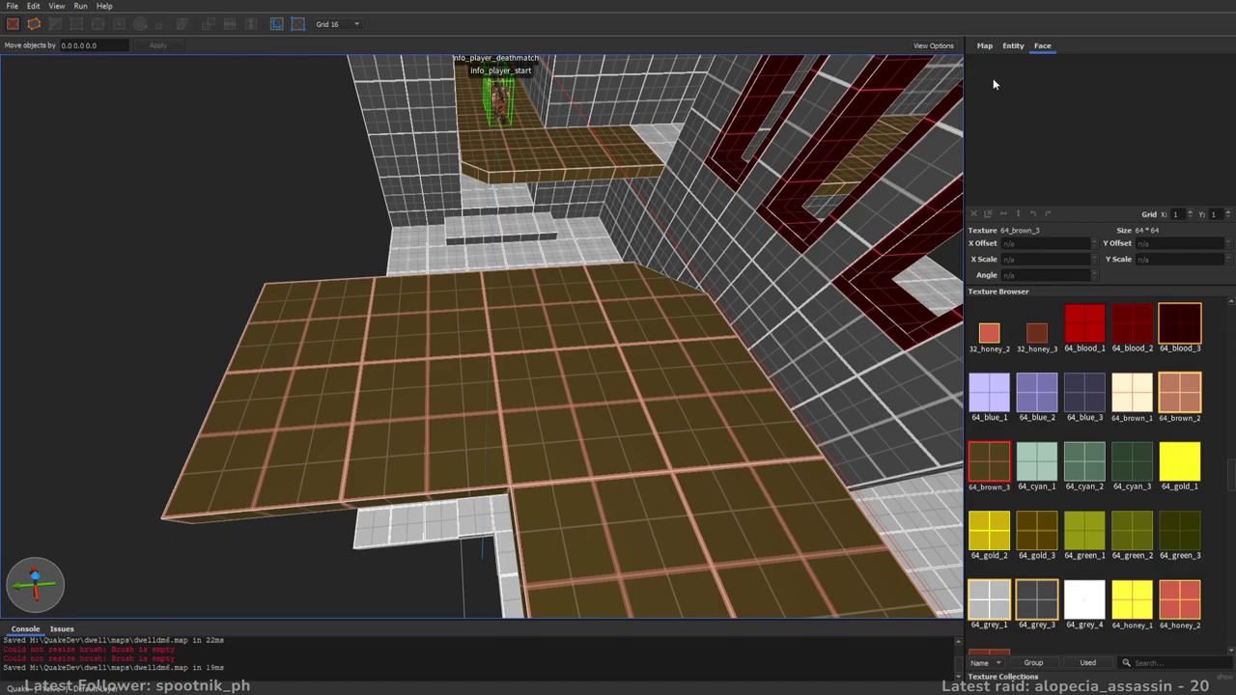
- Place a weapon_grenadelauncher on the walkway's end platform and move it to origin -512 128 -64
{"action": "left_click", "coordinate": [1009, 47]}
{"action": "left_click_drag", "start_coordinate": [1061, 497], "coordinate": [521, 318]}
{"action": "left_click_drag", "start_coordinate": [599, 355], "coordinate": [599, 355]}
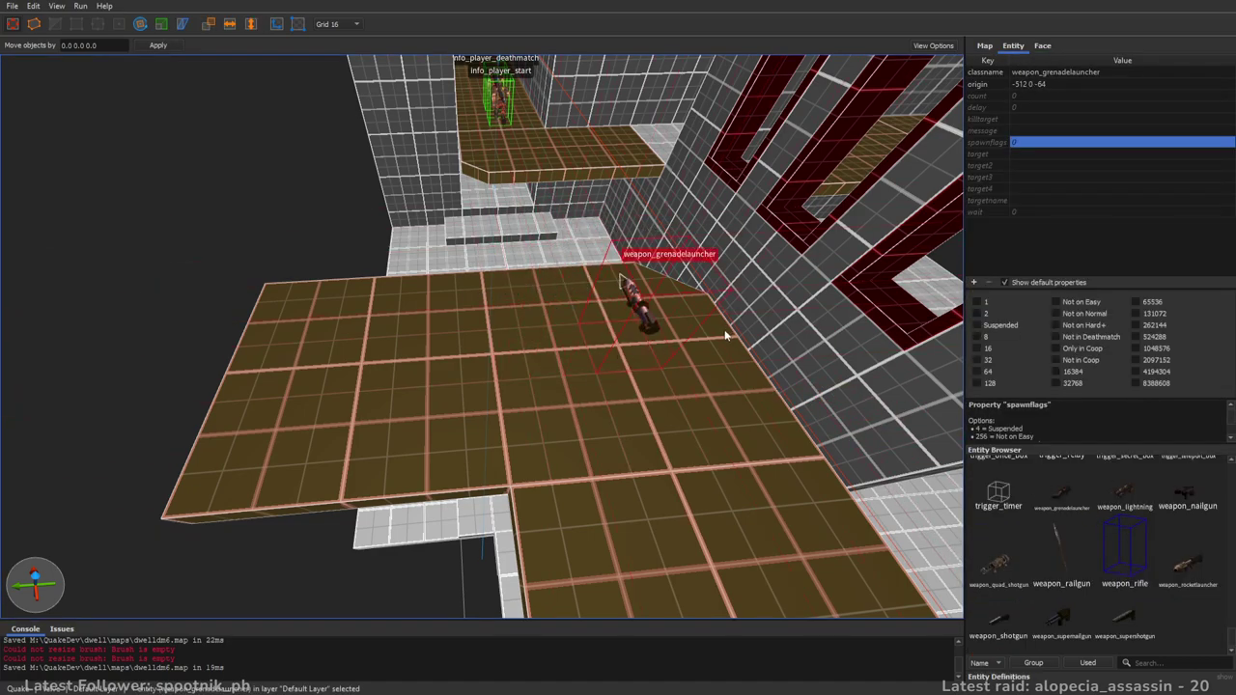
{"action": "right_click_drag", "start_coordinate": [719, 332], "coordinate": [713, 319]}
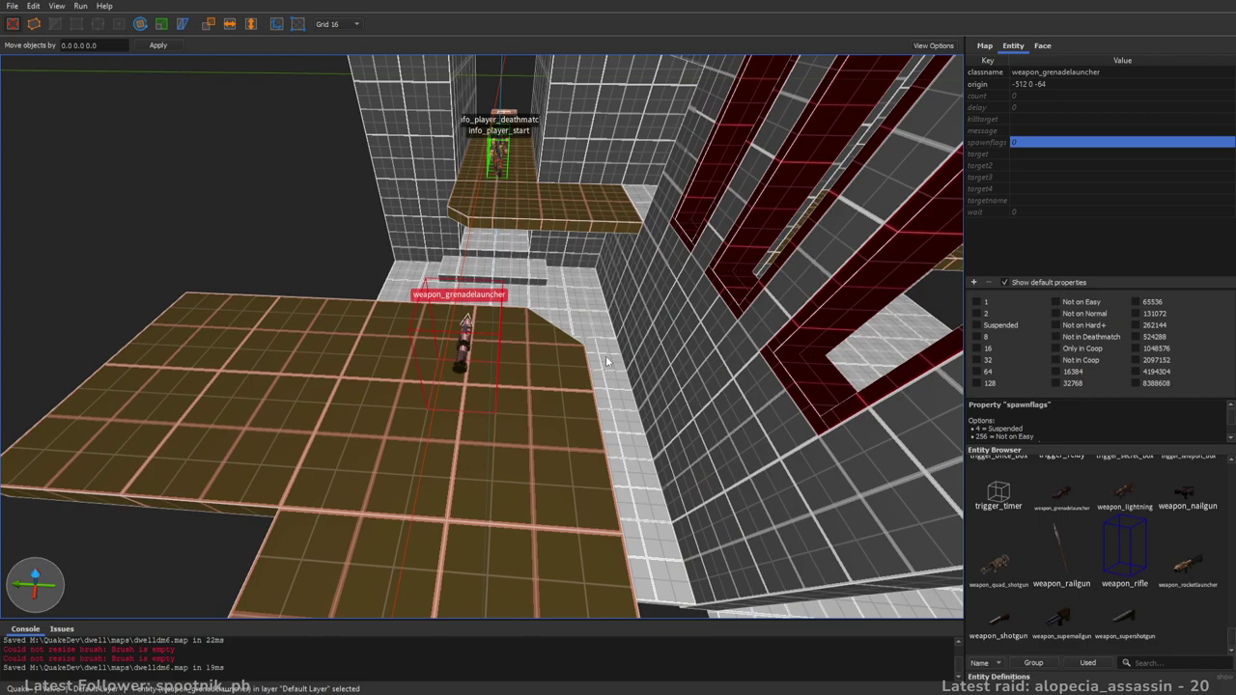
{"action": "right_click_drag", "start_coordinate": [629, 424], "coordinate": [564, 437]}
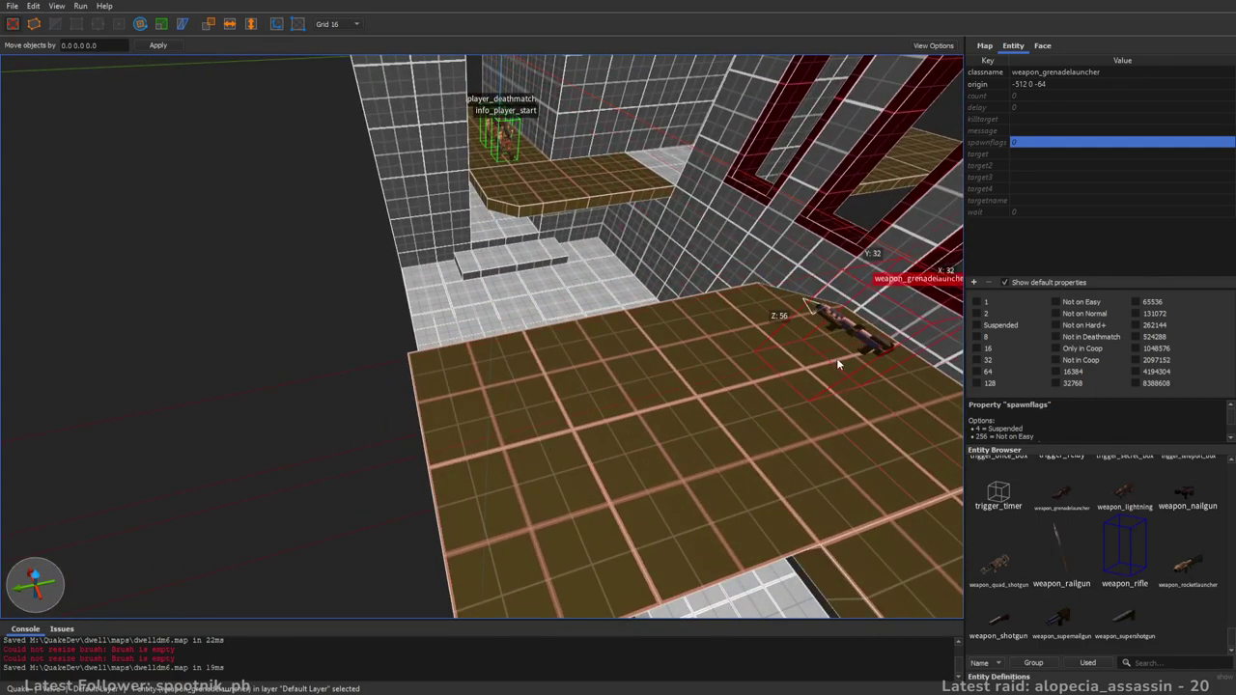
{"action": "right_click_drag", "start_coordinate": [579, 429], "coordinate": [538, 397]}
{"action": "right_click_drag", "start_coordinate": [463, 329], "coordinate": [846, 248]}
{"action": "key", "text": "w"}
{"action": "key", "text": "w"}
- Examine the raised walkway from below, the railgun corridor and the overall layout around the windowed wall
{"action": "right_click_drag", "start_coordinate": [526, 367], "coordinate": [706, 425]}
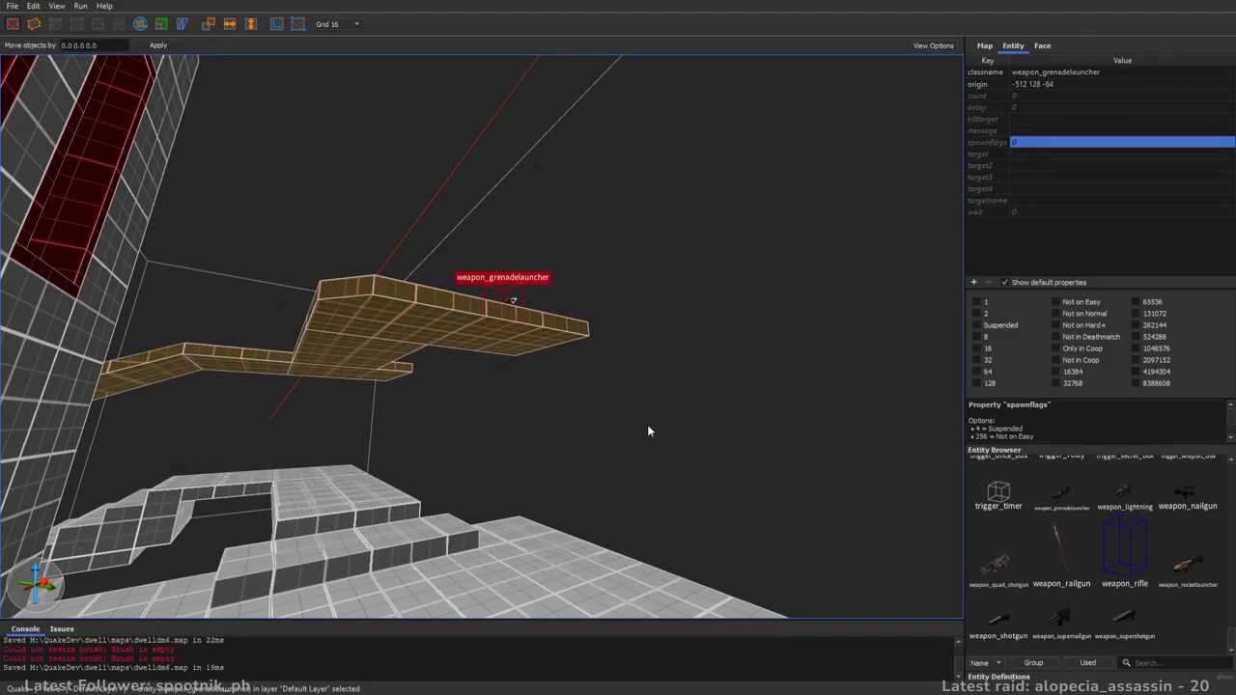
{"action": "right_click_drag", "start_coordinate": [408, 374], "coordinate": [660, 413]}
{"action": "key", "text": "w"}
{"action": "key", "text": "Escape"}
{"action": "key", "text": "w"}
{"action": "key", "text": "w"}
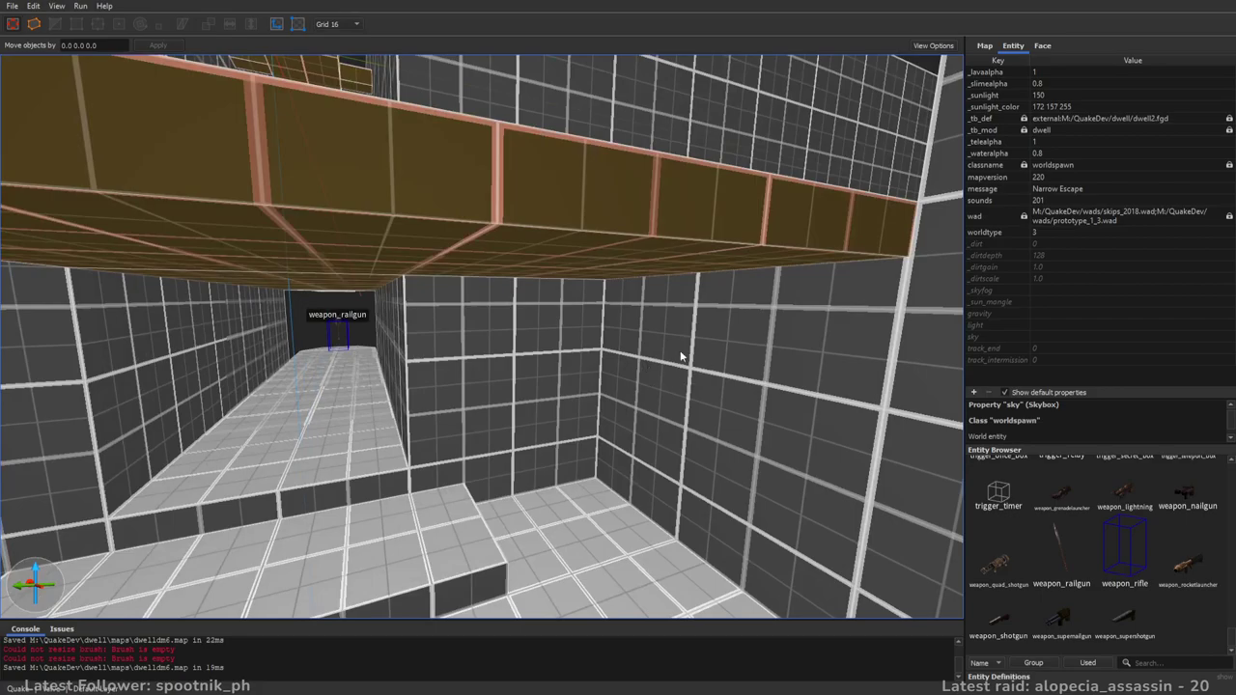
{"action": "key", "text": "w"}
{"action": "right_click_drag", "start_coordinate": [675, 350], "coordinate": [459, 338]}
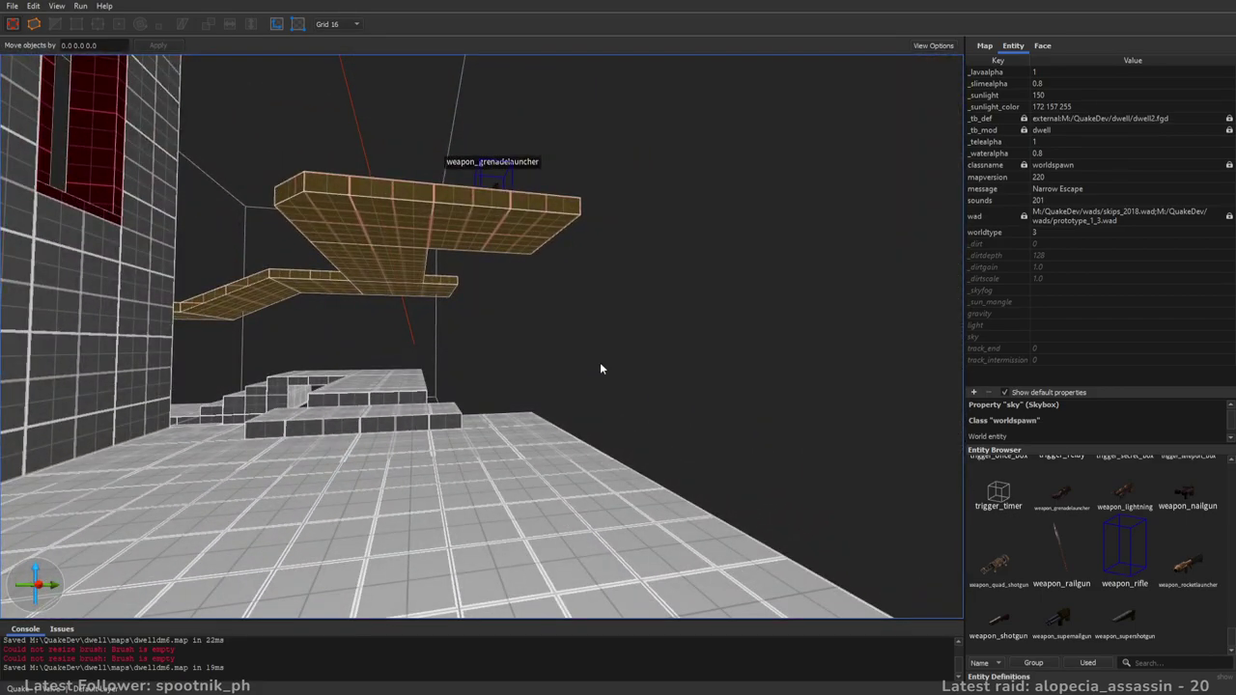
{"action": "key", "text": "w"}
{"action": "right_click_drag", "start_coordinate": [709, 353], "coordinate": [521, 382]}
{"action": "key", "text": "s"}
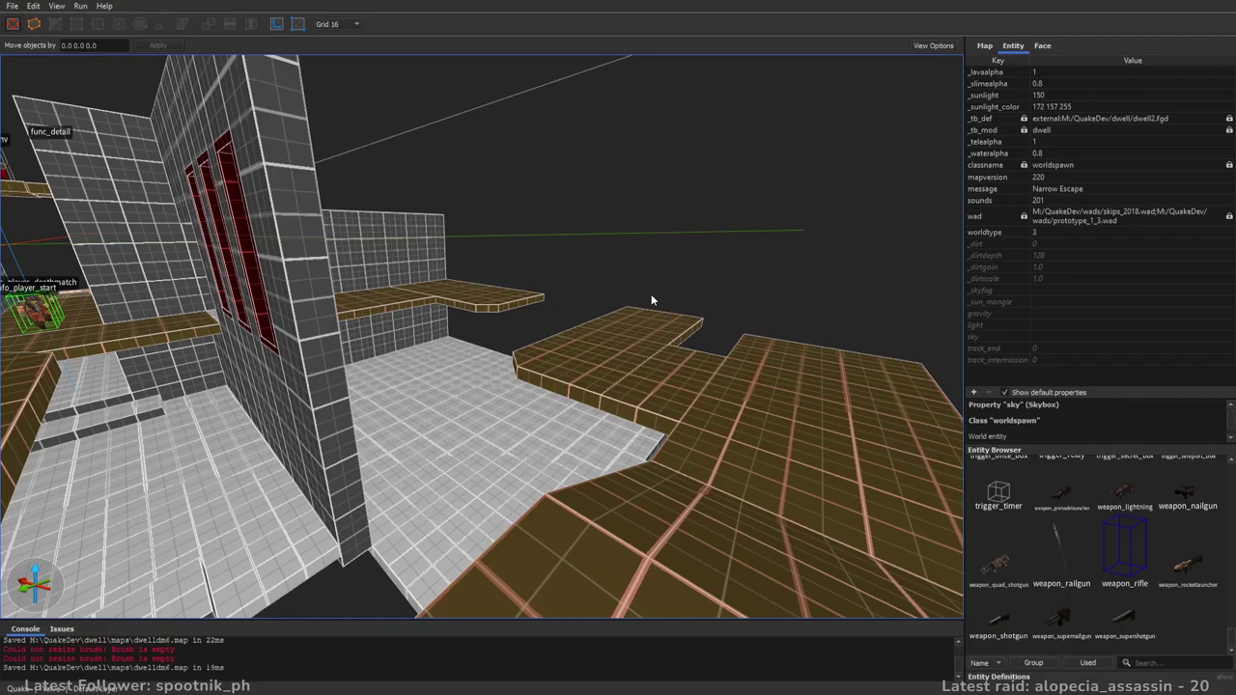
- Lengthen the lower grey floor strip under the brown walkway and extrude a new section from its edge beside the weapon_rocketlauncher
{"action": "right_click_drag", "start_coordinate": [695, 331], "coordinate": [763, 367]}
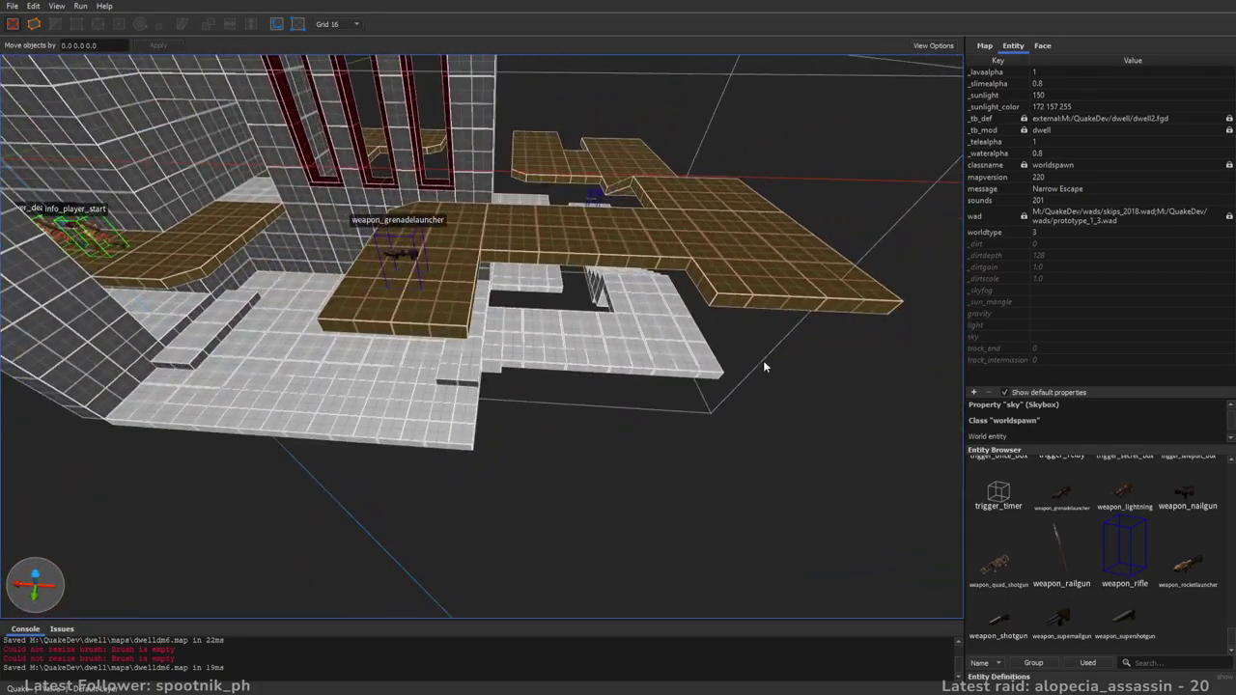
{"action": "key", "text": "w"}
{"action": "key", "text": "d"}
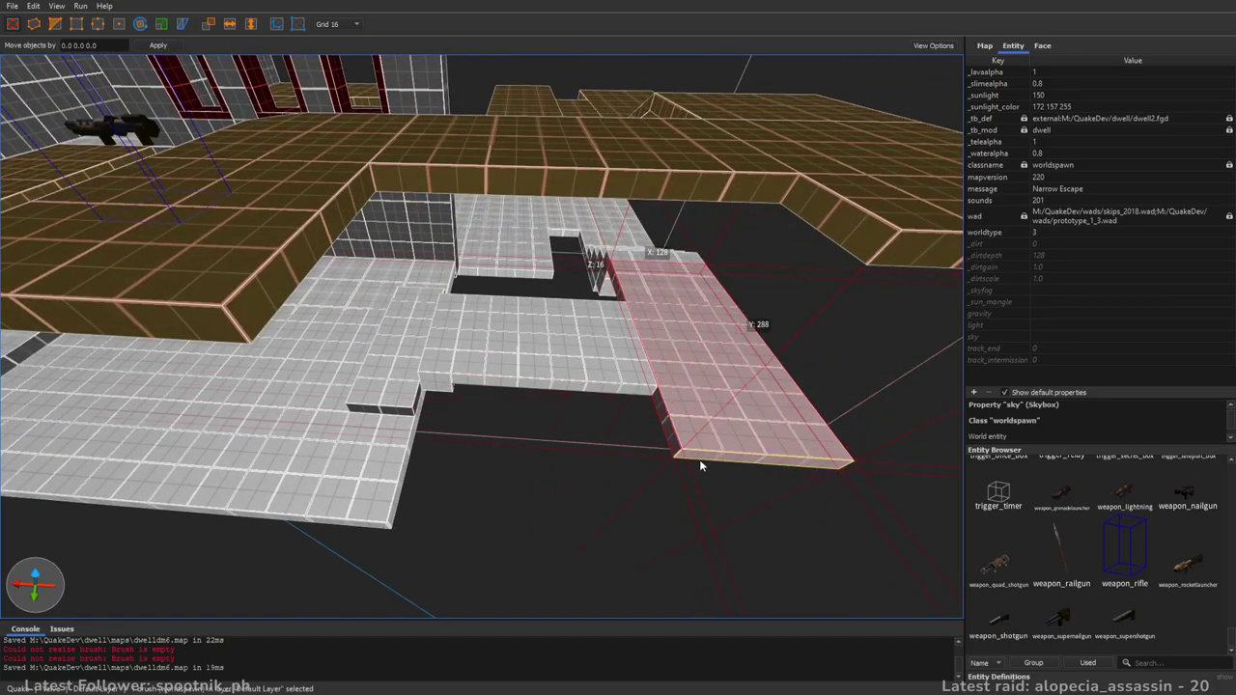
{"action": "right_click_drag", "start_coordinate": [771, 362], "coordinate": [676, 361]}
{"action": "key", "text": "s"}
{"action": "key", "text": "Escape"}
{"action": "key", "text": "d"}
{"action": "right_click_drag", "start_coordinate": [609, 303], "coordinate": [554, 294]}
{"action": "key", "text": "d"}
{"action": "key", "text": "s"}
{"action": "key", "text": "w"}
{"action": "key", "text": "w"}
{"action": "left_click", "coordinate": [532, 318]}
{"action": "left_click_drag", "start_coordinate": [530, 345], "coordinate": [527, 431], "text": "ctrl+shift"}
- Reshape the new grey section's outer corner into a diagonal edge running towards the stairs
{"action": "right_click_drag", "start_coordinate": [533, 391], "coordinate": [578, 419]}
{"action": "key", "text": "s"}
{"action": "mouse_move", "coordinate": [239, 196]}
{"action": "left_mouse_down", "text": "shift"}
{"action": "mouse_move", "coordinate": [286, 201]}
{"action": "mouse_move", "coordinate": [271, 198]}
{"action": "left_mouse_up", "text": "shift"}
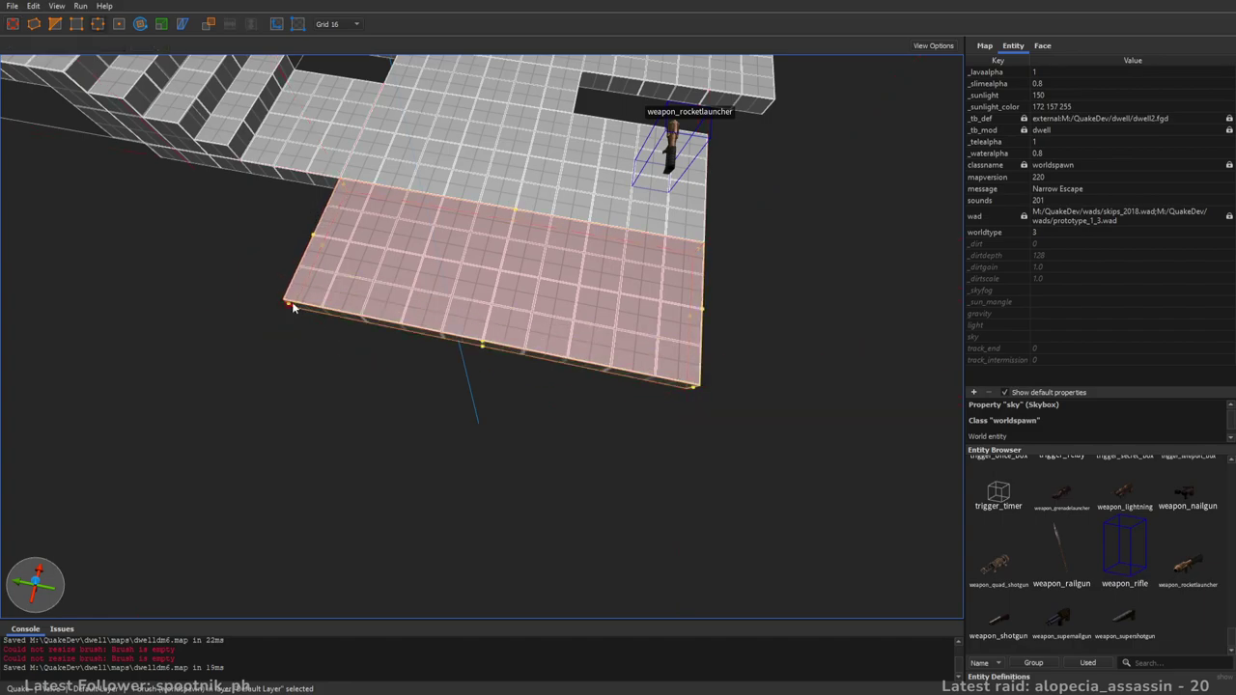
- Move the weapon_rocketlauncher 32 units along X on the extended grey platform and save the map
{"action": "mouse_move", "coordinate": [476, 352]}
{"action": "right_mouse_down"}
{"action": "mouse_move", "coordinate": [644, 346]}
{"action": "mouse_move", "coordinate": [637, 309]}
{"action": "mouse_move", "coordinate": [676, 279]}
{"action": "mouse_move", "coordinate": [615, 312]}
{"action": "mouse_move", "coordinate": [539, 316]}
{"action": "mouse_move", "coordinate": [492, 290]}
{"action": "mouse_move", "coordinate": [463, 265]}
{"action": "mouse_move", "coordinate": [537, 201]}
{"action": "mouse_move", "coordinate": [541, 268]}
{"action": "mouse_move", "coordinate": [558, 280]}
{"action": "mouse_move", "coordinate": [576, 339]}
{"action": "mouse_move", "coordinate": [599, 333]}
{"action": "mouse_move", "coordinate": [620, 347]}
{"action": "right_mouse_up"}
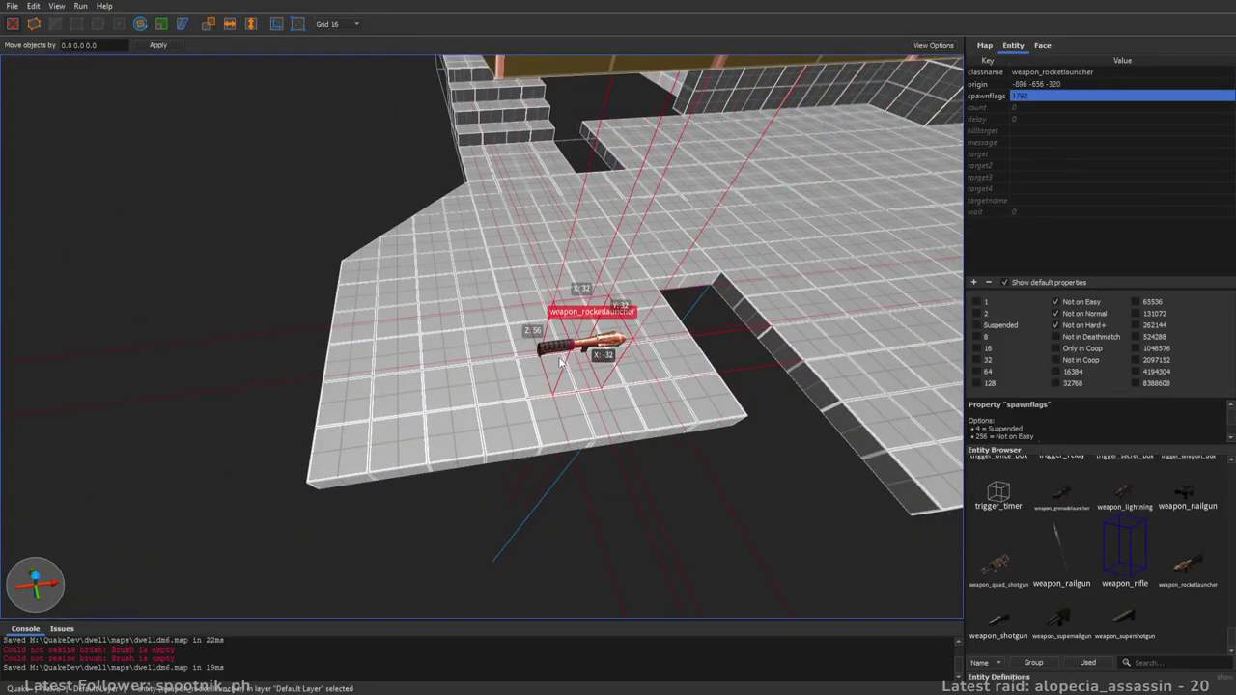
{"action": "right_click_drag", "start_coordinate": [576, 453], "coordinate": [638, 408]}
{"action": "key", "text": "w"}
{"action": "key", "text": "s"}
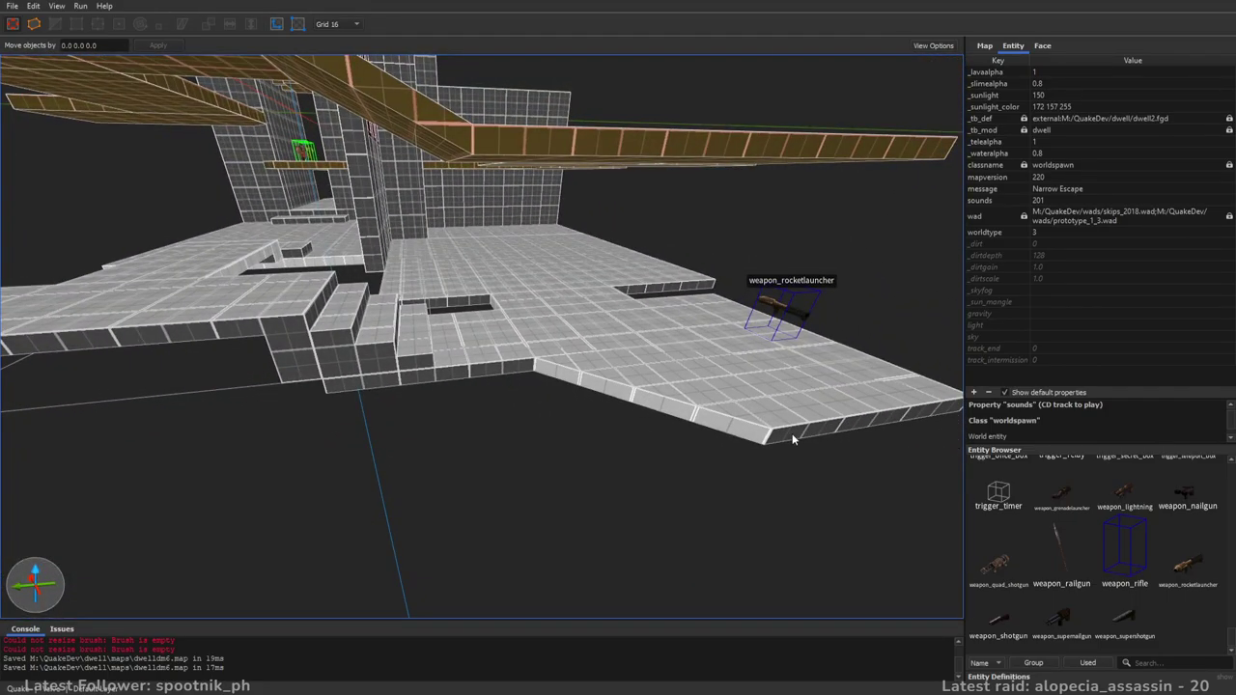
{"action": "left_click", "coordinate": [739, 484]}
{"action": "right_click_drag", "start_coordinate": [749, 384], "coordinate": [723, 380]}
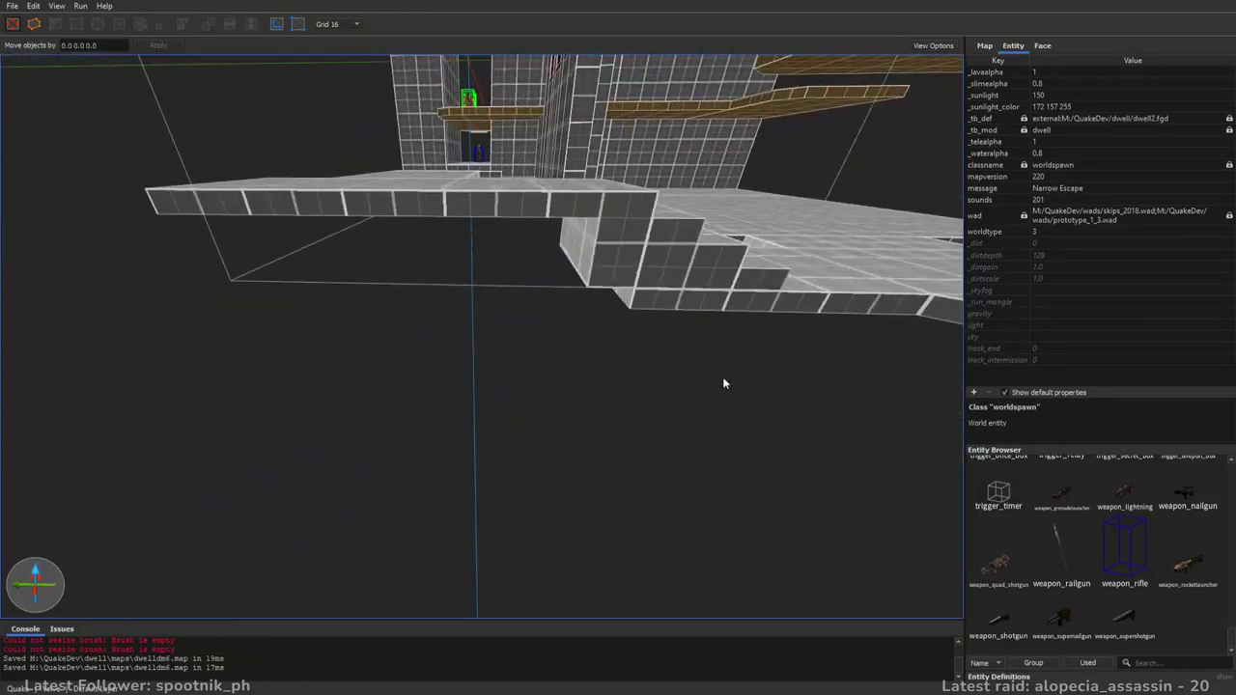
{"action": "left_click", "coordinate": [619, 282]}
{"action": "mouse_move", "coordinate": [617, 314]}
{"action": "right_mouse_down"}
{"action": "mouse_move", "coordinate": [623, 287]}
{"action": "mouse_move", "coordinate": [673, 334]}
{"action": "mouse_move", "coordinate": [739, 339]}
{"action": "mouse_move", "coordinate": [743, 321]}
{"action": "mouse_move", "coordinate": [670, 289]}
{"action": "mouse_move", "coordinate": [634, 298]}
{"action": "right_mouse_up"}
{"action": "key", "text": "Escape"}
{"action": "mouse_move", "coordinate": [755, 358]}
{"action": "right_mouse_down"}
{"action": "mouse_move", "coordinate": [604, 371]}
{"action": "mouse_move", "coordinate": [666, 359]}
{"action": "mouse_move", "coordinate": [637, 363]}
{"action": "right_mouse_up"}
- Draw a 64_grey_1 slab about 144 by 224 units and 16 units thick beyond the rocket launcher platform
{"action": "left_click", "coordinate": [1043, 46]}
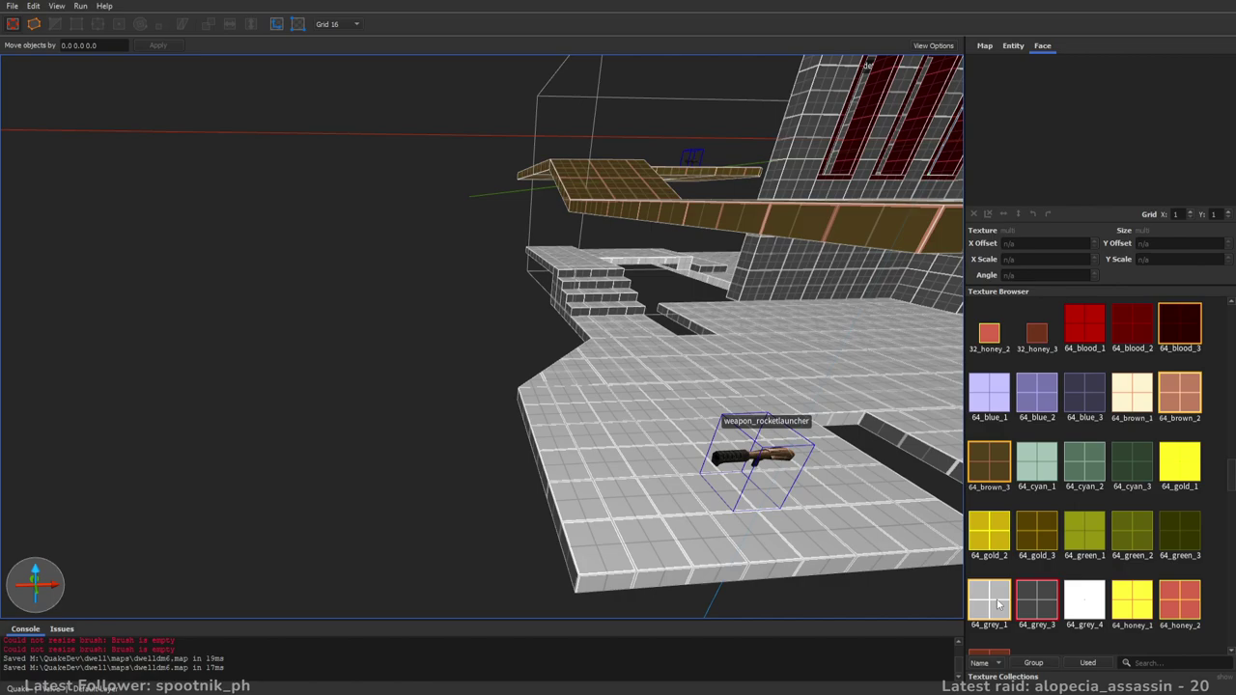
{"action": "right_click_drag", "start_coordinate": [479, 365], "coordinate": [655, 371]}
{"action": "left_click_drag", "start_coordinate": [701, 354], "coordinate": [413, 446]}
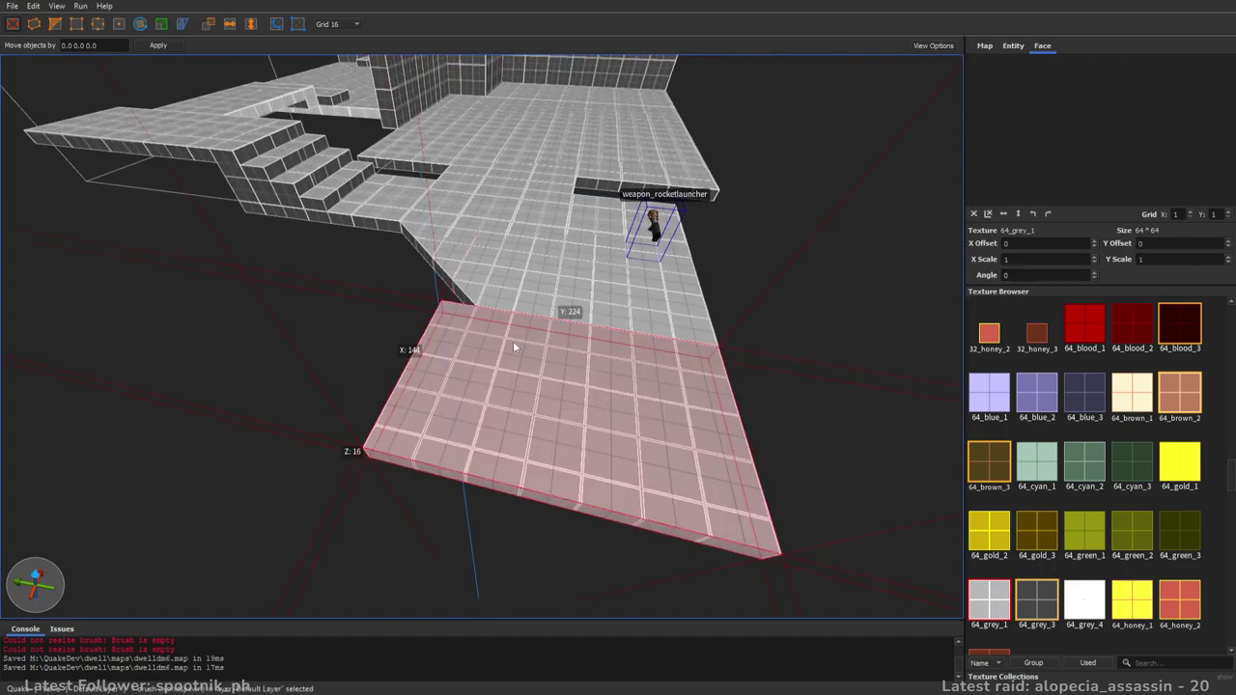
- Resize the new slab into a separate block 224 units wide, 512 units long and 240 units high
{"action": "right_click_drag", "start_coordinate": [587, 324], "coordinate": [838, 371]}
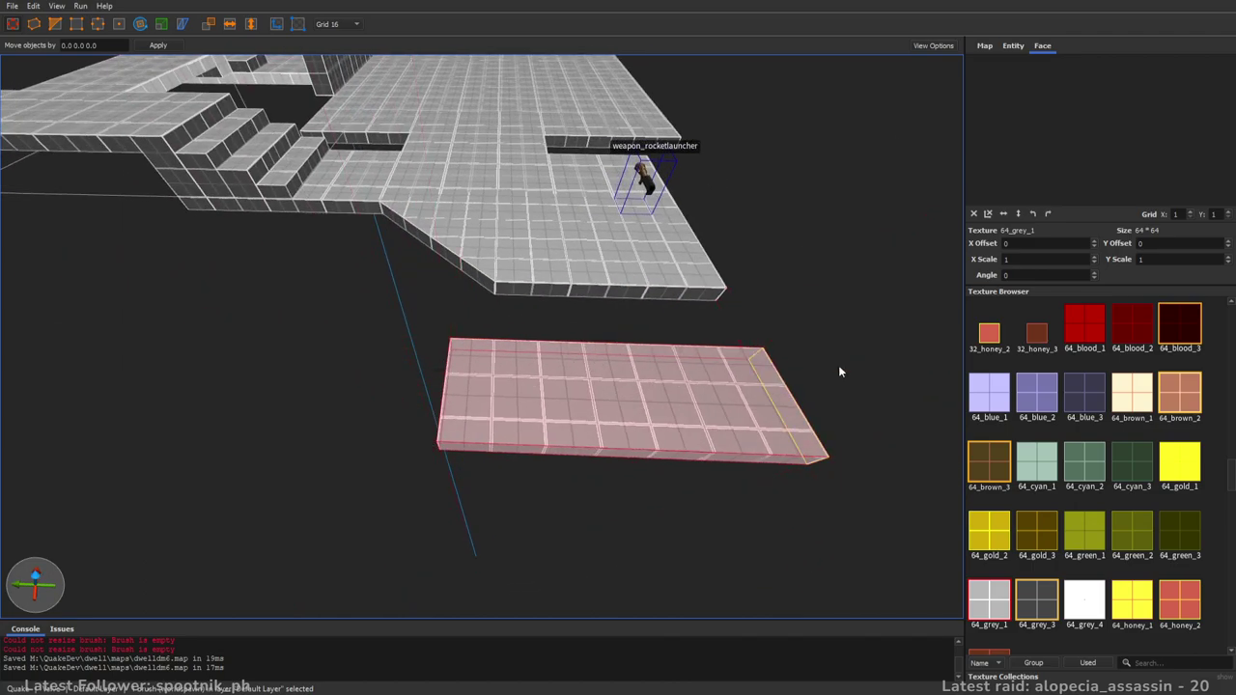
{"action": "left_click_drag", "start_coordinate": [612, 386], "coordinate": [535, 384], "text": "shift"}
{"action": "mouse_move", "coordinate": [535, 384]}
{"action": "right_mouse_down"}
{"action": "mouse_move", "coordinate": [384, 376]}
{"action": "mouse_move", "coordinate": [573, 386]}
{"action": "right_mouse_up"}
{"action": "mouse_move", "coordinate": [333, 369]}
{"action": "right_mouse_down"}
{"action": "mouse_move", "coordinate": [512, 296]}
{"action": "mouse_move", "coordinate": [608, 396]}
{"action": "right_mouse_up"}
{"action": "mouse_move", "coordinate": [608, 225]}
{"action": "right_mouse_down"}
{"action": "mouse_move", "coordinate": [618, 280]}
{"action": "mouse_move", "coordinate": [747, 245]}
{"action": "right_mouse_up"}
{"action": "mouse_move", "coordinate": [512, 269]}
{"action": "right_mouse_down"}
{"action": "mouse_move", "coordinate": [686, 248]}
{"action": "mouse_move", "coordinate": [673, 218]}
{"action": "mouse_move", "coordinate": [560, 319]}
{"action": "mouse_move", "coordinate": [584, 326]}
{"action": "right_mouse_up"}
{"action": "mouse_move", "coordinate": [584, 325]}
{"action": "left_mouse_down", "text": "shift"}
{"action": "mouse_move", "coordinate": [676, 276]}
{"action": "mouse_move", "coordinate": [994, 270]}
{"action": "left_mouse_up", "text": "shift"}
{"action": "right_click_drag", "start_coordinate": [535, 347], "coordinate": [666, 349], "text": "alt"}
{"action": "key", "text": "a"}
{"action": "mouse_move", "coordinate": [554, 300]}
{"action": "left_mouse_down", "text": "shift"}
{"action": "mouse_move", "coordinate": [447, 305]}
{"action": "mouse_move", "coordinate": [458, 305]}
{"action": "left_mouse_up", "text": "shift"}
{"action": "key", "text": "d"}
{"action": "mouse_move", "coordinate": [457, 305]}
{"action": "right_mouse_down"}
{"action": "mouse_move", "coordinate": [585, 319]}
{"action": "mouse_move", "coordinate": [593, 357]}
{"action": "mouse_move", "coordinate": [593, 329]}
{"action": "mouse_move", "coordinate": [518, 271]}
{"action": "mouse_move", "coordinate": [460, 264]}
{"action": "mouse_move", "coordinate": [477, 290]}
{"action": "mouse_move", "coordinate": [705, 248]}
{"action": "mouse_move", "coordinate": [766, 279]}
{"action": "mouse_move", "coordinate": [514, 296]}
{"action": "mouse_move", "coordinate": [451, 271]}
{"action": "mouse_move", "coordinate": [571, 307]}
{"action": "mouse_move", "coordinate": [609, 342]}
{"action": "right_mouse_up"}
- Move the large block four grid steps sideways, away from the grey floor
{"action": "key", "text": "w"}
{"action": "key", "text": "s"}
{"action": "key", "text": "w"}
{"action": "key", "text": "Right"}
{"action": "key", "text": "Right"}
{"action": "key", "text": "Right"}
{"action": "key", "text": "Right"}
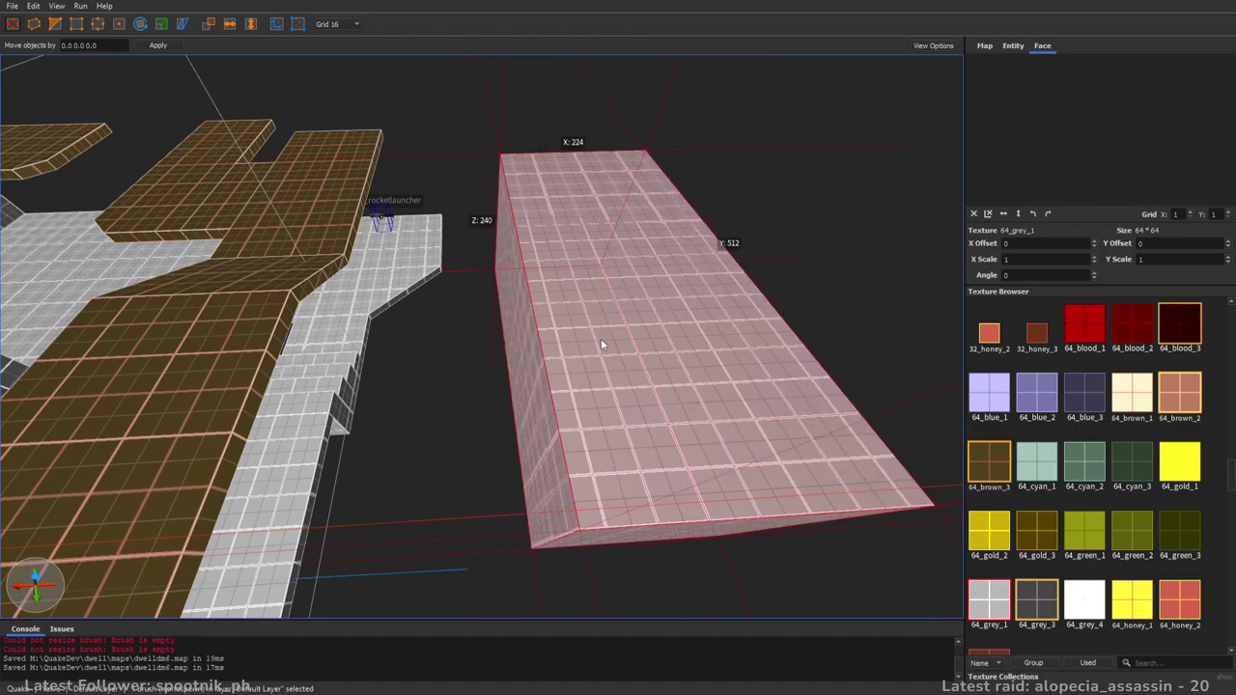
- Texture the large block's sides with 64_grey_3 and keep 64_grey_1 on its top face
{"action": "mouse_move", "coordinate": [436, 298]}
{"action": "right_mouse_down"}
{"action": "mouse_move", "coordinate": [546, 279]}
{"action": "mouse_move", "coordinate": [617, 299]}
{"action": "right_mouse_up"}
{"action": "left_click", "coordinate": [1038, 601]}
{"action": "right_click_drag", "start_coordinate": [859, 482], "coordinate": [492, 359]}
{"action": "key", "text": "Escape"}
{"action": "left_click", "coordinate": [473, 336], "text": "shift"}
{"action": "left_click", "coordinate": [758, 439], "text": "alt"}
{"action": "key", "text": "Escape"}
{"action": "right_click_drag", "start_coordinate": [756, 454], "coordinate": [644, 451]}
- Extend the large block's underside downward to make it 352 units high
{"action": "right_click_drag", "start_coordinate": [701, 349], "coordinate": [793, 326]}
{"action": "scroll", "coordinate": [793, 328], "scroll_direction": "down", "scroll_amount": 5}
{"action": "left_click", "coordinate": [524, 306]}
{"action": "mouse_move", "coordinate": [524, 306]}
{"action": "right_mouse_down"}
{"action": "mouse_move", "coordinate": [552, 267]}
{"action": "mouse_move", "coordinate": [543, 328]}
{"action": "mouse_move", "coordinate": [557, 396]}
{"action": "mouse_move", "coordinate": [434, 285]}
{"action": "mouse_move", "coordinate": [511, 297]}
{"action": "right_mouse_up"}
{"action": "scroll", "coordinate": [434, 286], "scroll_direction": "down", "scroll_amount": 5}
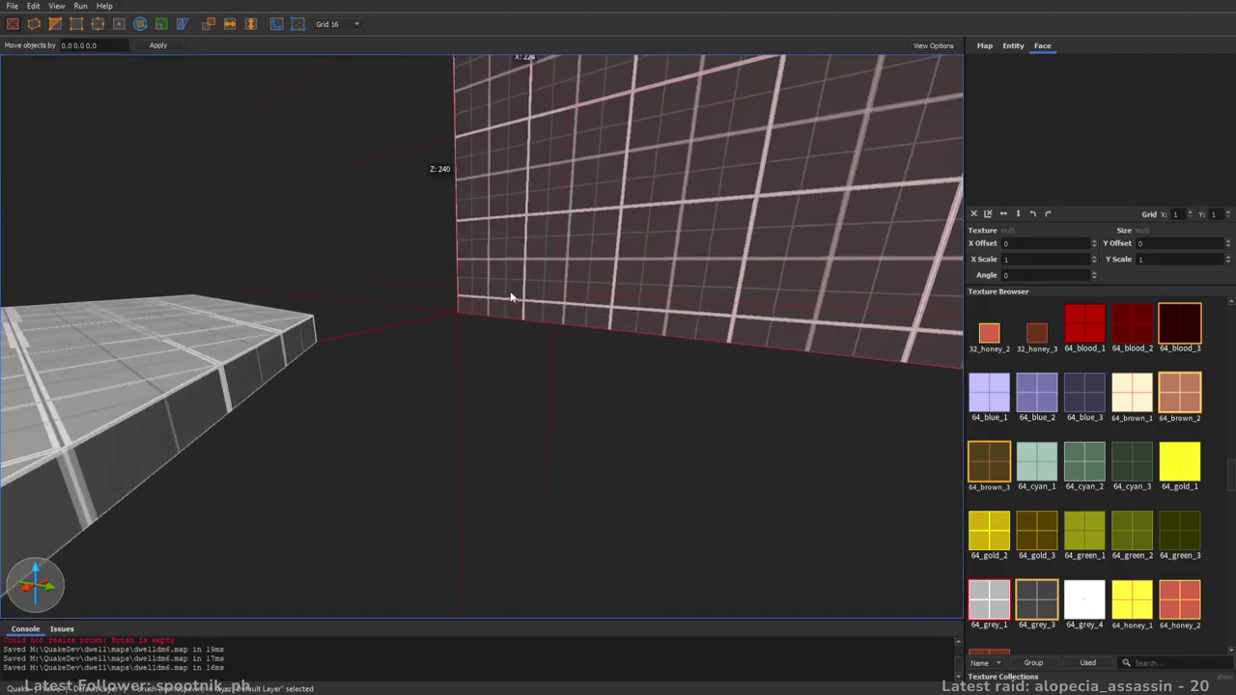
{"action": "left_click_drag", "start_coordinate": [534, 436], "coordinate": [534, 494], "text": "shift"}
- Extend the underside of the angled rocket launcher platform downward to form a thick solid mass
{"action": "mouse_move", "coordinate": [632, 452]}
{"action": "right_mouse_down"}
{"action": "mouse_move", "coordinate": [565, 442]}
{"action": "mouse_move", "coordinate": [601, 362]}
{"action": "right_mouse_up"}
{"action": "left_click", "coordinate": [600, 362]}
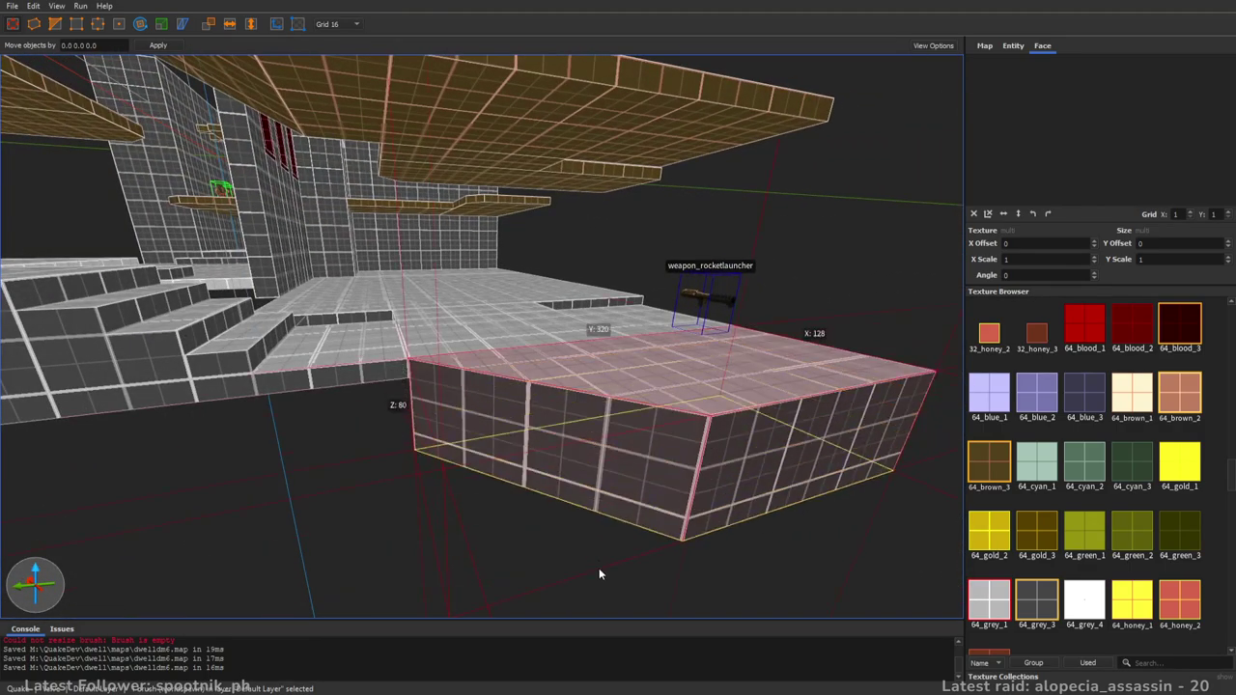
{"action": "left_click_drag", "start_coordinate": [601, 593], "coordinate": [595, 630], "text": "shift"}
{"action": "right_click_drag", "start_coordinate": [598, 467], "coordinate": [504, 436]}
{"action": "left_click", "coordinate": [603, 369]}
{"action": "right_click_drag", "start_coordinate": [591, 387], "coordinate": [644, 397]}
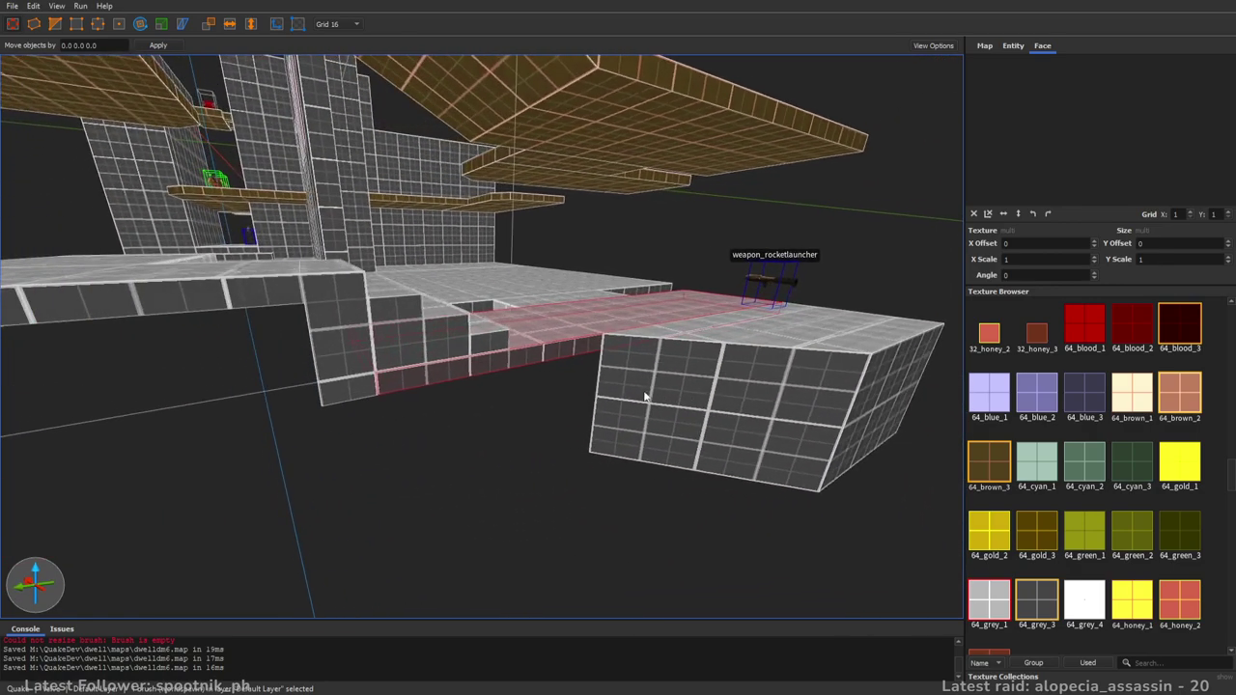
- Deepen the floor beside the stairs and the adjoining grey floor sections to match the thickened platform
{"action": "left_click", "coordinate": [349, 353]}
{"action": "left_click_drag", "start_coordinate": [375, 435], "coordinate": [369, 569], "text": "shift"}
{"action": "right_click_drag", "start_coordinate": [680, 453], "coordinate": [613, 435]}
{"action": "left_click", "coordinate": [645, 283]}
{"action": "mouse_move", "coordinate": [659, 355]}
{"action": "left_mouse_down", "text": "shift"}
{"action": "mouse_move", "coordinate": [630, 552]}
{"action": "mouse_move", "coordinate": [630, 492]}
{"action": "left_mouse_up", "text": "shift"}
{"action": "right_click_drag", "start_coordinate": [630, 493], "coordinate": [801, 504]}
{"action": "key", "text": "Escape"}
- Split the large block crosswise on both sides to leave a 128-unit-long middle section
{"action": "mouse_move", "coordinate": [567, 399]}
{"action": "right_mouse_down"}
{"action": "mouse_move", "coordinate": [533, 372]}
{"action": "mouse_move", "coordinate": [643, 357]}
{"action": "mouse_move", "coordinate": [756, 365]}
{"action": "mouse_move", "coordinate": [740, 368]}
{"action": "mouse_move", "coordinate": [722, 291]}
{"action": "mouse_move", "coordinate": [701, 408]}
{"action": "mouse_move", "coordinate": [563, 414]}
{"action": "mouse_move", "coordinate": [598, 323]}
{"action": "right_mouse_up"}
{"action": "right_click_drag", "start_coordinate": [609, 275], "coordinate": [600, 350]}
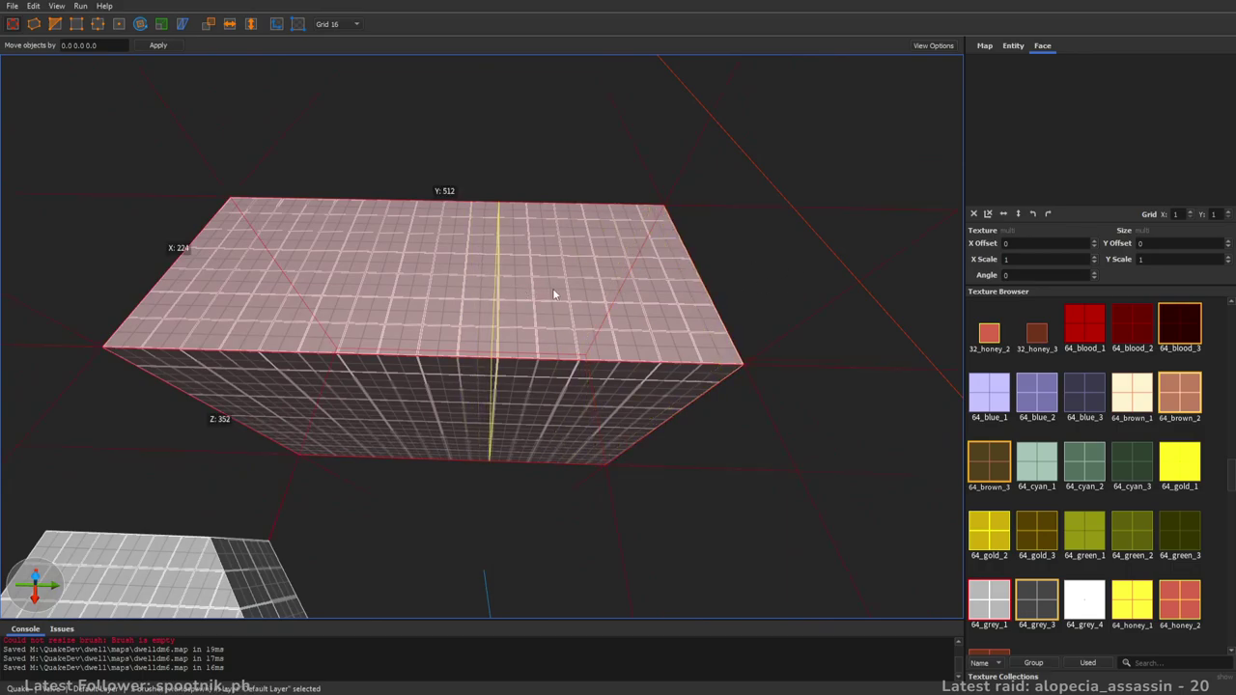
{"action": "left_click", "coordinate": [476, 308]}
{"action": "key", "text": "a"}
{"action": "left_click_drag", "start_coordinate": [668, 280], "coordinate": [538, 293], "text": "ctrl+shift"}
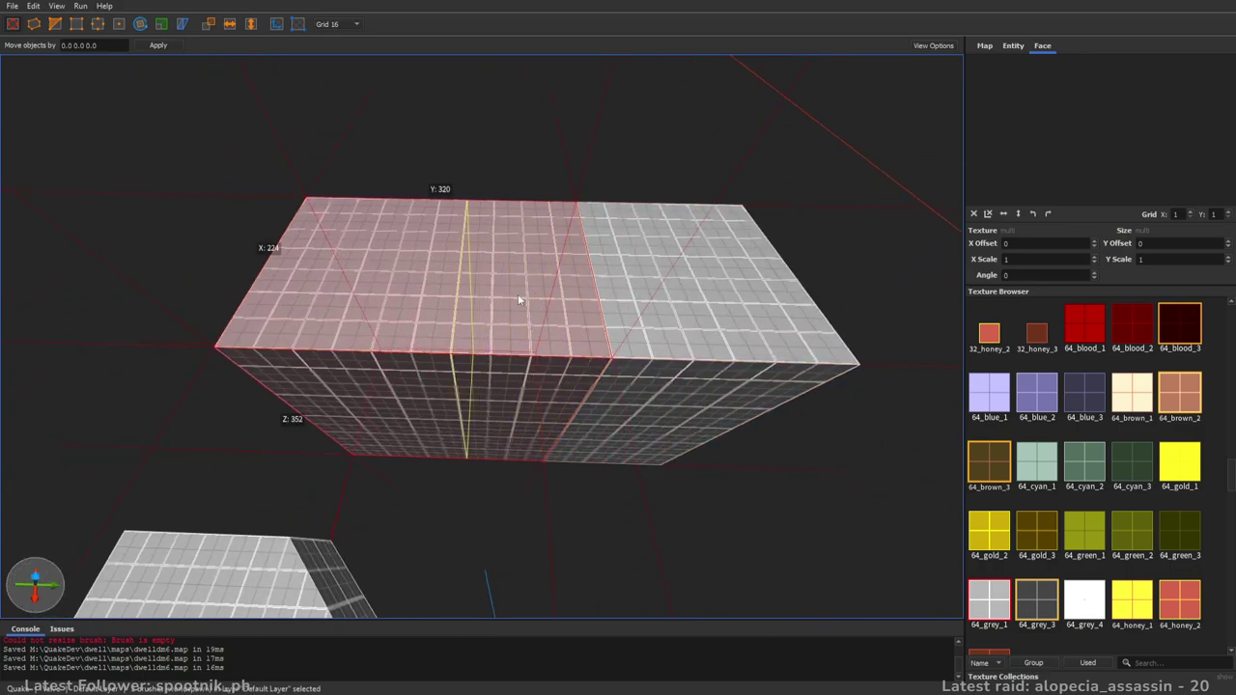
{"action": "left_click", "coordinate": [518, 293]}
{"action": "scroll", "coordinate": [518, 295], "scroll_direction": "up", "scroll_amount": 3}
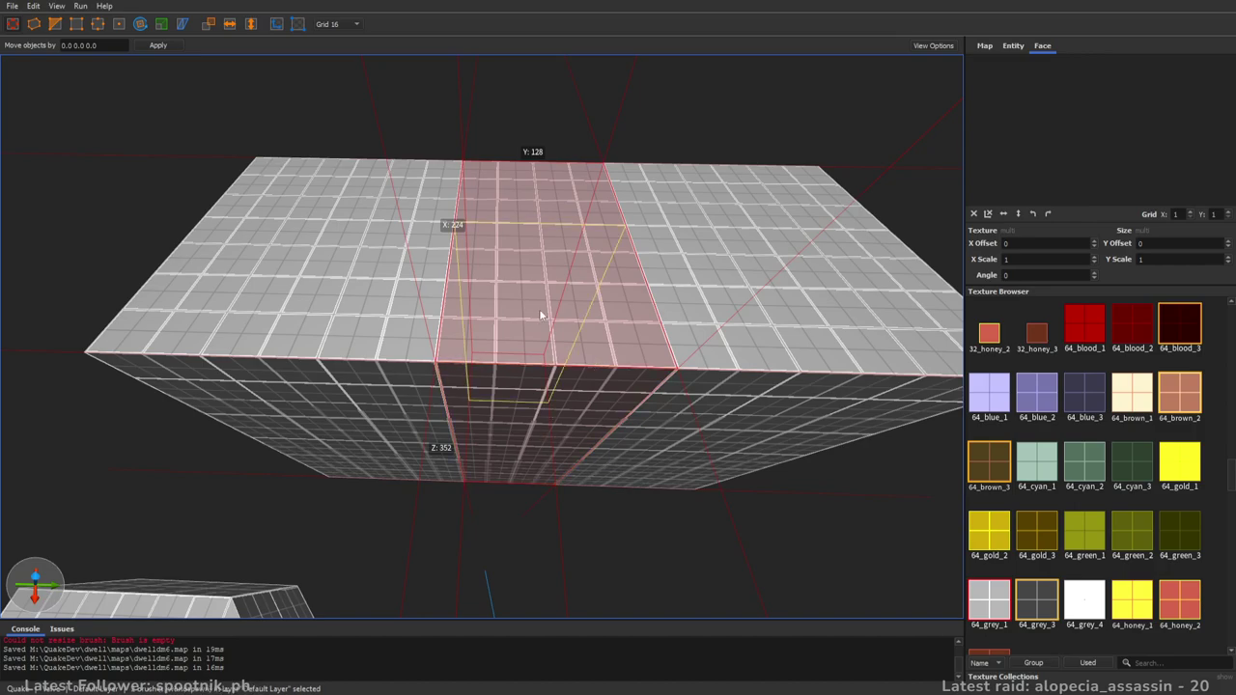
- Split the middle section across its depth and lower the part facing the grey floor to form a recess
{"action": "left_click", "coordinate": [539, 307]}
{"action": "right_click_drag", "start_coordinate": [539, 307], "coordinate": [645, 283], "text": "alt"}
{"action": "scroll", "coordinate": [646, 283], "scroll_direction": "up", "scroll_amount": 2}
{"action": "mouse_move", "coordinate": [428, 339]}
{"action": "left_mouse_down", "text": "shift"}
{"action": "mouse_move", "coordinate": [434, 392]}
{"action": "mouse_move", "coordinate": [438, 380]}
{"action": "left_mouse_up", "text": "shift"}
{"action": "mouse_move", "coordinate": [641, 369]}
{"action": "right_mouse_down", "text": "alt"}
{"action": "mouse_move", "coordinate": [594, 359]}
{"action": "mouse_move", "coordinate": [745, 364]}
{"action": "mouse_move", "coordinate": [792, 337]}
{"action": "mouse_move", "coordinate": [803, 346]}
{"action": "mouse_move", "coordinate": [526, 366]}
{"action": "mouse_move", "coordinate": [572, 351]}
{"action": "mouse_move", "coordinate": [552, 356]}
{"action": "right_mouse_up", "text": "alt"}
{"action": "scroll", "coordinate": [791, 337], "scroll_direction": "down", "scroll_amount": 5}
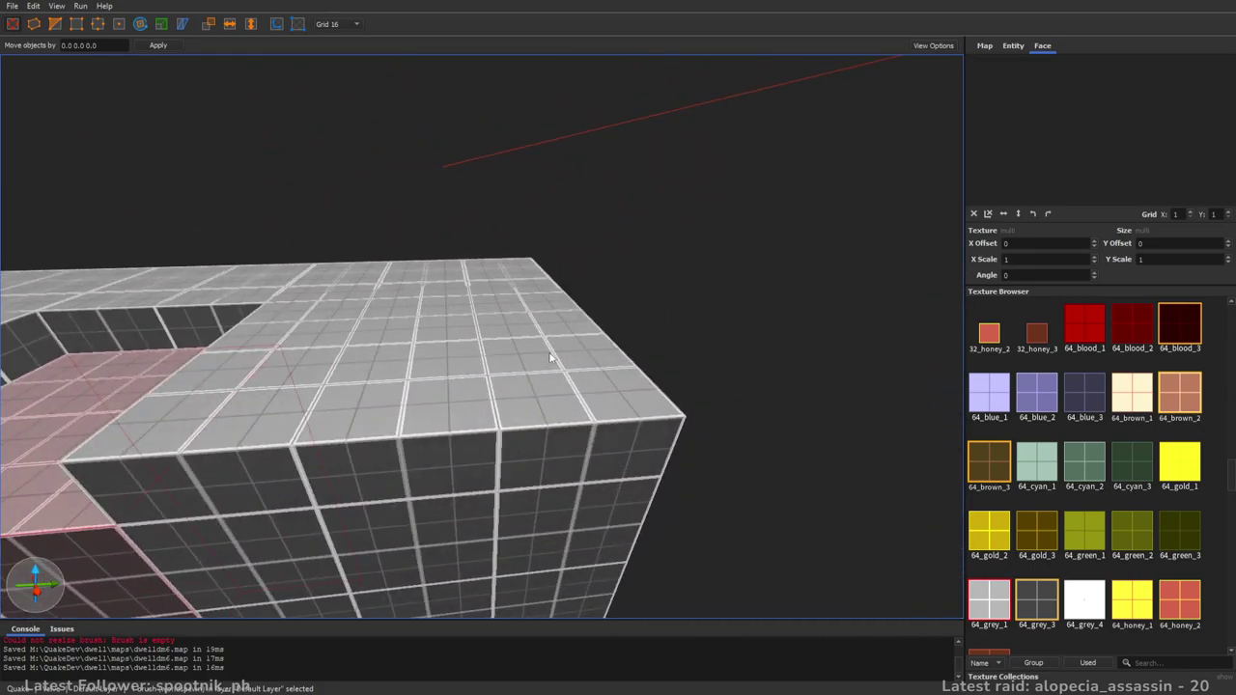
{"action": "key", "text": "Escape"}
- Create a 64 by 64 unit pillar in 64_grey_3 on the large block's rear corner and raise it to 240 units
{"action": "right_click_drag", "start_coordinate": [595, 398], "coordinate": [453, 395]}
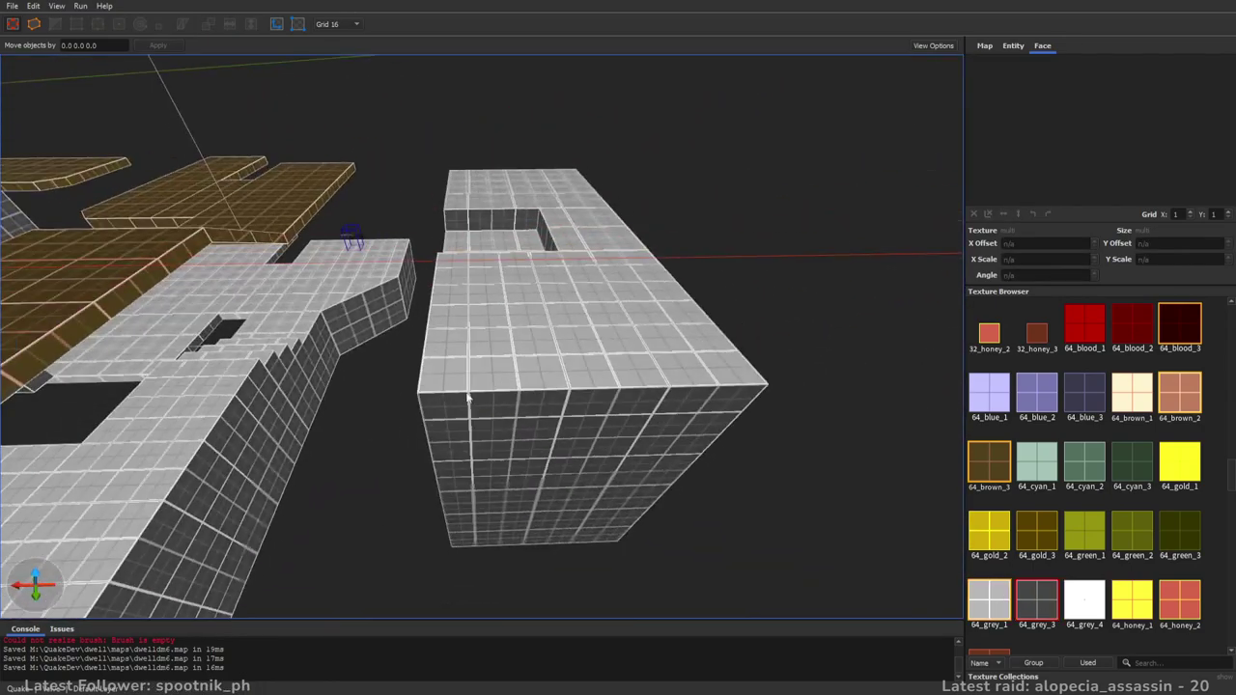
{"action": "right_click_drag", "start_coordinate": [748, 379], "coordinate": [555, 371]}
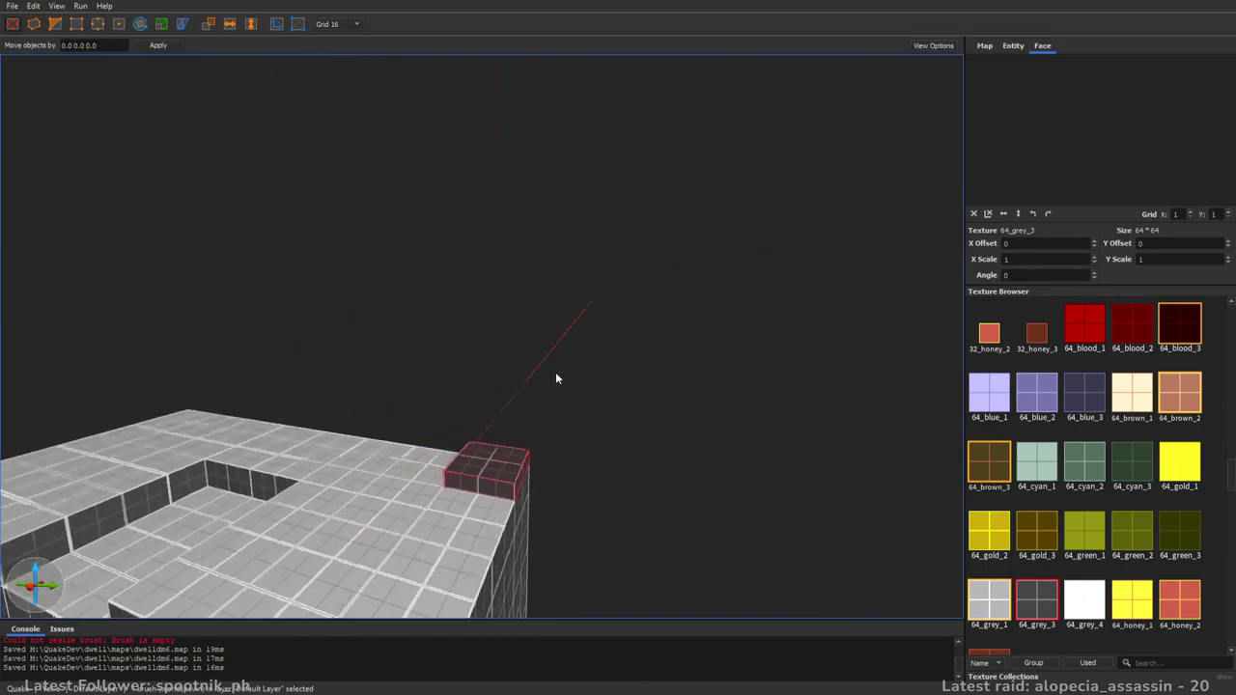
{"action": "left_click_drag", "start_coordinate": [536, 448], "coordinate": [562, 256], "text": "shift"}
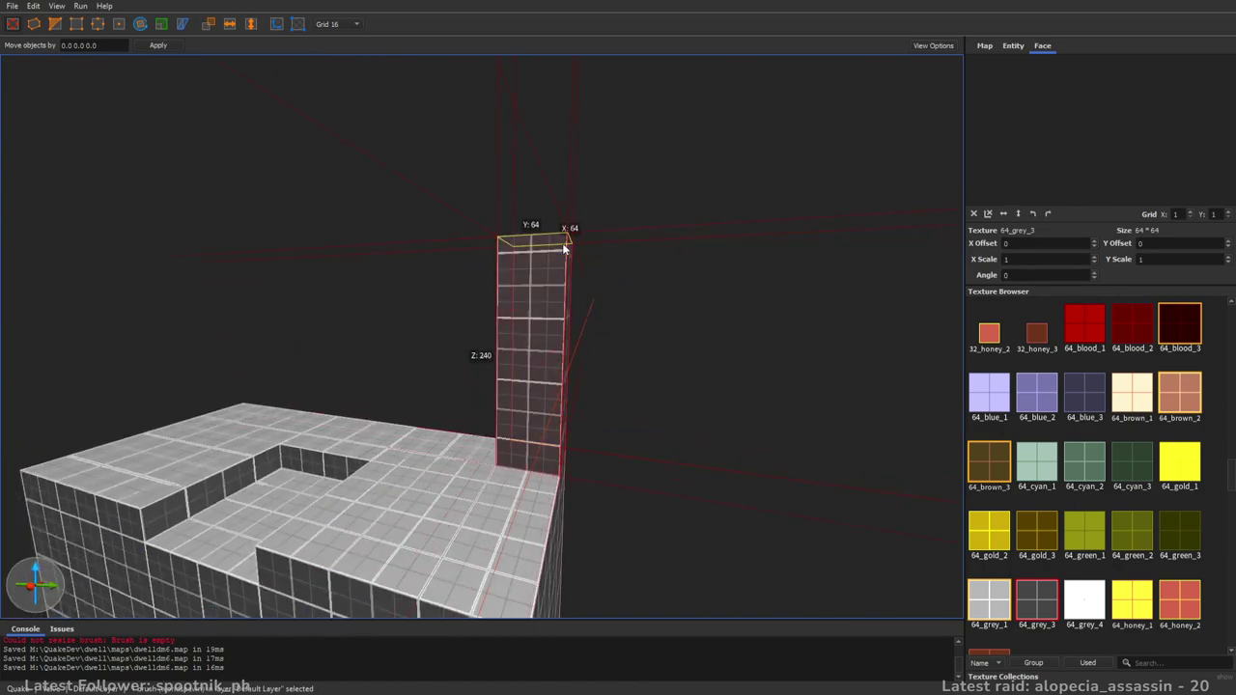
- Duplicate the pillar twice to space three pillars along the large block's rear edge
{"action": "right_click_drag", "start_coordinate": [560, 209], "coordinate": [597, 307]}
{"action": "left_click_drag", "start_coordinate": [717, 288], "coordinate": [291, 260], "text": "ctrl"}
{"action": "right_click_drag", "start_coordinate": [526, 416], "coordinate": [499, 405]}
{"action": "left_click_drag", "start_coordinate": [372, 321], "coordinate": [621, 355], "text": "ctrl"}
{"action": "right_click_drag", "start_coordinate": [621, 355], "coordinate": [532, 432]}
{"action": "key", "text": "Escape"}
{"action": "left_click", "coordinate": [1009, 48]}
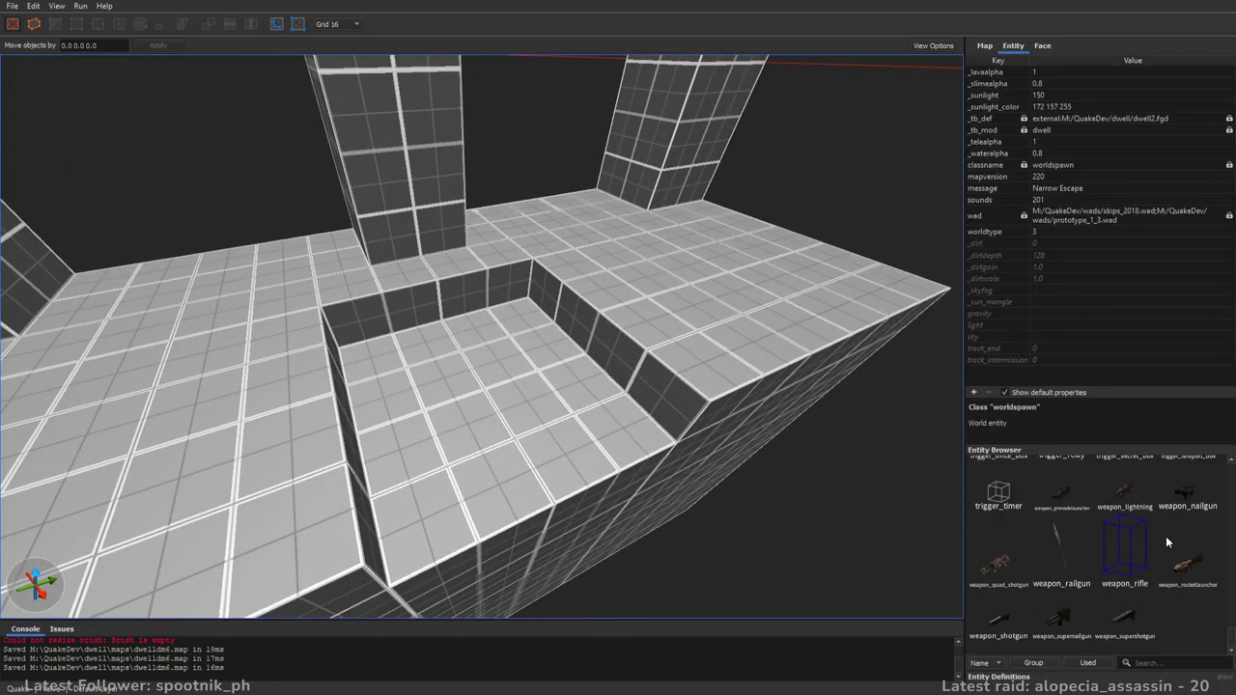
{"action": "scroll", "coordinate": [1220, 614], "scroll_direction": "up", "scroll_amount": 10}
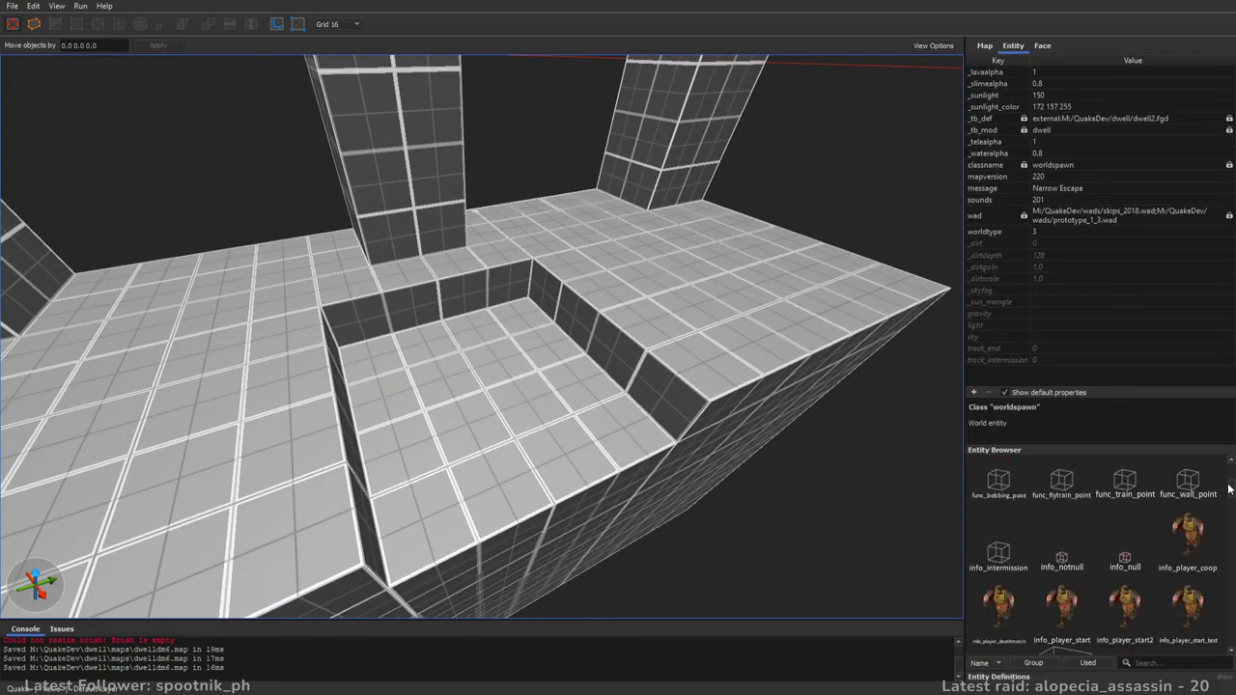
{"action": "scroll", "coordinate": [1227, 511], "scroll_direction": "down", "scroll_amount": 4}
{"action": "left_click_drag", "start_coordinate": [1125, 511], "coordinate": [487, 371]}
- Enable the Megahealth and Not on Hard+ flags on the item_health and save the map
{"action": "left_click", "coordinate": [1013, 315]}
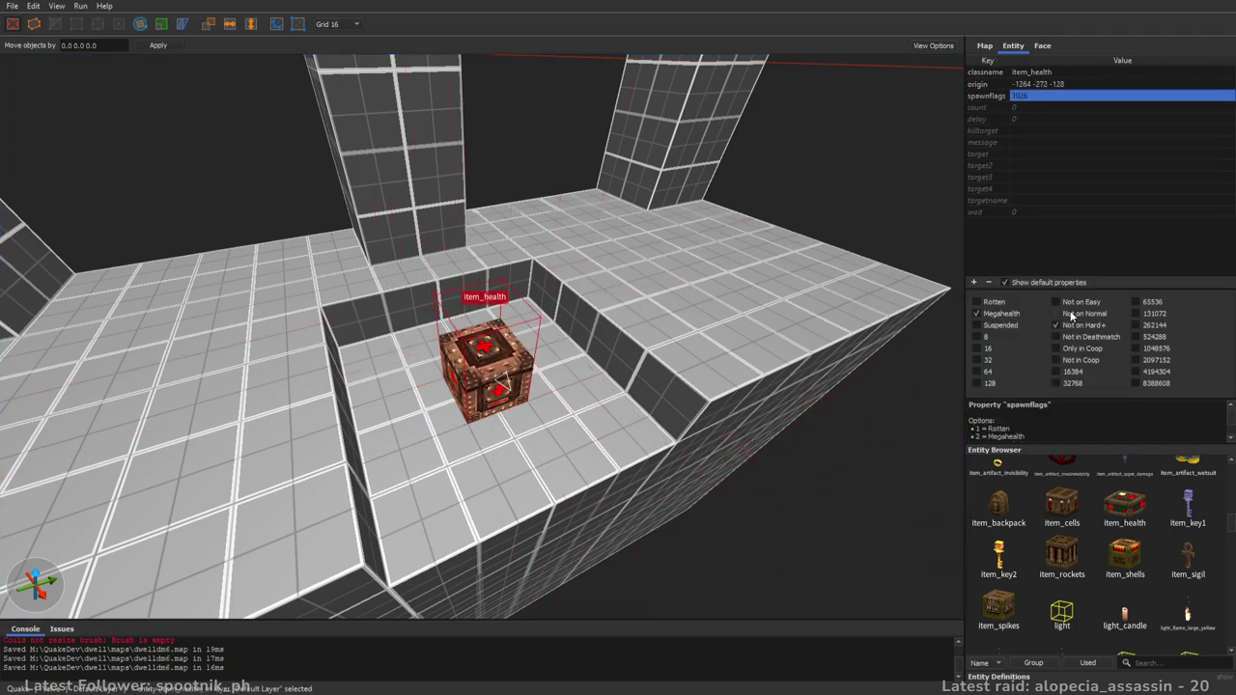
{"action": "mouse_move", "coordinate": [618, 340]}
{"action": "right_mouse_down"}
{"action": "mouse_move", "coordinate": [680, 376]}
{"action": "mouse_move", "coordinate": [708, 354]}
{"action": "mouse_move", "coordinate": [817, 365]}
{"action": "mouse_move", "coordinate": [837, 380]}
{"action": "mouse_move", "coordinate": [1023, 315]}
{"action": "mouse_move", "coordinate": [742, 347]}
{"action": "mouse_move", "coordinate": [558, 386]}
{"action": "right_mouse_up"}
{"action": "key", "text": "Escape"}
{"action": "key", "text": "ctrl+s"}
- Examine the gap between the pillared block and the grey floor, the stairs, and the view along the raised walkway
{"action": "key", "text": "d"}
{"action": "key", "text": "w"}
{"action": "key", "text": "w"}
{"action": "key", "text": "s"}
{"action": "key", "text": "w"}
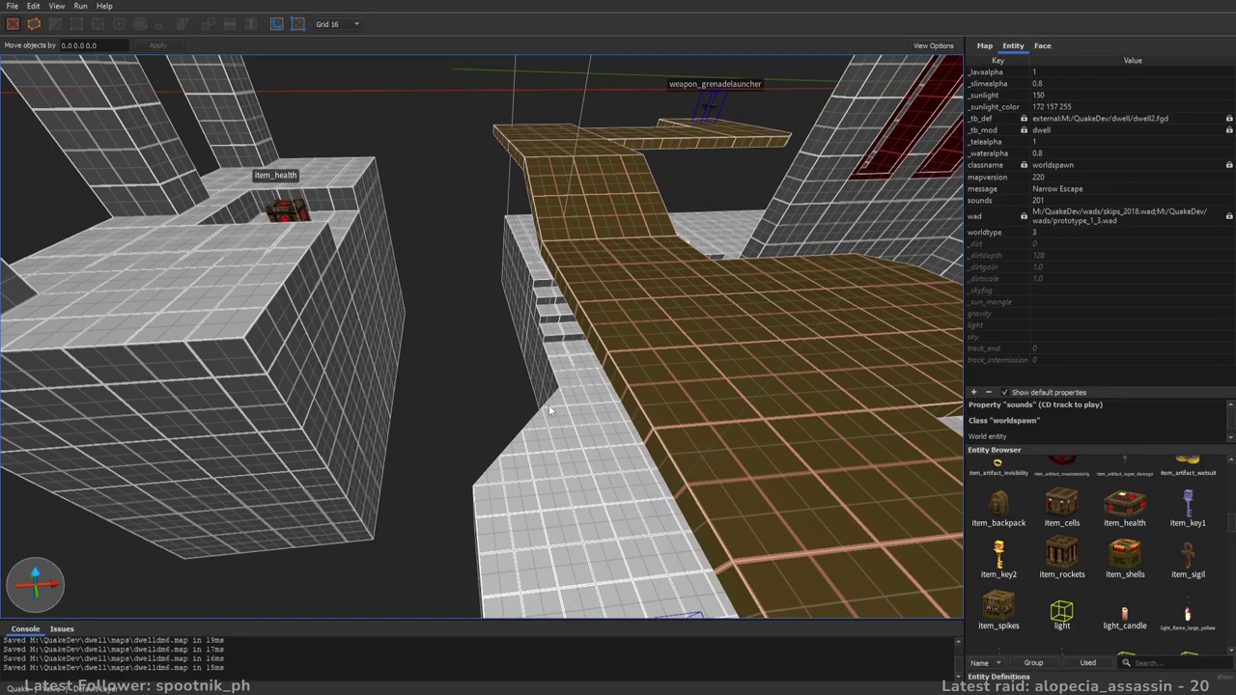
{"action": "mouse_move", "coordinate": [450, 365]}
{"action": "right_mouse_down"}
{"action": "mouse_move", "coordinate": [630, 392]}
{"action": "mouse_move", "coordinate": [669, 383]}
{"action": "mouse_move", "coordinate": [703, 406]}
{"action": "mouse_move", "coordinate": [722, 399]}
{"action": "mouse_move", "coordinate": [703, 406]}
{"action": "mouse_move", "coordinate": [687, 353]}
{"action": "mouse_move", "coordinate": [699, 338]}
{"action": "mouse_move", "coordinate": [695, 350]}
{"action": "right_mouse_up"}
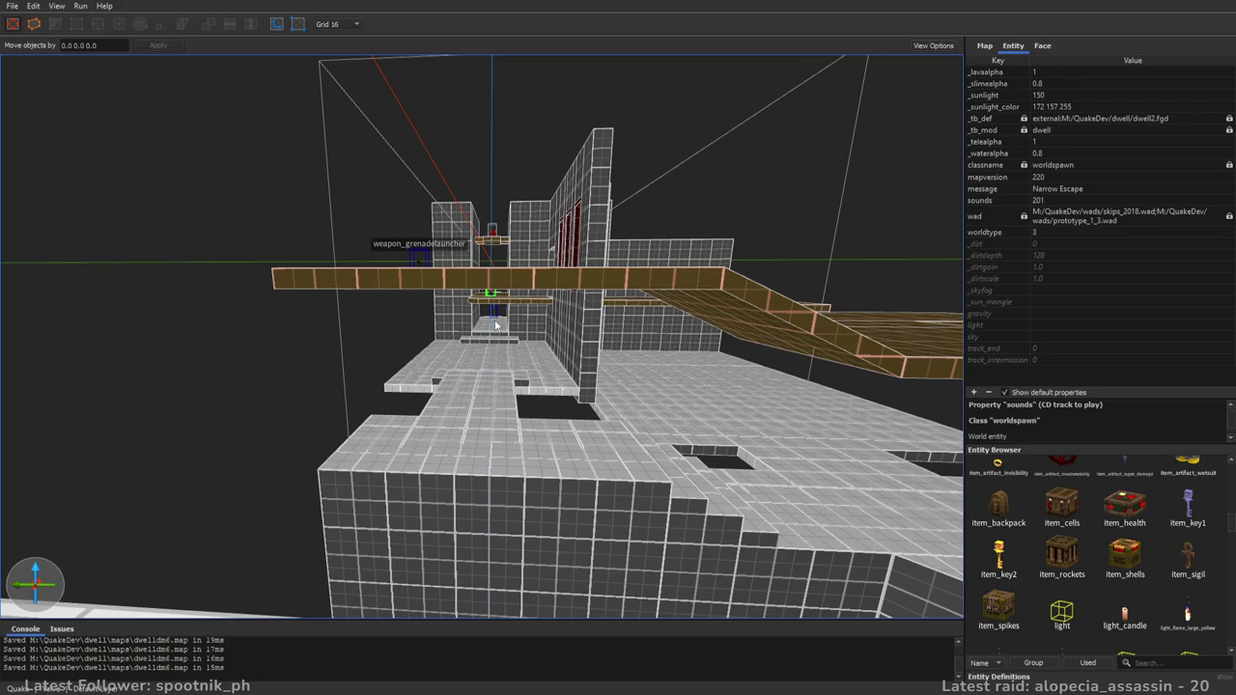
{"action": "key", "text": "s"}
{"action": "right_click_drag", "start_coordinate": [557, 349], "coordinate": [560, 341]}
{"action": "key", "text": "s"}
{"action": "key", "text": "w"}
{"action": "key", "text": "s"}
{"action": "scroll", "coordinate": [560, 339], "scroll_direction": "down", "scroll_amount": 2}
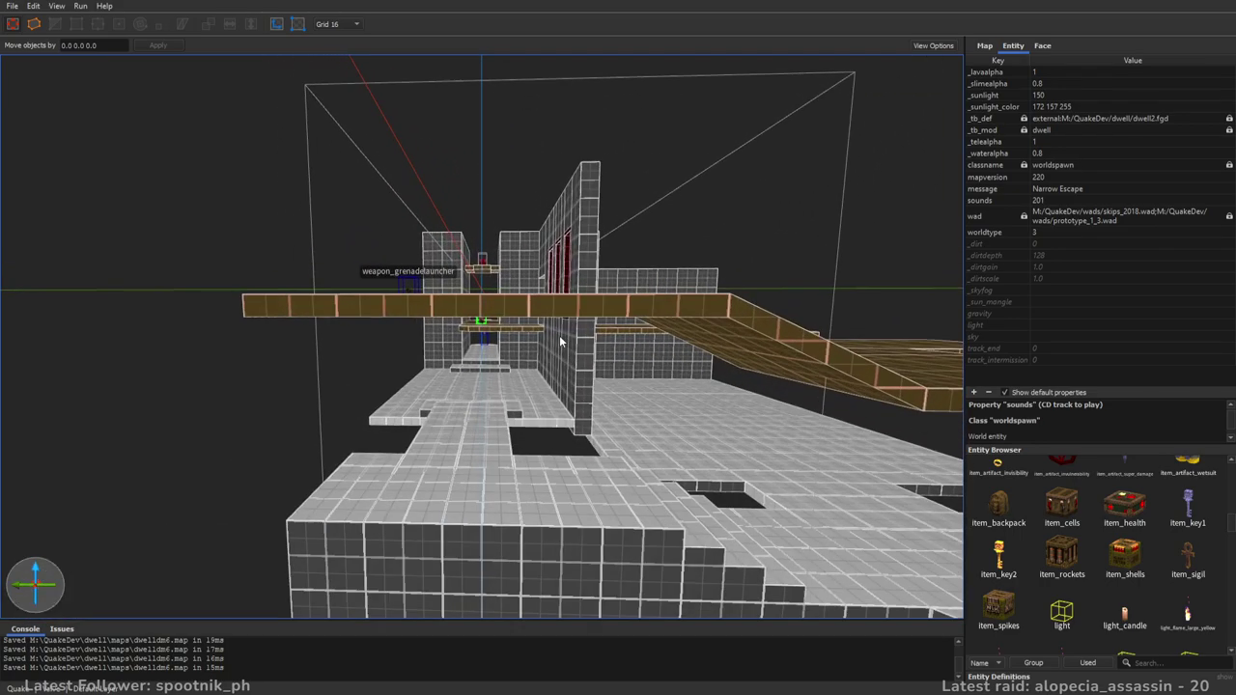
{"action": "key", "text": "s"}
{"action": "right_click_drag", "start_coordinate": [522, 416], "coordinate": [544, 397]}
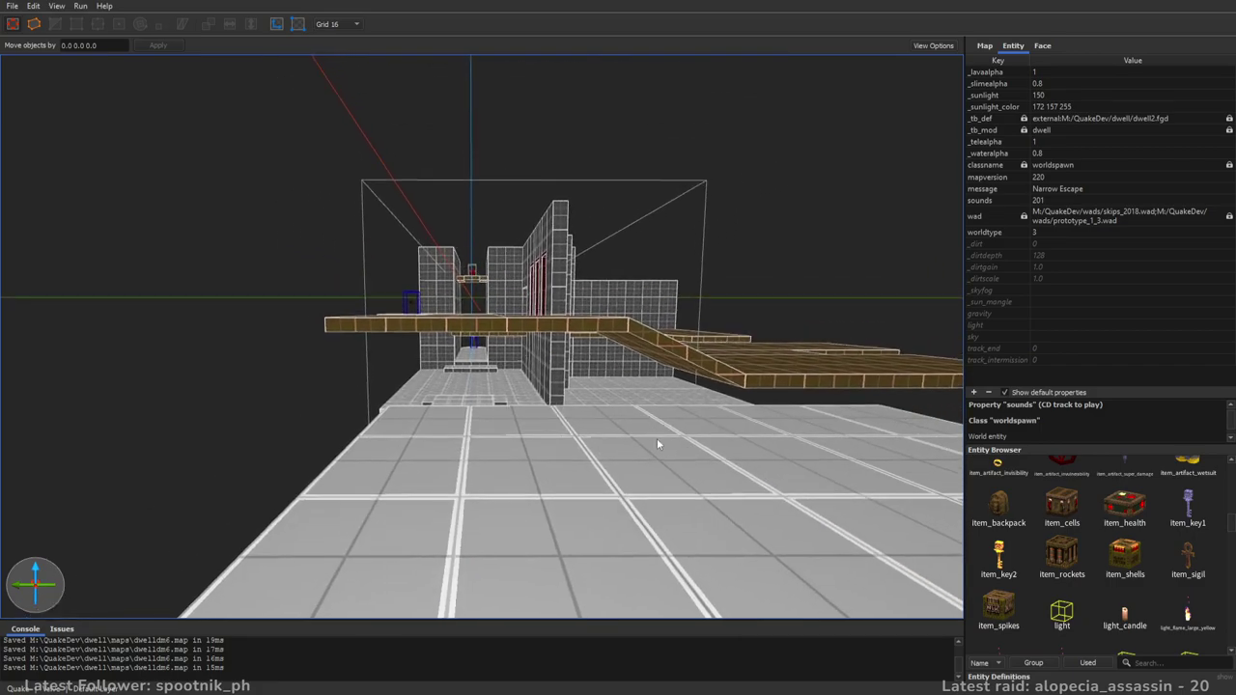
{"action": "key", "text": "w"}
{"action": "right_click_drag", "start_coordinate": [691, 431], "coordinate": [641, 485]}
{"action": "key", "text": "s"}
{"action": "key", "text": "w"}
{"action": "key", "text": "s"}
{"action": "key", "text": "w"}
{"action": "key", "text": "d"}
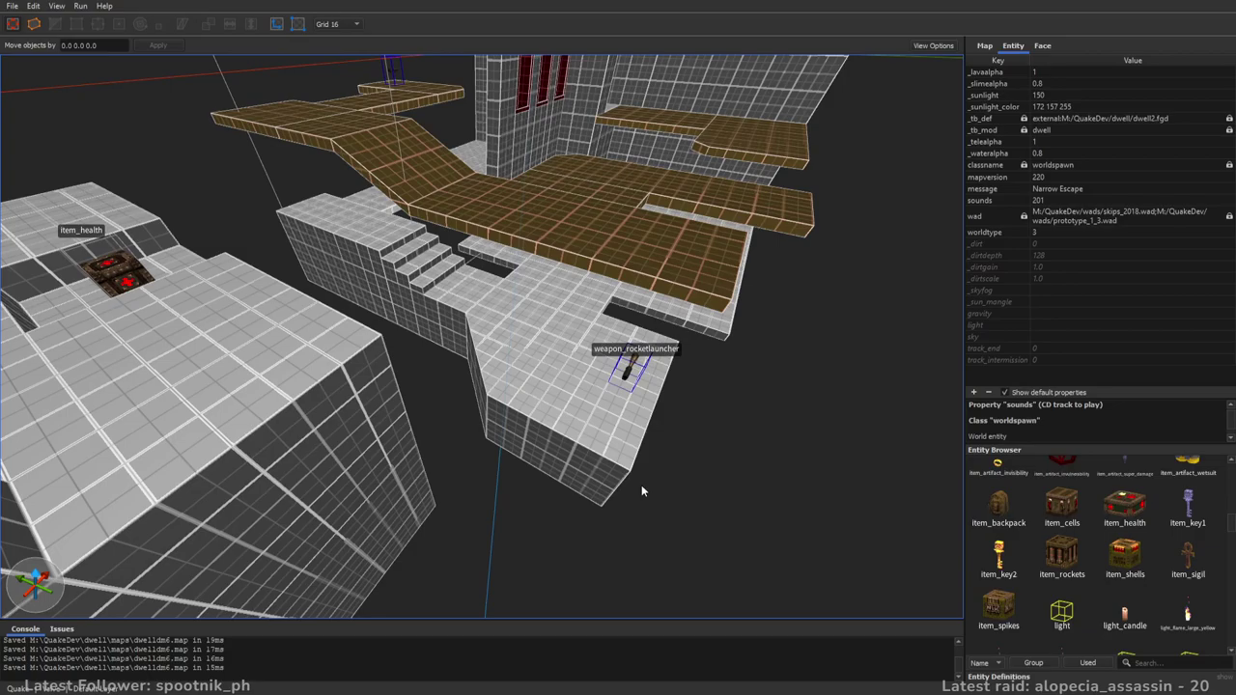
- Draw a 64_cyan_3 floor slab at the base of the gap below the pillared block and stretch it to fit
{"action": "key", "text": "w"}
{"action": "right_click_drag", "start_coordinate": [736, 223], "coordinate": [666, 282]}
{"action": "key", "text": "w"}
{"action": "left_click", "coordinate": [1043, 45]}
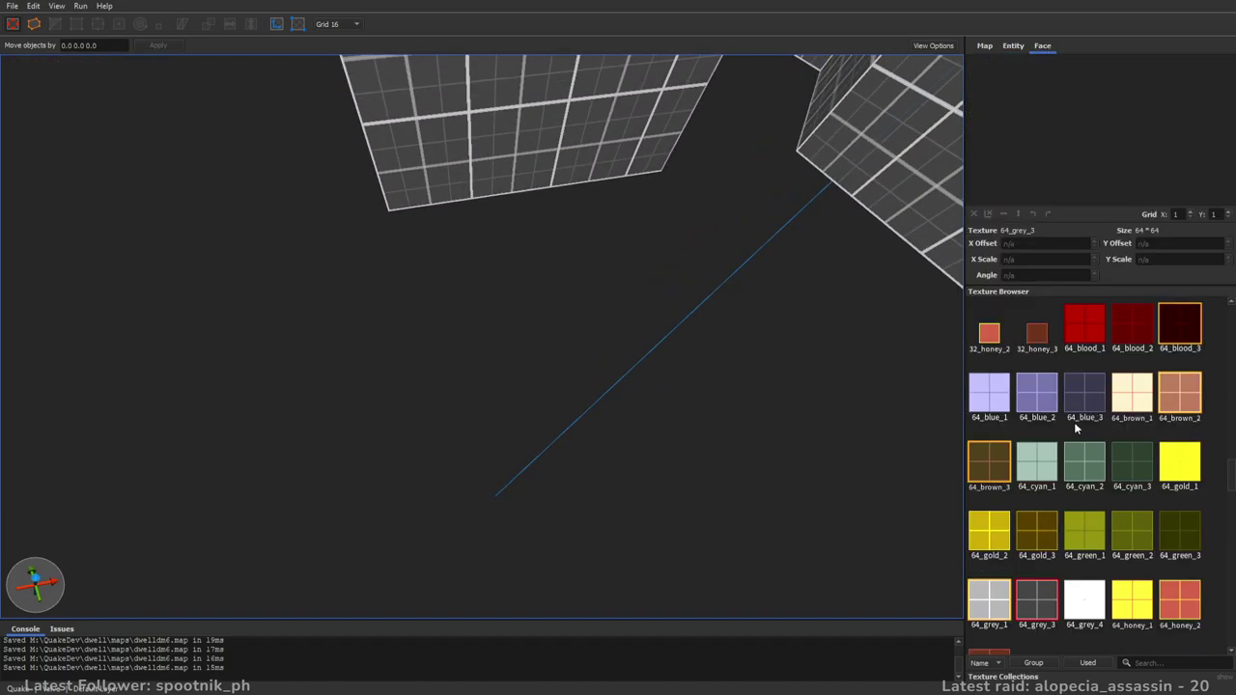
{"action": "left_click", "coordinate": [1124, 471]}
{"action": "right_click_drag", "start_coordinate": [659, 235], "coordinate": [712, 286]}
{"action": "mouse_move", "coordinate": [691, 288]}
{"action": "left_mouse_down"}
{"action": "mouse_move", "coordinate": [226, 419]}
{"action": "mouse_move", "coordinate": [180, 409]}
{"action": "mouse_move", "coordinate": [224, 376]}
{"action": "left_mouse_up"}
{"action": "left_click_drag", "start_coordinate": [546, 318], "coordinate": [561, 323], "text": "alt"}
{"action": "key", "text": "a"}
{"action": "mouse_move", "coordinate": [557, 353]}
{"action": "right_mouse_down"}
{"action": "mouse_move", "coordinate": [684, 344]}
{"action": "mouse_move", "coordinate": [781, 292]}
{"action": "right_mouse_up"}
{"action": "left_click_drag", "start_coordinate": [354, 466], "coordinate": [303, 486], "text": "shift"}
- Extrude a 128-unit-wide section from the cyan floor's side, about 720 units long, towards the wall below the stairs
{"action": "mouse_move", "coordinate": [429, 423]}
{"action": "right_mouse_down"}
{"action": "mouse_move", "coordinate": [452, 366]}
{"action": "mouse_move", "coordinate": [502, 421]}
{"action": "mouse_move", "coordinate": [563, 342]}
{"action": "right_mouse_up"}
{"action": "left_click_drag", "start_coordinate": [562, 348], "coordinate": [457, 353], "text": "ctrl+shift"}
{"action": "mouse_move", "coordinate": [708, 400]}
{"action": "right_mouse_down"}
{"action": "mouse_move", "coordinate": [711, 411]}
{"action": "mouse_move", "coordinate": [573, 448]}
{"action": "mouse_move", "coordinate": [600, 468]}
{"action": "right_mouse_up"}
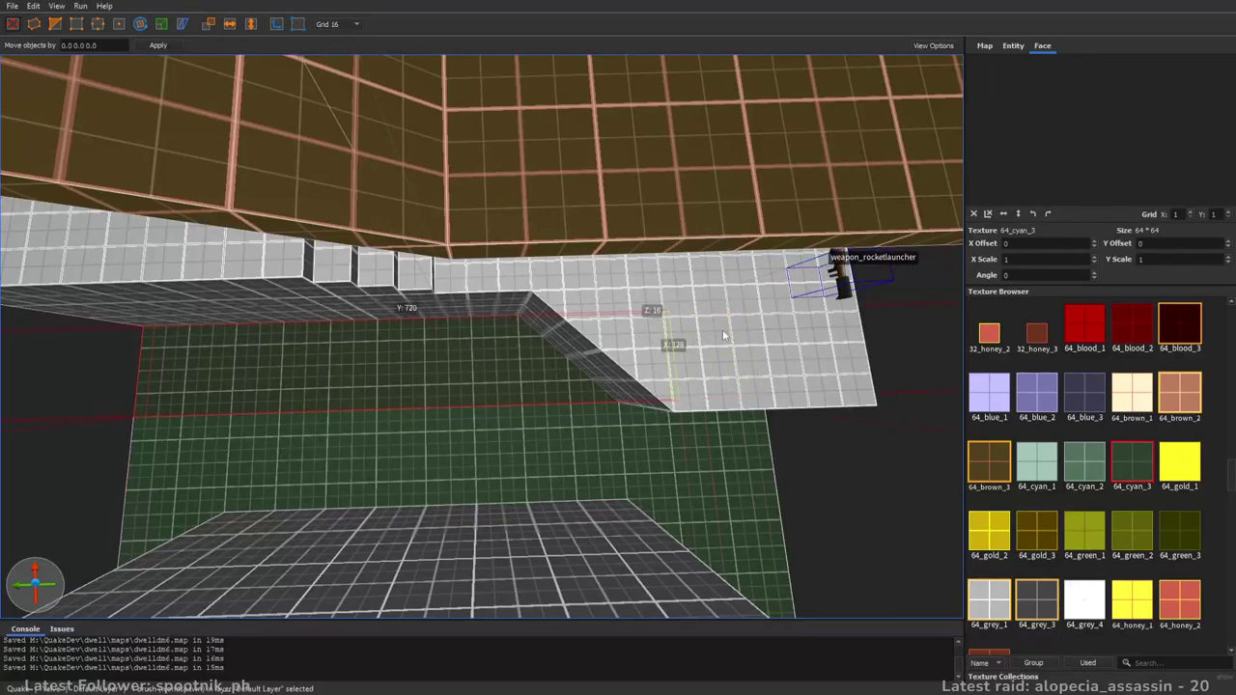
- Angle the cyan section's end so it follows the diagonal wall below the rocket launcher platform
{"action": "mouse_move", "coordinate": [671, 343]}
{"action": "right_mouse_down"}
{"action": "mouse_move", "coordinate": [653, 389]}
{"action": "mouse_move", "coordinate": [699, 268]}
{"action": "right_mouse_up"}
{"action": "key", "text": "e"}
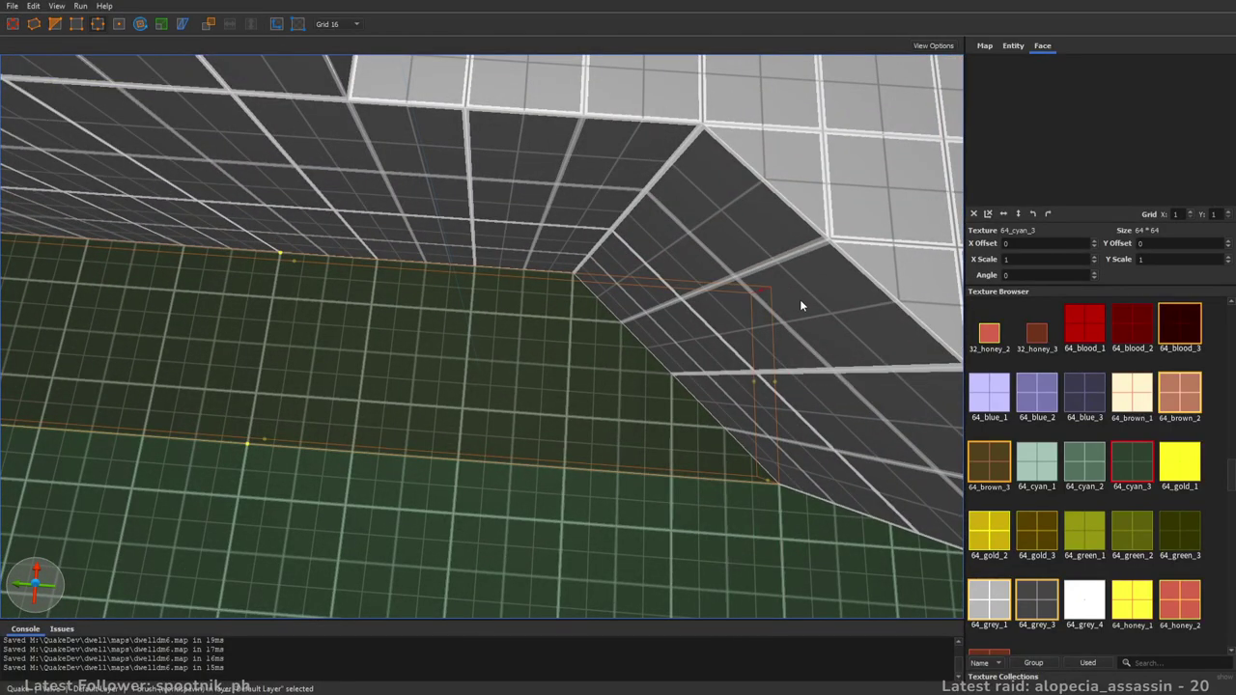
{"action": "left_click", "coordinate": [799, 305]}
{"action": "mouse_move", "coordinate": [799, 305]}
{"action": "right_mouse_down"}
{"action": "mouse_move", "coordinate": [703, 230]}
{"action": "mouse_move", "coordinate": [508, 323]}
{"action": "right_mouse_up"}
- Raise a liquid volume from the cyan floor to just below the grey platform and texture it with *slimeskip
{"action": "mouse_move", "coordinate": [896, 334]}
{"action": "right_mouse_down"}
{"action": "mouse_move", "coordinate": [703, 322]}
{"action": "mouse_move", "coordinate": [438, 389]}
{"action": "right_mouse_up"}
{"action": "left_click", "coordinate": [438, 389]}
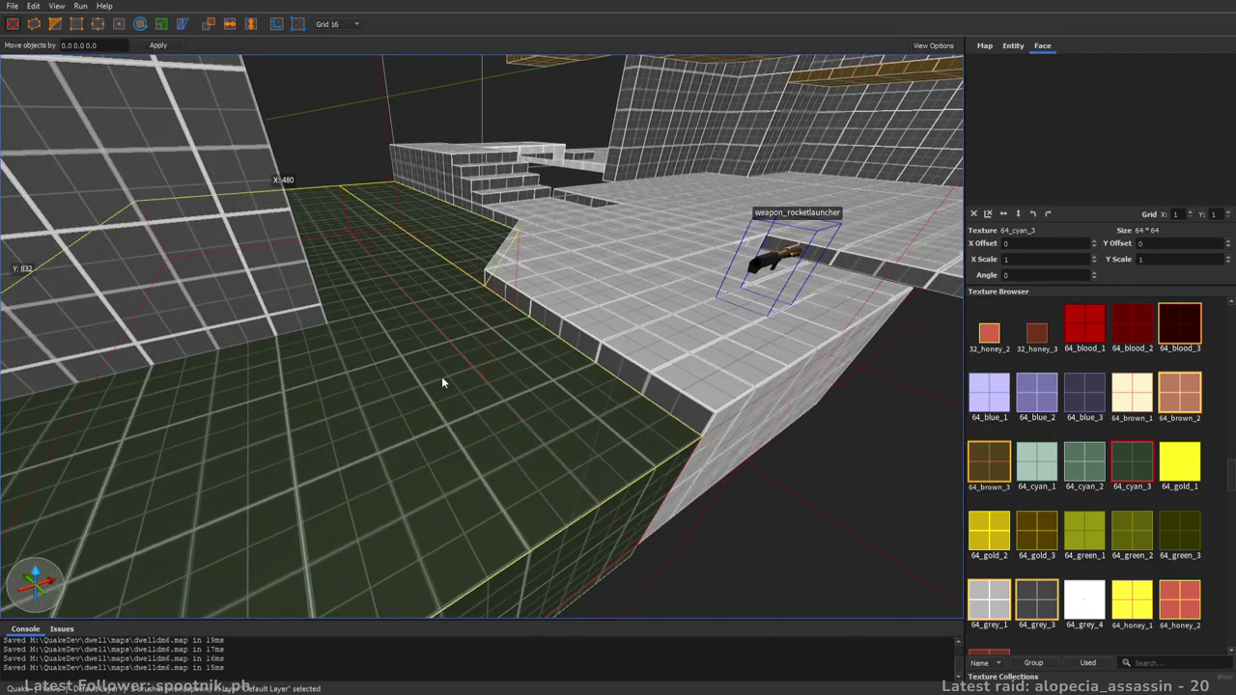
{"action": "left_click_drag", "start_coordinate": [1224, 477], "coordinate": [1228, 299]}
{"action": "left_click", "coordinate": [1036, 532]}
{"action": "right_click_drag", "start_coordinate": [869, 502], "coordinate": [647, 544]}
{"action": "key", "text": "Escape"}
- Apply the *slime2_2 texture to the top faces of the liquid volume
{"action": "left_click", "coordinate": [784, 305], "text": "shift"}
{"action": "left_click", "coordinate": [668, 378], "text": "ctrl+shift"}
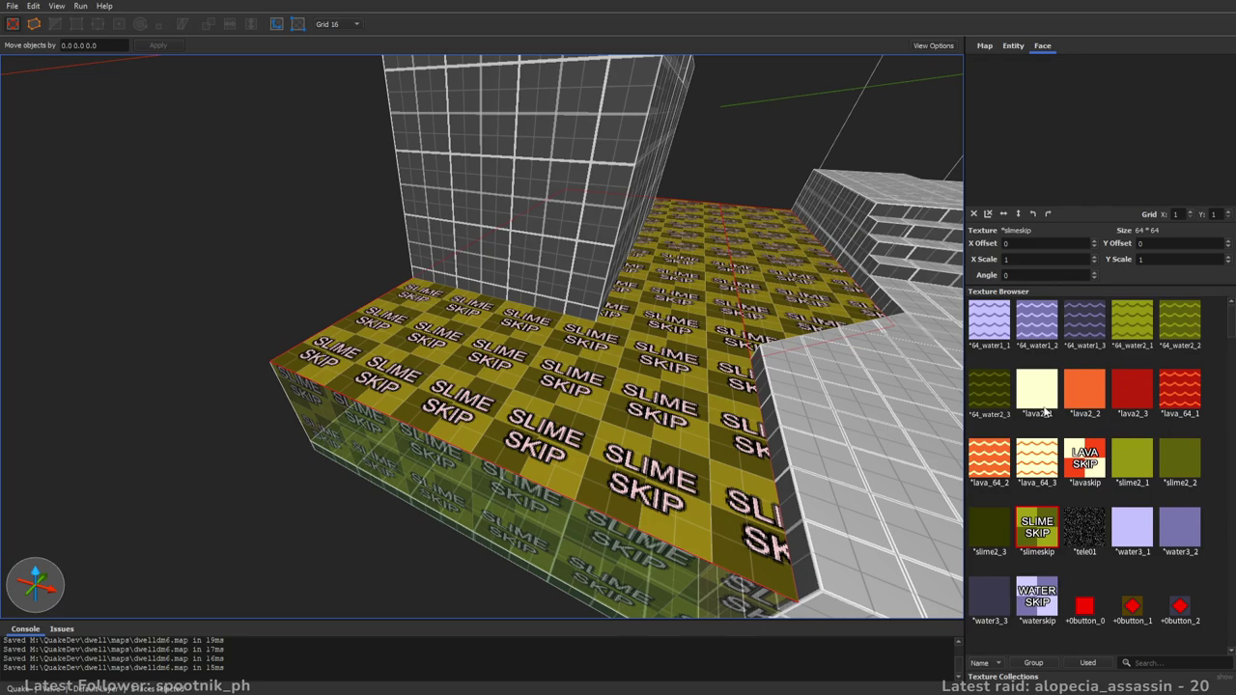
{"action": "left_click", "coordinate": [1169, 459]}
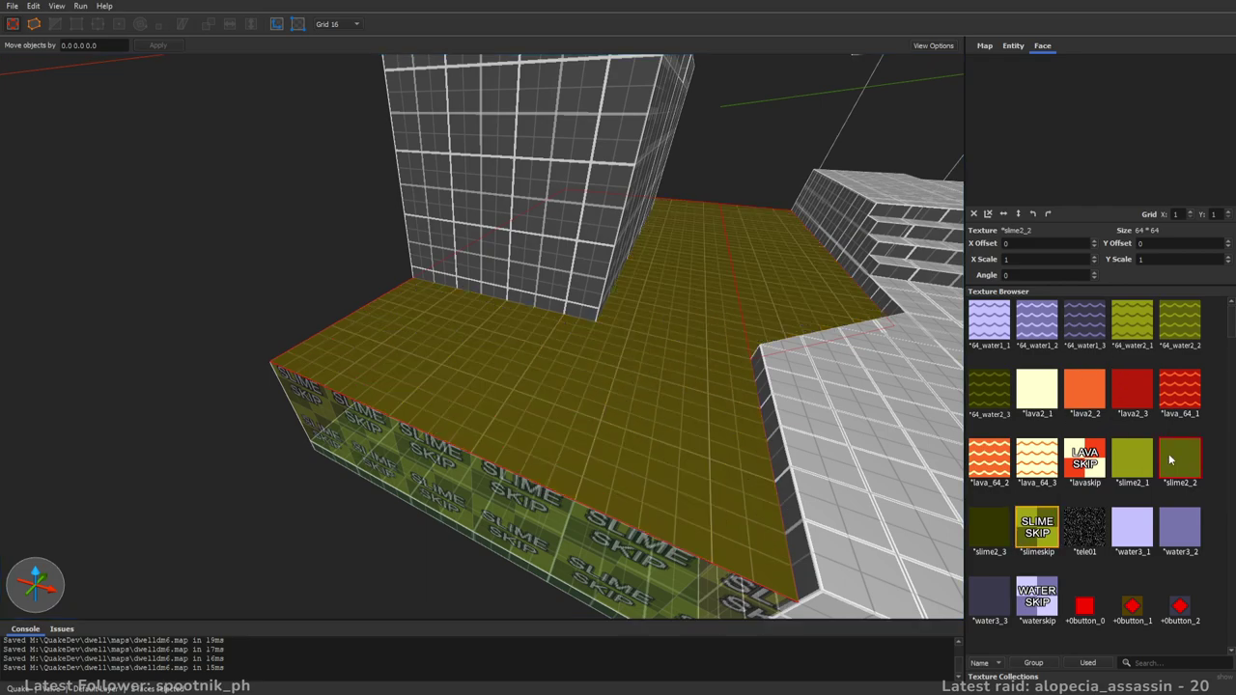
- Save the map and select the slime pool's liquid brushes to check their overall extent
{"action": "right_click_drag", "start_coordinate": [705, 306], "coordinate": [771, 327]}
{"action": "key", "text": "Escape"}
{"action": "key", "text": "ctrl+s"}
{"action": "mouse_move", "coordinate": [575, 344]}
{"action": "right_mouse_down"}
{"action": "mouse_move", "coordinate": [638, 354]}
{"action": "mouse_move", "coordinate": [821, 341]}
{"action": "mouse_move", "coordinate": [674, 310]}
{"action": "mouse_move", "coordinate": [726, 299]}
{"action": "mouse_move", "coordinate": [701, 289]}
{"action": "mouse_move", "coordinate": [666, 311]}
{"action": "mouse_move", "coordinate": [740, 325]}
{"action": "mouse_move", "coordinate": [775, 270]}
{"action": "mouse_move", "coordinate": [793, 298]}
{"action": "mouse_move", "coordinate": [956, 311]}
{"action": "mouse_move", "coordinate": [887, 297]}
{"action": "mouse_move", "coordinate": [907, 298]}
{"action": "mouse_move", "coordinate": [689, 328]}
{"action": "mouse_move", "coordinate": [628, 395]}
{"action": "mouse_move", "coordinate": [650, 416]}
{"action": "mouse_move", "coordinate": [612, 433]}
{"action": "mouse_move", "coordinate": [582, 428]}
{"action": "mouse_move", "coordinate": [611, 417]}
{"action": "mouse_move", "coordinate": [614, 476]}
{"action": "mouse_move", "coordinate": [583, 363]}
{"action": "mouse_move", "coordinate": [682, 356]}
{"action": "mouse_move", "coordinate": [568, 312]}
{"action": "right_mouse_up"}
{"action": "left_click", "coordinate": [585, 350]}
{"action": "left_click", "coordinate": [590, 371], "text": "ctrl"}
{"action": "mouse_move", "coordinate": [568, 311]}
{"action": "left_mouse_down", "text": "shift"}
{"action": "mouse_move", "coordinate": [419, 453]}
{"action": "mouse_move", "coordinate": [476, 390]}
{"action": "left_mouse_up", "text": "shift"}
{"action": "mouse_move", "coordinate": [475, 390]}
{"action": "right_mouse_down"}
{"action": "mouse_move", "coordinate": [542, 385]}
{"action": "mouse_move", "coordinate": [570, 347]}
{"action": "right_mouse_up"}
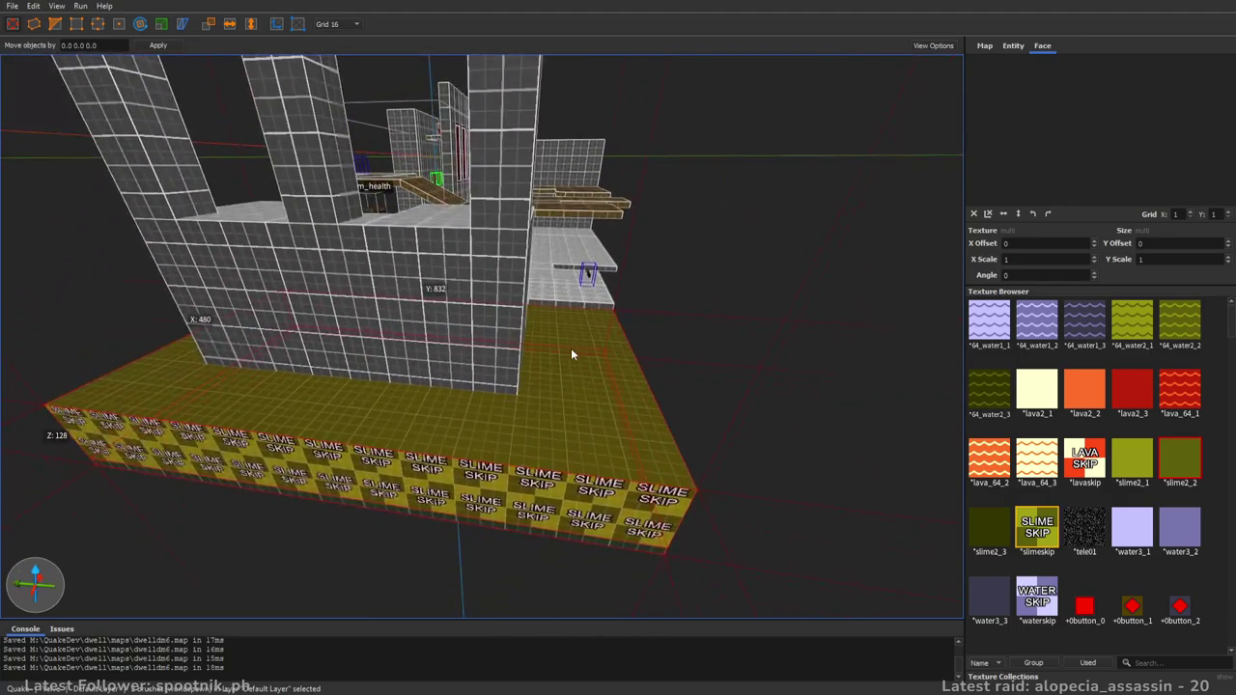
{"action": "key", "text": "Escape"}
- Duplicate the three-step func_detail stairs to the opposite side of the raised grey platform and mirror the copy so it descends away from the platform
{"action": "mouse_move", "coordinate": [614, 441]}
{"action": "right_mouse_down"}
{"action": "mouse_move", "coordinate": [626, 399]}
{"action": "mouse_move", "coordinate": [601, 449]}
{"action": "mouse_move", "coordinate": [513, 491]}
{"action": "mouse_move", "coordinate": [499, 536]}
{"action": "mouse_move", "coordinate": [551, 283]}
{"action": "mouse_move", "coordinate": [634, 267]}
{"action": "mouse_move", "coordinate": [656, 248]}
{"action": "mouse_move", "coordinate": [539, 357]}
{"action": "right_mouse_up"}
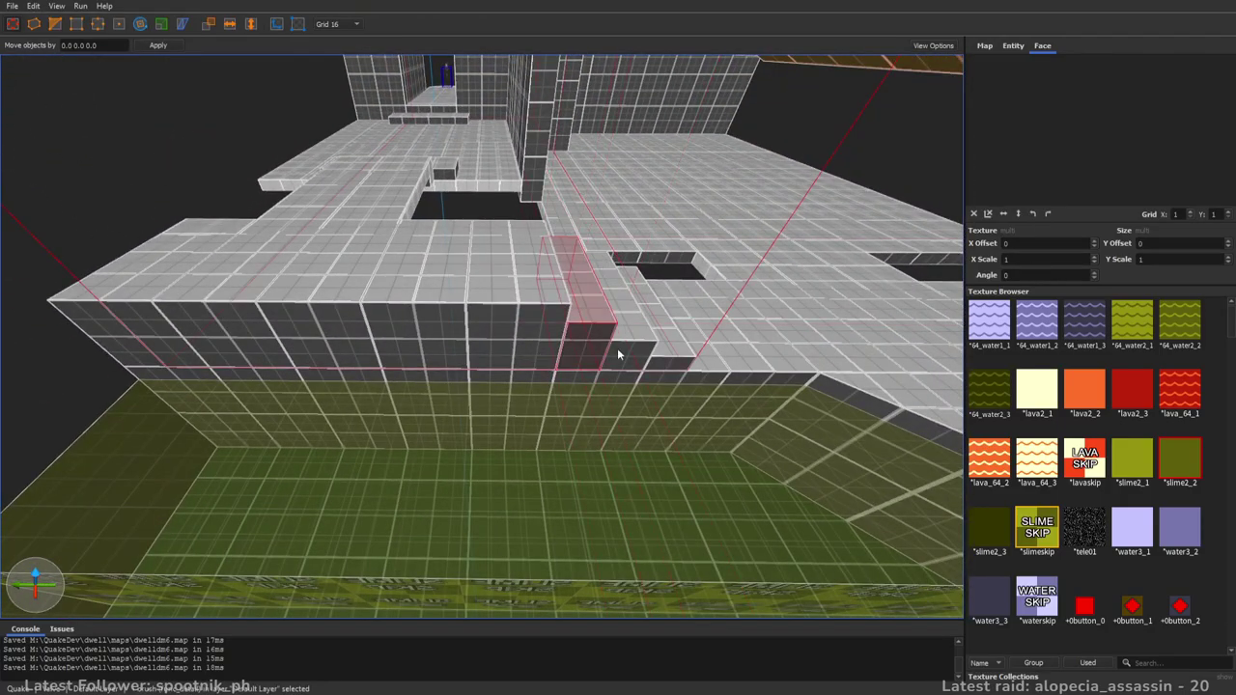
{"action": "key", "text": "a"}
{"action": "key", "text": "a"}
{"action": "left_click_drag", "start_coordinate": [749, 328], "coordinate": [339, 334]}
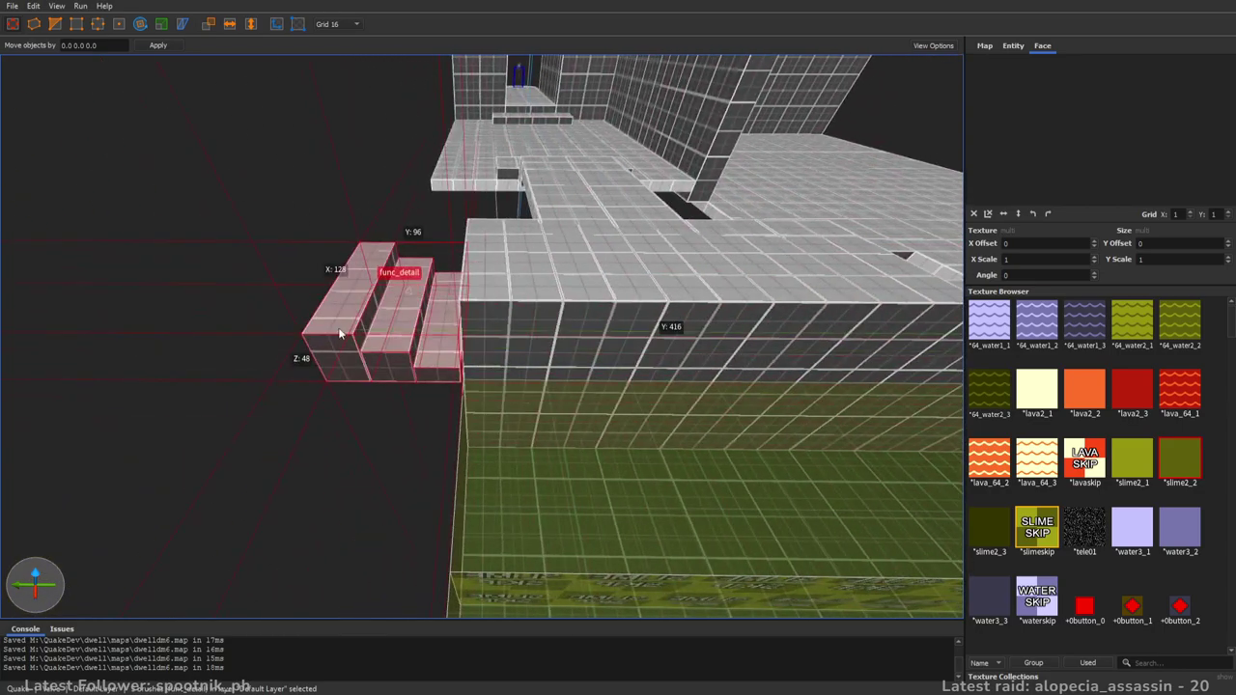
{"action": "left_click", "coordinate": [225, 26]}
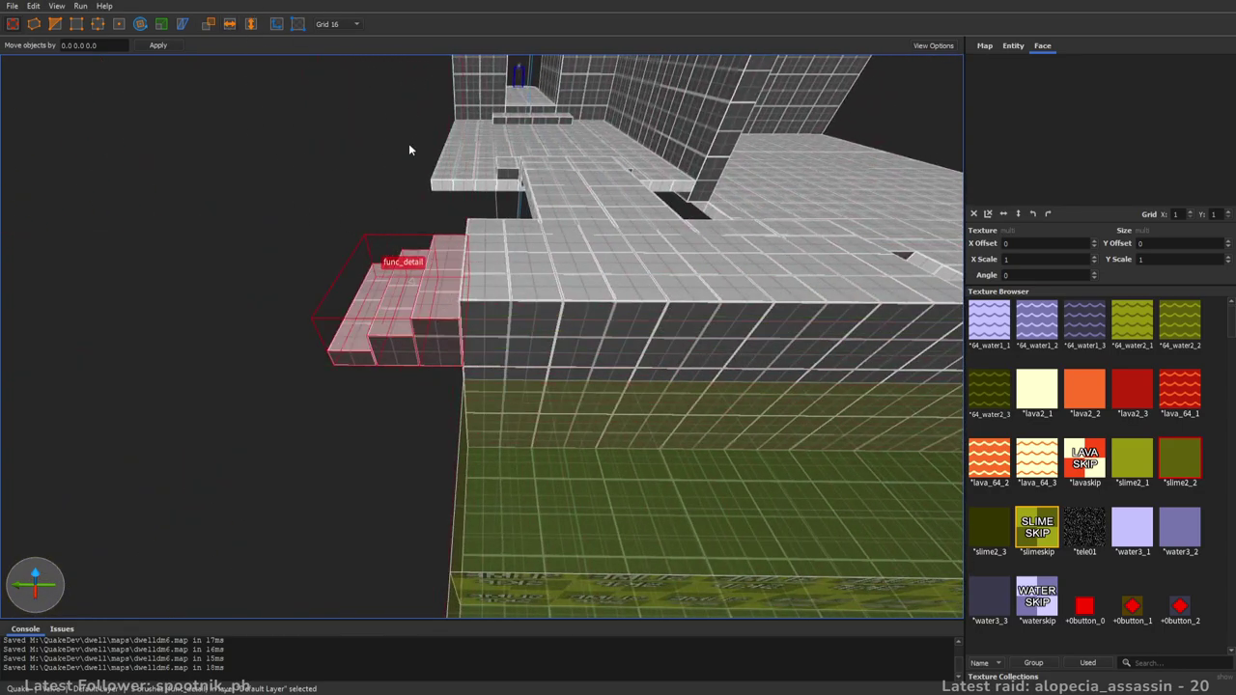
{"action": "key", "text": "a"}
{"action": "right_click_drag", "start_coordinate": [791, 332], "coordinate": [821, 318]}
{"action": "key", "text": "Escape"}
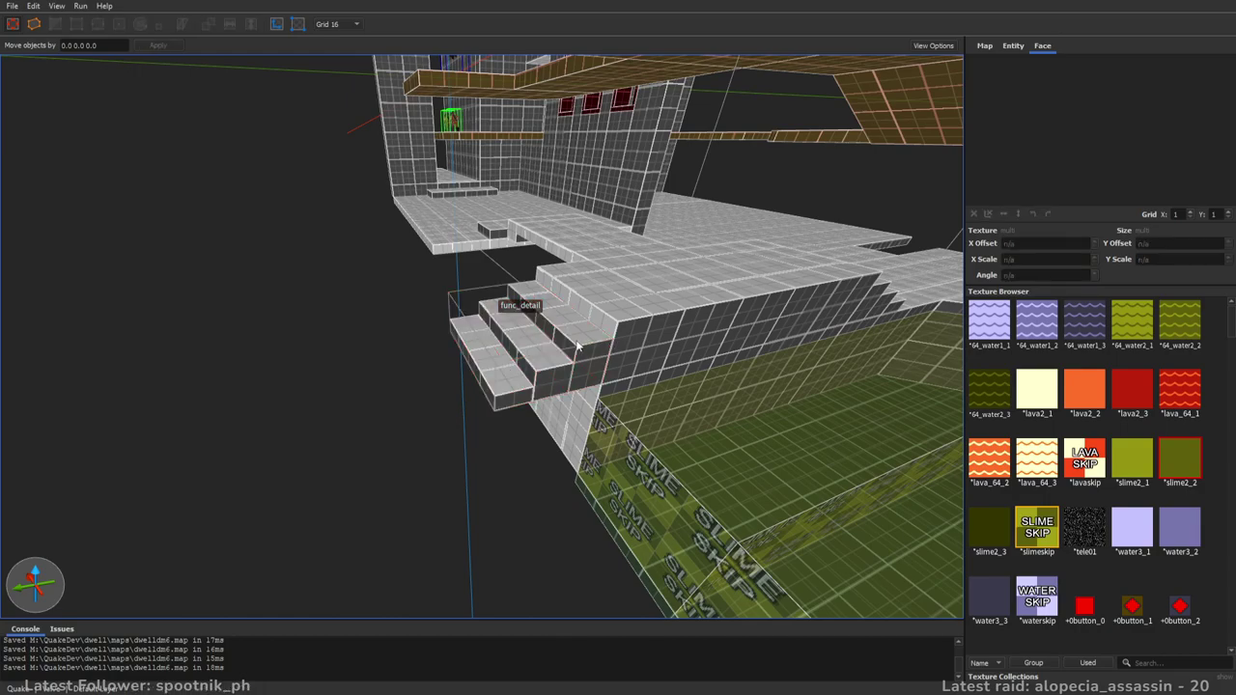
- Extend the mirrored stairs' bottom faces down towards the slime pool's base, making the stair block 176 units tall
{"action": "left_click", "coordinate": [559, 347], "text": "shift"}
{"action": "key", "text": "Escape"}
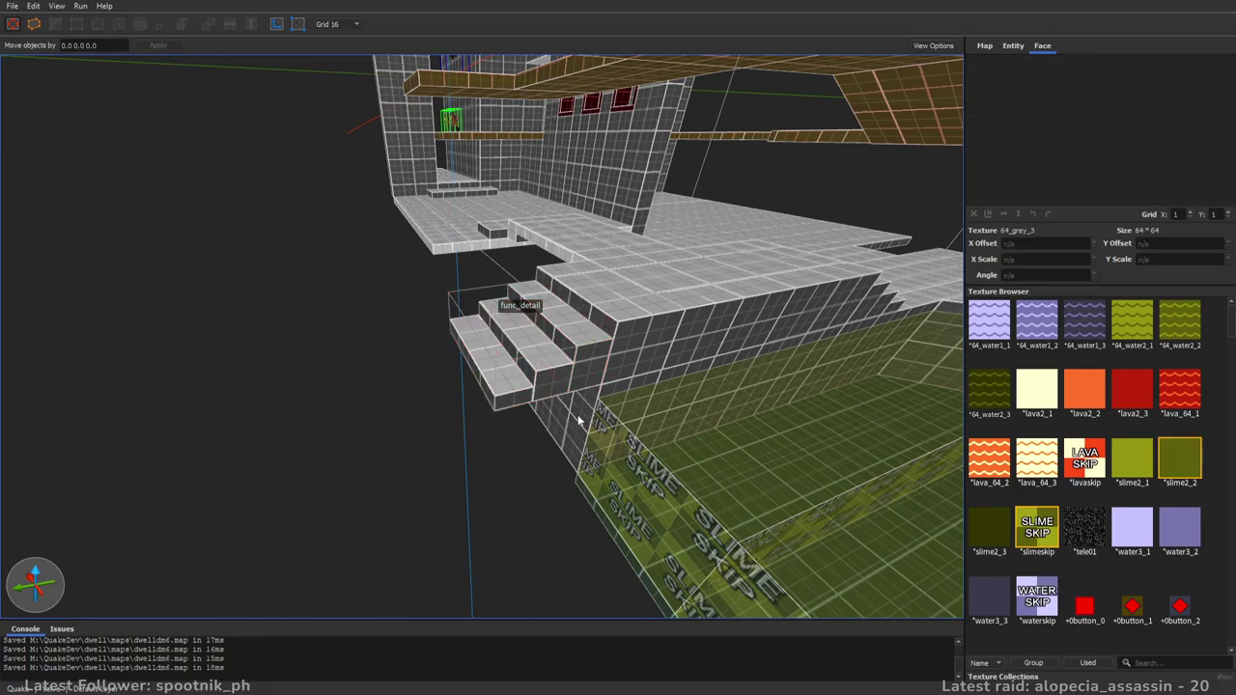
{"action": "key", "text": "w"}
{"action": "right_click_drag", "start_coordinate": [730, 306], "coordinate": [708, 274]}
{"action": "key", "text": "s"}
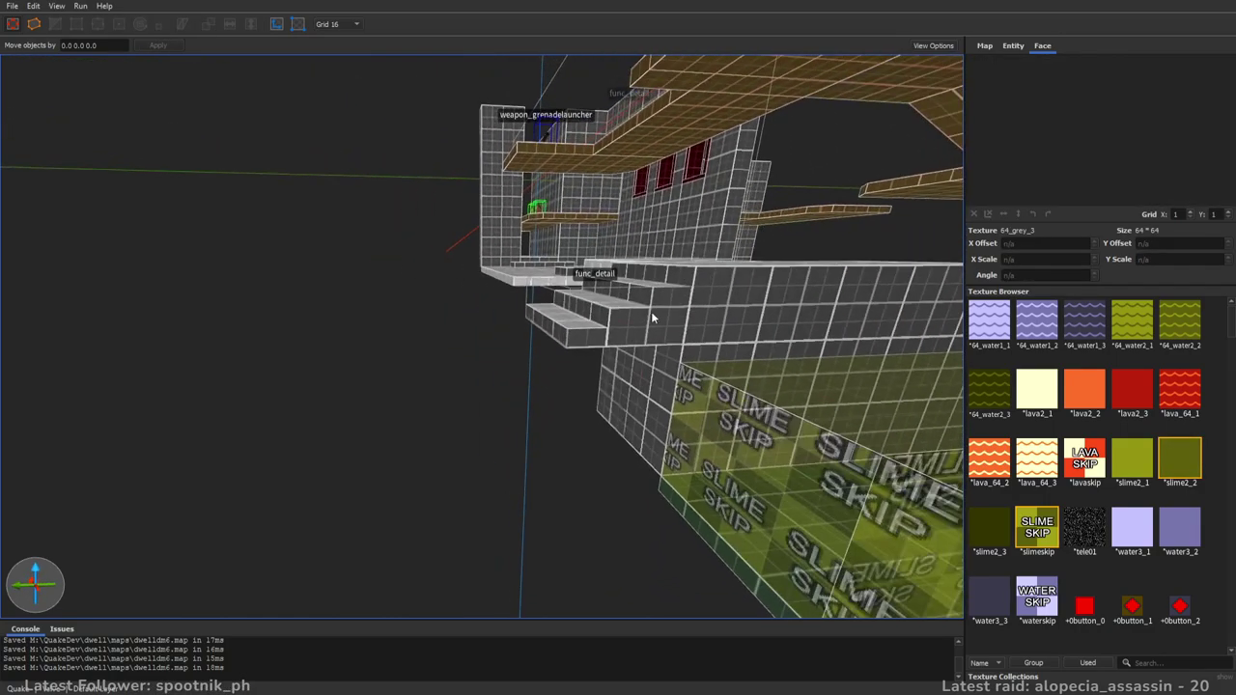
{"action": "left_click_drag", "start_coordinate": [622, 423], "coordinate": [614, 499], "text": "shift"}
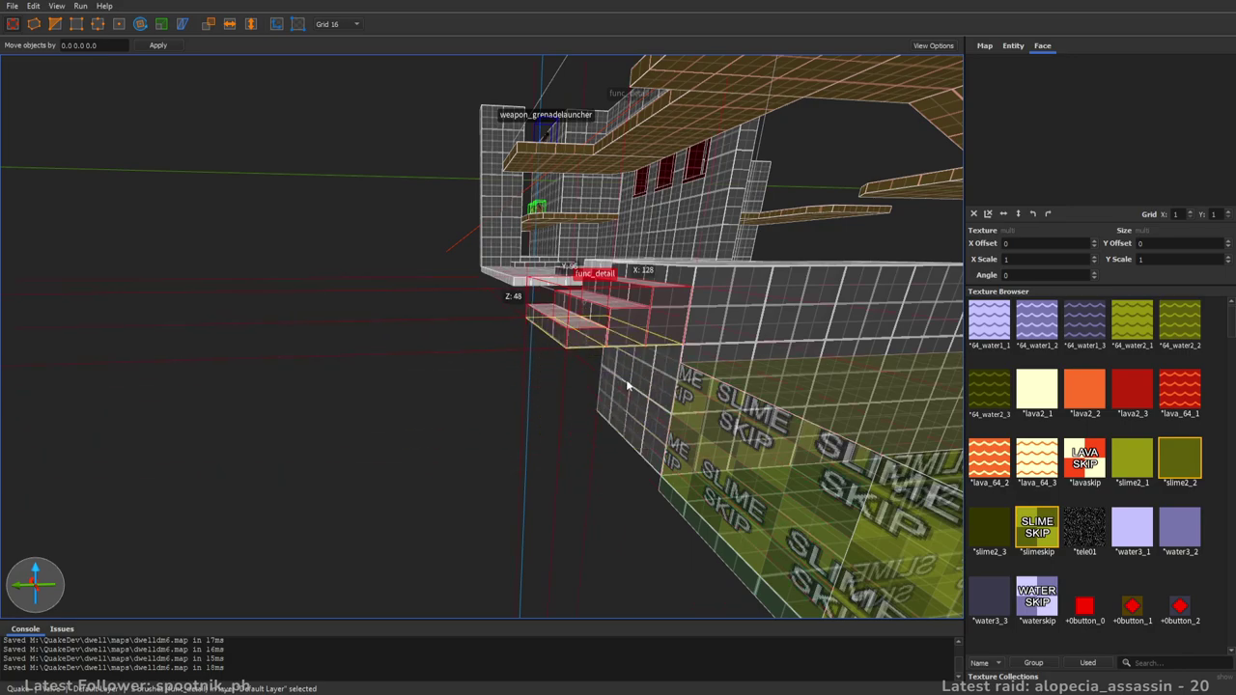
{"action": "mouse_move", "coordinate": [627, 385]}
{"action": "right_mouse_down"}
{"action": "mouse_move", "coordinate": [648, 351]}
{"action": "mouse_move", "coordinate": [612, 372]}
{"action": "right_mouse_up"}
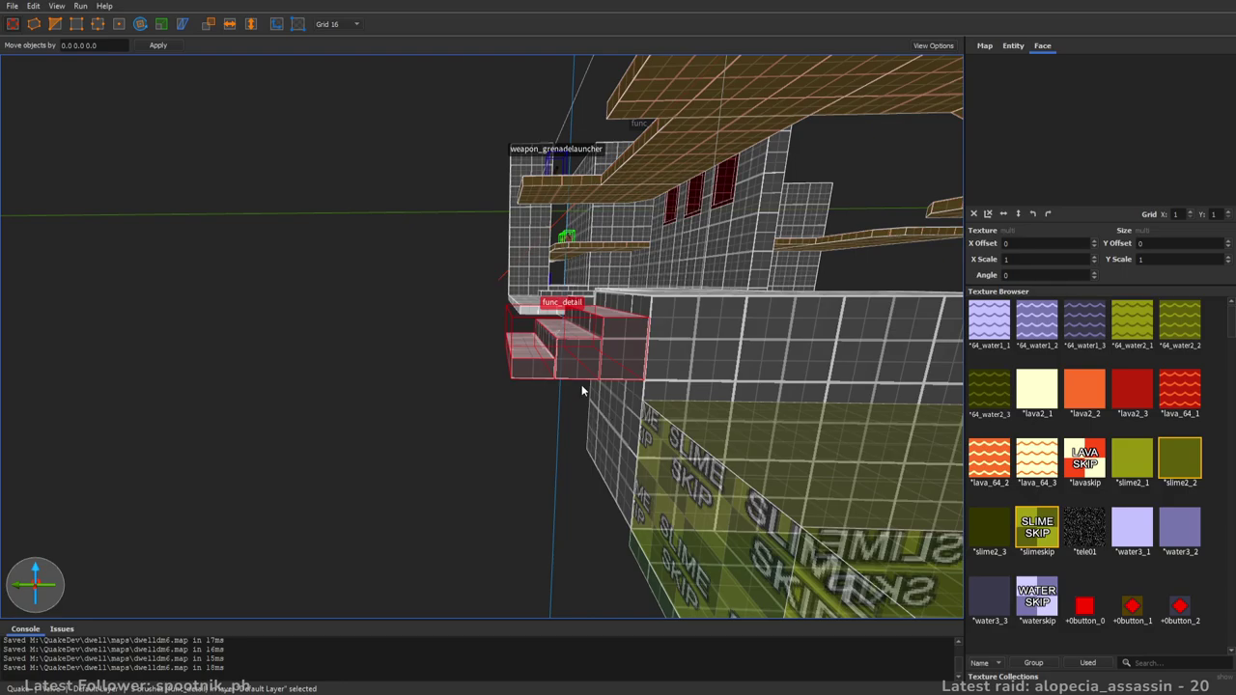
{"action": "key", "text": "a"}
{"action": "right_click_drag", "start_coordinate": [425, 398], "coordinate": [536, 410]}
{"action": "key", "text": "w"}
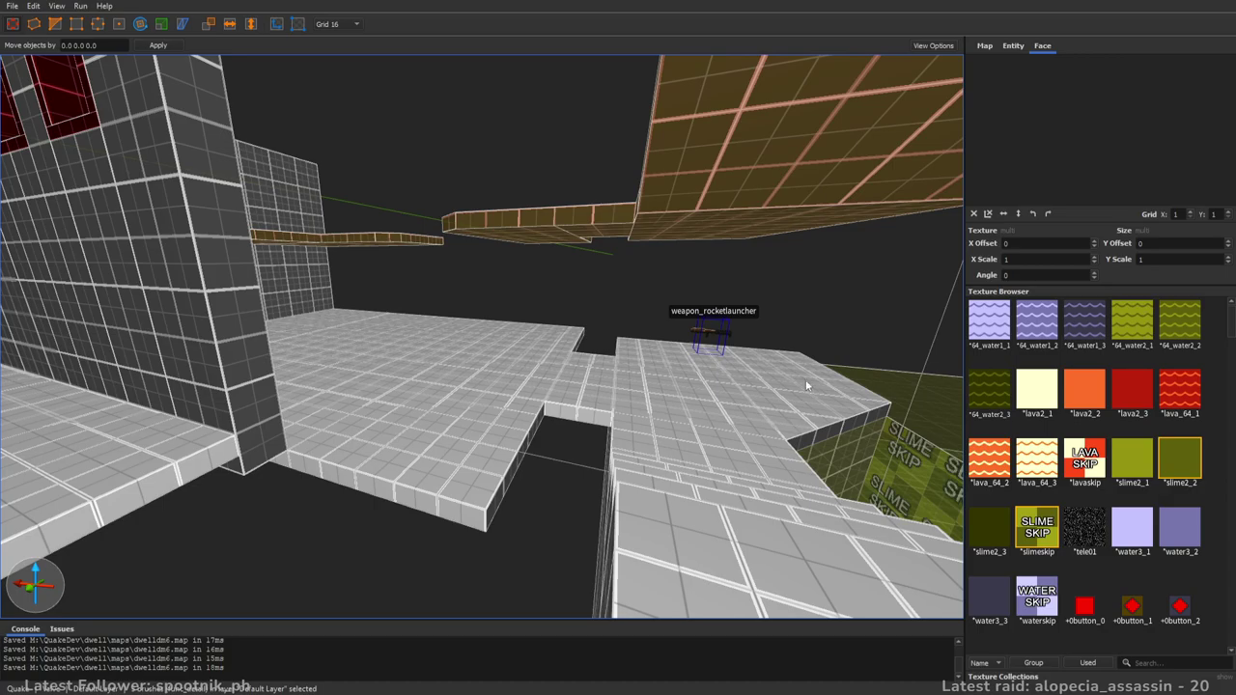
{"action": "right_click_drag", "start_coordinate": [820, 394], "coordinate": [556, 412]}
{"action": "mouse_move", "coordinate": [479, 367]}
{"action": "right_mouse_down"}
{"action": "mouse_move", "coordinate": [635, 375]}
{"action": "mouse_move", "coordinate": [663, 356]}
{"action": "mouse_move", "coordinate": [658, 329]}
{"action": "mouse_move", "coordinate": [627, 330]}
{"action": "right_mouse_up"}
{"action": "scroll", "coordinate": [627, 330], "scroll_direction": "up", "scroll_amount": 2}
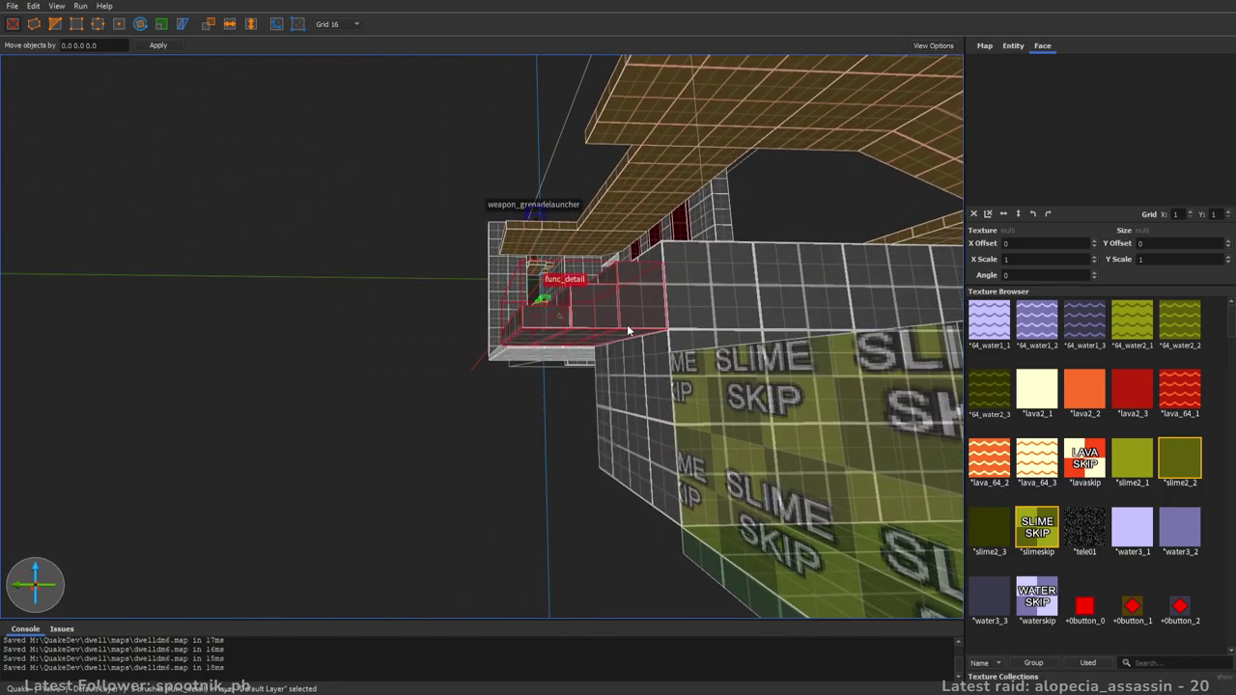
{"action": "left_click_drag", "start_coordinate": [619, 345], "coordinate": [611, 480]}
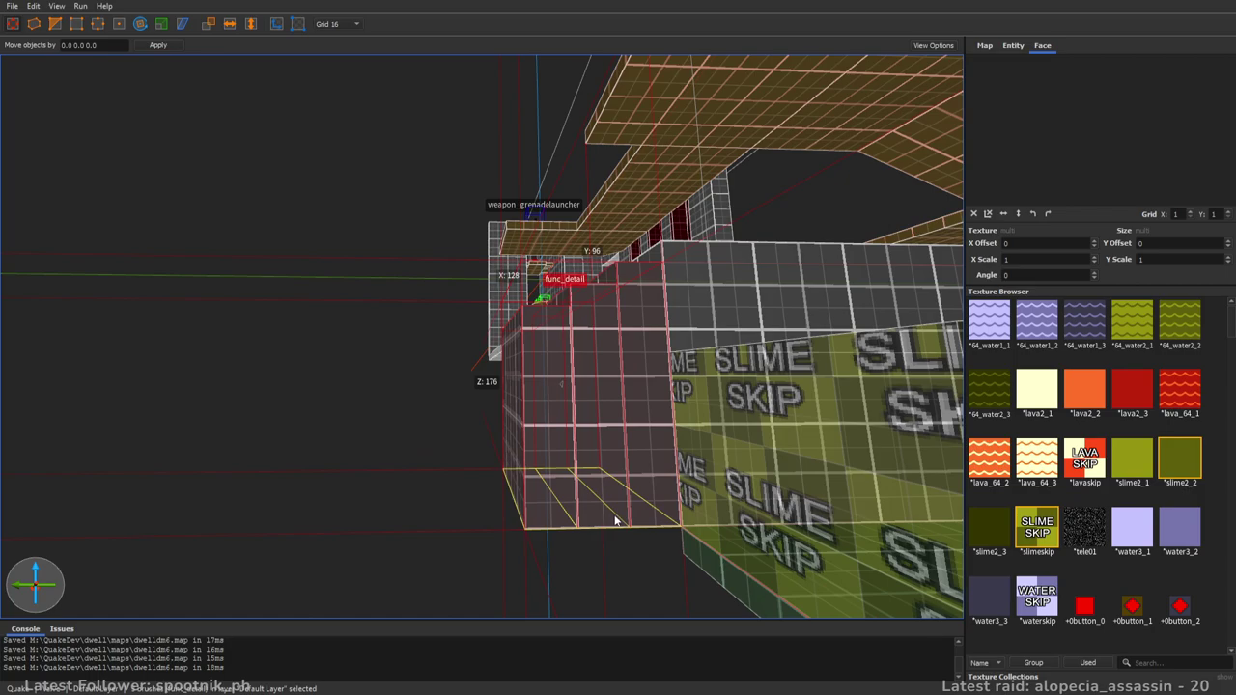
- Continue the mirrored staircase downwards with further 128-unit-wide, 32-unit-deep steps, each one lower than the previous
{"action": "left_click", "coordinate": [564, 447]}
{"action": "key", "text": "a"}
{"action": "mouse_move", "coordinate": [626, 374]}
{"action": "left_mouse_down", "text": "shift"}
{"action": "mouse_move", "coordinate": [578, 369]}
{"action": "mouse_move", "coordinate": [565, 412]}
{"action": "mouse_move", "coordinate": [454, 414]}
{"action": "left_mouse_up", "text": "shift"}
{"action": "right_click_drag", "start_coordinate": [465, 287], "coordinate": [573, 310]}
{"action": "mouse_move", "coordinate": [406, 413]}
{"action": "left_mouse_down", "text": "ctrl+shift"}
{"action": "mouse_move", "coordinate": [357, 415]}
{"action": "mouse_move", "coordinate": [366, 378]}
{"action": "left_mouse_up", "text": "ctrl+shift"}
{"action": "right_click_drag", "start_coordinate": [501, 388], "coordinate": [531, 404]}
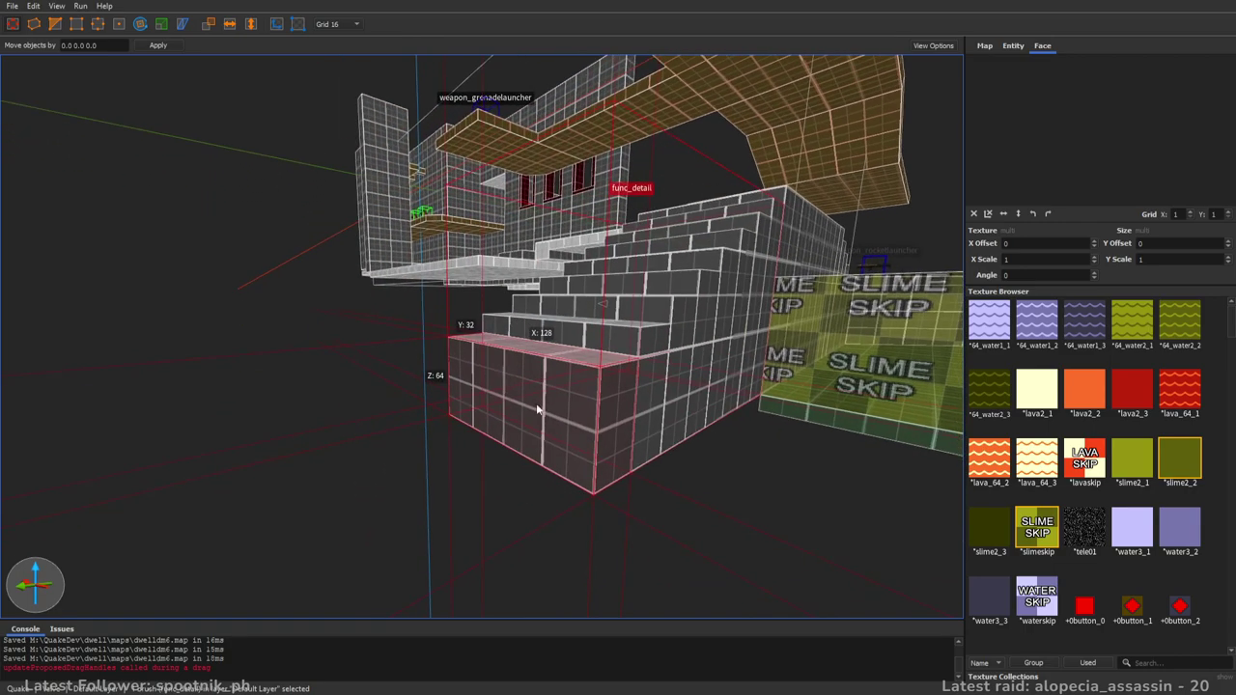
{"action": "left_click_drag", "start_coordinate": [532, 406], "coordinate": [497, 422], "text": "ctrl+shift"}
{"action": "mouse_move", "coordinate": [534, 375]}
{"action": "left_mouse_down", "text": "shift"}
{"action": "mouse_move", "coordinate": [515, 436]}
{"action": "mouse_move", "coordinate": [497, 410]}
{"action": "mouse_move", "coordinate": [495, 444]}
{"action": "mouse_move", "coordinate": [381, 518]}
{"action": "mouse_move", "coordinate": [419, 508]}
{"action": "left_mouse_up", "text": "shift"}
- Extrude a 128-unit-wide floor from the slab beside the slime pool, thinned and running beneath the stairs to form a landing beyond the last step
{"action": "right_click_drag", "start_coordinate": [419, 508], "coordinate": [661, 434]}
{"action": "key", "text": "d"}
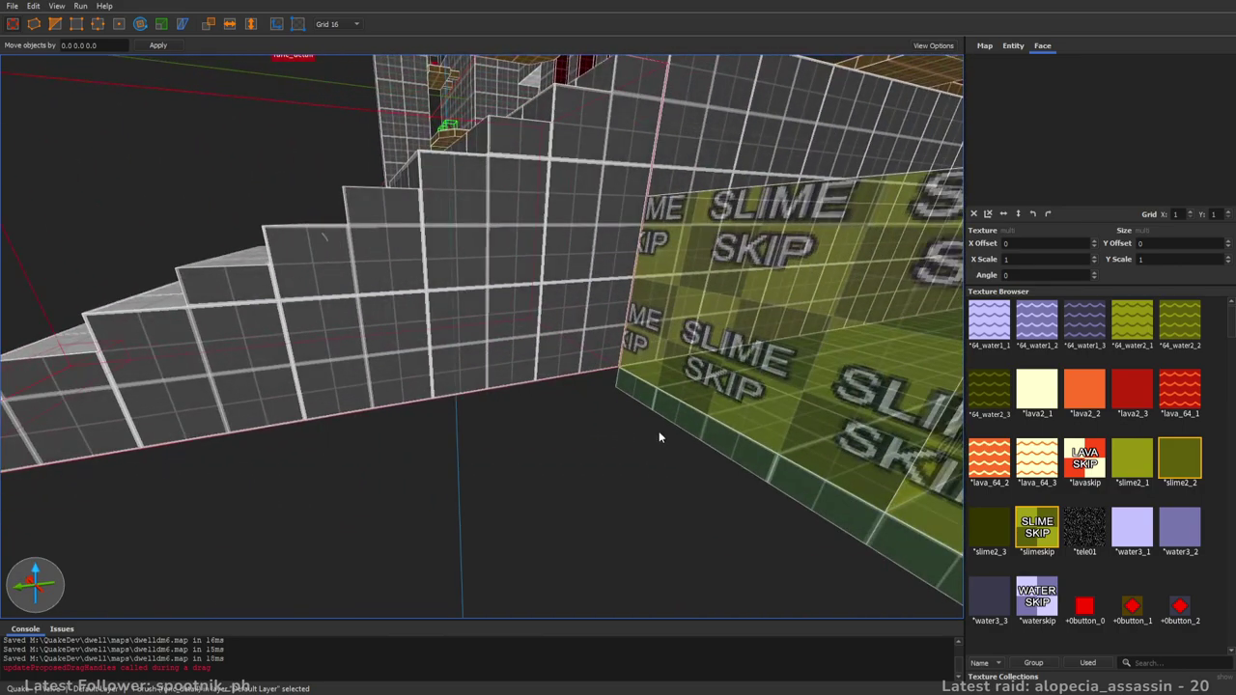
{"action": "left_click", "coordinate": [692, 183]}
{"action": "key", "text": "s"}
{"action": "key", "text": "a"}
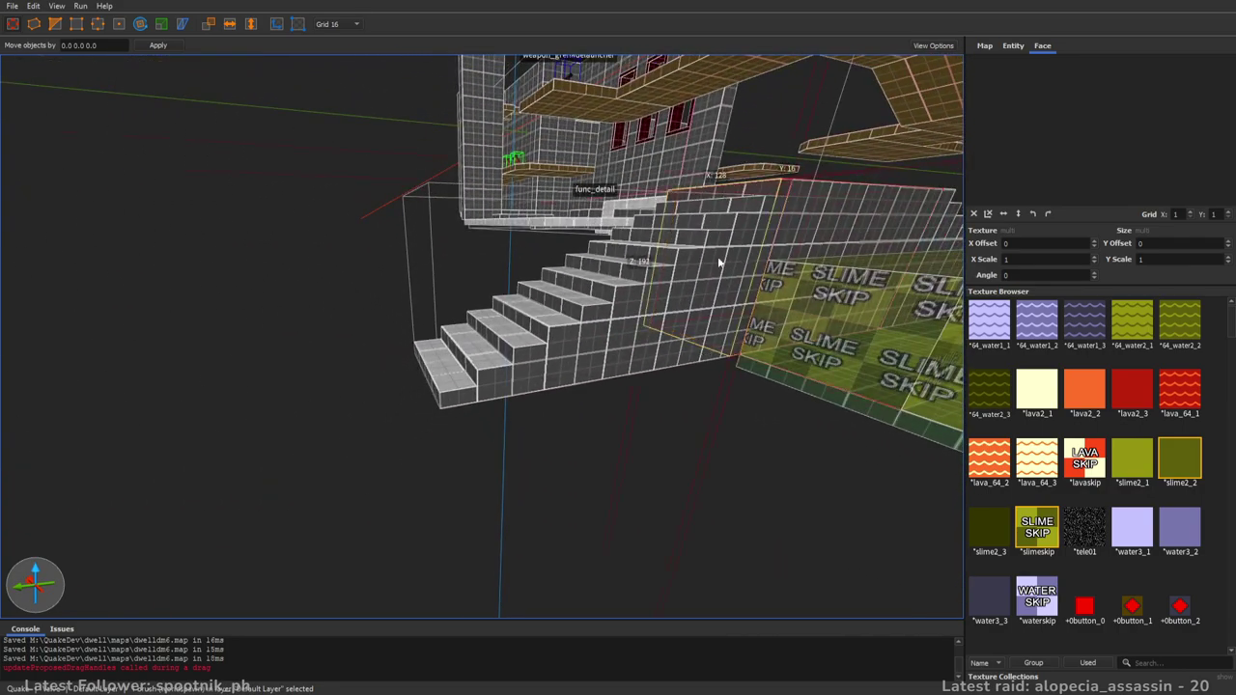
{"action": "left_click_drag", "start_coordinate": [736, 258], "coordinate": [421, 294], "text": "ctrl+shift"}
{"action": "left_click_drag", "start_coordinate": [577, 455], "coordinate": [579, 474], "text": "shift"}
{"action": "mouse_move", "coordinate": [666, 159]}
{"action": "left_mouse_down", "text": "shift"}
{"action": "mouse_move", "coordinate": [673, 285]}
{"action": "mouse_move", "coordinate": [457, 436]}
{"action": "mouse_move", "coordinate": [435, 416]}
{"action": "mouse_move", "coordinate": [409, 428]}
{"action": "left_mouse_up", "text": "shift"}
{"action": "mouse_move", "coordinate": [410, 423]}
{"action": "right_mouse_down"}
{"action": "mouse_move", "coordinate": [632, 423]}
{"action": "mouse_move", "coordinate": [674, 379]}
{"action": "mouse_move", "coordinate": [662, 400]}
{"action": "mouse_move", "coordinate": [559, 428]}
{"action": "mouse_move", "coordinate": [588, 443]}
{"action": "mouse_move", "coordinate": [606, 418]}
{"action": "mouse_move", "coordinate": [780, 395]}
{"action": "mouse_move", "coordinate": [705, 491]}
{"action": "mouse_move", "coordinate": [404, 417]}
{"action": "right_mouse_up"}
{"action": "key", "text": "a"}
{"action": "key", "text": "w"}
{"action": "mouse_move", "coordinate": [403, 417]}
{"action": "left_mouse_down", "text": "shift"}
{"action": "mouse_move", "coordinate": [284, 409]}
{"action": "mouse_move", "coordinate": [296, 414]}
{"action": "left_mouse_up", "text": "shift"}
{"action": "mouse_move", "coordinate": [295, 414]}
{"action": "right_mouse_down"}
{"action": "mouse_move", "coordinate": [566, 373]}
{"action": "mouse_move", "coordinate": [376, 380]}
{"action": "mouse_move", "coordinate": [546, 306]}
{"action": "mouse_move", "coordinate": [581, 368]}
{"action": "mouse_move", "coordinate": [217, 386]}
{"action": "mouse_move", "coordinate": [543, 348]}
{"action": "mouse_move", "coordinate": [579, 380]}
{"action": "mouse_move", "coordinate": [524, 395]}
{"action": "mouse_move", "coordinate": [405, 351]}
{"action": "mouse_move", "coordinate": [339, 358]}
{"action": "mouse_move", "coordinate": [356, 367]}
{"action": "mouse_move", "coordinate": [409, 331]}
{"action": "mouse_move", "coordinate": [395, 339]}
{"action": "mouse_move", "coordinate": [627, 358]}
{"action": "mouse_move", "coordinate": [576, 319]}
{"action": "mouse_move", "coordinate": [471, 428]}
{"action": "mouse_move", "coordinate": [428, 442]}
{"action": "mouse_move", "coordinate": [450, 428]}
{"action": "mouse_move", "coordinate": [637, 411]}
{"action": "mouse_move", "coordinate": [615, 364]}
{"action": "mouse_move", "coordinate": [687, 385]}
{"action": "mouse_move", "coordinate": [426, 395]}
{"action": "mouse_move", "coordinate": [667, 426]}
{"action": "right_mouse_up"}
{"action": "left_click", "coordinate": [667, 427]}
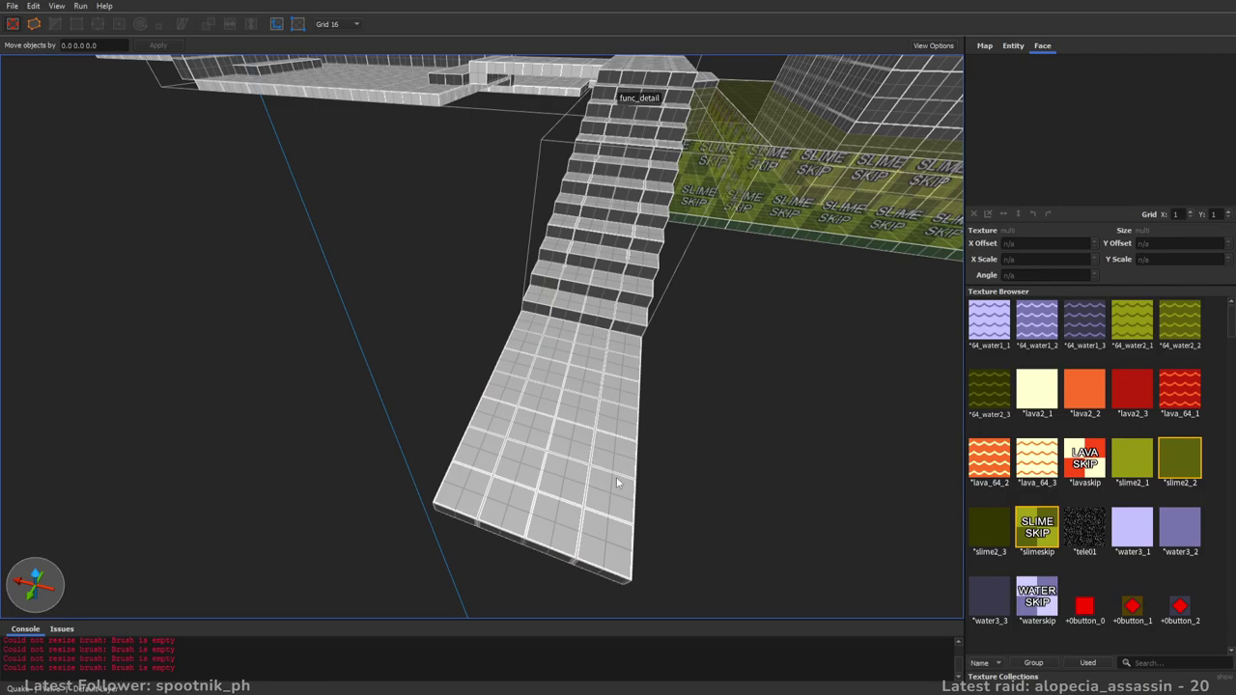
- Extrude a 16-unit-thick slab from the landing's side, trimmed to 192 units long and about 64 units wide
{"action": "right_click_drag", "start_coordinate": [598, 475], "coordinate": [514, 327]}
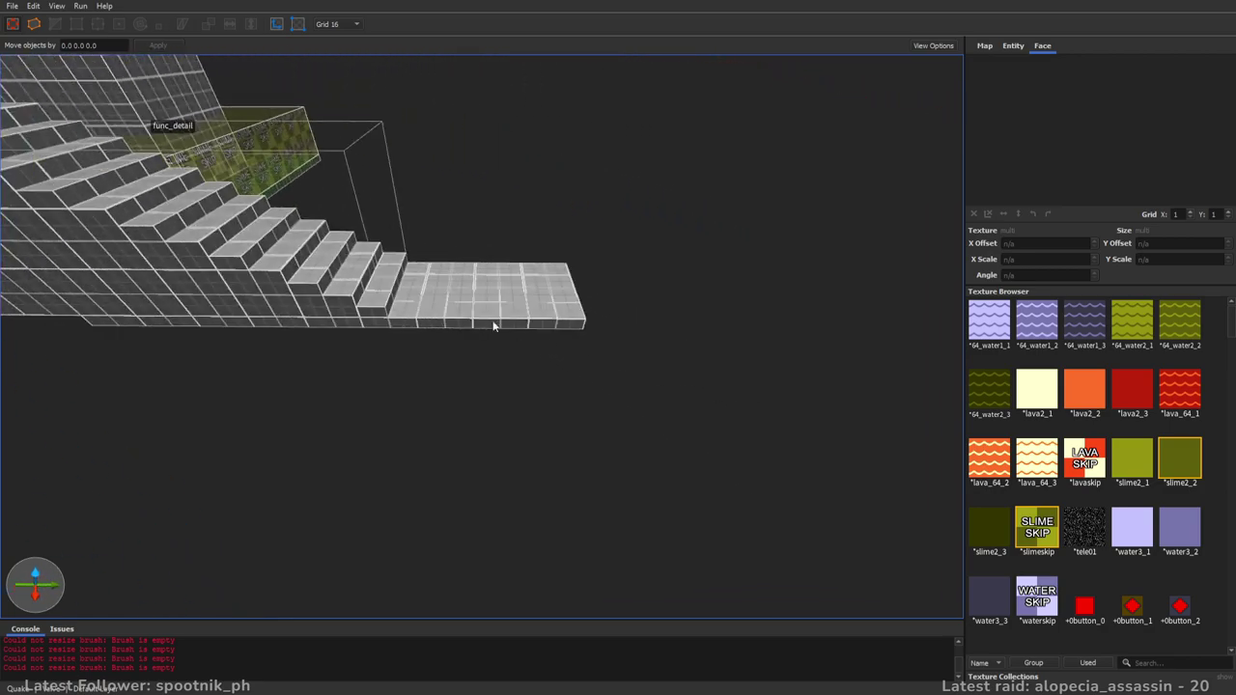
{"action": "left_click", "coordinate": [511, 327]}
{"action": "left_click_drag", "start_coordinate": [480, 329], "coordinate": [456, 452], "text": "ctrl+shift"}
{"action": "mouse_move", "coordinate": [30, 323]}
{"action": "left_mouse_down", "text": "shift"}
{"action": "mouse_move", "coordinate": [349, 337]}
{"action": "mouse_move", "coordinate": [448, 359]}
{"action": "mouse_move", "coordinate": [388, 354]}
{"action": "left_mouse_up", "text": "shift"}
{"action": "mouse_move", "coordinate": [712, 369]}
{"action": "right_mouse_down"}
{"action": "mouse_move", "coordinate": [723, 353]}
{"action": "mouse_move", "coordinate": [571, 412]}
{"action": "right_mouse_up"}
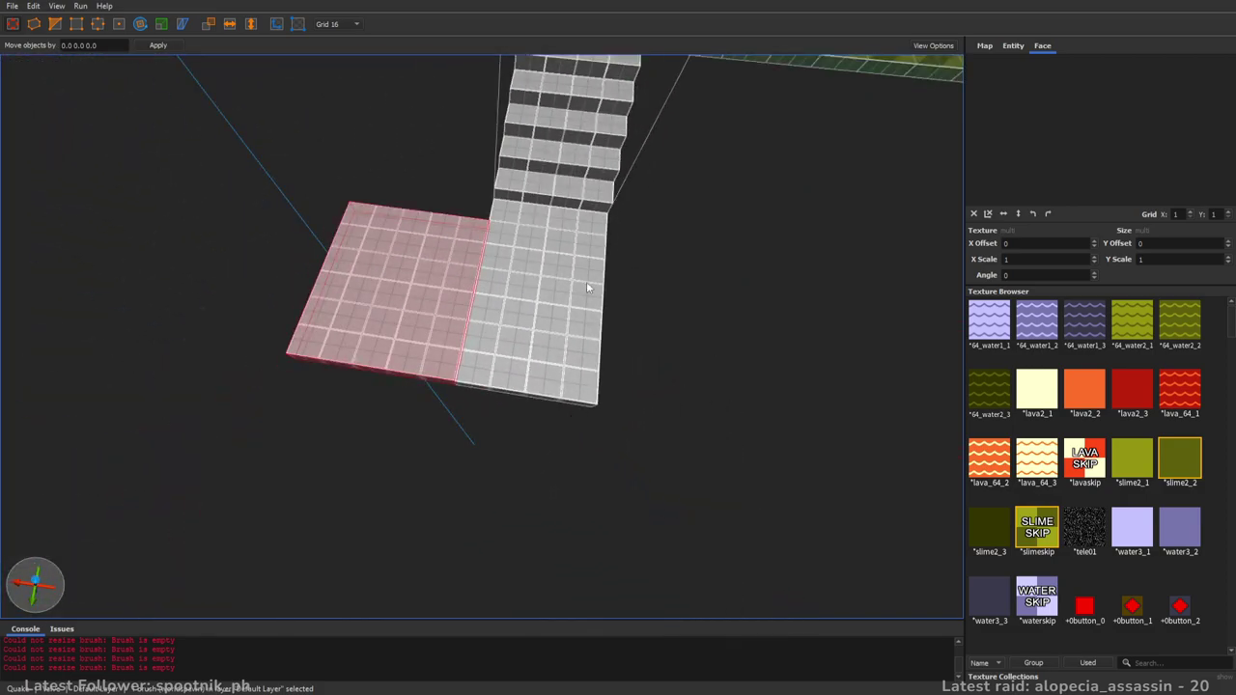
{"action": "mouse_move", "coordinate": [713, 352]}
{"action": "right_mouse_down"}
{"action": "mouse_move", "coordinate": [663, 301]}
{"action": "mouse_move", "coordinate": [591, 300]}
{"action": "mouse_move", "coordinate": [579, 367]}
{"action": "right_mouse_up"}
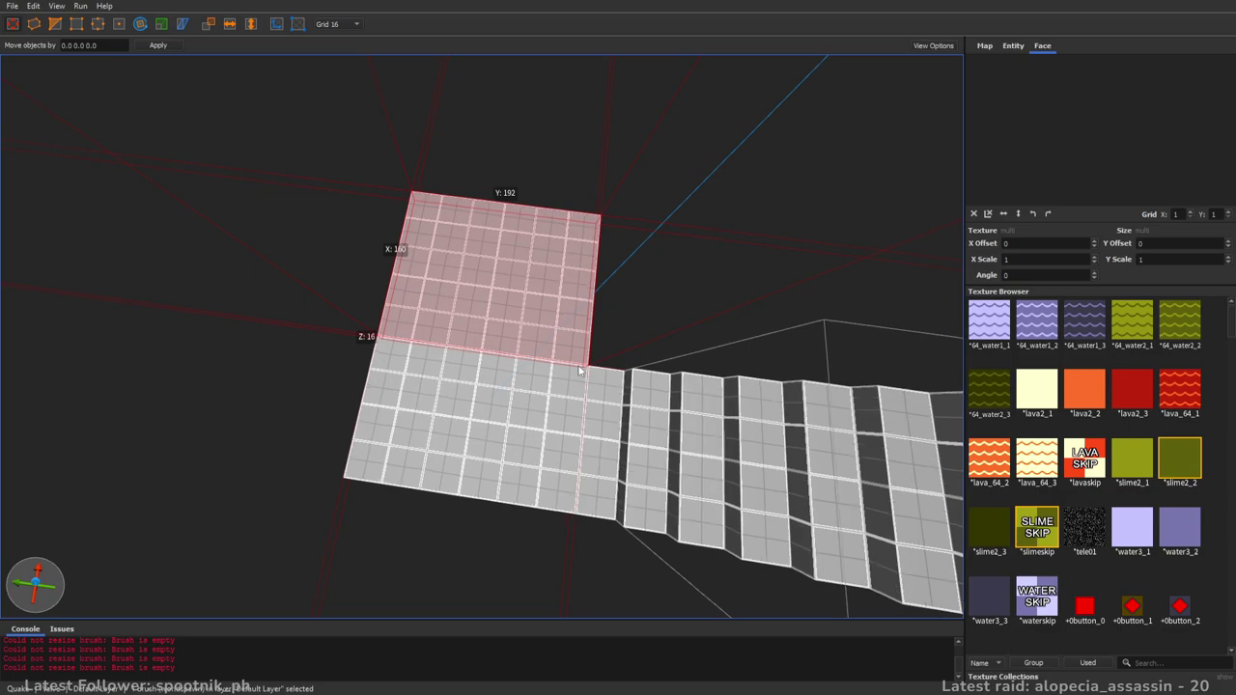
{"action": "scroll", "coordinate": [581, 369], "scroll_direction": "up", "scroll_amount": 2}
{"action": "mouse_move", "coordinate": [552, 128]}
{"action": "left_mouse_down", "text": "shift"}
{"action": "mouse_move", "coordinate": [522, 237]}
{"action": "mouse_move", "coordinate": [535, 241]}
{"action": "left_mouse_up", "text": "shift"}
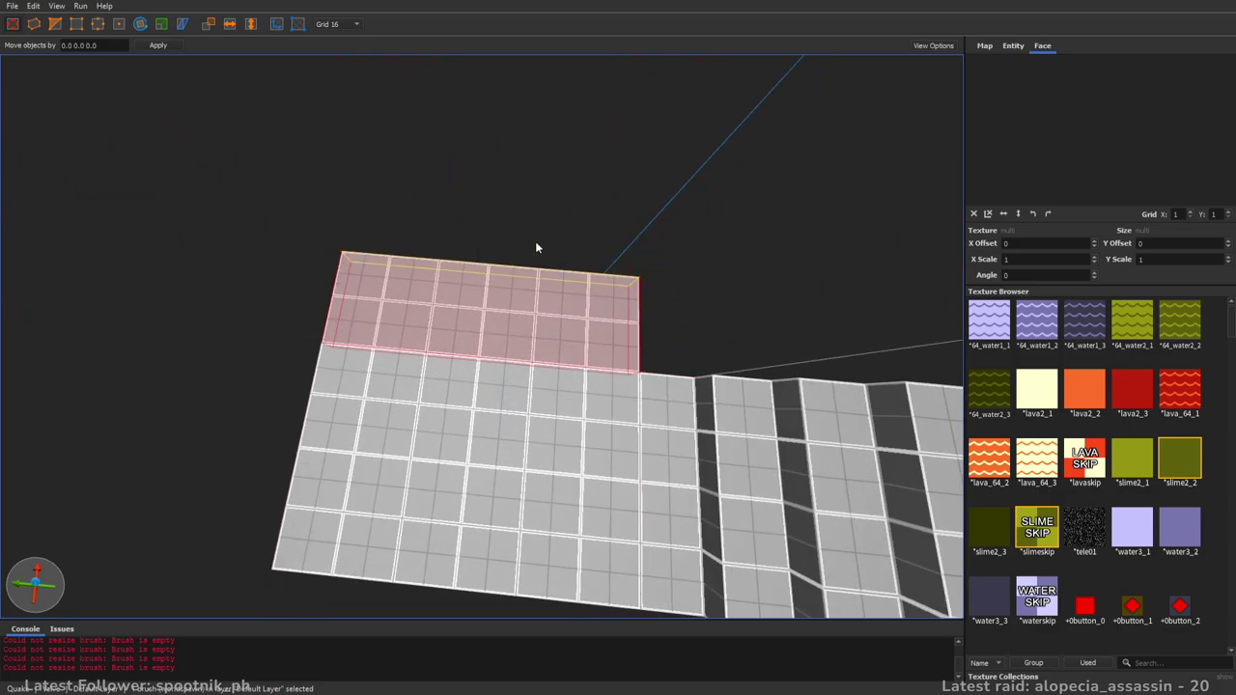
{"action": "left_click_drag", "start_coordinate": [632, 325], "coordinate": [632, 328], "text": "shift"}
{"action": "scroll", "coordinate": [633, 333], "scroll_direction": "down", "scroll_amount": 2}
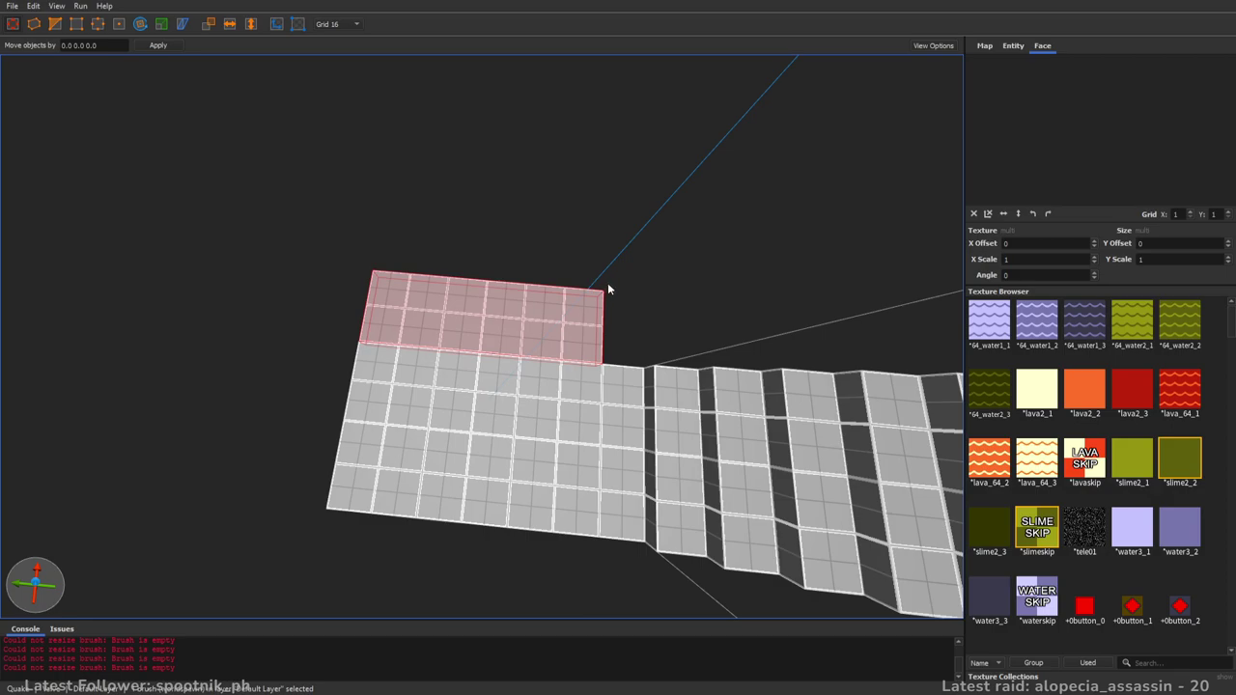
- Move the side slab's outer corner nearest the stairs inwards by about 64 units to form a diagonal edge
{"action": "right_click_drag", "start_coordinate": [606, 283], "coordinate": [582, 258]}
{"action": "key", "text": "e"}
{"action": "left_click_drag", "start_coordinate": [583, 253], "coordinate": [509, 262]}
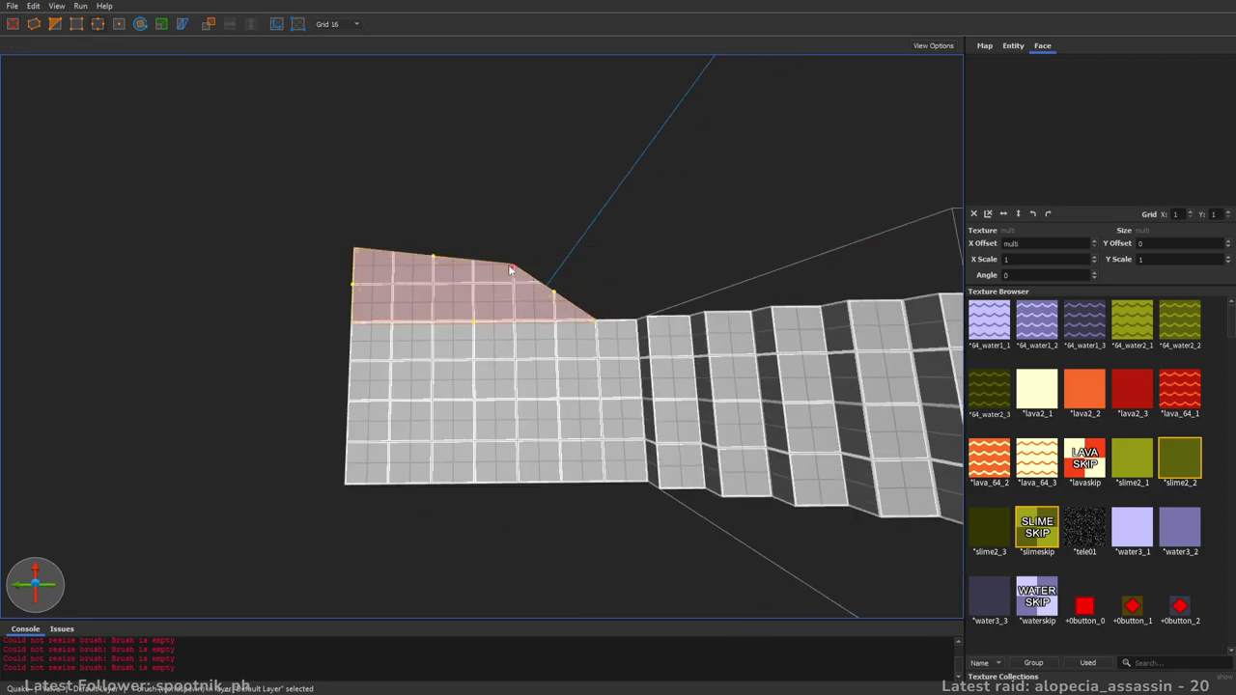
{"action": "key", "text": "Escape"}
{"action": "key", "text": "Escape"}
- Extrude a walkway about 128 units wide from the landing, continuing outwards past the angled side slab
{"action": "right_click_drag", "start_coordinate": [595, 416], "coordinate": [642, 379]}
{"action": "key", "text": "a"}
{"action": "left_click", "coordinate": [740, 309]}
{"action": "right_click_drag", "start_coordinate": [741, 309], "coordinate": [754, 353]}
{"action": "key", "text": "a"}
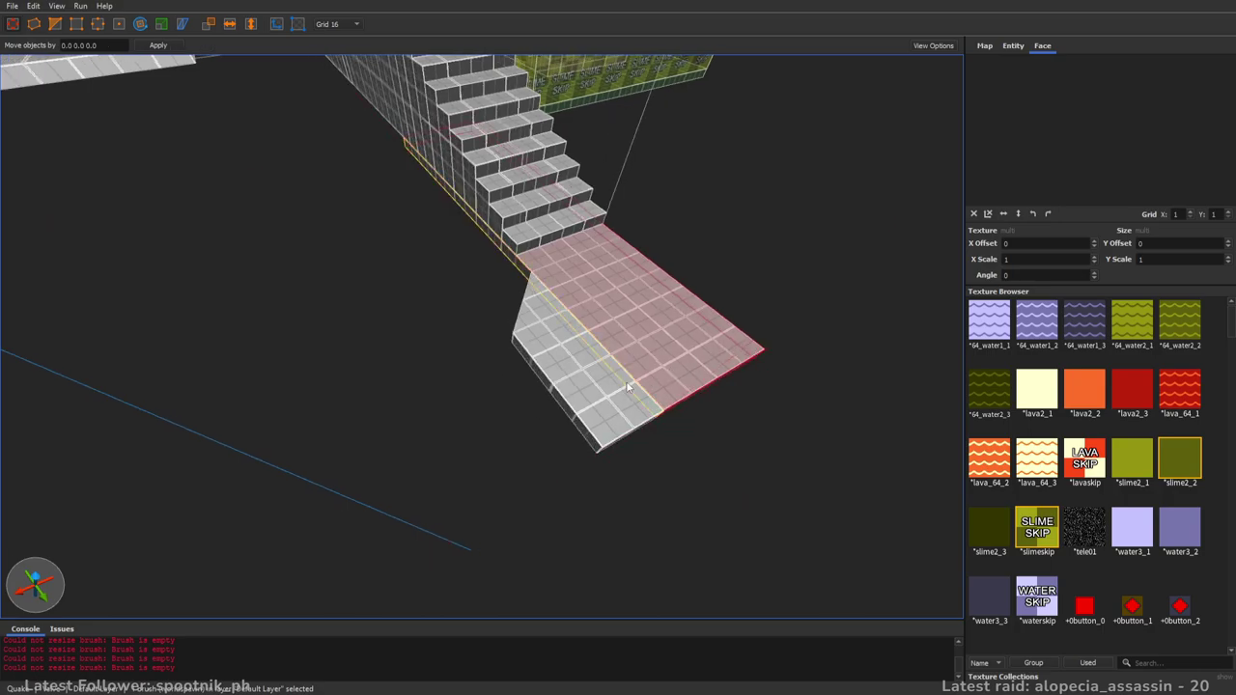
{"action": "left_click_drag", "start_coordinate": [572, 320], "coordinate": [276, 450], "text": "ctrl+shift"}
{"action": "mouse_move", "coordinate": [326, 161]}
{"action": "left_mouse_down", "text": "shift"}
{"action": "mouse_move", "coordinate": [408, 316]}
{"action": "mouse_move", "coordinate": [632, 365]}
{"action": "mouse_move", "coordinate": [625, 372]}
{"action": "left_mouse_up", "text": "shift"}
- Add a slab about 64 units deep at the landing's far end and cut its corner diagonally towards the walkway
{"action": "mouse_move", "coordinate": [626, 373]}
{"action": "right_mouse_down"}
{"action": "mouse_move", "coordinate": [720, 367]}
{"action": "mouse_move", "coordinate": [500, 378]}
{"action": "mouse_move", "coordinate": [518, 374]}
{"action": "mouse_move", "coordinate": [478, 393]}
{"action": "right_mouse_up"}
{"action": "mouse_move", "coordinate": [478, 393]}
{"action": "left_mouse_down"}
{"action": "mouse_move", "coordinate": [510, 386]}
{"action": "mouse_move", "coordinate": [403, 434]}
{"action": "mouse_move", "coordinate": [435, 425]}
{"action": "left_mouse_up"}
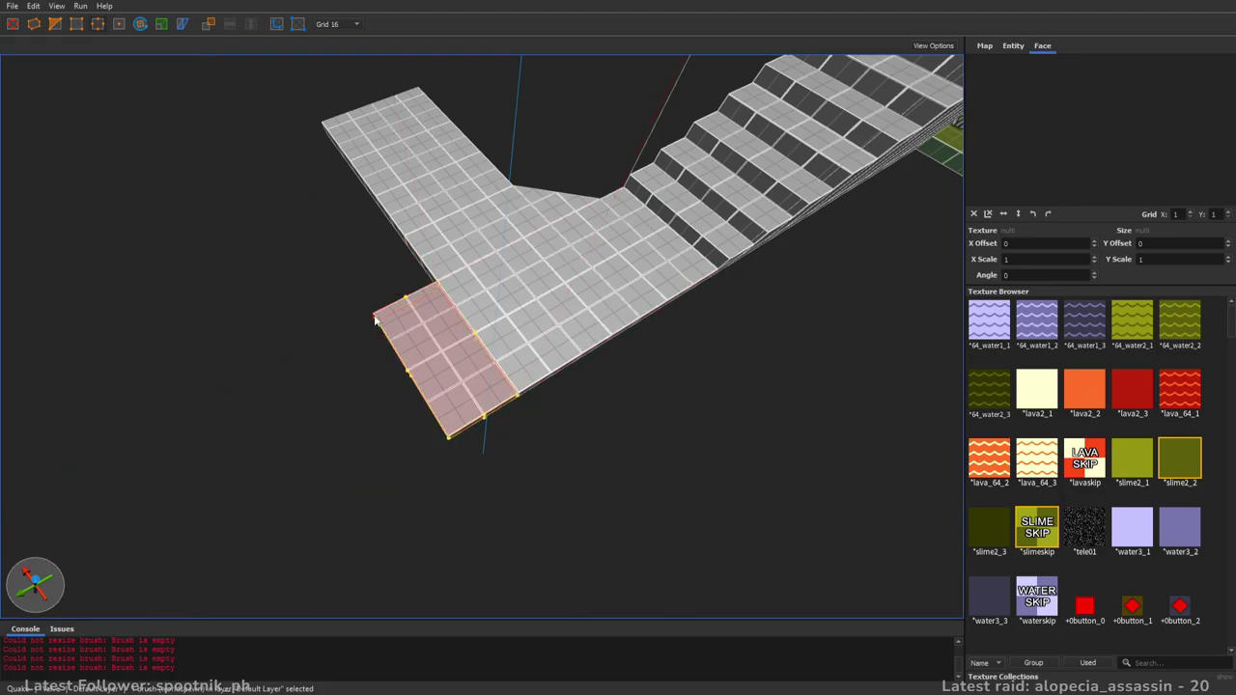
{"action": "key", "text": "Escape"}
{"action": "key", "text": "Escape"}
- Extrude a slab from the landing's side opposite the walkway and move its corners inwards to angle its ends
{"action": "mouse_move", "coordinate": [549, 483]}
{"action": "right_mouse_down"}
{"action": "mouse_move", "coordinate": [634, 419]}
{"action": "mouse_move", "coordinate": [528, 432]}
{"action": "mouse_move", "coordinate": [542, 394]}
{"action": "mouse_move", "coordinate": [675, 352]}
{"action": "mouse_move", "coordinate": [626, 367]}
{"action": "mouse_move", "coordinate": [589, 457]}
{"action": "mouse_move", "coordinate": [449, 464]}
{"action": "right_mouse_up"}
{"action": "key", "text": "w"}
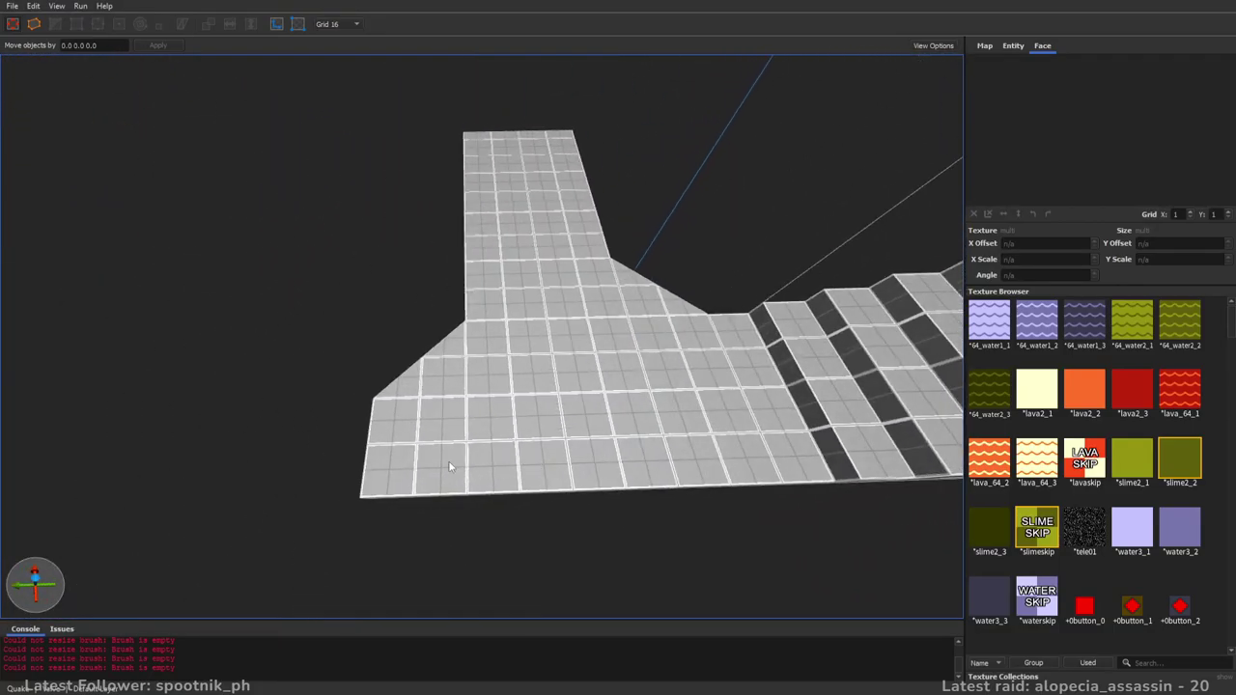
{"action": "left_click", "coordinate": [442, 494]}
{"action": "left_click_drag", "start_coordinate": [445, 538], "coordinate": [446, 617]}
{"action": "right_click_drag", "start_coordinate": [449, 633], "coordinate": [688, 465]}
{"action": "mouse_move", "coordinate": [675, 257]}
{"action": "right_mouse_down"}
{"action": "mouse_move", "coordinate": [766, 358]}
{"action": "mouse_move", "coordinate": [485, 380]}
{"action": "right_mouse_up"}
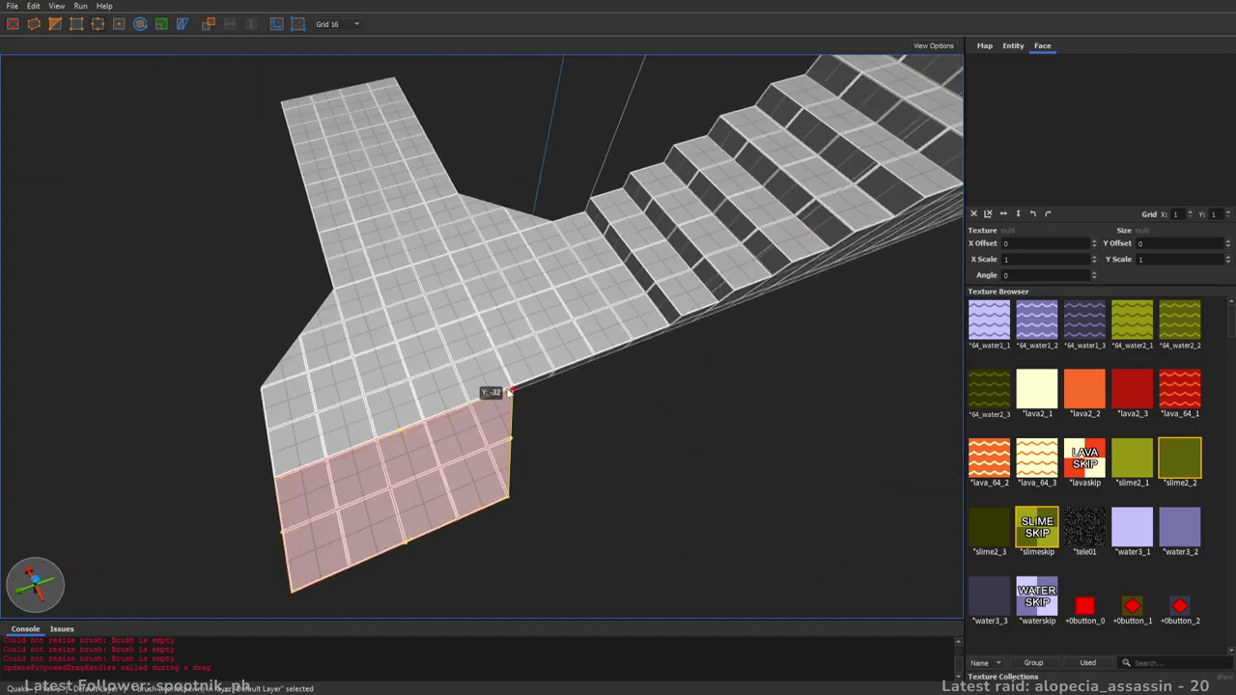
{"action": "key", "text": "Escape"}
{"action": "key", "text": "Escape"}
- Examine the long staircase, its landing and the connected platforms from several viewpoints
{"action": "mouse_move", "coordinate": [669, 437]}
{"action": "right_mouse_down"}
{"action": "mouse_move", "coordinate": [671, 451]}
{"action": "mouse_move", "coordinate": [722, 422]}
{"action": "mouse_move", "coordinate": [731, 348]}
{"action": "mouse_move", "coordinate": [833, 356]}
{"action": "mouse_move", "coordinate": [753, 306]}
{"action": "mouse_move", "coordinate": [702, 346]}
{"action": "mouse_move", "coordinate": [539, 363]}
{"action": "mouse_move", "coordinate": [479, 338]}
{"action": "mouse_move", "coordinate": [497, 327]}
{"action": "mouse_move", "coordinate": [539, 380]}
{"action": "mouse_move", "coordinate": [678, 355]}
{"action": "mouse_move", "coordinate": [483, 361]}
{"action": "mouse_move", "coordinate": [518, 378]}
{"action": "mouse_move", "coordinate": [676, 361]}
{"action": "mouse_move", "coordinate": [610, 356]}
{"action": "mouse_move", "coordinate": [521, 440]}
{"action": "mouse_move", "coordinate": [482, 444]}
{"action": "mouse_move", "coordinate": [674, 414]}
{"action": "mouse_move", "coordinate": [650, 366]}
{"action": "mouse_move", "coordinate": [762, 314]}
{"action": "mouse_move", "coordinate": [649, 348]}
{"action": "right_mouse_up"}
{"action": "key", "text": "s"}
{"action": "key", "text": "w"}
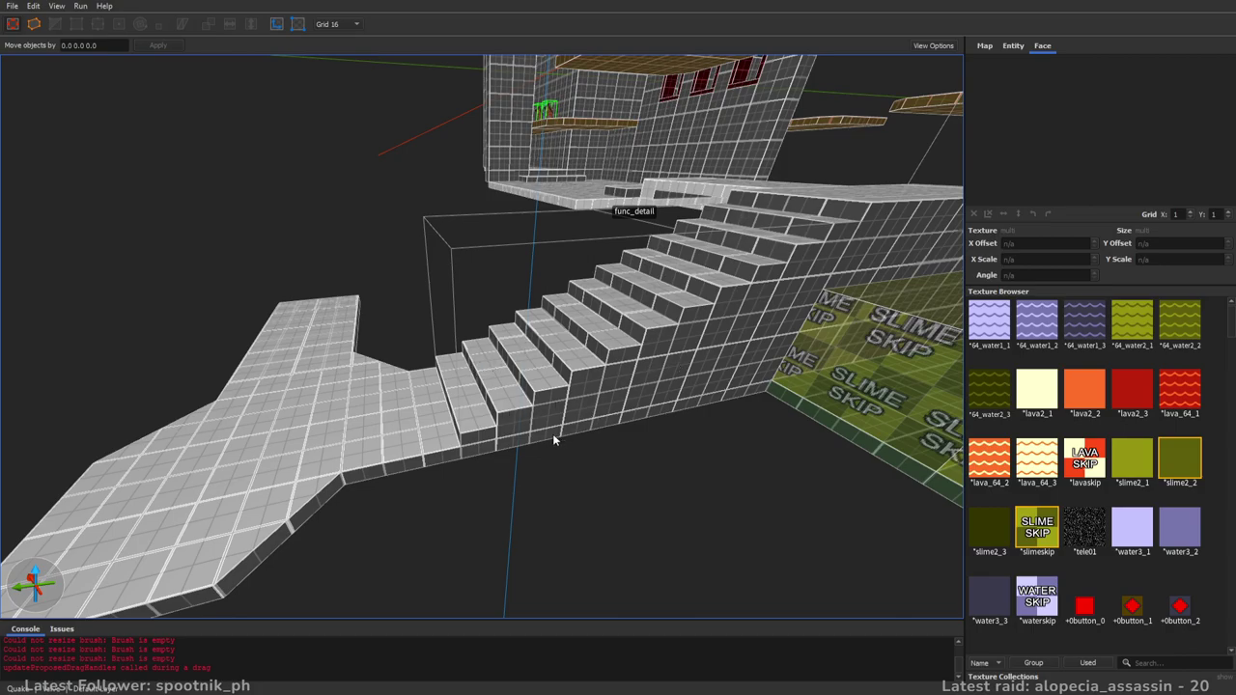
{"action": "key", "text": "w"}
{"action": "right_click_drag", "start_coordinate": [534, 436], "coordinate": [603, 373]}
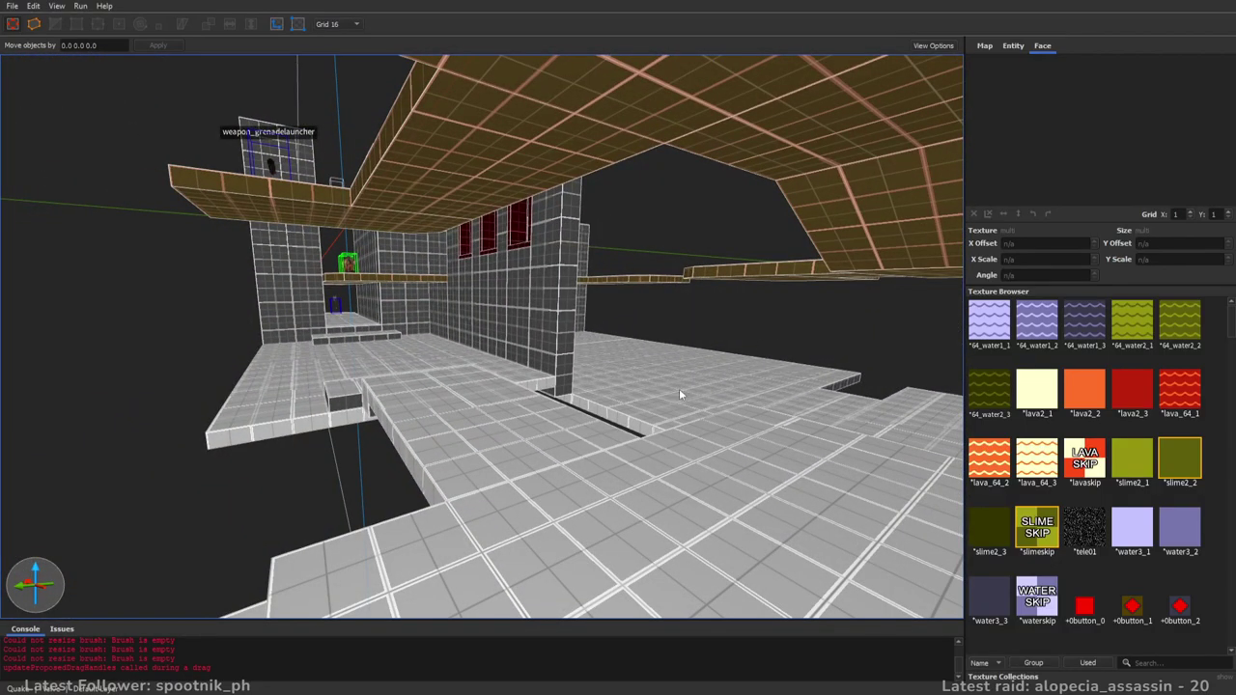
{"action": "right_click_drag", "start_coordinate": [800, 339], "coordinate": [750, 398]}
{"action": "key", "text": "s"}
{"action": "key", "text": "w"}
- Raise the 32-unit-thick wall between platform and slime pool up to the brown walkway and lengthen it to 320 units
{"action": "mouse_move", "coordinate": [363, 319]}
{"action": "right_mouse_down"}
{"action": "mouse_move", "coordinate": [424, 335]}
{"action": "mouse_move", "coordinate": [454, 272]}
{"action": "mouse_move", "coordinate": [666, 302]}
{"action": "mouse_move", "coordinate": [687, 324]}
{"action": "mouse_move", "coordinate": [688, 292]}
{"action": "mouse_move", "coordinate": [706, 298]}
{"action": "mouse_move", "coordinate": [551, 358]}
{"action": "mouse_move", "coordinate": [730, 453]}
{"action": "mouse_move", "coordinate": [615, 432]}
{"action": "right_mouse_up"}
{"action": "left_click", "coordinate": [552, 381]}
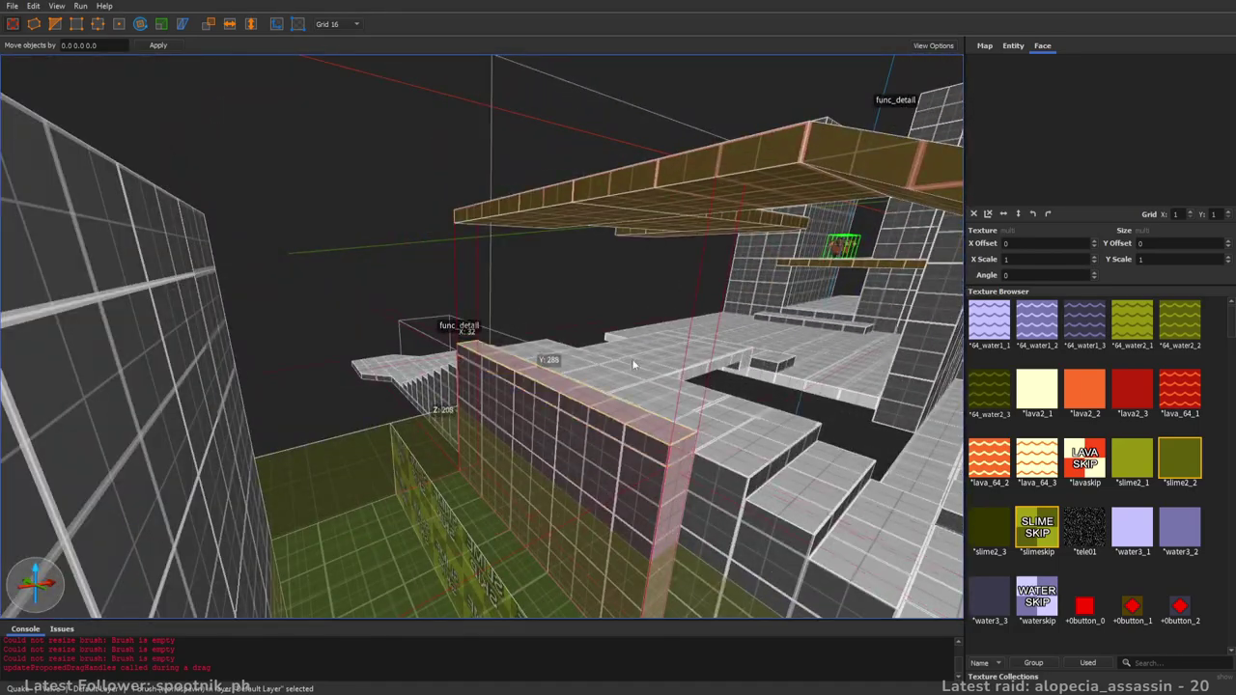
{"action": "right_click_drag", "start_coordinate": [638, 194], "coordinate": [579, 343]}
{"action": "left_click_drag", "start_coordinate": [572, 348], "coordinate": [417, 347]}
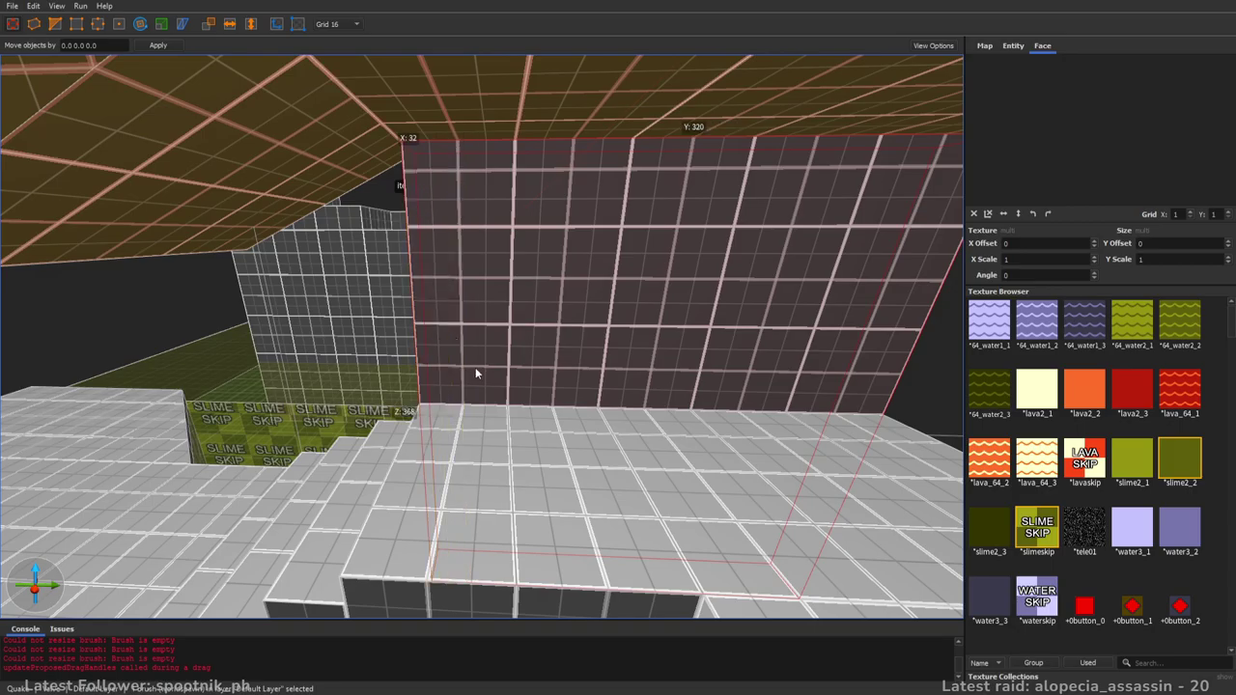
{"action": "mouse_move", "coordinate": [474, 389]}
{"action": "right_mouse_down"}
{"action": "mouse_move", "coordinate": [523, 374]}
{"action": "mouse_move", "coordinate": [646, 372]}
{"action": "mouse_move", "coordinate": [595, 366]}
{"action": "right_mouse_up"}
- Transfer the texture alignment of the adjoining platform riser to the raised wall's narrow end face
{"action": "left_click", "coordinate": [513, 367]}
{"action": "mouse_move", "coordinate": [513, 367]}
{"action": "right_mouse_down"}
{"action": "mouse_move", "coordinate": [791, 433]}
{"action": "mouse_move", "coordinate": [683, 448]}
{"action": "right_mouse_up"}
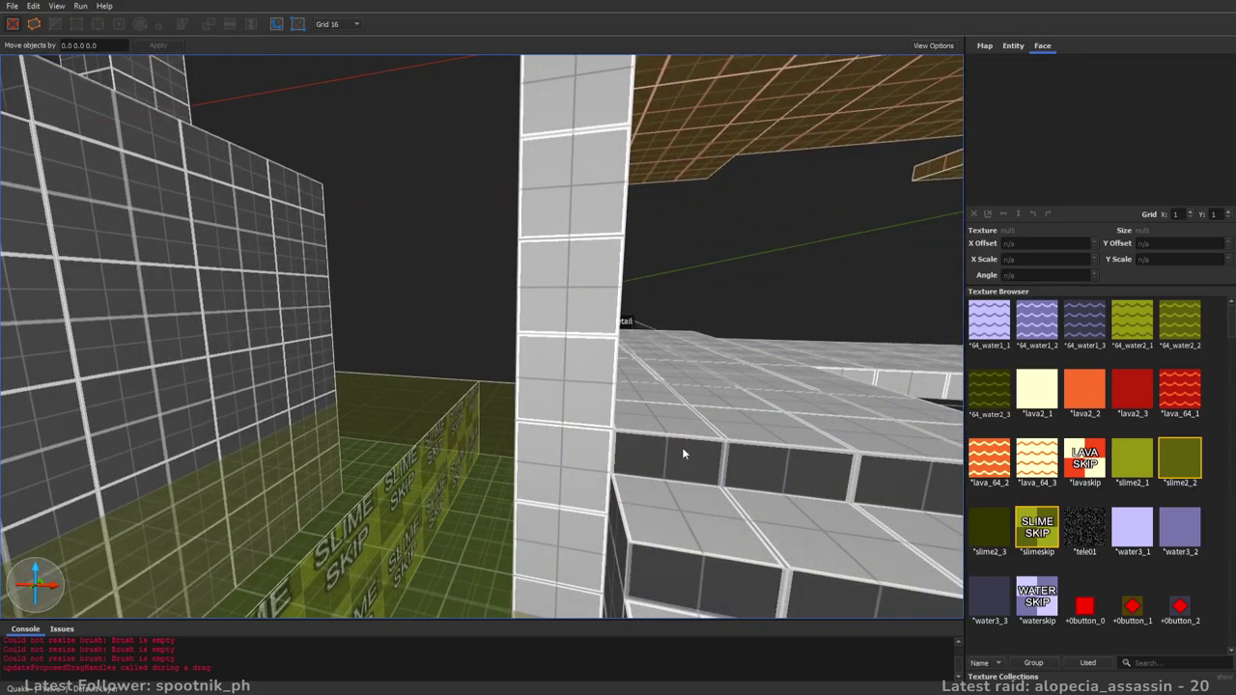
{"action": "left_click", "coordinate": [683, 449], "text": "shift"}
{"action": "left_click", "coordinate": [562, 437], "text": "alt"}
{"action": "mouse_move", "coordinate": [561, 437]}
{"action": "right_mouse_down"}
{"action": "mouse_move", "coordinate": [545, 357]}
{"action": "mouse_move", "coordinate": [745, 460]}
{"action": "mouse_move", "coordinate": [590, 433]}
{"action": "mouse_move", "coordinate": [554, 396]}
{"action": "mouse_move", "coordinate": [573, 410]}
{"action": "mouse_move", "coordinate": [570, 398]}
{"action": "mouse_move", "coordinate": [482, 419]}
{"action": "mouse_move", "coordinate": [338, 391]}
{"action": "mouse_move", "coordinate": [366, 372]}
{"action": "mouse_move", "coordinate": [489, 406]}
{"action": "mouse_move", "coordinate": [646, 422]}
{"action": "mouse_move", "coordinate": [763, 395]}
{"action": "mouse_move", "coordinate": [915, 406]}
{"action": "mouse_move", "coordinate": [630, 386]}
{"action": "mouse_move", "coordinate": [634, 414]}
{"action": "mouse_move", "coordinate": [883, 373]}
{"action": "mouse_move", "coordinate": [735, 390]}
{"action": "mouse_move", "coordinate": [596, 370]}
{"action": "mouse_move", "coordinate": [712, 369]}
{"action": "mouse_move", "coordinate": [436, 366]}
{"action": "mouse_move", "coordinate": [491, 319]}
{"action": "right_mouse_up"}
{"action": "key", "text": "Escape"}
- Split the wall beneath the brown walkway into sections, cutting at 224 units, and lower the middle section to leave a window opening
{"action": "left_click", "coordinate": [492, 319]}
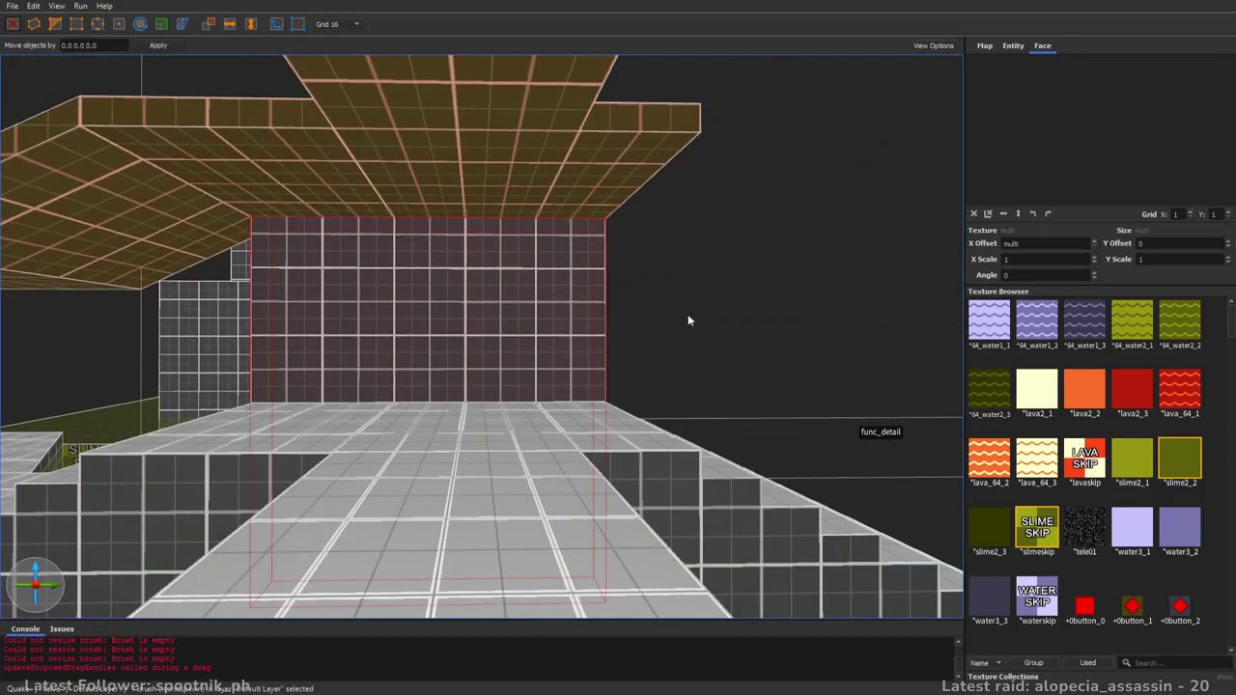
{"action": "left_click", "coordinate": [435, 319]}
{"action": "left_click_drag", "start_coordinate": [575, 310], "coordinate": [505, 308], "text": "ctrl+shift"}
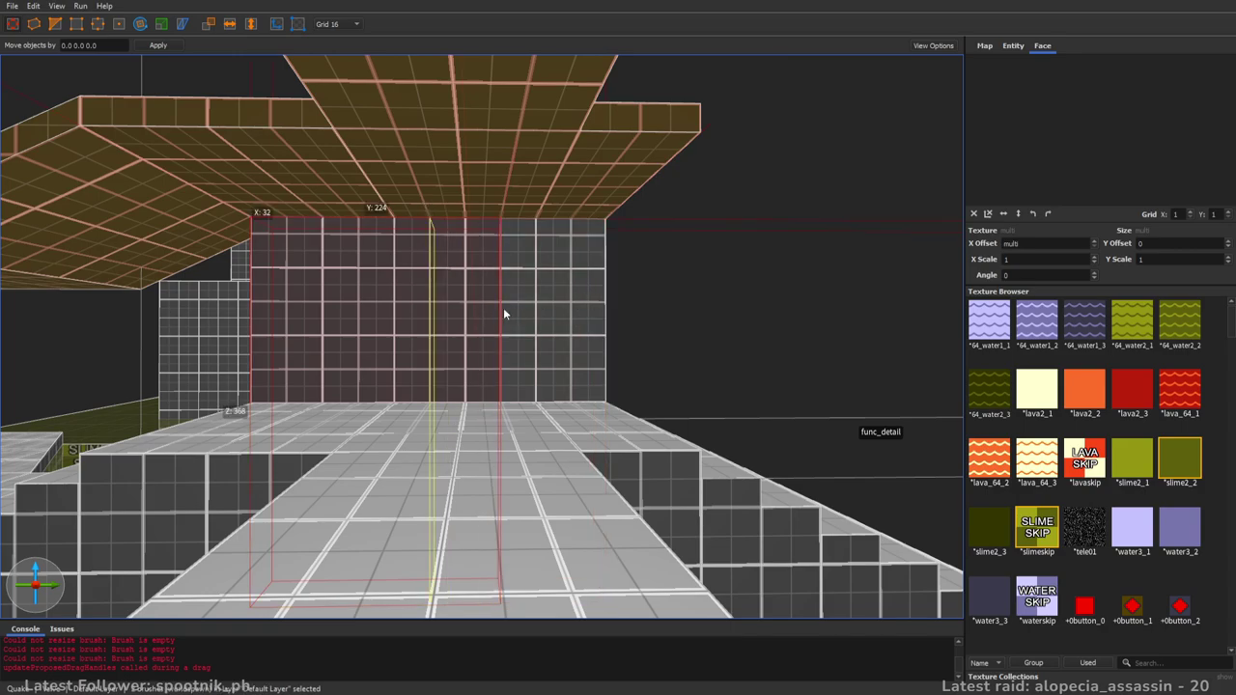
{"action": "left_click", "coordinate": [482, 305]}
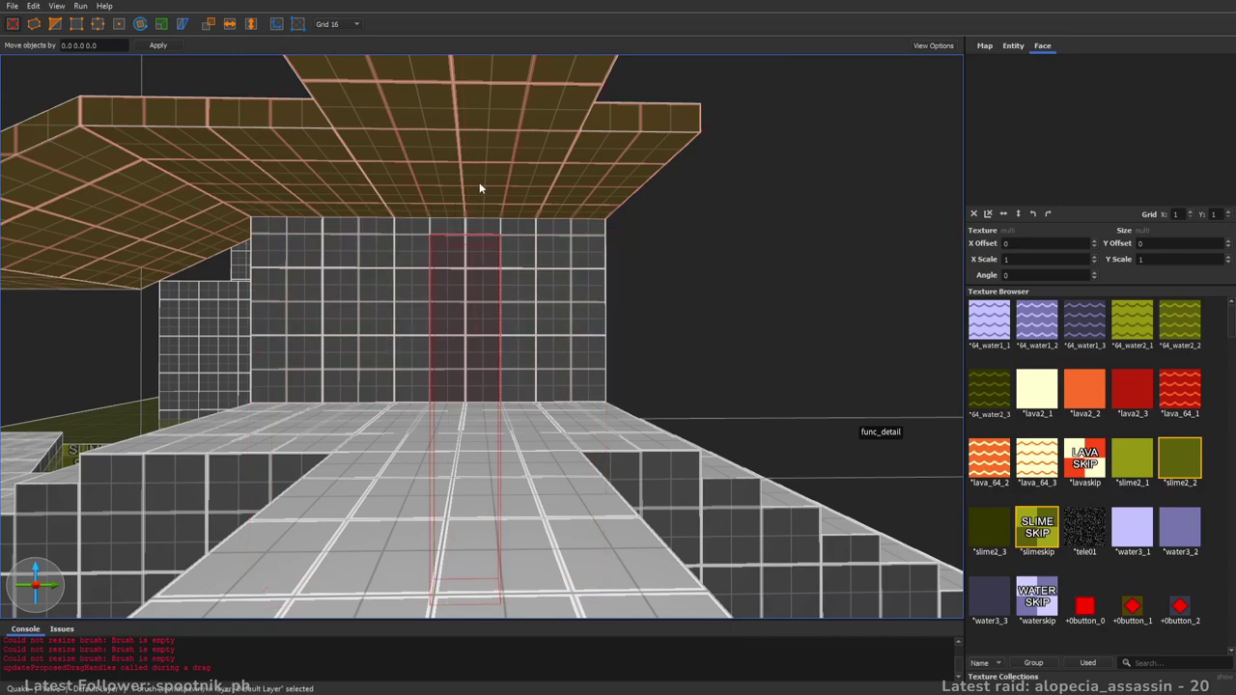
{"action": "right_click_drag", "start_coordinate": [635, 342], "coordinate": [634, 351]}
{"action": "key", "text": "s"}
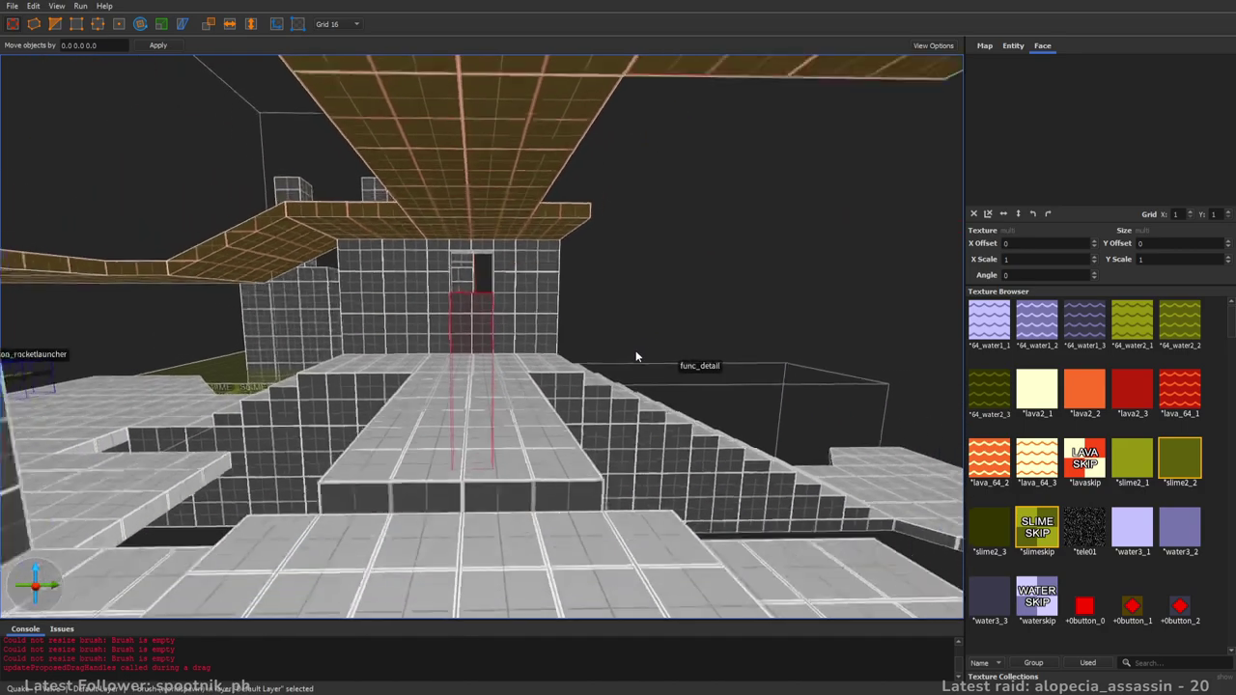
{"action": "key", "text": "w"}
{"action": "scroll", "coordinate": [634, 349], "scroll_direction": "up", "scroll_amount": 10}
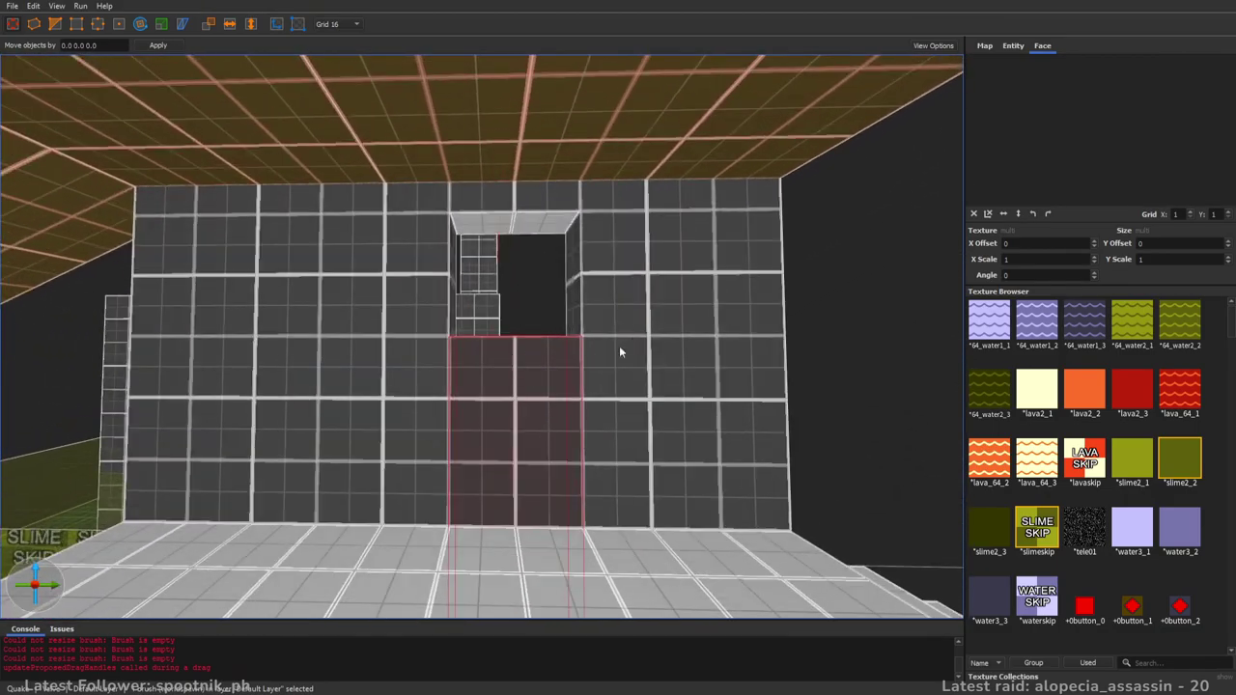
- Widen the opening to 96 units by shortening the wall sections beside it and lengthening the pieces above and below
{"action": "left_click", "coordinate": [385, 336]}
{"action": "left_click_drag", "start_coordinate": [468, 277], "coordinate": [431, 277], "text": "shift"}
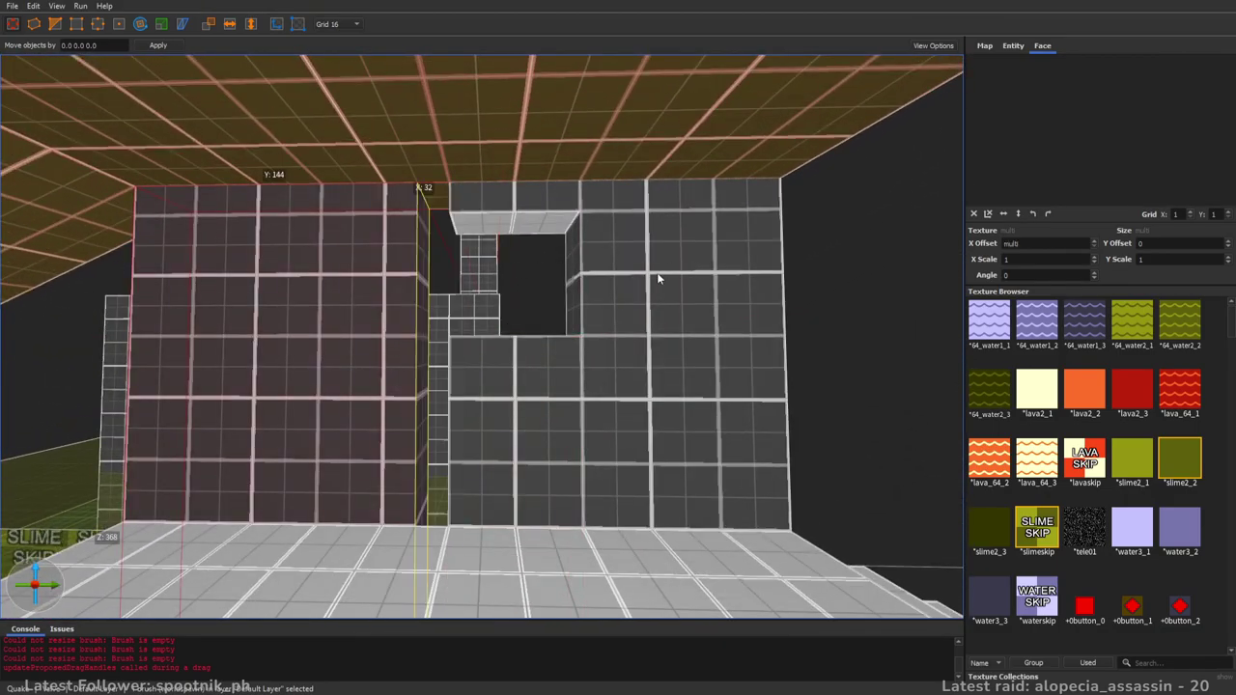
{"action": "left_click", "coordinate": [659, 275]}
{"action": "left_click_drag", "start_coordinate": [570, 274], "coordinate": [596, 258], "text": "shift"}
{"action": "left_click", "coordinate": [551, 361]}
{"action": "left_click", "coordinate": [537, 204], "text": "ctrl"}
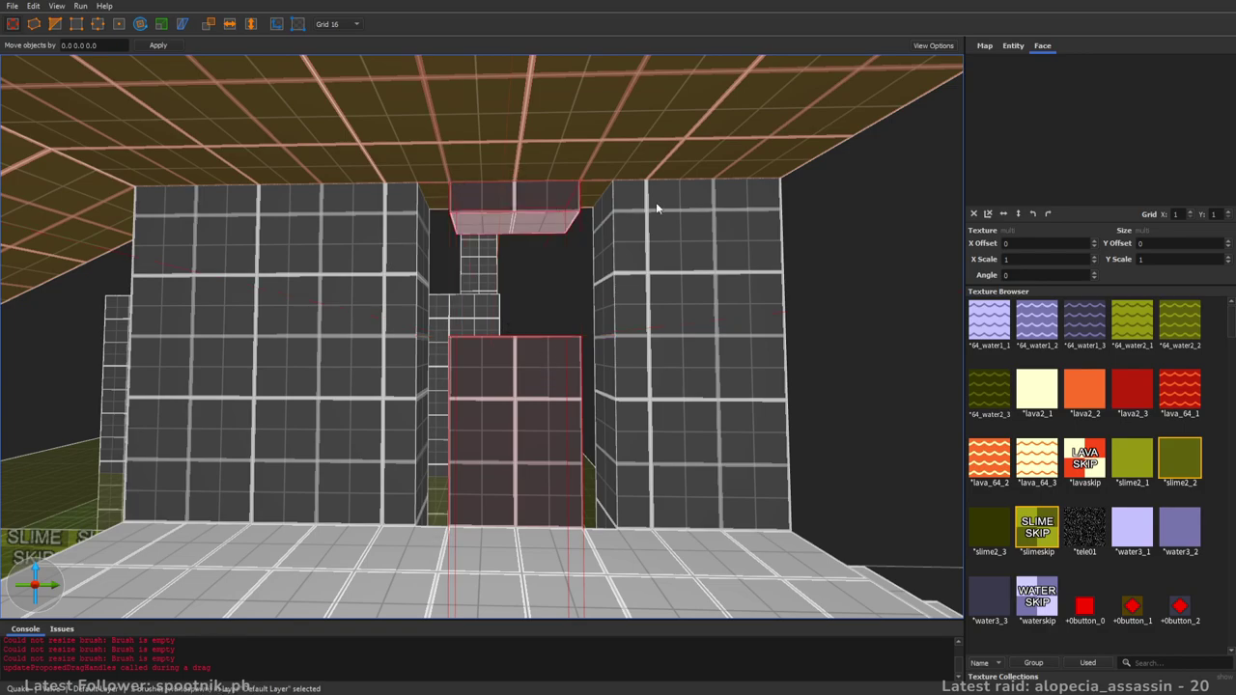
{"action": "left_click_drag", "start_coordinate": [657, 204], "coordinate": [690, 206], "text": "shift"}
{"action": "left_click_drag", "start_coordinate": [288, 248], "coordinate": [256, 247], "text": "shift"}
{"action": "key", "text": "Escape"}
- Draw an 8-unit-high sill in 64_blood_3 across the opening on grid 8 and copy it to the opening's upper edge
{"action": "right_click_drag", "start_coordinate": [572, 282], "coordinate": [578, 308]}
{"action": "scroll", "coordinate": [578, 308], "scroll_direction": "up", "scroll_amount": 8}
{"action": "scroll", "coordinate": [577, 309], "scroll_direction": "down", "scroll_amount": 4}
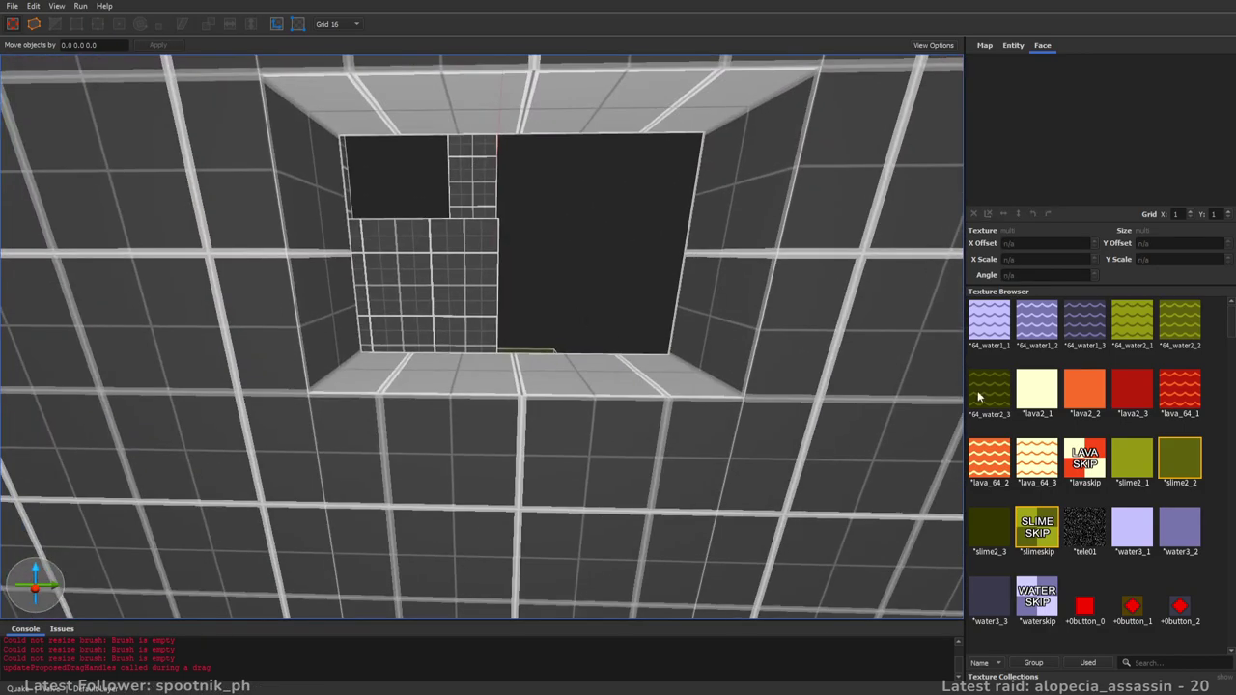
{"action": "left_click", "coordinate": [1083, 665]}
{"action": "scroll", "coordinate": [653, 311], "scroll_direction": "up", "scroll_amount": 5}
{"action": "key", "text": "bracketleft"}
{"action": "left_click_drag", "start_coordinate": [653, 304], "coordinate": [309, 334]}
{"action": "scroll", "coordinate": [574, 331], "scroll_direction": "down", "scroll_amount": 10}
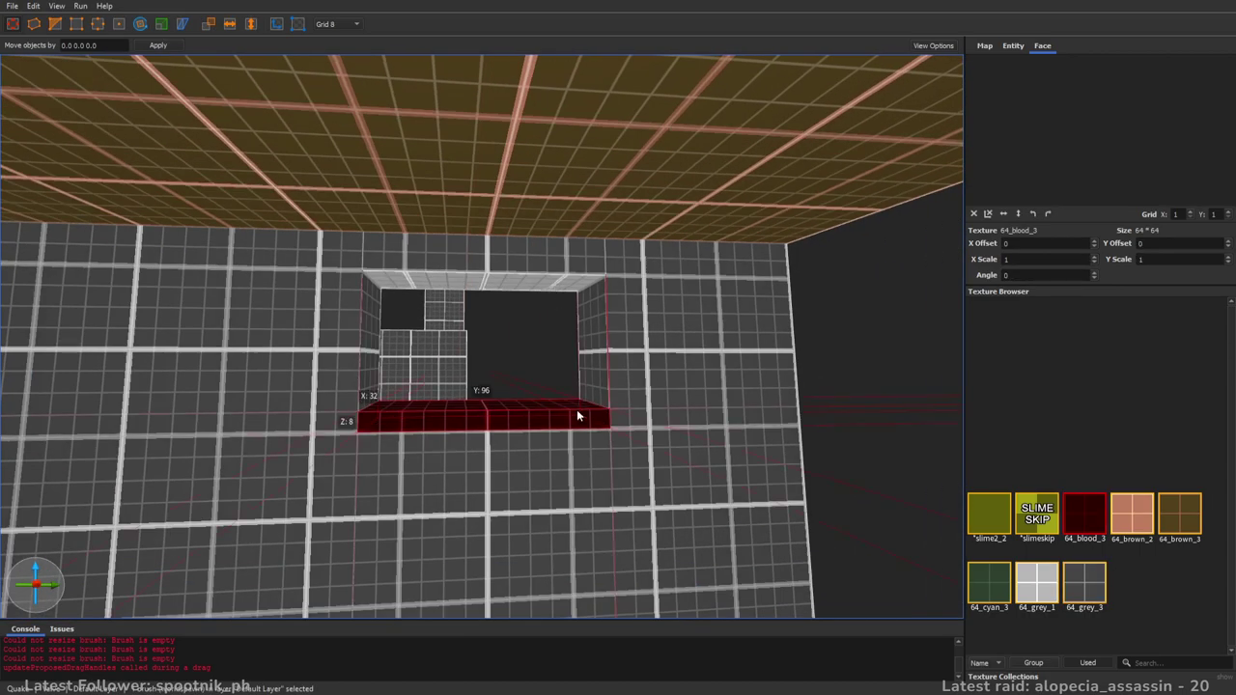
{"action": "left_click_drag", "start_coordinate": [578, 412], "coordinate": [584, 271], "text": "ctrl+alt"}
{"action": "right_click_drag", "start_coordinate": [584, 343], "coordinate": [582, 372]}
{"action": "key", "text": "Escape"}
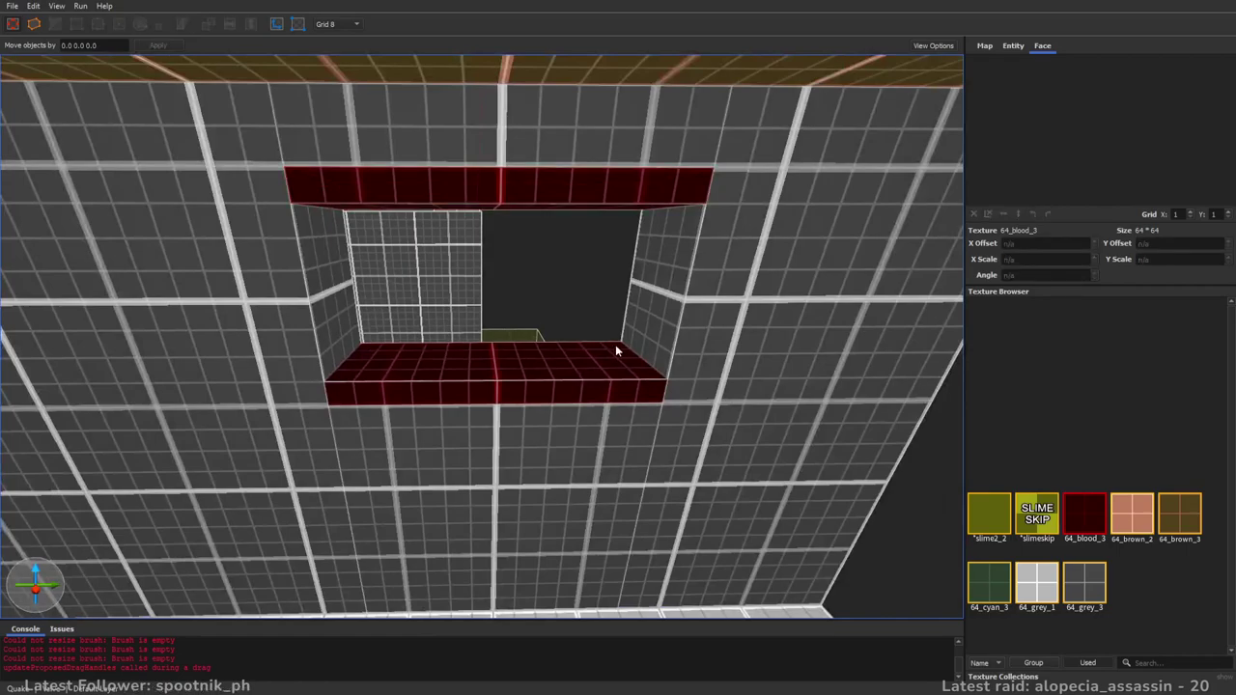
- Add a vertical 64_blood_3 trim piece on one side of the opening and duplicate it on the other side
{"action": "left_click_drag", "start_coordinate": [640, 368], "coordinate": [668, 253]}
{"action": "left_click_drag", "start_coordinate": [638, 344], "coordinate": [321, 353], "text": "ctrl"}
{"action": "key", "text": "Escape"}
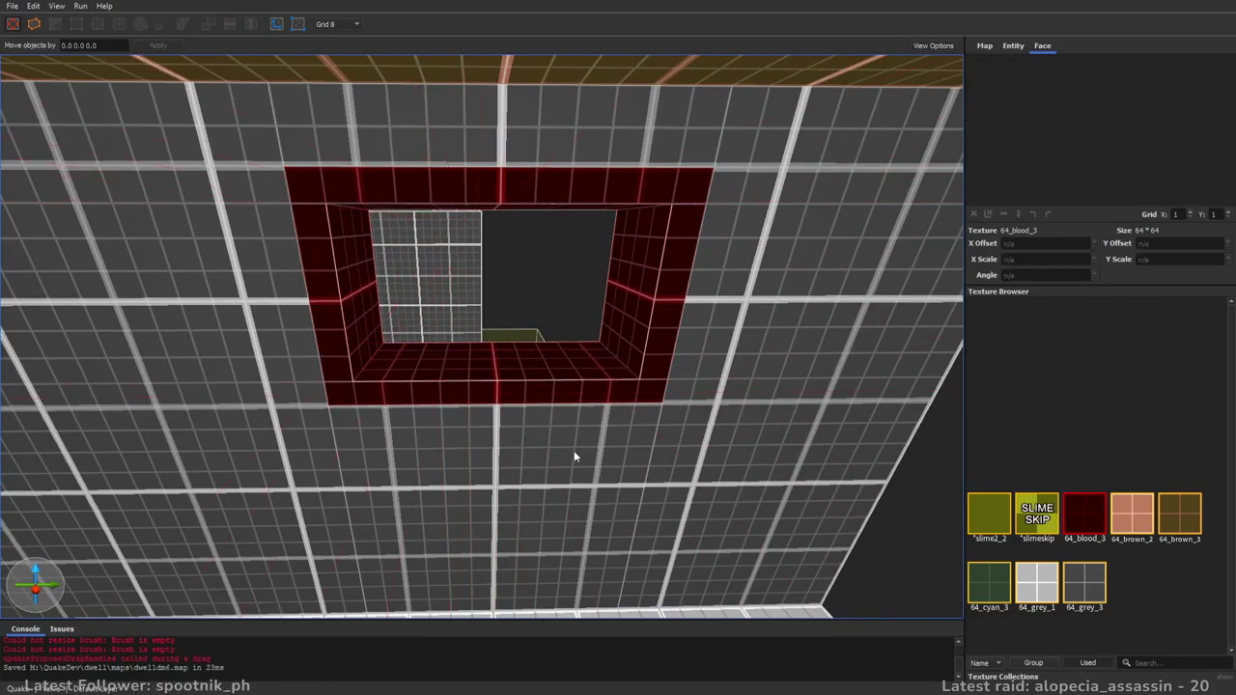
- Raise the framed opening's upper edge, leaving the wall piece above it 8 units high, and extend the side trims to match
{"action": "key", "text": "w"}
{"action": "right_click_drag", "start_coordinate": [572, 454], "coordinate": [570, 240]}
{"action": "key", "text": "w"}
{"action": "key", "text": "a"}
{"action": "key", "text": "d"}
{"action": "left_click", "coordinate": [570, 239]}
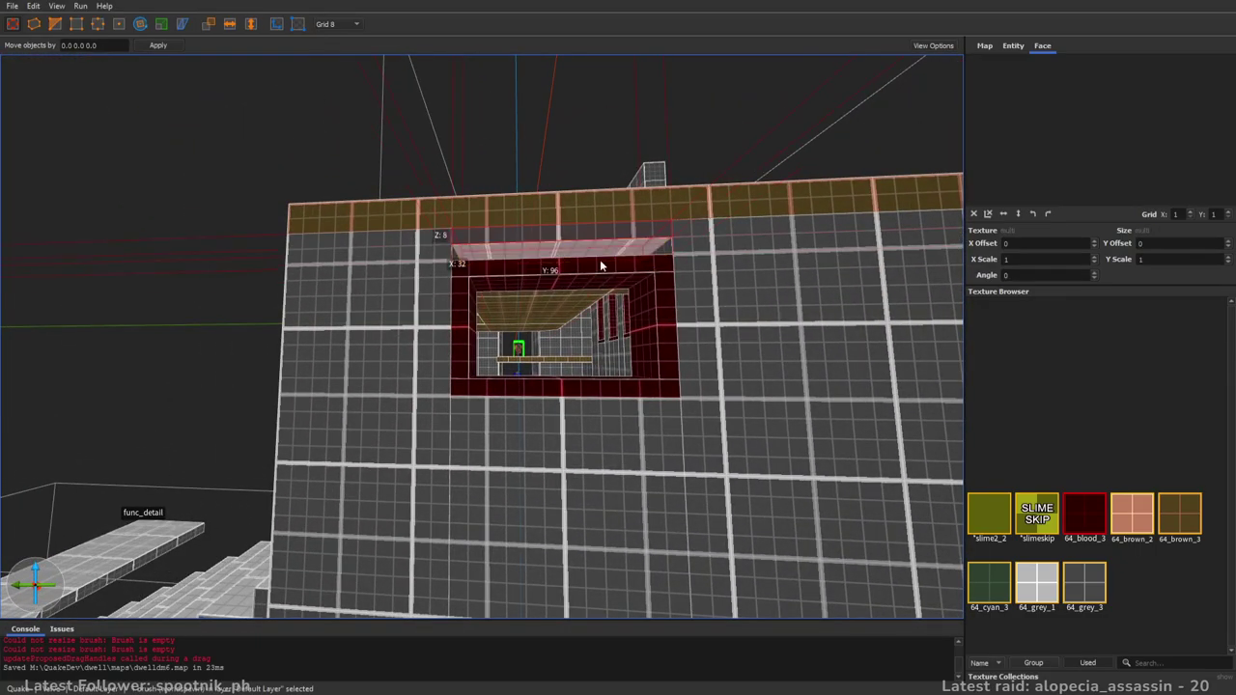
{"action": "left_click_drag", "start_coordinate": [599, 273], "coordinate": [599, 257], "text": "alt"}
{"action": "key", "text": "Escape"}
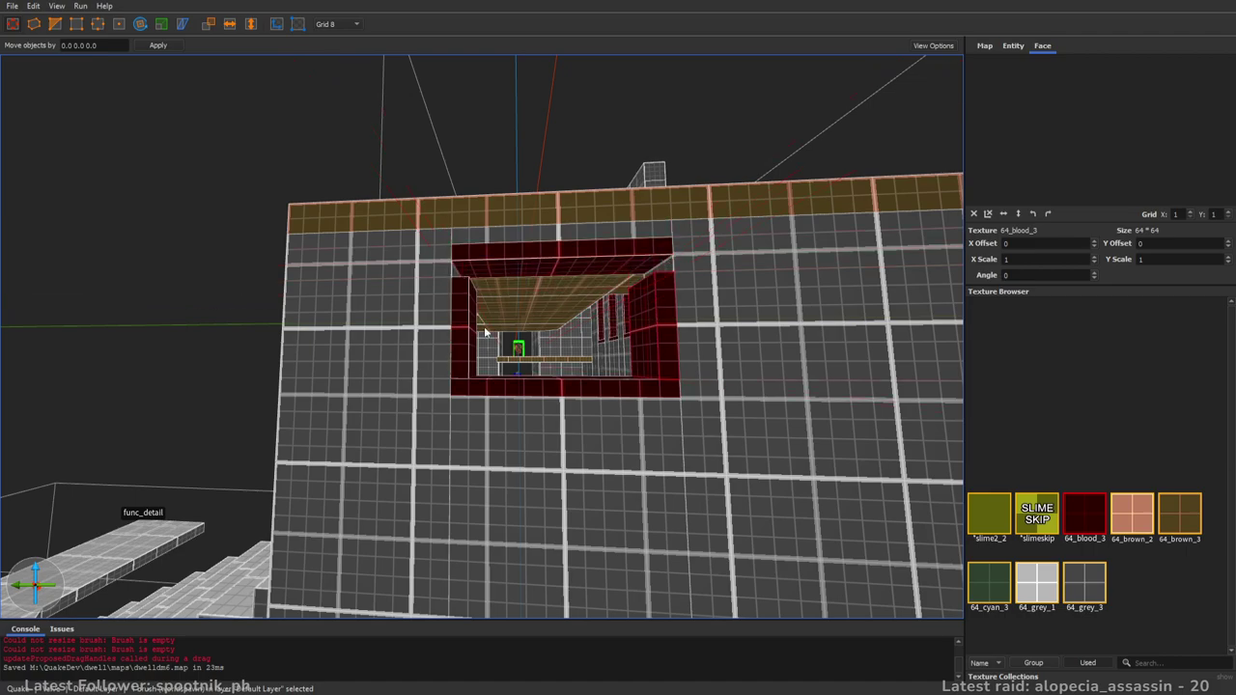
{"action": "left_click", "coordinate": [457, 328], "text": "ctrl"}
{"action": "left_click_drag", "start_coordinate": [472, 239], "coordinate": [472, 226], "text": "shift"}
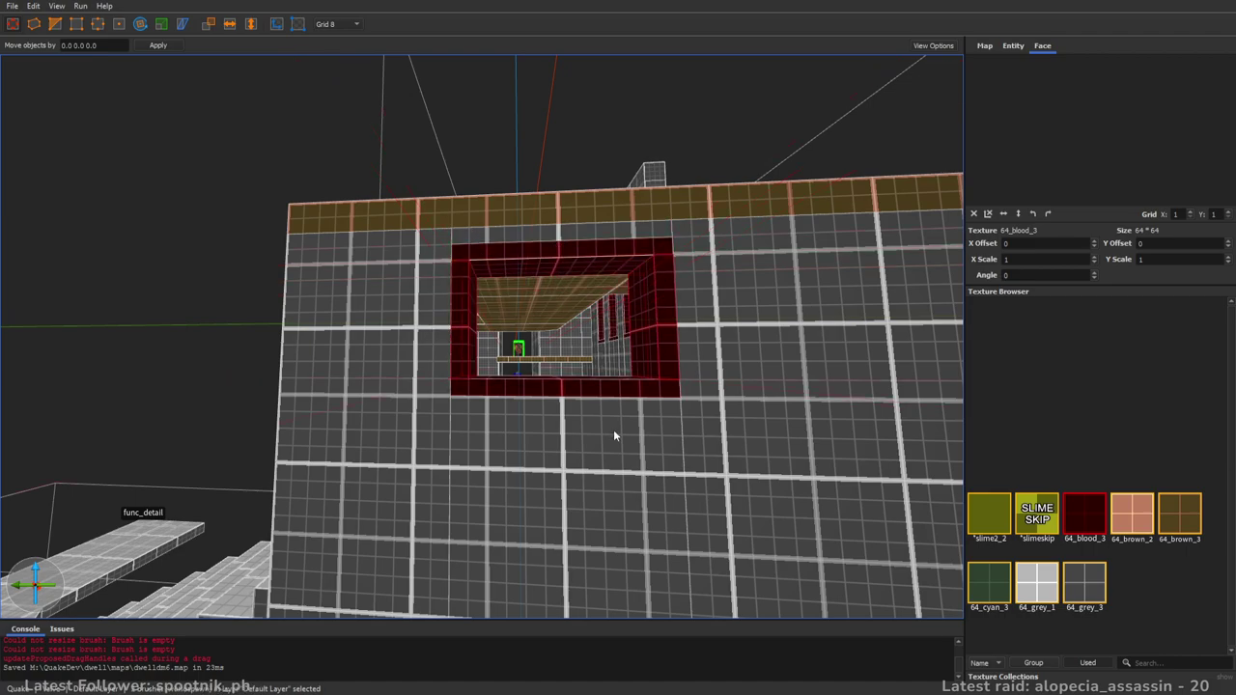
{"action": "key", "text": "Escape"}
- Save the map
{"action": "right_click_drag", "start_coordinate": [620, 418], "coordinate": [584, 447]}
{"action": "key", "text": "s"}
{"action": "key", "text": "d"}
{"action": "key", "text": "ctrl+s"}
- Examine the framed wall, the stairs and the slime pool from several viewpoints
{"action": "key", "text": "a"}
{"action": "right_click_drag", "start_coordinate": [569, 389], "coordinate": [873, 340]}
{"action": "key", "text": "d"}
{"action": "key", "text": "a"}
{"action": "key", "text": "w"}
{"action": "key", "text": "s"}
{"action": "scroll", "coordinate": [597, 367], "scroll_direction": "up", "scroll_amount": 8}
{"action": "scroll", "coordinate": [592, 372], "scroll_direction": "down", "scroll_amount": 8}
{"action": "key", "text": "w"}
{"action": "key", "text": "s"}
{"action": "key", "text": "w"}
{"action": "key", "text": "w"}
{"action": "right_click_drag", "start_coordinate": [598, 361], "coordinate": [676, 369]}
{"action": "key", "text": "d"}
{"action": "key", "text": "a"}
{"action": "key", "text": "s"}
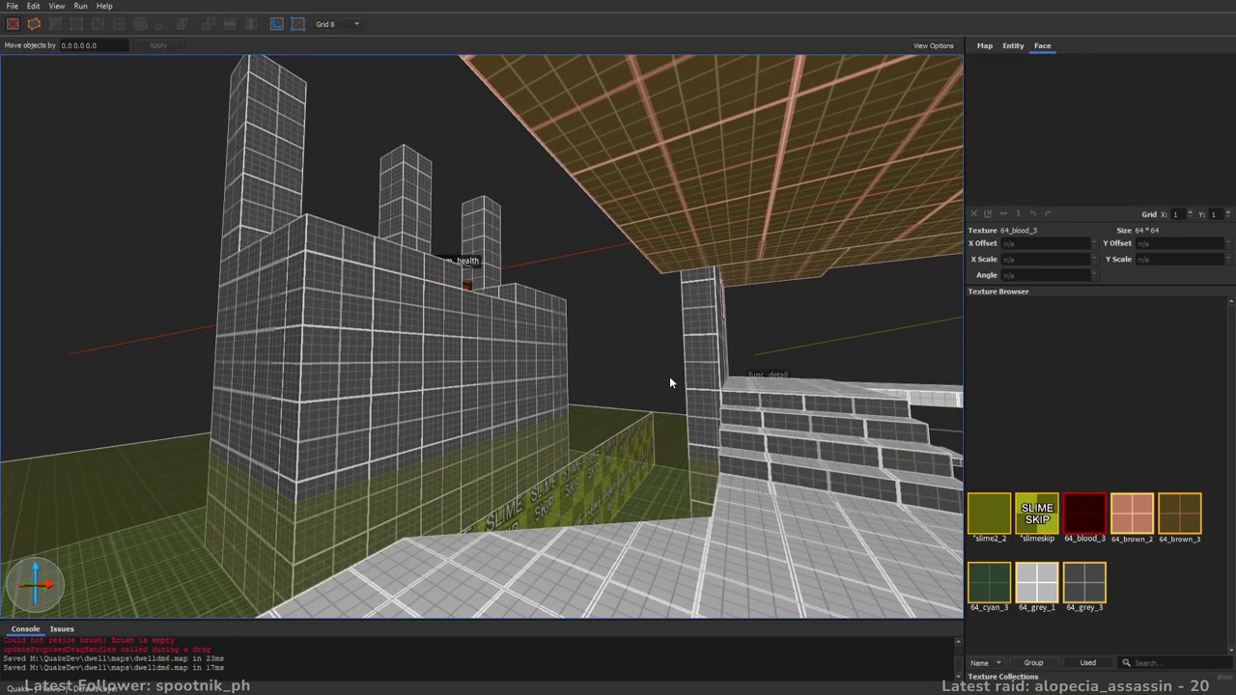
- Examine the main floor, brown walkways, windowed wall, player start and grenade launcher platform for the overall layout
{"action": "key", "text": "a"}
{"action": "right_click_drag", "start_coordinate": [419, 343], "coordinate": [550, 404]}
{"action": "key", "text": "w"}
{"action": "key", "text": "d"}
{"action": "scroll", "coordinate": [537, 342], "scroll_direction": "up", "scroll_amount": 3}
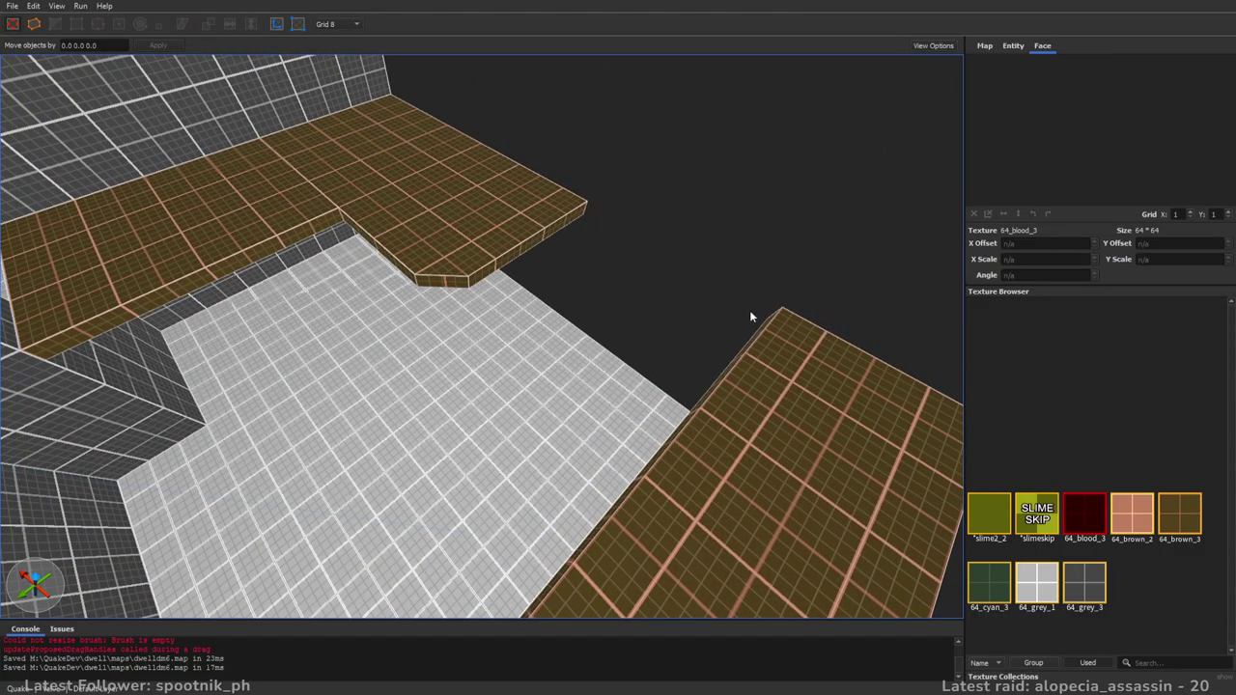
{"action": "right_click_drag", "start_coordinate": [767, 320], "coordinate": [610, 280]}
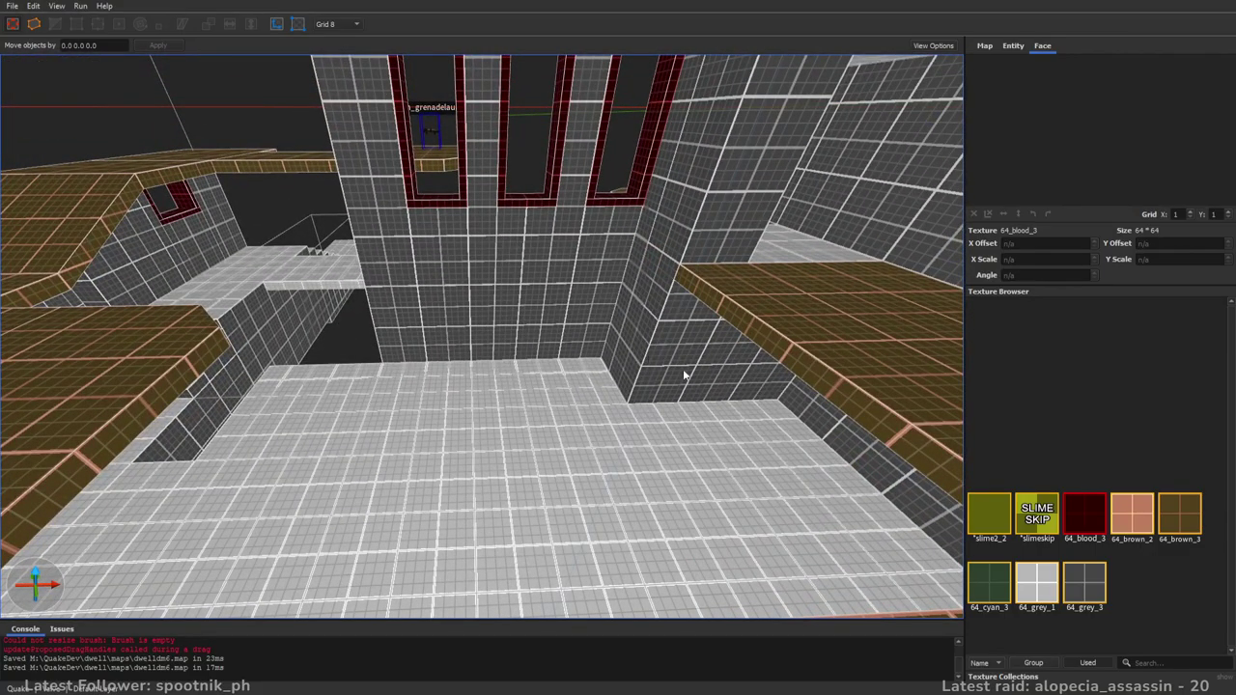
{"action": "key", "text": "w"}
{"action": "right_click_drag", "start_coordinate": [525, 374], "coordinate": [512, 312]}
{"action": "scroll", "coordinate": [512, 311], "scroll_direction": "up", "scroll_amount": 3}
{"action": "key", "text": "s"}
{"action": "right_click_drag", "start_coordinate": [779, 338], "coordinate": [623, 337]}
{"action": "key", "text": "w"}
{"action": "key", "text": "w"}
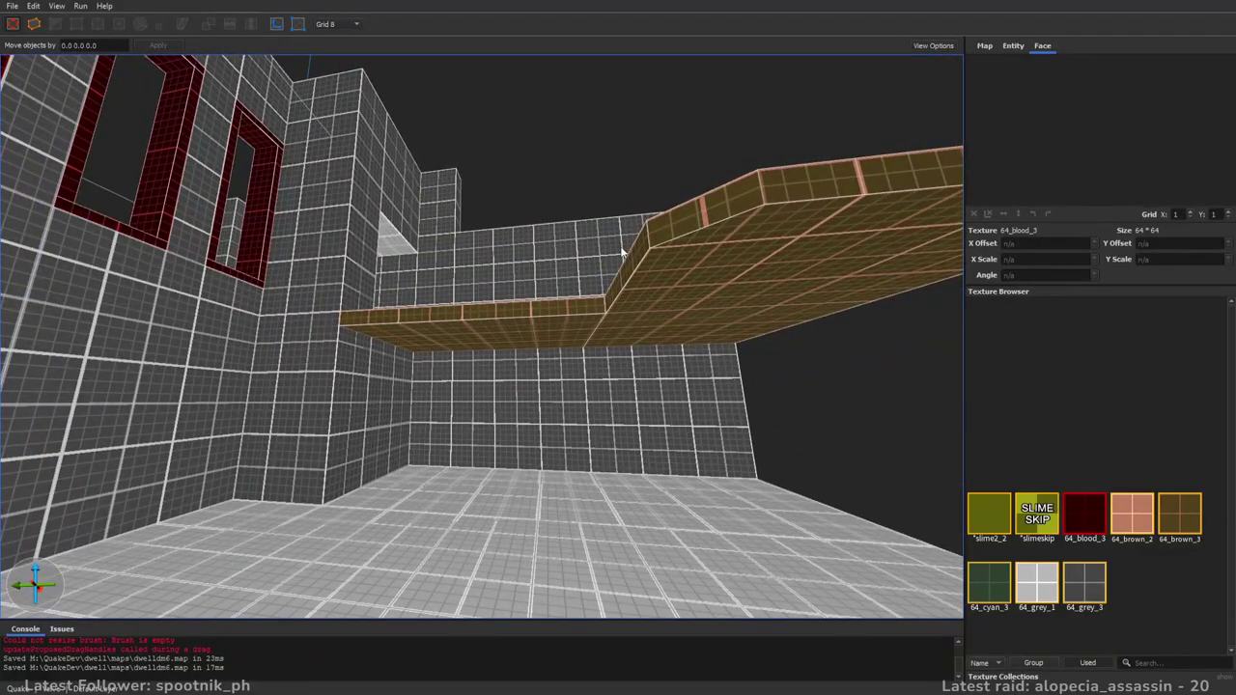
{"action": "key", "text": "w"}
{"action": "right_click_drag", "start_coordinate": [564, 249], "coordinate": [571, 306]}
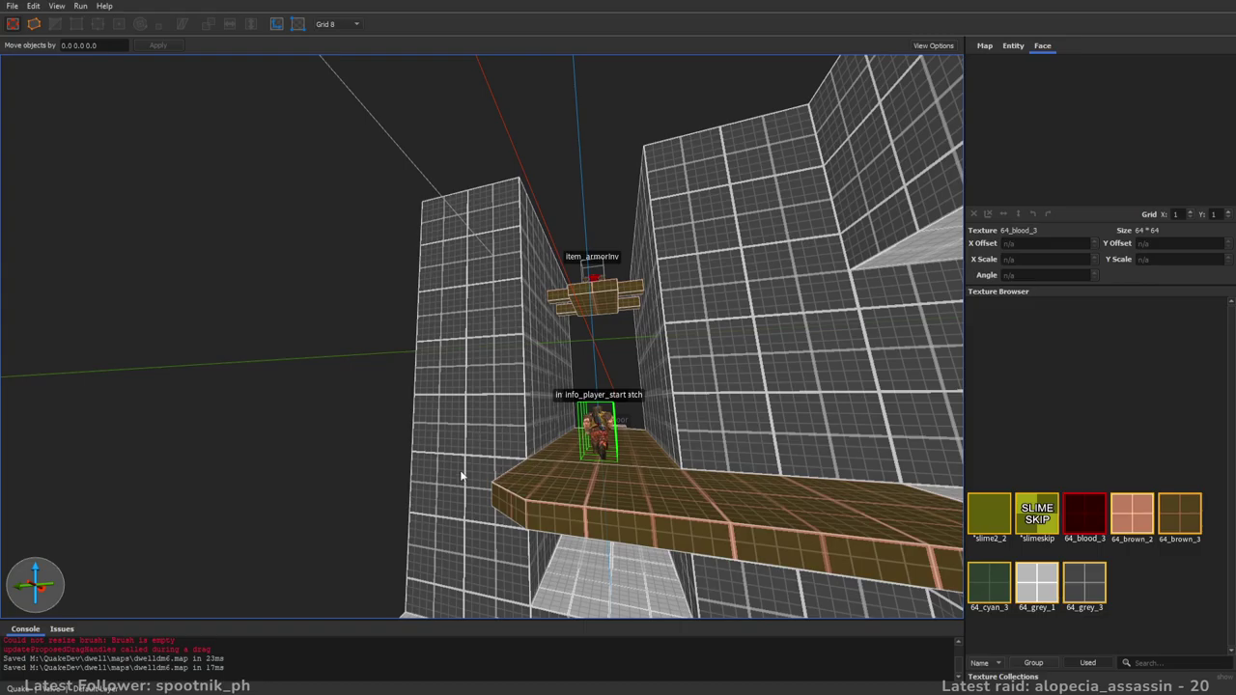
{"action": "mouse_move", "coordinate": [367, 434]}
{"action": "right_mouse_down"}
{"action": "mouse_move", "coordinate": [526, 462]}
{"action": "mouse_move", "coordinate": [649, 463]}
{"action": "mouse_move", "coordinate": [480, 478]}
{"action": "mouse_move", "coordinate": [663, 463]}
{"action": "mouse_move", "coordinate": [635, 445]}
{"action": "mouse_move", "coordinate": [662, 444]}
{"action": "mouse_move", "coordinate": [772, 542]}
{"action": "mouse_move", "coordinate": [922, 543]}
{"action": "mouse_move", "coordinate": [923, 446]}
{"action": "mouse_move", "coordinate": [668, 480]}
{"action": "right_mouse_up"}
{"action": "key", "text": "w"}
{"action": "key", "text": "w"}
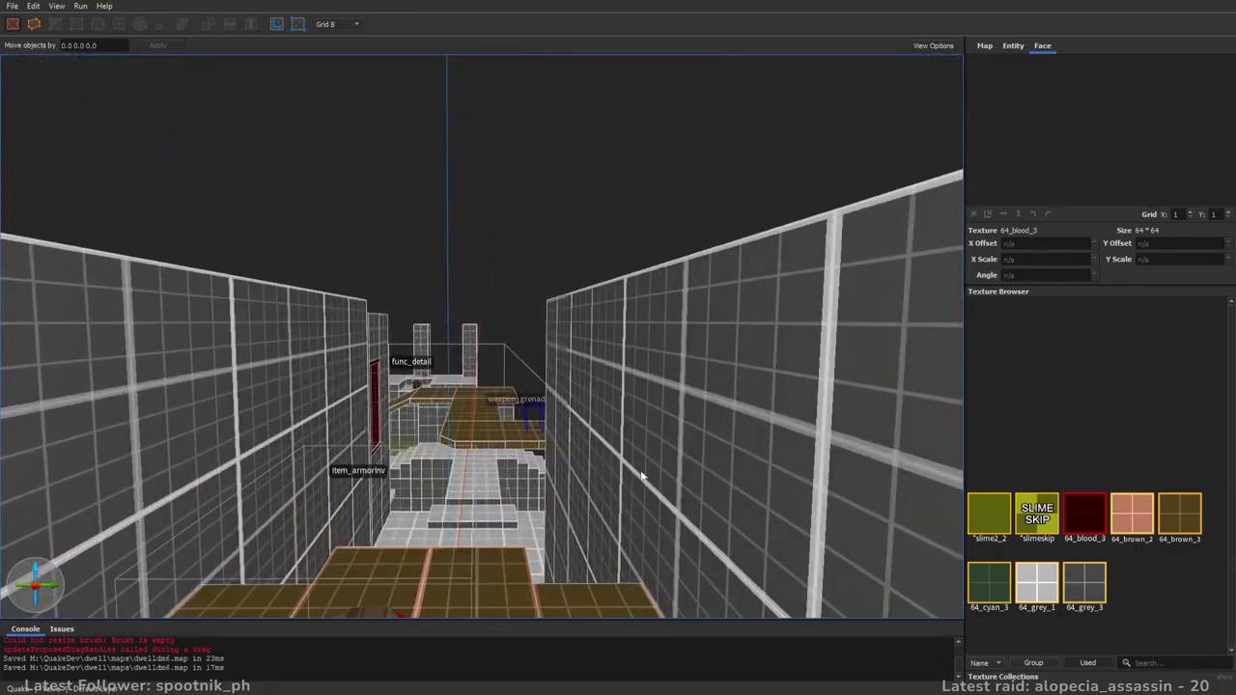
{"action": "right_click_drag", "start_coordinate": [715, 330], "coordinate": [656, 350]}
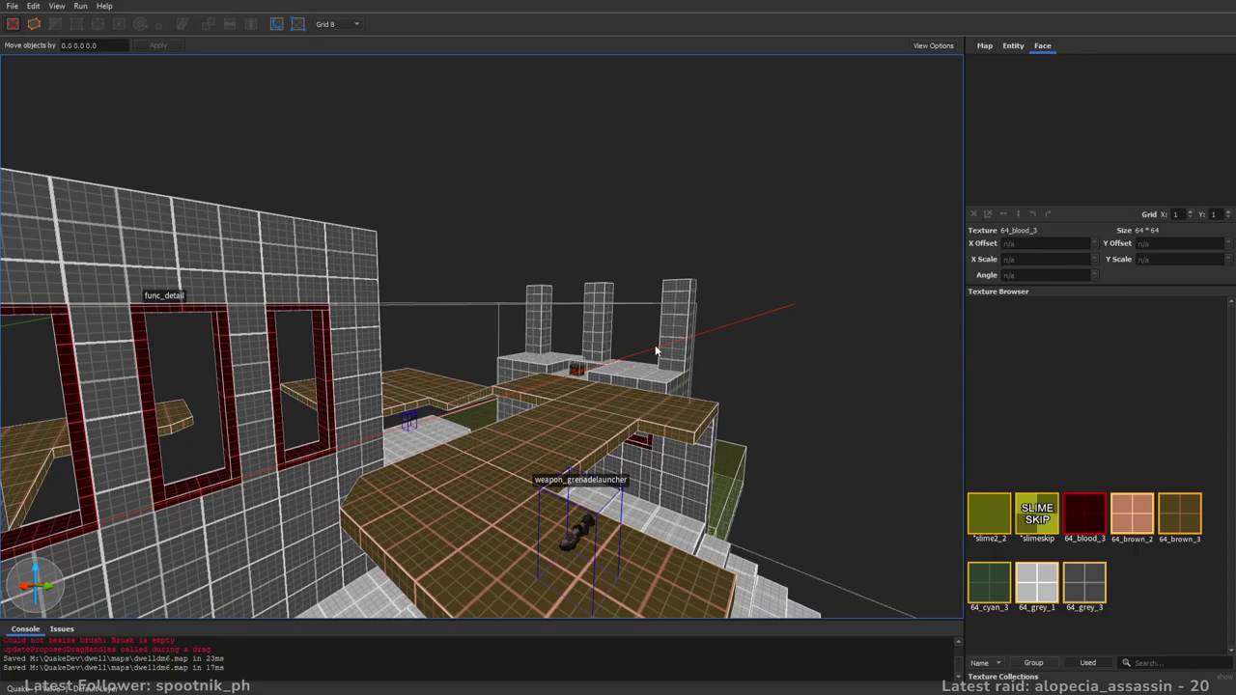
- Set the grid to 16 and extrude a 128 by 128 unit slab outwards from the angled end of the lower stair landing
{"action": "mouse_move", "coordinate": [623, 319]}
{"action": "right_mouse_down"}
{"action": "mouse_move", "coordinate": [587, 353]}
{"action": "mouse_move", "coordinate": [524, 361]}
{"action": "mouse_move", "coordinate": [565, 387]}
{"action": "mouse_move", "coordinate": [566, 405]}
{"action": "mouse_move", "coordinate": [551, 402]}
{"action": "mouse_move", "coordinate": [747, 378]}
{"action": "mouse_move", "coordinate": [706, 389]}
{"action": "mouse_move", "coordinate": [557, 380]}
{"action": "mouse_move", "coordinate": [552, 339]}
{"action": "mouse_move", "coordinate": [632, 337]}
{"action": "mouse_move", "coordinate": [689, 318]}
{"action": "mouse_move", "coordinate": [546, 311]}
{"action": "mouse_move", "coordinate": [854, 323]}
{"action": "mouse_move", "coordinate": [747, 351]}
{"action": "mouse_move", "coordinate": [714, 333]}
{"action": "mouse_move", "coordinate": [822, 313]}
{"action": "mouse_move", "coordinate": [597, 352]}
{"action": "mouse_move", "coordinate": [793, 418]}
{"action": "mouse_move", "coordinate": [618, 377]}
{"action": "mouse_move", "coordinate": [689, 384]}
{"action": "right_mouse_up"}
{"action": "left_click", "coordinate": [618, 376]}
{"action": "key", "text": "5"}
{"action": "left_click_drag", "start_coordinate": [594, 355], "coordinate": [581, 373], "text": "shift"}
{"action": "right_click_drag", "start_coordinate": [703, 370], "coordinate": [608, 360]}
{"action": "key", "text": "d"}
{"action": "key", "text": "w"}
{"action": "key", "text": "a"}
{"action": "key", "text": "s"}
{"action": "left_click_drag", "start_coordinate": [356, 348], "coordinate": [490, 361], "text": "shift"}
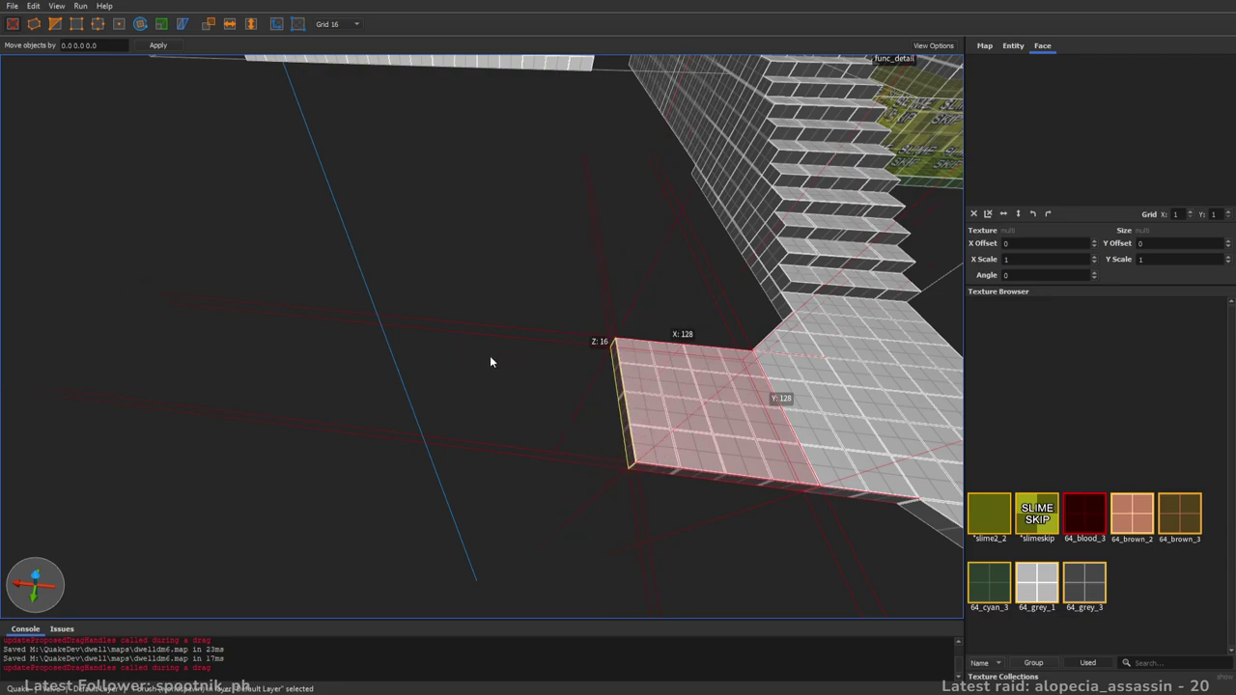
- Extrude the main floor slab downwards and lower its upper face to form a separate platform below the floor
{"action": "right_click_drag", "start_coordinate": [490, 361], "coordinate": [499, 309]}
{"action": "key", "text": "w"}
{"action": "key", "text": "a"}
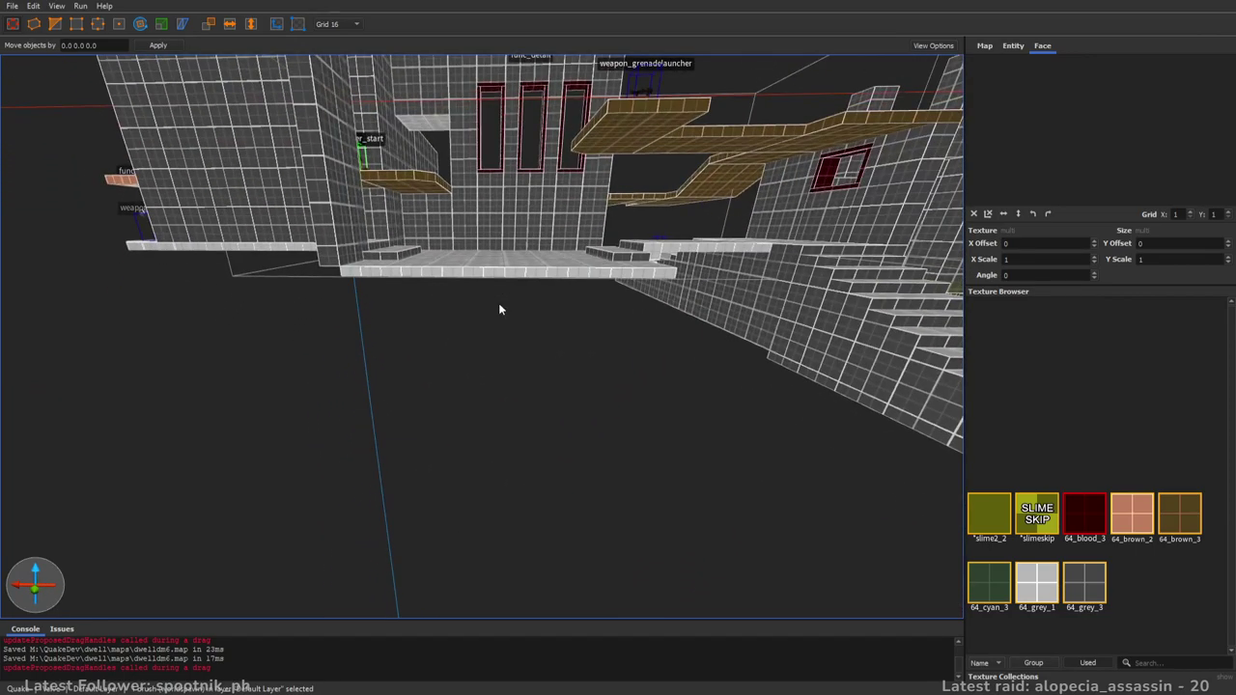
{"action": "key", "text": "d"}
{"action": "key", "text": "a"}
{"action": "key", "text": "d"}
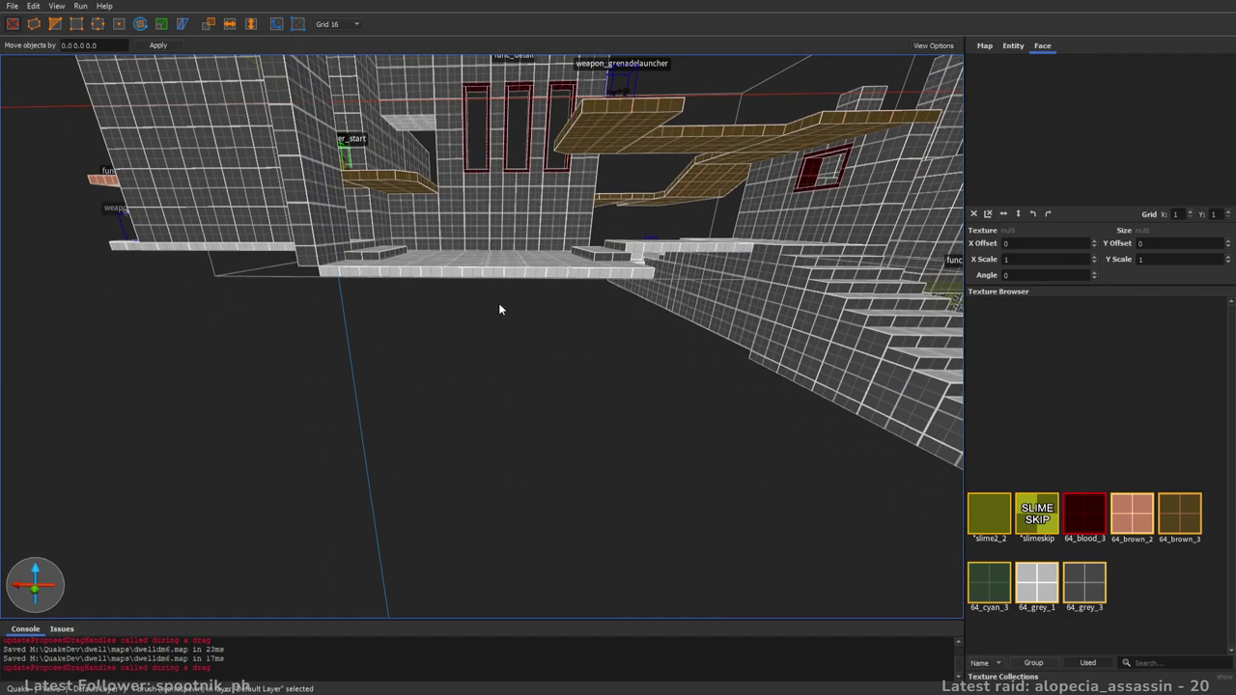
{"action": "left_click", "coordinate": [505, 274]}
{"action": "left_click_drag", "start_coordinate": [505, 284], "coordinate": [499, 415], "text": "shift"}
{"action": "left_click_drag", "start_coordinate": [510, 255], "coordinate": [505, 428], "text": "shift"}
- Duplicate the landing's angled connecting slab, place the copy beyond the new 128-unit slab and rotate it 90 degrees
{"action": "right_click_drag", "start_coordinate": [643, 380], "coordinate": [643, 429]}
{"action": "left_click", "coordinate": [637, 420]}
{"action": "mouse_move", "coordinate": [517, 370]}
{"action": "right_mouse_down"}
{"action": "mouse_move", "coordinate": [650, 310]}
{"action": "mouse_move", "coordinate": [682, 322]}
{"action": "mouse_move", "coordinate": [690, 306]}
{"action": "mouse_move", "coordinate": [629, 312]}
{"action": "mouse_move", "coordinate": [618, 292]}
{"action": "mouse_move", "coordinate": [515, 351]}
{"action": "mouse_move", "coordinate": [585, 385]}
{"action": "mouse_move", "coordinate": [595, 407]}
{"action": "mouse_move", "coordinate": [644, 389]}
{"action": "right_mouse_up"}
{"action": "left_click", "coordinate": [606, 440]}
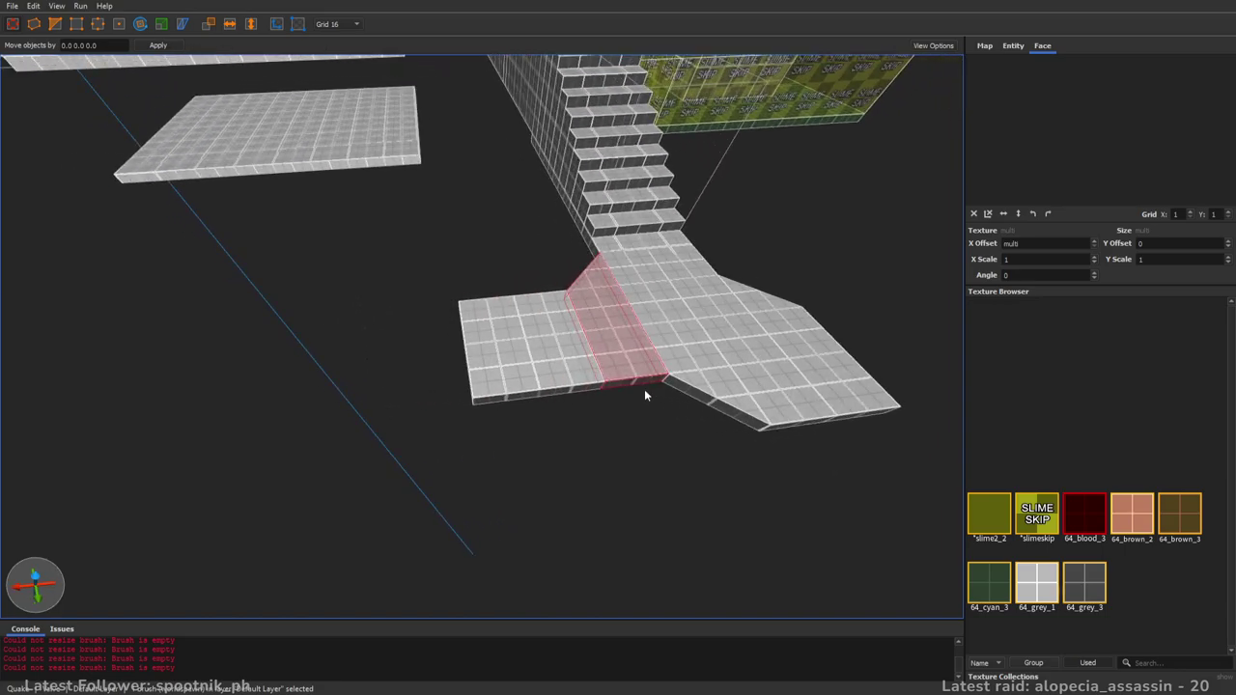
{"action": "mouse_move", "coordinate": [644, 386]}
{"action": "left_mouse_down"}
{"action": "mouse_move", "coordinate": [394, 337]}
{"action": "mouse_move", "coordinate": [369, 286]}
{"action": "left_mouse_up"}
{"action": "key", "text": "alt+Right"}
{"action": "scroll", "coordinate": [393, 335], "scroll_direction": "up", "scroll_amount": 1}
- Move the copied slab's outer edge outwards to turn it into a symmetrical trapezoid
{"action": "key", "text": "a"}
{"action": "key", "text": "e"}
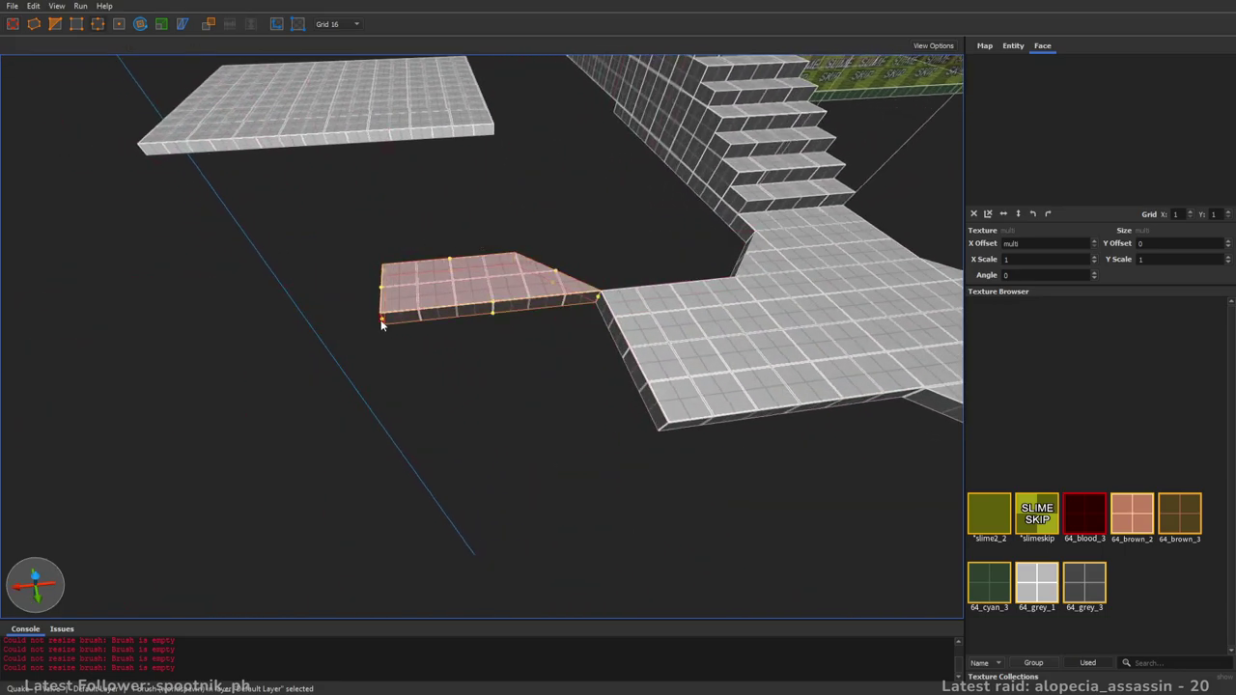
{"action": "left_click_drag", "start_coordinate": [339, 324], "coordinate": [311, 328]}
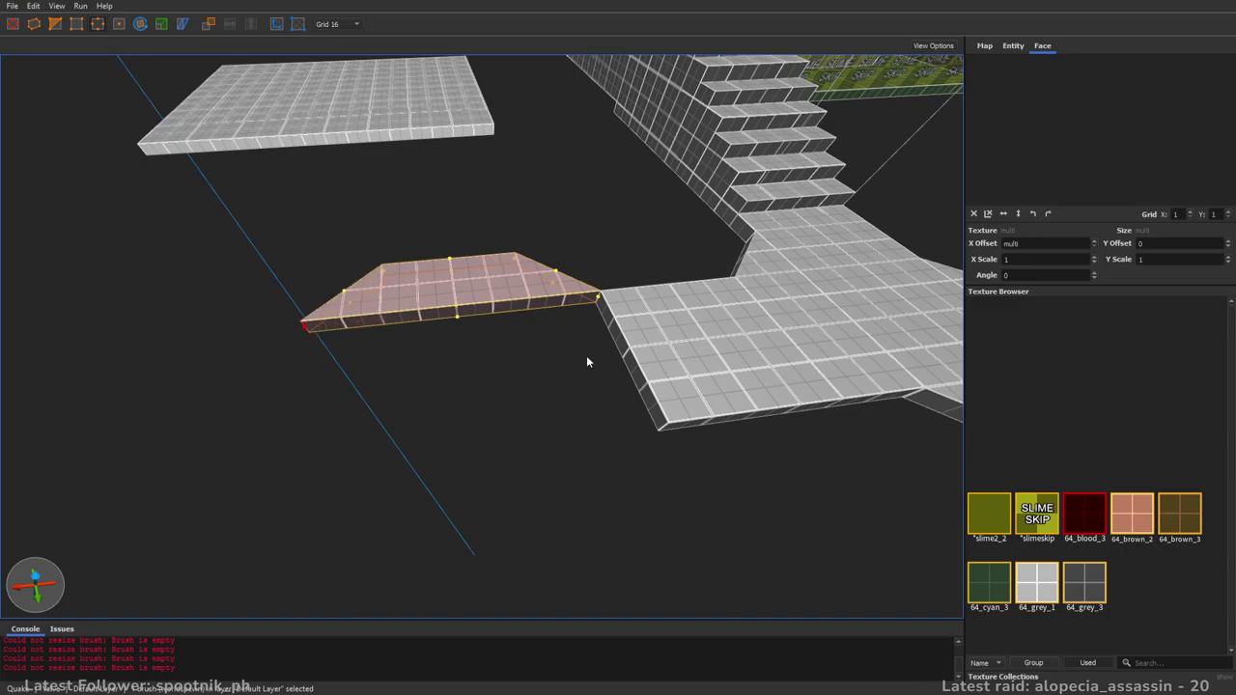
{"action": "right_click_drag", "start_coordinate": [591, 363], "coordinate": [567, 346]}
{"action": "key", "text": "v"}
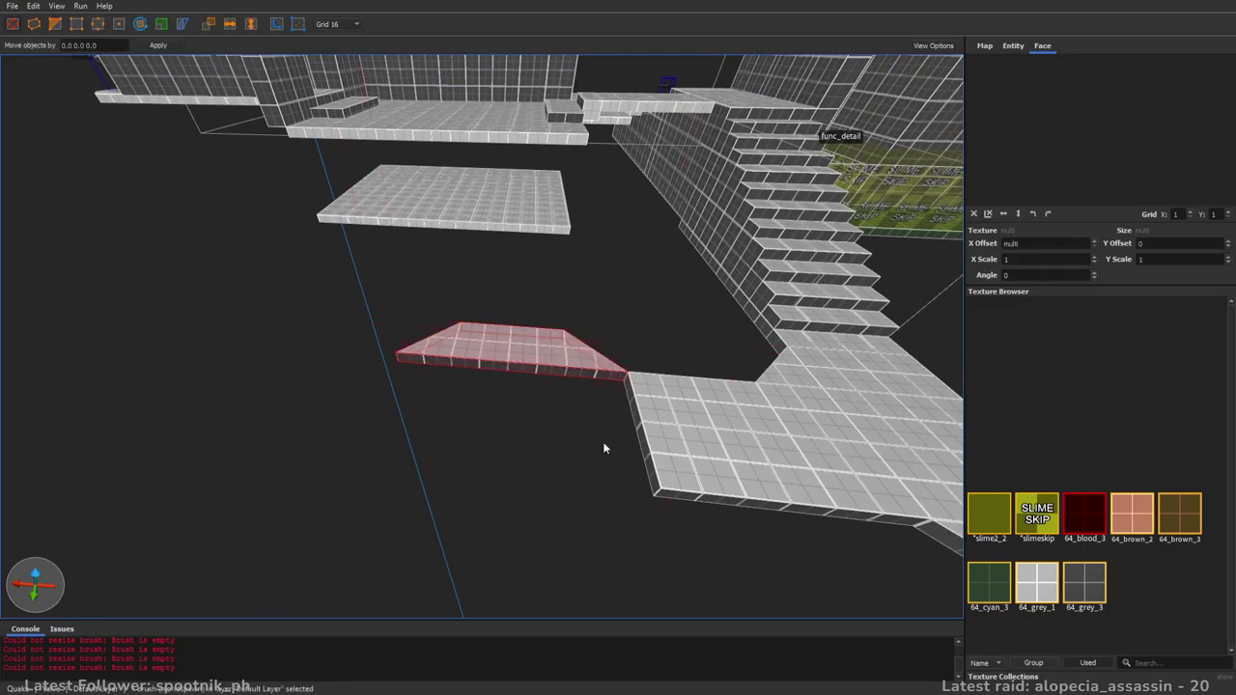
- Place a copy of the trapezoid on the opposite side and merge both into a 256 by 256 unit octagonal platform
{"action": "mouse_move", "coordinate": [536, 359]}
{"action": "left_mouse_down", "text": "ctrl"}
{"action": "mouse_move", "coordinate": [501, 558]}
{"action": "mouse_move", "coordinate": [541, 532]}
{"action": "left_mouse_up", "text": "ctrl"}
{"action": "left_click", "coordinate": [490, 364], "text": "ctrl"}
{"action": "key", "text": "ctrl+j"}
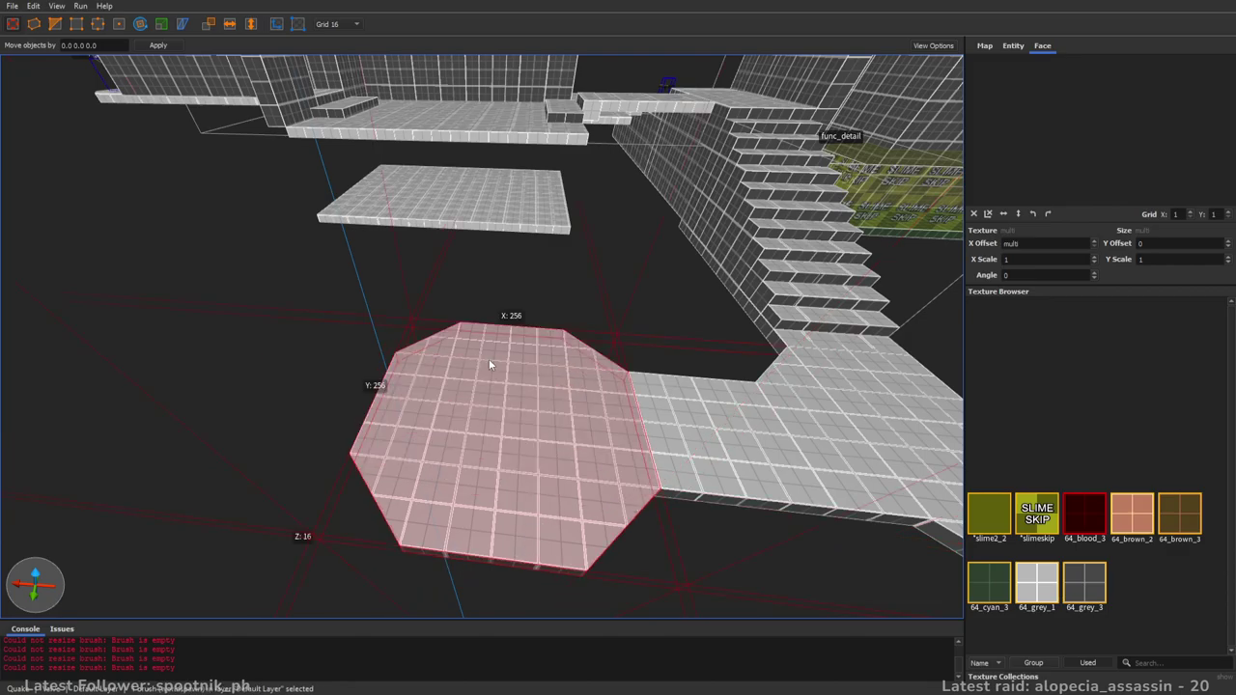
{"action": "key", "text": "Escape"}
- Add a rectangular slab on the octagonal platform's side facing the separate platform below the main floor, and save the map
{"action": "key", "text": "a"}
{"action": "mouse_move", "coordinate": [571, 425]}
{"action": "right_mouse_down"}
{"action": "mouse_move", "coordinate": [656, 467]}
{"action": "mouse_move", "coordinate": [727, 459]}
{"action": "mouse_move", "coordinate": [687, 427]}
{"action": "mouse_move", "coordinate": [640, 415]}
{"action": "mouse_move", "coordinate": [809, 442]}
{"action": "mouse_move", "coordinate": [799, 437]}
{"action": "right_mouse_up"}
{"action": "key", "text": "w"}
{"action": "left_click", "coordinate": [591, 220]}
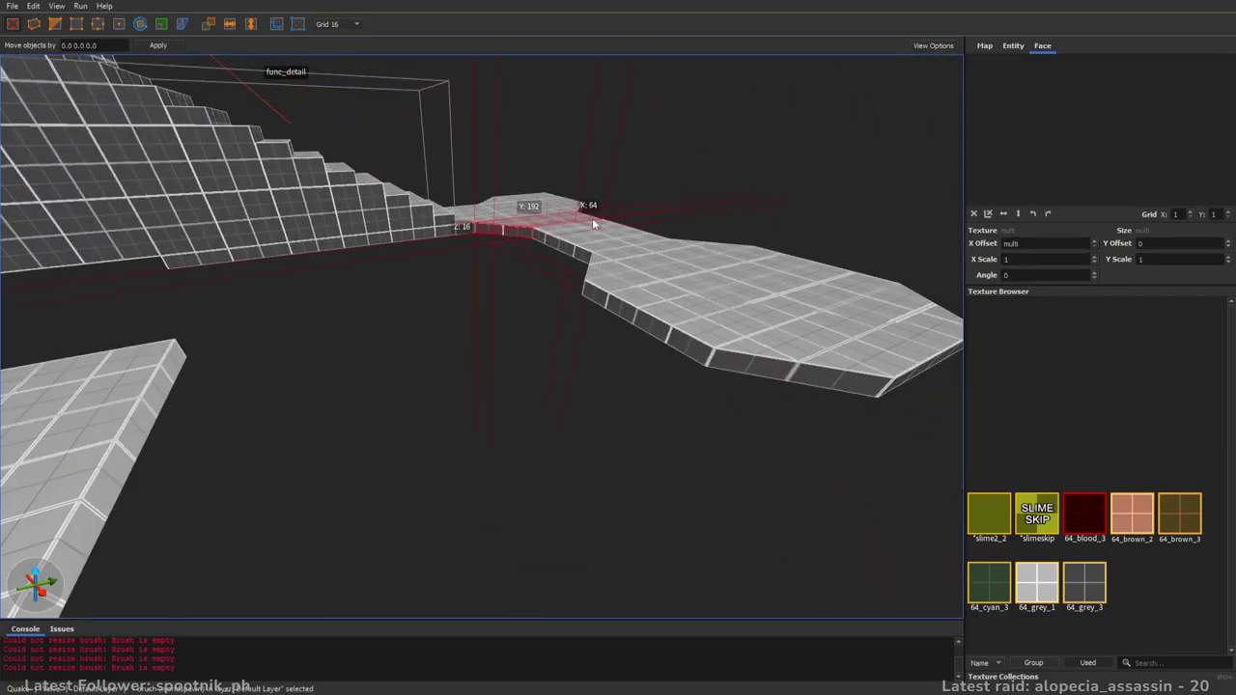
{"action": "left_click_drag", "start_coordinate": [595, 239], "coordinate": [566, 353], "text": "ctrl"}
{"action": "mouse_move", "coordinate": [780, 460]}
{"action": "right_mouse_down"}
{"action": "mouse_move", "coordinate": [646, 467]}
{"action": "mouse_move", "coordinate": [606, 483]}
{"action": "mouse_move", "coordinate": [630, 482]}
{"action": "mouse_move", "coordinate": [551, 441]}
{"action": "mouse_move", "coordinate": [606, 421]}
{"action": "right_mouse_up"}
{"action": "key", "text": "d"}
{"action": "key", "text": "w"}
{"action": "key", "text": "Escape"}
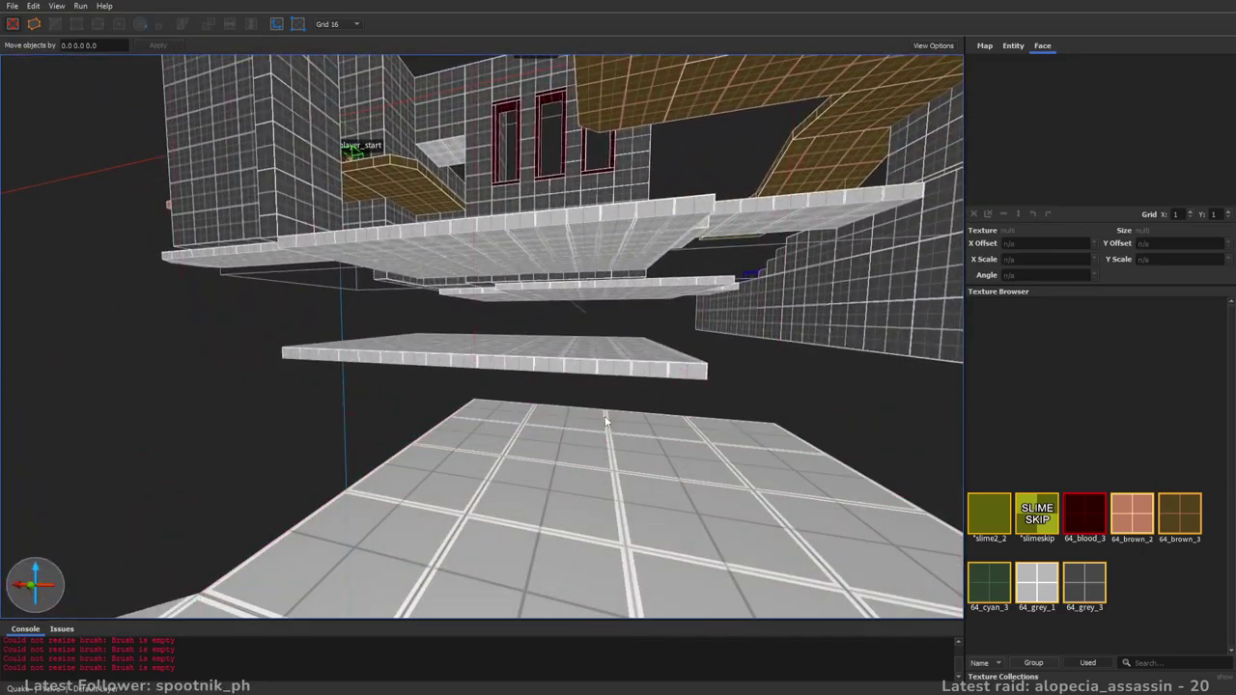
{"action": "key", "text": "ctrl+s"}
- Extrude a 128 by 256 unit slab, 16 units thick, from the octagonal platform's rectangular slab towards the separate lower platform
{"action": "right_click_drag", "start_coordinate": [627, 366], "coordinate": [621, 383]}
{"action": "key", "text": "s"}
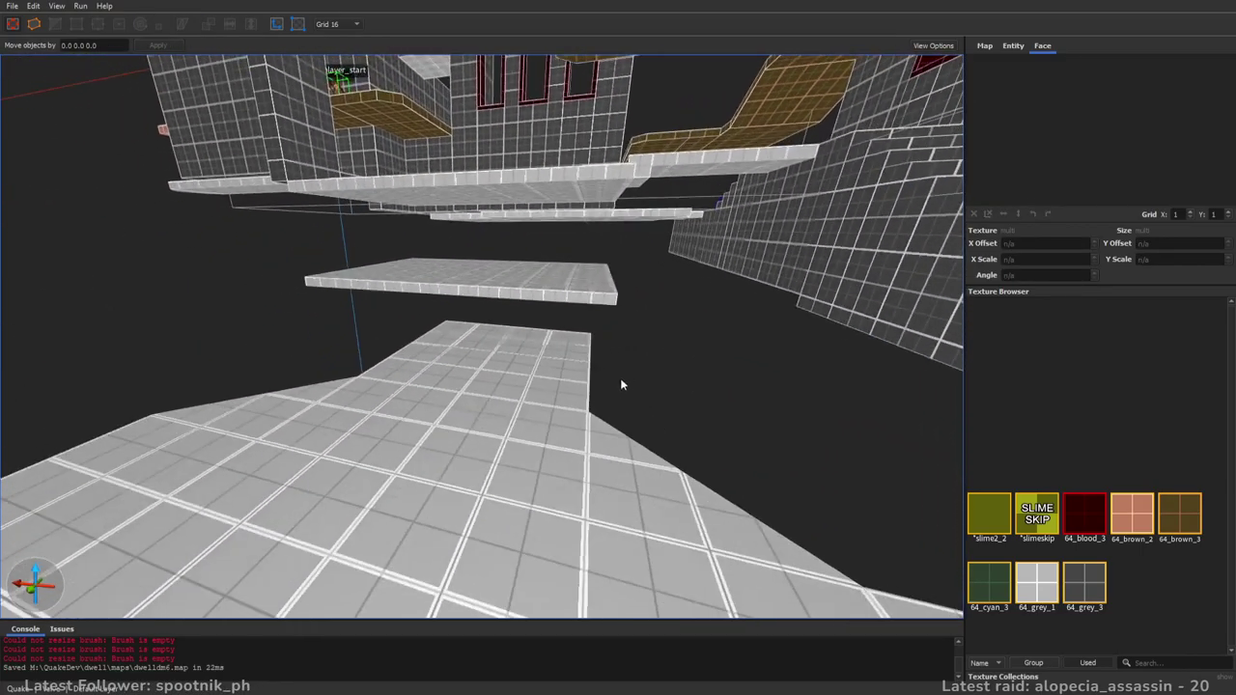
{"action": "right_click_drag", "start_coordinate": [608, 332], "coordinate": [655, 358]}
{"action": "key", "text": "s"}
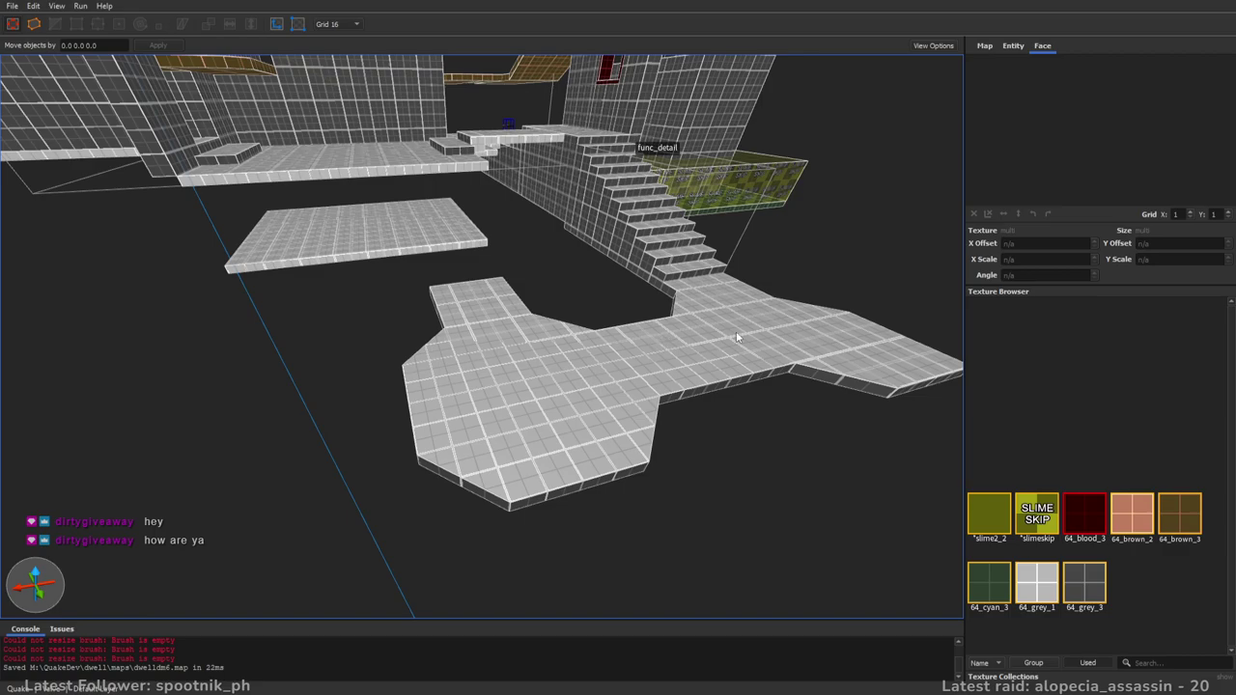
{"action": "scroll", "coordinate": [707, 328], "scroll_direction": "up", "scroll_amount": 5}
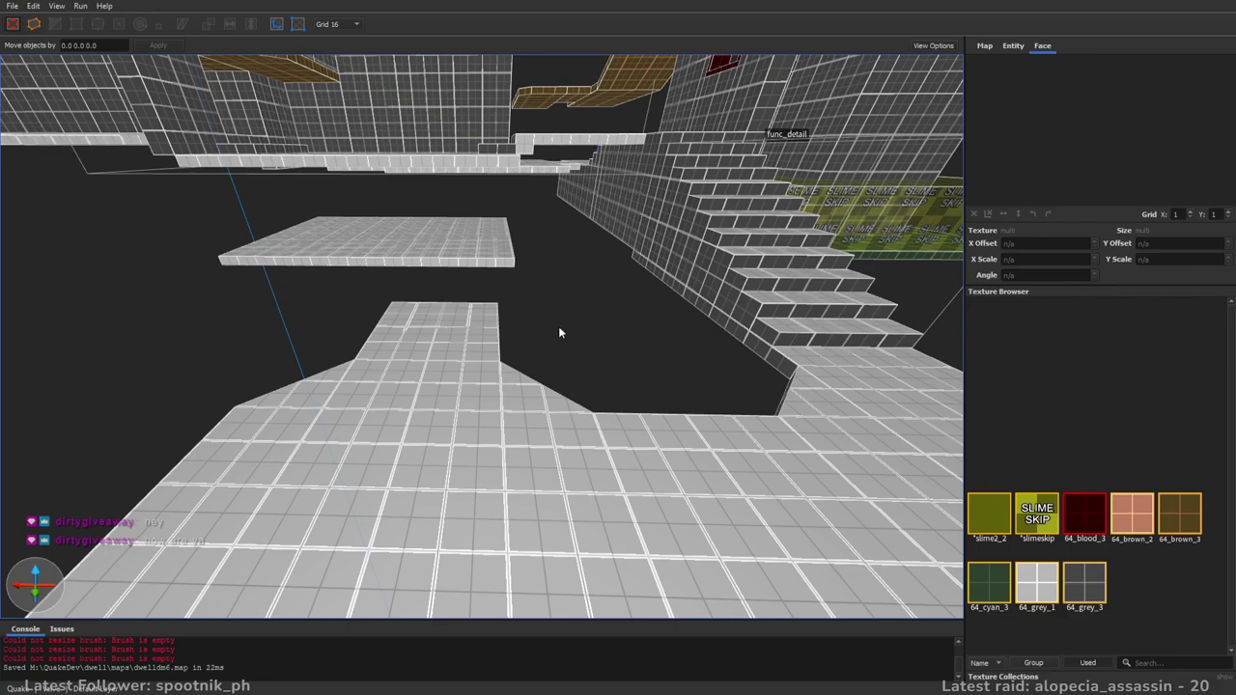
{"action": "key", "text": "w"}
{"action": "mouse_move", "coordinate": [555, 317]}
{"action": "right_mouse_down"}
{"action": "mouse_move", "coordinate": [560, 278]}
{"action": "mouse_move", "coordinate": [575, 319]}
{"action": "mouse_move", "coordinate": [614, 337]}
{"action": "mouse_move", "coordinate": [572, 344]}
{"action": "mouse_move", "coordinate": [621, 348]}
{"action": "mouse_move", "coordinate": [300, 318]}
{"action": "right_mouse_up"}
{"action": "key", "text": "a"}
{"action": "left_click", "coordinate": [613, 335]}
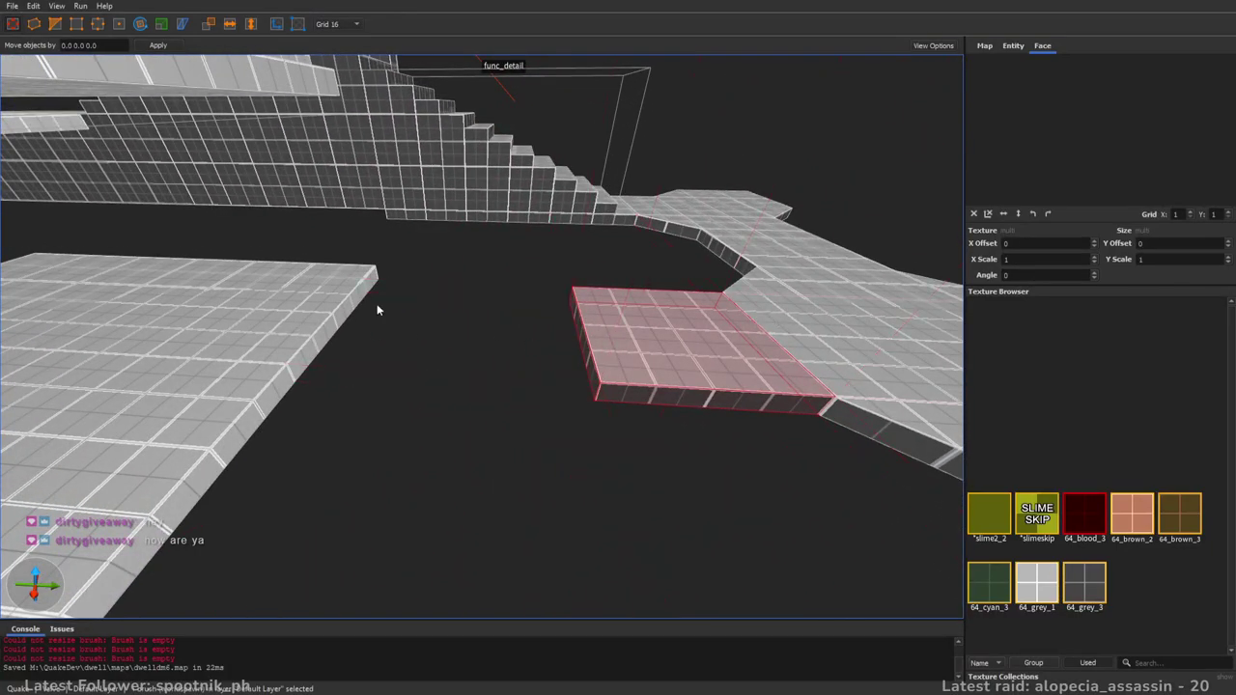
{"action": "left_click_drag", "start_coordinate": [582, 340], "coordinate": [231, 347]}
{"action": "key", "text": "d"}
{"action": "mouse_move", "coordinate": [671, 343]}
{"action": "right_mouse_down"}
{"action": "mouse_move", "coordinate": [606, 364]}
{"action": "mouse_move", "coordinate": [566, 359]}
{"action": "right_mouse_up"}
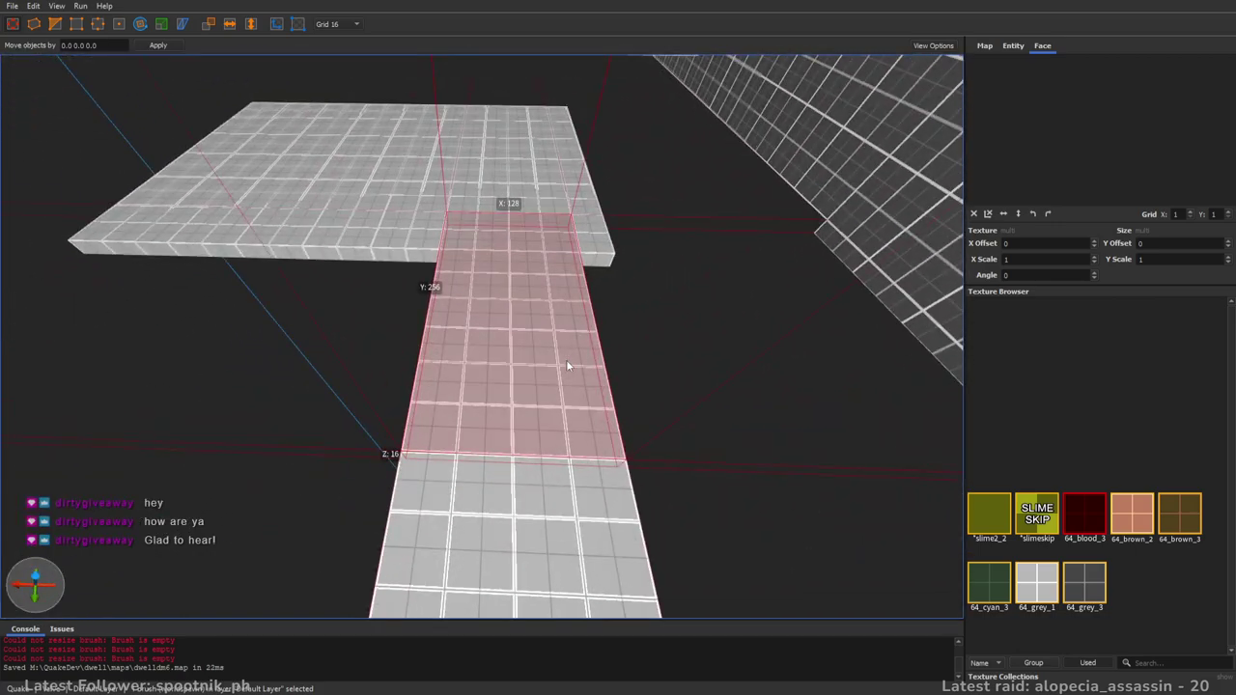
- Skew the new slab's far end sideways along the separate lower platform until the slab spans 256 units in X
{"action": "left_click", "coordinate": [501, 220], "text": "shift"}
{"action": "key", "text": "Left"}
{"action": "key", "text": "Left"}
{"action": "key", "text": "Left"}
{"action": "key", "text": "Left"}
{"action": "key", "text": "Left"}
{"action": "key", "text": "Left"}
{"action": "key", "text": "Left"}
{"action": "key", "text": "Left"}
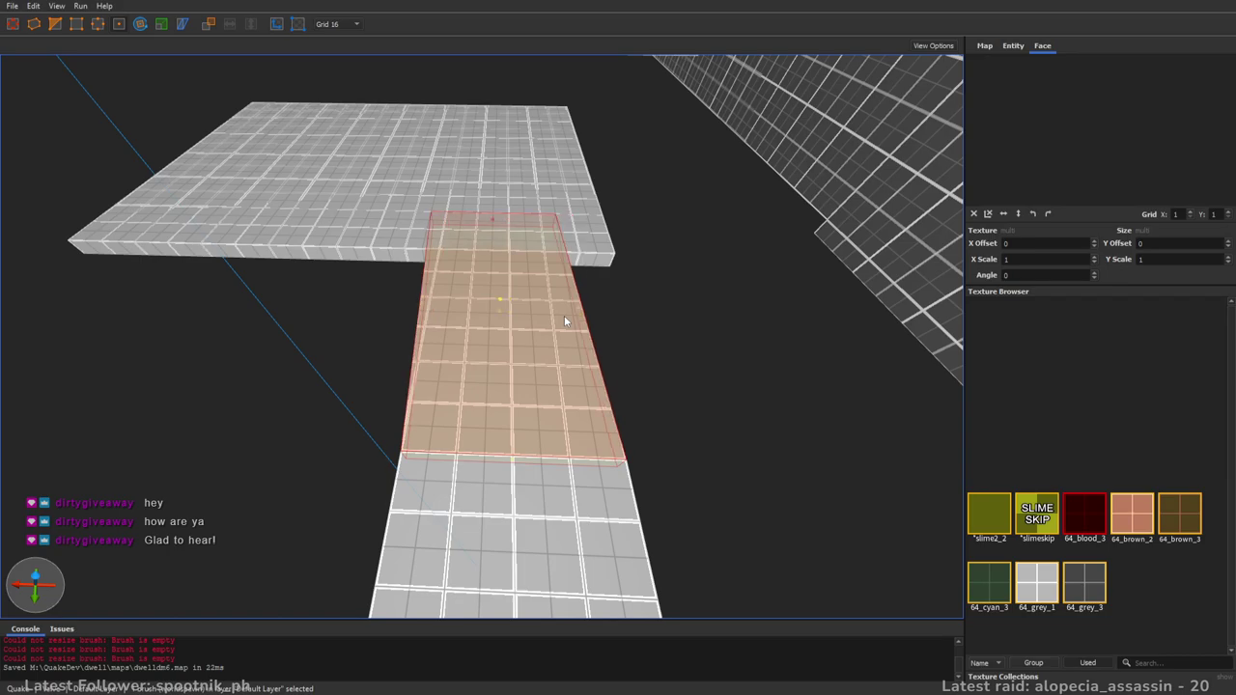
{"action": "right_click_drag", "start_coordinate": [563, 315], "coordinate": [572, 393]}
{"action": "scroll", "coordinate": [573, 392], "scroll_direction": "down", "scroll_amount": 5}
{"action": "key", "text": "Escape"}
{"action": "key", "text": "Escape"}
{"action": "key", "text": "Escape"}
- Move one near and one far corner of the skewed slab back so both of its ends run at an angle
{"action": "left_click", "coordinate": [512, 350]}
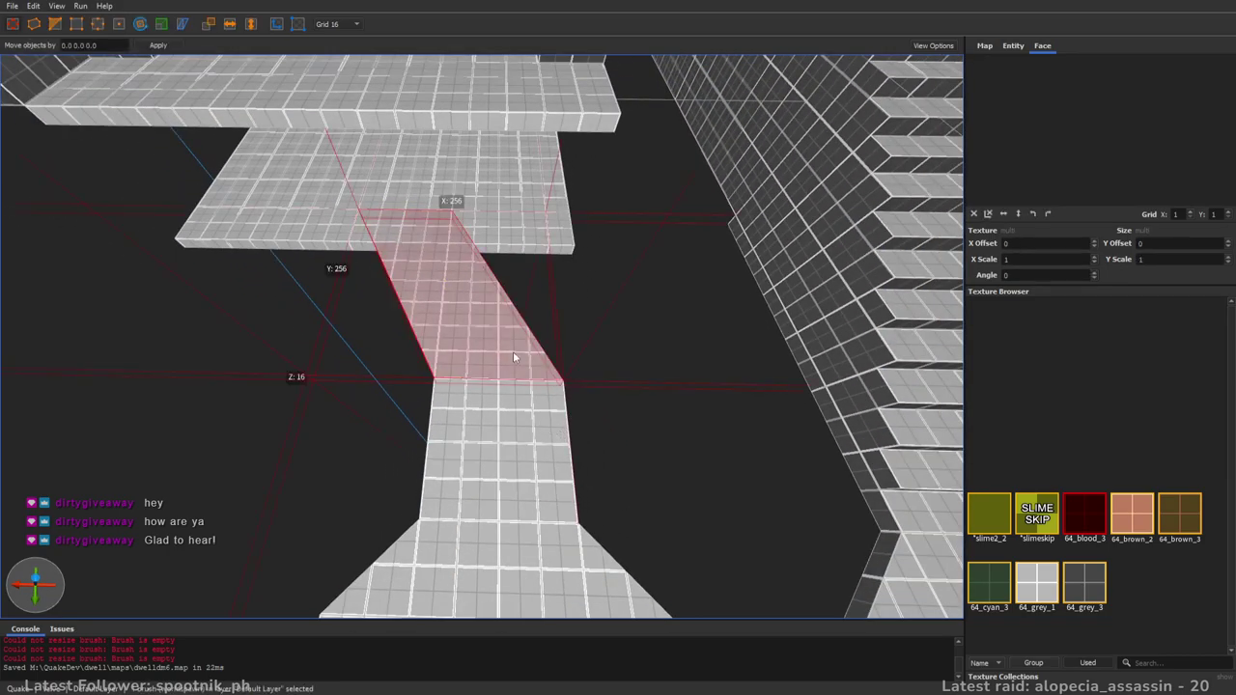
{"action": "scroll", "coordinate": [513, 351], "scroll_direction": "up", "scroll_amount": 2}
{"action": "left_click", "coordinate": [470, 437]}
{"action": "mouse_move", "coordinate": [422, 399]}
{"action": "left_mouse_down"}
{"action": "mouse_move", "coordinate": [433, 414]}
{"action": "mouse_move", "coordinate": [419, 422]}
{"action": "left_mouse_up"}
{"action": "left_click", "coordinate": [434, 384]}
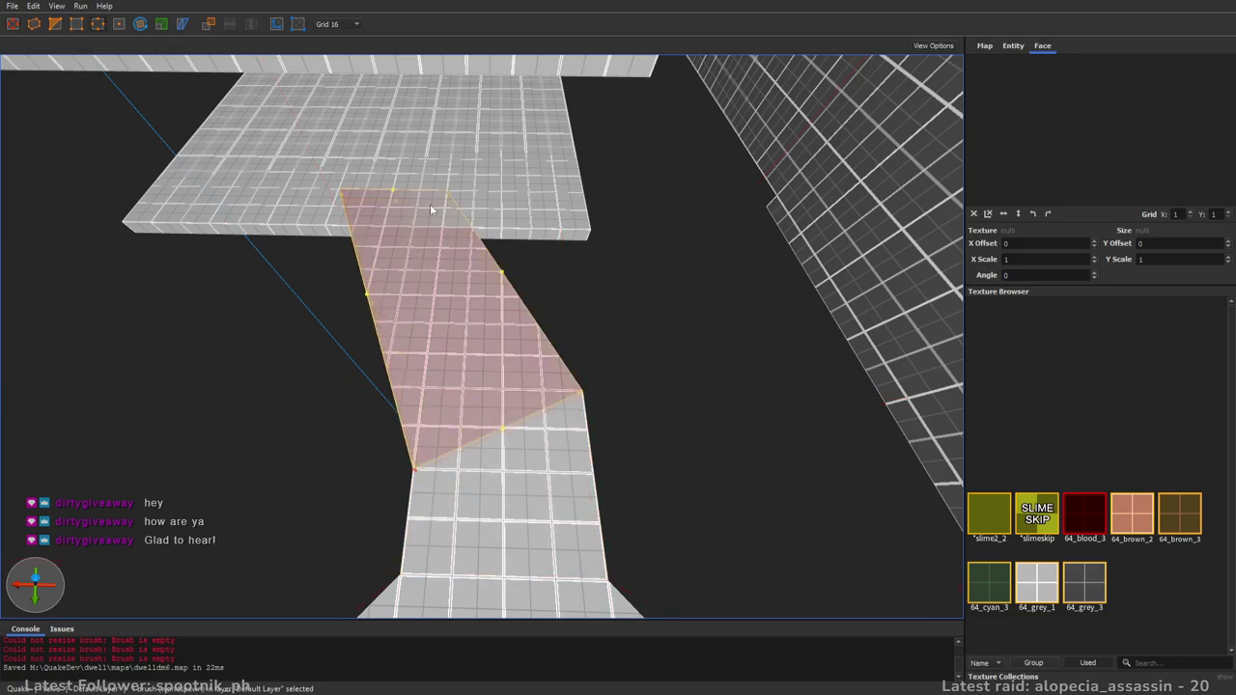
{"action": "mouse_move", "coordinate": [337, 193]}
{"action": "left_mouse_down"}
{"action": "mouse_move", "coordinate": [342, 223]}
{"action": "mouse_move", "coordinate": [329, 232]}
{"action": "left_mouse_up"}
- Shrink the separate lower platform by moving its outer sides inwards towards the angled walkway's end
{"action": "mouse_move", "coordinate": [558, 353]}
{"action": "right_mouse_down"}
{"action": "mouse_move", "coordinate": [553, 312]}
{"action": "mouse_move", "coordinate": [564, 361]}
{"action": "mouse_move", "coordinate": [556, 334]}
{"action": "mouse_move", "coordinate": [711, 325]}
{"action": "right_mouse_up"}
{"action": "key", "text": "w"}
{"action": "key", "text": "a"}
{"action": "key", "text": "w"}
{"action": "key", "text": "s"}
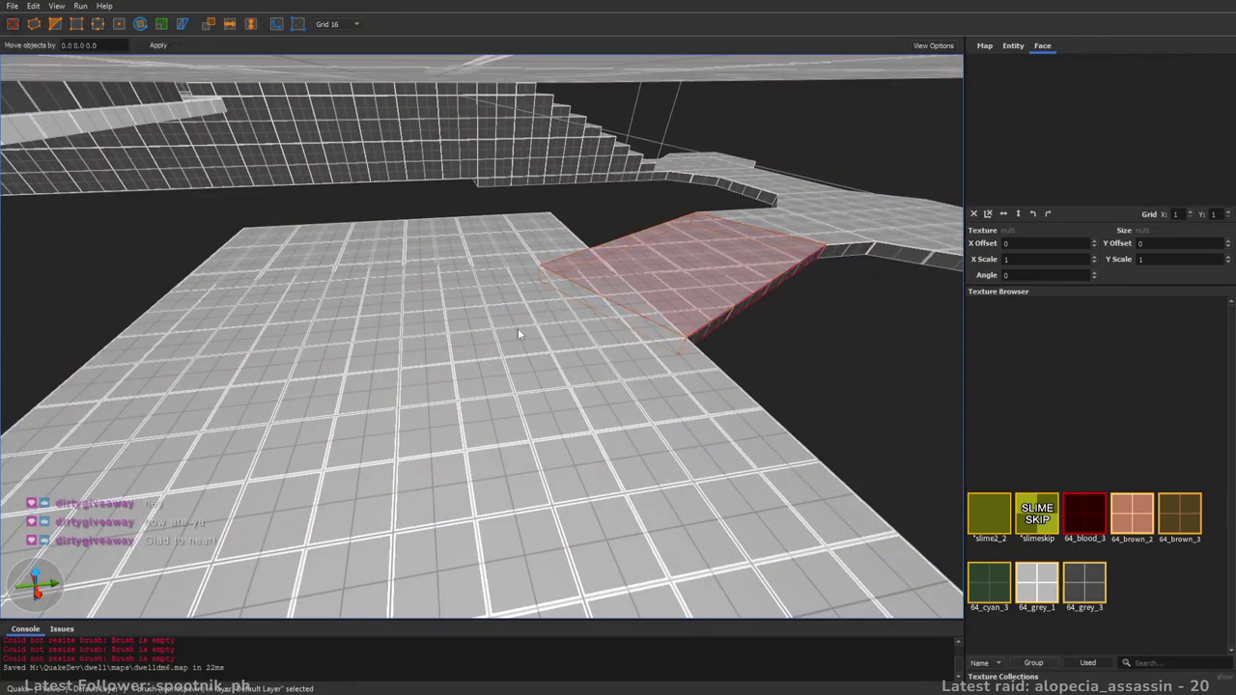
{"action": "left_click", "coordinate": [518, 337]}
{"action": "left_click_drag", "start_coordinate": [760, 293], "coordinate": [672, 301], "text": "shift"}
{"action": "left_click_drag", "start_coordinate": [25, 290], "coordinate": [239, 312], "text": "shift"}
{"action": "right_click_drag", "start_coordinate": [239, 313], "coordinate": [437, 325]}
{"action": "left_click_drag", "start_coordinate": [288, 278], "coordinate": [400, 300], "text": "shift"}
{"action": "mouse_move", "coordinate": [401, 300]}
{"action": "right_mouse_down"}
{"action": "mouse_move", "coordinate": [655, 373]}
{"action": "mouse_move", "coordinate": [473, 377]}
{"action": "mouse_move", "coordinate": [538, 358]}
{"action": "mouse_move", "coordinate": [447, 364]}
{"action": "mouse_move", "coordinate": [406, 349]}
{"action": "right_mouse_up"}
- Extrude a strip from the separate platform's near edge and move its overlapping corner to meet the angled walkway's corner
{"action": "left_click_drag", "start_coordinate": [406, 348], "coordinate": [422, 420], "text": "ctrl+shift"}
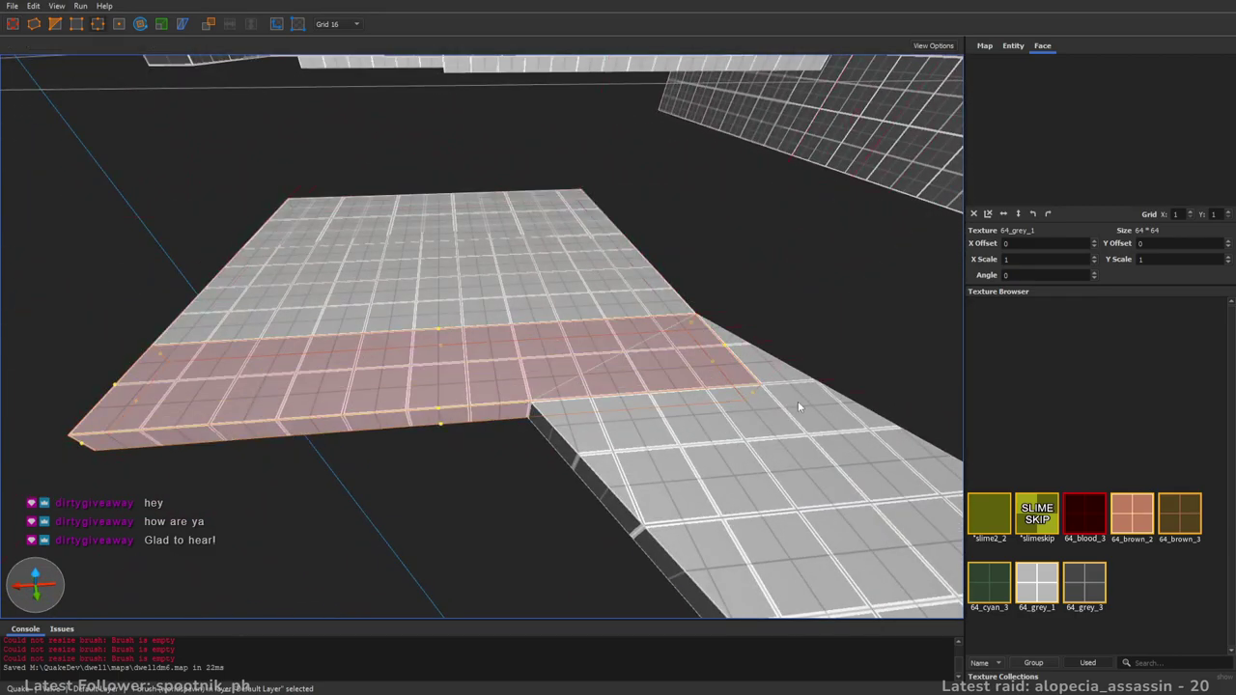
{"action": "left_click_drag", "start_coordinate": [751, 392], "coordinate": [521, 413]}
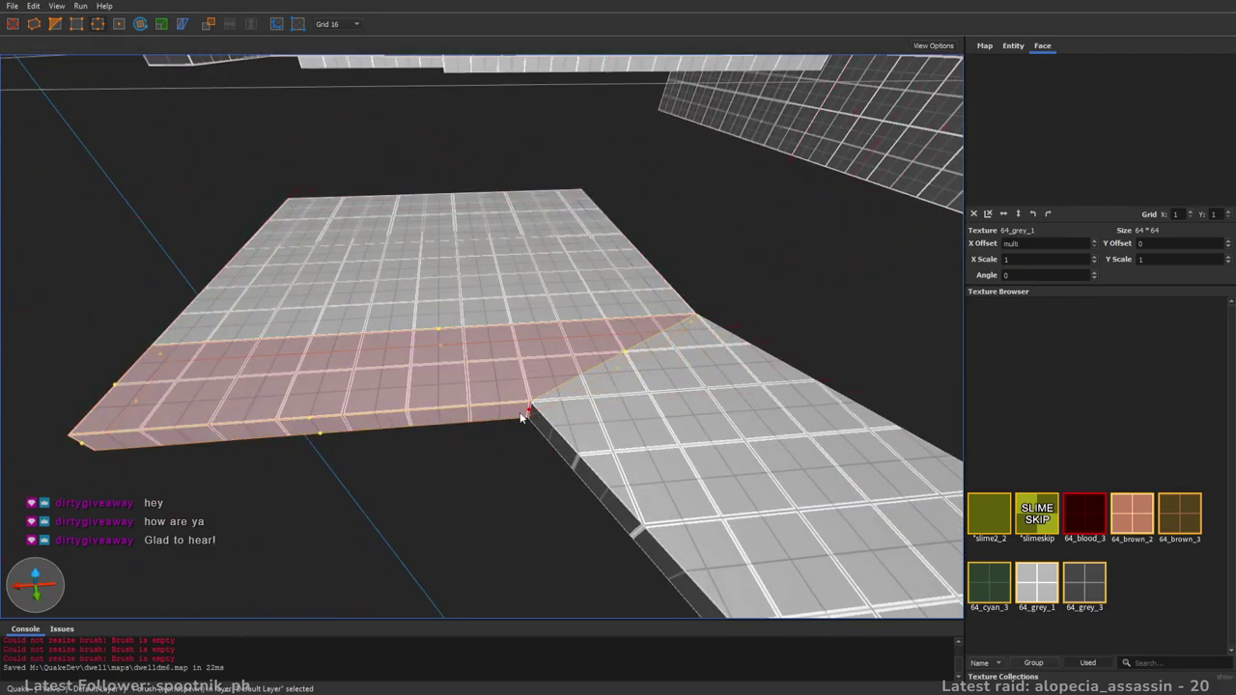
{"action": "key", "text": "Escape"}
{"action": "key", "text": "Escape"}
{"action": "key", "text": "Escape"}
{"action": "key", "text": "s"}
{"action": "key", "text": "d"}
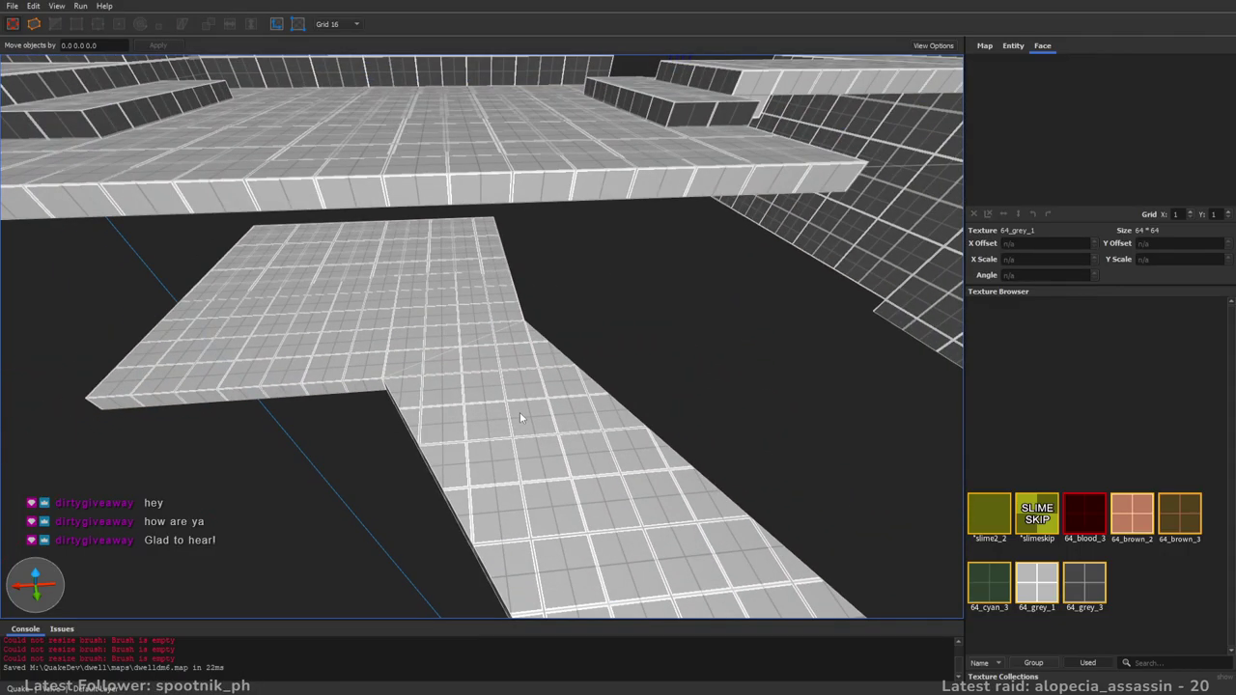
- Shorten the slab connecting the octagonal platform and the stair landing to a short stub on the landing side
{"action": "key", "text": "s"}
{"action": "right_click_drag", "start_coordinate": [513, 422], "coordinate": [475, 375]}
{"action": "right_click_drag", "start_coordinate": [457, 335], "coordinate": [572, 334]}
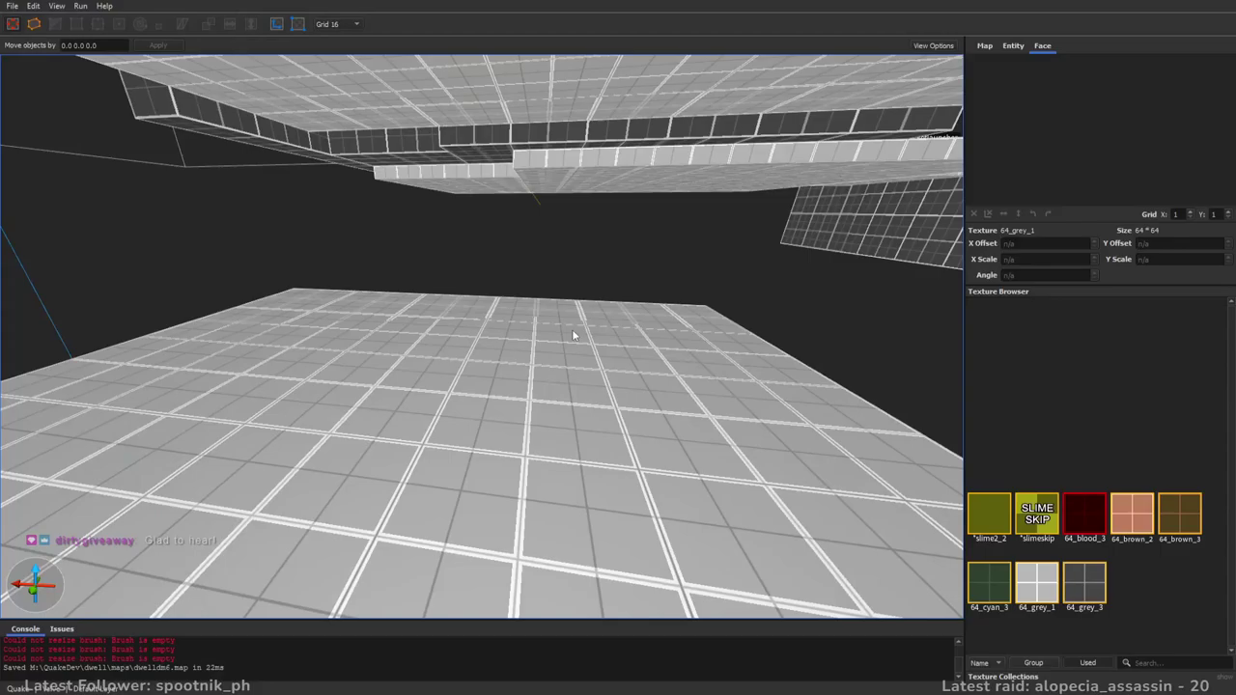
{"action": "mouse_move", "coordinate": [412, 305]}
{"action": "right_mouse_down"}
{"action": "mouse_move", "coordinate": [604, 255]}
{"action": "mouse_move", "coordinate": [621, 279]}
{"action": "mouse_move", "coordinate": [519, 330]}
{"action": "mouse_move", "coordinate": [652, 281]}
{"action": "mouse_move", "coordinate": [636, 318]}
{"action": "mouse_move", "coordinate": [656, 271]}
{"action": "mouse_move", "coordinate": [524, 303]}
{"action": "mouse_move", "coordinate": [655, 326]}
{"action": "right_mouse_up"}
{"action": "left_click", "coordinate": [518, 330]}
{"action": "left_click", "coordinate": [524, 303]}
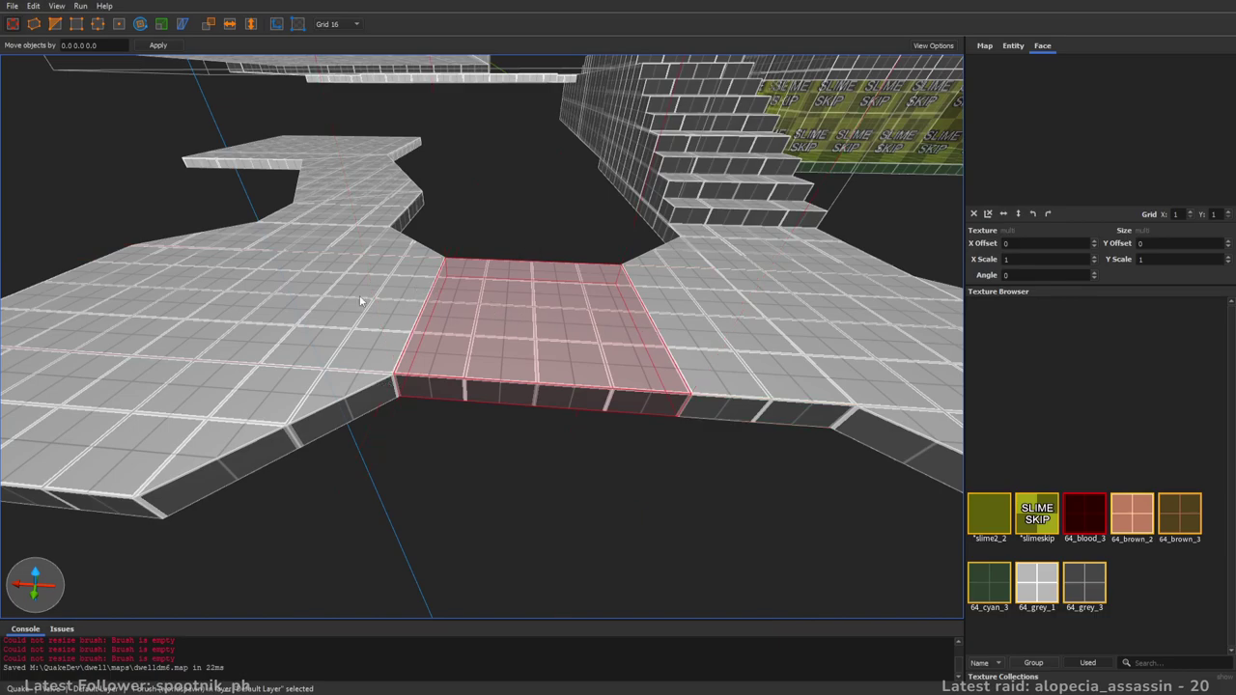
{"action": "left_click_drag", "start_coordinate": [360, 309], "coordinate": [565, 334]}
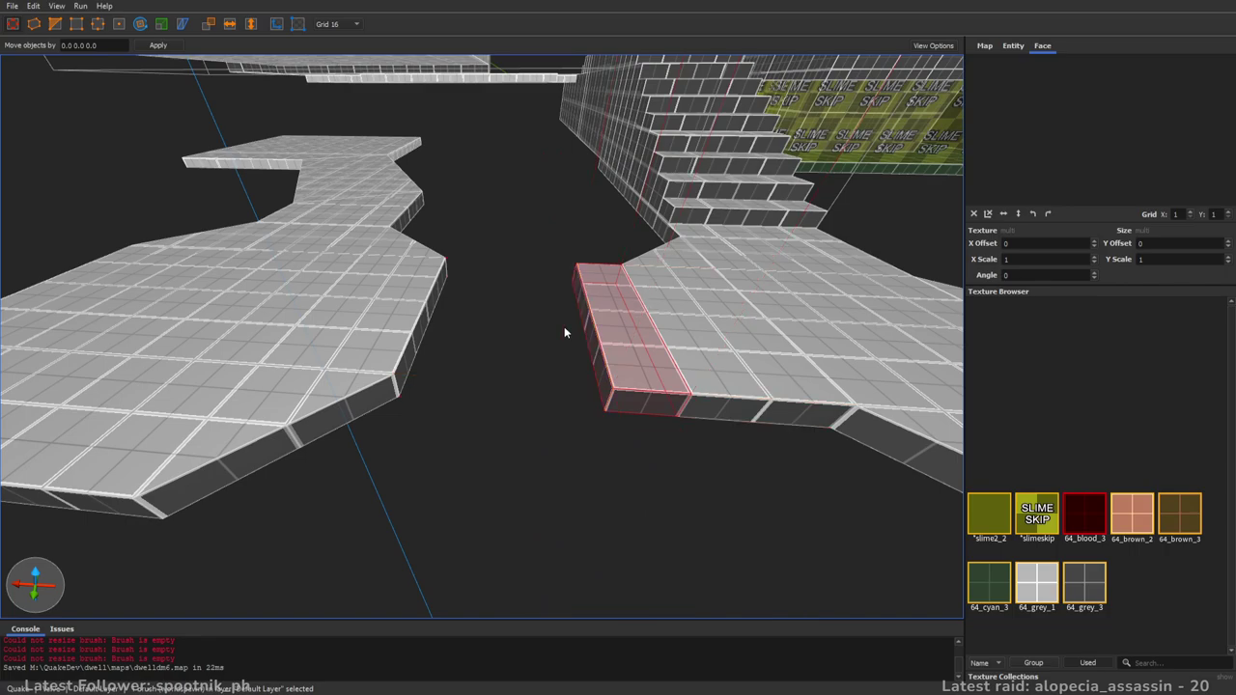
- Place a rotated copy of the staircase's steps in the opened gap and extend the landing stub downwards beside them
{"action": "left_click", "coordinate": [722, 166]}
{"action": "left_click_drag", "start_coordinate": [722, 177], "coordinate": [507, 325], "text": "ctrl"}
{"action": "key", "text": "alt+Left"}
{"action": "mouse_move", "coordinate": [630, 400]}
{"action": "left_mouse_down"}
{"action": "mouse_move", "coordinate": [559, 298]}
{"action": "mouse_move", "coordinate": [578, 361]}
{"action": "mouse_move", "coordinate": [571, 417]}
{"action": "mouse_move", "coordinate": [614, 478]}
{"action": "left_mouse_up"}
{"action": "left_click", "coordinate": [629, 397]}
- Select the octagonal platform, its angled walkway and the far platform, and lower them together to the foot of the new steps
{"action": "left_click", "coordinate": [359, 225]}
{"action": "left_click", "coordinate": [365, 188], "text": "ctrl"}
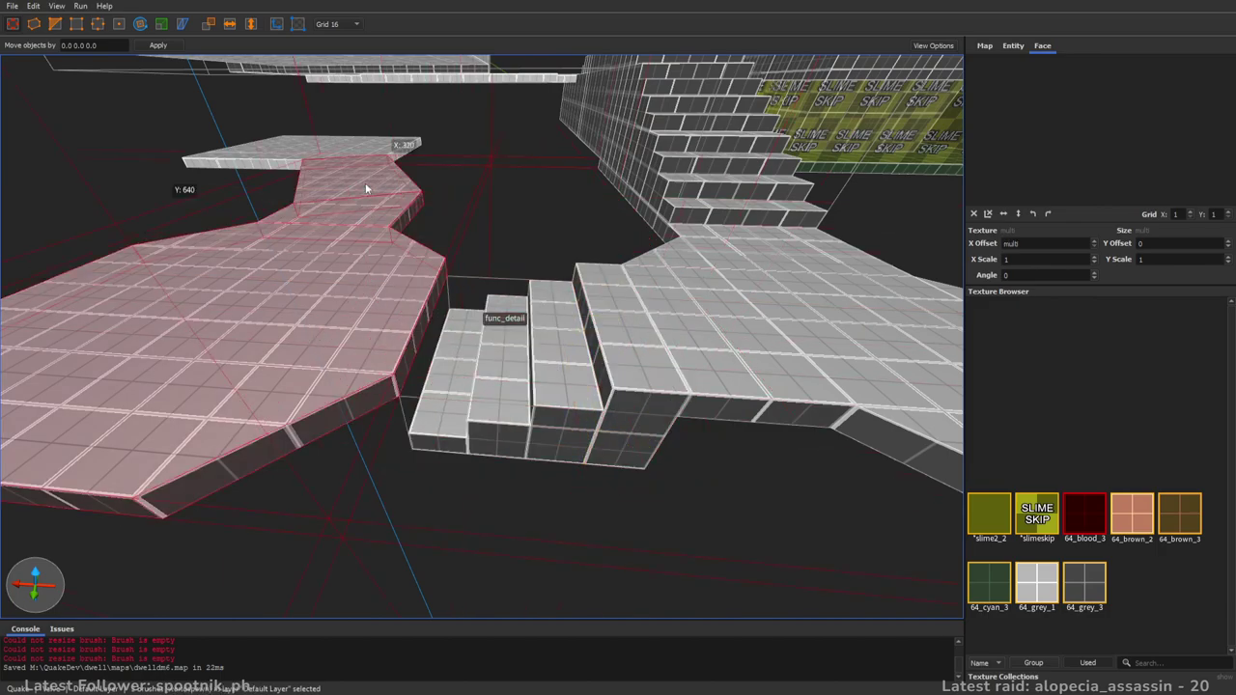
{"action": "left_click", "coordinate": [272, 156], "text": "ctrl"}
{"action": "mouse_move", "coordinate": [389, 284]}
{"action": "left_mouse_down"}
{"action": "mouse_move", "coordinate": [359, 275]}
{"action": "mouse_move", "coordinate": [360, 307]}
{"action": "left_mouse_up"}
- Extend a base beneath the new steps from the landing stub to the octagonal platform, and save the map
{"action": "mouse_move", "coordinate": [488, 324]}
{"action": "right_mouse_down"}
{"action": "mouse_move", "coordinate": [529, 391]}
{"action": "mouse_move", "coordinate": [541, 301]}
{"action": "right_mouse_up"}
{"action": "left_click", "coordinate": [598, 301]}
{"action": "key", "text": "shift"}
{"action": "left_click_drag", "start_coordinate": [570, 409], "coordinate": [406, 400], "text": "shift"}
{"action": "key", "text": "Escape"}
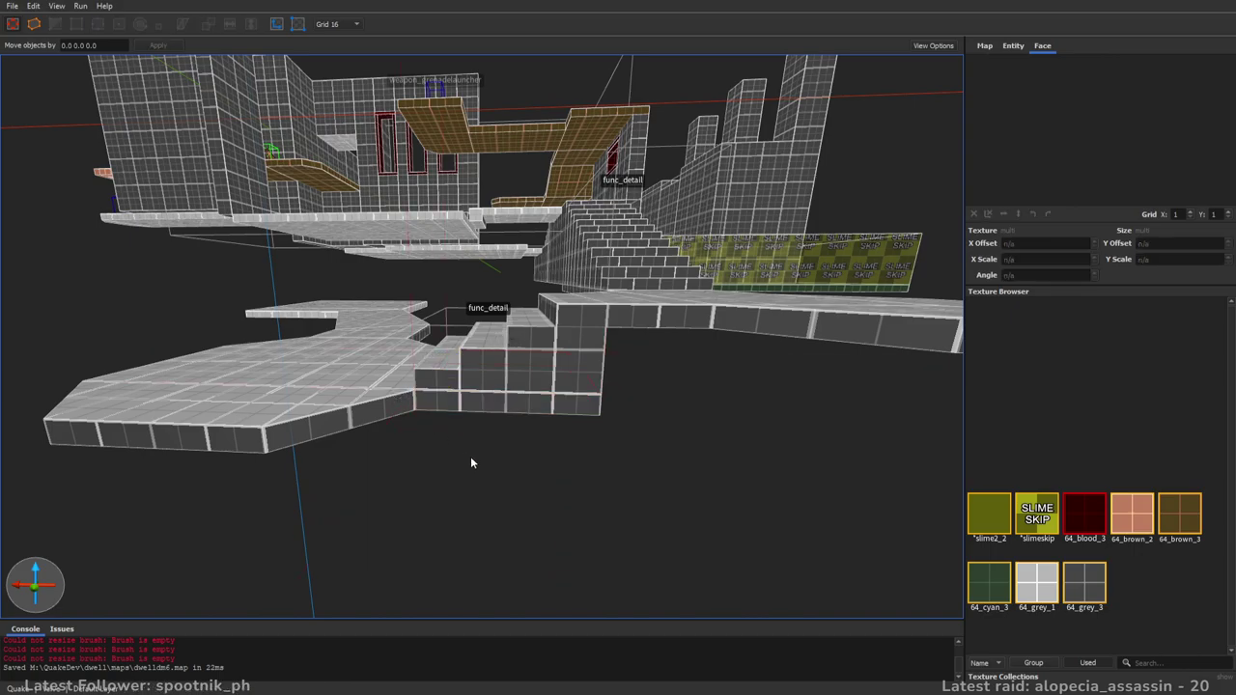
{"action": "key", "text": "ctrl+s"}
- Inspect the lowered platforms, the landing and their connecting steps from several sides, and save the map again
{"action": "key", "text": "a"}
{"action": "mouse_move", "coordinate": [614, 408]}
{"action": "right_mouse_down"}
{"action": "mouse_move", "coordinate": [646, 423]}
{"action": "mouse_move", "coordinate": [629, 426]}
{"action": "right_mouse_up"}
{"action": "key", "text": "h"}
{"action": "key", "text": "h"}
{"action": "key", "text": "w"}
{"action": "key", "text": "ctrl+s"}
{"action": "right_click_drag", "start_coordinate": [692, 469], "coordinate": [625, 480]}
{"action": "key", "text": "w"}
{"action": "scroll", "coordinate": [624, 477], "scroll_direction": "down", "scroll_amount": 5}
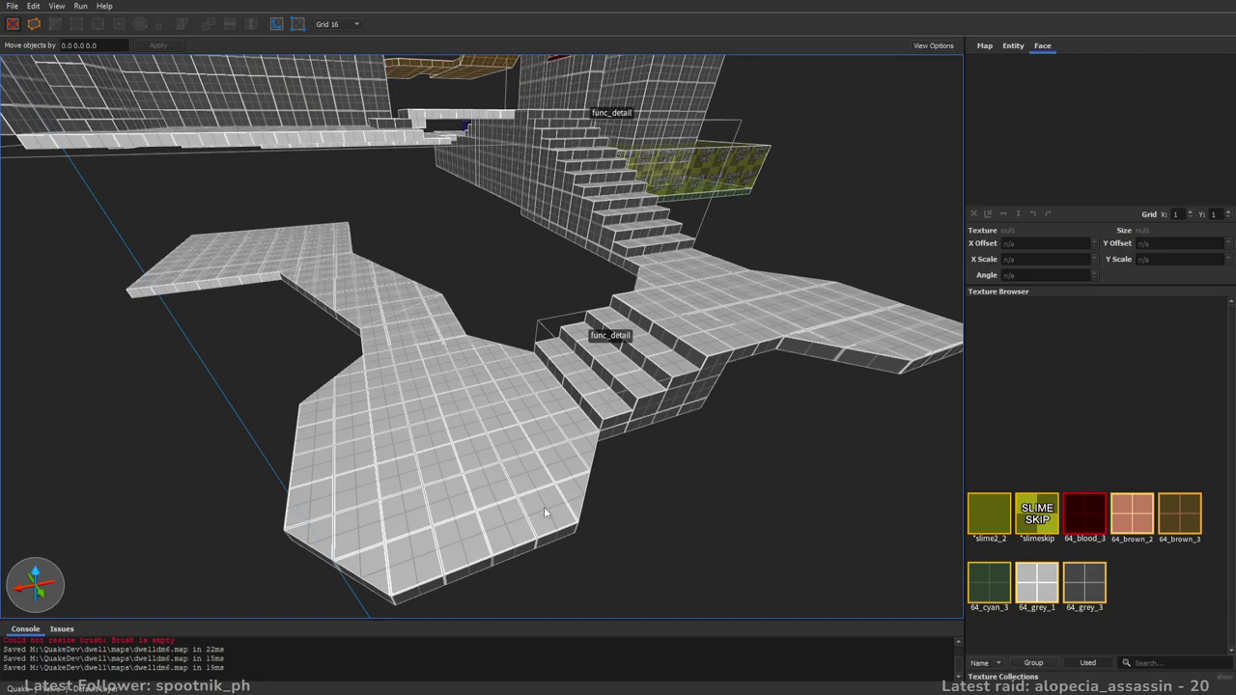
{"action": "right_click_drag", "start_coordinate": [543, 512], "coordinate": [617, 502]}
{"action": "key", "text": "a"}
{"action": "key", "text": "a"}
{"action": "right_click_drag", "start_coordinate": [689, 364], "coordinate": [607, 394]}
{"action": "key", "text": "w"}
{"action": "scroll", "coordinate": [607, 394], "scroll_direction": "up", "scroll_amount": 1}
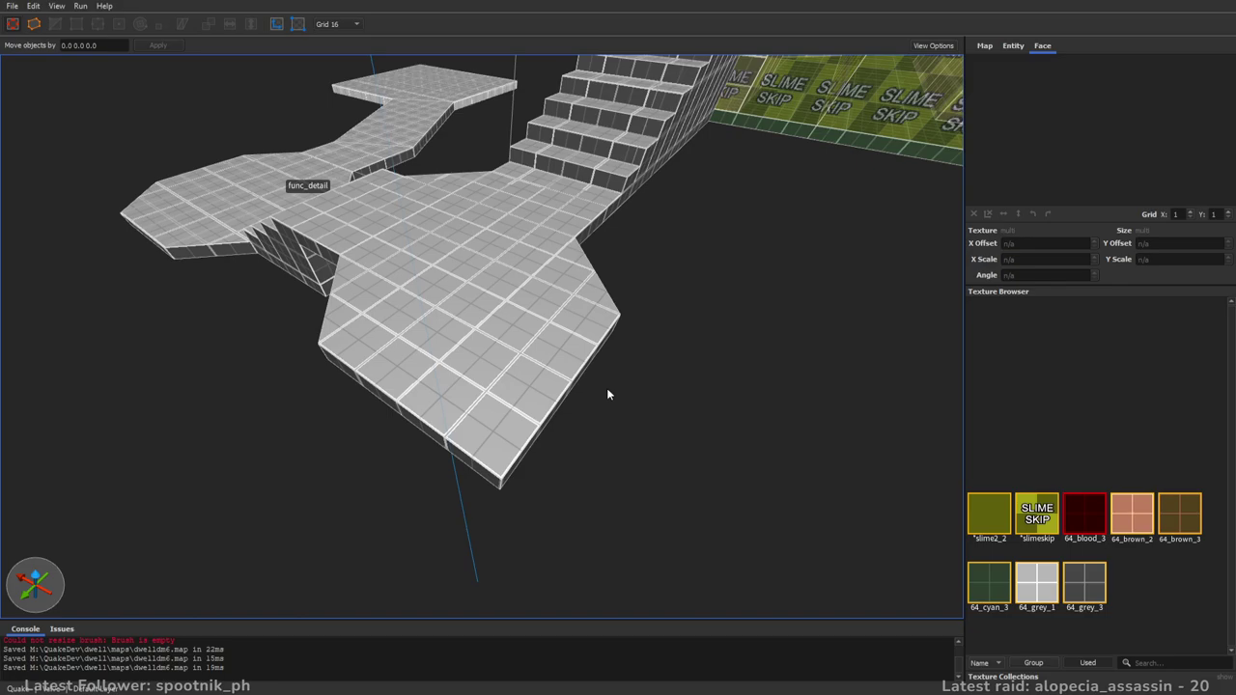
- Place a weapon_quad_shotgun on the landing's outer end, enable its Not on Hard+ flag and save the map
{"action": "left_click", "coordinate": [1016, 45]}
{"action": "left_click_drag", "start_coordinate": [1230, 527], "coordinate": [1212, 635]}
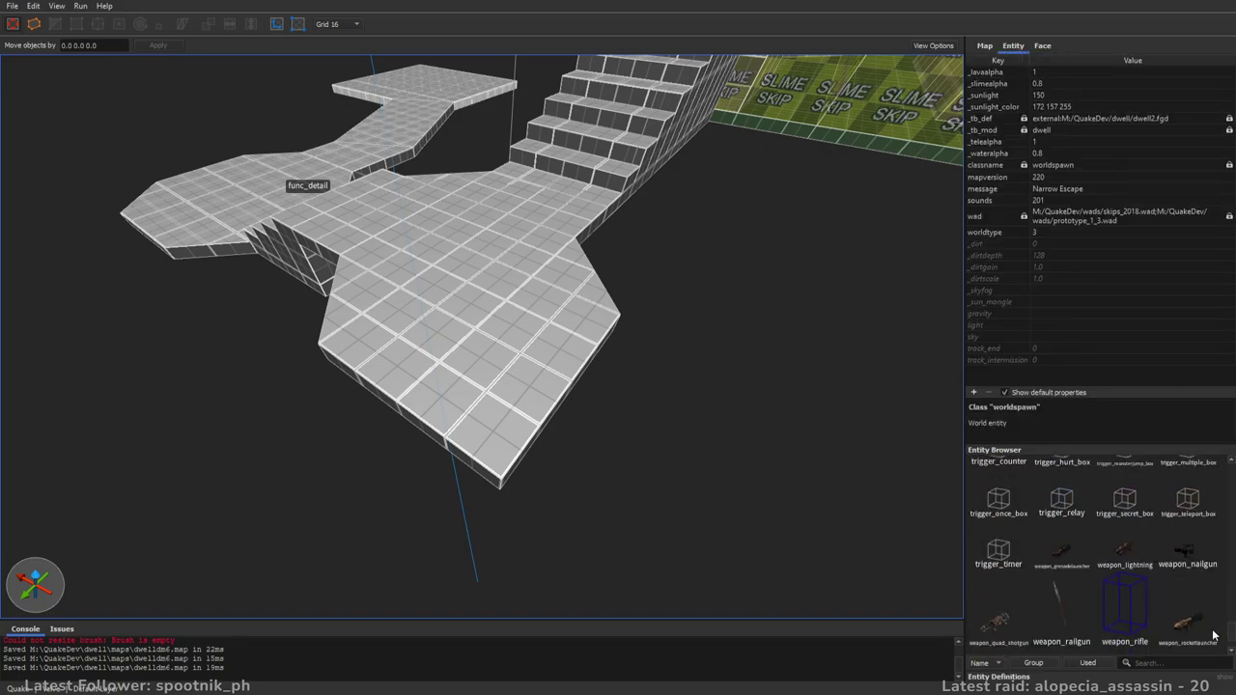
{"action": "left_click_drag", "start_coordinate": [982, 621], "coordinate": [473, 289]}
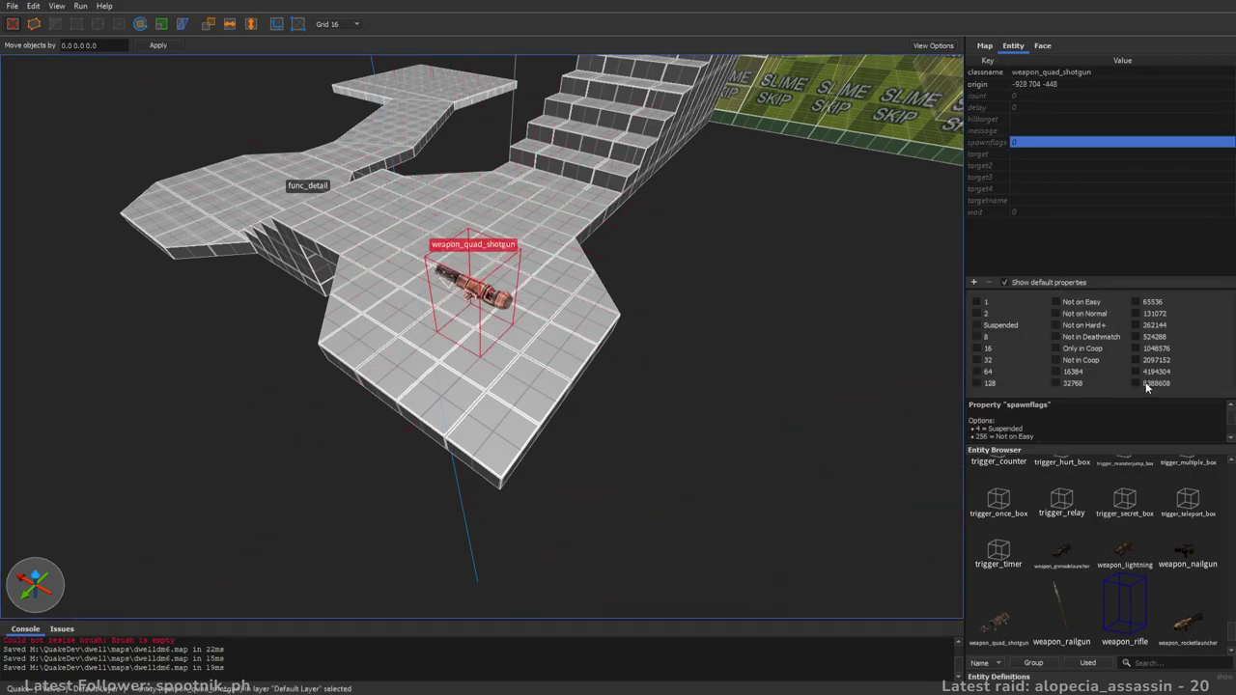
{"action": "left_click", "coordinate": [1077, 324]}
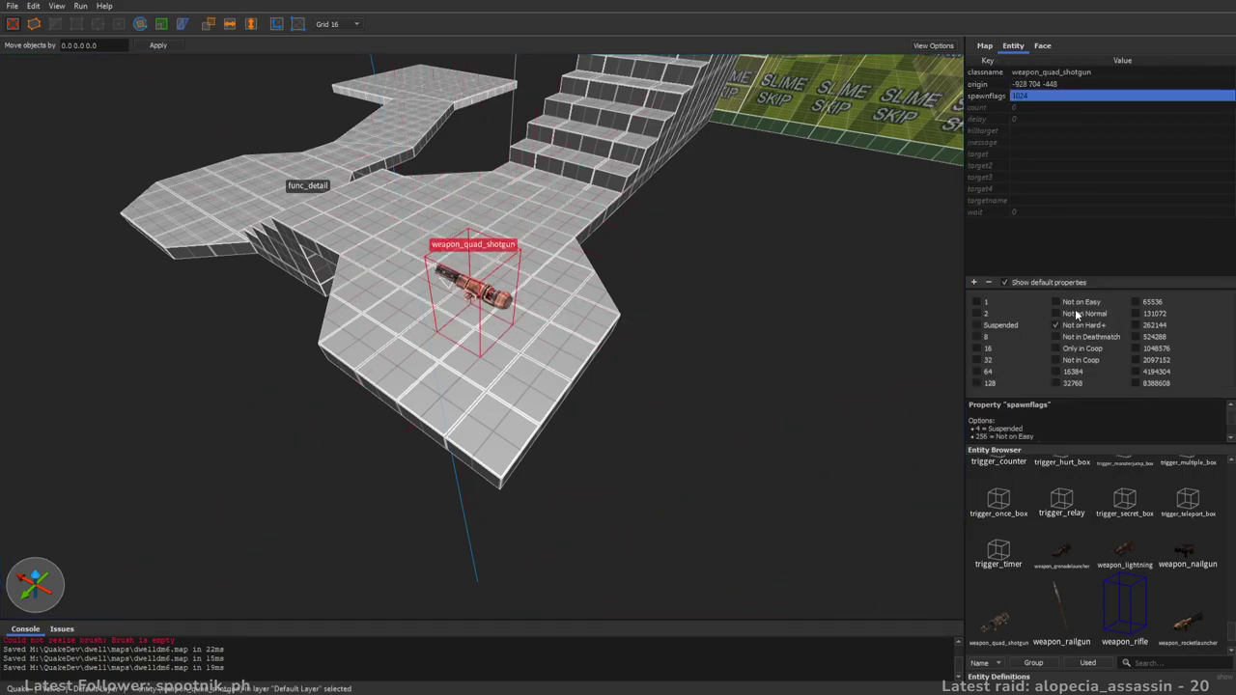
{"action": "right_click_drag", "start_coordinate": [661, 367], "coordinate": [638, 286]}
{"action": "key", "text": "Escape"}
{"action": "key", "text": "ctrl+s"}
- Add a rectangular slab on the octagonal platform's side opposite the new steps and extend it outwards
{"action": "right_click_drag", "start_coordinate": [757, 359], "coordinate": [694, 309]}
{"action": "key", "text": "s"}
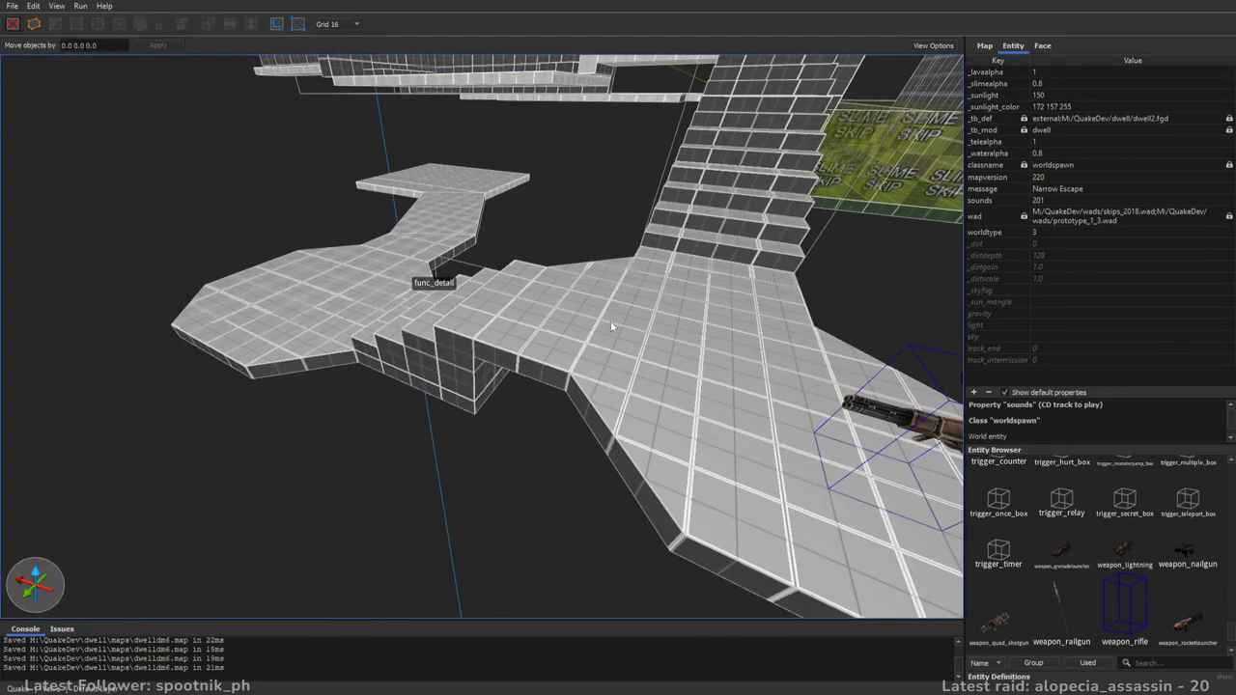
{"action": "right_click_drag", "start_coordinate": [456, 312], "coordinate": [471, 351]}
{"action": "key", "text": "w"}
{"action": "key", "text": "w"}
{"action": "mouse_move", "coordinate": [546, 346]}
{"action": "right_mouse_down"}
{"action": "mouse_move", "coordinate": [554, 334]}
{"action": "mouse_move", "coordinate": [515, 331]}
{"action": "mouse_move", "coordinate": [519, 350]}
{"action": "mouse_move", "coordinate": [587, 365]}
{"action": "mouse_move", "coordinate": [768, 339]}
{"action": "mouse_move", "coordinate": [578, 356]}
{"action": "mouse_move", "coordinate": [612, 430]}
{"action": "right_mouse_up"}
{"action": "key", "text": "s"}
{"action": "key", "text": "w"}
{"action": "key", "text": "s"}
{"action": "left_click", "coordinate": [542, 313]}
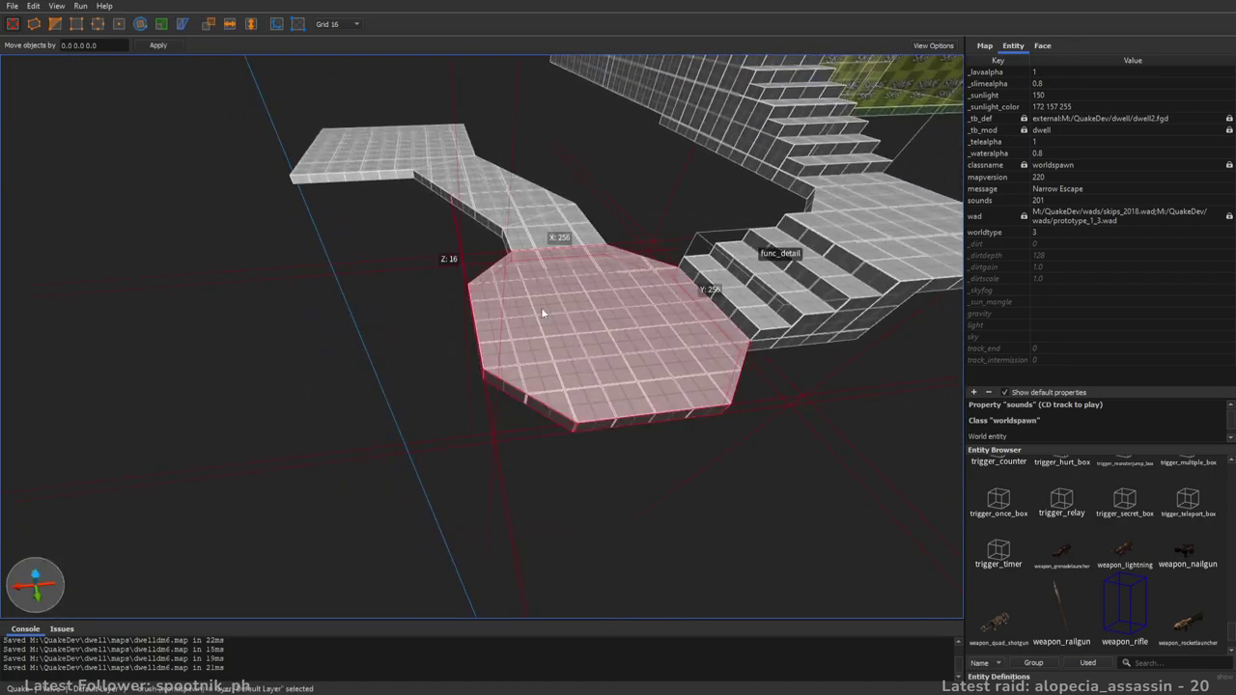
{"action": "left_click", "coordinate": [772, 350]}
{"action": "mouse_move", "coordinate": [775, 351]}
{"action": "left_mouse_down", "text": "ctrl"}
{"action": "mouse_move", "coordinate": [239, 379]}
{"action": "mouse_move", "coordinate": [369, 385]}
{"action": "left_mouse_up", "text": "ctrl"}
{"action": "right_click_drag", "start_coordinate": [612, 347], "coordinate": [571, 340]}
{"action": "left_click_drag", "start_coordinate": [403, 322], "coordinate": [326, 327], "text": "shift"}
{"action": "key", "text": "Escape"}
- Split the main floor slab with clip cuts to isolate a section 192 by 288 units between the raised steps
{"action": "right_click_drag", "start_coordinate": [395, 342], "coordinate": [505, 340]}
{"action": "right_click_drag", "start_coordinate": [737, 347], "coordinate": [670, 350]}
{"action": "key", "text": "w"}
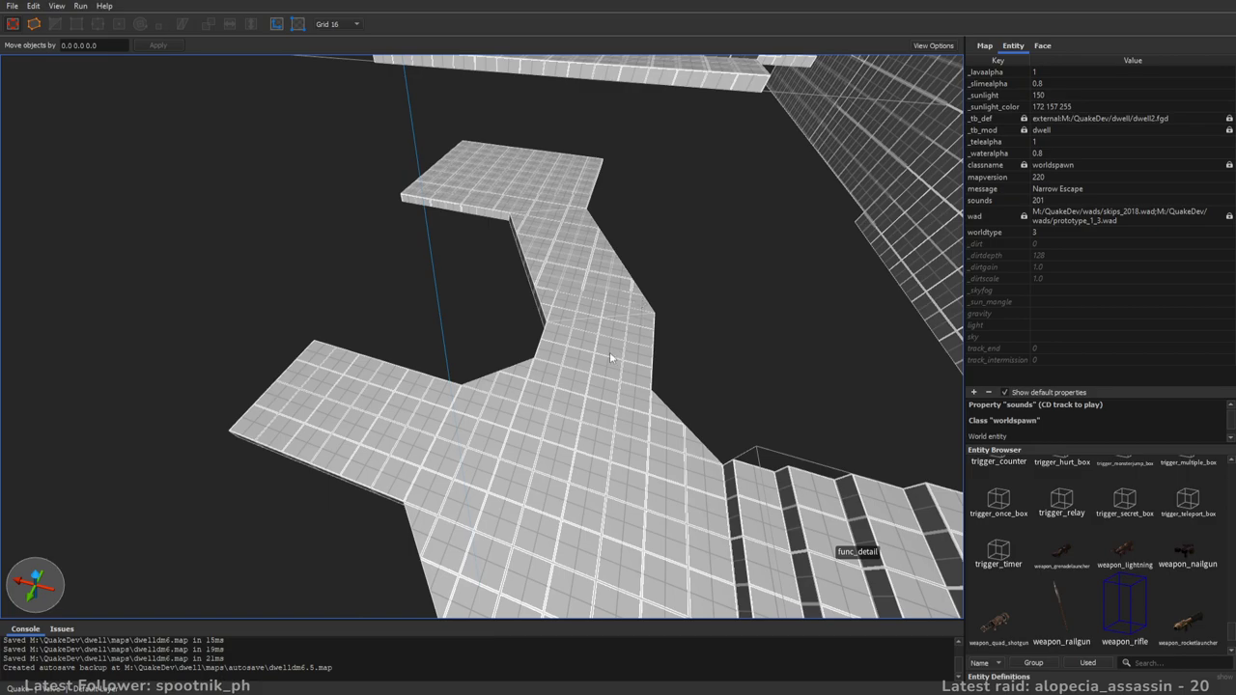
{"action": "mouse_move", "coordinate": [575, 295]}
{"action": "right_mouse_down"}
{"action": "mouse_move", "coordinate": [568, 254]}
{"action": "mouse_move", "coordinate": [582, 273]}
{"action": "mouse_move", "coordinate": [756, 246]}
{"action": "mouse_move", "coordinate": [506, 221]}
{"action": "mouse_move", "coordinate": [540, 386]}
{"action": "mouse_move", "coordinate": [644, 423]}
{"action": "right_mouse_up"}
{"action": "key", "text": "w"}
{"action": "key", "text": "s"}
{"action": "key", "text": "w"}
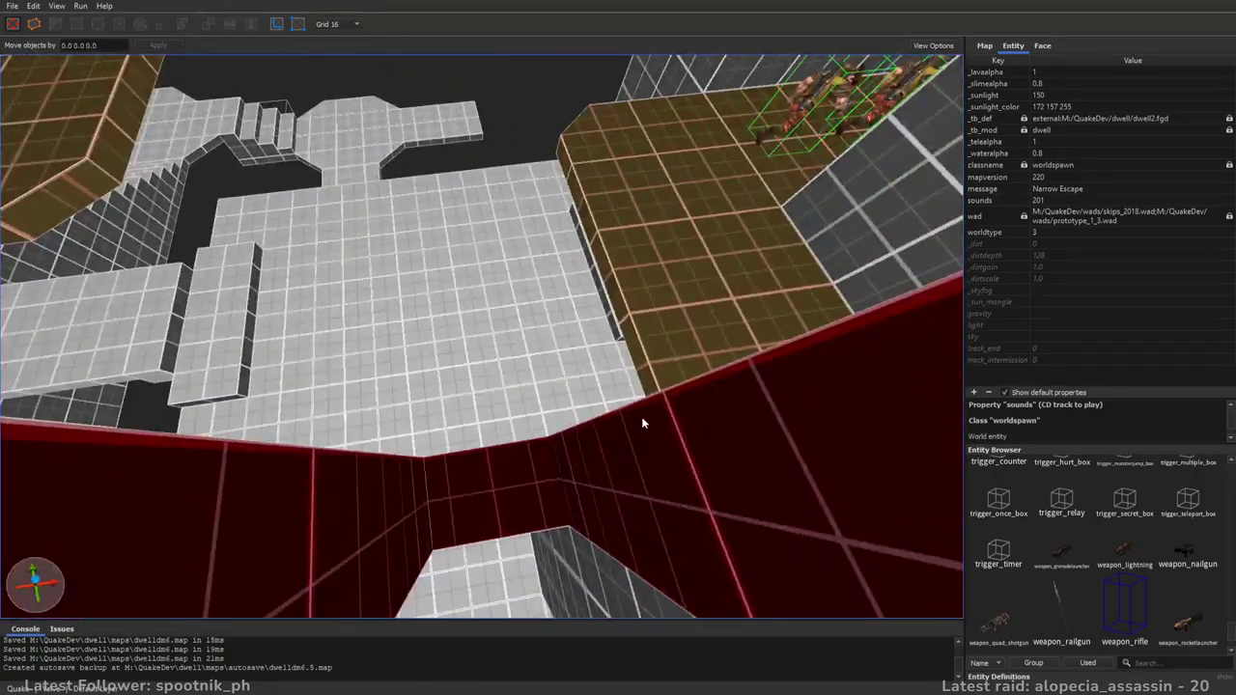
{"action": "right_click_drag", "start_coordinate": [432, 362], "coordinate": [536, 382]}
{"action": "left_click", "coordinate": [480, 316]}
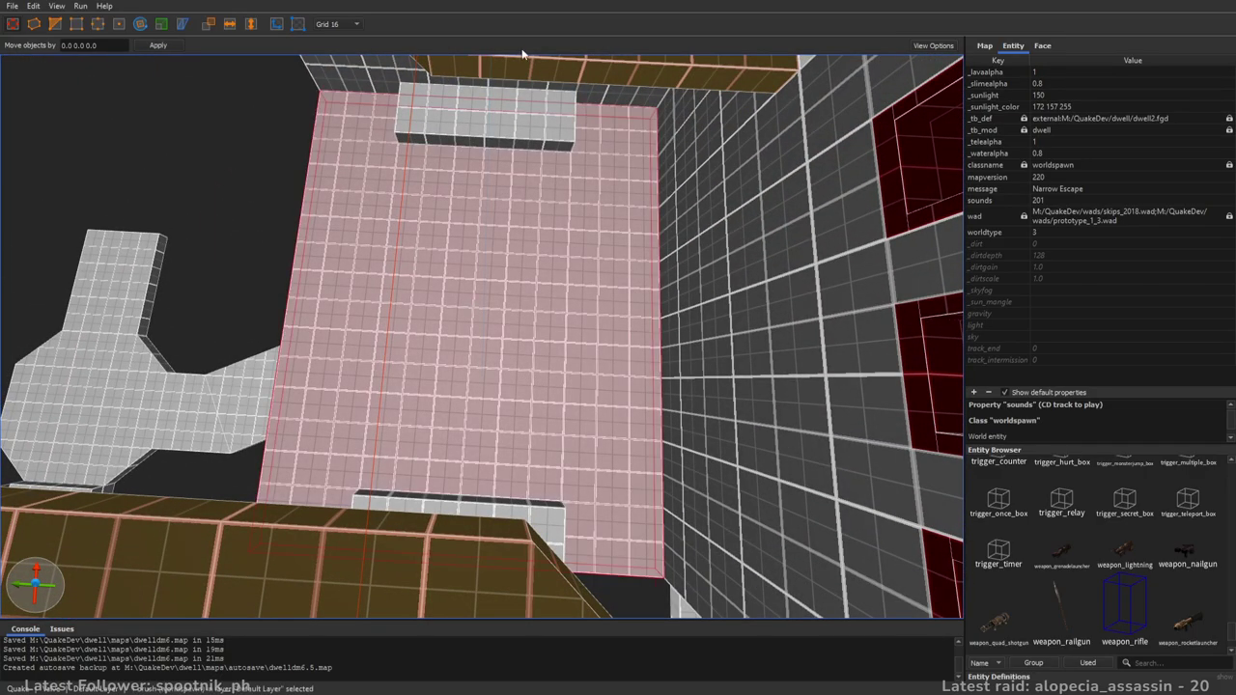
{"action": "mouse_move", "coordinate": [525, 211]}
{"action": "right_mouse_down"}
{"action": "mouse_move", "coordinate": [624, 303]}
{"action": "mouse_move", "coordinate": [511, 315]}
{"action": "right_mouse_up"}
{"action": "mouse_move", "coordinate": [512, 316]}
{"action": "left_mouse_down", "text": "shift"}
{"action": "mouse_move", "coordinate": [591, 311]}
{"action": "mouse_move", "coordinate": [572, 311]}
{"action": "left_mouse_up", "text": "shift"}
{"action": "left_click", "coordinate": [513, 314]}
{"action": "mouse_move", "coordinate": [573, 246]}
{"action": "right_mouse_down"}
{"action": "mouse_move", "coordinate": [457, 276]}
{"action": "mouse_move", "coordinate": [473, 275]}
{"action": "right_mouse_up"}
{"action": "left_click", "coordinate": [612, 277]}
{"action": "key", "text": "Return"}
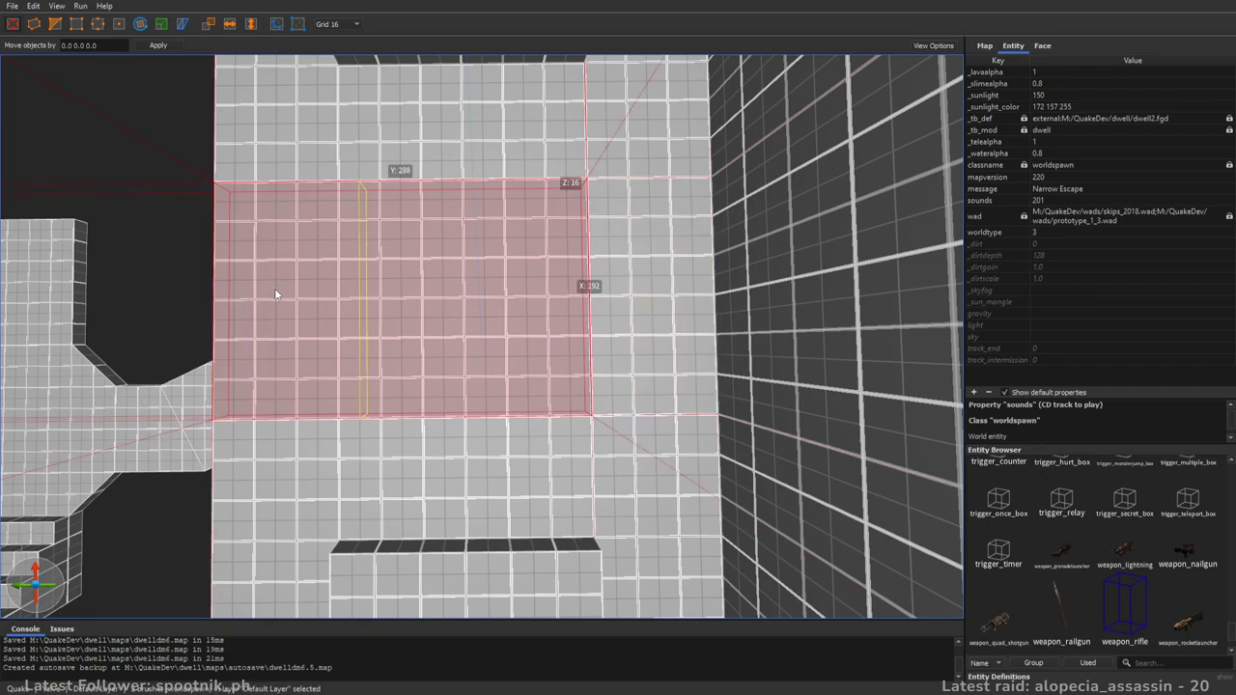
- Clip the isolated floor section into a 192 by 192 unit square in the middle of the floor
{"action": "left_click", "coordinate": [257, 290]}
{"action": "key", "text": "Return"}
{"action": "right_click_drag", "start_coordinate": [563, 367], "coordinate": [671, 335]}
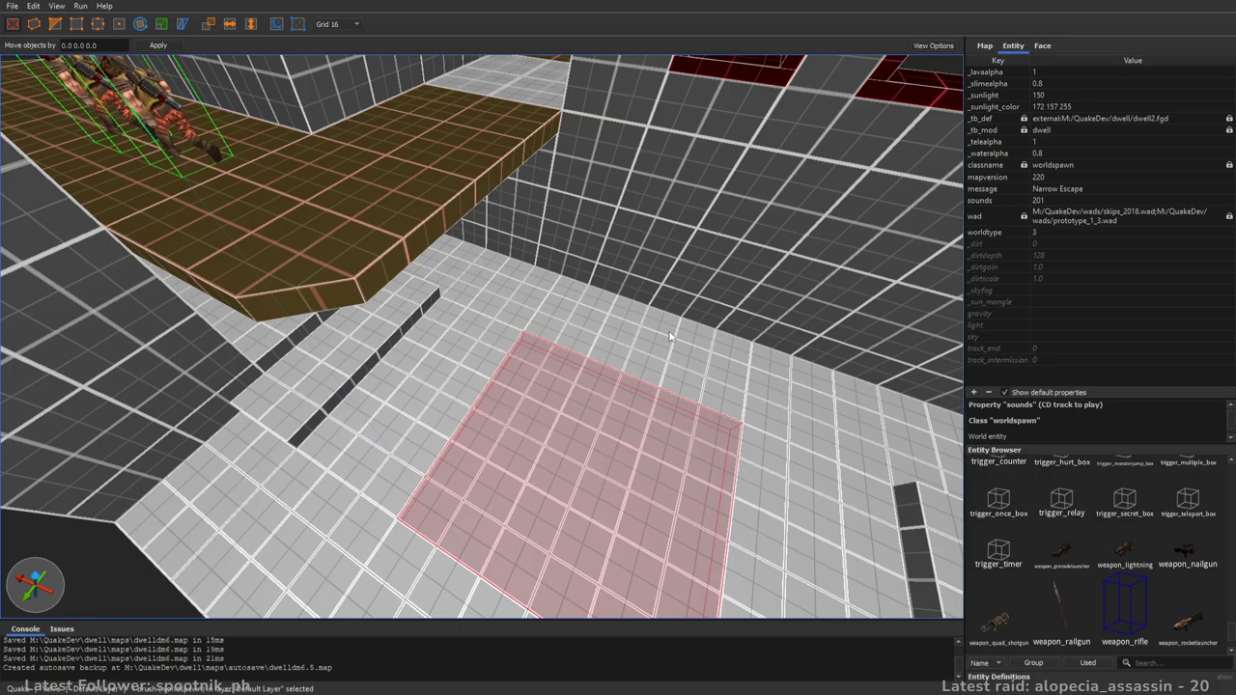
- Split 16-unit-wide border strips off all four sides of the floor square to form a frame around its centre
{"action": "key", "text": "ctrl+u"}
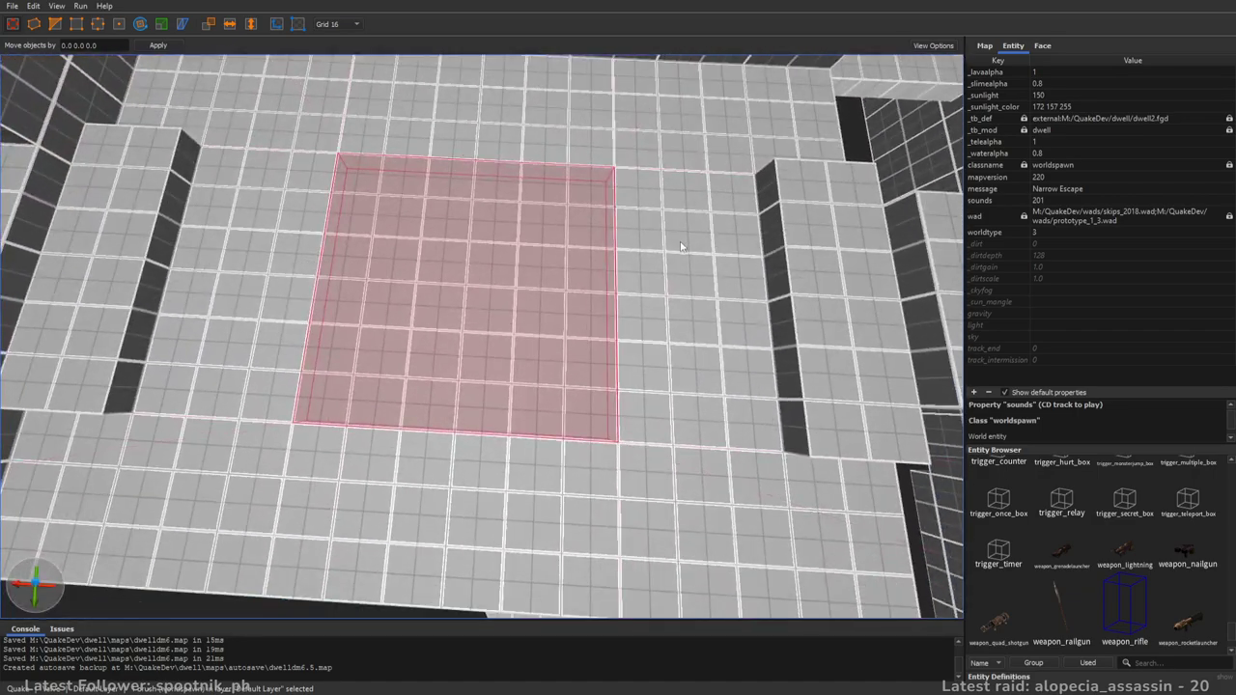
{"action": "left_click_drag", "start_coordinate": [657, 248], "coordinate": [630, 251], "text": "shift"}
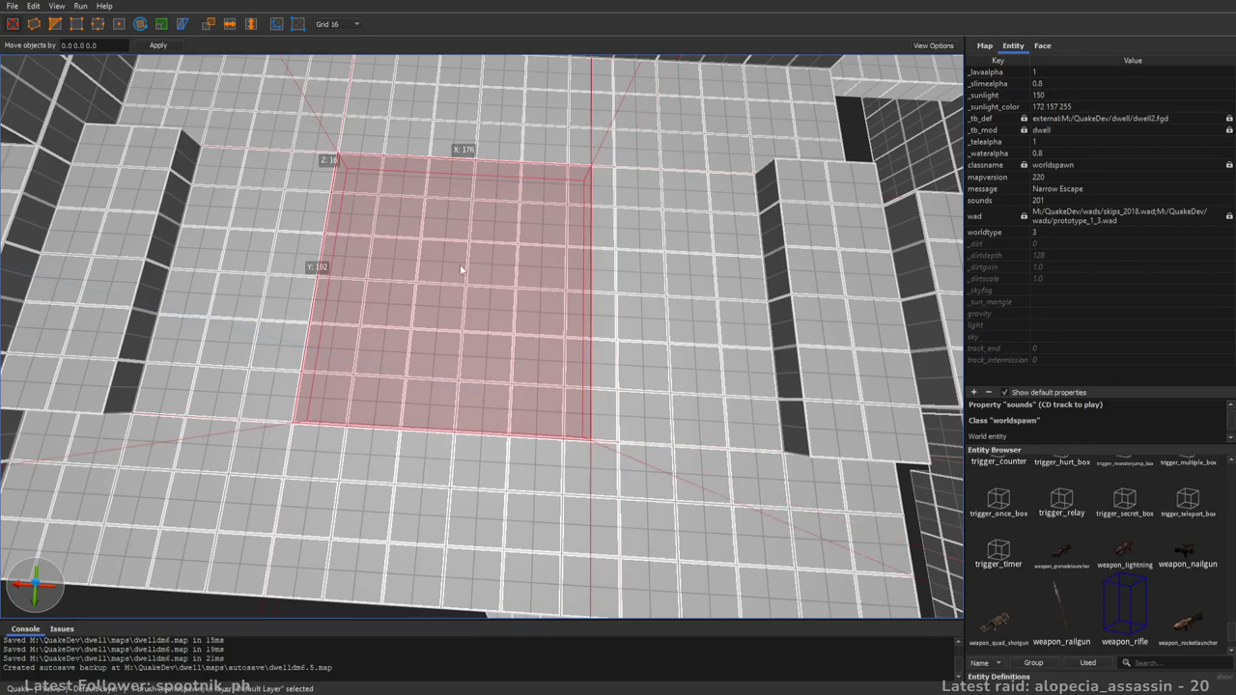
{"action": "left_click_drag", "start_coordinate": [199, 254], "coordinate": [228, 256], "text": "shift"}
{"action": "left_click_drag", "start_coordinate": [488, 85], "coordinate": [488, 104], "text": "shift"}
{"action": "left_click_drag", "start_coordinate": [524, 527], "coordinate": [525, 502], "text": "ctrl+shift"}
- Select the border strips and the centre piece of the floor square and apply the 64_brown_3 texture
{"action": "left_click", "coordinate": [529, 372]}
{"action": "left_click", "coordinate": [508, 427]}
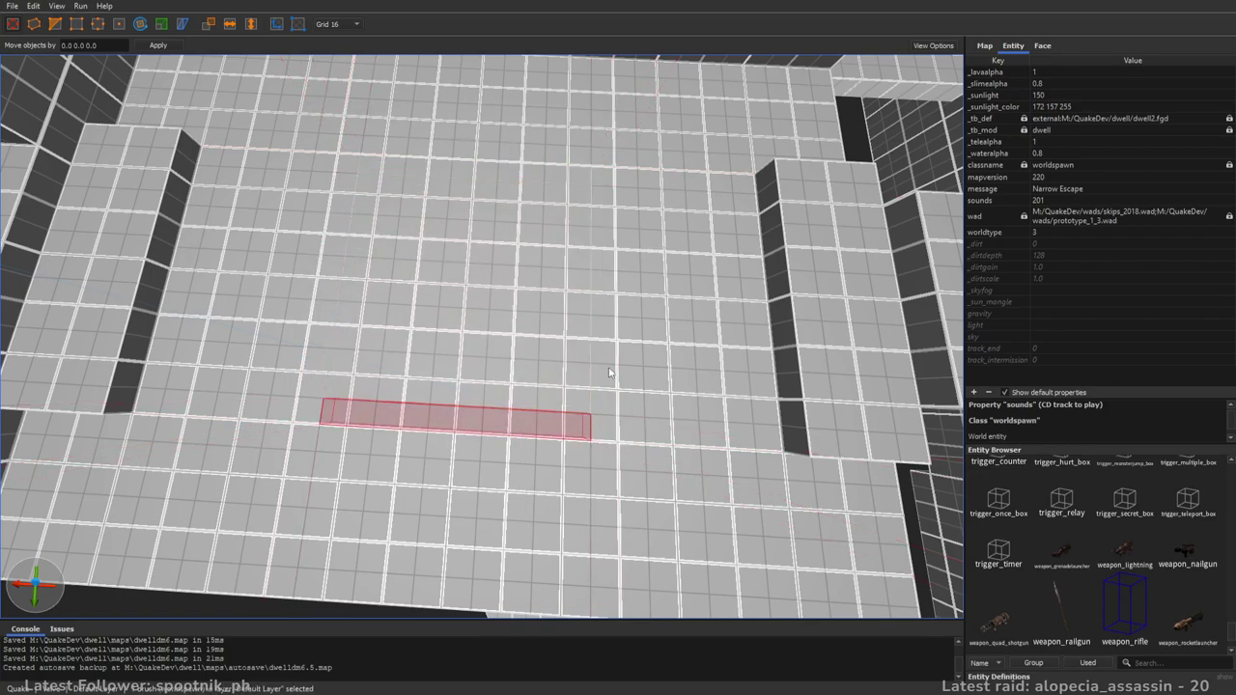
{"action": "left_click", "coordinate": [609, 369], "text": "ctrl"}
{"action": "left_click", "coordinate": [557, 204], "text": "ctrl"}
{"action": "left_click", "coordinate": [473, 172], "text": "ctrl"}
{"action": "left_click_drag", "start_coordinate": [376, 210], "coordinate": [338, 203]}
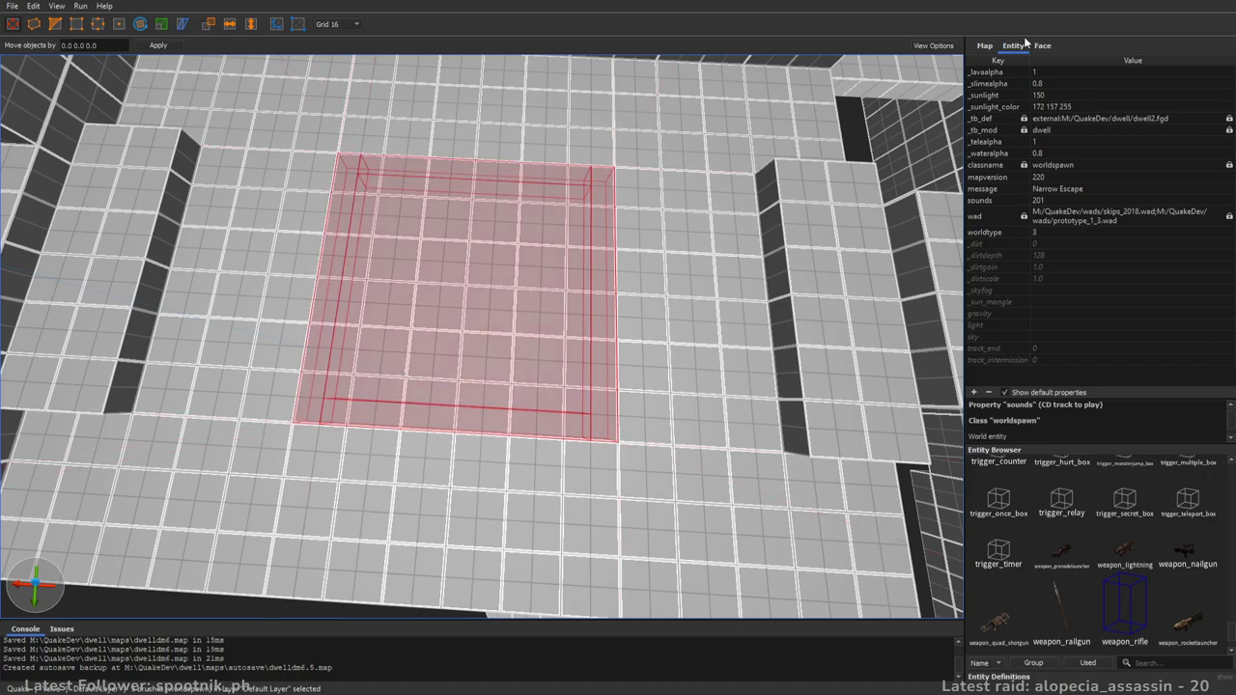
{"action": "left_click", "coordinate": [1042, 45]}
{"action": "left_click", "coordinate": [1185, 509]}
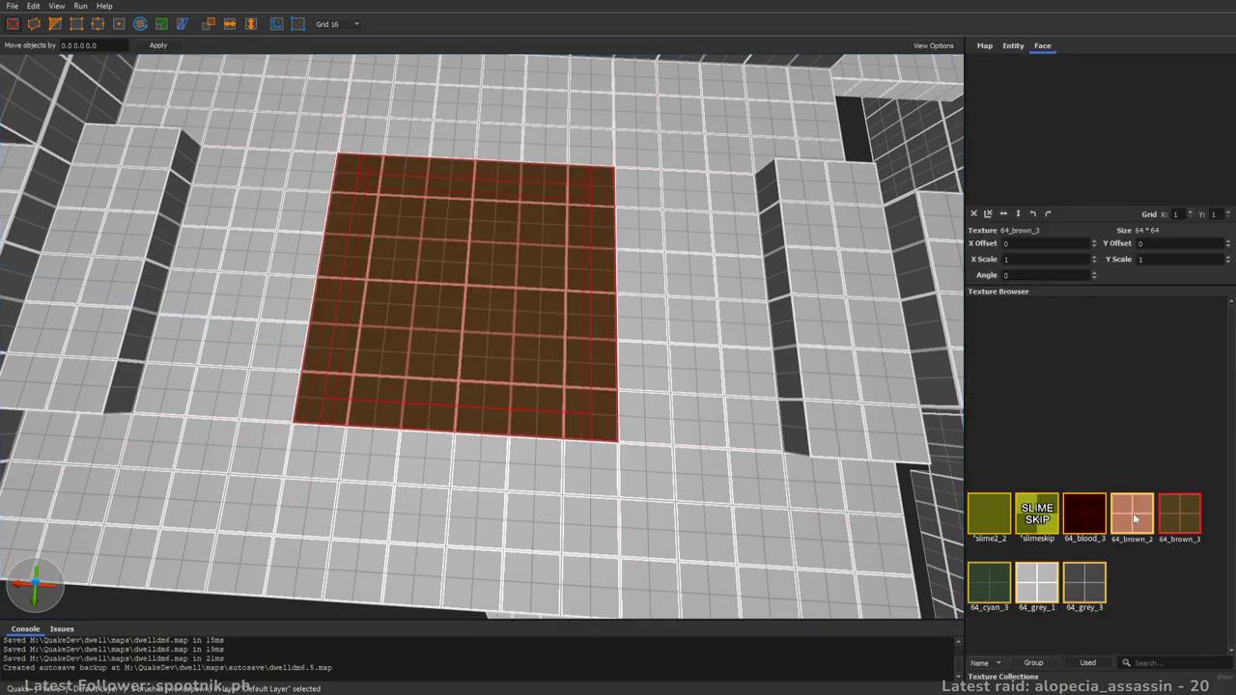
- Narrow the grate's centre piece into a bar and duplicate it to form three parallel bars across the frame
{"action": "right_click_drag", "start_coordinate": [604, 297], "coordinate": [536, 285]}
{"action": "left_click", "coordinate": [535, 285]}
{"action": "left_click_drag", "start_coordinate": [611, 293], "coordinate": [553, 291], "text": "shift"}
{"action": "left_click_drag", "start_coordinate": [166, 284], "coordinate": [266, 292], "text": "shift"}
{"action": "left_click", "coordinate": [409, 284], "text": "ctrl"}
{"action": "left_click_drag", "start_coordinate": [642, 293], "coordinate": [596, 297], "text": "shift"}
{"action": "left_click", "coordinate": [529, 359], "text": "ctrl"}
{"action": "right_click_drag", "start_coordinate": [529, 359], "coordinate": [425, 345], "text": "alt"}
{"action": "scroll", "coordinate": [454, 328], "scroll_direction": "up", "scroll_amount": 4}
{"action": "left_click_drag", "start_coordinate": [515, 211], "coordinate": [512, 241], "text": "shift"}
{"action": "mouse_move", "coordinate": [512, 239]}
{"action": "right_mouse_down", "text": "alt"}
{"action": "mouse_move", "coordinate": [582, 271]}
{"action": "mouse_move", "coordinate": [628, 270]}
{"action": "right_mouse_up", "text": "alt"}
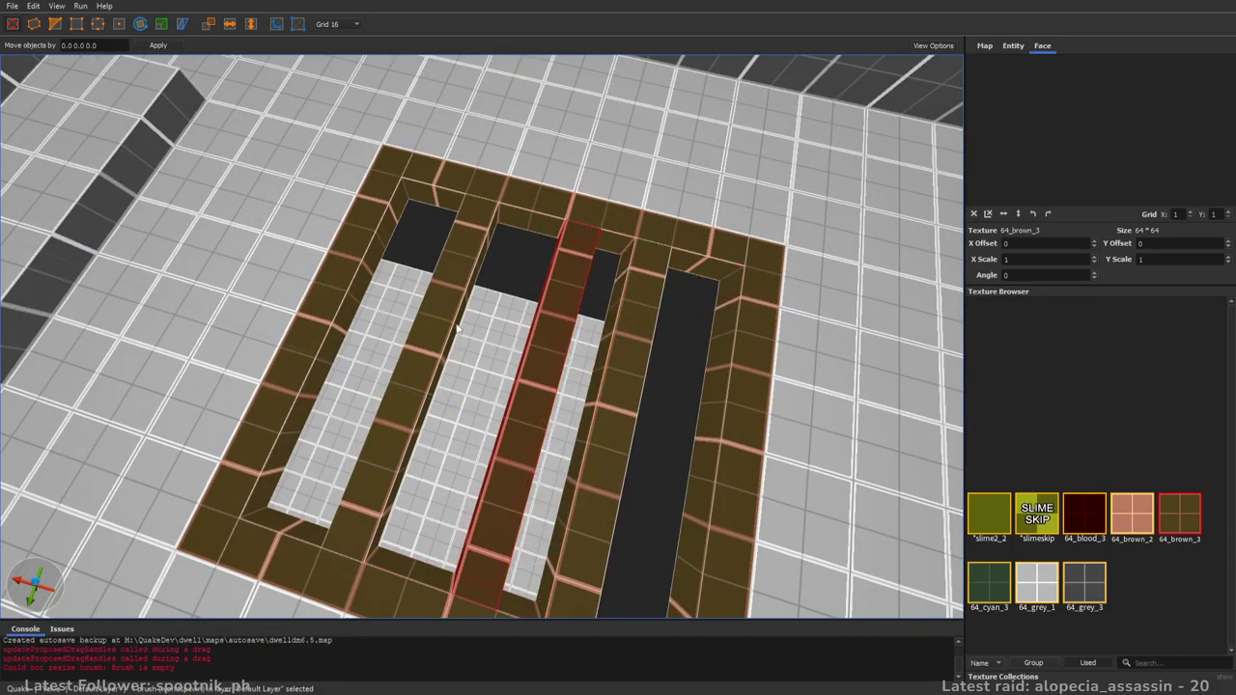
{"action": "left_click_drag", "start_coordinate": [457, 328], "coordinate": [430, 312], "text": "shift"}
- Narrow the grate's middle bar on both sides using grid 8 and shift the two outer bars outward to even out the gaps
{"action": "right_click_drag", "start_coordinate": [769, 340], "coordinate": [791, 351], "text": "alt"}
{"action": "scroll", "coordinate": [791, 350], "scroll_direction": "down", "scroll_amount": 4}
{"action": "scroll", "coordinate": [742, 346], "scroll_direction": "up", "scroll_amount": 2}
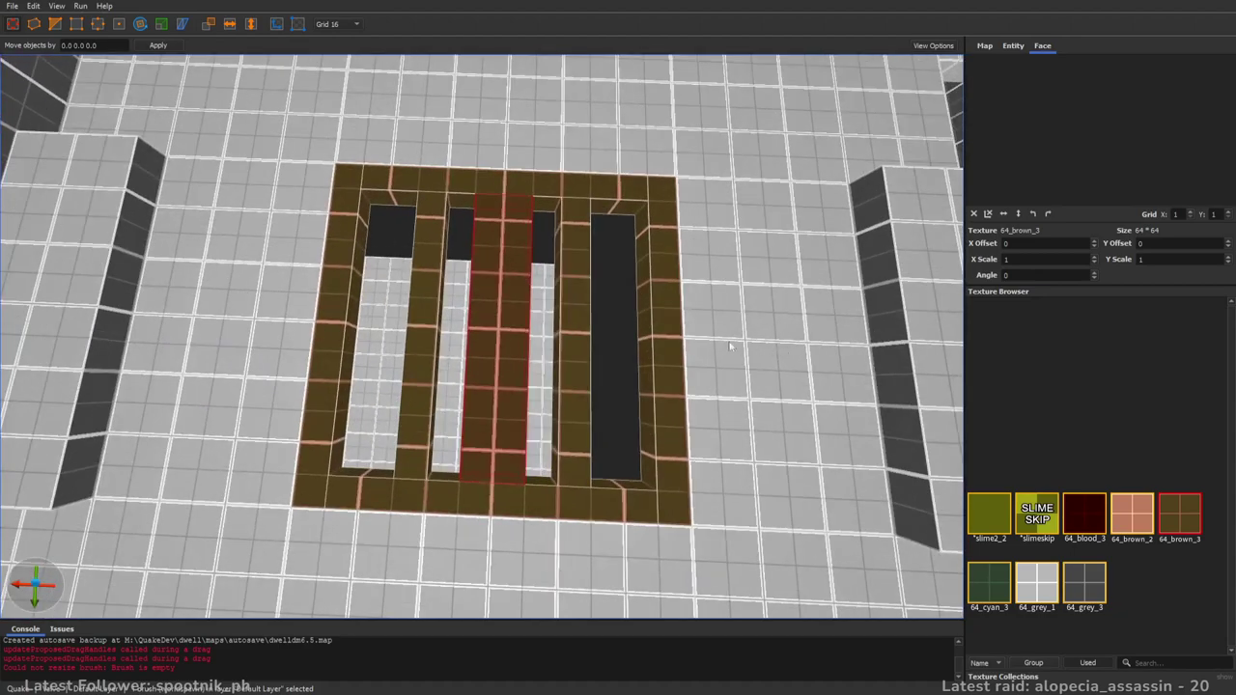
{"action": "scroll", "coordinate": [741, 346], "scroll_direction": "up", "scroll_amount": 3}
{"action": "key", "text": "4"}
{"action": "left_click_drag", "start_coordinate": [299, 253], "coordinate": [326, 253], "text": "shift"}
{"action": "left_click_drag", "start_coordinate": [691, 244], "coordinate": [672, 243], "text": "shift"}
{"action": "left_click", "coordinate": [594, 269]}
{"action": "left_click_drag", "start_coordinate": [593, 269], "coordinate": [616, 286]}
{"action": "left_click", "coordinate": [416, 269]}
{"action": "left_click_drag", "start_coordinate": [421, 277], "coordinate": [403, 272]}
{"action": "right_click_drag", "start_coordinate": [487, 371], "coordinate": [524, 309]}
{"action": "scroll", "coordinate": [524, 309], "scroll_direction": "down", "scroll_amount": 4}
{"action": "key", "text": "Escape"}
{"action": "right_click_drag", "start_coordinate": [663, 372], "coordinate": [661, 384]}
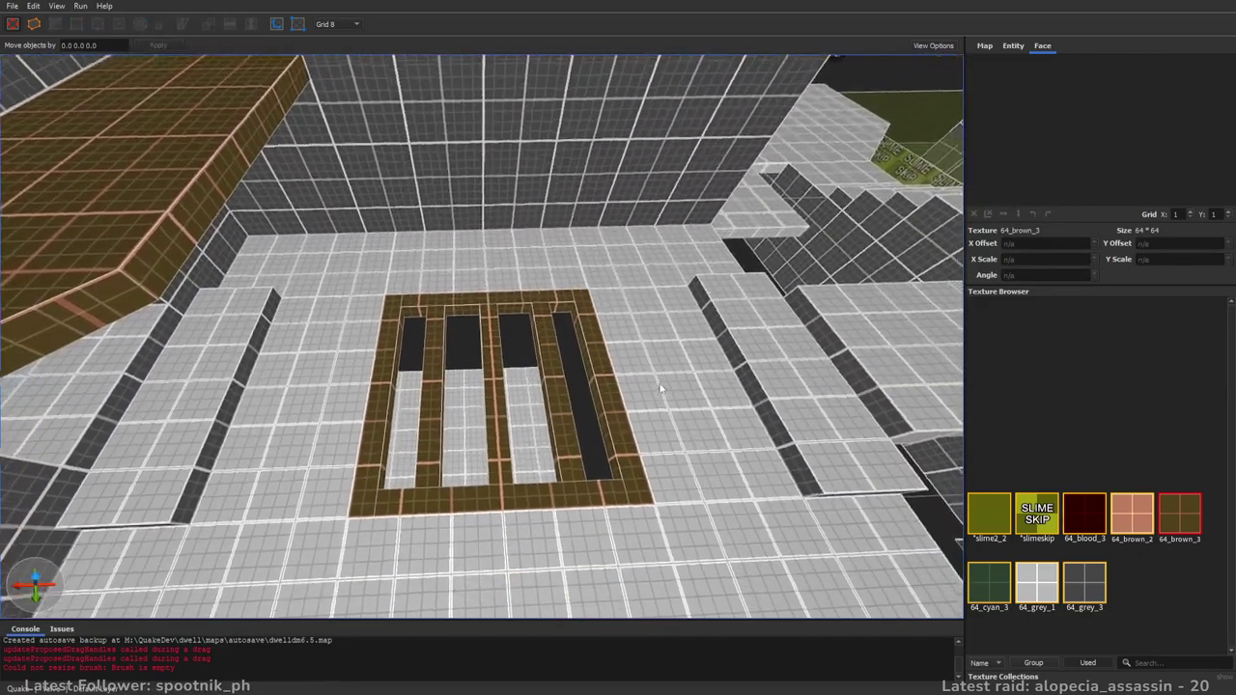
- Group the grate's bars and frame strips into a func_detail entity and save the map
{"action": "scroll", "coordinate": [662, 388], "scroll_direction": "down", "scroll_amount": 4}
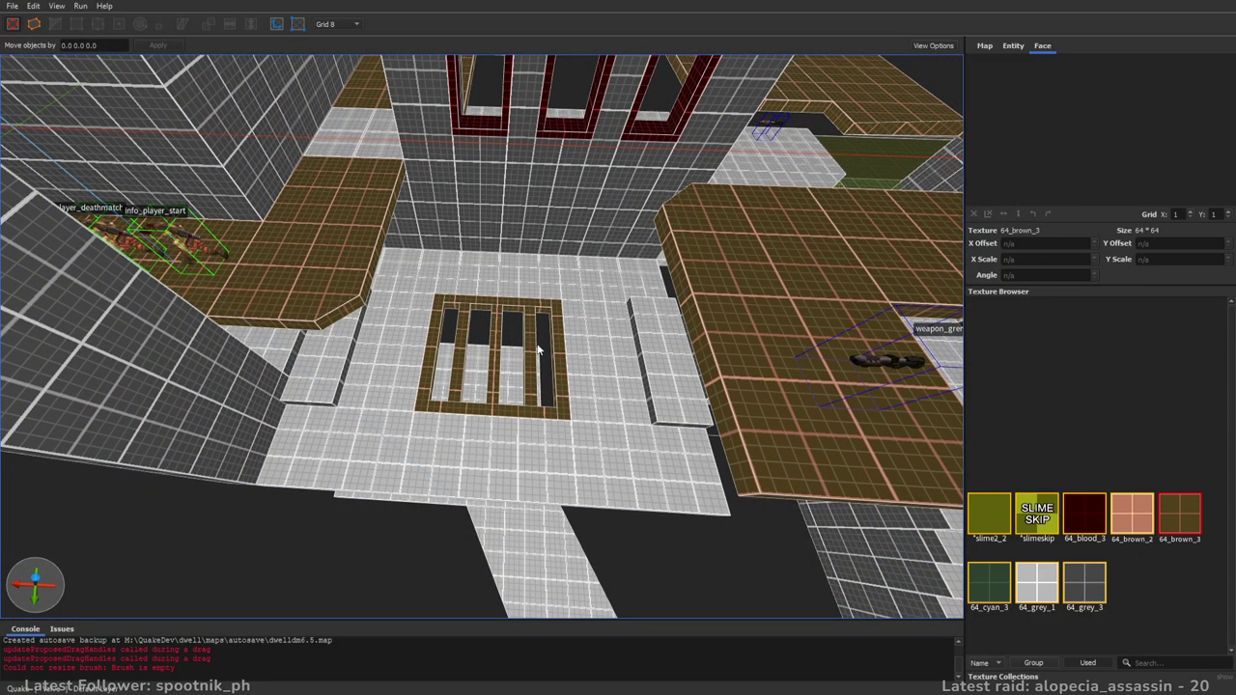
{"action": "scroll", "coordinate": [538, 350], "scroll_direction": "up", "scroll_amount": 6}
{"action": "left_click", "coordinate": [592, 261]}
{"action": "left_click", "coordinate": [499, 251], "text": "ctrl"}
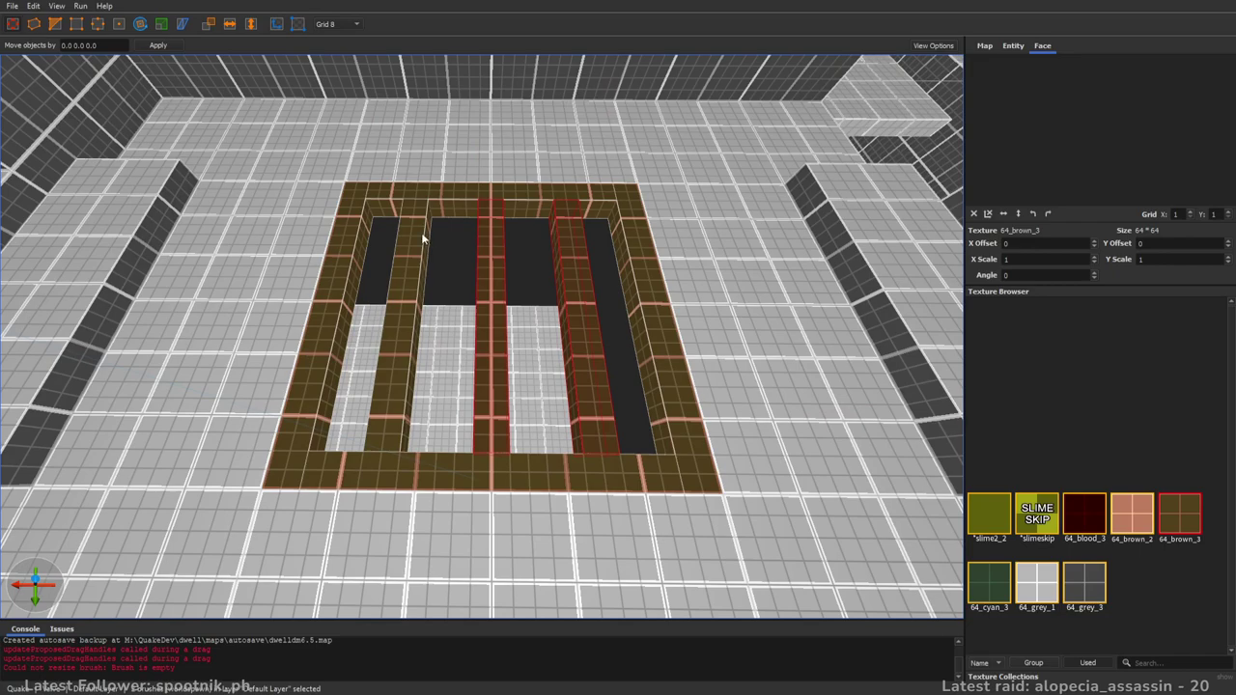
{"action": "left_click", "coordinate": [419, 243], "text": "ctrl"}
{"action": "right_click_drag", "start_coordinate": [554, 210], "coordinate": [567, 206]}
{"action": "left_click", "coordinate": [568, 189], "text": "ctrl"}
{"action": "left_click", "coordinate": [634, 298], "text": "ctrl"}
{"action": "left_click", "coordinate": [321, 262], "text": "ctrl"}
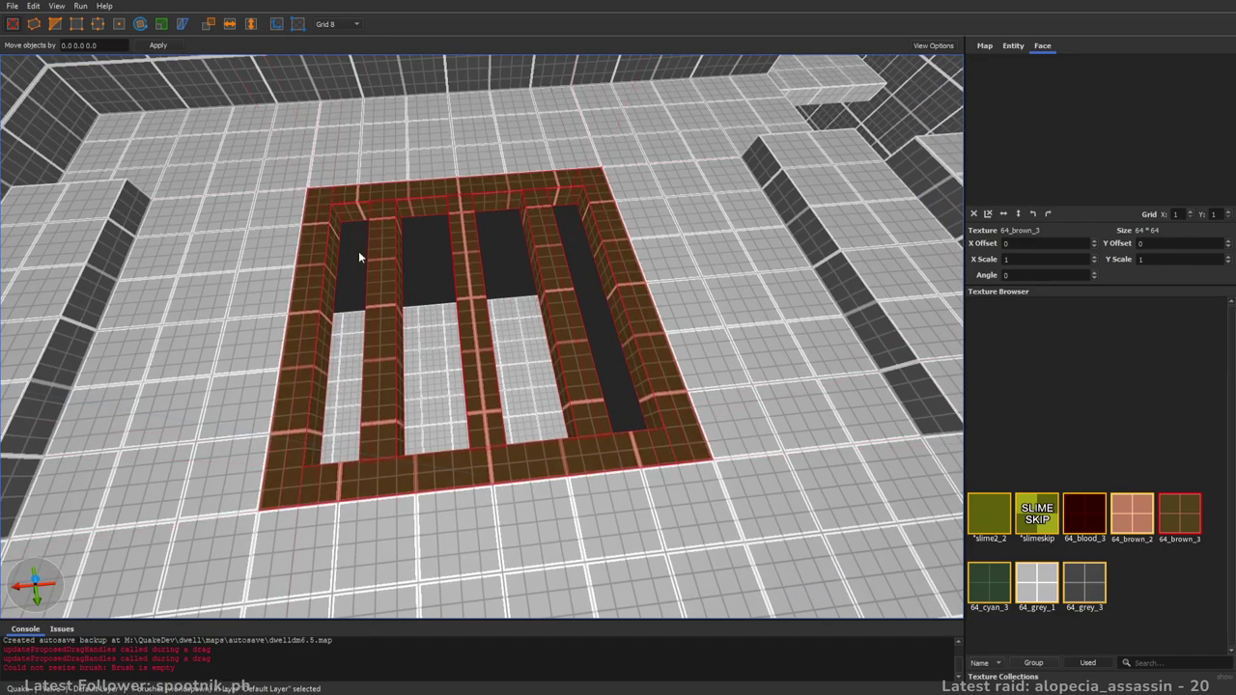
{"action": "right_click", "coordinate": [650, 446]}
{"action": "left_click", "coordinate": [719, 476]}
{"action": "right_click_drag", "start_coordinate": [646, 317], "coordinate": [646, 293]}
{"action": "key", "text": "Escape"}
{"action": "key", "text": "ctrl+s"}
{"action": "right_click_drag", "start_coordinate": [527, 388], "coordinate": [612, 380]}
- Draw a block with the 64_grey_3 texture on the lower platform beneath the grate and adjust its height and width
{"action": "key", "text": "w"}
{"action": "key", "text": "w"}
{"action": "key", "text": "s"}
{"action": "key", "text": "w"}
{"action": "key", "text": "s"}
{"action": "key", "text": "w"}
{"action": "left_click", "coordinate": [1081, 582]}
{"action": "right_click_drag", "start_coordinate": [439, 324], "coordinate": [435, 376]}
{"action": "key", "text": "5"}
{"action": "mouse_move", "coordinate": [290, 330]}
{"action": "left_mouse_down"}
{"action": "mouse_move", "coordinate": [479, 405]}
{"action": "mouse_move", "coordinate": [487, 439]}
{"action": "left_mouse_up"}
{"action": "left_click_drag", "start_coordinate": [449, 372], "coordinate": [449, 305], "text": "shift"}
{"action": "key", "text": "s"}
{"action": "mouse_move", "coordinate": [448, 305]}
{"action": "right_mouse_down"}
{"action": "mouse_move", "coordinate": [574, 236]}
{"action": "mouse_move", "coordinate": [488, 241]}
{"action": "mouse_move", "coordinate": [440, 236]}
{"action": "mouse_move", "coordinate": [427, 222]}
{"action": "right_mouse_up"}
{"action": "key", "text": "d"}
{"action": "key", "text": "w"}
{"action": "left_click_drag", "start_coordinate": [524, 440], "coordinate": [486, 428], "text": "shift"}
- Extrude descending steps from the new block's side to form a short staircase down to the lower platform
{"action": "mouse_move", "coordinate": [485, 425]}
{"action": "right_mouse_down"}
{"action": "mouse_move", "coordinate": [504, 357]}
{"action": "mouse_move", "coordinate": [534, 464]}
{"action": "mouse_move", "coordinate": [473, 503]}
{"action": "mouse_move", "coordinate": [587, 498]}
{"action": "mouse_move", "coordinate": [607, 425]}
{"action": "mouse_move", "coordinate": [492, 412]}
{"action": "mouse_move", "coordinate": [410, 494]}
{"action": "mouse_move", "coordinate": [529, 429]}
{"action": "right_mouse_up"}
{"action": "key", "text": "w"}
{"action": "key", "text": "s"}
{"action": "key", "text": "a"}
{"action": "key", "text": "w"}
{"action": "key", "text": "d"}
{"action": "key", "text": "a"}
{"action": "key", "text": "d"}
{"action": "key", "text": "w"}
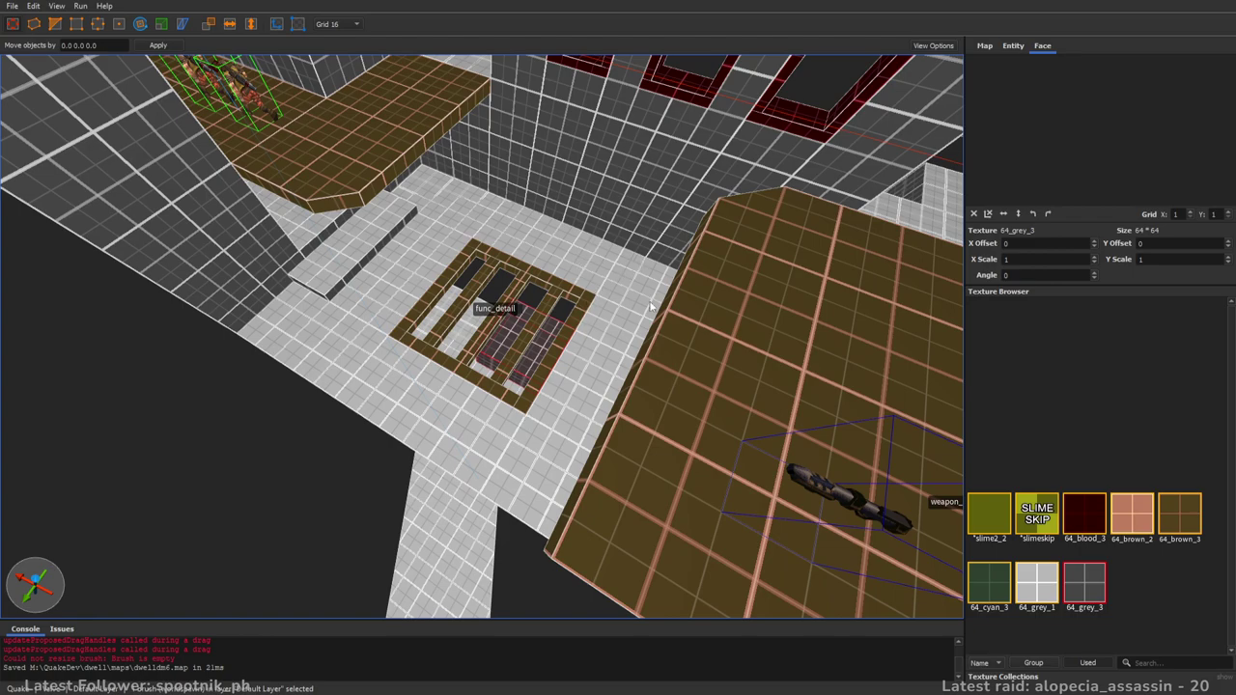
{"action": "right_click_drag", "start_coordinate": [548, 237], "coordinate": [691, 213]}
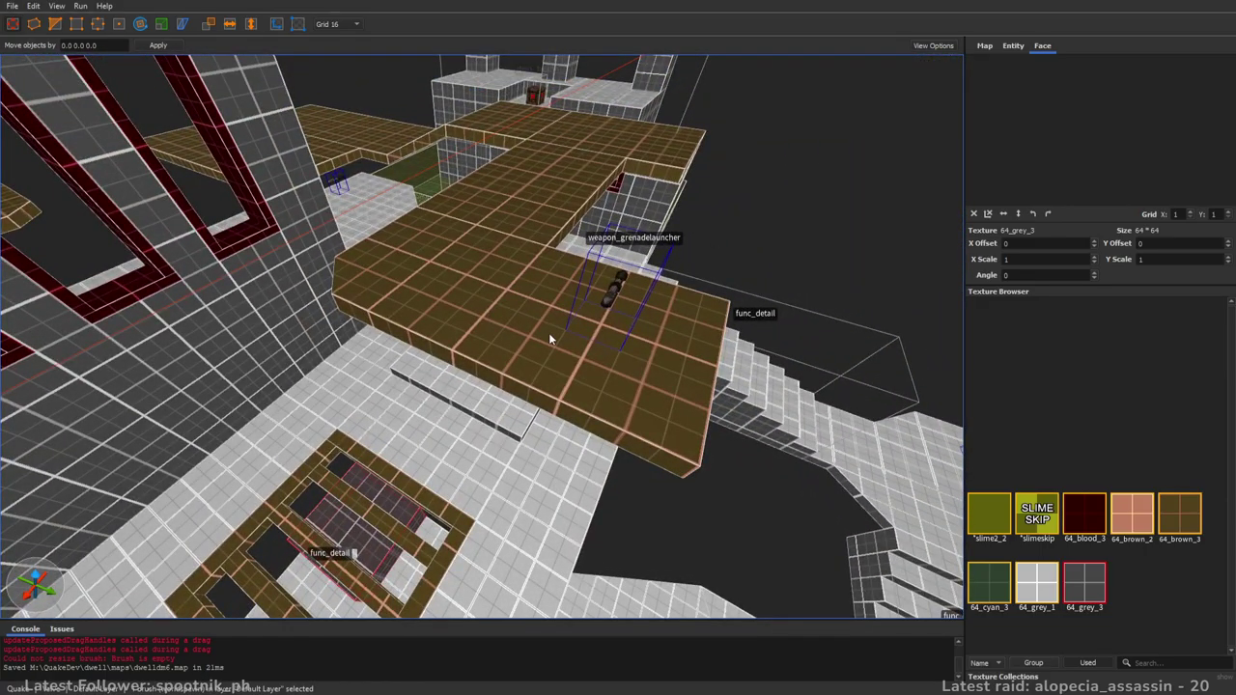
{"action": "mouse_move", "coordinate": [548, 332]}
{"action": "right_mouse_down"}
{"action": "mouse_move", "coordinate": [387, 345]}
{"action": "mouse_move", "coordinate": [482, 288]}
{"action": "mouse_move", "coordinate": [544, 286]}
{"action": "right_mouse_up"}
{"action": "scroll", "coordinate": [384, 348], "scroll_direction": "up", "scroll_amount": 5}
{"action": "scroll", "coordinate": [383, 348], "scroll_direction": "up", "scroll_amount": 5}
{"action": "scroll", "coordinate": [543, 285], "scroll_direction": "down", "scroll_amount": 3}
{"action": "mouse_move", "coordinate": [521, 372]}
{"action": "left_mouse_down", "text": "ctrl+shift"}
{"action": "mouse_move", "coordinate": [556, 395]}
{"action": "mouse_move", "coordinate": [534, 403]}
{"action": "left_mouse_up", "text": "ctrl+shift"}
{"action": "right_click_drag", "start_coordinate": [534, 403], "coordinate": [577, 411]}
{"action": "mouse_move", "coordinate": [312, 428]}
{"action": "left_mouse_down", "text": "ctrl+shift"}
{"action": "mouse_move", "coordinate": [378, 433]}
{"action": "mouse_move", "coordinate": [364, 439]}
{"action": "mouse_move", "coordinate": [457, 485]}
{"action": "mouse_move", "coordinate": [432, 486]}
{"action": "left_mouse_up", "text": "ctrl+shift"}
- Copy the 64_grey_1 floor texture onto the top faces of the new block and its steps
{"action": "key", "text": "Escape"}
{"action": "mouse_move", "coordinate": [709, 419]}
{"action": "right_mouse_down"}
{"action": "mouse_move", "coordinate": [647, 432]}
{"action": "mouse_move", "coordinate": [460, 409]}
{"action": "mouse_move", "coordinate": [513, 386]}
{"action": "mouse_move", "coordinate": [657, 412]}
{"action": "mouse_move", "coordinate": [772, 397]}
{"action": "mouse_move", "coordinate": [612, 389]}
{"action": "mouse_move", "coordinate": [627, 366]}
{"action": "mouse_move", "coordinate": [613, 369]}
{"action": "mouse_move", "coordinate": [711, 345]}
{"action": "mouse_move", "coordinate": [618, 405]}
{"action": "mouse_move", "coordinate": [555, 410]}
{"action": "right_mouse_up"}
{"action": "left_click", "coordinate": [569, 484], "text": "shift"}
{"action": "left_click", "coordinate": [496, 440], "text": "alt"}
{"action": "left_click", "coordinate": [460, 403], "text": "alt"}
{"action": "left_click", "coordinate": [419, 364], "text": "alt"}
{"action": "left_click", "coordinate": [321, 307], "text": "alt"}
{"action": "key", "text": "Escape"}
- Examine the connected lower platforms, the new stairs and the space beneath the floor grate
{"action": "key", "text": "d"}
{"action": "key", "text": "d"}
{"action": "key", "text": "w"}
{"action": "key", "text": "s"}
{"action": "key", "text": "w"}
{"action": "key", "text": "d"}
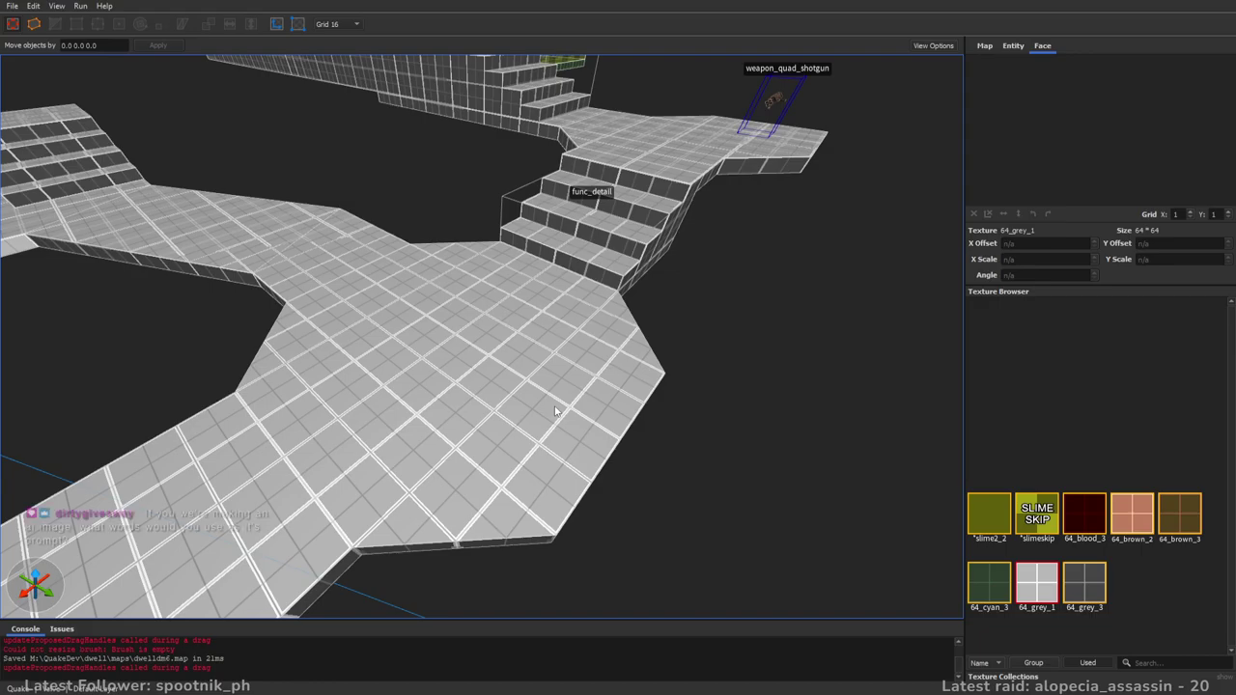
{"action": "key", "text": "d"}
{"action": "right_click_drag", "start_coordinate": [681, 405], "coordinate": [566, 339]}
{"action": "key", "text": "w"}
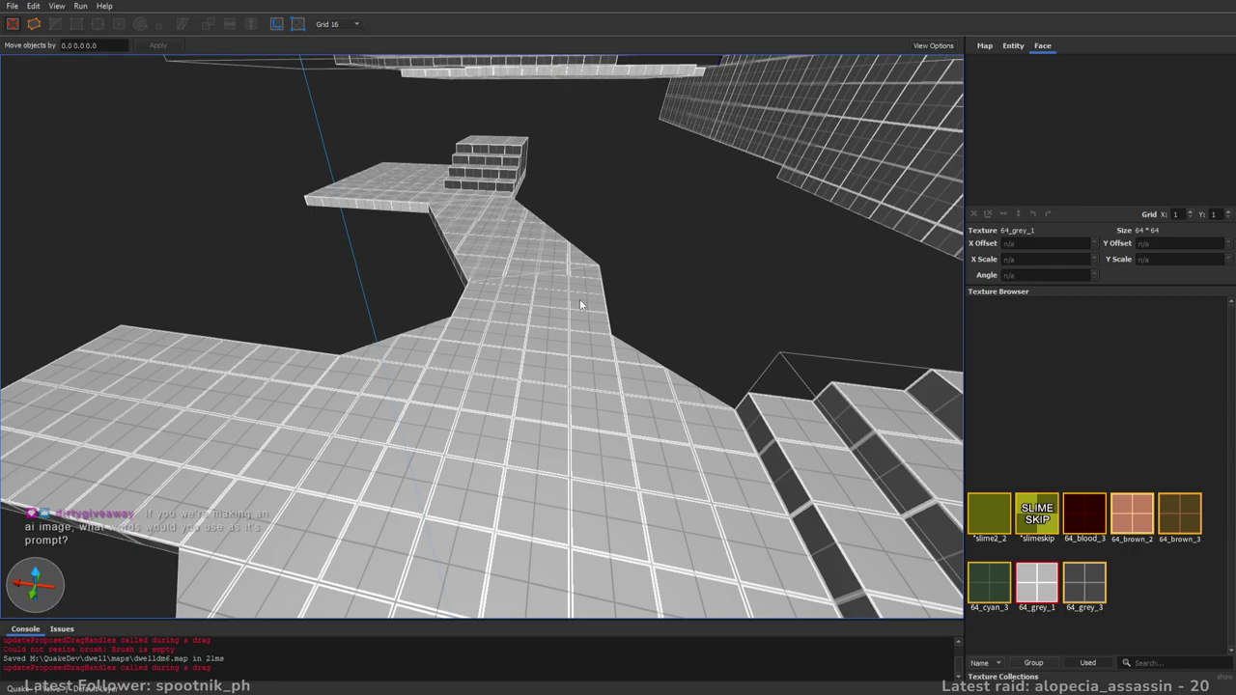
{"action": "key", "text": "w"}
{"action": "right_click_drag", "start_coordinate": [581, 302], "coordinate": [624, 276]}
{"action": "right_click_drag", "start_coordinate": [514, 345], "coordinate": [606, 381]}
{"action": "key", "text": "a"}
{"action": "key", "text": "s"}
{"action": "key", "text": "w"}
{"action": "key", "text": "d"}
{"action": "key", "text": "a"}
{"action": "key", "text": "s"}
{"action": "key", "text": "d"}
{"action": "key", "text": "a"}
{"action": "key", "text": "d"}
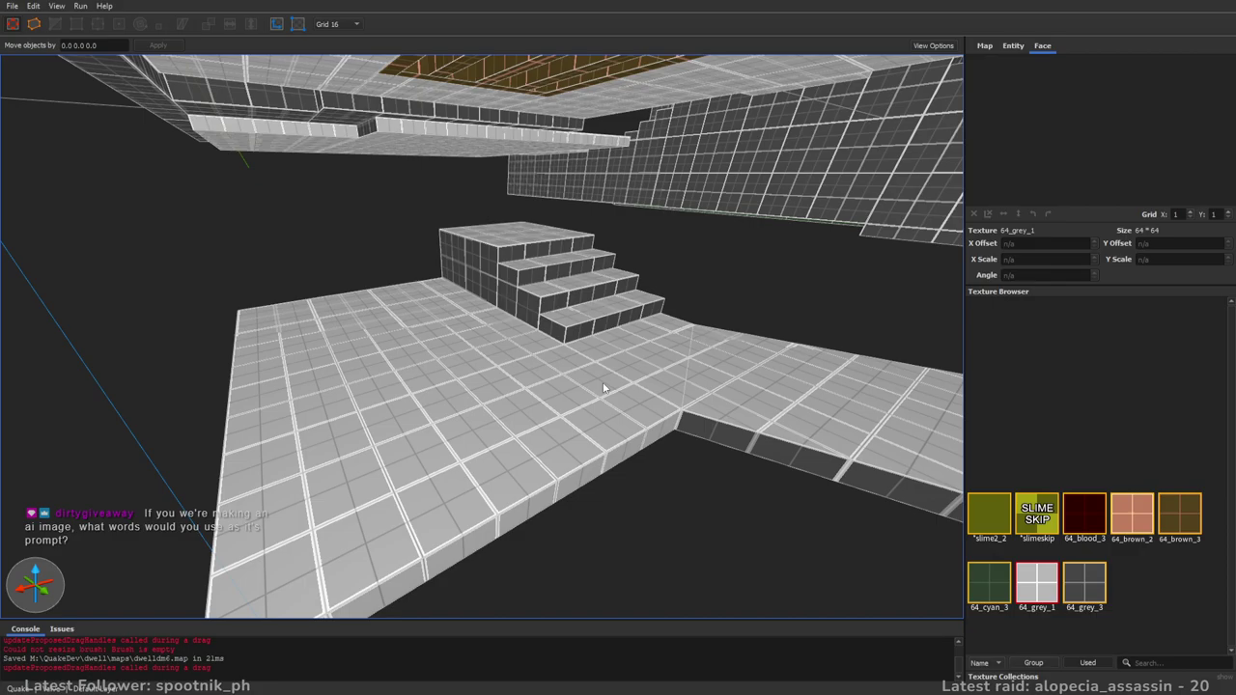
{"action": "right_click_drag", "start_coordinate": [604, 388], "coordinate": [645, 365]}
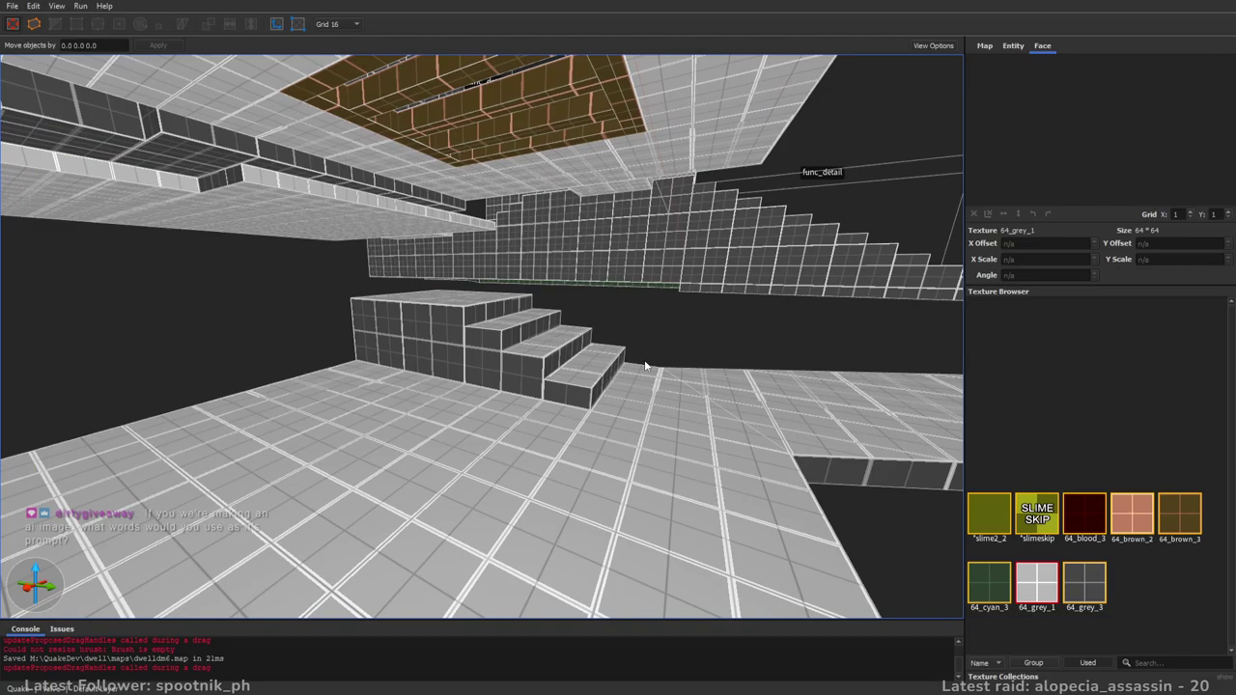
{"action": "right_click_drag", "start_coordinate": [649, 363], "coordinate": [563, 353]}
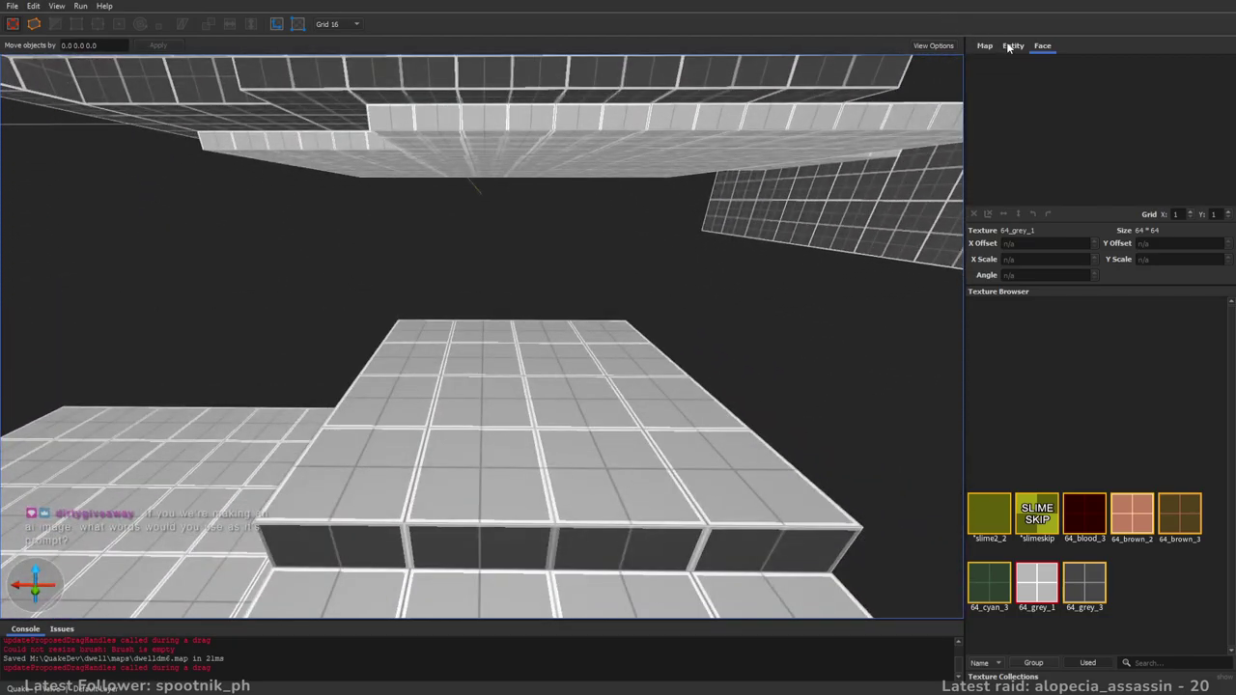
- Place an item_artifact_super_damage on the block at the top of the new stairs and adjust its spawnflags
{"action": "left_click", "coordinate": [1011, 45]}
{"action": "scroll", "coordinate": [1231, 629], "scroll_direction": "down", "scroll_amount": 1}
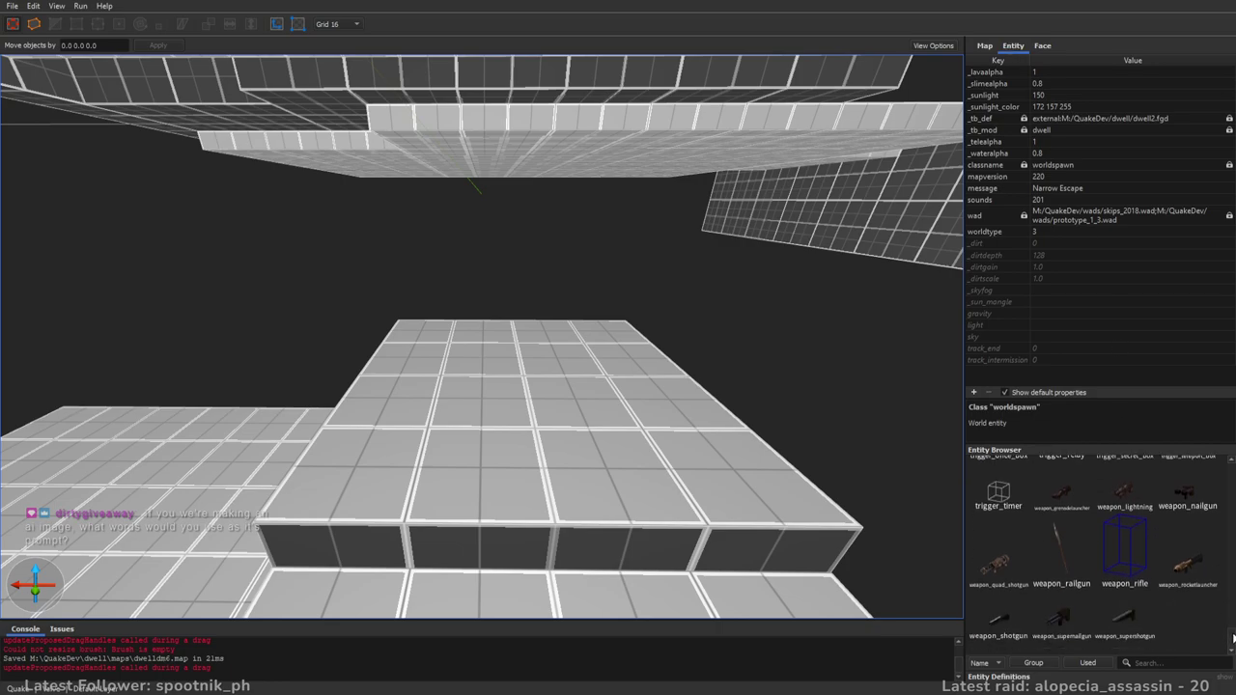
{"action": "left_click_drag", "start_coordinate": [1230, 640], "coordinate": [1230, 518]}
{"action": "left_click_drag", "start_coordinate": [1060, 529], "coordinate": [515, 396]}
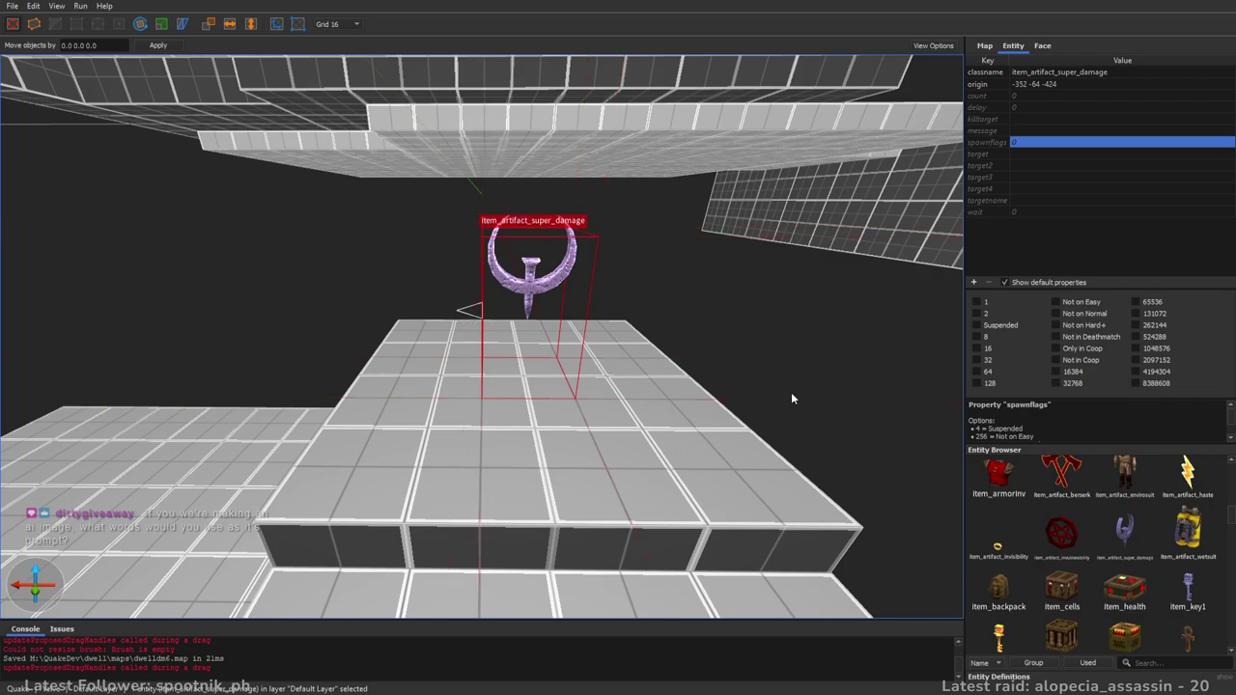
{"action": "right_click_drag", "start_coordinate": [792, 397], "coordinate": [737, 401], "text": "alt"}
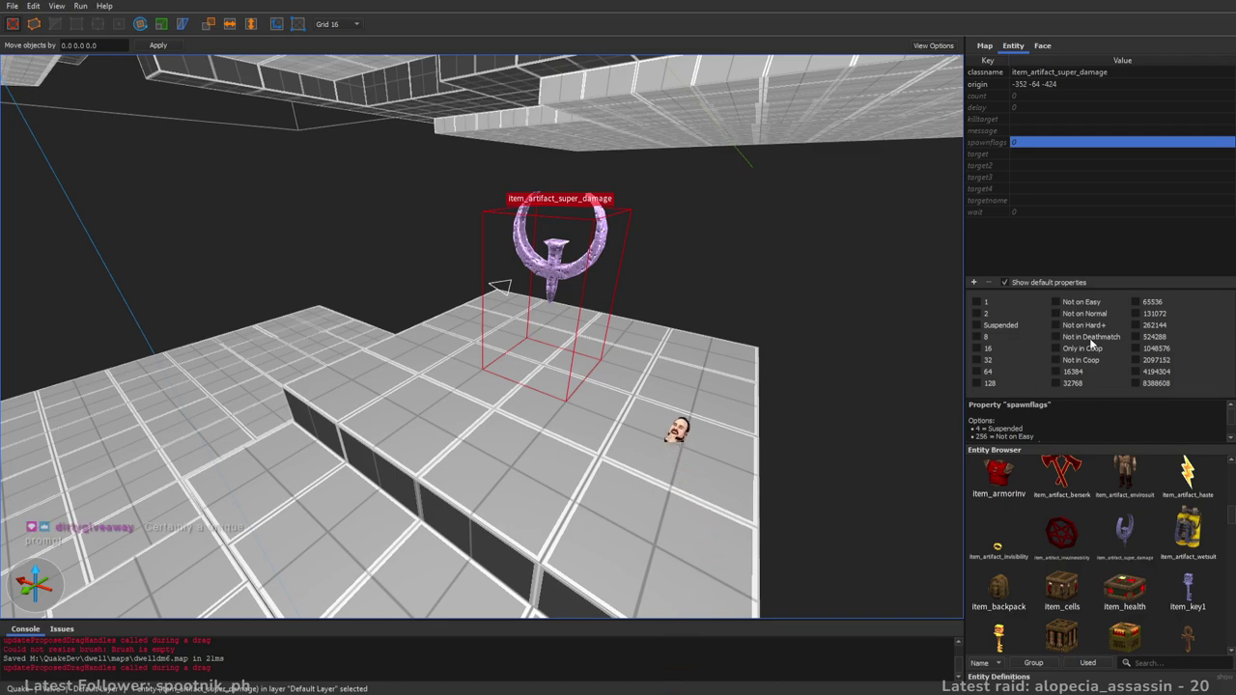
{"action": "left_click", "coordinate": [1089, 337]}
{"action": "left_click", "coordinate": [1079, 328]}
{"action": "left_click", "coordinate": [1077, 312]}
- Reduce the floor slab under the artifact stairs to 192 by 256 units and extend a perpendicular walkway from its end
{"action": "right_click_drag", "start_coordinate": [656, 294], "coordinate": [642, 184]}
{"action": "key", "text": "Escape"}
{"action": "key", "text": "w"}
{"action": "mouse_move", "coordinate": [753, 309]}
{"action": "right_mouse_down"}
{"action": "mouse_move", "coordinate": [585, 331]}
{"action": "mouse_move", "coordinate": [681, 343]}
{"action": "mouse_move", "coordinate": [659, 261]}
{"action": "mouse_move", "coordinate": [652, 391]}
{"action": "mouse_move", "coordinate": [661, 327]}
{"action": "mouse_move", "coordinate": [639, 417]}
{"action": "mouse_move", "coordinate": [608, 444]}
{"action": "mouse_move", "coordinate": [696, 382]}
{"action": "mouse_move", "coordinate": [496, 404]}
{"action": "mouse_move", "coordinate": [472, 350]}
{"action": "mouse_move", "coordinate": [723, 354]}
{"action": "mouse_move", "coordinate": [809, 344]}
{"action": "mouse_move", "coordinate": [824, 320]}
{"action": "mouse_move", "coordinate": [379, 357]}
{"action": "mouse_move", "coordinate": [549, 368]}
{"action": "mouse_move", "coordinate": [661, 393]}
{"action": "mouse_move", "coordinate": [795, 304]}
{"action": "mouse_move", "coordinate": [833, 386]}
{"action": "mouse_move", "coordinate": [599, 336]}
{"action": "right_mouse_up"}
{"action": "key", "text": "w"}
{"action": "left_click", "coordinate": [503, 312]}
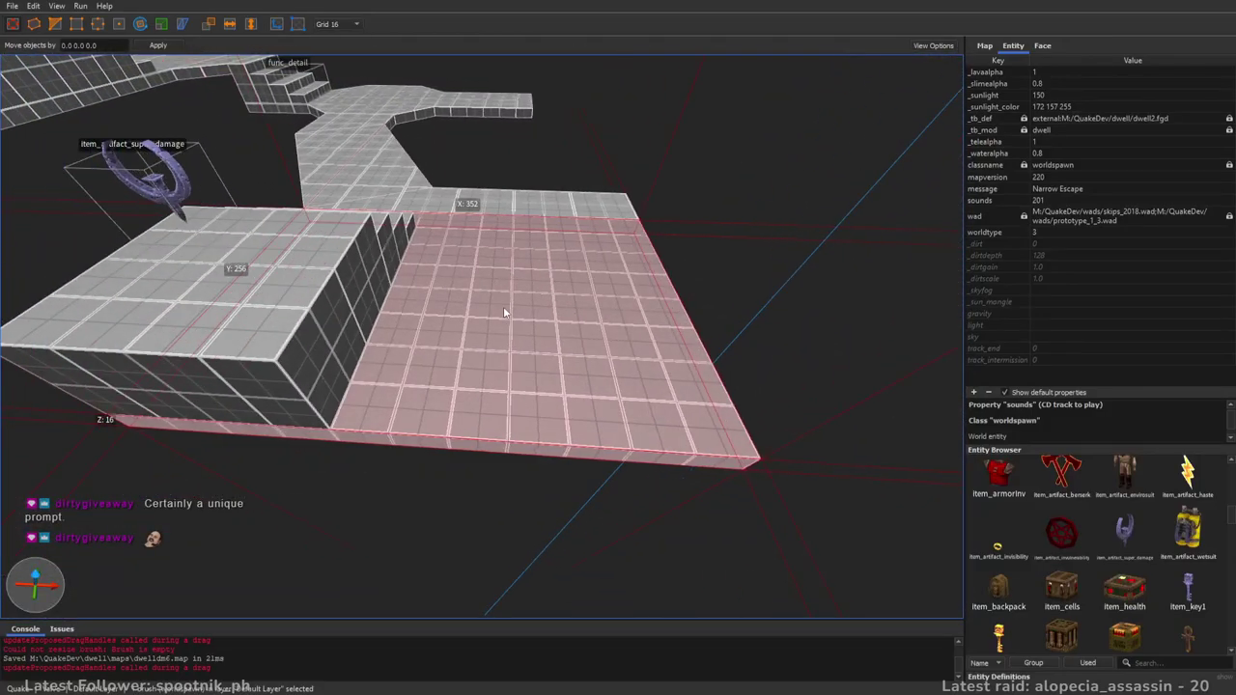
{"action": "key", "text": "d"}
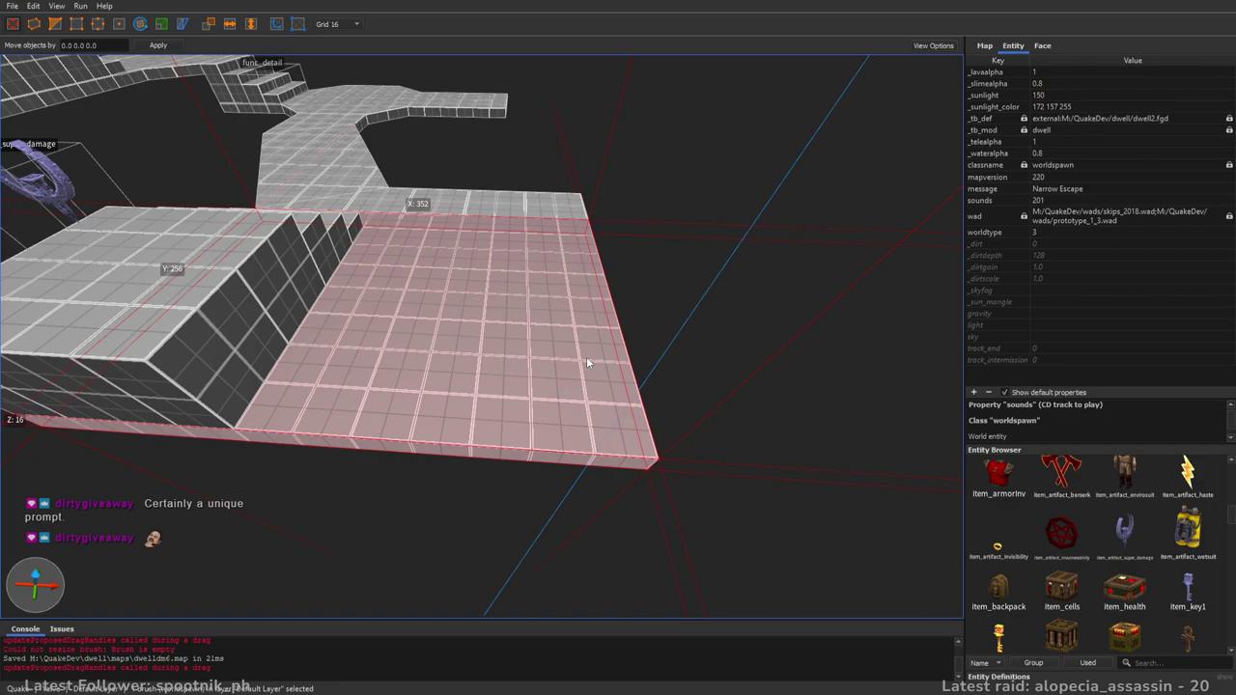
{"action": "left_click", "coordinate": [514, 205]}
{"action": "left_click", "coordinate": [523, 300]}
{"action": "left_click_drag", "start_coordinate": [673, 319], "coordinate": [413, 336], "text": "ctrl+shift"}
{"action": "left_click", "coordinate": [505, 401]}
{"action": "mouse_move", "coordinate": [282, 319]}
{"action": "left_mouse_down", "text": "shift"}
{"action": "mouse_move", "coordinate": [336, 328]}
{"action": "mouse_move", "coordinate": [393, 380]}
{"action": "mouse_move", "coordinate": [383, 383]}
{"action": "mouse_move", "coordinate": [417, 387]}
{"action": "mouse_move", "coordinate": [359, 386]}
{"action": "mouse_move", "coordinate": [376, 385]}
{"action": "left_mouse_up", "text": "shift"}
{"action": "left_click", "coordinate": [458, 385]}
{"action": "mouse_move", "coordinate": [502, 371]}
{"action": "right_mouse_down"}
{"action": "mouse_move", "coordinate": [450, 345]}
{"action": "mouse_move", "coordinate": [303, 448]}
{"action": "right_mouse_up"}
{"action": "left_click_drag", "start_coordinate": [302, 442], "coordinate": [573, 437], "text": "shift"}
{"action": "mouse_move", "coordinate": [575, 434]}
{"action": "right_mouse_down"}
{"action": "mouse_move", "coordinate": [564, 441]}
{"action": "mouse_move", "coordinate": [666, 408]}
{"action": "mouse_move", "coordinate": [637, 407]}
{"action": "right_mouse_up"}
{"action": "key", "text": "Escape"}
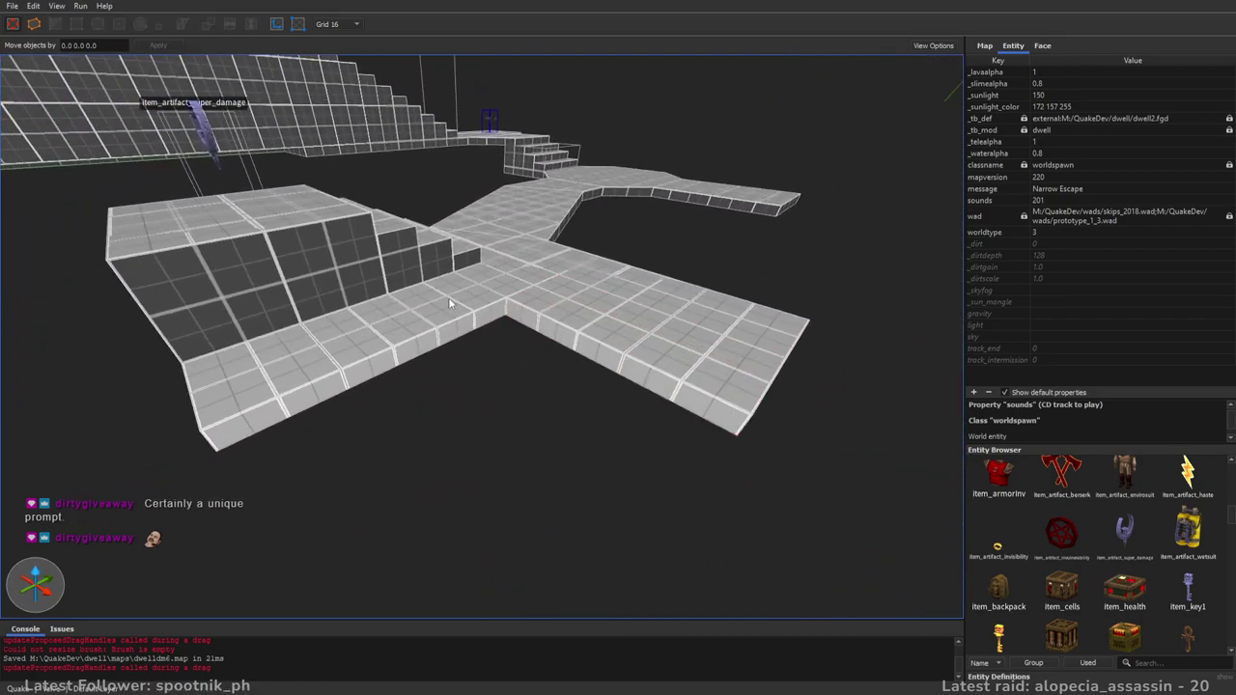
- Copy the dark 64_grey_3 texture from the stair block's side onto the edge faces of the slab and walkway
{"action": "left_click", "coordinate": [412, 272], "text": "shift"}
{"action": "left_click", "coordinate": [516, 314], "text": "alt"}
{"action": "left_click", "coordinate": [494, 312], "text": "alt"}
{"action": "left_click", "coordinate": [506, 441]}
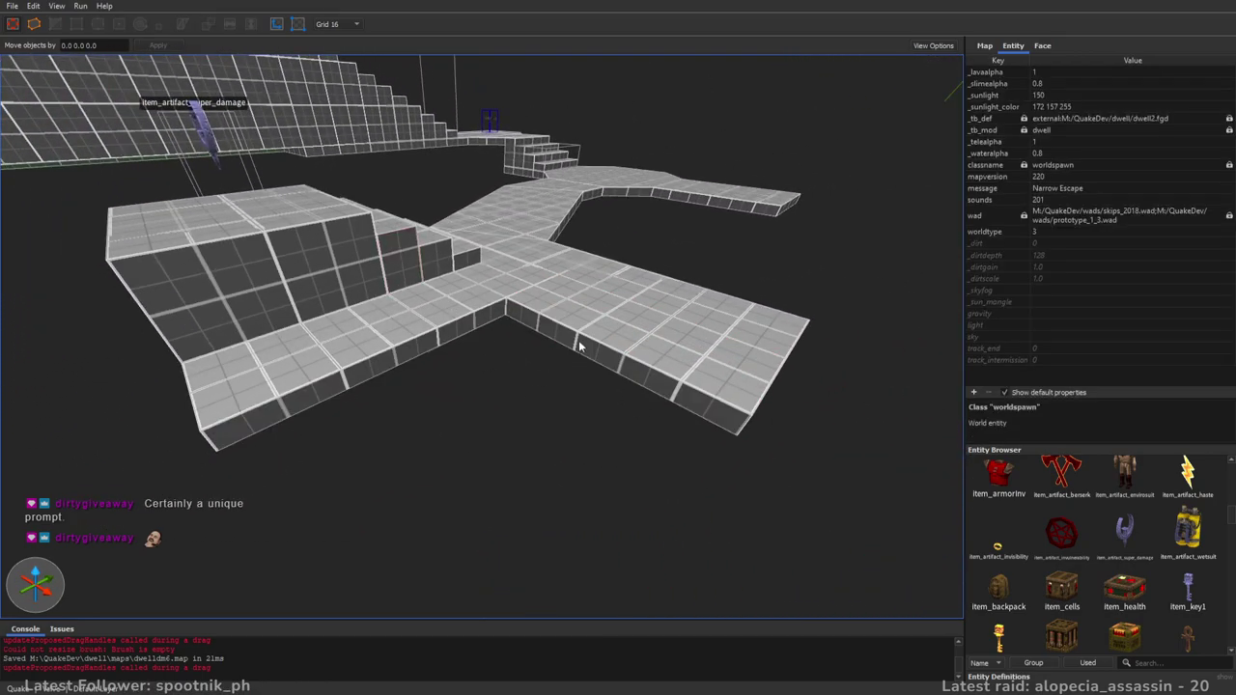
- Extend the slab under the artifact stairs and the adjoining walkway downward to a thickness of 64 units
{"action": "scroll", "coordinate": [579, 346], "scroll_direction": "up", "scroll_amount": 5}
{"action": "left_click", "coordinate": [560, 331]}
{"action": "left_click_drag", "start_coordinate": [560, 332], "coordinate": [551, 420], "text": "shift"}
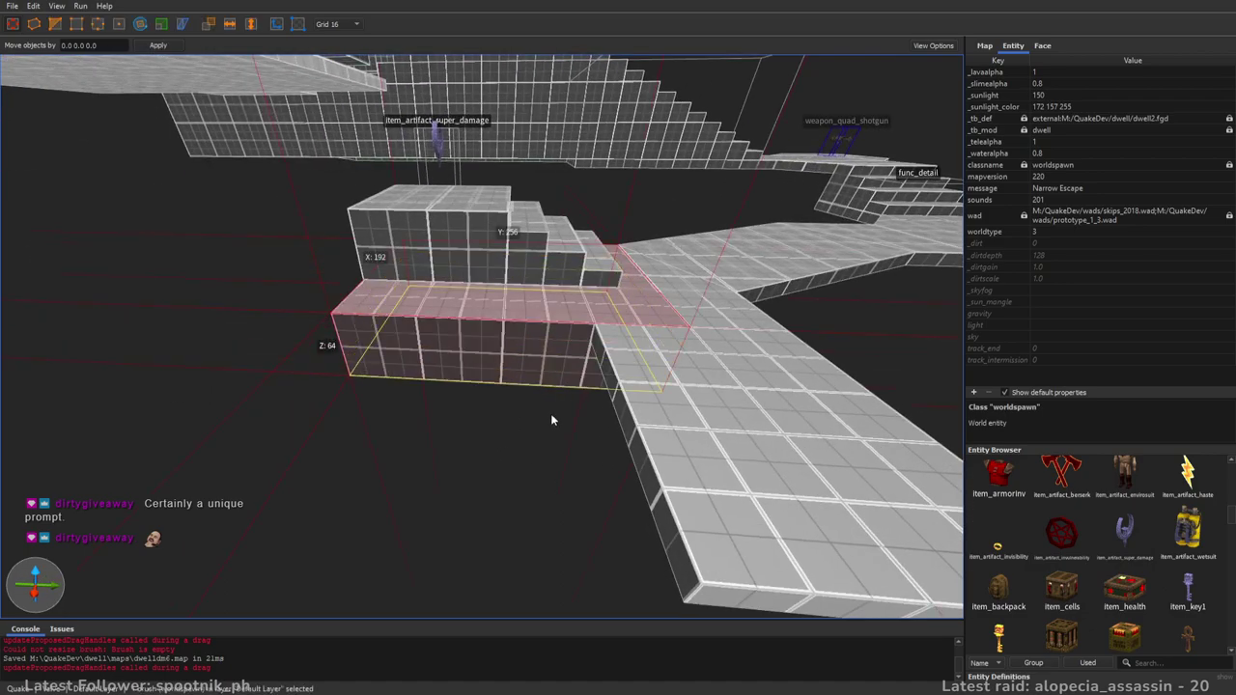
{"action": "left_click", "coordinate": [609, 406]}
- Extrude a 16-unit-thick lower floor, 160 by 384 units, from the base of the walkway's side
{"action": "key", "text": "a"}
{"action": "right_click_drag", "start_coordinate": [706, 394], "coordinate": [715, 392]}
{"action": "mouse_move", "coordinate": [715, 392]}
{"action": "left_mouse_down", "text": "ctrl+shift"}
{"action": "mouse_move", "coordinate": [522, 421]}
{"action": "mouse_move", "coordinate": [544, 373]}
{"action": "mouse_move", "coordinate": [527, 449]}
{"action": "mouse_move", "coordinate": [532, 431]}
{"action": "mouse_move", "coordinate": [572, 540]}
{"action": "mouse_move", "coordinate": [206, 379]}
{"action": "mouse_move", "coordinate": [148, 397]}
{"action": "mouse_move", "coordinate": [127, 389]}
{"action": "left_mouse_up", "text": "ctrl+shift"}
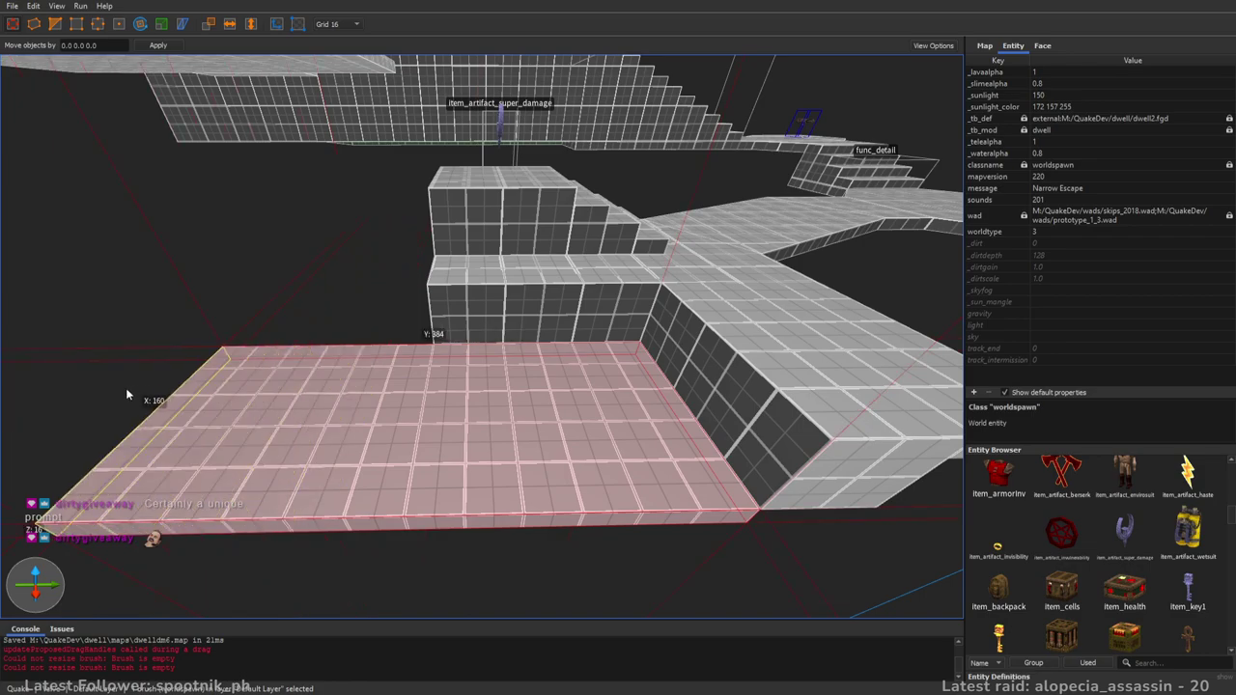
- Duplicate the three artifact stair steps onto the lower floor against the walkway and adjust their position and width
{"action": "mouse_move", "coordinate": [289, 377]}
{"action": "right_mouse_down"}
{"action": "mouse_move", "coordinate": [543, 384]}
{"action": "mouse_move", "coordinate": [472, 312]}
{"action": "right_mouse_up"}
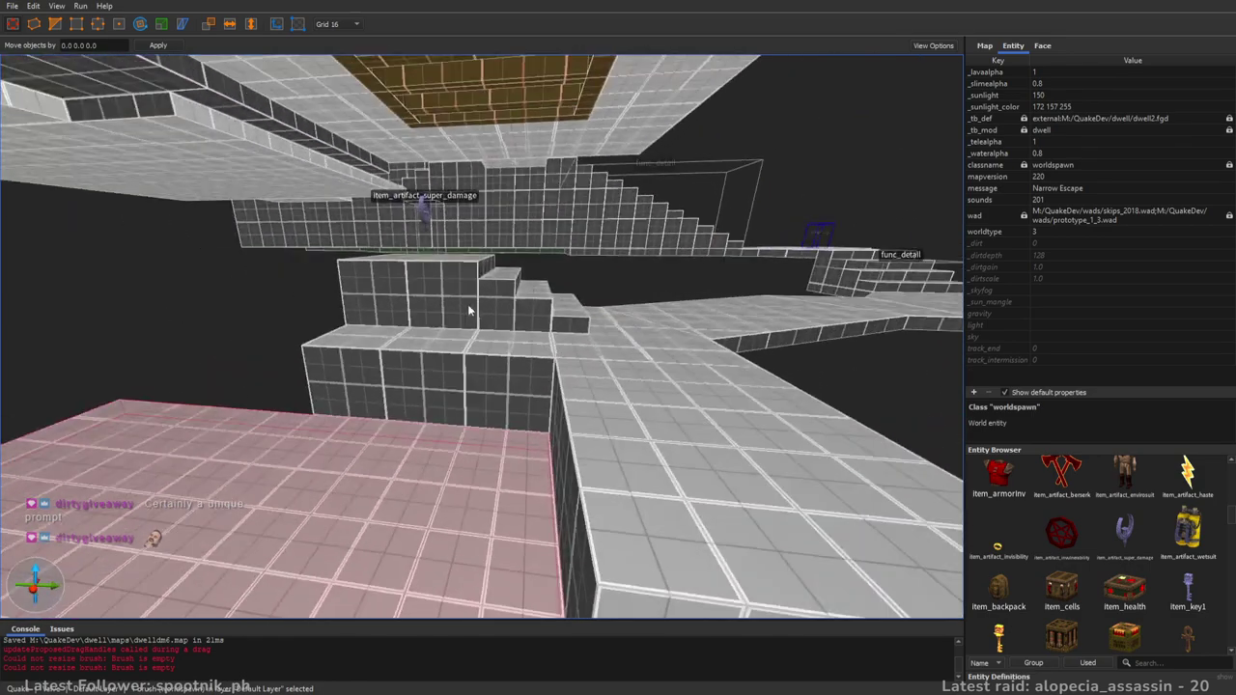
{"action": "left_click", "coordinate": [500, 310]}
{"action": "left_click", "coordinate": [532, 313], "text": "ctrl"}
{"action": "left_click", "coordinate": [569, 325], "text": "ctrl"}
{"action": "mouse_move", "coordinate": [532, 307]}
{"action": "left_mouse_down"}
{"action": "mouse_move", "coordinate": [464, 460]}
{"action": "mouse_move", "coordinate": [631, 483]}
{"action": "mouse_move", "coordinate": [560, 600]}
{"action": "left_mouse_up"}
{"action": "key", "text": "Left"}
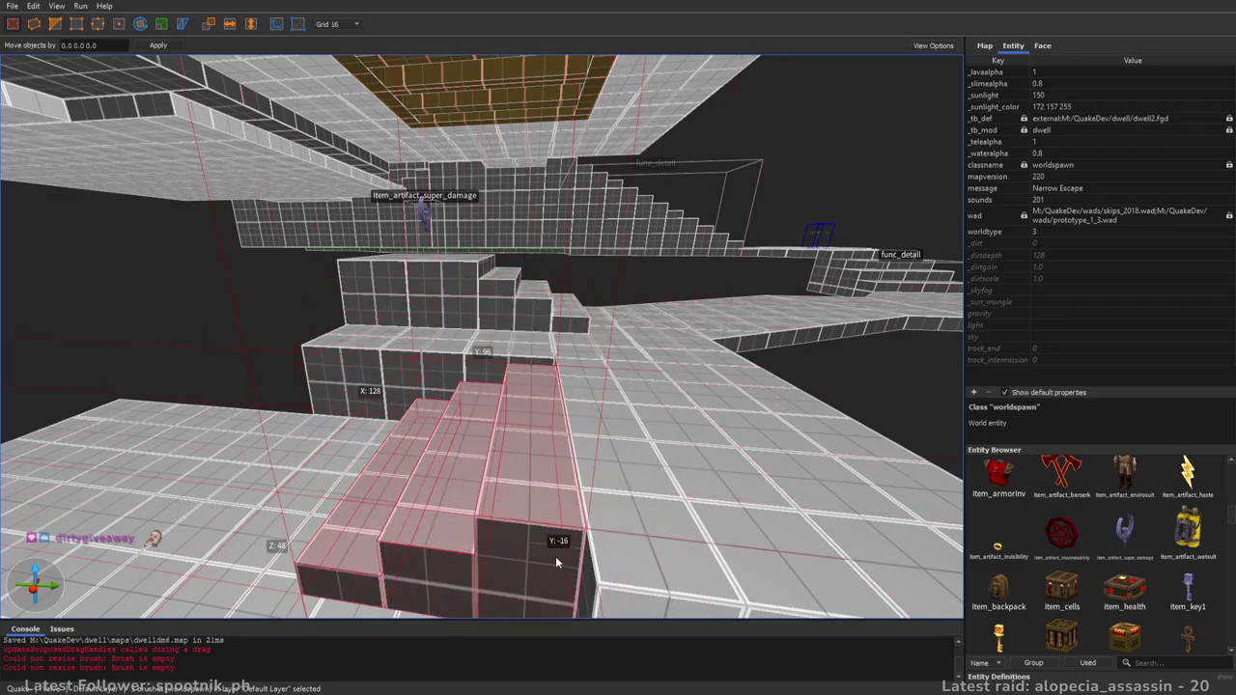
{"action": "key", "text": "Down"}
{"action": "key", "text": "Page_Down"}
{"action": "right_click_drag", "start_coordinate": [553, 567], "coordinate": [702, 547]}
{"action": "key", "text": "a"}
{"action": "left_click_drag", "start_coordinate": [512, 570], "coordinate": [450, 570], "text": "shift"}
- Examine the floor grate from underneath, above the artifact platform
{"action": "mouse_move", "coordinate": [680, 452]}
{"action": "right_mouse_down"}
{"action": "mouse_move", "coordinate": [654, 469]}
{"action": "mouse_move", "coordinate": [577, 472]}
{"action": "mouse_move", "coordinate": [698, 475]}
{"action": "mouse_move", "coordinate": [647, 449]}
{"action": "mouse_move", "coordinate": [739, 436]}
{"action": "mouse_move", "coordinate": [643, 447]}
{"action": "mouse_move", "coordinate": [882, 430]}
{"action": "mouse_move", "coordinate": [756, 400]}
{"action": "mouse_move", "coordinate": [772, 343]}
{"action": "mouse_move", "coordinate": [816, 450]}
{"action": "mouse_move", "coordinate": [815, 367]}
{"action": "mouse_move", "coordinate": [766, 342]}
{"action": "right_mouse_up"}
{"action": "key", "text": "Escape"}
{"action": "key", "text": "w"}
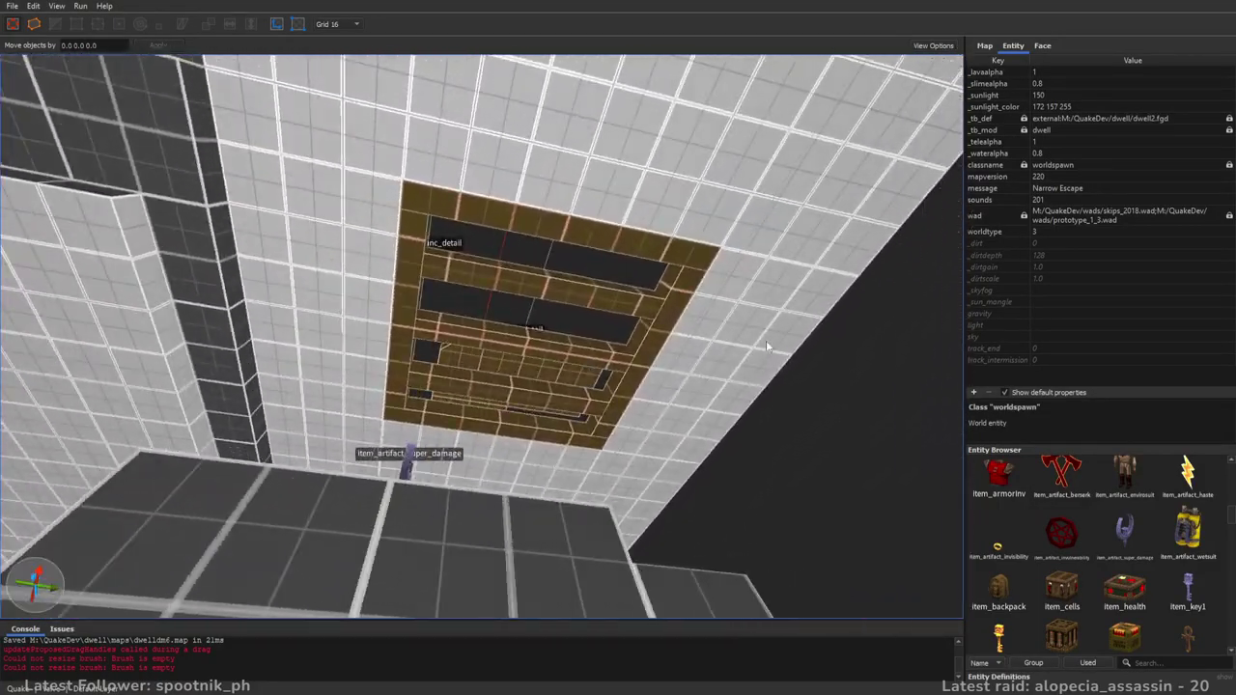
{"action": "key", "text": "d"}
{"action": "key", "text": "a"}
{"action": "right_click_drag", "start_coordinate": [768, 341], "coordinate": [777, 345]}
{"action": "key", "text": "a"}
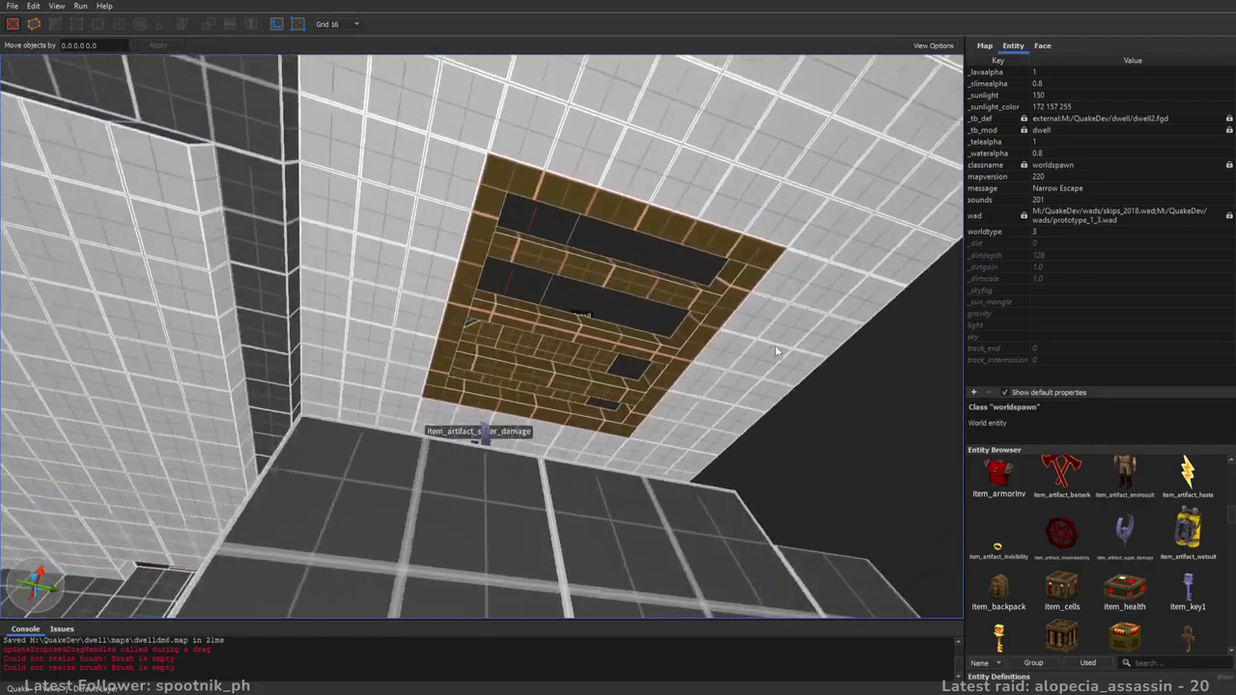
- Save the map
{"action": "right_click_drag", "start_coordinate": [799, 298], "coordinate": [753, 411]}
{"action": "key", "text": "s"}
{"action": "key", "text": "ctrl+s"}
- Shorten the lower floor beside the duplicated stair steps to a length of 256 units
{"action": "mouse_move", "coordinate": [687, 357]}
{"action": "right_mouse_down"}
{"action": "mouse_move", "coordinate": [691, 416]}
{"action": "mouse_move", "coordinate": [753, 376]}
{"action": "mouse_move", "coordinate": [715, 380]}
{"action": "mouse_move", "coordinate": [670, 318]}
{"action": "mouse_move", "coordinate": [596, 345]}
{"action": "mouse_move", "coordinate": [565, 270]}
{"action": "mouse_move", "coordinate": [643, 344]}
{"action": "mouse_move", "coordinate": [744, 309]}
{"action": "mouse_move", "coordinate": [822, 315]}
{"action": "right_mouse_up"}
{"action": "key", "text": "s"}
{"action": "key", "text": "a"}
{"action": "key", "text": "w"}
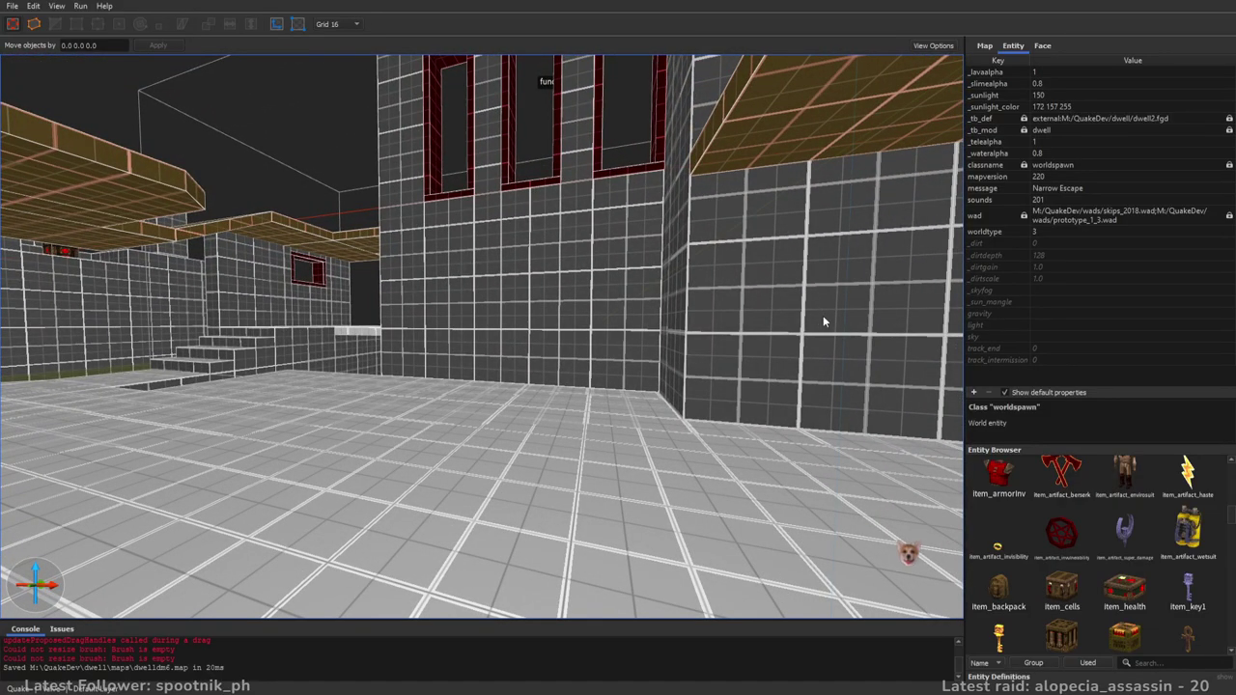
{"action": "key", "text": "w"}
{"action": "mouse_move", "coordinate": [636, 363]}
{"action": "right_mouse_down"}
{"action": "mouse_move", "coordinate": [603, 309]}
{"action": "mouse_move", "coordinate": [626, 351]}
{"action": "mouse_move", "coordinate": [852, 352]}
{"action": "mouse_move", "coordinate": [632, 384]}
{"action": "right_mouse_up"}
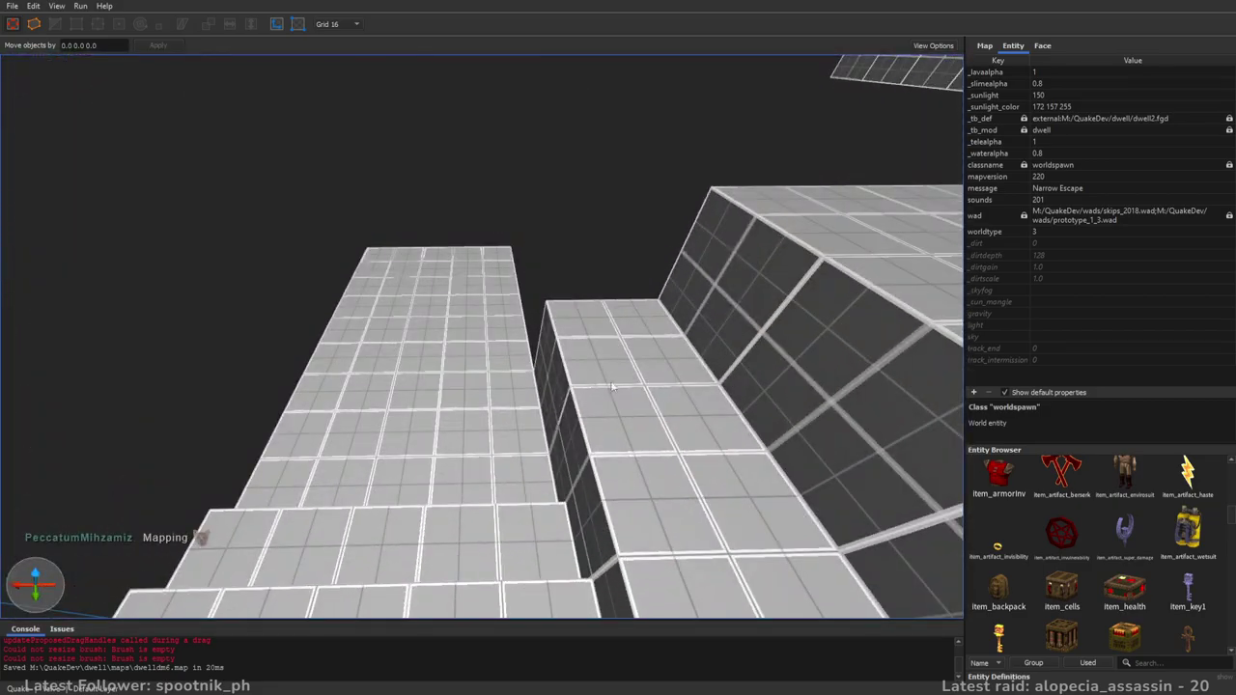
{"action": "mouse_move", "coordinate": [517, 386]}
{"action": "right_mouse_down"}
{"action": "mouse_move", "coordinate": [549, 398]}
{"action": "mouse_move", "coordinate": [604, 388]}
{"action": "mouse_move", "coordinate": [601, 367]}
{"action": "mouse_move", "coordinate": [596, 396]}
{"action": "mouse_move", "coordinate": [621, 416]}
{"action": "mouse_move", "coordinate": [610, 428]}
{"action": "right_mouse_up"}
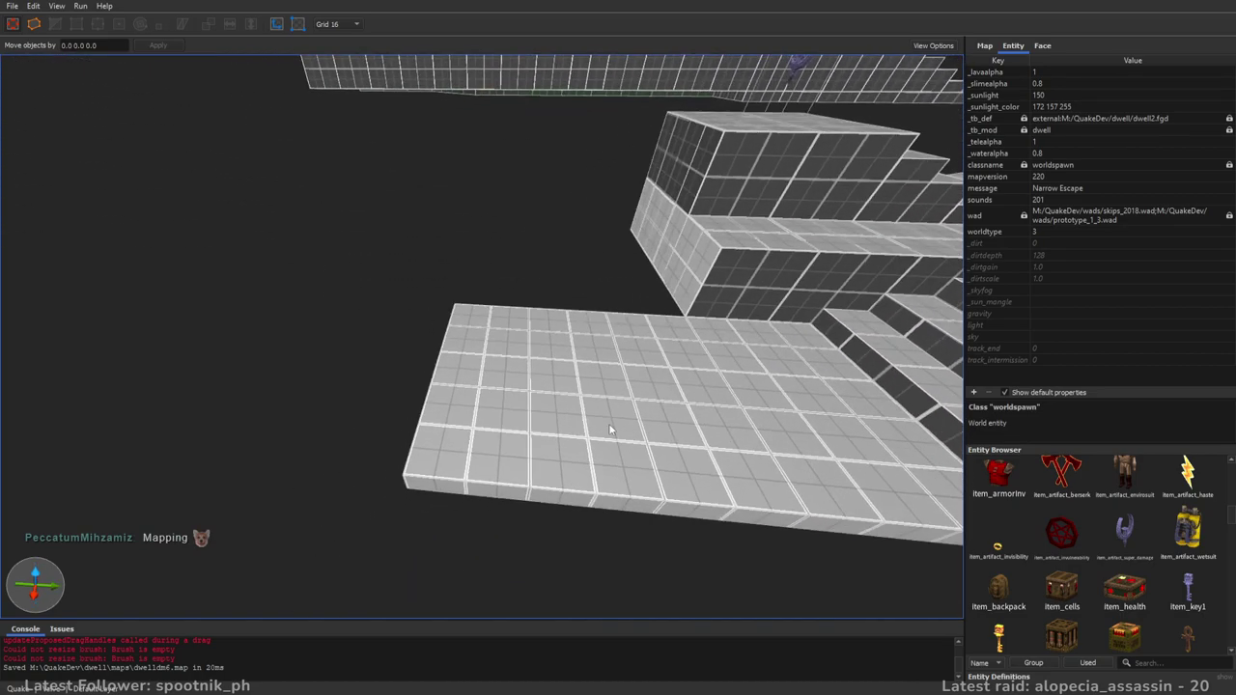
{"action": "left_click", "coordinate": [469, 407]}
{"action": "left_click_drag", "start_coordinate": [262, 388], "coordinate": [533, 388], "text": "shift"}
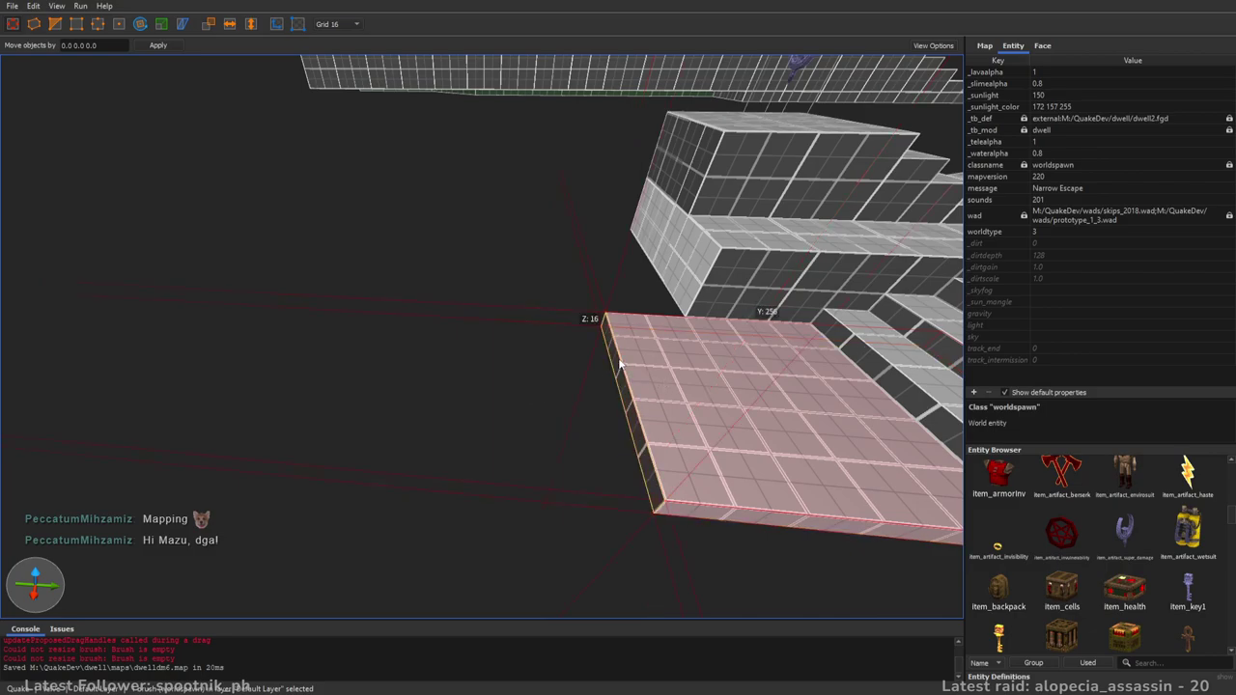
- Extrude a new 16-unit-thick floor section from the end of the lower floor and widen it to 352 by 384 units
{"action": "left_click_drag", "start_coordinate": [619, 363], "coordinate": [442, 319], "text": "ctrl+shift"}
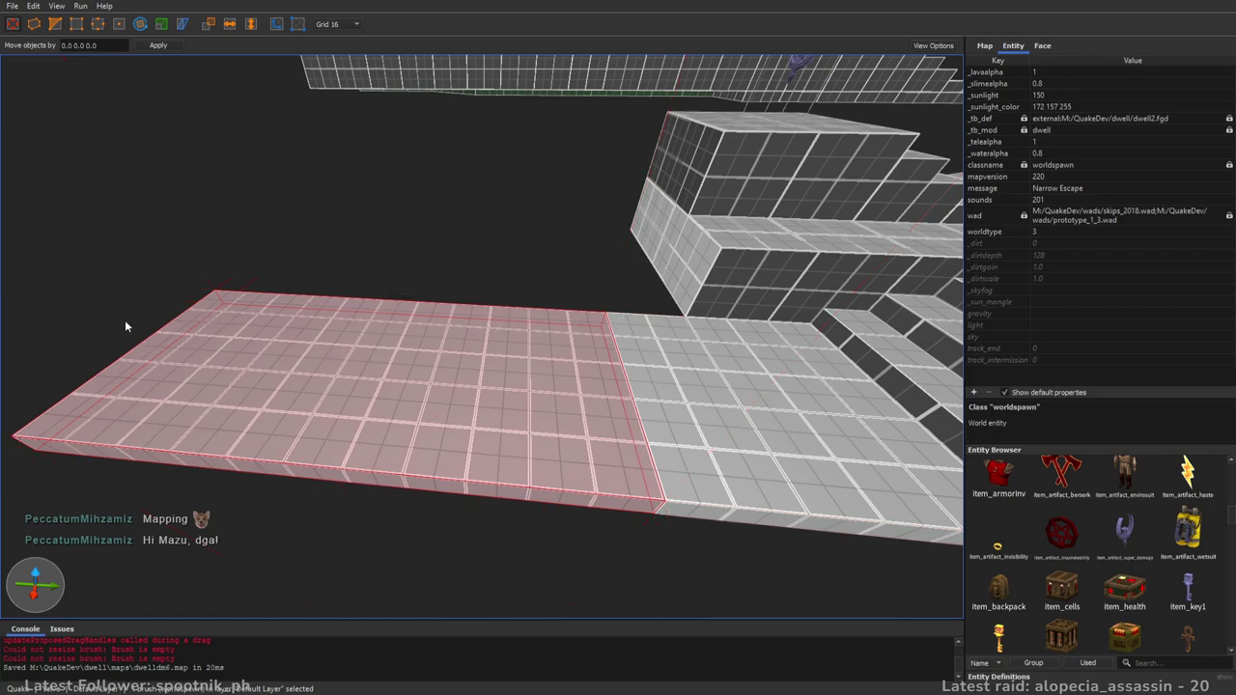
{"action": "key", "text": "a"}
{"action": "right_click_drag", "start_coordinate": [158, 328], "coordinate": [293, 320]}
{"action": "key", "text": "a"}
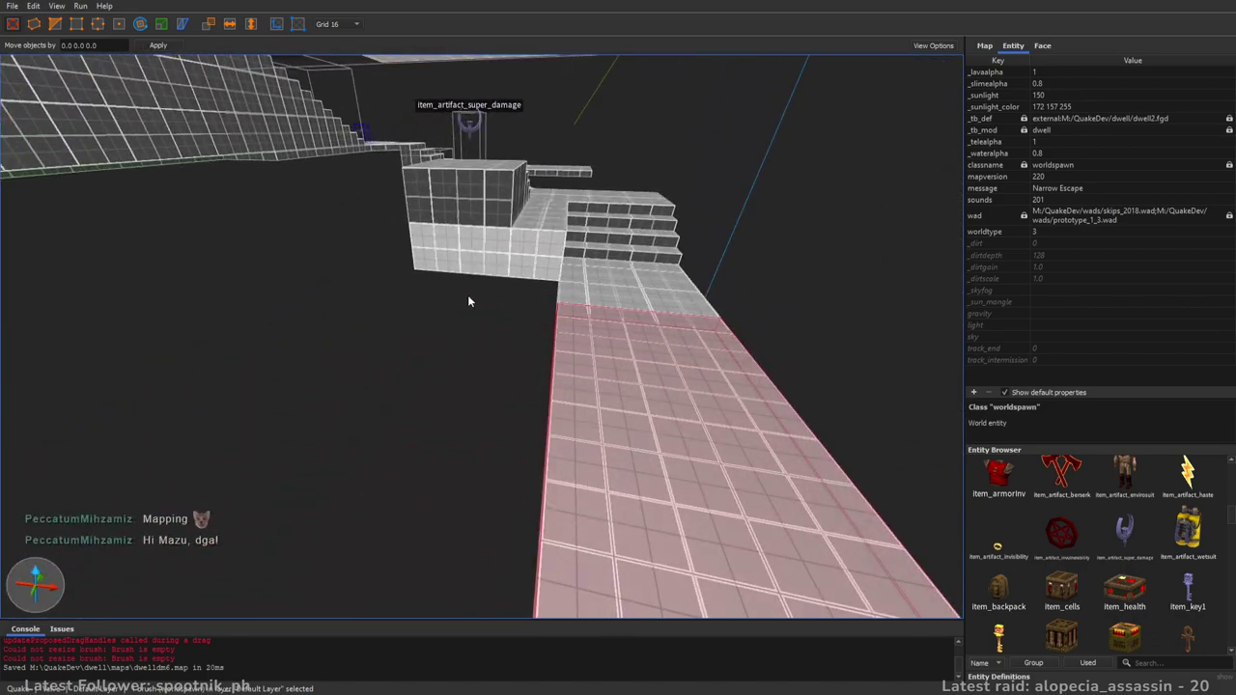
{"action": "key", "text": "a"}
{"action": "right_click_drag", "start_coordinate": [583, 332], "coordinate": [614, 340]}
{"action": "left_click_drag", "start_coordinate": [567, 319], "coordinate": [349, 378], "text": "shift"}
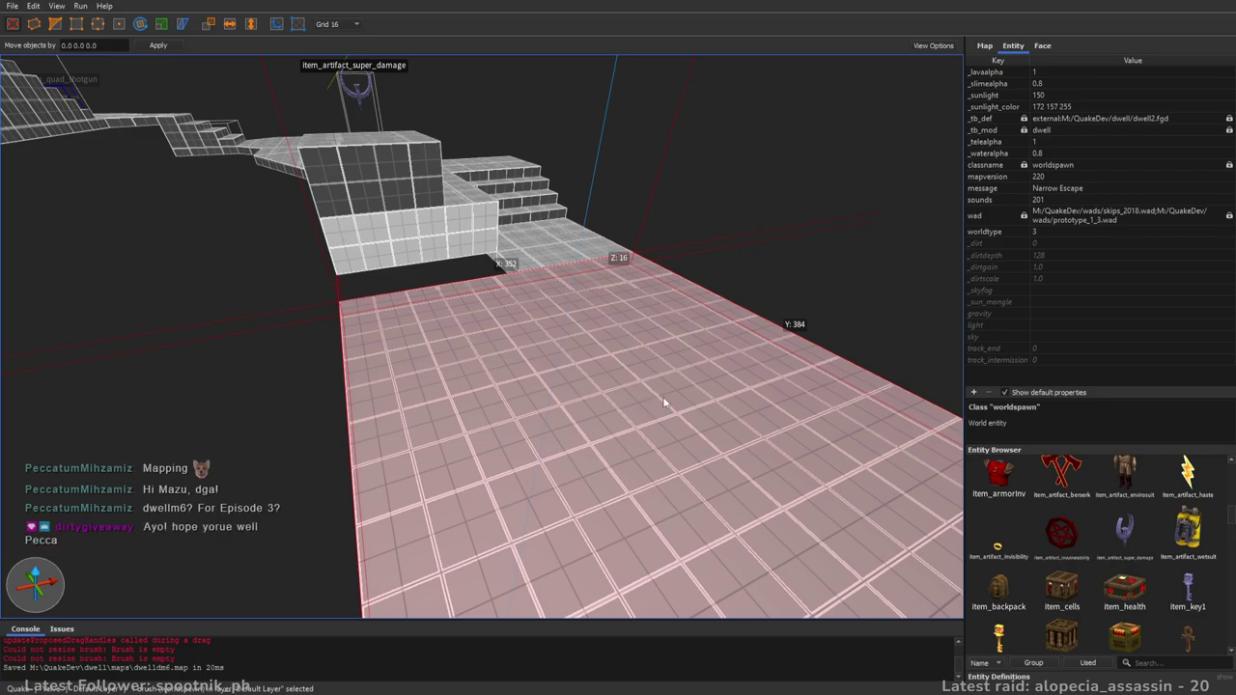
- Widen the selected floor slab near the quad damage platform by extending its open side outward
{"action": "mouse_move", "coordinate": [746, 328]}
{"action": "right_mouse_down", "text": "alt"}
{"action": "mouse_move", "coordinate": [669, 313]}
{"action": "mouse_move", "coordinate": [708, 314]}
{"action": "right_mouse_up", "text": "alt"}
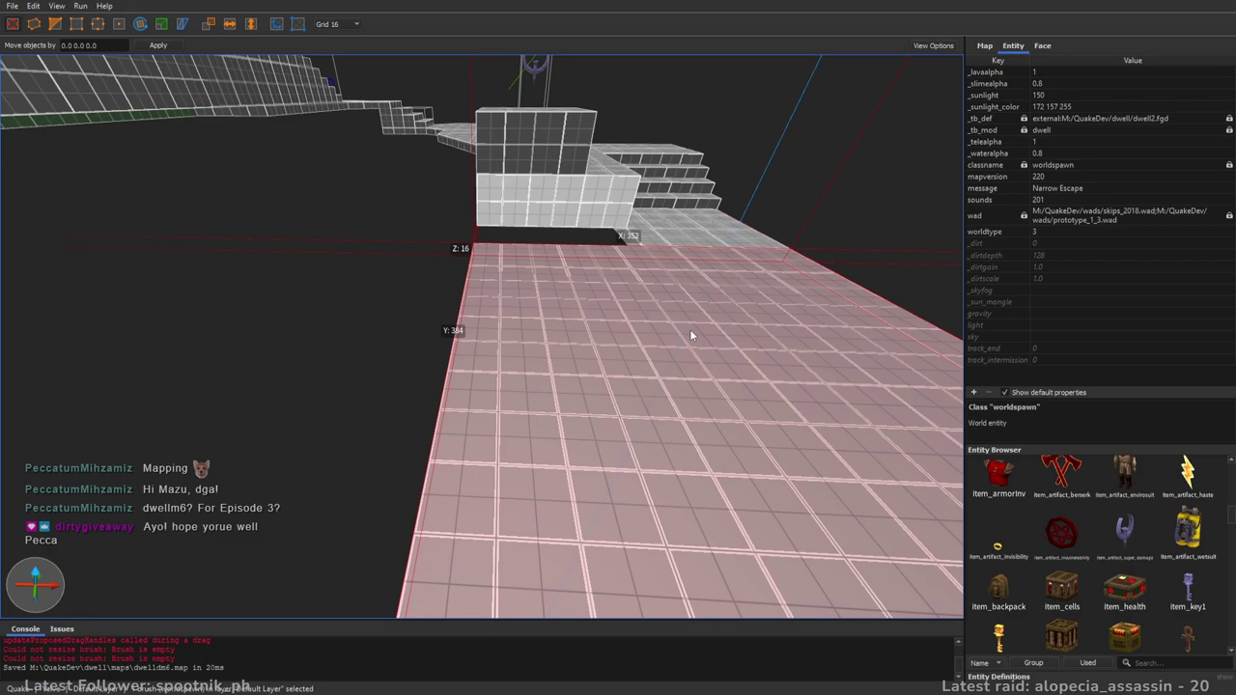
{"action": "right_click_drag", "start_coordinate": [691, 336], "coordinate": [585, 347]}
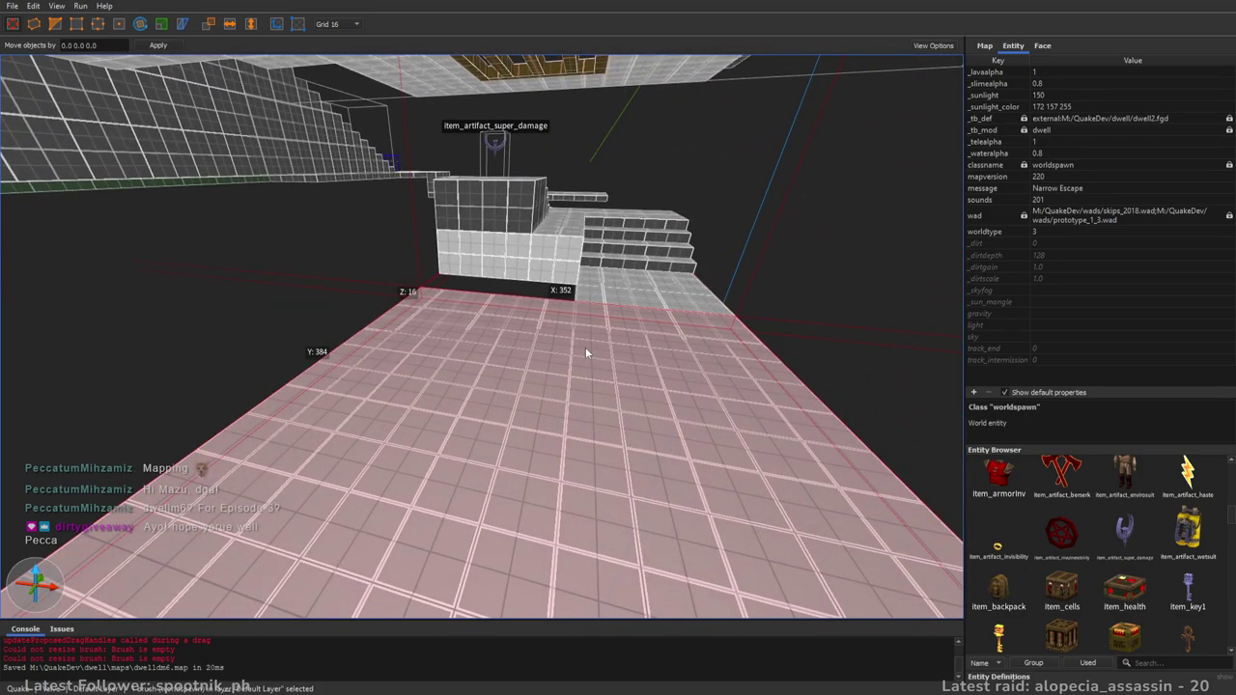
{"action": "right_click_drag", "start_coordinate": [563, 320], "coordinate": [623, 331]}
{"action": "key", "text": "a"}
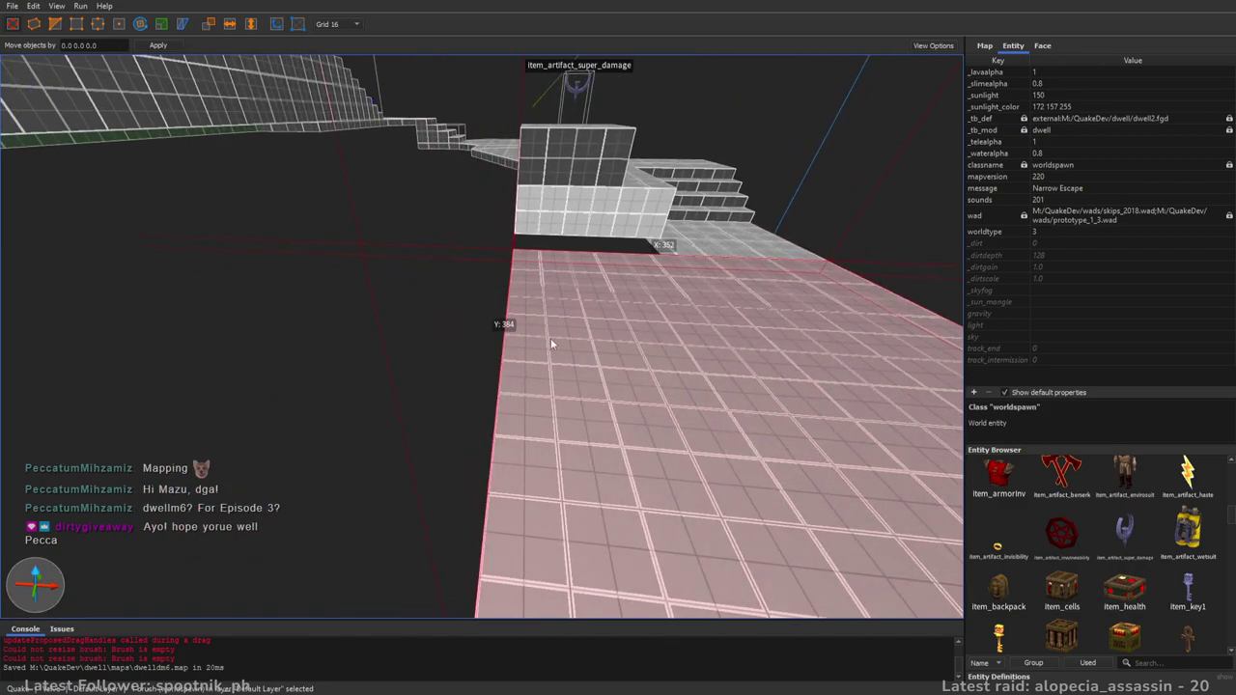
{"action": "mouse_move", "coordinate": [377, 288]}
{"action": "left_mouse_down", "text": "shift"}
{"action": "mouse_move", "coordinate": [300, 284]}
{"action": "mouse_move", "coordinate": [312, 291]}
{"action": "left_mouse_up", "text": "shift"}
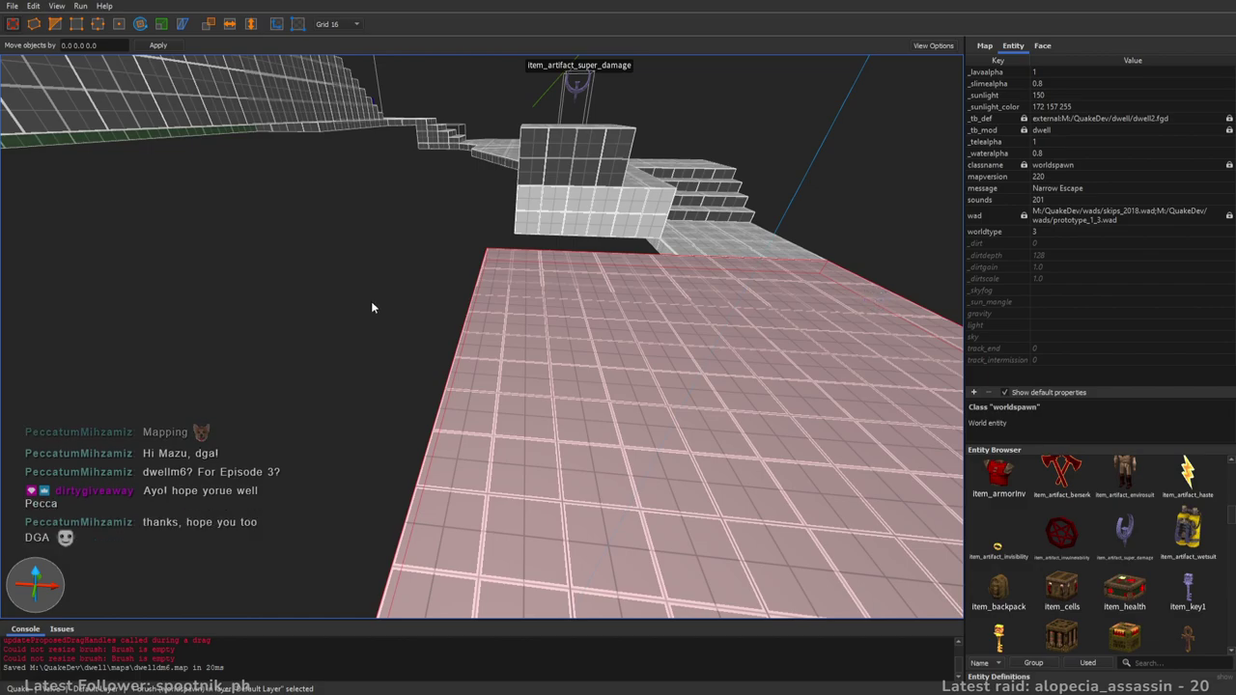
{"action": "mouse_move", "coordinate": [507, 276]}
{"action": "right_mouse_down"}
{"action": "mouse_move", "coordinate": [618, 245]}
{"action": "mouse_move", "coordinate": [546, 283]}
{"action": "mouse_move", "coordinate": [577, 289]}
{"action": "mouse_move", "coordinate": [502, 405]}
{"action": "mouse_move", "coordinate": [452, 384]}
{"action": "mouse_move", "coordinate": [542, 329]}
{"action": "mouse_move", "coordinate": [784, 319]}
{"action": "mouse_move", "coordinate": [580, 318]}
{"action": "mouse_move", "coordinate": [726, 355]}
{"action": "mouse_move", "coordinate": [486, 337]}
{"action": "mouse_move", "coordinate": [604, 354]}
{"action": "mouse_move", "coordinate": [604, 374]}
{"action": "mouse_move", "coordinate": [449, 386]}
{"action": "mouse_move", "coordinate": [565, 439]}
{"action": "right_mouse_up"}
{"action": "key", "text": "Escape"}
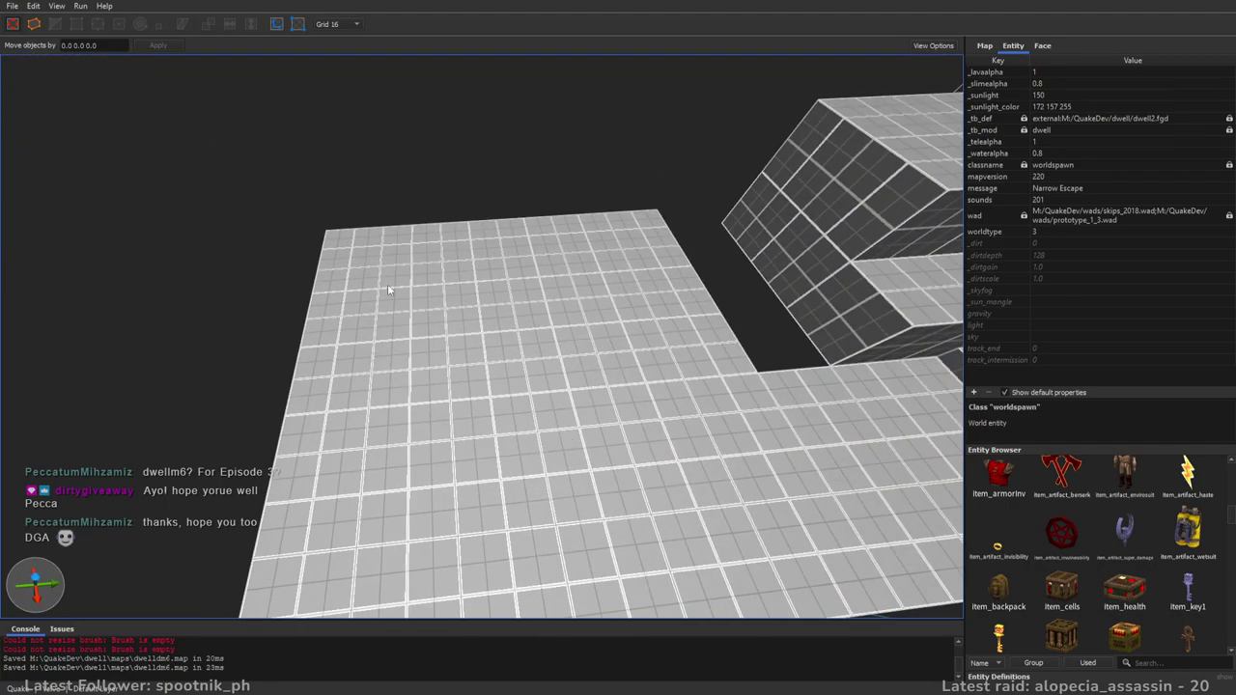
- Draw a rectangular brush on the large floor slab and resize its sides to mark out a square trapdoor area
{"action": "mouse_move", "coordinate": [356, 257]}
{"action": "left_mouse_down"}
{"action": "mouse_move", "coordinate": [529, 349]}
{"action": "mouse_move", "coordinate": [562, 373]}
{"action": "mouse_move", "coordinate": [565, 395]}
{"action": "mouse_move", "coordinate": [565, 383]}
{"action": "left_mouse_up"}
{"action": "right_click_drag", "start_coordinate": [565, 383], "coordinate": [578, 435]}
{"action": "left_click_drag", "start_coordinate": [581, 470], "coordinate": [587, 424], "text": "shift"}
{"action": "mouse_move", "coordinate": [587, 425]}
{"action": "right_mouse_down"}
{"action": "mouse_move", "coordinate": [615, 210]}
{"action": "mouse_move", "coordinate": [701, 289]}
{"action": "mouse_move", "coordinate": [509, 258]}
{"action": "right_mouse_up"}
{"action": "left_click_drag", "start_coordinate": [509, 258], "coordinate": [518, 376], "text": "shift"}
{"action": "mouse_move", "coordinate": [519, 376]}
{"action": "right_mouse_down"}
{"action": "mouse_move", "coordinate": [542, 383]}
{"action": "mouse_move", "coordinate": [388, 367]}
{"action": "mouse_move", "coordinate": [395, 325]}
{"action": "mouse_move", "coordinate": [662, 342]}
{"action": "mouse_move", "coordinate": [761, 377]}
{"action": "mouse_move", "coordinate": [759, 349]}
{"action": "mouse_move", "coordinate": [617, 338]}
{"action": "right_mouse_up"}
{"action": "key", "text": "w"}
- Split the floor slab along one side of the marked square and pull the overlapping piece back to its edge
{"action": "mouse_move", "coordinate": [659, 245]}
{"action": "right_mouse_down"}
{"action": "mouse_move", "coordinate": [586, 270]}
{"action": "mouse_move", "coordinate": [473, 257]}
{"action": "right_mouse_up"}
{"action": "left_click", "coordinate": [586, 271]}
{"action": "left_click_drag", "start_coordinate": [330, 232], "coordinate": [391, 229], "text": "ctrl+shift"}
{"action": "left_click", "coordinate": [551, 386]}
{"action": "right_click_drag", "start_coordinate": [551, 386], "coordinate": [608, 353]}
{"action": "left_click_drag", "start_coordinate": [164, 302], "coordinate": [422, 325], "text": "shift"}
- Split off another floor strip and resize the surrounding pieces so they frame the square opening without overlapping it
{"action": "right_click_drag", "start_coordinate": [690, 364], "coordinate": [586, 366]}
{"action": "left_click", "coordinate": [586, 366]}
{"action": "mouse_move", "coordinate": [660, 308]}
{"action": "right_mouse_down"}
{"action": "mouse_move", "coordinate": [648, 320]}
{"action": "mouse_move", "coordinate": [659, 312]}
{"action": "right_mouse_up"}
{"action": "mouse_move", "coordinate": [652, 309]}
{"action": "left_mouse_down", "text": "ctrl+shift"}
{"action": "mouse_move", "coordinate": [324, 266]}
{"action": "mouse_move", "coordinate": [374, 262]}
{"action": "mouse_move", "coordinate": [465, 144]}
{"action": "mouse_move", "coordinate": [469, 187]}
{"action": "left_mouse_up", "text": "ctrl+shift"}
{"action": "right_click_drag", "start_coordinate": [469, 187], "coordinate": [769, 375]}
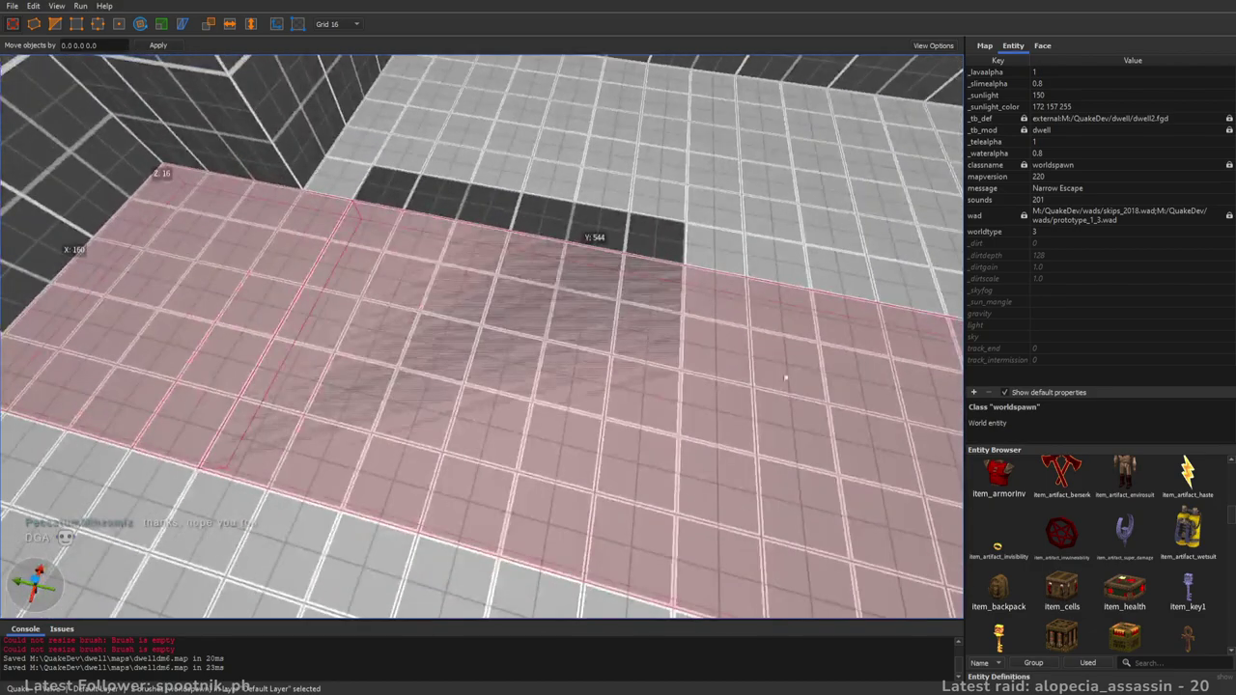
{"action": "left_click", "coordinate": [769, 375]}
{"action": "left_click_drag", "start_coordinate": [290, 259], "coordinate": [632, 309], "text": "shift"}
{"action": "left_click", "coordinate": [631, 311]}
{"action": "mouse_move", "coordinate": [631, 311]}
{"action": "right_mouse_down"}
{"action": "mouse_move", "coordinate": [477, 292]}
{"action": "mouse_move", "coordinate": [614, 188]}
{"action": "right_mouse_up"}
{"action": "left_click_drag", "start_coordinate": [585, 461], "coordinate": [608, 149], "text": "shift"}
{"action": "mouse_move", "coordinate": [608, 150]}
{"action": "right_mouse_down"}
{"action": "mouse_move", "coordinate": [612, 306]}
{"action": "mouse_move", "coordinate": [596, 312]}
{"action": "mouse_move", "coordinate": [560, 228]}
{"action": "right_mouse_up"}
- Set the grid size to 8 and lower the square panel's top so it sits recessed in the floor
{"action": "key", "text": "bracketleft"}
{"action": "left_click_drag", "start_coordinate": [543, 285], "coordinate": [554, 316], "text": "shift"}
{"action": "right_click_drag", "start_coordinate": [554, 320], "coordinate": [388, 249]}
{"action": "key", "text": "Escape"}
- Copy the dark grey texture from a selected face onto the inner side faces of the floor opening
{"action": "left_click", "coordinate": [252, 347], "text": "shift"}
{"action": "left_click", "coordinate": [189, 362], "text": "alt"}
{"action": "right_click_drag", "start_coordinate": [458, 359], "coordinate": [579, 319]}
{"action": "left_click", "coordinate": [579, 314], "text": "alt"}
{"action": "right_click_drag", "start_coordinate": [492, 324], "coordinate": [607, 322]}
{"action": "left_click", "coordinate": [504, 301], "text": "alt"}
{"action": "left_click", "coordinate": [659, 279], "text": "alt"}
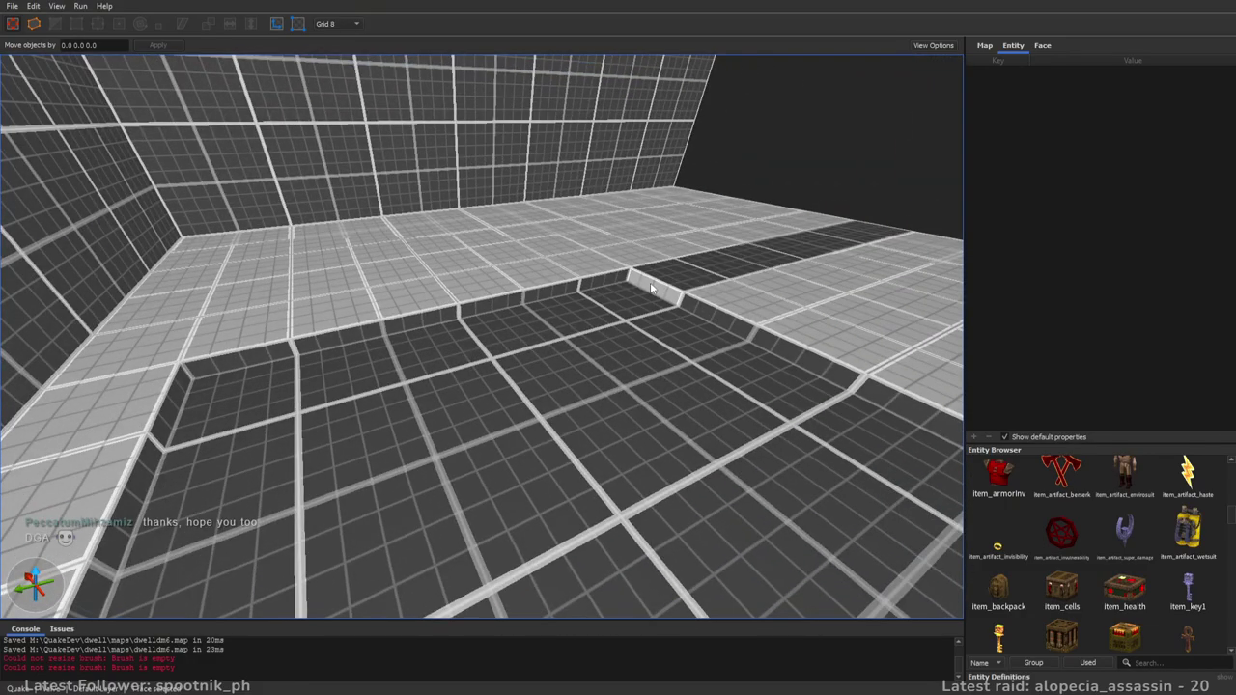
{"action": "right_click_drag", "start_coordinate": [538, 370], "coordinate": [611, 340]}
{"action": "key", "text": "Escape"}
- Adjust a side of the brush at the floor opening and save the map
{"action": "left_click", "coordinate": [613, 303]}
{"action": "left_click_drag", "start_coordinate": [563, 294], "coordinate": [516, 291], "text": "shift"}
{"action": "key", "text": "Escape"}
{"action": "key", "text": "ctrl+s"}
- Thicken the recessed 192 by 192 panel to 16 units by extending its underside downward
{"action": "mouse_move", "coordinate": [450, 321]}
{"action": "right_mouse_down"}
{"action": "mouse_move", "coordinate": [482, 236]}
{"action": "mouse_move", "coordinate": [463, 280]}
{"action": "right_mouse_up"}
{"action": "left_click", "coordinate": [460, 278]}
{"action": "left_click_drag", "start_coordinate": [459, 278], "coordinate": [458, 264], "text": "shift"}
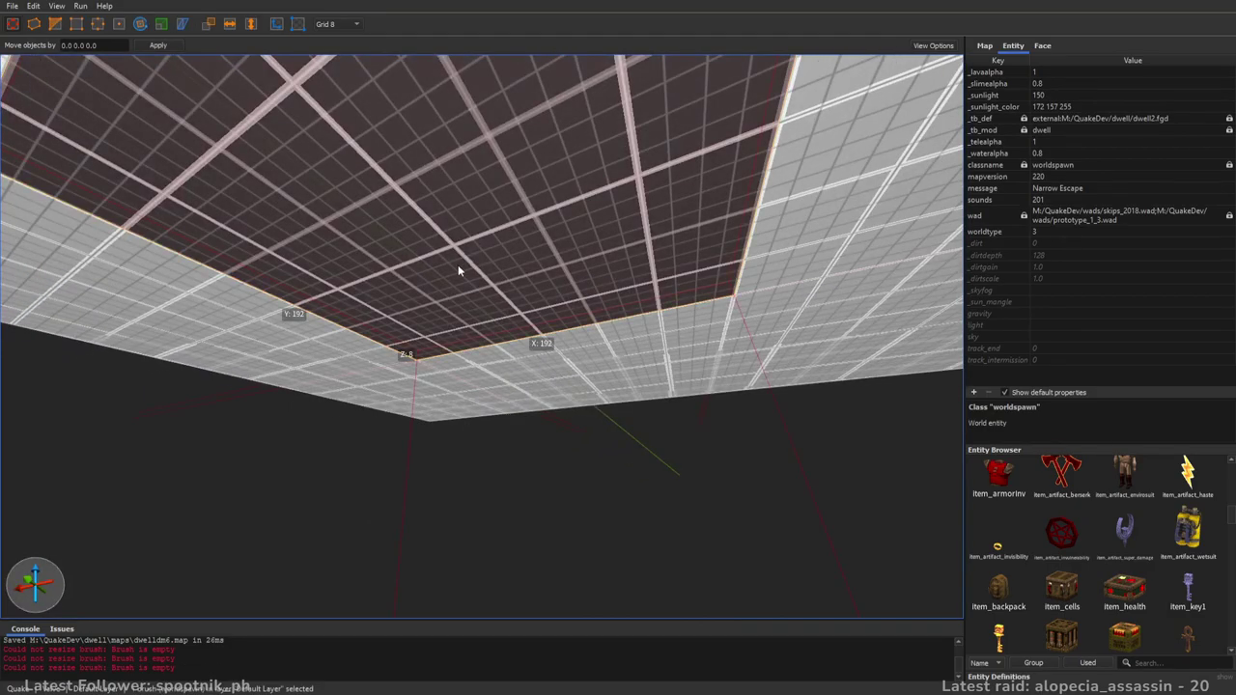
{"action": "key", "text": "a"}
{"action": "right_click_drag", "start_coordinate": [669, 305], "coordinate": [747, 317]}
{"action": "left_click_drag", "start_coordinate": [554, 228], "coordinate": [554, 244], "text": "shift"}
{"action": "right_click_drag", "start_coordinate": [751, 297], "coordinate": [784, 323]}
- Select the floor slabs surrounding the panel and extend their undersides down together past the panel's underside
{"action": "left_click", "coordinate": [722, 244]}
{"action": "right_click_drag", "start_coordinate": [722, 244], "coordinate": [748, 208]}
{"action": "left_click", "coordinate": [618, 327], "text": "ctrl"}
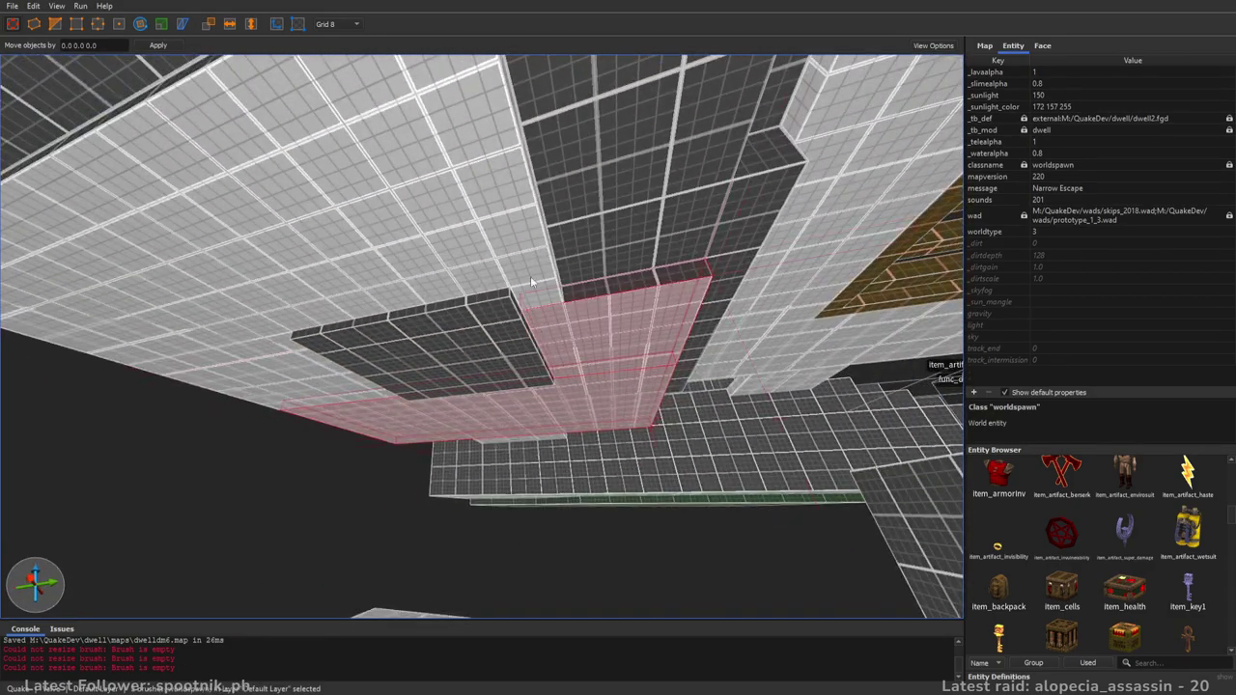
{"action": "left_click", "coordinate": [492, 260], "text": "ctrl"}
{"action": "left_click", "coordinate": [291, 361], "text": "ctrl"}
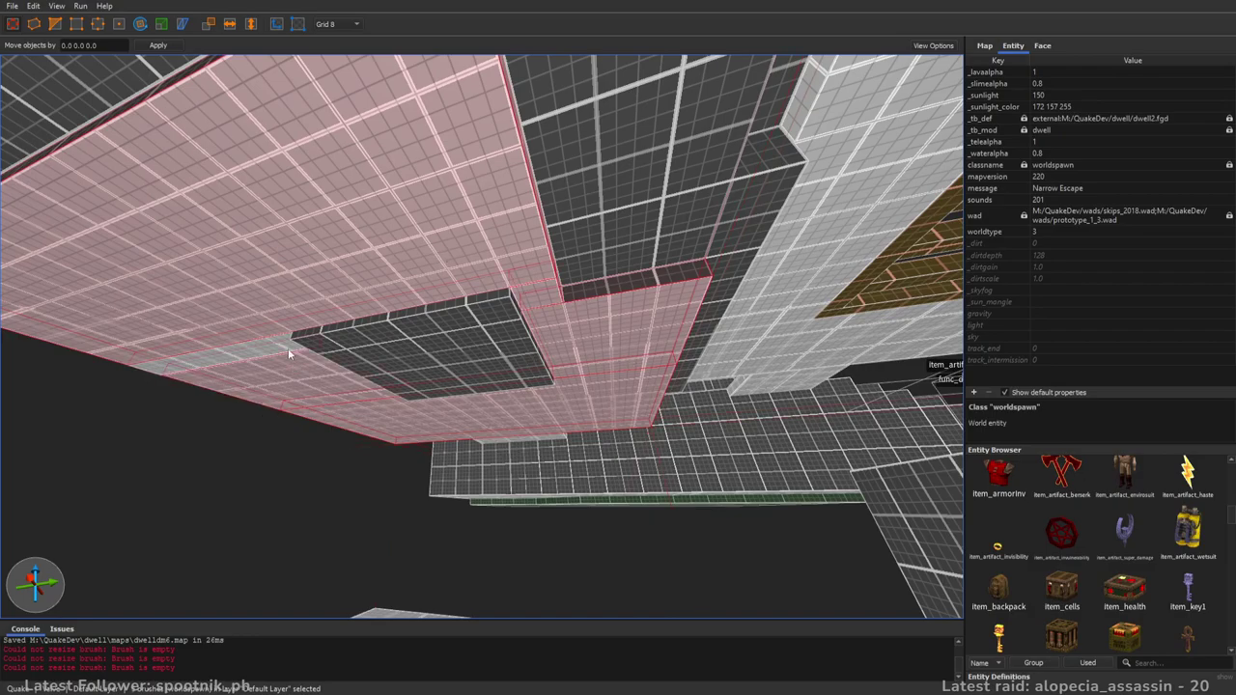
{"action": "left_click_drag", "start_coordinate": [621, 345], "coordinate": [621, 361], "text": "shift"}
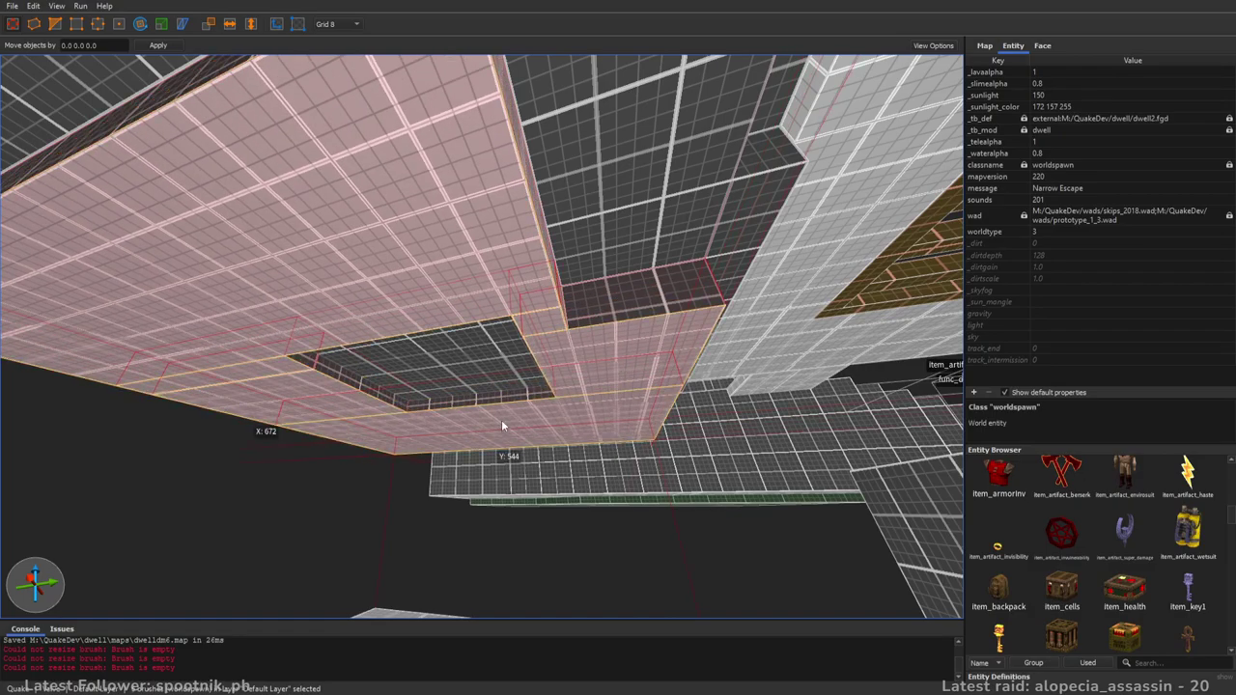
{"action": "left_click_drag", "start_coordinate": [502, 420], "coordinate": [499, 415], "text": "shift"}
{"action": "key", "text": "a"}
{"action": "right_click_drag", "start_coordinate": [499, 416], "coordinate": [790, 361]}
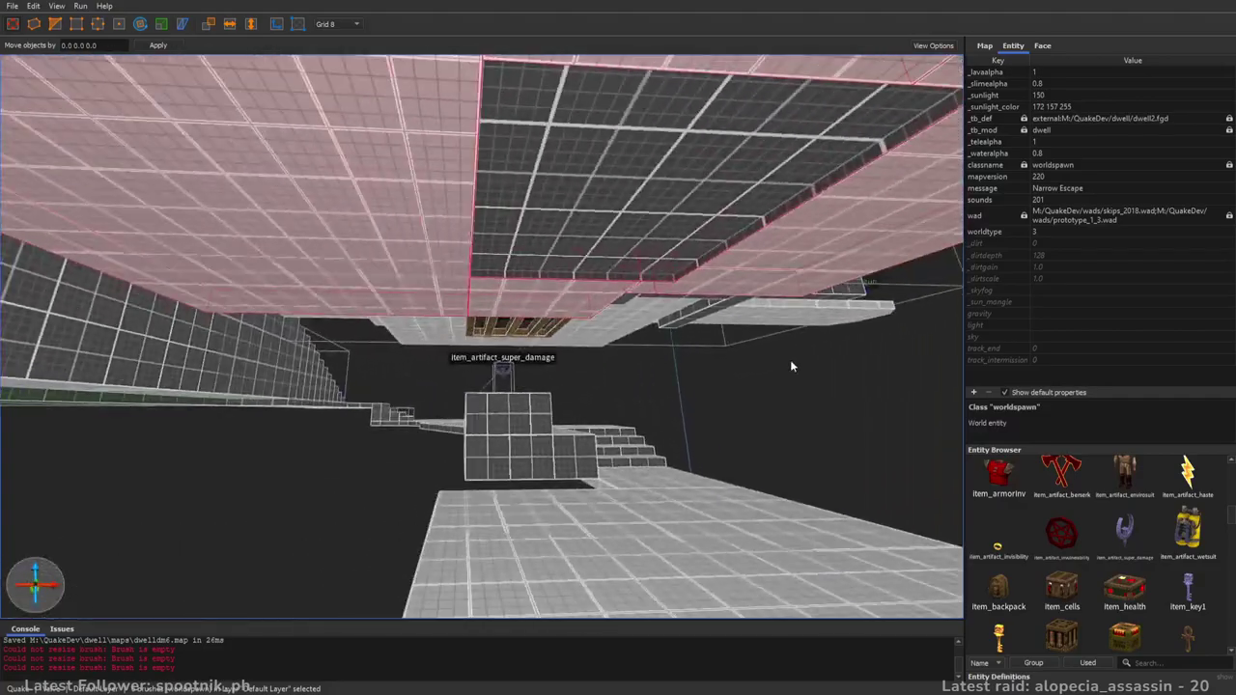
{"action": "key", "text": "Escape"}
- Apply the 64_brown_2 texture to the recessed square panel
{"action": "mouse_move", "coordinate": [613, 345]}
{"action": "right_mouse_down"}
{"action": "mouse_move", "coordinate": [637, 345]}
{"action": "mouse_move", "coordinate": [651, 274]}
{"action": "mouse_move", "coordinate": [512, 436]}
{"action": "mouse_move", "coordinate": [502, 430]}
{"action": "right_mouse_up"}
{"action": "key", "text": "w"}
{"action": "left_click", "coordinate": [502, 430]}
{"action": "left_click", "coordinate": [1042, 45]}
{"action": "left_click", "coordinate": [1148, 524]}
{"action": "right_click_drag", "start_coordinate": [512, 328], "coordinate": [514, 324]}
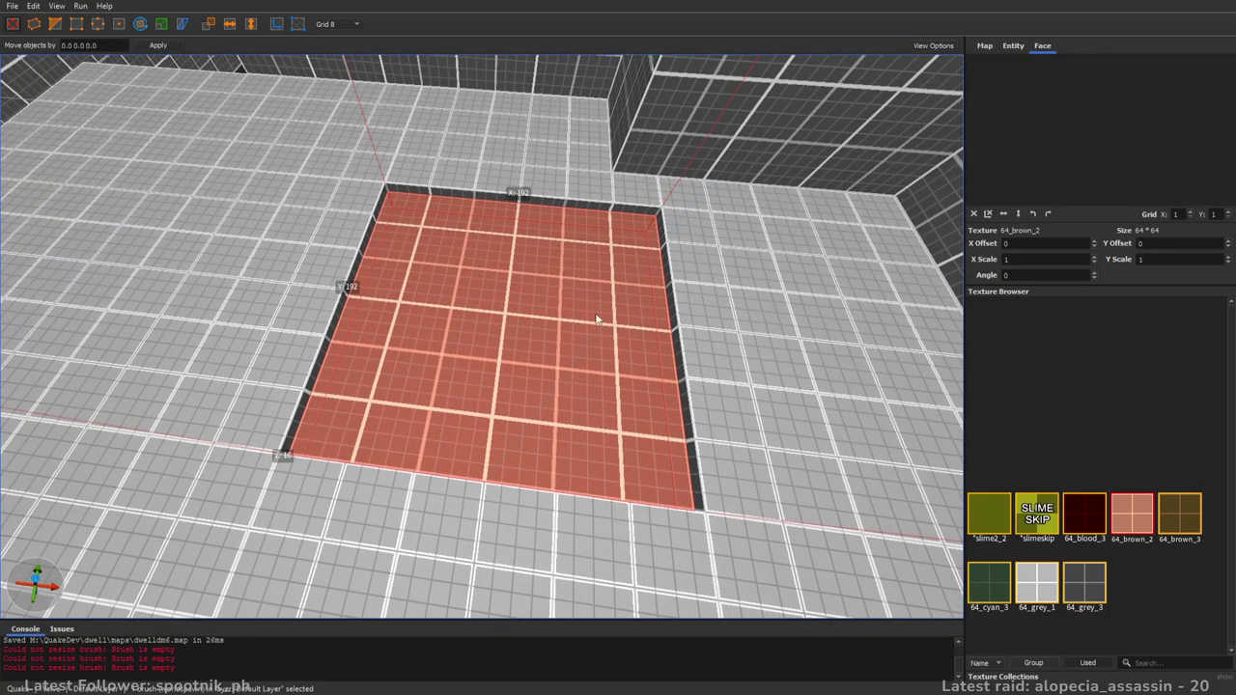
- Split the brown panel into two 96 by 192 halves and turn each half into its own func_door
{"action": "left_click", "coordinate": [488, 310]}
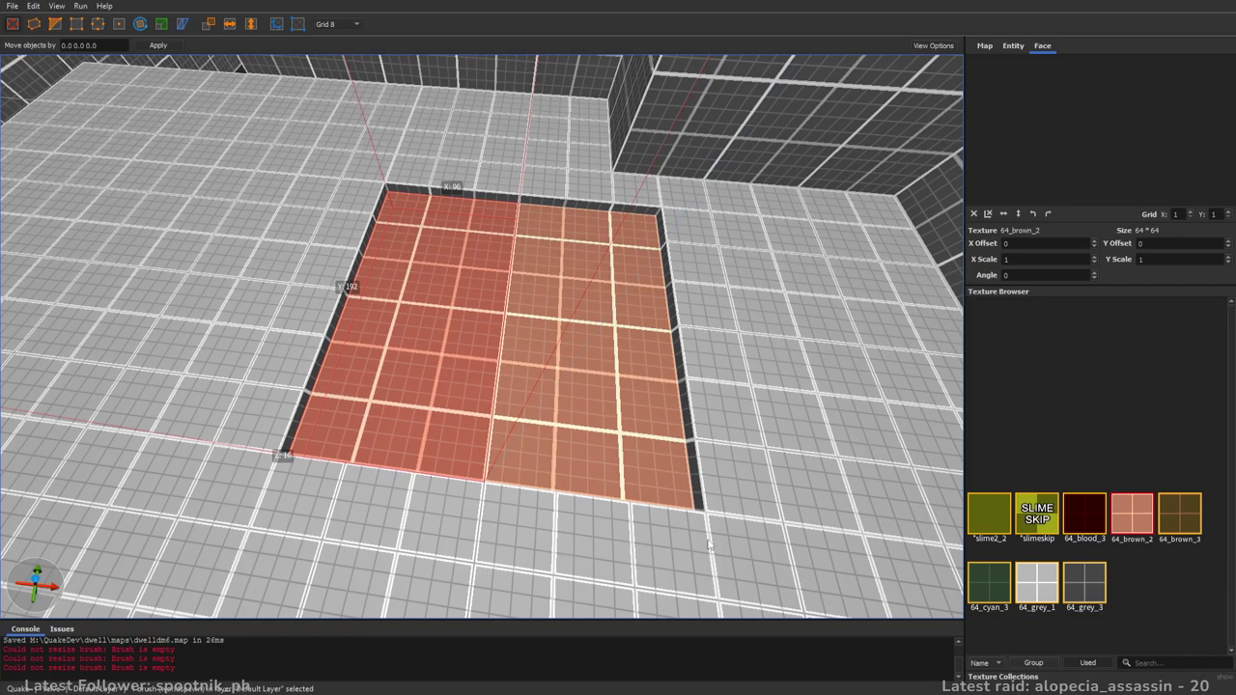
{"action": "left_click", "coordinate": [796, 582]}
{"action": "right_click_drag", "start_coordinate": [582, 340], "coordinate": [618, 337]}
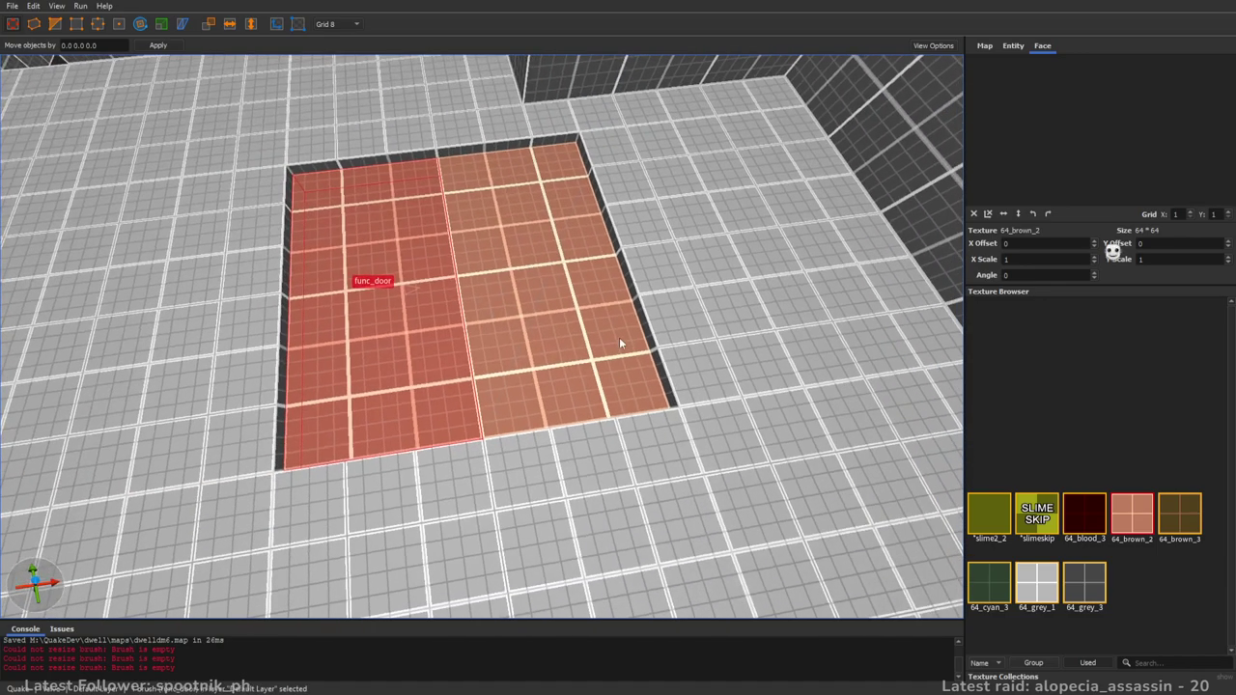
{"action": "key", "text": "Escape"}
{"action": "left_click", "coordinate": [525, 297]}
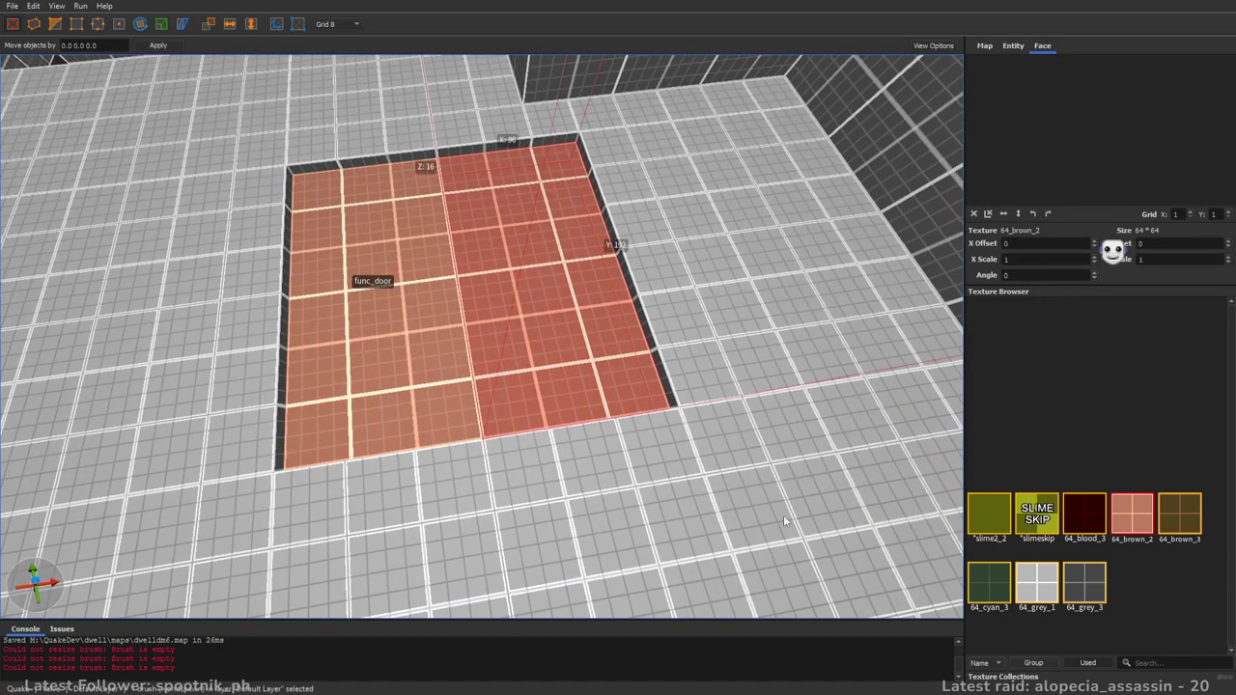
{"action": "left_click", "coordinate": [862, 566]}
{"action": "key", "text": "Escape"}
- Slide the two func_door halves apart into the surrounding floor, leaving a matching narrow strip of each exposed in the opening
{"action": "right_click_drag", "start_coordinate": [720, 370], "coordinate": [648, 340], "text": "alt"}
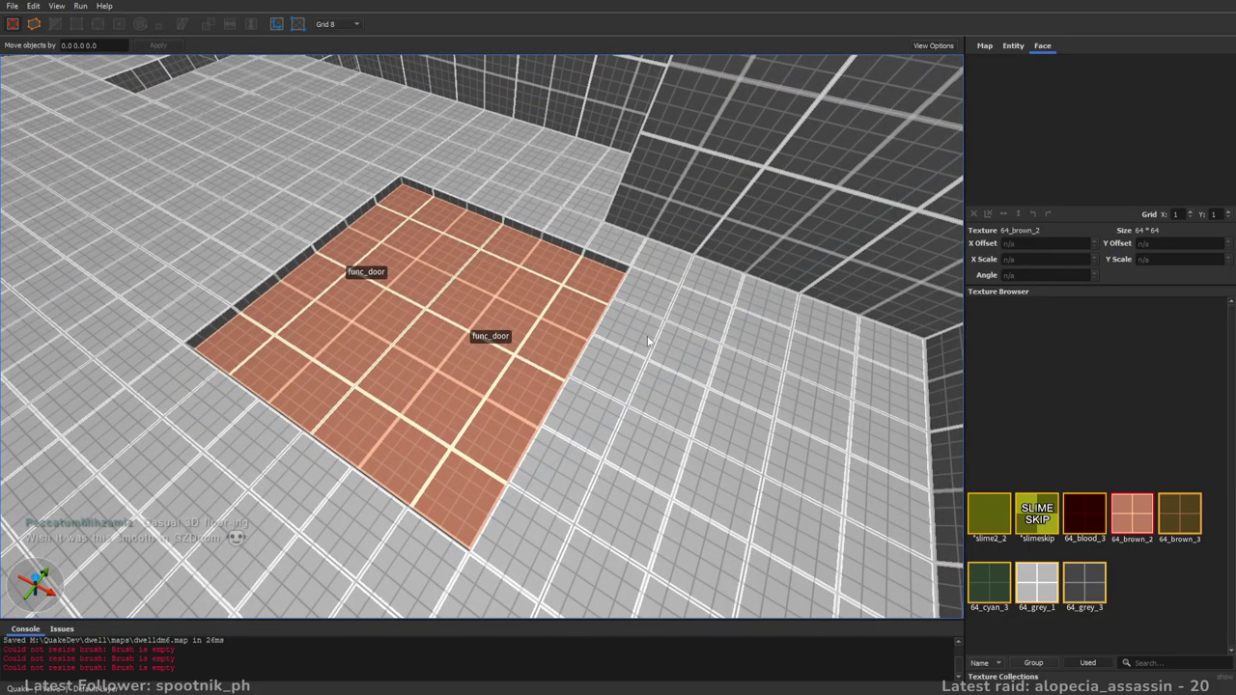
{"action": "right_click_drag", "start_coordinate": [615, 300], "coordinate": [682, 248]}
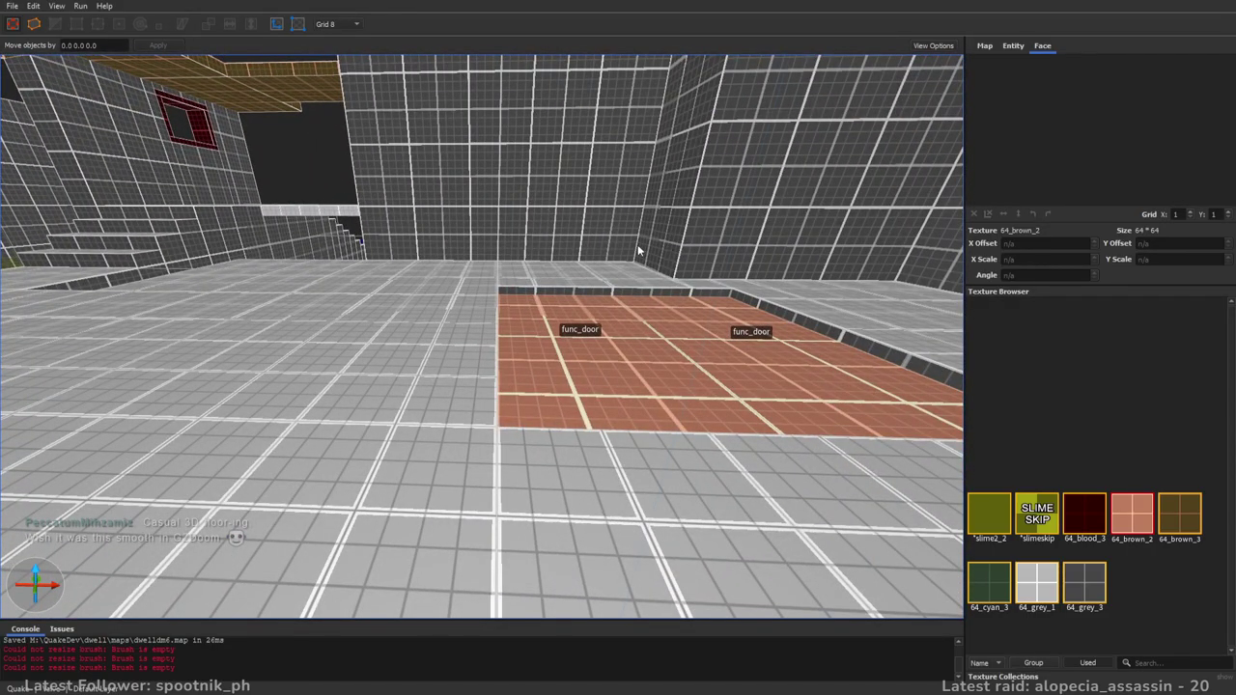
{"action": "right_click_drag", "start_coordinate": [541, 296], "coordinate": [413, 257]}
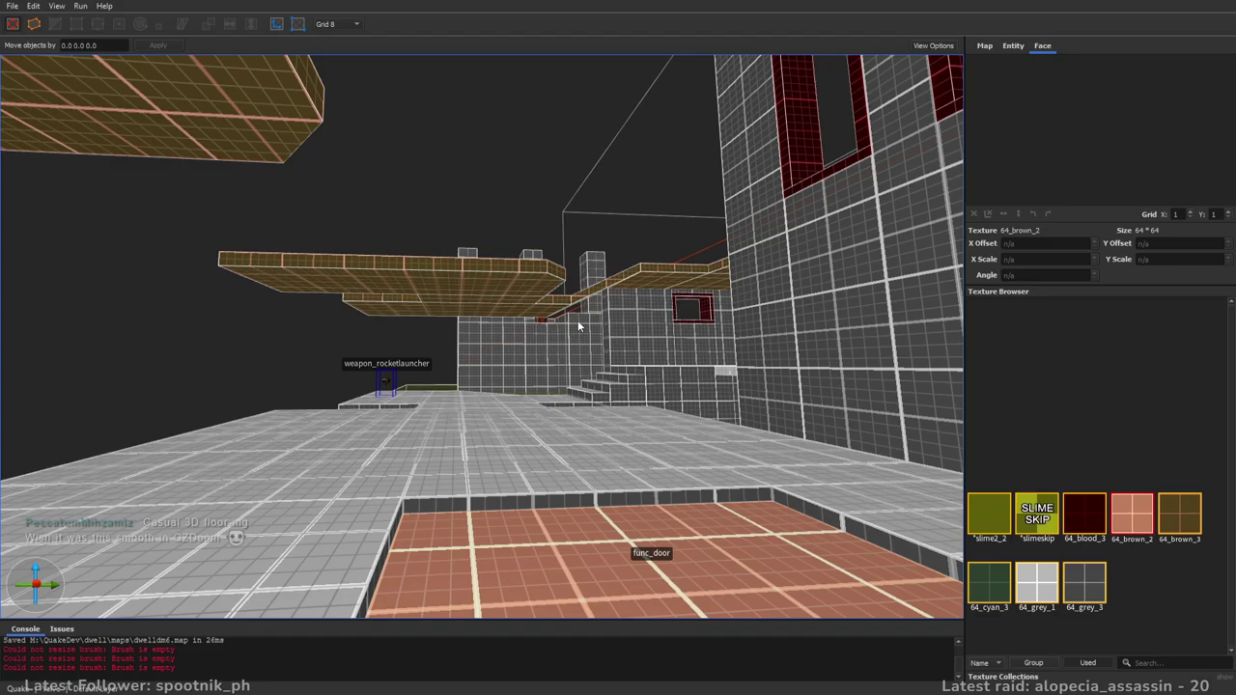
{"action": "key", "text": "w"}
{"action": "mouse_move", "coordinate": [578, 321]}
{"action": "right_mouse_down"}
{"action": "mouse_move", "coordinate": [760, 437]}
{"action": "mouse_move", "coordinate": [530, 342]}
{"action": "mouse_move", "coordinate": [636, 308]}
{"action": "mouse_move", "coordinate": [598, 316]}
{"action": "mouse_move", "coordinate": [448, 266]}
{"action": "mouse_move", "coordinate": [712, 339]}
{"action": "mouse_move", "coordinate": [663, 339]}
{"action": "mouse_move", "coordinate": [601, 384]}
{"action": "mouse_move", "coordinate": [584, 357]}
{"action": "right_mouse_up"}
{"action": "scroll", "coordinate": [668, 328], "scroll_direction": "up", "scroll_amount": 8}
{"action": "left_click", "coordinate": [600, 384]}
{"action": "mouse_move", "coordinate": [584, 357]}
{"action": "left_mouse_down", "text": "shift"}
{"action": "mouse_move", "coordinate": [617, 315]}
{"action": "mouse_move", "coordinate": [651, 317]}
{"action": "left_mouse_up", "text": "shift"}
{"action": "left_click", "coordinate": [455, 321]}
{"action": "mouse_move", "coordinate": [456, 321]}
{"action": "left_mouse_down", "text": "shift"}
{"action": "mouse_move", "coordinate": [301, 335]}
{"action": "mouse_move", "coordinate": [343, 361]}
{"action": "left_mouse_up", "text": "shift"}
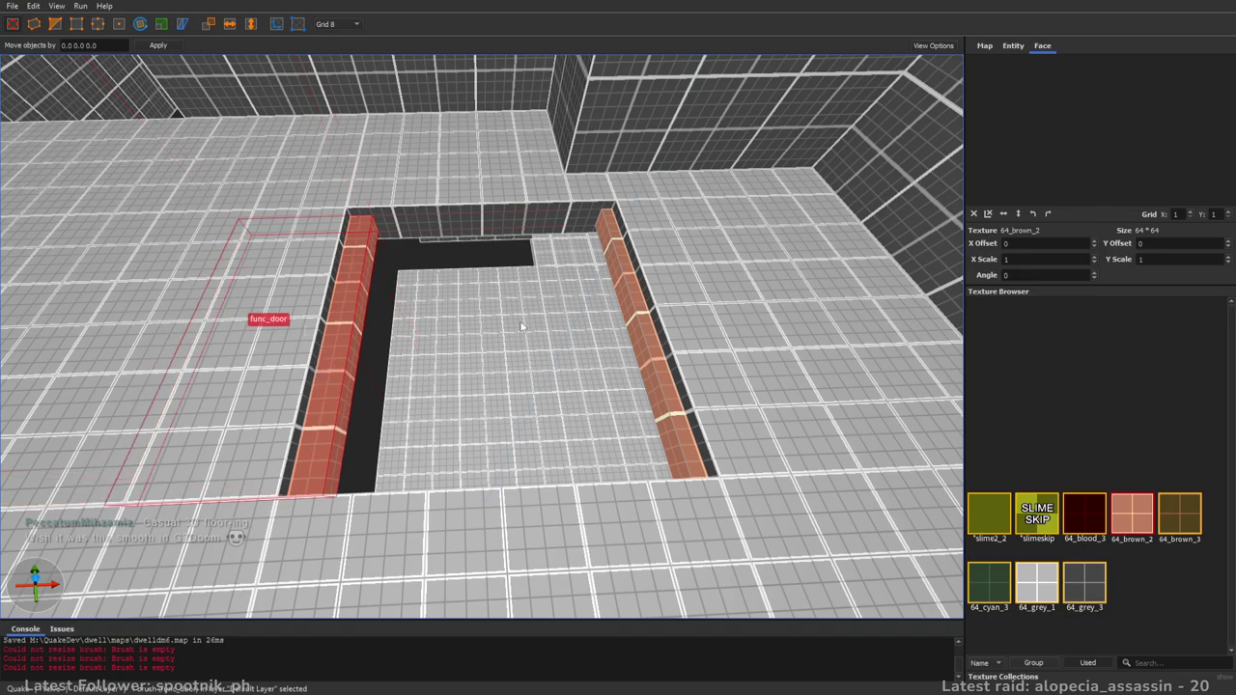
{"action": "left_click", "coordinate": [628, 292]}
{"action": "left_click_drag", "start_coordinate": [629, 294], "coordinate": [637, 341], "text": "shift"}
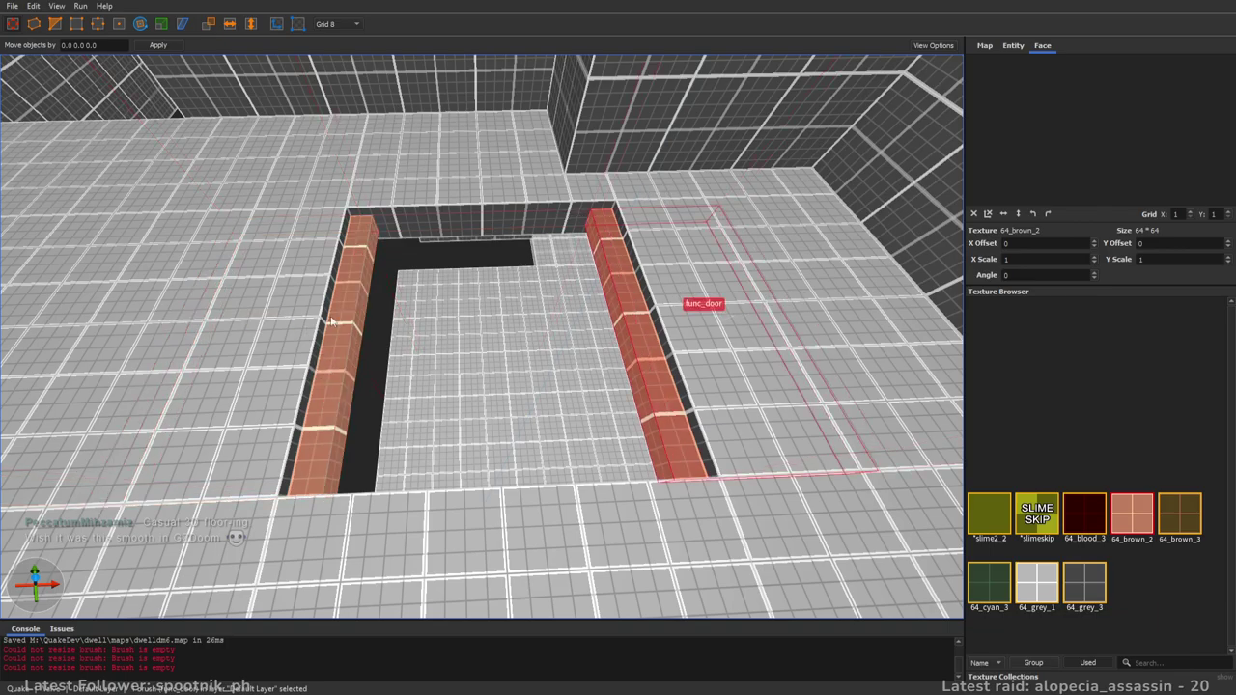
- Show all available textures and choose +0button_1 as the current texture
{"action": "key", "text": "w"}
{"action": "right_click_drag", "start_coordinate": [631, 326], "coordinate": [397, 162]}
{"action": "left_click", "coordinate": [396, 162]}
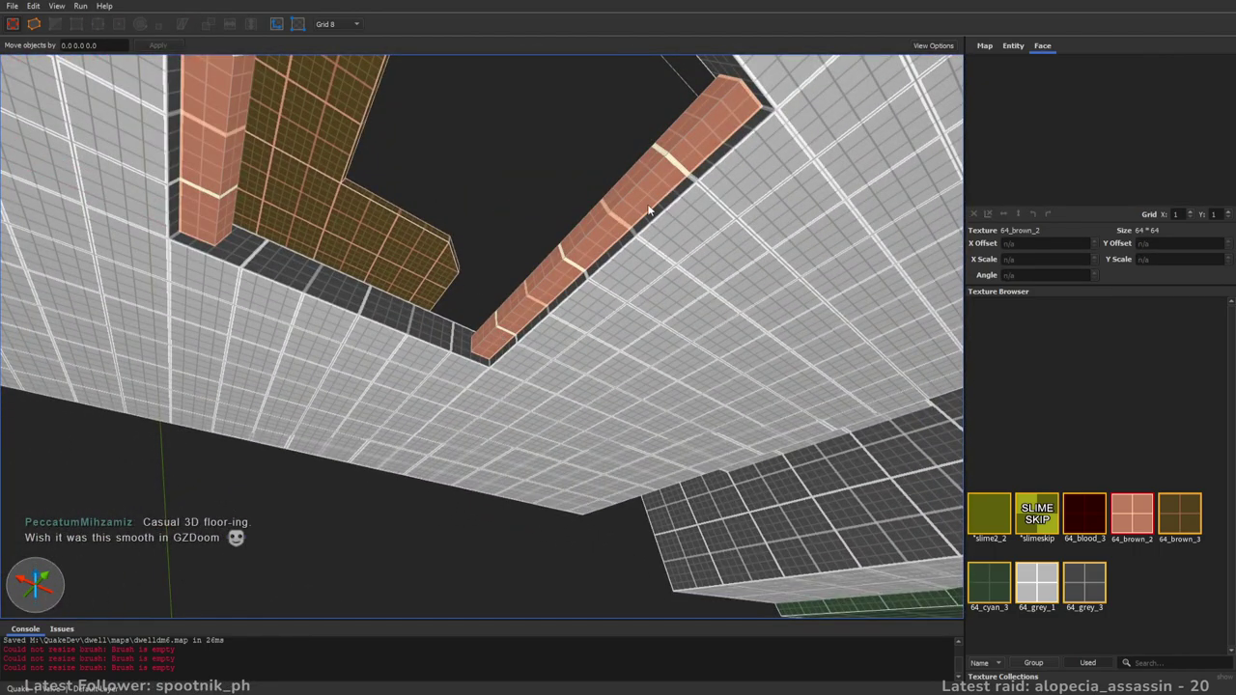
{"action": "right_click_drag", "start_coordinate": [591, 397], "coordinate": [491, 413]}
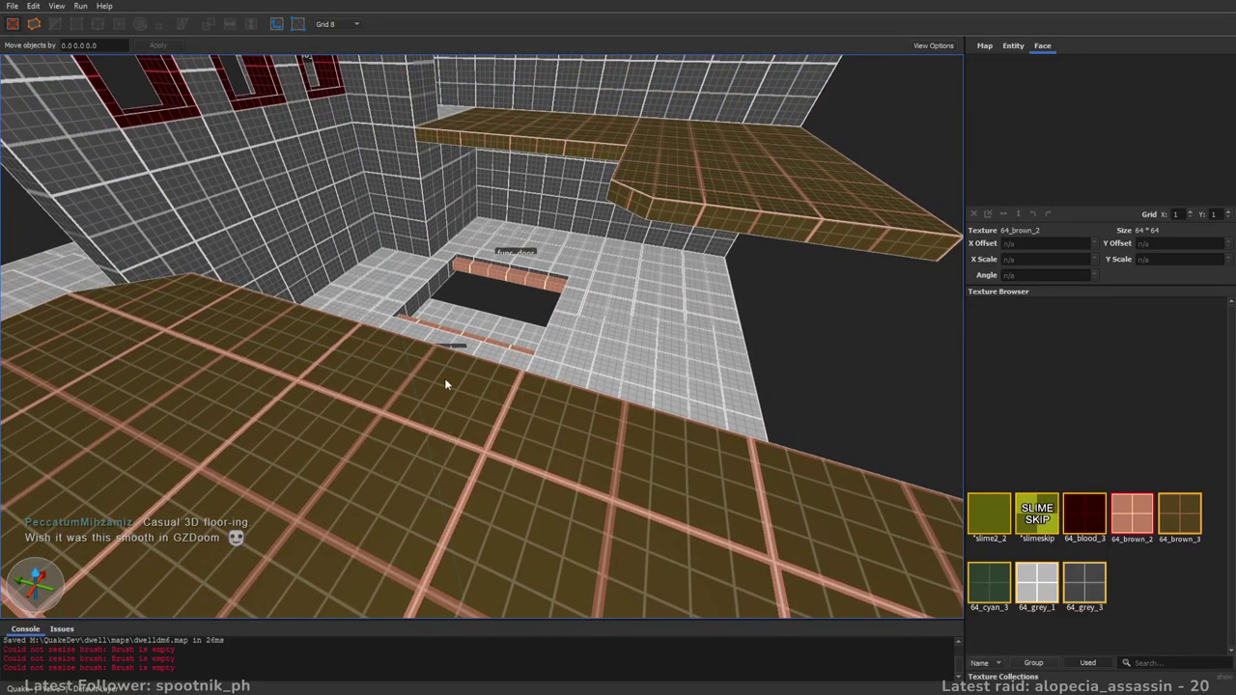
{"action": "right_click_drag", "start_coordinate": [339, 380], "coordinate": [556, 375]}
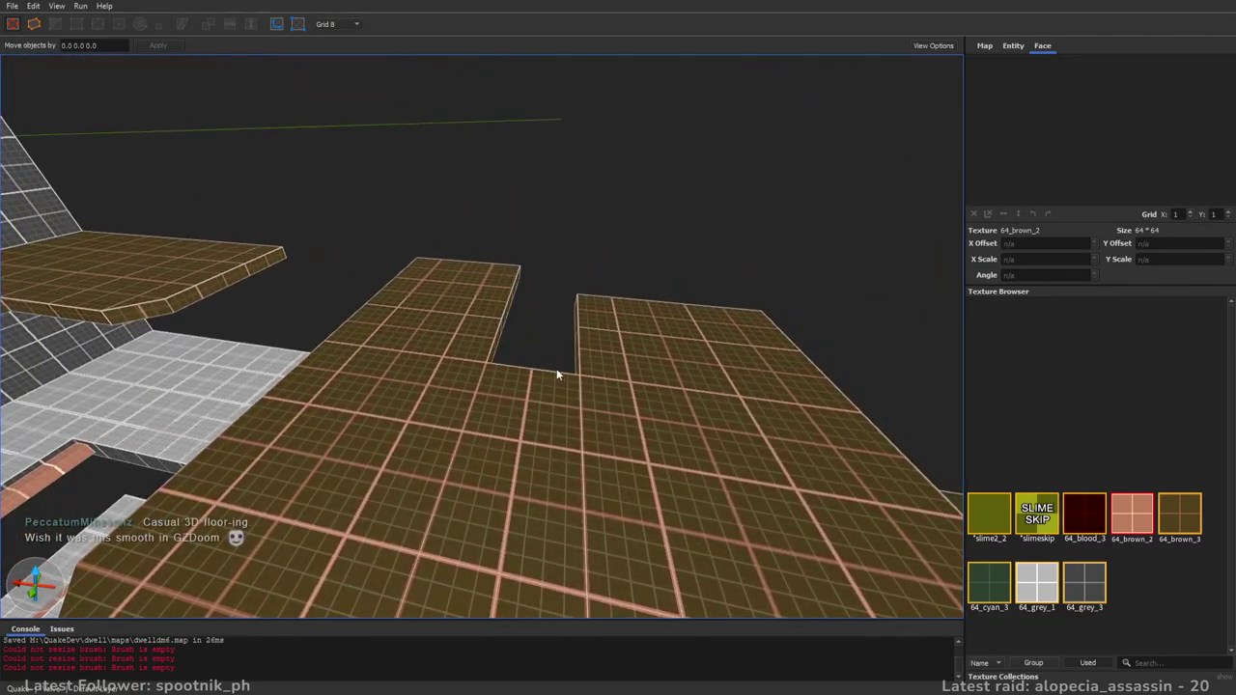
{"action": "right_click_drag", "start_coordinate": [645, 350], "coordinate": [682, 353]}
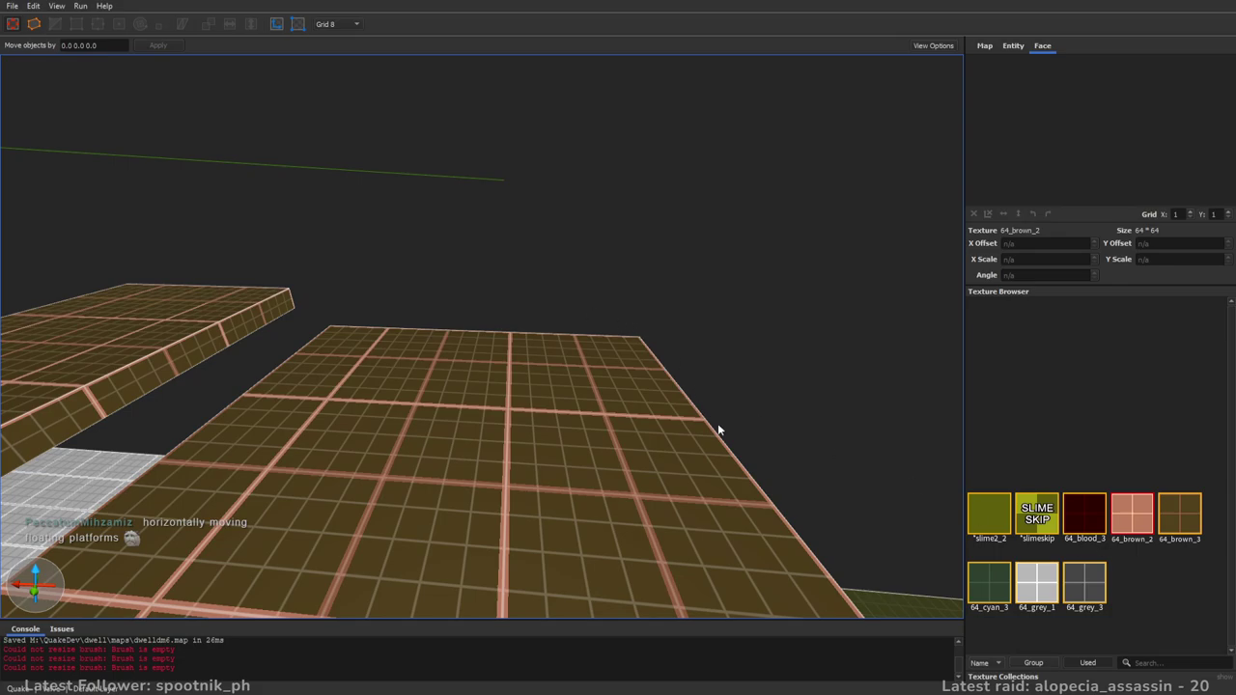
{"action": "left_click", "coordinate": [1080, 667]}
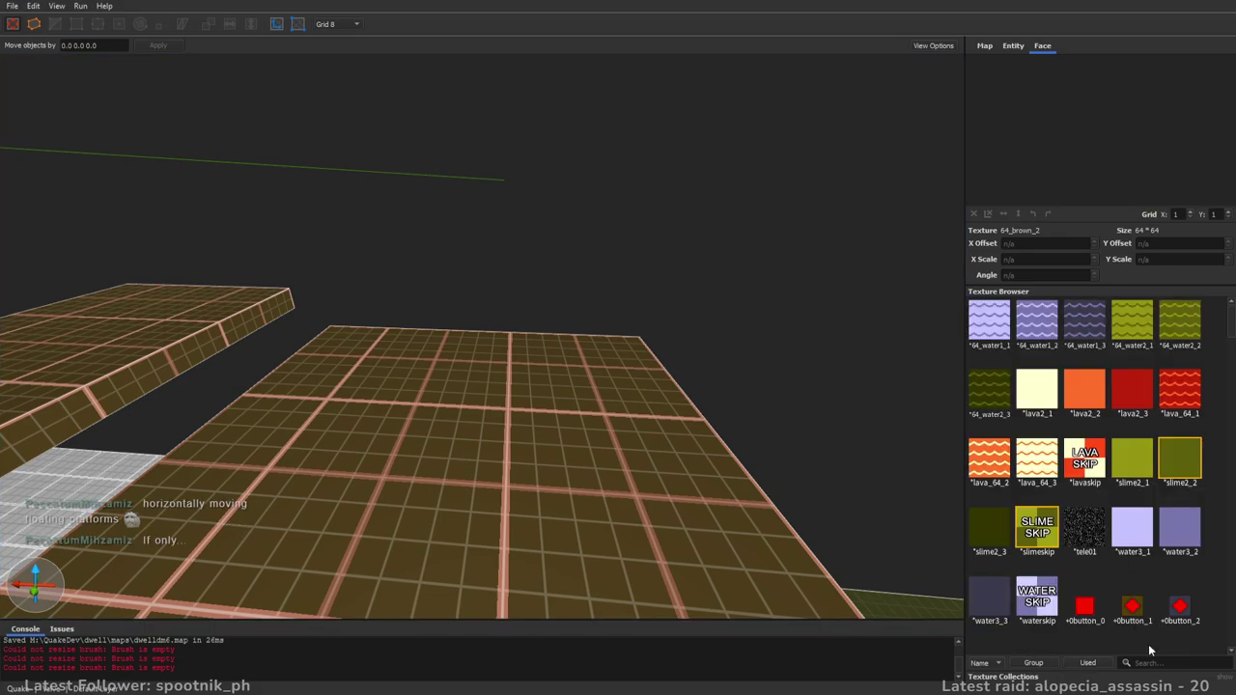
{"action": "scroll", "coordinate": [1229, 324], "scroll_direction": "down", "scroll_amount": 1}
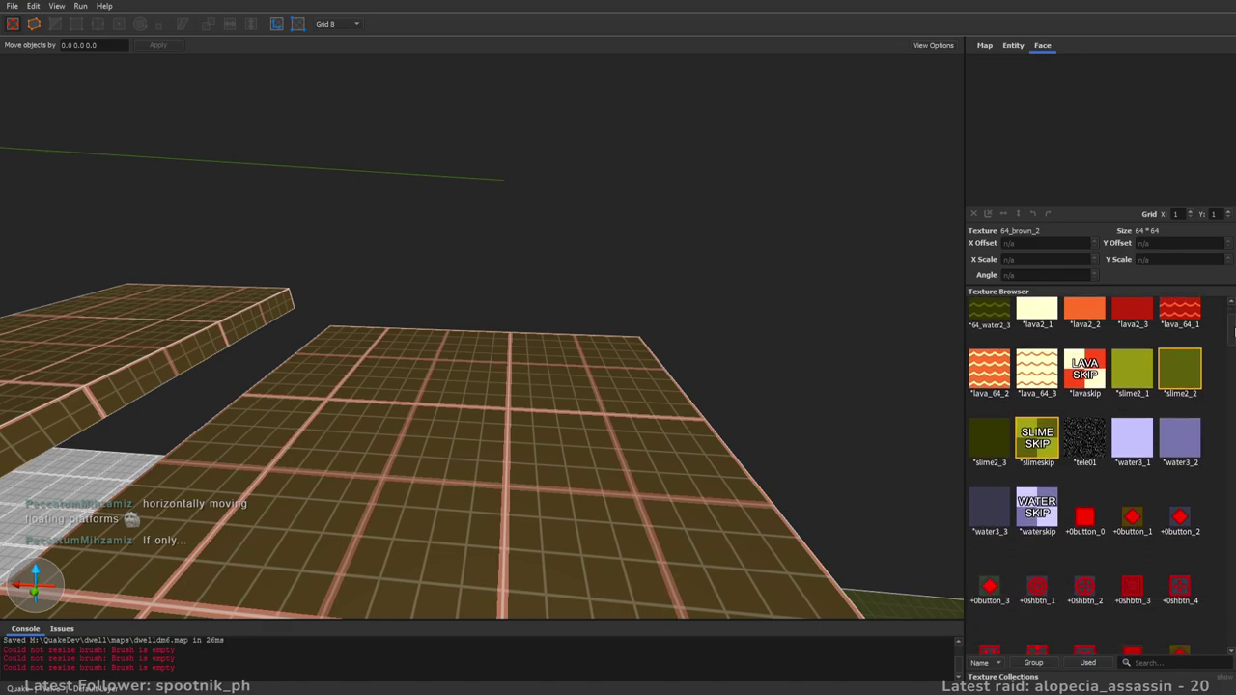
{"action": "scroll", "coordinate": [1228, 324], "scroll_direction": "down", "scroll_amount": 1}
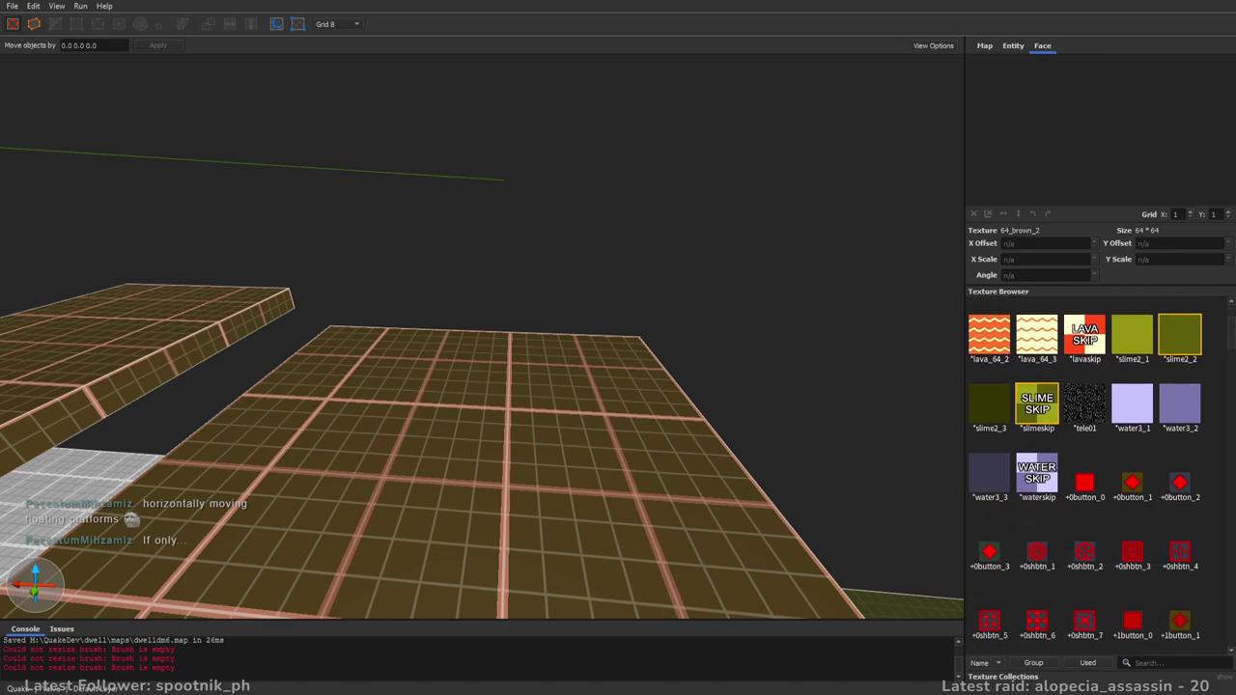
{"action": "scroll", "coordinate": [1091, 473], "scroll_direction": "down", "scroll_amount": 2}
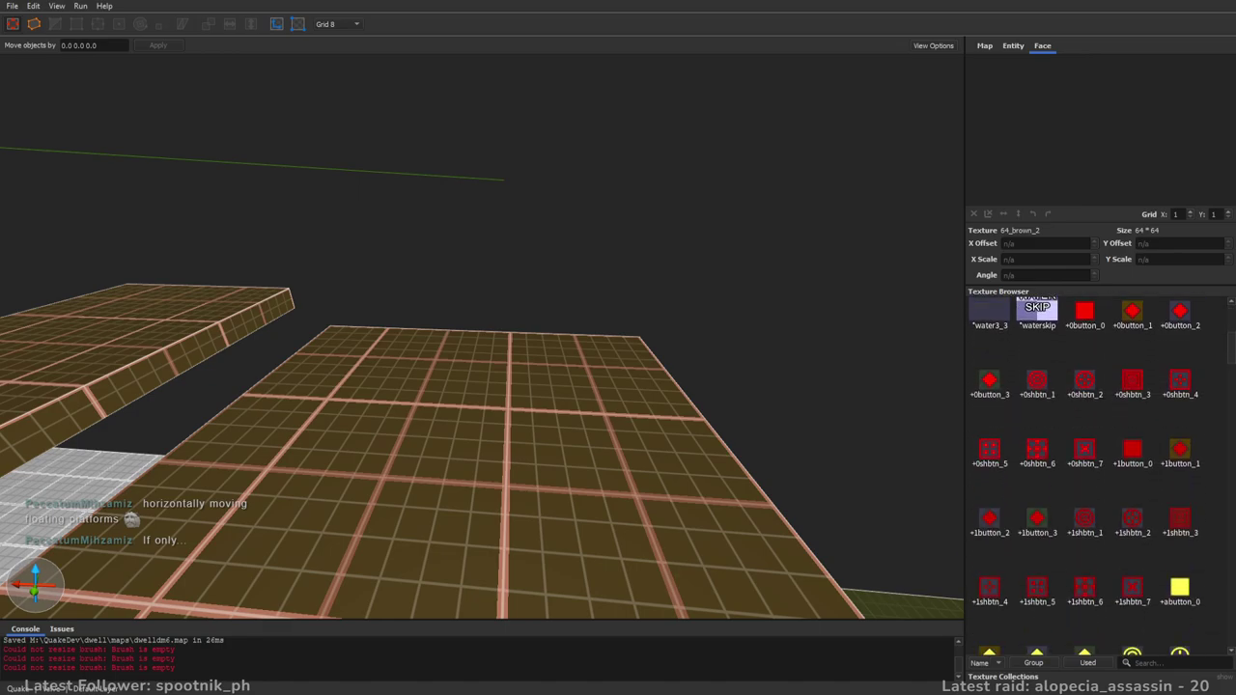
{"action": "scroll", "coordinate": [1085, 475], "scroll_direction": "down", "scroll_amount": 4}
{"action": "scroll", "coordinate": [1085, 475], "scroll_direction": "up", "scroll_amount": 6}
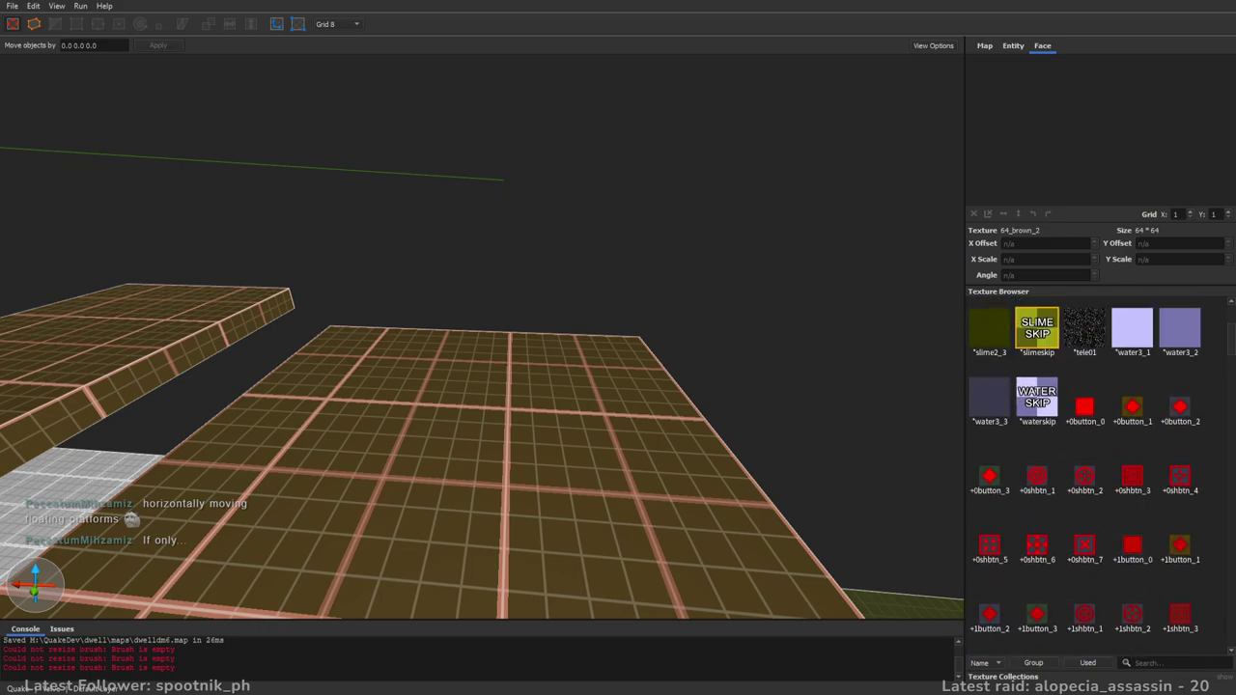
- Draw a small upright +0button_1 brush at the end of the upper brown platform and position it above the surface
{"action": "key", "text": "w"}
{"action": "right_click_drag", "start_coordinate": [571, 294], "coordinate": [426, 435]}
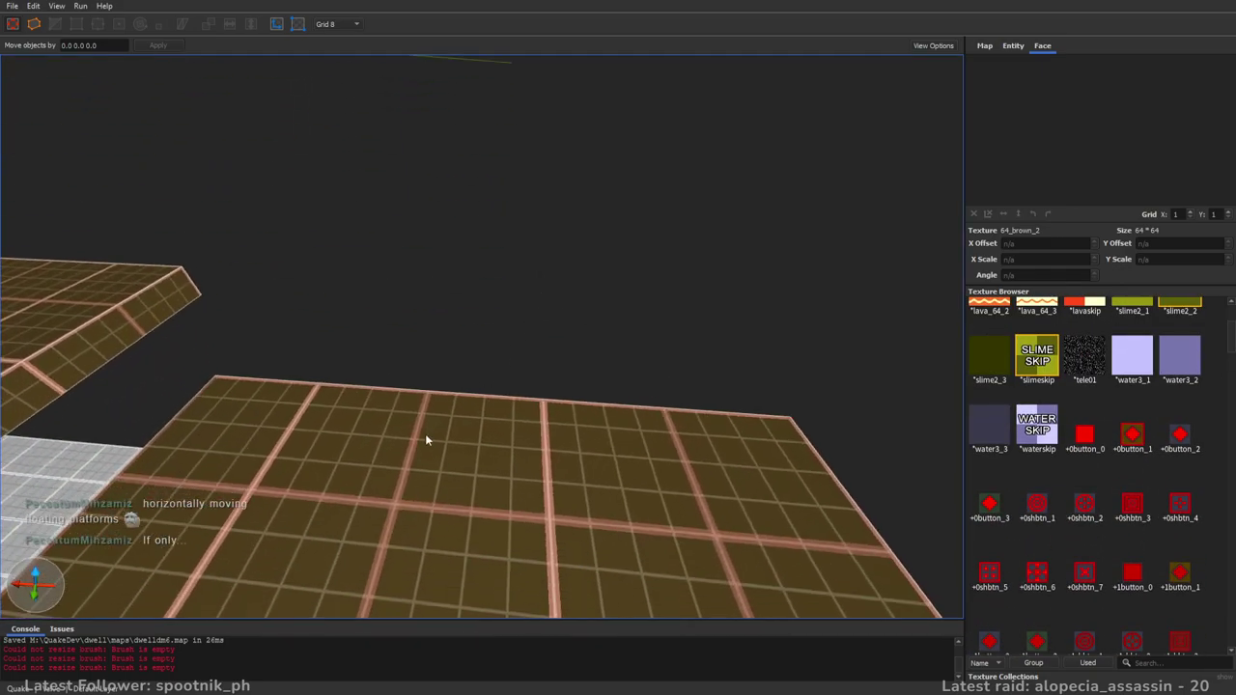
{"action": "left_click_drag", "start_coordinate": [536, 416], "coordinate": [506, 160]}
{"action": "right_click_drag", "start_coordinate": [438, 318], "coordinate": [578, 511]}
{"action": "key", "text": "a"}
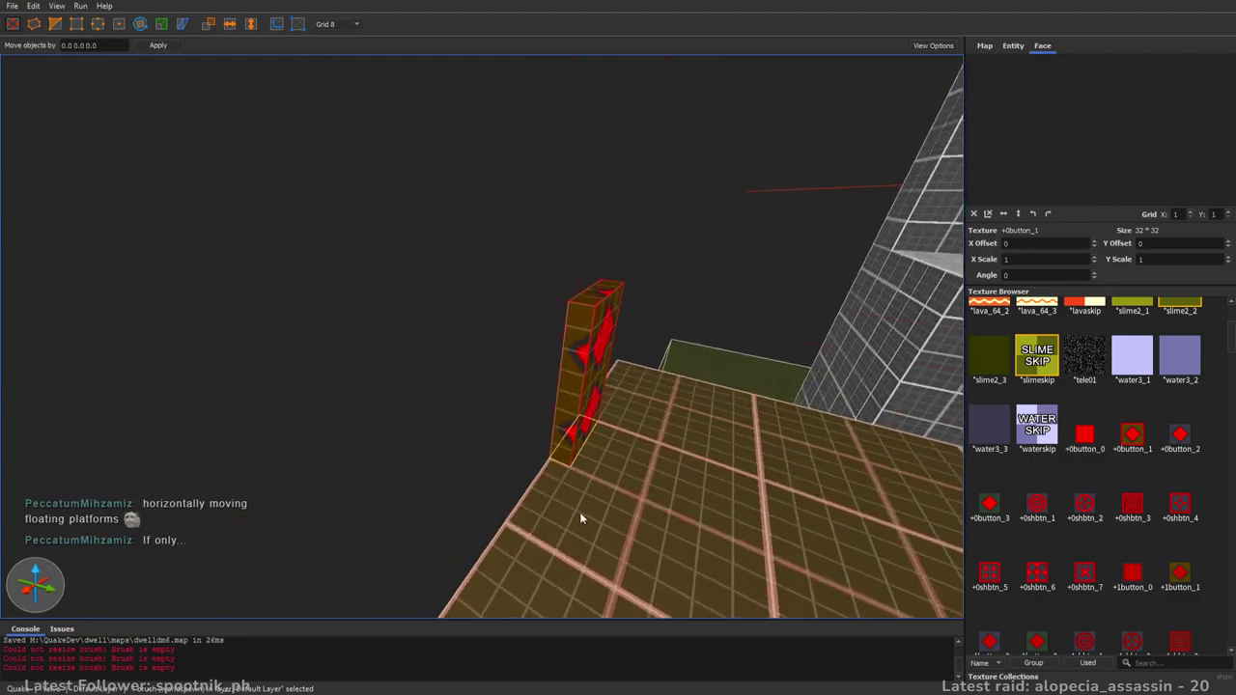
{"action": "key", "text": "d"}
{"action": "mouse_move", "coordinate": [595, 442]}
{"action": "right_mouse_down"}
{"action": "mouse_move", "coordinate": [701, 370]}
{"action": "mouse_move", "coordinate": [678, 370]}
{"action": "right_mouse_up"}
{"action": "key", "text": "a"}
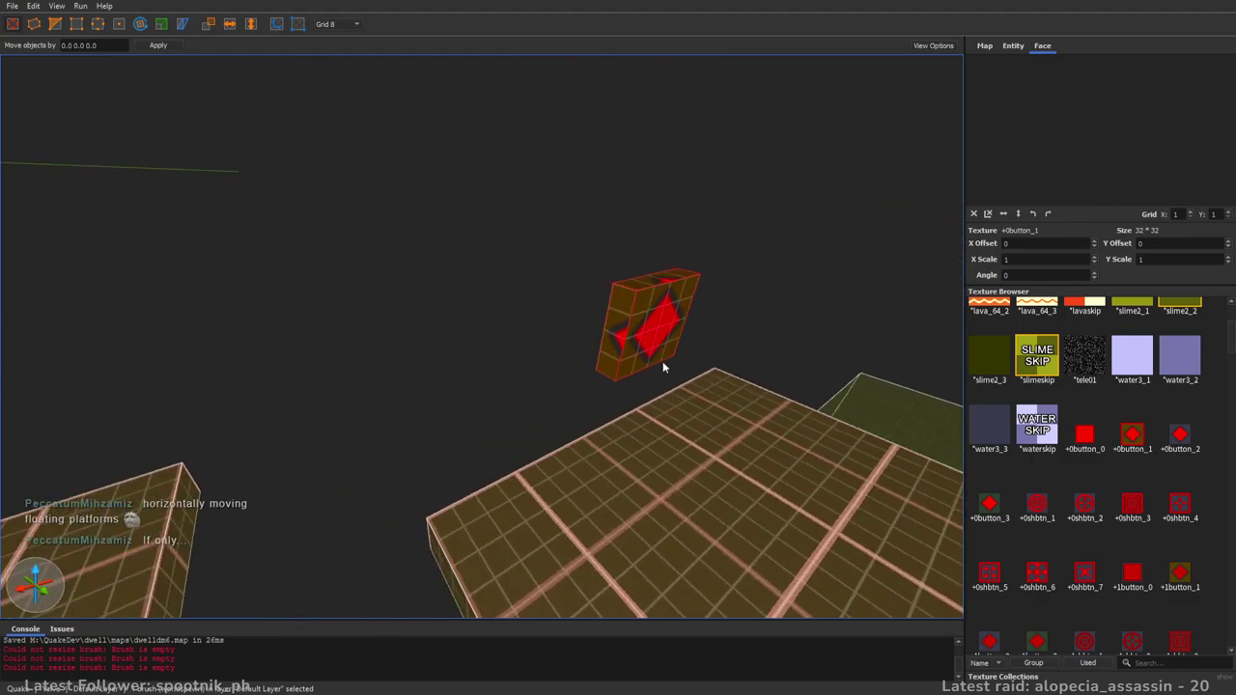
- Limit the texture list to used textures and apply 64_brown_3 to the button brush's surrounding faces
{"action": "key", "text": "Escape"}
{"action": "left_click", "coordinate": [633, 292]}
{"action": "right_click_drag", "start_coordinate": [750, 355], "coordinate": [783, 265]}
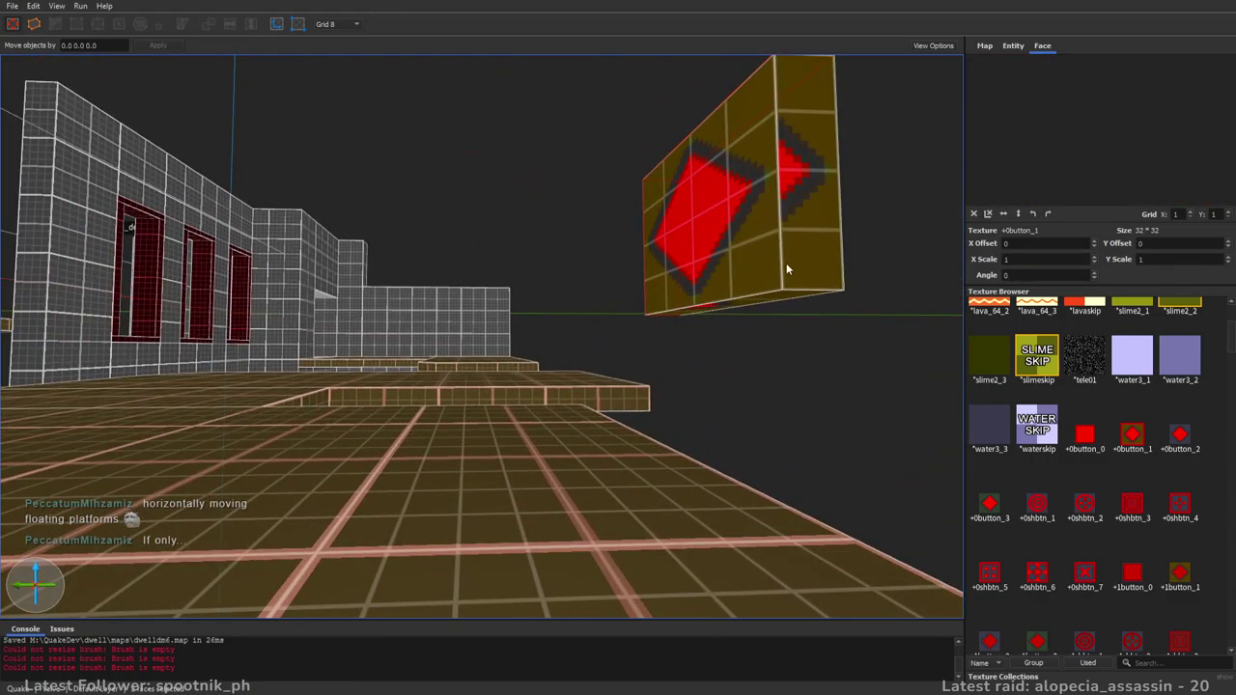
{"action": "left_click", "coordinate": [1093, 663]}
{"action": "left_click", "coordinate": [1005, 574]}
{"action": "right_click_drag", "start_coordinate": [684, 375], "coordinate": [609, 421]}
{"action": "key", "text": "Escape"}
{"action": "left_click", "coordinate": [423, 422], "text": "shift"}
{"action": "left_click", "coordinate": [983, 583]}
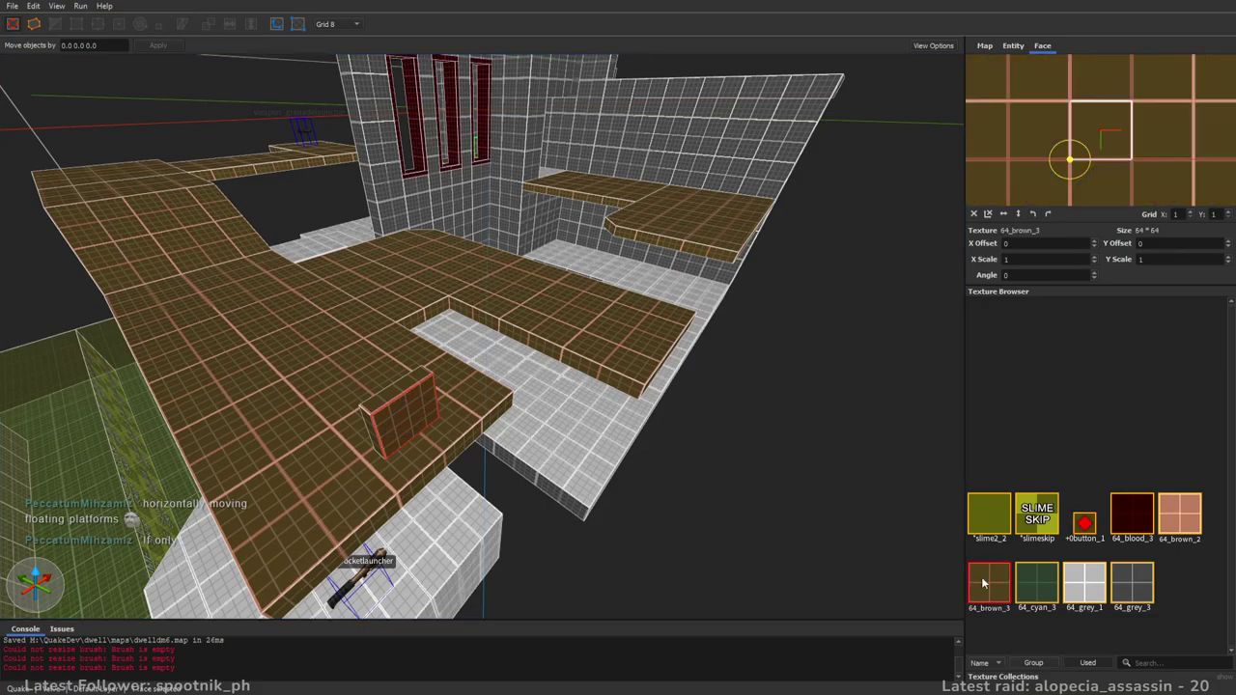
- Turn the +0button_1 brush at the end of the upper brown platform into a func_button entity
{"action": "key", "text": "w"}
{"action": "key", "text": "Escape"}
{"action": "right_click_drag", "start_coordinate": [390, 396], "coordinate": [550, 413]}
{"action": "left_click", "coordinate": [666, 337]}
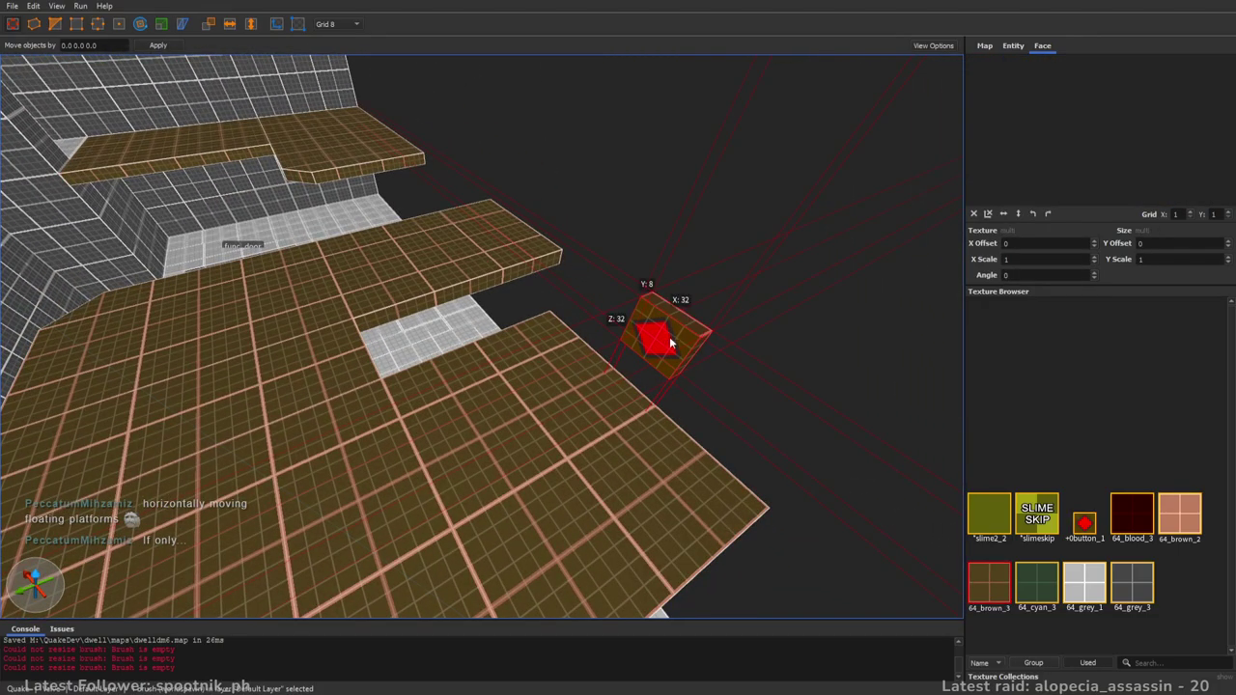
{"action": "right_click", "coordinate": [921, 543]}
{"action": "left_click", "coordinate": [1000, 506]}
{"action": "mouse_move", "coordinate": [768, 398]}
{"action": "right_mouse_down"}
{"action": "mouse_move", "coordinate": [802, 356]}
{"action": "mouse_move", "coordinate": [836, 356]}
{"action": "mouse_move", "coordinate": [811, 417]}
{"action": "mouse_move", "coordinate": [667, 412]}
{"action": "mouse_move", "coordinate": [679, 267]}
{"action": "mouse_move", "coordinate": [586, 325]}
{"action": "mouse_move", "coordinate": [430, 323]}
{"action": "mouse_move", "coordinate": [423, 311]}
{"action": "mouse_move", "coordinate": [597, 347]}
{"action": "mouse_move", "coordinate": [444, 339]}
{"action": "mouse_move", "coordinate": [802, 344]}
{"action": "mouse_move", "coordinate": [689, 383]}
{"action": "mouse_move", "coordinate": [704, 324]}
{"action": "mouse_move", "coordinate": [680, 251]}
{"action": "mouse_move", "coordinate": [666, 261]}
{"action": "mouse_move", "coordinate": [658, 425]}
{"action": "mouse_move", "coordinate": [678, 430]}
{"action": "right_mouse_up"}
{"action": "key", "text": "Escape"}
- Extrude a new section from the selected floor brush and resize it to extend the grey floor area
{"action": "left_click", "coordinate": [557, 330]}
{"action": "key", "text": "d"}
{"action": "mouse_move", "coordinate": [392, 382]}
{"action": "left_mouse_down", "text": "ctrl+shift"}
{"action": "mouse_move", "coordinate": [372, 503]}
{"action": "mouse_move", "coordinate": [384, 470]}
{"action": "left_mouse_up", "text": "ctrl+shift"}
{"action": "mouse_move", "coordinate": [868, 387]}
{"action": "left_mouse_down", "text": "shift"}
{"action": "mouse_move", "coordinate": [792, 415]}
{"action": "mouse_move", "coordinate": [471, 423]}
{"action": "mouse_move", "coordinate": [567, 422]}
{"action": "left_mouse_up", "text": "shift"}
{"action": "key", "text": "d"}
{"action": "mouse_move", "coordinate": [743, 406]}
{"action": "right_mouse_down"}
{"action": "mouse_move", "coordinate": [719, 388]}
{"action": "mouse_move", "coordinate": [605, 372]}
{"action": "mouse_move", "coordinate": [466, 380]}
{"action": "mouse_move", "coordinate": [558, 377]}
{"action": "mouse_move", "coordinate": [584, 427]}
{"action": "right_mouse_up"}
{"action": "key", "text": "a"}
{"action": "key", "text": "Escape"}
- On a grid of 16, draw a 64_grey_3 pillar at the lower floor's far corner and extend it up to the ceiling
{"action": "mouse_move", "coordinate": [601, 473]}
{"action": "right_mouse_down"}
{"action": "mouse_move", "coordinate": [626, 444]}
{"action": "mouse_move", "coordinate": [547, 443]}
{"action": "mouse_move", "coordinate": [609, 460]}
{"action": "right_mouse_up"}
{"action": "key", "text": "w"}
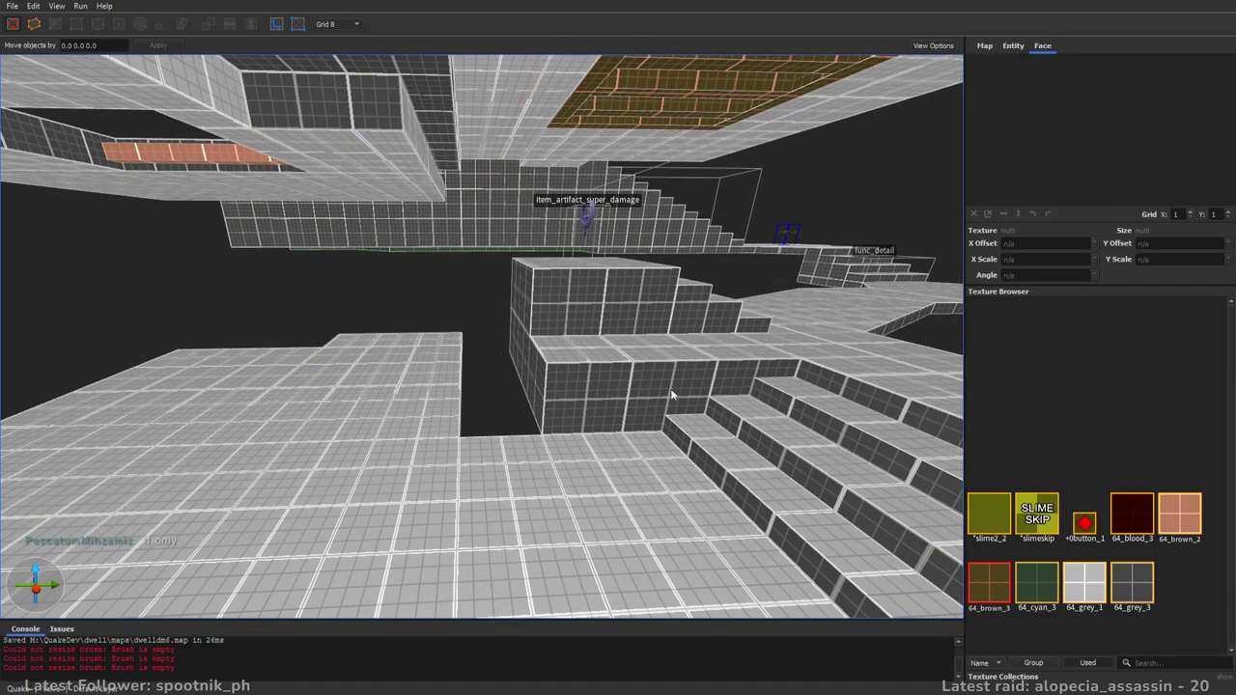
{"action": "right_click_drag", "start_coordinate": [582, 389], "coordinate": [593, 421]}
{"action": "right_click_drag", "start_coordinate": [824, 465], "coordinate": [436, 479]}
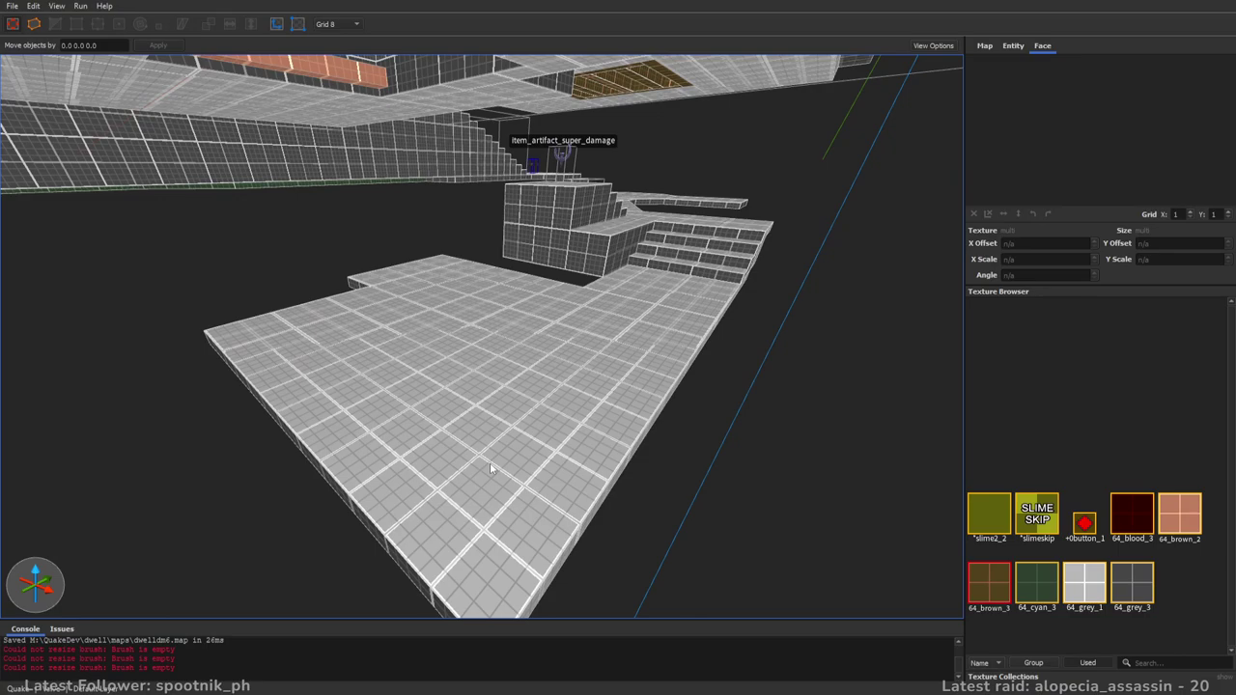
{"action": "right_click_drag", "start_coordinate": [500, 464], "coordinate": [623, 404]}
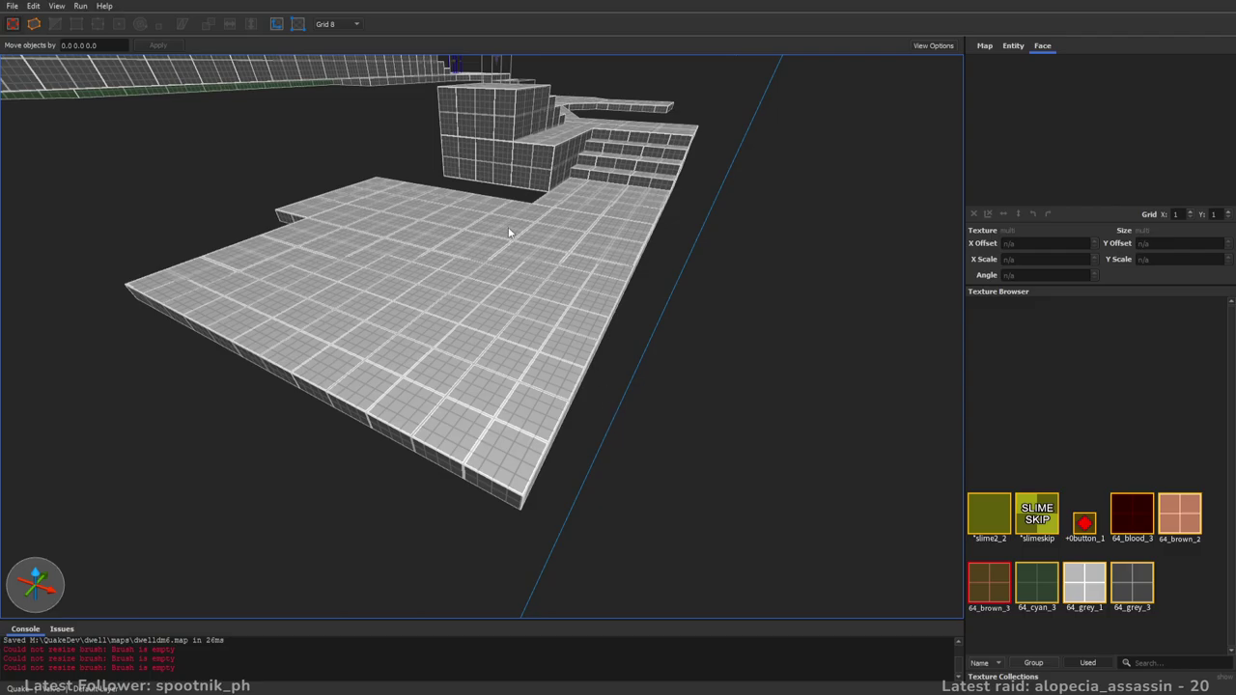
{"action": "key", "text": "w"}
{"action": "right_click_drag", "start_coordinate": [587, 336], "coordinate": [960, 490]}
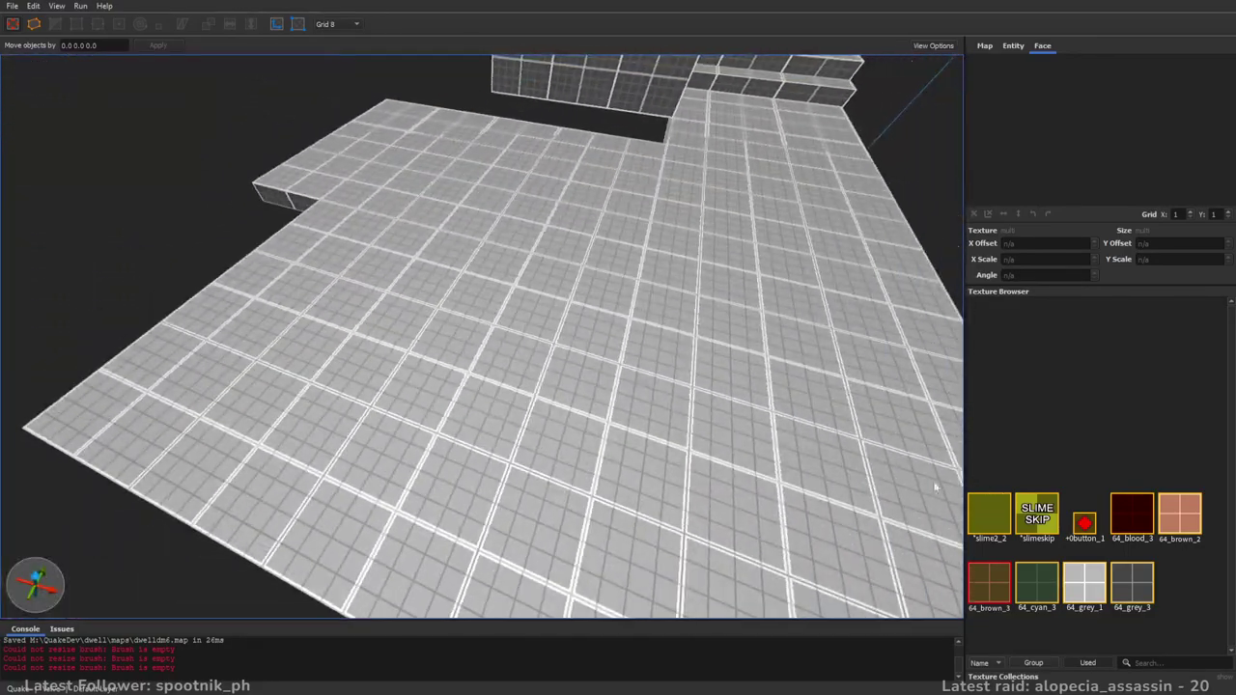
{"action": "left_click", "coordinate": [1137, 587]}
{"action": "right_click_drag", "start_coordinate": [377, 354], "coordinate": [423, 311]}
{"action": "key", "text": "5"}
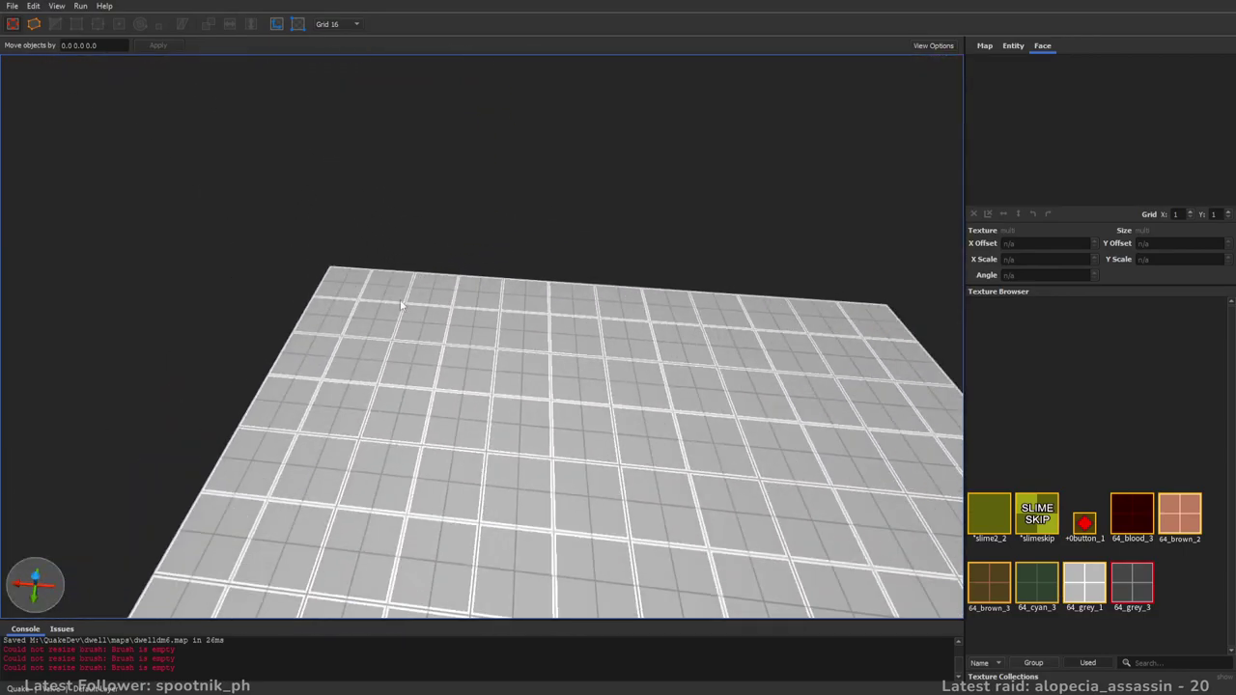
{"action": "left_click_drag", "start_coordinate": [331, 276], "coordinate": [468, 426]}
{"action": "mouse_move", "coordinate": [467, 426]}
{"action": "right_mouse_down"}
{"action": "mouse_move", "coordinate": [599, 301]}
{"action": "mouse_move", "coordinate": [475, 491]}
{"action": "right_mouse_up"}
{"action": "left_click_drag", "start_coordinate": [476, 491], "coordinate": [488, 242], "text": "shift"}
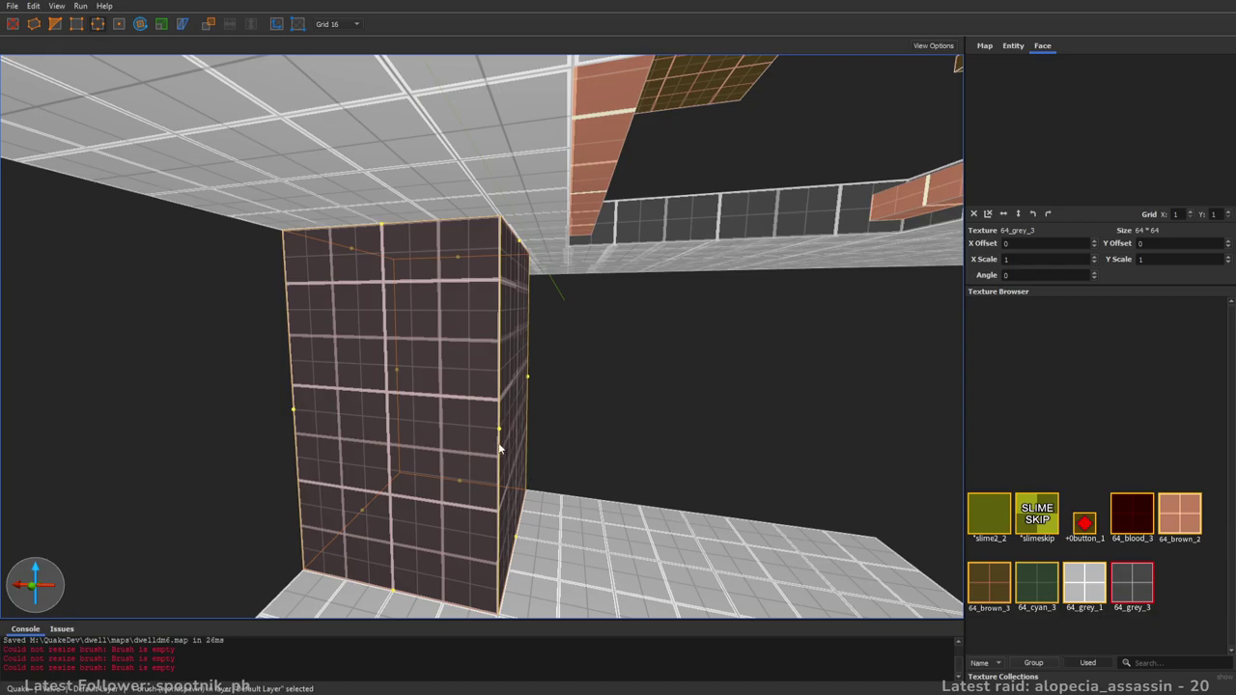
- Delete the grey corner pillar's vertical edge facing the room to cut off that corner
{"action": "left_click", "coordinate": [499, 431]}
{"action": "key", "text": "Delete"}
{"action": "right_click_drag", "start_coordinate": [683, 386], "coordinate": [699, 411]}
{"action": "key", "text": "Escape"}
{"action": "key", "text": "Escape"}
- Draw a 32 by 32 brush in 64_cyan_3 at the end of the floor extension and raise it to 160 units
{"action": "mouse_move", "coordinate": [465, 379]}
{"action": "right_mouse_down"}
{"action": "mouse_move", "coordinate": [792, 354]}
{"action": "mouse_move", "coordinate": [822, 325]}
{"action": "mouse_move", "coordinate": [877, 334]}
{"action": "mouse_move", "coordinate": [508, 338]}
{"action": "mouse_move", "coordinate": [586, 340]}
{"action": "mouse_move", "coordinate": [639, 374]}
{"action": "mouse_move", "coordinate": [731, 367]}
{"action": "mouse_move", "coordinate": [654, 361]}
{"action": "mouse_move", "coordinate": [678, 396]}
{"action": "right_mouse_up"}
{"action": "left_click", "coordinate": [1132, 519]}
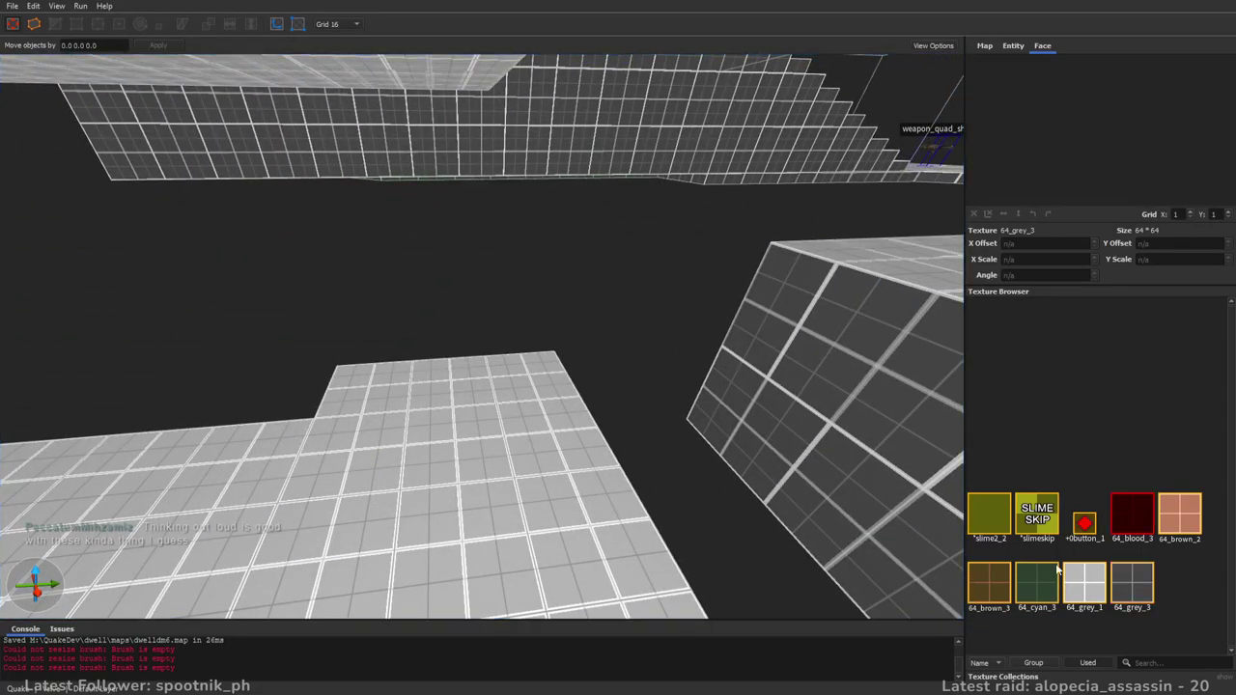
{"action": "right_click_drag", "start_coordinate": [589, 330], "coordinate": [571, 338]}
{"action": "left_click_drag", "start_coordinate": [571, 338], "coordinate": [591, 362]}
{"action": "right_click_drag", "start_coordinate": [592, 362], "coordinate": [620, 333]}
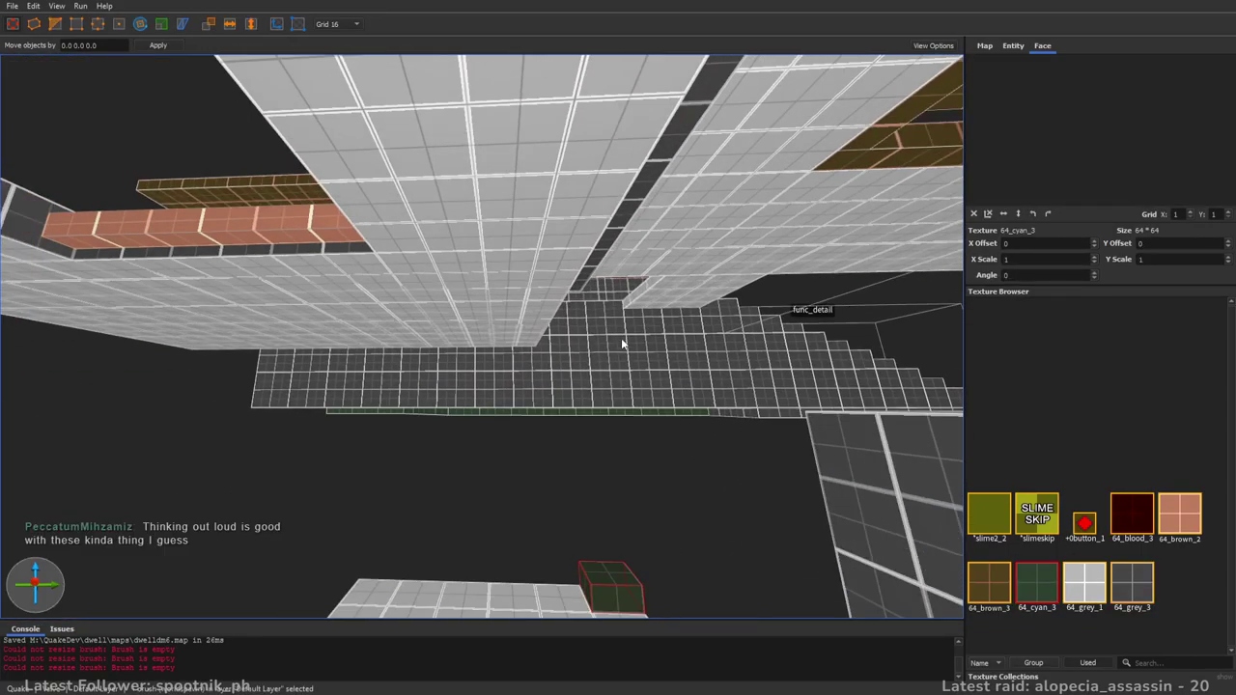
{"action": "left_click_drag", "start_coordinate": [603, 582], "coordinate": [632, 366], "text": "shift"}
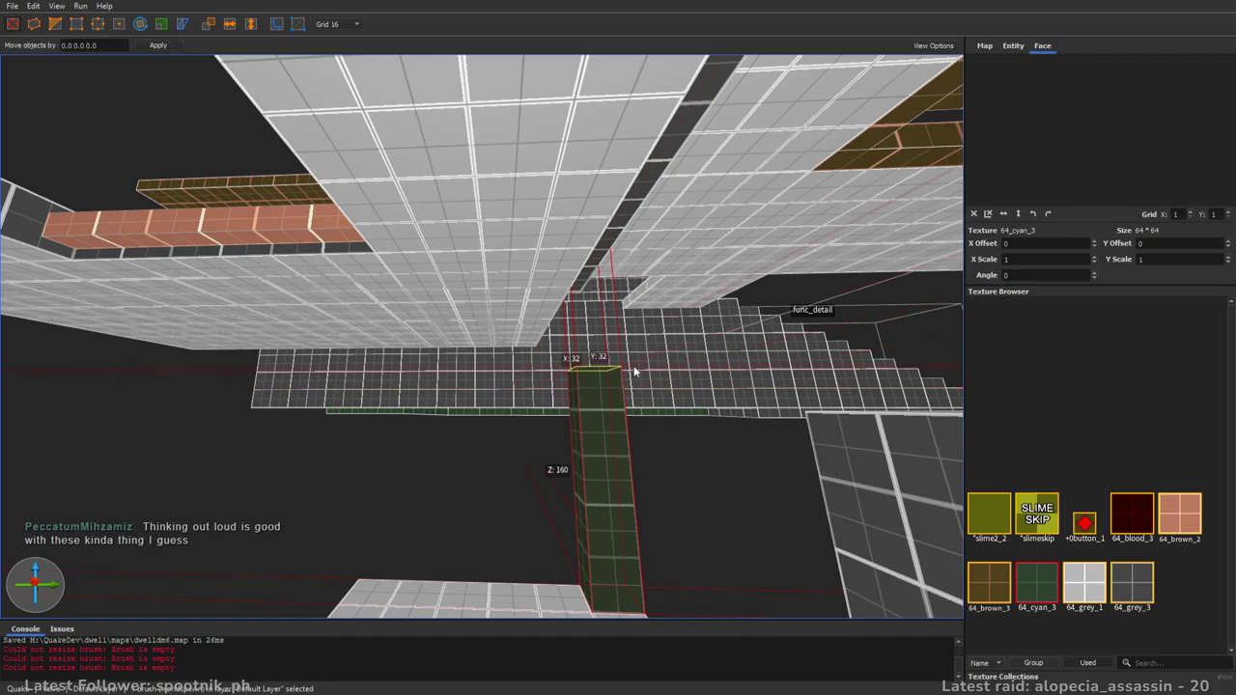
- Complete the cyan door frame with a matching opposite pillar and a lintel spanning the 128-unit gap
{"action": "mouse_move", "coordinate": [633, 367]}
{"action": "right_mouse_down"}
{"action": "mouse_move", "coordinate": [656, 380]}
{"action": "mouse_move", "coordinate": [650, 409]}
{"action": "right_mouse_up"}
{"action": "mouse_move", "coordinate": [636, 404]}
{"action": "left_mouse_down", "text": "ctrl"}
{"action": "mouse_move", "coordinate": [369, 388]}
{"action": "mouse_move", "coordinate": [524, 333]}
{"action": "mouse_move", "coordinate": [609, 334]}
{"action": "left_mouse_up", "text": "ctrl"}
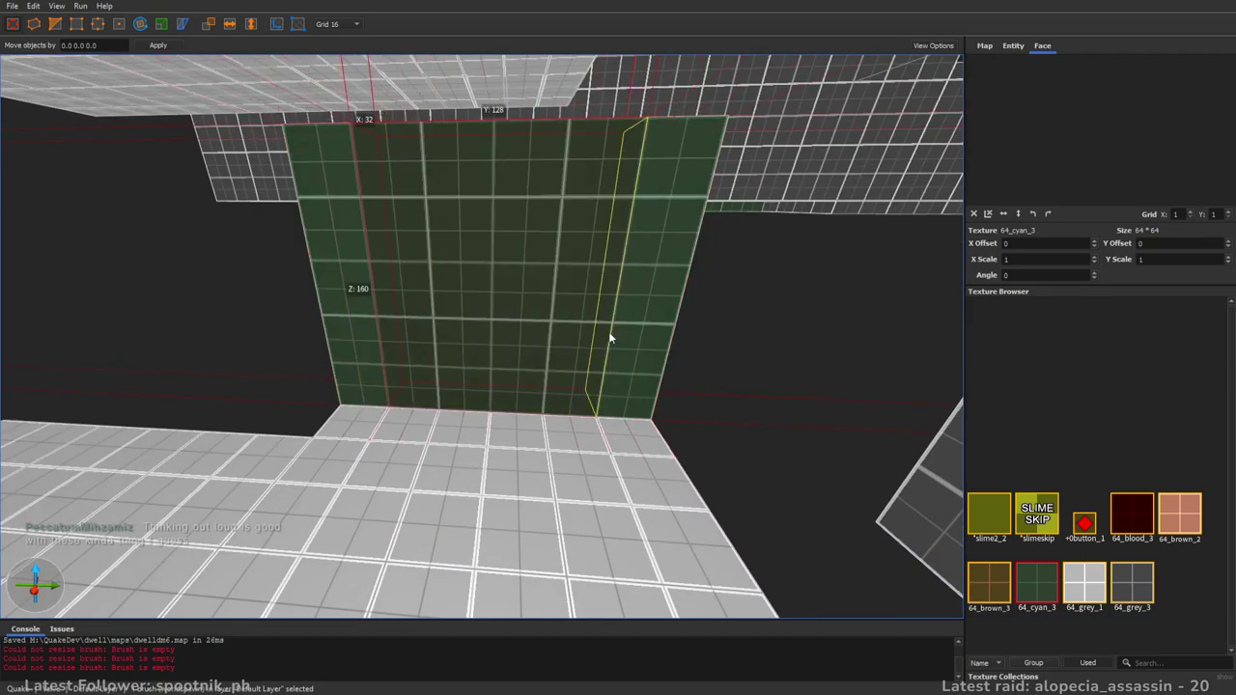
{"action": "left_click_drag", "start_coordinate": [535, 437], "coordinate": [560, 283], "text": "shift"}
{"action": "key", "text": "Escape"}
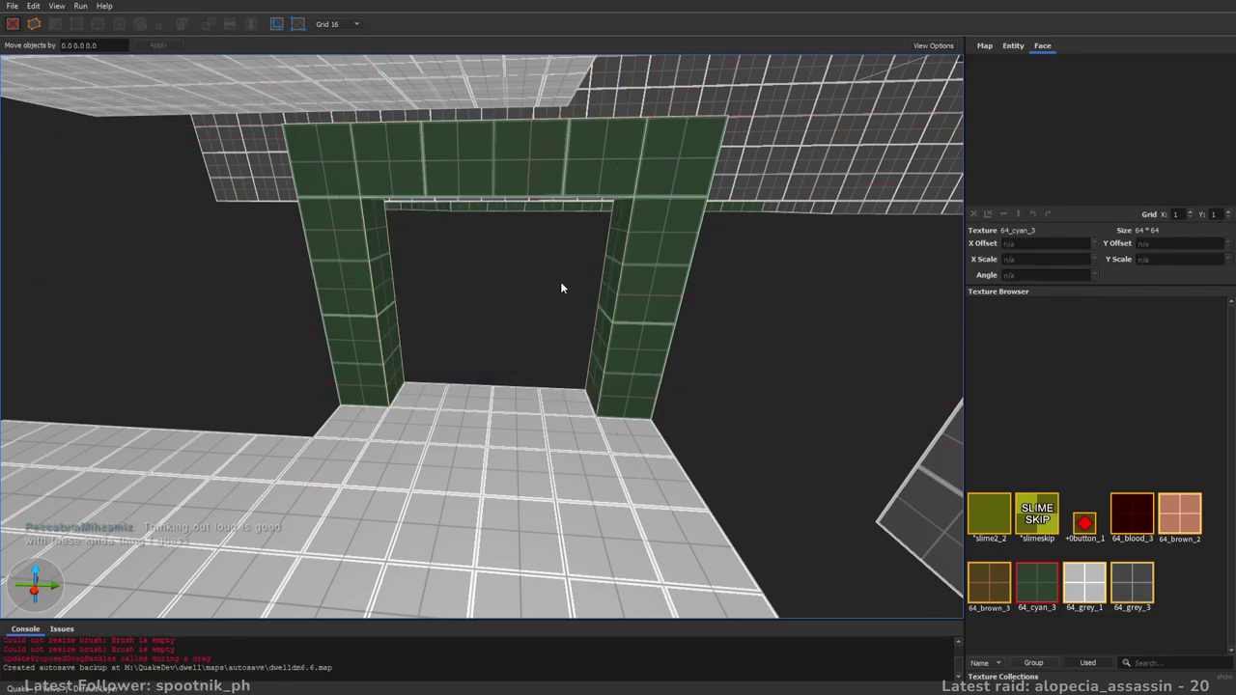
- Draw a 64_grey_3 backing wall behind the cyan frame, 16 units thick and 160 units tall
{"action": "right_click_drag", "start_coordinate": [567, 279], "coordinate": [567, 287]}
{"action": "key", "text": "w"}
{"action": "key", "text": "w"}
{"action": "right_click_drag", "start_coordinate": [655, 331], "coordinate": [440, 290]}
{"action": "key", "text": "s"}
{"action": "left_click", "coordinate": [1140, 582]}
{"action": "right_click_drag", "start_coordinate": [633, 361], "coordinate": [659, 307]}
{"action": "left_click_drag", "start_coordinate": [664, 301], "coordinate": [449, 360]}
{"action": "mouse_move", "coordinate": [449, 360]}
{"action": "right_mouse_down"}
{"action": "mouse_move", "coordinate": [507, 360]}
{"action": "mouse_move", "coordinate": [511, 411]}
{"action": "right_mouse_up"}
{"action": "key", "text": "a"}
{"action": "left_click_drag", "start_coordinate": [511, 412], "coordinate": [572, 56], "text": "shift"}
{"action": "right_click_drag", "start_coordinate": [582, 181], "coordinate": [582, 143]}
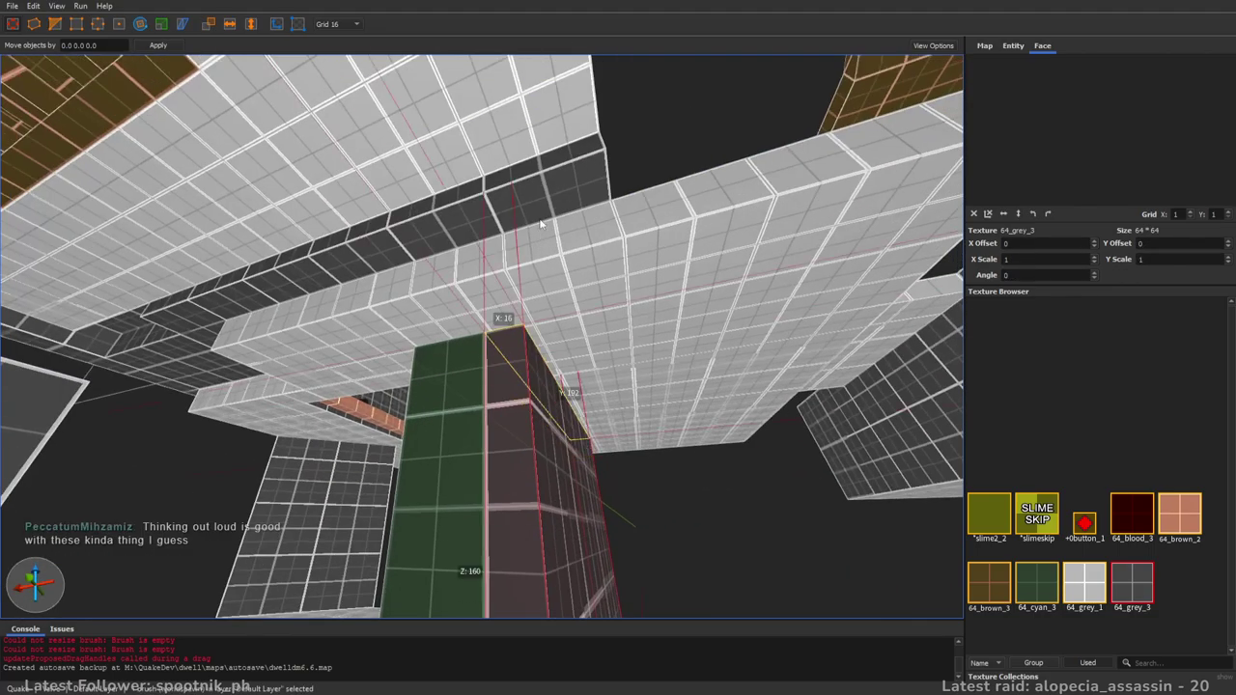
- Adjust the faces of the grey backing wall to fit against the cyan frame
{"action": "left_click_drag", "start_coordinate": [539, 227], "coordinate": [538, 188], "text": "shift"}
{"action": "left_click_drag", "start_coordinate": [549, 433], "coordinate": [596, 434], "text": "shift"}
{"action": "mouse_move", "coordinate": [571, 218]}
{"action": "left_mouse_down", "text": "shift"}
{"action": "mouse_move", "coordinate": [554, 294]}
{"action": "mouse_move", "coordinate": [559, 232]}
{"action": "left_mouse_up", "text": "shift"}
{"action": "key", "text": "s"}
{"action": "mouse_move", "coordinate": [559, 232]}
{"action": "right_mouse_down"}
{"action": "mouse_move", "coordinate": [715, 313]}
{"action": "mouse_move", "coordinate": [691, 328]}
{"action": "mouse_move", "coordinate": [637, 316]}
{"action": "right_mouse_up"}
{"action": "key", "text": "Escape"}
{"action": "key", "text": "w"}
- Show all available textures, choose *waterskip and draw a brush filling the opening of the cyan frame
{"action": "left_click", "coordinate": [1091, 664]}
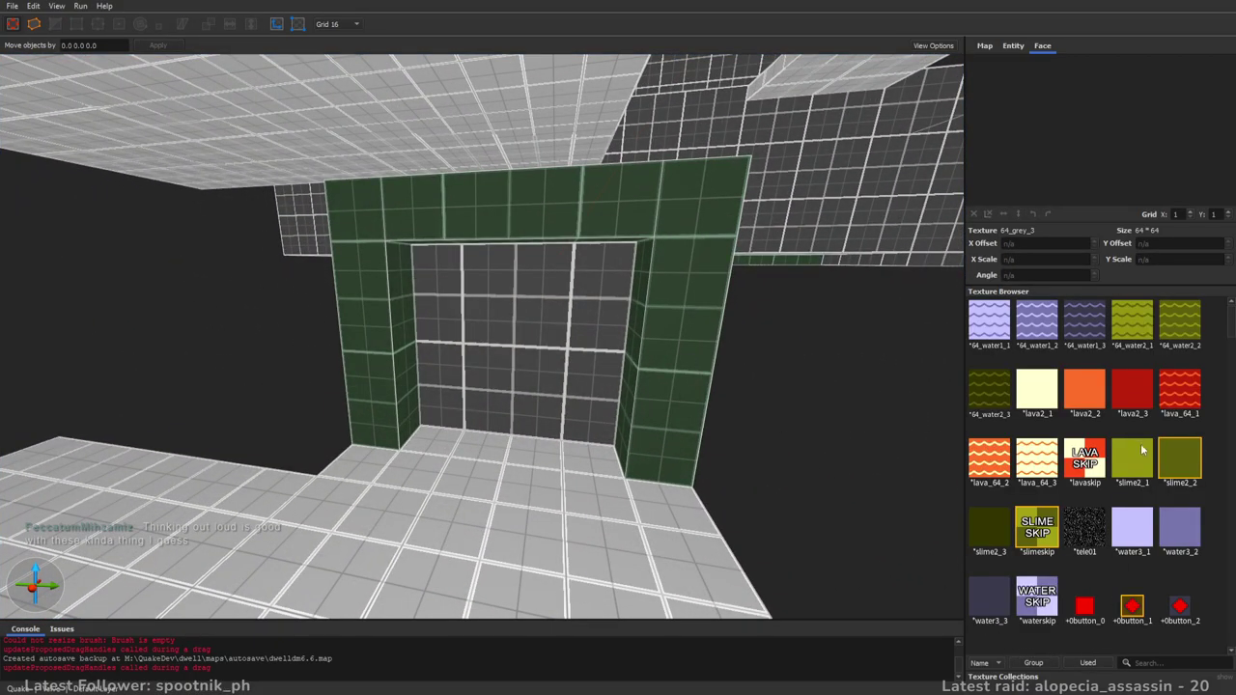
{"action": "left_click_drag", "start_coordinate": [1229, 327], "coordinate": [1226, 458]}
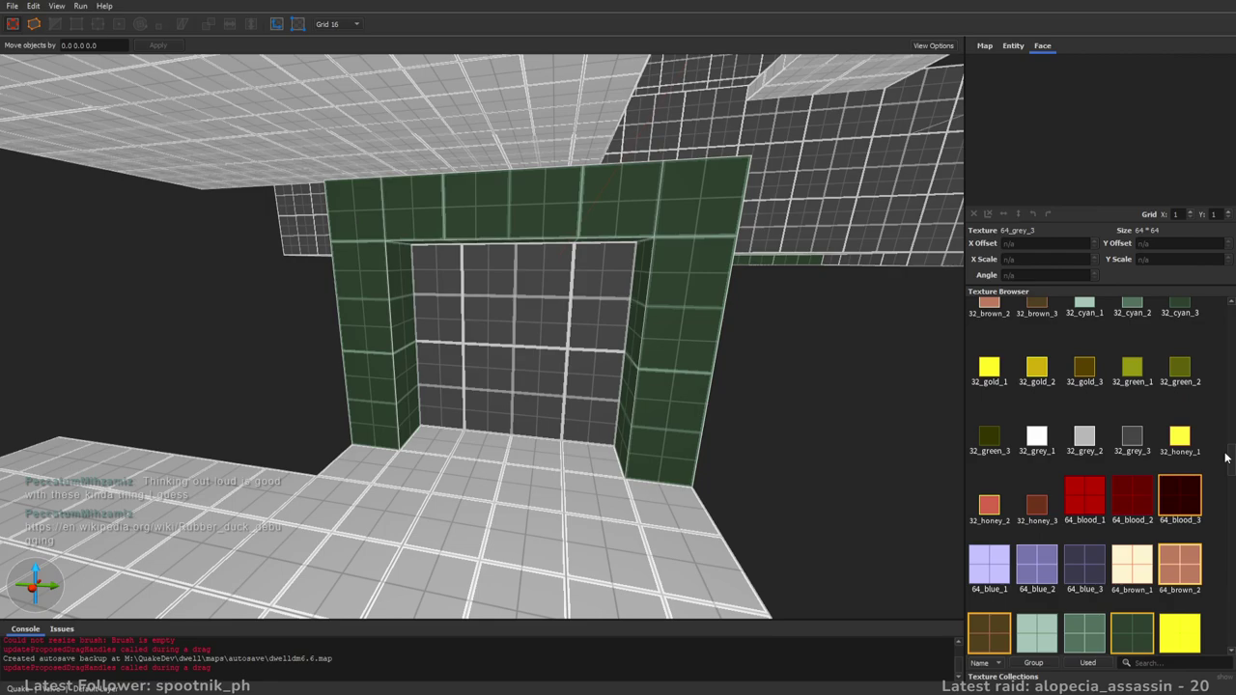
{"action": "left_click_drag", "start_coordinate": [1226, 459], "coordinate": [1214, 317]}
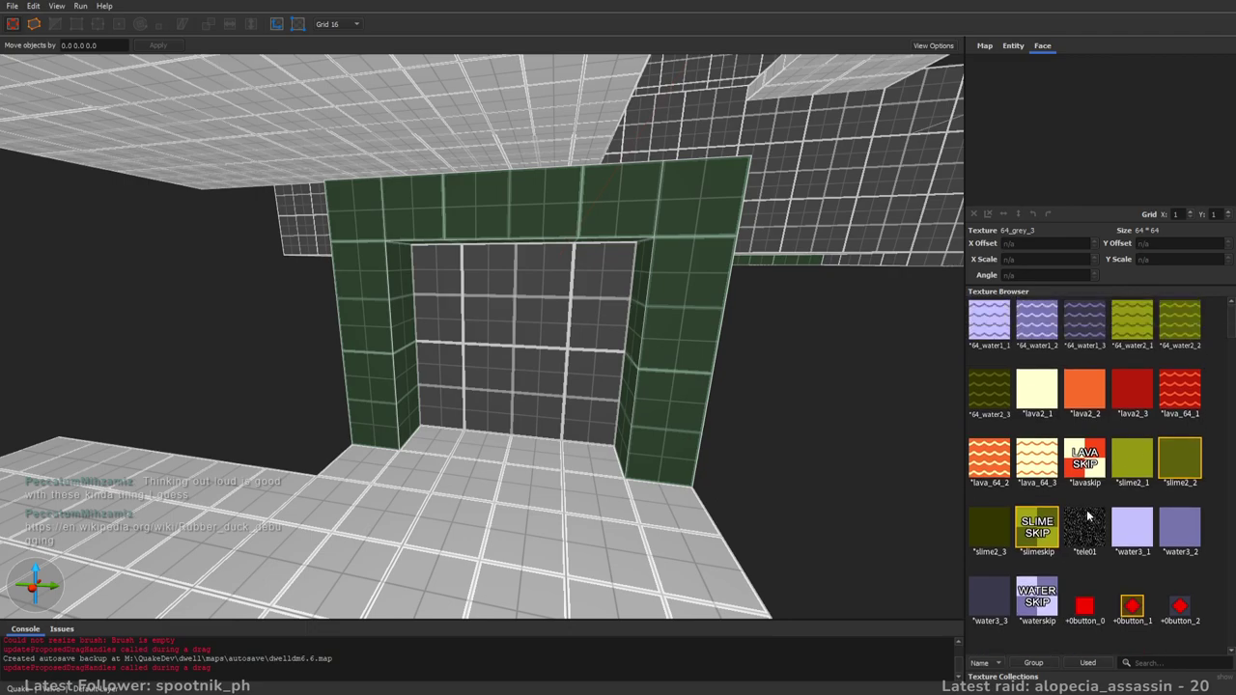
{"action": "key", "text": "w"}
{"action": "mouse_move", "coordinate": [592, 359]}
{"action": "right_mouse_down"}
{"action": "mouse_move", "coordinate": [613, 382]}
{"action": "mouse_move", "coordinate": [589, 453]}
{"action": "right_mouse_up"}
{"action": "left_click_drag", "start_coordinate": [279, 311], "coordinate": [596, 317]}
{"action": "right_click_drag", "start_coordinate": [634, 369], "coordinate": [617, 323]}
{"action": "key", "text": "s"}
{"action": "left_click_drag", "start_coordinate": [560, 450], "coordinate": [574, 221], "text": "shift"}
{"action": "key", "text": "Escape"}
- Apply the *tele01 texture to the front face of the brush inside the cyan frame
{"action": "left_click", "coordinate": [504, 314]}
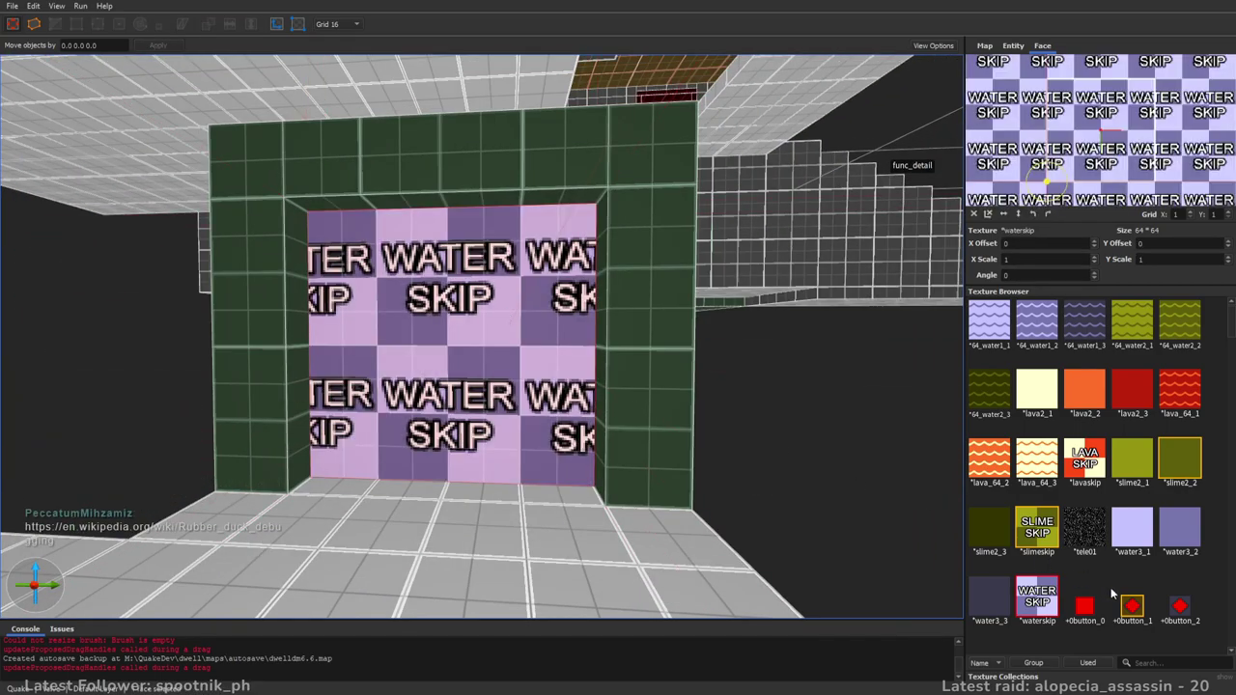
{"action": "left_click", "coordinate": [1091, 548]}
{"action": "key", "text": "s"}
{"action": "right_click_drag", "start_coordinate": [693, 300], "coordinate": [768, 326]}
- With the trigger texture and a grid of 8, draw an 8 by 96 by 112 brush in front of the teleporter surface
{"action": "key", "text": "w"}
{"action": "left_click_drag", "start_coordinate": [1230, 327], "coordinate": [1223, 641]}
{"action": "left_click", "coordinate": [1037, 584]}
{"action": "key", "text": "w"}
{"action": "mouse_move", "coordinate": [712, 333]}
{"action": "right_mouse_down"}
{"action": "mouse_move", "coordinate": [704, 407]}
{"action": "mouse_move", "coordinate": [681, 426]}
{"action": "right_mouse_up"}
{"action": "key", "text": "4"}
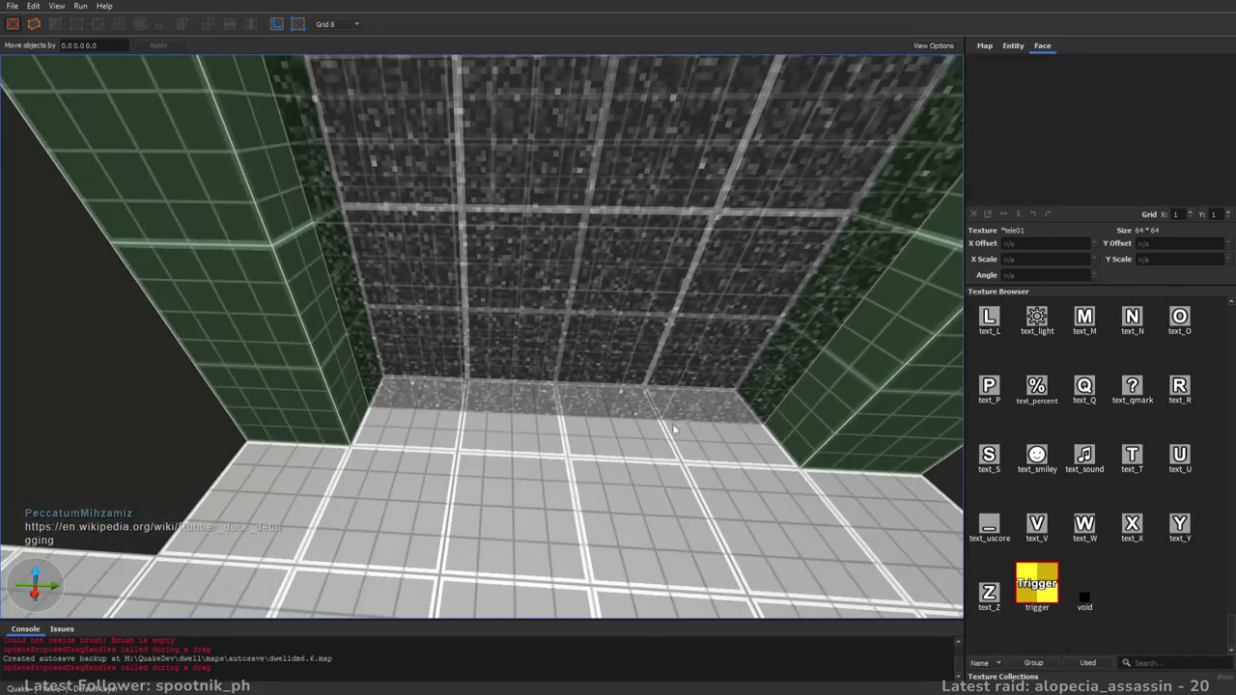
{"action": "left_click_drag", "start_coordinate": [415, 425], "coordinate": [726, 441]}
{"action": "scroll", "coordinate": [726, 441], "scroll_direction": "down", "scroll_amount": 3}
{"action": "left_click_drag", "start_coordinate": [579, 483], "coordinate": [538, 339], "text": "shift"}
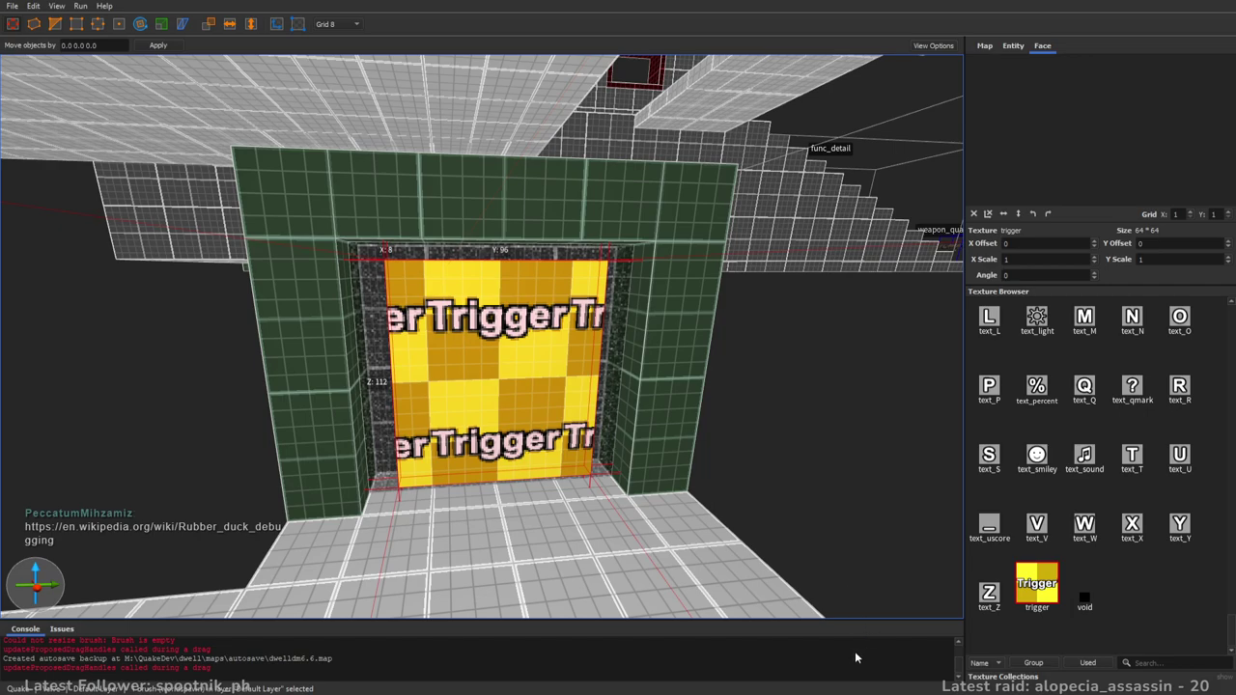
- Turn the trigger brush into a trigger_teleport entity and set its target to tp1
{"action": "left_click", "coordinate": [854, 691]}
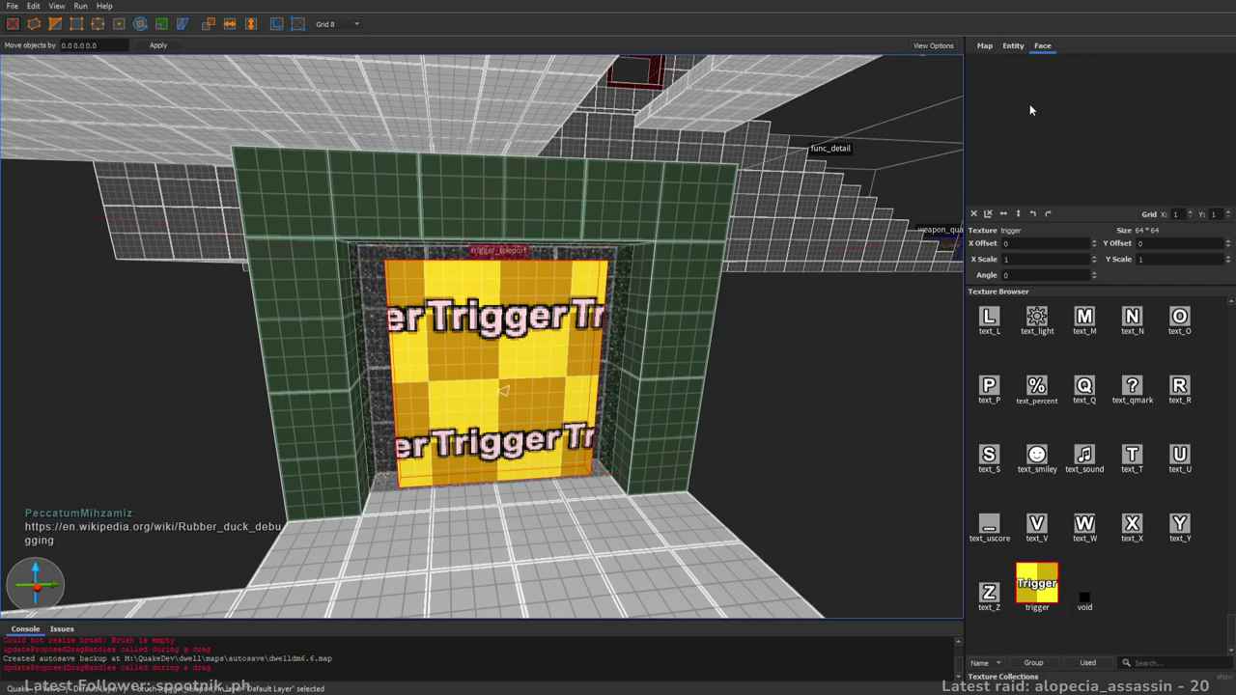
{"action": "left_click", "coordinate": [1012, 45]}
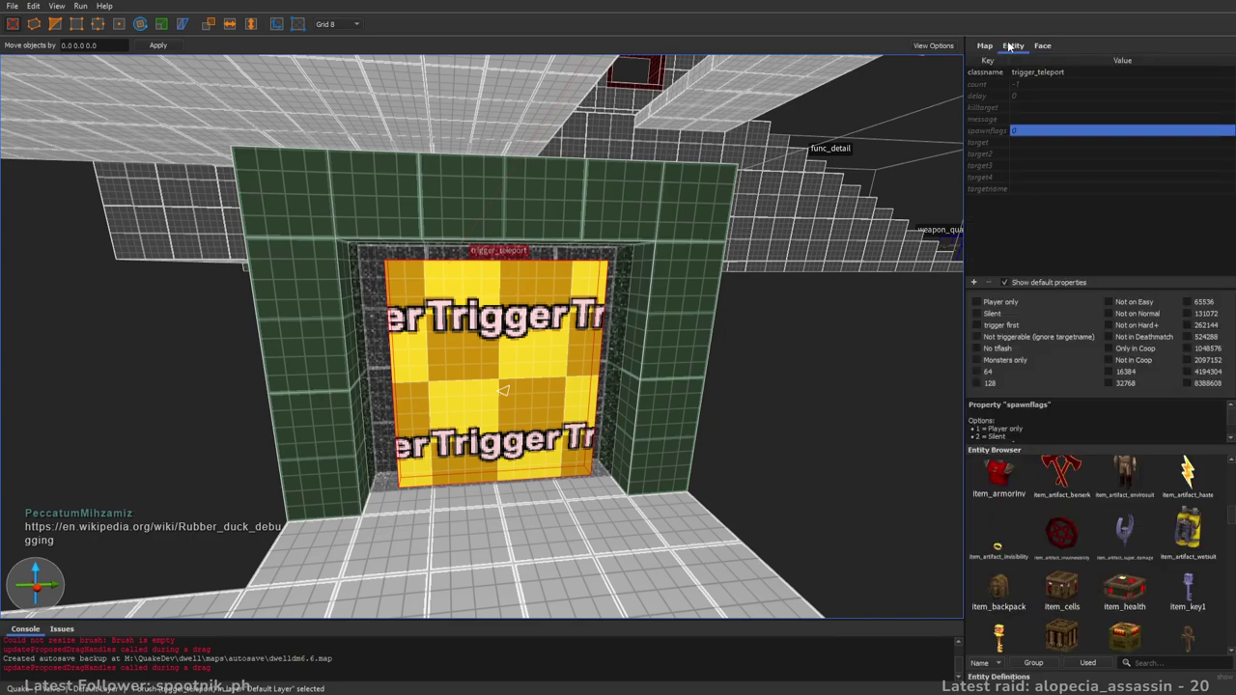
{"action": "left_click", "coordinate": [1033, 143]}
{"action": "type", "text": "tp1"}
{"action": "key", "text": "Return"}
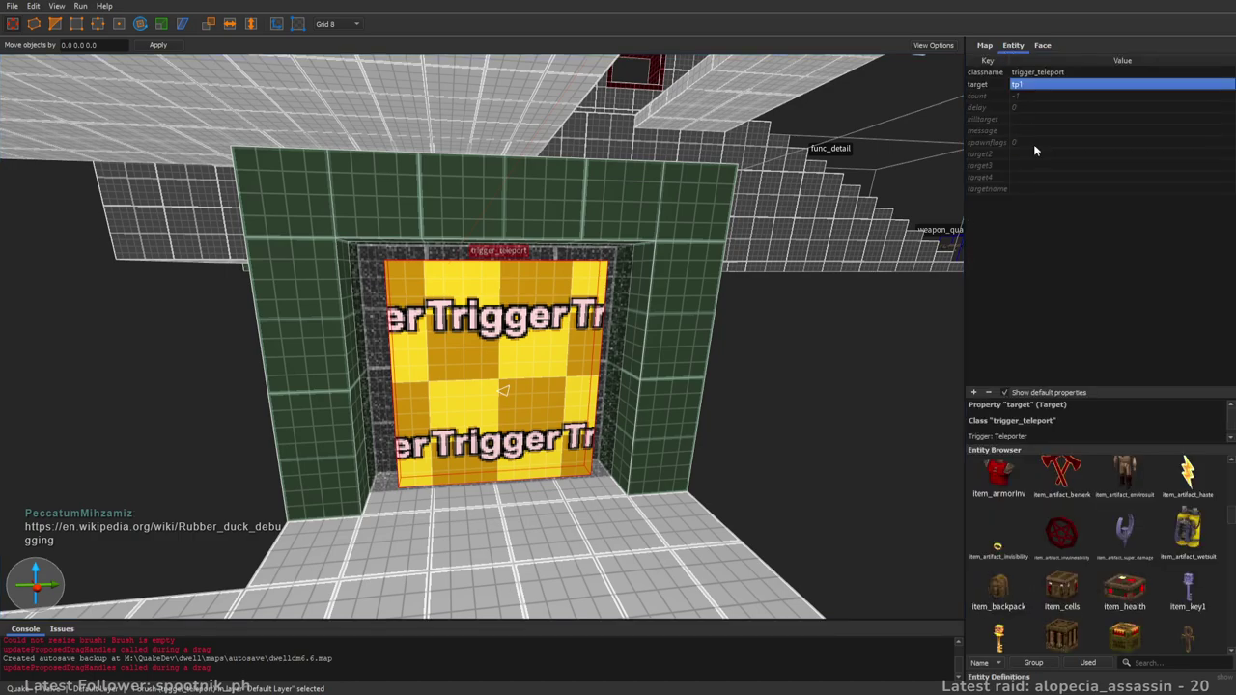
- Place an info_teleport_destination on the upper brown platform and rotate it to an angle of 90
{"action": "key", "text": "Escape"}
{"action": "key", "text": "w"}
{"action": "mouse_move", "coordinate": [849, 252]}
{"action": "right_mouse_down"}
{"action": "mouse_move", "coordinate": [746, 282]}
{"action": "mouse_move", "coordinate": [578, 280]}
{"action": "mouse_move", "coordinate": [731, 435]}
{"action": "mouse_move", "coordinate": [714, 381]}
{"action": "right_mouse_up"}
{"action": "key", "text": "w"}
{"action": "scroll", "coordinate": [1177, 561], "scroll_direction": "down", "scroll_amount": 6}
{"action": "scroll", "coordinate": [1176, 556], "scroll_direction": "up", "scroll_amount": 5}
{"action": "scroll", "coordinate": [1093, 555], "scroll_direction": "down", "scroll_amount": 2}
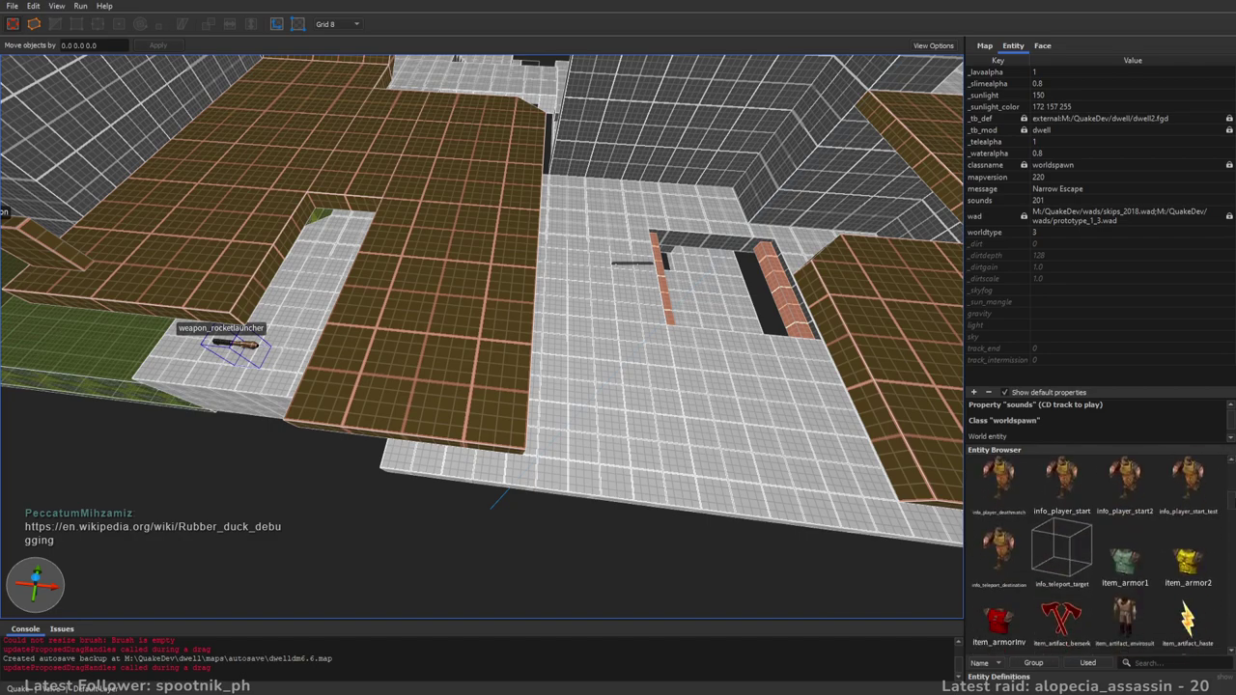
{"action": "left_click_drag", "start_coordinate": [998, 550], "coordinate": [467, 378]}
{"action": "key", "text": "ctrl+f"}
{"action": "key", "text": "alt+Left"}
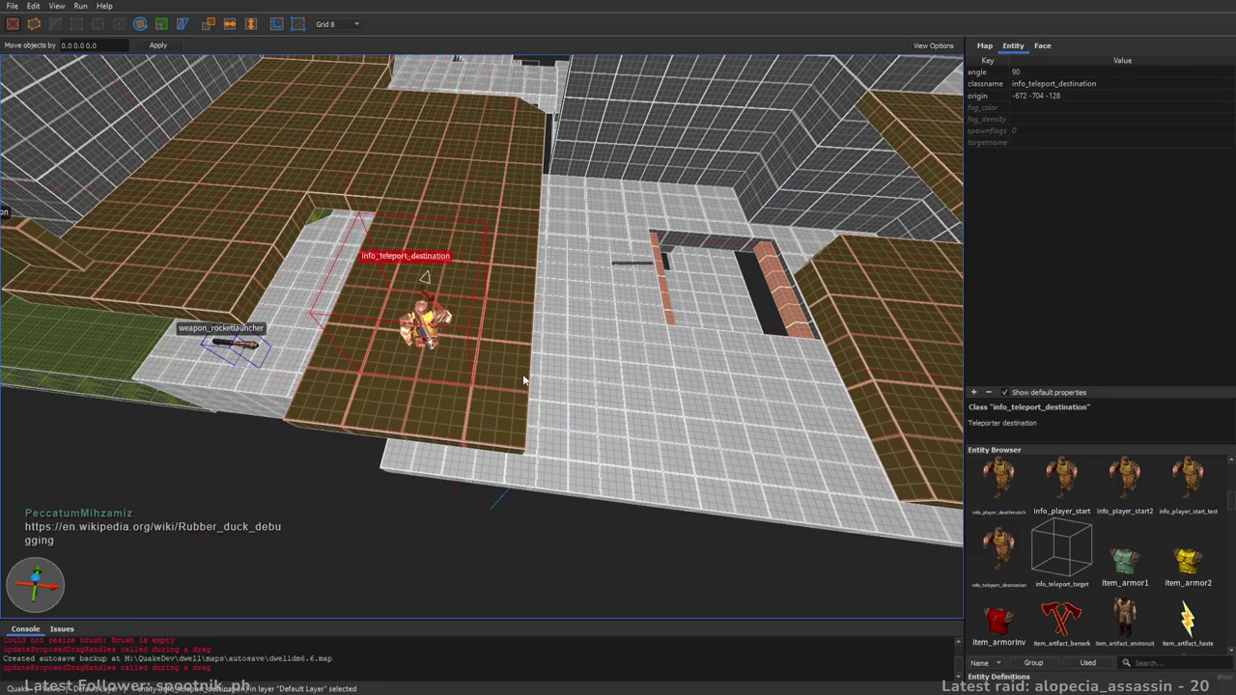
- Set the teleport destination's targetname to tp1 and save the map
{"action": "left_click", "coordinate": [1050, 143]}
{"action": "type", "text": "tp1"}
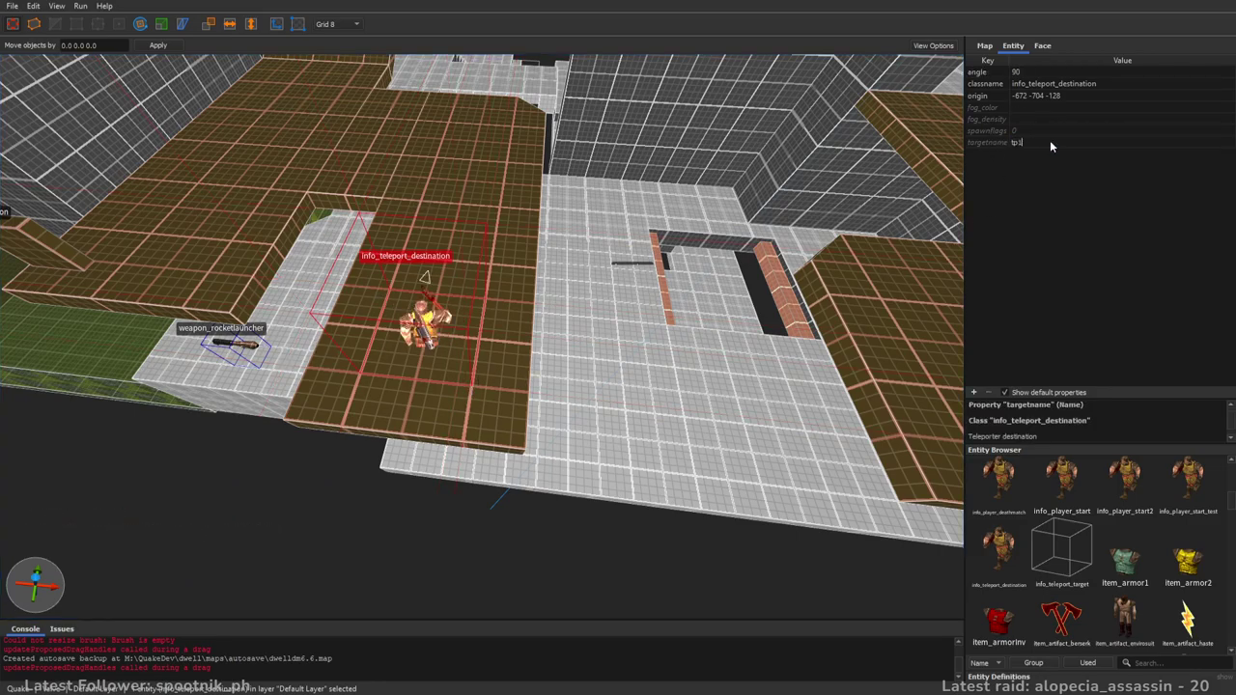
{"action": "key", "text": "Return"}
{"action": "right_click_drag", "start_coordinate": [571, 220], "coordinate": [618, 232]}
{"action": "key", "text": "Escape"}
{"action": "key", "text": "ctrl+s"}
- Select the func_button at the end of the upper brown platform
{"action": "mouse_move", "coordinate": [704, 312]}
{"action": "right_mouse_down"}
{"action": "mouse_move", "coordinate": [701, 293]}
{"action": "mouse_move", "coordinate": [594, 273]}
{"action": "mouse_move", "coordinate": [593, 286]}
{"action": "mouse_move", "coordinate": [566, 213]}
{"action": "mouse_move", "coordinate": [698, 251]}
{"action": "mouse_move", "coordinate": [480, 232]}
{"action": "mouse_move", "coordinate": [472, 284]}
{"action": "mouse_move", "coordinate": [784, 338]}
{"action": "mouse_move", "coordinate": [709, 359]}
{"action": "mouse_move", "coordinate": [586, 292]}
{"action": "mouse_move", "coordinate": [588, 260]}
{"action": "mouse_move", "coordinate": [618, 282]}
{"action": "mouse_move", "coordinate": [530, 268]}
{"action": "mouse_move", "coordinate": [560, 274]}
{"action": "mouse_move", "coordinate": [524, 241]}
{"action": "mouse_move", "coordinate": [698, 294]}
{"action": "mouse_move", "coordinate": [651, 276]}
{"action": "mouse_move", "coordinate": [541, 290]}
{"action": "mouse_move", "coordinate": [428, 253]}
{"action": "mouse_move", "coordinate": [428, 334]}
{"action": "mouse_move", "coordinate": [617, 362]}
{"action": "mouse_move", "coordinate": [853, 354]}
{"action": "mouse_move", "coordinate": [654, 337]}
{"action": "mouse_move", "coordinate": [510, 206]}
{"action": "mouse_move", "coordinate": [571, 353]}
{"action": "mouse_move", "coordinate": [666, 368]}
{"action": "mouse_move", "coordinate": [725, 349]}
{"action": "mouse_move", "coordinate": [743, 278]}
{"action": "mouse_move", "coordinate": [775, 295]}
{"action": "mouse_move", "coordinate": [760, 298]}
{"action": "right_mouse_up"}
{"action": "key", "text": "w"}
{"action": "key", "text": "s"}
{"action": "key", "text": "w"}
{"action": "key", "text": "d"}
{"action": "key", "text": "a"}
{"action": "key", "text": "w"}
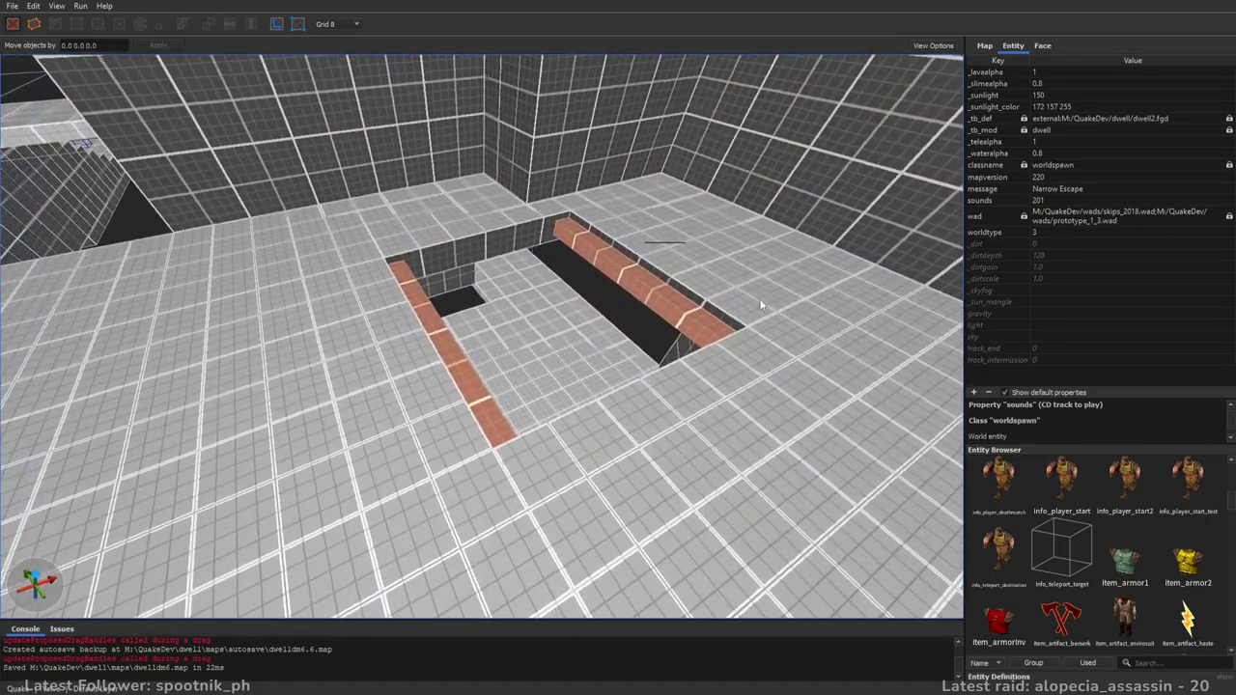
{"action": "right_click_drag", "start_coordinate": [675, 366], "coordinate": [348, 333]}
{"action": "left_click", "coordinate": [533, 281]}
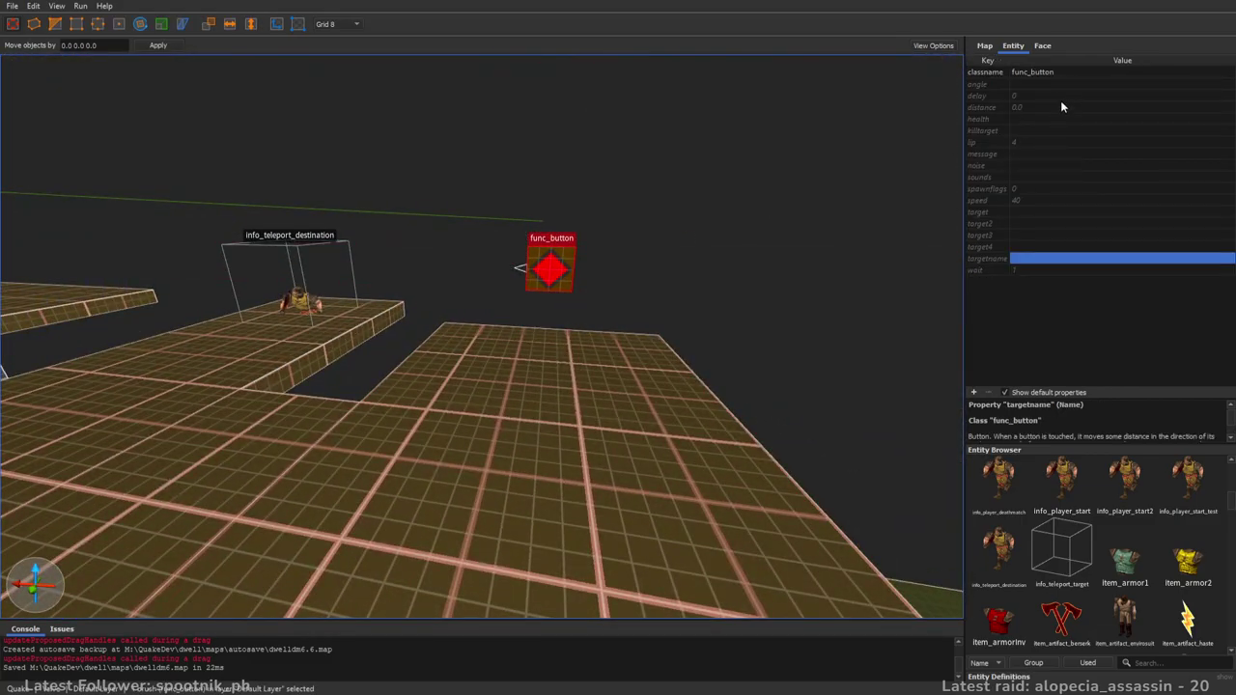
- Set the func_button's angle to 90
{"action": "left_click", "coordinate": [1039, 85]}
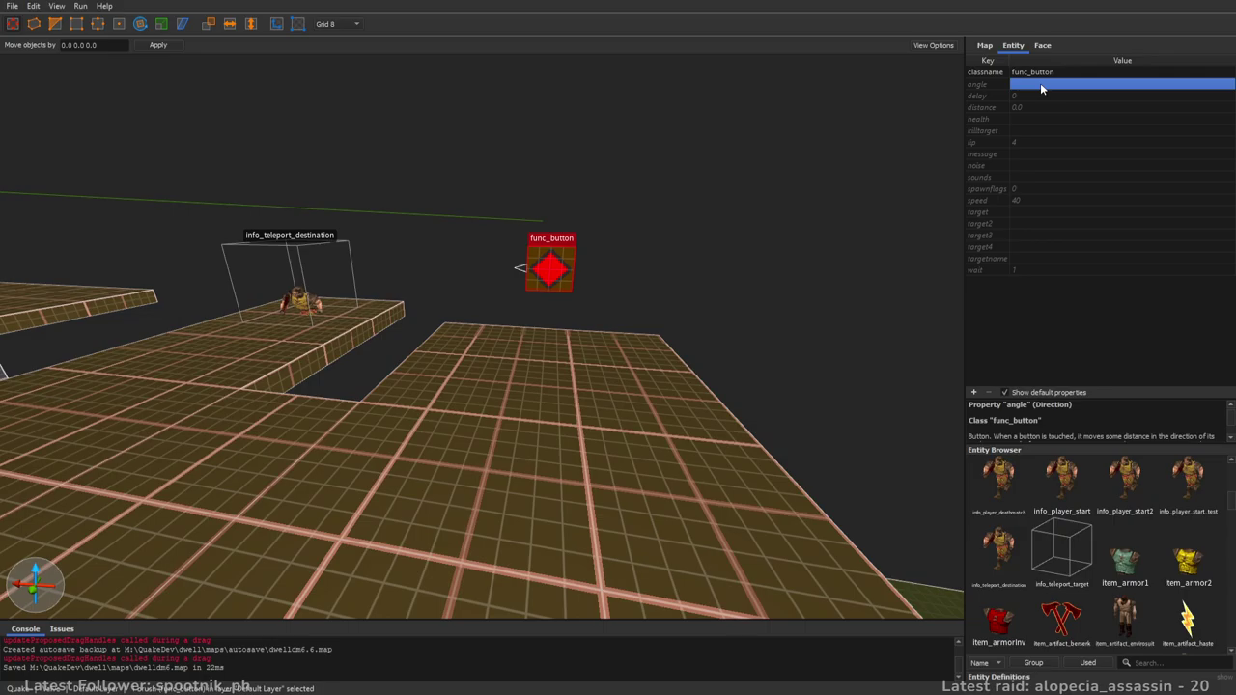
{"action": "type", "text": "90"}
{"action": "key", "text": "Return"}
{"action": "right_click_drag", "start_coordinate": [711, 222], "coordinate": [842, 201]}
{"action": "key", "text": "d"}
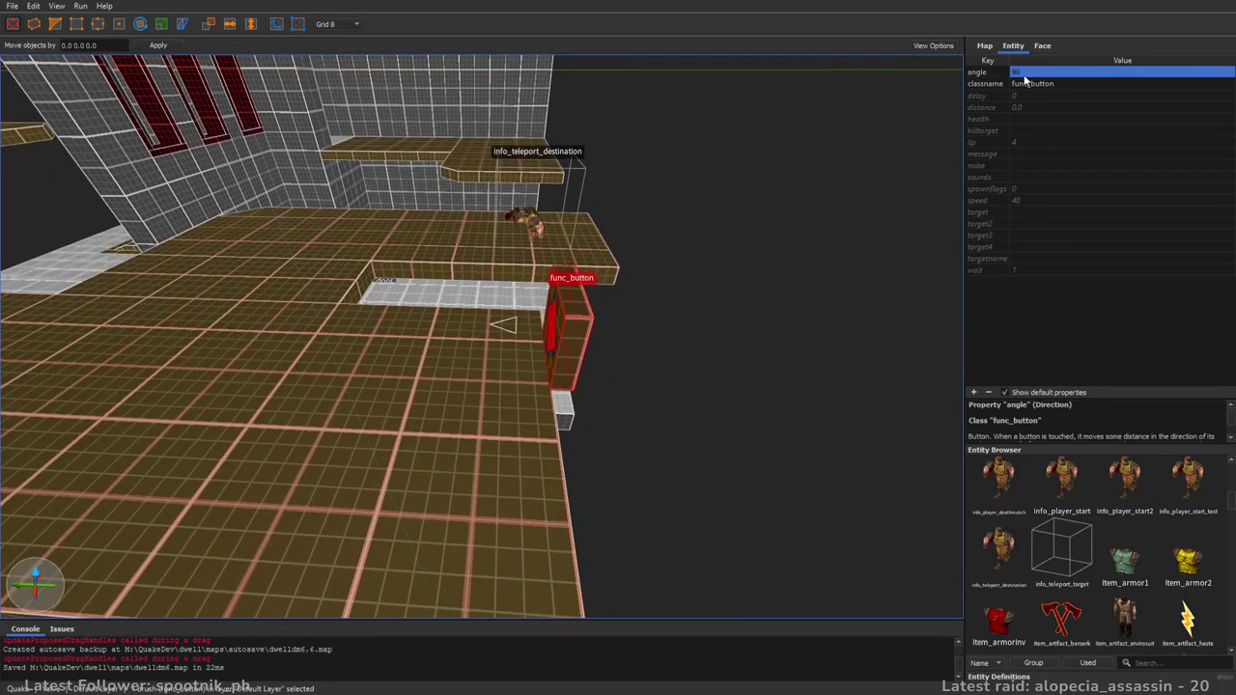
- Set the func_button's angle to 270 and its lip to 2
{"action": "double_click", "coordinate": [1024, 73]}
{"action": "type", "text": "270"}
{"action": "key", "text": "Return"}
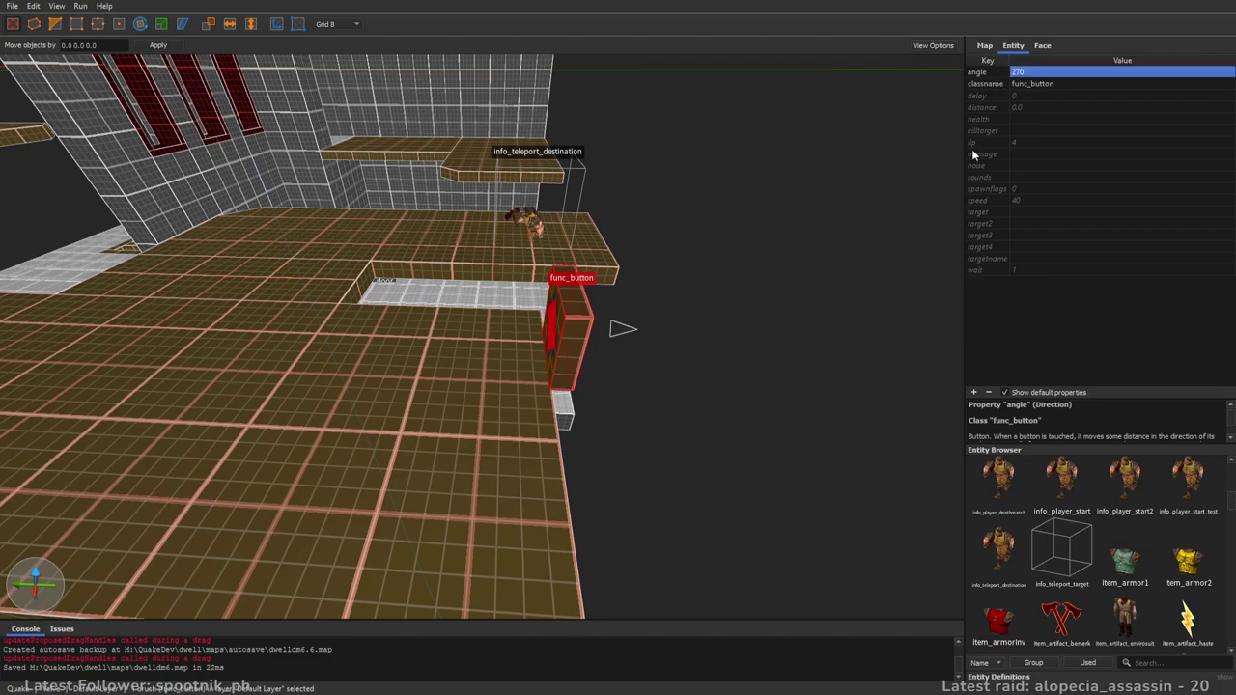
{"action": "left_click", "coordinate": [1030, 148]}
{"action": "type", "text": "2"}
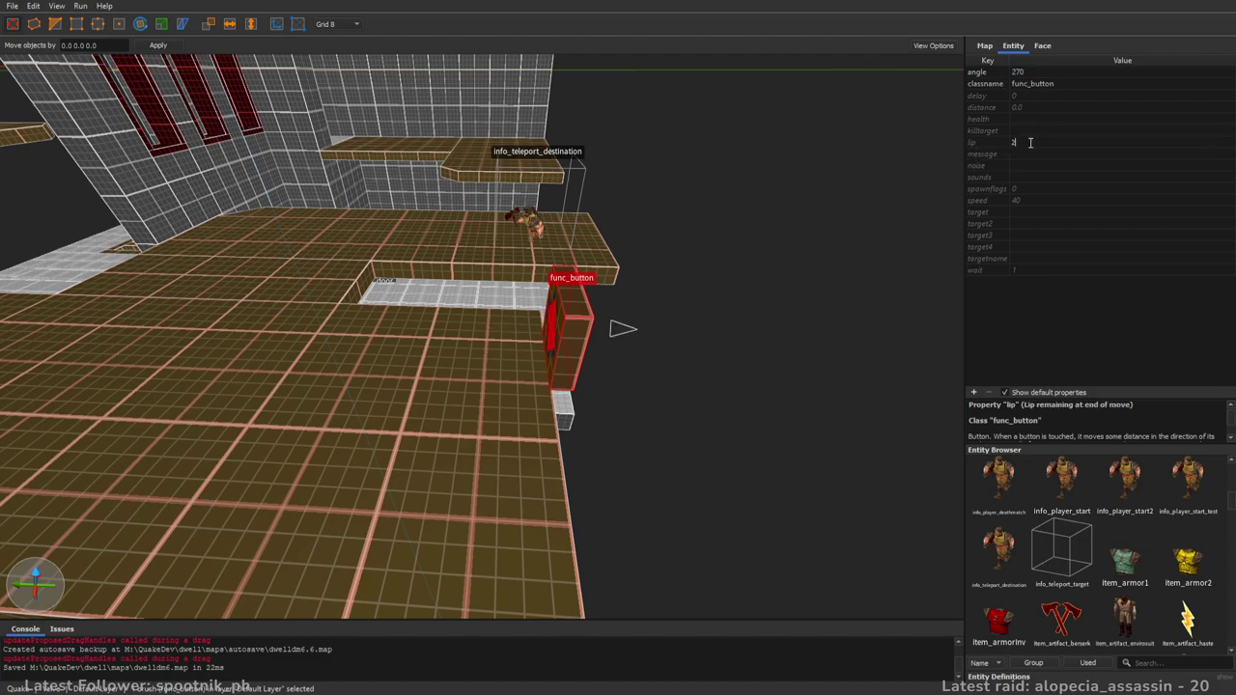
{"action": "key", "text": "Return"}
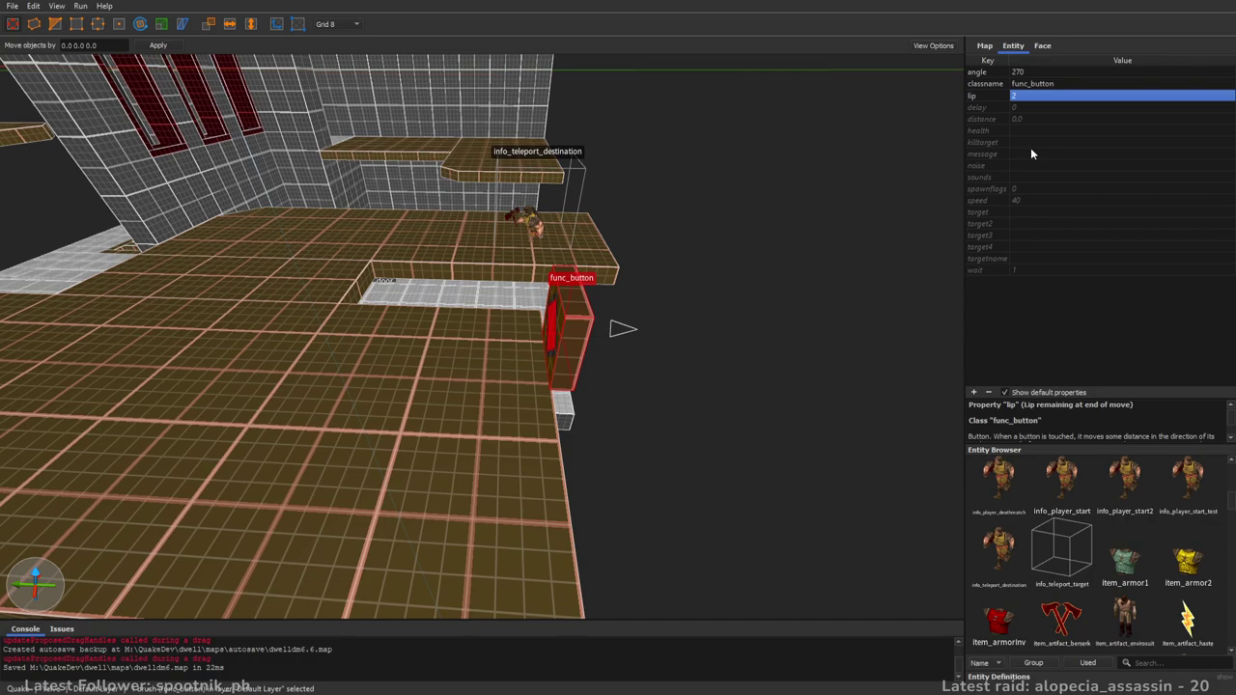
- Set the func_button's sounds to 0 and its speed to 80
{"action": "left_click", "coordinate": [1025, 176]}
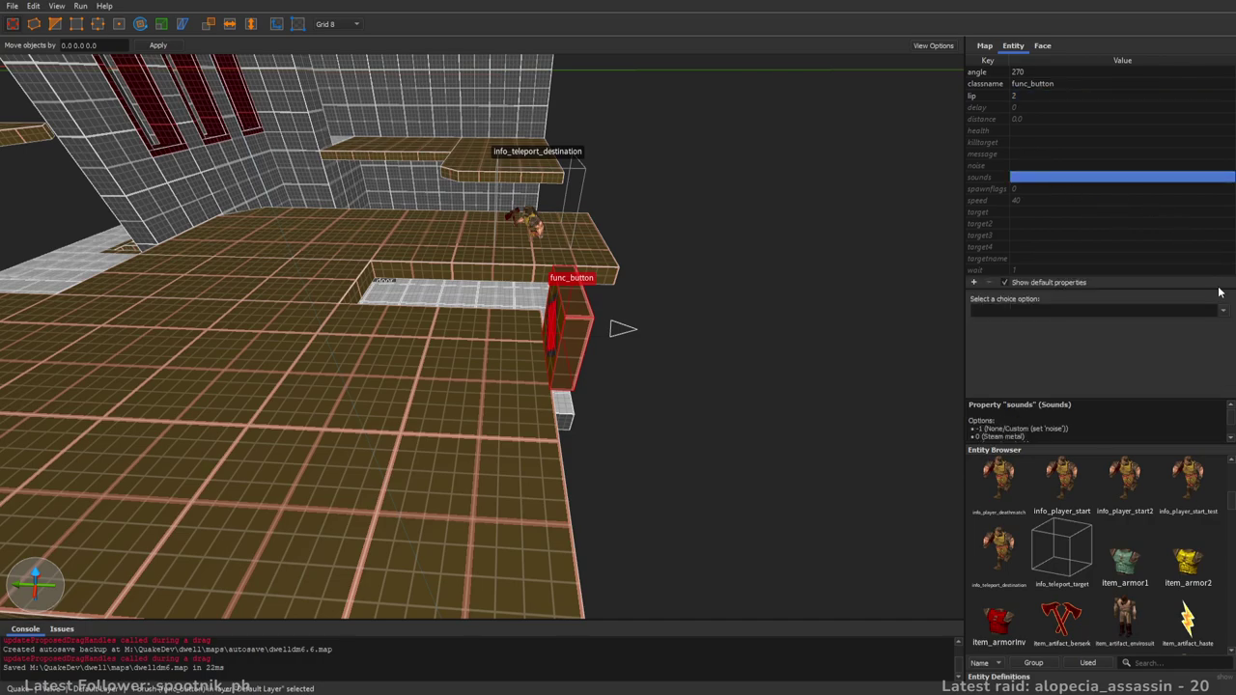
{"action": "left_click", "coordinate": [1032, 309]}
{"action": "type", "text": "0"}
{"action": "left_click", "coordinate": [1030, 201]}
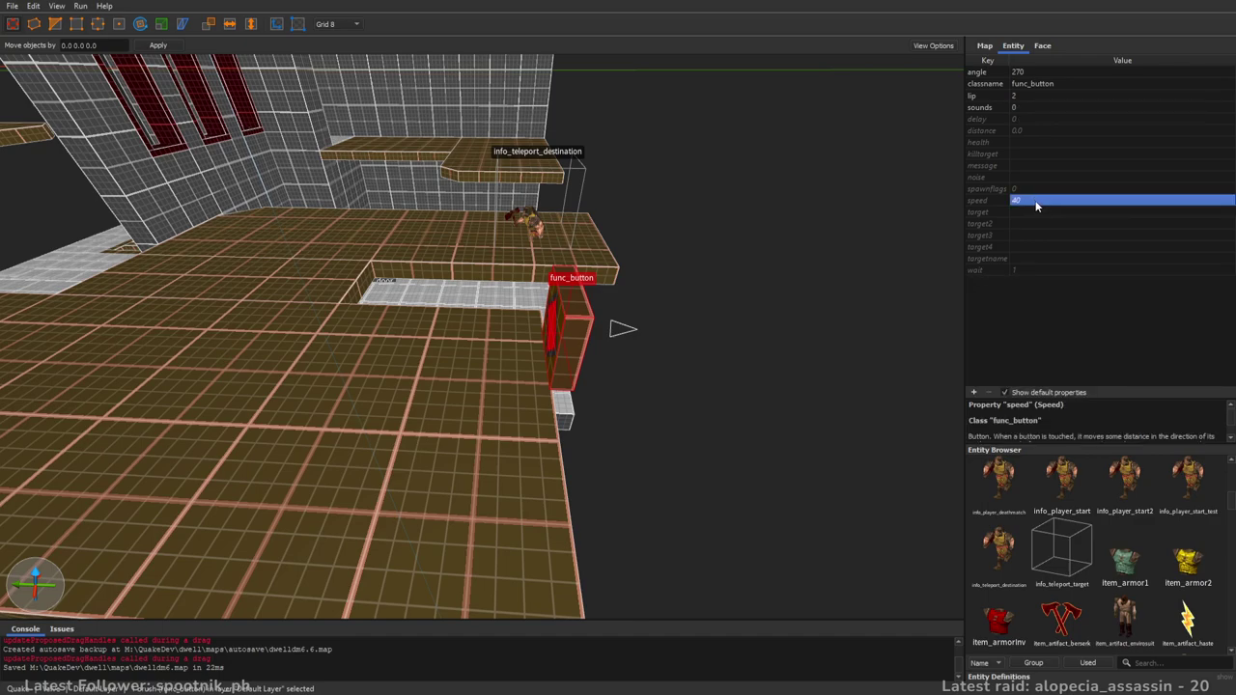
{"action": "type", "text": "80"}
{"action": "key", "text": "Return"}
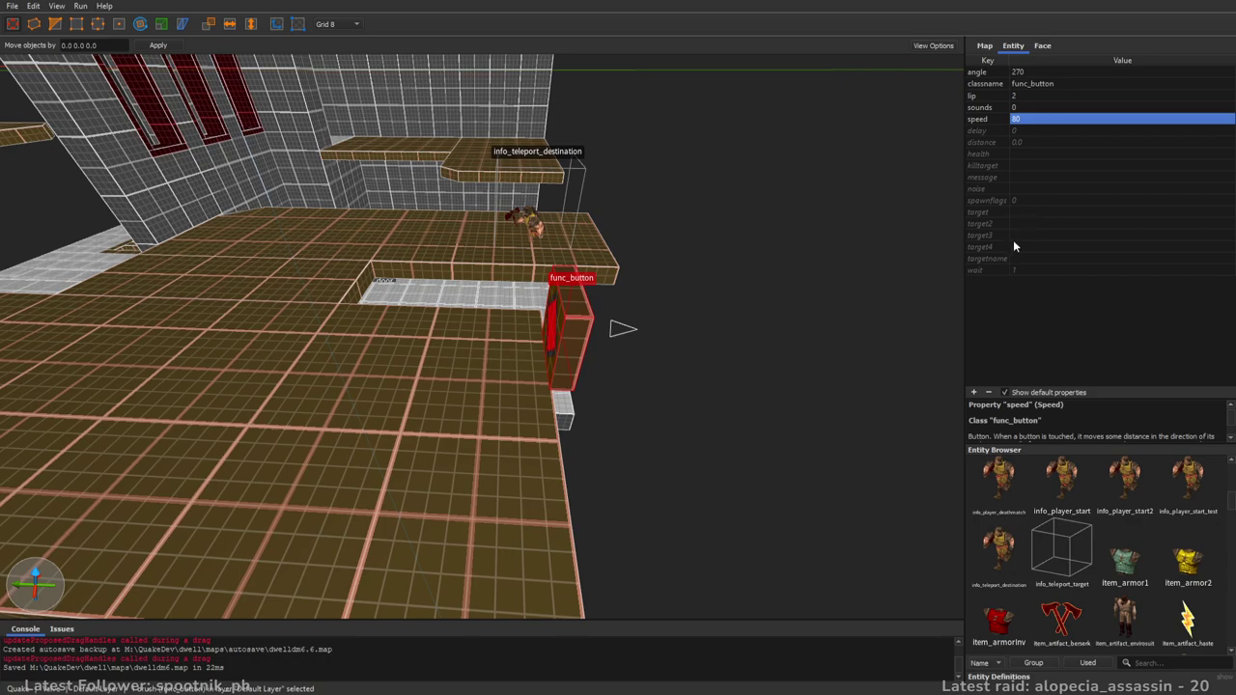
- Set the func_button's wait to 5 and its target to floordoor1
{"action": "left_click", "coordinate": [1035, 271]}
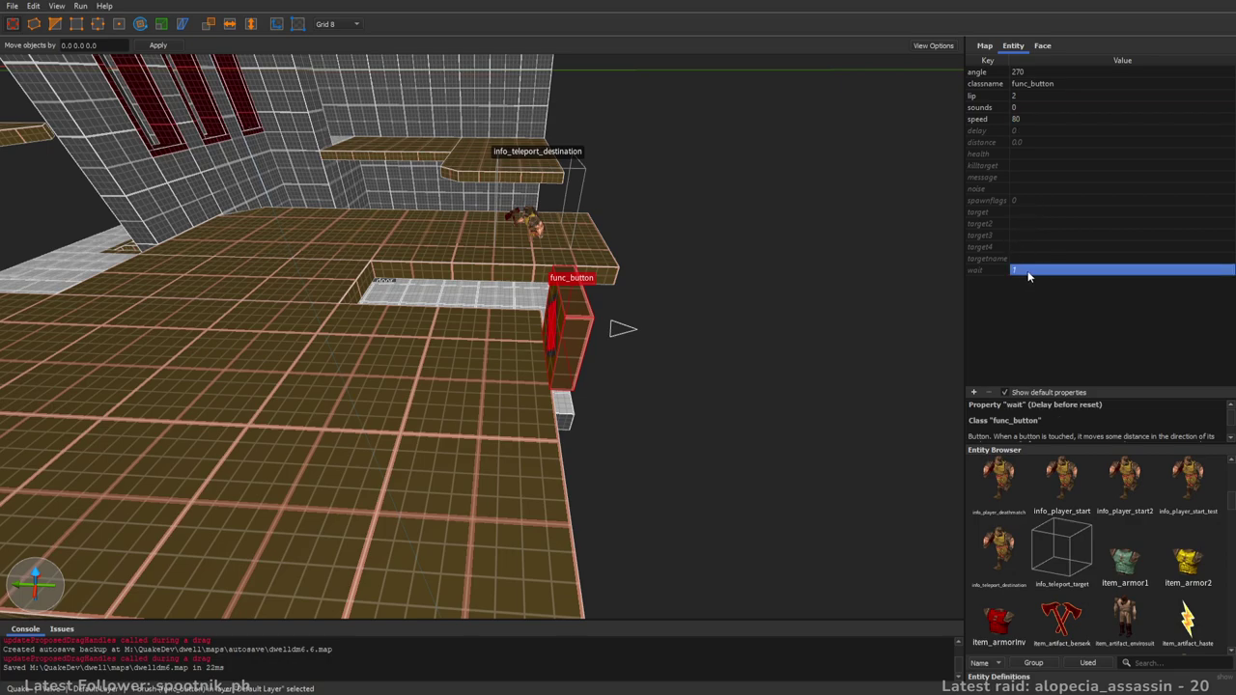
{"action": "left_click", "coordinate": [1028, 277]}
{"action": "type", "text": "5"}
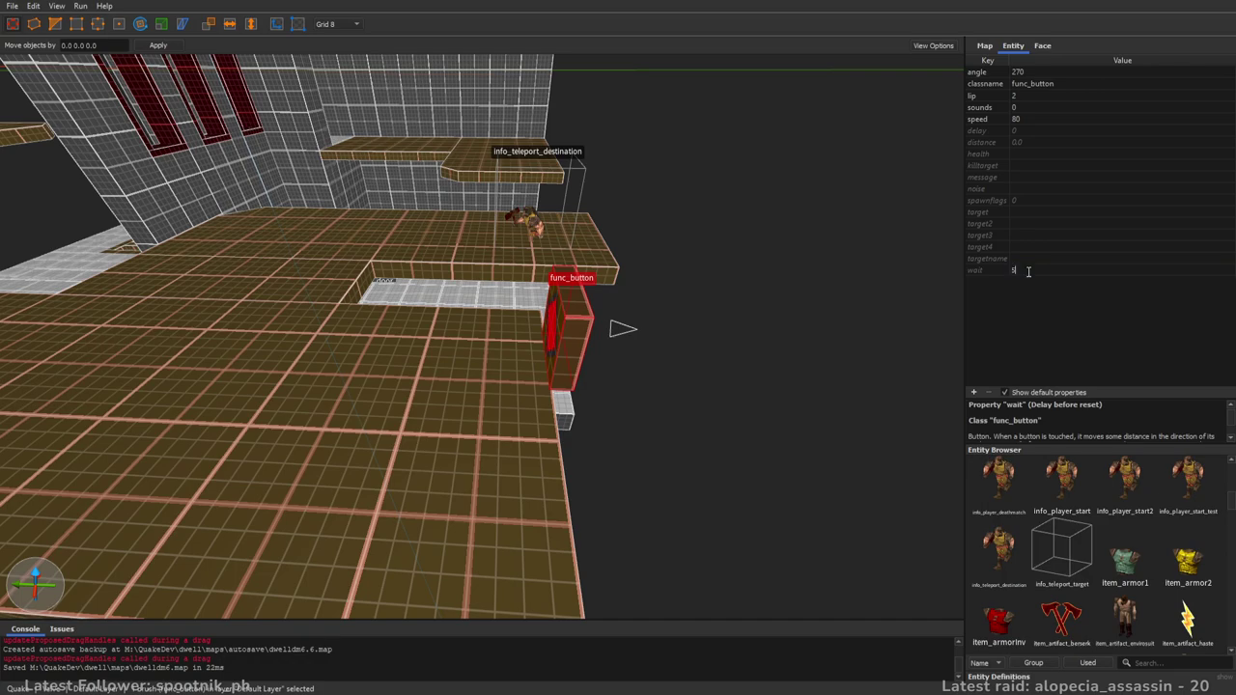
{"action": "key", "text": "Return"}
{"action": "left_click", "coordinate": [1029, 225]}
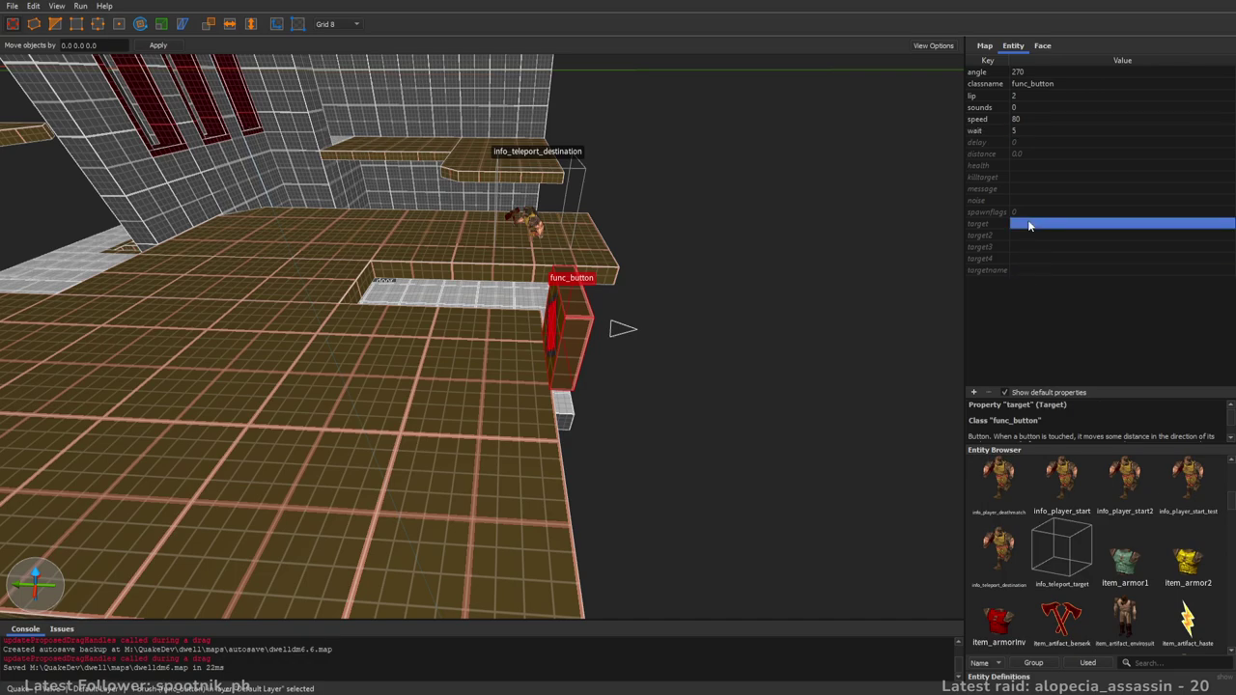
{"action": "left_click", "coordinate": [1028, 225]}
{"action": "type", "text": "flo"}
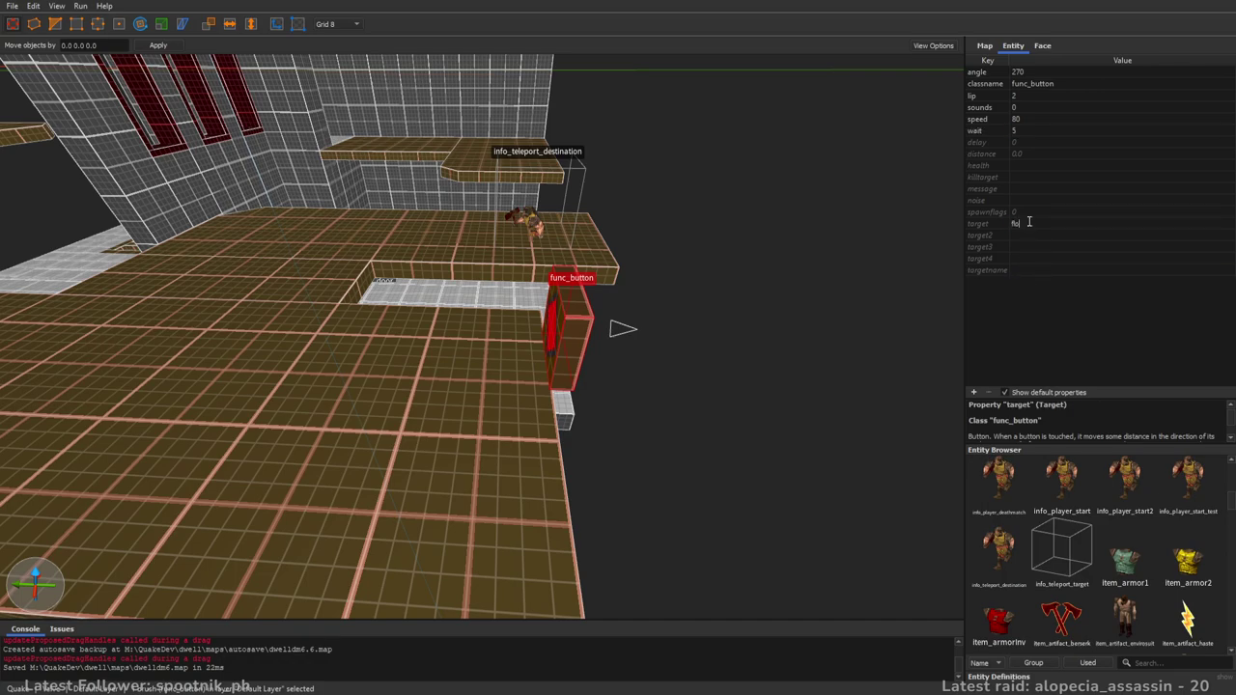
{"action": "type", "text": "ordoor1"}
{"action": "key", "text": "Return"}
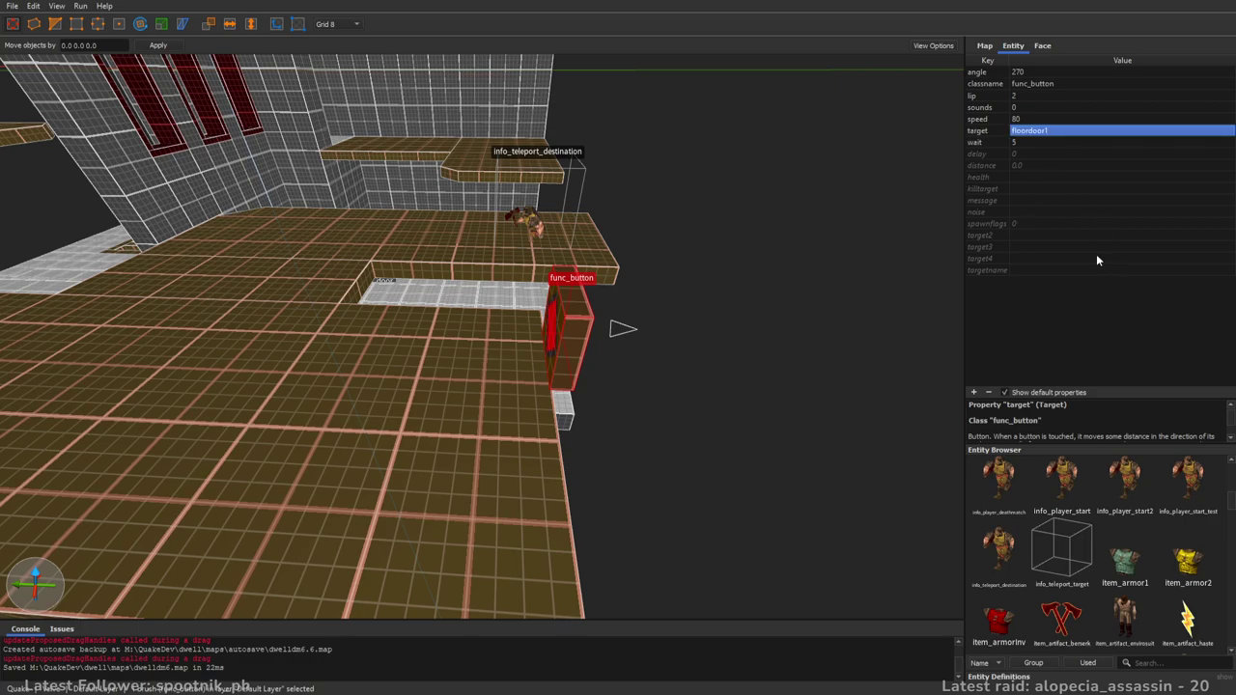
- Enable the Not on Easy, Not on Normal and Not on Hard+ spawnflags for the func_button
{"action": "left_click", "coordinate": [1025, 225]}
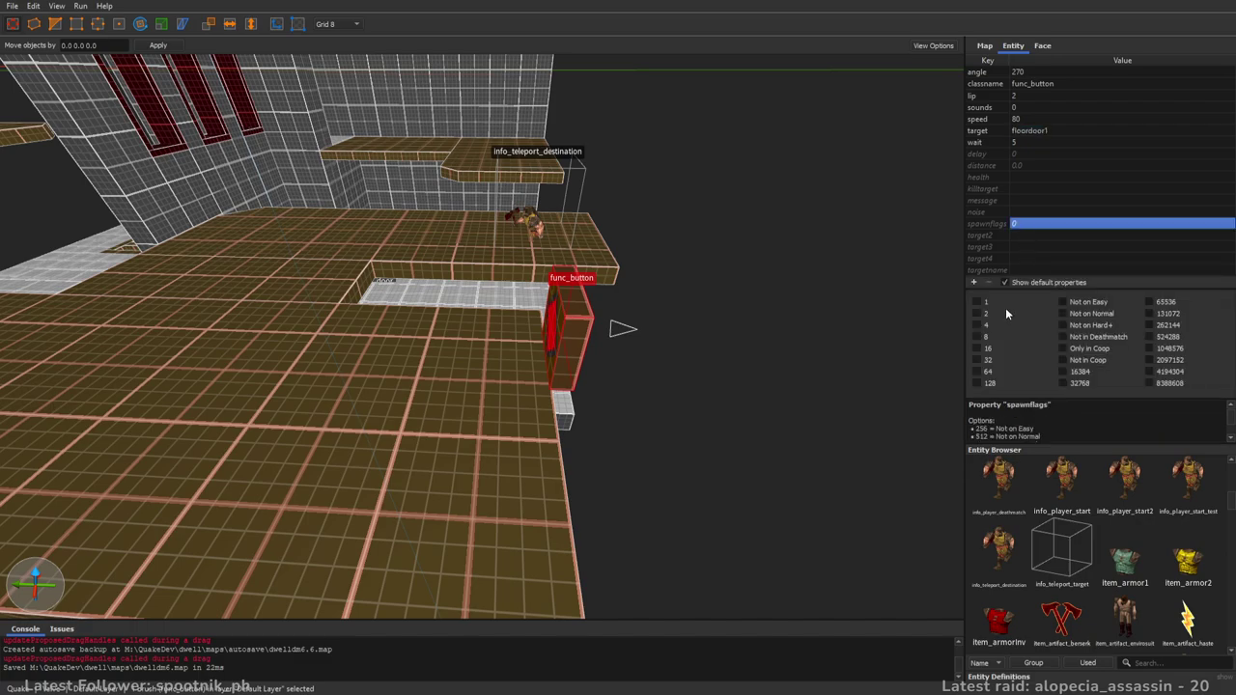
{"action": "left_click", "coordinate": [1088, 326]}
{"action": "left_click", "coordinate": [1088, 314]}
{"action": "left_click", "coordinate": [1088, 302]}
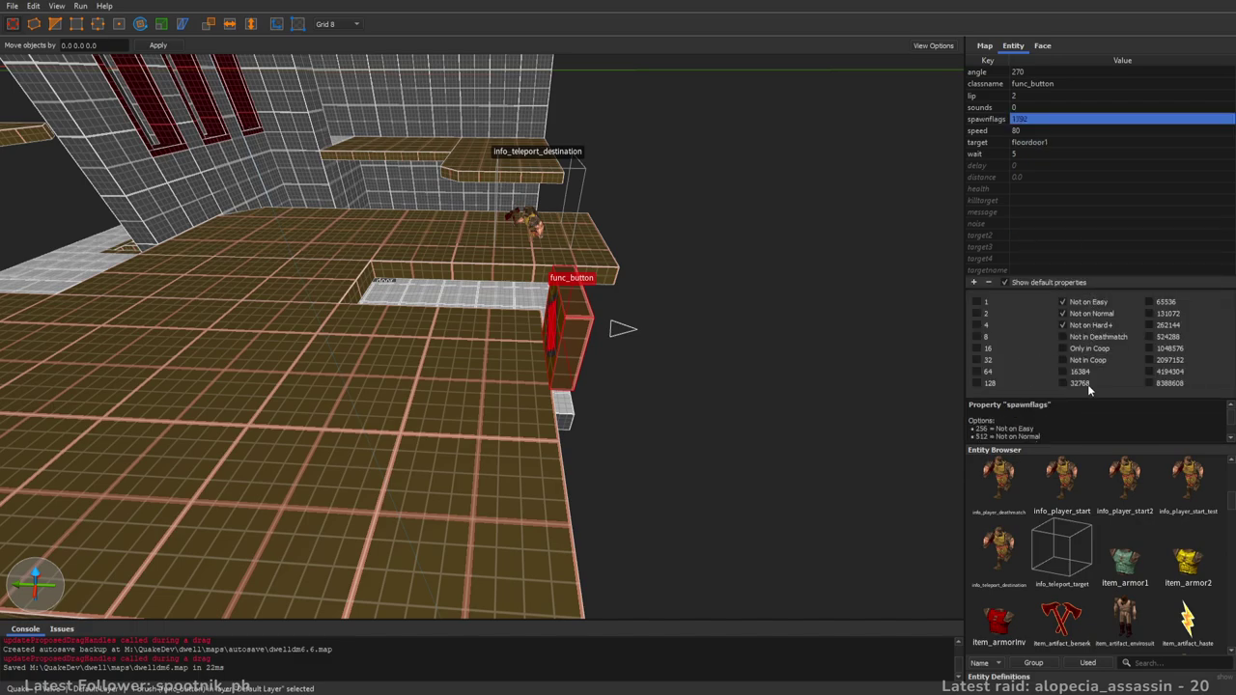
{"action": "left_click", "coordinate": [1028, 200]}
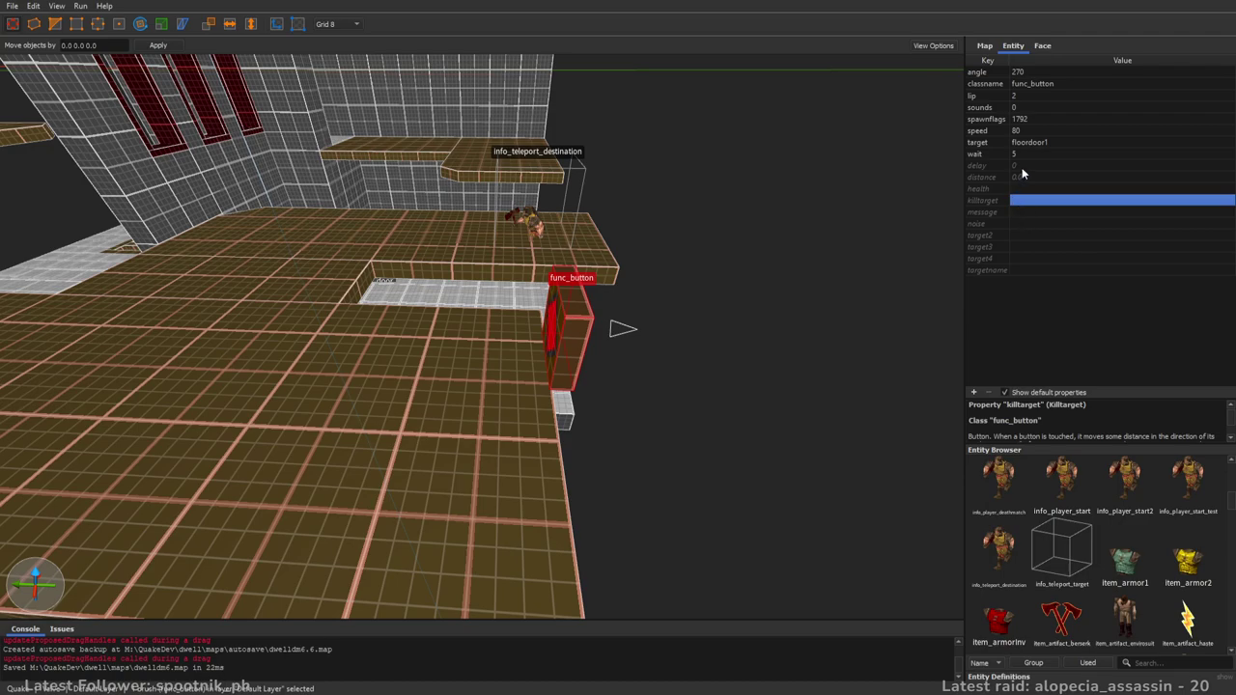
- Select both func_door halves of the floor trapdoor and set their angle to 180
{"action": "right_click_drag", "start_coordinate": [825, 209], "coordinate": [804, 209]}
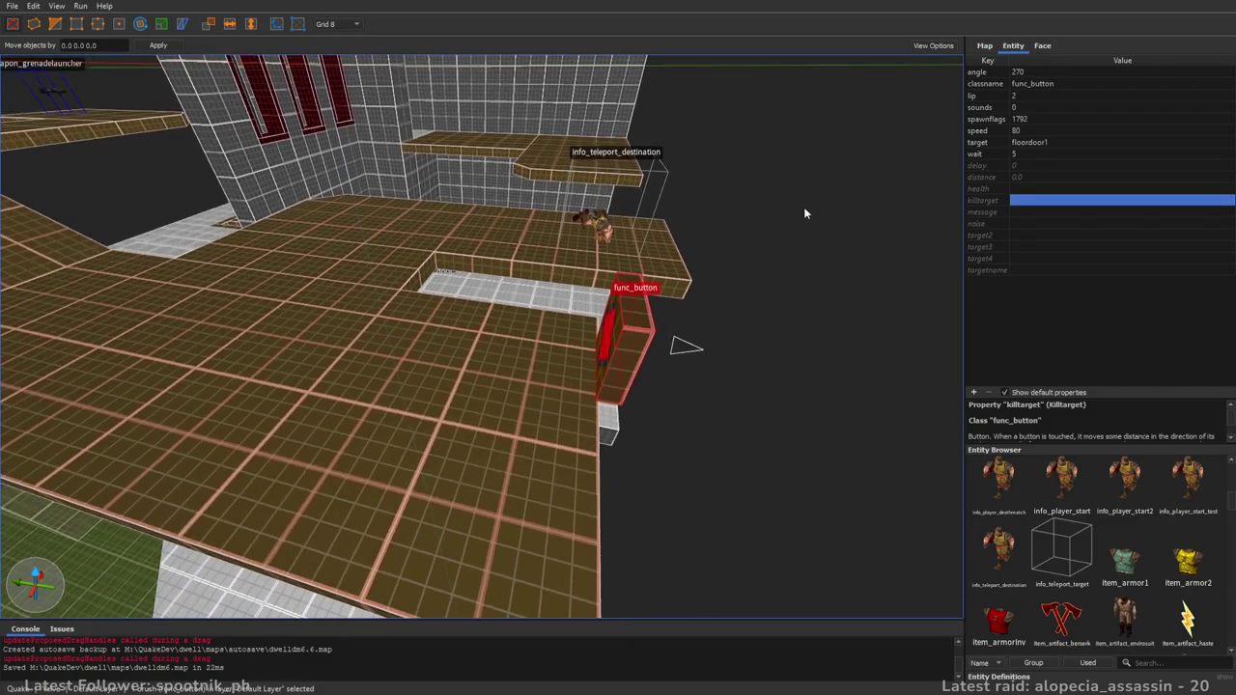
{"action": "key", "text": "Escape"}
{"action": "right_click_drag", "start_coordinate": [663, 261], "coordinate": [665, 314]}
{"action": "left_click", "coordinate": [664, 309]}
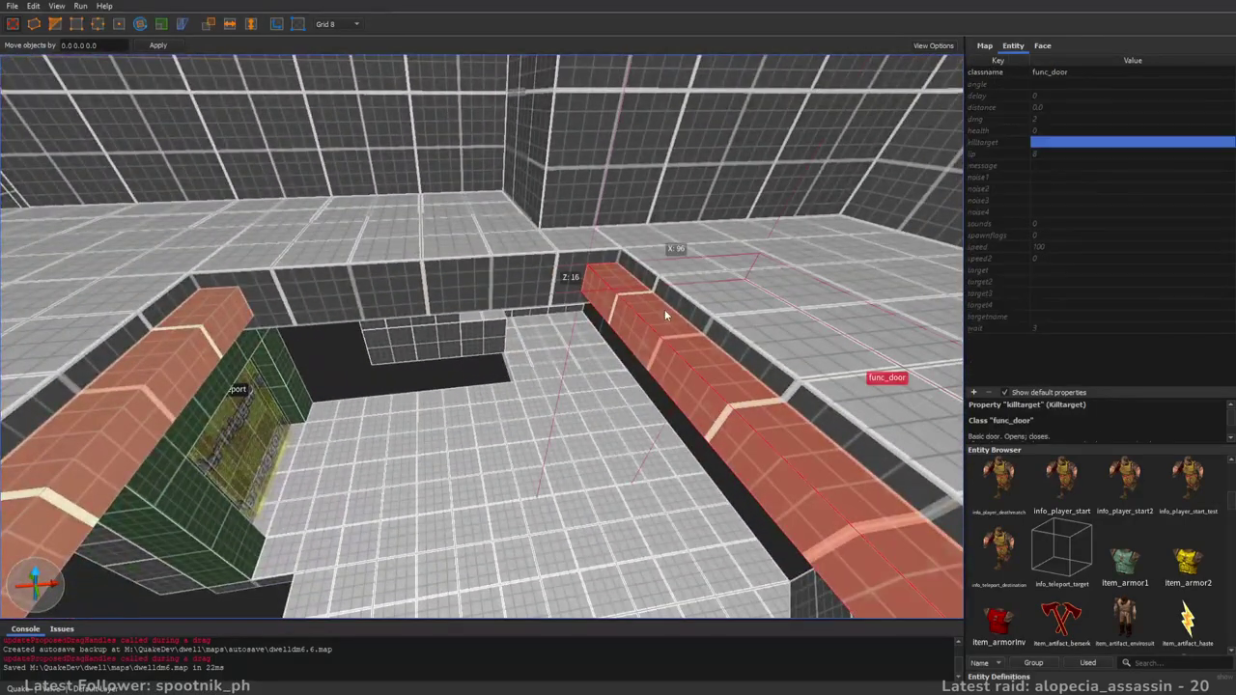
{"action": "left_click", "coordinate": [171, 323], "text": "ctrl"}
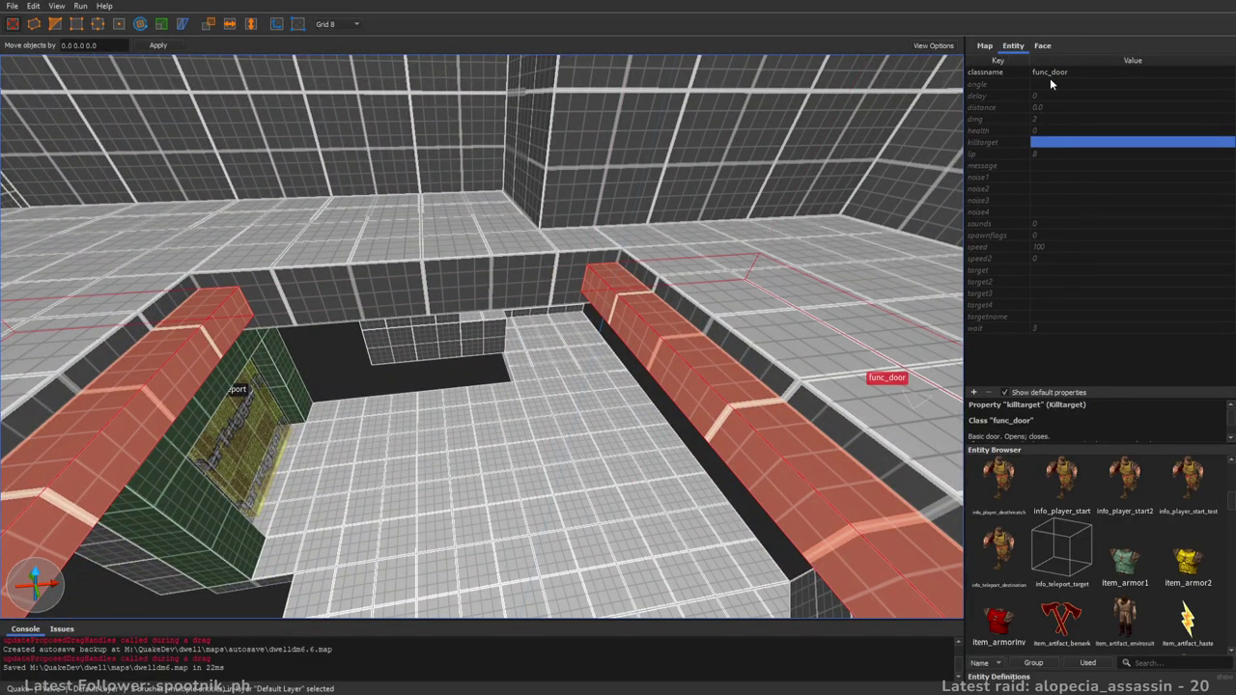
{"action": "double_click", "coordinate": [1052, 83]}
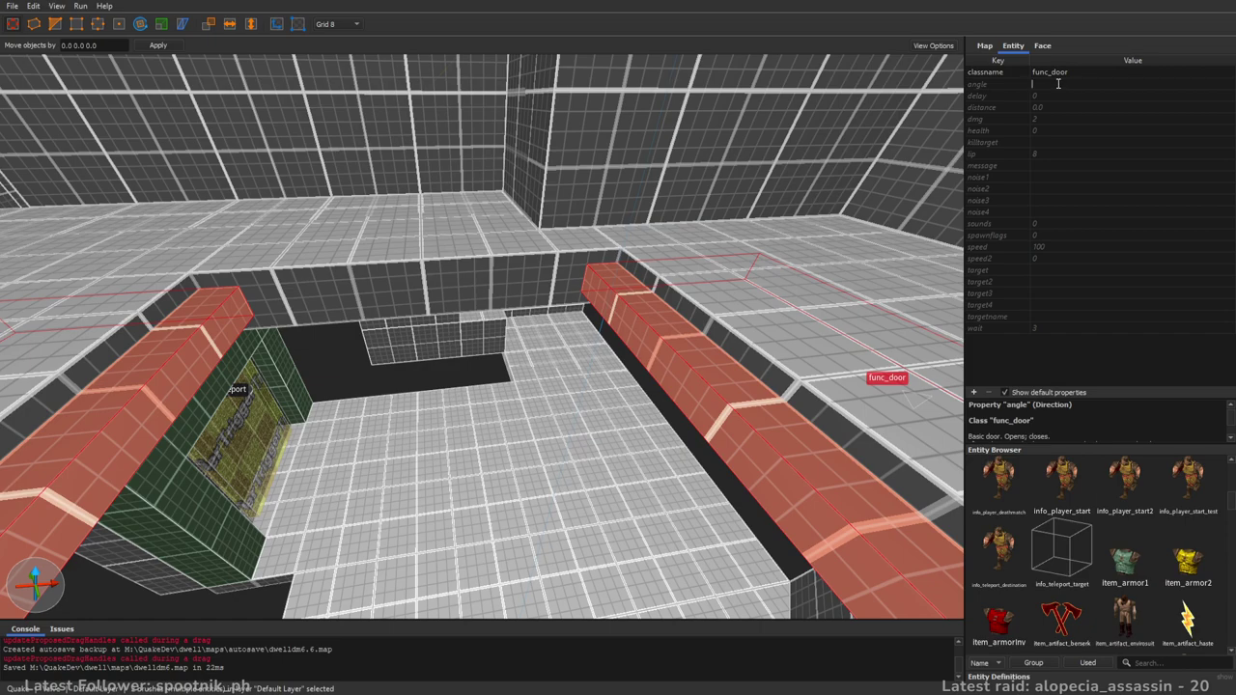
{"action": "type", "text": "180"}
{"action": "key", "text": "Return"}
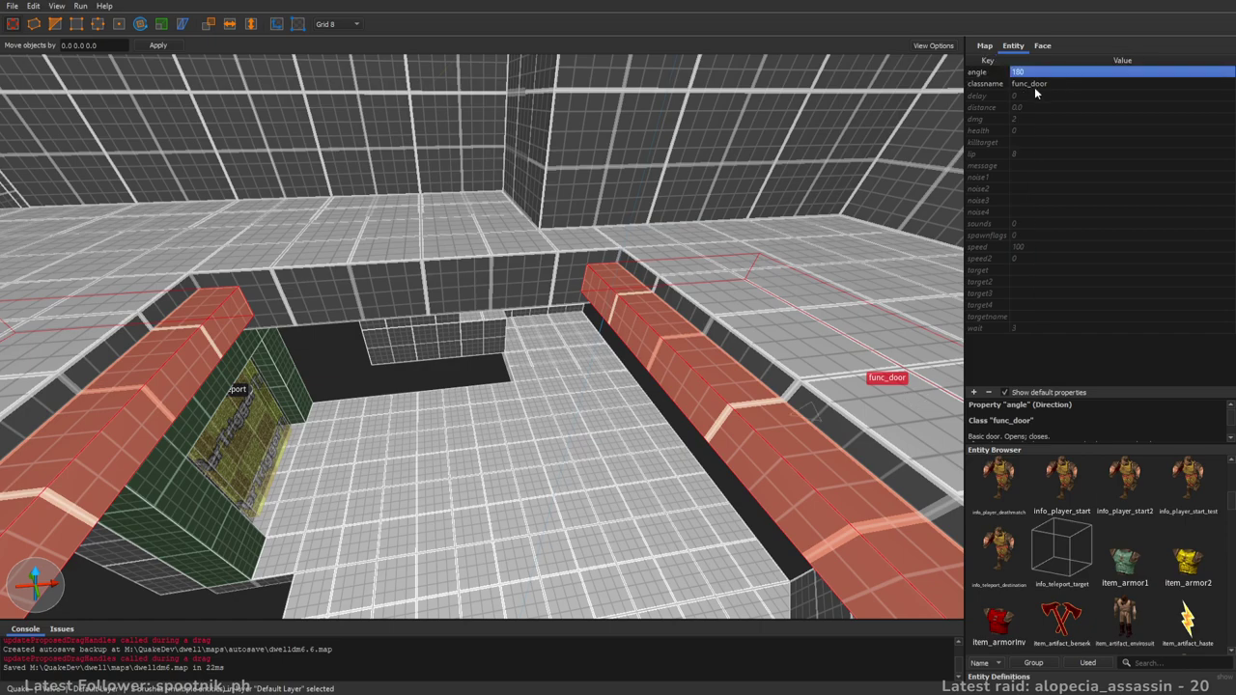
- Set the lip of both func_door halves to 8 and their sounds to 2
{"action": "left_click", "coordinate": [1026, 154]}
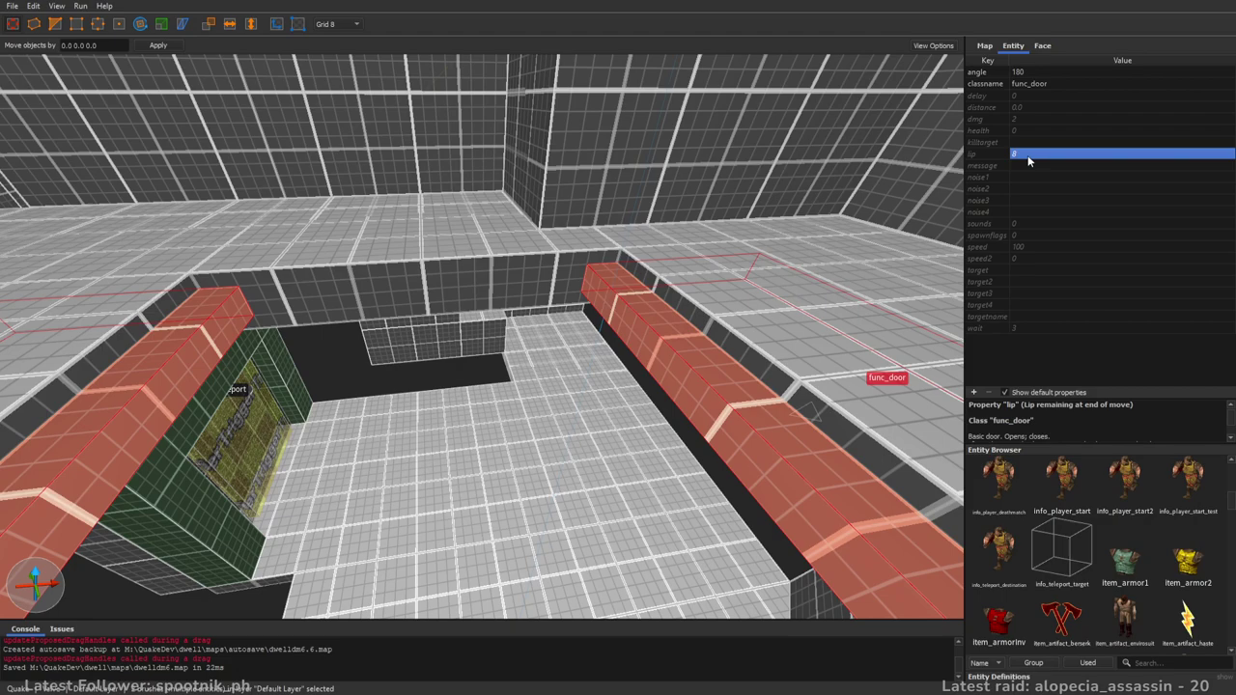
{"action": "double_click", "coordinate": [1023, 154]}
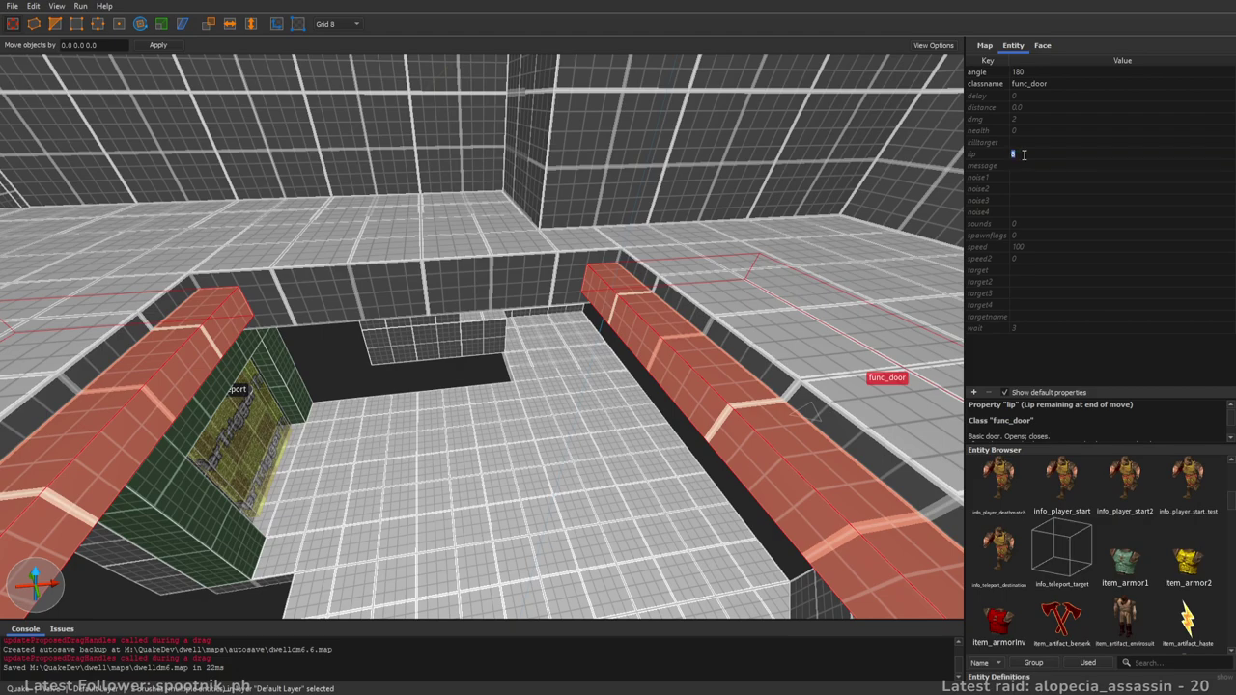
{"action": "type", "text": "8"}
{"action": "key", "text": "Return"}
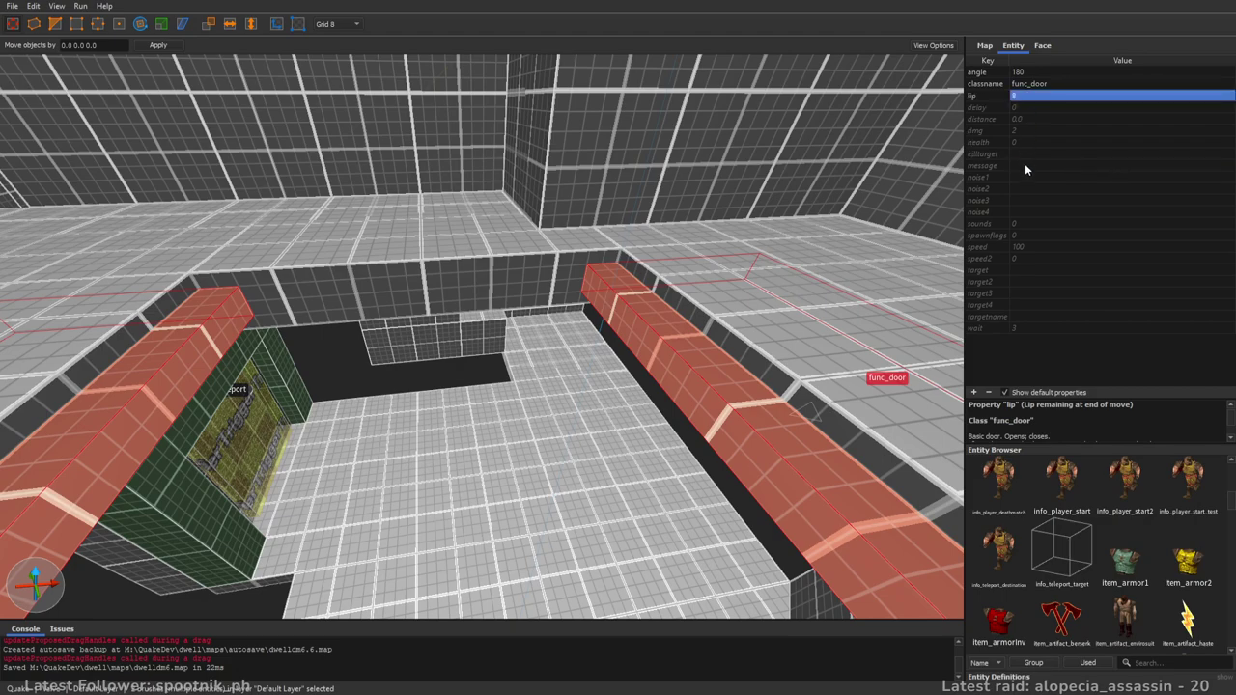
{"action": "left_click", "coordinate": [1026, 224]}
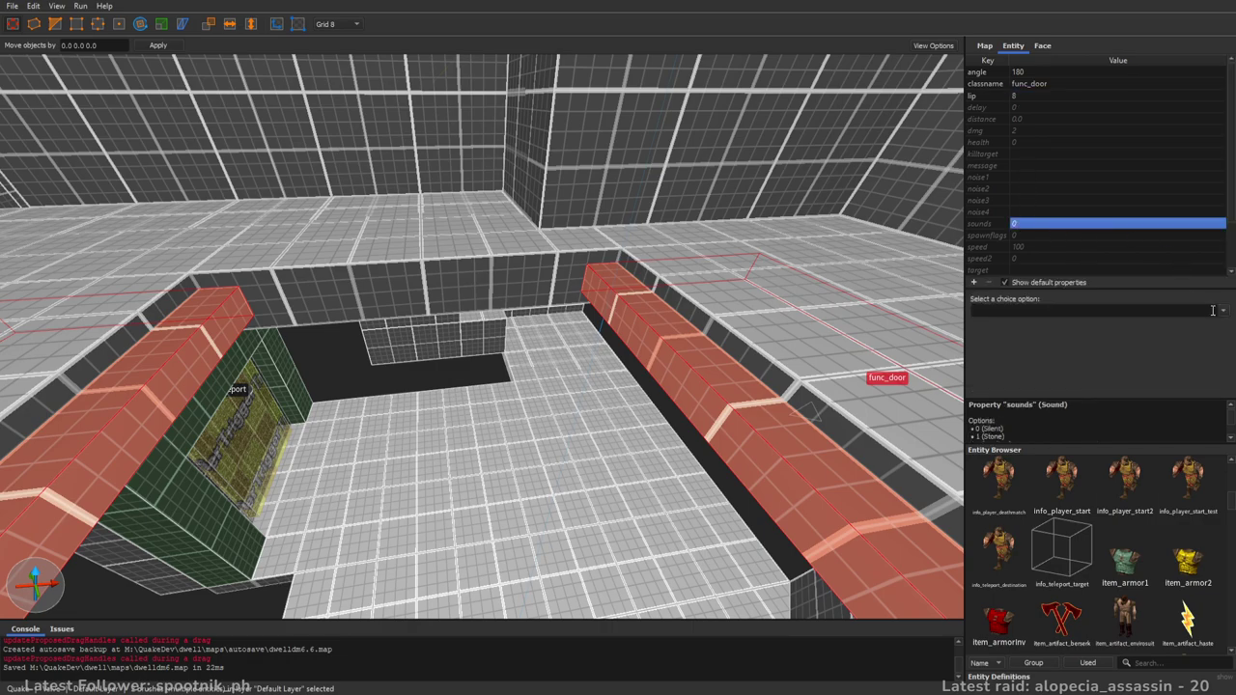
{"action": "left_click", "coordinate": [1038, 341]}
{"action": "left_click", "coordinate": [1053, 188]}
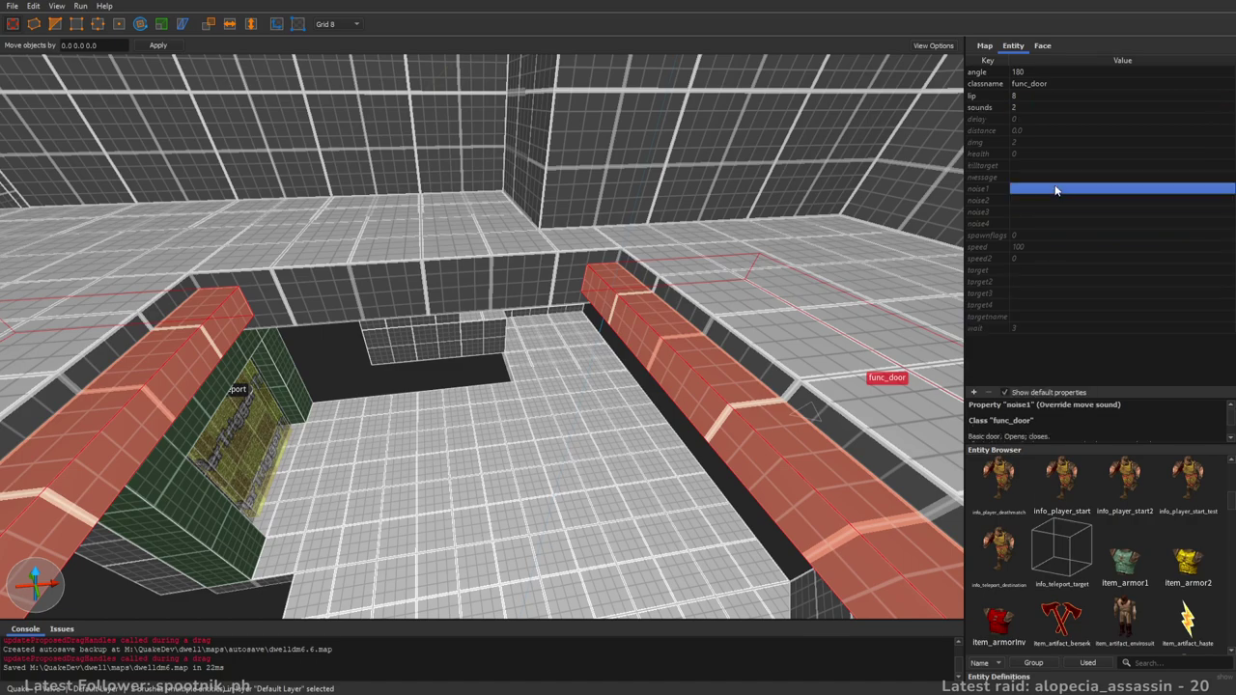
- Enable Crusher, Don't link with touching doors, Not on Easy, Not on Normal and Not on Hard+ for both trapdoor halves
{"action": "left_click", "coordinate": [1025, 235]}
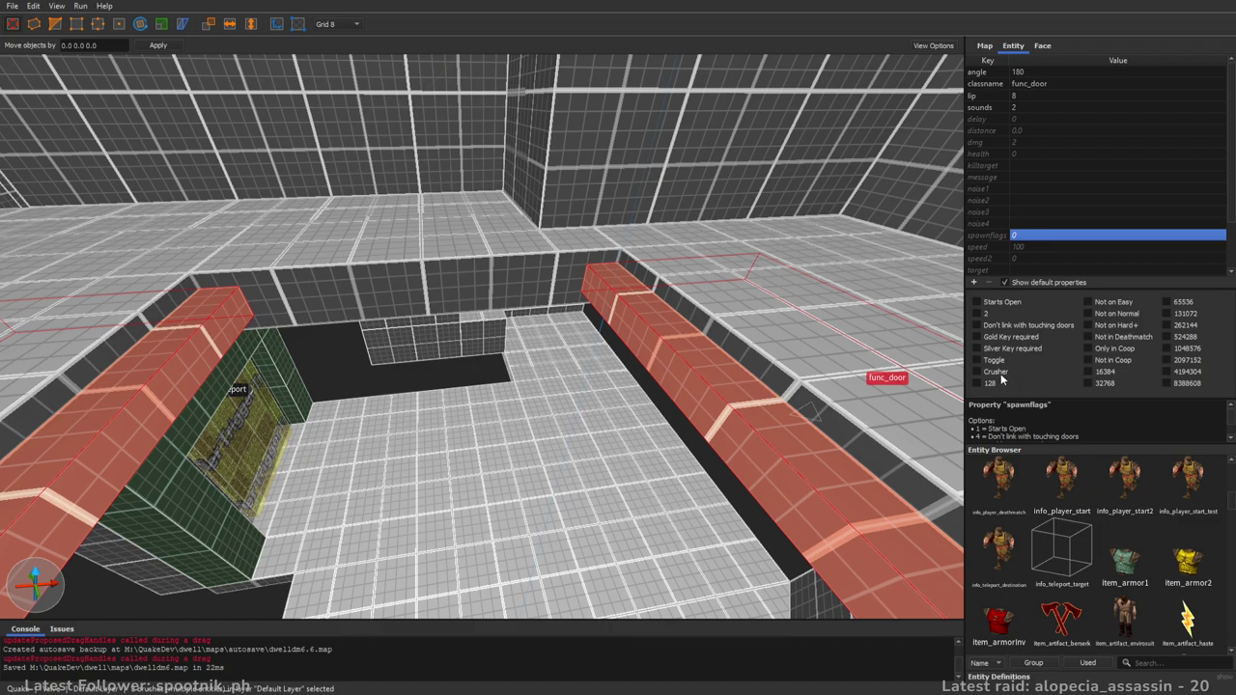
{"action": "left_click", "coordinate": [1002, 376]}
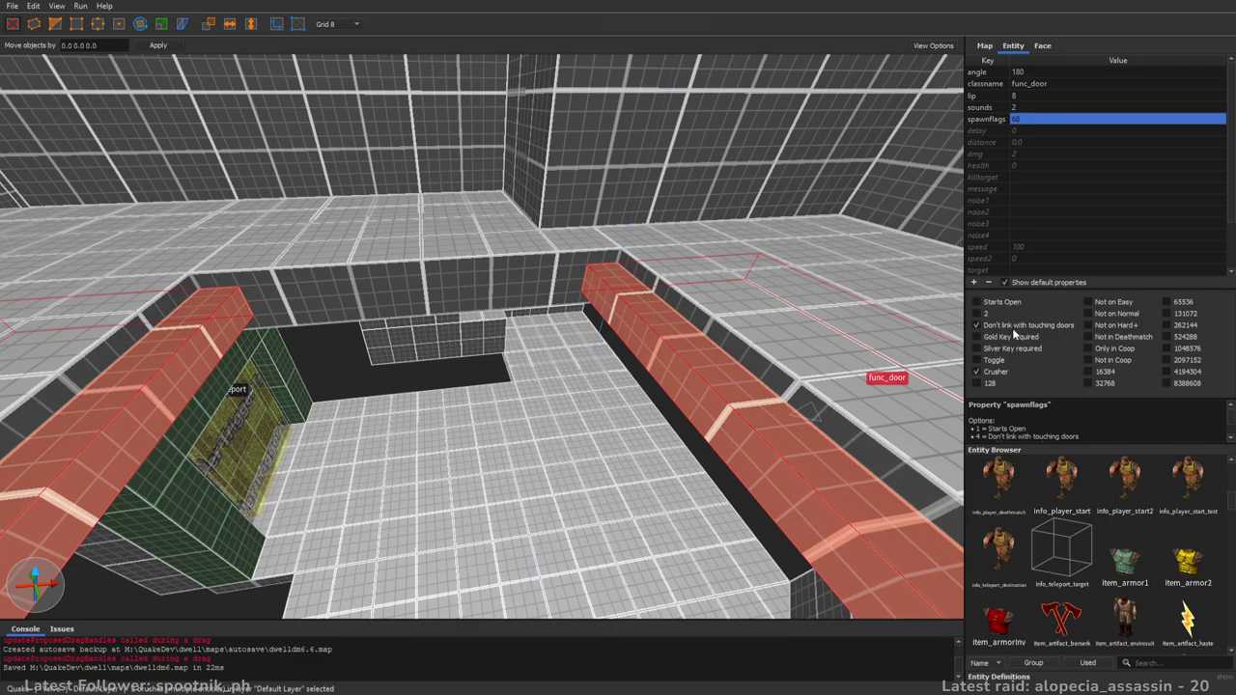
{"action": "left_click", "coordinate": [1120, 326]}
{"action": "left_click", "coordinate": [1115, 314]}
{"action": "left_click", "coordinate": [1110, 302]}
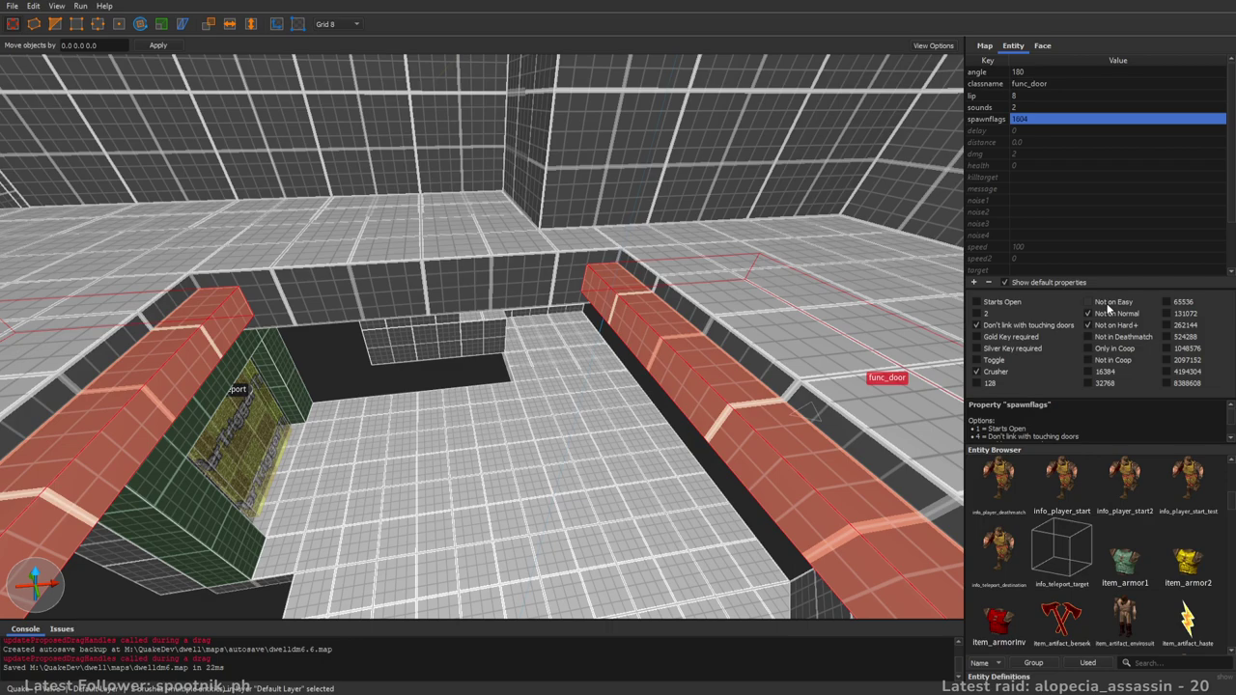
{"action": "left_click", "coordinate": [1047, 166]}
- Set the speed of both trapdoor halves to 80 and their dmg to 20
{"action": "left_click", "coordinate": [1023, 247]}
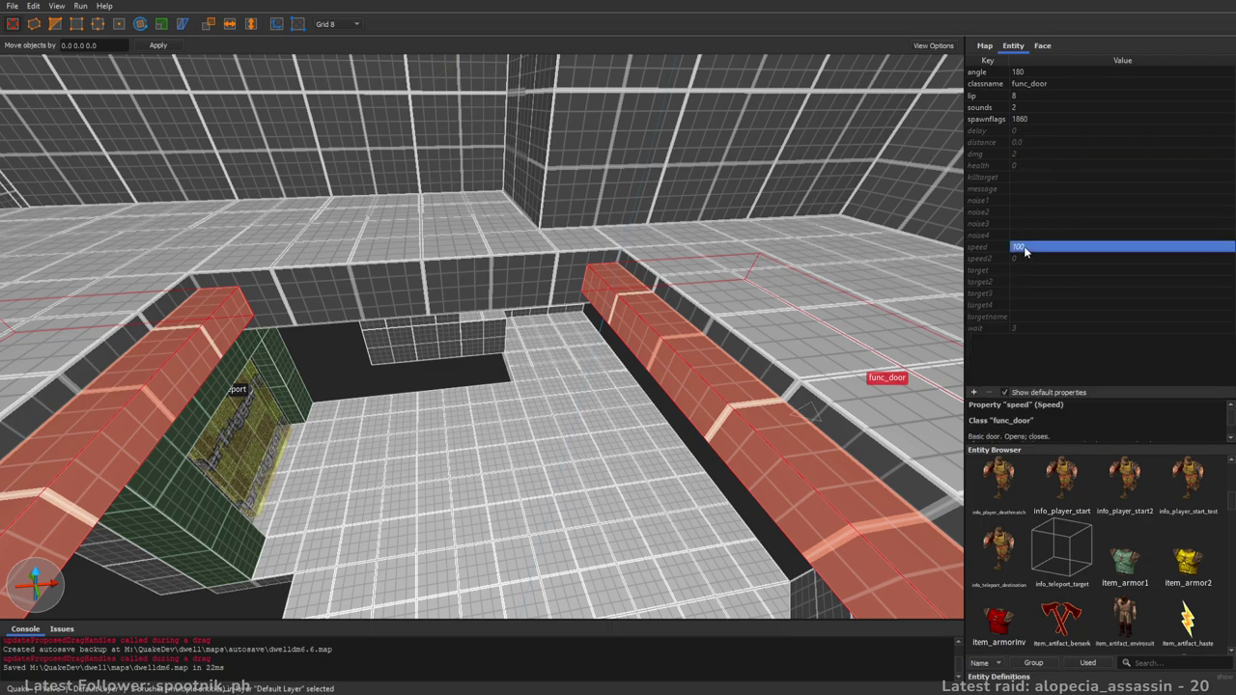
{"action": "left_click", "coordinate": [1026, 246]}
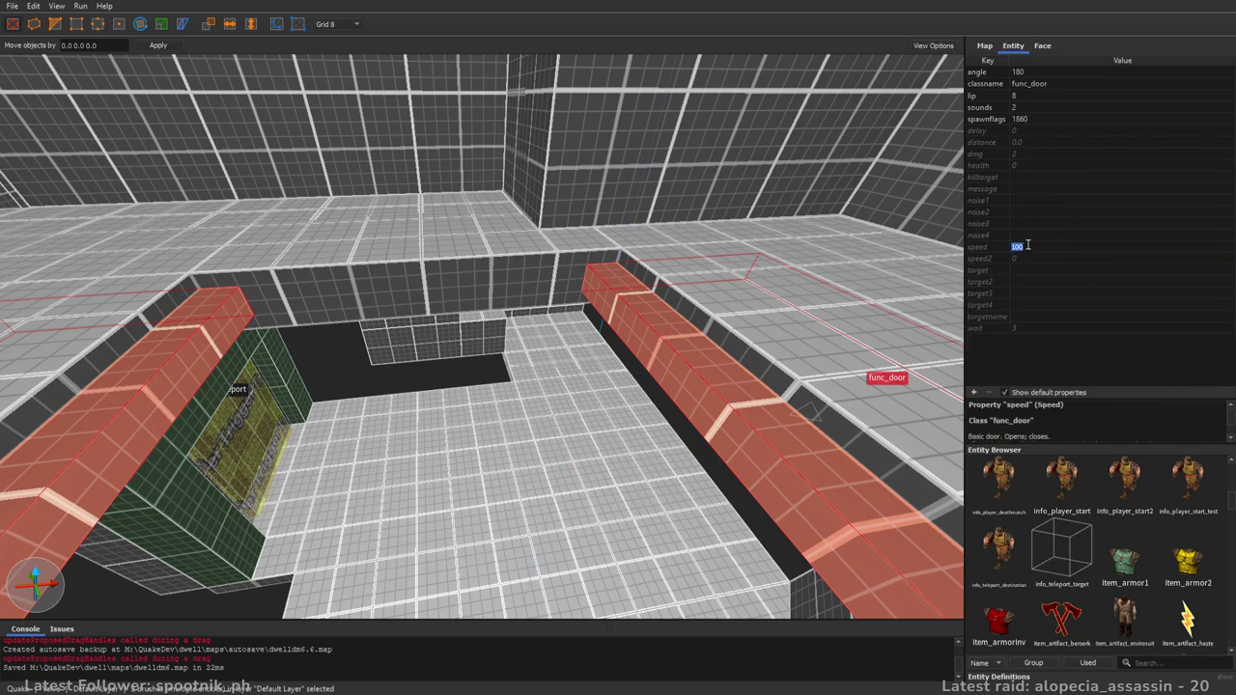
{"action": "type", "text": "80"}
{"action": "key", "text": "Return"}
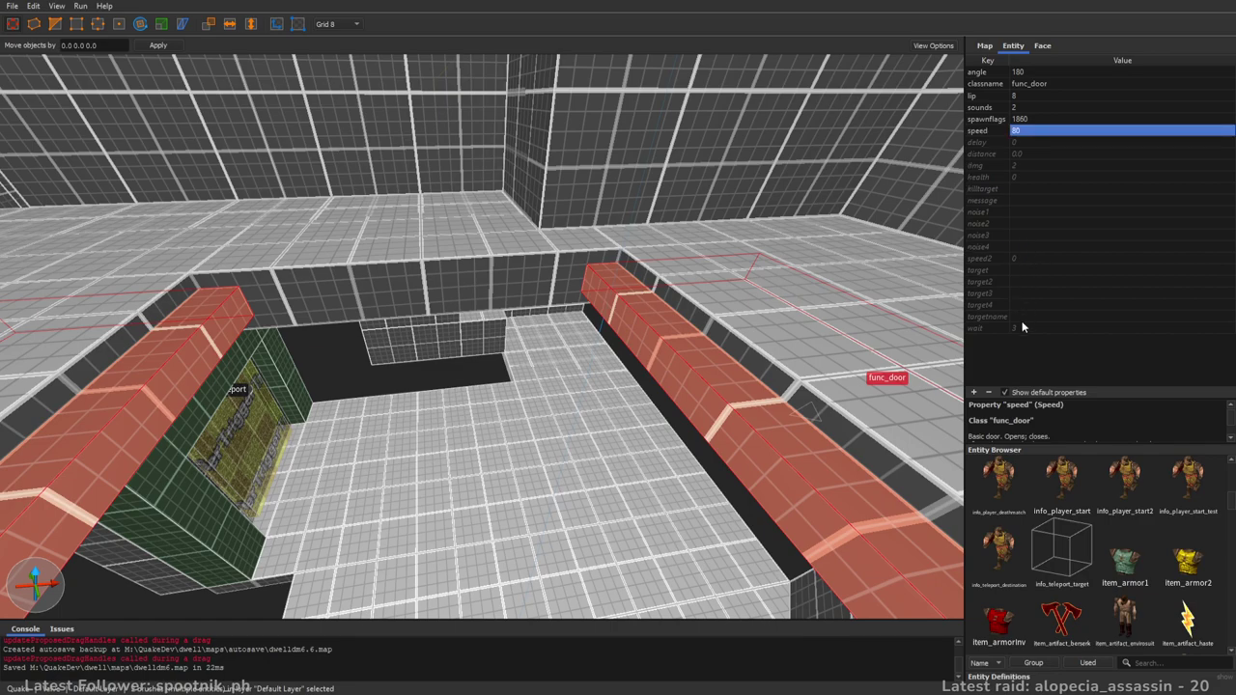
{"action": "left_click", "coordinate": [1028, 167]}
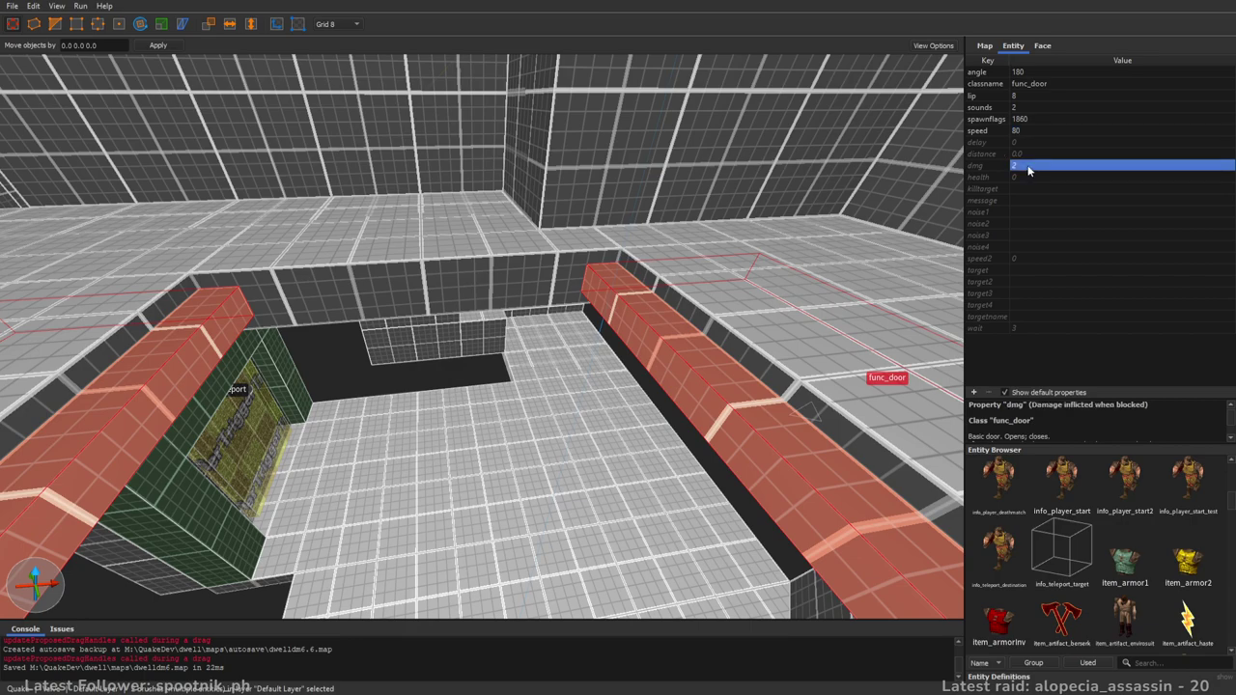
{"action": "left_click", "coordinate": [1028, 167]}
{"action": "type", "text": "20"}
{"action": "key", "text": "Return"}
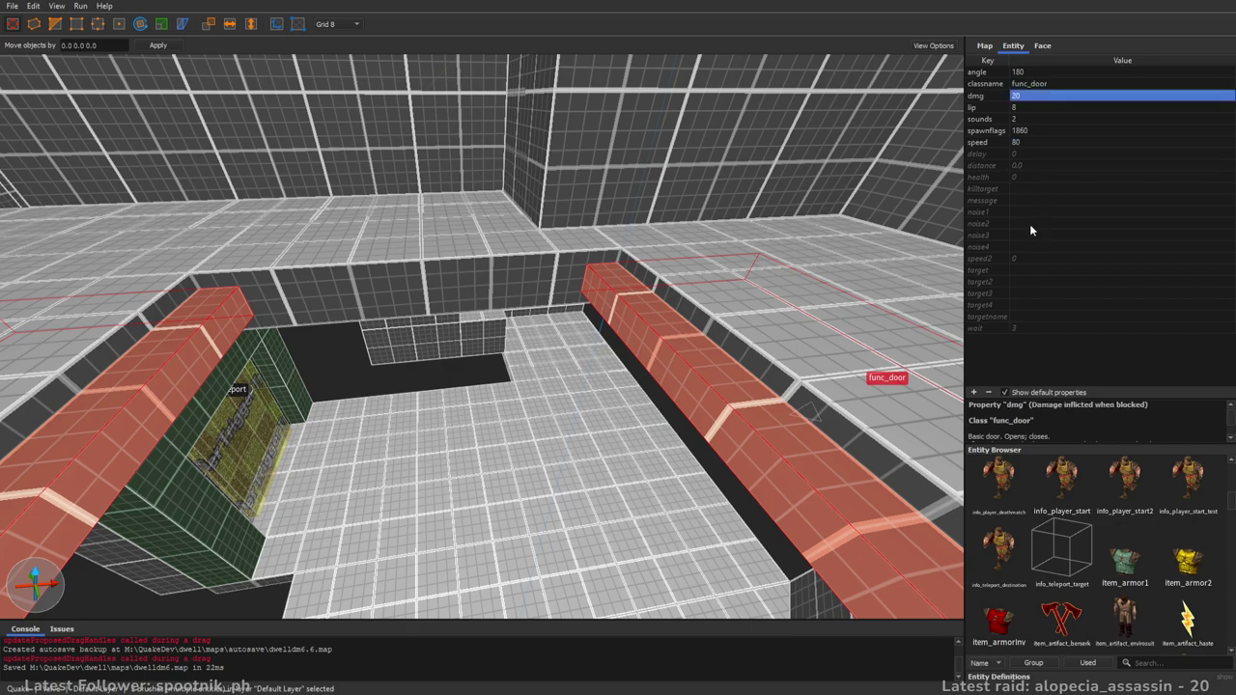
- Give both trapdoor halves the targetname floordoor1 and a wait of 2
{"action": "left_click", "coordinate": [1025, 317]}
{"action": "left_click", "coordinate": [1025, 317]}
{"action": "type", "text": "floordoor1"}
{"action": "key", "text": "Tab"}
{"action": "left_click", "coordinate": [1032, 329]}
{"action": "type", "text": "2"}
{"action": "key", "text": "Return"}
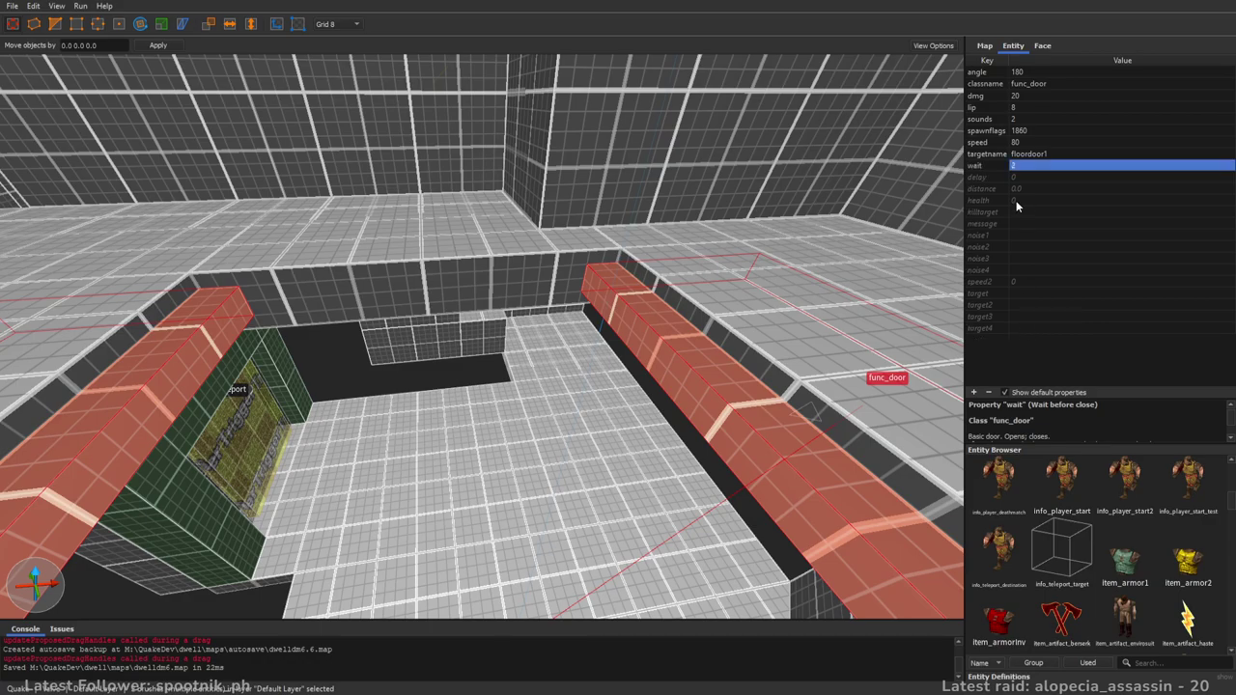
- Bring the two recessed func_door halves inward so they meet in the middle and cover the floor opening
{"action": "key", "text": "s"}
{"action": "right_click_drag", "start_coordinate": [800, 252], "coordinate": [738, 223]}
{"action": "left_click", "coordinate": [671, 415]}
{"action": "mouse_move", "coordinate": [670, 415]}
{"action": "left_mouse_down", "text": "shift"}
{"action": "mouse_move", "coordinate": [615, 437]}
{"action": "mouse_move", "coordinate": [532, 407]}
{"action": "mouse_move", "coordinate": [548, 409]}
{"action": "left_mouse_up", "text": "shift"}
{"action": "right_click_drag", "start_coordinate": [547, 409], "coordinate": [589, 410]}
{"action": "key", "text": "w"}
{"action": "left_click", "coordinate": [282, 390]}
{"action": "left_click_drag", "start_coordinate": [282, 389], "coordinate": [424, 387], "text": "shift"}
- Set the angle of the right-hand trapdoor half to 360 and save the map
{"action": "left_click", "coordinate": [500, 382]}
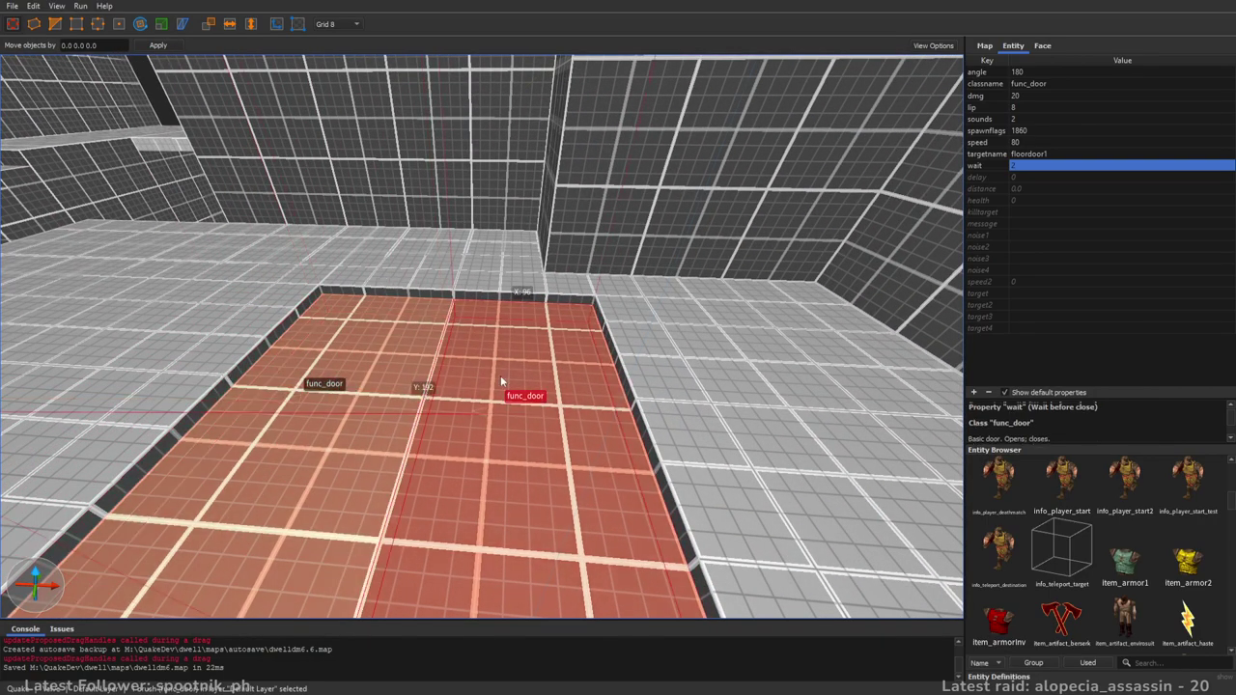
{"action": "left_click", "coordinate": [1033, 72]}
{"action": "type", "text": "360"}
{"action": "key", "text": "Return"}
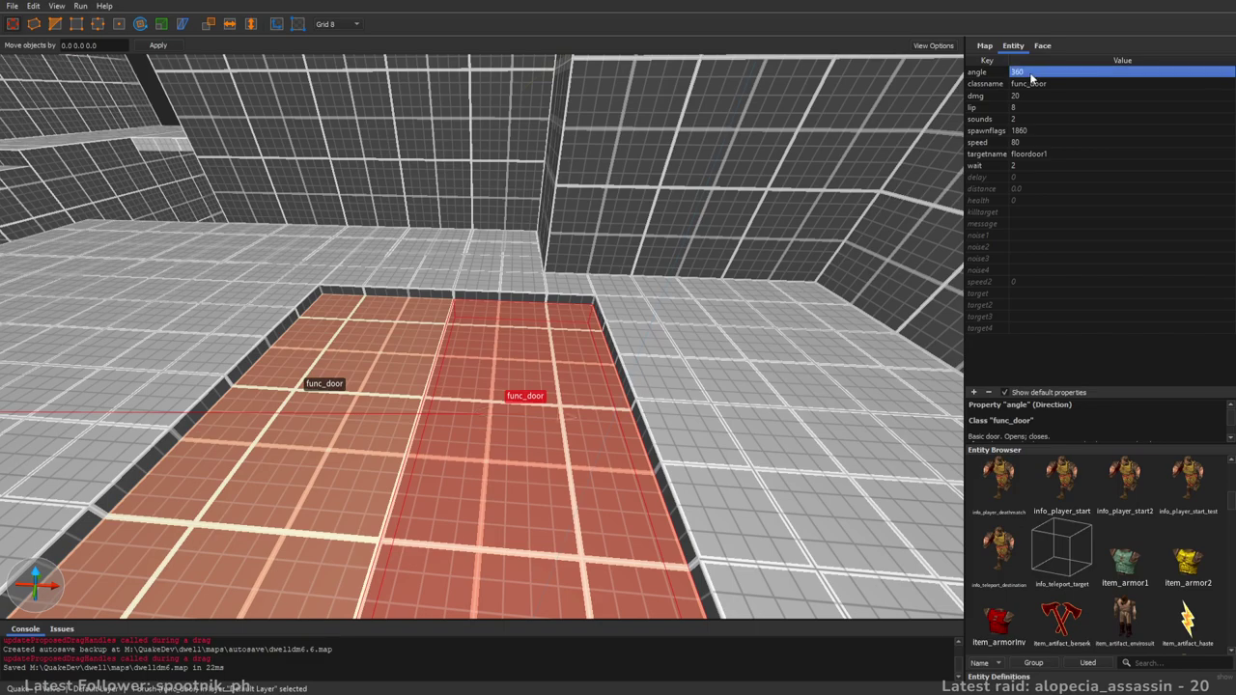
{"action": "right_click_drag", "start_coordinate": [814, 245], "coordinate": [808, 272]}
{"action": "key", "text": "Escape"}
{"action": "key", "text": "ctrl+s"}
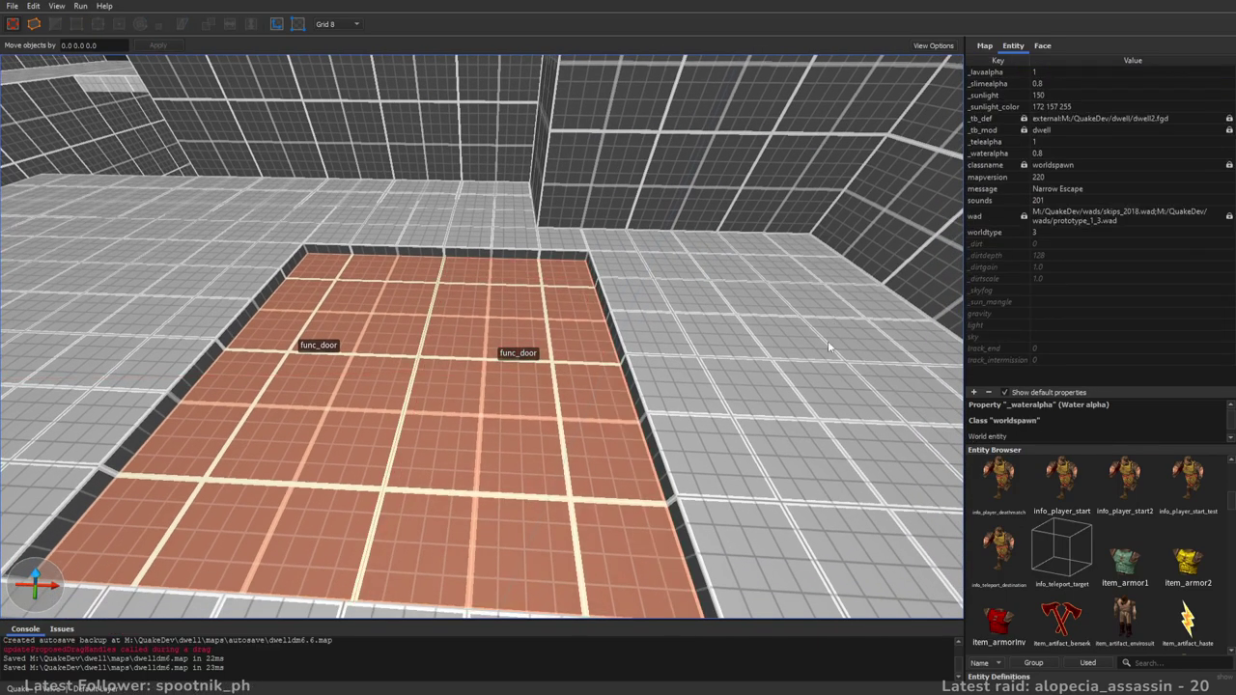
- Toggle texture lock and position the func_button near the small square func_door at the end of the brown platform
{"action": "mouse_move", "coordinate": [610, 400]}
{"action": "right_mouse_down"}
{"action": "mouse_move", "coordinate": [589, 399]}
{"action": "mouse_move", "coordinate": [542, 429]}
{"action": "mouse_move", "coordinate": [568, 355]}
{"action": "mouse_move", "coordinate": [771, 363]}
{"action": "mouse_move", "coordinate": [686, 408]}
{"action": "mouse_move", "coordinate": [644, 403]}
{"action": "mouse_move", "coordinate": [667, 361]}
{"action": "mouse_move", "coordinate": [602, 340]}
{"action": "mouse_move", "coordinate": [566, 367]}
{"action": "mouse_move", "coordinate": [604, 379]}
{"action": "mouse_move", "coordinate": [819, 359]}
{"action": "mouse_move", "coordinate": [462, 347]}
{"action": "mouse_move", "coordinate": [479, 318]}
{"action": "mouse_move", "coordinate": [549, 312]}
{"action": "mouse_move", "coordinate": [536, 373]}
{"action": "mouse_move", "coordinate": [654, 321]}
{"action": "mouse_move", "coordinate": [619, 288]}
{"action": "mouse_move", "coordinate": [669, 295]}
{"action": "mouse_move", "coordinate": [715, 330]}
{"action": "mouse_move", "coordinate": [630, 394]}
{"action": "right_mouse_up"}
{"action": "key", "text": "s"}
{"action": "key", "text": "s"}
{"action": "left_click", "coordinate": [627, 446]}
{"action": "right_click_drag", "start_coordinate": [627, 447], "coordinate": [677, 338]}
{"action": "left_click", "coordinate": [278, 22]}
{"action": "left_click_drag", "start_coordinate": [707, 337], "coordinate": [525, 386]}
{"action": "right_click_drag", "start_coordinate": [524, 390], "coordinate": [520, 241]}
{"action": "left_click_drag", "start_coordinate": [520, 240], "coordinate": [528, 314]}
- Rotate the func_button 90 degrees so its red diamond face points toward the brown platform
{"action": "key", "text": "alt+Right"}
{"action": "scroll", "coordinate": [506, 334], "scroll_direction": "up", "scroll_amount": 3}
{"action": "right_click_drag", "start_coordinate": [528, 314], "coordinate": [626, 305], "text": "alt"}
{"action": "right_click_drag", "start_coordinate": [506, 279], "coordinate": [544, 243]}
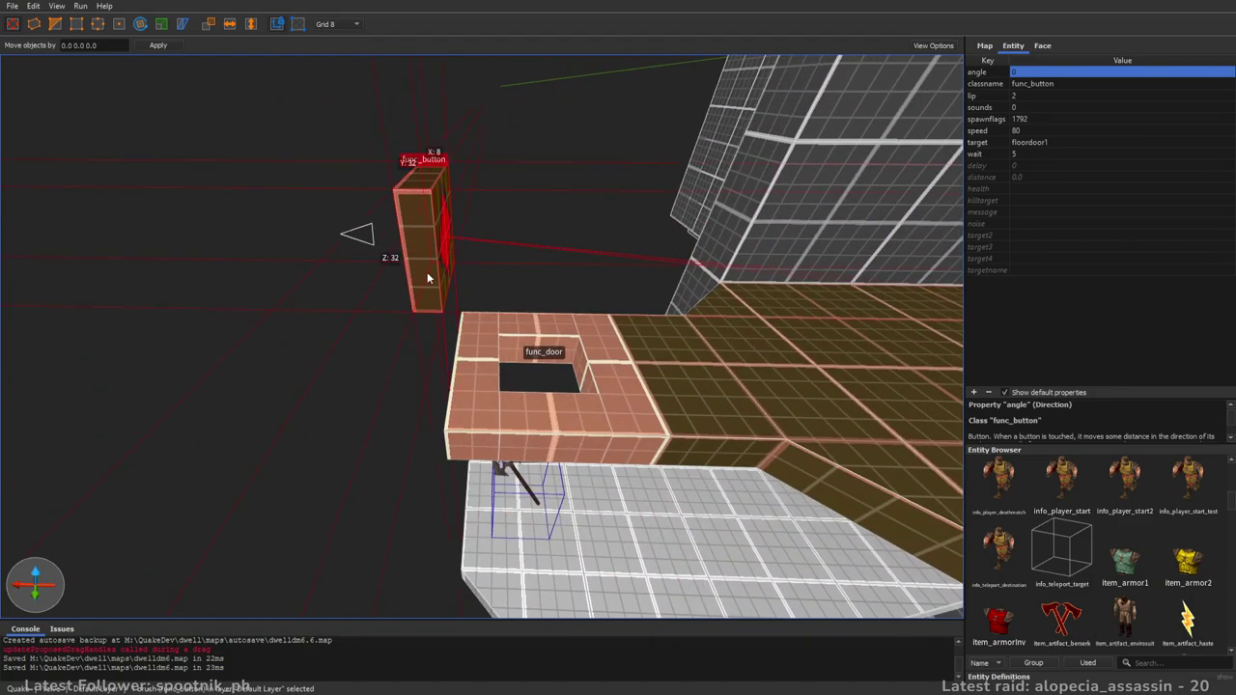
{"action": "right_click_drag", "start_coordinate": [660, 277], "coordinate": [633, 282], "text": "alt"}
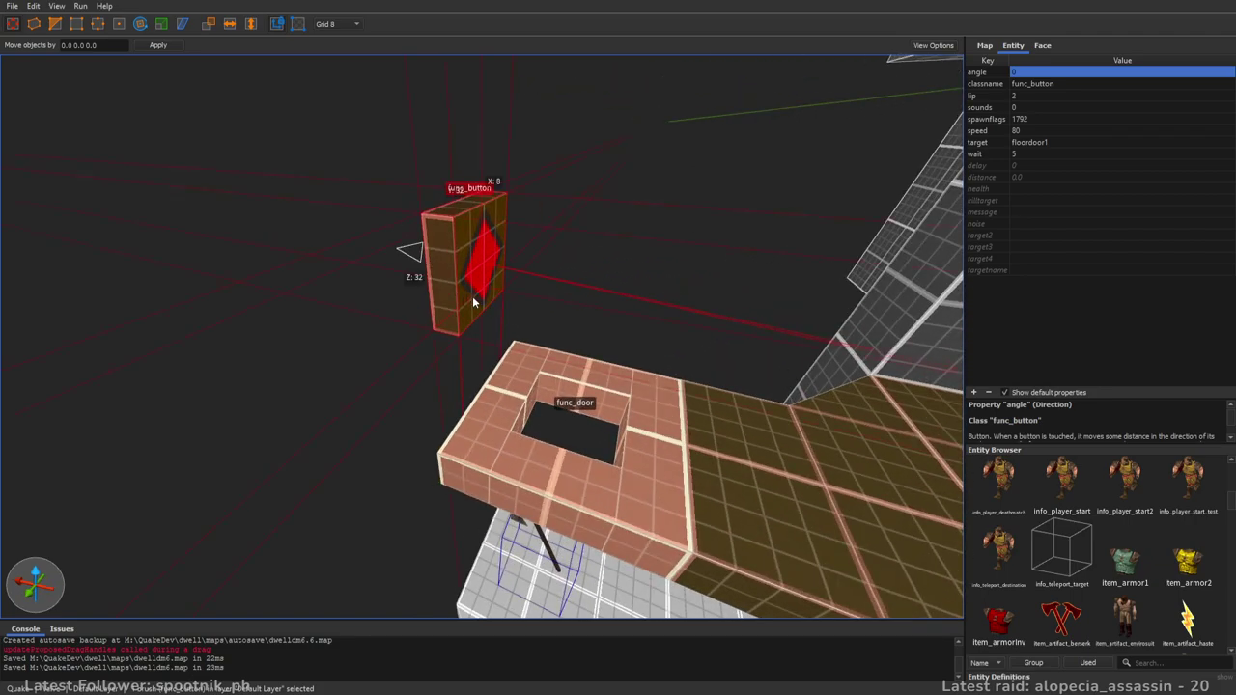
- Adjust the func_button's position and thicken it by one 8-unit grid step
{"action": "left_click_drag", "start_coordinate": [468, 295], "coordinate": [486, 304]}
{"action": "left_click_drag", "start_coordinate": [353, 263], "coordinate": [332, 261], "text": "shift"}
{"action": "right_click_drag", "start_coordinate": [556, 300], "coordinate": [563, 300]}
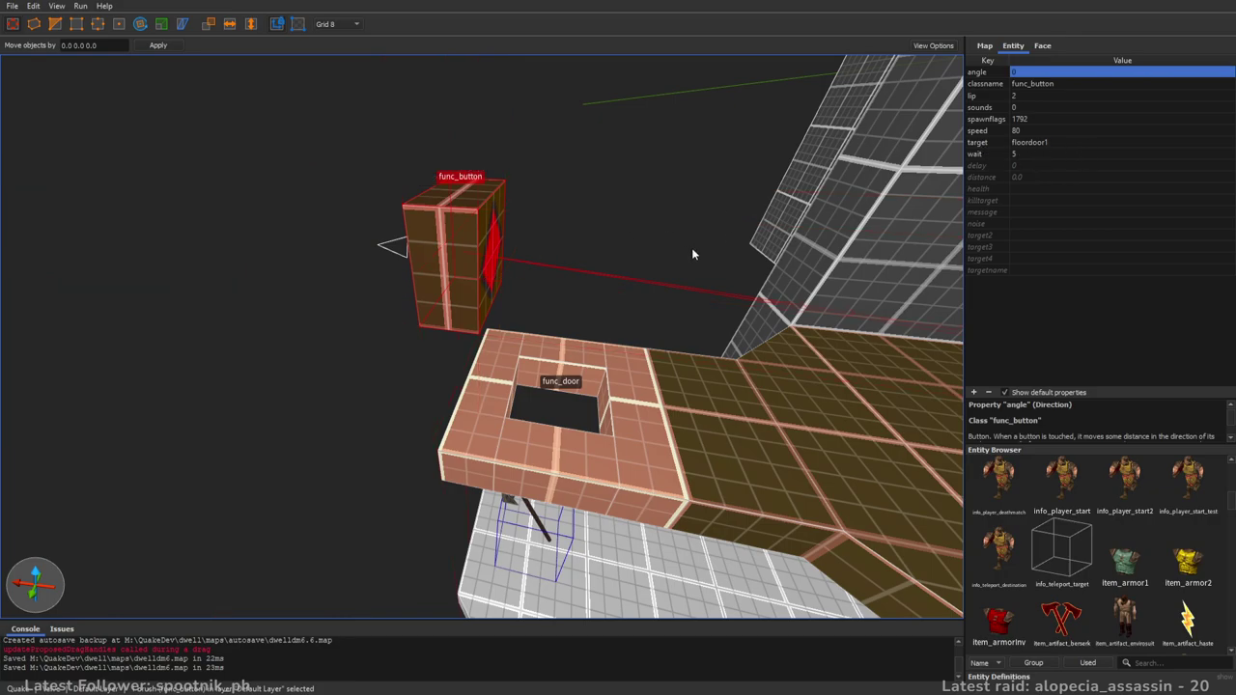
- Compare the wait values of the func_button and the small func_door, and set the func_button's wait to 4
{"action": "left_click", "coordinate": [1042, 154]}
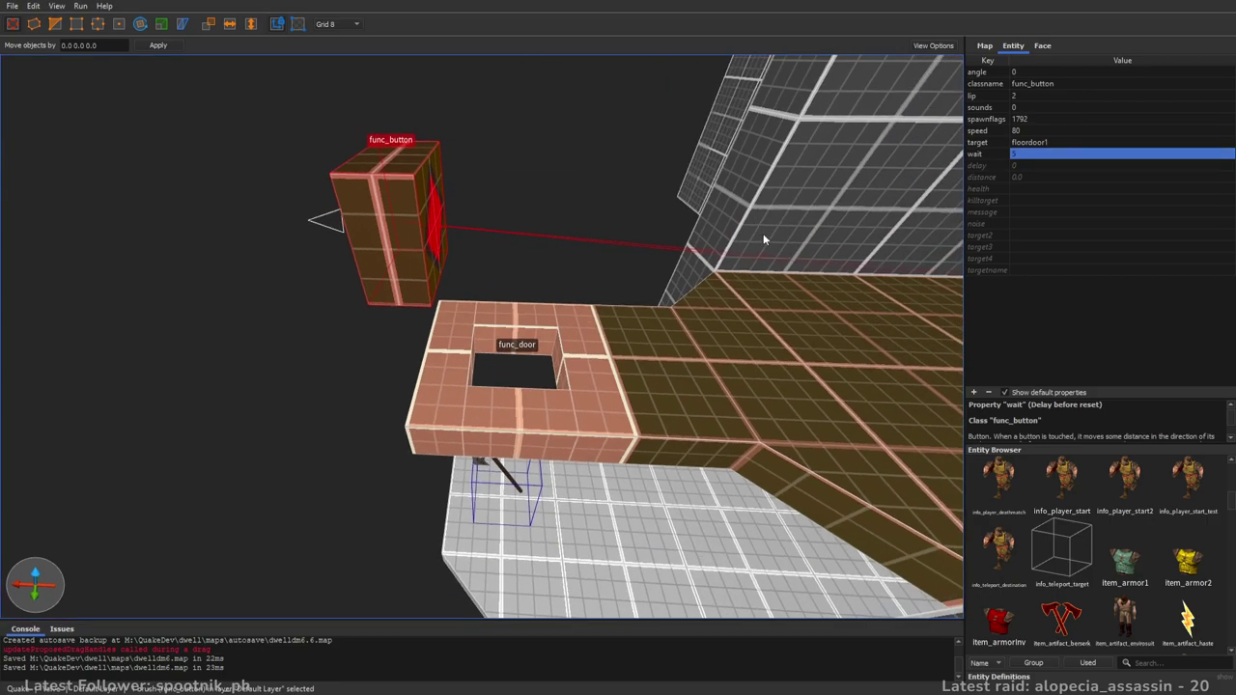
{"action": "left_click", "coordinate": [595, 382]}
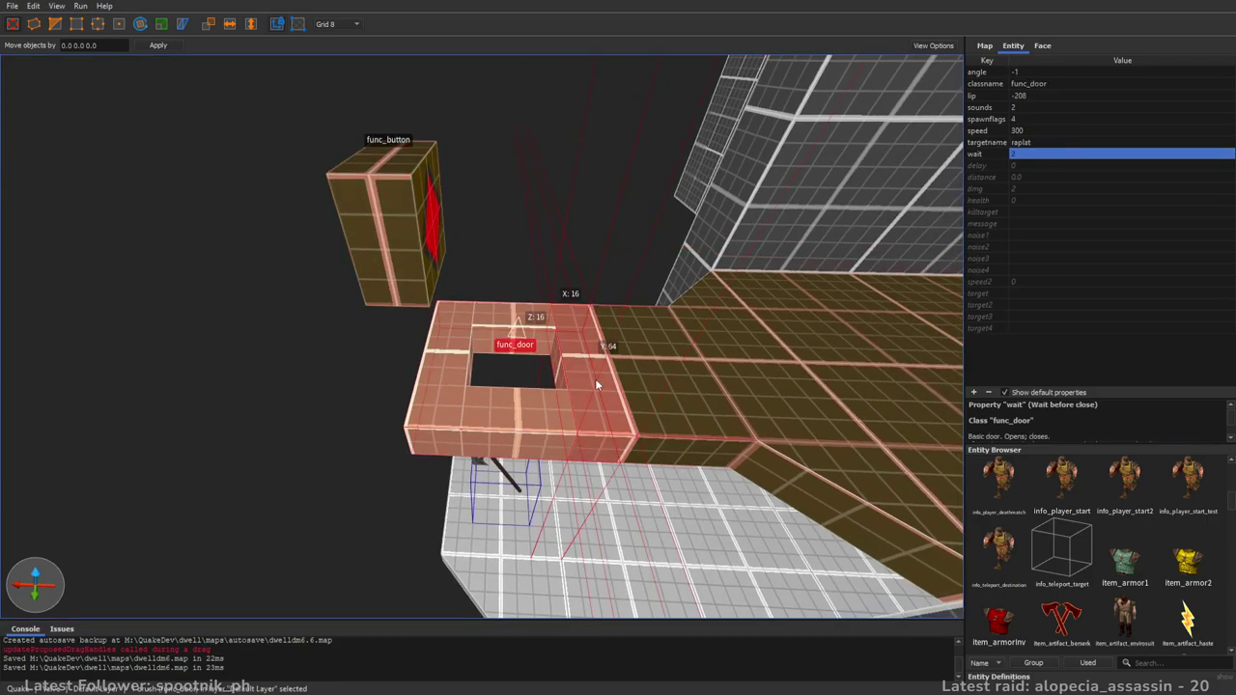
{"action": "left_click", "coordinate": [415, 233]}
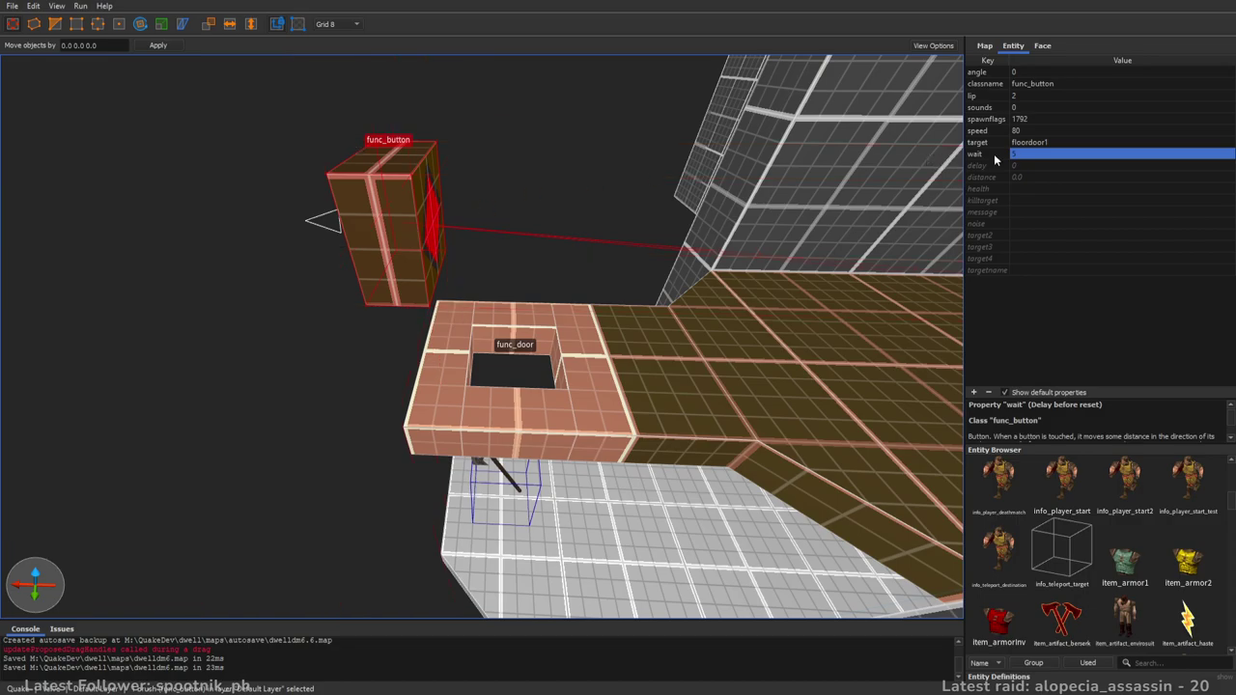
{"action": "left_click", "coordinate": [1038, 155]}
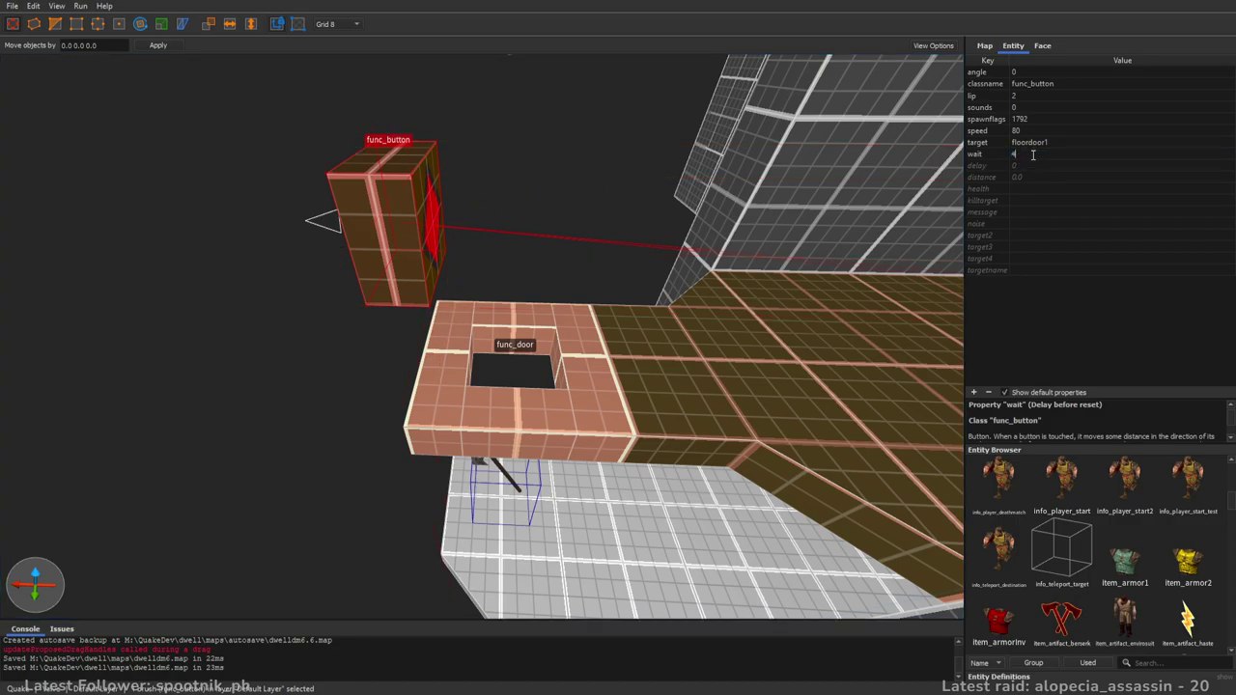
{"action": "key", "text": "Return"}
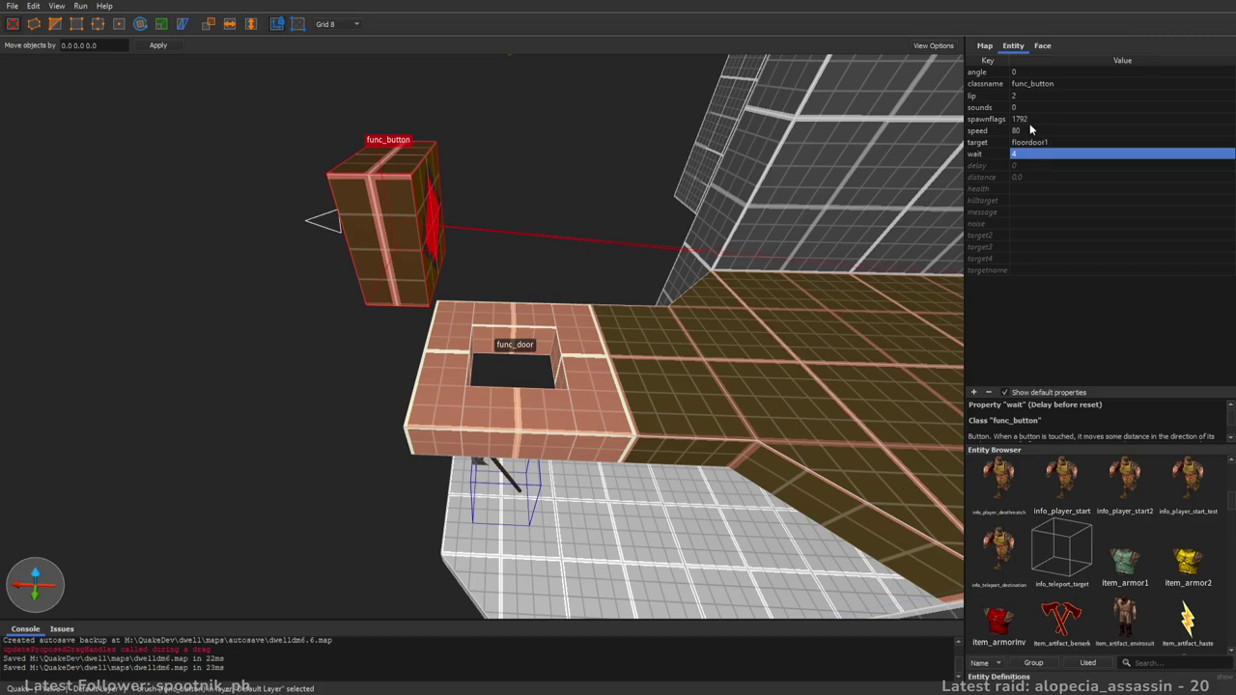
- Set the func_button's target to raplat and check its link to the small func_door
{"action": "left_click", "coordinate": [1052, 145]}
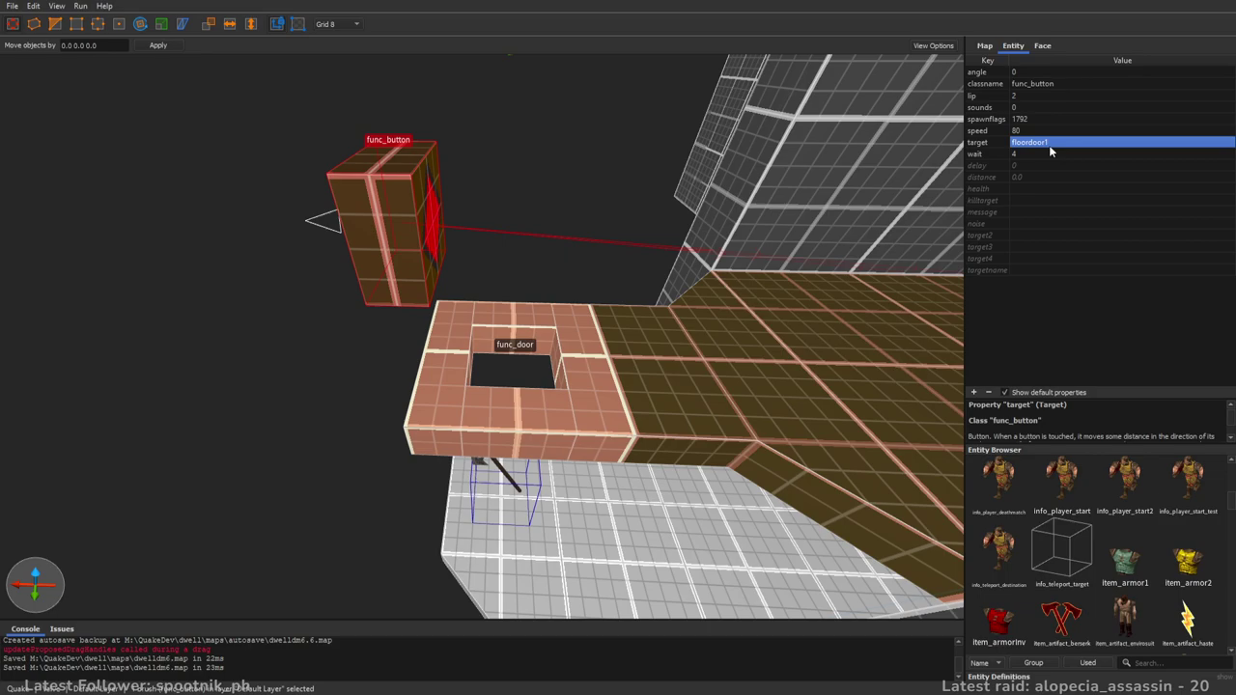
{"action": "type", "text": "raplat"}
{"action": "key", "text": "Tab"}
{"action": "right_click_drag", "start_coordinate": [594, 352], "coordinate": [582, 350]}
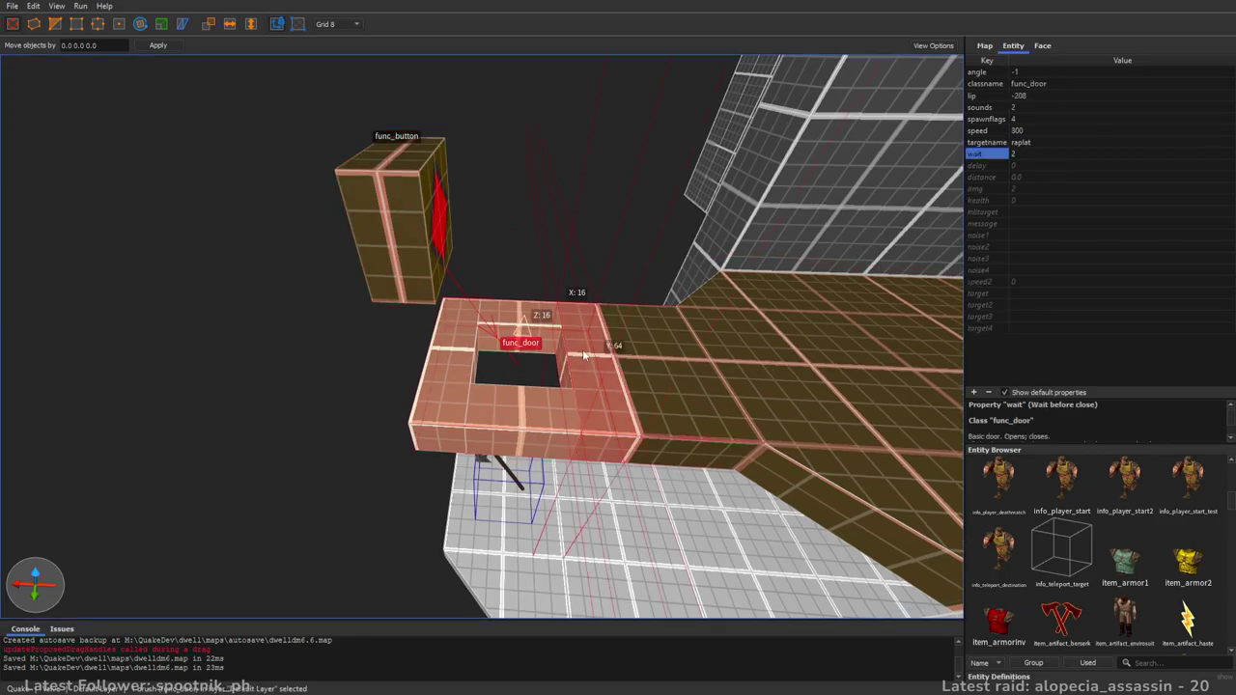
{"action": "left_click", "coordinate": [414, 237]}
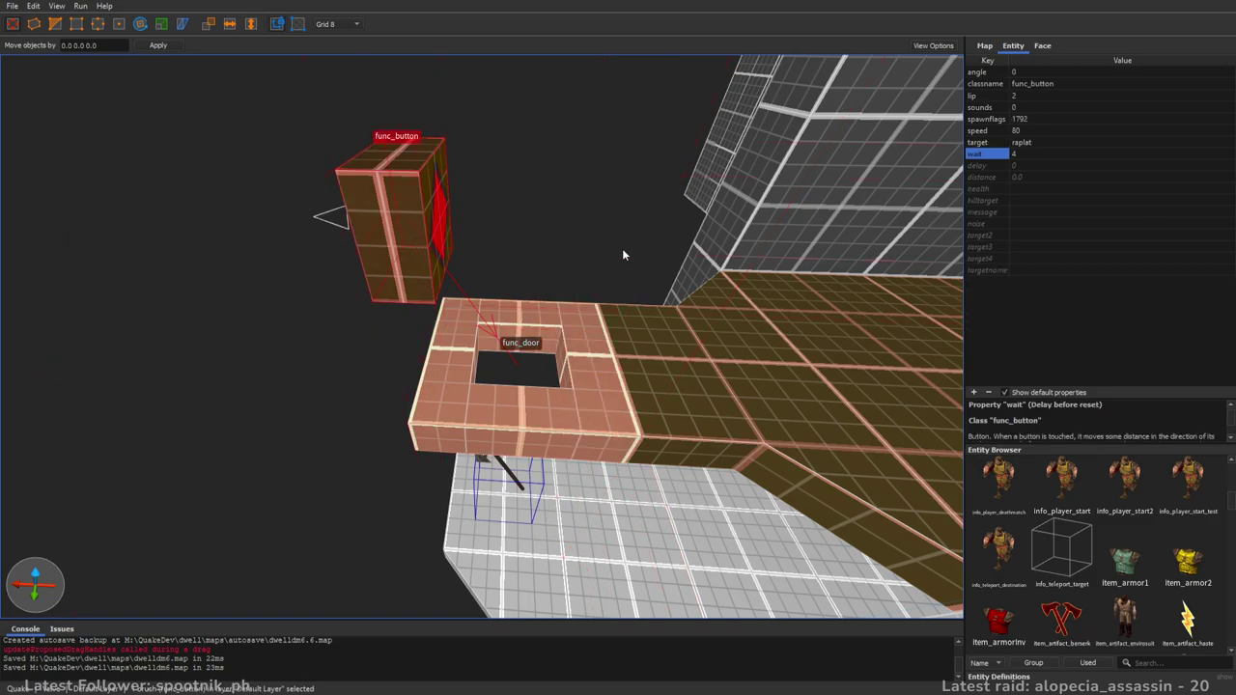
{"action": "right_click_drag", "start_coordinate": [623, 255], "coordinate": [731, 263], "text": "alt"}
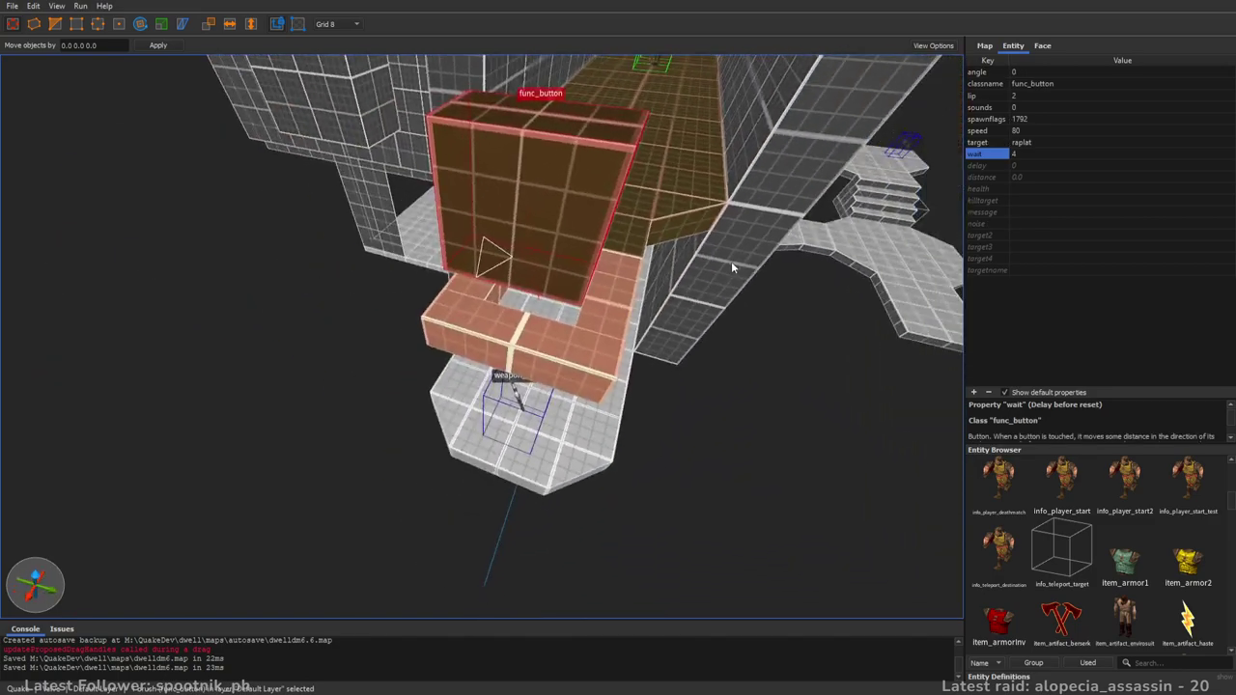
- Pick the 64_grey_3 texture from the used textures and set the grid size to 16
{"action": "key", "text": "Escape"}
{"action": "left_click", "coordinate": [1041, 45]}
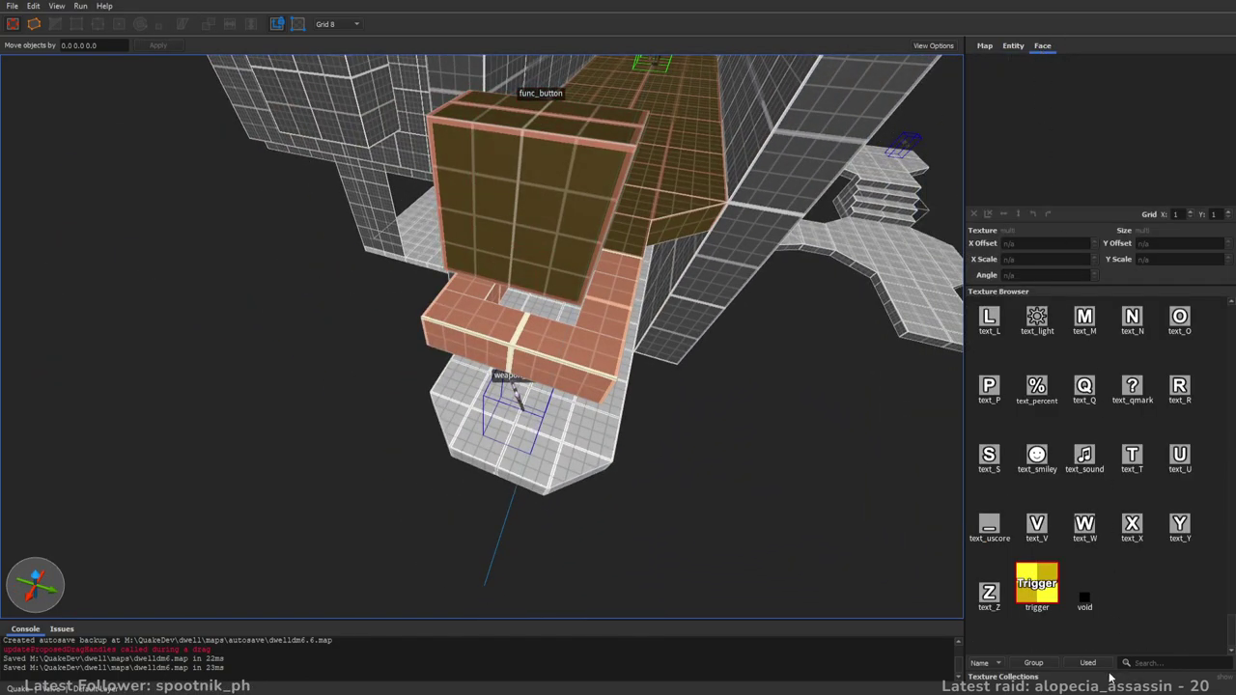
{"action": "left_click", "coordinate": [995, 591]}
{"action": "key", "text": "d"}
{"action": "mouse_move", "coordinate": [616, 336]}
{"action": "right_mouse_down"}
{"action": "mouse_move", "coordinate": [625, 322]}
{"action": "mouse_move", "coordinate": [561, 306]}
{"action": "right_mouse_up"}
{"action": "key", "text": "5"}
{"action": "left_click", "coordinate": [675, 388]}
{"action": "right_click_drag", "start_coordinate": [673, 387], "coordinate": [682, 468]}
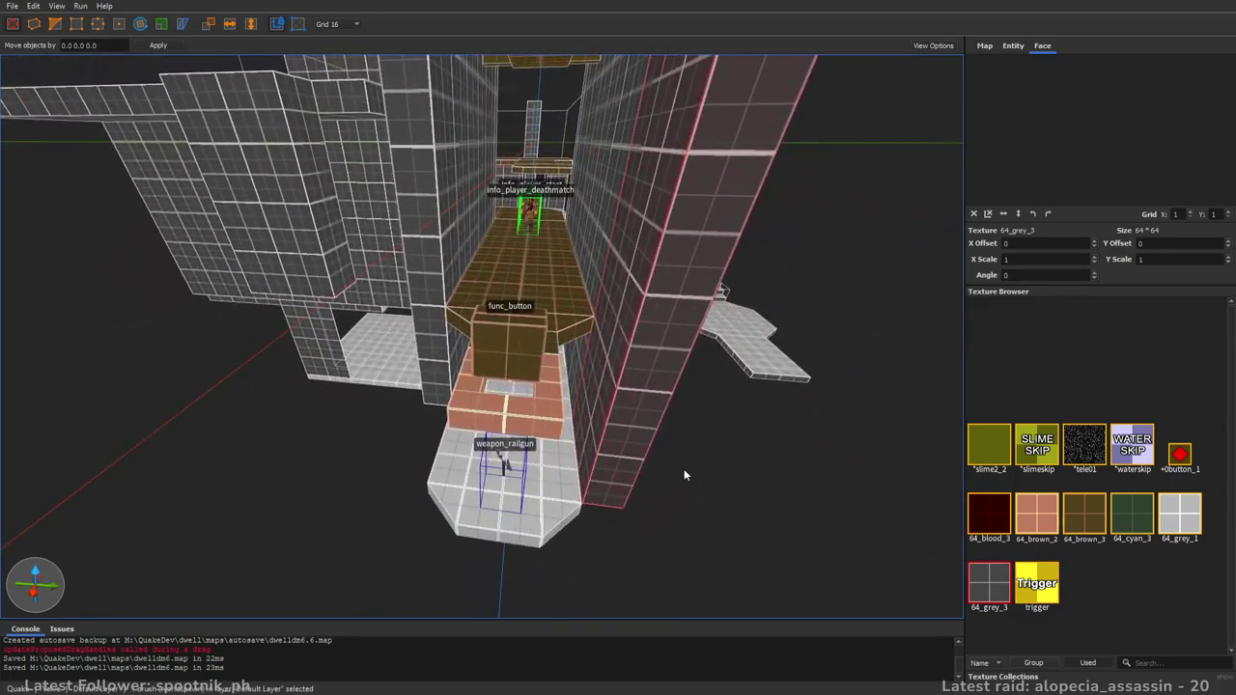
{"action": "right_click_drag", "start_coordinate": [637, 429], "coordinate": [617, 418], "text": "alt"}
{"action": "key", "text": "Delete"}
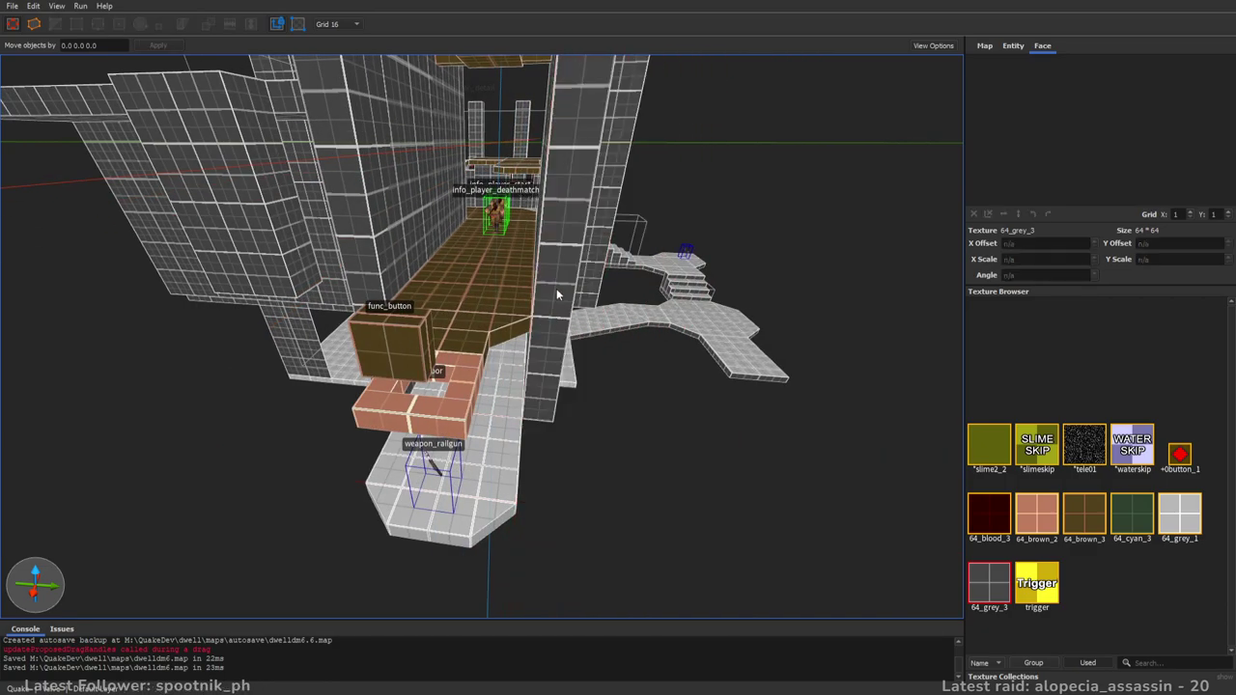
- Extend both grey side walls together past the brown platform toward the end of the grey floor below
{"action": "left_click", "coordinate": [556, 289]}
{"action": "key", "text": "a"}
{"action": "left_click", "coordinate": [516, 340], "text": "ctrl"}
{"action": "left_click_drag", "start_coordinate": [528, 384], "coordinate": [517, 439], "text": "shift"}
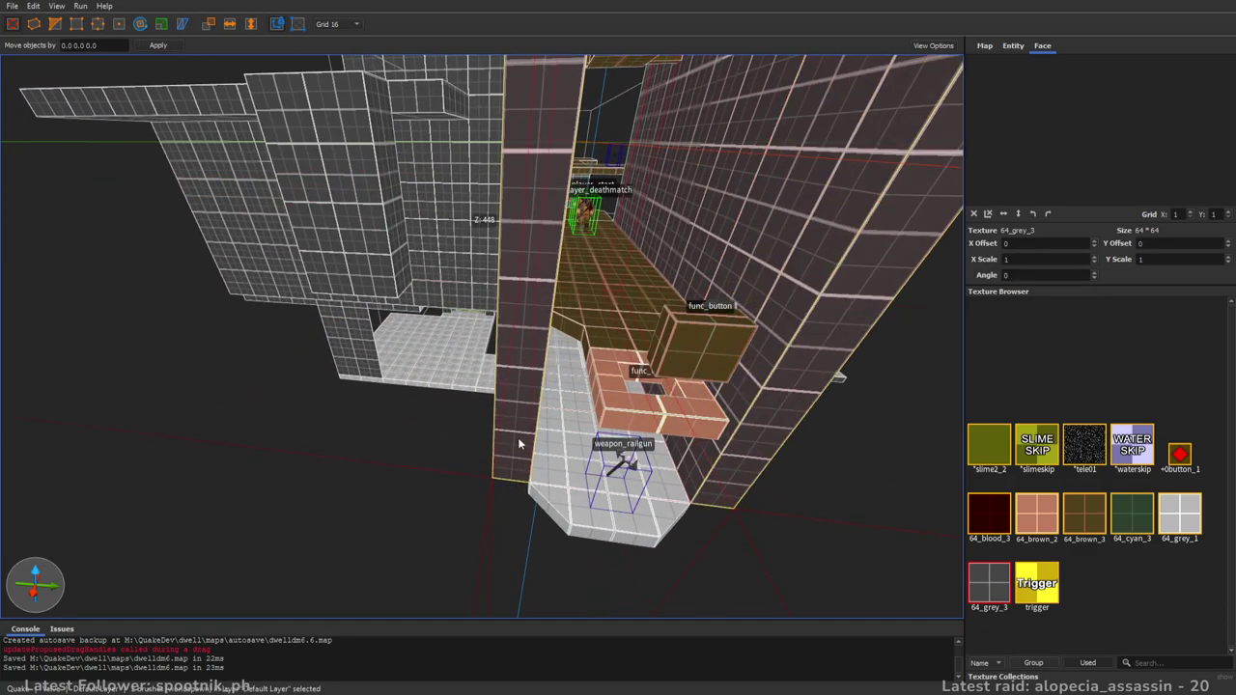
- Extrude a block from the end of one side wall and stretch it across to close off the corridor behind the railgun
{"action": "key", "text": "d"}
{"action": "left_click", "coordinate": [591, 442]}
{"action": "left_click_drag", "start_coordinate": [591, 445], "coordinate": [577, 505], "text": "shift"}
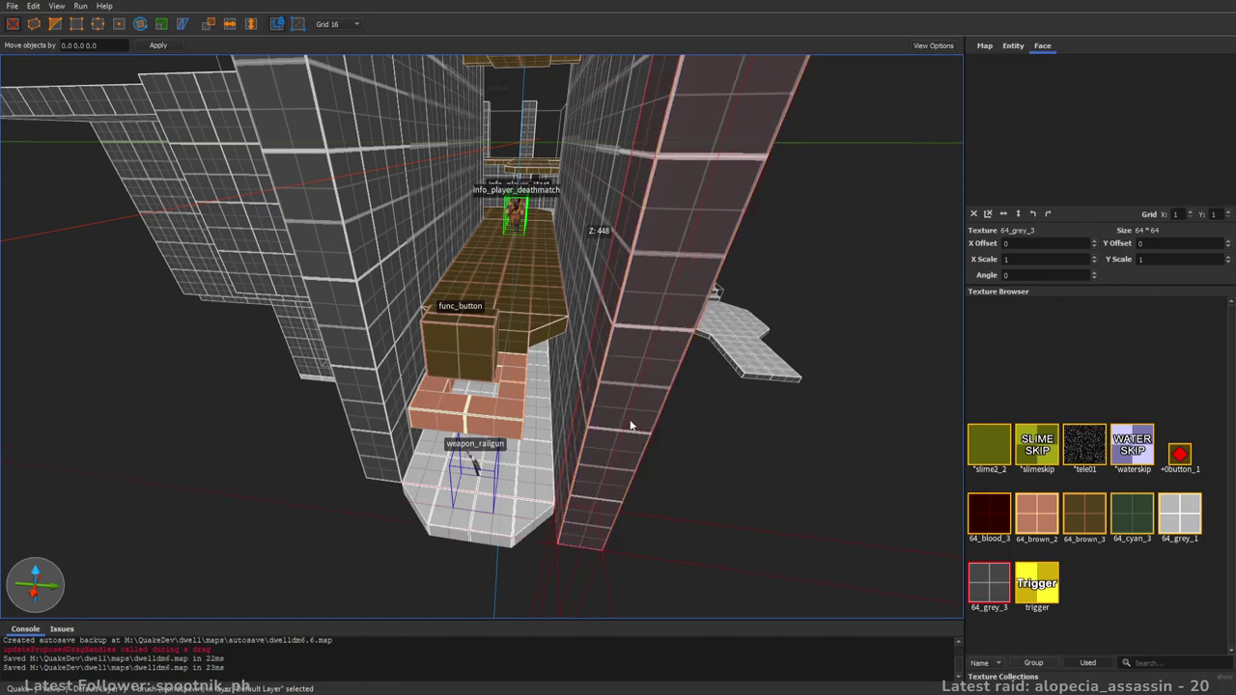
{"action": "right_click_drag", "start_coordinate": [622, 432], "coordinate": [629, 467]}
{"action": "key", "text": "a"}
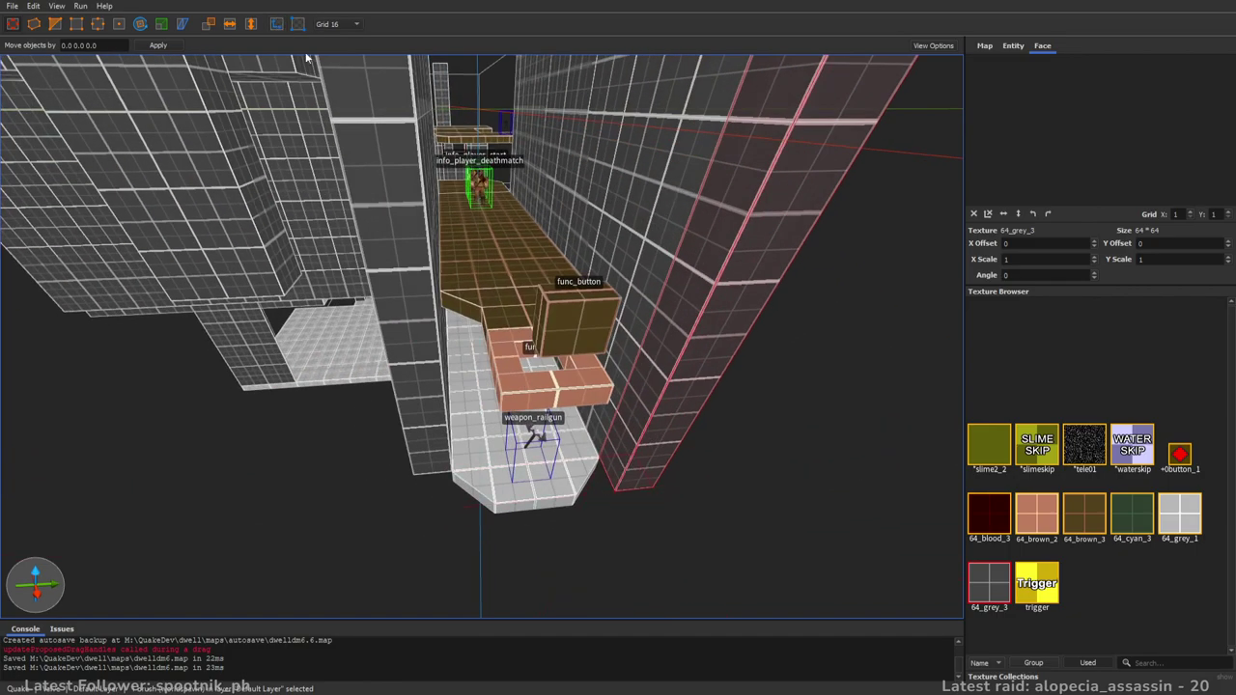
{"action": "mouse_move", "coordinate": [637, 462]}
{"action": "left_mouse_down"}
{"action": "mouse_move", "coordinate": [662, 505]}
{"action": "mouse_move", "coordinate": [402, 532]}
{"action": "left_mouse_up"}
{"action": "mouse_move", "coordinate": [402, 532]}
{"action": "right_mouse_down"}
{"action": "mouse_move", "coordinate": [487, 575]}
{"action": "mouse_move", "coordinate": [363, 564]}
{"action": "mouse_move", "coordinate": [453, 541]}
{"action": "right_mouse_up"}
{"action": "key", "text": "s"}
{"action": "key", "text": "w"}
{"action": "left_click", "coordinate": [709, 211]}
{"action": "left_click", "coordinate": [381, 181], "text": "ctrl"}
{"action": "left_click_drag", "start_coordinate": [363, 175], "coordinate": [334, 228], "text": "shift"}
{"action": "right_click_drag", "start_coordinate": [334, 224], "coordinate": [810, 289]}
- Delete the angled end piece of the grey floor under the railgun and extend the main floor to the end wall
{"action": "left_click", "coordinate": [582, 389]}
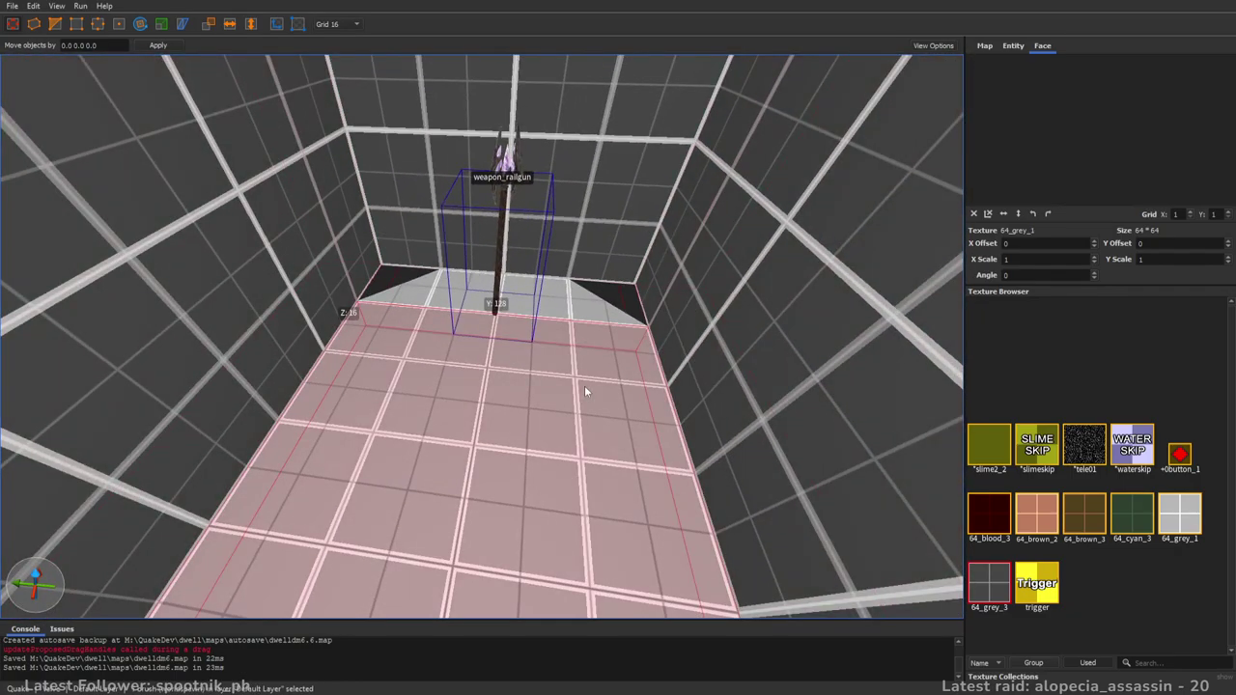
{"action": "left_click", "coordinate": [609, 317]}
{"action": "key", "text": "Delete"}
{"action": "left_click", "coordinate": [614, 339]}
{"action": "left_click_drag", "start_coordinate": [622, 308], "coordinate": [619, 268], "text": "shift"}
{"action": "scroll", "coordinate": [620, 265], "scroll_direction": "down", "scroll_amount": 3}
{"action": "right_click_drag", "start_coordinate": [620, 265], "coordinate": [617, 238]}
{"action": "scroll", "coordinate": [608, 280], "scroll_direction": "up", "scroll_amount": 3}
- Pull a block inward from the end wall and narrow it into a 32 by 32 unit corner block beside the railgun
{"action": "left_click", "coordinate": [600, 321]}
{"action": "left_click", "coordinate": [692, 410]}
{"action": "left_click", "coordinate": [613, 329]}
{"action": "left_click_drag", "start_coordinate": [612, 328], "coordinate": [610, 375], "text": "shift"}
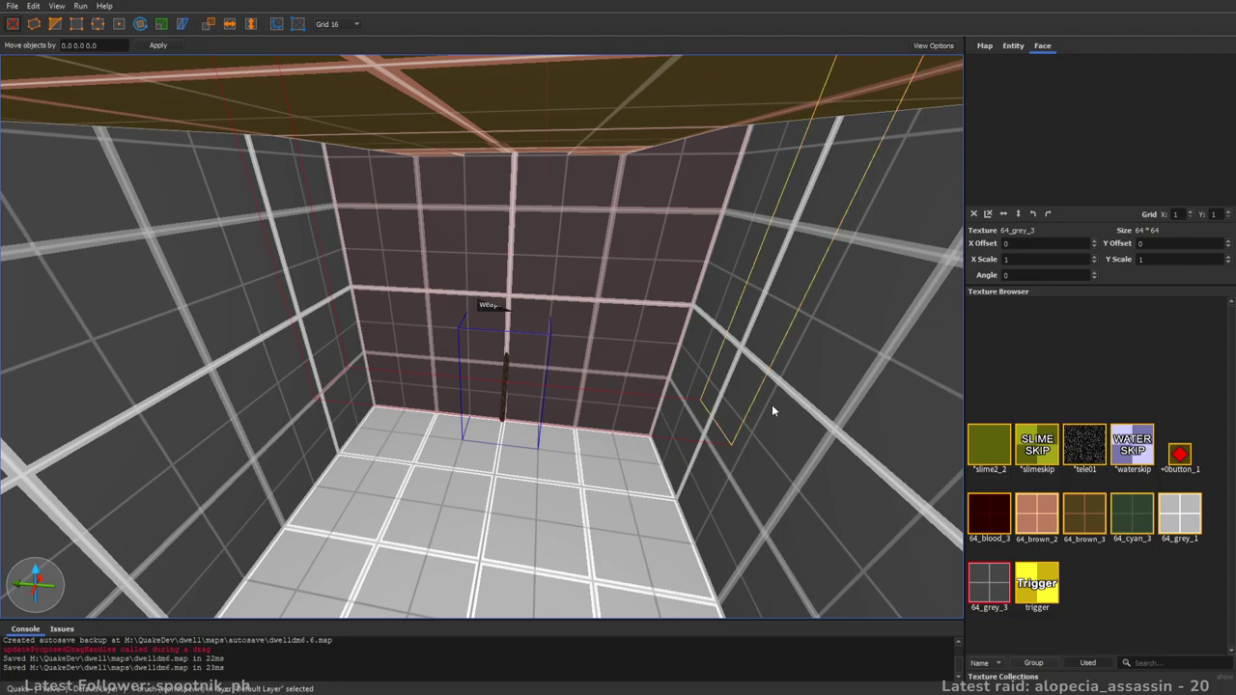
{"action": "left_click_drag", "start_coordinate": [787, 404], "coordinate": [651, 407], "text": "shift"}
{"action": "left_click_drag", "start_coordinate": [323, 375], "coordinate": [522, 360], "text": "shift"}
- Delete the corner block's inner vertical edge in edge editing so that it forms a wedge
{"action": "key", "text": "e"}
{"action": "right_click_drag", "start_coordinate": [614, 303], "coordinate": [608, 224]}
{"action": "left_click", "coordinate": [572, 215]}
{"action": "key", "text": "Delete"}
{"action": "right_click_drag", "start_coordinate": [692, 205], "coordinate": [703, 237]}
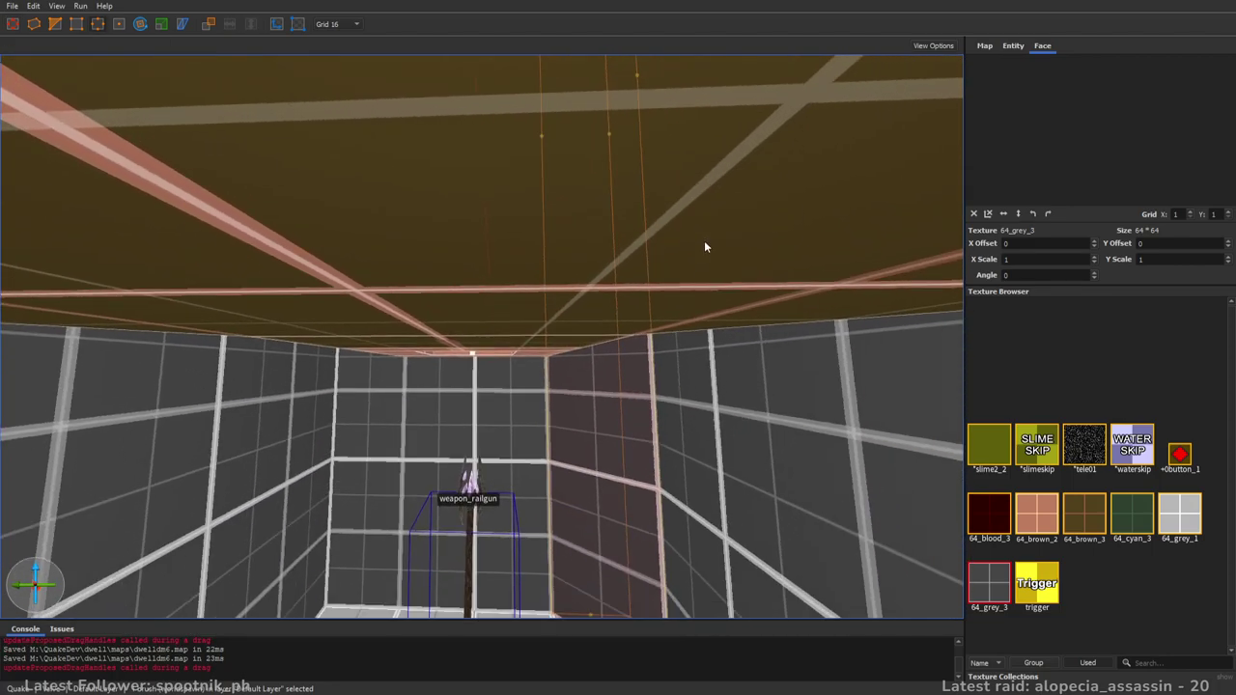
{"action": "key", "text": "Escape"}
{"action": "key", "text": "Escape"}
{"action": "right_click_drag", "start_coordinate": [662, 426], "coordinate": [619, 480]}
- Lower the top of the corner wedge beside the railgun to a height of 112 units
{"action": "left_click", "coordinate": [584, 393]}
{"action": "scroll", "coordinate": [583, 452], "scroll_direction": "down", "scroll_amount": 8}
{"action": "mouse_move", "coordinate": [584, 392]}
{"action": "right_mouse_down"}
{"action": "mouse_move", "coordinate": [582, 452]}
{"action": "mouse_move", "coordinate": [594, 313]}
{"action": "right_mouse_up"}
{"action": "key", "text": "d"}
{"action": "left_click_drag", "start_coordinate": [564, 297], "coordinate": [584, 656], "text": "shift"}
{"action": "right_click_drag", "start_coordinate": [610, 401], "coordinate": [623, 535]}
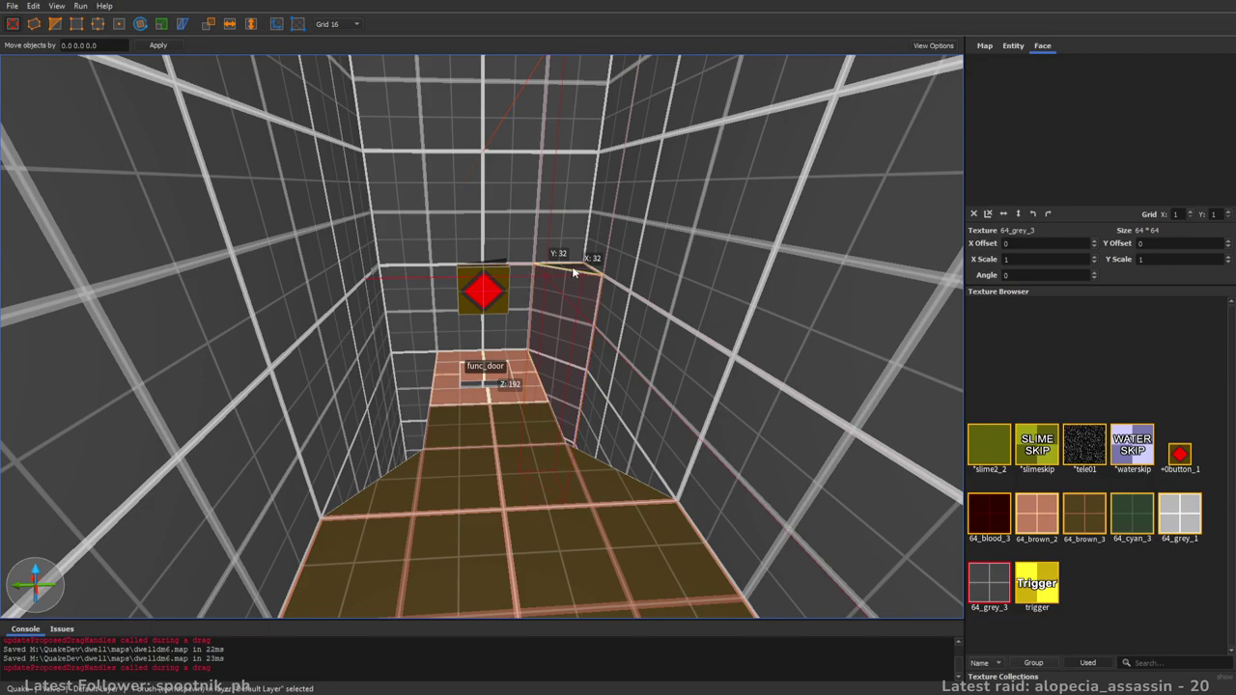
{"action": "left_click_drag", "start_coordinate": [582, 271], "coordinate": [567, 381], "text": "shift"}
{"action": "scroll", "coordinate": [585, 439], "scroll_direction": "up", "scroll_amount": 8}
{"action": "mouse_move", "coordinate": [568, 381]}
{"action": "right_mouse_down"}
{"action": "mouse_move", "coordinate": [585, 439]}
{"action": "mouse_move", "coordinate": [560, 394]}
{"action": "right_mouse_up"}
- Duplicate the corner wedge into the opposite corner behind the railgun and mirror the copy
{"action": "left_click_drag", "start_coordinate": [610, 313], "coordinate": [380, 315], "text": "ctrl"}
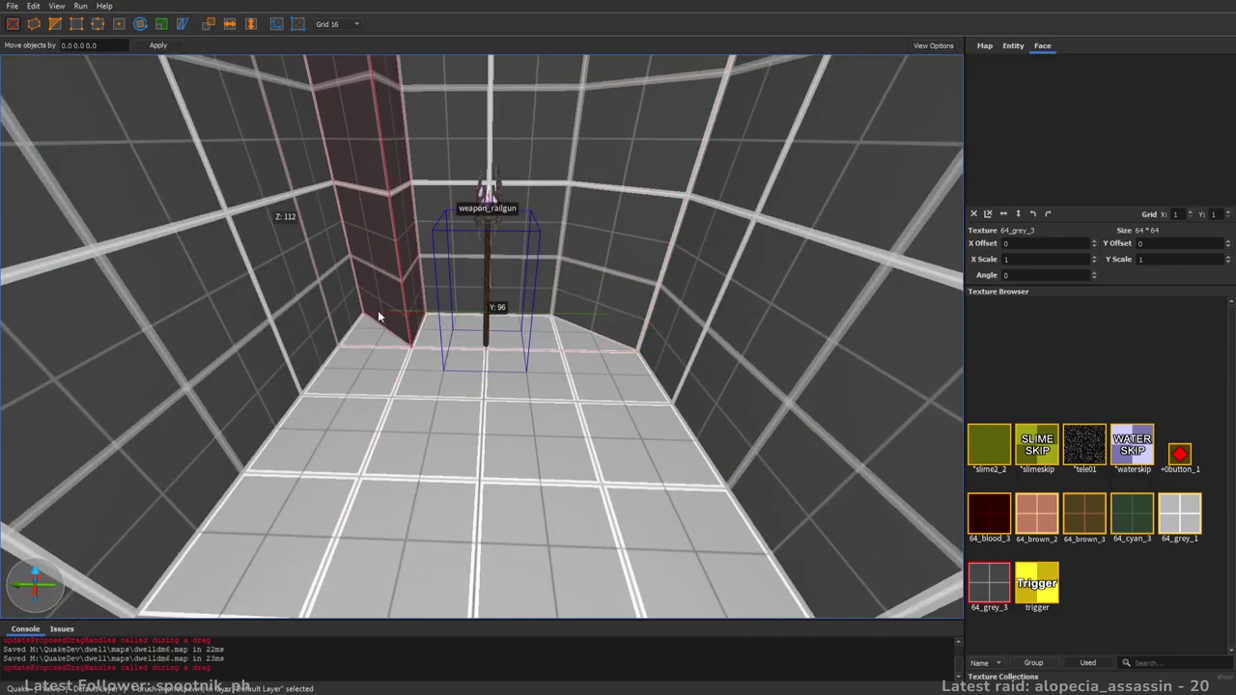
{"action": "left_click", "coordinate": [231, 25]}
{"action": "mouse_move", "coordinate": [633, 353]}
{"action": "right_mouse_down"}
{"action": "mouse_move", "coordinate": [626, 309]}
{"action": "mouse_move", "coordinate": [360, 278]}
{"action": "mouse_move", "coordinate": [650, 304]}
{"action": "mouse_move", "coordinate": [479, 418]}
{"action": "mouse_move", "coordinate": [721, 405]}
{"action": "right_mouse_up"}
- Shape a grey wall block with an angled end beside the brown platform by moving its edge
{"action": "left_click", "coordinate": [625, 331], "text": "ctrl"}
{"action": "key", "text": "ctrl+shift+i"}
{"action": "mouse_move", "coordinate": [504, 377]}
{"action": "right_mouse_down"}
{"action": "mouse_move", "coordinate": [538, 383]}
{"action": "mouse_move", "coordinate": [546, 371]}
{"action": "mouse_move", "coordinate": [528, 369]}
{"action": "right_mouse_up"}
{"action": "key", "text": "Escape"}
{"action": "mouse_move", "coordinate": [553, 326]}
{"action": "left_mouse_down"}
{"action": "mouse_move", "coordinate": [536, 415]}
{"action": "mouse_move", "coordinate": [543, 474]}
{"action": "mouse_move", "coordinate": [562, 266]}
{"action": "left_mouse_up"}
{"action": "mouse_move", "coordinate": [565, 279]}
{"action": "right_mouse_down"}
{"action": "mouse_move", "coordinate": [644, 389]}
{"action": "mouse_move", "coordinate": [570, 379]}
{"action": "right_mouse_up"}
{"action": "key", "text": "e"}
{"action": "left_click", "coordinate": [532, 366]}
{"action": "left_click_drag", "start_coordinate": [533, 367], "coordinate": [548, 414]}
{"action": "key", "text": "Escape"}
{"action": "key", "text": "Escape"}
- Make the angled wall block 336 units tall and place a mirrored copy along the opposite side wall
{"action": "mouse_move", "coordinate": [574, 441]}
{"action": "right_mouse_down"}
{"action": "mouse_move", "coordinate": [515, 453]}
{"action": "mouse_move", "coordinate": [493, 425]}
{"action": "mouse_move", "coordinate": [538, 279]}
{"action": "mouse_move", "coordinate": [514, 314]}
{"action": "right_mouse_up"}
{"action": "key", "text": "s"}
{"action": "left_click", "coordinate": [500, 415]}
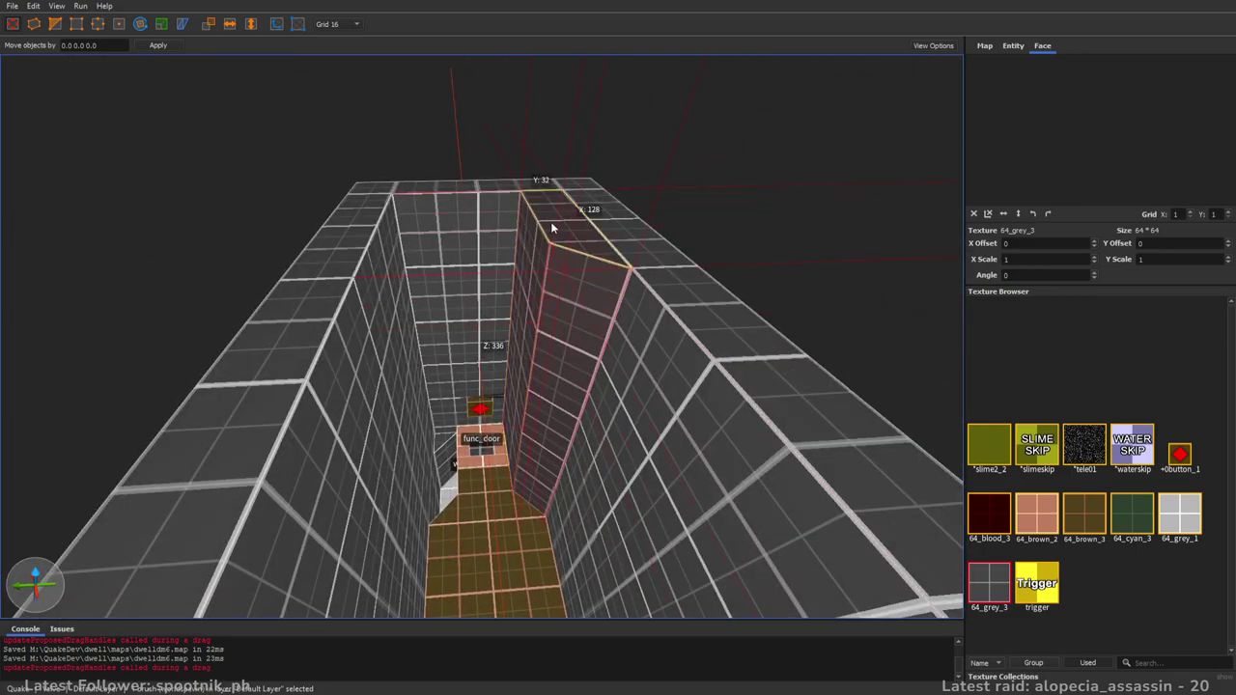
{"action": "scroll", "coordinate": [539, 251], "scroll_direction": "up", "scroll_amount": 3}
{"action": "right_click_drag", "start_coordinate": [538, 249], "coordinate": [697, 205]}
{"action": "left_click", "coordinate": [388, 202]}
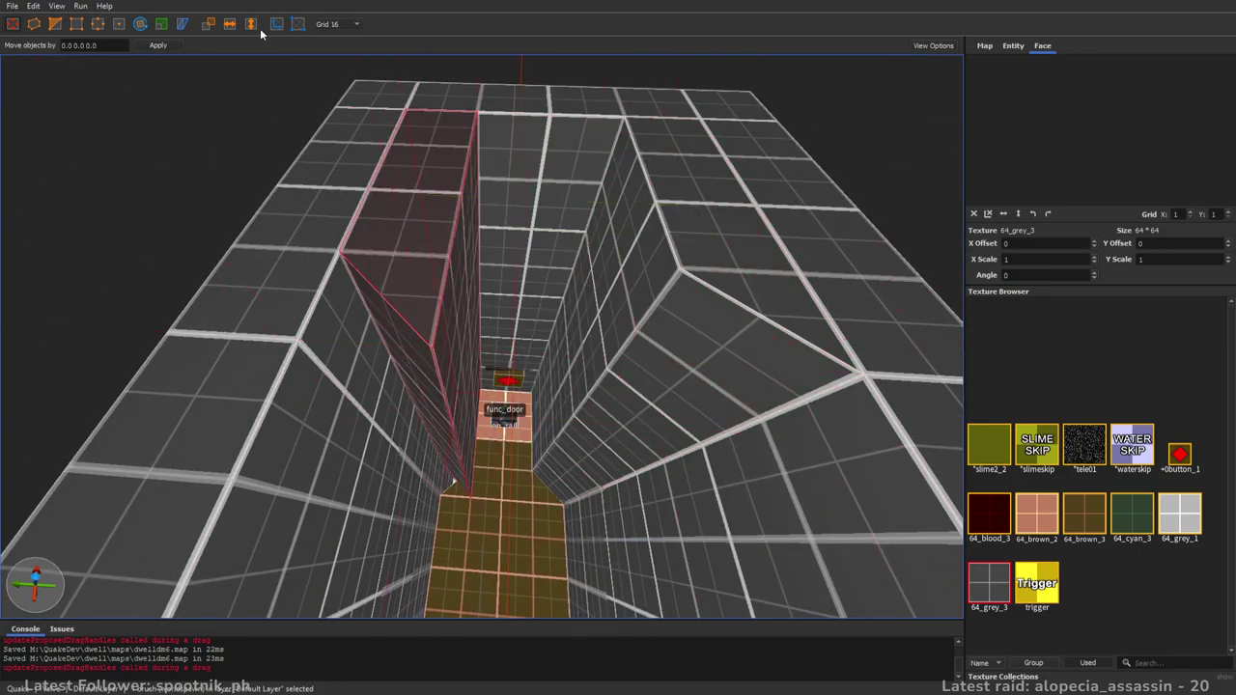
{"action": "right_click_drag", "start_coordinate": [633, 357], "coordinate": [662, 373]}
{"action": "key", "text": "Escape"}
- Examine the enclosed corridor, the windowed room and the outer grey walkway for places that need items
{"action": "scroll", "coordinate": [568, 387], "scroll_direction": "up", "scroll_amount": 5}
{"action": "mouse_move", "coordinate": [568, 387]}
{"action": "right_mouse_down"}
{"action": "mouse_move", "coordinate": [566, 411]}
{"action": "mouse_move", "coordinate": [544, 254]}
{"action": "mouse_move", "coordinate": [435, 222]}
{"action": "mouse_move", "coordinate": [423, 235]}
{"action": "mouse_move", "coordinate": [418, 184]}
{"action": "mouse_move", "coordinate": [583, 287]}
{"action": "mouse_move", "coordinate": [565, 260]}
{"action": "mouse_move", "coordinate": [568, 311]}
{"action": "mouse_move", "coordinate": [537, 320]}
{"action": "mouse_move", "coordinate": [626, 160]}
{"action": "mouse_move", "coordinate": [839, 299]}
{"action": "mouse_move", "coordinate": [844, 287]}
{"action": "mouse_move", "coordinate": [792, 310]}
{"action": "mouse_move", "coordinate": [461, 373]}
{"action": "mouse_move", "coordinate": [431, 334]}
{"action": "mouse_move", "coordinate": [557, 383]}
{"action": "mouse_move", "coordinate": [604, 379]}
{"action": "mouse_move", "coordinate": [473, 356]}
{"action": "right_mouse_up"}
{"action": "scroll", "coordinate": [568, 415], "scroll_direction": "up", "scroll_amount": 5}
{"action": "scroll", "coordinate": [542, 248], "scroll_direction": "down", "scroll_amount": 4}
{"action": "key", "text": "a"}
{"action": "key", "text": "a"}
{"action": "key", "text": "w"}
{"action": "key", "text": "w"}
{"action": "key", "text": "w"}
{"action": "key", "text": "w"}
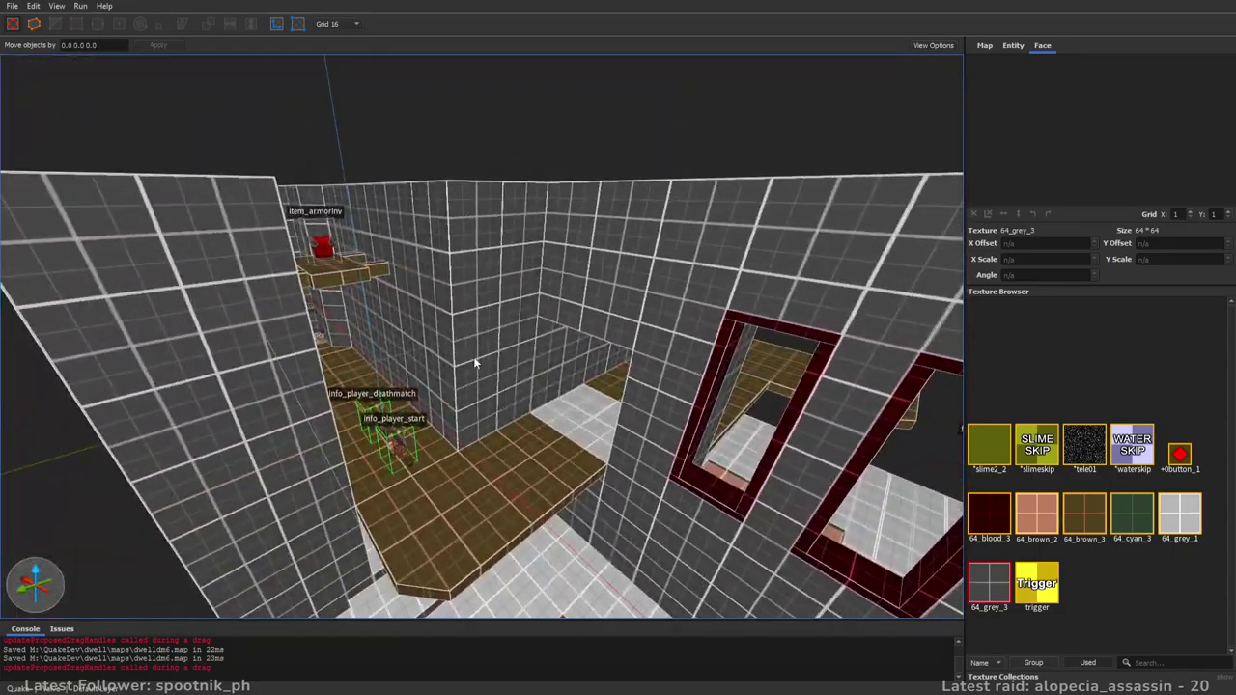
{"action": "key", "text": "d"}
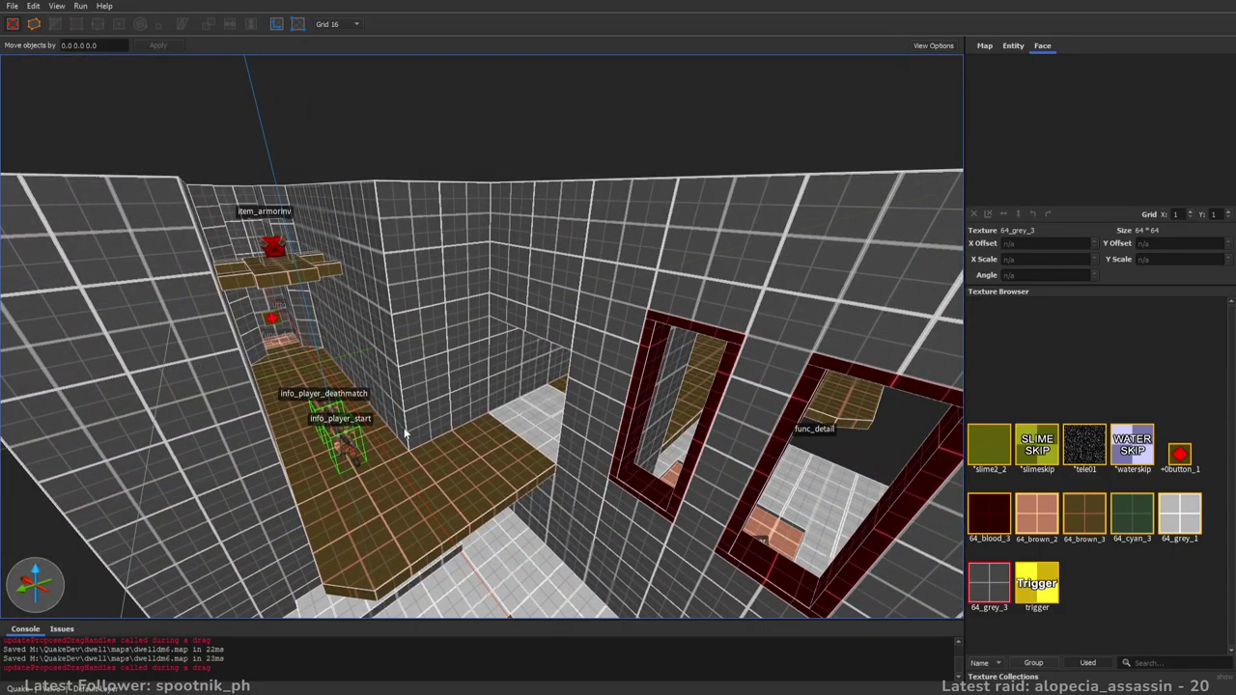
{"action": "right_click_drag", "start_coordinate": [410, 334], "coordinate": [649, 375]}
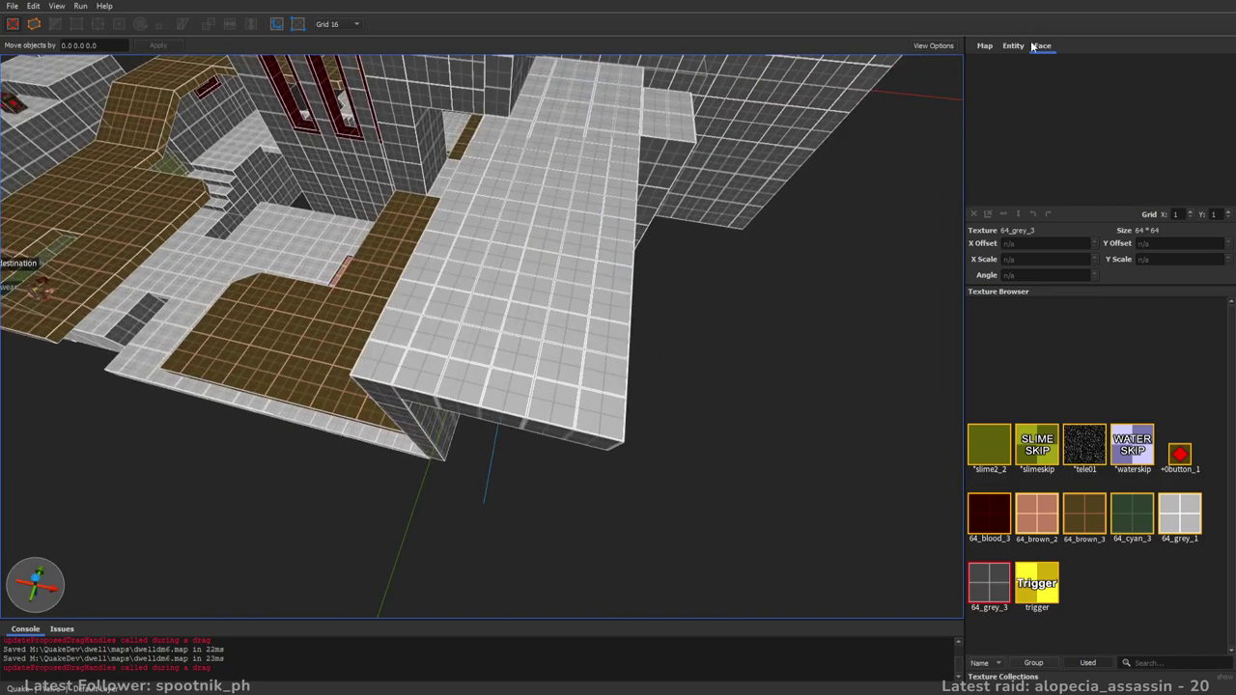
- Place an item_armor2 at the far end of the grey walkway and exclude it from Easy, Normal and Hard+
{"action": "left_click", "coordinate": [1016, 45]}
{"action": "left_click_drag", "start_coordinate": [1177, 570], "coordinate": [549, 328]}
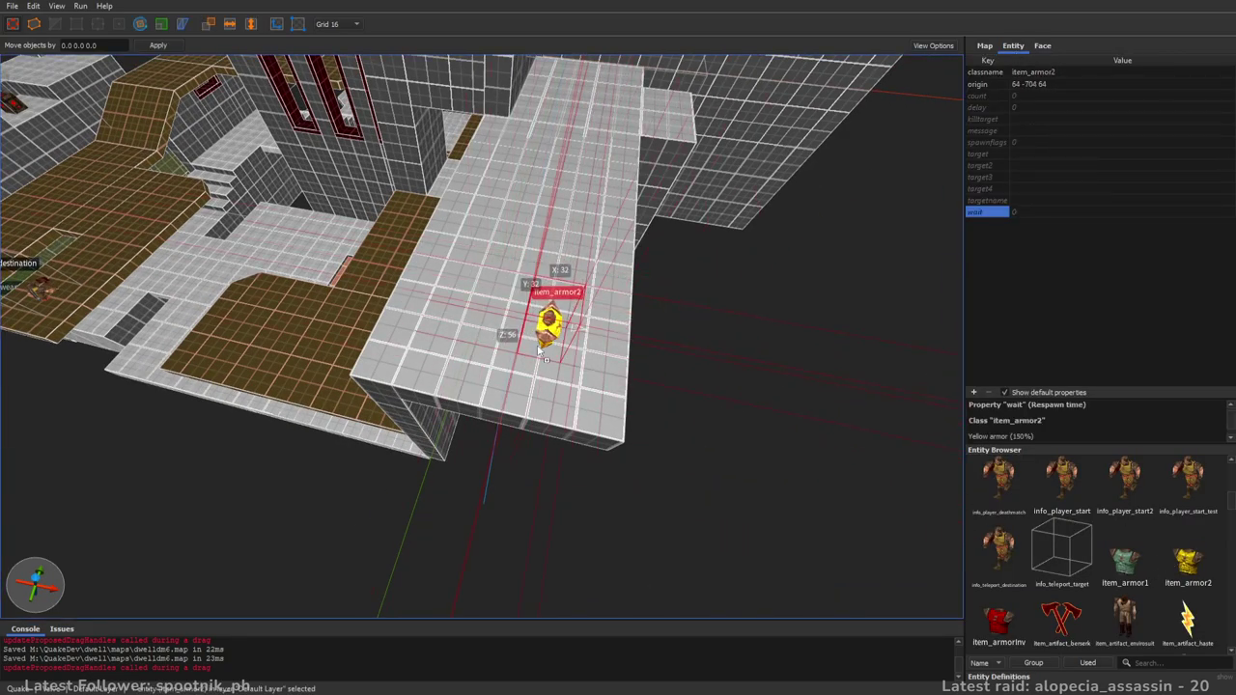
{"action": "left_click", "coordinate": [1031, 145]}
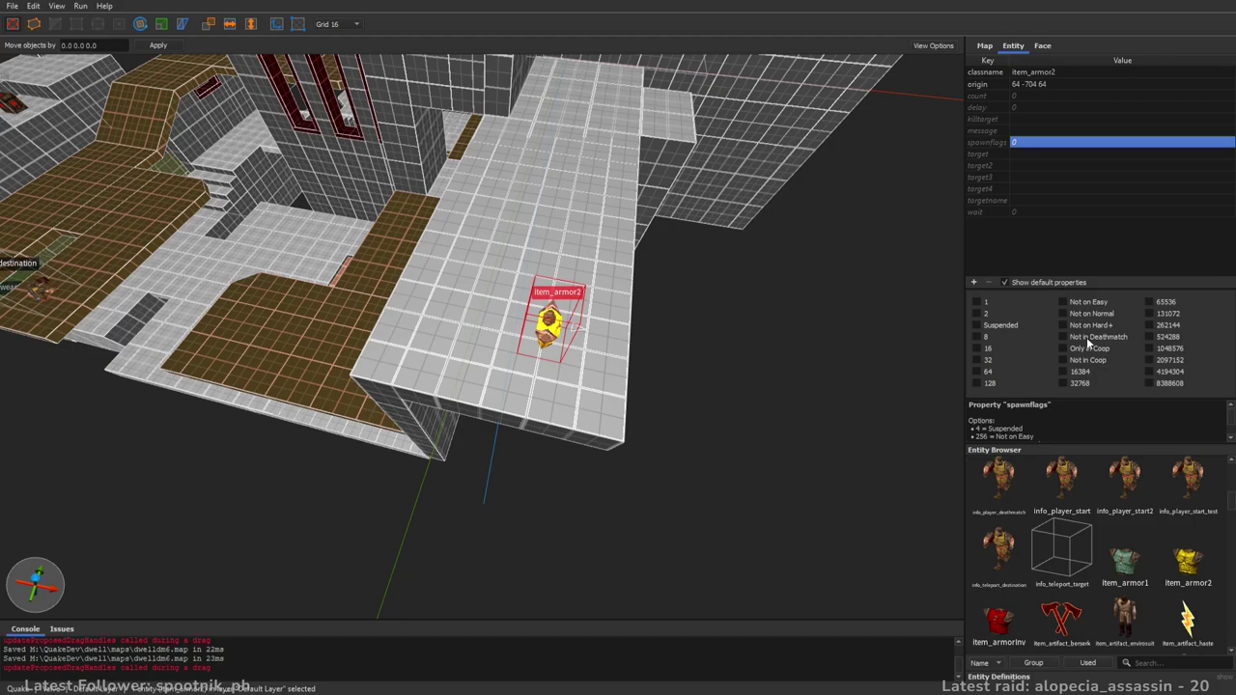
{"action": "left_click", "coordinate": [1079, 326]}
{"action": "left_click", "coordinate": [1077, 324]}
{"action": "left_click", "coordinate": [1090, 302]}
- Place a weapon_quad_shotgun at the opposite end of the grey walkway, at origin 48 -240 64
{"action": "right_click_drag", "start_coordinate": [792, 333], "coordinate": [748, 336]}
{"action": "left_click", "coordinate": [799, 314]}
{"action": "key", "text": "d"}
{"action": "key", "text": "d"}
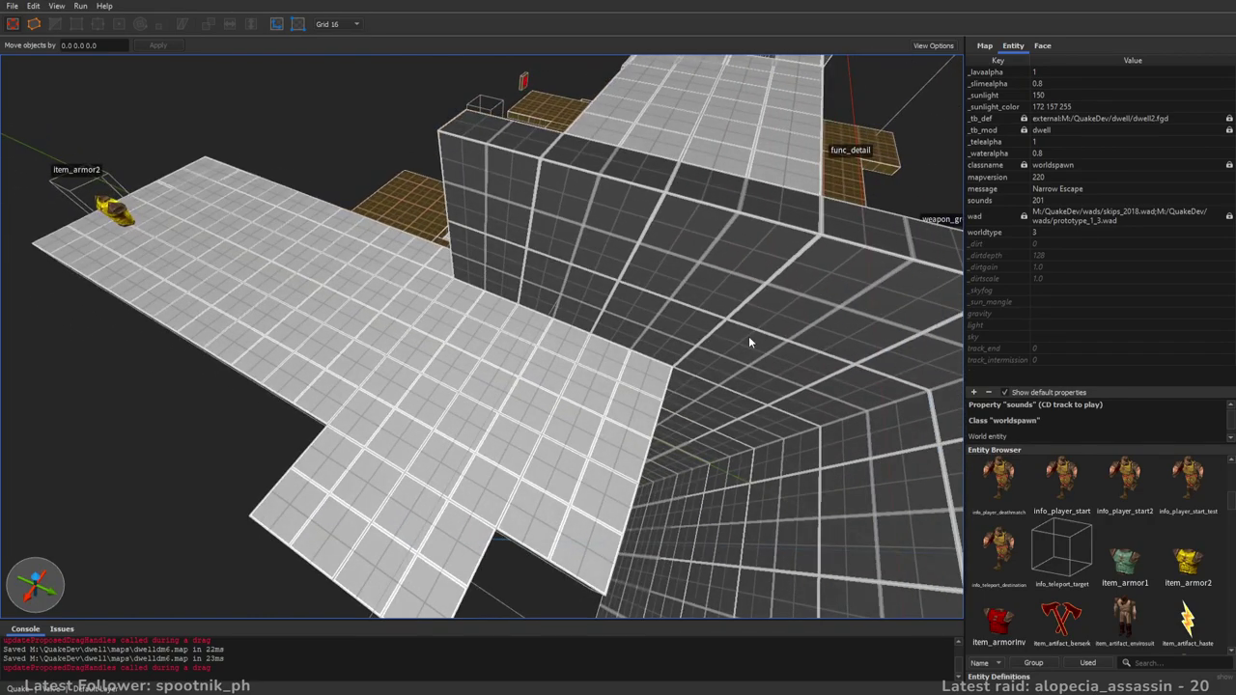
{"action": "scroll", "coordinate": [1054, 495], "scroll_direction": "down", "scroll_amount": 5}
{"action": "scroll", "coordinate": [1133, 516], "scroll_direction": "down", "scroll_amount": 15}
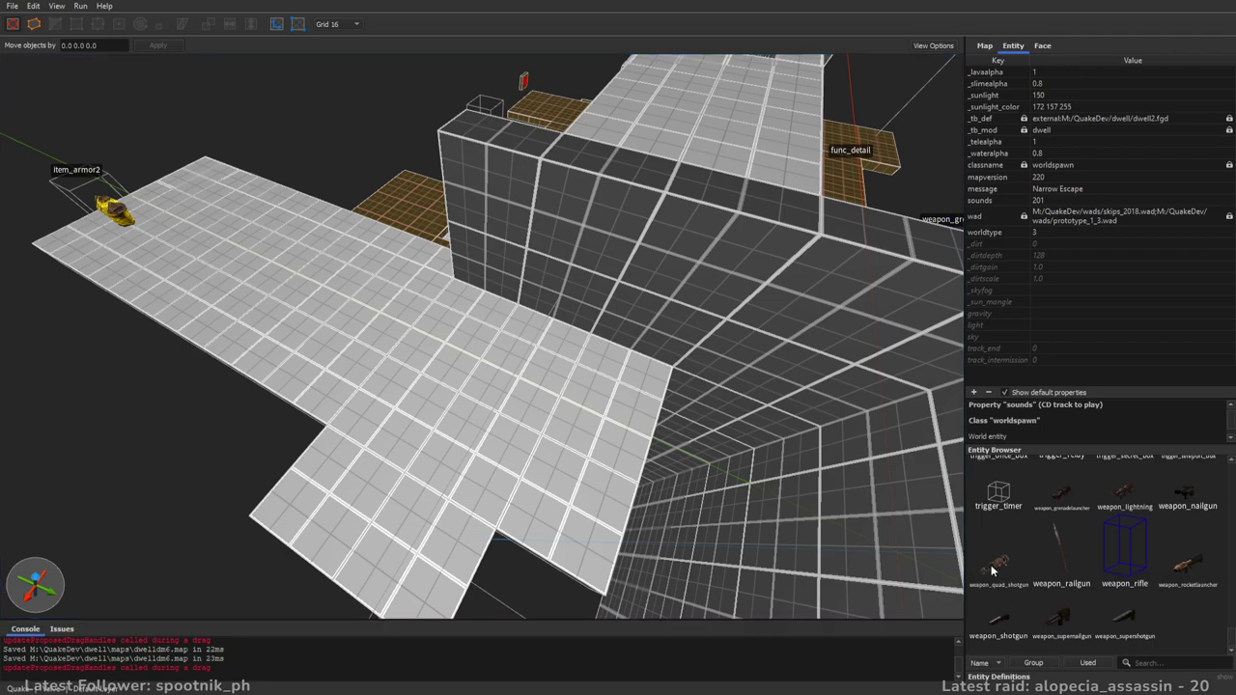
{"action": "left_click_drag", "start_coordinate": [991, 570], "coordinate": [538, 403]}
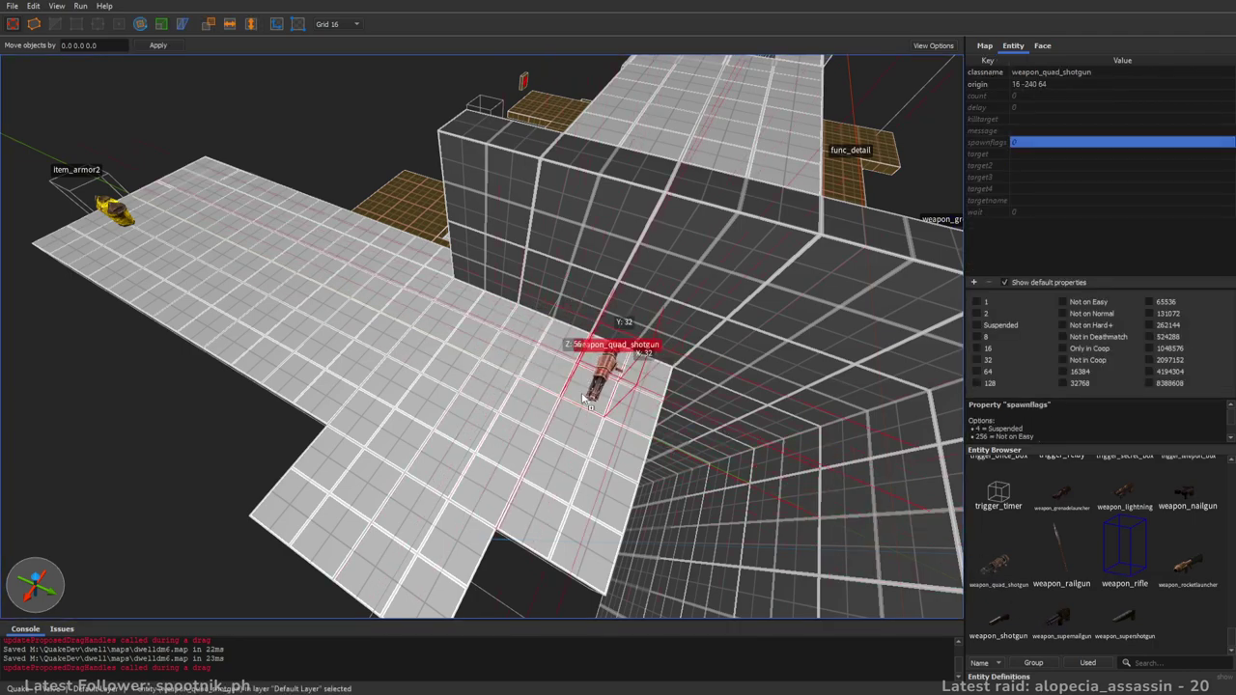
{"action": "right_click_drag", "start_coordinate": [545, 408], "coordinate": [513, 428]}
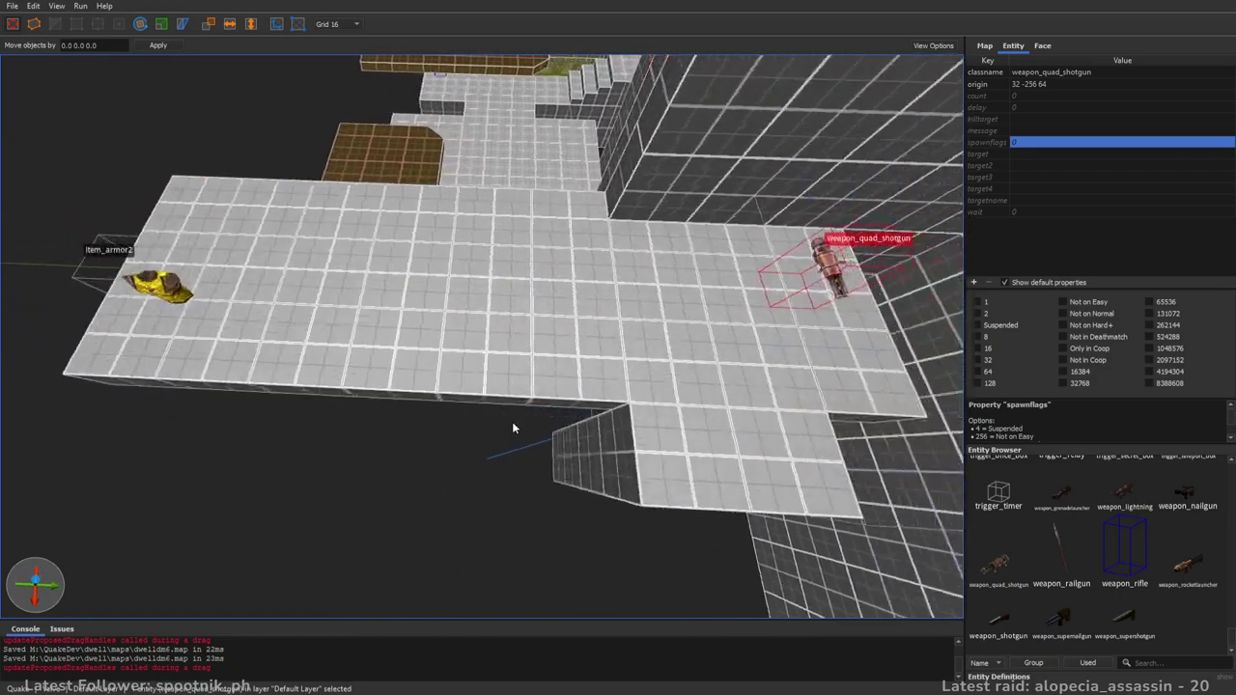
{"action": "key", "text": "d"}
{"action": "right_click_drag", "start_coordinate": [717, 393], "coordinate": [701, 377]}
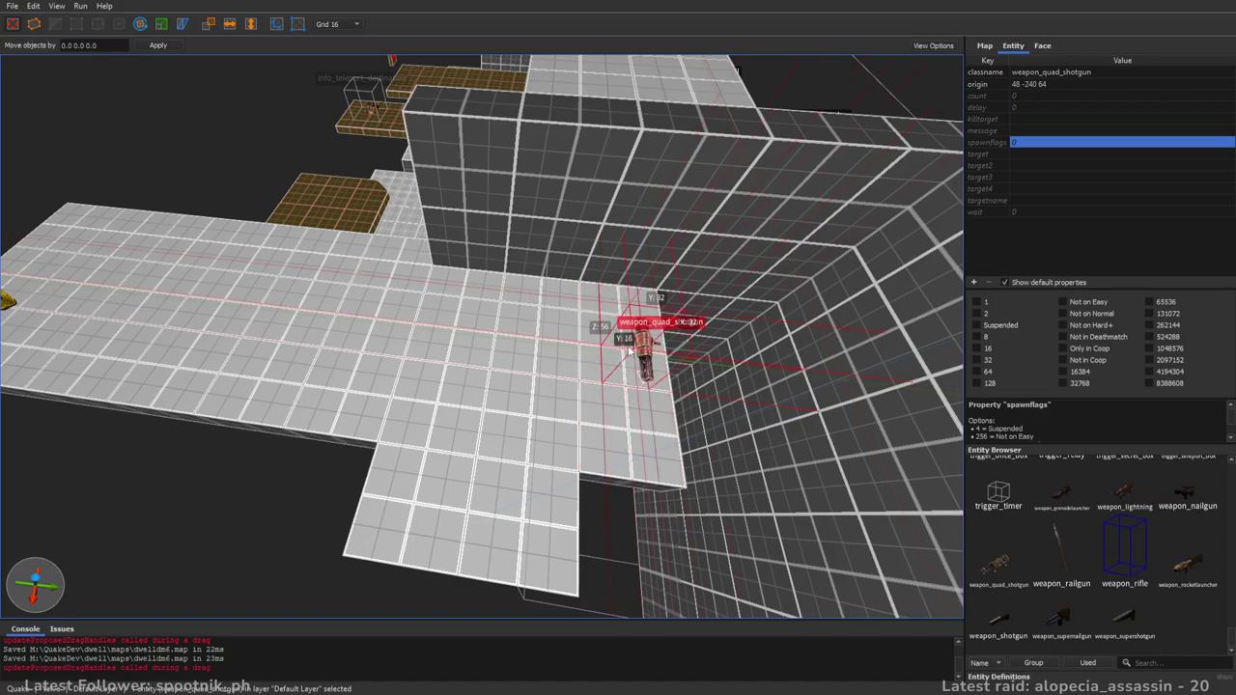
{"action": "middle_click_drag", "start_coordinate": [633, 353], "coordinate": [425, 370]}
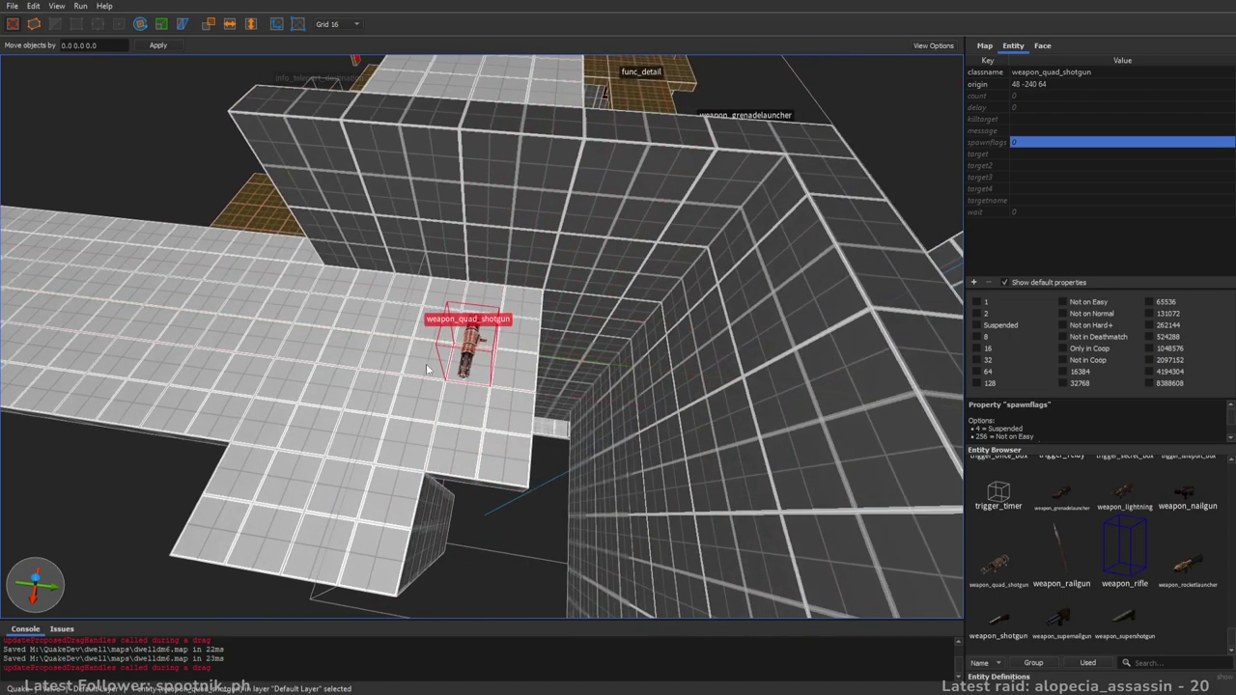
- Lengthen the grey walkway slab to 608 units and exclude the weapon_quad_shotgun at 48 -224 64 from Easy, Normal and Hard+
{"action": "left_click", "coordinate": [515, 463]}
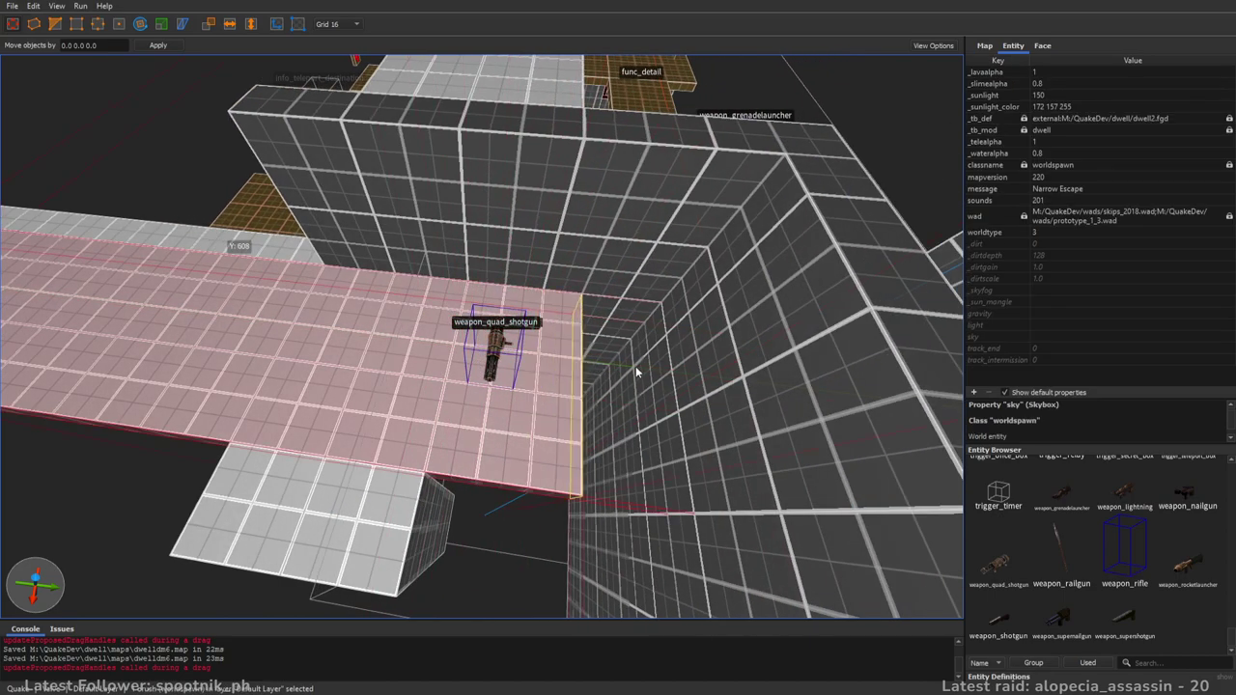
{"action": "left_click", "coordinate": [508, 383]}
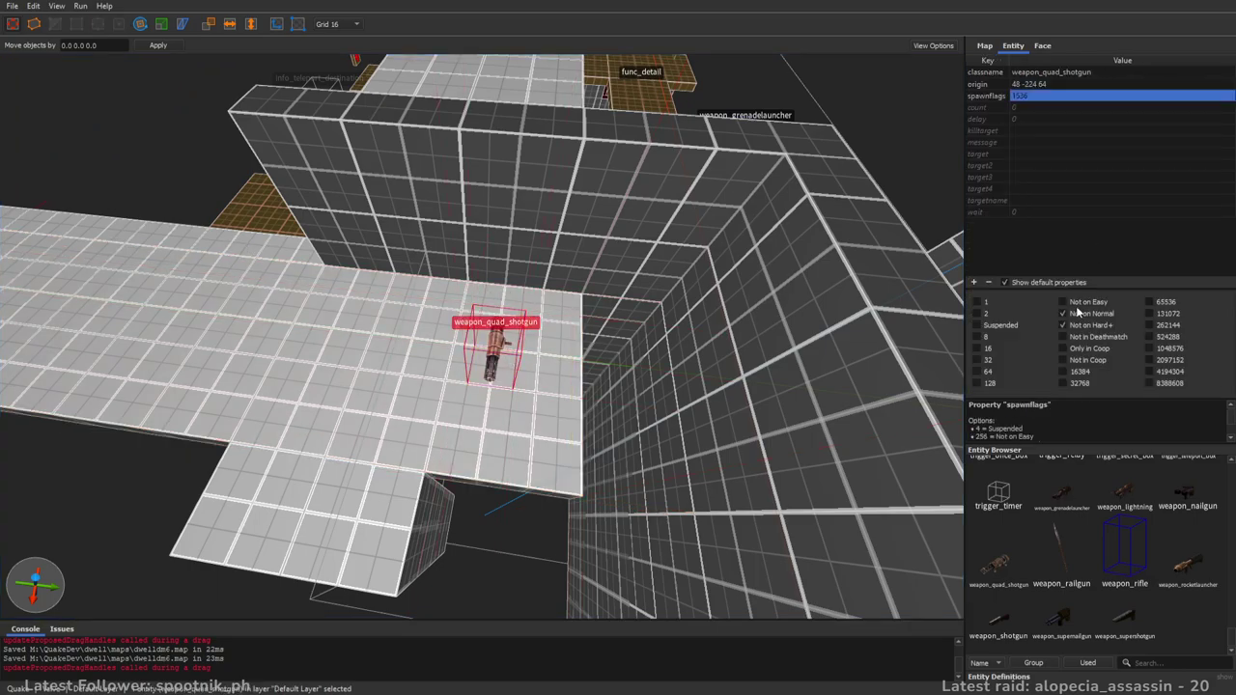
{"action": "left_click", "coordinate": [1078, 304]}
- Examine the lower teleporter room, its steps and the open floor edges for places that need walls
{"action": "right_click_drag", "start_coordinate": [595, 312], "coordinate": [606, 318]}
{"action": "key", "text": "a"}
{"action": "right_click_drag", "start_coordinate": [451, 353], "coordinate": [570, 353]}
{"action": "key", "text": "a"}
{"action": "key", "text": "d"}
{"action": "key", "text": "a"}
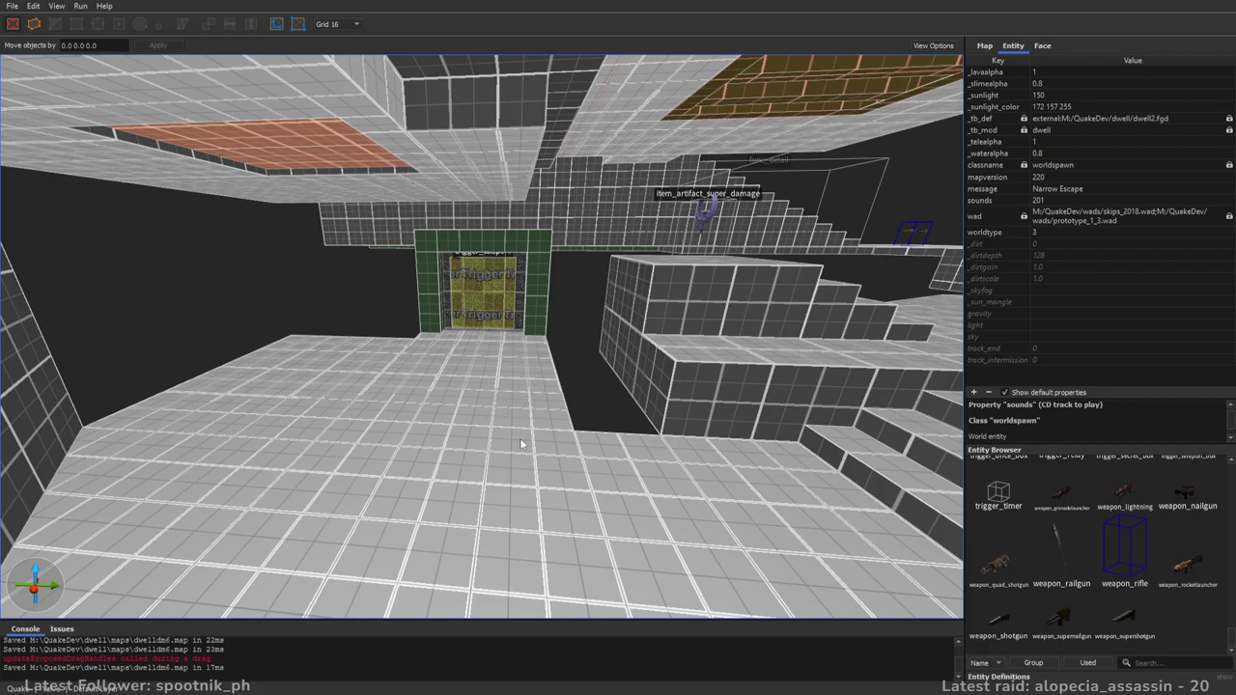
{"action": "right_click_drag", "start_coordinate": [614, 419], "coordinate": [622, 367]}
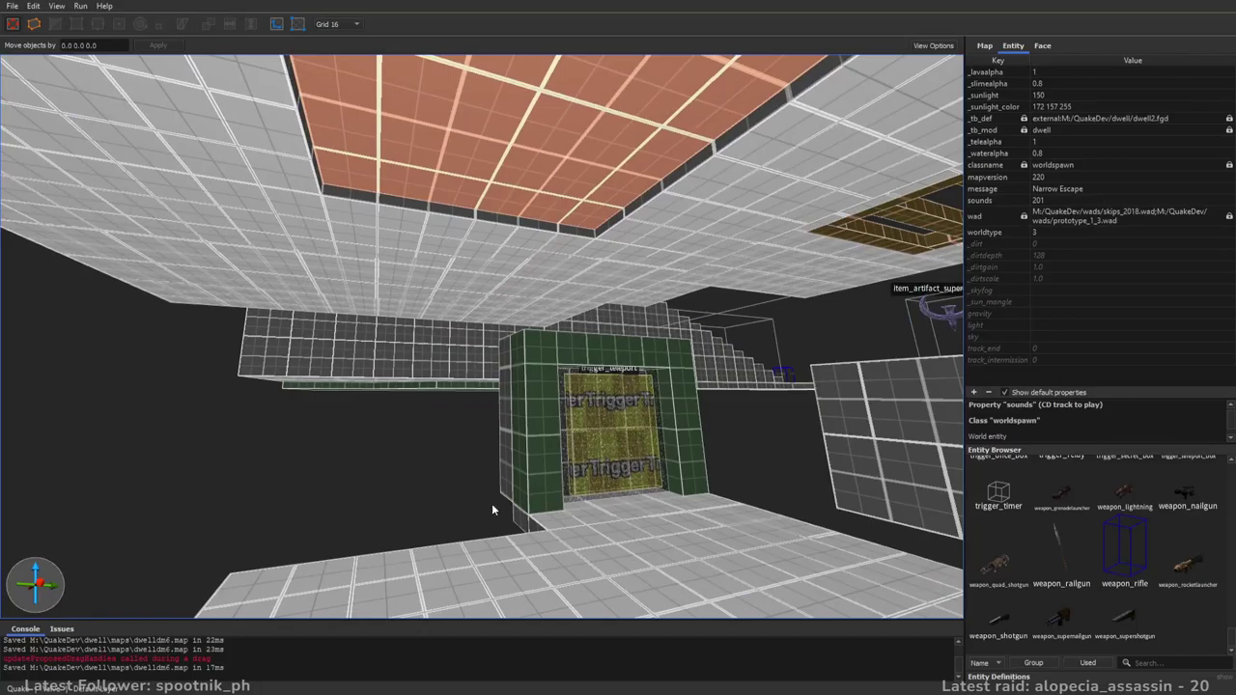
{"action": "right_click_drag", "start_coordinate": [349, 396], "coordinate": [554, 411]}
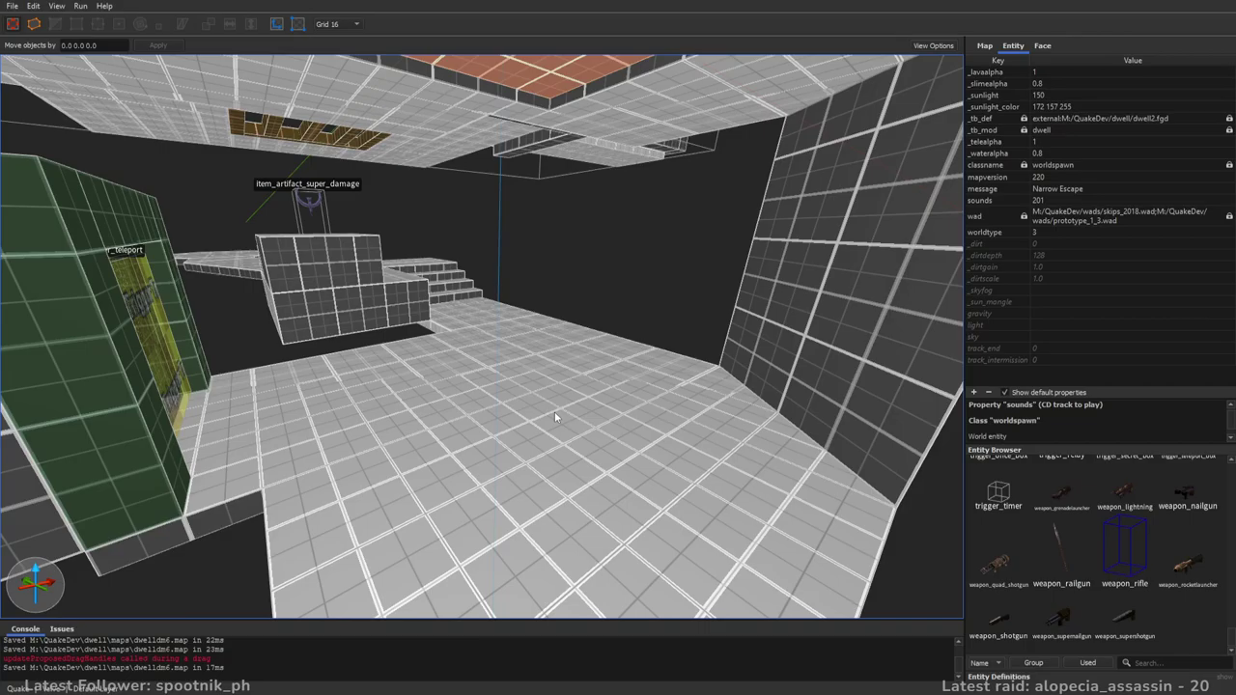
{"action": "right_click_drag", "start_coordinate": [624, 342], "coordinate": [680, 392]}
{"action": "key", "text": "a"}
{"action": "key", "text": "a"}
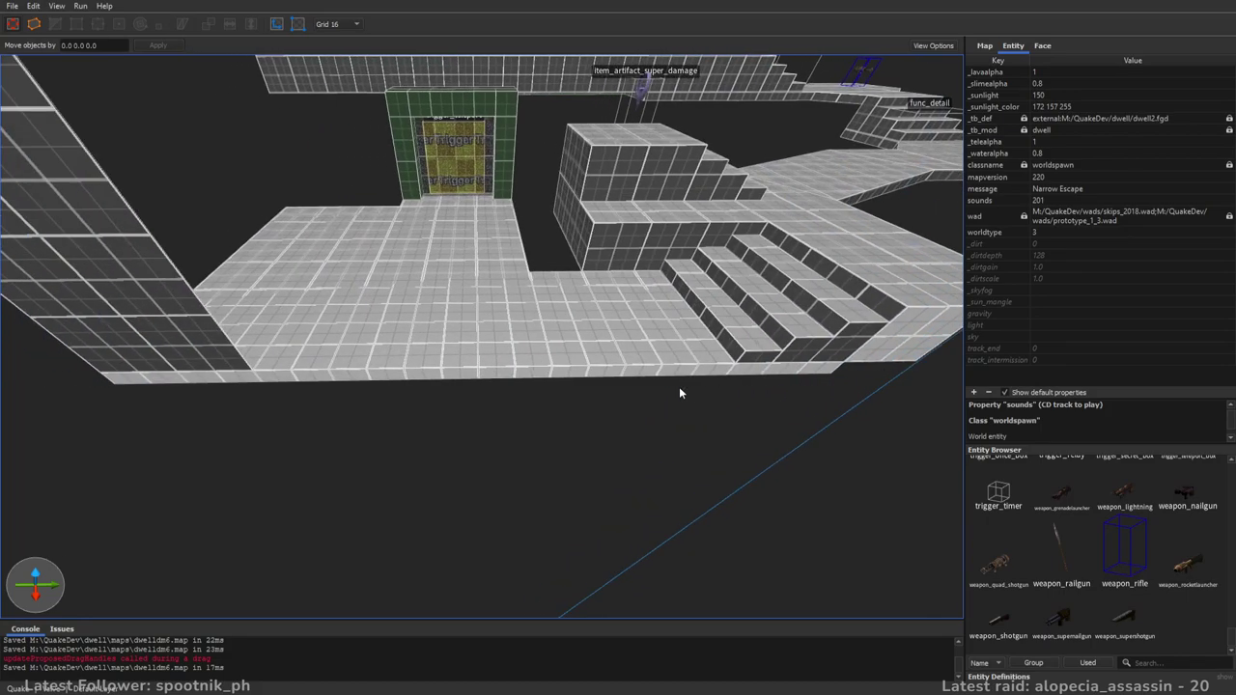
{"action": "right_click_drag", "start_coordinate": [679, 392], "coordinate": [694, 365]}
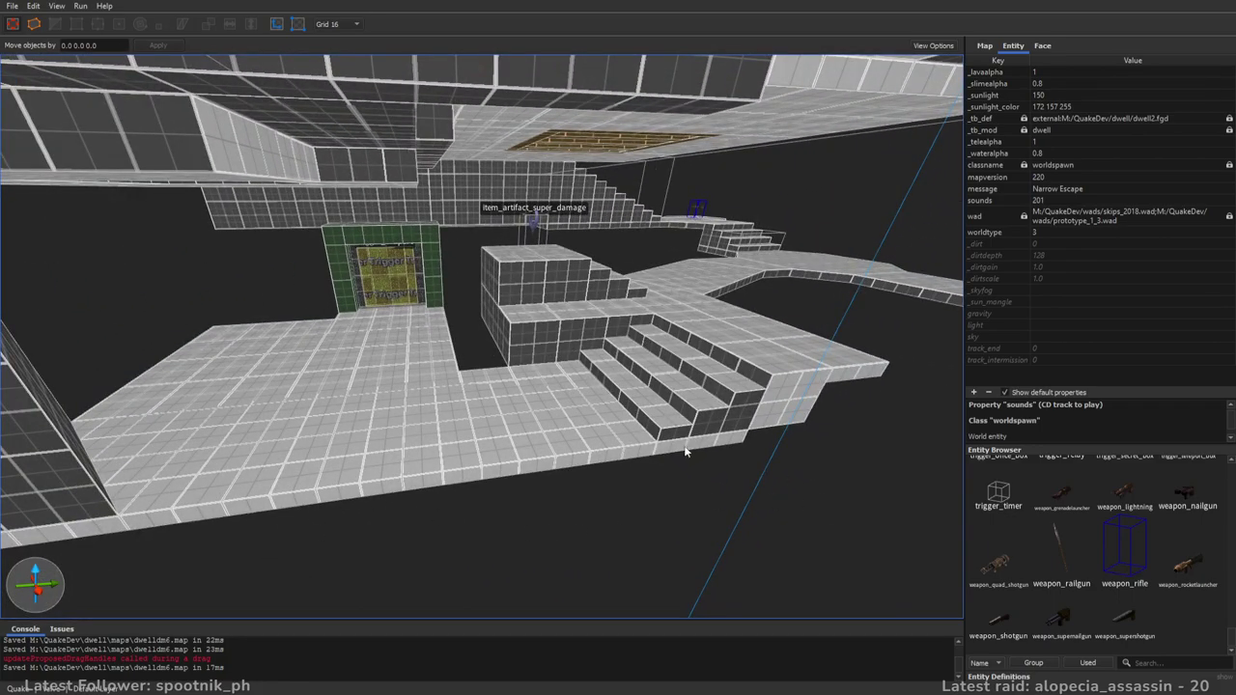
- Draw a 64_grey_3 wall block at the open corner of the lower room and size it 128 x 128 x 288 units
{"action": "left_click", "coordinate": [1037, 50]}
{"action": "right_click_drag", "start_coordinate": [603, 328], "coordinate": [442, 367]}
{"action": "mouse_move", "coordinate": [286, 335]}
{"action": "left_mouse_down"}
{"action": "mouse_move", "coordinate": [355, 388]}
{"action": "mouse_move", "coordinate": [334, 411]}
{"action": "left_mouse_up"}
{"action": "mouse_move", "coordinate": [334, 411]}
{"action": "right_mouse_down"}
{"action": "mouse_move", "coordinate": [481, 338]}
{"action": "mouse_move", "coordinate": [461, 388]}
{"action": "right_mouse_up"}
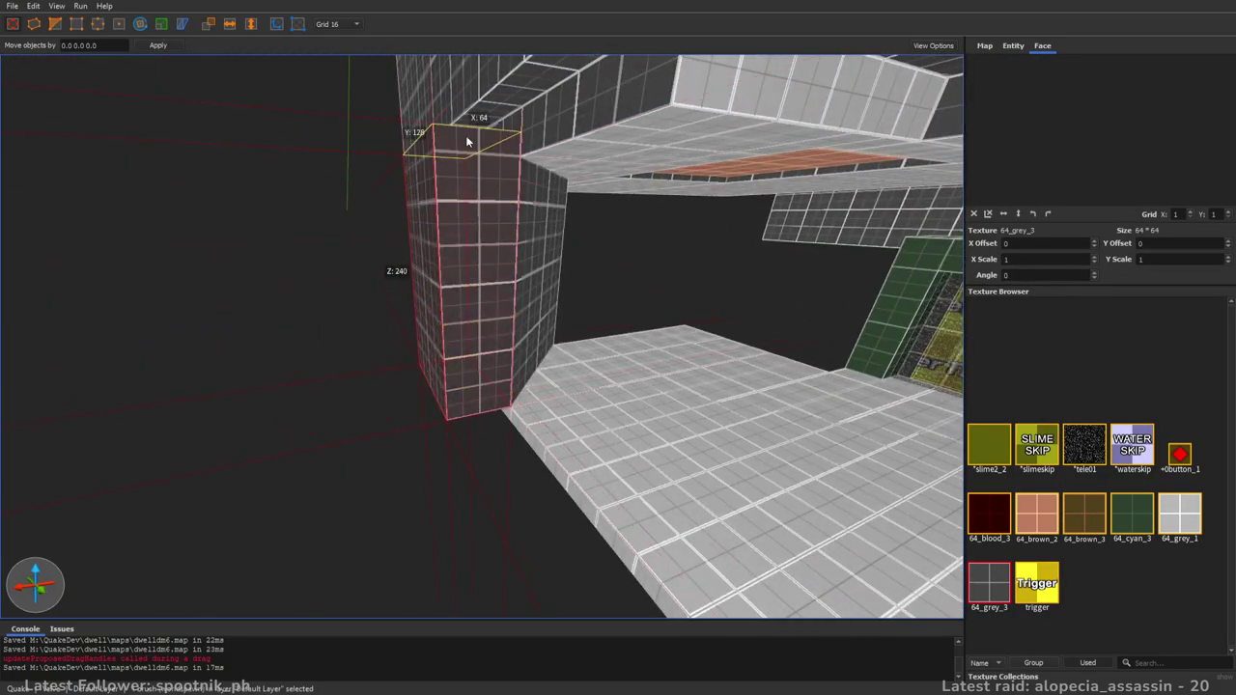
{"action": "right_click_drag", "start_coordinate": [558, 222], "coordinate": [539, 233]}
{"action": "left_click_drag", "start_coordinate": [482, 446], "coordinate": [491, 499], "text": "shift"}
{"action": "mouse_move", "coordinate": [515, 458]}
{"action": "left_mouse_down", "text": "shift"}
{"action": "mouse_move", "coordinate": [505, 433]}
{"action": "mouse_move", "coordinate": [480, 424]}
{"action": "mouse_move", "coordinate": [524, 460]}
{"action": "mouse_move", "coordinate": [522, 484]}
{"action": "left_mouse_up", "text": "shift"}
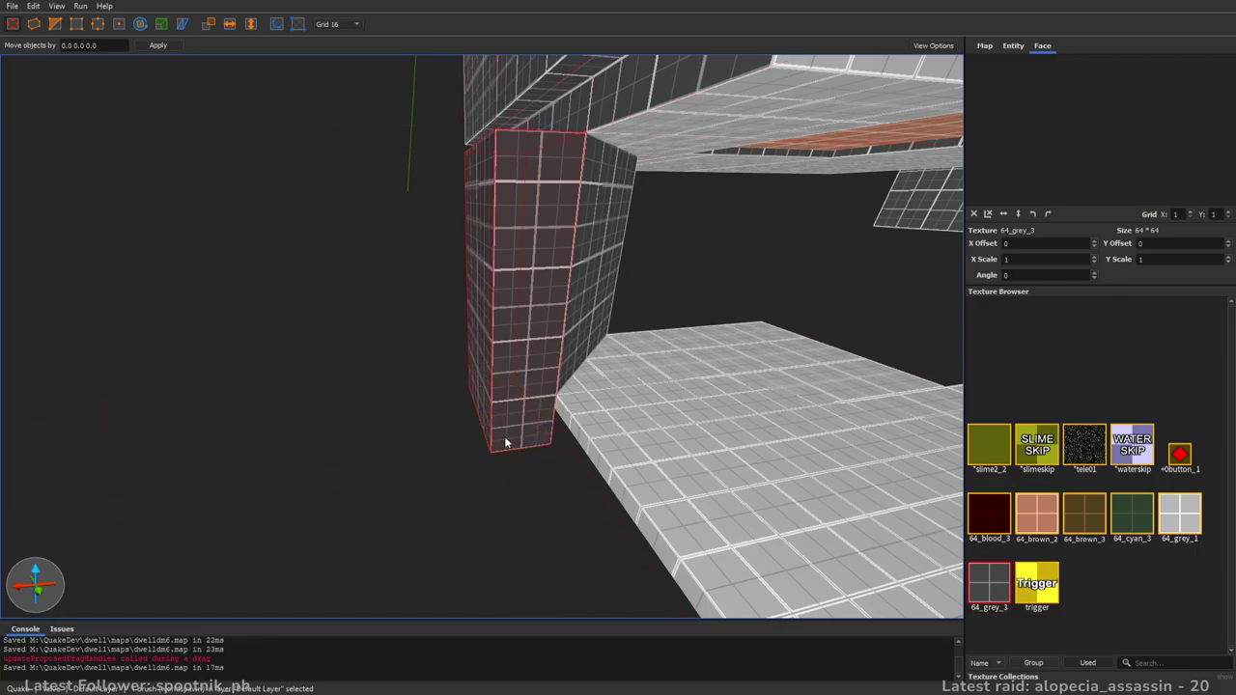
{"action": "right_click_drag", "start_coordinate": [480, 374], "coordinate": [476, 301]}
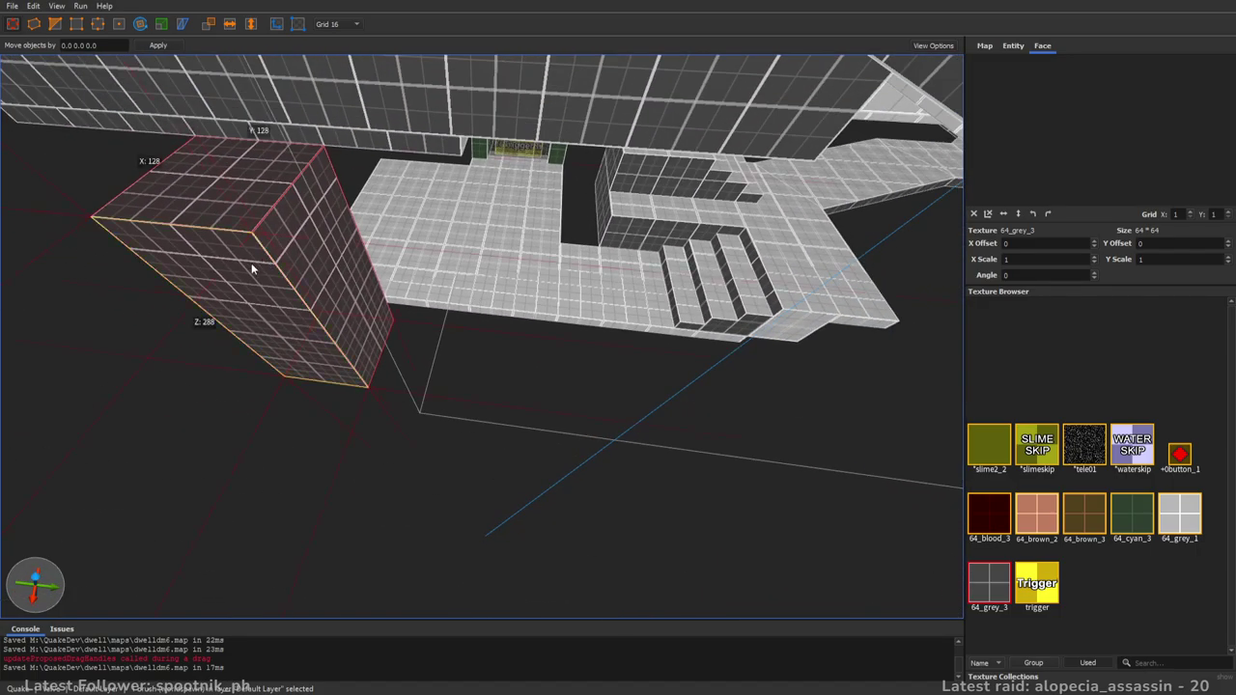
- Add a 32-unit-thick, 288-unit-tall wall along the lower room's open side, plus a 144-unit return wall at its far end
{"action": "mouse_move", "coordinate": [242, 306]}
{"action": "left_mouse_down", "text": "shift"}
{"action": "mouse_move", "coordinate": [280, 292]}
{"action": "mouse_move", "coordinate": [46, 274]}
{"action": "left_mouse_up", "text": "shift"}
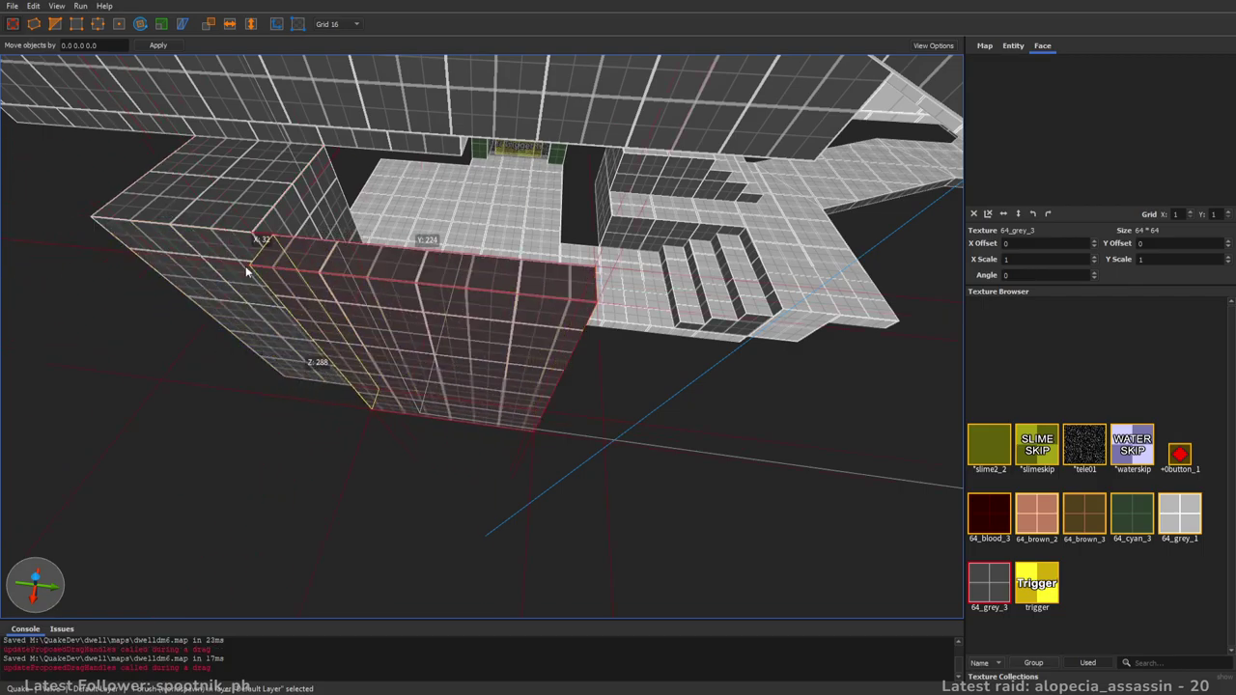
{"action": "key", "text": "w"}
{"action": "mouse_move", "coordinate": [204, 272]}
{"action": "right_mouse_down"}
{"action": "mouse_move", "coordinate": [253, 322]}
{"action": "mouse_move", "coordinate": [249, 336]}
{"action": "mouse_move", "coordinate": [138, 249]}
{"action": "mouse_move", "coordinate": [484, 378]}
{"action": "mouse_move", "coordinate": [408, 322]}
{"action": "mouse_move", "coordinate": [528, 344]}
{"action": "mouse_move", "coordinate": [428, 312]}
{"action": "mouse_move", "coordinate": [359, 326]}
{"action": "right_mouse_up"}
{"action": "mouse_move", "coordinate": [751, 344]}
{"action": "right_mouse_down"}
{"action": "mouse_move", "coordinate": [503, 338]}
{"action": "mouse_move", "coordinate": [619, 463]}
{"action": "mouse_move", "coordinate": [644, 439]}
{"action": "mouse_move", "coordinate": [651, 393]}
{"action": "right_mouse_up"}
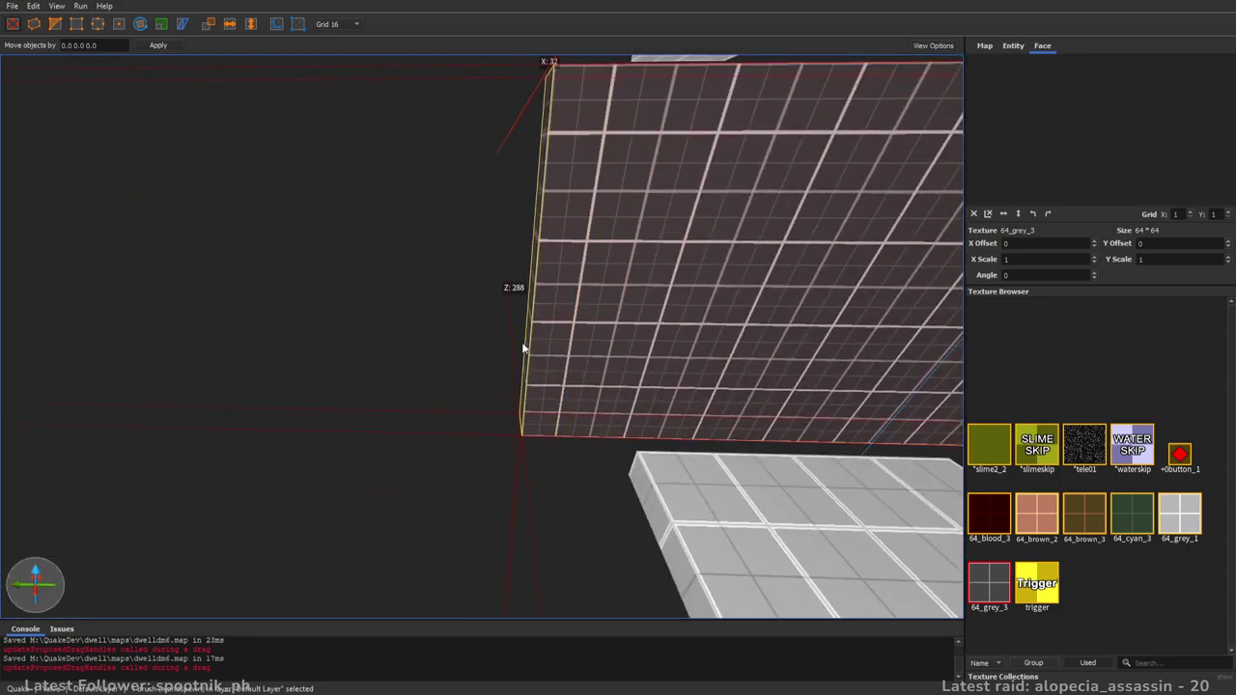
{"action": "right_click_drag", "start_coordinate": [562, 350], "coordinate": [561, 345]}
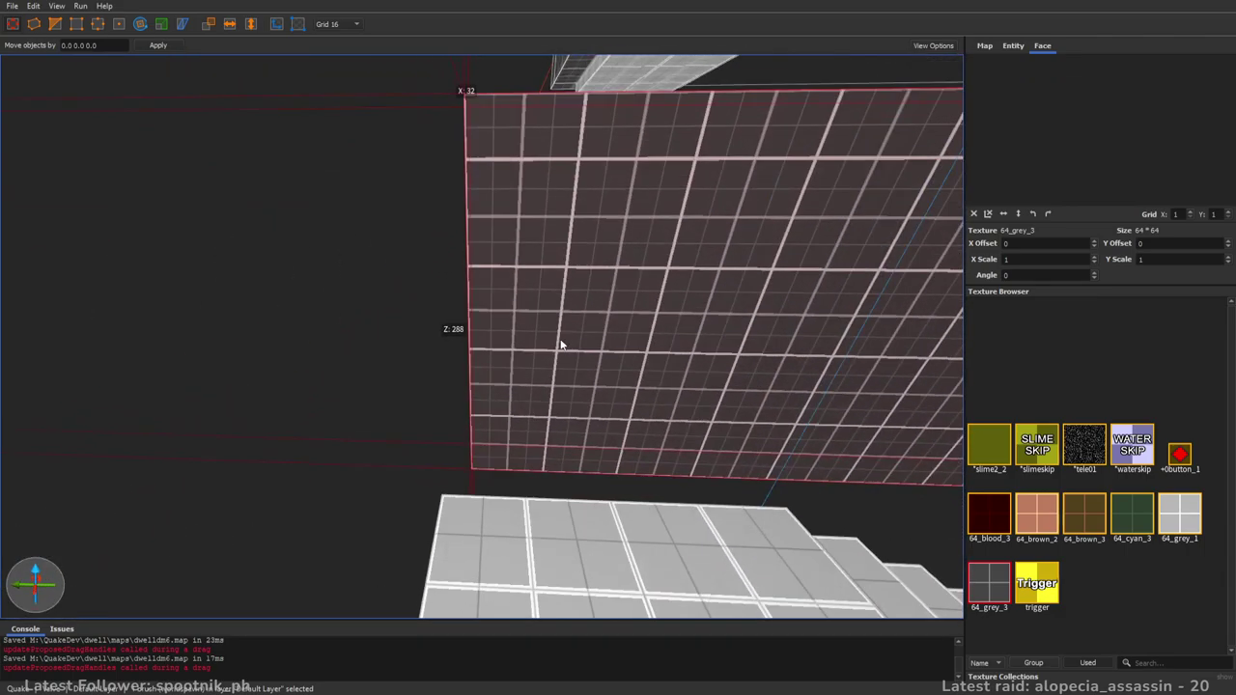
{"action": "left_click_drag", "start_coordinate": [386, 363], "coordinate": [346, 367], "text": "ctrl+shift"}
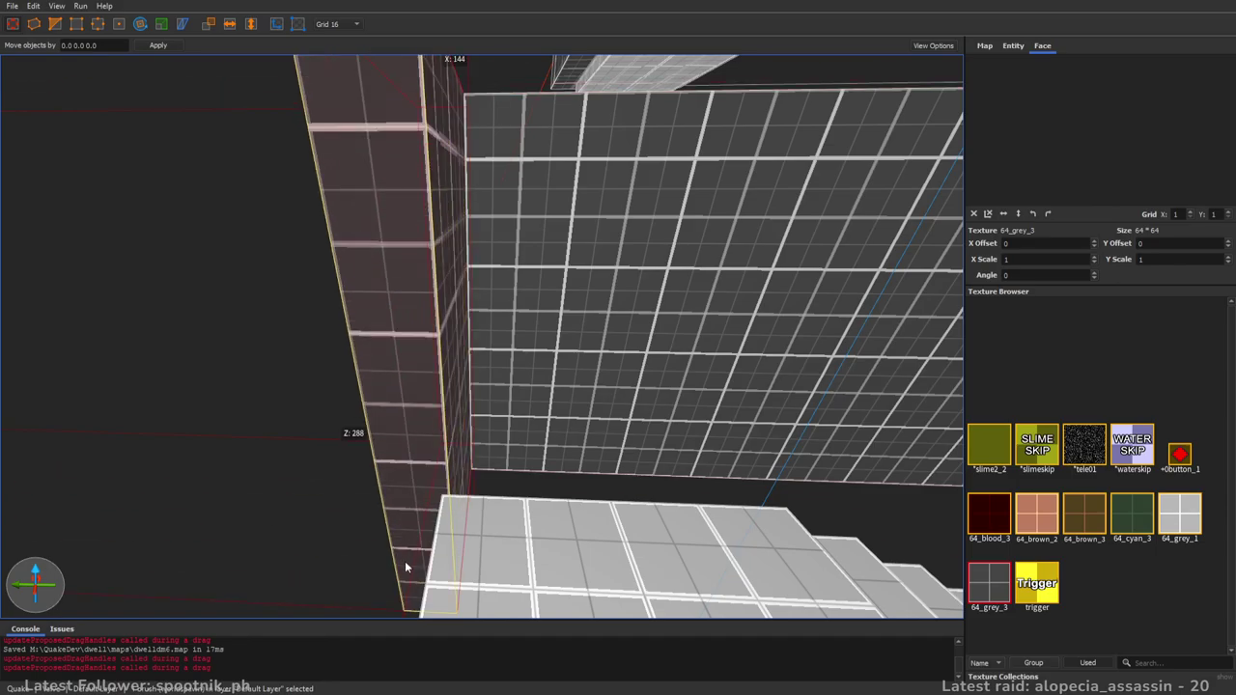
- Extend the undersides of the upper ledge and the adjoining 64-unit step block down to the bottom of the new walls
{"action": "mouse_move", "coordinate": [497, 499]}
{"action": "right_mouse_down"}
{"action": "mouse_move", "coordinate": [510, 477]}
{"action": "mouse_move", "coordinate": [653, 408]}
{"action": "mouse_move", "coordinate": [618, 328]}
{"action": "mouse_move", "coordinate": [570, 281]}
{"action": "right_mouse_up"}
{"action": "left_click", "coordinate": [569, 281], "text": "shift"}
{"action": "mouse_move", "coordinate": [519, 227]}
{"action": "right_mouse_down"}
{"action": "mouse_move", "coordinate": [606, 254]}
{"action": "mouse_move", "coordinate": [585, 323]}
{"action": "right_mouse_up"}
{"action": "left_click", "coordinate": [527, 224]}
{"action": "left_click", "coordinate": [585, 323]}
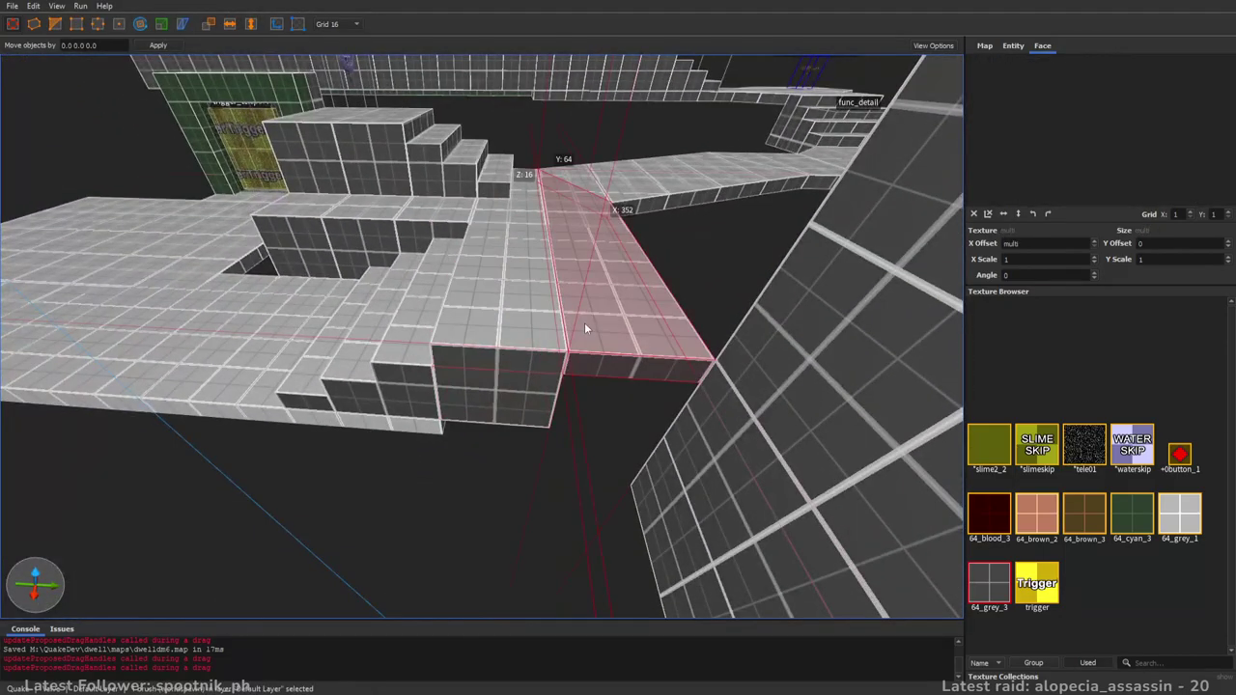
{"action": "mouse_move", "coordinate": [591, 354]}
{"action": "left_mouse_down"}
{"action": "mouse_move", "coordinate": [589, 318]}
{"action": "mouse_move", "coordinate": [601, 355]}
{"action": "left_mouse_up"}
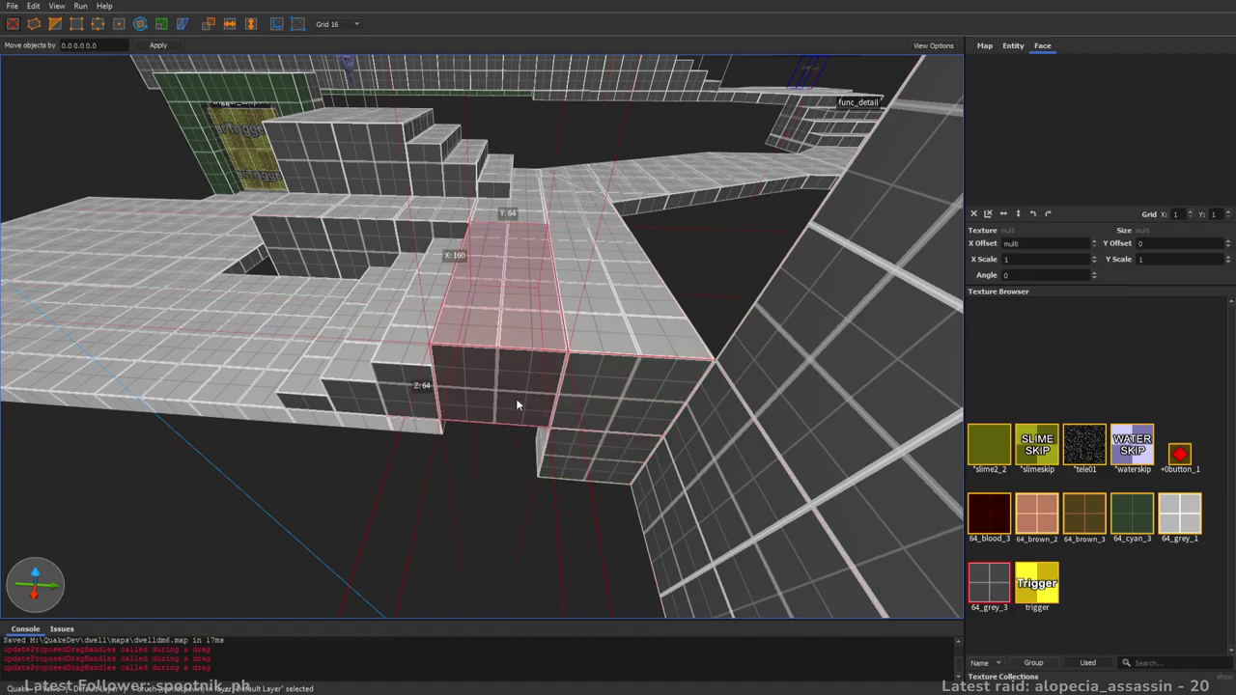
{"action": "mouse_move", "coordinate": [505, 443]}
{"action": "left_mouse_down", "text": "shift"}
{"action": "mouse_move", "coordinate": [502, 490]}
{"action": "mouse_move", "coordinate": [488, 477]}
{"action": "left_mouse_up", "text": "shift"}
- Thicken the floor slab under the steps and the teleporter floor slab downward to match the lowered ledge
{"action": "key", "text": "a"}
{"action": "left_click", "coordinate": [494, 429]}
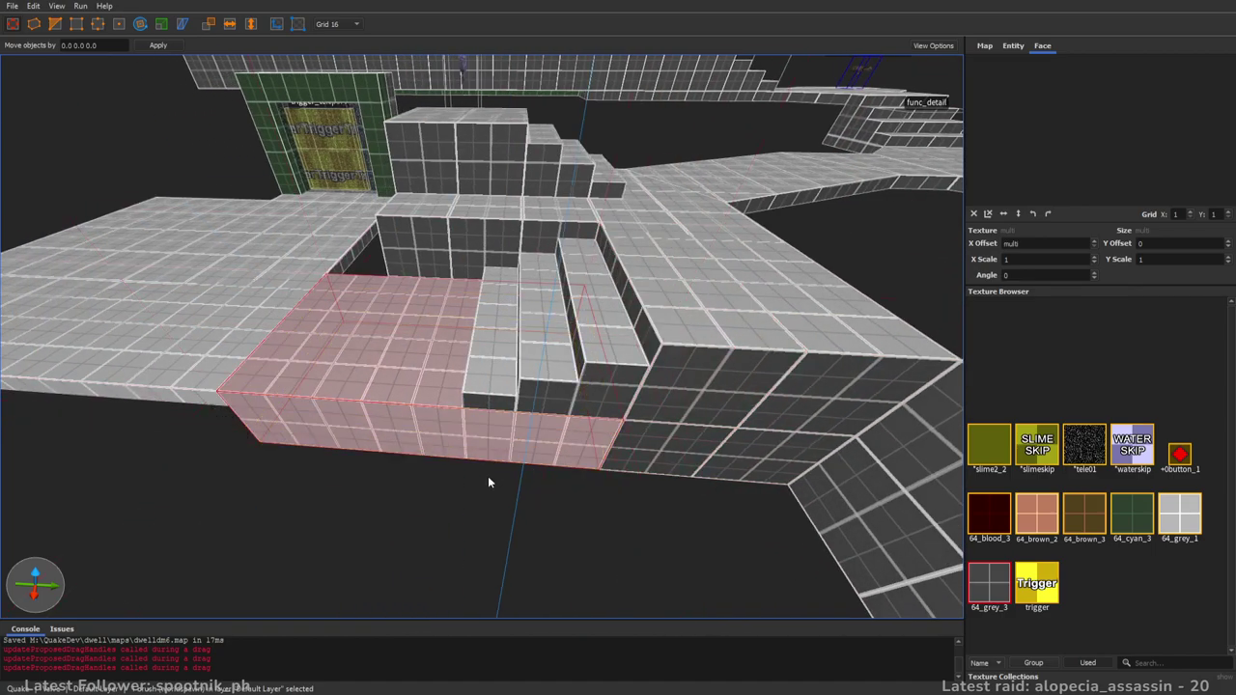
{"action": "key", "text": "a"}
{"action": "left_click", "coordinate": [373, 375]}
{"action": "left_click_drag", "start_coordinate": [382, 400], "coordinate": [387, 434], "text": "shift"}
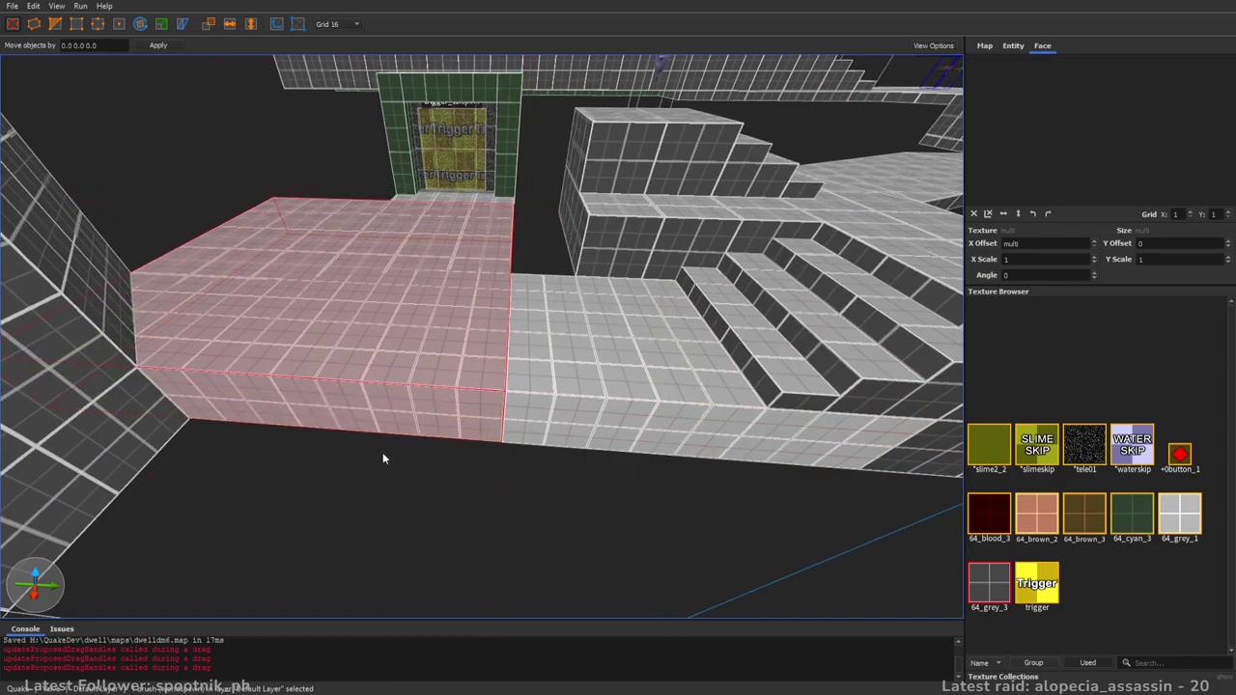
{"action": "key", "text": "d"}
{"action": "key", "text": "Escape"}
{"action": "left_click", "coordinate": [721, 441], "text": "shift"}
{"action": "key", "text": "Escape"}
- Draw a 64_cyan_3 brush 640 units long and 48 units tall across the pit between the floor edge and the outer walls
{"action": "right_click_drag", "start_coordinate": [630, 432], "coordinate": [579, 423]}
{"action": "key", "text": "w"}
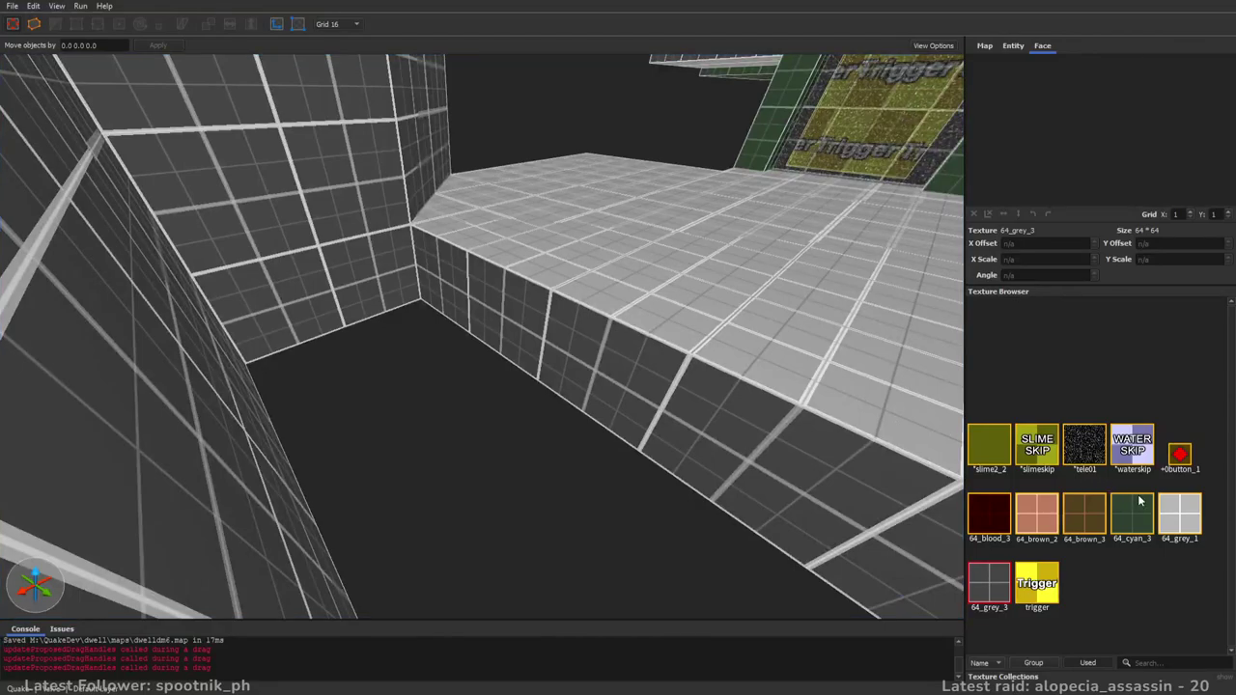
{"action": "left_click", "coordinate": [1138, 496]}
{"action": "right_click_drag", "start_coordinate": [455, 337], "coordinate": [469, 346]}
{"action": "left_click_drag", "start_coordinate": [310, 494], "coordinate": [310, 493]}
{"action": "right_click_drag", "start_coordinate": [376, 372], "coordinate": [473, 376]}
{"action": "left_click_drag", "start_coordinate": [221, 361], "coordinate": [719, 425], "text": "shift"}
{"action": "right_click_drag", "start_coordinate": [391, 355], "coordinate": [471, 371]}
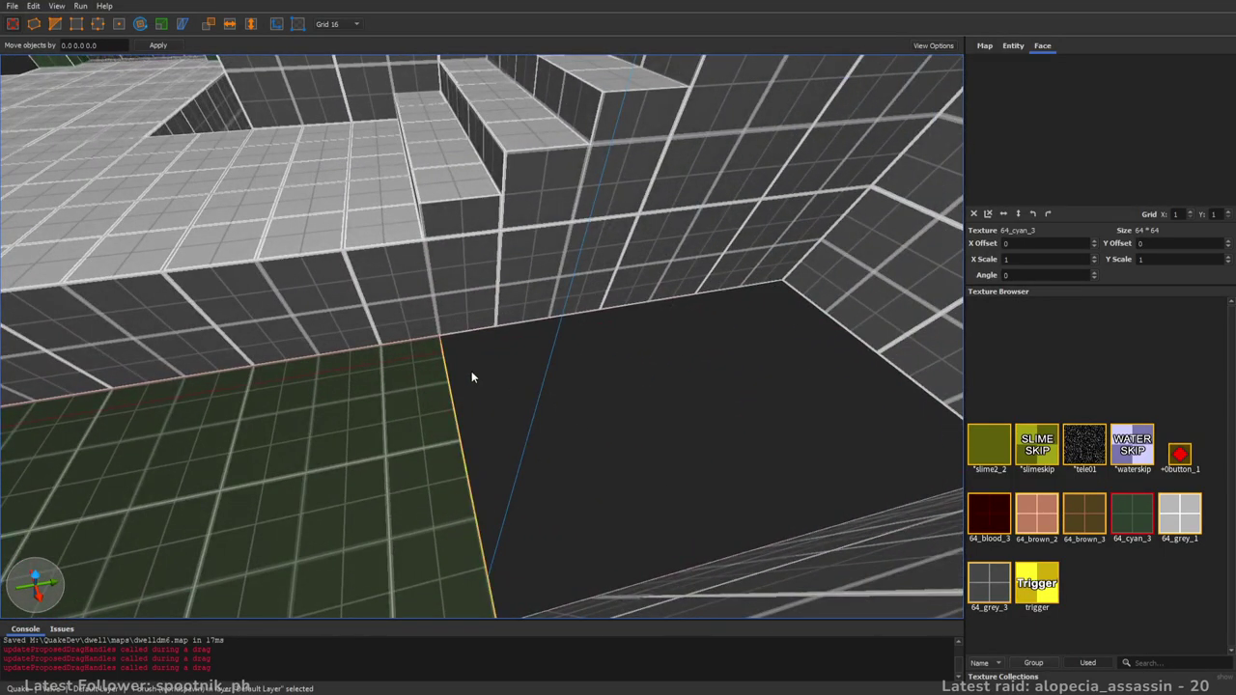
{"action": "left_click_drag", "start_coordinate": [471, 370], "coordinate": [828, 295], "text": "shift"}
{"action": "left_click_drag", "start_coordinate": [717, 350], "coordinate": [740, 257], "text": "shift"}
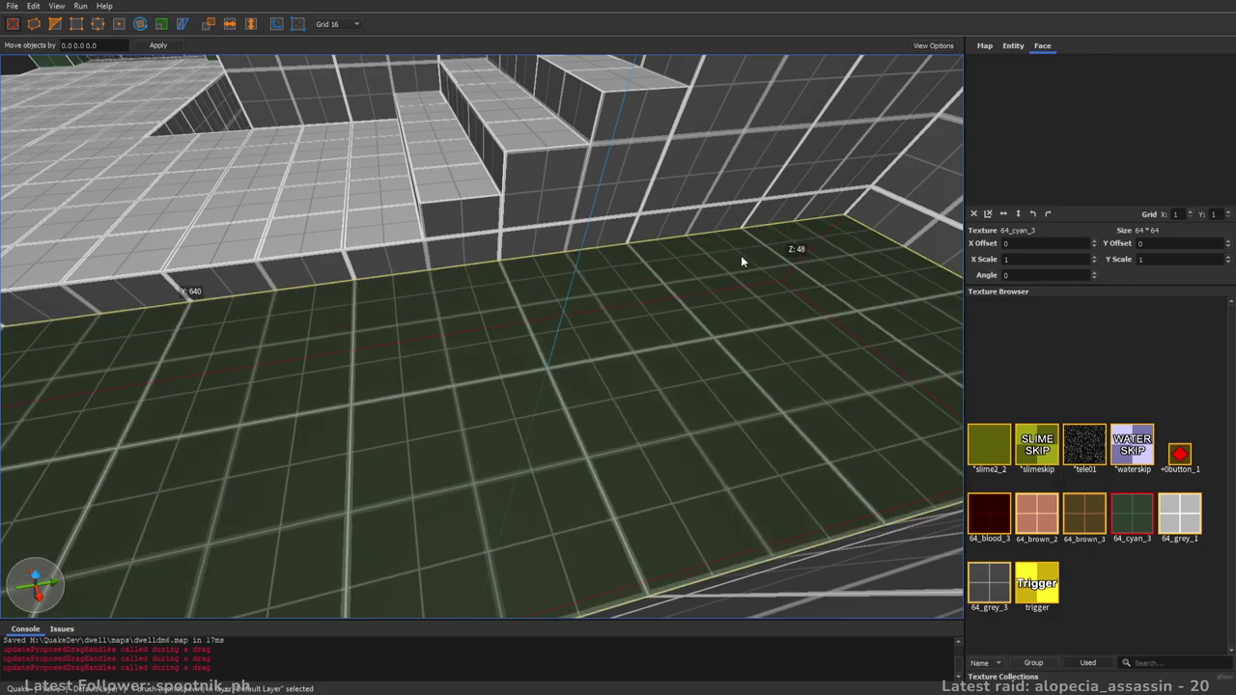
- Texture the pit brush with *slimeskip, apply *slime2_2 to its top face, and save the map
{"action": "left_click", "coordinate": [1038, 452]}
{"action": "right_click_drag", "start_coordinate": [613, 290], "coordinate": [691, 319]}
{"action": "key", "text": "Escape"}
{"action": "left_click", "coordinate": [701, 365], "text": "shift"}
{"action": "left_click", "coordinate": [994, 447]}
{"action": "key", "text": "Escape"}
{"action": "right_click_drag", "start_coordinate": [682, 380], "coordinate": [593, 334]}
{"action": "key", "text": "ctrl+s"}
- Examine the whole layout from outside, including the outer walkways, the stairs and the newly walled slime pit
{"action": "right_click_drag", "start_coordinate": [724, 425], "coordinate": [831, 395]}
{"action": "key", "text": "w"}
{"action": "right_click_drag", "start_coordinate": [582, 402], "coordinate": [660, 401]}
{"action": "right_click_drag", "start_coordinate": [452, 406], "coordinate": [473, 437]}
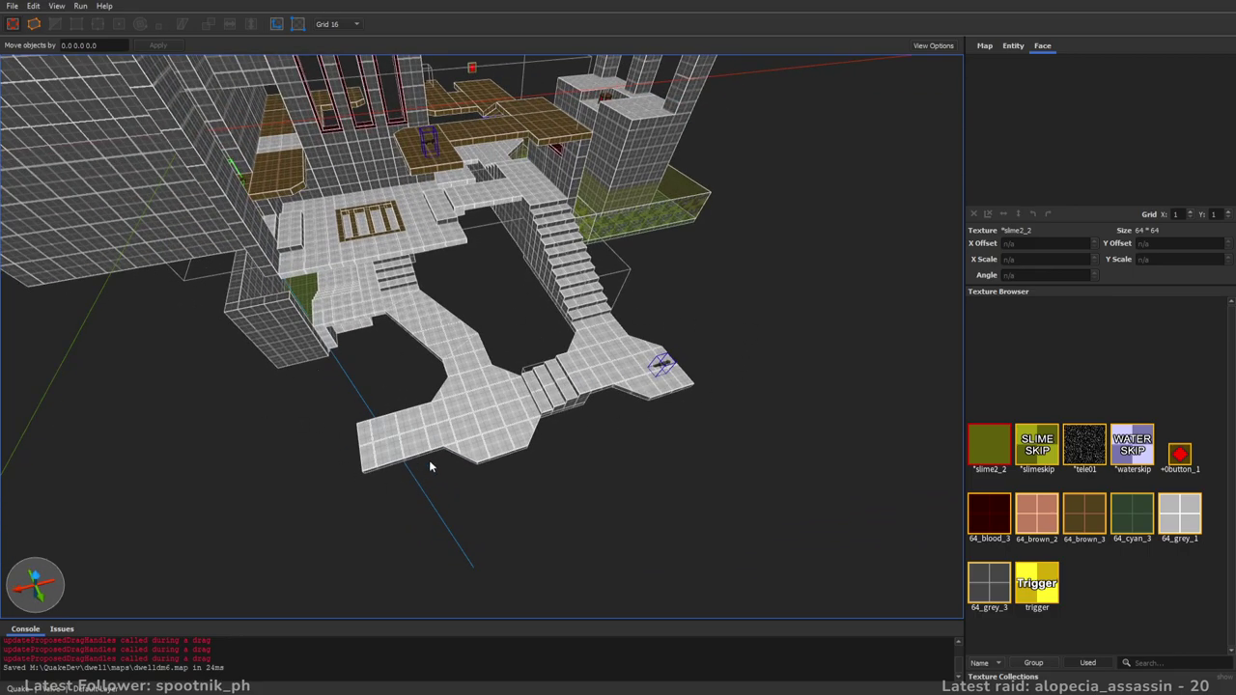
{"action": "right_click_drag", "start_coordinate": [429, 460], "coordinate": [407, 390]}
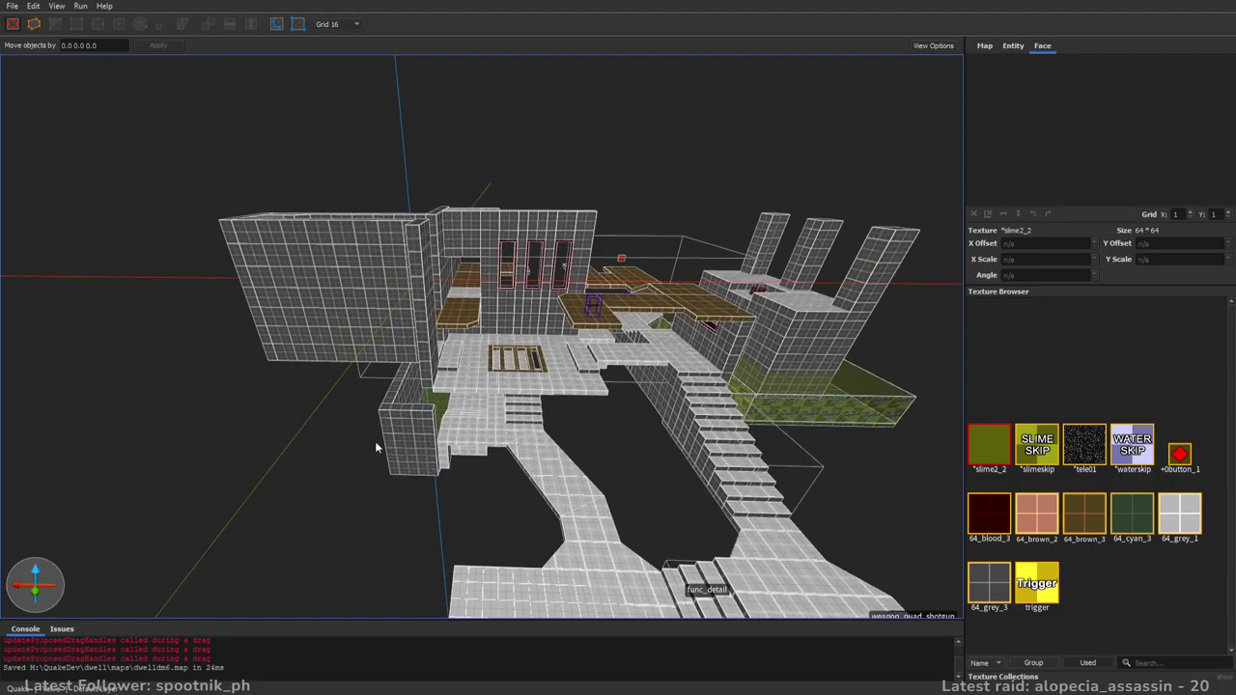
{"action": "right_click_drag", "start_coordinate": [524, 449], "coordinate": [598, 444]}
{"action": "key", "text": "w"}
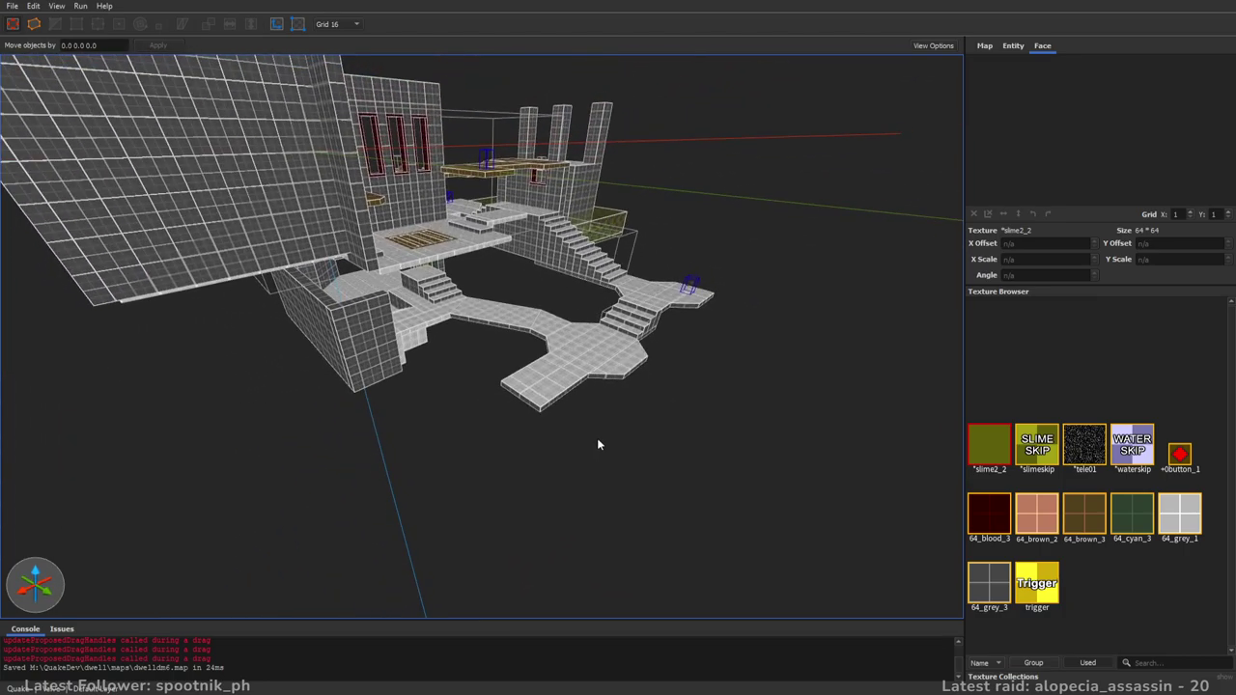
{"action": "right_click_drag", "start_coordinate": [598, 439], "coordinate": [640, 433]}
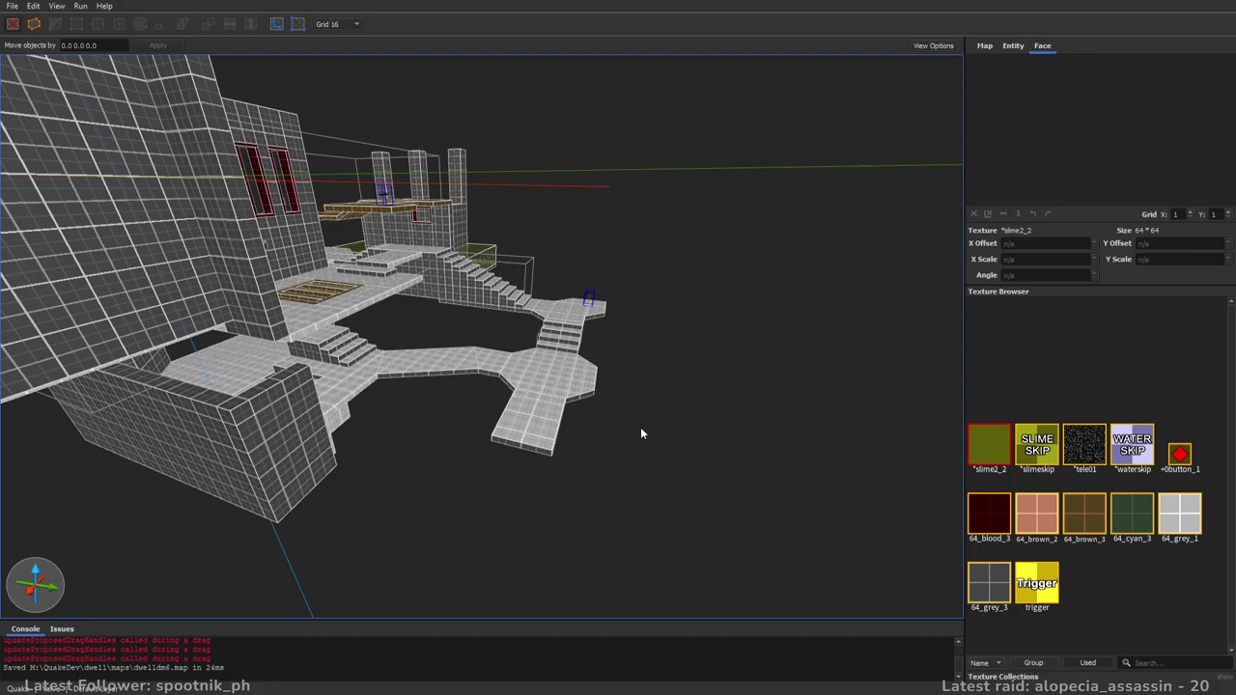
{"action": "right_click_drag", "start_coordinate": [628, 417], "coordinate": [649, 395]}
{"action": "right_click_drag", "start_coordinate": [702, 412], "coordinate": [473, 421]}
- Try to duplicate the brown func_detail platform that holds the item_armorinv, placing the copy beside it in the corridor
{"action": "left_click", "coordinate": [508, 237], "text": "ctrl"}
{"action": "mouse_move", "coordinate": [509, 266]}
{"action": "right_mouse_down"}
{"action": "mouse_move", "coordinate": [507, 284]}
{"action": "mouse_move", "coordinate": [350, 226]}
{"action": "right_mouse_up"}
{"action": "mouse_move", "coordinate": [351, 226]}
{"action": "left_mouse_down", "text": "ctrl"}
{"action": "mouse_move", "coordinate": [491, 342]}
{"action": "mouse_move", "coordinate": [494, 365]}
{"action": "mouse_move", "coordinate": [473, 375]}
{"action": "left_mouse_up", "text": "ctrl"}
{"action": "mouse_move", "coordinate": [488, 356]}
{"action": "right_mouse_down"}
{"action": "mouse_move", "coordinate": [549, 337]}
{"action": "mouse_move", "coordinate": [576, 346]}
{"action": "mouse_move", "coordinate": [571, 394]}
{"action": "mouse_move", "coordinate": [583, 394]}
{"action": "right_mouse_up"}
{"action": "key", "text": "a"}
{"action": "key", "text": "w"}
{"action": "key", "text": "s"}
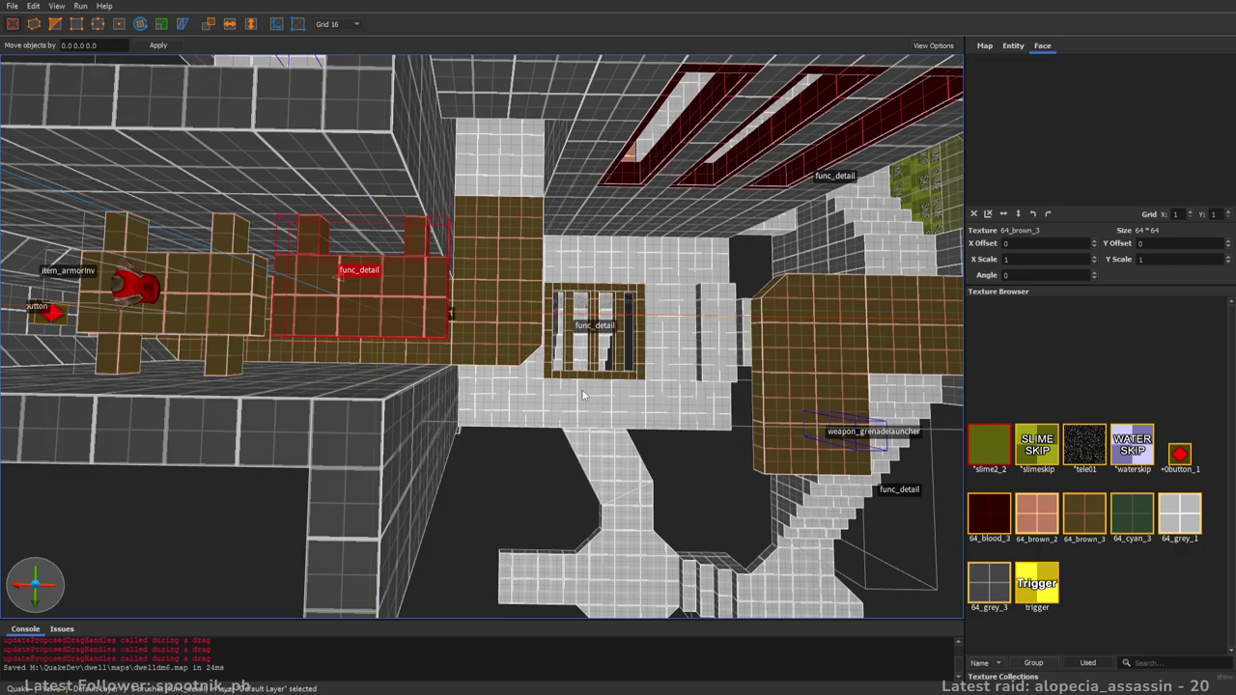
{"action": "mouse_move", "coordinate": [581, 389]}
{"action": "right_mouse_down"}
{"action": "mouse_move", "coordinate": [715, 313]}
{"action": "mouse_move", "coordinate": [651, 322]}
{"action": "mouse_move", "coordinate": [463, 291]}
{"action": "mouse_move", "coordinate": [447, 301]}
{"action": "mouse_move", "coordinate": [444, 364]}
{"action": "mouse_move", "coordinate": [445, 353]}
{"action": "right_mouse_up"}
{"action": "key", "text": "Delete"}
{"action": "double_click", "coordinate": [471, 197]}
{"action": "left_click_drag", "start_coordinate": [479, 275], "coordinate": [471, 484], "text": "ctrl"}
{"action": "mouse_move", "coordinate": [471, 484]}
{"action": "right_mouse_down"}
{"action": "mouse_move", "coordinate": [391, 396]}
{"action": "mouse_move", "coordinate": [349, 375]}
{"action": "mouse_move", "coordinate": [446, 346]}
{"action": "right_mouse_up"}
{"action": "key", "text": "ctrl+z"}
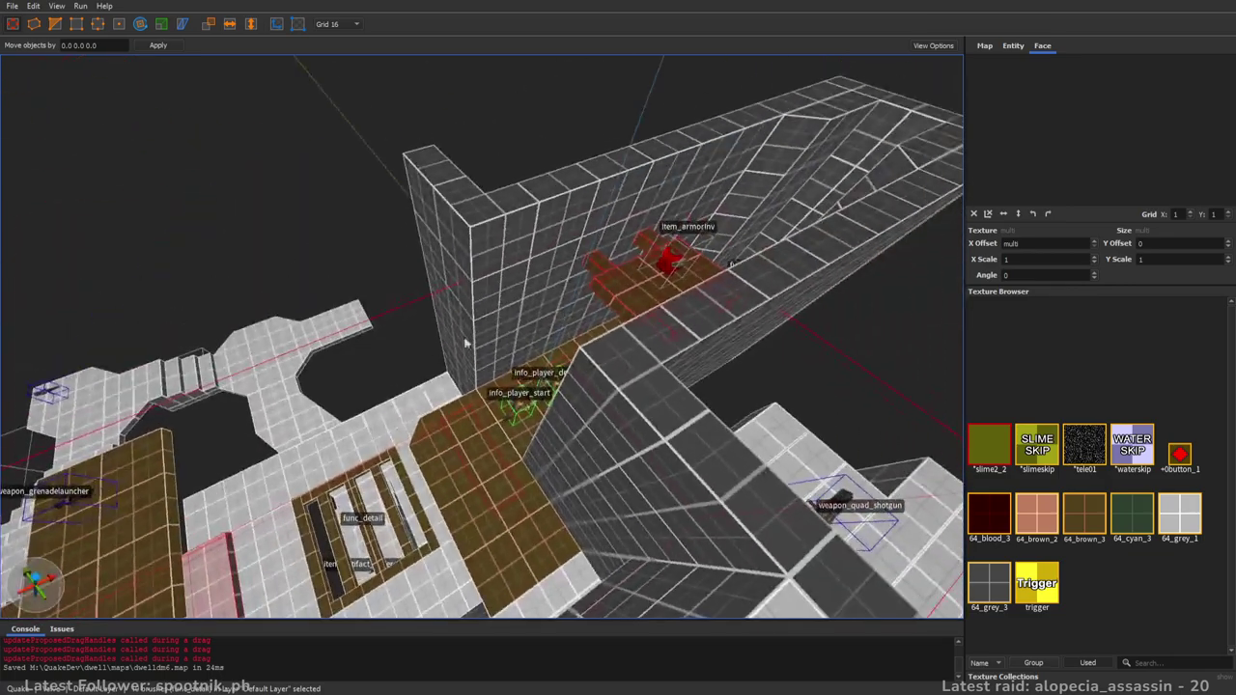
{"action": "mouse_move", "coordinate": [638, 292]}
{"action": "left_mouse_down"}
{"action": "mouse_move", "coordinate": [609, 321]}
{"action": "mouse_move", "coordinate": [631, 284]}
{"action": "left_mouse_up"}
{"action": "mouse_move", "coordinate": [632, 284]}
{"action": "right_mouse_down"}
{"action": "mouse_move", "coordinate": [526, 342]}
{"action": "mouse_move", "coordinate": [608, 339]}
{"action": "right_mouse_up"}
{"action": "key", "text": "Escape"}
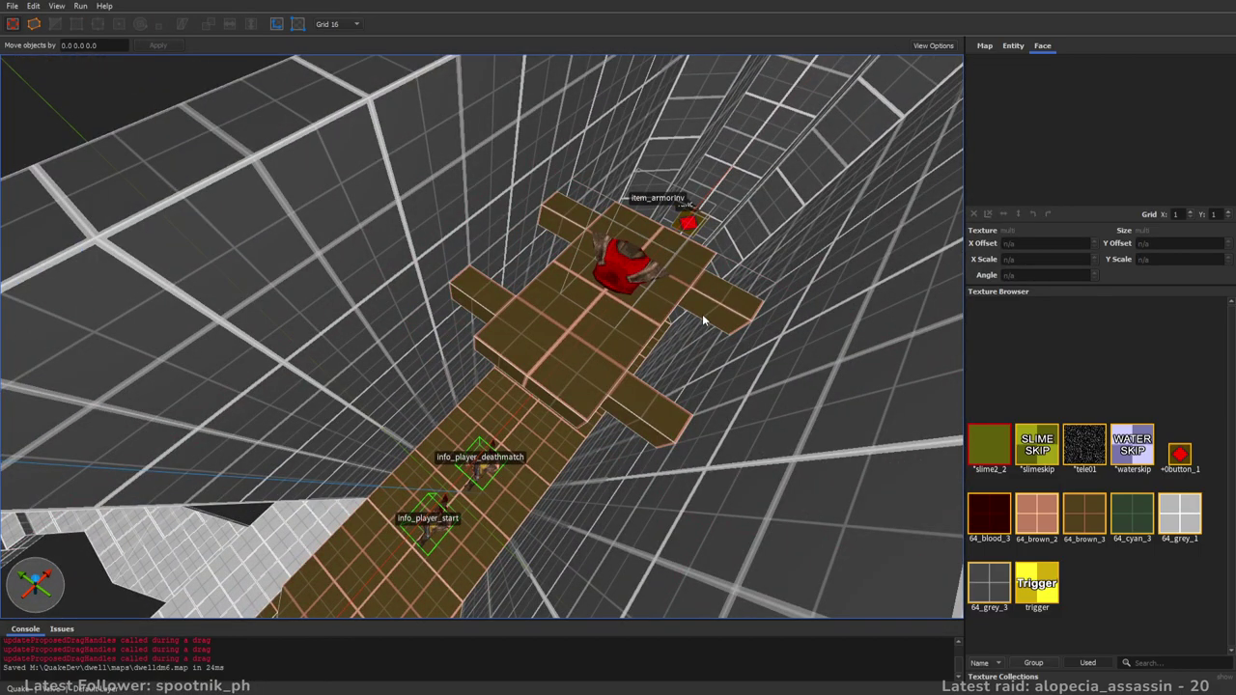
- Duplicate the item_armorinv's func_detail platform and place the copy next to it, towards the corridor's grated end
{"action": "left_click", "coordinate": [664, 341]}
{"action": "left_click", "coordinate": [521, 314], "text": "ctrl"}
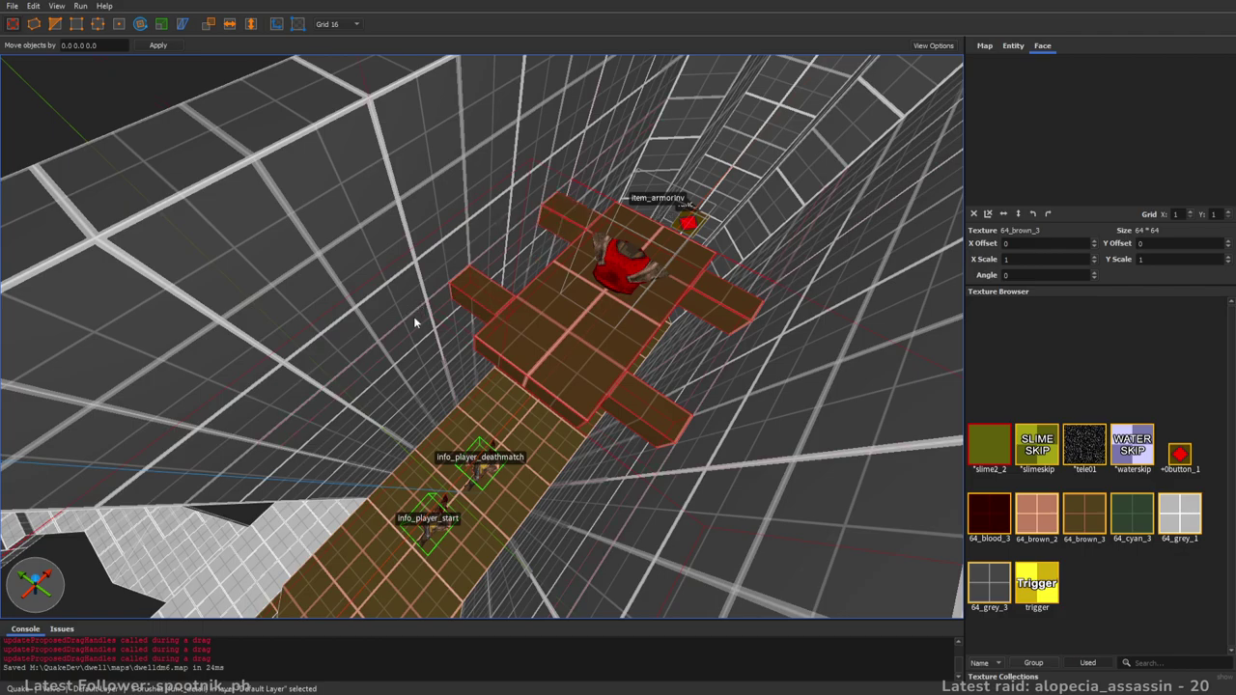
{"action": "right_click_drag", "start_coordinate": [432, 324], "coordinate": [483, 350]}
{"action": "left_click_drag", "start_coordinate": [481, 278], "coordinate": [549, 384], "text": "ctrl"}
{"action": "right_click_drag", "start_coordinate": [548, 384], "coordinate": [609, 374]}
{"action": "left_click_drag", "start_coordinate": [481, 293], "coordinate": [567, 270]}
{"action": "right_click_drag", "start_coordinate": [566, 271], "coordinate": [681, 283]}
{"action": "left_click_drag", "start_coordinate": [507, 311], "coordinate": [483, 315]}
{"action": "key", "text": "a"}
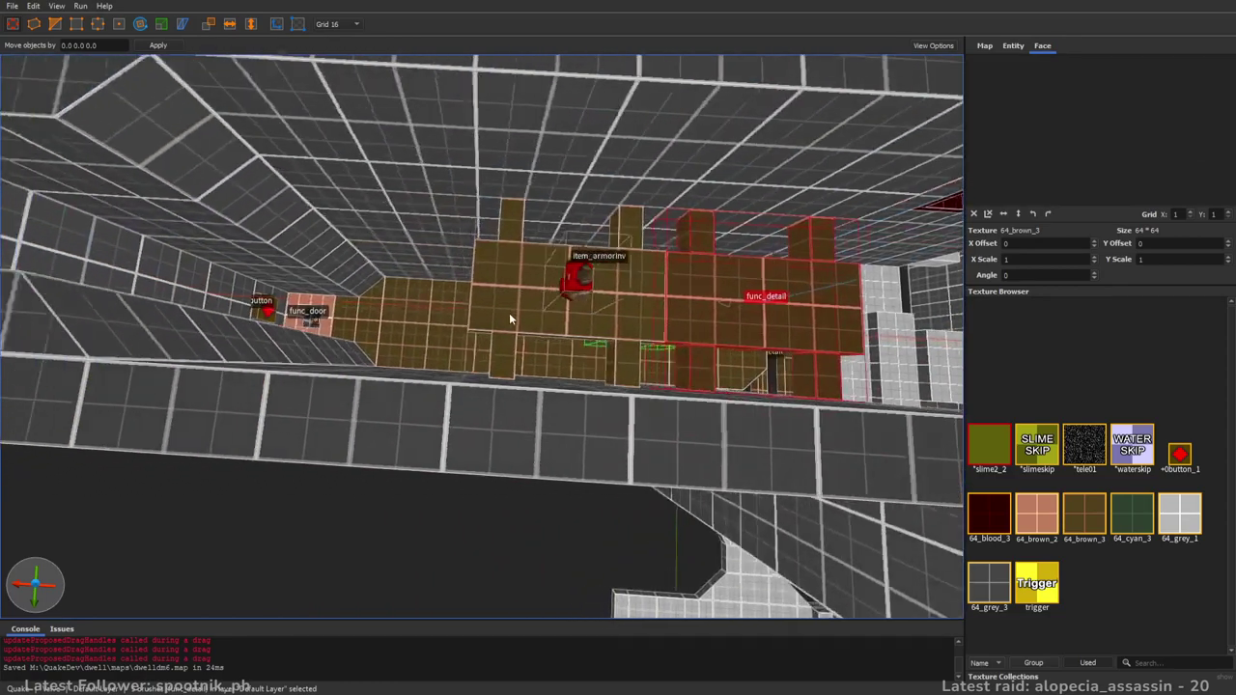
- Move the original platform together with its item_armorinv towards the func_button end, leaving a gap between the two platforms
{"action": "left_click", "coordinate": [534, 328]}
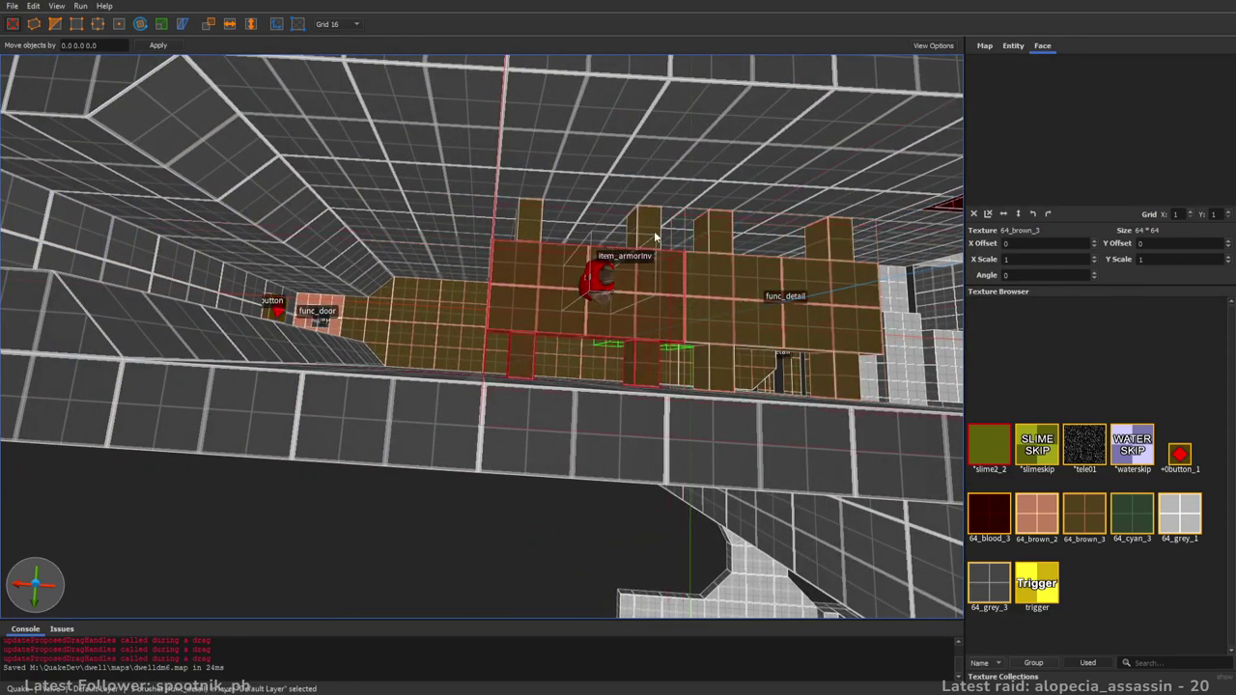
{"action": "left_click", "coordinate": [613, 286]}
{"action": "left_click_drag", "start_coordinate": [633, 310], "coordinate": [541, 303]}
{"action": "key", "text": "d"}
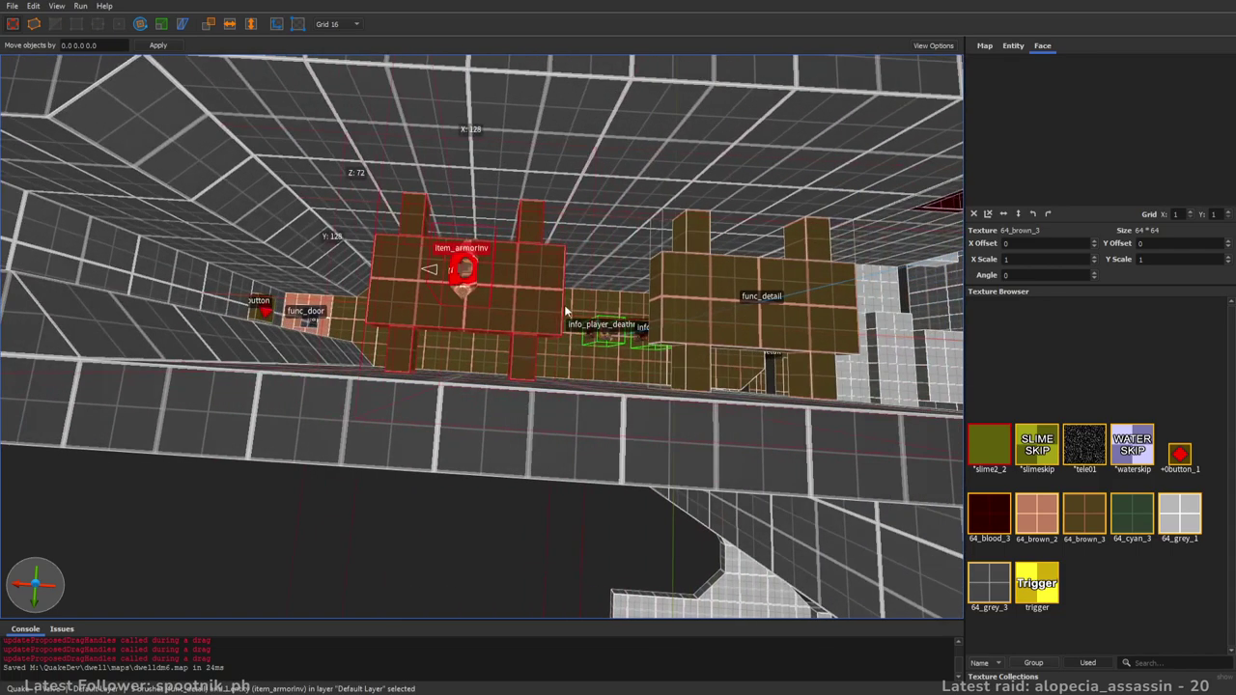
- Move the item_armorinv across the gap onto the duplicated platform
{"action": "left_click", "coordinate": [466, 262]}
{"action": "key", "text": "d"}
{"action": "left_click_drag", "start_coordinate": [469, 264], "coordinate": [638, 274]}
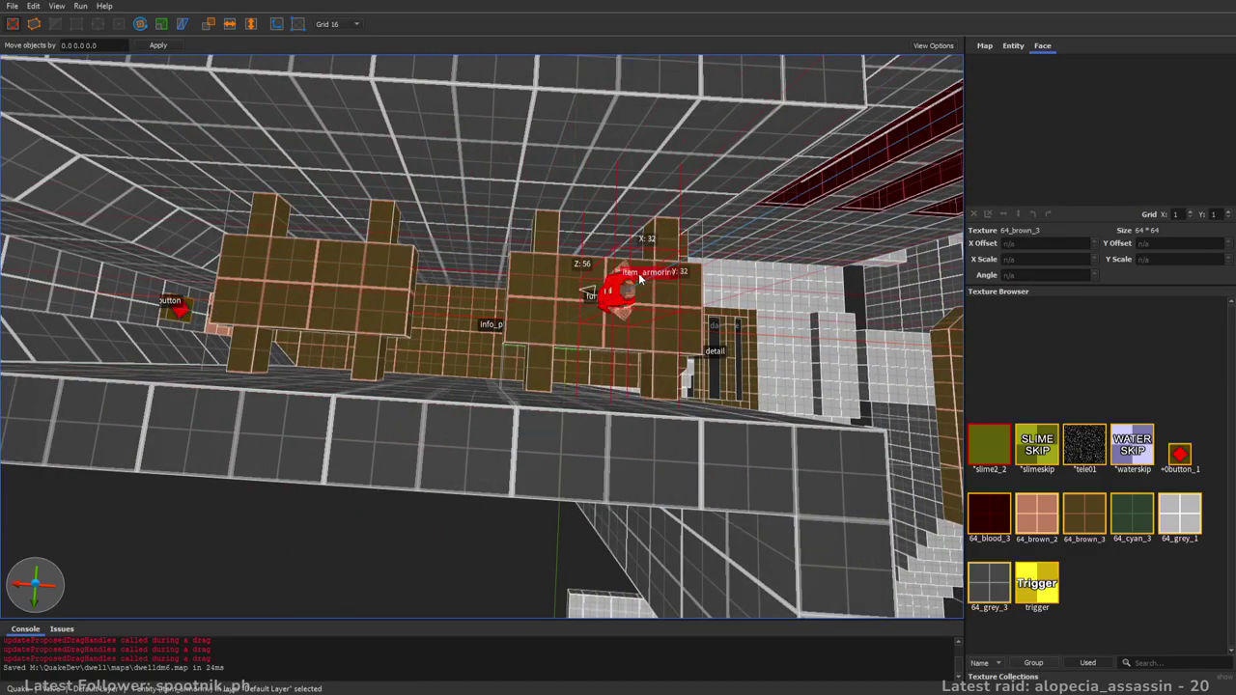
{"action": "key", "text": "Escape"}
- Inspect the two raised platforms above the corridor walkway and save the map
{"action": "mouse_move", "coordinate": [780, 391]}
{"action": "right_mouse_down"}
{"action": "mouse_move", "coordinate": [725, 340]}
{"action": "mouse_move", "coordinate": [774, 349]}
{"action": "mouse_move", "coordinate": [721, 349]}
{"action": "right_mouse_up"}
{"action": "key", "text": "a"}
{"action": "key", "text": "d"}
{"action": "key", "text": "w"}
{"action": "left_click", "coordinate": [546, 408]}
{"action": "left_click", "coordinate": [577, 507], "text": "ctrl"}
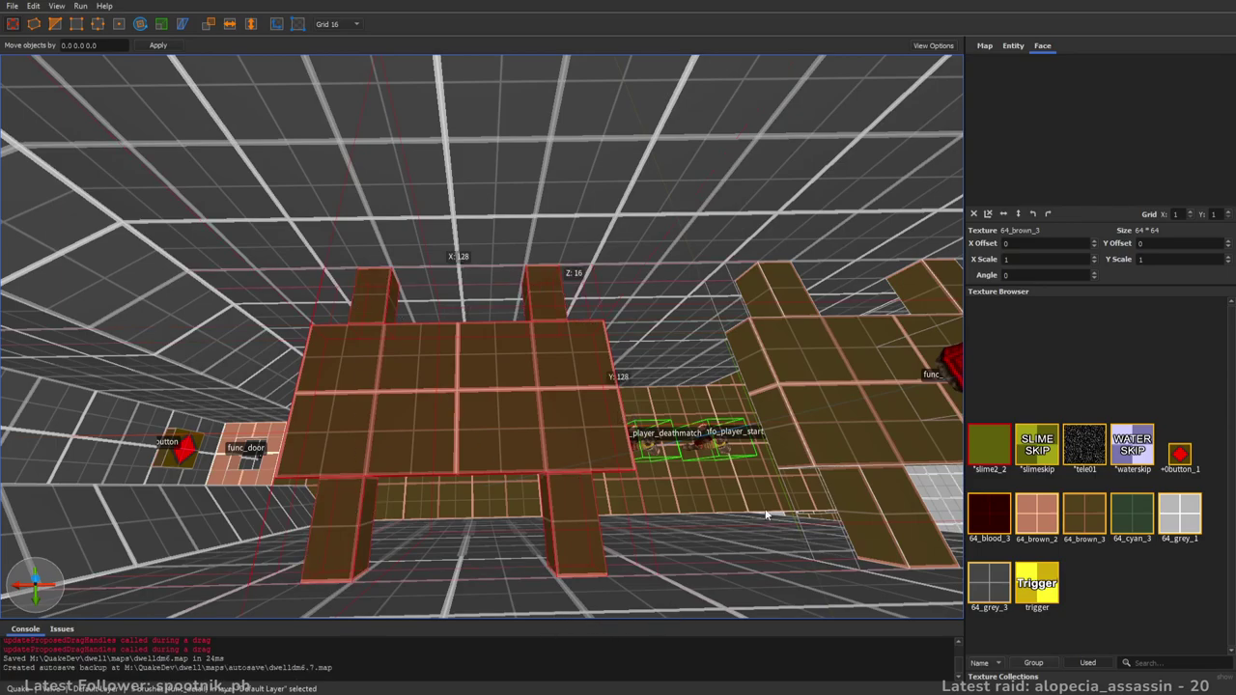
{"action": "key", "text": "Escape"}
{"action": "right_click_drag", "start_coordinate": [747, 504], "coordinate": [684, 358]}
{"action": "key", "text": "s"}
{"action": "key", "text": "ctrl+s"}
{"action": "right_click_drag", "start_coordinate": [609, 383], "coordinate": [521, 444]}
{"action": "key", "text": "w"}
{"action": "key", "text": "w"}
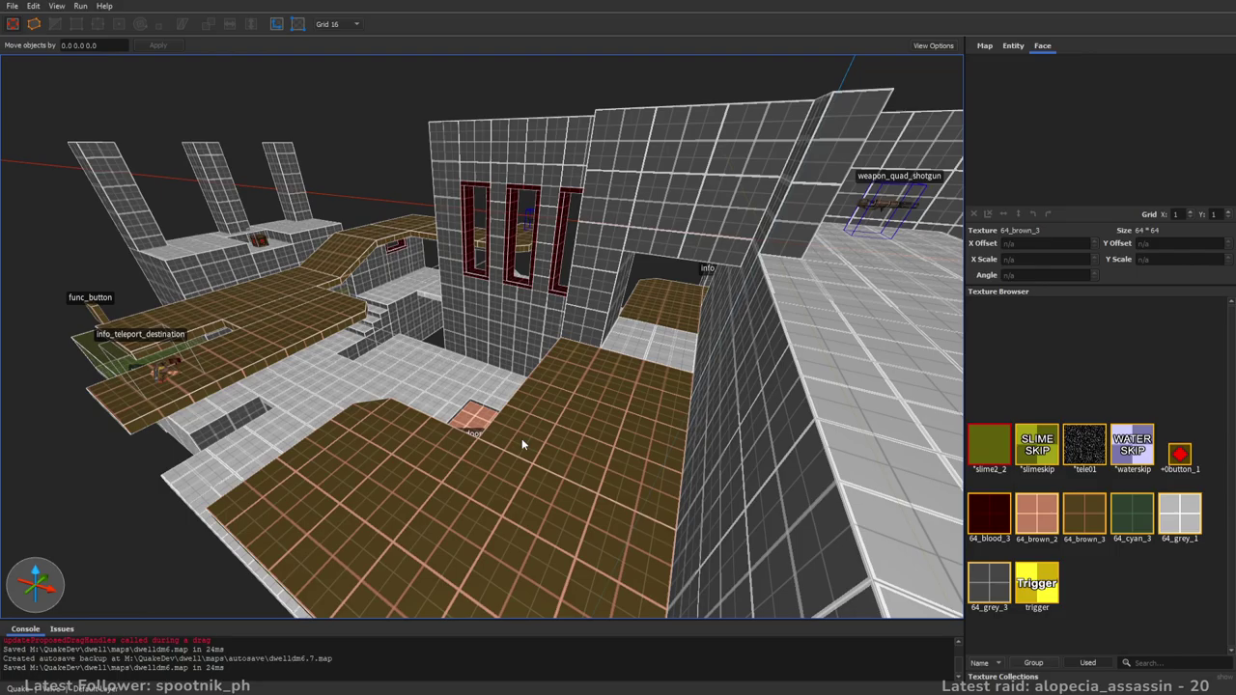
- Build a block in the slime pit against the windowed wall, beside the stairs, textured with 64_grey_3
{"action": "right_click_drag", "start_coordinate": [395, 317], "coordinate": [347, 318]}
{"action": "key", "text": "a"}
{"action": "key", "text": "w"}
{"action": "key", "text": "s"}
{"action": "right_click_drag", "start_coordinate": [555, 377], "coordinate": [729, 333]}
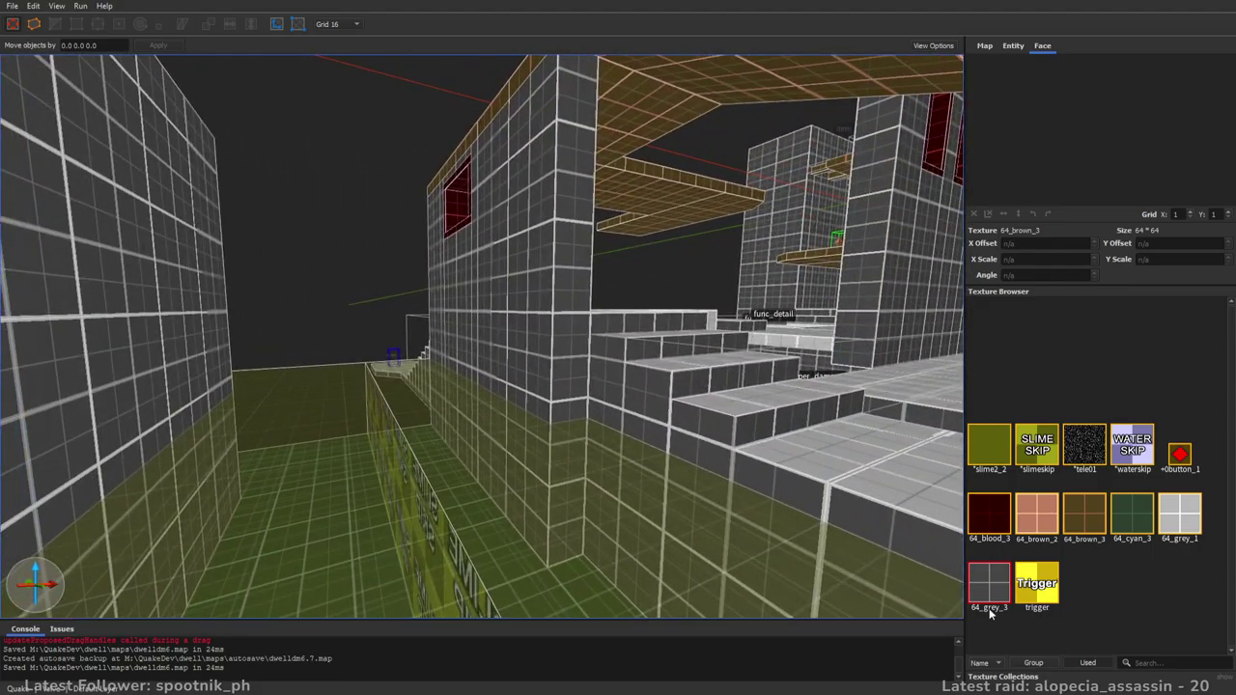
{"action": "right_click_drag", "start_coordinate": [607, 343], "coordinate": [517, 359]}
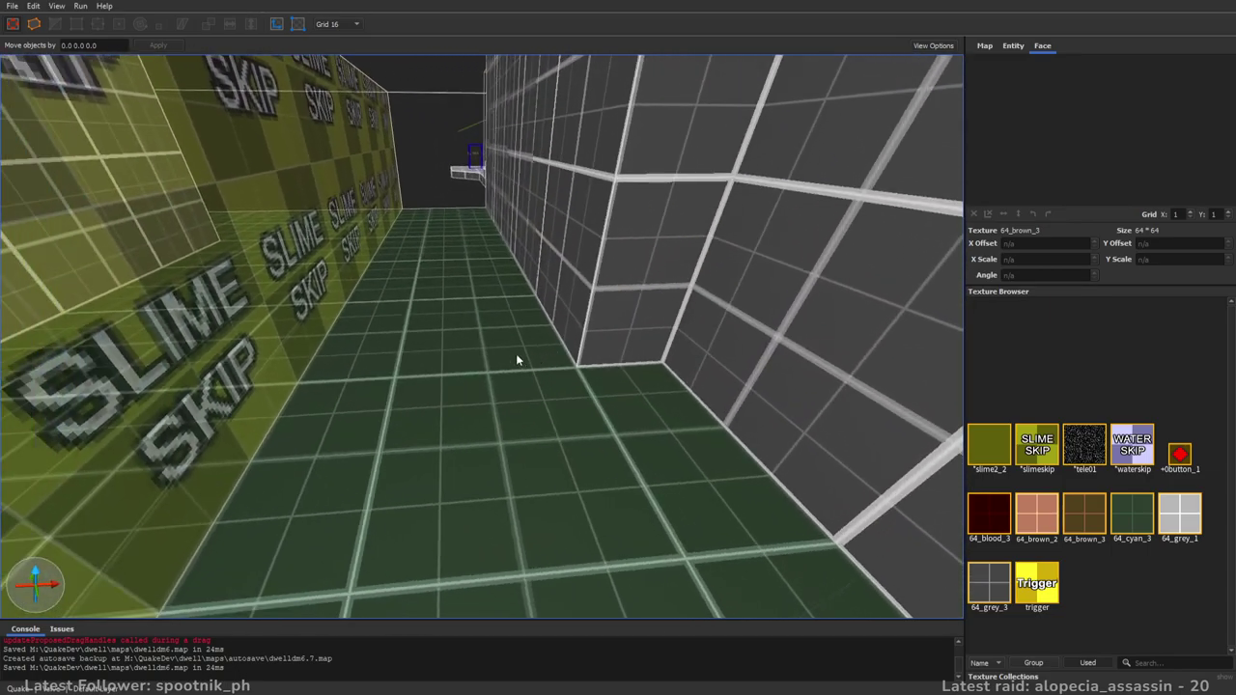
{"action": "left_click", "coordinate": [416, 366]}
{"action": "mouse_move", "coordinate": [416, 366]}
{"action": "right_mouse_down"}
{"action": "mouse_move", "coordinate": [561, 449]}
{"action": "mouse_move", "coordinate": [533, 387]}
{"action": "mouse_move", "coordinate": [623, 339]}
{"action": "mouse_move", "coordinate": [656, 289]}
{"action": "right_mouse_up"}
{"action": "left_click", "coordinate": [1002, 582]}
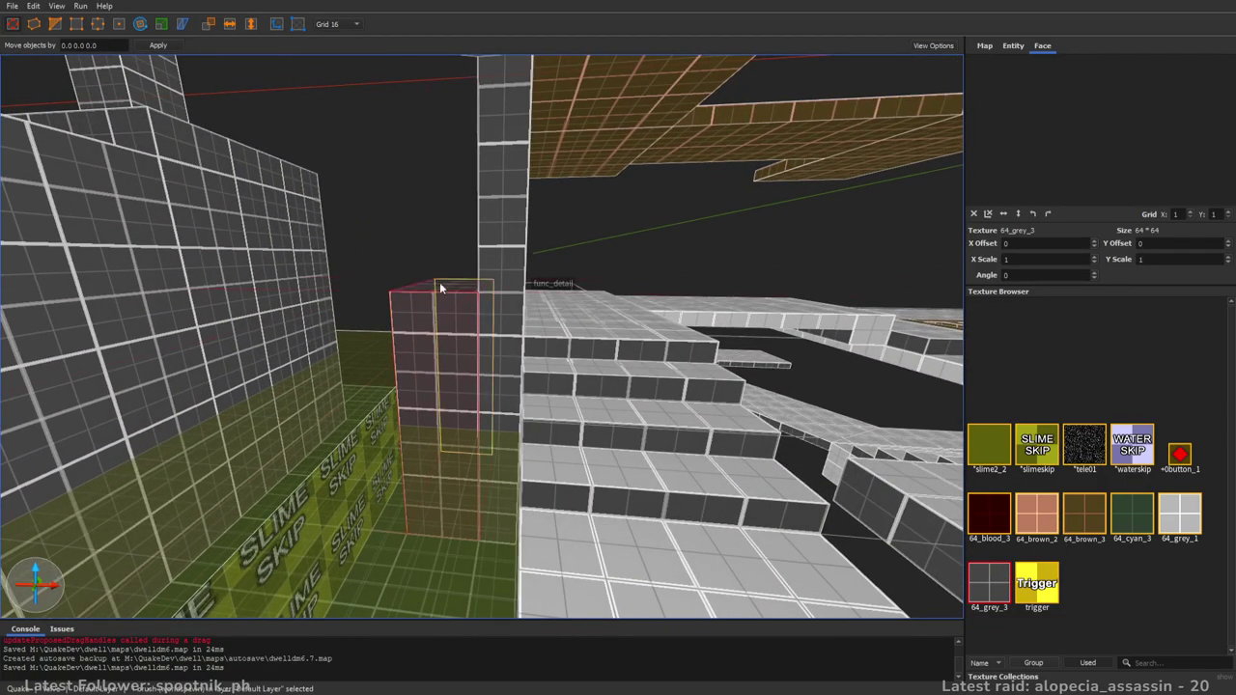
{"action": "mouse_move", "coordinate": [600, 396]}
{"action": "right_mouse_down"}
{"action": "mouse_move", "coordinate": [580, 373]}
{"action": "mouse_move", "coordinate": [723, 393]}
{"action": "mouse_move", "coordinate": [698, 426]}
{"action": "mouse_move", "coordinate": [608, 334]}
{"action": "right_mouse_up"}
{"action": "key", "text": "Escape"}
- Texture the block's top with 64_grey_1 and stack a step 96 units long, 64 wide and 32 high on it
{"action": "left_click", "coordinate": [626, 287], "text": "shift"}
{"action": "left_click", "coordinate": [482, 320], "text": "alt"}
{"action": "key", "text": "Escape"}
{"action": "left_click", "coordinate": [442, 340]}
{"action": "right_click_drag", "start_coordinate": [442, 340], "coordinate": [529, 316]}
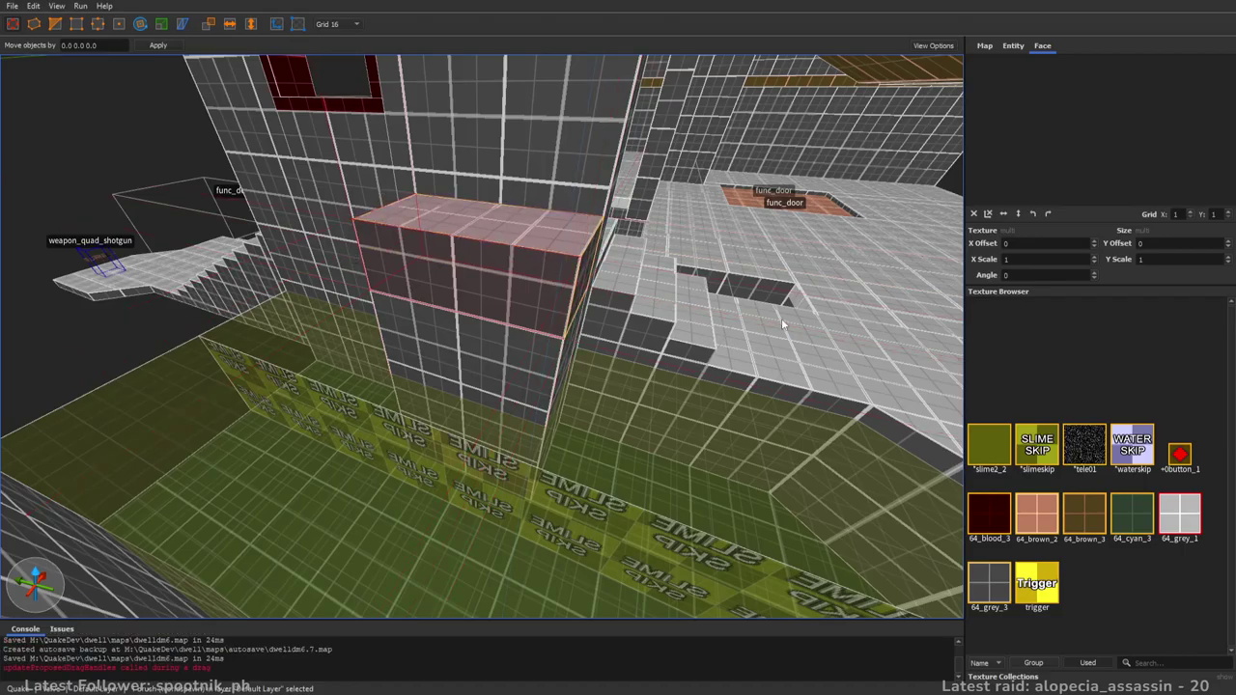
{"action": "left_click_drag", "start_coordinate": [485, 235], "coordinate": [485, 247], "text": "shift"}
{"action": "mouse_move", "coordinate": [486, 247]}
{"action": "right_mouse_down"}
{"action": "mouse_move", "coordinate": [638, 329]}
{"action": "mouse_move", "coordinate": [441, 295]}
{"action": "mouse_move", "coordinate": [319, 352]}
{"action": "mouse_move", "coordinate": [510, 372]}
{"action": "mouse_move", "coordinate": [445, 374]}
{"action": "right_mouse_up"}
{"action": "left_click_drag", "start_coordinate": [444, 367], "coordinate": [489, 311], "text": "shift"}
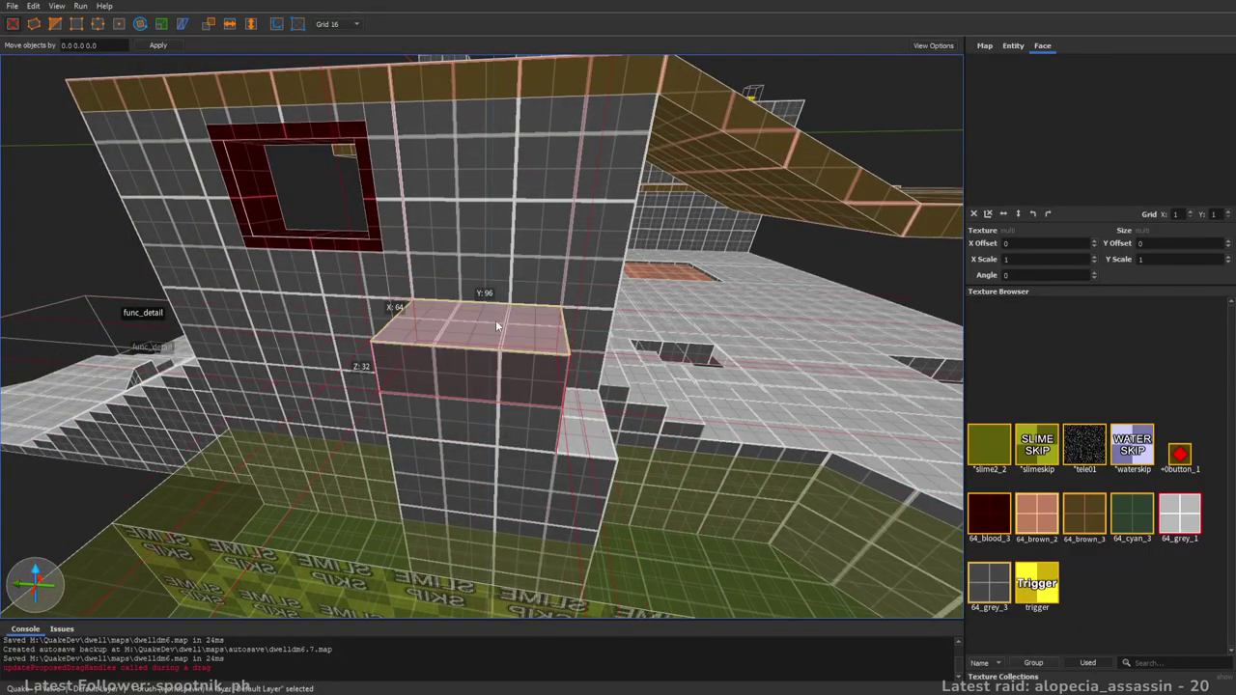
- Duplicate the stepped stack, turn the copy 180 degrees against the opposite wall near item_health and make it 272 units tall
{"action": "mouse_move", "coordinate": [651, 377]}
{"action": "right_mouse_down"}
{"action": "mouse_move", "coordinate": [354, 357]}
{"action": "mouse_move", "coordinate": [682, 416]}
{"action": "mouse_move", "coordinate": [575, 433]}
{"action": "right_mouse_up"}
{"action": "left_click_drag", "start_coordinate": [438, 467], "coordinate": [557, 518]}
{"action": "key", "text": "alt+Left"}
{"action": "key", "text": "alt+Left"}
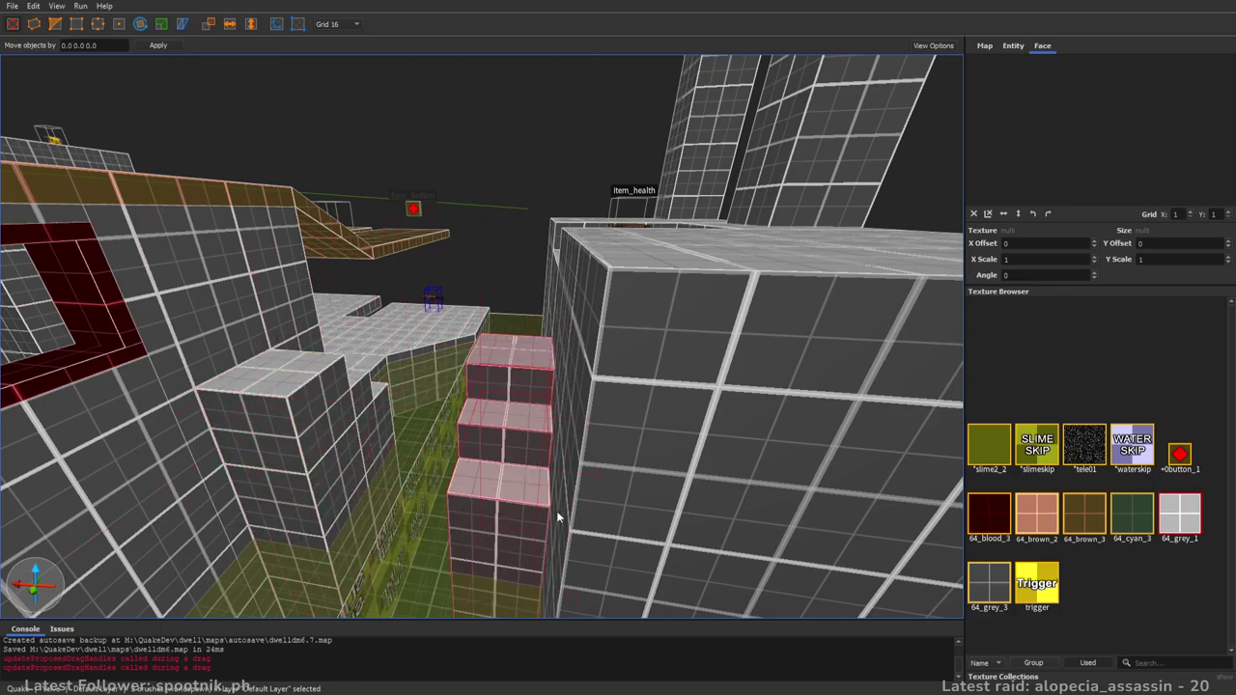
{"action": "mouse_move", "coordinate": [557, 518]}
{"action": "right_mouse_down"}
{"action": "mouse_move", "coordinate": [646, 504]}
{"action": "mouse_move", "coordinate": [637, 491]}
{"action": "right_mouse_up"}
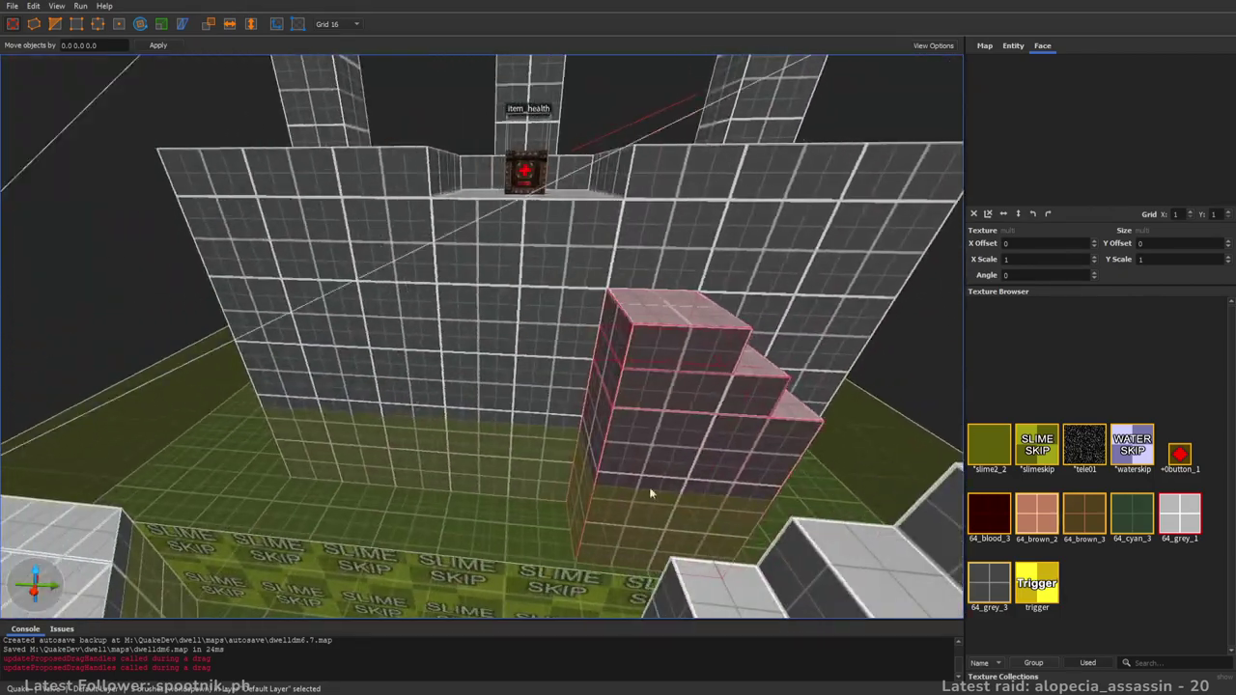
{"action": "left_click_drag", "start_coordinate": [682, 447], "coordinate": [687, 420], "text": "shift"}
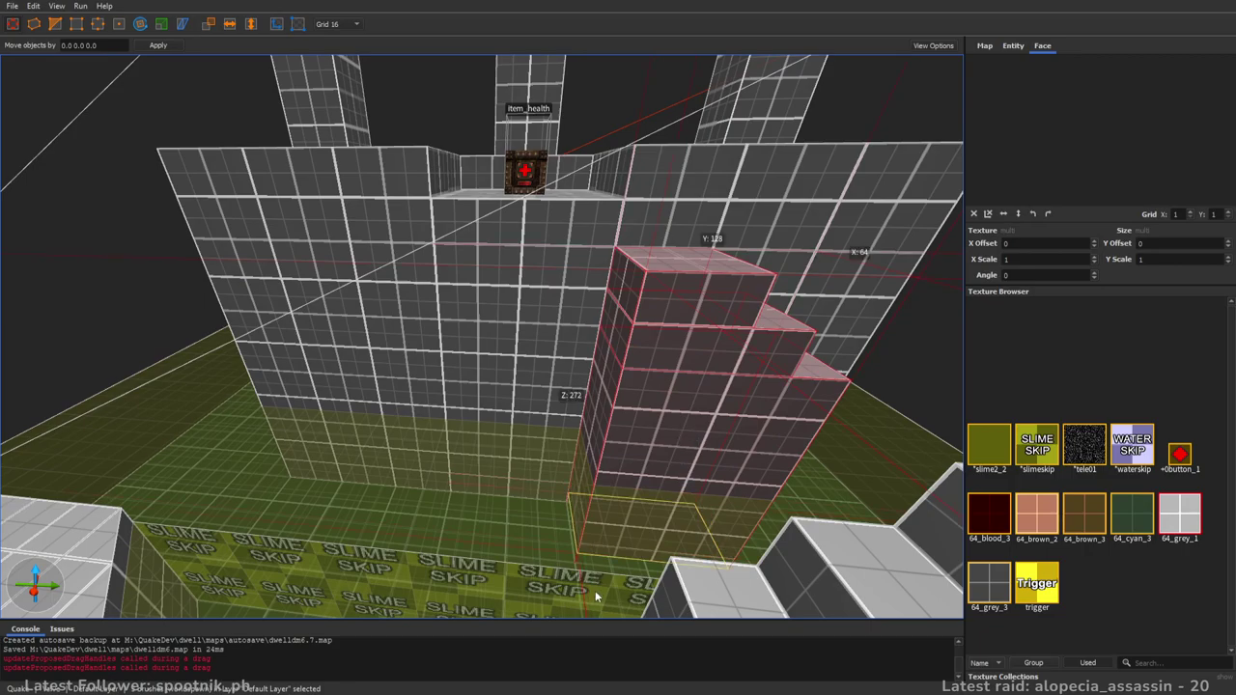
- Slide the duplicated stack along the wall beneath the item_health ledge and lengthen its lower part
{"action": "right_click_drag", "start_coordinate": [658, 500], "coordinate": [664, 508]}
{"action": "scroll", "coordinate": [664, 508], "scroll_direction": "down", "scroll_amount": 4}
{"action": "left_click_drag", "start_coordinate": [657, 432], "coordinate": [546, 433]}
{"action": "scroll", "coordinate": [637, 406], "scroll_direction": "up", "scroll_amount": 4}
{"action": "middle_click_drag", "start_coordinate": [667, 392], "coordinate": [454, 382]}
{"action": "left_click", "coordinate": [437, 376]}
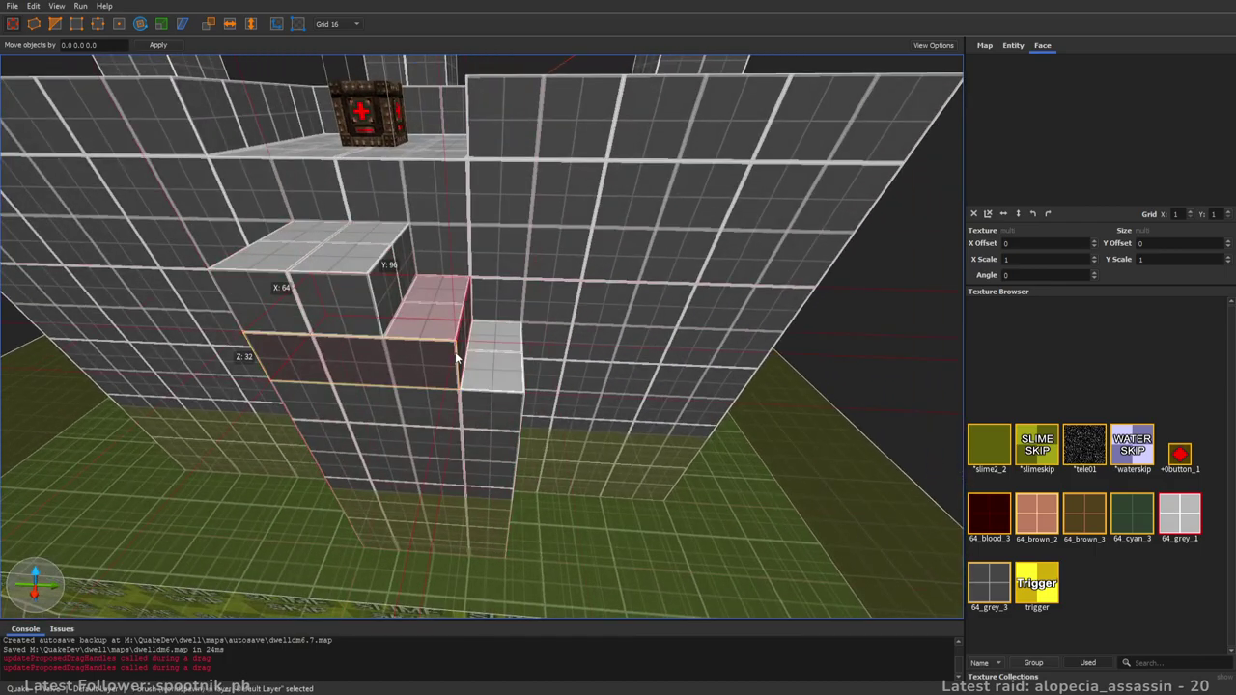
{"action": "left_click", "coordinate": [465, 463]}
{"action": "left_click_drag", "start_coordinate": [632, 390], "coordinate": [769, 388], "text": "shift"}
{"action": "mouse_move", "coordinate": [689, 432]}
{"action": "right_mouse_down"}
{"action": "mouse_move", "coordinate": [681, 457]}
{"action": "mouse_move", "coordinate": [822, 411]}
{"action": "mouse_move", "coordinate": [641, 434]}
{"action": "mouse_move", "coordinate": [524, 365]}
{"action": "mouse_move", "coordinate": [372, 452]}
{"action": "right_mouse_up"}
{"action": "key", "text": "Escape"}
- Reposition the 64 x 64 x 32 top block of the stack beside the windowed wall
{"action": "scroll", "coordinate": [497, 374], "scroll_direction": "up", "scroll_amount": 5}
{"action": "scroll", "coordinate": [372, 452], "scroll_direction": "down", "scroll_amount": 5}
{"action": "right_click_drag", "start_coordinate": [689, 406], "coordinate": [536, 396]}
{"action": "right_click_drag", "start_coordinate": [661, 375], "coordinate": [704, 357]}
{"action": "scroll", "coordinate": [640, 417], "scroll_direction": "up", "scroll_amount": 5}
{"action": "left_click", "coordinate": [583, 361], "text": "shift"}
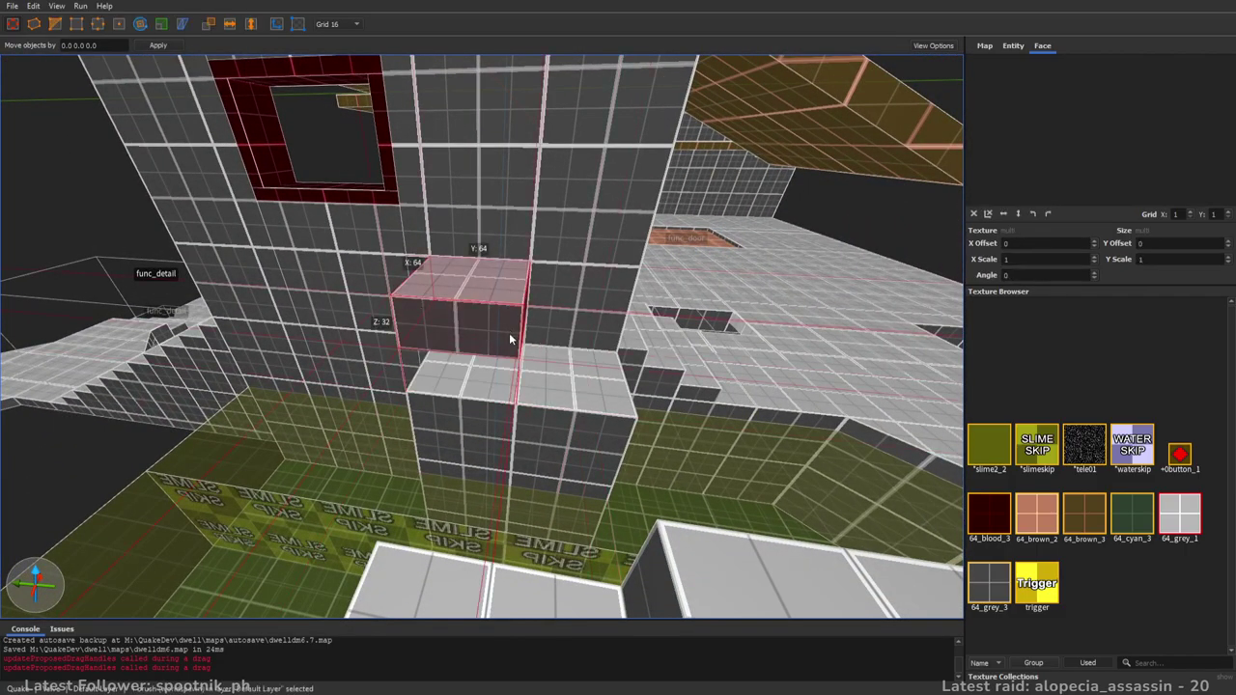
{"action": "left_click_drag", "start_coordinate": [509, 336], "coordinate": [533, 350]}
{"action": "mouse_move", "coordinate": [530, 338]}
{"action": "right_mouse_down"}
{"action": "mouse_move", "coordinate": [728, 391]}
{"action": "mouse_move", "coordinate": [469, 345]}
{"action": "mouse_move", "coordinate": [354, 347]}
{"action": "mouse_move", "coordinate": [758, 411]}
{"action": "right_mouse_up"}
{"action": "key", "text": "Escape"}
- Extrude the upper func_detail stair step over the slime pit as a brush 96 units long and 32 deep, and extend it downwards
{"action": "right_click_drag", "start_coordinate": [540, 384], "coordinate": [547, 336]}
{"action": "left_click", "coordinate": [546, 334]}
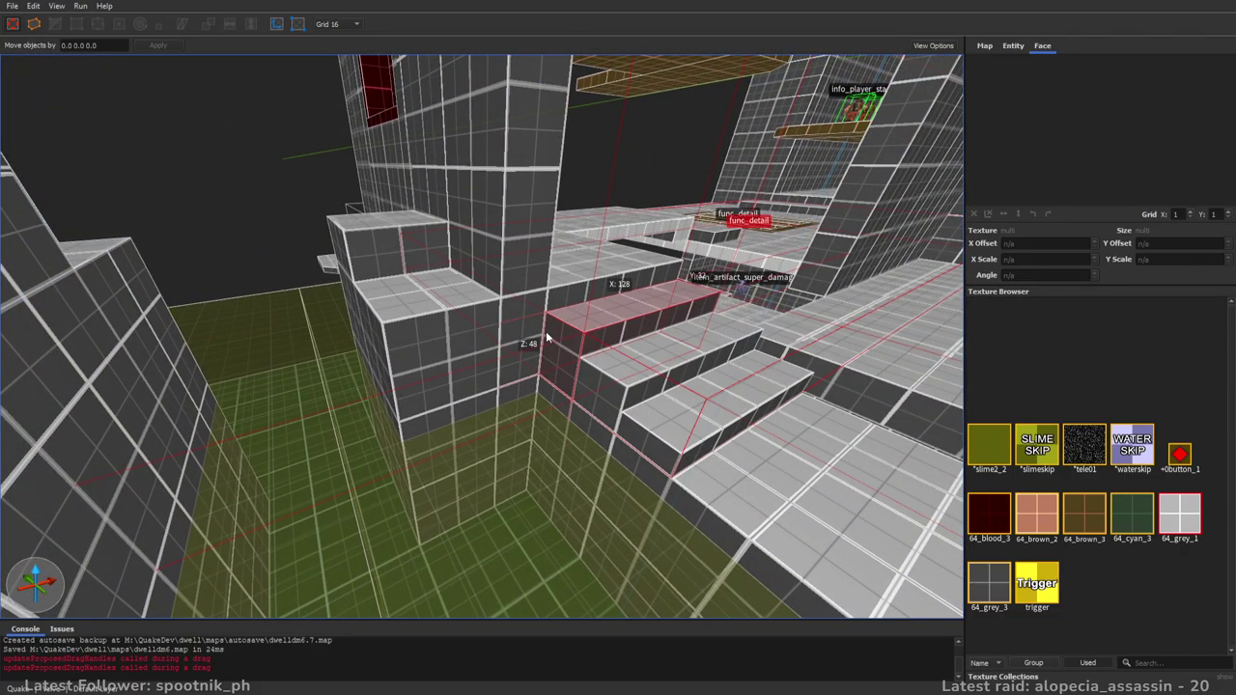
{"action": "left_click_drag", "start_coordinate": [553, 360], "coordinate": [407, 406], "text": "ctrl+shift"}
{"action": "left_click_drag", "start_coordinate": [497, 474], "coordinate": [523, 443], "text": "shift"}
{"action": "mouse_move", "coordinate": [522, 443]}
{"action": "right_mouse_down"}
{"action": "mouse_move", "coordinate": [615, 424]}
{"action": "mouse_move", "coordinate": [575, 340]}
{"action": "right_mouse_up"}
{"action": "left_click_drag", "start_coordinate": [594, 323], "coordinate": [594, 359], "text": "shift"}
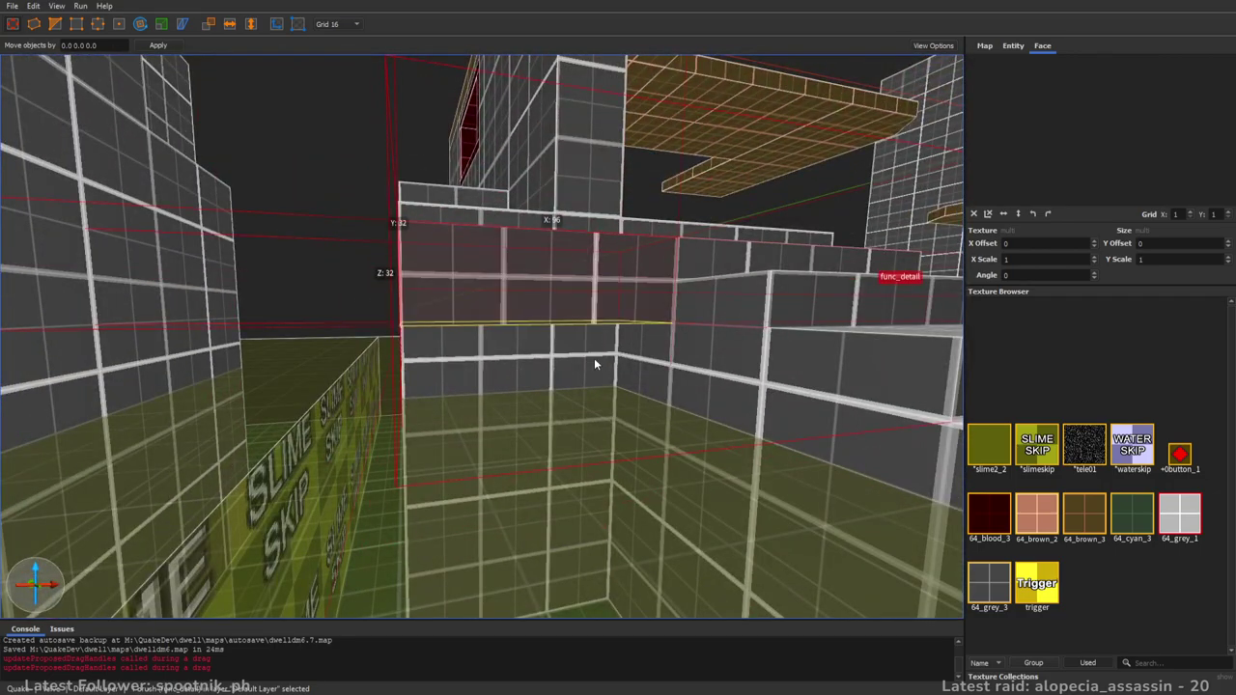
{"action": "key", "text": "d"}
- Add a 16-unit-high brush beneath the extended step and shift its lower outer edge inwards to slope the underside
{"action": "left_click_drag", "start_coordinate": [511, 383], "coordinate": [515, 418], "text": "ctrl+shift"}
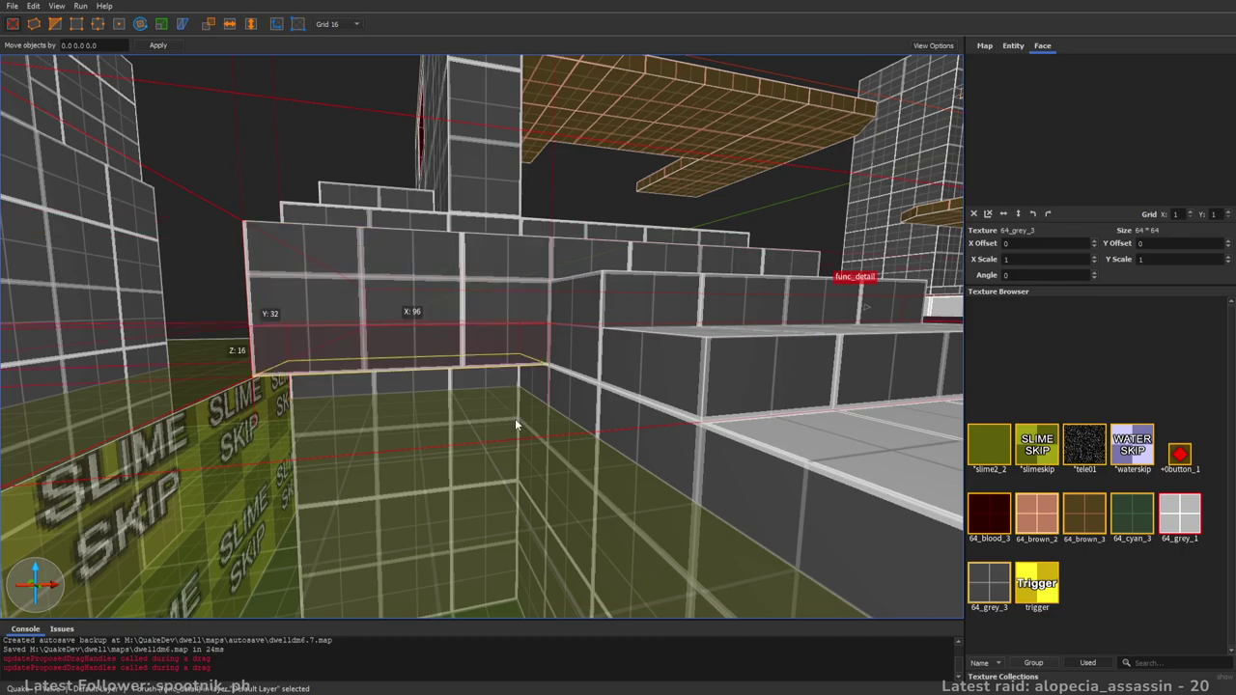
{"action": "key", "text": "e"}
{"action": "left_click", "coordinate": [271, 370]}
{"action": "key", "text": "Right"}
{"action": "key", "text": "Right"}
{"action": "key", "text": "Right"}
{"action": "key", "text": "Right"}
{"action": "key", "text": "Escape"}
{"action": "key", "text": "Escape"}
{"action": "key", "text": "w"}
{"action": "mouse_move", "coordinate": [546, 397]}
{"action": "right_mouse_down"}
{"action": "mouse_move", "coordinate": [578, 450]}
{"action": "mouse_move", "coordinate": [600, 346]}
{"action": "right_mouse_up"}
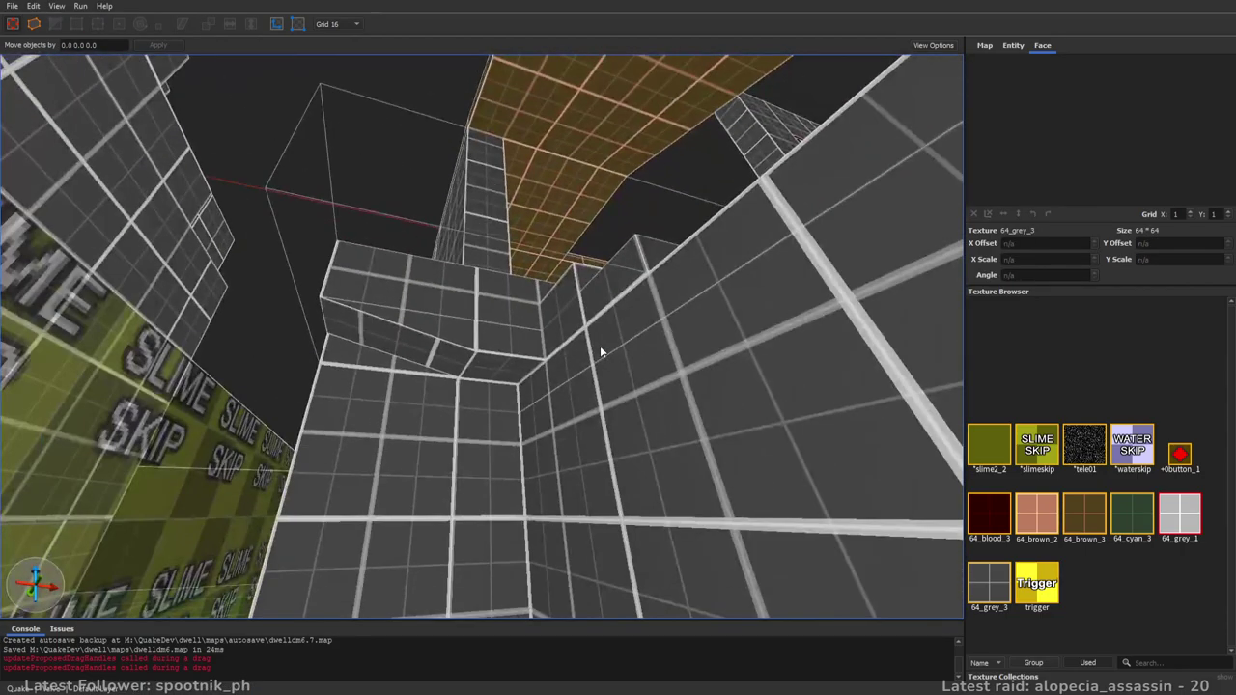
- Texture the new step faces above the slime pit with 64_grey_1 and save the map
{"action": "key", "text": "a"}
{"action": "key", "text": "d"}
{"action": "key", "text": "a"}
{"action": "key", "text": "d"}
{"action": "left_click", "coordinate": [557, 383], "text": "shift"}
{"action": "left_click", "coordinate": [1194, 528]}
{"action": "key", "text": "Escape"}
{"action": "right_click_drag", "start_coordinate": [710, 468], "coordinate": [656, 440]}
{"action": "left_click", "coordinate": [633, 422], "text": "shift"}
{"action": "left_click", "coordinate": [608, 406], "text": "alt"}
{"action": "key", "text": "Escape"}
{"action": "key", "text": "s"}
{"action": "key", "text": "ctrl+s"}
- Separate the low step on the far side of the floor grate from the stairs, giving it its own func_detail
{"action": "key", "text": "w"}
{"action": "double_click", "coordinate": [552, 350]}
{"action": "key", "text": "Escape"}
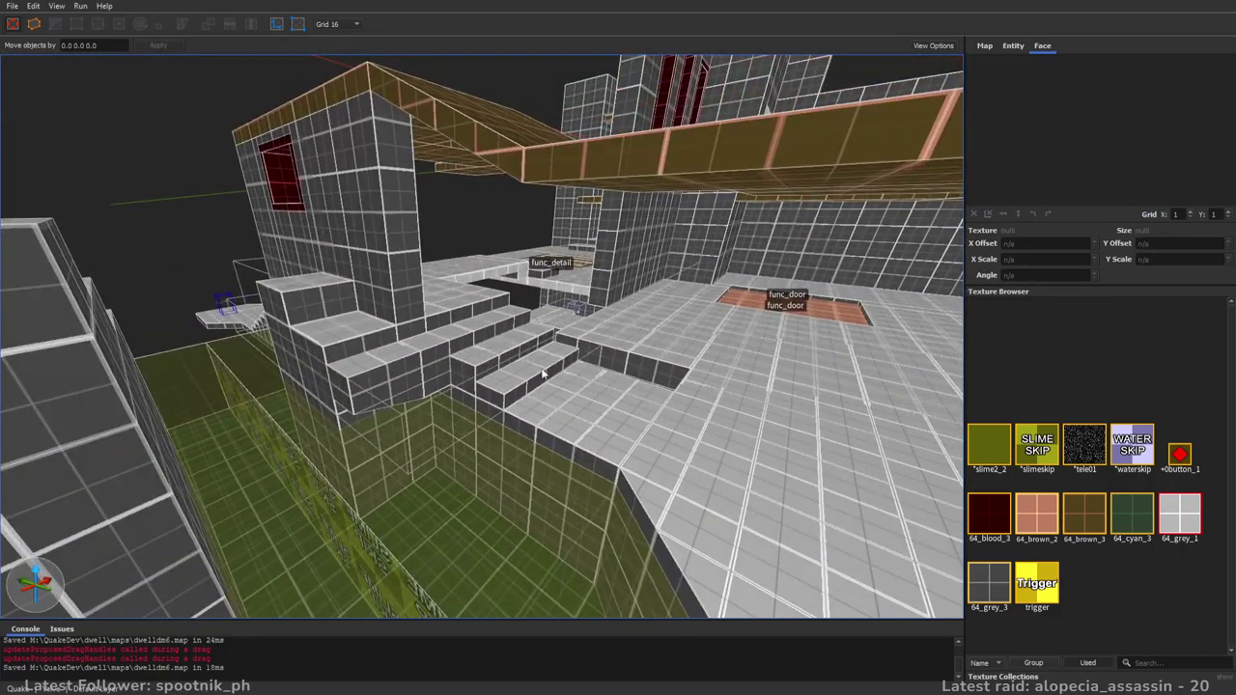
{"action": "double_click", "coordinate": [544, 375]}
{"action": "mouse_move", "coordinate": [755, 437]}
{"action": "right_mouse_down"}
{"action": "mouse_move", "coordinate": [786, 418]}
{"action": "mouse_move", "coordinate": [695, 368]}
{"action": "mouse_move", "coordinate": [877, 395]}
{"action": "mouse_move", "coordinate": [952, 434]}
{"action": "right_mouse_up"}
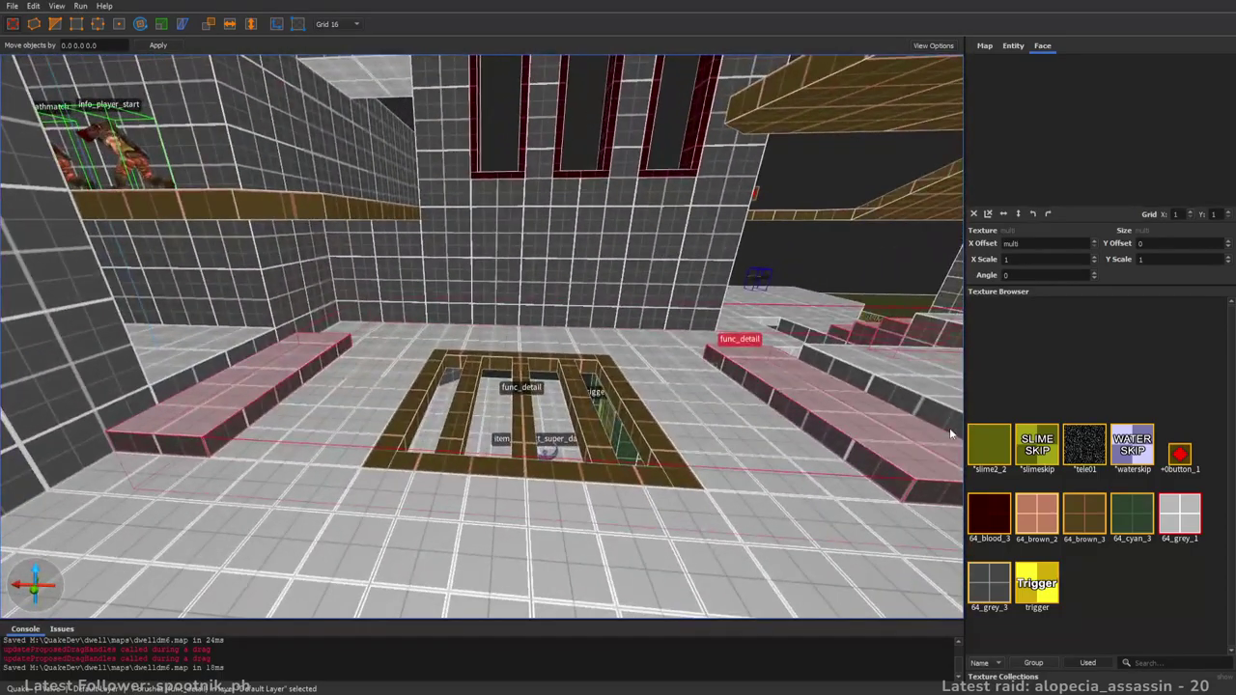
{"action": "left_click", "coordinate": [814, 408]}
{"action": "key", "text": "d"}
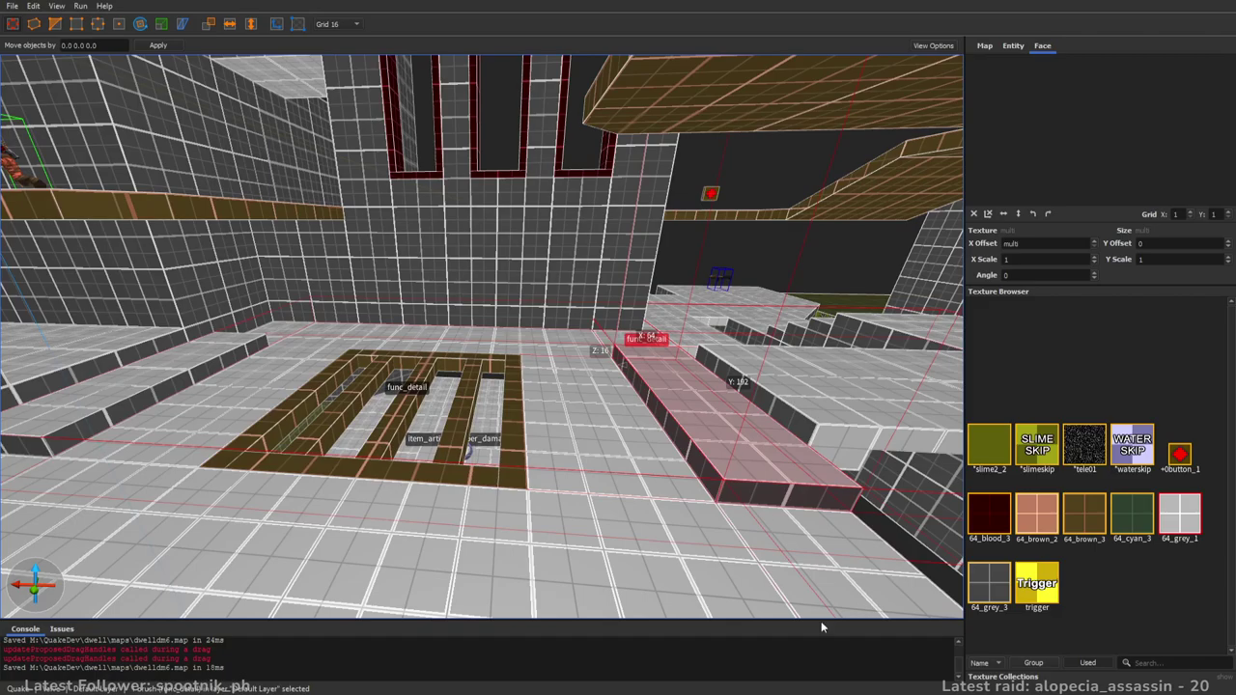
{"action": "right_click_drag", "start_coordinate": [772, 362], "coordinate": [530, 338]}
{"action": "left_click", "coordinate": [391, 333]}
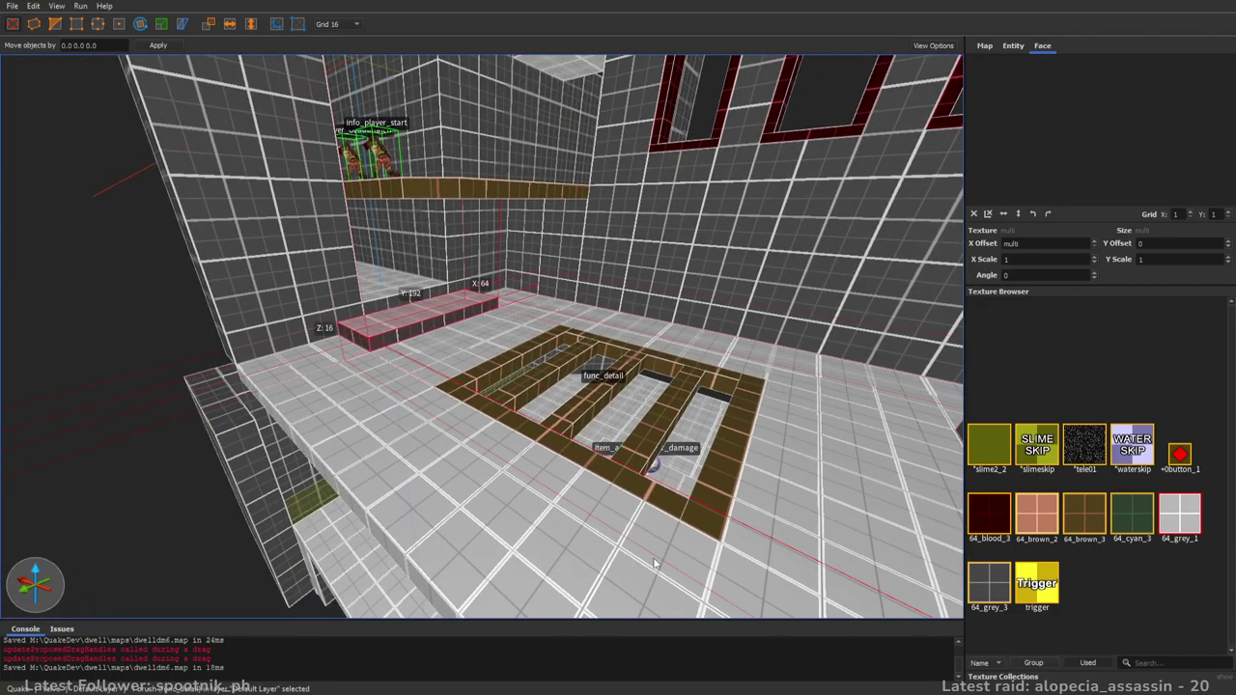
{"action": "mouse_move", "coordinate": [513, 403]}
{"action": "right_mouse_down"}
{"action": "mouse_move", "coordinate": [714, 353]}
{"action": "mouse_move", "coordinate": [730, 383]}
{"action": "mouse_move", "coordinate": [675, 381]}
{"action": "right_mouse_up"}
{"action": "key", "text": "ctrl+a"}
{"action": "key", "text": "Escape"}
{"action": "double_click", "coordinate": [454, 343]}
{"action": "right_click_drag", "start_coordinate": [506, 455], "coordinate": [438, 280]}
{"action": "key", "text": "Escape"}
- Extend the lower octagonal landing with a walkway 256 units long and 128 wide, and add an end section turning sideways
{"action": "key", "text": "d"}
{"action": "left_click", "coordinate": [585, 290]}
{"action": "left_click_drag", "start_coordinate": [402, 413], "coordinate": [302, 458], "text": "shift"}
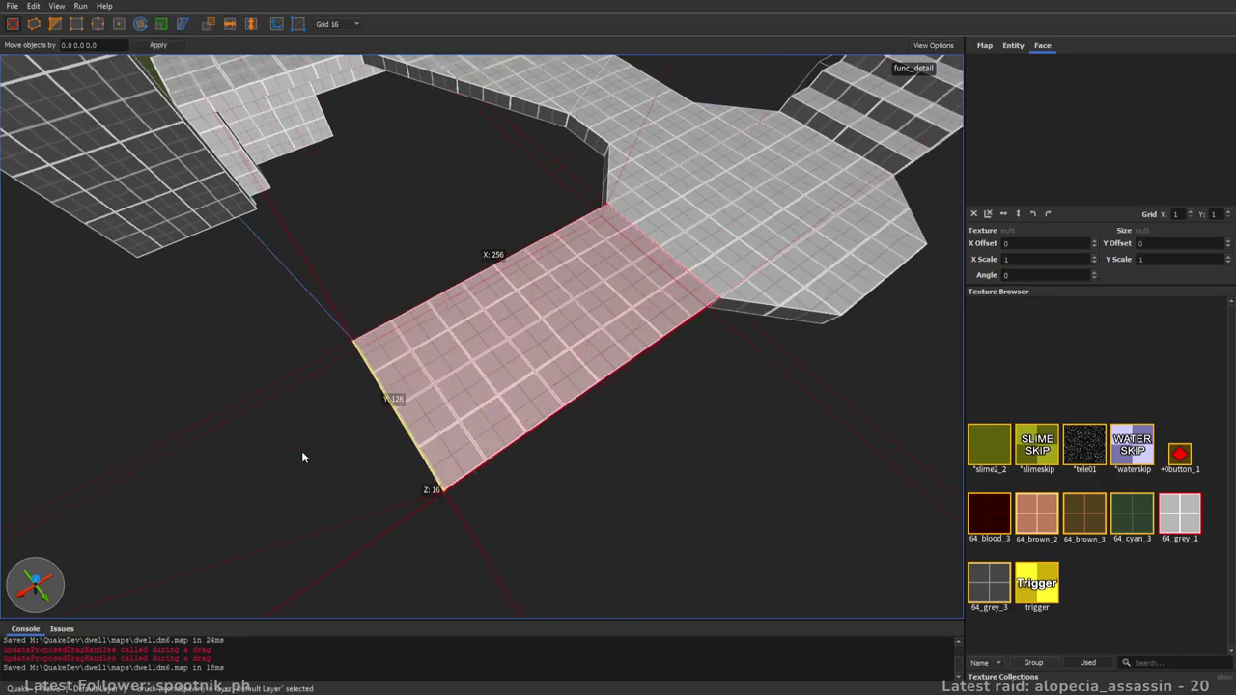
{"action": "right_click_drag", "start_coordinate": [459, 400], "coordinate": [433, 359]}
{"action": "mouse_move", "coordinate": [434, 359]}
{"action": "left_mouse_down", "text": "ctrl+shift"}
{"action": "mouse_move", "coordinate": [240, 316]}
{"action": "mouse_move", "coordinate": [253, 316]}
{"action": "left_mouse_up", "text": "ctrl+shift"}
{"action": "left_click_drag", "start_coordinate": [456, 232], "coordinate": [482, 172], "text": "shift"}
{"action": "key", "text": "d"}
{"action": "right_click_drag", "start_coordinate": [719, 205], "coordinate": [602, 215]}
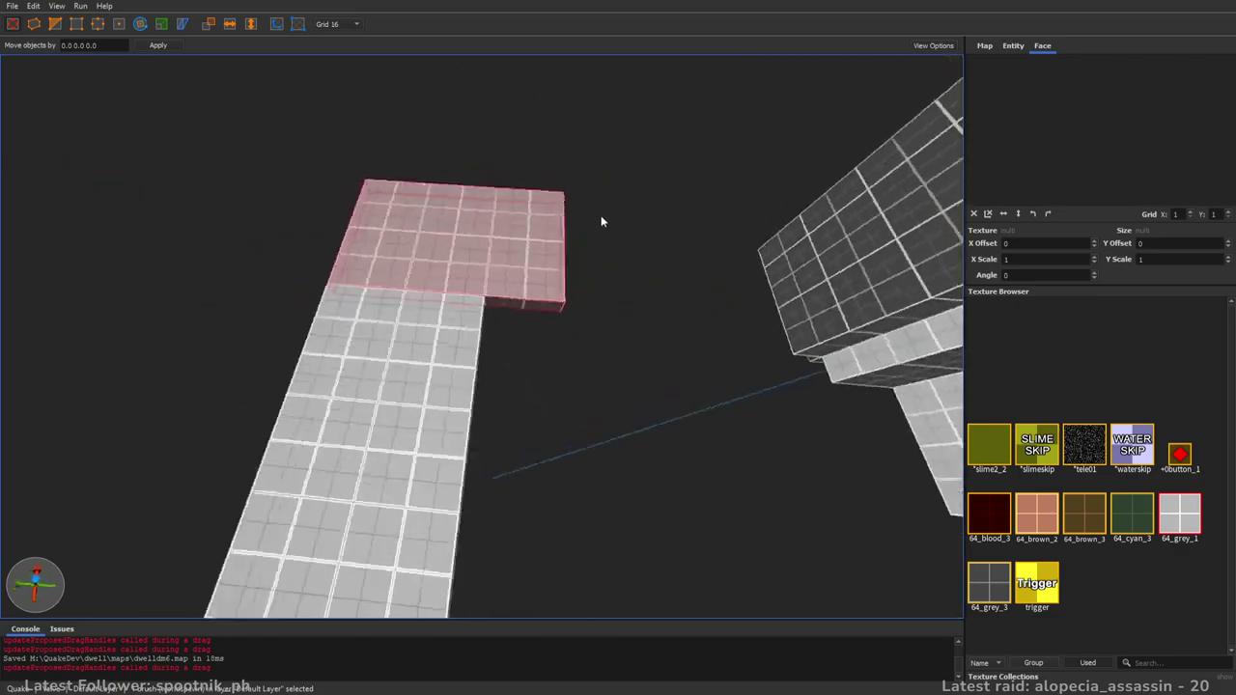
- Place a tall grey column at the end of the new L-shaped walkway
{"action": "mouse_move", "coordinate": [581, 325]}
{"action": "right_mouse_down"}
{"action": "mouse_move", "coordinate": [612, 270]}
{"action": "mouse_move", "coordinate": [635, 262]}
{"action": "mouse_move", "coordinate": [588, 262]}
{"action": "mouse_move", "coordinate": [584, 292]}
{"action": "right_mouse_up"}
{"action": "mouse_move", "coordinate": [354, 391]}
{"action": "left_mouse_down"}
{"action": "mouse_move", "coordinate": [611, 399]}
{"action": "mouse_move", "coordinate": [668, 233]}
{"action": "left_mouse_up"}
{"action": "mouse_move", "coordinate": [668, 233]}
{"action": "right_mouse_down"}
{"action": "mouse_move", "coordinate": [728, 144]}
{"action": "mouse_move", "coordinate": [738, 237]}
{"action": "mouse_move", "coordinate": [694, 355]}
{"action": "right_mouse_up"}
{"action": "mouse_move", "coordinate": [693, 355]}
{"action": "left_mouse_down", "text": "shift"}
{"action": "mouse_move", "coordinate": [645, 369]}
{"action": "mouse_move", "coordinate": [668, 306]}
{"action": "left_mouse_up", "text": "shift"}
{"action": "key", "text": "s"}
{"action": "mouse_move", "coordinate": [668, 306]}
{"action": "right_mouse_down"}
{"action": "mouse_move", "coordinate": [711, 302]}
{"action": "mouse_move", "coordinate": [716, 329]}
{"action": "mouse_move", "coordinate": [788, 310]}
{"action": "mouse_move", "coordinate": [716, 346]}
{"action": "mouse_move", "coordinate": [625, 366]}
{"action": "right_mouse_up"}
{"action": "key", "text": "a"}
{"action": "key", "text": "Escape"}
{"action": "key", "text": "d"}
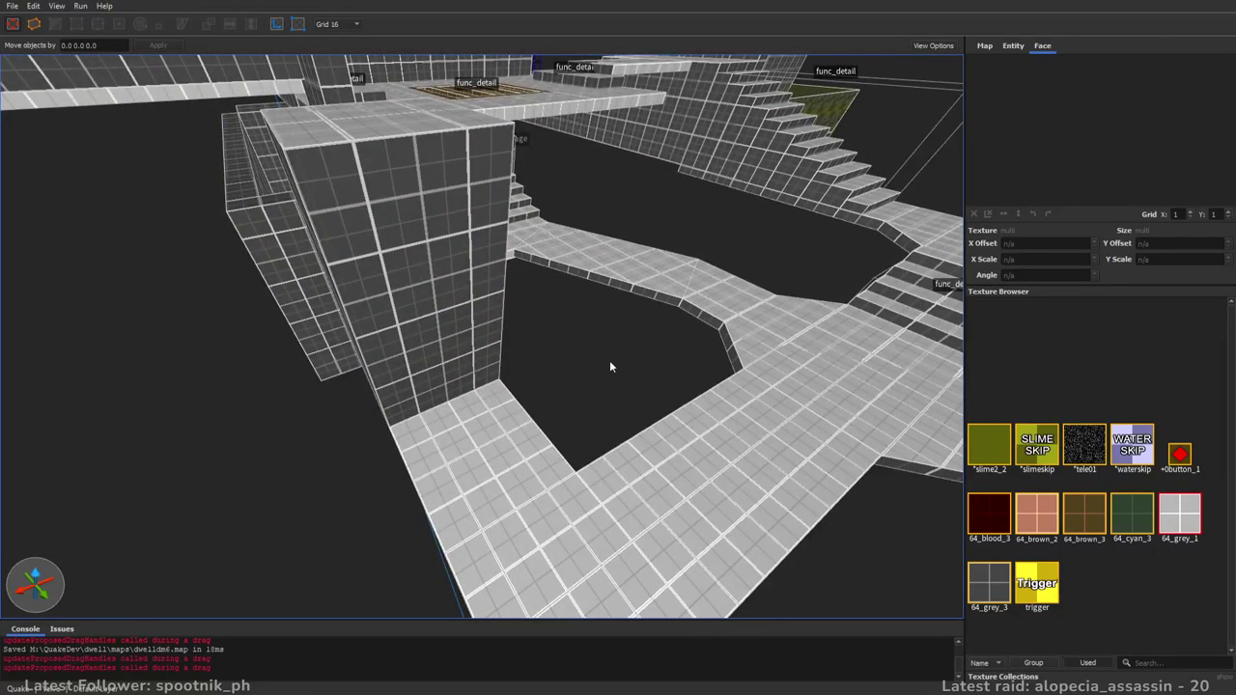
- Place a 128 x 64 x 16 block textured with 64_brown_2 at the foot of the tall column
{"action": "scroll", "coordinate": [617, 378], "scroll_direction": "up", "scroll_amount": 4}
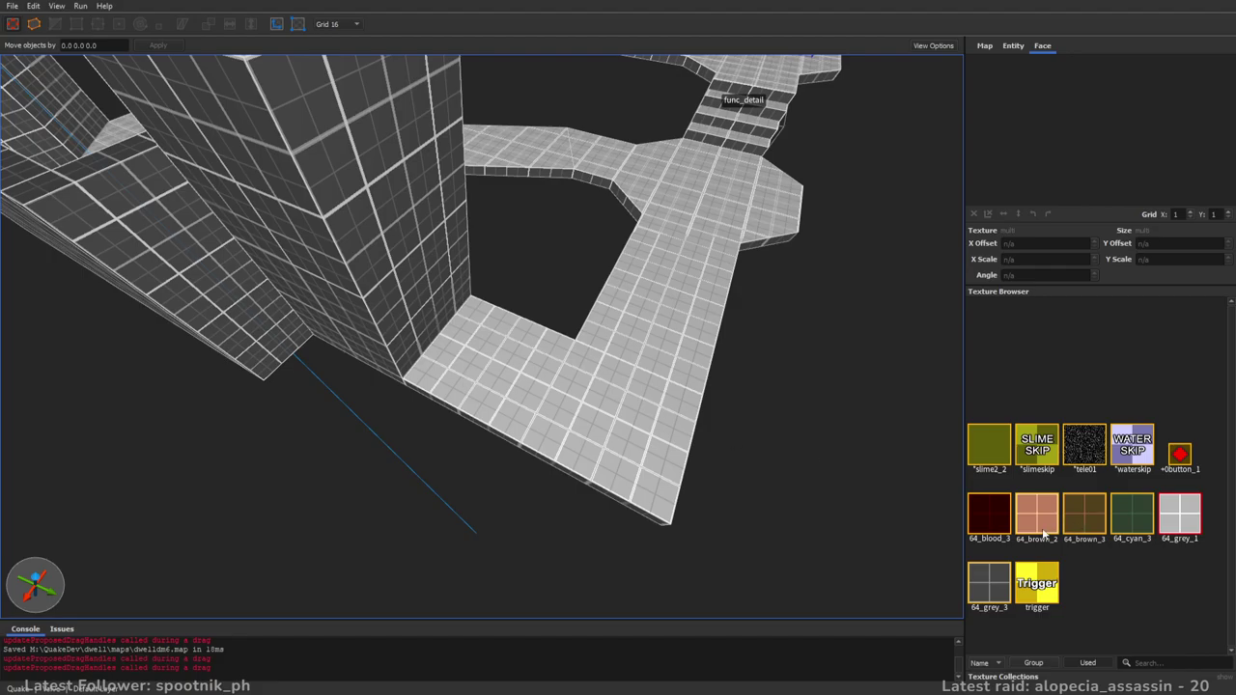
{"action": "left_click", "coordinate": [1037, 517]}
{"action": "scroll", "coordinate": [416, 322], "scroll_direction": "up", "scroll_amount": 5}
{"action": "left_click_drag", "start_coordinate": [400, 253], "coordinate": [432, 398]}
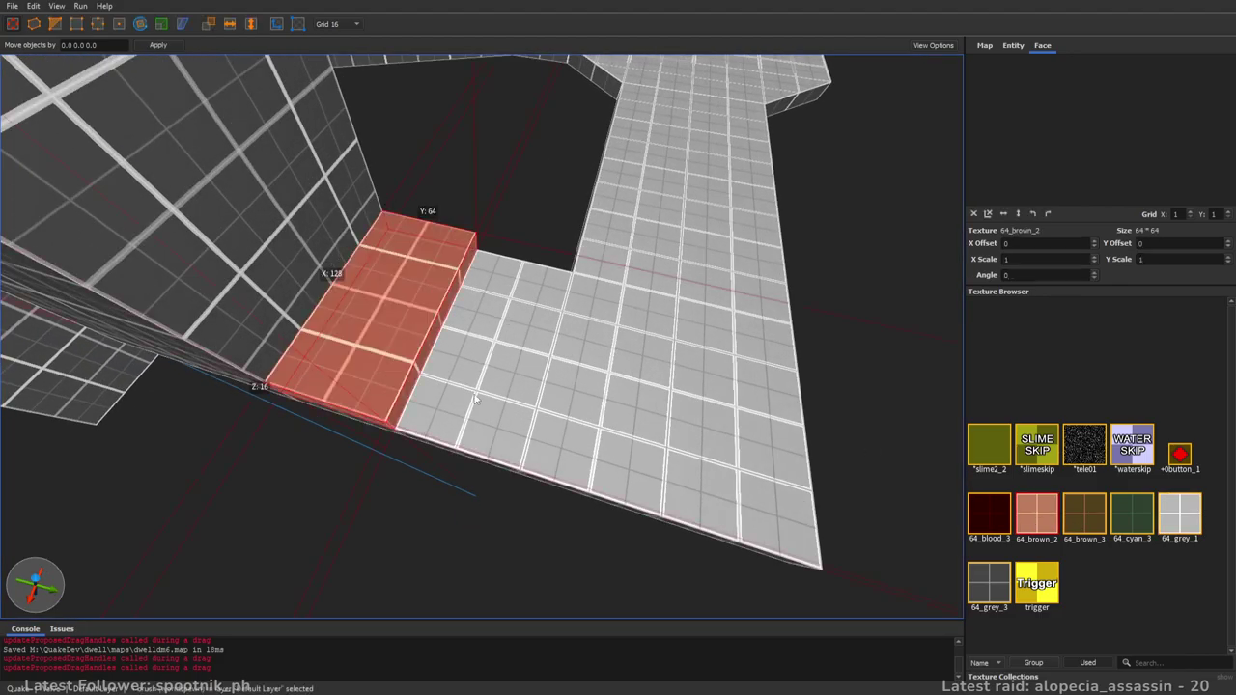
{"action": "right_click_drag", "start_coordinate": [433, 399], "coordinate": [605, 350]}
{"action": "key", "text": "d"}
{"action": "key", "text": "Escape"}
- Extend the brown weapon_grenadelauncher platform over the floor grate to a length of 304 units
{"action": "right_click_drag", "start_coordinate": [689, 418], "coordinate": [566, 421]}
{"action": "key", "text": "d"}
{"action": "key", "text": "a"}
{"action": "mouse_move", "coordinate": [289, 405]}
{"action": "right_mouse_down"}
{"action": "mouse_move", "coordinate": [400, 397]}
{"action": "mouse_move", "coordinate": [565, 433]}
{"action": "mouse_move", "coordinate": [588, 397]}
{"action": "mouse_move", "coordinate": [457, 402]}
{"action": "mouse_move", "coordinate": [742, 413]}
{"action": "mouse_move", "coordinate": [781, 351]}
{"action": "mouse_move", "coordinate": [712, 365]}
{"action": "mouse_move", "coordinate": [640, 406]}
{"action": "mouse_move", "coordinate": [605, 407]}
{"action": "mouse_move", "coordinate": [611, 369]}
{"action": "mouse_move", "coordinate": [624, 454]}
{"action": "right_mouse_up"}
{"action": "key", "text": "w"}
{"action": "key", "text": "s"}
{"action": "key", "text": "w"}
{"action": "key", "text": "a"}
{"action": "key", "text": "d"}
{"action": "key", "text": "s"}
{"action": "key", "text": "a"}
{"action": "left_click", "coordinate": [703, 253]}
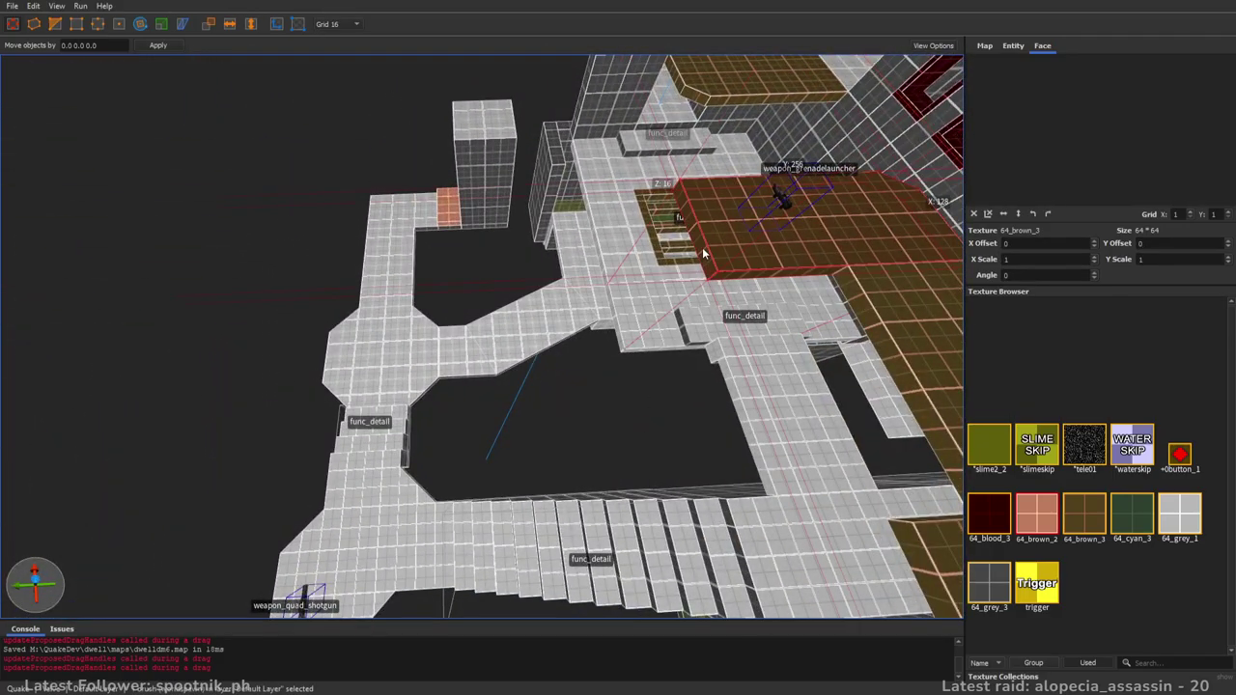
{"action": "key", "text": "d"}
{"action": "key", "text": "w"}
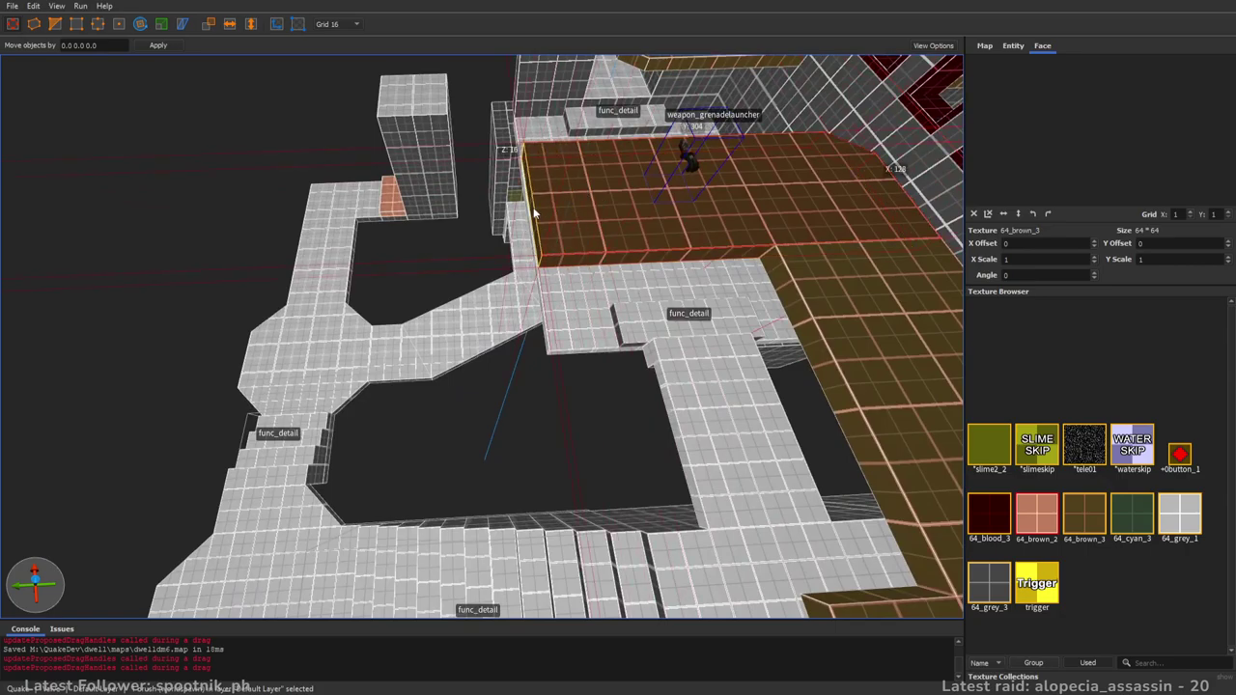
{"action": "key", "text": "Escape"}
- Examine the space between the grey floor and the underside of the brown platforms
{"action": "mouse_move", "coordinate": [566, 377]}
{"action": "right_mouse_down"}
{"action": "mouse_move", "coordinate": [671, 343]}
{"action": "mouse_move", "coordinate": [736, 423]}
{"action": "mouse_move", "coordinate": [763, 389]}
{"action": "mouse_move", "coordinate": [825, 378]}
{"action": "right_mouse_up"}
{"action": "key", "text": "s"}
{"action": "key", "text": "a"}
{"action": "right_click_drag", "start_coordinate": [608, 376], "coordinate": [766, 351]}
{"action": "key", "text": "w"}
{"action": "key", "text": "w"}
{"action": "key", "text": "w"}
{"action": "key", "text": "w"}
{"action": "key", "text": "d"}
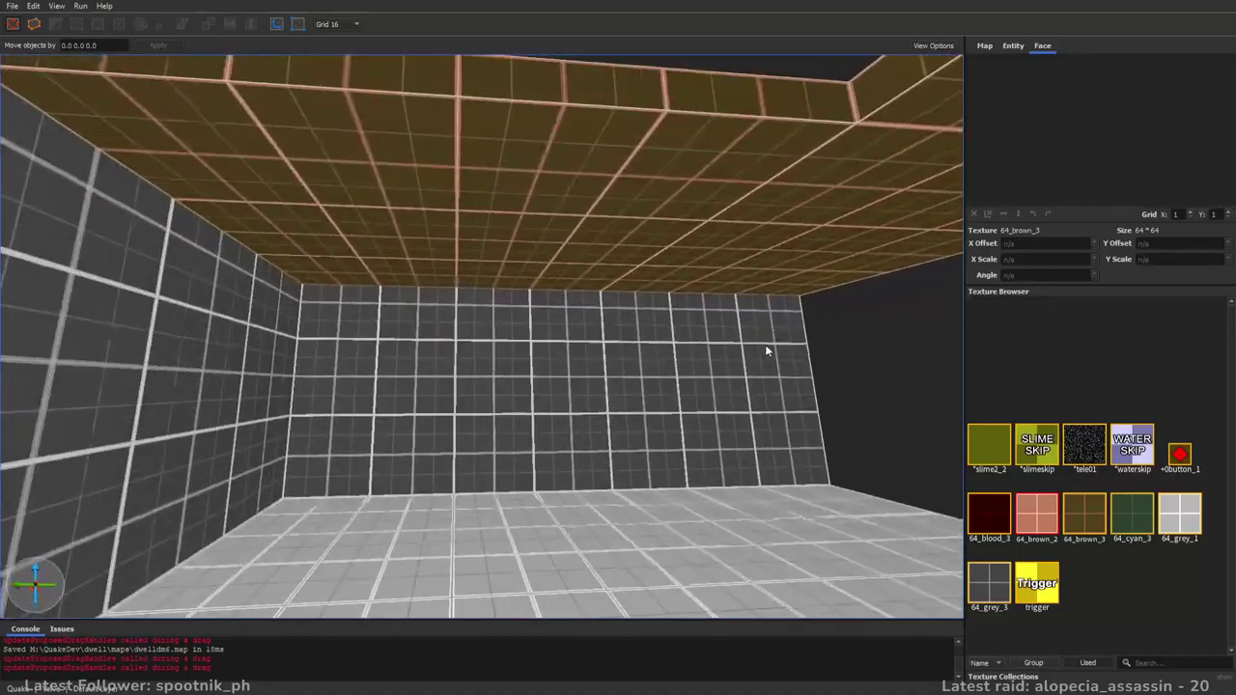
{"action": "key", "text": "s"}
- Move the func_button to the end of the brown platform that holds the info_teleport_destination
{"action": "right_click_drag", "start_coordinate": [624, 388], "coordinate": [314, 394]}
{"action": "key", "text": "w"}
{"action": "right_click_drag", "start_coordinate": [586, 368], "coordinate": [749, 454]}
{"action": "left_click", "coordinate": [817, 399]}
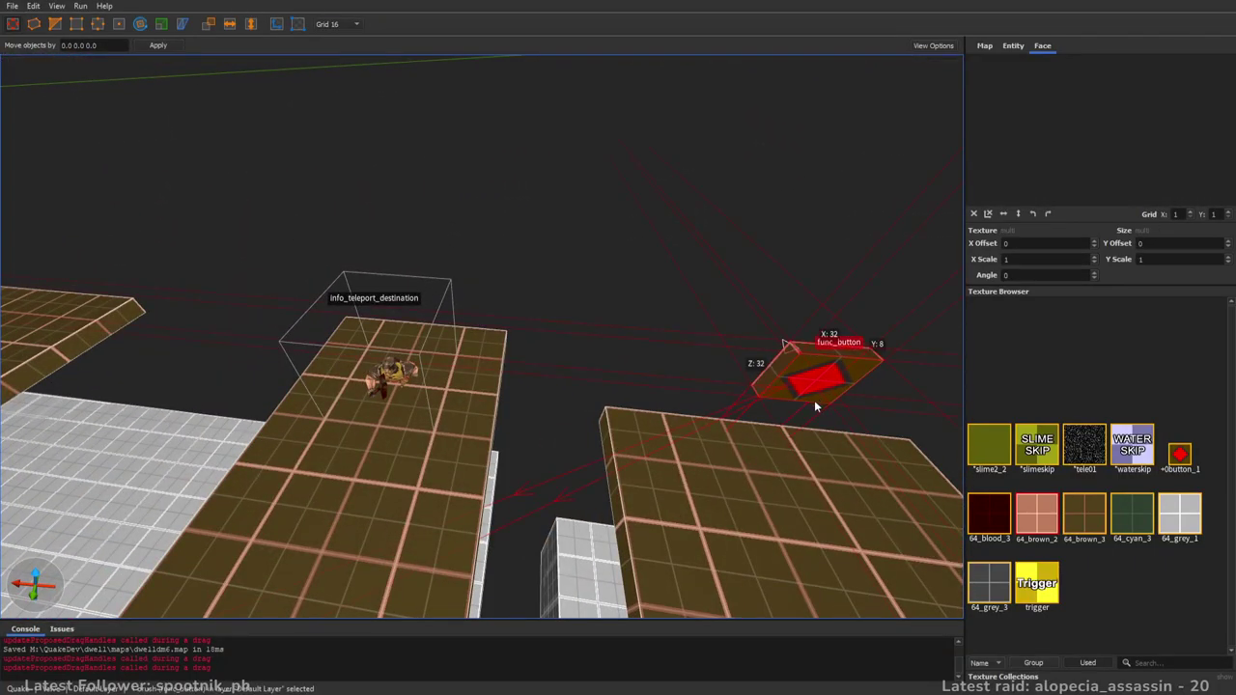
{"action": "left_click_drag", "start_coordinate": [703, 350], "coordinate": [454, 280]}
{"action": "key", "text": "w"}
{"action": "key", "text": "a"}
{"action": "scroll", "coordinate": [454, 286], "scroll_direction": "up", "scroll_amount": 1}
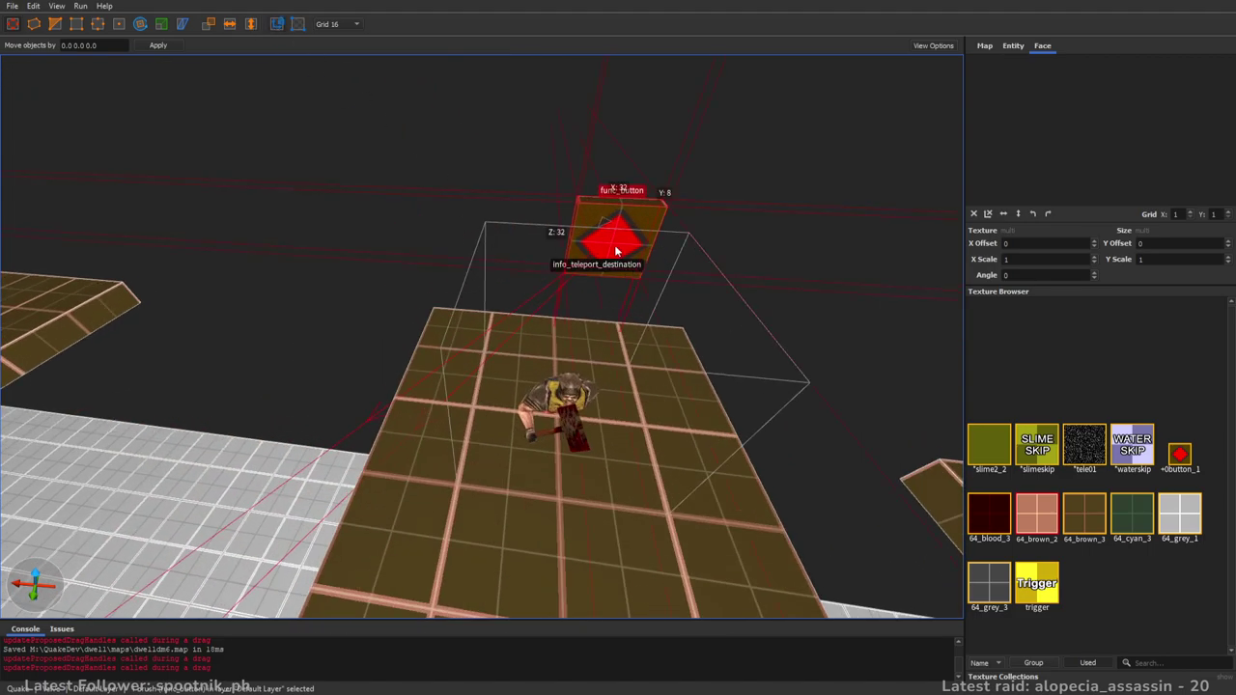
{"action": "left_click_drag", "start_coordinate": [619, 249], "coordinate": [596, 255]}
- Move the info_teleport_destination across the gap onto the neighbouring brown platform
{"action": "left_click", "coordinate": [570, 384]}
{"action": "key", "text": "s"}
{"action": "key", "text": "d"}
{"action": "left_click_drag", "start_coordinate": [425, 384], "coordinate": [862, 486]}
{"action": "left_click_drag", "start_coordinate": [657, 422], "coordinate": [674, 455]}
{"action": "key", "text": "Escape"}
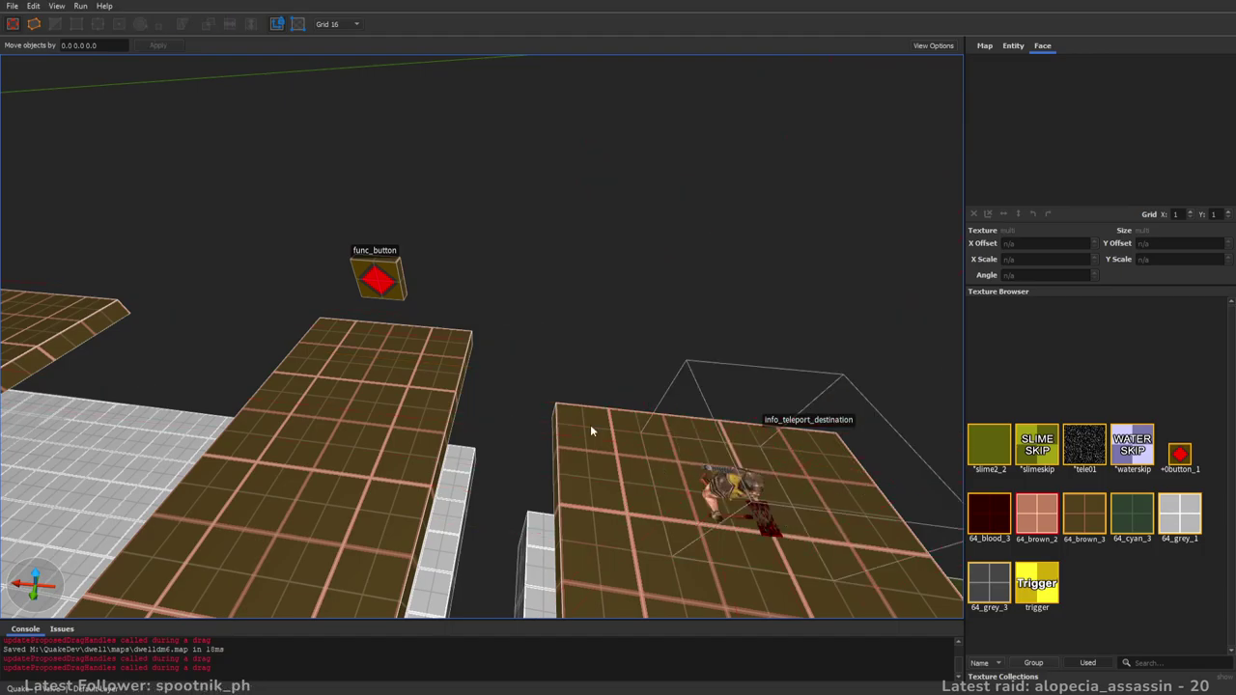
- Save the map and review the overall layout of platforms, walkways and slime pit
{"action": "right_click_drag", "start_coordinate": [602, 441], "coordinate": [615, 409]}
{"action": "key", "text": "s"}
{"action": "mouse_move", "coordinate": [772, 431]}
{"action": "right_mouse_down"}
{"action": "mouse_move", "coordinate": [548, 454]}
{"action": "mouse_move", "coordinate": [558, 465]}
{"action": "right_mouse_up"}
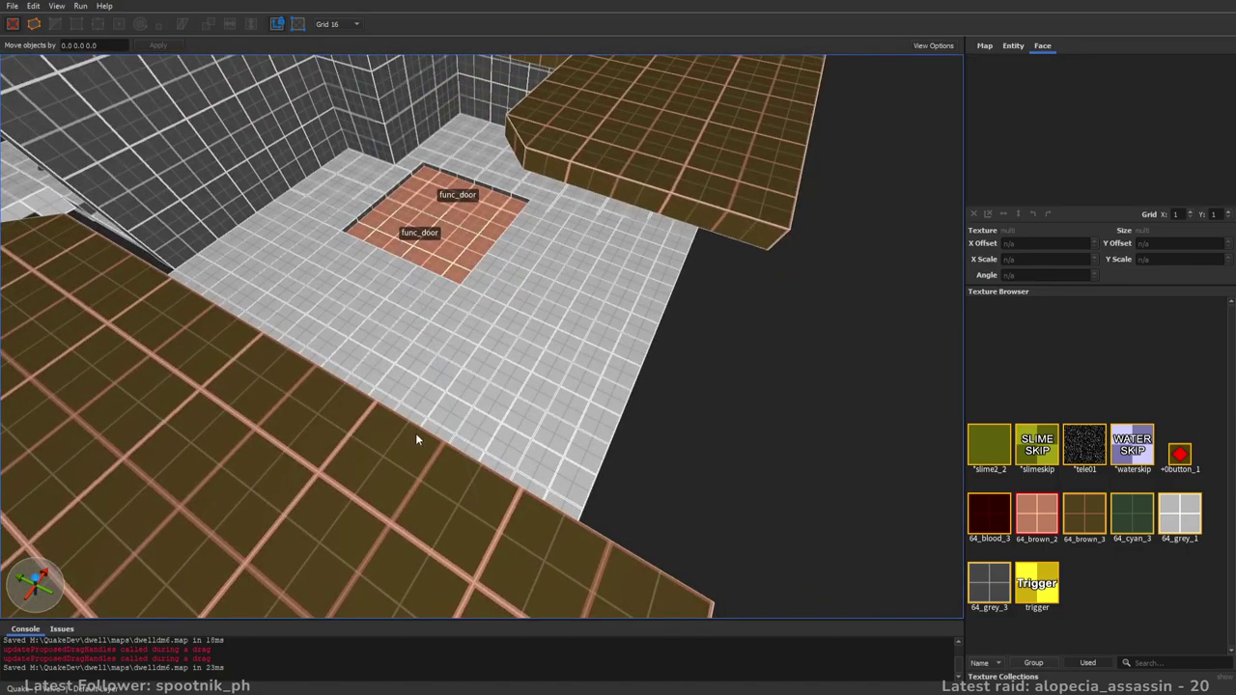
{"action": "mouse_move", "coordinate": [350, 406]}
{"action": "right_mouse_down"}
{"action": "mouse_move", "coordinate": [532, 400]}
{"action": "mouse_move", "coordinate": [306, 329]}
{"action": "mouse_move", "coordinate": [676, 379]}
{"action": "mouse_move", "coordinate": [735, 418]}
{"action": "mouse_move", "coordinate": [679, 359]}
{"action": "mouse_move", "coordinate": [463, 353]}
{"action": "mouse_move", "coordinate": [761, 425]}
{"action": "mouse_move", "coordinate": [785, 405]}
{"action": "mouse_move", "coordinate": [886, 394]}
{"action": "mouse_move", "coordinate": [832, 418]}
{"action": "right_mouse_up"}
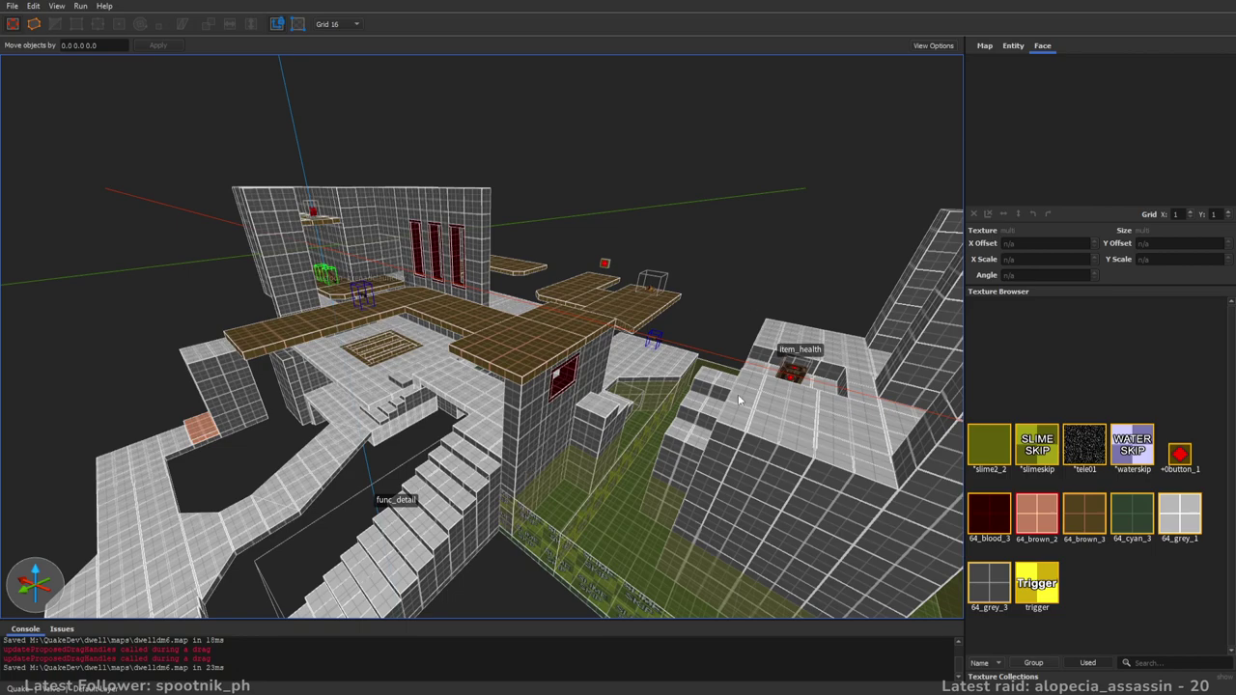
{"action": "right_click_drag", "start_coordinate": [592, 326], "coordinate": [629, 338]}
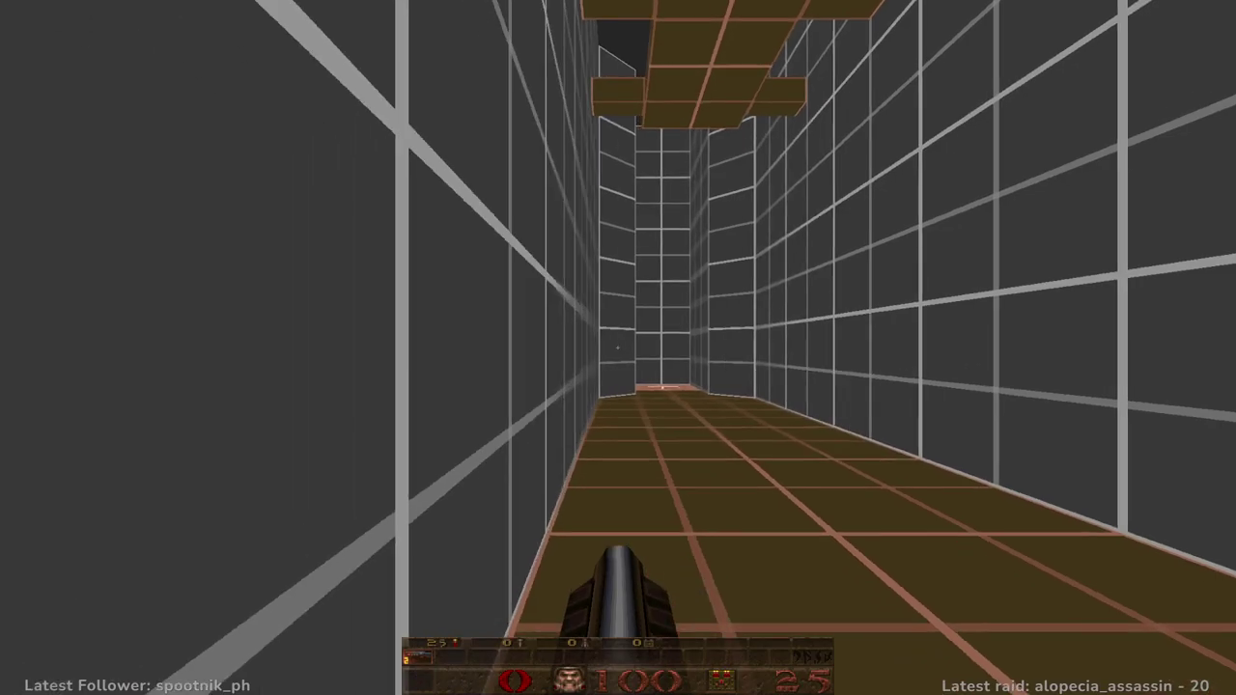
- Walk the brown-floored corridor in game and check the tall walls, overhead platforms and salmon floor opening at its end
{"action": "key", "text": "w"}
{"action": "key", "text": "w"}
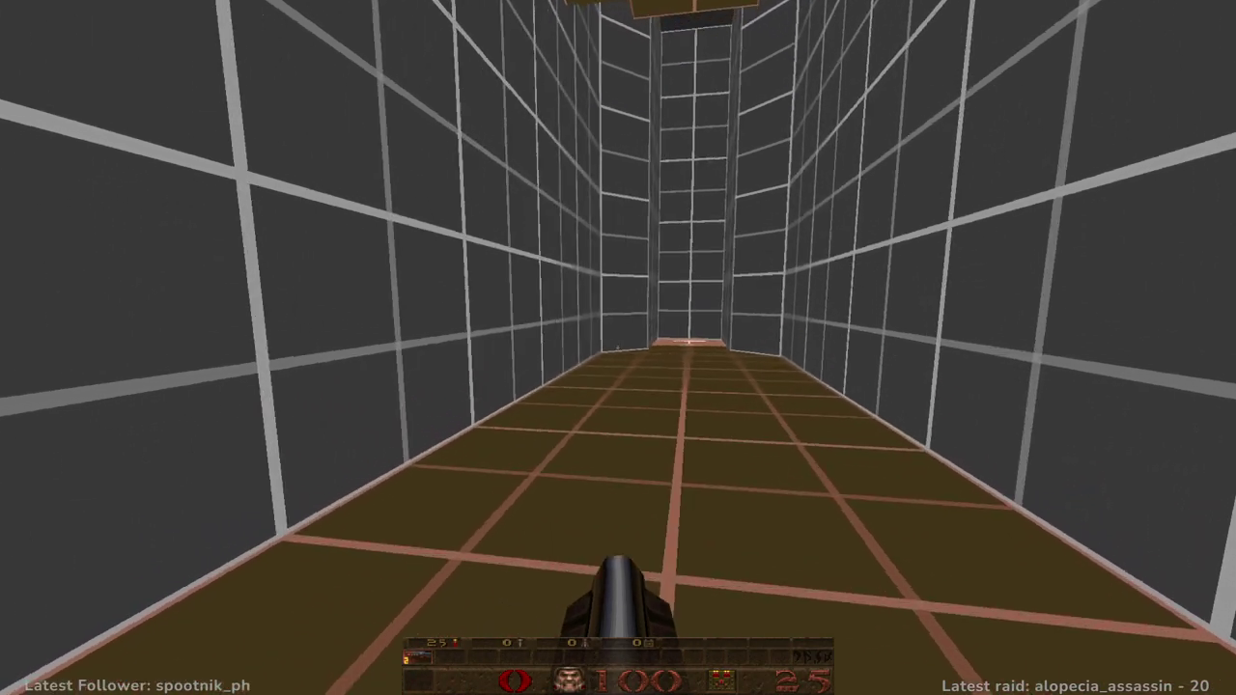
{"action": "key", "text": "w"}
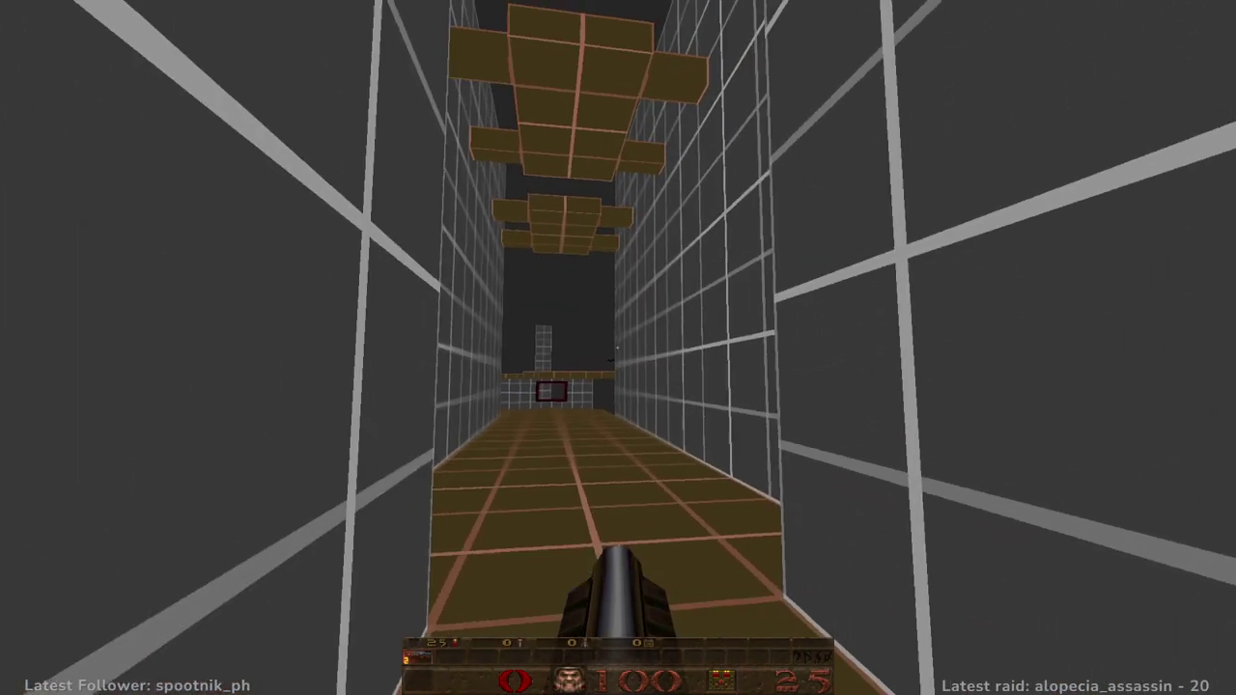
{"action": "key", "text": "w"}
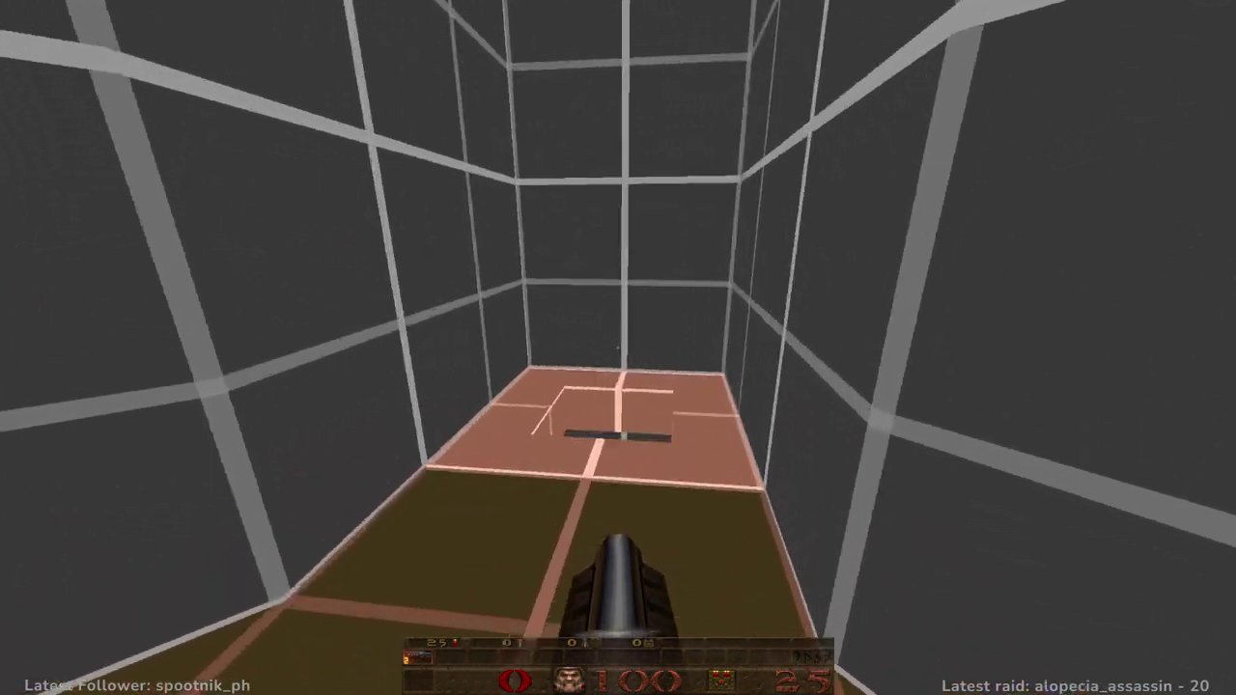
{"action": "key", "text": "w"}
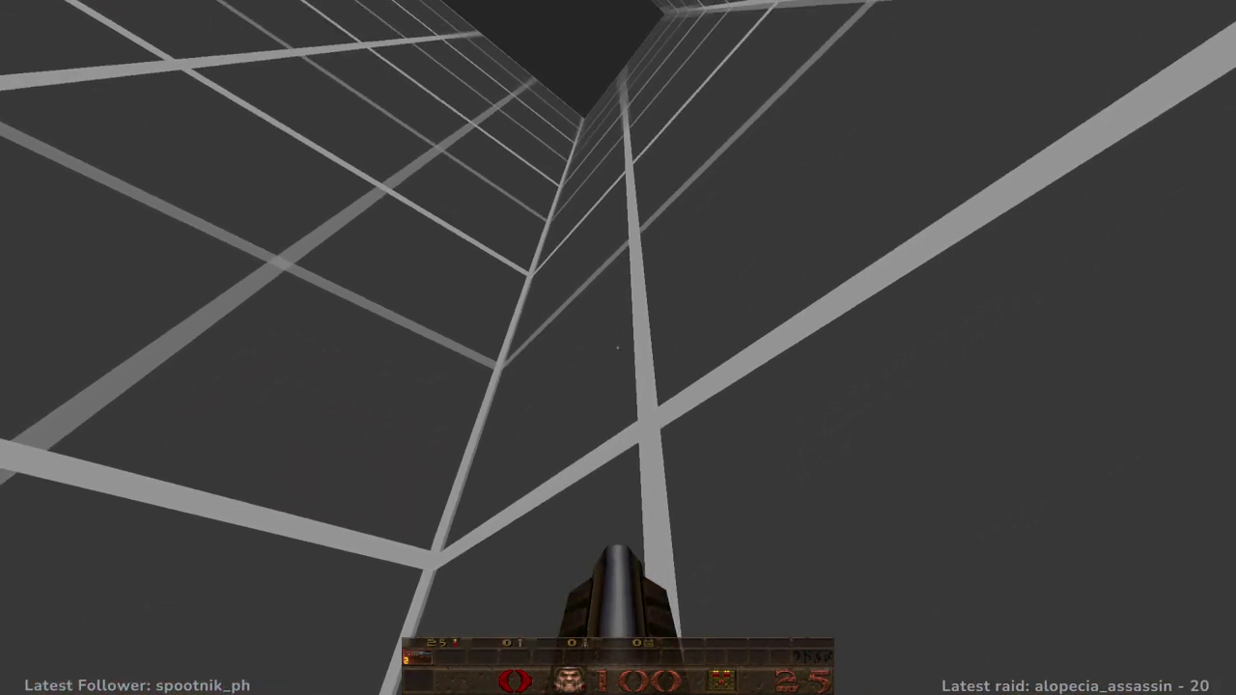
{"action": "key", "text": "w"}
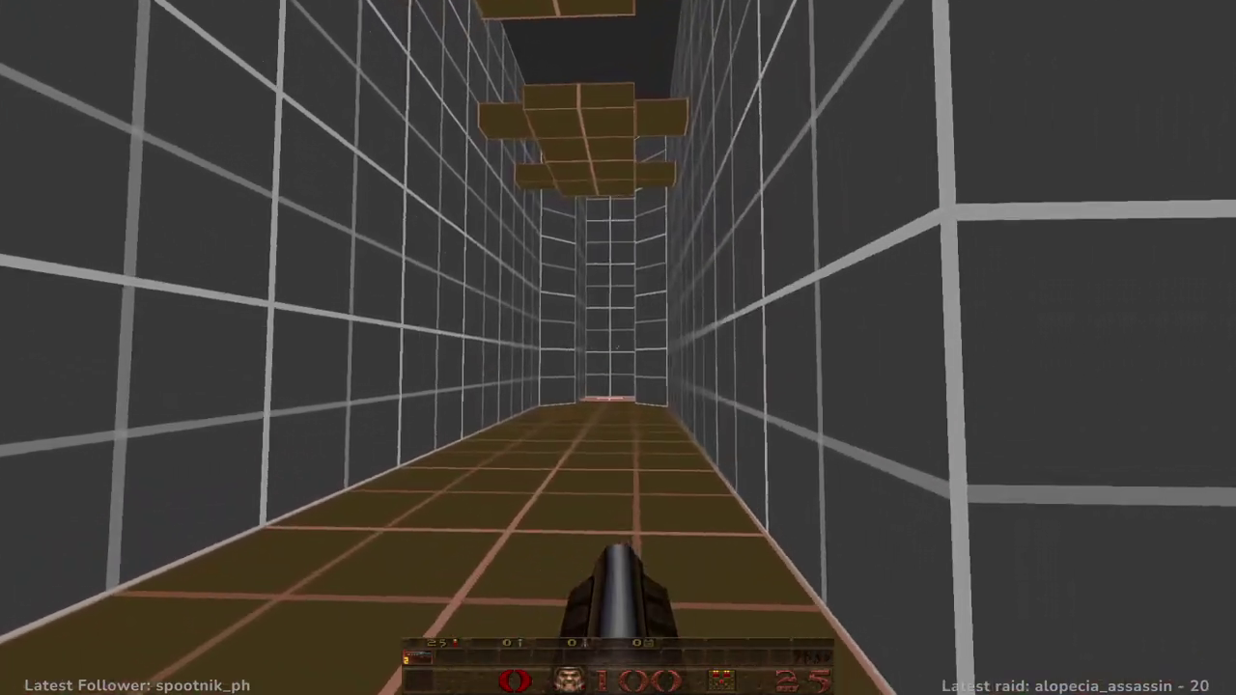
- Test the route from the corridor across the grey floor and up the brown ramp to the far grey platform
{"action": "left_click", "coordinate": [618, 348]}
{"action": "key", "text": "w"}
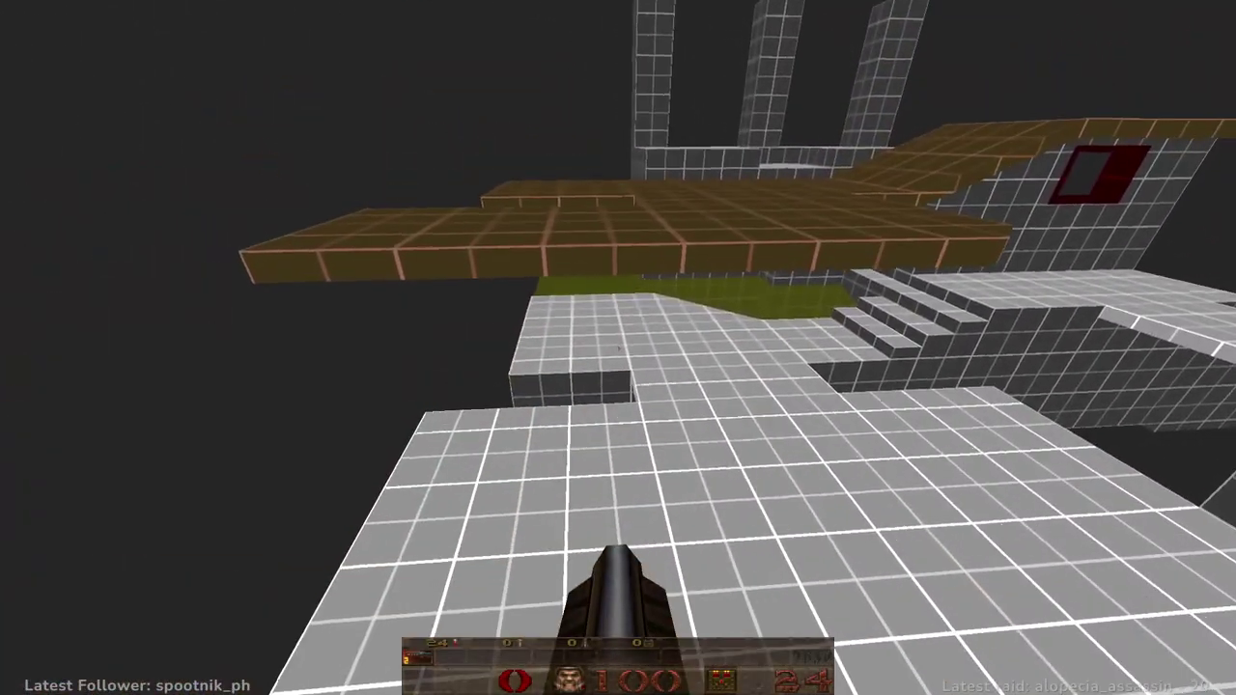
{"action": "key", "text": "w"}
{"action": "key", "text": "space"}
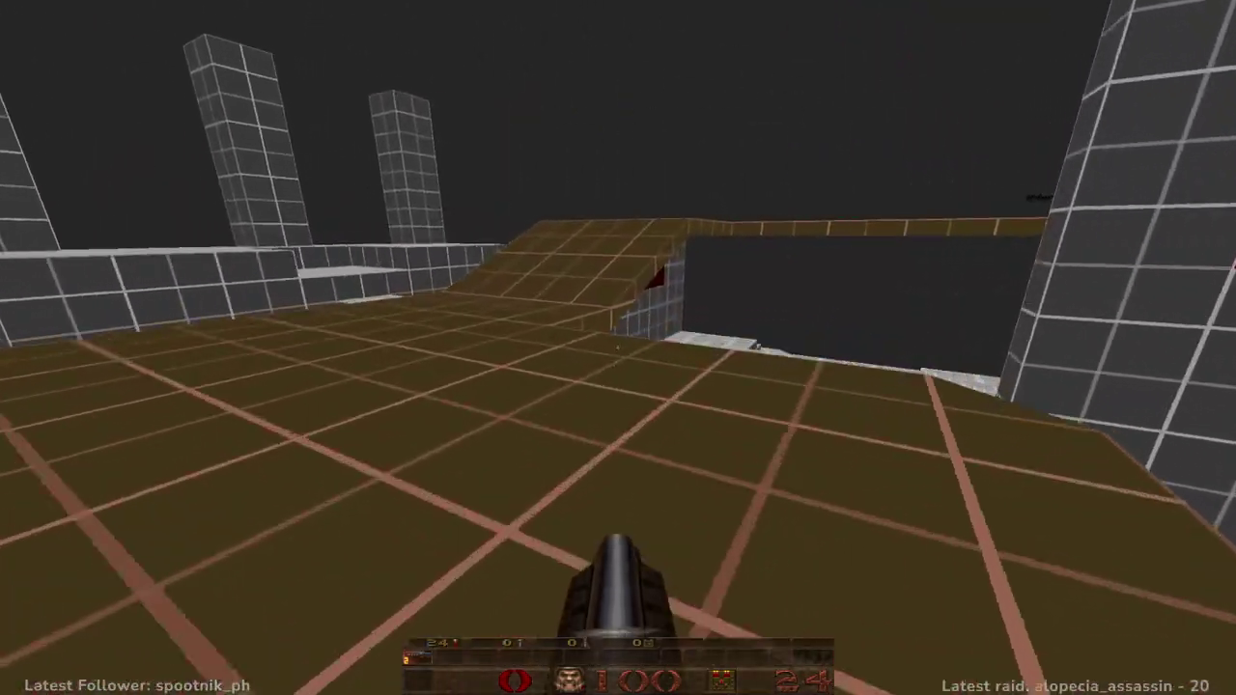
{"action": "key", "text": "w"}
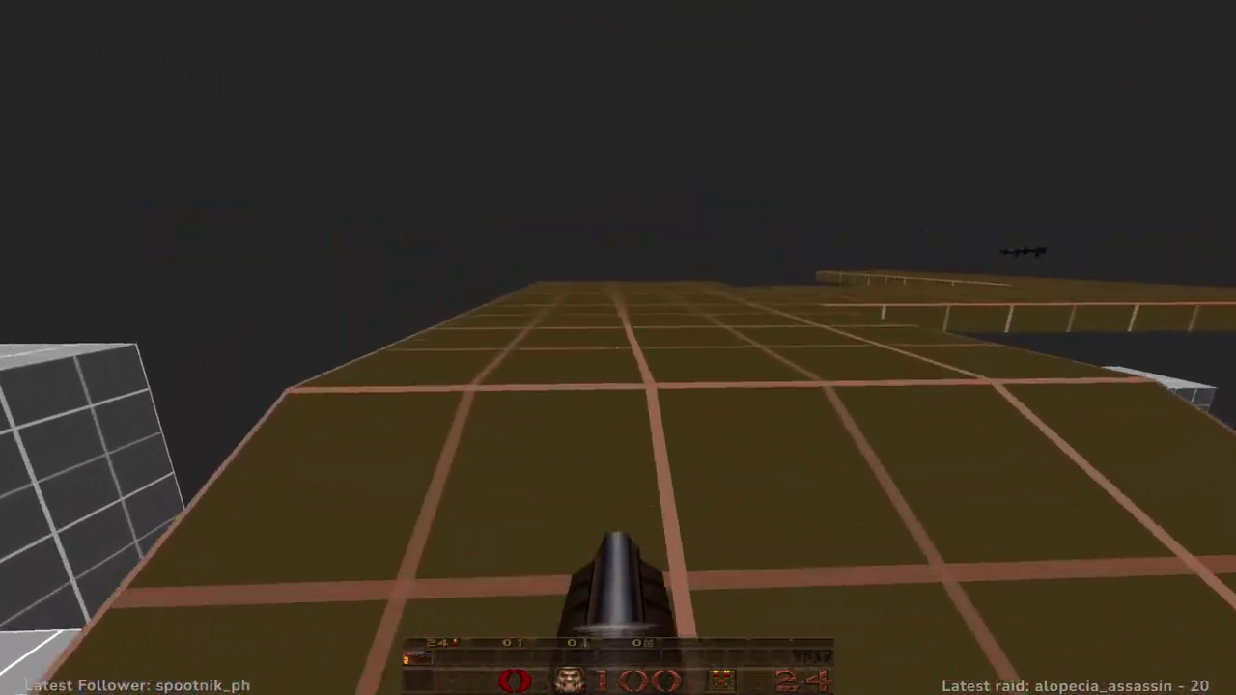
{"action": "key", "text": "w"}
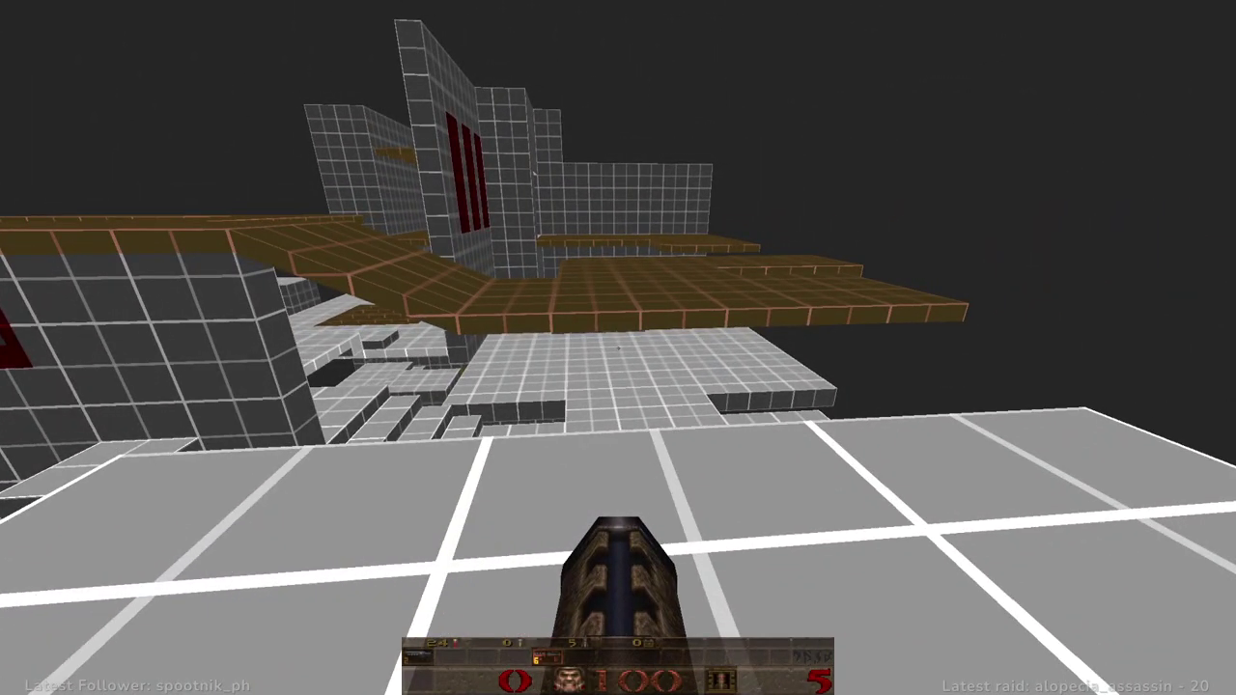
- Restart the map with deathmatch 1 and test the corridor's floor opening and the upper brown platforms by collecting the red armor
{"action": "key", "text": "grave"}
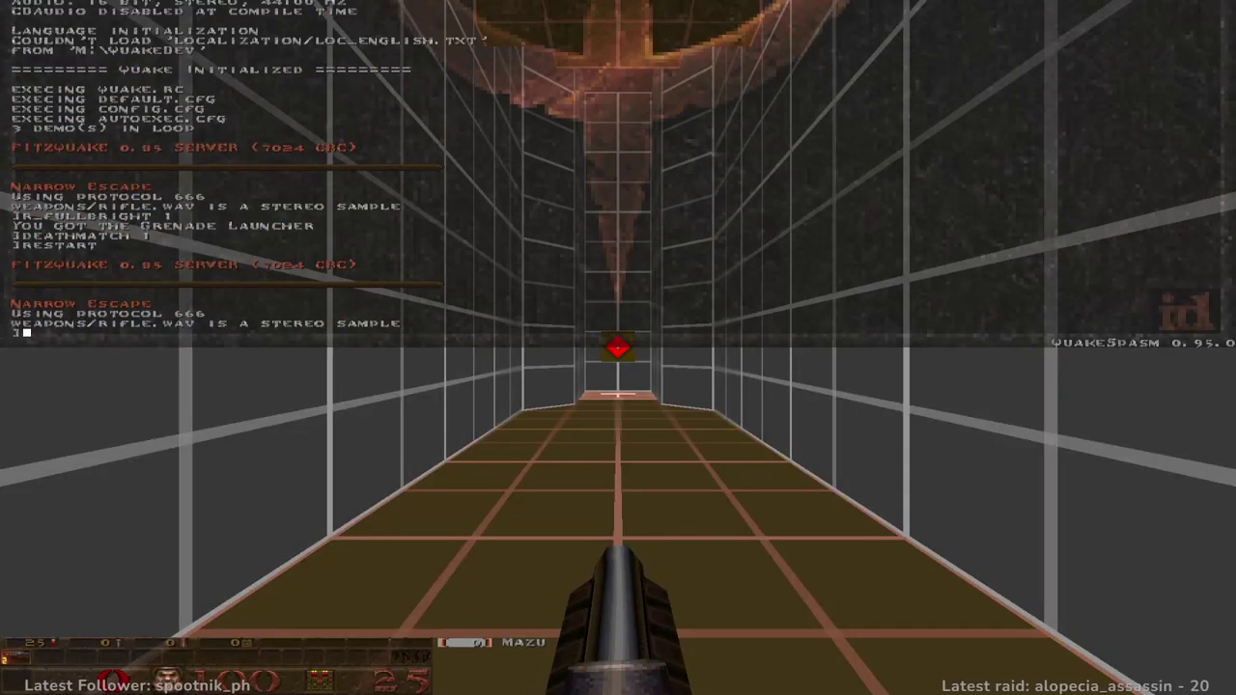
{"action": "key", "text": "w"}
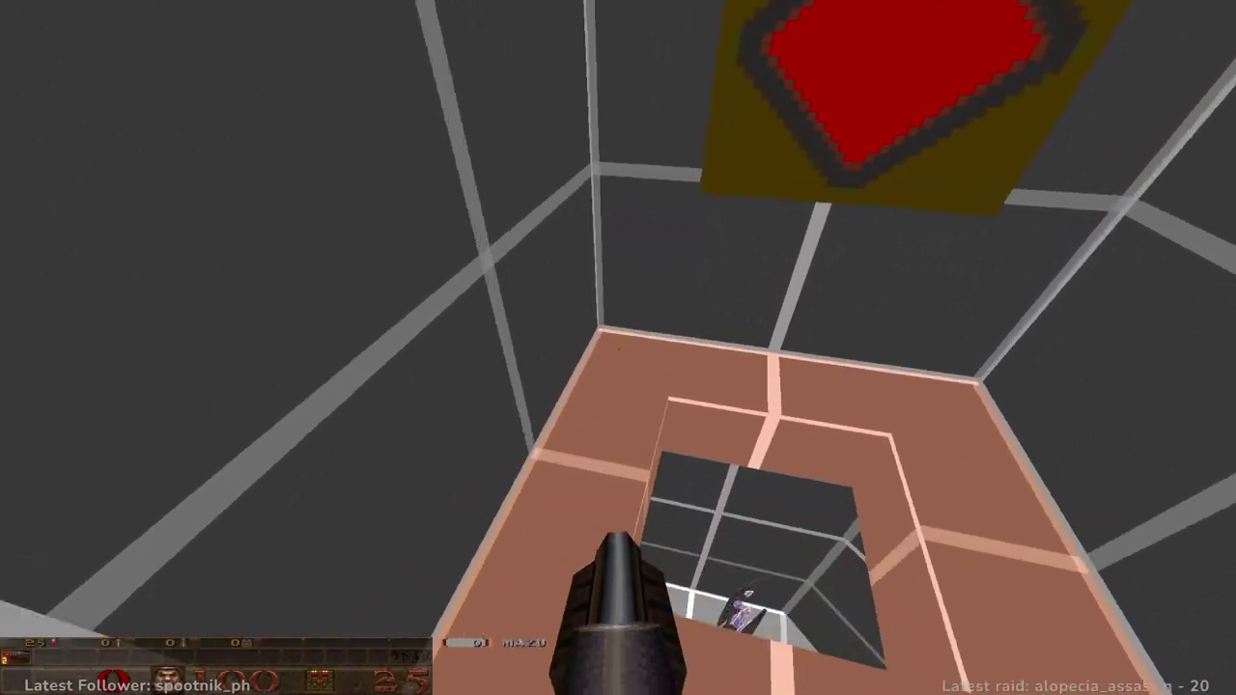
{"action": "key", "text": "w"}
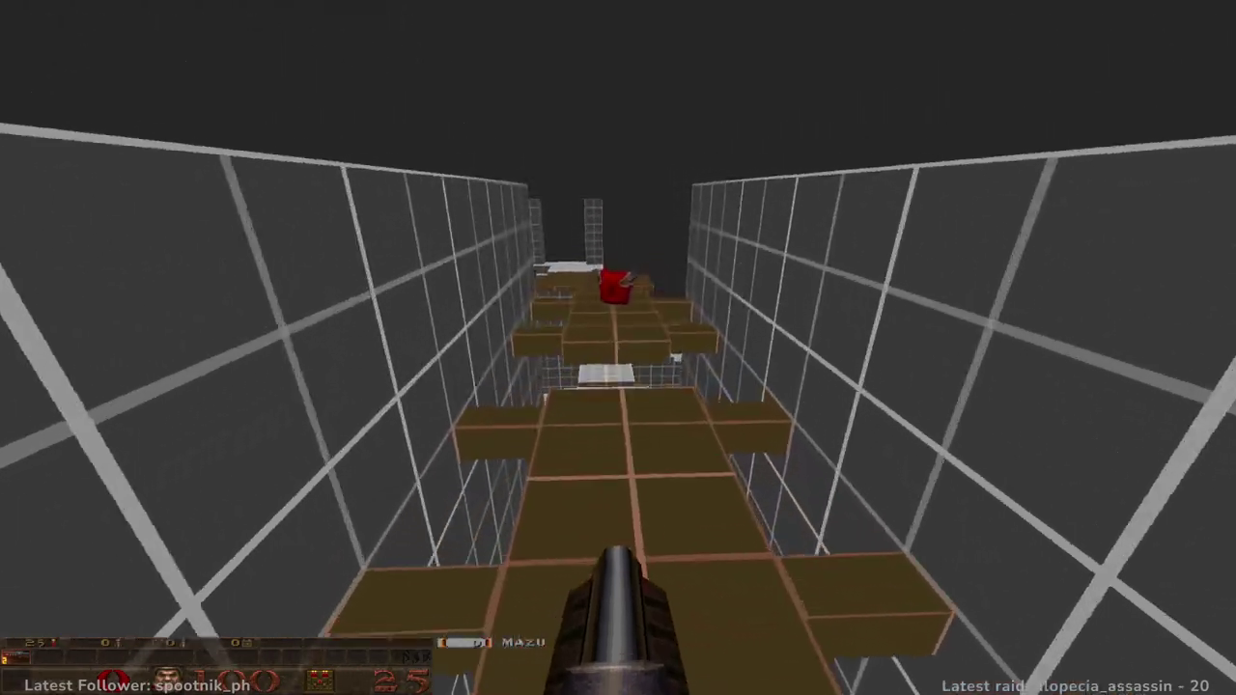
{"action": "key", "text": "w"}
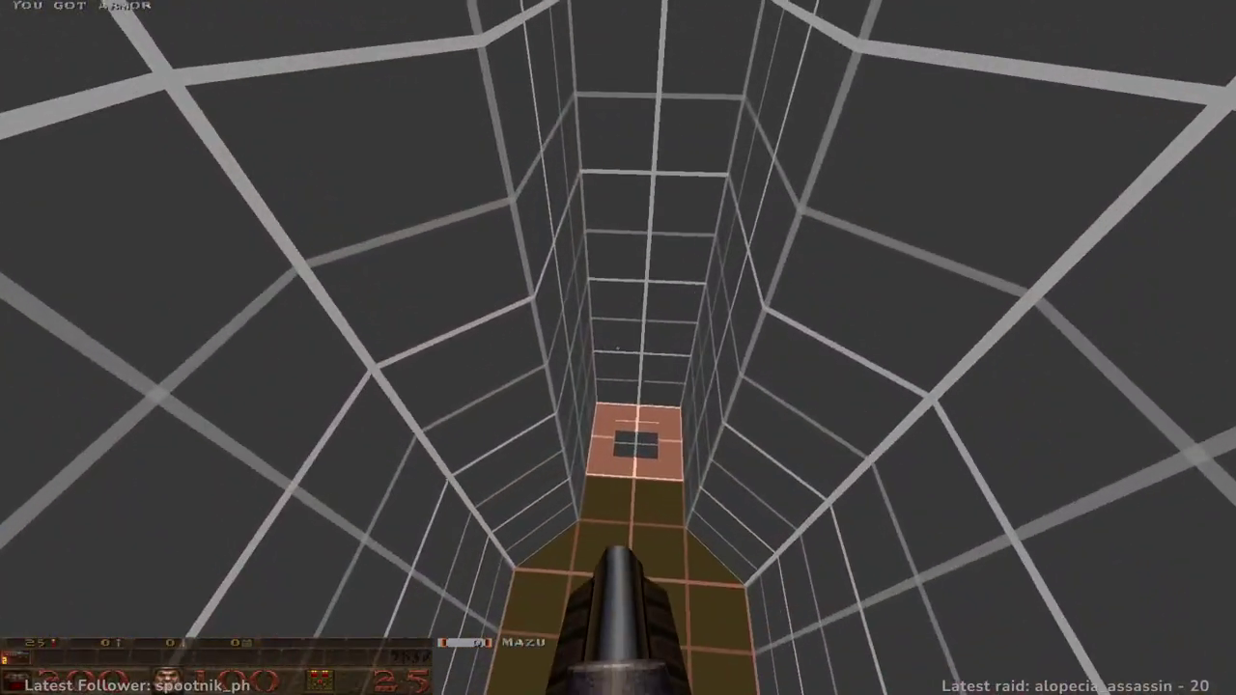
{"action": "key", "text": "w"}
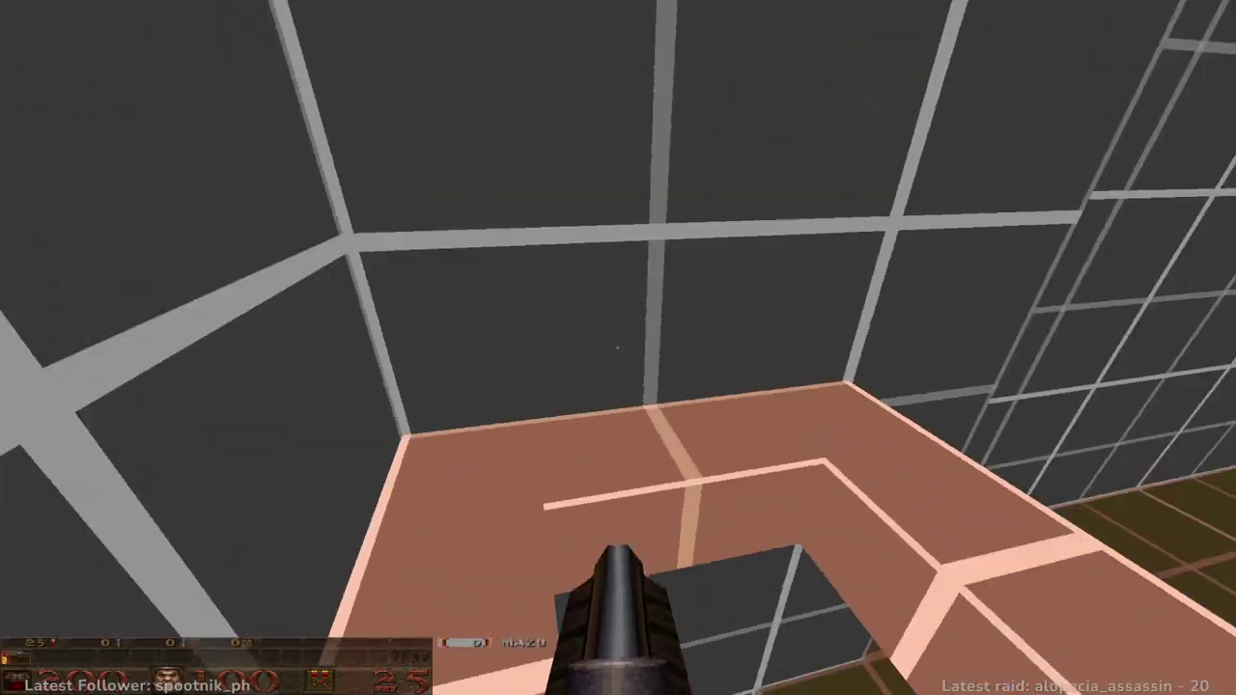
- Test dropping through the grey floor's opening to the lower level and climbing the stepped blocks to the Quad Damage symbol
{"action": "key", "text": "w"}
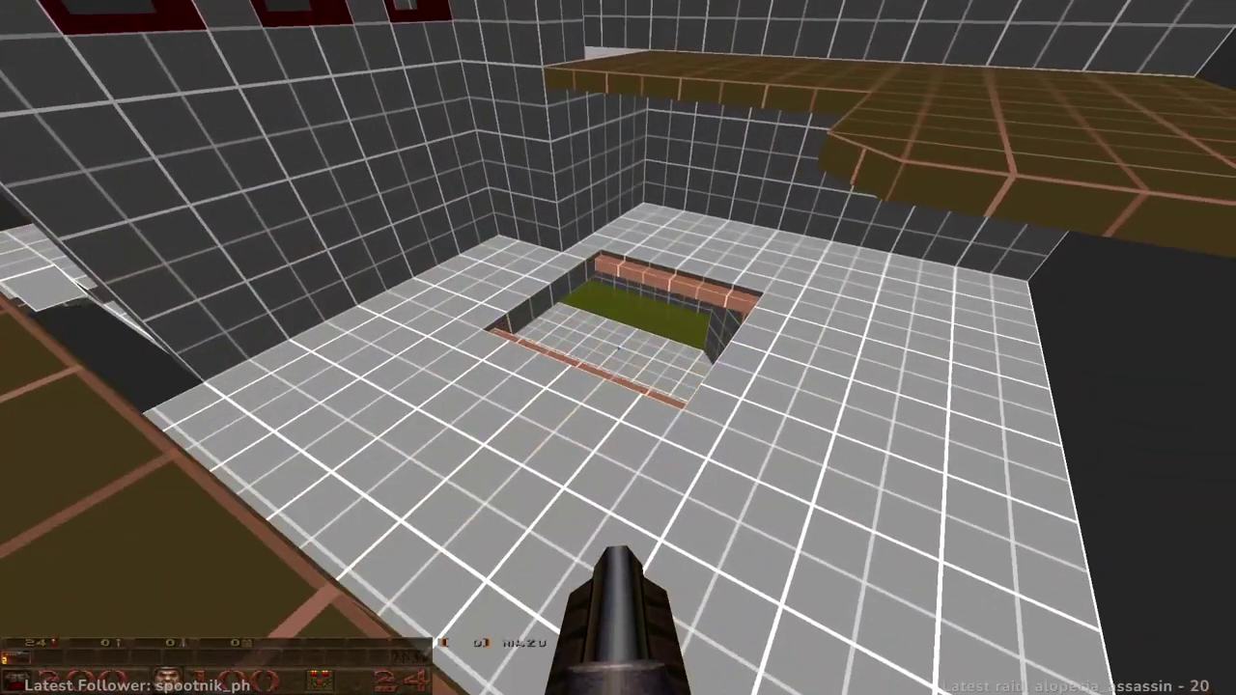
{"action": "key", "text": "w"}
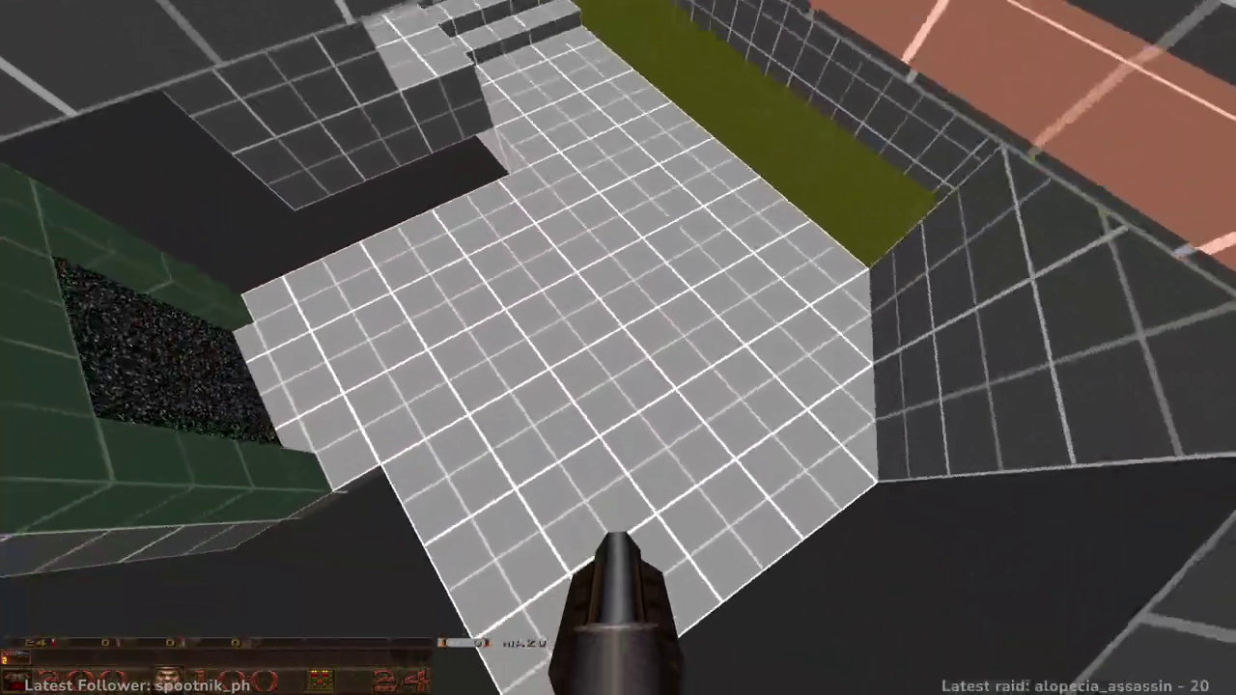
{"action": "key", "text": "w"}
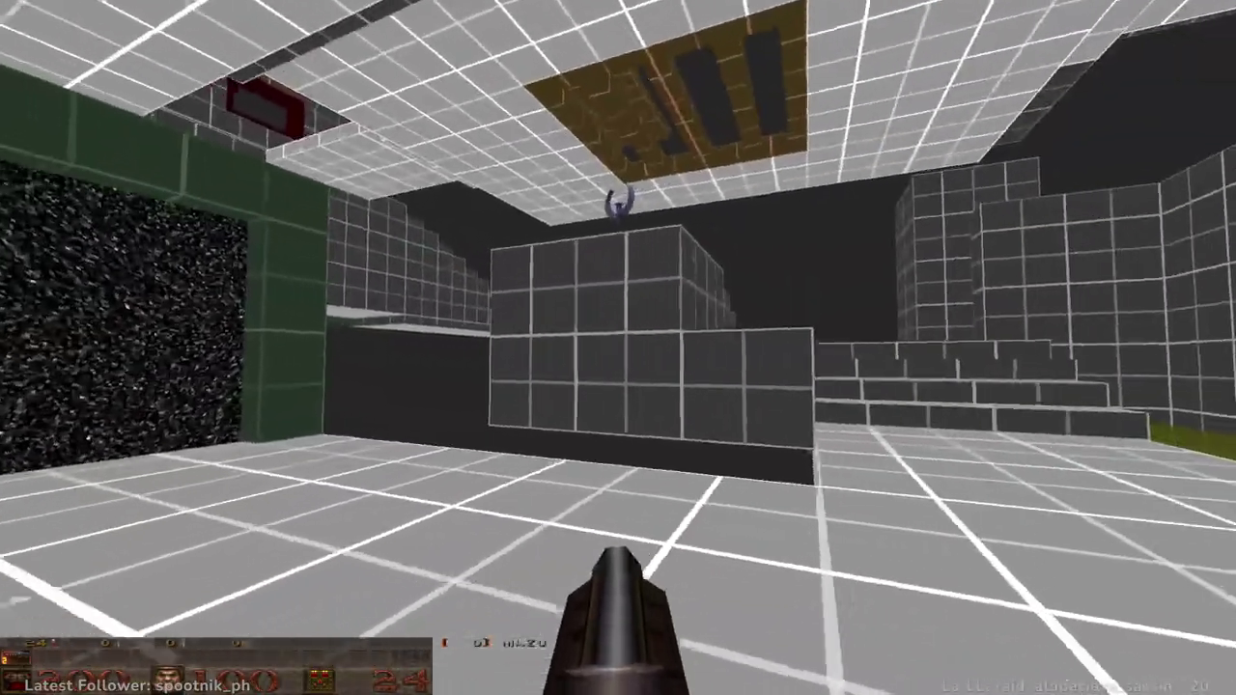
{"action": "key", "text": "w"}
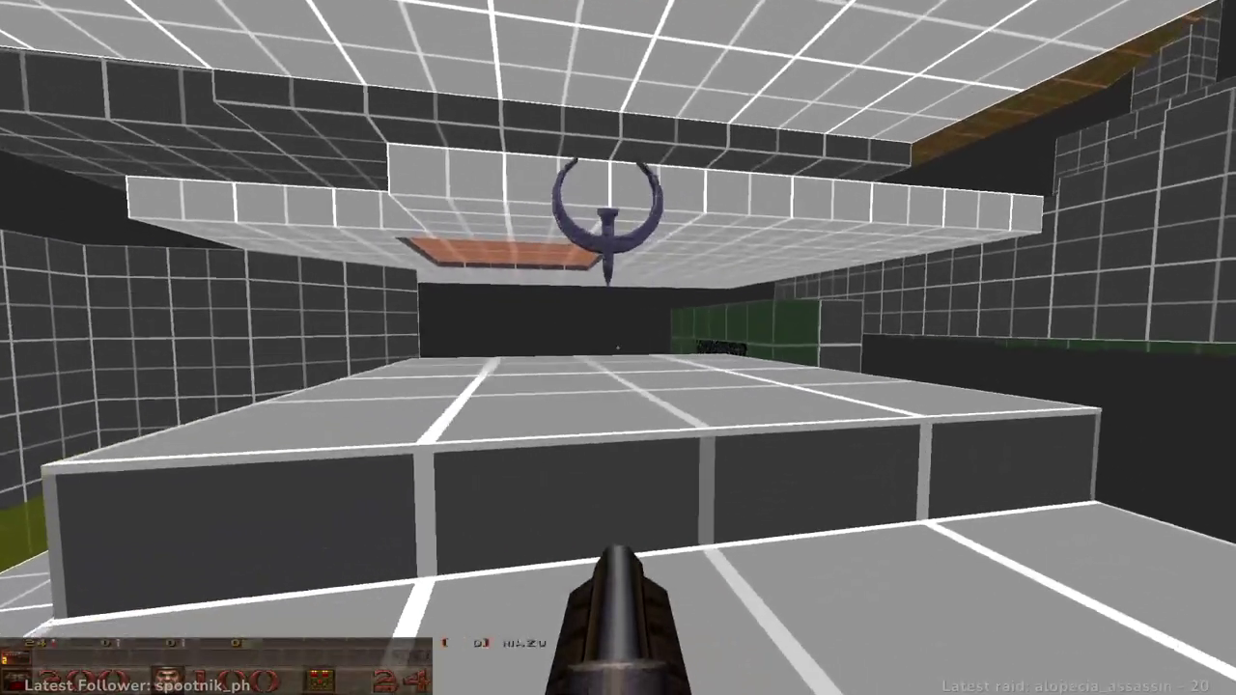
- Run along the lower slime channel and across the grey floor to check the approach to the green-framed teleporter
{"action": "left_click", "coordinate": [617, 347]}
{"action": "key", "text": "w"}
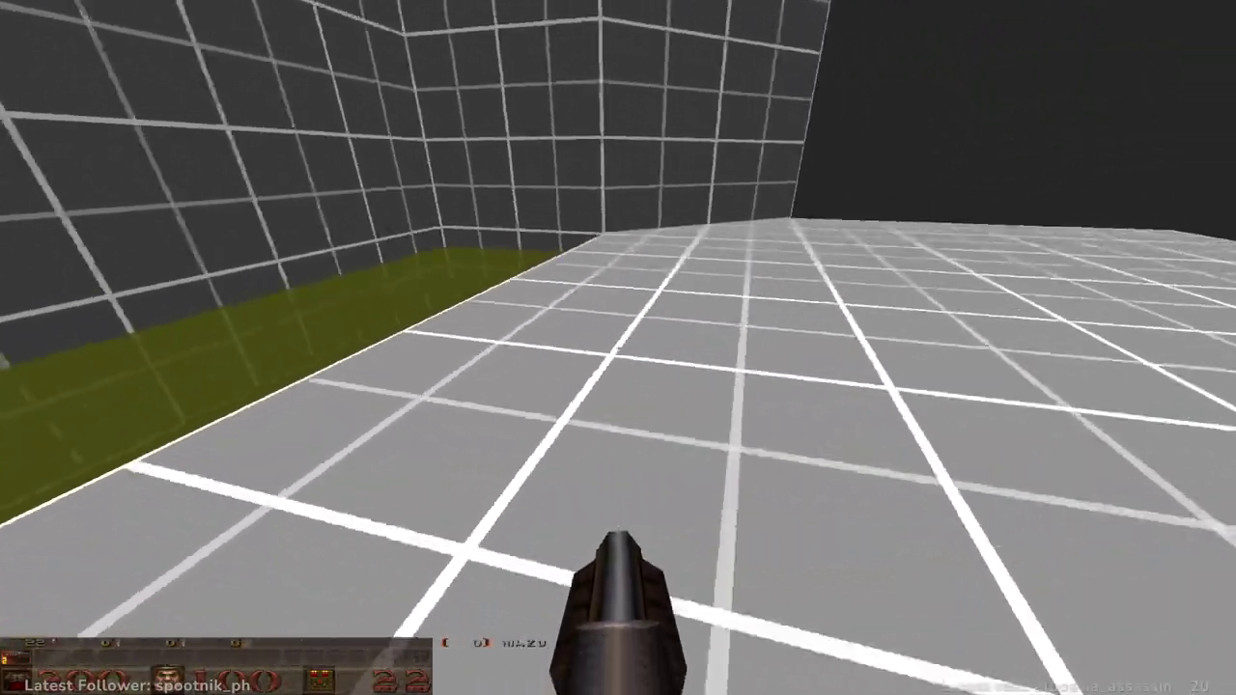
{"action": "key", "text": "w"}
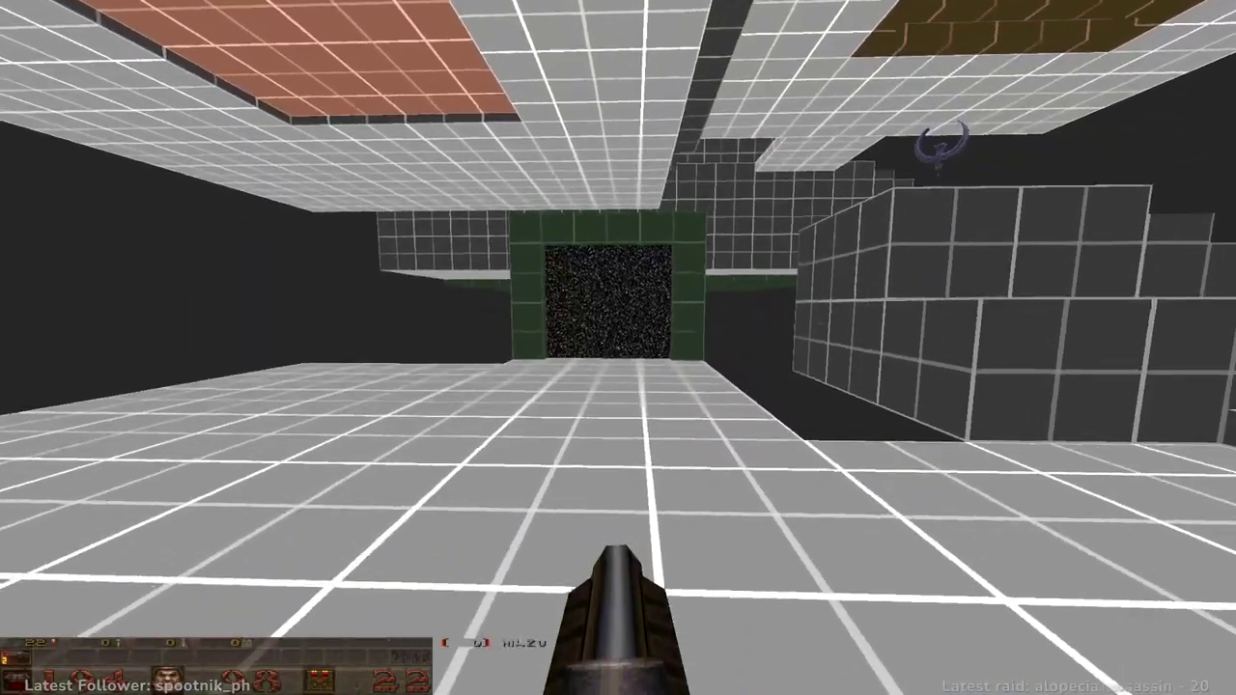
{"action": "key", "text": "w"}
{"action": "key", "text": "Escape"}
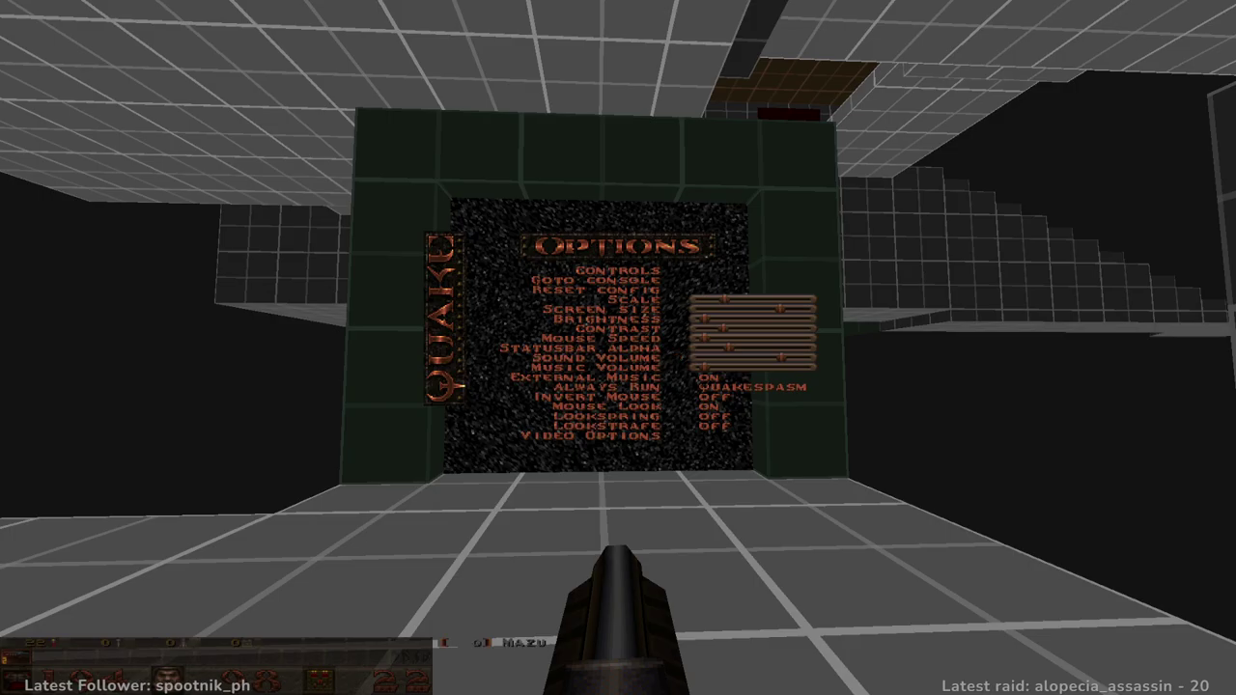
{"action": "key", "text": "Escape"}
- Test getting into and out of the slime channel, and take the green-framed teleporter to the upper brown platform
{"action": "key", "text": "w"}
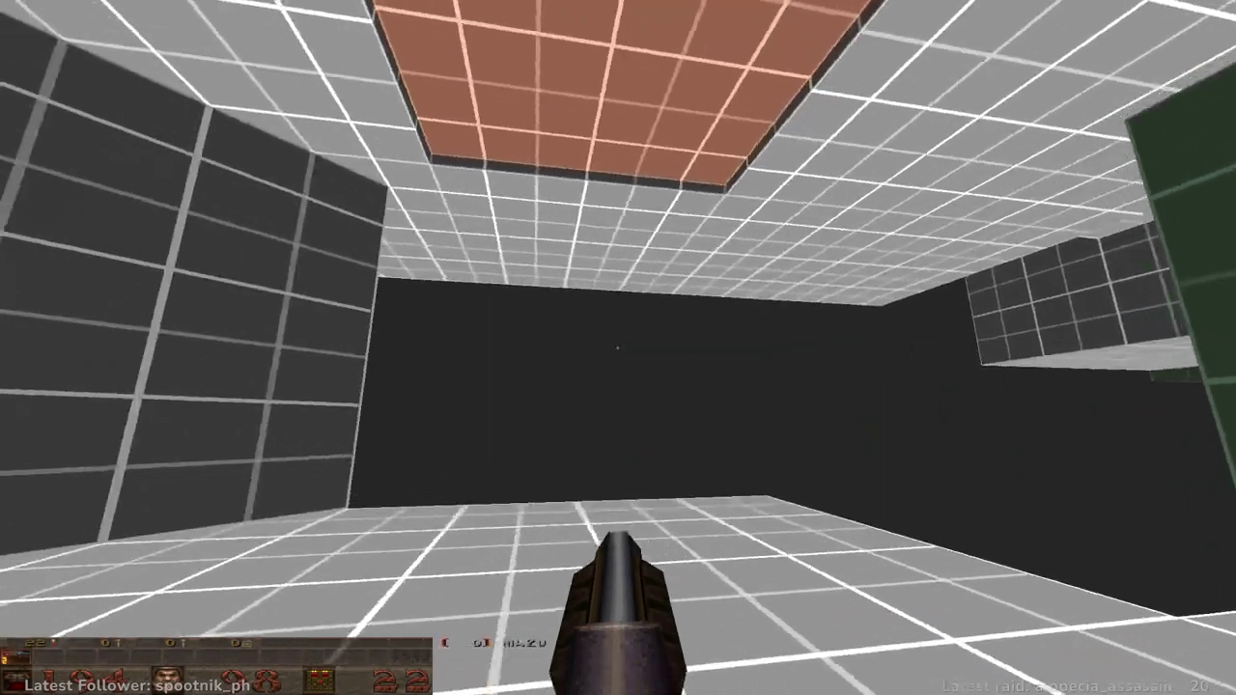
{"action": "key", "text": "w"}
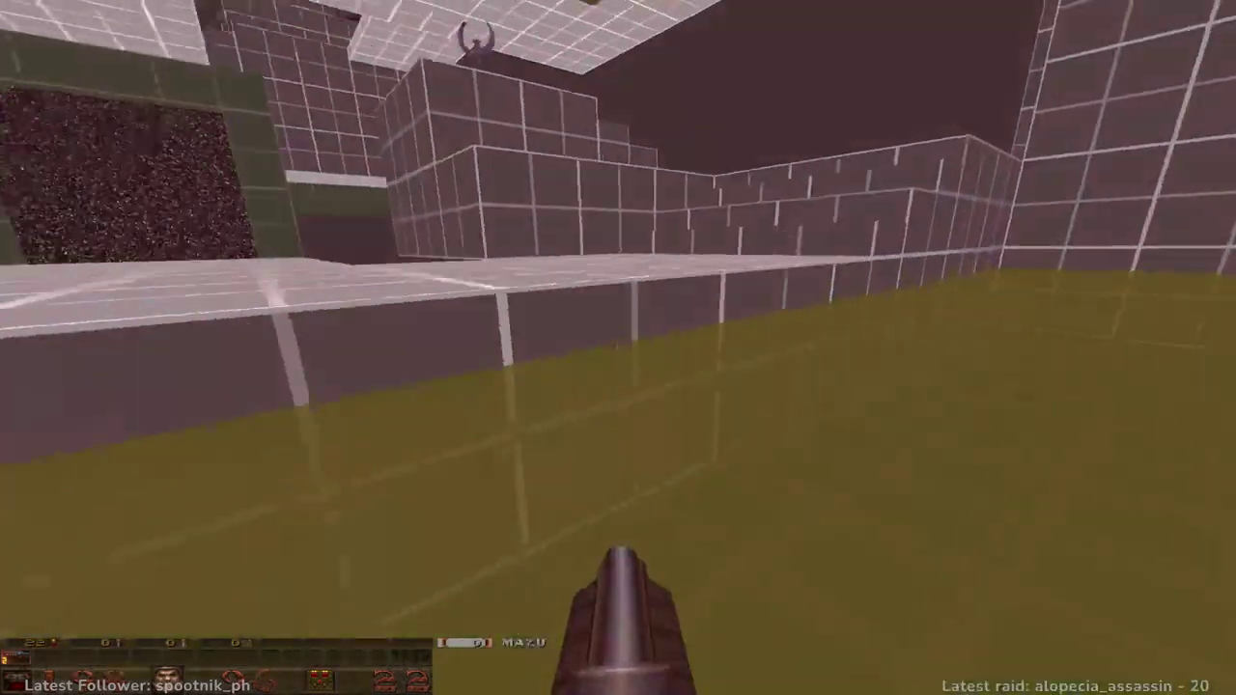
{"action": "key", "text": "w"}
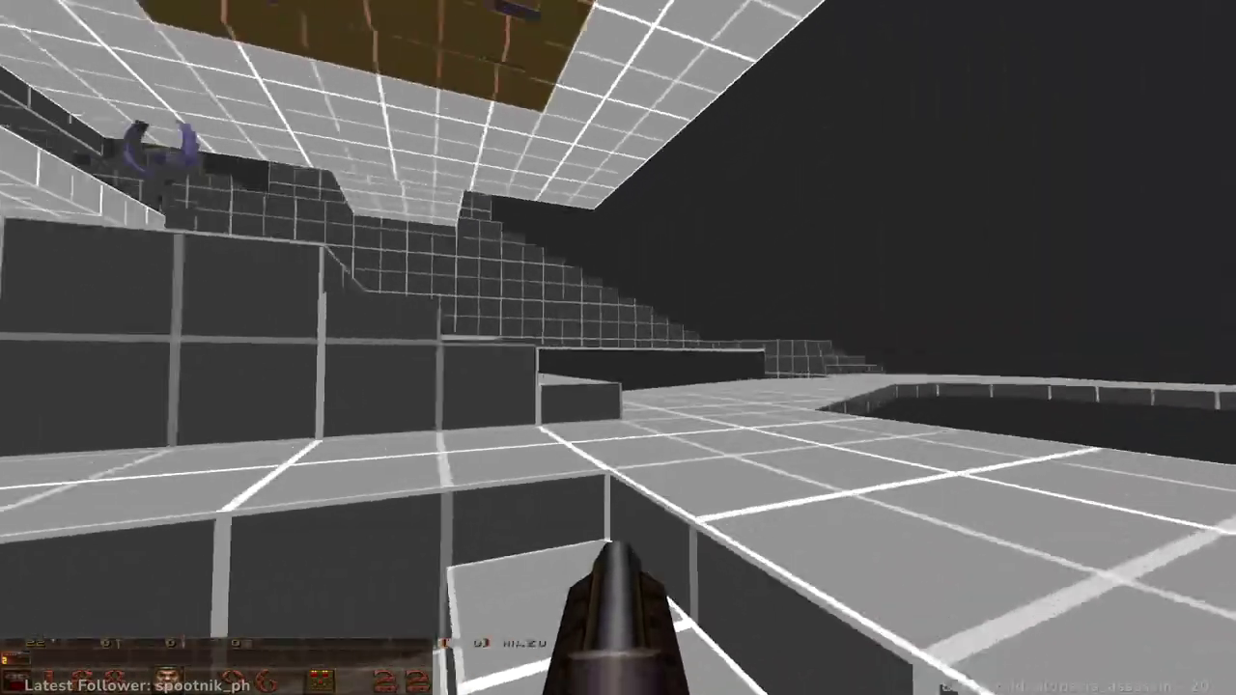
{"action": "key", "text": "w"}
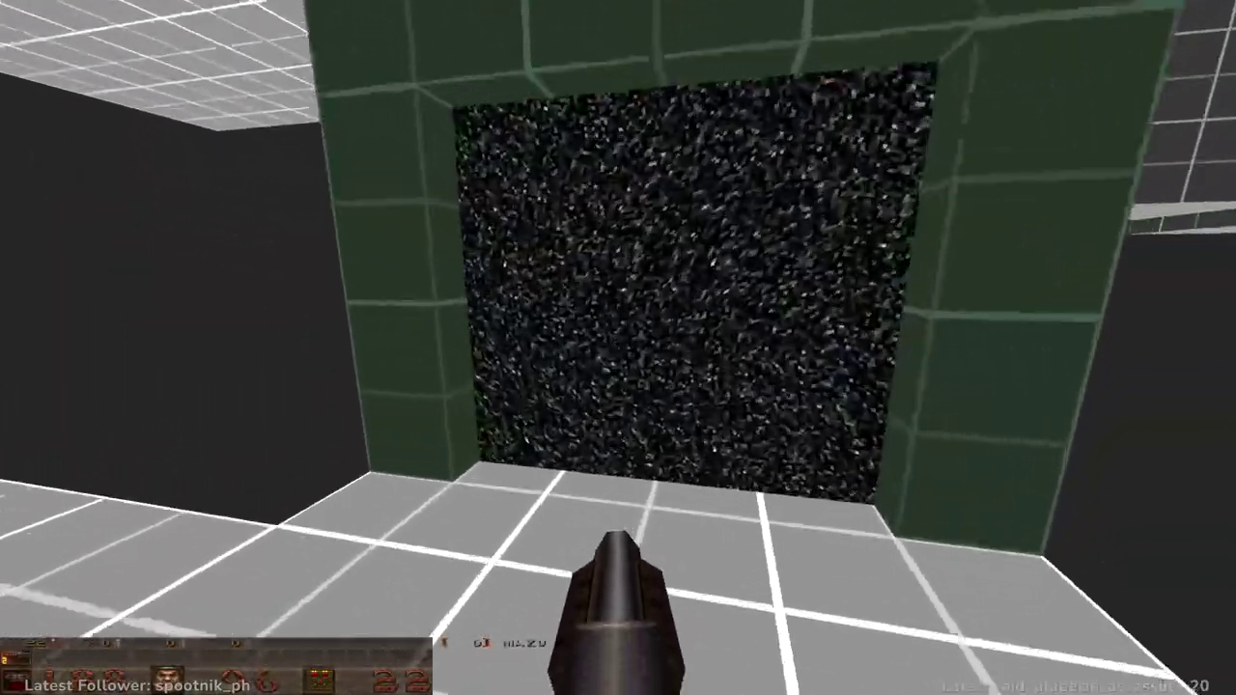
{"action": "key", "text": "w"}
{"action": "key", "text": "w"}
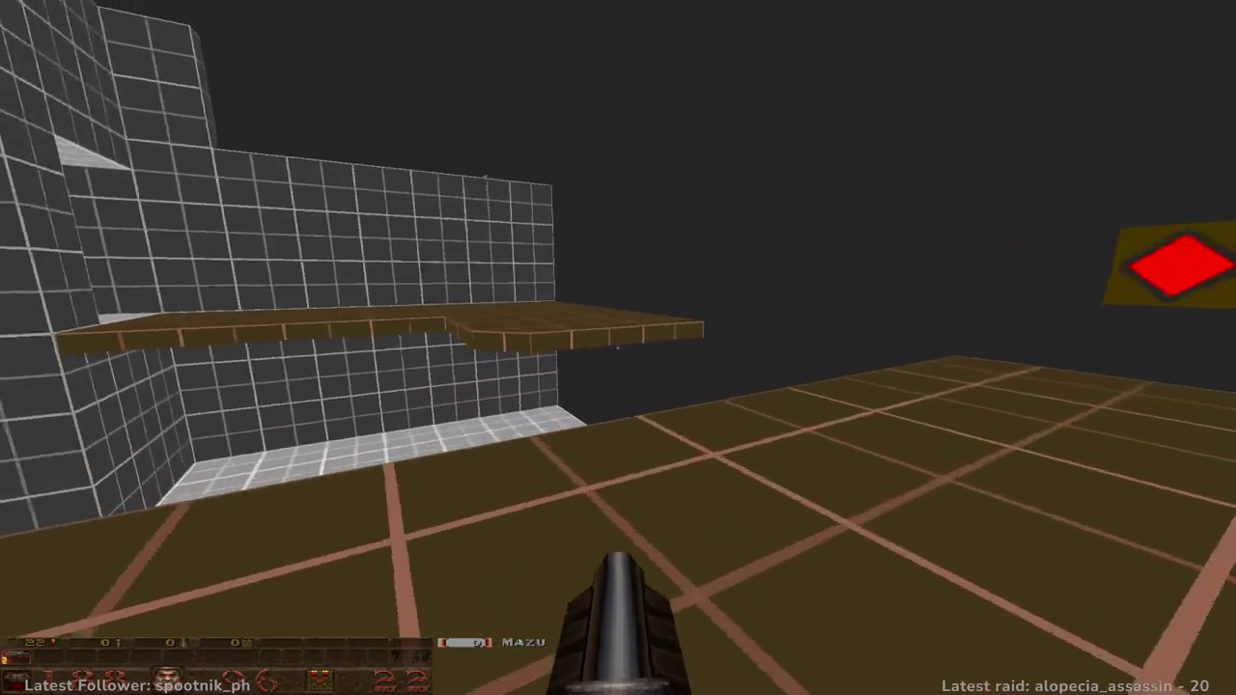
- Run from the brown platform to the megahealth on the pillared grey ledge and review the map layout from there
{"action": "key", "text": "w"}
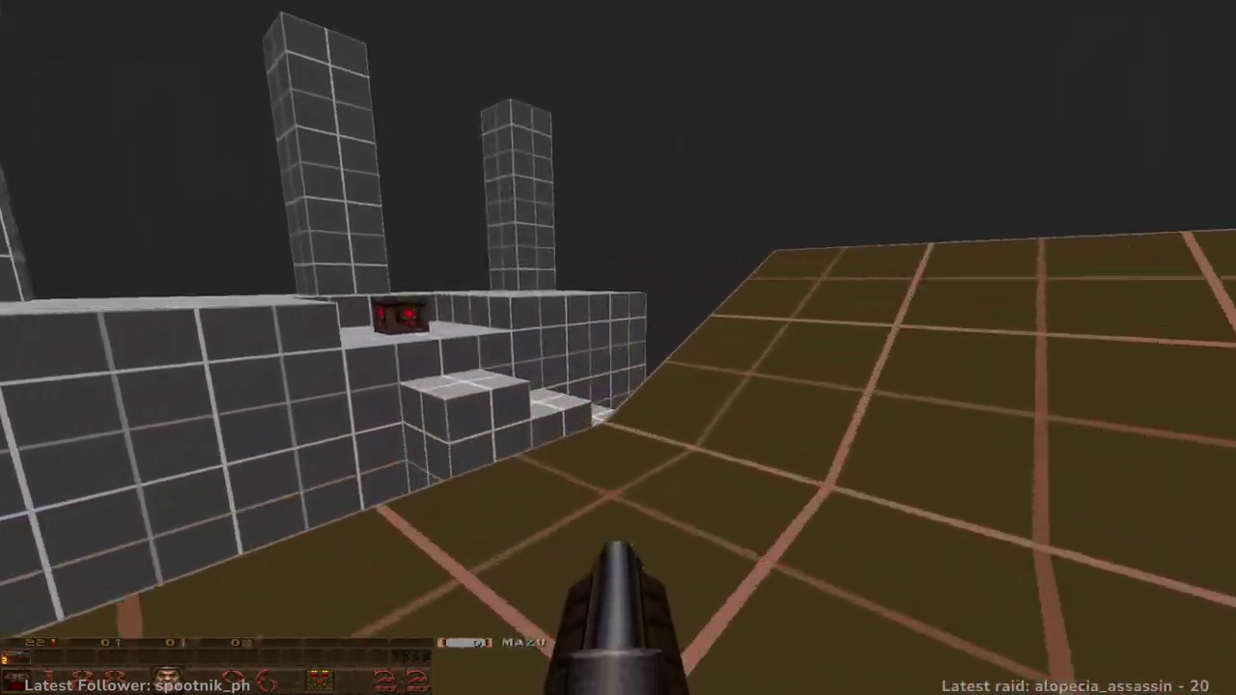
{"action": "key", "text": "w"}
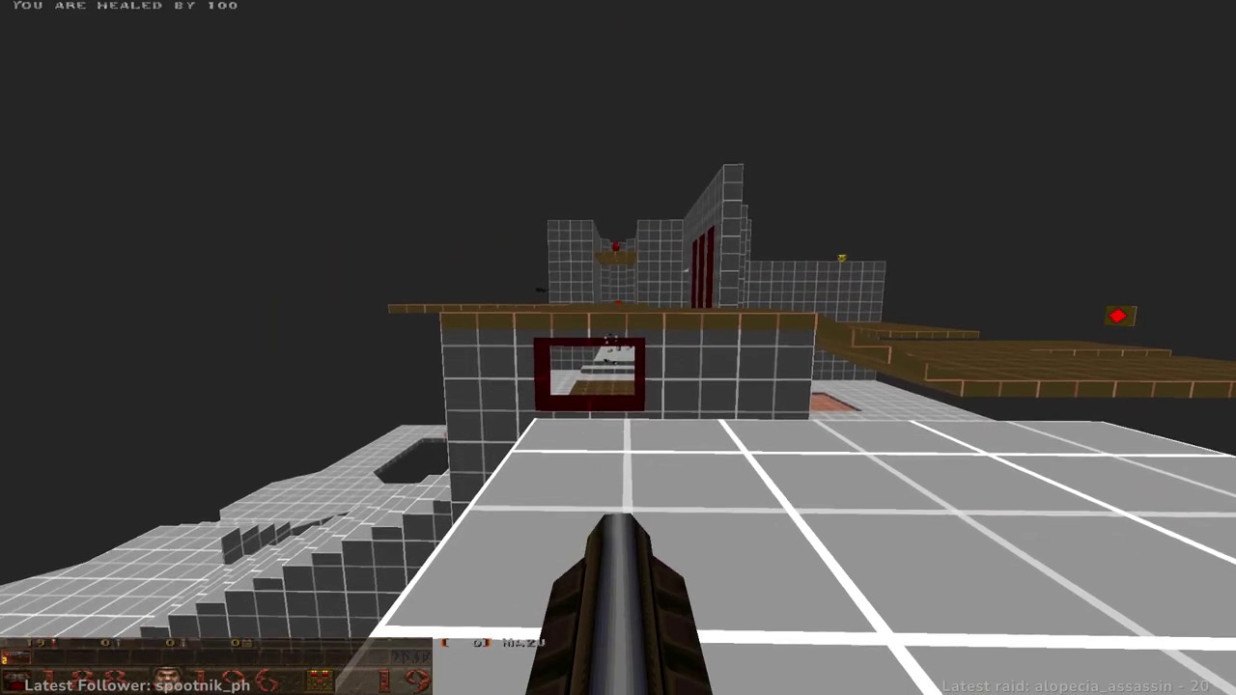
{"action": "key", "text": "w"}
{"action": "key", "text": "space"}
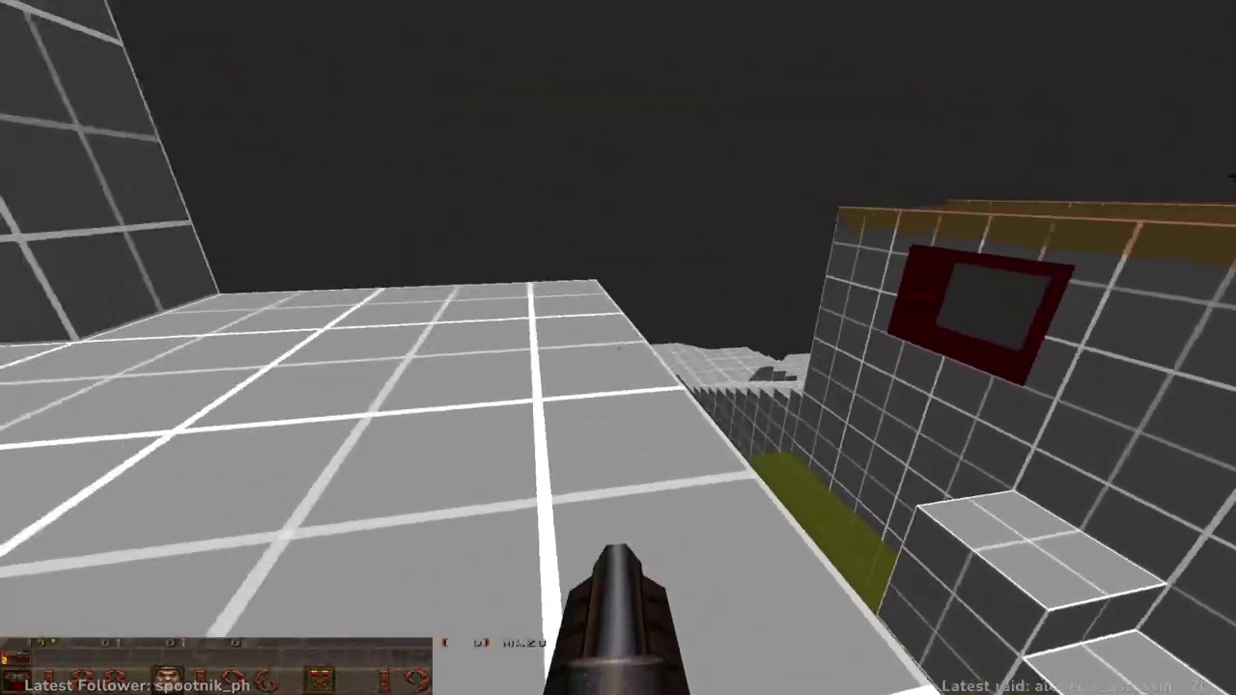
{"action": "key", "text": "w"}
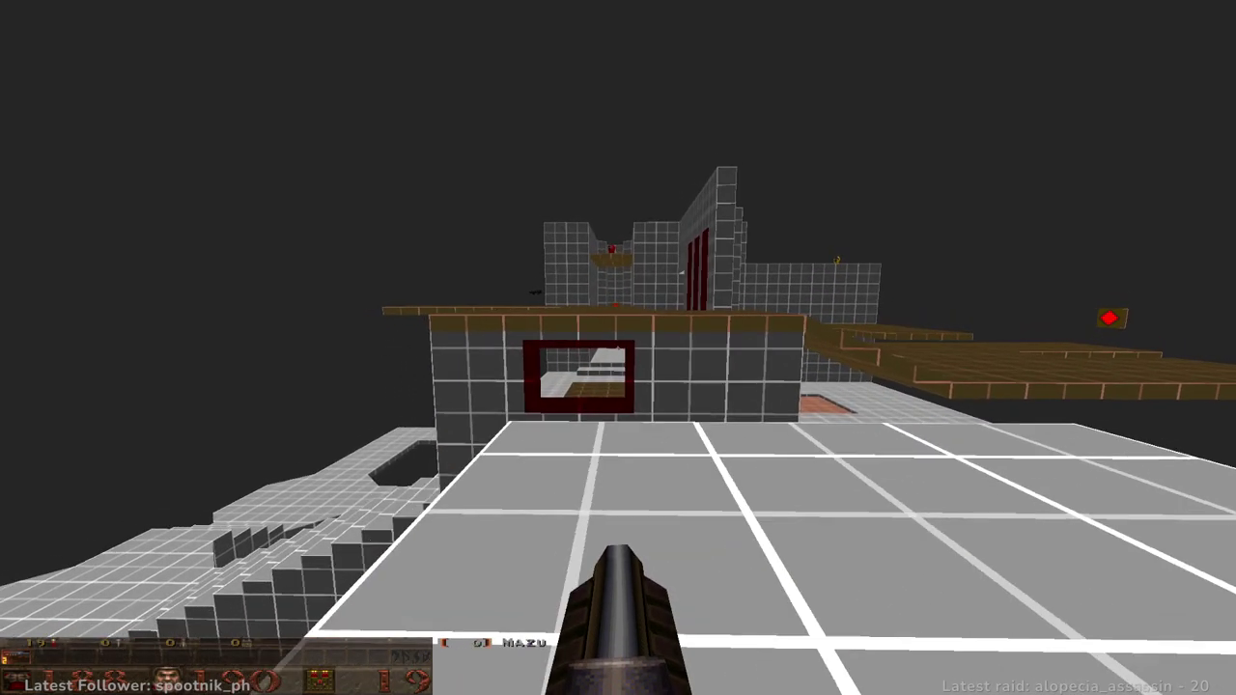
{"action": "key", "text": "w"}
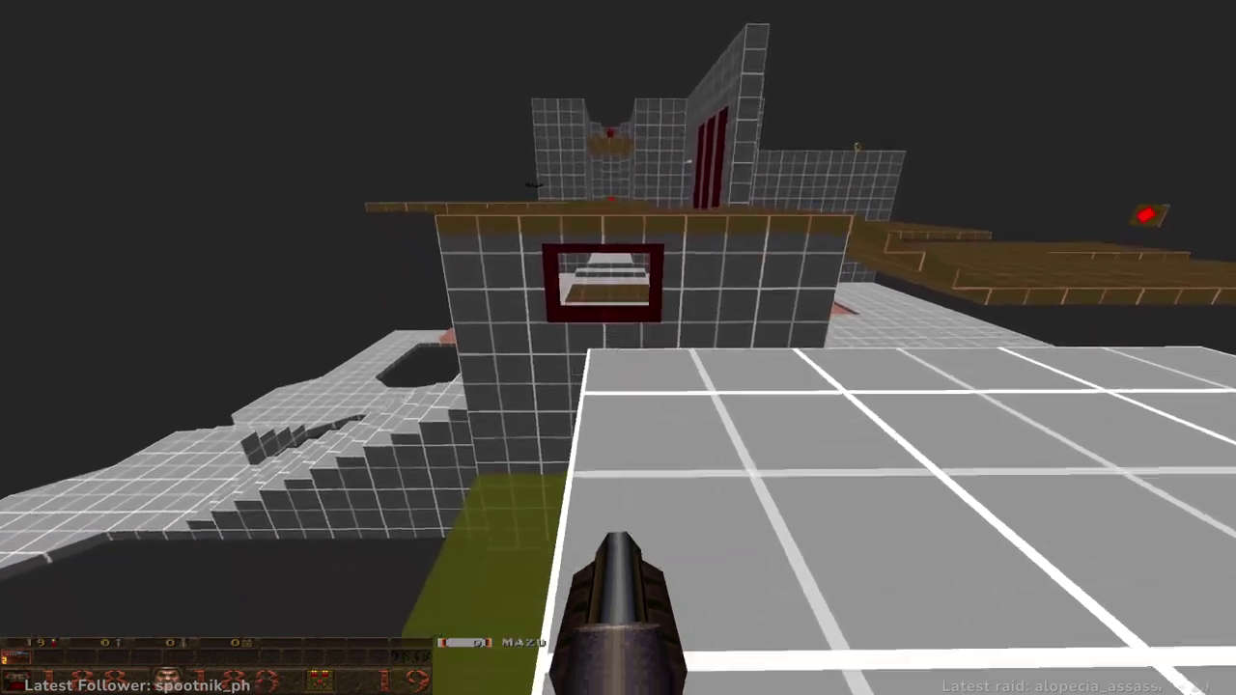
- Test the jumps between the pillared ledge, its stepped blocks and the red-framed window wall above the slime pit
{"action": "key", "text": "d"}
{"action": "key", "text": "w"}
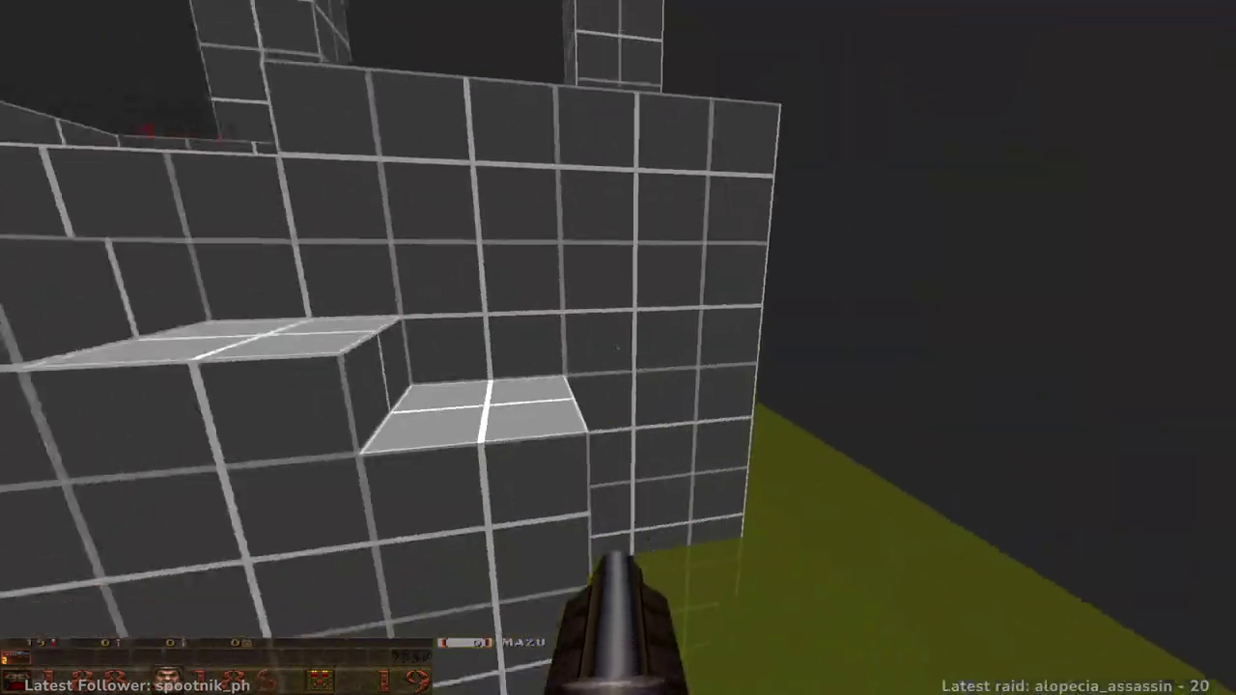
{"action": "key", "text": "w"}
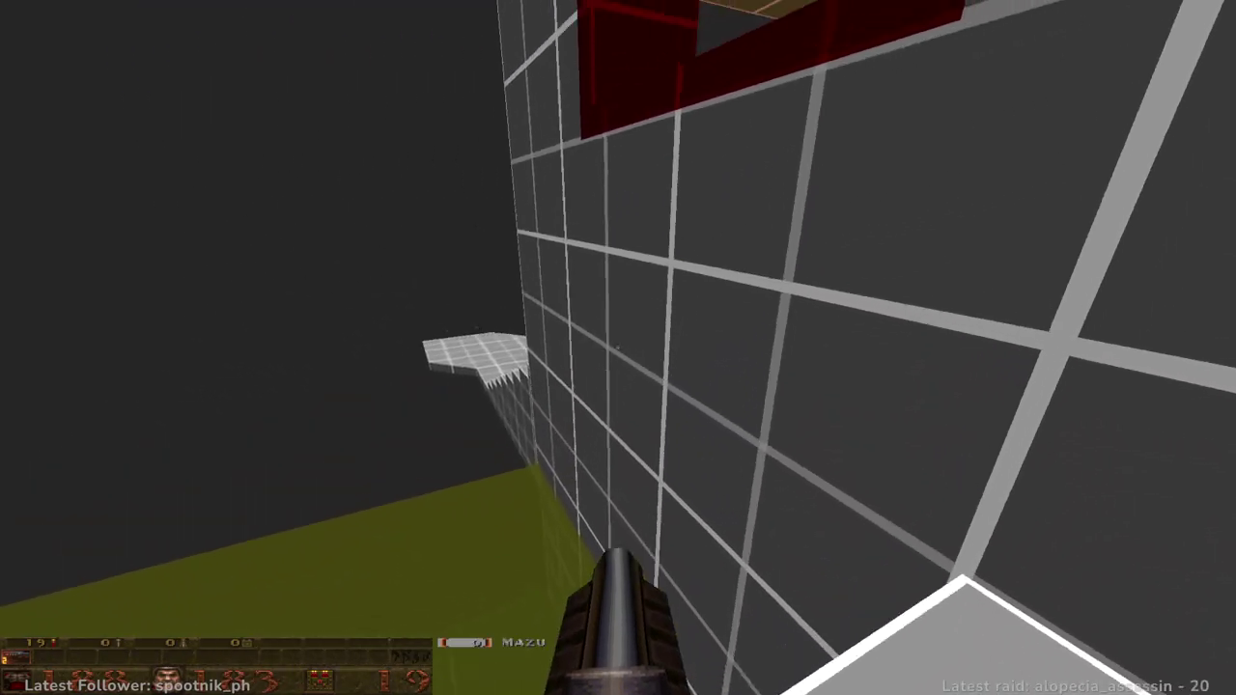
{"action": "key", "text": "space"}
{"action": "left_click", "coordinate": [617, 348]}
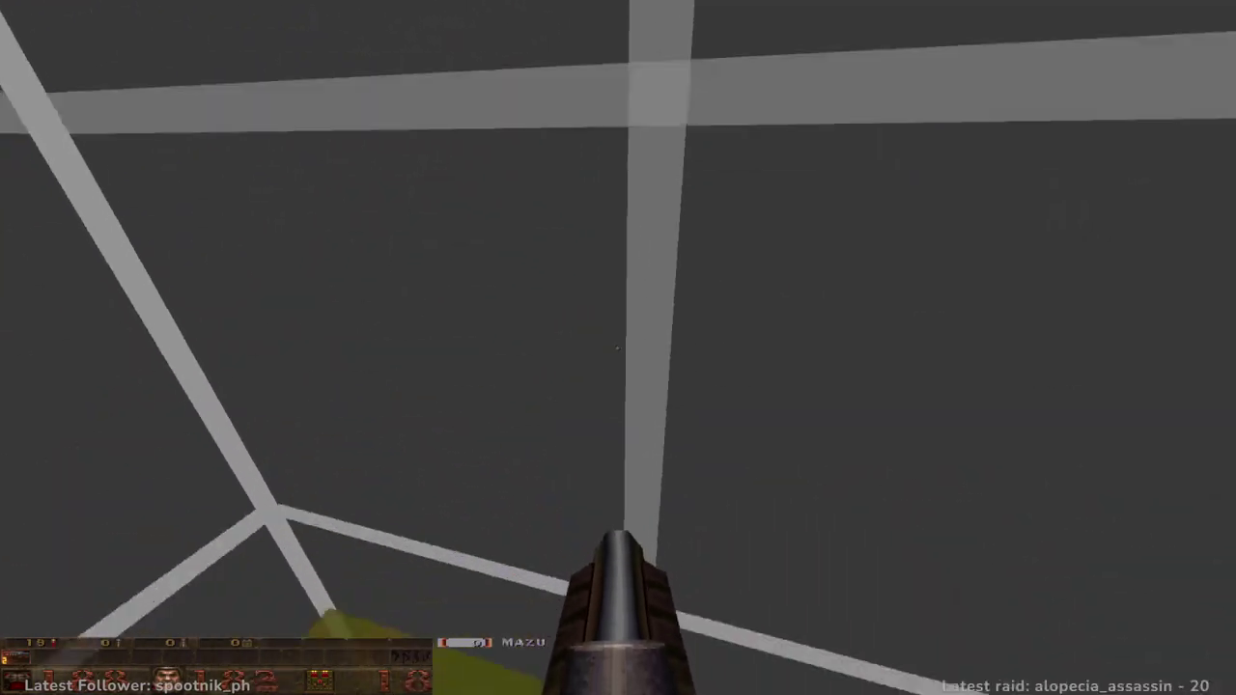
{"action": "key", "text": "w"}
{"action": "key", "text": "w"}
{"action": "key", "text": "space"}
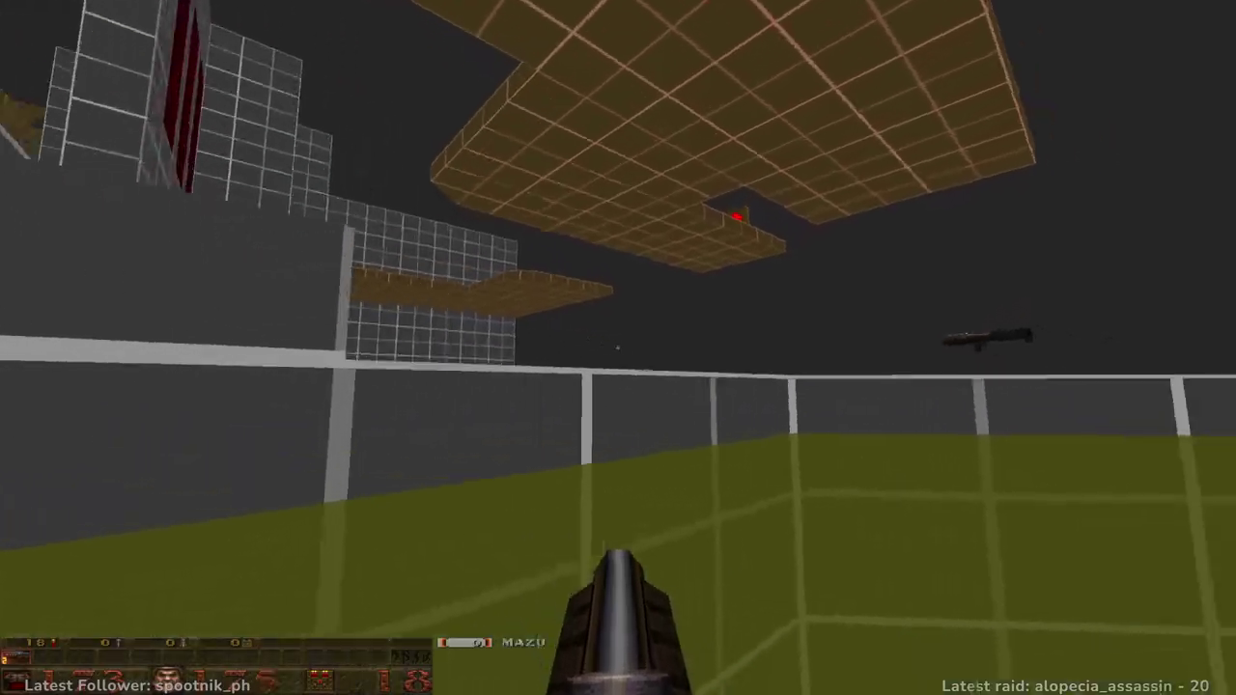
- Run from the slime pit past the rocket and grenade launchers to the red-diamond button and armor to check the pickup route
{"action": "key", "text": "w"}
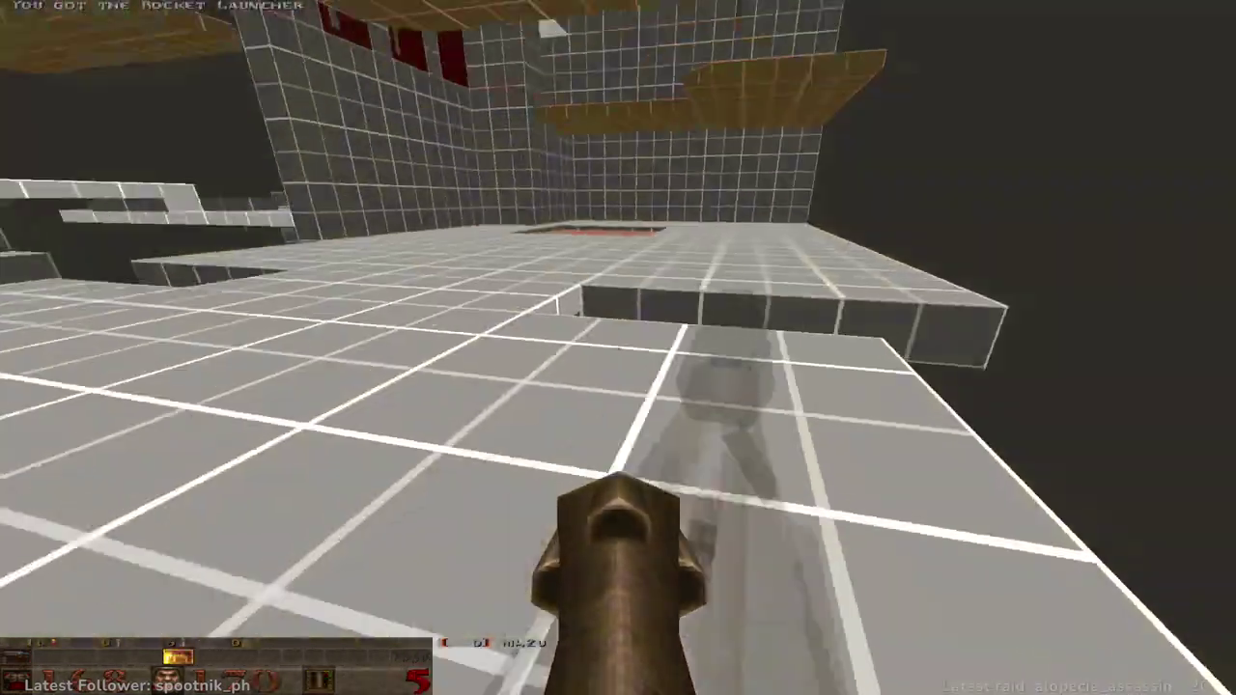
{"action": "key", "text": "w"}
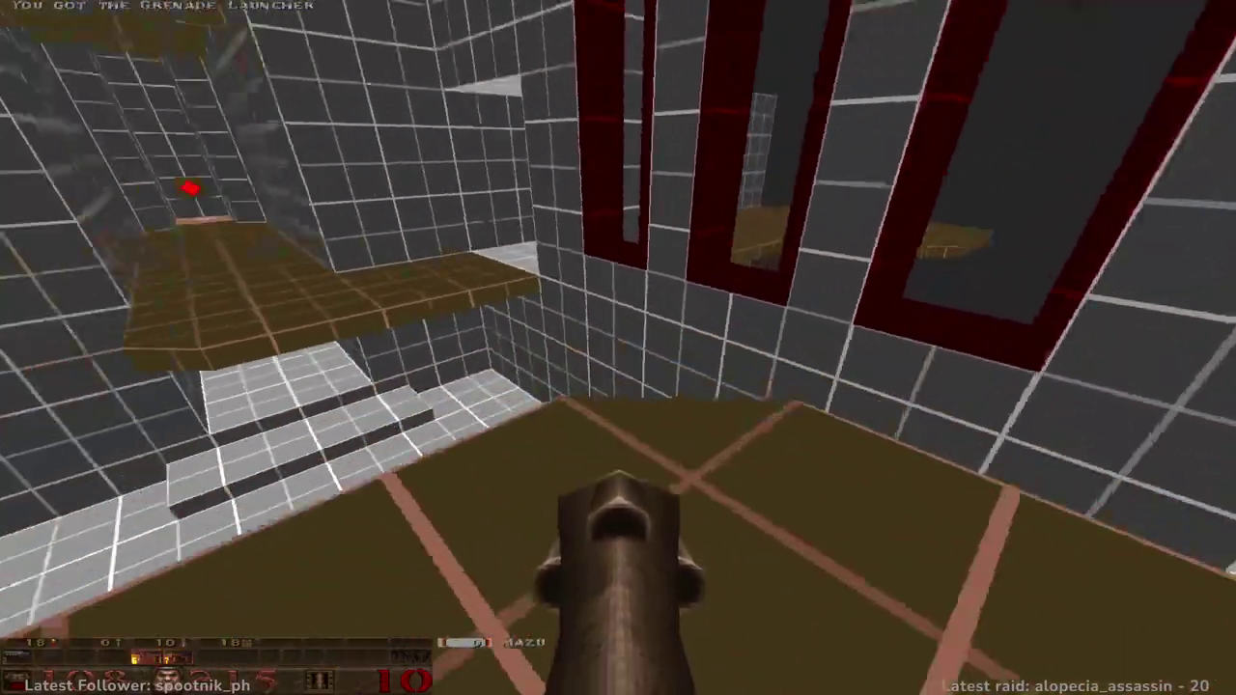
{"action": "key", "text": "w"}
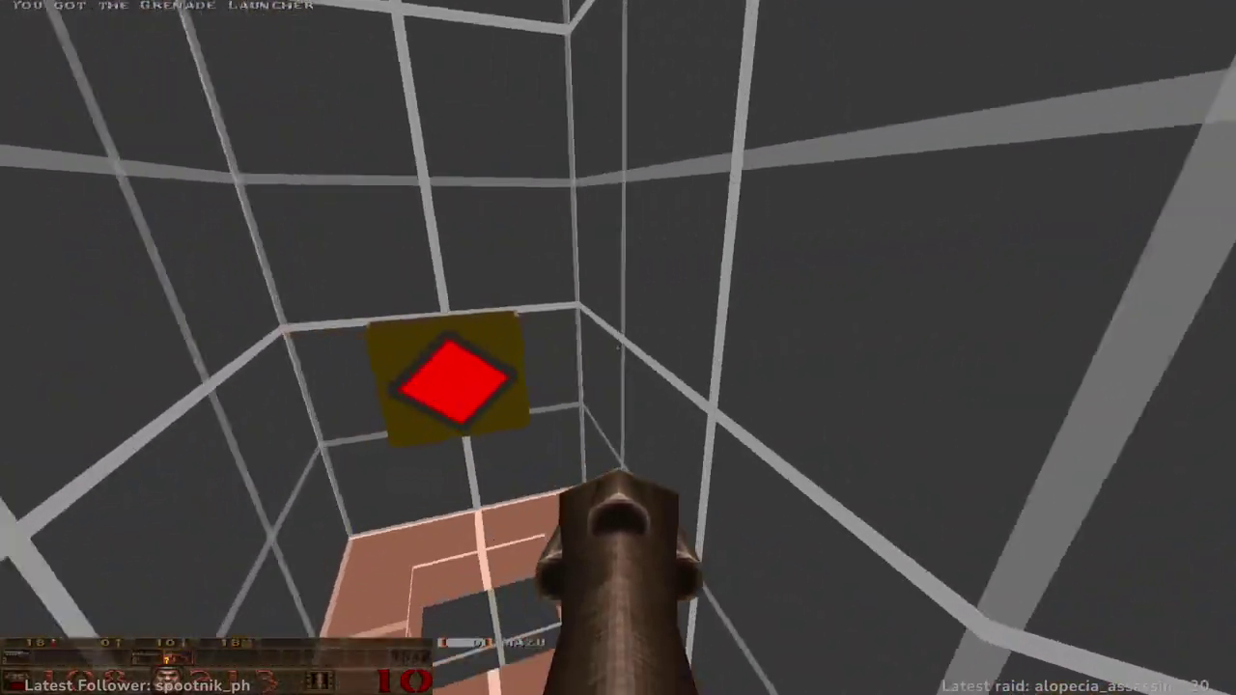
{"action": "key", "text": "w"}
{"action": "key", "text": "w"}
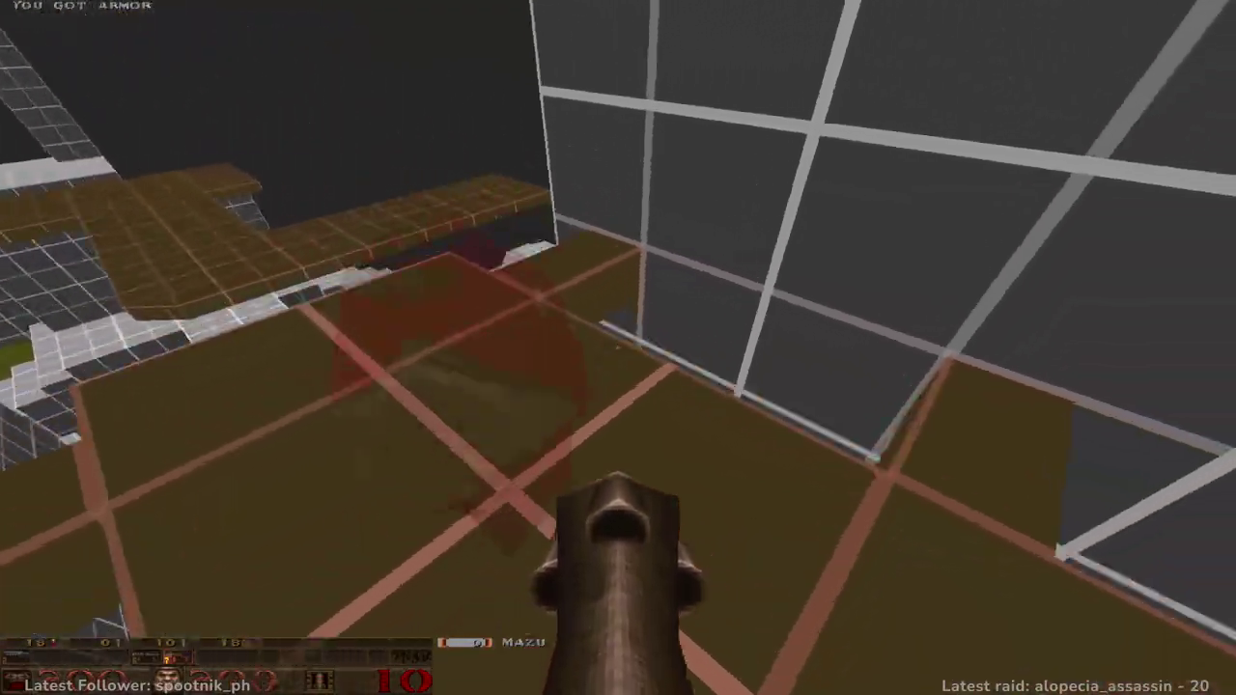
- Cross the upper brown platform past the red-framed windows and test the jump up to the health on the pillared grey ledge
{"action": "key", "text": "w"}
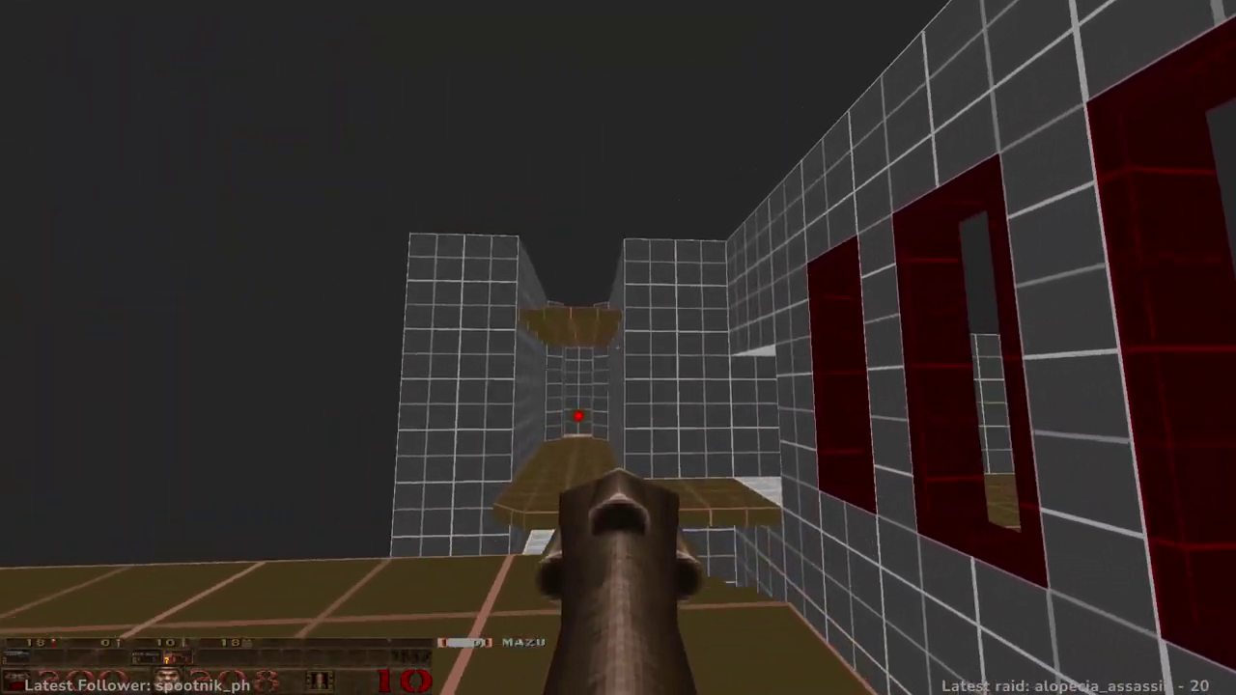
{"action": "key", "text": "w"}
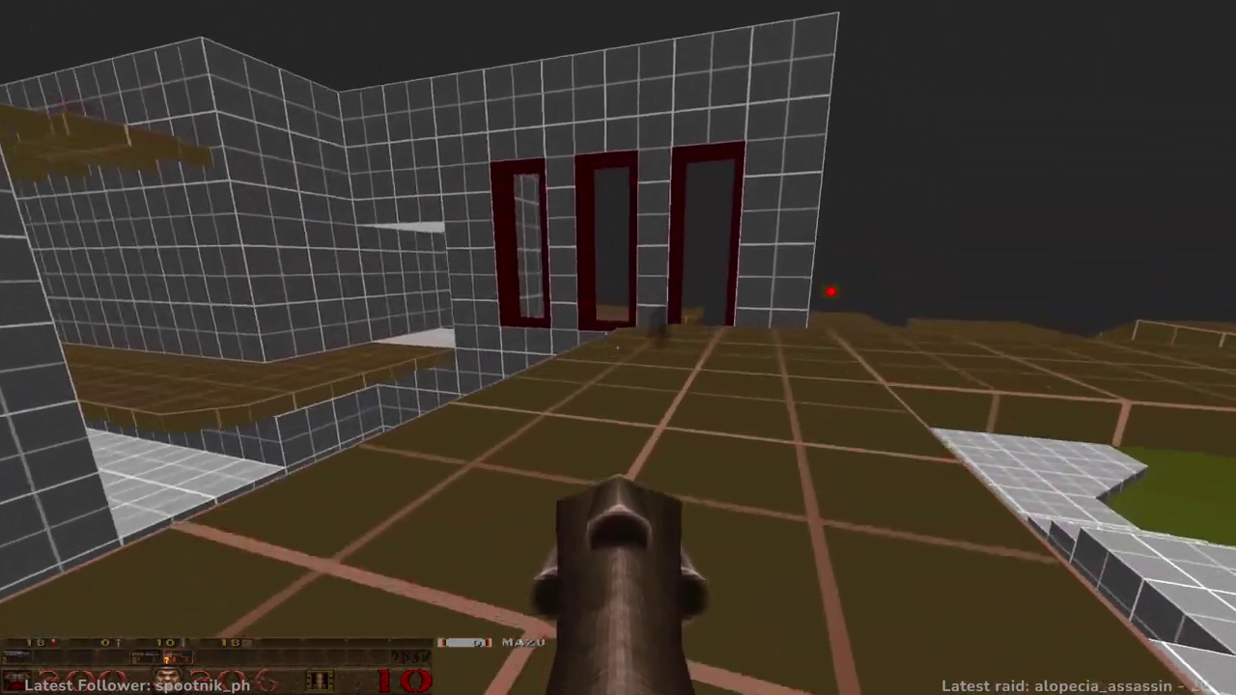
{"action": "key", "text": "w"}
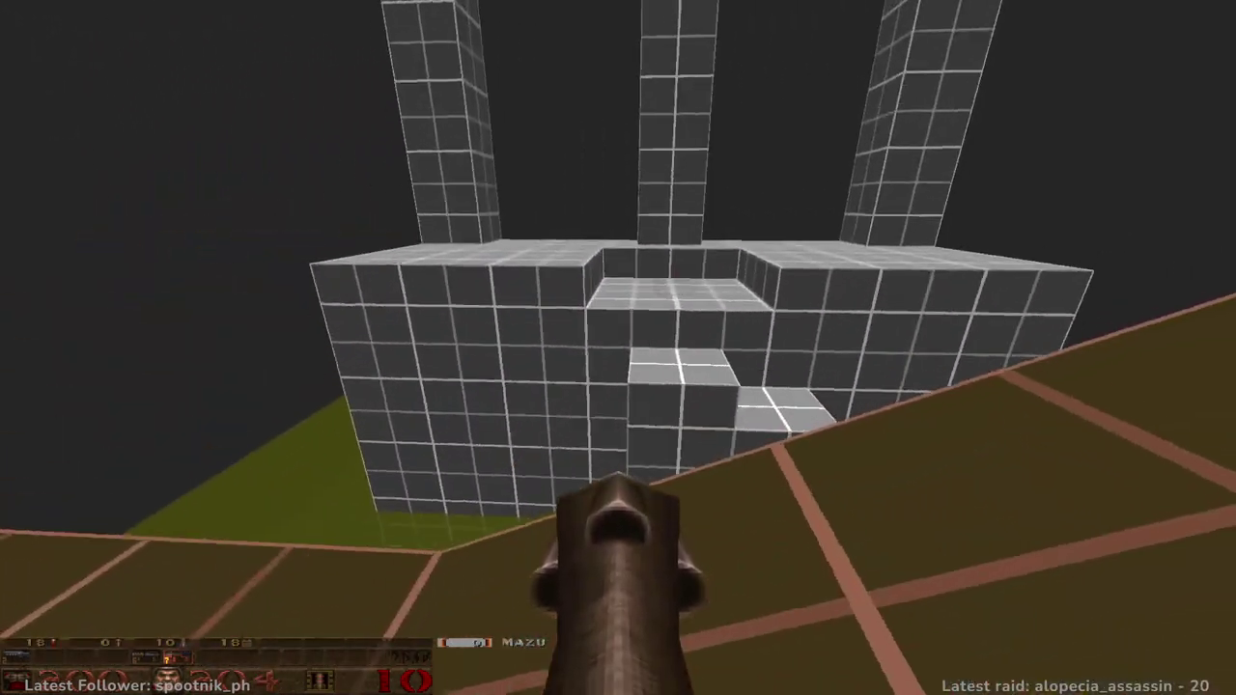
{"action": "key", "text": "space"}
{"action": "key", "text": "w"}
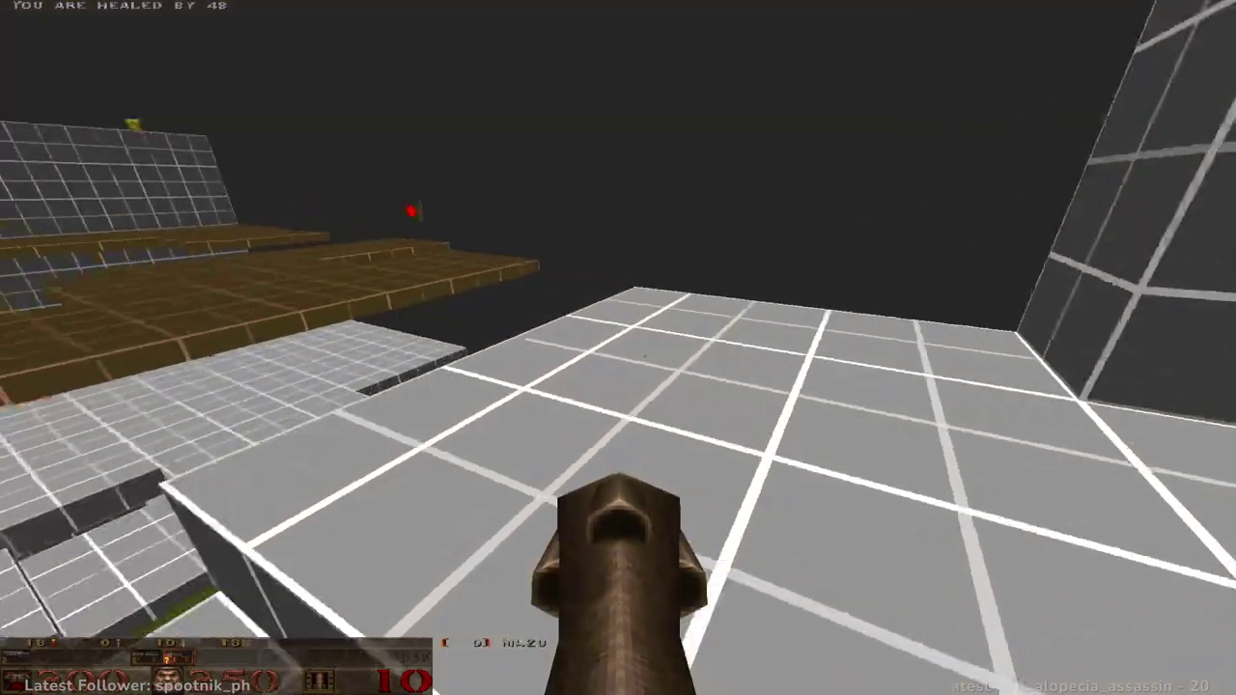
- Return to the brown platform and test a rocket jump onto the high grey ledge with the yellow armor
{"action": "key", "text": "w"}
{"action": "key", "text": "space"}
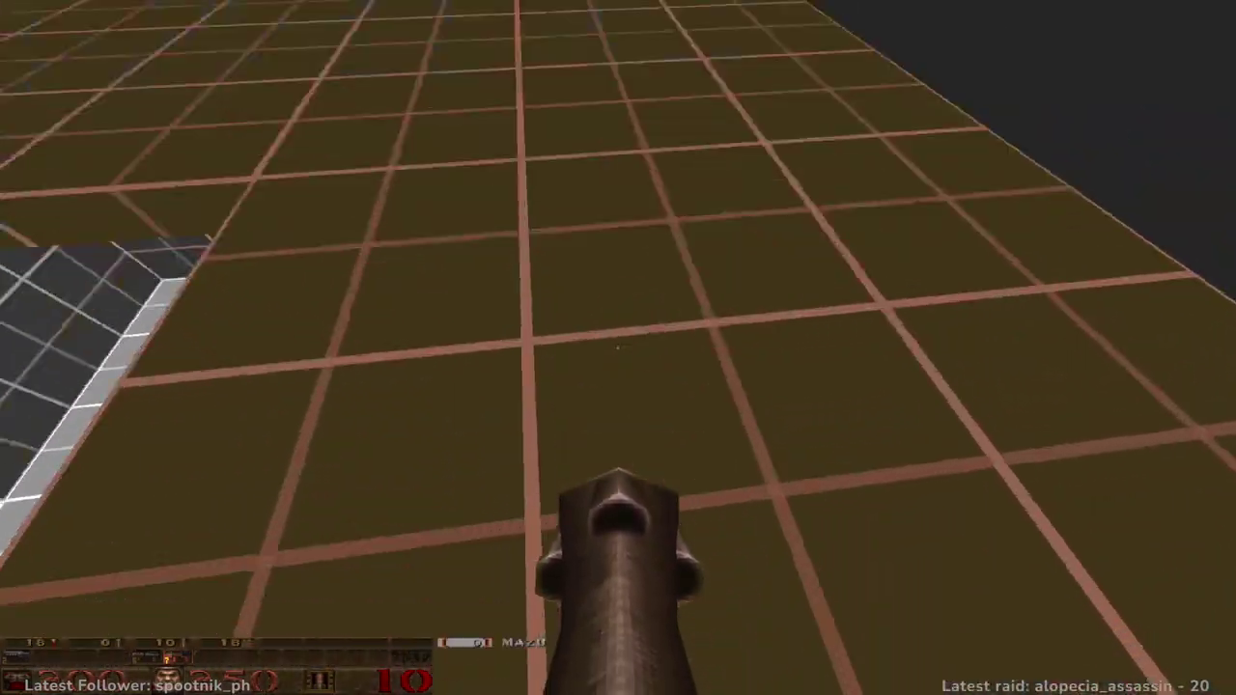
{"action": "key", "text": "w"}
{"action": "key", "text": "space"}
{"action": "left_click", "coordinate": [617, 347]}
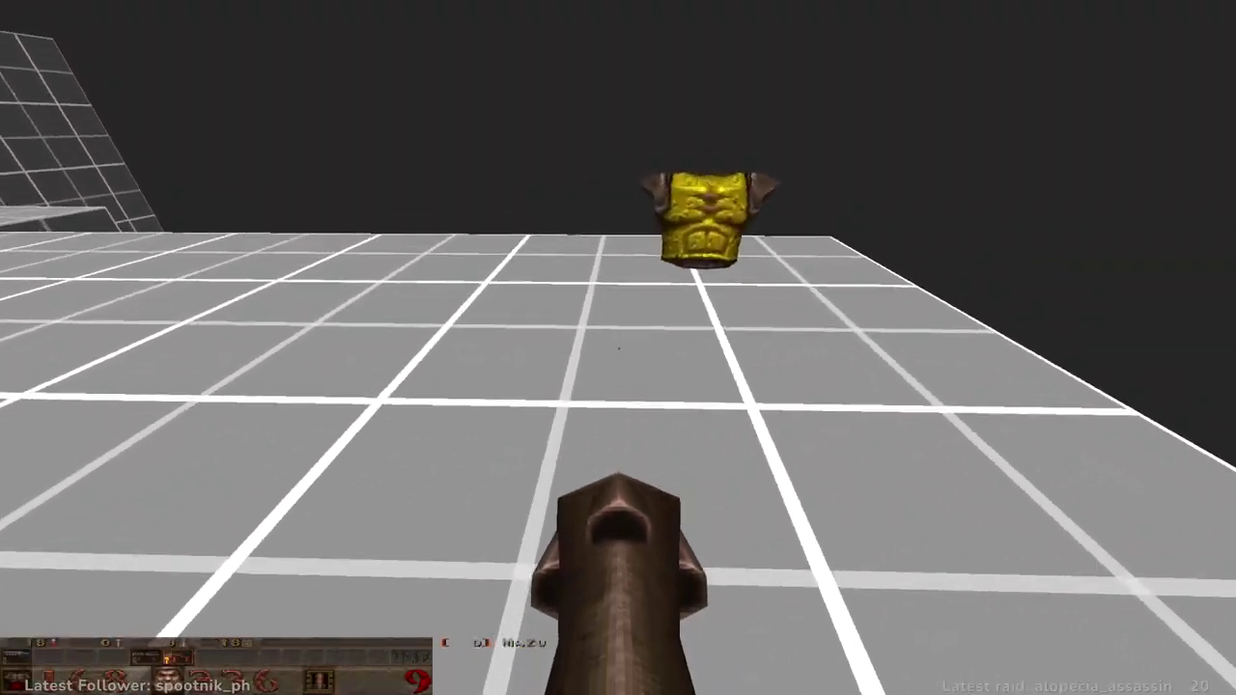
- Review the layout from the high grey ledge beside the rotary shotgun and test the drop back to the brown walkway
{"action": "key", "text": "w"}
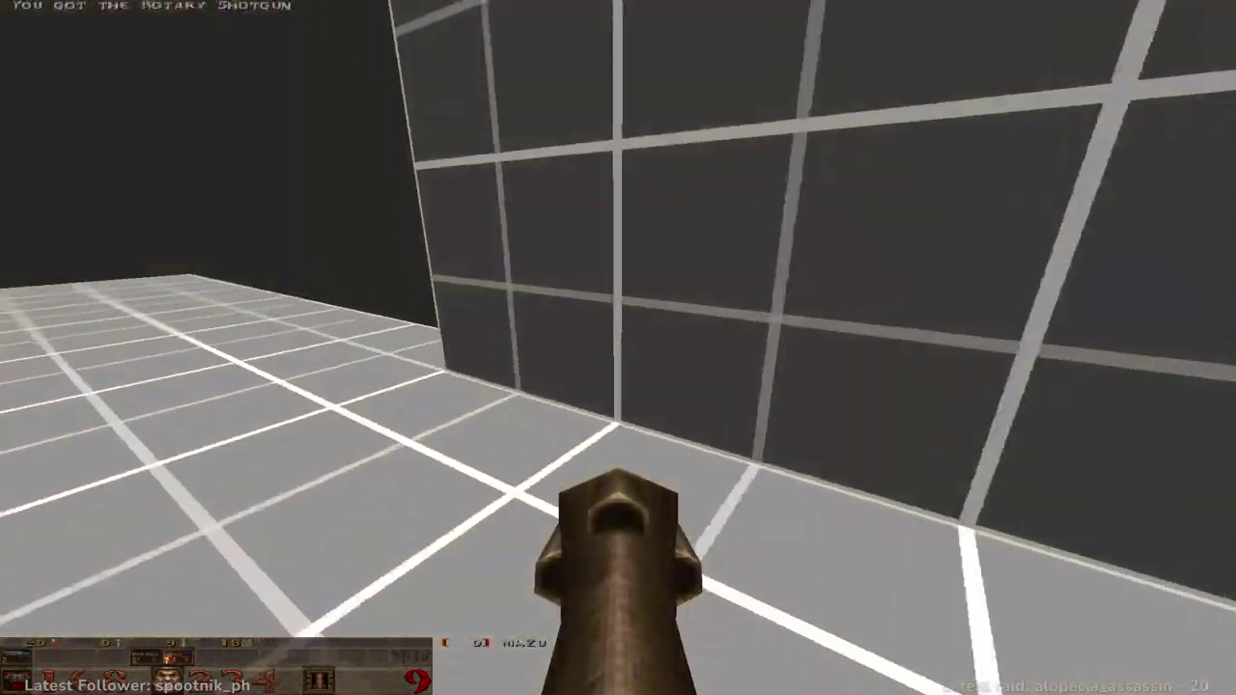
{"action": "key", "text": "w"}
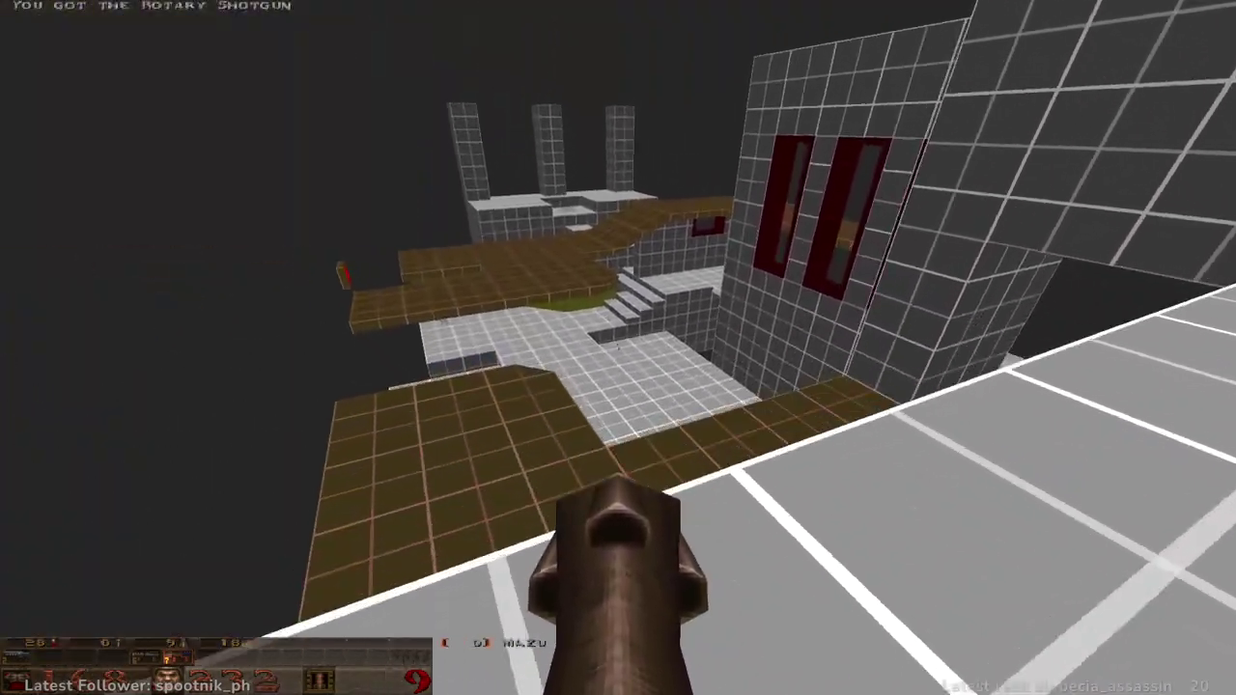
{"action": "key", "text": "w"}
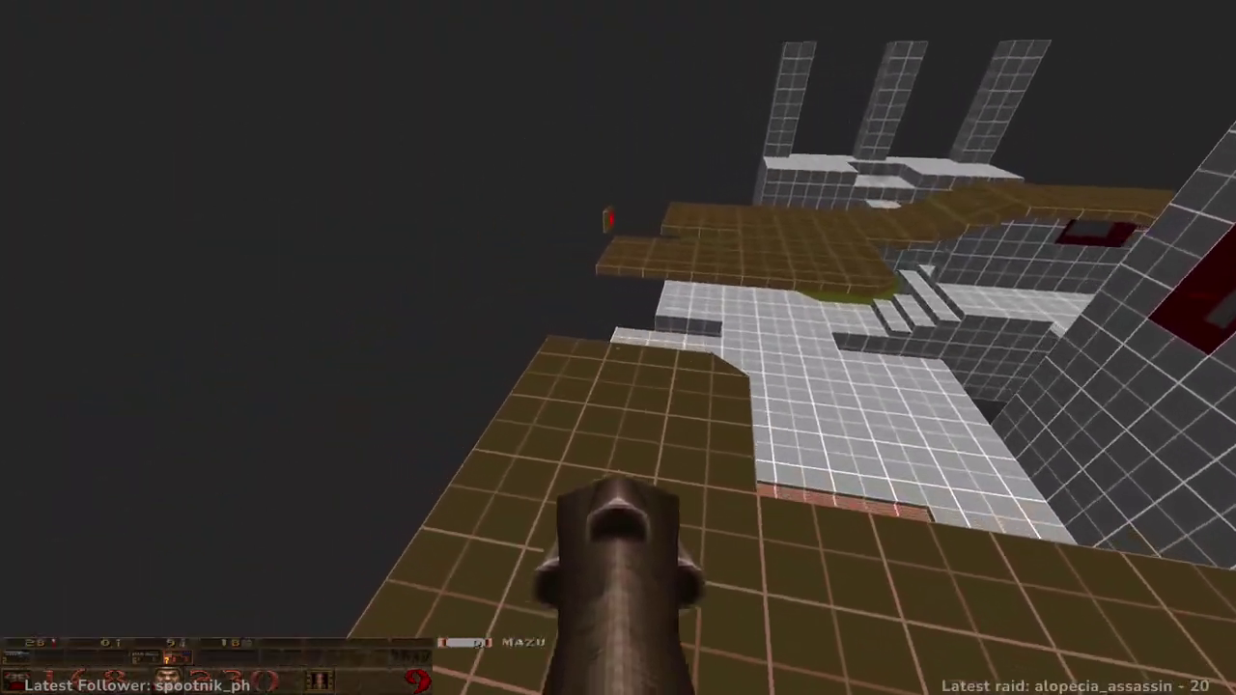
{"action": "key", "text": "w"}
{"action": "key", "text": "w"}
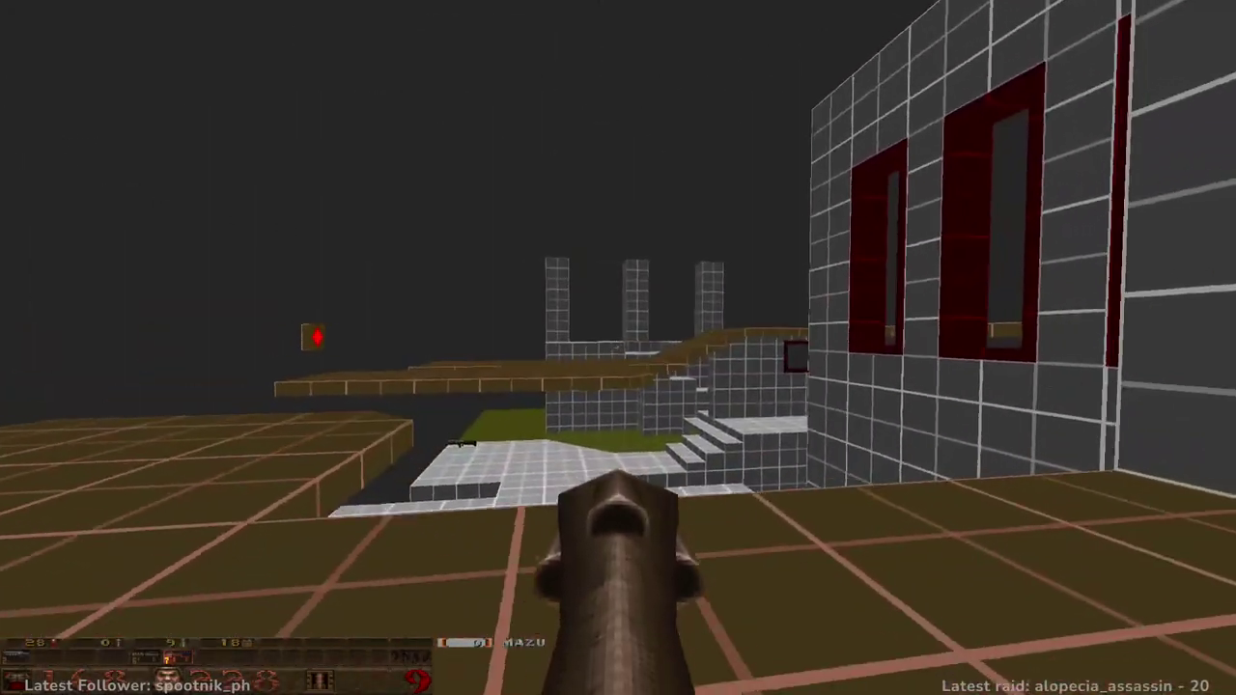
- Return to the yellow armor ledge, shoot toward the distant red button from there, and run back to the brown platform
{"action": "key", "text": "w"}
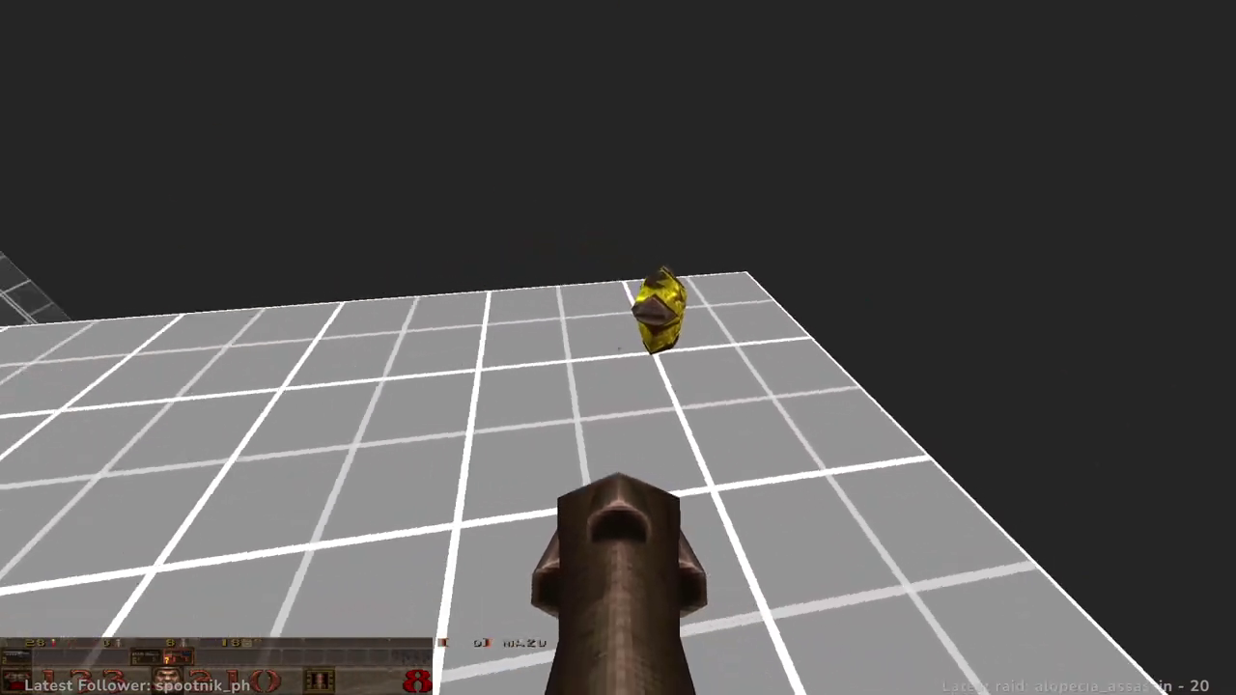
{"action": "key", "text": "w"}
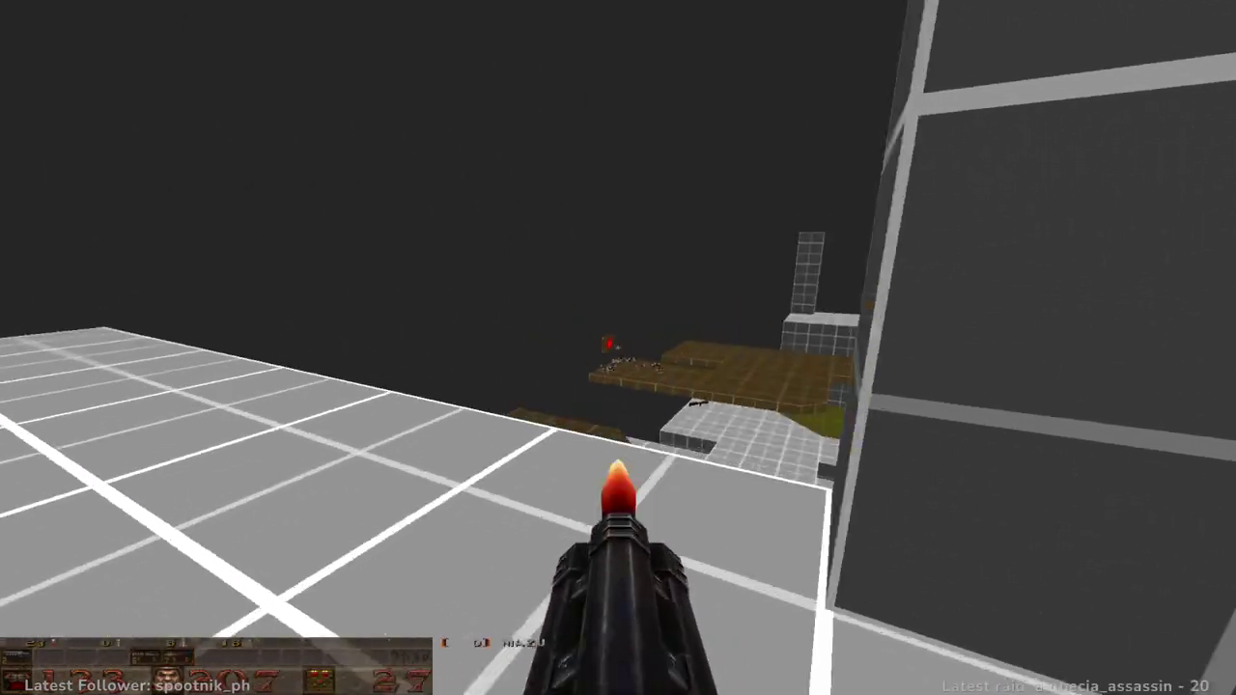
{"action": "key", "text": "w"}
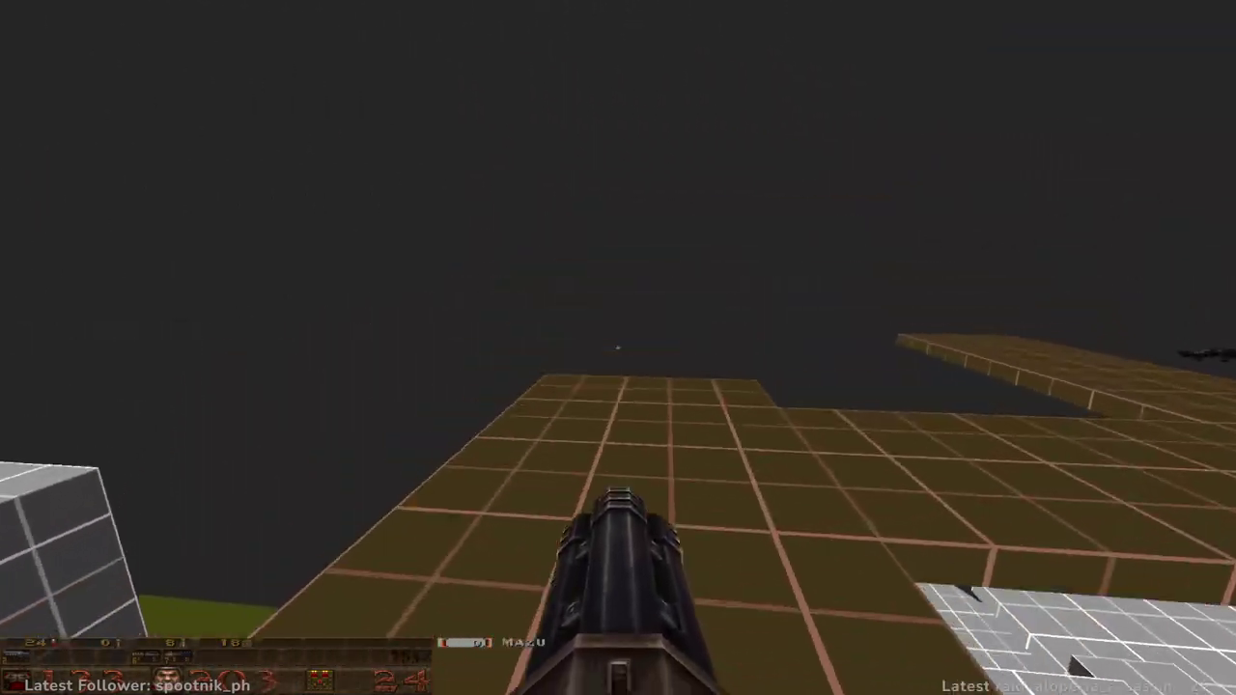
- Test firing grenades from the brown platform's edge toward the lower walkway, stepped block and slotted floor
{"action": "key", "text": "w"}
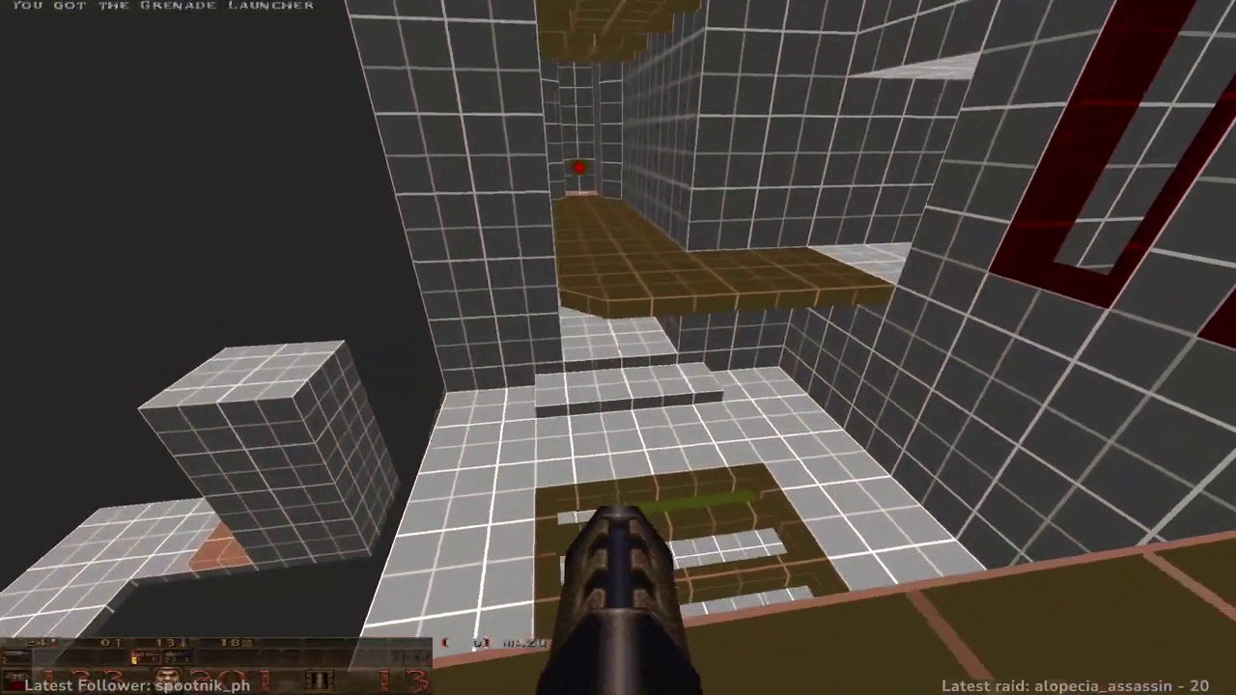
{"action": "left_click", "coordinate": [618, 347]}
{"action": "left_click", "coordinate": [618, 347]}
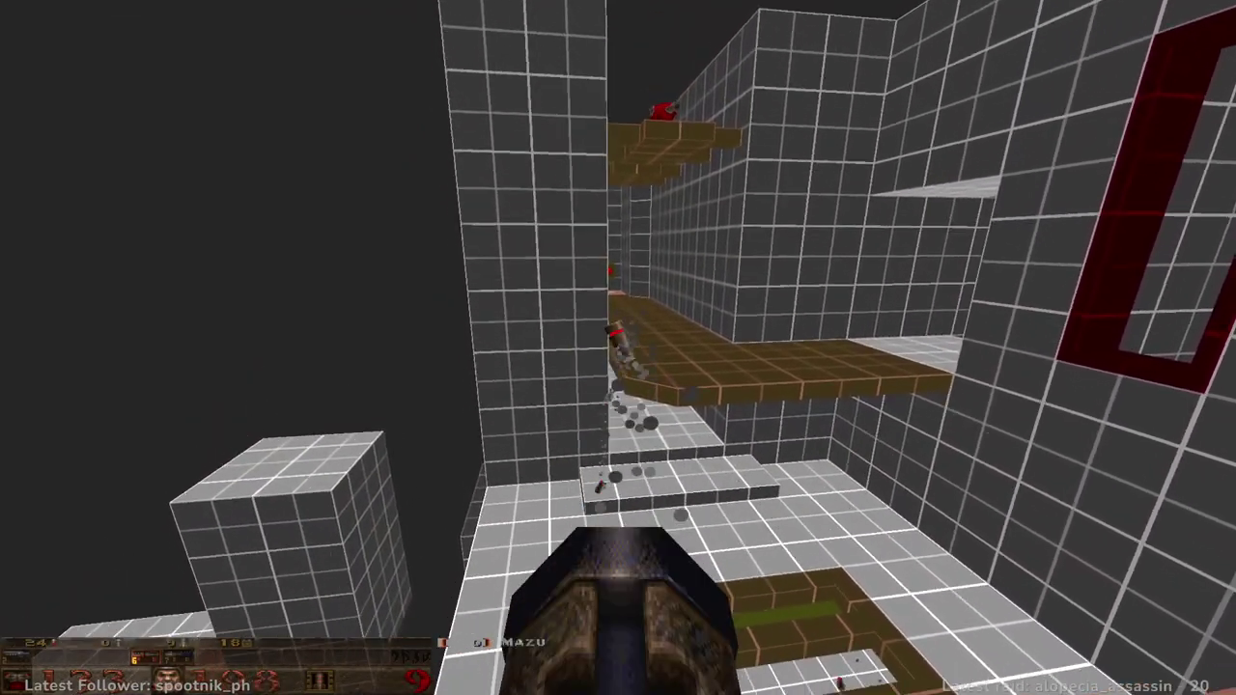
{"action": "left_click", "coordinate": [618, 347]}
{"action": "left_click", "coordinate": [617, 348]}
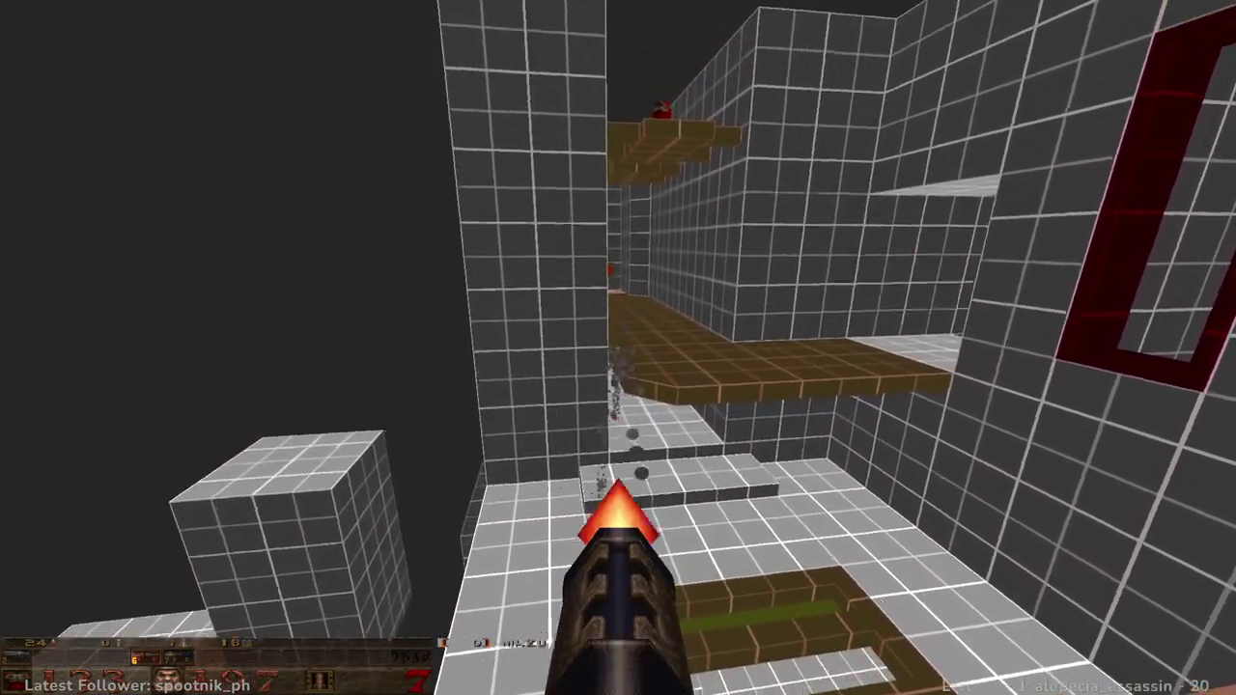
{"action": "left_click", "coordinate": [617, 348]}
{"action": "left_click", "coordinate": [618, 348]}
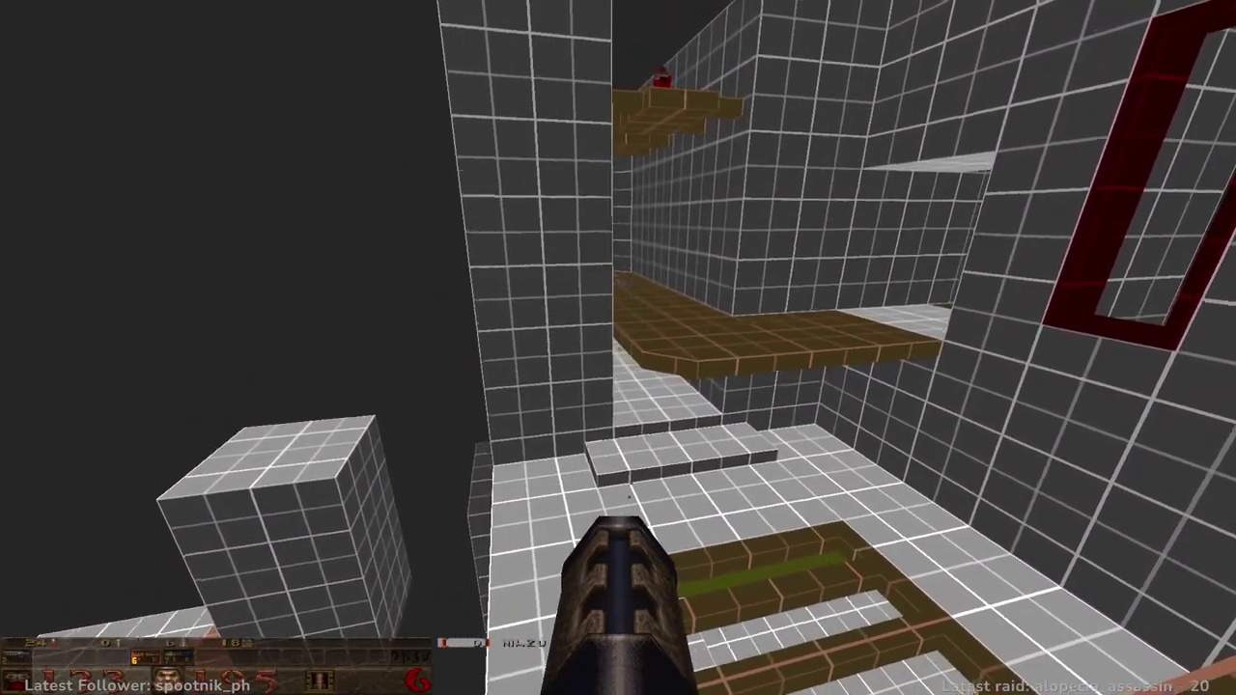
{"action": "left_click", "coordinate": [617, 348]}
- Run through the grey corridor and down the steps to the rocket launcher beside the slime pit
{"action": "key", "text": "w"}
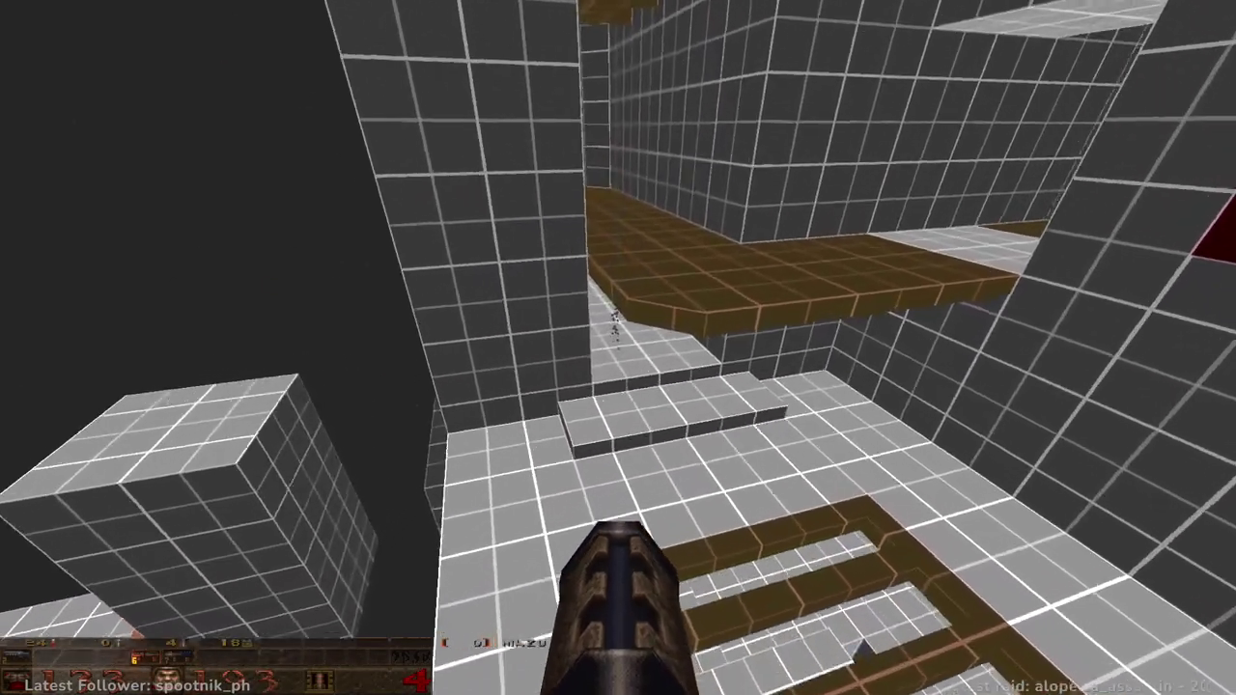
{"action": "key", "text": "w"}
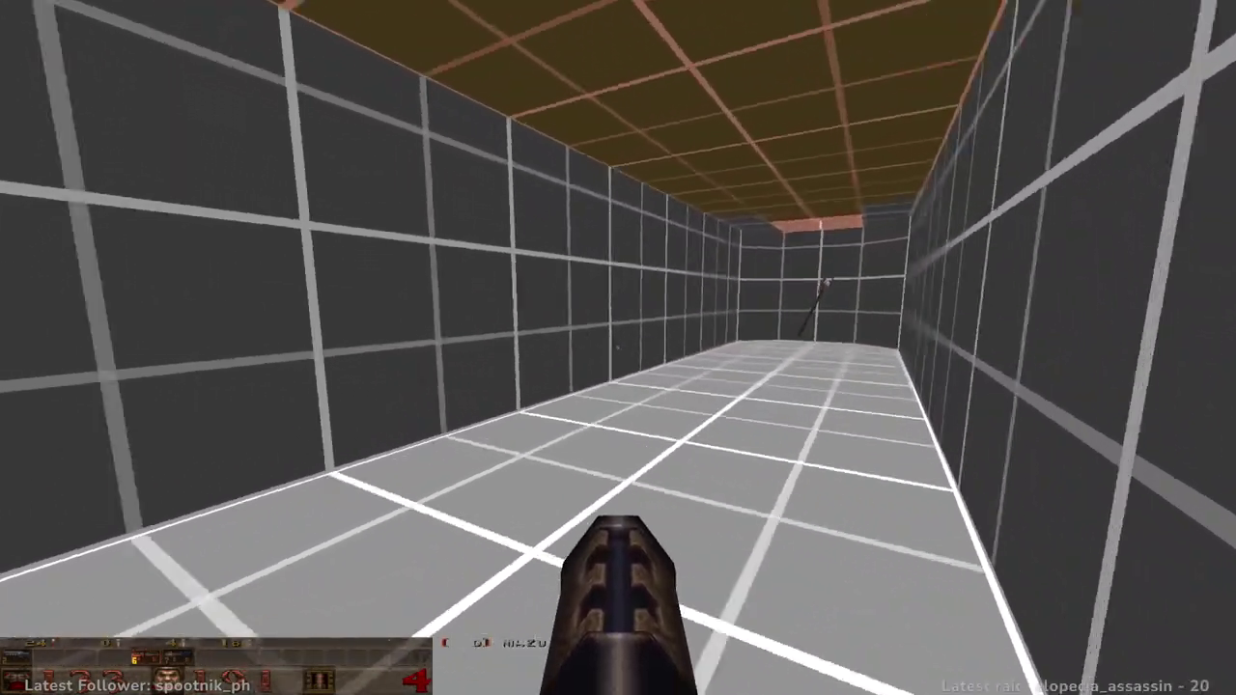
{"action": "key", "text": "w"}
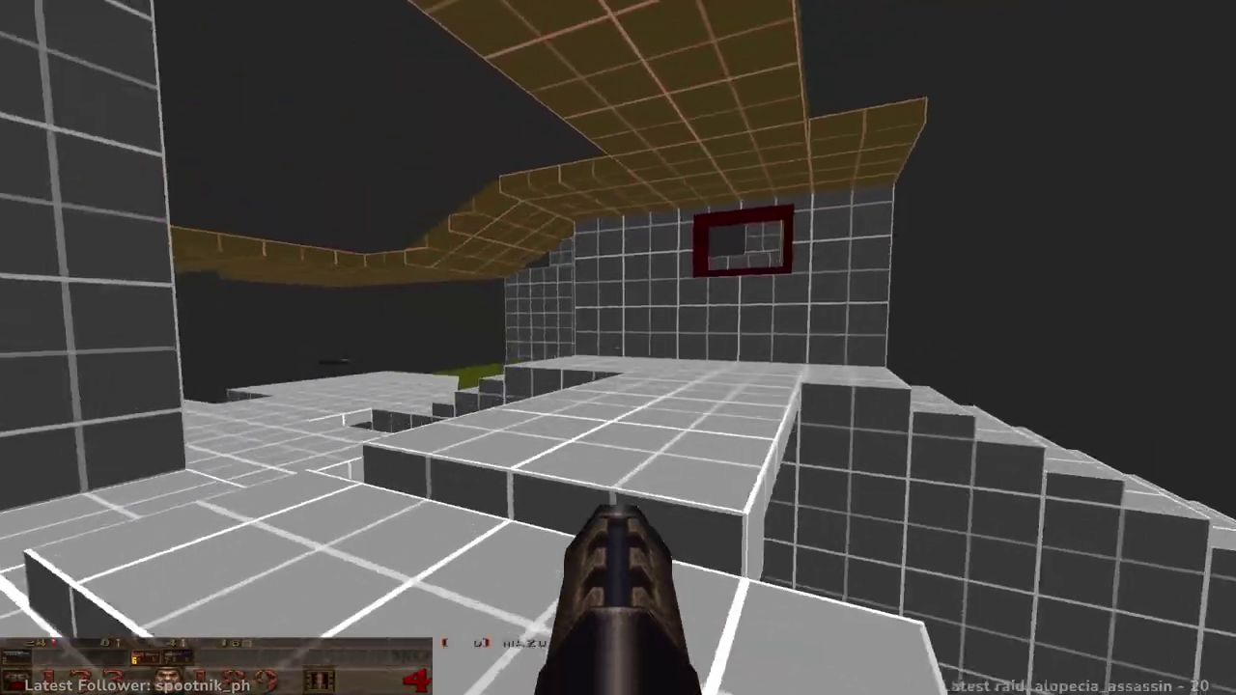
{"action": "key", "text": "7"}
{"action": "key", "text": "w"}
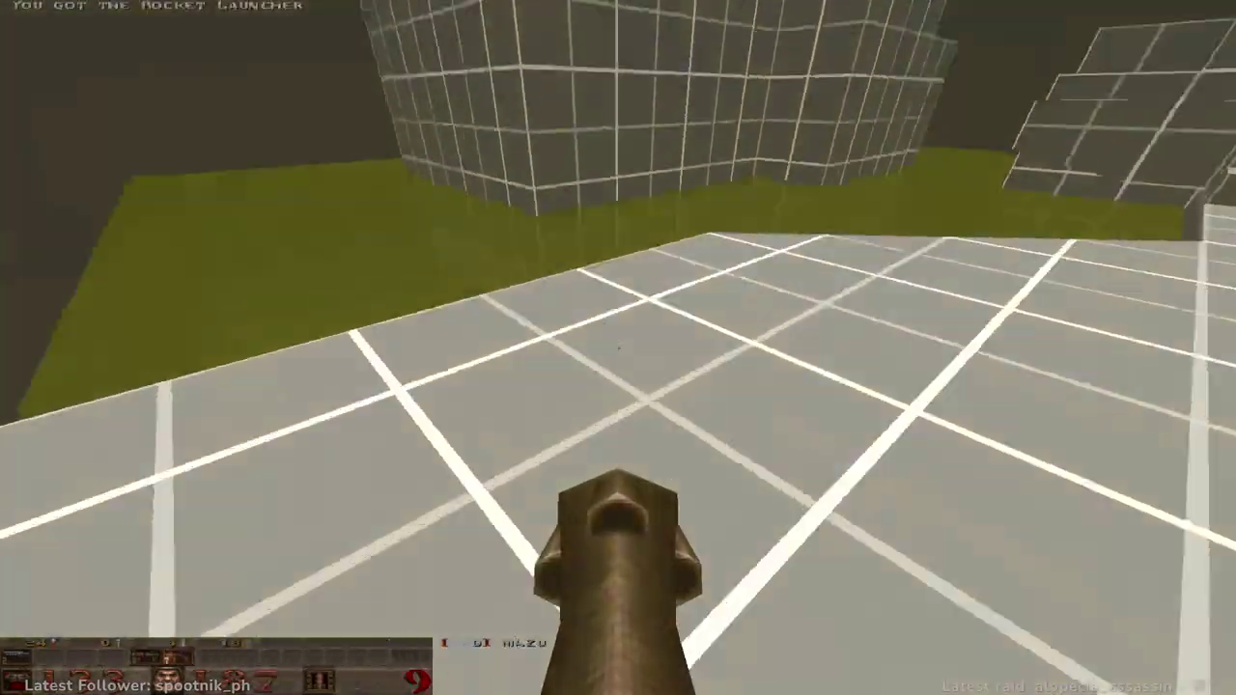
- Test rocket jumps from the slime pit's edge up to the sloped brown walkway
{"action": "left_click", "coordinate": [618, 348]}
{"action": "key", "text": "w"}
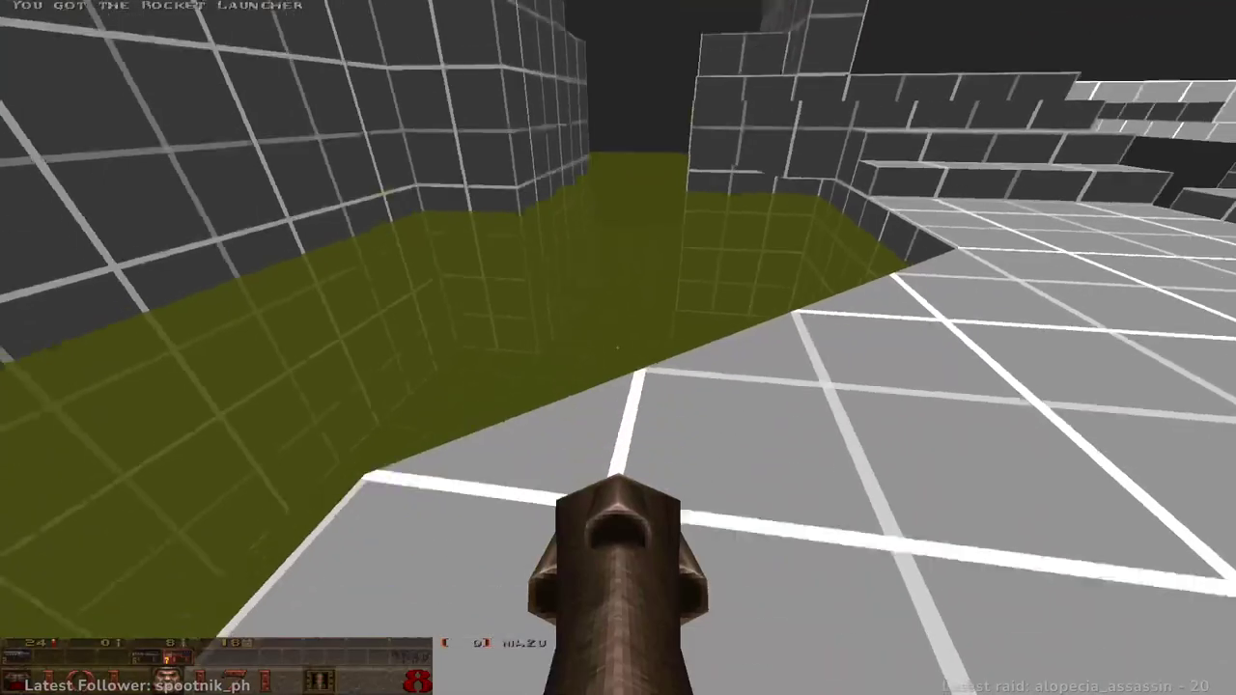
{"action": "left_click", "coordinate": [618, 347]}
{"action": "key", "text": "w"}
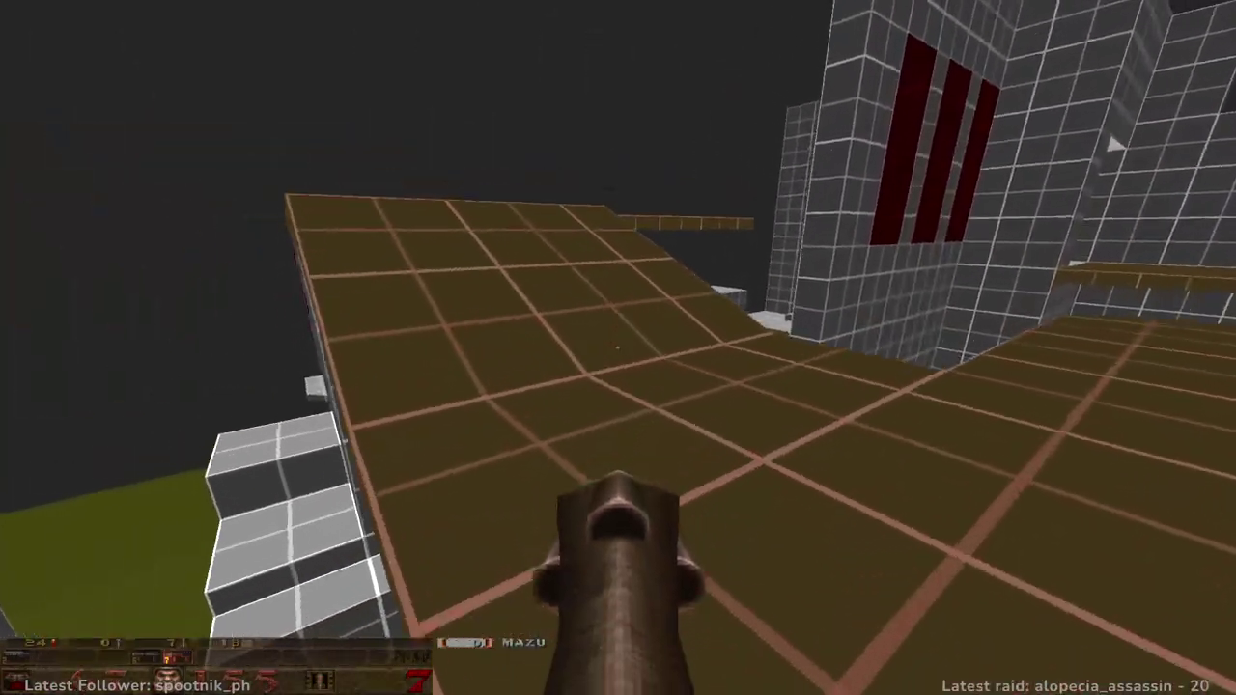
- Test firing grenades from the brown platform down through the slotted grate in the grey floor
{"action": "key", "text": "w"}
{"action": "key", "text": "6"}
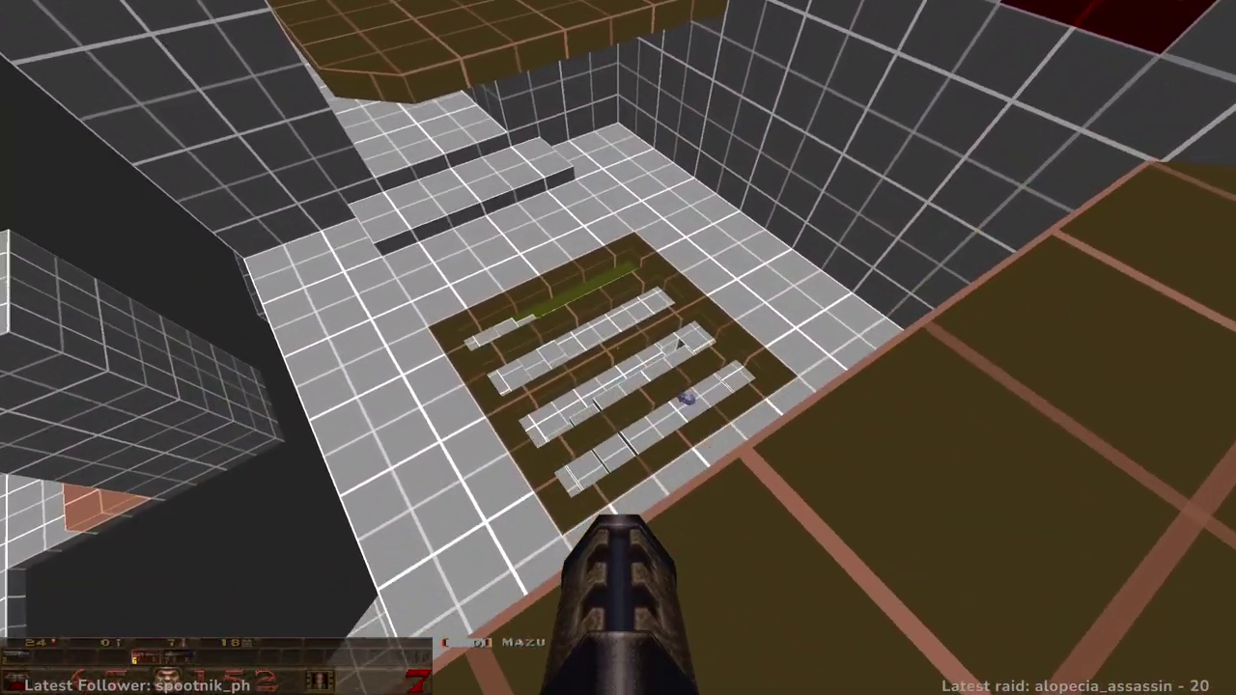
{"action": "left_click", "coordinate": [618, 347]}
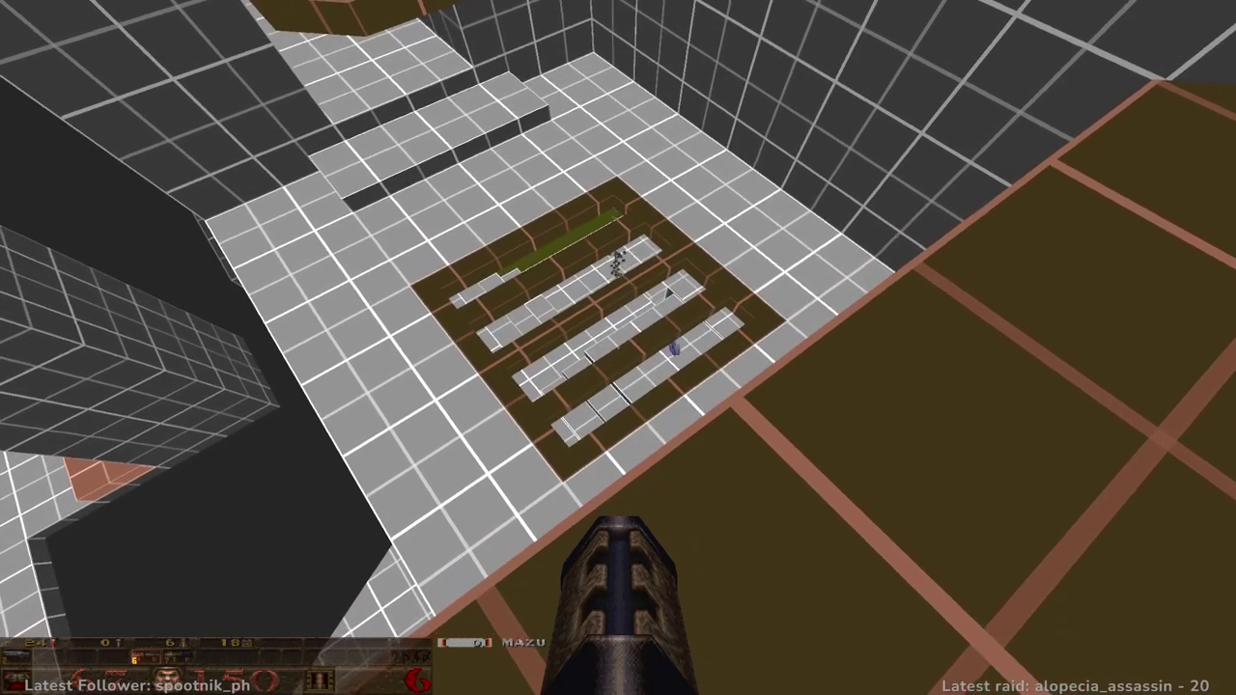
{"action": "left_click", "coordinate": [618, 348]}
{"action": "left_click", "coordinate": [618, 347]}
{"action": "left_click", "coordinate": [618, 347]}
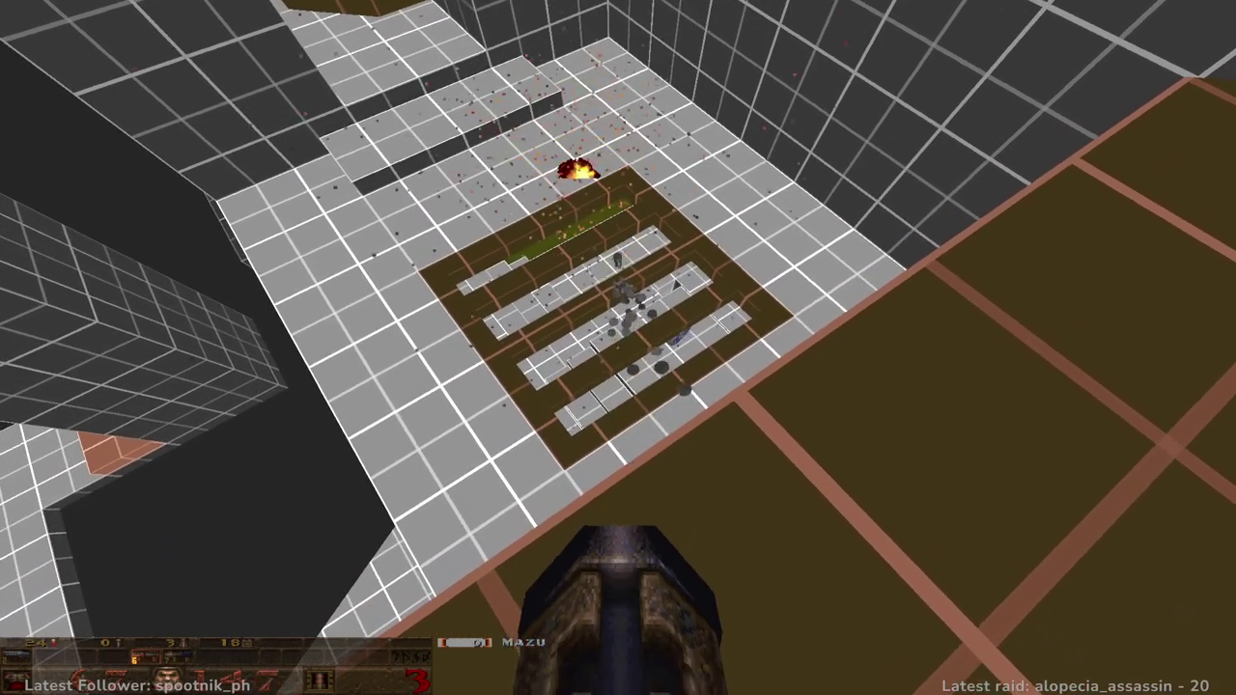
{"action": "left_click", "coordinate": [618, 347]}
{"action": "left_click", "coordinate": [618, 347]}
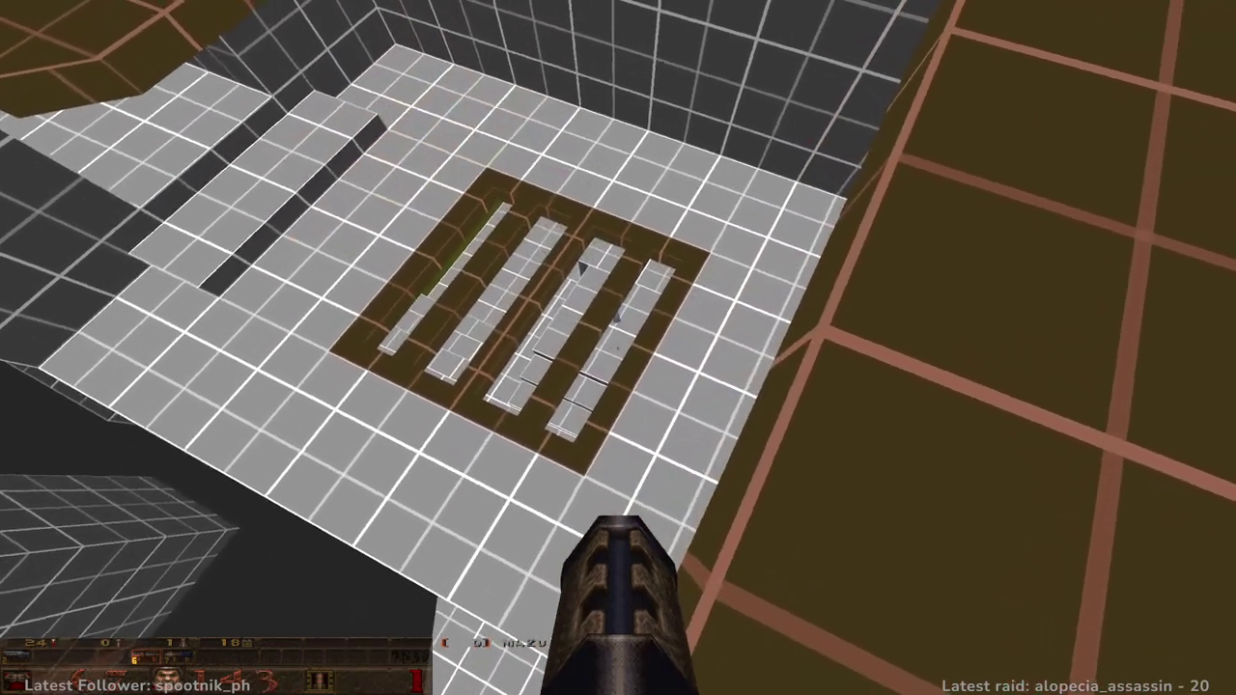
- Switch to the rocket launcher and check the lower grey walkways from above, then the long grey walkway below the brown platforms
{"action": "key", "text": "7"}
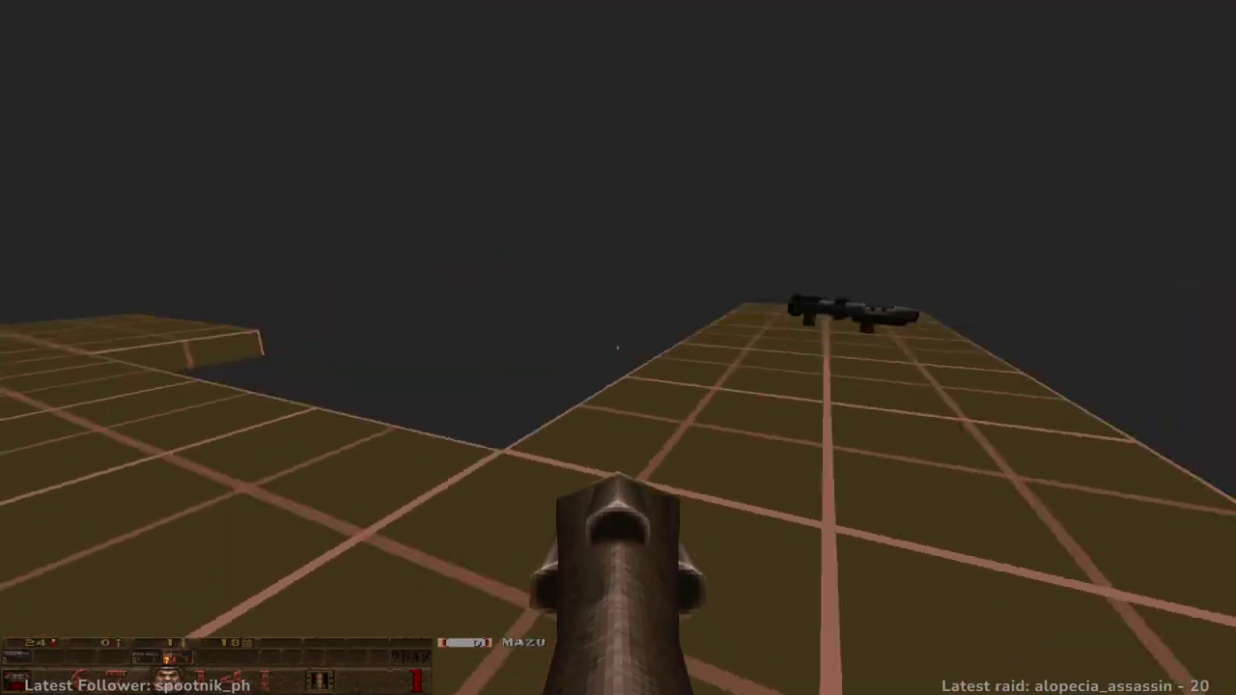
{"action": "key", "text": "w"}
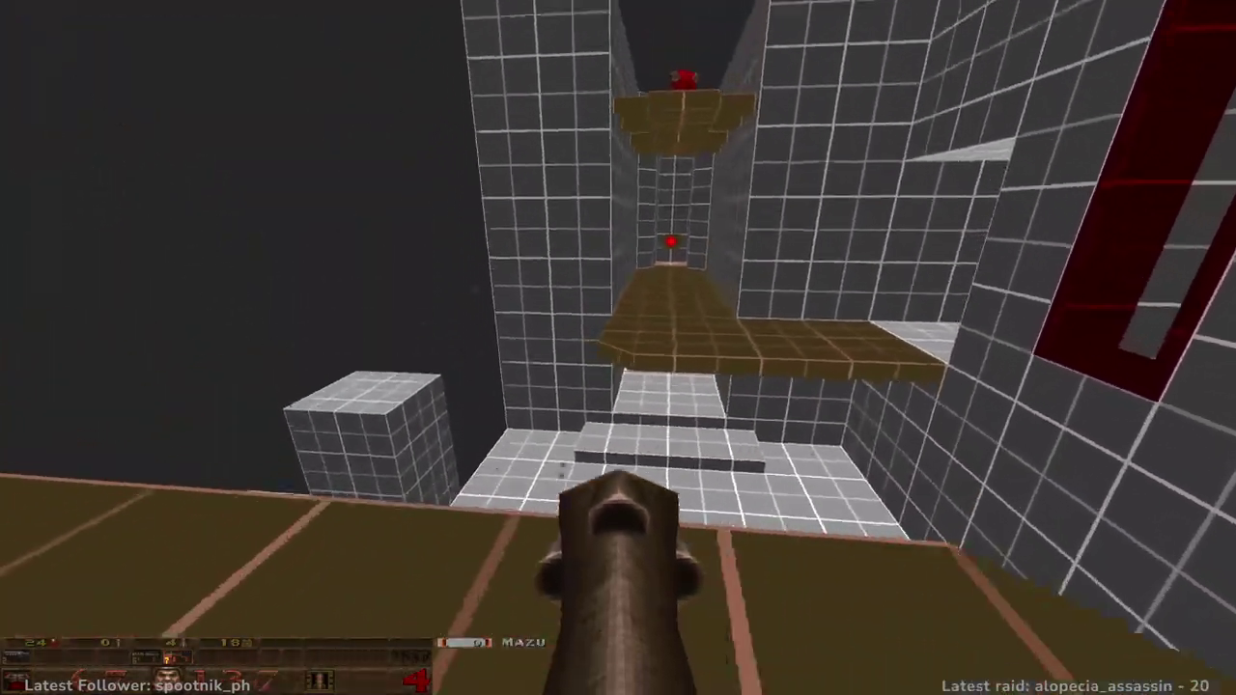
{"action": "key", "text": "a"}
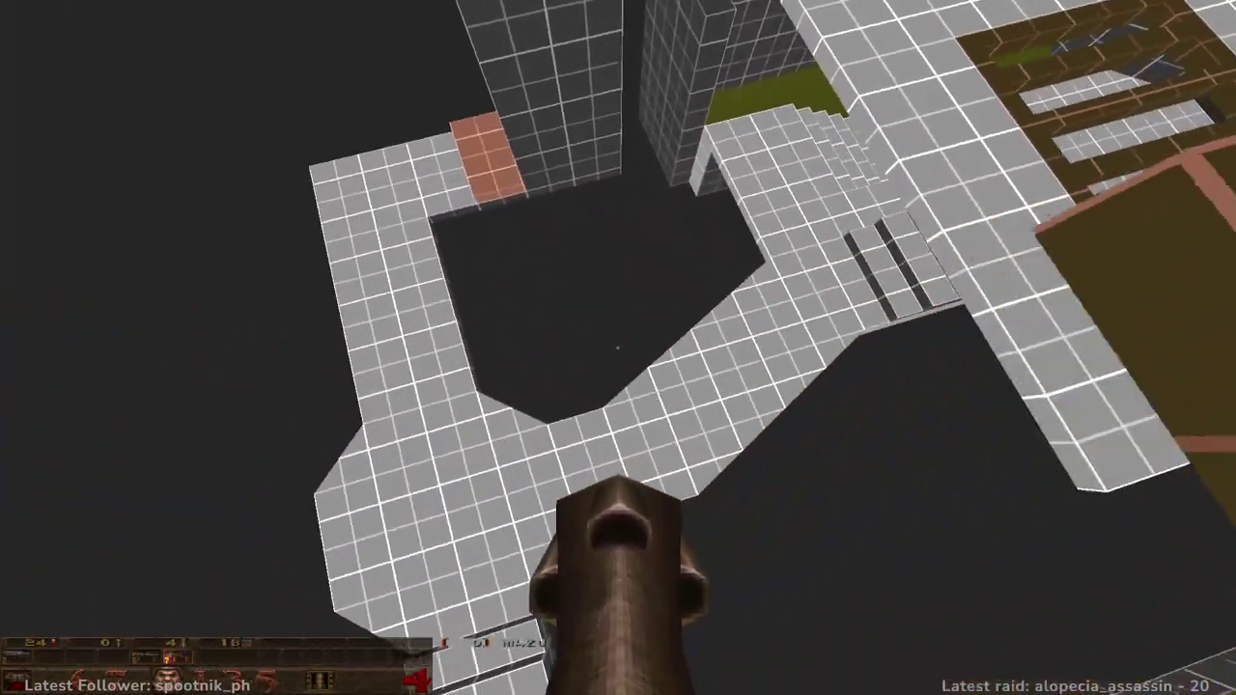
{"action": "key", "text": "w"}
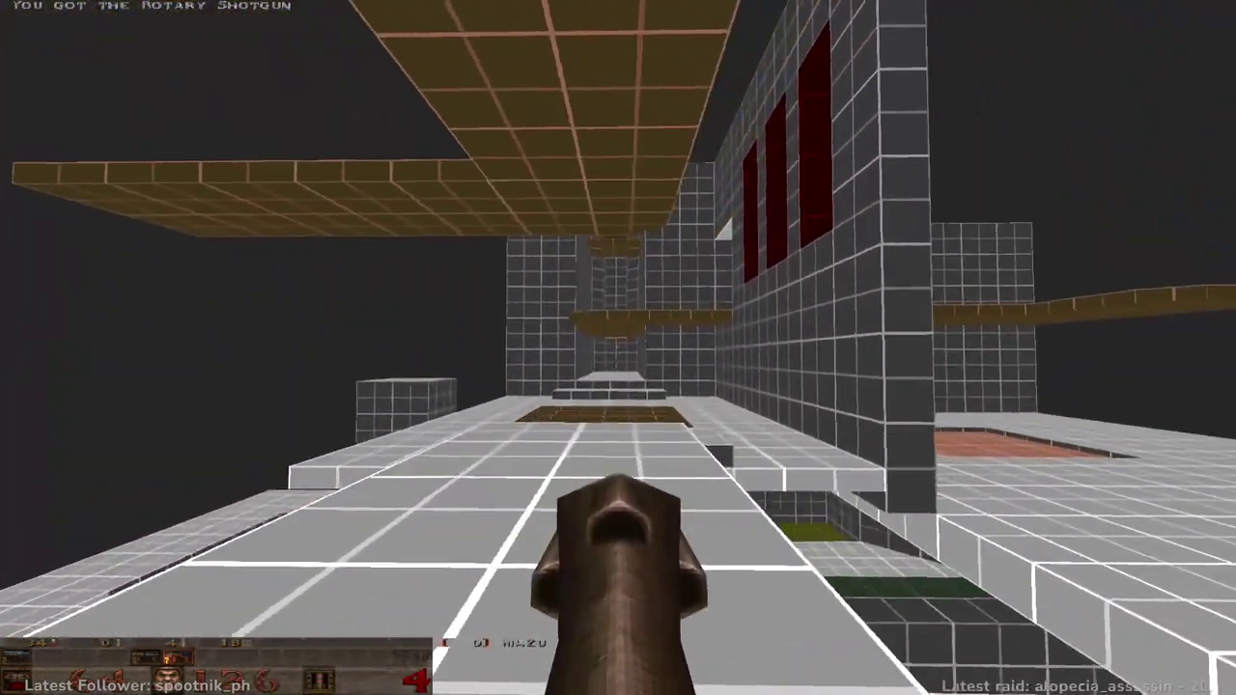
- Run across the grey floor to the slime pit's steps and rocket jump up to the health pack on the pillared platform
{"action": "key", "text": "w"}
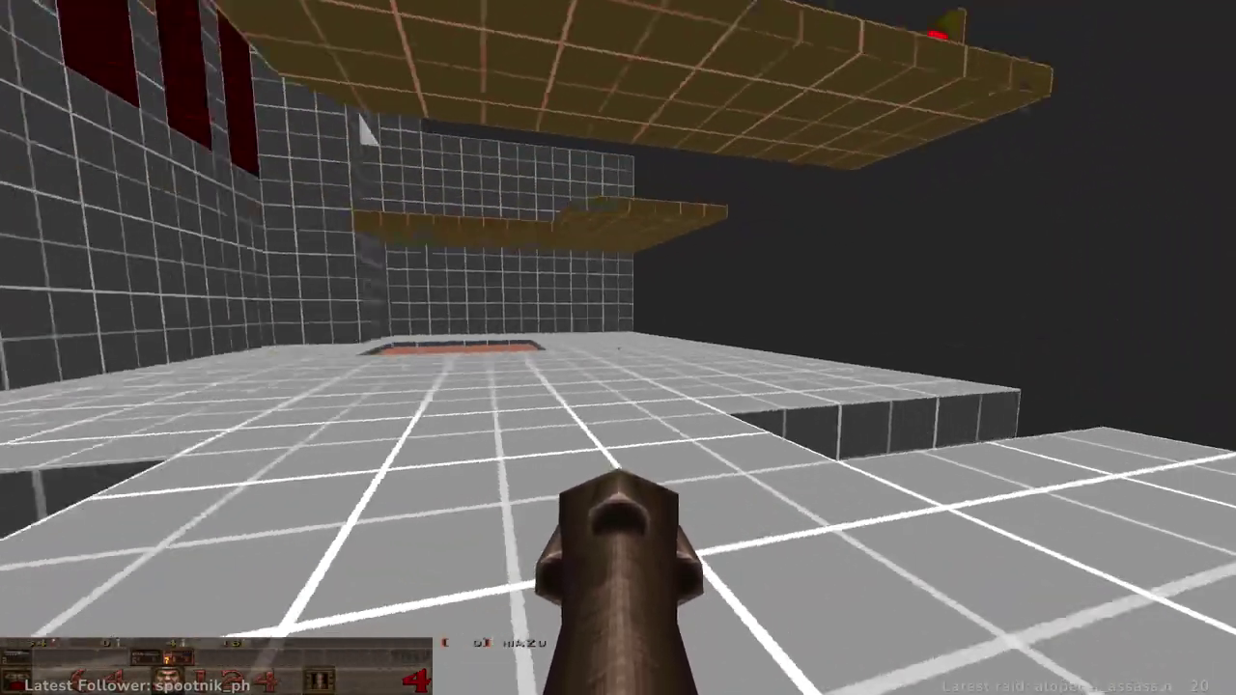
{"action": "key", "text": "w"}
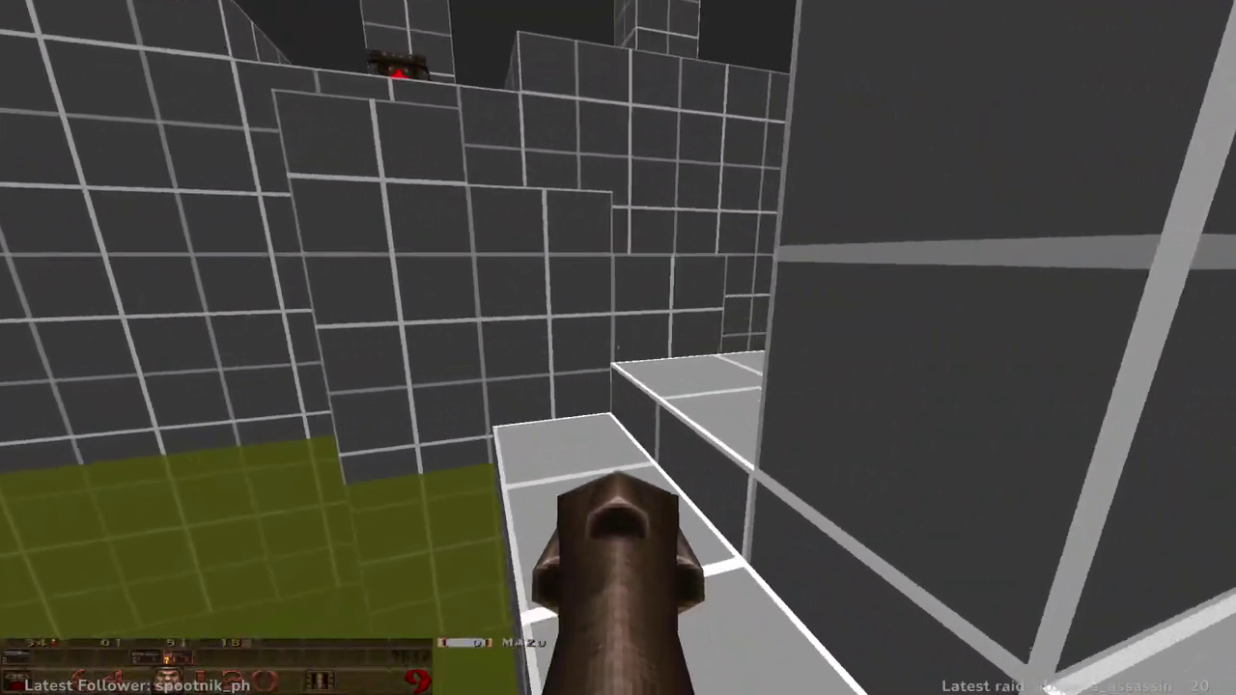
{"action": "key", "text": "space"}
{"action": "left_click", "coordinate": [618, 347]}
{"action": "key", "text": "w"}
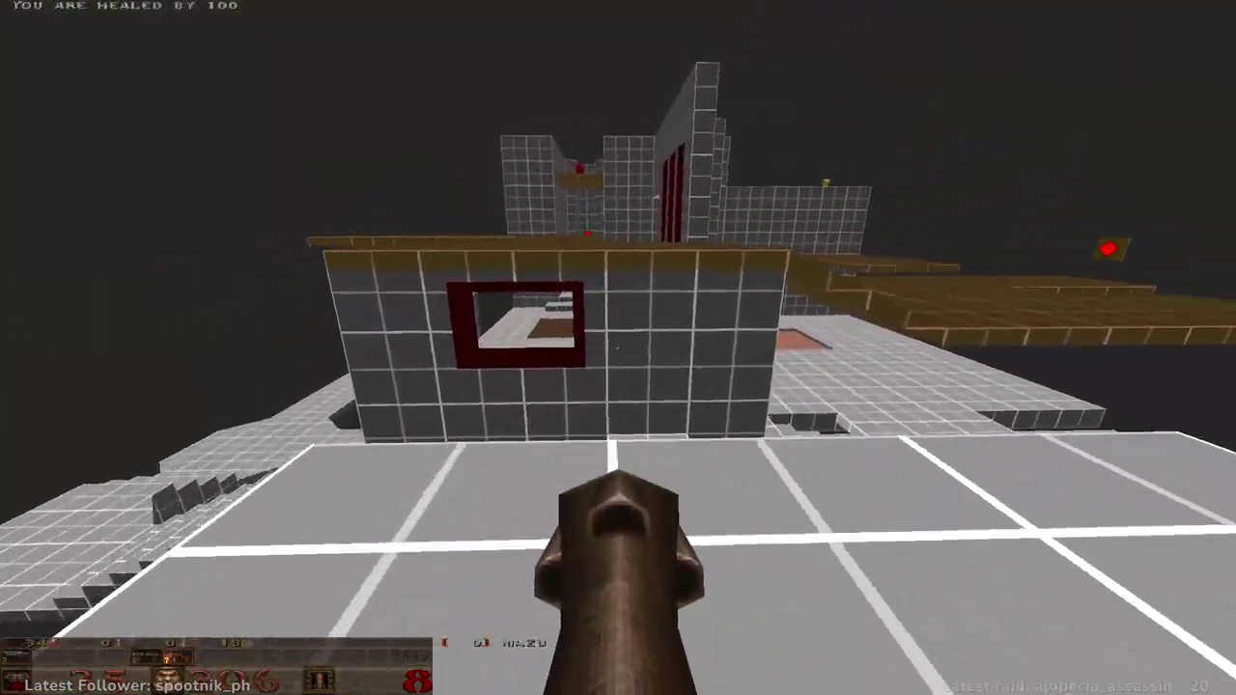
- Test the route from the pillared platform over the slime pit's steps and brown platform to the grenade launcher
{"action": "key", "text": "w"}
{"action": "key", "text": "space"}
{"action": "key", "text": "w"}
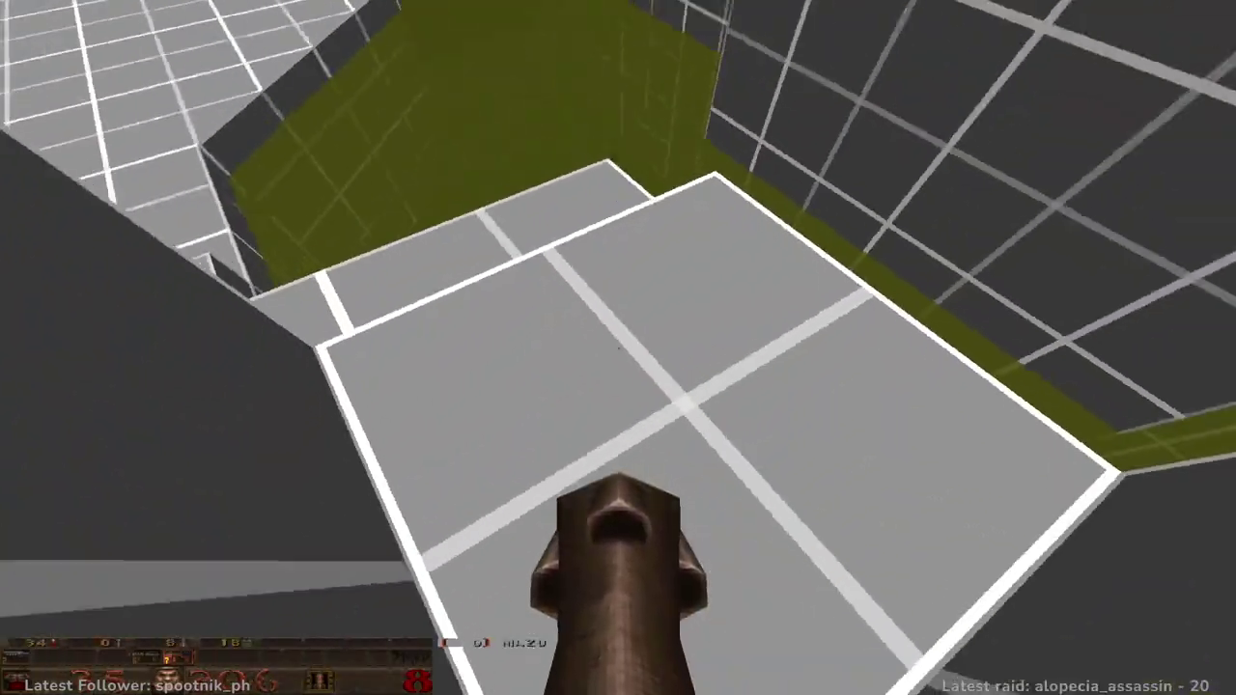
{"action": "key", "text": "w"}
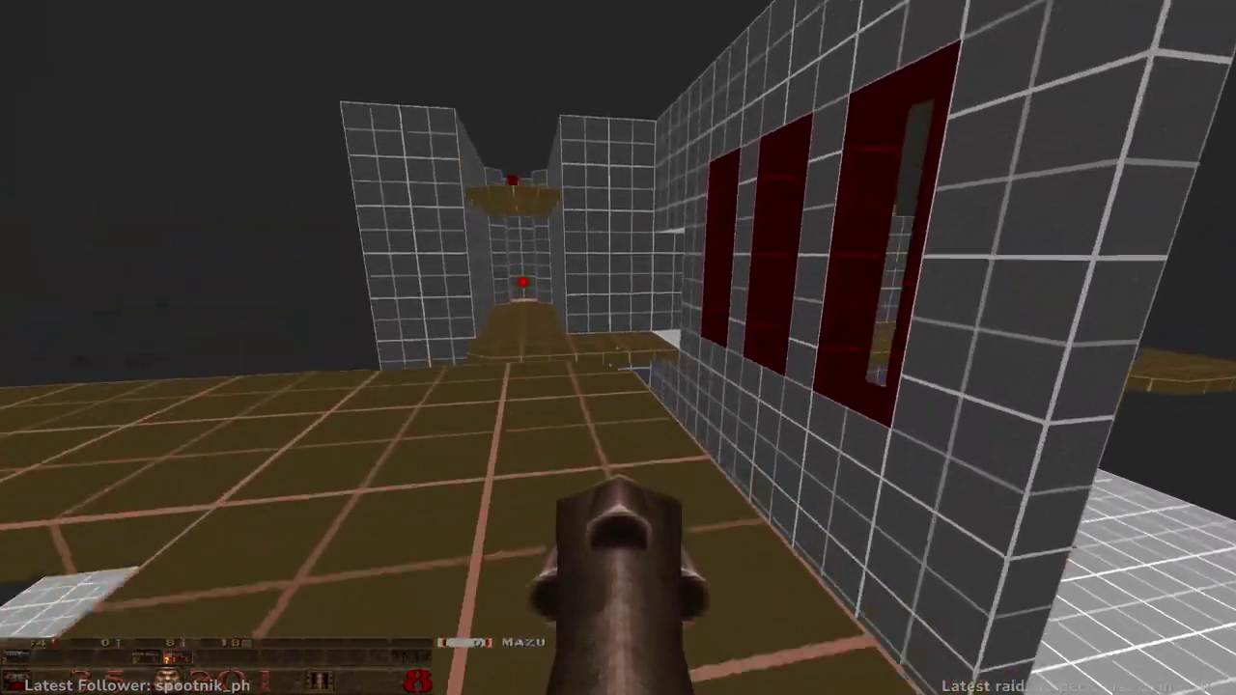
{"action": "key", "text": "w"}
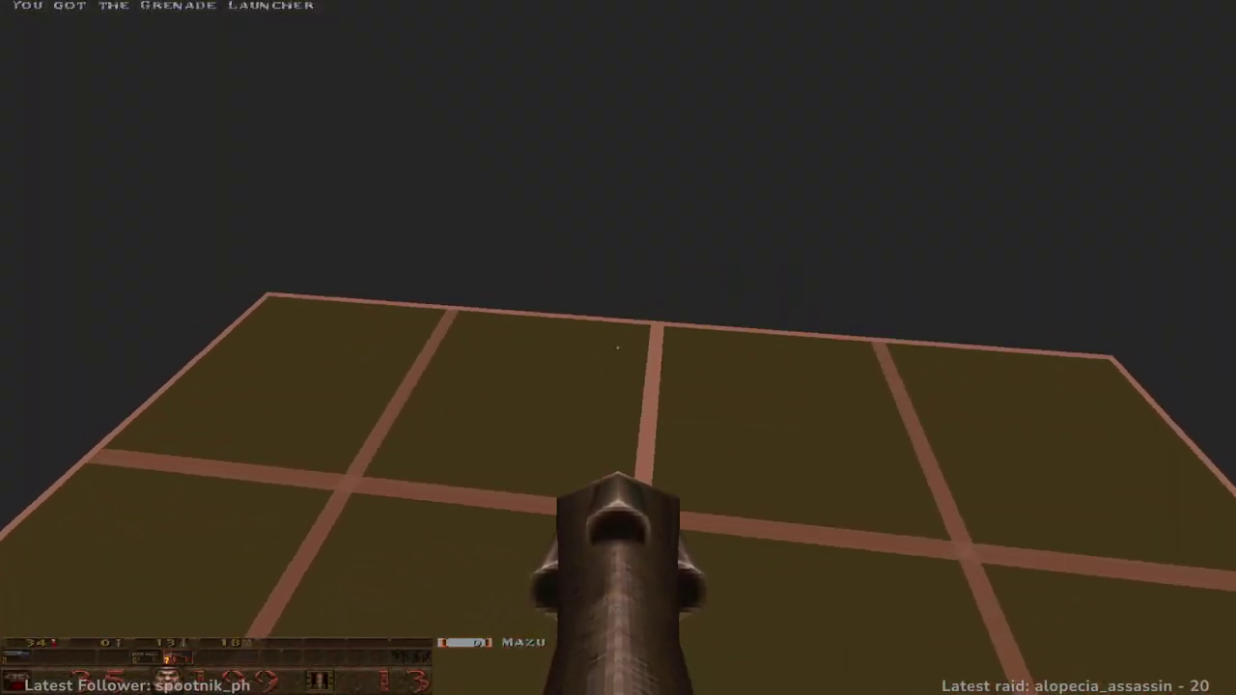
{"action": "key", "text": "w"}
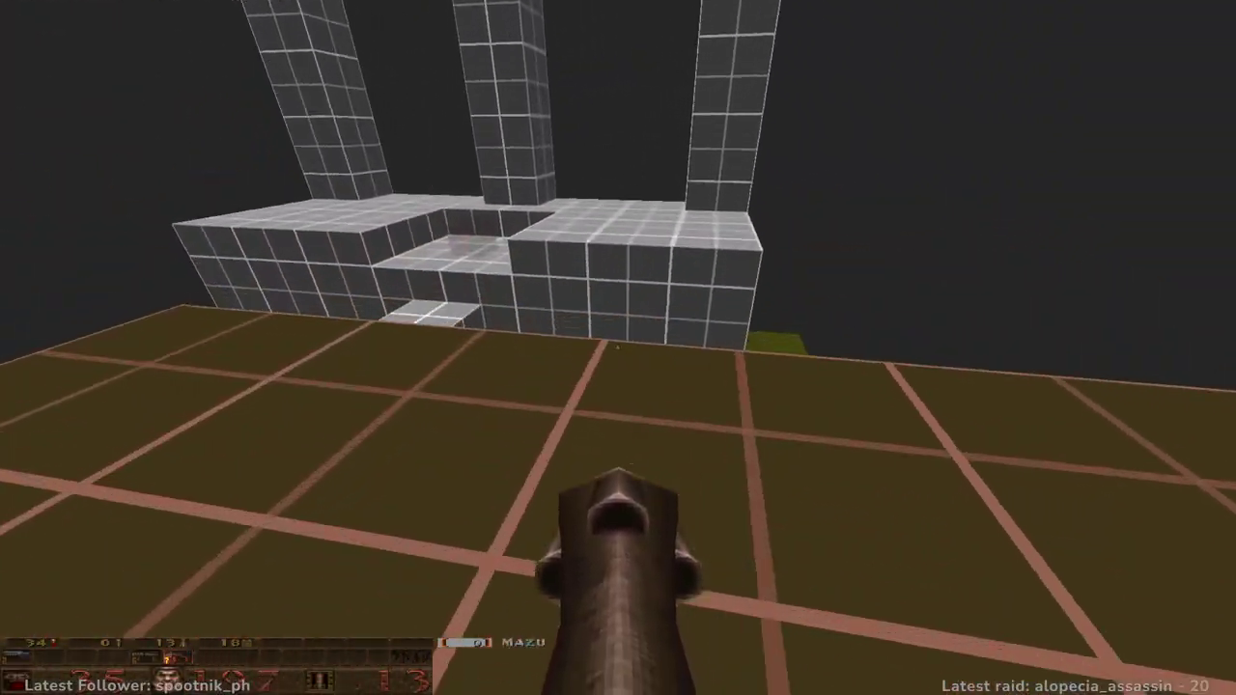
- Leap down to the rotary shotgun and follow the lower grey walkway up the steps to the Quad Damage below the slotted grate
{"action": "key", "text": "s"}
{"action": "key", "text": "w"}
{"action": "key", "text": "space"}
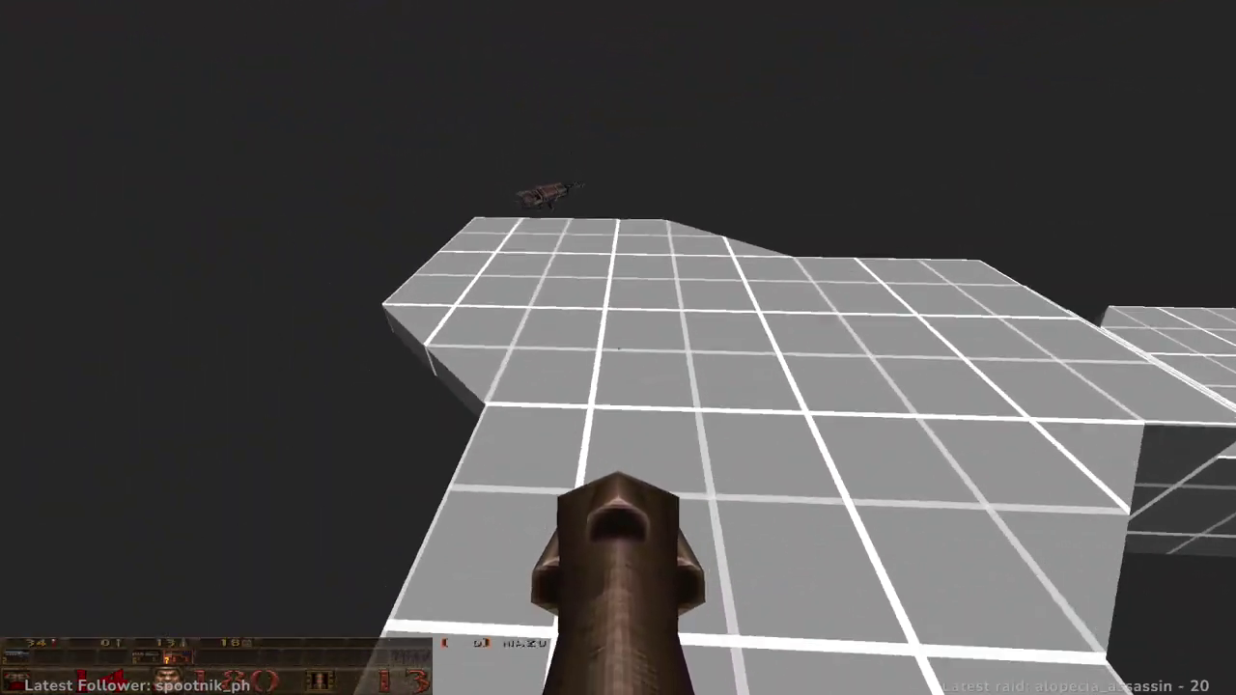
{"action": "key", "text": "w"}
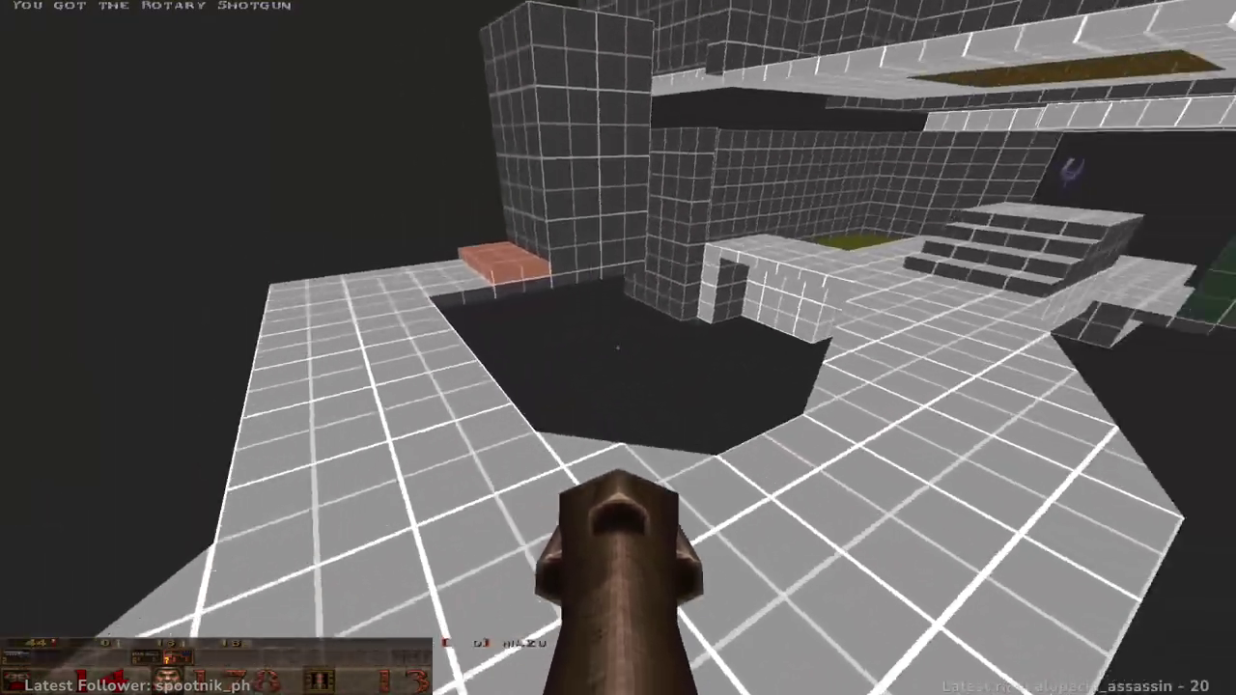
{"action": "key", "text": "w"}
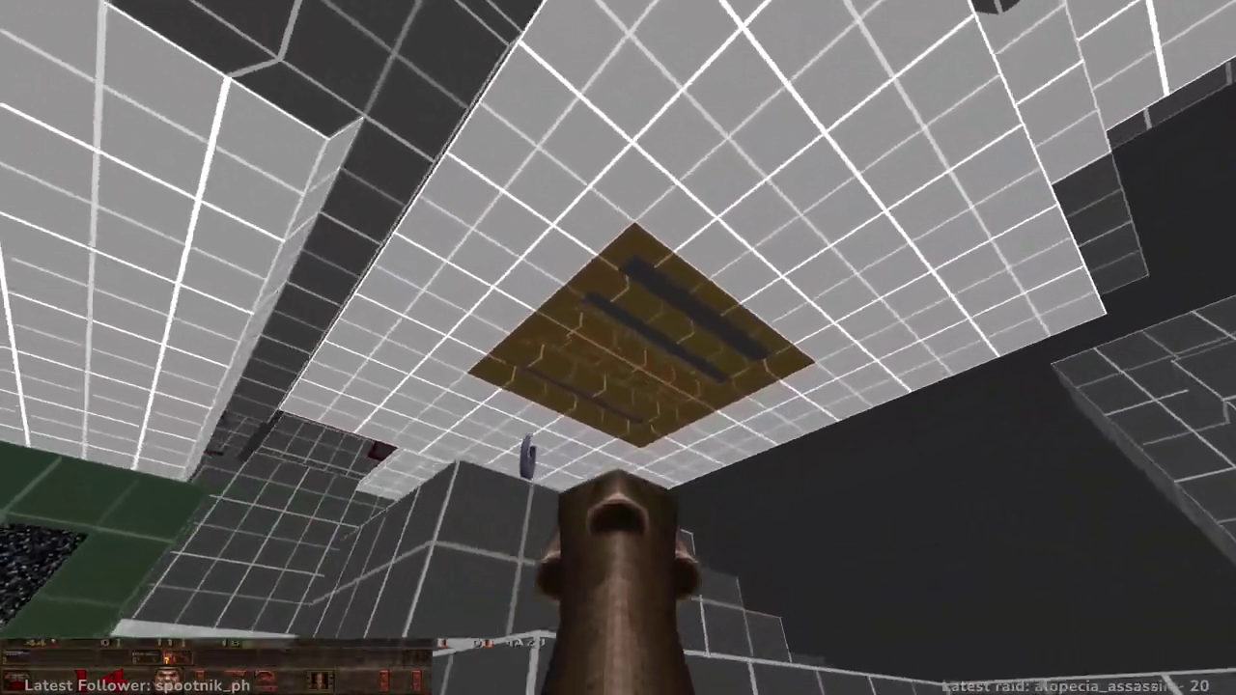
{"action": "key", "text": "w"}
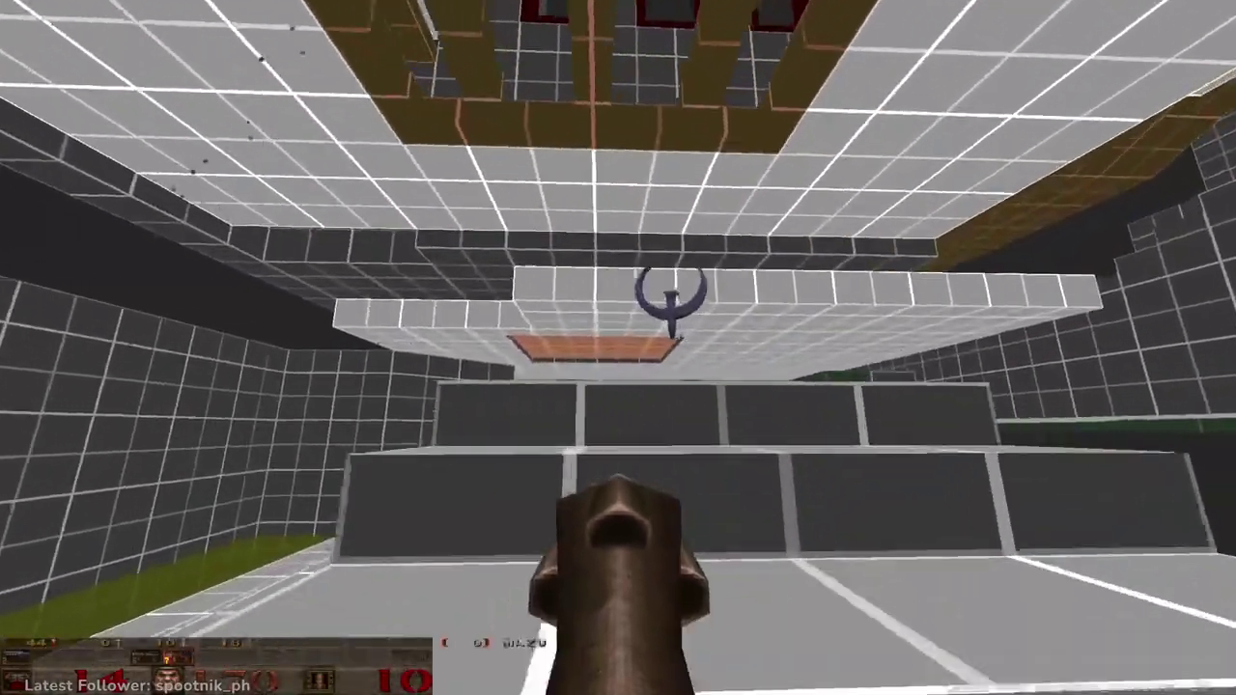
{"action": "key", "text": "w"}
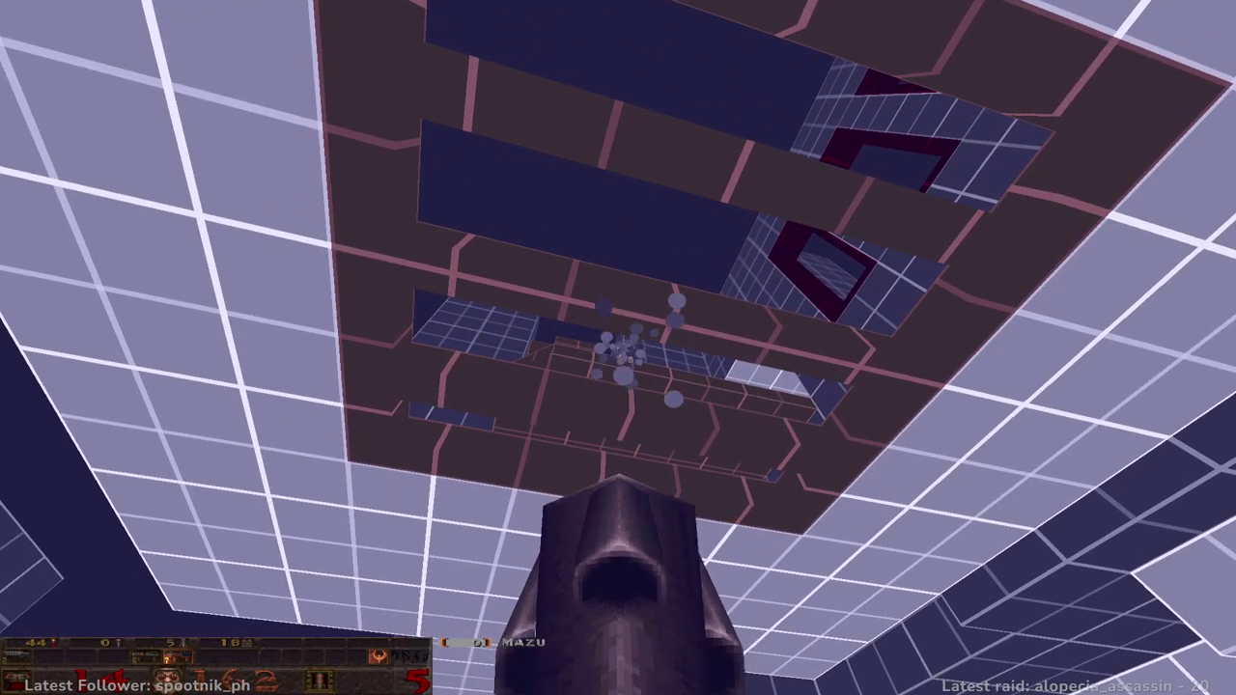
- Test firing rockets up through the slotted grate from the floor below while carrying the Quad Damage
{"action": "key", "text": "d"}
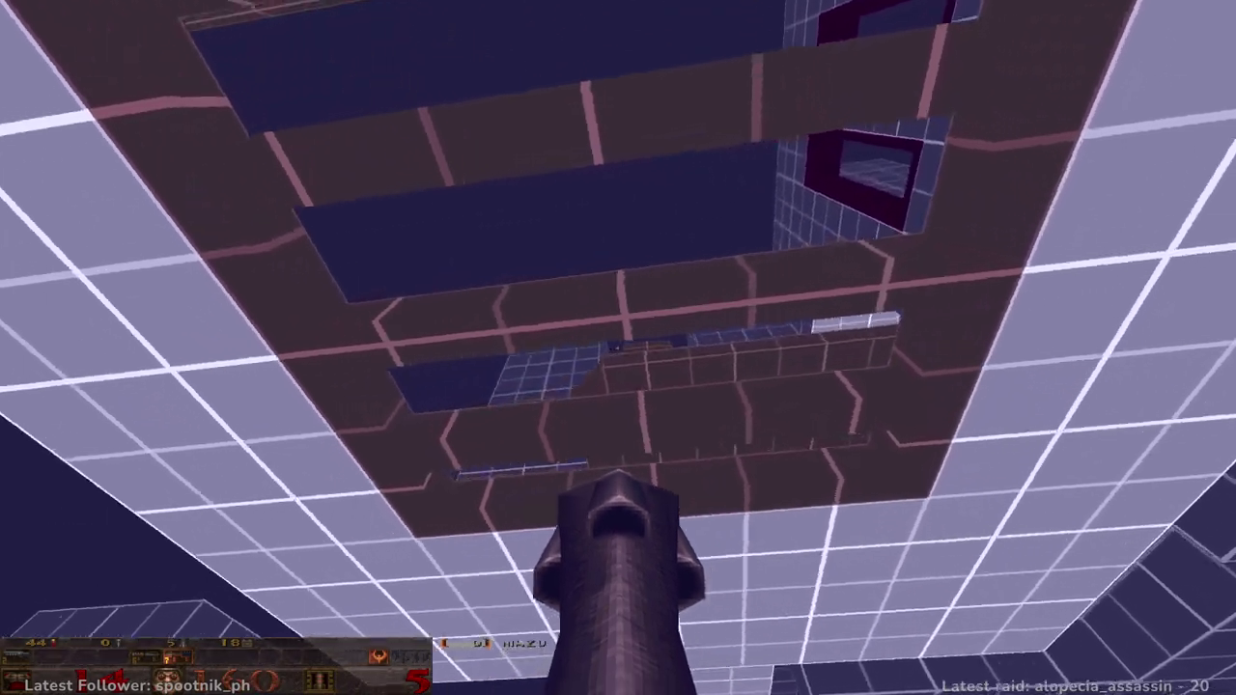
{"action": "key", "text": "a"}
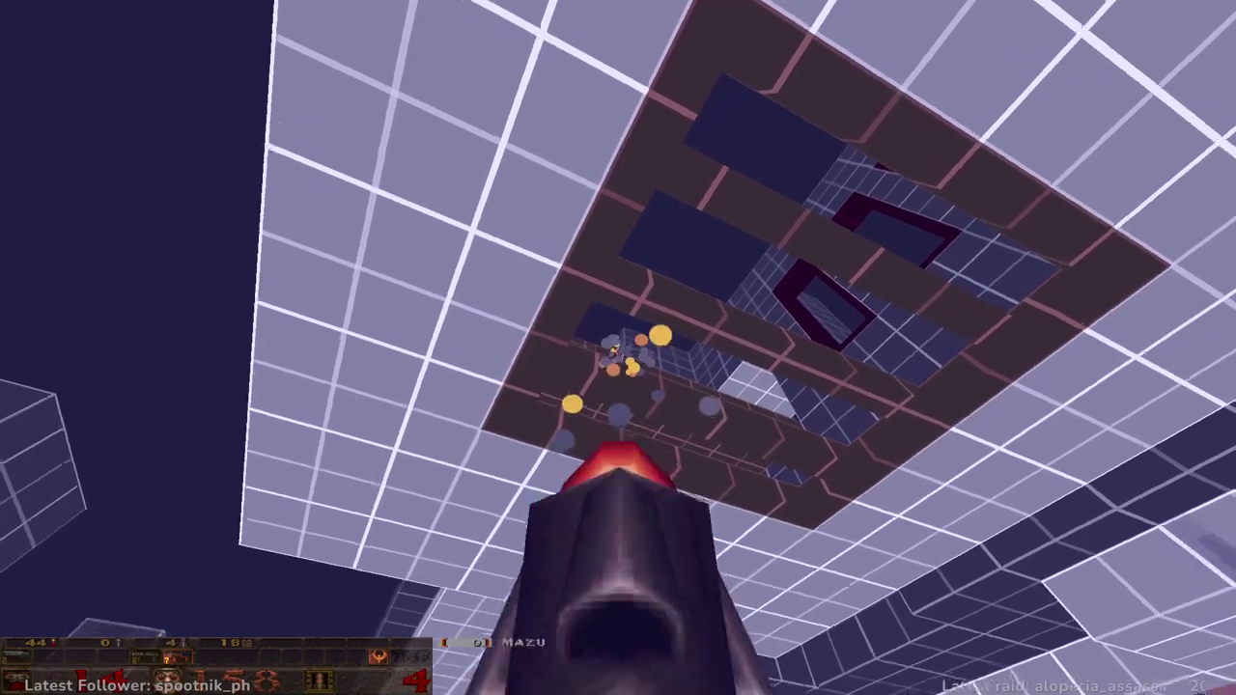
{"action": "key", "text": "d"}
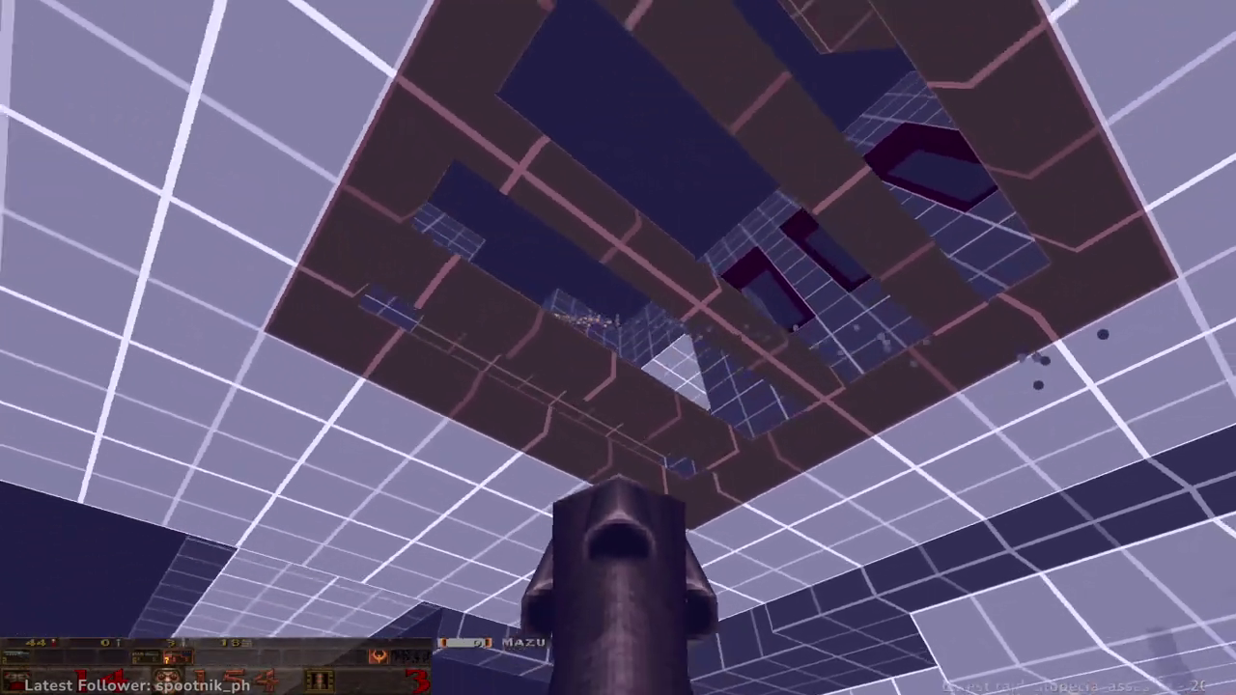
{"action": "key", "text": "w"}
{"action": "key", "text": "w"}
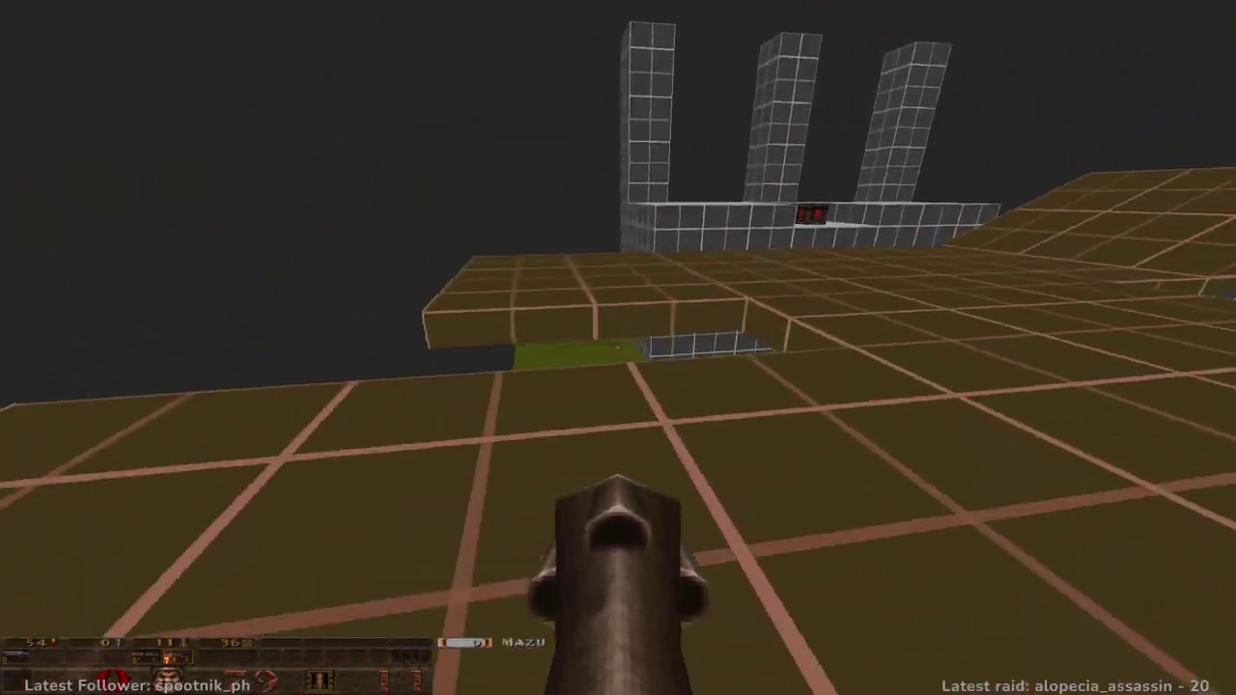
- Collect the health pack and grenade launcher along the brown walkways, and check the slotted grate from the platform's edge
{"action": "key", "text": "w"}
{"action": "key", "text": "w"}
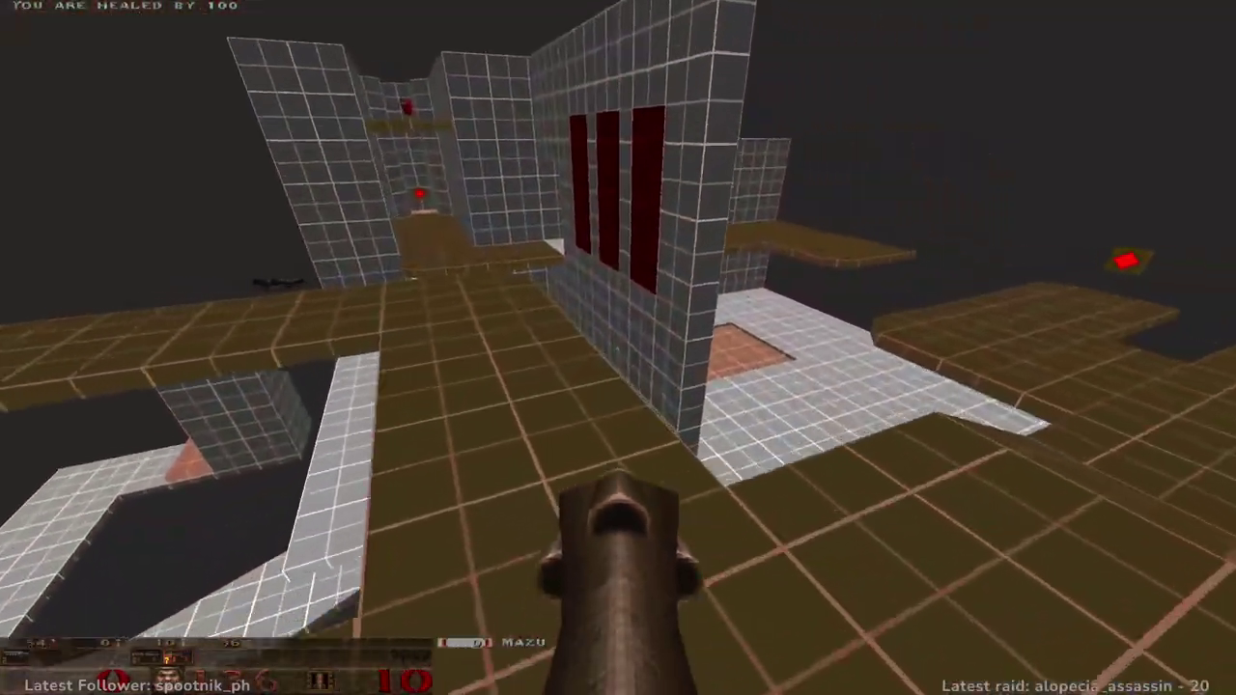
{"action": "key", "text": "w"}
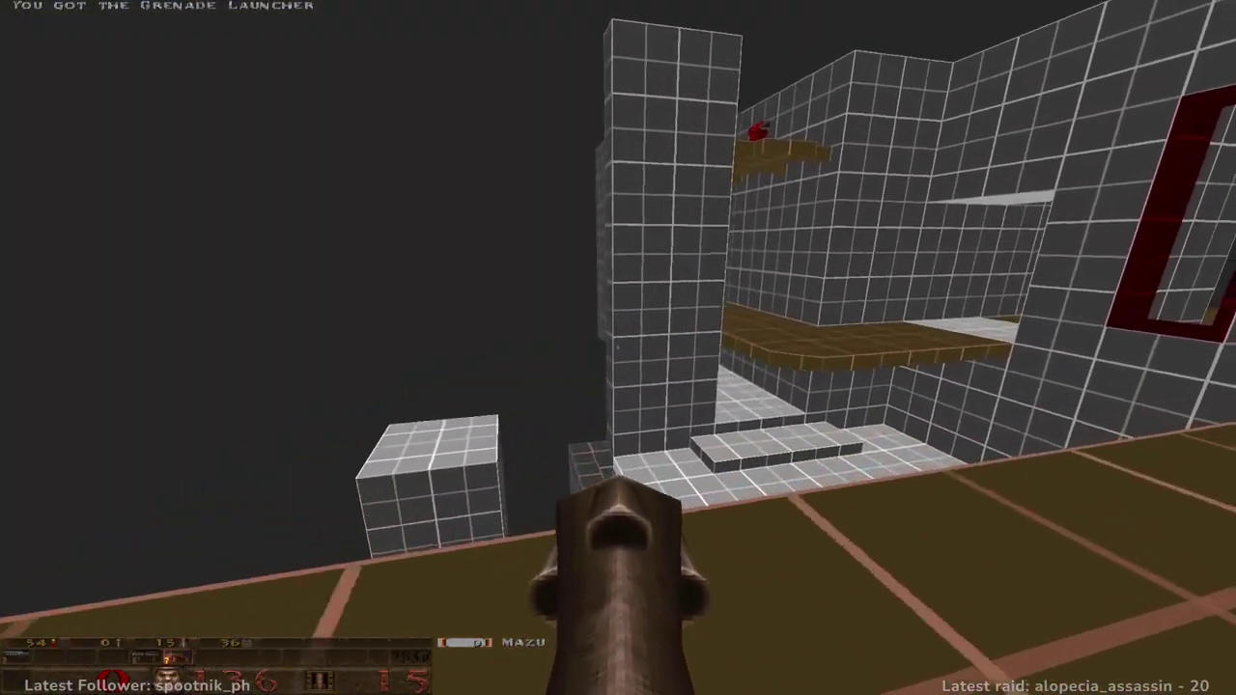
{"action": "key", "text": "w"}
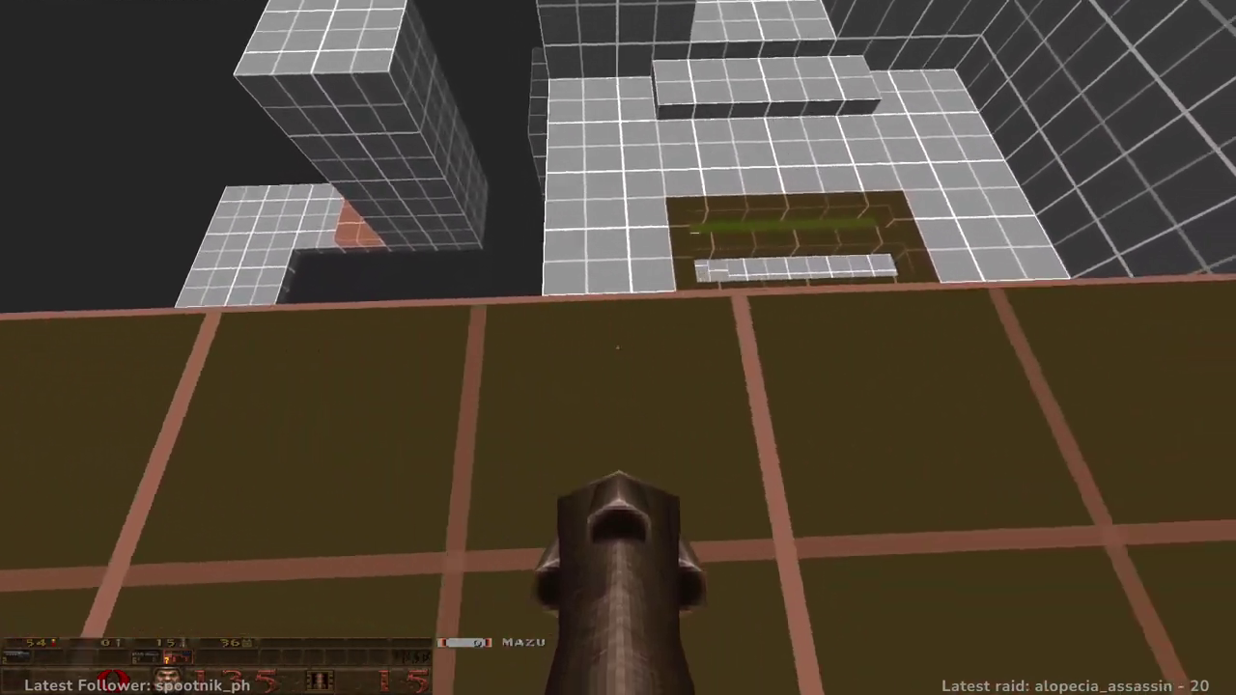
{"action": "key", "text": "w"}
{"action": "key", "text": "s"}
{"action": "key", "text": "w"}
- Drop from the brown walkway to the rotary shotgun and run along the lower grey walkways past the slime pit
{"action": "key", "text": "w"}
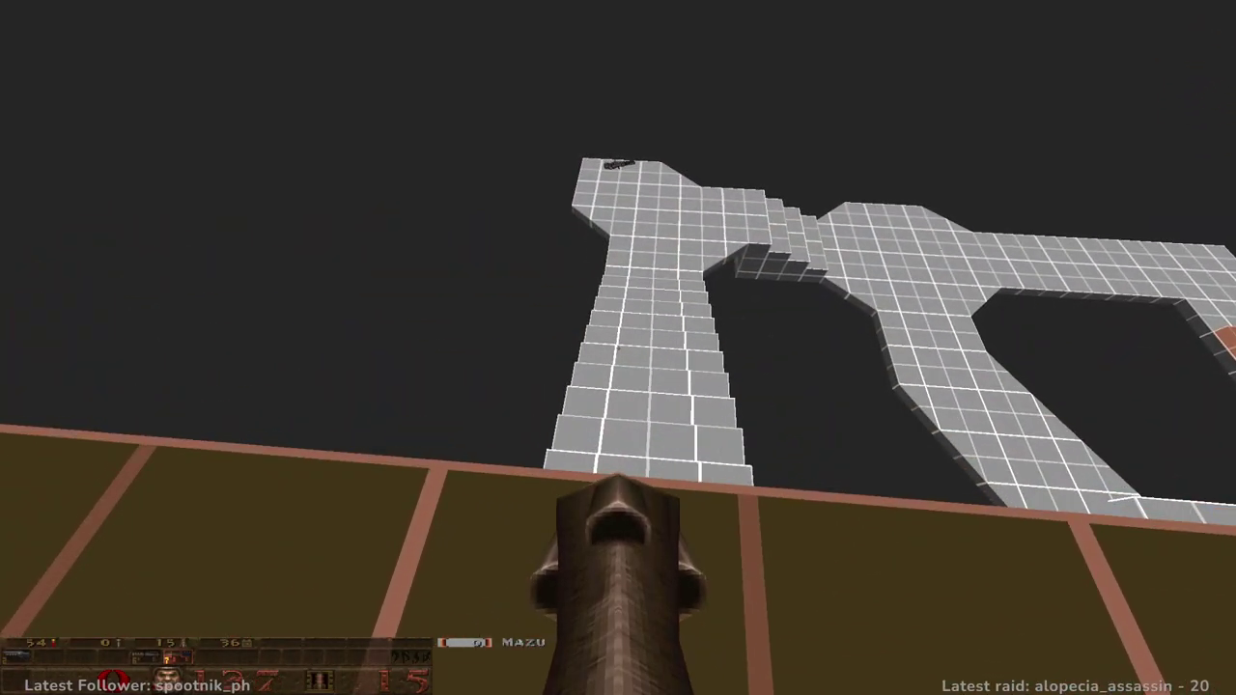
{"action": "key", "text": "w"}
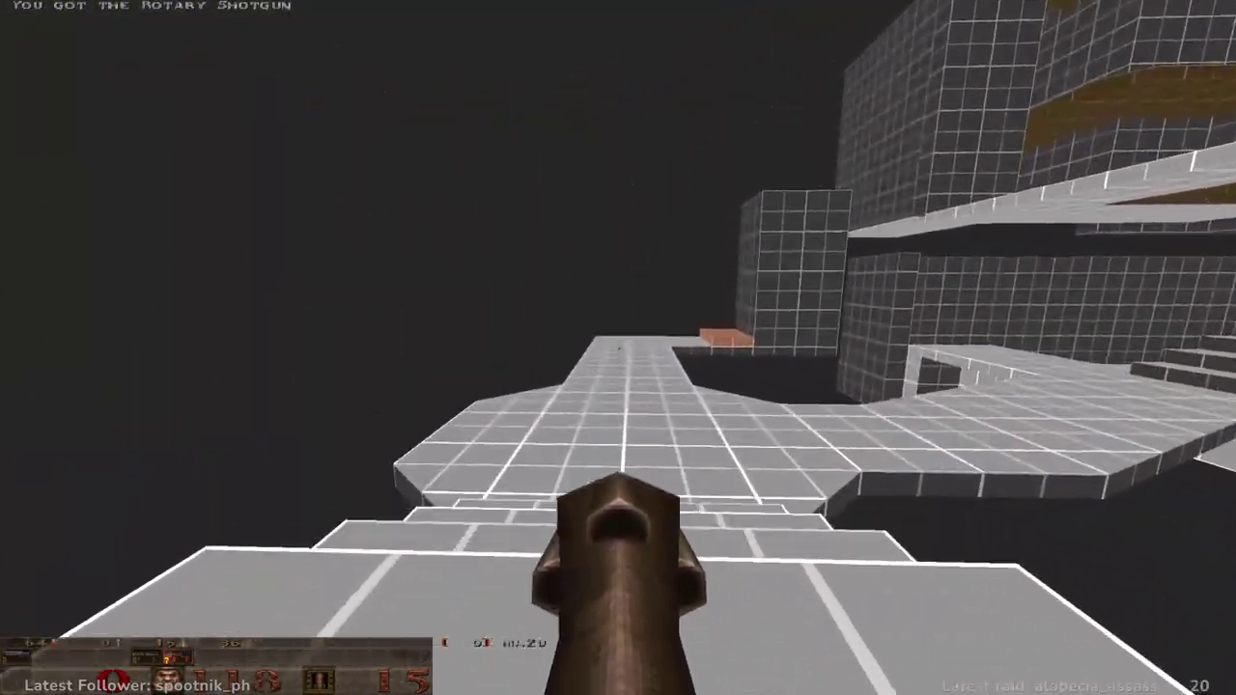
{"action": "key", "text": "w"}
{"action": "key", "text": "w"}
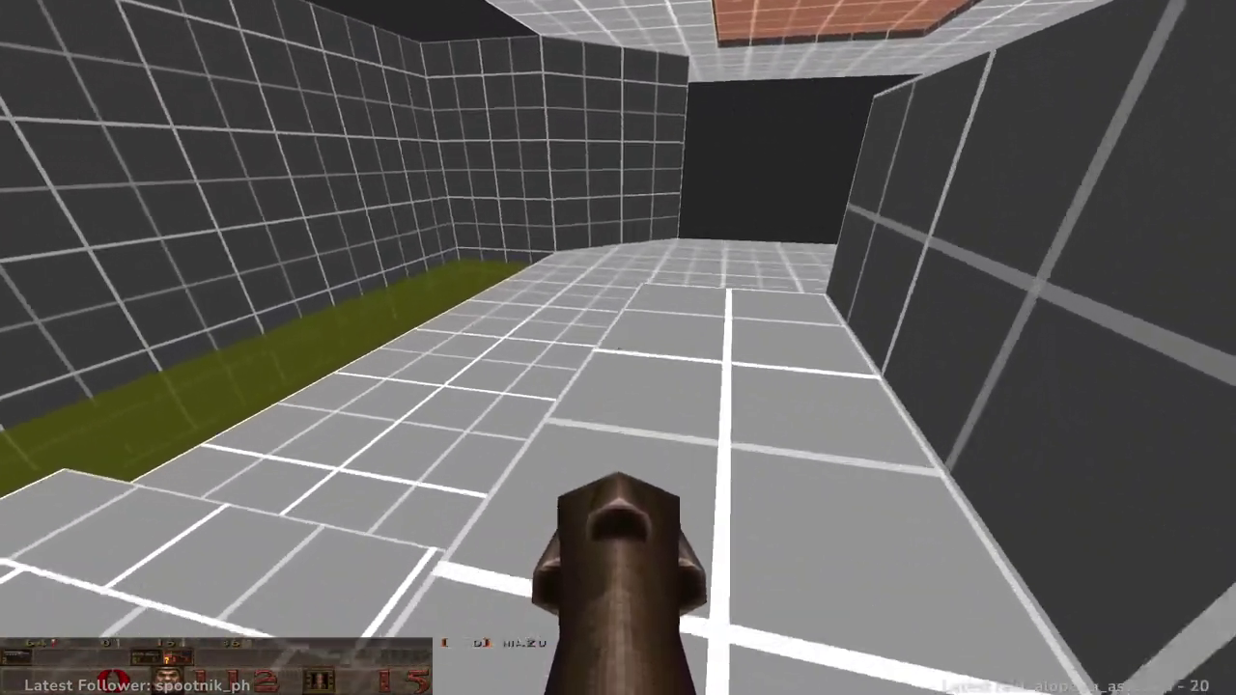
{"action": "key", "text": "w"}
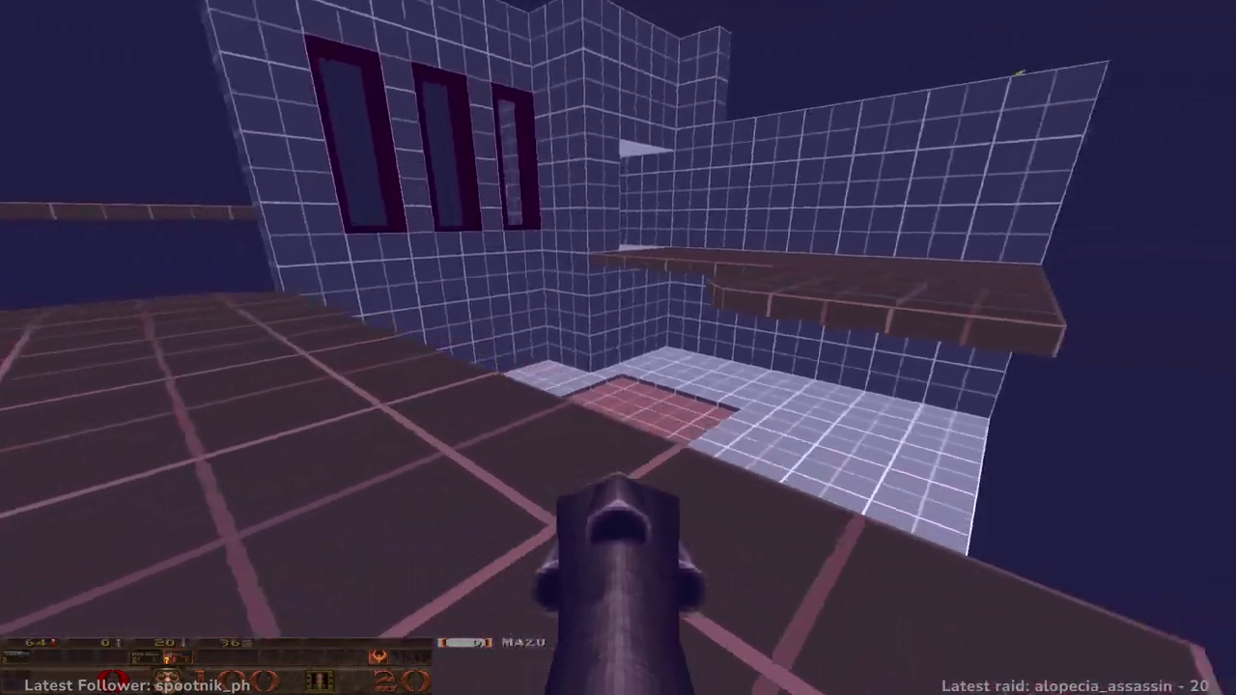
- Test the jump between the brown platforms near the red-framed windows and check the sight lines across the map
{"action": "key", "text": "space"}
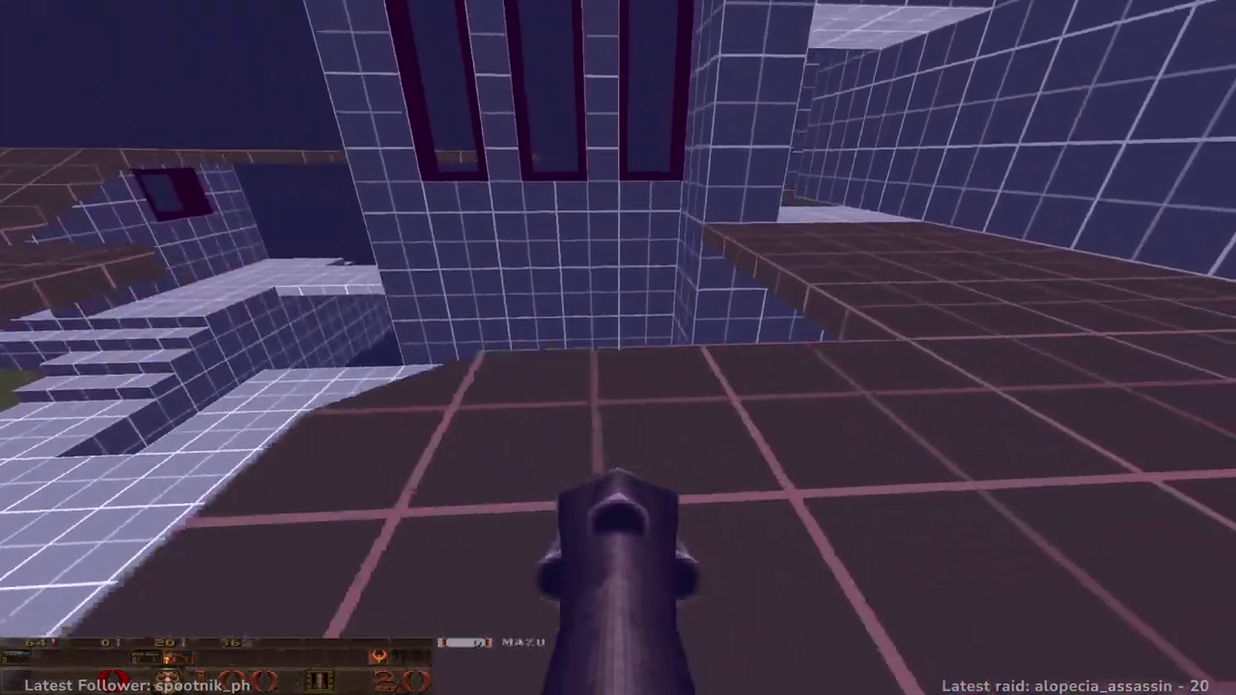
{"action": "key", "text": "d"}
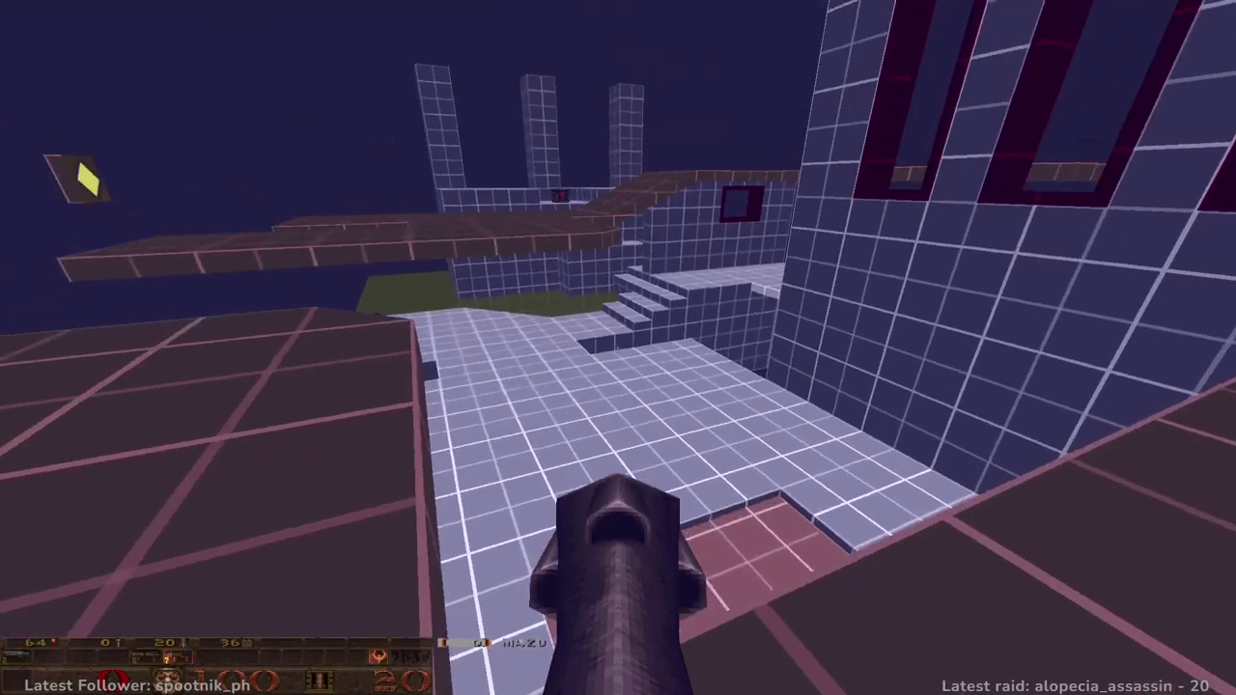
{"action": "key", "text": "s"}
{"action": "key", "text": "w"}
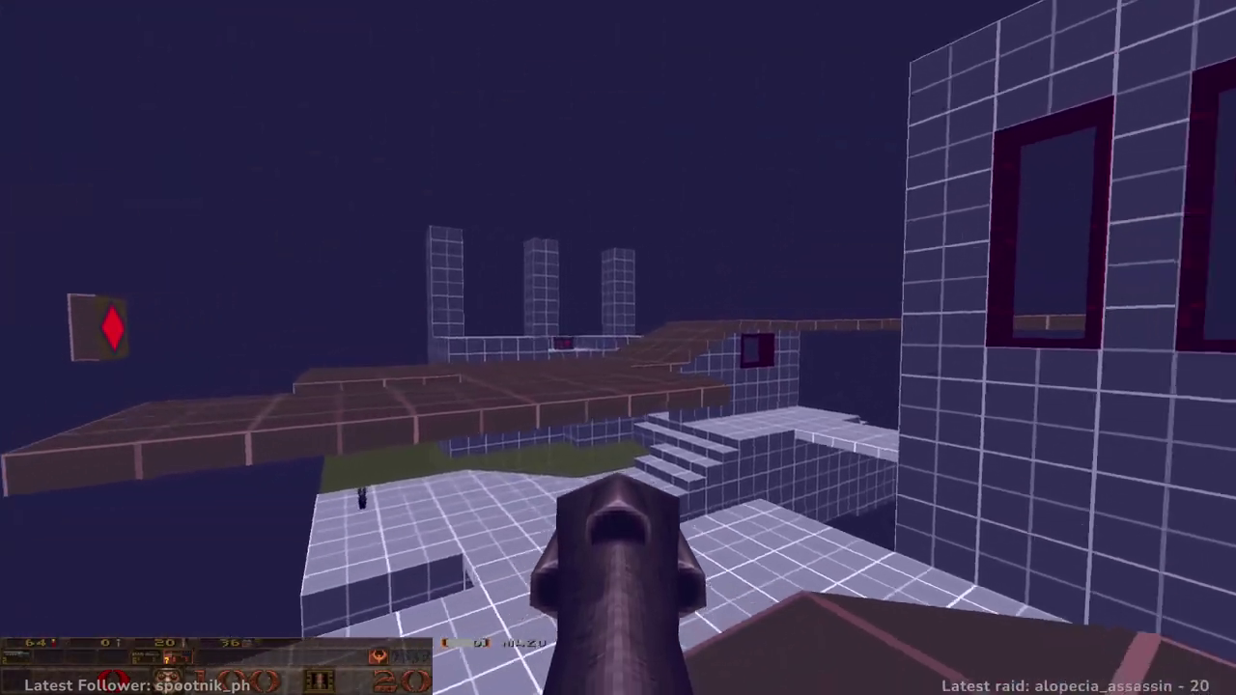
{"action": "key", "text": "w"}
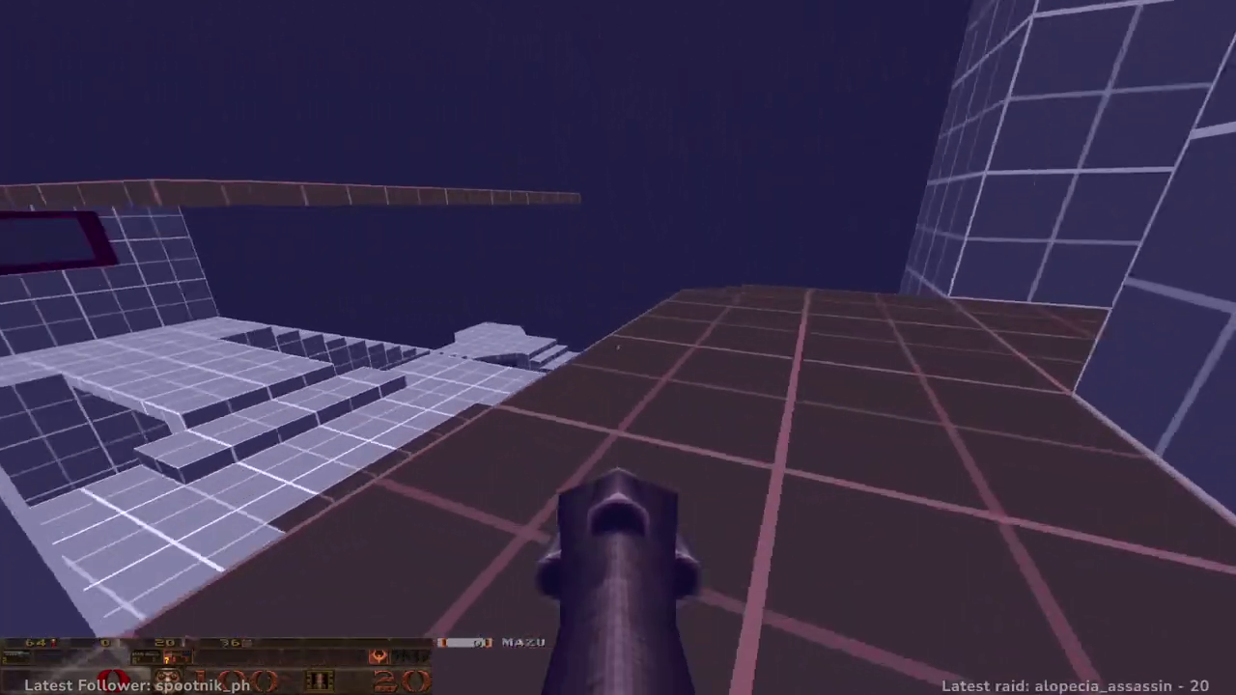
{"action": "key", "text": "s"}
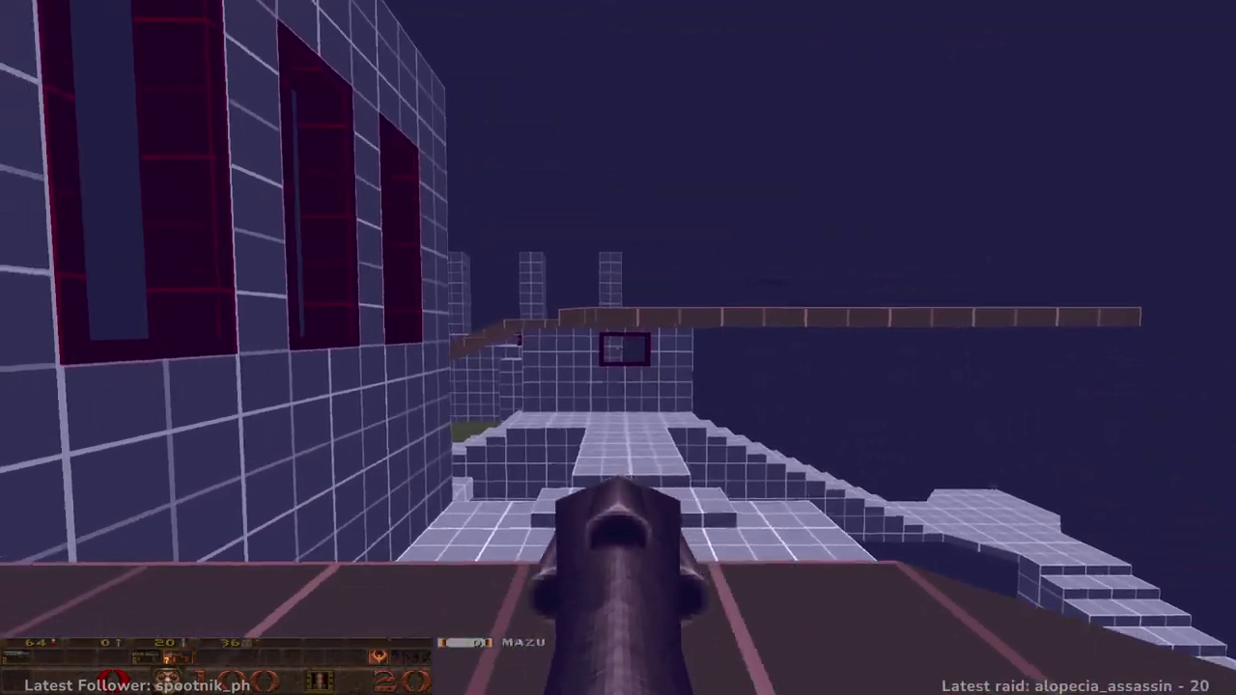
- Test firing rockets at the far brown walkway while strafing around the corner of the wall with the red-framed windows
{"action": "key", "text": "a"}
{"action": "key", "text": "d"}
{"action": "key", "text": "s"}
{"action": "left_click", "coordinate": [618, 348]}
{"action": "key", "text": "w"}
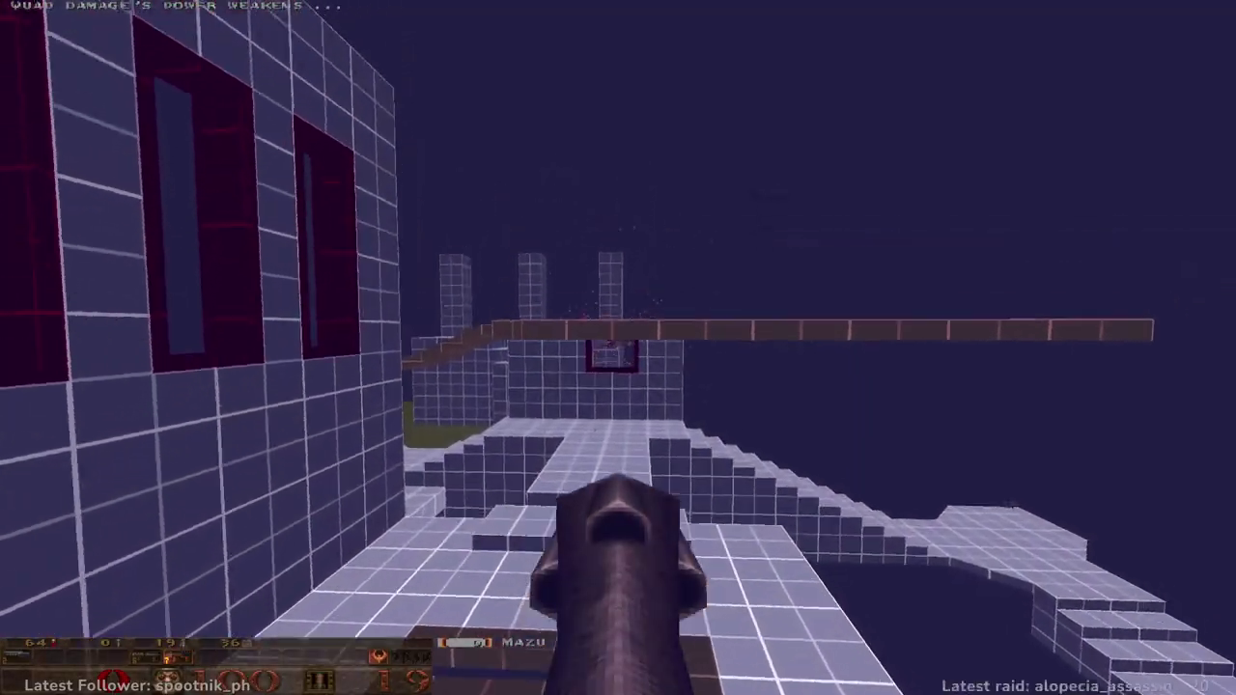
{"action": "key", "text": "s"}
{"action": "key", "text": "a"}
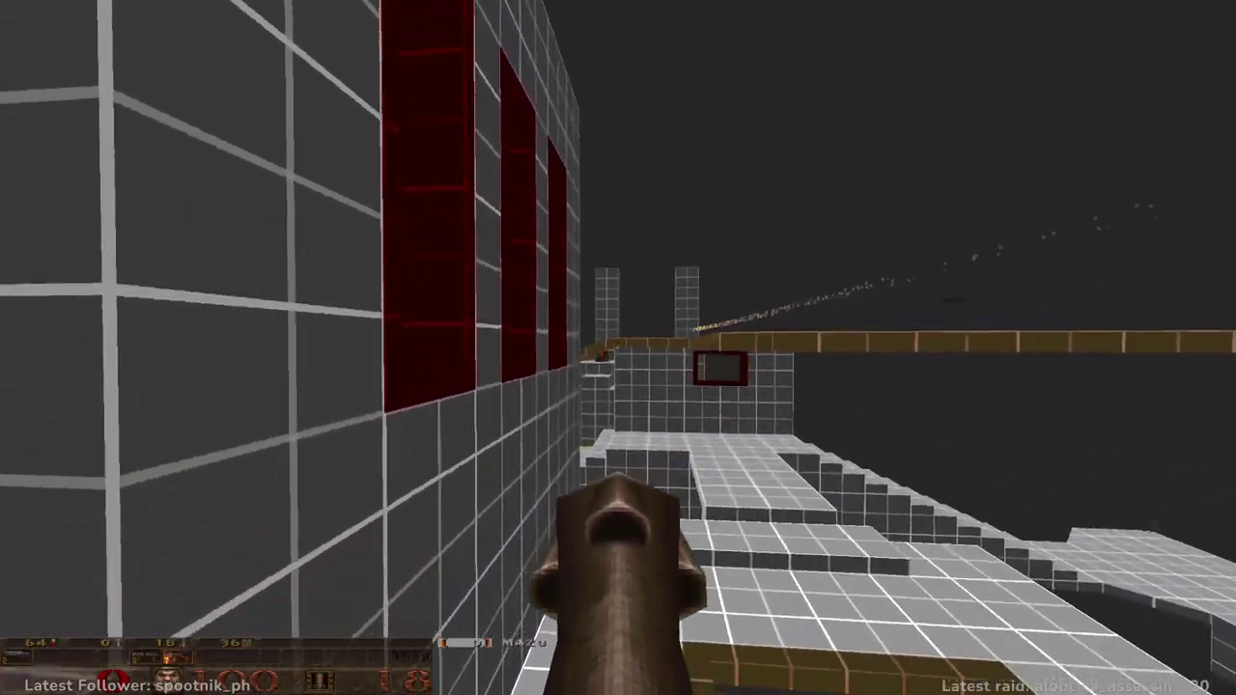
{"action": "key", "text": "w"}
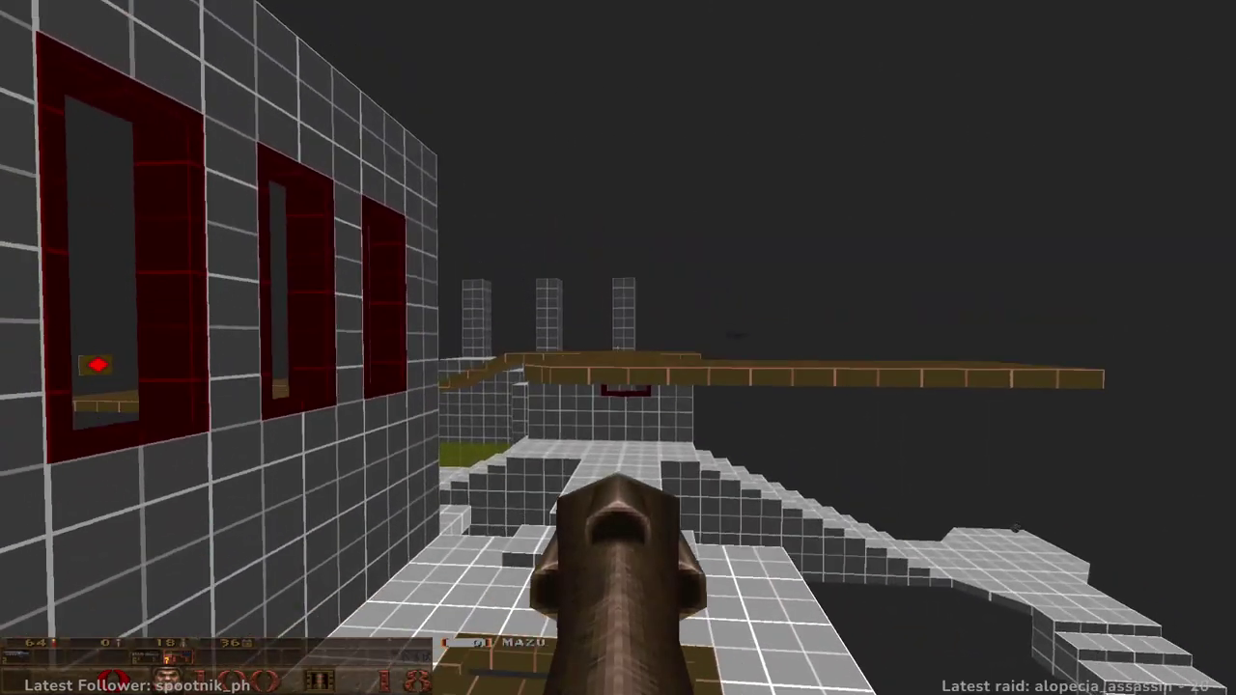
{"action": "left_click", "coordinate": [617, 348]}
{"action": "key", "text": "s"}
{"action": "key", "text": "a"}
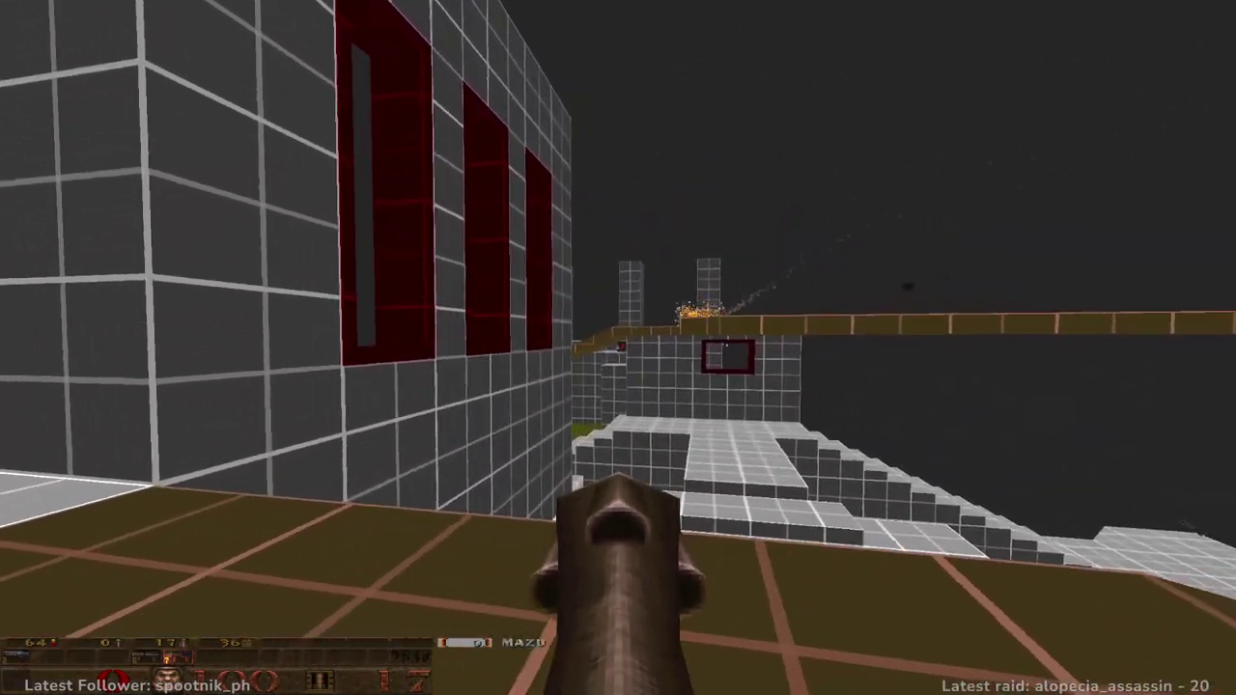
{"action": "key", "text": "d"}
{"action": "key", "text": "a"}
- Run and jump across the brown platforms to the health pack on the pillared grey platform
{"action": "key", "text": "w"}
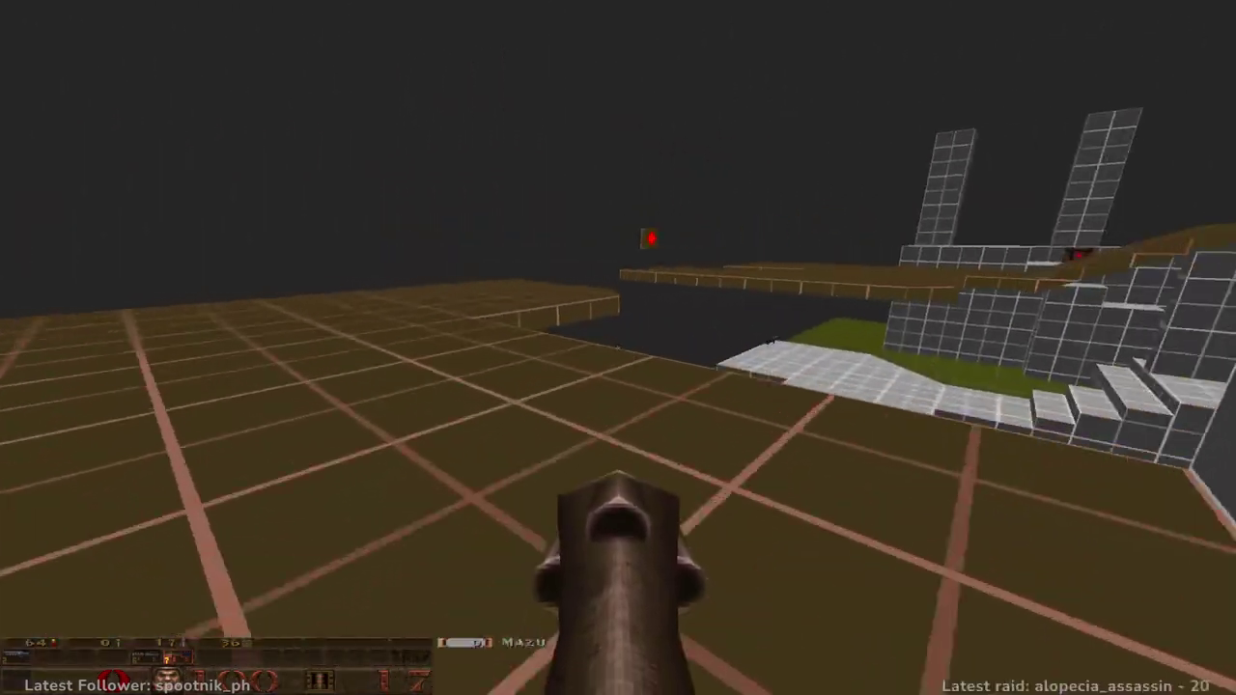
{"action": "key", "text": "w"}
{"action": "key", "text": "space"}
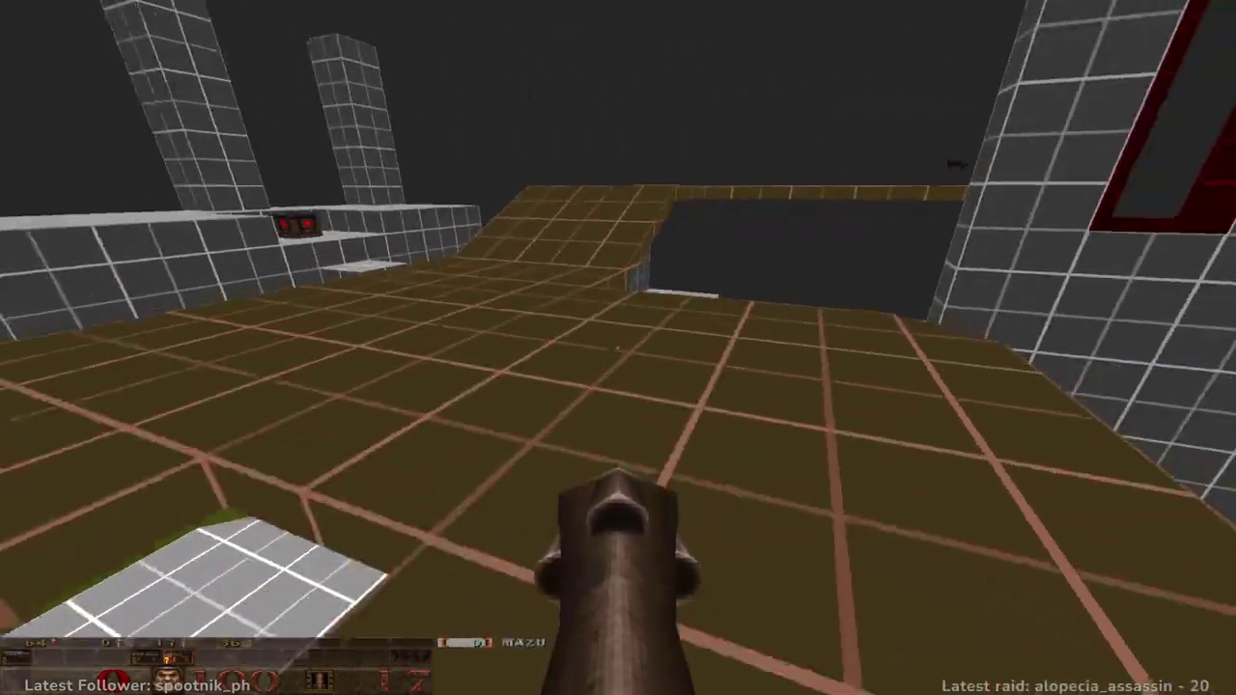
{"action": "key", "text": "w"}
{"action": "key", "text": "space"}
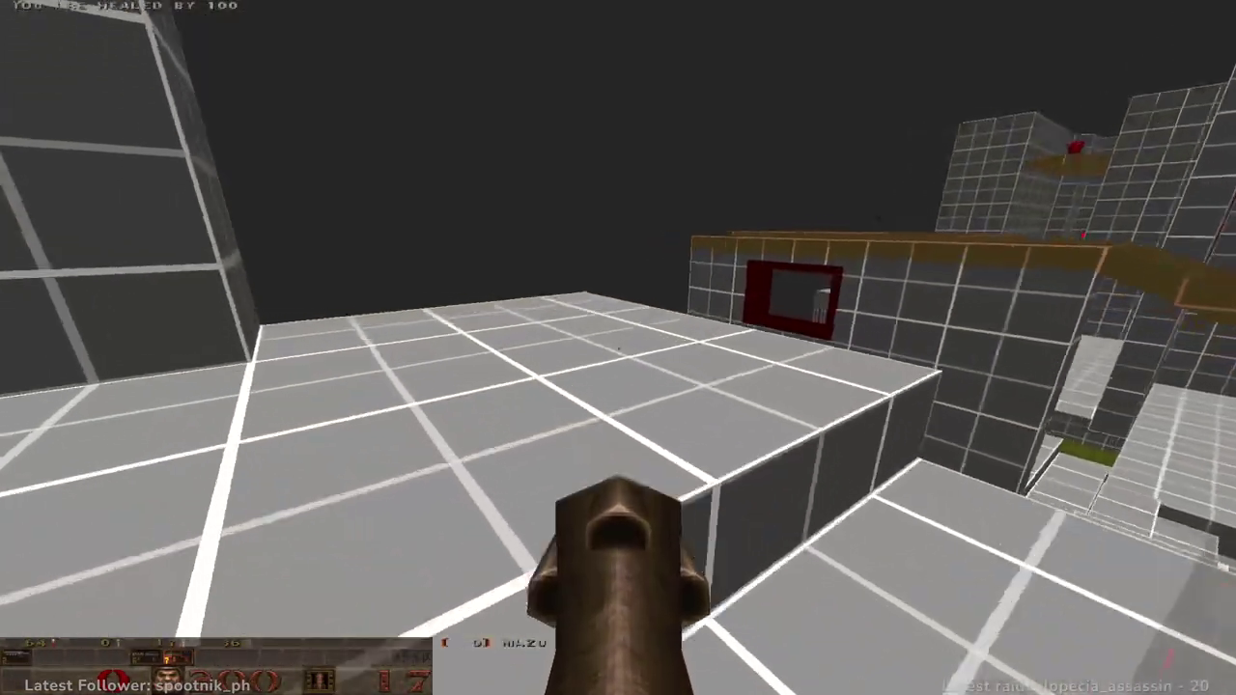
- Run across the brown platforms, collect the armor and the rotary shotgun, and test a rocket jump up the tall grey wall
{"action": "key", "text": "w"}
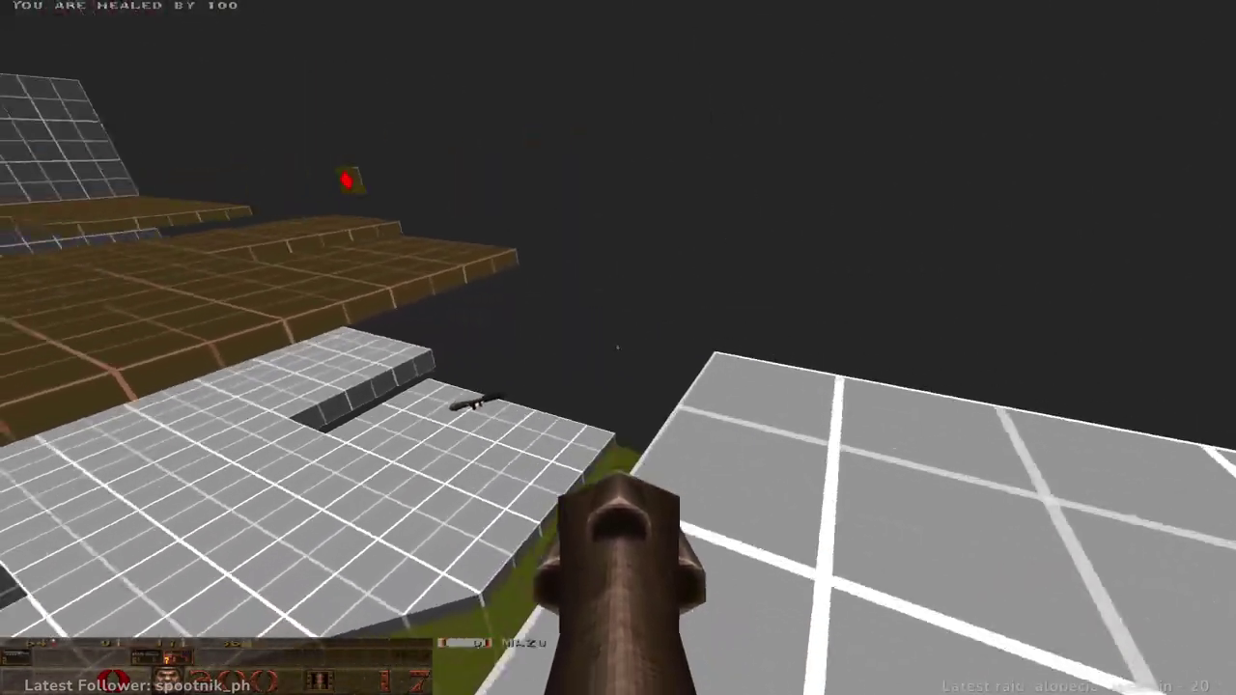
{"action": "key", "text": "w"}
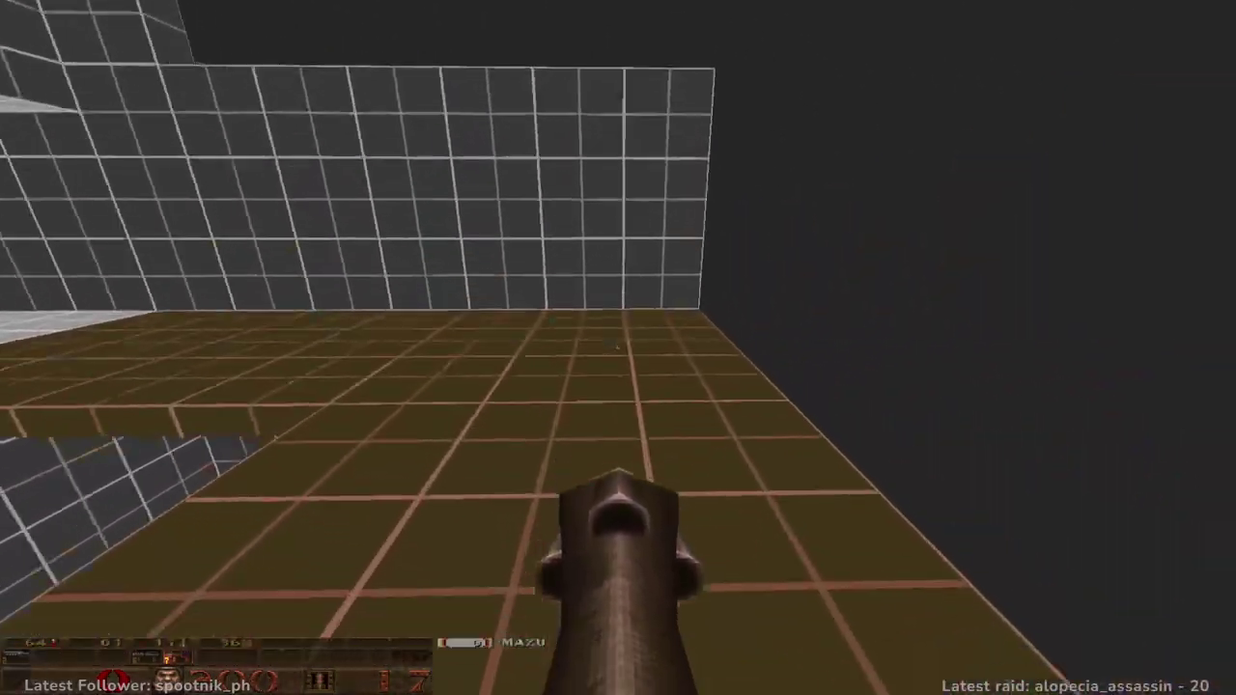
{"action": "left_click", "coordinate": [618, 348]}
{"action": "key", "text": "w"}
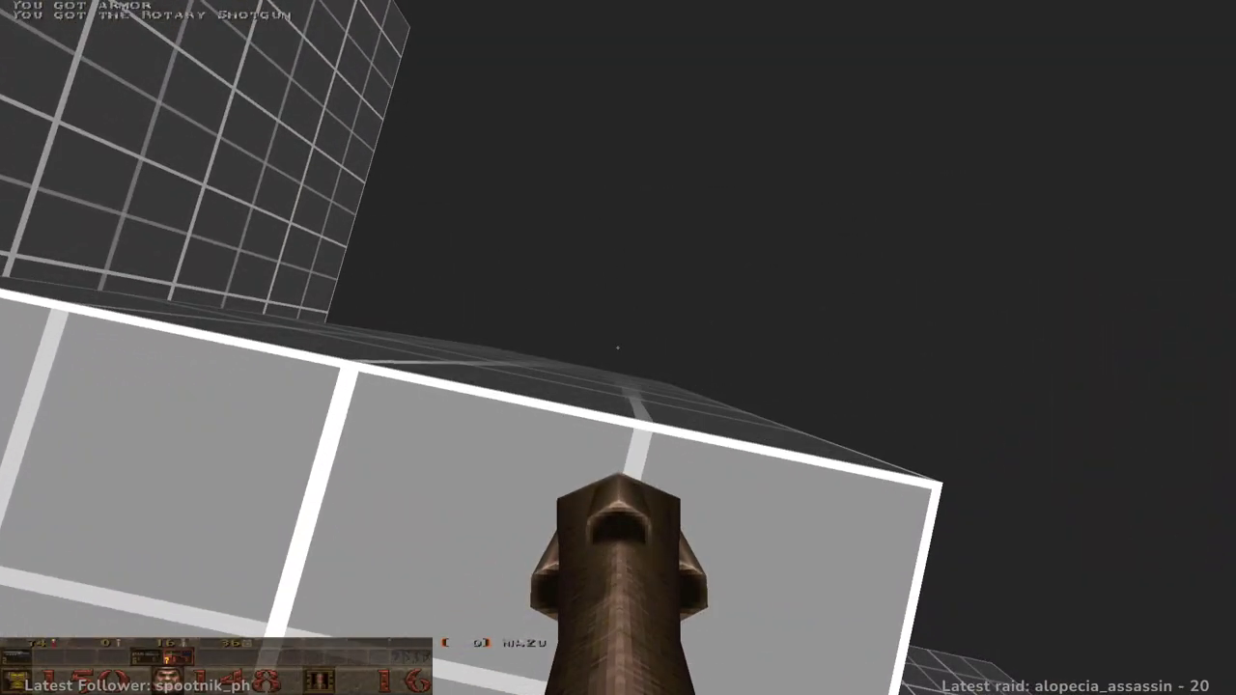
{"action": "left_click", "coordinate": [617, 347]}
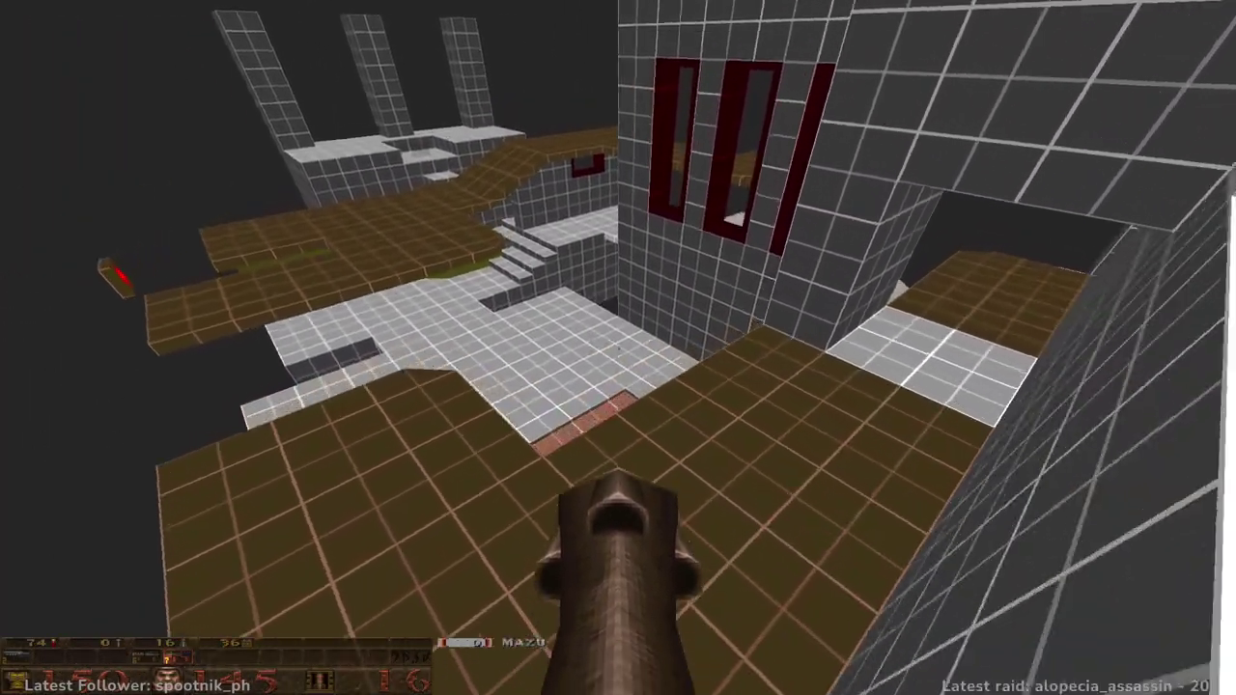
- Test the rocket jump from the grey corridor and run along the walled brown passage towards the red diamond marker
{"action": "key", "text": "w"}
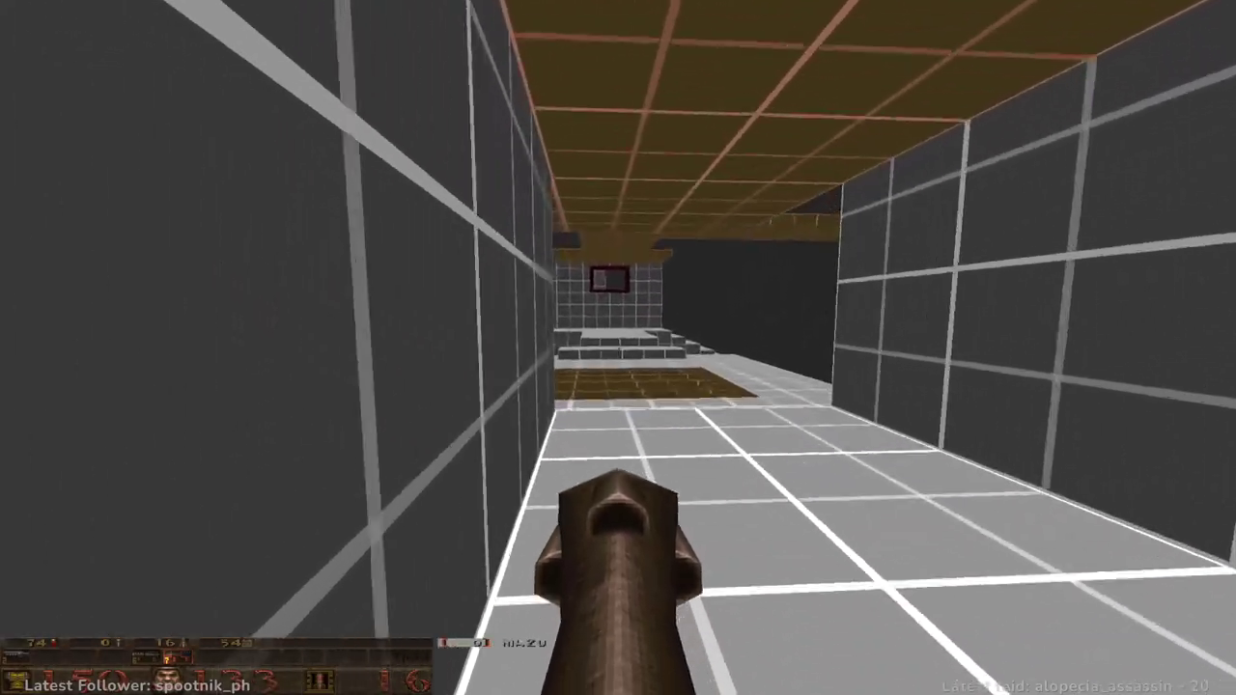
{"action": "key", "text": "w"}
{"action": "key", "text": "space"}
{"action": "left_click", "coordinate": [618, 348]}
{"action": "key", "text": "w"}
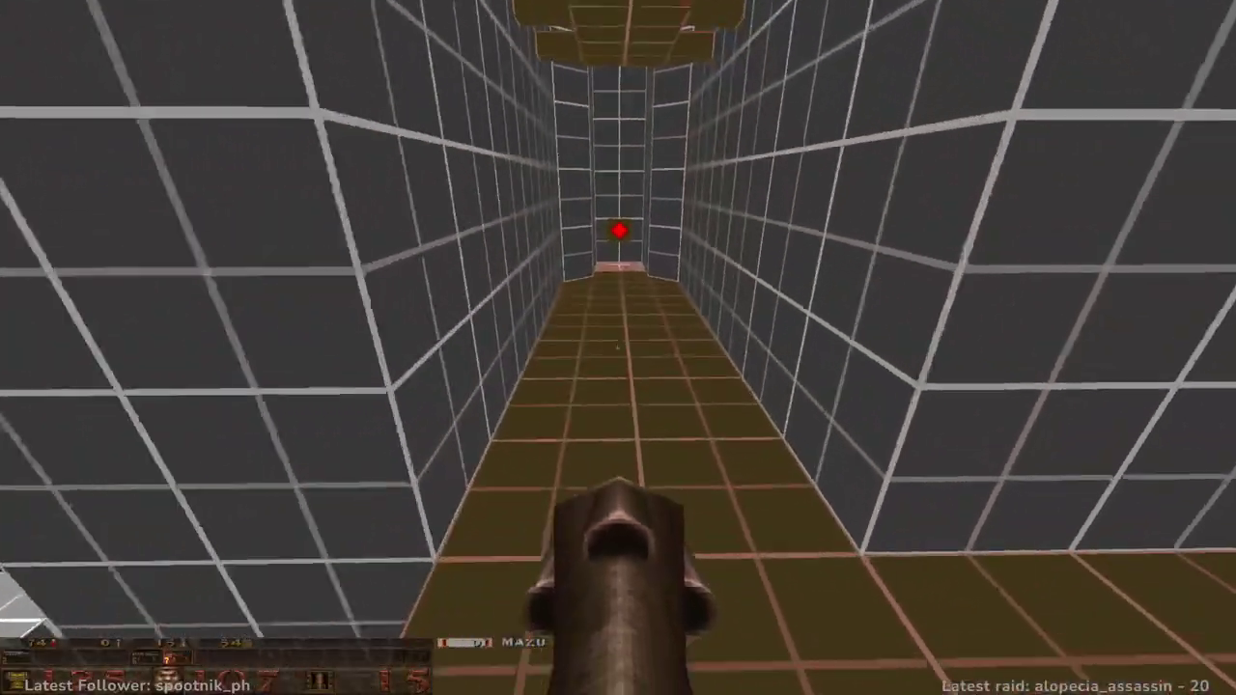
{"action": "key", "text": "w"}
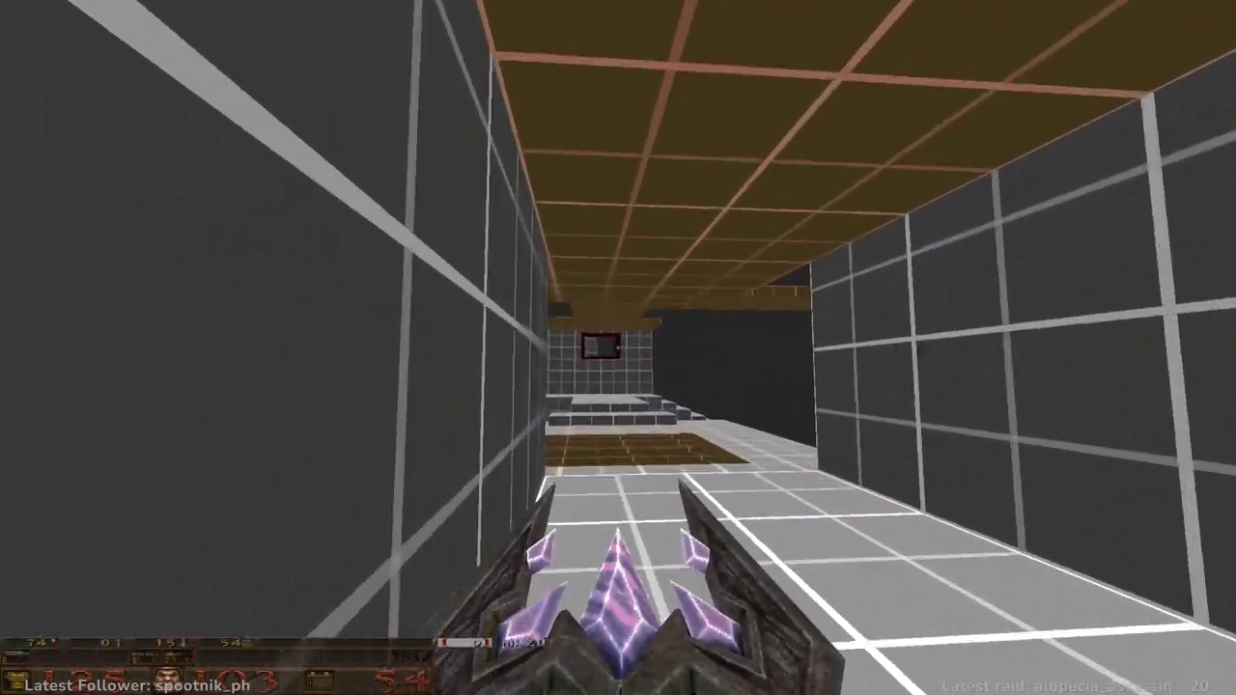
- Run along the grey corridor with the railgun staff and check the view down through the brown grate
{"action": "key", "text": "w"}
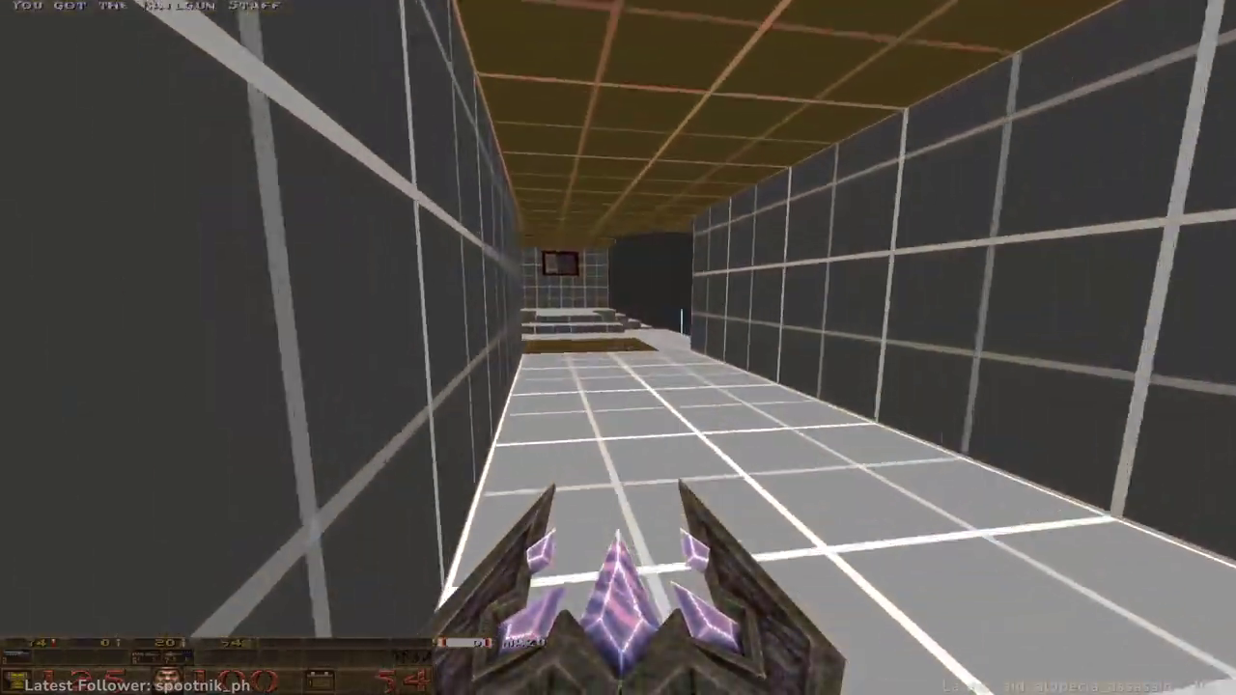
{"action": "key", "text": "w"}
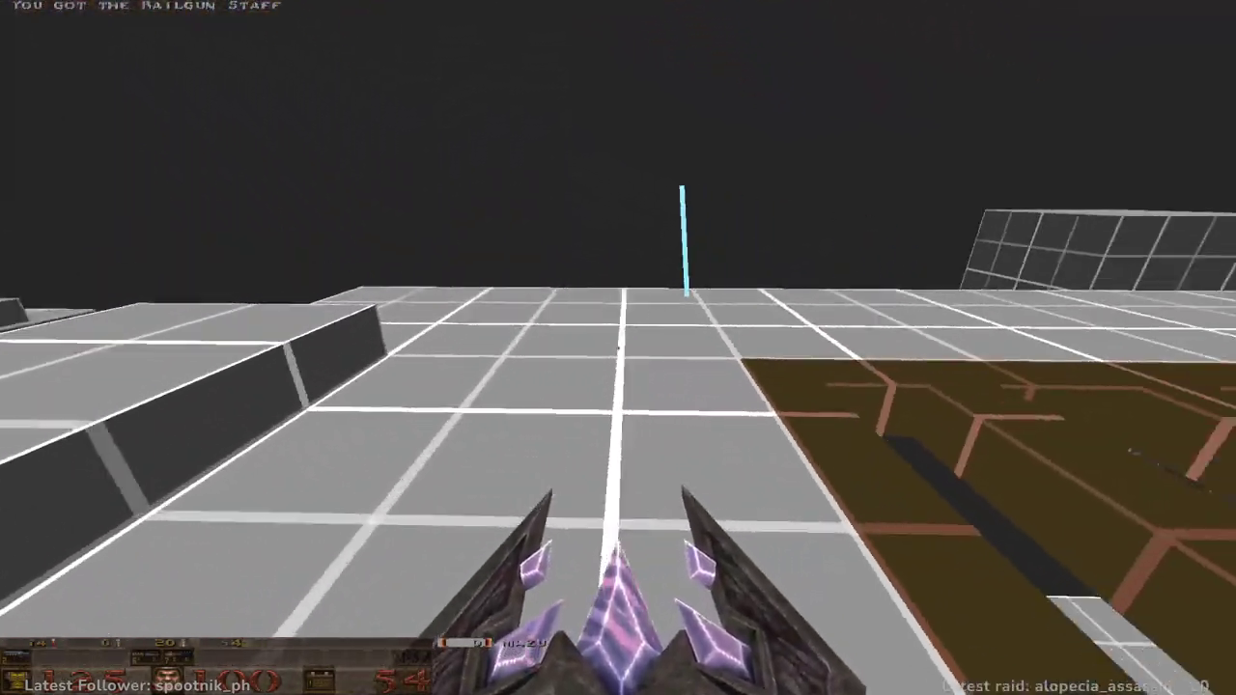
{"action": "key", "text": "d"}
{"action": "key", "text": "a"}
{"action": "key", "text": "d"}
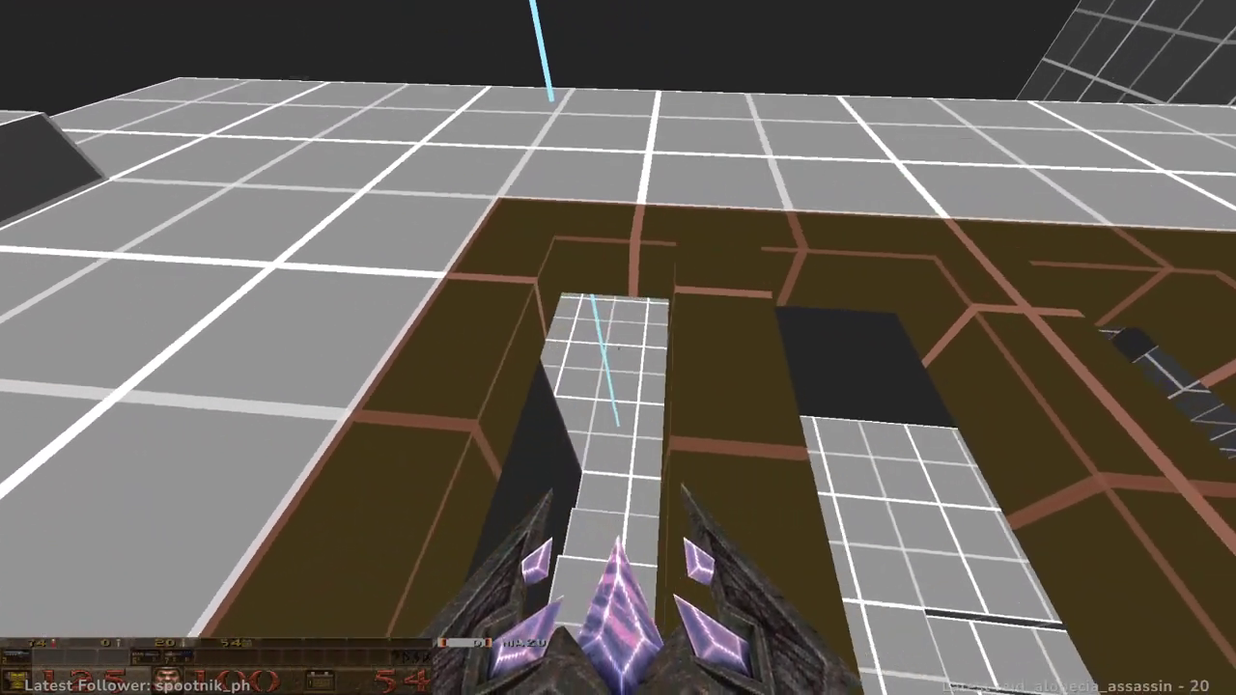
{"action": "key", "text": "a"}
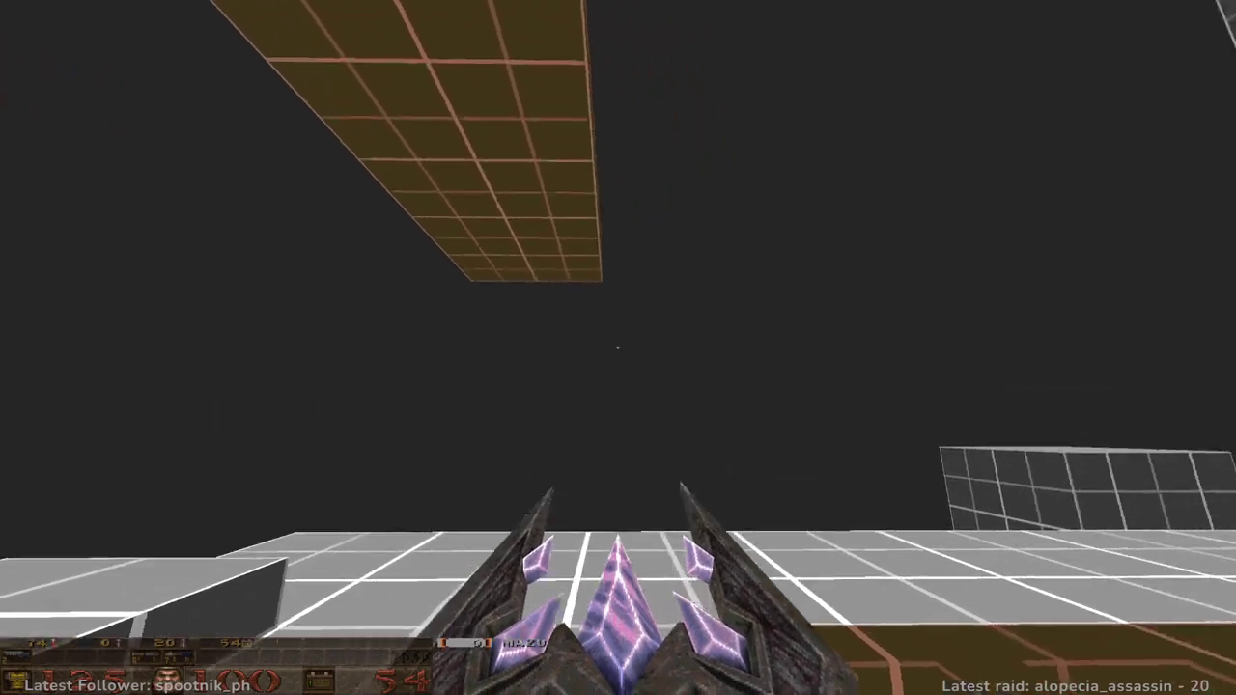
- Pick up the rotary shotgun on the lower grey platform and test a railgun shot along the lower walkway
{"action": "key", "text": "w"}
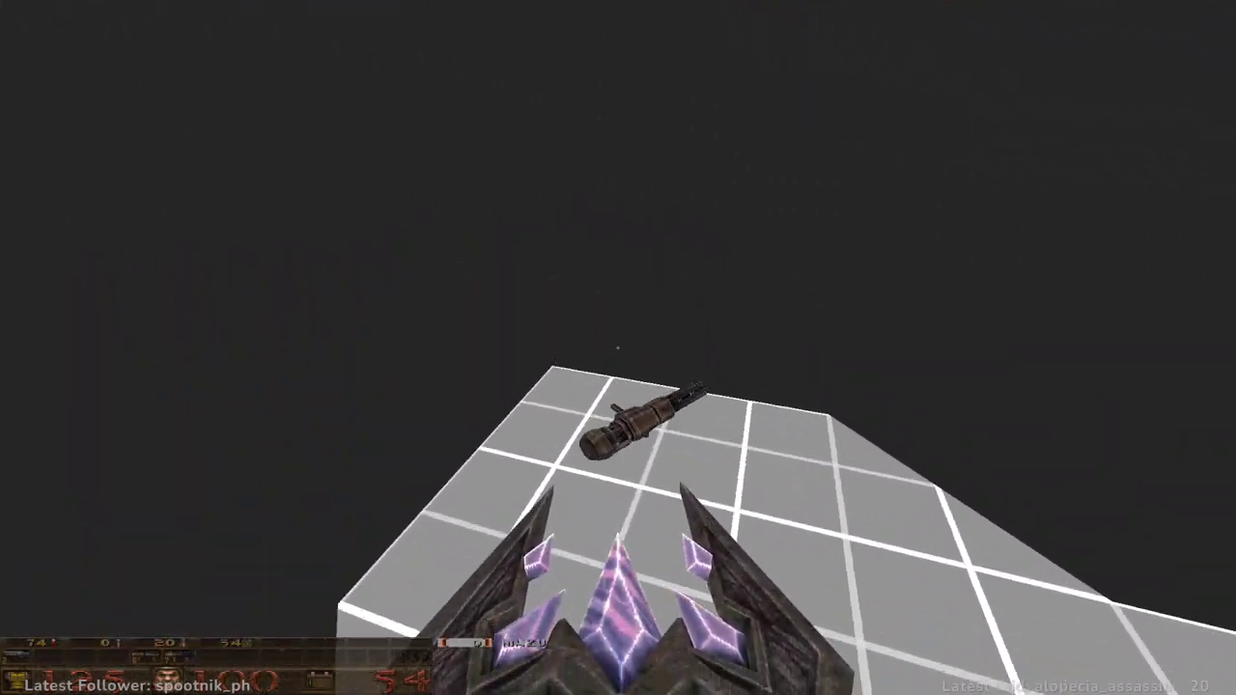
{"action": "key", "text": "w"}
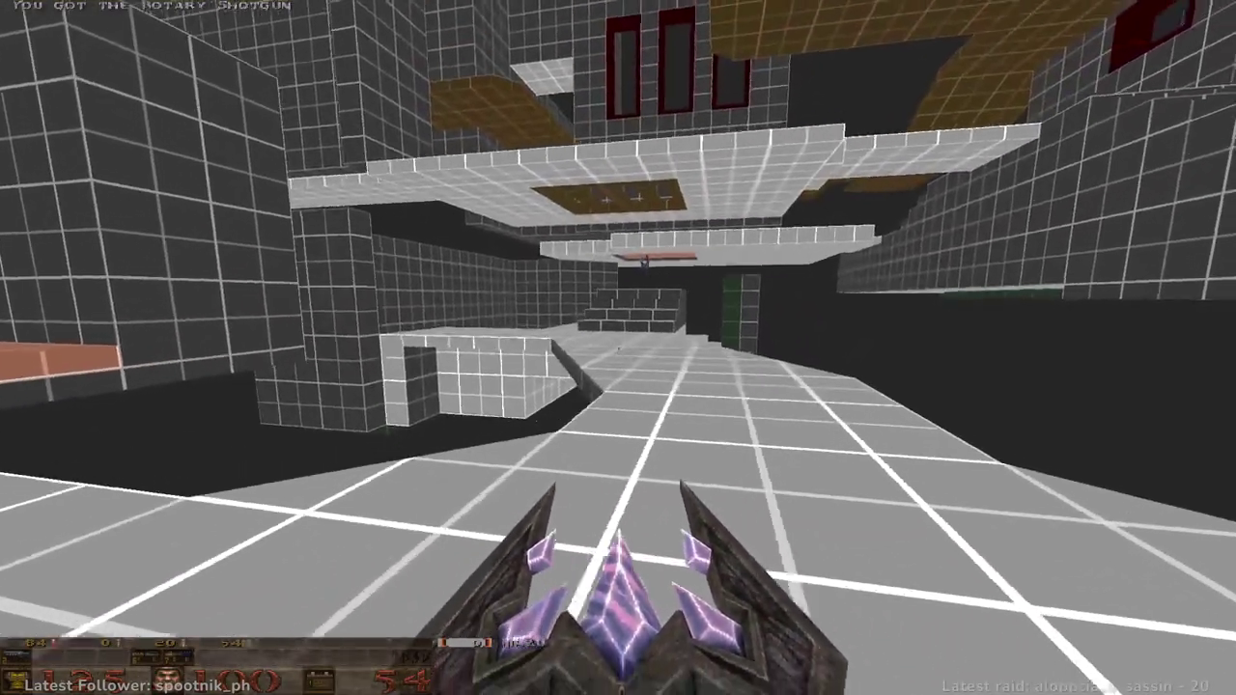
{"action": "key", "text": "w"}
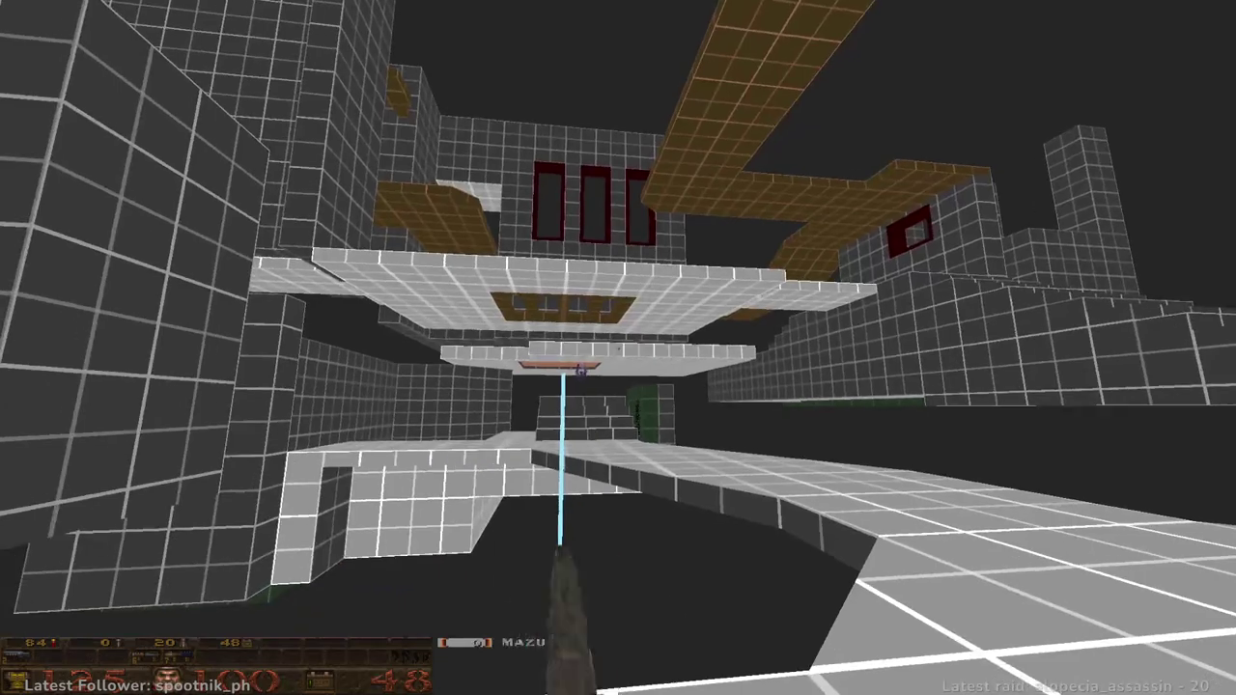
- Inspect the gap beside the lower grey walkway and the view up through the brown grate near the stairs
{"action": "key", "text": "w"}
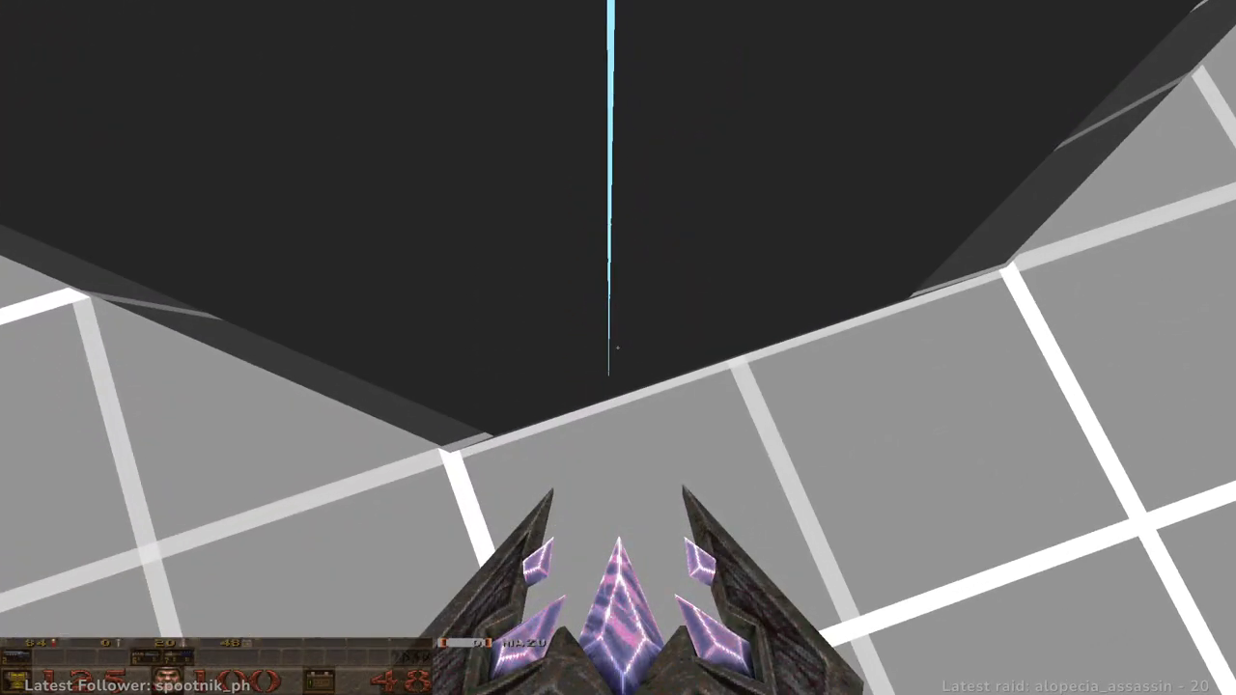
{"action": "key", "text": "w"}
{"action": "key", "text": "d"}
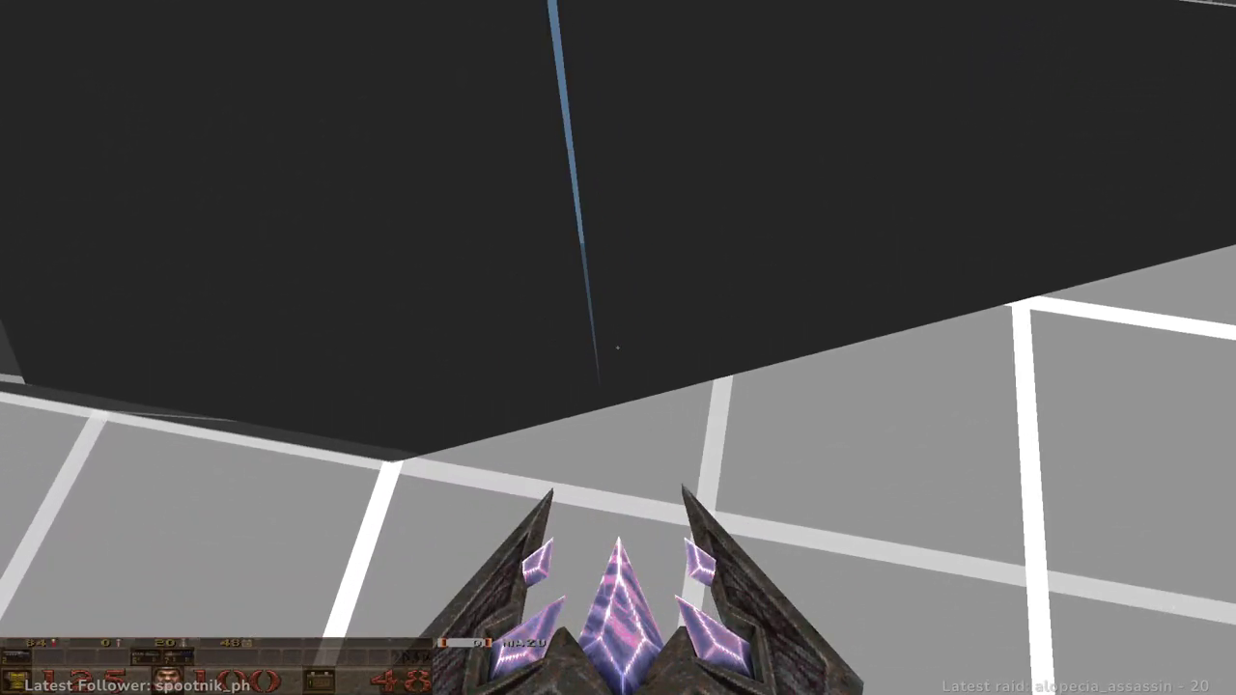
{"action": "key", "text": "w"}
{"action": "key", "text": "w"}
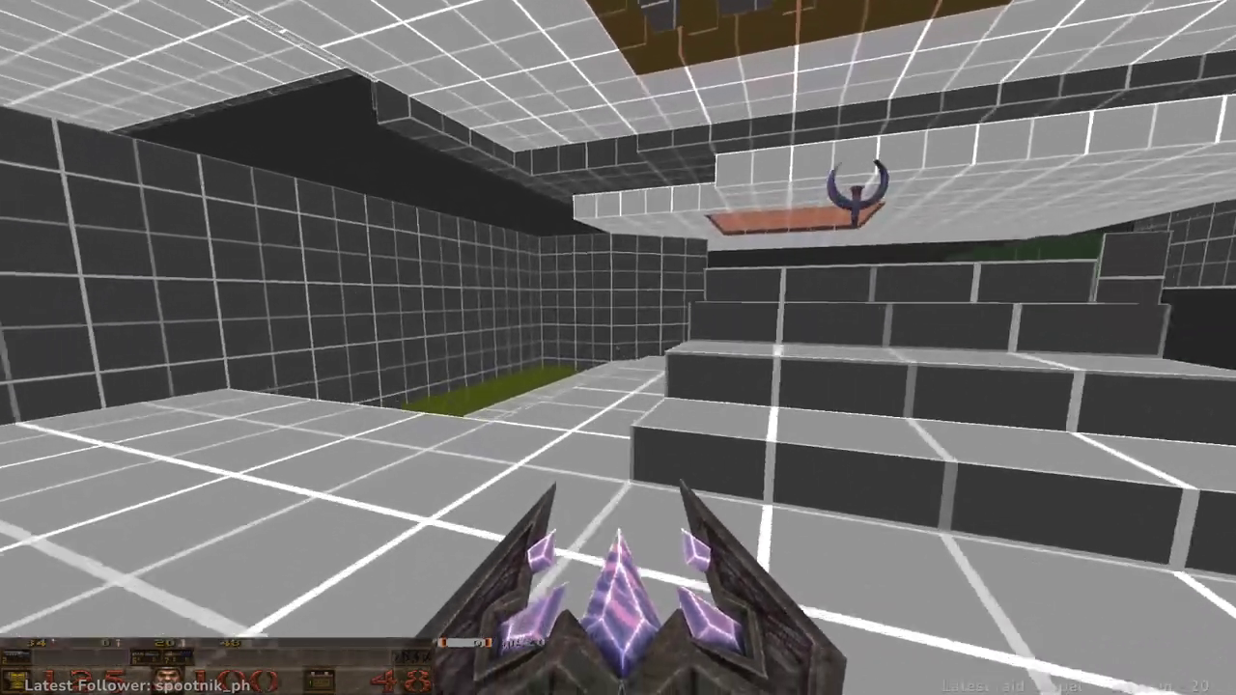
{"action": "key", "text": "d"}
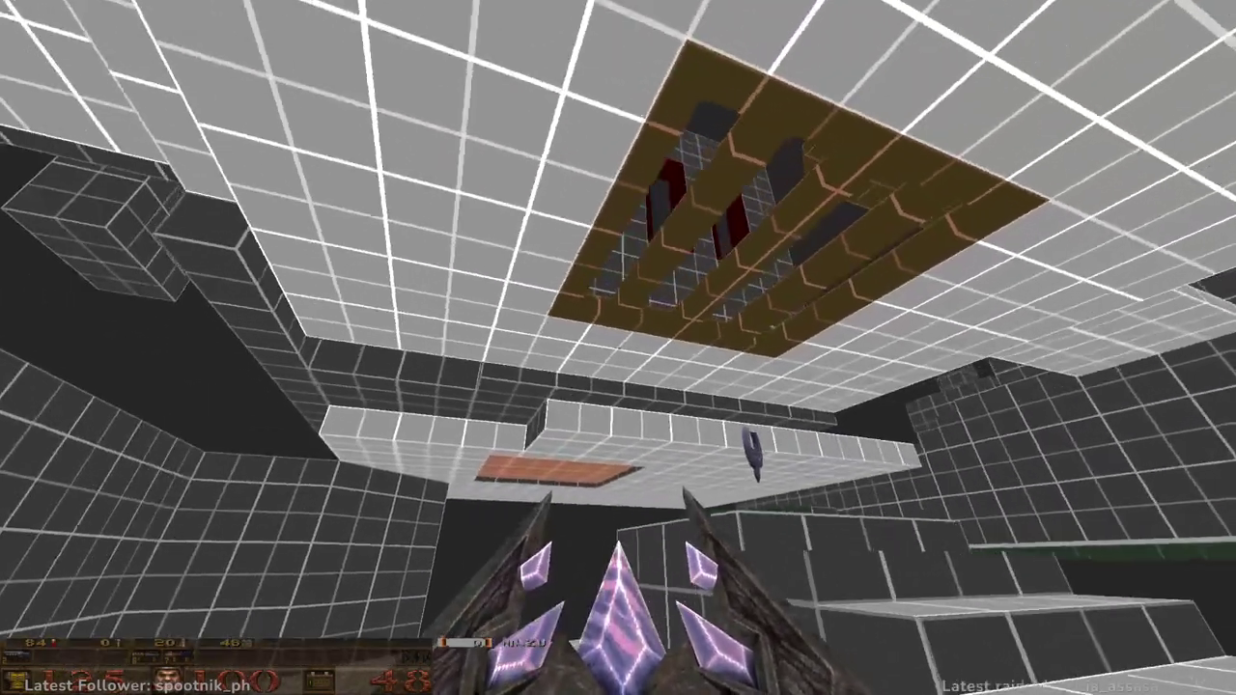
- Switch to the rocket launcher and test firing from the brown walkway at the red-framed windows and the far tower
{"action": "key", "text": "7"}
{"action": "key", "text": "w"}
{"action": "key", "text": "w"}
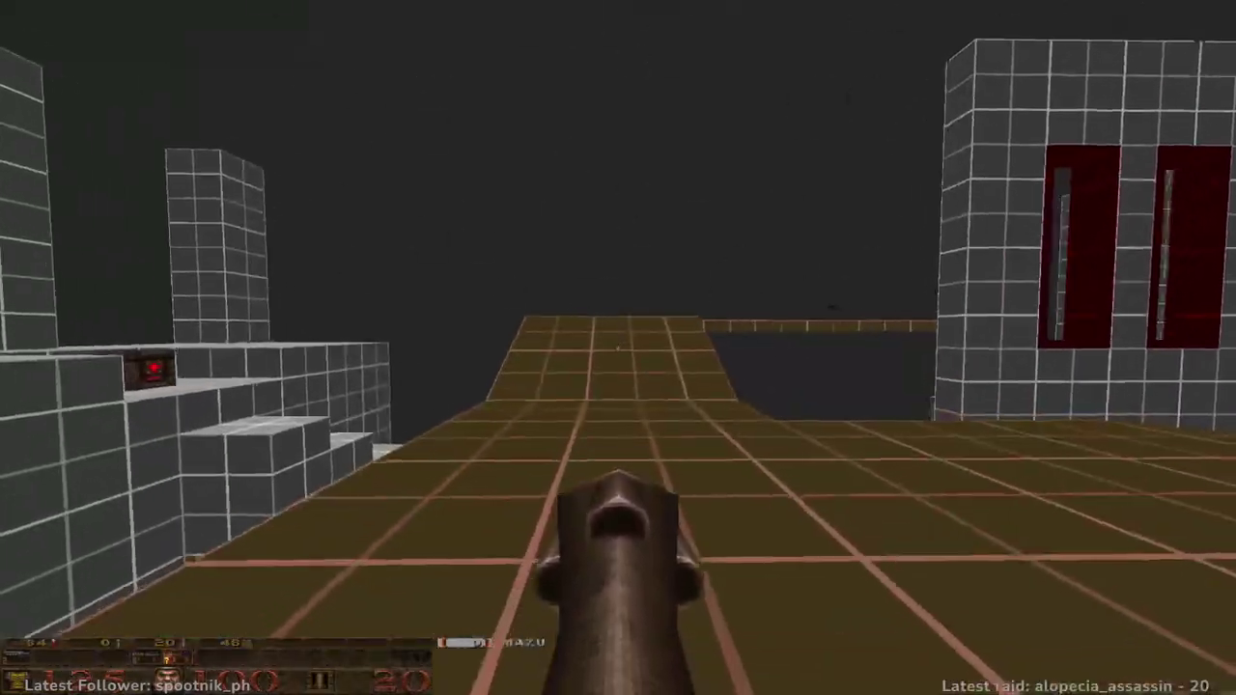
{"action": "key", "text": "w"}
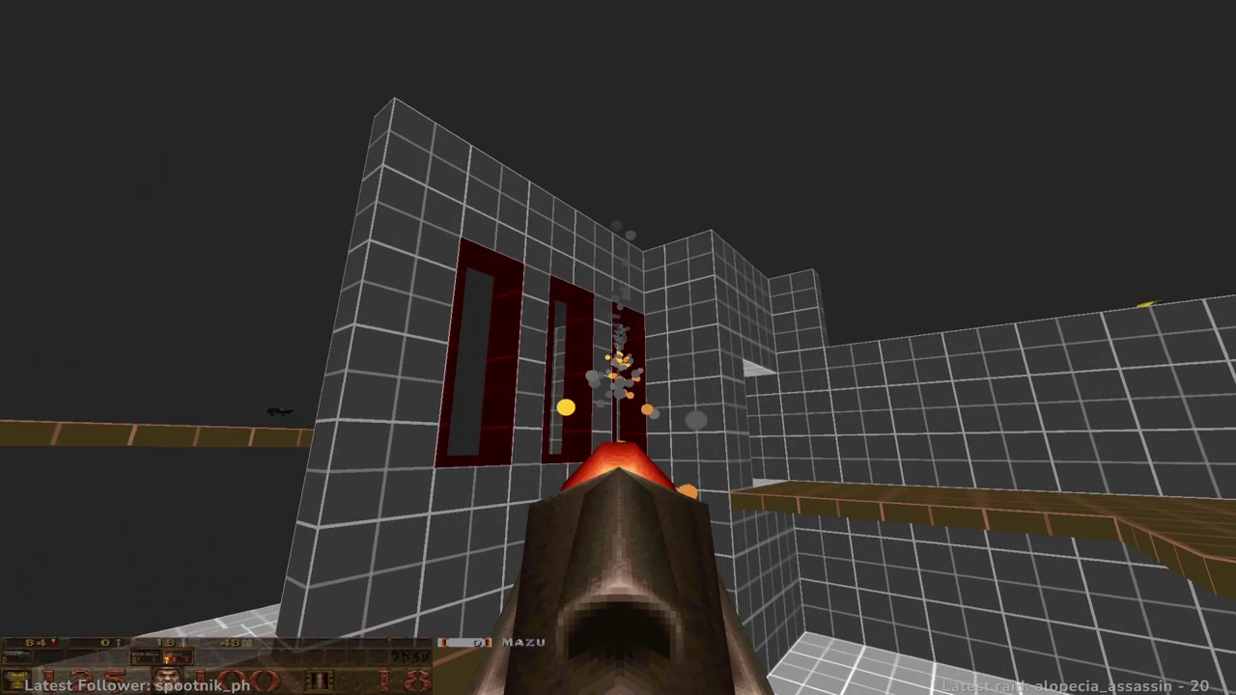
{"action": "key", "text": "d"}
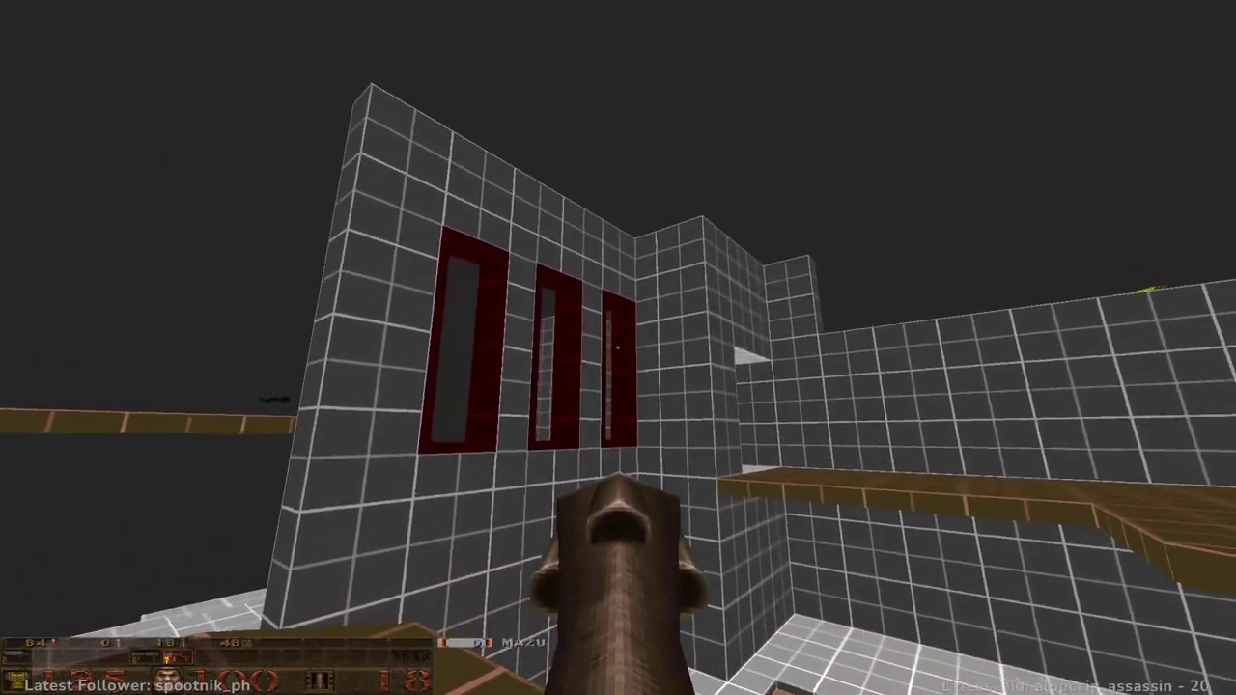
{"action": "key", "text": "w"}
{"action": "left_click", "coordinate": [618, 347]}
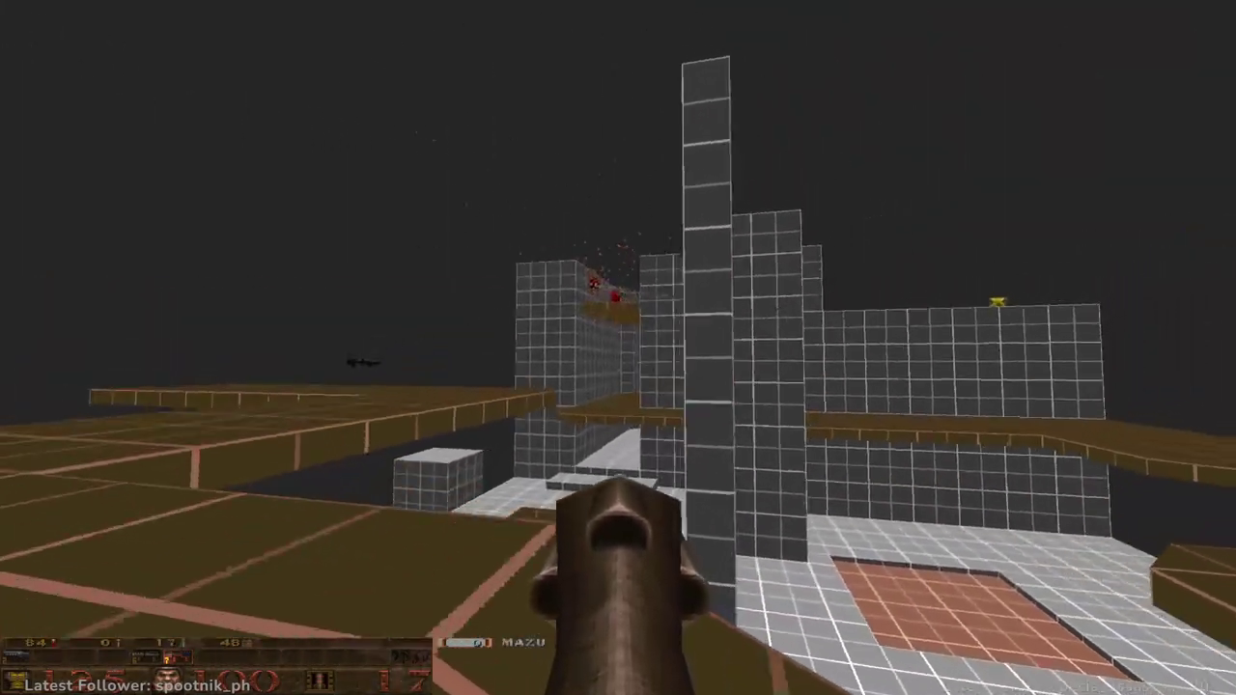
- Strafe around the windowed wall and test firing rockets through its tall red-framed windows from the brown platform behind it
{"action": "key", "text": "a"}
{"action": "key", "text": "w"}
{"action": "key", "text": "d"}
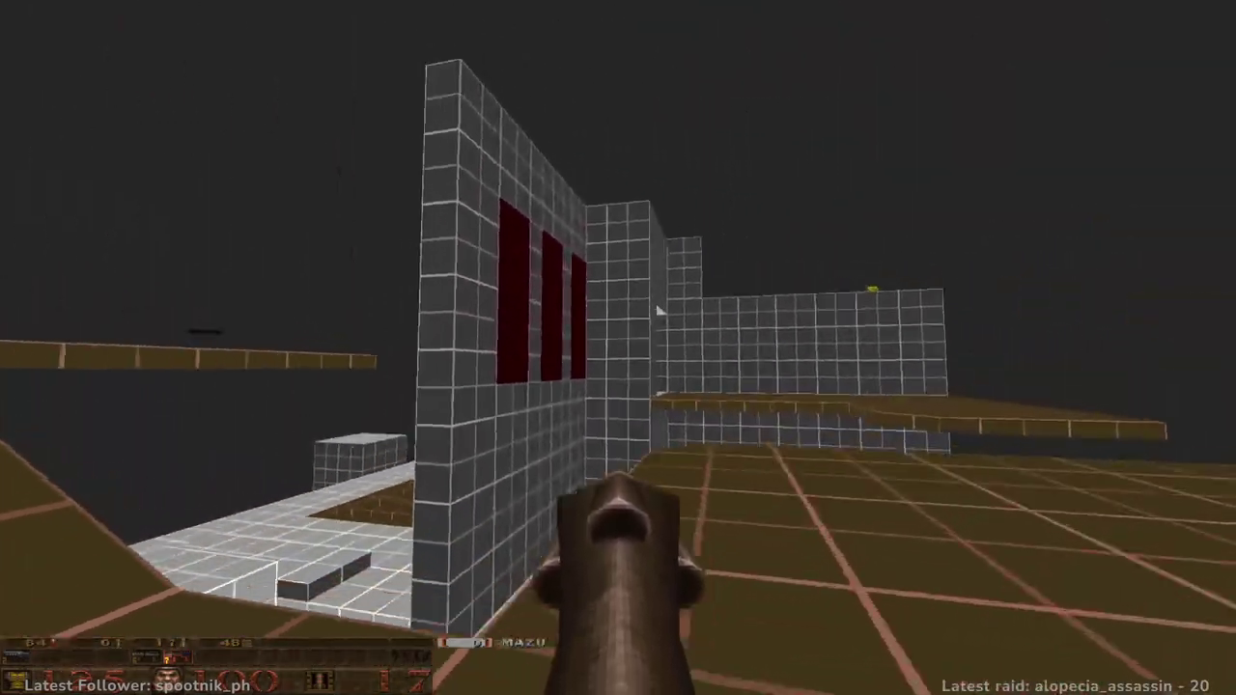
{"action": "key", "text": "w"}
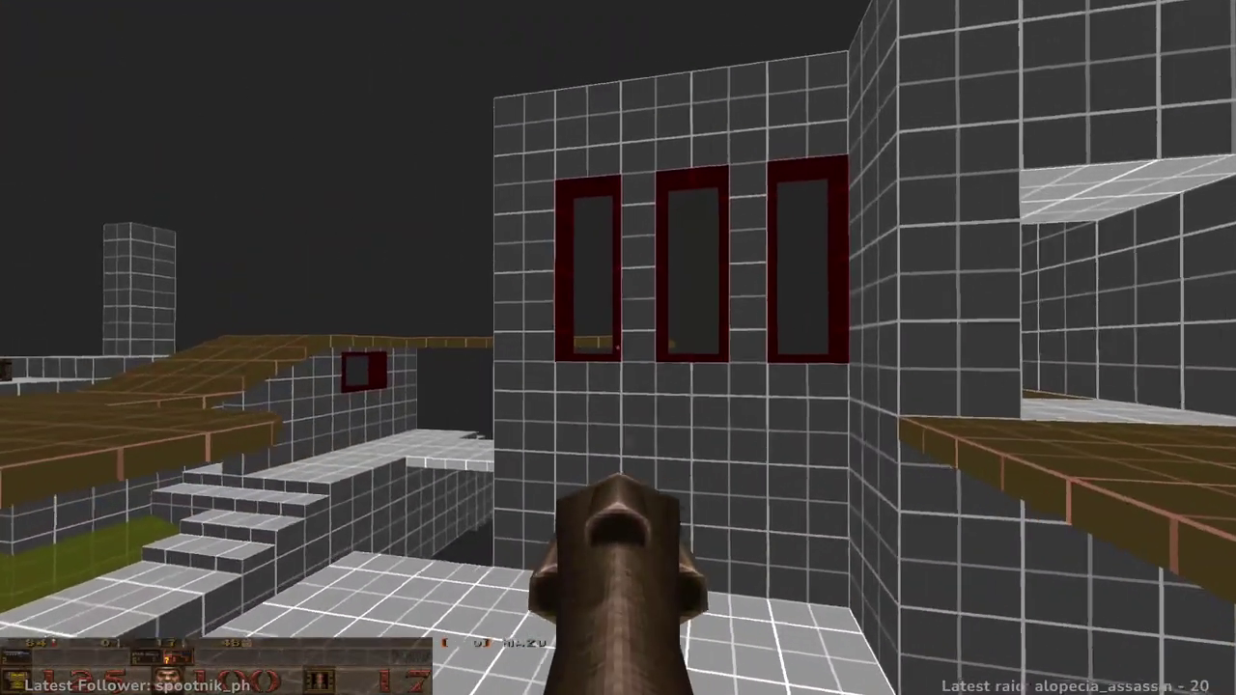
{"action": "left_click", "coordinate": [617, 347]}
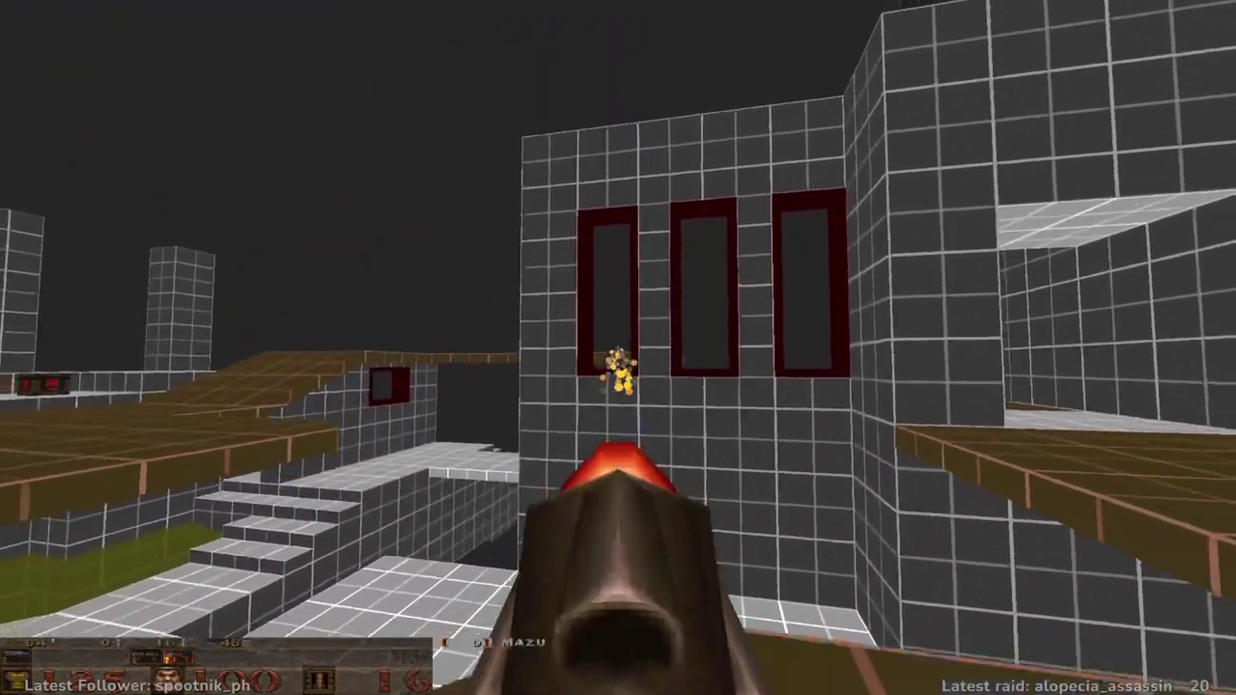
{"action": "key", "text": "s"}
{"action": "left_click", "coordinate": [618, 347]}
{"action": "key", "text": "d"}
{"action": "left_click", "coordinate": [618, 348]}
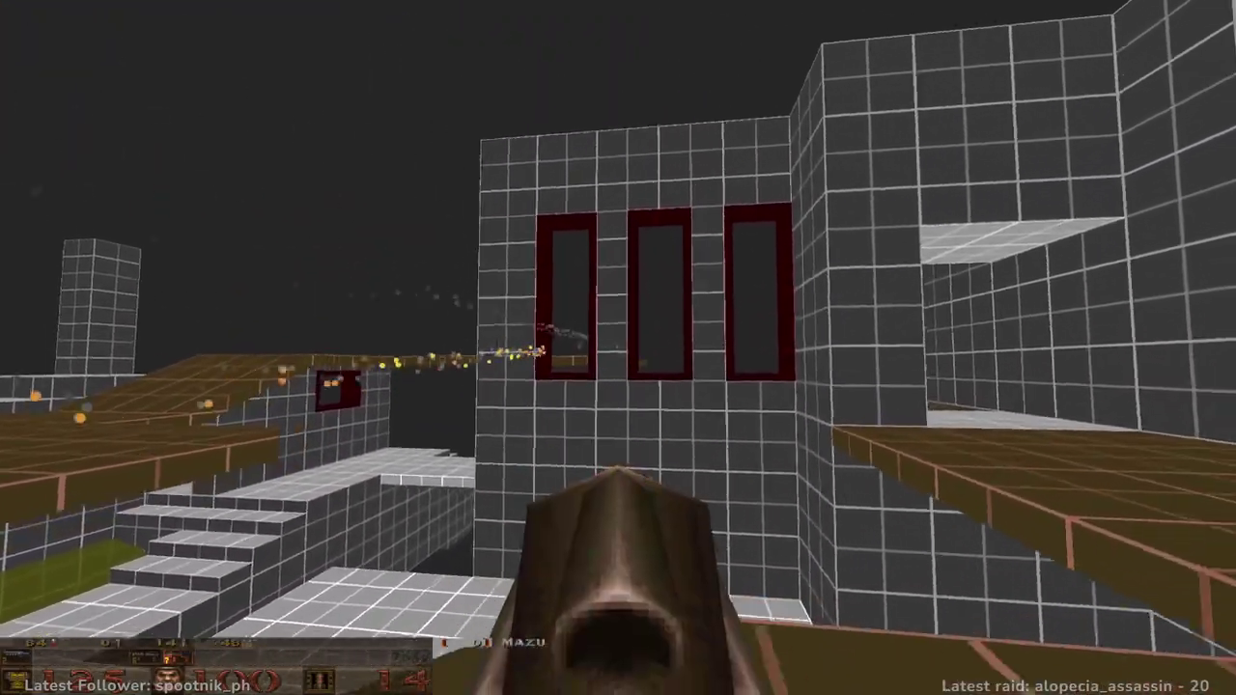
{"action": "left_click", "coordinate": [618, 348]}
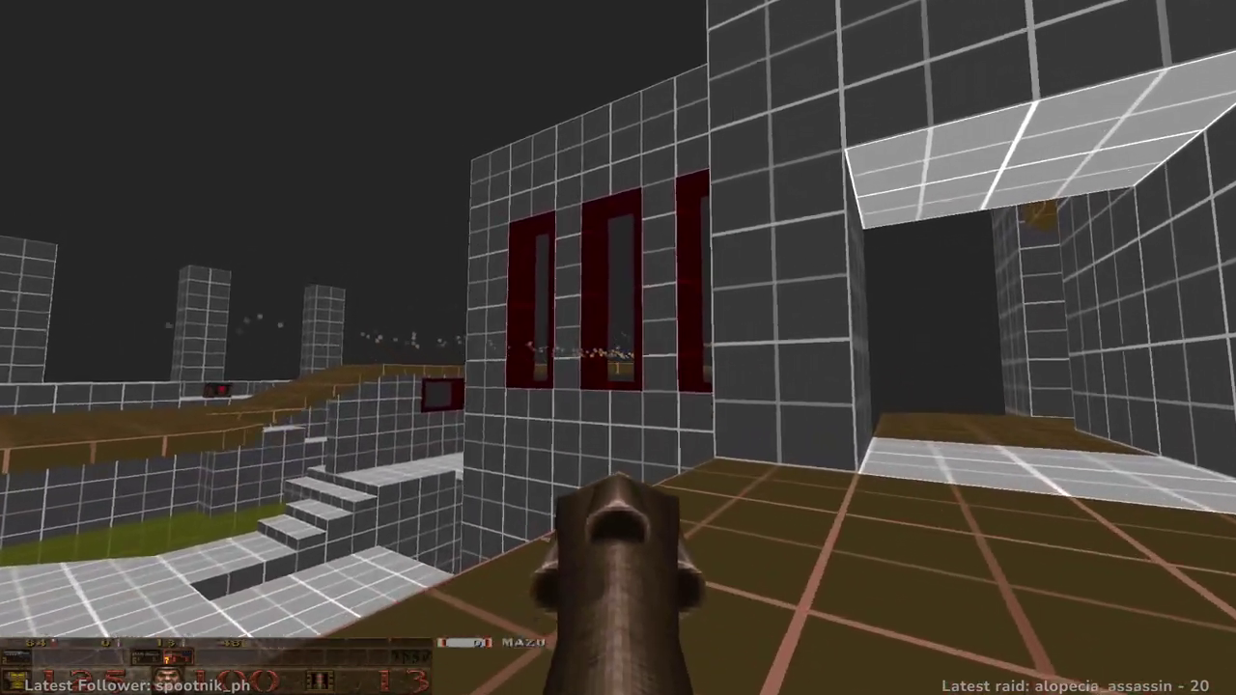
- Fire one more rocket past the windowed wall, check its corner, and test the jump between the brown platforms
{"action": "key", "text": "w"}
{"action": "left_click", "coordinate": [618, 348]}
{"action": "key", "text": "s"}
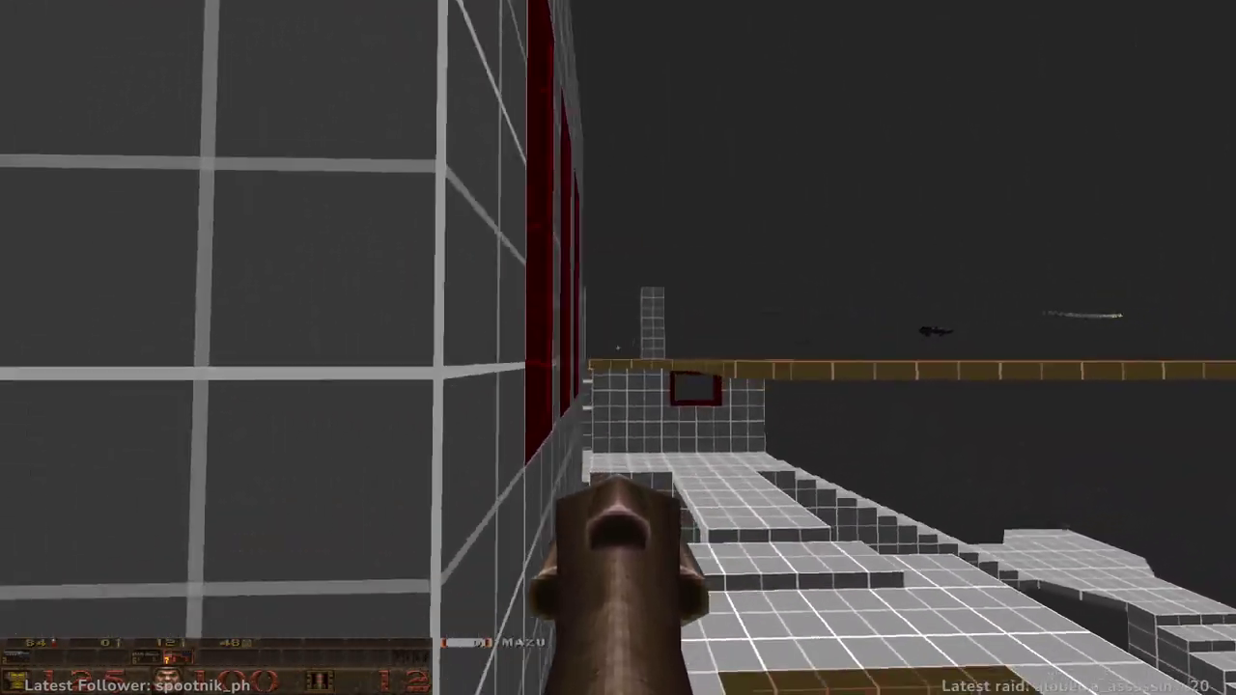
{"action": "key", "text": "w"}
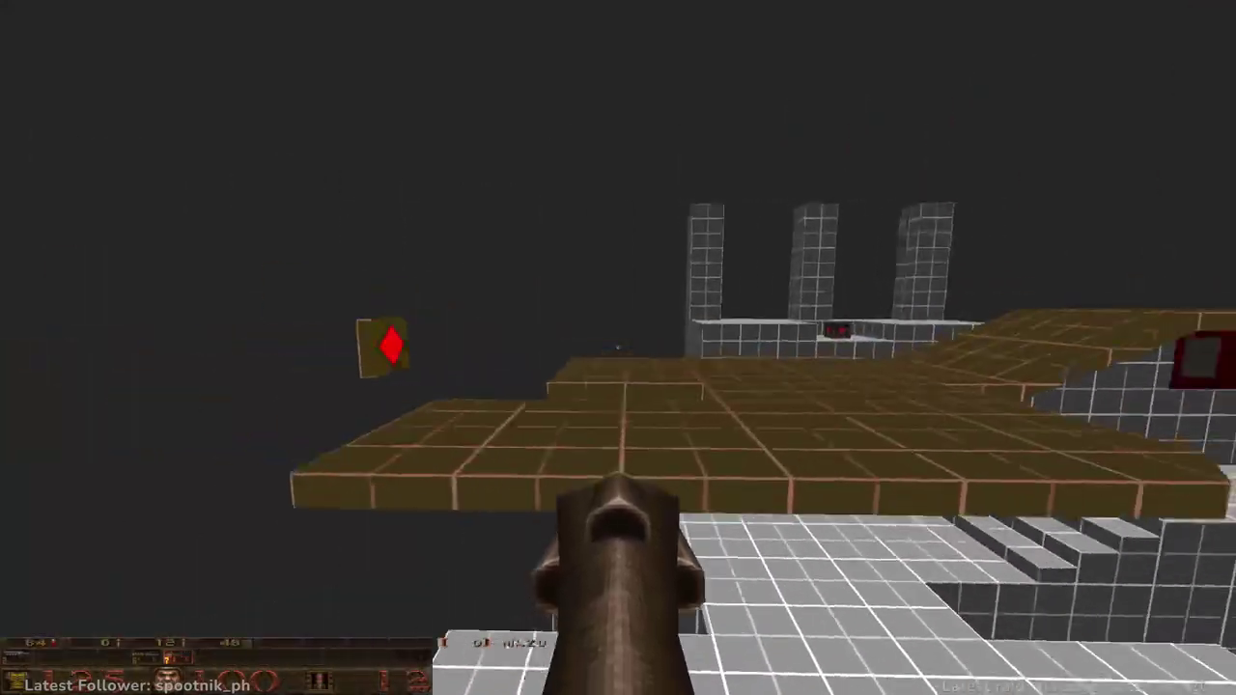
{"action": "key", "text": "w"}
{"action": "key", "text": "space"}
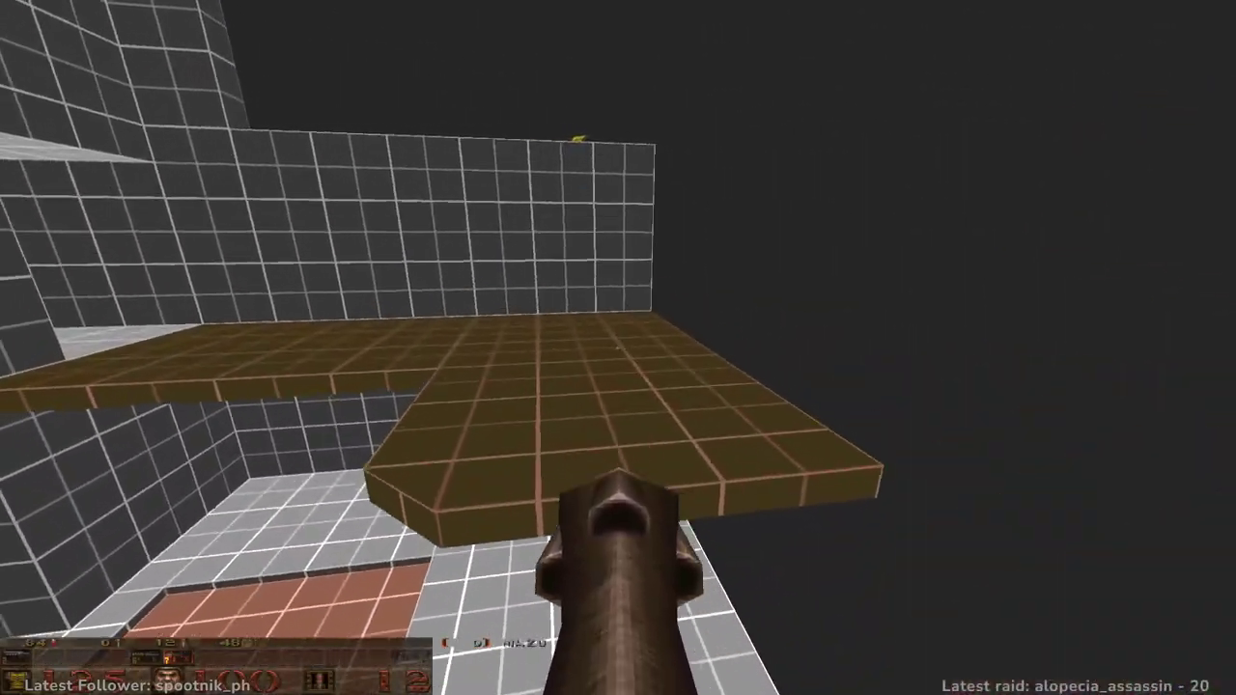
{"action": "key", "text": "w"}
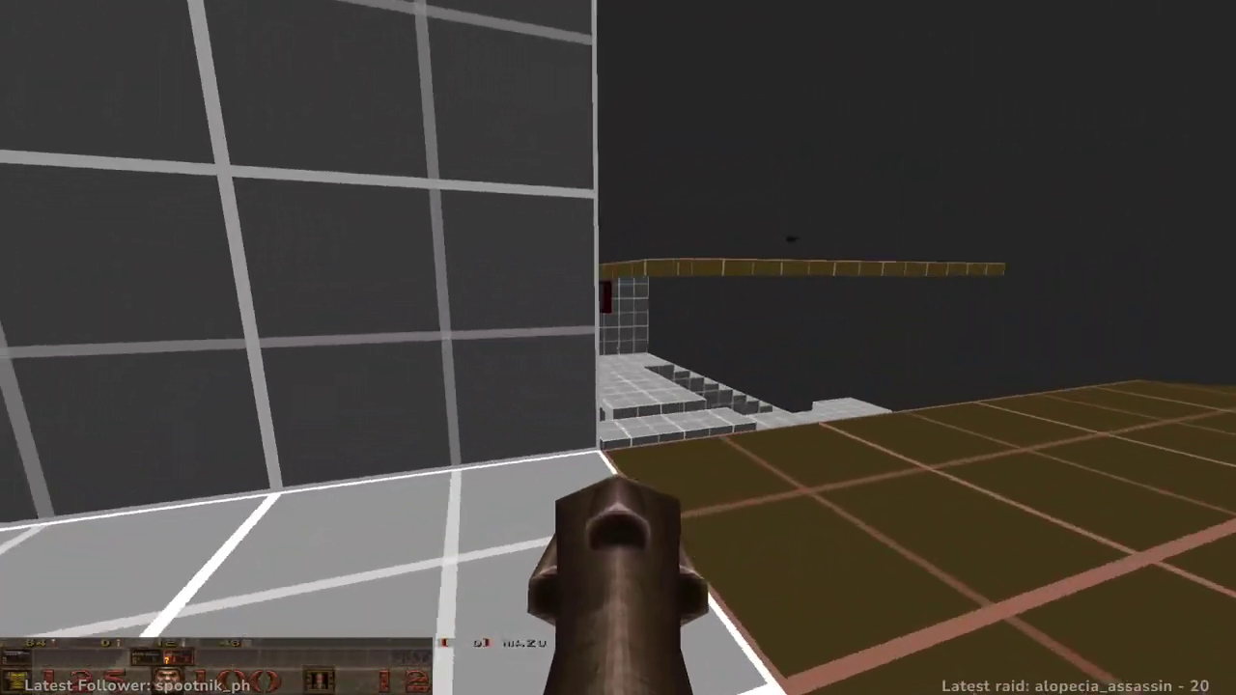
{"action": "key", "text": "s"}
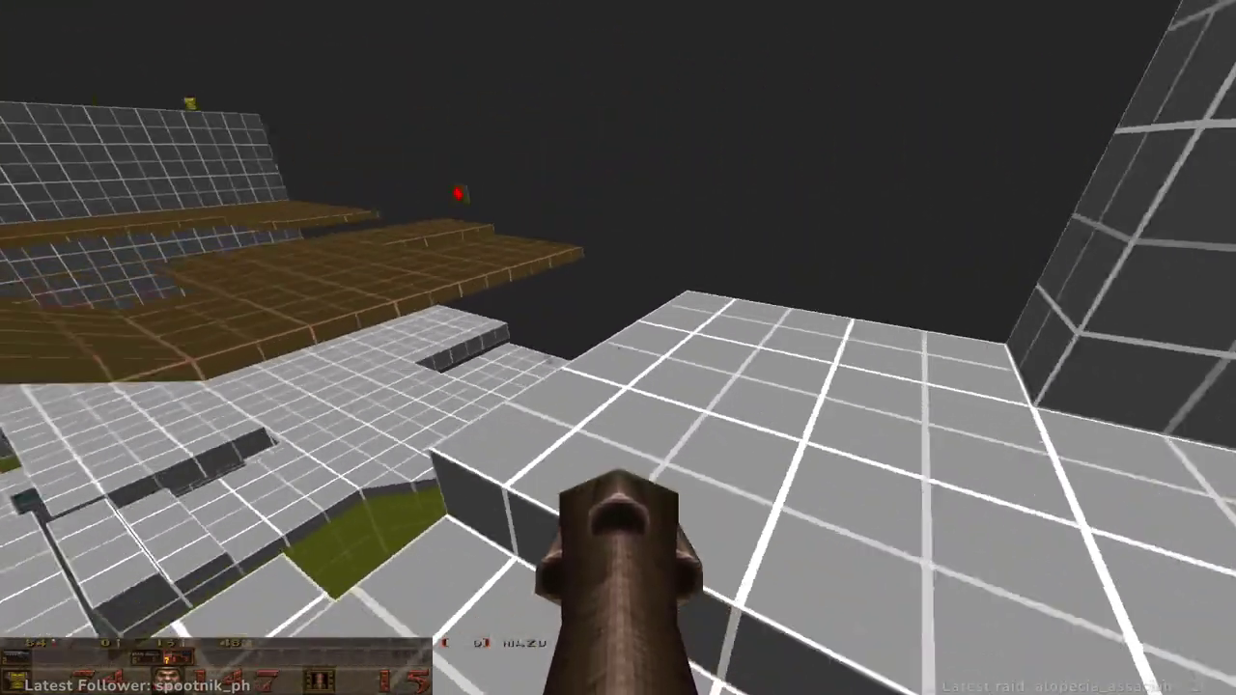
{"action": "key", "text": "space"}
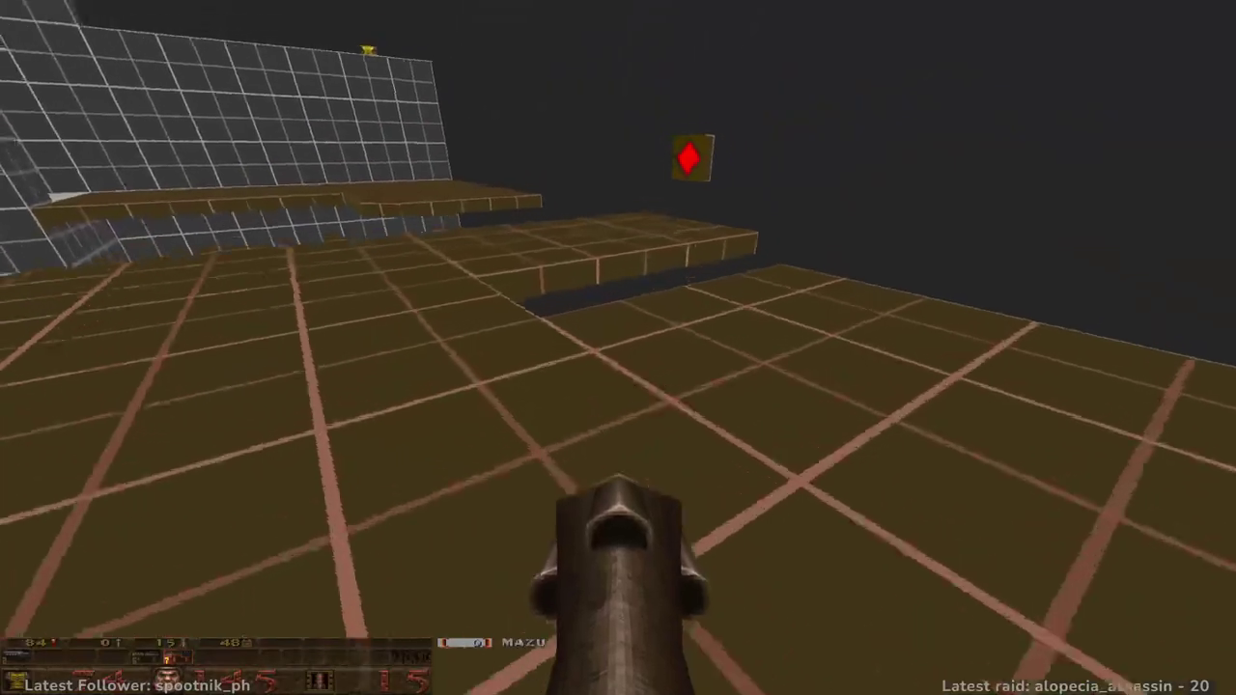
{"action": "key", "text": "w"}
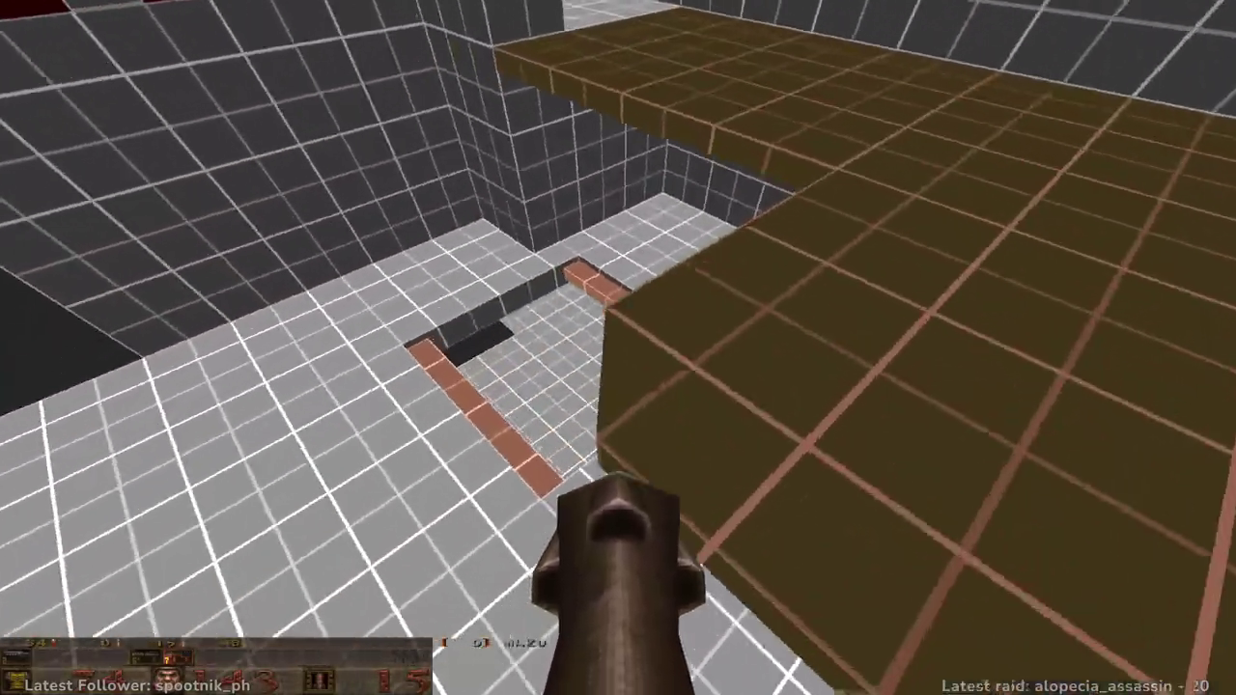
{"action": "key", "text": "d"}
{"action": "key", "text": "w"}
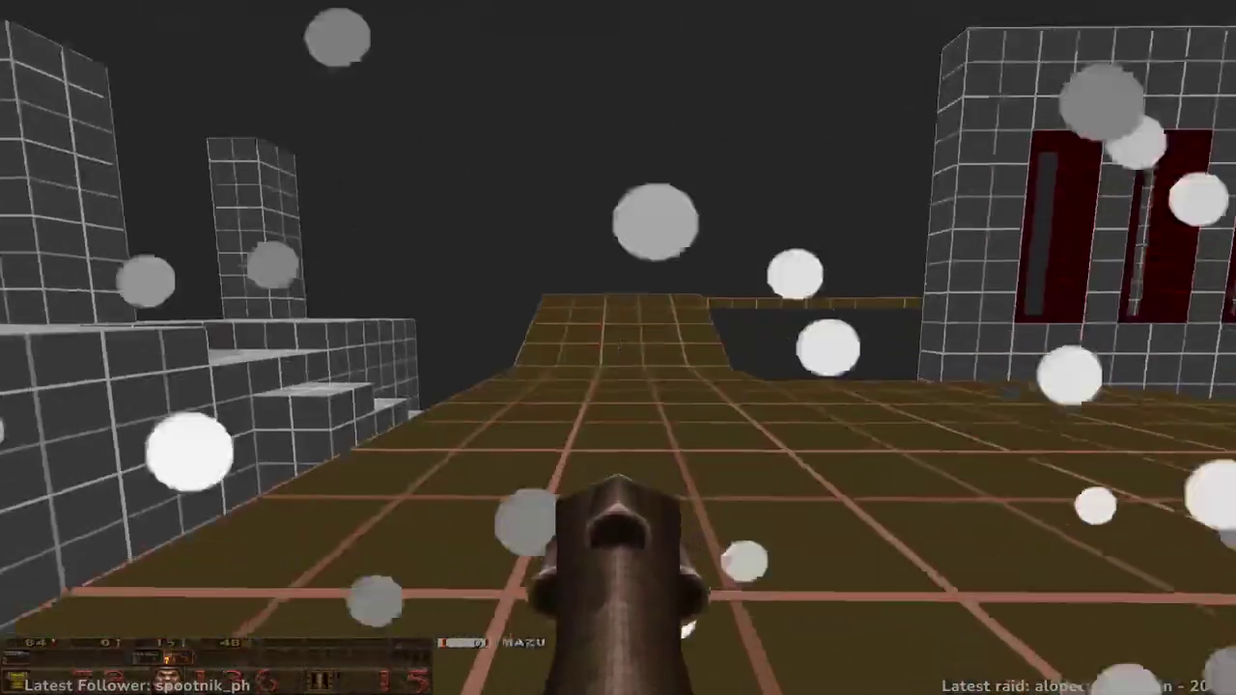
{"action": "key", "text": "w"}
{"action": "key", "text": "w"}
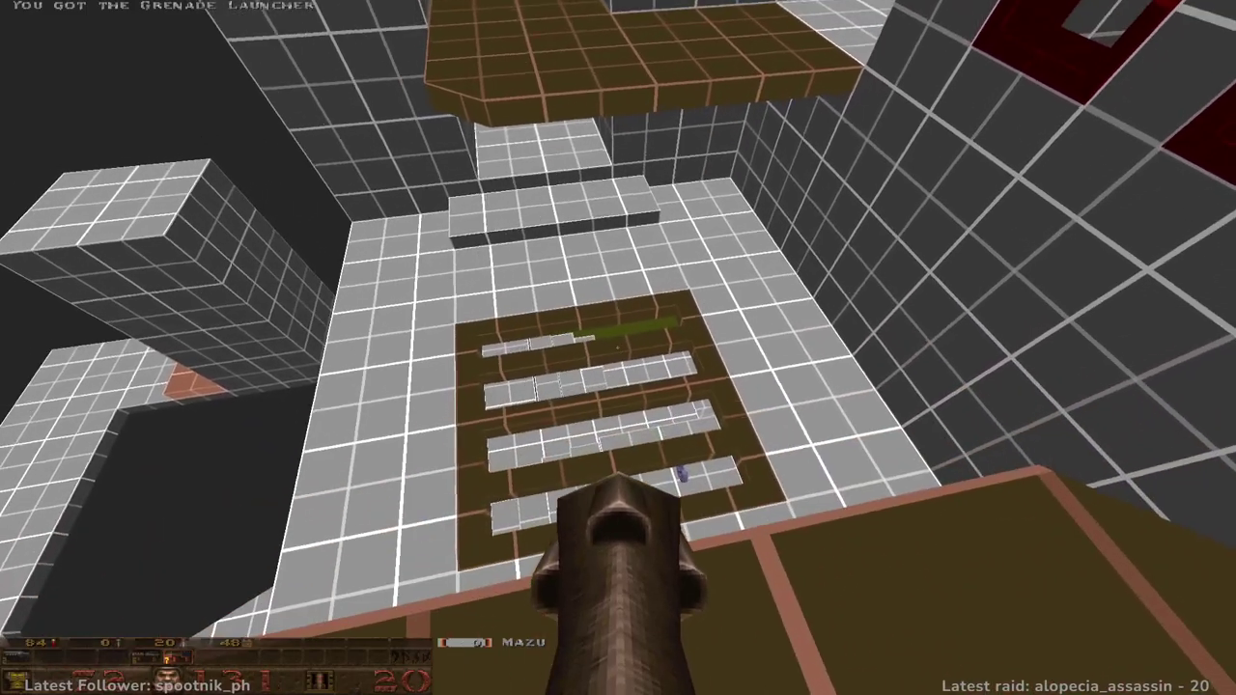
{"action": "key", "text": "6"}
{"action": "left_click", "coordinate": [617, 348]}
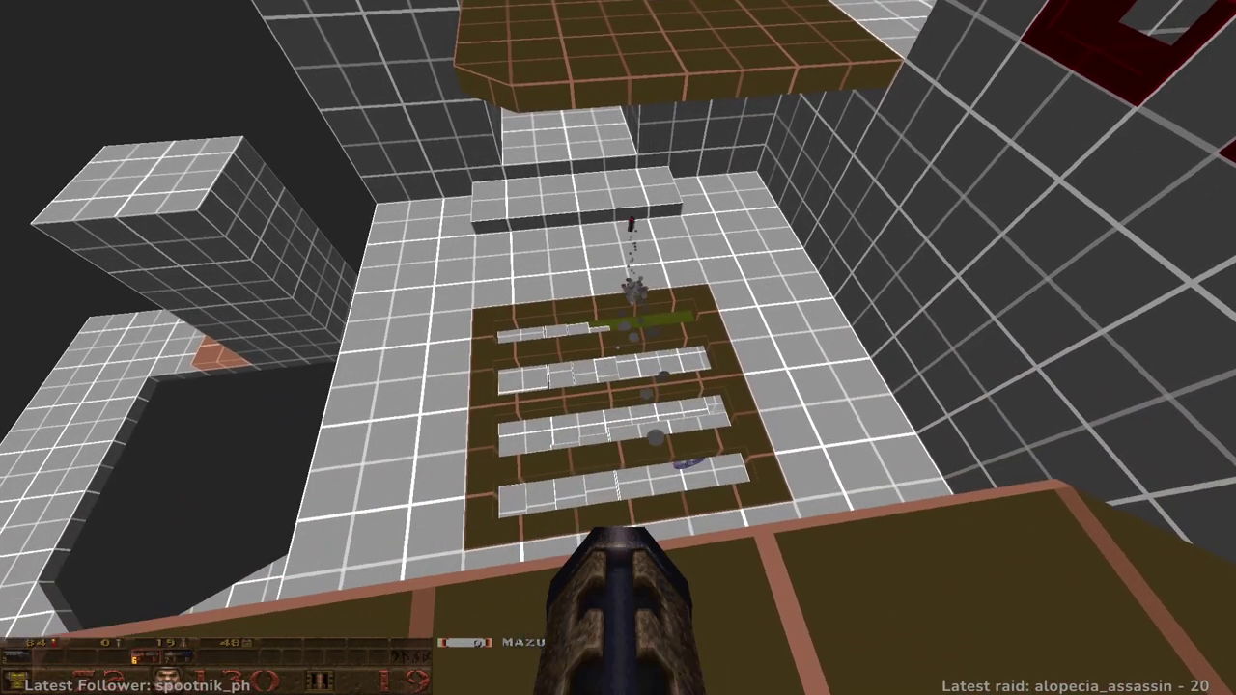
{"action": "key", "text": "a"}
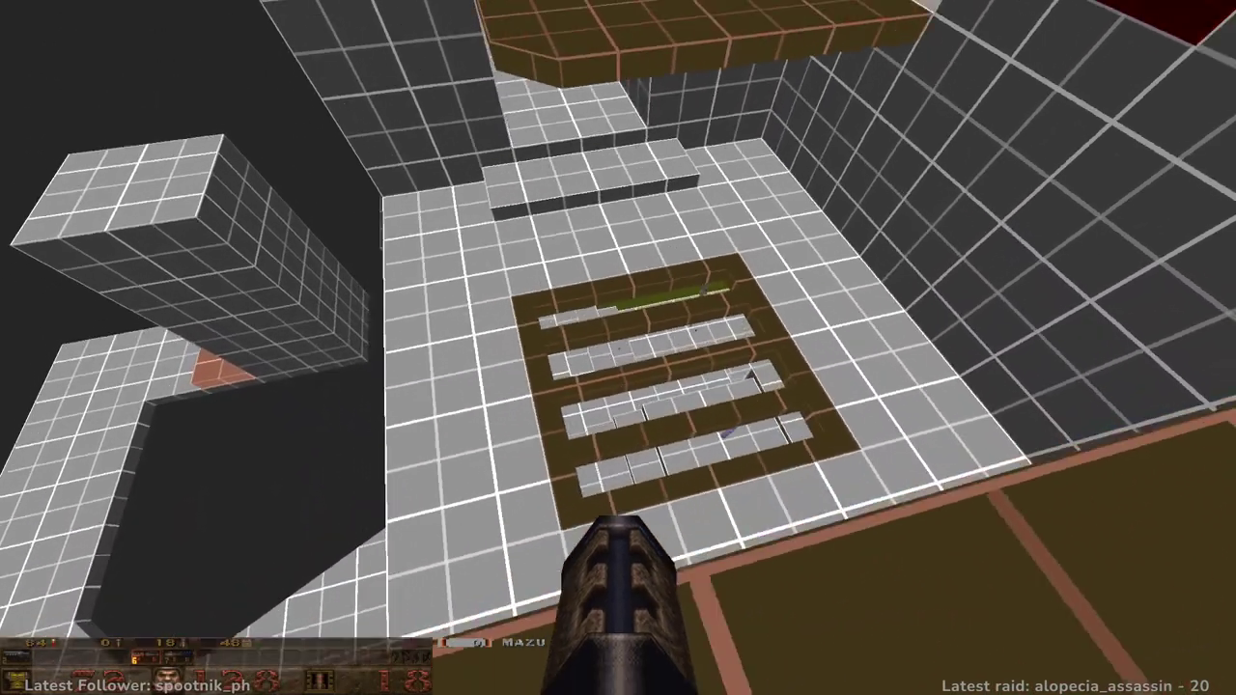
{"action": "key", "text": "s"}
{"action": "key", "text": "a"}
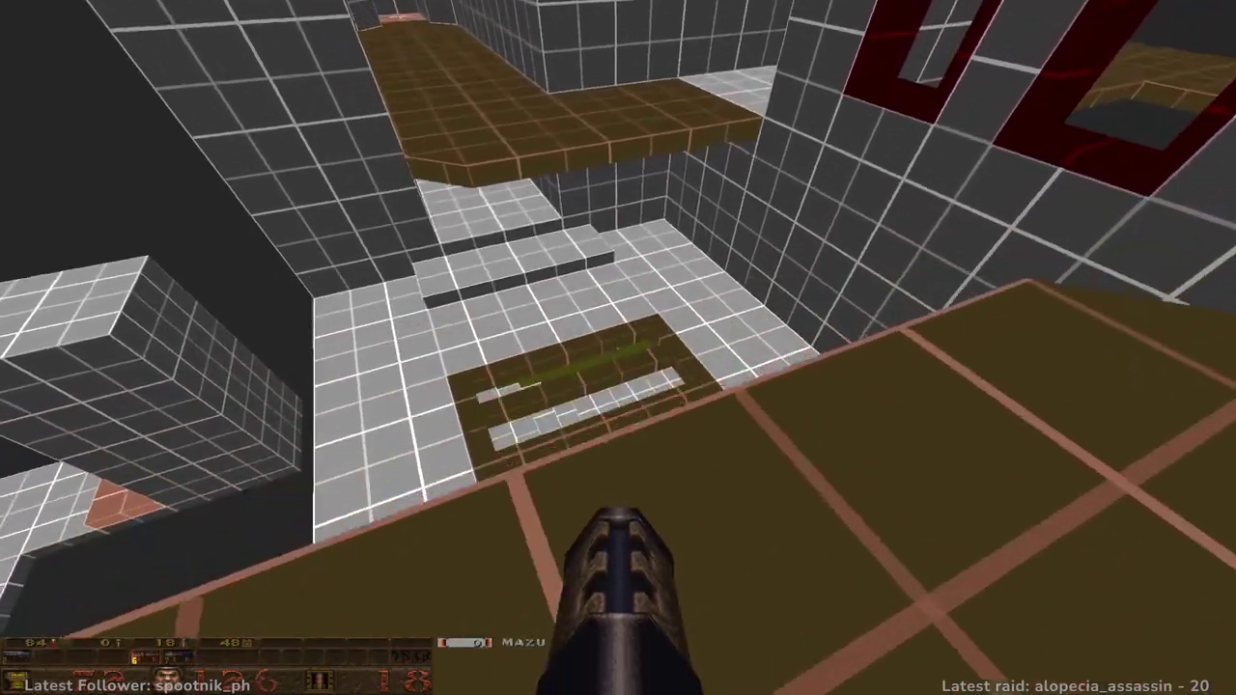
{"action": "key", "text": "a"}
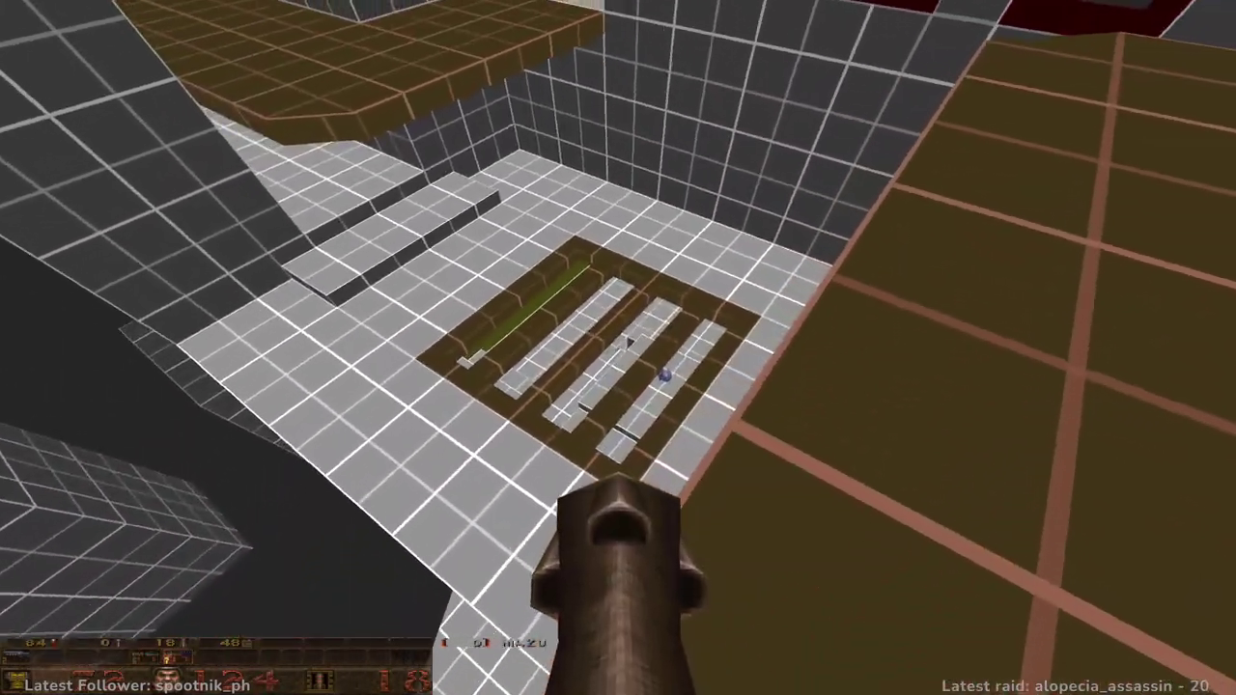
{"action": "key", "text": "d"}
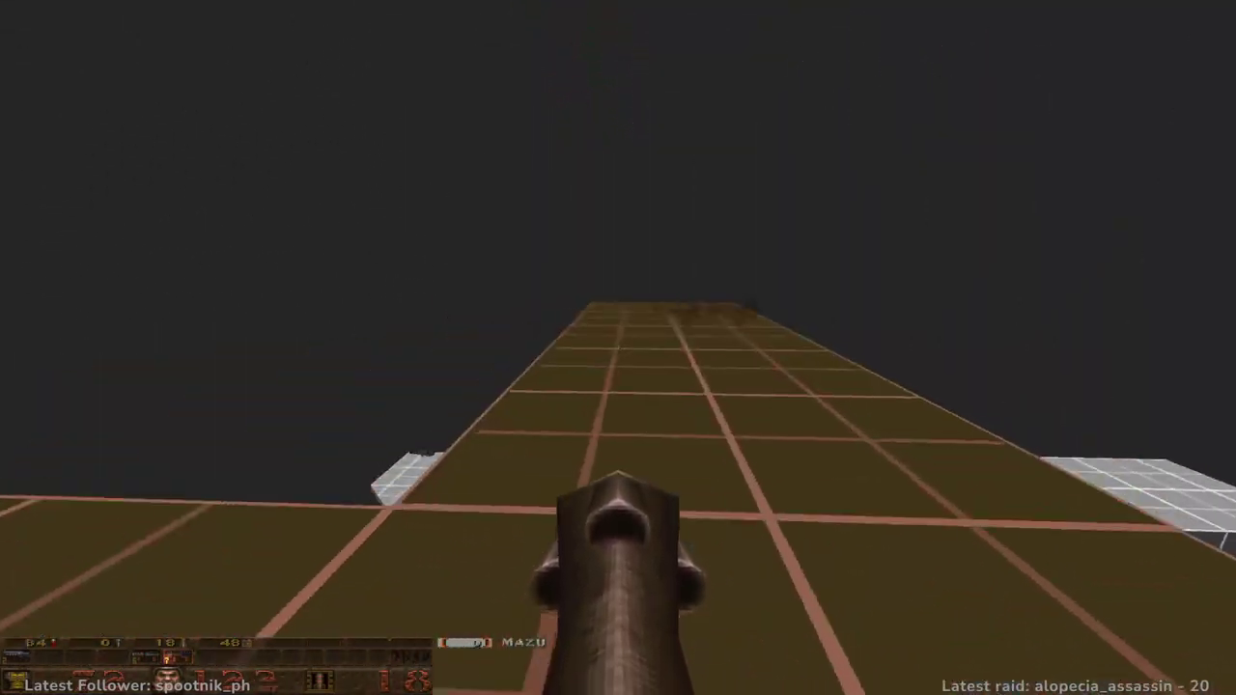
{"action": "key", "text": "a"}
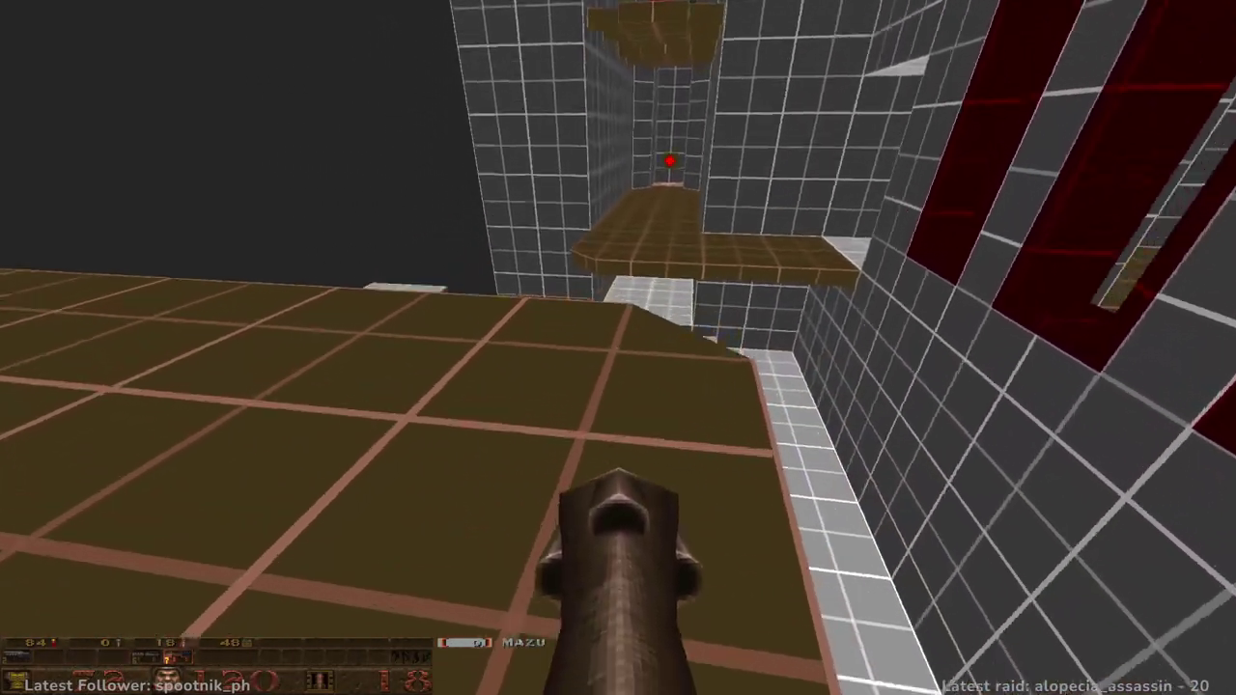
{"action": "key", "text": "space"}
{"action": "left_click", "coordinate": [618, 347]}
{"action": "key", "text": "w"}
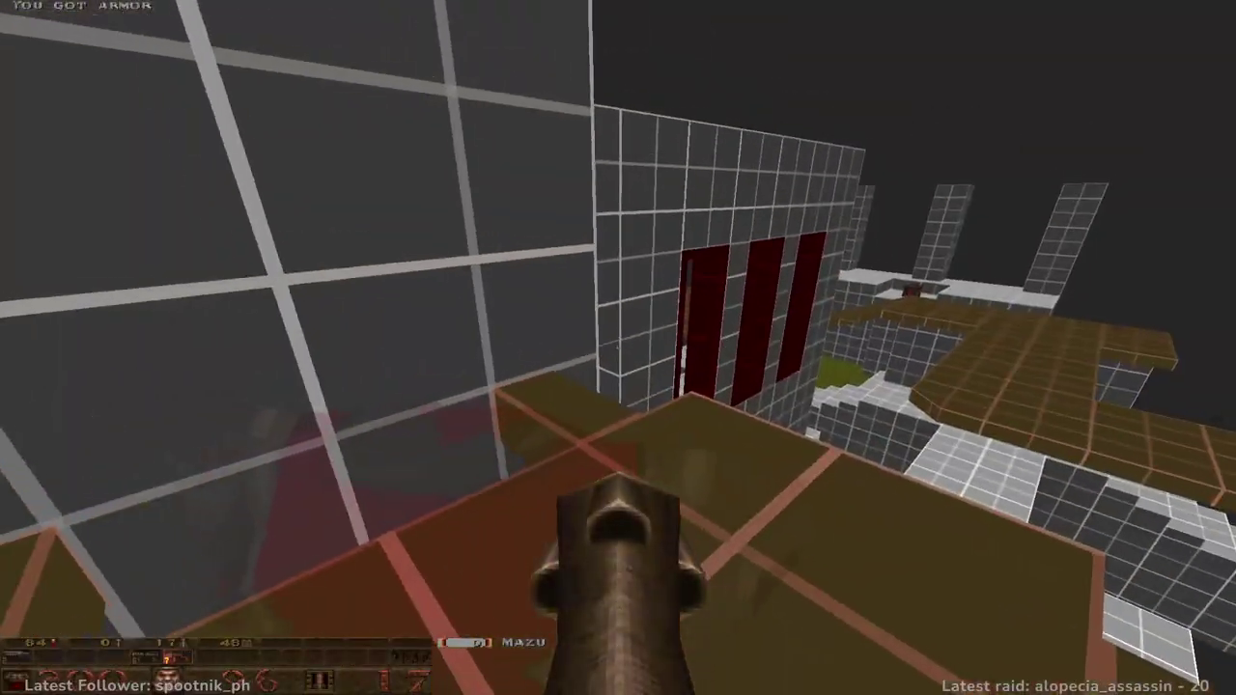
{"action": "key", "text": "s"}
{"action": "key", "text": "w"}
{"action": "key", "text": "w"}
{"action": "key", "text": "w"}
{"action": "key", "text": "space"}
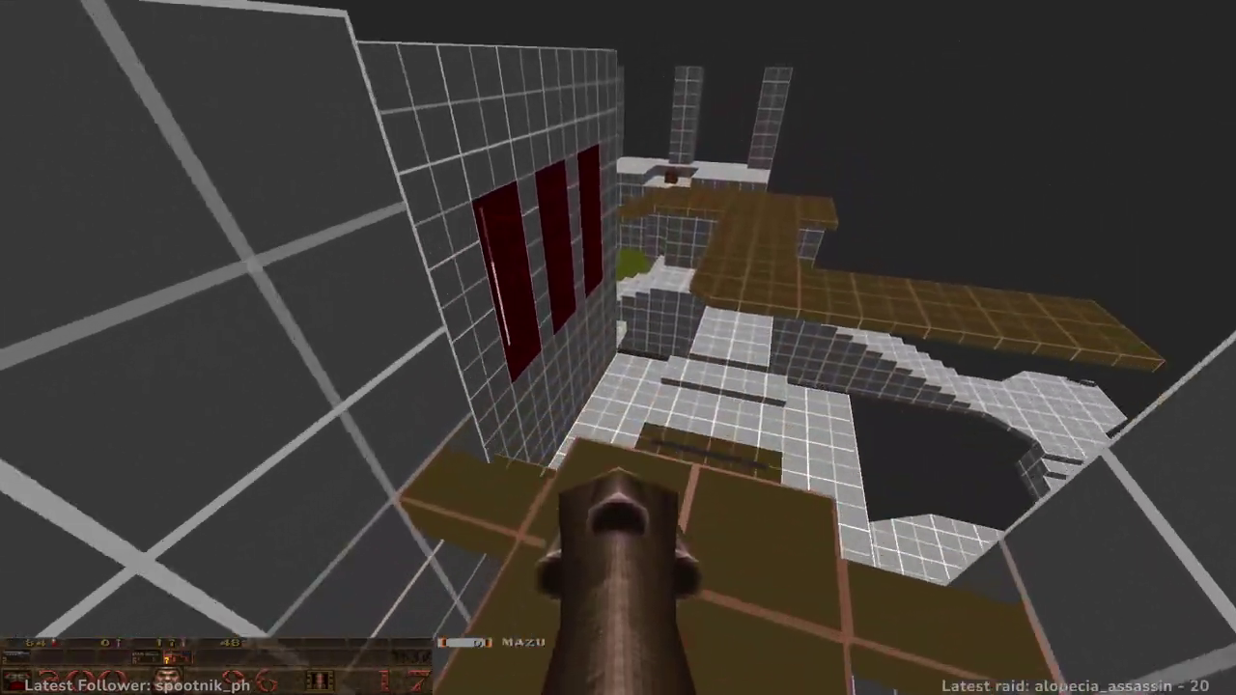
{"action": "key", "text": "w"}
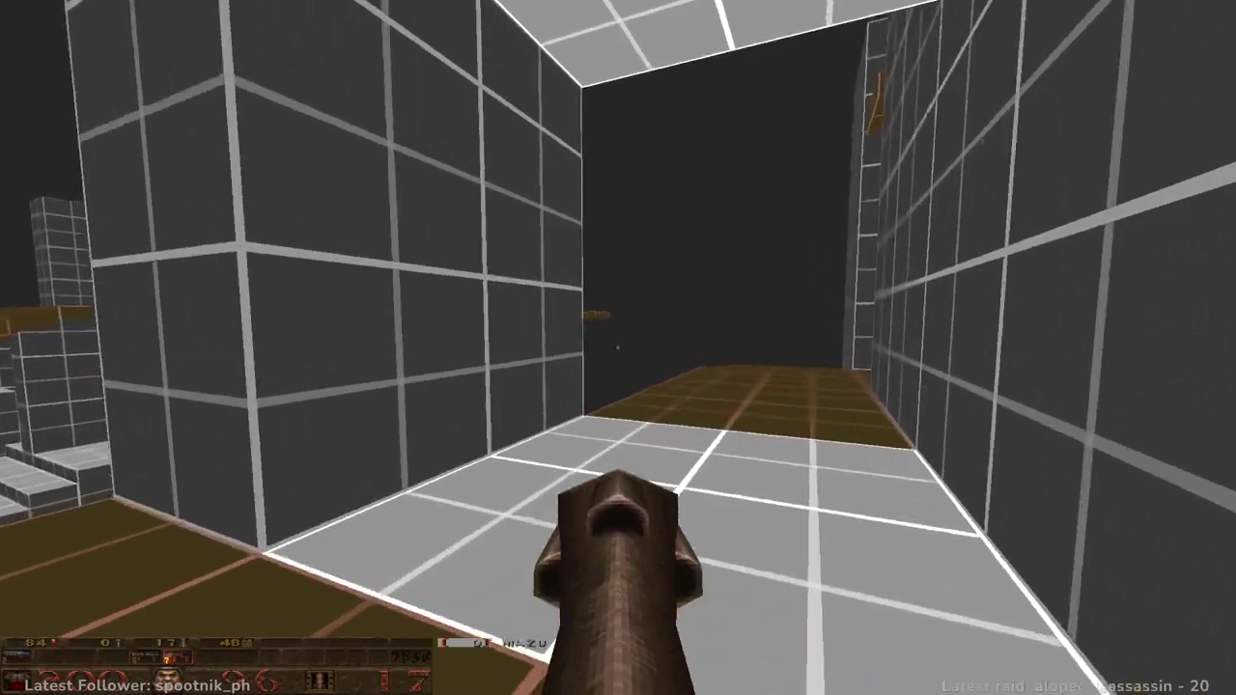
{"action": "key", "text": "w"}
{"action": "key", "text": "space"}
{"action": "left_click", "coordinate": [618, 348]}
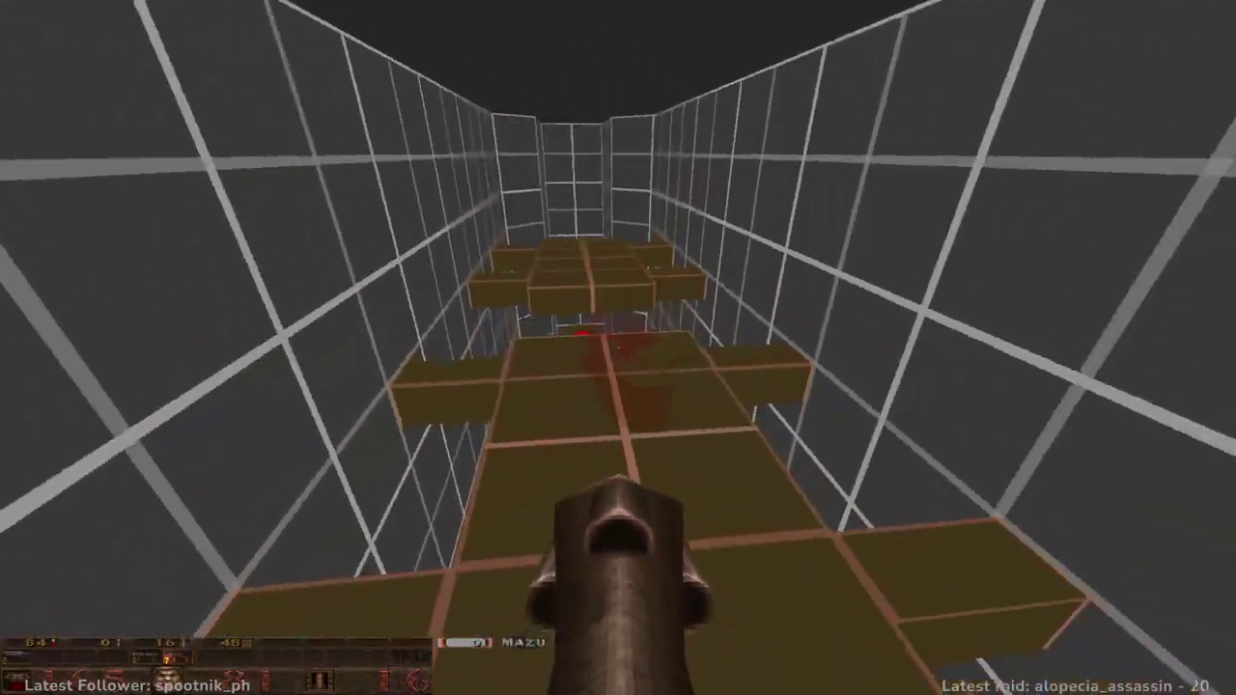
{"action": "key", "text": "w"}
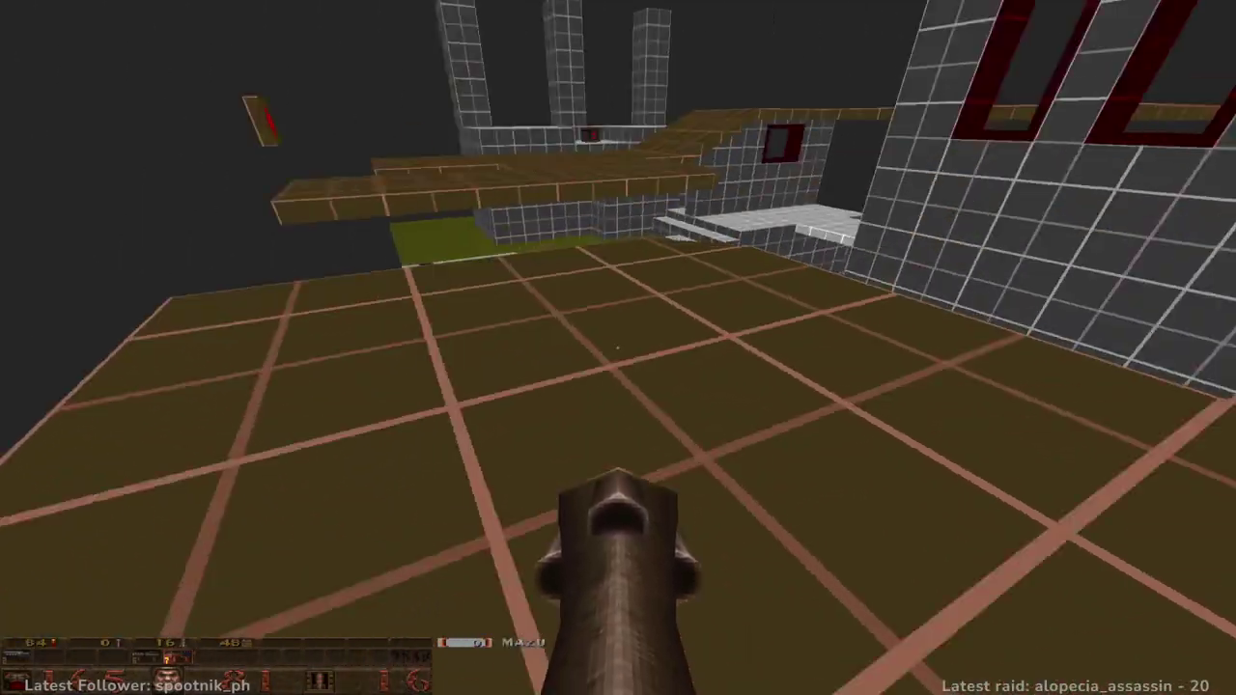
{"action": "key", "text": "w"}
{"action": "key", "text": "space"}
{"action": "left_click", "coordinate": [618, 347]}
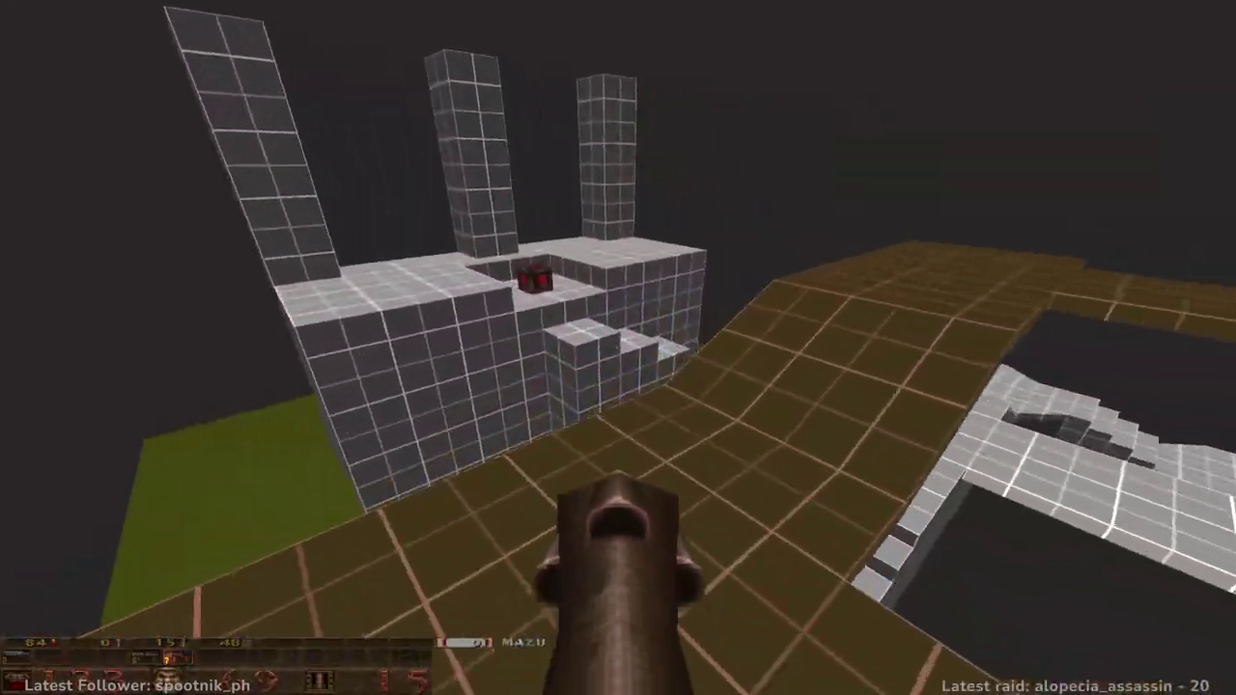
{"action": "key", "text": "w"}
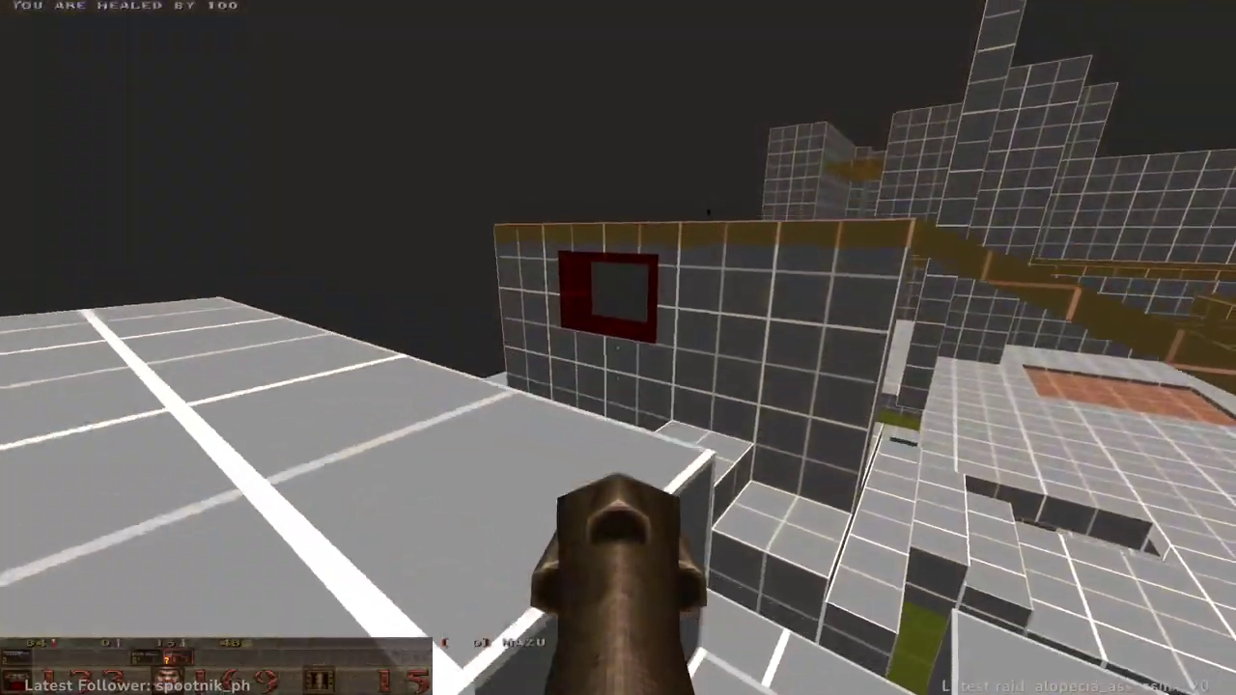
{"action": "key", "text": "w"}
{"action": "key", "text": "space"}
{"action": "left_click", "coordinate": [618, 347]}
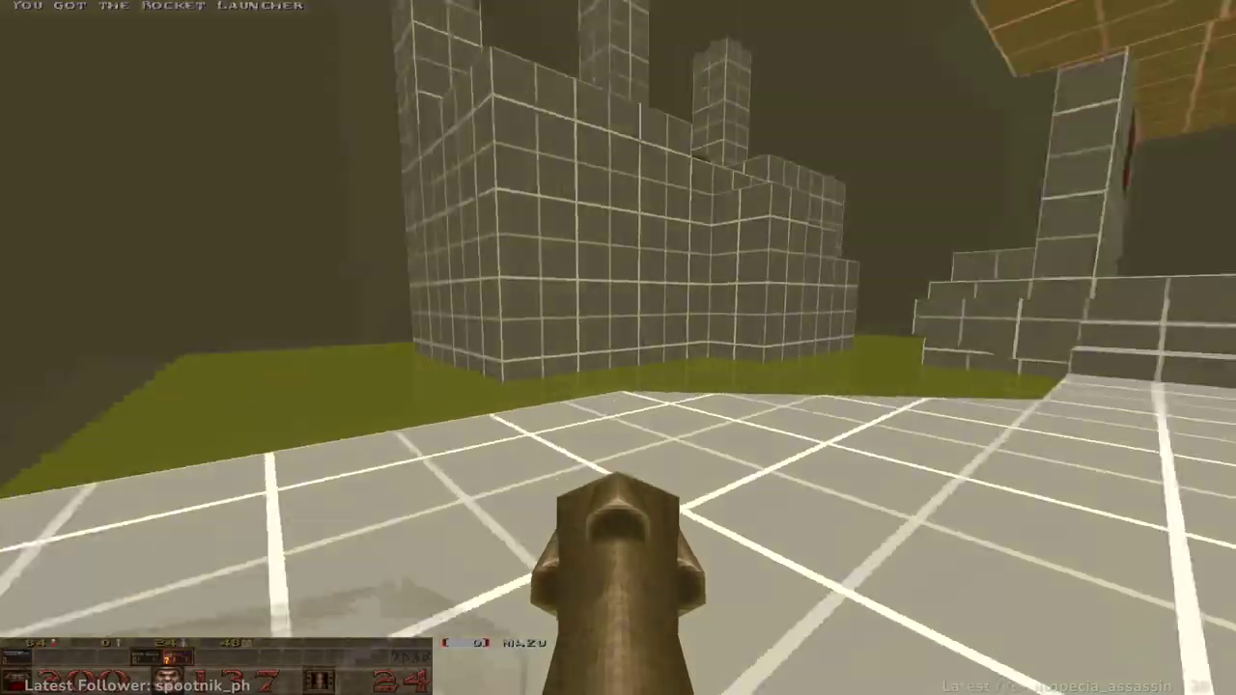
{"action": "key", "text": "w"}
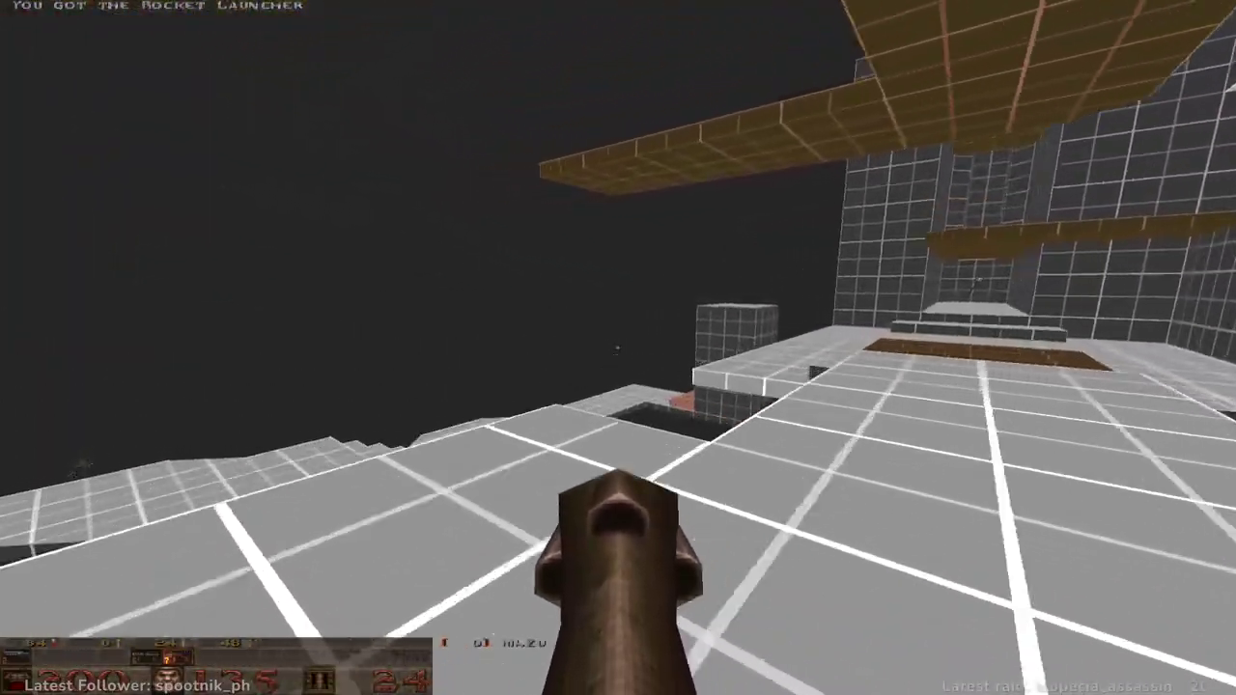
{"action": "key", "text": "w"}
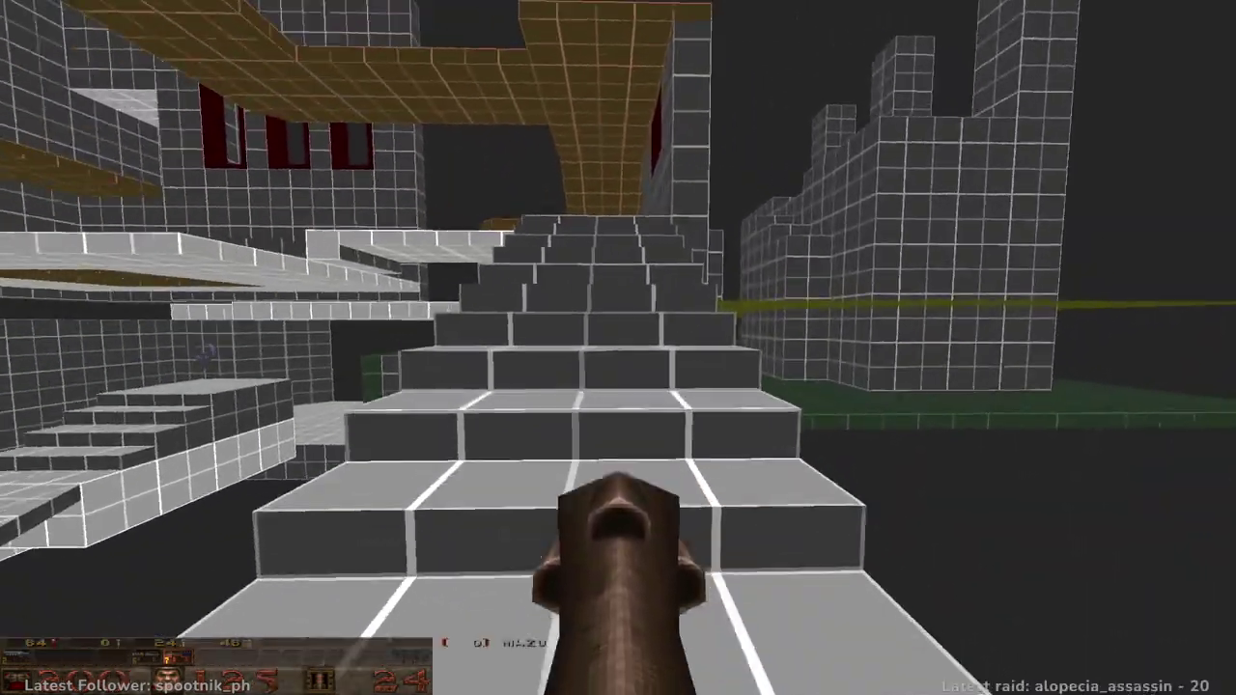
{"action": "key", "text": "w"}
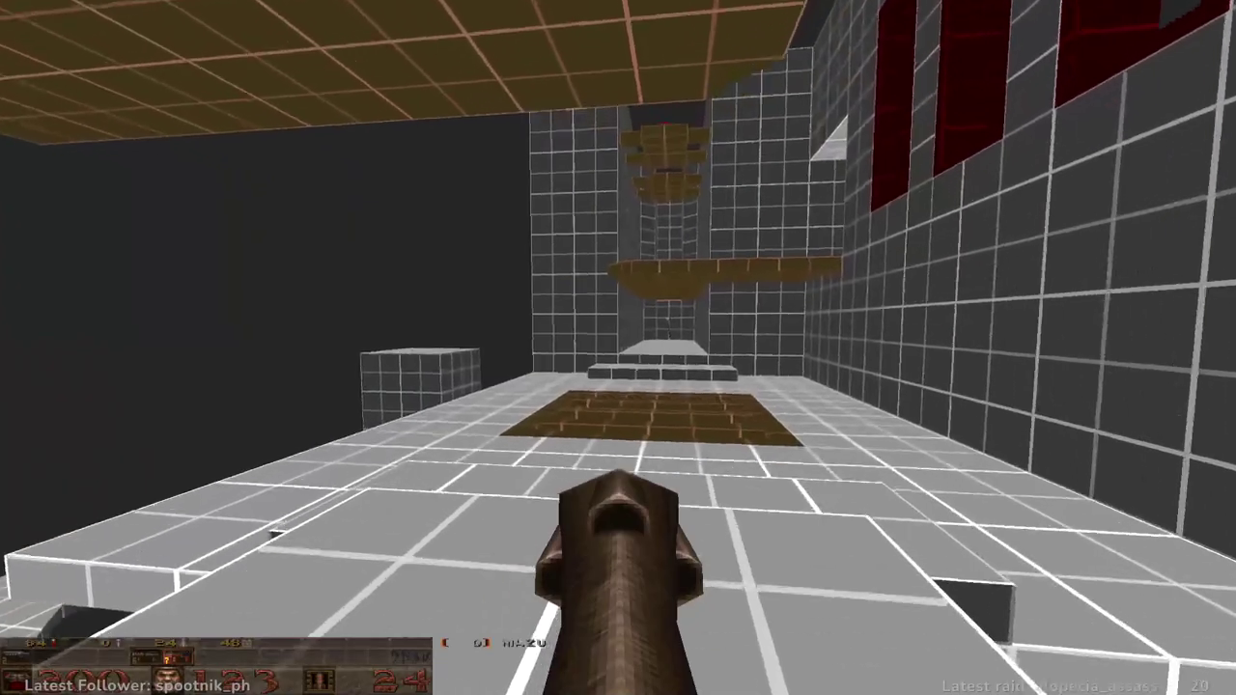
{"action": "key", "text": "w"}
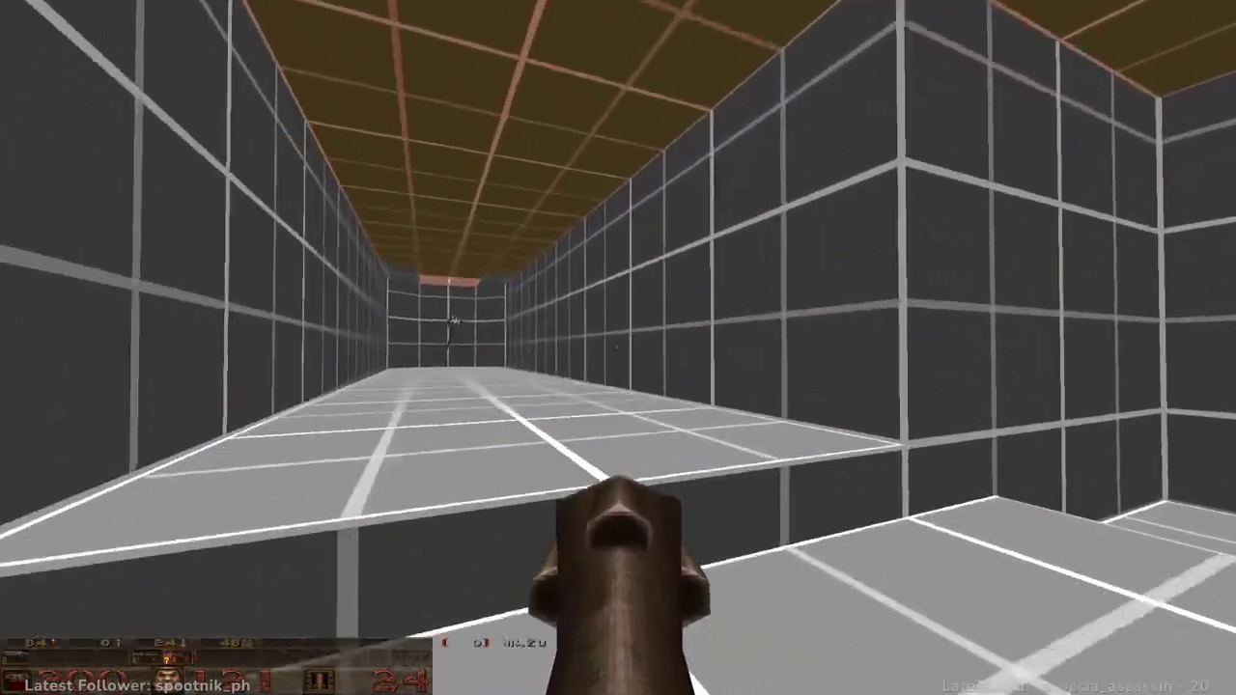
{"action": "key", "text": "w"}
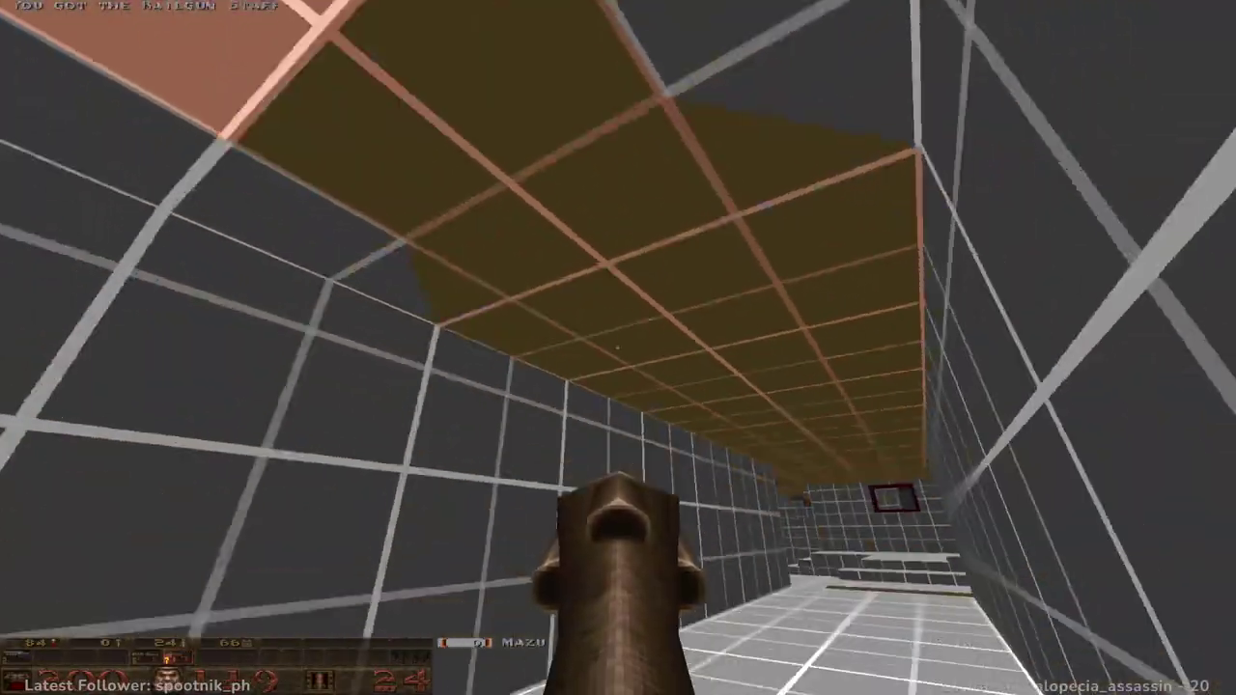
{"action": "key", "text": "w"}
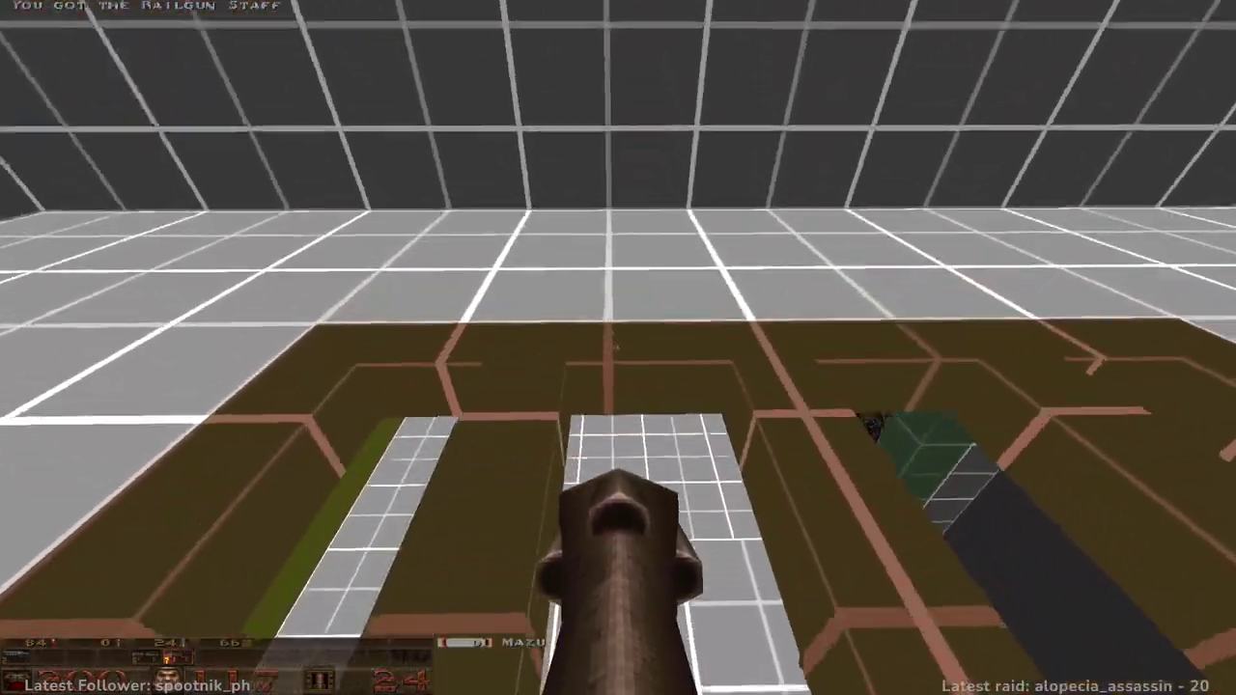
{"action": "key", "text": "w"}
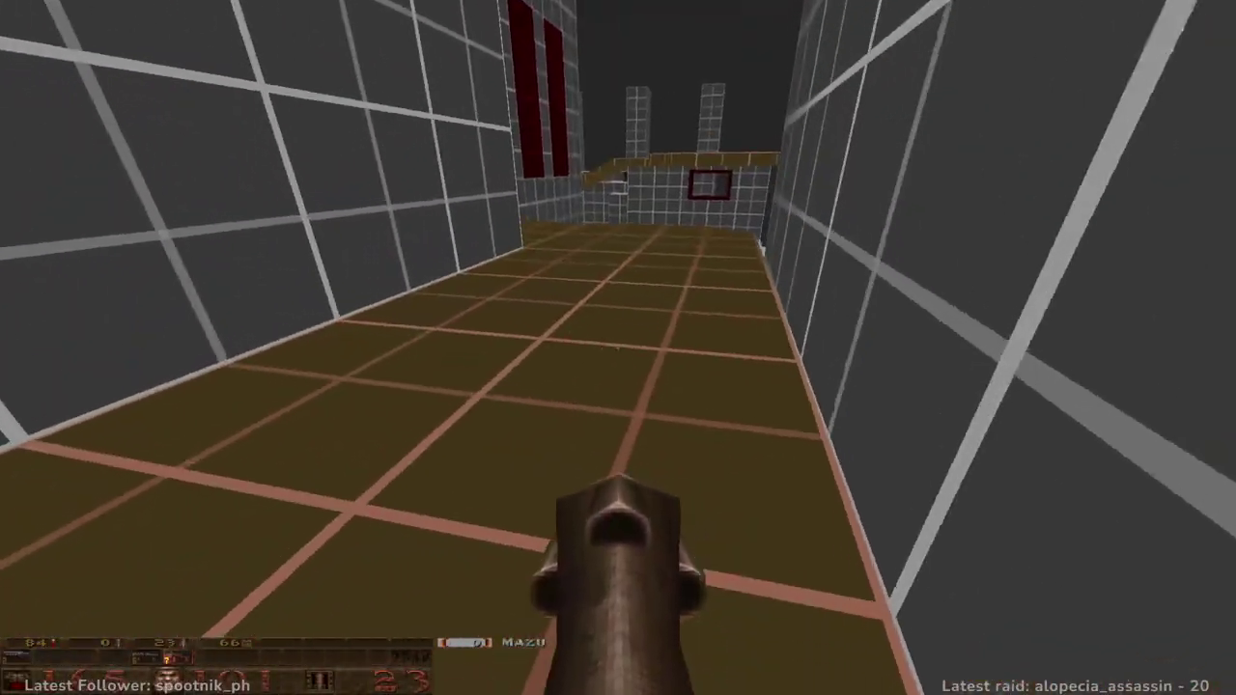
{"action": "key", "text": "w"}
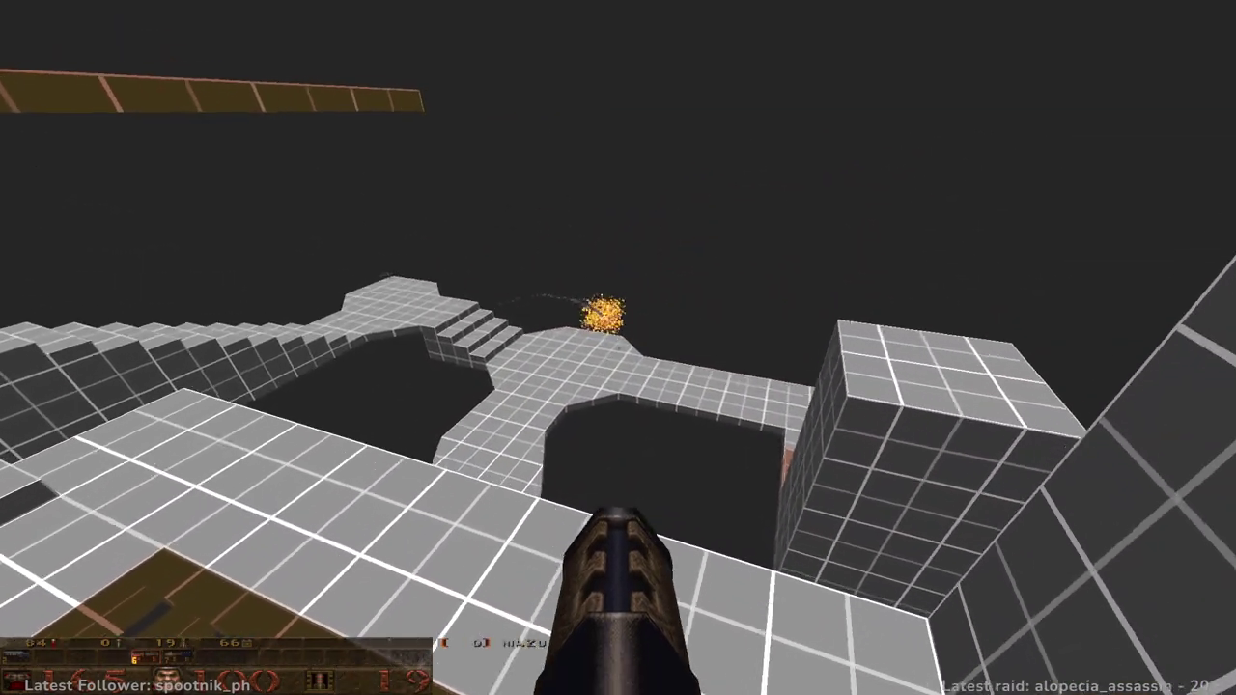
{"action": "key", "text": "w"}
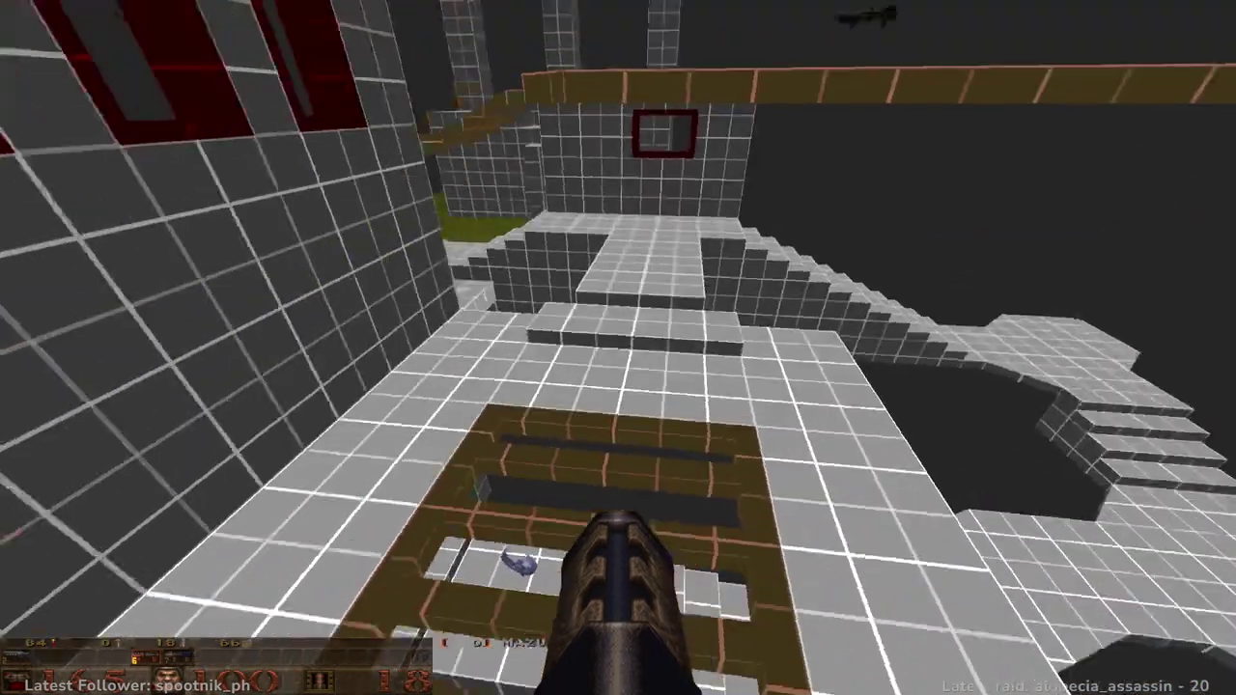
{"action": "key", "text": "w"}
{"action": "key", "text": "w"}
{"action": "mouse_move", "coordinate": [618, 348]}
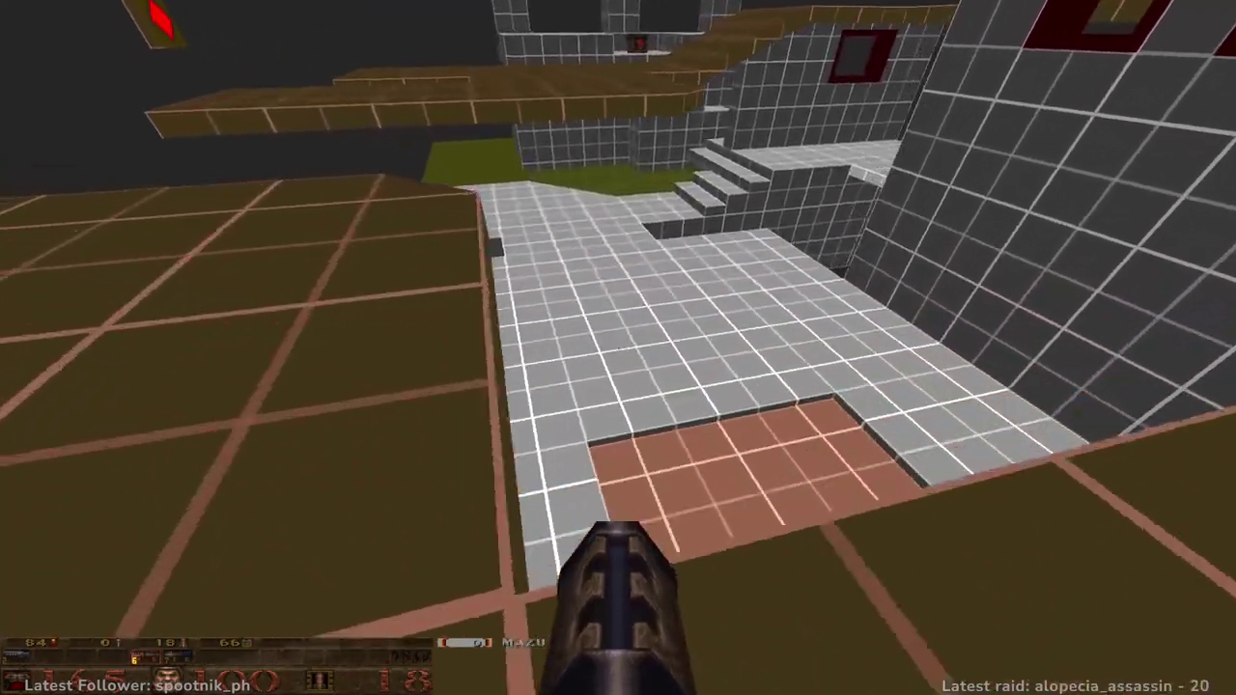
{"action": "key", "text": "w"}
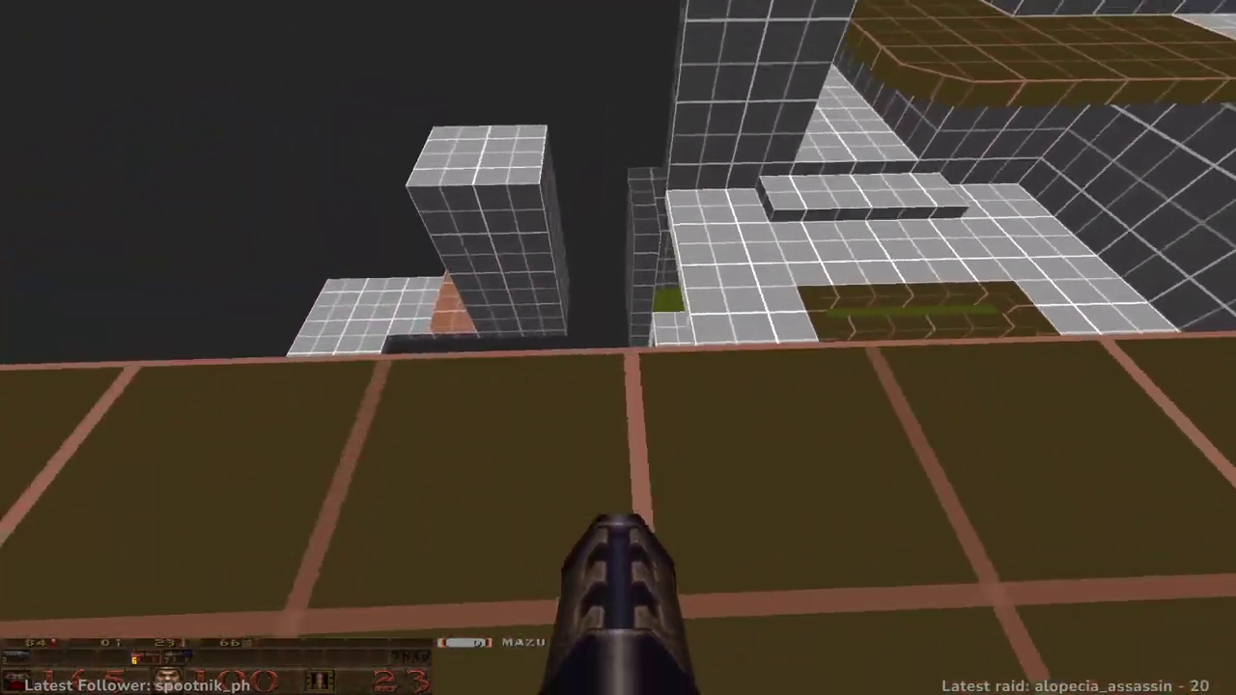
{"action": "key", "text": "w"}
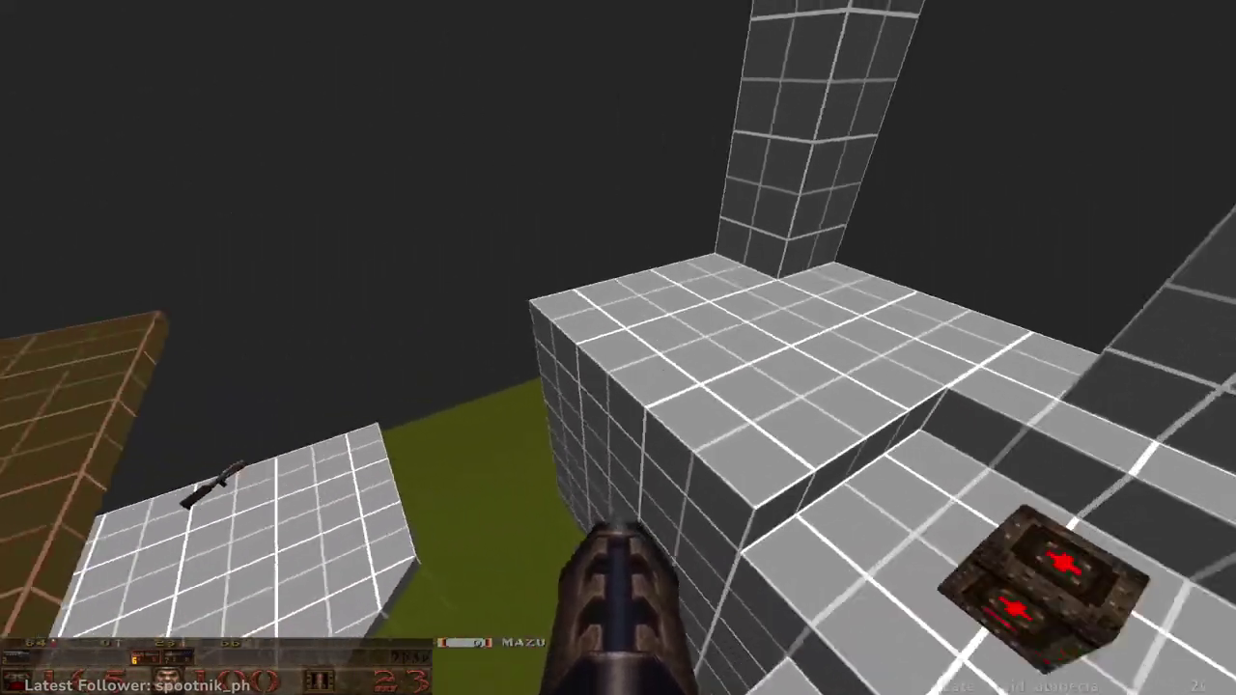
{"action": "key", "text": "w"}
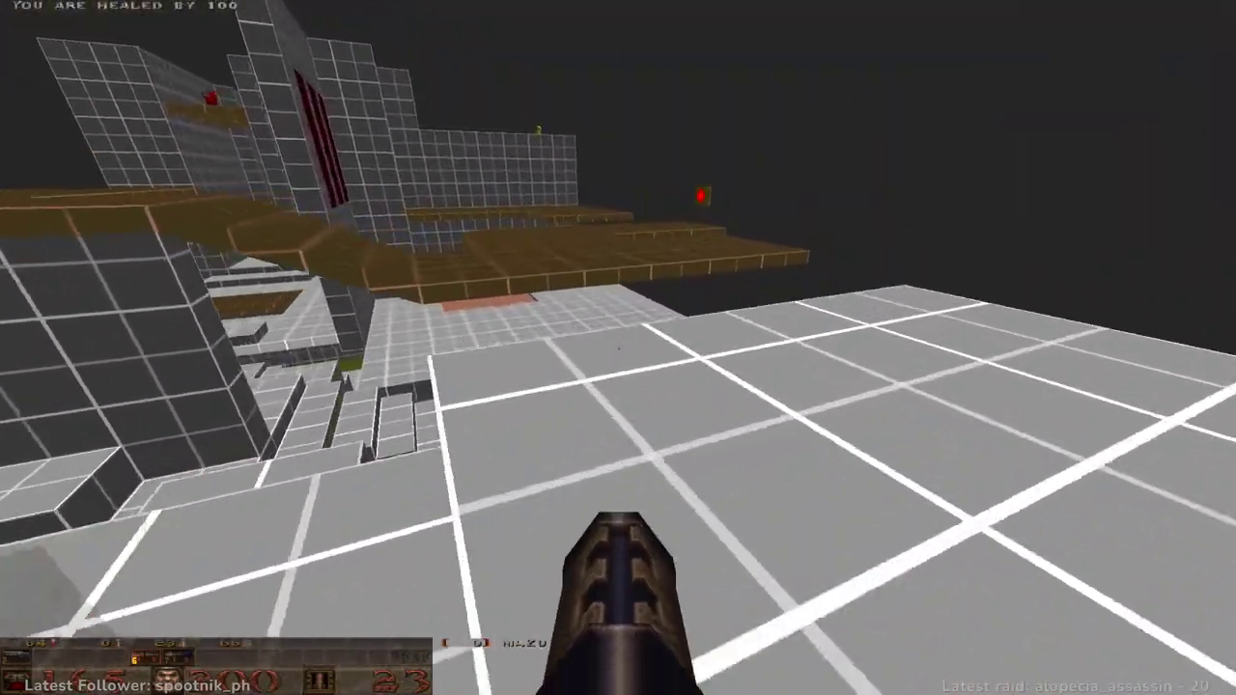
{"action": "key", "text": "w"}
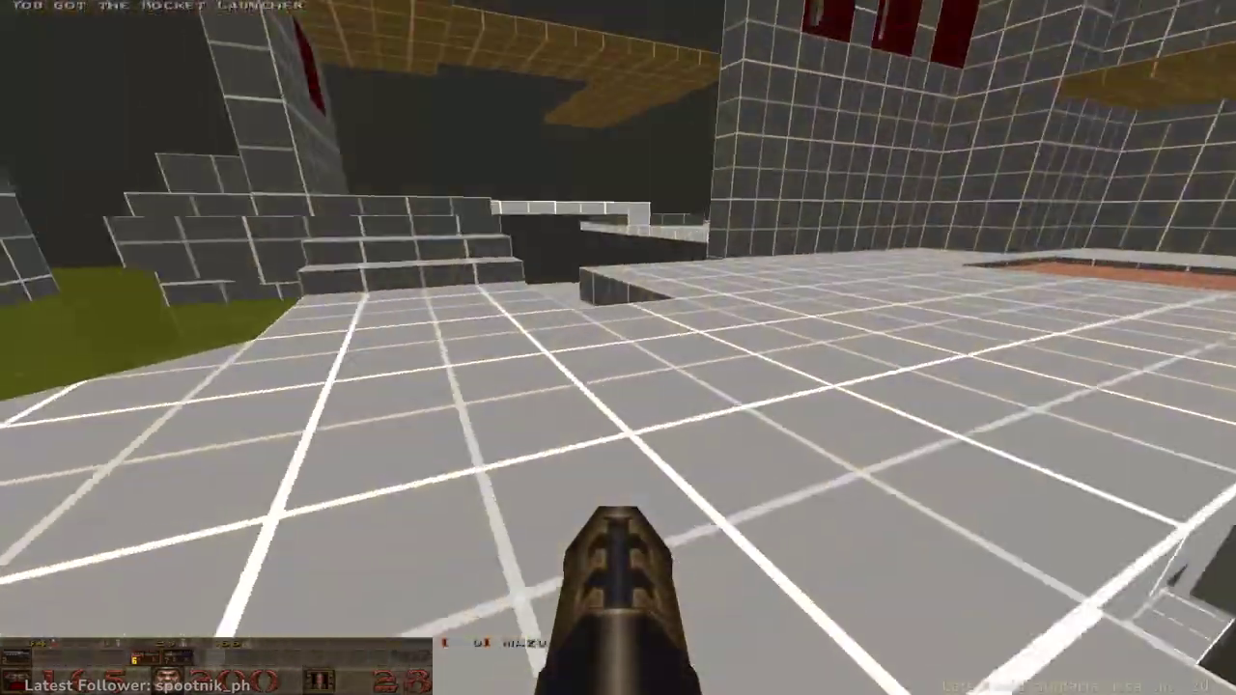
{"action": "key", "text": "w"}
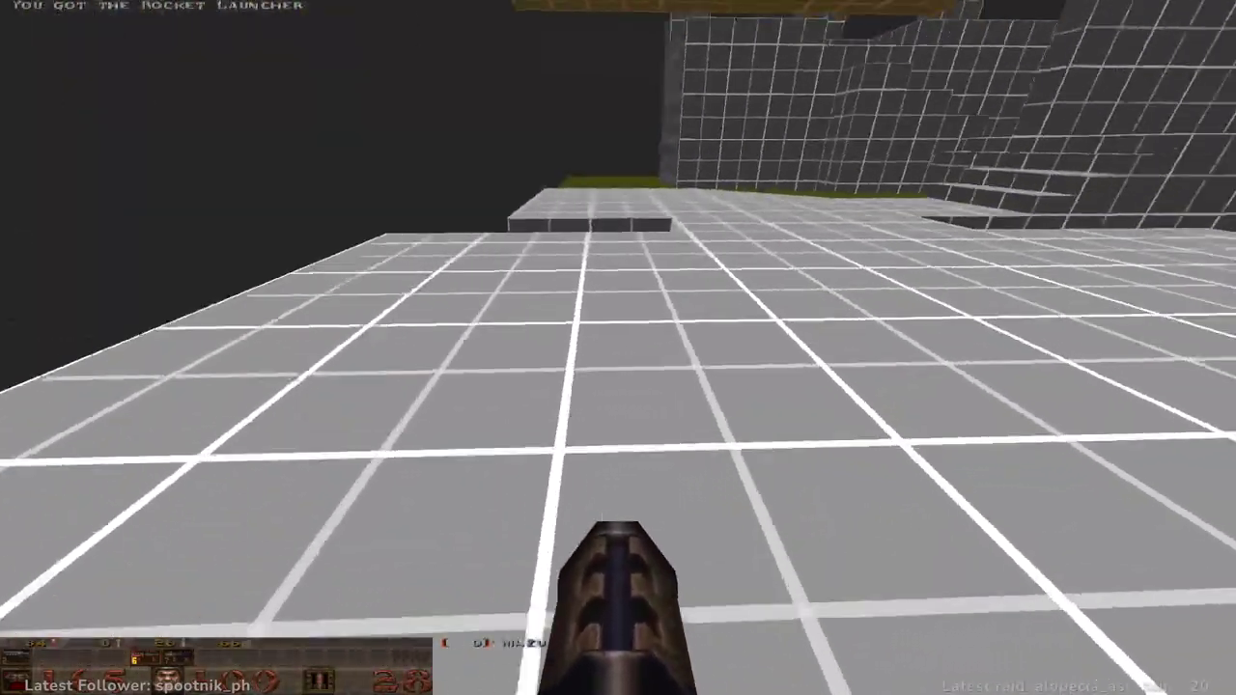
- Cross the upper platforms, rocket jump onto the brown walkway and pick up the Grenade Launcher
{"action": "key", "text": "w"}
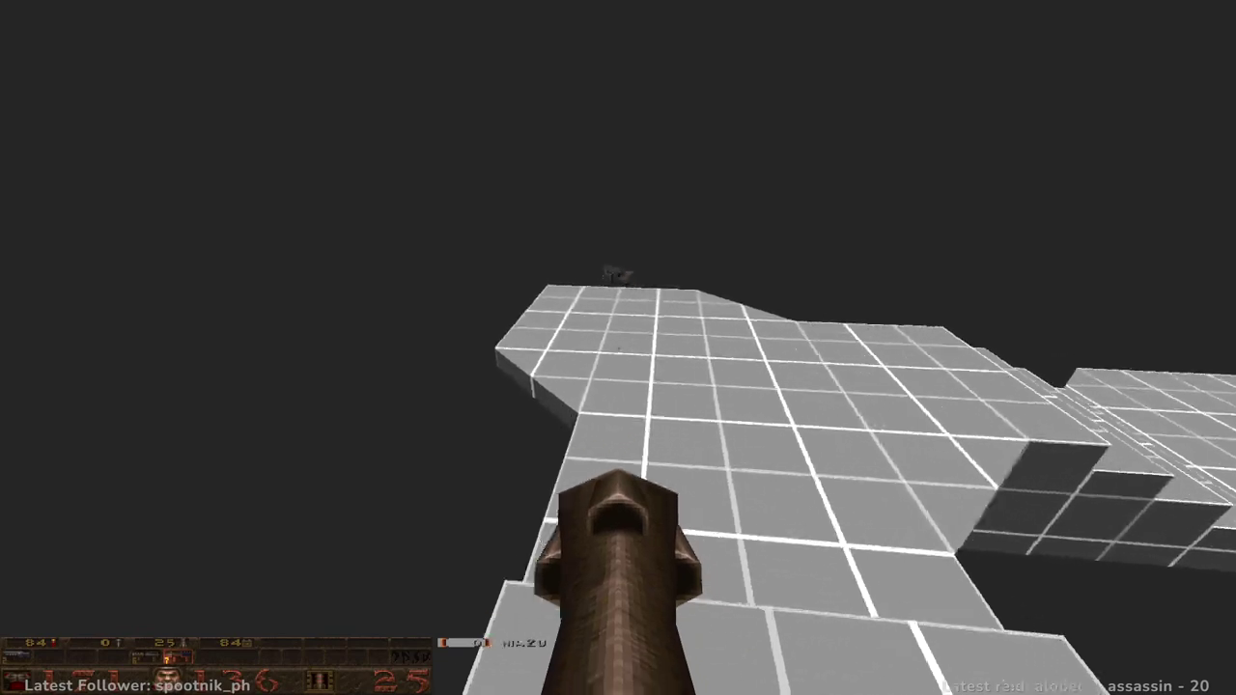
{"action": "key", "text": "w"}
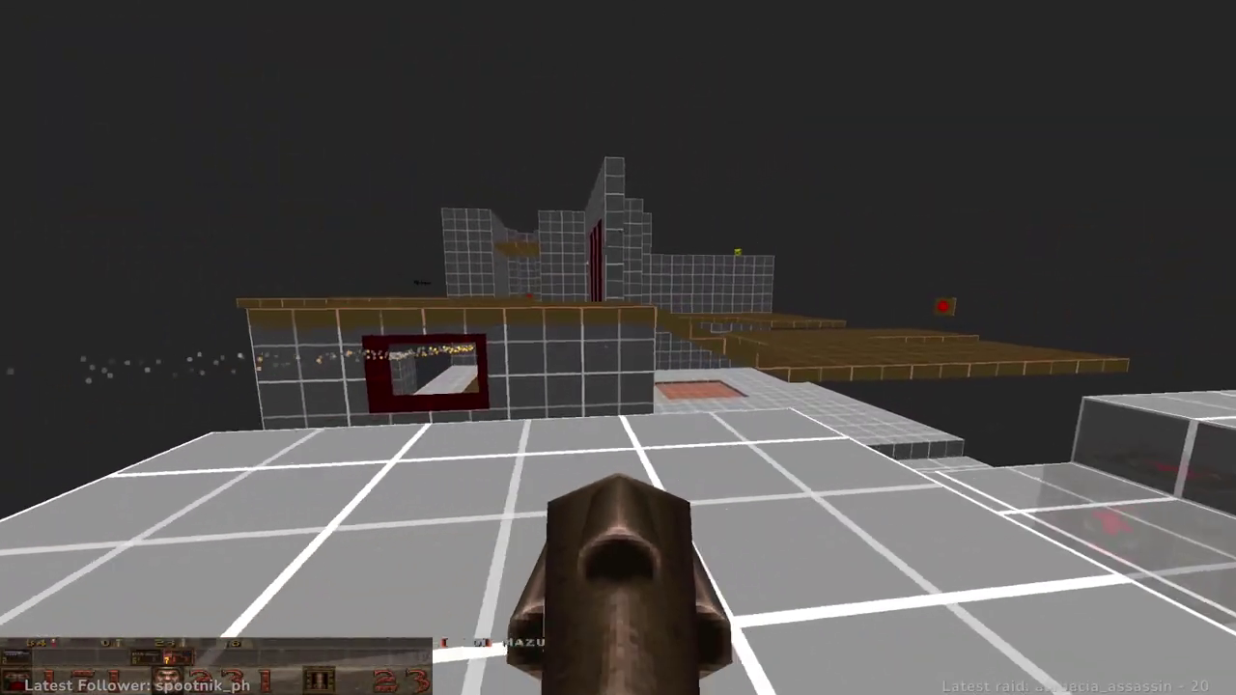
{"action": "key", "text": "space"}
{"action": "left_click", "coordinate": [617, 347]}
{"action": "key", "text": "w"}
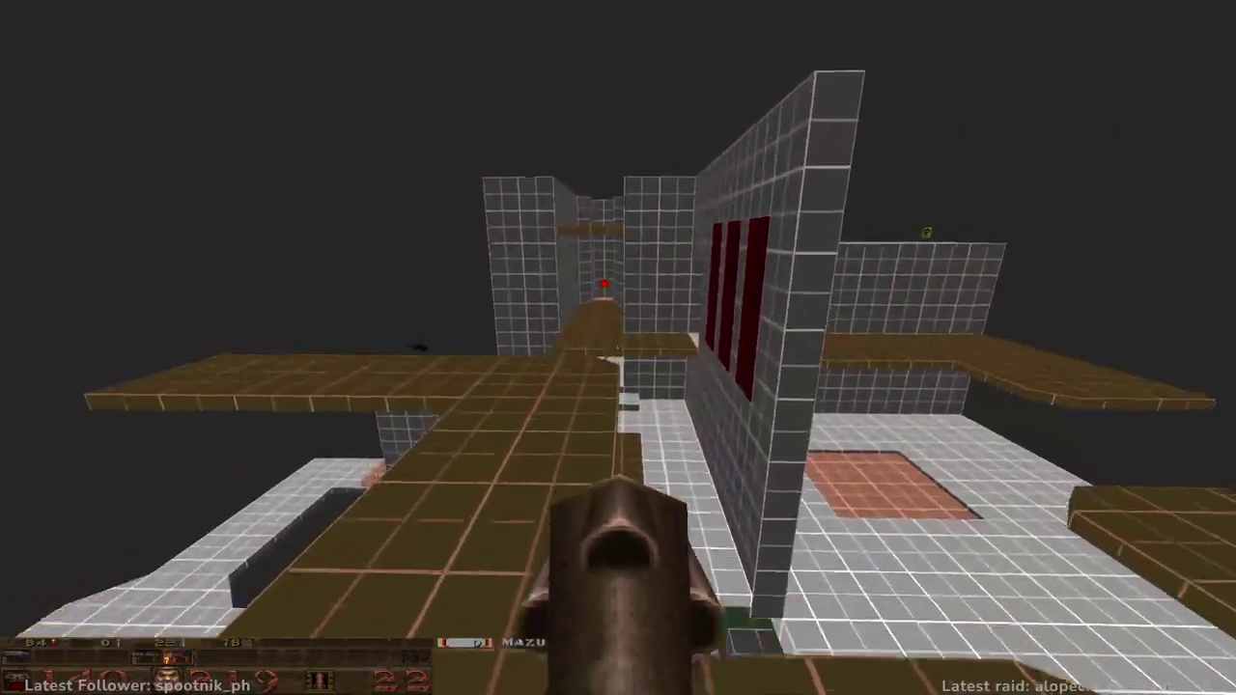
{"action": "key", "text": "w"}
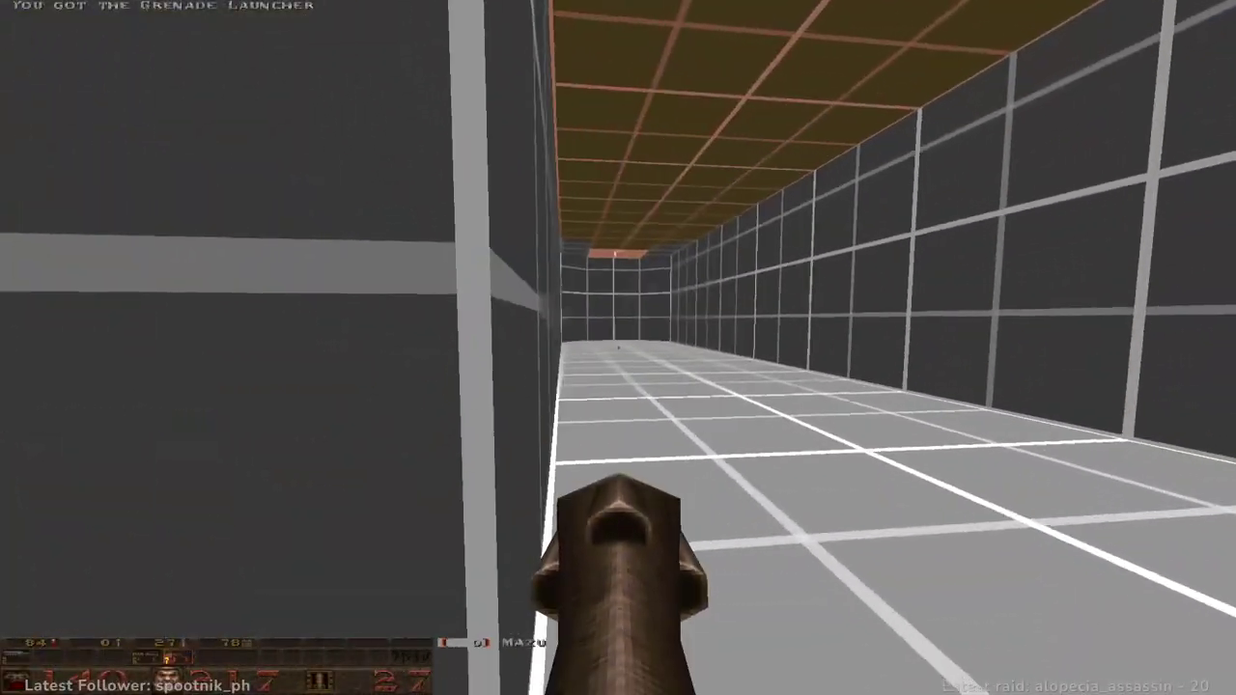
- Run from the covered corridor past the red-framed window and down to the lower walkway to collect the Rotary Shotgun
{"action": "key", "text": "w"}
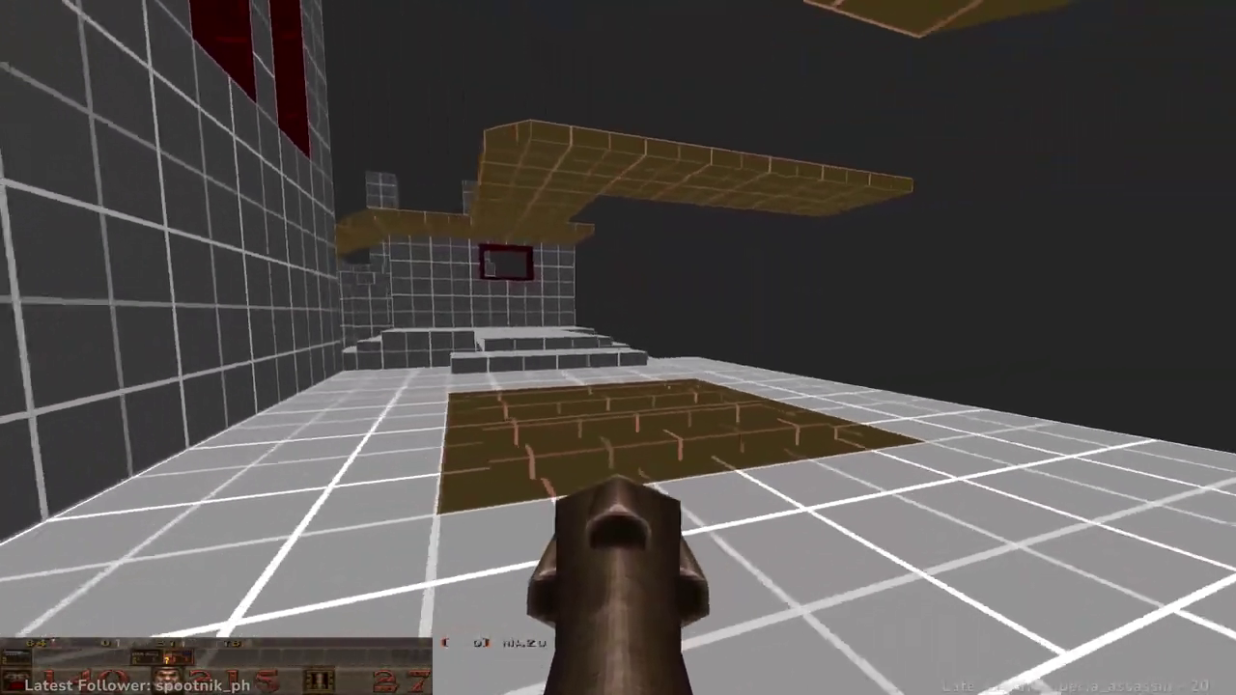
{"action": "key", "text": "w"}
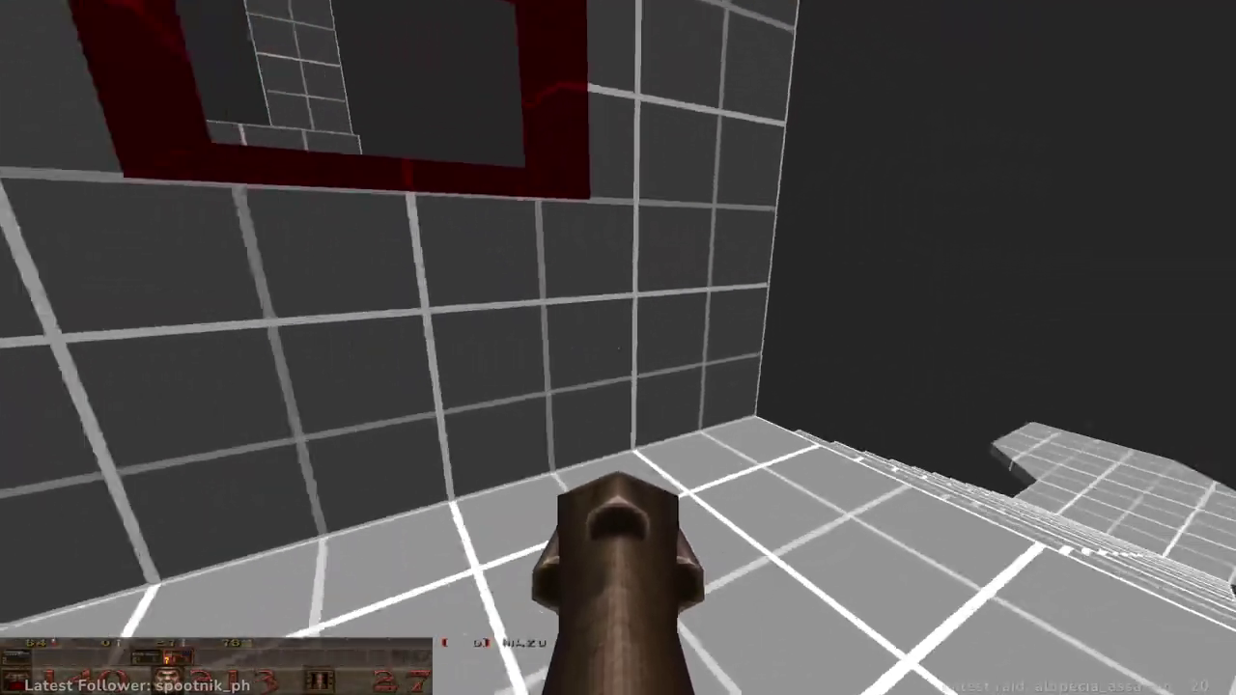
{"action": "key", "text": "w"}
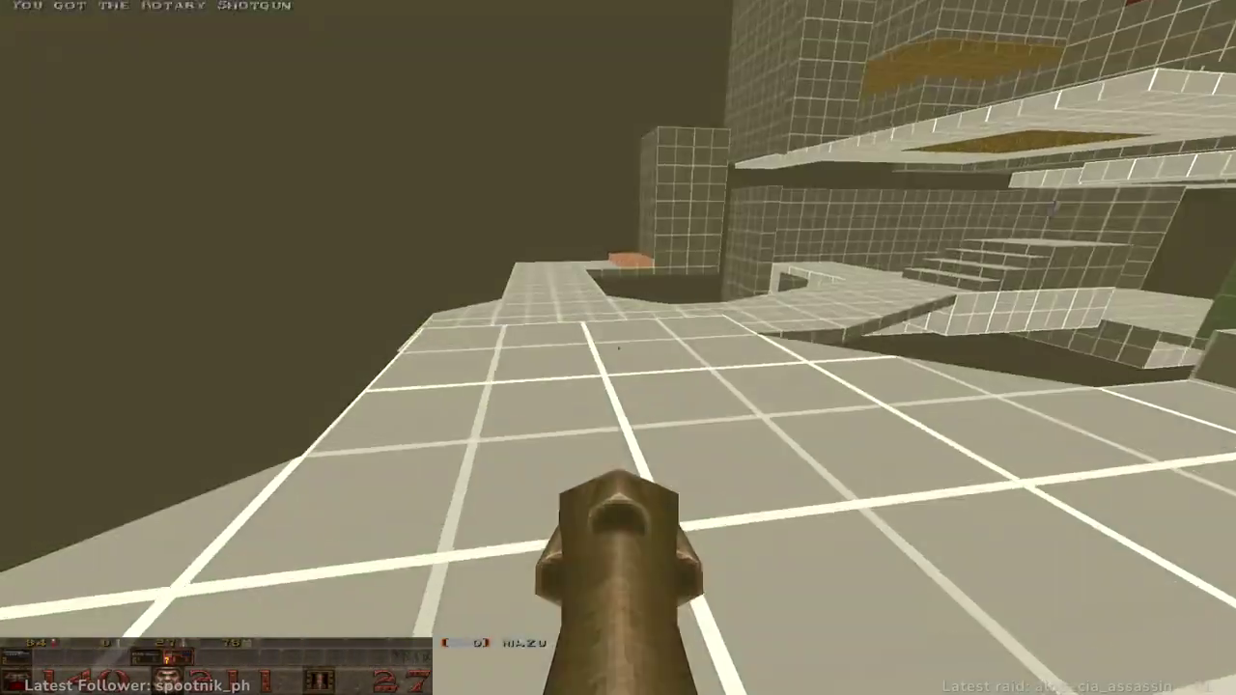
- Survey the structure from the foot of the long staircase, and quit the playtest to return to TrenchBroom
{"action": "key", "text": "w"}
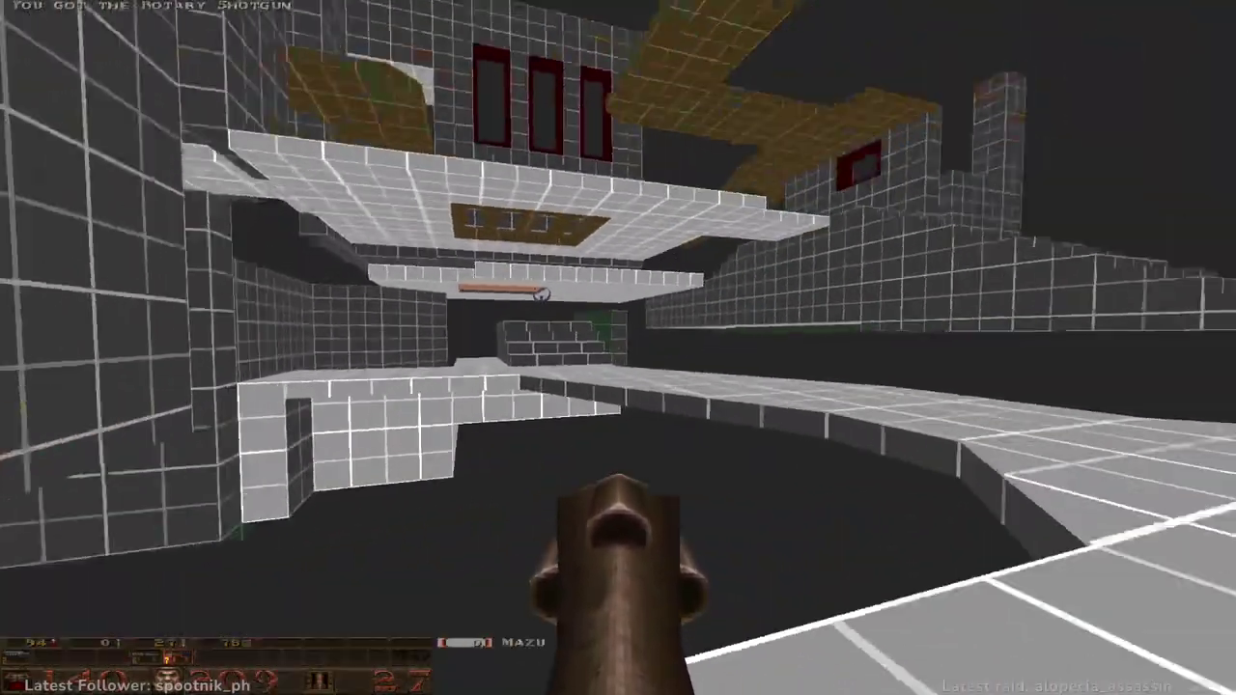
{"action": "key", "text": "w"}
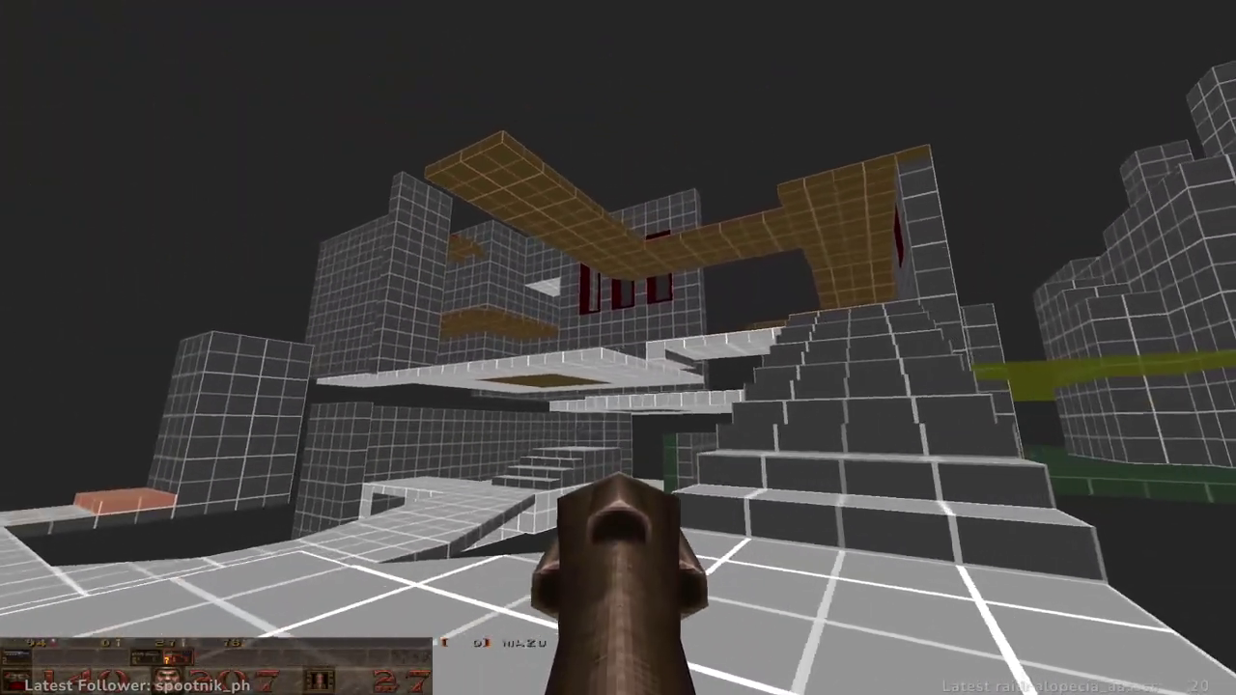
{"action": "key", "text": "d"}
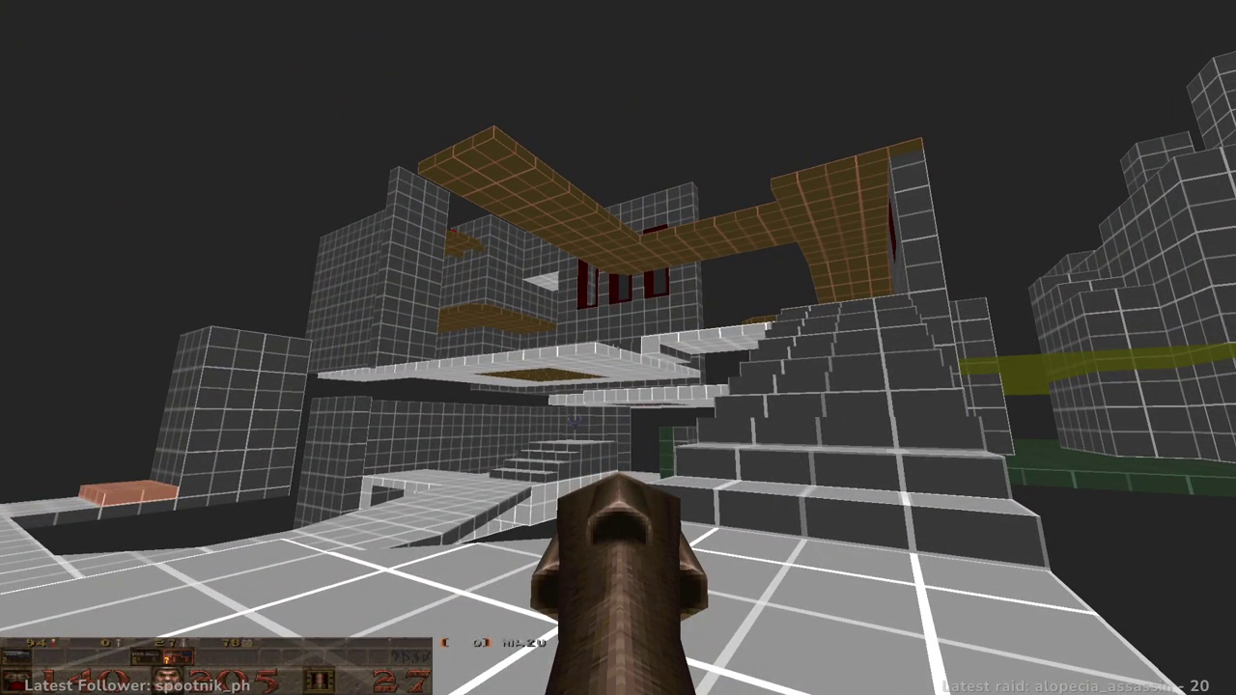
{"action": "key", "text": "w"}
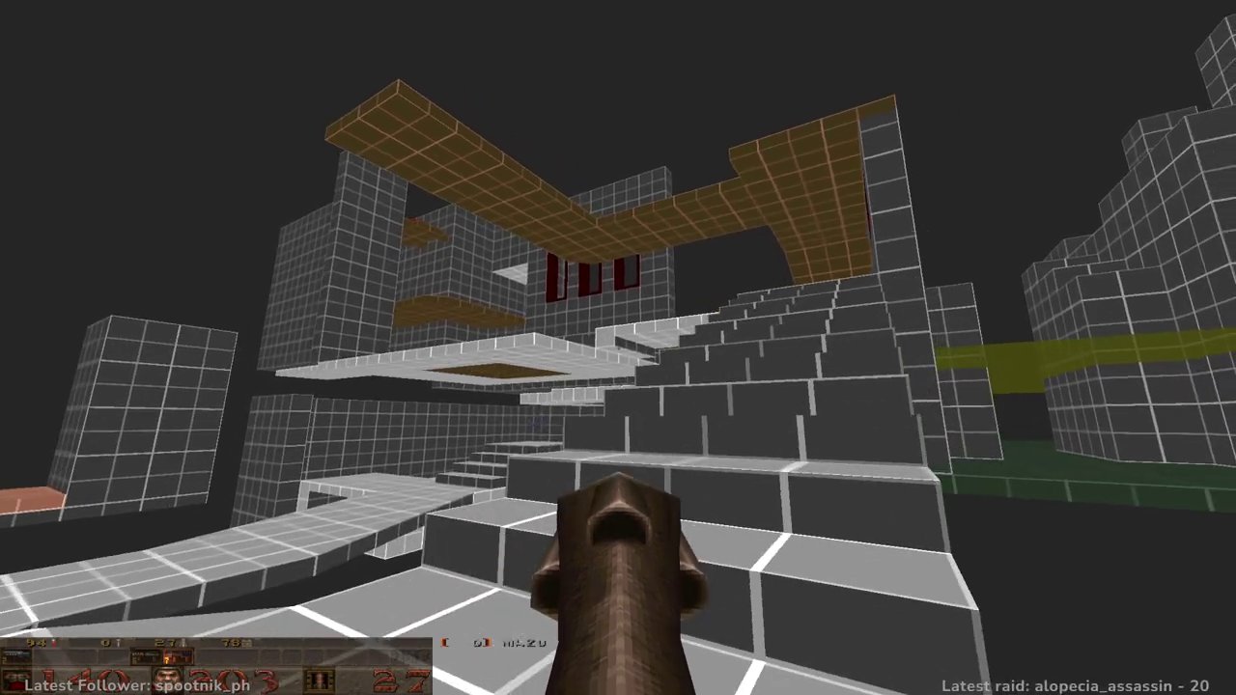
{"action": "key", "text": "Escape"}
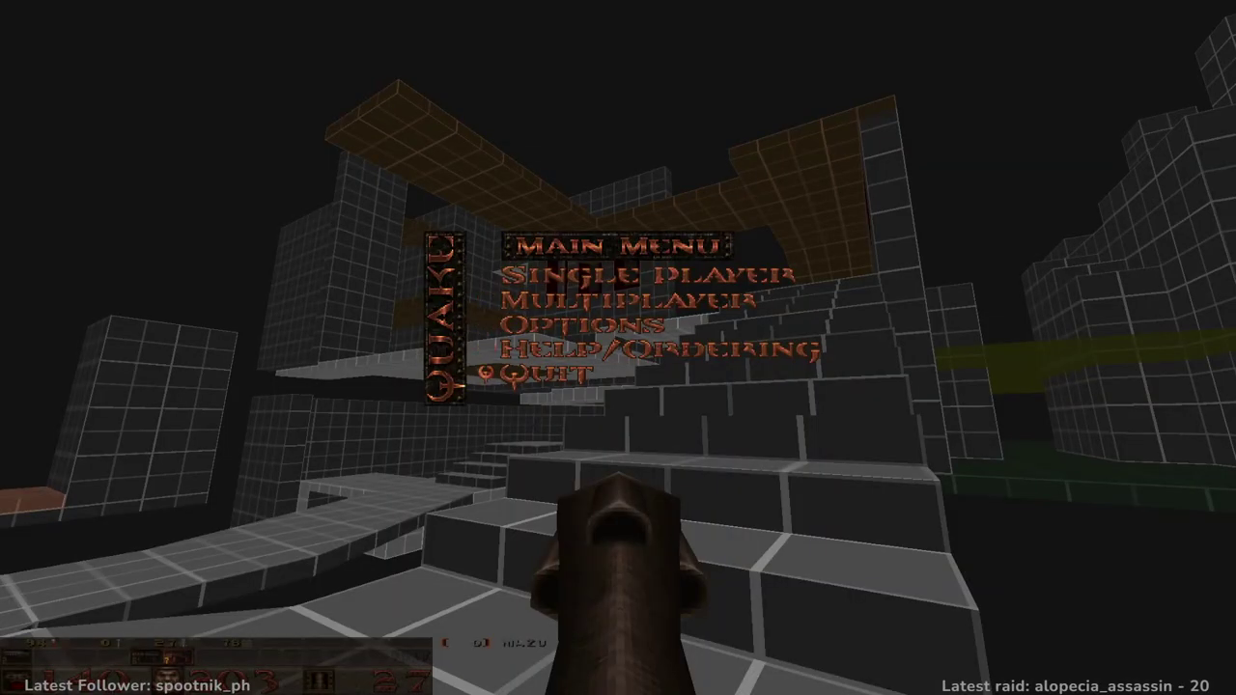
{"action": "key", "text": "Return"}
- Examine the overall blockout layout, including the lower walkway, staircase, slime pool and upper platforms
{"action": "right_click_drag", "start_coordinate": [610, 154], "coordinate": [753, 274]}
{"action": "key", "text": "w"}
{"action": "key", "text": "s"}
{"action": "key", "text": "a"}
{"action": "key", "text": "w"}
{"action": "key", "text": "s"}
{"action": "key", "text": "a"}
{"action": "key", "text": "s"}
{"action": "key", "text": "a"}
{"action": "key", "text": "w"}
{"action": "scroll", "coordinate": [839, 220], "scroll_direction": "down", "scroll_amount": 5}
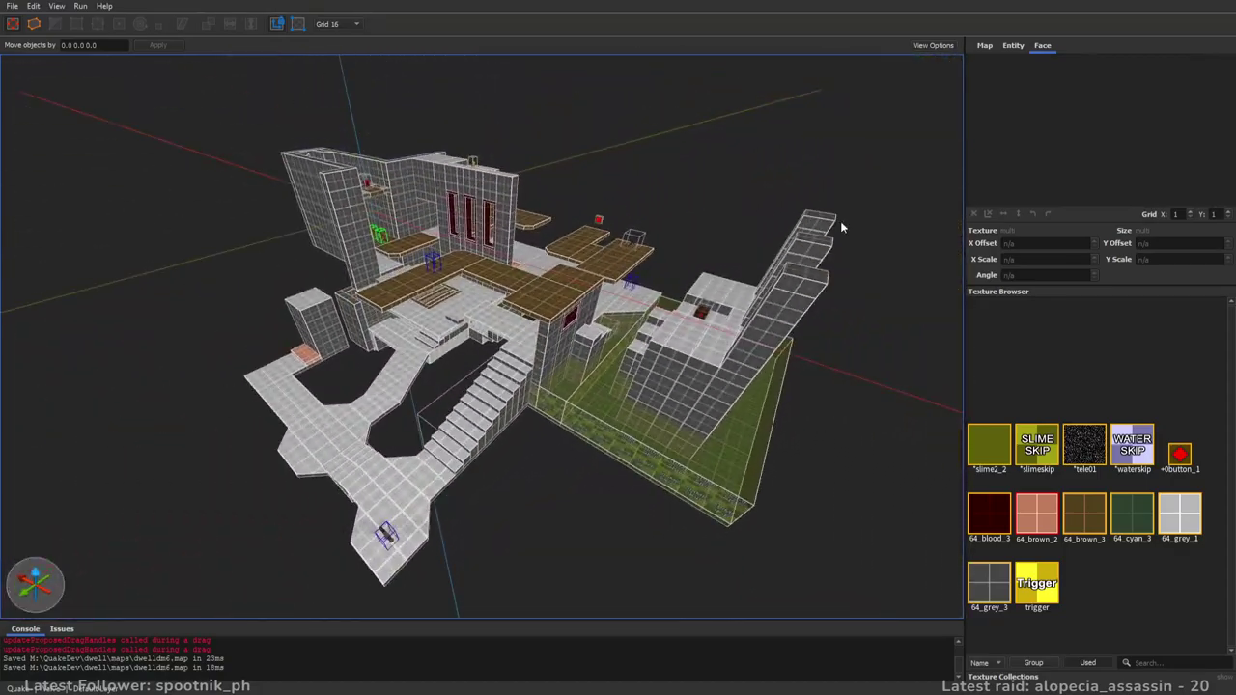
{"action": "right_click_drag", "start_coordinate": [840, 220], "coordinate": [839, 227]}
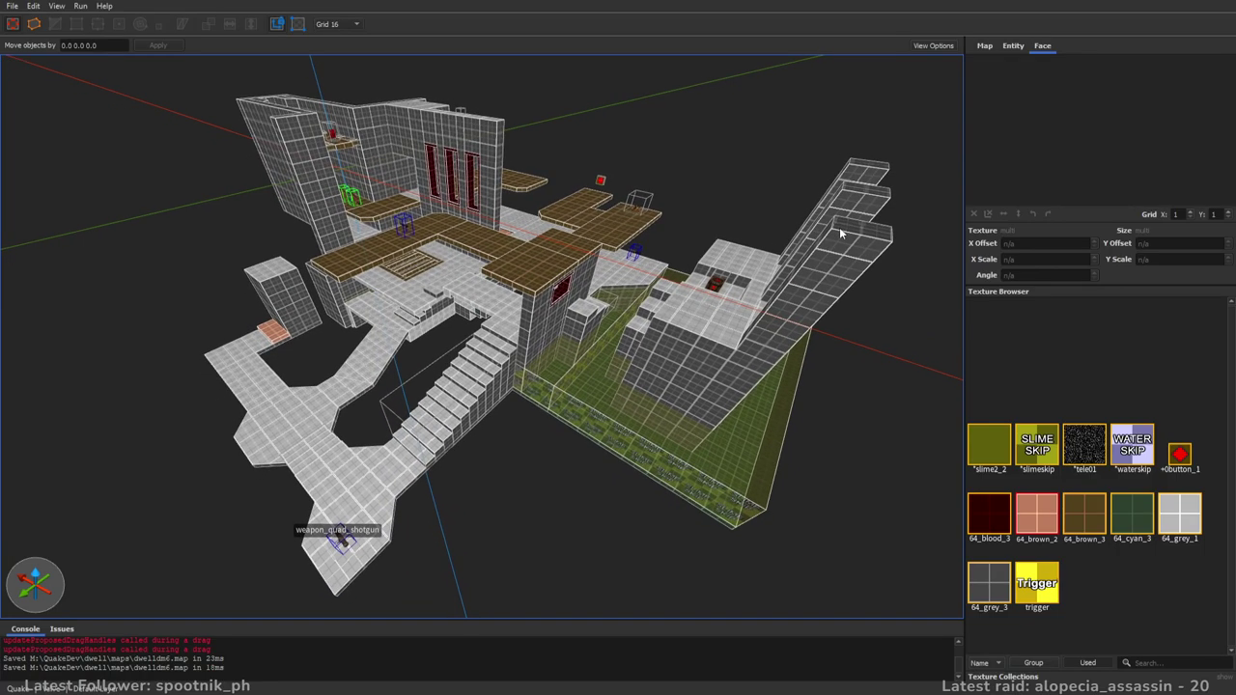
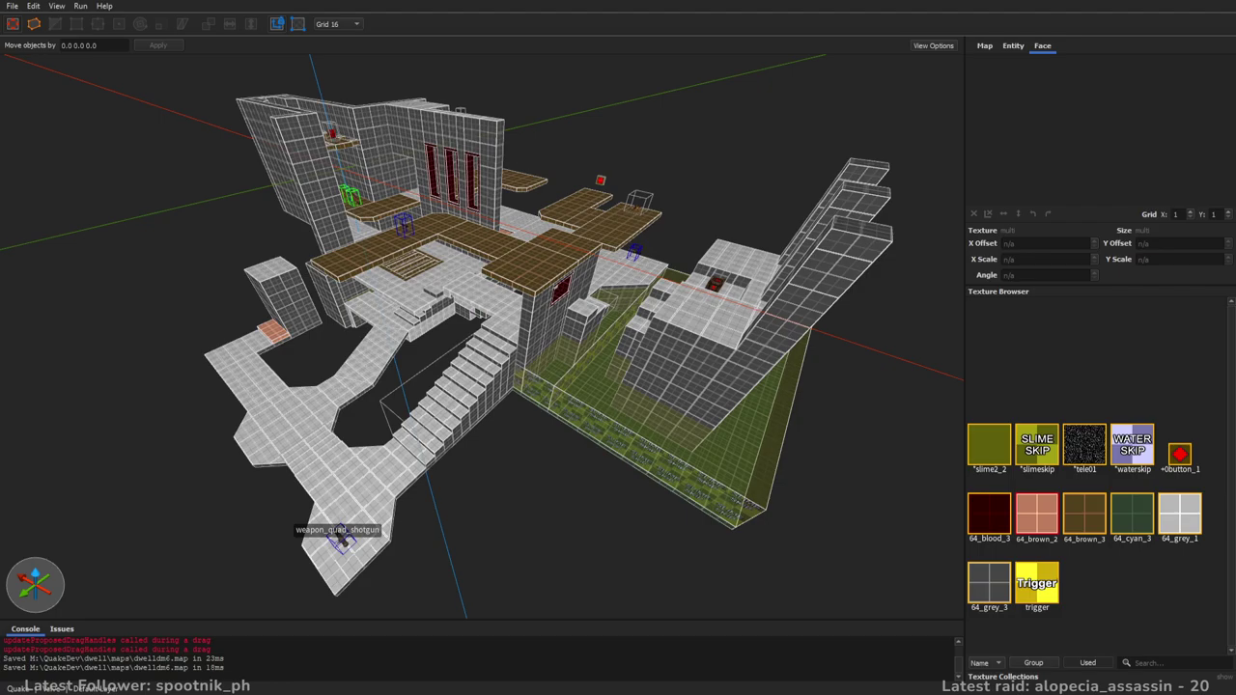
- Draw a 144 × 256 × 16 platform brush with the 64_grey_1 texture beside the block at the lower walkway's end
{"action": "right_click_drag", "start_coordinate": [614, 226], "coordinate": [683, 242]}
{"action": "key", "text": "w"}
{"action": "key", "text": "a"}
{"action": "key", "text": "w"}
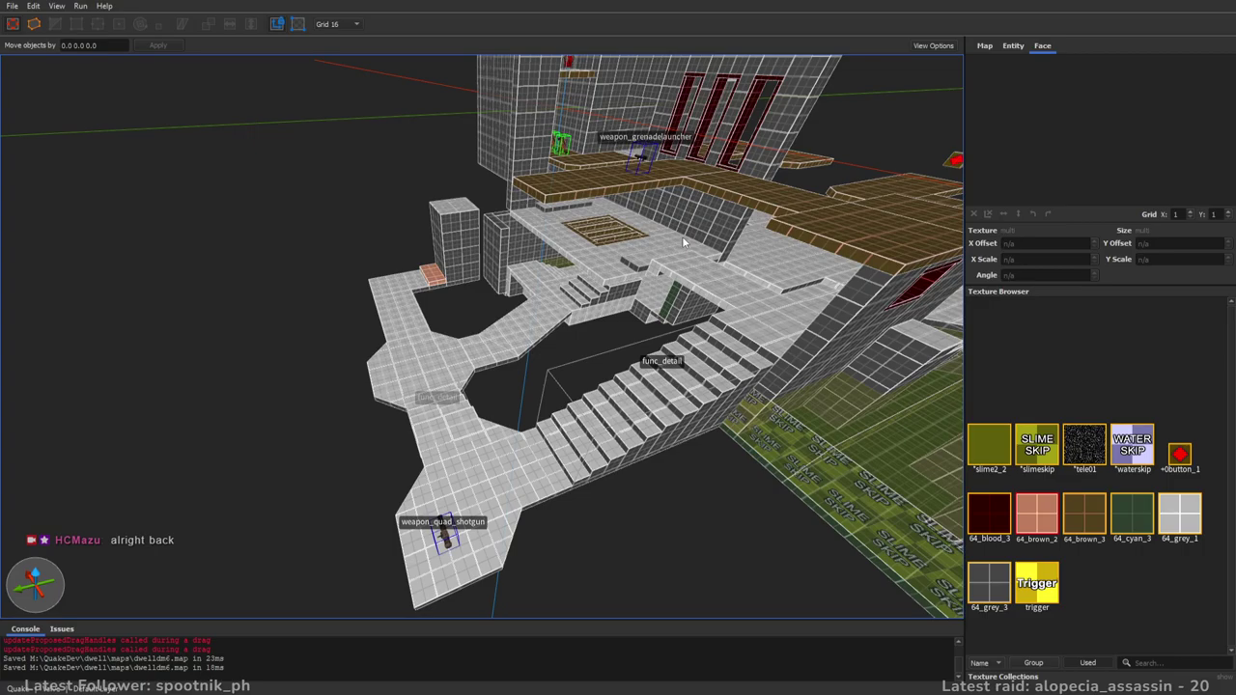
{"action": "right_click_drag", "start_coordinate": [505, 257], "coordinate": [897, 297]}
{"action": "key", "text": "w"}
{"action": "right_click_drag", "start_coordinate": [690, 287], "coordinate": [858, 311]}
{"action": "left_click", "coordinate": [1172, 516]}
{"action": "right_click_drag", "start_coordinate": [632, 265], "coordinate": [534, 263]}
{"action": "mouse_move", "coordinate": [534, 263]}
{"action": "left_mouse_down"}
{"action": "mouse_move", "coordinate": [552, 329]}
{"action": "mouse_move", "coordinate": [462, 434]}
{"action": "left_mouse_up"}
{"action": "mouse_move", "coordinate": [624, 348]}
{"action": "right_mouse_down"}
{"action": "mouse_move", "coordinate": [538, 353]}
{"action": "mouse_move", "coordinate": [439, 337]}
{"action": "right_mouse_up"}
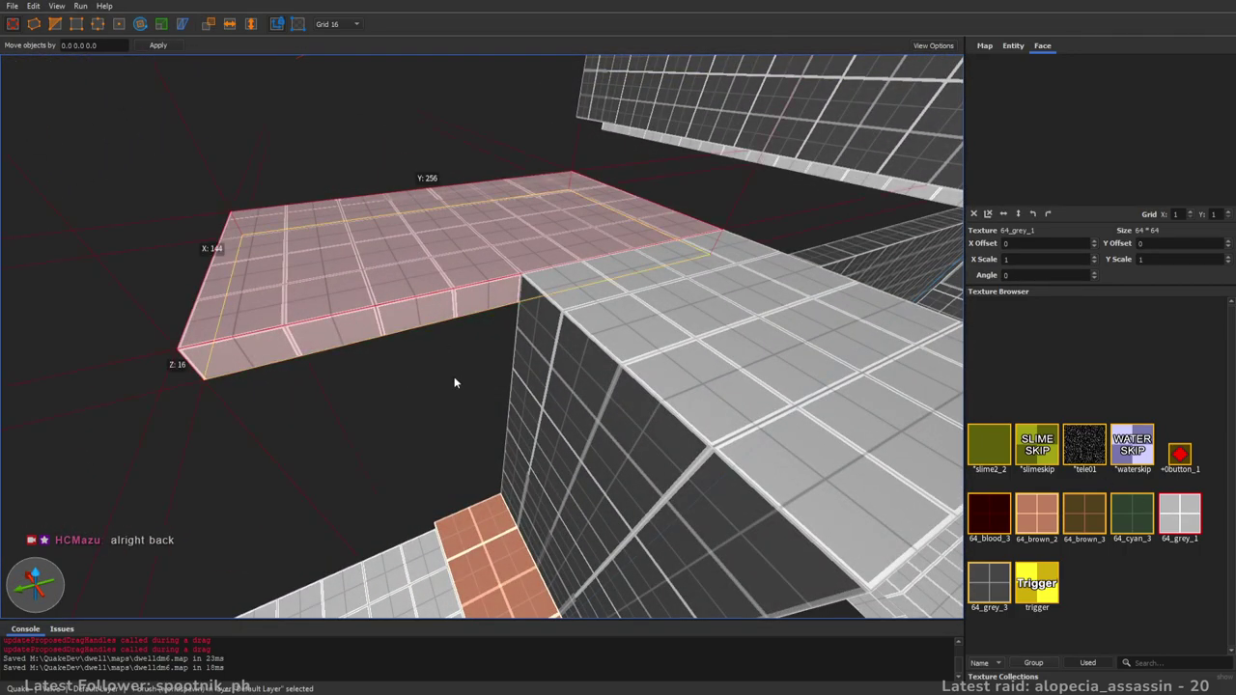
- Enlarge the new platform to 192 × 256 × 32 and extrude an adjoining 128 × 192 × 32 slab from it
{"action": "right_click_drag", "start_coordinate": [465, 399], "coordinate": [560, 428]}
{"action": "left_click_drag", "start_coordinate": [283, 367], "coordinate": [219, 362], "text": "shift"}
{"action": "mouse_move", "coordinate": [453, 323]}
{"action": "right_mouse_down"}
{"action": "mouse_move", "coordinate": [500, 307]}
{"action": "mouse_move", "coordinate": [608, 312]}
{"action": "mouse_move", "coordinate": [599, 326]}
{"action": "right_mouse_up"}
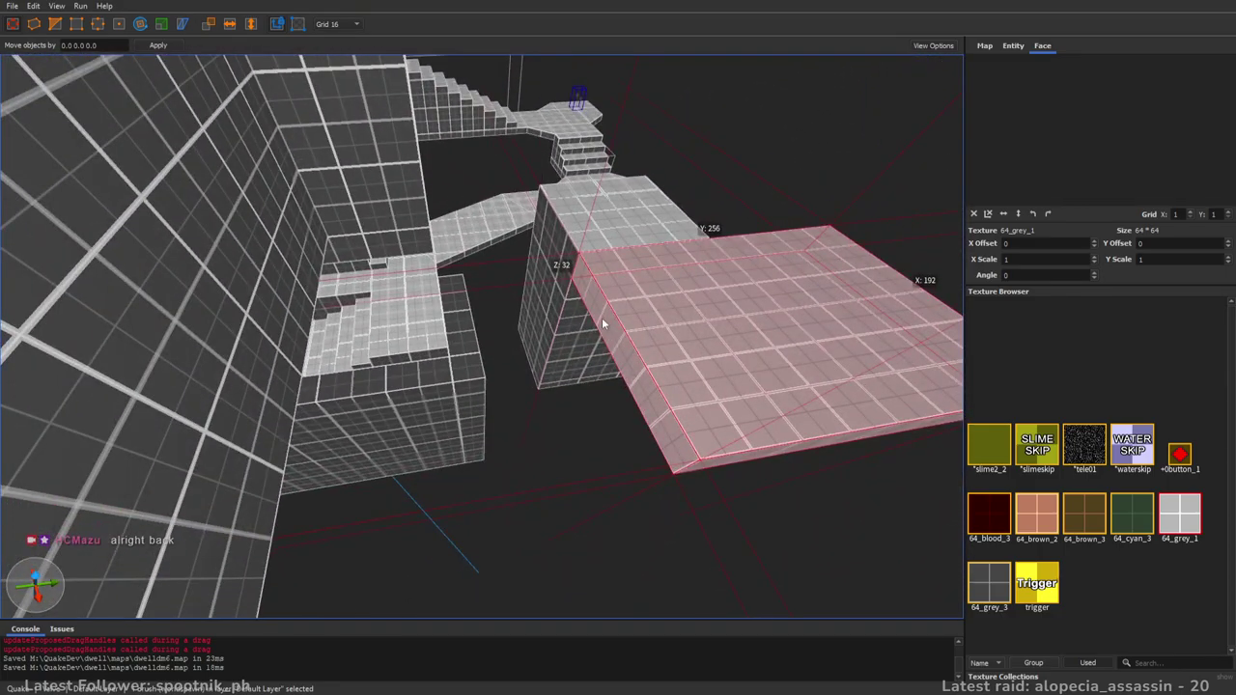
{"action": "left_click_drag", "start_coordinate": [598, 327], "coordinate": [380, 356], "text": "ctrl+shift"}
{"action": "left_click_drag", "start_coordinate": [402, 271], "coordinate": [405, 340], "text": "shift"}
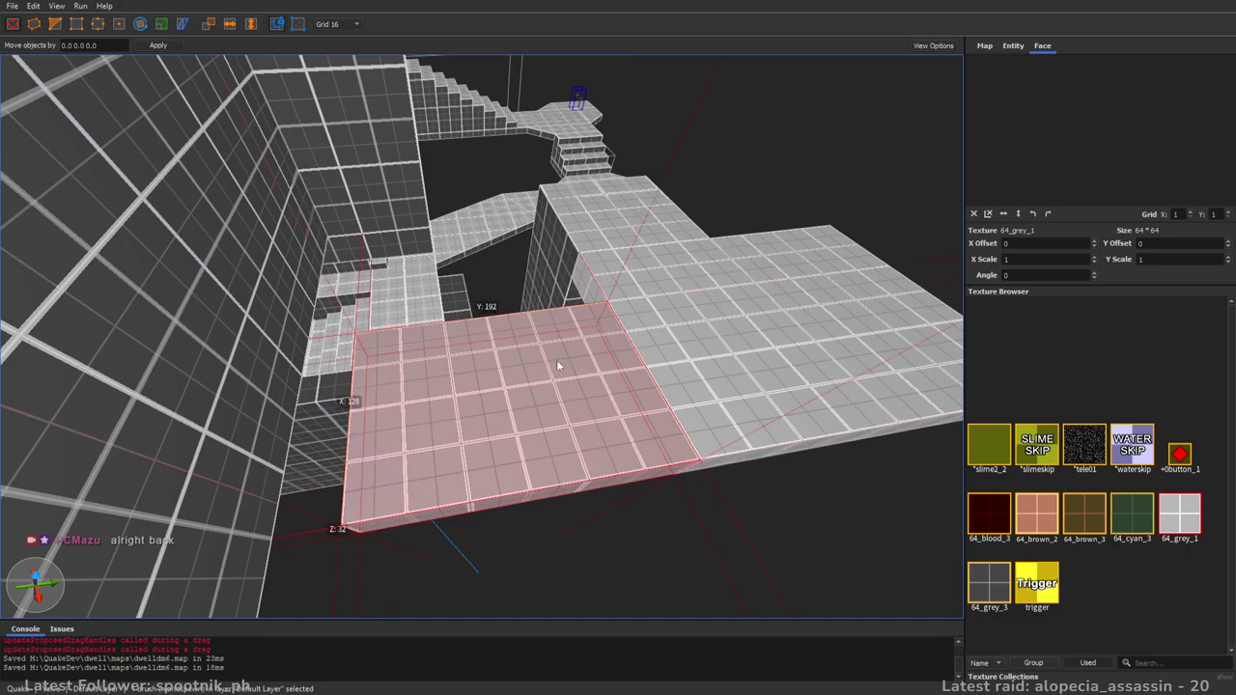
- Extrude more grey platform sections toward the railgun alcove, bridging the last gap with a 192 × 64 × 32 slab
{"action": "right_click_drag", "start_coordinate": [556, 359], "coordinate": [410, 377]}
{"action": "left_click_drag", "start_coordinate": [527, 338], "coordinate": [347, 364], "text": "ctrl+shift"}
{"action": "mouse_move", "coordinate": [511, 571]}
{"action": "left_mouse_down"}
{"action": "mouse_move", "coordinate": [499, 479]}
{"action": "mouse_move", "coordinate": [515, 384]}
{"action": "mouse_move", "coordinate": [449, 225]}
{"action": "left_mouse_up"}
{"action": "right_click_drag", "start_coordinate": [660, 297], "coordinate": [643, 283]}
{"action": "left_click", "coordinate": [643, 282]}
{"action": "mouse_move", "coordinate": [212, 331]}
{"action": "left_mouse_down", "text": "ctrl+shift"}
{"action": "mouse_move", "coordinate": [541, 350]}
{"action": "mouse_move", "coordinate": [496, 354]}
{"action": "mouse_move", "coordinate": [526, 354]}
{"action": "mouse_move", "coordinate": [512, 355]}
{"action": "left_mouse_up", "text": "ctrl+shift"}
{"action": "left_click", "coordinate": [438, 324]}
{"action": "scroll", "coordinate": [513, 355], "scroll_direction": "up", "scroll_amount": 4}
{"action": "right_click_drag", "start_coordinate": [512, 355], "coordinate": [516, 375]}
{"action": "scroll", "coordinate": [516, 379], "scroll_direction": "down", "scroll_amount": 3}
{"action": "left_click", "coordinate": [532, 262]}
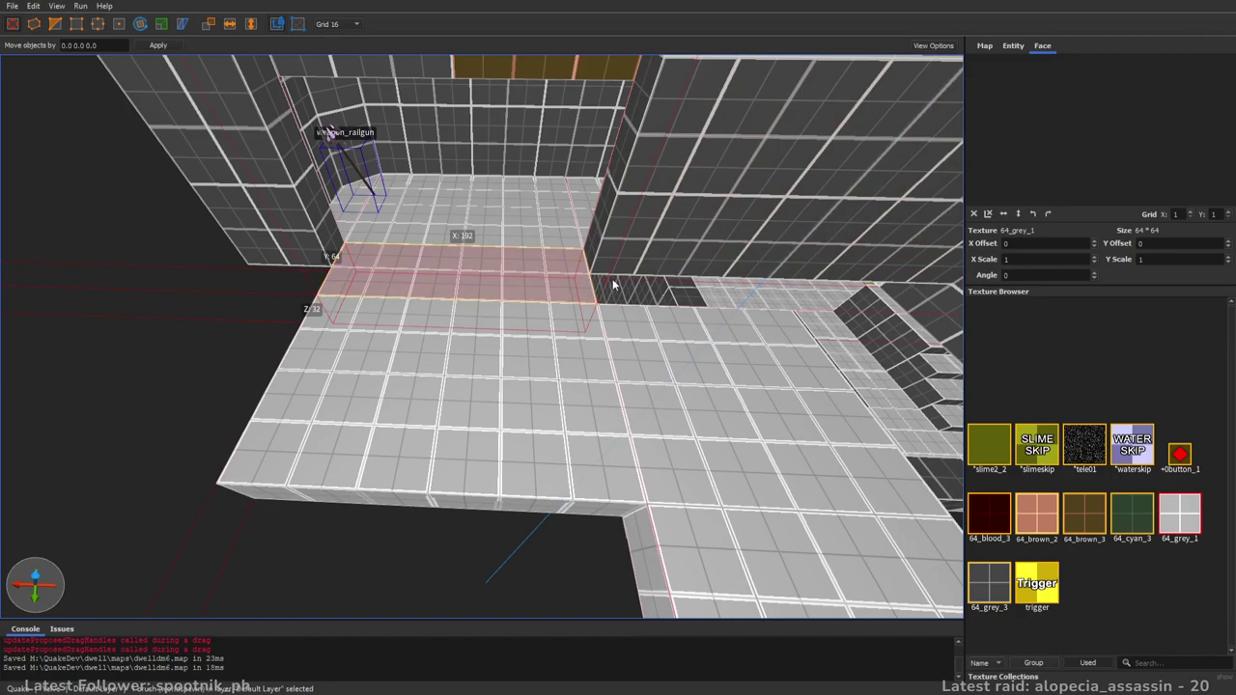
- Narrow the slab in front of the railgun alcove from both sides and adjust the adjoining platform's outer edge
{"action": "scroll", "coordinate": [648, 327], "scroll_direction": "down", "scroll_amount": 4}
{"action": "mouse_move", "coordinate": [648, 327]}
{"action": "right_mouse_down"}
{"action": "mouse_move", "coordinate": [649, 348]}
{"action": "mouse_move", "coordinate": [642, 323]}
{"action": "right_mouse_up"}
{"action": "scroll", "coordinate": [643, 324], "scroll_direction": "up", "scroll_amount": 3}
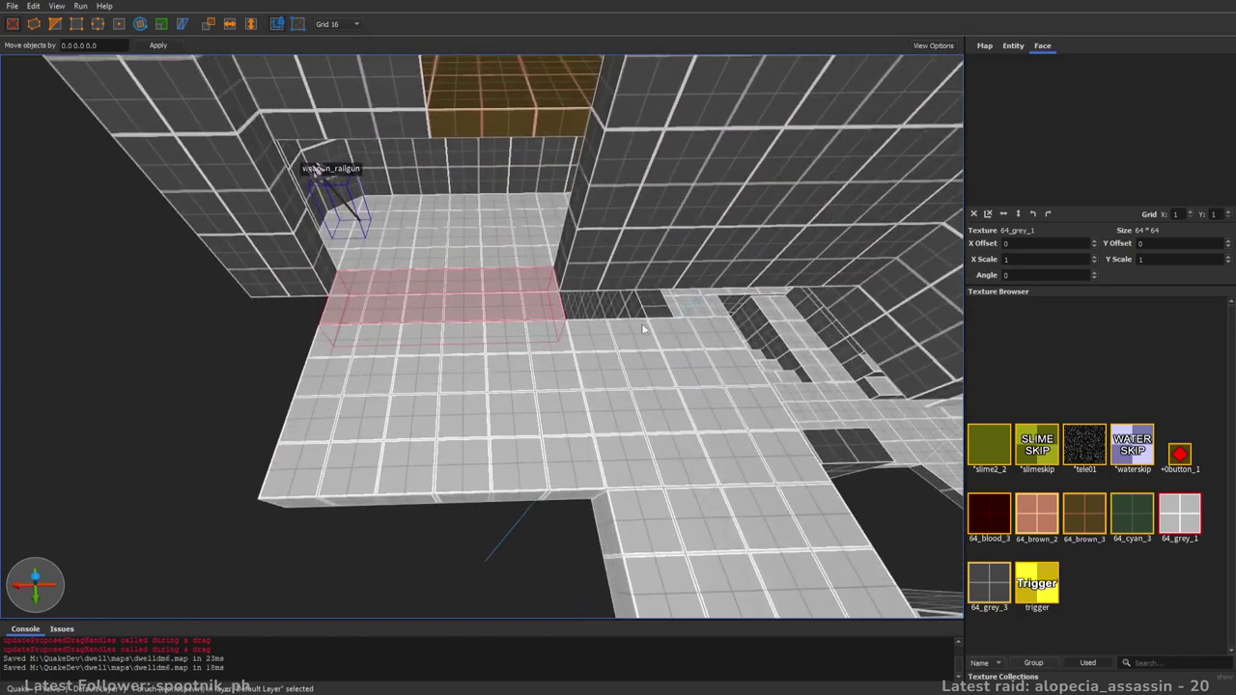
{"action": "left_click_drag", "start_coordinate": [220, 314], "coordinate": [260, 315], "text": "shift"}
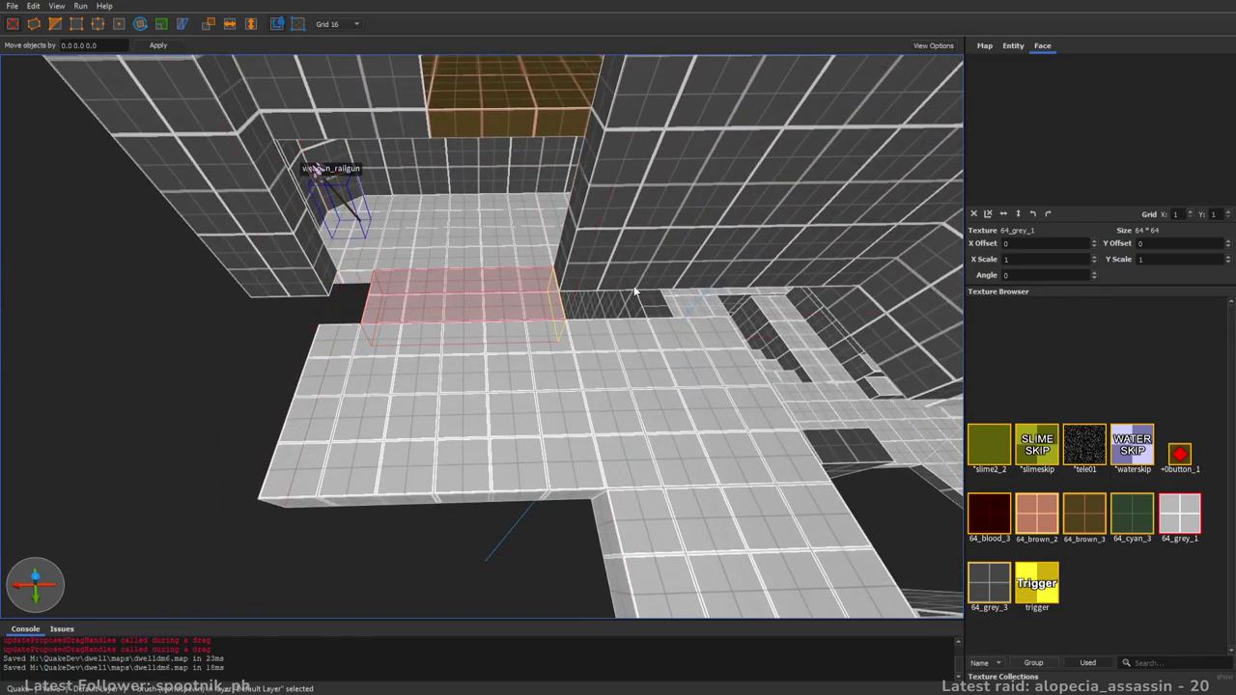
{"action": "left_click_drag", "start_coordinate": [660, 299], "coordinate": [620, 301], "text": "shift"}
{"action": "left_click", "coordinate": [432, 405]}
{"action": "left_click_drag", "start_coordinate": [169, 403], "coordinate": [221, 406], "text": "shift"}
- Reposition the 192-unit-long grey slab between the railgun platform and the outer platform so it borders the dark pillar
{"action": "mouse_move", "coordinate": [580, 380]}
{"action": "right_mouse_down"}
{"action": "mouse_move", "coordinate": [602, 397]}
{"action": "mouse_move", "coordinate": [493, 332]}
{"action": "mouse_move", "coordinate": [504, 302]}
{"action": "mouse_move", "coordinate": [786, 308]}
{"action": "mouse_move", "coordinate": [727, 300]}
{"action": "mouse_move", "coordinate": [769, 306]}
{"action": "mouse_move", "coordinate": [629, 377]}
{"action": "mouse_move", "coordinate": [557, 390]}
{"action": "right_mouse_up"}
{"action": "scroll", "coordinate": [504, 302], "scroll_direction": "up", "scroll_amount": 10}
{"action": "key", "text": "d"}
{"action": "left_click", "coordinate": [552, 385]}
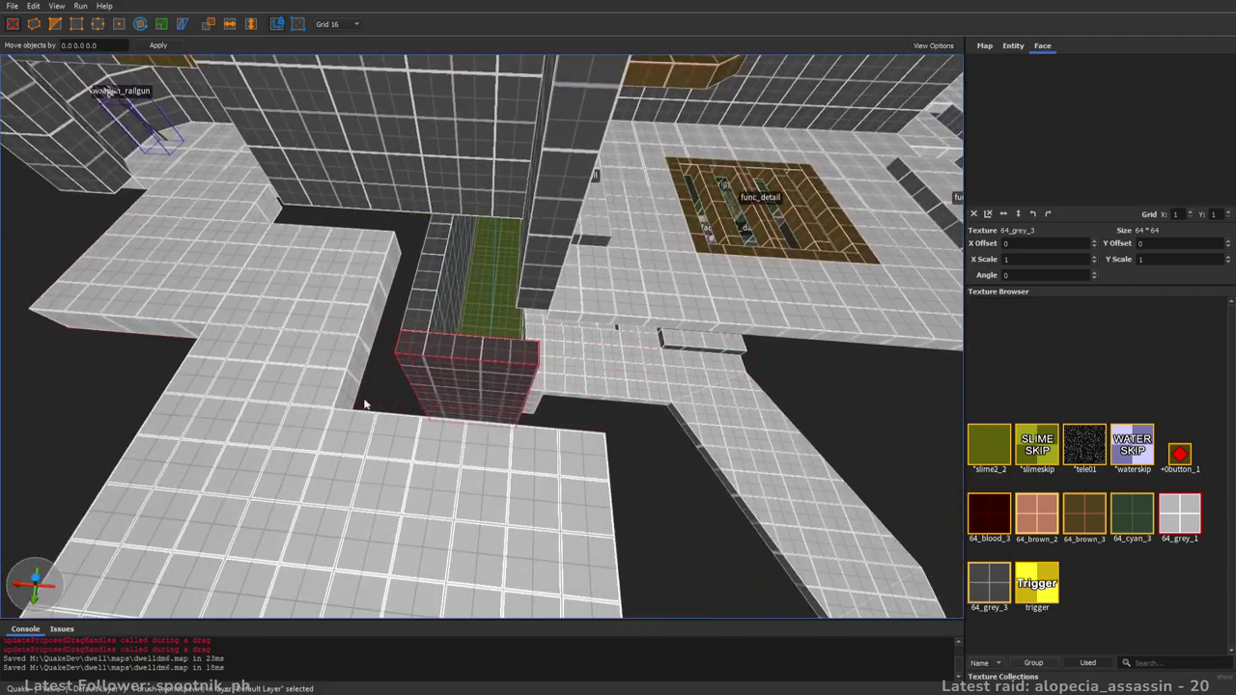
{"action": "left_click", "coordinate": [340, 411]}
{"action": "right_click_drag", "start_coordinate": [338, 412], "coordinate": [450, 365]}
{"action": "mouse_move", "coordinate": [449, 366]}
{"action": "left_mouse_down"}
{"action": "mouse_move", "coordinate": [513, 375]}
{"action": "mouse_move", "coordinate": [442, 370]}
{"action": "mouse_move", "coordinate": [494, 346]}
{"action": "mouse_move", "coordinate": [551, 354]}
{"action": "left_mouse_up"}
{"action": "mouse_move", "coordinate": [549, 347]}
{"action": "right_mouse_down"}
{"action": "mouse_move", "coordinate": [557, 419]}
{"action": "mouse_move", "coordinate": [557, 393]}
{"action": "right_mouse_up"}
{"action": "key", "text": "w"}
{"action": "key", "text": "a"}
{"action": "key", "text": "d"}
{"action": "left_click_drag", "start_coordinate": [600, 289], "coordinate": [470, 281]}
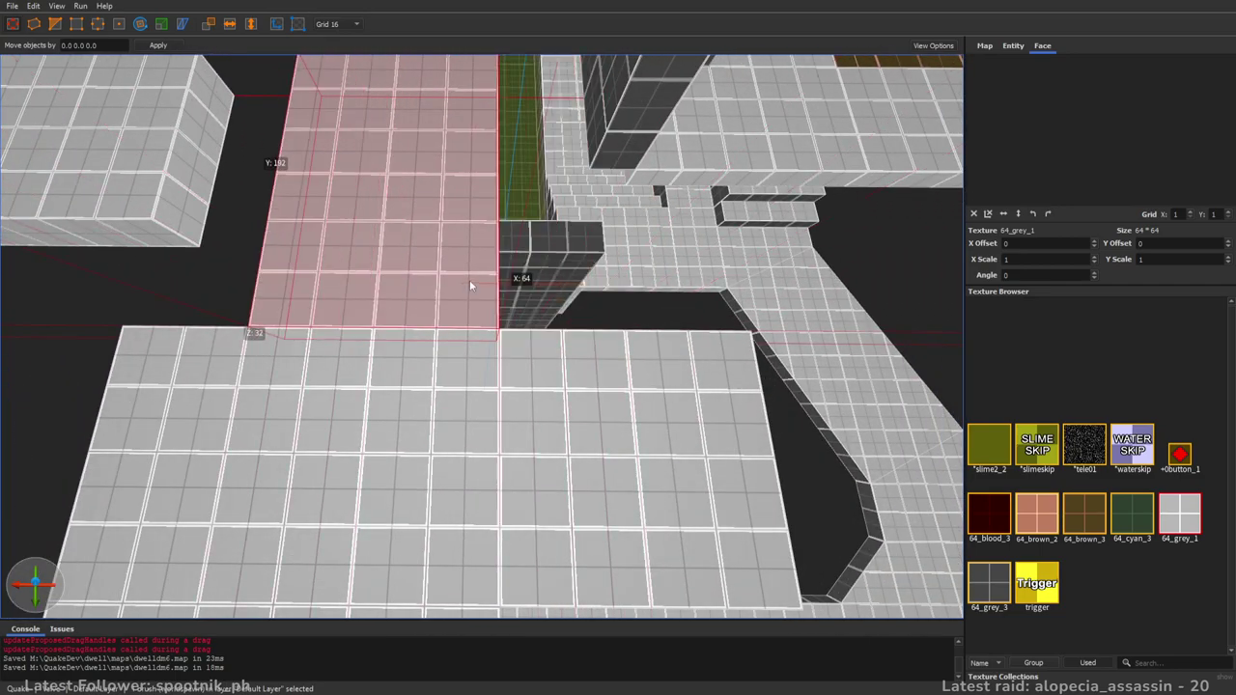
- Extend the platform near the railgun alcove until it meets the repositioned slab
{"action": "key", "text": "a"}
{"action": "left_click", "coordinate": [377, 183]}
{"action": "mouse_move", "coordinate": [377, 181]}
{"action": "left_mouse_down", "text": "shift"}
{"action": "mouse_move", "coordinate": [413, 161]}
{"action": "mouse_move", "coordinate": [506, 154]}
{"action": "left_mouse_up", "text": "shift"}
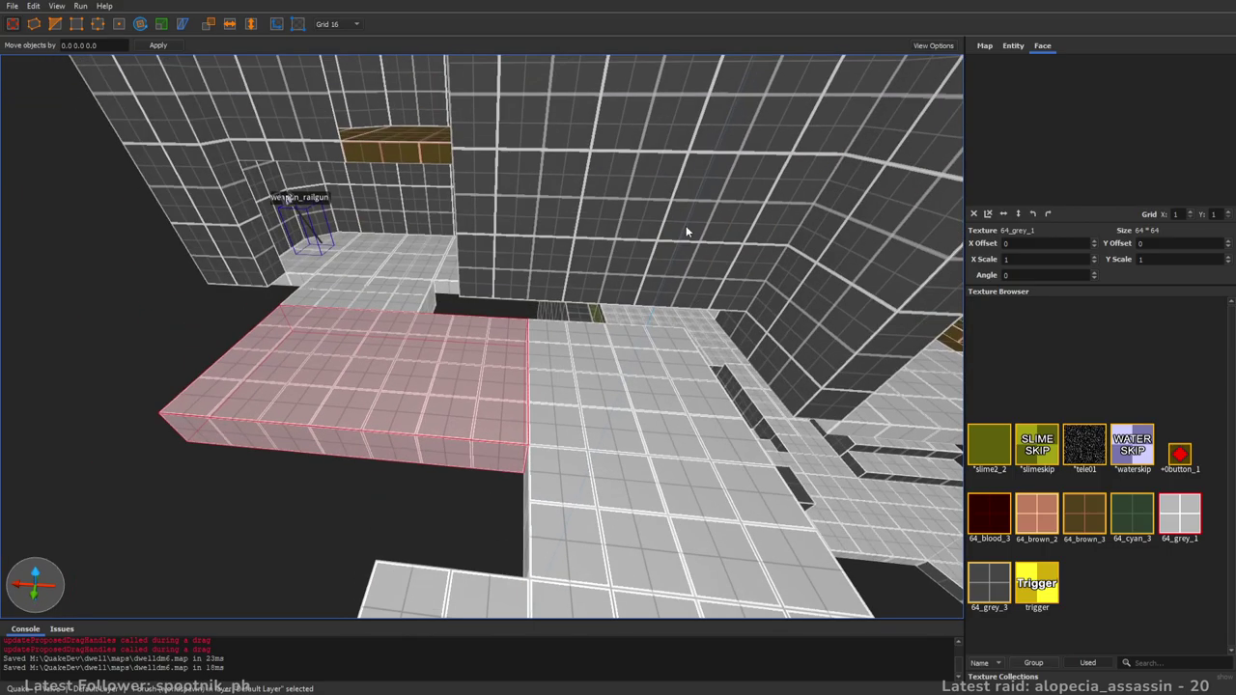
- Add a 64_grey_3 wall section across the opening above the railgun alcove's entrance
{"action": "mouse_move", "coordinate": [686, 227]}
{"action": "right_mouse_down"}
{"action": "mouse_move", "coordinate": [582, 238]}
{"action": "mouse_move", "coordinate": [692, 205]}
{"action": "right_mouse_up"}
{"action": "key", "text": "w"}
{"action": "key", "text": "a"}
{"action": "left_click", "coordinate": [685, 335]}
{"action": "left_click_drag", "start_coordinate": [685, 340], "coordinate": [645, 339]}
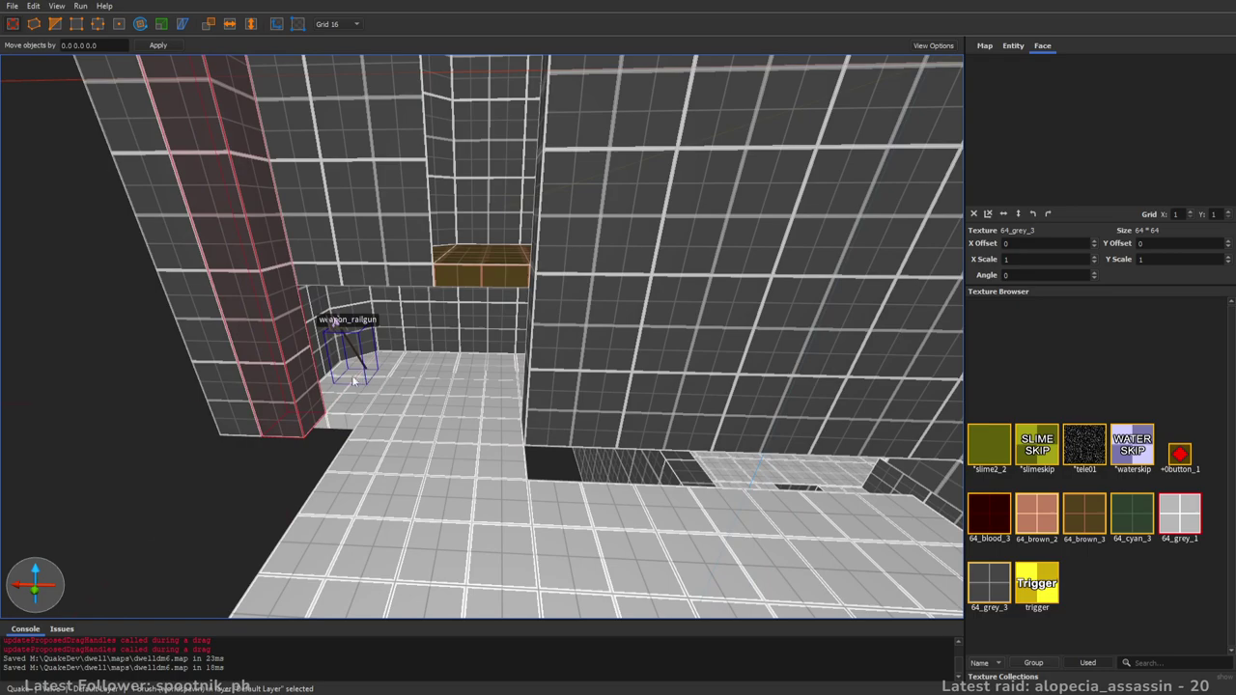
{"action": "left_click_drag", "start_coordinate": [287, 366], "coordinate": [384, 397], "text": "shift"}
{"action": "right_click_drag", "start_coordinate": [383, 397], "coordinate": [530, 402]}
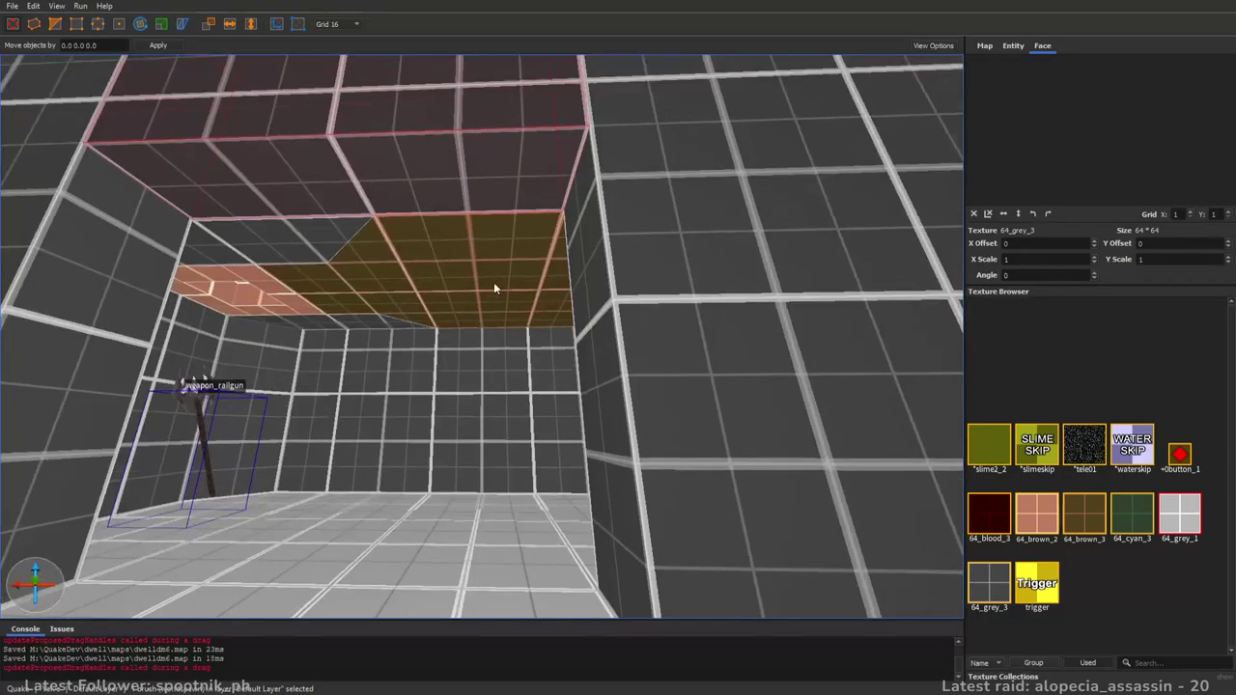
- Extend the 64_brown_3 walkway holding the grenade launcher outward over the gap beside the long staircase
{"action": "mouse_move", "coordinate": [497, 284]}
{"action": "right_mouse_down"}
{"action": "mouse_move", "coordinate": [531, 314]}
{"action": "mouse_move", "coordinate": [570, 315]}
{"action": "mouse_move", "coordinate": [568, 293]}
{"action": "mouse_move", "coordinate": [615, 282]}
{"action": "mouse_move", "coordinate": [797, 265]}
{"action": "mouse_move", "coordinate": [662, 312]}
{"action": "mouse_move", "coordinate": [936, 321]}
{"action": "mouse_move", "coordinate": [896, 308]}
{"action": "mouse_move", "coordinate": [953, 303]}
{"action": "mouse_move", "coordinate": [743, 323]}
{"action": "mouse_move", "coordinate": [846, 304]}
{"action": "mouse_move", "coordinate": [844, 271]}
{"action": "mouse_move", "coordinate": [654, 312]}
{"action": "mouse_move", "coordinate": [689, 336]}
{"action": "mouse_move", "coordinate": [670, 358]}
{"action": "mouse_move", "coordinate": [681, 358]}
{"action": "mouse_move", "coordinate": [680, 401]}
{"action": "right_mouse_up"}
{"action": "key", "text": "s"}
{"action": "key", "text": "w"}
{"action": "key", "text": "s"}
{"action": "key", "text": "w"}
{"action": "key", "text": "s"}
{"action": "key", "text": "d"}
{"action": "key", "text": "a"}
{"action": "key", "text": "s"}
{"action": "left_click", "coordinate": [609, 333]}
{"action": "mouse_move", "coordinate": [331, 307]}
{"action": "left_mouse_down", "text": "shift"}
{"action": "mouse_move", "coordinate": [267, 301]}
{"action": "mouse_move", "coordinate": [296, 306]}
{"action": "left_mouse_up", "text": "shift"}
{"action": "mouse_move", "coordinate": [551, 299]}
{"action": "right_mouse_down"}
{"action": "mouse_move", "coordinate": [558, 240]}
{"action": "mouse_move", "coordinate": [635, 275]}
{"action": "mouse_move", "coordinate": [690, 276]}
{"action": "mouse_move", "coordinate": [617, 280]}
{"action": "mouse_move", "coordinate": [750, 287]}
{"action": "mouse_move", "coordinate": [901, 231]}
{"action": "right_mouse_up"}
{"action": "key", "text": "a"}
{"action": "key", "text": "w"}
{"action": "mouse_move", "coordinate": [712, 123]}
{"action": "left_mouse_down", "text": "shift"}
{"action": "mouse_move", "coordinate": [755, 122]}
{"action": "mouse_move", "coordinate": [745, 120]}
{"action": "left_mouse_up", "text": "shift"}
{"action": "key", "text": "d"}
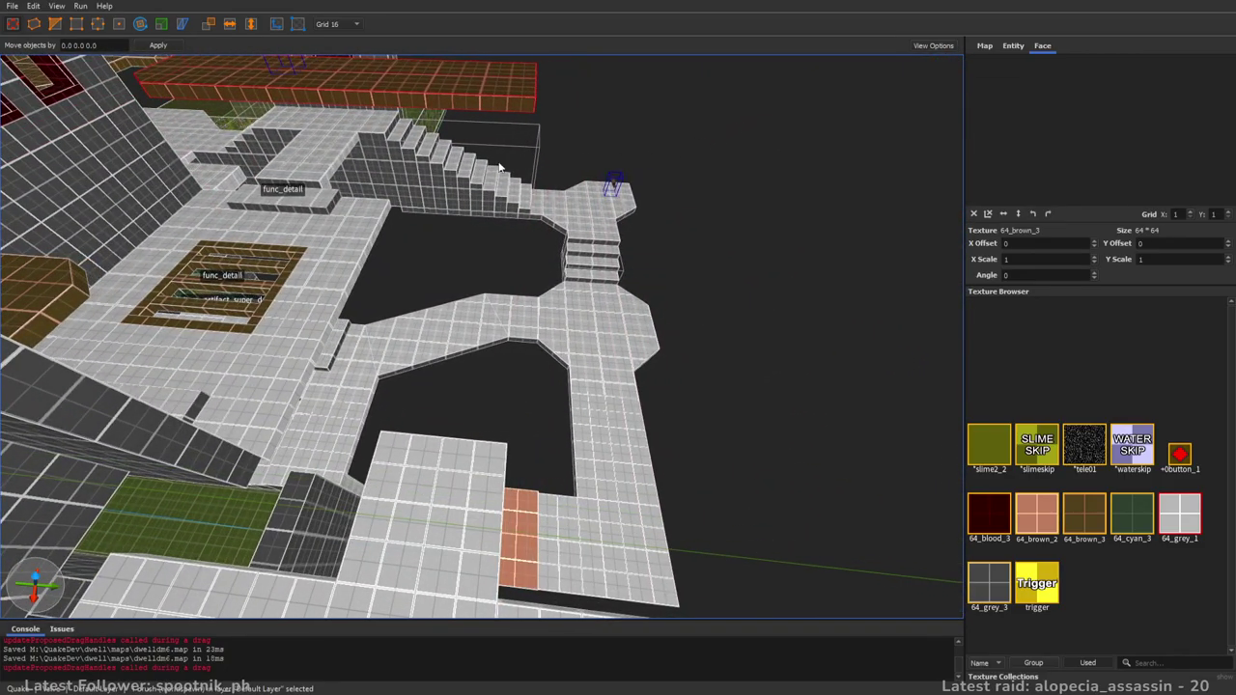
- Build a brown side branch from the walkway's outer end, reaching across the gap toward the new grey platforms
{"action": "mouse_move", "coordinate": [619, 299]}
{"action": "right_mouse_down"}
{"action": "mouse_move", "coordinate": [600, 231]}
{"action": "mouse_move", "coordinate": [642, 238]}
{"action": "right_mouse_up"}
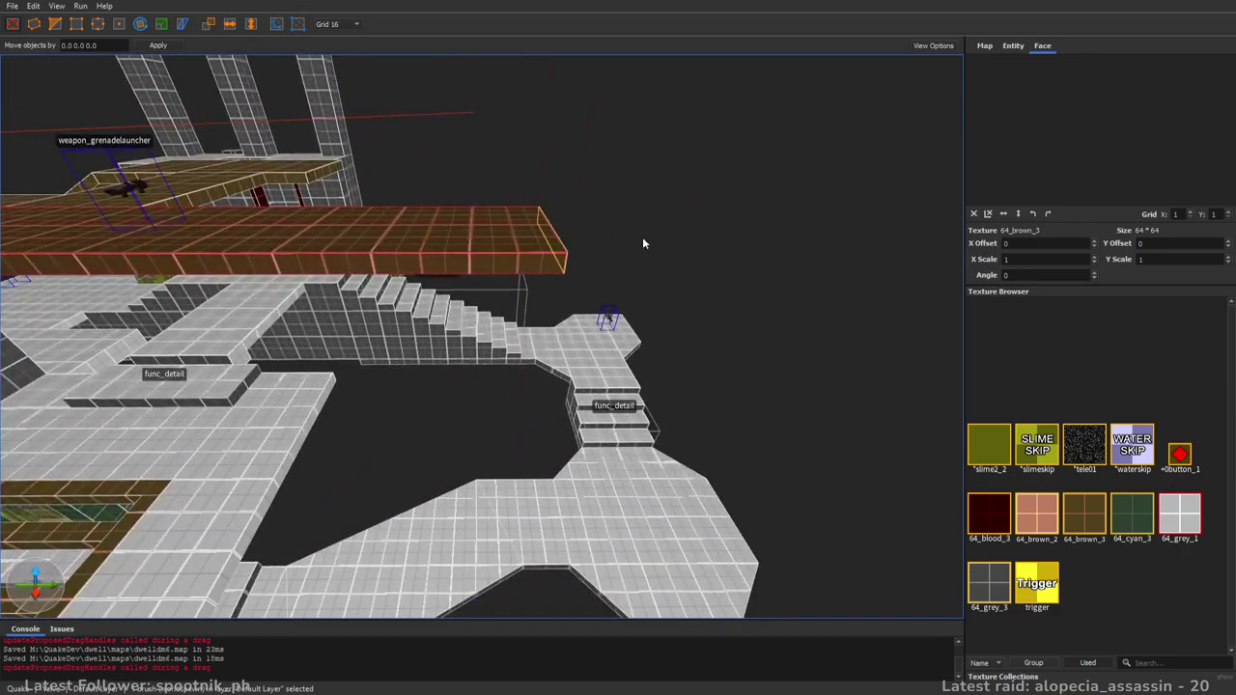
{"action": "right_click_drag", "start_coordinate": [425, 265], "coordinate": [645, 354]}
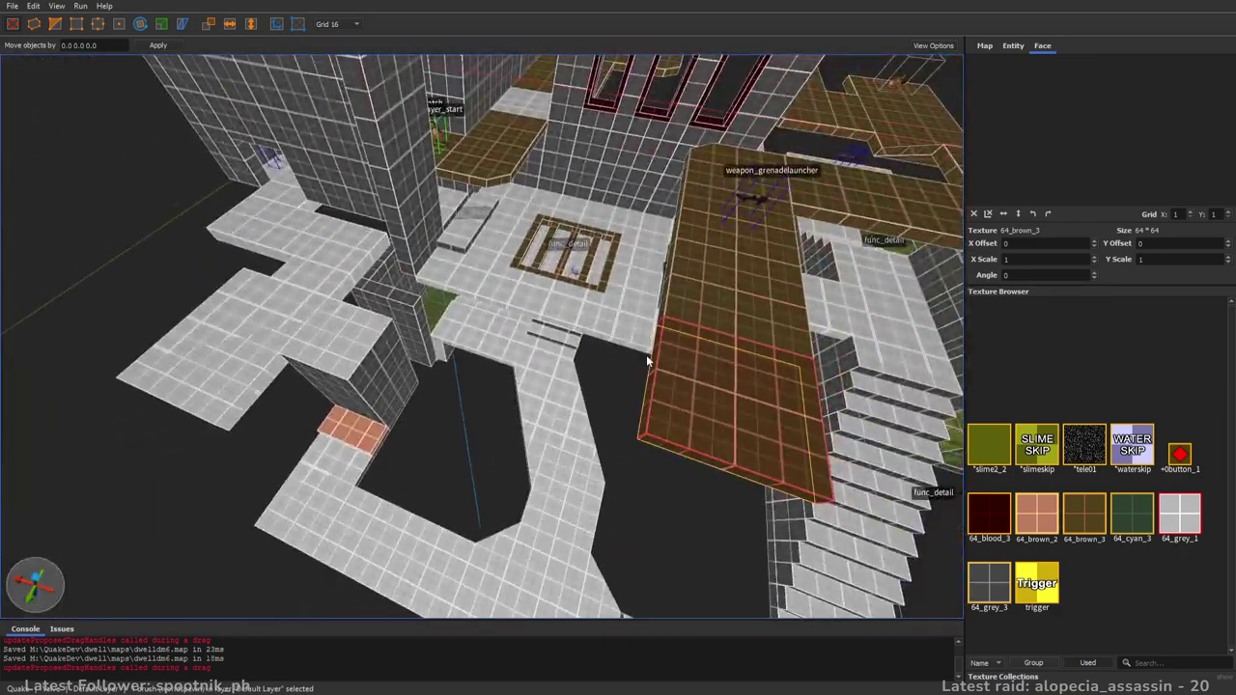
{"action": "left_click_drag", "start_coordinate": [653, 333], "coordinate": [590, 318], "text": "shift"}
{"action": "right_click_drag", "start_coordinate": [605, 333], "coordinate": [666, 314], "text": "alt"}
{"action": "left_click_drag", "start_coordinate": [665, 314], "coordinate": [354, 326], "text": "shift"}
{"action": "mouse_move", "coordinate": [479, 292]}
{"action": "right_mouse_down"}
{"action": "mouse_move", "coordinate": [540, 351]}
{"action": "mouse_move", "coordinate": [597, 279]}
{"action": "right_mouse_up"}
{"action": "left_click_drag", "start_coordinate": [502, 294], "coordinate": [515, 436], "text": "shift"}
{"action": "right_click_drag", "start_coordinate": [604, 355], "coordinate": [676, 349]}
{"action": "key", "text": "d"}
{"action": "mouse_move", "coordinate": [731, 346]}
{"action": "right_mouse_down"}
{"action": "mouse_move", "coordinate": [637, 350]}
{"action": "mouse_move", "coordinate": [625, 370]}
{"action": "mouse_move", "coordinate": [626, 359]}
{"action": "mouse_move", "coordinate": [677, 359]}
{"action": "mouse_move", "coordinate": [606, 399]}
{"action": "right_mouse_up"}
{"action": "key", "text": "s"}
{"action": "left_click", "coordinate": [598, 384]}
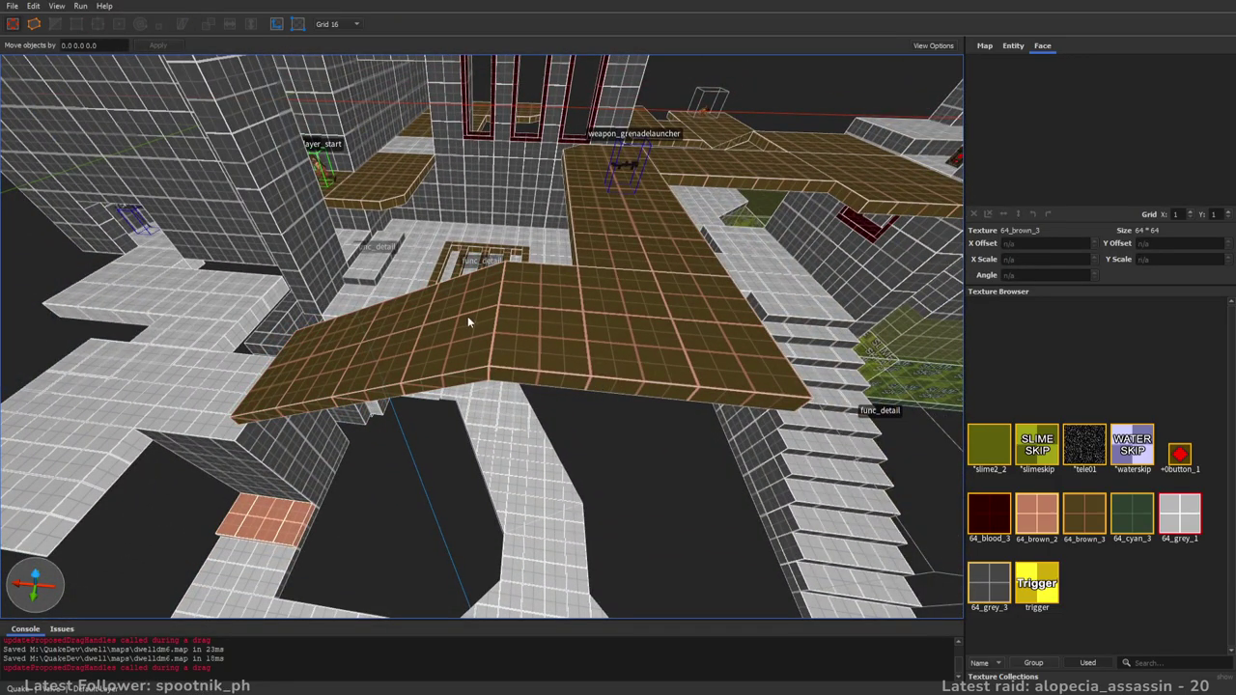
- Move the two-piece 64_brown_3 side branch outward, away from the end of the grenade launcher walkway
{"action": "right_click_drag", "start_coordinate": [503, 387], "coordinate": [353, 379]}
{"action": "right_click_drag", "start_coordinate": [546, 399], "coordinate": [629, 418]}
{"action": "key", "text": "d"}
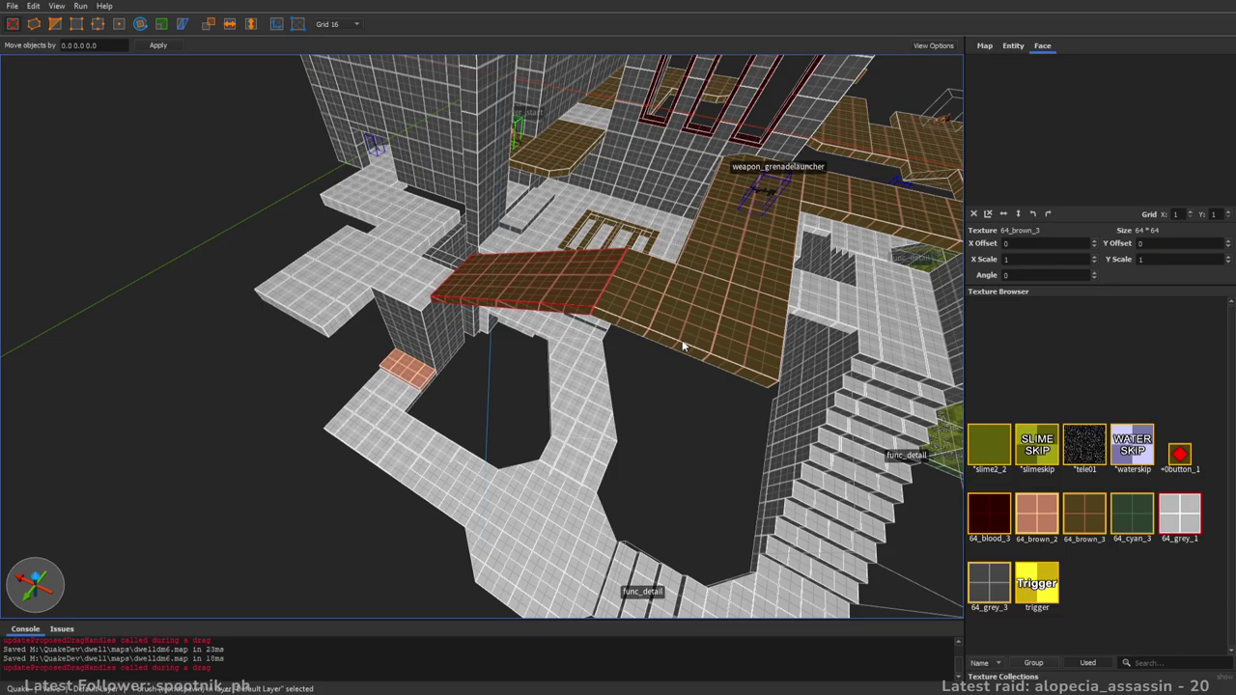
{"action": "right_click_drag", "start_coordinate": [660, 313], "coordinate": [684, 347]}
{"action": "key", "text": "ctrl+z"}
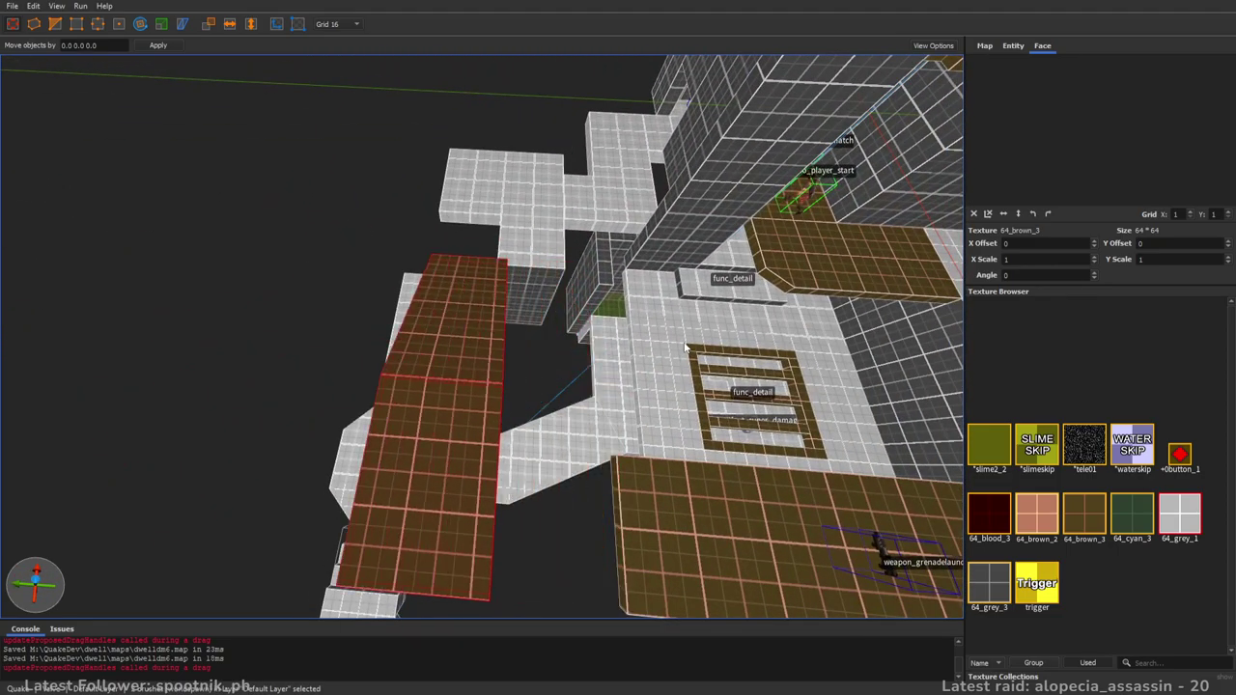
{"action": "key", "text": "a"}
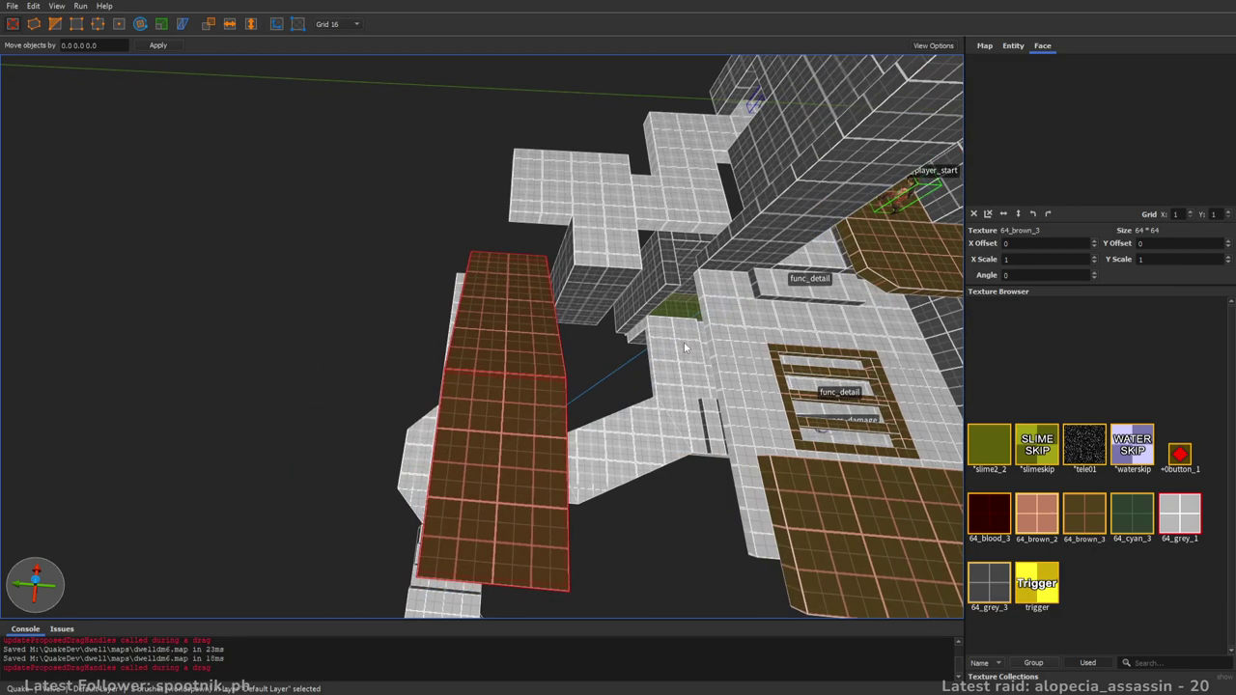
{"action": "key", "text": "Left"}
{"action": "key", "text": "Left"}
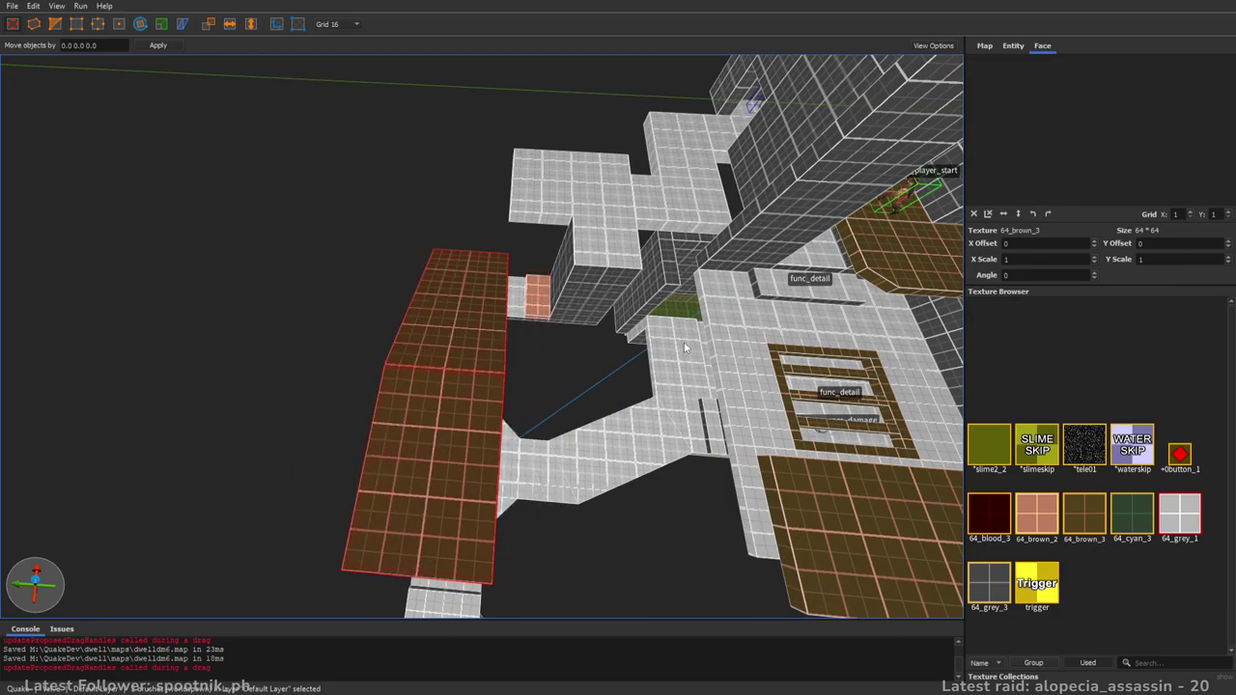
- Extend the grenade launcher walkway outward across the gap to meet the repositioned brown branch, making the section 480 units long
{"action": "right_click_drag", "start_coordinate": [483, 345], "coordinate": [647, 162], "text": "alt"}
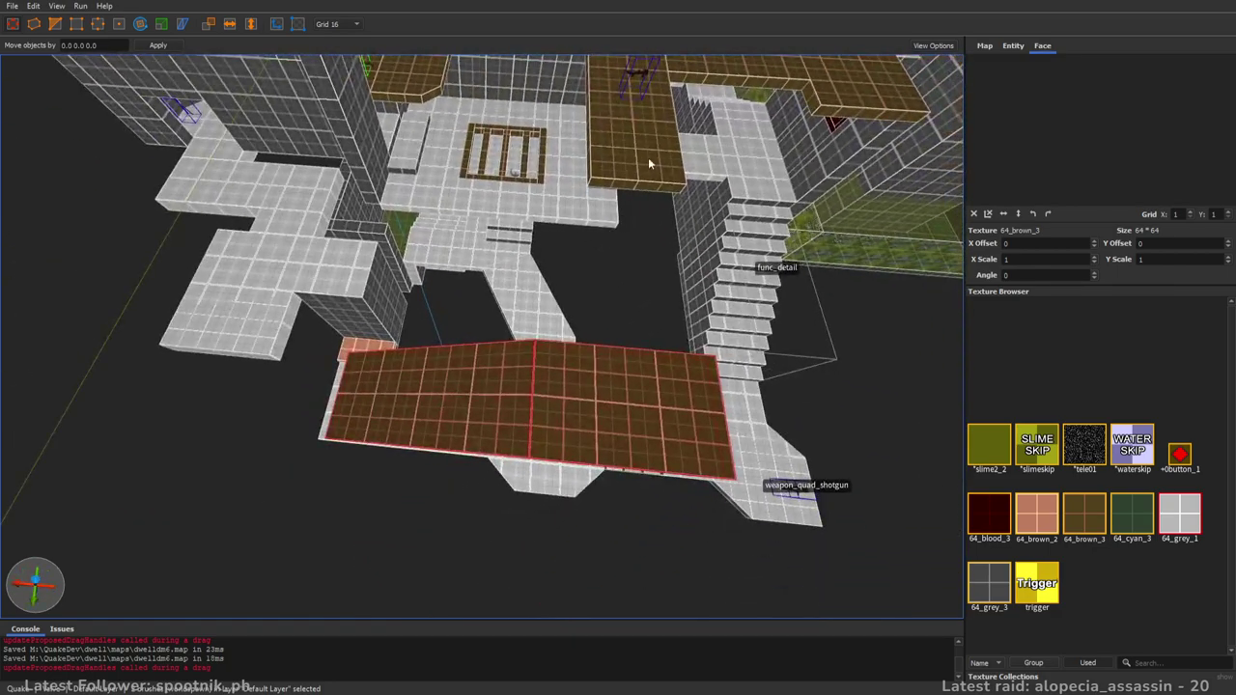
{"action": "left_click_drag", "start_coordinate": [622, 177], "coordinate": [609, 250], "text": "shift"}
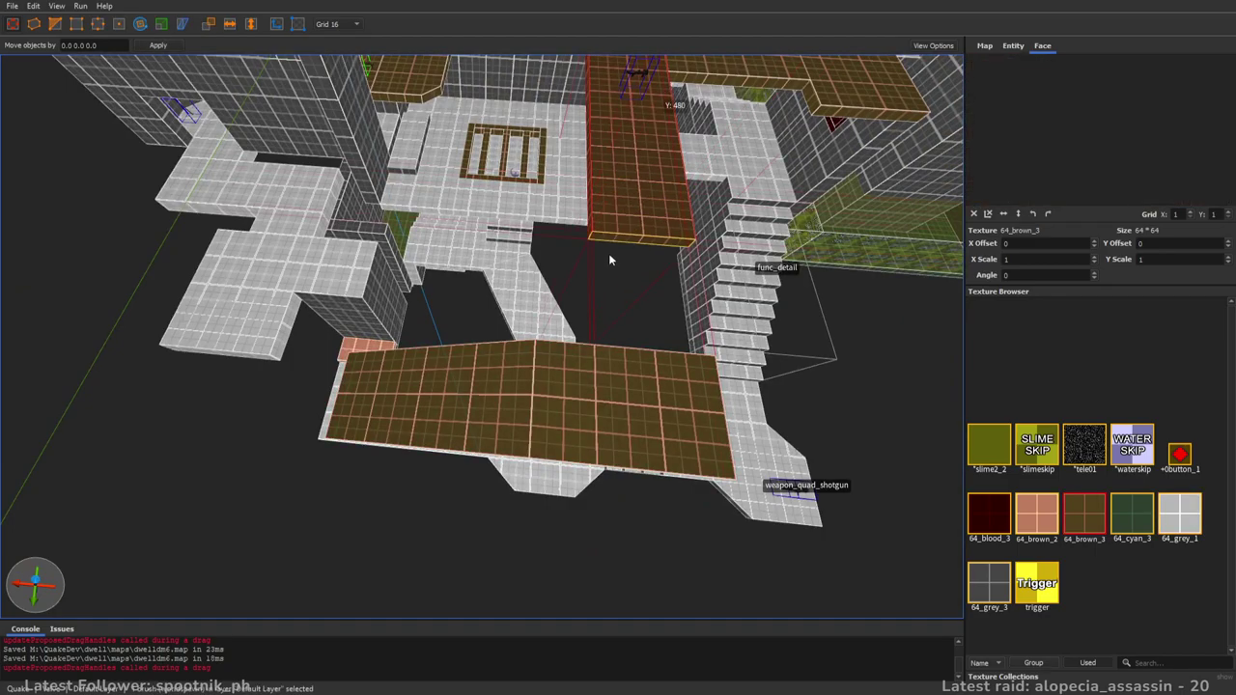
{"action": "right_click_drag", "start_coordinate": [619, 349], "coordinate": [731, 299]}
{"action": "key", "text": "w"}
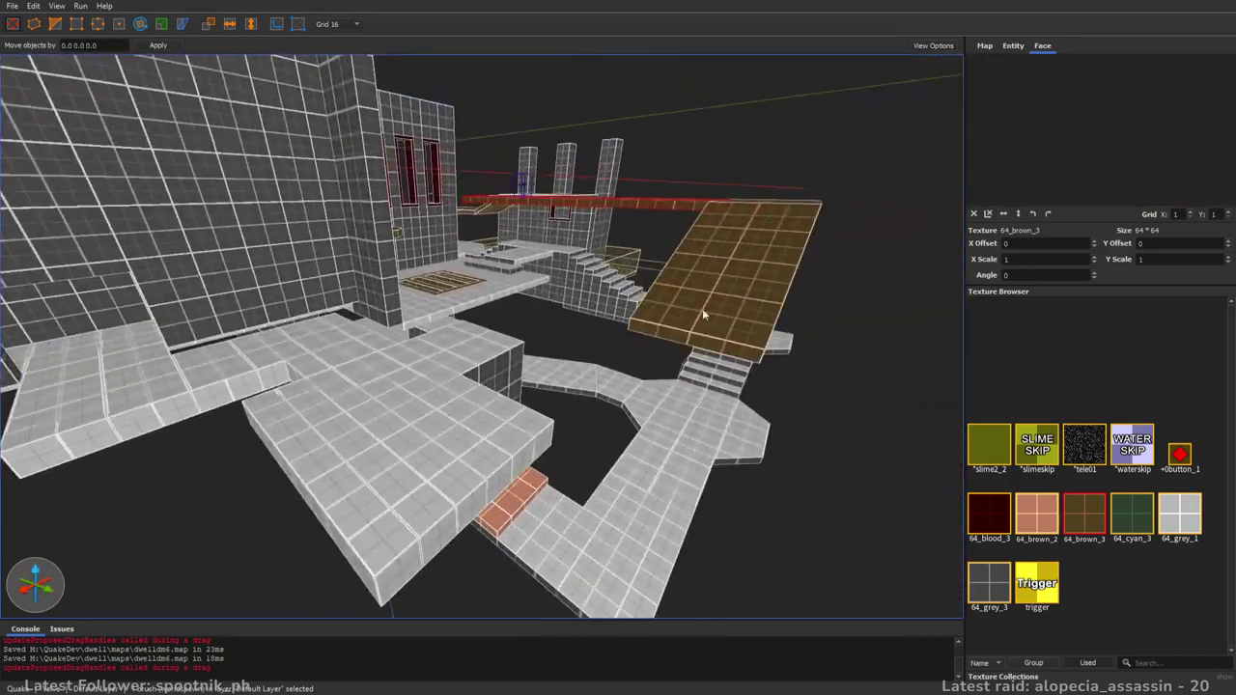
- Shape the sloped brown ramp to 256 units long, 128 wide and 144 high, descending toward the grey platforms
{"action": "right_click_drag", "start_coordinate": [812, 280], "coordinate": [783, 305]}
{"action": "left_click_drag", "start_coordinate": [716, 340], "coordinate": [566, 390], "text": "shift"}
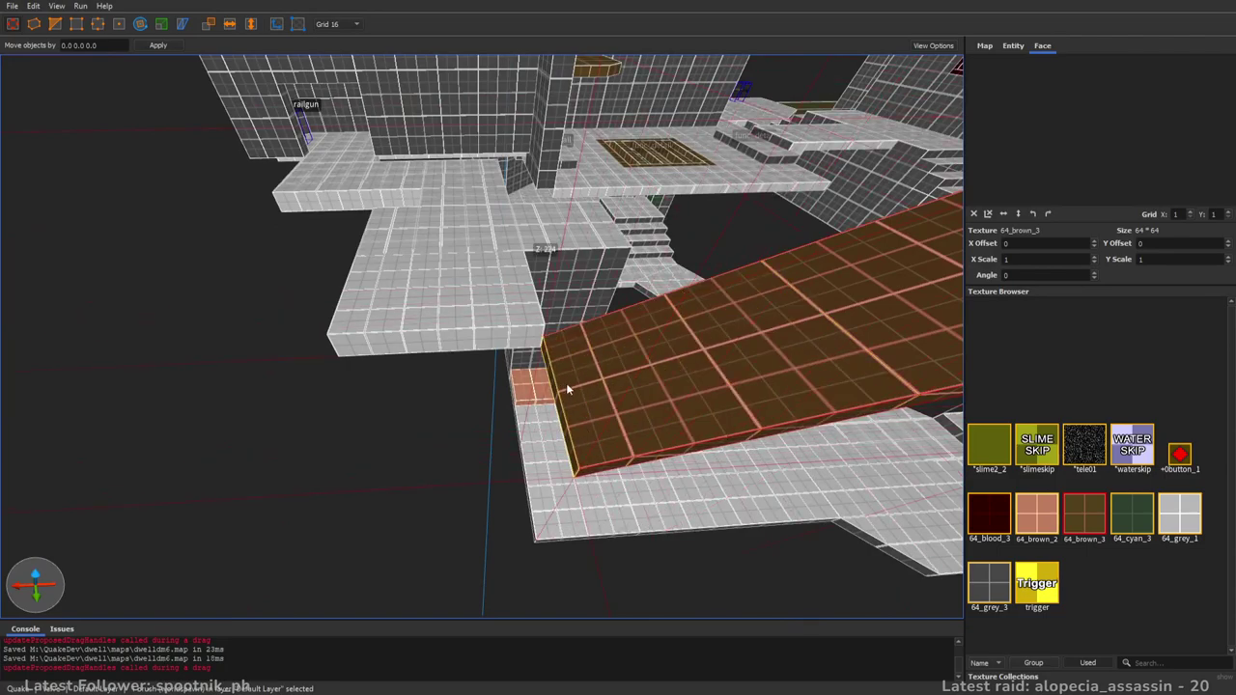
{"action": "scroll", "coordinate": [613, 371], "scroll_direction": "up", "scroll_amount": 5}
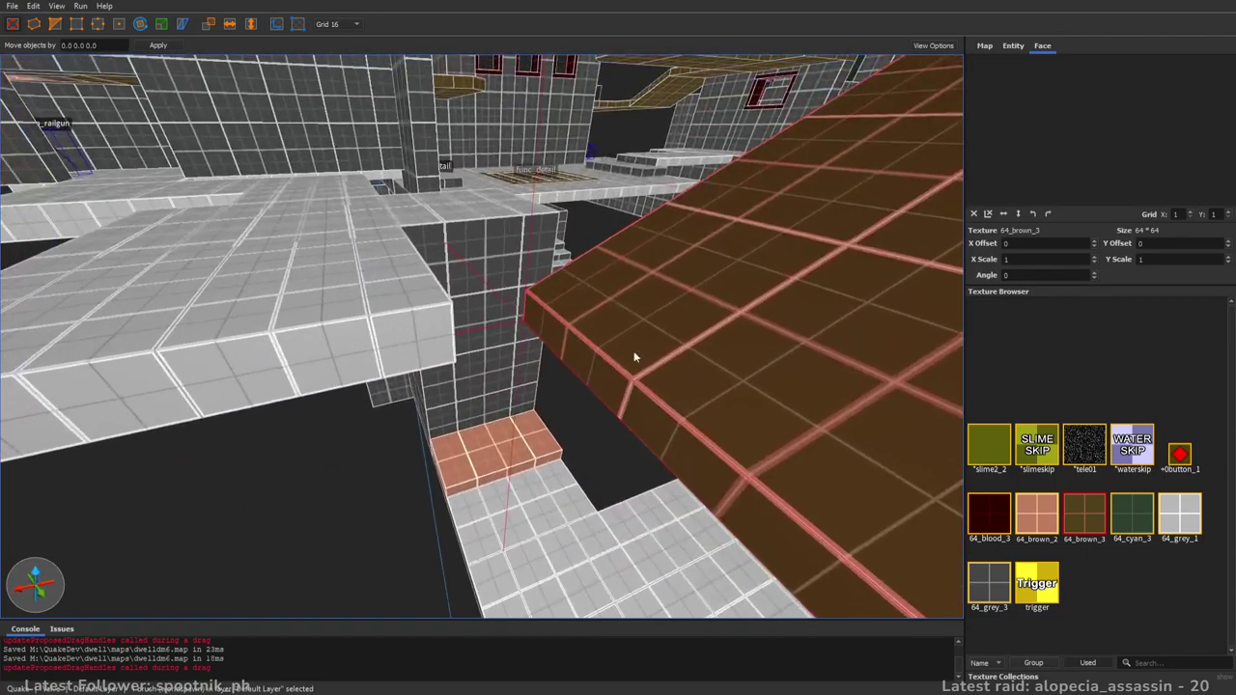
{"action": "mouse_move", "coordinate": [549, 368]}
{"action": "left_mouse_down", "text": "shift"}
{"action": "mouse_move", "coordinate": [521, 380]}
{"action": "mouse_move", "coordinate": [569, 342]}
{"action": "left_mouse_up", "text": "shift"}
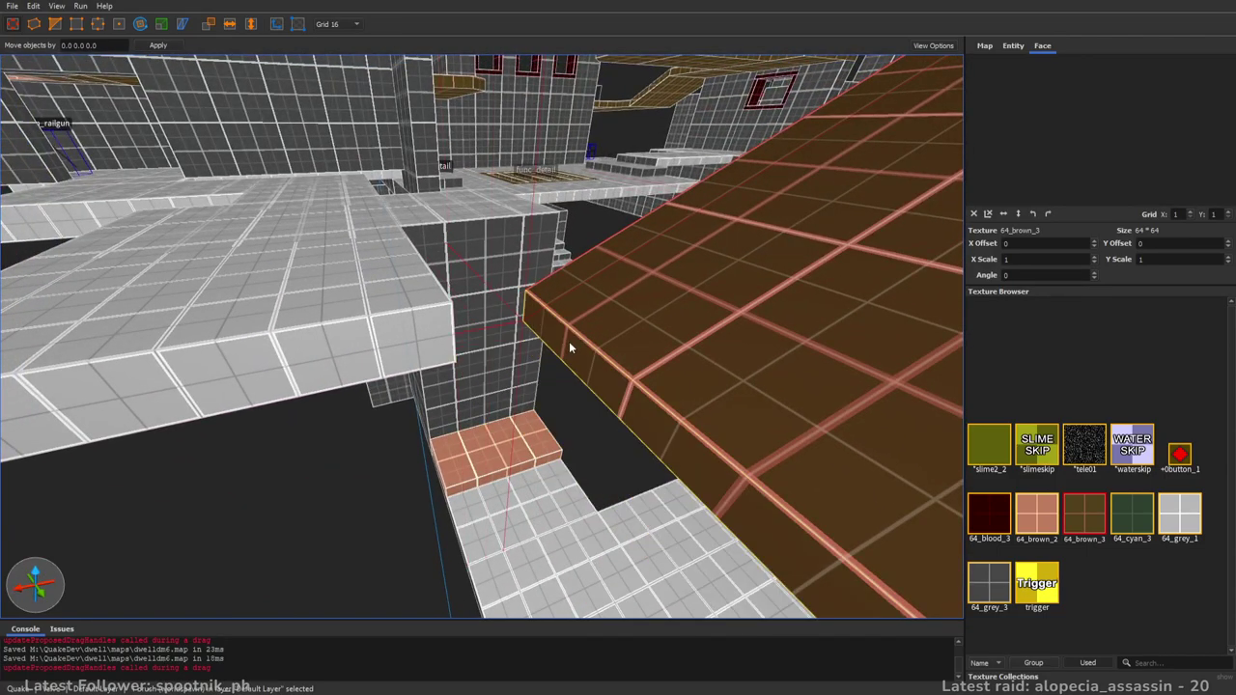
{"action": "mouse_move", "coordinate": [570, 343]}
{"action": "right_mouse_down"}
{"action": "mouse_move", "coordinate": [670, 297]}
{"action": "mouse_move", "coordinate": [703, 311]}
{"action": "mouse_move", "coordinate": [623, 315]}
{"action": "mouse_move", "coordinate": [547, 341]}
{"action": "mouse_move", "coordinate": [803, 326]}
{"action": "right_mouse_up"}
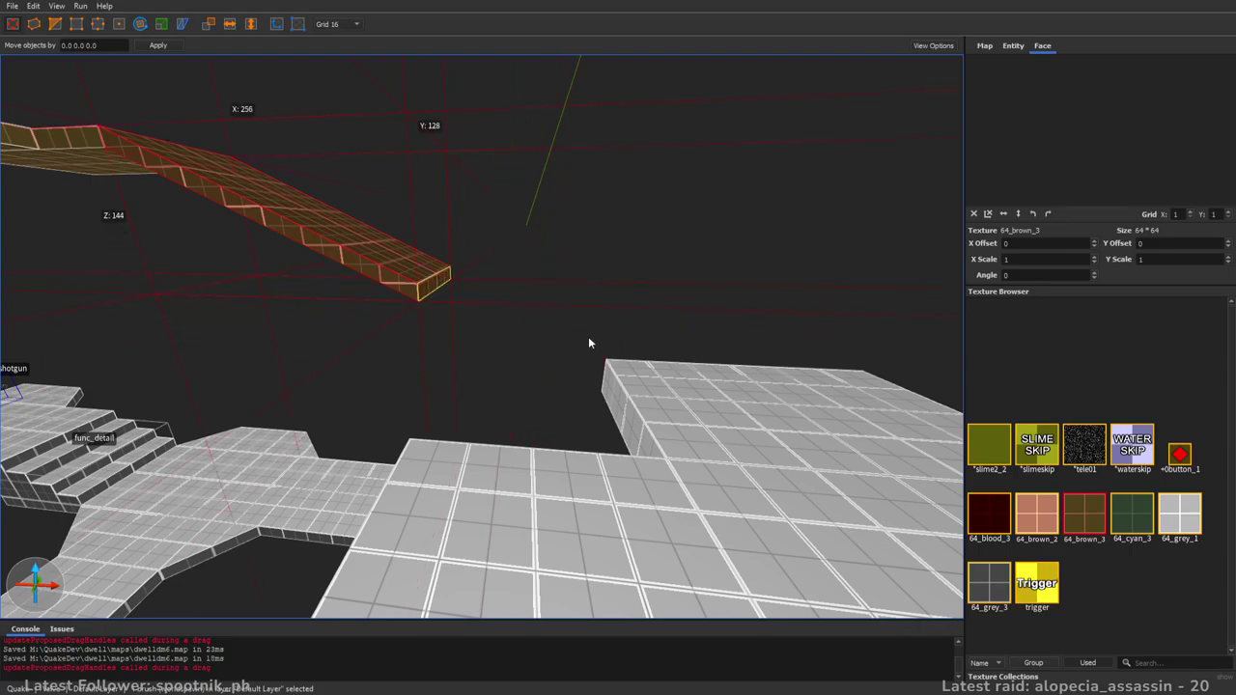
{"action": "mouse_move", "coordinate": [587, 343]}
{"action": "right_mouse_down"}
{"action": "mouse_move", "coordinate": [816, 383]}
{"action": "mouse_move", "coordinate": [565, 397]}
{"action": "right_mouse_up"}
- Add a 64_grey_1 block 128 units wide and 96 high at the brown ramp's lower end and shorten it
{"action": "mouse_move", "coordinate": [402, 369]}
{"action": "left_mouse_down", "text": "shift"}
{"action": "mouse_move", "coordinate": [338, 476]}
{"action": "mouse_move", "coordinate": [381, 354]}
{"action": "mouse_move", "coordinate": [430, 394]}
{"action": "mouse_move", "coordinate": [714, 410]}
{"action": "left_mouse_up", "text": "shift"}
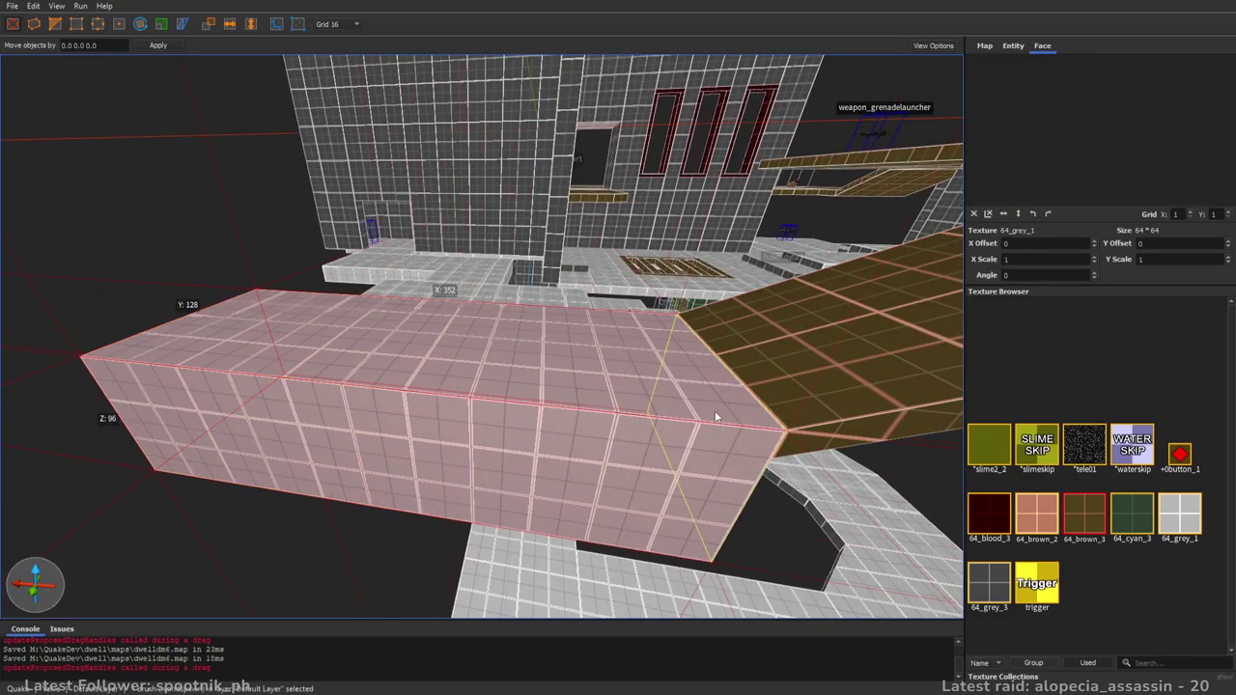
{"action": "left_click_drag", "start_coordinate": [107, 359], "coordinate": [399, 365], "text": "shift"}
{"action": "right_click_drag", "start_coordinate": [398, 365], "coordinate": [663, 360]}
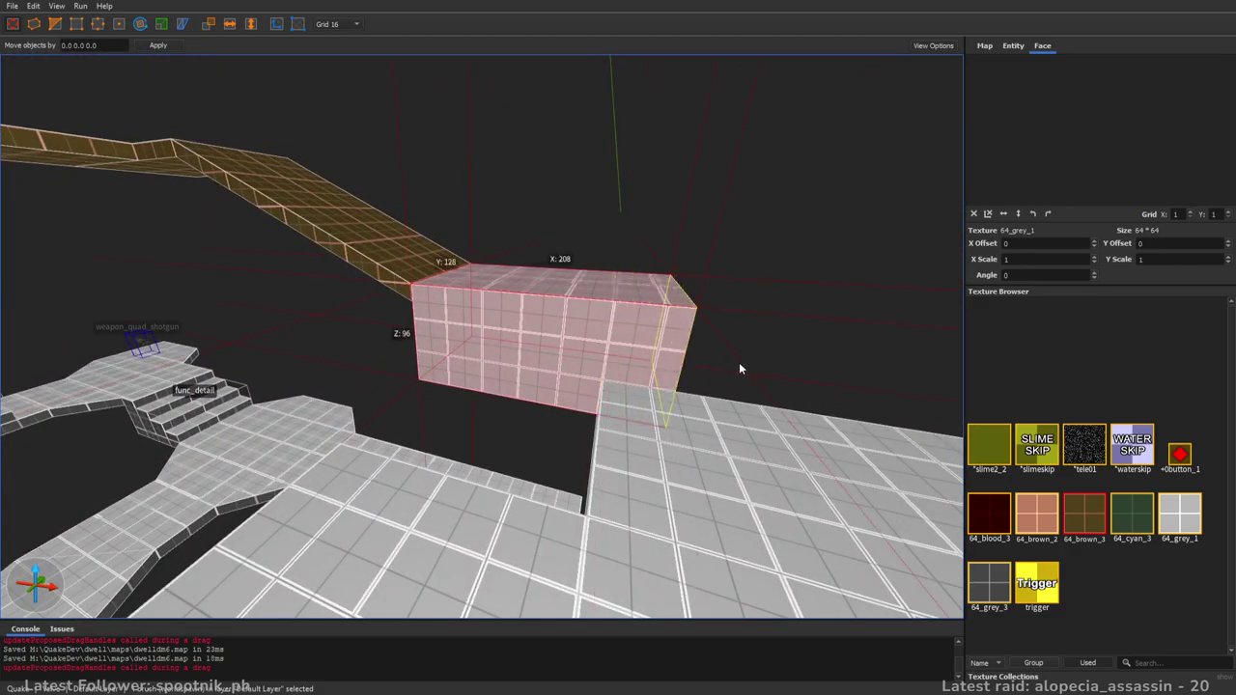
{"action": "key", "text": "d"}
{"action": "left_click", "coordinate": [521, 420]}
{"action": "left_click", "coordinate": [387, 365]}
{"action": "middle_click_drag", "start_coordinate": [387, 365], "coordinate": [632, 359]}
{"action": "left_click_drag", "start_coordinate": [632, 359], "coordinate": [570, 358], "text": "shift"}
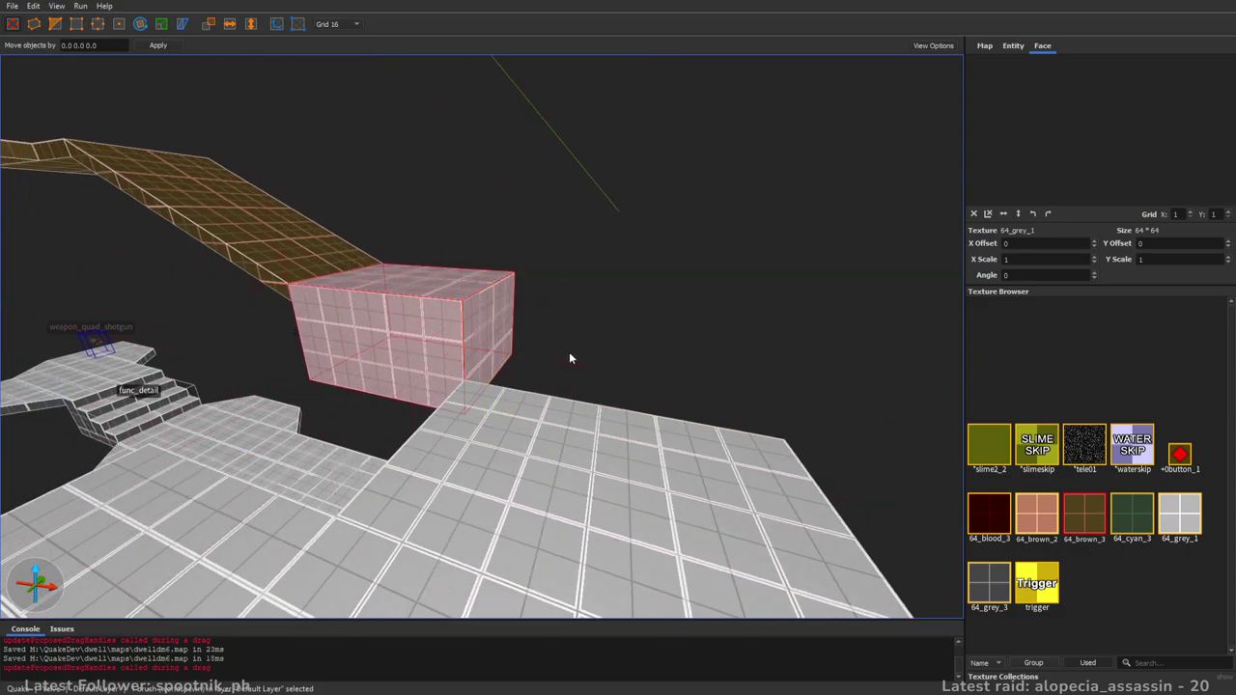
- Thin the grey block at the ramp's foot from below and lengthen it alongside the grey platform
{"action": "right_click_drag", "start_coordinate": [571, 358], "coordinate": [590, 364]}
{"action": "key", "text": "a"}
{"action": "left_click_drag", "start_coordinate": [481, 452], "coordinate": [483, 421], "text": "shift"}
{"action": "key", "text": "d"}
{"action": "left_click", "coordinate": [493, 415]}
{"action": "key", "text": "d"}
{"action": "right_click_drag", "start_coordinate": [629, 371], "coordinate": [503, 380]}
{"action": "left_click_drag", "start_coordinate": [413, 340], "coordinate": [577, 340], "text": "shift"}
{"action": "right_click_drag", "start_coordinate": [588, 337], "coordinate": [691, 318]}
{"action": "key", "text": "a"}
{"action": "left_click", "coordinate": [497, 334]}
{"action": "left_click_drag", "start_coordinate": [527, 328], "coordinate": [847, 377], "text": "shift"}
{"action": "mouse_move", "coordinate": [846, 381]}
{"action": "right_mouse_down"}
{"action": "mouse_move", "coordinate": [816, 441]}
{"action": "mouse_move", "coordinate": [689, 442]}
{"action": "right_mouse_up"}
{"action": "key", "text": "Escape"}
- Apply the wall's 64_grey_3 texture to the side faces of the new block and neighbouring grey platforms
{"action": "right_click_drag", "start_coordinate": [599, 426], "coordinate": [458, 378]}
{"action": "key", "text": "a"}
{"action": "left_click", "coordinate": [383, 375], "text": "shift"}
{"action": "right_click_drag", "start_coordinate": [383, 375], "coordinate": [660, 462]}
{"action": "left_click", "coordinate": [697, 431], "text": "alt"}
{"action": "key", "text": "a"}
{"action": "left_click", "coordinate": [564, 407], "text": "alt"}
{"action": "key", "text": "d"}
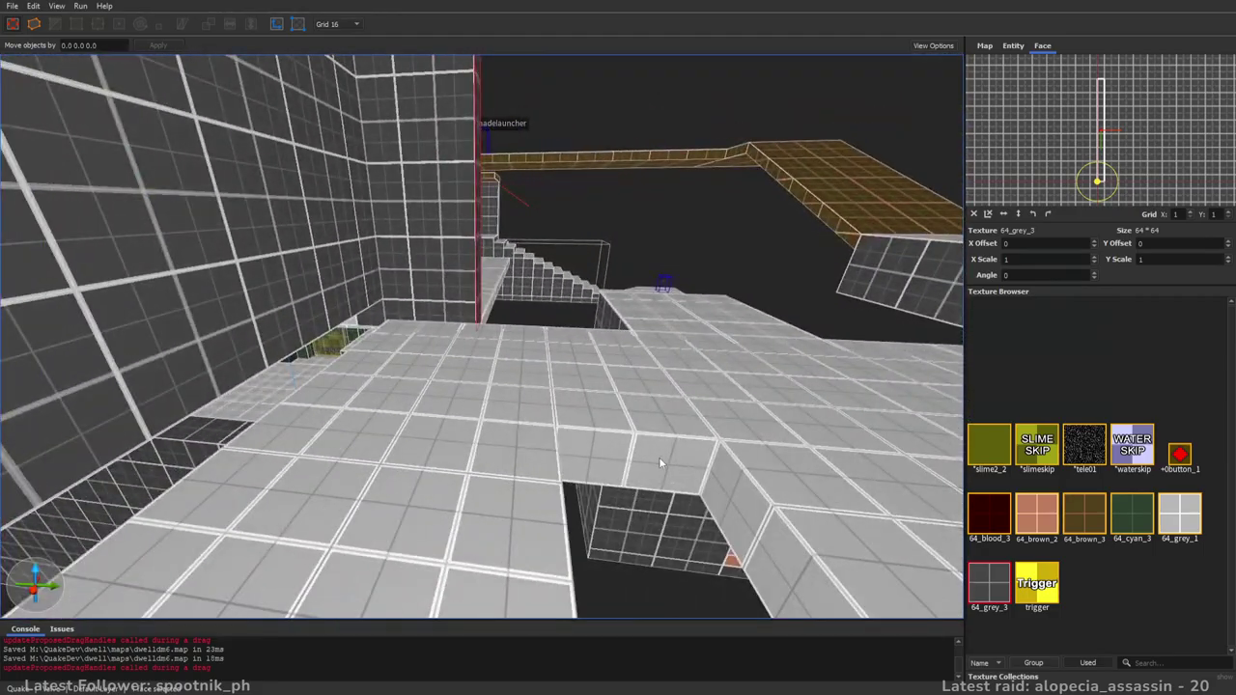
{"action": "right_click_drag", "start_coordinate": [747, 472], "coordinate": [694, 486]}
{"action": "right_click_drag", "start_coordinate": [421, 379], "coordinate": [551, 412]}
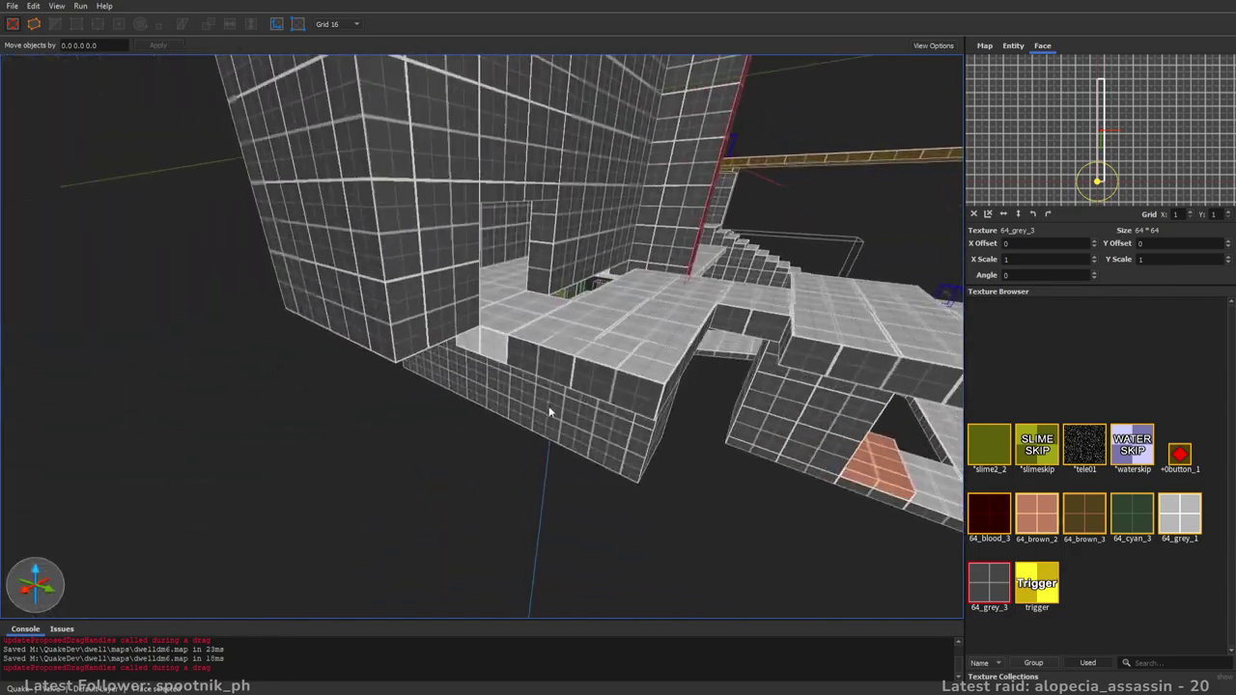
- Draw a 64_grey_3 slab of 160 by 128 by 32 units off the grey platform's inner edge
{"action": "right_click_drag", "start_coordinate": [503, 469], "coordinate": [543, 410]}
{"action": "right_click_drag", "start_coordinate": [801, 413], "coordinate": [697, 436]}
{"action": "right_click_drag", "start_coordinate": [786, 443], "coordinate": [502, 357]}
{"action": "right_click_drag", "start_coordinate": [787, 433], "coordinate": [526, 332]}
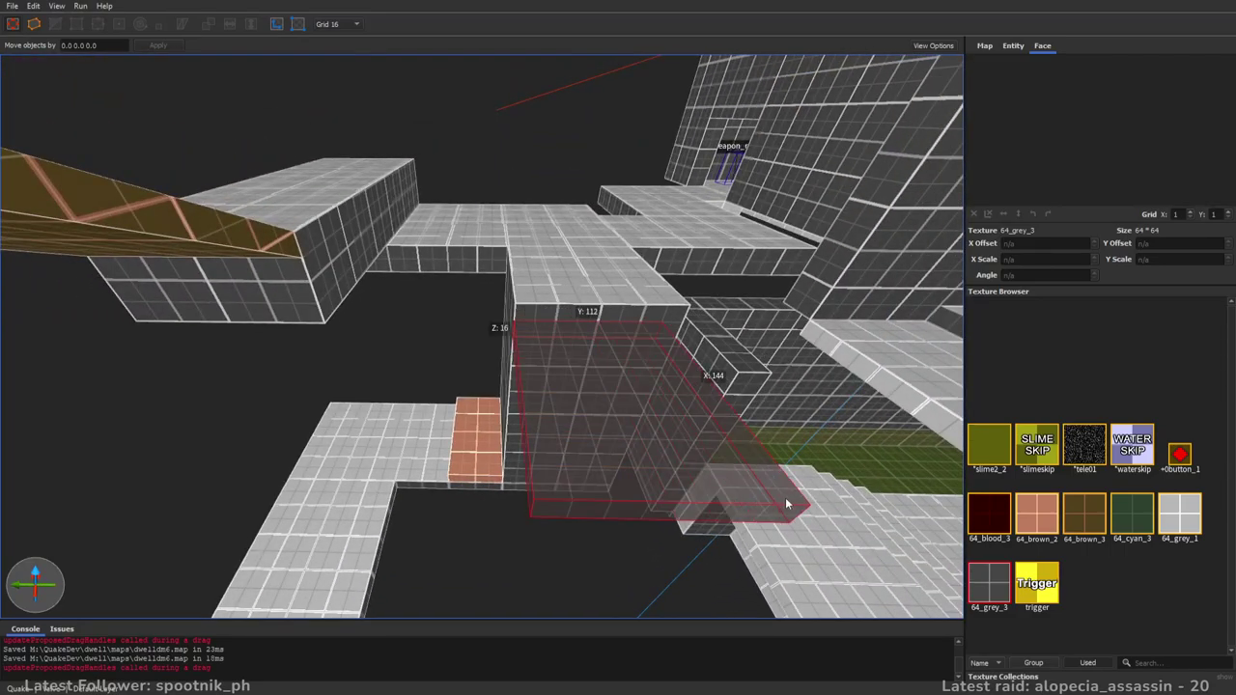
{"action": "left_click_drag", "start_coordinate": [784, 504], "coordinate": [811, 505]}
{"action": "left_click_drag", "start_coordinate": [702, 454], "coordinate": [739, 409], "text": "shift"}
{"action": "mouse_move", "coordinate": [738, 409]}
{"action": "right_mouse_down"}
{"action": "mouse_move", "coordinate": [516, 409]}
{"action": "mouse_move", "coordinate": [587, 419]}
{"action": "mouse_move", "coordinate": [591, 499]}
{"action": "right_mouse_up"}
{"action": "key", "text": "w"}
{"action": "key", "text": "s"}
{"action": "key", "text": "s"}
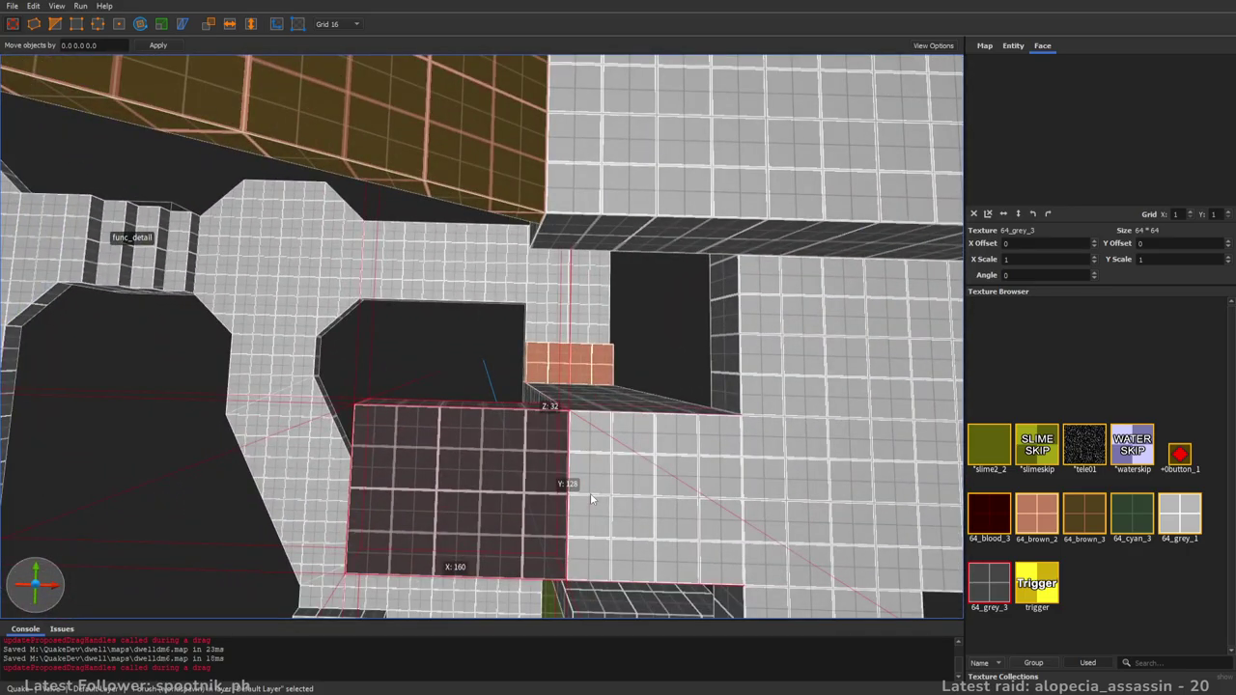
{"action": "key", "text": "d"}
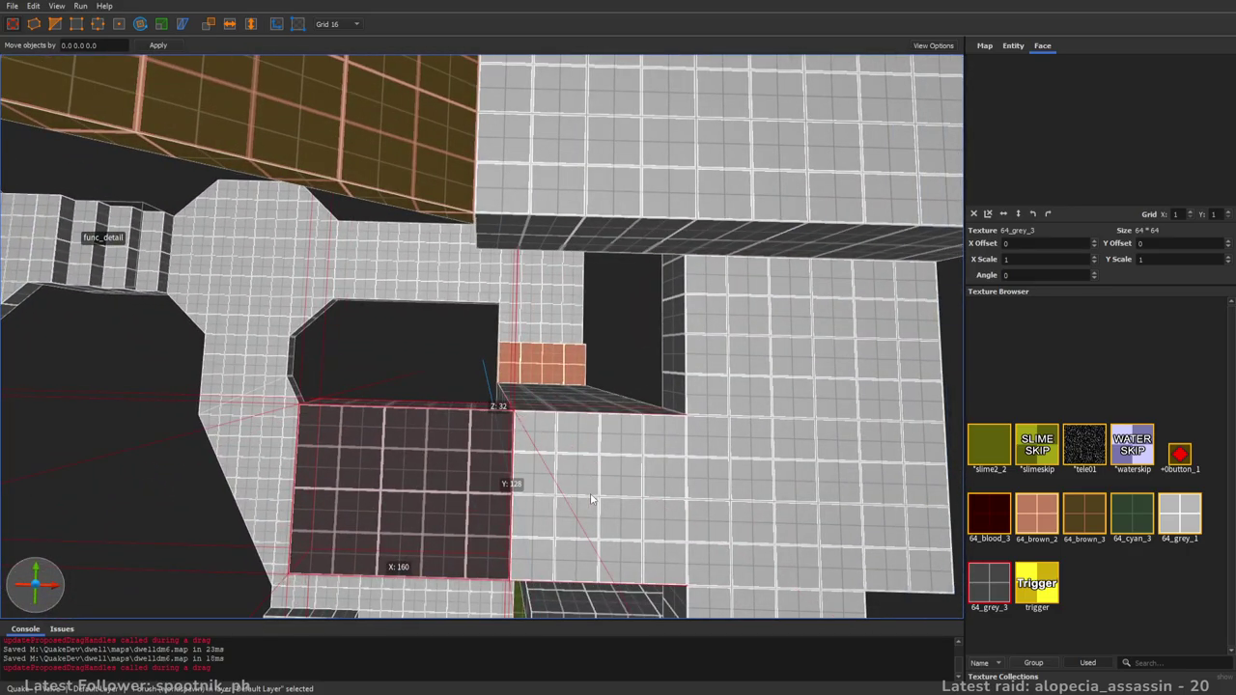
- Extend the new dark slab over the gap until it reaches beneath the foot of the brown ramp
{"action": "right_click_drag", "start_coordinate": [592, 499], "coordinate": [589, 498]}
{"action": "left_click_drag", "start_coordinate": [480, 317], "coordinate": [499, 148], "text": "shift"}
{"action": "mouse_move", "coordinate": [462, 311]}
{"action": "right_mouse_down"}
{"action": "mouse_move", "coordinate": [615, 251]}
{"action": "mouse_move", "coordinate": [536, 276]}
{"action": "right_mouse_up"}
{"action": "left_click_drag", "start_coordinate": [537, 276], "coordinate": [386, 326], "text": "shift"}
{"action": "mouse_move", "coordinate": [386, 326]}
{"action": "right_mouse_down", "text": "alt"}
{"action": "mouse_move", "coordinate": [557, 358]}
{"action": "mouse_move", "coordinate": [519, 386]}
{"action": "mouse_move", "coordinate": [792, 392]}
{"action": "mouse_move", "coordinate": [685, 414]}
{"action": "mouse_move", "coordinate": [787, 426]}
{"action": "right_mouse_up", "text": "alt"}
{"action": "mouse_move", "coordinate": [687, 388]}
{"action": "left_mouse_down", "text": "shift"}
{"action": "mouse_move", "coordinate": [486, 377]}
{"action": "mouse_move", "coordinate": [515, 377]}
{"action": "left_mouse_up", "text": "shift"}
{"action": "mouse_move", "coordinate": [515, 376]}
{"action": "right_mouse_down"}
{"action": "mouse_move", "coordinate": [519, 309]}
{"action": "mouse_move", "coordinate": [603, 320]}
{"action": "mouse_move", "coordinate": [585, 305]}
{"action": "mouse_move", "coordinate": [605, 293]}
{"action": "mouse_move", "coordinate": [509, 360]}
{"action": "right_mouse_up"}
{"action": "key", "text": "Escape"}
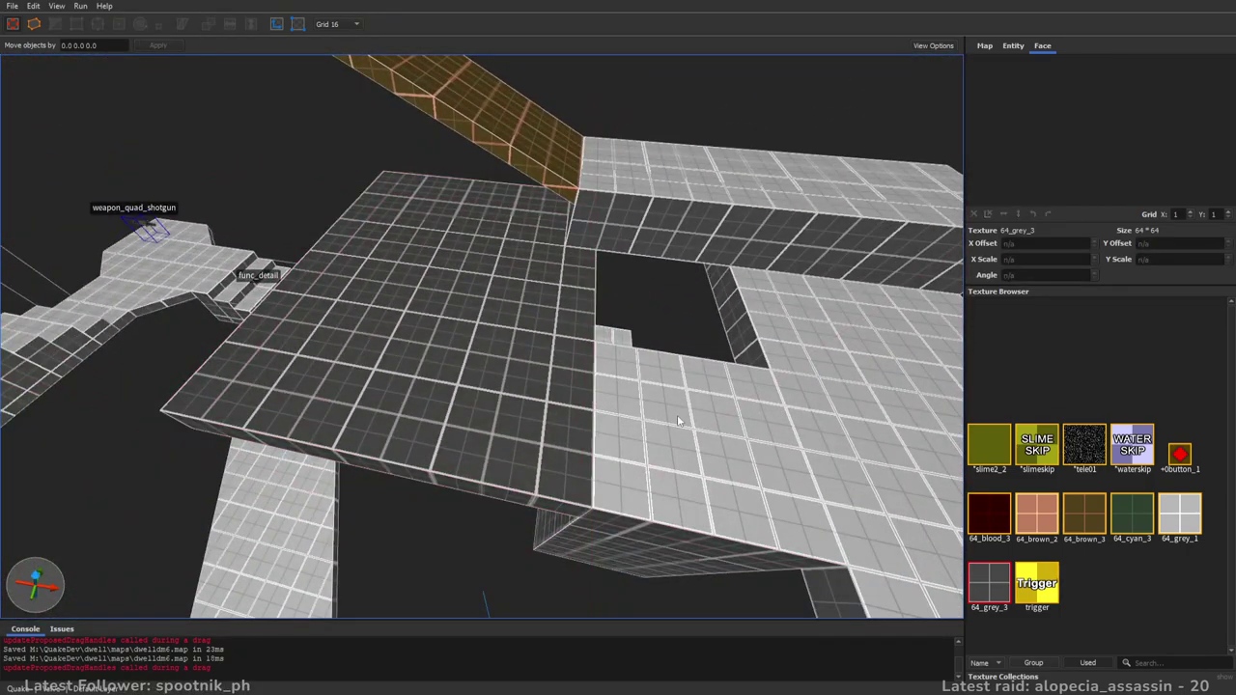
- Apply the 64_grey_1 texture to the extended slab's top face
{"action": "left_click", "coordinate": [676, 418], "text": "shift"}
{"action": "left_click", "coordinate": [483, 402], "text": "alt"}
{"action": "key", "text": "Escape"}
{"action": "mouse_move", "coordinate": [625, 396]}
{"action": "right_mouse_down"}
{"action": "mouse_move", "coordinate": [764, 375]}
{"action": "mouse_move", "coordinate": [702, 386]}
{"action": "mouse_move", "coordinate": [416, 342]}
{"action": "mouse_move", "coordinate": [627, 311]}
{"action": "mouse_move", "coordinate": [635, 289]}
{"action": "right_mouse_up"}
{"action": "key", "text": "d"}
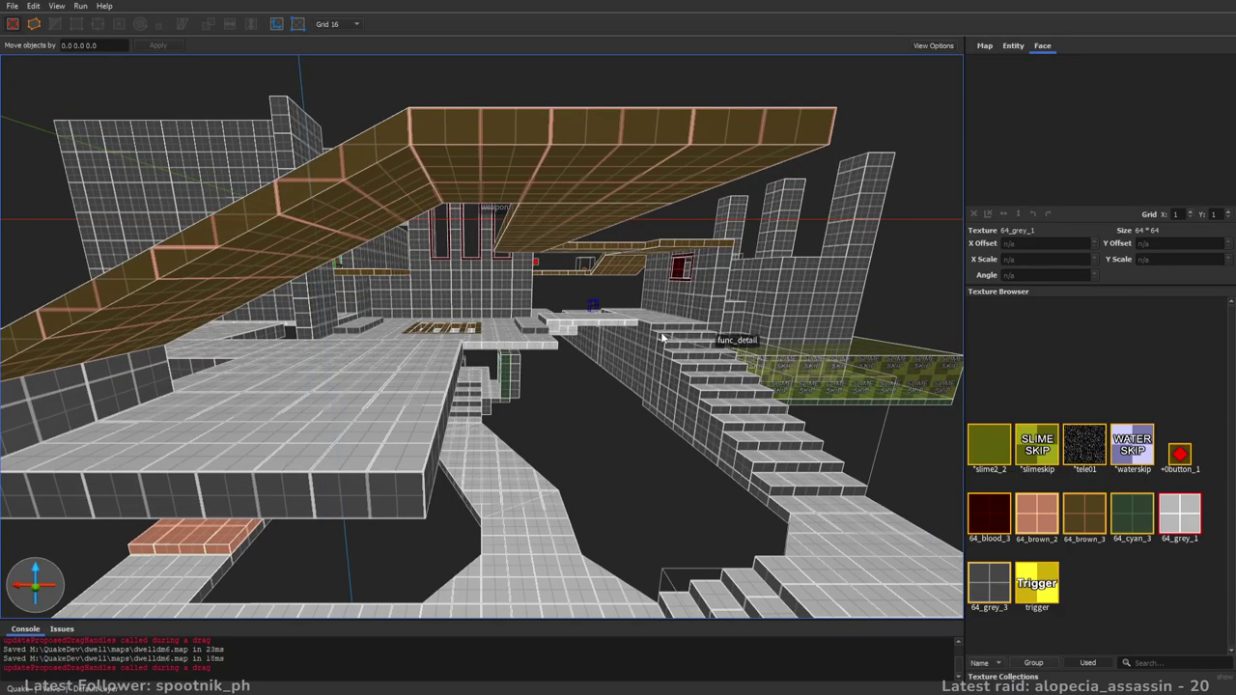
- Add a grey slab of 192 by 256 units to the large platform's edge facing the long staircase
{"action": "mouse_move", "coordinate": [707, 349]}
{"action": "right_mouse_down"}
{"action": "mouse_move", "coordinate": [670, 333]}
{"action": "mouse_move", "coordinate": [763, 334]}
{"action": "mouse_move", "coordinate": [815, 364]}
{"action": "mouse_move", "coordinate": [654, 386]}
{"action": "mouse_move", "coordinate": [671, 408]}
{"action": "right_mouse_up"}
{"action": "key", "text": "w"}
{"action": "mouse_move", "coordinate": [671, 407]}
{"action": "left_mouse_down"}
{"action": "mouse_move", "coordinate": [629, 414]}
{"action": "mouse_move", "coordinate": [287, 258]}
{"action": "left_mouse_up"}
{"action": "right_click_drag", "start_coordinate": [324, 335], "coordinate": [463, 363]}
{"action": "key", "text": "s"}
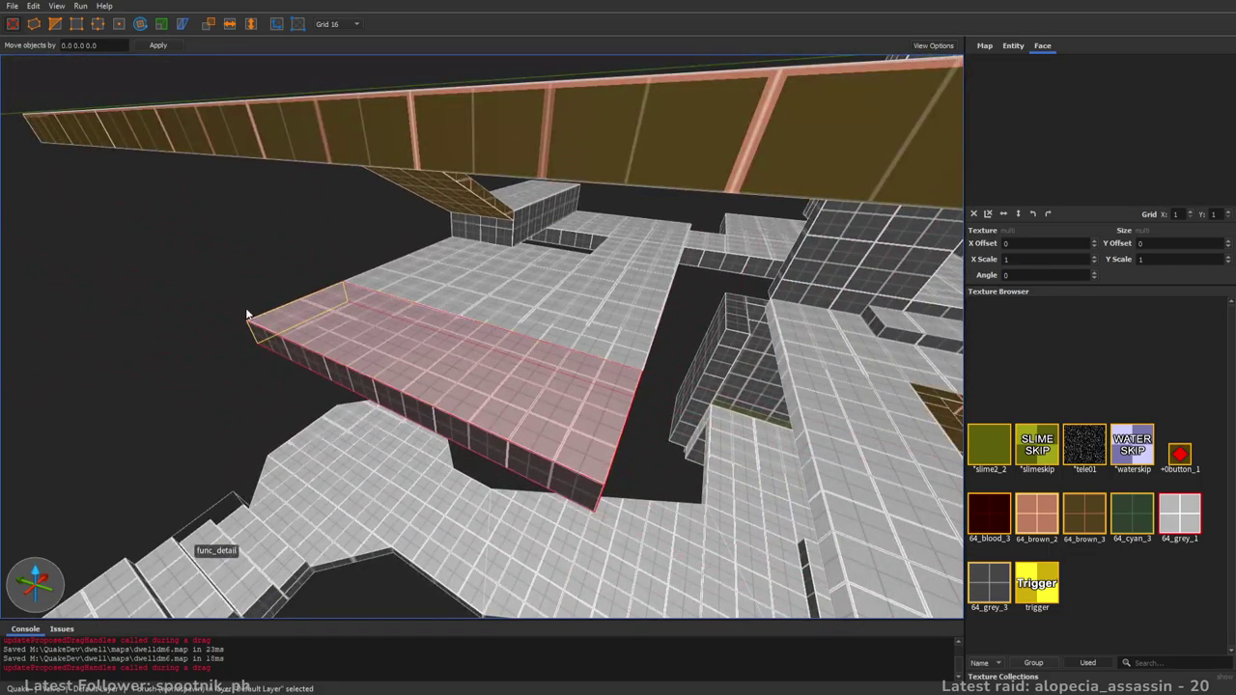
{"action": "mouse_move", "coordinate": [338, 343]}
{"action": "right_mouse_down"}
{"action": "mouse_move", "coordinate": [472, 376]}
{"action": "mouse_move", "coordinate": [579, 345]}
{"action": "mouse_move", "coordinate": [432, 413]}
{"action": "right_mouse_up"}
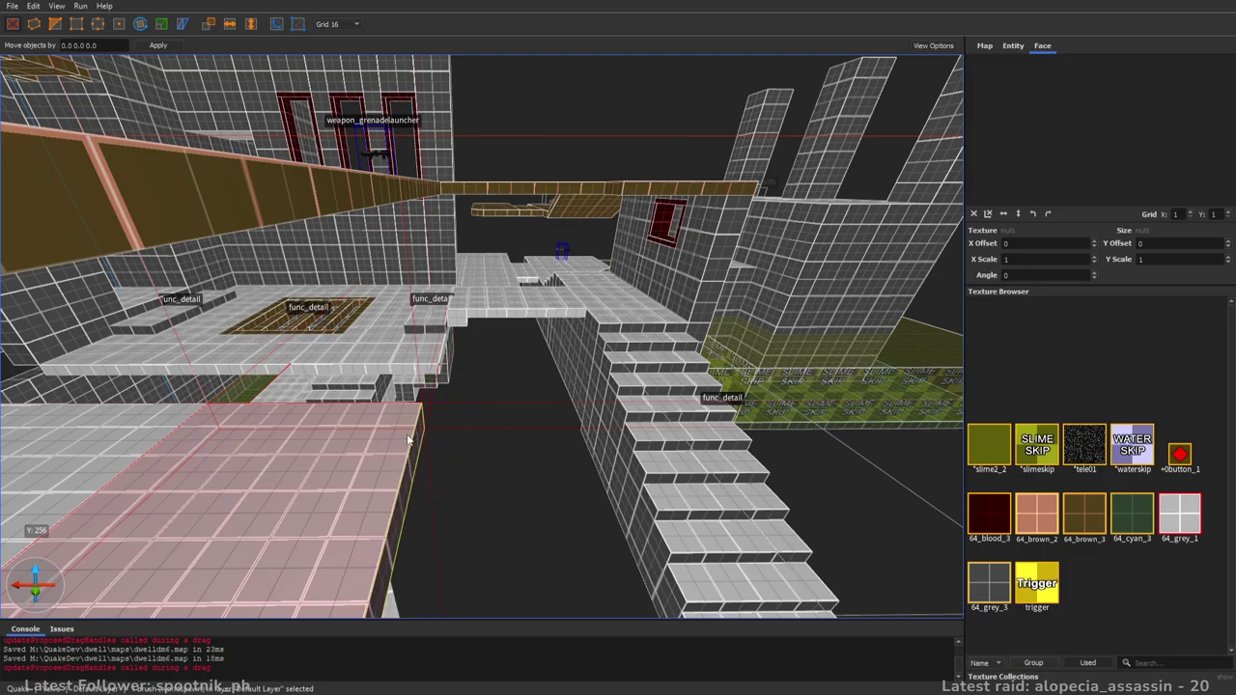
{"action": "key", "text": "s"}
{"action": "mouse_move", "coordinate": [647, 462]}
{"action": "right_mouse_down"}
{"action": "mouse_move", "coordinate": [541, 465]}
{"action": "mouse_move", "coordinate": [922, 440]}
{"action": "right_mouse_up"}
{"action": "key", "text": "Escape"}
- Try a 64_grey_3 support pillar, 192 by 128 units at its base, reaching up to the brown walkway
{"action": "key", "text": "s"}
{"action": "key", "text": "a"}
{"action": "key", "text": "w"}
{"action": "right_click_drag", "start_coordinate": [647, 441], "coordinate": [771, 359]}
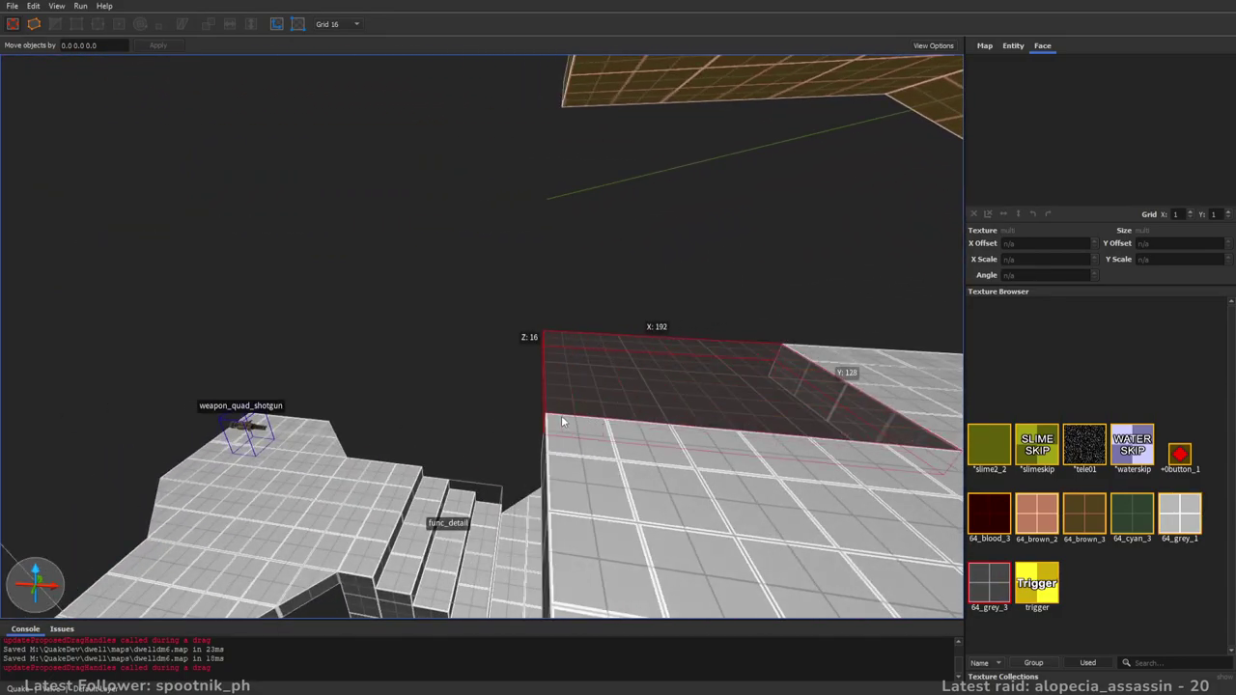
{"action": "left_click_drag", "start_coordinate": [562, 421], "coordinate": [618, 314], "text": "alt"}
{"action": "mouse_move", "coordinate": [657, 489]}
{"action": "left_mouse_down", "text": "shift"}
{"action": "mouse_move", "coordinate": [661, 467]}
{"action": "mouse_move", "coordinate": [668, 478]}
{"action": "left_mouse_up", "text": "shift"}
{"action": "right_click_drag", "start_coordinate": [668, 478], "coordinate": [802, 338]}
{"action": "left_click_drag", "start_coordinate": [512, 326], "coordinate": [499, 191], "text": "shift"}
{"action": "key", "text": "Escape"}
- Delete the dark grey support pillar beneath the brown walkway
{"action": "right_click_drag", "start_coordinate": [752, 337], "coordinate": [322, 253]}
{"action": "right_click_drag", "start_coordinate": [500, 422], "coordinate": [614, 442]}
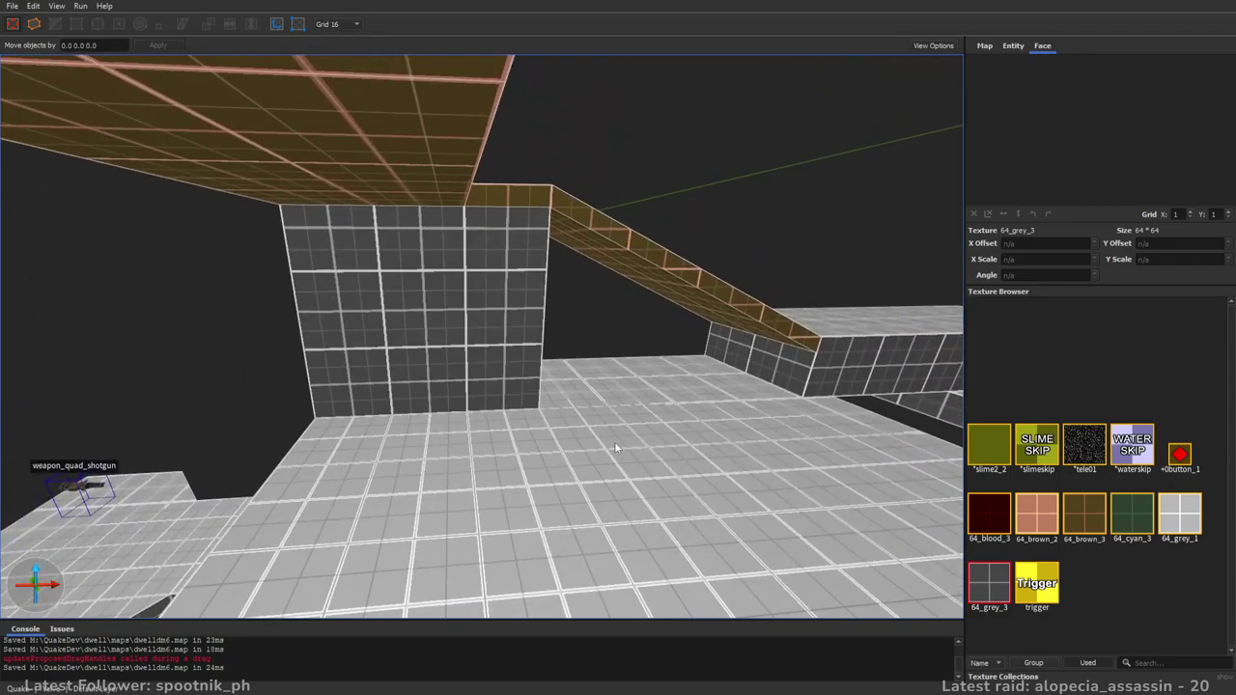
{"action": "left_click", "coordinate": [450, 351]}
{"action": "key", "text": "Delete"}
- Extend the added grey slab flush with the large platform's outer edge and merge the two brushes into one
{"action": "left_click", "coordinate": [569, 404]}
{"action": "left_click", "coordinate": [544, 433]}
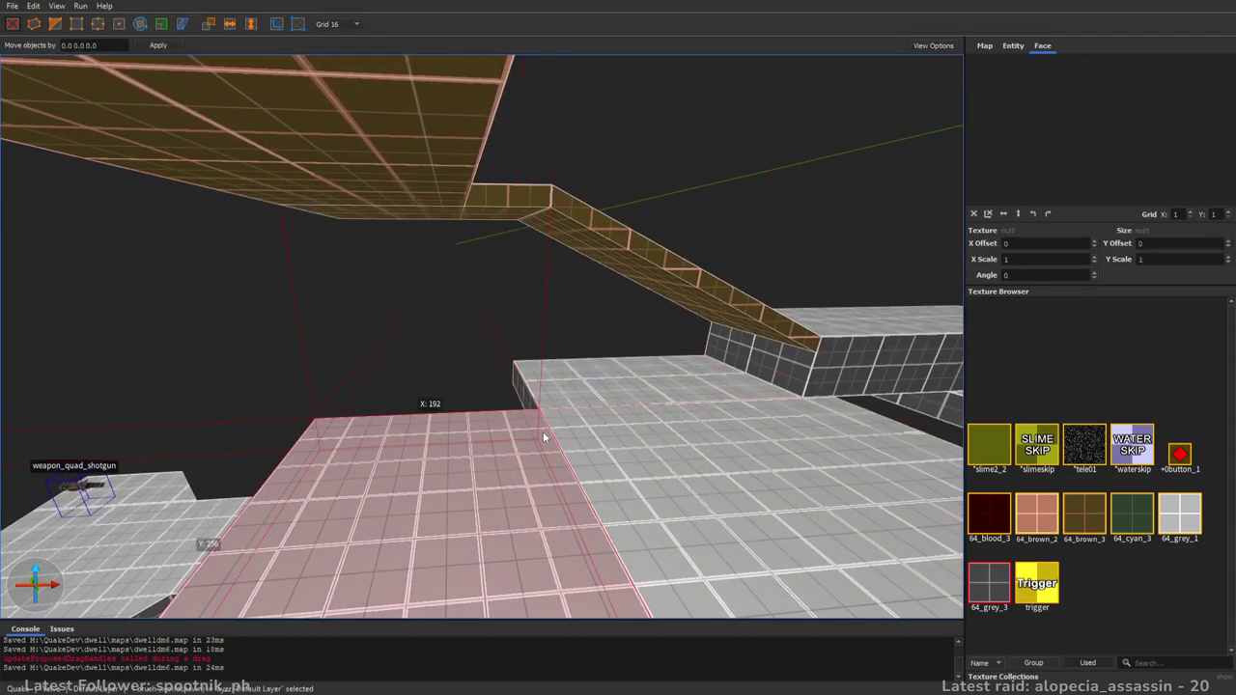
{"action": "left_click_drag", "start_coordinate": [434, 384], "coordinate": [433, 333], "text": "shift"}
{"action": "mouse_move", "coordinate": [437, 335]}
{"action": "right_mouse_down"}
{"action": "mouse_move", "coordinate": [560, 388]}
{"action": "mouse_move", "coordinate": [496, 399]}
{"action": "mouse_move", "coordinate": [568, 399]}
{"action": "right_mouse_up"}
{"action": "left_click", "coordinate": [496, 398]}
{"action": "left_click", "coordinate": [299, 421], "text": "ctrl"}
{"action": "key", "text": "ctrl+j"}
{"action": "key", "text": "Escape"}
{"action": "right_click_drag", "start_coordinate": [339, 419], "coordinate": [577, 447]}
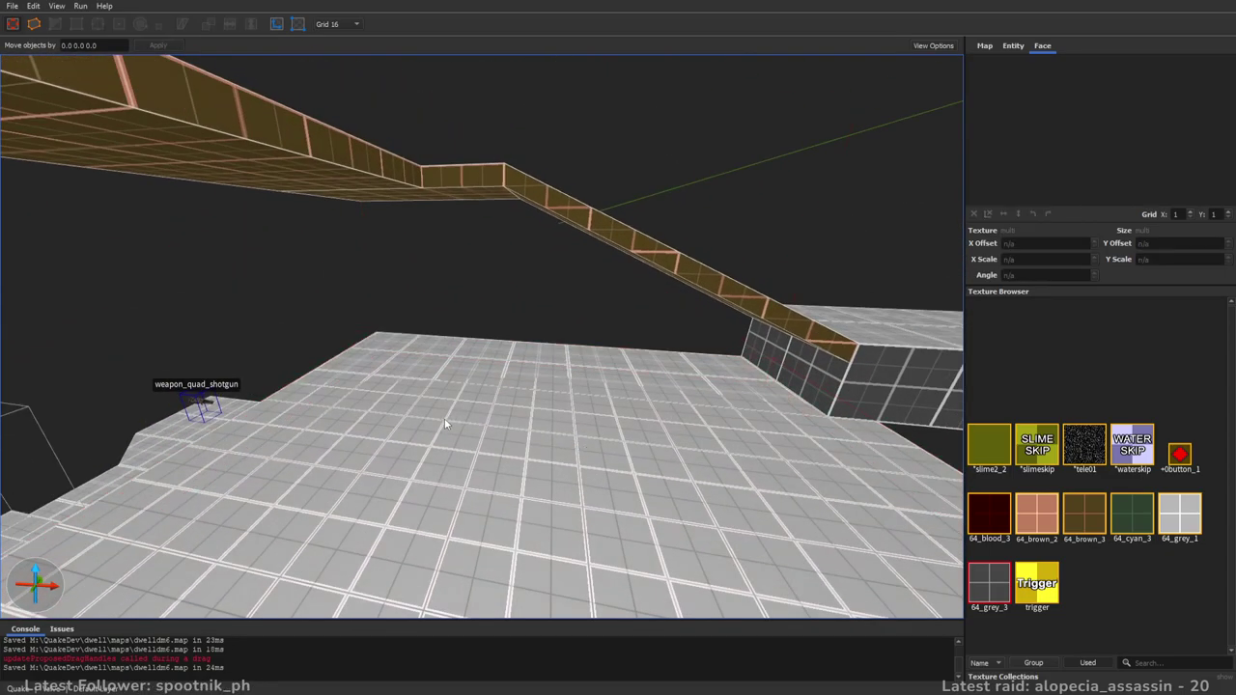
{"action": "right_click_drag", "start_coordinate": [372, 395], "coordinate": [648, 402]}
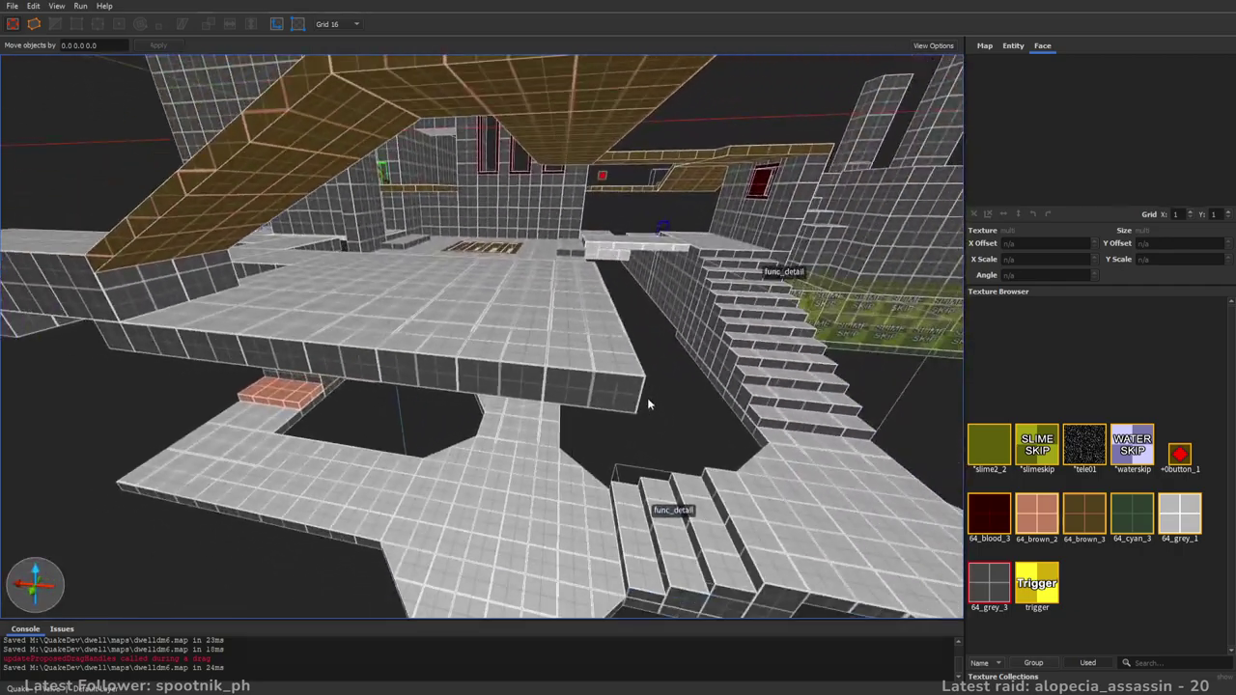
- Draw a 64_grey_1 slab of 256 by 96 by 16 units against the large platform's outer side and adjust its faces
{"action": "left_click", "coordinate": [1177, 518]}
{"action": "right_click_drag", "start_coordinate": [550, 361], "coordinate": [570, 374]}
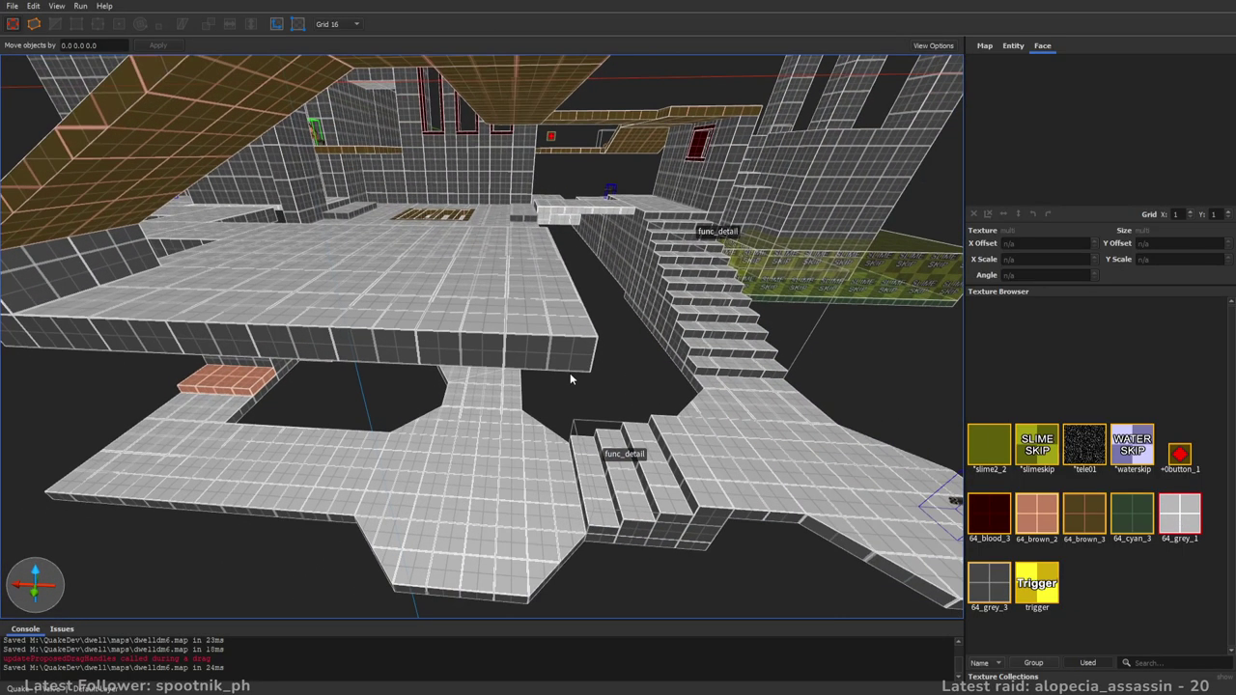
{"action": "mouse_move", "coordinate": [483, 407]}
{"action": "left_mouse_down"}
{"action": "mouse_move", "coordinate": [206, 453]}
{"action": "mouse_move", "coordinate": [166, 449]}
{"action": "left_mouse_up"}
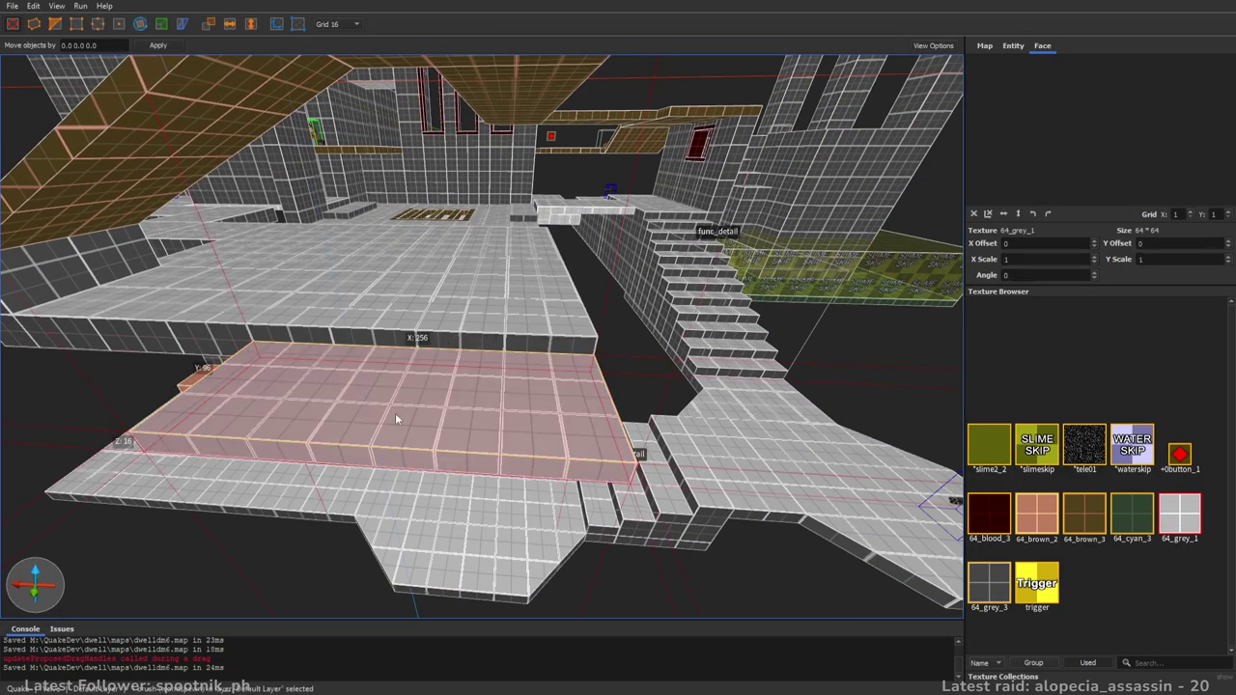
{"action": "left_click_drag", "start_coordinate": [387, 412], "coordinate": [405, 396], "text": "shift"}
{"action": "right_click_drag", "start_coordinate": [406, 397], "coordinate": [548, 442]}
{"action": "left_click_drag", "start_coordinate": [553, 443], "coordinate": [583, 496], "text": "shift"}
{"action": "mouse_move", "coordinate": [695, 481]}
{"action": "right_mouse_down"}
{"action": "mouse_move", "coordinate": [647, 467]}
{"action": "mouse_move", "coordinate": [714, 456]}
{"action": "right_mouse_up"}
- Build a three-step grey stair, 192 by 96 by 48 units, from the raised block down to the adjoining platform
{"action": "left_click", "coordinate": [799, 449]}
{"action": "mouse_move", "coordinate": [799, 449]}
{"action": "right_mouse_down"}
{"action": "mouse_move", "coordinate": [735, 444]}
{"action": "mouse_move", "coordinate": [743, 428]}
{"action": "mouse_move", "coordinate": [800, 424]}
{"action": "mouse_move", "coordinate": [755, 410]}
{"action": "mouse_move", "coordinate": [433, 512]}
{"action": "mouse_move", "coordinate": [429, 486]}
{"action": "mouse_move", "coordinate": [690, 407]}
{"action": "mouse_move", "coordinate": [576, 427]}
{"action": "mouse_move", "coordinate": [551, 491]}
{"action": "mouse_move", "coordinate": [648, 385]}
{"action": "mouse_move", "coordinate": [689, 371]}
{"action": "right_mouse_up"}
{"action": "right_click_drag", "start_coordinate": [570, 356], "coordinate": [532, 305]}
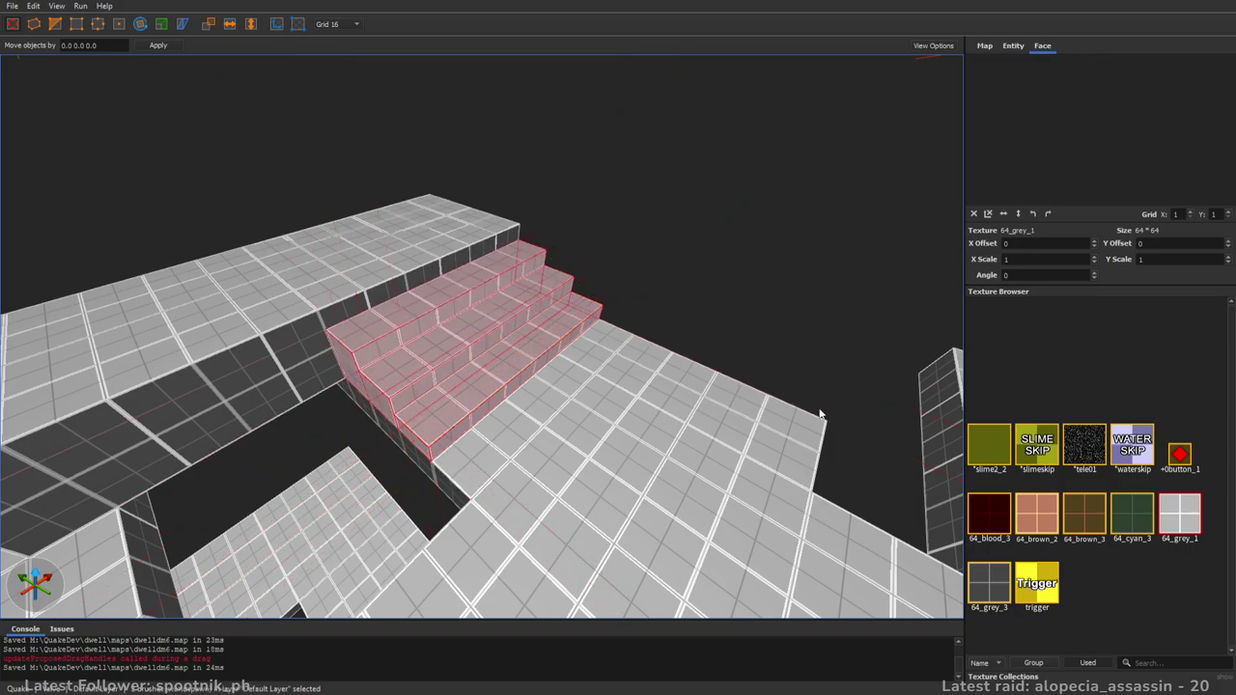
- Texture the new stair with 64_grey_3 and give its treads 64_grey_1 from the raised block's top face
{"action": "left_click", "coordinate": [999, 576]}
{"action": "right_click_drag", "start_coordinate": [821, 449], "coordinate": [617, 333]}
{"action": "key", "text": "Escape"}
{"action": "left_click", "coordinate": [525, 308], "text": "shift"}
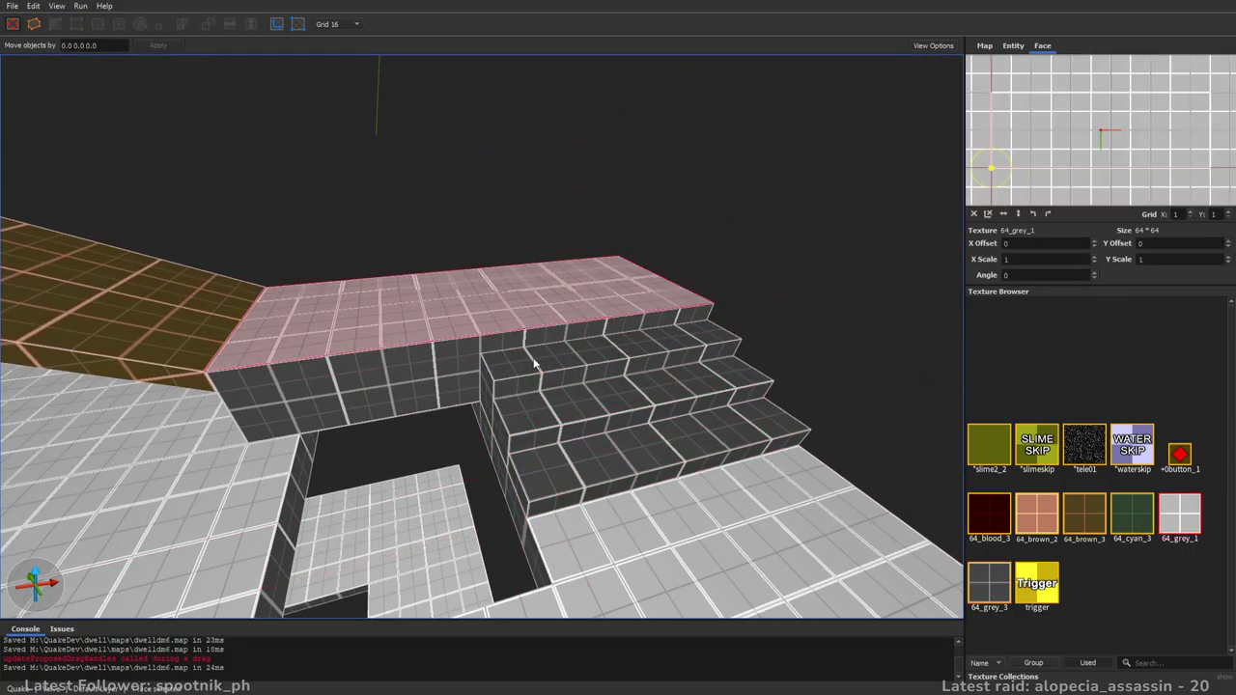
{"action": "key", "text": "Escape"}
{"action": "right_click_drag", "start_coordinate": [444, 516], "coordinate": [570, 452], "text": "alt"}
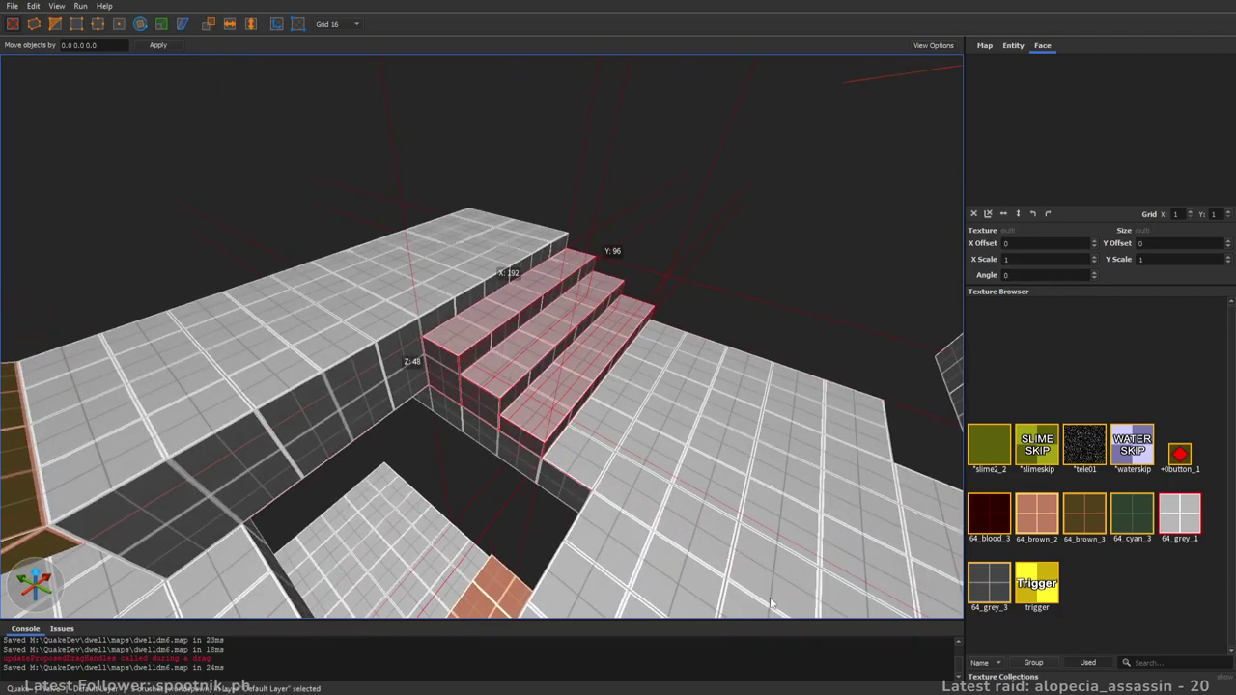
- Turn the three selected stair brushes into a func_detail entity
{"action": "mouse_move", "coordinate": [820, 524]}
{"action": "right_mouse_down"}
{"action": "mouse_move", "coordinate": [760, 410]}
{"action": "mouse_move", "coordinate": [618, 455]}
{"action": "mouse_move", "coordinate": [580, 283]}
{"action": "mouse_move", "coordinate": [646, 397]}
{"action": "mouse_move", "coordinate": [820, 404]}
{"action": "right_mouse_up"}
{"action": "left_click", "coordinate": [400, 304]}
{"action": "key", "text": "Escape"}
{"action": "key", "text": "h"}
{"action": "mouse_move", "coordinate": [666, 434]}
{"action": "right_mouse_down"}
{"action": "mouse_move", "coordinate": [607, 440]}
{"action": "mouse_move", "coordinate": [788, 444]}
{"action": "right_mouse_up"}
{"action": "key", "text": "h"}
{"action": "mouse_move", "coordinate": [565, 417]}
{"action": "right_mouse_down"}
{"action": "mouse_move", "coordinate": [639, 402]}
{"action": "mouse_move", "coordinate": [716, 413]}
{"action": "right_mouse_up"}
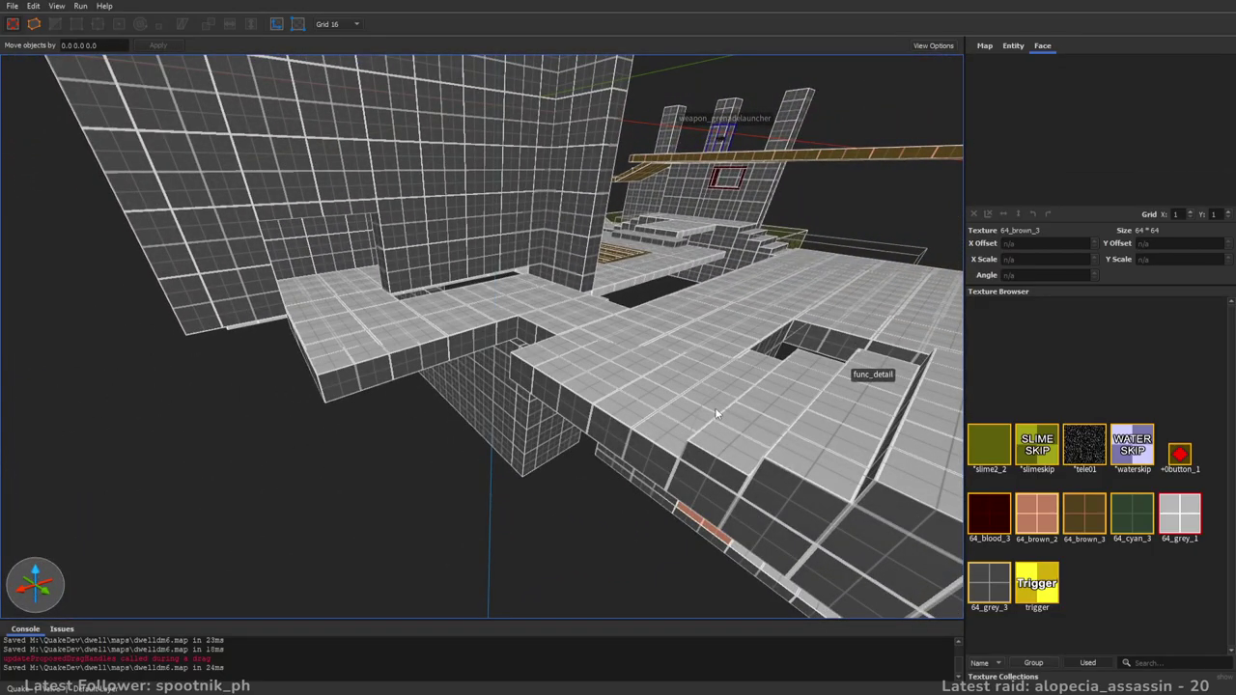
{"action": "right_click_drag", "start_coordinate": [716, 413], "coordinate": [894, 343]}
{"action": "right_click_drag", "start_coordinate": [679, 390], "coordinate": [606, 410]}
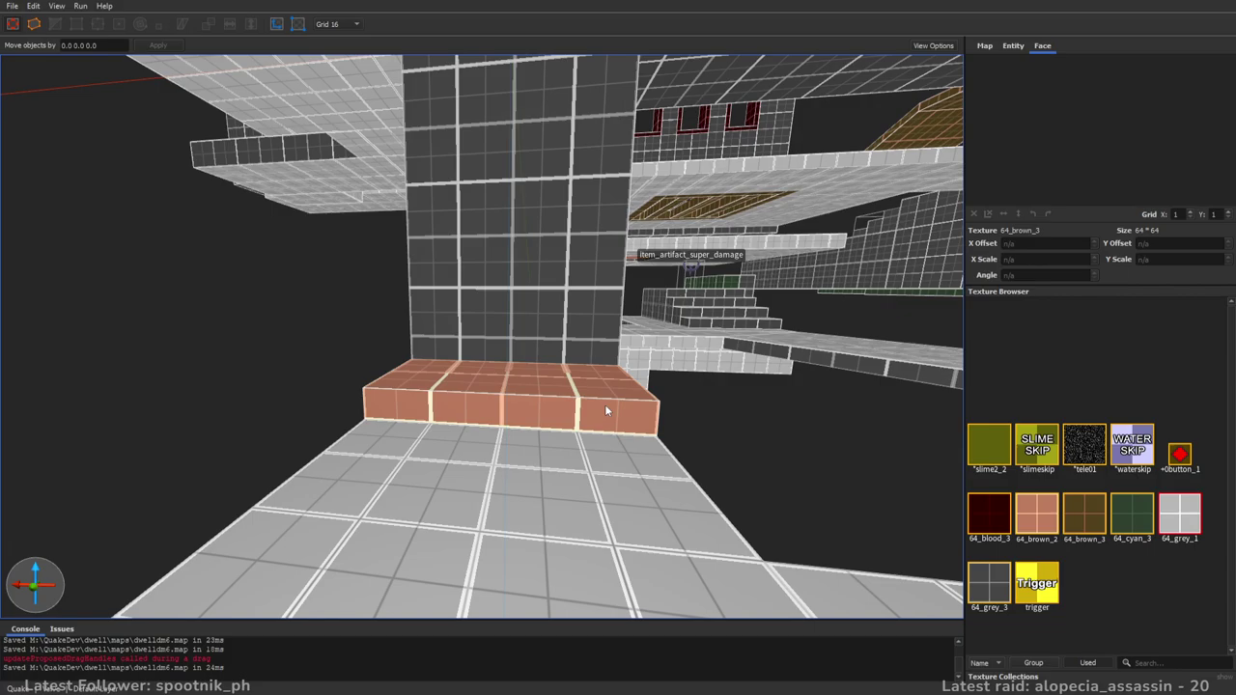
- Replace the brown slab at the pillar's foot with a copy of the railgun area's func_door, resized to the pillar's width
{"action": "left_click", "coordinate": [605, 403]}
{"action": "key", "text": "Delete"}
{"action": "right_click_drag", "start_coordinate": [706, 437], "coordinate": [588, 394]}
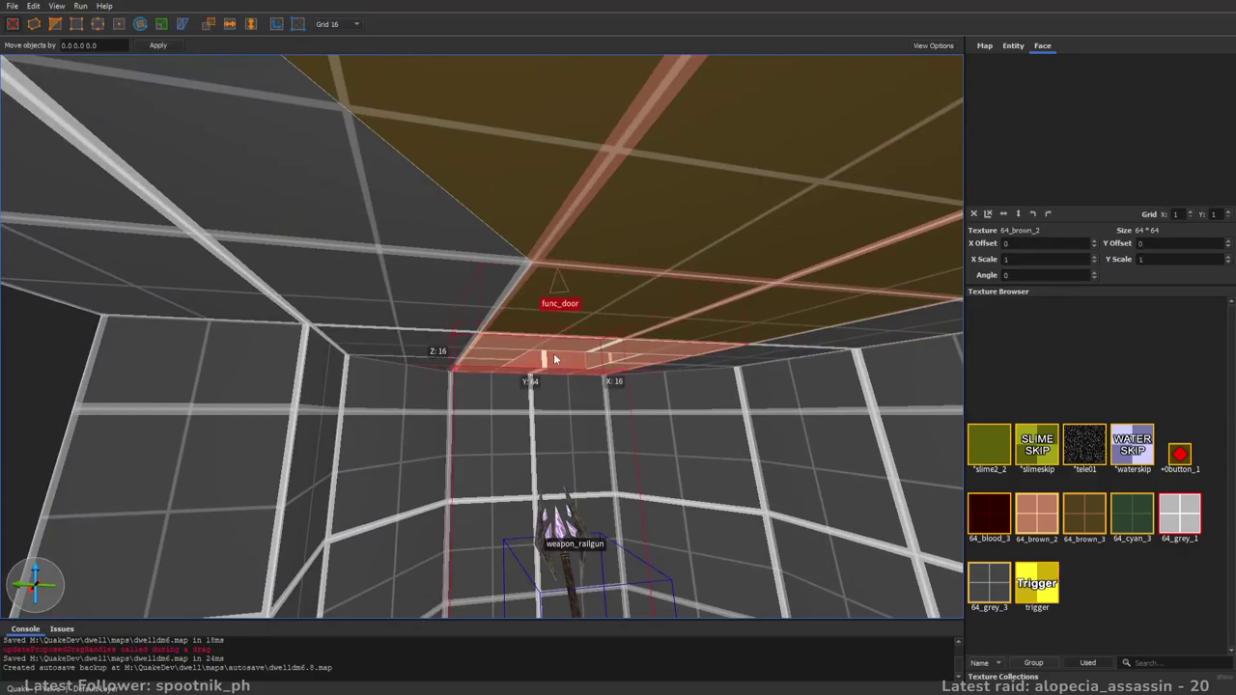
{"action": "mouse_move", "coordinate": [689, 403]}
{"action": "right_mouse_down"}
{"action": "mouse_move", "coordinate": [538, 460]}
{"action": "mouse_move", "coordinate": [624, 471]}
{"action": "mouse_move", "coordinate": [664, 443]}
{"action": "right_mouse_up"}
{"action": "right_click_drag", "start_coordinate": [498, 447], "coordinate": [593, 470]}
{"action": "mouse_move", "coordinate": [756, 286]}
{"action": "left_mouse_down"}
{"action": "mouse_move", "coordinate": [731, 337]}
{"action": "mouse_move", "coordinate": [602, 402]}
{"action": "left_mouse_up"}
{"action": "right_click_drag", "start_coordinate": [602, 402], "coordinate": [393, 396]}
{"action": "left_click_drag", "start_coordinate": [297, 404], "coordinate": [544, 401], "text": "shift"}
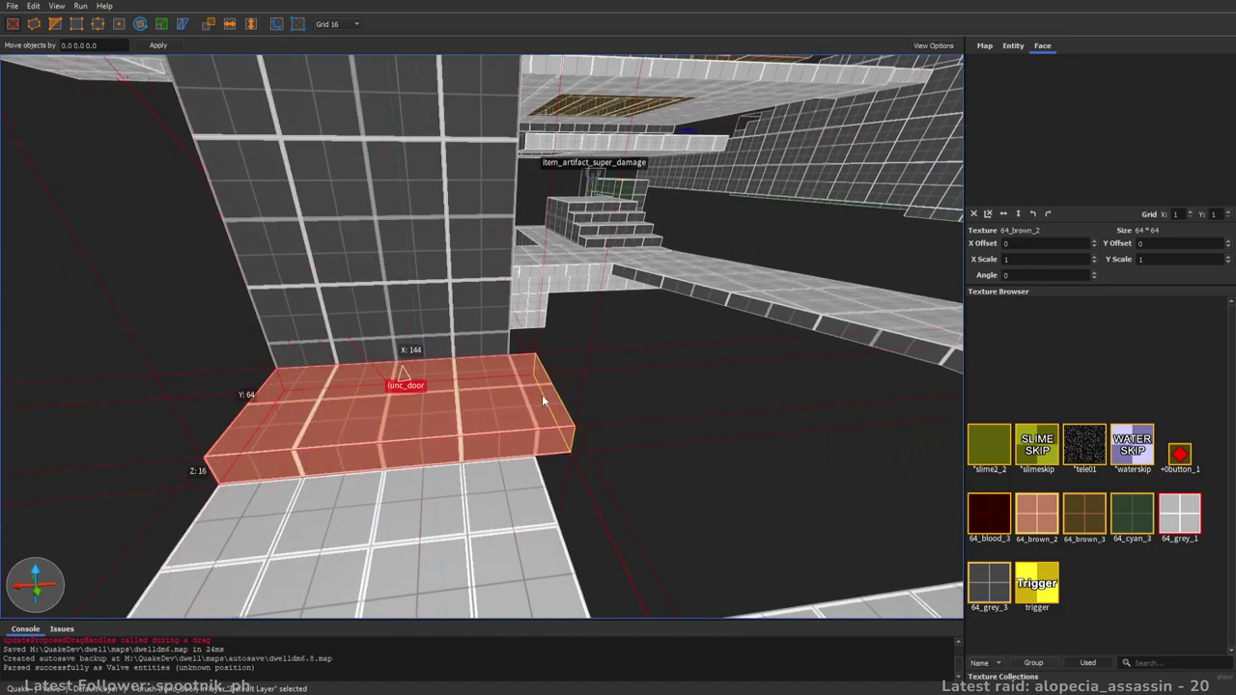
- Set the copied func_door's targetname to lowplat
{"action": "left_click", "coordinate": [1013, 46]}
{"action": "double_click", "coordinate": [1047, 142]}
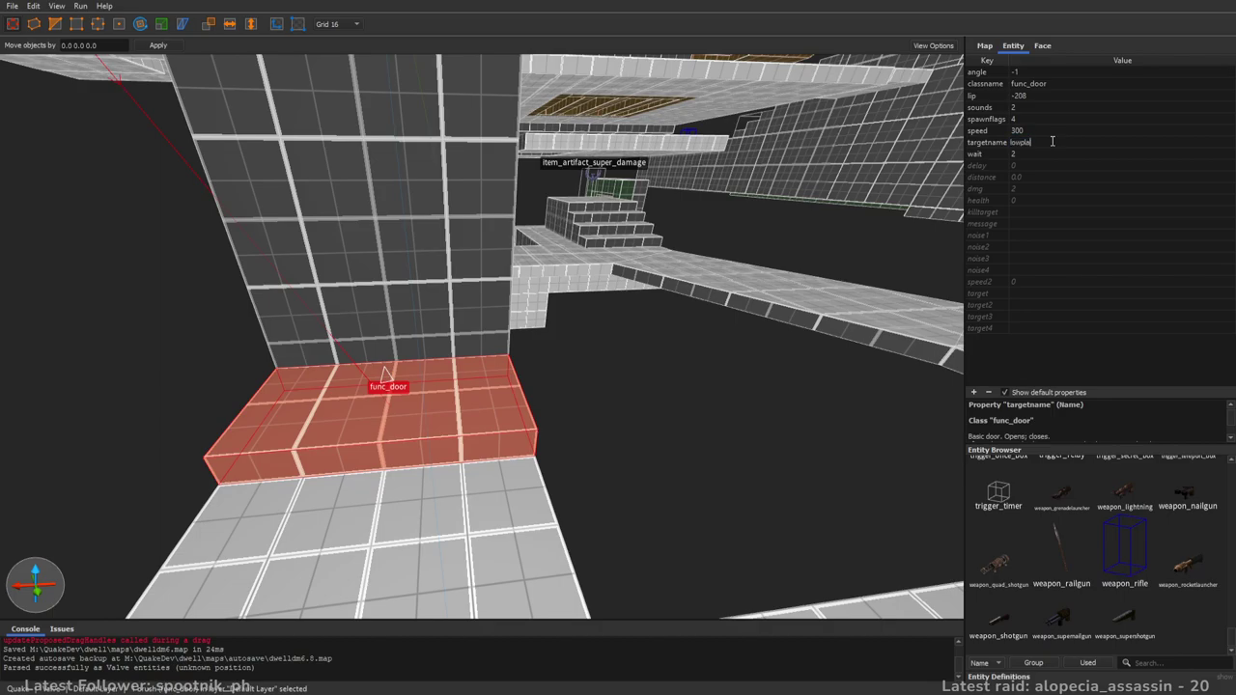
{"action": "right_click_drag", "start_coordinate": [664, 293], "coordinate": [533, 292]}
{"action": "key", "text": "Escape"}
- Rework the wall brushes around the button in the narrow shaft, sizing the piece beside it 32 by 16 by 32 units
{"action": "left_click", "coordinate": [533, 293]}
{"action": "mouse_move", "coordinate": [490, 529]}
{"action": "right_mouse_down"}
{"action": "mouse_move", "coordinate": [538, 433]}
{"action": "mouse_move", "coordinate": [507, 531]}
{"action": "right_mouse_up"}
{"action": "left_click_drag", "start_coordinate": [480, 614], "coordinate": [501, 395], "text": "ctrl+shift"}
{"action": "key", "text": "Escape"}
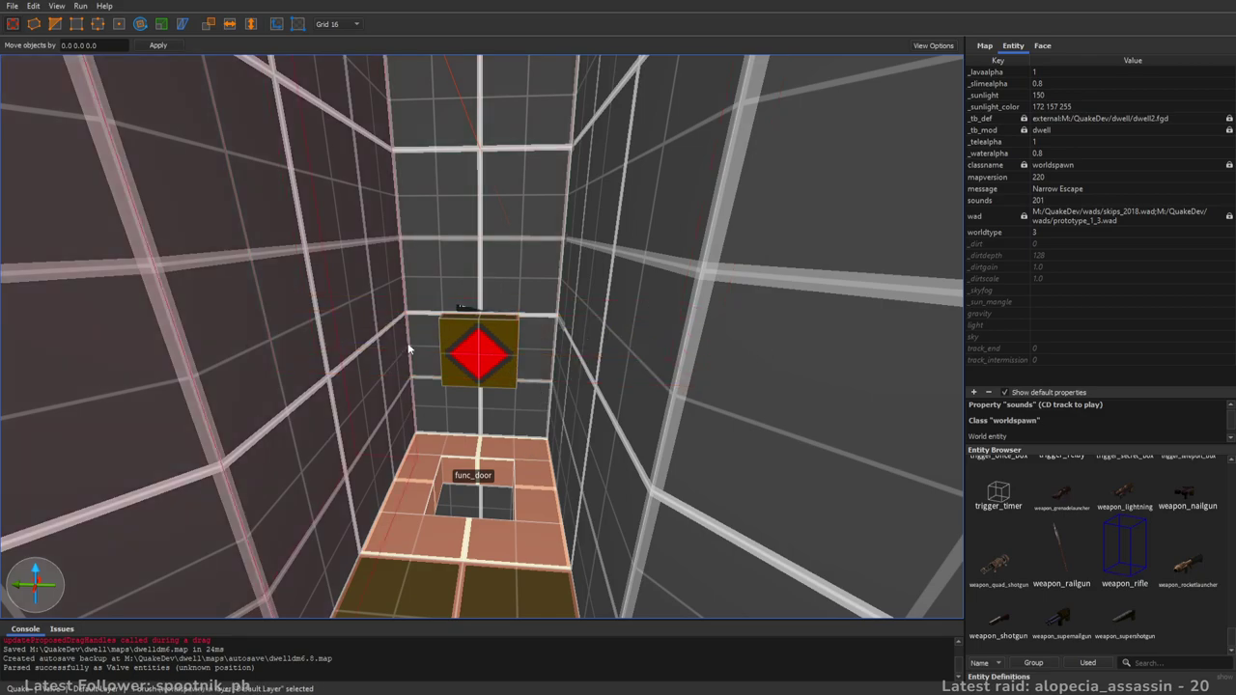
{"action": "scroll", "coordinate": [665, 330], "scroll_direction": "up", "scroll_amount": 3}
{"action": "mouse_move", "coordinate": [490, 341]}
{"action": "right_mouse_down", "text": "alt"}
{"action": "mouse_move", "coordinate": [677, 333]}
{"action": "mouse_move", "coordinate": [776, 346]}
{"action": "mouse_move", "coordinate": [747, 359]}
{"action": "right_mouse_up", "text": "alt"}
{"action": "left_click_drag", "start_coordinate": [749, 364], "coordinate": [588, 390]}
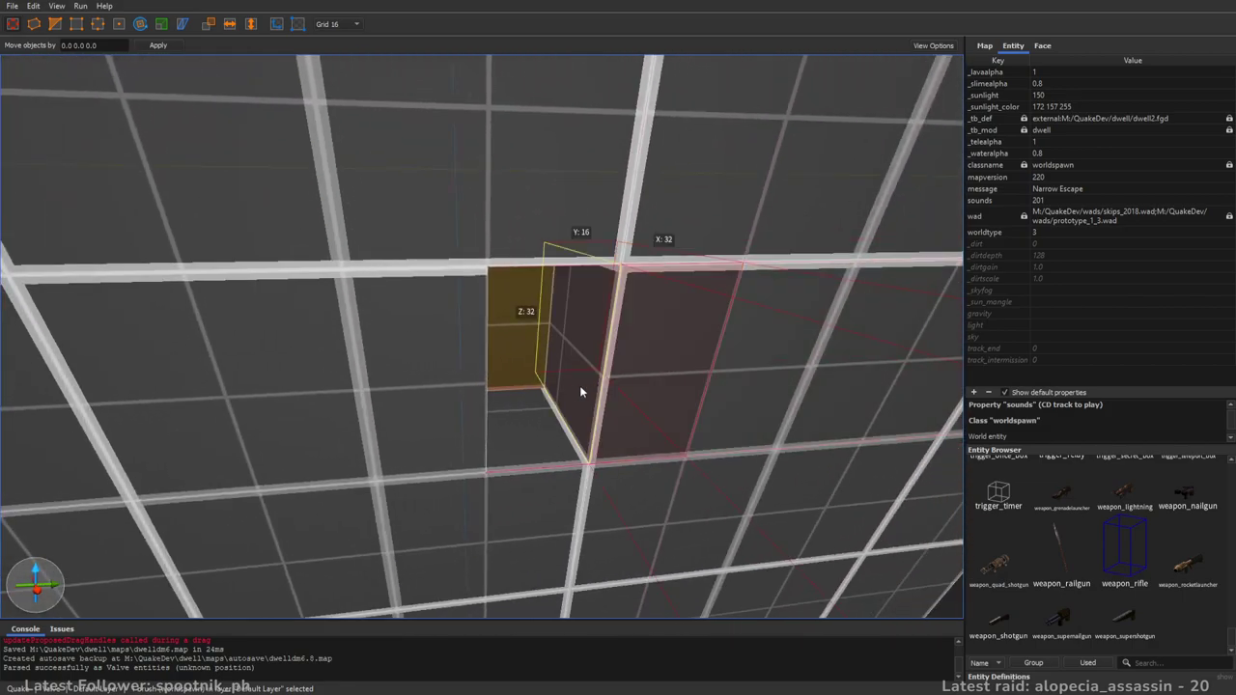
{"action": "mouse_move", "coordinate": [512, 391]}
{"action": "right_mouse_down", "text": "alt"}
{"action": "mouse_move", "coordinate": [400, 310]}
{"action": "mouse_move", "coordinate": [542, 334]}
{"action": "mouse_move", "coordinate": [568, 331]}
{"action": "mouse_move", "coordinate": [607, 295]}
{"action": "mouse_move", "coordinate": [658, 333]}
{"action": "mouse_move", "coordinate": [647, 353]}
{"action": "mouse_move", "coordinate": [622, 350]}
{"action": "right_mouse_up", "text": "alt"}
{"action": "key", "text": "Escape"}
- Copy the shaft's func_button onto the pillar above the door slab, rotate it and position it on an 8-unit grid
{"action": "key", "text": "s"}
{"action": "left_click", "coordinate": [565, 245]}
{"action": "right_click_drag", "start_coordinate": [753, 356], "coordinate": [588, 336]}
{"action": "key", "text": "w"}
{"action": "right_click_drag", "start_coordinate": [524, 287], "coordinate": [699, 322]}
{"action": "key", "text": "w"}
{"action": "key", "text": "ctrl+v"}
{"action": "key", "text": "alt+Left"}
{"action": "key", "text": "w"}
{"action": "left_click_drag", "start_coordinate": [699, 322], "coordinate": [596, 259]}
{"action": "right_click_drag", "start_coordinate": [598, 265], "coordinate": [687, 281]}
{"action": "right_click_drag", "start_coordinate": [697, 362], "coordinate": [634, 356]}
{"action": "key", "text": "d"}
{"action": "key", "text": "4"}
{"action": "left_click_drag", "start_coordinate": [711, 371], "coordinate": [712, 355]}
- Split the pillar above the door slab and fit the pieces around the new button as a recess
{"action": "mouse_move", "coordinate": [683, 401]}
{"action": "right_mouse_down"}
{"action": "mouse_move", "coordinate": [731, 396]}
{"action": "mouse_move", "coordinate": [600, 408]}
{"action": "right_mouse_up"}
{"action": "key", "text": "a"}
{"action": "key", "text": "d"}
{"action": "key", "text": "d"}
{"action": "left_click", "coordinate": [539, 392]}
{"action": "key", "text": "d"}
{"action": "right_click_drag", "start_coordinate": [716, 415], "coordinate": [668, 421]}
{"action": "mouse_move", "coordinate": [597, 564]}
{"action": "left_mouse_down", "text": "ctrl+shift"}
{"action": "mouse_move", "coordinate": [591, 415]}
{"action": "mouse_move", "coordinate": [597, 499]}
{"action": "left_mouse_up", "text": "ctrl+shift"}
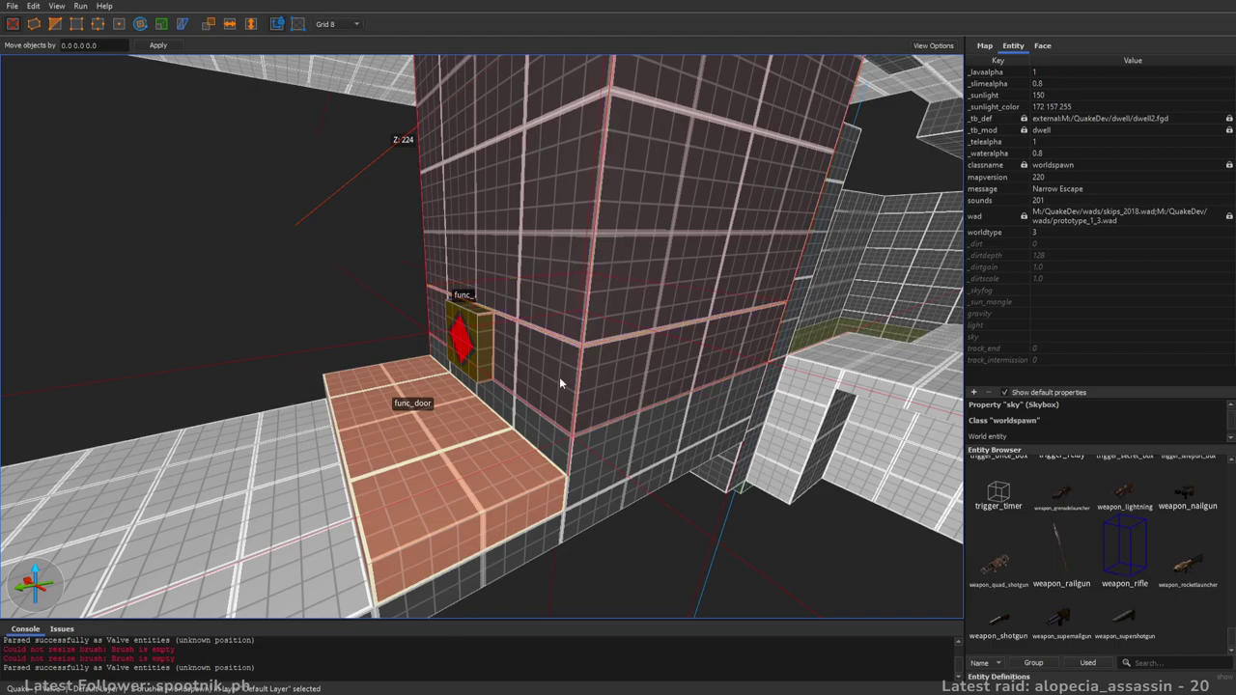
{"action": "right_click_drag", "start_coordinate": [560, 384], "coordinate": [658, 368]}
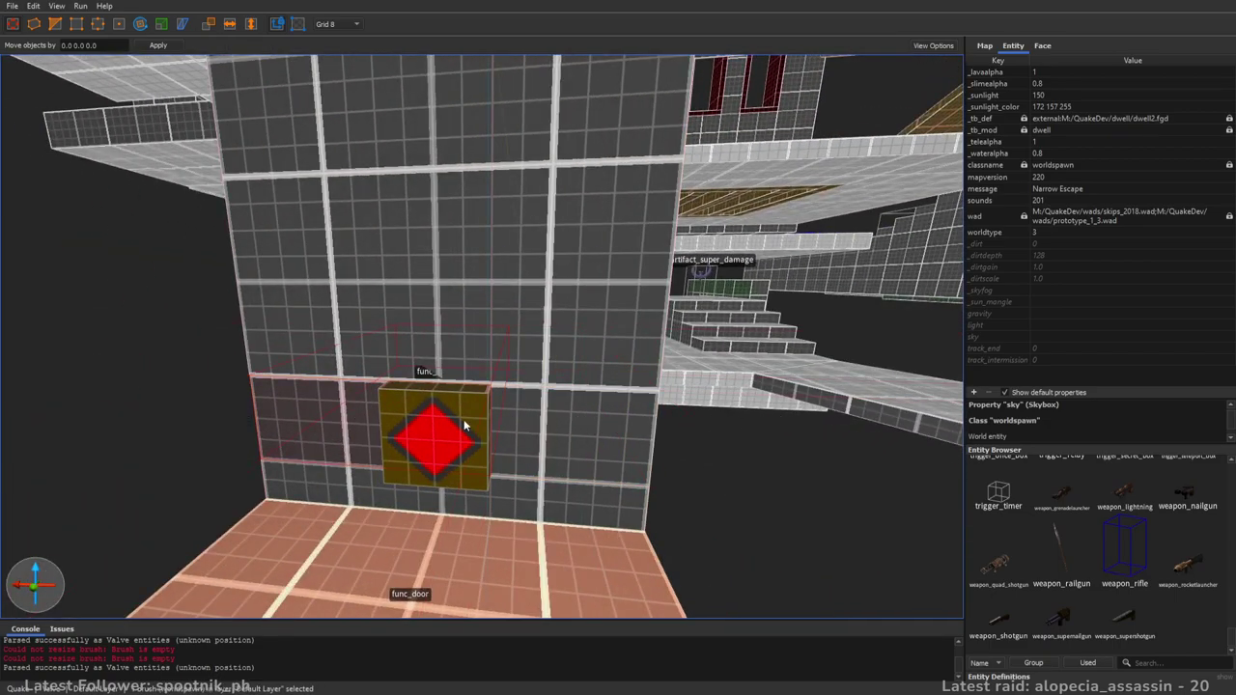
{"action": "mouse_move", "coordinate": [910, 457]}
{"action": "right_mouse_down"}
{"action": "mouse_move", "coordinate": [591, 442]}
{"action": "mouse_move", "coordinate": [647, 444]}
{"action": "mouse_move", "coordinate": [657, 367]}
{"action": "mouse_move", "coordinate": [784, 423]}
{"action": "right_mouse_up"}
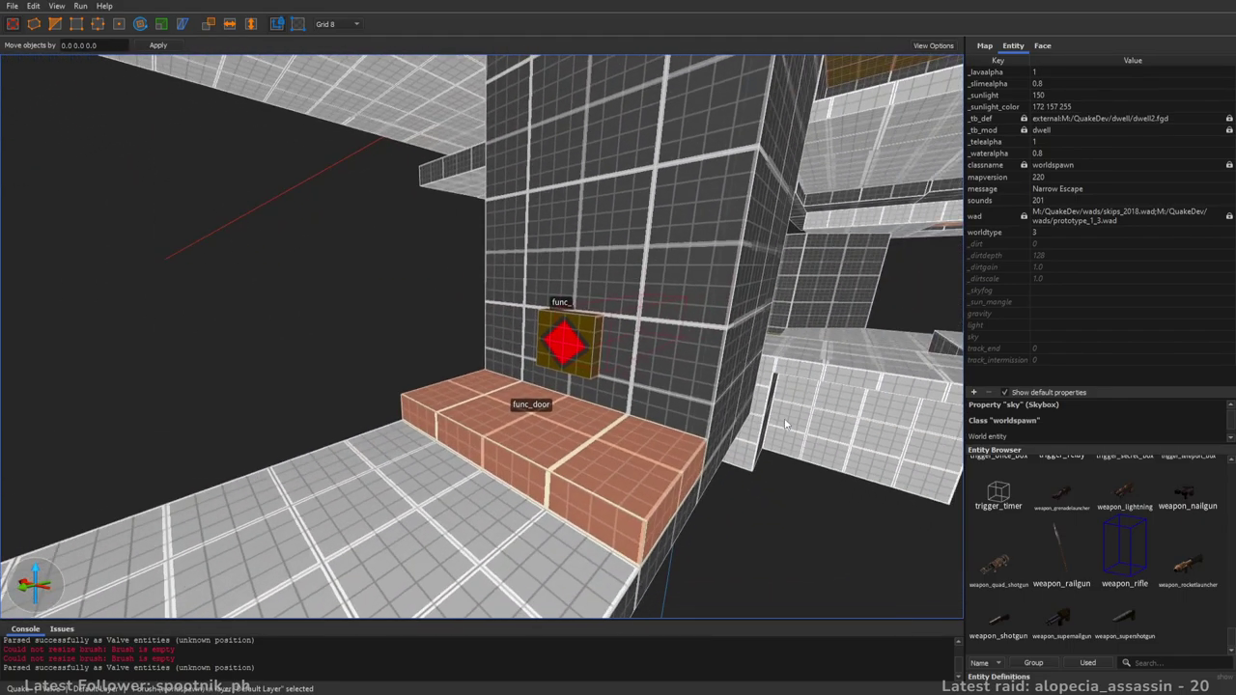
{"action": "scroll", "coordinate": [800, 369], "scroll_direction": "up", "scroll_amount": 3}
{"action": "right_click_drag", "start_coordinate": [769, 371], "coordinate": [736, 385]}
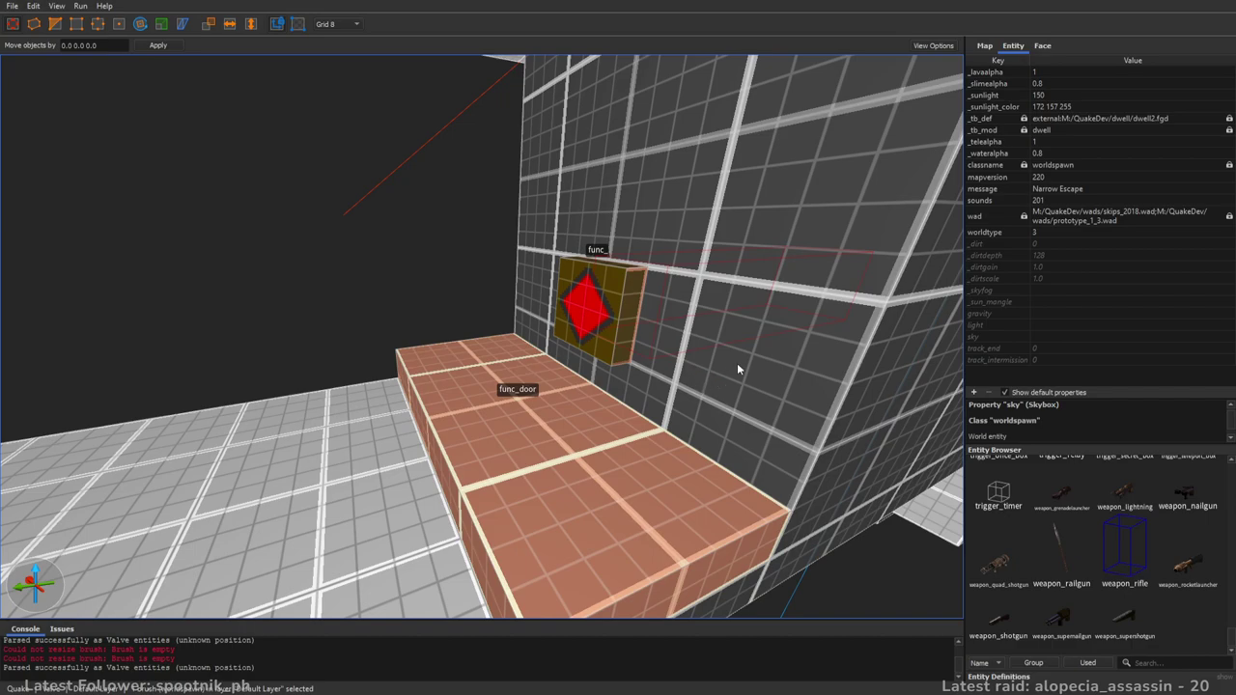
- Set the pillar button's target to lowplat so that it triggers the door slab
{"action": "left_click", "coordinate": [598, 314]}
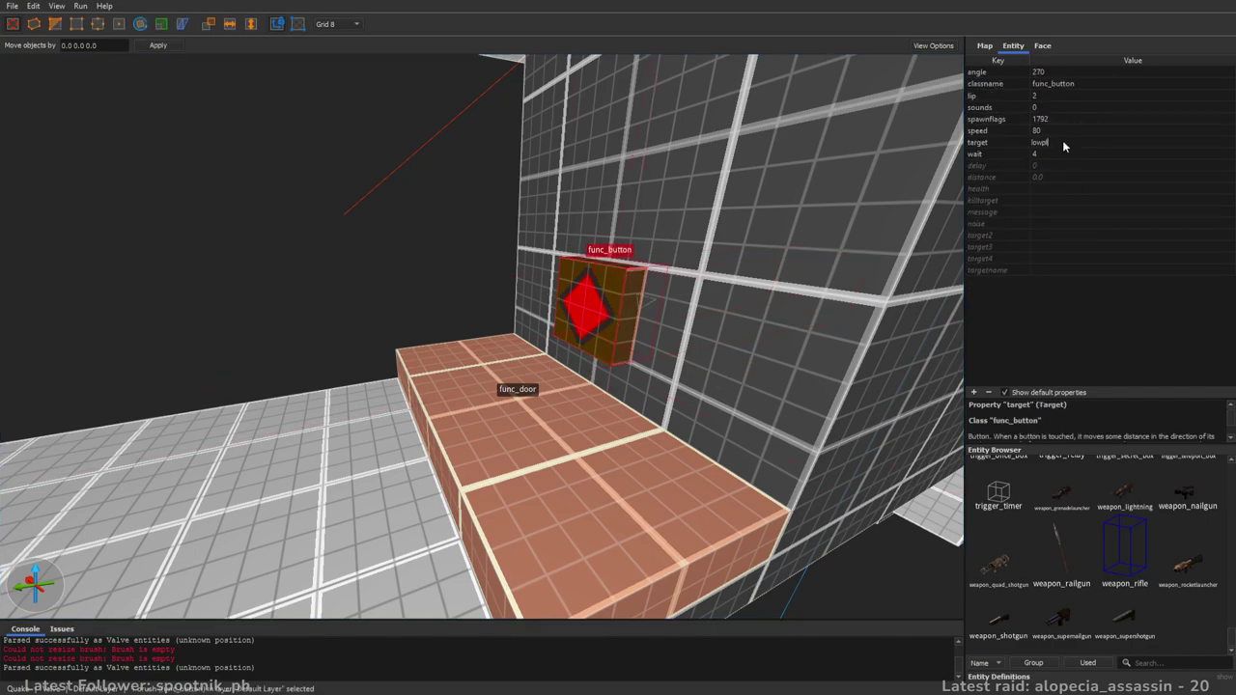
{"action": "right_click_drag", "start_coordinate": [589, 289], "coordinate": [677, 306]}
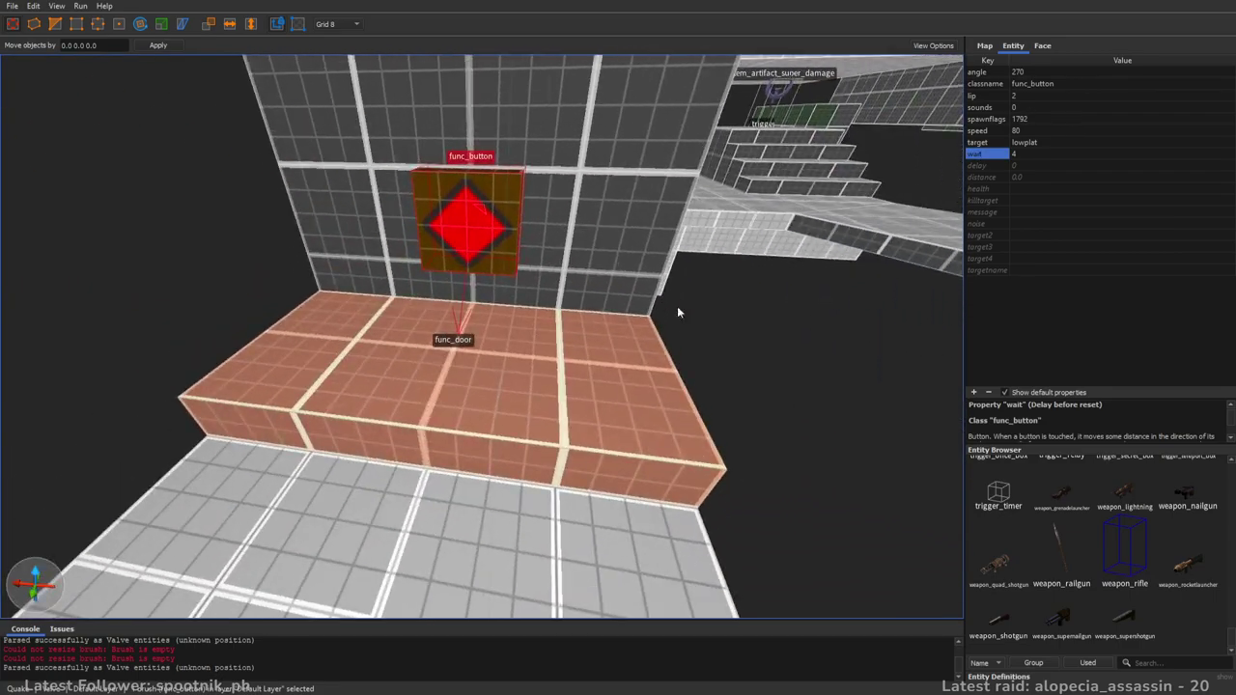
{"action": "left_click", "coordinate": [465, 404]}
{"action": "right_click_drag", "start_coordinate": [707, 252], "coordinate": [756, 204]}
{"action": "right_click_drag", "start_coordinate": [610, 396], "coordinate": [608, 403]}
{"action": "key", "text": "Escape"}
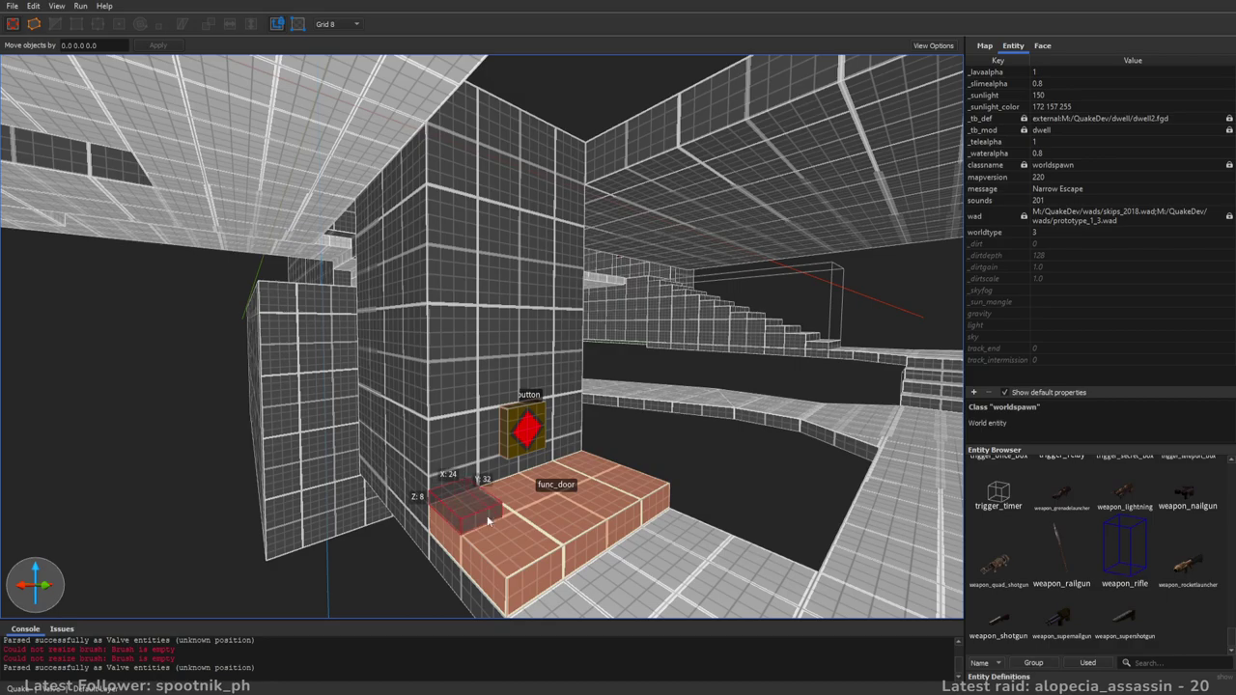
- Measure the door slab's travel up to the platform with a temporary brush, then delete that brush
{"action": "left_click_drag", "start_coordinate": [493, 313], "coordinate": [543, 46], "text": "shift"}
{"action": "mouse_move", "coordinate": [541, 68]}
{"action": "right_mouse_down"}
{"action": "mouse_move", "coordinate": [516, 153]}
{"action": "mouse_move", "coordinate": [449, 189]}
{"action": "right_mouse_up"}
{"action": "left_click_drag", "start_coordinate": [449, 189], "coordinate": [449, 184], "text": "shift"}
{"action": "right_click_drag", "start_coordinate": [447, 189], "coordinate": [448, 350]}
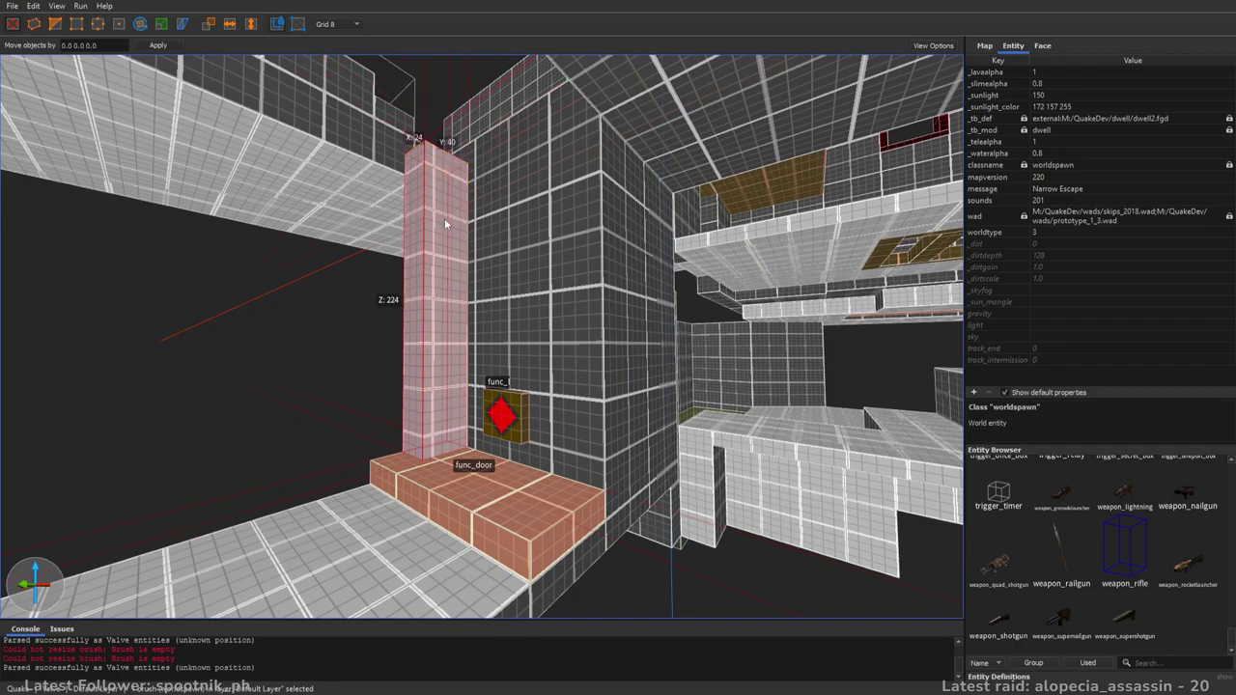
{"action": "key", "text": "Delete"}
- Set the door slab's lip to -224 and save the map
{"action": "left_click", "coordinate": [521, 517]}
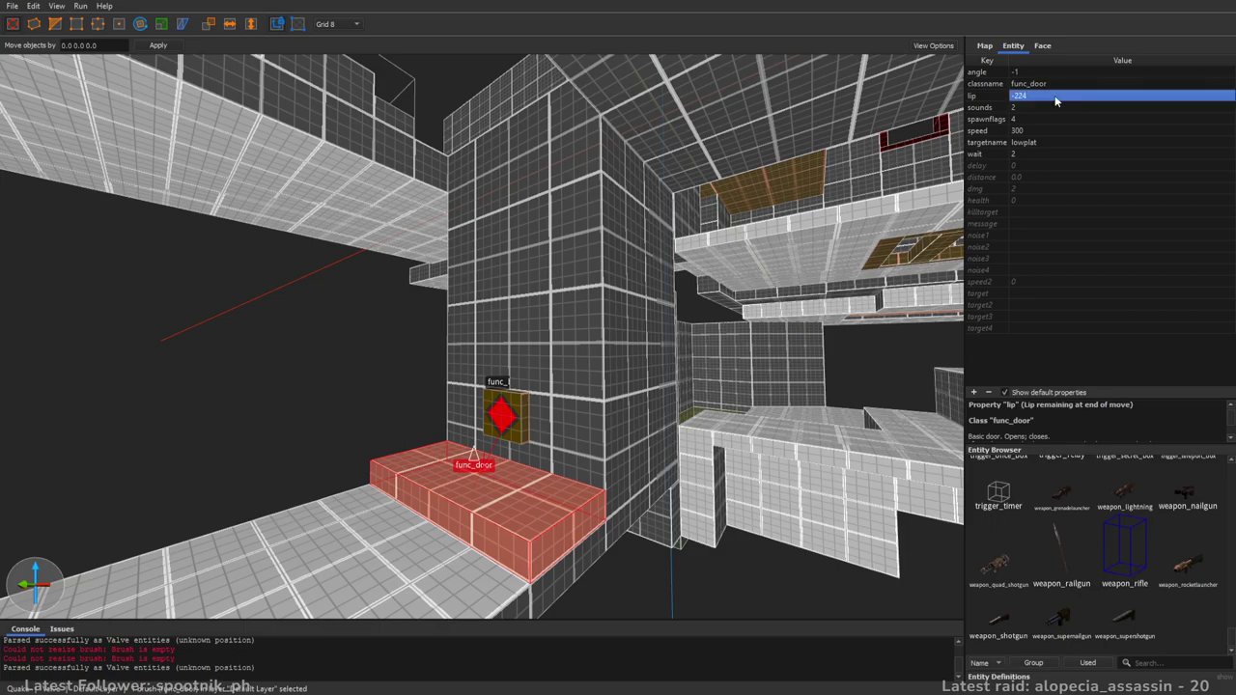
{"action": "right_click_drag", "start_coordinate": [867, 239], "coordinate": [805, 233]}
{"action": "key", "text": "Escape"}
{"action": "key", "text": "ctrl+s"}
- Draw a 64_grey_3 brush beneath the upper platform on the 16-unit grid and lower its outer bottom edge by 48 units
{"action": "key", "text": "a"}
{"action": "right_click_drag", "start_coordinate": [620, 288], "coordinate": [731, 240]}
{"action": "key", "text": "w"}
{"action": "key", "text": "w"}
{"action": "key", "text": "w"}
{"action": "key", "text": "5"}
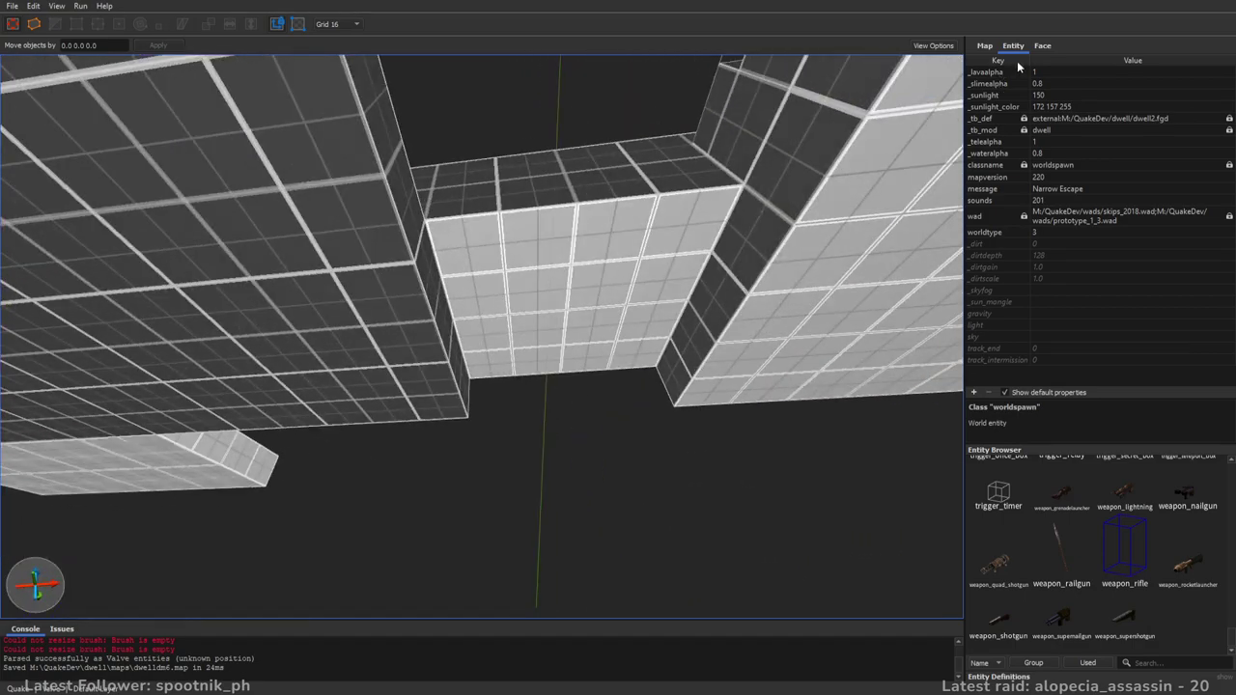
{"action": "left_click", "coordinate": [1048, 45]}
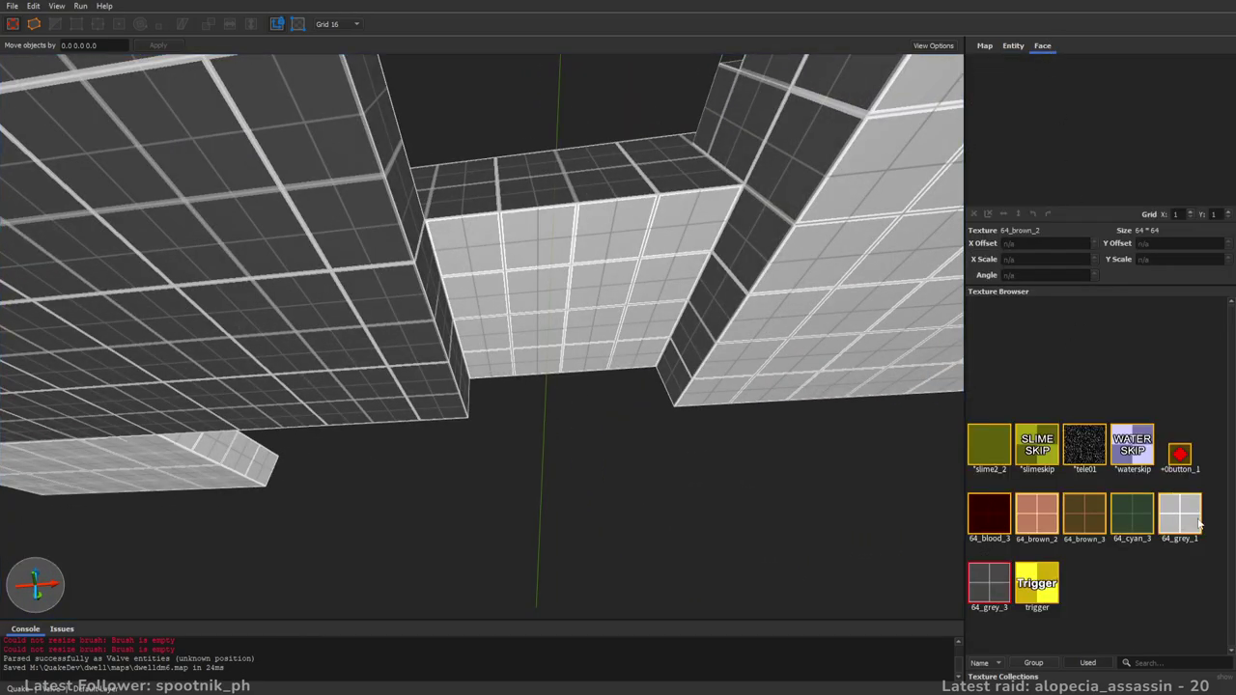
{"action": "right_click_drag", "start_coordinate": [635, 266], "coordinate": [675, 281]}
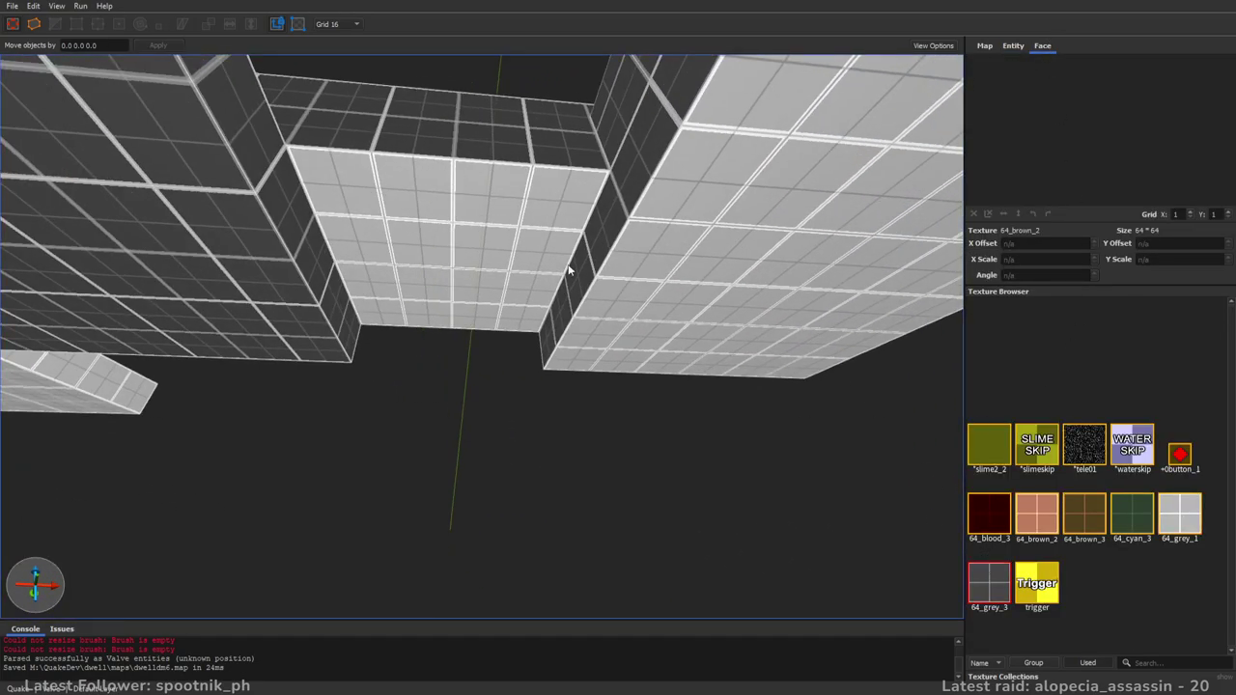
{"action": "right_click_drag", "start_coordinate": [568, 266], "coordinate": [560, 257]}
{"action": "mouse_move", "coordinate": [456, 275]}
{"action": "left_mouse_down"}
{"action": "mouse_move", "coordinate": [609, 209]}
{"action": "mouse_move", "coordinate": [546, 366]}
{"action": "mouse_move", "coordinate": [642, 342]}
{"action": "left_mouse_up"}
{"action": "mouse_move", "coordinate": [642, 343]}
{"action": "right_mouse_down"}
{"action": "mouse_move", "coordinate": [629, 367]}
{"action": "mouse_move", "coordinate": [664, 368]}
{"action": "right_mouse_up"}
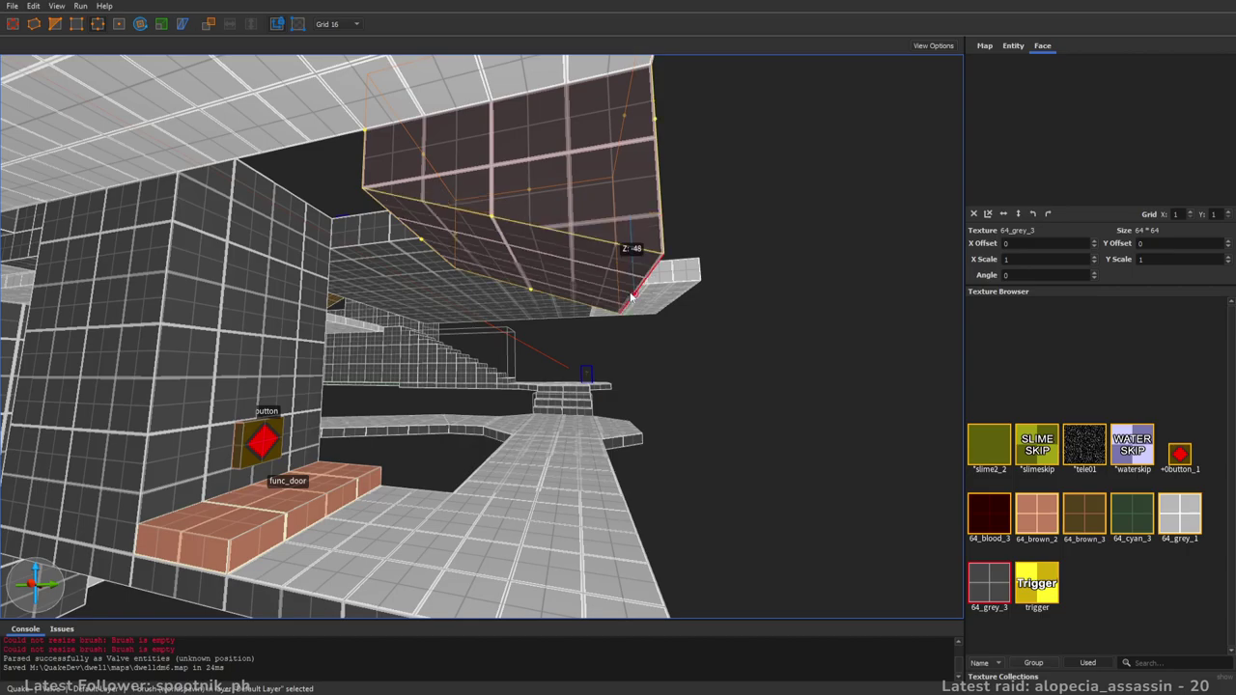
{"action": "key", "text": "Escape"}
{"action": "key", "text": "Escape"}
- Transfer the 64_grey_1 texture to the neighbouring face of the new sloped brush and save the map
{"action": "key", "text": "w"}
{"action": "mouse_move", "coordinate": [530, 258]}
{"action": "right_mouse_down"}
{"action": "mouse_move", "coordinate": [592, 346]}
{"action": "mouse_move", "coordinate": [607, 273]}
{"action": "right_mouse_up"}
{"action": "left_click", "coordinate": [593, 349], "text": "shift"}
{"action": "left_click", "coordinate": [662, 231], "text": "alt"}
{"action": "key", "text": "Escape"}
{"action": "key", "text": "ctrl+s"}
- Examine the whole level's layout of walkways, stairs and platforms from several sides
{"action": "mouse_move", "coordinate": [662, 231]}
{"action": "right_mouse_down"}
{"action": "mouse_move", "coordinate": [632, 183]}
{"action": "mouse_move", "coordinate": [569, 149]}
{"action": "mouse_move", "coordinate": [622, 319]}
{"action": "mouse_move", "coordinate": [645, 253]}
{"action": "mouse_move", "coordinate": [804, 269]}
{"action": "mouse_move", "coordinate": [551, 322]}
{"action": "mouse_move", "coordinate": [634, 385]}
{"action": "mouse_move", "coordinate": [648, 305]}
{"action": "mouse_move", "coordinate": [813, 308]}
{"action": "mouse_move", "coordinate": [819, 276]}
{"action": "mouse_move", "coordinate": [632, 276]}
{"action": "mouse_move", "coordinate": [800, 267]}
{"action": "mouse_move", "coordinate": [630, 333]}
{"action": "mouse_move", "coordinate": [761, 341]}
{"action": "mouse_move", "coordinate": [675, 319]}
{"action": "mouse_move", "coordinate": [716, 326]}
{"action": "mouse_move", "coordinate": [712, 442]}
{"action": "mouse_move", "coordinate": [710, 381]}
{"action": "mouse_move", "coordinate": [601, 326]}
{"action": "mouse_move", "coordinate": [419, 337]}
{"action": "mouse_move", "coordinate": [693, 312]}
{"action": "mouse_move", "coordinate": [836, 339]}
{"action": "mouse_move", "coordinate": [592, 350]}
{"action": "mouse_move", "coordinate": [695, 405]}
{"action": "mouse_move", "coordinate": [685, 288]}
{"action": "mouse_move", "coordinate": [610, 300]}
{"action": "mouse_move", "coordinate": [665, 311]}
{"action": "mouse_move", "coordinate": [880, 265]}
{"action": "mouse_move", "coordinate": [889, 212]}
{"action": "mouse_move", "coordinate": [875, 169]}
{"action": "mouse_move", "coordinate": [864, 273]}
{"action": "mouse_move", "coordinate": [784, 288]}
{"action": "mouse_move", "coordinate": [601, 284]}
{"action": "mouse_move", "coordinate": [669, 306]}
{"action": "mouse_move", "coordinate": [700, 279]}
{"action": "mouse_move", "coordinate": [618, 290]}
{"action": "mouse_move", "coordinate": [469, 266]}
{"action": "mouse_move", "coordinate": [492, 253]}
{"action": "mouse_move", "coordinate": [476, 243]}
{"action": "mouse_move", "coordinate": [759, 241]}
{"action": "mouse_move", "coordinate": [729, 275]}
{"action": "right_mouse_up"}
{"action": "key", "text": "w"}
{"action": "key", "text": "w"}
{"action": "key", "text": "s"}
{"action": "key", "text": "d"}
{"action": "right_click_drag", "start_coordinate": [667, 303], "coordinate": [760, 316]}
{"action": "key", "text": "w"}
{"action": "right_click_drag", "start_coordinate": [755, 315], "coordinate": [488, 355]}
{"action": "key", "text": "w"}
{"action": "right_click_drag", "start_coordinate": [326, 367], "coordinate": [467, 377]}
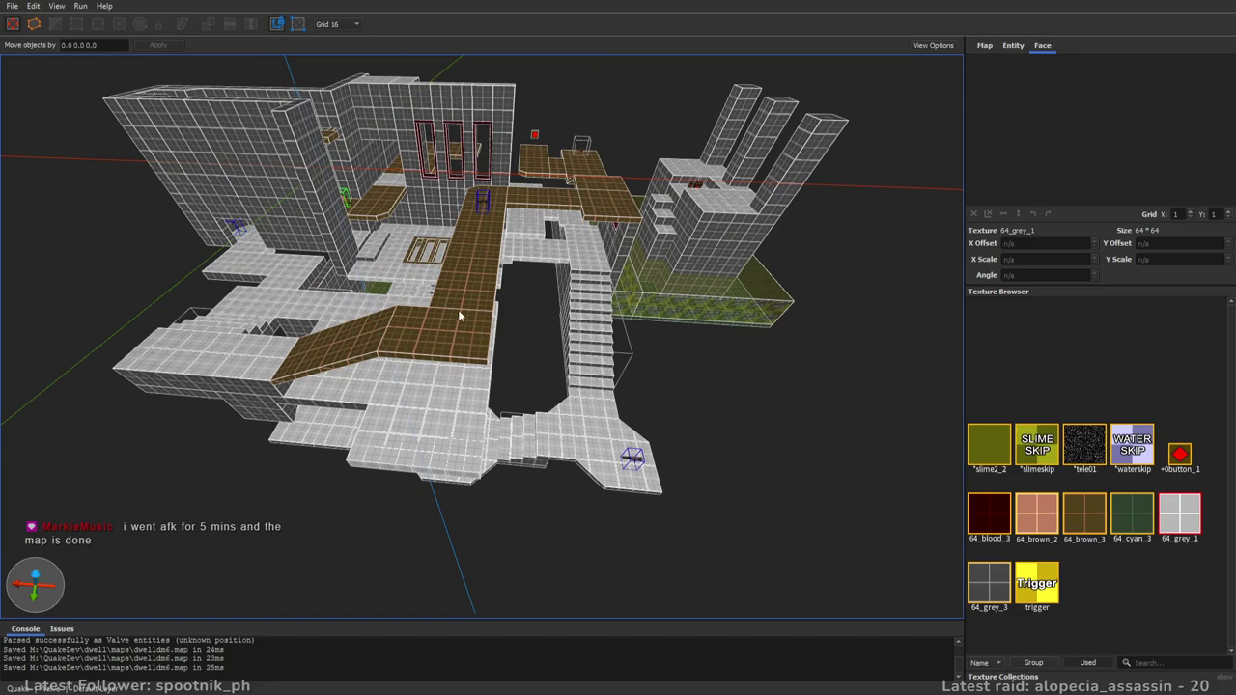
{"action": "scroll", "coordinate": [502, 318], "scroll_direction": "up", "scroll_amount": 3}
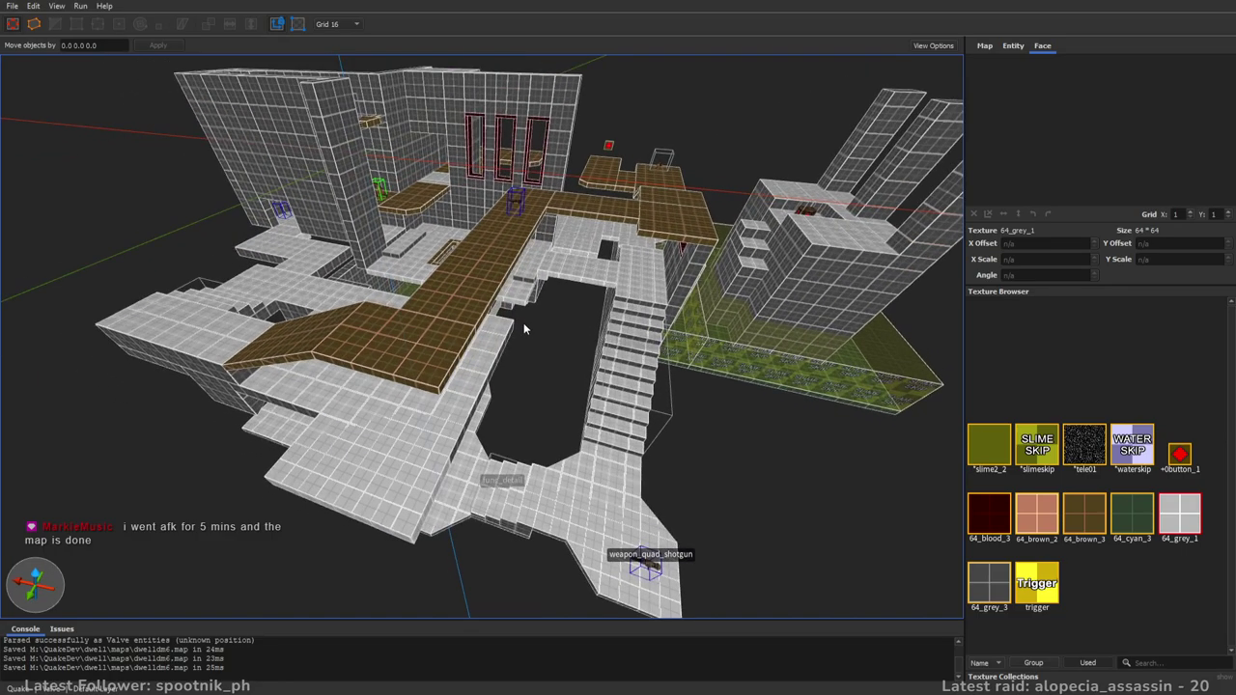
{"action": "right_click_drag", "start_coordinate": [524, 328], "coordinate": [494, 343], "text": "alt"}
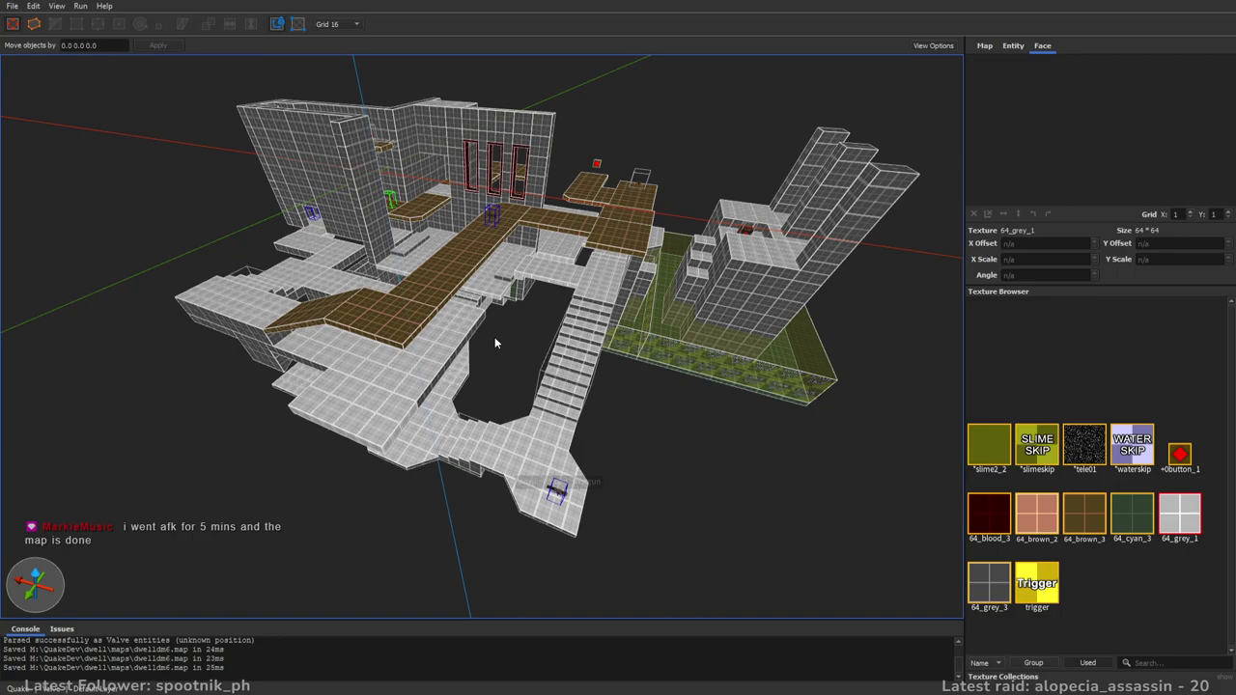
{"action": "right_click_drag", "start_coordinate": [312, 288], "coordinate": [609, 297], "text": "alt"}
{"action": "scroll", "coordinate": [511, 324], "scroll_direction": "down", "scroll_amount": 3}
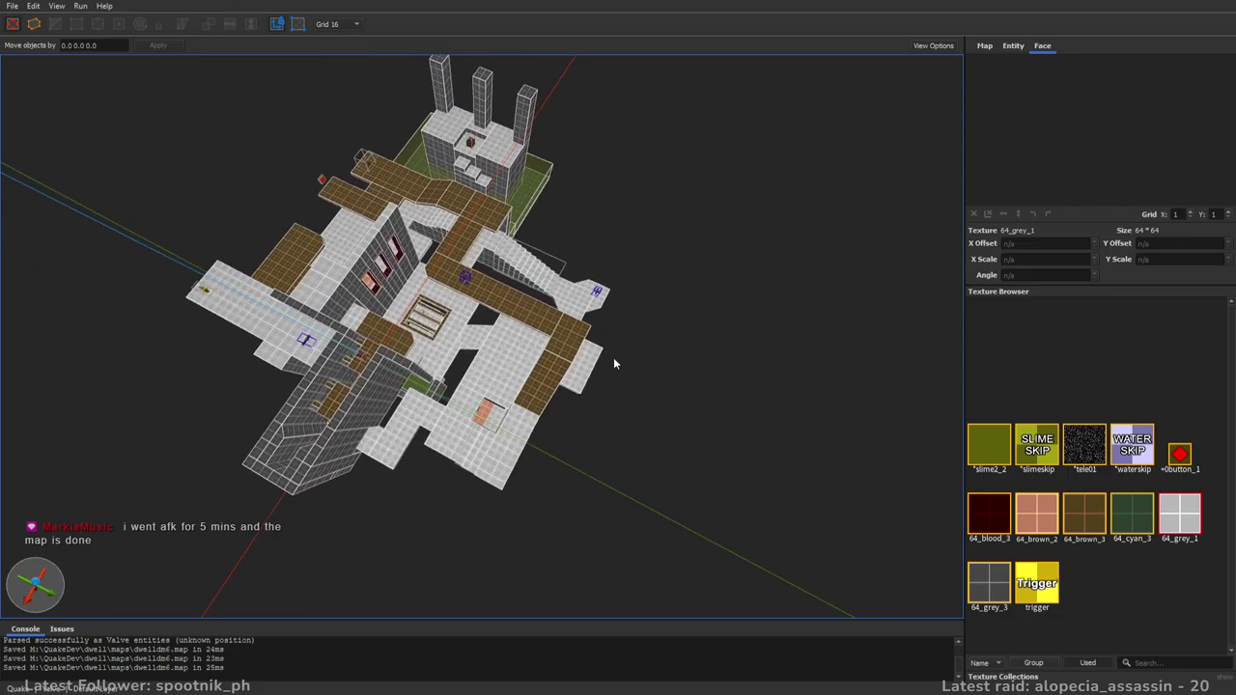
{"action": "right_click_drag", "start_coordinate": [702, 367], "coordinate": [556, 457], "text": "alt"}
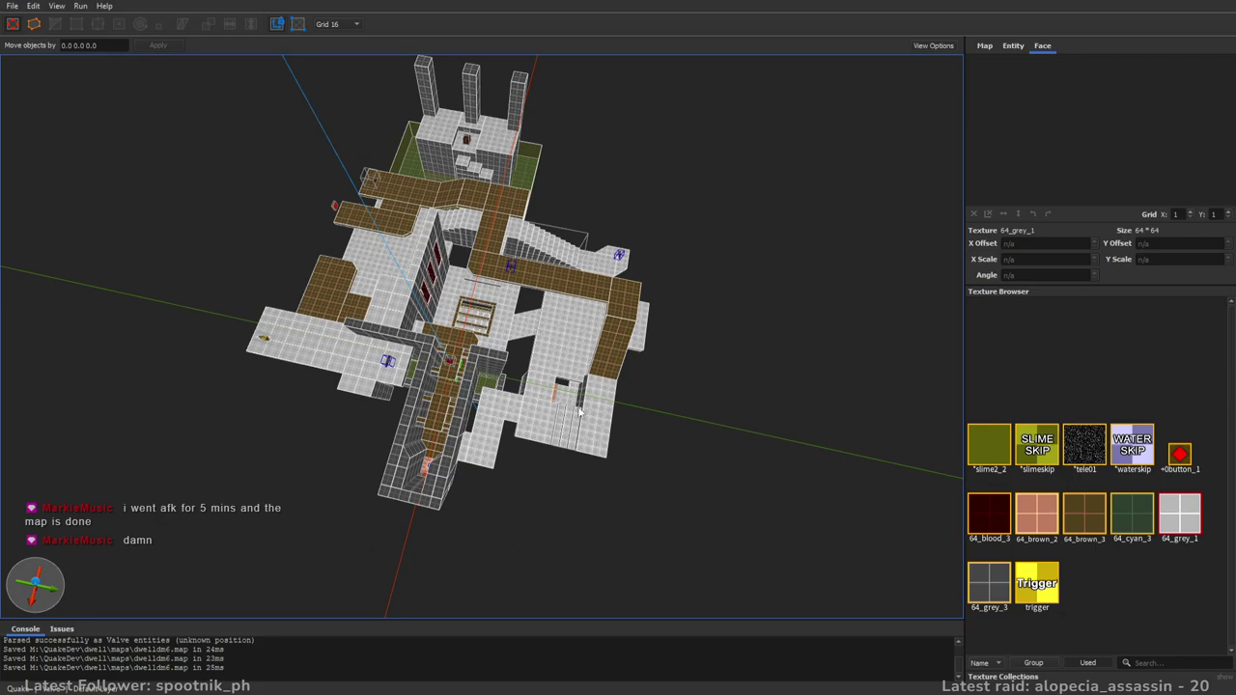
{"action": "right_click_drag", "start_coordinate": [579, 412], "coordinate": [731, 398], "text": "alt"}
{"action": "middle_click_drag", "start_coordinate": [731, 399], "coordinate": [778, 399]}
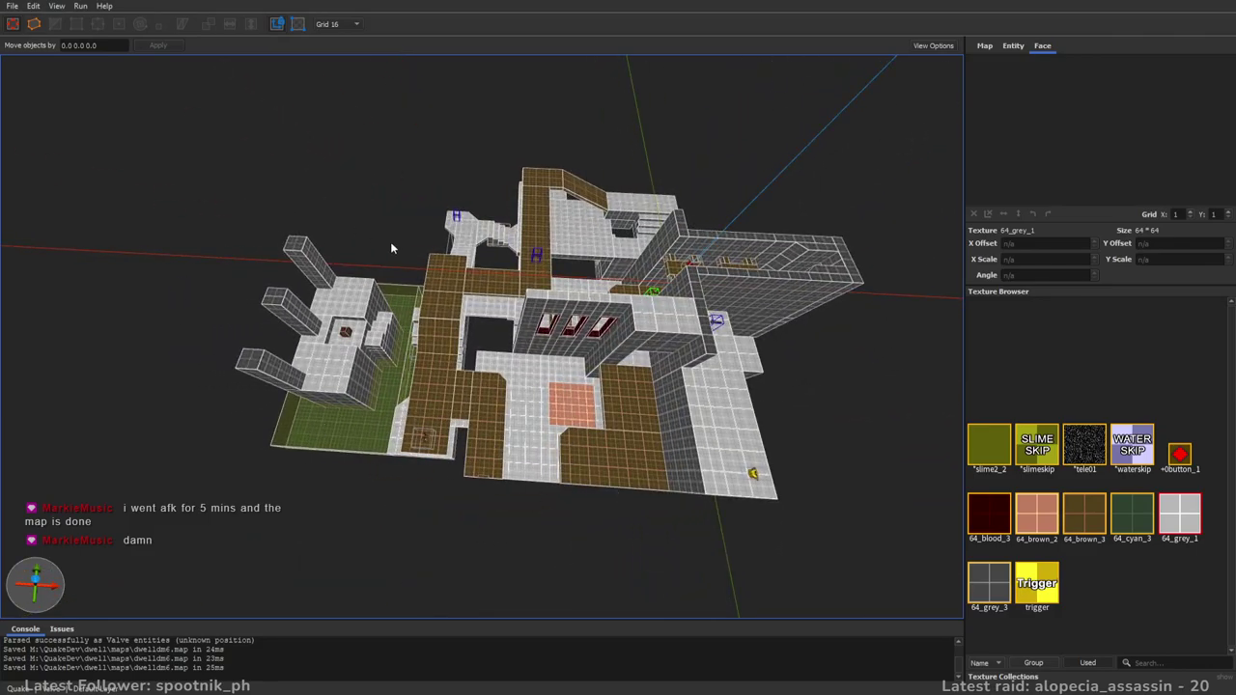
{"action": "right_click_drag", "start_coordinate": [406, 287], "coordinate": [591, 358]}
{"action": "key", "text": "a"}
{"action": "key", "text": "w"}
{"action": "key", "text": "w"}
{"action": "key", "text": "w"}
{"action": "key", "text": "w"}
- Clear the selection and save the map
{"action": "left_click", "coordinate": [522, 301]}
{"action": "key", "text": "Escape"}
{"action": "key", "text": "ctrl+s"}
- Trim the large platform's front corner above the lower stair and match the texture on the exposed faces
{"action": "right_click_drag", "start_coordinate": [738, 312], "coordinate": [510, 409]}
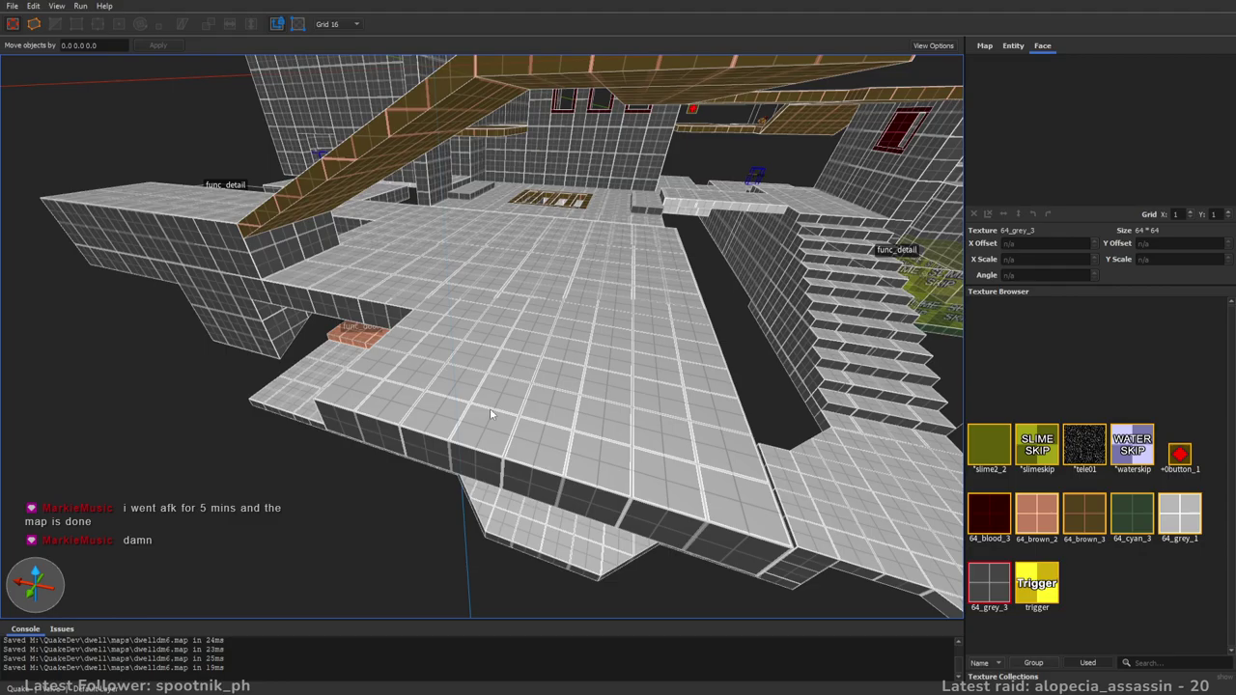
{"action": "right_click_drag", "start_coordinate": [583, 339], "coordinate": [478, 350]}
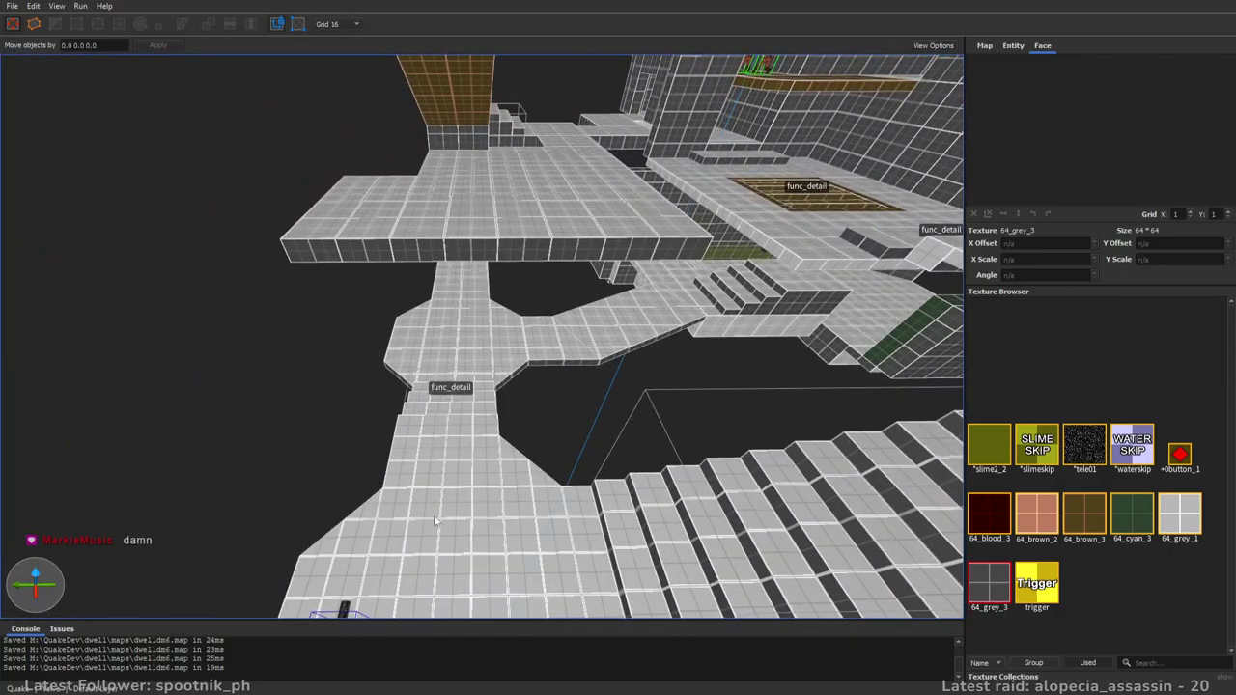
{"action": "right_click_drag", "start_coordinate": [744, 406], "coordinate": [575, 397]}
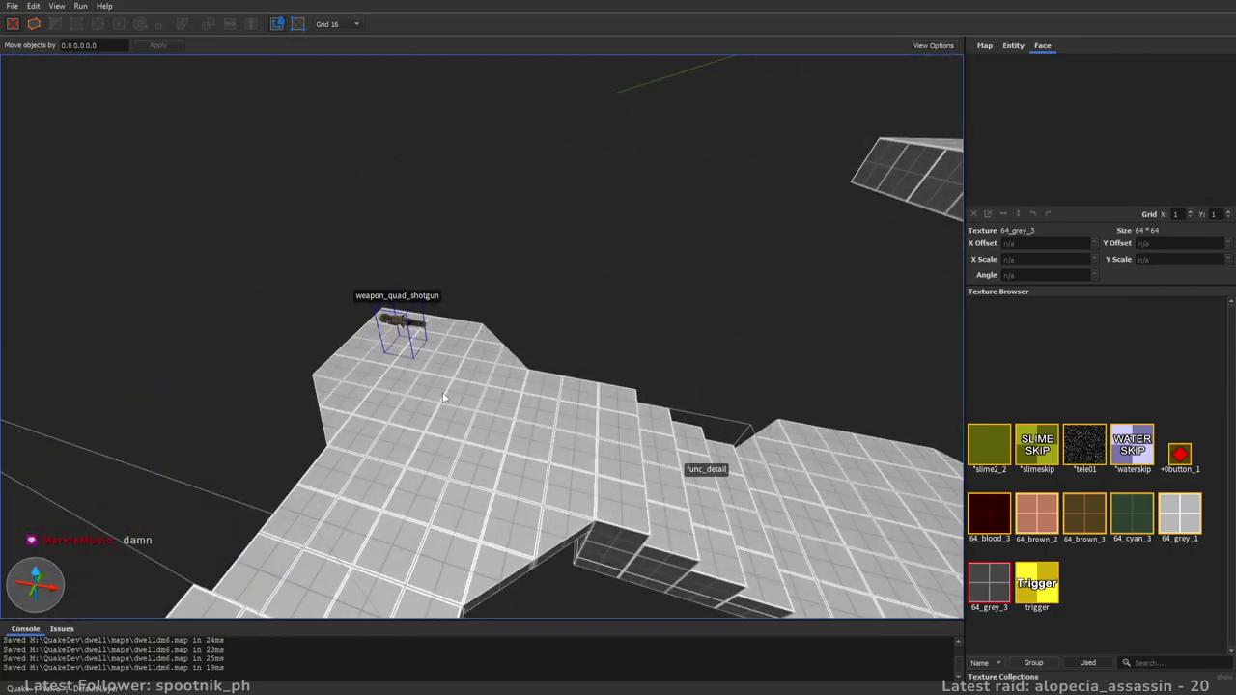
{"action": "right_click_drag", "start_coordinate": [554, 472], "coordinate": [463, 342]}
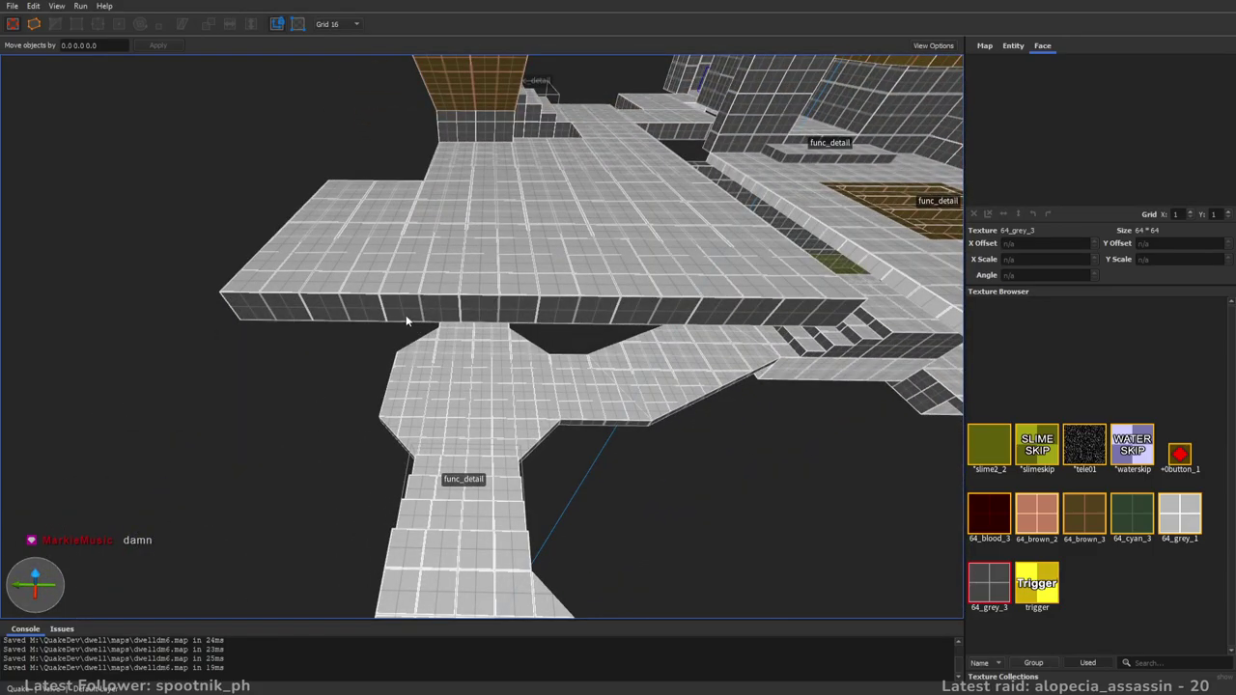
{"action": "left_click_drag", "start_coordinate": [542, 392], "coordinate": [541, 392]}
{"action": "mouse_move", "coordinate": [469, 337]}
{"action": "right_mouse_down"}
{"action": "mouse_move", "coordinate": [571, 399]}
{"action": "mouse_move", "coordinate": [571, 432]}
{"action": "mouse_move", "coordinate": [465, 305]}
{"action": "mouse_move", "coordinate": [463, 342]}
{"action": "mouse_move", "coordinate": [465, 252]}
{"action": "mouse_move", "coordinate": [467, 369]}
{"action": "right_mouse_up"}
{"action": "key", "text": "Escape"}
{"action": "left_click", "coordinate": [518, 305], "text": "shift"}
{"action": "left_click", "coordinate": [493, 348], "text": "alt"}
{"action": "mouse_move", "coordinate": [626, 313]}
{"action": "right_mouse_down"}
{"action": "mouse_move", "coordinate": [626, 248]}
{"action": "mouse_move", "coordinate": [570, 268]}
{"action": "mouse_move", "coordinate": [369, 222]}
{"action": "right_mouse_up"}
{"action": "key", "text": "Escape"}
{"action": "left_click", "coordinate": [369, 222], "text": "shift"}
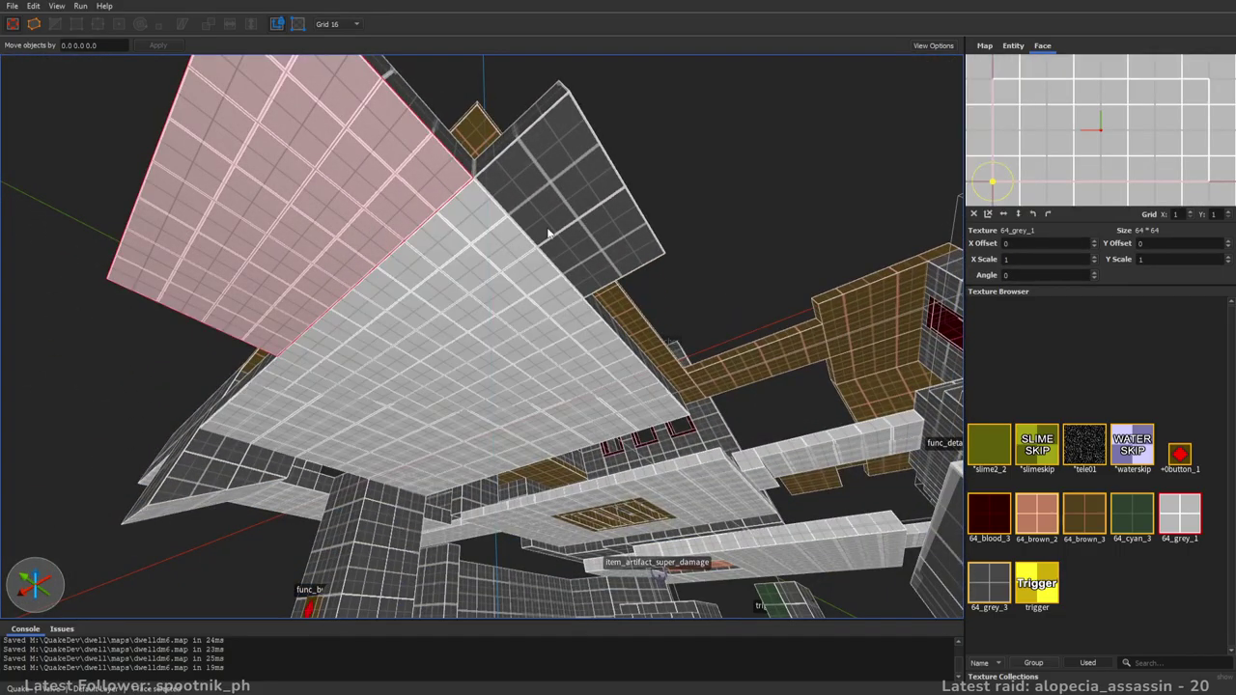
{"action": "right_click_drag", "start_coordinate": [377, 457], "coordinate": [702, 349]}
{"action": "key", "text": "Escape"}
- Draw a 64_grey_3 block 96 units wide and 80 units high along the brown walkway's outer edge
{"action": "key", "text": "s"}
{"action": "key", "text": "a"}
{"action": "key", "text": "w"}
{"action": "mouse_move", "coordinate": [590, 320]}
{"action": "right_mouse_down"}
{"action": "mouse_move", "coordinate": [627, 322]}
{"action": "mouse_move", "coordinate": [612, 272]}
{"action": "mouse_move", "coordinate": [518, 308]}
{"action": "mouse_move", "coordinate": [502, 331]}
{"action": "mouse_move", "coordinate": [597, 326]}
{"action": "mouse_move", "coordinate": [506, 317]}
{"action": "mouse_move", "coordinate": [725, 288]}
{"action": "mouse_move", "coordinate": [564, 322]}
{"action": "mouse_move", "coordinate": [613, 318]}
{"action": "right_mouse_up"}
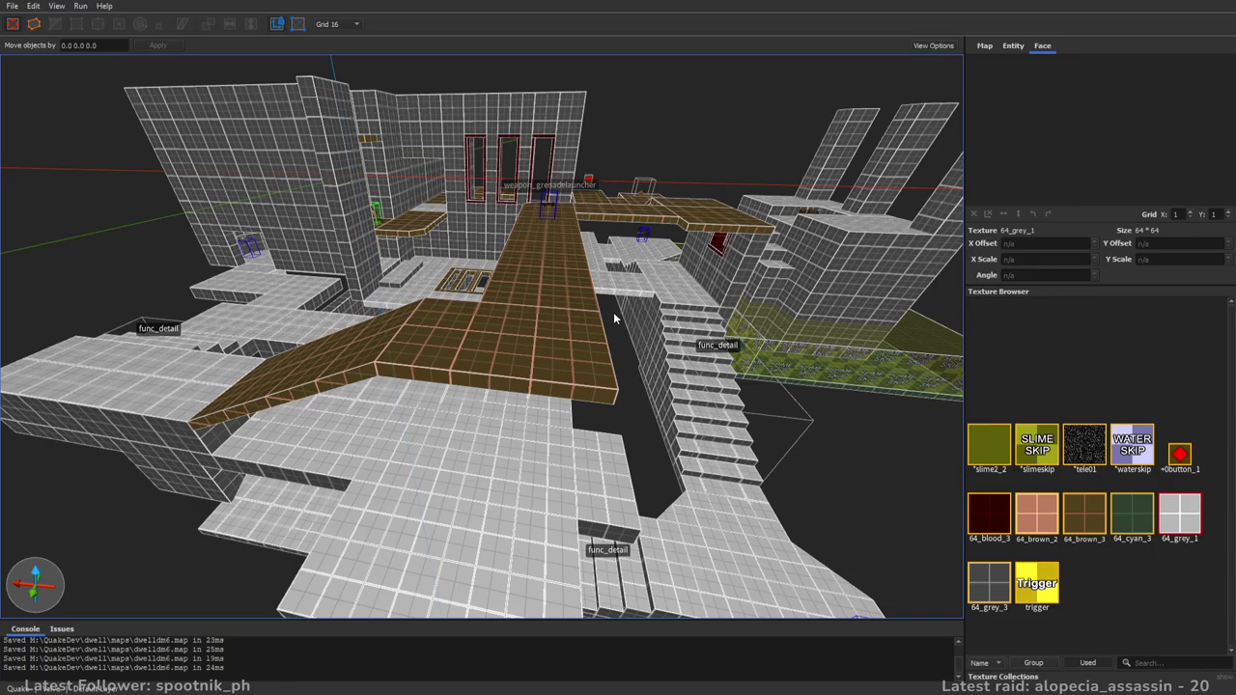
{"action": "right_click_drag", "start_coordinate": [830, 346], "coordinate": [659, 365]}
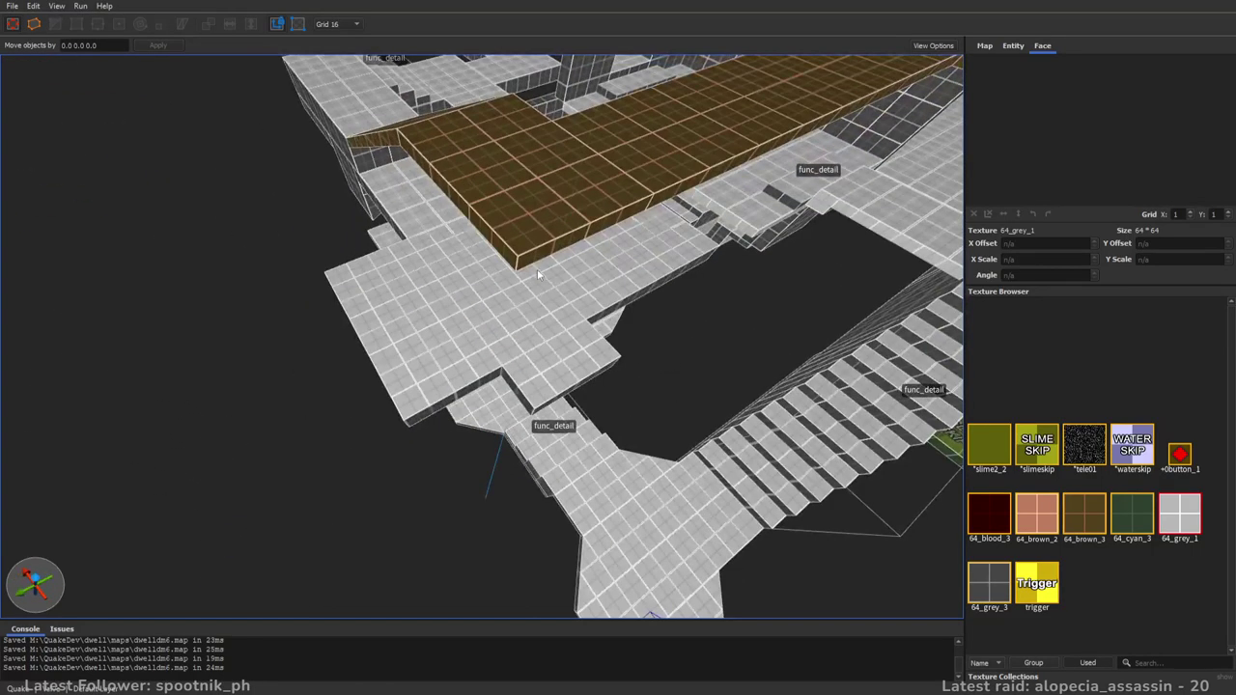
{"action": "right_click_drag", "start_coordinate": [569, 279], "coordinate": [657, 284], "text": "alt"}
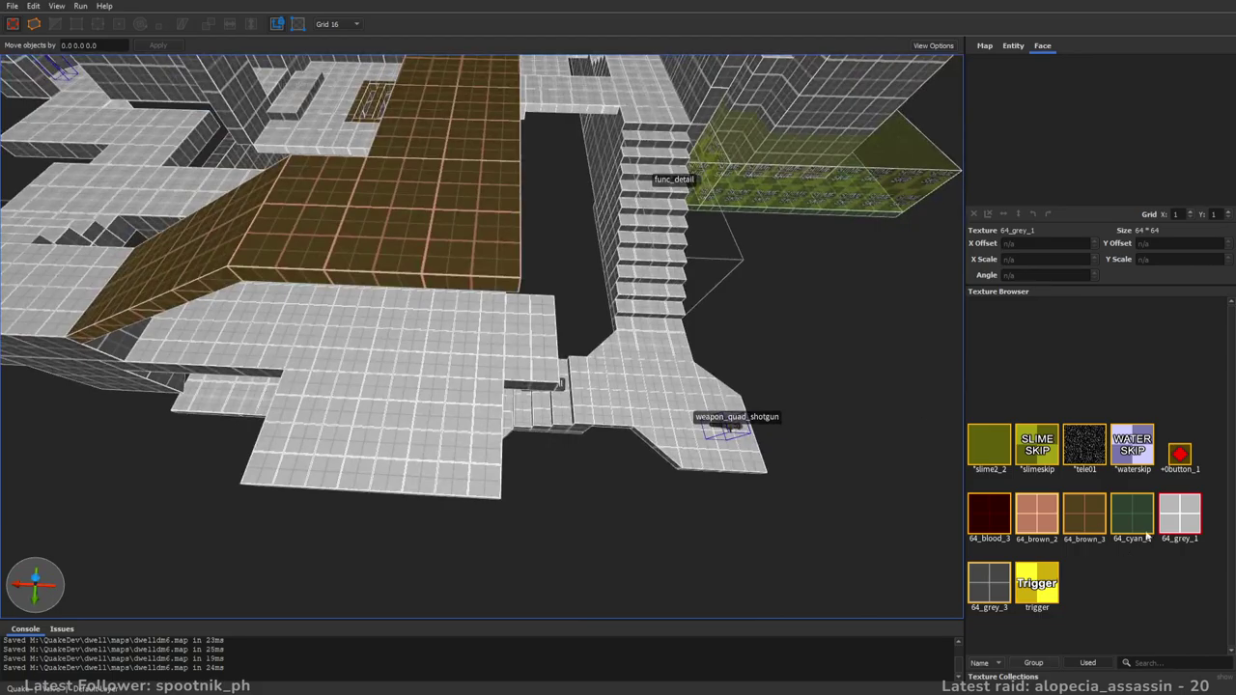
{"action": "left_click", "coordinate": [1004, 584]}
{"action": "right_click_drag", "start_coordinate": [676, 338], "coordinate": [393, 300]}
{"action": "mouse_move", "coordinate": [434, 299]}
{"action": "left_mouse_down"}
{"action": "mouse_move", "coordinate": [633, 297]}
{"action": "mouse_move", "coordinate": [598, 220]}
{"action": "left_mouse_up"}
{"action": "mouse_move", "coordinate": [599, 220]}
{"action": "right_mouse_down", "text": "alt"}
{"action": "mouse_move", "coordinate": [648, 295]}
{"action": "mouse_move", "coordinate": [677, 275]}
{"action": "right_mouse_up", "text": "alt"}
{"action": "left_click_drag", "start_coordinate": [677, 274], "coordinate": [663, 287], "text": "shift"}
{"action": "mouse_move", "coordinate": [589, 298]}
{"action": "right_mouse_down"}
{"action": "mouse_move", "coordinate": [670, 304]}
{"action": "mouse_move", "coordinate": [665, 328]}
{"action": "right_mouse_up"}
{"action": "key", "text": "a"}
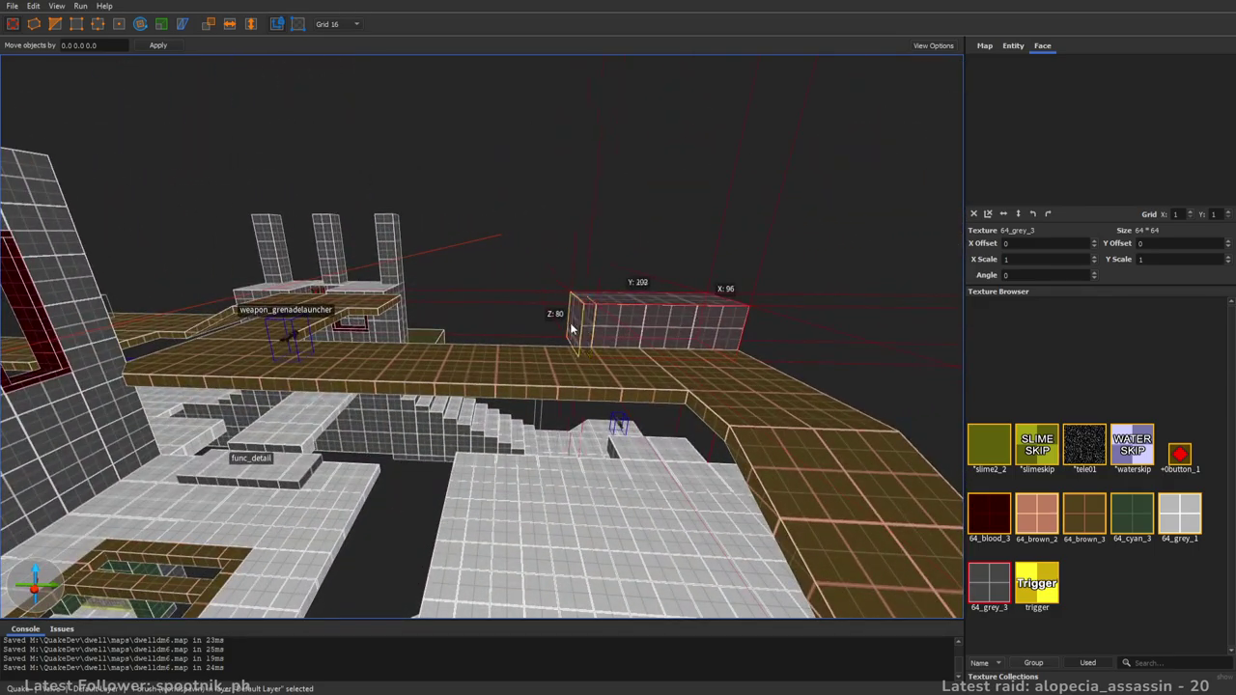
- Enlarge the new block to 192 by 384 units and make it 96 units high
{"action": "mouse_move", "coordinate": [460, 331]}
{"action": "right_mouse_down"}
{"action": "mouse_move", "coordinate": [537, 351]}
{"action": "mouse_move", "coordinate": [582, 290]}
{"action": "mouse_move", "coordinate": [598, 370]}
{"action": "mouse_move", "coordinate": [569, 385]}
{"action": "mouse_move", "coordinate": [640, 381]}
{"action": "mouse_move", "coordinate": [681, 358]}
{"action": "right_mouse_up"}
{"action": "left_click_drag", "start_coordinate": [681, 358], "coordinate": [611, 349], "text": "shift"}
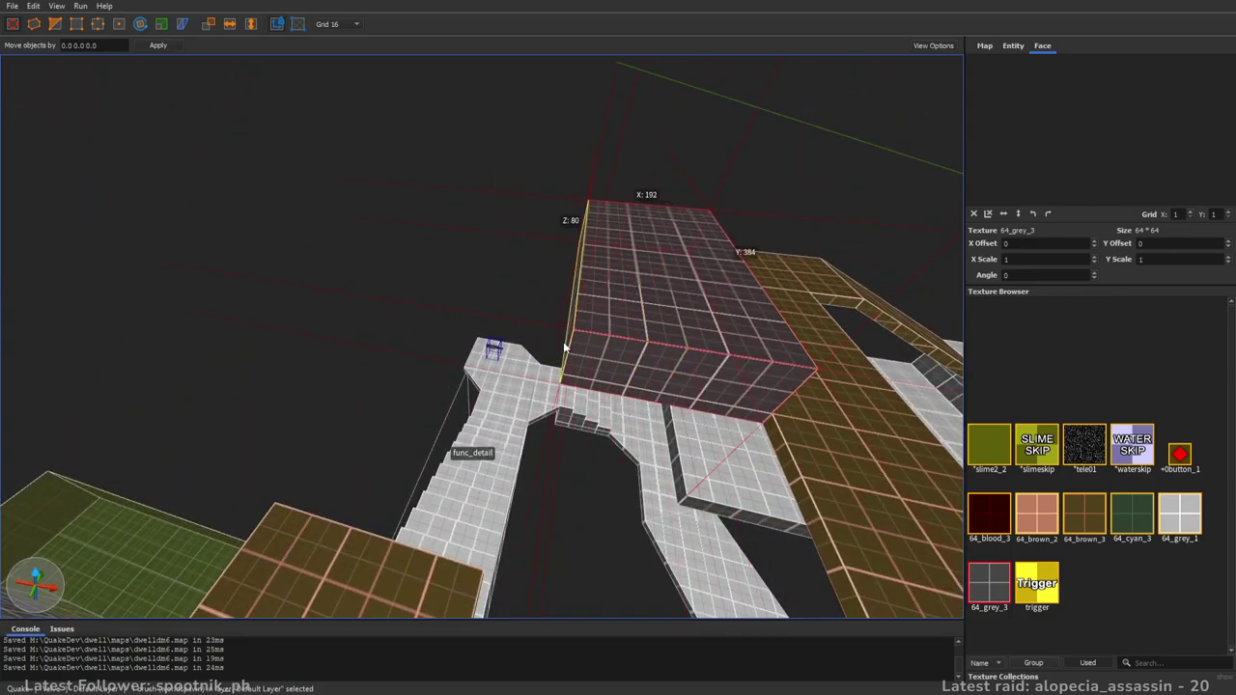
{"action": "right_click_drag", "start_coordinate": [577, 345], "coordinate": [529, 309]}
{"action": "left_click_drag", "start_coordinate": [529, 309], "coordinate": [529, 326], "text": "shift"}
{"action": "right_click_drag", "start_coordinate": [530, 328], "coordinate": [651, 307]}
- Extrude a second 64_grey_3 block around the walkway's corner from the first, 448 units long, 192 wide and 96 high
{"action": "left_click_drag", "start_coordinate": [652, 307], "coordinate": [811, 409], "text": "ctrl+shift"}
{"action": "left_click_drag", "start_coordinate": [699, 357], "coordinate": [595, 428], "text": "shift"}
{"action": "right_click_drag", "start_coordinate": [594, 428], "coordinate": [661, 383]}
{"action": "left_click_drag", "start_coordinate": [542, 320], "coordinate": [591, 359], "text": "shift"}
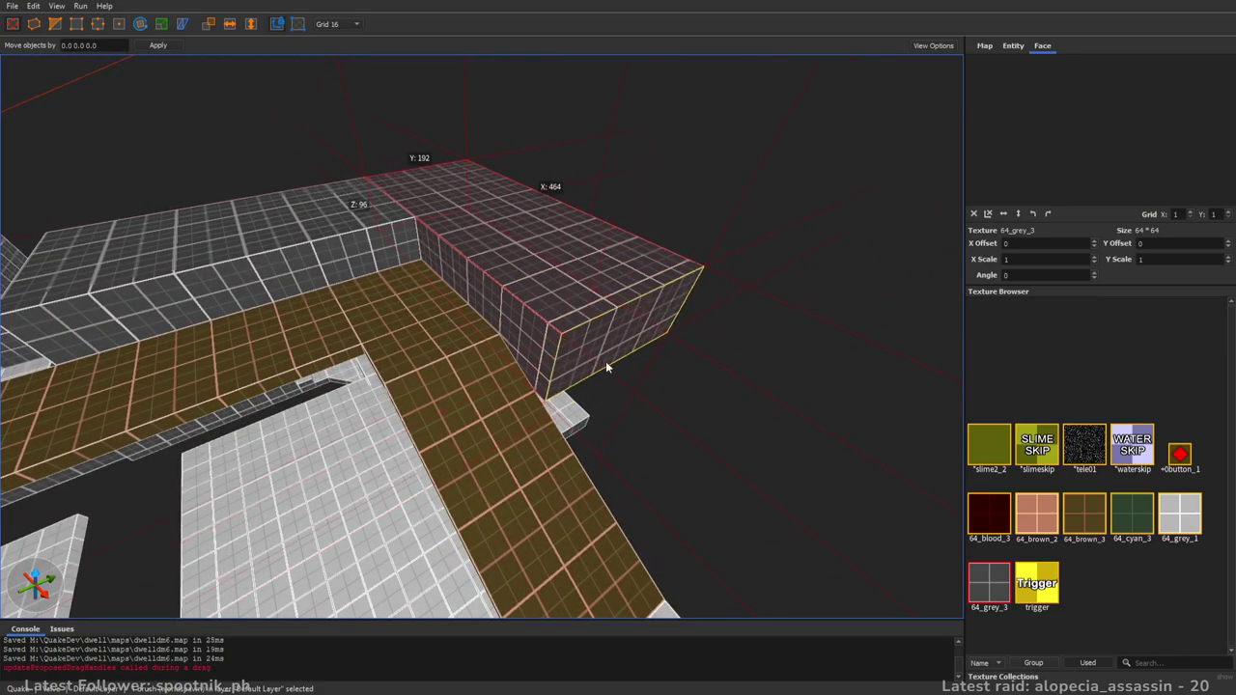
{"action": "right_click_drag", "start_coordinate": [591, 334], "coordinate": [671, 334]}
{"action": "key", "text": "w"}
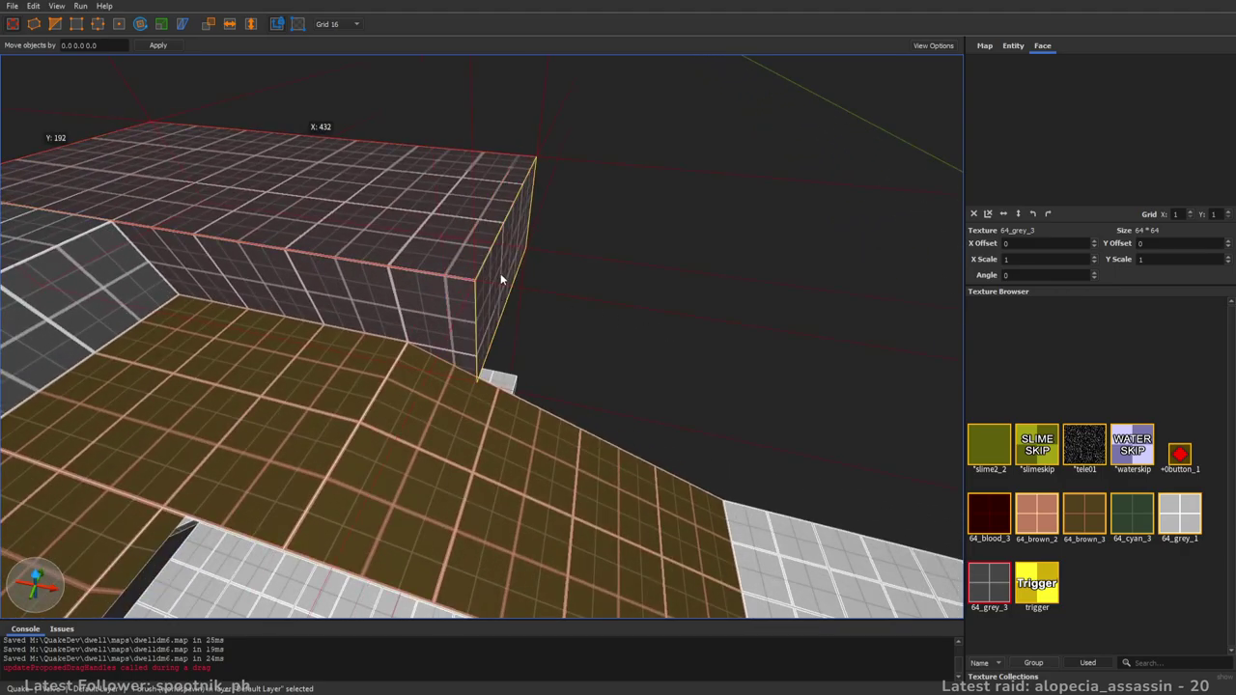
{"action": "scroll", "coordinate": [640, 265], "scroll_direction": "up", "scroll_amount": 4}
{"action": "key", "text": "w"}
{"action": "mouse_move", "coordinate": [640, 264]}
{"action": "right_mouse_down"}
{"action": "mouse_move", "coordinate": [667, 272]}
{"action": "mouse_move", "coordinate": [641, 307]}
{"action": "mouse_move", "coordinate": [514, 172]}
{"action": "mouse_move", "coordinate": [388, 166]}
{"action": "right_mouse_up"}
{"action": "key", "text": "s"}
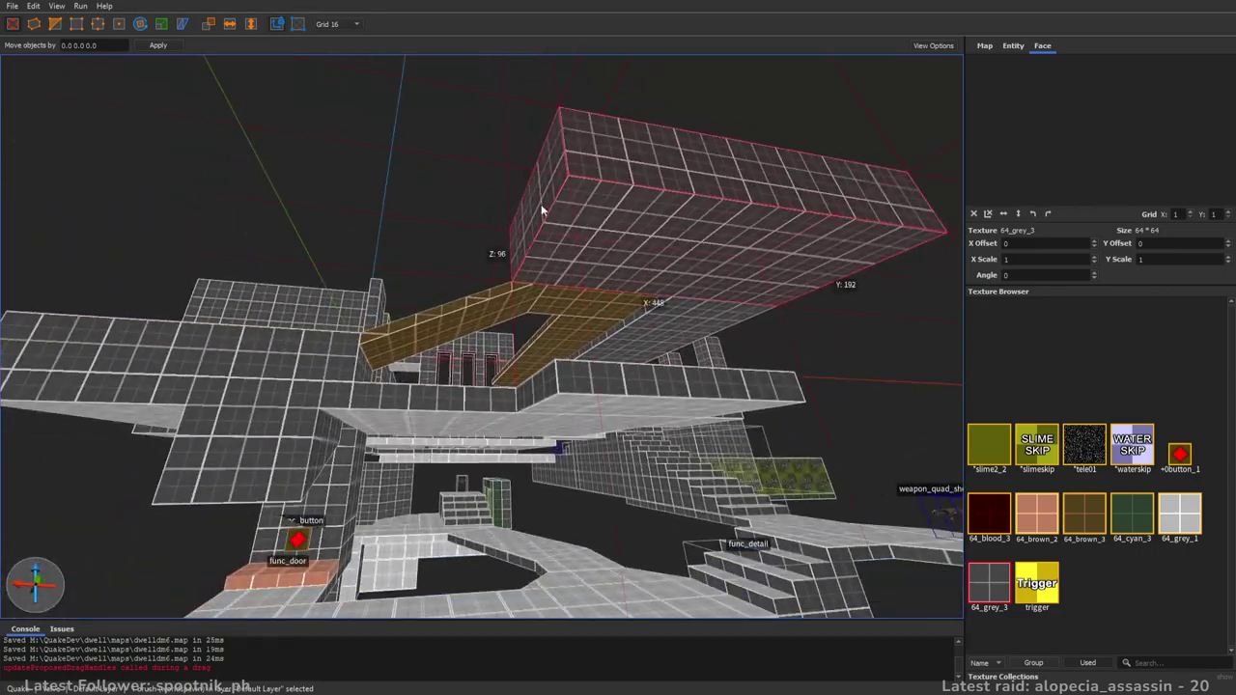
- Extrude a 352 by 192 unit wall block off the second block's end, reaching down below the ramp and high above the walkway
{"action": "left_click_drag", "start_coordinate": [540, 206], "coordinate": [390, 199], "text": "ctrl+shift"}
{"action": "left_click_drag", "start_coordinate": [494, 202], "coordinate": [498, 389], "text": "shift"}
{"action": "right_click_drag", "start_coordinate": [498, 389], "coordinate": [583, 310]}
{"action": "left_click_drag", "start_coordinate": [583, 310], "coordinate": [256, 326], "text": "shift"}
{"action": "right_click_drag", "start_coordinate": [257, 326], "coordinate": [759, 358]}
{"action": "left_click_drag", "start_coordinate": [630, 235], "coordinate": [656, 224], "text": "shift"}
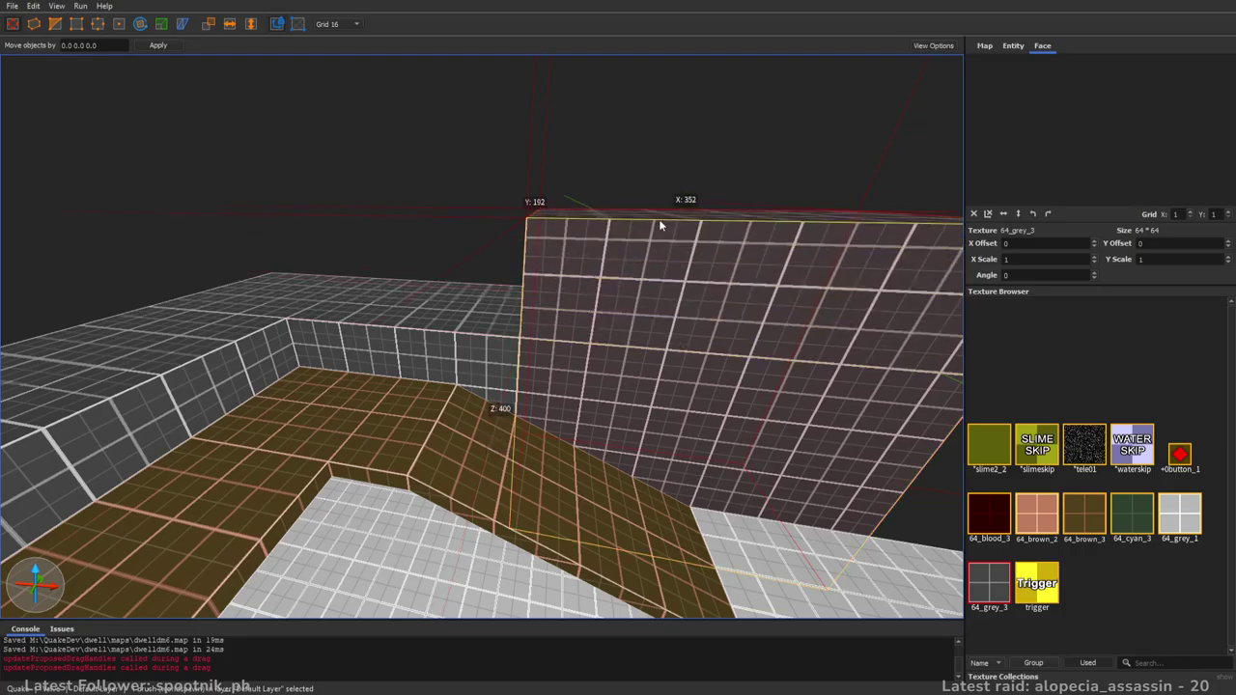
{"action": "left_click_drag", "start_coordinate": [686, 150], "coordinate": [698, 7], "text": "shift"}
{"action": "right_click_drag", "start_coordinate": [726, 241], "coordinate": [473, 419]}
- Apply the floor's 64_grey_1 texture to the top faces of the new grey blocks and save the map
{"action": "key", "text": "Escape"}
{"action": "left_click", "coordinate": [473, 419], "text": "shift"}
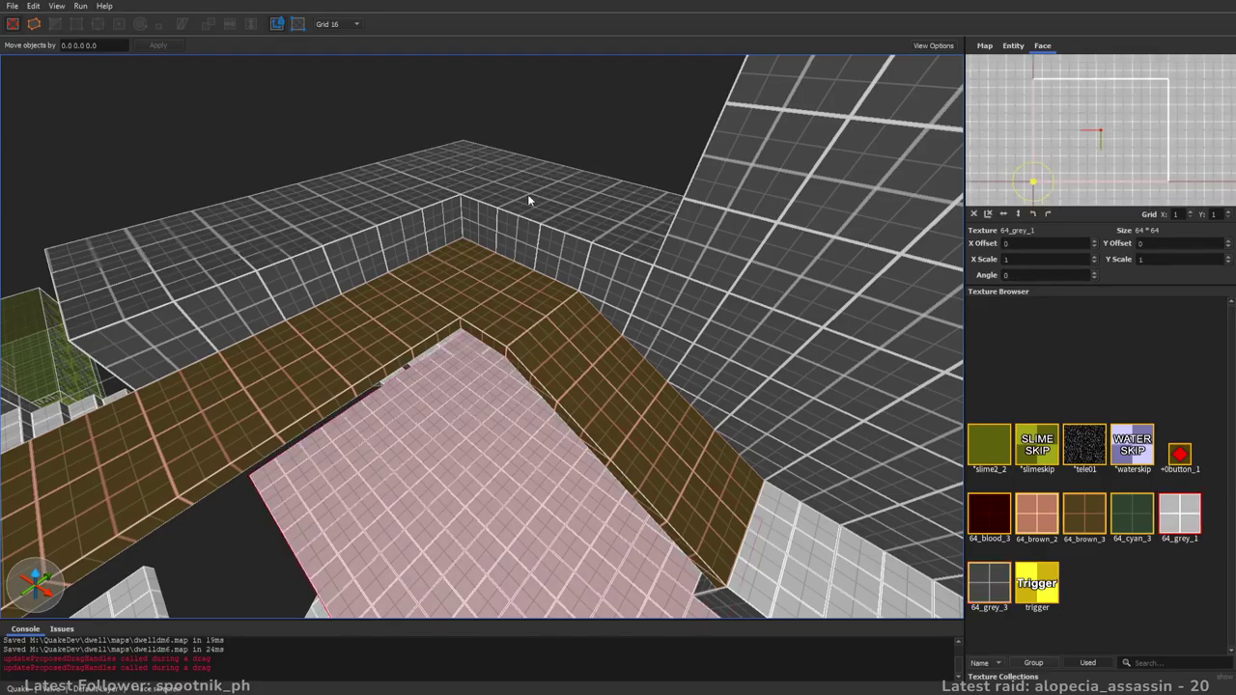
{"action": "right_click_drag", "start_coordinate": [339, 224], "coordinate": [763, 240]}
{"action": "left_click", "coordinate": [560, 304], "text": "alt"}
{"action": "right_click_drag", "start_coordinate": [286, 367], "coordinate": [591, 335]}
{"action": "key", "text": "Escape"}
{"action": "key", "text": "ctrl+s"}
- Inspect the new walls around the brown ramp and the floor and stairs below it
{"action": "key", "text": "w"}
{"action": "right_click_drag", "start_coordinate": [738, 433], "coordinate": [551, 484]}
{"action": "key", "text": "d"}
{"action": "key", "text": "w"}
{"action": "key", "text": "w"}
{"action": "right_click_drag", "start_coordinate": [703, 415], "coordinate": [621, 412]}
{"action": "key", "text": "s"}
{"action": "key", "text": "a"}
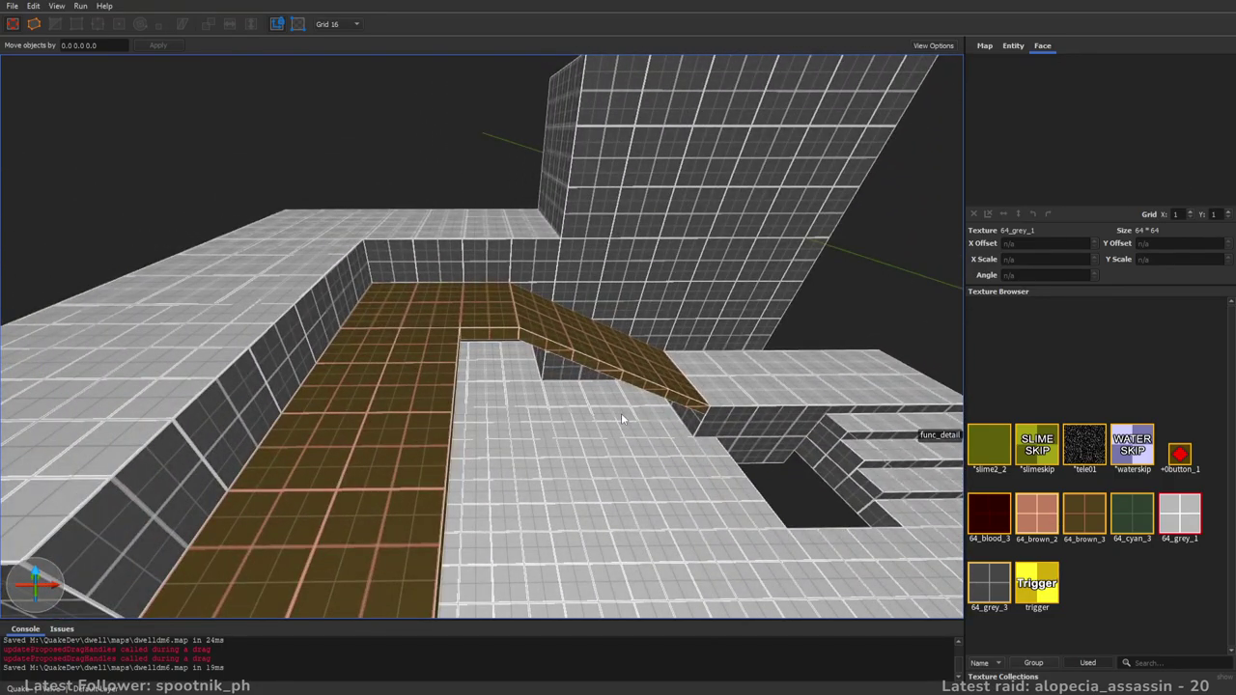
{"action": "key", "text": "d"}
{"action": "mouse_move", "coordinate": [622, 418]}
{"action": "right_mouse_down"}
{"action": "mouse_move", "coordinate": [557, 438]}
{"action": "mouse_move", "coordinate": [612, 403]}
{"action": "mouse_move", "coordinate": [631, 361]}
{"action": "mouse_move", "coordinate": [614, 368]}
{"action": "mouse_move", "coordinate": [618, 318]}
{"action": "mouse_move", "coordinate": [683, 402]}
{"action": "mouse_move", "coordinate": [720, 408]}
{"action": "mouse_move", "coordinate": [616, 399]}
{"action": "mouse_move", "coordinate": [788, 389]}
{"action": "mouse_move", "coordinate": [506, 383]}
{"action": "mouse_move", "coordinate": [549, 403]}
{"action": "mouse_move", "coordinate": [488, 387]}
{"action": "mouse_move", "coordinate": [756, 405]}
{"action": "mouse_move", "coordinate": [770, 380]}
{"action": "mouse_move", "coordinate": [827, 355]}
{"action": "mouse_move", "coordinate": [587, 394]}
{"action": "mouse_move", "coordinate": [741, 389]}
{"action": "mouse_move", "coordinate": [568, 389]}
{"action": "mouse_move", "coordinate": [512, 422]}
{"action": "mouse_move", "coordinate": [818, 401]}
{"action": "mouse_move", "coordinate": [690, 474]}
{"action": "mouse_move", "coordinate": [625, 389]}
{"action": "mouse_move", "coordinate": [463, 410]}
{"action": "mouse_move", "coordinate": [399, 455]}
{"action": "mouse_move", "coordinate": [322, 422]}
{"action": "mouse_move", "coordinate": [602, 378]}
{"action": "mouse_move", "coordinate": [378, 403]}
{"action": "mouse_move", "coordinate": [323, 390]}
{"action": "mouse_move", "coordinate": [537, 395]}
{"action": "mouse_move", "coordinate": [563, 370]}
{"action": "mouse_move", "coordinate": [441, 434]}
{"action": "right_mouse_up"}
- Place an item_armor1 on the lower platform's angled end and set its spawnflags to Not on Easy, Not on Normal and Not on Hard+
{"action": "right_click_drag", "start_coordinate": [551, 406], "coordinate": [563, 425]}
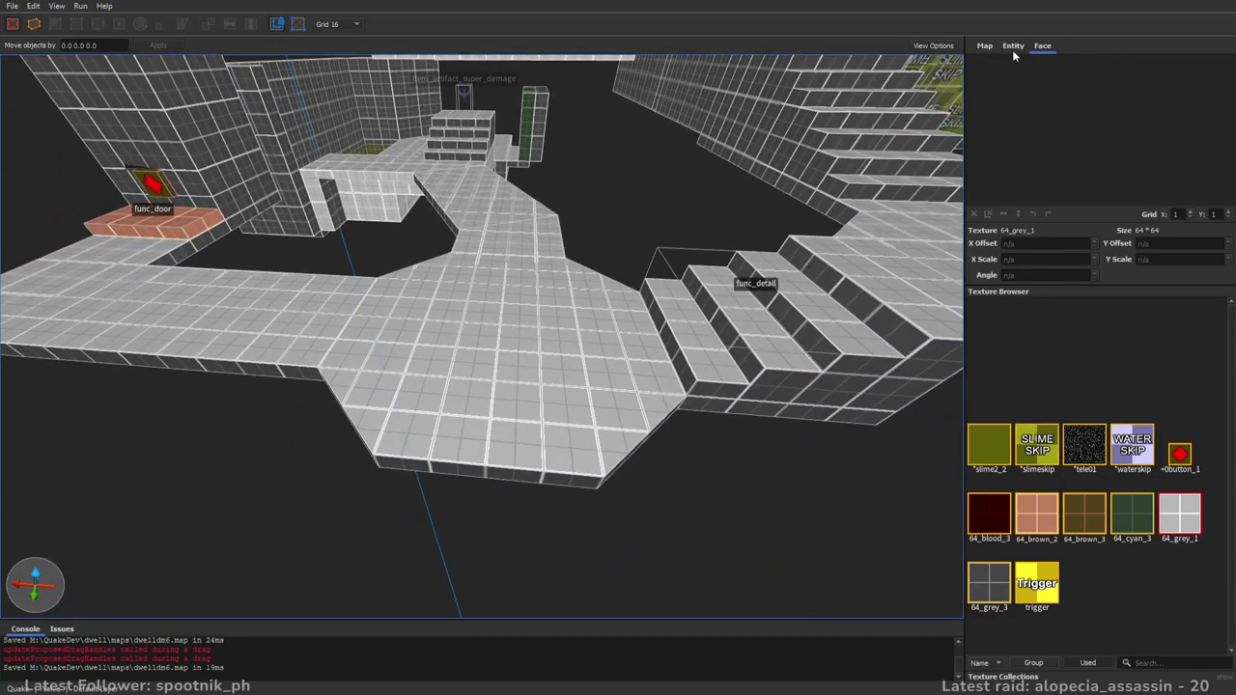
{"action": "left_click", "coordinate": [1012, 49]}
{"action": "scroll", "coordinate": [1226, 541], "scroll_direction": "up", "scroll_amount": 15}
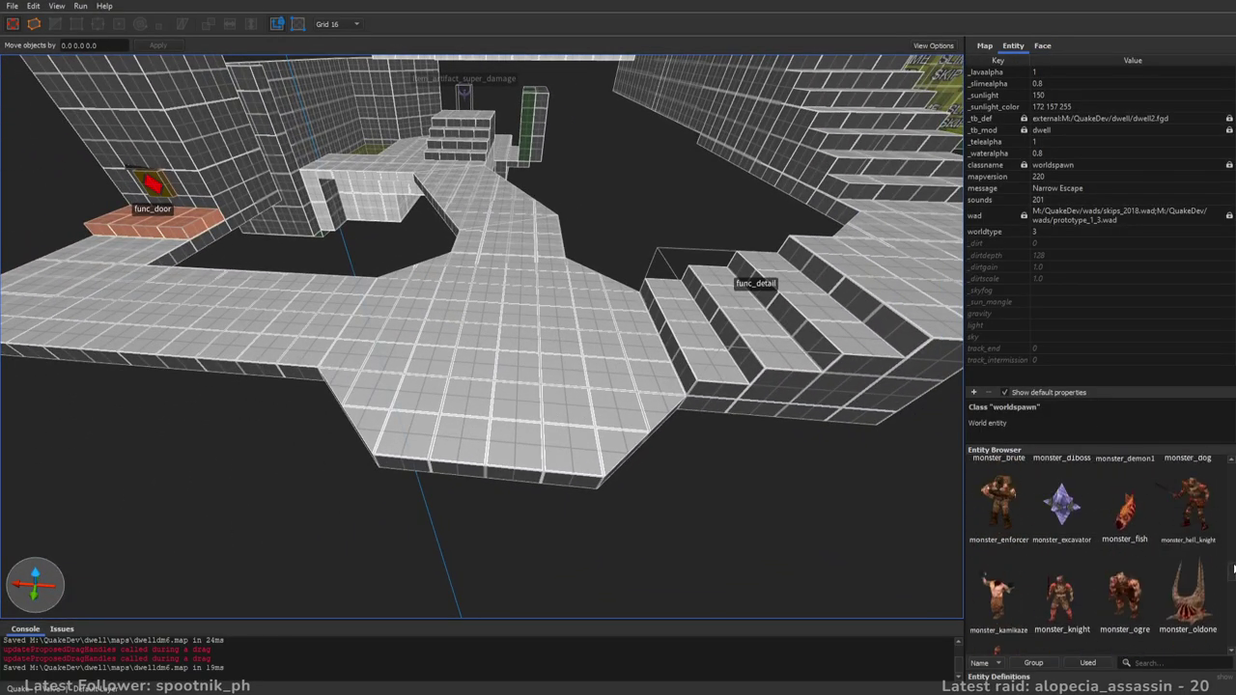
{"action": "scroll", "coordinate": [1226, 506], "scroll_direction": "up", "scroll_amount": 1}
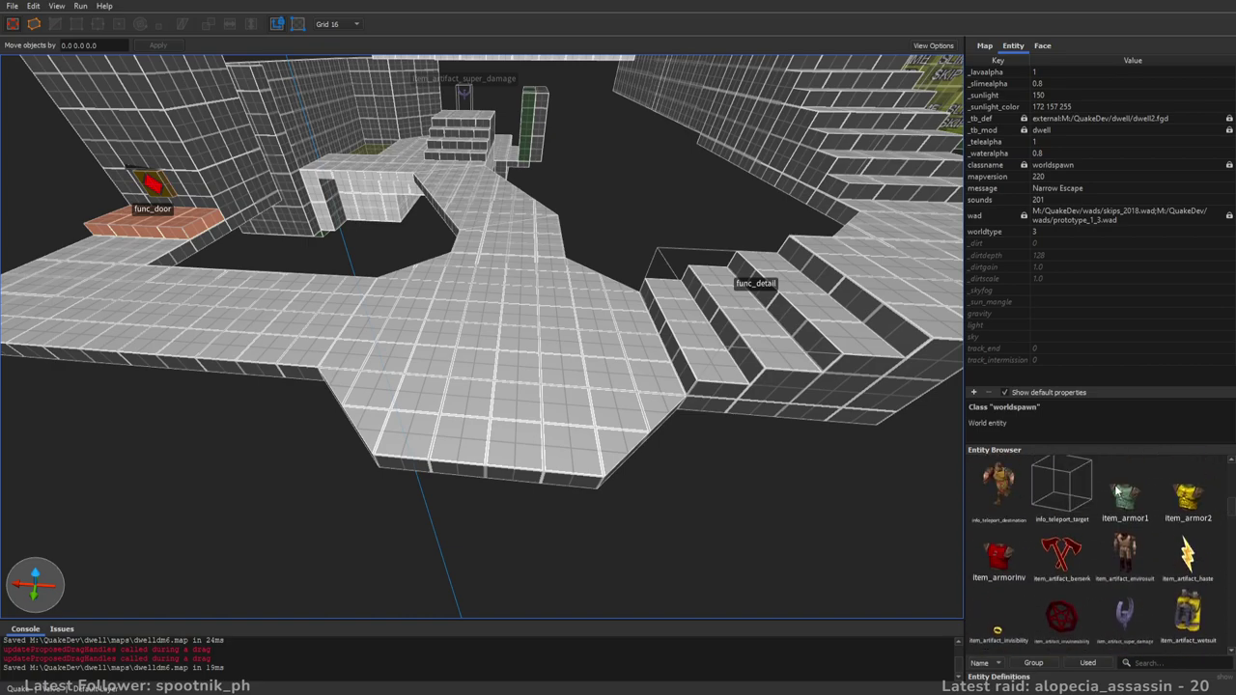
{"action": "left_click_drag", "start_coordinate": [1118, 492], "coordinate": [539, 434]}
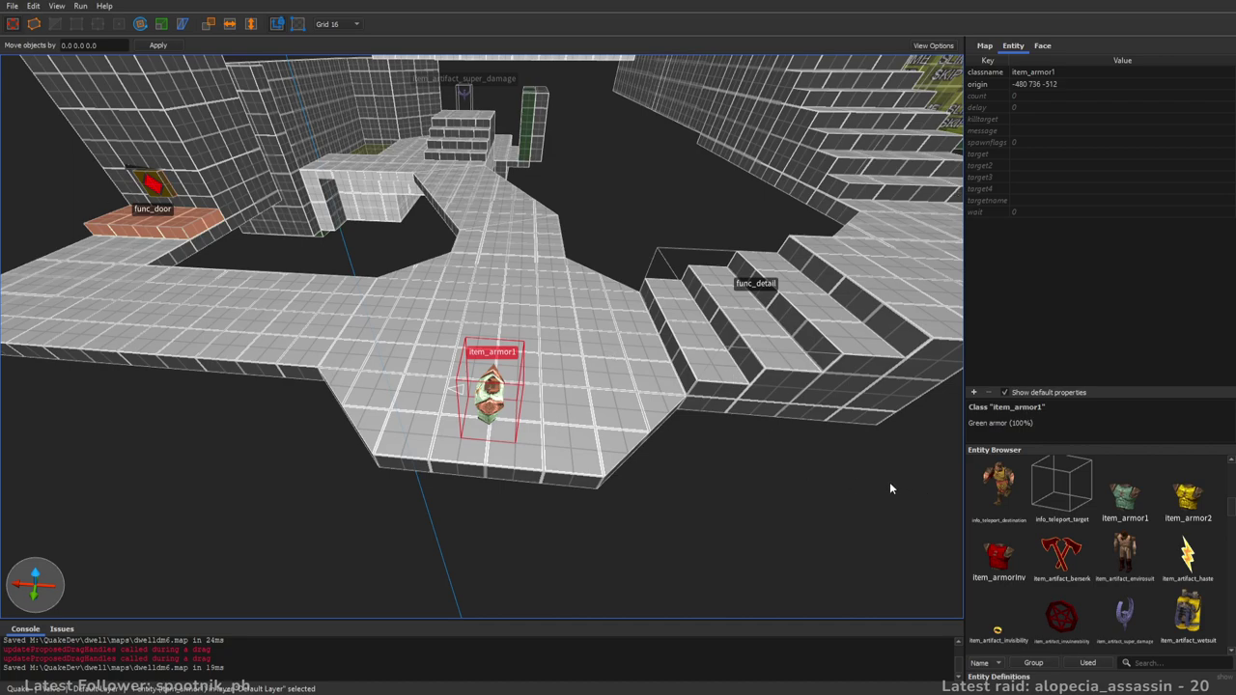
{"action": "left_click", "coordinate": [1028, 142]}
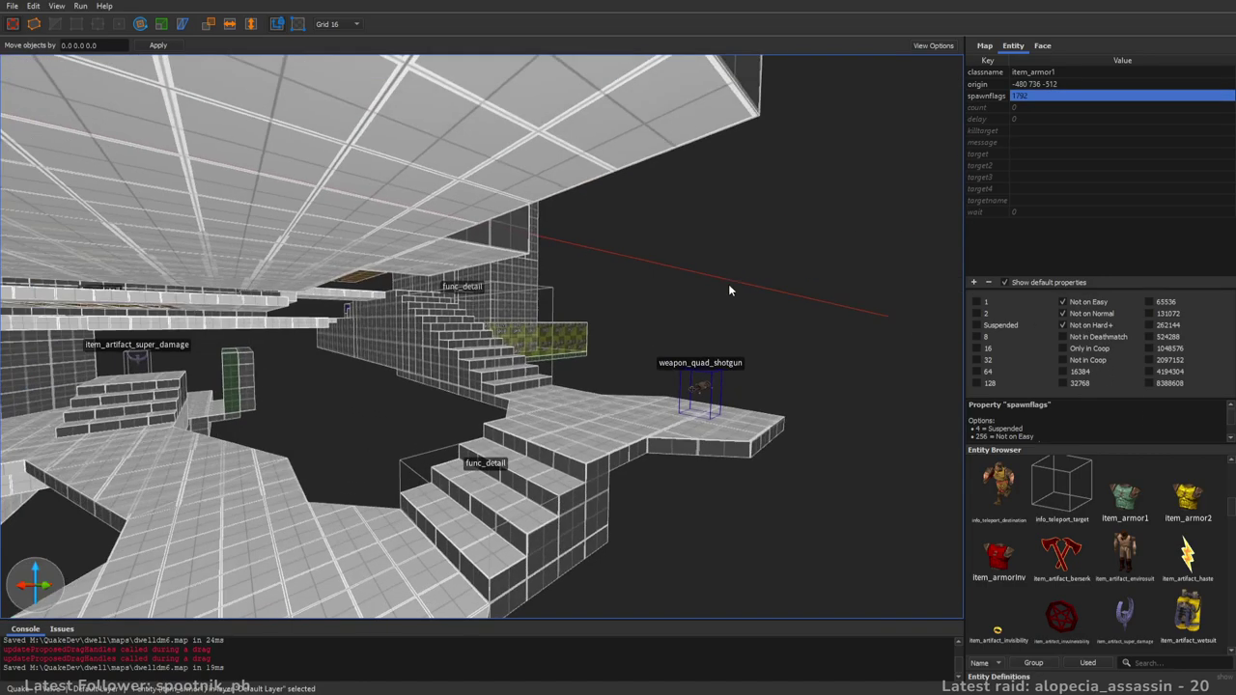
- Check the quad shotgun's spawnflags and enable Not on Hard+ for the grenade launcher on the brown walkway
{"action": "left_click", "coordinate": [805, 338]}
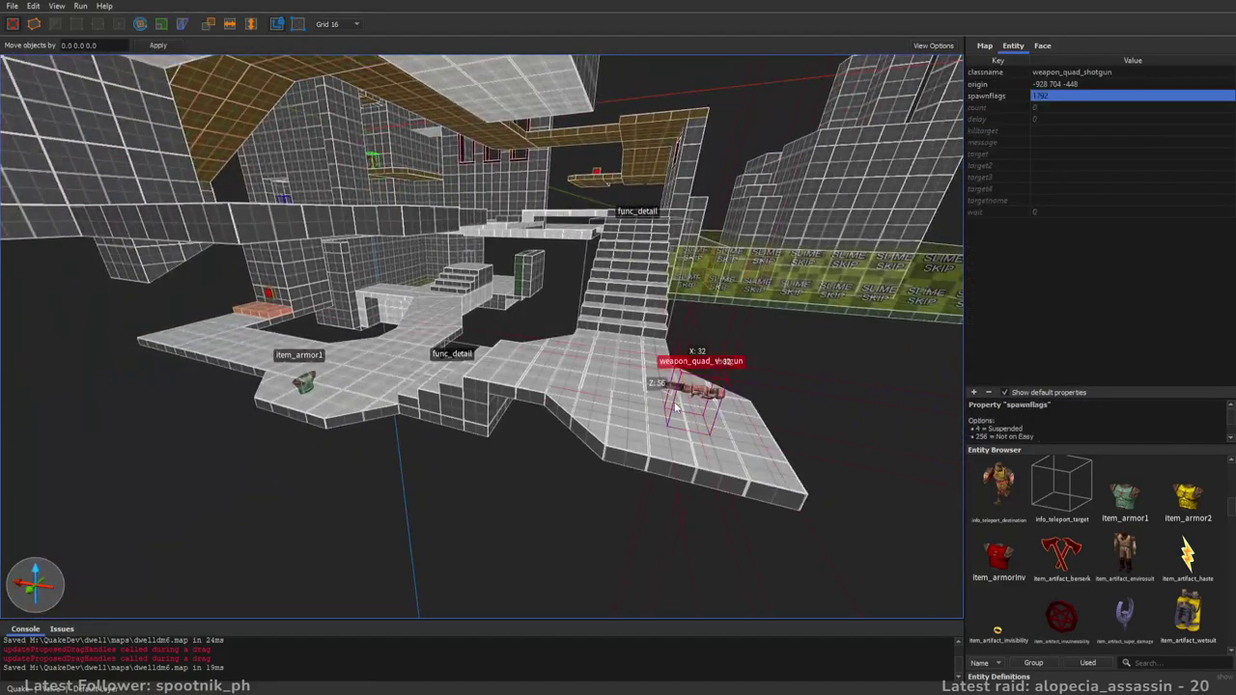
{"action": "key", "text": "w"}
{"action": "right_click_drag", "start_coordinate": [675, 407], "coordinate": [539, 325]}
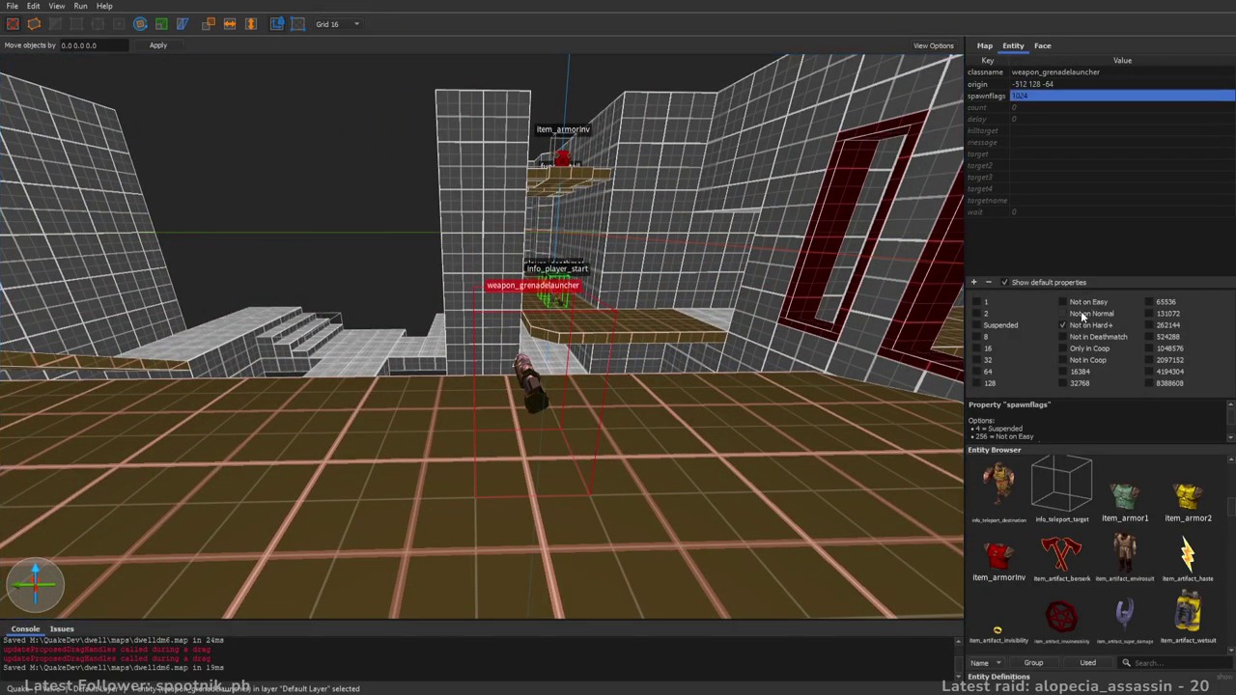
{"action": "right_click_drag", "start_coordinate": [681, 349], "coordinate": [564, 274]}
{"action": "key", "text": "Escape"}
- Check the railgun's spawnflags in the corridor and review the level layout from several sides
{"action": "key", "text": "s"}
{"action": "key", "text": "w"}
{"action": "key", "text": "w"}
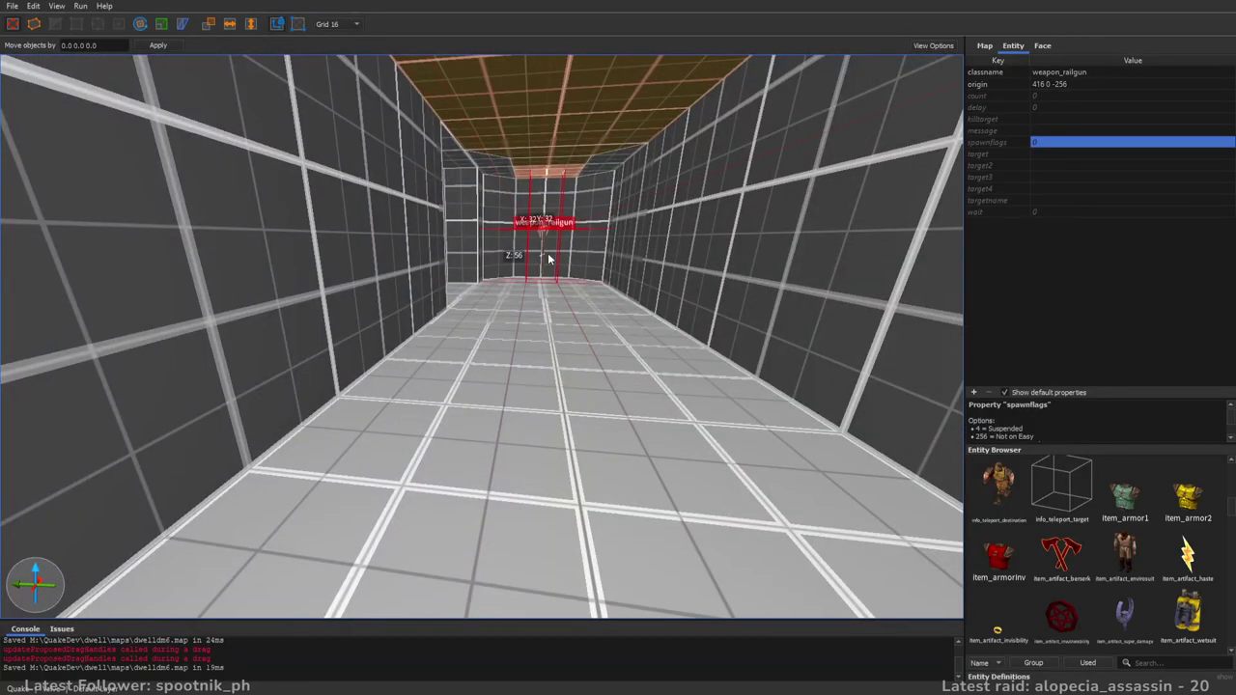
{"action": "key", "text": "s"}
{"action": "right_click_drag", "start_coordinate": [734, 256], "coordinate": [748, 367]}
{"action": "key", "text": "Escape"}
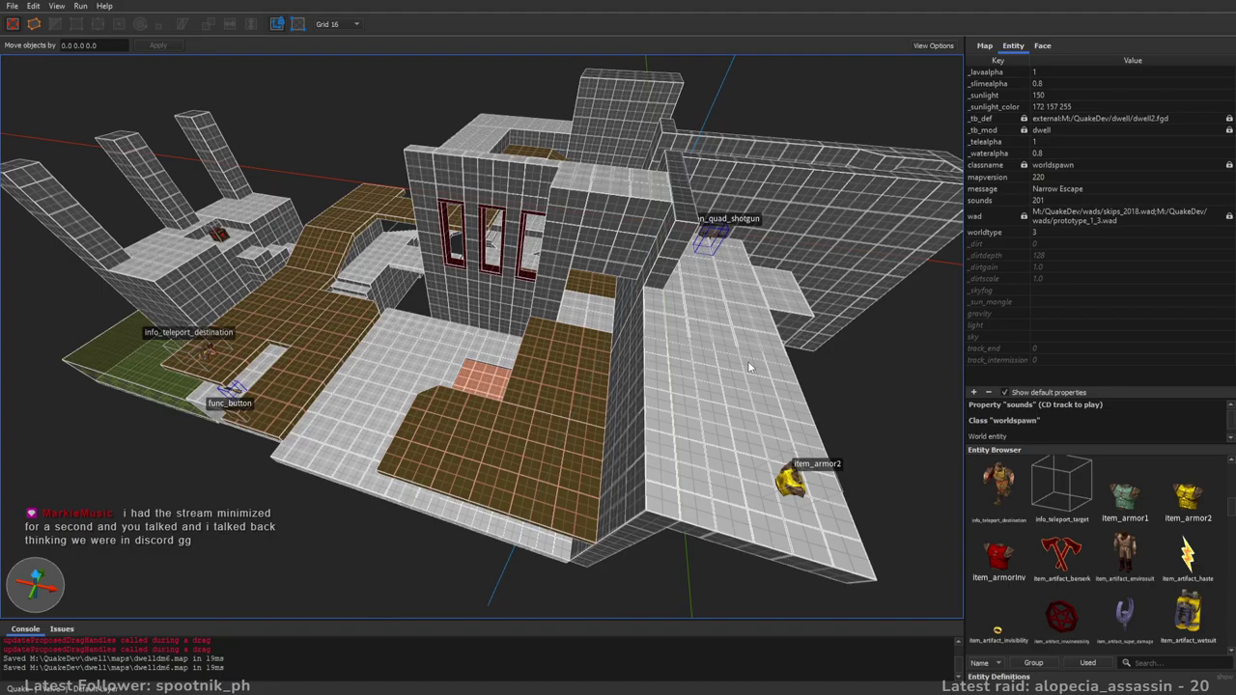
{"action": "right_click_drag", "start_coordinate": [697, 407], "coordinate": [924, 351]}
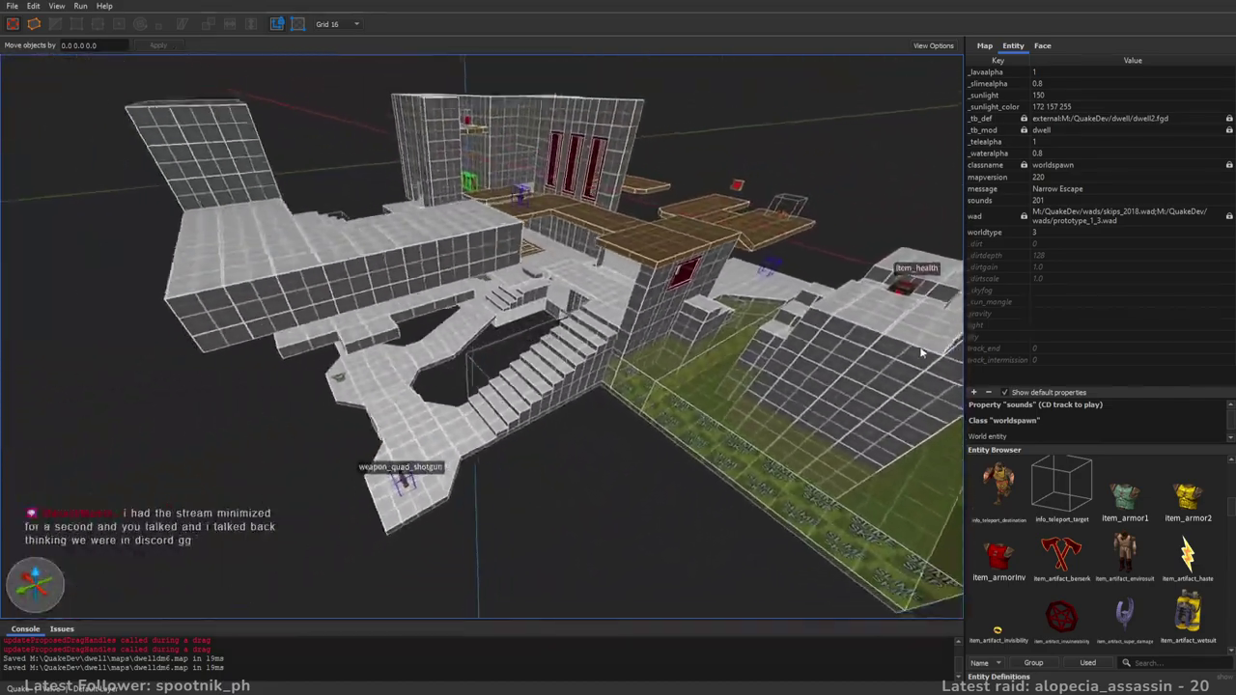
{"action": "key", "text": "a"}
{"action": "right_click_drag", "start_coordinate": [830, 355], "coordinate": [662, 310]}
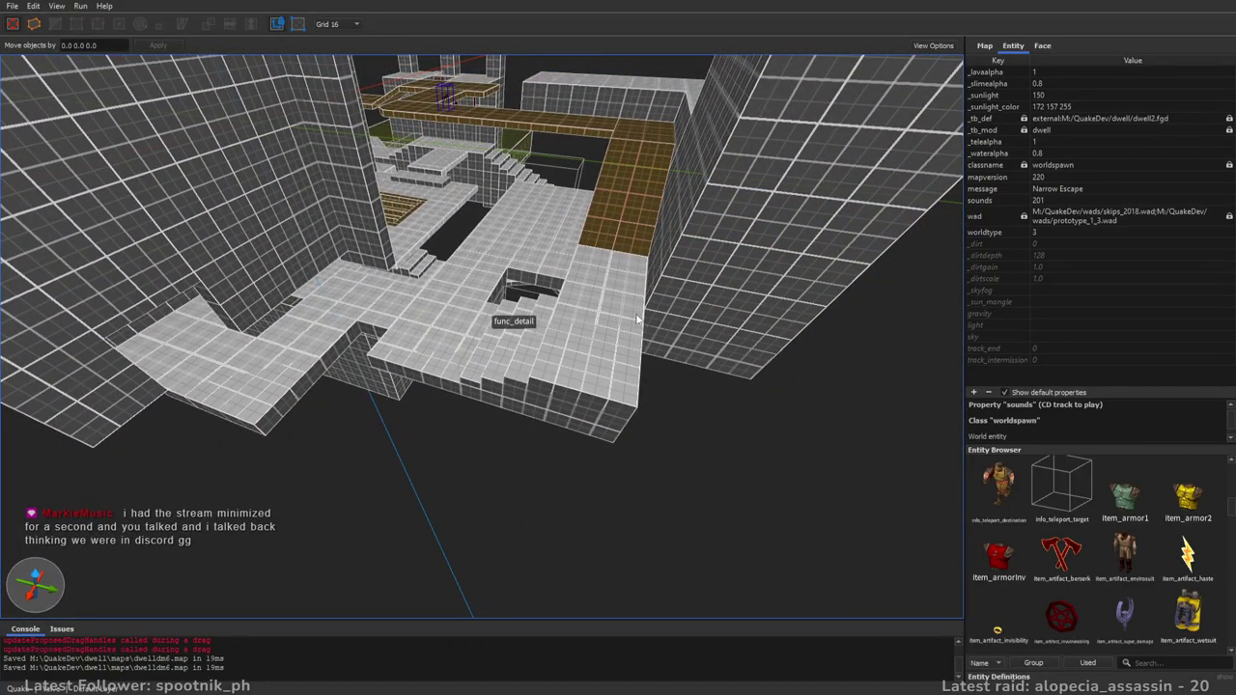
{"action": "right_click_drag", "start_coordinate": [550, 320], "coordinate": [680, 318]}
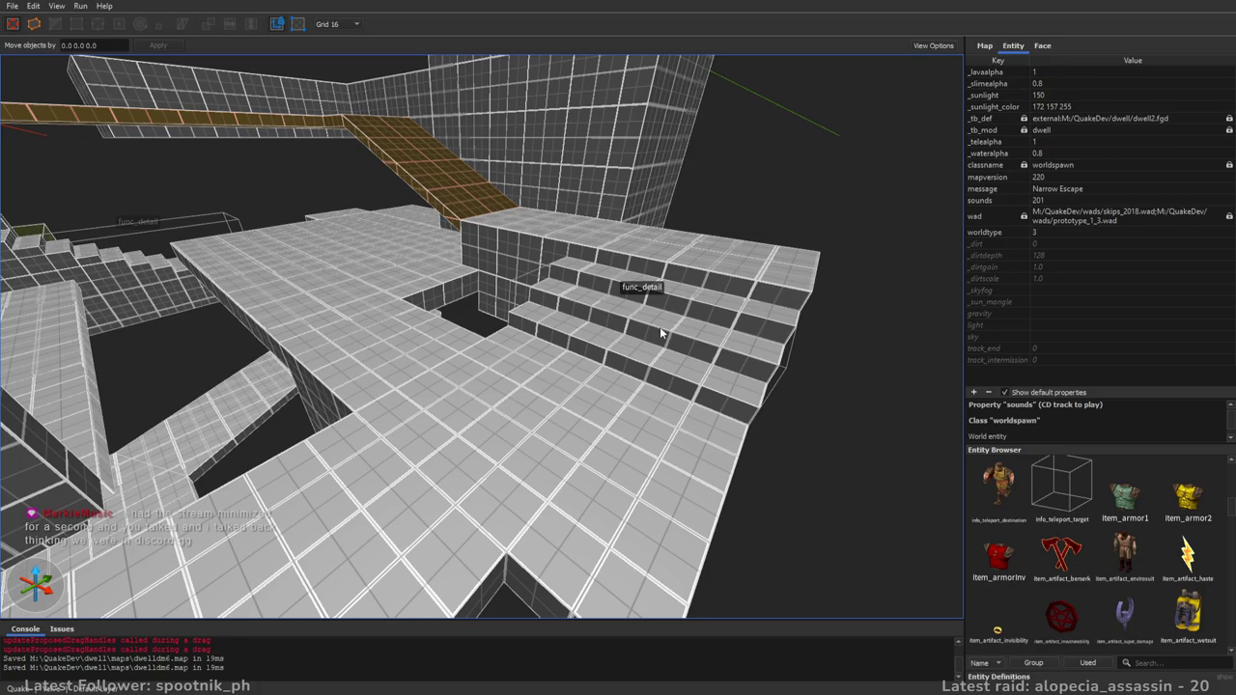
{"action": "right_click_drag", "start_coordinate": [666, 372], "coordinate": [751, 341]}
- Draw a 64_grey_3 wall that closes the gap beneath the raised grey blocks beside the brown ramp
{"action": "left_click", "coordinate": [1043, 46]}
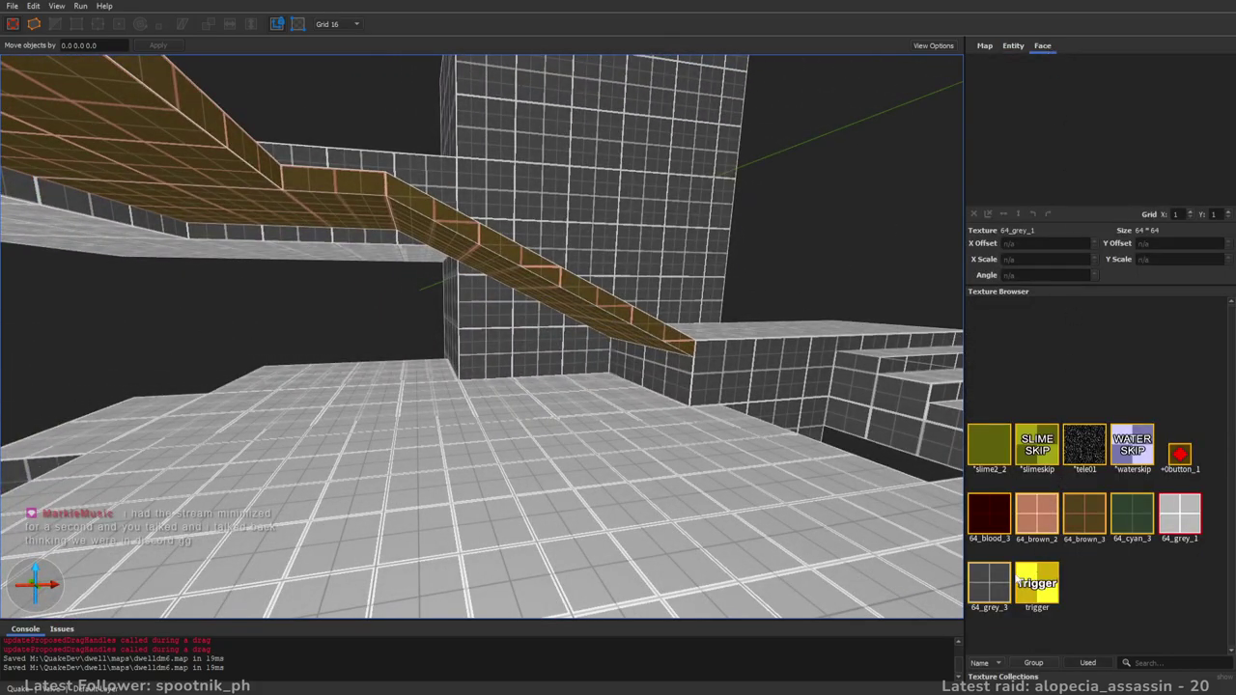
{"action": "scroll", "coordinate": [623, 271], "scroll_direction": "up", "scroll_amount": 6}
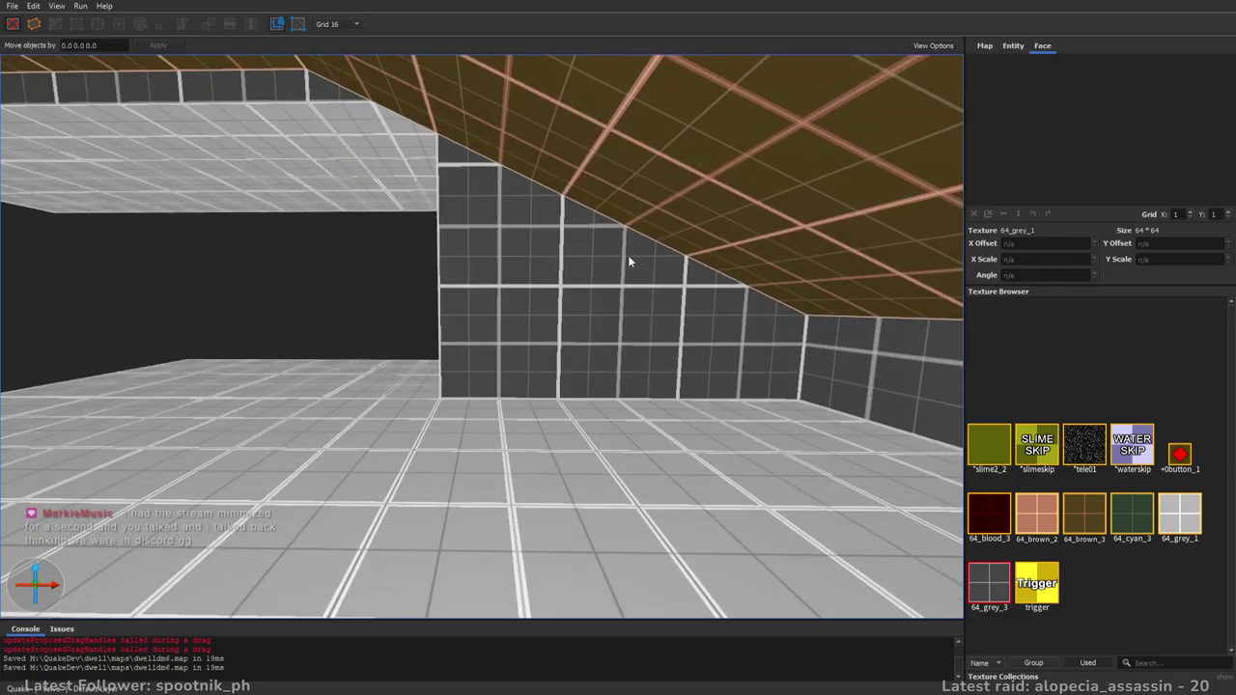
{"action": "right_click_drag", "start_coordinate": [644, 277], "coordinate": [786, 269]}
{"action": "key", "text": "a"}
{"action": "scroll", "coordinate": [587, 303], "scroll_direction": "up", "scroll_amount": 4}
{"action": "right_click_drag", "start_coordinate": [587, 303], "coordinate": [558, 307]}
{"action": "mouse_move", "coordinate": [421, 425]}
{"action": "left_mouse_down"}
{"action": "mouse_move", "coordinate": [399, 419]}
{"action": "mouse_move", "coordinate": [484, 123]}
{"action": "left_mouse_up"}
{"action": "right_click_drag", "start_coordinate": [743, 241], "coordinate": [621, 248]}
{"action": "key", "text": "Escape"}
- Inspect the corner where the new walls meet the underside of the overhanging grey block
{"action": "mouse_move", "coordinate": [775, 355]}
{"action": "right_mouse_down"}
{"action": "mouse_move", "coordinate": [762, 380]}
{"action": "mouse_move", "coordinate": [770, 329]}
{"action": "mouse_move", "coordinate": [959, 338]}
{"action": "right_mouse_up"}
{"action": "scroll", "coordinate": [770, 350], "scroll_direction": "up", "scroll_amount": 5}
{"action": "scroll", "coordinate": [770, 330], "scroll_direction": "down", "scroll_amount": 5}
{"action": "scroll", "coordinate": [959, 339], "scroll_direction": "up", "scroll_amount": 4}
{"action": "scroll", "coordinate": [640, 337], "scroll_direction": "down", "scroll_amount": 4}
{"action": "mouse_move", "coordinate": [640, 337]}
{"action": "right_mouse_down"}
{"action": "mouse_move", "coordinate": [692, 464]}
{"action": "mouse_move", "coordinate": [808, 436]}
{"action": "mouse_move", "coordinate": [801, 424]}
{"action": "mouse_move", "coordinate": [585, 367]}
{"action": "mouse_move", "coordinate": [656, 289]}
{"action": "right_mouse_up"}
{"action": "scroll", "coordinate": [692, 463], "scroll_direction": "up", "scroll_amount": 5}
{"action": "scroll", "coordinate": [807, 437], "scroll_direction": "down", "scroll_amount": 4}
{"action": "scroll", "coordinate": [801, 424], "scroll_direction": "up", "scroll_amount": 4}
{"action": "scroll", "coordinate": [585, 366], "scroll_direction": "up", "scroll_amount": 4}
{"action": "right_click_drag", "start_coordinate": [443, 379], "coordinate": [529, 422]}
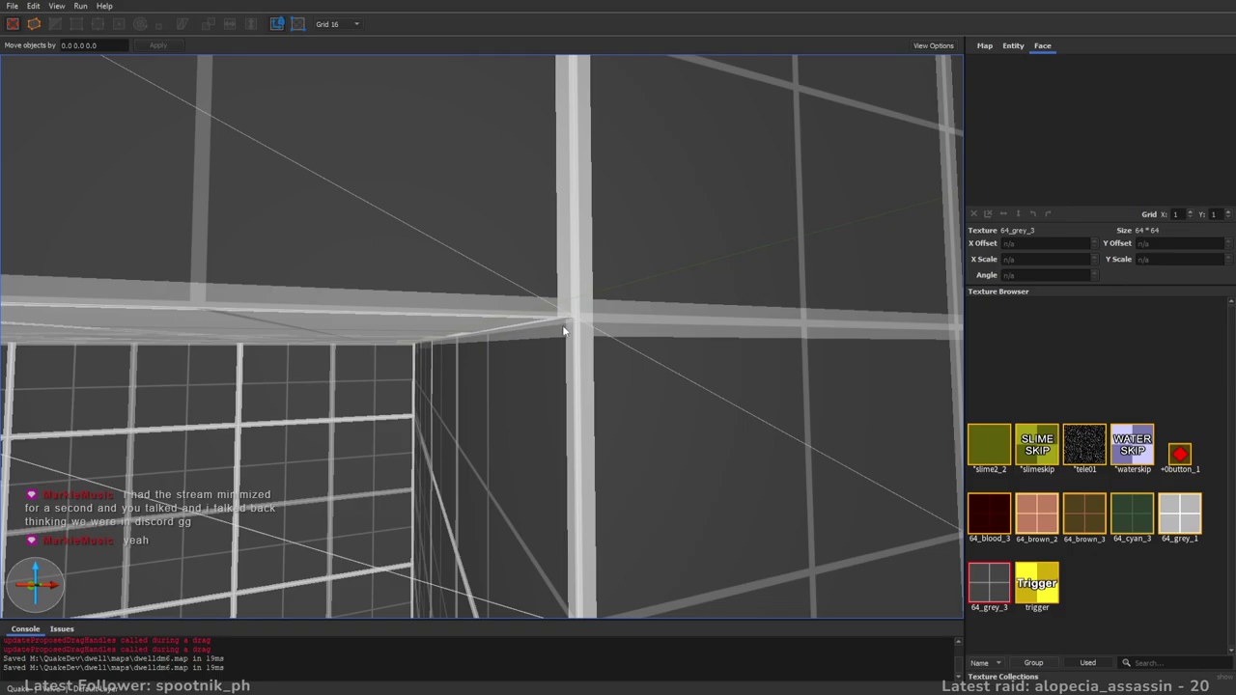
{"action": "right_click_drag", "start_coordinate": [553, 400], "coordinate": [731, 369]}
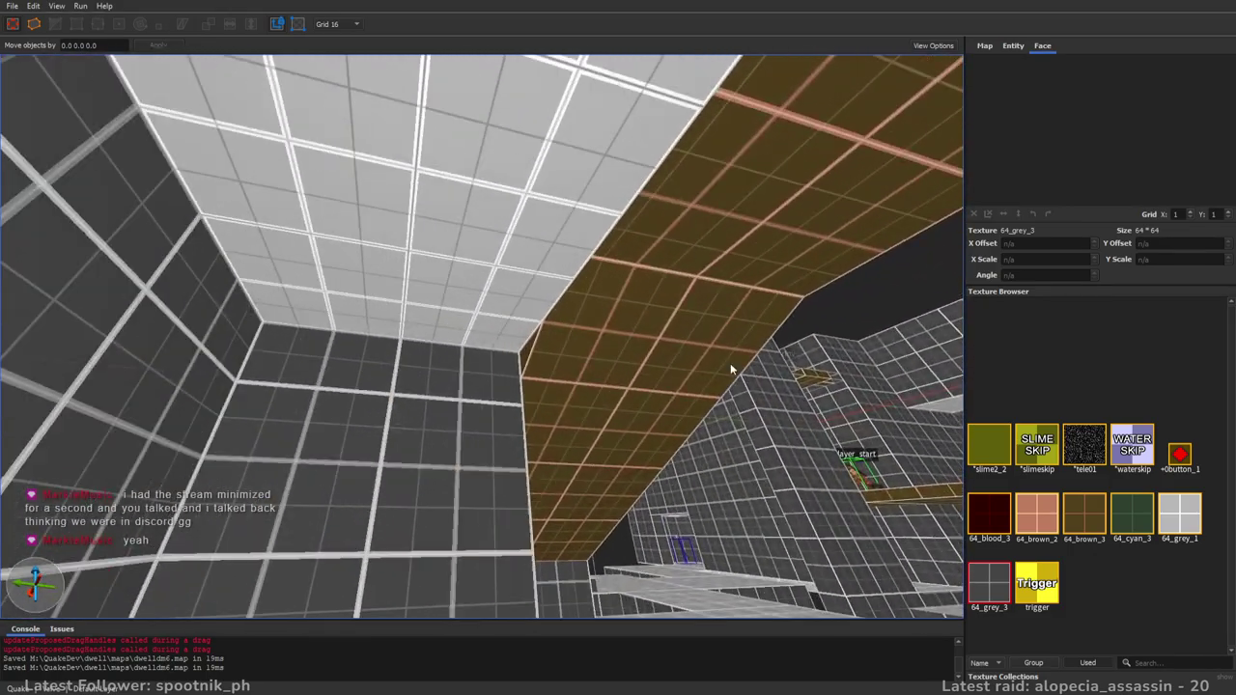
- Add a 128-unit-long 64_grey_3 trim under the overhang, 32 units deep and 32 high, with a sloped exposed face
{"action": "left_click", "coordinate": [417, 355]}
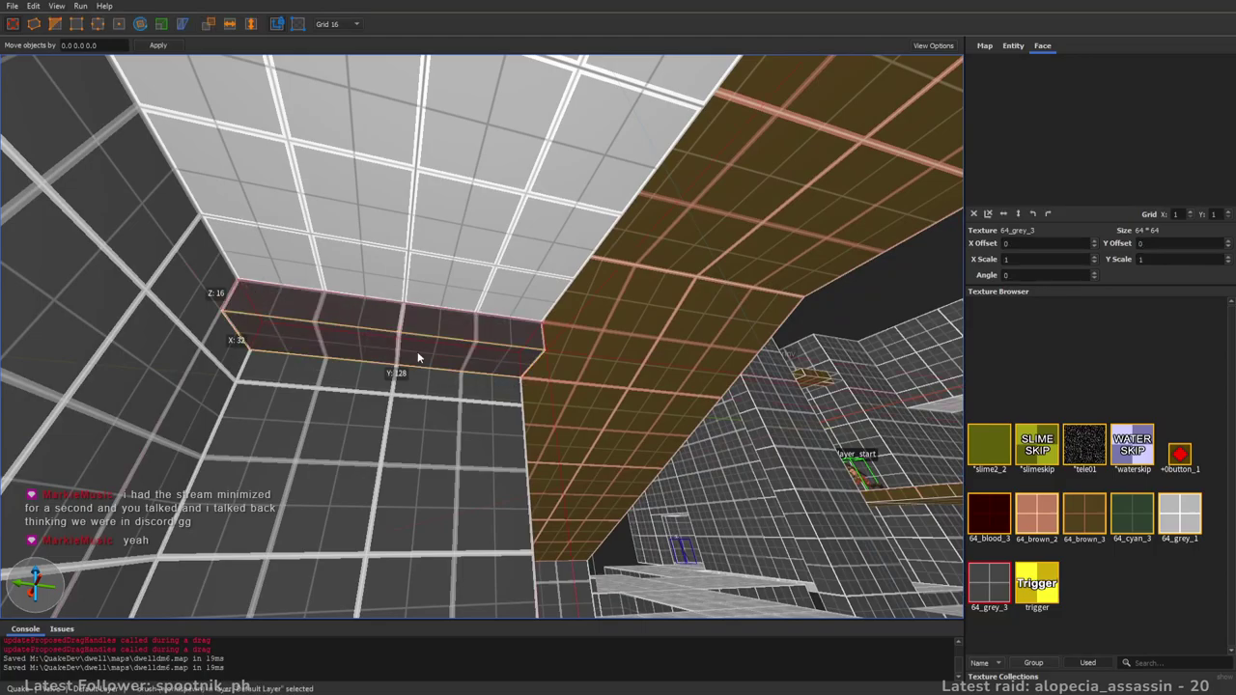
{"action": "right_click_drag", "start_coordinate": [426, 371], "coordinate": [538, 380]}
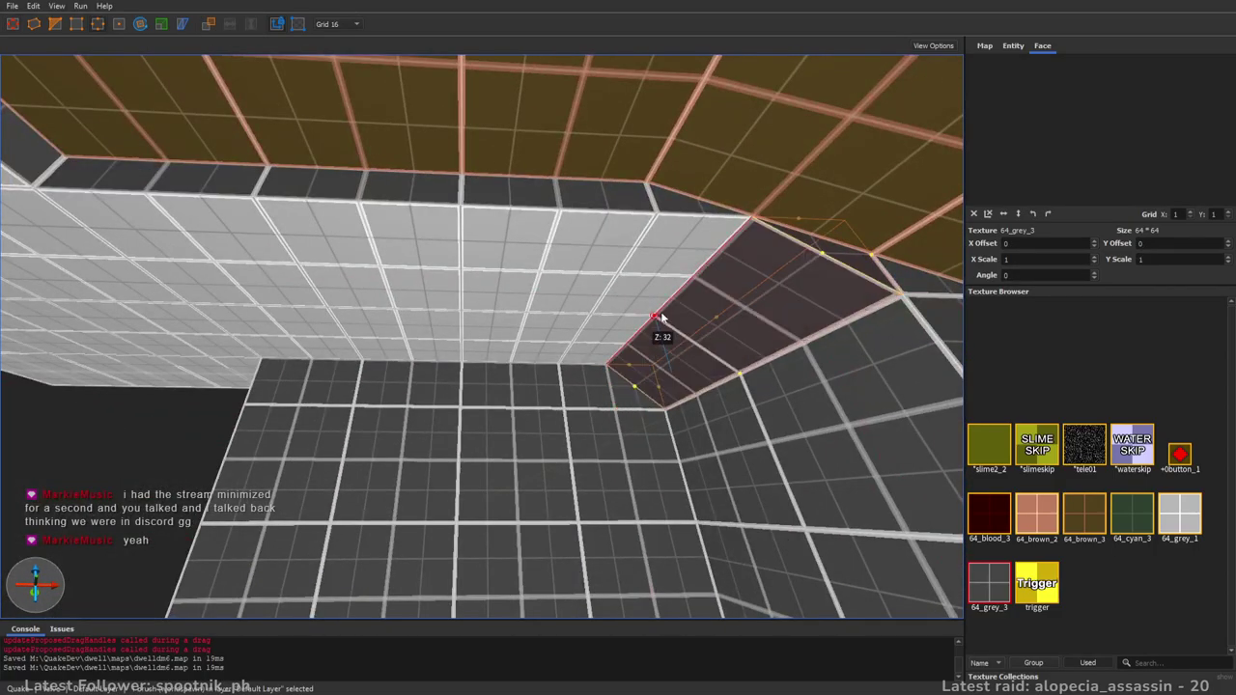
{"action": "key", "text": "Escape"}
{"action": "key", "text": "Escape"}
{"action": "scroll", "coordinate": [726, 386], "scroll_direction": "down", "scroll_amount": 3}
- Duplicate the sloped trim and place the mirrored copy at the opposite end of the overhang's underside
{"action": "left_click", "coordinate": [660, 337]}
{"action": "key", "text": "ctrl+d"}
{"action": "left_click_drag", "start_coordinate": [661, 337], "coordinate": [259, 309]}
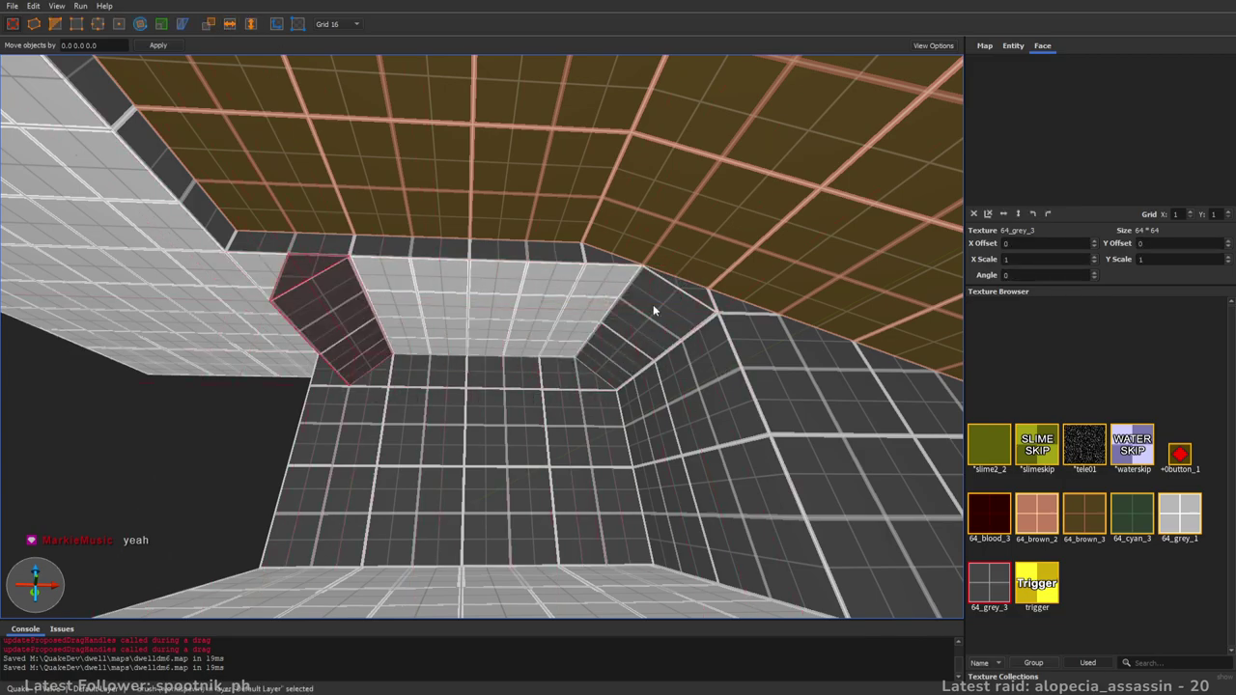
- Apply the ceiling's 64_grey_1 texture to the sloped face of the mirrored trim and clear the selection
{"action": "left_click", "coordinate": [494, 320]}
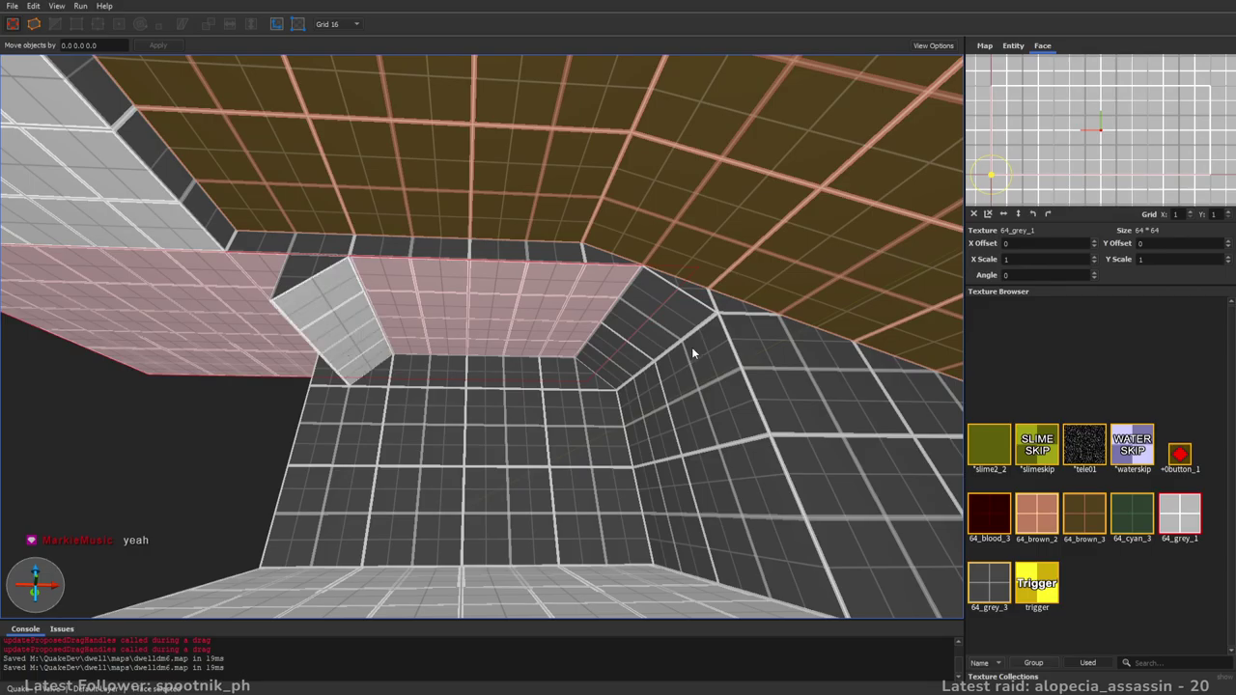
{"action": "left_click", "coordinate": [349, 356]}
{"action": "key", "text": "Escape"}
- Examine the lower walkways, stairs and trimmed overhang around the green armor
{"action": "mouse_move", "coordinate": [601, 379]}
{"action": "right_mouse_down"}
{"action": "mouse_move", "coordinate": [594, 416]}
{"action": "mouse_move", "coordinate": [715, 403]}
{"action": "mouse_move", "coordinate": [604, 388]}
{"action": "mouse_move", "coordinate": [579, 402]}
{"action": "mouse_move", "coordinate": [661, 459]}
{"action": "mouse_move", "coordinate": [600, 492]}
{"action": "mouse_move", "coordinate": [463, 499]}
{"action": "mouse_move", "coordinate": [331, 419]}
{"action": "mouse_move", "coordinate": [483, 383]}
{"action": "mouse_move", "coordinate": [424, 413]}
{"action": "mouse_move", "coordinate": [400, 405]}
{"action": "mouse_move", "coordinate": [675, 382]}
{"action": "mouse_move", "coordinate": [528, 372]}
{"action": "right_mouse_up"}
{"action": "mouse_move", "coordinate": [712, 389]}
{"action": "right_mouse_down"}
{"action": "mouse_move", "coordinate": [676, 428]}
{"action": "mouse_move", "coordinate": [746, 381]}
{"action": "mouse_move", "coordinate": [640, 422]}
{"action": "mouse_move", "coordinate": [563, 421]}
{"action": "mouse_move", "coordinate": [658, 412]}
{"action": "mouse_move", "coordinate": [612, 370]}
{"action": "mouse_move", "coordinate": [569, 372]}
{"action": "mouse_move", "coordinate": [416, 428]}
{"action": "mouse_move", "coordinate": [603, 447]}
{"action": "mouse_move", "coordinate": [523, 455]}
{"action": "mouse_move", "coordinate": [735, 455]}
{"action": "mouse_move", "coordinate": [736, 426]}
{"action": "mouse_move", "coordinate": [612, 425]}
{"action": "mouse_move", "coordinate": [724, 450]}
{"action": "mouse_move", "coordinate": [572, 382]}
{"action": "mouse_move", "coordinate": [584, 380]}
{"action": "right_mouse_up"}
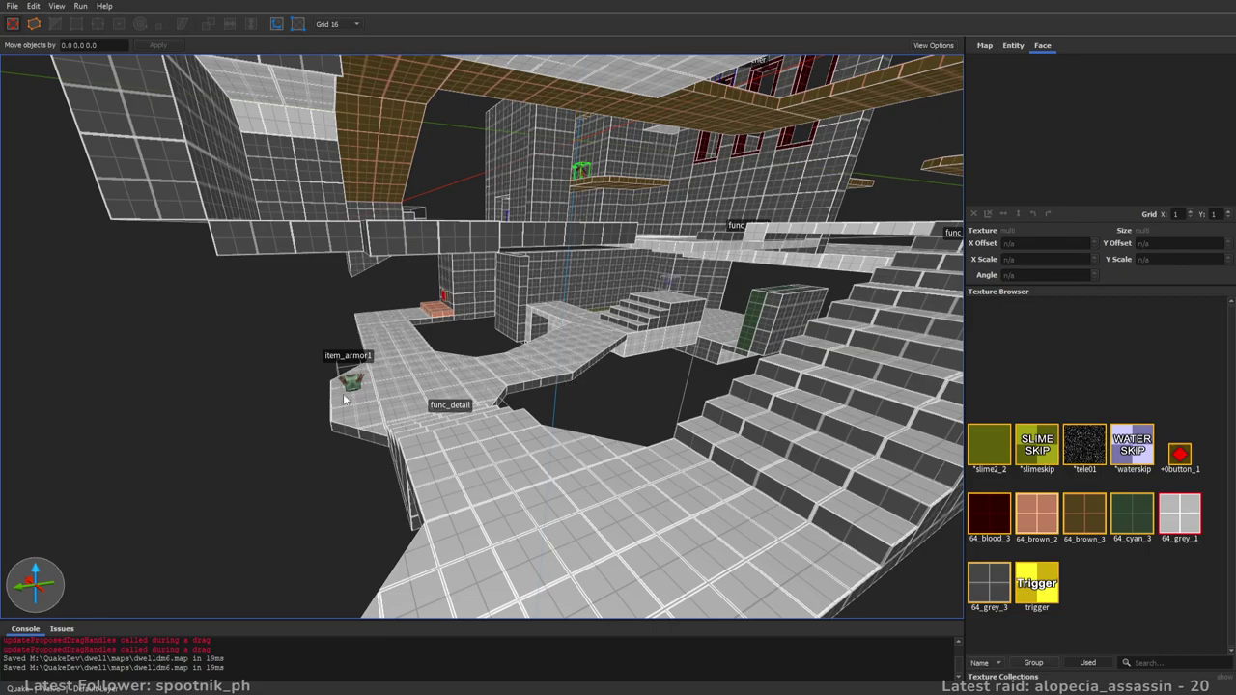
{"action": "right_click_drag", "start_coordinate": [694, 408], "coordinate": [660, 383]}
{"action": "key", "text": "d"}
{"action": "key", "text": "a"}
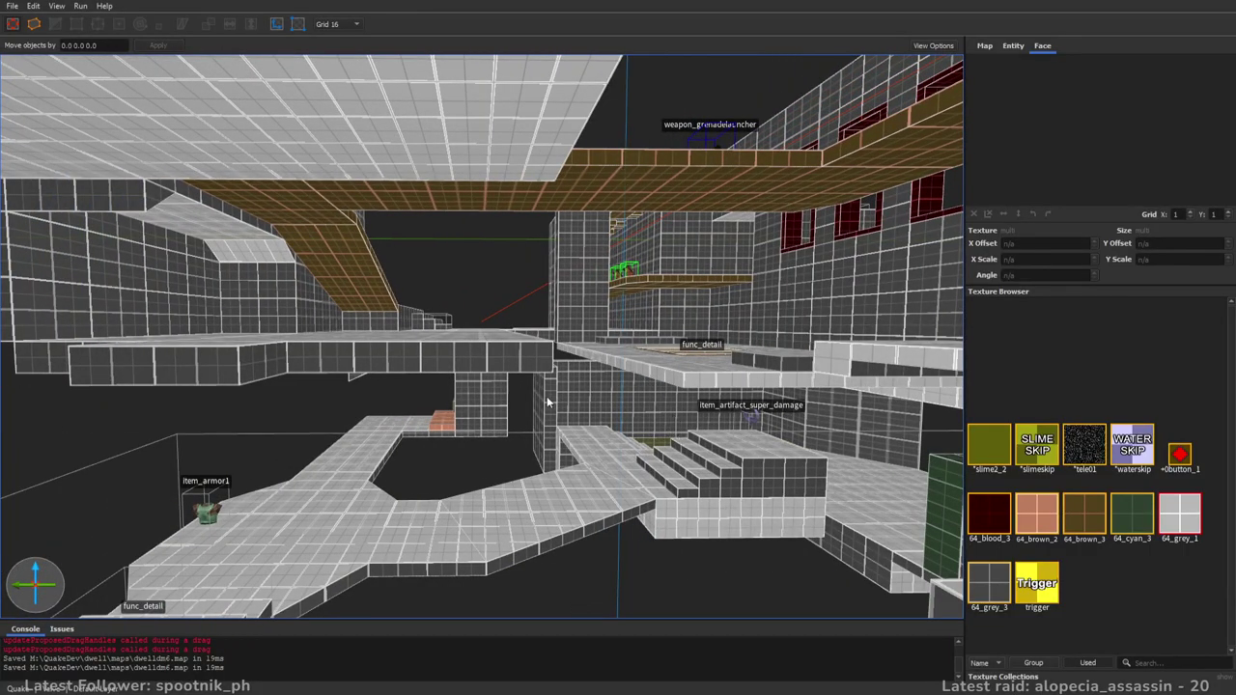
{"action": "right_click_drag", "start_coordinate": [547, 412], "coordinate": [687, 415]}
{"action": "key", "text": "w"}
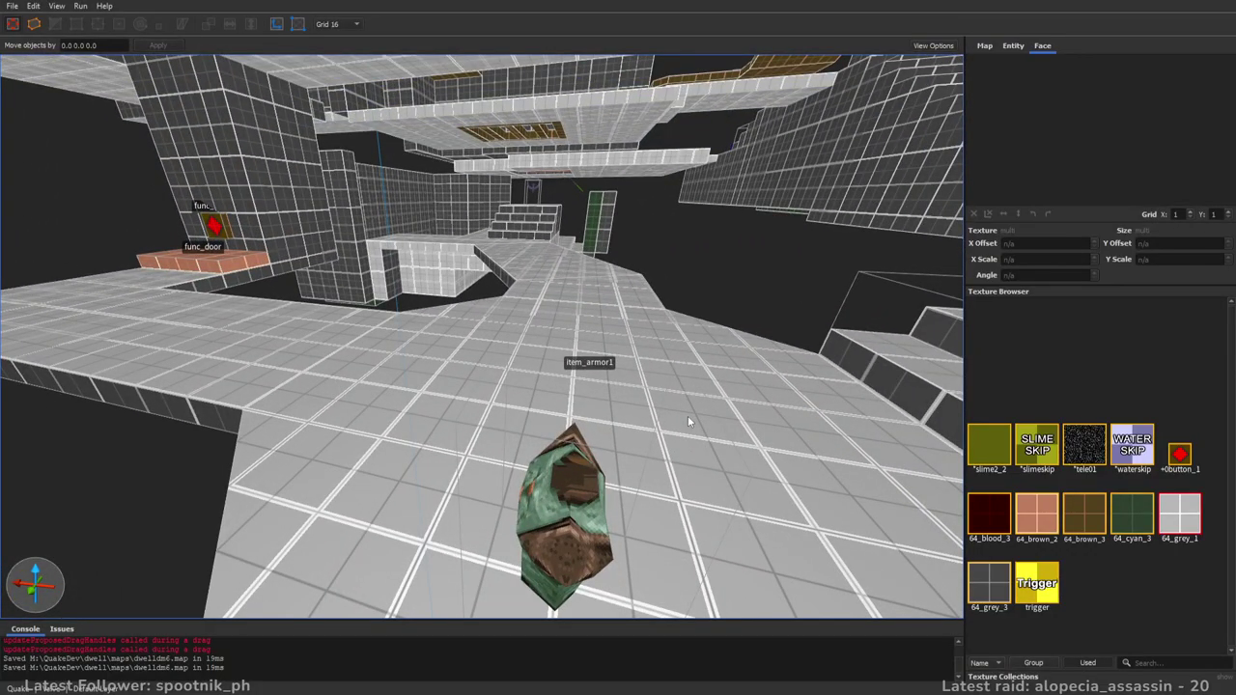
{"action": "key", "text": "w"}
- Change the green armor's classname to item_armor2 and save the map
{"action": "right_click_drag", "start_coordinate": [575, 429], "coordinate": [579, 374]}
{"action": "key", "text": "s"}
{"action": "left_click", "coordinate": [1009, 46]}
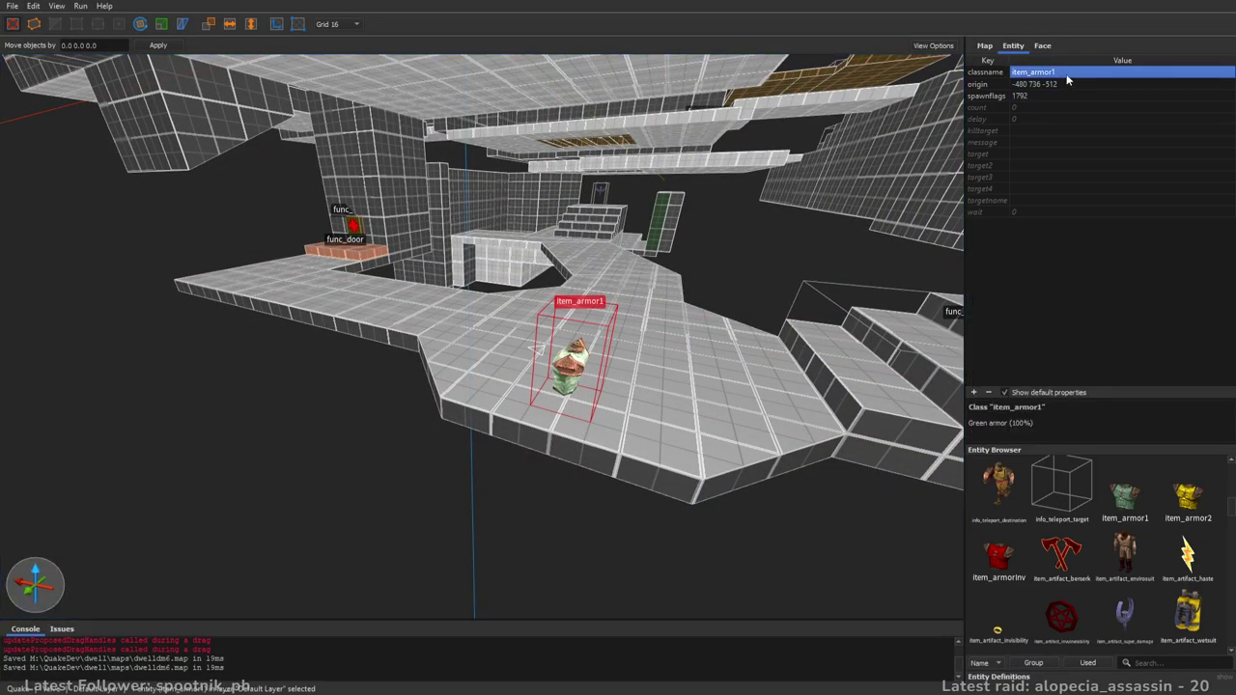
{"action": "key", "text": "Tab"}
{"action": "key", "text": "Escape"}
{"action": "right_click_drag", "start_coordinate": [821, 290], "coordinate": [866, 303]}
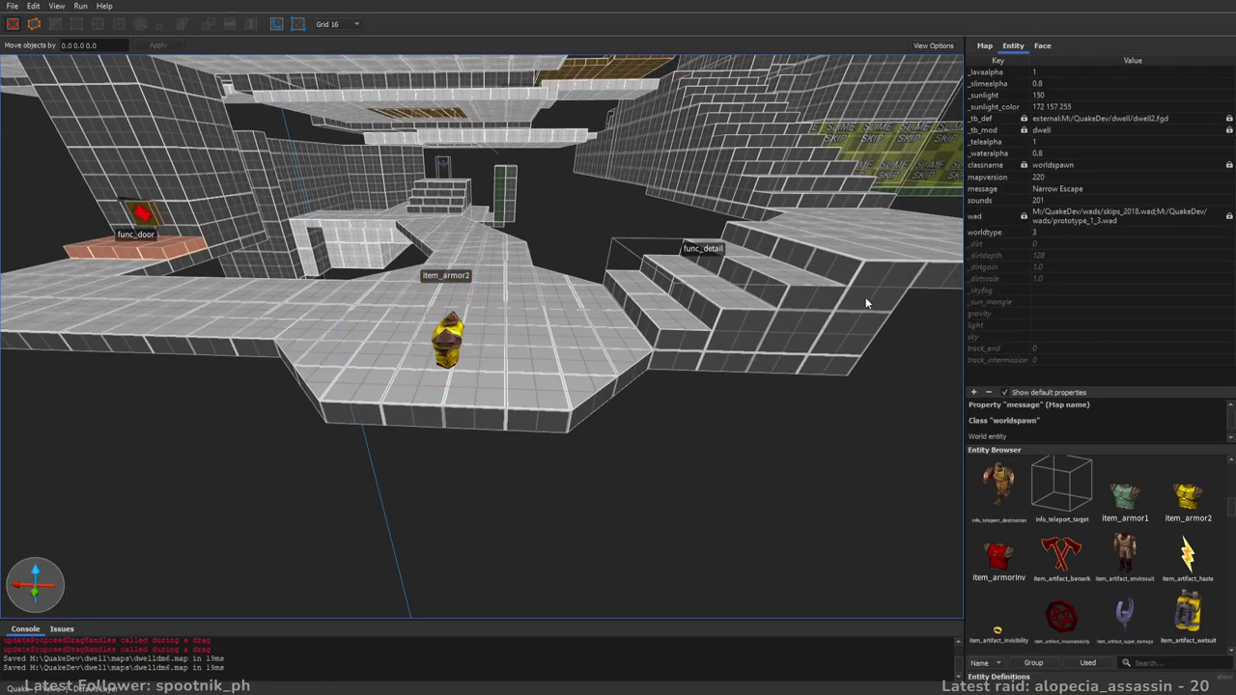
{"action": "right_click_drag", "start_coordinate": [724, 355], "coordinate": [713, 319]}
{"action": "key", "text": "ctrl+s"}
- Review the overall level layout and item placement from above
{"action": "right_click_drag", "start_coordinate": [616, 301], "coordinate": [479, 387]}
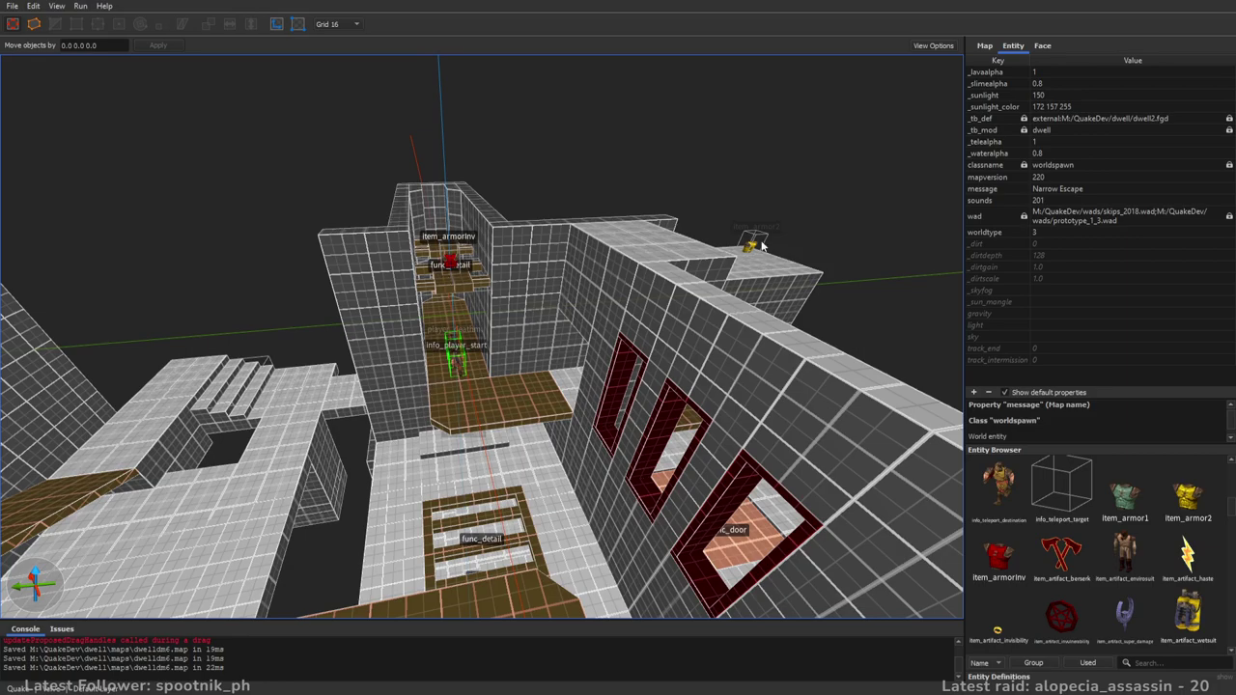
{"action": "right_click_drag", "start_coordinate": [814, 373], "coordinate": [685, 405]}
{"action": "right_click_drag", "start_coordinate": [474, 388], "coordinate": [528, 388]}
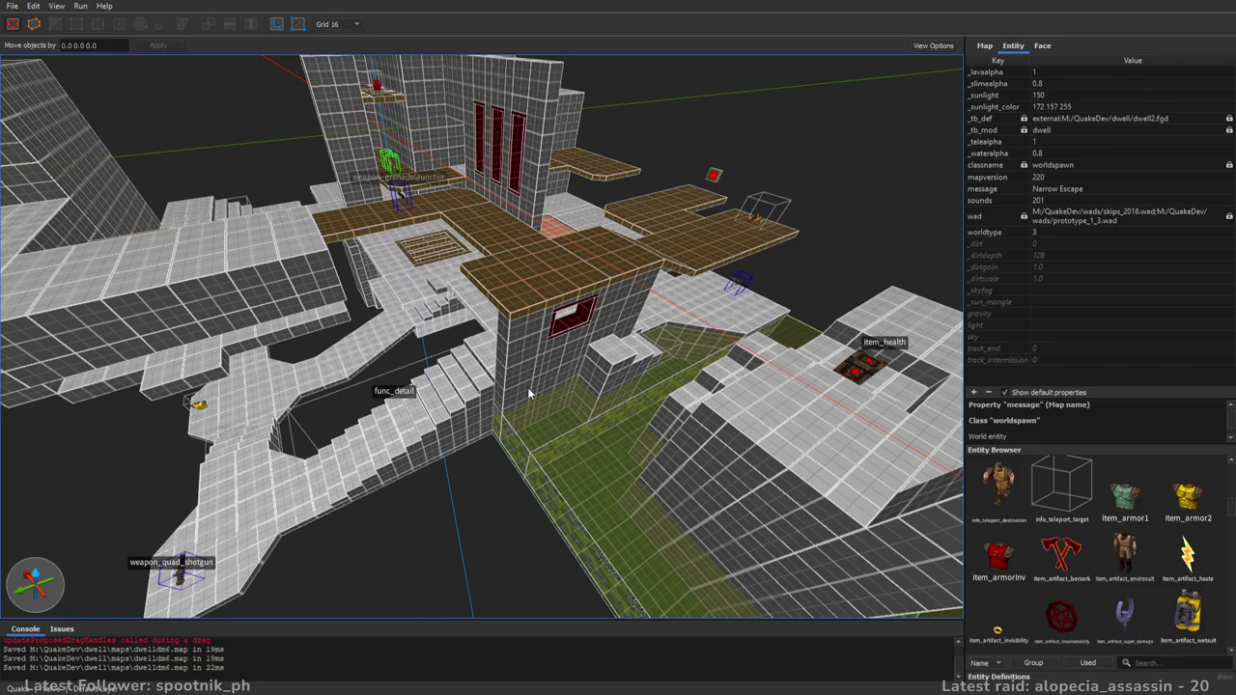
{"action": "key", "text": "d"}
{"action": "mouse_move", "coordinate": [528, 392]}
{"action": "right_mouse_down"}
{"action": "mouse_move", "coordinate": [497, 377]}
{"action": "mouse_move", "coordinate": [512, 391]}
{"action": "right_mouse_up"}
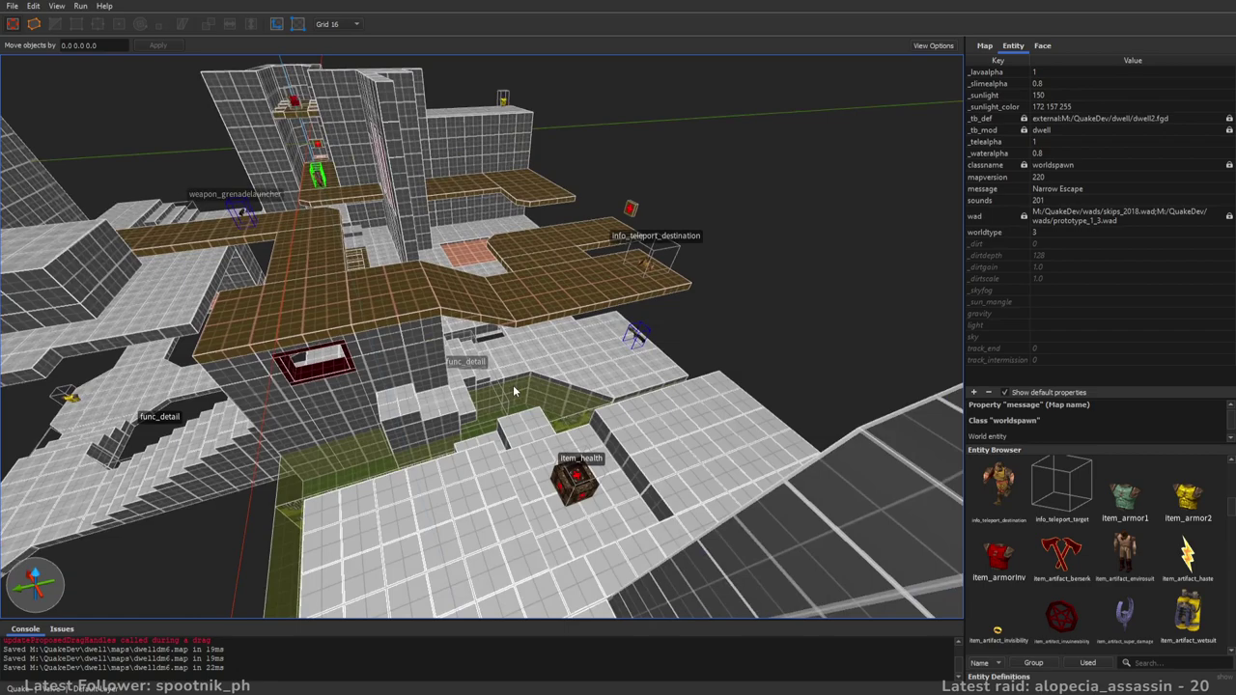
{"action": "key", "text": "a"}
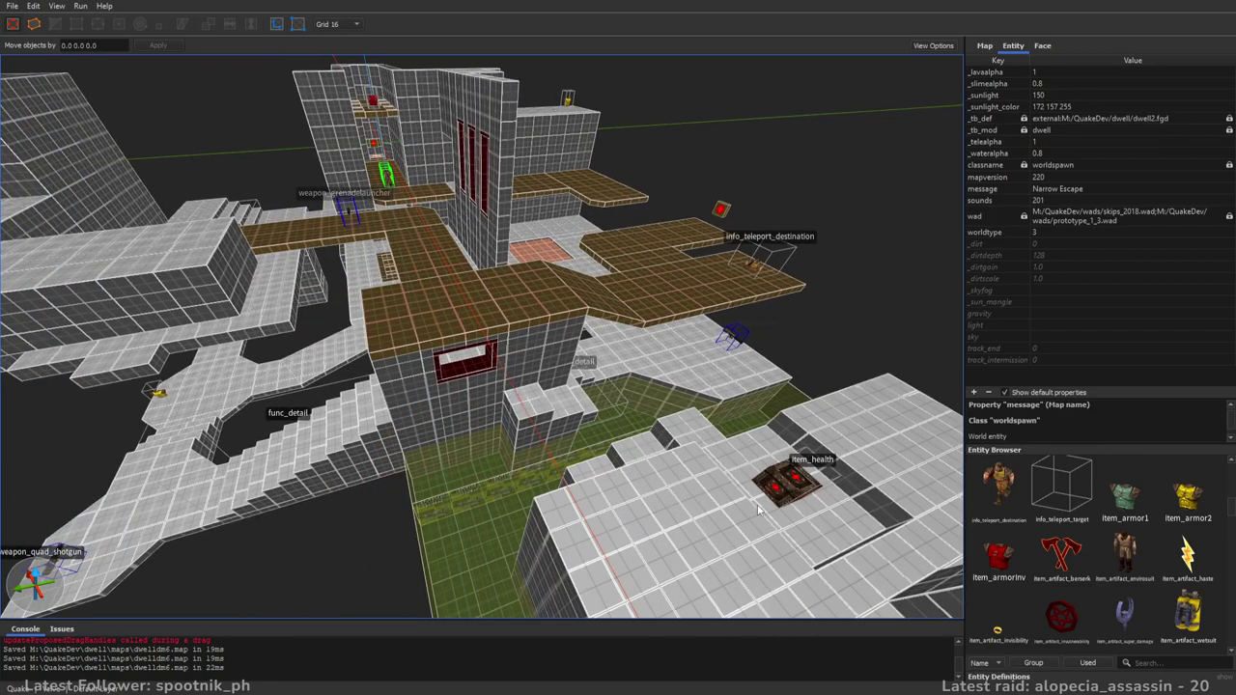
- Select the two grey ledge brushes bordering the brown walkway and raise their tops to a height of 128
{"action": "key", "text": "d"}
{"action": "right_click_drag", "start_coordinate": [574, 396], "coordinate": [860, 388]}
{"action": "key", "text": "a"}
{"action": "key", "text": "d"}
{"action": "left_click", "coordinate": [607, 338]}
{"action": "key", "text": "w"}
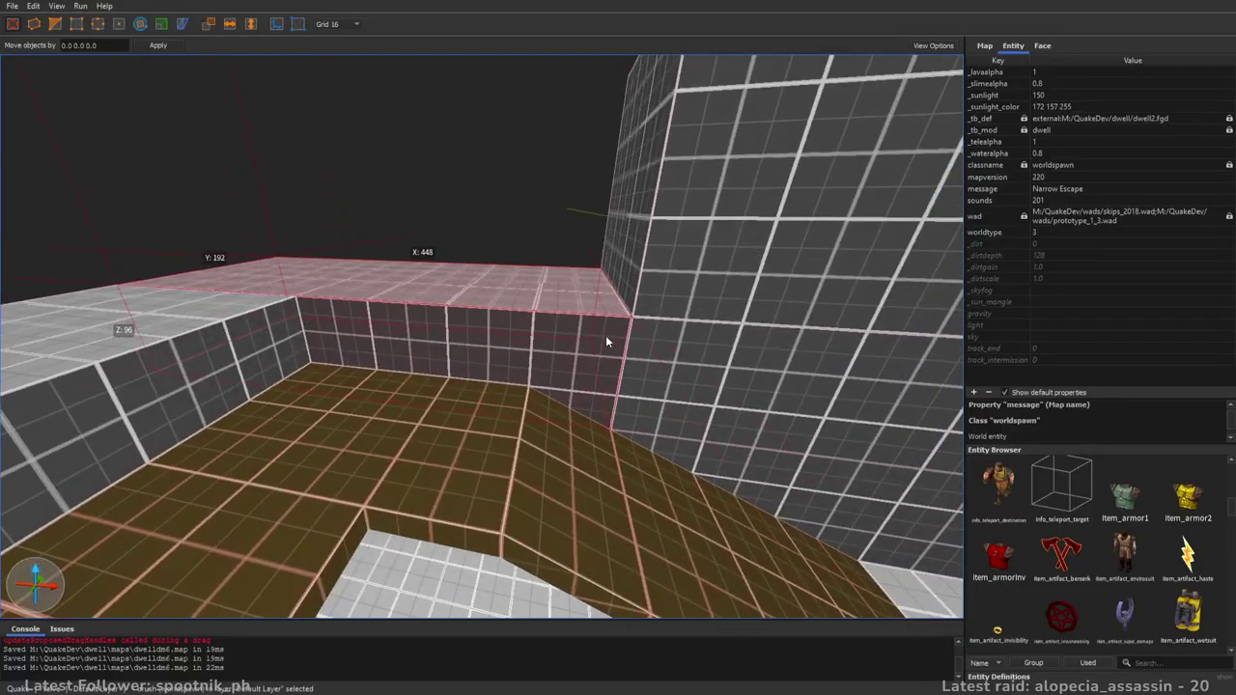
{"action": "mouse_move", "coordinate": [619, 339]}
{"action": "right_mouse_down"}
{"action": "mouse_move", "coordinate": [666, 368]}
{"action": "mouse_move", "coordinate": [603, 371]}
{"action": "right_mouse_up"}
{"action": "key", "text": "s"}
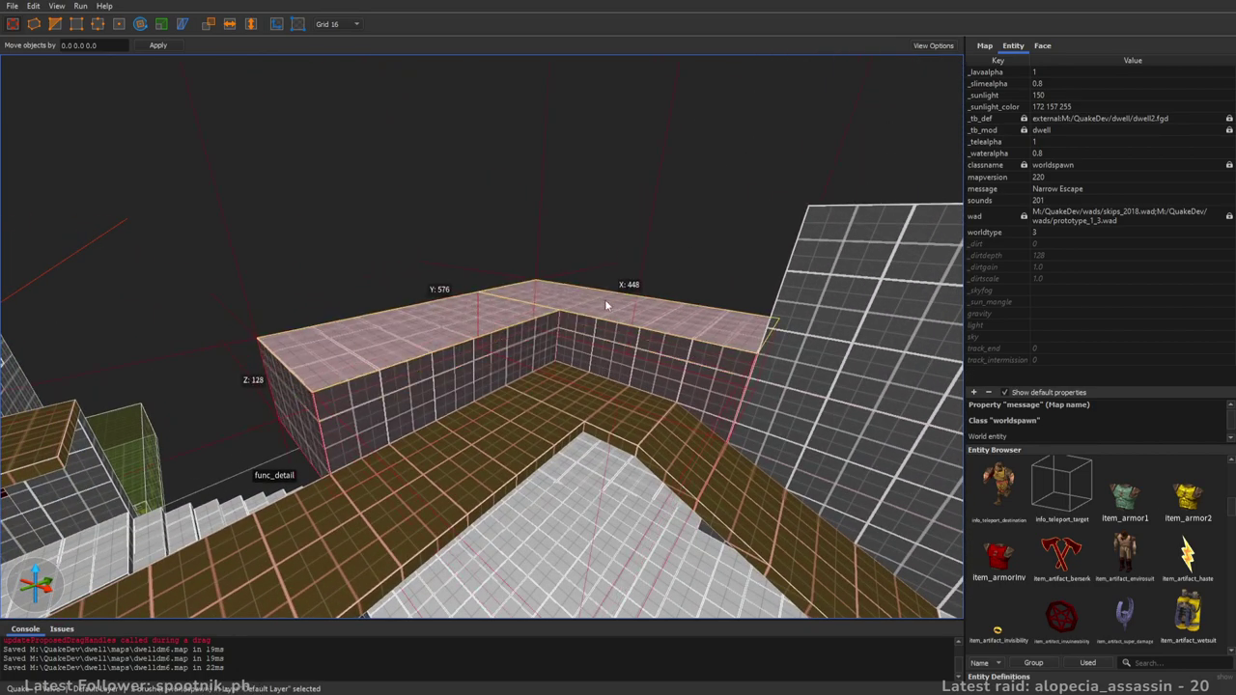
{"action": "mouse_move", "coordinate": [605, 299]}
{"action": "right_mouse_down"}
{"action": "mouse_move", "coordinate": [711, 396]}
{"action": "mouse_move", "coordinate": [772, 385]}
{"action": "right_mouse_up"}
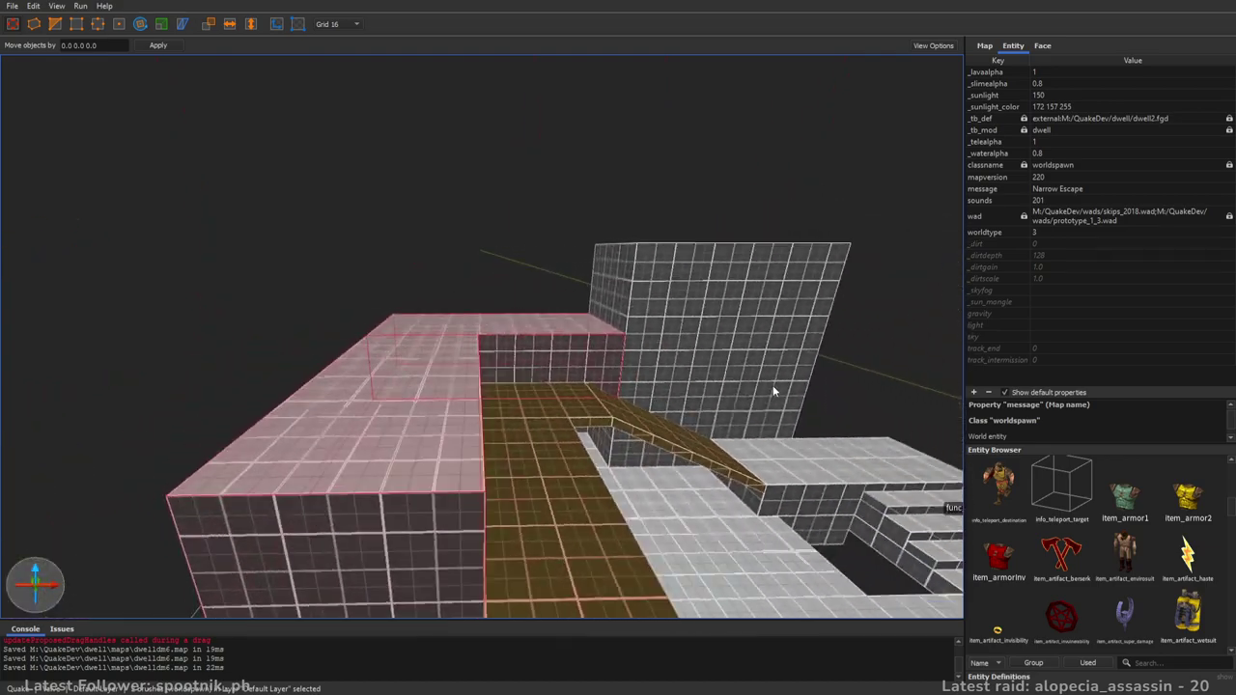
- Extend the tall grey wall at the end of the ledge upward
{"action": "left_click", "coordinate": [682, 297]}
{"action": "left_click_drag", "start_coordinate": [681, 182], "coordinate": [687, 133], "text": "shift"}
{"action": "mouse_move", "coordinate": [719, 261]}
{"action": "right_mouse_down"}
{"action": "mouse_move", "coordinate": [813, 289]}
{"action": "mouse_move", "coordinate": [923, 266]}
{"action": "mouse_move", "coordinate": [732, 312]}
{"action": "mouse_move", "coordinate": [732, 267]}
{"action": "mouse_move", "coordinate": [542, 359]}
{"action": "right_mouse_up"}
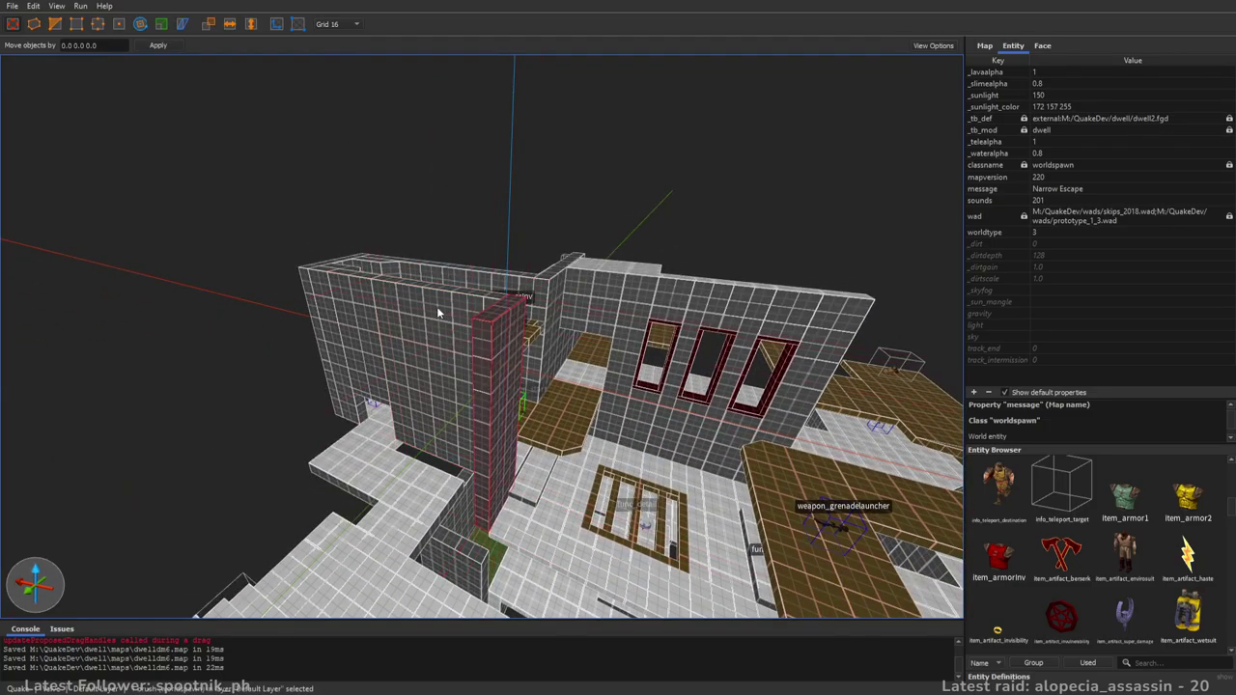
- Select the grey pillar and the walls around the player start and raise their tops together
{"action": "left_click", "coordinate": [325, 289], "text": "ctrl"}
{"action": "mouse_move", "coordinate": [325, 289]}
{"action": "right_mouse_down"}
{"action": "mouse_move", "coordinate": [550, 319]}
{"action": "mouse_move", "coordinate": [402, 487]}
{"action": "right_mouse_up"}
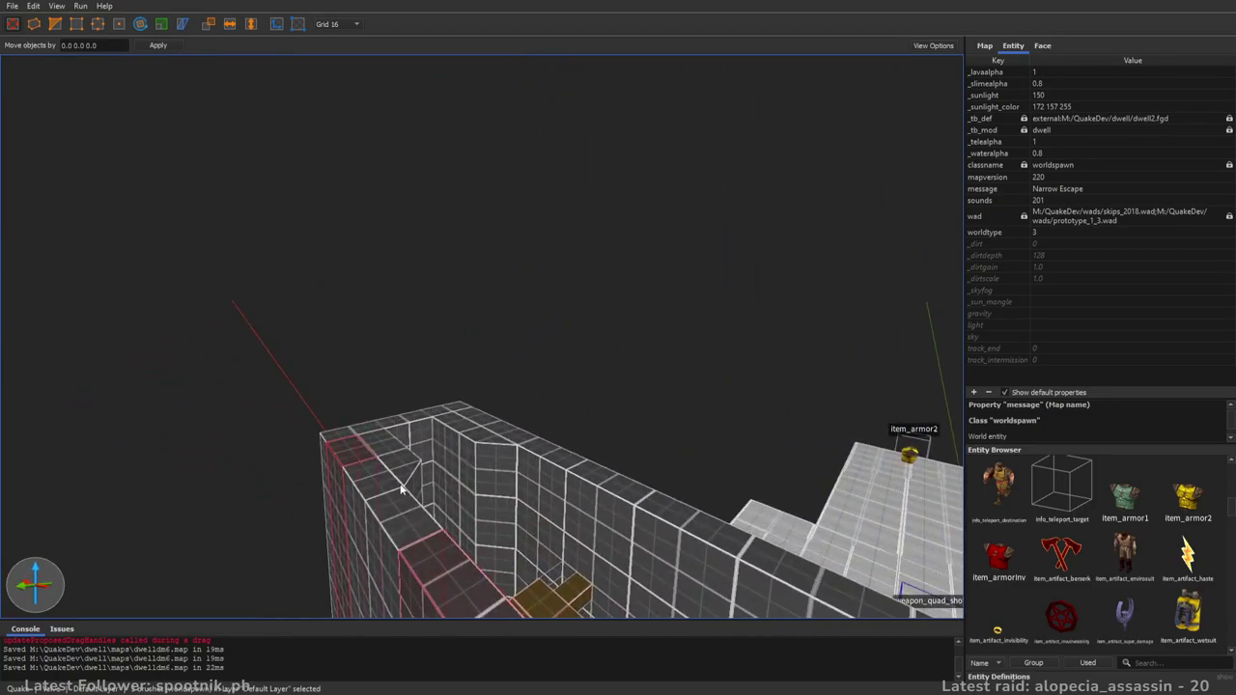
{"action": "right_click_drag", "start_coordinate": [566, 479], "coordinate": [421, 425]}
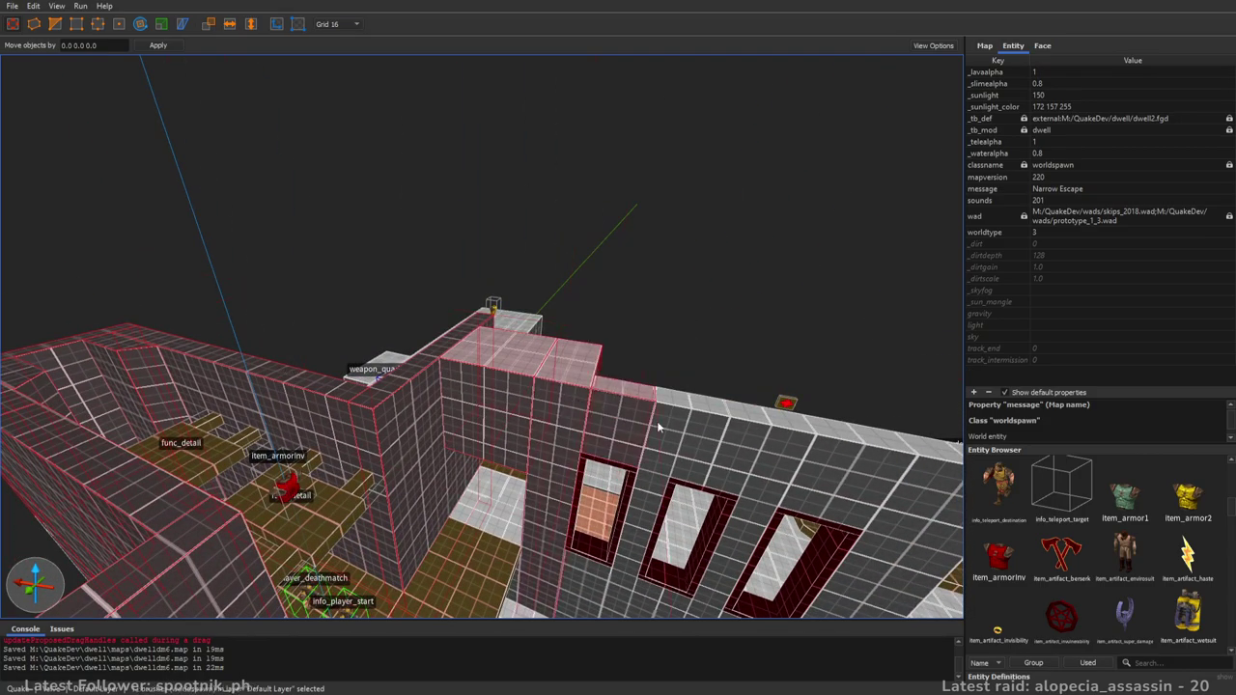
{"action": "mouse_move", "coordinate": [560, 420]}
{"action": "right_mouse_down"}
{"action": "mouse_move", "coordinate": [915, 380]}
{"action": "mouse_move", "coordinate": [725, 422]}
{"action": "right_mouse_up"}
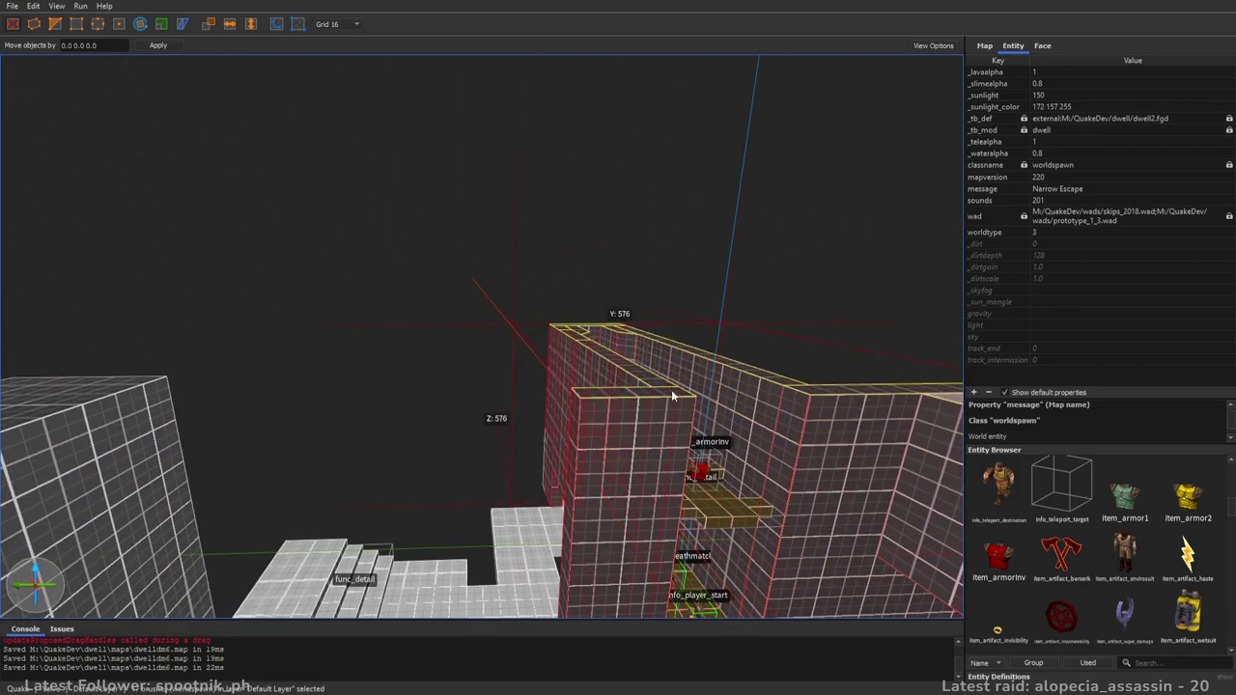
{"action": "right_click_drag", "start_coordinate": [673, 382], "coordinate": [638, 364]}
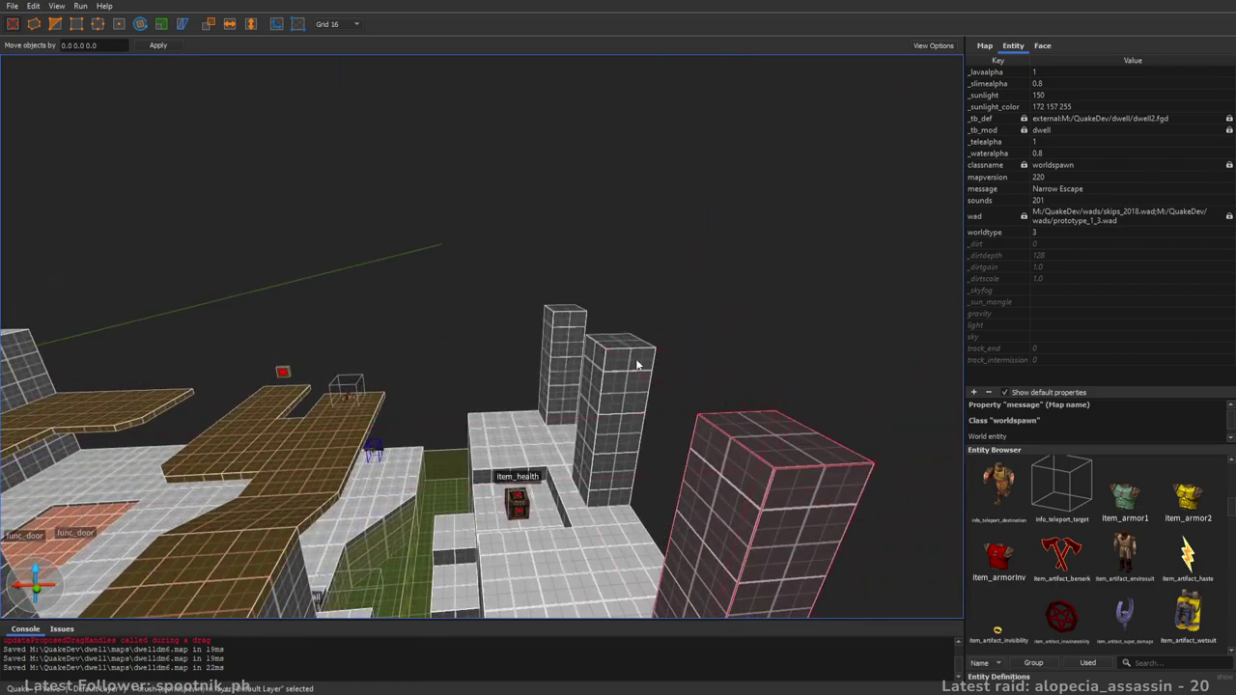
- Shape the tall grey pillars beside the item_health platform, clear the selection and save the map
{"action": "right_click_drag", "start_coordinate": [778, 386], "coordinate": [633, 346]}
{"action": "key", "text": "ctrl+Tab"}
{"action": "key", "text": "space"}
{"action": "right_click_drag", "start_coordinate": [692, 389], "coordinate": [401, 415]}
{"action": "key", "text": "space"}
{"action": "key", "text": "space"}
{"action": "right_click_drag", "start_coordinate": [540, 367], "coordinate": [676, 416]}
{"action": "key", "text": "Escape"}
{"action": "key", "text": "ctrl+s"}
- Change the classname of the quad shotgun on the lower platform to weapon_lightning
{"action": "scroll", "coordinate": [677, 415], "scroll_direction": "down", "scroll_amount": 10}
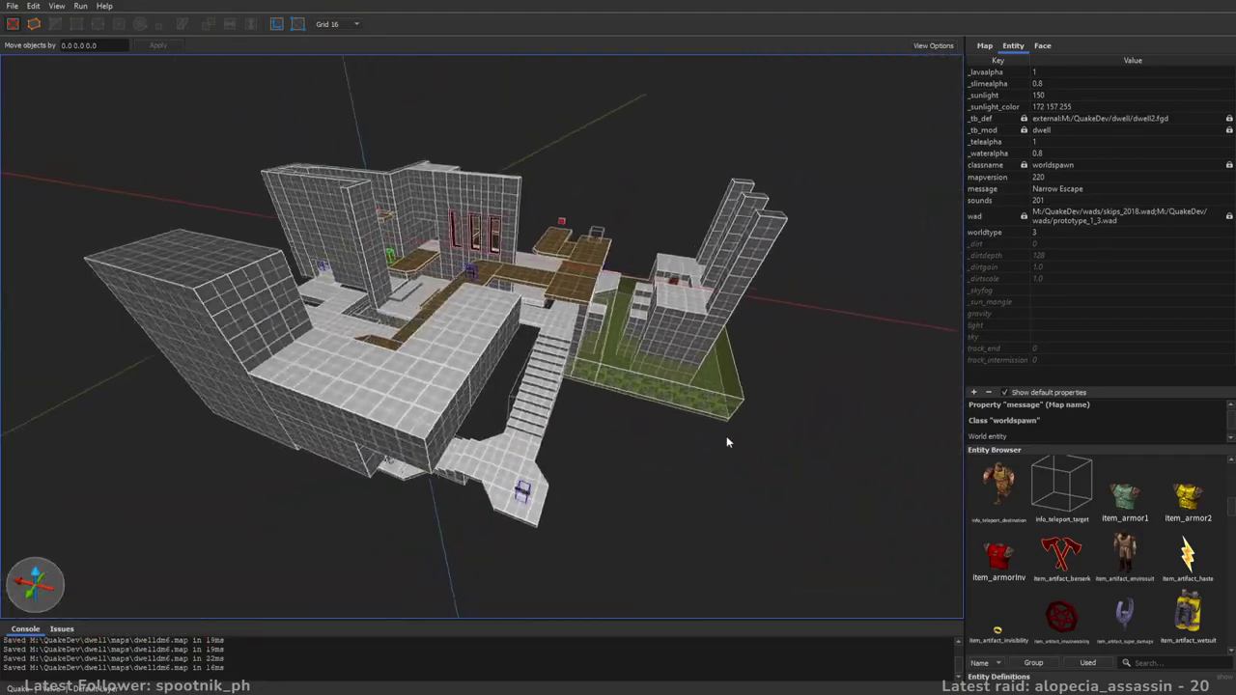
{"action": "right_click_drag", "start_coordinate": [541, 411], "coordinate": [778, 490]}
{"action": "key", "text": "a"}
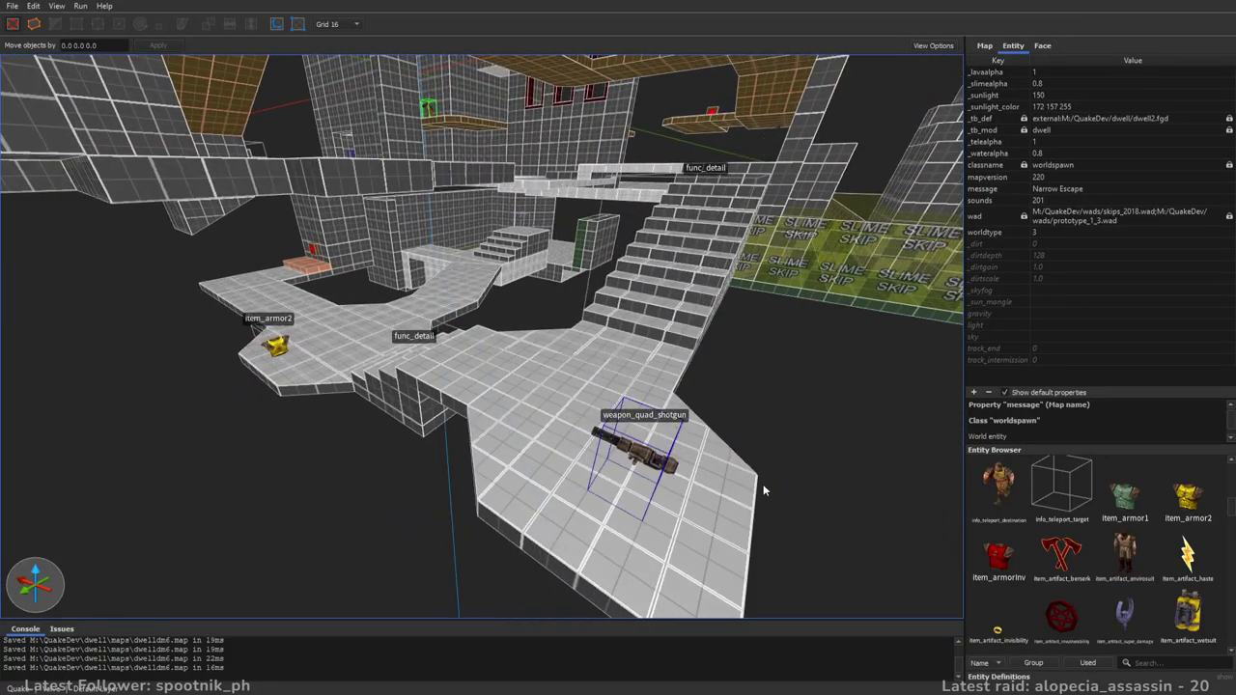
{"action": "key", "text": "w"}
{"action": "right_click_drag", "start_coordinate": [653, 450], "coordinate": [523, 396]}
{"action": "key", "text": "s"}
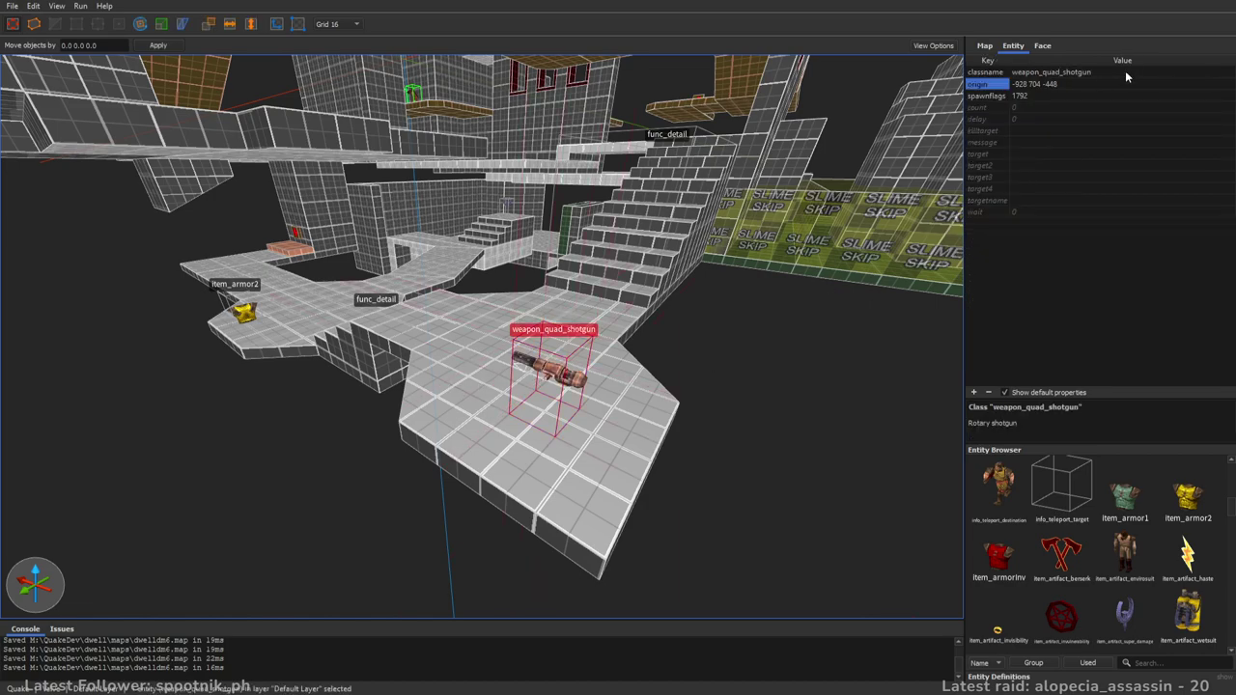
{"action": "key", "text": "BackSpace"}
{"action": "key", "text": "BackSpace"}
{"action": "key", "text": "BackSpace"}
{"action": "key", "text": "BackSpace"}
{"action": "key", "text": "BackSpace"}
{"action": "key", "text": "BackSpace"}
{"action": "key", "text": "BackSpace"}
{"action": "key", "text": "BackSpace"}
{"action": "key", "text": "BackSpace"}
{"action": "key", "text": "BackSpace"}
{"action": "key", "text": "BackSpace"}
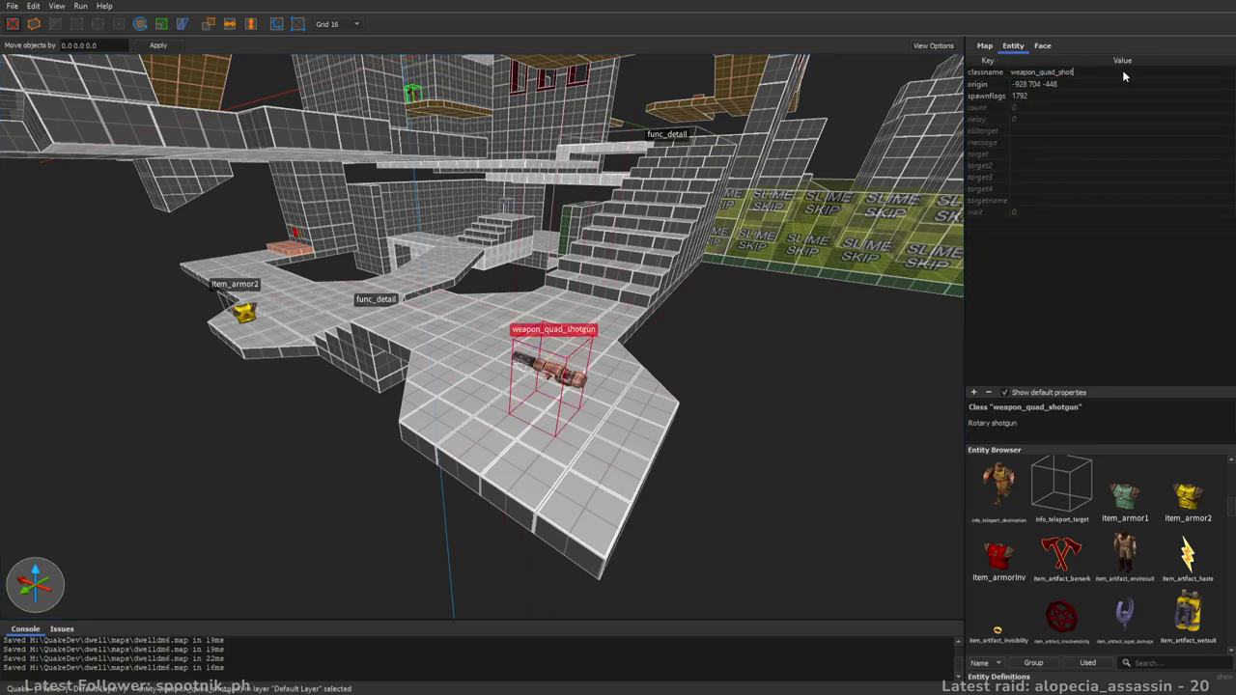
{"action": "type", "text": "lightning"}
{"action": "key", "text": "Return"}
{"action": "right_click_drag", "start_coordinate": [638, 314], "coordinate": [686, 364]}
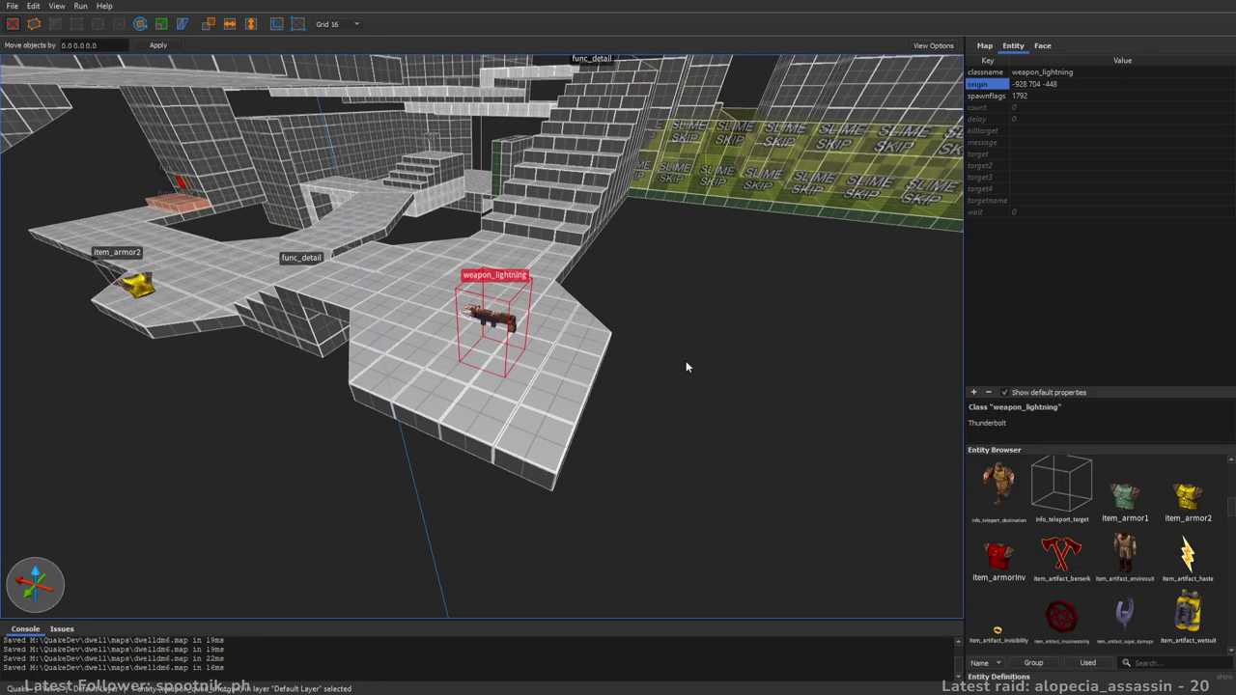
- Examine the stairs, lower walkways and overhangs around the lightning gun and up to the brown walkway
{"action": "key", "text": "Escape"}
{"action": "key", "text": "a"}
{"action": "key", "text": "w"}
{"action": "right_click_drag", "start_coordinate": [546, 397], "coordinate": [442, 315]}
{"action": "key", "text": "a"}
{"action": "key", "text": "w"}
{"action": "key", "text": "d"}
{"action": "key", "text": "w"}
{"action": "key", "text": "a"}
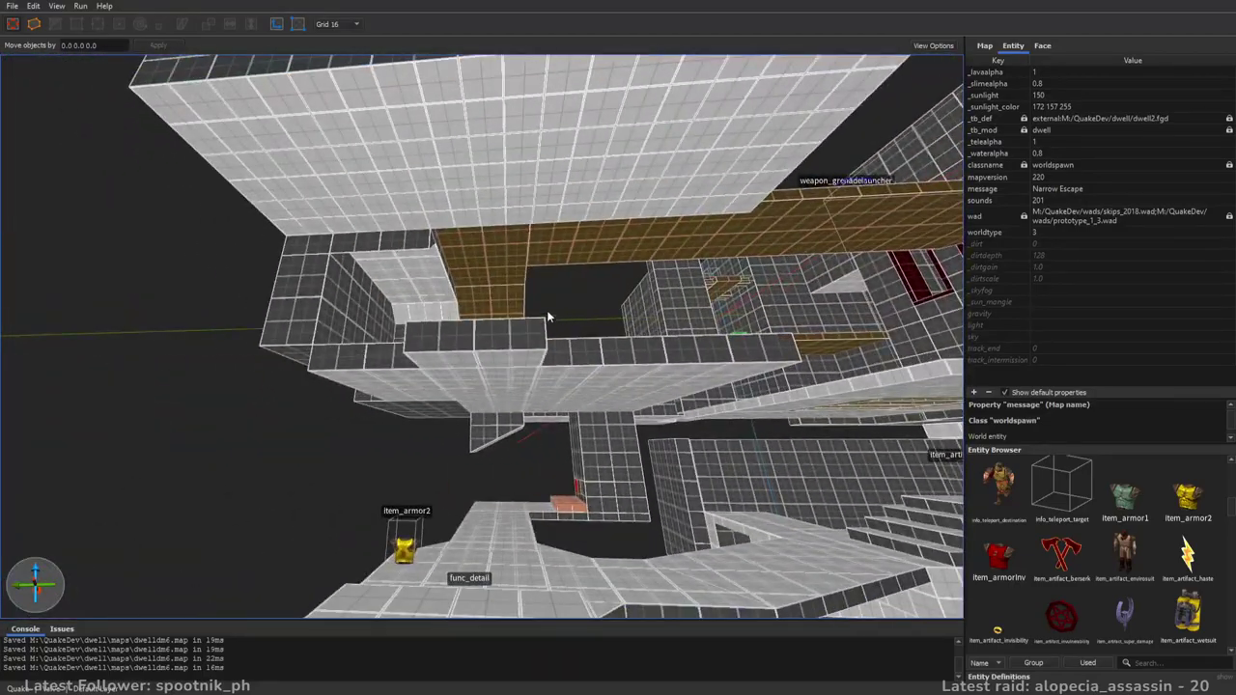
{"action": "key", "text": "s"}
{"action": "right_click_drag", "start_coordinate": [645, 378], "coordinate": [768, 398]}
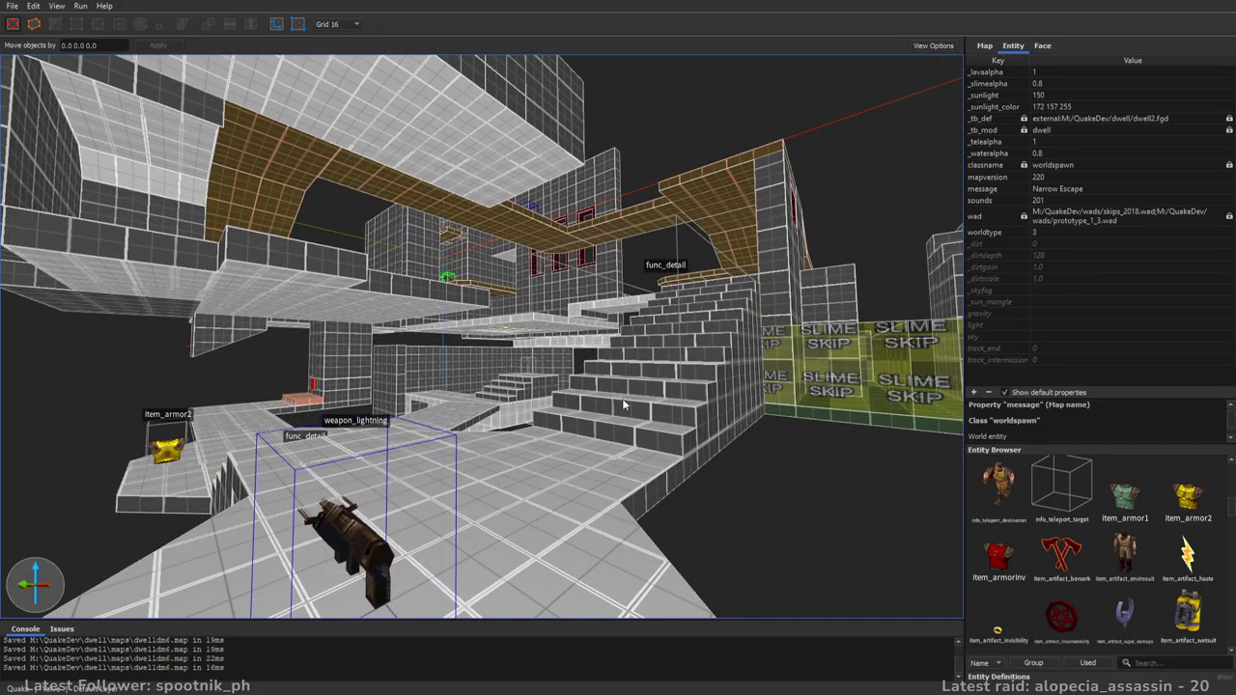
{"action": "right_click_drag", "start_coordinate": [622, 398], "coordinate": [524, 424]}
{"action": "mouse_move", "coordinate": [693, 389]}
{"action": "right_mouse_down"}
{"action": "mouse_move", "coordinate": [665, 356]}
{"action": "mouse_move", "coordinate": [530, 331]}
{"action": "mouse_move", "coordinate": [554, 303]}
{"action": "mouse_move", "coordinate": [520, 334]}
{"action": "mouse_move", "coordinate": [695, 326]}
{"action": "mouse_move", "coordinate": [799, 297]}
{"action": "mouse_move", "coordinate": [798, 327]}
{"action": "mouse_move", "coordinate": [553, 298]}
{"action": "mouse_move", "coordinate": [521, 326]}
{"action": "mouse_move", "coordinate": [527, 338]}
{"action": "mouse_move", "coordinate": [663, 331]}
{"action": "mouse_move", "coordinate": [388, 321]}
{"action": "mouse_move", "coordinate": [587, 361]}
{"action": "mouse_move", "coordinate": [460, 374]}
{"action": "mouse_move", "coordinate": [703, 374]}
{"action": "mouse_move", "coordinate": [465, 373]}
{"action": "mouse_move", "coordinate": [542, 384]}
{"action": "mouse_move", "coordinate": [529, 420]}
{"action": "mouse_move", "coordinate": [555, 400]}
{"action": "mouse_move", "coordinate": [659, 382]}
{"action": "mouse_move", "coordinate": [718, 329]}
{"action": "mouse_move", "coordinate": [567, 424]}
{"action": "mouse_move", "coordinate": [711, 396]}
{"action": "mouse_move", "coordinate": [587, 378]}
{"action": "mouse_move", "coordinate": [601, 386]}
{"action": "mouse_move", "coordinate": [590, 324]}
{"action": "mouse_move", "coordinate": [618, 328]}
{"action": "mouse_move", "coordinate": [678, 340]}
{"action": "mouse_move", "coordinate": [662, 447]}
{"action": "mouse_move", "coordinate": [734, 452]}
{"action": "mouse_move", "coordinate": [548, 454]}
{"action": "mouse_move", "coordinate": [477, 416]}
{"action": "mouse_move", "coordinate": [715, 400]}
{"action": "mouse_move", "coordinate": [739, 450]}
{"action": "mouse_move", "coordinate": [813, 467]}
{"action": "mouse_move", "coordinate": [710, 396]}
{"action": "mouse_move", "coordinate": [628, 414]}
{"action": "mouse_move", "coordinate": [451, 411]}
{"action": "mouse_move", "coordinate": [461, 423]}
{"action": "mouse_move", "coordinate": [526, 381]}
{"action": "mouse_move", "coordinate": [518, 370]}
{"action": "mouse_move", "coordinate": [502, 381]}
{"action": "mouse_move", "coordinate": [505, 447]}
{"action": "mouse_move", "coordinate": [770, 417]}
{"action": "mouse_move", "coordinate": [756, 414]}
{"action": "mouse_move", "coordinate": [767, 409]}
{"action": "mouse_move", "coordinate": [719, 474]}
{"action": "mouse_move", "coordinate": [704, 422]}
{"action": "mouse_move", "coordinate": [631, 392]}
{"action": "mouse_move", "coordinate": [574, 419]}
{"action": "mouse_move", "coordinate": [589, 434]}
{"action": "mouse_move", "coordinate": [422, 456]}
{"action": "mouse_move", "coordinate": [406, 333]}
{"action": "right_mouse_up"}
- Move the grenade launcher along the brown walkway to the junction near the red-framed windows
{"action": "left_click", "coordinate": [409, 333]}
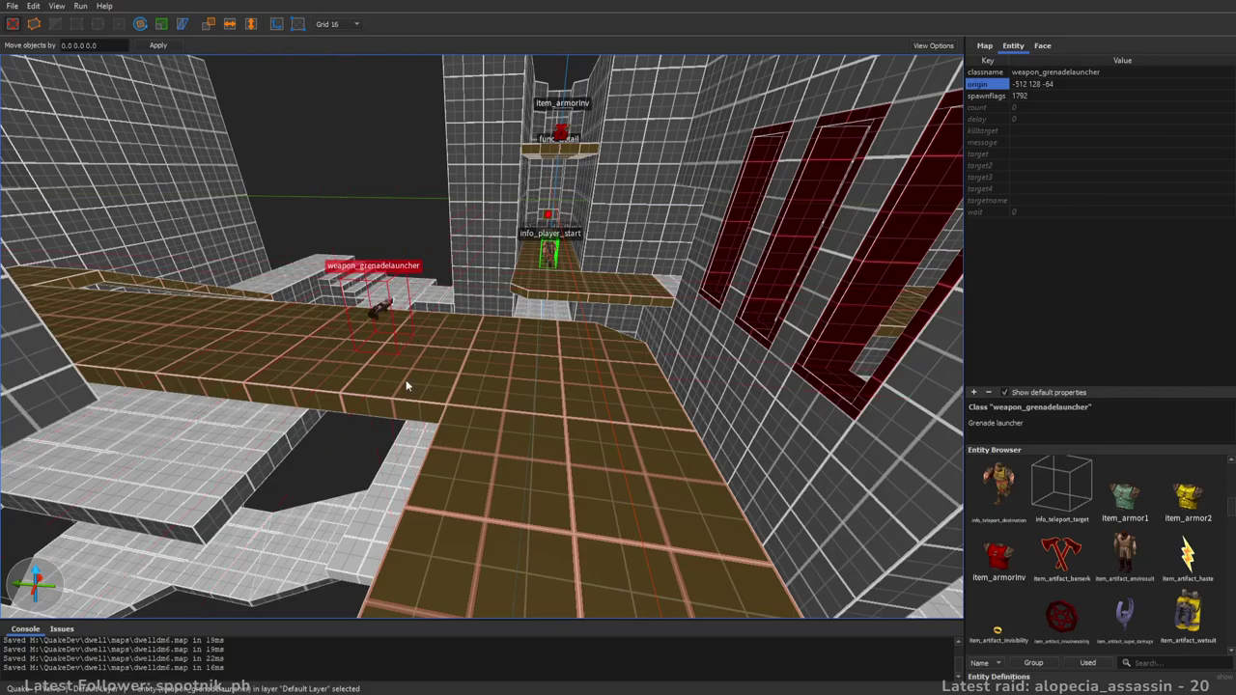
{"action": "left_click_drag", "start_coordinate": [379, 343], "coordinate": [582, 361]}
{"action": "right_click_drag", "start_coordinate": [582, 361], "coordinate": [739, 363]}
{"action": "mouse_move", "coordinate": [742, 362]}
{"action": "right_mouse_down", "text": "alt"}
{"action": "mouse_move", "coordinate": [818, 357]}
{"action": "mouse_move", "coordinate": [736, 354]}
{"action": "mouse_move", "coordinate": [570, 384]}
{"action": "mouse_move", "coordinate": [372, 378]}
{"action": "mouse_move", "coordinate": [315, 359]}
{"action": "mouse_move", "coordinate": [356, 385]}
{"action": "mouse_move", "coordinate": [429, 388]}
{"action": "mouse_move", "coordinate": [337, 377]}
{"action": "mouse_move", "coordinate": [316, 349]}
{"action": "mouse_move", "coordinate": [580, 351]}
{"action": "mouse_move", "coordinate": [594, 339]}
{"action": "mouse_move", "coordinate": [469, 332]}
{"action": "mouse_move", "coordinate": [697, 437]}
{"action": "mouse_move", "coordinate": [579, 485]}
{"action": "mouse_move", "coordinate": [686, 475]}
{"action": "mouse_move", "coordinate": [705, 469]}
{"action": "mouse_move", "coordinate": [691, 440]}
{"action": "mouse_move", "coordinate": [706, 452]}
{"action": "right_mouse_up", "text": "alt"}
{"action": "key", "text": "Escape"}
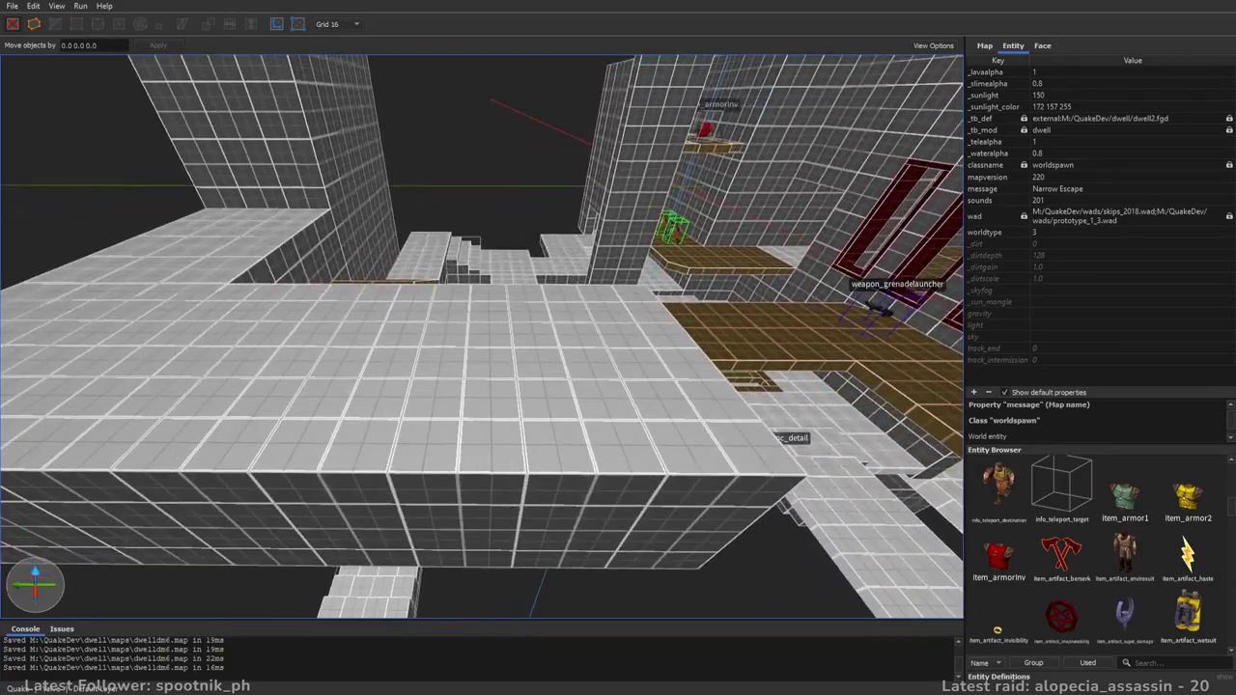
- Place an item_artifact_haste on the large grey platform beside the brown walkway and open its spawnflags
{"action": "right_click_drag", "start_coordinate": [468, 479], "coordinate": [487, 413]}
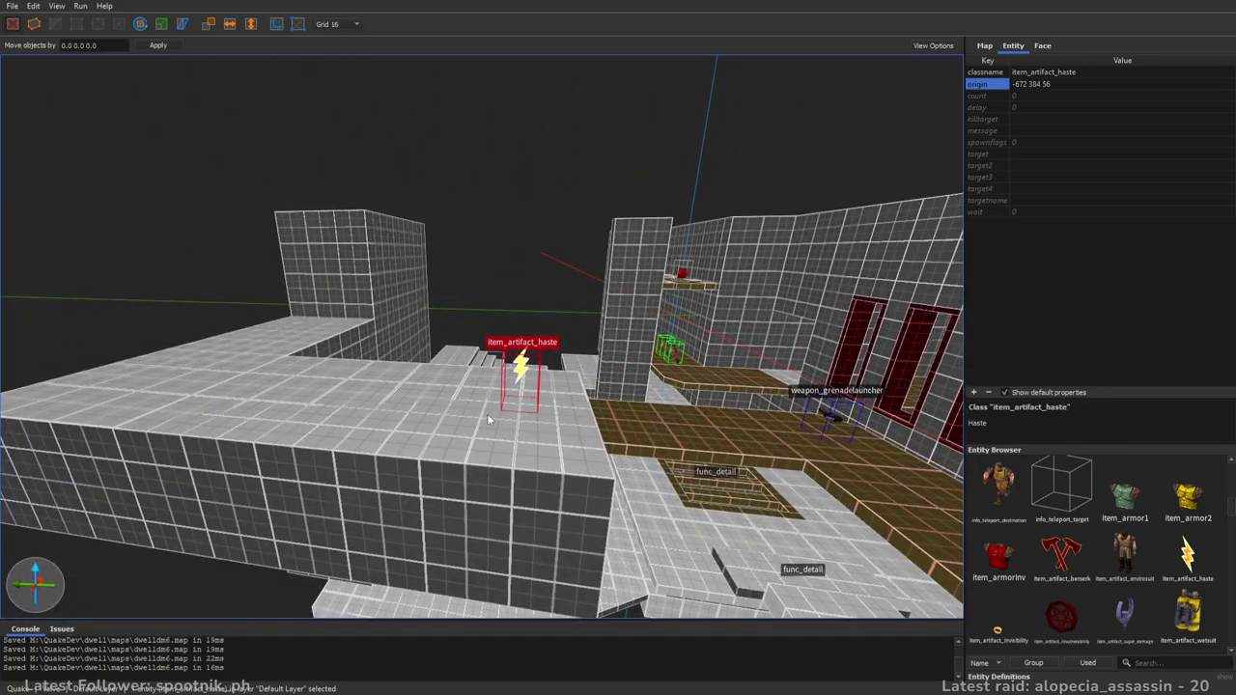
{"action": "left_click", "coordinate": [1021, 144]}
{"action": "right_click_drag", "start_coordinate": [950, 336], "coordinate": [875, 353]}
{"action": "key", "text": "Escape"}
- Paste an info_teleport_destination onto the grey ledge in front of the tall wall, rotate it to angle 180 and open its targetname
{"action": "left_click", "coordinate": [814, 447]}
{"action": "right_click_drag", "start_coordinate": [783, 349], "coordinate": [540, 380]}
{"action": "key", "text": "ctrl+v"}
{"action": "key", "text": "alt+Right"}
{"action": "key", "text": "alt+Right"}
{"action": "key", "text": "alt+Right"}
{"action": "key", "text": "ctrl+u"}
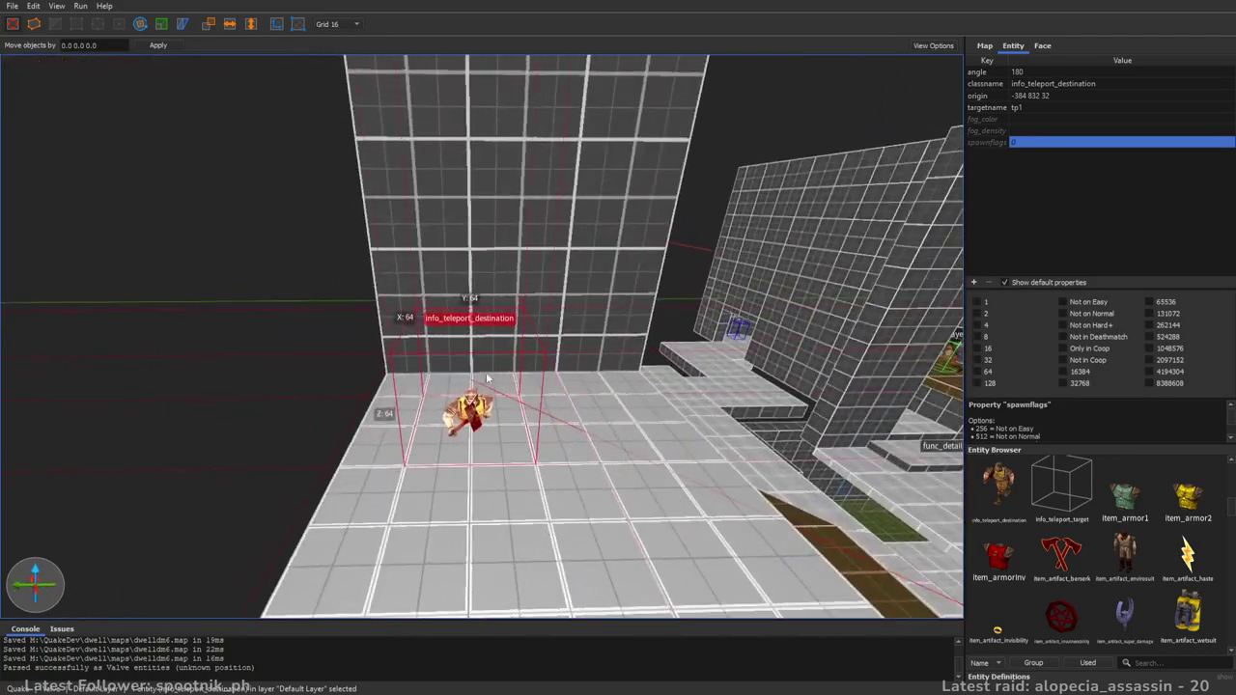
{"action": "left_click", "coordinate": [1049, 108]}
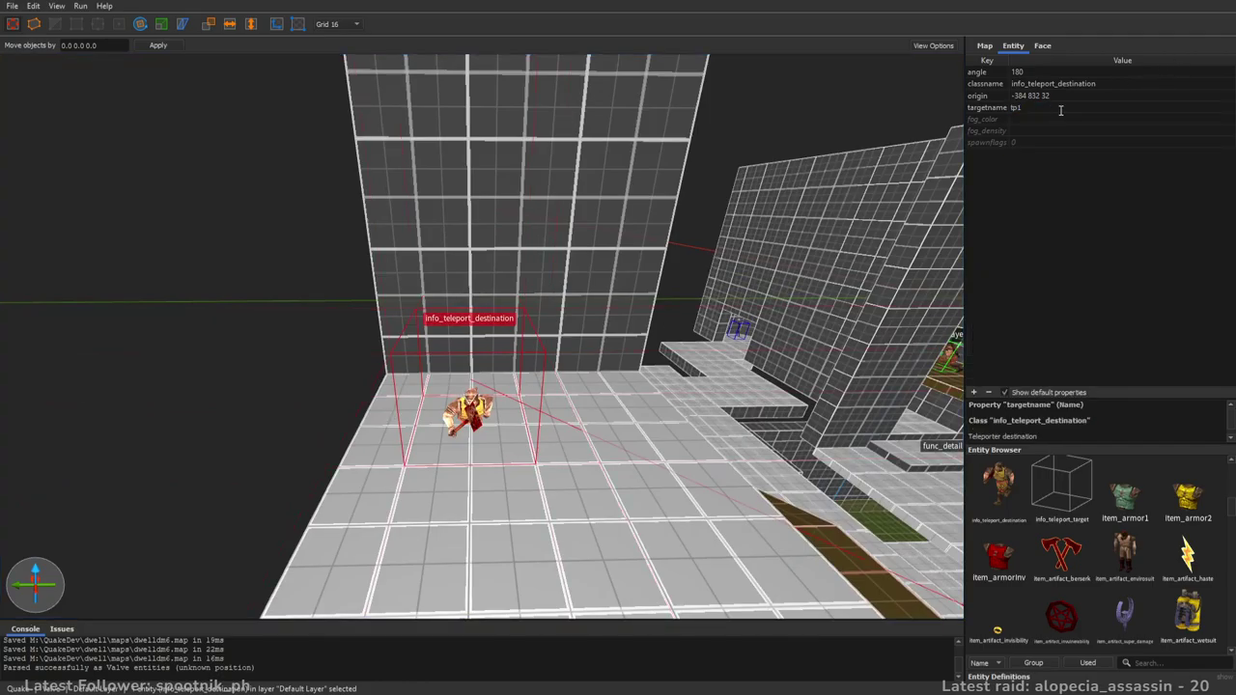
{"action": "key", "text": "Escape"}
- Copy the trigger_teleport with its green frame and paste it into the grey alcove near the lightning gun
{"action": "right_click_drag", "start_coordinate": [540, 319], "coordinate": [625, 367]}
{"action": "key", "text": "w"}
{"action": "key", "text": "w"}
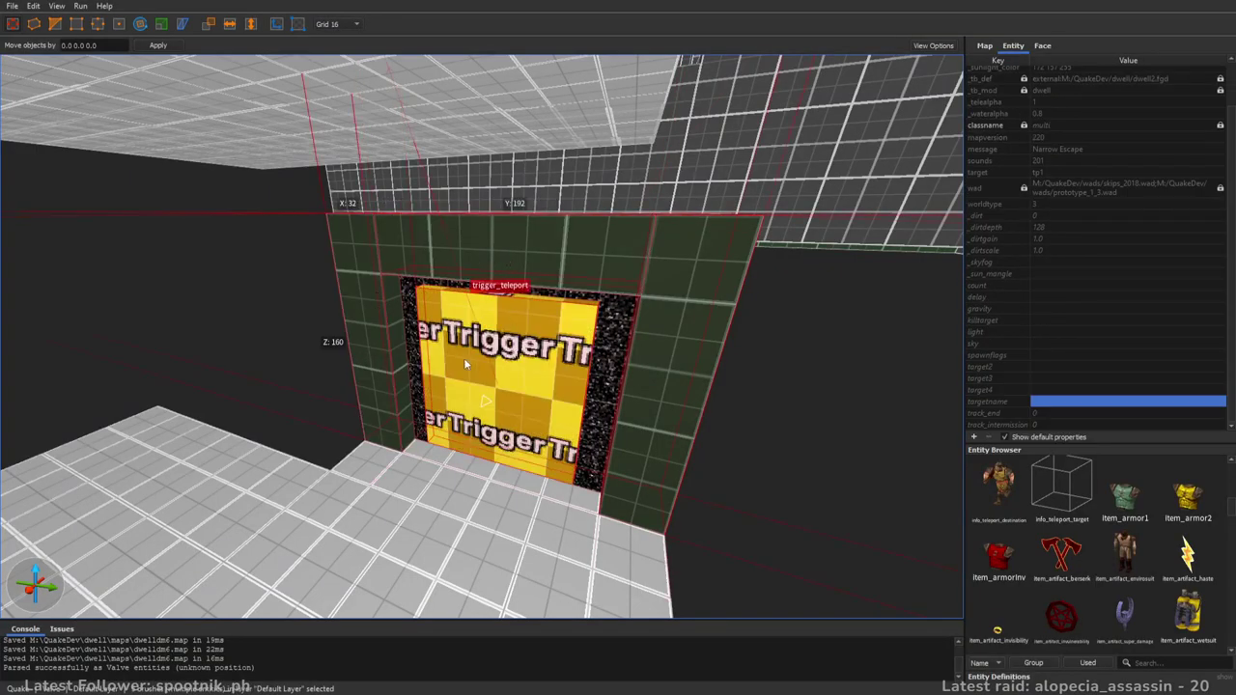
{"action": "right_click_drag", "start_coordinate": [807, 480], "coordinate": [740, 447]}
{"action": "key", "text": "w"}
{"action": "right_click_drag", "start_coordinate": [570, 368], "coordinate": [601, 349]}
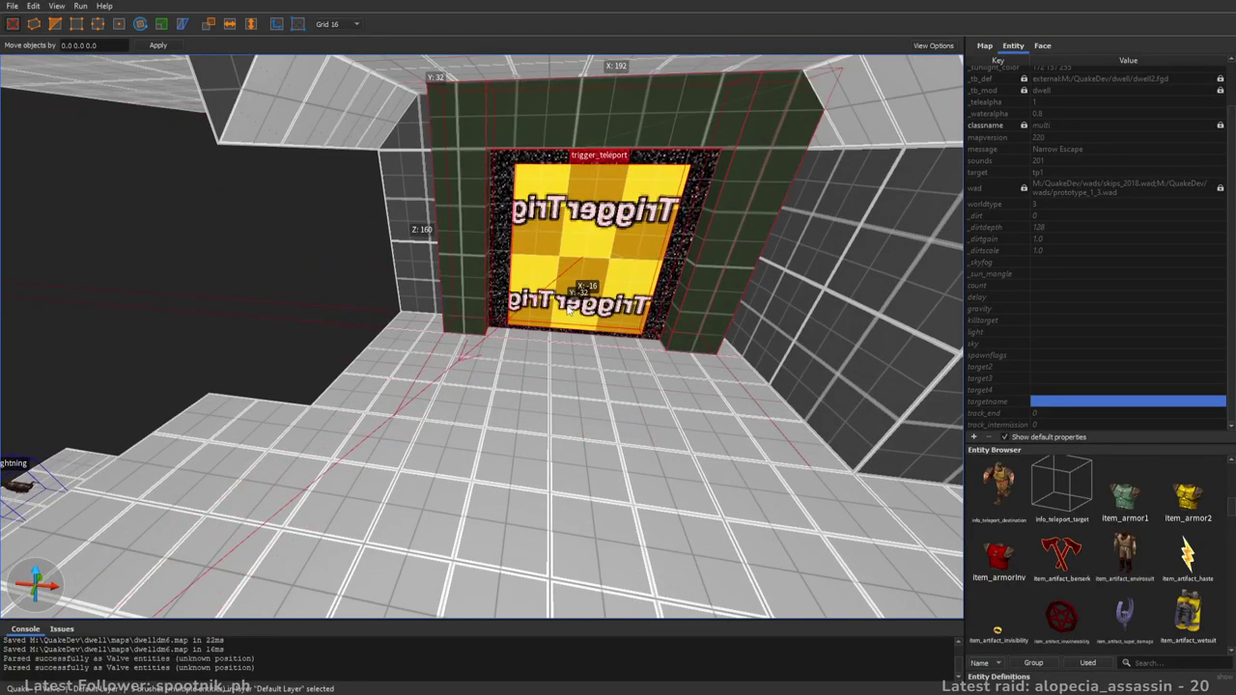
- Position the pasted trigger_teleport and its frame against the end wall of the alcove
{"action": "key", "text": "d"}
{"action": "right_click_drag", "start_coordinate": [600, 334], "coordinate": [573, 302]}
{"action": "key", "text": "w"}
{"action": "key", "text": "s"}
{"action": "key", "text": "w"}
{"action": "key", "text": "s"}
{"action": "key", "text": "w"}
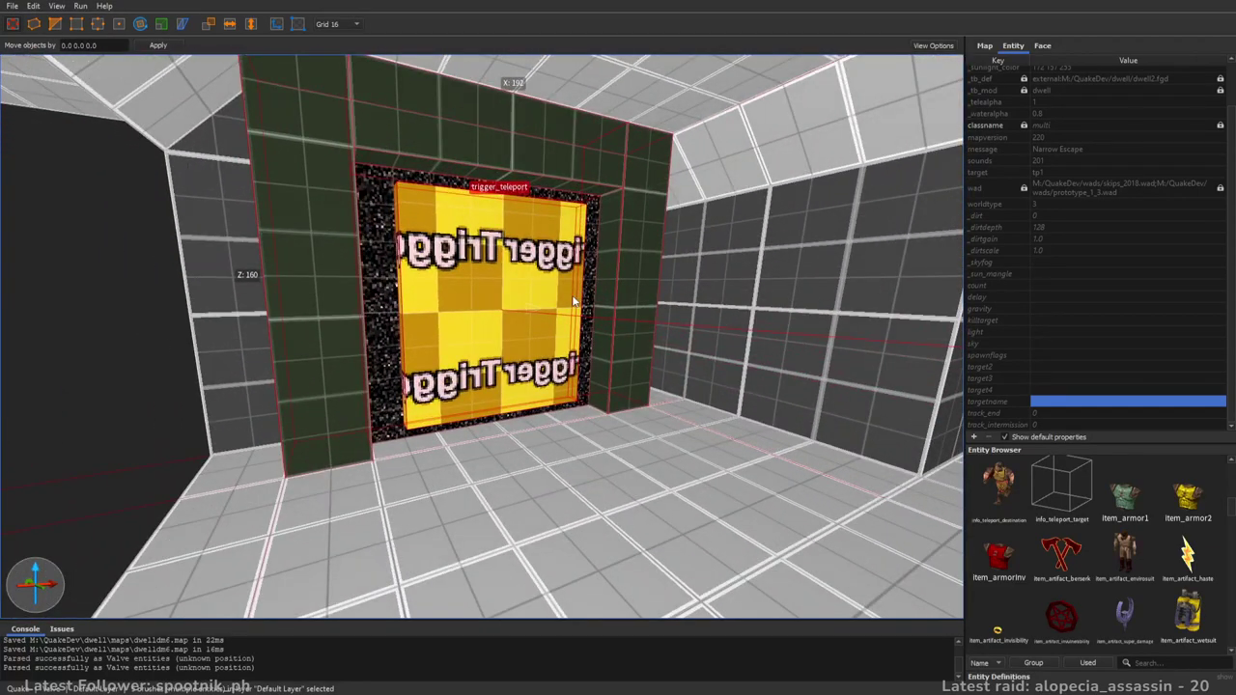
- Adjust the green lintel above the pasted teleporter, clear the selection and save the map
{"action": "right_click_drag", "start_coordinate": [717, 215], "coordinate": [591, 261]}
{"action": "key", "text": "a"}
{"action": "key", "text": "d"}
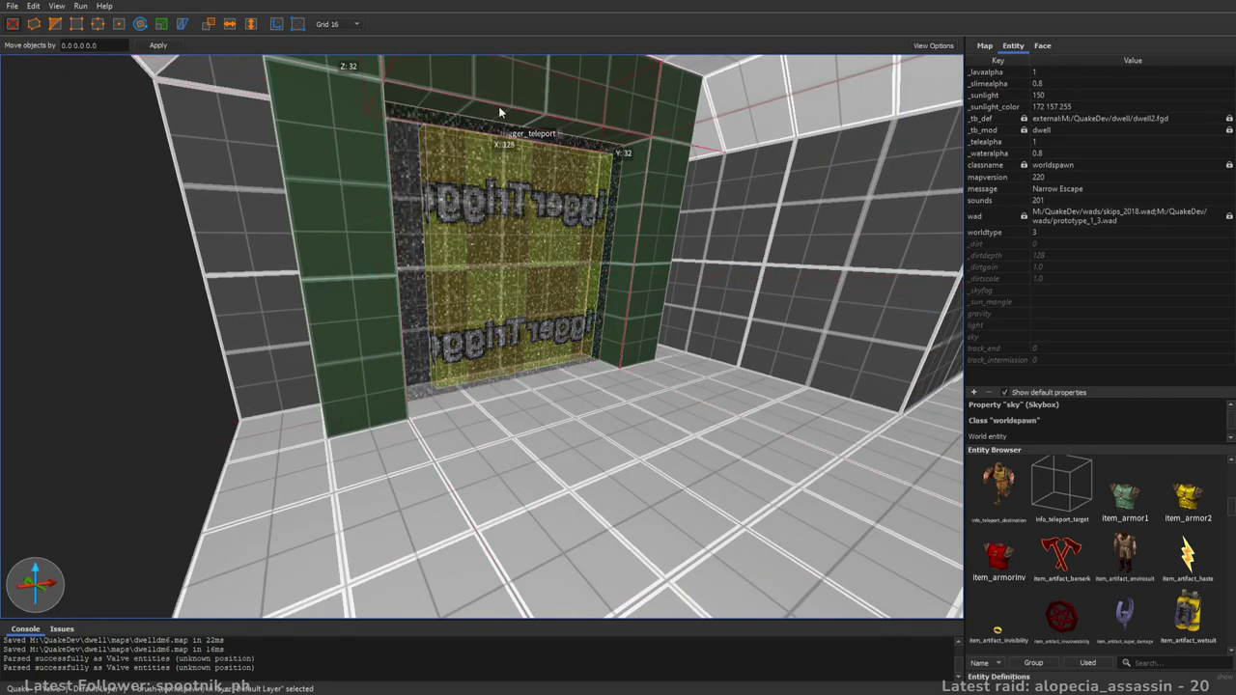
{"action": "key", "text": "Tab"}
{"action": "right_click_drag", "start_coordinate": [543, 329], "coordinate": [554, 307]}
{"action": "key", "text": "s"}
{"action": "key", "text": "Escape"}
- Examine the brown ramp, the ledge with the teleport destination and the floor around the func_door hatch and small stairs
{"action": "right_click_drag", "start_coordinate": [732, 378], "coordinate": [601, 418]}
{"action": "key", "text": "s"}
{"action": "key", "text": "w"}
{"action": "key", "text": "w"}
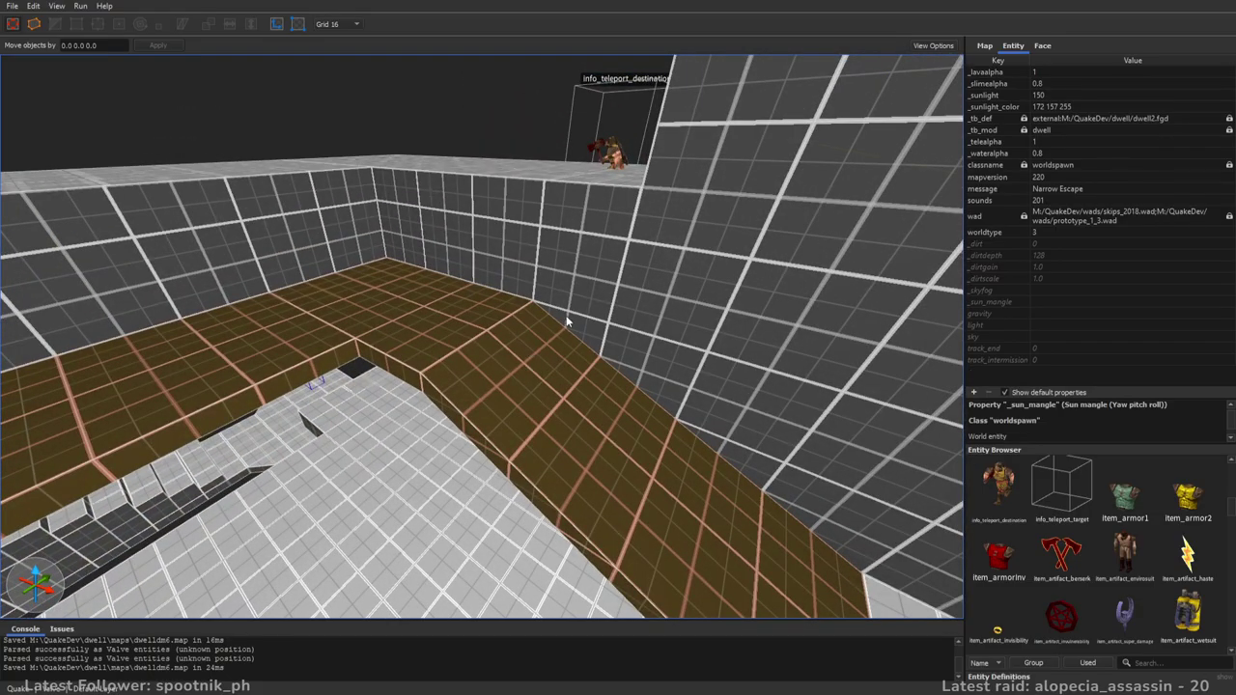
{"action": "right_click_drag", "start_coordinate": [745, 397], "coordinate": [794, 355]}
{"action": "mouse_move", "coordinate": [569, 440]}
{"action": "right_mouse_down"}
{"action": "mouse_move", "coordinate": [569, 350]}
{"action": "mouse_move", "coordinate": [370, 393]}
{"action": "mouse_move", "coordinate": [325, 431]}
{"action": "mouse_move", "coordinate": [490, 376]}
{"action": "mouse_move", "coordinate": [377, 399]}
{"action": "mouse_move", "coordinate": [512, 416]}
{"action": "mouse_move", "coordinate": [469, 419]}
{"action": "mouse_move", "coordinate": [497, 409]}
{"action": "mouse_move", "coordinate": [499, 380]}
{"action": "mouse_move", "coordinate": [383, 415]}
{"action": "right_mouse_up"}
{"action": "right_click_drag", "start_coordinate": [496, 376], "coordinate": [722, 377]}
{"action": "right_click_drag", "start_coordinate": [621, 399], "coordinate": [472, 288]}
{"action": "right_click_drag", "start_coordinate": [733, 341], "coordinate": [541, 302]}
{"action": "key", "text": "d"}
{"action": "key", "text": "a"}
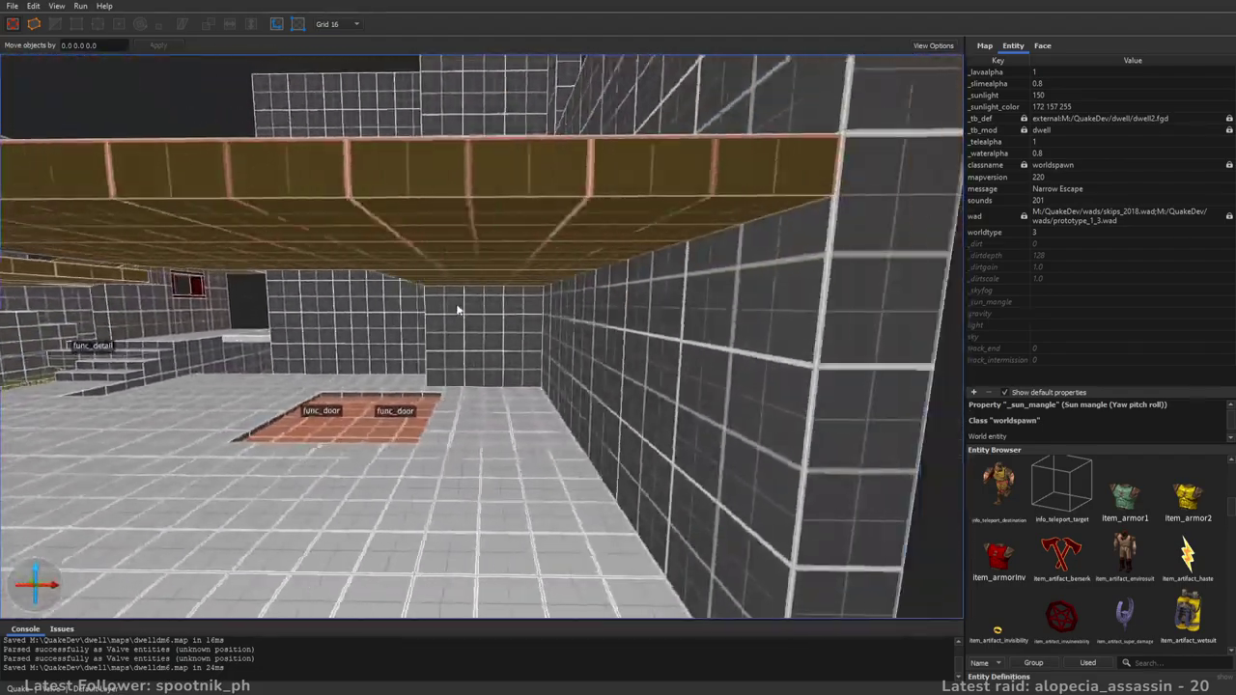
{"action": "key", "text": "s"}
{"action": "right_click_drag", "start_coordinate": [458, 310], "coordinate": [569, 374]}
{"action": "key", "text": "w"}
{"action": "right_click_drag", "start_coordinate": [473, 391], "coordinate": [511, 363]}
{"action": "right_click_drag", "start_coordinate": [564, 333], "coordinate": [639, 427]}
{"action": "key", "text": "w"}
{"action": "mouse_move", "coordinate": [601, 361]}
{"action": "right_mouse_down"}
{"action": "mouse_move", "coordinate": [671, 371]}
{"action": "mouse_move", "coordinate": [610, 373]}
{"action": "right_mouse_up"}
- Draw a brush about 96 by 96 with the 64_grey_3 texture beside the small stairs and extrude it into a tall pillar
{"action": "right_click_drag", "start_coordinate": [649, 316], "coordinate": [623, 307]}
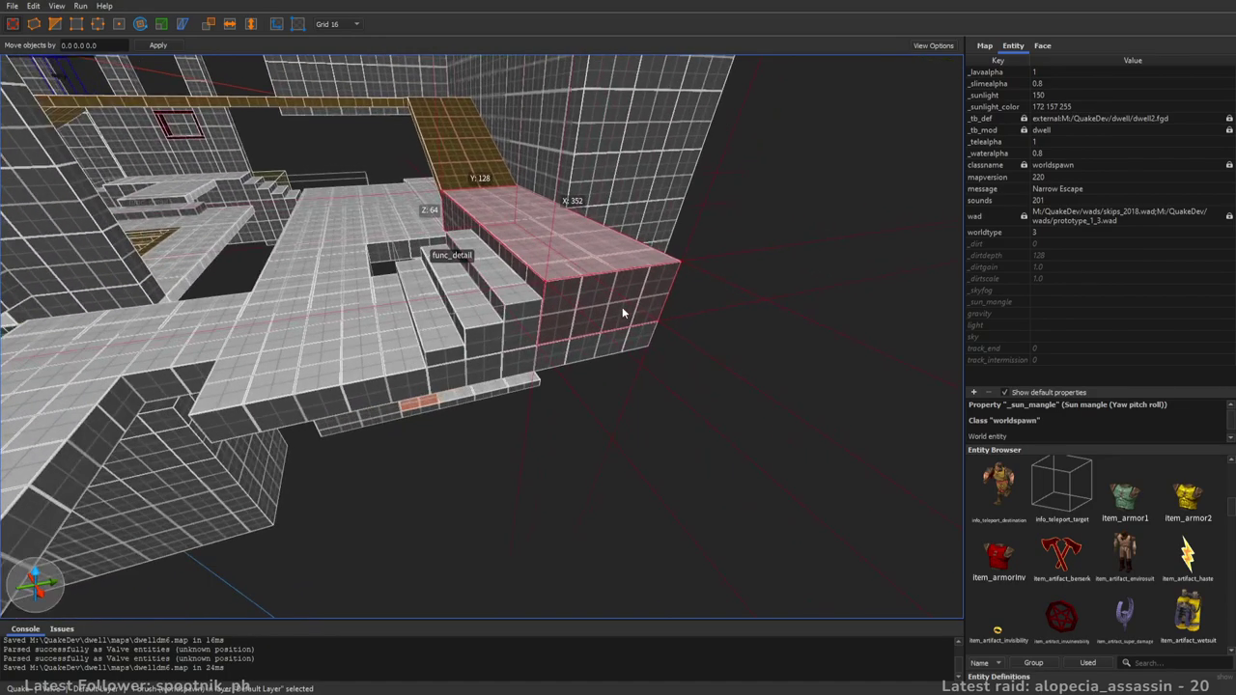
{"action": "left_click", "coordinate": [1042, 46]}
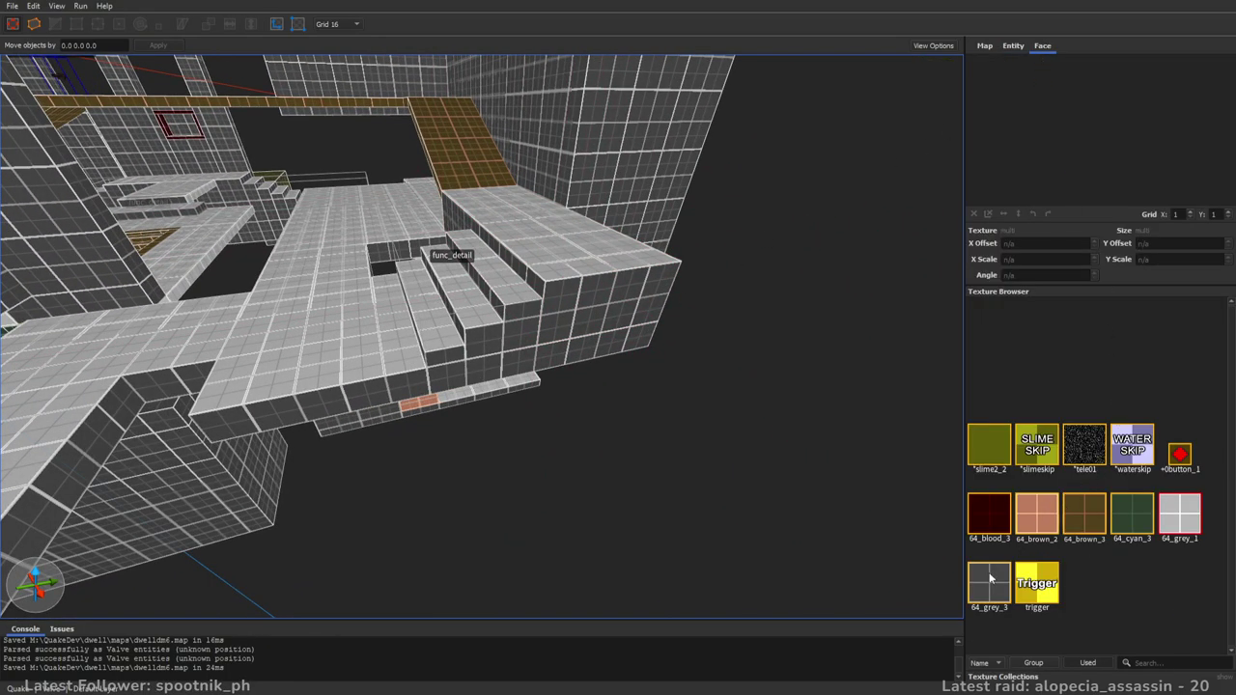
{"action": "right_click_drag", "start_coordinate": [540, 325], "coordinate": [538, 302]}
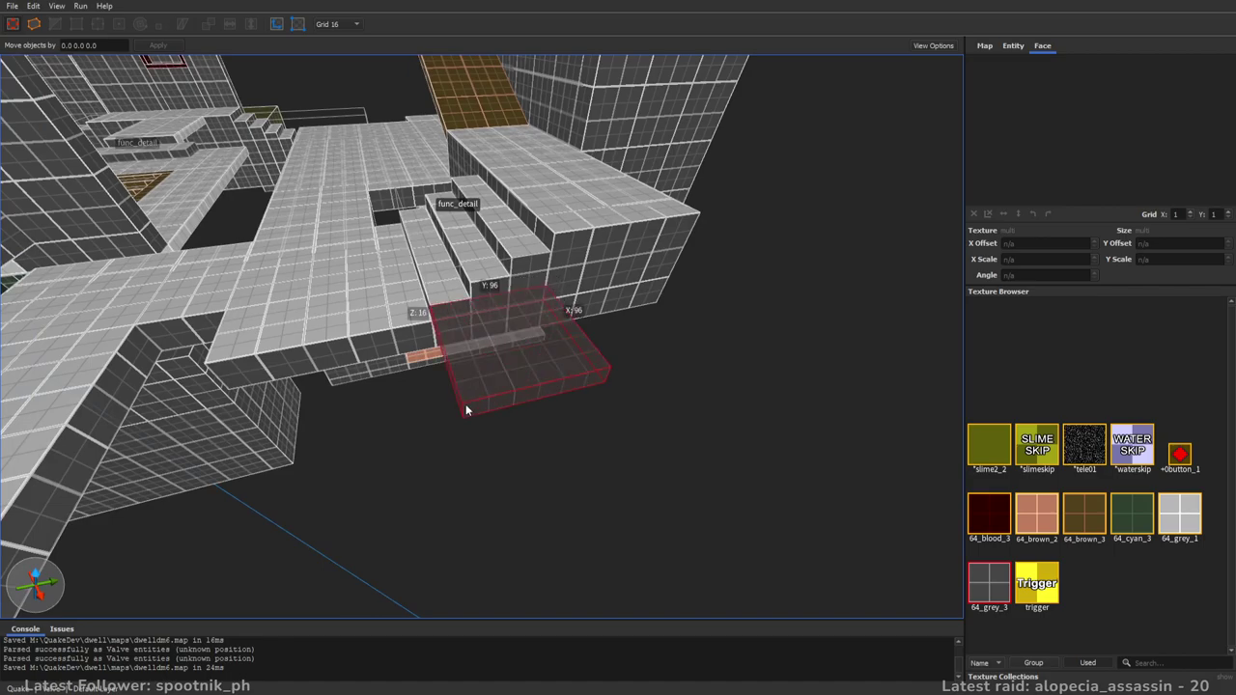
{"action": "left_click_drag", "start_coordinate": [515, 340], "coordinate": [540, 130], "text": "shift"}
{"action": "mouse_move", "coordinate": [541, 130]}
{"action": "right_mouse_down"}
{"action": "mouse_move", "coordinate": [616, 290]}
{"action": "mouse_move", "coordinate": [711, 284]}
{"action": "mouse_move", "coordinate": [594, 338]}
{"action": "right_mouse_up"}
{"action": "mouse_move", "coordinate": [621, 98]}
{"action": "right_mouse_down"}
{"action": "mouse_move", "coordinate": [601, 165]}
{"action": "mouse_move", "coordinate": [612, 125]}
{"action": "mouse_move", "coordinate": [688, 246]}
{"action": "right_mouse_up"}
{"action": "key", "text": "Escape"}
- Extend the raised grey walkway past the pillar with a section 112 long, 128 wide and 64 high
{"action": "left_click", "coordinate": [417, 443]}
{"action": "mouse_move", "coordinate": [425, 439]}
{"action": "right_mouse_down"}
{"action": "mouse_move", "coordinate": [600, 399]}
{"action": "mouse_move", "coordinate": [703, 396]}
{"action": "right_mouse_up"}
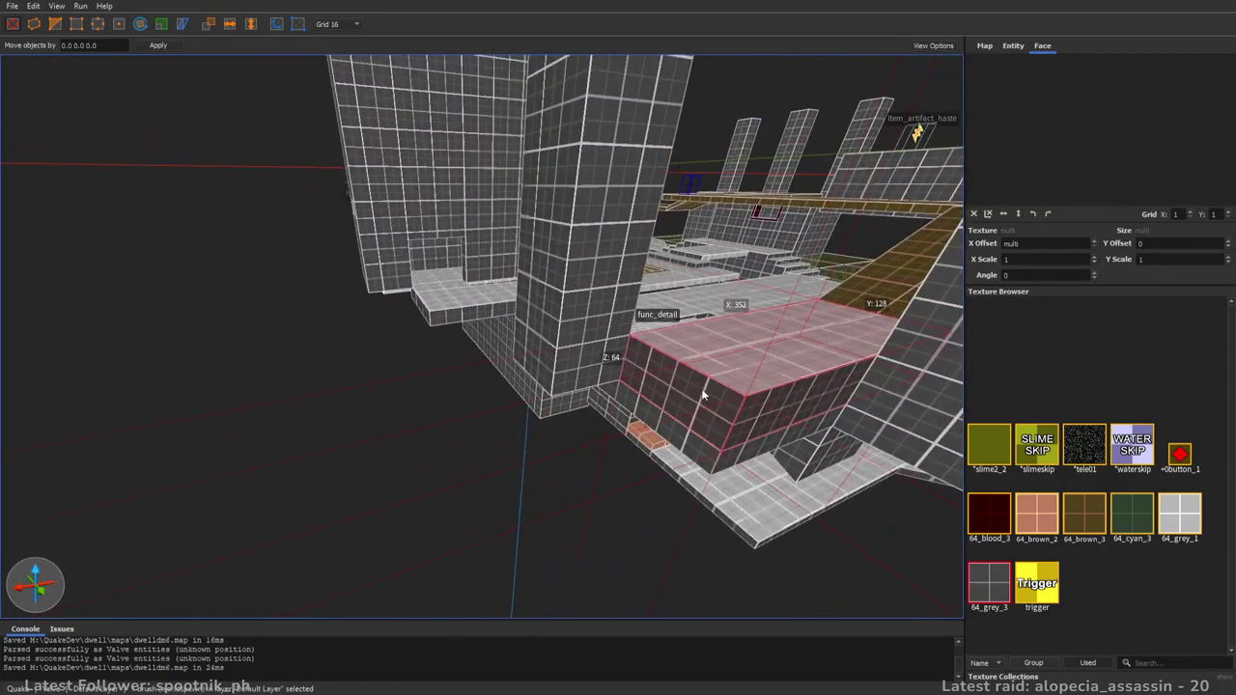
{"action": "mouse_move", "coordinate": [683, 395]}
{"action": "left_mouse_down"}
{"action": "mouse_move", "coordinate": [585, 413]}
{"action": "mouse_move", "coordinate": [599, 415]}
{"action": "left_mouse_up"}
{"action": "mouse_move", "coordinate": [598, 415]}
{"action": "right_mouse_down"}
{"action": "mouse_move", "coordinate": [621, 377]}
{"action": "mouse_move", "coordinate": [845, 350]}
{"action": "mouse_move", "coordinate": [539, 388]}
{"action": "mouse_move", "coordinate": [678, 347]}
{"action": "mouse_move", "coordinate": [692, 357]}
{"action": "mouse_move", "coordinate": [679, 377]}
{"action": "mouse_move", "coordinate": [554, 380]}
{"action": "mouse_move", "coordinate": [644, 360]}
{"action": "right_mouse_up"}
{"action": "scroll", "coordinate": [544, 395], "scroll_direction": "down", "scroll_amount": 5}
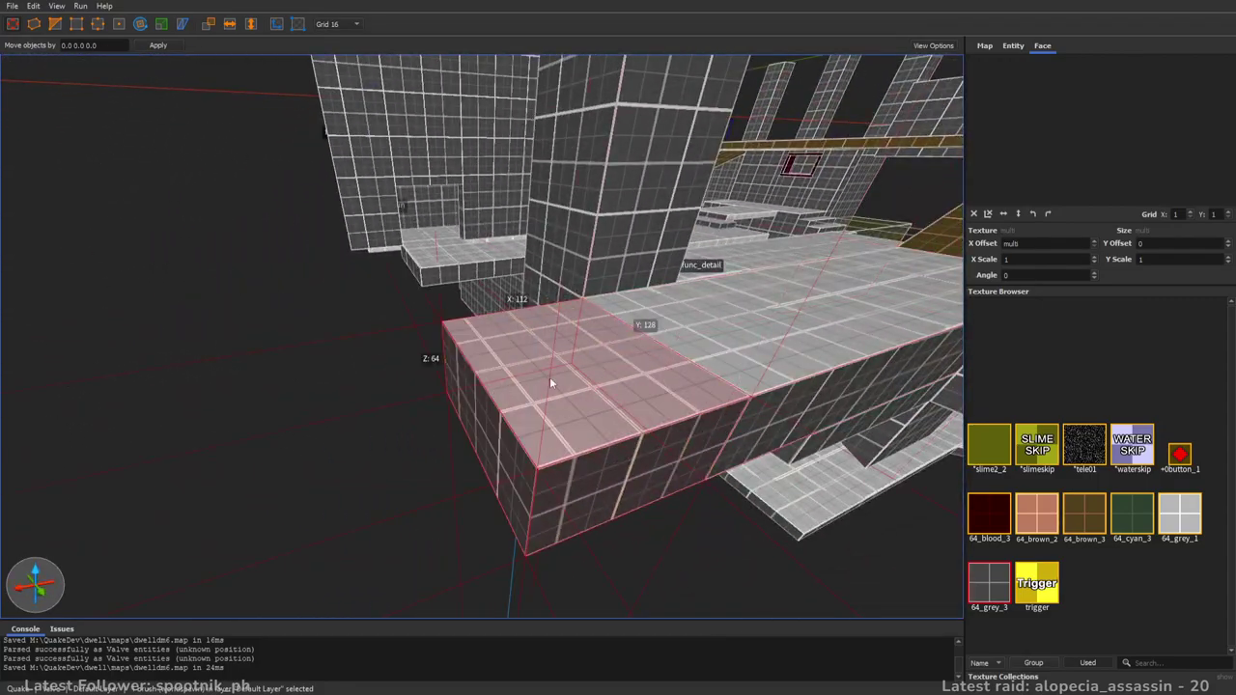
- Build dark grey steps 32 deep and 128 wide between the raised walkway and the new section
{"action": "mouse_move", "coordinate": [547, 285]}
{"action": "right_mouse_down"}
{"action": "mouse_move", "coordinate": [571, 322]}
{"action": "mouse_move", "coordinate": [669, 319]}
{"action": "mouse_move", "coordinate": [774, 269]}
{"action": "mouse_move", "coordinate": [774, 390]}
{"action": "right_mouse_up"}
{"action": "mouse_move", "coordinate": [648, 299]}
{"action": "left_mouse_down", "text": "shift"}
{"action": "mouse_move", "coordinate": [693, 301]}
{"action": "mouse_move", "coordinate": [670, 298]}
{"action": "left_mouse_up", "text": "shift"}
{"action": "right_click_drag", "start_coordinate": [670, 298], "coordinate": [417, 288]}
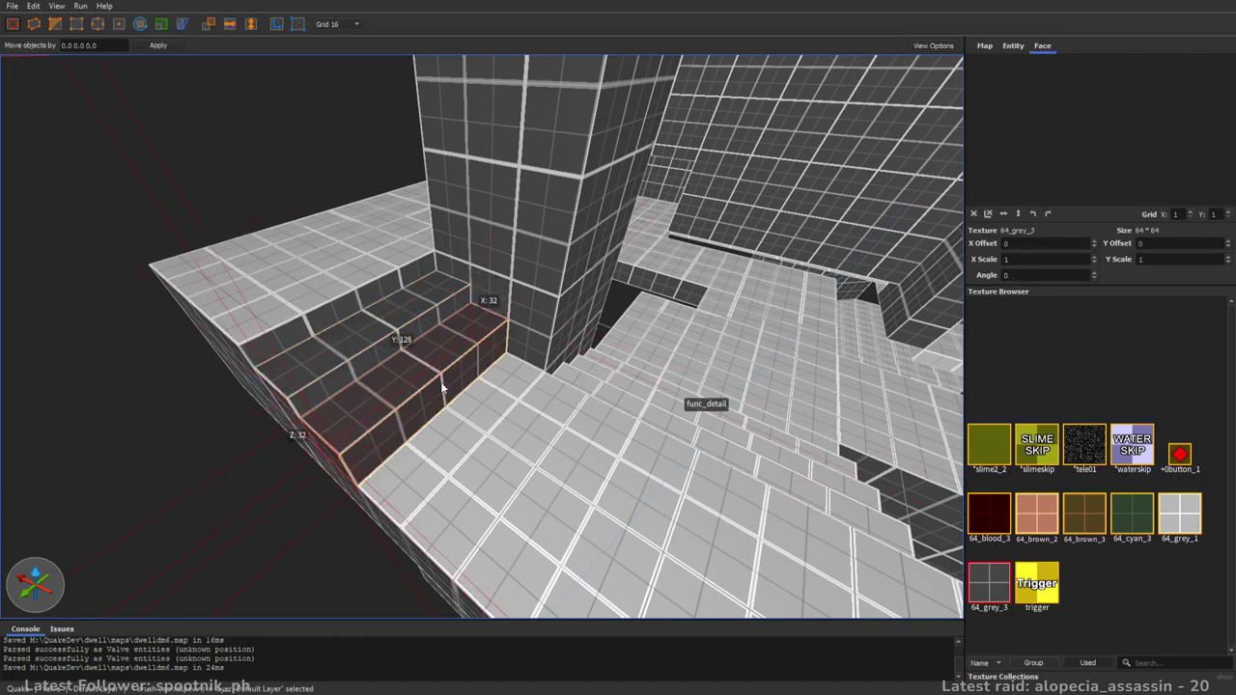
- Apply the walkway's 64_grey_1 texture to the tops of the three new steps and turn the steps into detail brushes
{"action": "left_click", "coordinate": [537, 433], "text": "shift"}
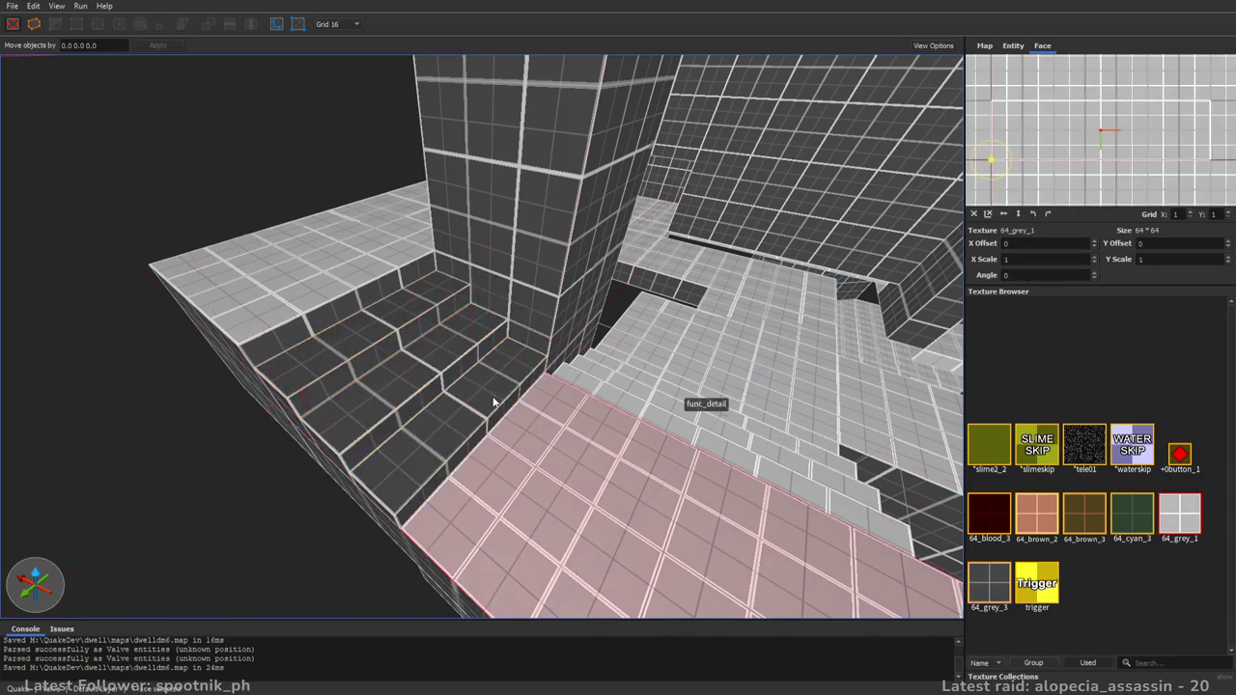
{"action": "left_click", "coordinate": [443, 371]}
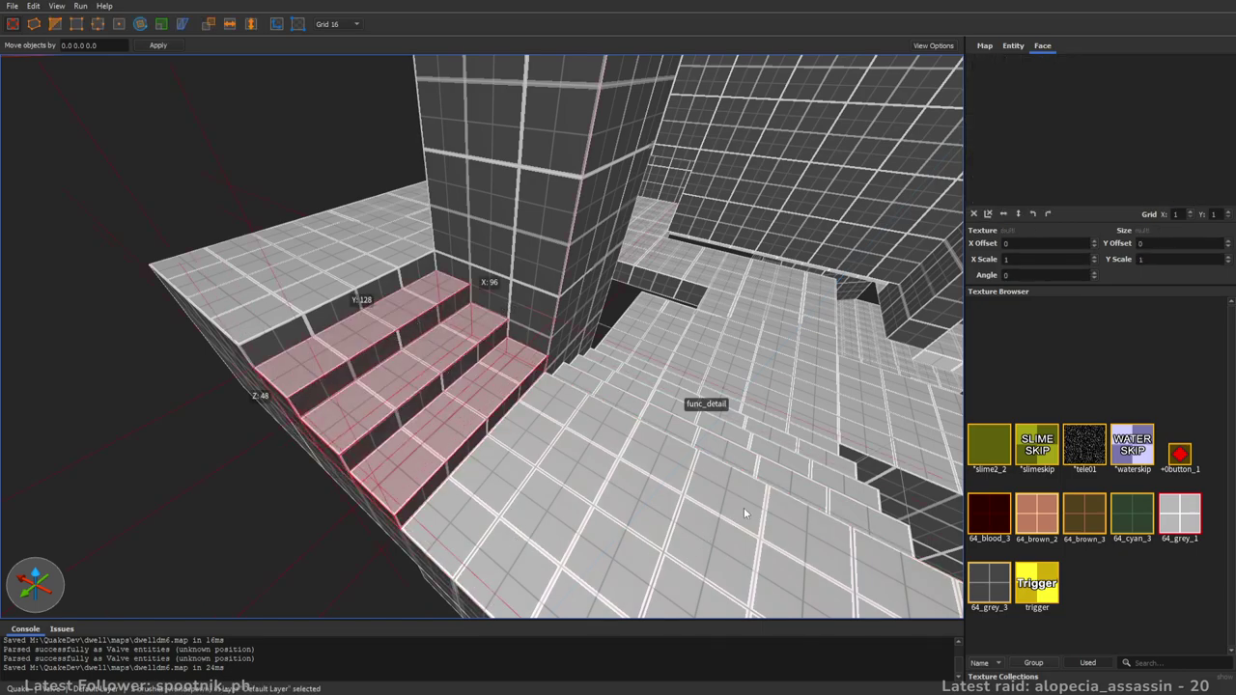
{"action": "key", "text": "alt+d"}
{"action": "key", "text": "Escape"}
- Extend the raised grey walkway around the tall pillar with a block 128 wide and 128 high
{"action": "right_click_drag", "start_coordinate": [737, 506], "coordinate": [494, 428]}
{"action": "right_click_drag", "start_coordinate": [638, 402], "coordinate": [651, 240]}
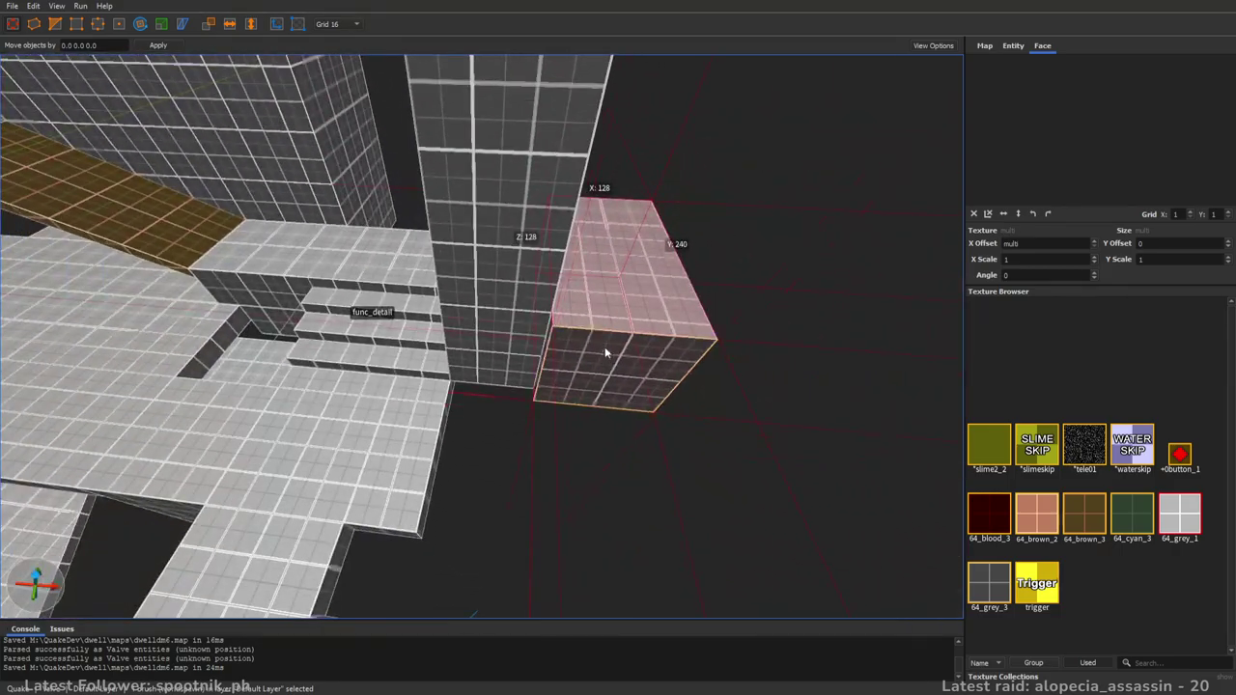
{"action": "mouse_move", "coordinate": [605, 343]}
{"action": "right_mouse_down"}
{"action": "mouse_move", "coordinate": [747, 331]}
{"action": "mouse_move", "coordinate": [684, 338]}
{"action": "right_mouse_up"}
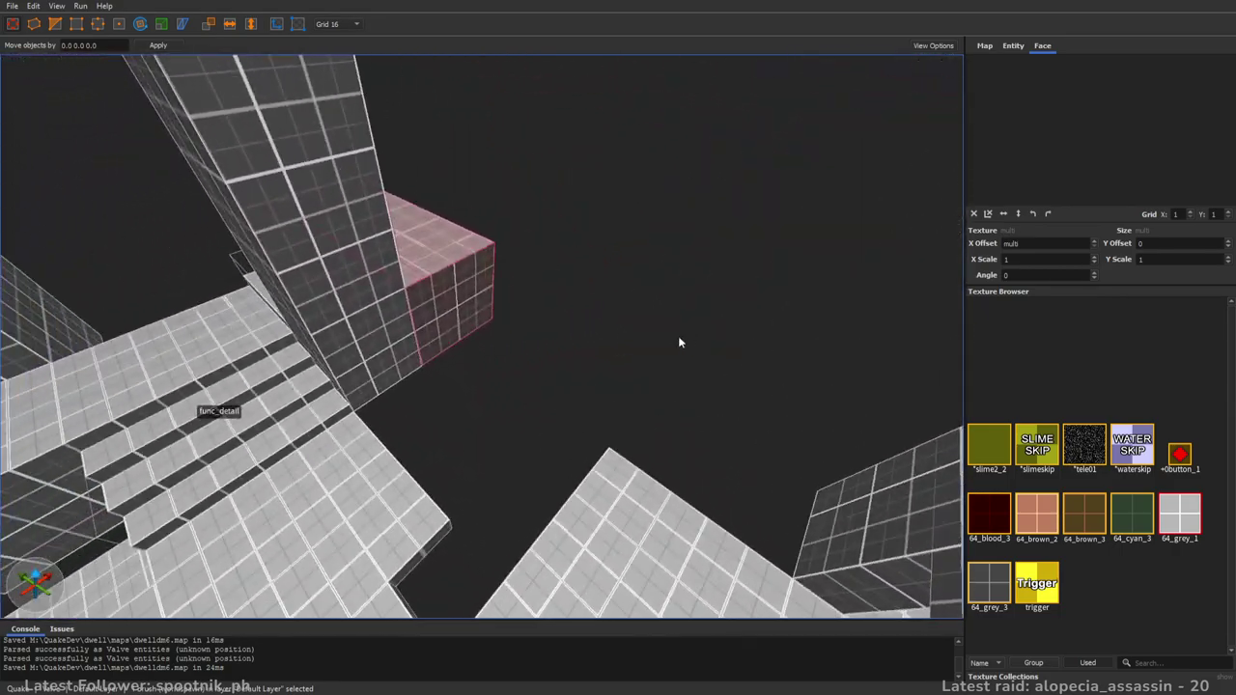
{"action": "mouse_move", "coordinate": [480, 323]}
{"action": "left_mouse_down", "text": "shift"}
{"action": "mouse_move", "coordinate": [577, 392]}
{"action": "mouse_move", "coordinate": [442, 409]}
{"action": "left_mouse_up", "text": "shift"}
{"action": "mouse_move", "coordinate": [409, 438]}
{"action": "right_mouse_down"}
{"action": "mouse_move", "coordinate": [546, 370]}
{"action": "mouse_move", "coordinate": [576, 384]}
{"action": "mouse_move", "coordinate": [637, 468]}
{"action": "mouse_move", "coordinate": [731, 489]}
{"action": "mouse_move", "coordinate": [748, 470]}
{"action": "mouse_move", "coordinate": [665, 412]}
{"action": "mouse_move", "coordinate": [700, 403]}
{"action": "mouse_move", "coordinate": [633, 405]}
{"action": "mouse_move", "coordinate": [594, 340]}
{"action": "mouse_move", "coordinate": [695, 375]}
{"action": "mouse_move", "coordinate": [648, 387]}
{"action": "mouse_move", "coordinate": [668, 372]}
{"action": "mouse_move", "coordinate": [753, 389]}
{"action": "mouse_move", "coordinate": [649, 377]}
{"action": "mouse_move", "coordinate": [617, 405]}
{"action": "mouse_move", "coordinate": [554, 420]}
{"action": "right_mouse_up"}
{"action": "key", "text": "Escape"}
{"action": "left_click", "coordinate": [639, 365]}
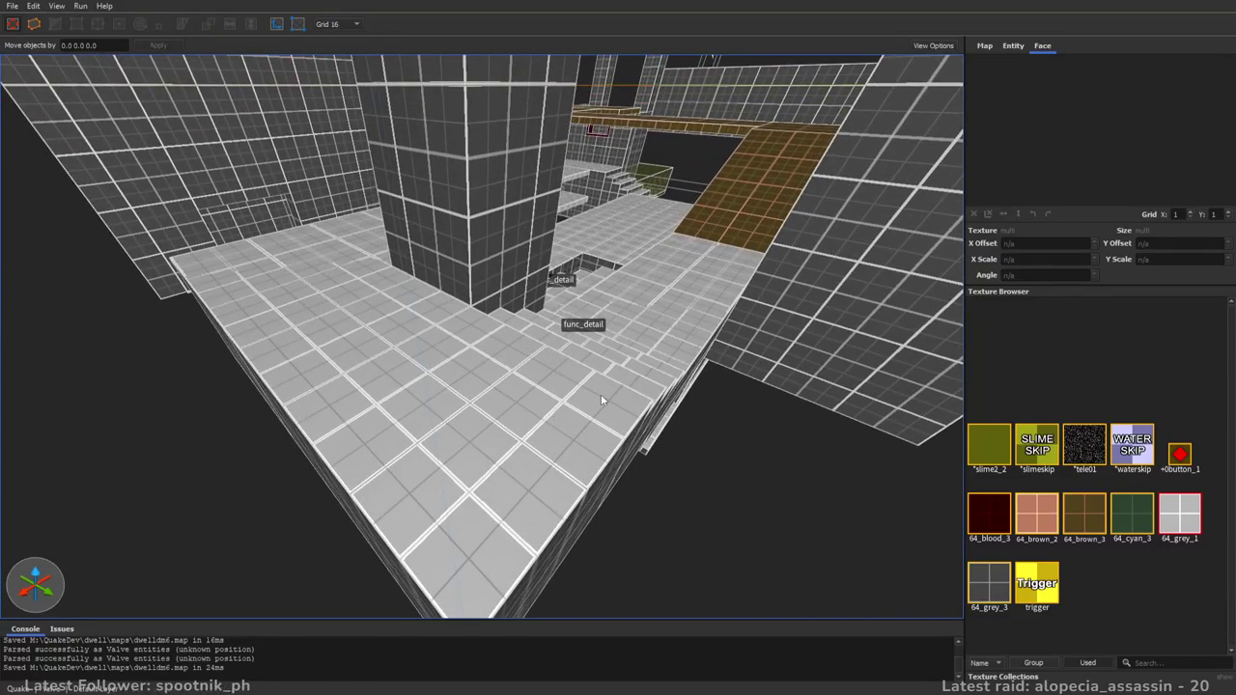
- Place a weapon_supernailgun on the new walkway section and flag it Not on Easy, Not on Normal and Not on Hard+
{"action": "mouse_move", "coordinate": [639, 367]}
{"action": "right_mouse_down"}
{"action": "mouse_move", "coordinate": [654, 350]}
{"action": "mouse_move", "coordinate": [649, 361]}
{"action": "right_mouse_up"}
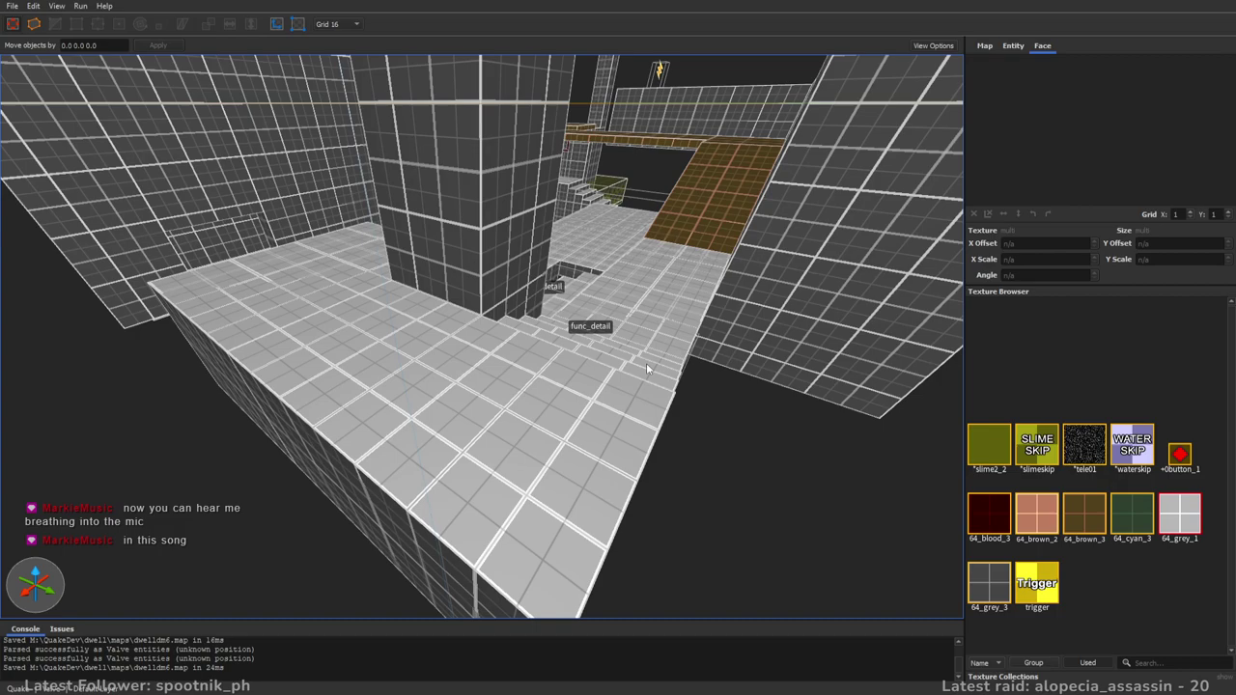
{"action": "right_click_drag", "start_coordinate": [624, 368], "coordinate": [663, 354]}
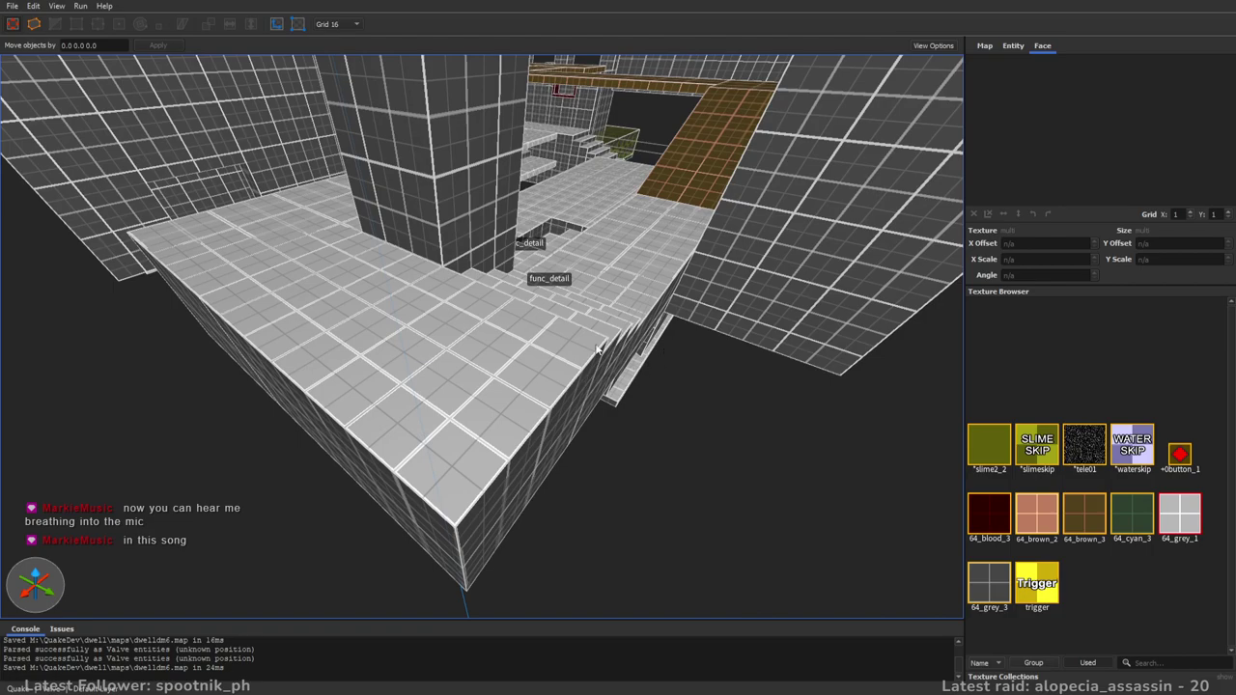
{"action": "right_click_drag", "start_coordinate": [547, 297], "coordinate": [560, 276]}
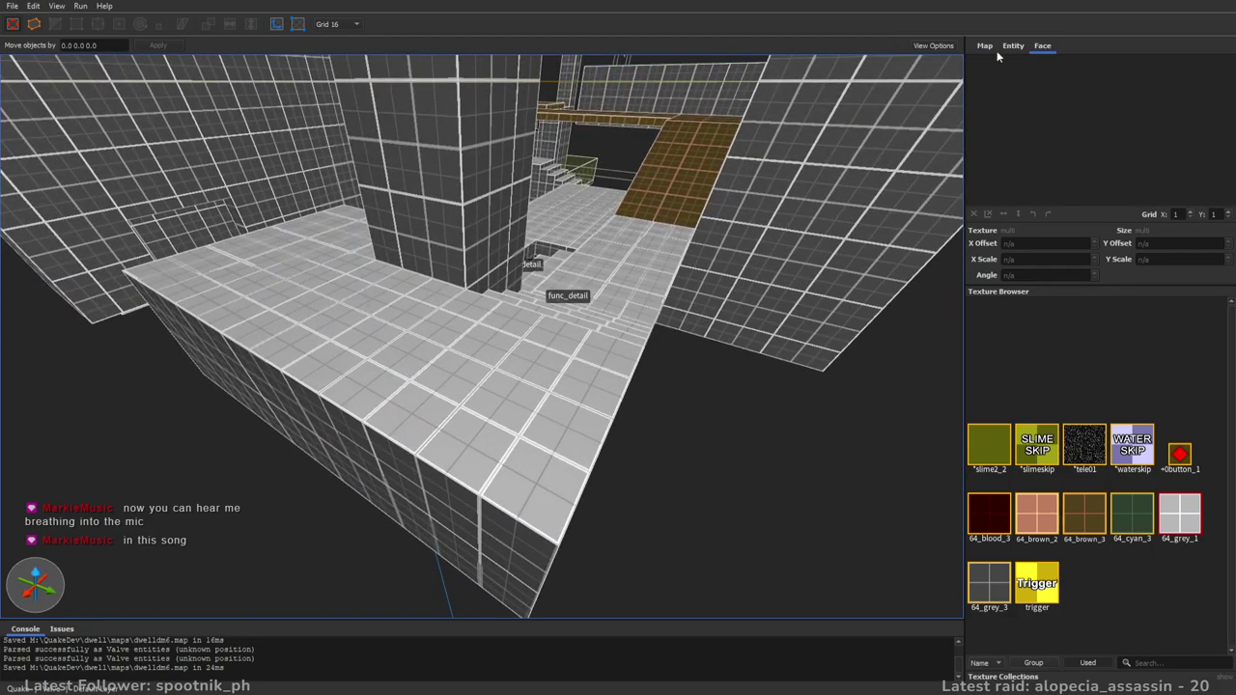
{"action": "left_click", "coordinate": [1012, 46]}
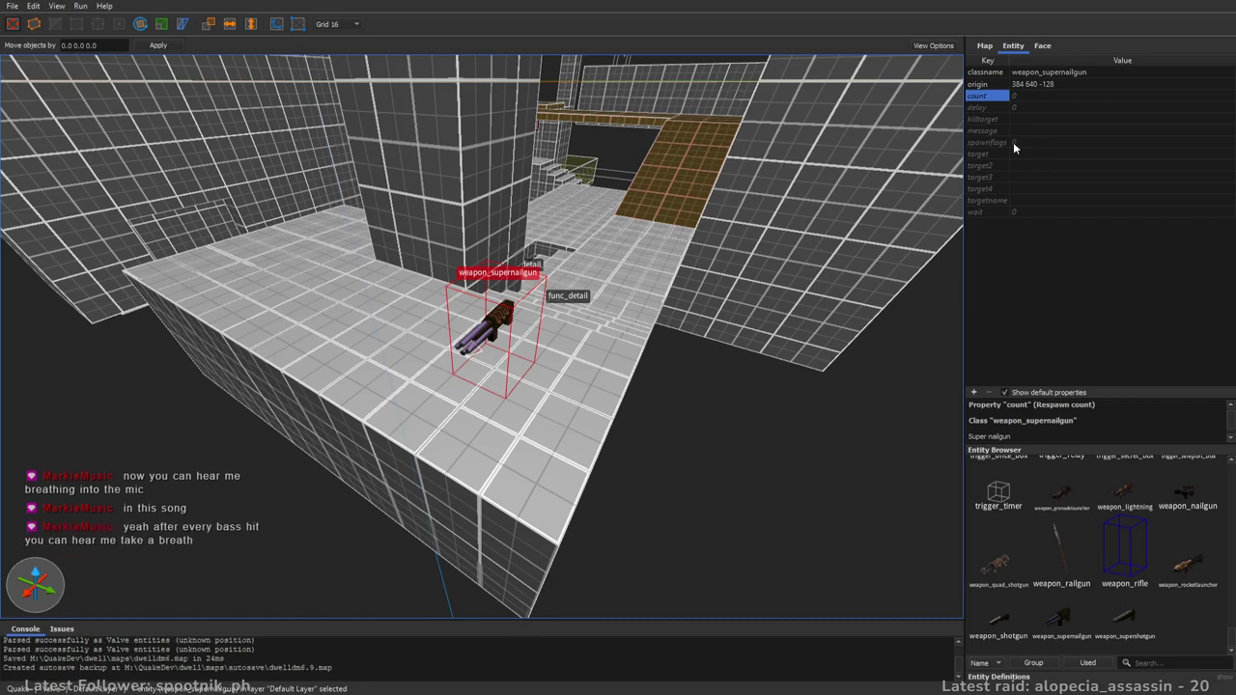
{"action": "left_click", "coordinate": [1012, 142]}
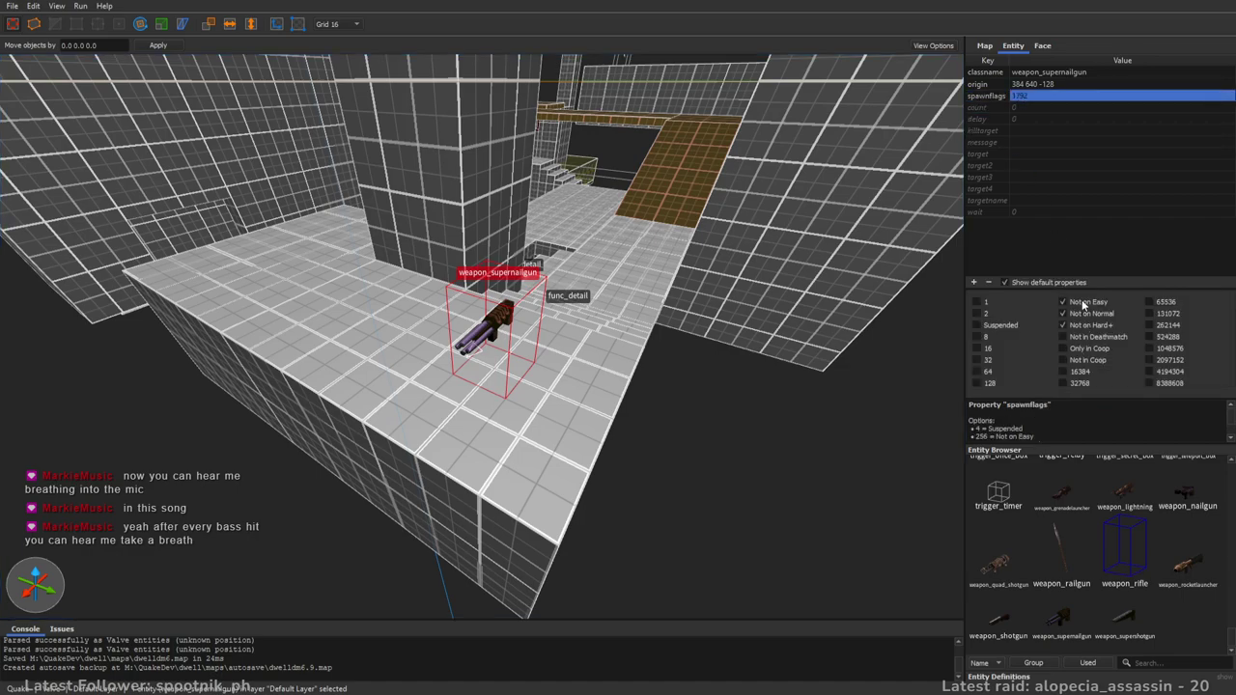
- Place a weapon_supershotgun on the brown platform beside the long wall and flag it Not on Easy, Not on Normal and Not on Hard+
{"action": "right_click_drag", "start_coordinate": [633, 238], "coordinate": [739, 369]}
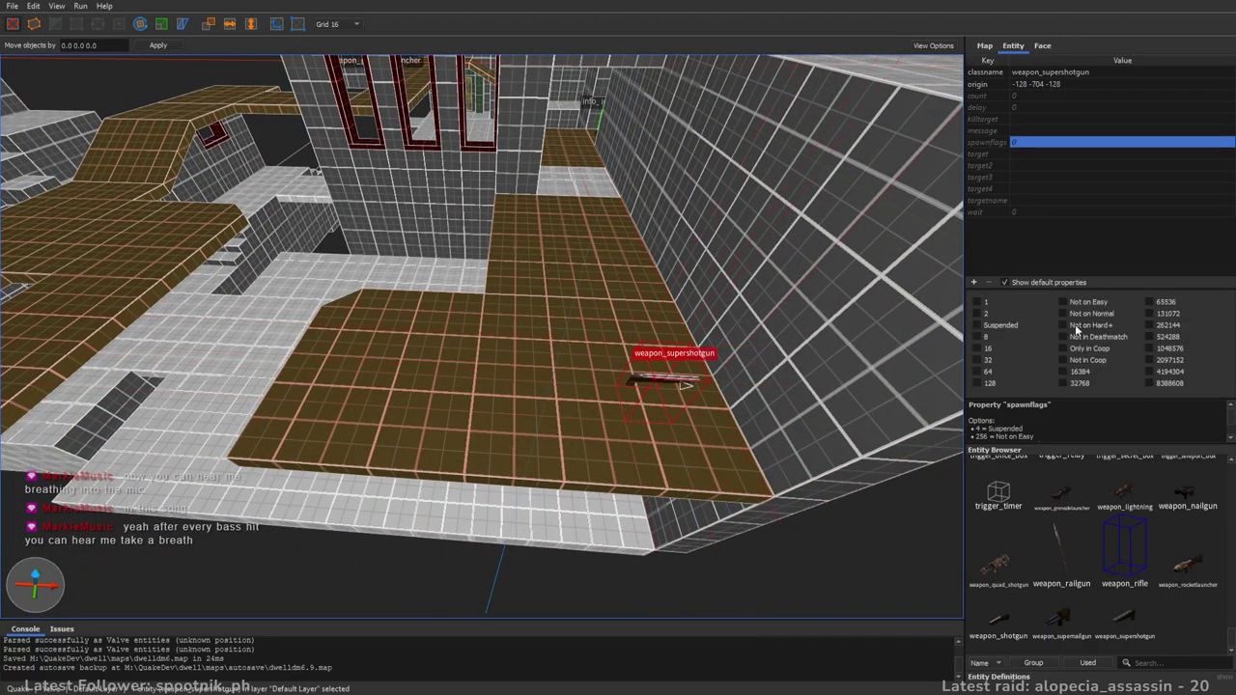
{"action": "left_click", "coordinate": [1082, 323]}
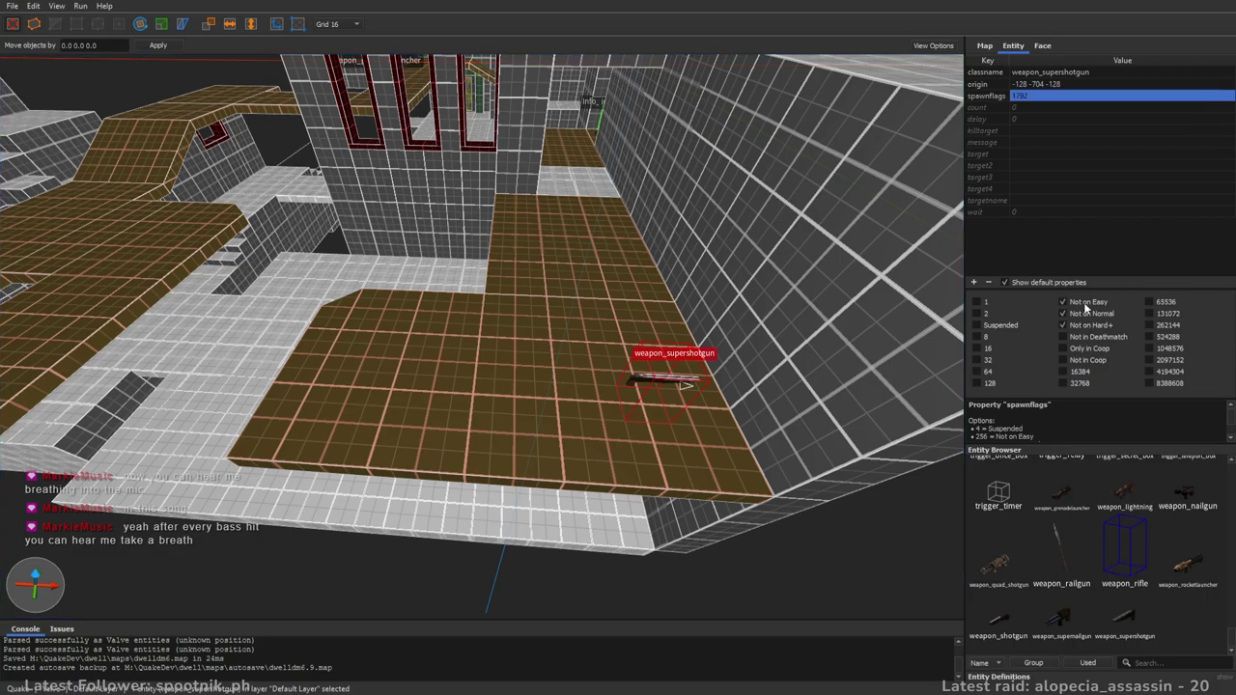
{"action": "right_click_drag", "start_coordinate": [689, 264], "coordinate": [729, 271]}
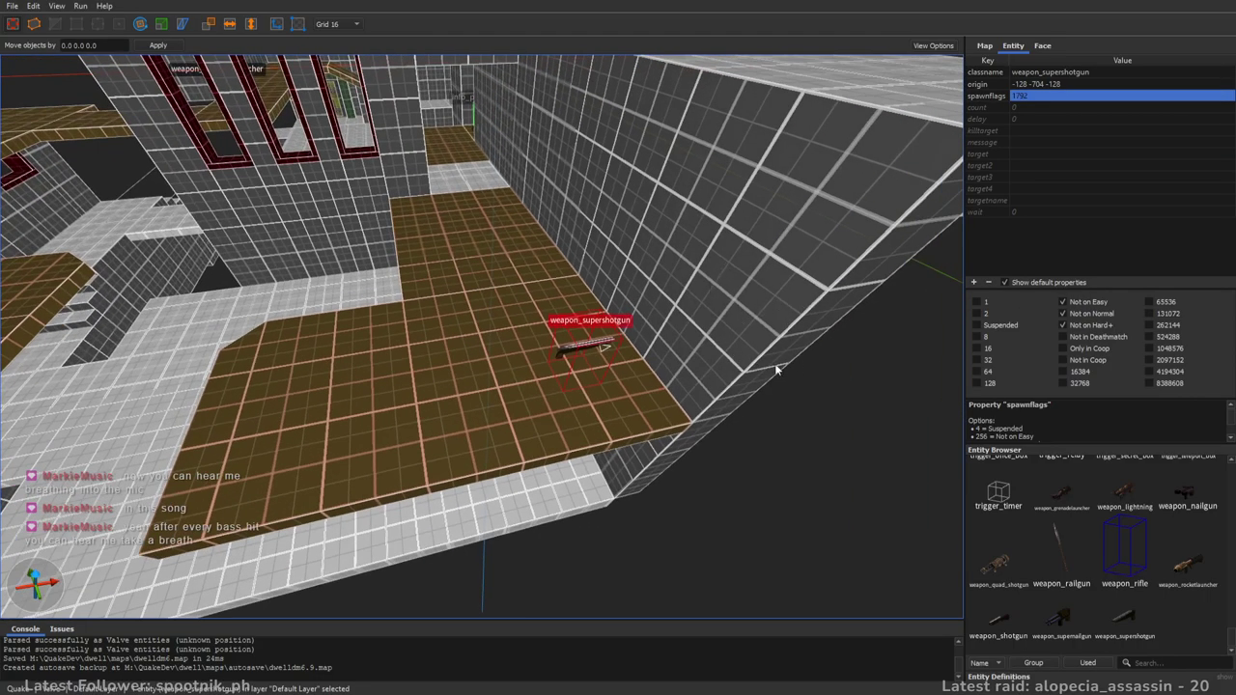
{"action": "right_click_drag", "start_coordinate": [779, 365], "coordinate": [719, 373]}
{"action": "left_click_drag", "start_coordinate": [711, 402], "coordinate": [635, 362]}
{"action": "key", "text": "Escape"}
- Place a weapon_quad_shotgun on the upper grey floor's outer corner, flag it Not on Normal and Not on Hard+, and save the map
{"action": "right_click_drag", "start_coordinate": [550, 292], "coordinate": [663, 398]}
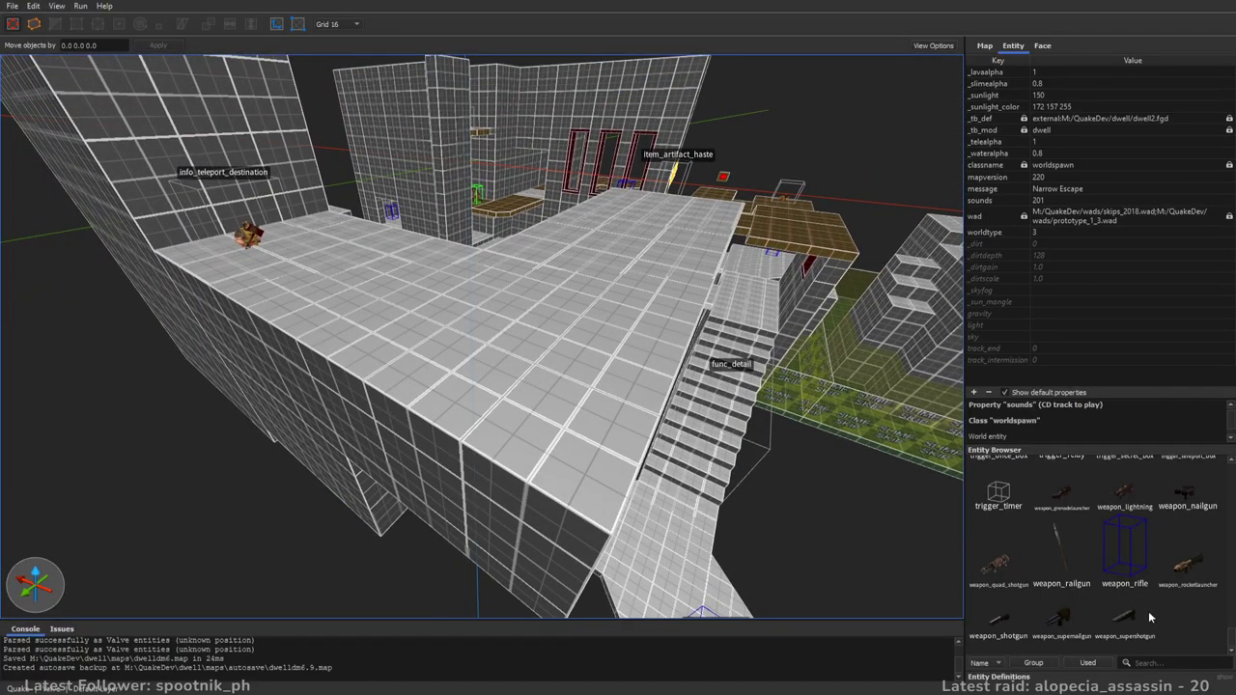
{"action": "right_click_drag", "start_coordinate": [709, 393], "coordinate": [678, 387]}
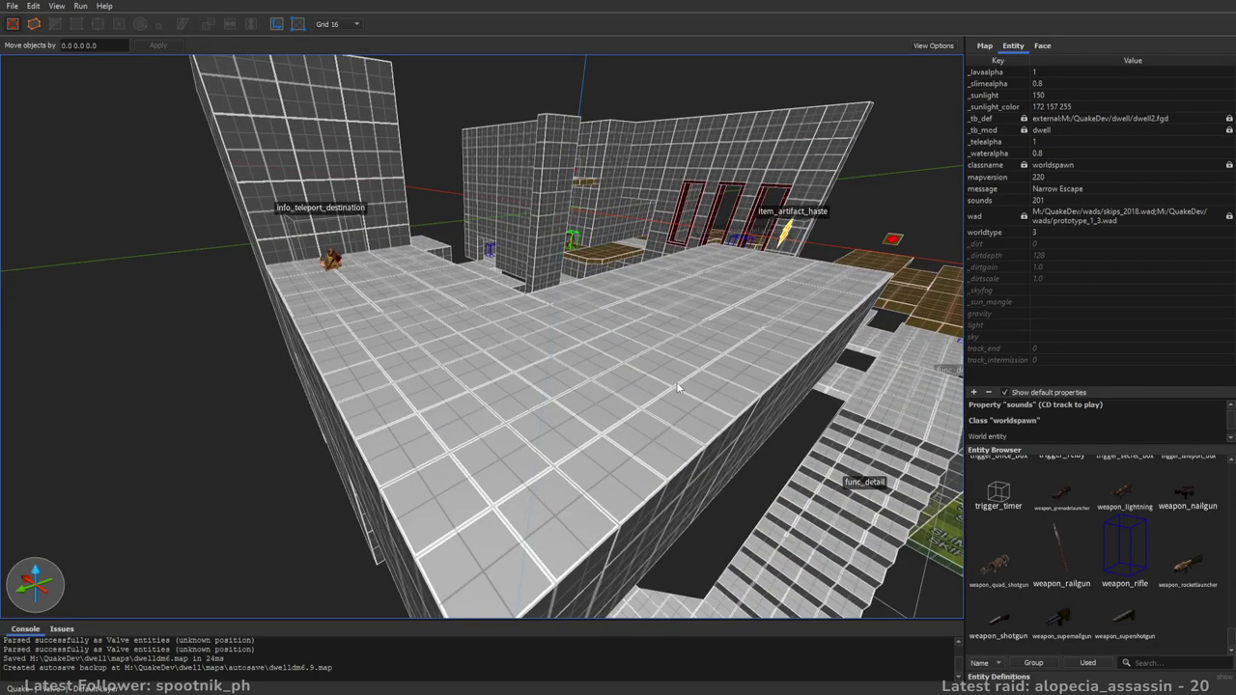
{"action": "mouse_move", "coordinate": [677, 387]}
{"action": "right_mouse_down"}
{"action": "mouse_move", "coordinate": [747, 393]}
{"action": "mouse_move", "coordinate": [726, 439]}
{"action": "mouse_move", "coordinate": [697, 402]}
{"action": "mouse_move", "coordinate": [700, 329]}
{"action": "mouse_move", "coordinate": [672, 358]}
{"action": "mouse_move", "coordinate": [678, 409]}
{"action": "right_mouse_up"}
{"action": "key", "text": "s"}
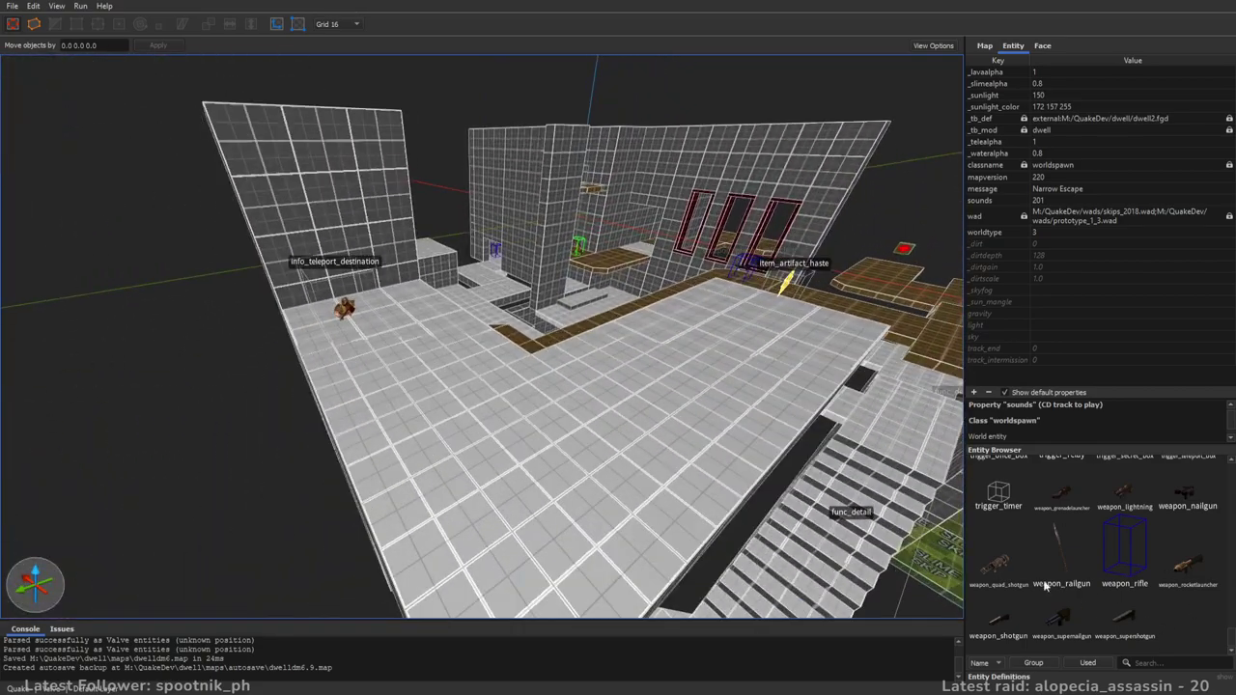
{"action": "left_click_drag", "start_coordinate": [633, 487], "coordinate": [554, 483]}
{"action": "right_click_drag", "start_coordinate": [550, 475], "coordinate": [558, 513]}
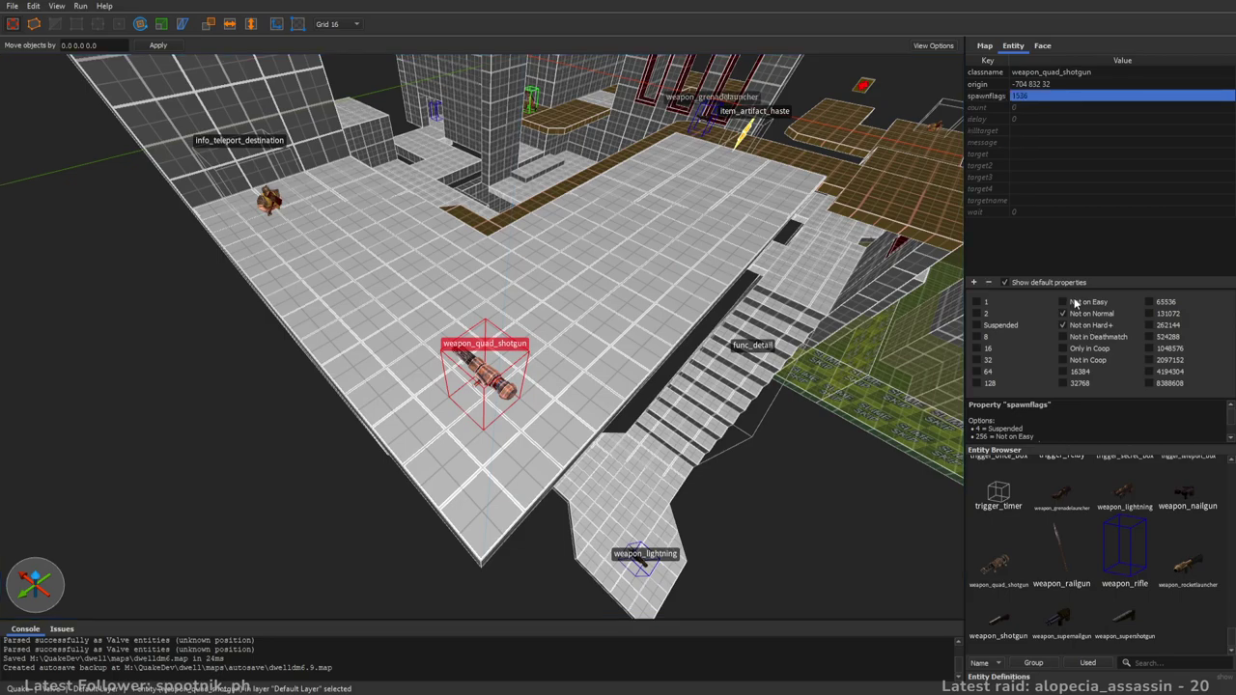
{"action": "right_click_drag", "start_coordinate": [674, 321], "coordinate": [668, 297]}
{"action": "key", "text": "Escape"}
{"action": "key", "text": "ctrl+s"}
- Examine how the weapons, armor and health are spread over the upper floors, brown platforms and pillar area
{"action": "right_click_drag", "start_coordinate": [591, 382], "coordinate": [827, 383], "text": "alt"}
{"action": "key", "text": "s"}
{"action": "key", "text": "a"}
{"action": "key", "text": "w"}
{"action": "key", "text": "s"}
{"action": "right_click_drag", "start_coordinate": [678, 378], "coordinate": [781, 386], "text": "alt"}
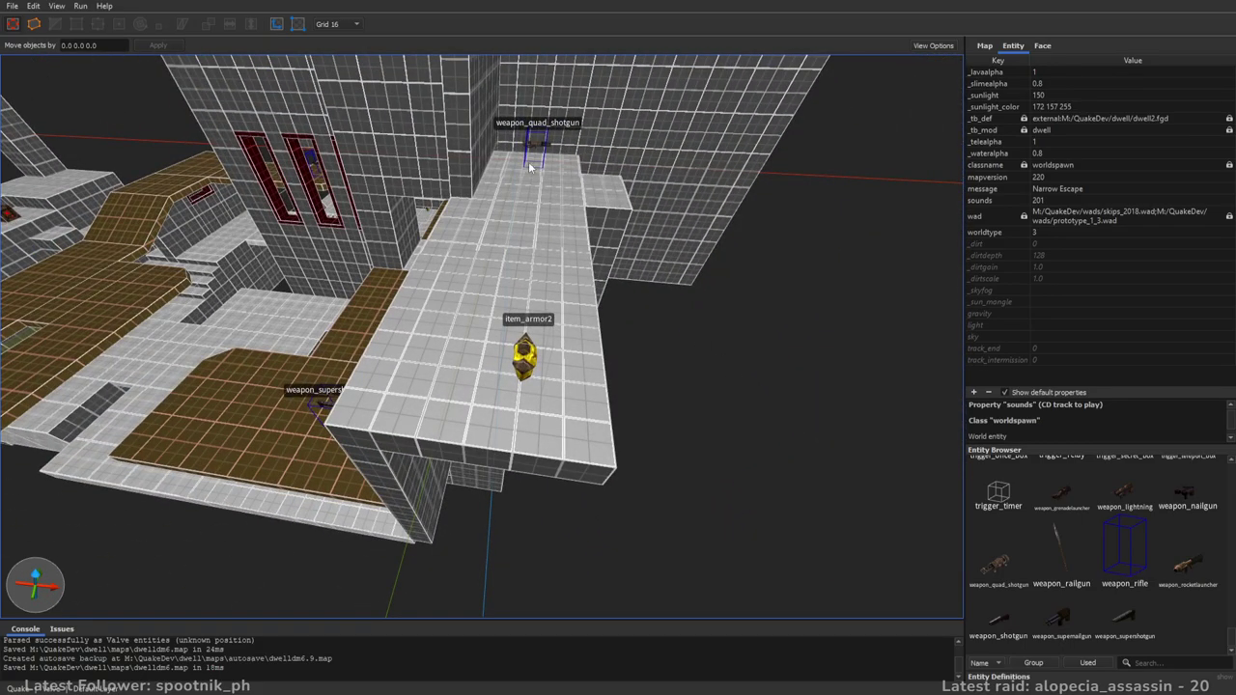
{"action": "key", "text": "a"}
{"action": "key", "text": "a"}
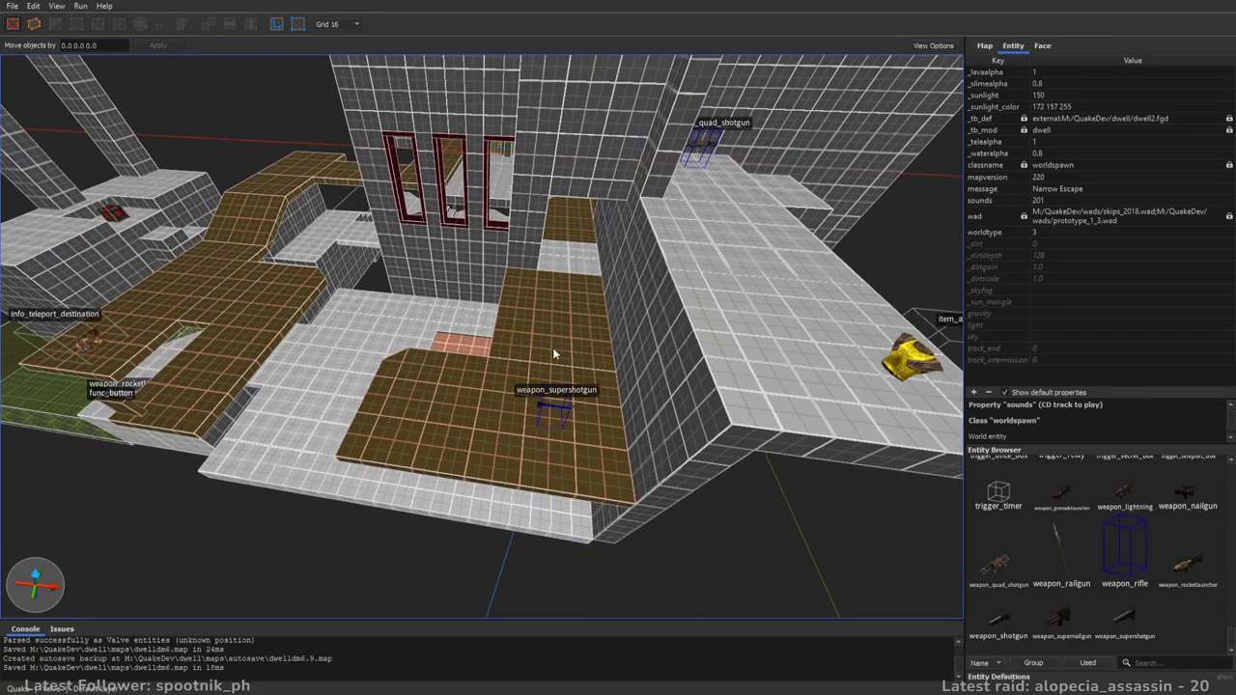
{"action": "right_click_drag", "start_coordinate": [553, 355], "coordinate": [557, 354]}
{"action": "key", "text": "d"}
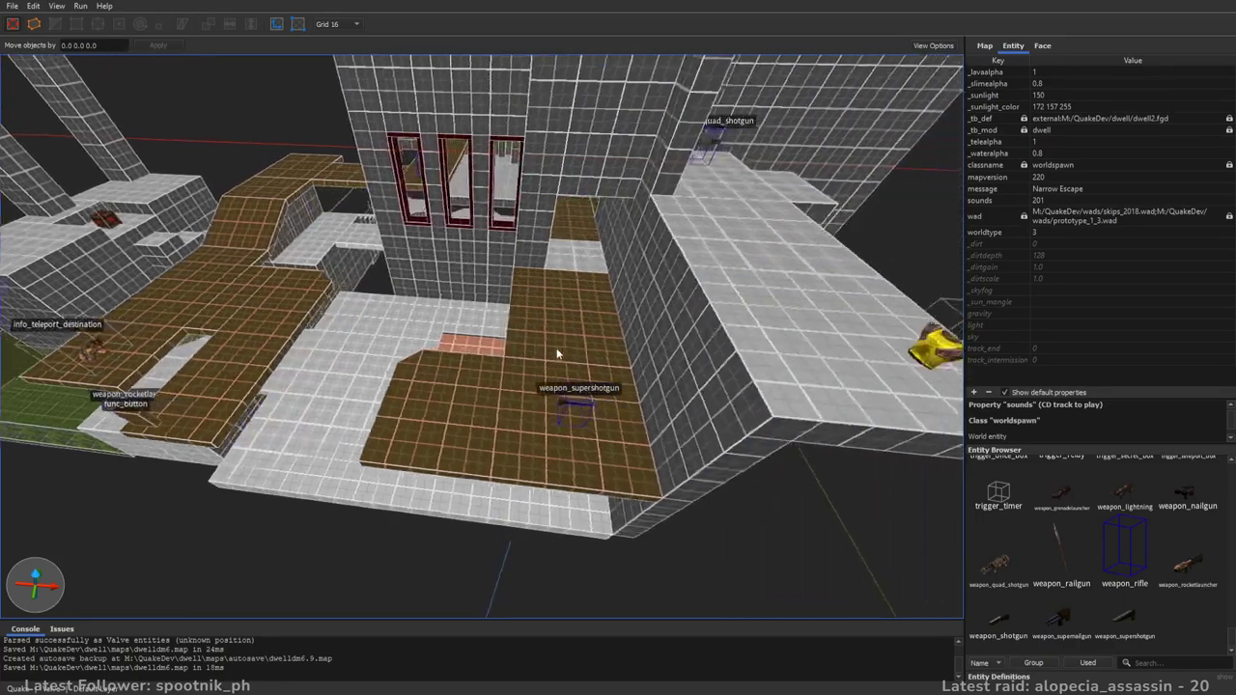
{"action": "key", "text": "a"}
{"action": "key", "text": "a"}
{"action": "right_click_drag", "start_coordinate": [556, 349], "coordinate": [470, 338]}
{"action": "key", "text": "w"}
{"action": "key", "text": "w"}
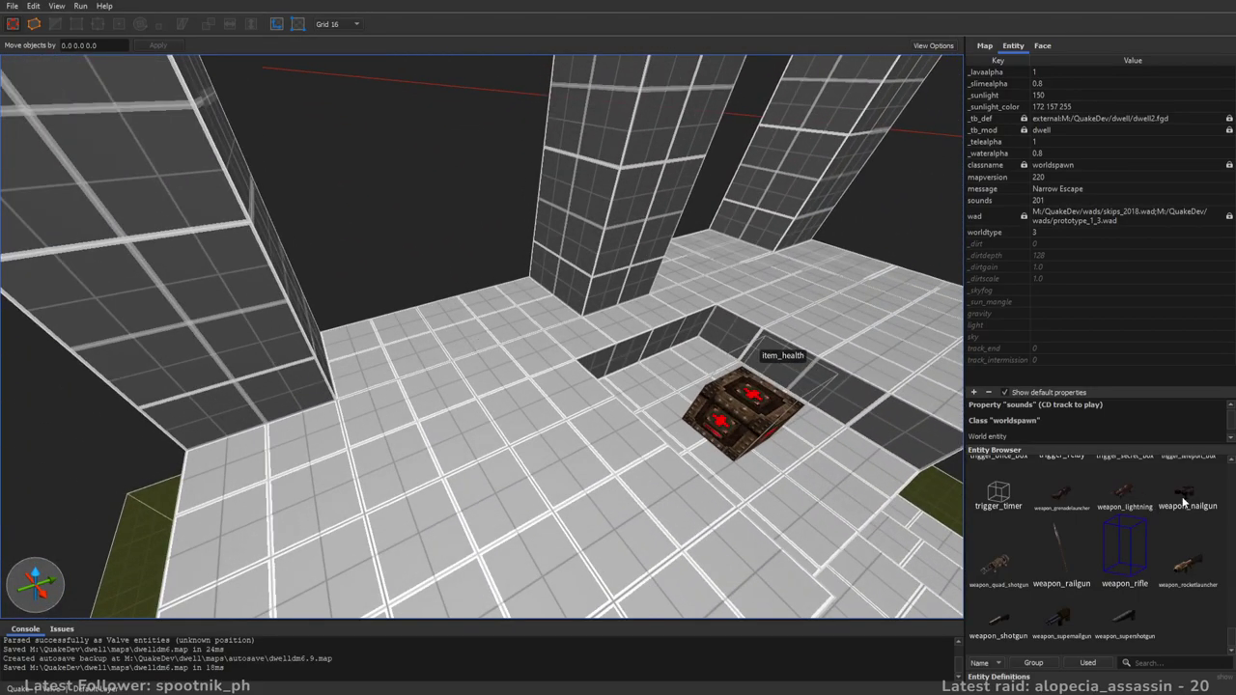
- Place a weapon_nailgun on the lower grey floor near the green-framed opening, flag it Not on Hard+, and save the map
{"action": "key", "text": "s"}
{"action": "mouse_move", "coordinate": [699, 379]}
{"action": "right_mouse_down"}
{"action": "mouse_move", "coordinate": [806, 363]}
{"action": "mouse_move", "coordinate": [829, 385]}
{"action": "mouse_move", "coordinate": [897, 384]}
{"action": "mouse_move", "coordinate": [841, 326]}
{"action": "mouse_move", "coordinate": [874, 324]}
{"action": "mouse_move", "coordinate": [816, 340]}
{"action": "mouse_move", "coordinate": [671, 331]}
{"action": "mouse_move", "coordinate": [786, 394]}
{"action": "mouse_move", "coordinate": [702, 410]}
{"action": "mouse_move", "coordinate": [671, 381]}
{"action": "mouse_move", "coordinate": [686, 357]}
{"action": "mouse_move", "coordinate": [781, 429]}
{"action": "mouse_move", "coordinate": [987, 485]}
{"action": "right_mouse_up"}
{"action": "key", "text": "w"}
{"action": "key", "text": "a"}
{"action": "key", "text": "d"}
{"action": "key", "text": "w"}
{"action": "key", "text": "w"}
{"action": "key", "text": "w"}
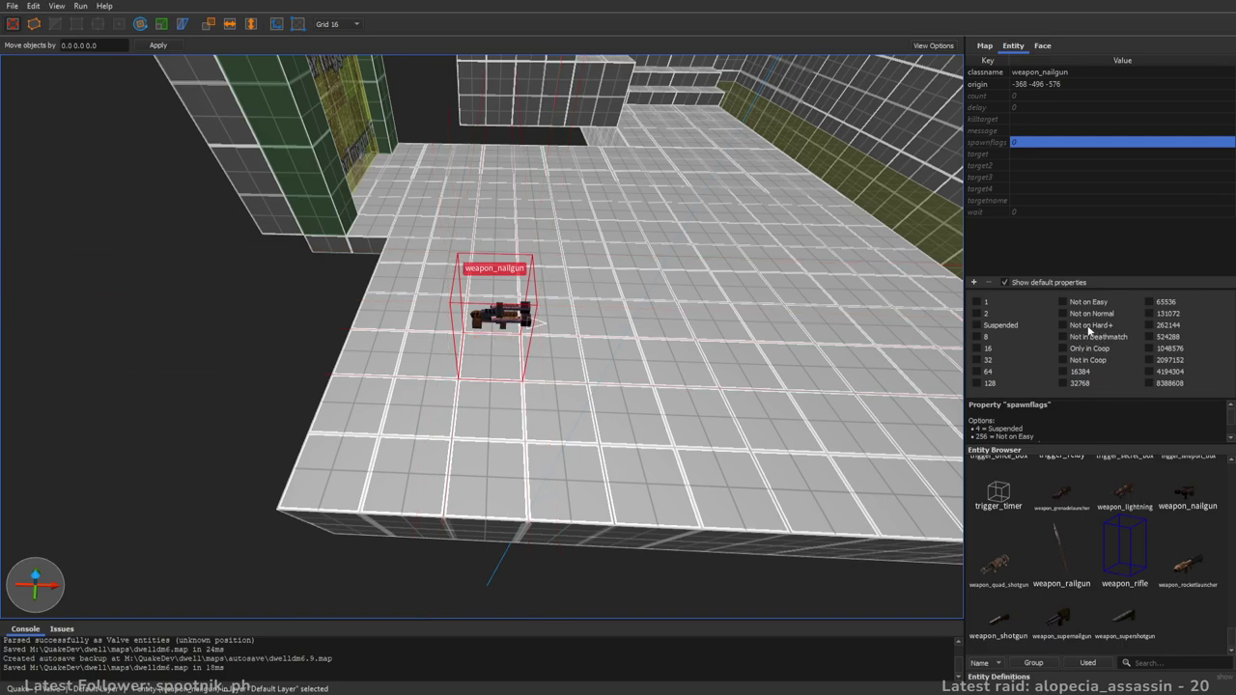
{"action": "left_click", "coordinate": [1088, 329]}
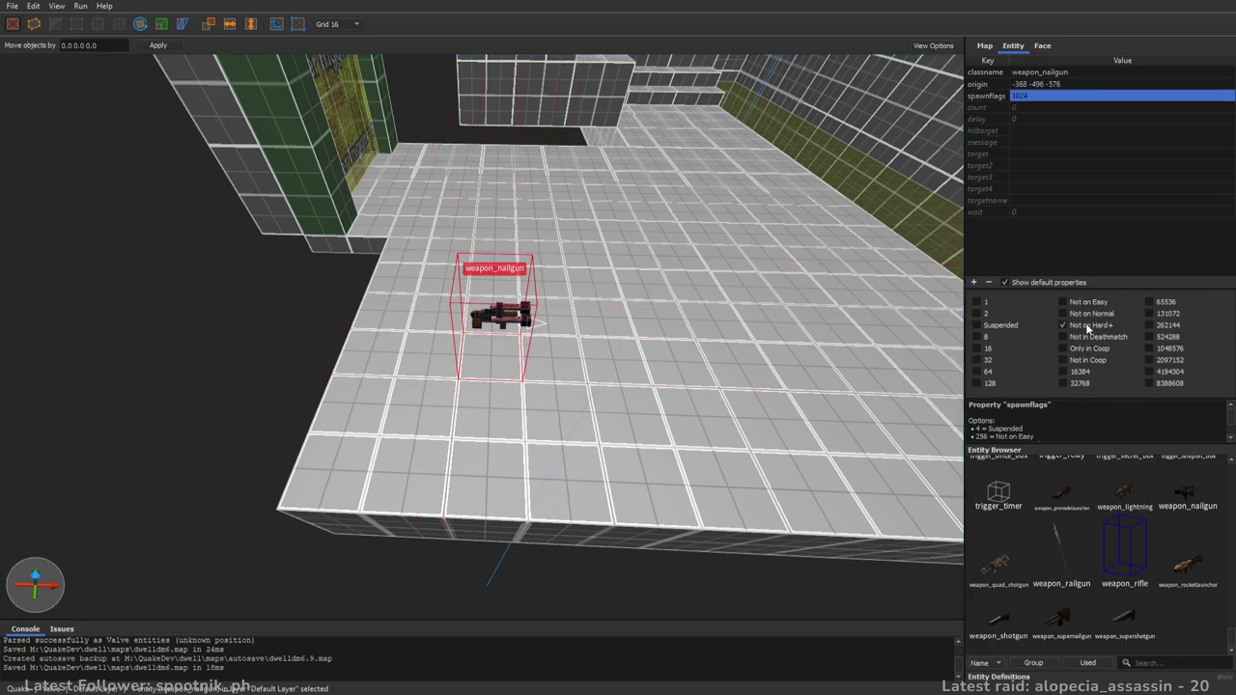
{"action": "right_click_drag", "start_coordinate": [580, 275], "coordinate": [609, 318]}
{"action": "key", "text": "Escape"}
{"action": "key", "text": "ctrl+s"}
- Examine the whole level's layout from several sides, including the player start area and the supernailgun ledge
{"action": "key", "text": "d"}
{"action": "key", "text": "w"}
{"action": "key", "text": "w"}
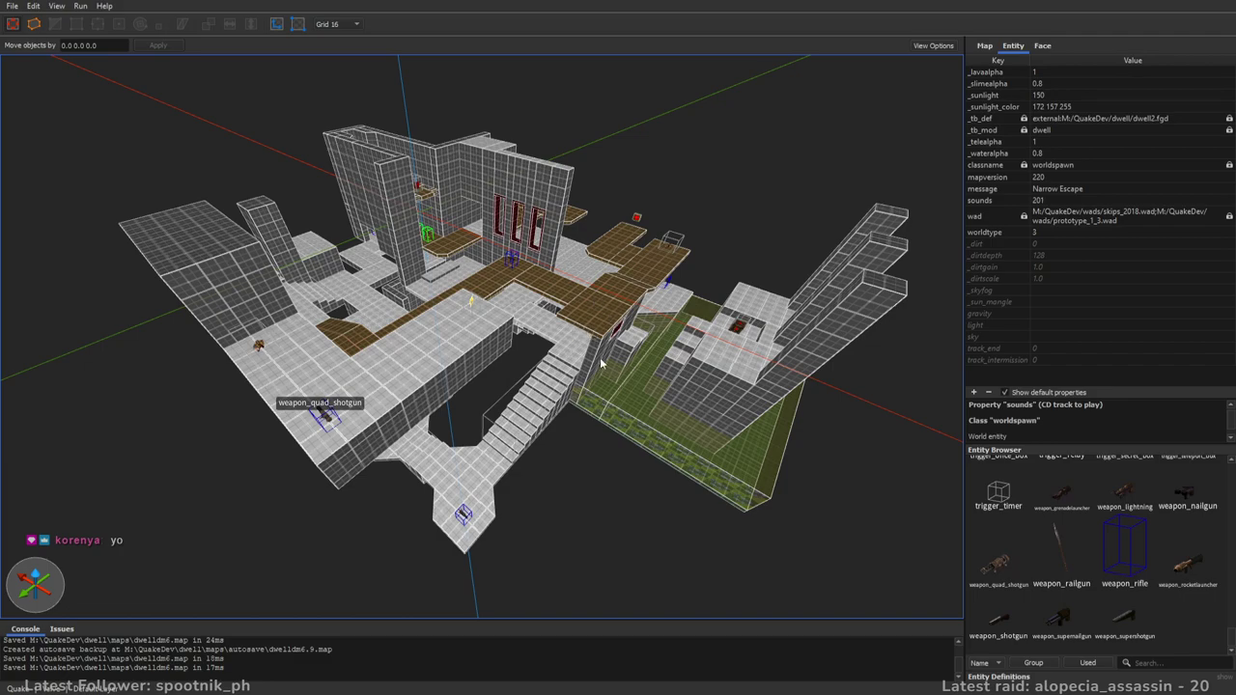
{"action": "right_click_drag", "start_coordinate": [642, 338], "coordinate": [729, 342]}
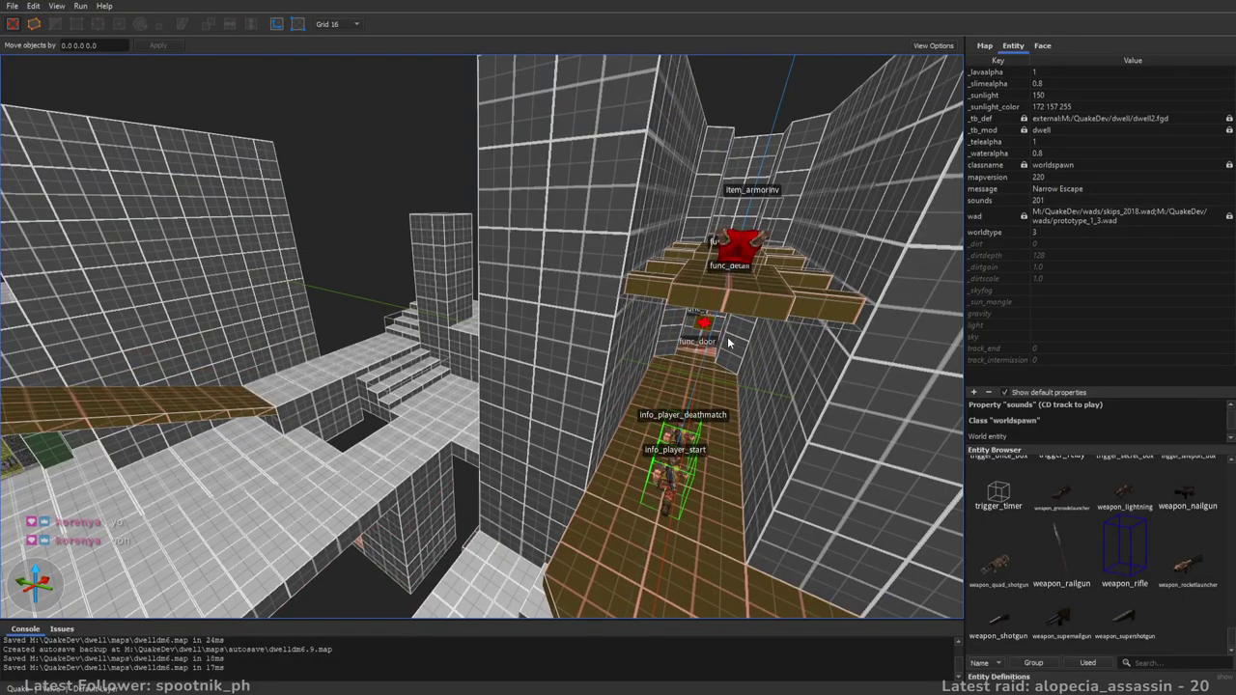
{"action": "right_click_drag", "start_coordinate": [729, 342], "coordinate": [769, 335]}
{"action": "right_click_drag", "start_coordinate": [585, 359], "coordinate": [745, 362]}
{"action": "key", "text": "w"}
{"action": "key", "text": "w"}
{"action": "key", "text": "a"}
{"action": "key", "text": "d"}
{"action": "key", "text": "w"}
{"action": "key", "text": "w"}
{"action": "right_click_drag", "start_coordinate": [531, 402], "coordinate": [658, 335]}
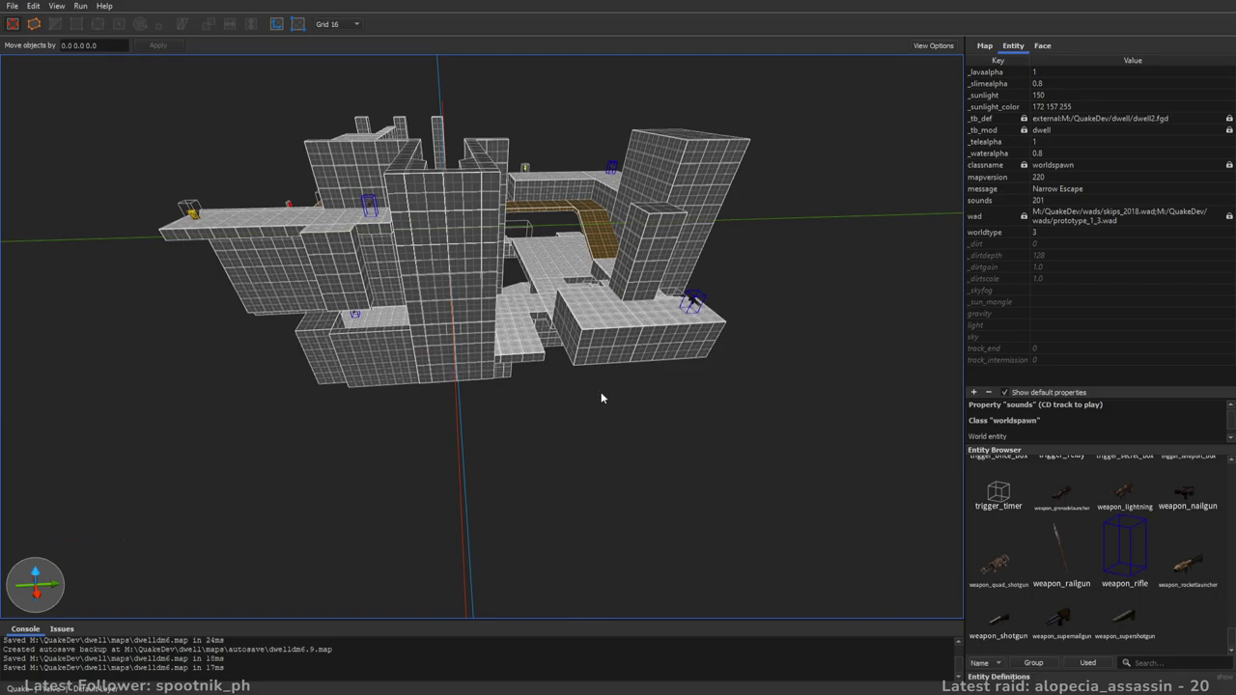
{"action": "mouse_move", "coordinate": [722, 422]}
{"action": "right_mouse_down"}
{"action": "mouse_move", "coordinate": [673, 341]}
{"action": "mouse_move", "coordinate": [662, 353]}
{"action": "right_mouse_up"}
{"action": "key", "text": "w"}
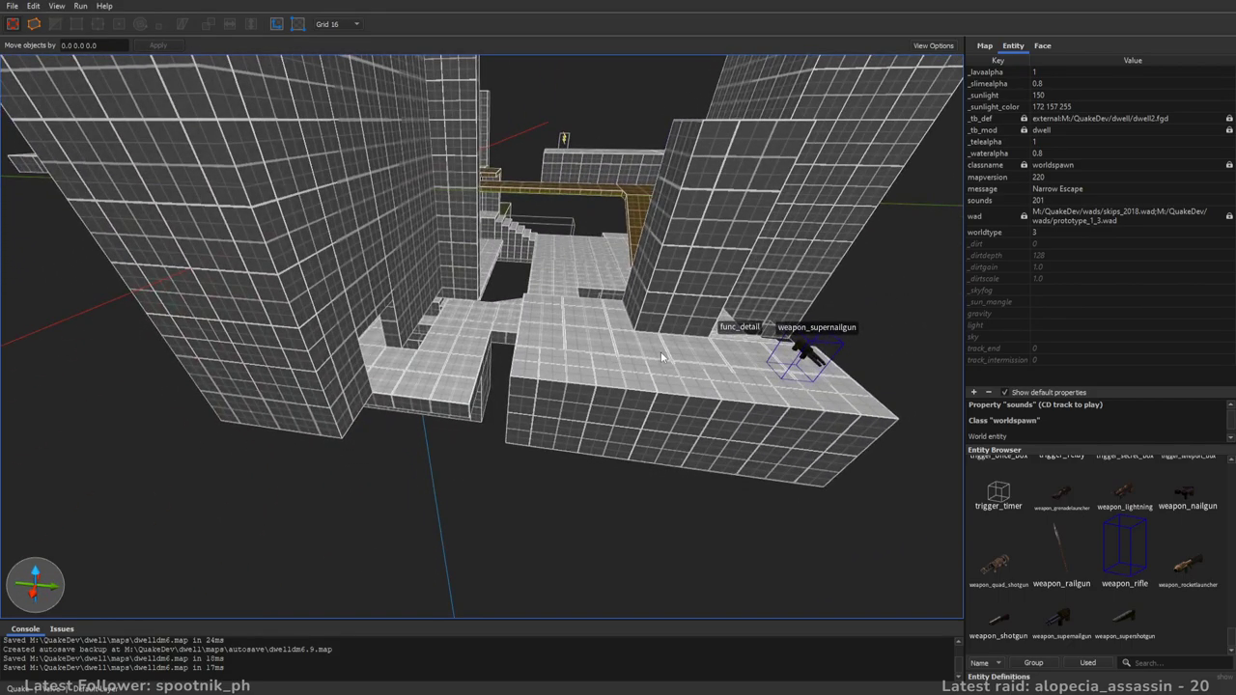
- Extend the low grey floor outward with a section 80 deep and 32 high, stretched toward the supernailgun platform
{"action": "left_click", "coordinate": [475, 392]}
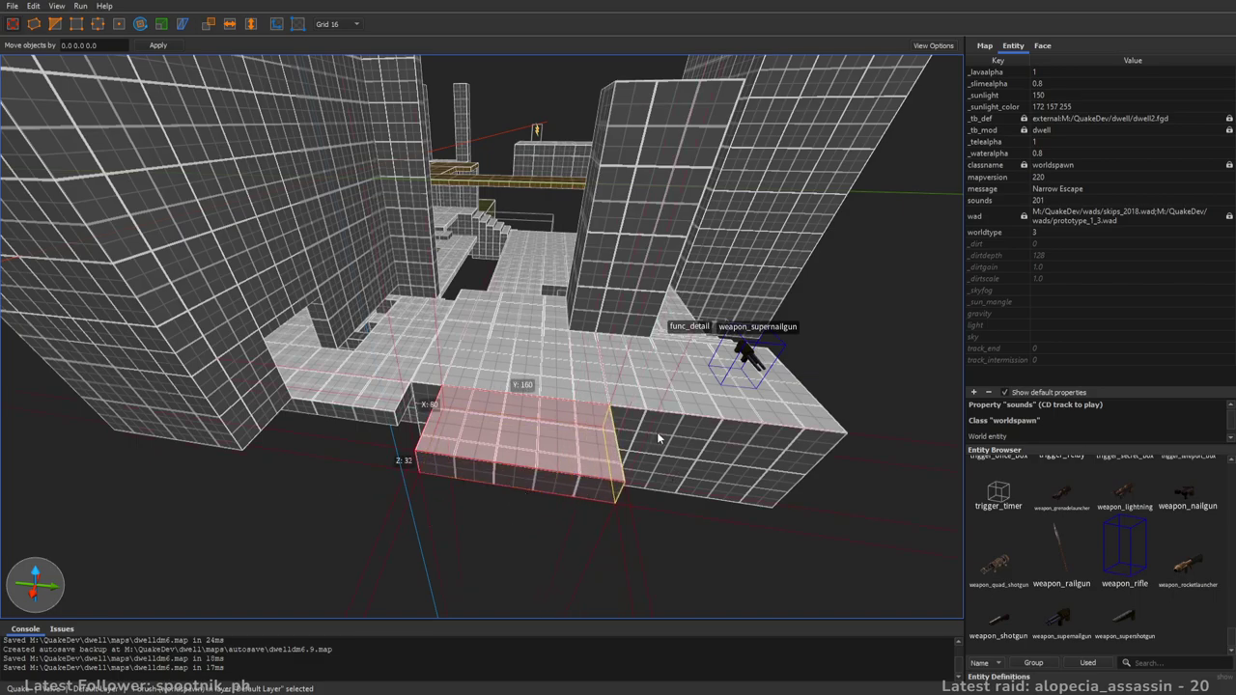
{"action": "left_click_drag", "start_coordinate": [656, 432], "coordinate": [700, 440], "text": "shift"}
- Raise the 96 by 96 pillar beside the supernailgun to a height of 512
{"action": "key", "text": "d"}
{"action": "mouse_move", "coordinate": [839, 399]}
{"action": "right_mouse_down"}
{"action": "mouse_move", "coordinate": [722, 397]}
{"action": "mouse_move", "coordinate": [861, 355]}
{"action": "mouse_move", "coordinate": [825, 354]}
{"action": "mouse_move", "coordinate": [663, 411]}
{"action": "mouse_move", "coordinate": [825, 394]}
{"action": "mouse_move", "coordinate": [640, 329]}
{"action": "mouse_move", "coordinate": [762, 410]}
{"action": "right_mouse_up"}
{"action": "key", "text": "d"}
{"action": "key", "text": "a"}
{"action": "key", "text": "w"}
{"action": "key", "text": "s"}
{"action": "key", "text": "d"}
{"action": "key", "text": "w"}
{"action": "key", "text": "w"}
{"action": "key", "text": "s"}
{"action": "left_click", "coordinate": [581, 341]}
{"action": "left_click_drag", "start_coordinate": [561, 183], "coordinate": [573, 127], "text": "shift"}
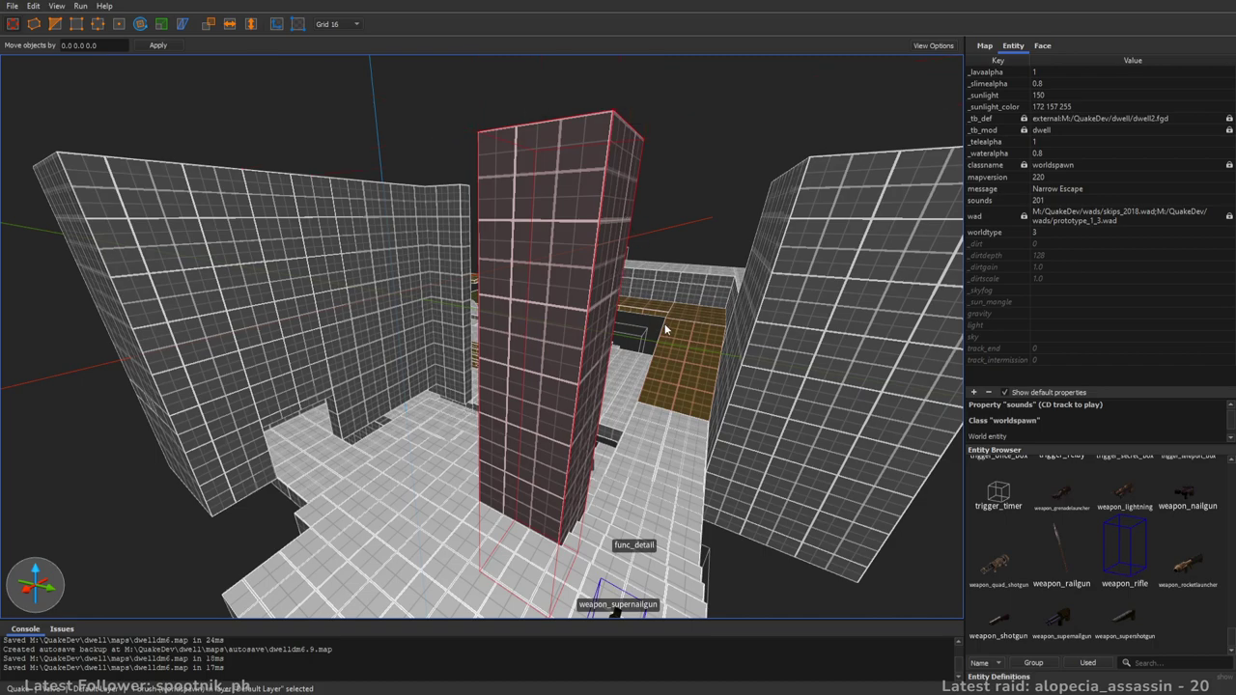
{"action": "key", "text": "a"}
{"action": "right_click_drag", "start_coordinate": [575, 325], "coordinate": [642, 344]}
{"action": "key", "text": "s"}
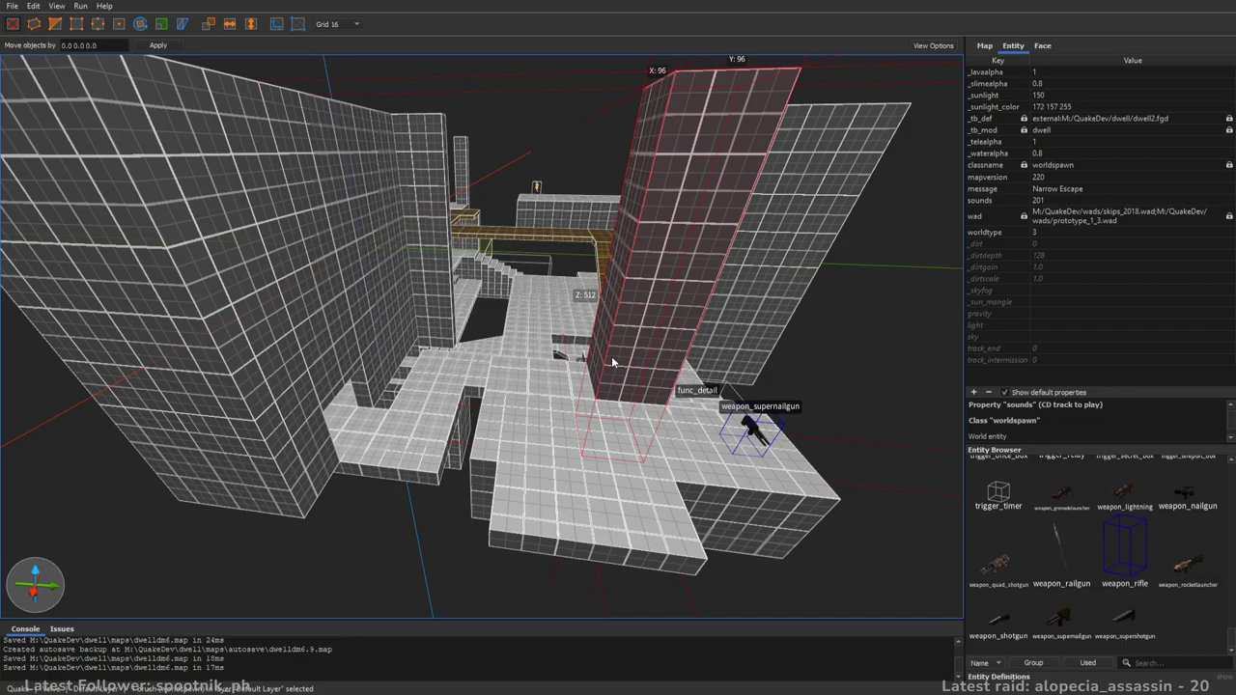
{"action": "right_click_drag", "start_coordinate": [726, 373], "coordinate": [779, 361]}
{"action": "key", "text": "Escape"}
- Extend the low grey floor beside the supernailgun platform further outward with another section
{"action": "right_click_drag", "start_coordinate": [582, 295], "coordinate": [569, 377]}
{"action": "left_click", "coordinate": [541, 333]}
{"action": "mouse_move", "coordinate": [545, 330]}
{"action": "right_mouse_down"}
{"action": "mouse_move", "coordinate": [637, 294]}
{"action": "mouse_move", "coordinate": [485, 371]}
{"action": "mouse_move", "coordinate": [494, 377]}
{"action": "right_mouse_up"}
{"action": "key", "text": "d"}
{"action": "mouse_move", "coordinate": [600, 333]}
{"action": "right_mouse_down"}
{"action": "mouse_move", "coordinate": [464, 307]}
{"action": "mouse_move", "coordinate": [564, 337]}
{"action": "mouse_move", "coordinate": [503, 358]}
{"action": "right_mouse_up"}
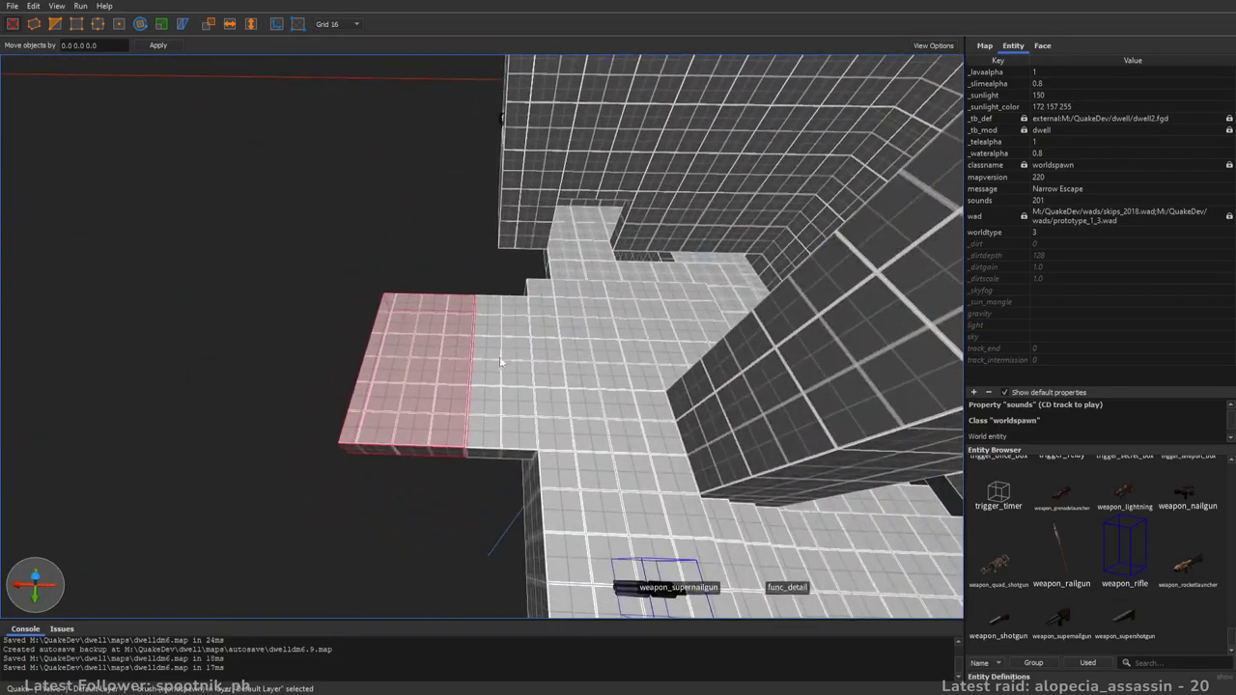
{"action": "mouse_move", "coordinate": [97, 331]}
{"action": "left_mouse_down", "text": "shift"}
{"action": "mouse_move", "coordinate": [406, 254]}
{"action": "mouse_move", "coordinate": [402, 229]}
{"action": "left_mouse_up", "text": "shift"}
{"action": "right_click_drag", "start_coordinate": [403, 230], "coordinate": [662, 297]}
{"action": "right_click_drag", "start_coordinate": [831, 399], "coordinate": [849, 364]}
- Examine the brown platforms and upper walkway around the supershotgun and quad shotgun
{"action": "mouse_move", "coordinate": [714, 384]}
{"action": "right_mouse_down"}
{"action": "mouse_move", "coordinate": [730, 385]}
{"action": "mouse_move", "coordinate": [671, 389]}
{"action": "mouse_move", "coordinate": [687, 398]}
{"action": "mouse_move", "coordinate": [598, 375]}
{"action": "mouse_move", "coordinate": [539, 390]}
{"action": "mouse_move", "coordinate": [500, 430]}
{"action": "mouse_move", "coordinate": [501, 363]}
{"action": "mouse_move", "coordinate": [535, 375]}
{"action": "mouse_move", "coordinate": [564, 353]}
{"action": "mouse_move", "coordinate": [631, 348]}
{"action": "mouse_move", "coordinate": [565, 374]}
{"action": "mouse_move", "coordinate": [665, 398]}
{"action": "mouse_move", "coordinate": [670, 457]}
{"action": "mouse_move", "coordinate": [676, 428]}
{"action": "mouse_move", "coordinate": [780, 389]}
{"action": "mouse_move", "coordinate": [636, 399]}
{"action": "mouse_move", "coordinate": [646, 354]}
{"action": "mouse_move", "coordinate": [707, 405]}
{"action": "mouse_move", "coordinate": [654, 406]}
{"action": "right_mouse_up"}
{"action": "key", "text": "w"}
{"action": "key", "text": "s"}
{"action": "key", "text": "w"}
{"action": "key", "text": "s"}
{"action": "key", "text": "a"}
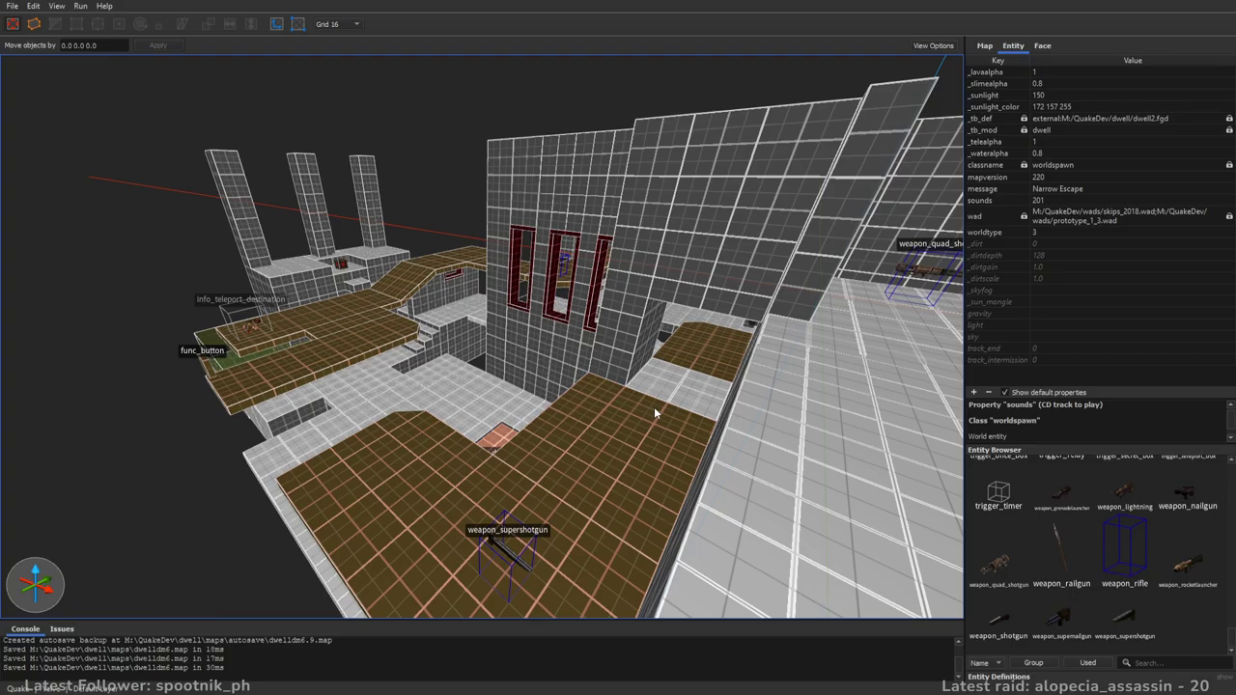
{"action": "mouse_move", "coordinate": [568, 416]}
{"action": "right_mouse_down", "text": "alt"}
{"action": "mouse_move", "coordinate": [645, 430]}
{"action": "mouse_move", "coordinate": [668, 319]}
{"action": "mouse_move", "coordinate": [684, 346]}
{"action": "mouse_move", "coordinate": [553, 309]}
{"action": "mouse_move", "coordinate": [682, 279]}
{"action": "mouse_move", "coordinate": [545, 251]}
{"action": "mouse_move", "coordinate": [719, 274]}
{"action": "mouse_move", "coordinate": [684, 279]}
{"action": "mouse_move", "coordinate": [623, 396]}
{"action": "mouse_move", "coordinate": [607, 307]}
{"action": "mouse_move", "coordinate": [660, 347]}
{"action": "mouse_move", "coordinate": [701, 318]}
{"action": "mouse_move", "coordinate": [674, 336]}
{"action": "mouse_move", "coordinate": [557, 268]}
{"action": "mouse_move", "coordinate": [768, 255]}
{"action": "mouse_move", "coordinate": [585, 367]}
{"action": "mouse_move", "coordinate": [869, 371]}
{"action": "mouse_move", "coordinate": [846, 408]}
{"action": "mouse_move", "coordinate": [653, 429]}
{"action": "mouse_move", "coordinate": [668, 396]}
{"action": "mouse_move", "coordinate": [620, 399]}
{"action": "mouse_move", "coordinate": [643, 401]}
{"action": "mouse_move", "coordinate": [584, 378]}
{"action": "mouse_move", "coordinate": [579, 415]}
{"action": "mouse_move", "coordinate": [666, 431]}
{"action": "mouse_move", "coordinate": [387, 376]}
{"action": "mouse_move", "coordinate": [473, 335]}
{"action": "mouse_move", "coordinate": [625, 318]}
{"action": "mouse_move", "coordinate": [583, 306]}
{"action": "mouse_move", "coordinate": [563, 346]}
{"action": "mouse_move", "coordinate": [567, 303]}
{"action": "mouse_move", "coordinate": [551, 303]}
{"action": "mouse_move", "coordinate": [576, 347]}
{"action": "mouse_move", "coordinate": [661, 391]}
{"action": "mouse_move", "coordinate": [593, 389]}
{"action": "mouse_move", "coordinate": [601, 414]}
{"action": "mouse_move", "coordinate": [632, 425]}
{"action": "mouse_move", "coordinate": [631, 383]}
{"action": "mouse_move", "coordinate": [702, 366]}
{"action": "mouse_move", "coordinate": [792, 421]}
{"action": "mouse_move", "coordinate": [801, 376]}
{"action": "right_mouse_up", "text": "alt"}
- Extend the outermost low floor section along the tall wall with a piece 128 wide and 240 long
{"action": "mouse_move", "coordinate": [757, 309]}
{"action": "right_mouse_down"}
{"action": "mouse_move", "coordinate": [731, 317]}
{"action": "mouse_move", "coordinate": [676, 386]}
{"action": "mouse_move", "coordinate": [585, 363]}
{"action": "right_mouse_up"}
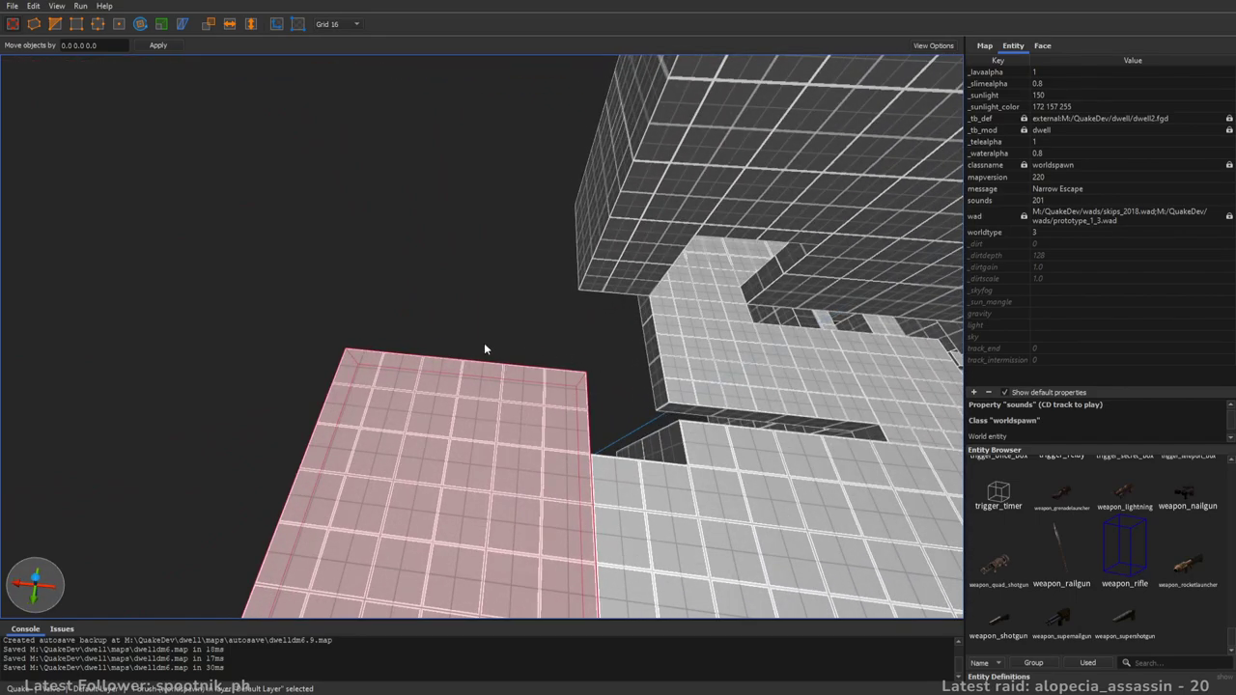
{"action": "left_click_drag", "start_coordinate": [495, 322], "coordinate": [500, 163], "text": "shift"}
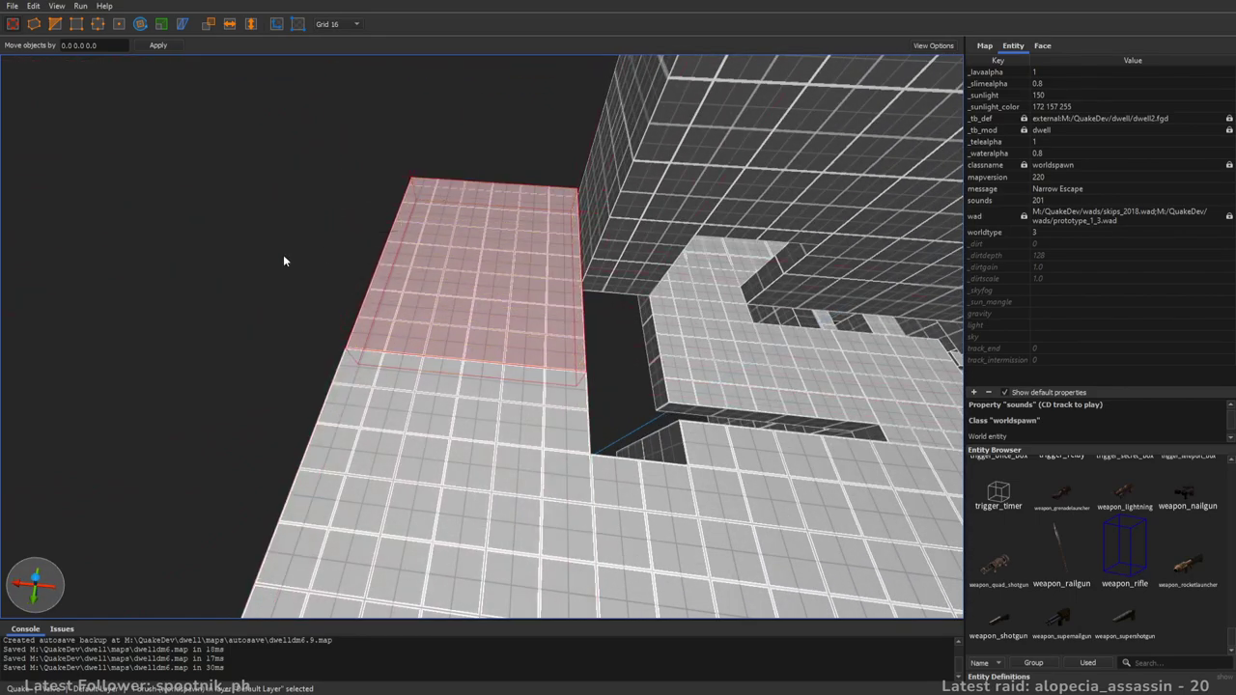
{"action": "left_click_drag", "start_coordinate": [675, 314], "coordinate": [600, 312], "text": "shift"}
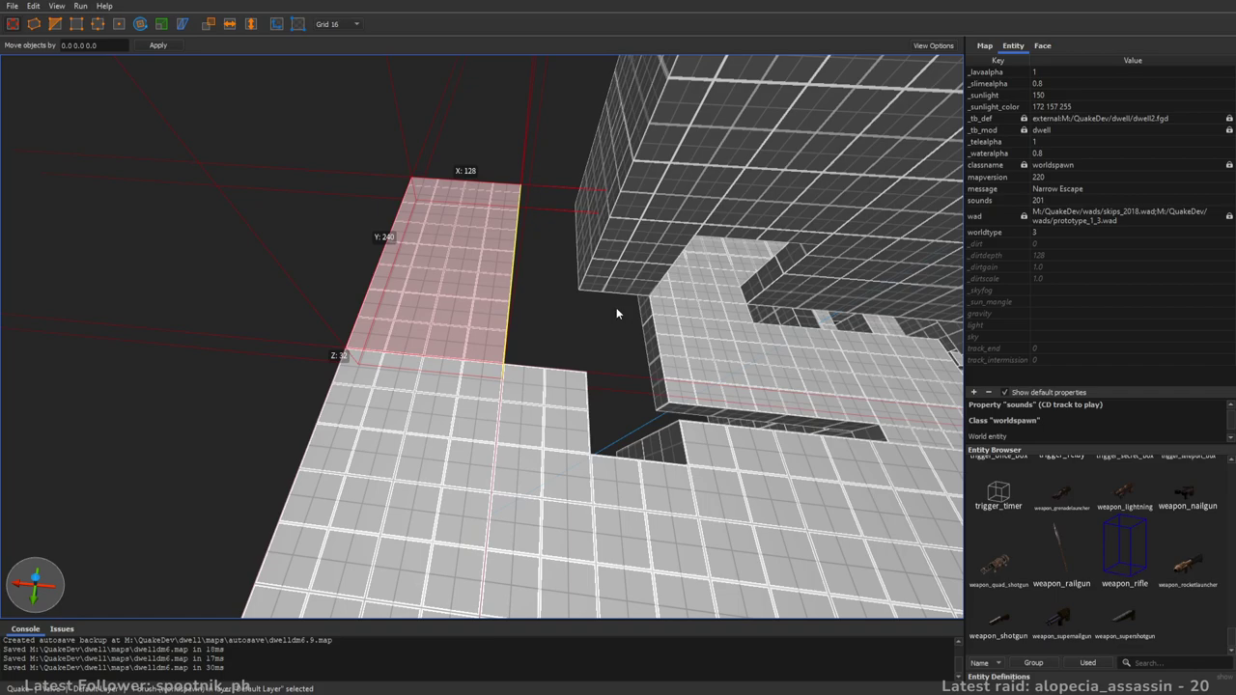
- Add a strip 48 wide and 256 long along the new floor piece and raise it into a low wall
{"action": "left_click_drag", "start_coordinate": [590, 247], "coordinate": [640, 246], "text": "ctrl+shift"}
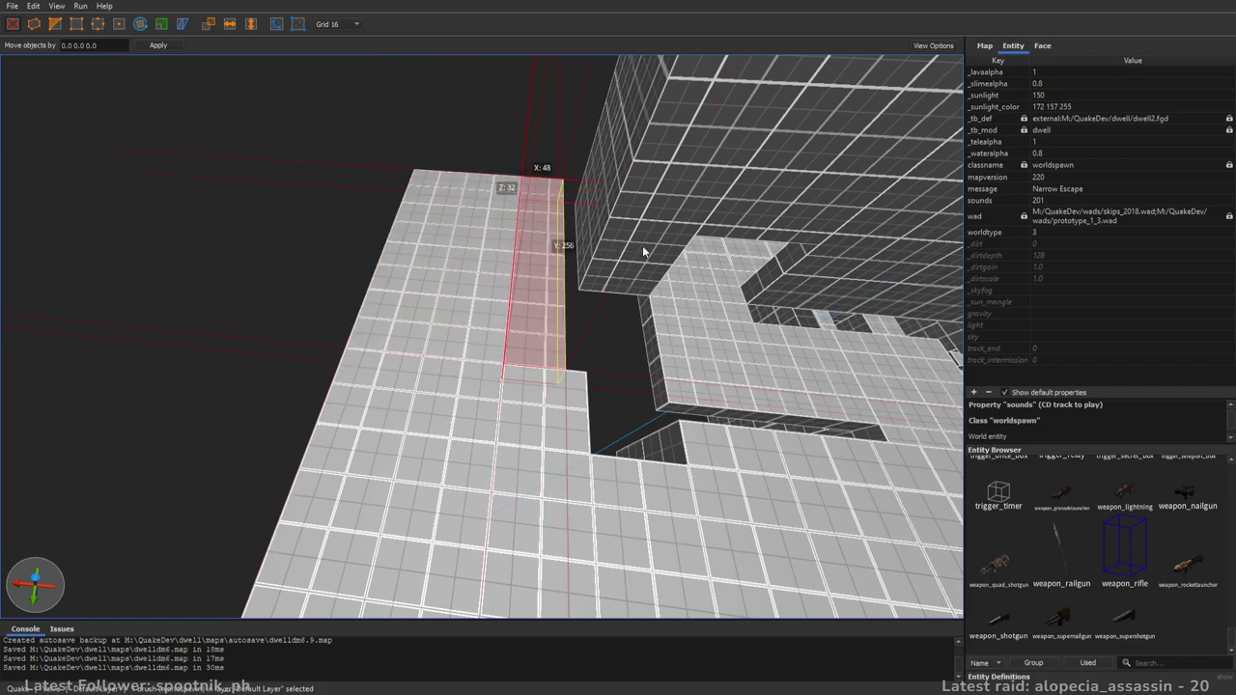
{"action": "left_click_drag", "start_coordinate": [547, 285], "coordinate": [558, 237], "text": "shift"}
{"action": "mouse_move", "coordinate": [559, 238]}
{"action": "right_mouse_down"}
{"action": "mouse_move", "coordinate": [579, 289]}
{"action": "mouse_move", "coordinate": [644, 279]}
{"action": "right_mouse_up"}
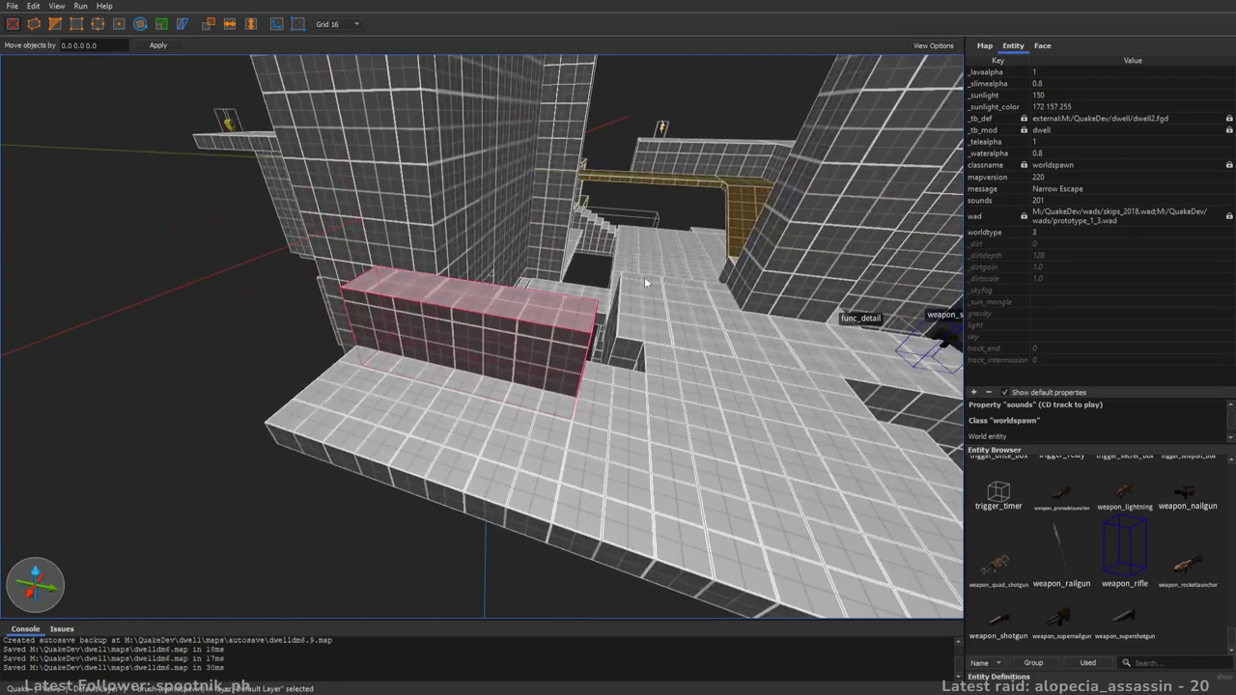
- Extend the end of the low wall into a raised platform 128 high and project a block 128 wide and 32 deep from it
{"action": "left_click_drag", "start_coordinate": [522, 436], "coordinate": [520, 410], "text": "shift"}
{"action": "mouse_move", "coordinate": [526, 388]}
{"action": "right_mouse_down"}
{"action": "mouse_move", "coordinate": [537, 375]}
{"action": "mouse_move", "coordinate": [524, 365]}
{"action": "right_mouse_up"}
{"action": "left_click_drag", "start_coordinate": [371, 292], "coordinate": [272, 297], "text": "ctrl+shift"}
{"action": "mouse_move", "coordinate": [406, 311]}
{"action": "left_mouse_down", "text": "shift"}
{"action": "mouse_move", "coordinate": [369, 384]}
{"action": "mouse_move", "coordinate": [372, 356]}
{"action": "mouse_move", "coordinate": [97, 281]}
{"action": "left_mouse_up", "text": "shift"}
{"action": "mouse_move", "coordinate": [96, 283]}
{"action": "right_mouse_down"}
{"action": "mouse_move", "coordinate": [262, 276]}
{"action": "mouse_move", "coordinate": [278, 326]}
{"action": "right_mouse_up"}
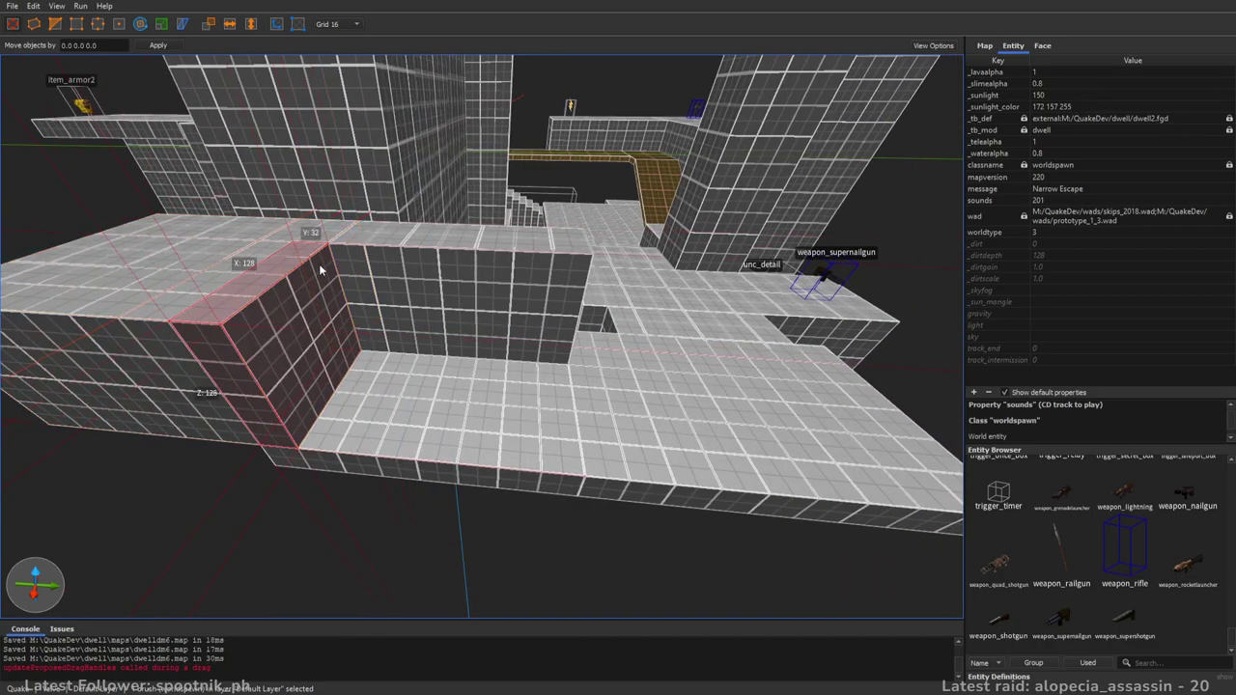
- Build a staircase from the raised platform down to the low floor with steps 128 wide and 32 deep, each 16 lower
{"action": "left_click_drag", "start_coordinate": [297, 282], "coordinate": [407, 398], "text": "shift"}
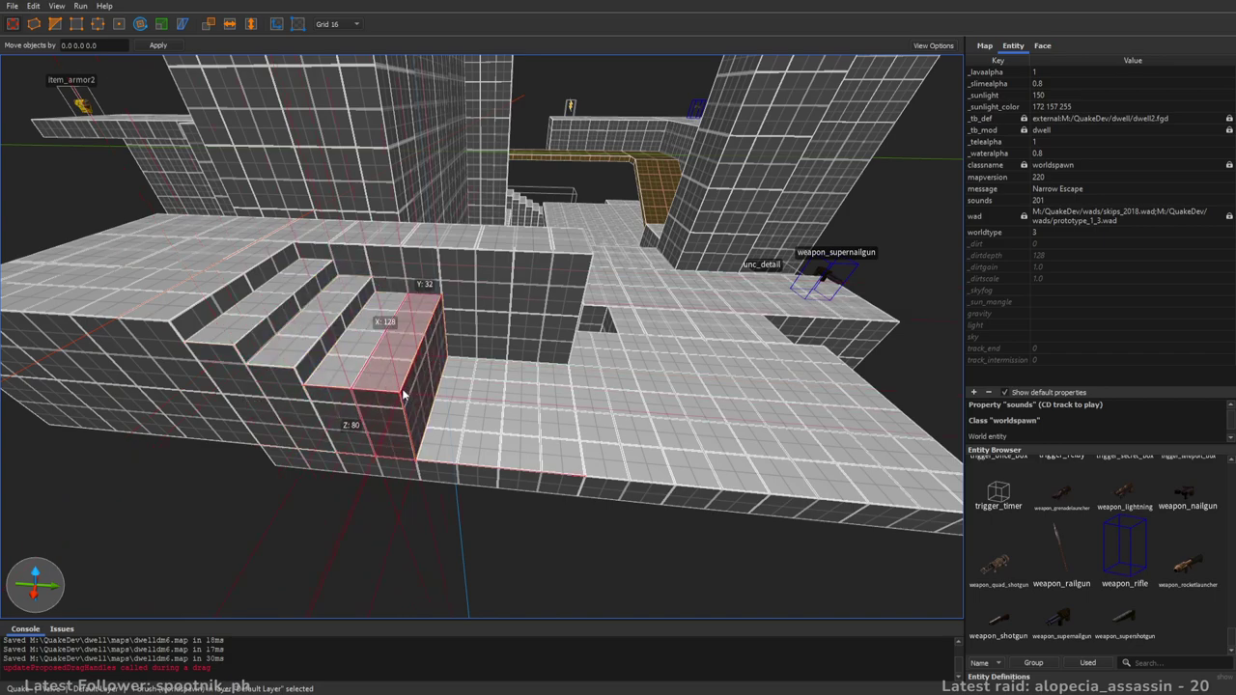
{"action": "key", "text": "d"}
{"action": "left_click_drag", "start_coordinate": [294, 373], "coordinate": [335, 376], "text": "ctrl+shift"}
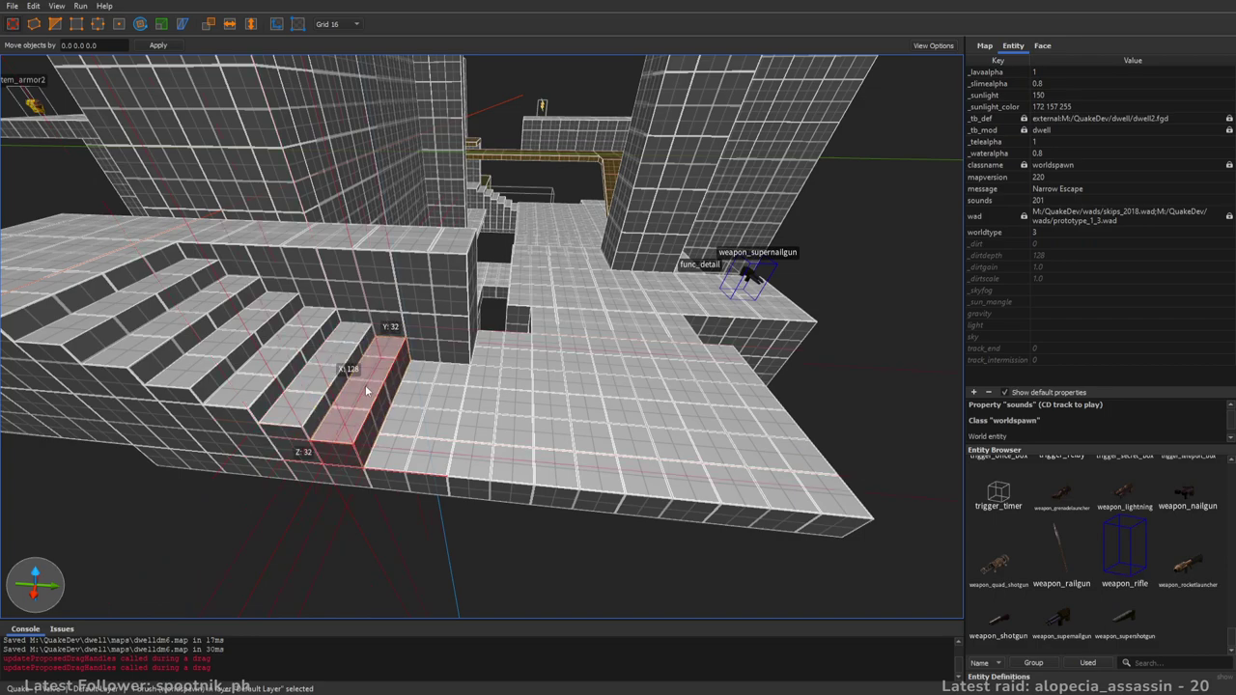
{"action": "left_click_drag", "start_coordinate": [415, 369], "coordinate": [416, 398], "text": "shift"}
{"action": "key", "text": "d"}
- Select all the steps of the new staircase and turn them into a func_detail
{"action": "right_click_drag", "start_coordinate": [492, 319], "coordinate": [432, 306]}
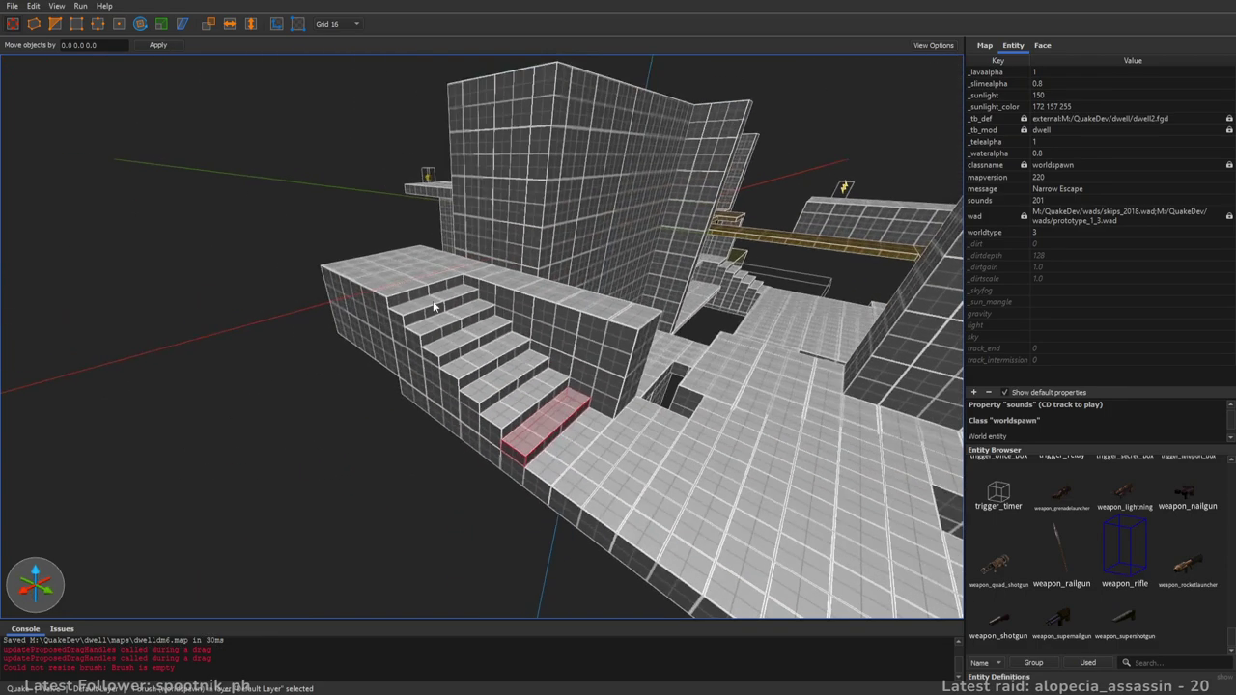
{"action": "left_click_drag", "start_coordinate": [437, 307], "coordinate": [536, 403], "text": "ctrl"}
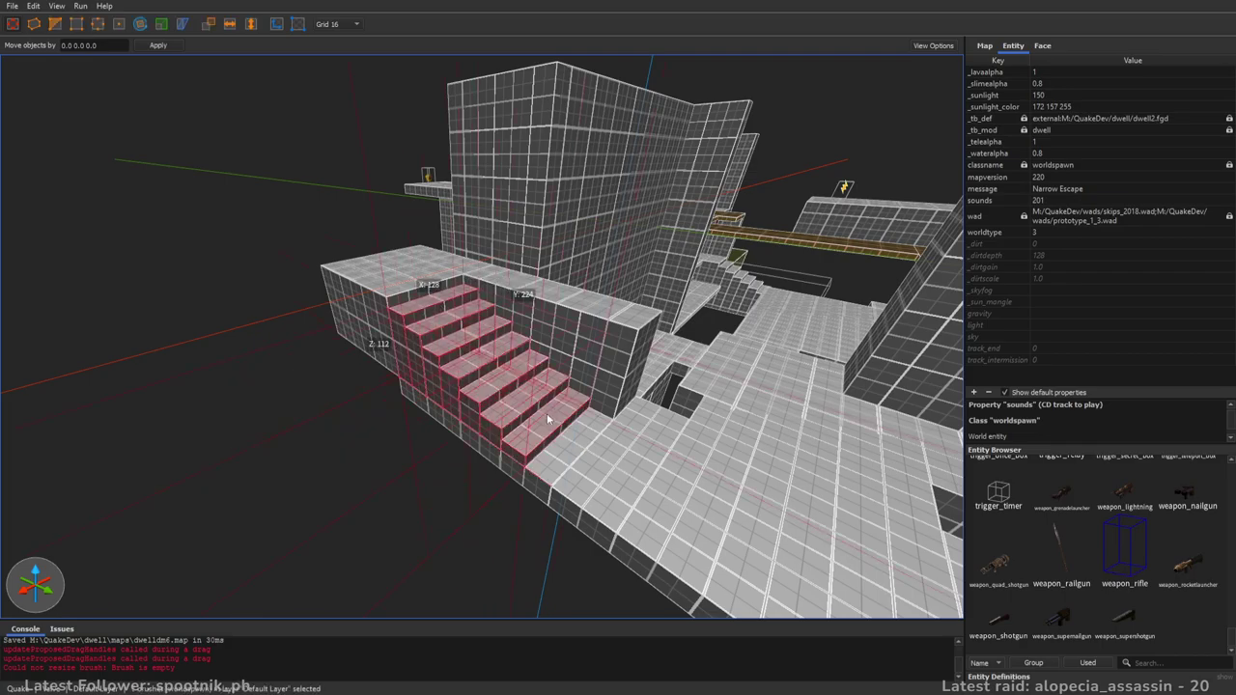
{"action": "key", "text": "alt+d"}
{"action": "key", "text": "Escape"}
{"action": "key", "text": "d"}
- Extrude a 128-high block about 496 long from the platform above the stairs toward the quad shotgun walkway
{"action": "mouse_move", "coordinate": [719, 424]}
{"action": "right_mouse_down"}
{"action": "mouse_move", "coordinate": [684, 397]}
{"action": "mouse_move", "coordinate": [565, 392]}
{"action": "mouse_move", "coordinate": [497, 369]}
{"action": "mouse_move", "coordinate": [579, 314]}
{"action": "mouse_move", "coordinate": [754, 367]}
{"action": "mouse_move", "coordinate": [855, 348]}
{"action": "mouse_move", "coordinate": [837, 417]}
{"action": "mouse_move", "coordinate": [497, 415]}
{"action": "mouse_move", "coordinate": [471, 379]}
{"action": "mouse_move", "coordinate": [598, 376]}
{"action": "mouse_move", "coordinate": [365, 383]}
{"action": "mouse_move", "coordinate": [326, 370]}
{"action": "mouse_move", "coordinate": [695, 386]}
{"action": "mouse_move", "coordinate": [645, 342]}
{"action": "mouse_move", "coordinate": [444, 347]}
{"action": "mouse_move", "coordinate": [486, 322]}
{"action": "mouse_move", "coordinate": [582, 367]}
{"action": "mouse_move", "coordinate": [651, 353]}
{"action": "mouse_move", "coordinate": [798, 364]}
{"action": "mouse_move", "coordinate": [709, 418]}
{"action": "mouse_move", "coordinate": [569, 425]}
{"action": "mouse_move", "coordinate": [599, 427]}
{"action": "right_mouse_up"}
{"action": "key", "text": "w"}
{"action": "left_click", "coordinate": [555, 426]}
{"action": "left_click_drag", "start_coordinate": [623, 432], "coordinate": [451, 419], "text": "ctrl+shift"}
{"action": "left_click_drag", "start_coordinate": [538, 345], "coordinate": [548, 228], "text": "shift"}
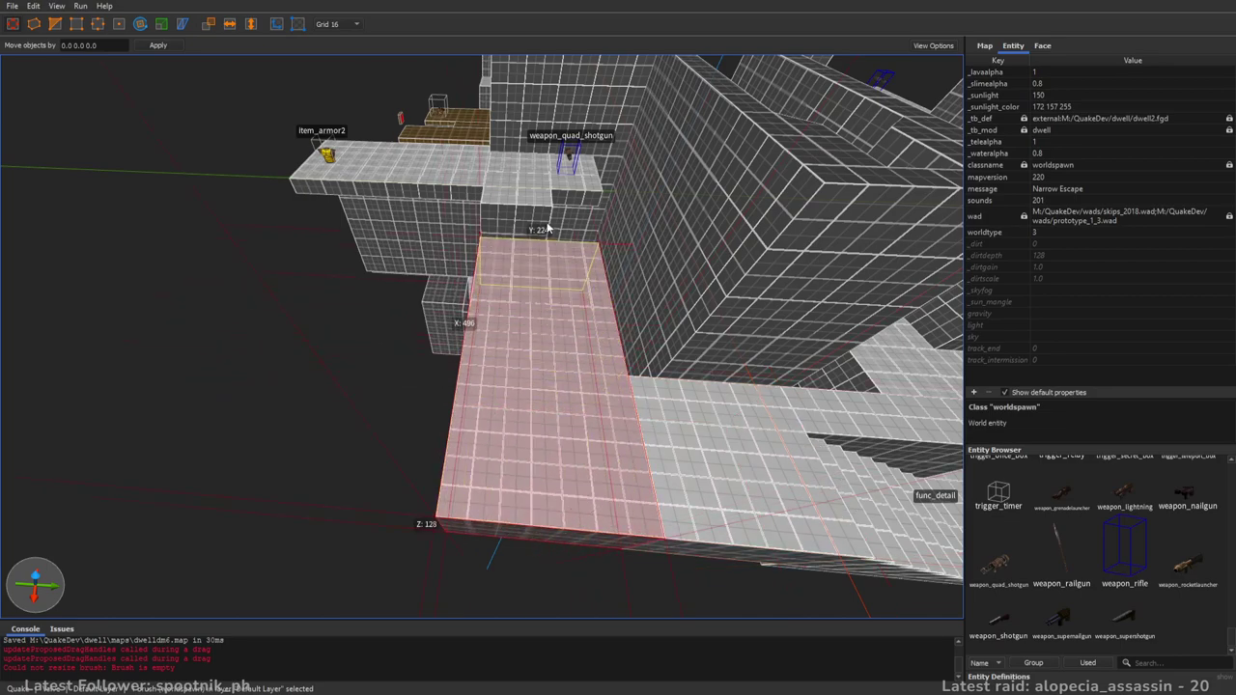
- Resize the new block into a floor slab 512 long, 256 wide and 32 thick, and extend the adjoining platform to meet it
{"action": "mouse_move", "coordinate": [614, 390]}
{"action": "right_mouse_down"}
{"action": "mouse_move", "coordinate": [671, 378]}
{"action": "mouse_move", "coordinate": [482, 422]}
{"action": "mouse_move", "coordinate": [490, 397]}
{"action": "mouse_move", "coordinate": [534, 393]}
{"action": "mouse_move", "coordinate": [368, 349]}
{"action": "right_mouse_up"}
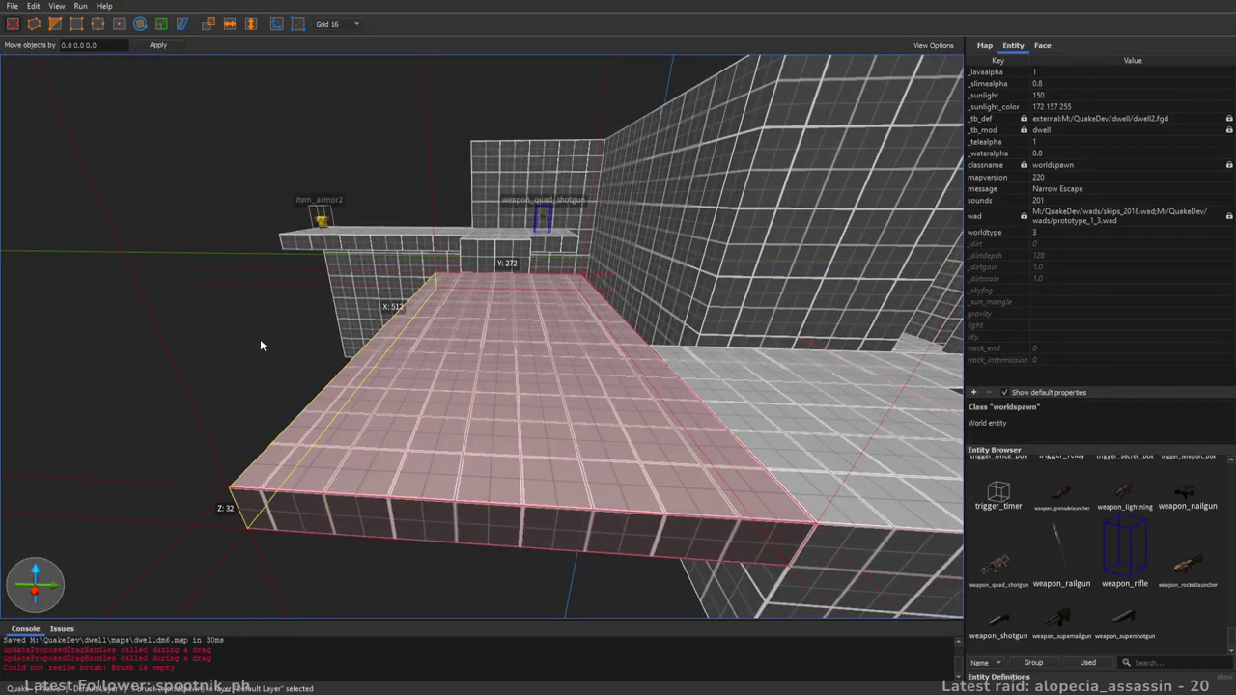
{"action": "key", "text": "w"}
{"action": "mouse_move", "coordinate": [454, 374]}
{"action": "right_mouse_down"}
{"action": "mouse_move", "coordinate": [460, 341]}
{"action": "mouse_move", "coordinate": [540, 377]}
{"action": "mouse_move", "coordinate": [618, 384]}
{"action": "mouse_move", "coordinate": [500, 385]}
{"action": "mouse_move", "coordinate": [538, 379]}
{"action": "mouse_move", "coordinate": [532, 349]}
{"action": "mouse_move", "coordinate": [531, 417]}
{"action": "mouse_move", "coordinate": [531, 331]}
{"action": "mouse_move", "coordinate": [616, 258]}
{"action": "right_mouse_up"}
{"action": "key", "text": "w"}
{"action": "key", "text": "s"}
{"action": "scroll", "coordinate": [528, 416], "scroll_direction": "up", "scroll_amount": 2}
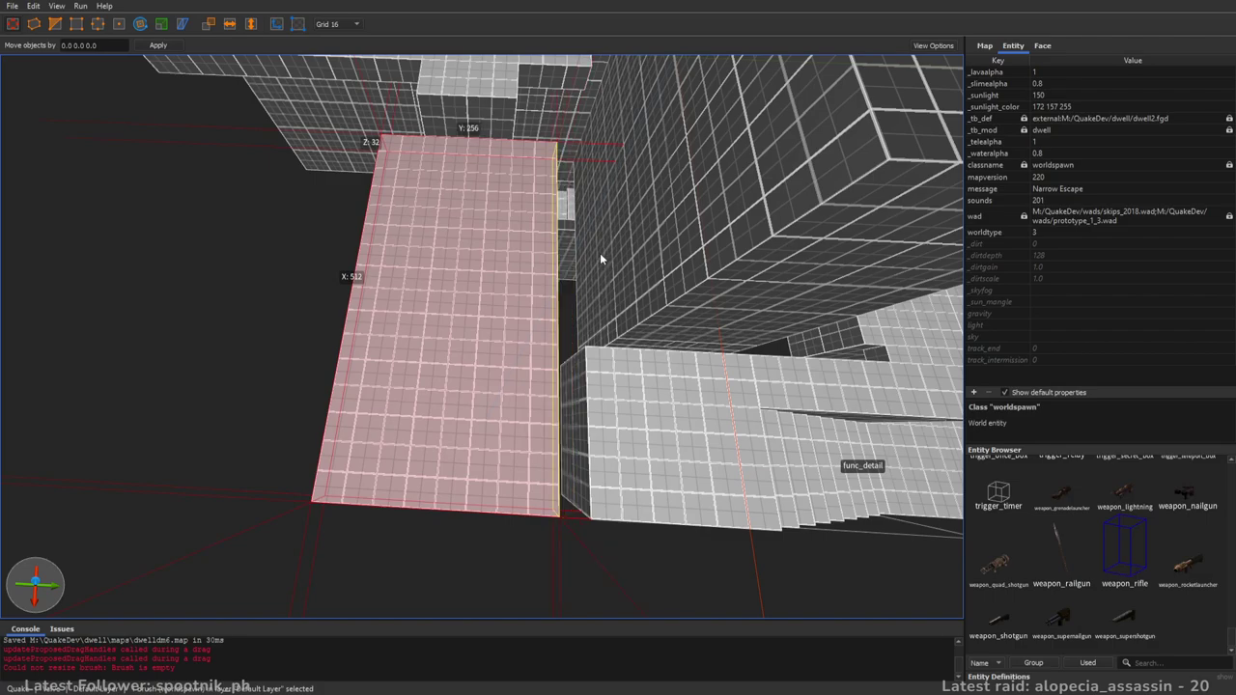
{"action": "left_click", "coordinate": [618, 410]}
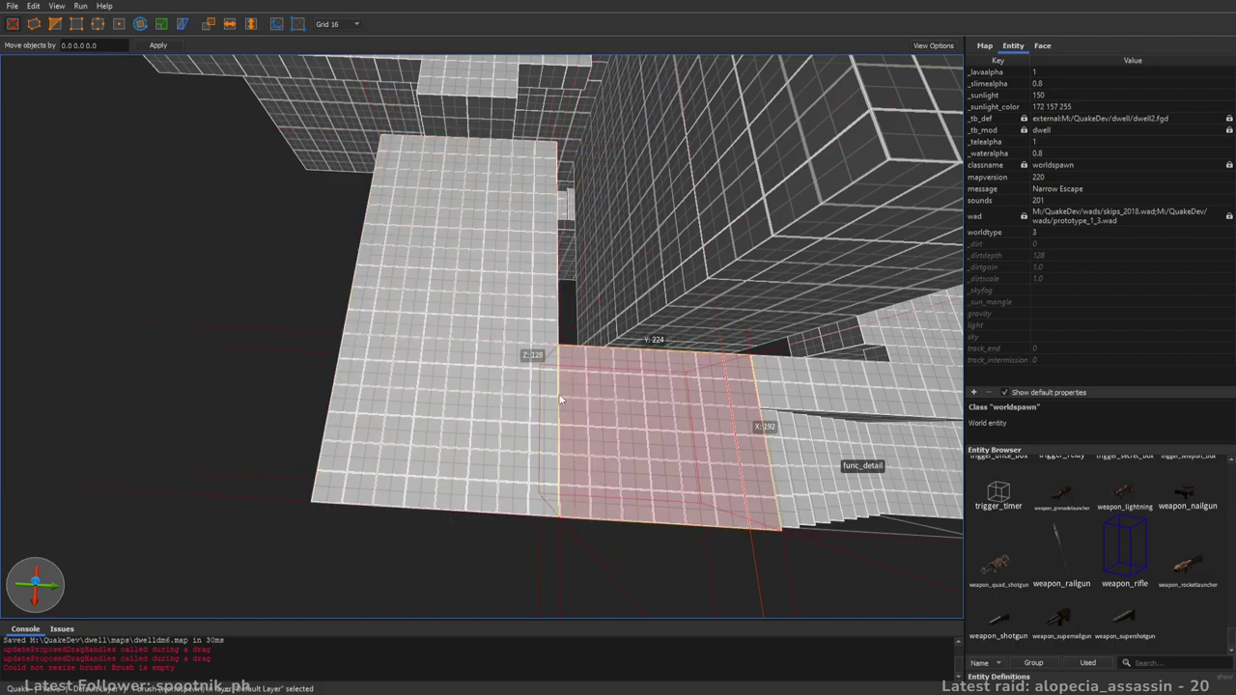
{"action": "left_click", "coordinate": [533, 394]}
- Cut the block in front of the quad shotgun walkway down to 64 high and enlarge its top to 128 by 128
{"action": "key", "text": "a"}
{"action": "mouse_move", "coordinate": [554, 413]}
{"action": "right_mouse_down"}
{"action": "mouse_move", "coordinate": [617, 379]}
{"action": "mouse_move", "coordinate": [689, 367]}
{"action": "mouse_move", "coordinate": [549, 374]}
{"action": "mouse_move", "coordinate": [554, 349]}
{"action": "mouse_move", "coordinate": [574, 365]}
{"action": "right_mouse_up"}
{"action": "key", "text": "a"}
{"action": "key", "text": "w"}
{"action": "key", "text": "w"}
{"action": "key", "text": "s"}
{"action": "left_click", "coordinate": [487, 292]}
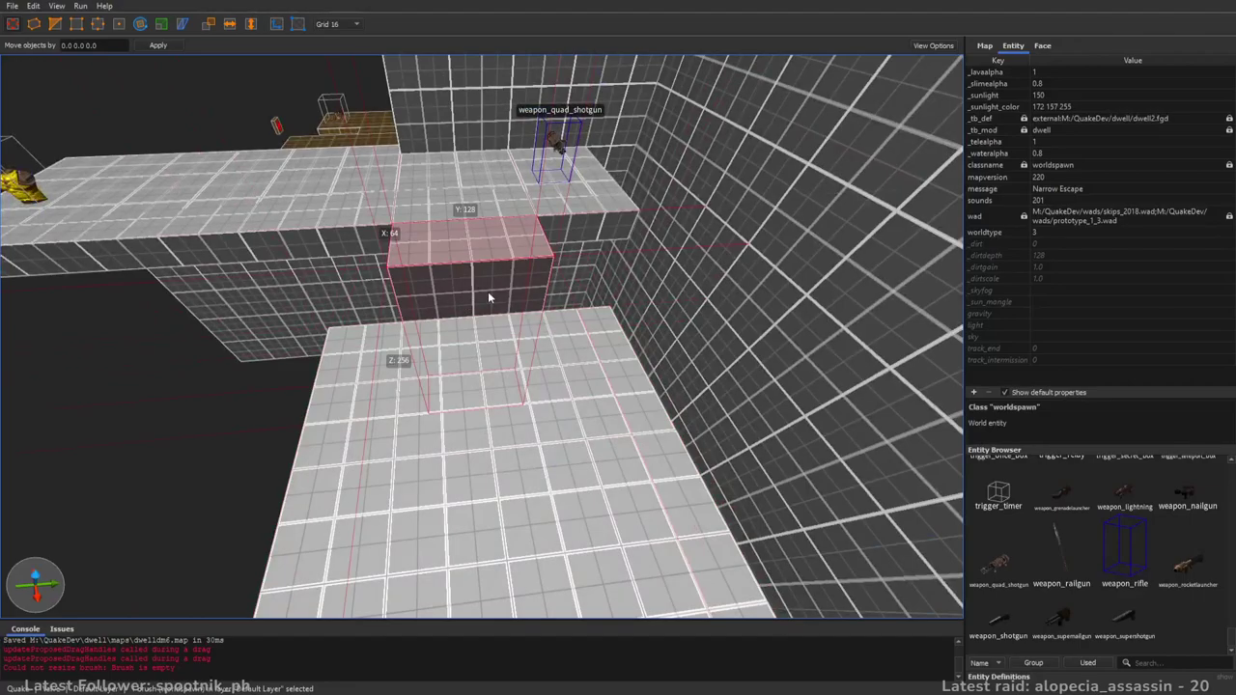
{"action": "left_click", "coordinate": [513, 396]}
{"action": "left_click", "coordinate": [479, 295]}
{"action": "right_click_drag", "start_coordinate": [479, 295], "coordinate": [541, 344], "text": "alt"}
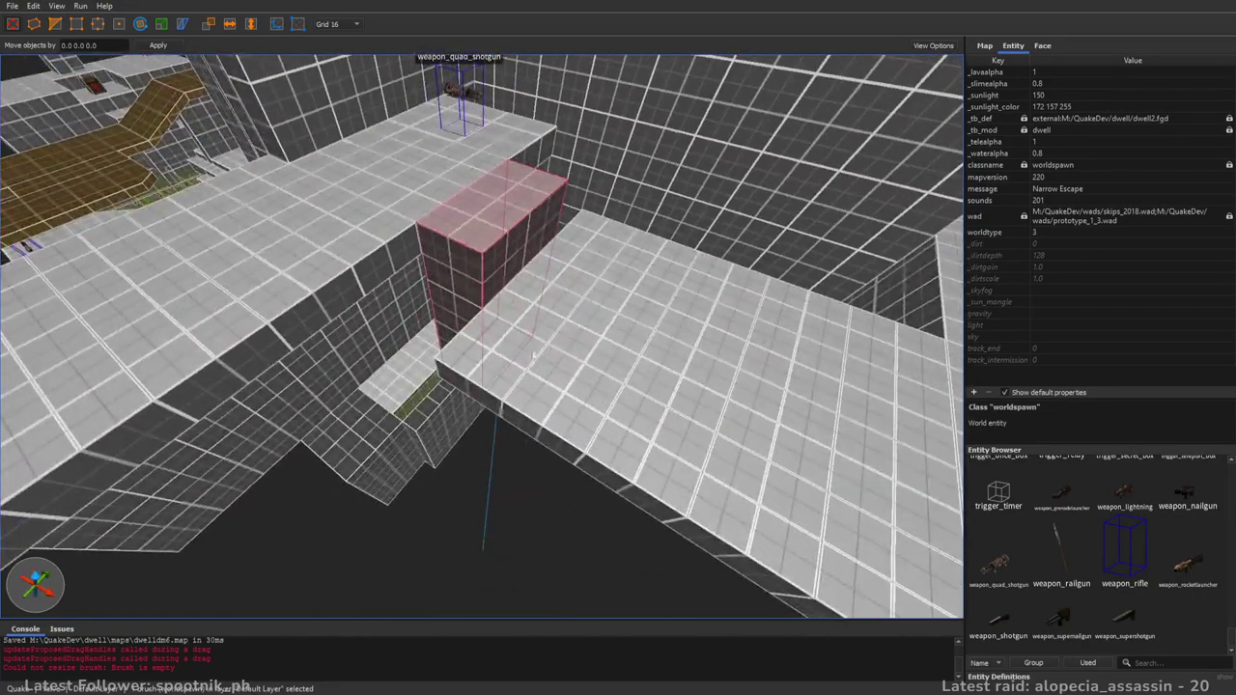
{"action": "left_click_drag", "start_coordinate": [450, 375], "coordinate": [454, 383], "text": "shift"}
{"action": "key", "text": "d"}
{"action": "mouse_move", "coordinate": [379, 245]}
{"action": "left_mouse_down", "text": "shift"}
{"action": "mouse_move", "coordinate": [428, 268]}
{"action": "mouse_move", "coordinate": [345, 242]}
{"action": "mouse_move", "coordinate": [471, 298]}
{"action": "left_mouse_up", "text": "shift"}
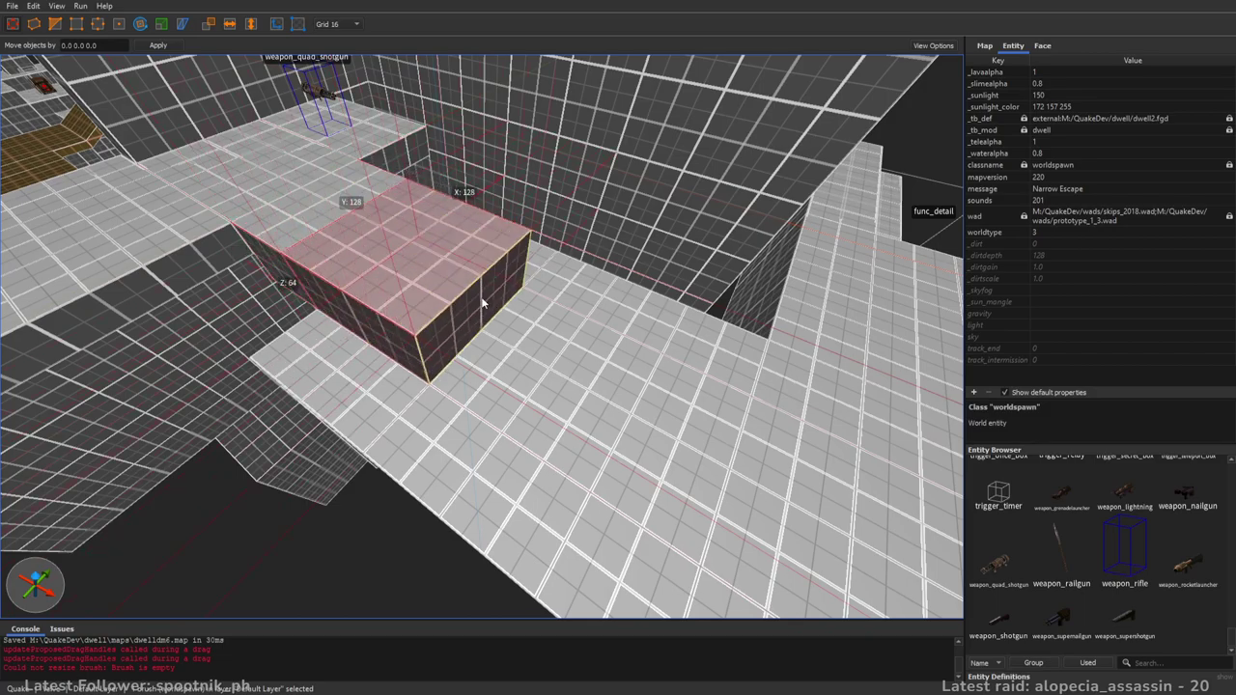
- Widen the 64-high block to 192 and add an adjoining landing section 128 wide and 64 long
{"action": "right_click_drag", "start_coordinate": [540, 305], "coordinate": [494, 292]}
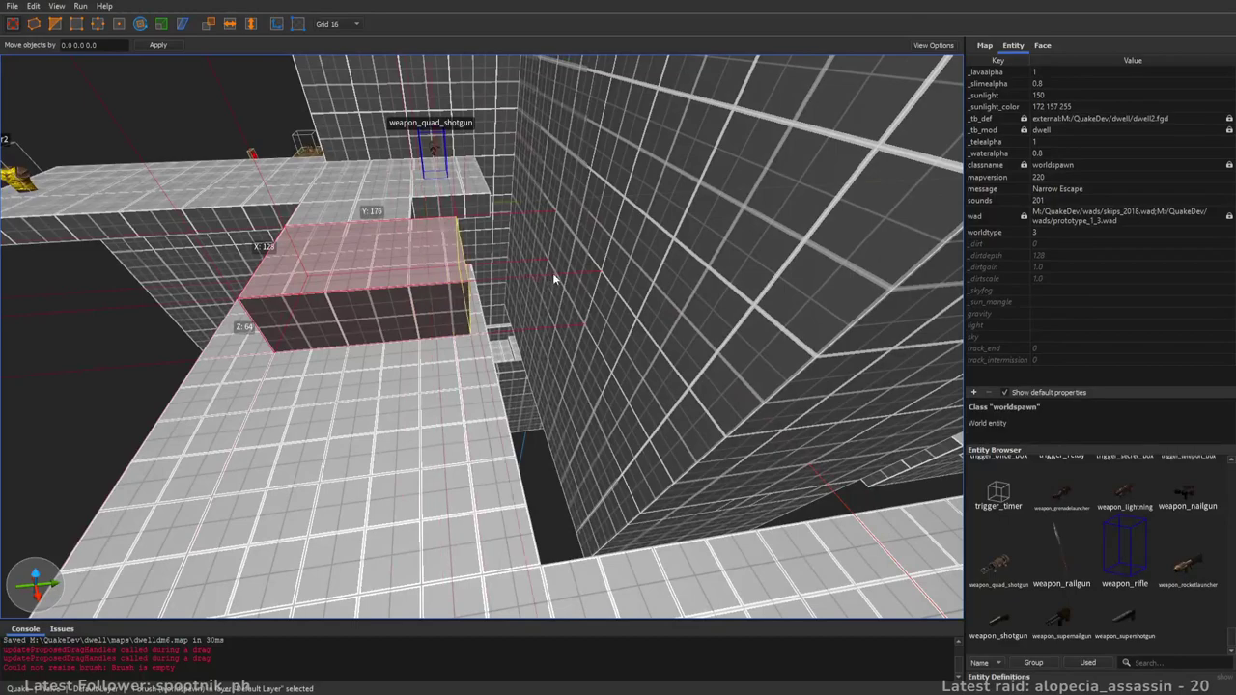
{"action": "scroll", "coordinate": [430, 314], "scroll_direction": "down", "scroll_amount": 4}
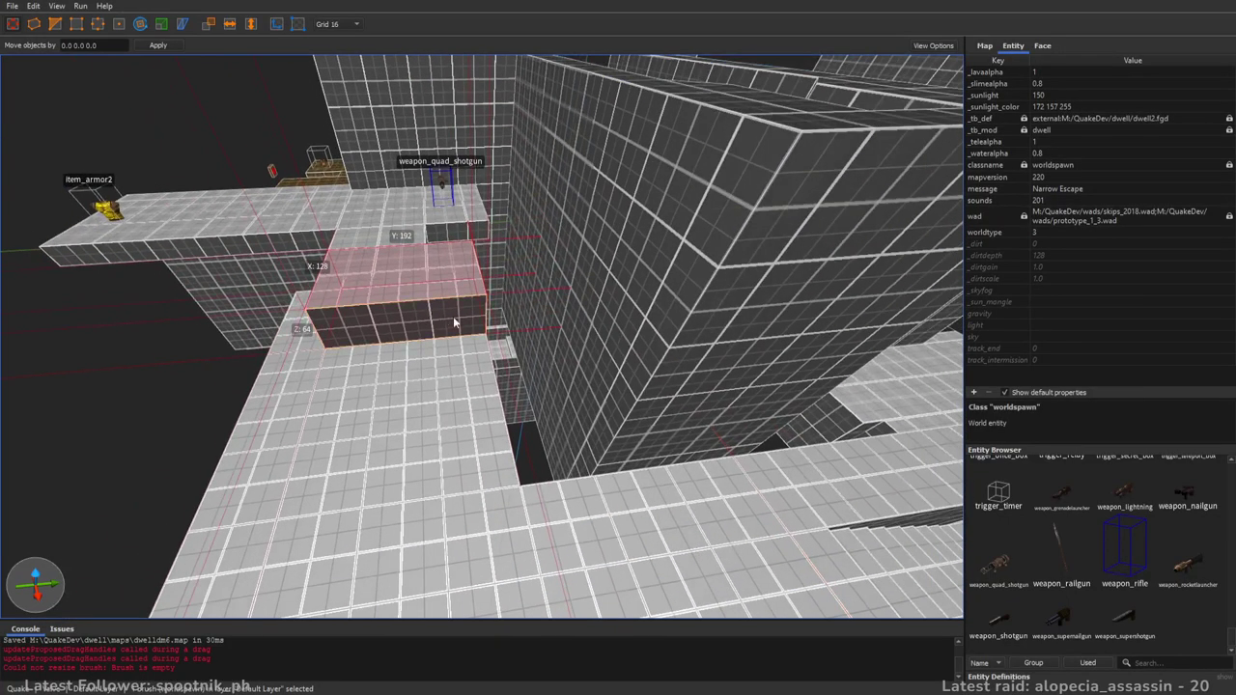
{"action": "left_click_drag", "start_coordinate": [454, 319], "coordinate": [461, 385], "text": "ctrl+shift"}
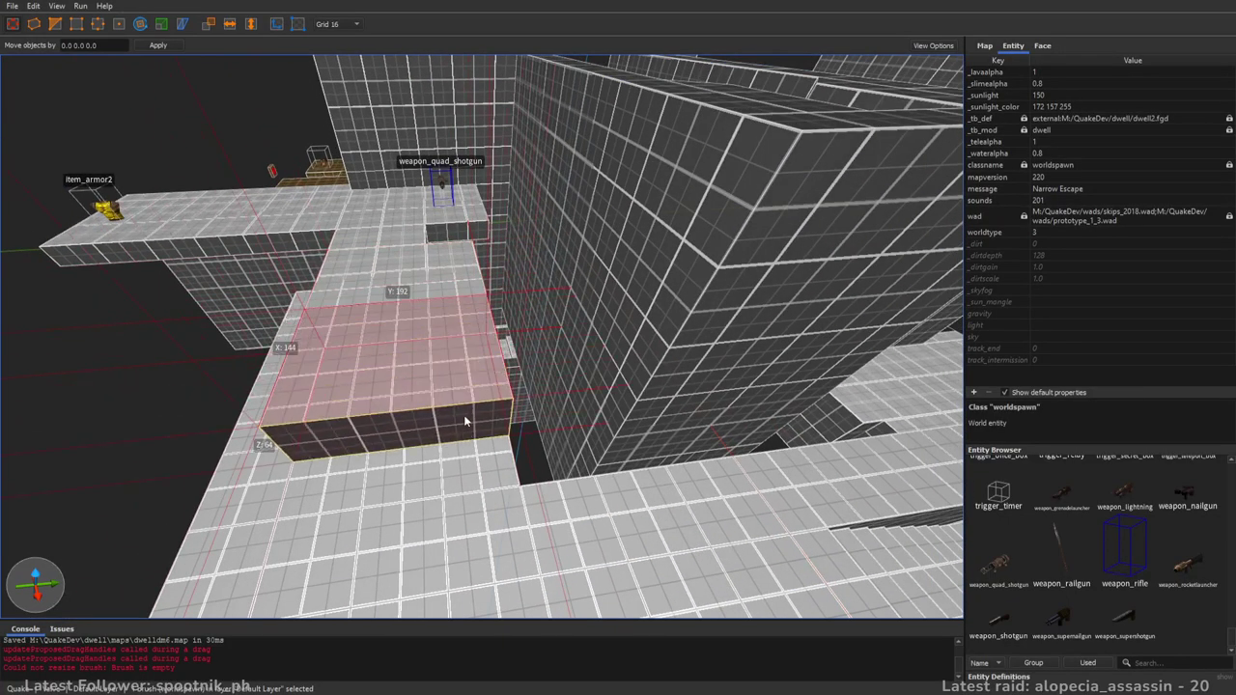
{"action": "left_click_drag", "start_coordinate": [136, 357], "coordinate": [258, 360]}
{"action": "right_click_drag", "start_coordinate": [440, 362], "coordinate": [635, 357]}
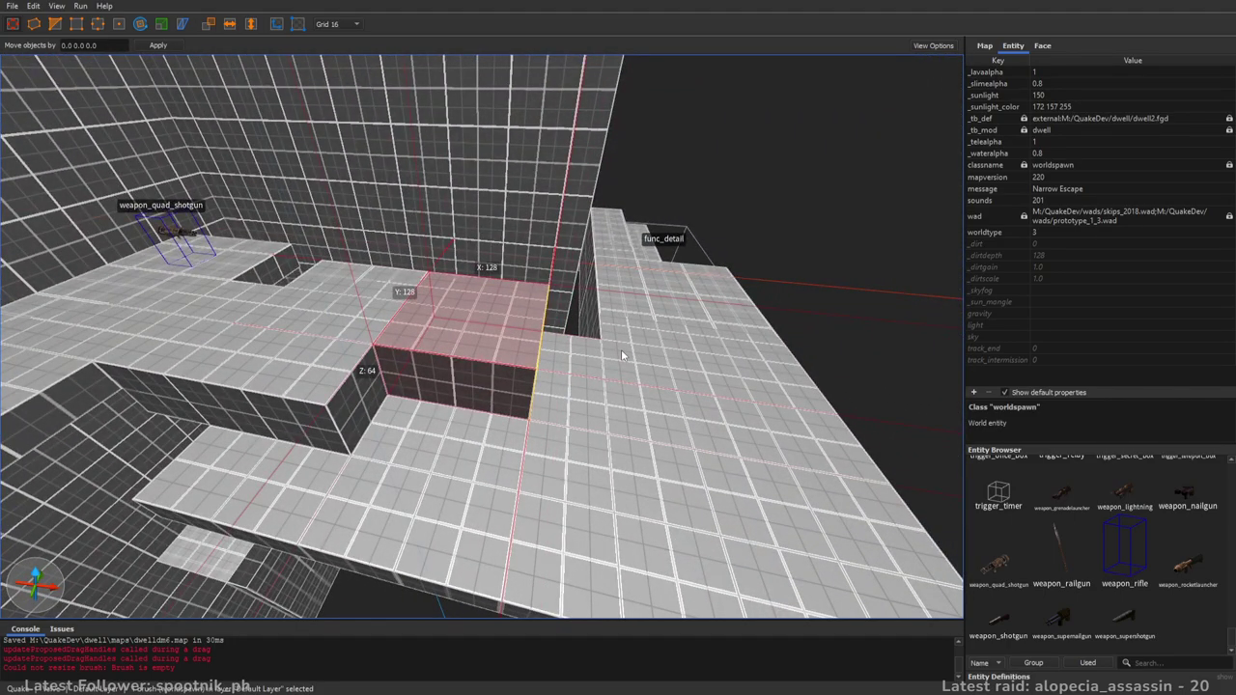
{"action": "middle_click_drag", "start_coordinate": [513, 357], "coordinate": [413, 365]}
{"action": "scroll", "coordinate": [412, 364], "scroll_direction": "up", "scroll_amount": 2}
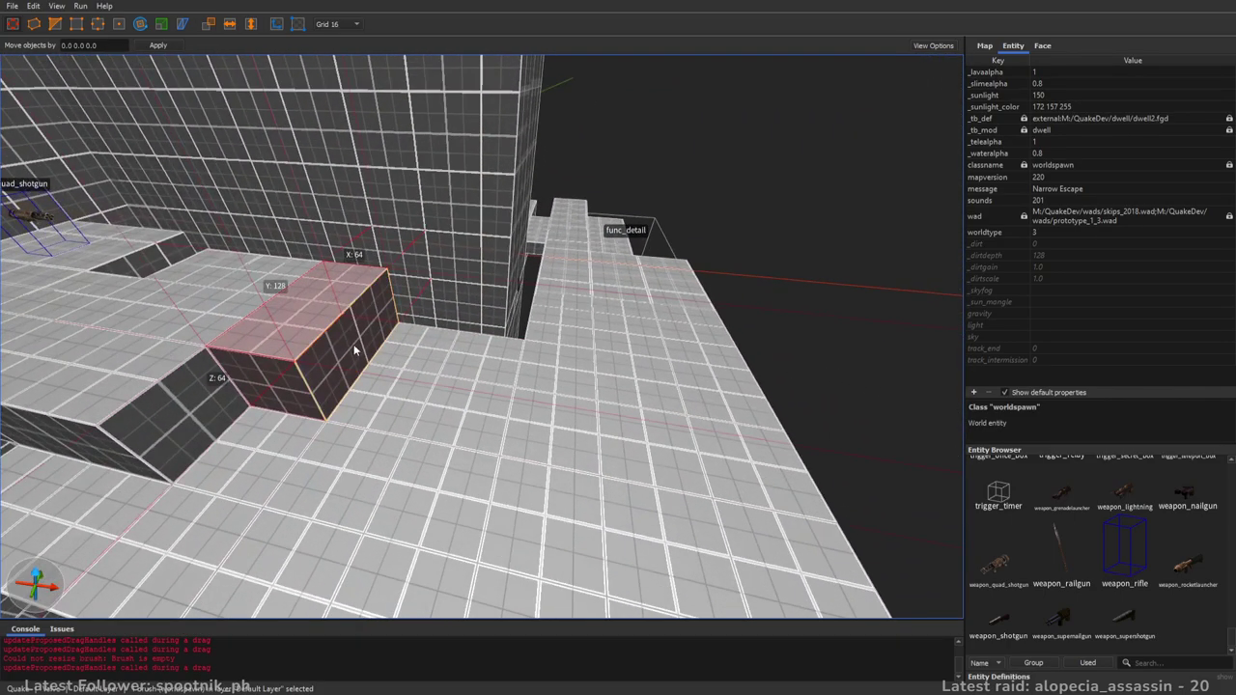
- Build steps 128 wide and 32 deep from the landing down to the floor slab, starting at 48 high and each 16 lower
{"action": "left_click_drag", "start_coordinate": [351, 347], "coordinate": [373, 344], "text": "ctrl+shift"}
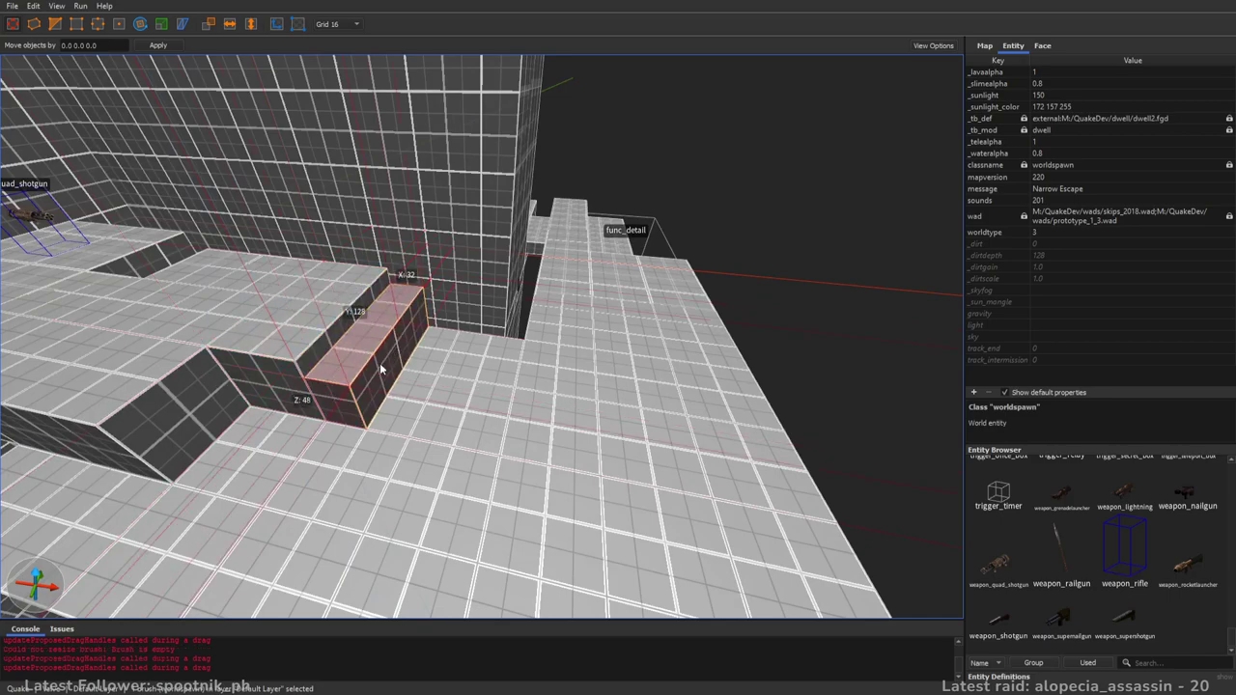
{"action": "scroll", "coordinate": [437, 389], "scroll_direction": "down", "scroll_amount": 10}
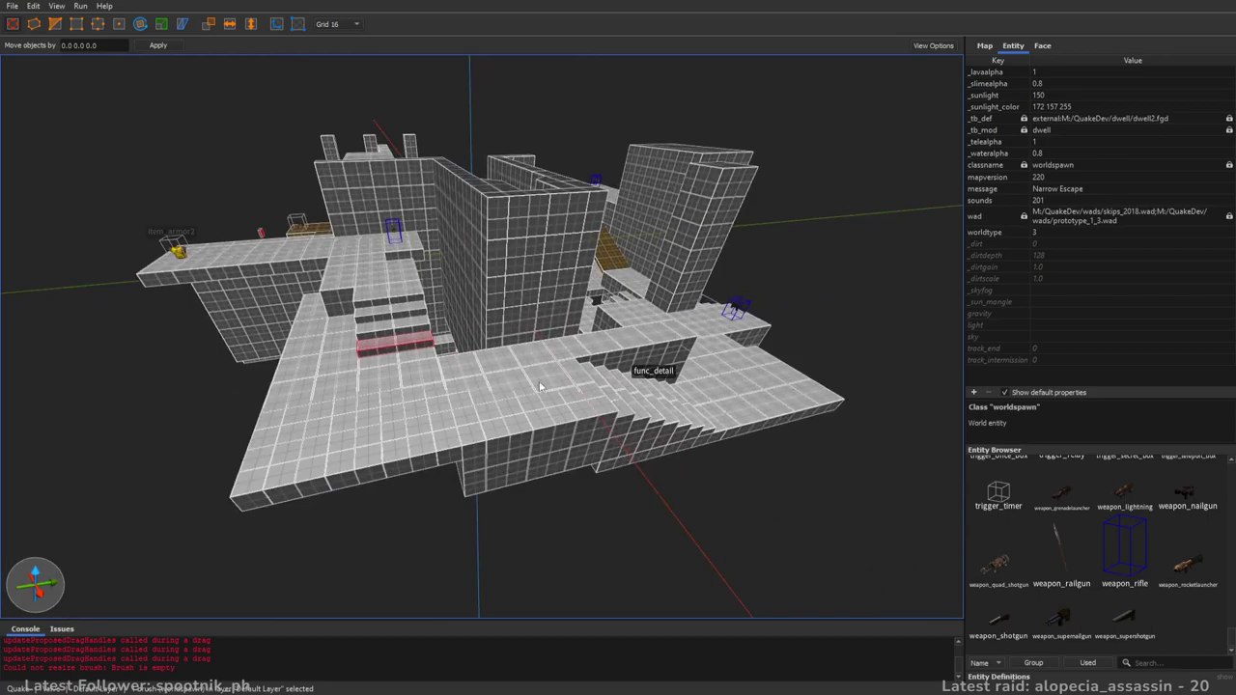
{"action": "right_click_drag", "start_coordinate": [685, 402], "coordinate": [684, 411]}
{"action": "scroll", "coordinate": [684, 411], "scroll_direction": "up", "scroll_amount": 5}
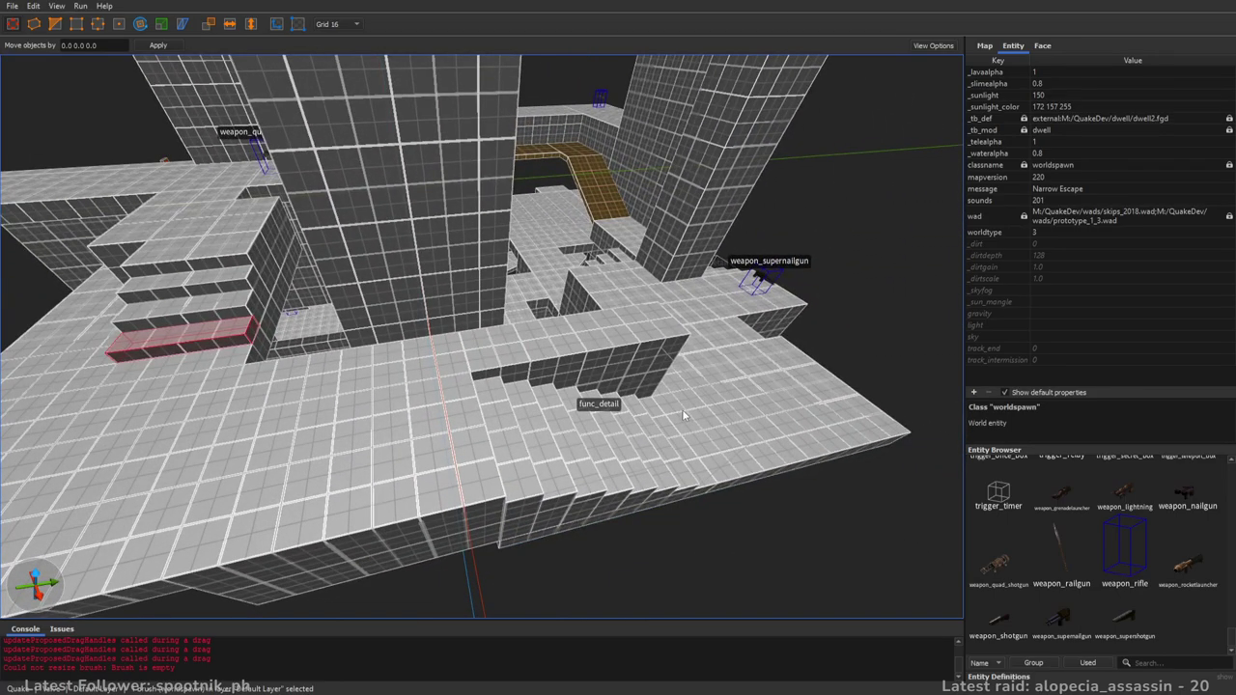
- Extrude a 32-thick slab from the side of the floor, size it to 128 by 128 and lower it beneath the quad shotgun walkway
{"action": "right_click_drag", "start_coordinate": [427, 376], "coordinate": [329, 332]}
{"action": "left_click", "coordinate": [329, 332]}
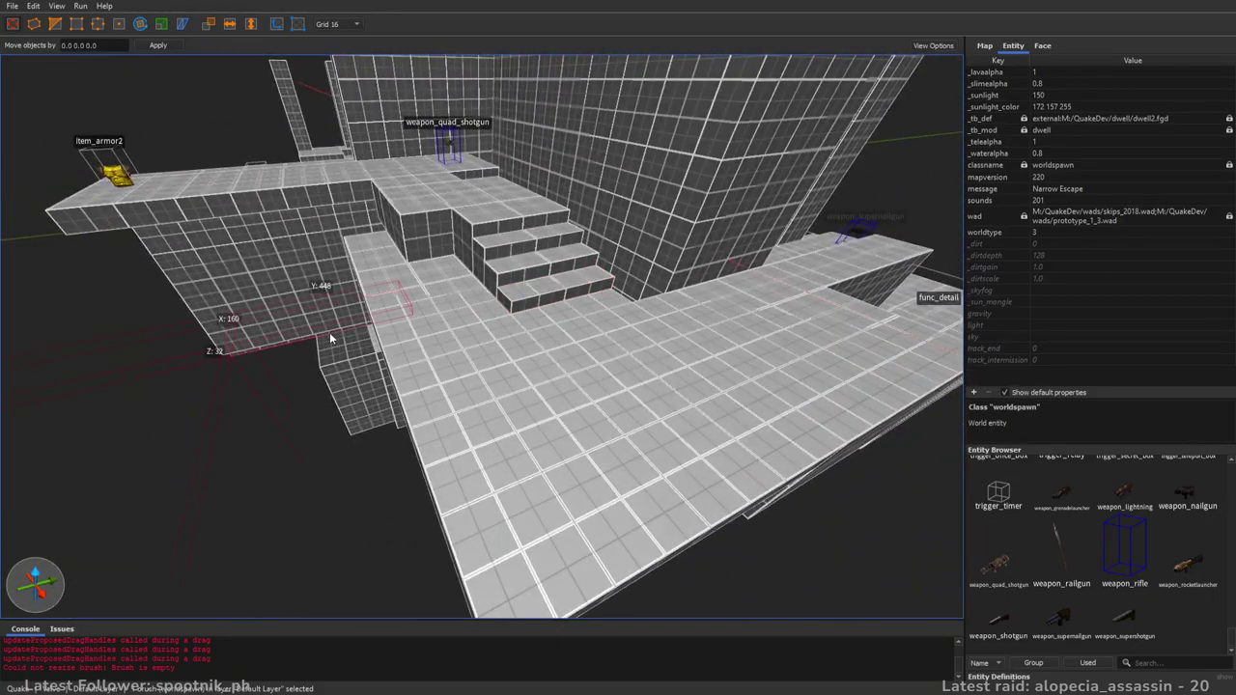
{"action": "left_click", "coordinate": [419, 292]}
{"action": "mouse_move", "coordinate": [420, 292]}
{"action": "right_mouse_down"}
{"action": "mouse_move", "coordinate": [555, 379]}
{"action": "mouse_move", "coordinate": [601, 374]}
{"action": "mouse_move", "coordinate": [485, 382]}
{"action": "mouse_move", "coordinate": [465, 343]}
{"action": "mouse_move", "coordinate": [520, 321]}
{"action": "right_mouse_up"}
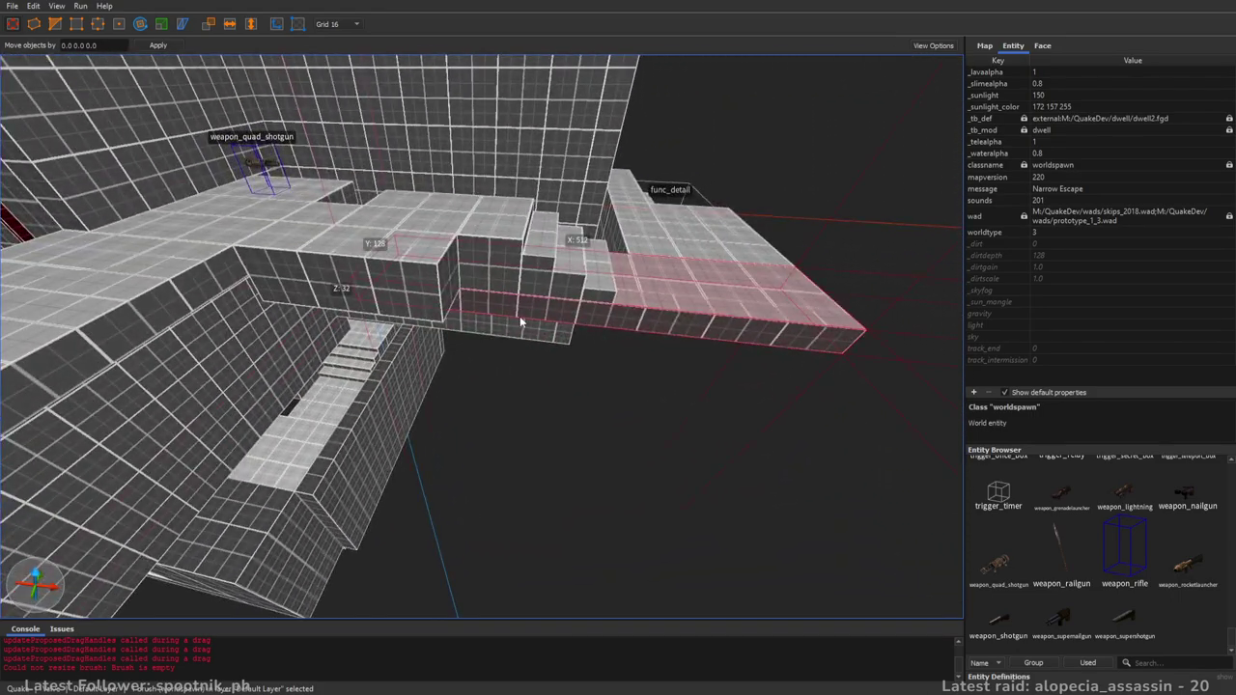
{"action": "left_click", "coordinate": [439, 293]}
{"action": "left_click", "coordinate": [475, 302]}
{"action": "left_click_drag", "start_coordinate": [473, 311], "coordinate": [473, 350], "text": "ctrl+shift"}
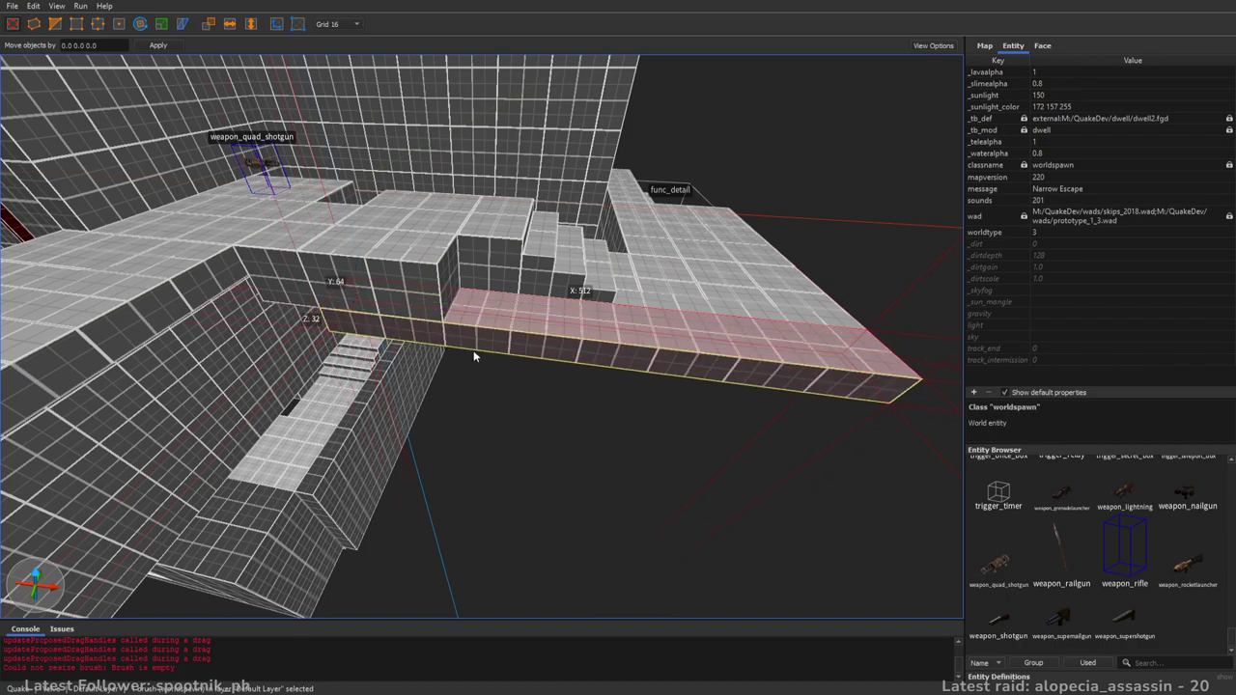
{"action": "mouse_move", "coordinate": [659, 331]}
{"action": "left_mouse_down", "text": "shift"}
{"action": "mouse_move", "coordinate": [450, 323]}
{"action": "mouse_move", "coordinate": [338, 420]}
{"action": "left_mouse_up", "text": "shift"}
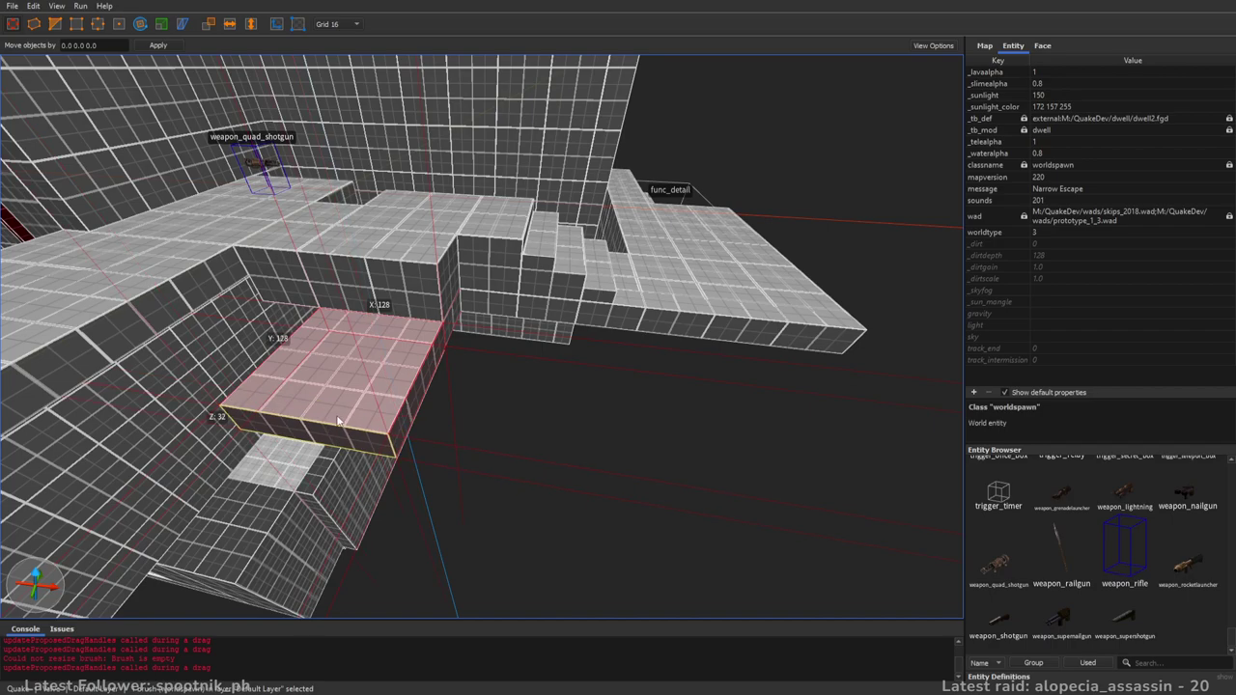
{"action": "left_click_drag", "start_coordinate": [377, 375], "coordinate": [380, 396], "text": "alt"}
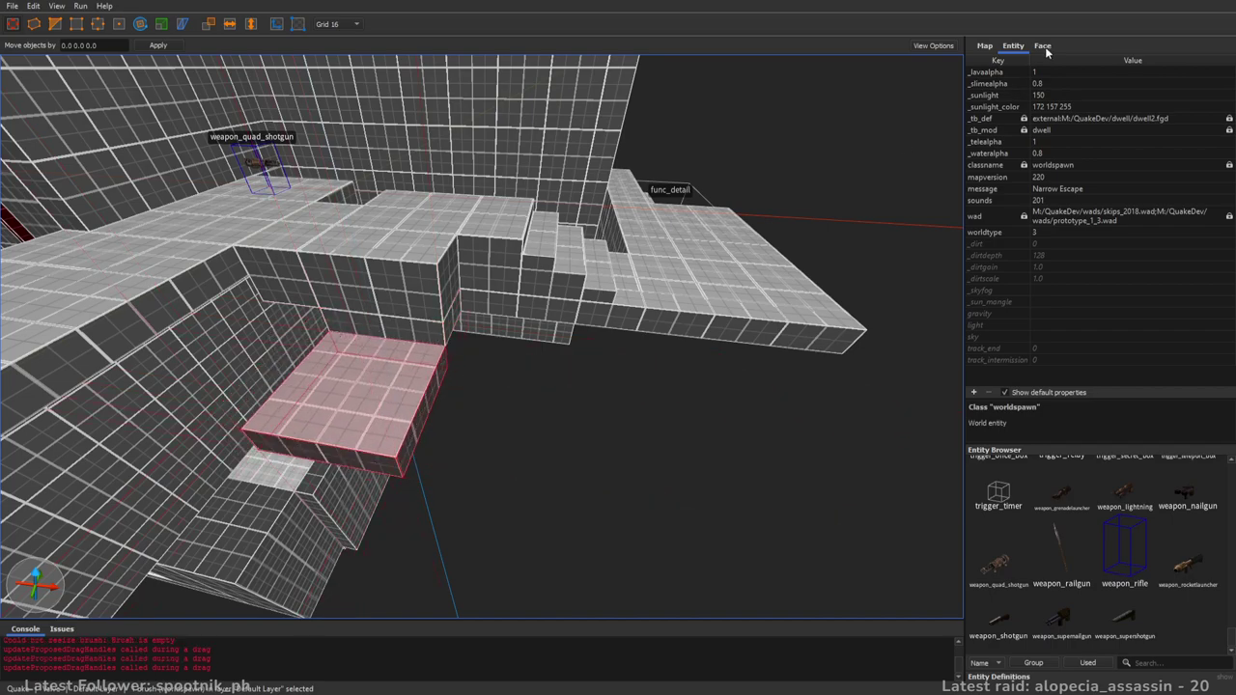
- Texture the lowered slab with 64_cyan_3, lengthen it to 512 by 192 and add a 16-high layer on top of it
{"action": "left_click", "coordinate": [1045, 48]}
{"action": "left_click", "coordinate": [1132, 509]}
{"action": "mouse_move", "coordinate": [717, 319]}
{"action": "right_mouse_down"}
{"action": "mouse_move", "coordinate": [576, 295]}
{"action": "mouse_move", "coordinate": [286, 298]}
{"action": "right_mouse_up"}
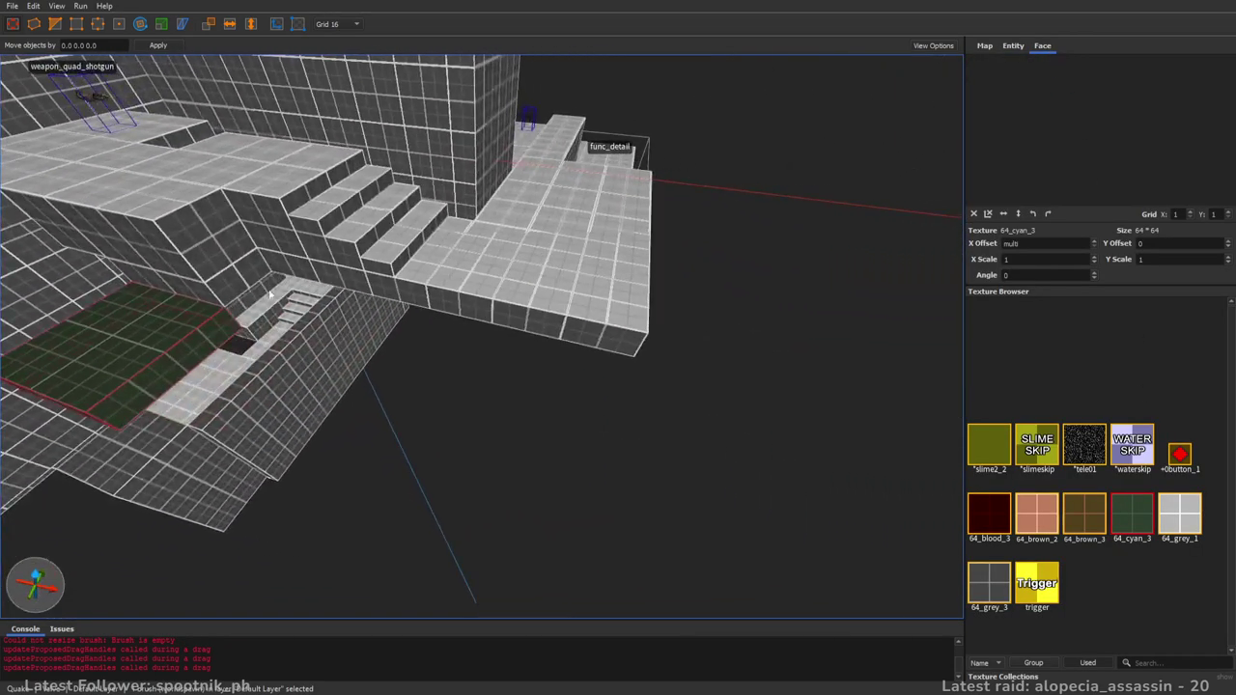
{"action": "left_click_drag", "start_coordinate": [264, 303], "coordinate": [628, 372], "text": "shift"}
{"action": "mouse_move", "coordinate": [628, 372]}
{"action": "right_mouse_down"}
{"action": "mouse_move", "coordinate": [534, 364]}
{"action": "mouse_move", "coordinate": [625, 396]}
{"action": "right_mouse_up"}
{"action": "mouse_move", "coordinate": [625, 392]}
{"action": "left_mouse_down", "text": "ctrl+shift"}
{"action": "mouse_move", "coordinate": [637, 358]}
{"action": "mouse_move", "coordinate": [637, 375]}
{"action": "left_mouse_up", "text": "ctrl+shift"}
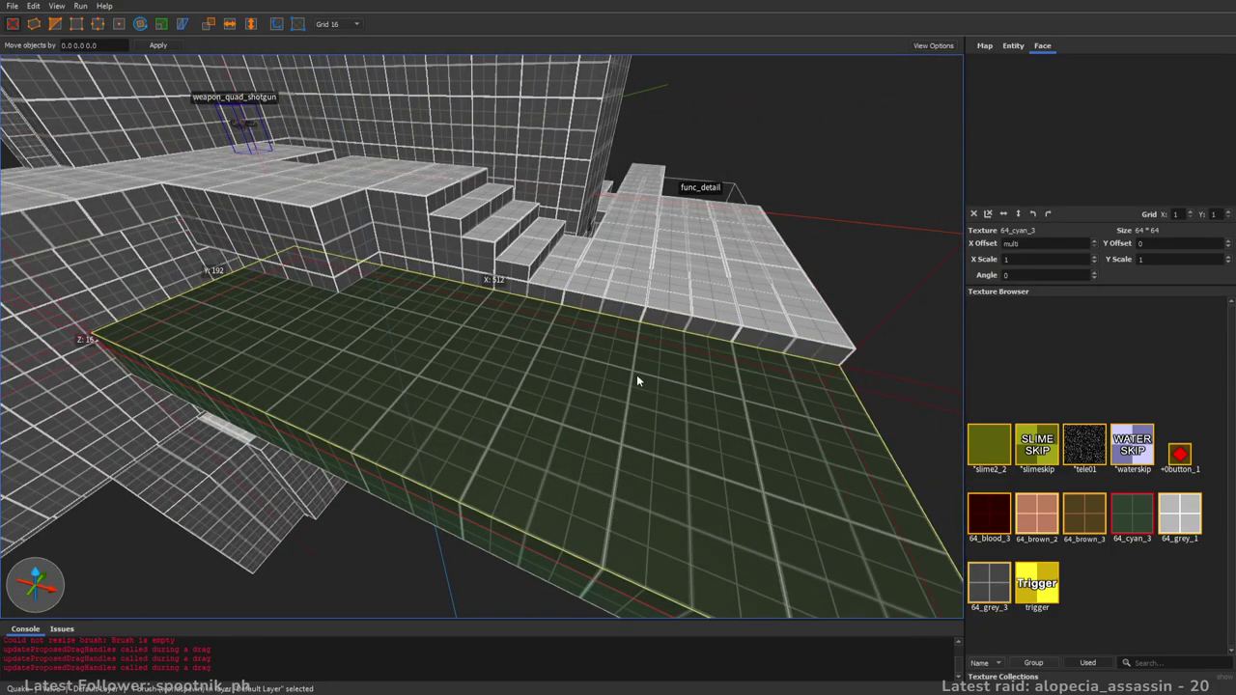
- Texture the new layer with *slimeskip and its top face with *slime2_2, and save the map
{"action": "left_click", "coordinate": [1044, 452]}
{"action": "right_click_drag", "start_coordinate": [560, 305], "coordinate": [593, 316]}
{"action": "key", "text": "Escape"}
{"action": "left_click", "coordinate": [580, 330], "text": "shift"}
{"action": "left_click", "coordinate": [990, 448]}
{"action": "right_click_drag", "start_coordinate": [787, 280], "coordinate": [684, 290]}
{"action": "key", "text": "Escape"}
{"action": "key", "text": "ctrl+s"}
- Examine the level from the new slime pool past the supernailgun platform to the large floor near the teleporter
{"action": "right_click_drag", "start_coordinate": [749, 386], "coordinate": [531, 451]}
{"action": "key", "text": "w"}
{"action": "scroll", "coordinate": [531, 451], "scroll_direction": "down", "scroll_amount": 4}
{"action": "scroll", "coordinate": [530, 453], "scroll_direction": "up", "scroll_amount": 3}
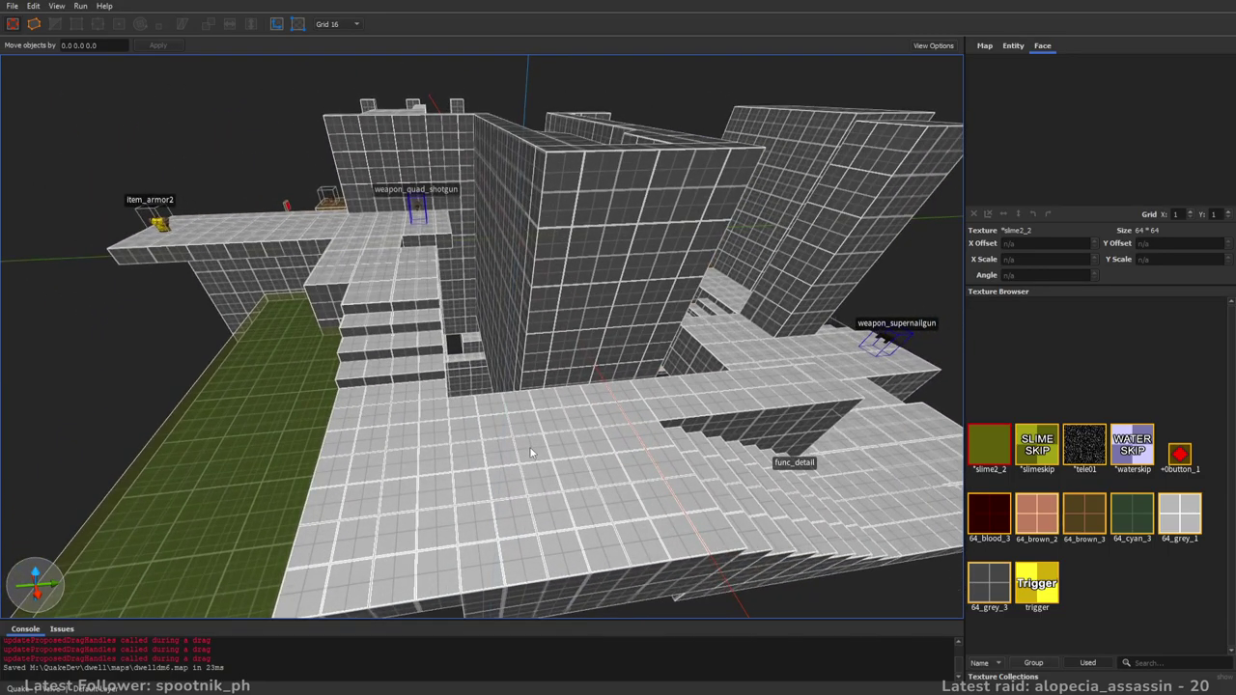
{"action": "key", "text": "d"}
{"action": "key", "text": "d"}
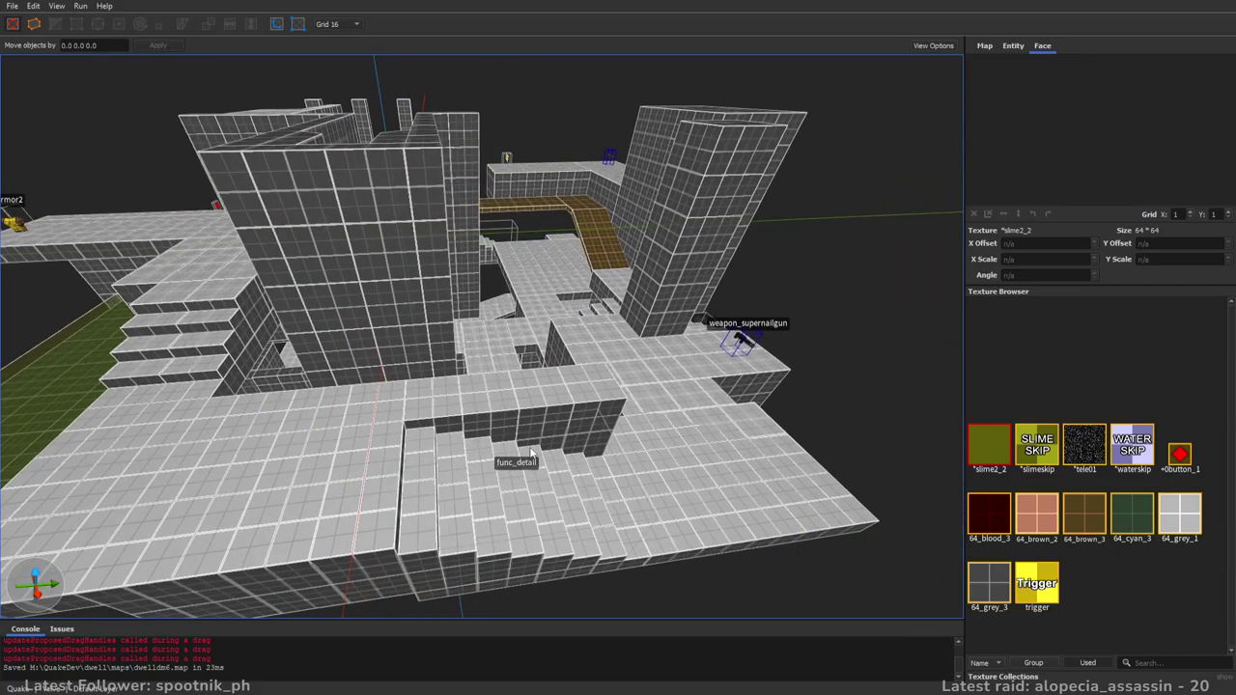
{"action": "right_click_drag", "start_coordinate": [623, 412], "coordinate": [797, 422]}
{"action": "key", "text": "a"}
{"action": "key", "text": "d"}
{"action": "key", "text": "w"}
{"action": "key", "text": "a"}
{"action": "key", "text": "w"}
{"action": "key", "text": "a"}
- Place an item_armor1 near the corner of the large floor and flag it Not on Easy, Not on Normal and Not on Hard+
{"action": "left_click", "coordinate": [1011, 45]}
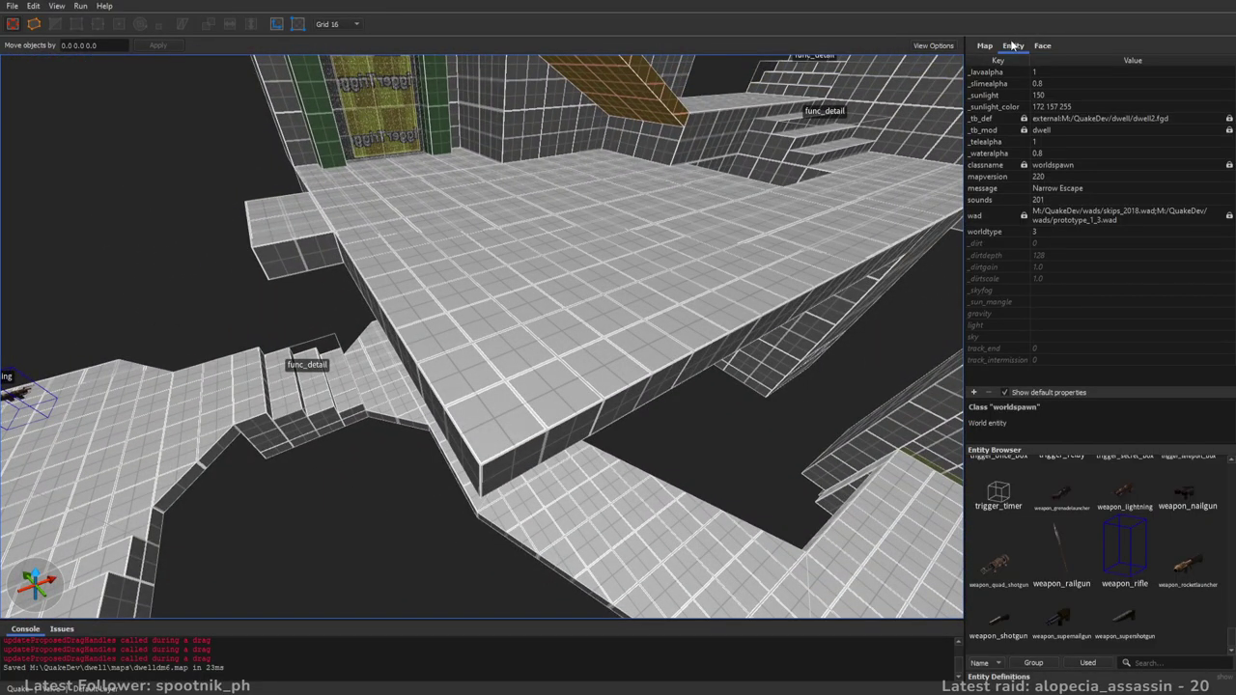
{"action": "left_click_drag", "start_coordinate": [1224, 646], "coordinate": [1228, 504]}
{"action": "right_click_drag", "start_coordinate": [529, 315], "coordinate": [613, 278]}
{"action": "key", "text": "s"}
{"action": "scroll", "coordinate": [611, 278], "scroll_direction": "up", "scroll_amount": 8}
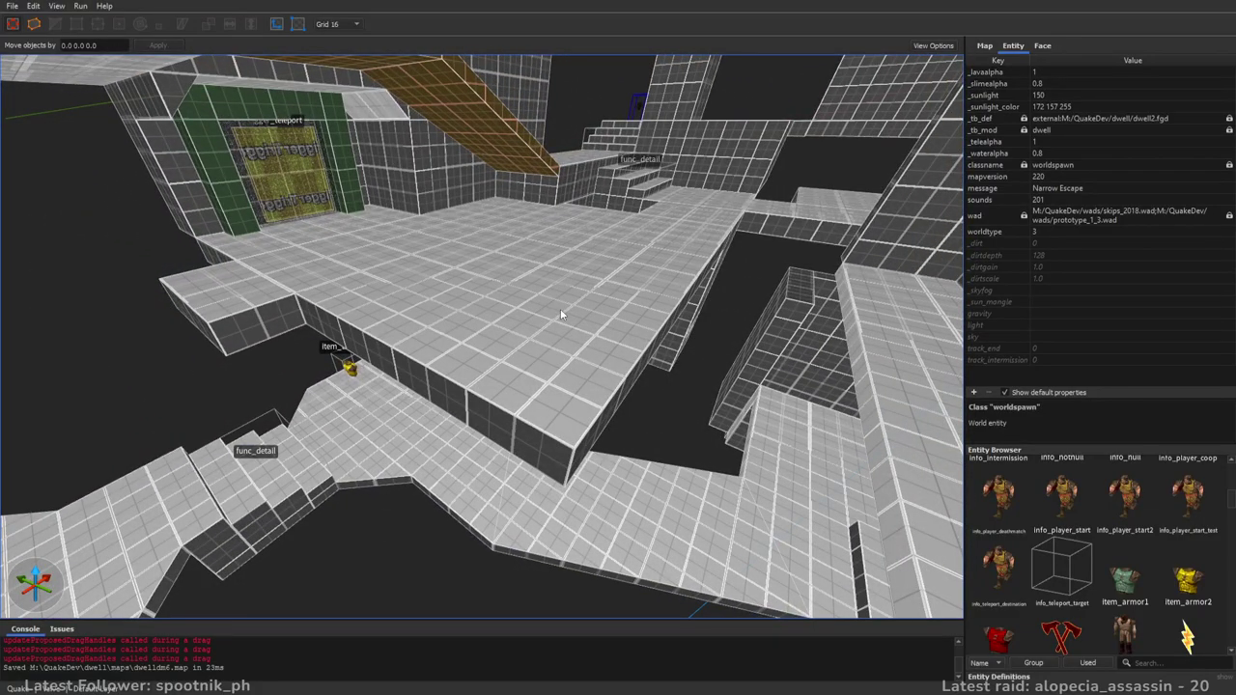
{"action": "key", "text": "a"}
{"action": "right_click_drag", "start_coordinate": [559, 309], "coordinate": [582, 312]}
{"action": "left_click_drag", "start_coordinate": [1120, 582], "coordinate": [565, 357]}
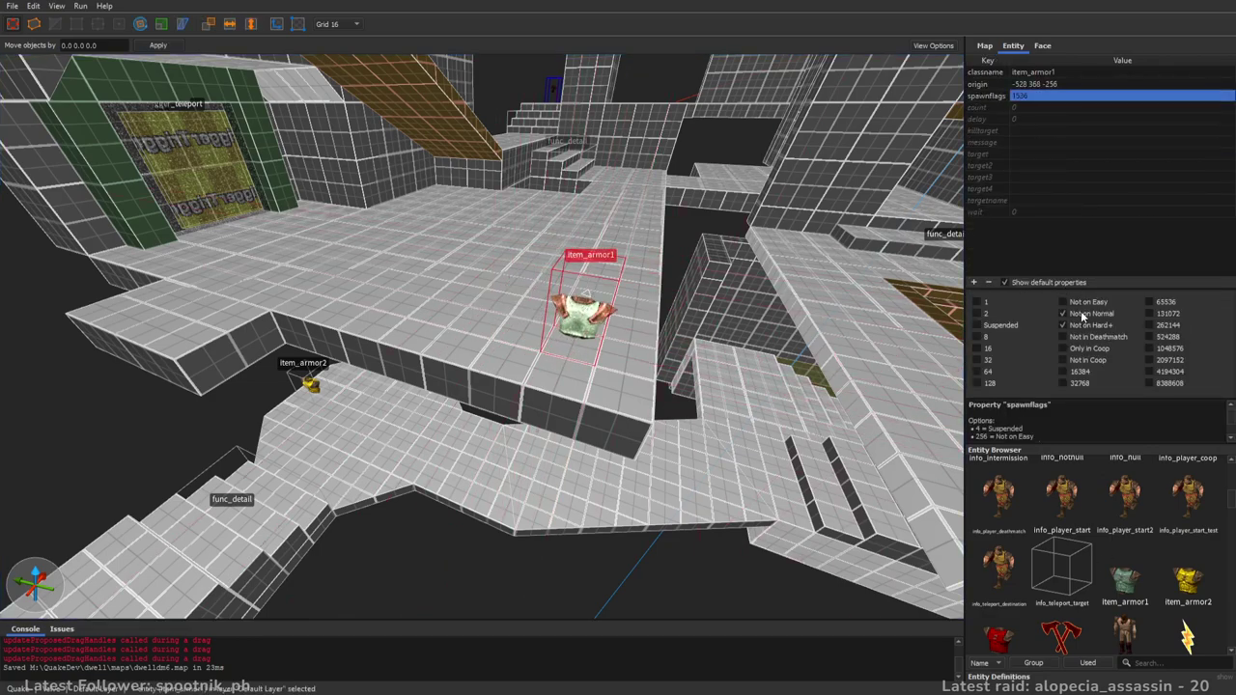
{"action": "right_click_drag", "start_coordinate": [630, 328], "coordinate": [649, 327]}
{"action": "key", "text": "Escape"}
{"action": "left_click", "coordinate": [473, 299]}
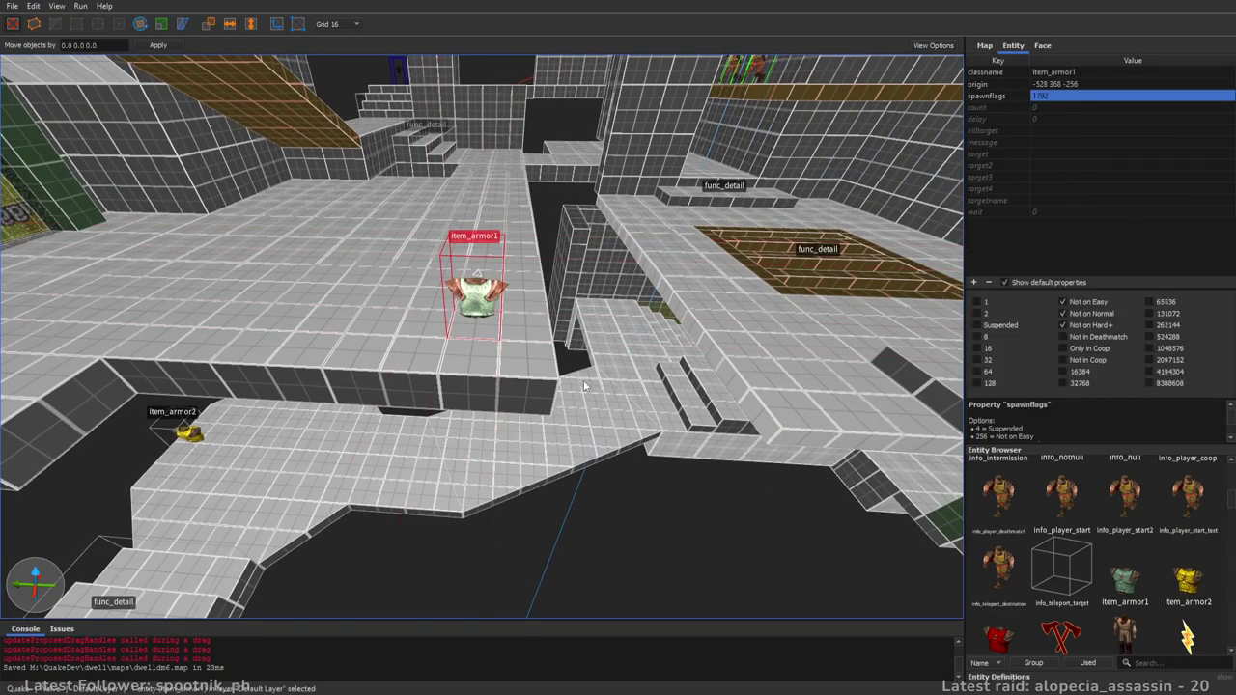
- Examine the large floor around the green armor and the lower walkways and stairs near the yellow armor
{"action": "right_click_drag", "start_coordinate": [636, 416], "coordinate": [460, 344]}
{"action": "key", "text": "Escape"}
{"action": "key", "text": "w"}
{"action": "key", "text": "w"}
{"action": "key", "text": "s"}
{"action": "key", "text": "w"}
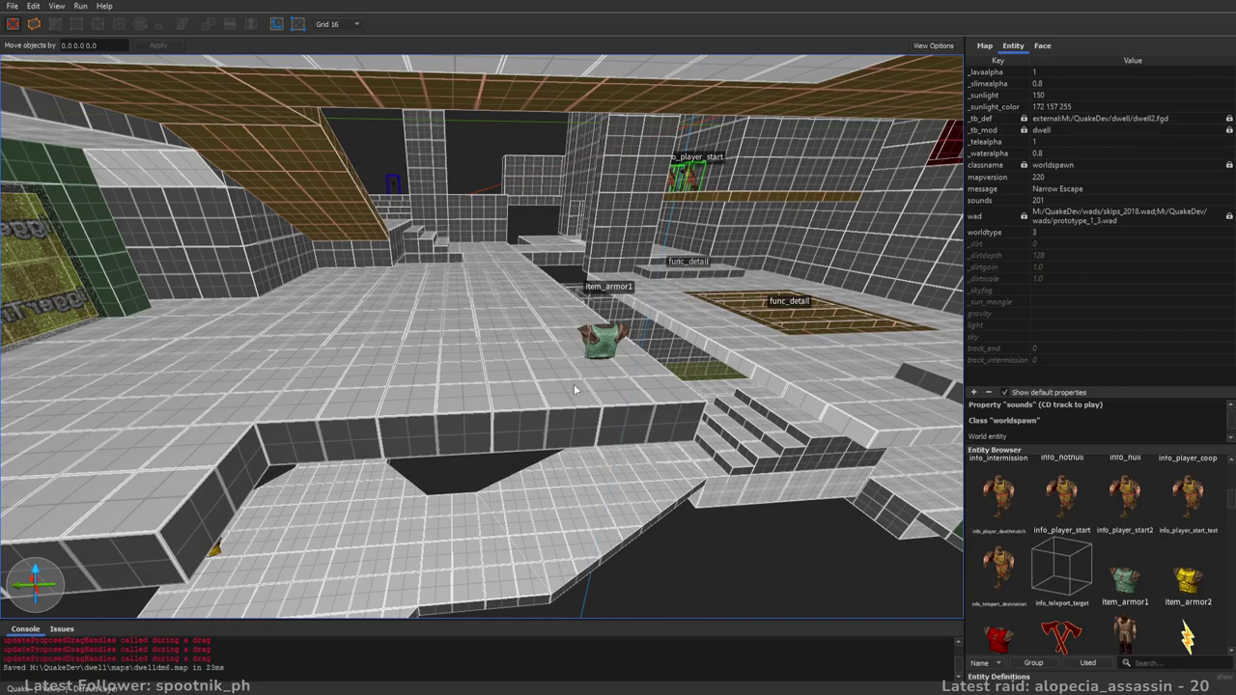
{"action": "right_click_drag", "start_coordinate": [569, 357], "coordinate": [647, 410]}
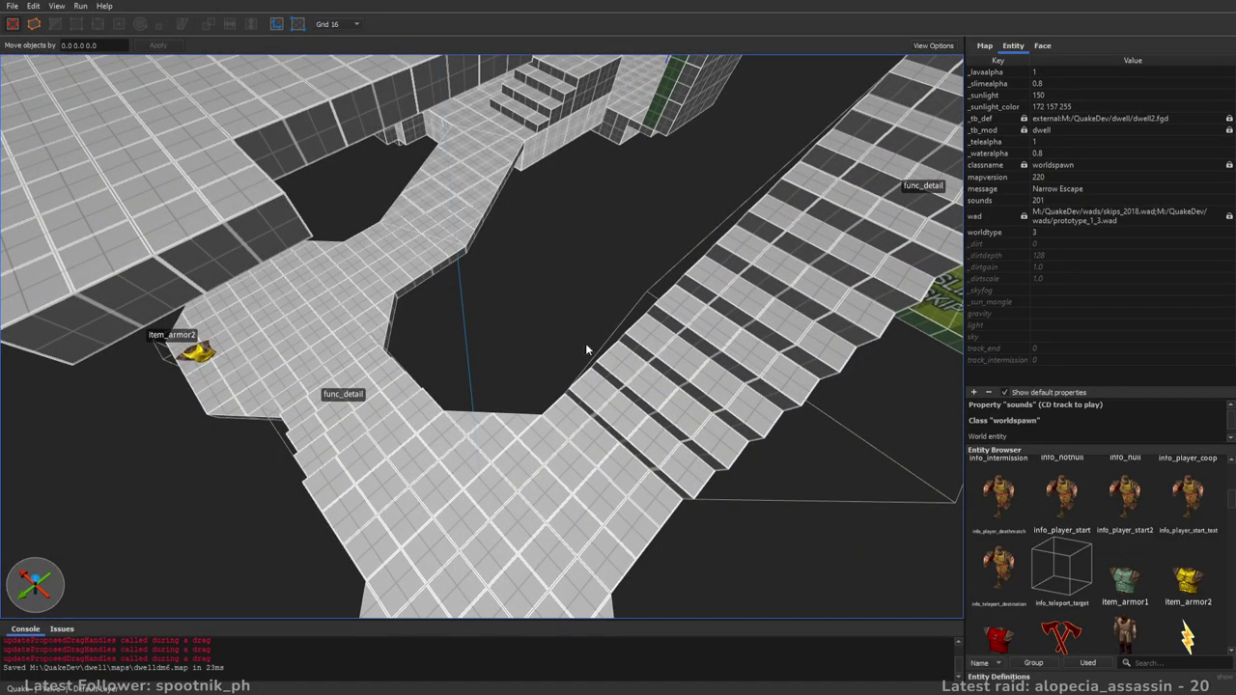
- Paste a copy of the green armor onto the pillared platform beside the slime, near the item_health box
{"action": "right_click_drag", "start_coordinate": [548, 357], "coordinate": [513, 393]}
{"action": "key", "text": "ctrl+v"}
{"action": "left_click_drag", "start_coordinate": [459, 330], "coordinate": [616, 269]}
{"action": "key", "text": "Escape"}
{"action": "right_click_drag", "start_coordinate": [573, 307], "coordinate": [604, 320]}
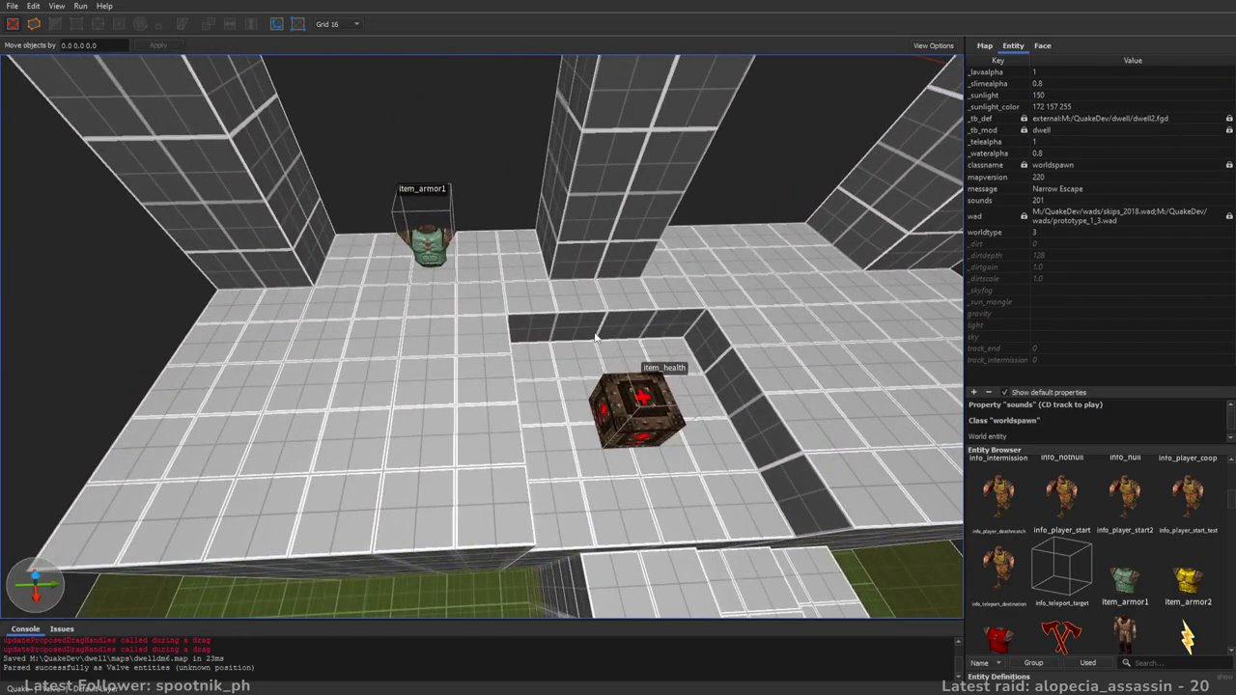
- Place a weapon_nailgun between the pillars on the item_health platform and save the map
{"action": "right_click_drag", "start_coordinate": [586, 319], "coordinate": [540, 285]}
{"action": "key", "text": "d"}
{"action": "scroll", "coordinate": [1144, 555], "scroll_direction": "down", "scroll_amount": 10}
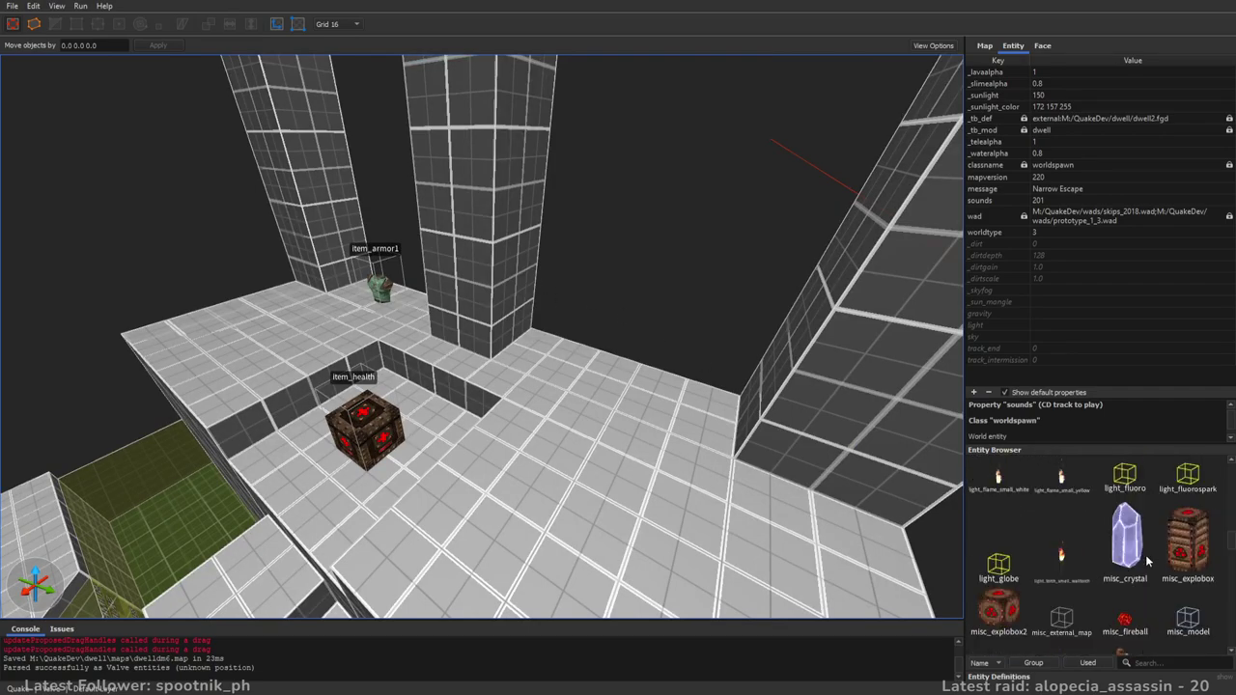
{"action": "scroll", "coordinate": [1143, 553], "scroll_direction": "down", "scroll_amount": 1}
{"action": "scroll", "coordinate": [1138, 542], "scroll_direction": "down", "scroll_amount": 8}
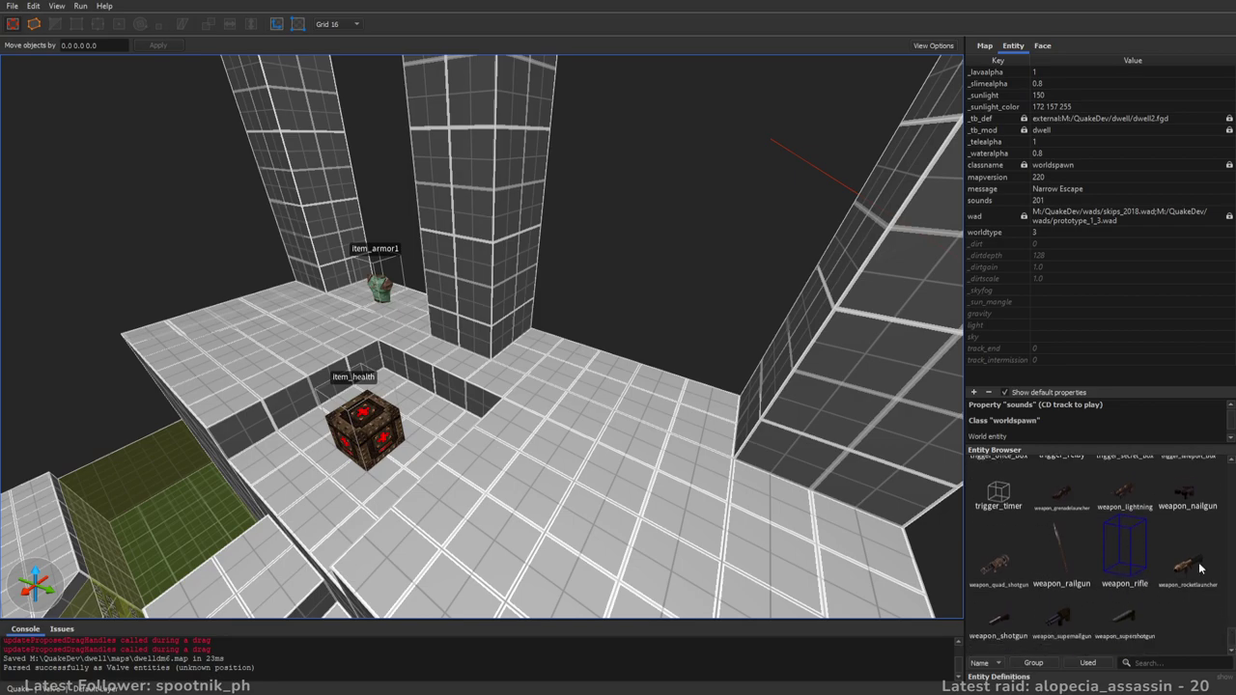
{"action": "left_click_drag", "start_coordinate": [1187, 497], "coordinate": [632, 411]}
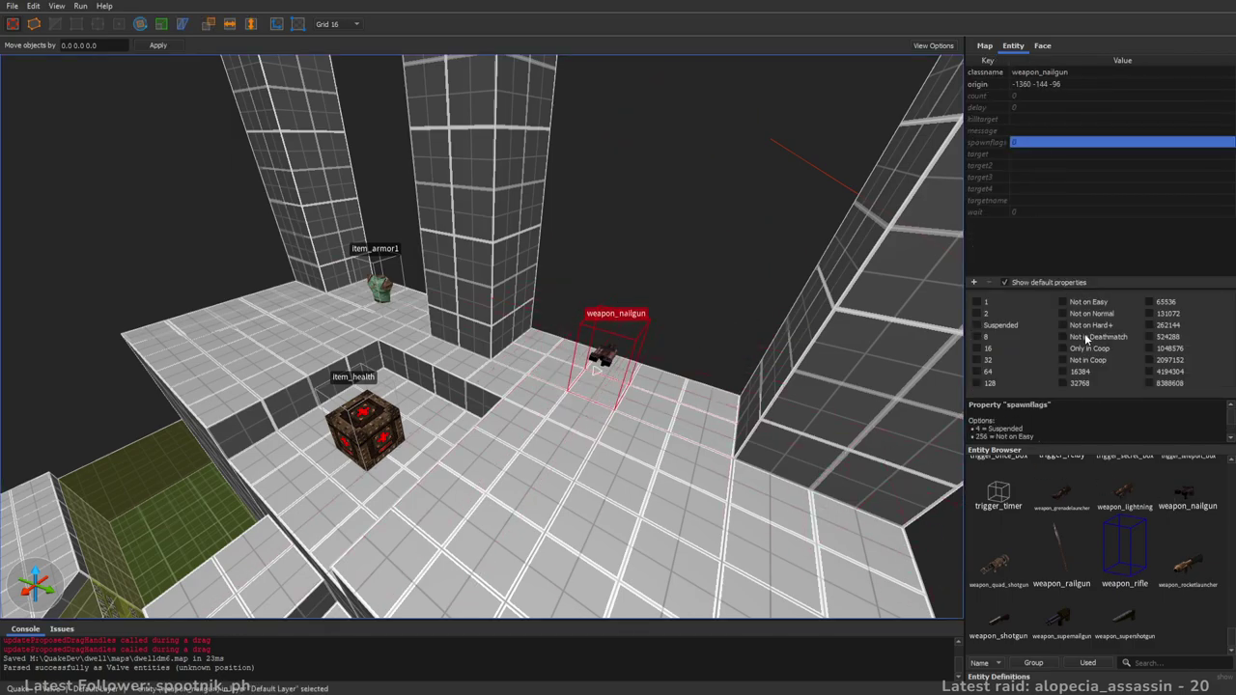
{"action": "key", "text": "Escape"}
{"action": "right_click_drag", "start_coordinate": [545, 328], "coordinate": [557, 378]}
{"action": "key", "text": "ctrl+s"}
{"action": "right_click_drag", "start_coordinate": [485, 358], "coordinate": [453, 338]}
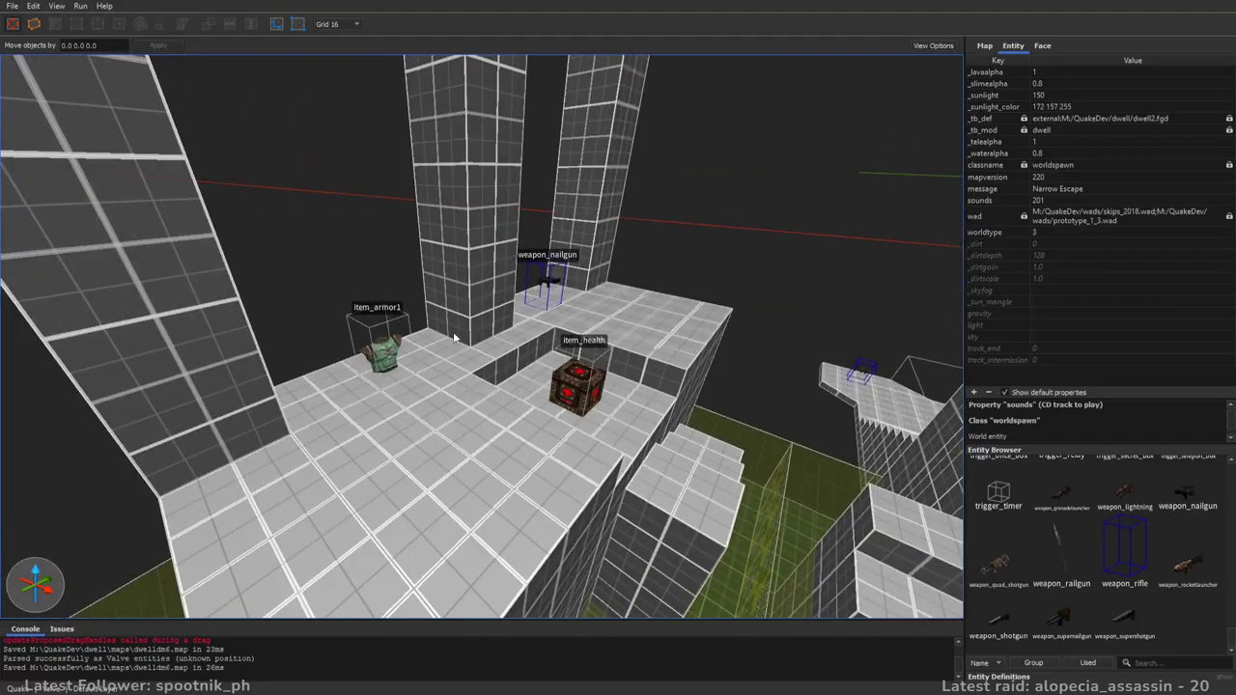
- Examine the level from the nailgun platform across the brown walkways and rocket launcher floor to the far green armor
{"action": "mouse_move", "coordinate": [317, 329]}
{"action": "right_mouse_down"}
{"action": "mouse_move", "coordinate": [409, 334]}
{"action": "mouse_move", "coordinate": [508, 298]}
{"action": "mouse_move", "coordinate": [541, 315]}
{"action": "mouse_move", "coordinate": [530, 311]}
{"action": "mouse_move", "coordinate": [673, 293]}
{"action": "mouse_move", "coordinate": [521, 306]}
{"action": "right_mouse_up"}
{"action": "key", "text": "a"}
{"action": "key", "text": "w"}
{"action": "key", "text": "w"}
{"action": "key", "text": "d"}
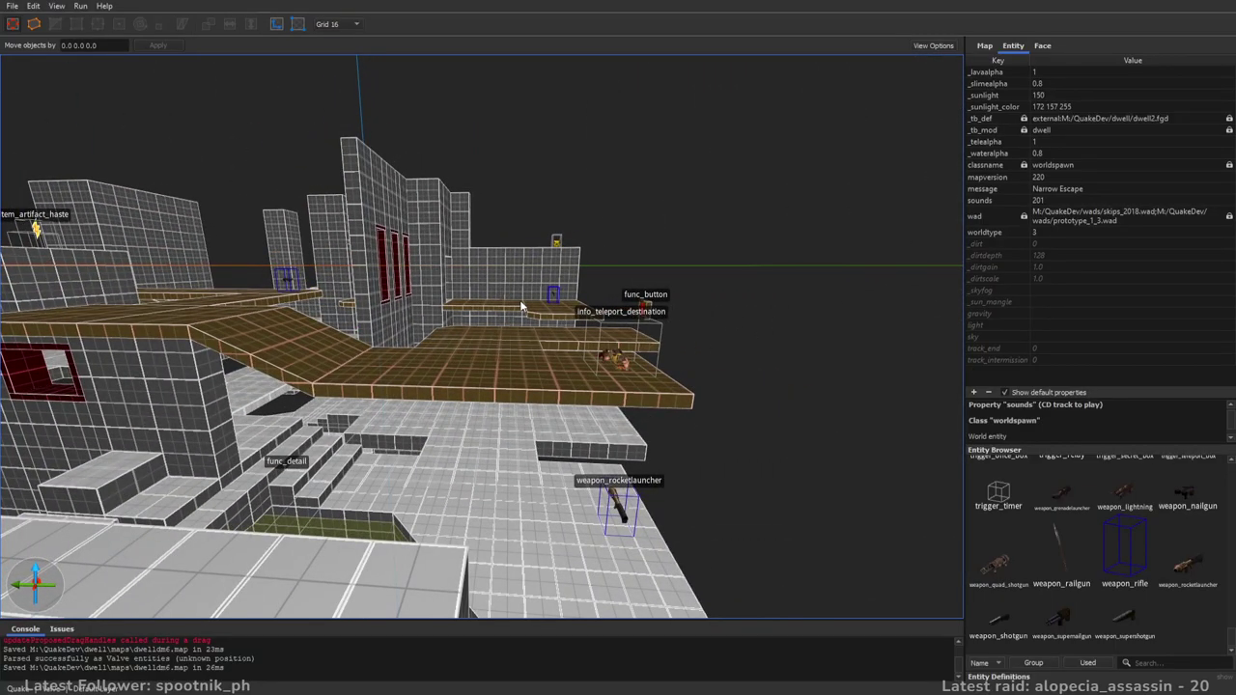
{"action": "key", "text": "s"}
{"action": "right_click_drag", "start_coordinate": [701, 334], "coordinate": [821, 317]}
{"action": "key", "text": "w"}
{"action": "key", "text": "a"}
{"action": "key", "text": "w"}
{"action": "key", "text": "w"}
{"action": "key", "text": "a"}
{"action": "right_click_drag", "start_coordinate": [599, 339], "coordinate": [710, 406]}
{"action": "key", "text": "d"}
{"action": "key", "text": "s"}
{"action": "key", "text": "d"}
{"action": "key", "text": "w"}
- Check the skill flags of the green armor near the supernailgun, and examine the railgun alcove and surrounding stairs
{"action": "left_click", "coordinate": [741, 411]}
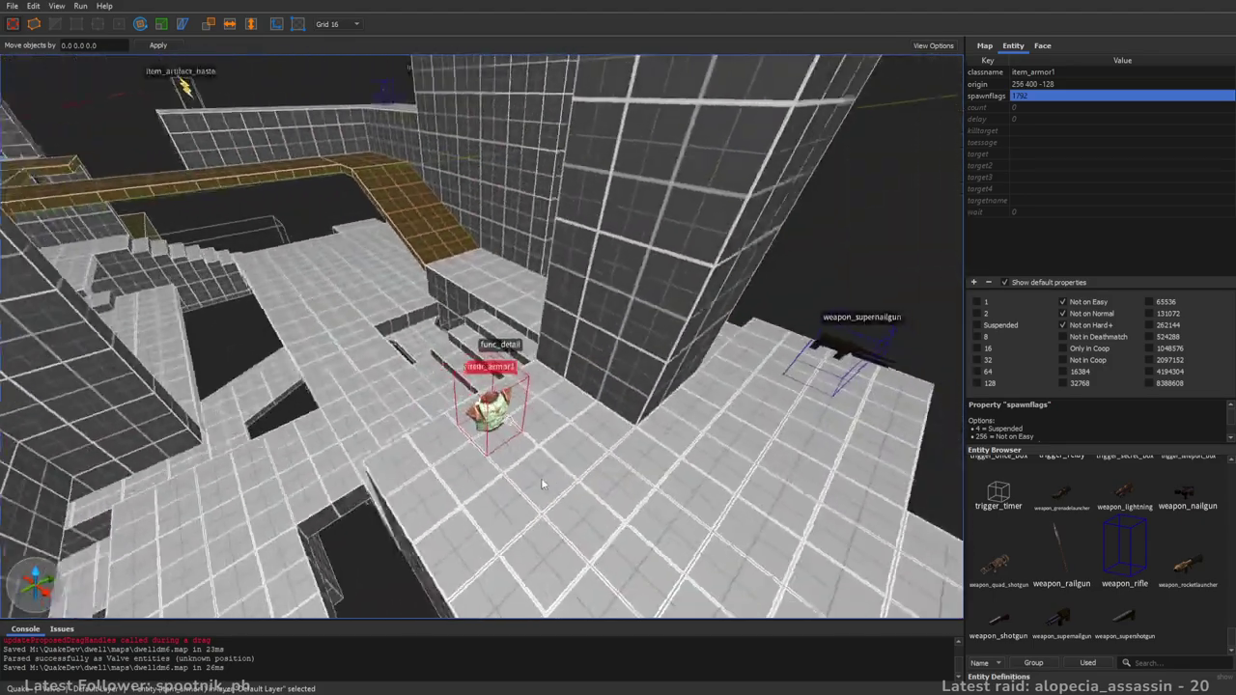
{"action": "right_click_drag", "start_coordinate": [541, 484], "coordinate": [464, 454]}
{"action": "key", "text": "Escape"}
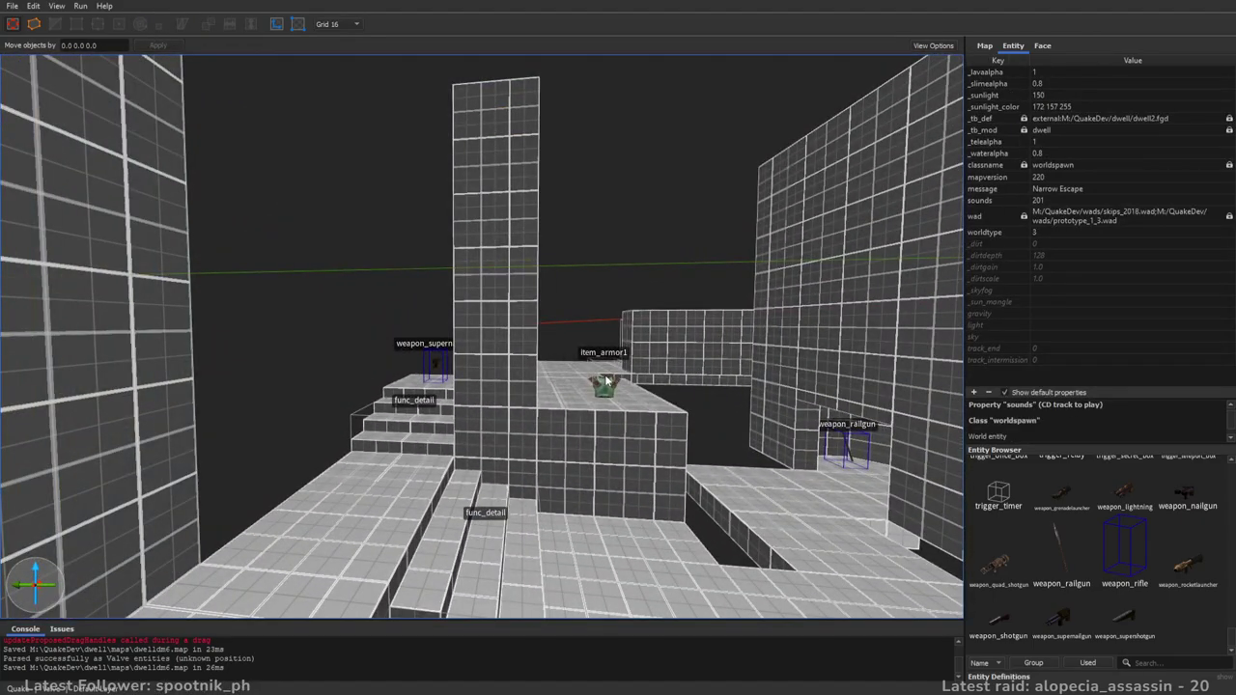
{"action": "key", "text": "d"}
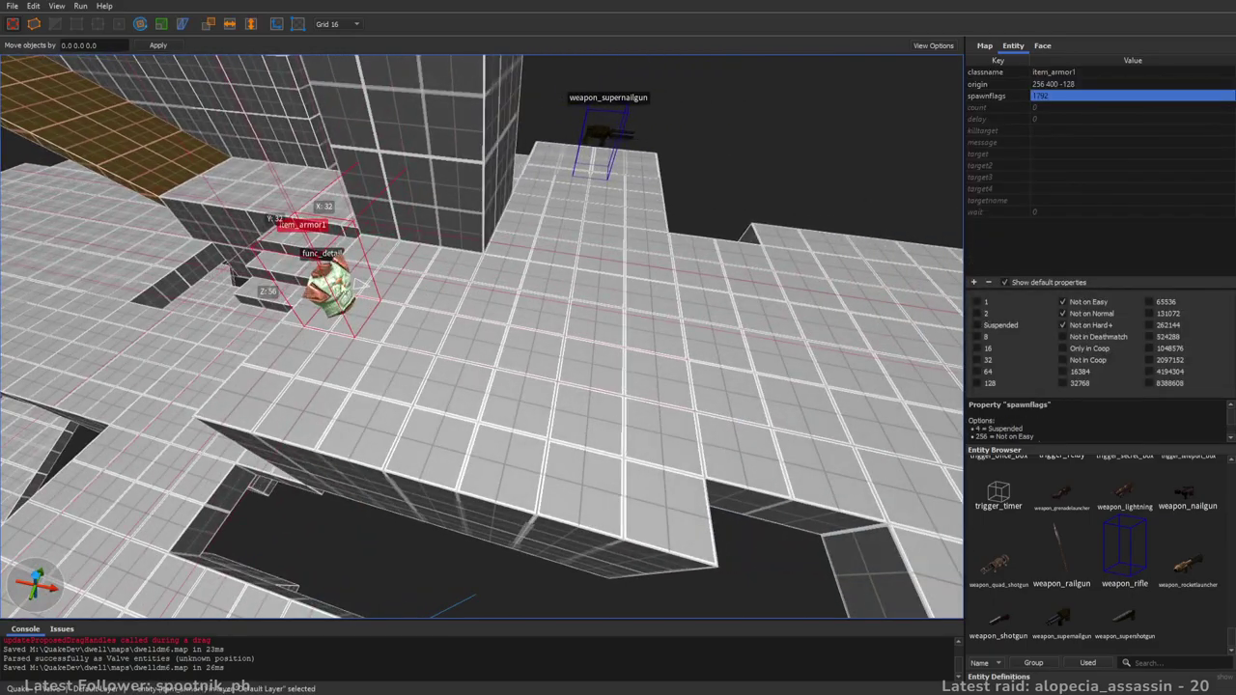
{"action": "key", "text": "Escape"}
{"action": "right_click_drag", "start_coordinate": [519, 468], "coordinate": [558, 379]}
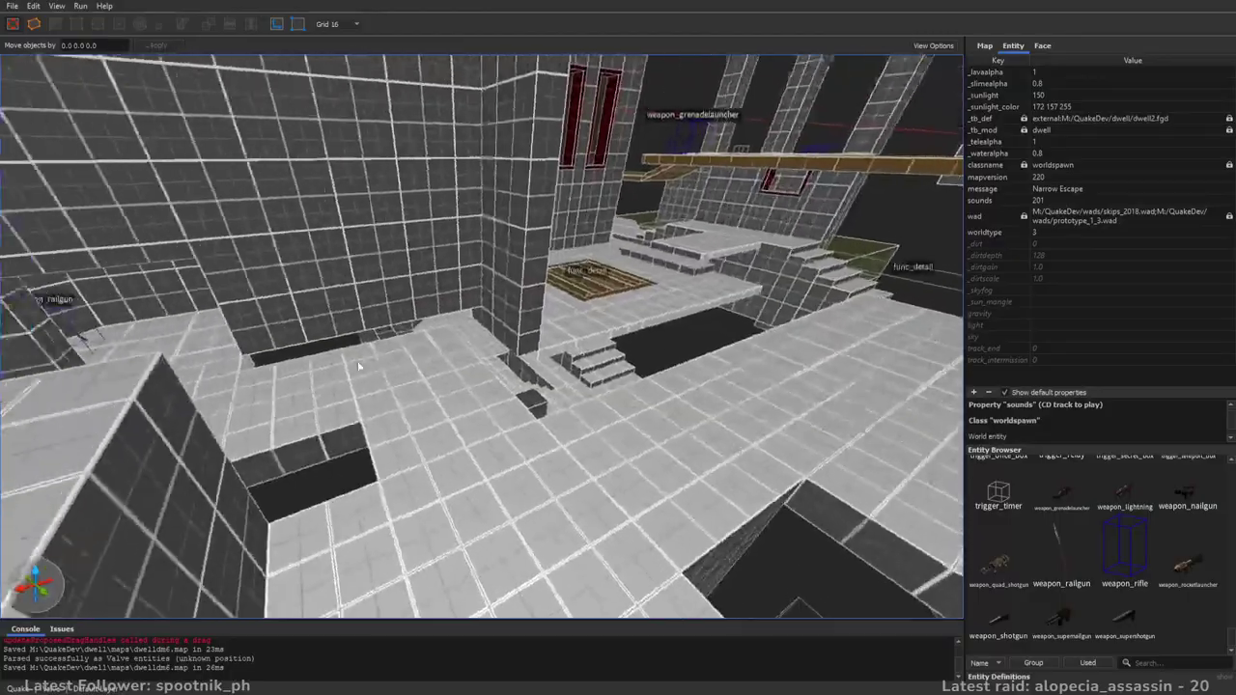
{"action": "key", "text": "w"}
{"action": "right_click_drag", "start_coordinate": [358, 367], "coordinate": [675, 373]}
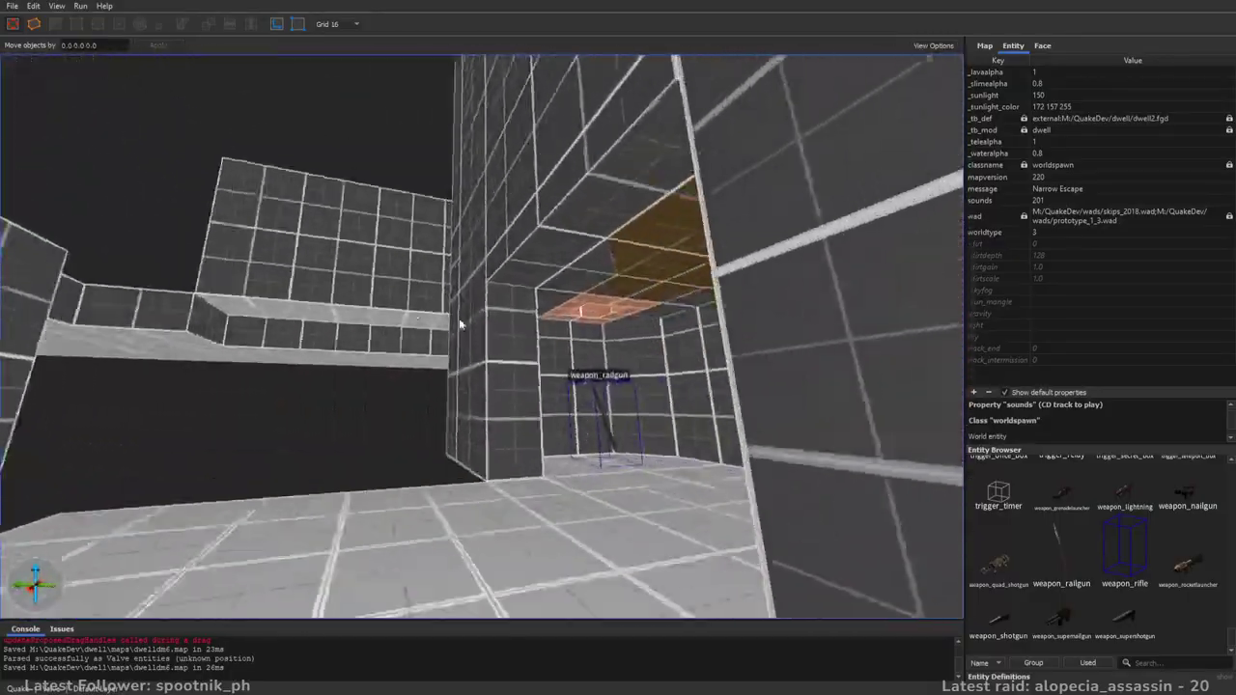
{"action": "right_click_drag", "start_coordinate": [460, 325], "coordinate": [686, 390]}
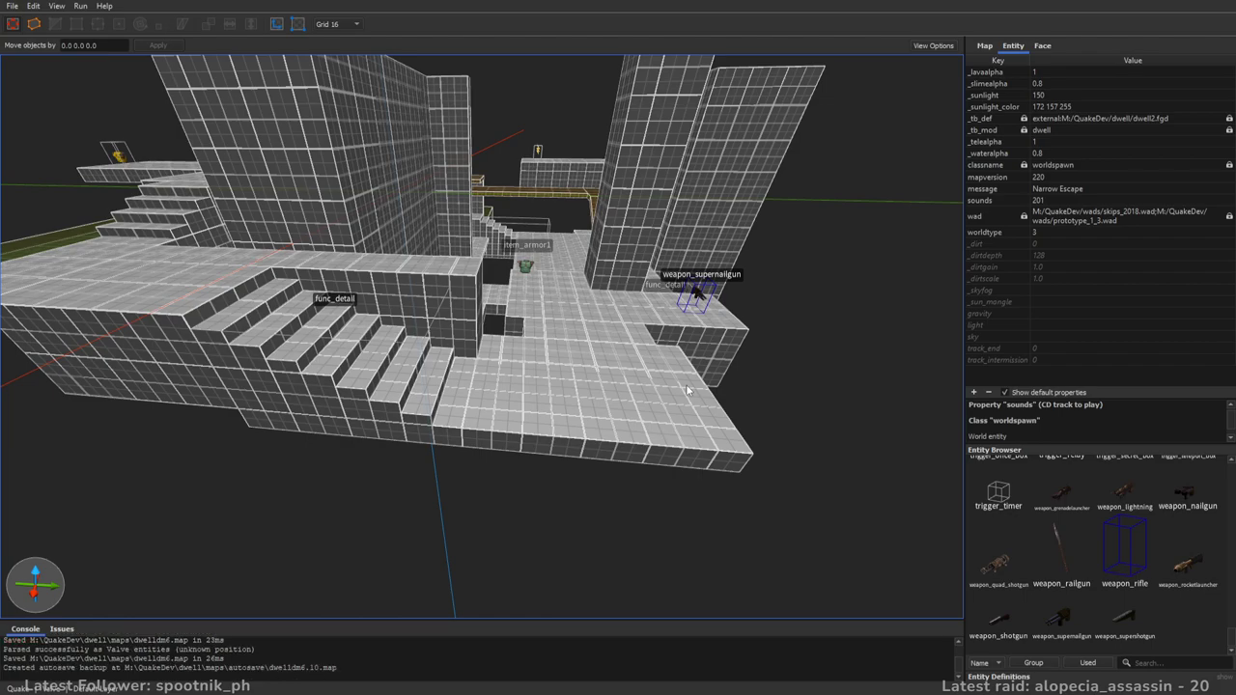
{"action": "right_click_drag", "start_coordinate": [611, 251], "coordinate": [570, 292]}
{"action": "right_click_drag", "start_coordinate": [734, 336], "coordinate": [584, 415]}
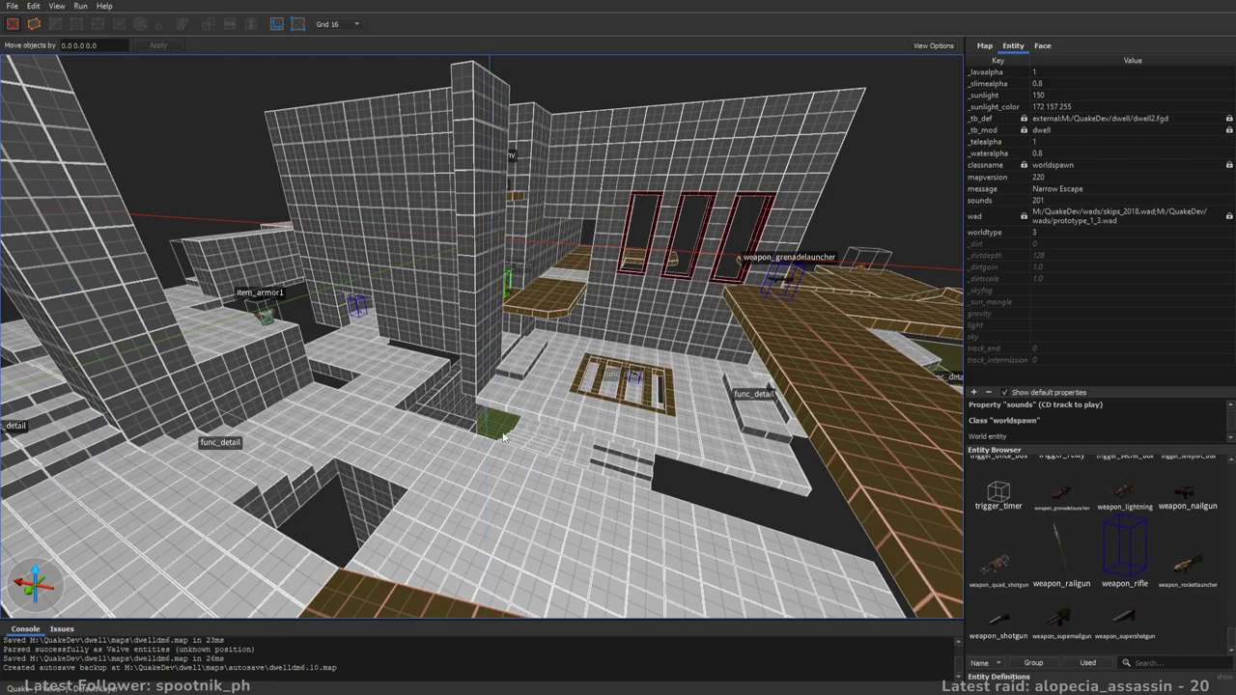
- Build a 256 by 64 by 32 unit ledge brush along the outer edge of the slime pool
{"action": "right_click_drag", "start_coordinate": [313, 391], "coordinate": [692, 355]}
{"action": "left_click_drag", "start_coordinate": [569, 372], "coordinate": [419, 522], "text": "shift"}
{"action": "left_click_drag", "start_coordinate": [174, 373], "coordinate": [298, 353], "text": "shift"}
{"action": "mouse_move", "coordinate": [298, 354]}
{"action": "right_mouse_down"}
{"action": "mouse_move", "coordinate": [508, 356]}
{"action": "mouse_move", "coordinate": [618, 334]}
{"action": "right_mouse_up"}
{"action": "mouse_move", "coordinate": [633, 329]}
{"action": "left_mouse_down", "text": "shift"}
{"action": "mouse_move", "coordinate": [399, 362]}
{"action": "mouse_move", "coordinate": [415, 362]}
{"action": "left_mouse_up", "text": "shift"}
{"action": "left_click_drag", "start_coordinate": [123, 396], "coordinate": [199, 397], "text": "shift"}
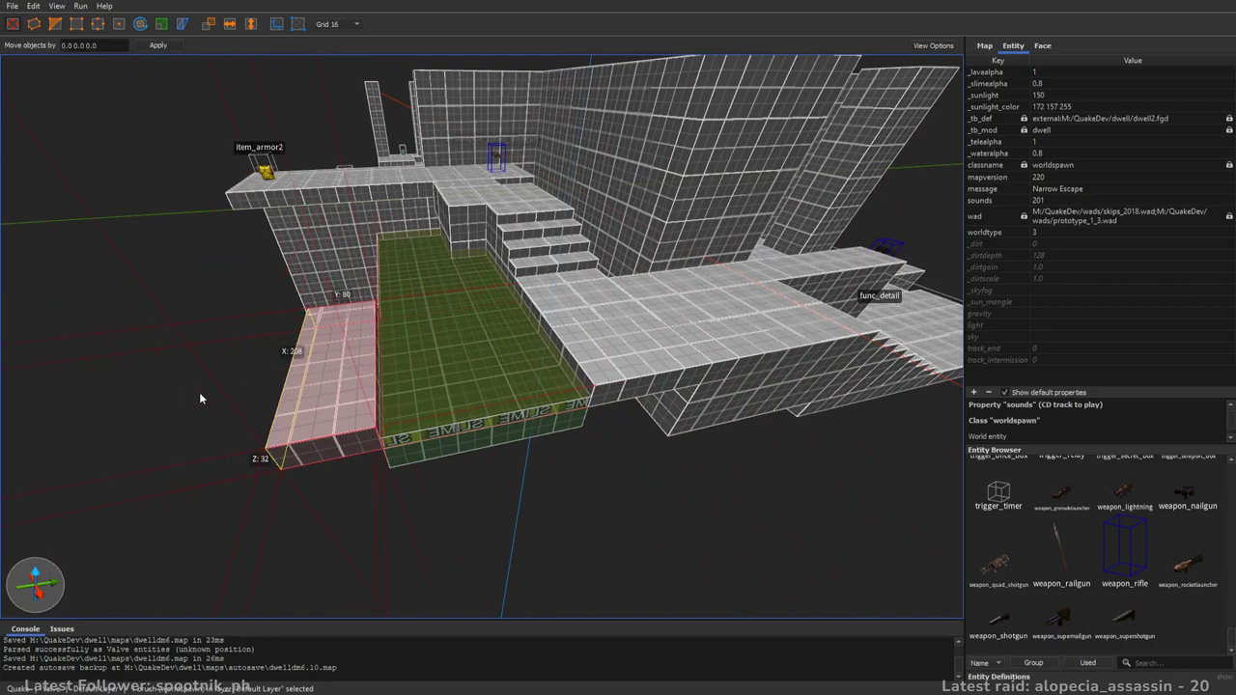
{"action": "mouse_move", "coordinate": [220, 396]}
{"action": "right_mouse_down"}
{"action": "mouse_move", "coordinate": [460, 374]}
{"action": "mouse_move", "coordinate": [531, 382]}
{"action": "right_mouse_up"}
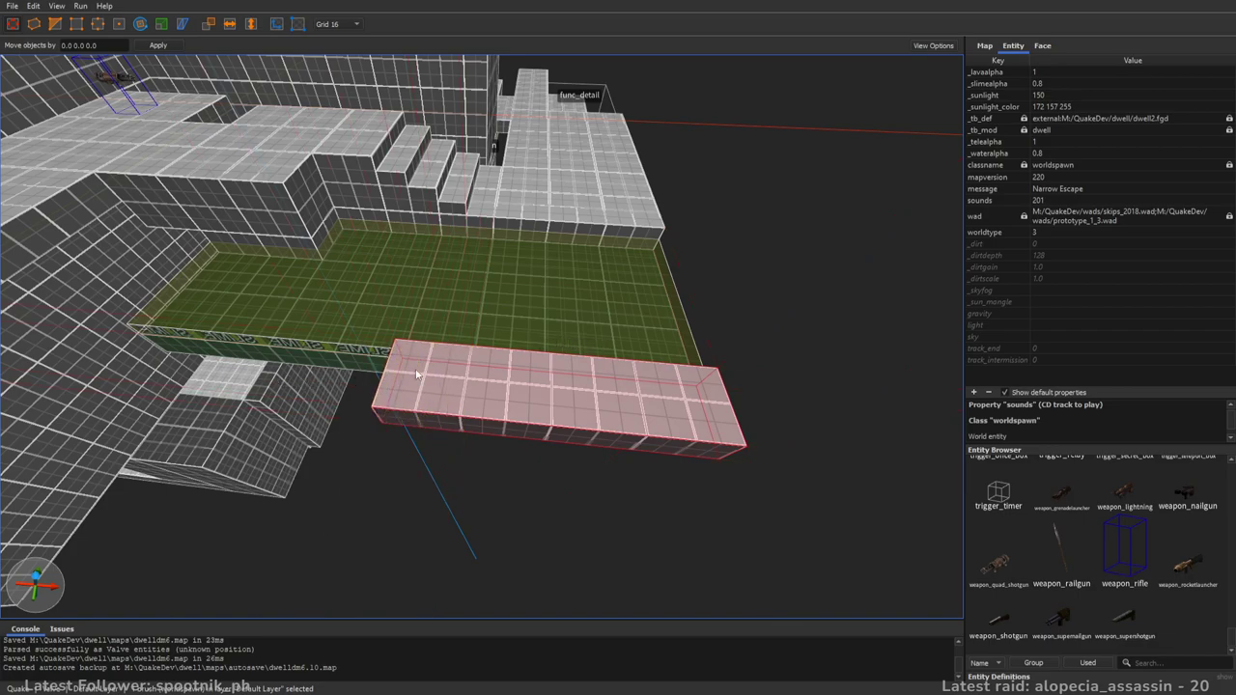
{"action": "right_click_drag", "start_coordinate": [387, 371], "coordinate": [518, 384]}
{"action": "key", "text": "a"}
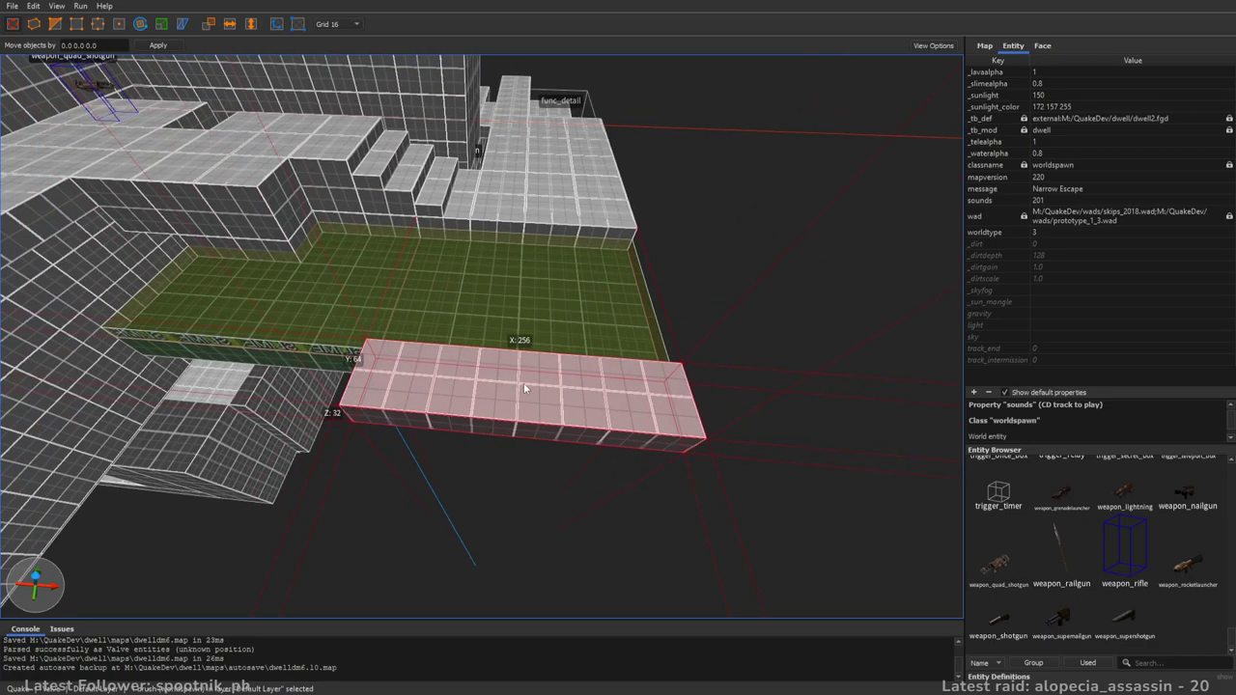
{"action": "key", "text": "Escape"}
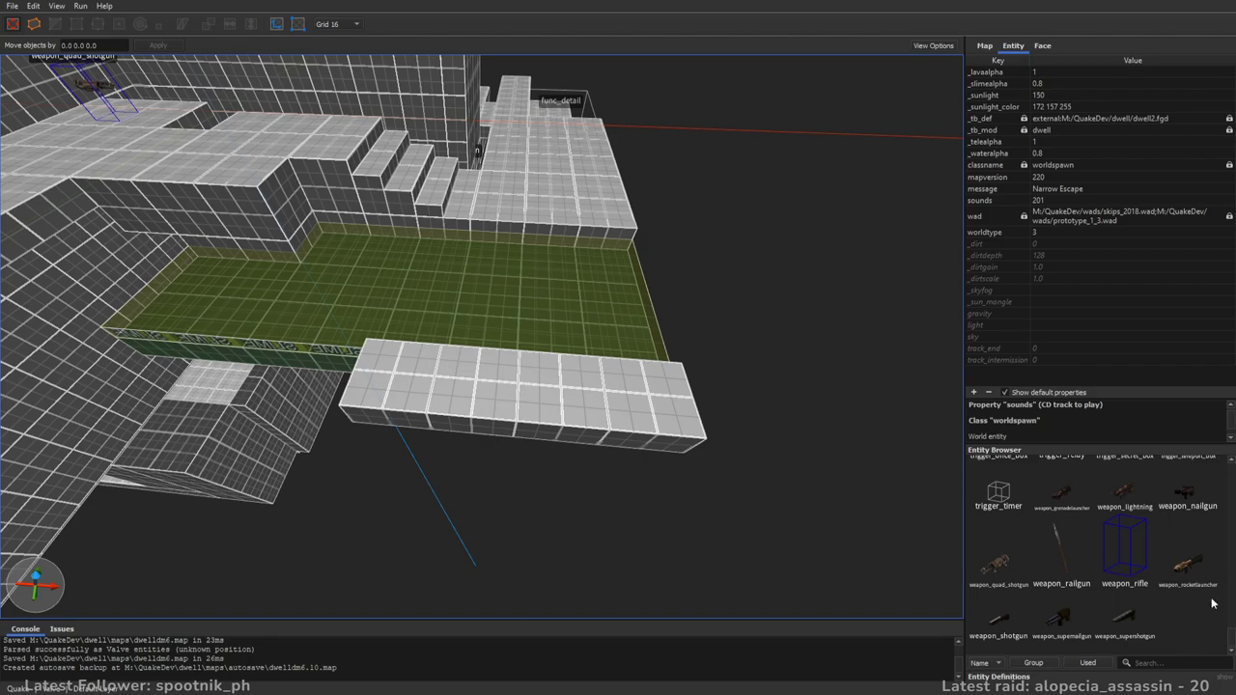
- Place an item_artifact_berserk on the new ledge beside the slime pool and flag it Not on Hard+
{"action": "scroll", "coordinate": [1210, 603], "scroll_direction": "up", "scroll_amount": 10}
{"action": "scroll", "coordinate": [1229, 521], "scroll_direction": "up", "scroll_amount": 3}
{"action": "left_click_drag", "start_coordinate": [1081, 554], "coordinate": [514, 396]}
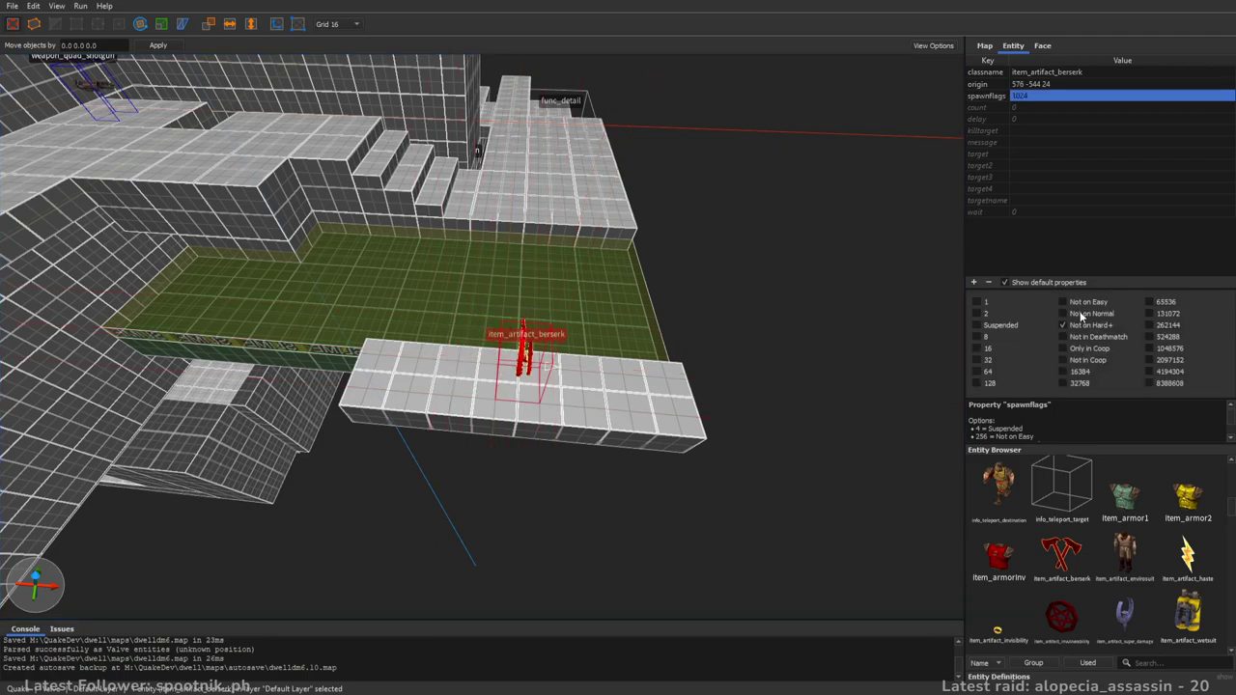
{"action": "right_click_drag", "start_coordinate": [565, 320], "coordinate": [693, 472]}
{"action": "key", "text": "Escape"}
- Check the yellow armor's skill flags, review the layout around its walkway and the berserk ledge, and save the map
{"action": "left_click", "coordinate": [693, 472]}
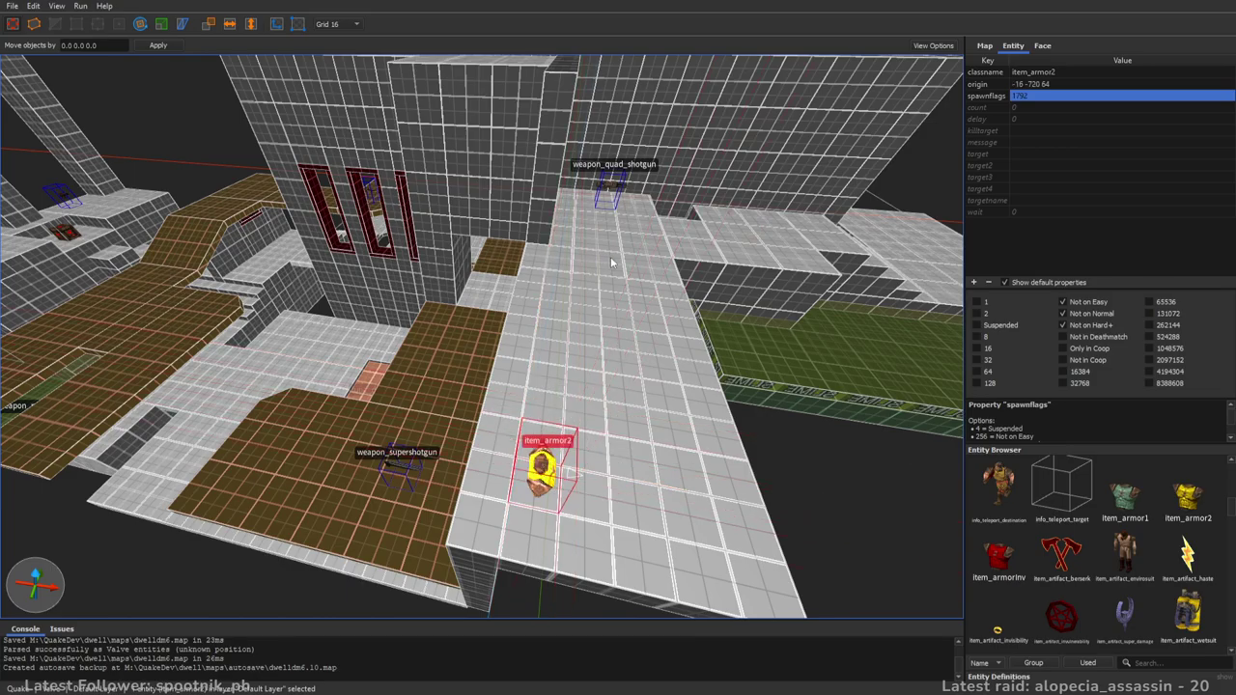
{"action": "key", "text": "Escape"}
{"action": "key", "text": "d"}
{"action": "right_click_drag", "start_coordinate": [765, 350], "coordinate": [592, 392]}
{"action": "key", "text": "a"}
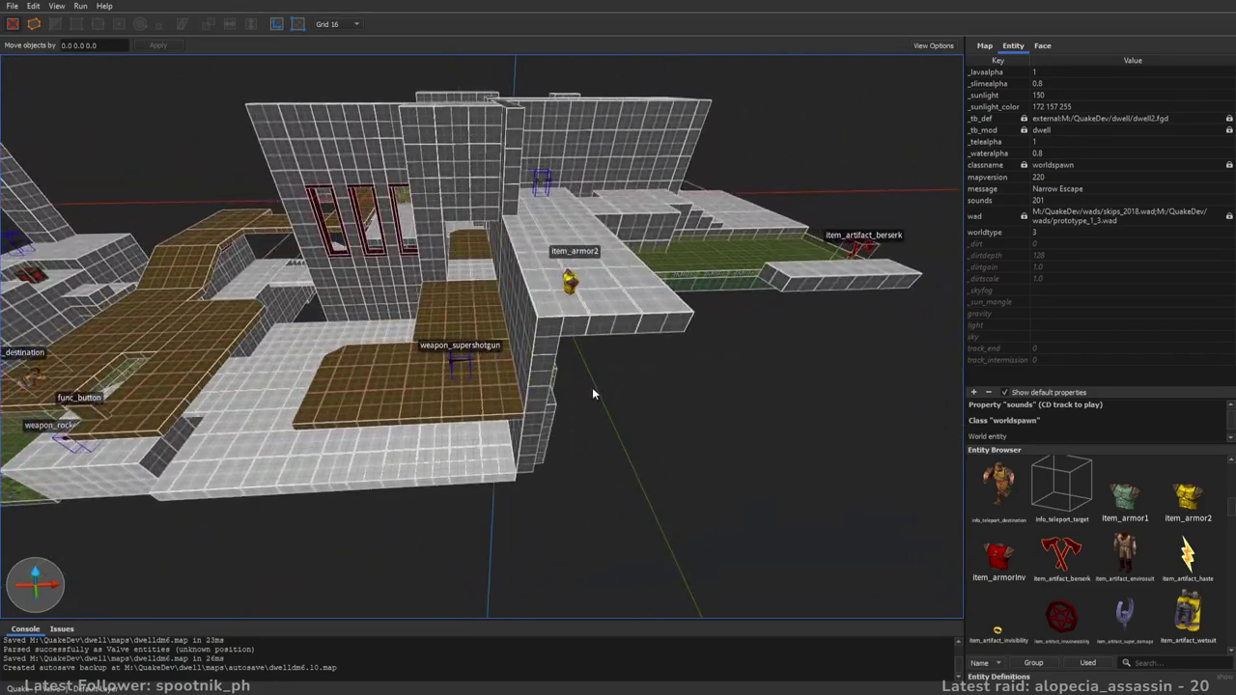
{"action": "key", "text": "d"}
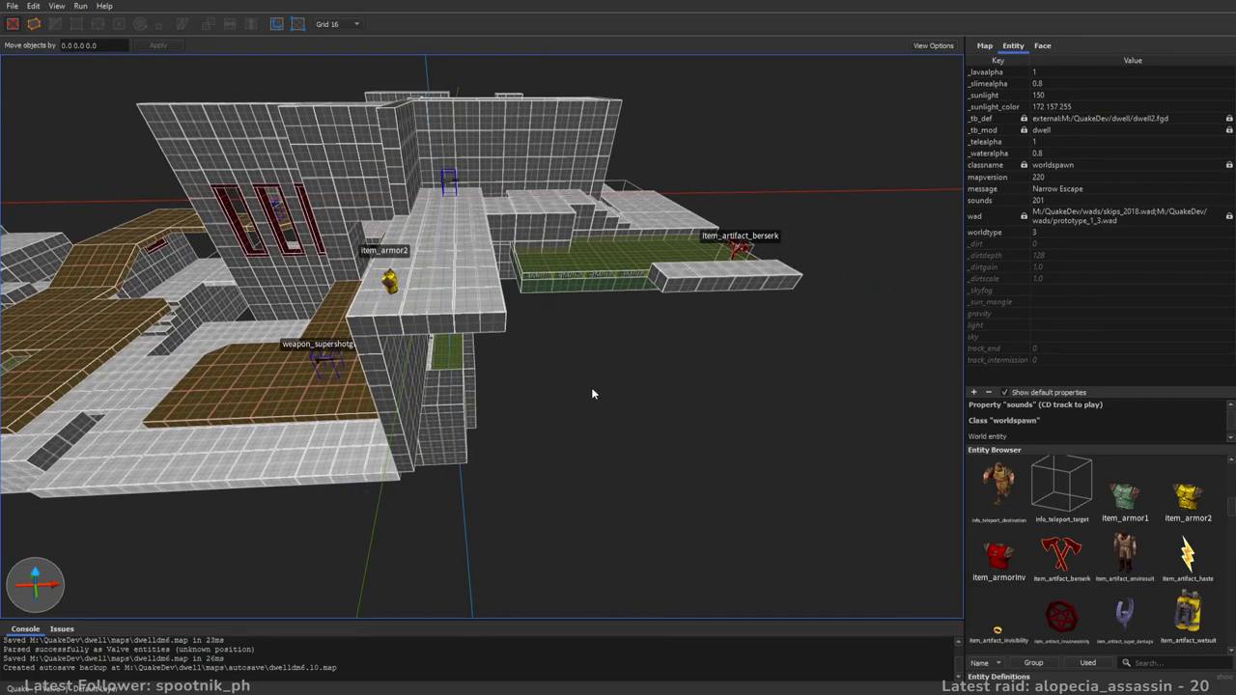
{"action": "key", "text": "a"}
{"action": "right_click_drag", "start_coordinate": [592, 392], "coordinate": [696, 433]}
{"action": "key", "text": "ctrl+s"}
{"action": "key", "text": "a"}
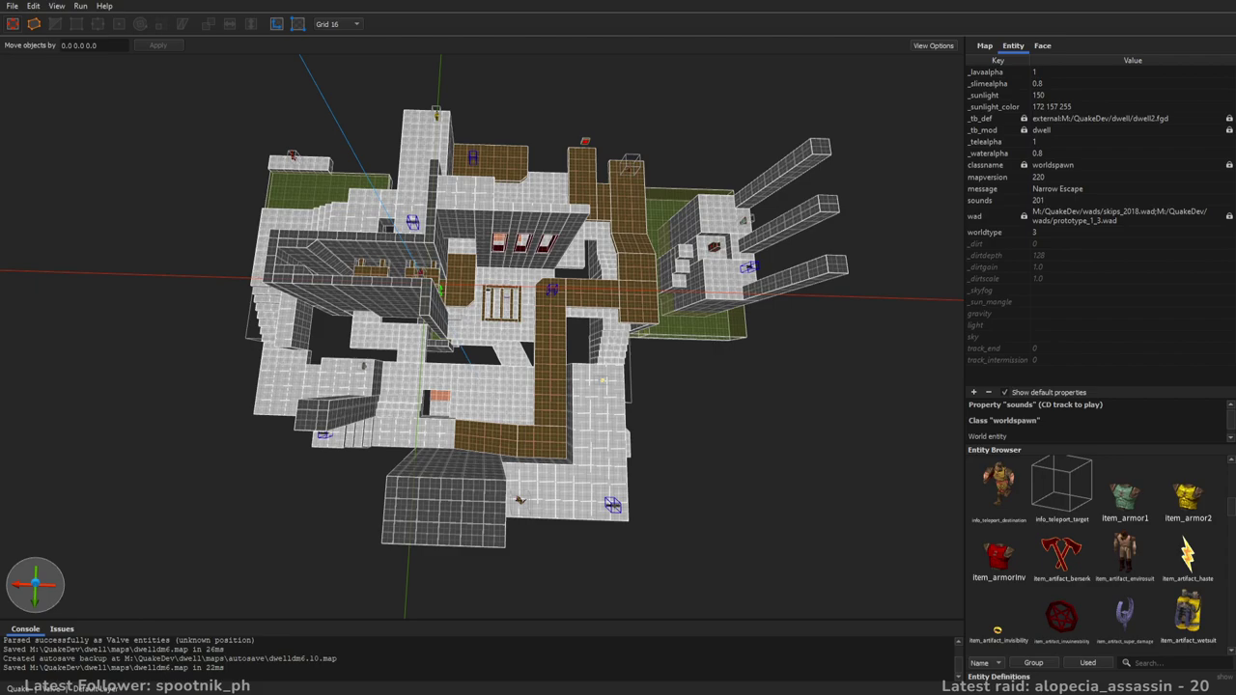
- Switch to the running Quake game and playtest the corridor route, collecting the red armor and the railgun
{"action": "key", "text": "alt+Tab"}
{"action": "key", "text": "w"}
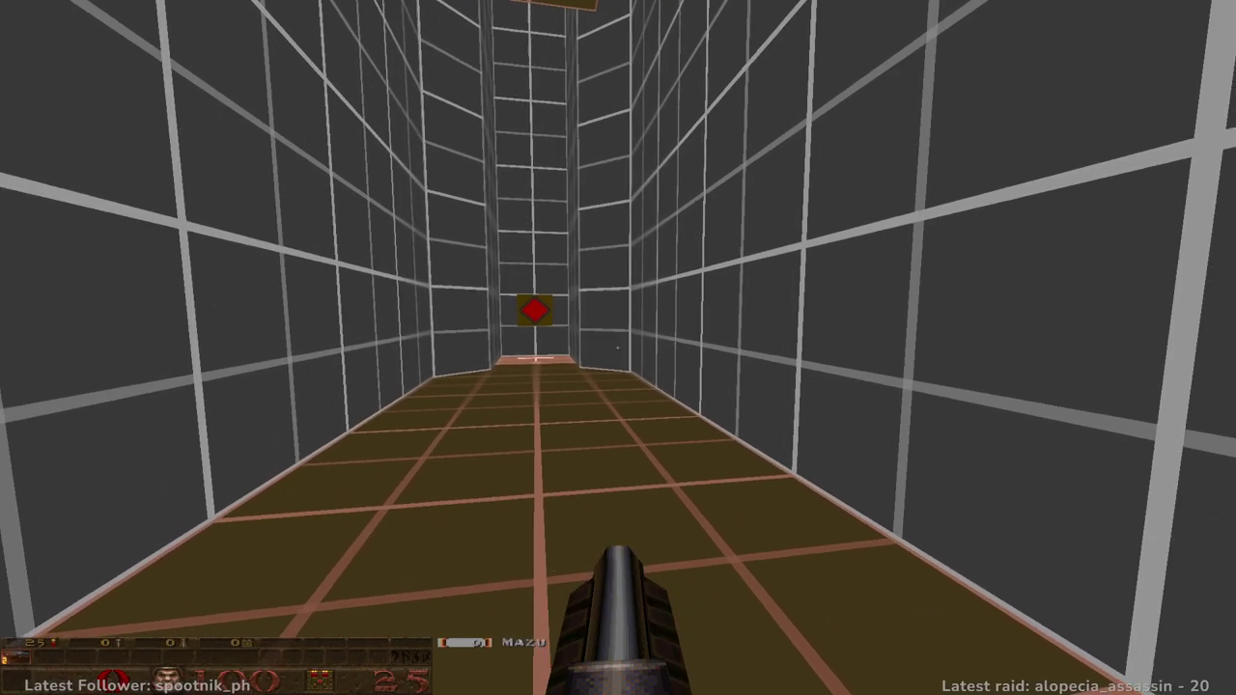
{"action": "key", "text": "w"}
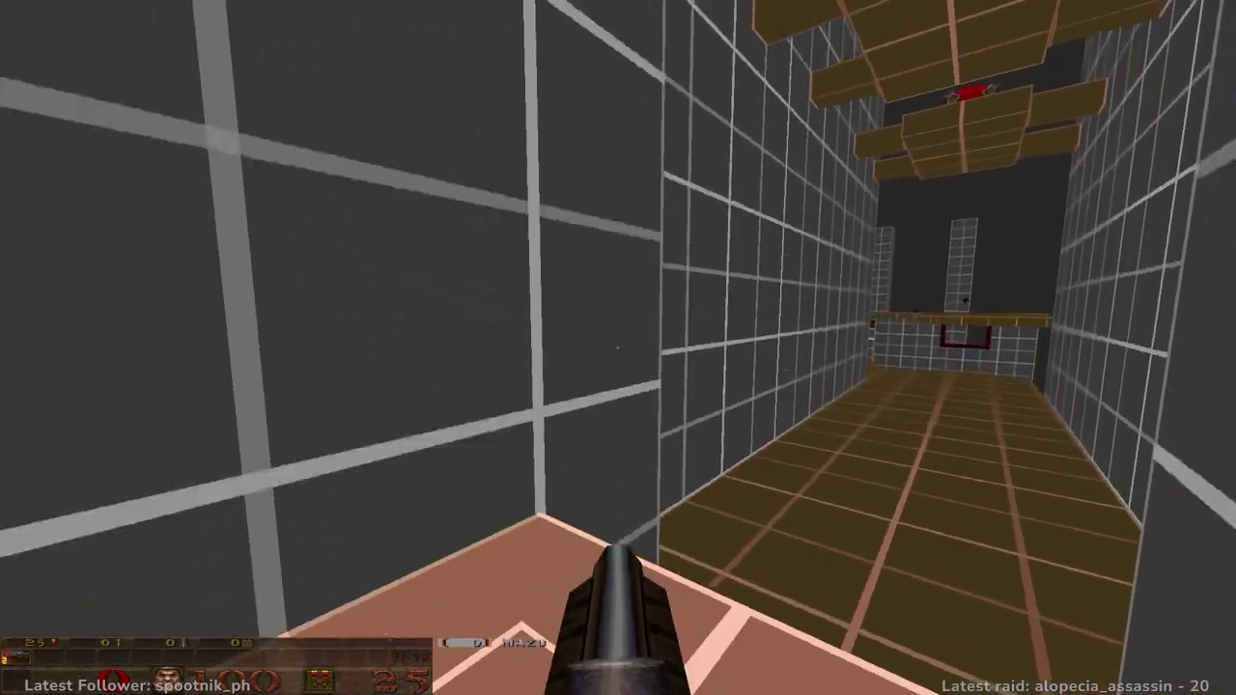
{"action": "key", "text": "w"}
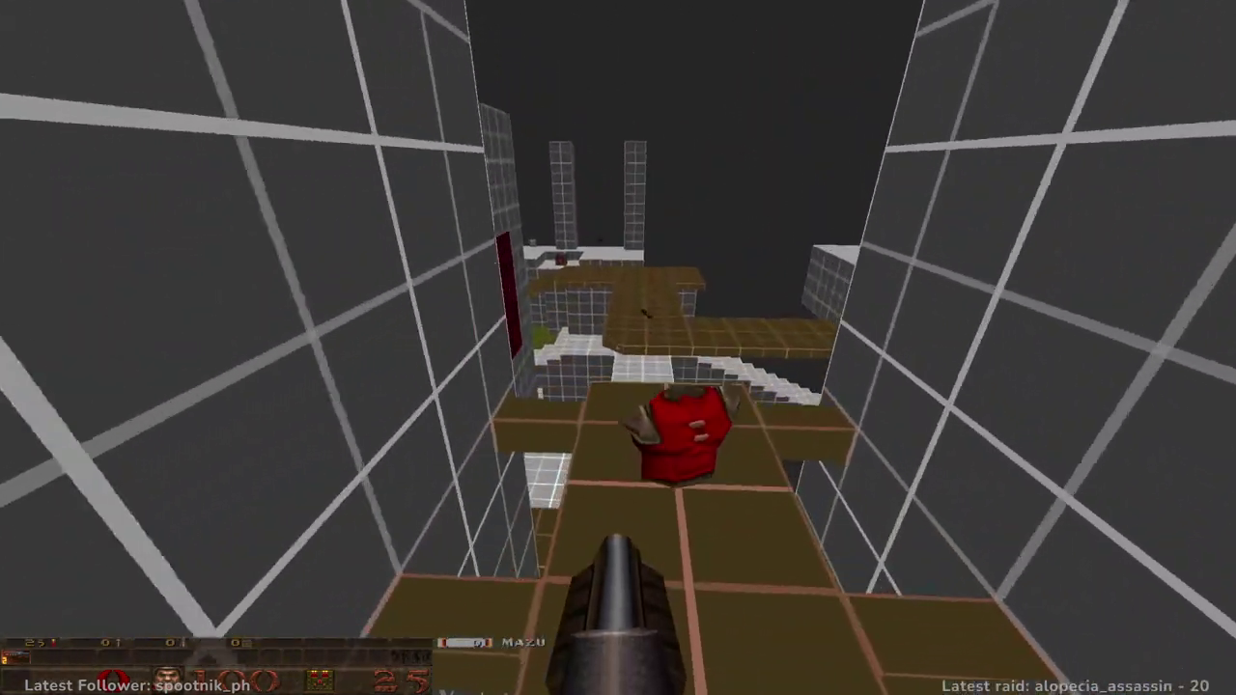
{"action": "key", "text": "w"}
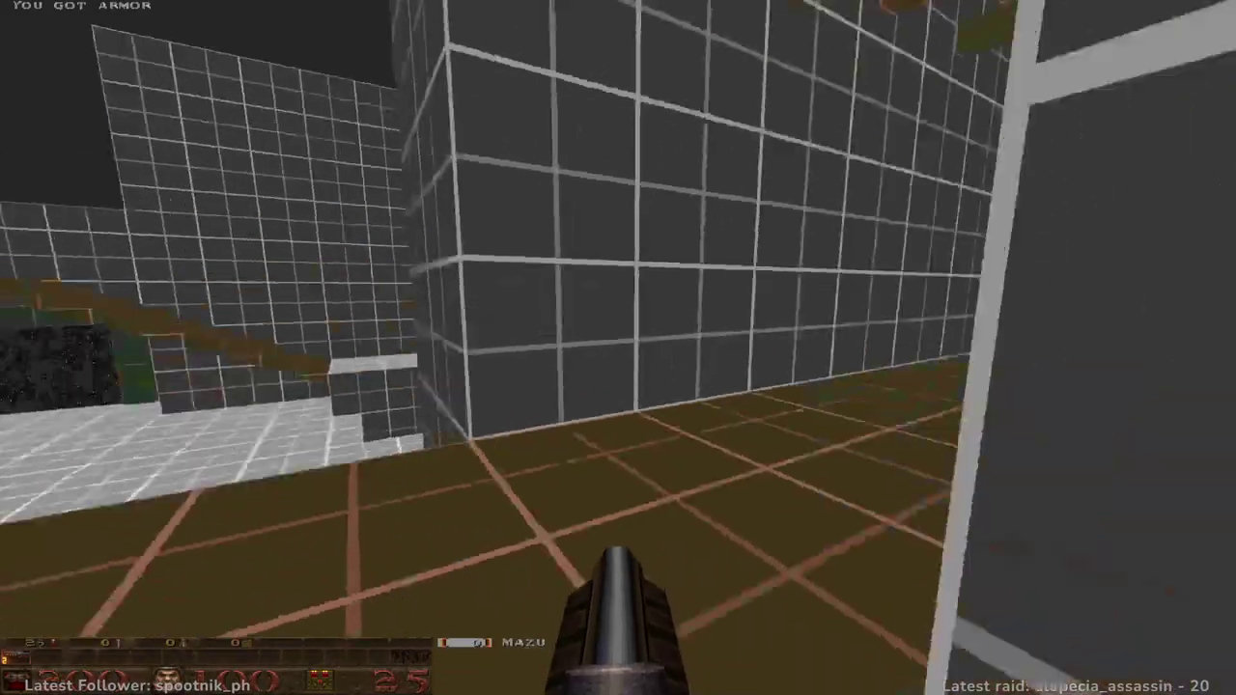
{"action": "key", "text": "w"}
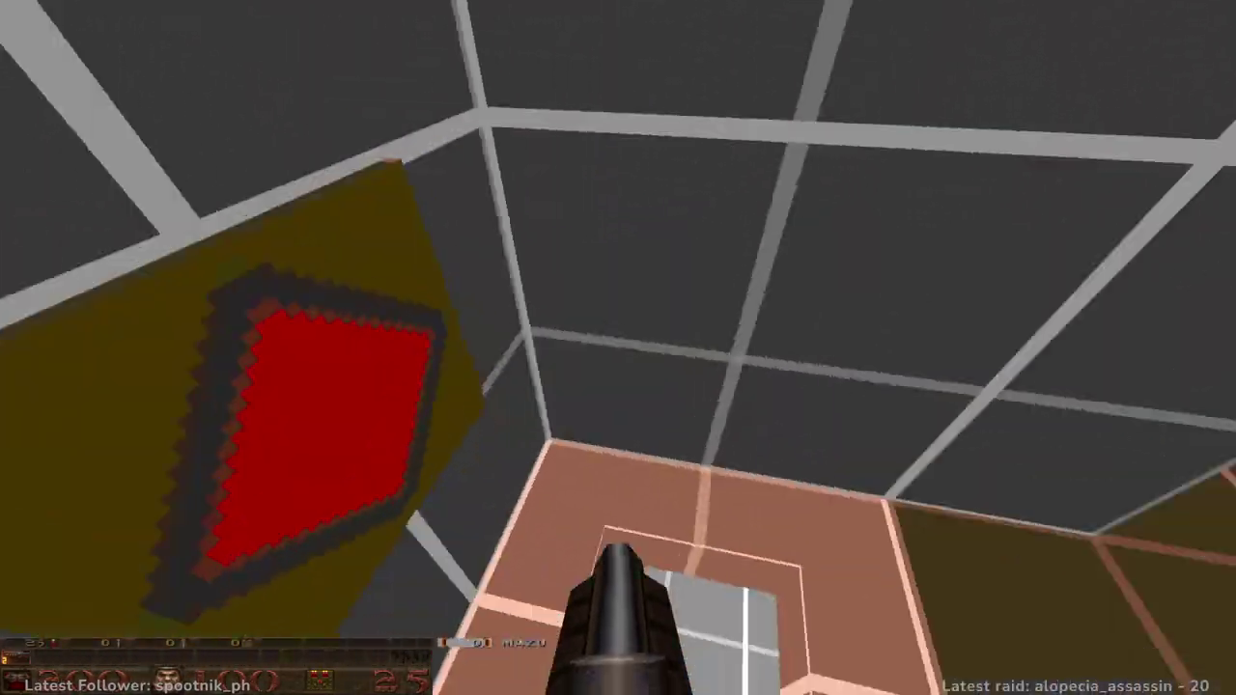
{"action": "key", "text": "w"}
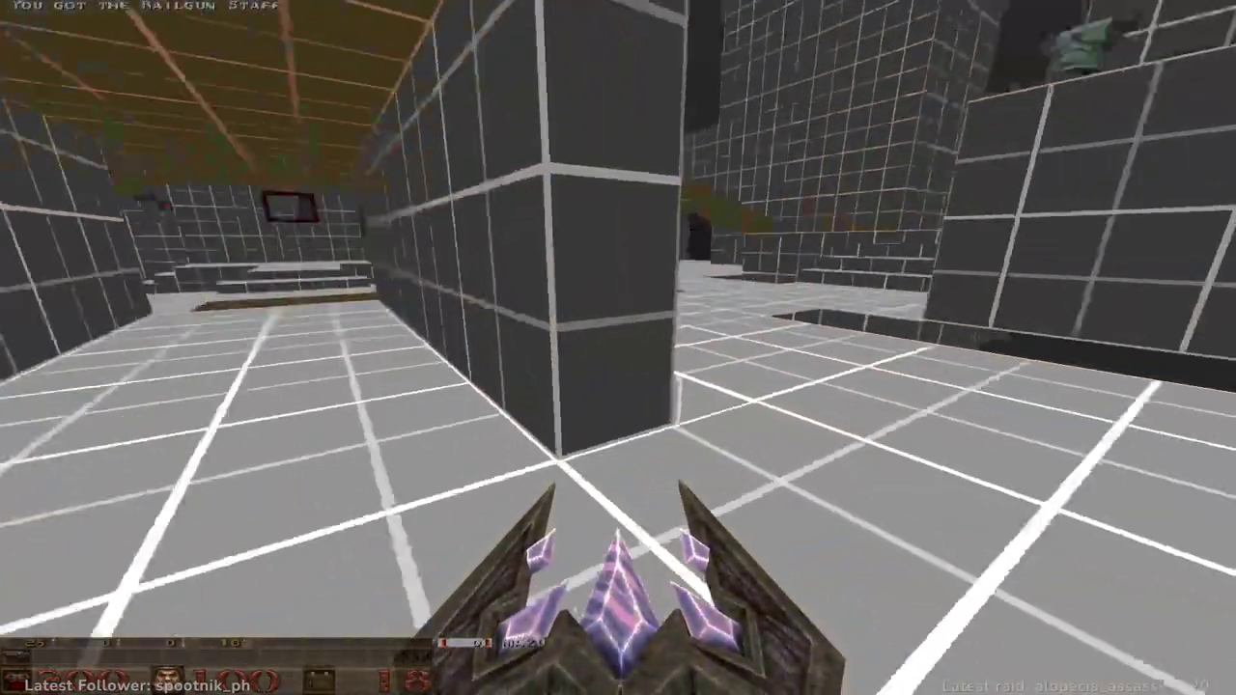
- Playtest the upper walkways with the rotary shotgun, going past the red armor to the health box on the pillared platform
{"action": "key", "text": "w"}
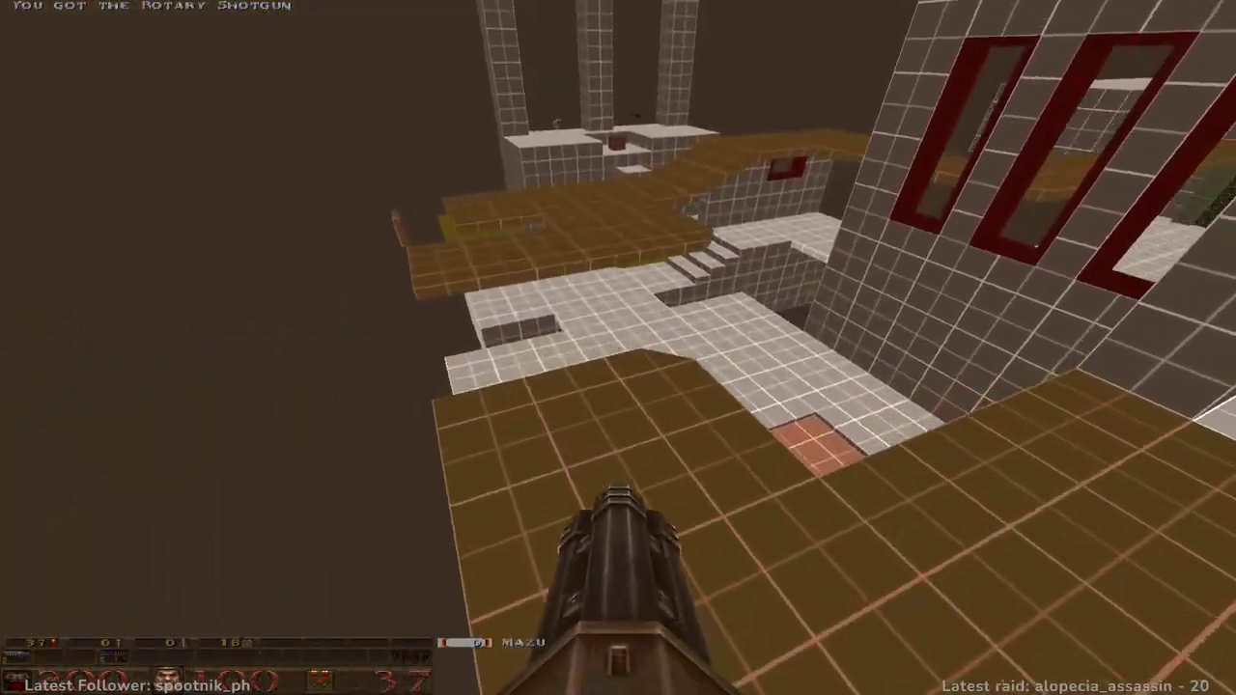
{"action": "key", "text": "w"}
{"action": "key", "text": "w"}
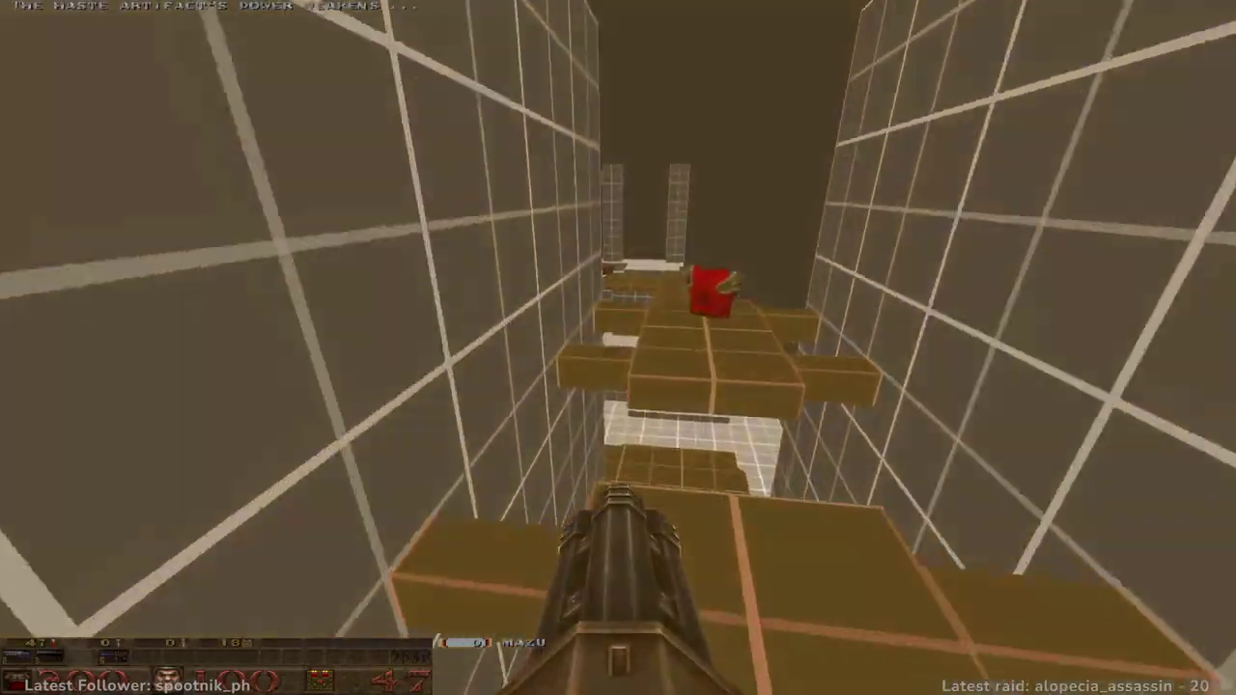
{"action": "key", "text": "w"}
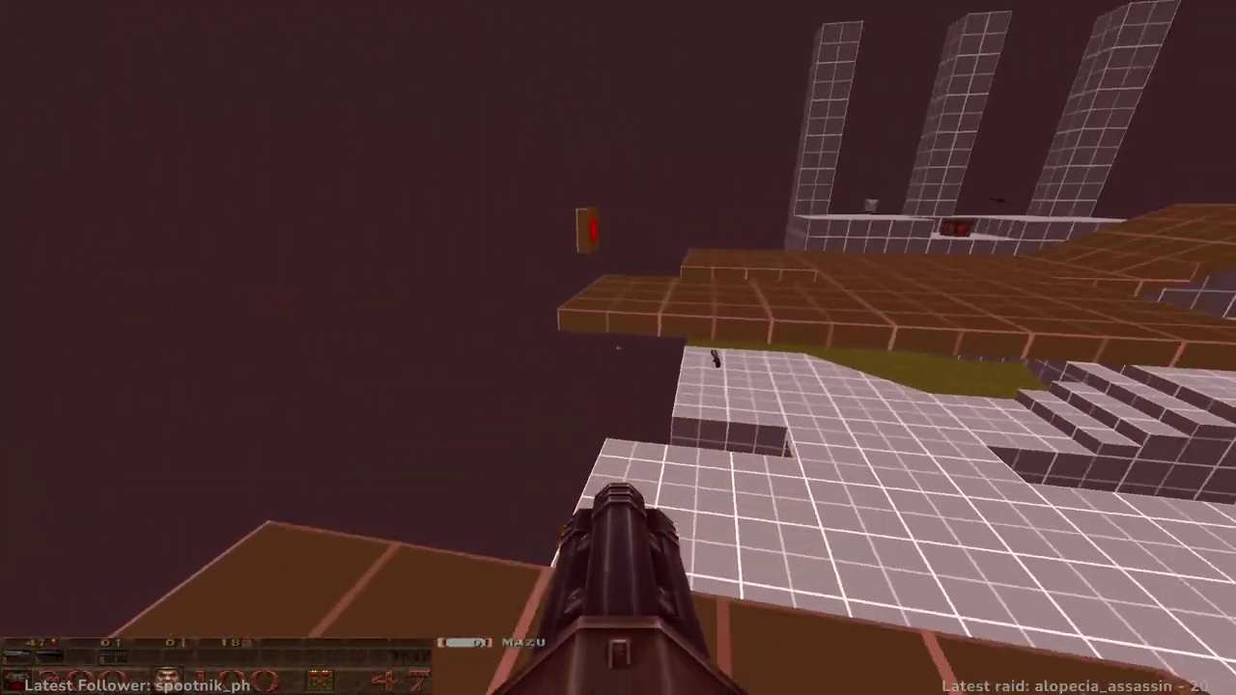
{"action": "key", "text": "w"}
{"action": "key", "text": "w"}
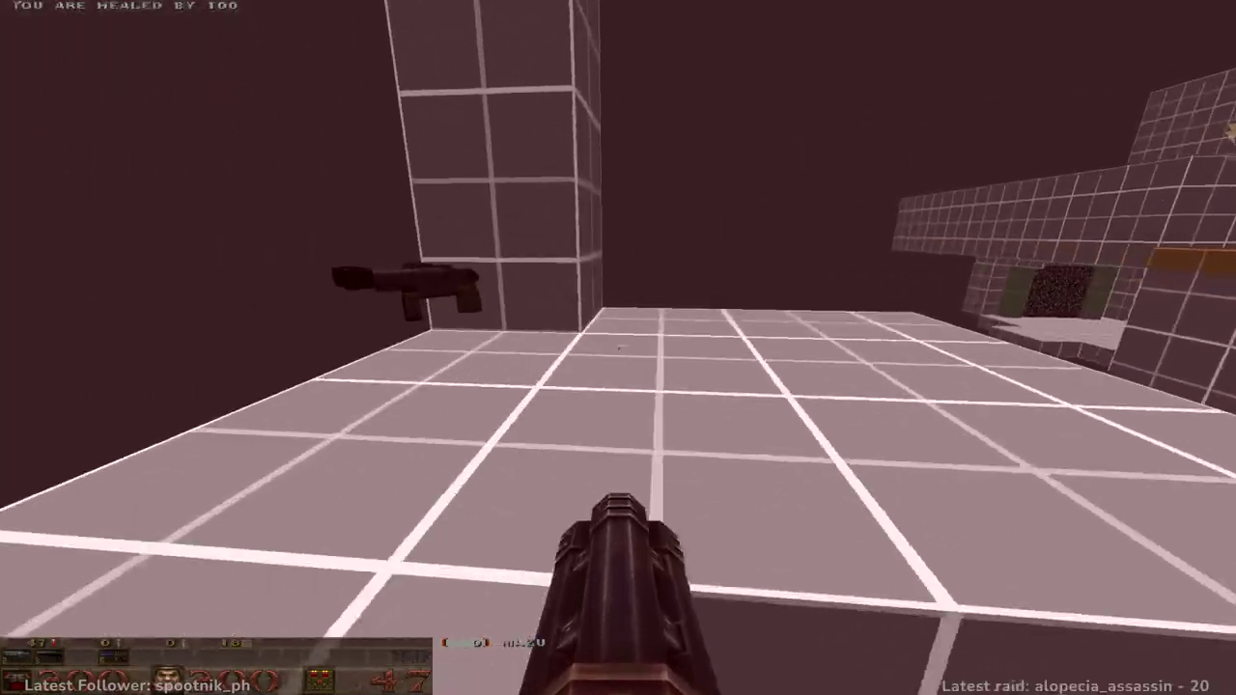
- Collect and test-fire the nailgun on the pillared platform, and cross to the brown walkway to test the grenade launcher
{"action": "key", "text": "w"}
{"action": "key", "text": "4"}
{"action": "left_click", "coordinate": [617, 347]}
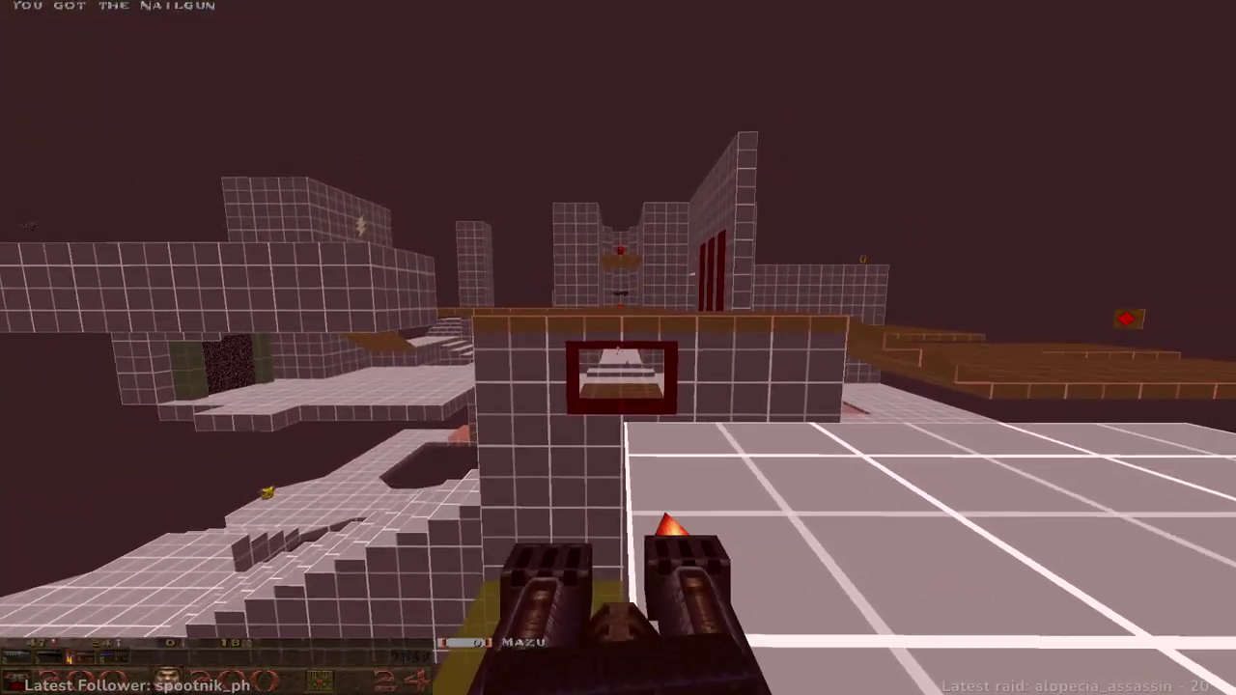
{"action": "key", "text": "d"}
{"action": "key", "text": "w"}
{"action": "key", "text": "w"}
{"action": "key", "text": "w"}
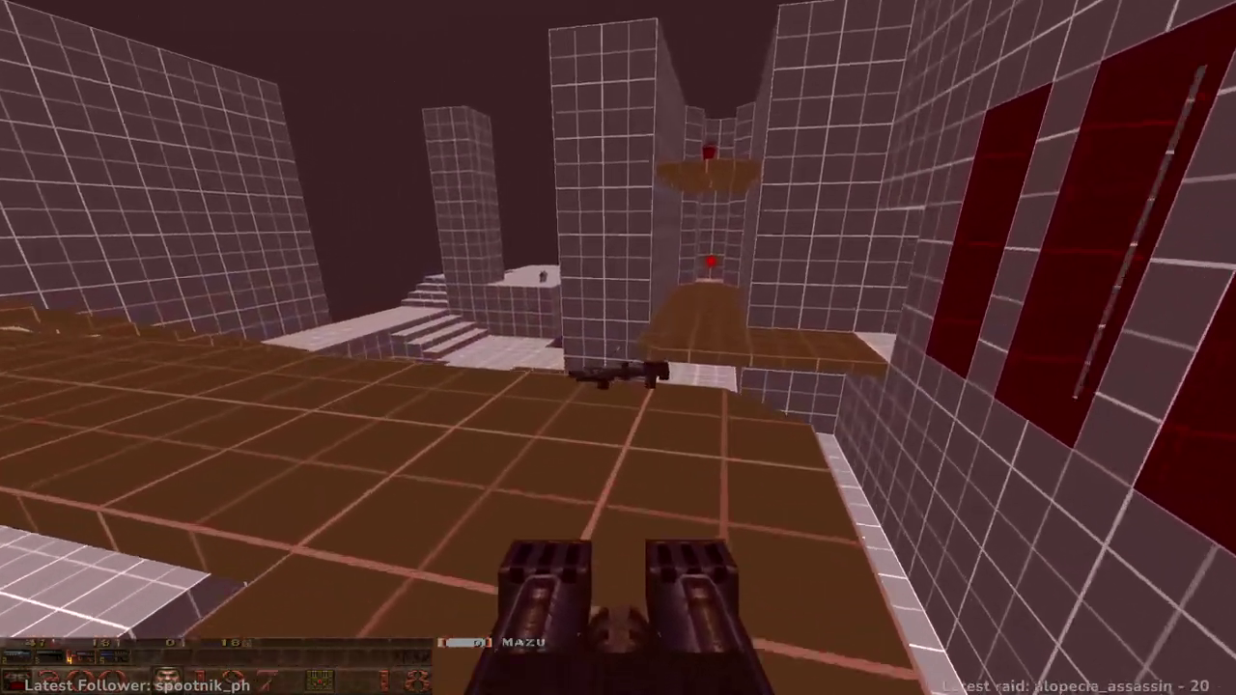
{"action": "left_click", "coordinate": [618, 347]}
{"action": "left_click", "coordinate": [618, 348]}
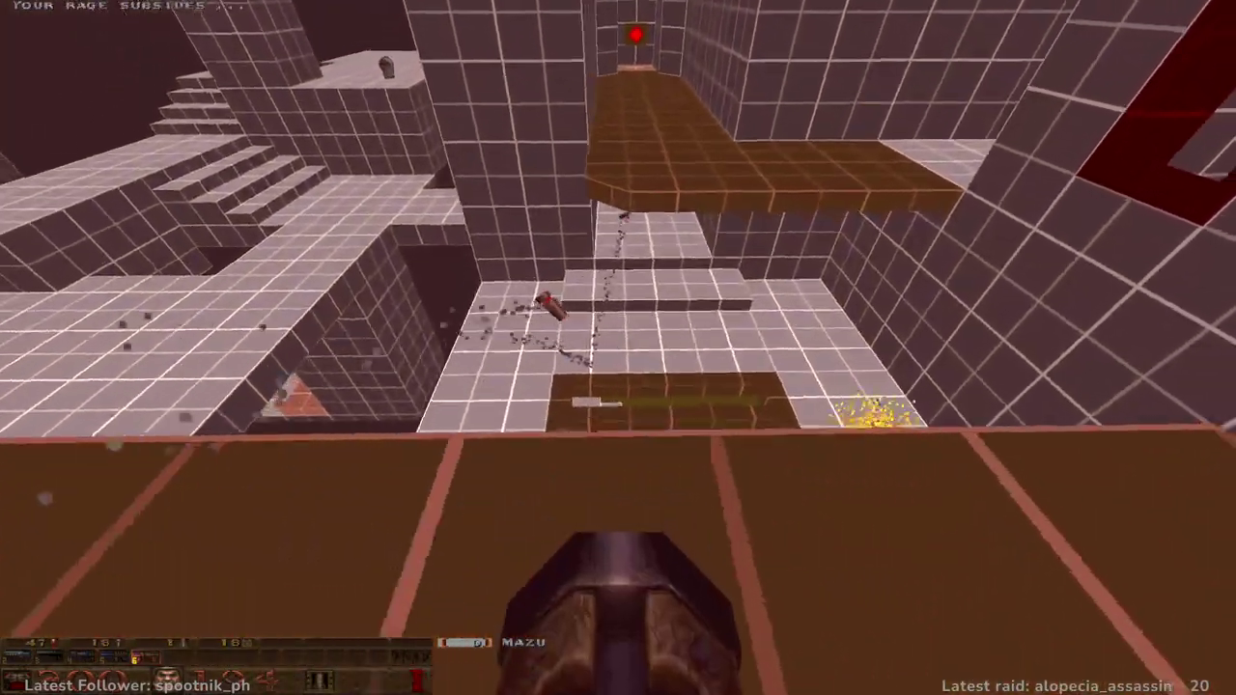
- Fire the remaining grenades from the brown walkway and test-fire the triple-barreled weapon in slot 5 toward the lower floor
{"action": "key", "text": "d"}
{"action": "left_click", "coordinate": [618, 348]}
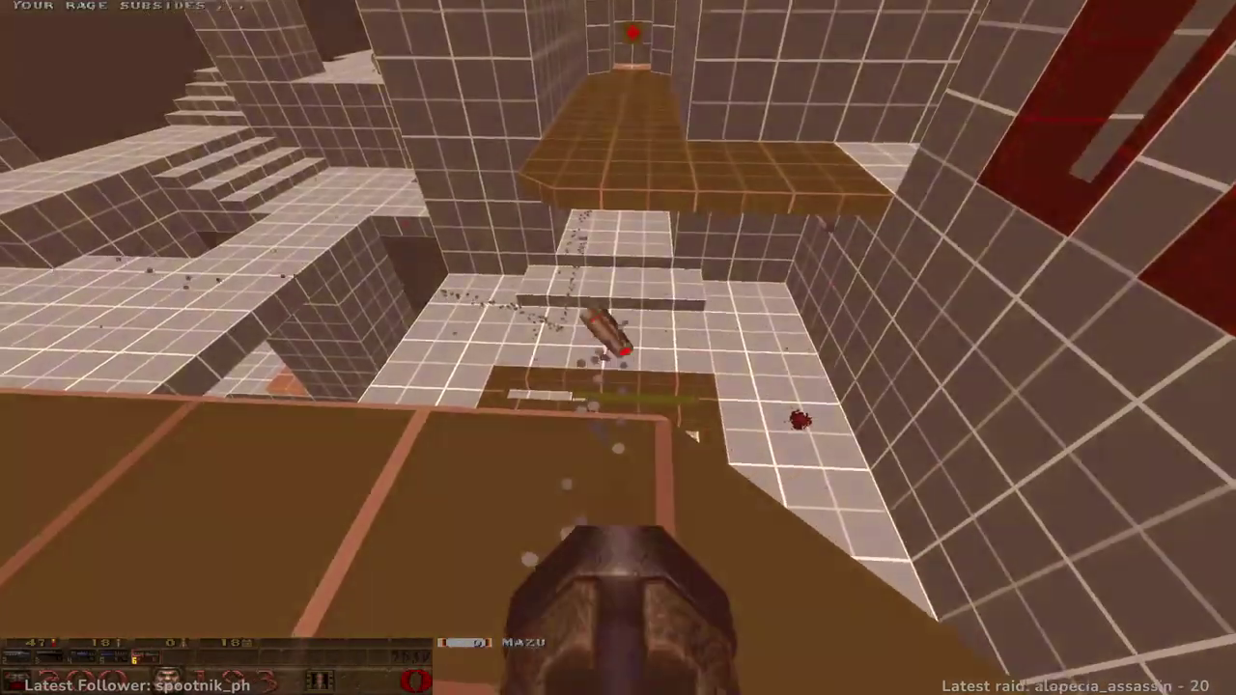
{"action": "key", "text": "5"}
{"action": "key", "text": "a"}
{"action": "left_click", "coordinate": [618, 347]}
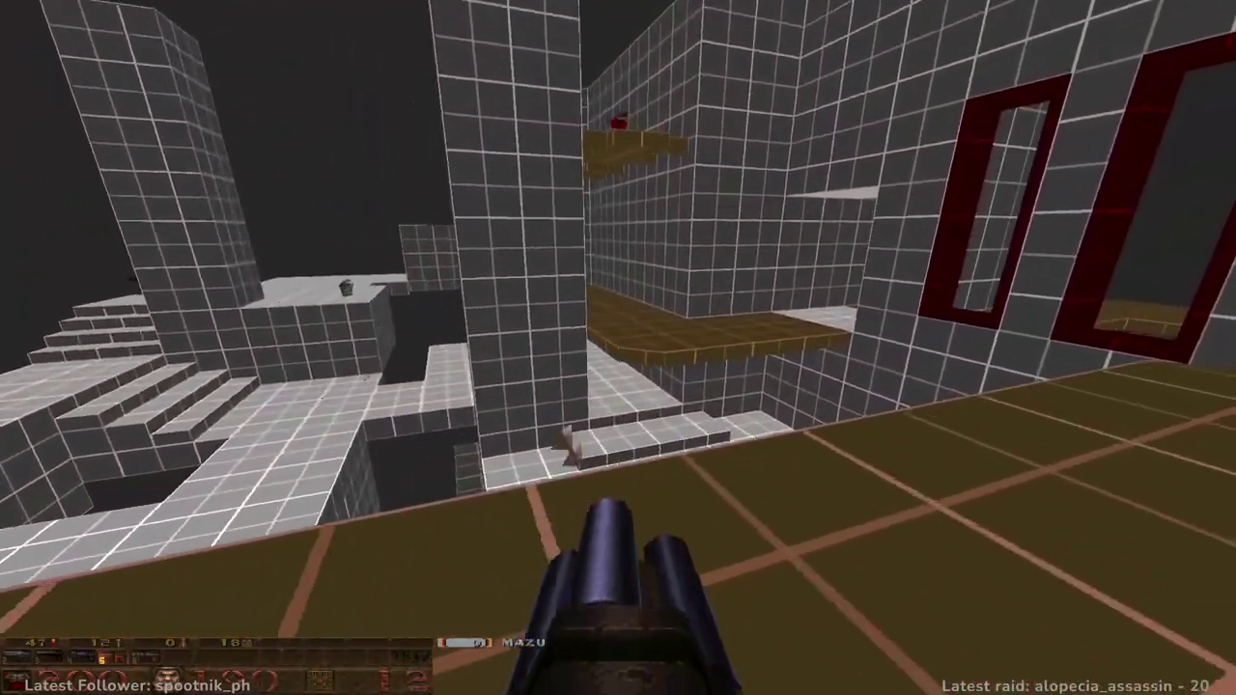
{"action": "key", "text": "d"}
{"action": "left_click", "coordinate": [618, 348]}
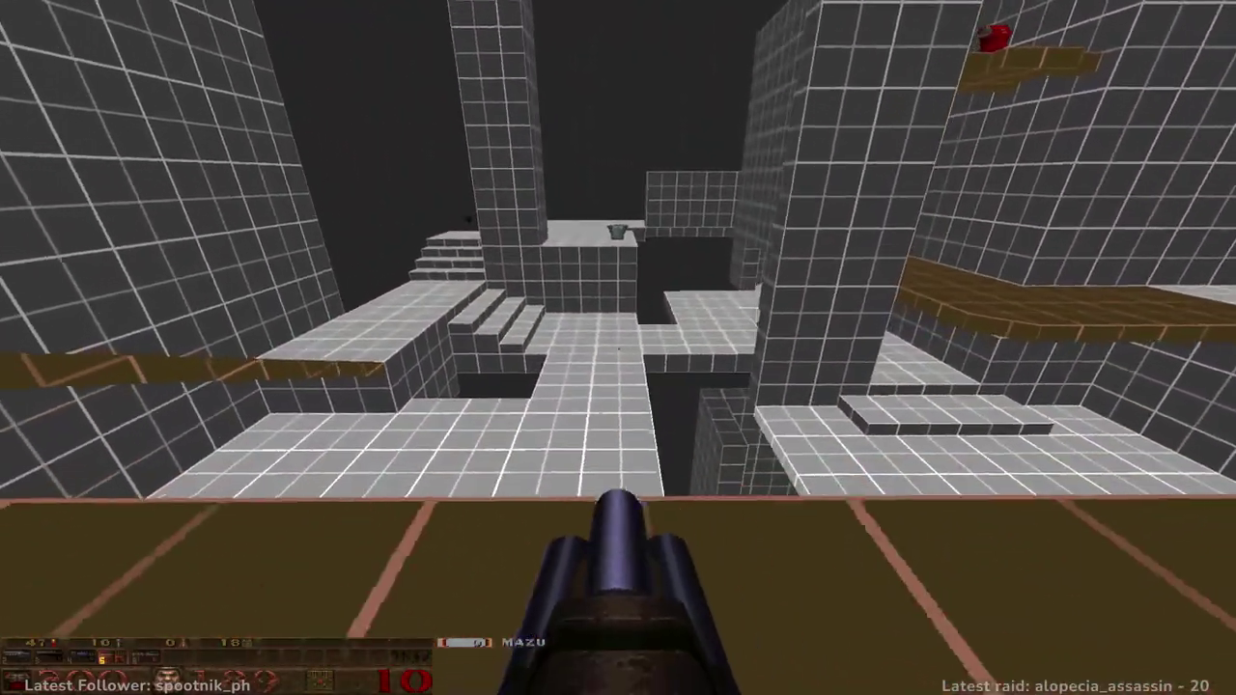
- Playtest the route along the brown walkway to the raised white platform, collect the rotary shotgun, and return to the walkway
{"action": "key", "text": "a"}
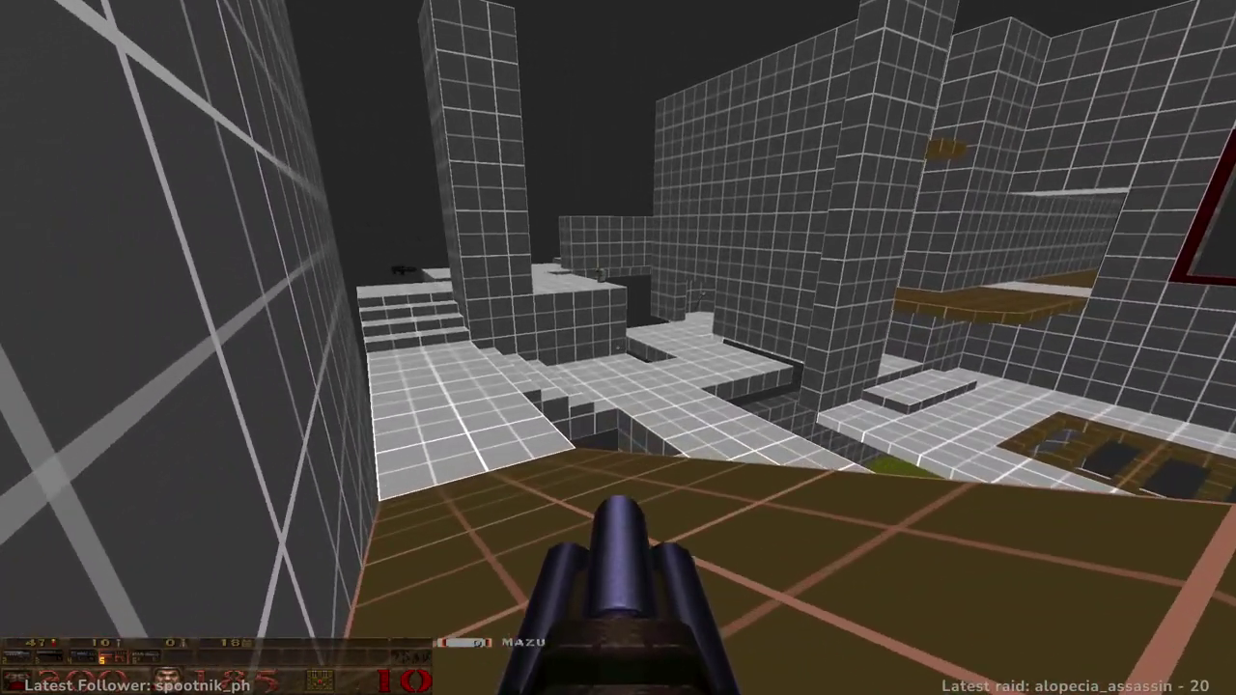
{"action": "key", "text": "w"}
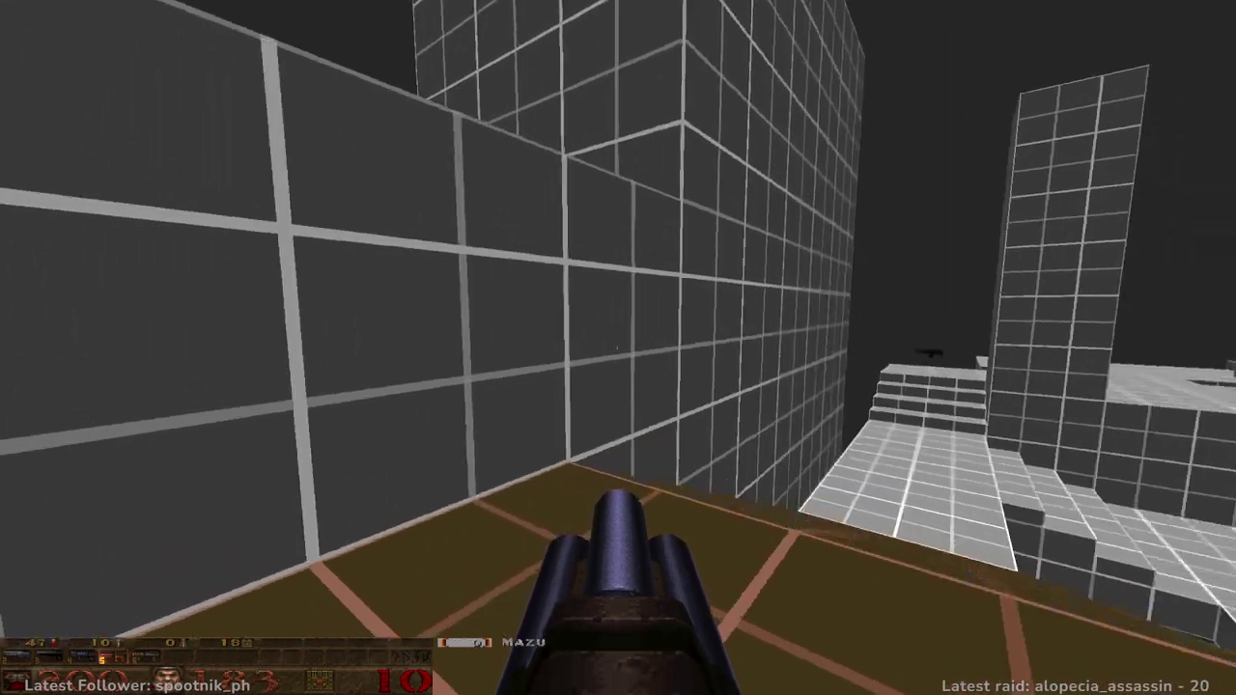
{"action": "key", "text": "w"}
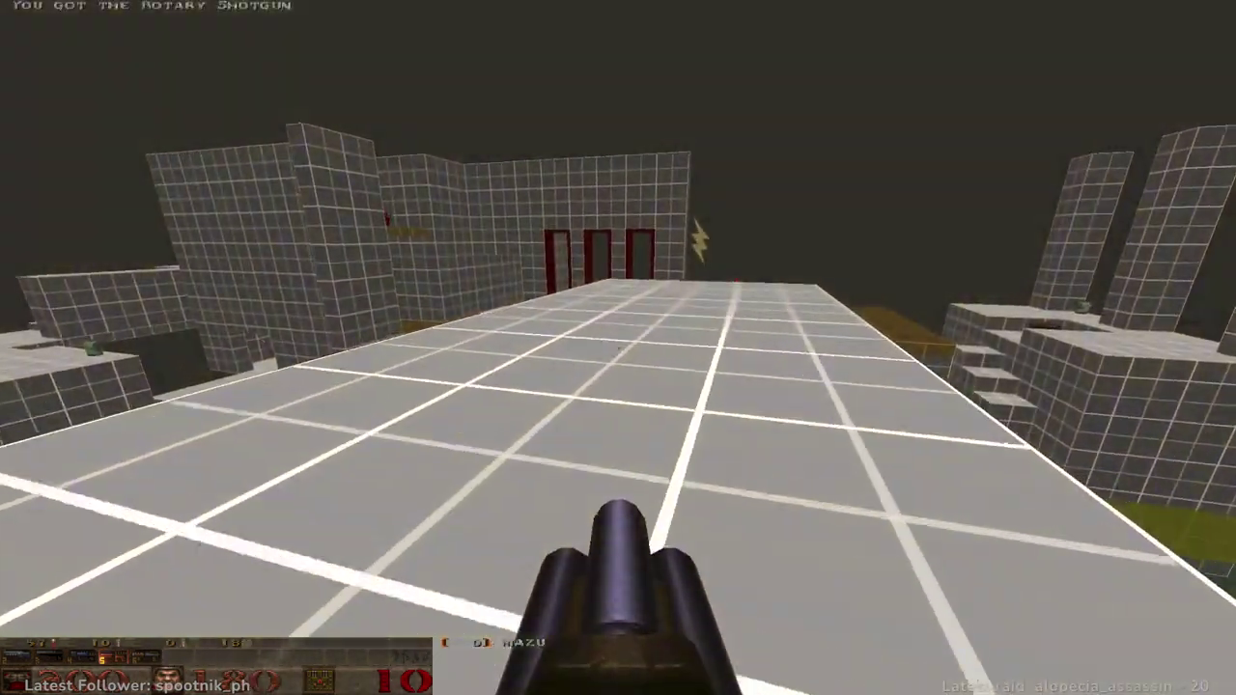
{"action": "key", "text": "w"}
{"action": "key", "text": "a"}
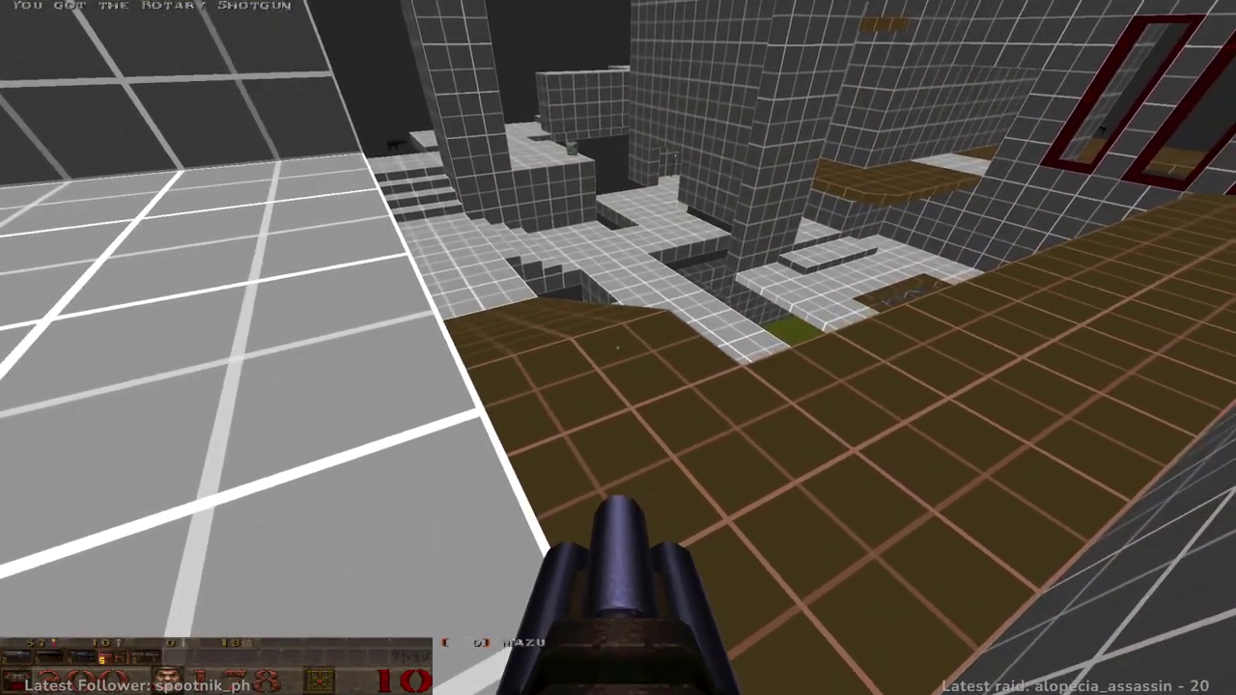
{"action": "key", "text": "d"}
{"action": "key", "text": "w"}
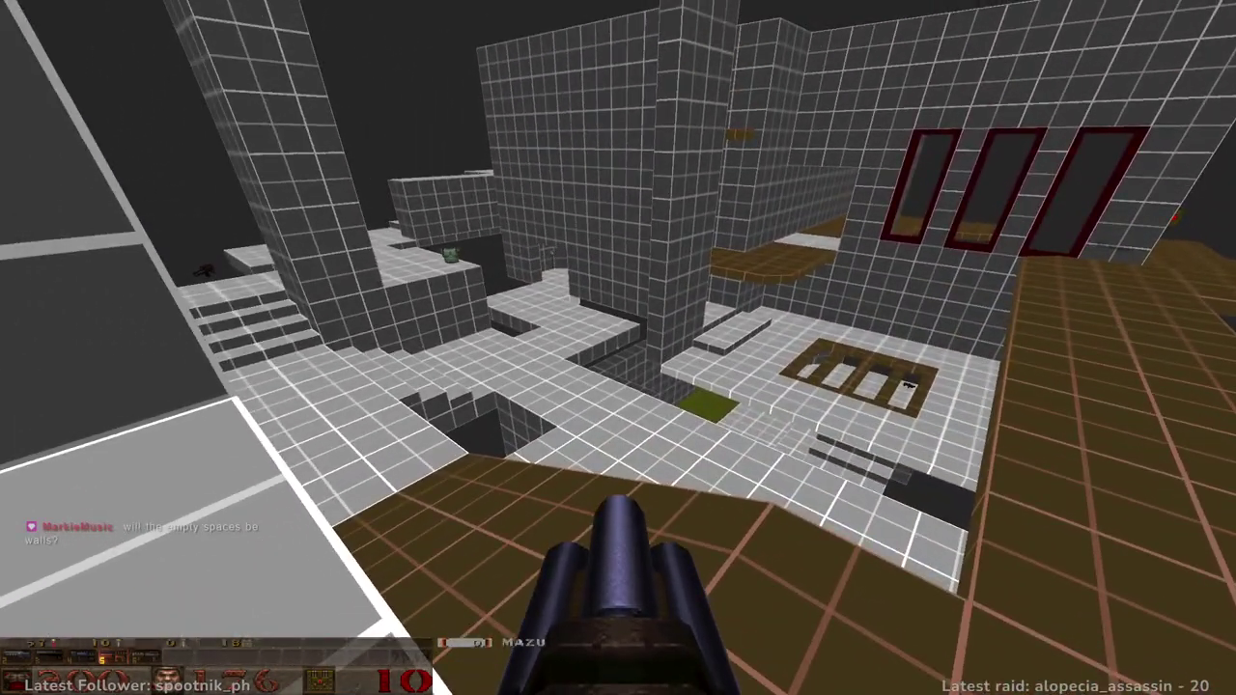
- Playtest the drop from the upper floor to the stepped lower ledge, collecting the Thunderbolt and readying it
{"action": "key", "text": "w"}
{"action": "key", "text": "w"}
{"action": "key", "text": "w"}
{"action": "key", "text": "w"}
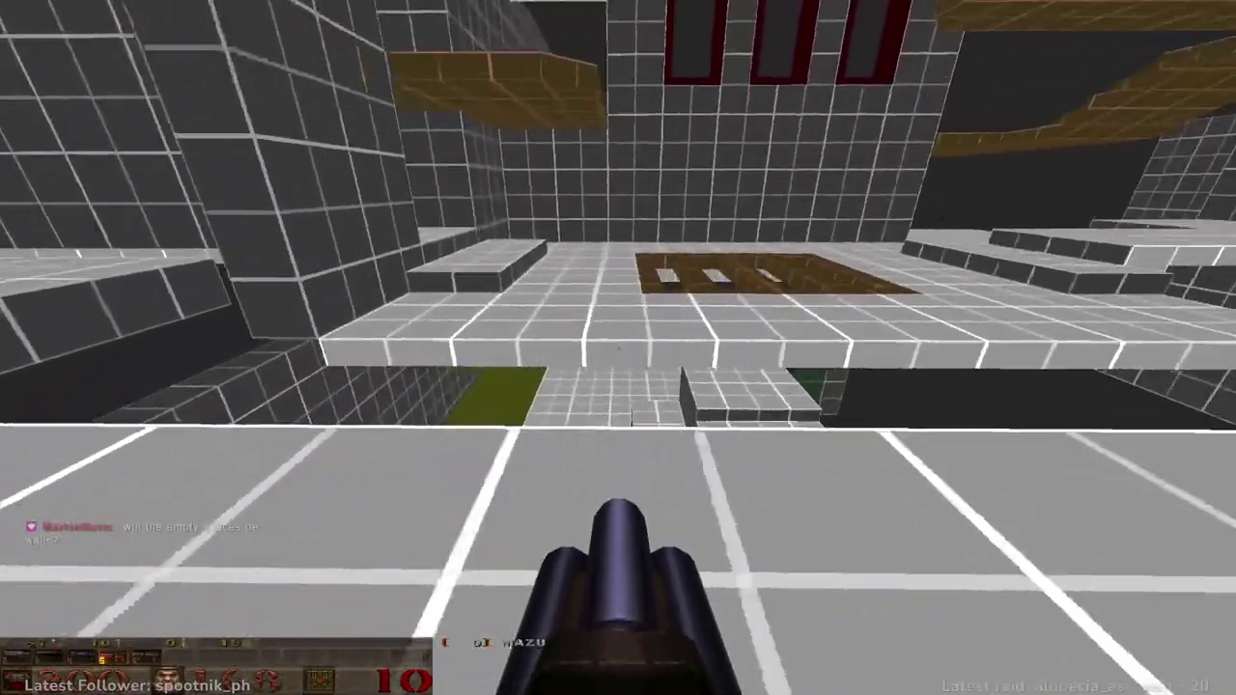
{"action": "key", "text": "w"}
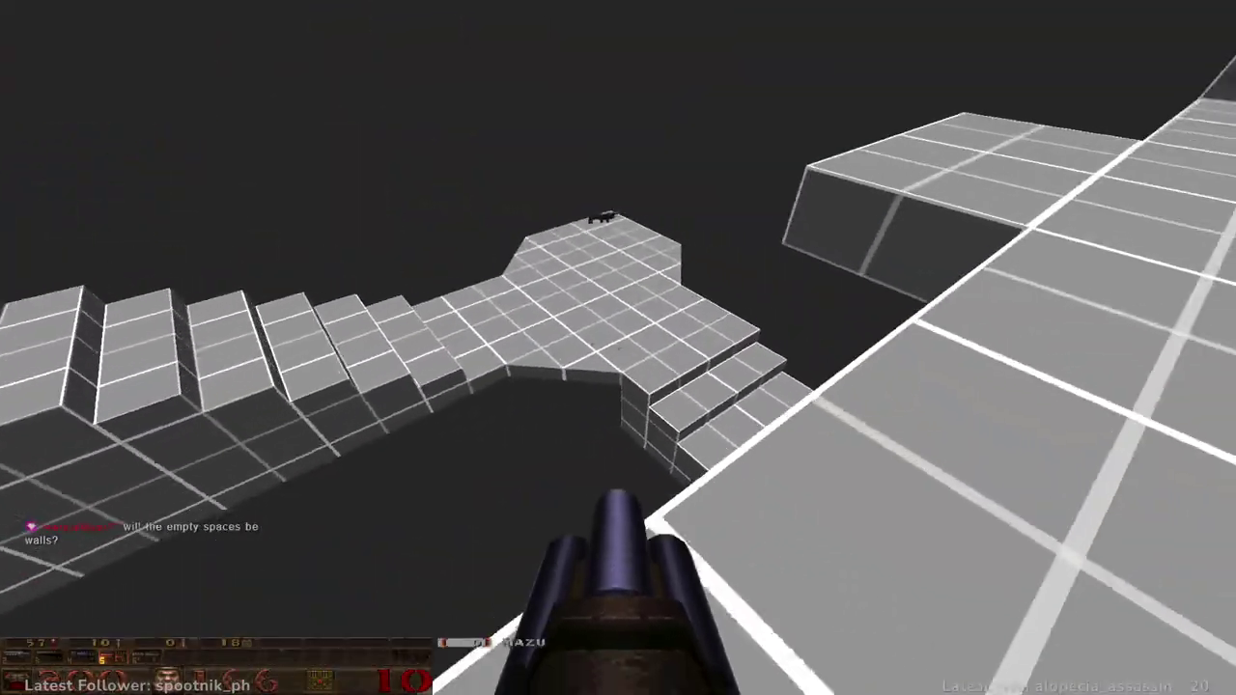
{"action": "key", "text": "w"}
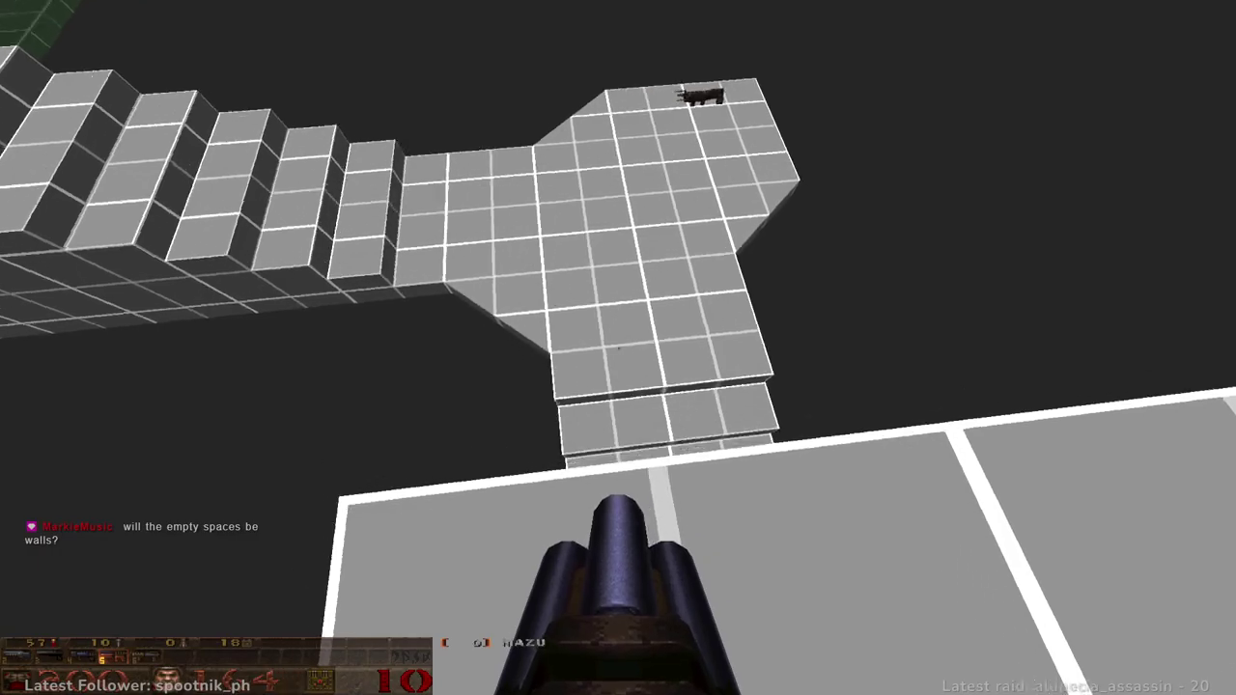
{"action": "key", "text": "w"}
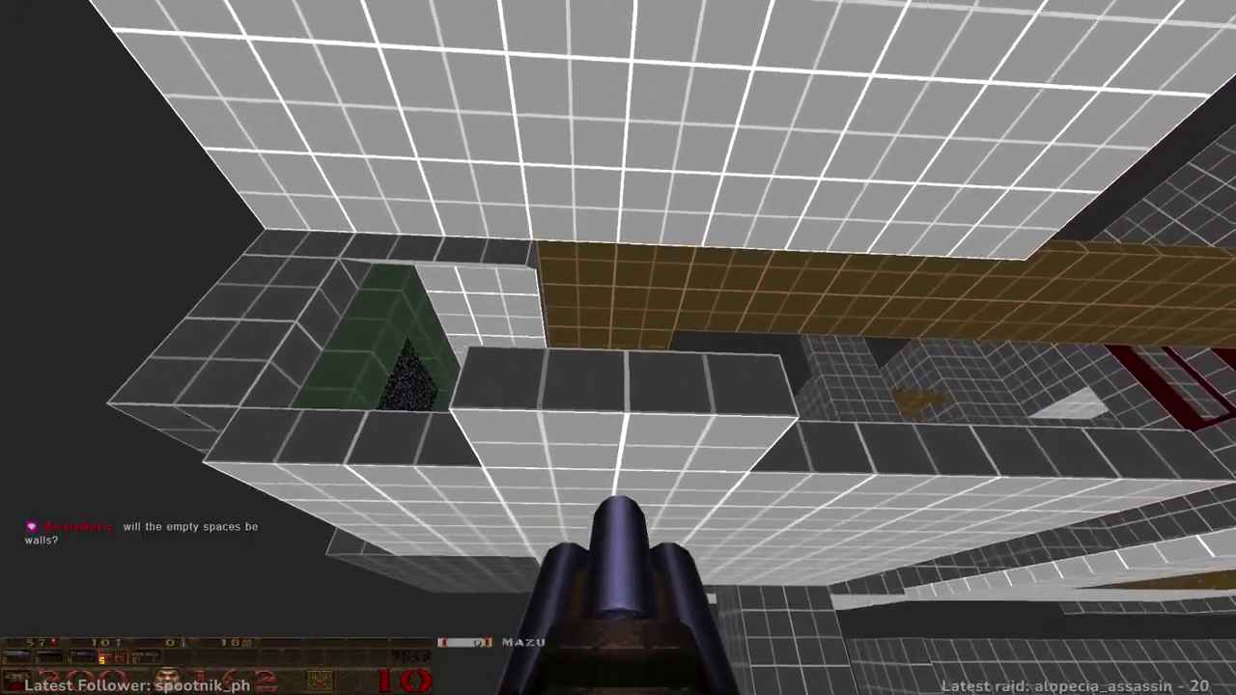
{"action": "key", "text": "7"}
{"action": "key", "text": "w"}
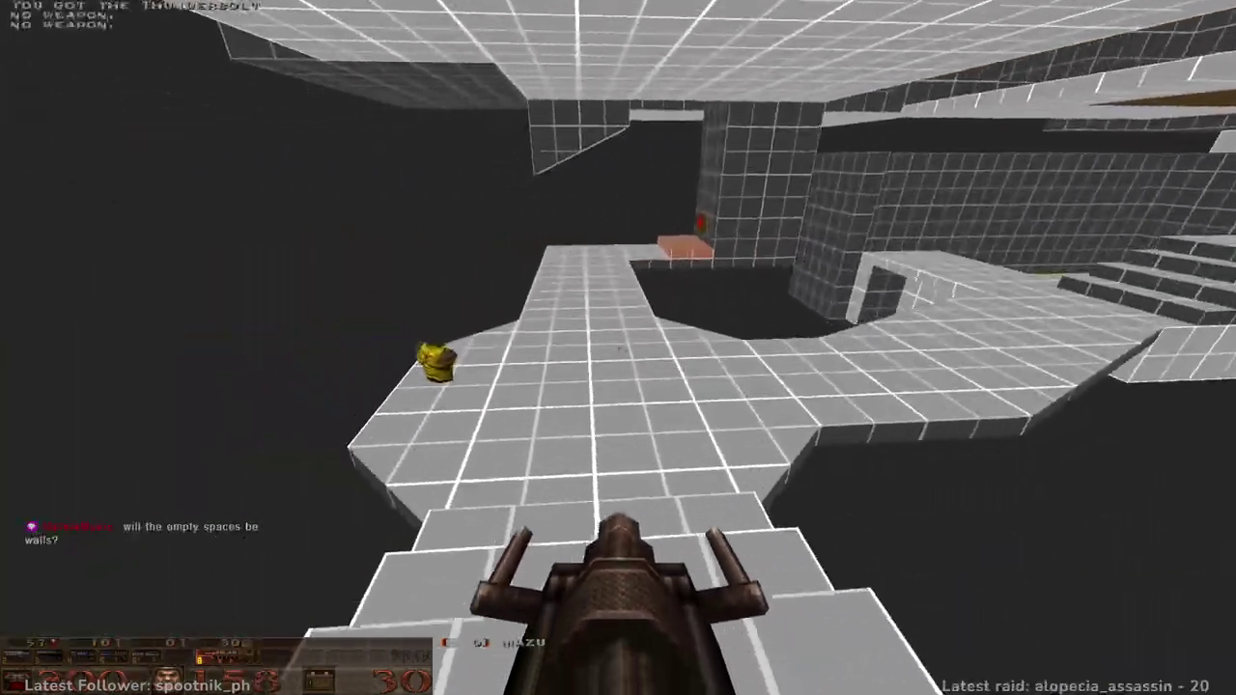
- Playtest the lower floor with the Thunderbolt, collecting the nailgun and passing through the teleporter to the grenade launcher on the brown walkway
{"action": "key", "text": "w"}
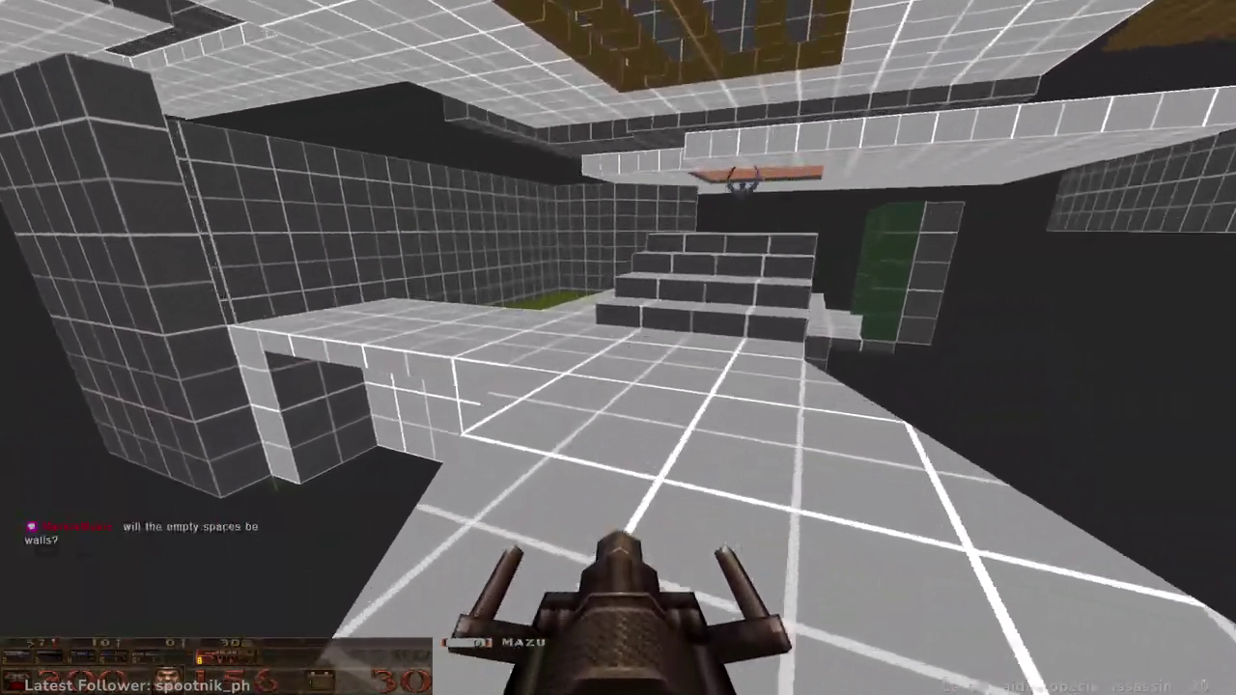
{"action": "key", "text": "w"}
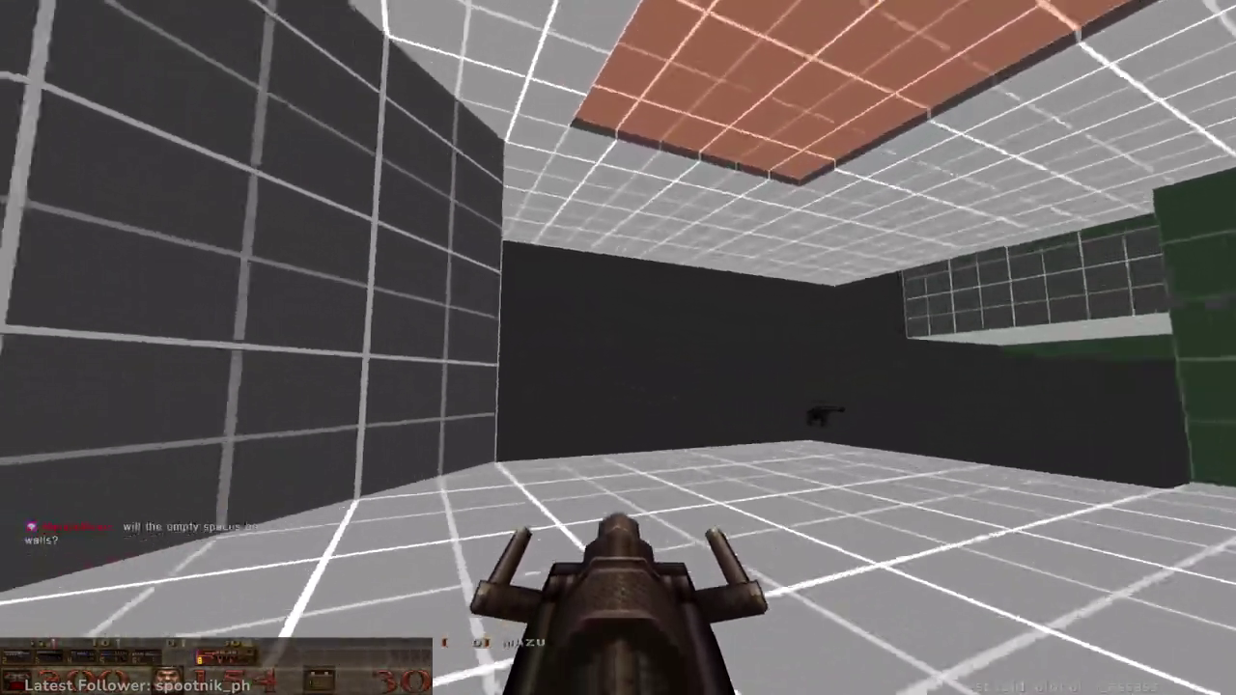
{"action": "key", "text": "w"}
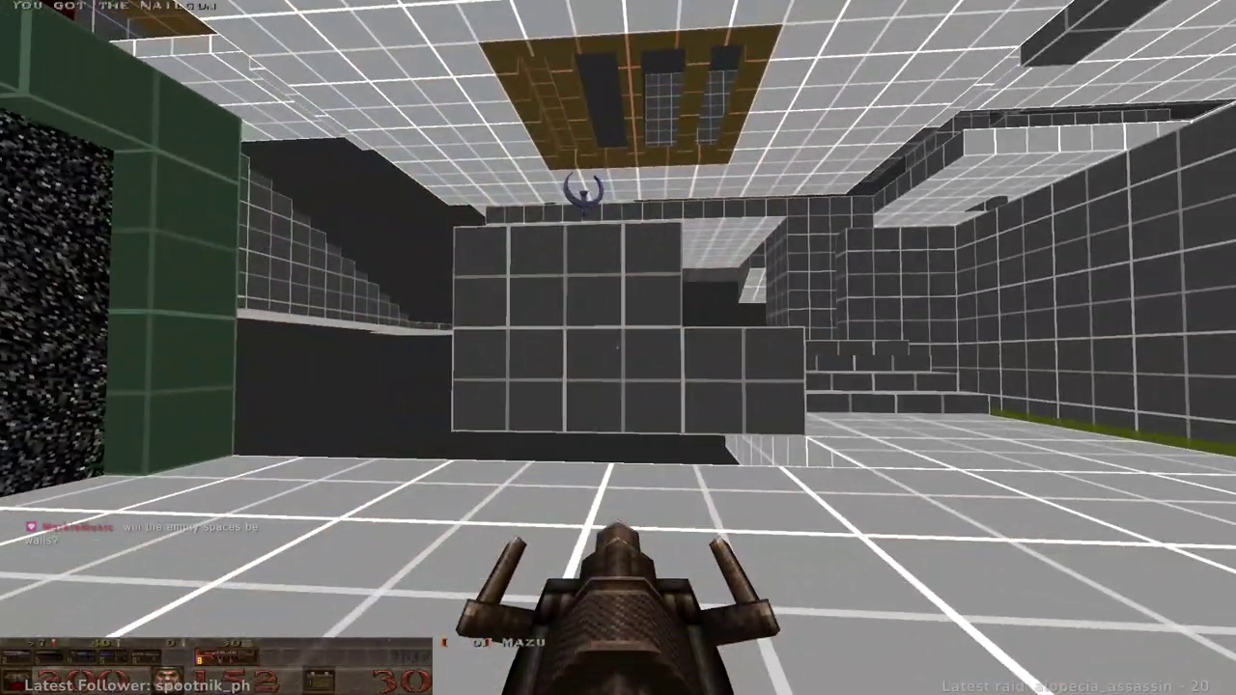
{"action": "key", "text": "w"}
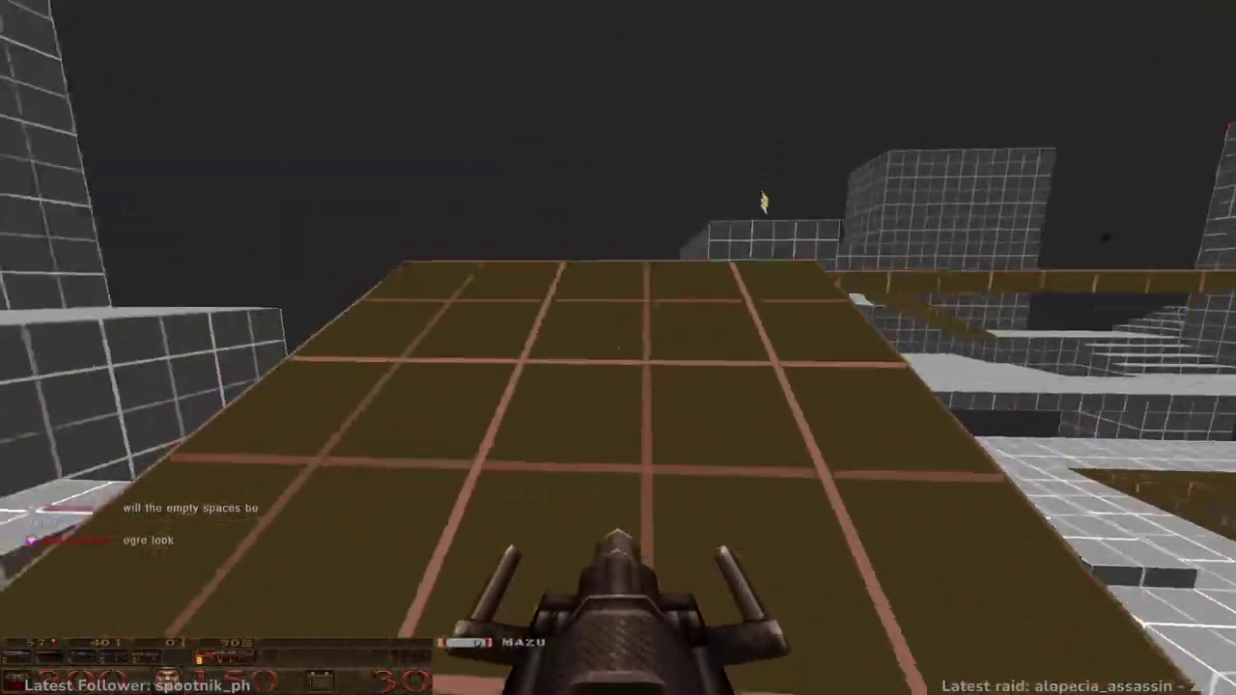
{"action": "key", "text": "w"}
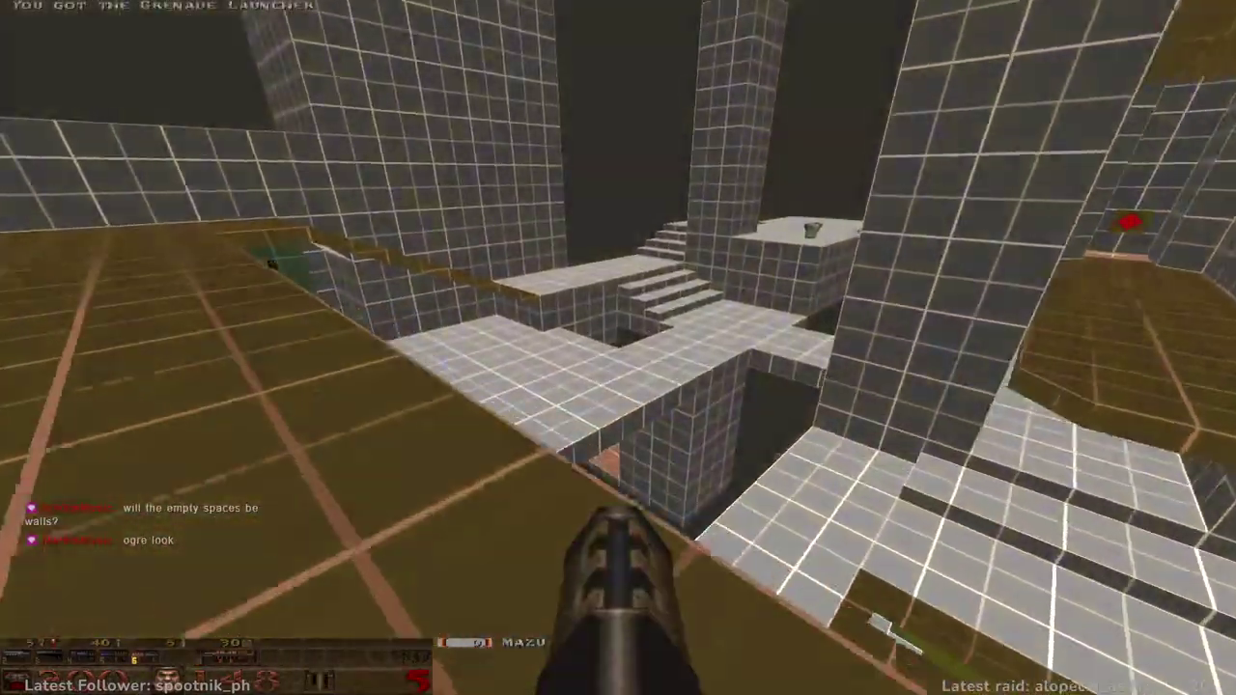
- Collect the Perforator and playtest the route past the green armor and slime pool to the double-barreled shotgun
{"action": "key", "text": "w"}
{"action": "key", "text": "w"}
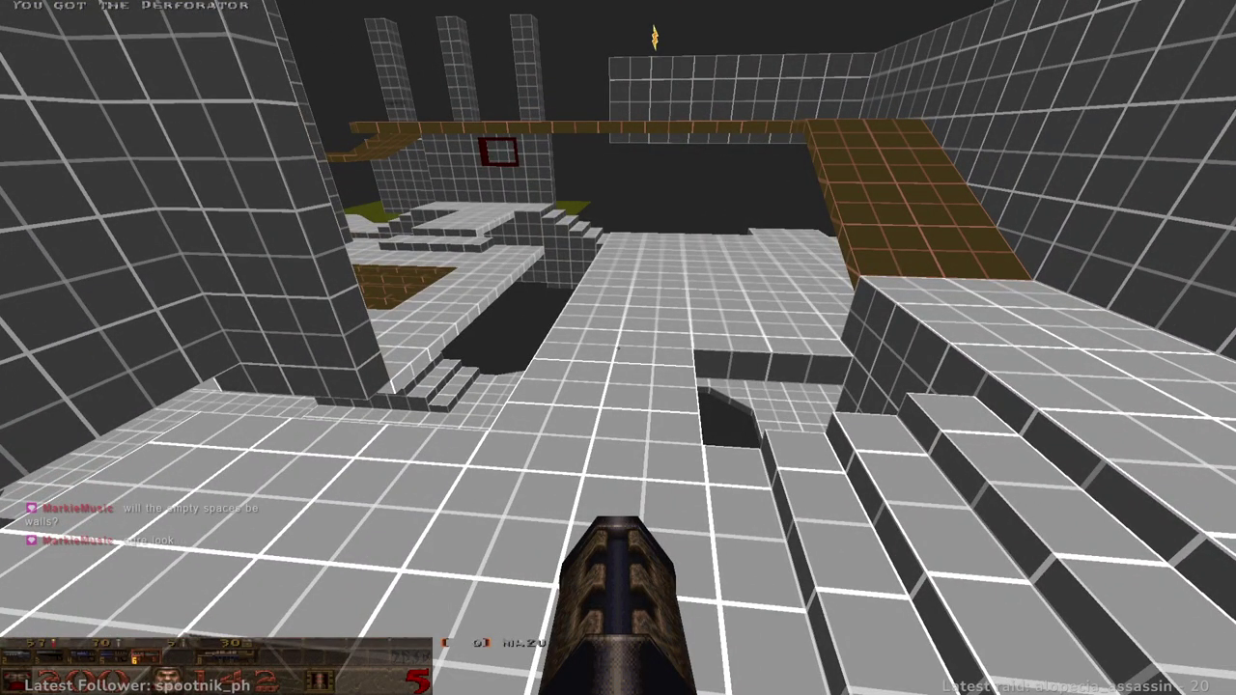
{"action": "key", "text": "w"}
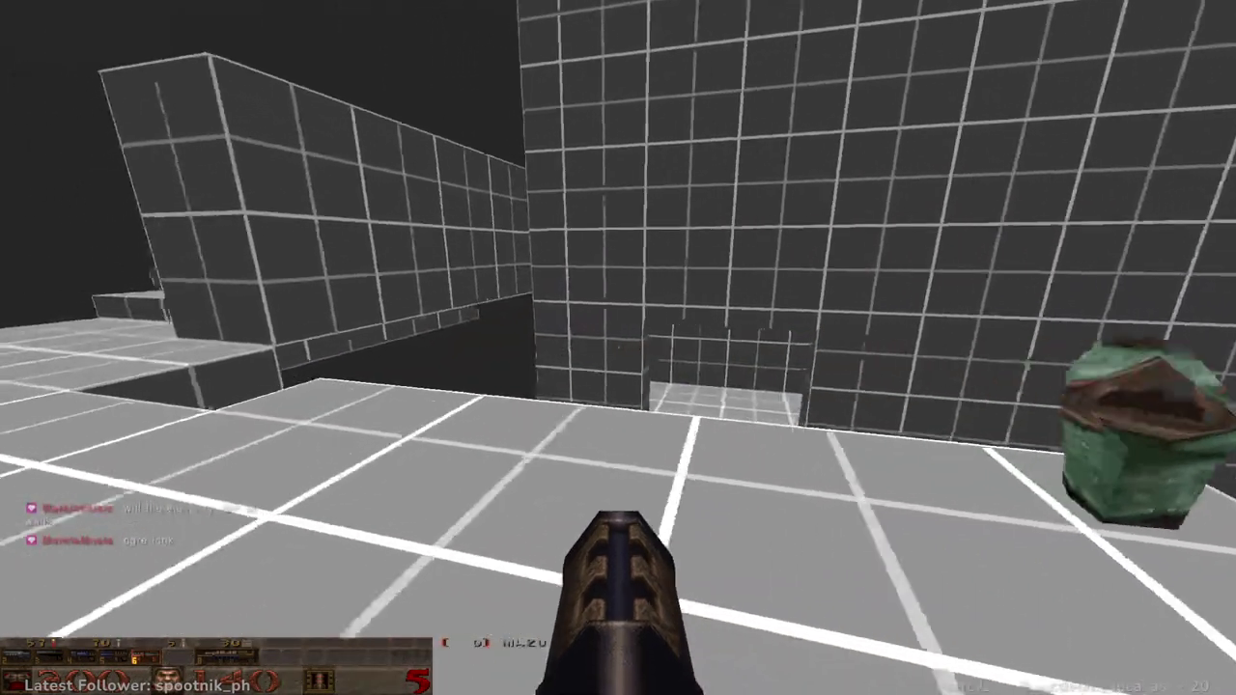
{"action": "key", "text": "w"}
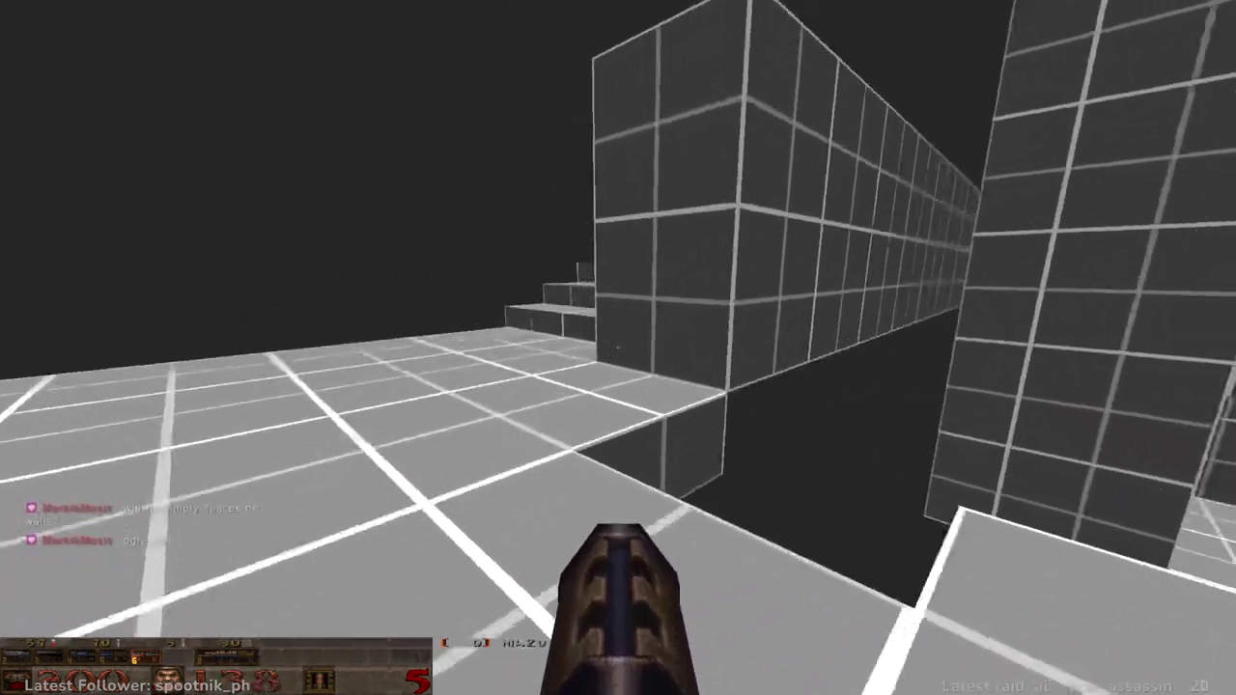
{"action": "key", "text": "w"}
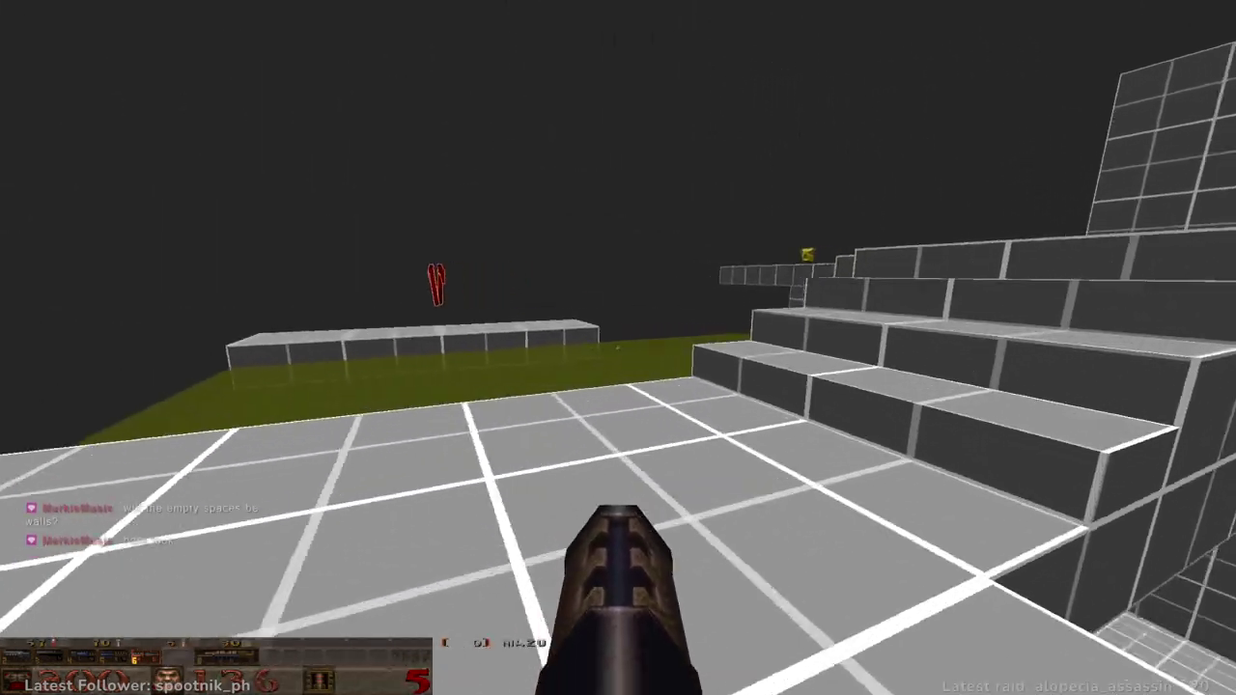
{"action": "key", "text": "w"}
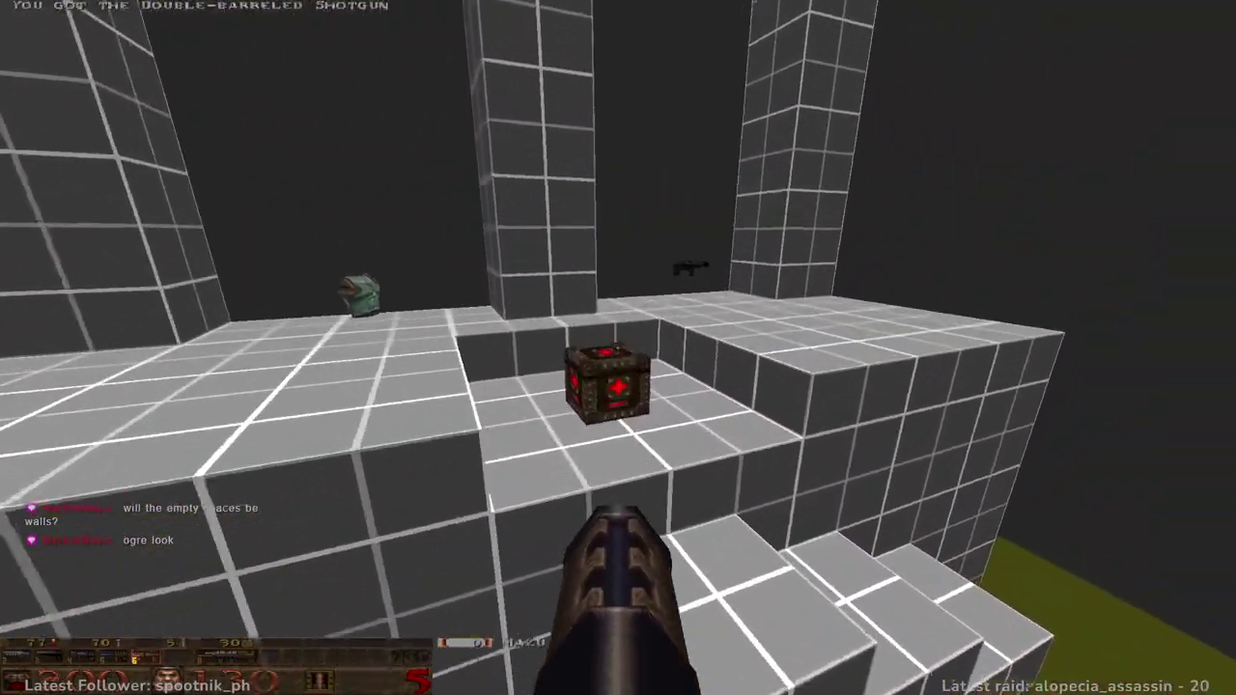
- Collect the health box and nailgun on the pillared platform, and test the jumps across the slime pool blocks to the main floor
{"action": "key", "text": "w"}
{"action": "key", "text": "w"}
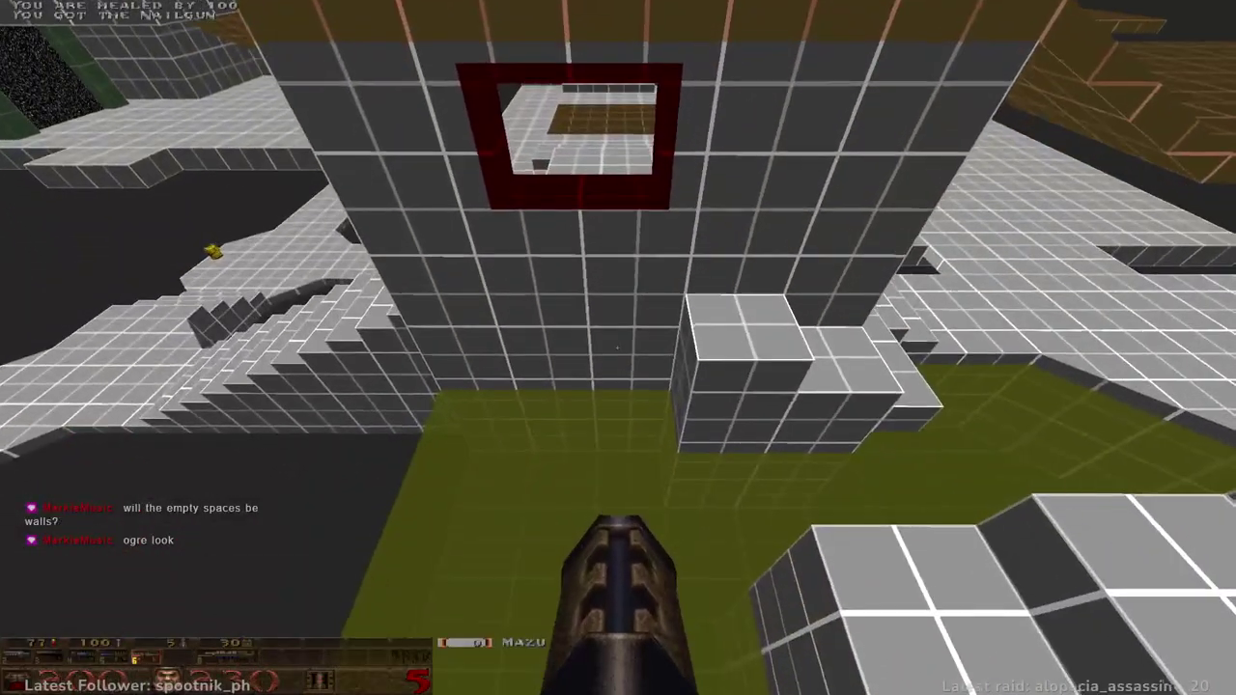
{"action": "key", "text": "space"}
{"action": "key", "text": "w"}
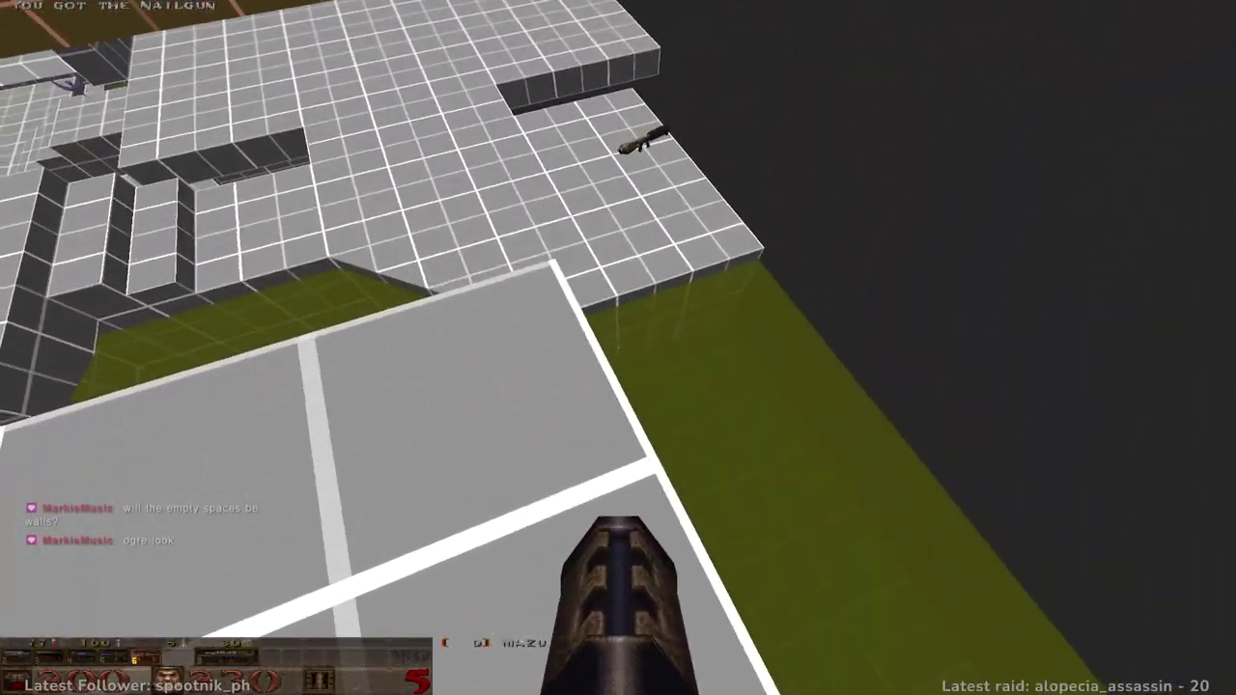
{"action": "key", "text": "space"}
{"action": "key", "text": "w"}
{"action": "key", "text": "space"}
{"action": "key", "text": "w"}
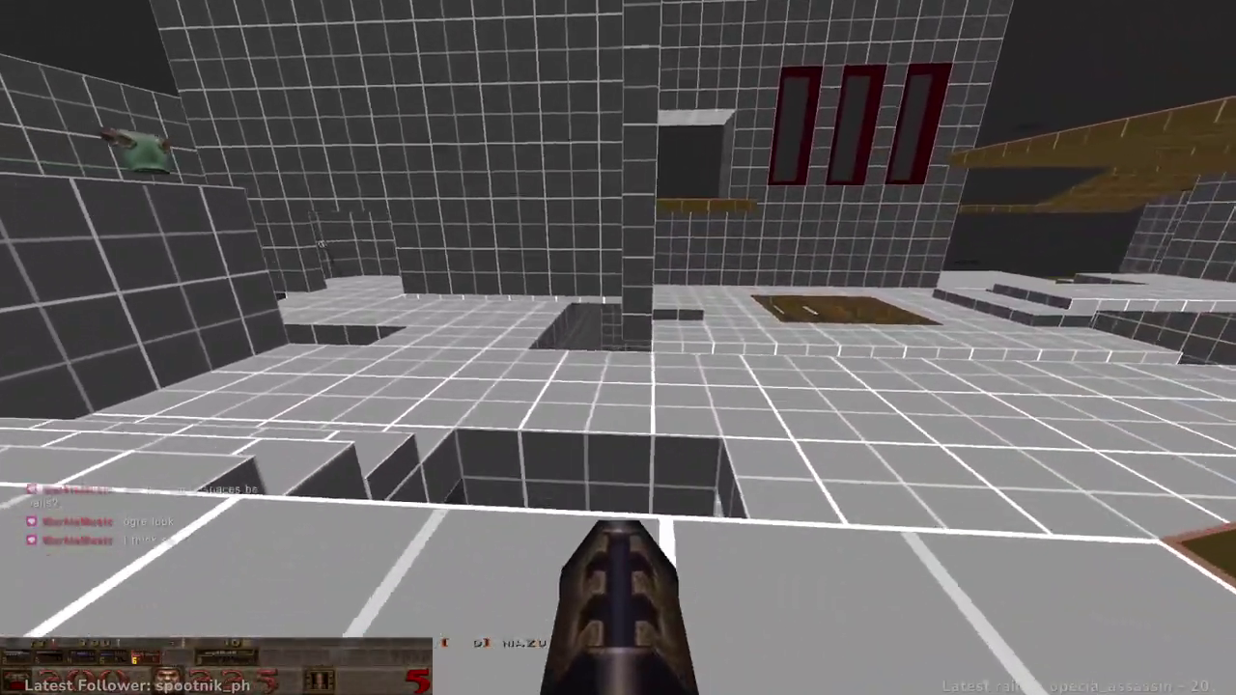
- Playtest the climb to the raised platform by the lightning bolt powerup and fire the last grenades from the brown walkway
{"action": "key", "text": "w"}
{"action": "key", "text": "w"}
{"action": "key", "text": "w"}
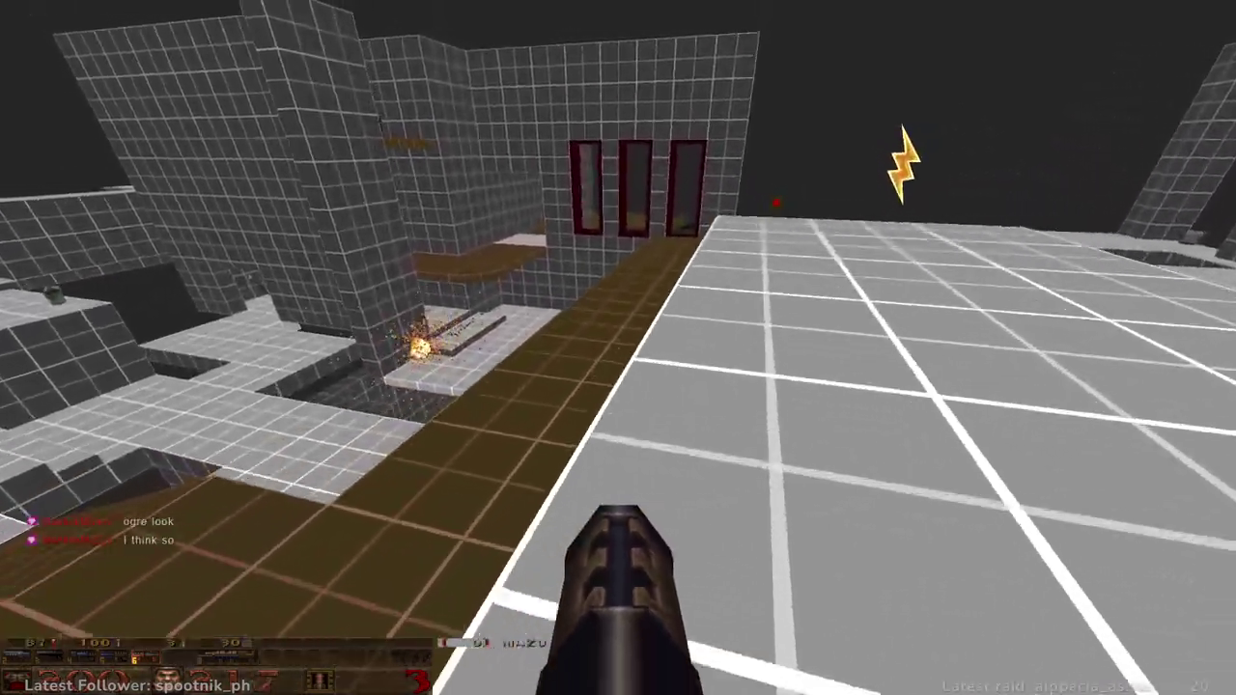
{"action": "key", "text": "w"}
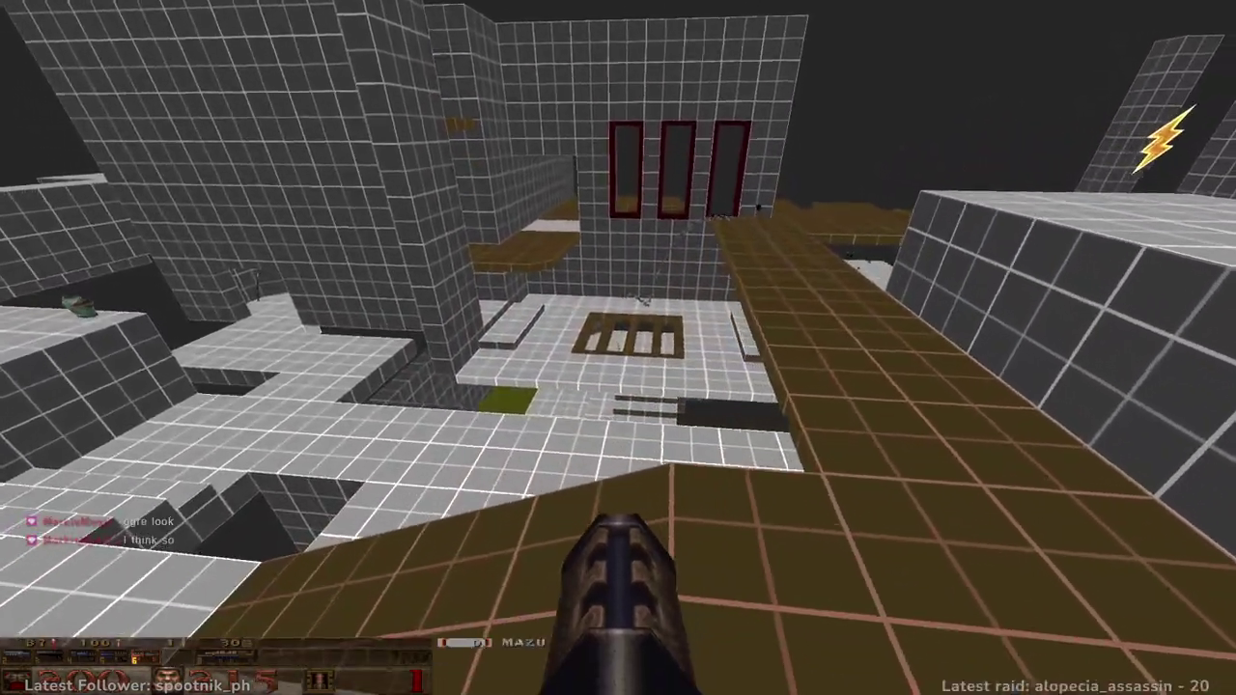
{"action": "left_click", "coordinate": [617, 347]}
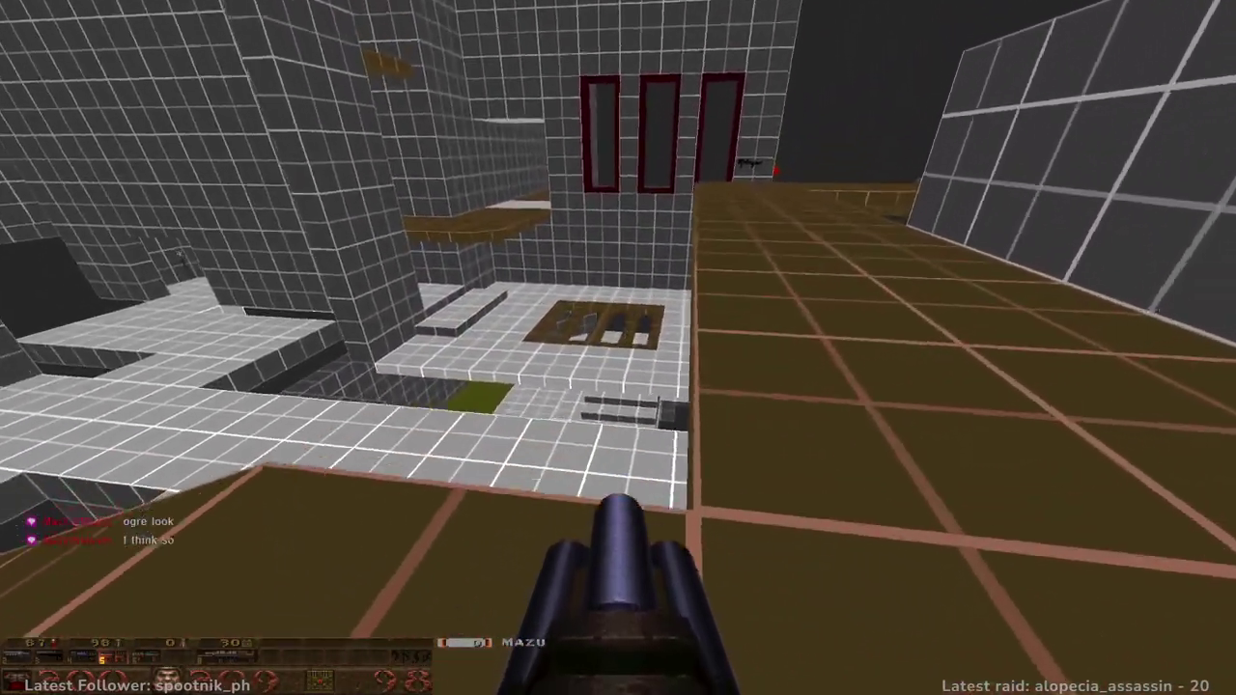
{"action": "key", "text": "w"}
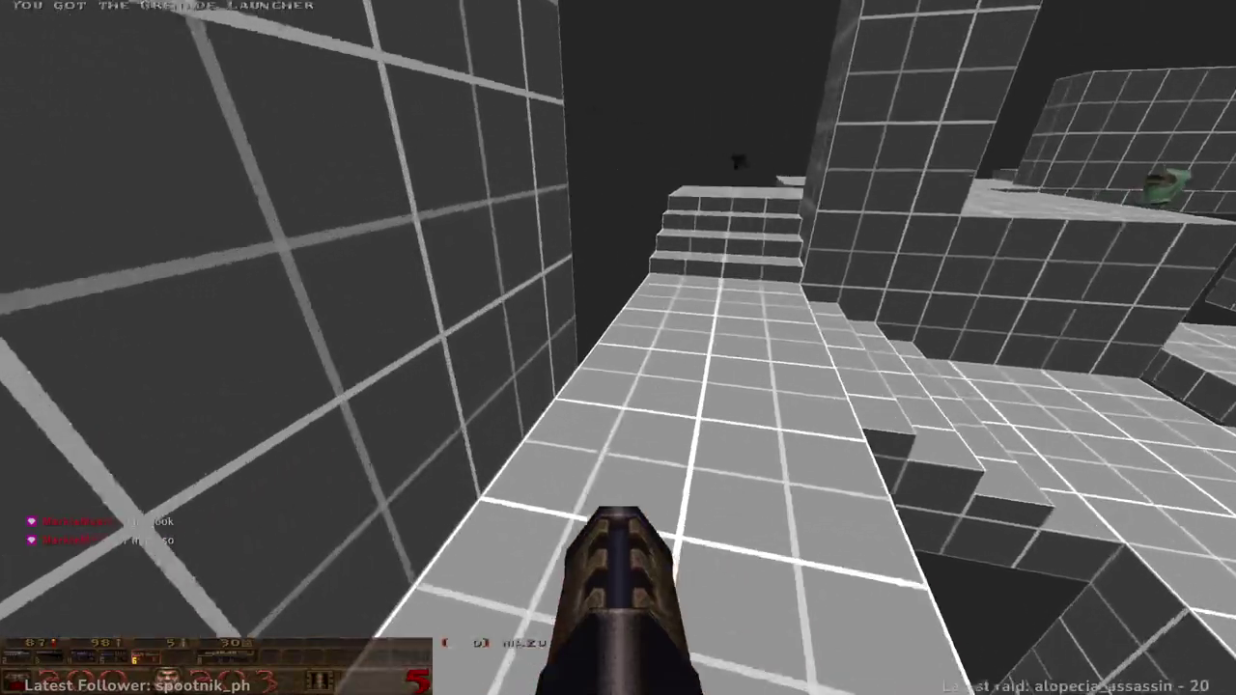
{"action": "key", "text": "w"}
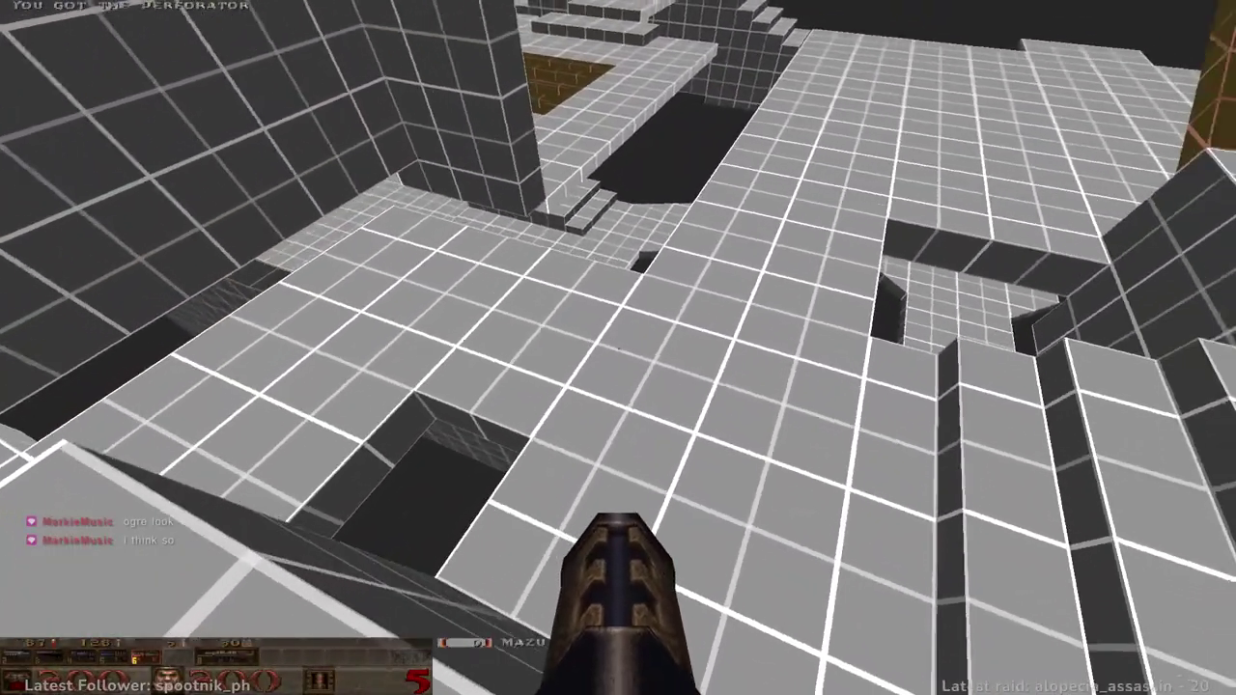
{"action": "key", "text": "w"}
{"action": "left_click", "coordinate": [618, 348]}
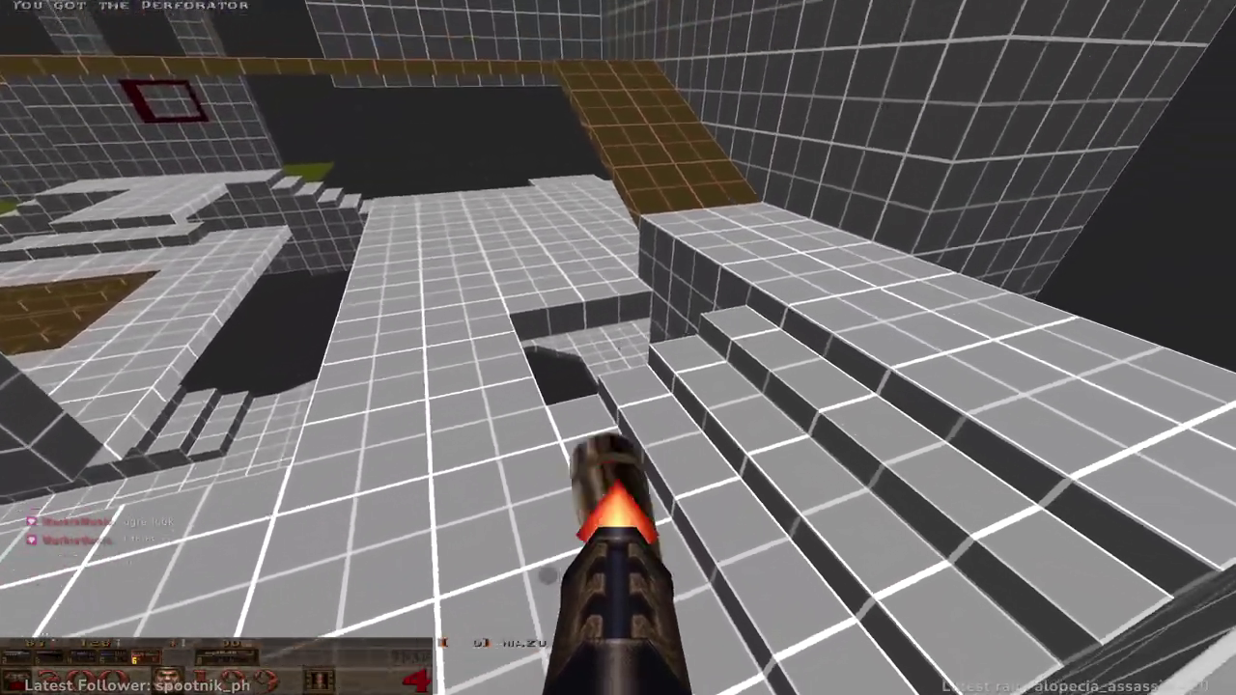
{"action": "key", "text": "w"}
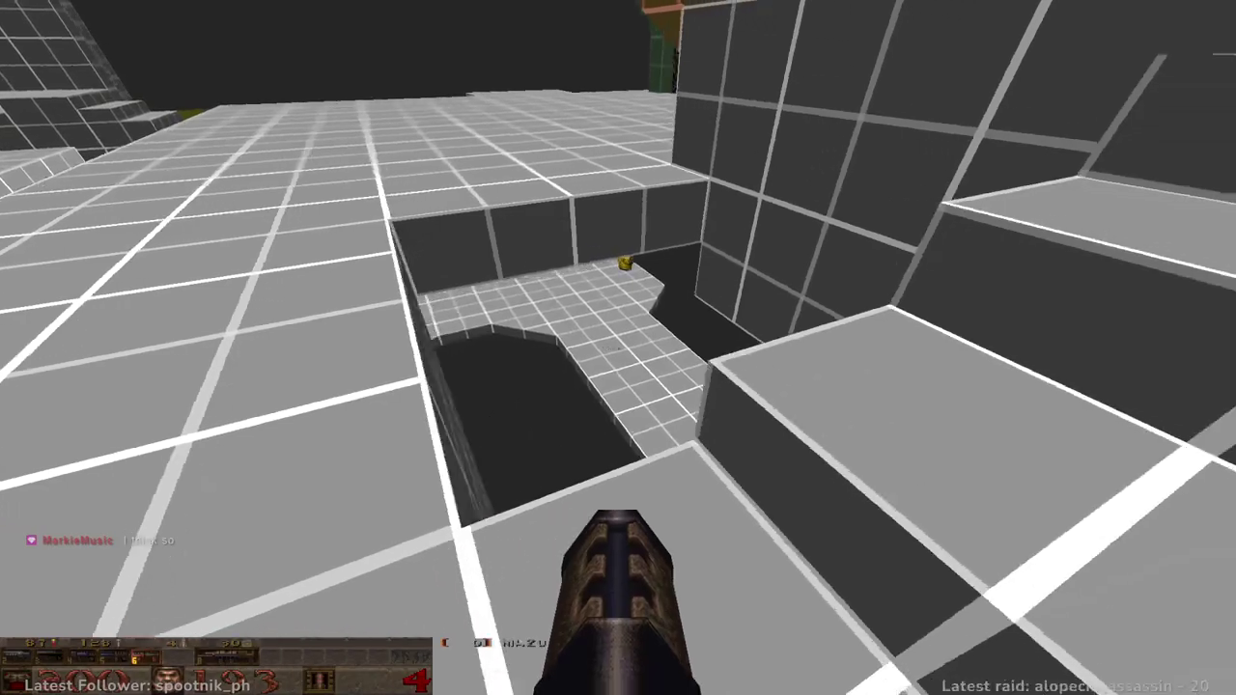
{"action": "key", "text": "w"}
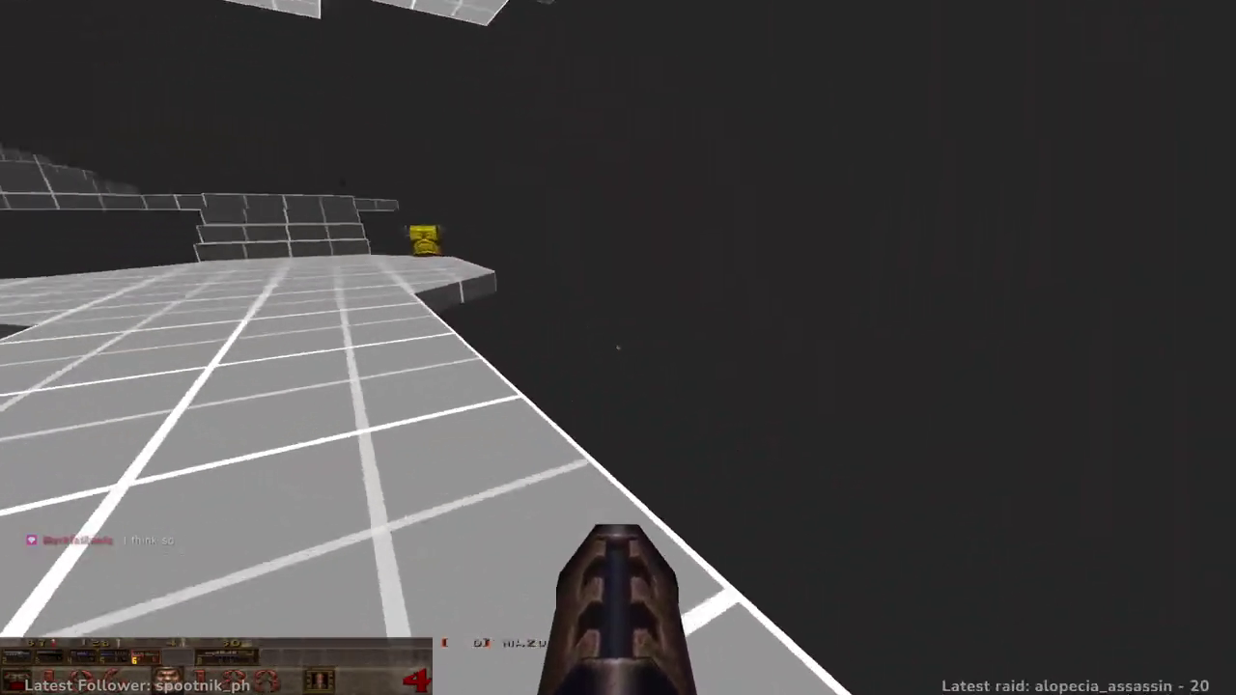
{"action": "key", "text": "w"}
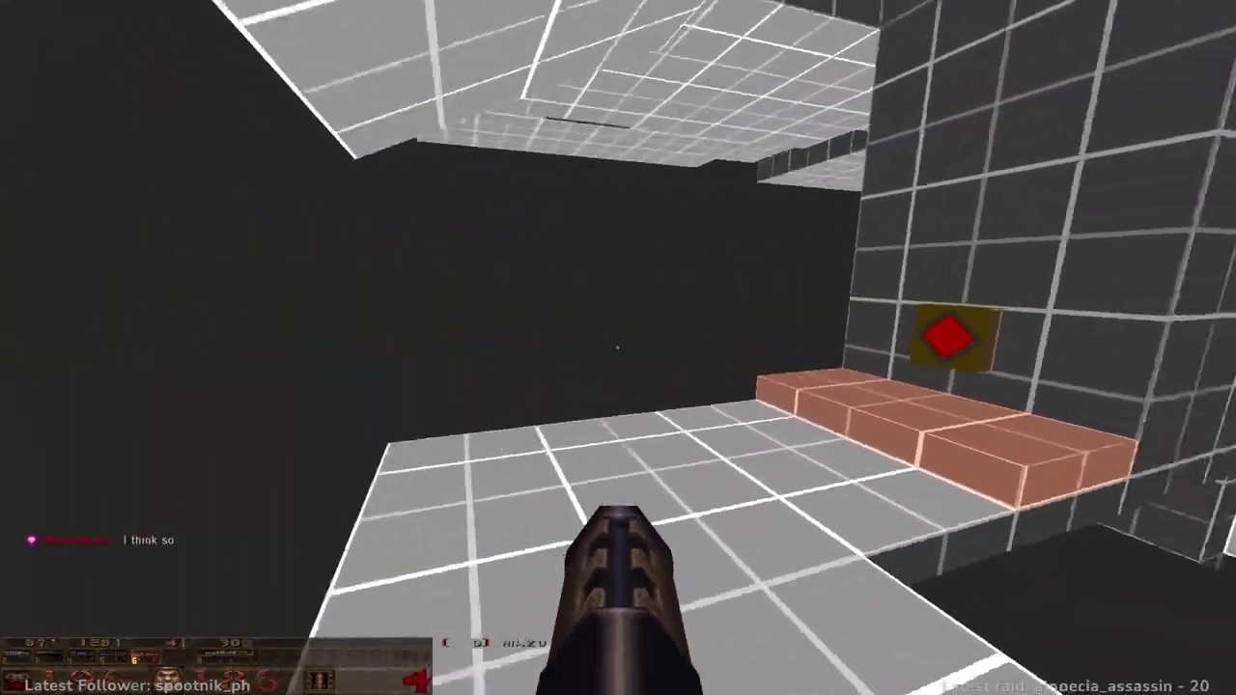
{"action": "key", "text": "w"}
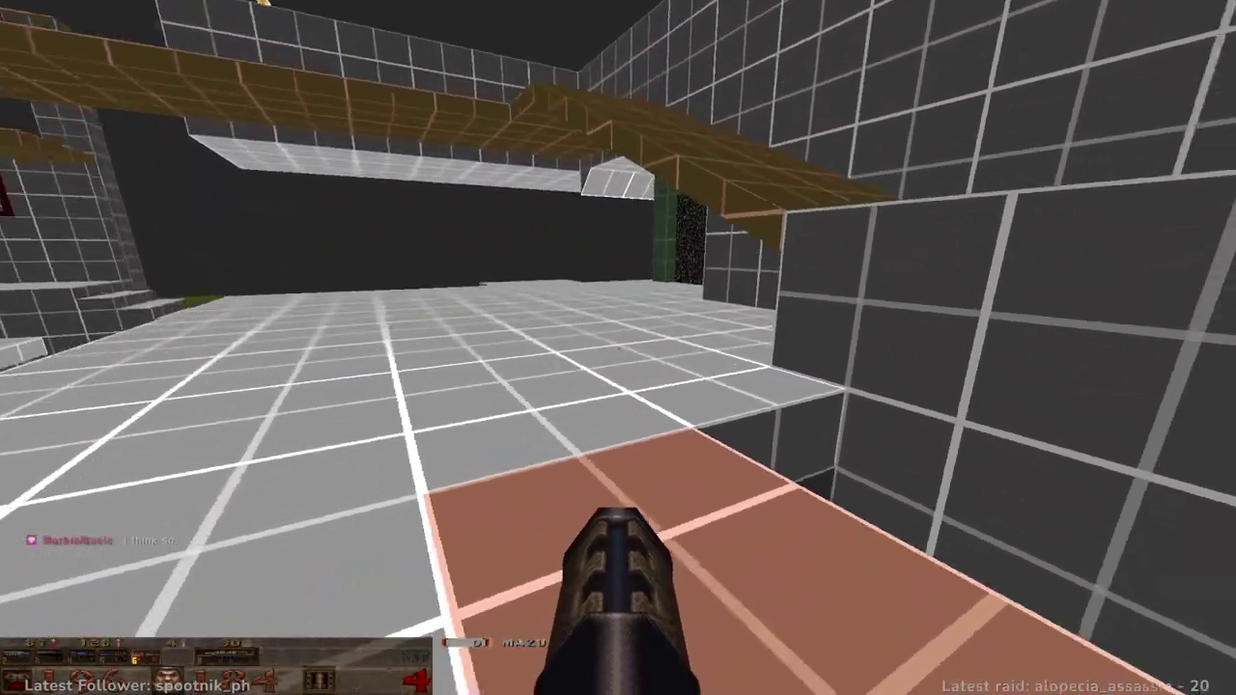
{"action": "key", "text": "w"}
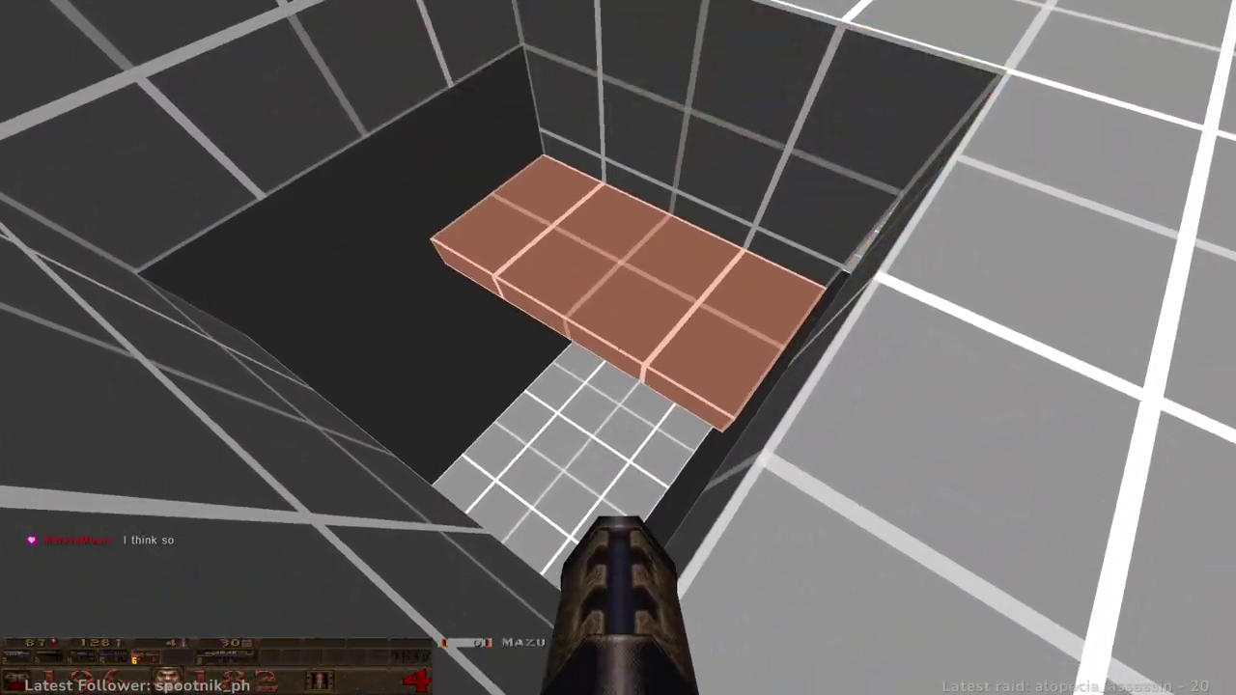
{"action": "key", "text": "d"}
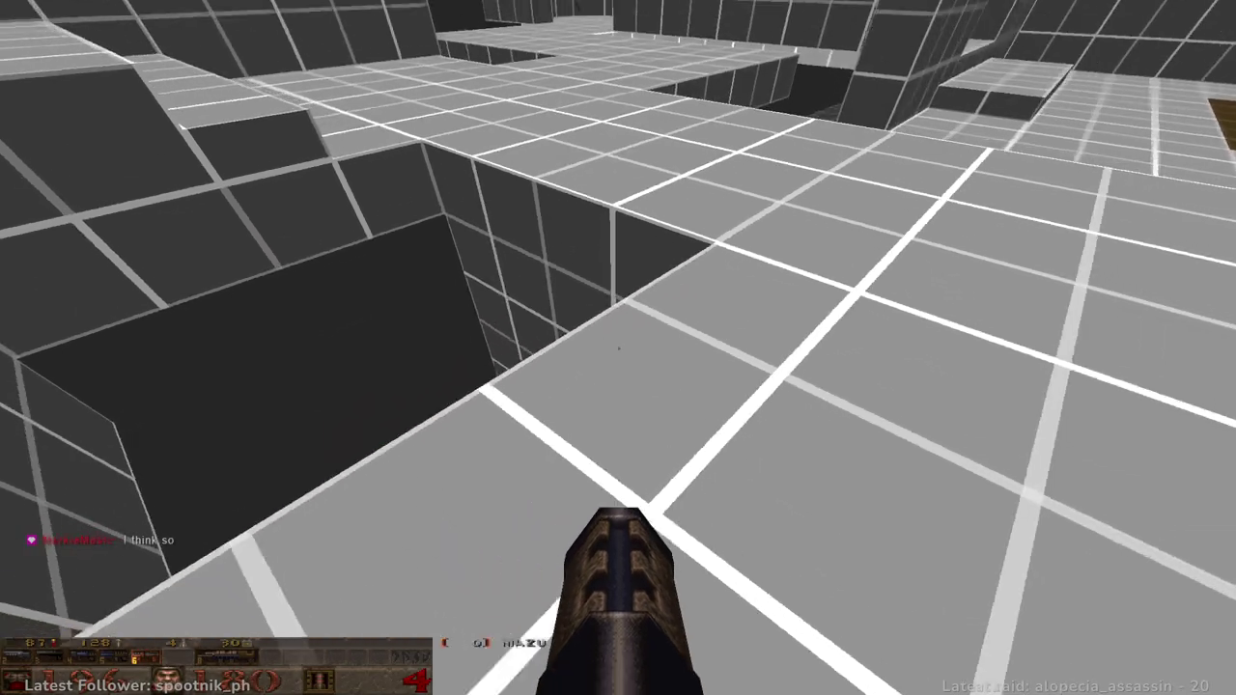
{"action": "key", "text": "w"}
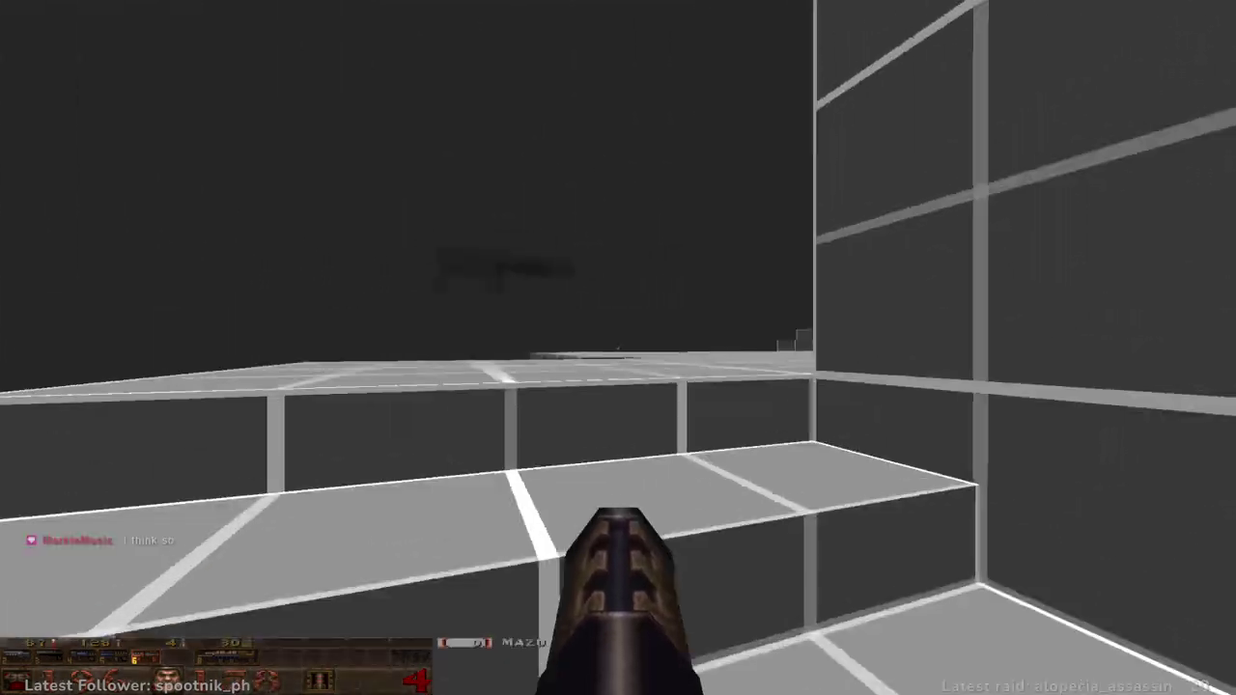
{"action": "key", "text": "w"}
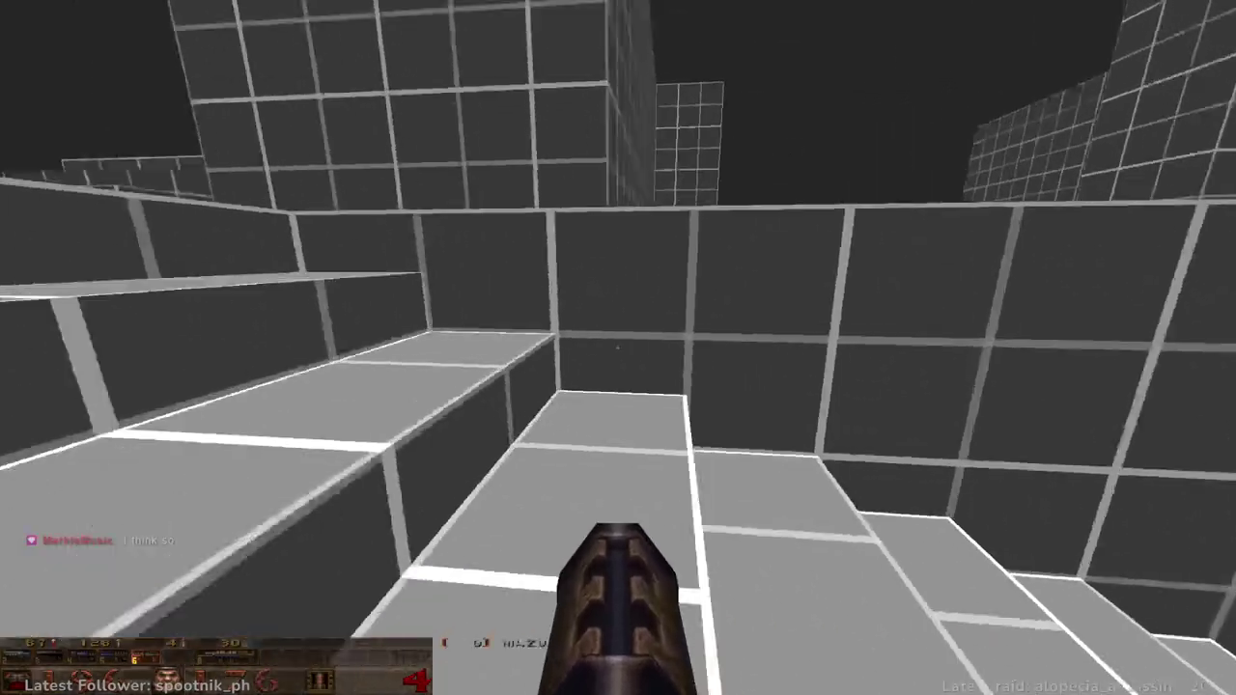
{"action": "key", "text": "w"}
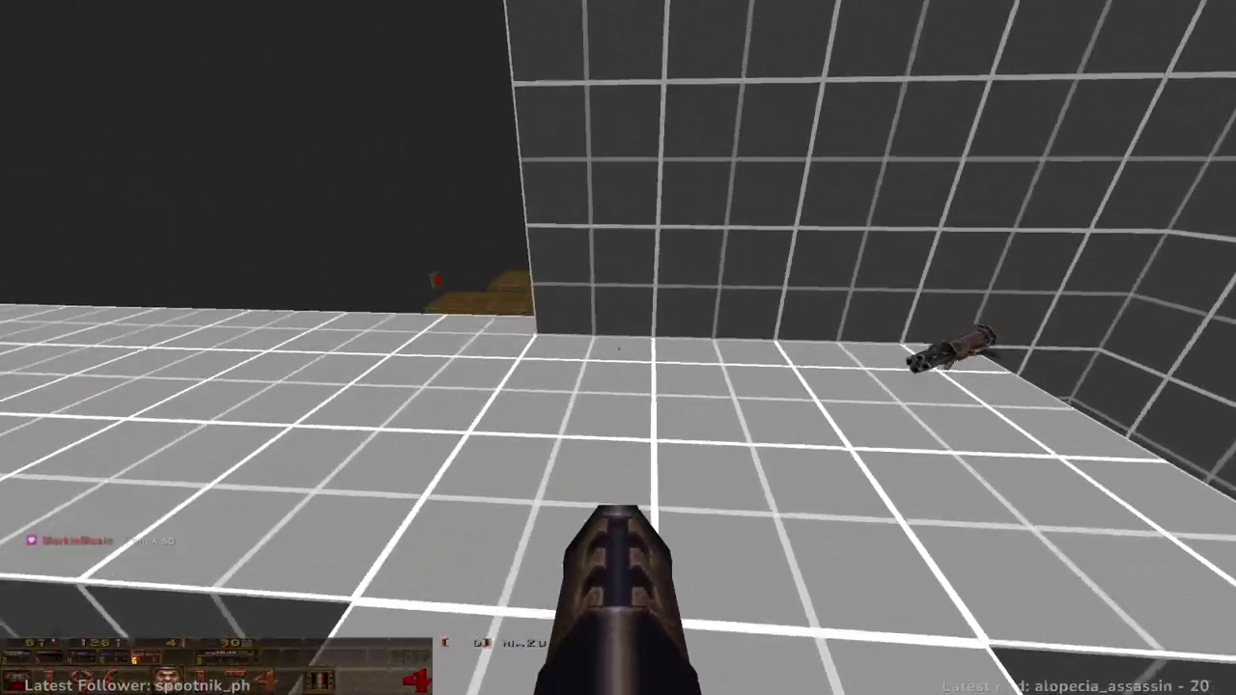
{"action": "key", "text": "w"}
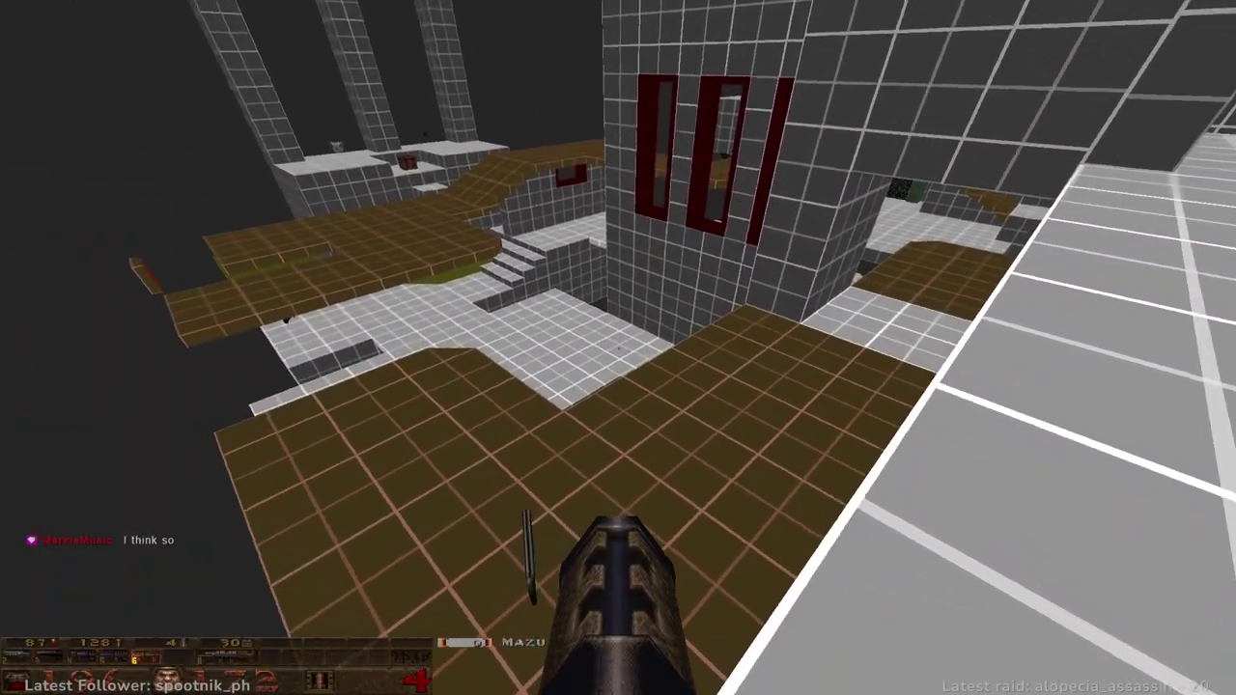
{"action": "key", "text": "w"}
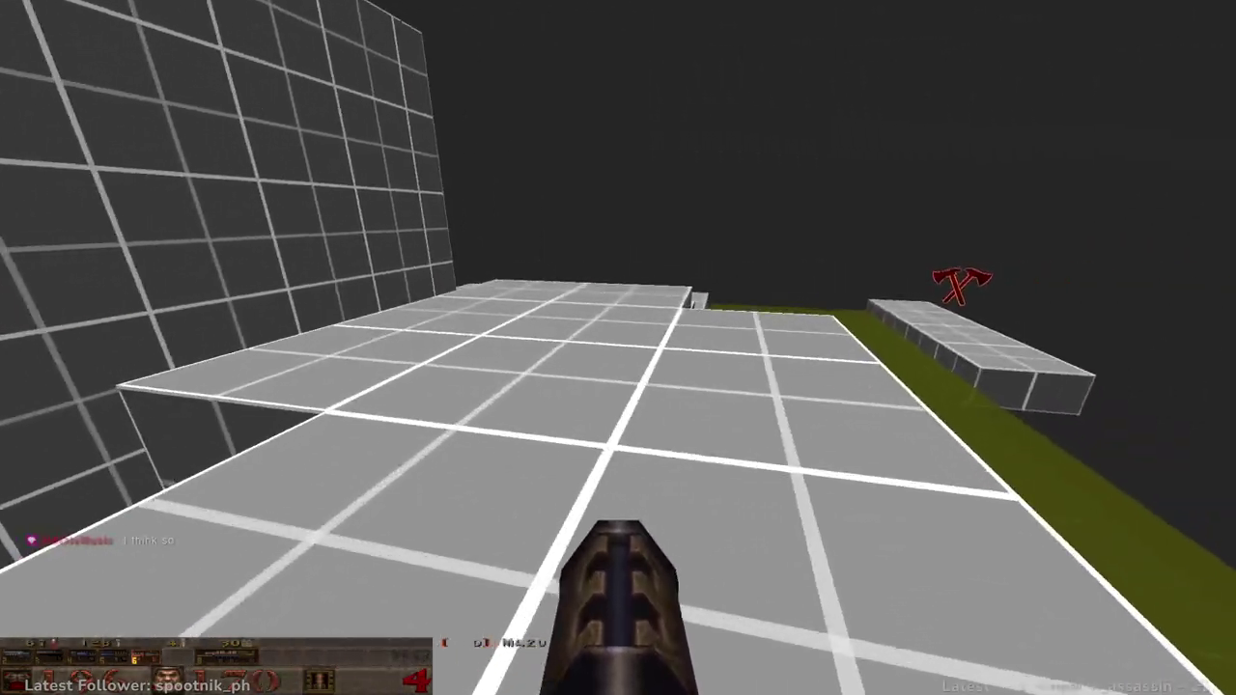
{"action": "key", "text": "w"}
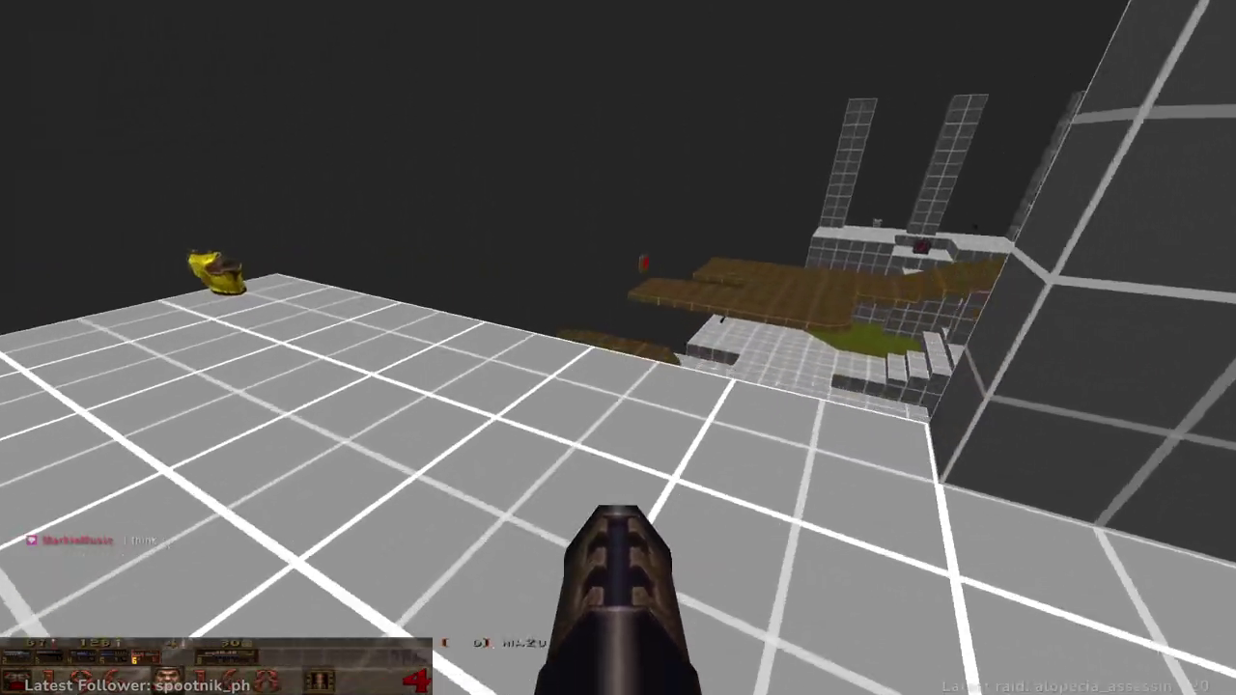
{"action": "key", "text": "a"}
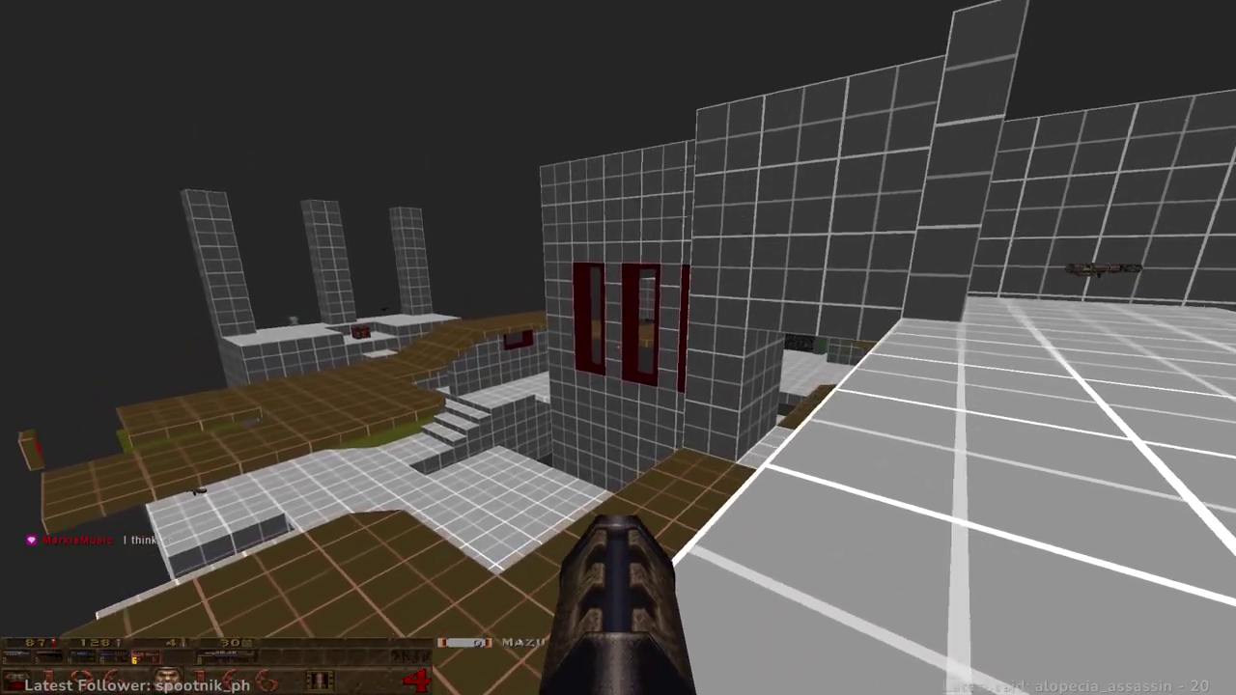
{"action": "key", "text": "w"}
{"action": "key", "text": "7"}
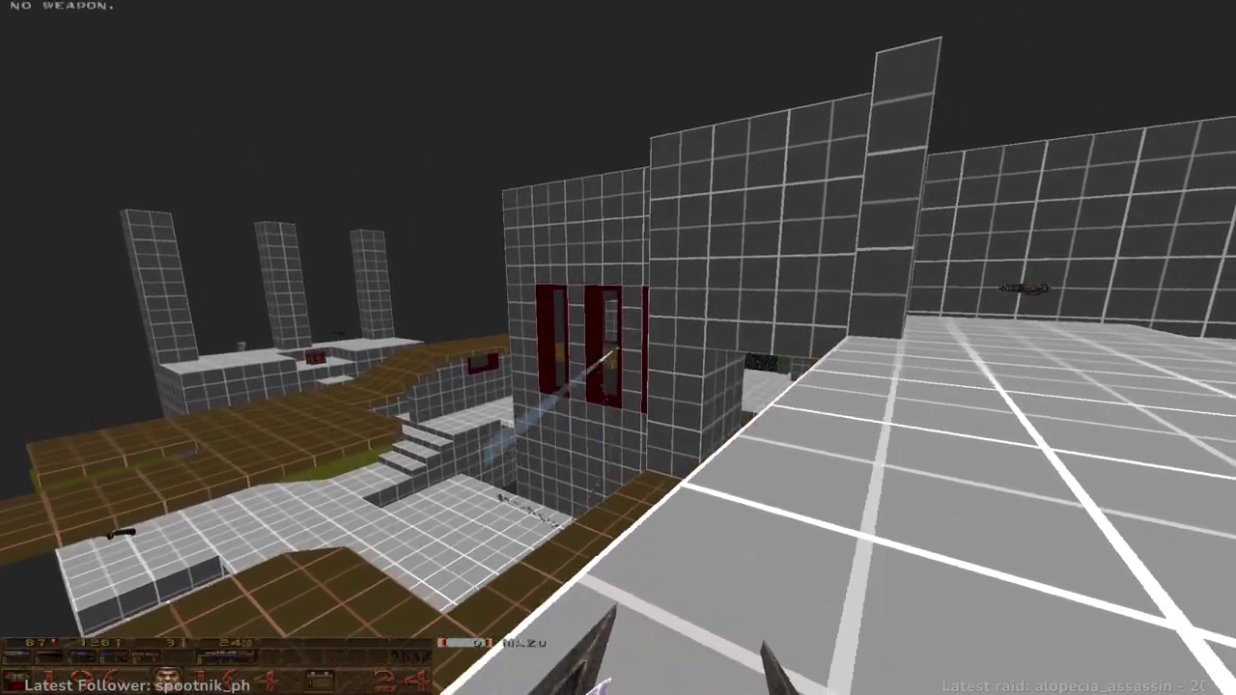
{"action": "key", "text": "w"}
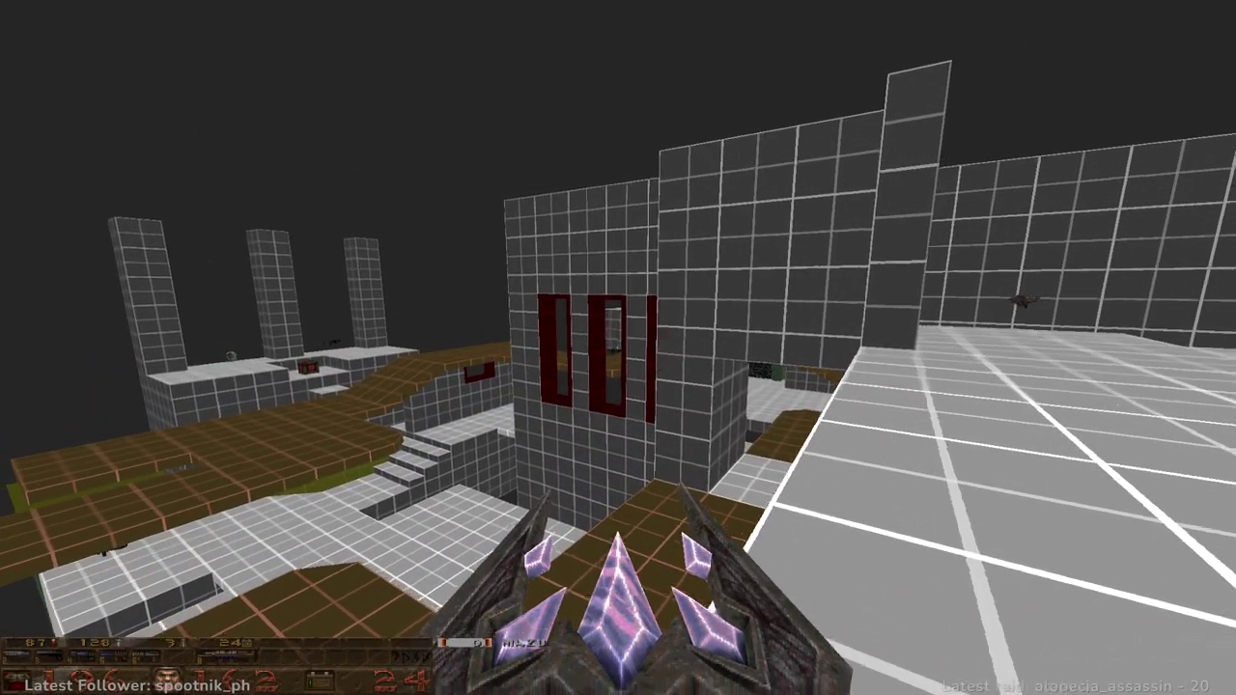
{"action": "key", "text": "w"}
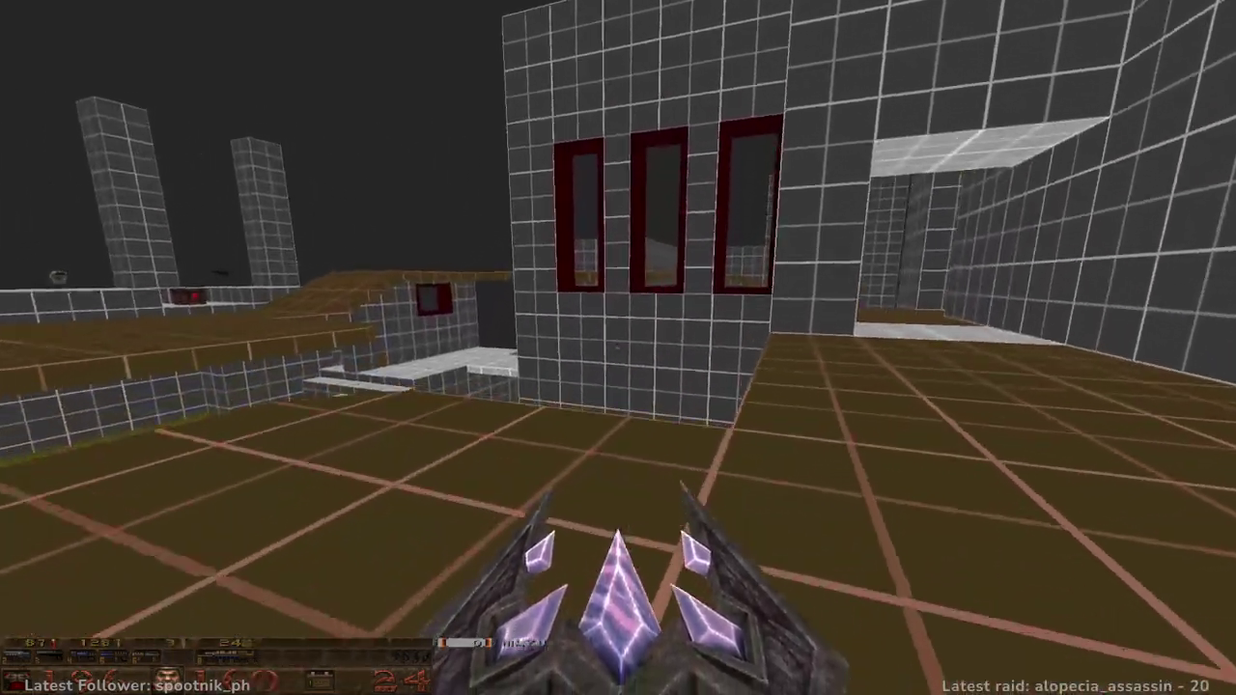
{"action": "key", "text": "w"}
{"action": "key", "text": "a"}
{"action": "key", "text": "d"}
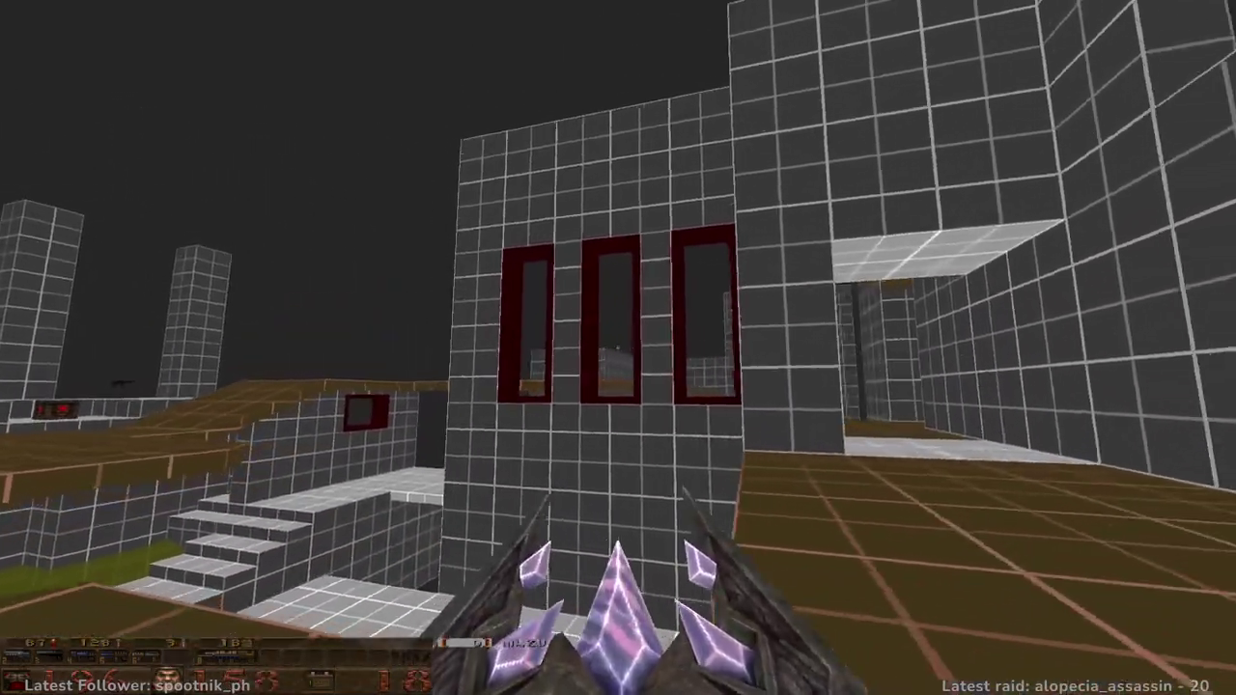
{"action": "key", "text": "w"}
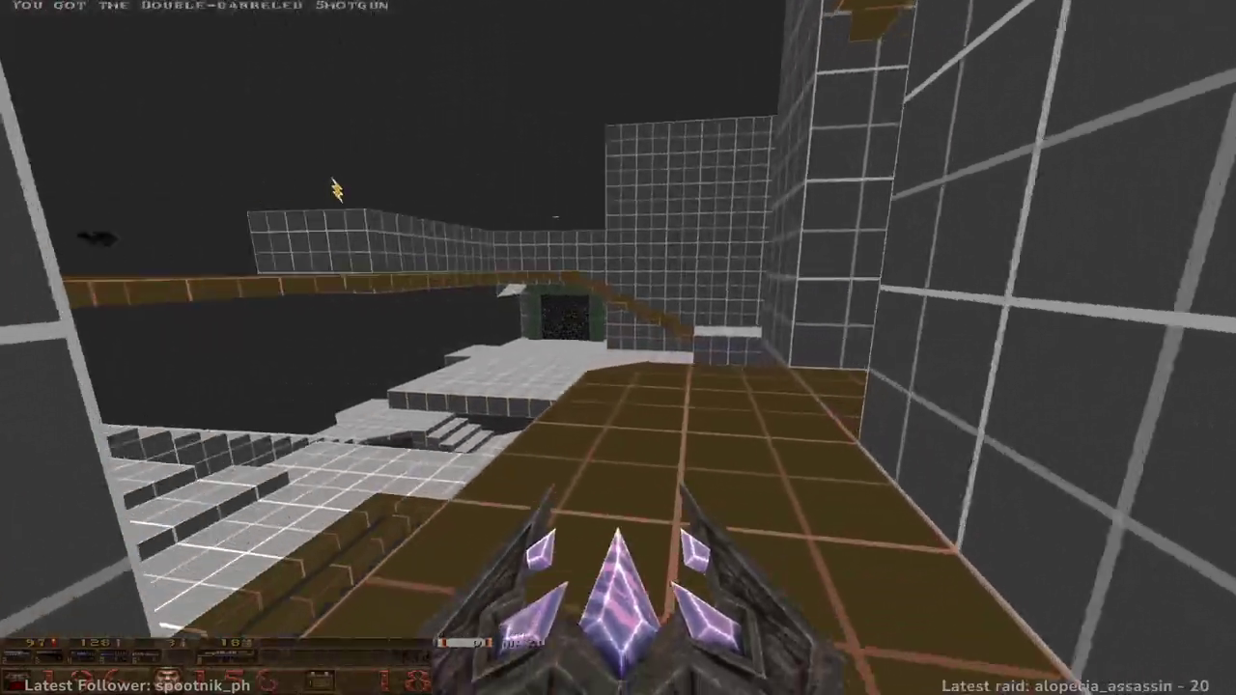
{"action": "key", "text": "w"}
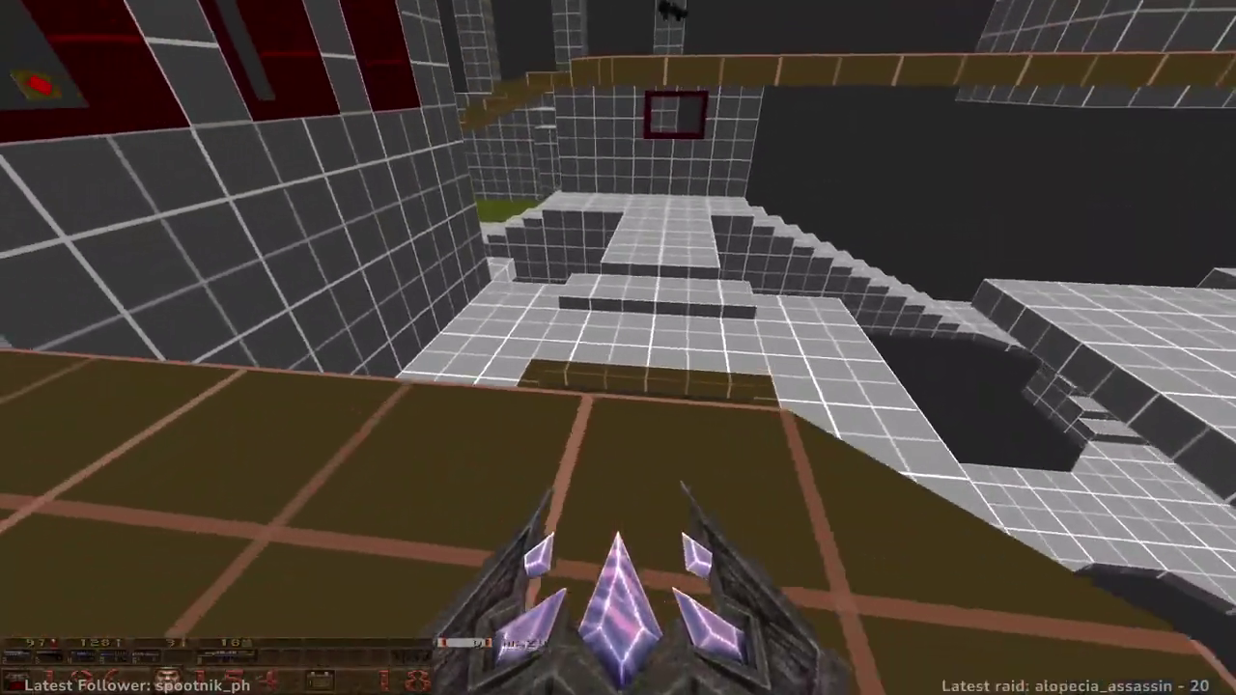
{"action": "key", "text": "s"}
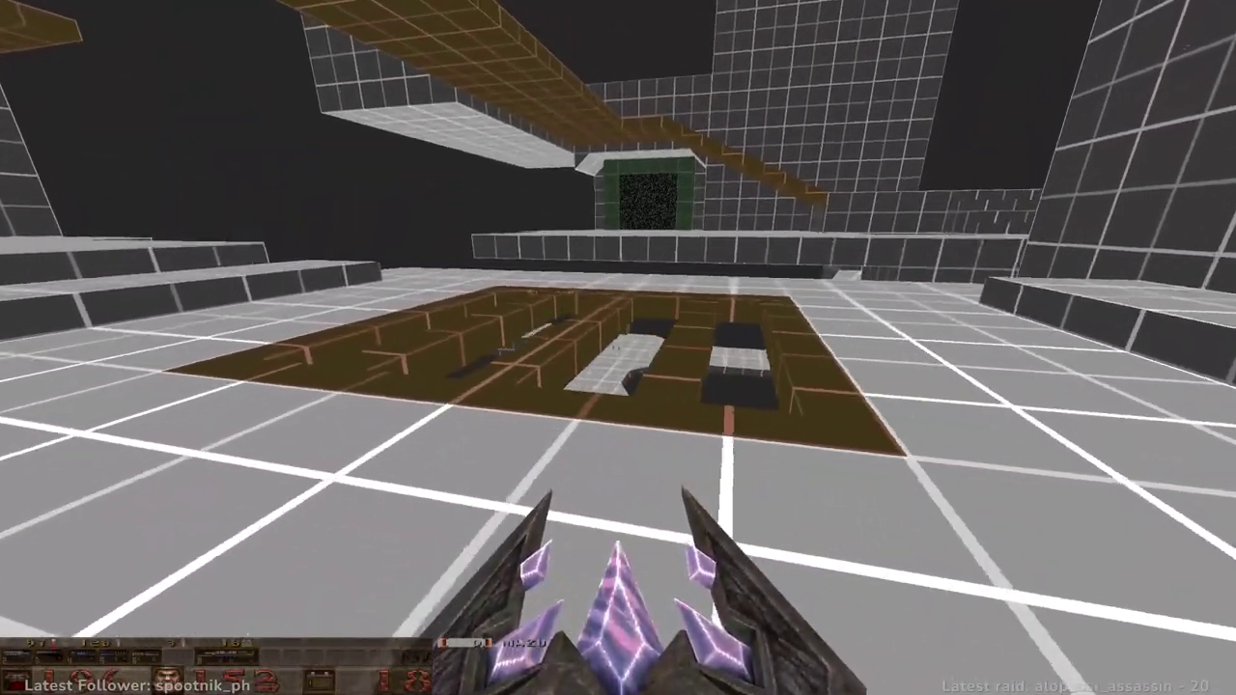
{"action": "key", "text": "w"}
{"action": "key", "text": "s"}
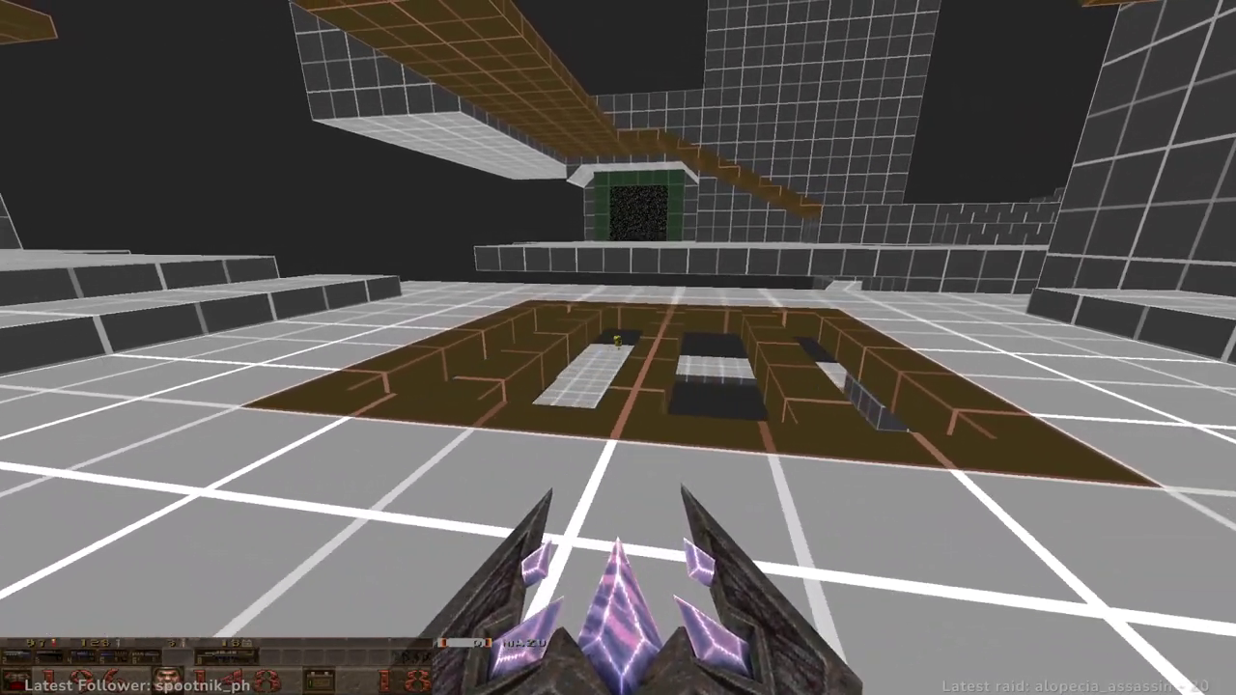
{"action": "left_click", "coordinate": [618, 348]}
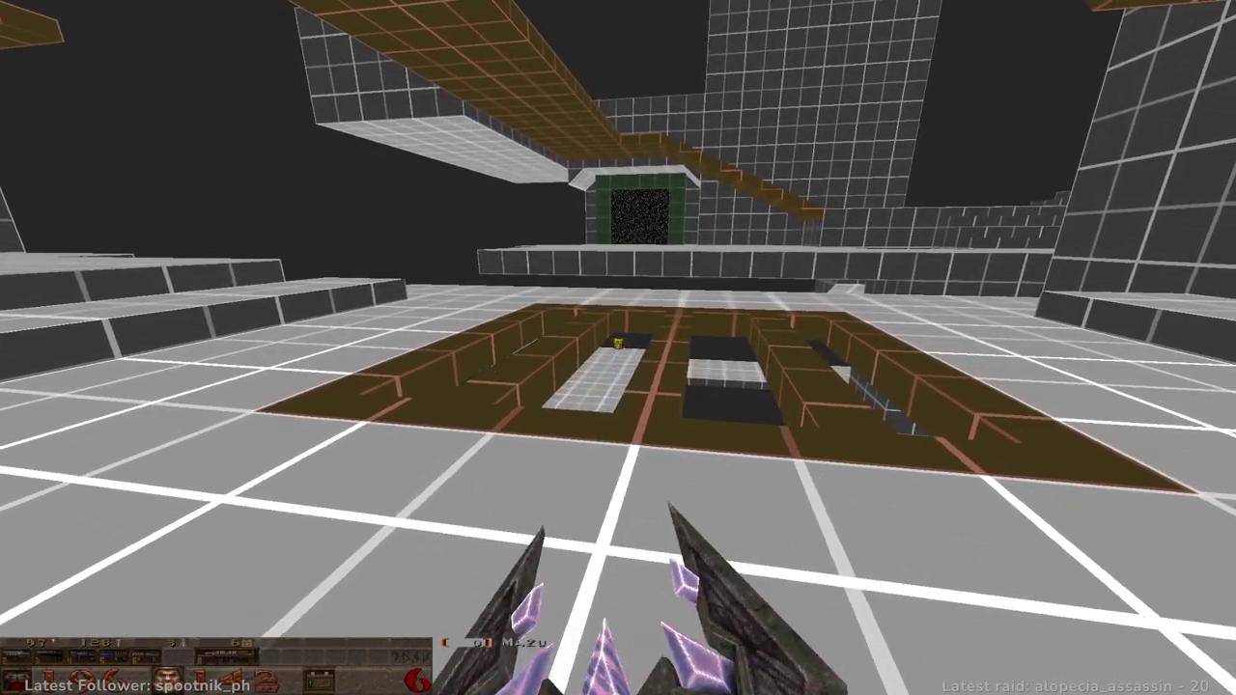
{"action": "key", "text": "w"}
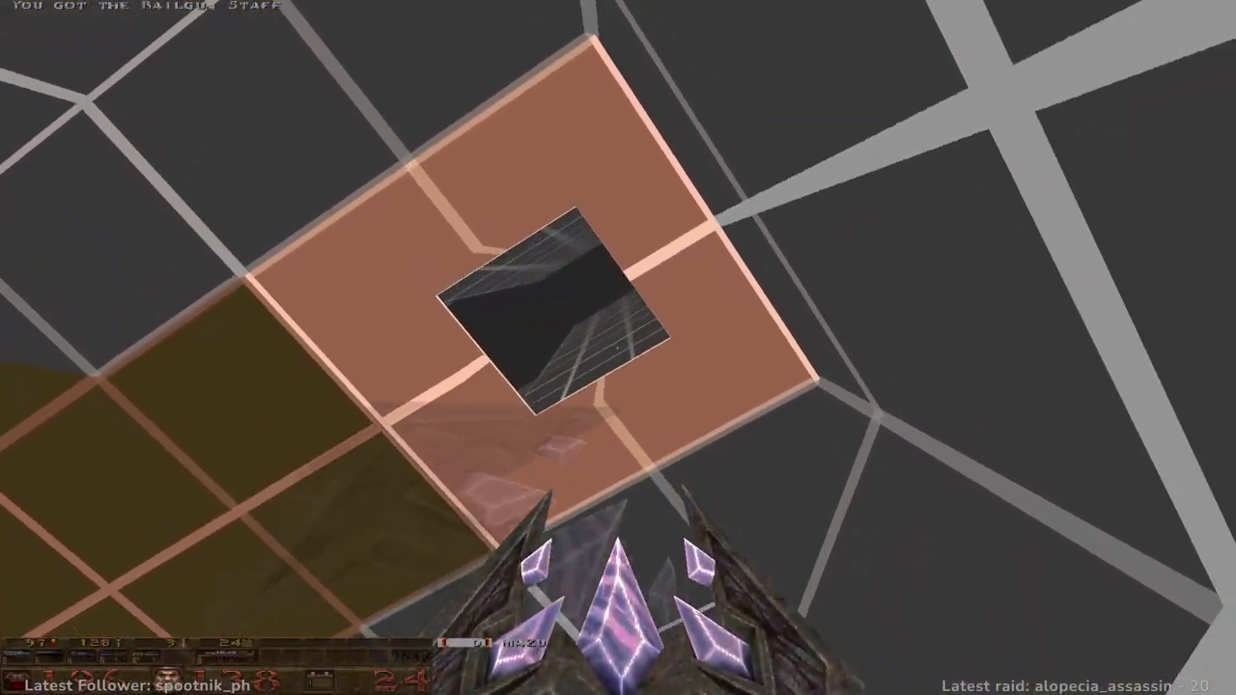
{"action": "mouse_move", "coordinate": [618, 348]}
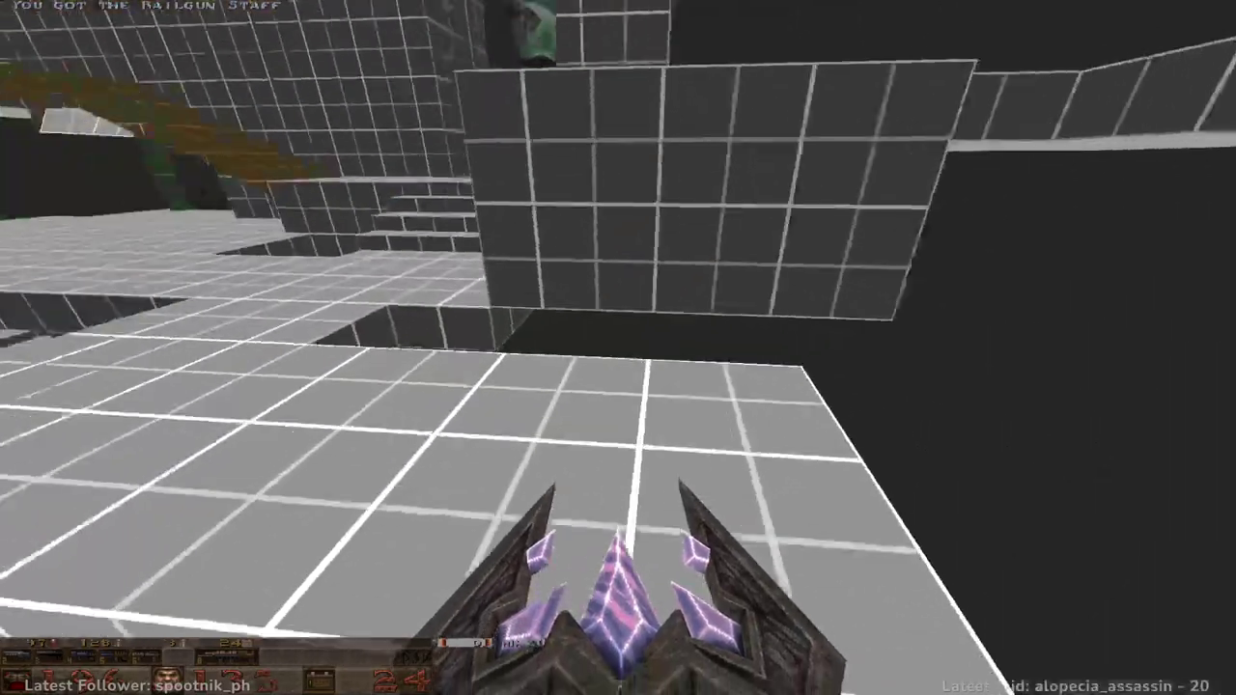
{"action": "key", "text": "w"}
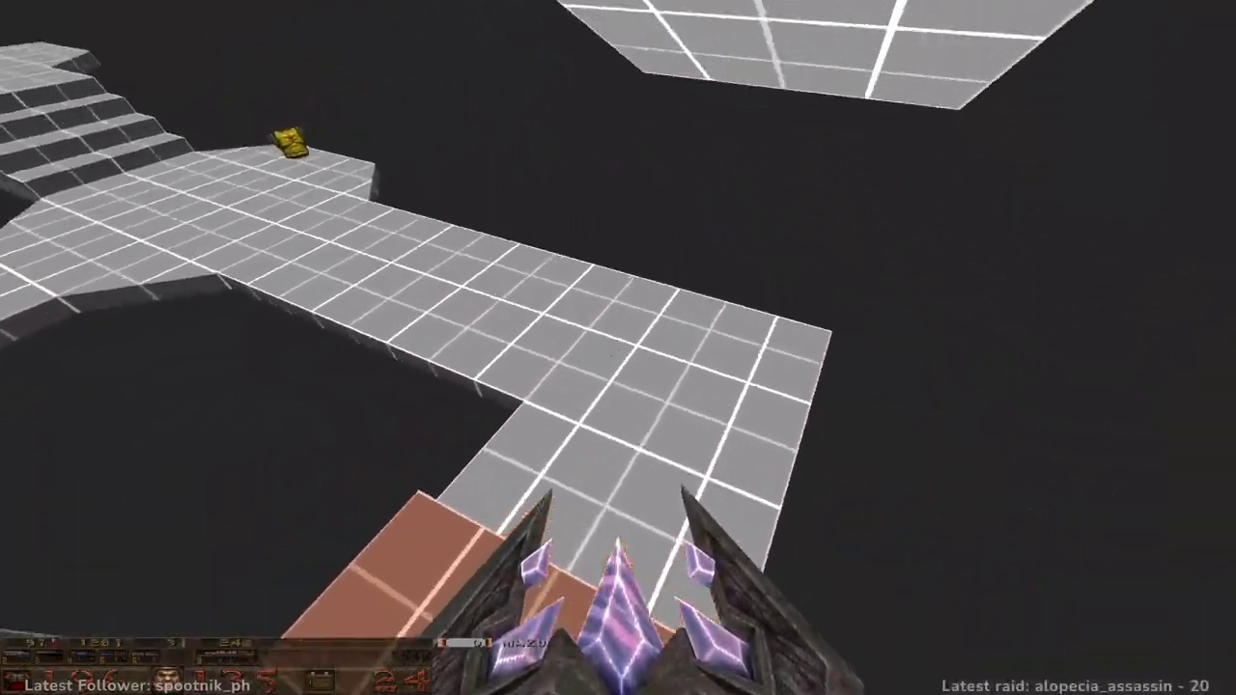
{"action": "key", "text": "w"}
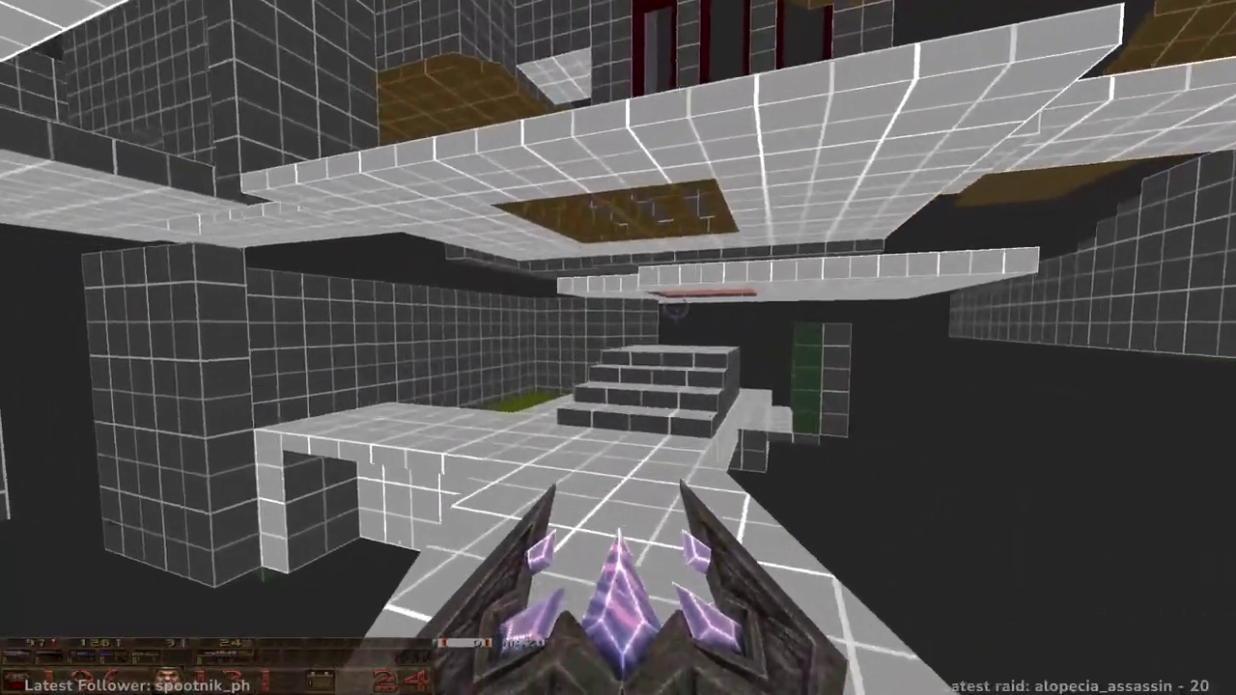
{"action": "key", "text": "w"}
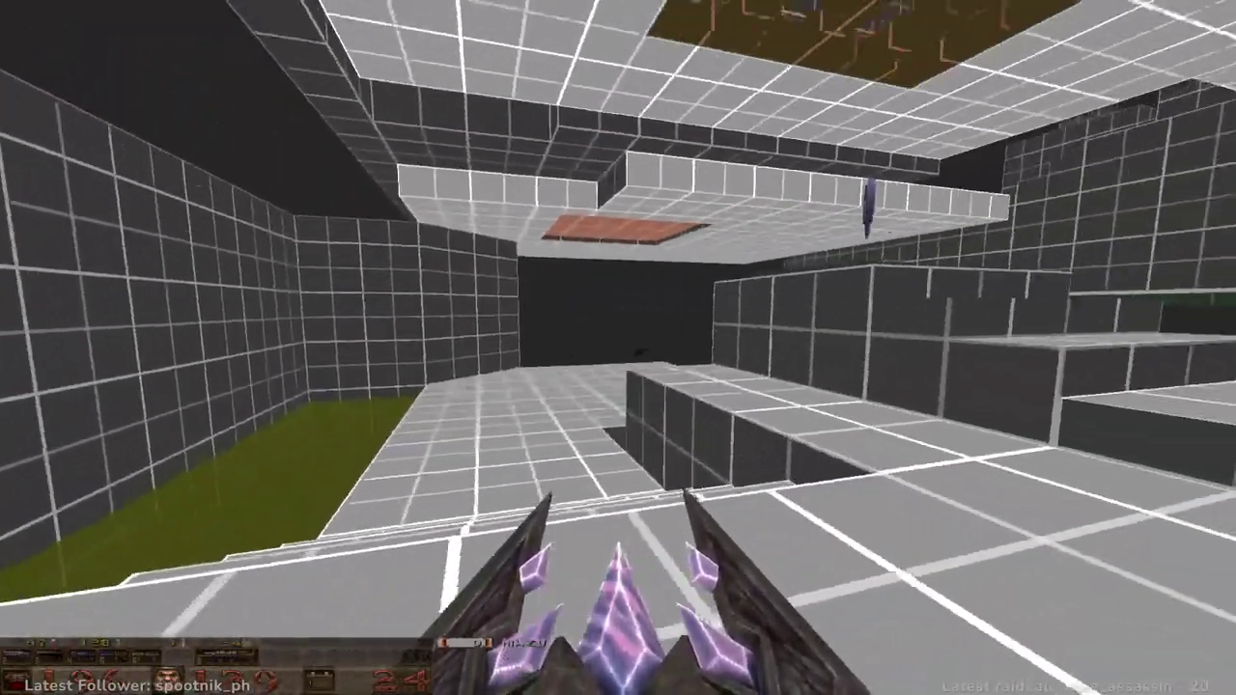
{"action": "key", "text": "w"}
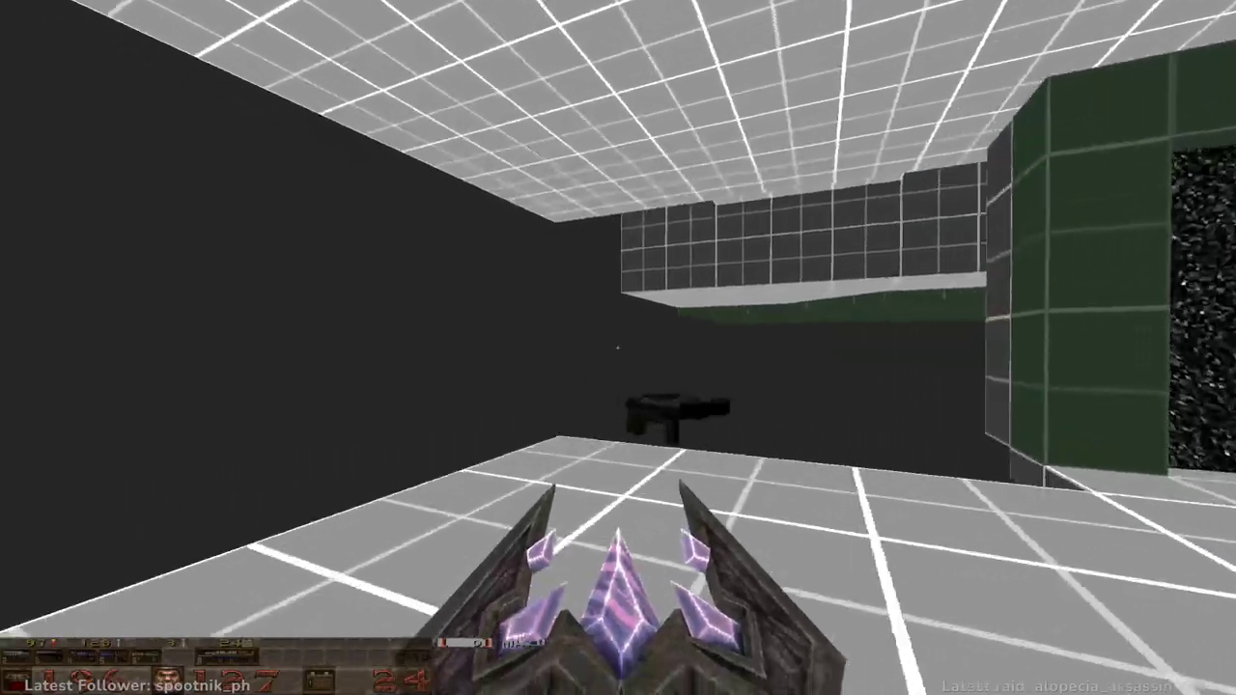
{"action": "key", "text": "w"}
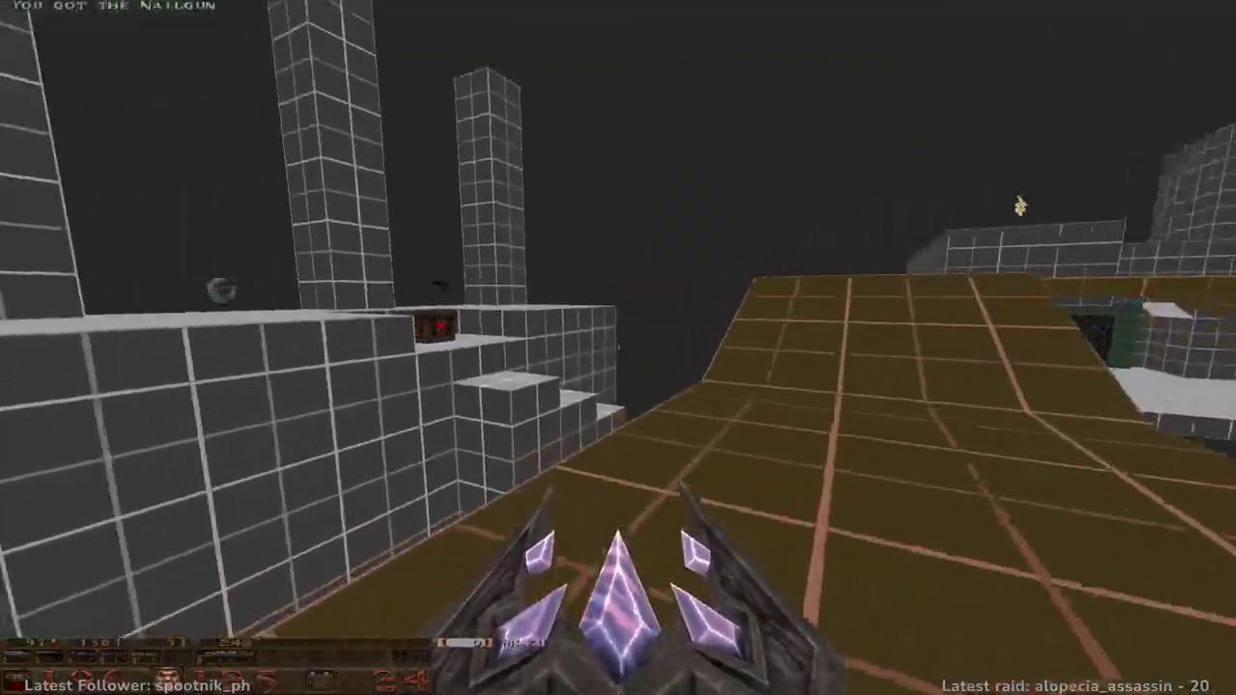
{"action": "key", "text": "w"}
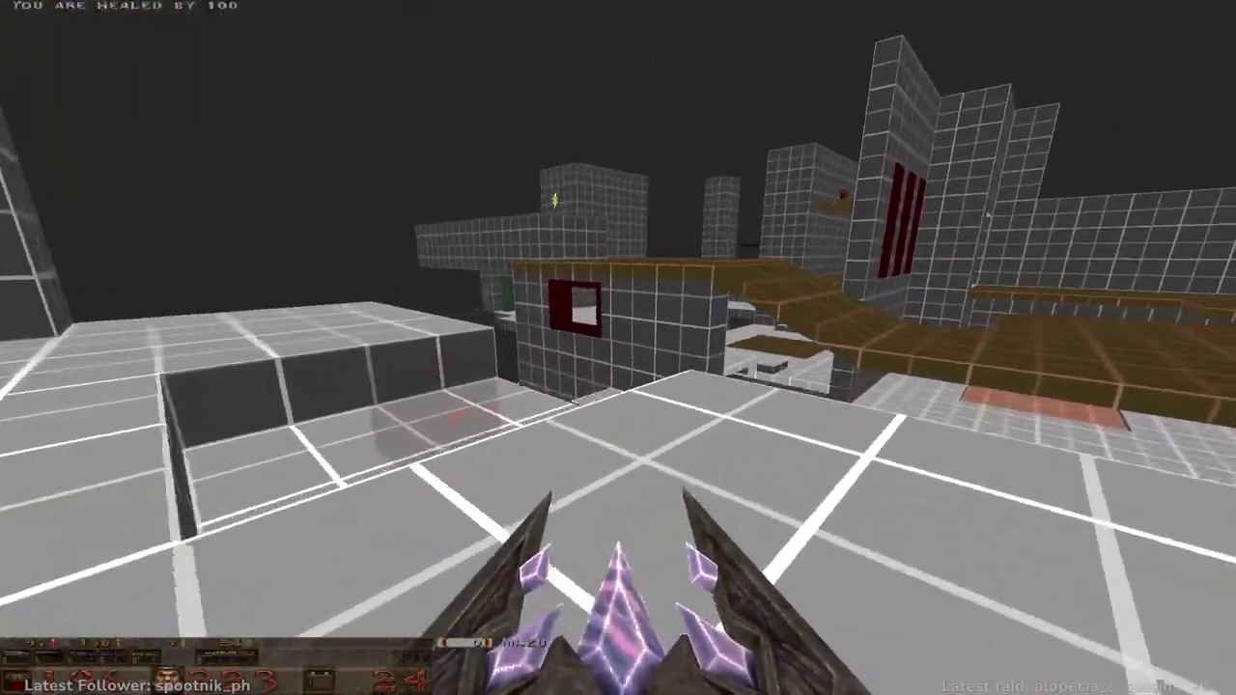
{"action": "key", "text": "s"}
{"action": "key", "text": "w"}
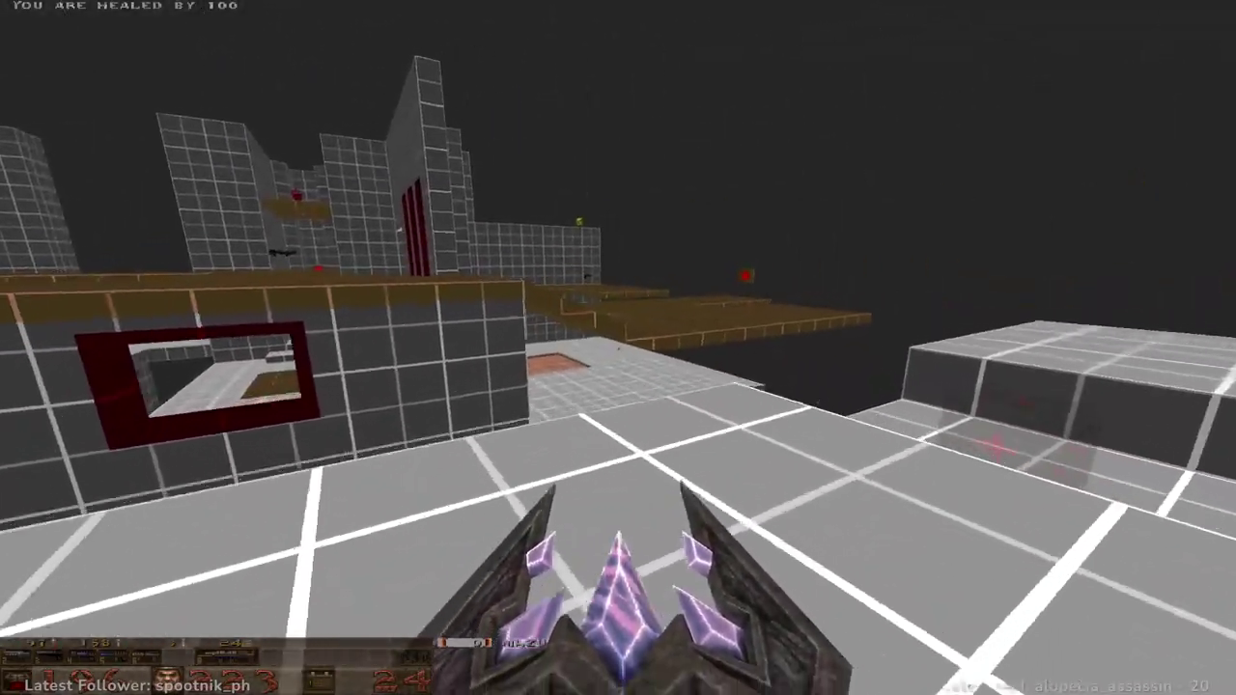
{"action": "key", "text": "s"}
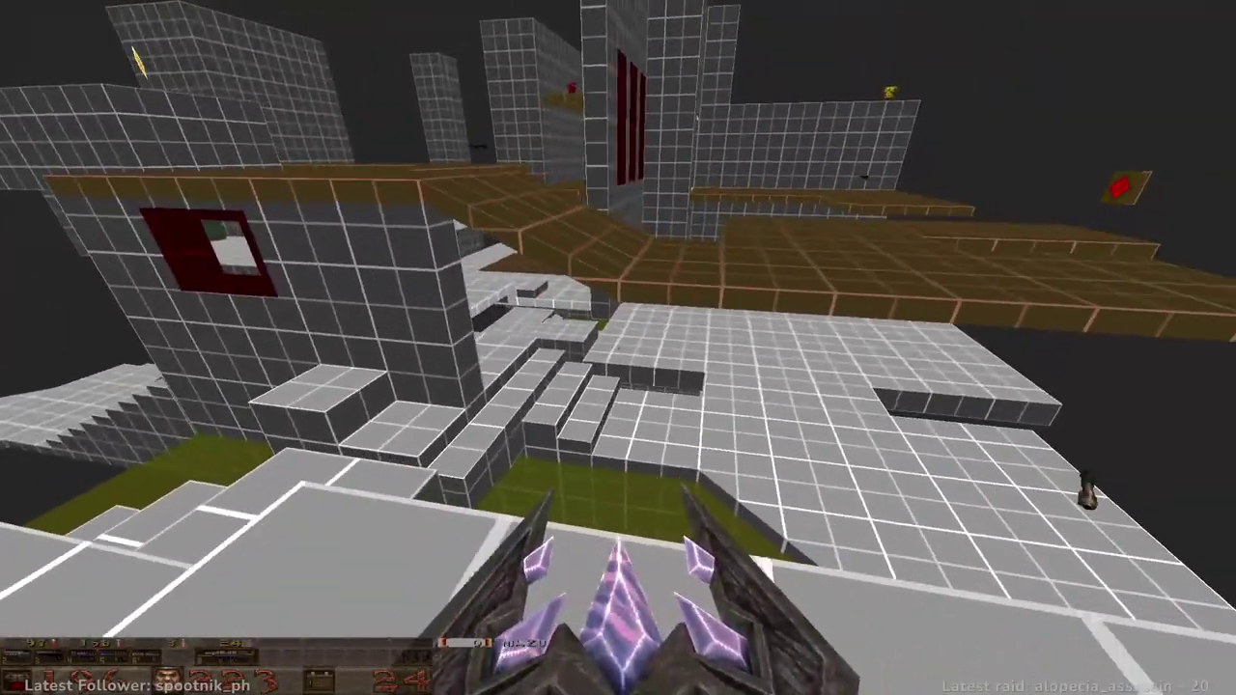
{"action": "key", "text": "w"}
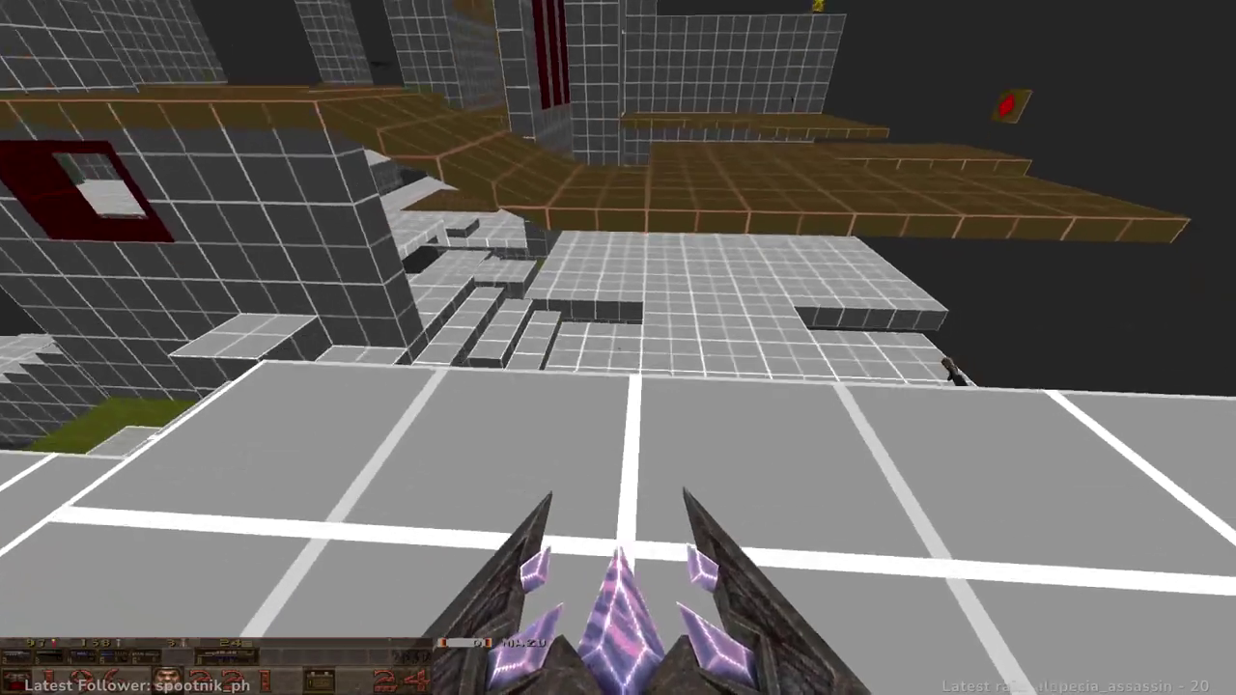
{"action": "key", "text": "w"}
{"action": "key", "text": "7"}
{"action": "key", "text": "w"}
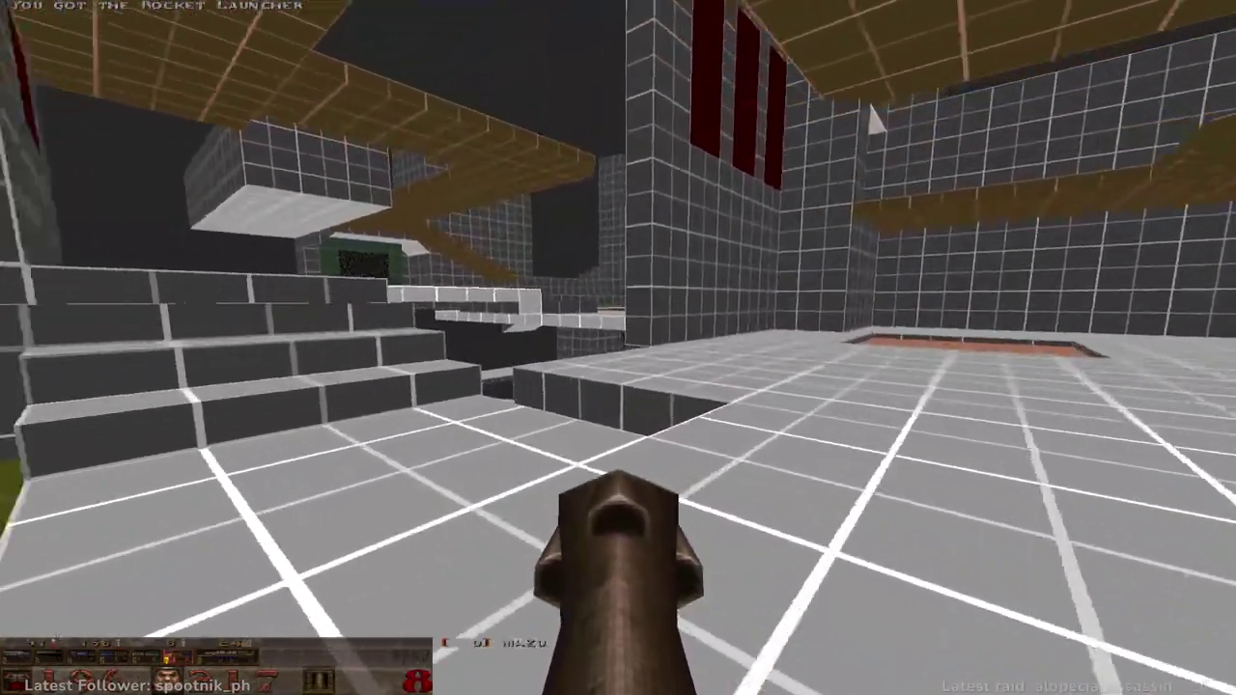
{"action": "key", "text": "w"}
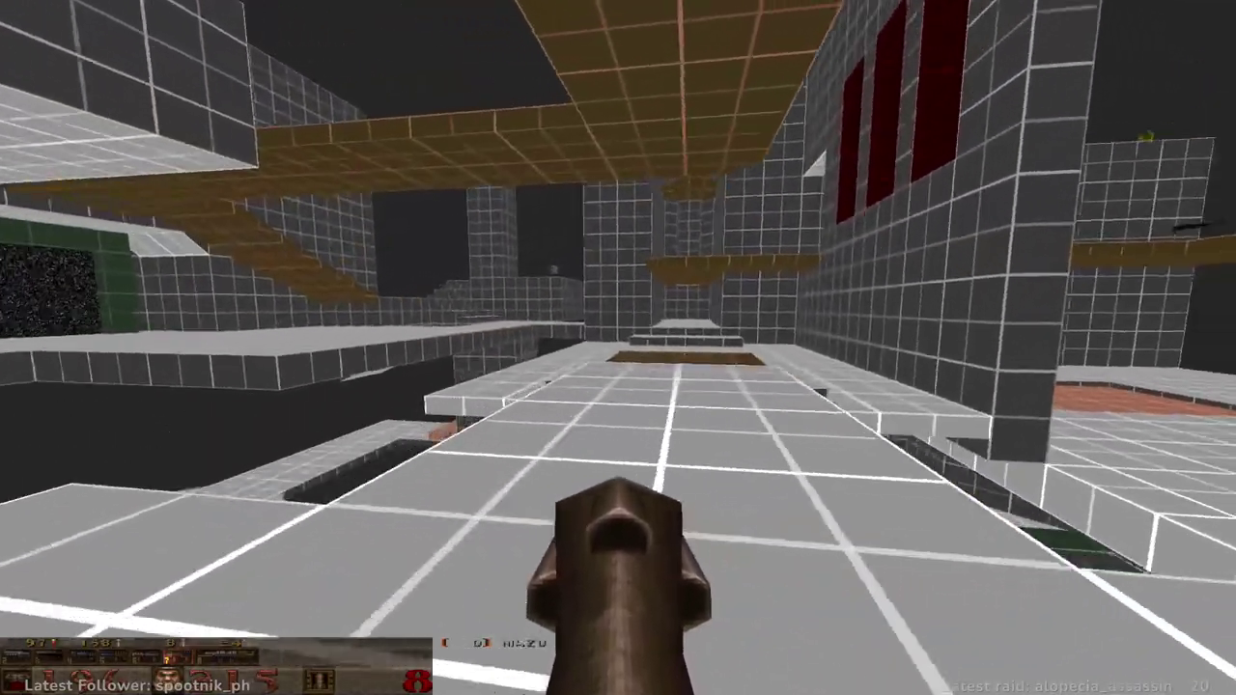
{"action": "key", "text": "s"}
{"action": "left_click", "coordinate": [617, 348]}
{"action": "key", "text": "w"}
{"action": "mouse_move", "coordinate": [618, 347]}
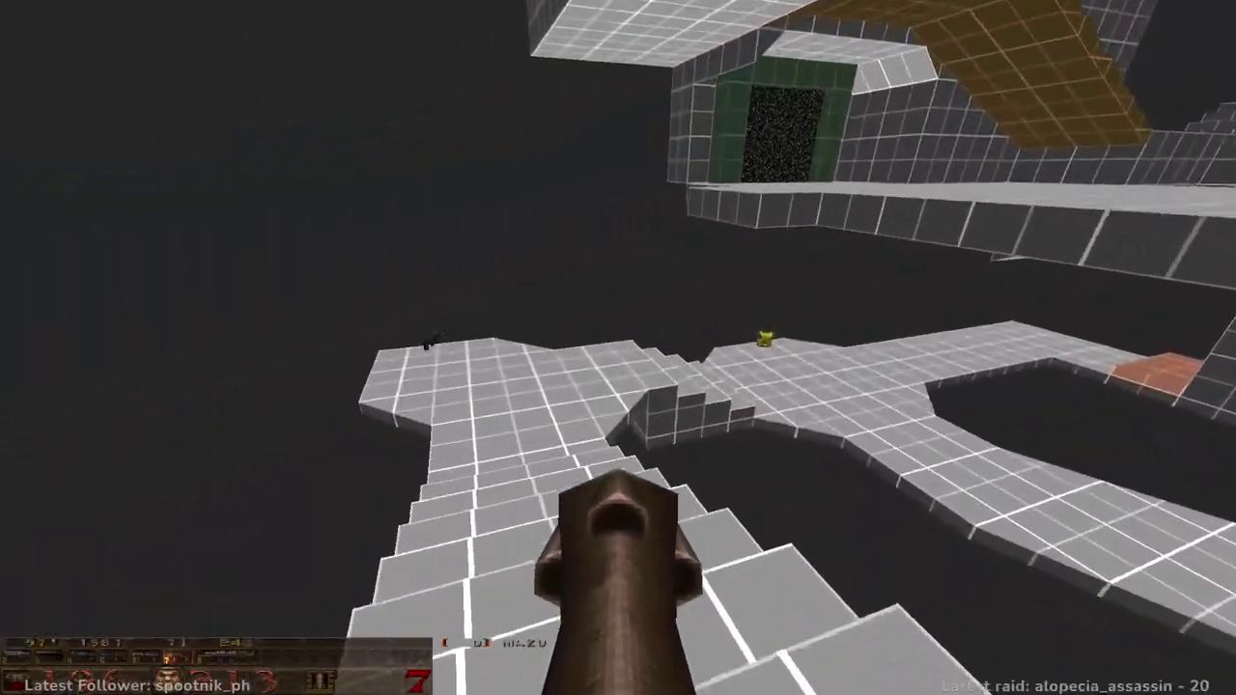
{"action": "key", "text": "w"}
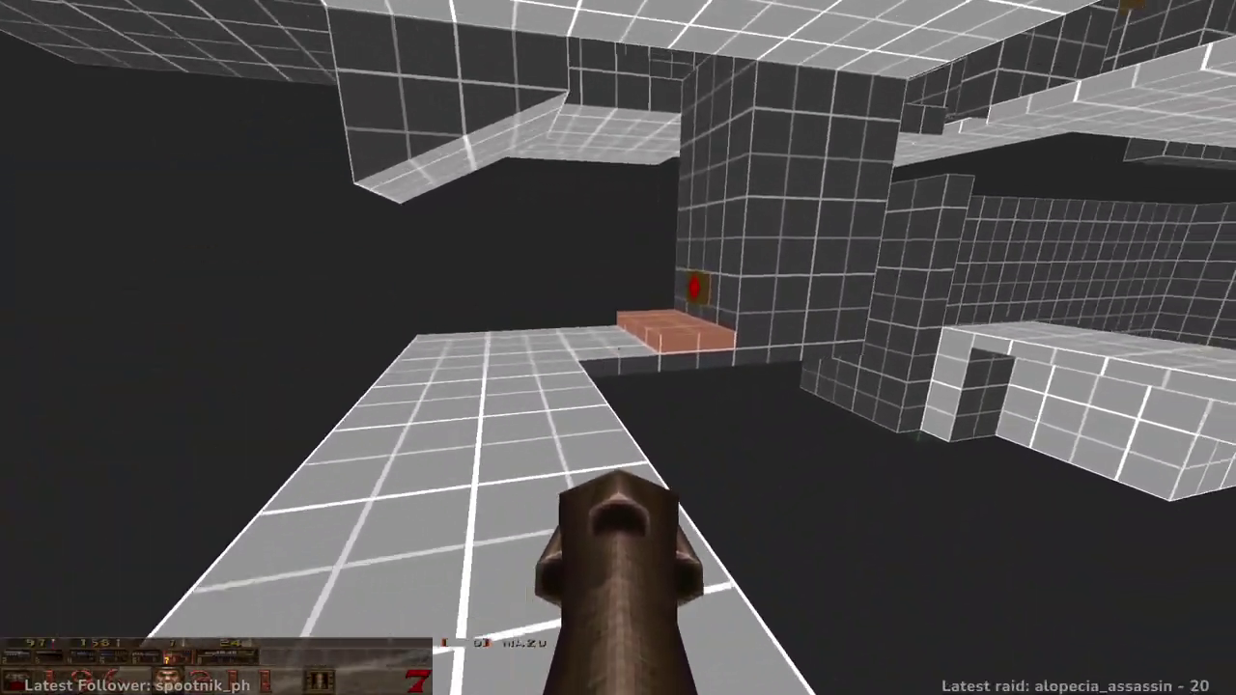
{"action": "key", "text": "w"}
{"action": "key", "text": "w"}
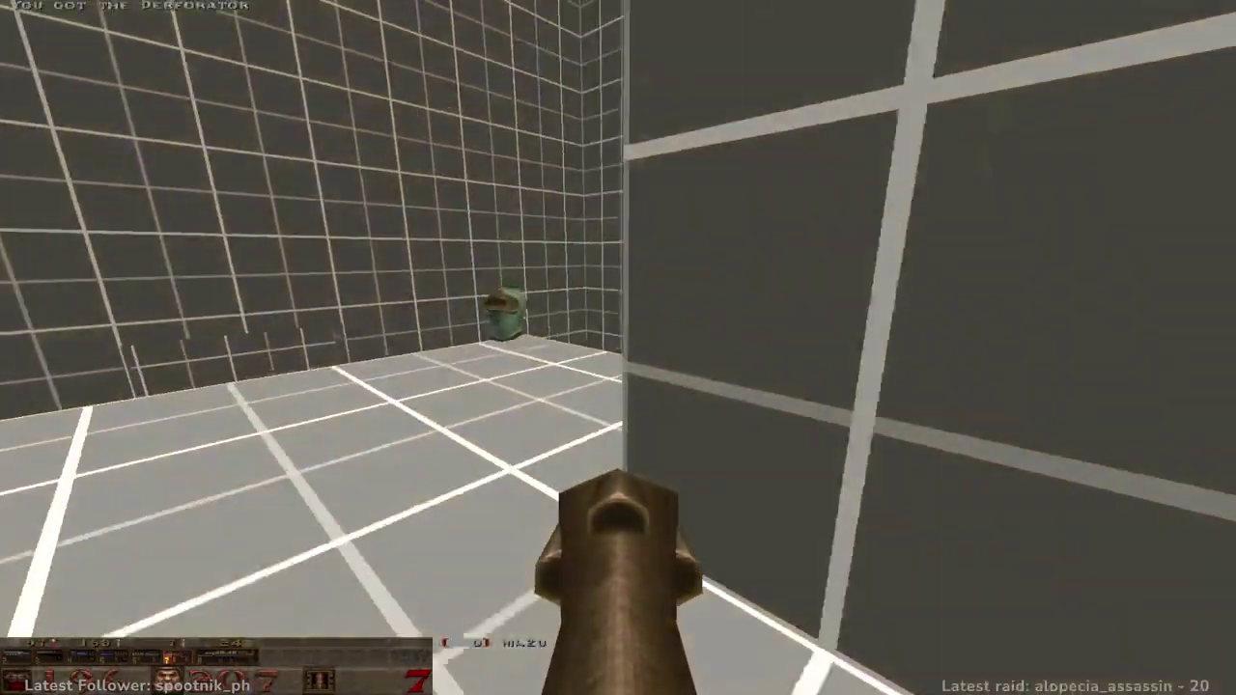
{"action": "key", "text": "w"}
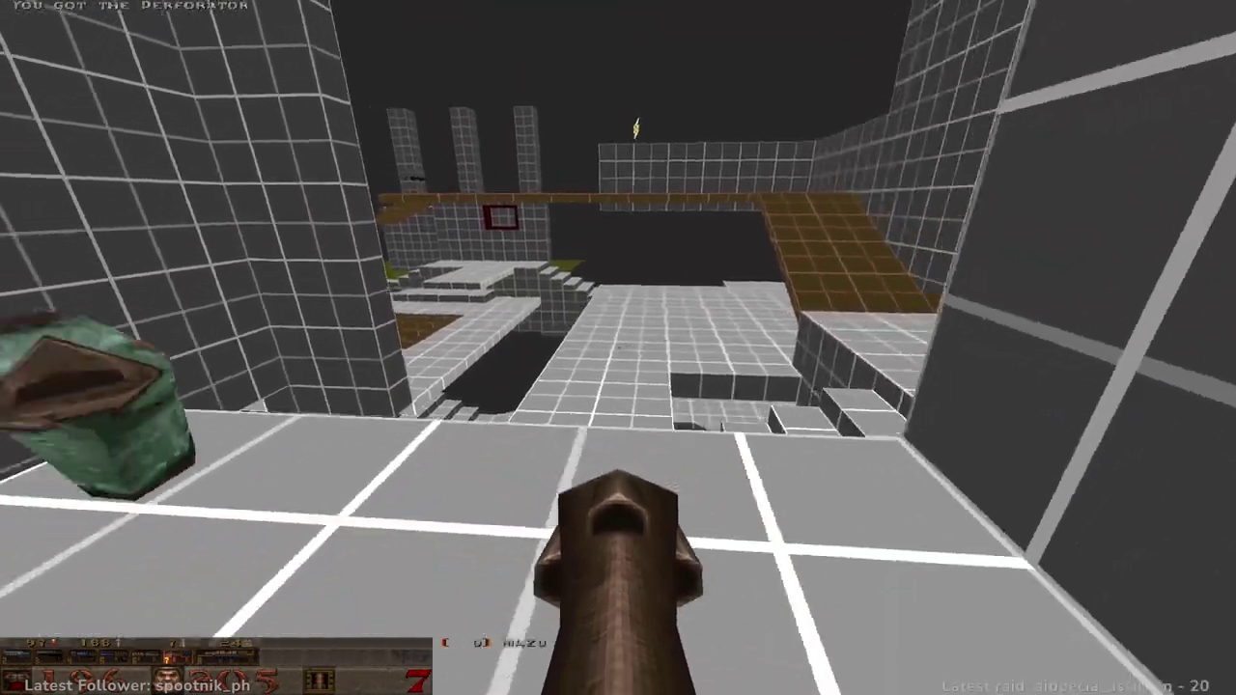
{"action": "key", "text": "w"}
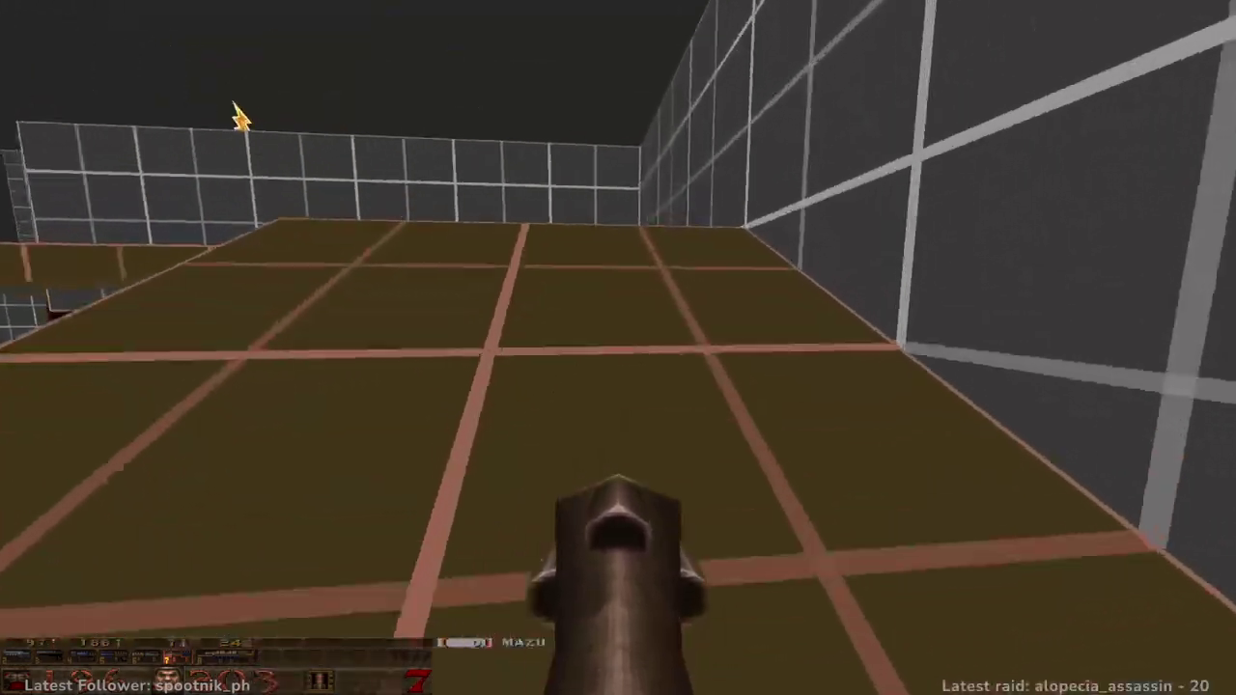
{"action": "key", "text": "w"}
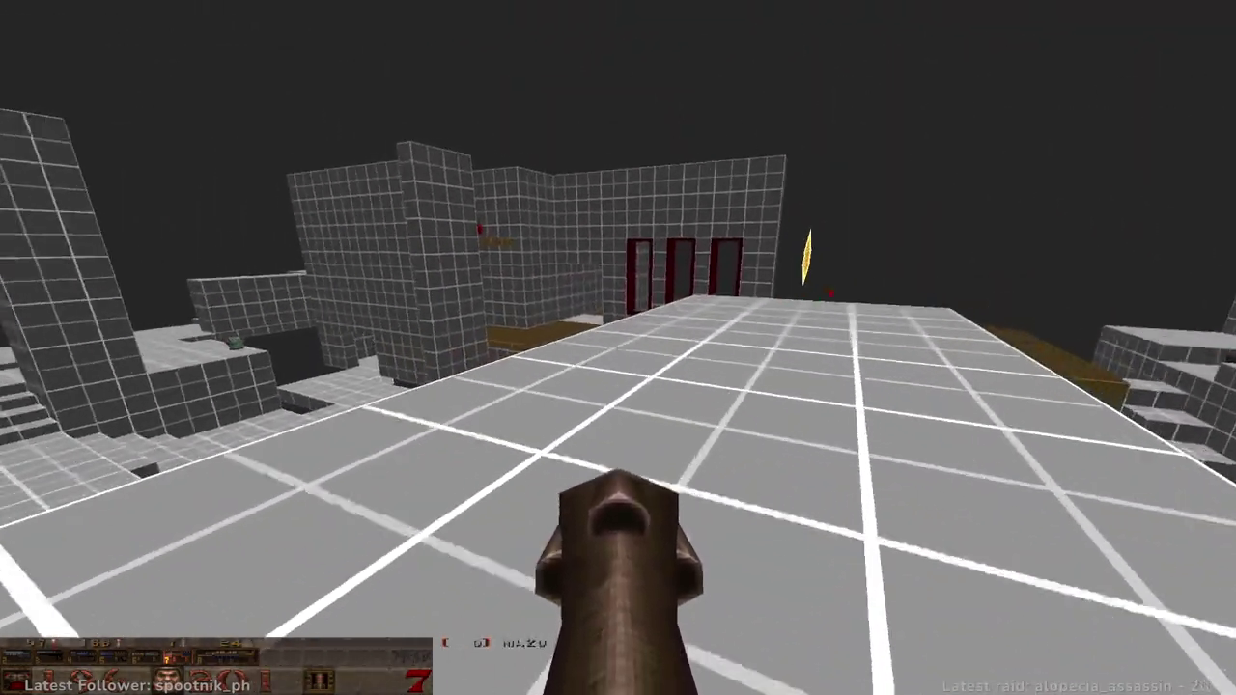
{"action": "key", "text": "w"}
{"action": "key", "text": "a"}
{"action": "key", "text": "space"}
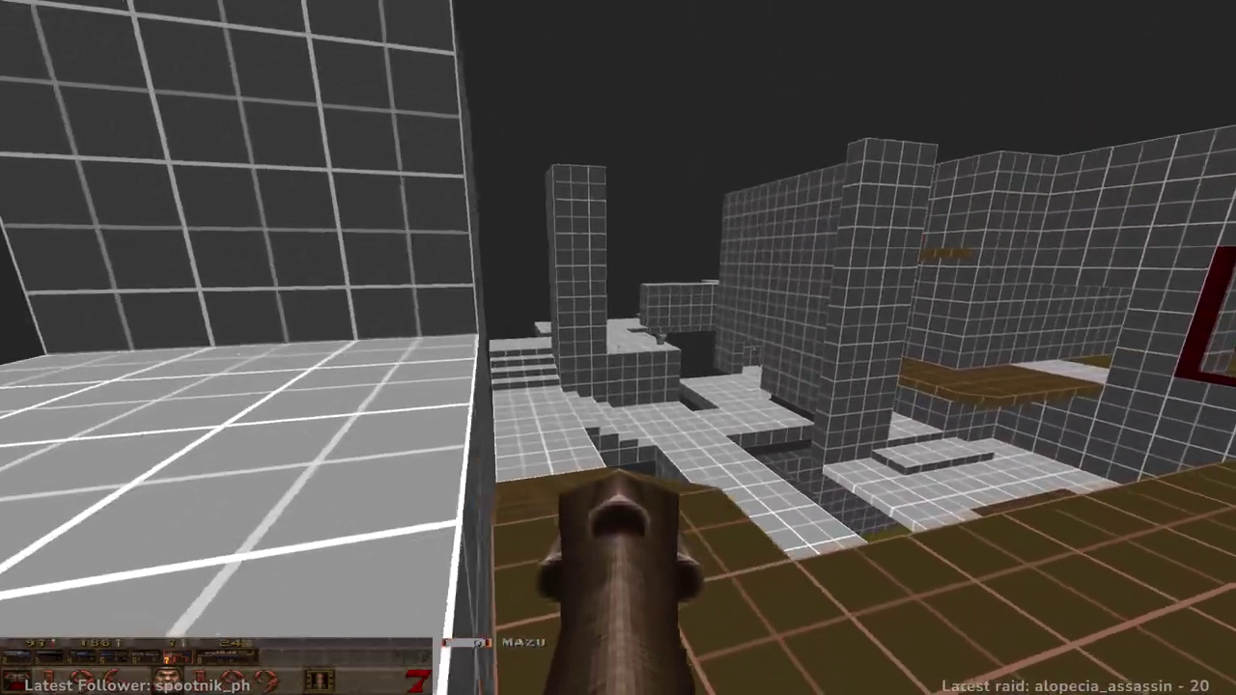
{"action": "key", "text": "d"}
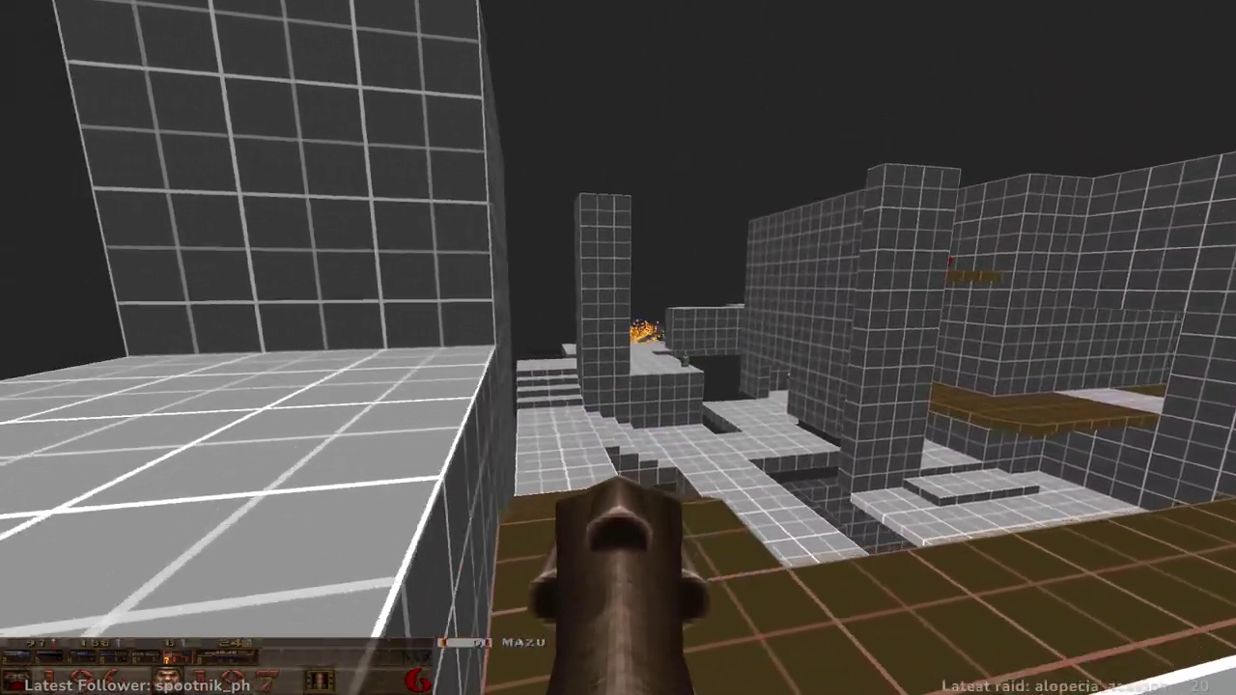
{"action": "key", "text": "w"}
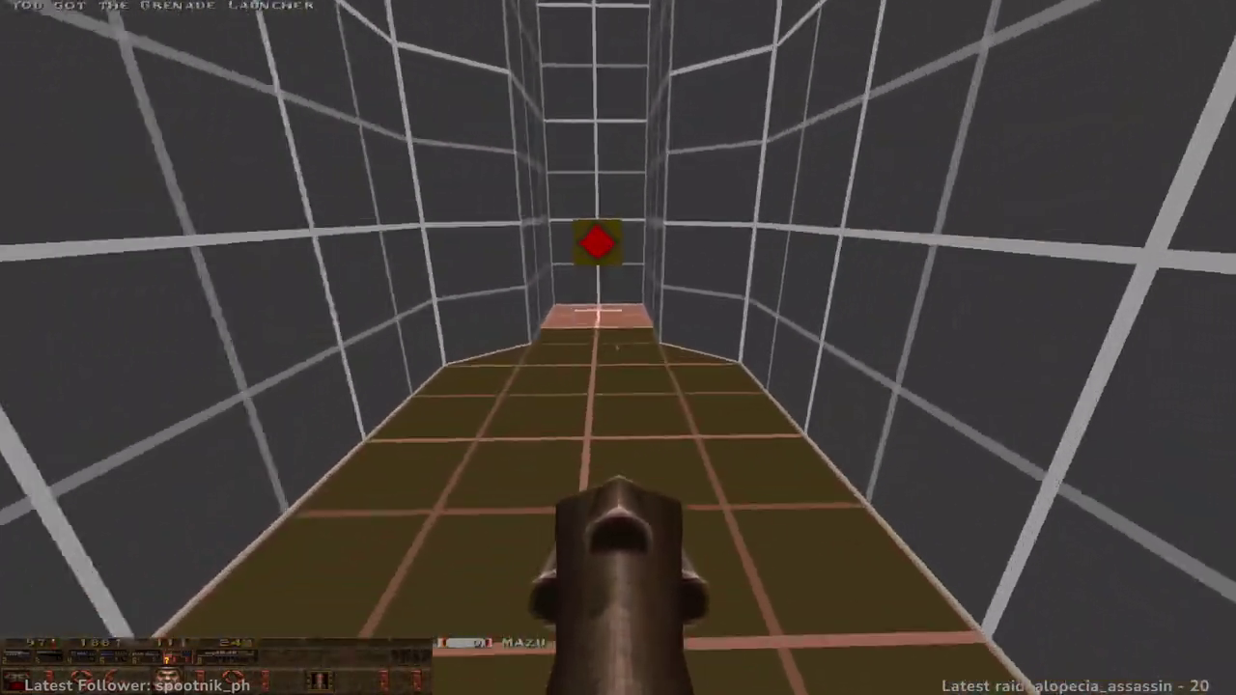
{"action": "key", "text": "8"}
{"action": "key", "text": "7"}
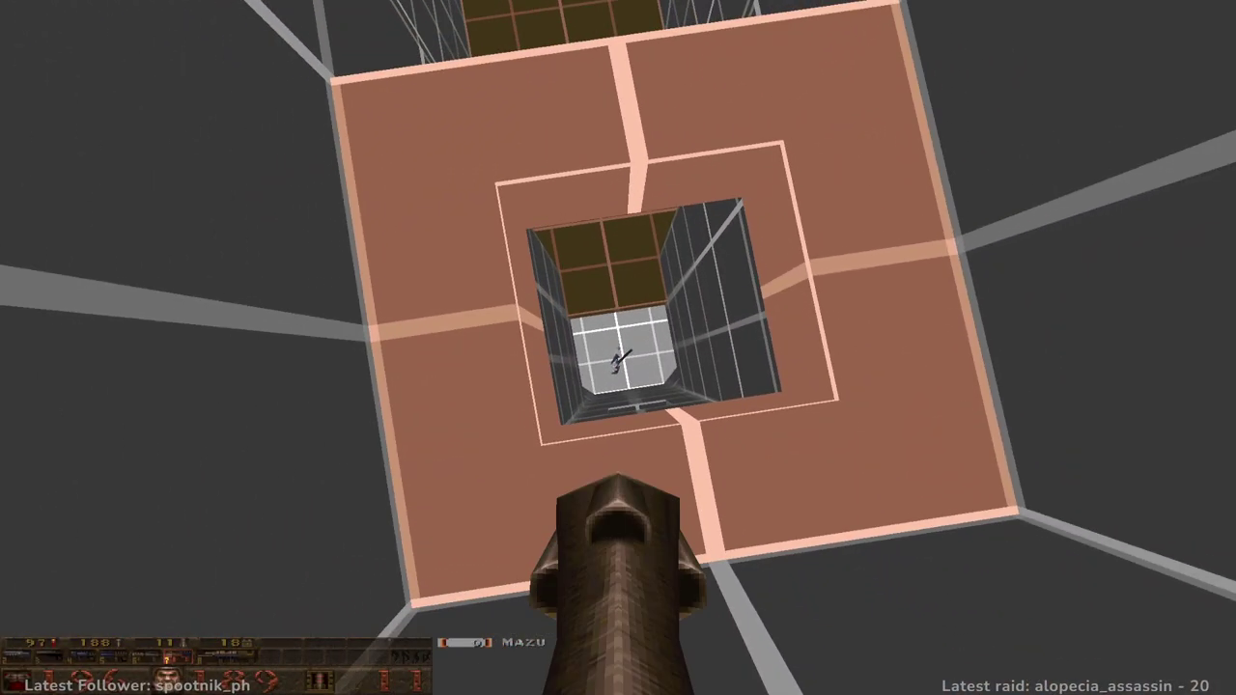
{"action": "left_click", "coordinate": [618, 348]}
{"action": "key", "text": "w"}
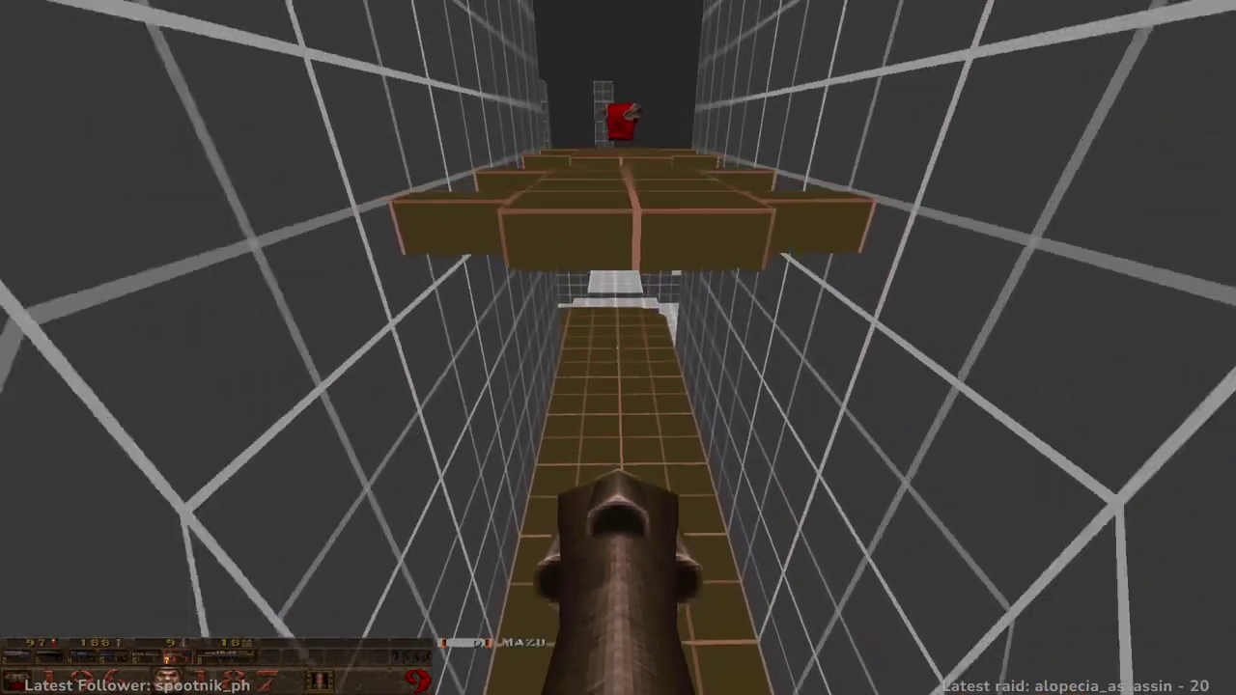
{"action": "key", "text": "w"}
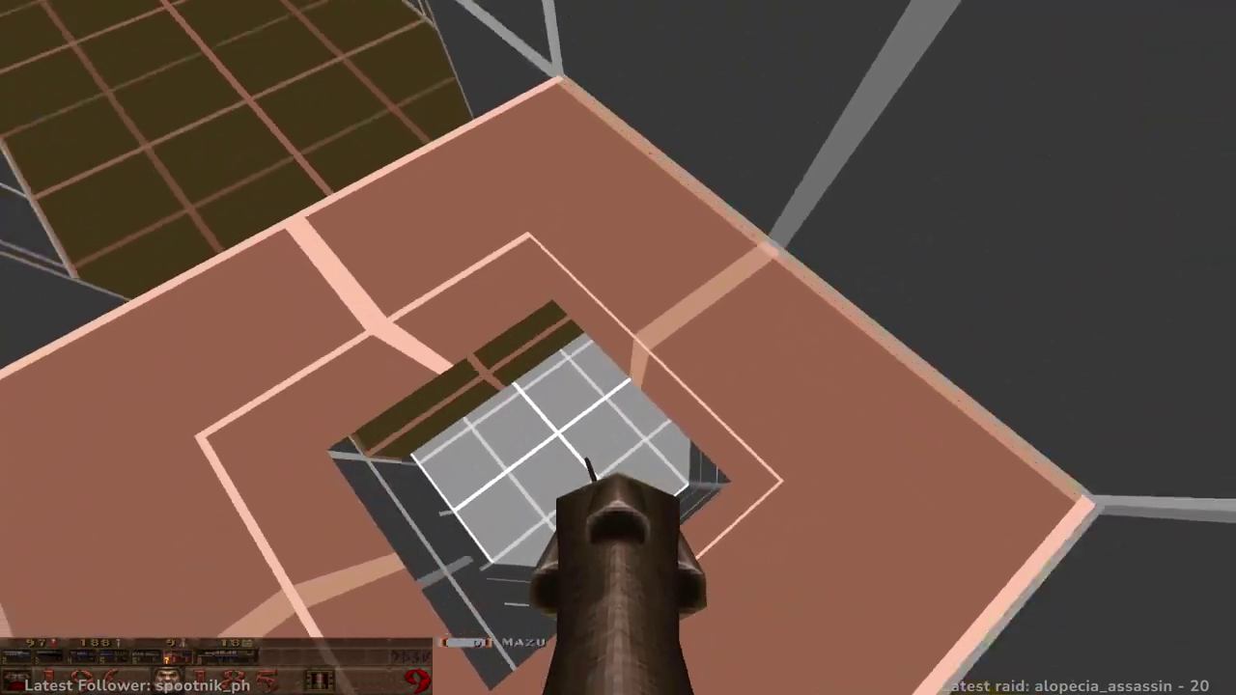
{"action": "key", "text": "w"}
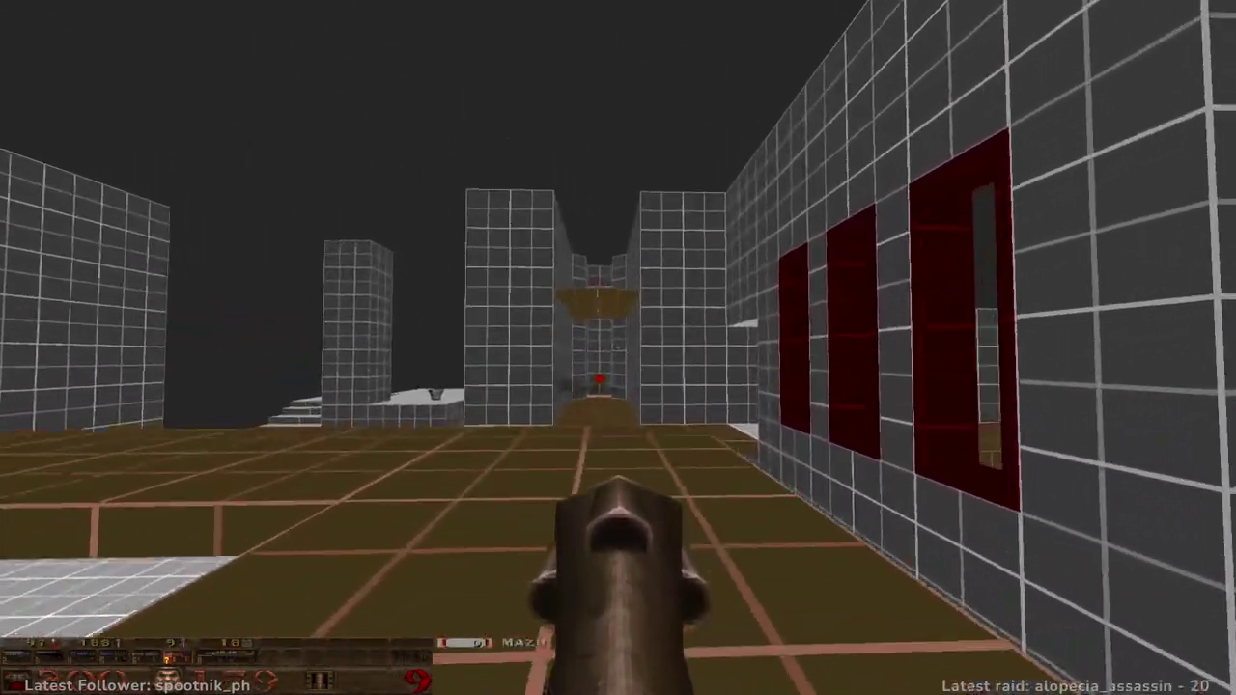
{"action": "key", "text": "w"}
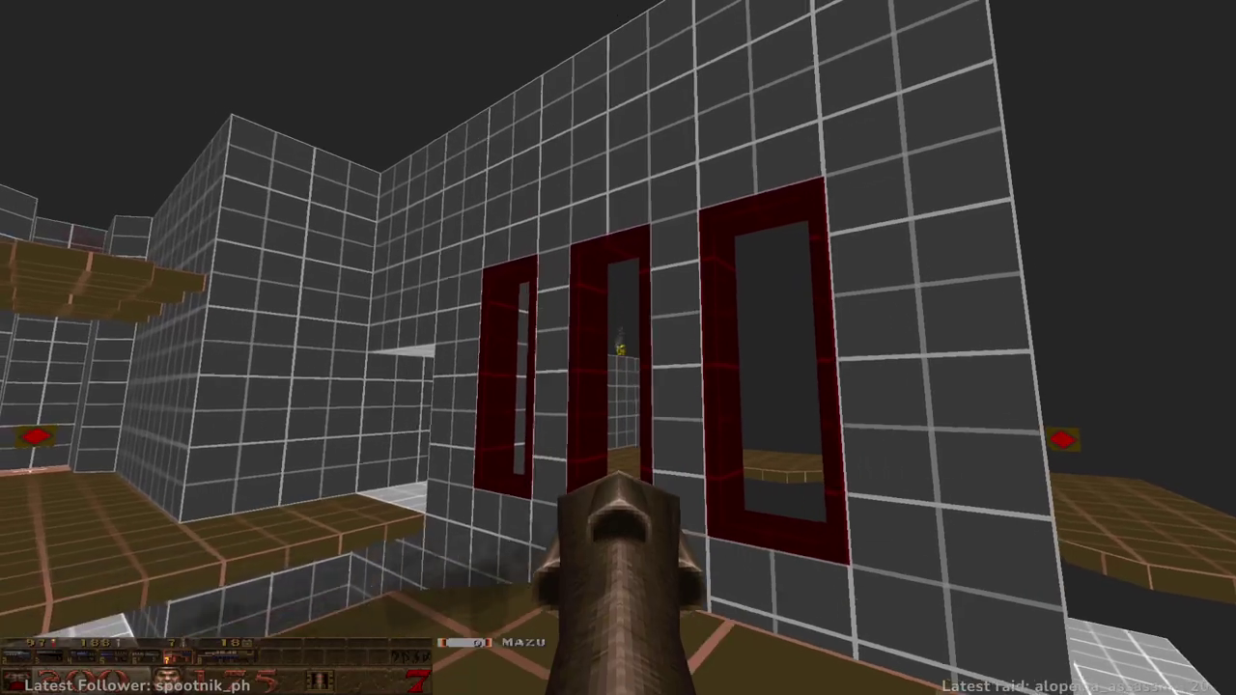
{"action": "key", "text": "w"}
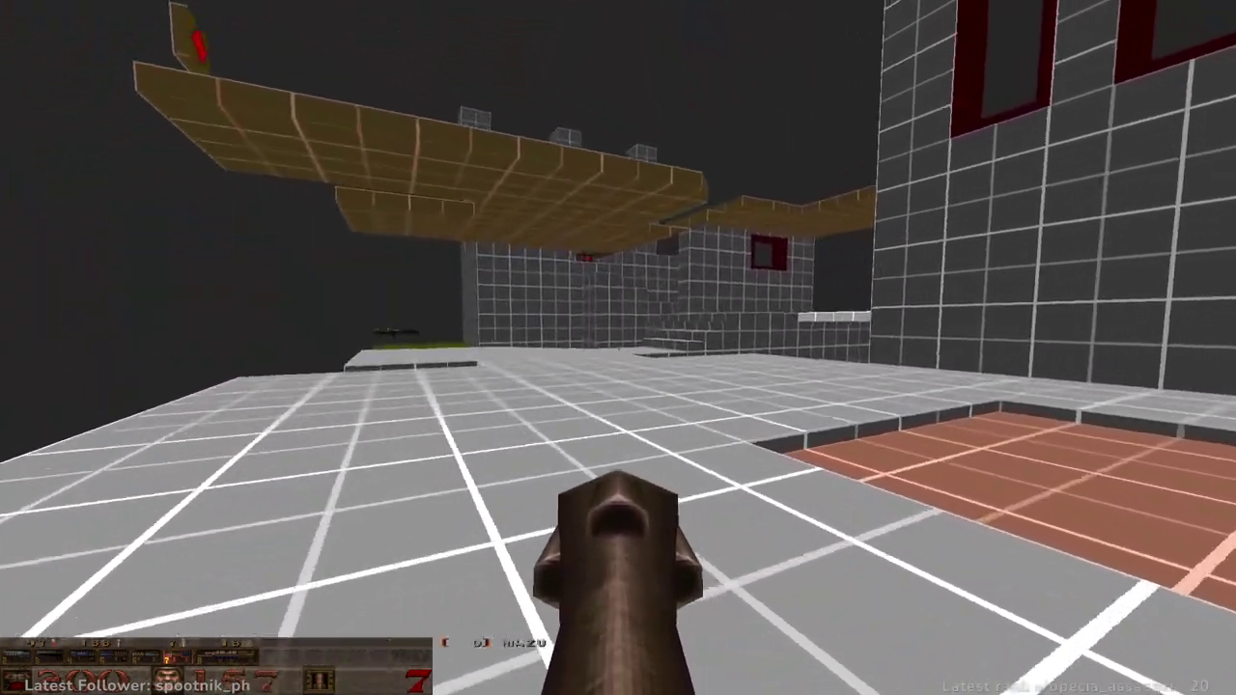
{"action": "key", "text": "w"}
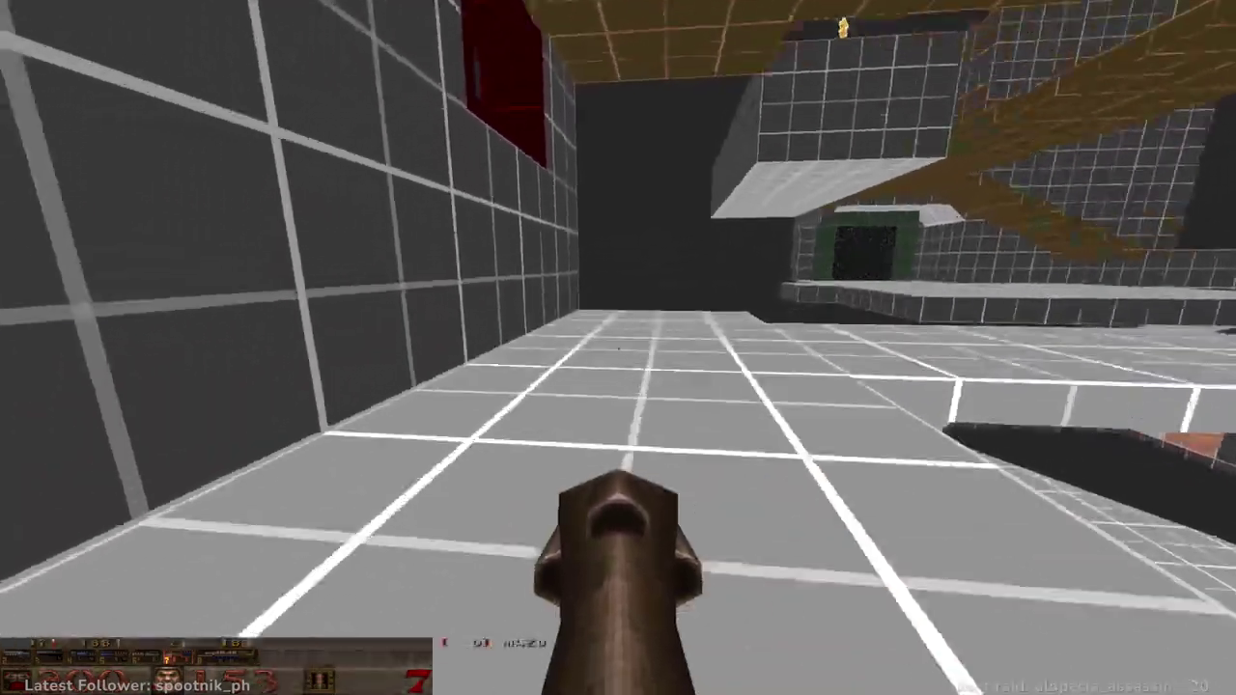
{"action": "key", "text": "w"}
{"action": "key", "text": "w"}
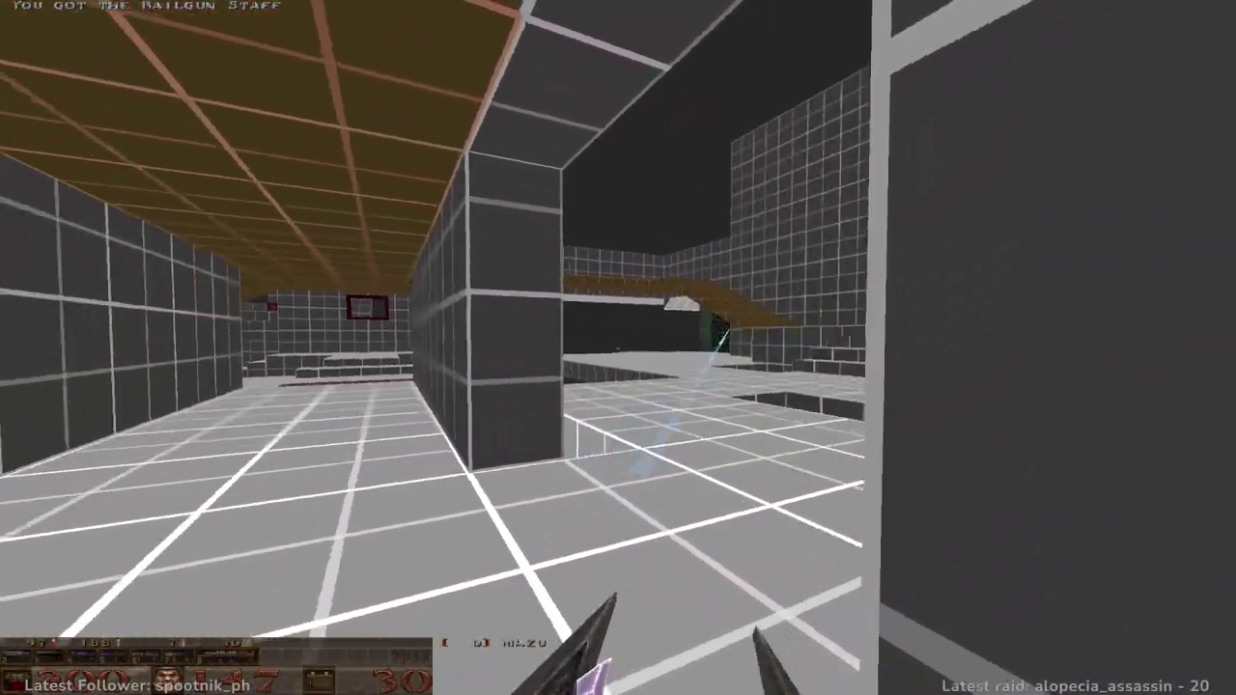
{"action": "key", "text": "w"}
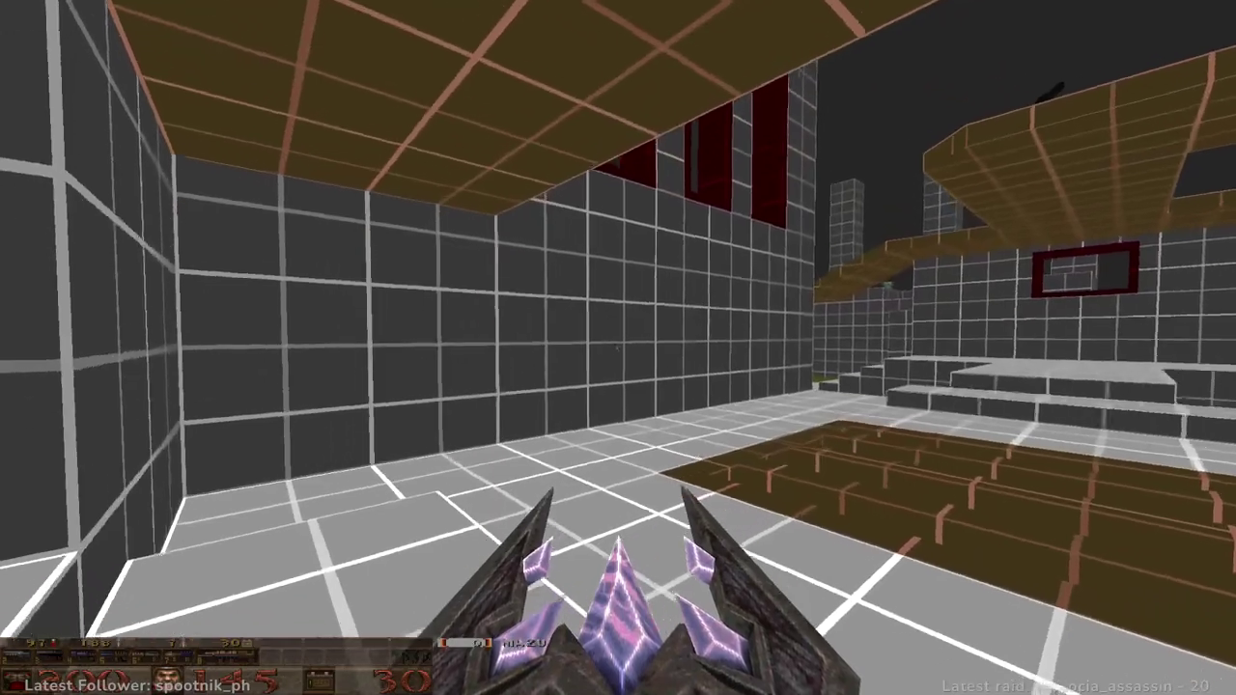
{"action": "key", "text": "s"}
{"action": "key", "text": "w"}
{"action": "key", "text": "s"}
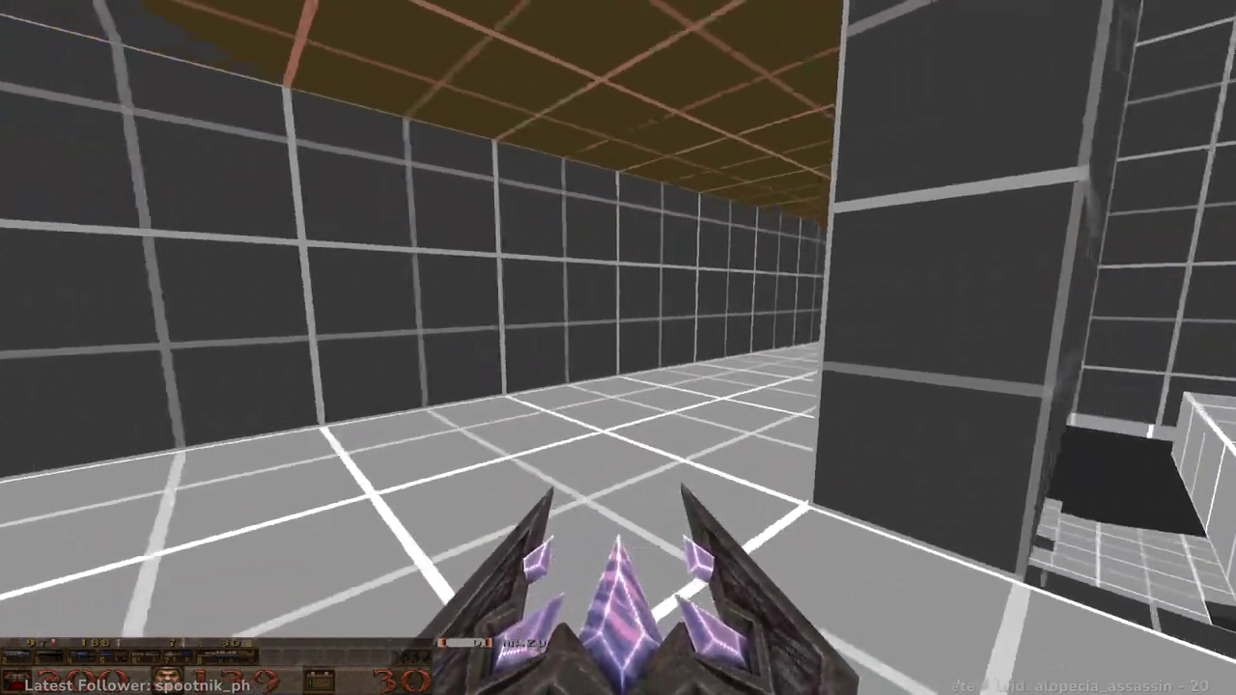
{"action": "key", "text": "w"}
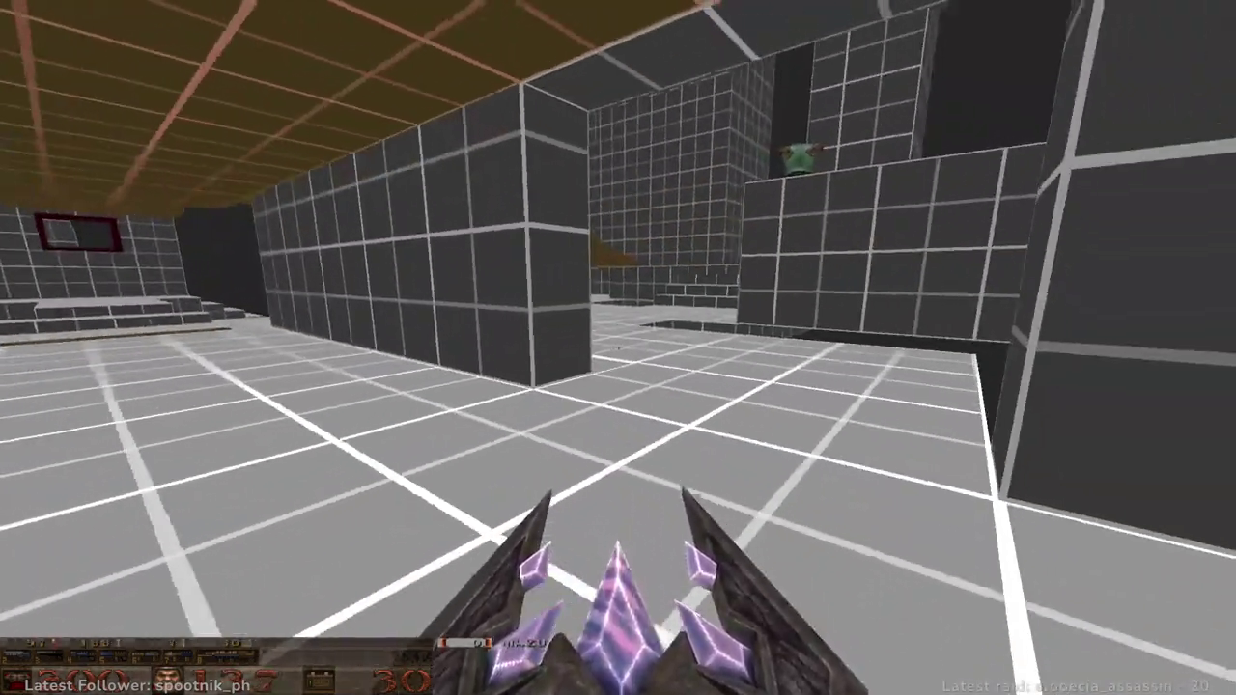
{"action": "key", "text": "w"}
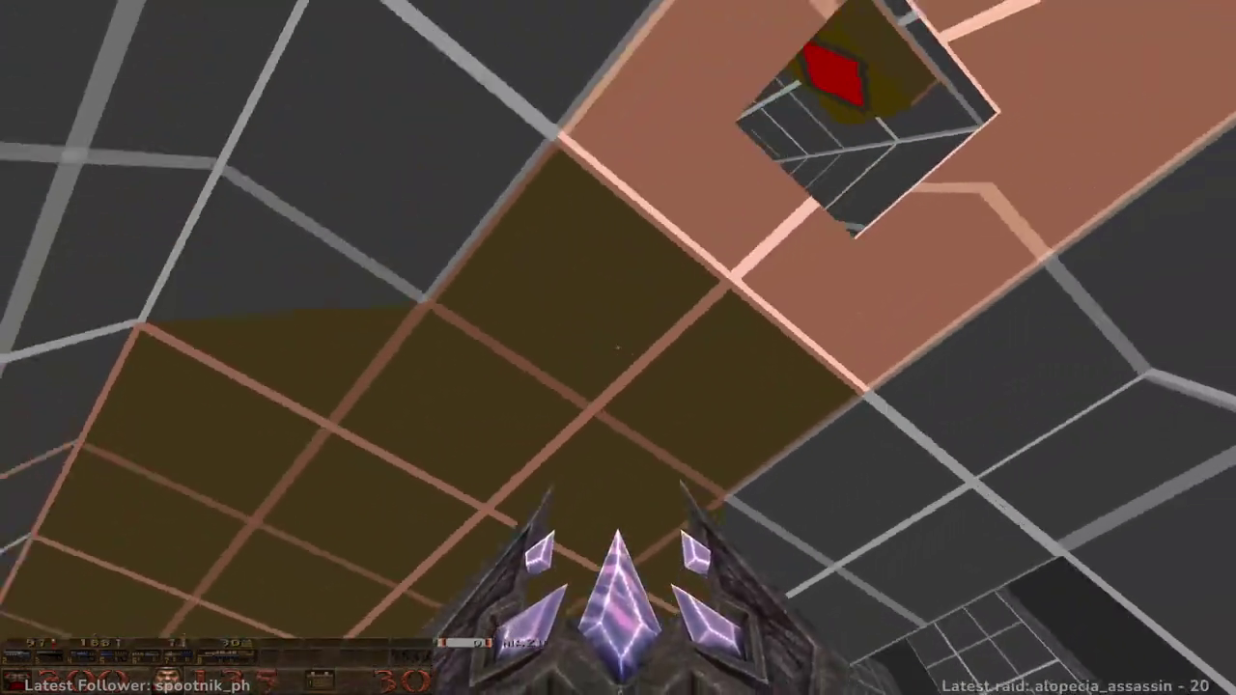
{"action": "key", "text": "w"}
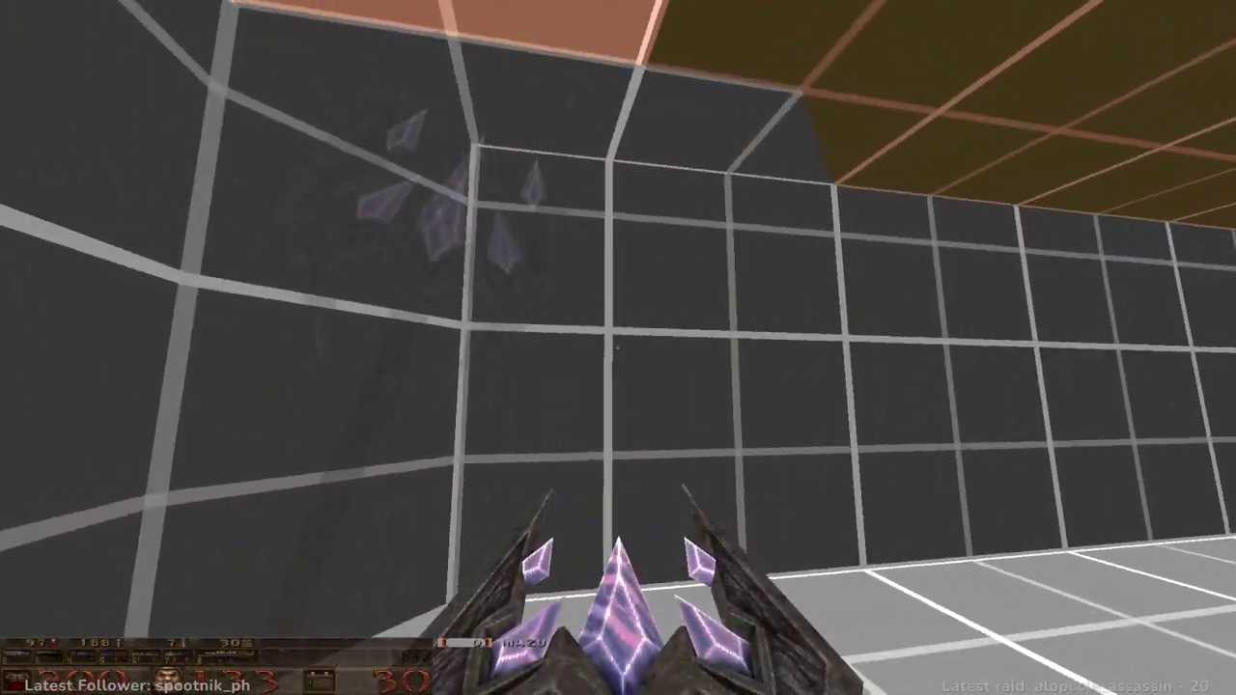
{"action": "key", "text": "w"}
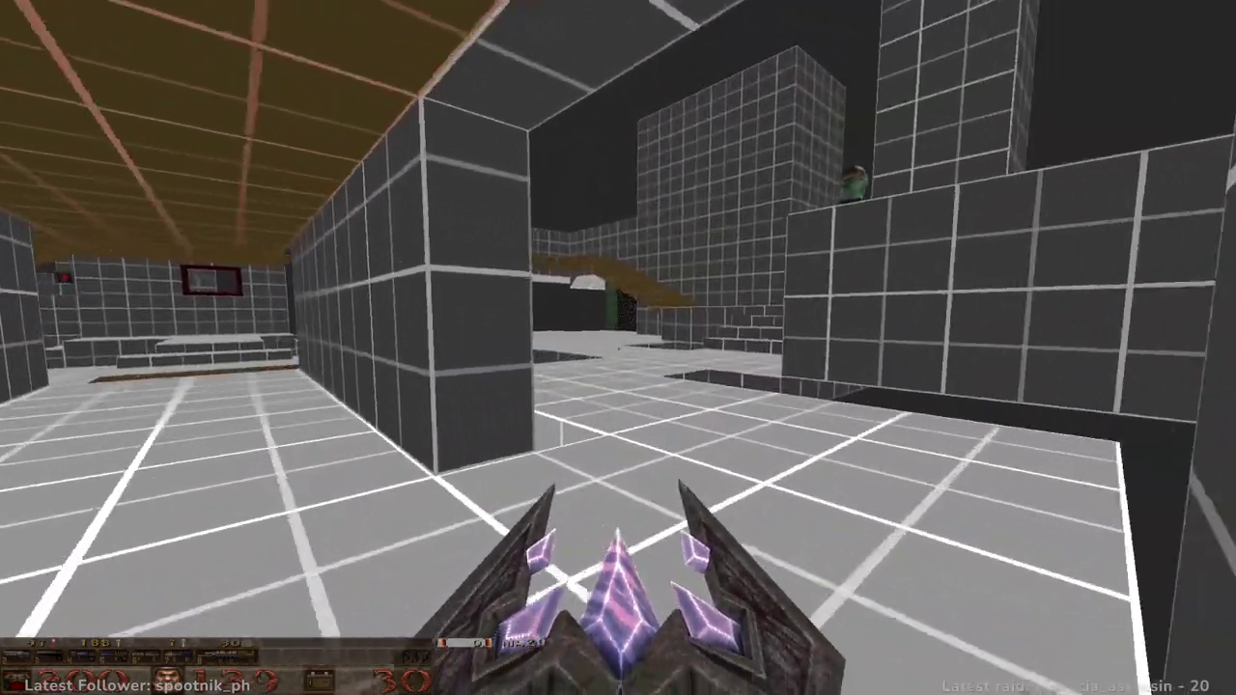
{"action": "key", "text": "w"}
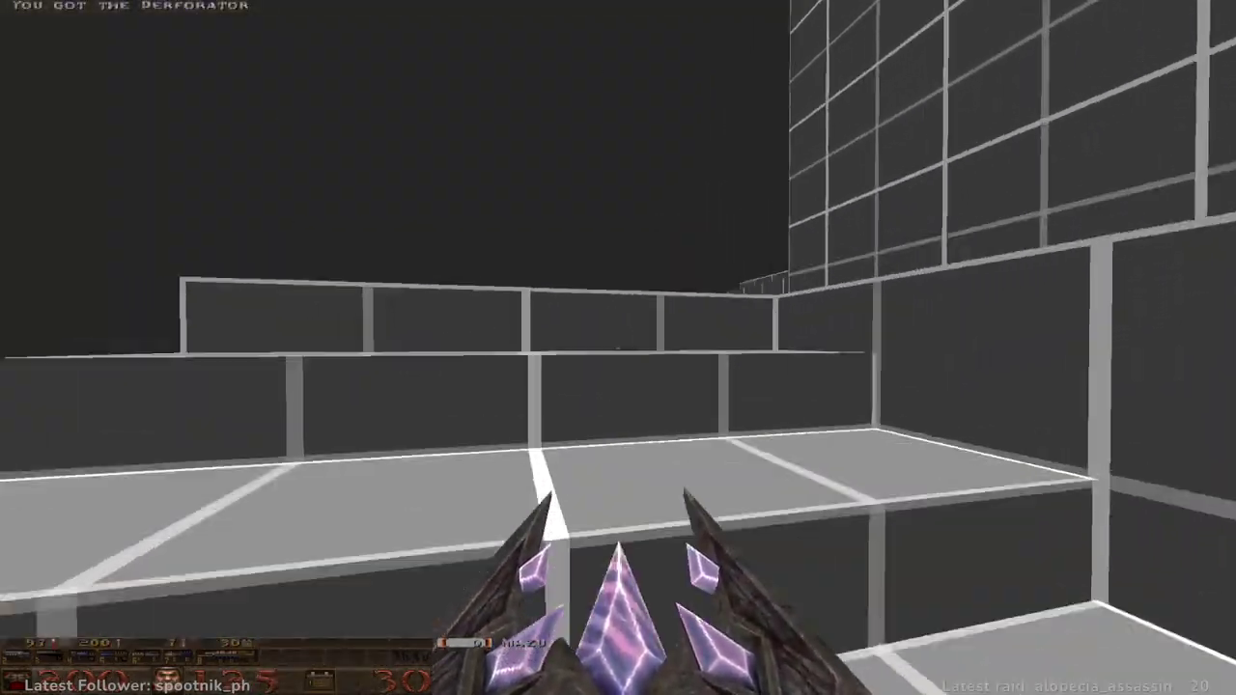
{"action": "key", "text": "w"}
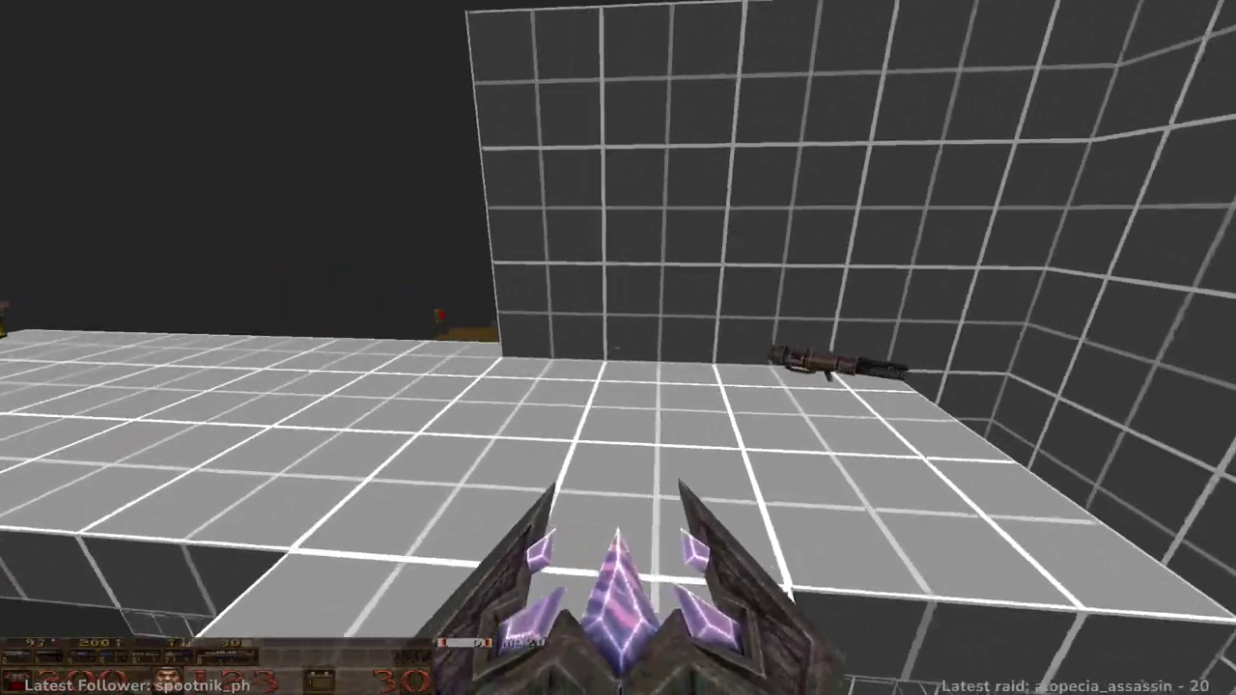
{"action": "key", "text": "w"}
{"action": "key", "text": "w"}
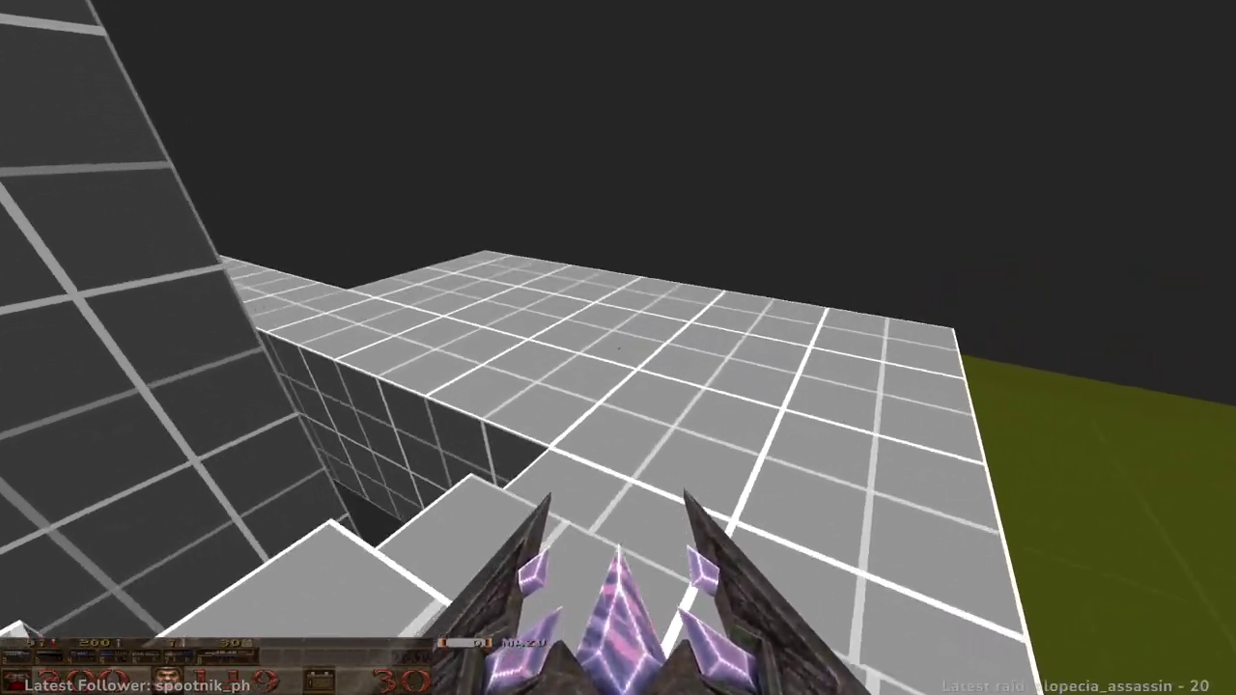
{"action": "key", "text": "w"}
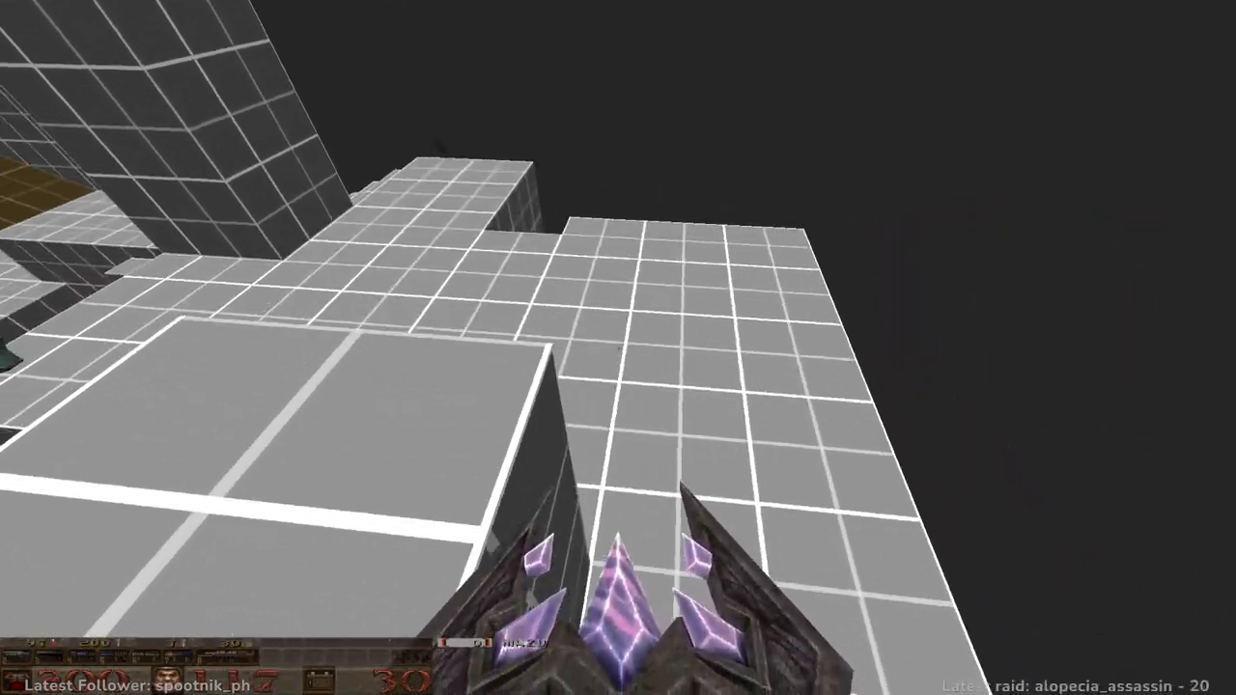
{"action": "key", "text": "w"}
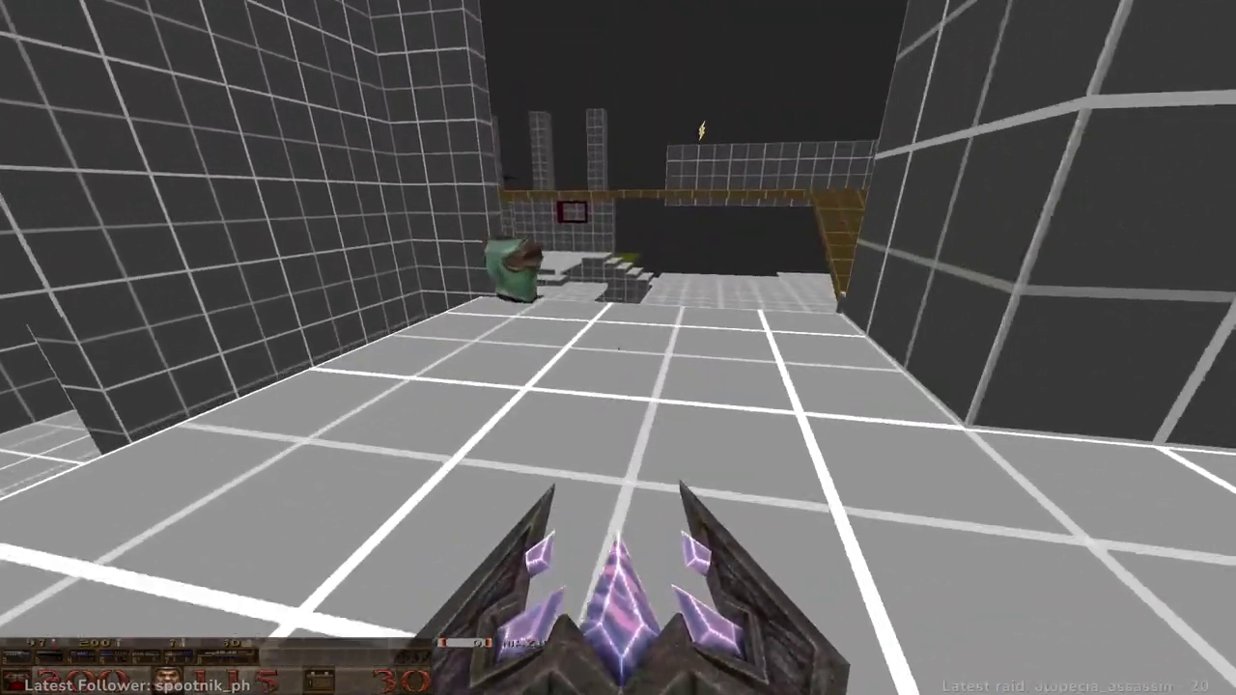
{"action": "key", "text": "w"}
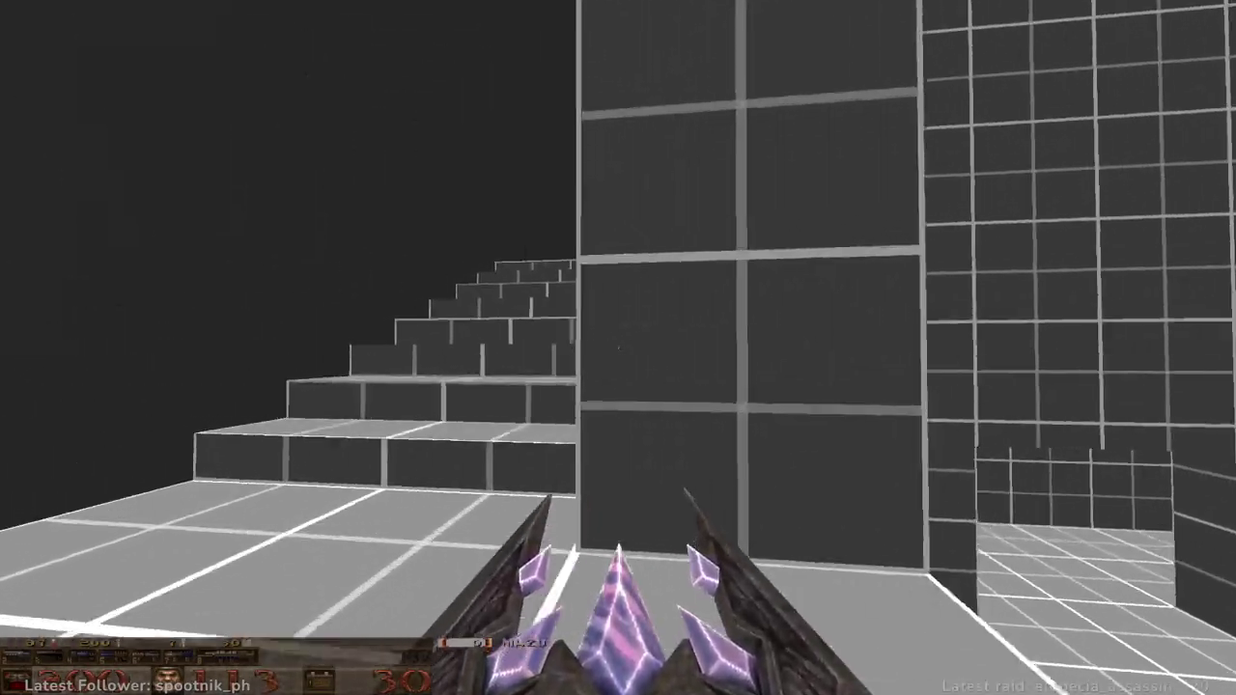
{"action": "key", "text": "w"}
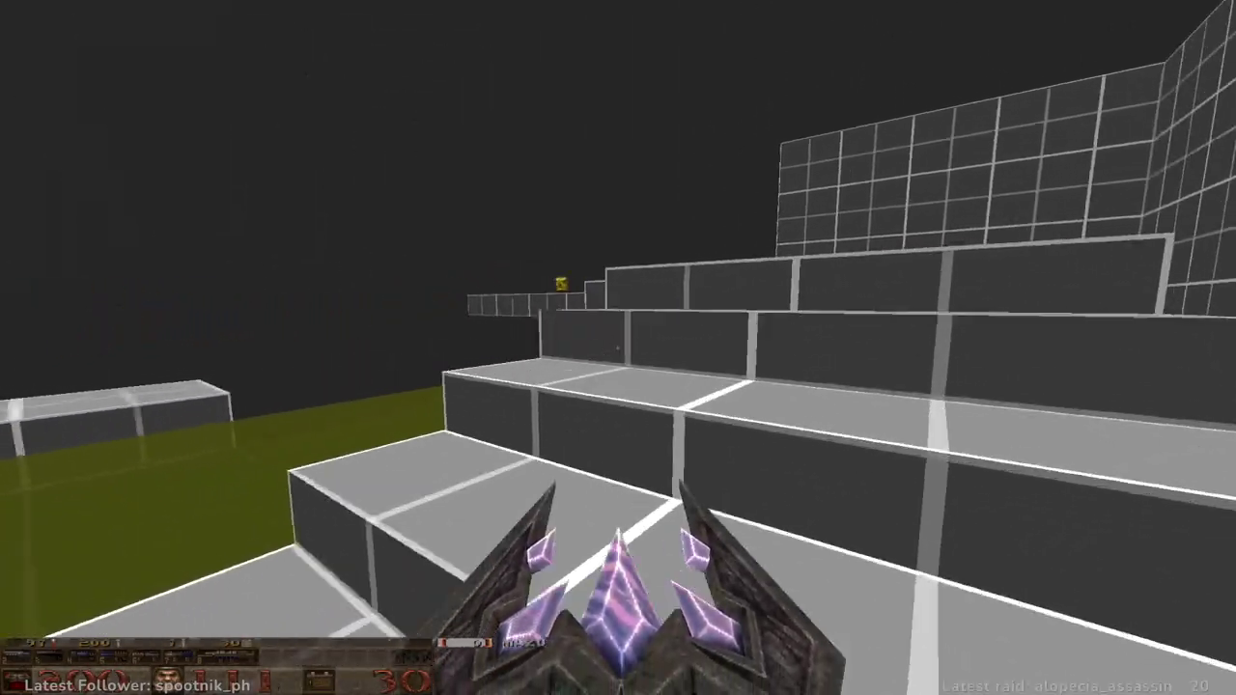
{"action": "key", "text": "w"}
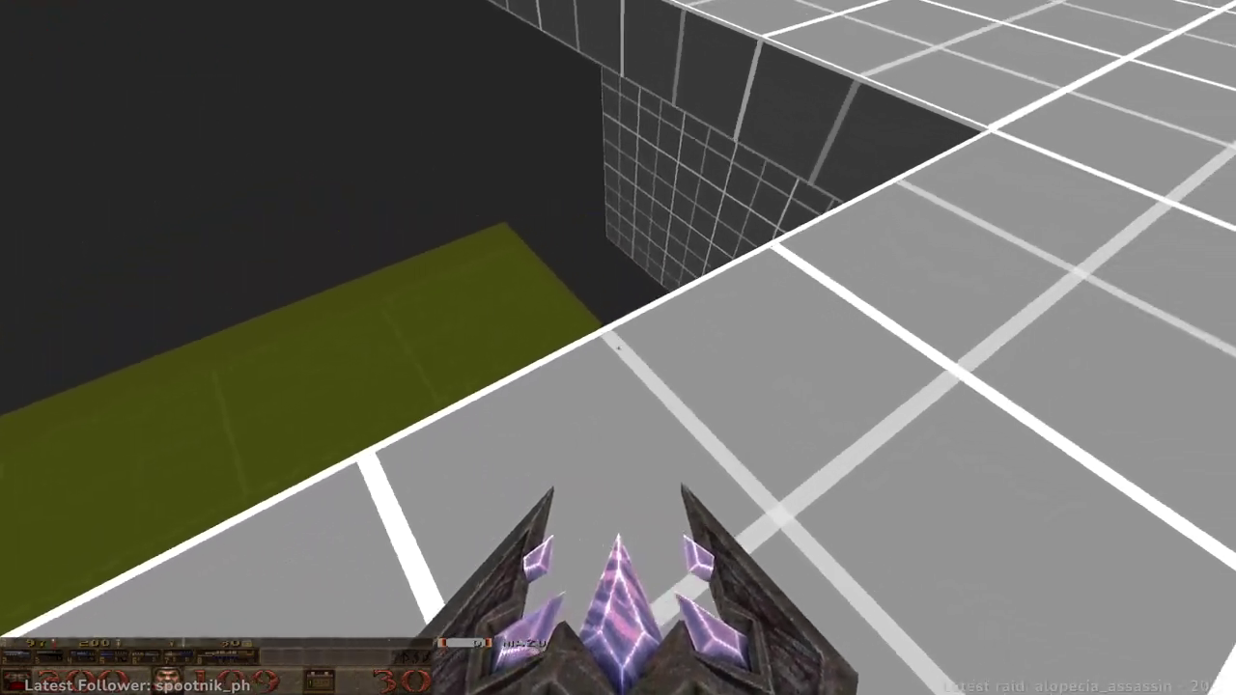
{"action": "key", "text": "w"}
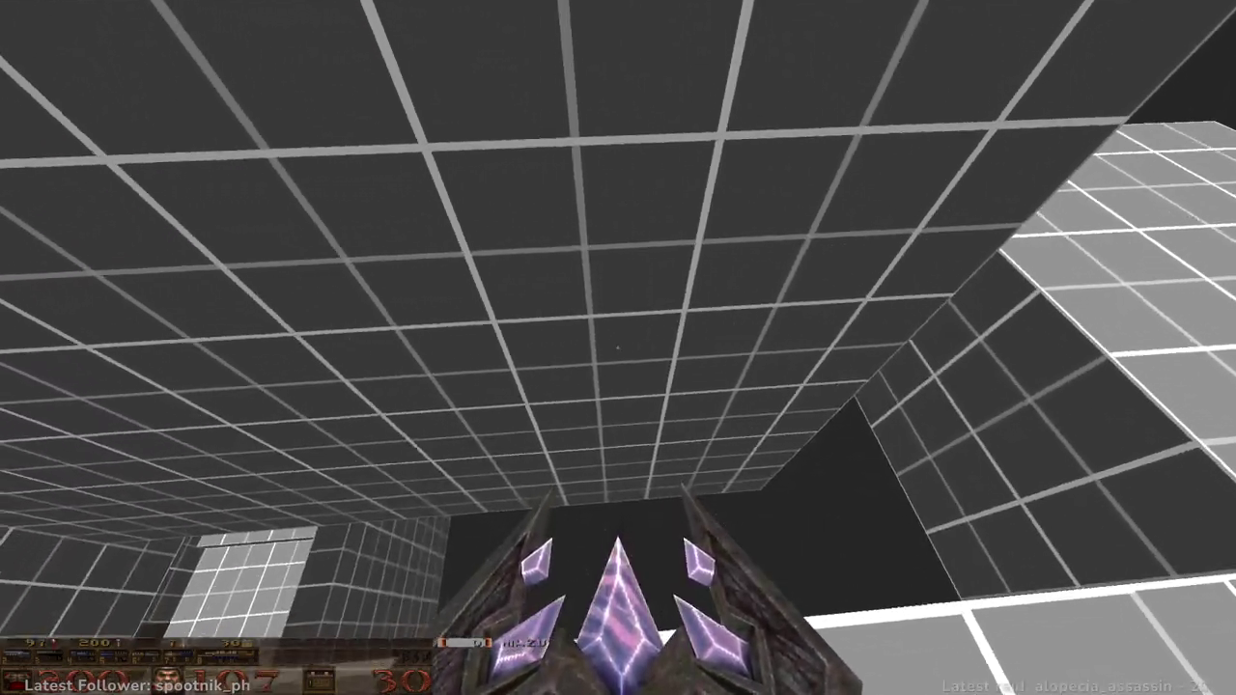
- Walk along the slime pool's edge and inspect the crossed-axes rune platform and the ledge holding the yellow item
{"action": "key", "text": "w"}
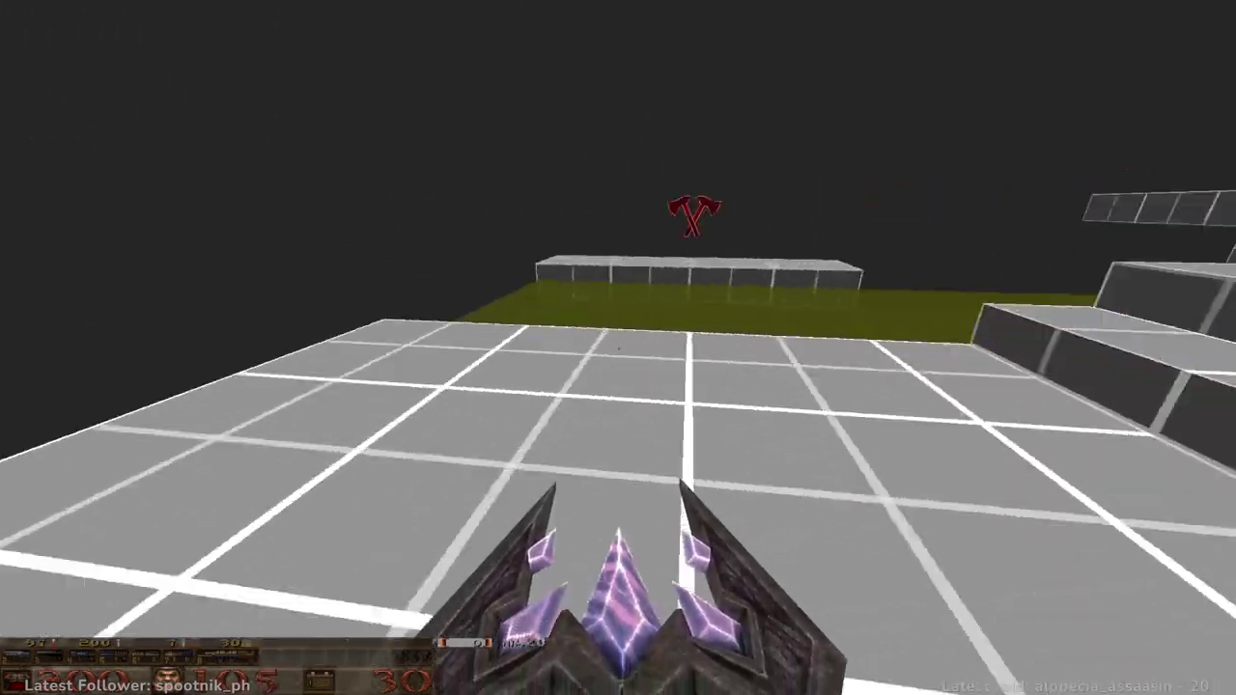
{"action": "key", "text": "w"}
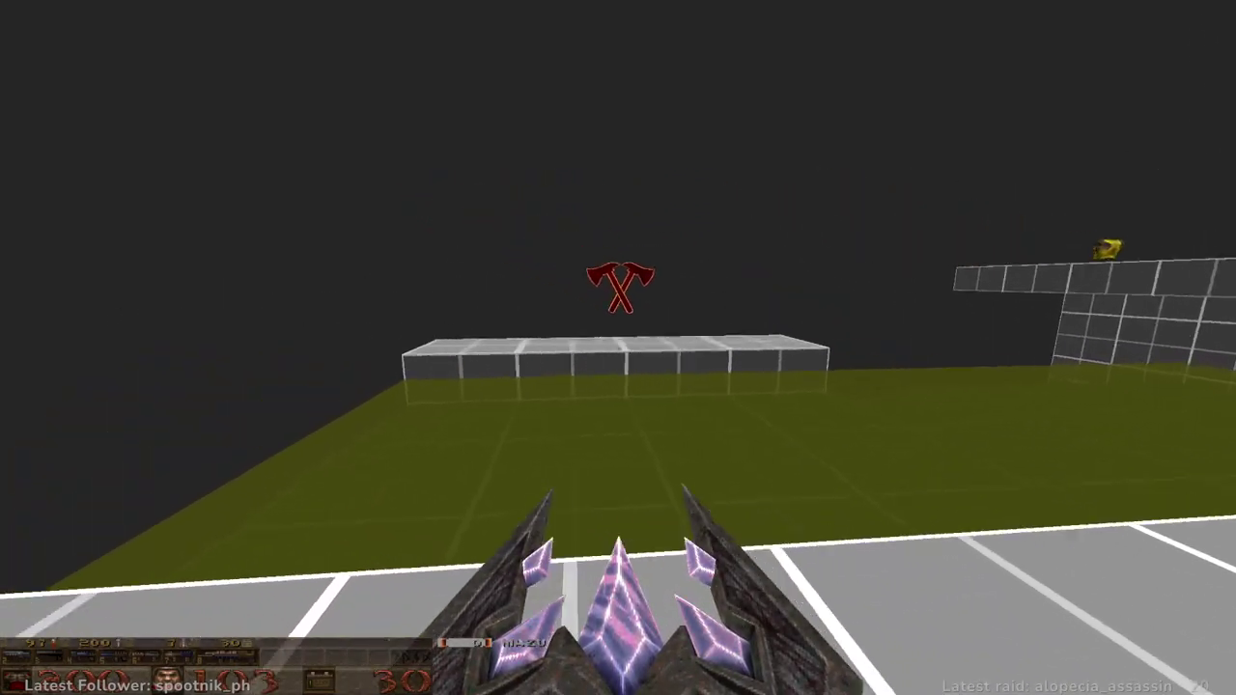
{"action": "key", "text": "w"}
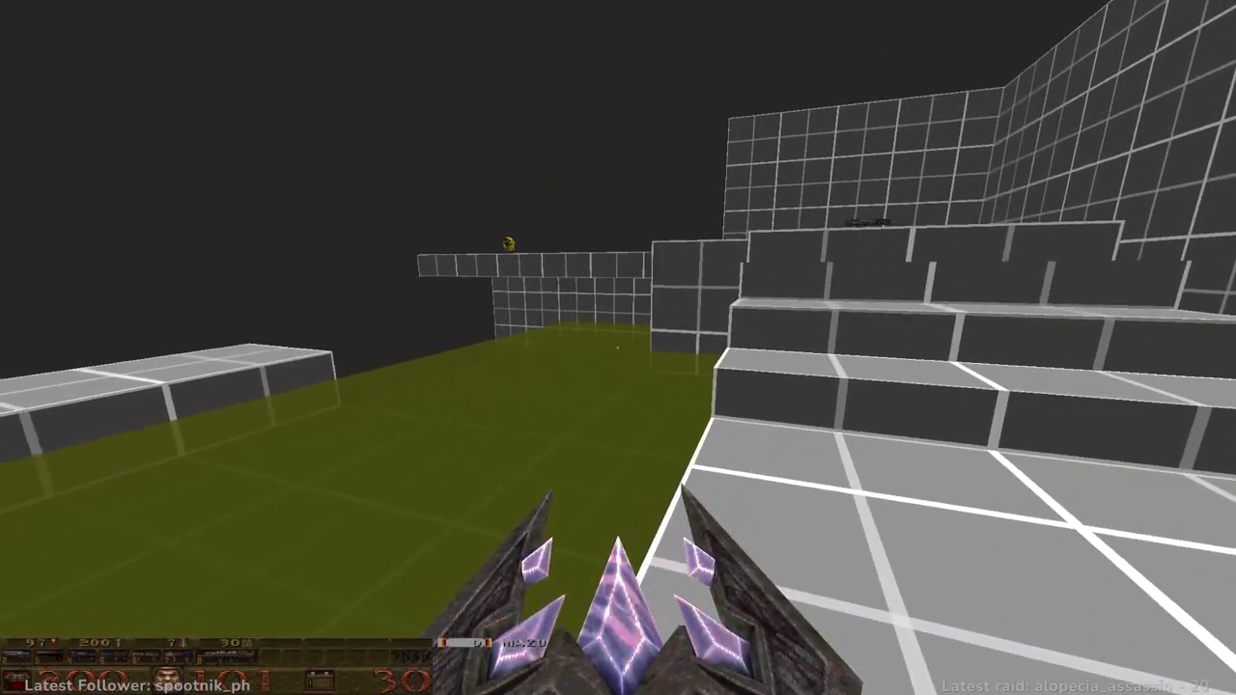
{"action": "key", "text": "w"}
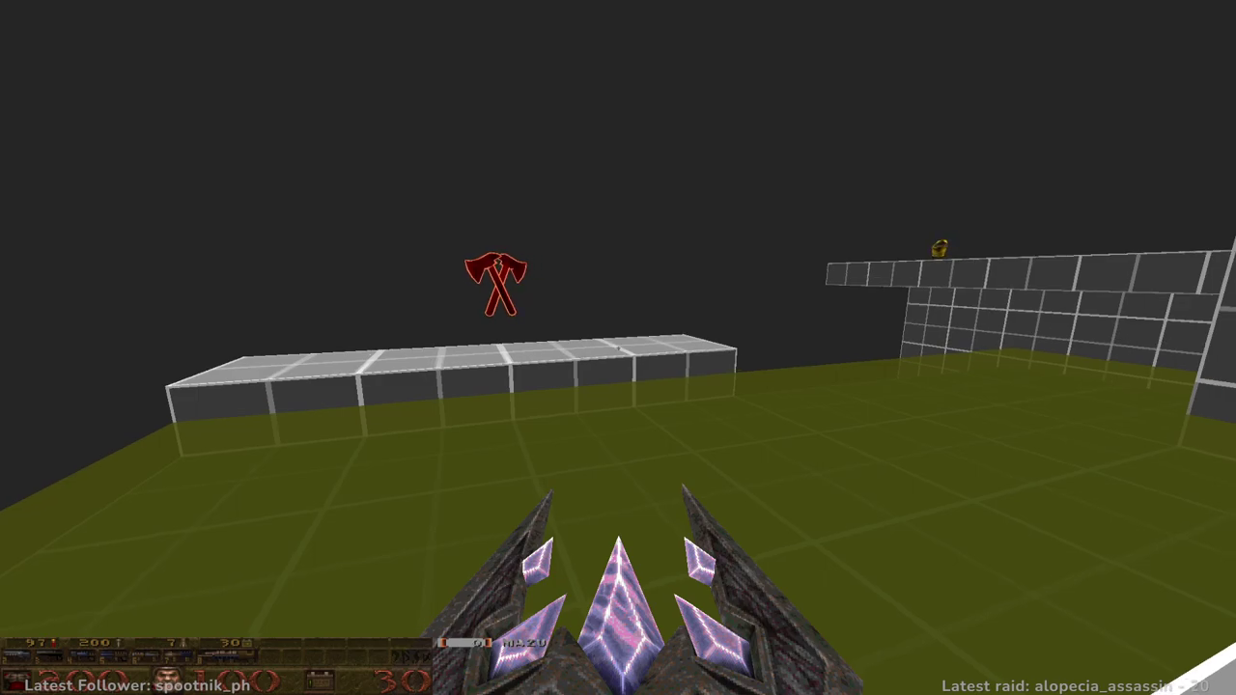
{"action": "key", "text": "w"}
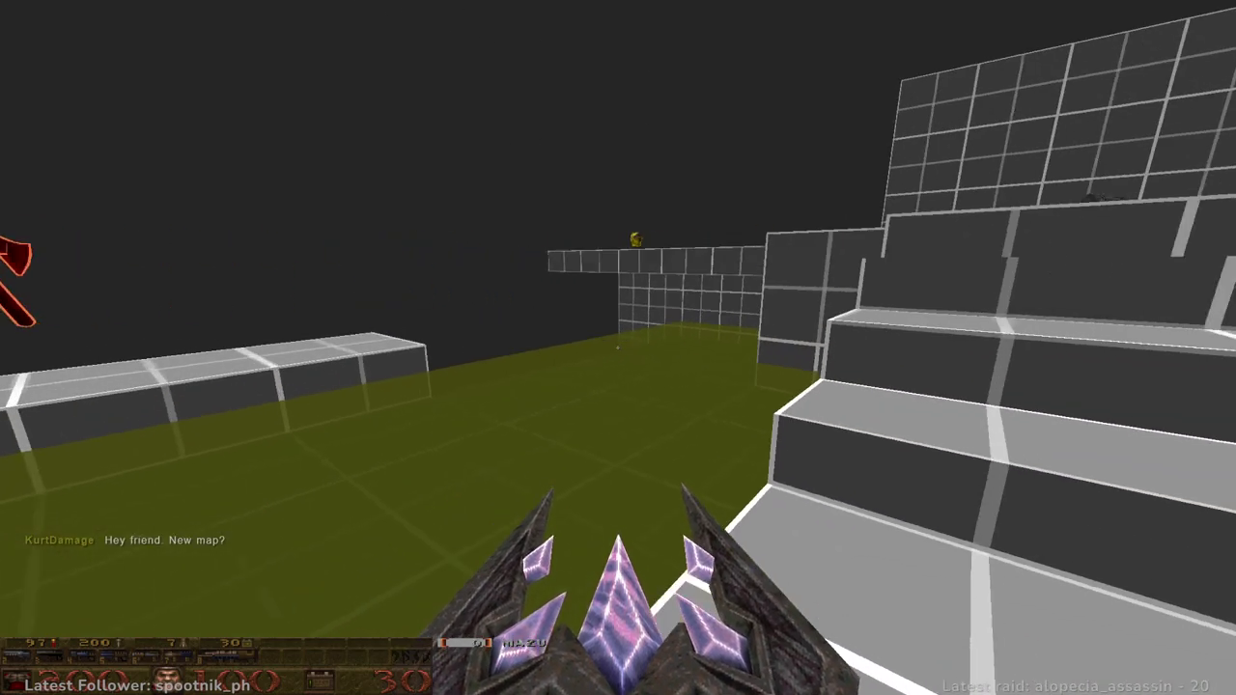
{"action": "key", "text": "w"}
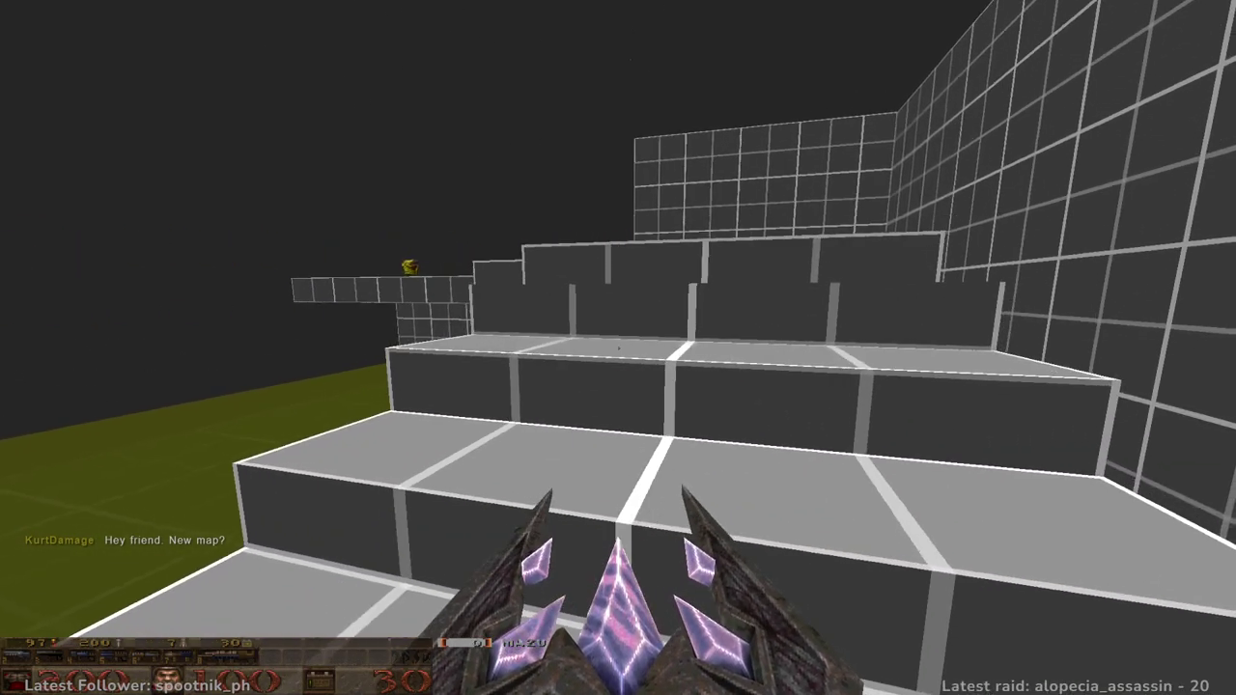
- Climb the stairs beside the slime pool, drop onto the brown floor and reach the three-pillar platform with the health box
{"action": "key", "text": "w"}
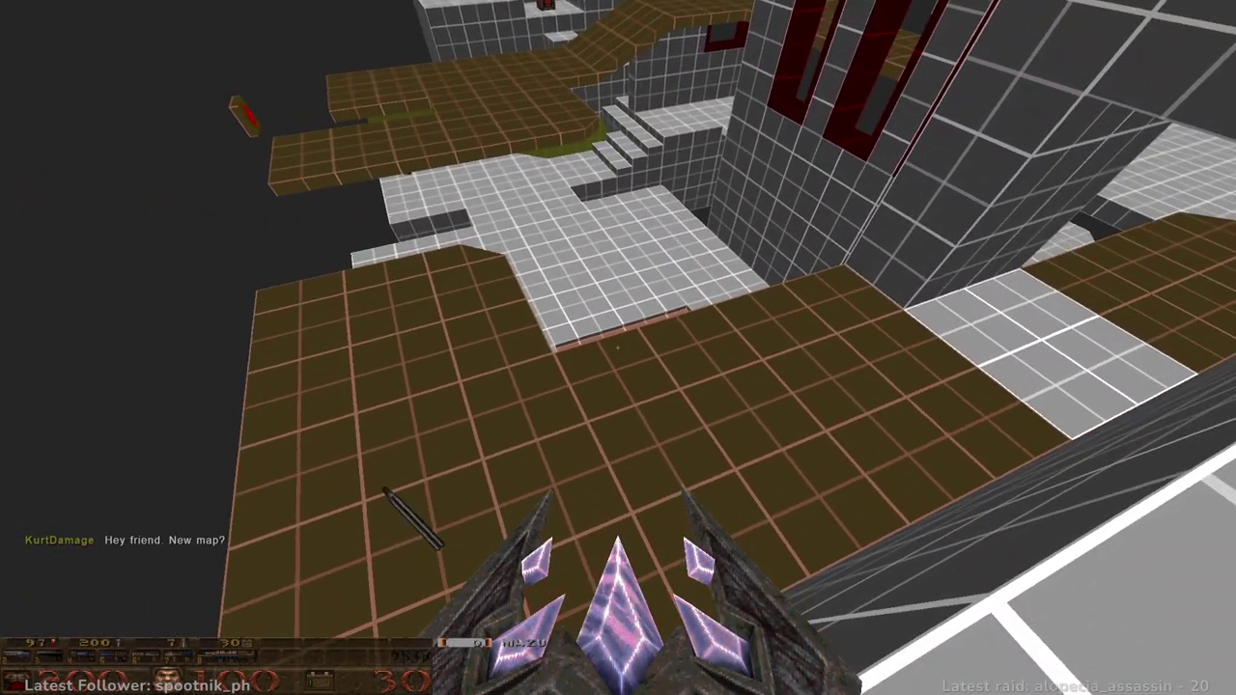
{"action": "key", "text": "w"}
{"action": "key", "text": "w"}
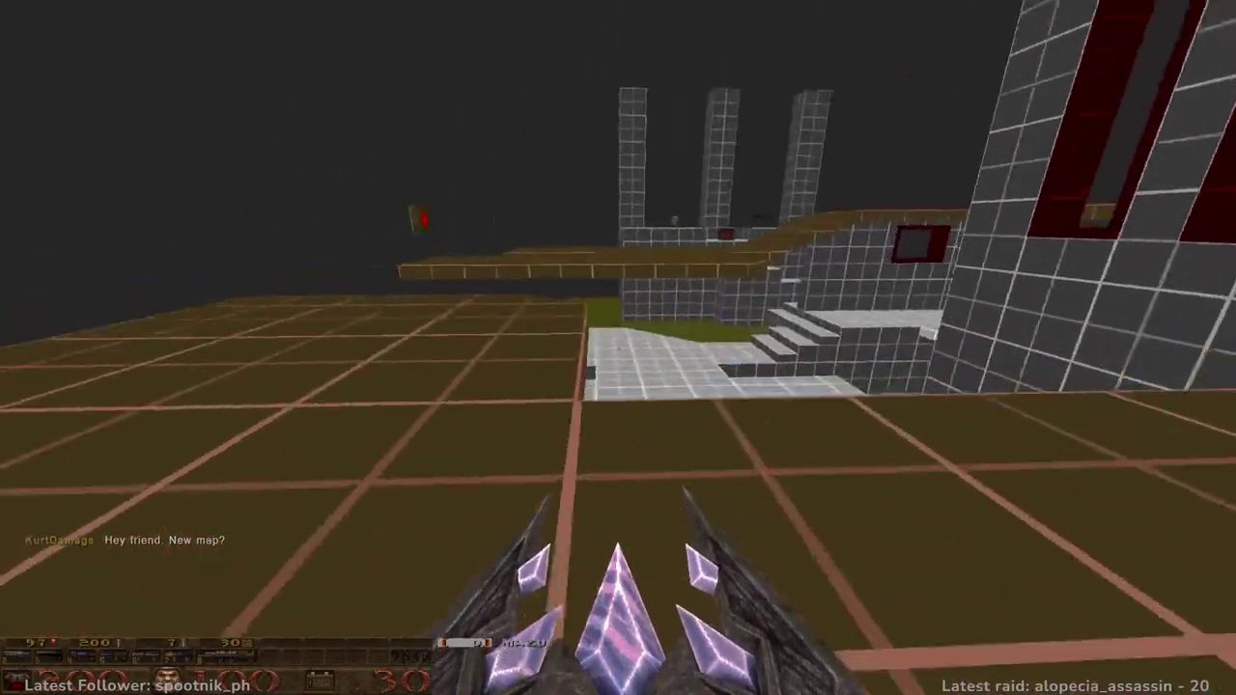
{"action": "key", "text": "w"}
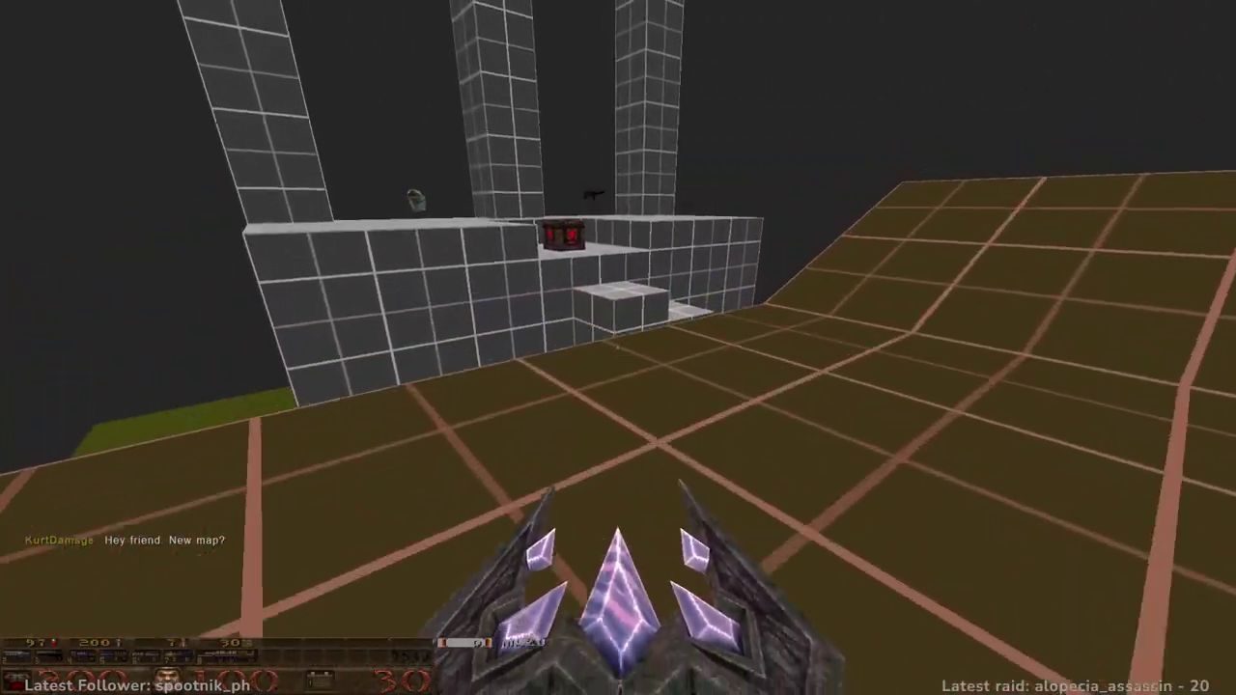
{"action": "key", "text": "w"}
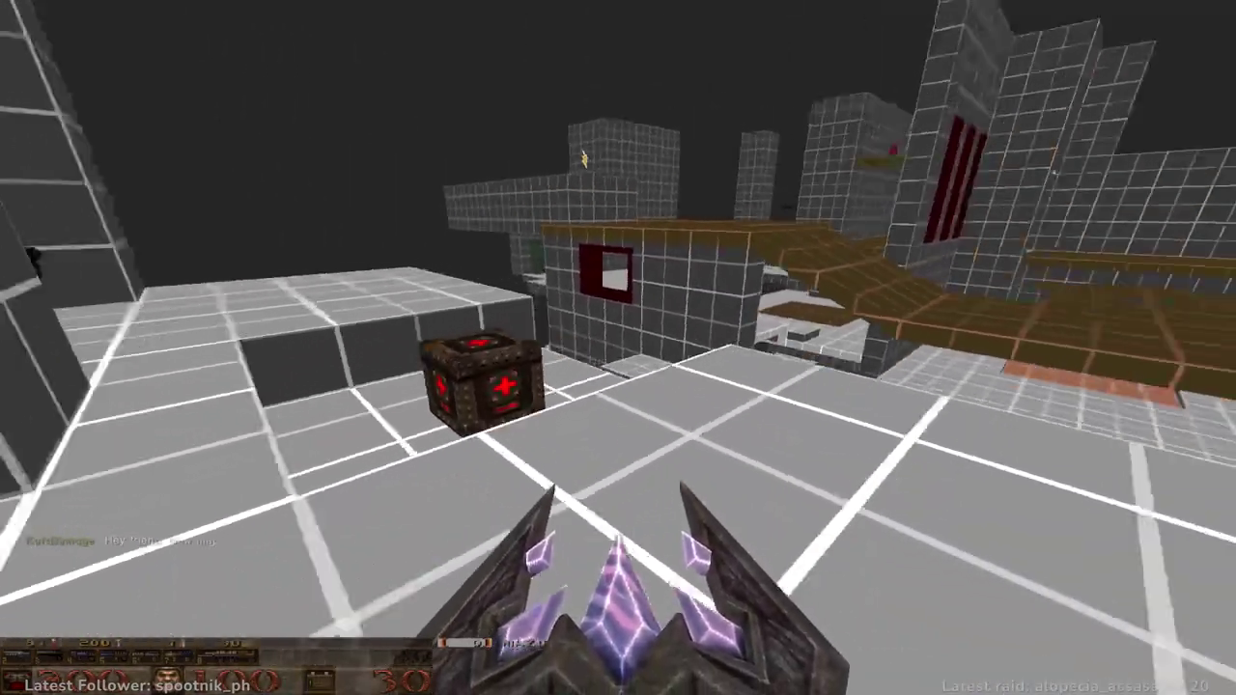
- Follow the brown walkway to collect the grenade launcher, and pick up the railgun staff from the white floor level
{"action": "key", "text": "w"}
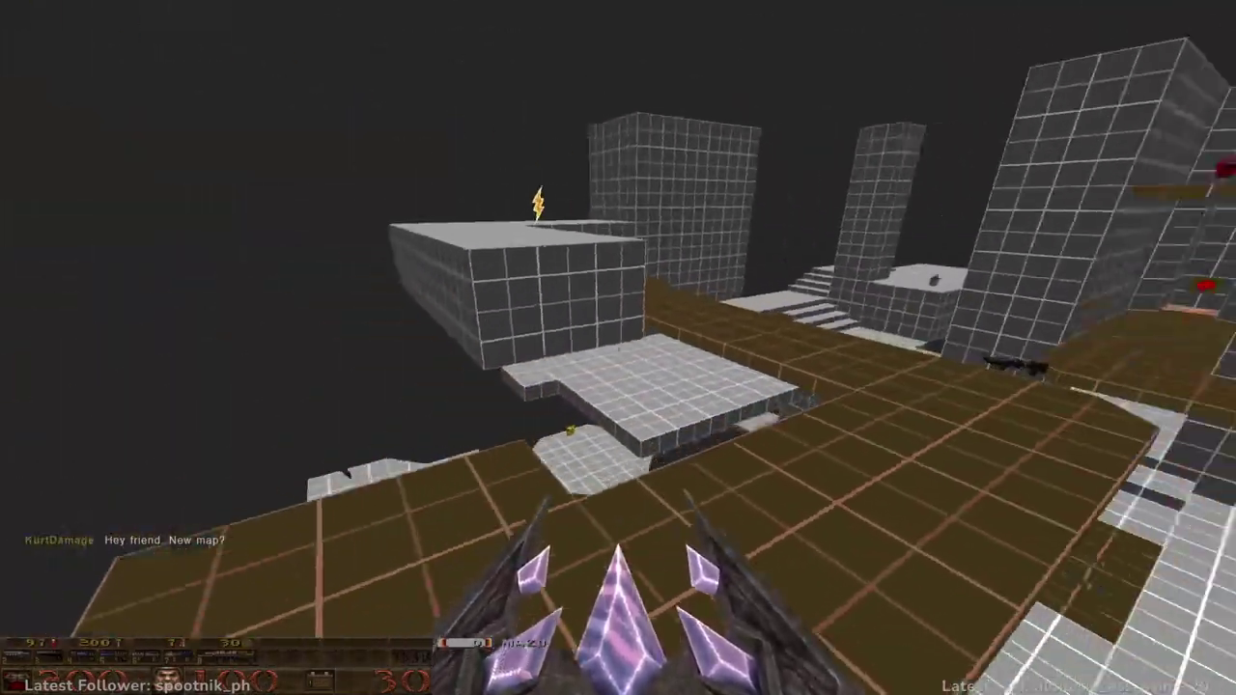
{"action": "key", "text": "w"}
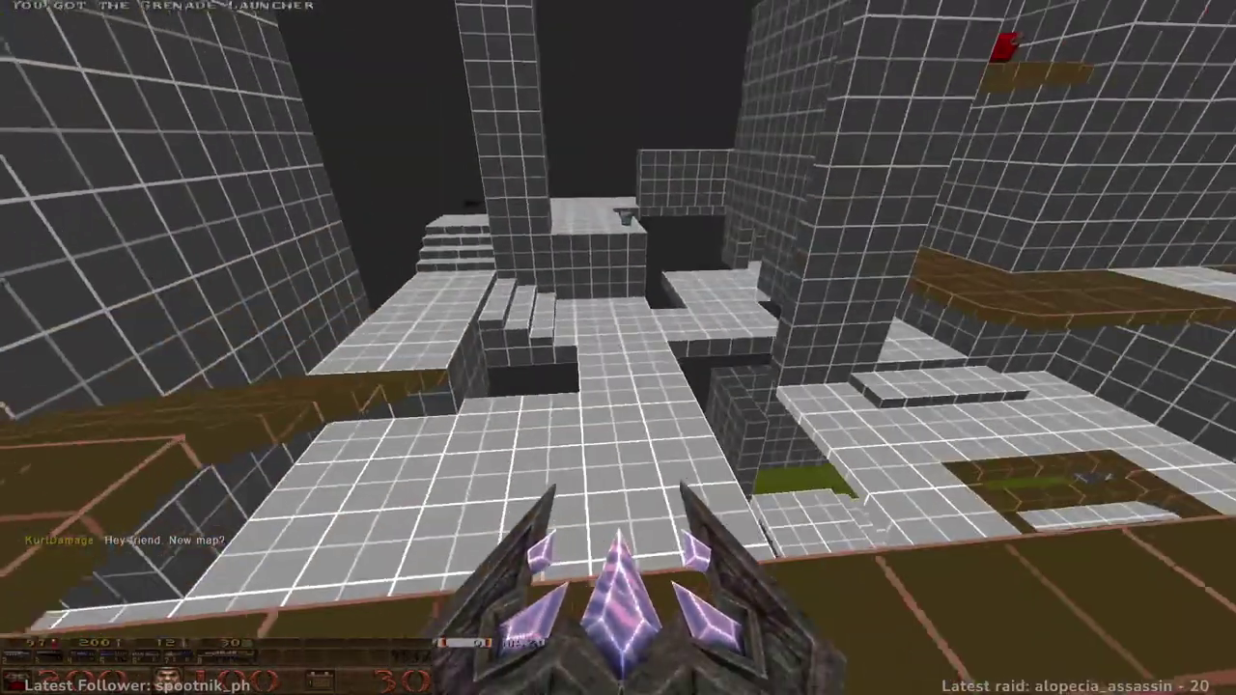
{"action": "key", "text": "w"}
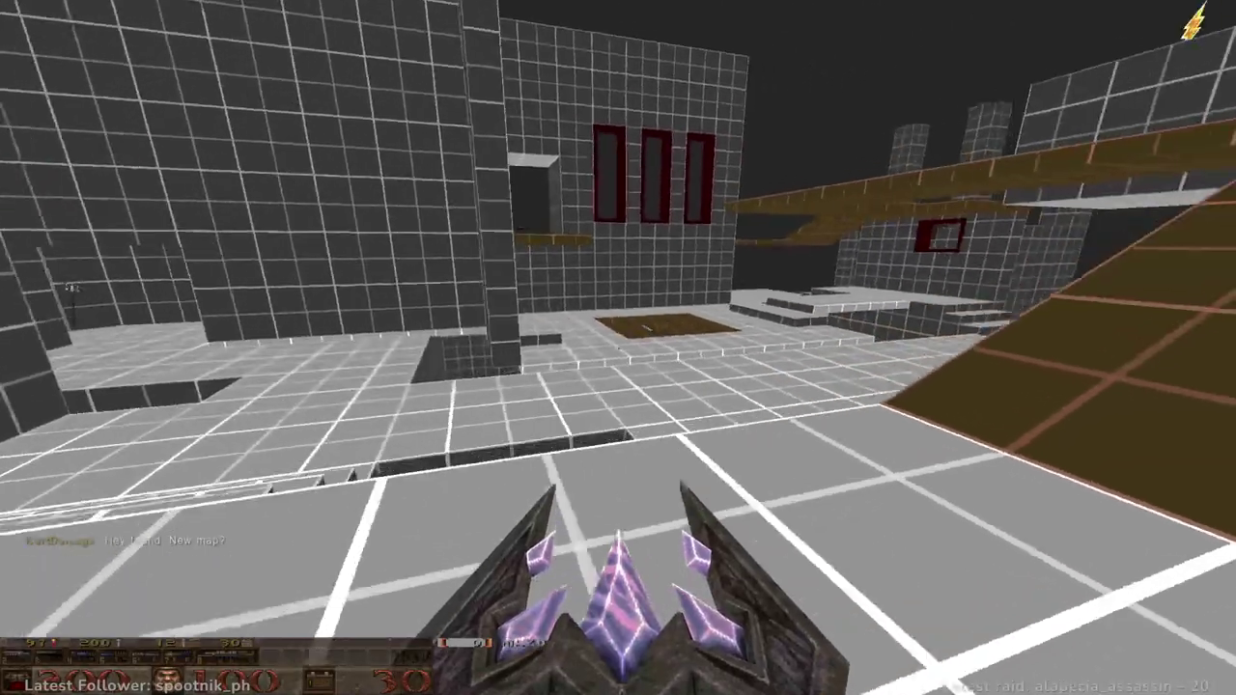
{"action": "key", "text": "w"}
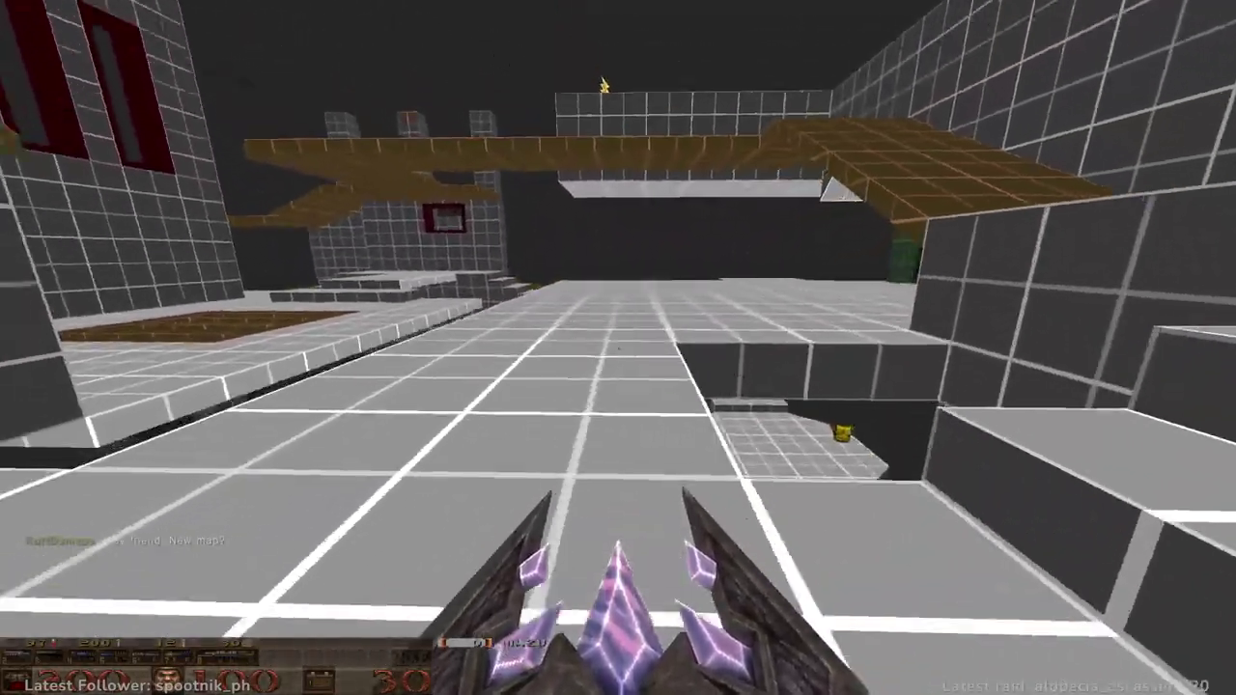
{"action": "key", "text": "w"}
{"action": "key", "text": "d"}
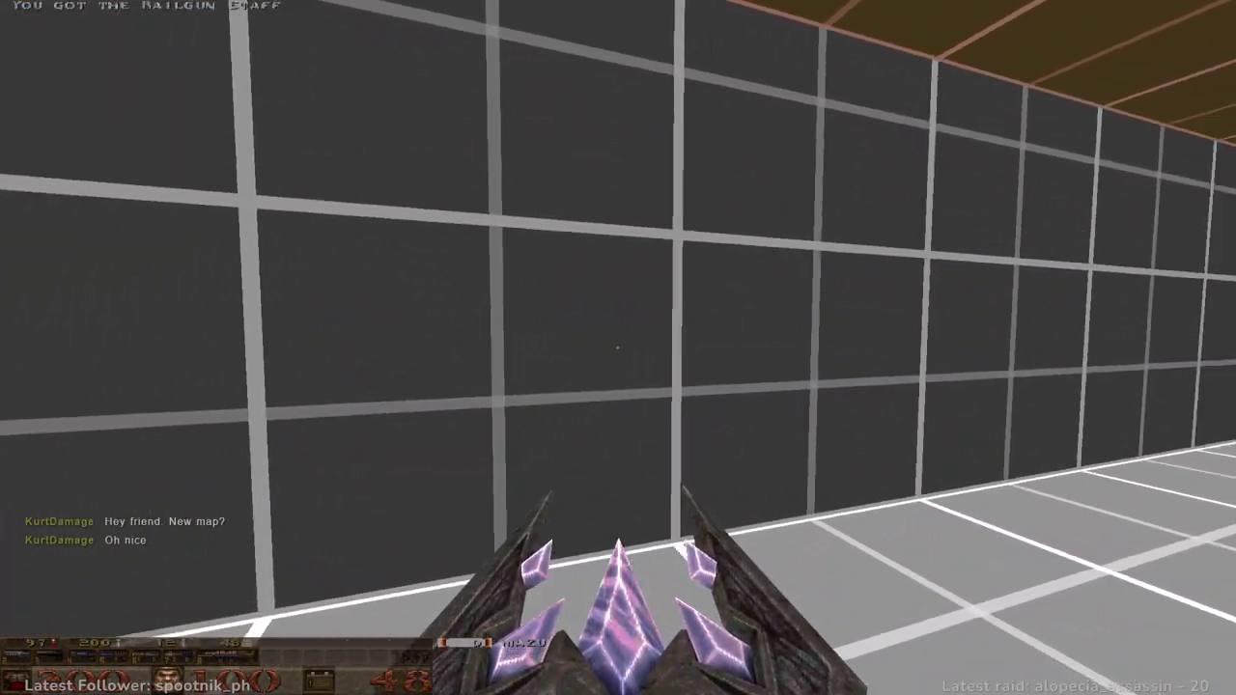
- Test the route beneath the brown walkways and up the slime-side steps to collect the health box between the three pillars
{"action": "key", "text": "w"}
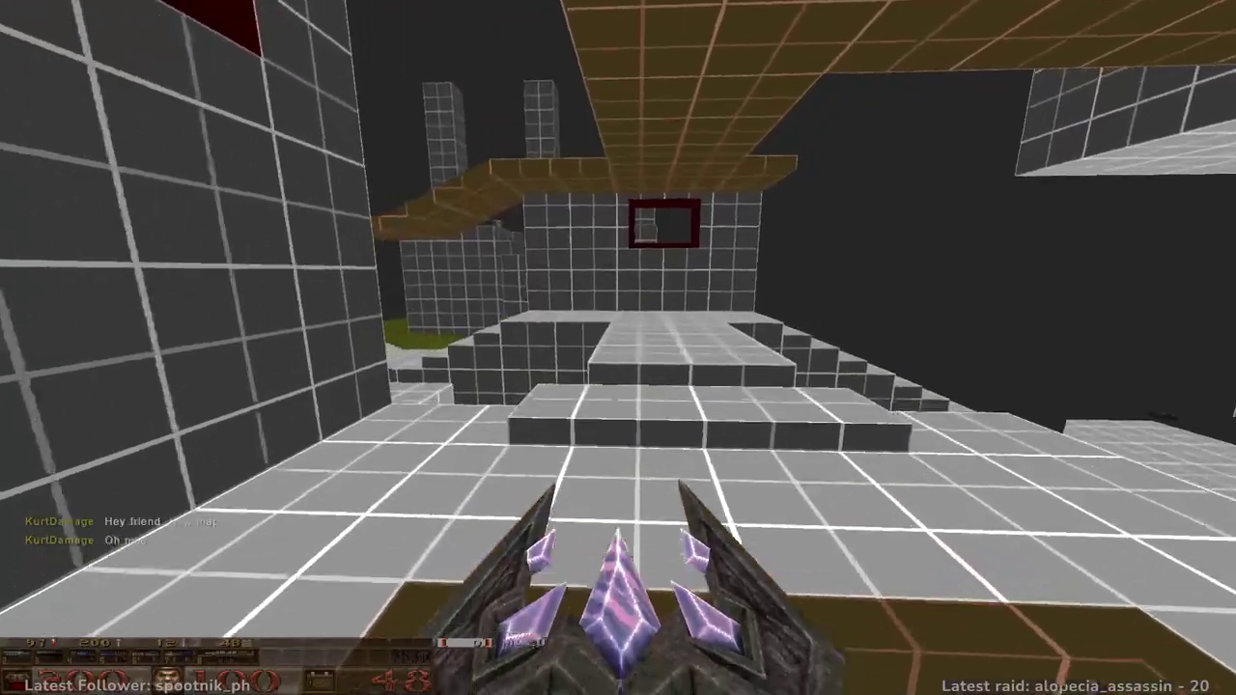
{"action": "key", "text": "w"}
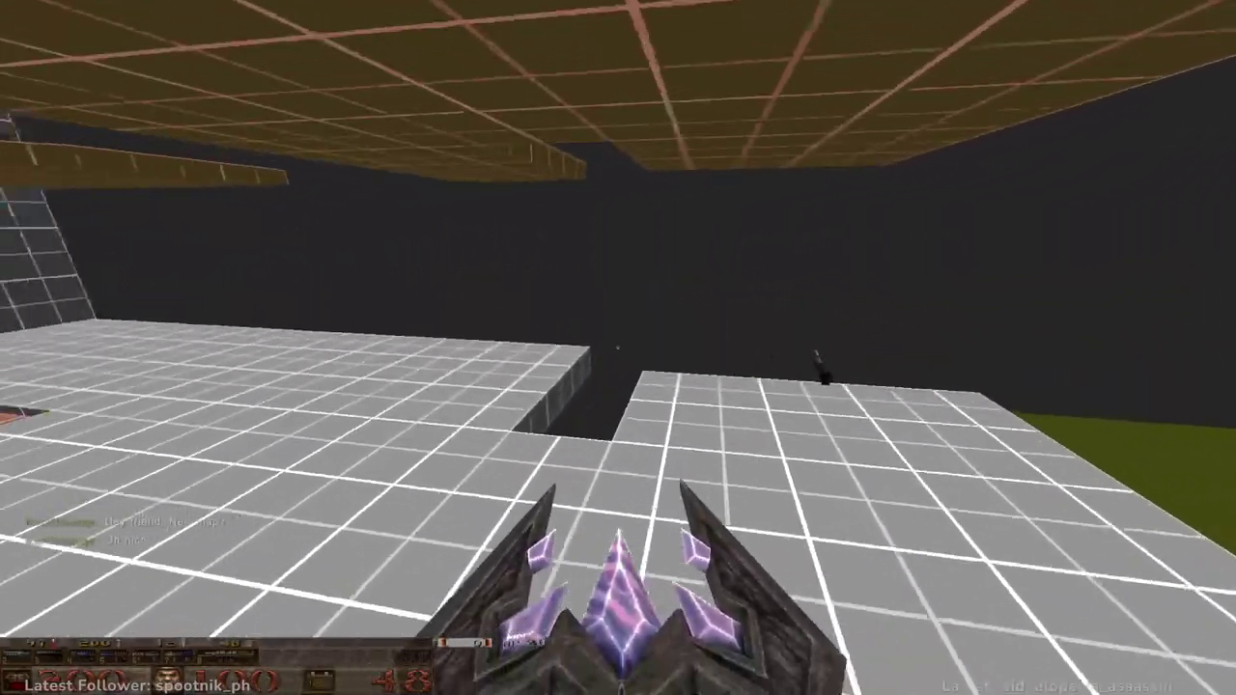
{"action": "key", "text": "w"}
{"action": "key", "text": "w"}
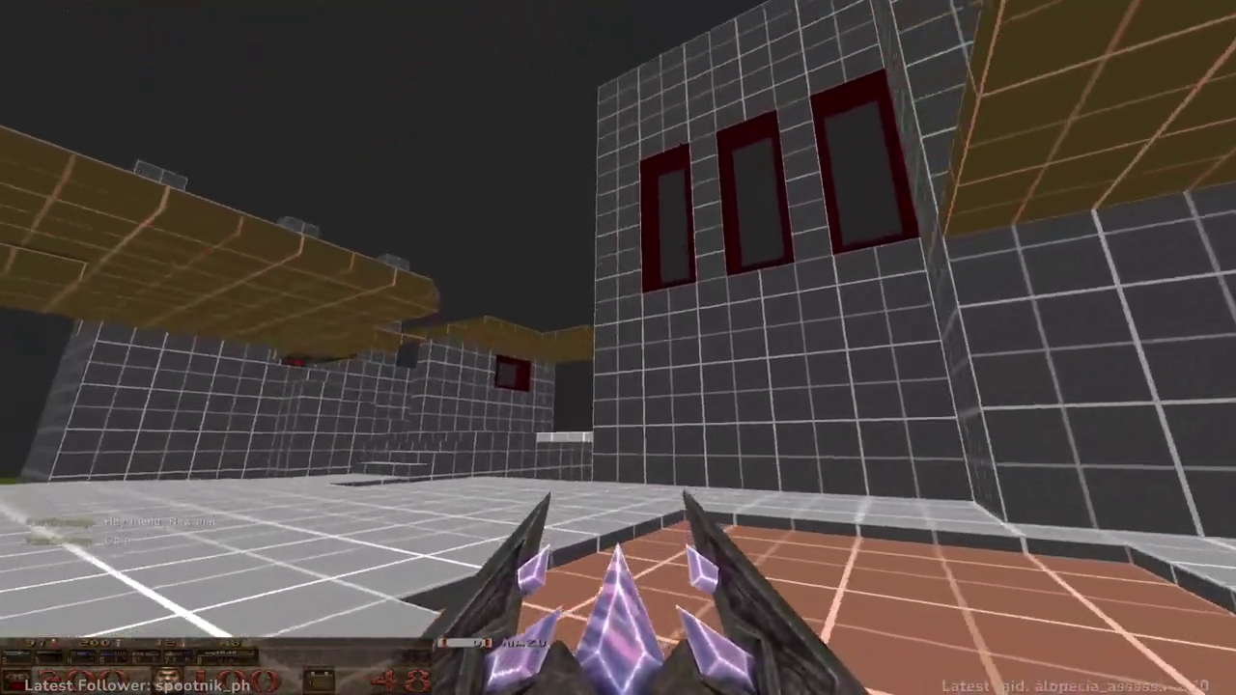
{"action": "key", "text": "w"}
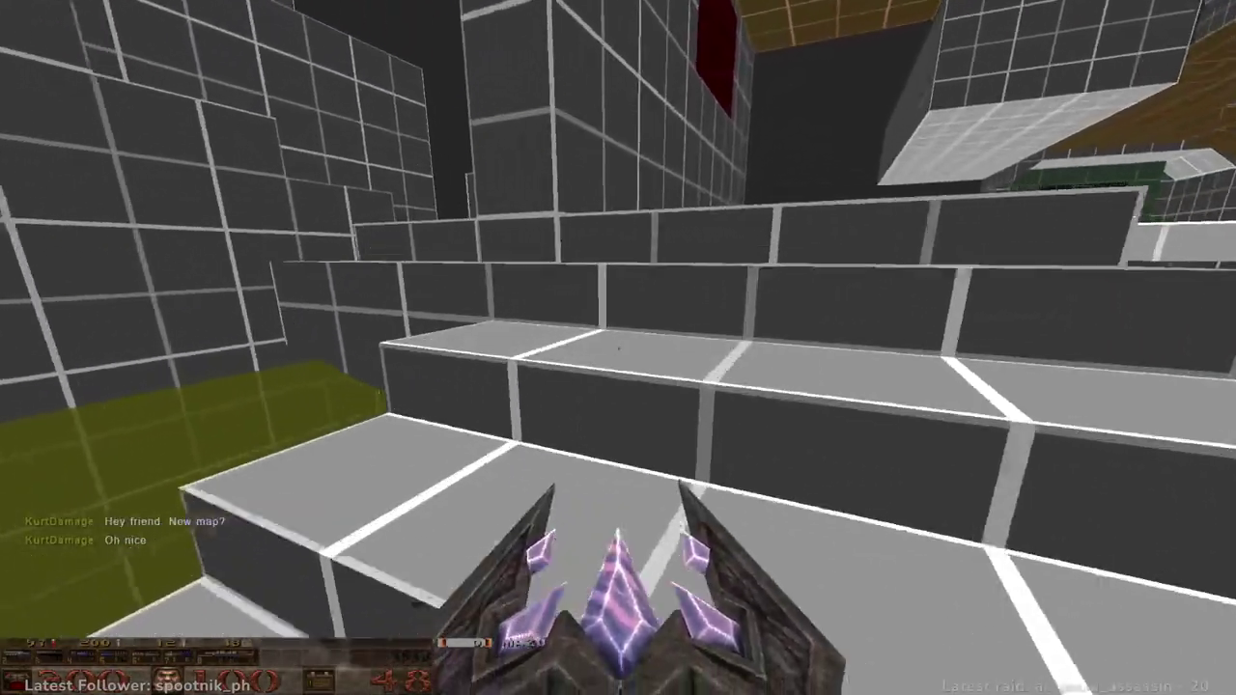
{"action": "key", "text": "w"}
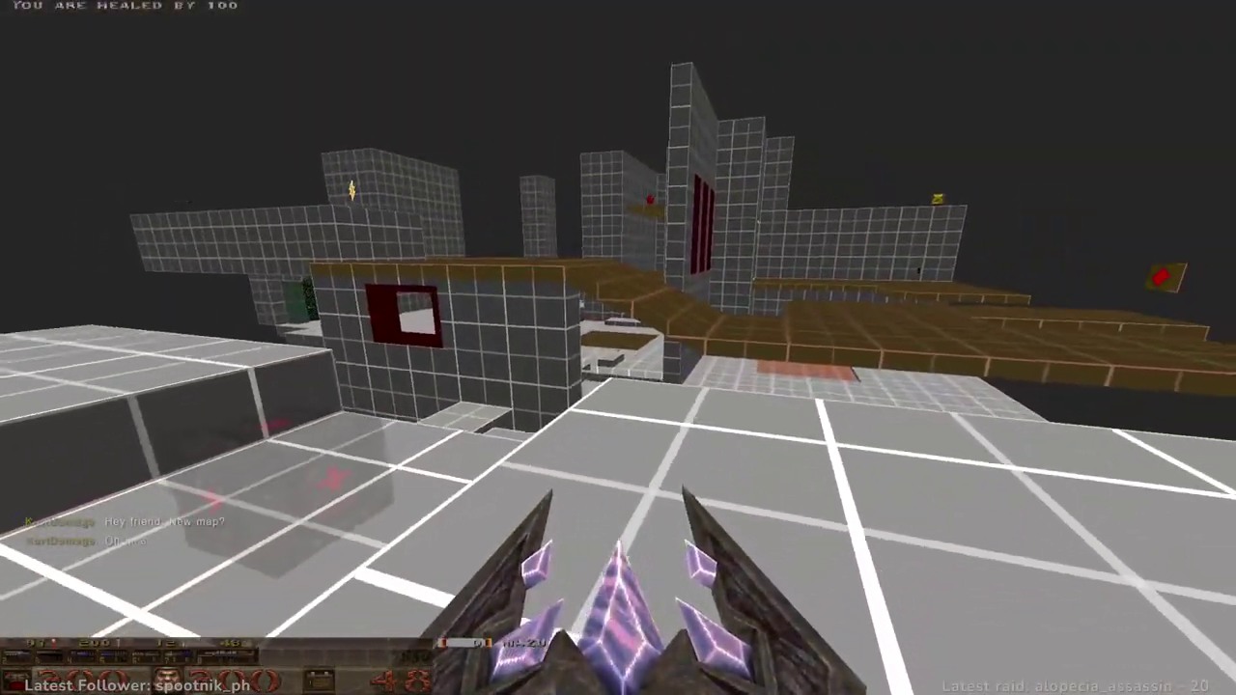
- Cross the brown walkways into the narrow corridor and fire an explosive launcher towards its red-diamond panel
{"action": "key", "text": "w"}
{"action": "key", "text": "w"}
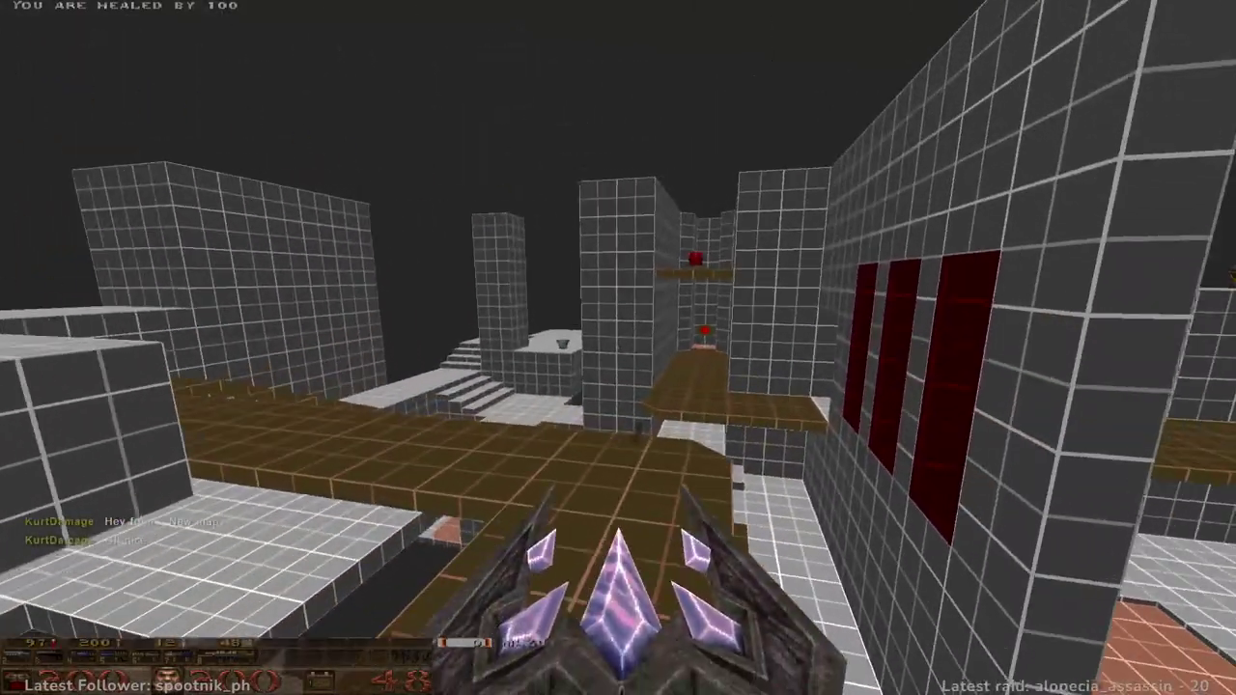
{"action": "key", "text": "w"}
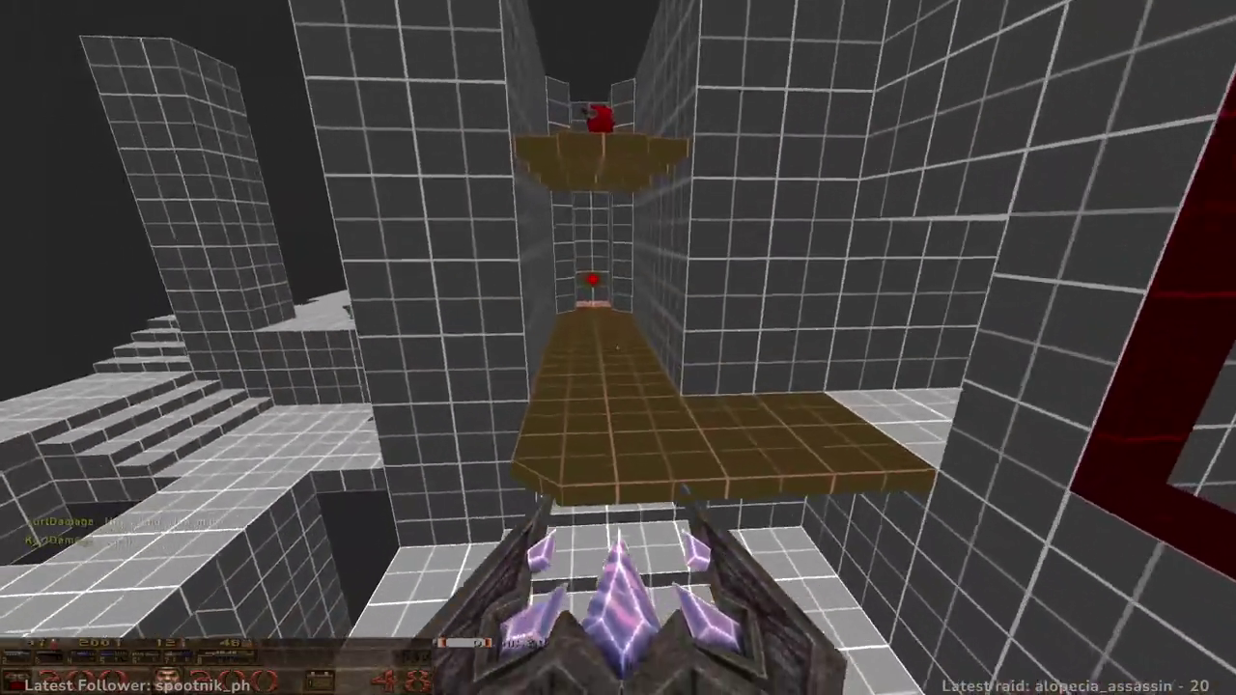
{"action": "key", "text": "7"}
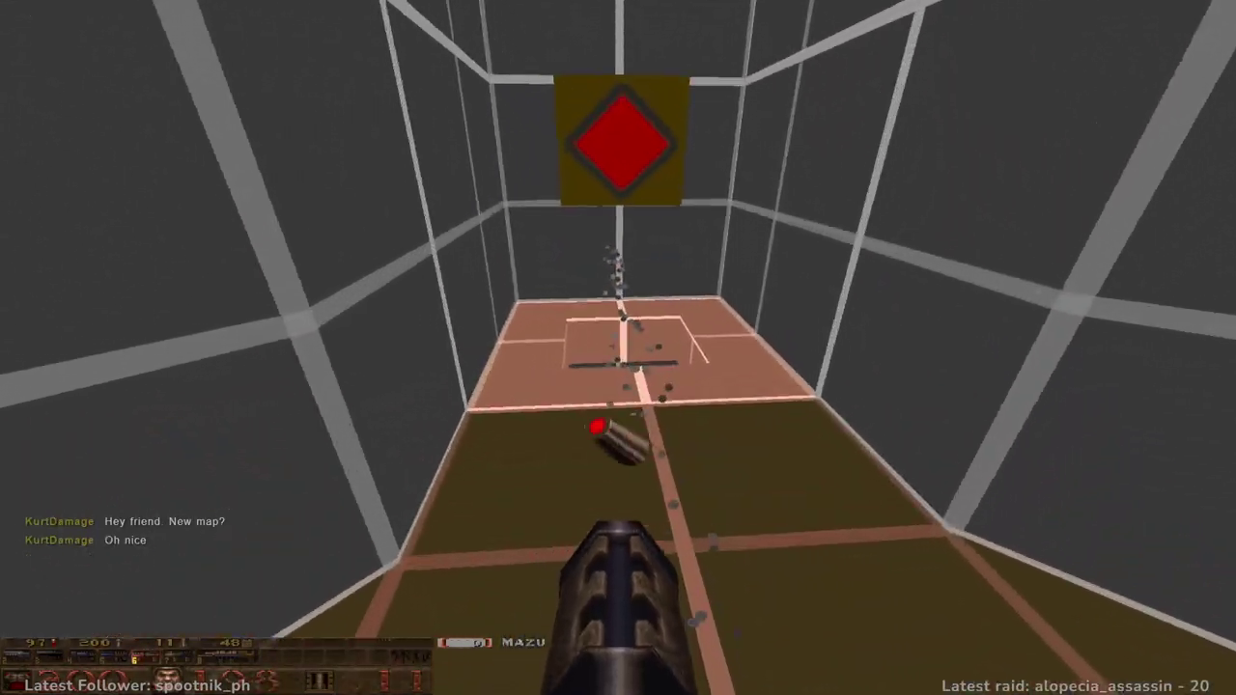
{"action": "key", "text": "w"}
{"action": "left_click", "coordinate": [618, 347]}
{"action": "key", "text": "w"}
{"action": "key", "text": "7"}
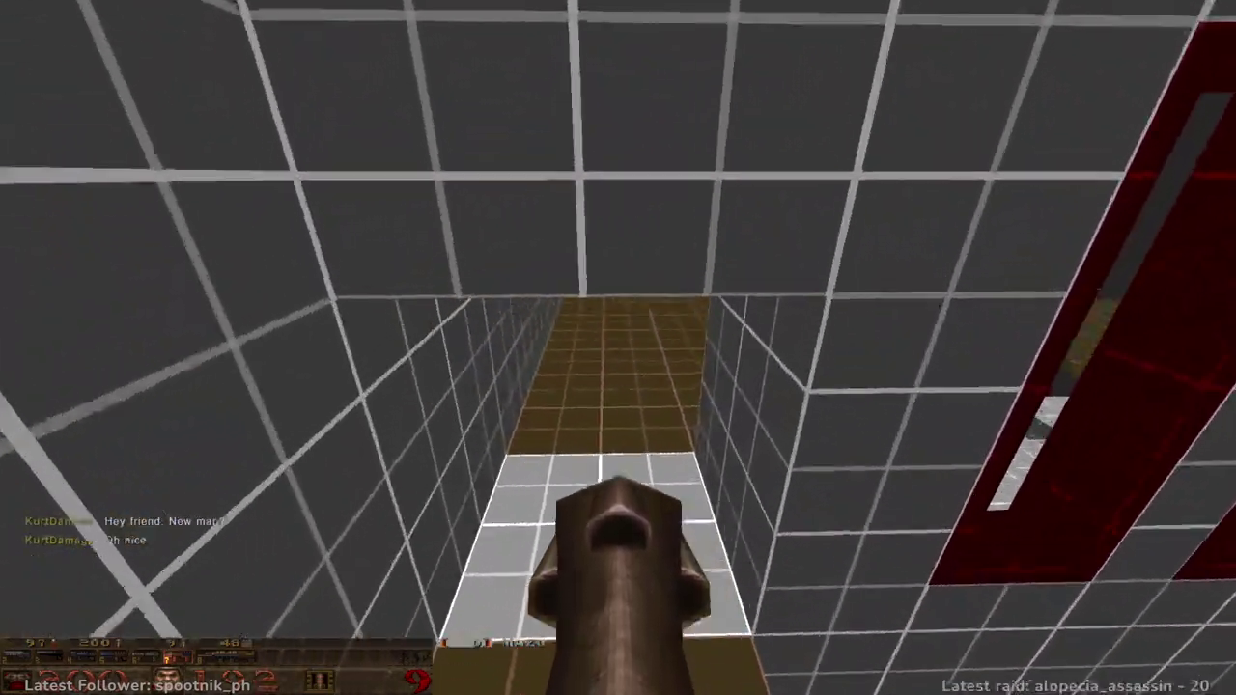
- Try a rocket jump near the tall red windows and climb the brown ramp to the raised lightning-bolt platform
{"action": "key", "text": "w"}
{"action": "key", "text": "space"}
{"action": "left_click", "coordinate": [618, 347]}
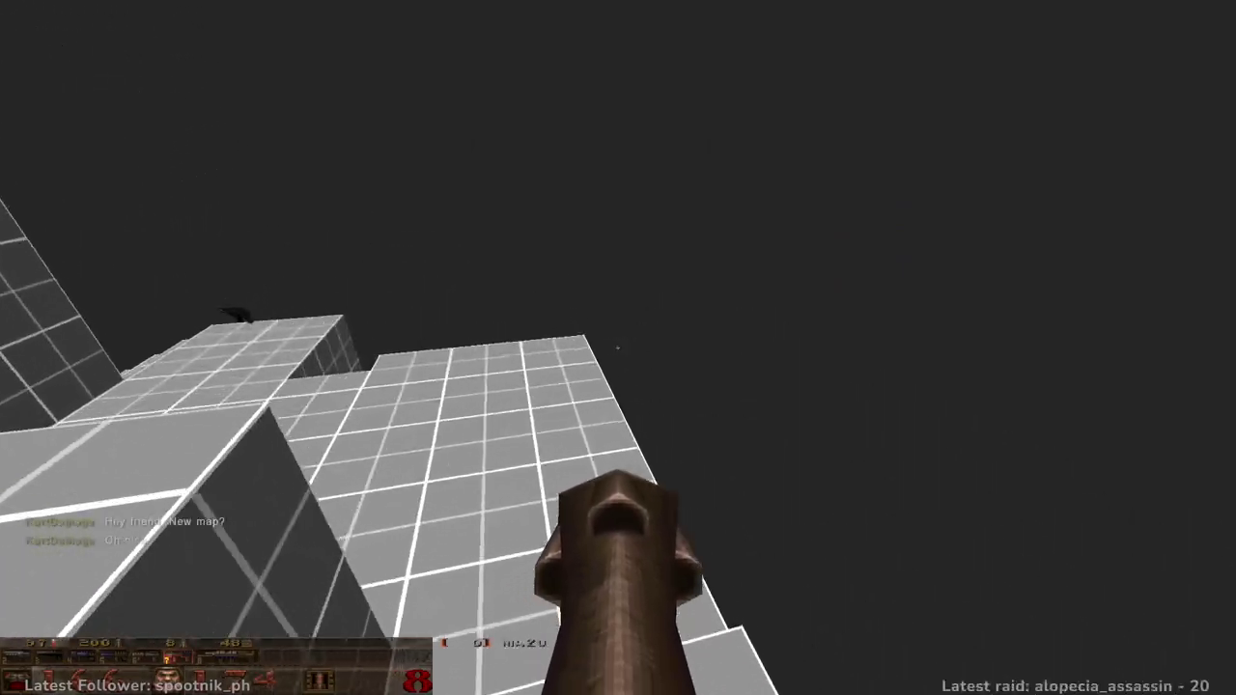
{"action": "key", "text": "w"}
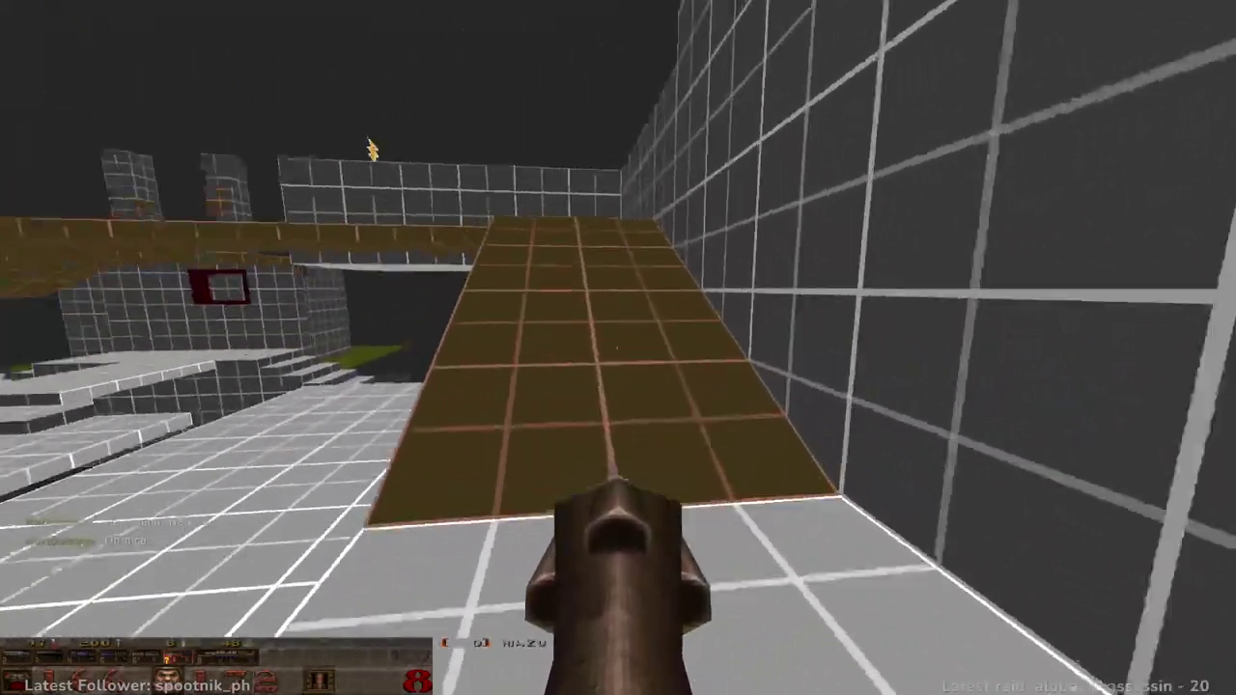
{"action": "key", "text": "w"}
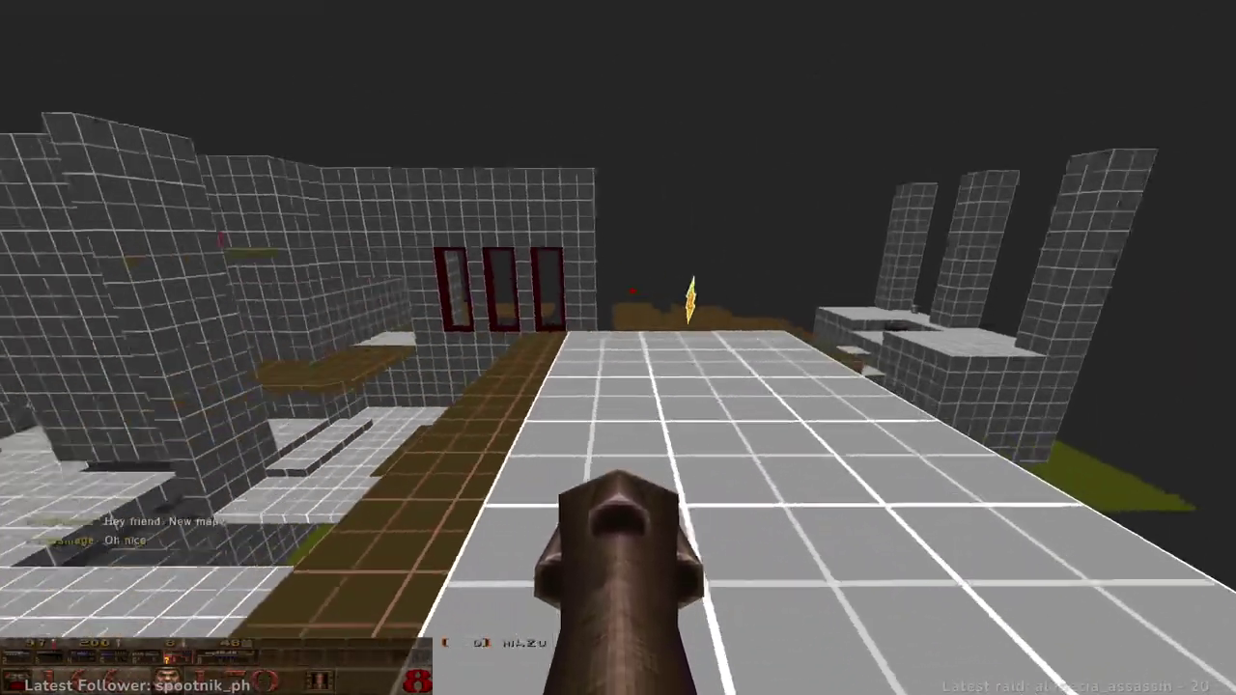
- Collect the grenade launcher again and cross to the free-standing red-diamond panel to test its route
{"action": "key", "text": "w"}
{"action": "key", "text": "w"}
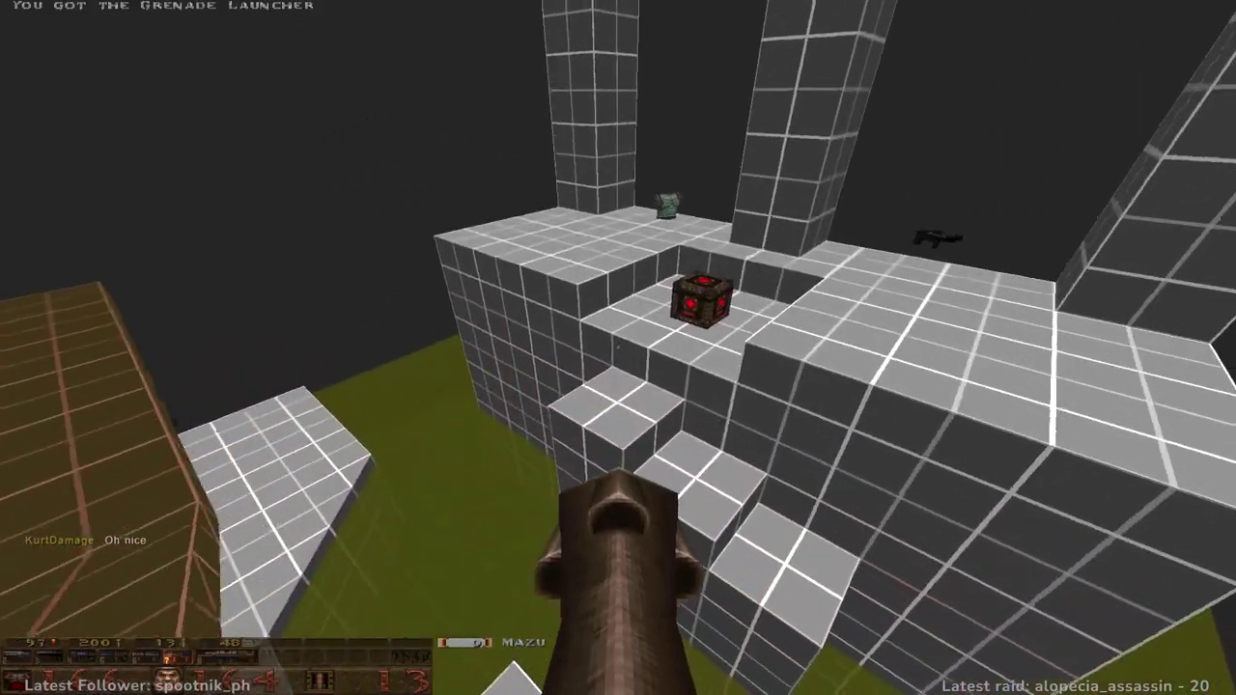
{"action": "key", "text": "w"}
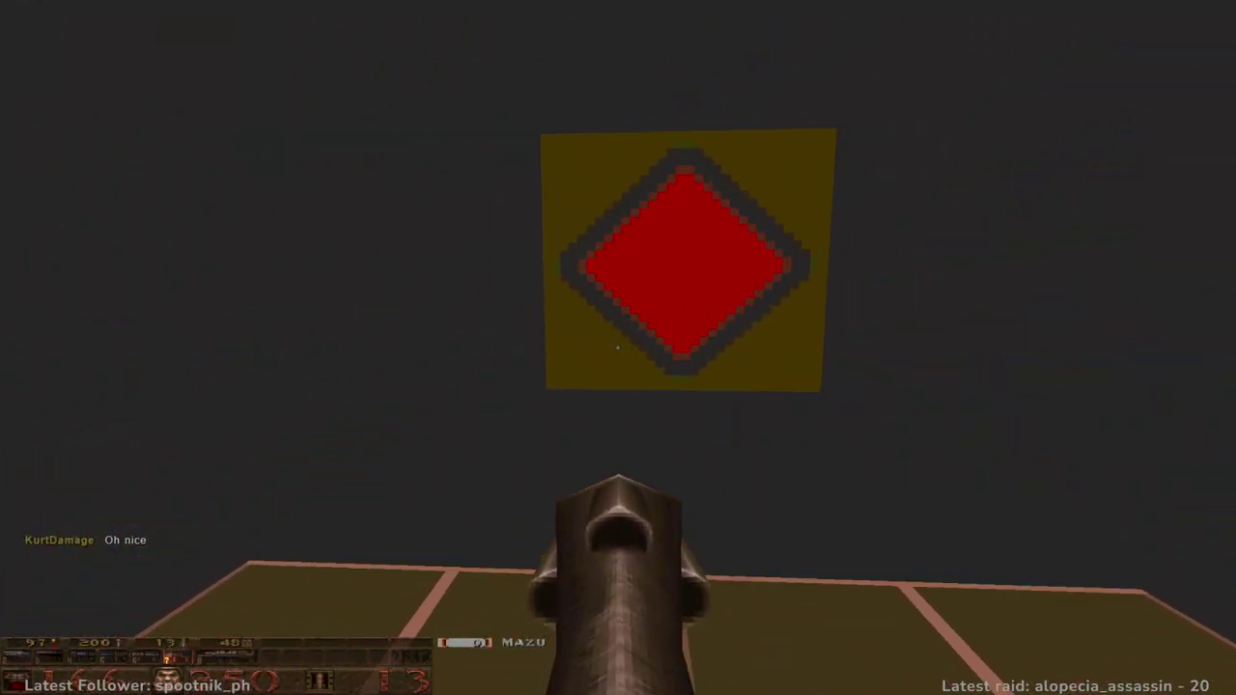
{"action": "key", "text": "w"}
{"action": "key", "text": "w"}
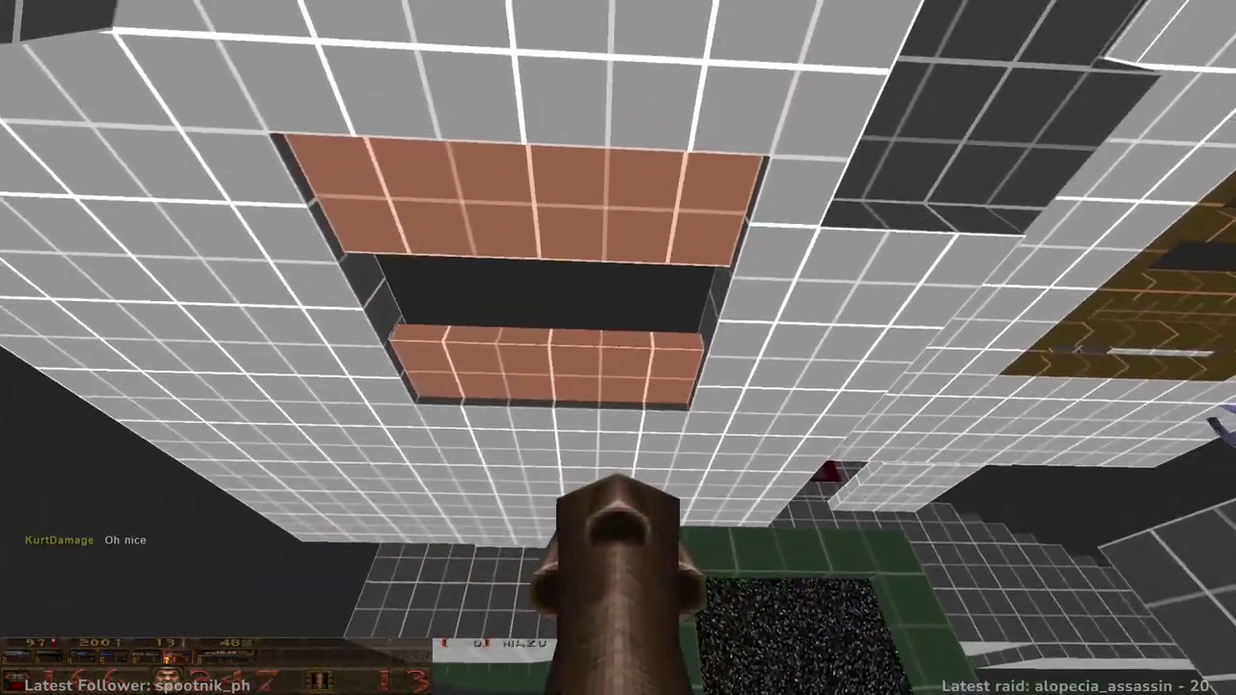
- Explore the level beneath the white floor, fire up through the brown grating and follow the path towards the yellow item
{"action": "key", "text": "w"}
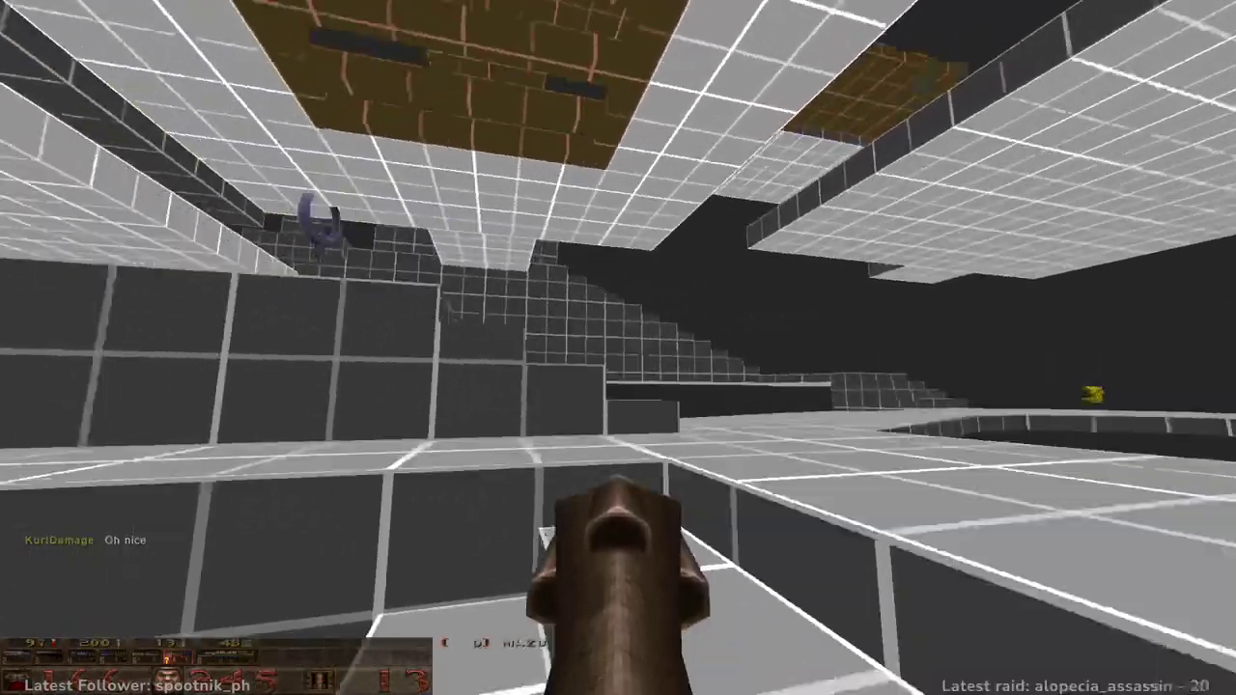
{"action": "key", "text": "a"}
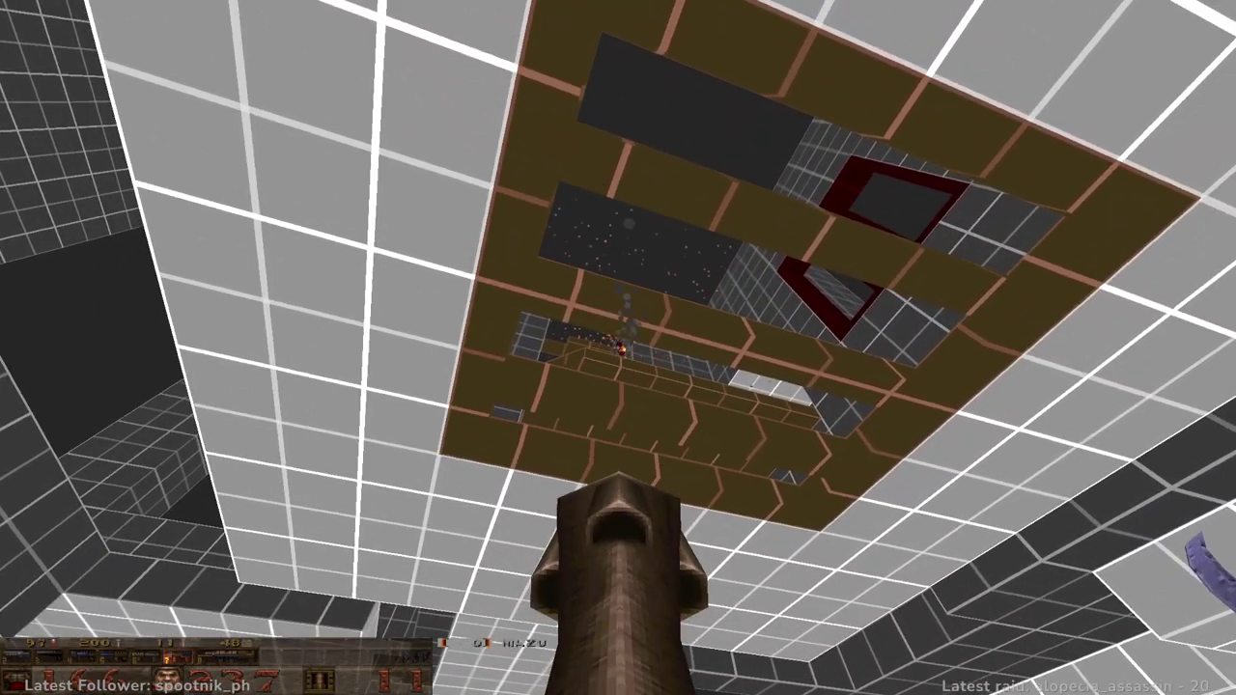
{"action": "key", "text": "w"}
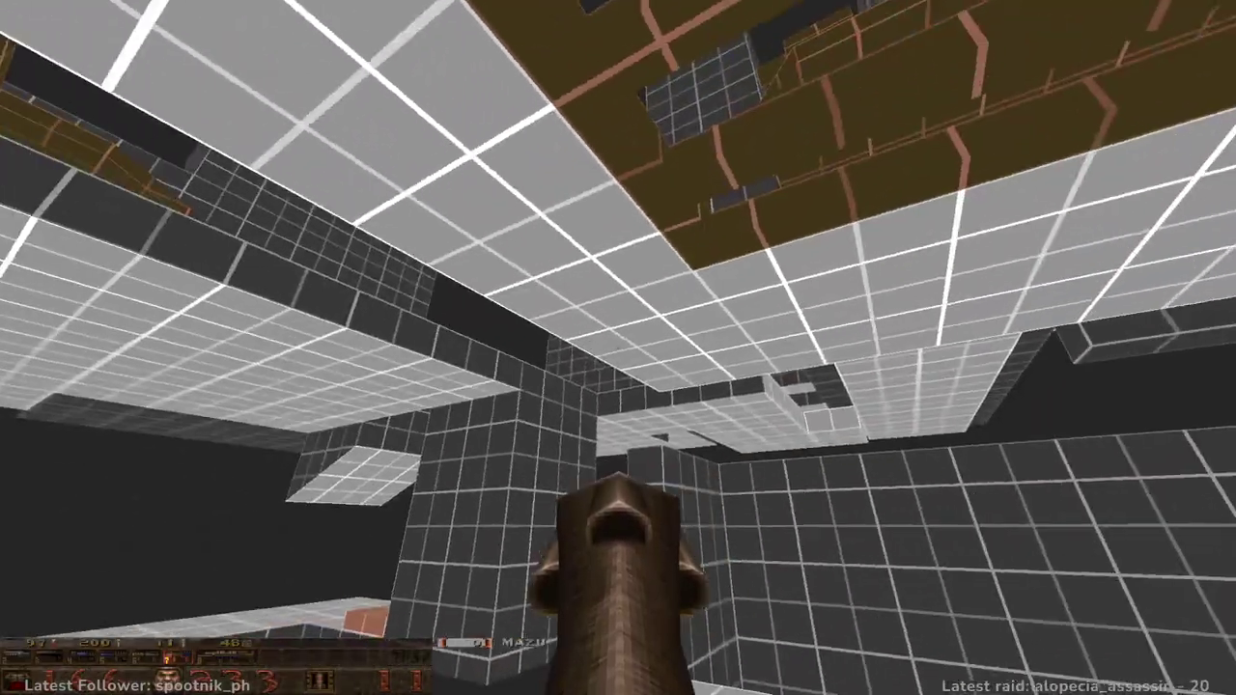
{"action": "key", "text": "w"}
{"action": "key", "text": "w"}
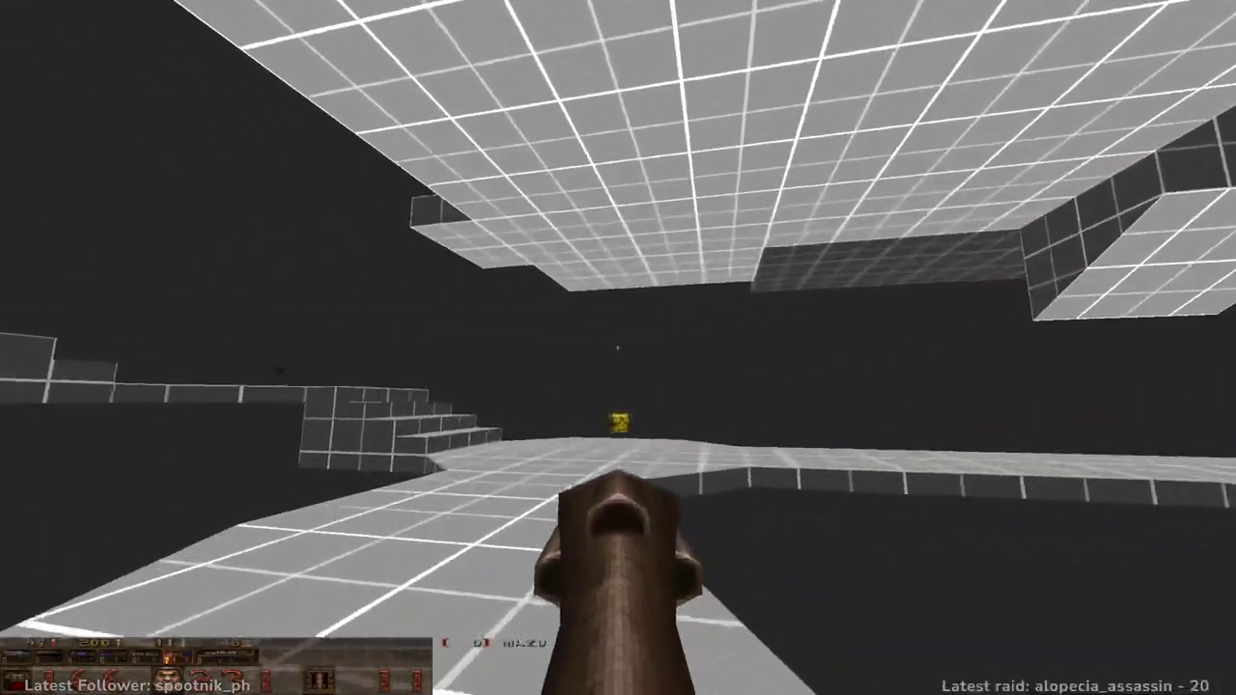
{"action": "key", "text": "w"}
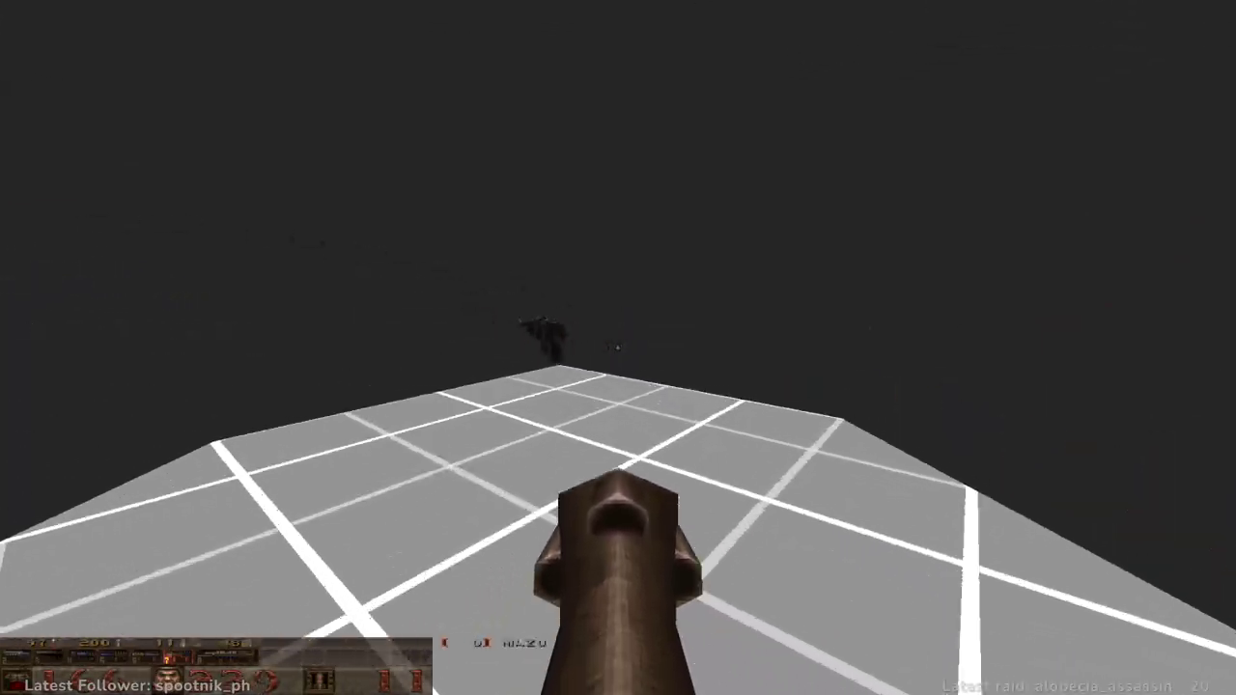
- Collect the Thunderbolt and come back down to the white floor near the stairs
{"action": "key", "text": "w"}
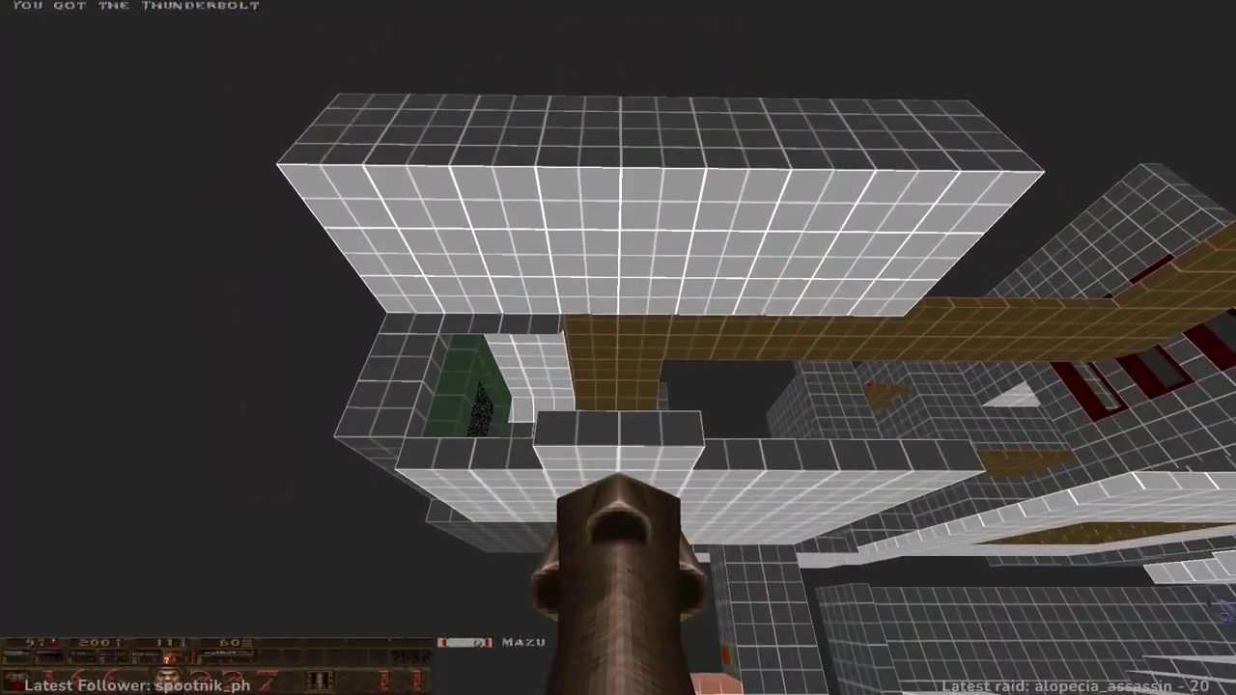
{"action": "key", "text": "w"}
{"action": "key", "text": "w"}
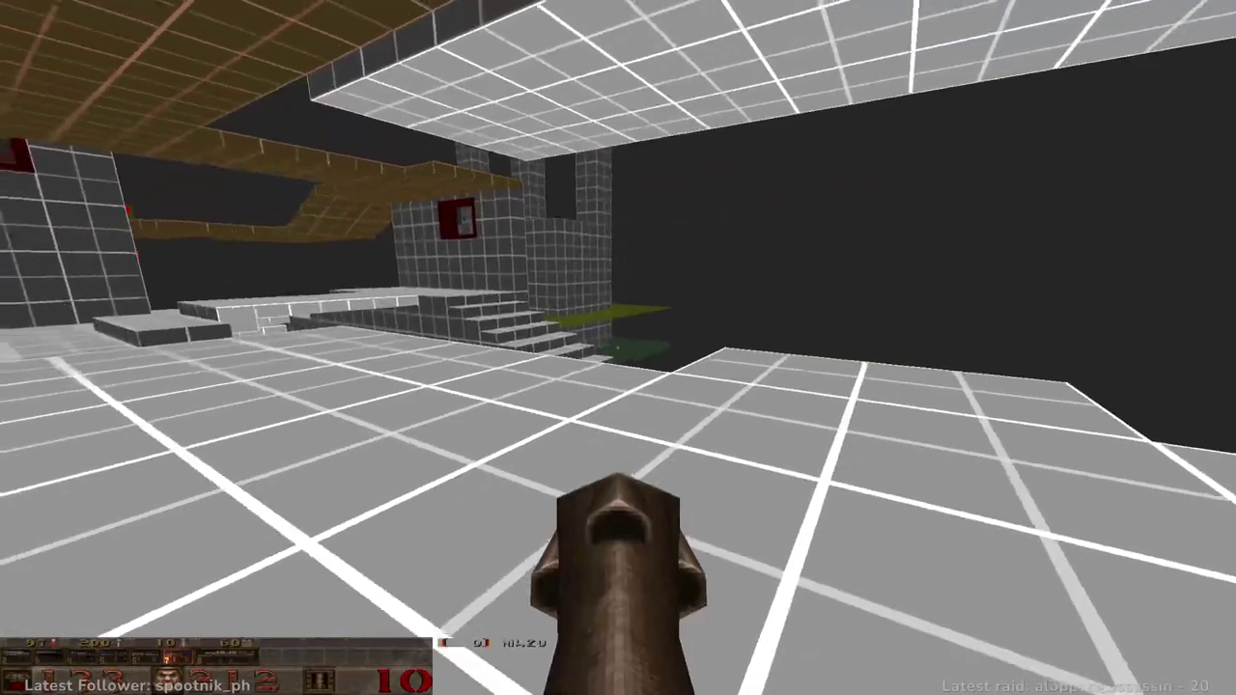
- Collect the rotary shotgun and grenade launcher along the brown walkways and continue to the yellow armor on the high ledge
{"action": "key", "text": "w"}
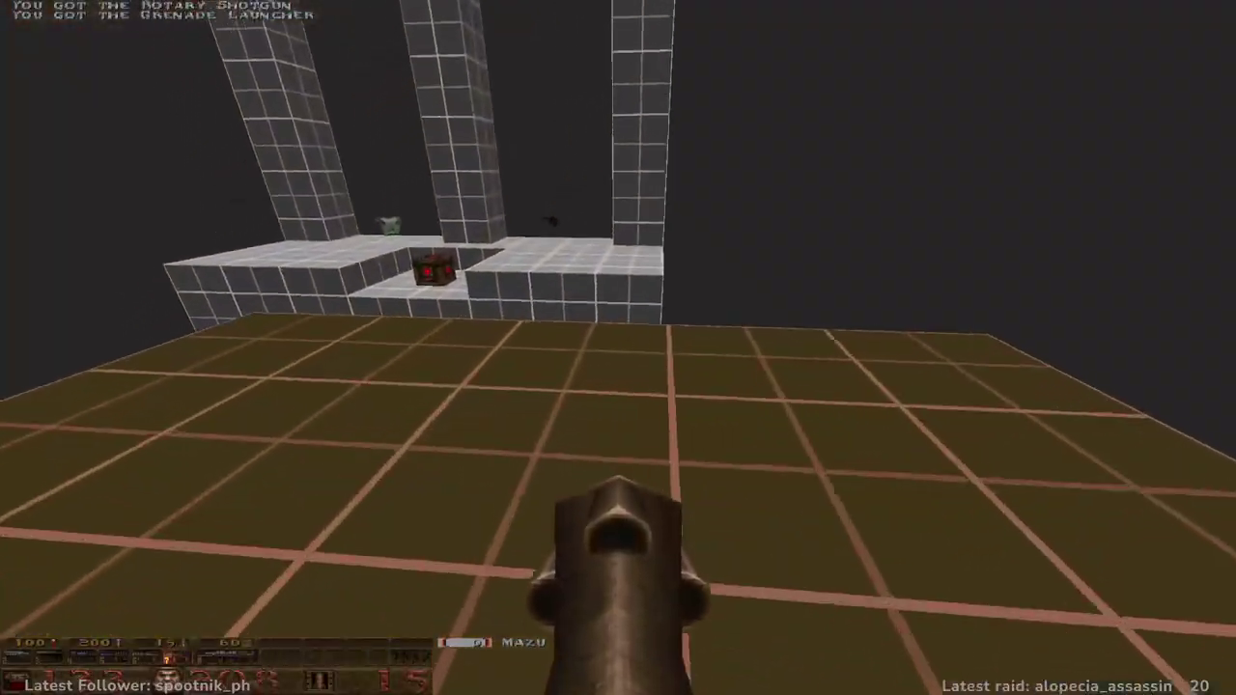
{"action": "key", "text": "w"}
{"action": "key", "text": "w"}
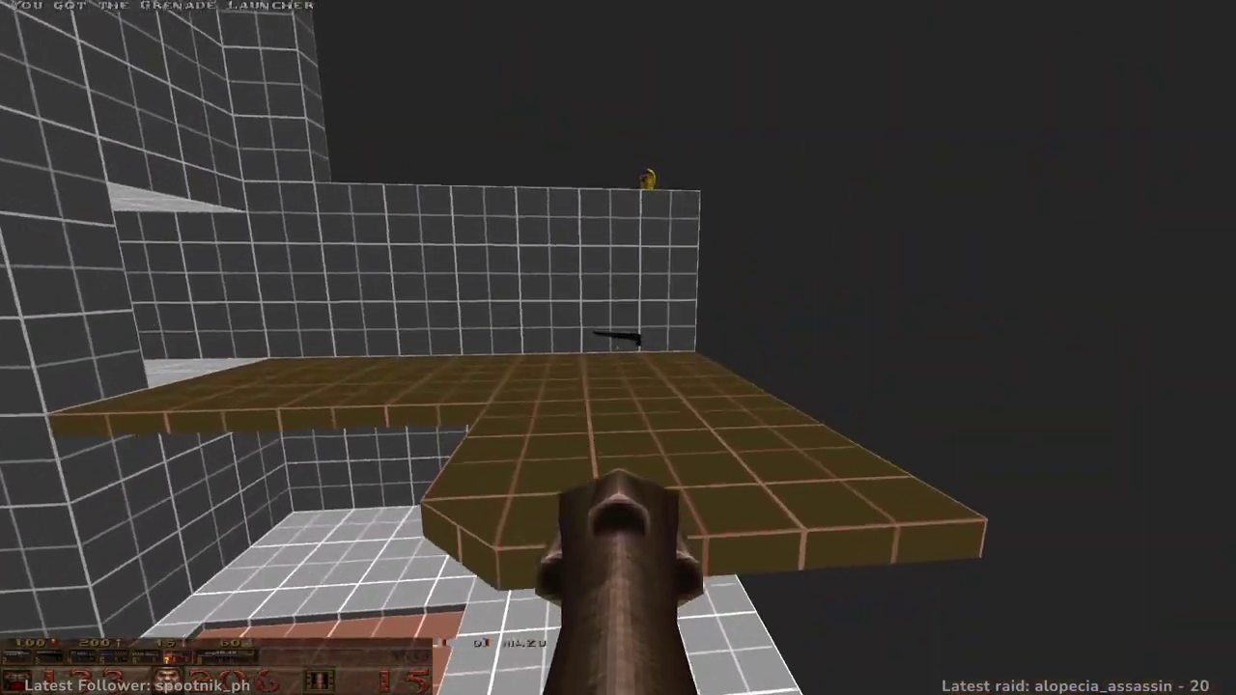
{"action": "key", "text": "w"}
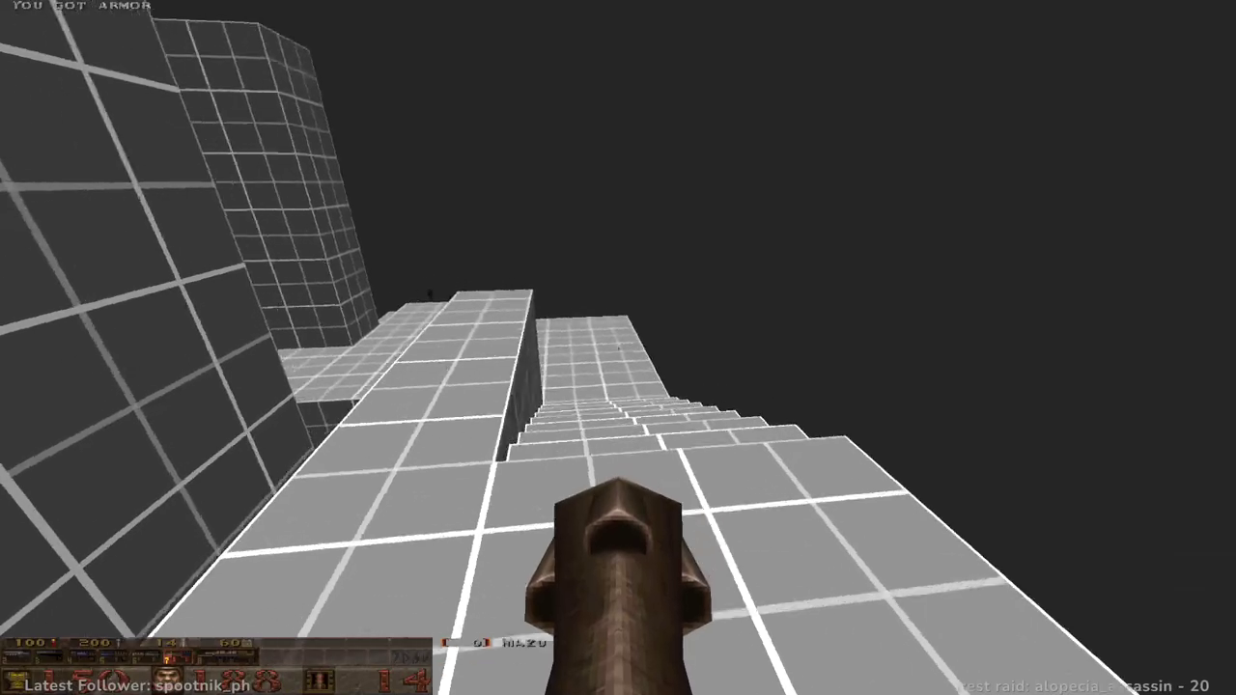
- Explore the route beneath the white floor and up to the high white ledge overlooking the brown platforms and red windows
{"action": "key", "text": "w"}
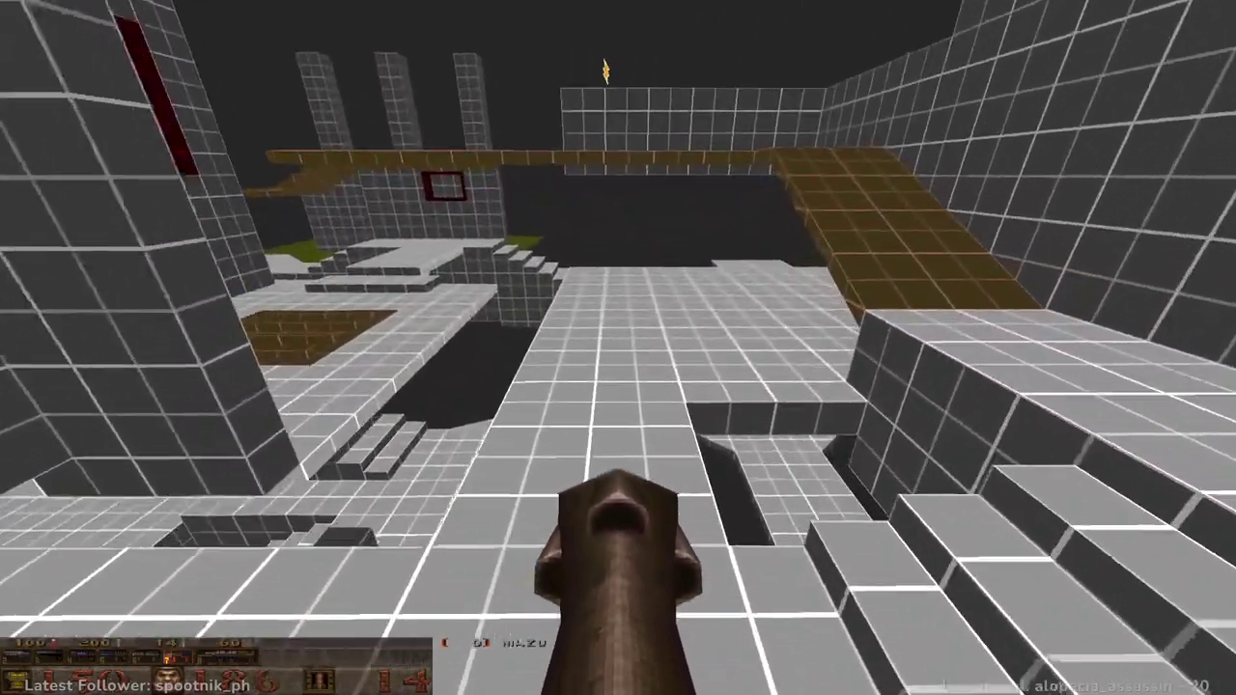
{"action": "key", "text": "w"}
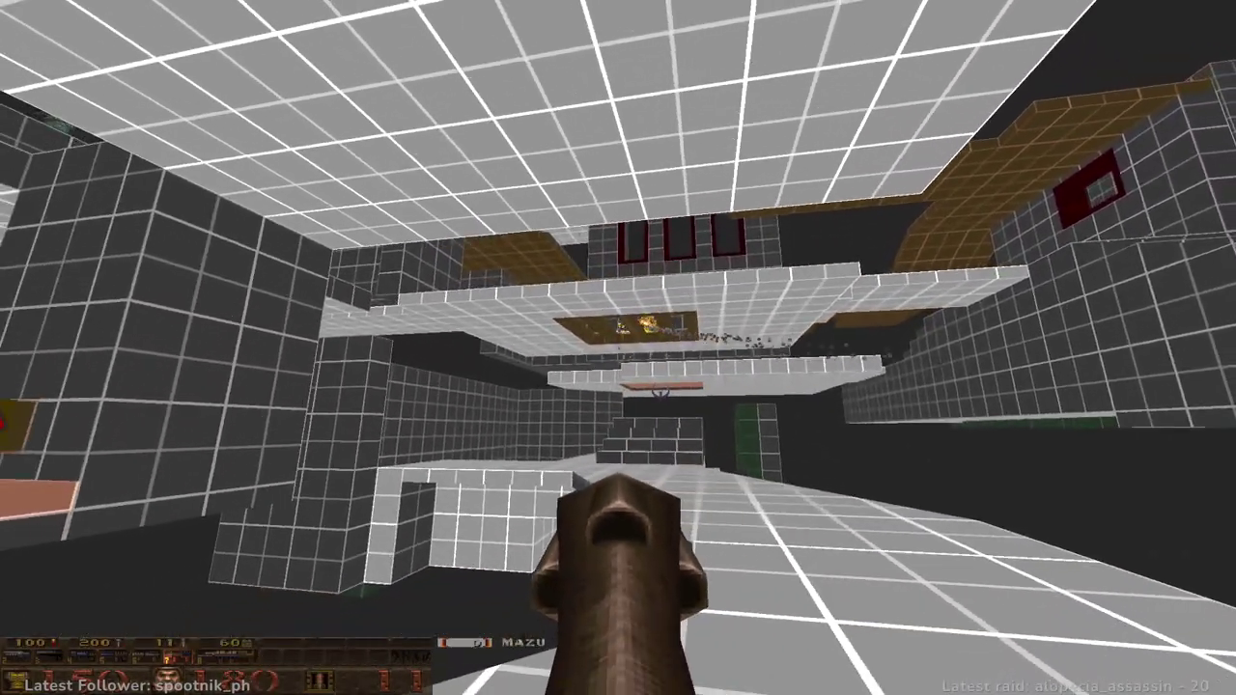
{"action": "key", "text": "w"}
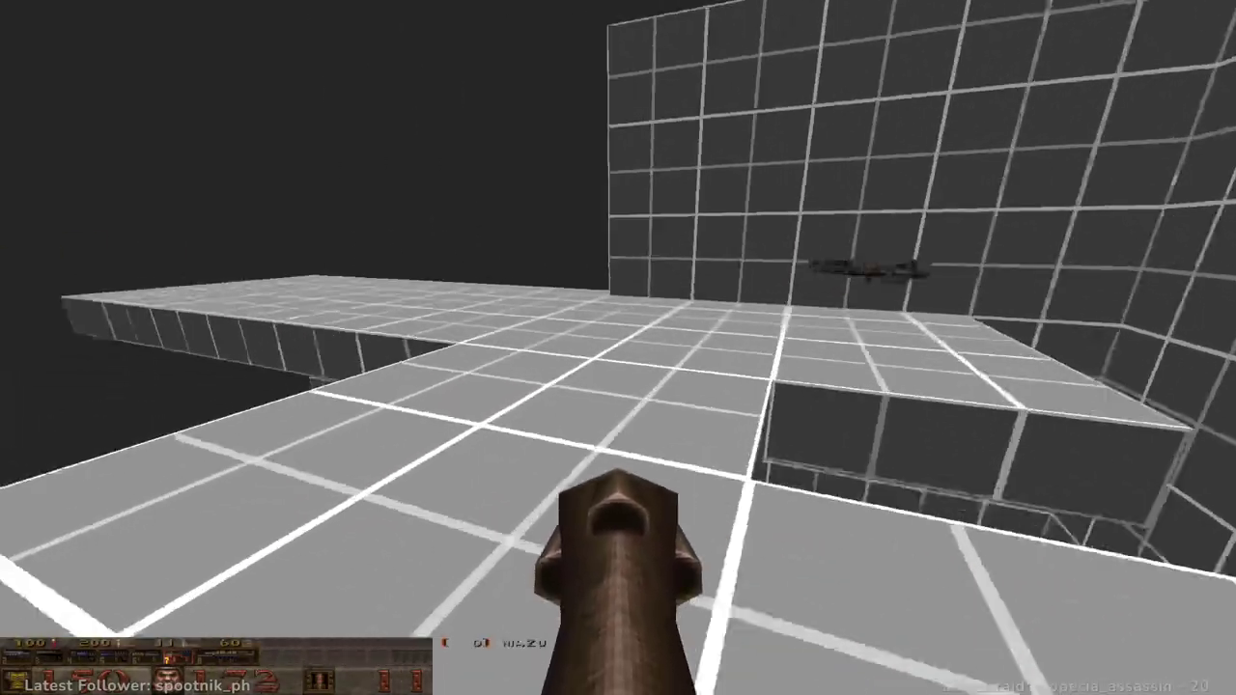
{"action": "key", "text": "w"}
{"action": "key", "text": "w"}
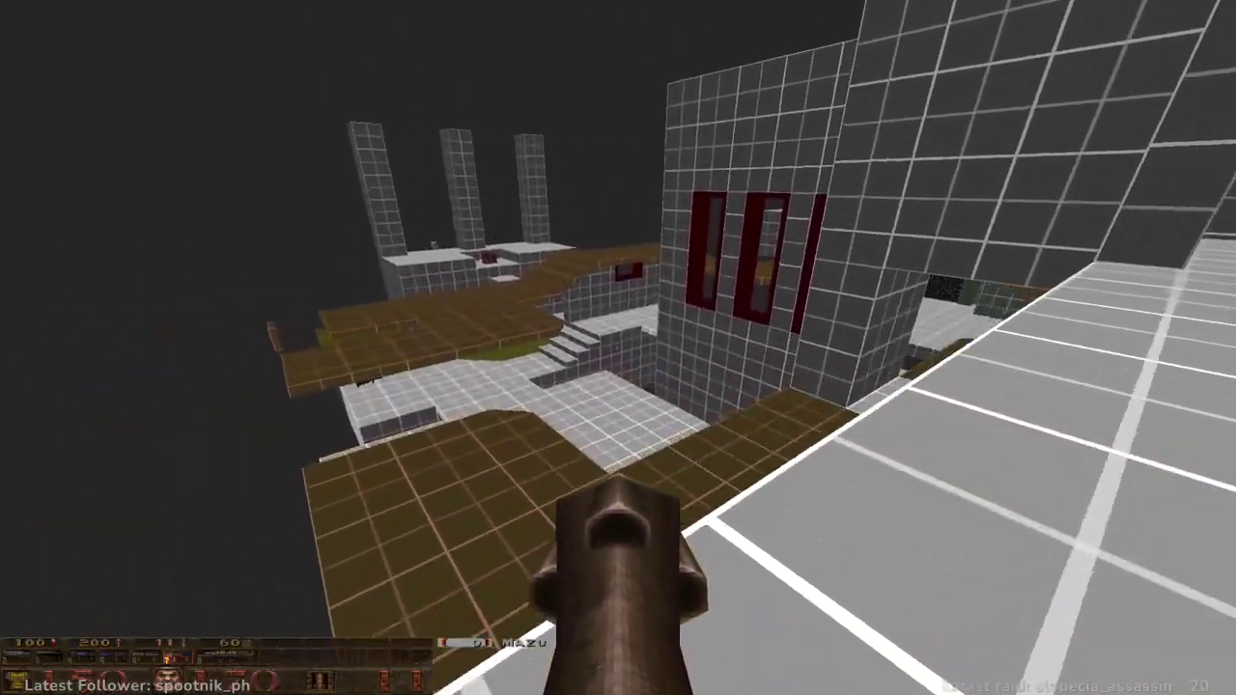
{"action": "key", "text": "w"}
{"action": "key", "text": "w"}
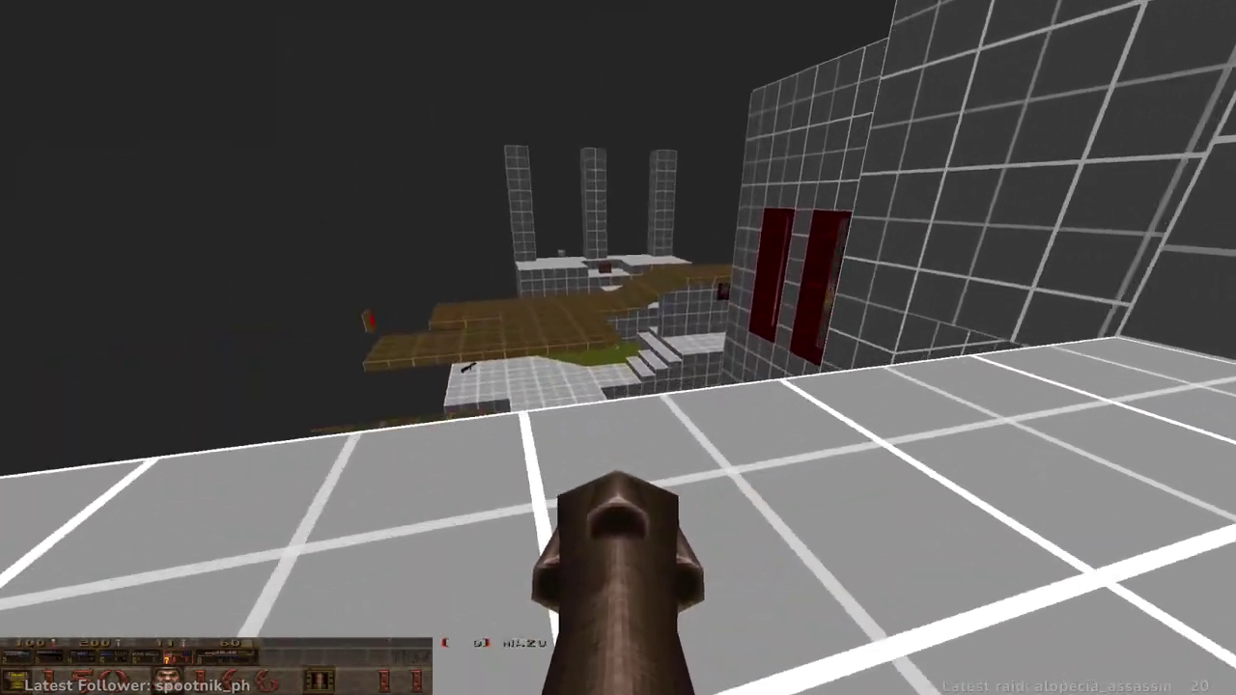
- Follow the high white ledge and descend past the green armor to the brown walkway
{"action": "key", "text": "w"}
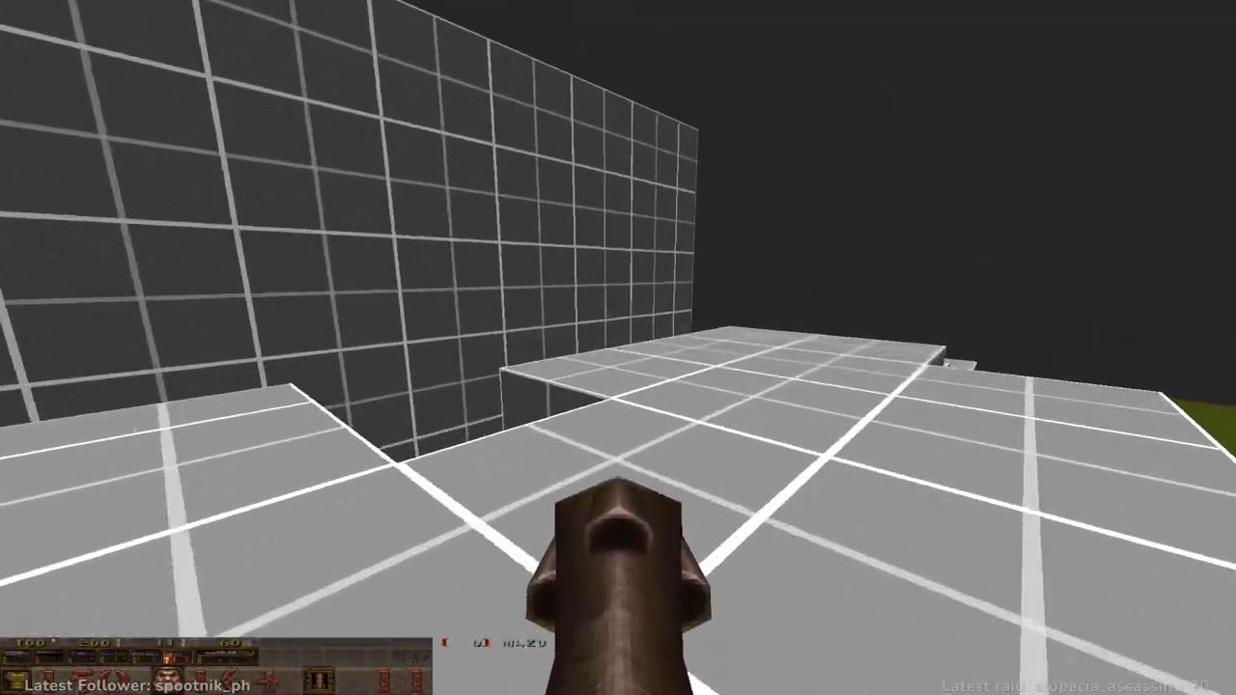
{"action": "key", "text": "w"}
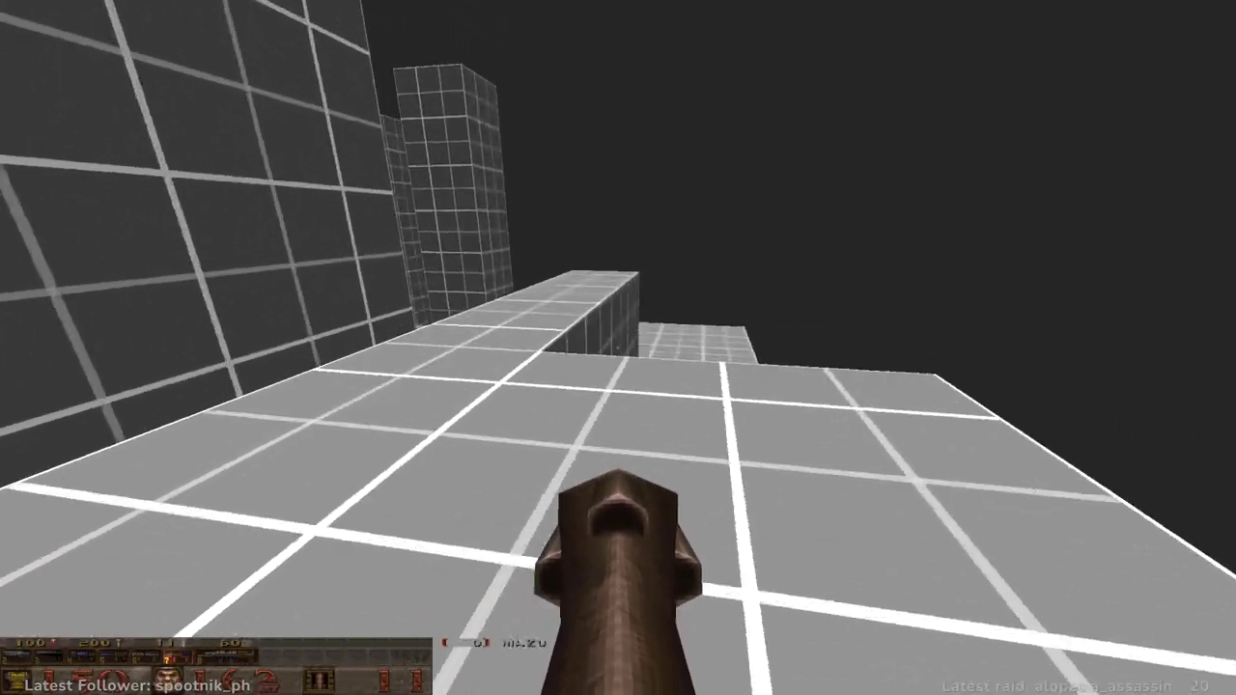
{"action": "key", "text": "w"}
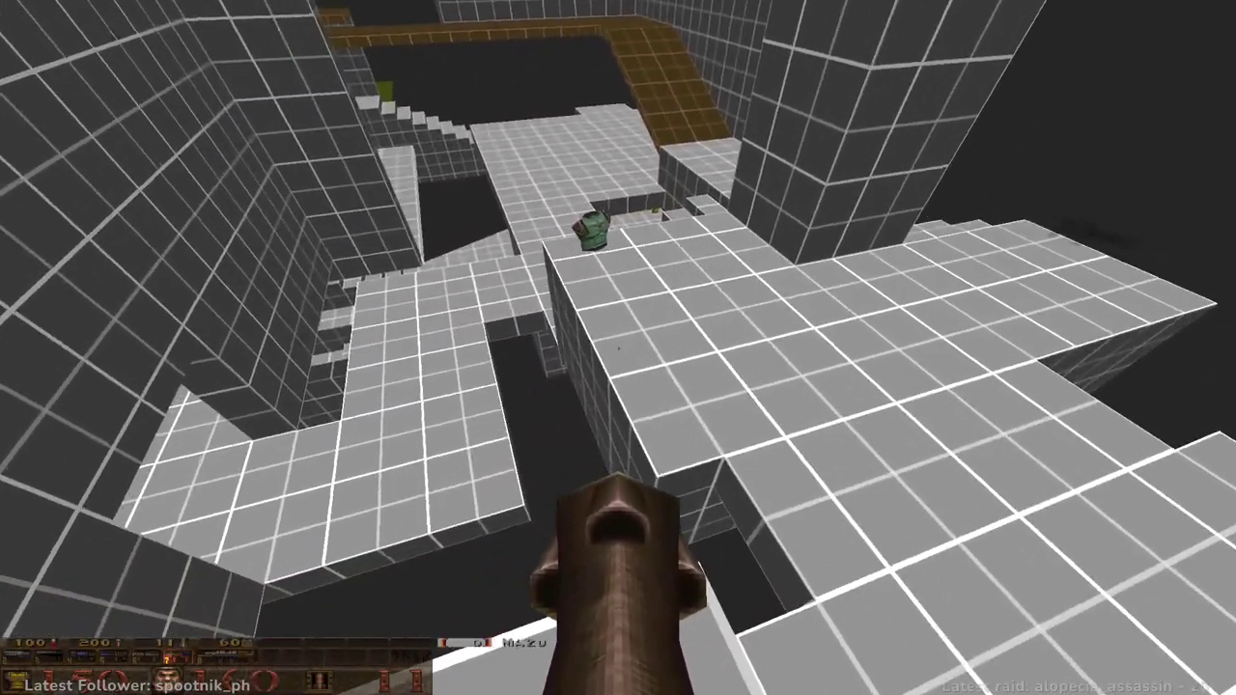
{"action": "key", "text": "w"}
{"action": "key", "text": "w"}
{"action": "key", "text": "w"}
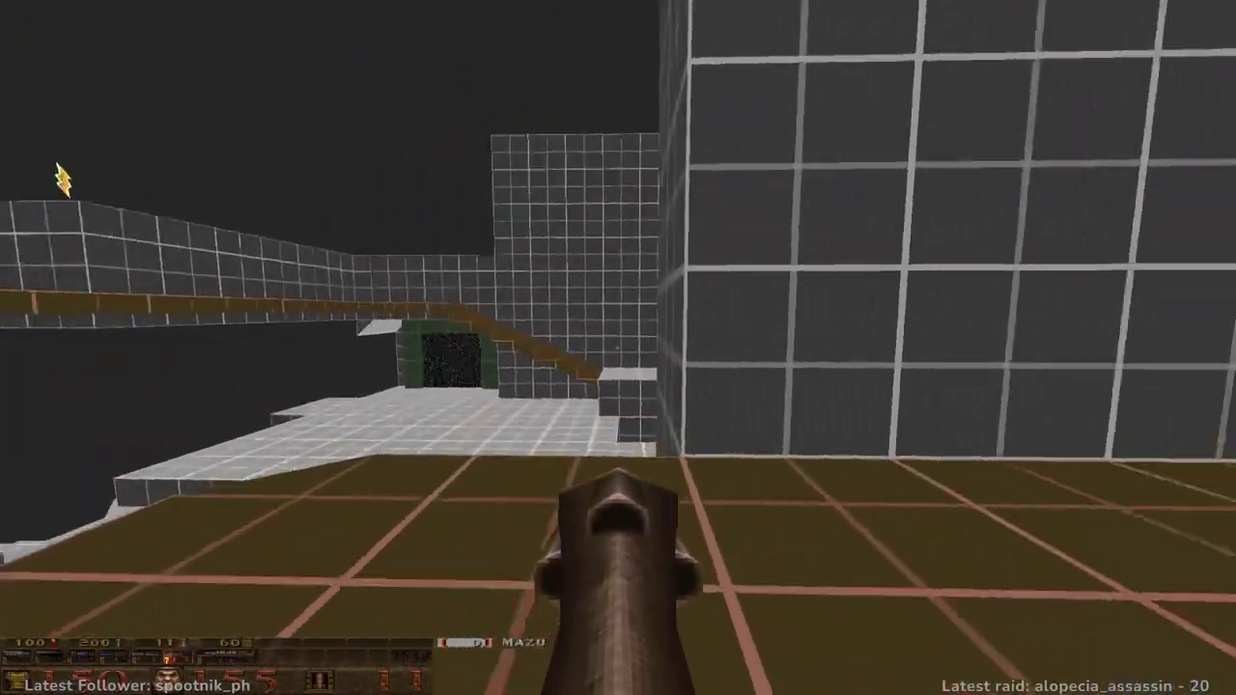
- Go through the narrow corridor and collect the red armor on the raised brown platform
{"action": "key", "text": "w"}
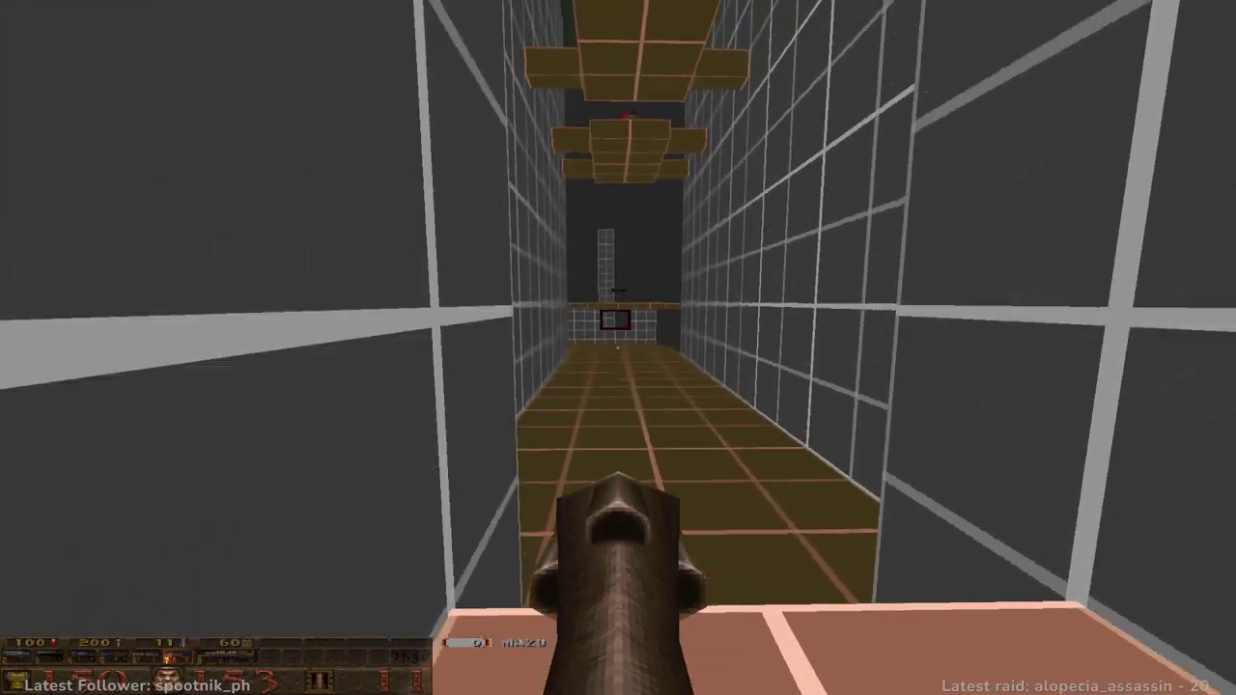
{"action": "key", "text": "w"}
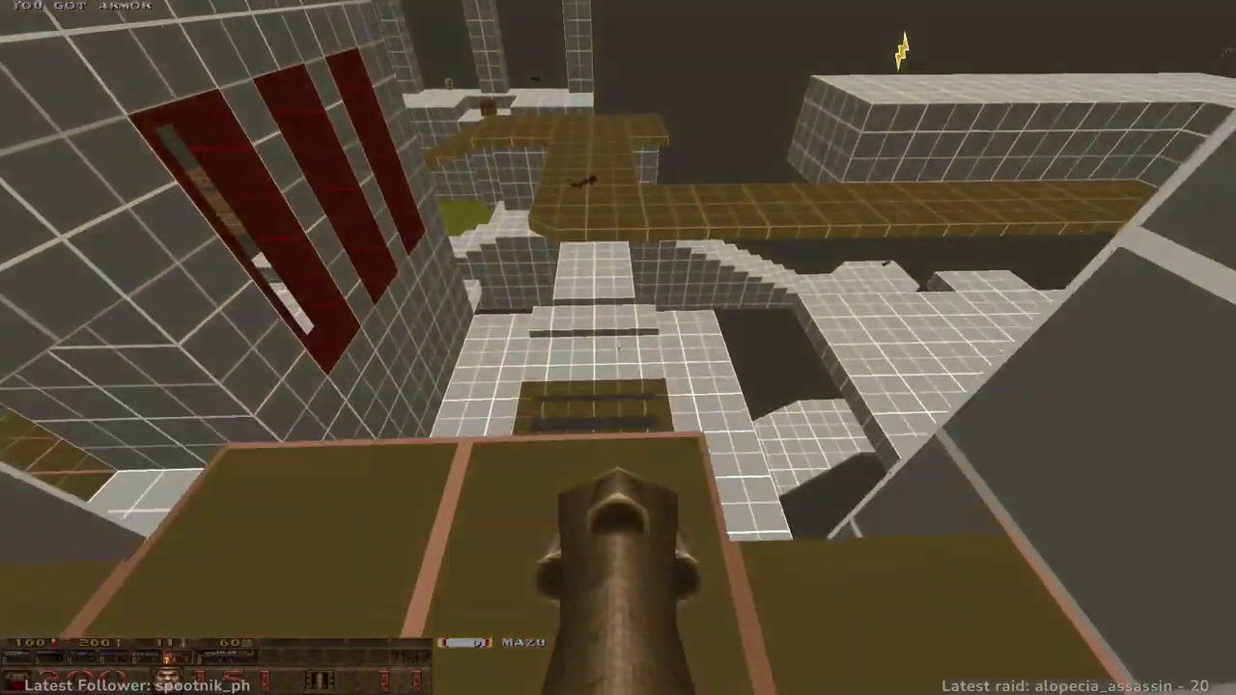
{"action": "key", "text": "w"}
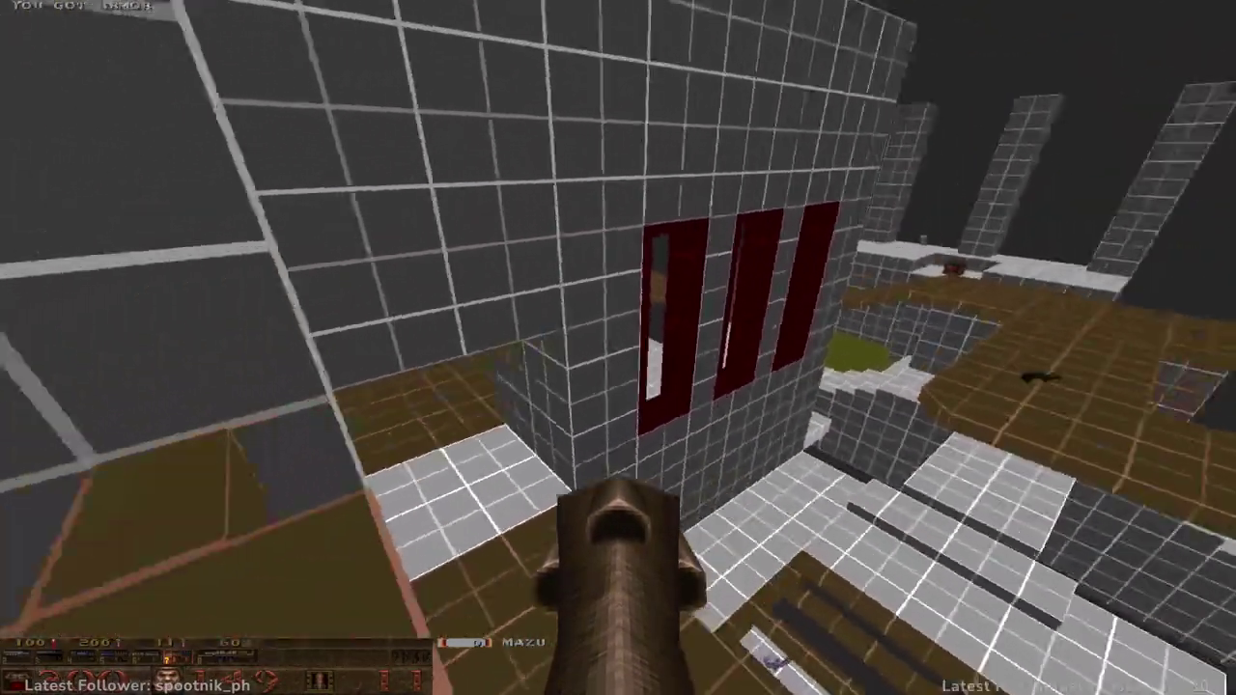
- Drop from the raised platform, cross the brown walkways to the three pillars and collect the large health box
{"action": "key", "text": "w"}
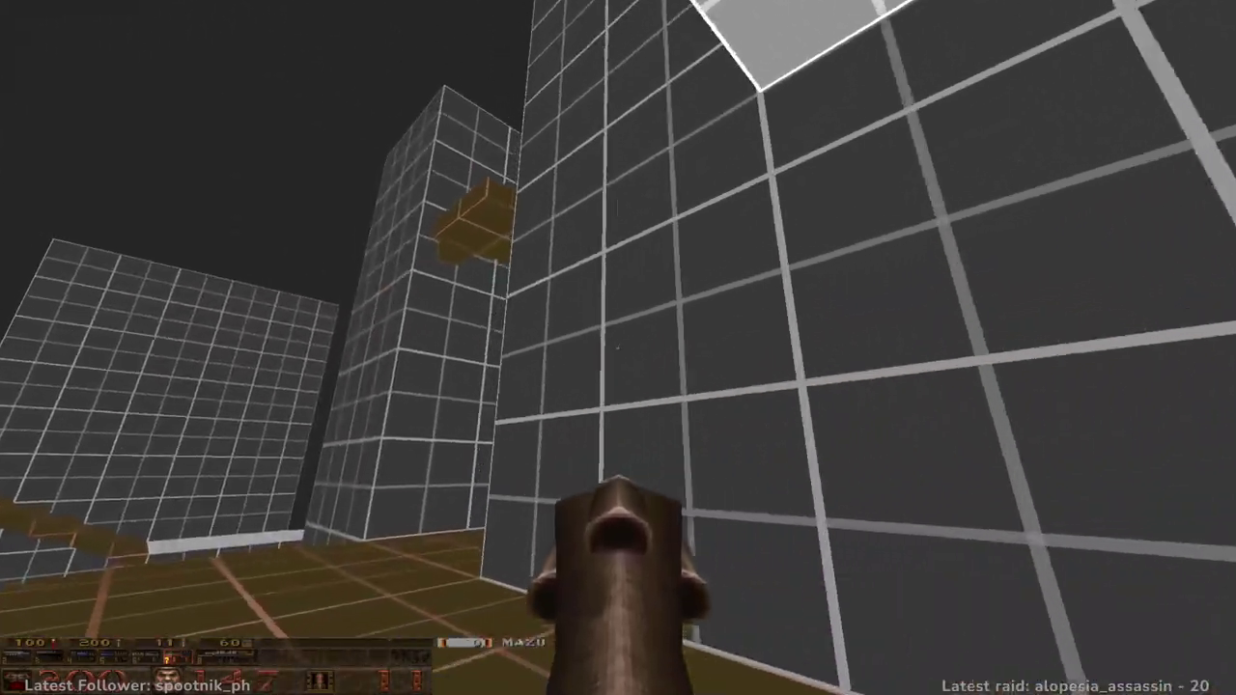
{"action": "key", "text": "w"}
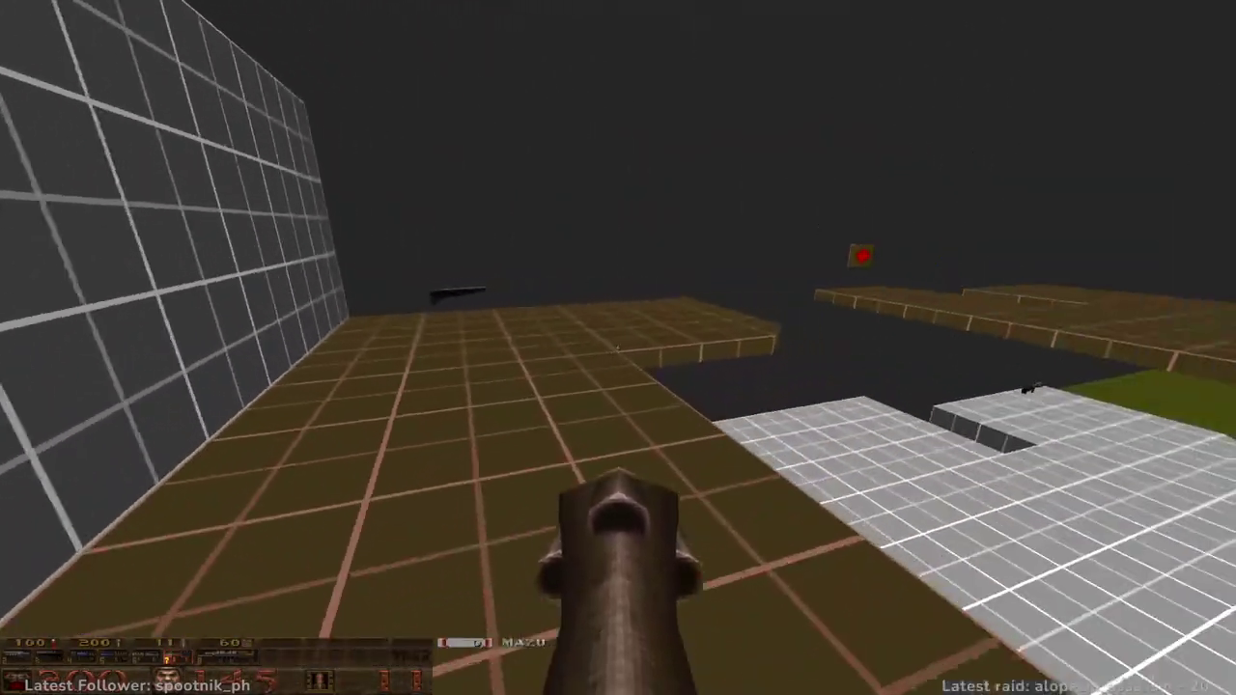
{"action": "key", "text": "w"}
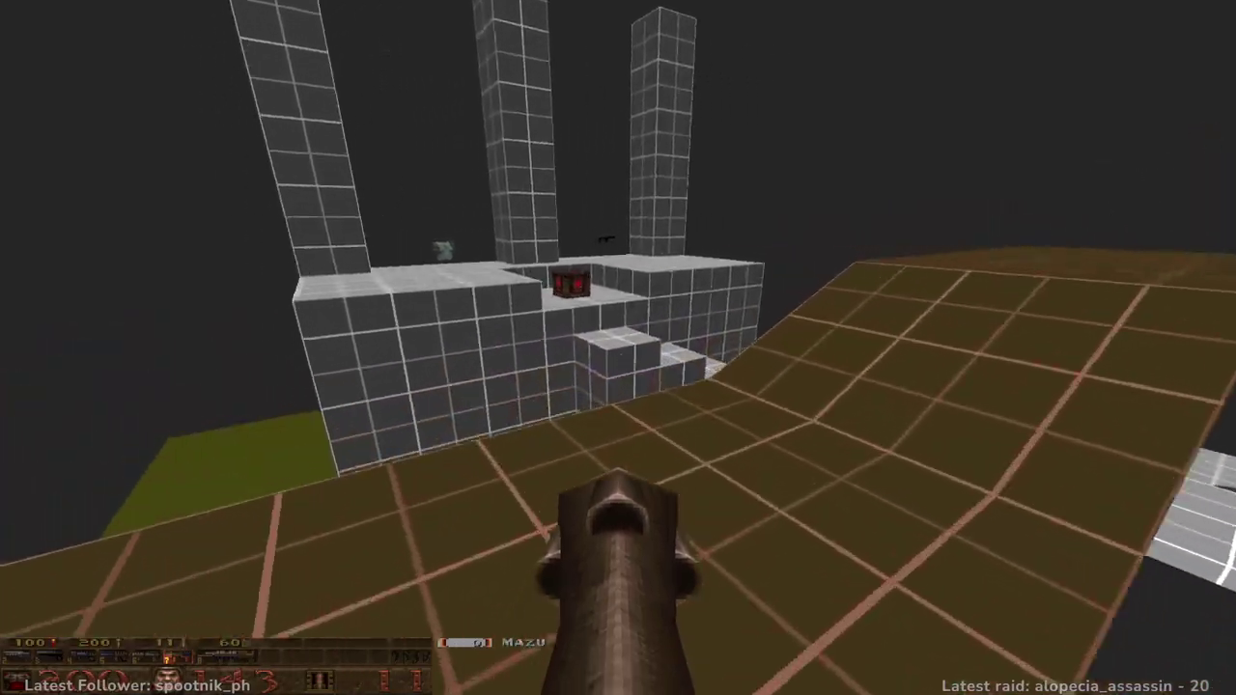
{"action": "key", "text": "w"}
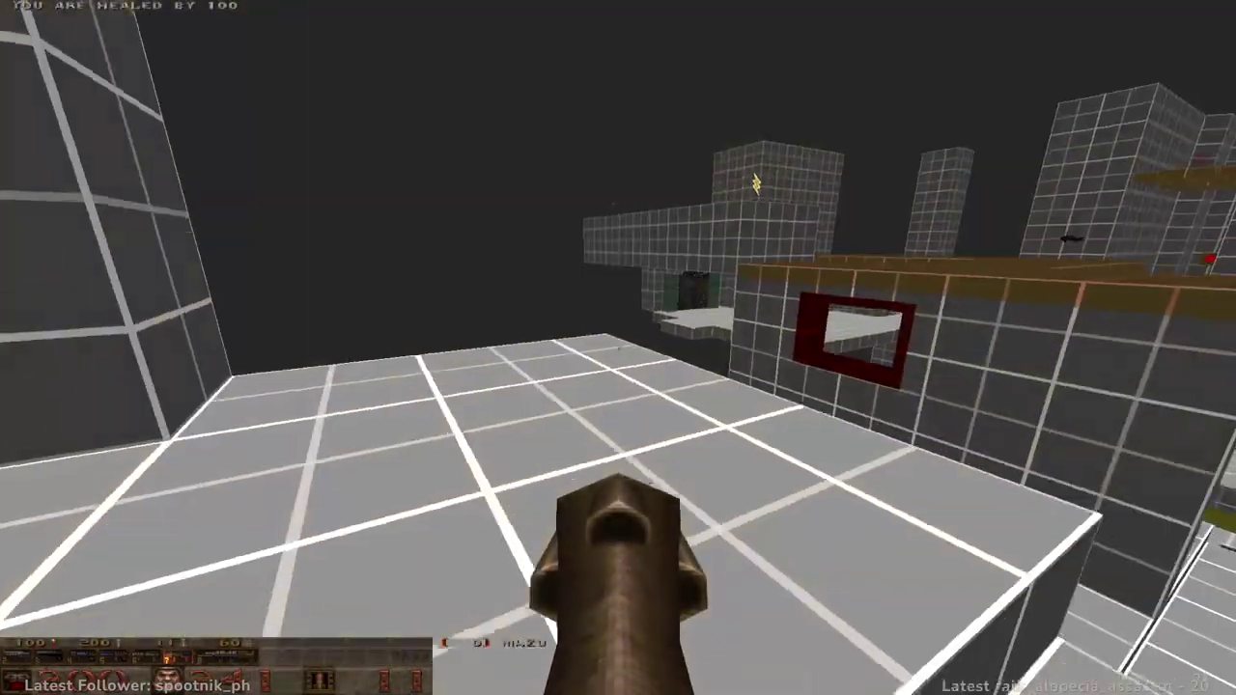
- Drop into the green liquid, take the long white stairs and try a rocket jump to the green-framed teleporter ledge
{"action": "key", "text": "w"}
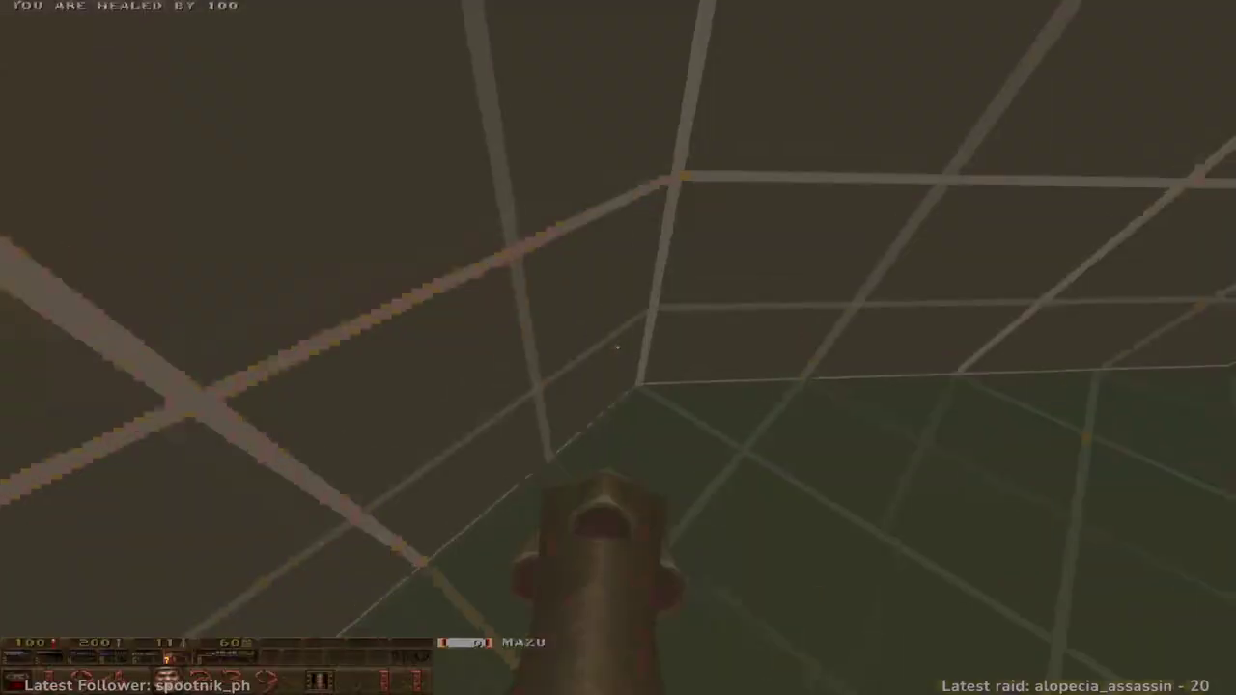
{"action": "key", "text": "w"}
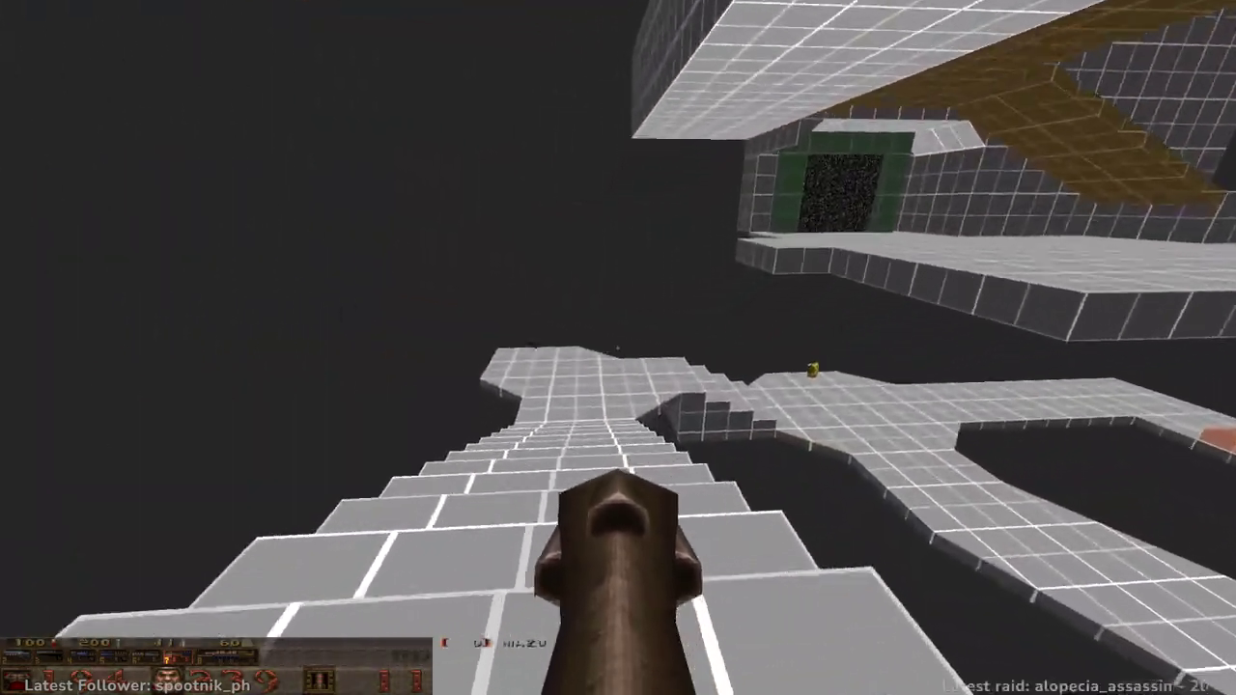
{"action": "key", "text": "w"}
{"action": "left_click", "coordinate": [617, 348]}
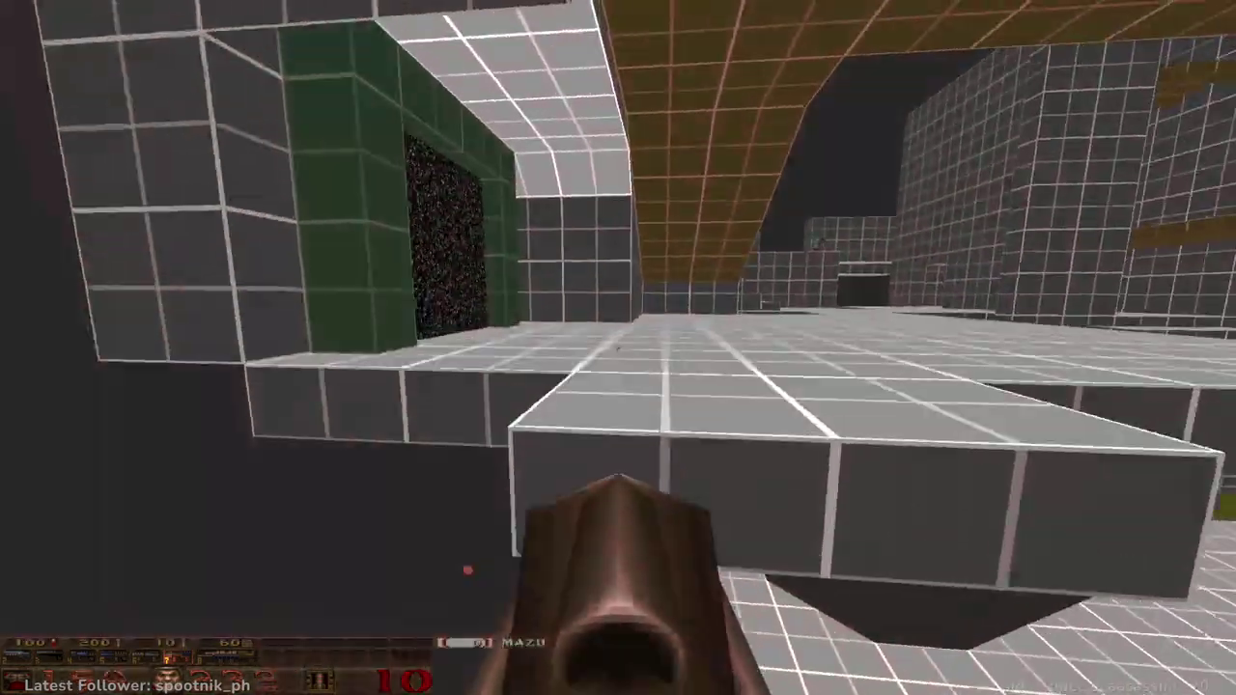
- Cross the white floor to the red-framed window and fire the lightning weapon up towards it
{"action": "key", "text": "w"}
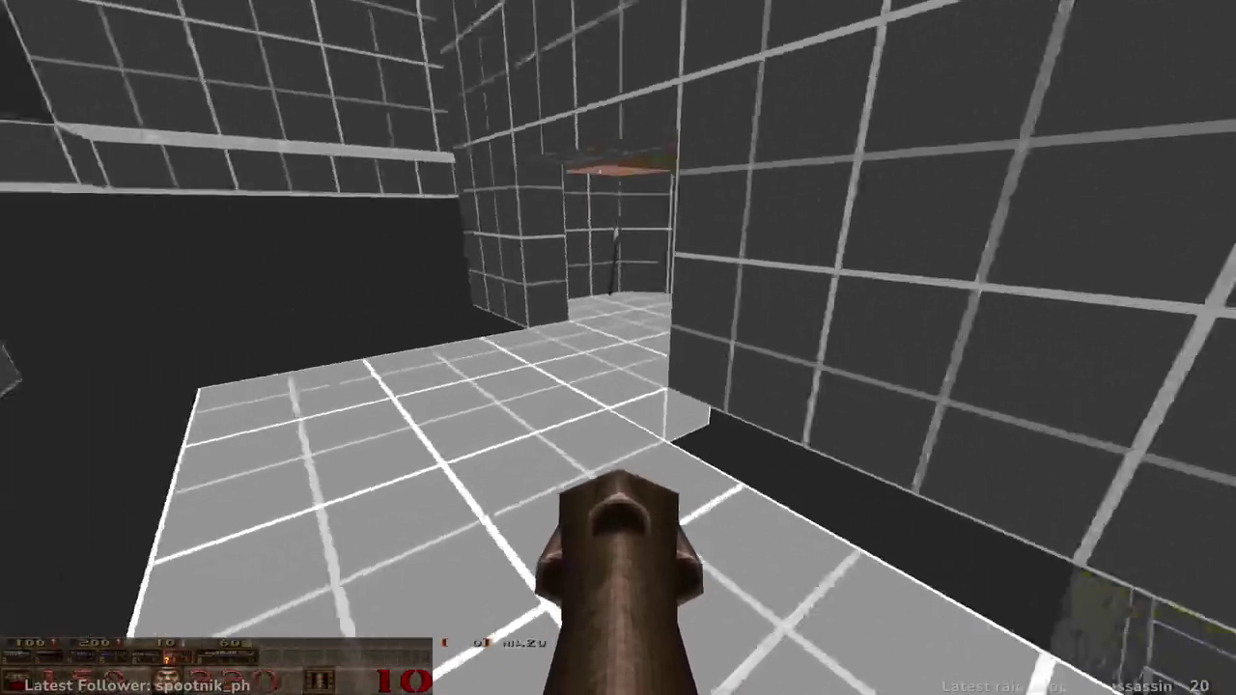
{"action": "key", "text": "w"}
{"action": "key", "text": "w"}
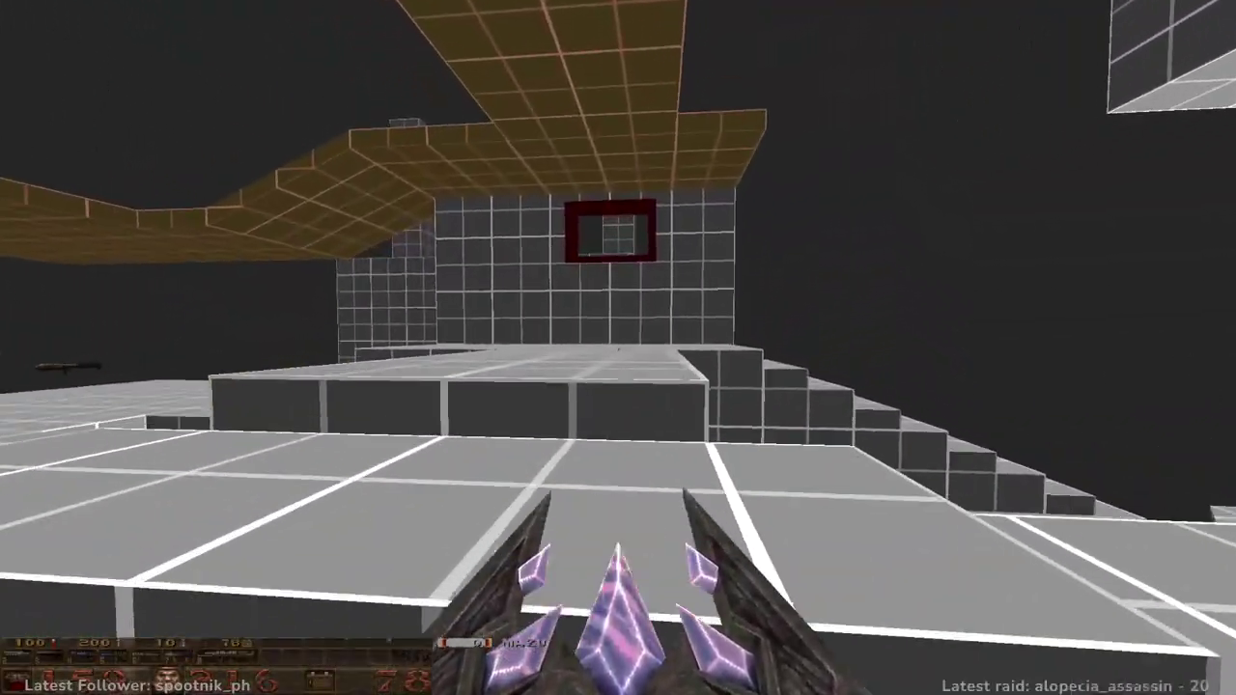
{"action": "key", "text": "w"}
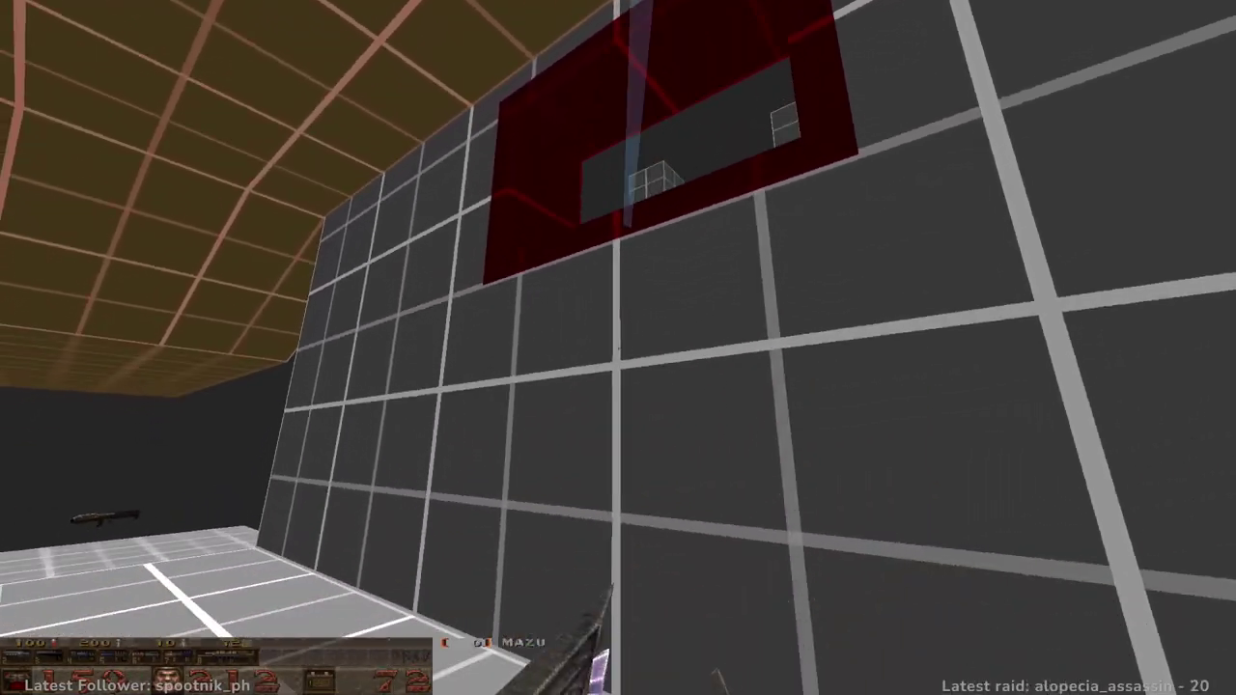
{"action": "key", "text": "w"}
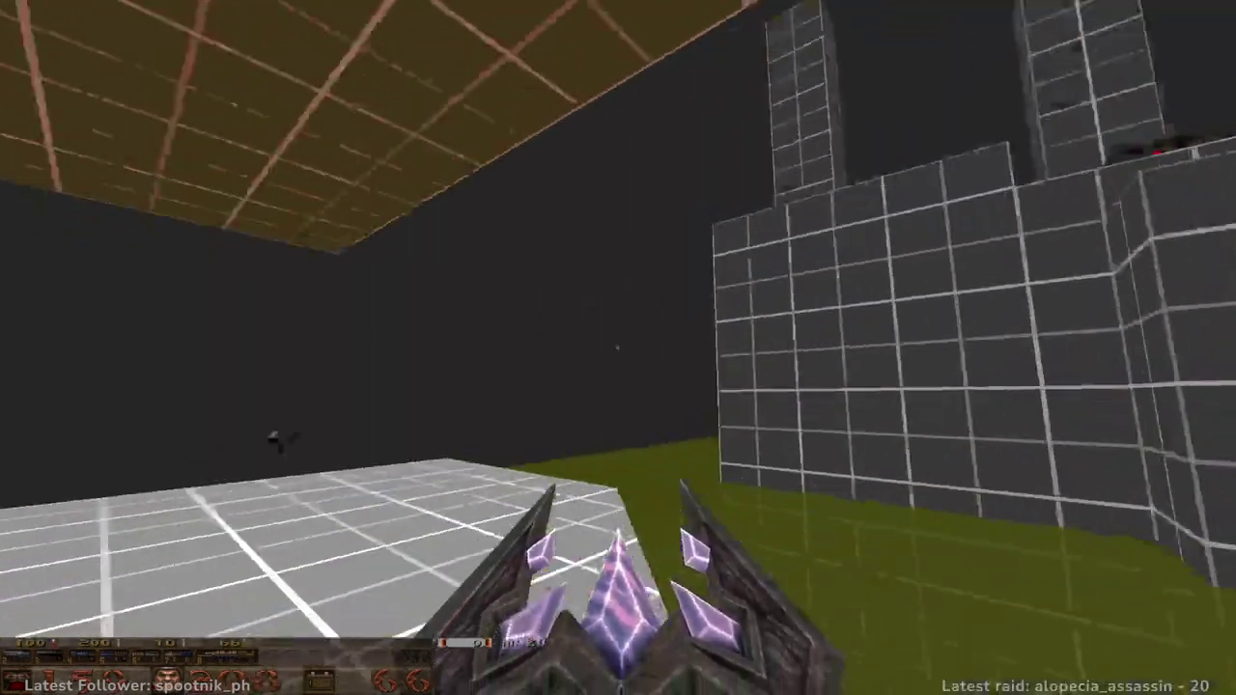
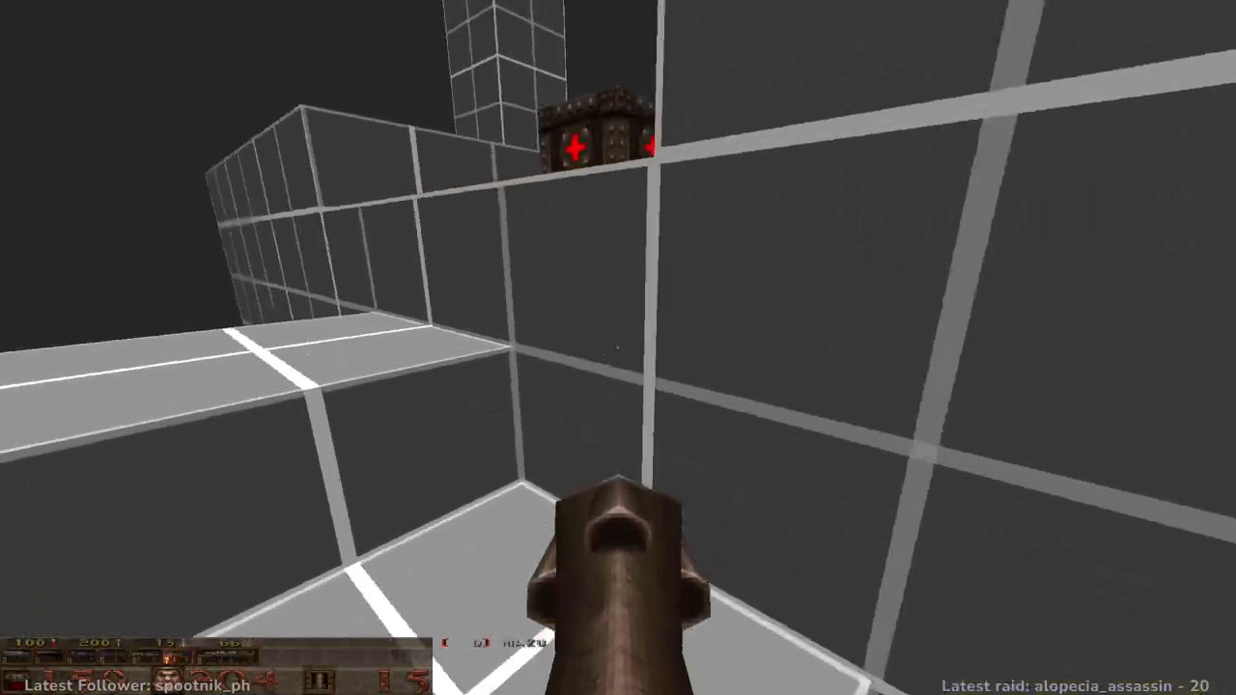
- Collect the health box on the pillared platform and test rocket shots at the red-framed window across the green pool
{"action": "key", "text": "w"}
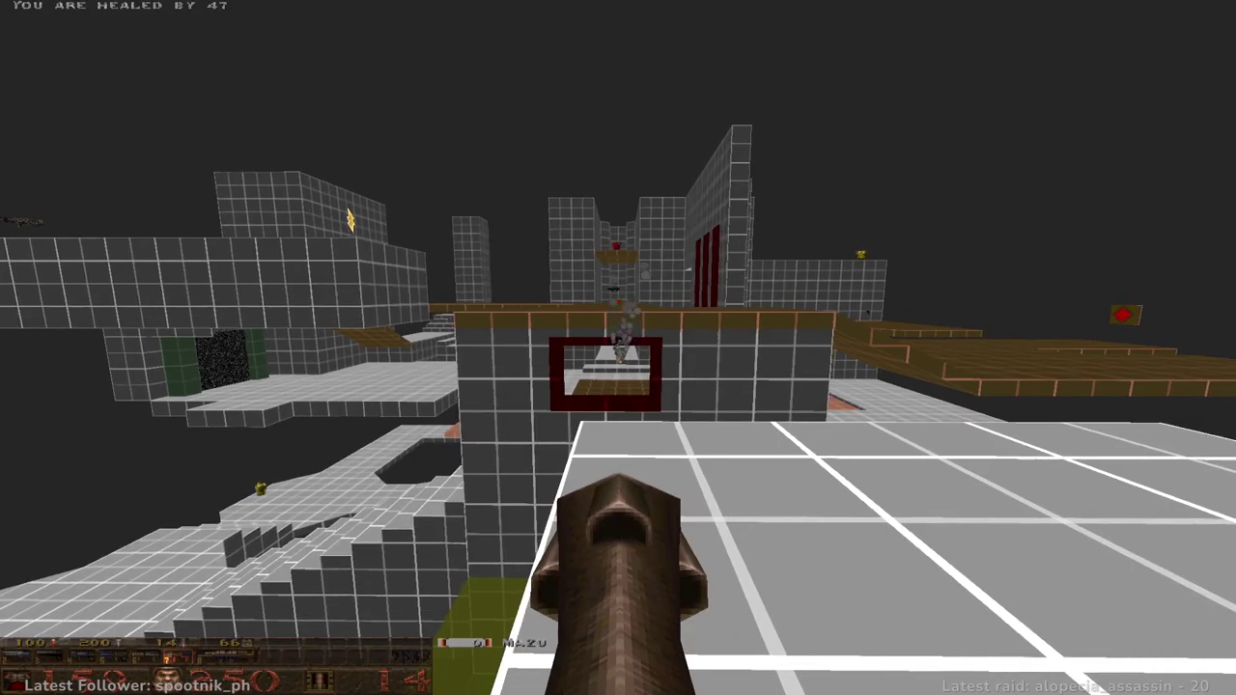
{"action": "key", "text": "w"}
{"action": "left_click", "coordinate": [618, 348]}
{"action": "key", "text": "d"}
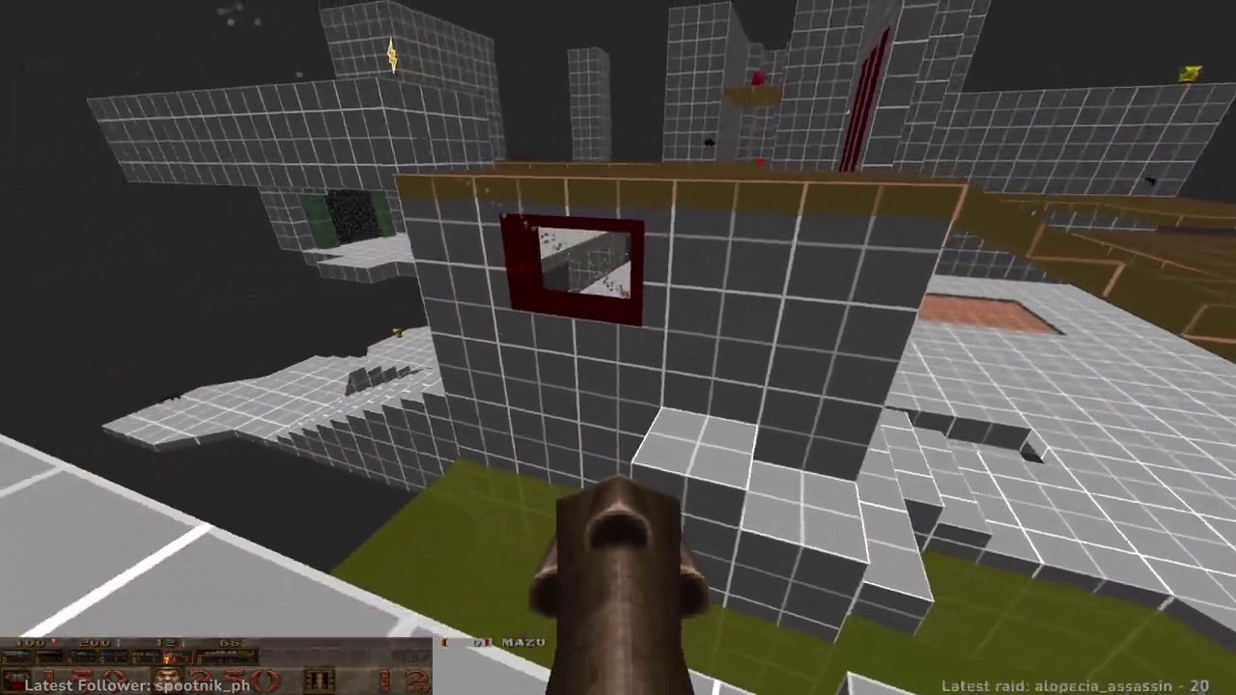
{"action": "key", "text": "a"}
{"action": "key", "text": "space"}
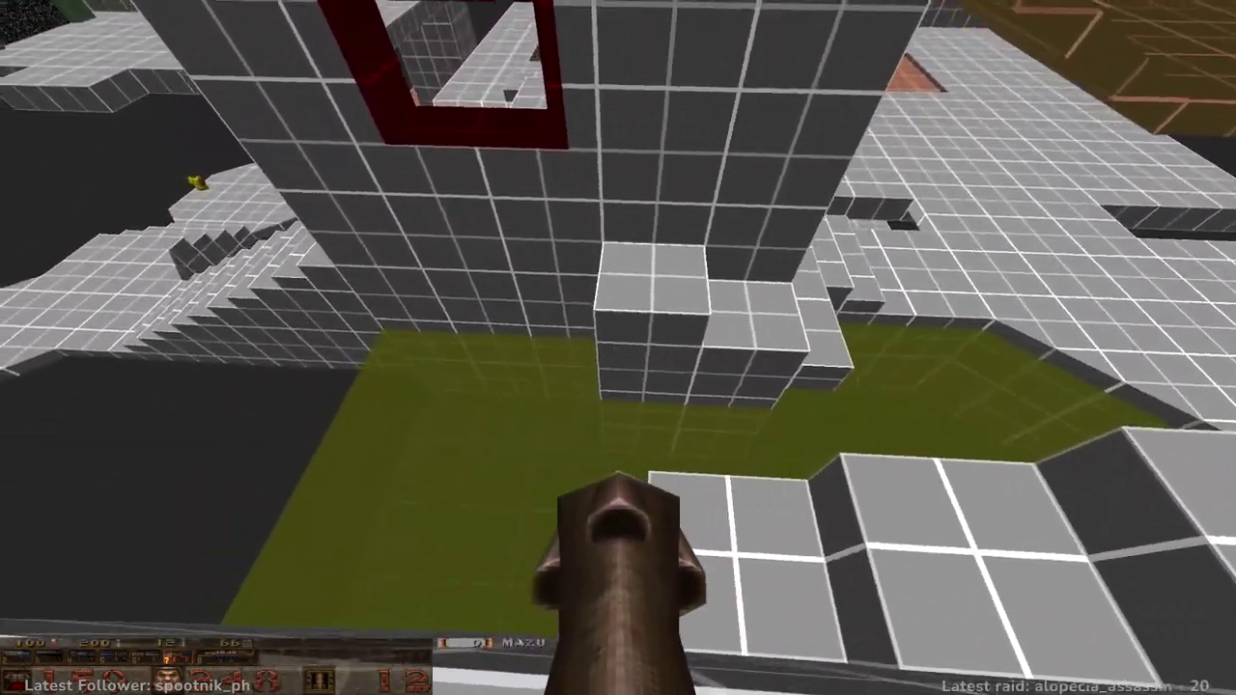
- Cross the brown ramp and walkway, collect the grenade launcher and continue to the white floor facing the red windows
{"action": "key", "text": "w"}
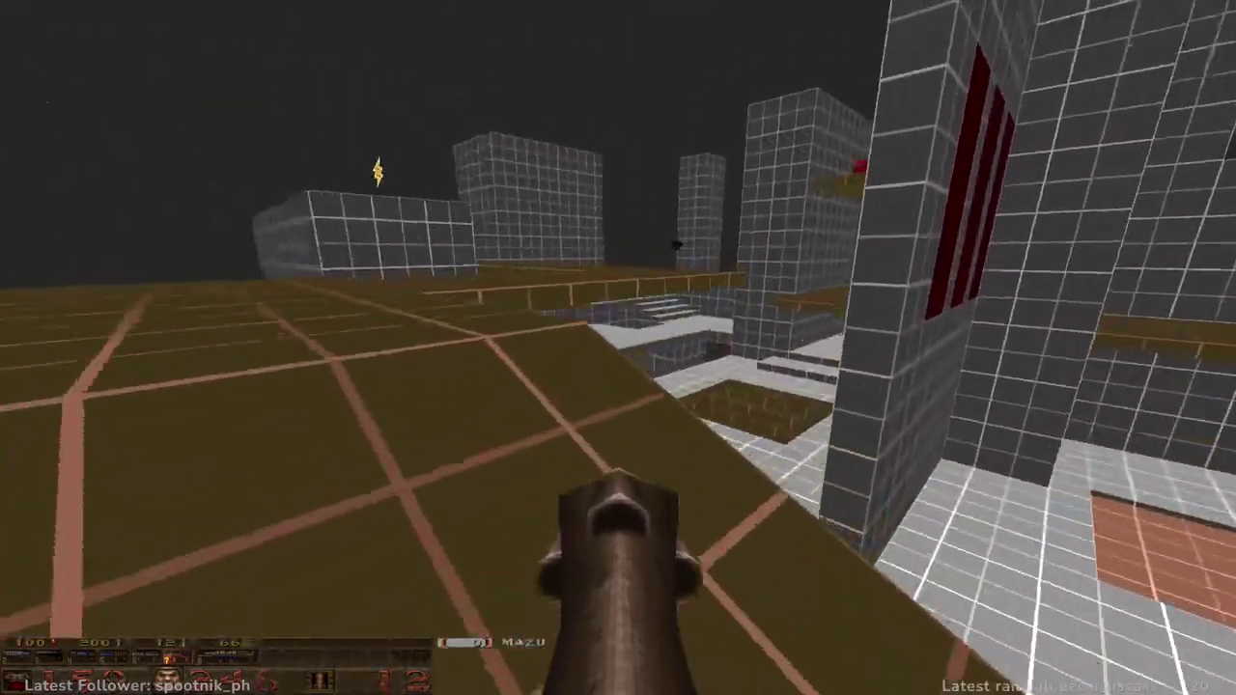
{"action": "key", "text": "w"}
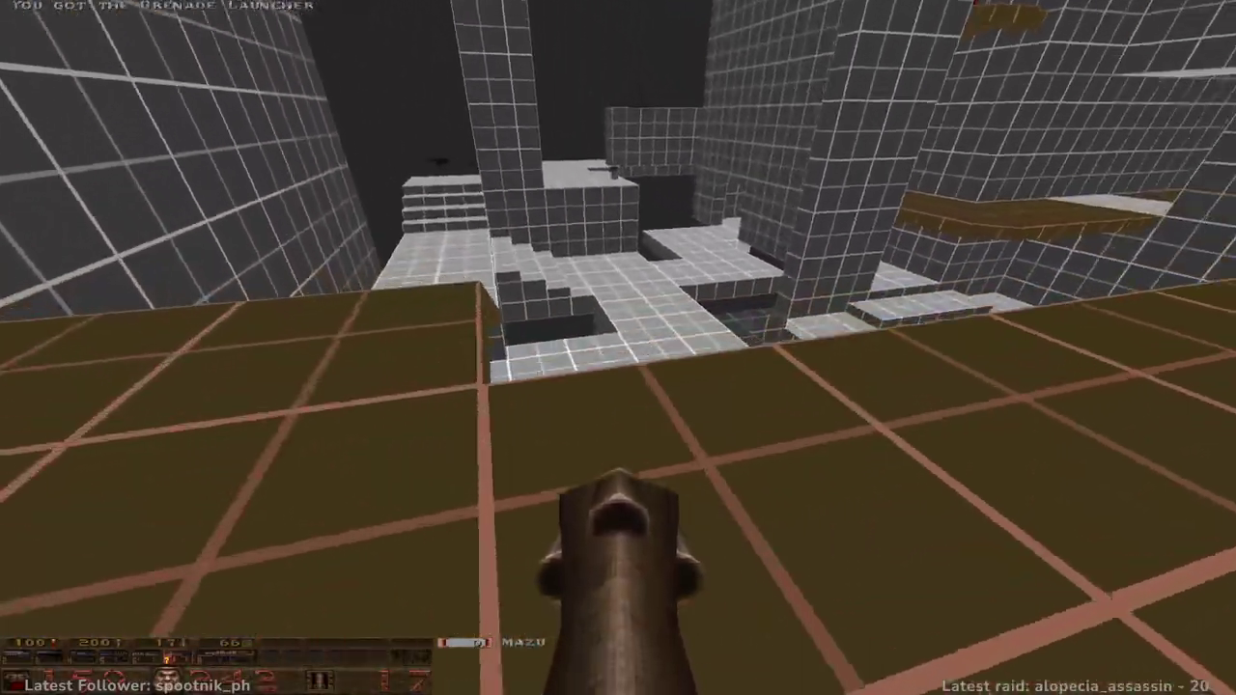
{"action": "key", "text": "a"}
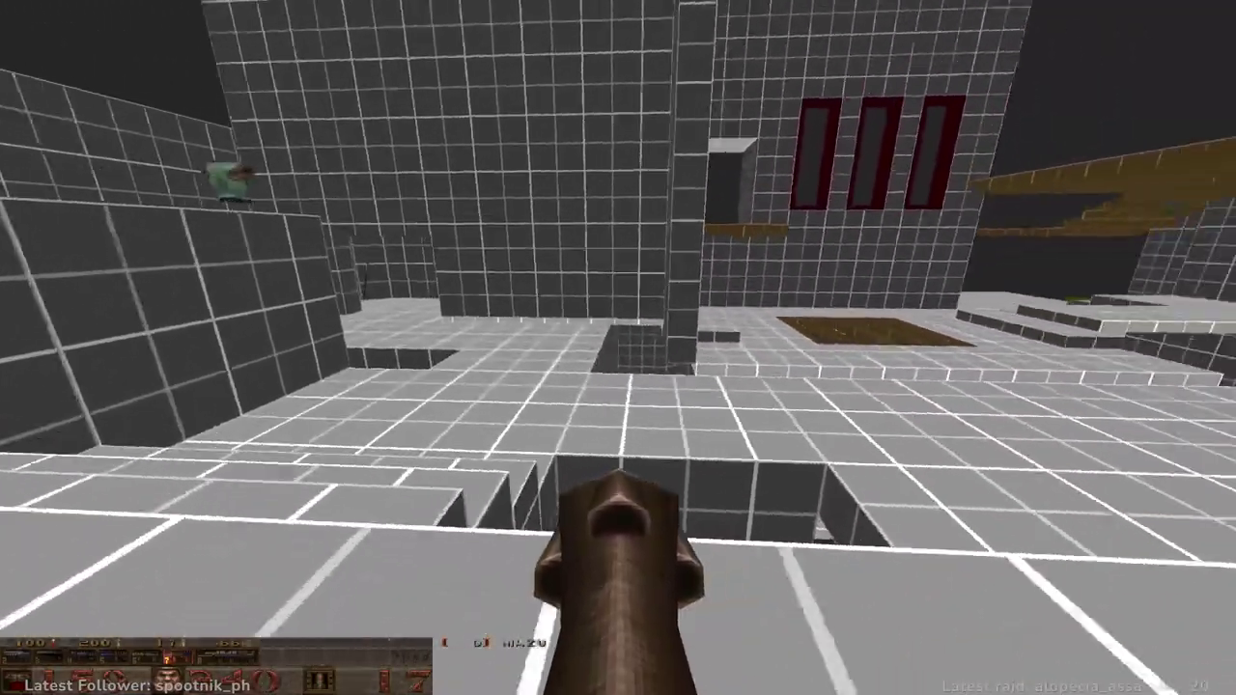
- Pass the green-framed teleporter, follow the brown walkway towards the pillared platform and fire a rocket along the route
{"action": "key", "text": "w"}
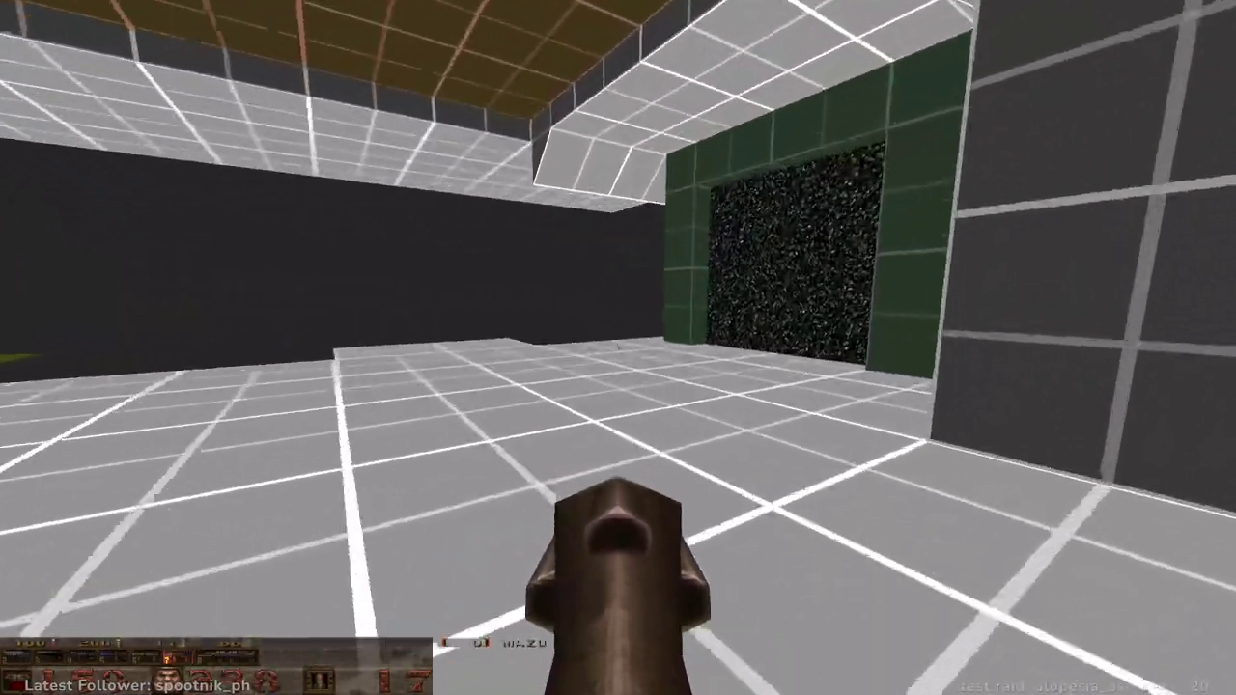
{"action": "key", "text": "w"}
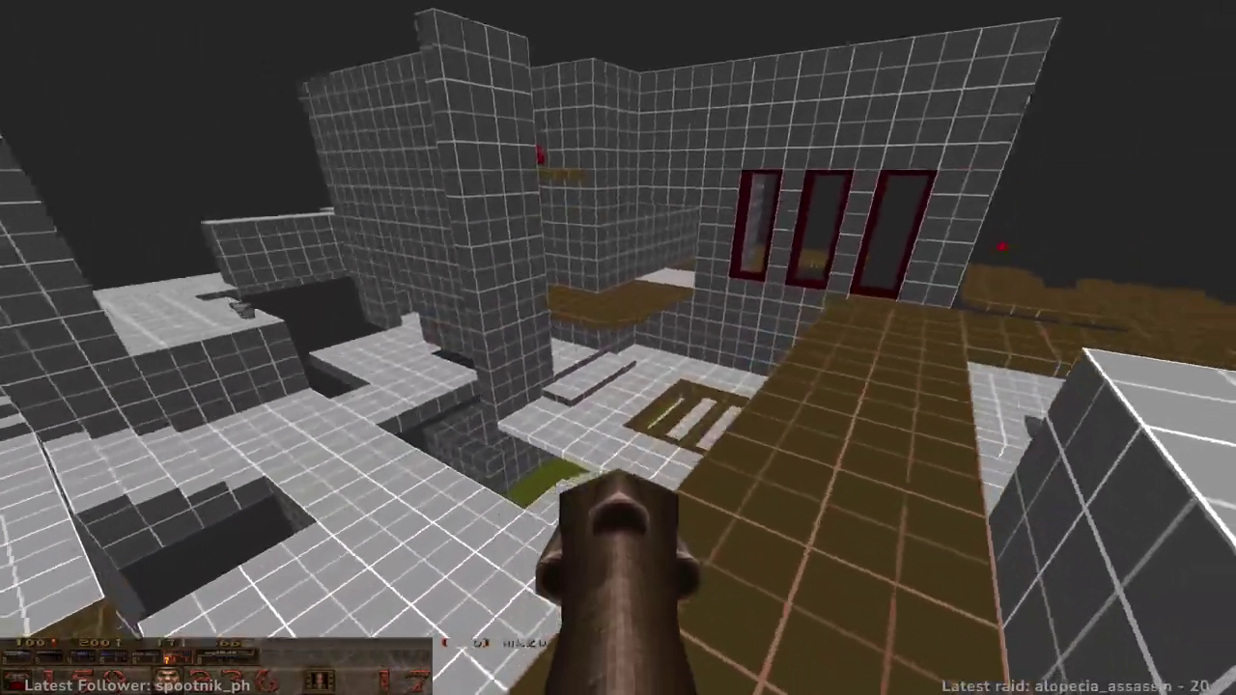
{"action": "key", "text": "w"}
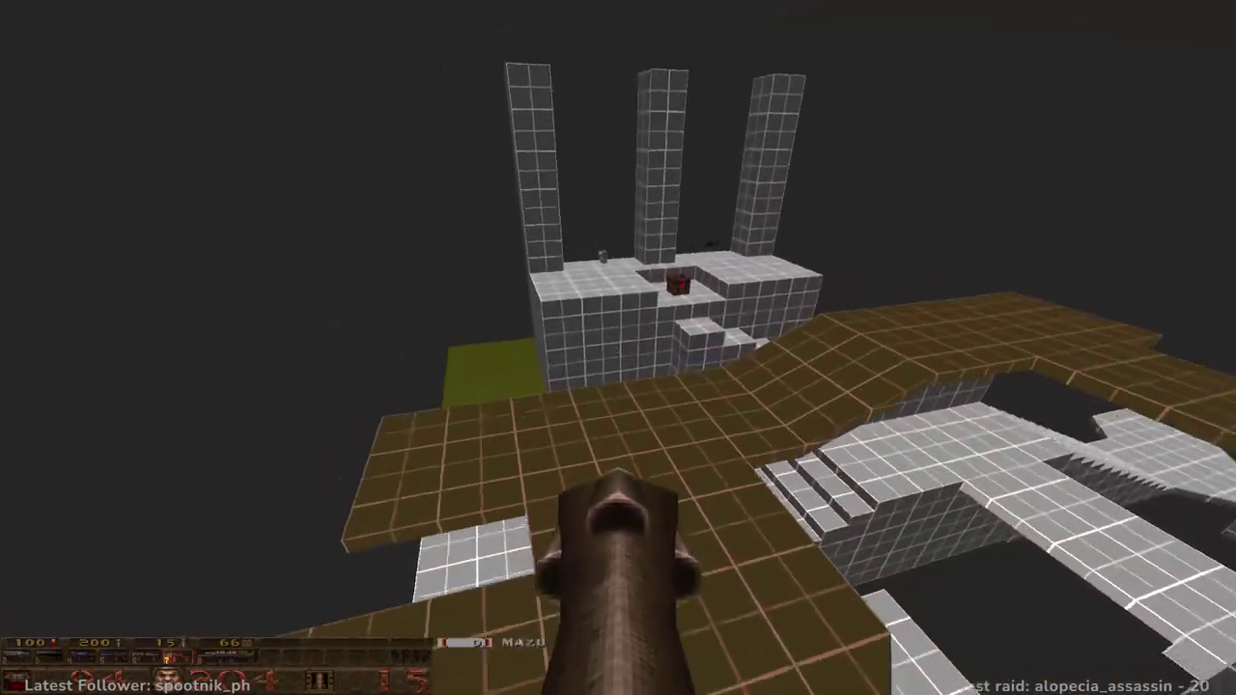
{"action": "key", "text": "w"}
{"action": "key", "text": "w"}
{"action": "left_click", "coordinate": [618, 348]}
{"action": "key", "text": "d"}
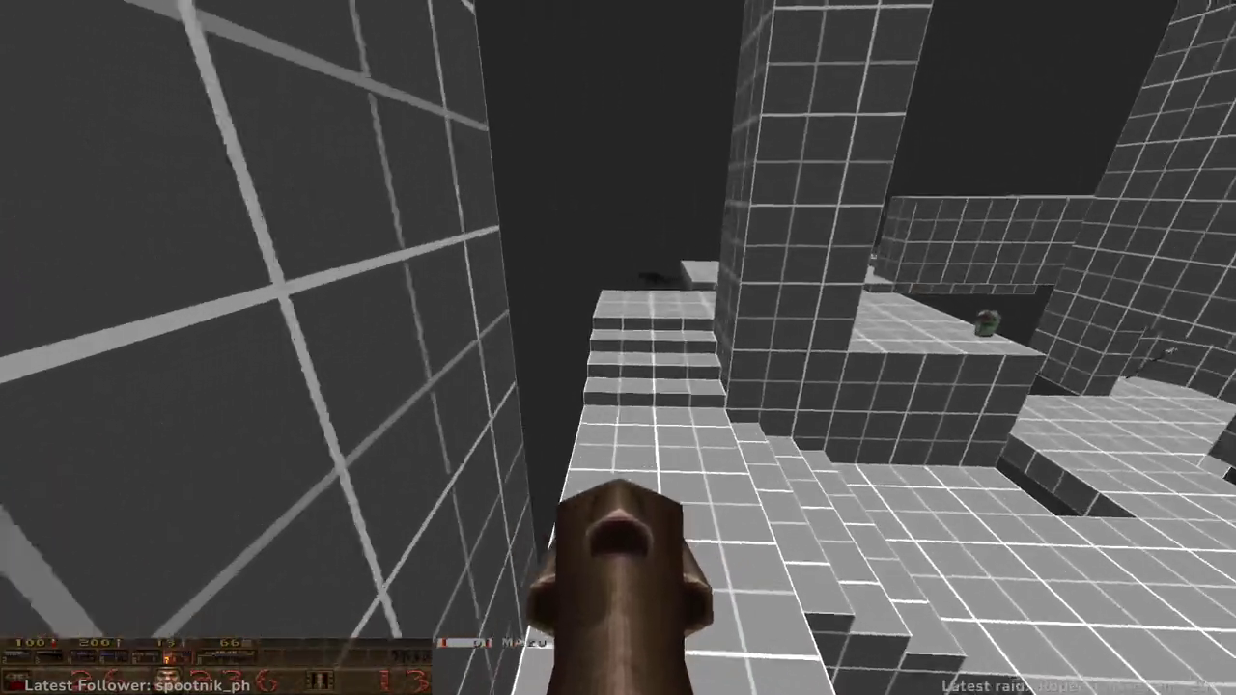
- Rocket jump along the white stairs and ledges and collect the yellow armor at the end of the white ledge
{"action": "key", "text": "w"}
{"action": "left_click", "coordinate": [617, 347]}
{"action": "left_click", "coordinate": [618, 347]}
{"action": "key", "text": "w"}
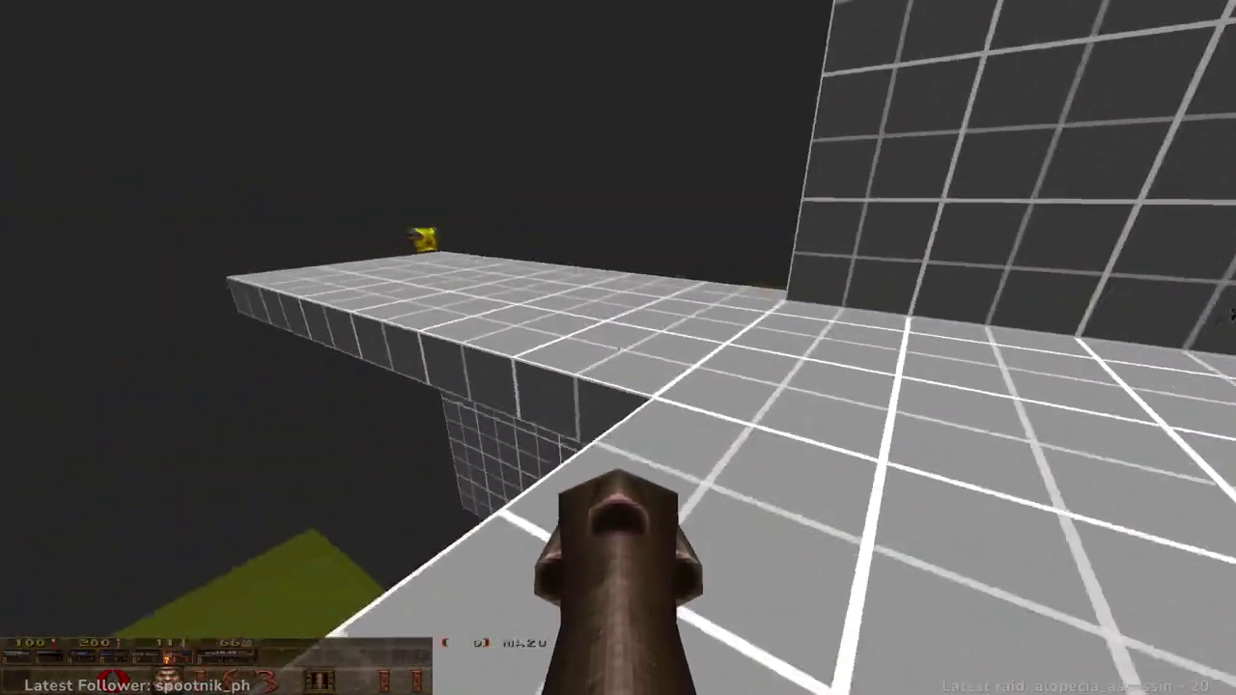
{"action": "key", "text": "w"}
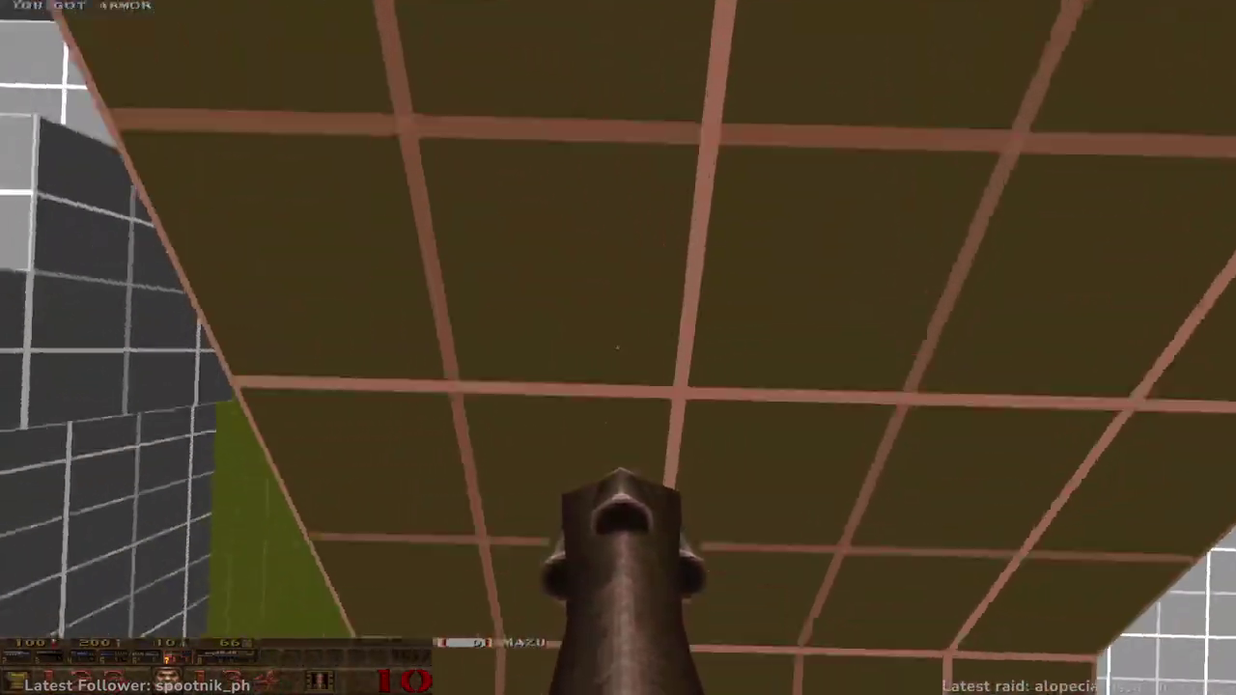
- Rocket jump high above the brown walkways, survey the layout and collect the Railgun Staff
{"action": "key", "text": "space"}
{"action": "left_click", "coordinate": [618, 347]}
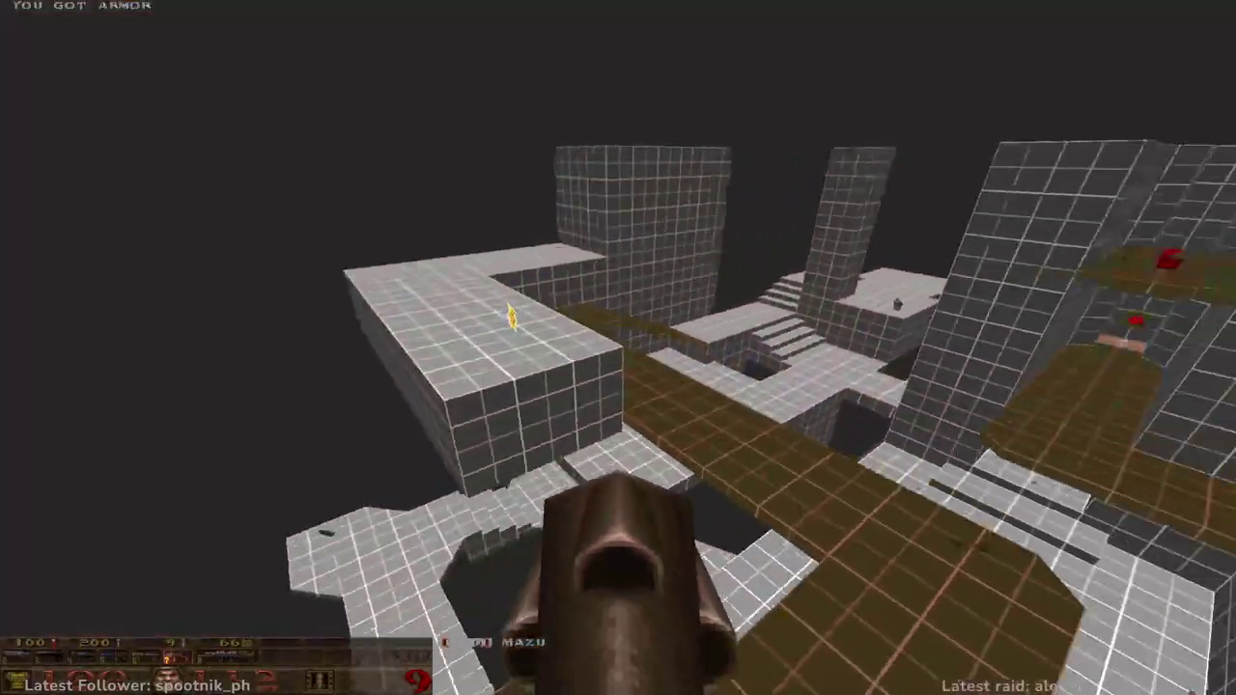
{"action": "key", "text": "w"}
{"action": "key", "text": "w"}
{"action": "key", "text": "w"}
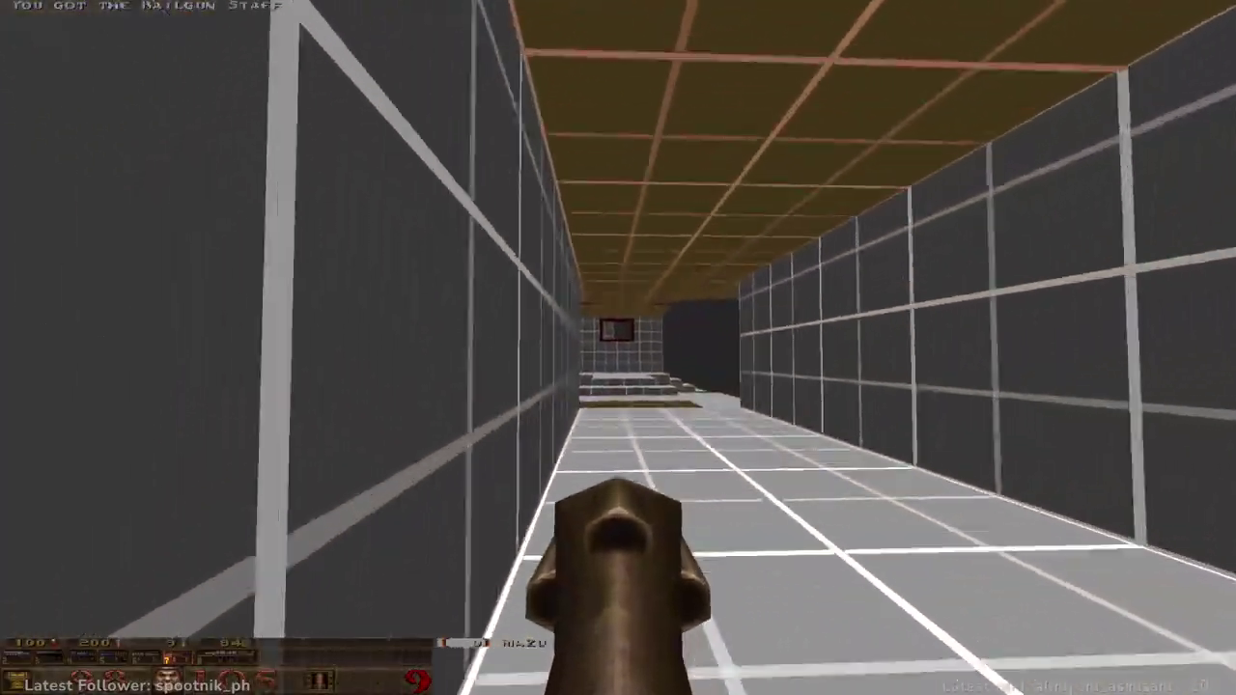
- Run the long white corridor, rocket jump above the slotted brown grate and enter the narrow brown passage with the red diamond marker
{"action": "key", "text": "w"}
{"action": "key", "text": "space"}
{"action": "left_click", "coordinate": [617, 347]}
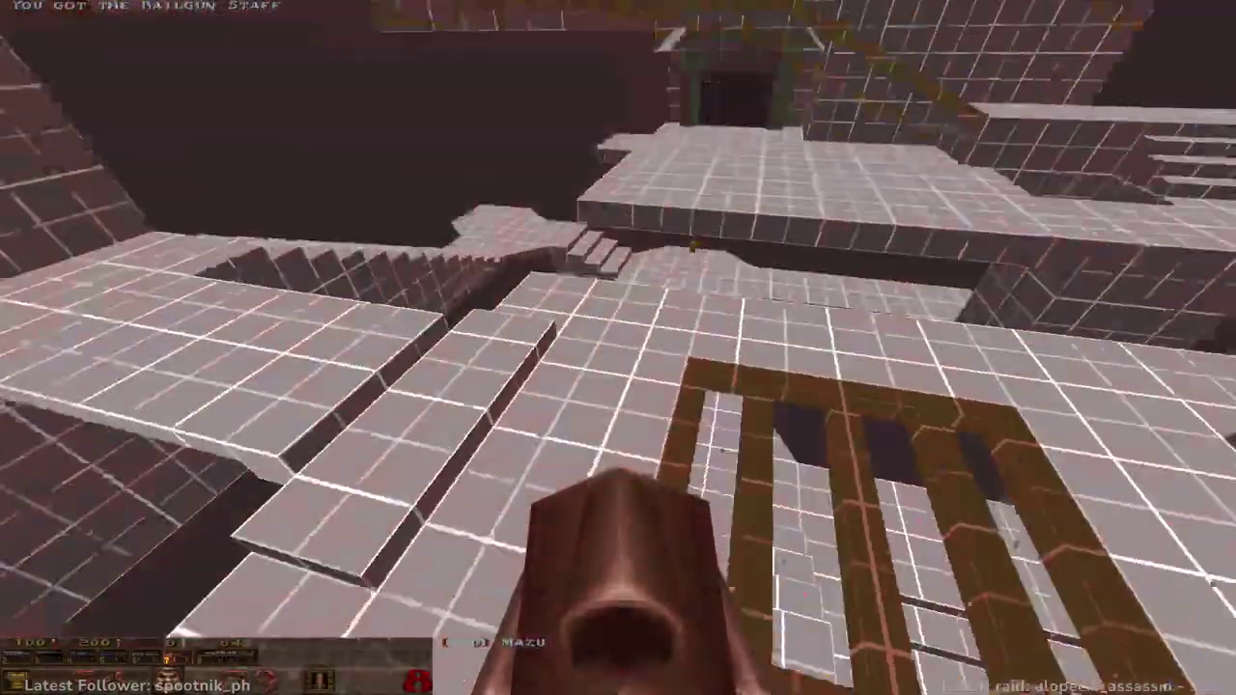
{"action": "key", "text": "w"}
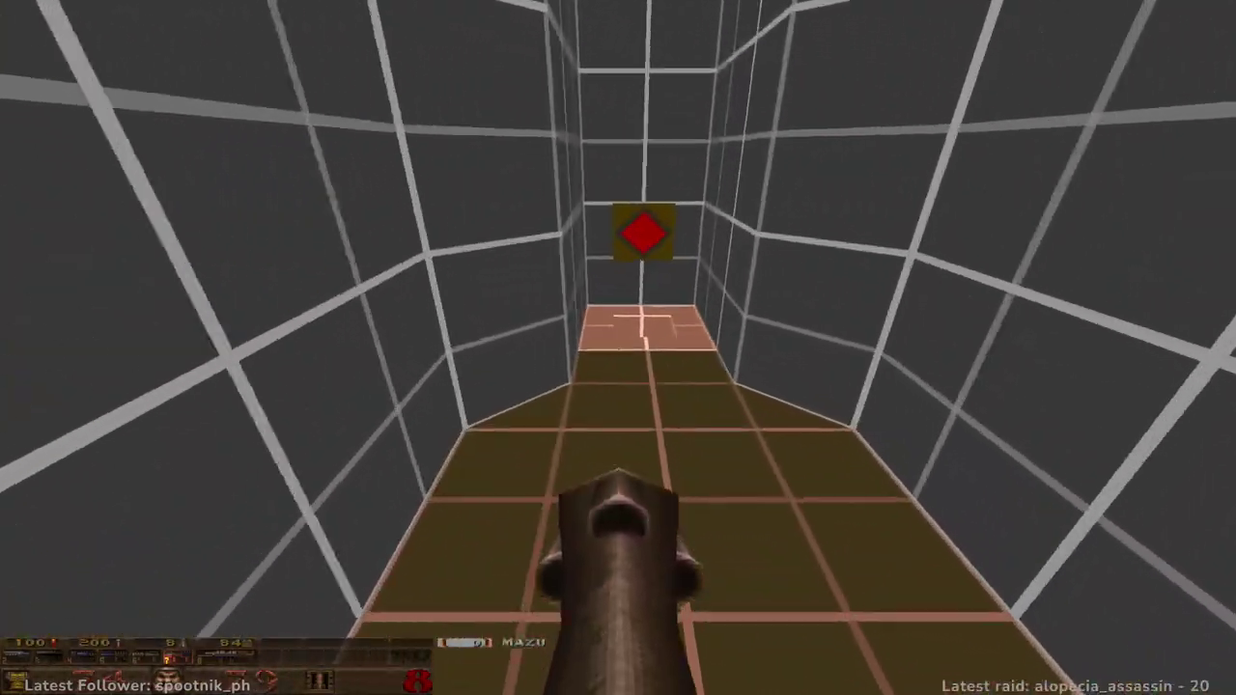
{"action": "key", "text": "w"}
{"action": "key", "text": "w"}
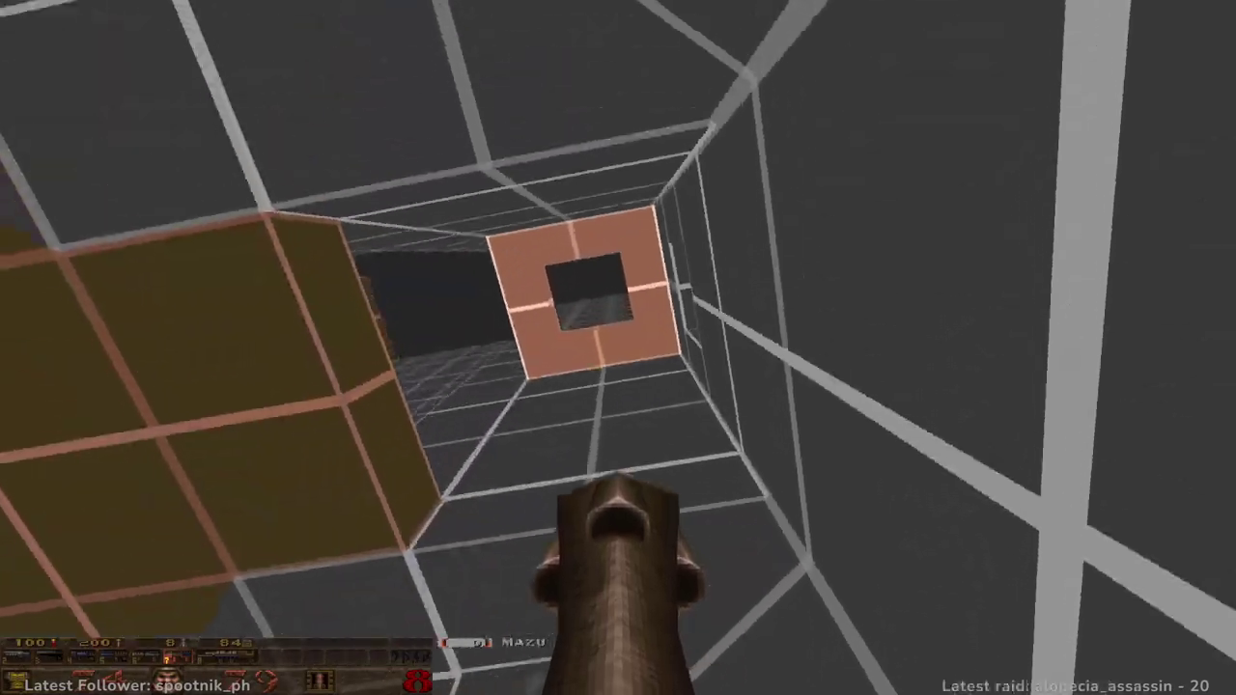
- Move on from the salmon-framed shaft to the white steps and climb the brown ramp onto the walkway
{"action": "key", "text": "w"}
{"action": "key", "text": "w"}
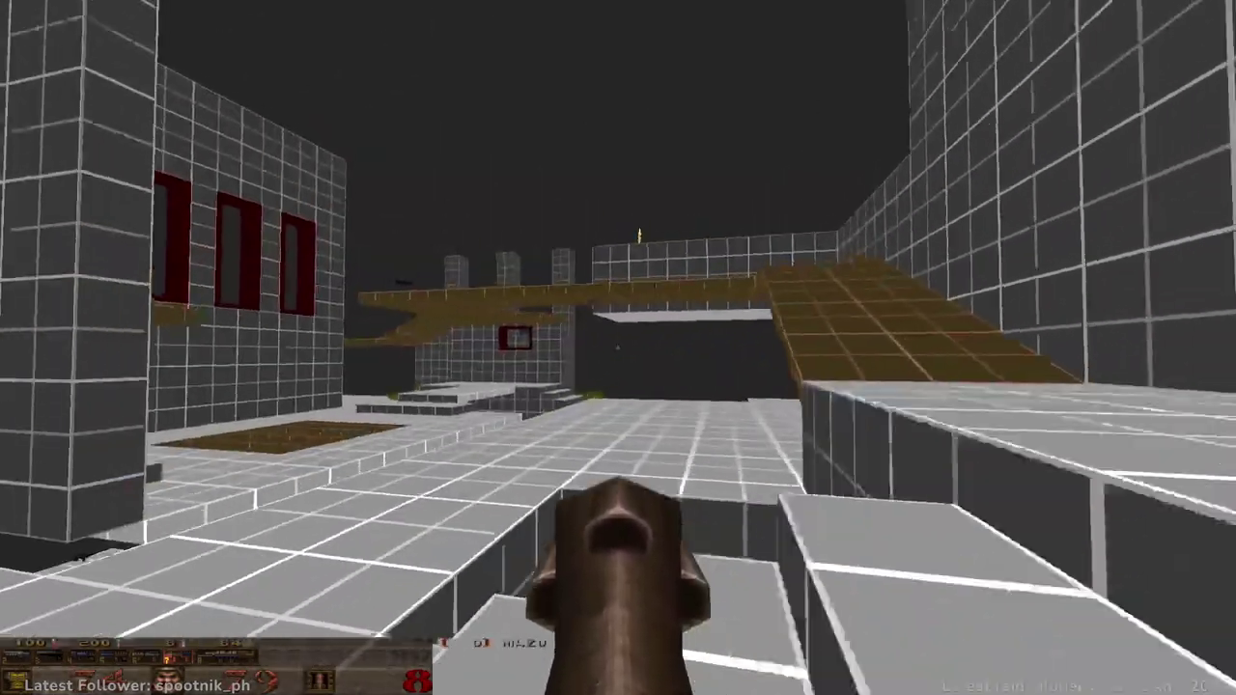
{"action": "key", "text": "w"}
{"action": "key", "text": "d"}
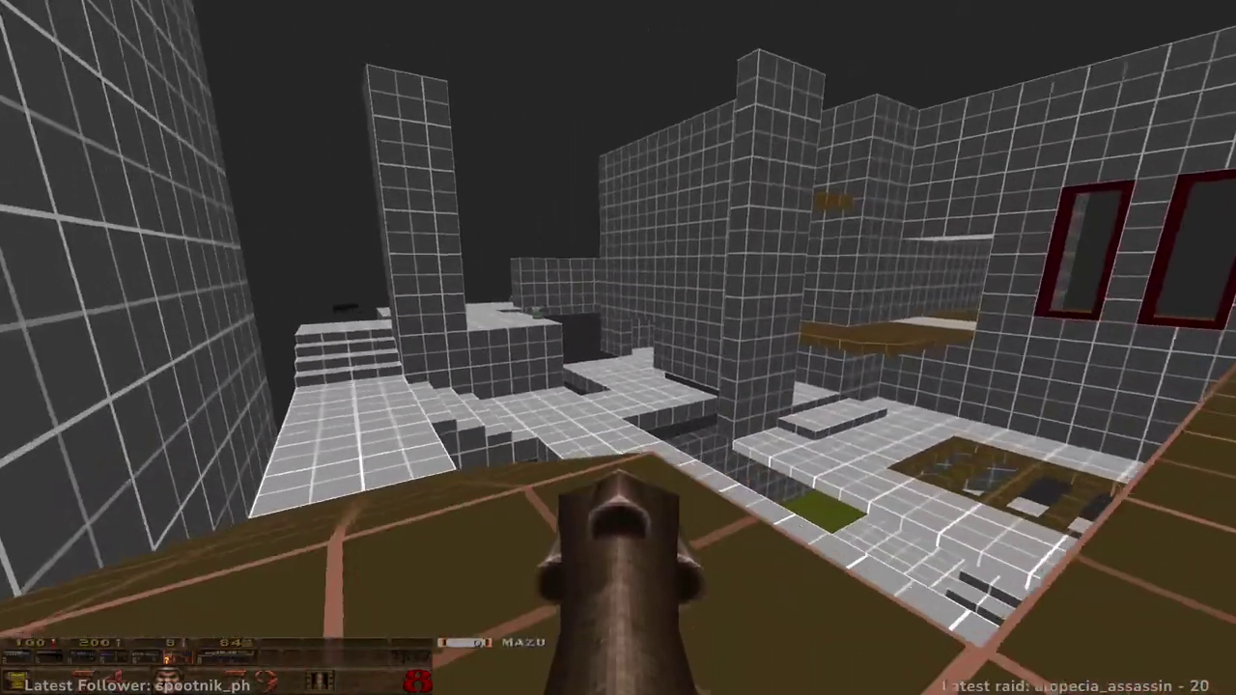
- Reach the high brown platform between the tall walls, collect the armor and inspect the square salmon-framed opening
{"action": "key", "text": "w"}
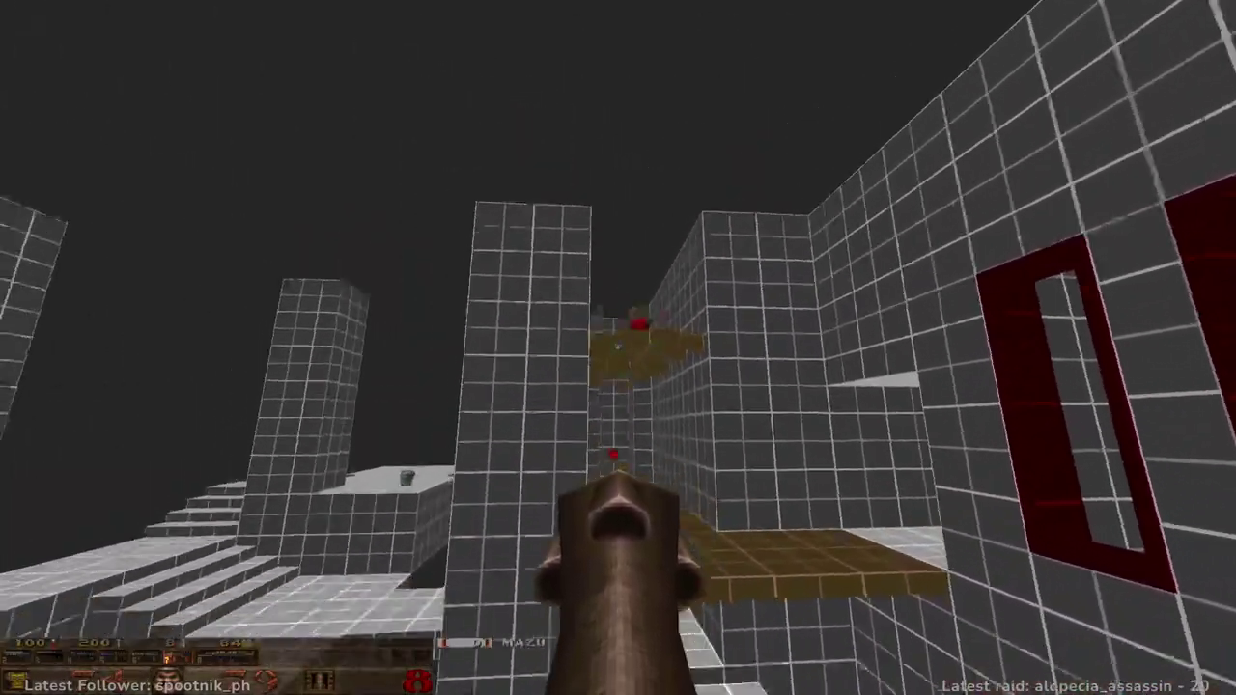
{"action": "key", "text": "w"}
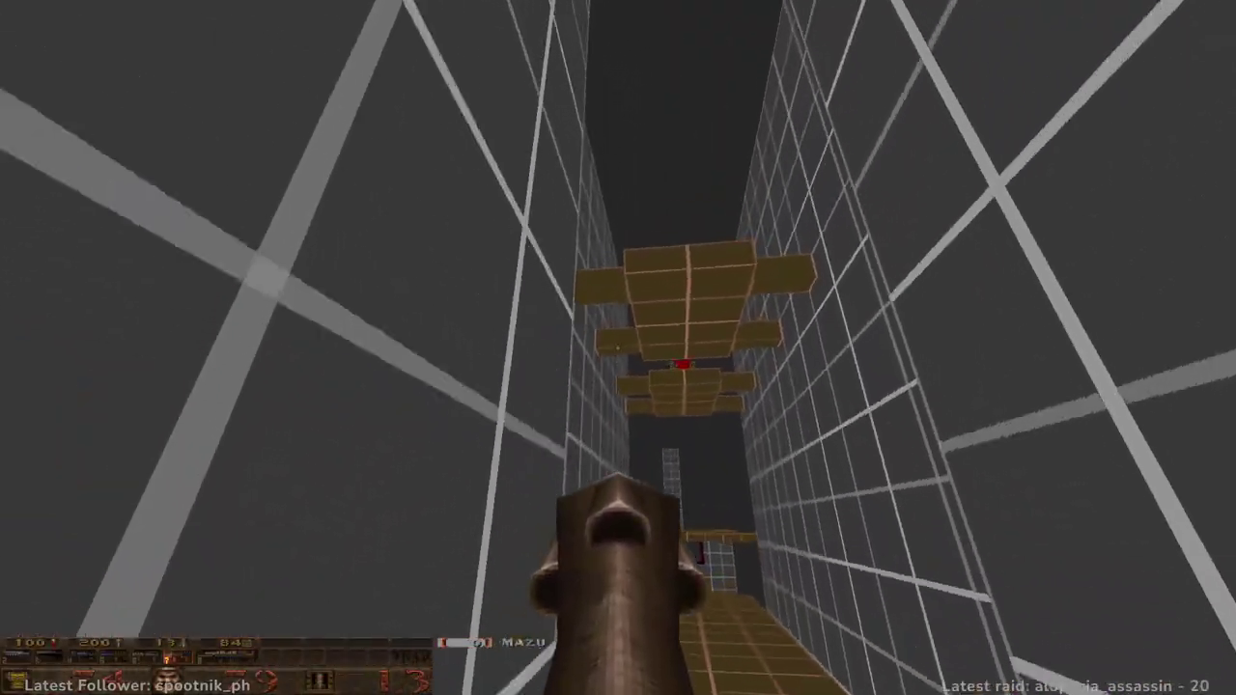
{"action": "key", "text": "w"}
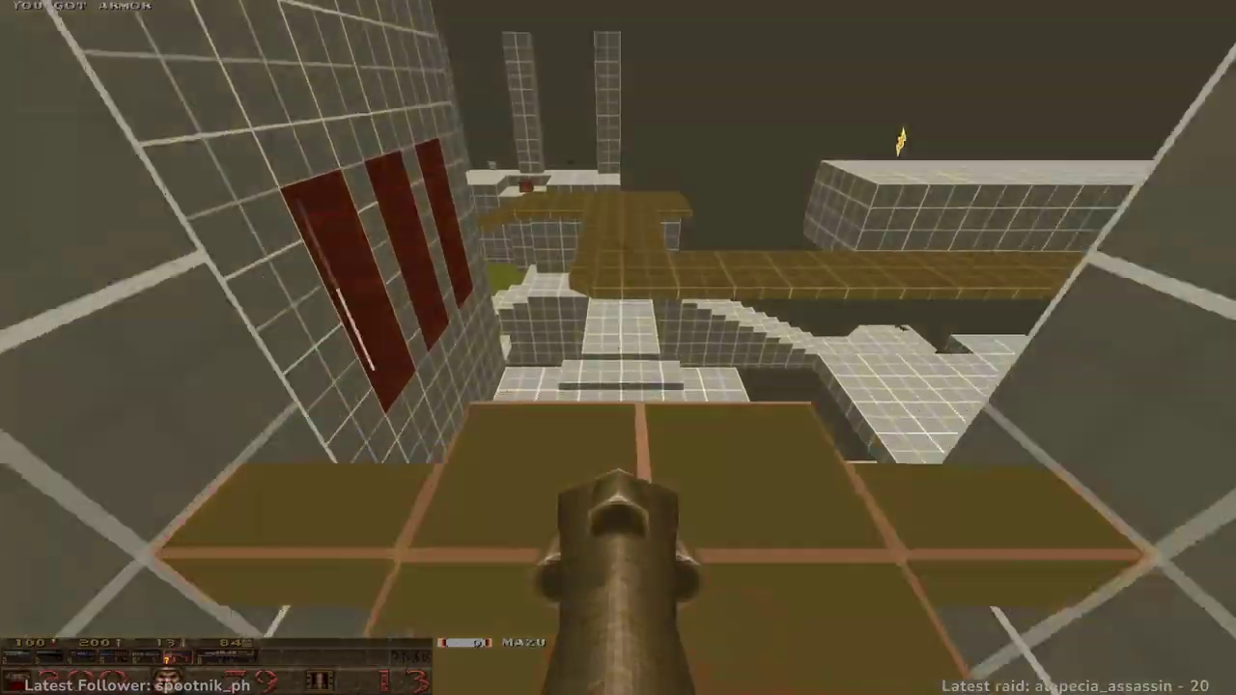
{"action": "key", "text": "w"}
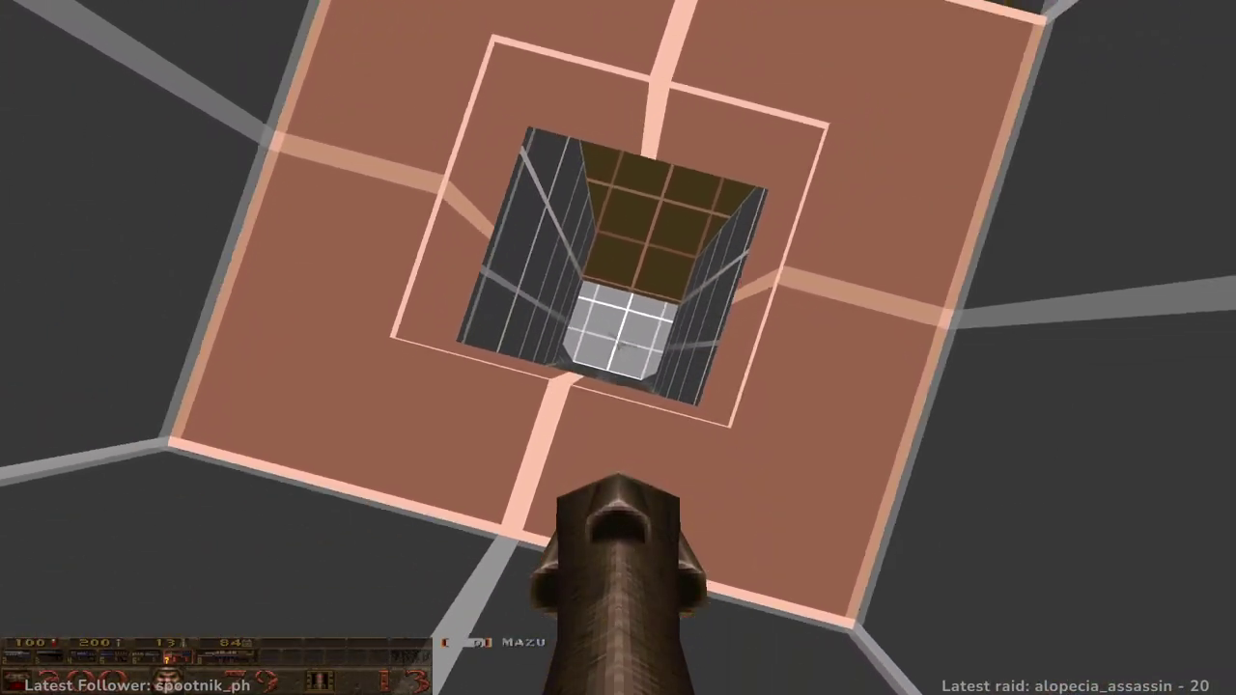
- Test-fire weapon 8 around the shaft and upper platform, and switch back to the rocket launcher
{"action": "key", "text": "8"}
{"action": "left_click", "coordinate": [618, 347]}
{"action": "key", "text": "w"}
{"action": "key", "text": "7"}
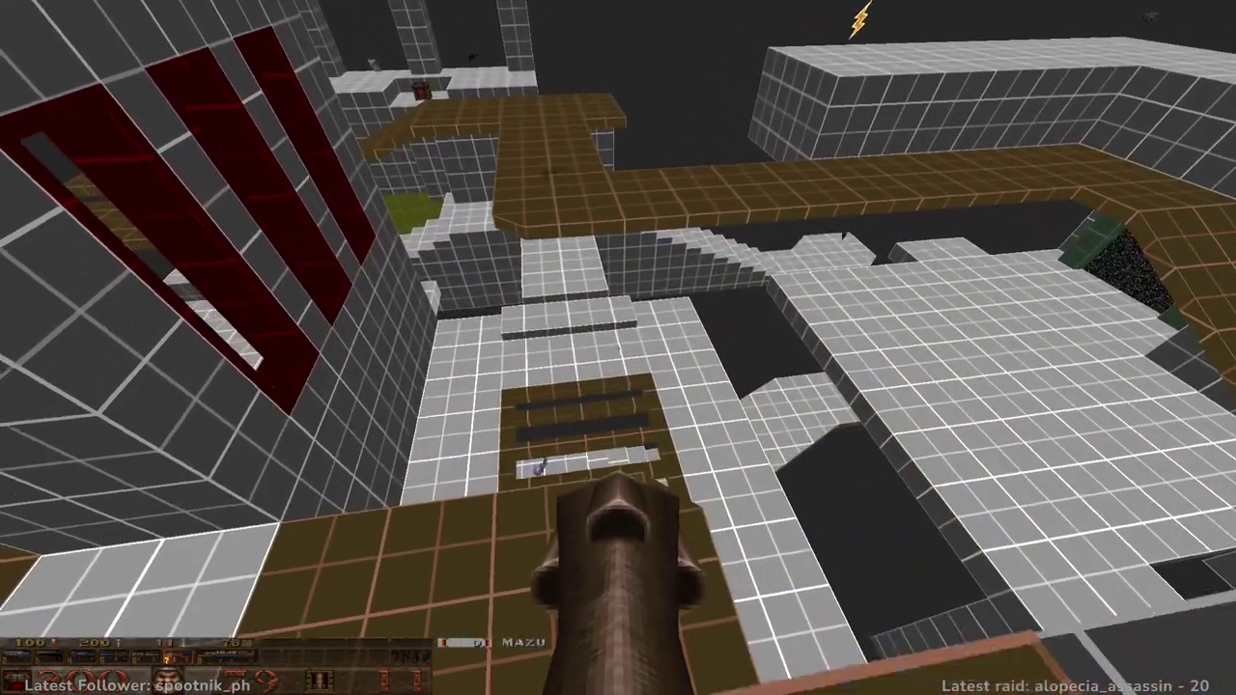
- Jump down past the red windows to the brown walkway and collect the health box on the pillared platform
{"action": "key", "text": "w"}
{"action": "key", "text": "space"}
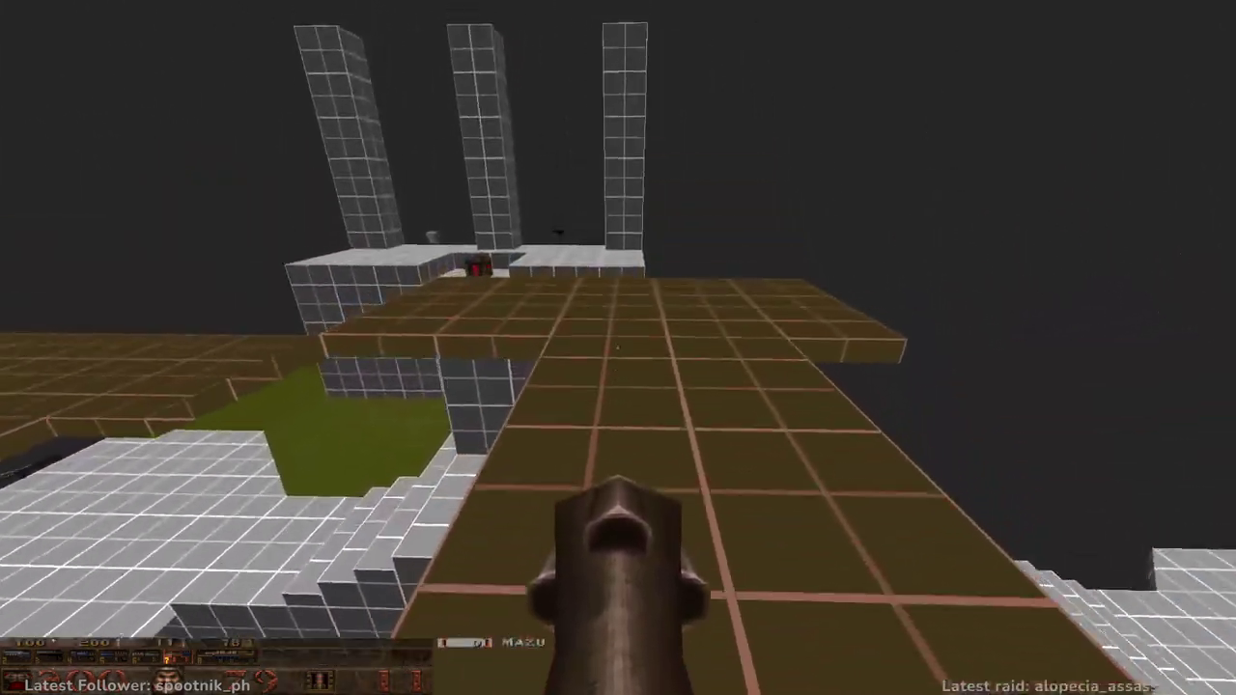
{"action": "key", "text": "w"}
{"action": "key", "text": "w"}
{"action": "key", "text": "w"}
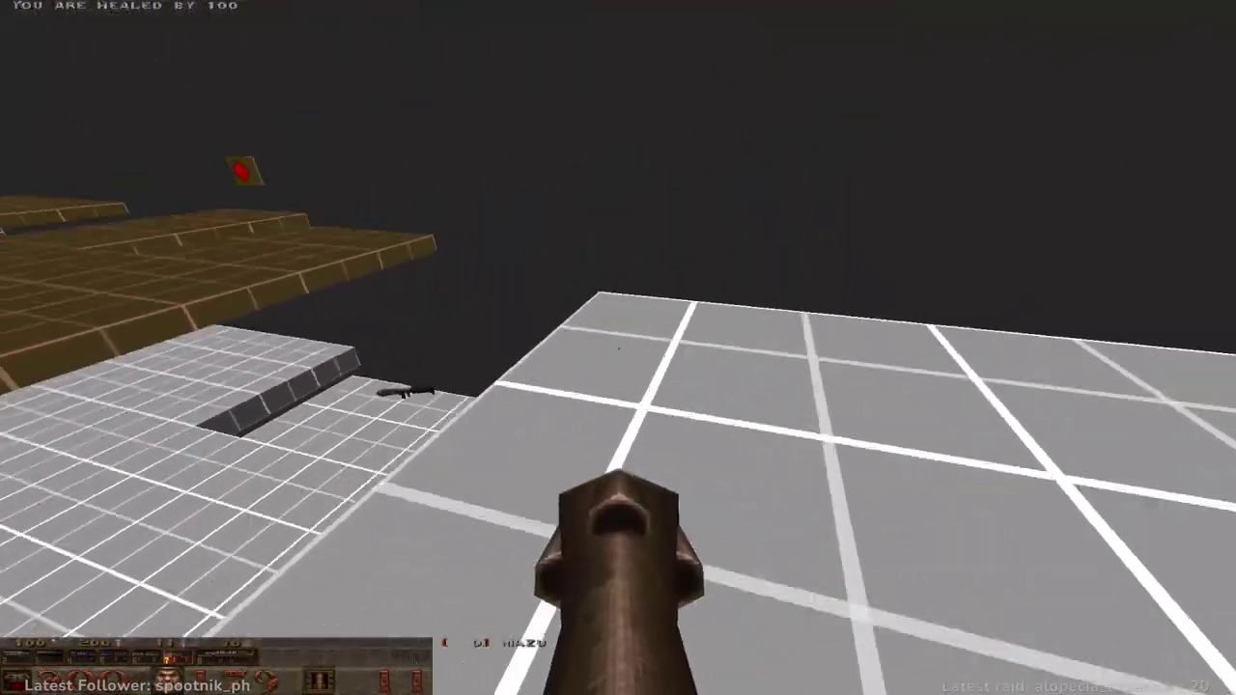
- Cross the brown ramp and white stairs down to the lower floor and run past the yellow armor towards the green liquid
{"action": "key", "text": "w"}
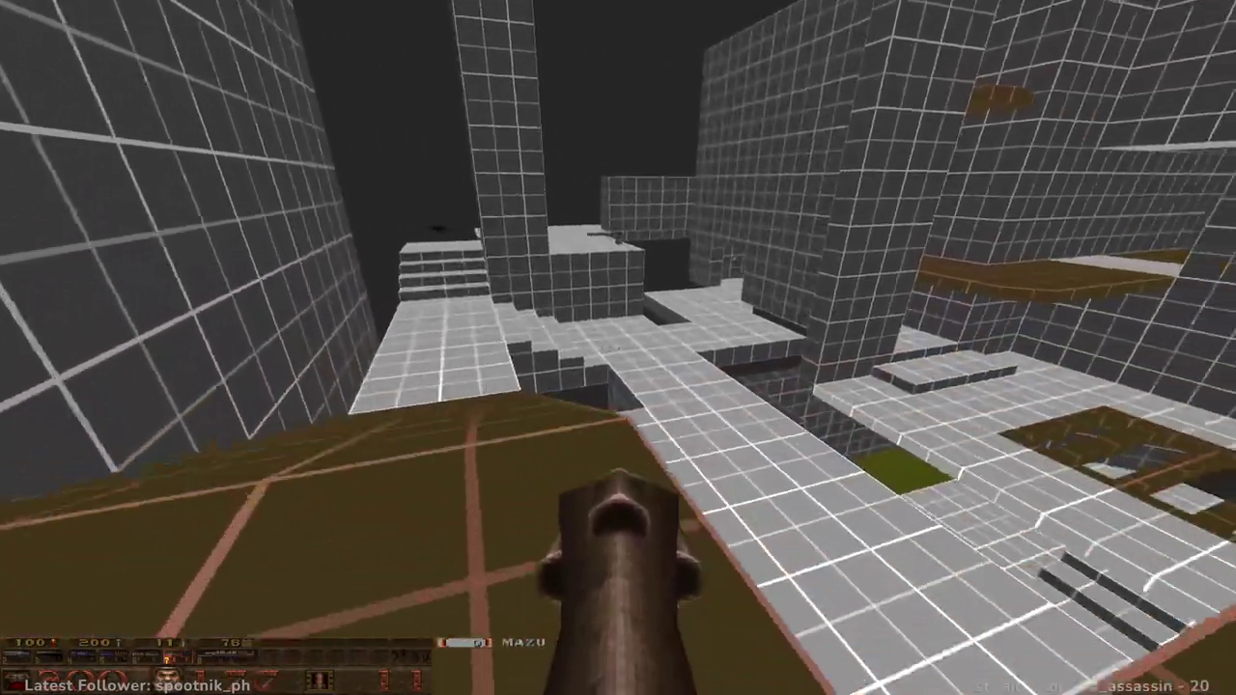
{"action": "key", "text": "w"}
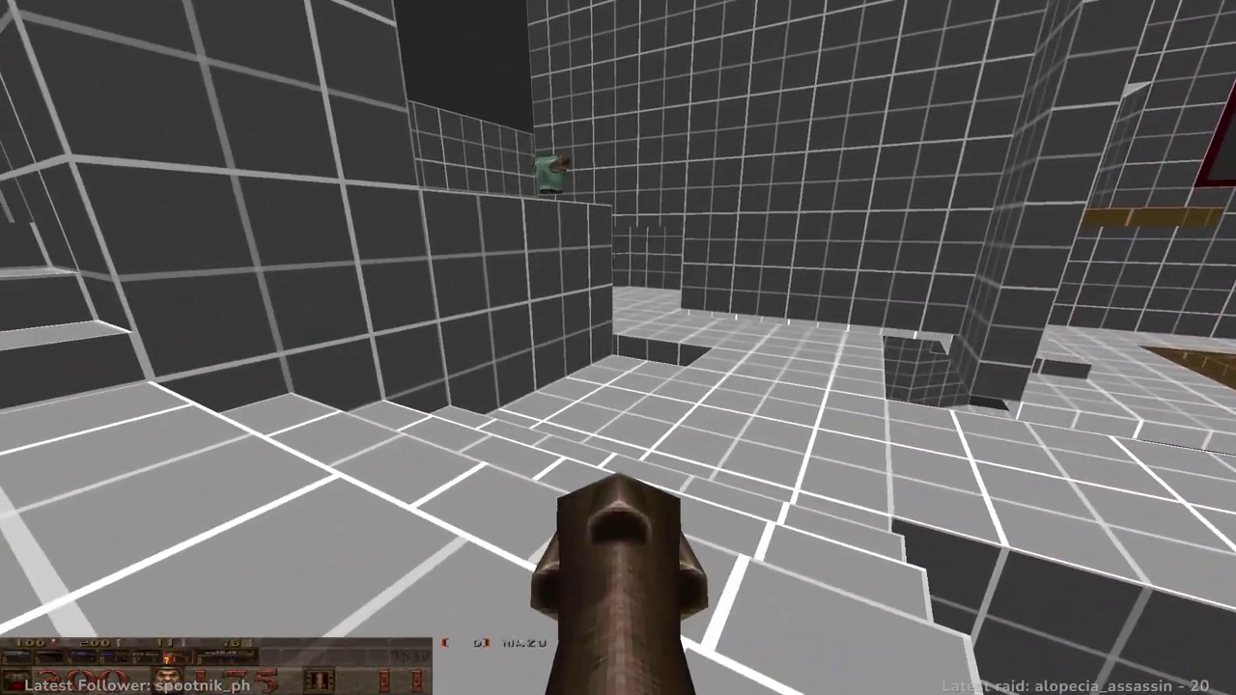
{"action": "key", "text": "w"}
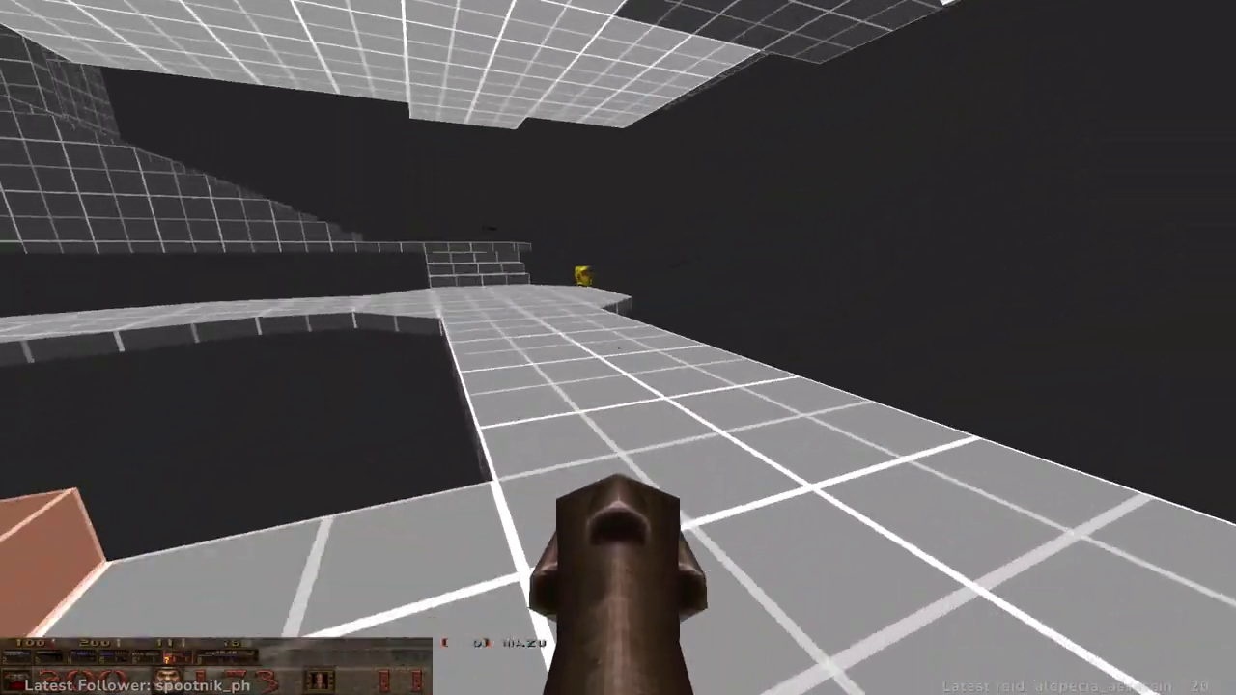
{"action": "key", "text": "w"}
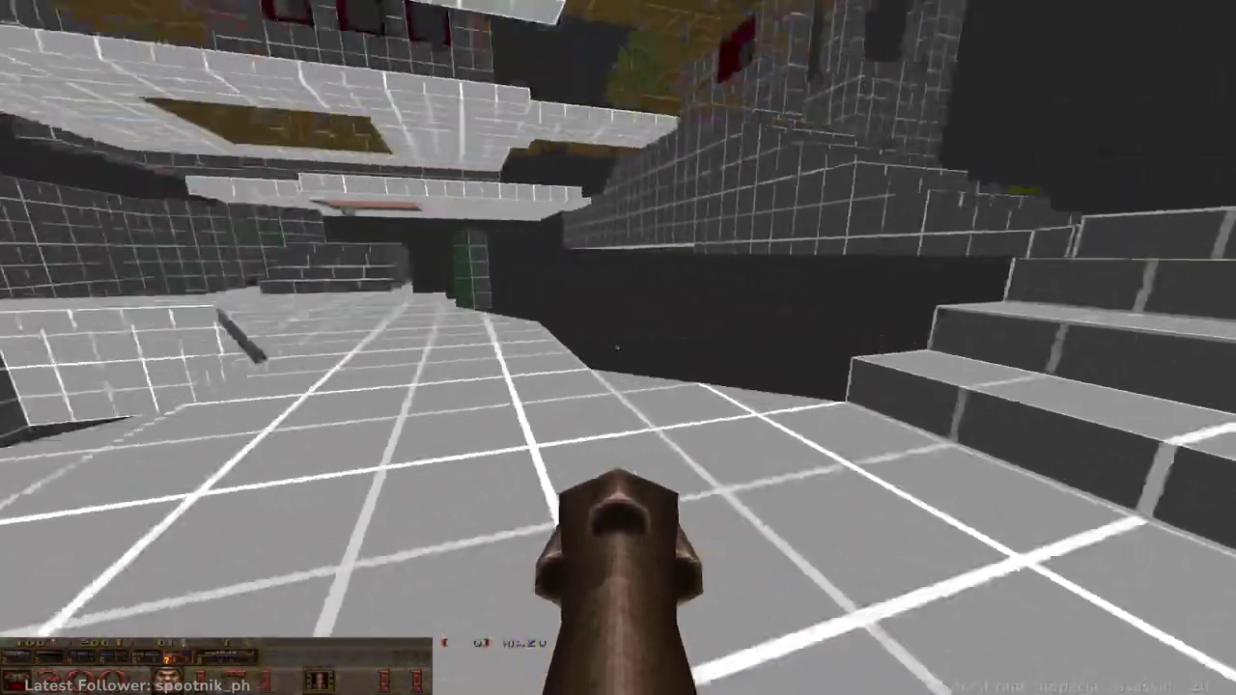
{"action": "key", "text": "w"}
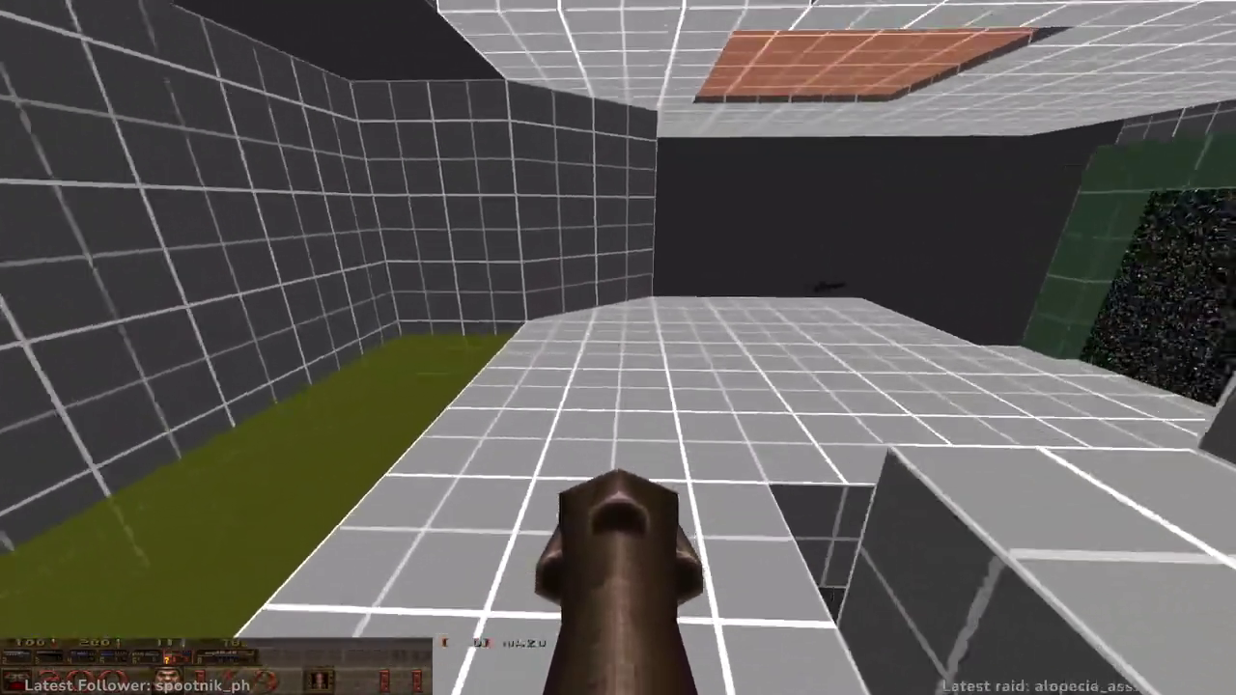
- Follow the edge of the green pool, collect the rocket launcher and pick up the Thunderbolt on the far white platform
{"action": "key", "text": "w"}
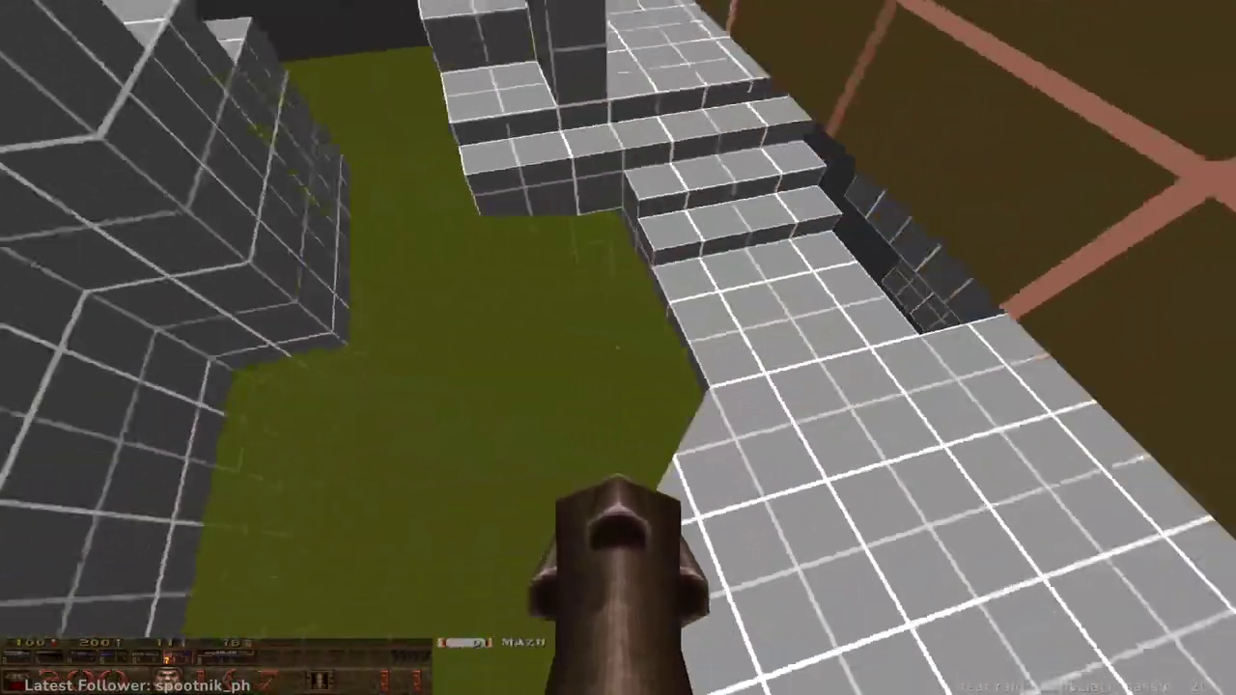
{"action": "key", "text": "w"}
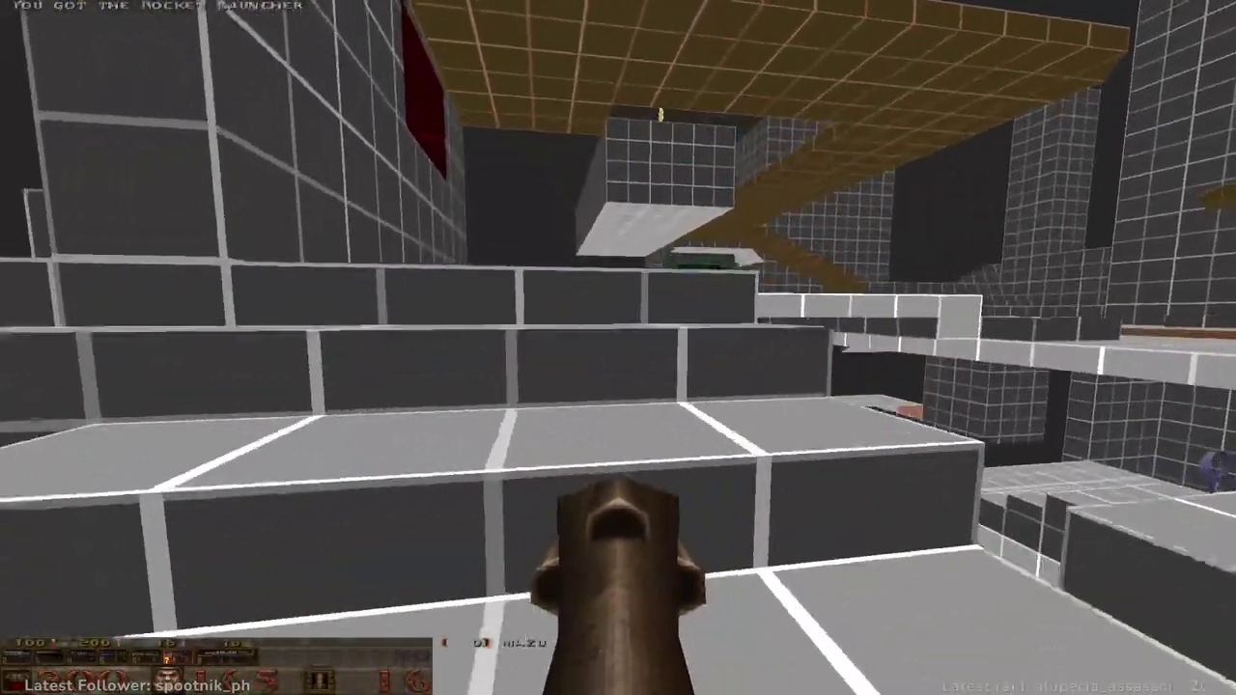
{"action": "key", "text": "w"}
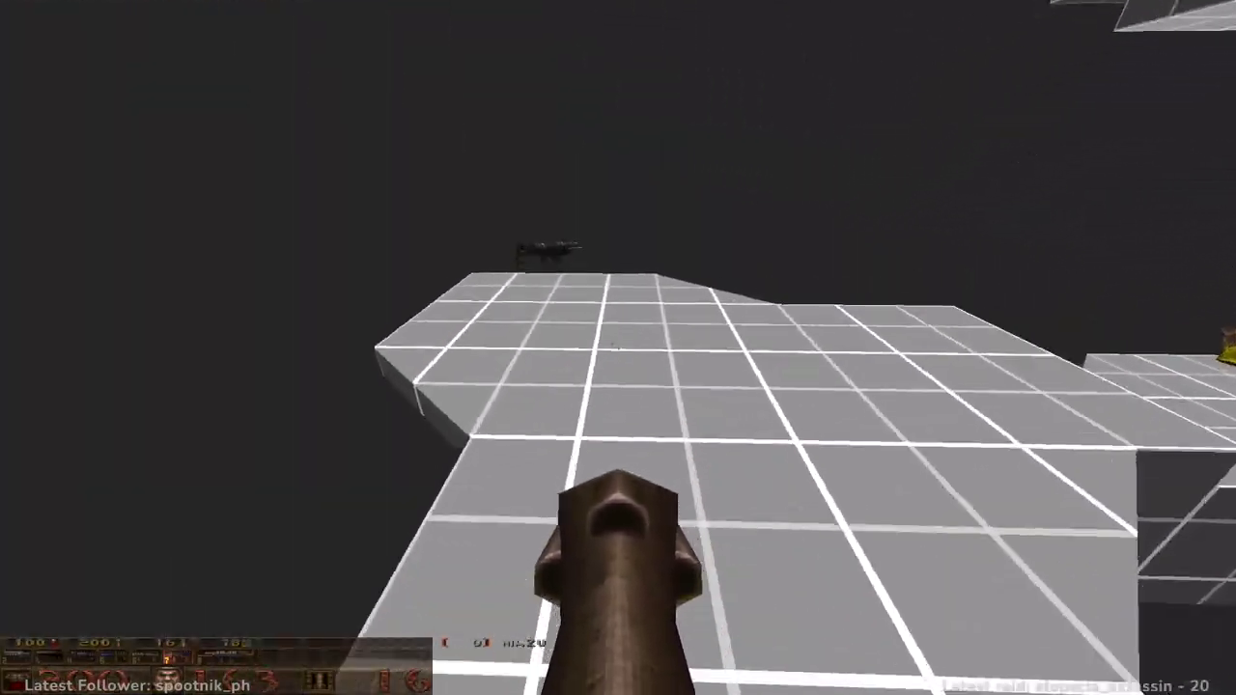
{"action": "key", "text": "w"}
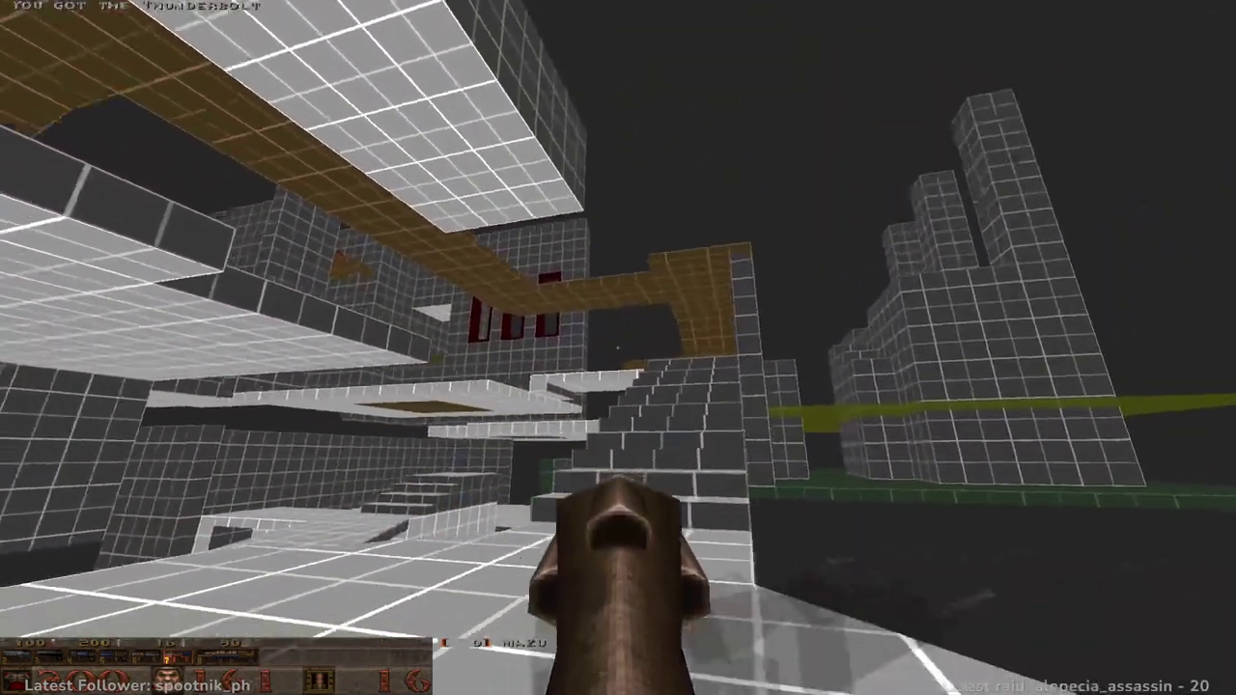
- Follow the white walkway past the salmon block and red diamond marker and collect the Rotary Shotgun
{"action": "key", "text": "w"}
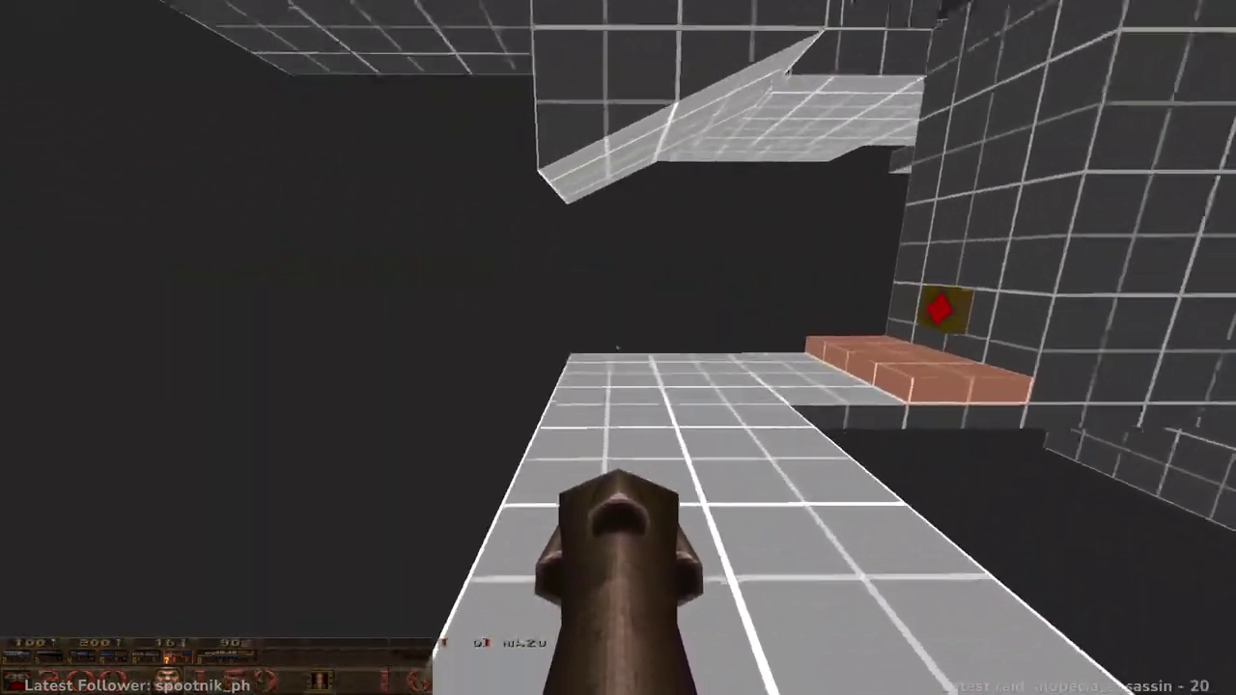
{"action": "key", "text": "w"}
{"action": "key", "text": "w"}
{"action": "key", "text": "w"}
{"action": "key", "text": "w"}
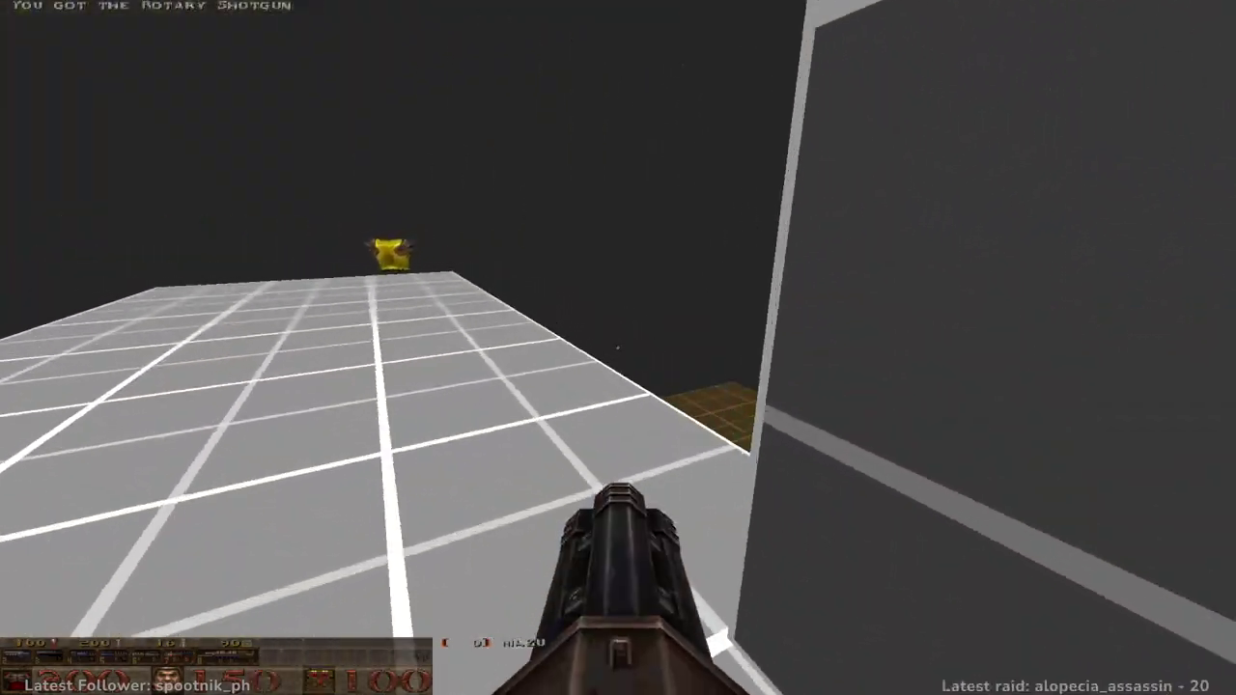
- Fire the Rotary Shotgun from the high ledge at the distant brown platform and move into the white passage
{"action": "key", "text": "w"}
{"action": "left_click", "coordinate": [618, 348]}
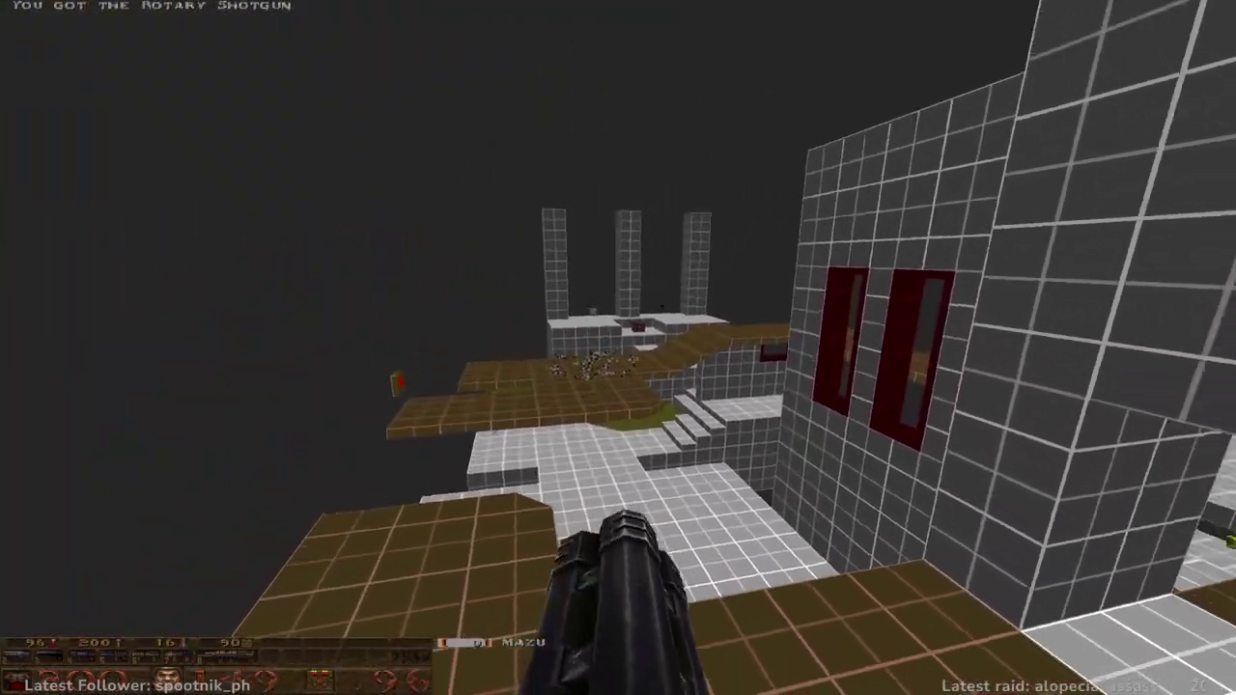
{"action": "key", "text": "w"}
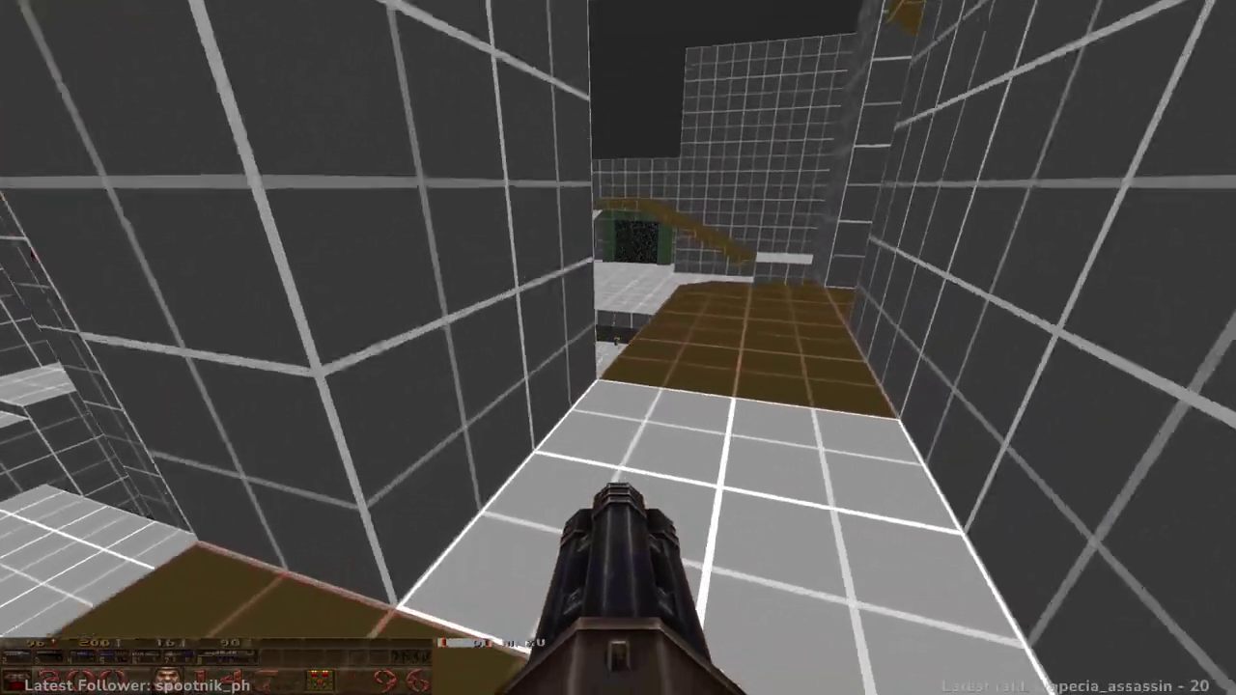
- Cross the brown and white passage to the slatted brown floor opening and fire down through its gaps
{"action": "key", "text": "w"}
{"action": "left_click", "coordinate": [617, 348]}
{"action": "key", "text": "w"}
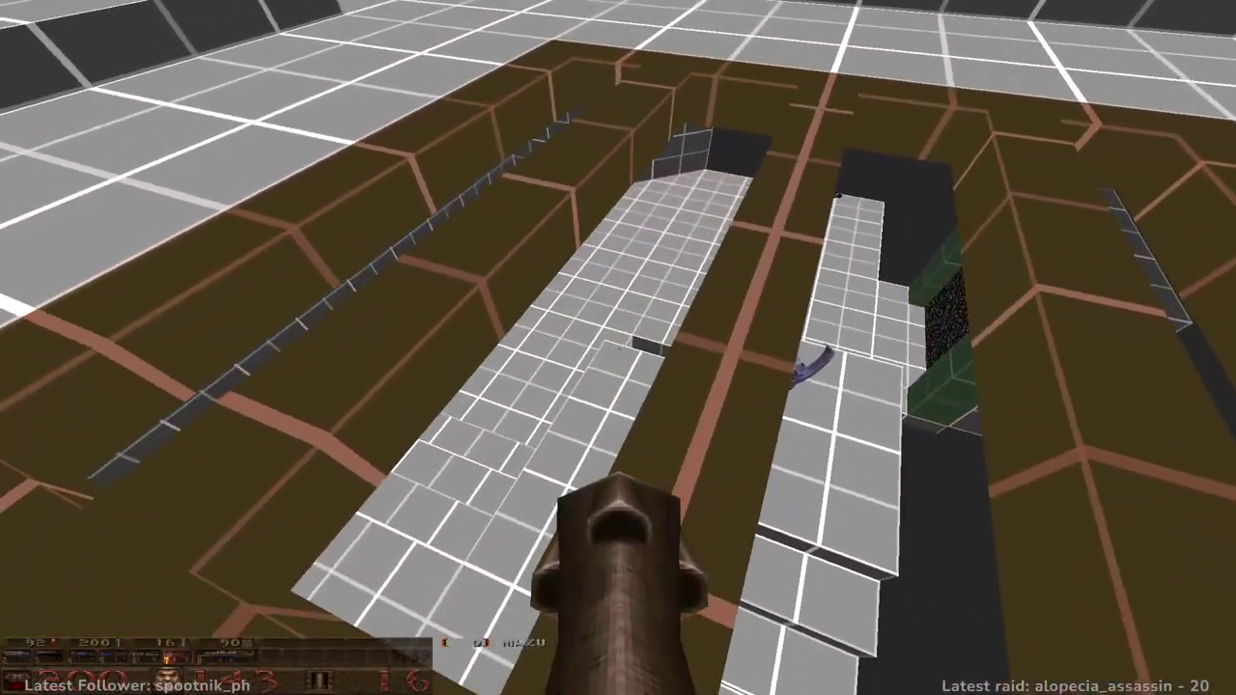
{"action": "key", "text": "ctrl"}
{"action": "key", "text": "ctrl"}
{"action": "key", "text": "s"}
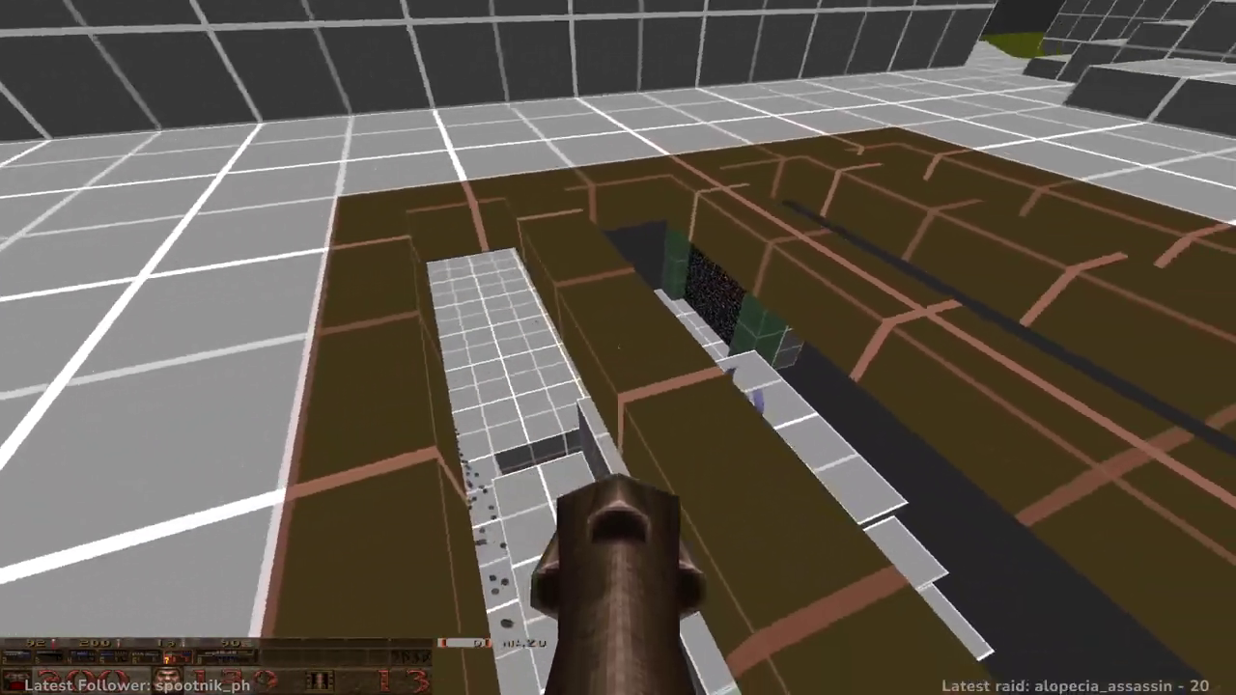
{"action": "key", "text": "s"}
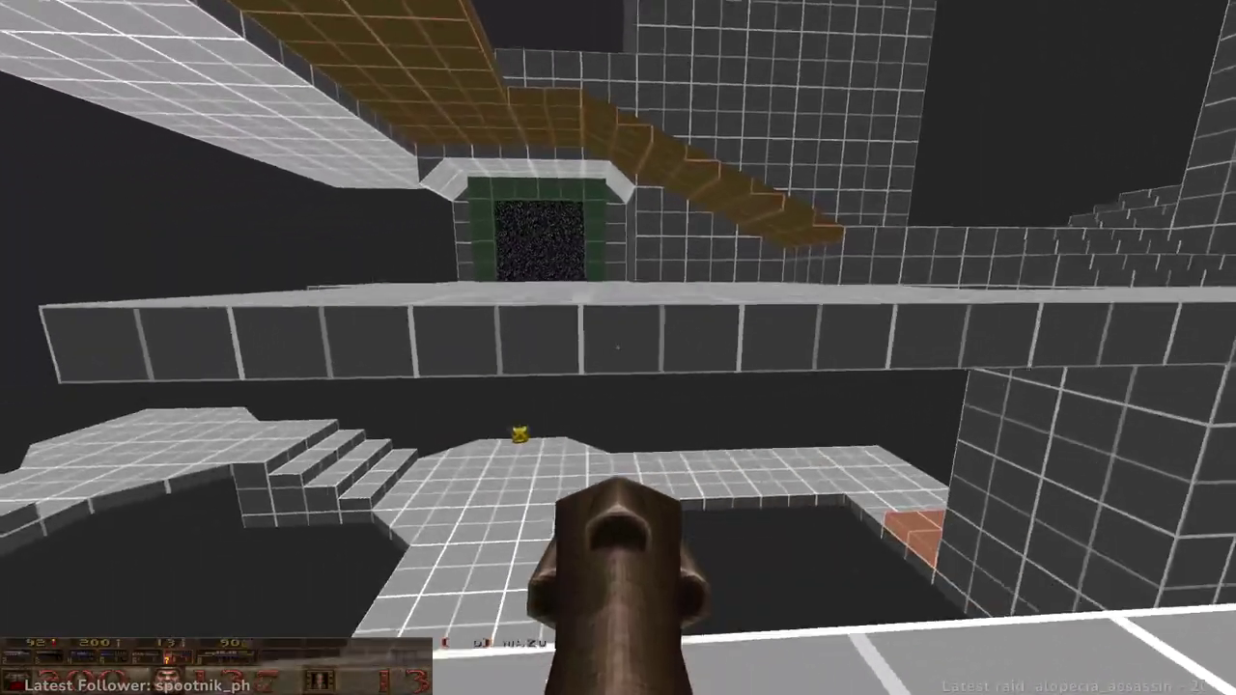
- Go down the white stairs and run across the lower floor past the yellow armor up to the high brown platform
{"action": "key", "text": "w"}
{"action": "key", "text": "w"}
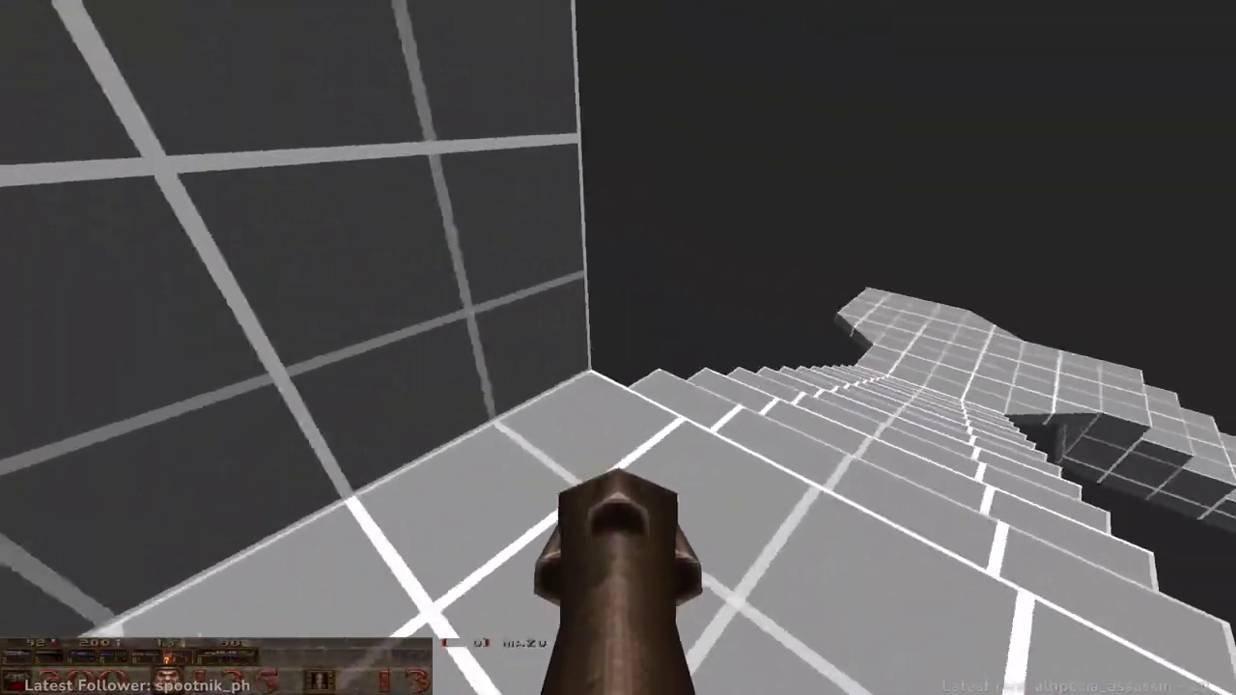
{"action": "key", "text": "w"}
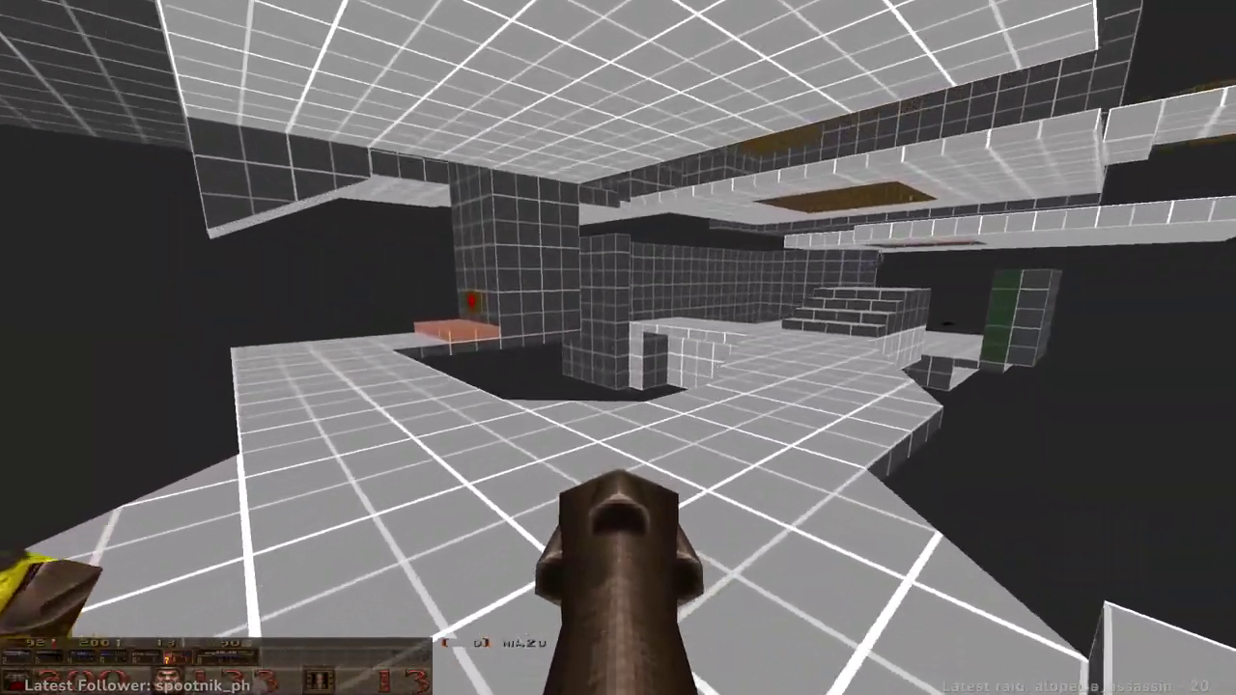
{"action": "key", "text": "w"}
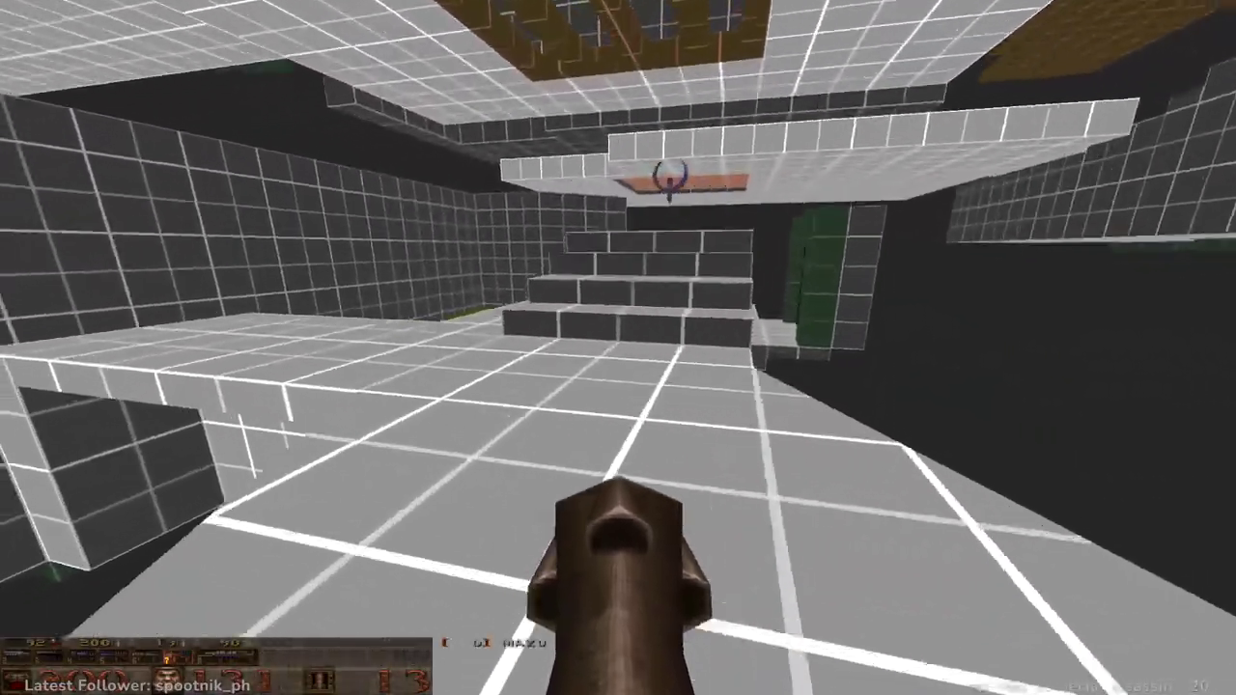
{"action": "key", "text": "w"}
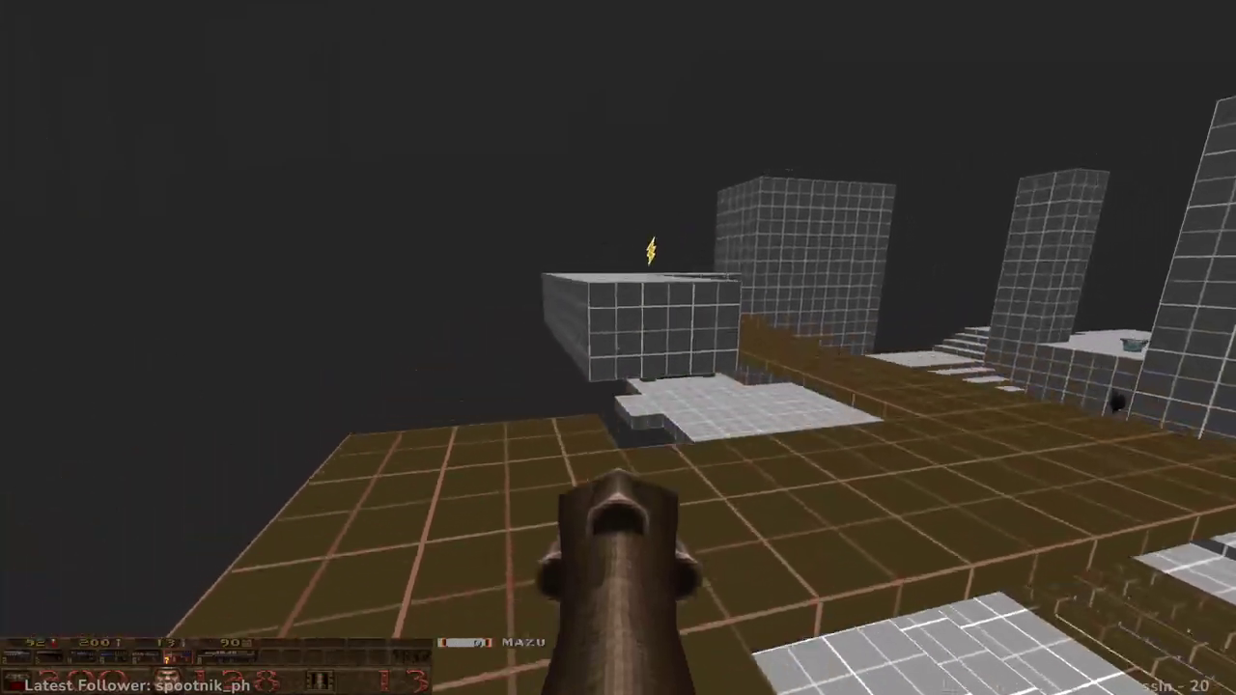
- Collect the Grenade Launcher and follow the brown walkway along the white block to the red-framed windows
{"action": "key", "text": "w"}
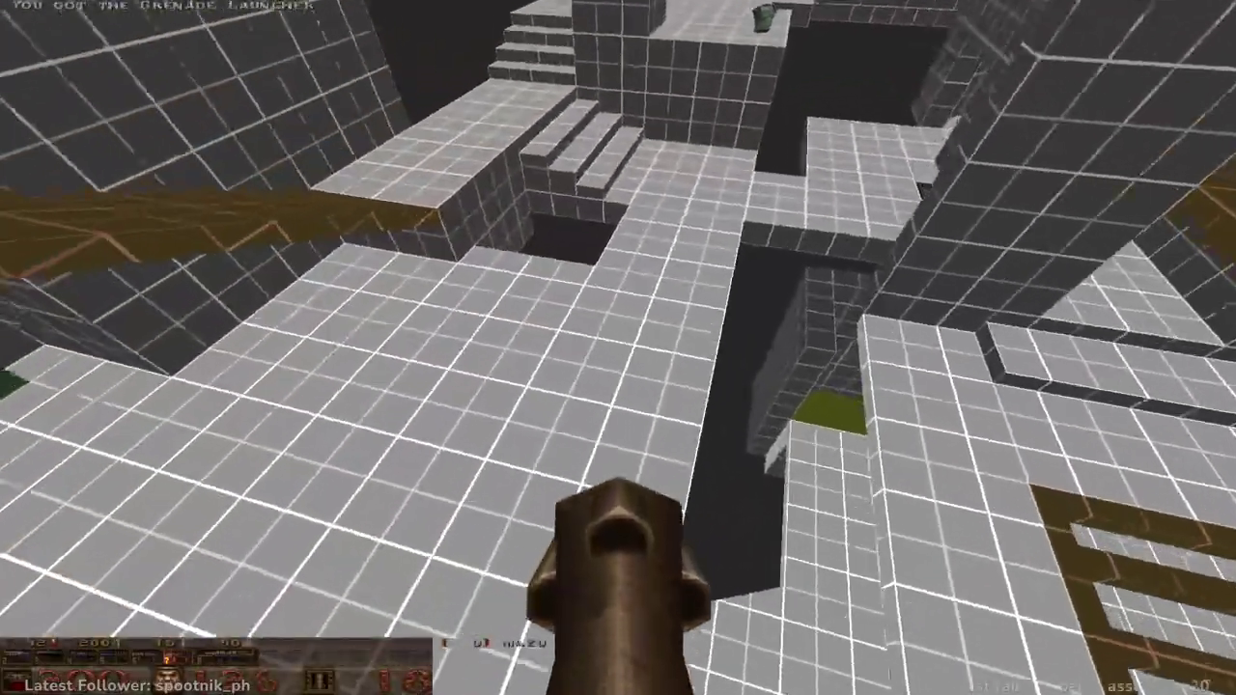
{"action": "key", "text": "w"}
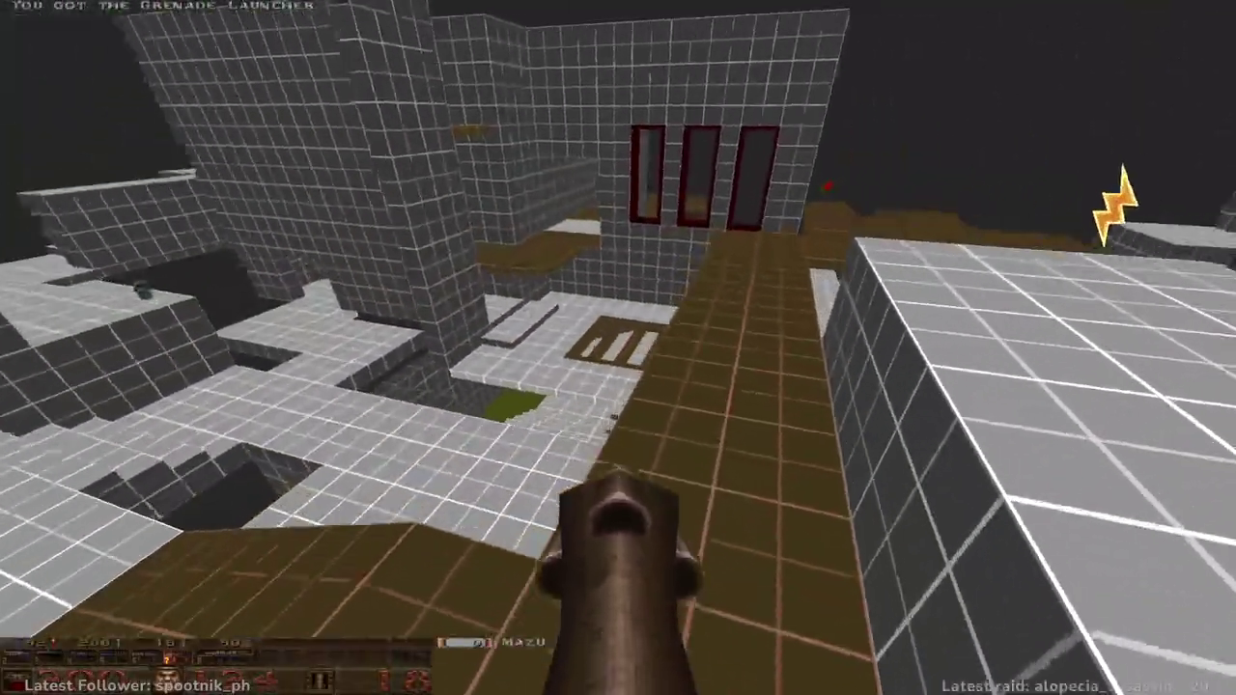
{"action": "key", "text": "w"}
{"action": "key", "text": "w"}
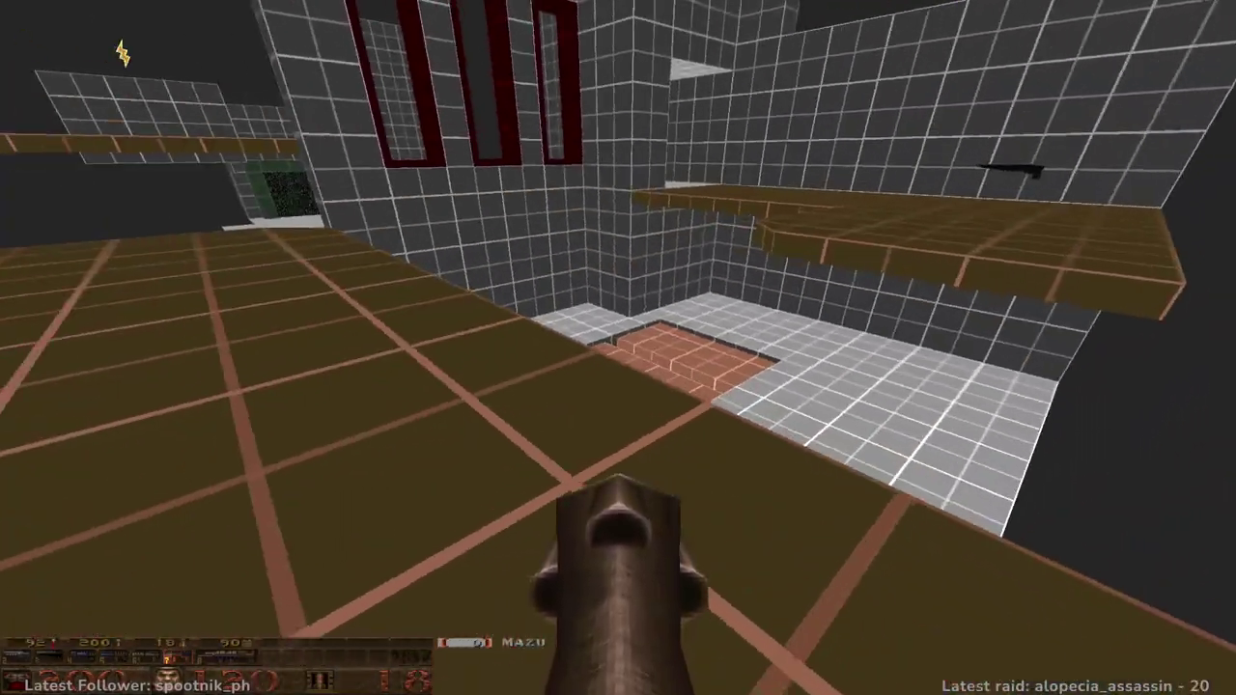
- Pick up the Nailgun near the green teleporter and run across the lower floor to the salmon block
{"action": "key", "text": "w"}
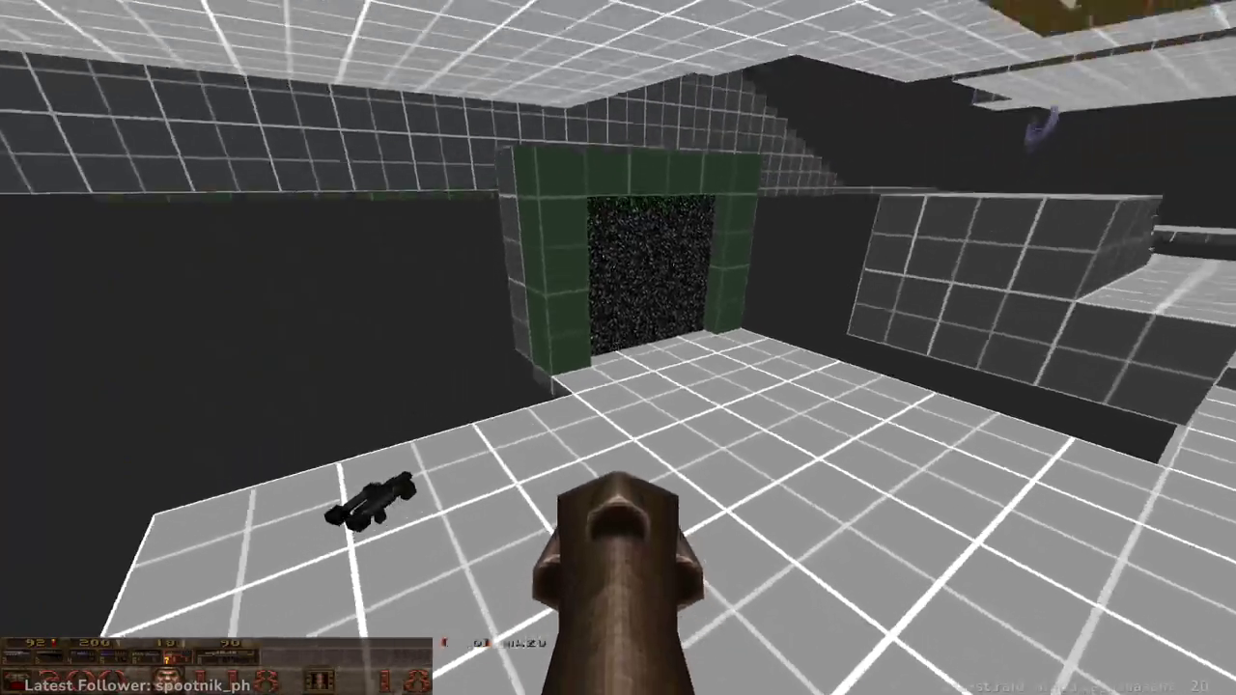
{"action": "key", "text": "w"}
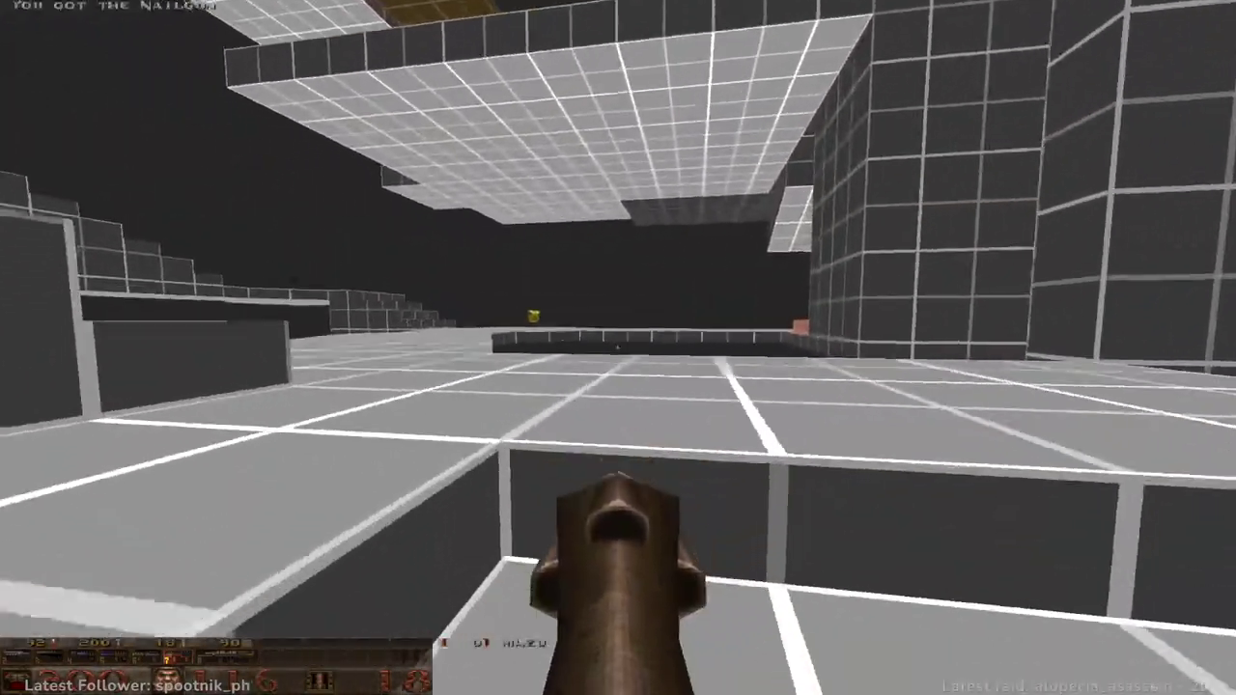
{"action": "key", "text": "w"}
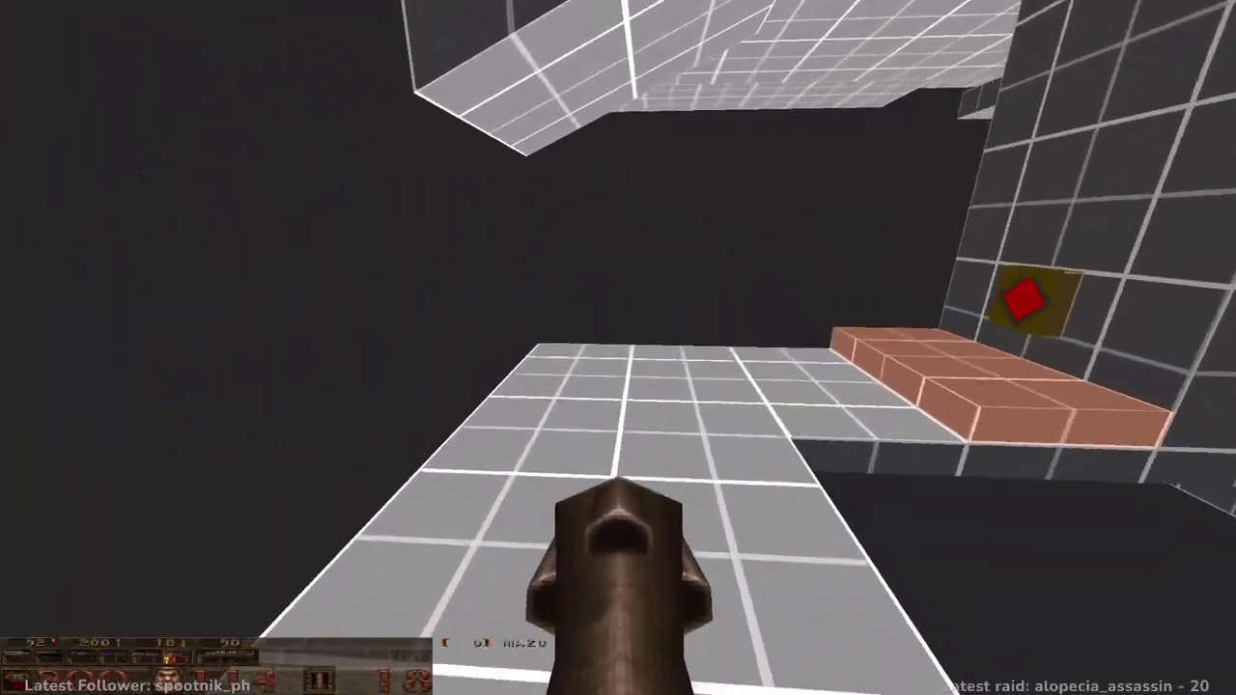
- Return past the red diamond marker to the high white platform and collect the Rotary Shotgun
{"action": "key", "text": "w"}
{"action": "key", "text": "w"}
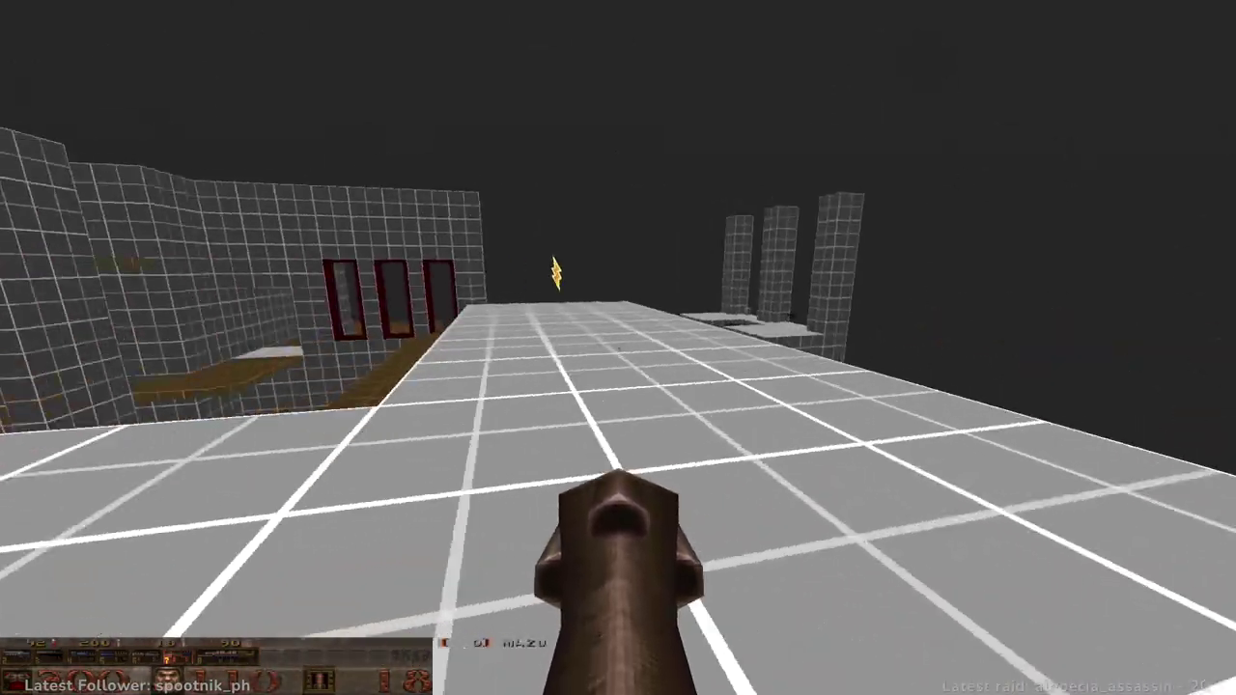
{"action": "key", "text": "w"}
{"action": "key", "text": "s"}
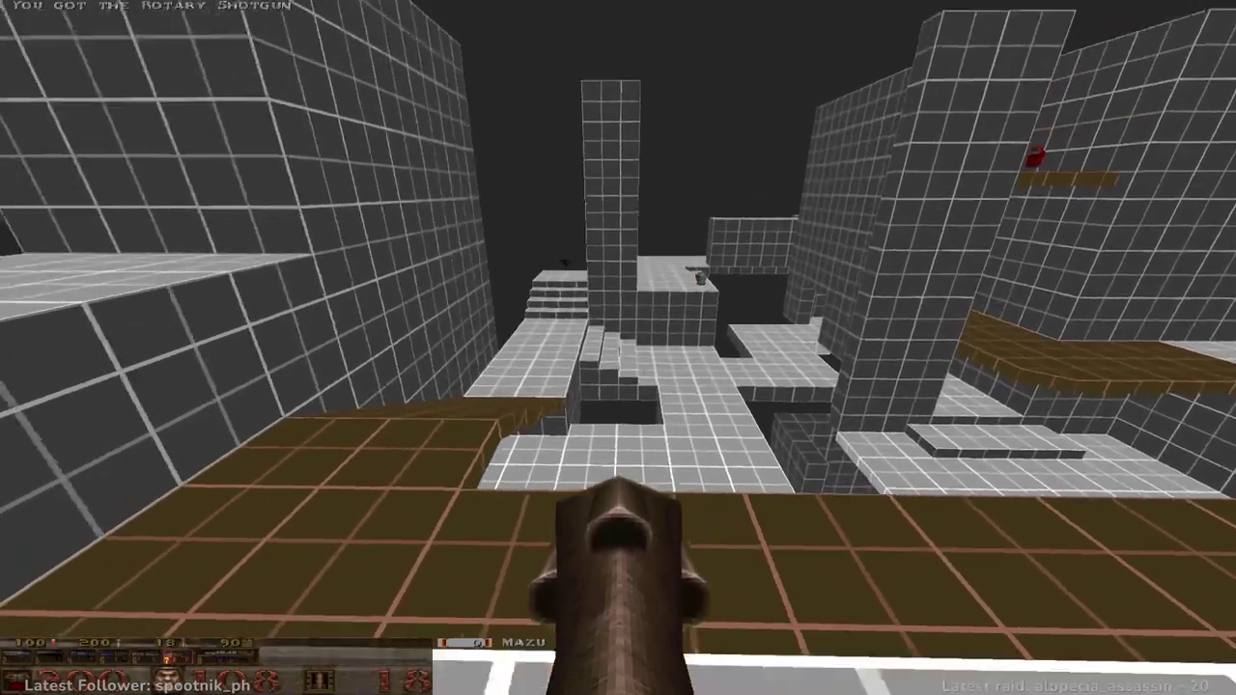
- Follow the brown walkway to the wall with three red-framed windows and test a shot at the openings
{"action": "key", "text": "a"}
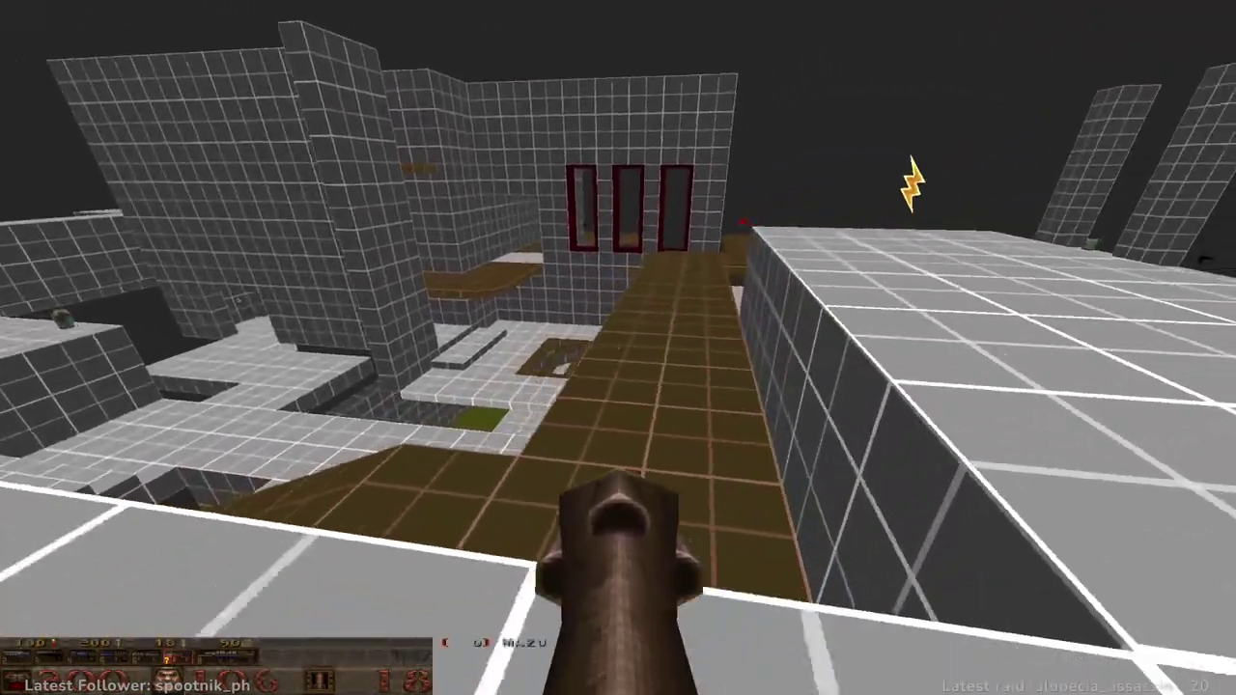
{"action": "key", "text": "w"}
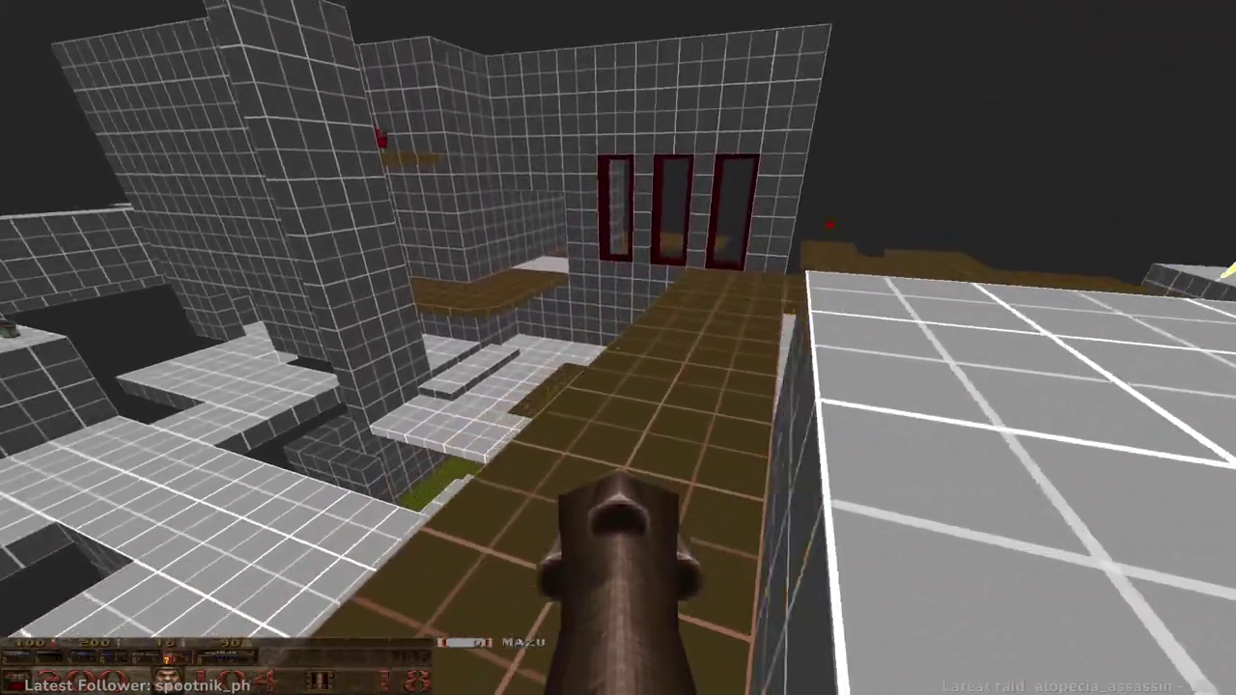
{"action": "key", "text": "w"}
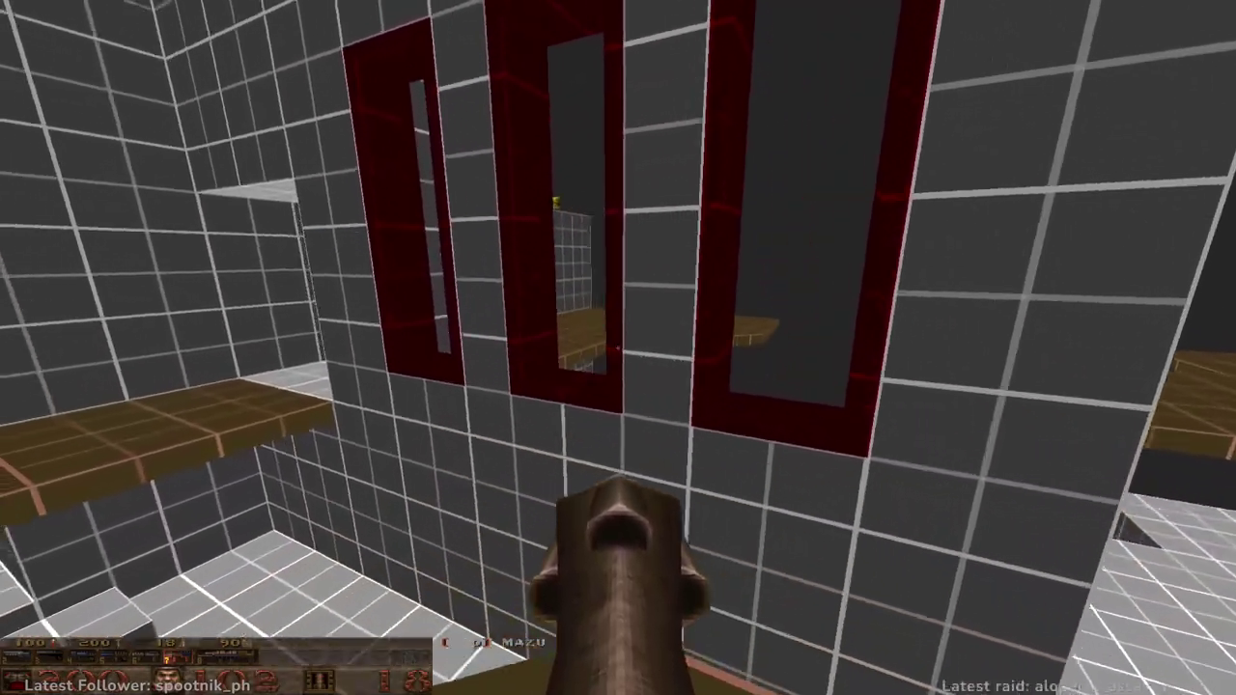
{"action": "key", "text": "w"}
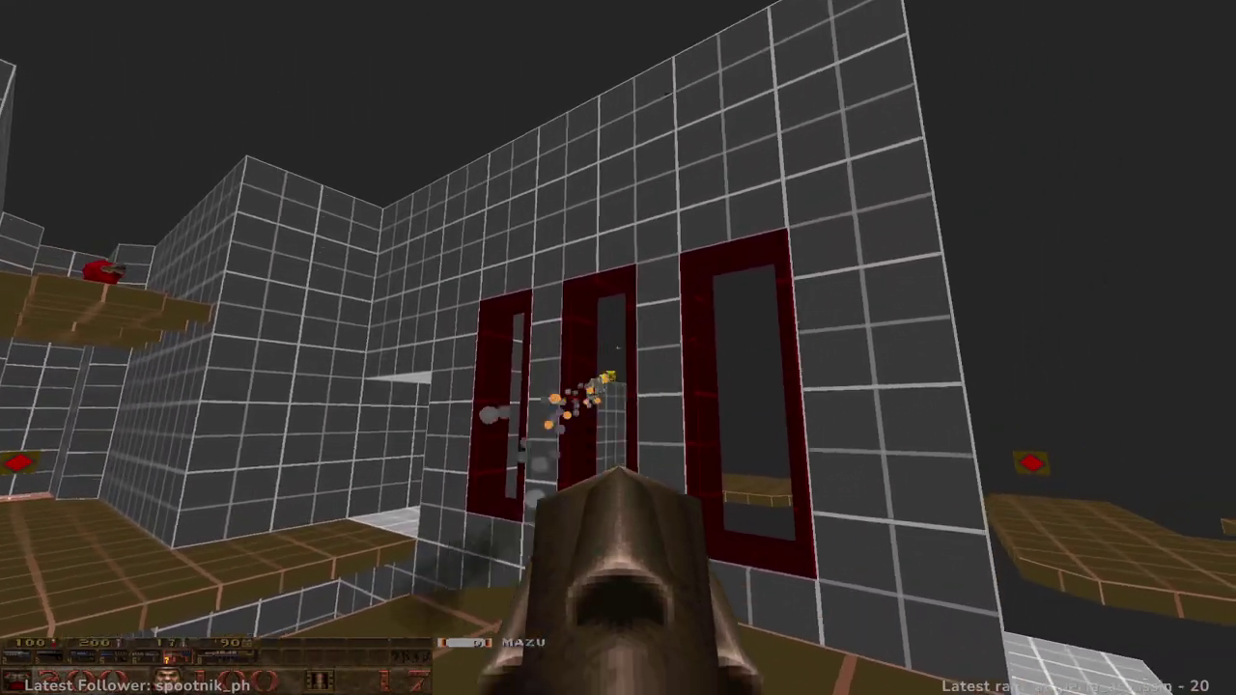
{"action": "key", "text": "w"}
{"action": "key", "text": "space"}
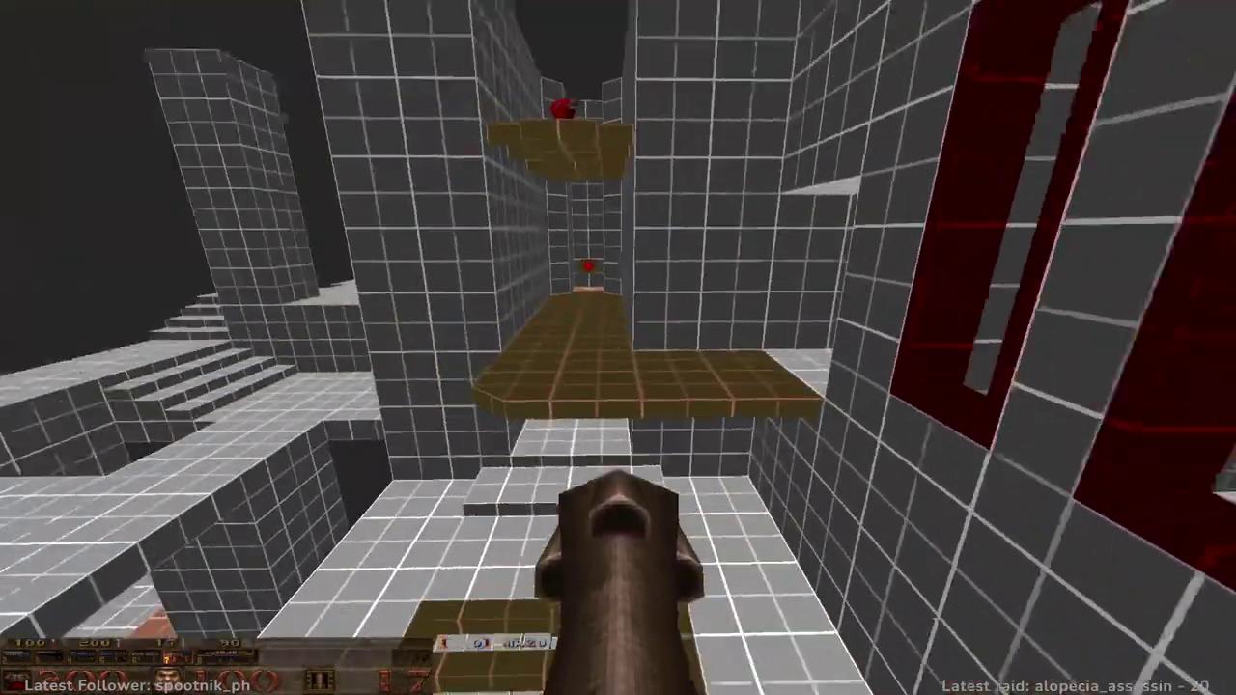
- Move around to the far side of the windowed wall and fire at its red-framed openings from there
{"action": "key", "text": "w"}
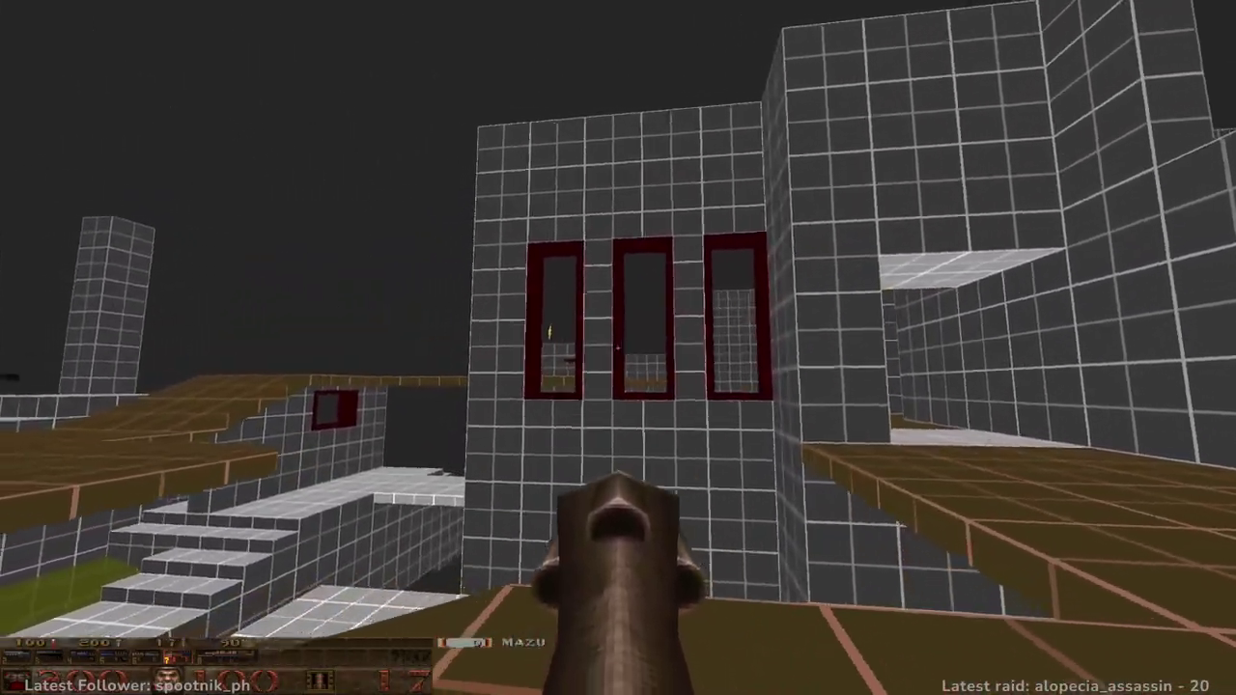
{"action": "key", "text": "w"}
{"action": "key", "text": "space"}
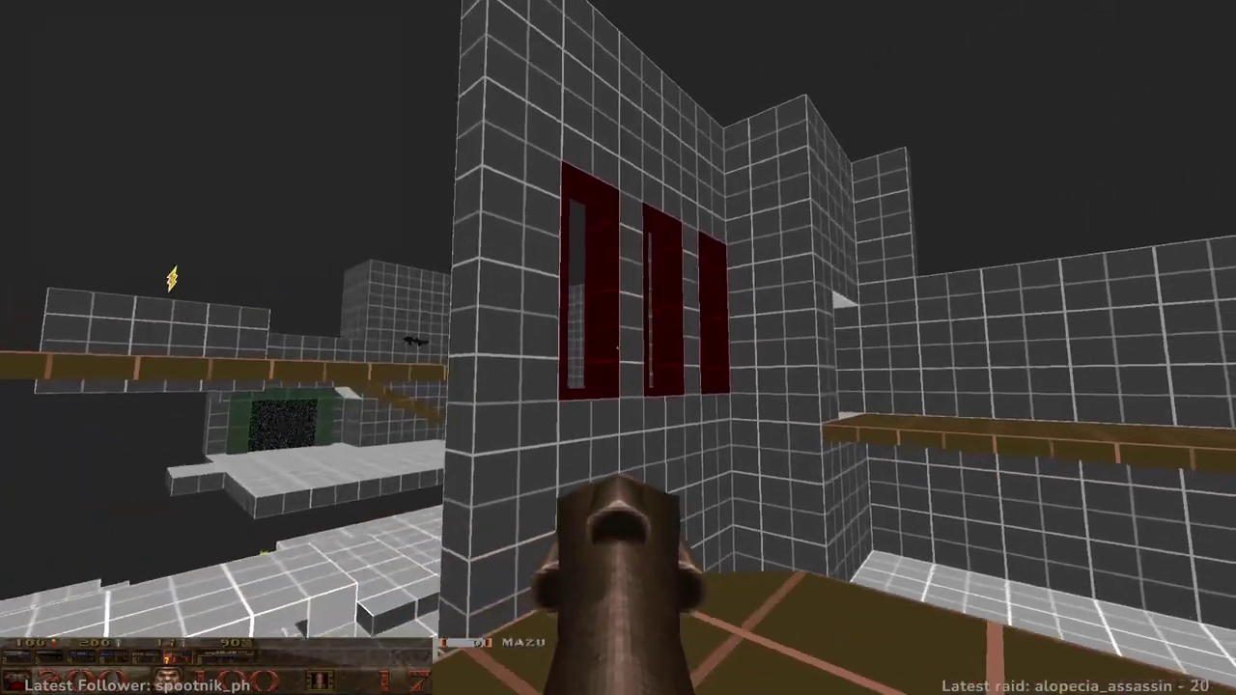
{"action": "key", "text": "d"}
{"action": "left_click", "coordinate": [618, 348]}
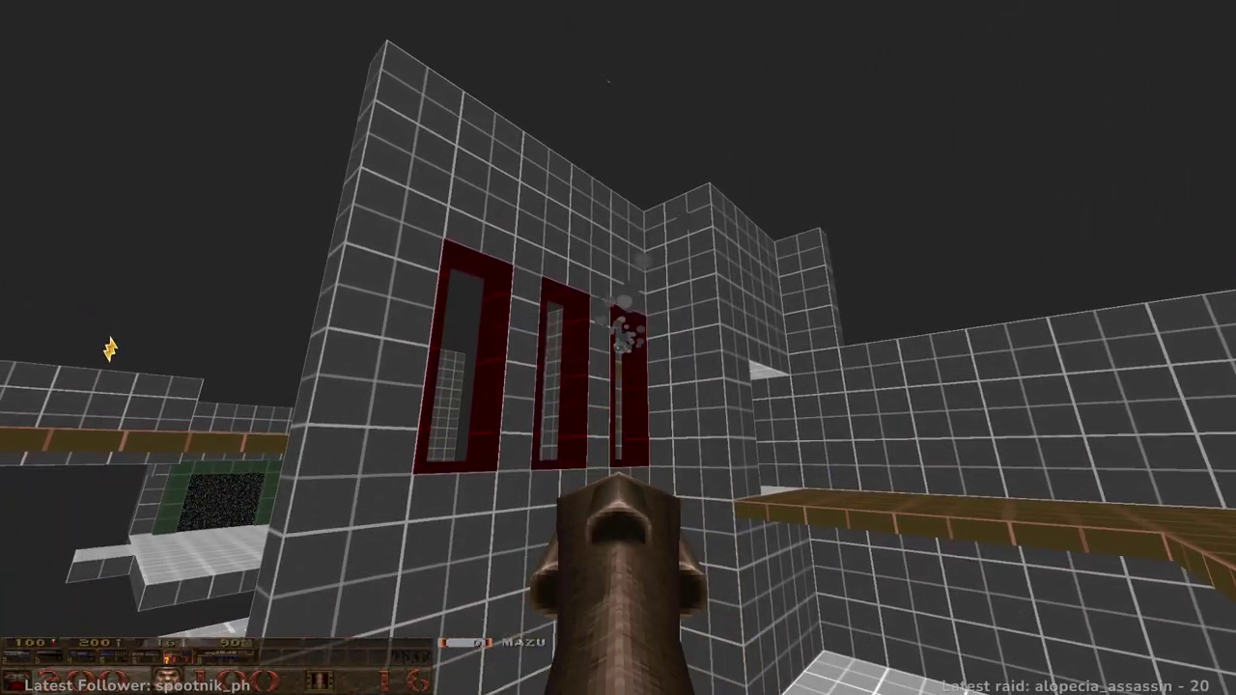
{"action": "left_click", "coordinate": [618, 347]}
{"action": "key", "text": "a"}
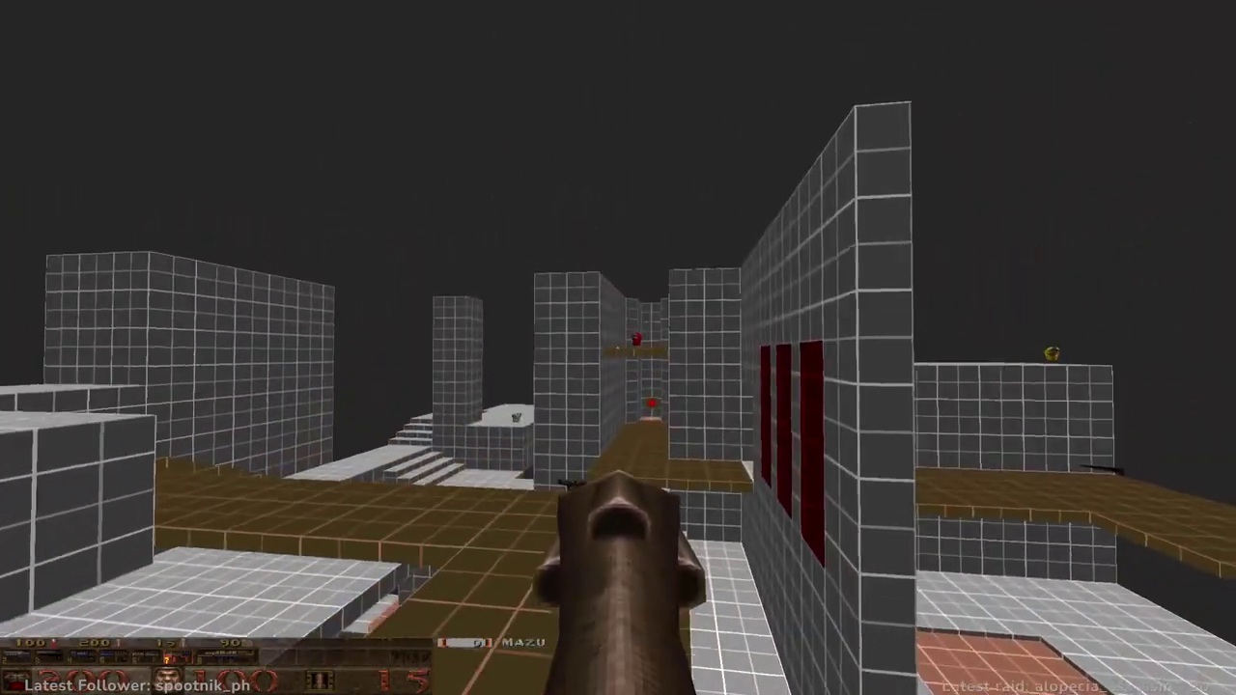
- Run back along the brown walkway to the edge overlooking the slatted floor opening
{"action": "key", "text": "w"}
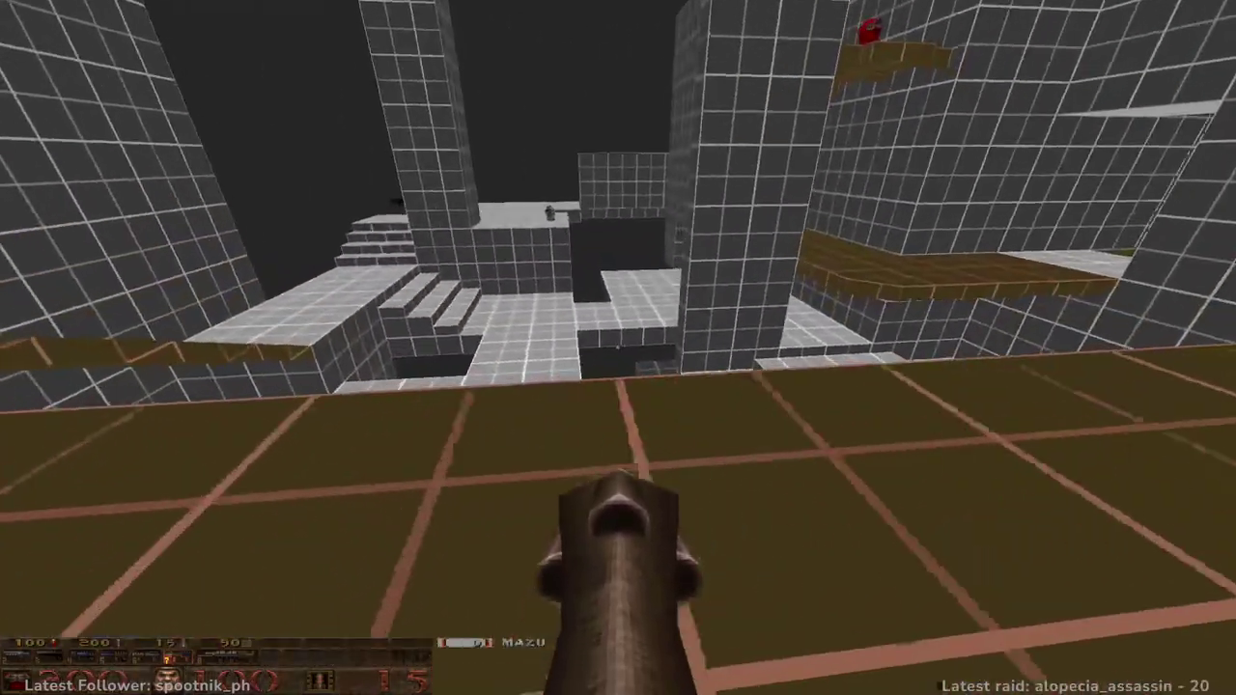
{"action": "key", "text": "w"}
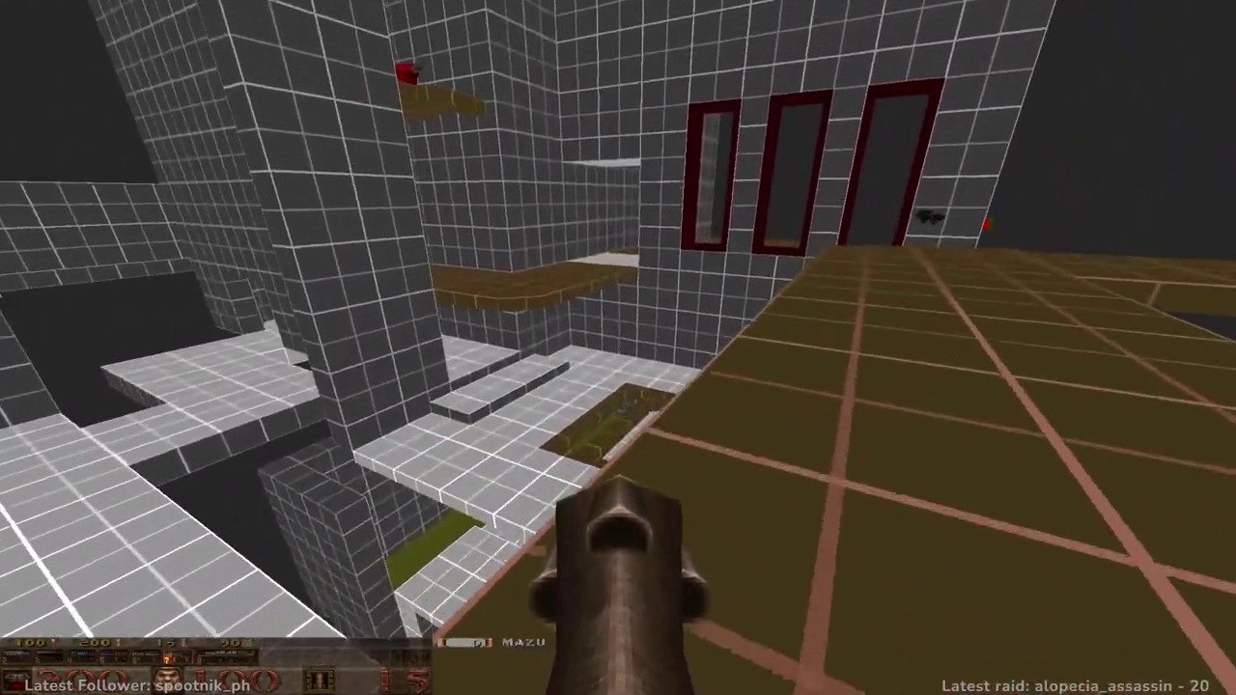
{"action": "key", "text": "w"}
- Quit the playtest through the game's main menu
{"action": "key", "text": "Escape"}
{"action": "key", "text": "Down"}
{"action": "key", "text": "Down"}
{"action": "key", "text": "Down"}
{"action": "key", "text": "Down"}
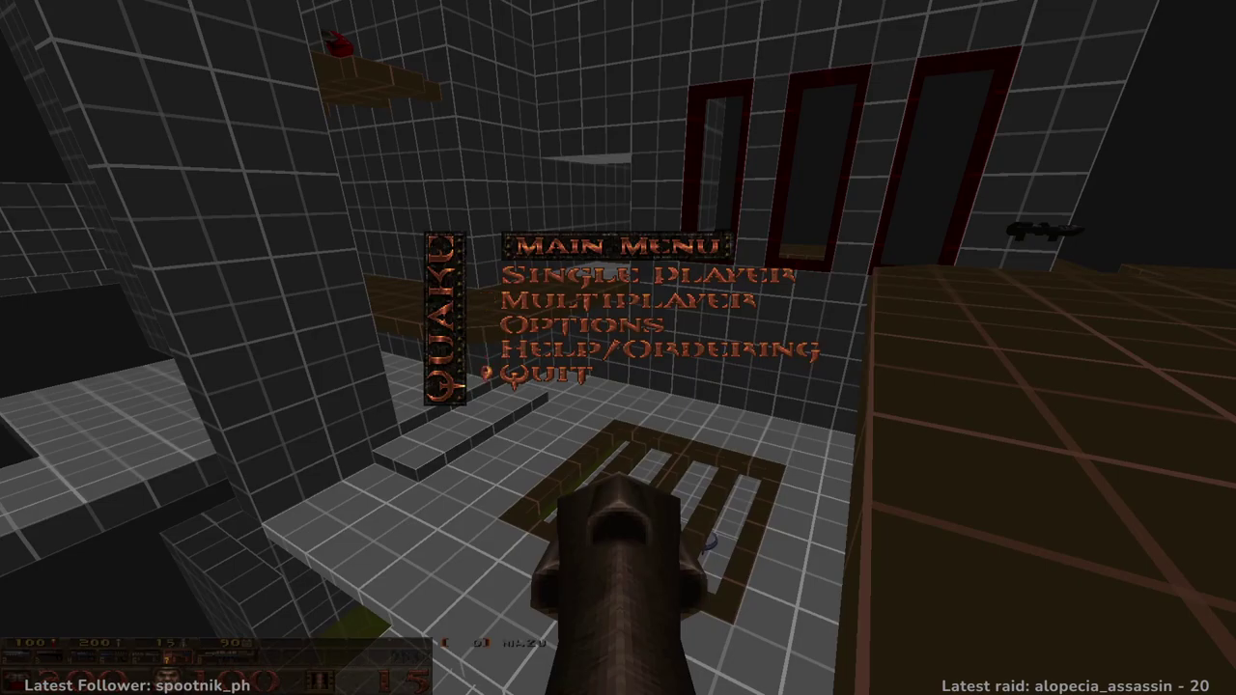
{"action": "key", "text": "Return"}
- Switch to the map in TrenchBroom and examine the walls and walkways leading to the wall opening above the parapet
{"action": "mouse_move", "coordinate": [617, 280]}
{"action": "right_mouse_down"}
{"action": "mouse_move", "coordinate": [628, 309]}
{"action": "mouse_move", "coordinate": [564, 314]}
{"action": "mouse_move", "coordinate": [627, 270]}
{"action": "mouse_move", "coordinate": [708, 289]}
{"action": "mouse_move", "coordinate": [684, 248]}
{"action": "mouse_move", "coordinate": [715, 256]}
{"action": "mouse_move", "coordinate": [596, 300]}
{"action": "mouse_move", "coordinate": [496, 267]}
{"action": "mouse_move", "coordinate": [464, 210]}
{"action": "mouse_move", "coordinate": [566, 221]}
{"action": "mouse_move", "coordinate": [540, 198]}
{"action": "right_mouse_up"}
{"action": "key", "text": "w"}
{"action": "key", "text": "s"}
{"action": "key", "text": "w"}
{"action": "key", "text": "s"}
{"action": "key", "text": "w"}
{"action": "left_click", "coordinate": [514, 376]}
{"action": "key", "text": "d"}
{"action": "mouse_move", "coordinate": [180, 364]}
{"action": "left_mouse_down", "text": "ctrl+shift"}
{"action": "mouse_move", "coordinate": [449, 375]}
{"action": "mouse_move", "coordinate": [434, 372]}
{"action": "left_mouse_up", "text": "ctrl+shift"}
{"action": "left_click", "coordinate": [427, 375]}
{"action": "left_click", "coordinate": [512, 180]}
{"action": "key", "text": "w"}
{"action": "mouse_move", "coordinate": [456, 249]}
{"action": "right_mouse_down"}
{"action": "mouse_move", "coordinate": [566, 251]}
{"action": "mouse_move", "coordinate": [608, 156]}
{"action": "right_mouse_up"}
{"action": "mouse_move", "coordinate": [734, 384]}
{"action": "left_mouse_down"}
{"action": "mouse_move", "coordinate": [182, 327]}
{"action": "mouse_move", "coordinate": [274, 327]}
{"action": "left_mouse_up"}
{"action": "mouse_move", "coordinate": [275, 327]}
{"action": "right_mouse_down"}
{"action": "mouse_move", "coordinate": [730, 285]}
{"action": "mouse_move", "coordinate": [871, 253]}
{"action": "right_mouse_up"}
- Draw a floor slab about 224 by 176 units and 16 units thick below the wall opening, and adjust its side
{"action": "key", "text": "Escape"}
{"action": "mouse_move", "coordinate": [378, 286]}
{"action": "right_mouse_down"}
{"action": "mouse_move", "coordinate": [513, 221]}
{"action": "mouse_move", "coordinate": [452, 386]}
{"action": "mouse_move", "coordinate": [650, 313]}
{"action": "mouse_move", "coordinate": [684, 348]}
{"action": "right_mouse_up"}
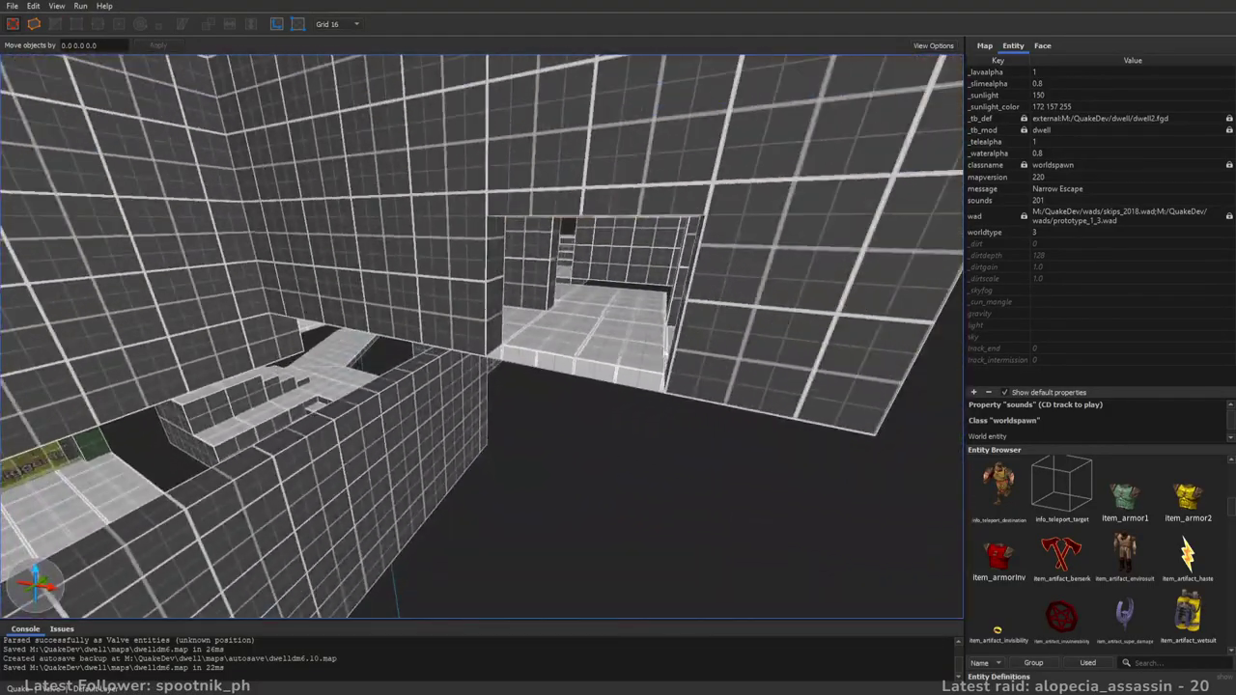
{"action": "left_click_drag", "start_coordinate": [571, 375], "coordinate": [282, 422]}
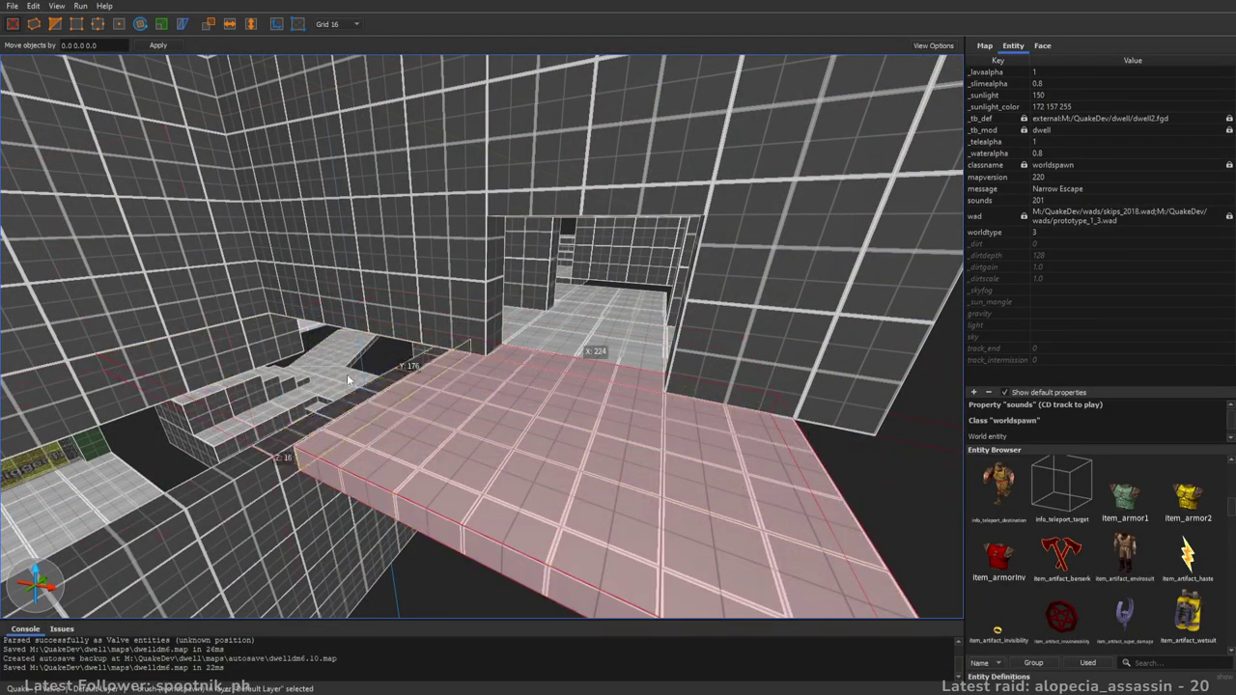
{"action": "left_click_drag", "start_coordinate": [838, 440], "coordinate": [715, 421], "text": "shift"}
- Draw a 128 by 32 unit block against the outer side of the berserk ledge and extend it downward to about 224 units
{"action": "mouse_move", "coordinate": [716, 421]}
{"action": "right_mouse_down"}
{"action": "mouse_move", "coordinate": [777, 433]}
{"action": "mouse_move", "coordinate": [703, 471]}
{"action": "mouse_move", "coordinate": [784, 430]}
{"action": "mouse_move", "coordinate": [512, 240]}
{"action": "mouse_move", "coordinate": [526, 223]}
{"action": "mouse_move", "coordinate": [496, 273]}
{"action": "mouse_move", "coordinate": [662, 306]}
{"action": "mouse_move", "coordinate": [650, 314]}
{"action": "mouse_move", "coordinate": [541, 293]}
{"action": "mouse_move", "coordinate": [609, 276]}
{"action": "mouse_move", "coordinate": [625, 234]}
{"action": "mouse_move", "coordinate": [582, 339]}
{"action": "mouse_move", "coordinate": [590, 370]}
{"action": "right_mouse_up"}
{"action": "scroll", "coordinate": [591, 370], "scroll_direction": "up", "scroll_amount": 1}
{"action": "left_click", "coordinate": [600, 259]}
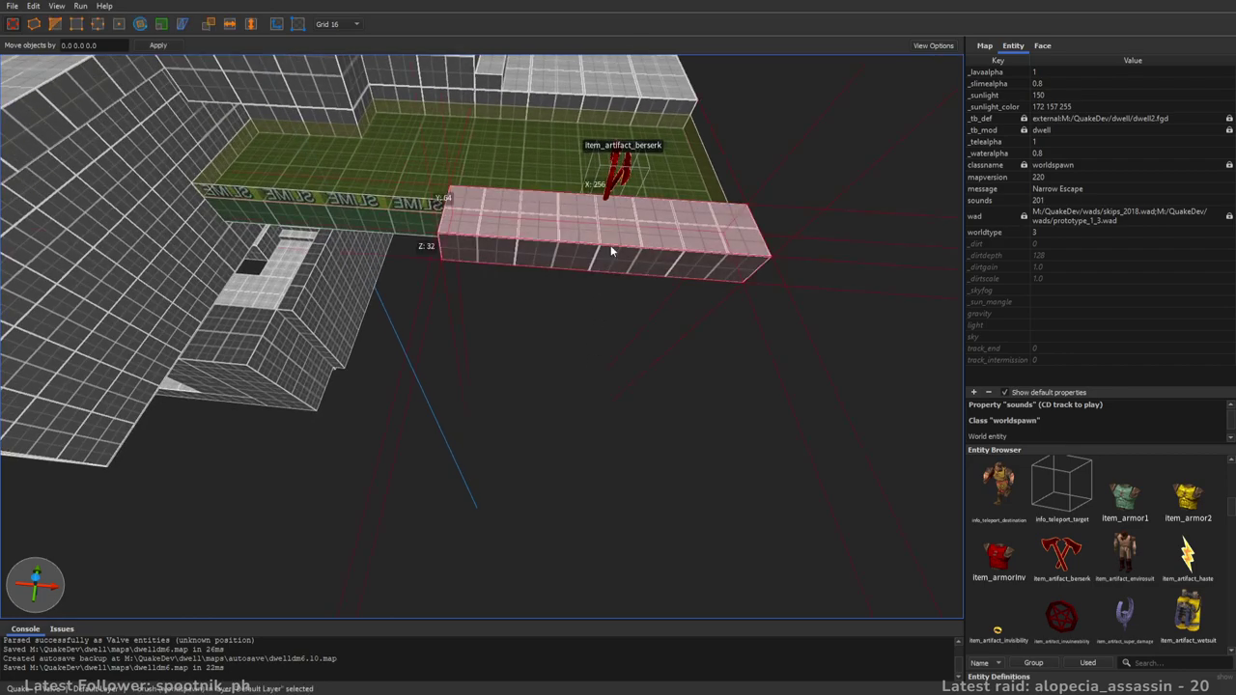
{"action": "left_click_drag", "start_coordinate": [602, 260], "coordinate": [595, 288]}
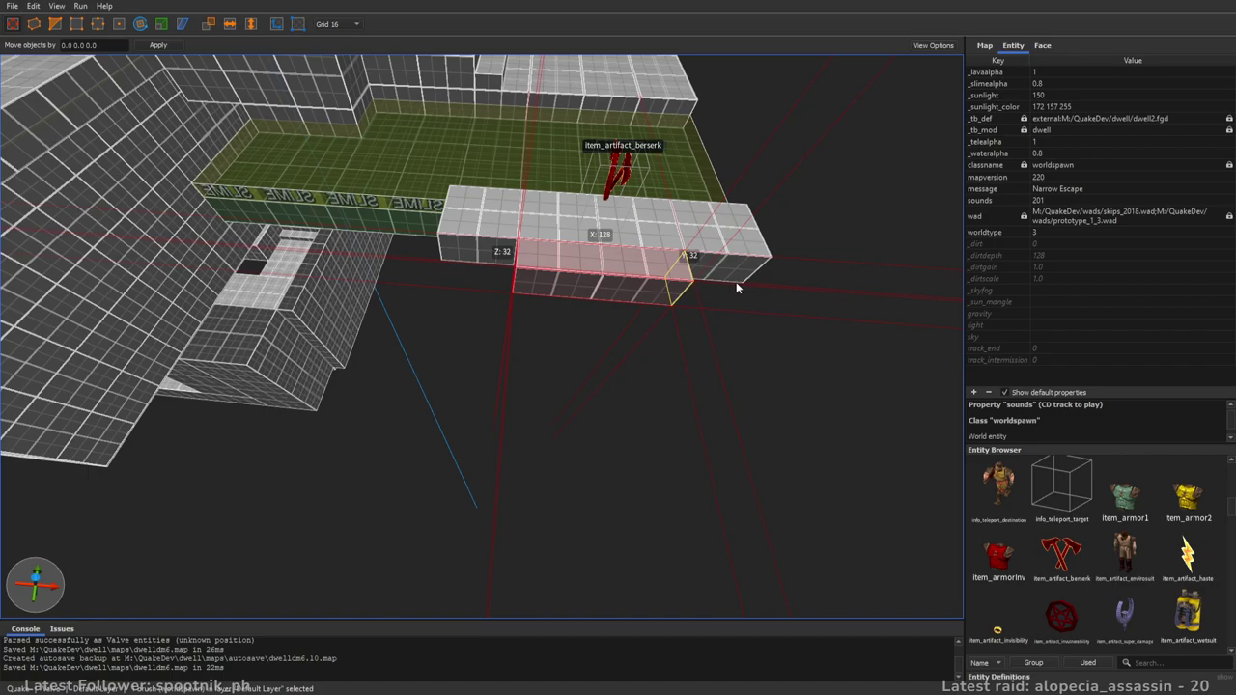
{"action": "left_click_drag", "start_coordinate": [558, 365], "coordinate": [566, 382], "text": "shift"}
{"action": "mouse_move", "coordinate": [587, 375]}
{"action": "right_mouse_down"}
{"action": "mouse_move", "coordinate": [594, 400]}
{"action": "mouse_move", "coordinate": [608, 269]}
{"action": "right_mouse_up"}
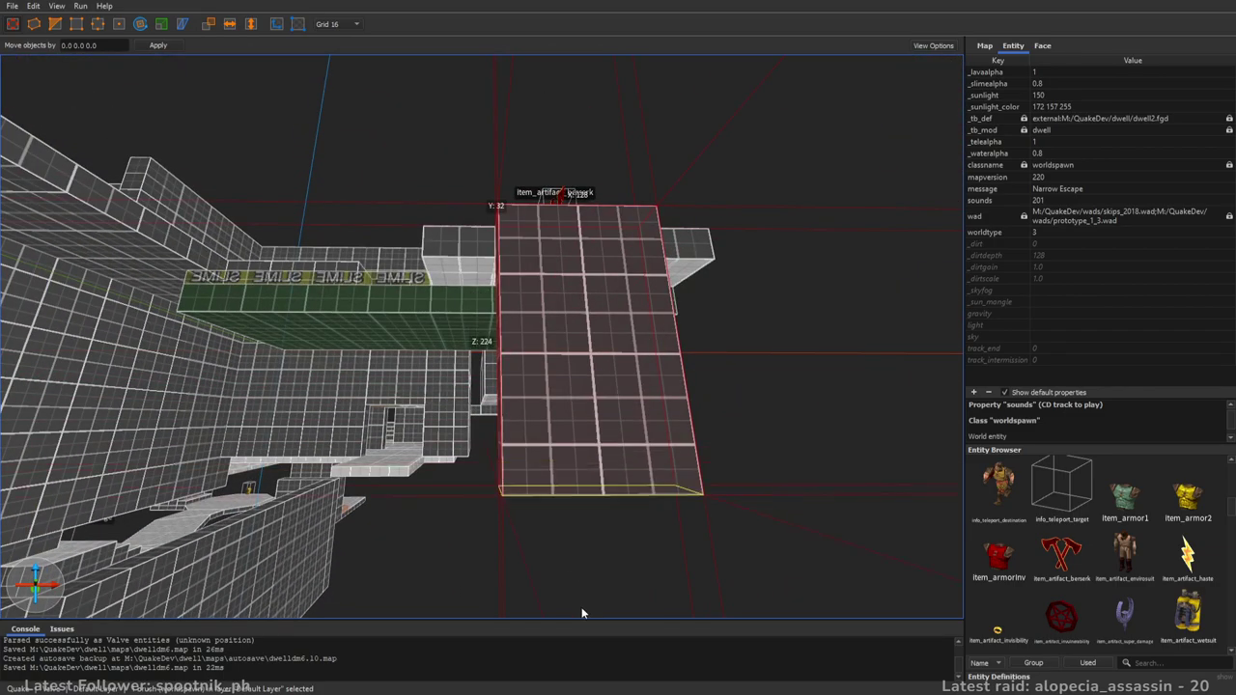
- Adjust the block beside the slime pool's berserk ledge to 256 units tall and resize it from its face
{"action": "key", "text": "d"}
{"action": "mouse_move", "coordinate": [681, 475]}
{"action": "right_mouse_down"}
{"action": "mouse_move", "coordinate": [598, 500]}
{"action": "mouse_move", "coordinate": [651, 489]}
{"action": "mouse_move", "coordinate": [748, 499]}
{"action": "mouse_move", "coordinate": [688, 450]}
{"action": "mouse_move", "coordinate": [670, 395]}
{"action": "mouse_move", "coordinate": [708, 412]}
{"action": "mouse_move", "coordinate": [668, 403]}
{"action": "mouse_move", "coordinate": [652, 378]}
{"action": "mouse_move", "coordinate": [645, 406]}
{"action": "mouse_move", "coordinate": [600, 387]}
{"action": "mouse_move", "coordinate": [806, 387]}
{"action": "mouse_move", "coordinate": [692, 372]}
{"action": "mouse_move", "coordinate": [743, 380]}
{"action": "mouse_move", "coordinate": [658, 386]}
{"action": "mouse_move", "coordinate": [647, 337]}
{"action": "mouse_move", "coordinate": [644, 452]}
{"action": "mouse_move", "coordinate": [606, 440]}
{"action": "mouse_move", "coordinate": [666, 399]}
{"action": "mouse_move", "coordinate": [633, 400]}
{"action": "right_mouse_up"}
{"action": "key", "text": "d"}
{"action": "key", "text": "w"}
{"action": "key", "text": "w"}
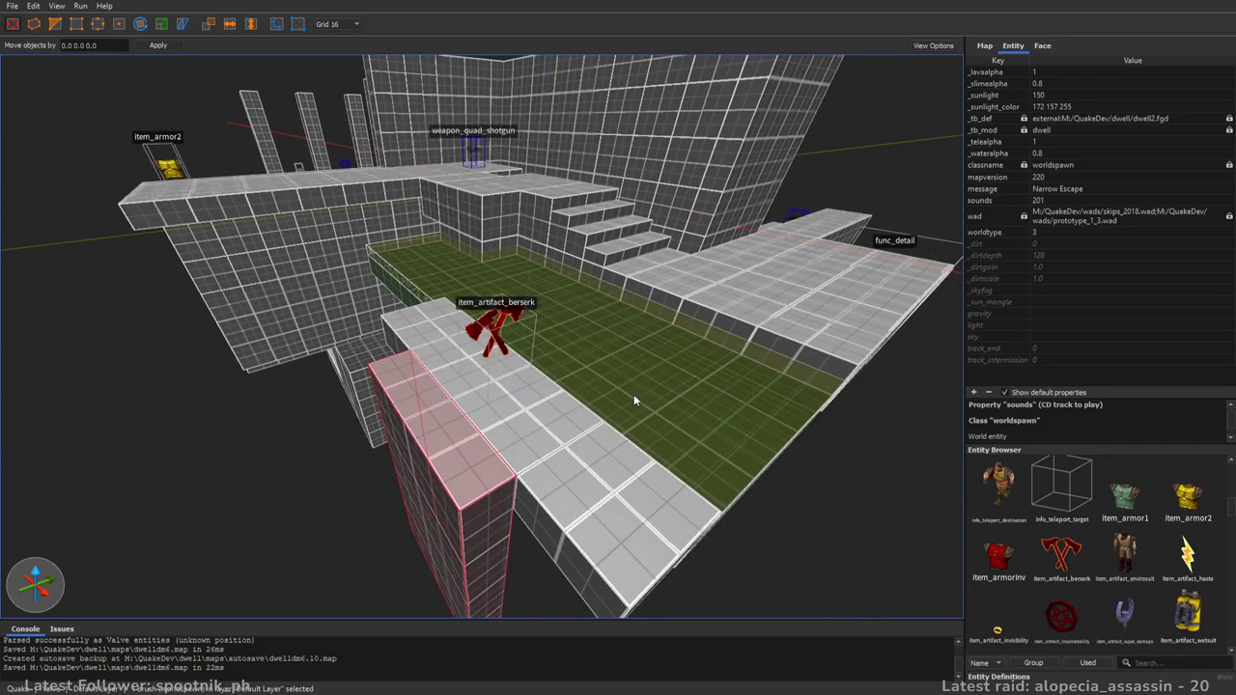
{"action": "key", "text": "a"}
{"action": "mouse_move", "coordinate": [520, 334]}
{"action": "right_mouse_down"}
{"action": "mouse_move", "coordinate": [502, 340]}
{"action": "mouse_move", "coordinate": [529, 338]}
{"action": "right_mouse_up"}
{"action": "key", "text": "d"}
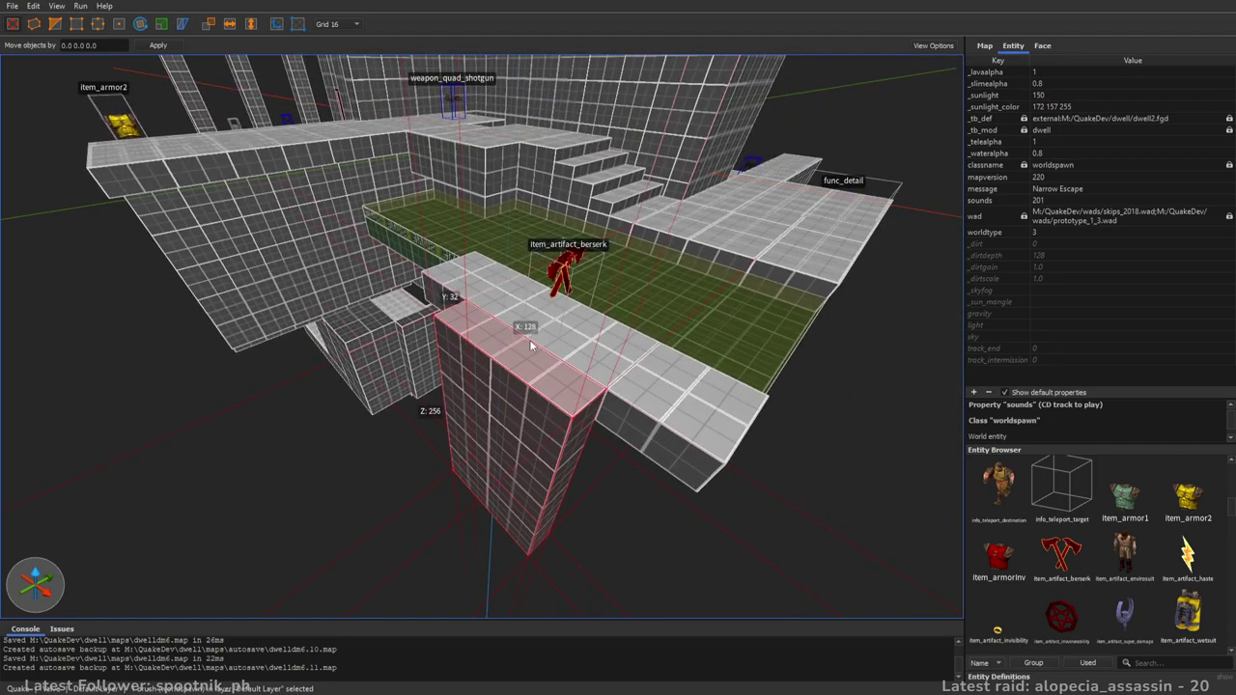
{"action": "mouse_move", "coordinate": [529, 338]}
{"action": "right_mouse_down"}
{"action": "mouse_move", "coordinate": [534, 365]}
{"action": "mouse_move", "coordinate": [612, 375]}
{"action": "mouse_move", "coordinate": [628, 329]}
{"action": "mouse_move", "coordinate": [568, 402]}
{"action": "right_mouse_up"}
{"action": "left_click_drag", "start_coordinate": [568, 403], "coordinate": [565, 473], "text": "shift"}
{"action": "key", "text": "Escape"}
- Raise the lower face of the outer wall in the trapdoor room to open a 192-unit-wide doorway
{"action": "mouse_move", "coordinate": [641, 374]}
{"action": "right_mouse_down"}
{"action": "mouse_move", "coordinate": [521, 365]}
{"action": "mouse_move", "coordinate": [781, 361]}
{"action": "mouse_move", "coordinate": [655, 369]}
{"action": "mouse_move", "coordinate": [615, 401]}
{"action": "mouse_move", "coordinate": [512, 383]}
{"action": "mouse_move", "coordinate": [658, 375]}
{"action": "mouse_move", "coordinate": [579, 337]}
{"action": "right_mouse_up"}
{"action": "left_click", "coordinate": [579, 337]}
{"action": "mouse_move", "coordinate": [686, 355]}
{"action": "left_mouse_down", "text": "shift"}
{"action": "mouse_move", "coordinate": [579, 350]}
{"action": "mouse_move", "coordinate": [592, 357]}
{"action": "left_mouse_up", "text": "shift"}
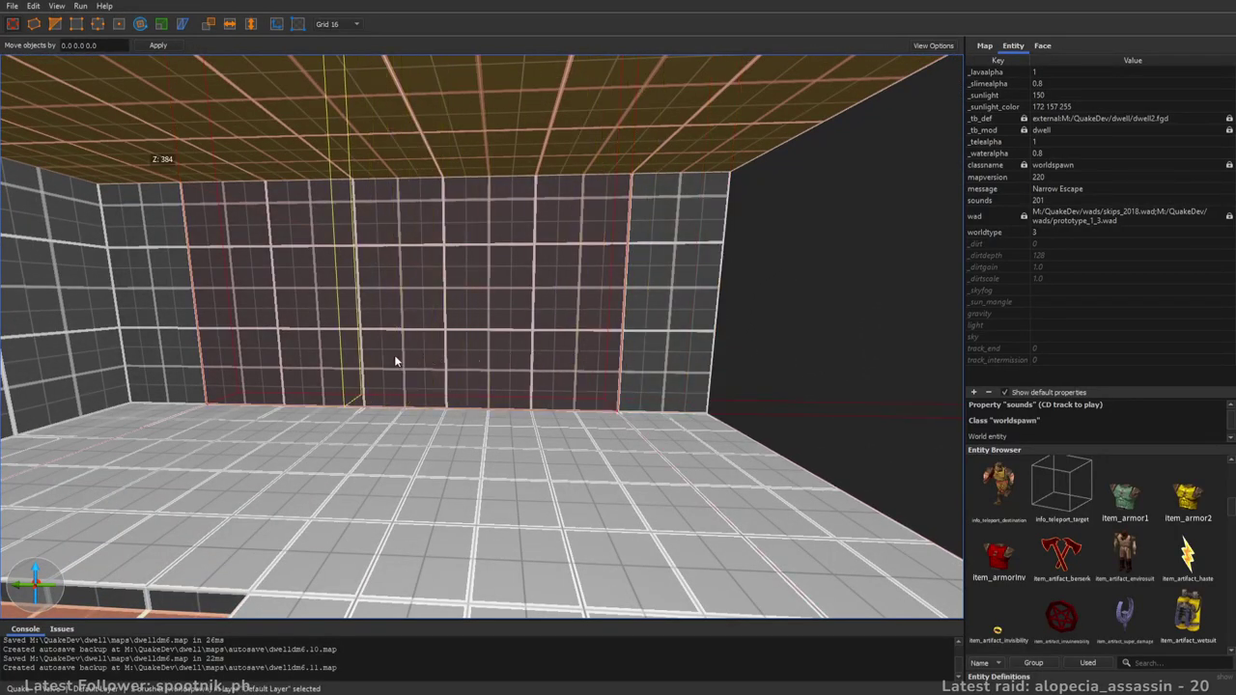
{"action": "left_click_drag", "start_coordinate": [513, 461], "coordinate": [551, 270], "text": "shift"}
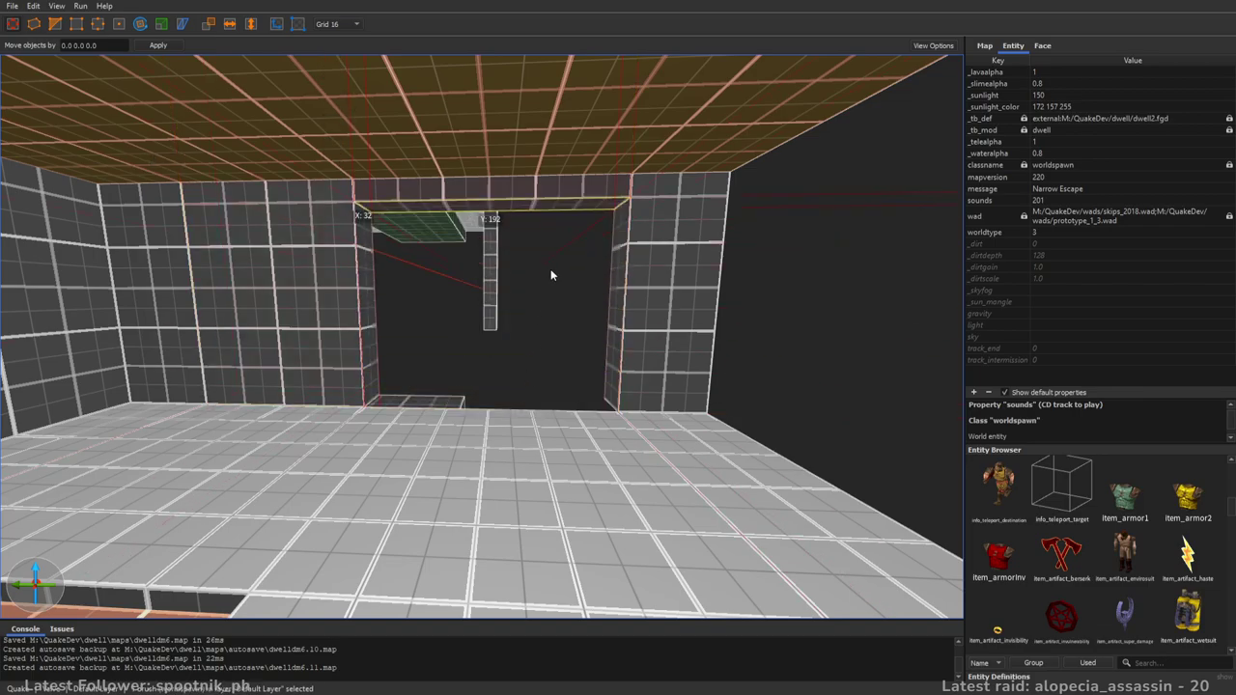
{"action": "key", "text": "w"}
{"action": "mouse_move", "coordinate": [595, 336]}
{"action": "right_mouse_down"}
{"action": "mouse_move", "coordinate": [541, 331]}
{"action": "mouse_move", "coordinate": [524, 345]}
{"action": "right_mouse_up"}
{"action": "key", "text": "Escape"}
{"action": "key", "text": "d"}
{"action": "mouse_move", "coordinate": [514, 519]}
{"action": "right_mouse_down"}
{"action": "mouse_move", "coordinate": [322, 554]}
{"action": "mouse_move", "coordinate": [503, 398]}
{"action": "right_mouse_up"}
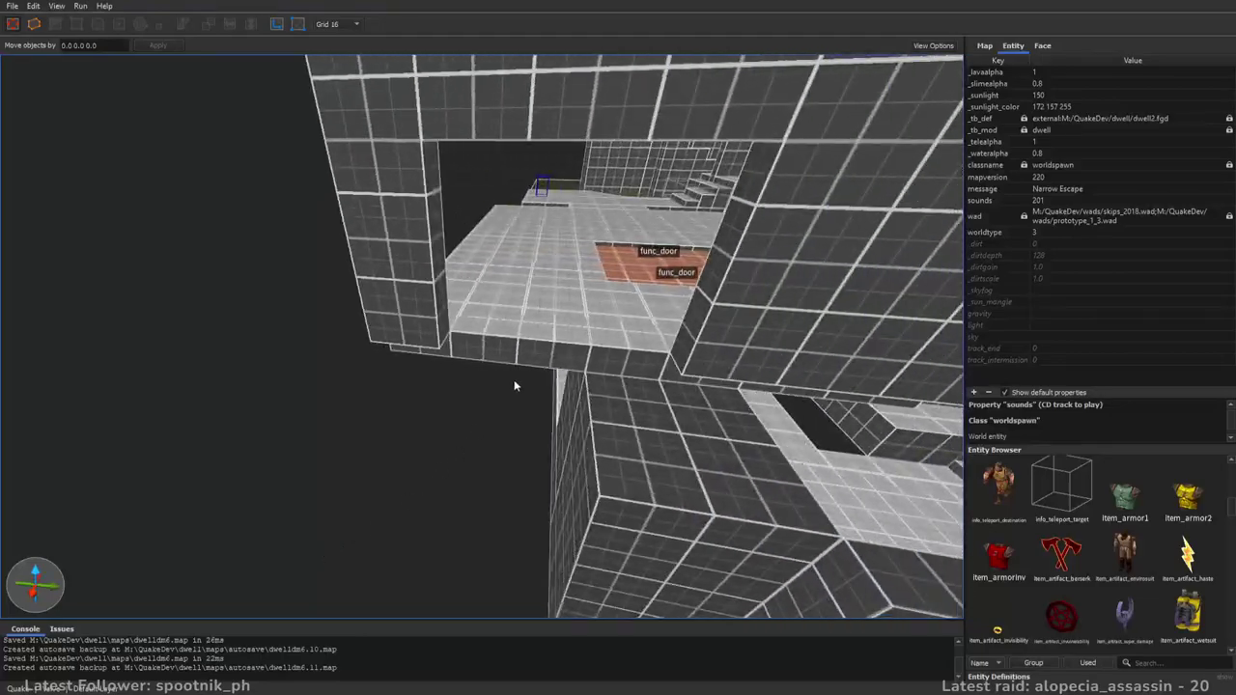
- Extrude the floor out through the new doorway as a slab about 320 by 192 units and 32 units thick
{"action": "left_click_drag", "start_coordinate": [576, 379], "coordinate": [490, 498], "text": "ctrl+shift"}
{"action": "left_click_drag", "start_coordinate": [371, 388], "coordinate": [336, 383], "text": "shift"}
{"action": "right_click_drag", "start_coordinate": [338, 383], "coordinate": [444, 381]}
{"action": "key", "text": "d"}
{"action": "key", "text": "a"}
{"action": "right_click_drag", "start_coordinate": [483, 346], "coordinate": [528, 417]}
{"action": "key", "text": "w"}
{"action": "key", "text": "d"}
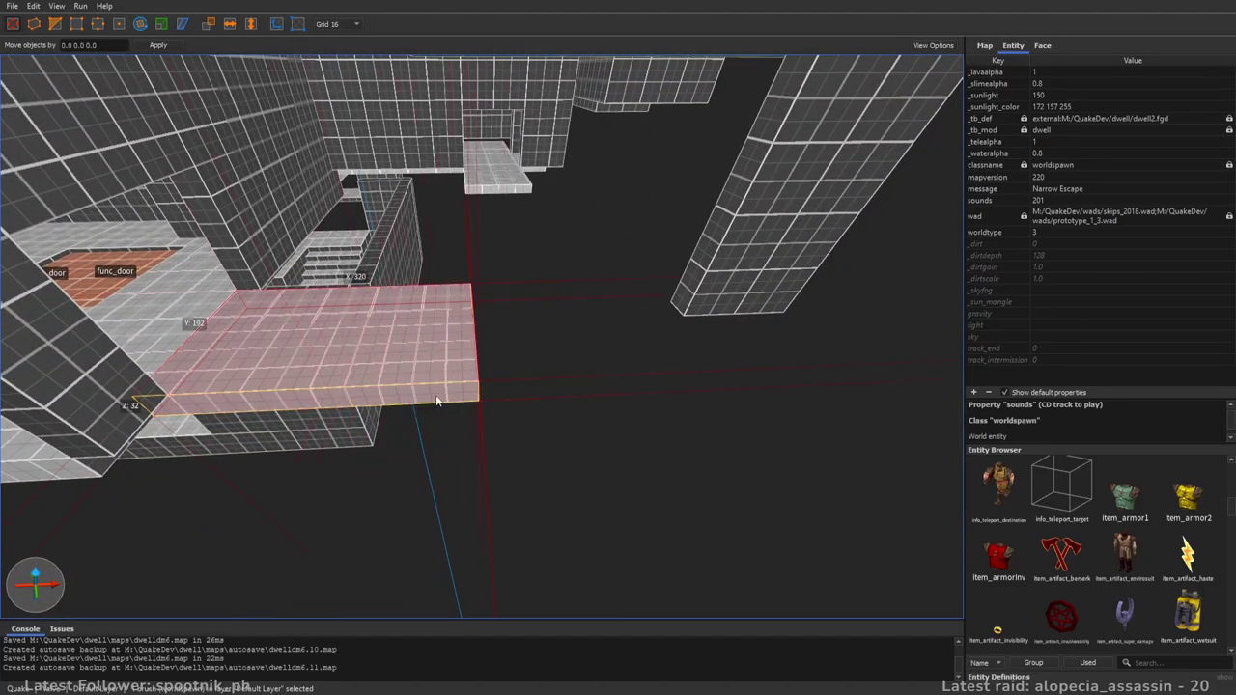
- Extrude a side ledge from the long edge of the outer slab and narrow it to 128 units
{"action": "left_click_drag", "start_coordinate": [436, 401], "coordinate": [441, 486], "text": "ctrl+shift"}
{"action": "mouse_move", "coordinate": [49, 468]}
{"action": "left_mouse_down", "text": "shift"}
{"action": "mouse_move", "coordinate": [360, 457]}
{"action": "mouse_move", "coordinate": [283, 444]}
{"action": "left_mouse_up", "text": "shift"}
{"action": "right_click_drag", "start_coordinate": [288, 444], "coordinate": [436, 452]}
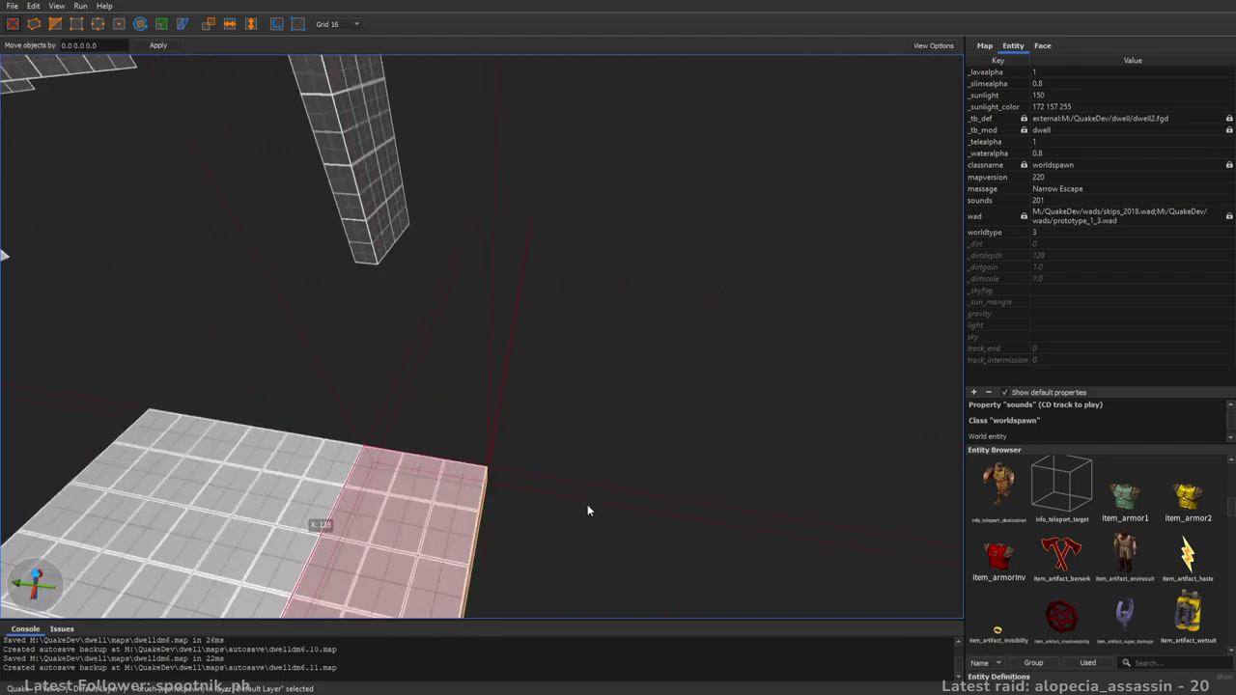
{"action": "right_click_drag", "start_coordinate": [674, 472], "coordinate": [519, 466], "text": "alt"}
- Try extending the outer floor with a slab about 384 by 160 units and a separate strip along its inner side
{"action": "left_click_drag", "start_coordinate": [353, 403], "coordinate": [782, 449], "text": "ctrl+shift"}
{"action": "mouse_move", "coordinate": [782, 449]}
{"action": "right_mouse_down"}
{"action": "mouse_move", "coordinate": [819, 428]}
{"action": "mouse_move", "coordinate": [724, 439]}
{"action": "mouse_move", "coordinate": [541, 377]}
{"action": "right_mouse_up"}
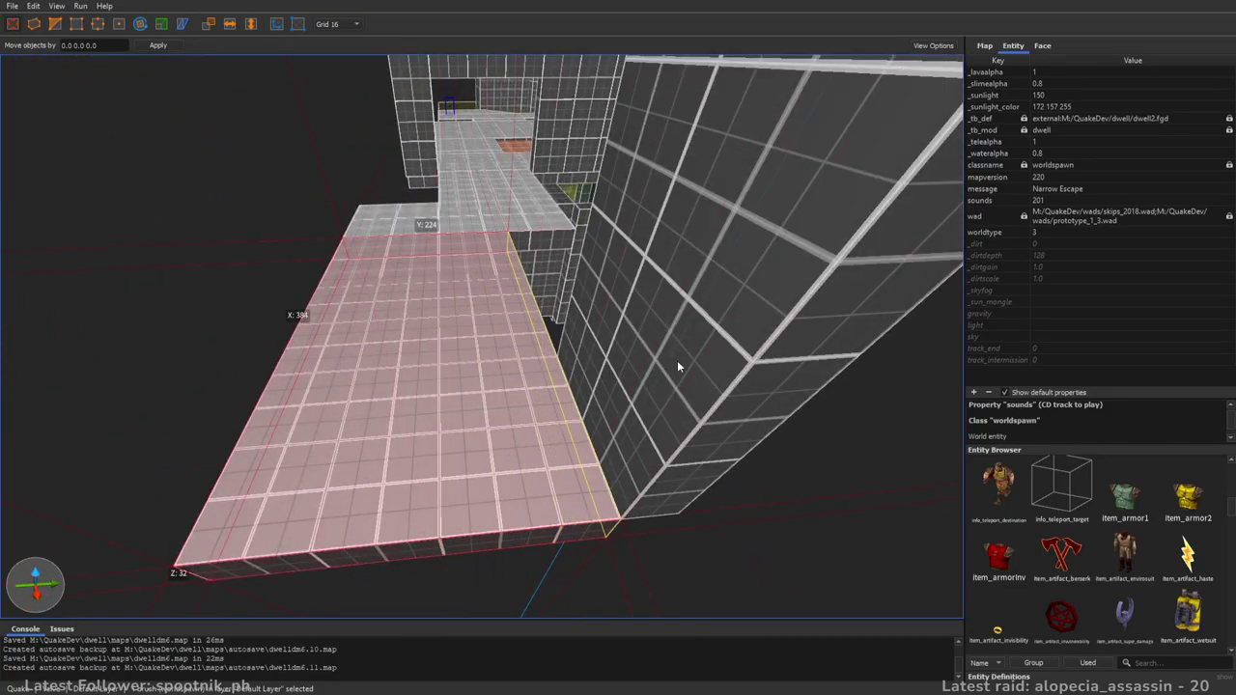
{"action": "left_click_drag", "start_coordinate": [676, 360], "coordinate": [585, 378], "text": "shift"}
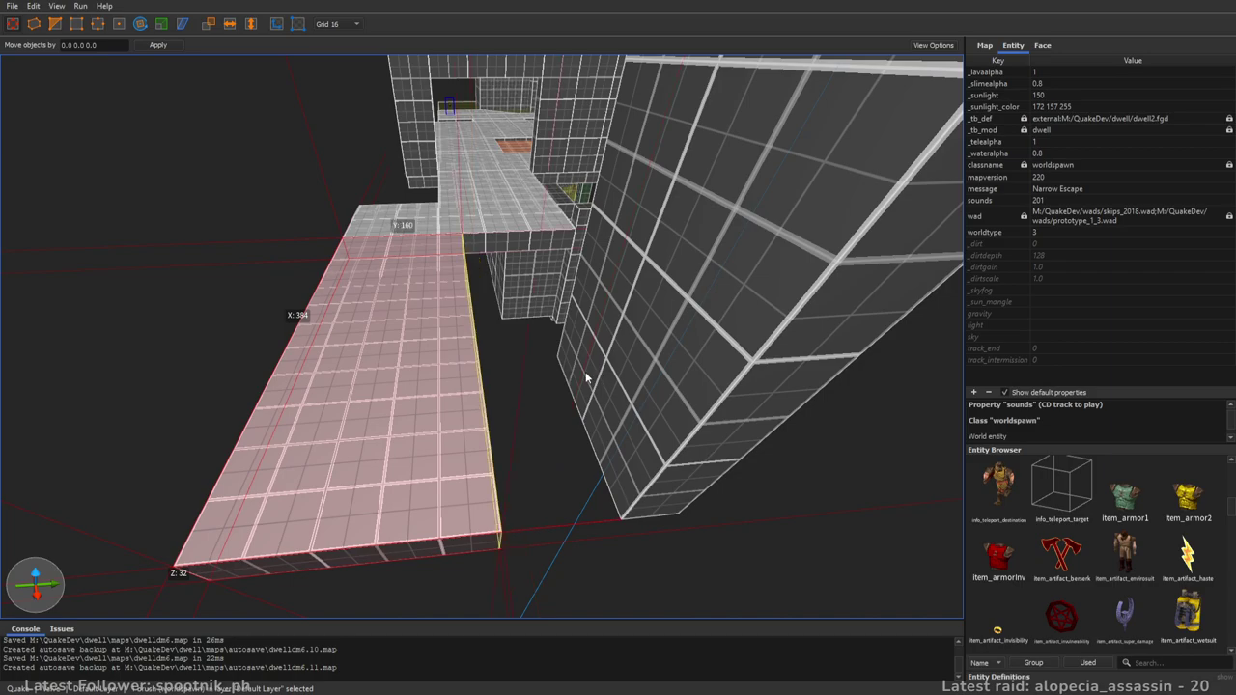
{"action": "left_click_drag", "start_coordinate": [540, 465], "coordinate": [671, 453], "text": "ctrl+shift"}
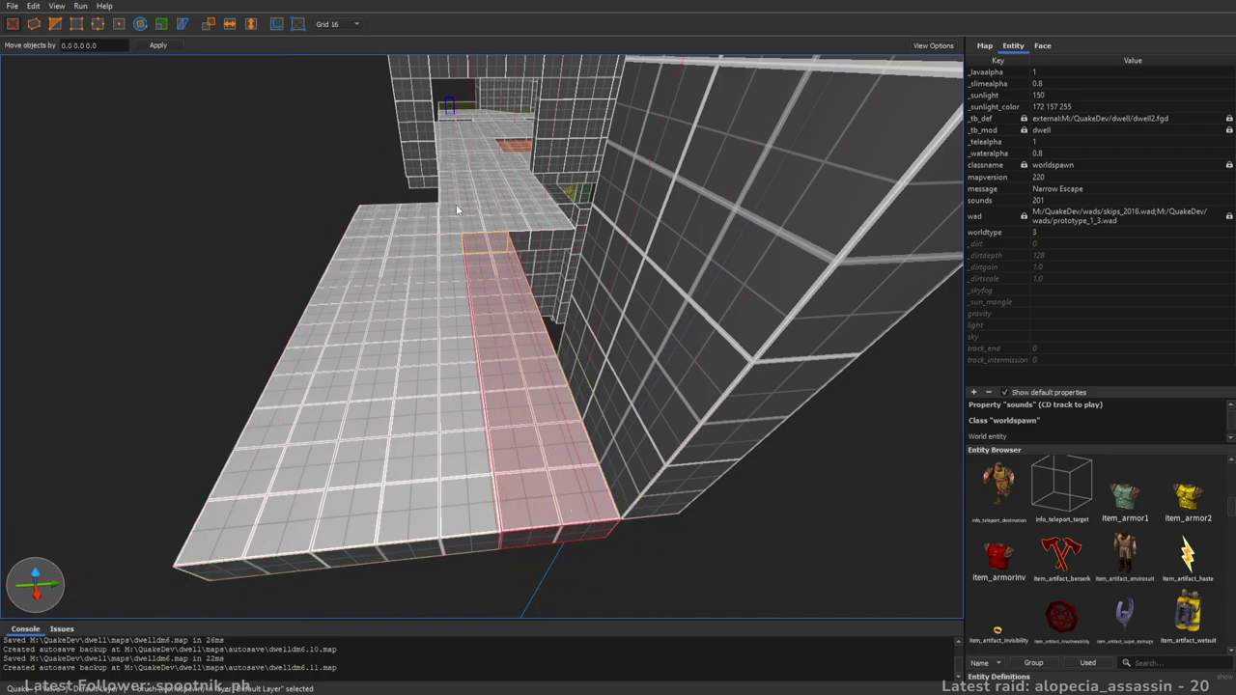
{"action": "left_click_drag", "start_coordinate": [482, 320], "coordinate": [480, 325], "text": "shift"}
- Examine the trapdoor room and the new outer floor from inside and outside the level
{"action": "mouse_move", "coordinate": [481, 326]}
{"action": "right_mouse_down"}
{"action": "mouse_move", "coordinate": [629, 359]}
{"action": "mouse_move", "coordinate": [667, 287]}
{"action": "mouse_move", "coordinate": [622, 346]}
{"action": "mouse_move", "coordinate": [616, 276]}
{"action": "mouse_move", "coordinate": [589, 297]}
{"action": "mouse_move", "coordinate": [621, 290]}
{"action": "mouse_move", "coordinate": [522, 280]}
{"action": "mouse_move", "coordinate": [580, 269]}
{"action": "mouse_move", "coordinate": [562, 293]}
{"action": "right_mouse_up"}
{"action": "key", "text": "w"}
{"action": "key", "text": "w"}
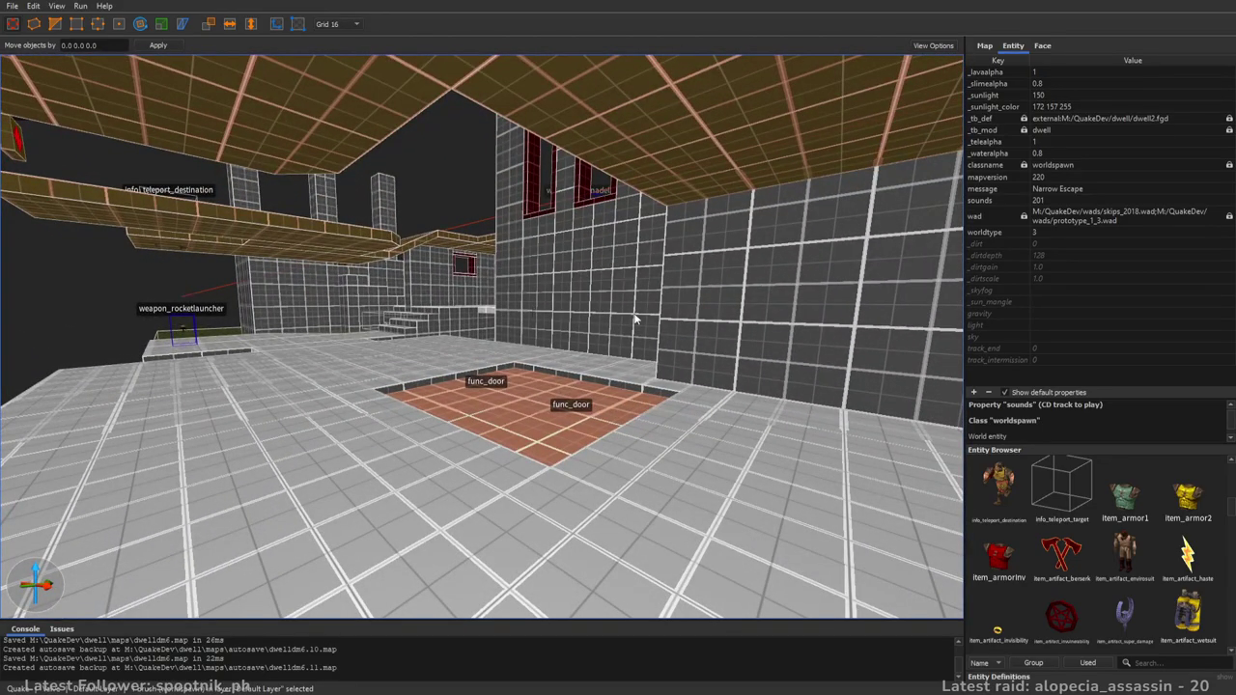
{"action": "mouse_move", "coordinate": [466, 349]}
{"action": "right_mouse_down"}
{"action": "mouse_move", "coordinate": [589, 348]}
{"action": "mouse_move", "coordinate": [576, 349]}
{"action": "mouse_move", "coordinate": [510, 191]}
{"action": "mouse_move", "coordinate": [516, 328]}
{"action": "mouse_move", "coordinate": [395, 334]}
{"action": "mouse_move", "coordinate": [420, 371]}
{"action": "mouse_move", "coordinate": [599, 357]}
{"action": "mouse_move", "coordinate": [598, 328]}
{"action": "mouse_move", "coordinate": [488, 345]}
{"action": "mouse_move", "coordinate": [463, 330]}
{"action": "mouse_move", "coordinate": [622, 310]}
{"action": "mouse_move", "coordinate": [635, 320]}
{"action": "mouse_move", "coordinate": [547, 306]}
{"action": "mouse_move", "coordinate": [662, 340]}
{"action": "mouse_move", "coordinate": [687, 275]}
{"action": "mouse_move", "coordinate": [615, 347]}
{"action": "mouse_move", "coordinate": [691, 359]}
{"action": "right_mouse_up"}
{"action": "key", "text": "w"}
{"action": "key", "text": "a"}
{"action": "key", "text": "w"}
{"action": "key", "text": "d"}
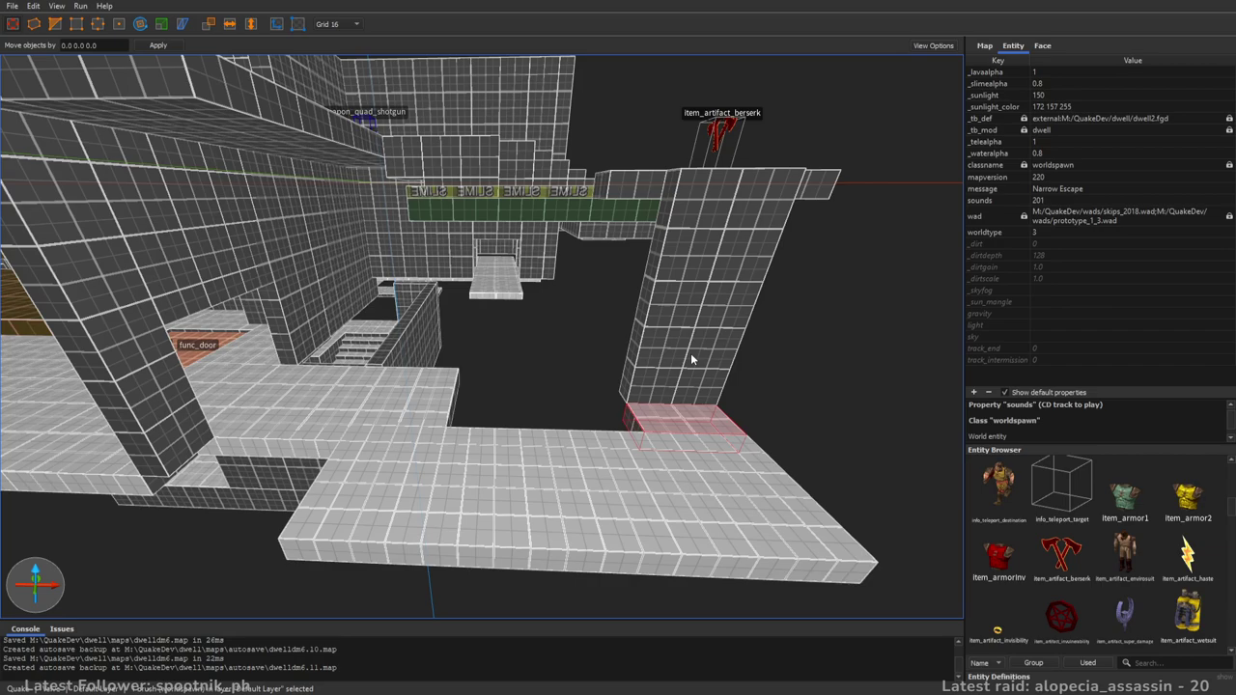
- Delete the tall block below the berserk ledge together with the long extension slab and its leftover strip
{"action": "left_click", "coordinate": [690, 359]}
{"action": "key", "text": "Delete"}
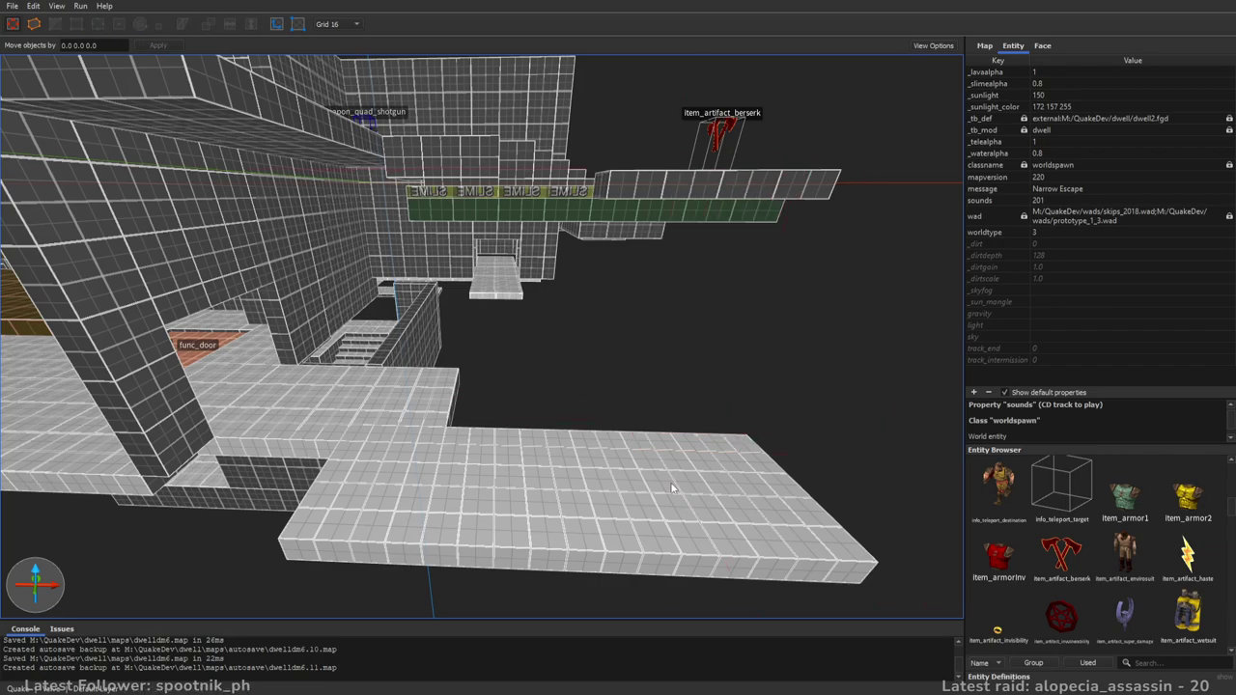
{"action": "left_click", "coordinate": [673, 488]}
{"action": "key", "text": "Delete"}
{"action": "right_click_drag", "start_coordinate": [620, 434], "coordinate": [684, 391]}
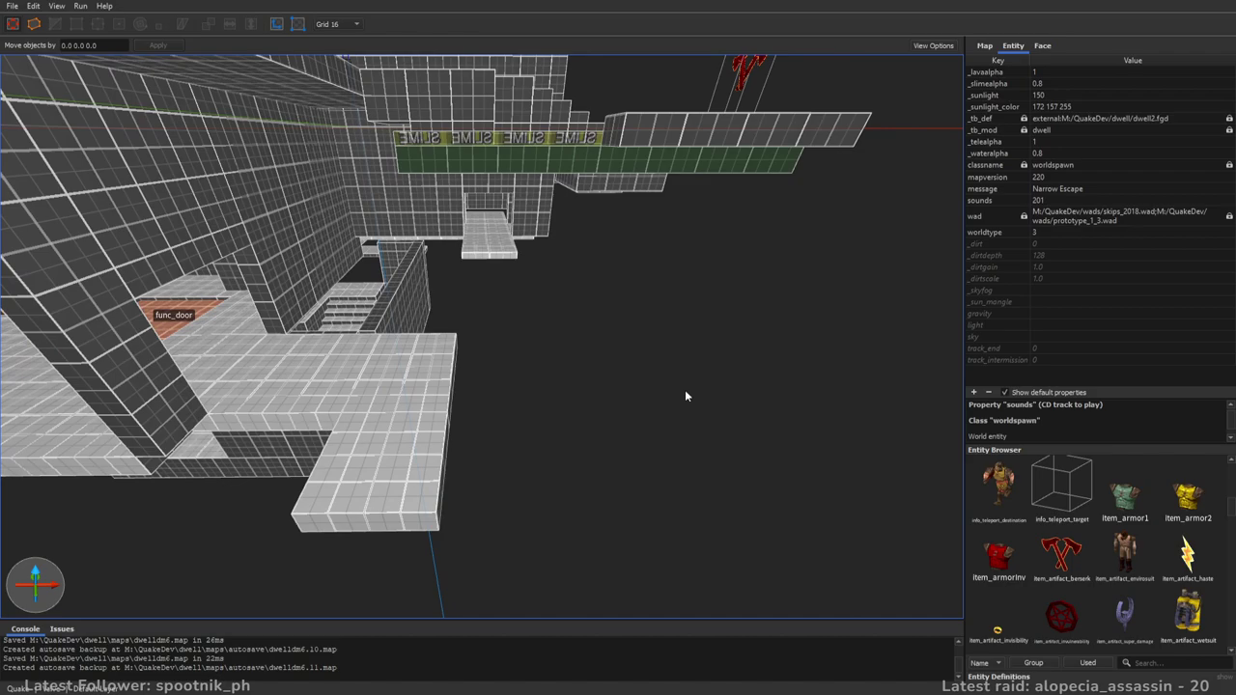
- Lengthen the outer slab and extrude a raised block from its side toward the far wall opening, about 448 by 464 units
{"action": "mouse_move", "coordinate": [519, 426]}
{"action": "right_mouse_down"}
{"action": "mouse_move", "coordinate": [566, 377]}
{"action": "mouse_move", "coordinate": [554, 403]}
{"action": "mouse_move", "coordinate": [612, 419]}
{"action": "mouse_move", "coordinate": [457, 327]}
{"action": "right_mouse_up"}
{"action": "left_click", "coordinate": [458, 326]}
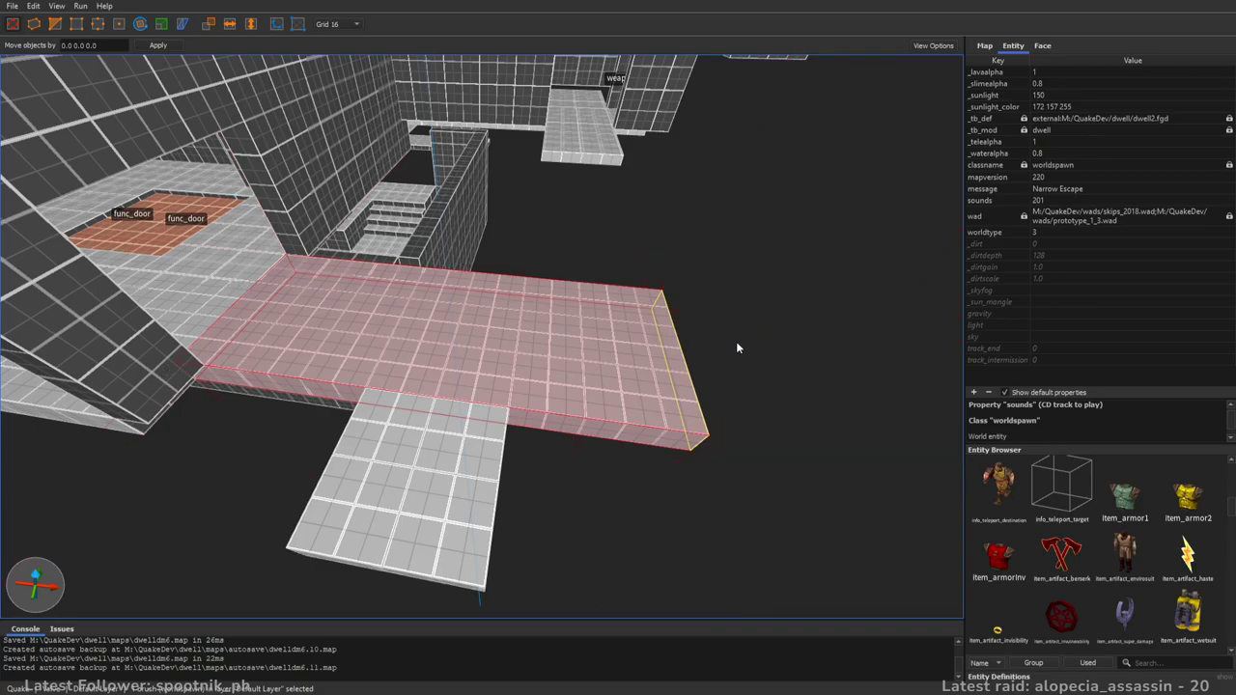
{"action": "right_click_drag", "start_coordinate": [858, 374], "coordinate": [731, 355]}
{"action": "mouse_move", "coordinate": [301, 323]}
{"action": "left_mouse_down", "text": "ctrl+shift"}
{"action": "mouse_move", "coordinate": [659, 431]}
{"action": "mouse_move", "coordinate": [637, 416]}
{"action": "left_mouse_up", "text": "ctrl+shift"}
{"action": "mouse_move", "coordinate": [202, 357]}
{"action": "left_mouse_down", "text": "shift"}
{"action": "mouse_move", "coordinate": [662, 375]}
{"action": "mouse_move", "coordinate": [604, 371]}
{"action": "mouse_move", "coordinate": [739, 358]}
{"action": "mouse_move", "coordinate": [790, 369]}
{"action": "left_mouse_up", "text": "shift"}
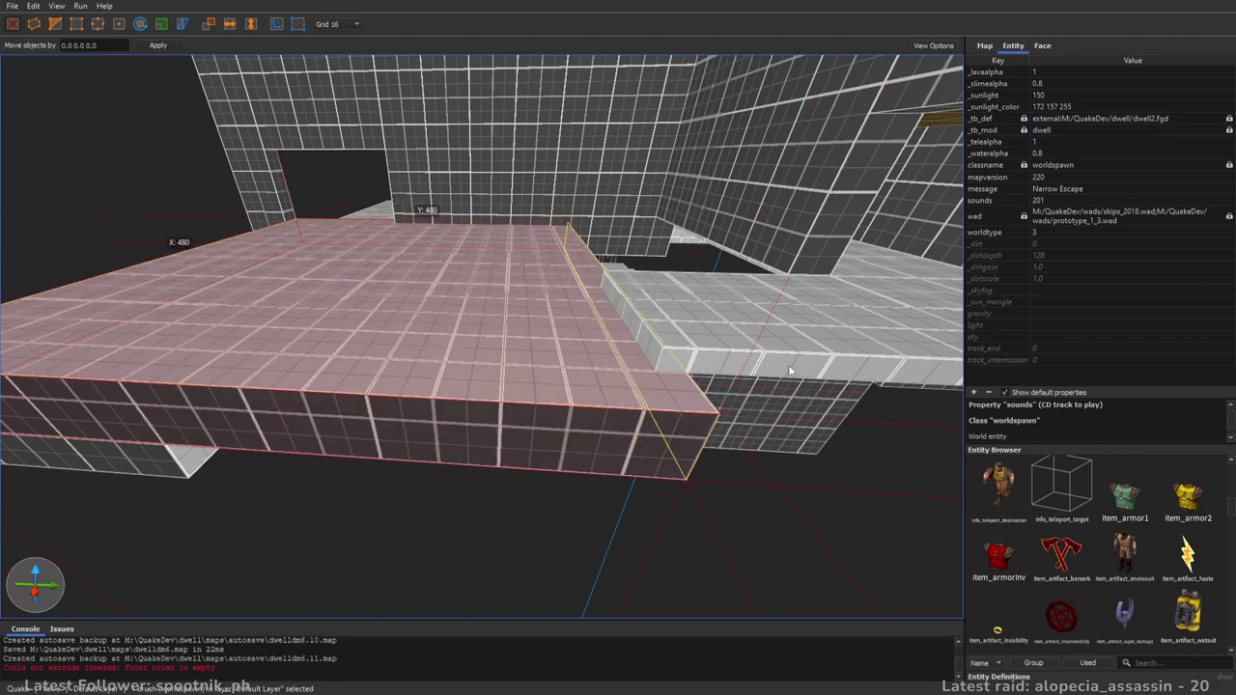
{"action": "left_click_drag", "start_coordinate": [572, 386], "coordinate": [591, 364], "text": "shift"}
{"action": "left_click_drag", "start_coordinate": [616, 427], "coordinate": [585, 383], "text": "shift"}
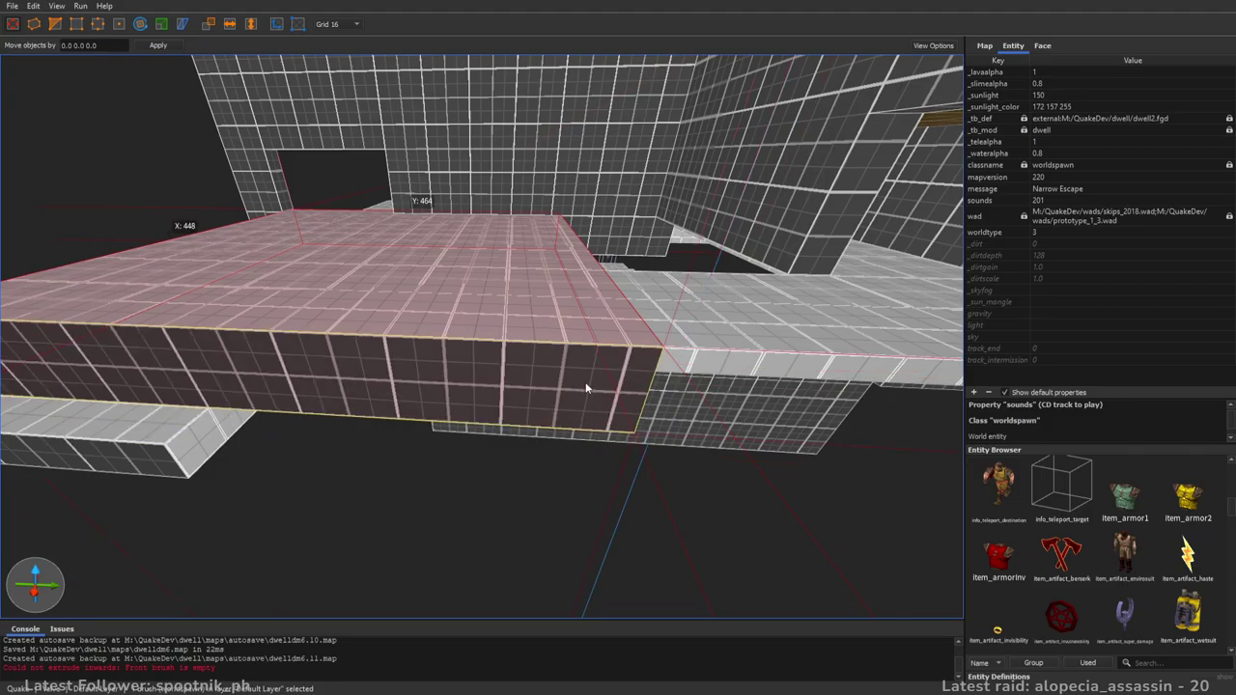
- Narrow the raised block into a walkway joining the outer slab to the ledge at the far weapon opening
{"action": "key", "text": "a"}
{"action": "mouse_move", "coordinate": [183, 315]}
{"action": "left_mouse_down", "text": "shift"}
{"action": "mouse_move", "coordinate": [287, 307]}
{"action": "mouse_move", "coordinate": [457, 337]}
{"action": "left_mouse_up", "text": "shift"}
{"action": "key", "text": "a"}
{"action": "right_click_drag", "start_coordinate": [455, 336], "coordinate": [584, 338]}
{"action": "mouse_move", "coordinate": [438, 326]}
{"action": "left_mouse_down", "text": "shift"}
{"action": "mouse_move", "coordinate": [533, 314]}
{"action": "mouse_move", "coordinate": [499, 311]}
{"action": "left_mouse_up", "text": "shift"}
{"action": "key", "text": "w"}
{"action": "mouse_move", "coordinate": [499, 312]}
{"action": "right_mouse_down"}
{"action": "mouse_move", "coordinate": [573, 268]}
{"action": "mouse_move", "coordinate": [686, 334]}
{"action": "mouse_move", "coordinate": [543, 319]}
{"action": "mouse_move", "coordinate": [536, 303]}
{"action": "mouse_move", "coordinate": [549, 379]}
{"action": "mouse_move", "coordinate": [480, 361]}
{"action": "mouse_move", "coordinate": [476, 393]}
{"action": "mouse_move", "coordinate": [454, 369]}
{"action": "mouse_move", "coordinate": [717, 326]}
{"action": "right_mouse_up"}
{"action": "mouse_move", "coordinate": [407, 311]}
{"action": "right_mouse_down"}
{"action": "mouse_move", "coordinate": [612, 349]}
{"action": "mouse_move", "coordinate": [552, 407]}
{"action": "mouse_move", "coordinate": [526, 400]}
{"action": "mouse_move", "coordinate": [551, 337]}
{"action": "mouse_move", "coordinate": [587, 332]}
{"action": "mouse_move", "coordinate": [569, 278]}
{"action": "mouse_move", "coordinate": [579, 264]}
{"action": "mouse_move", "coordinate": [695, 268]}
{"action": "right_mouse_up"}
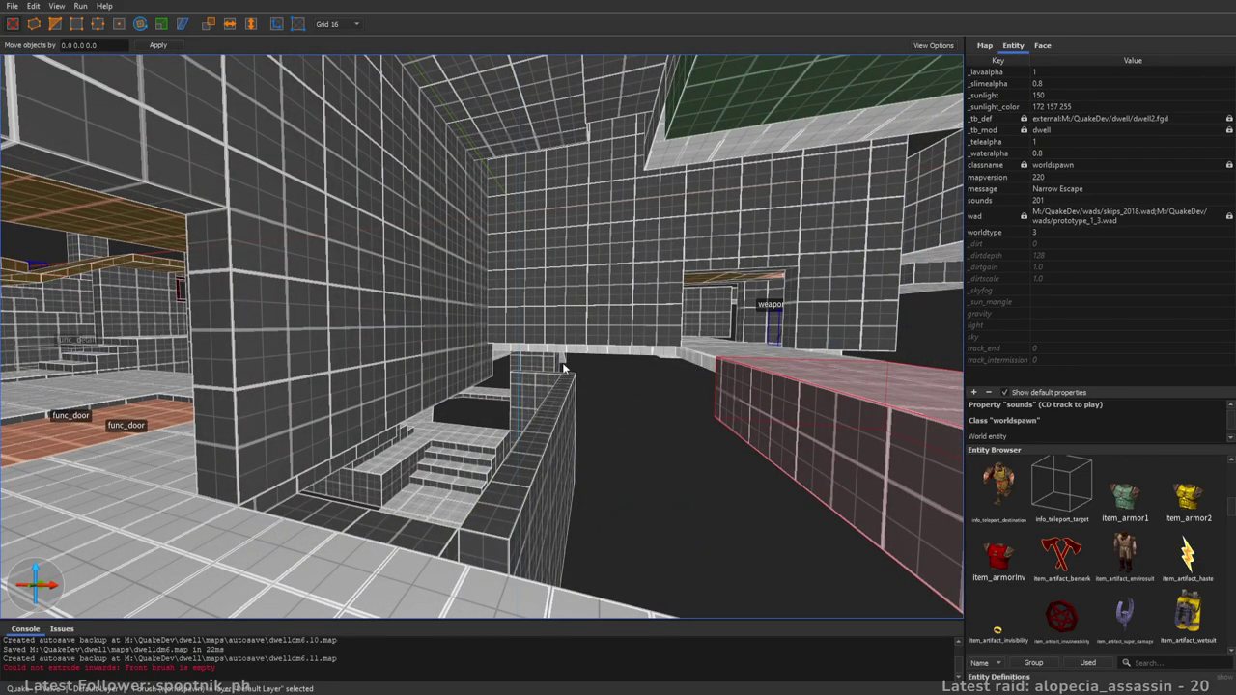
- Move the super shotgun from the brown upper platform down to the lower floor, at height -320
{"action": "mouse_move", "coordinate": [594, 395]}
{"action": "right_mouse_down"}
{"action": "mouse_move", "coordinate": [558, 384]}
{"action": "mouse_move", "coordinate": [722, 377]}
{"action": "mouse_move", "coordinate": [525, 373]}
{"action": "mouse_move", "coordinate": [722, 363]}
{"action": "mouse_move", "coordinate": [755, 373]}
{"action": "mouse_move", "coordinate": [551, 373]}
{"action": "mouse_move", "coordinate": [653, 401]}
{"action": "right_mouse_up"}
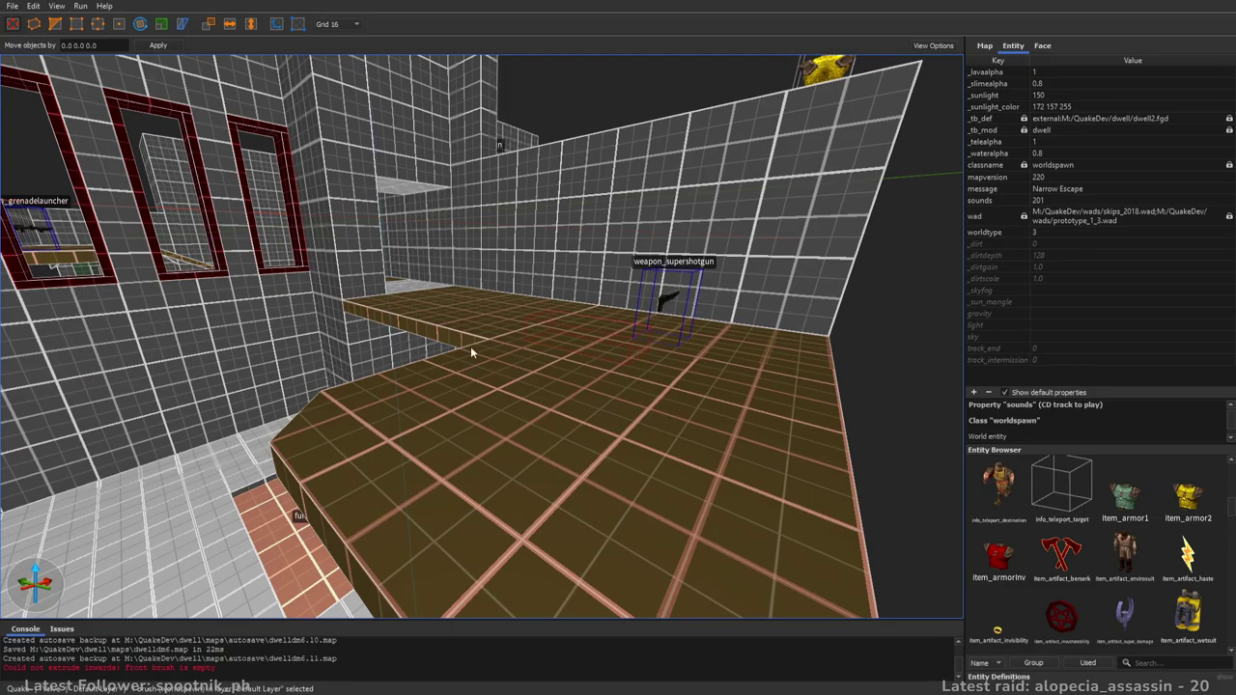
{"action": "right_click_drag", "start_coordinate": [470, 345], "coordinate": [585, 295]}
{"action": "left_click", "coordinate": [586, 278]}
{"action": "right_click_drag", "start_coordinate": [597, 407], "coordinate": [611, 390], "text": "alt"}
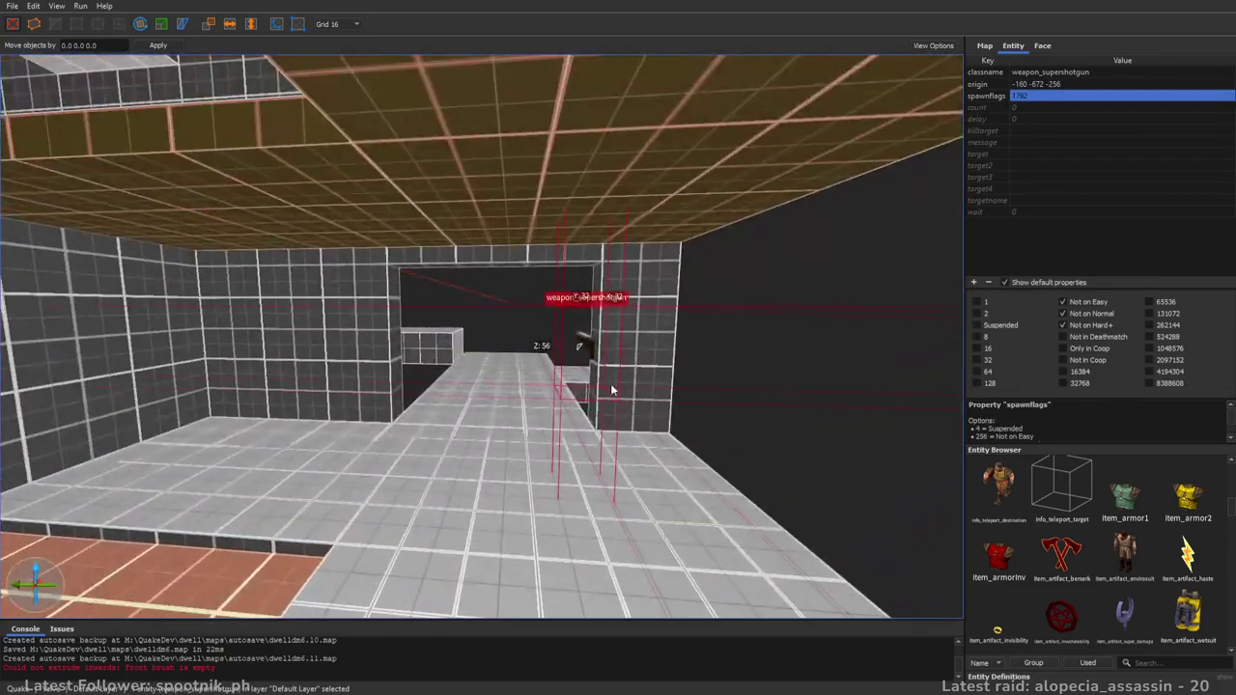
{"action": "right_click_drag", "start_coordinate": [584, 468], "coordinate": [590, 341]}
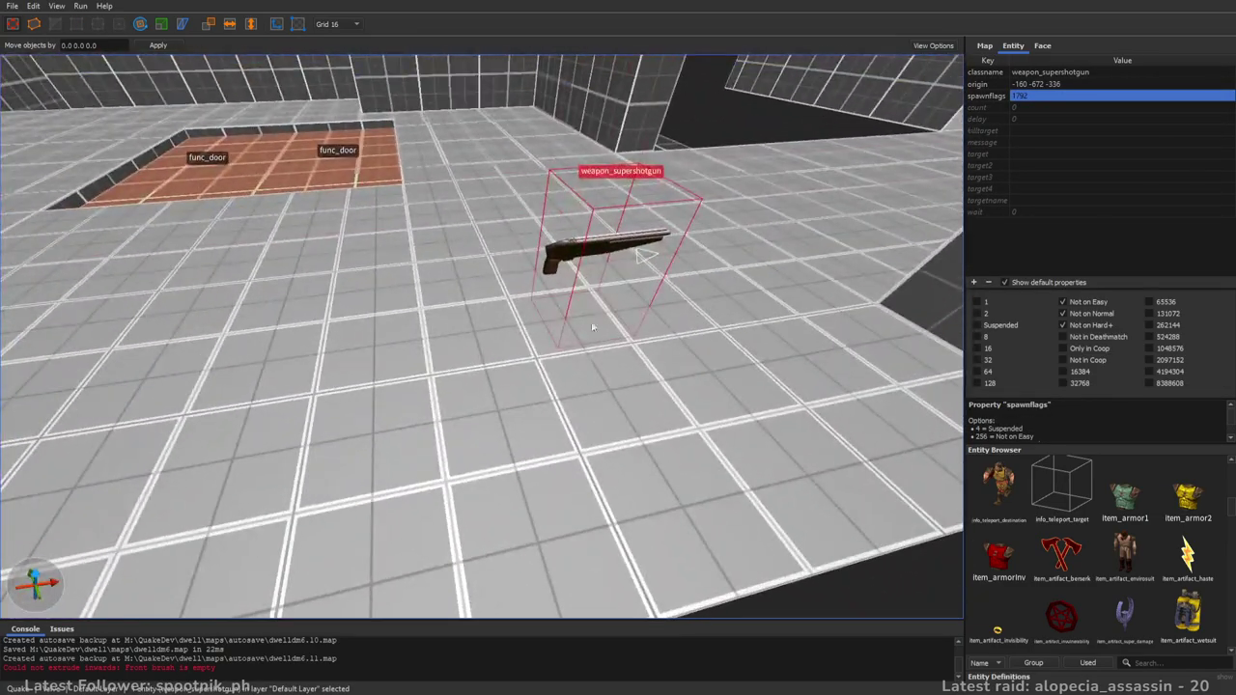
{"action": "key", "text": "s"}
{"action": "right_click_drag", "start_coordinate": [618, 260], "coordinate": [939, 357]}
{"action": "key", "text": "a"}
{"action": "key", "text": "w"}
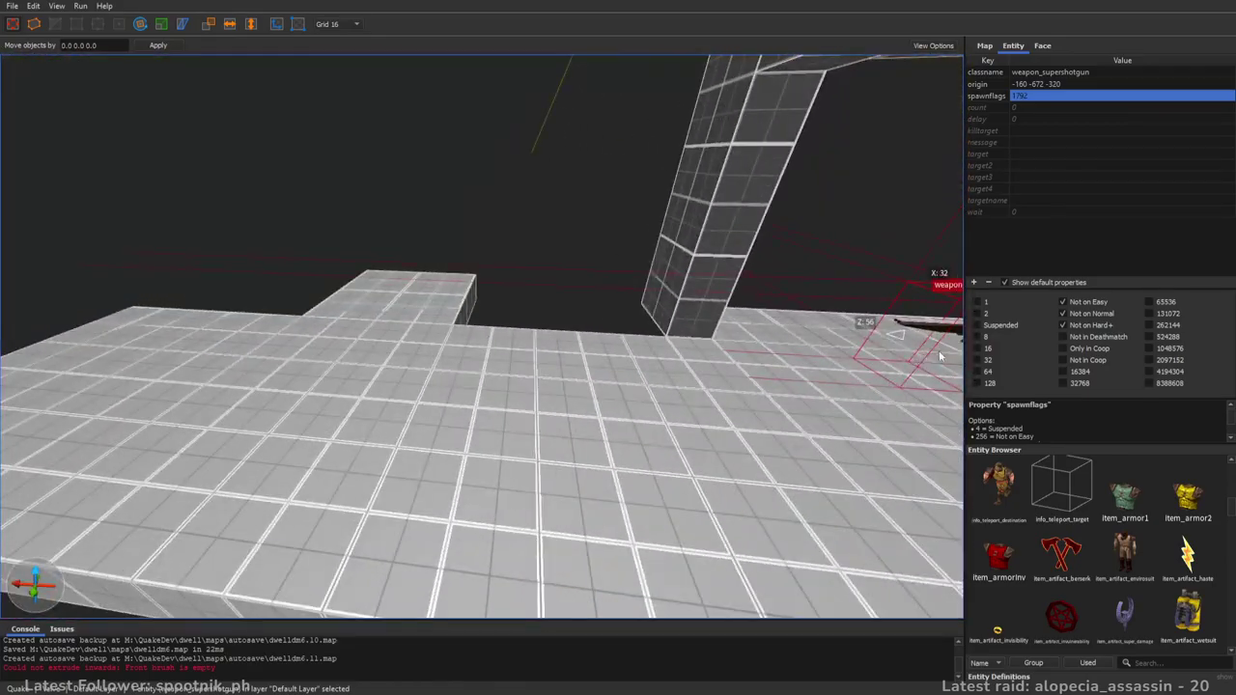
- Place the super shotgun on the outer slab beside the side ledge, around 192 -624 -320
{"action": "right_click_drag", "start_coordinate": [352, 346], "coordinate": [579, 317]}
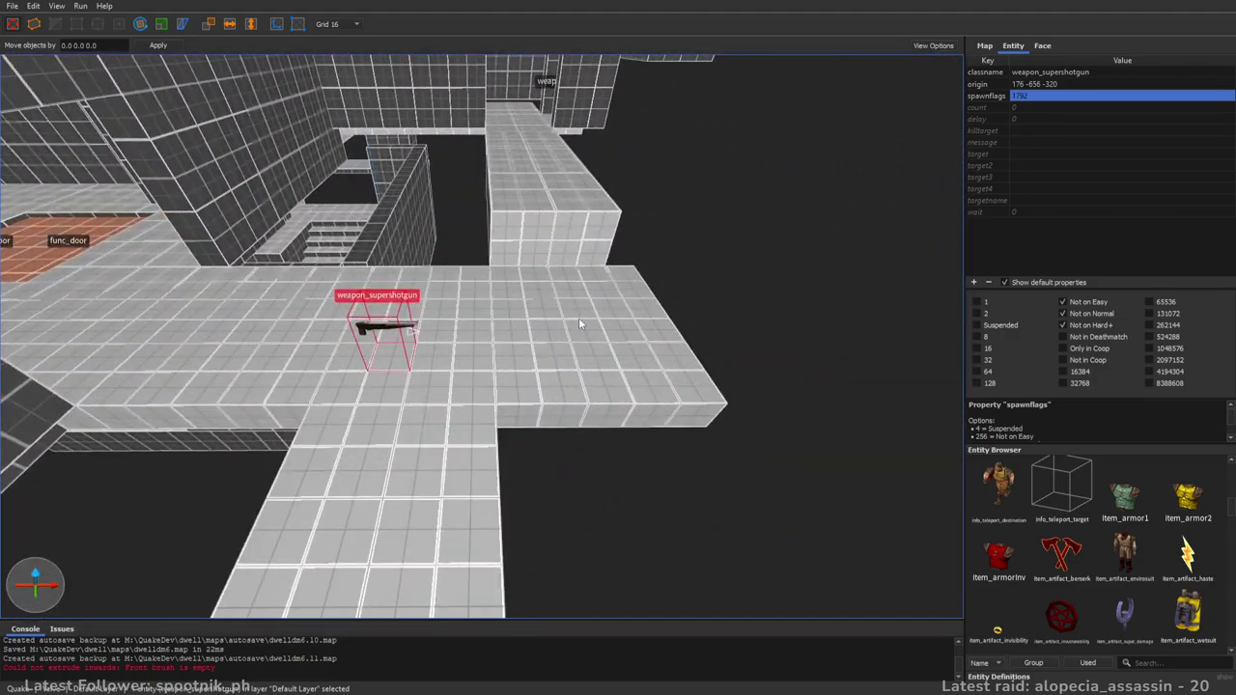
{"action": "key", "text": "a"}
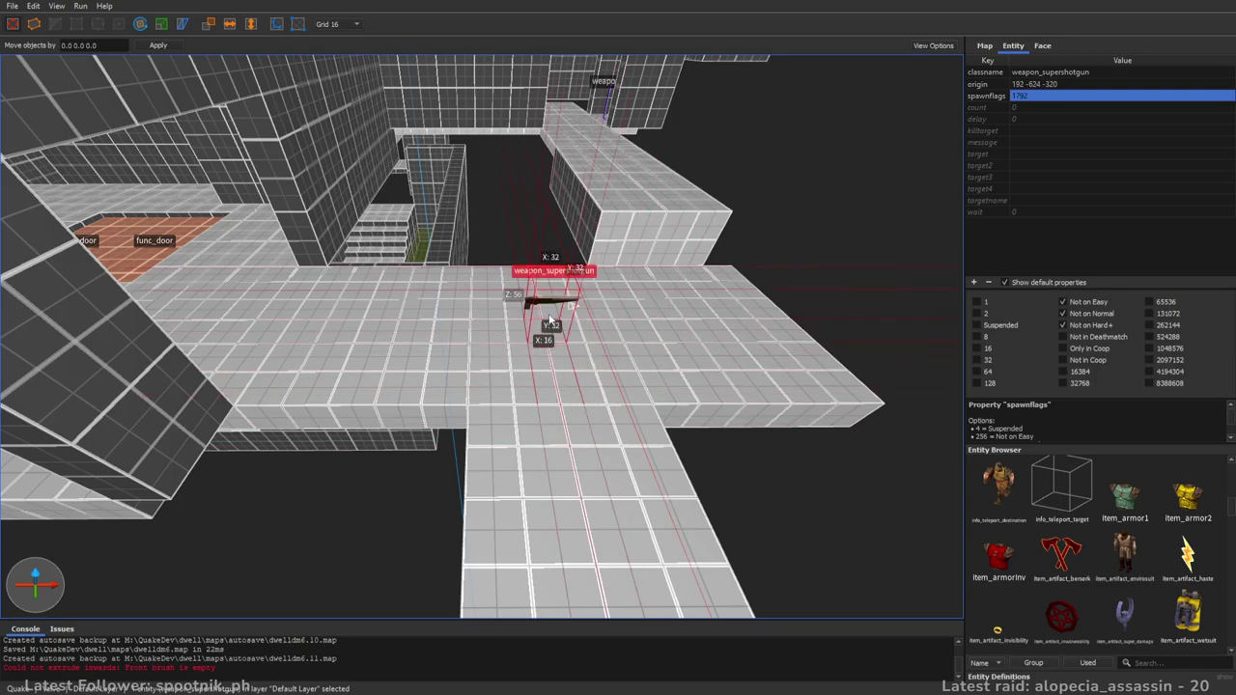
{"action": "mouse_move", "coordinate": [549, 308]}
{"action": "right_mouse_down"}
{"action": "mouse_move", "coordinate": [672, 366]}
{"action": "mouse_move", "coordinate": [719, 363]}
{"action": "mouse_move", "coordinate": [717, 331]}
{"action": "mouse_move", "coordinate": [415, 323]}
{"action": "mouse_move", "coordinate": [398, 350]}
{"action": "right_mouse_up"}
{"action": "key", "text": "Escape"}
{"action": "key", "text": "d"}
{"action": "left_click", "coordinate": [398, 350]}
{"action": "left_click_drag", "start_coordinate": [397, 345], "coordinate": [236, 334]}
{"action": "mouse_move", "coordinate": [583, 363]}
{"action": "right_mouse_down"}
{"action": "mouse_move", "coordinate": [607, 332]}
{"action": "mouse_move", "coordinate": [526, 318]}
{"action": "right_mouse_up"}
{"action": "key", "text": "Escape"}
- Copy the existing green-framed teleporter with its trigger and paste it onto the new outer slab
{"action": "key", "text": "a"}
{"action": "key", "text": "w"}
{"action": "key", "text": "w"}
{"action": "right_click_drag", "start_coordinate": [248, 40], "coordinate": [576, 342]}
{"action": "key", "text": "s"}
{"action": "left_click", "coordinate": [583, 346]}
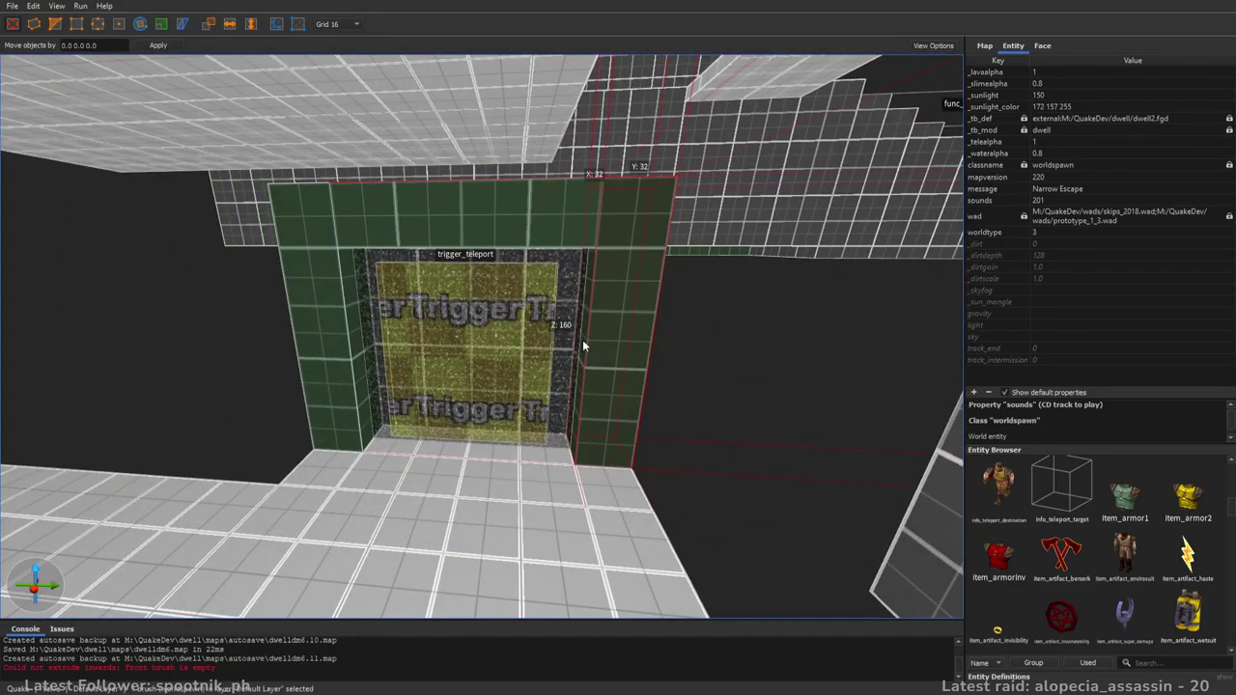
{"action": "left_click", "coordinate": [566, 287], "text": "ctrl"}
{"action": "left_click", "coordinate": [501, 327]}
{"action": "right_click_drag", "start_coordinate": [764, 372], "coordinate": [552, 433]}
{"action": "key", "text": "w"}
{"action": "key", "text": "ctrl+v"}
{"action": "mouse_move", "coordinate": [513, 381]}
{"action": "right_mouse_down"}
{"action": "mouse_move", "coordinate": [435, 384]}
{"action": "mouse_move", "coordinate": [493, 382]}
{"action": "right_mouse_up"}
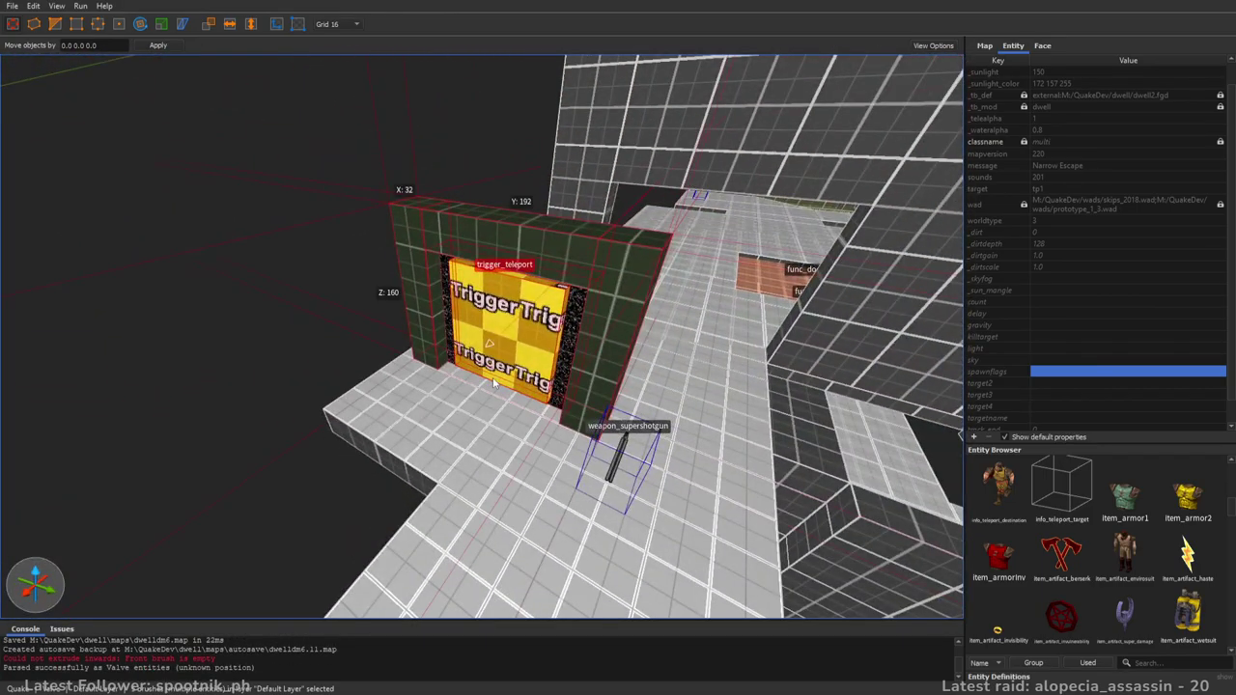
- Rotate the pasted teleporter by 90 degrees and move it to the end of the side ledge
{"action": "key", "text": "alt+Left"}
{"action": "key", "text": "w"}
{"action": "right_click_drag", "start_coordinate": [502, 333], "coordinate": [472, 325]}
{"action": "key", "text": "d"}
{"action": "left_click_drag", "start_coordinate": [472, 324], "coordinate": [520, 318]}
{"action": "right_click_drag", "start_coordinate": [519, 319], "coordinate": [444, 269], "text": "alt"}
{"action": "left_click_drag", "start_coordinate": [437, 269], "coordinate": [429, 265]}
{"action": "key", "text": "d"}
{"action": "right_click_drag", "start_coordinate": [651, 357], "coordinate": [626, 335]}
- Build a backing wall 192 units wide and about 176 units tall behind the teleporter and adjust its faces
{"action": "key", "text": "Escape"}
{"action": "key", "text": "a"}
{"action": "right_click_drag", "start_coordinate": [415, 331], "coordinate": [544, 437]}
{"action": "left_click_drag", "start_coordinate": [546, 424], "coordinate": [590, 231], "text": "shift"}
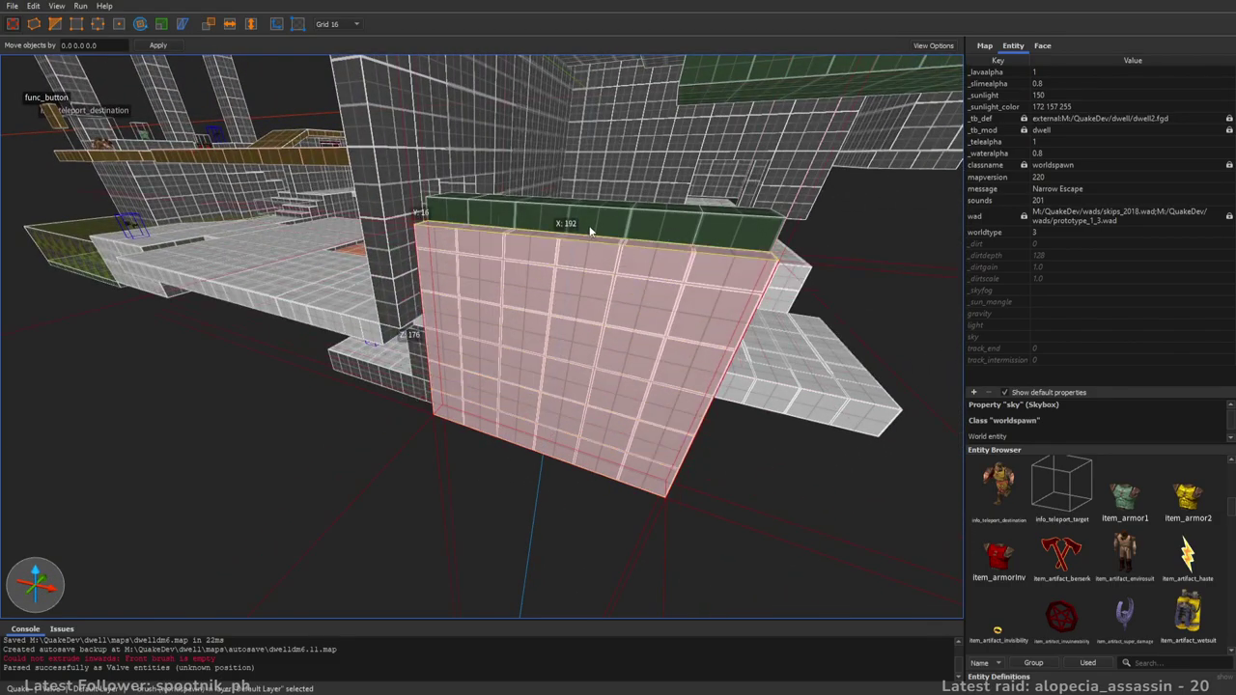
{"action": "left_click_drag", "start_coordinate": [533, 503], "coordinate": [530, 503], "text": "shift"}
{"action": "right_click_drag", "start_coordinate": [529, 502], "coordinate": [428, 385], "text": "alt"}
{"action": "left_click_drag", "start_coordinate": [428, 385], "coordinate": [397, 392], "text": "shift"}
{"action": "mouse_move", "coordinate": [547, 359]}
{"action": "right_mouse_down", "text": "alt"}
{"action": "mouse_move", "coordinate": [438, 313]}
{"action": "mouse_move", "coordinate": [464, 315]}
{"action": "right_mouse_up", "text": "alt"}
{"action": "key", "text": "Escape"}
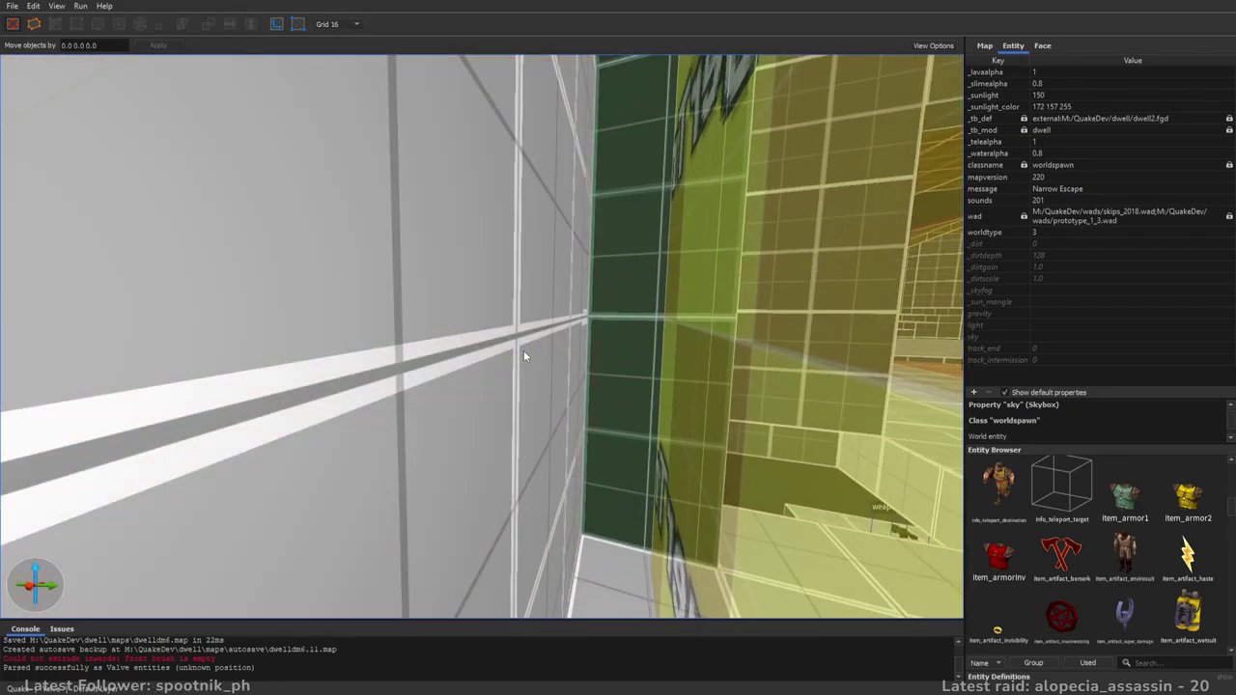
- Apply the 64_grey_3 texture to the inner face of the backing wall behind the teleporter
{"action": "left_click", "coordinate": [525, 350], "text": "shift"}
{"action": "left_click", "coordinate": [1042, 47]}
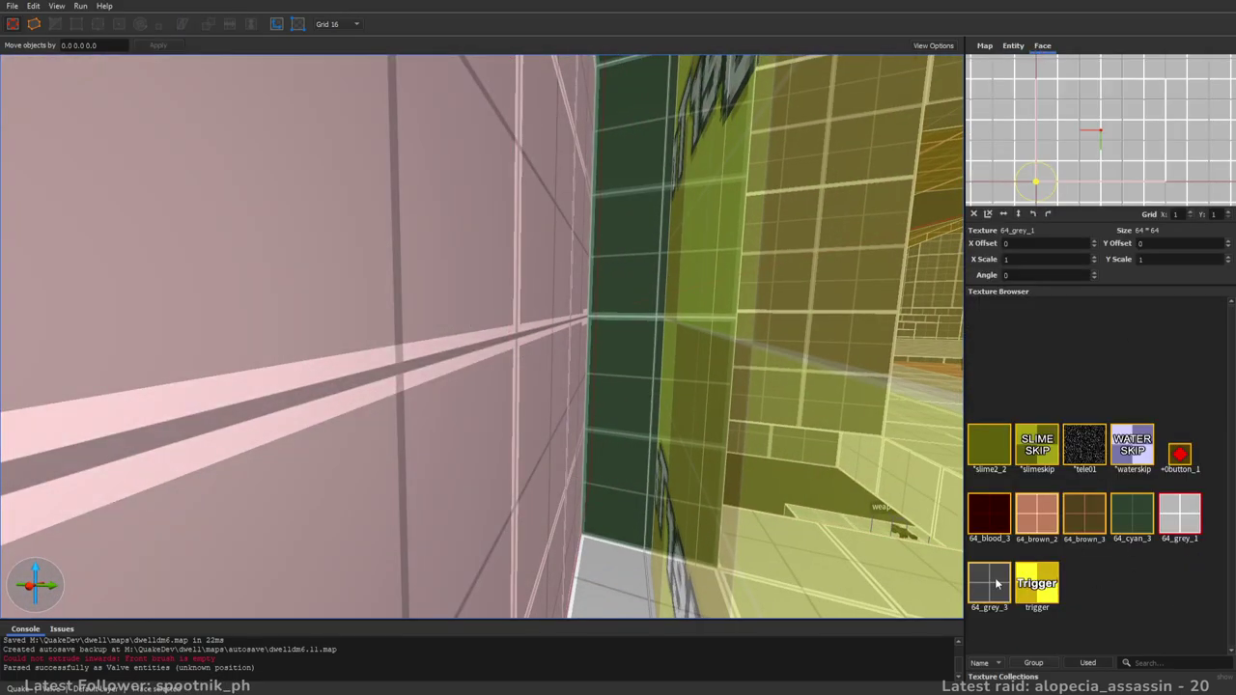
{"action": "left_click", "coordinate": [1001, 584]}
{"action": "right_click_drag", "start_coordinate": [585, 355], "coordinate": [403, 342]}
{"action": "key", "text": "Escape"}
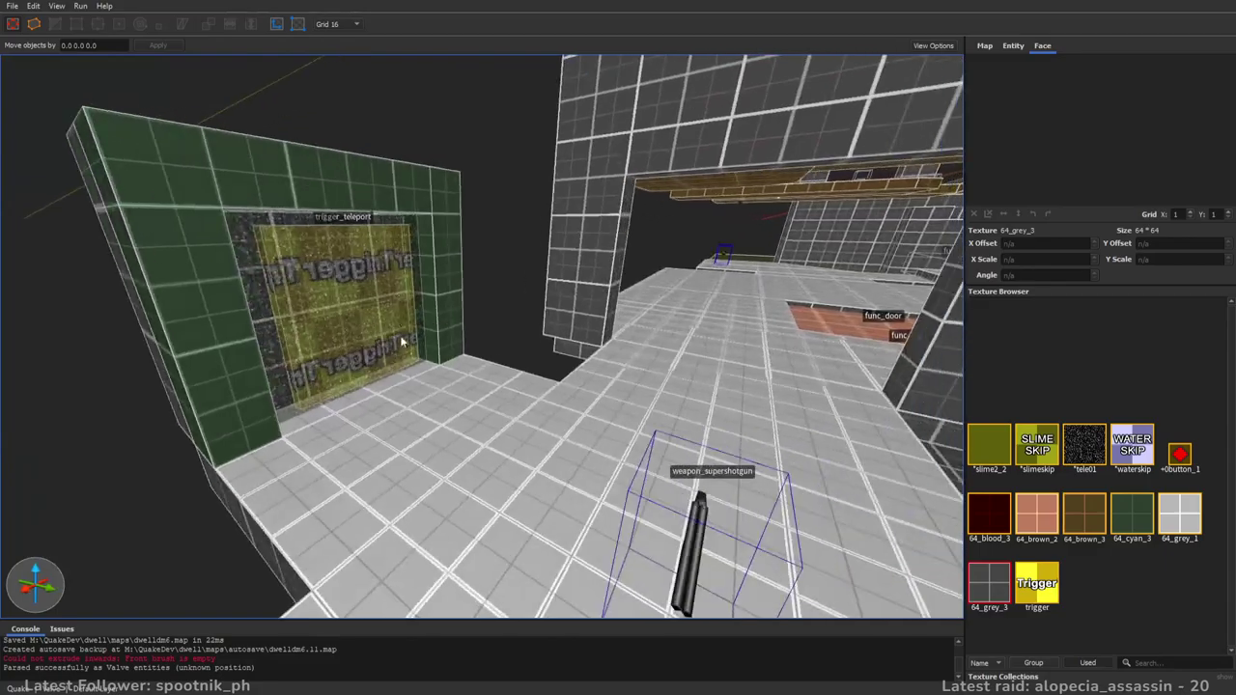
- Check the target property of the copied teleport trigger
{"action": "left_click", "coordinate": [1013, 46]}
{"action": "left_click", "coordinate": [1052, 87]}
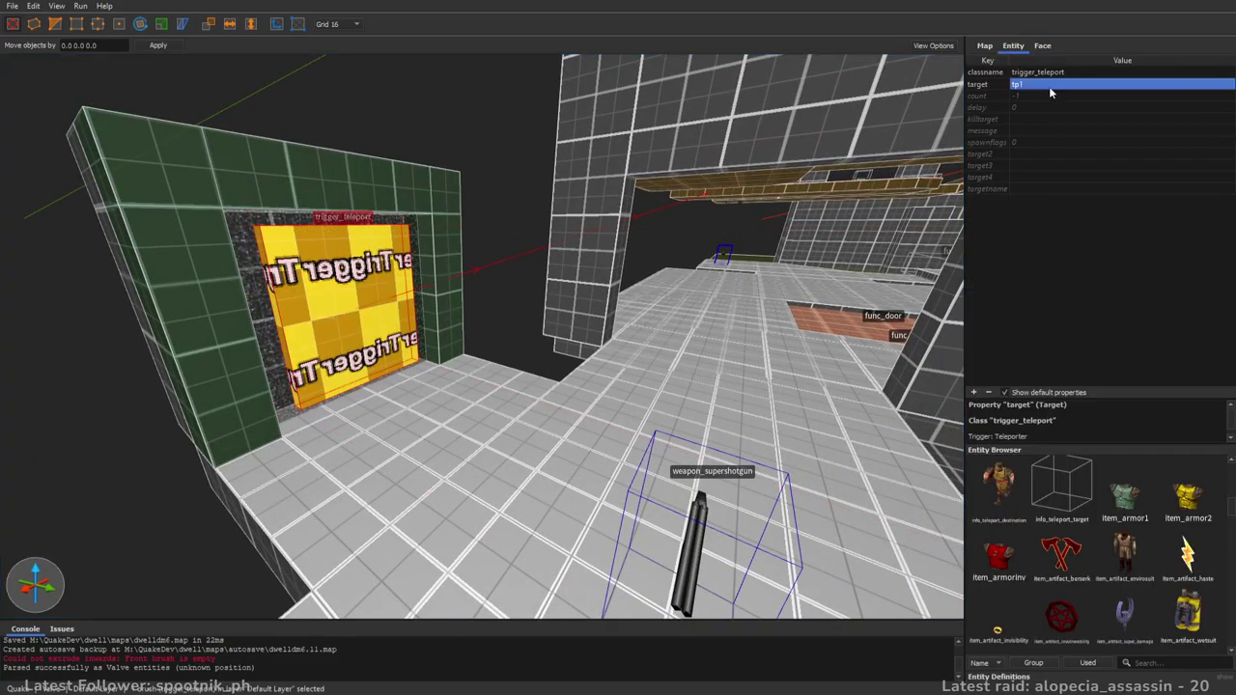
{"action": "right_click_drag", "start_coordinate": [497, 246], "coordinate": [570, 210]}
{"action": "key", "text": "Escape"}
- Copy the teleport destination named tp1 and paste it beside the berserk artifact's ledge
{"action": "right_click_drag", "start_coordinate": [629, 263], "coordinate": [622, 311]}
{"action": "key", "text": "w"}
{"action": "left_click", "coordinate": [521, 275]}
{"action": "right_click_drag", "start_coordinate": [540, 269], "coordinate": [648, 304]}
{"action": "key", "text": "s"}
{"action": "right_click_drag", "start_coordinate": [470, 306], "coordinate": [815, 340]}
{"action": "key", "text": "w"}
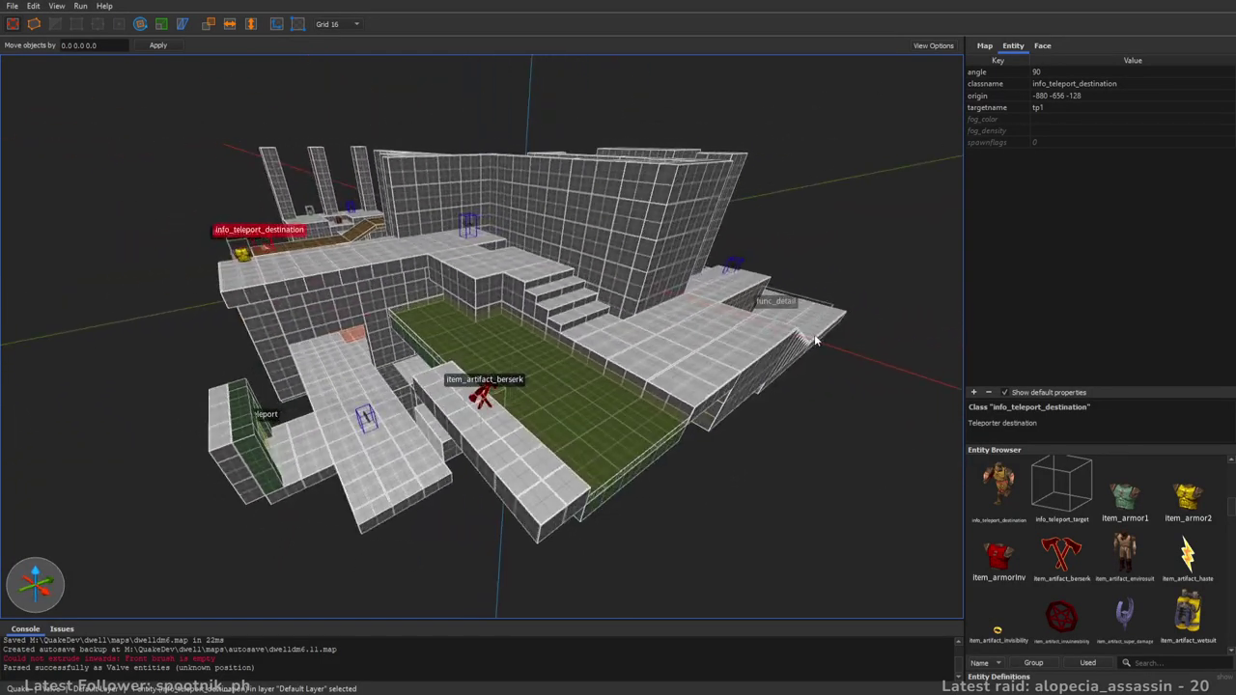
{"action": "key", "text": "w"}
{"action": "right_click_drag", "start_coordinate": [596, 288], "coordinate": [565, 311]}
{"action": "key", "text": "ctrl+v"}
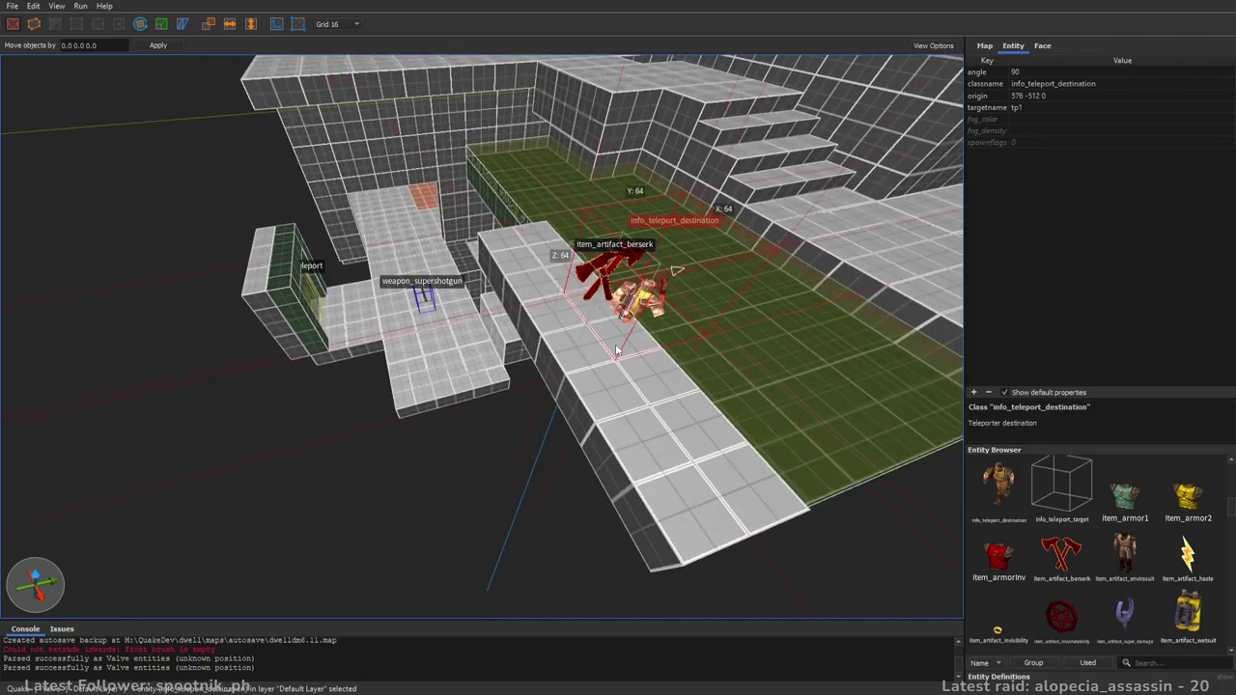
- Move the pasted teleport destination to the floor above the func_detail stairs at 528 256 0, with its angle at 270
{"action": "right_click_drag", "start_coordinate": [463, 352], "coordinate": [693, 277]}
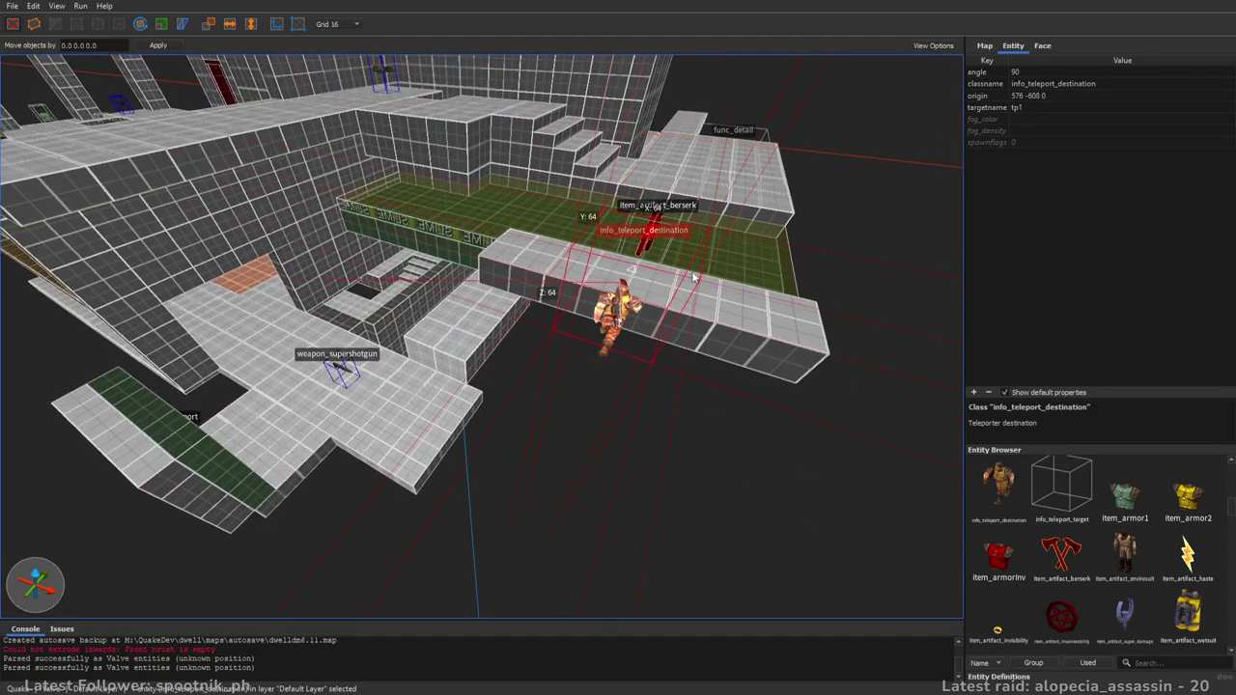
{"action": "right_click_drag", "start_coordinate": [693, 277], "coordinate": [601, 251]}
{"action": "key", "text": "d"}
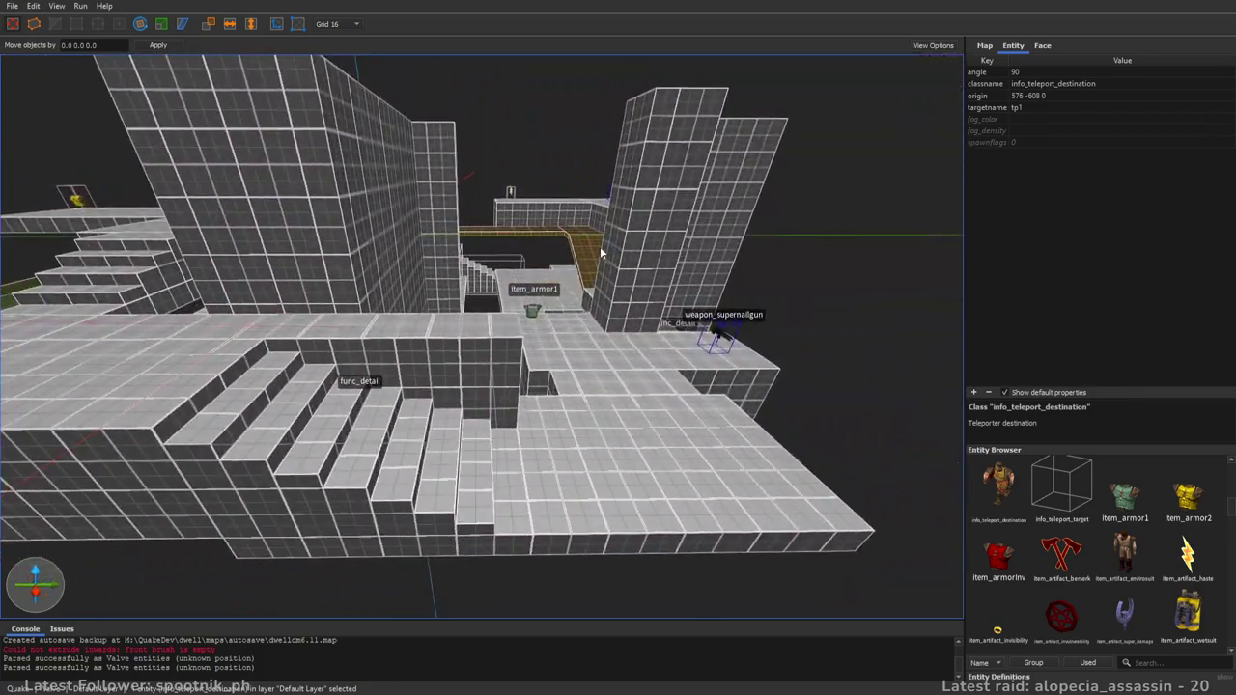
{"action": "key", "text": "a"}
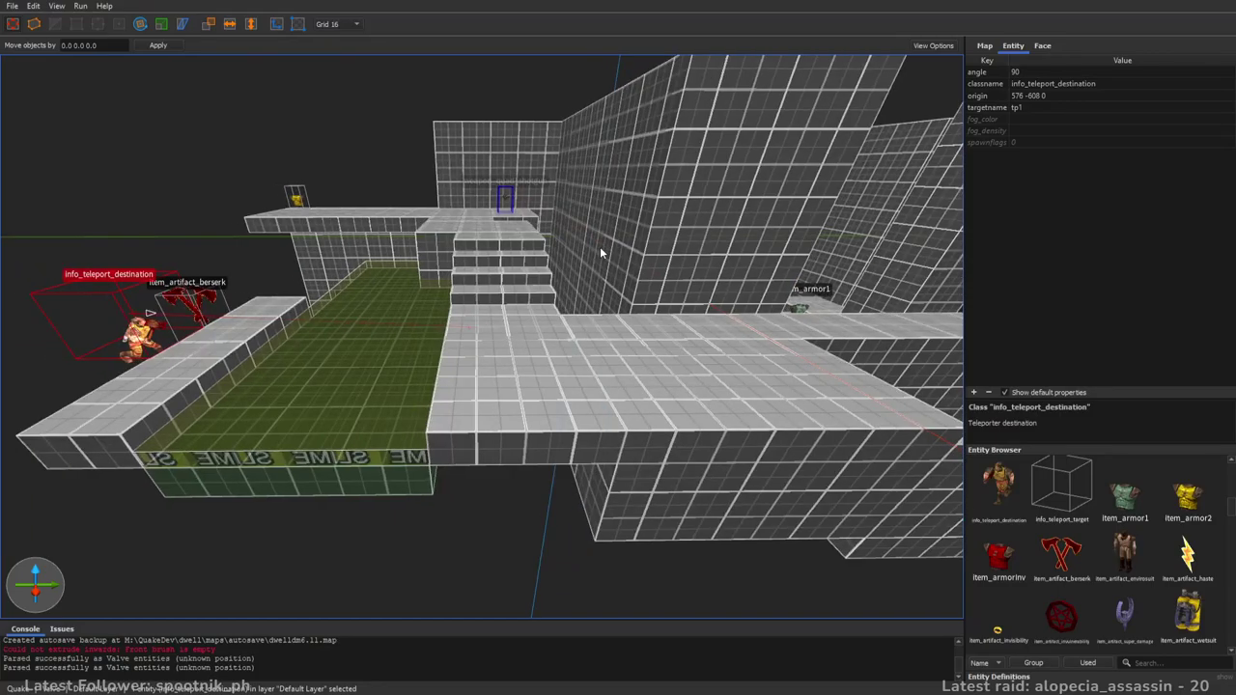
{"action": "key", "text": "d"}
{"action": "left_click_drag", "start_coordinate": [172, 320], "coordinate": [483, 310]}
{"action": "key", "text": "w"}
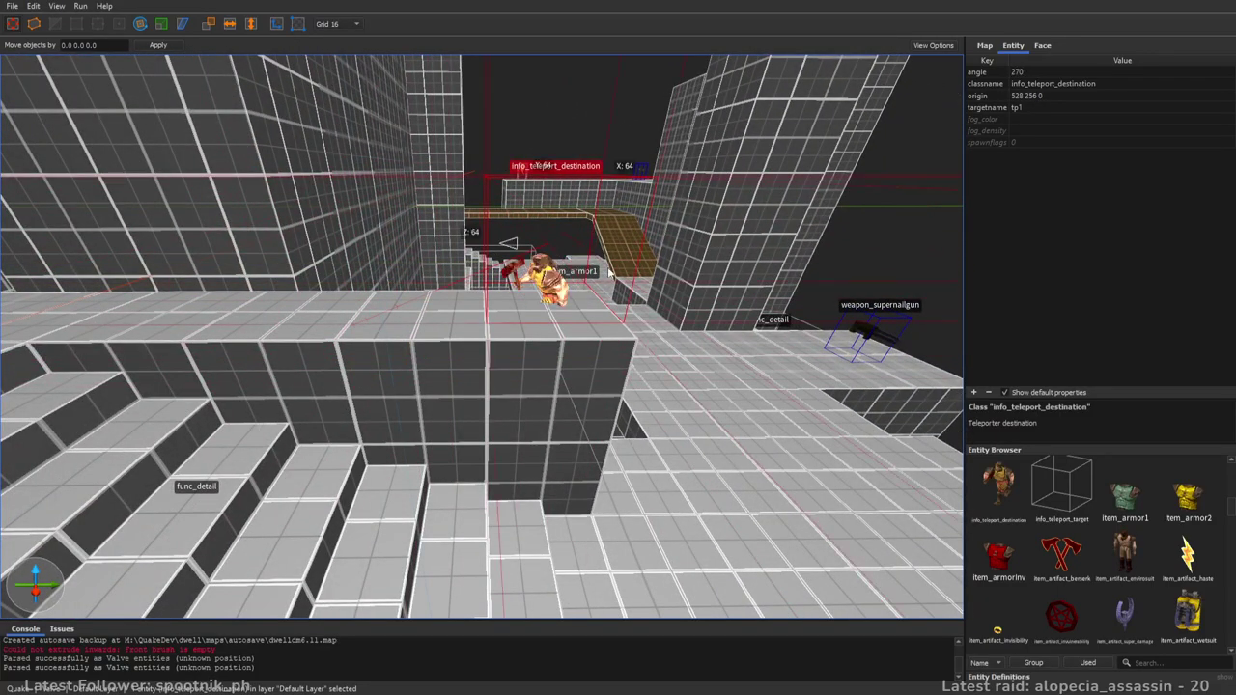
- Shift the selected teleport destination to 544 256 0 and set its targetname to tp3
{"action": "right_click_drag", "start_coordinate": [608, 273], "coordinate": [546, 381]}
{"action": "key", "text": "d"}
{"action": "key", "text": "a"}
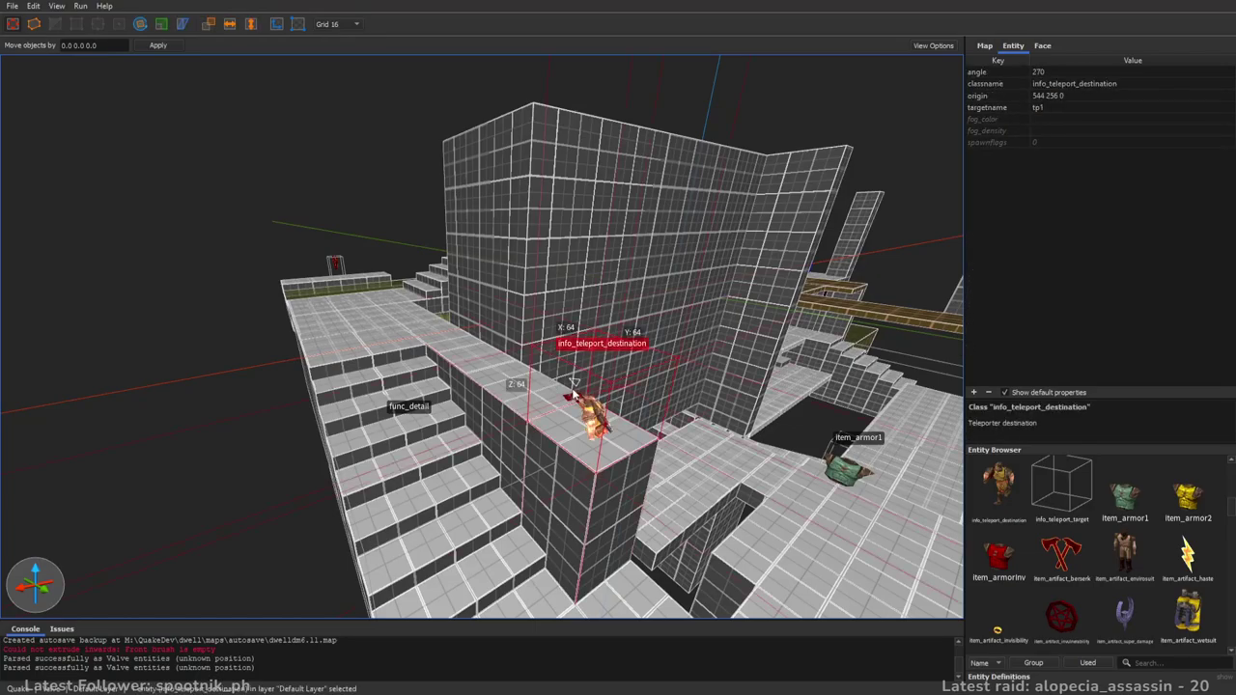
{"action": "left_click", "coordinate": [1088, 108]}
{"action": "type", "text": "tp"}
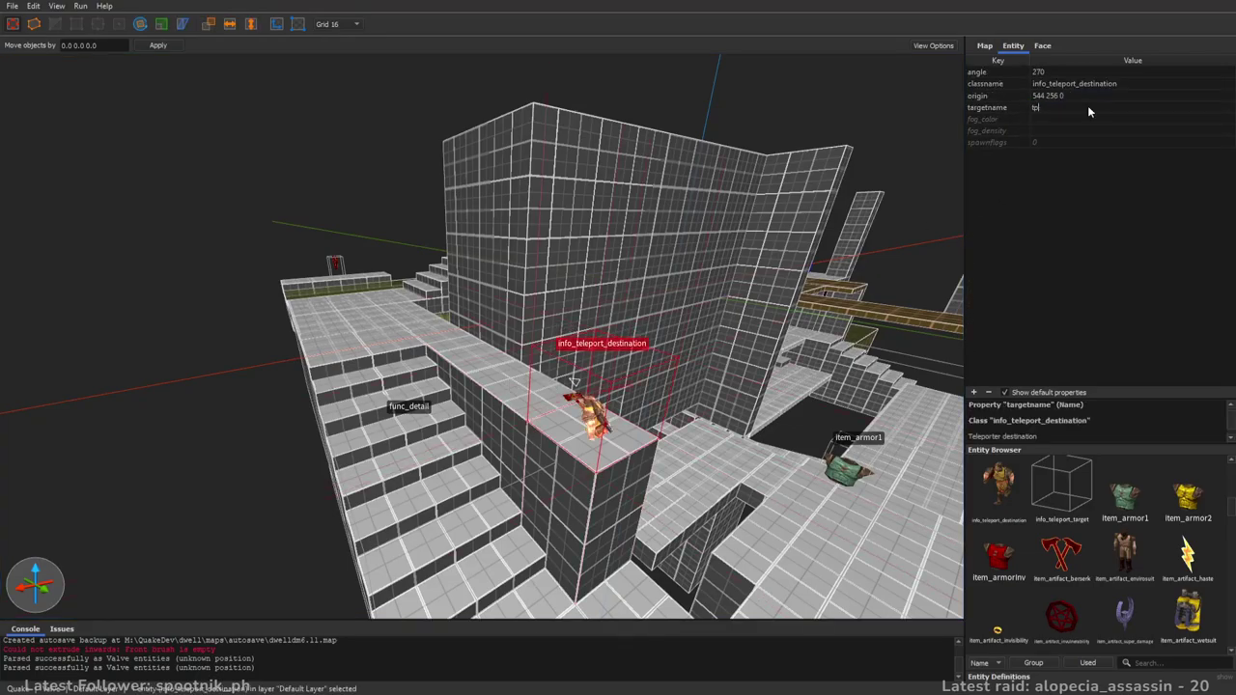
{"action": "type", "text": "3"}
{"action": "key", "text": "Tab"}
- Select the super shotgun on the floor in front of the teleporter to inspect its properties
{"action": "key", "text": "a"}
{"action": "mouse_move", "coordinate": [497, 337]}
{"action": "right_mouse_down"}
{"action": "mouse_move", "coordinate": [620, 313]}
{"action": "mouse_move", "coordinate": [520, 345]}
{"action": "mouse_move", "coordinate": [617, 353]}
{"action": "mouse_move", "coordinate": [506, 325]}
{"action": "mouse_move", "coordinate": [510, 349]}
{"action": "mouse_move", "coordinate": [725, 356]}
{"action": "mouse_move", "coordinate": [385, 322]}
{"action": "mouse_move", "coordinate": [602, 342]}
{"action": "mouse_move", "coordinate": [505, 356]}
{"action": "mouse_move", "coordinate": [618, 348]}
{"action": "mouse_move", "coordinate": [764, 312]}
{"action": "mouse_move", "coordinate": [712, 343]}
{"action": "mouse_move", "coordinate": [745, 405]}
{"action": "mouse_move", "coordinate": [834, 401]}
{"action": "right_mouse_up"}
{"action": "key", "text": "w"}
{"action": "key", "text": "Escape"}
{"action": "key", "text": "w"}
{"action": "key", "text": "a"}
{"action": "left_click", "coordinate": [470, 442]}
{"action": "left_click", "coordinate": [433, 360]}
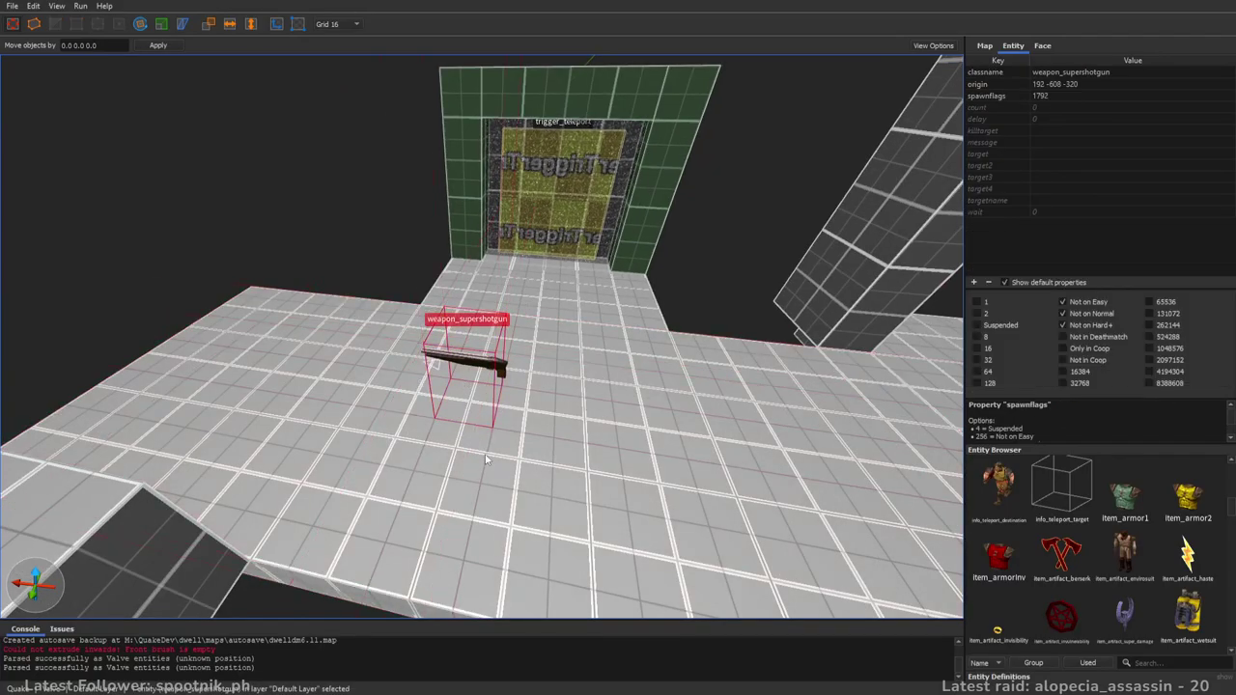
- Shape the 128 by 128 by 64 block at the walkway's end into steps leading down to the super shotgun's floor
{"action": "key", "text": "a"}
{"action": "mouse_move", "coordinate": [419, 333]}
{"action": "right_mouse_down"}
{"action": "mouse_move", "coordinate": [626, 336]}
{"action": "mouse_move", "coordinate": [536, 345]}
{"action": "right_mouse_up"}
{"action": "key", "text": "Escape"}
{"action": "left_click", "coordinate": [624, 349]}
{"action": "key", "text": "d"}
{"action": "mouse_move", "coordinate": [516, 326]}
{"action": "left_mouse_down", "text": "shift"}
{"action": "mouse_move", "coordinate": [601, 324]}
{"action": "mouse_move", "coordinate": [366, 353]}
{"action": "left_mouse_up", "text": "shift"}
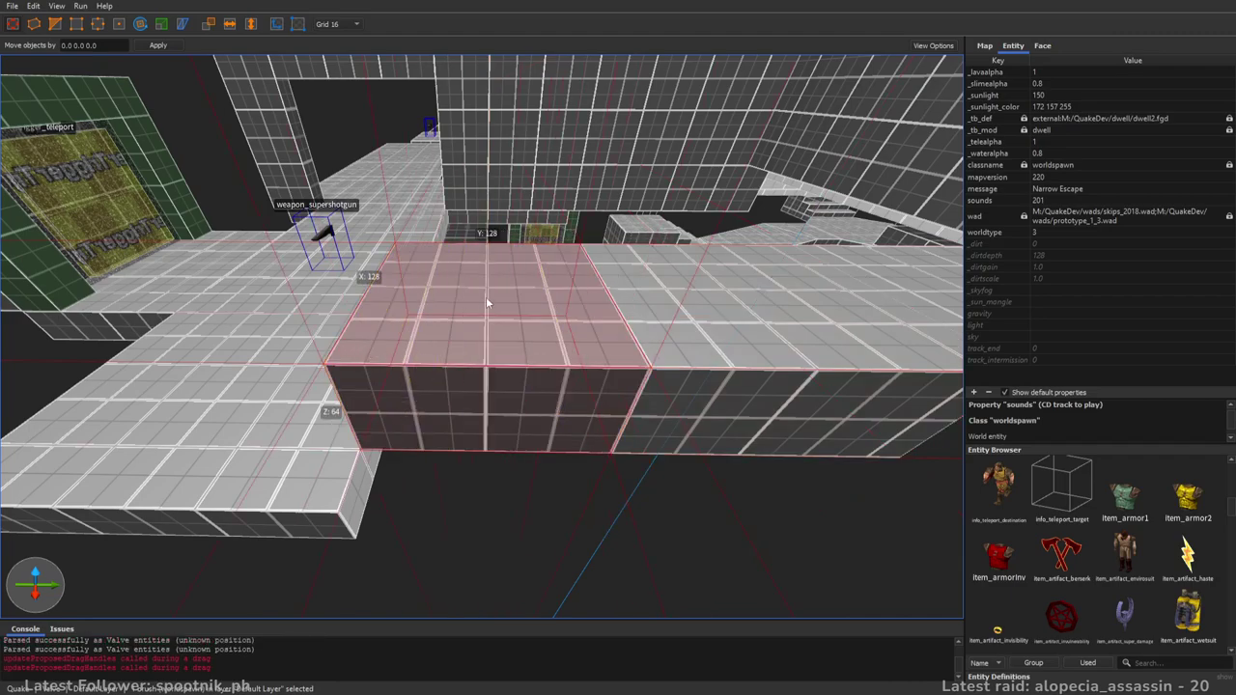
{"action": "mouse_move", "coordinate": [492, 354]}
{"action": "left_mouse_down", "text": "shift"}
{"action": "mouse_move", "coordinate": [492, 429]}
{"action": "mouse_move", "coordinate": [539, 334]}
{"action": "mouse_move", "coordinate": [267, 330]}
{"action": "left_mouse_up", "text": "shift"}
{"action": "key", "text": "a"}
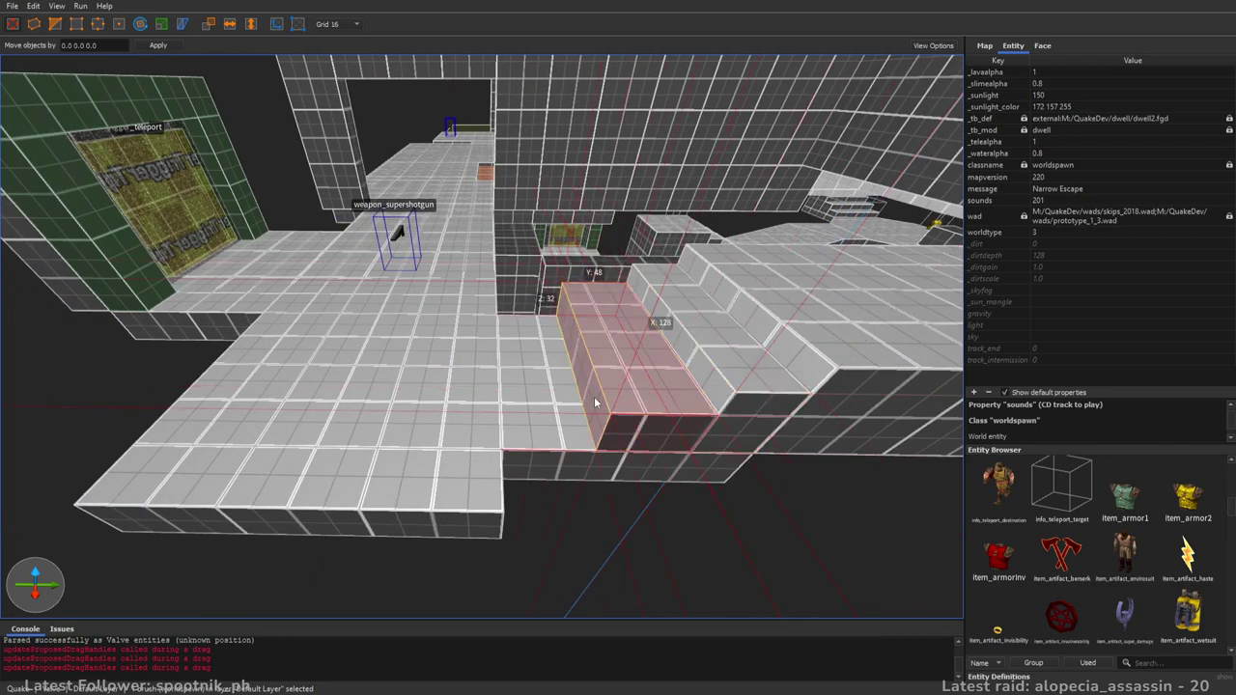
- Apply the 64_grey_3 texture to the riser faces of the new steps
{"action": "right_click_drag", "start_coordinate": [585, 431], "coordinate": [647, 419], "text": "alt"}
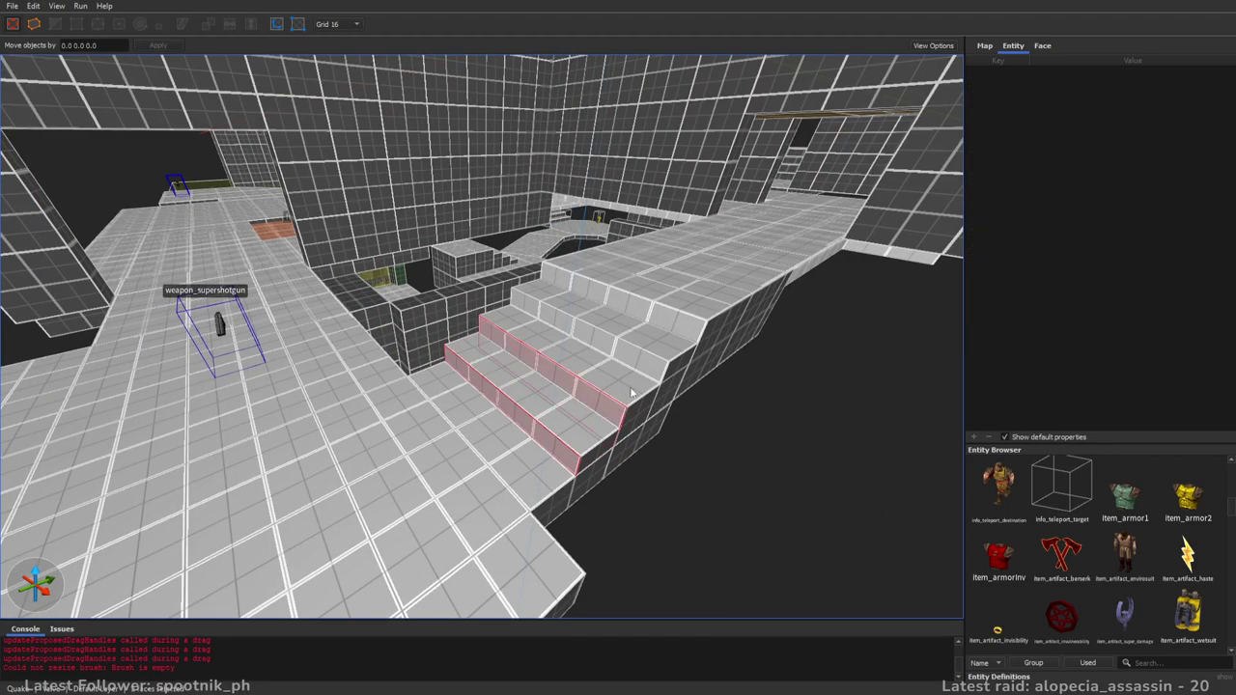
{"action": "left_click", "coordinate": [1042, 45]}
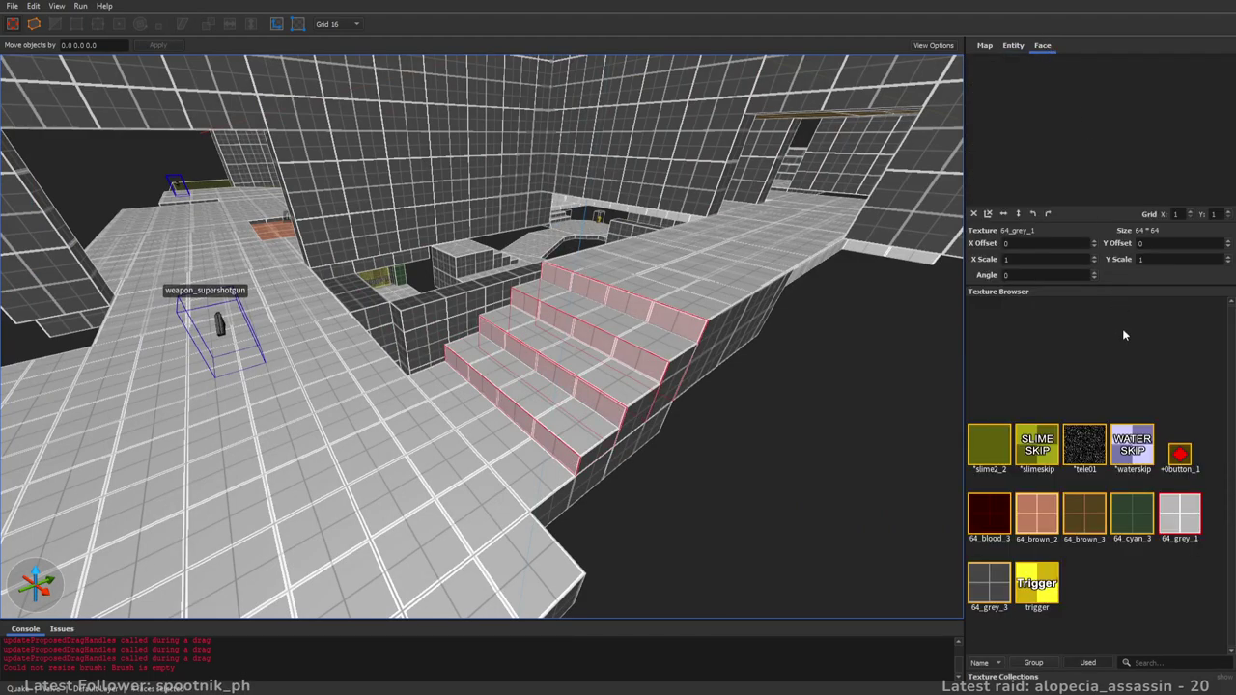
{"action": "key", "text": "Escape"}
- Save the map and turn the lower step brushes into a func_detail
{"action": "right_click_drag", "start_coordinate": [821, 287], "coordinate": [786, 319]}
{"action": "key", "text": "ctrl+s"}
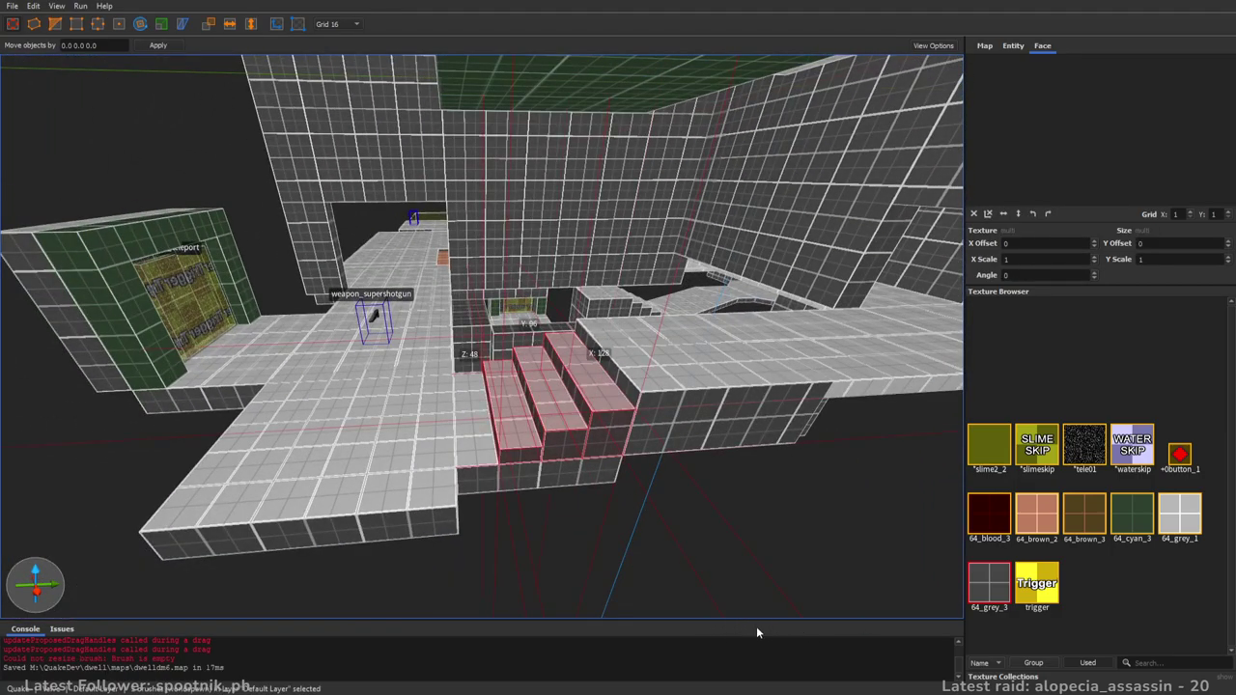
{"action": "key", "text": "alt+d"}
{"action": "right_click_drag", "start_coordinate": [473, 323], "coordinate": [594, 320], "text": "alt"}
{"action": "key", "text": "Escape"}
- Examine the hall around the func_door trapdoor, its overhead walkways and the adjoining openings
{"action": "scroll", "coordinate": [595, 345], "scroll_direction": "up", "scroll_amount": 5}
{"action": "scroll", "coordinate": [594, 320], "scroll_direction": "up", "scroll_amount": 8}
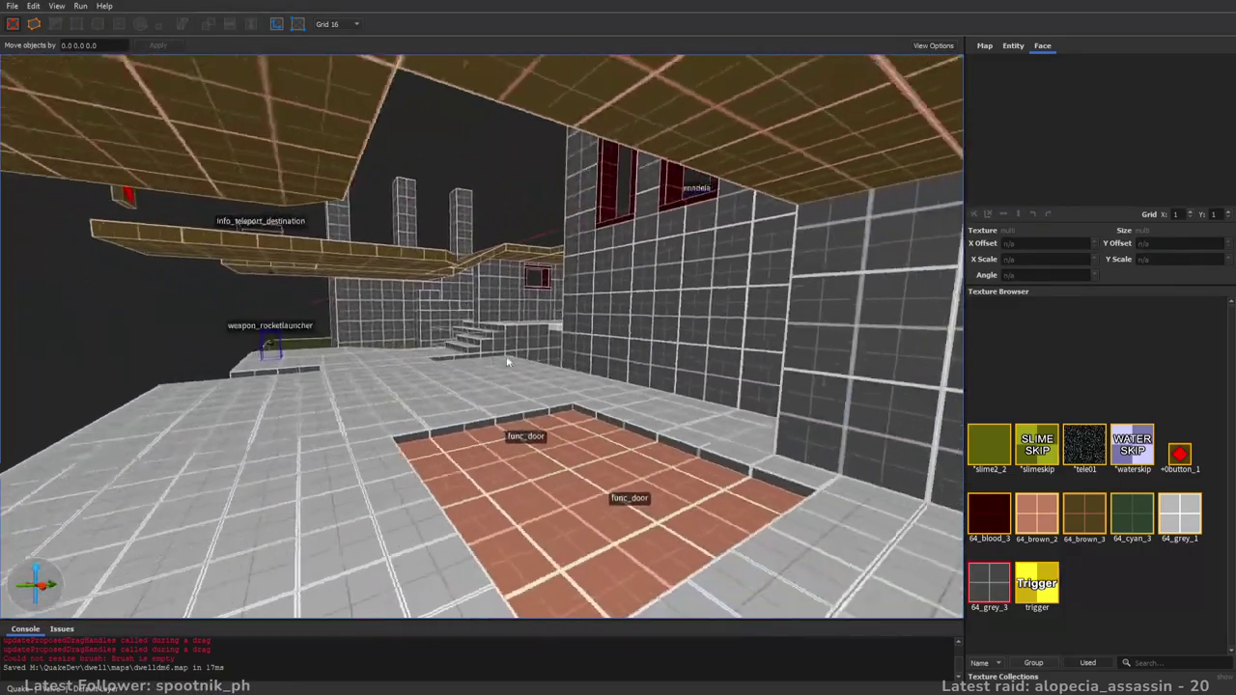
{"action": "right_click_drag", "start_coordinate": [506, 356], "coordinate": [479, 340], "text": "alt"}
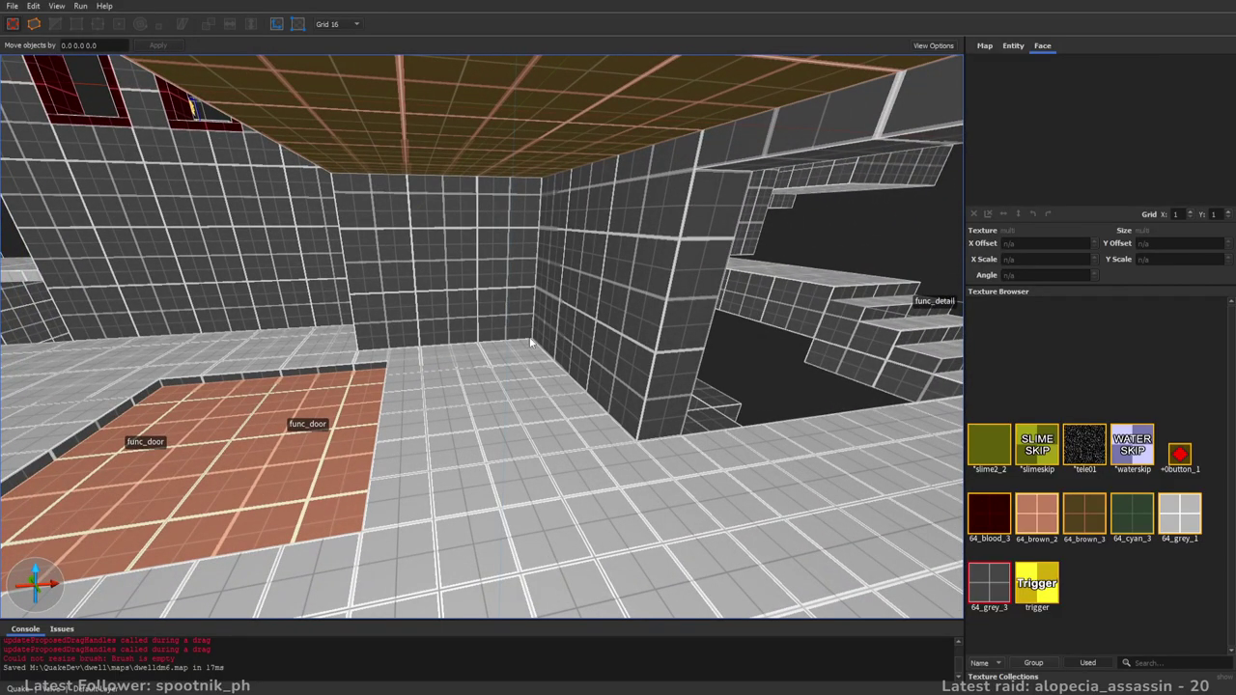
{"action": "right_click_drag", "start_coordinate": [530, 341], "coordinate": [600, 306]}
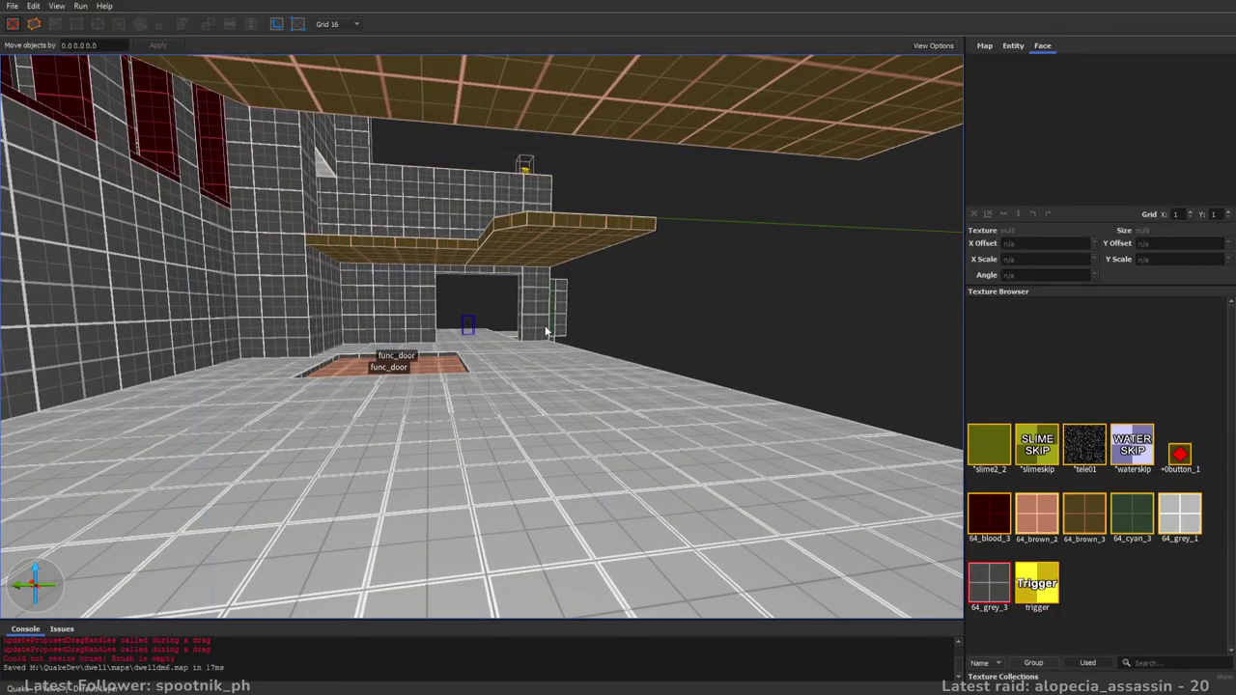
{"action": "right_click_drag", "start_coordinate": [734, 379], "coordinate": [552, 379]}
{"action": "right_click_drag", "start_coordinate": [433, 377], "coordinate": [528, 406]}
{"action": "key", "text": "d"}
{"action": "right_click_drag", "start_coordinate": [592, 390], "coordinate": [541, 411]}
- Extend the super shotgun's floor slab past the func_detail stairs and widen the stairs to 240 units
{"action": "key", "text": "w"}
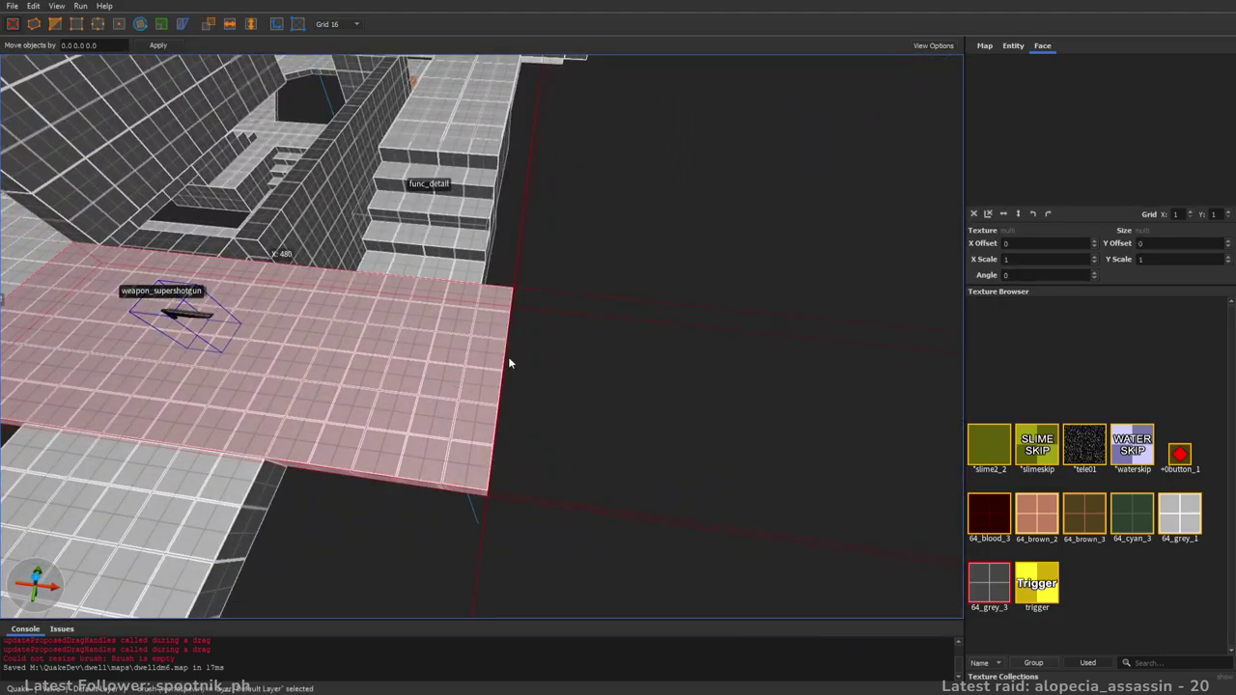
{"action": "left_click_drag", "start_coordinate": [642, 350], "coordinate": [629, 350], "text": "shift"}
{"action": "right_click_drag", "start_coordinate": [629, 349], "coordinate": [623, 417]}
{"action": "left_click", "coordinate": [622, 416]}
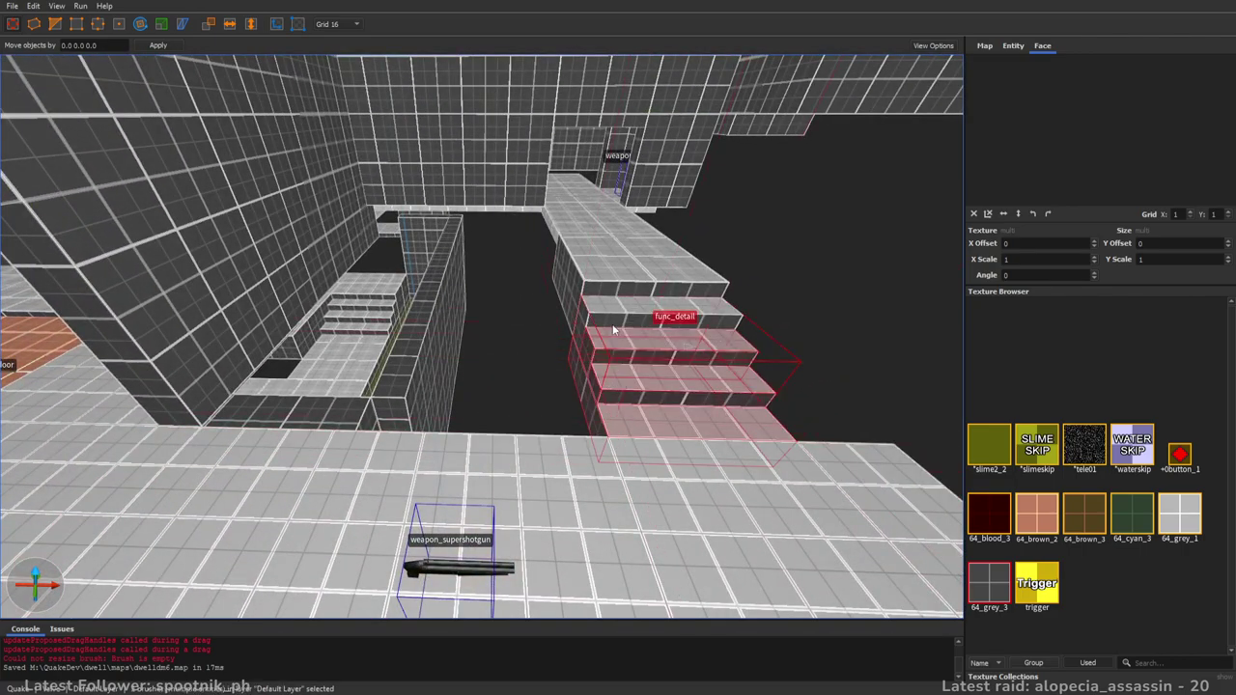
{"action": "key", "text": "a"}
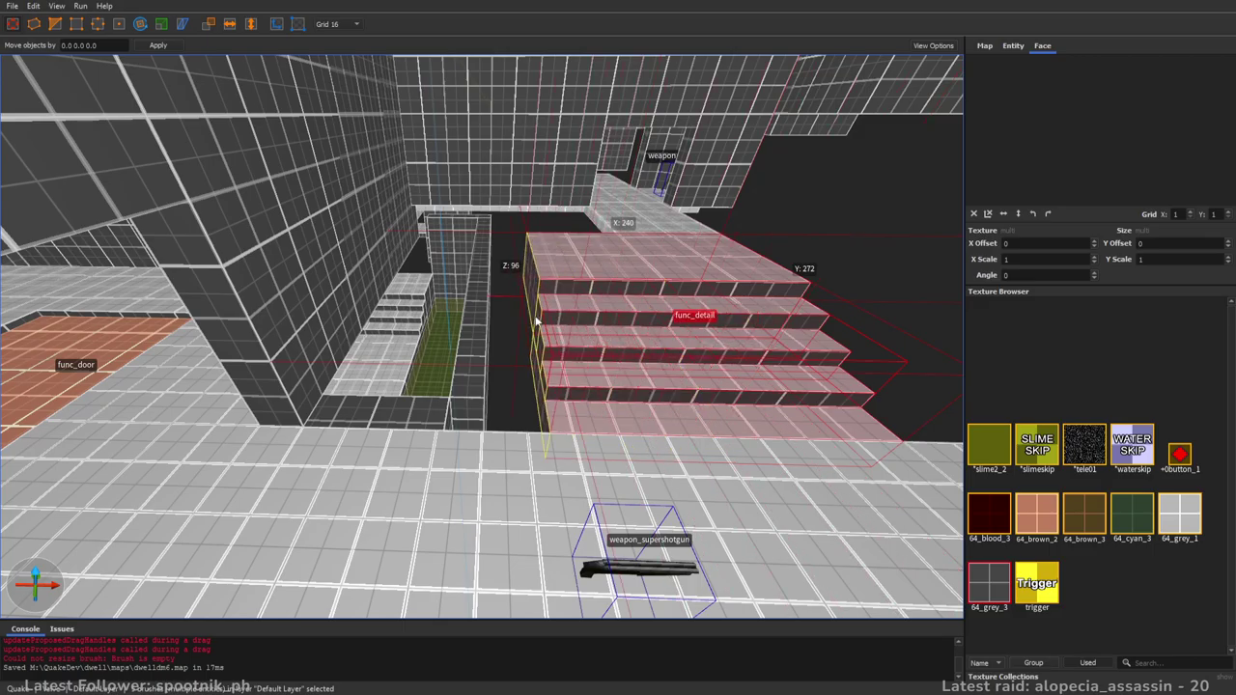
- Inspect the walkway brush behind the widened func_detail stairs and how it meets them
{"action": "mouse_move", "coordinate": [524, 316]}
{"action": "right_mouse_down"}
{"action": "mouse_move", "coordinate": [587, 450]}
{"action": "mouse_move", "coordinate": [606, 363]}
{"action": "mouse_move", "coordinate": [757, 404]}
{"action": "right_mouse_up"}
{"action": "key", "text": "s"}
{"action": "key", "text": "w"}
{"action": "key", "text": "a"}
{"action": "left_click", "coordinate": [383, 273]}
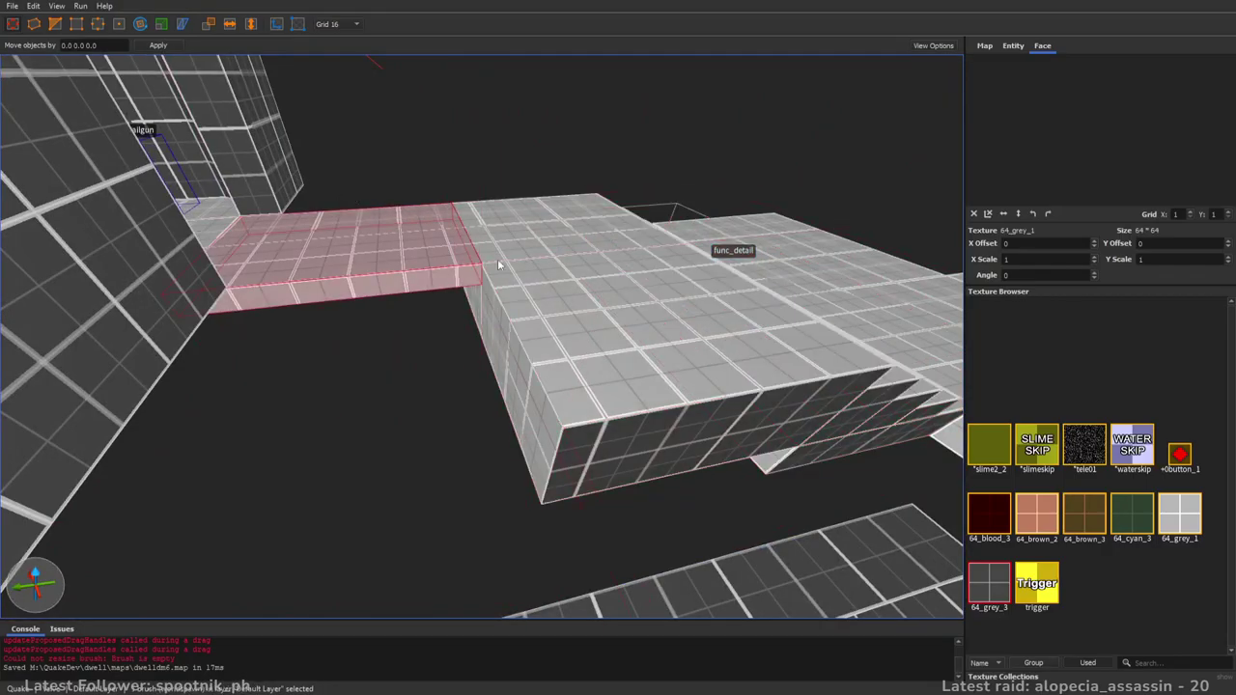
{"action": "left_click", "coordinate": [518, 383]}
{"action": "key", "text": "d"}
{"action": "mouse_move", "coordinate": [495, 385]}
{"action": "right_mouse_down"}
{"action": "mouse_move", "coordinate": [571, 430]}
{"action": "mouse_move", "coordinate": [575, 417]}
{"action": "mouse_move", "coordinate": [533, 425]}
{"action": "mouse_move", "coordinate": [399, 395]}
{"action": "right_mouse_up"}
{"action": "right_click_drag", "start_coordinate": [611, 355], "coordinate": [794, 384]}
{"action": "key", "text": "w"}
{"action": "right_click_drag", "start_coordinate": [592, 396], "coordinate": [532, 368]}
{"action": "key", "text": "w"}
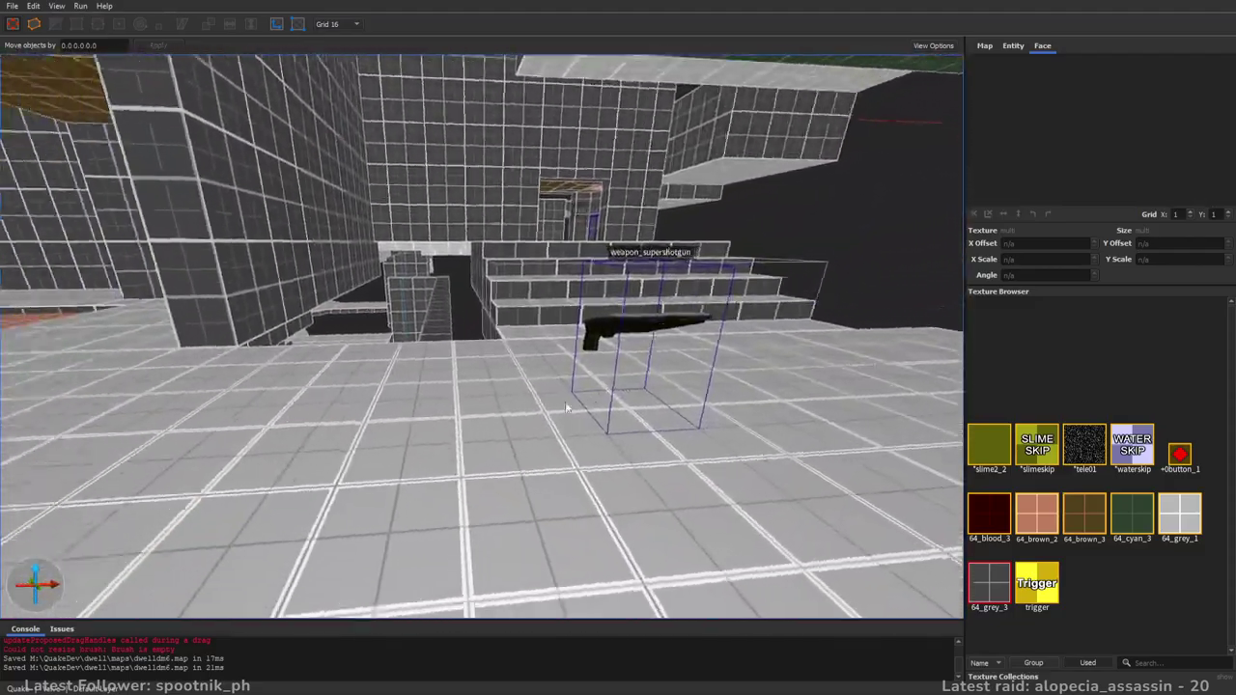
- Paste a copy of the super shotgun beside the slime pit at -112 144 -512 and save the map
{"action": "right_click_drag", "start_coordinate": [566, 406], "coordinate": [606, 399]}
{"action": "right_click_drag", "start_coordinate": [785, 352], "coordinate": [469, 419]}
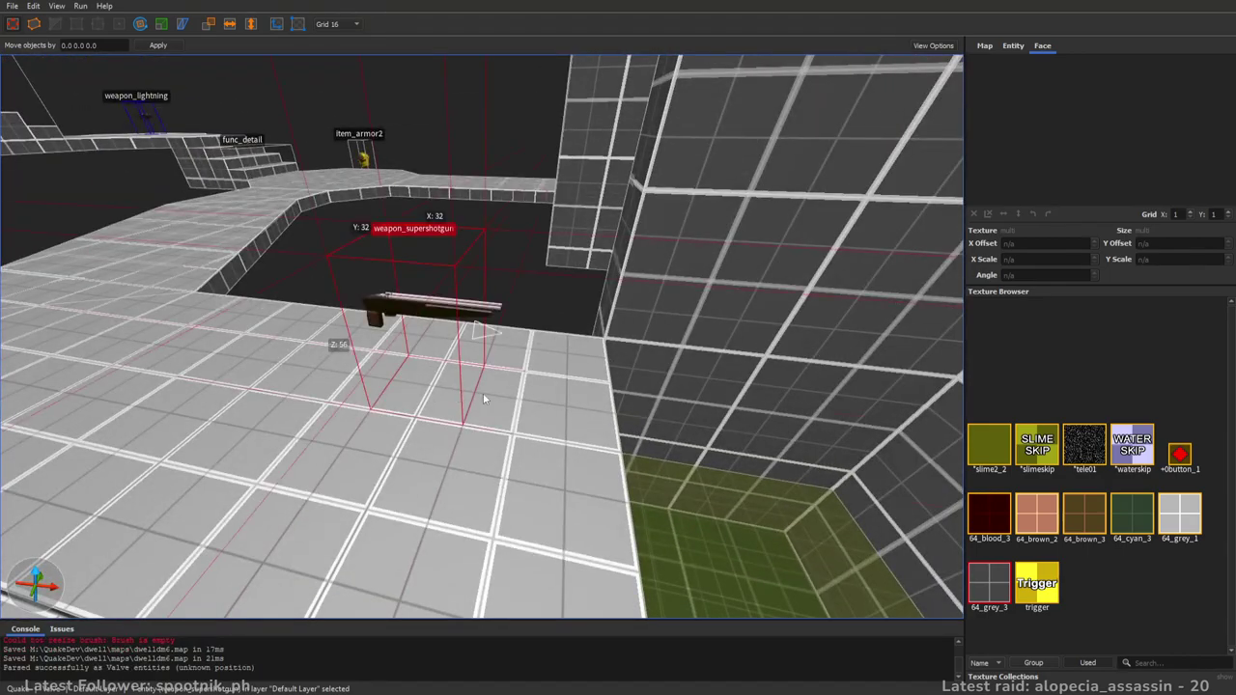
{"action": "right_click_drag", "start_coordinate": [741, 399], "coordinate": [655, 389]}
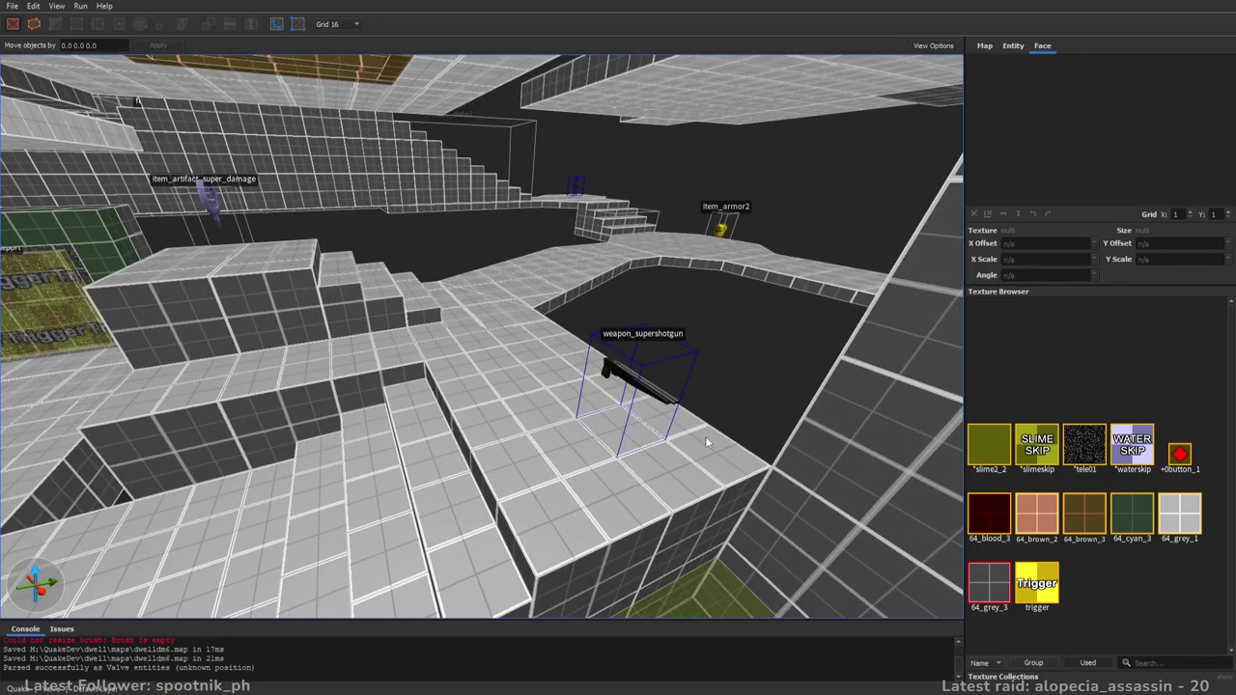
{"action": "left_click", "coordinate": [1011, 46]}
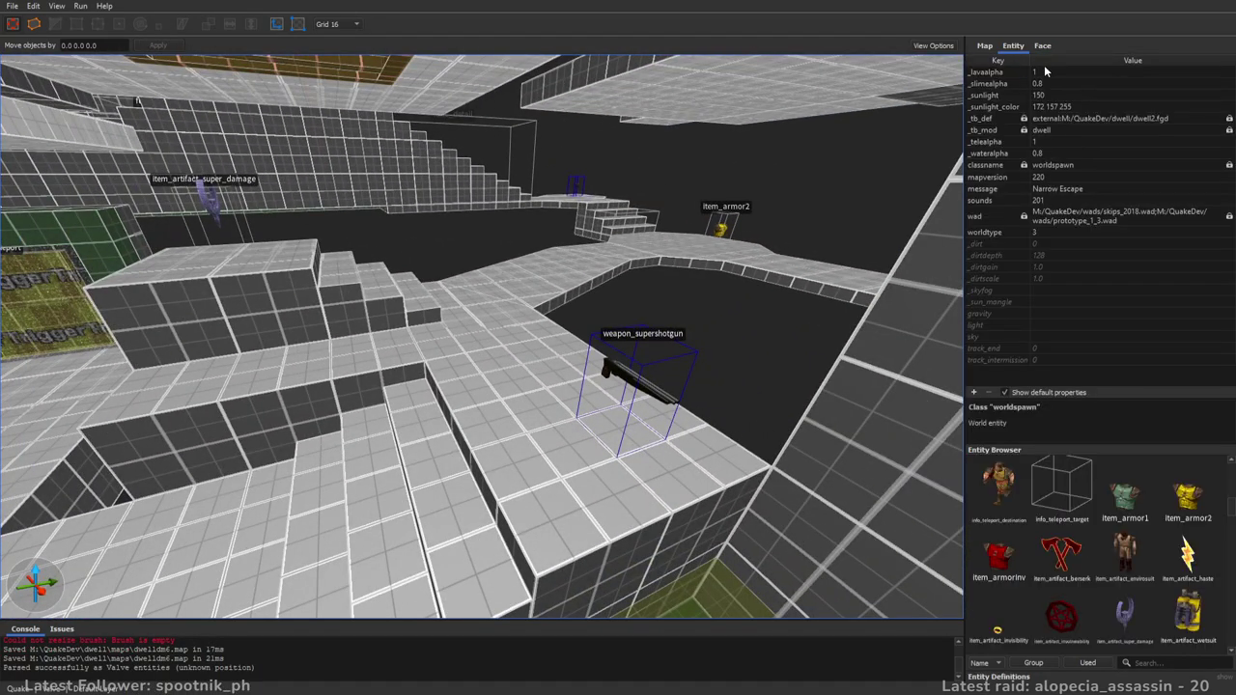
{"action": "left_click", "coordinate": [1042, 46]}
{"action": "right_click_drag", "start_coordinate": [762, 211], "coordinate": [684, 281]}
{"action": "left_click", "coordinate": [1012, 46]}
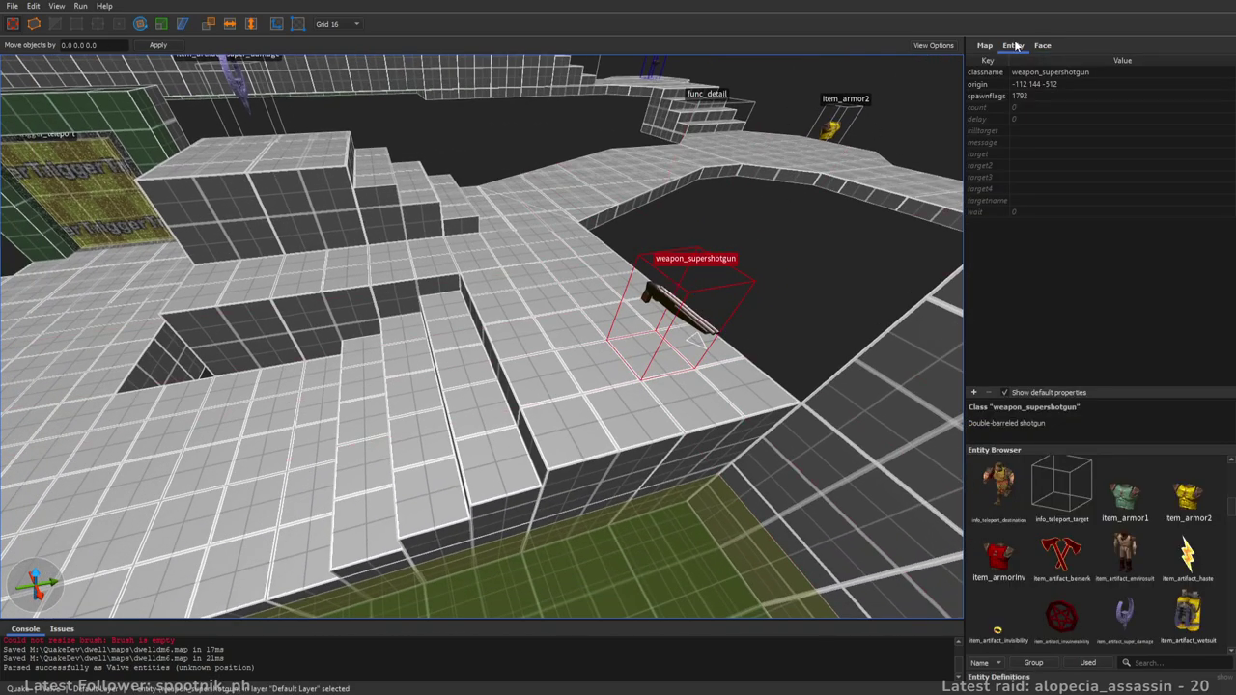
{"action": "right_click_drag", "start_coordinate": [724, 237], "coordinate": [700, 261]}
{"action": "key", "text": "Escape"}
{"action": "right_click_drag", "start_coordinate": [760, 303], "coordinate": [648, 292]}
{"action": "key", "text": "ctrl+s"}
- Examine the whole level's layout from outside, covering the teleporter side, the walkways and the main hall
{"action": "key", "text": "w"}
{"action": "right_click_drag", "start_coordinate": [449, 323], "coordinate": [568, 328]}
{"action": "key", "text": "s"}
{"action": "key", "text": "w"}
{"action": "key", "text": "s"}
{"action": "key", "text": "d"}
{"action": "key", "text": "a"}
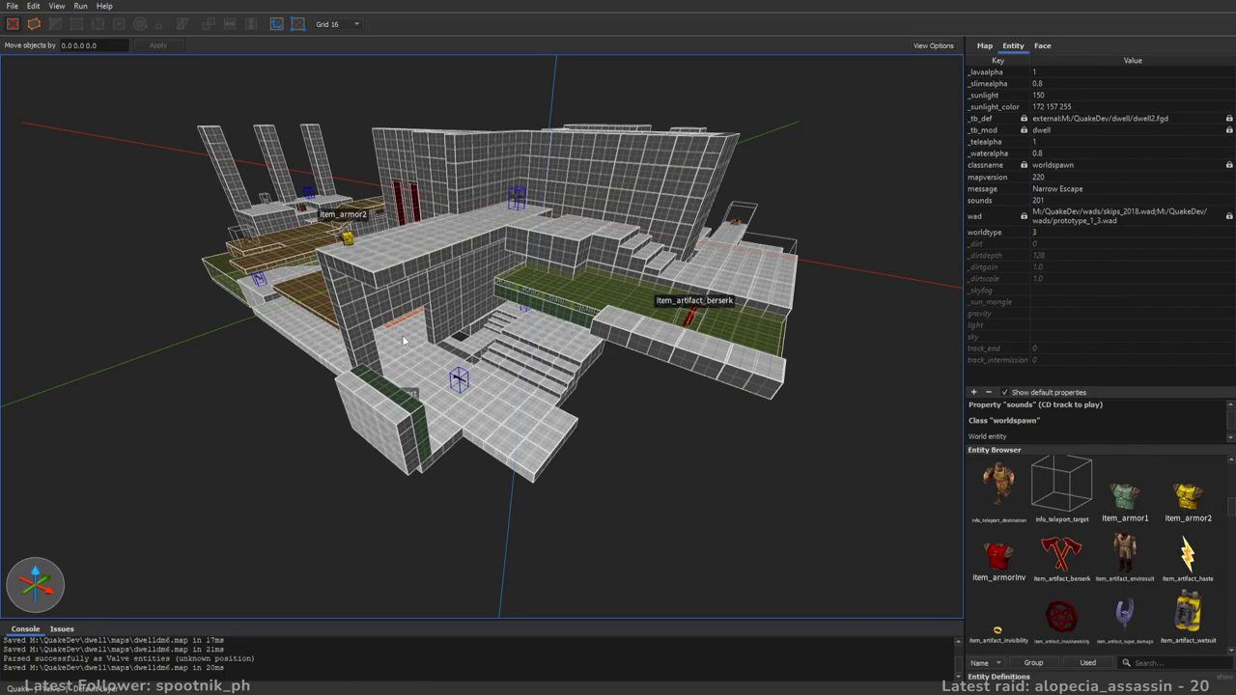
{"action": "right_click_drag", "start_coordinate": [404, 340], "coordinate": [445, 338]}
{"action": "key", "text": "a"}
{"action": "right_click_drag", "start_coordinate": [643, 330], "coordinate": [689, 330]}
{"action": "key", "text": "a"}
{"action": "key", "text": "a"}
{"action": "key", "text": "a"}
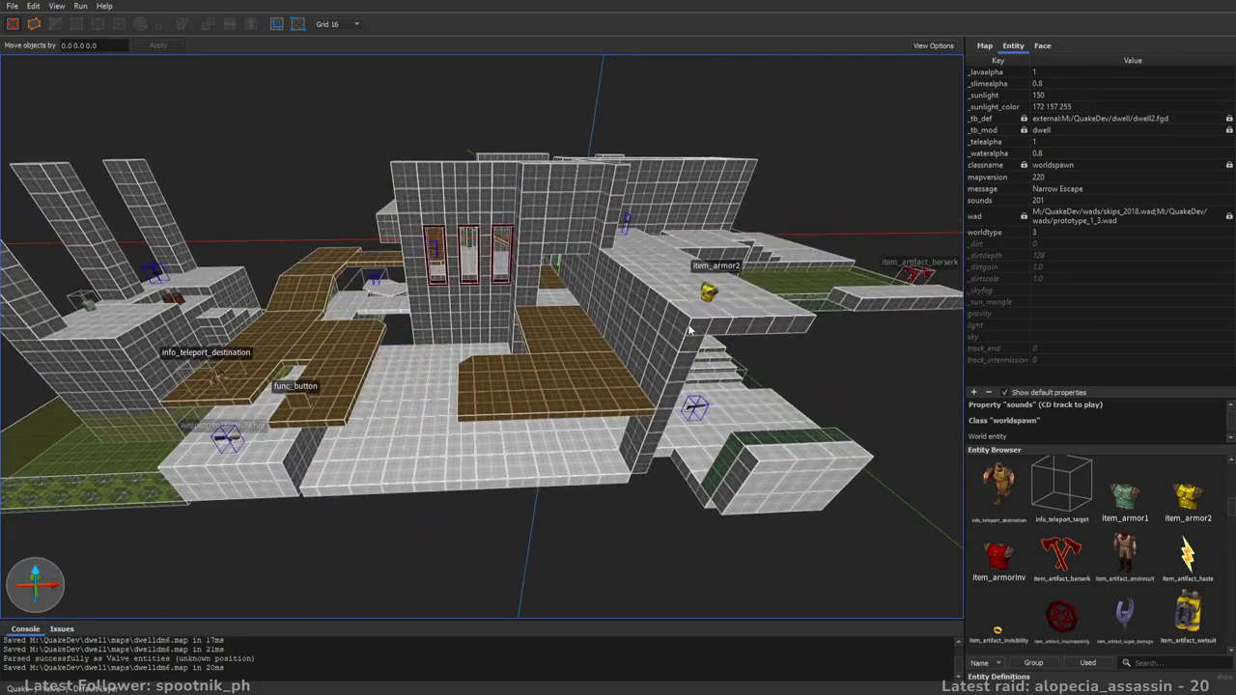
{"action": "right_click_drag", "start_coordinate": [689, 330], "coordinate": [630, 316]}
- Build a 160 by 32 by 64 wall in 64_grey_3 beside the func_detail stairs and add a 32 by 32 by 160 end piece
{"action": "left_click", "coordinate": [1038, 47]}
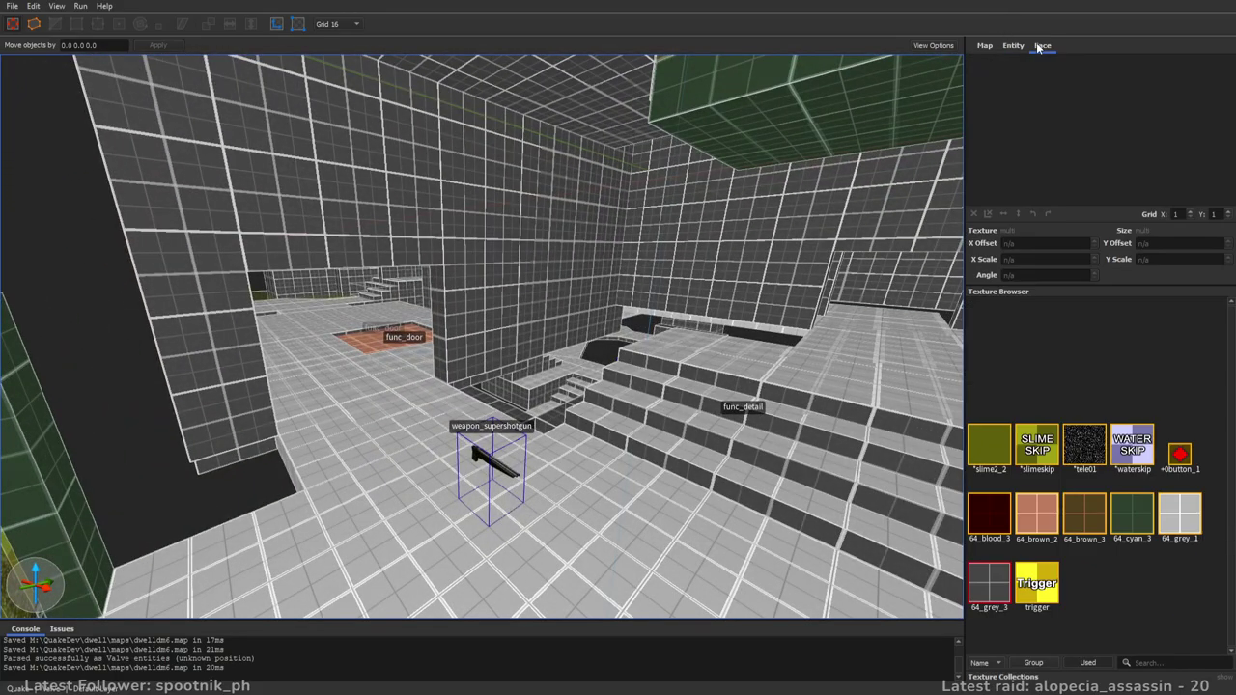
{"action": "right_click_drag", "start_coordinate": [506, 317], "coordinate": [447, 336]}
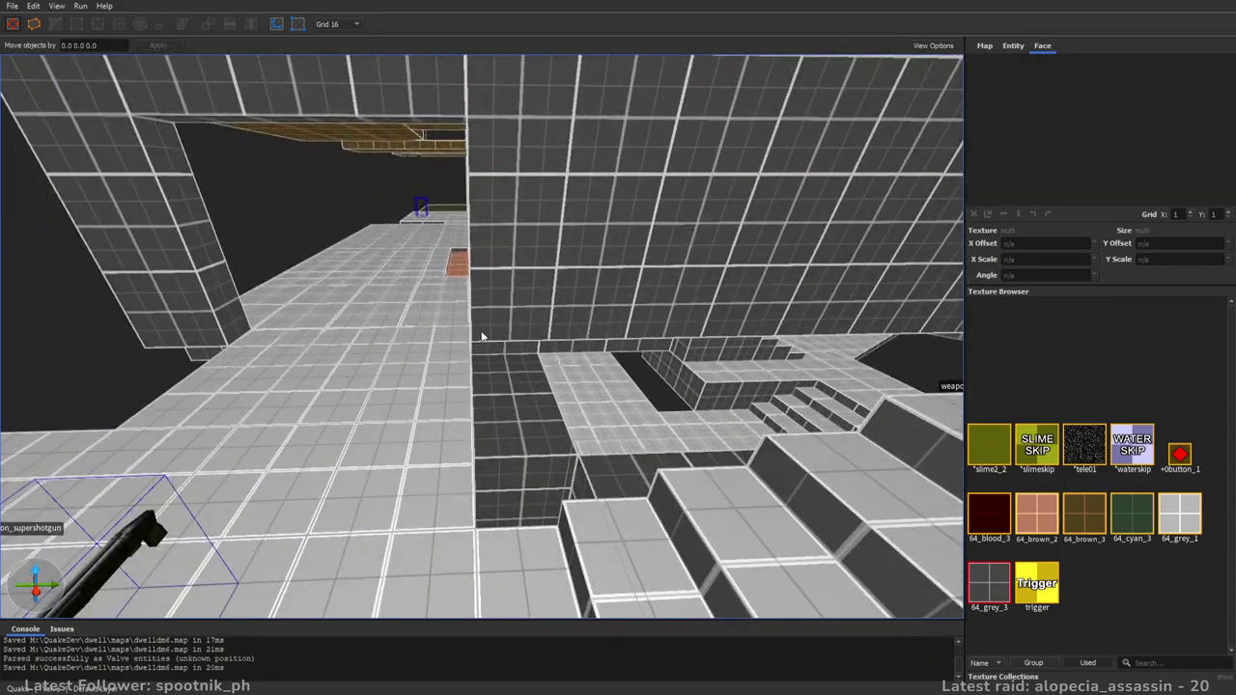
{"action": "right_click_drag", "start_coordinate": [521, 489], "coordinate": [545, 480]}
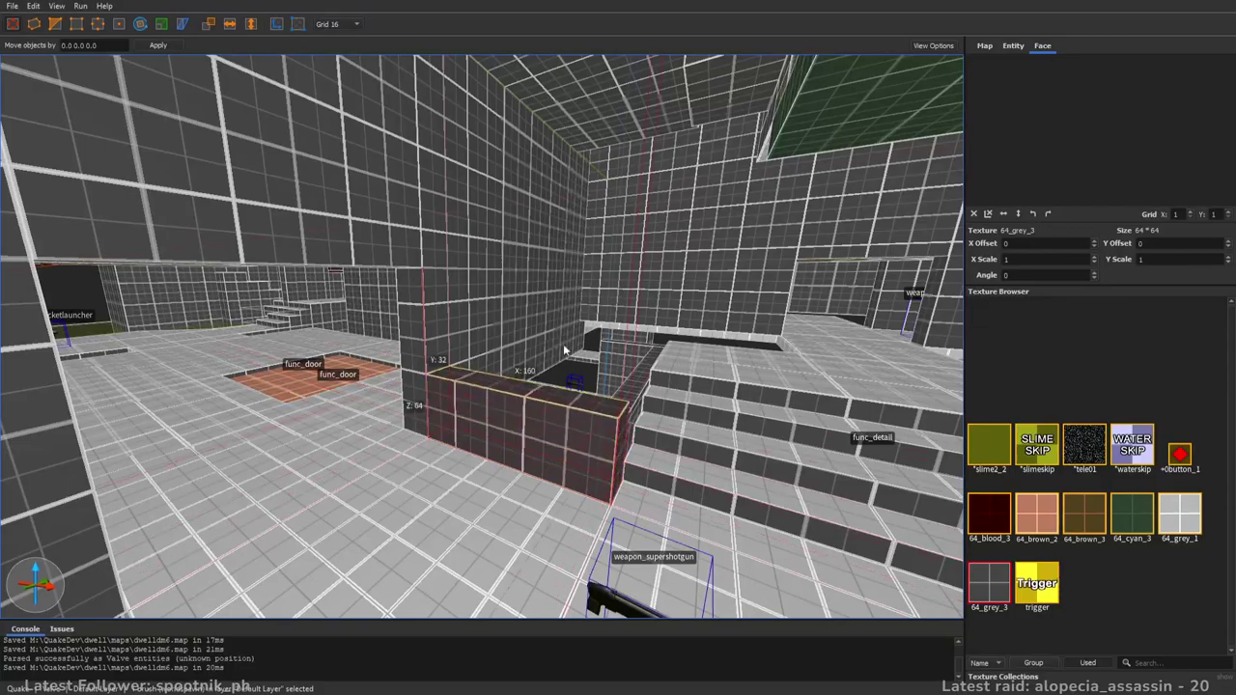
{"action": "mouse_move", "coordinate": [572, 240]}
{"action": "right_mouse_down"}
{"action": "mouse_move", "coordinate": [580, 309]}
{"action": "mouse_move", "coordinate": [406, 305]}
{"action": "right_mouse_up"}
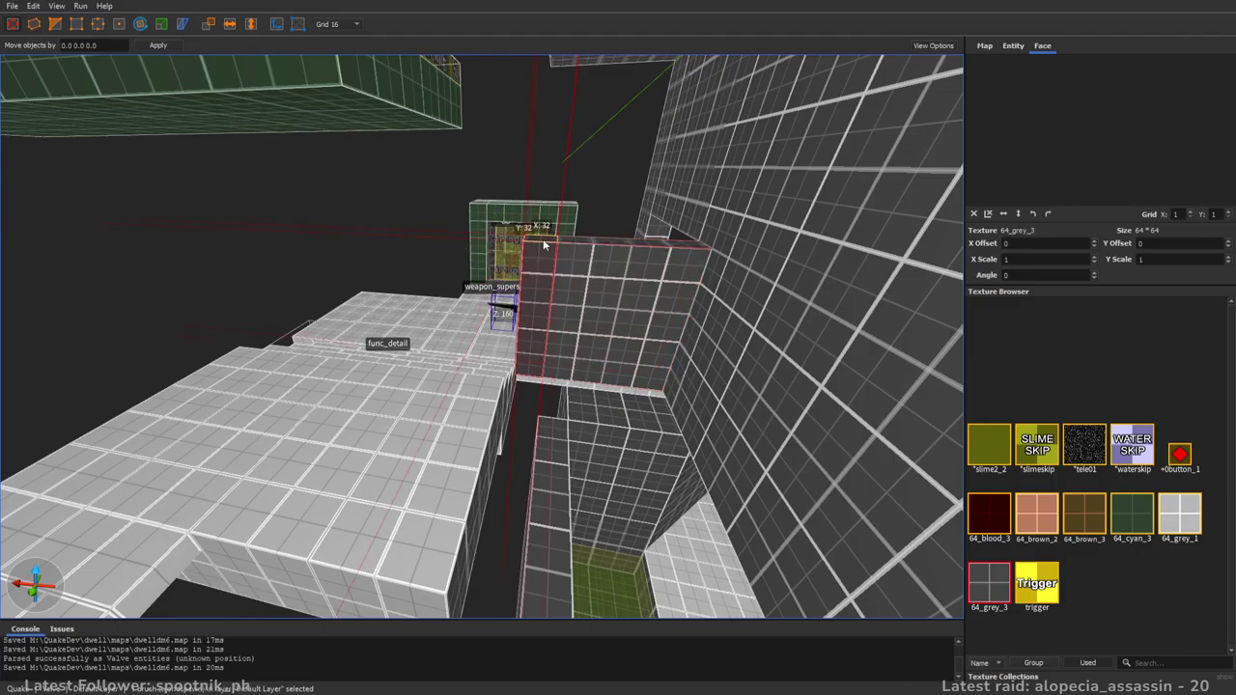
- Extend the wall along the inner side of the stairs and add a 160-long, 224-high section near the walkway
{"action": "scroll", "coordinate": [498, 445], "scroll_direction": "down", "scroll_amount": 5}
{"action": "right_click_drag", "start_coordinate": [498, 445], "coordinate": [641, 389]}
{"action": "scroll", "coordinate": [652, 374], "scroll_direction": "up", "scroll_amount": 6}
{"action": "scroll", "coordinate": [641, 375], "scroll_direction": "down", "scroll_amount": 6}
{"action": "scroll", "coordinate": [641, 376], "scroll_direction": "up", "scroll_amount": 5}
{"action": "mouse_move", "coordinate": [660, 435]}
{"action": "right_mouse_down"}
{"action": "mouse_move", "coordinate": [255, 491]}
{"action": "mouse_move", "coordinate": [440, 449]}
{"action": "mouse_move", "coordinate": [433, 374]}
{"action": "right_mouse_up"}
{"action": "scroll", "coordinate": [196, 496], "scroll_direction": "down", "scroll_amount": 5}
{"action": "left_click_drag", "start_coordinate": [596, 369], "coordinate": [616, 366], "text": "shift"}
{"action": "mouse_move", "coordinate": [616, 365]}
{"action": "right_mouse_down"}
{"action": "mouse_move", "coordinate": [570, 372]}
{"action": "mouse_move", "coordinate": [519, 177]}
{"action": "right_mouse_up"}
{"action": "left_click_drag", "start_coordinate": [479, 294], "coordinate": [475, 317], "text": "shift"}
{"action": "mouse_move", "coordinate": [475, 317]}
{"action": "right_mouse_down"}
{"action": "mouse_move", "coordinate": [331, 352]}
{"action": "mouse_move", "coordinate": [512, 290]}
{"action": "right_mouse_up"}
{"action": "left_click_drag", "start_coordinate": [511, 289], "coordinate": [540, 326]}
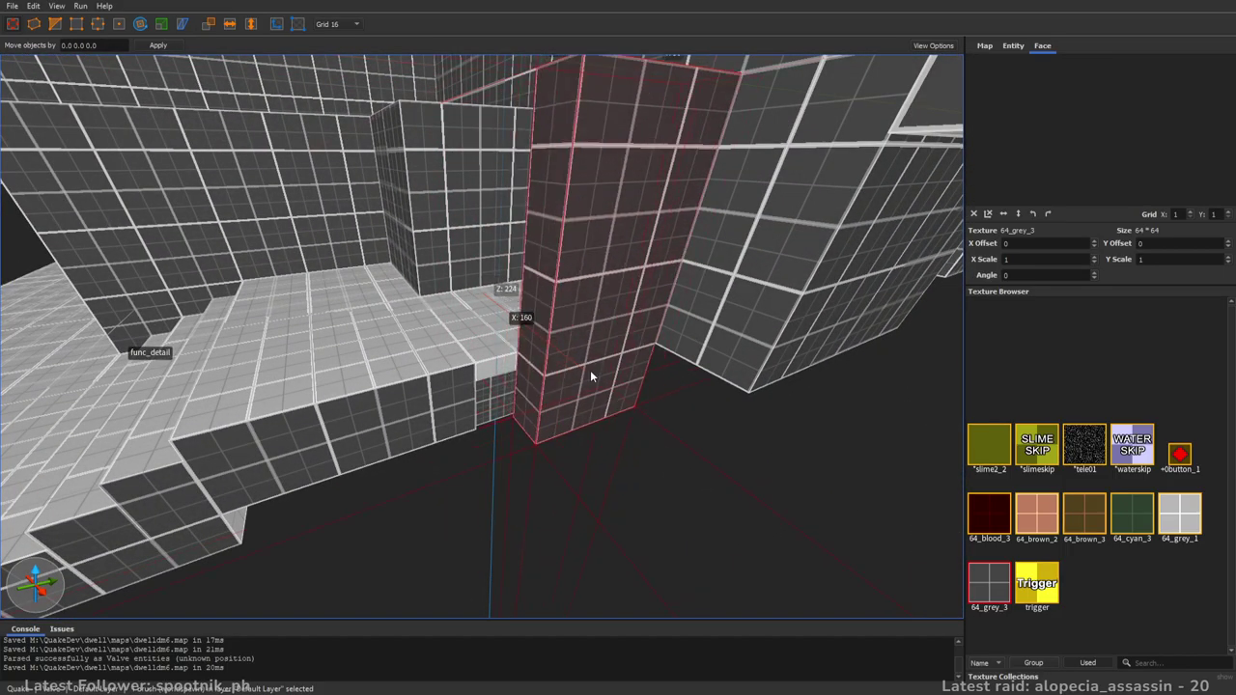
- Run a 32-thick, 416-long, 224-high wall along the outer side of the func_detail stairs
{"action": "mouse_move", "coordinate": [551, 370]}
{"action": "right_mouse_down"}
{"action": "mouse_move", "coordinate": [570, 353]}
{"action": "mouse_move", "coordinate": [629, 367]}
{"action": "mouse_move", "coordinate": [468, 393]}
{"action": "mouse_move", "coordinate": [538, 369]}
{"action": "right_mouse_up"}
{"action": "left_click_drag", "start_coordinate": [757, 379], "coordinate": [473, 429]}
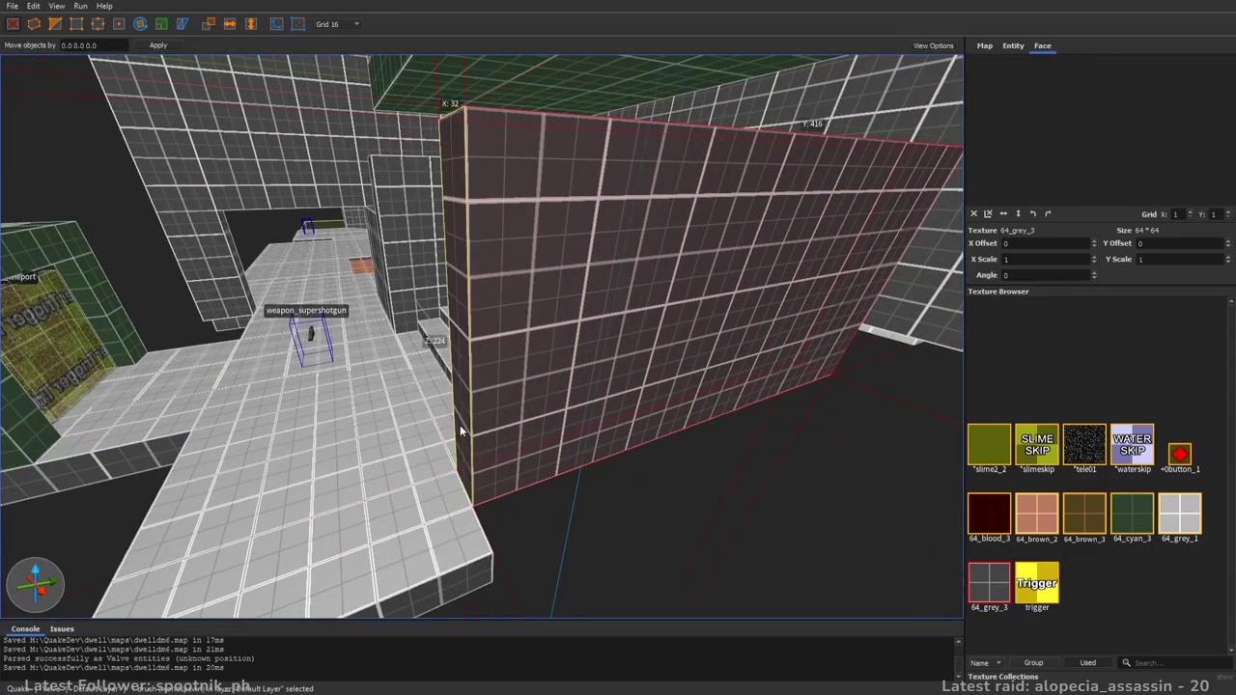
{"action": "right_click_drag", "start_coordinate": [569, 409], "coordinate": [656, 398]}
{"action": "key", "text": "a"}
{"action": "left_click", "coordinate": [395, 197]}
{"action": "mouse_move", "coordinate": [395, 197]}
{"action": "left_mouse_down"}
{"action": "mouse_move", "coordinate": [642, 317]}
{"action": "mouse_move", "coordinate": [583, 306]}
{"action": "left_mouse_up"}
- Extrude a 160-high wall from the stair wall's end along the floor's outer edge, with a corner piece at its end
{"action": "key", "text": "d"}
{"action": "left_click_drag", "start_coordinate": [769, 359], "coordinate": [681, 354], "text": "shift"}
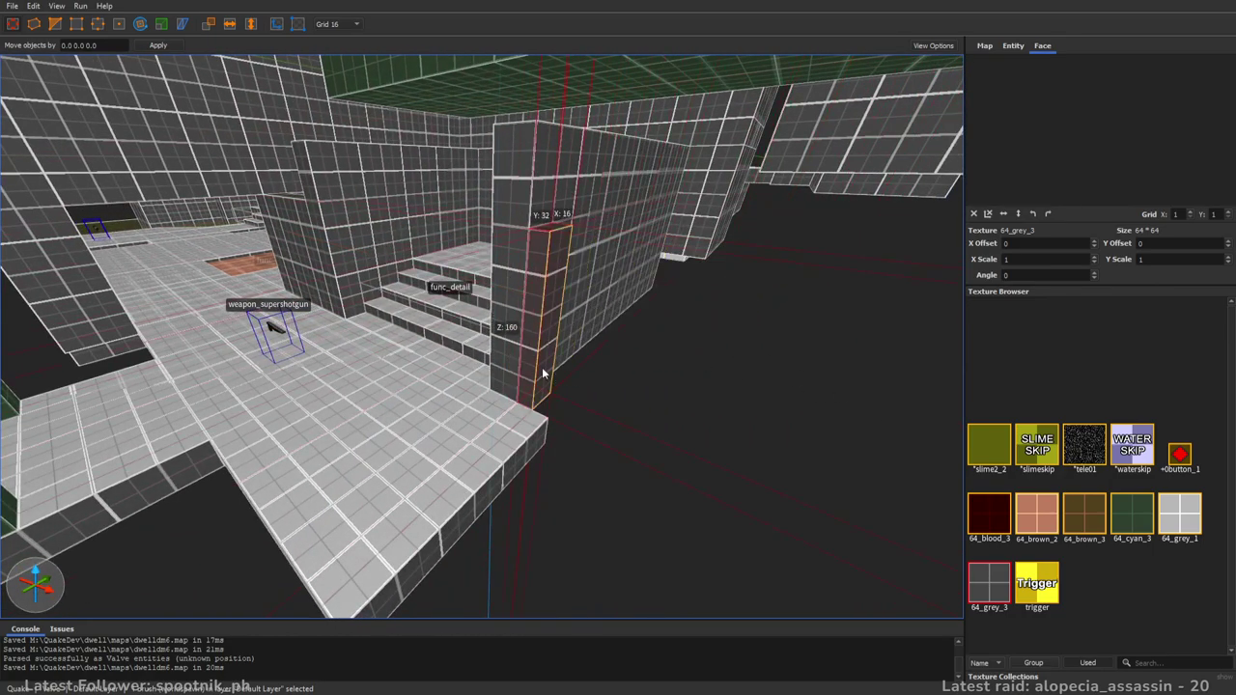
{"action": "left_click_drag", "start_coordinate": [551, 436], "coordinate": [463, 560], "text": "shift"}
{"action": "right_click_drag", "start_coordinate": [589, 482], "coordinate": [550, 506]}
{"action": "left_click_drag", "start_coordinate": [635, 474], "coordinate": [599, 491], "text": "ctrl+shift"}
{"action": "right_click_drag", "start_coordinate": [599, 490], "coordinate": [700, 414]}
{"action": "key", "text": "a"}
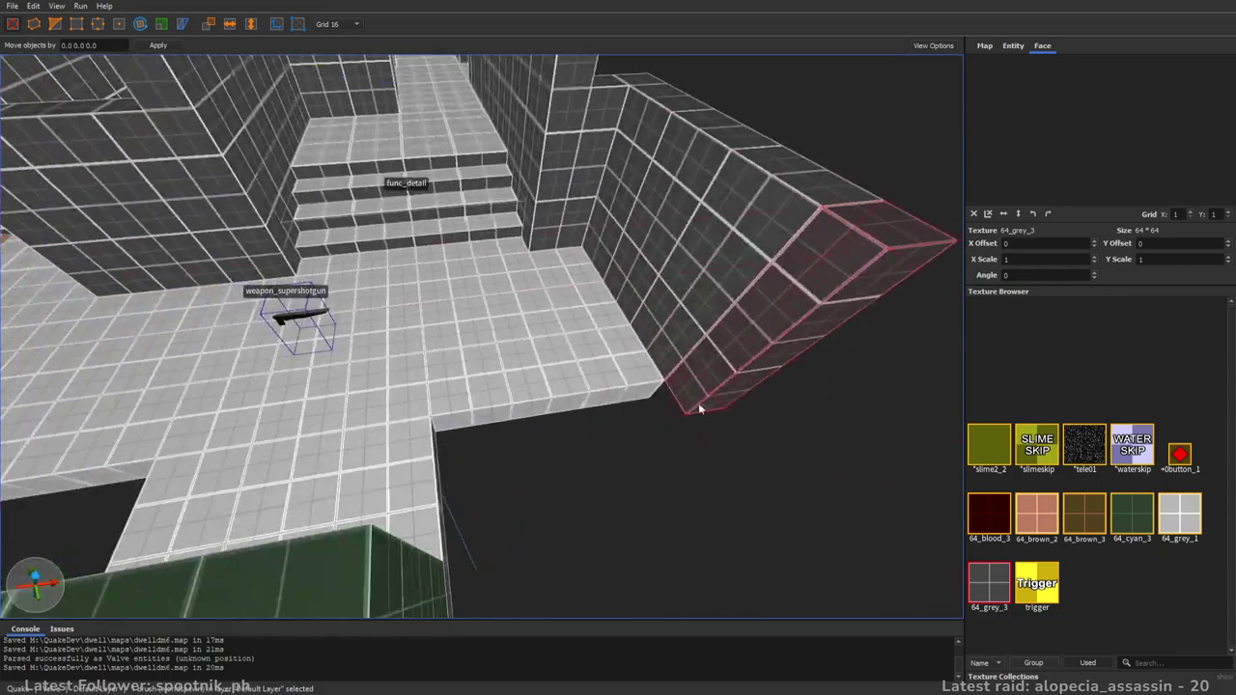
- Stretch the corner piece into a 224-long, 160-high wall across the floor's open edge to the teleporter
{"action": "left_click_drag", "start_coordinate": [457, 422], "coordinate": [308, 450]}
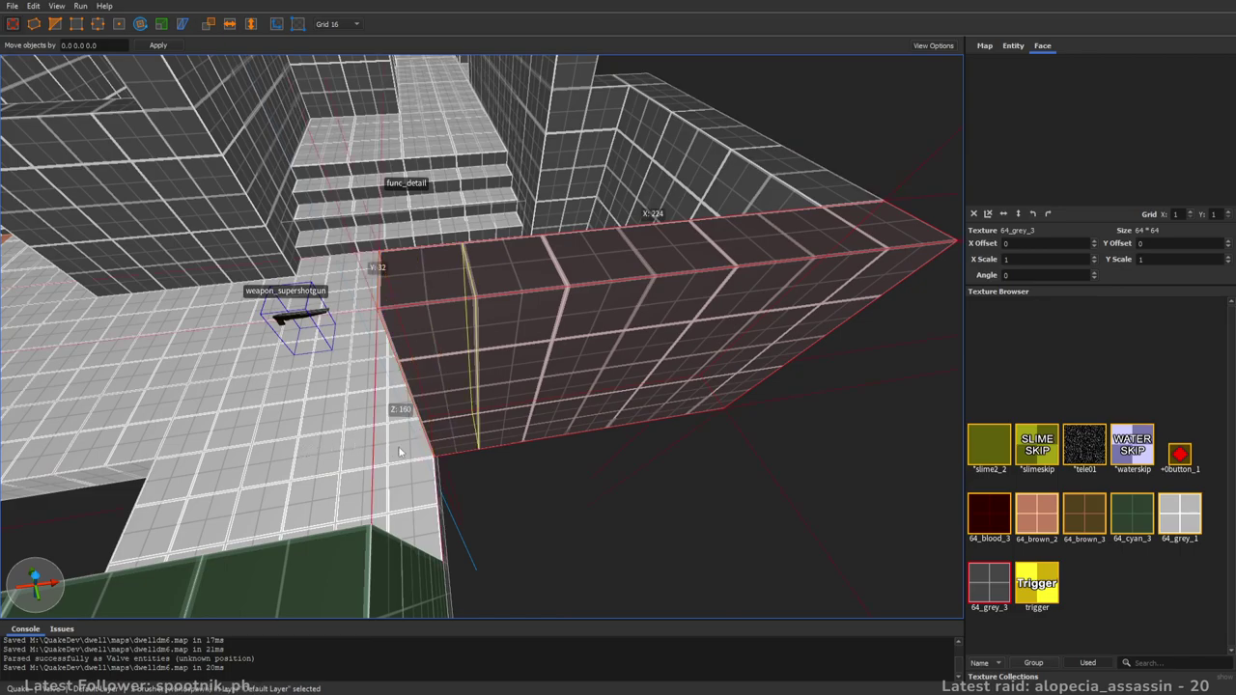
{"action": "right_click_drag", "start_coordinate": [433, 359], "coordinate": [650, 294]}
{"action": "left_click_drag", "start_coordinate": [516, 387], "coordinate": [489, 397], "text": "shift"}
- Place a 160-high wall section on the opposite side of the teleporter, 224 units along X from the previous wall
{"action": "right_click_drag", "start_coordinate": [489, 397], "coordinate": [665, 337]}
{"action": "key", "text": "a"}
{"action": "key", "text": "a"}
{"action": "mouse_move", "coordinate": [665, 337]}
{"action": "left_mouse_down", "text": "ctrl"}
{"action": "mouse_move", "coordinate": [408, 323]}
{"action": "mouse_move", "coordinate": [493, 286]}
{"action": "left_mouse_up", "text": "ctrl"}
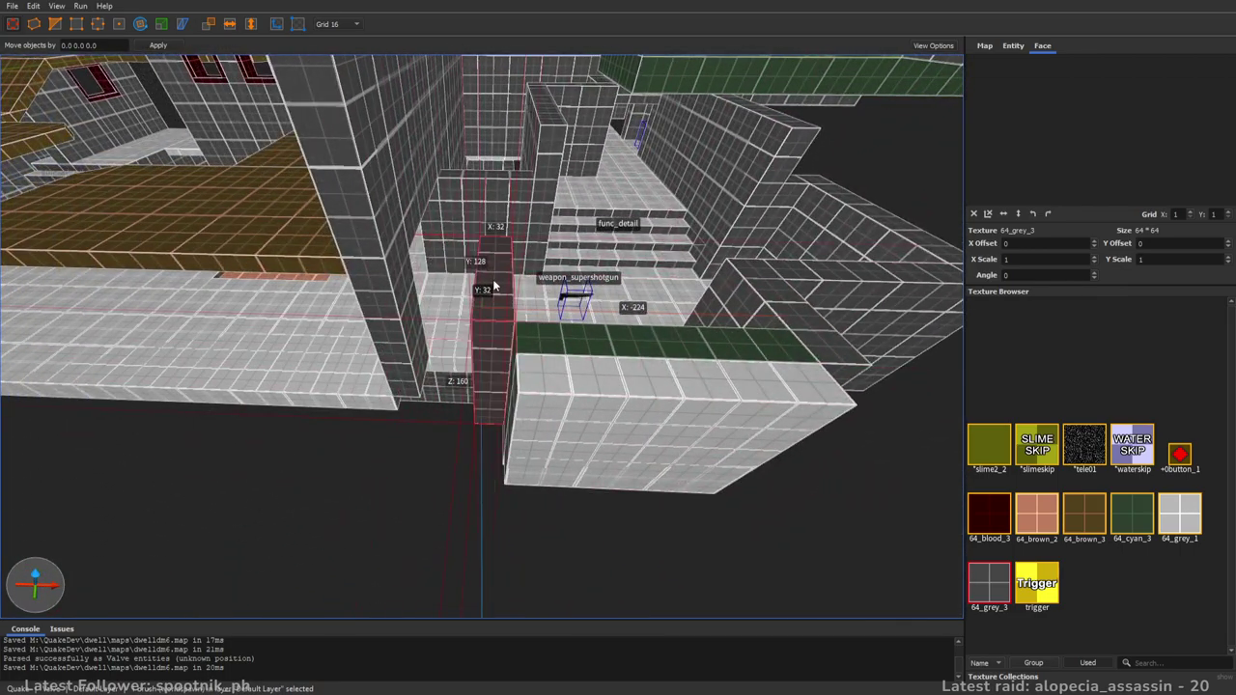
{"action": "mouse_move", "coordinate": [491, 301]}
{"action": "right_mouse_down"}
{"action": "mouse_move", "coordinate": [721, 322]}
{"action": "mouse_move", "coordinate": [513, 340]}
{"action": "right_mouse_up"}
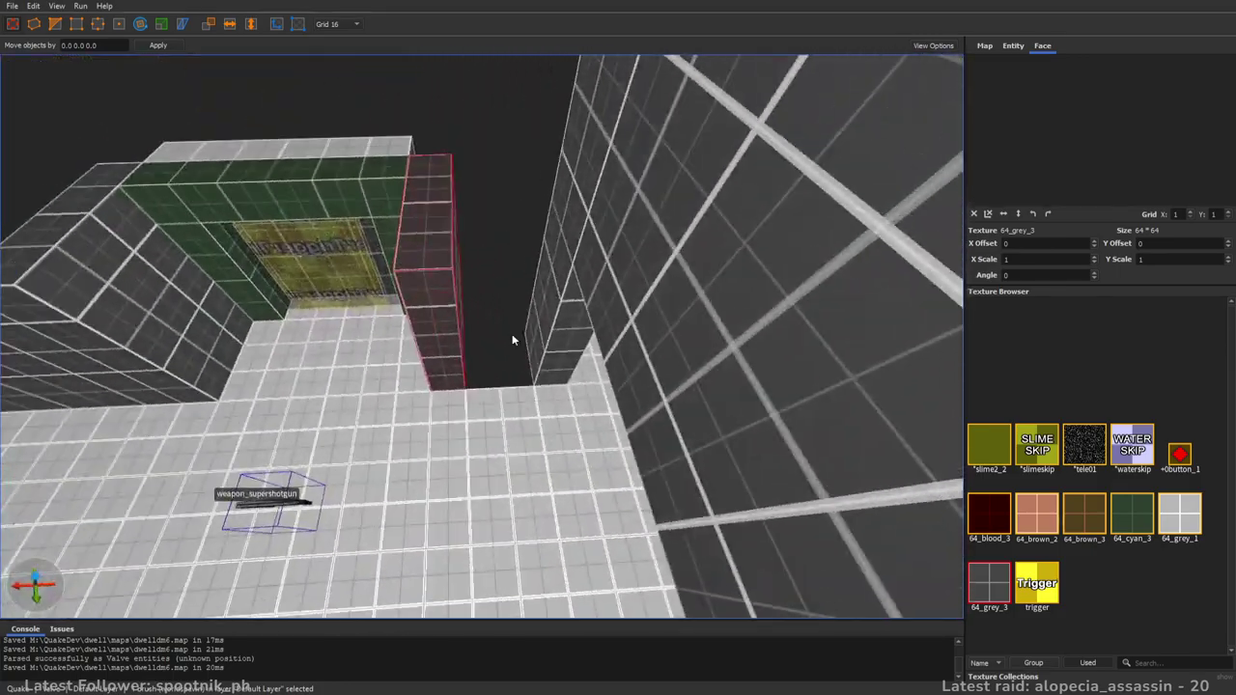
- Create a 64 by 32 pillar at the main hall's outer edge near the teleporter and raise it to 576 units high
{"action": "mouse_move", "coordinate": [505, 215]}
{"action": "right_mouse_down"}
{"action": "mouse_move", "coordinate": [598, 325]}
{"action": "mouse_move", "coordinate": [844, 309]}
{"action": "mouse_move", "coordinate": [832, 313]}
{"action": "right_mouse_up"}
{"action": "key", "text": "a"}
{"action": "mouse_move", "coordinate": [700, 328]}
{"action": "left_mouse_down"}
{"action": "mouse_move", "coordinate": [549, 408]}
{"action": "mouse_move", "coordinate": [547, 367]}
{"action": "left_mouse_up"}
{"action": "key", "text": "s"}
{"action": "mouse_move", "coordinate": [546, 390]}
{"action": "right_mouse_down"}
{"action": "mouse_move", "coordinate": [618, 388]}
{"action": "mouse_move", "coordinate": [536, 393]}
{"action": "right_mouse_up"}
{"action": "left_click_drag", "start_coordinate": [537, 393], "coordinate": [570, 111], "text": "shift"}
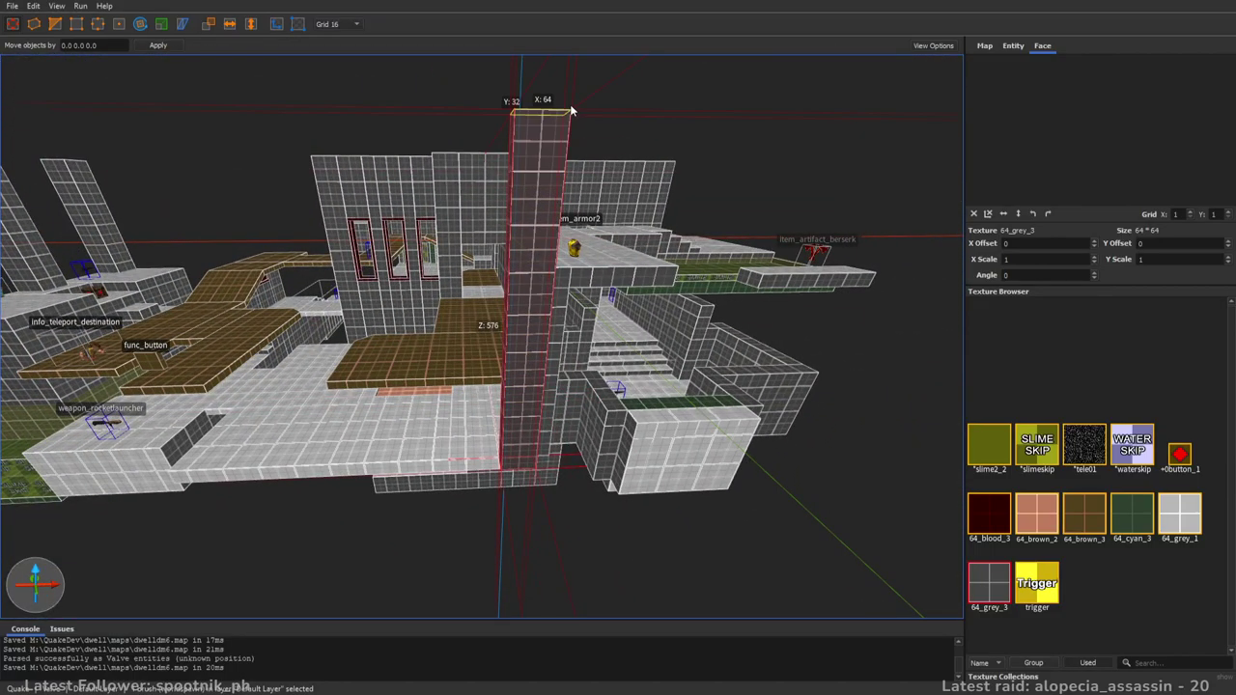
{"action": "mouse_move", "coordinate": [577, 180]}
{"action": "right_mouse_down"}
{"action": "mouse_move", "coordinate": [589, 135]}
{"action": "mouse_move", "coordinate": [560, 183]}
{"action": "right_mouse_up"}
{"action": "key", "text": "w"}
{"action": "key", "text": "s"}
{"action": "key", "text": "d"}
{"action": "key", "text": "w"}
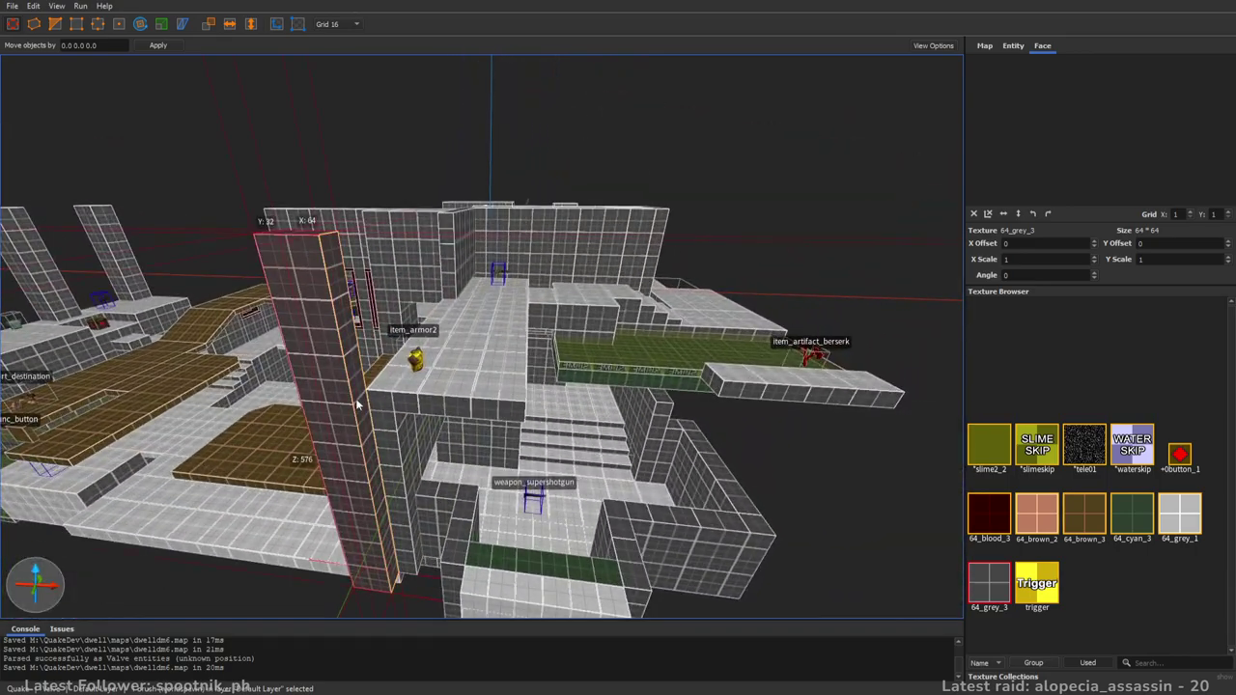
- Stretch the pillar into a long wall along the hall's outer edge and extrude a 400-long, 192-high wall from its end to the walkway
{"action": "left_click_drag", "start_coordinate": [358, 403], "coordinate": [507, 413], "text": "shift"}
{"action": "right_click_drag", "start_coordinate": [528, 417], "coordinate": [449, 460], "text": "alt"}
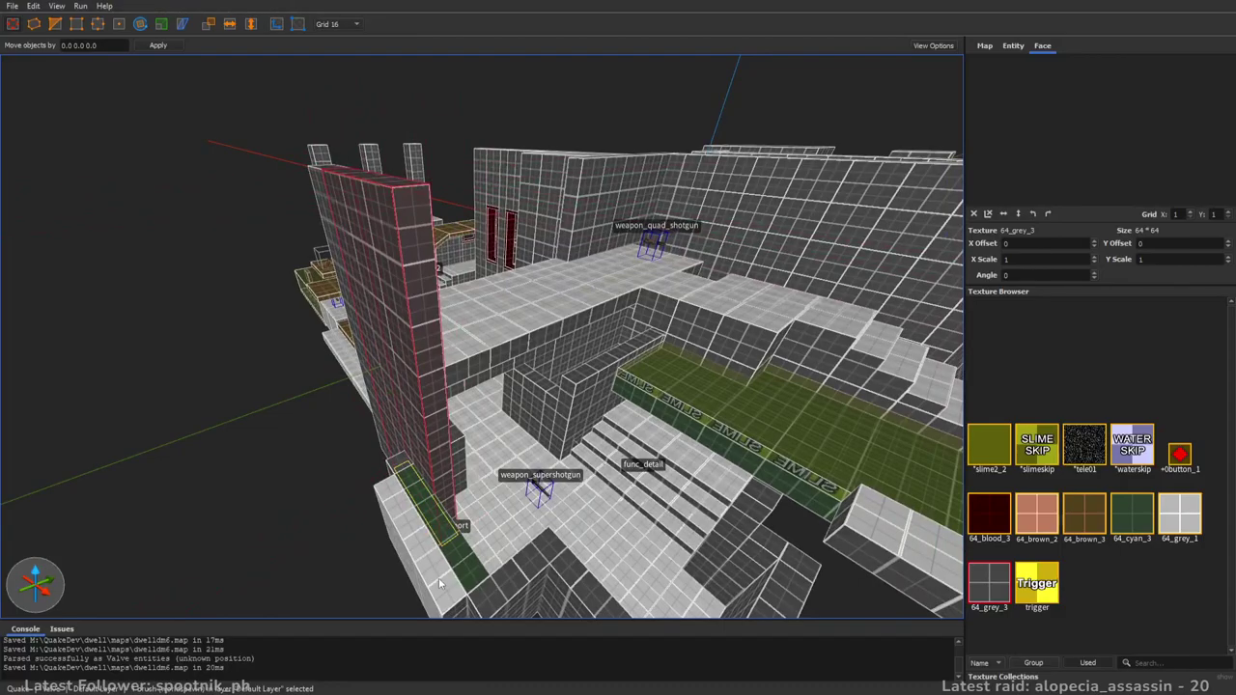
{"action": "right_click_drag", "start_coordinate": [468, 357], "coordinate": [354, 354], "text": "alt"}
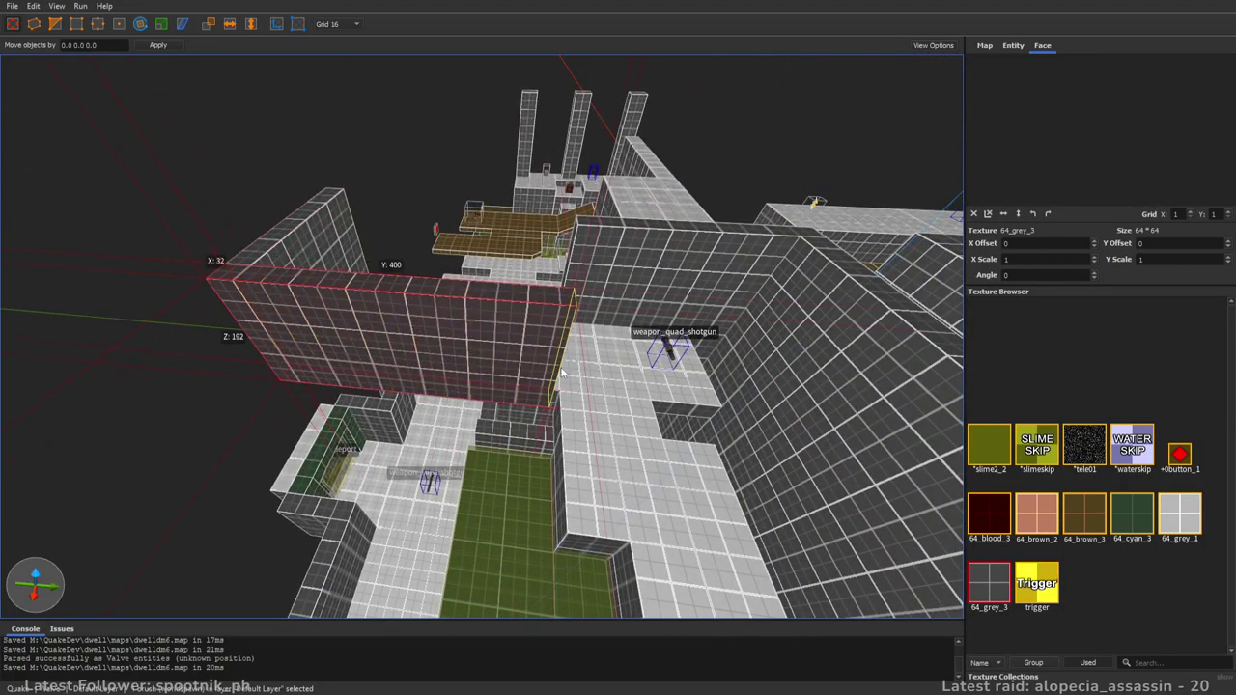
{"action": "key", "text": "d"}
{"action": "key", "text": "w"}
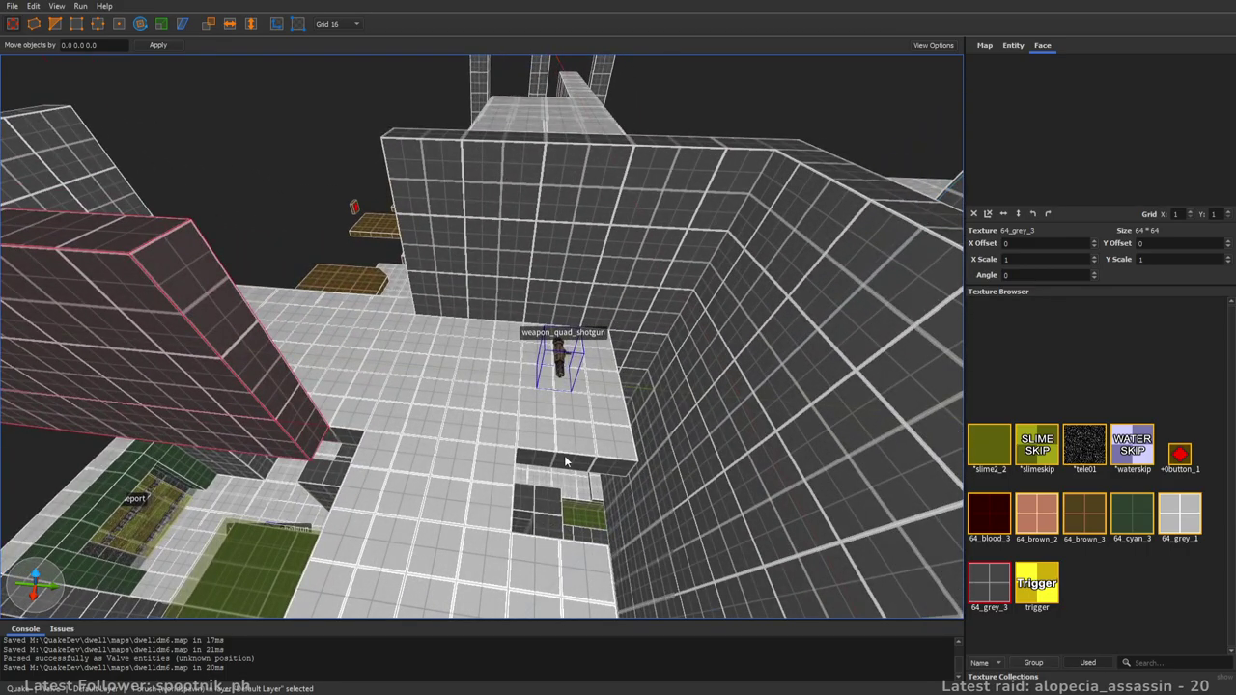
- Add a 32 by 32, 192-high corner piece at the wall's end and a 96-long, 288-high panel beside the slime pool
{"action": "mouse_move", "coordinate": [702, 314]}
{"action": "right_mouse_down", "text": "alt"}
{"action": "mouse_move", "coordinate": [582, 356]}
{"action": "mouse_move", "coordinate": [546, 408]}
{"action": "right_mouse_up", "text": "alt"}
{"action": "mouse_move", "coordinate": [564, 401]}
{"action": "left_mouse_down", "text": "shift"}
{"action": "mouse_move", "coordinate": [568, 382]}
{"action": "mouse_move", "coordinate": [572, 392]}
{"action": "left_mouse_up", "text": "shift"}
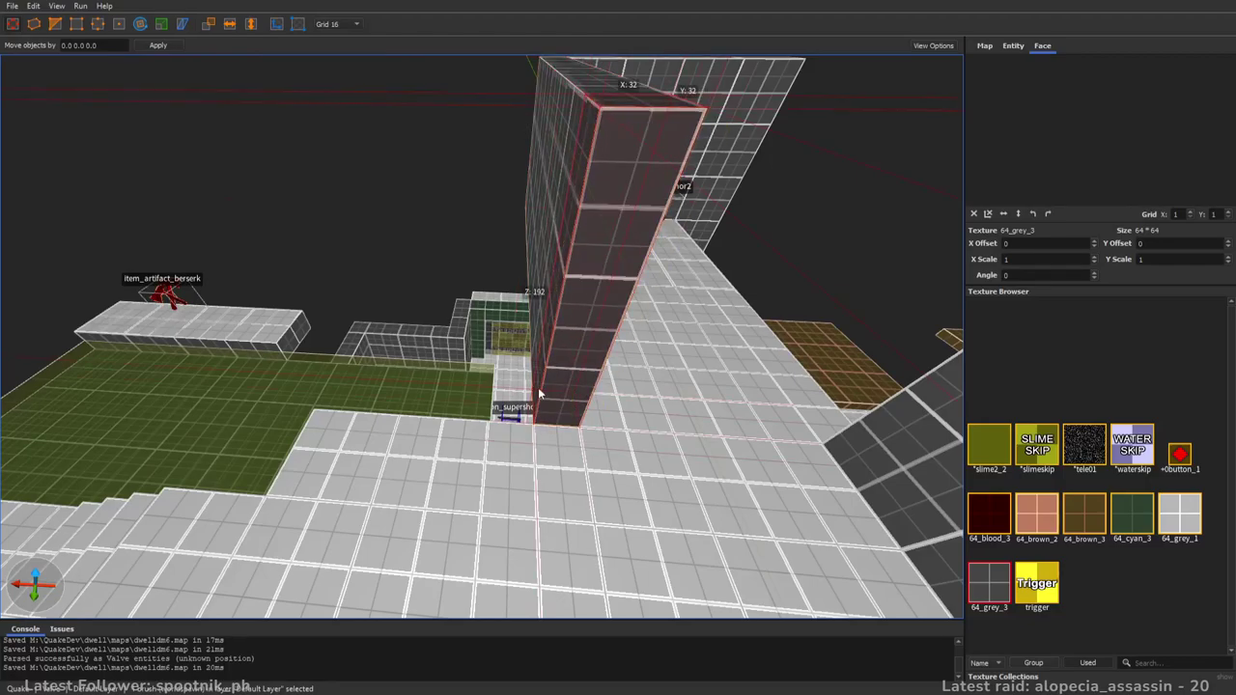
{"action": "mouse_move", "coordinate": [275, 353]}
{"action": "right_mouse_down", "text": "alt"}
{"action": "mouse_move", "coordinate": [333, 376]}
{"action": "mouse_move", "coordinate": [444, 355]}
{"action": "mouse_move", "coordinate": [558, 311]}
{"action": "mouse_move", "coordinate": [579, 289]}
{"action": "mouse_move", "coordinate": [461, 184]}
{"action": "right_mouse_up", "text": "alt"}
{"action": "mouse_move", "coordinate": [468, 366]}
{"action": "right_mouse_down"}
{"action": "mouse_move", "coordinate": [711, 291]}
{"action": "mouse_move", "coordinate": [587, 309]}
{"action": "mouse_move", "coordinate": [584, 266]}
{"action": "right_mouse_up"}
{"action": "mouse_move", "coordinate": [541, 249]}
{"action": "left_mouse_down", "text": "shift"}
{"action": "mouse_move", "coordinate": [452, 253]}
{"action": "mouse_move", "coordinate": [491, 254]}
{"action": "mouse_move", "coordinate": [504, 206]}
{"action": "left_mouse_up", "text": "shift"}
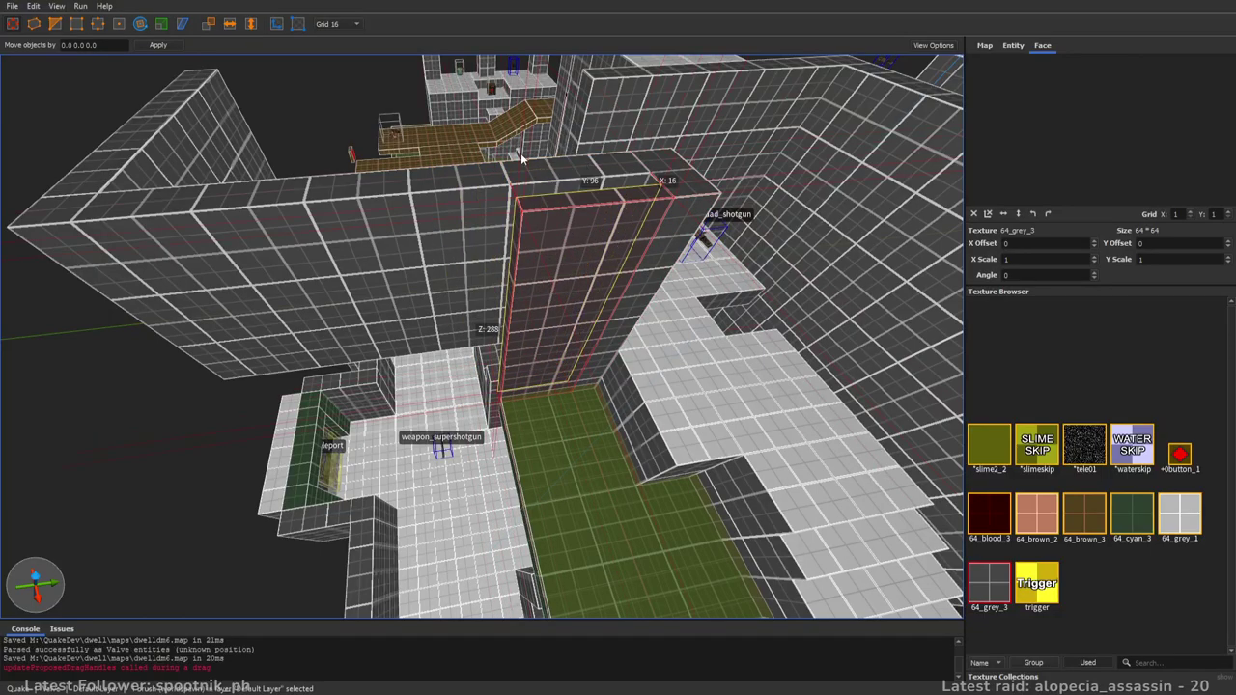
- Extrude a 272-long, 288-high wall along the slime pool's edge, with a 64 by 32 corner piece at the berserk ledge
{"action": "right_click_drag", "start_coordinate": [473, 238], "coordinate": [494, 300]}
{"action": "left_click_drag", "start_coordinate": [442, 377], "coordinate": [453, 483], "text": "shift"}
{"action": "mouse_move", "coordinate": [452, 482]}
{"action": "right_mouse_down"}
{"action": "mouse_move", "coordinate": [488, 377]}
{"action": "mouse_move", "coordinate": [612, 408]}
{"action": "right_mouse_up"}
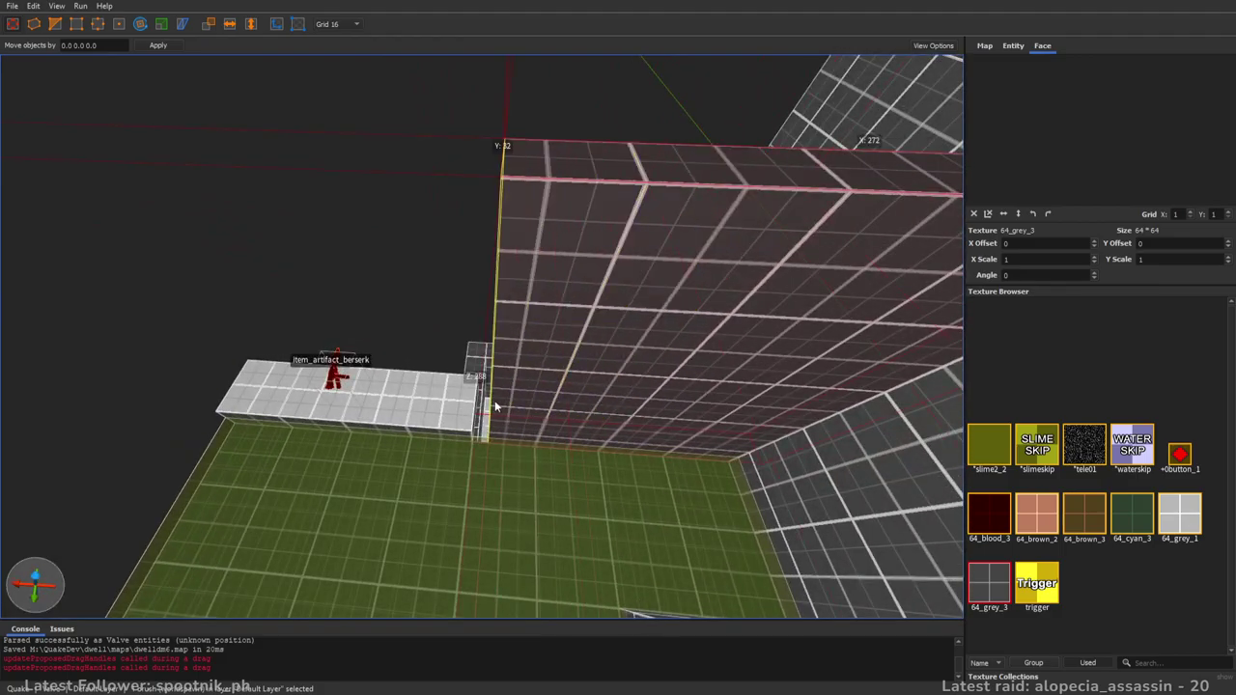
{"action": "mouse_move", "coordinate": [477, 406]}
{"action": "right_mouse_down"}
{"action": "mouse_move", "coordinate": [730, 394]}
{"action": "mouse_move", "coordinate": [594, 390]}
{"action": "right_mouse_up"}
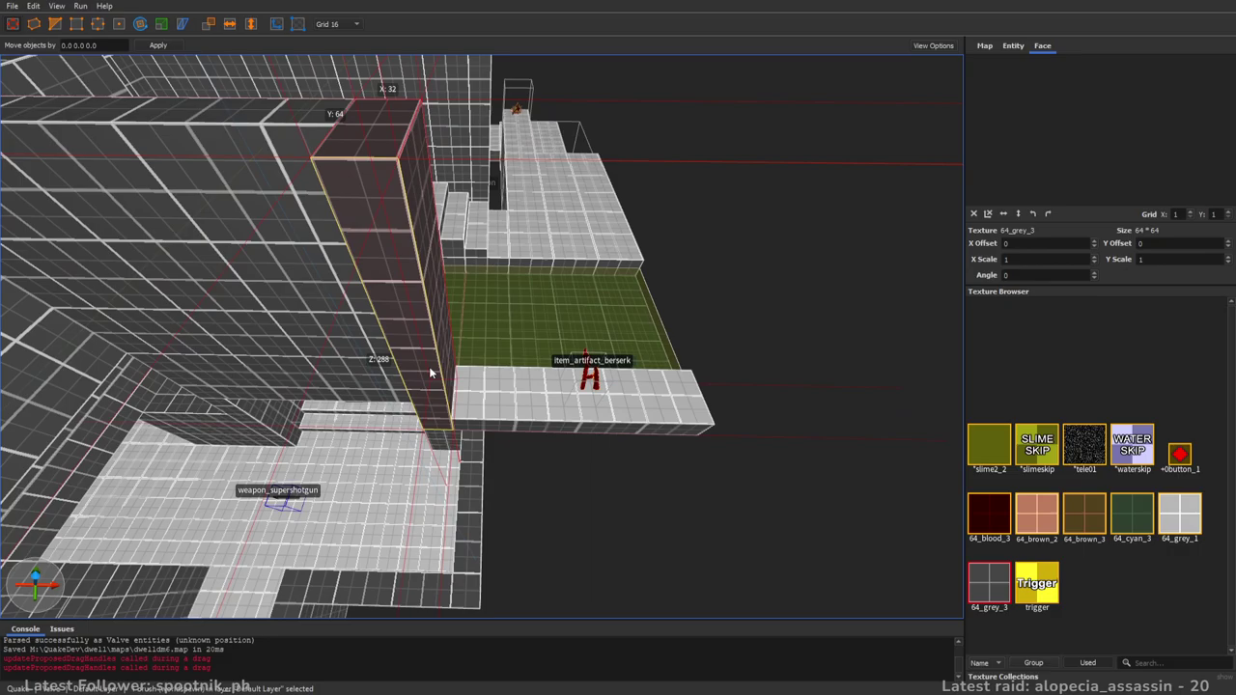
{"action": "mouse_move", "coordinate": [440, 376]}
{"action": "left_mouse_down"}
{"action": "mouse_move", "coordinate": [788, 371]}
{"action": "mouse_move", "coordinate": [830, 382]}
{"action": "mouse_move", "coordinate": [772, 409]}
{"action": "mouse_move", "coordinate": [785, 441]}
{"action": "mouse_move", "coordinate": [517, 422]}
{"action": "mouse_move", "coordinate": [389, 433]}
{"action": "left_mouse_up"}
- Continue the 288-high wall around the berserk ledge and along the slime pool and stair platform's open outer edge
{"action": "mouse_move", "coordinate": [483, 405]}
{"action": "right_mouse_down"}
{"action": "mouse_move", "coordinate": [567, 414]}
{"action": "mouse_move", "coordinate": [498, 419]}
{"action": "mouse_move", "coordinate": [540, 407]}
{"action": "mouse_move", "coordinate": [518, 399]}
{"action": "mouse_move", "coordinate": [657, 361]}
{"action": "mouse_move", "coordinate": [548, 385]}
{"action": "right_mouse_up"}
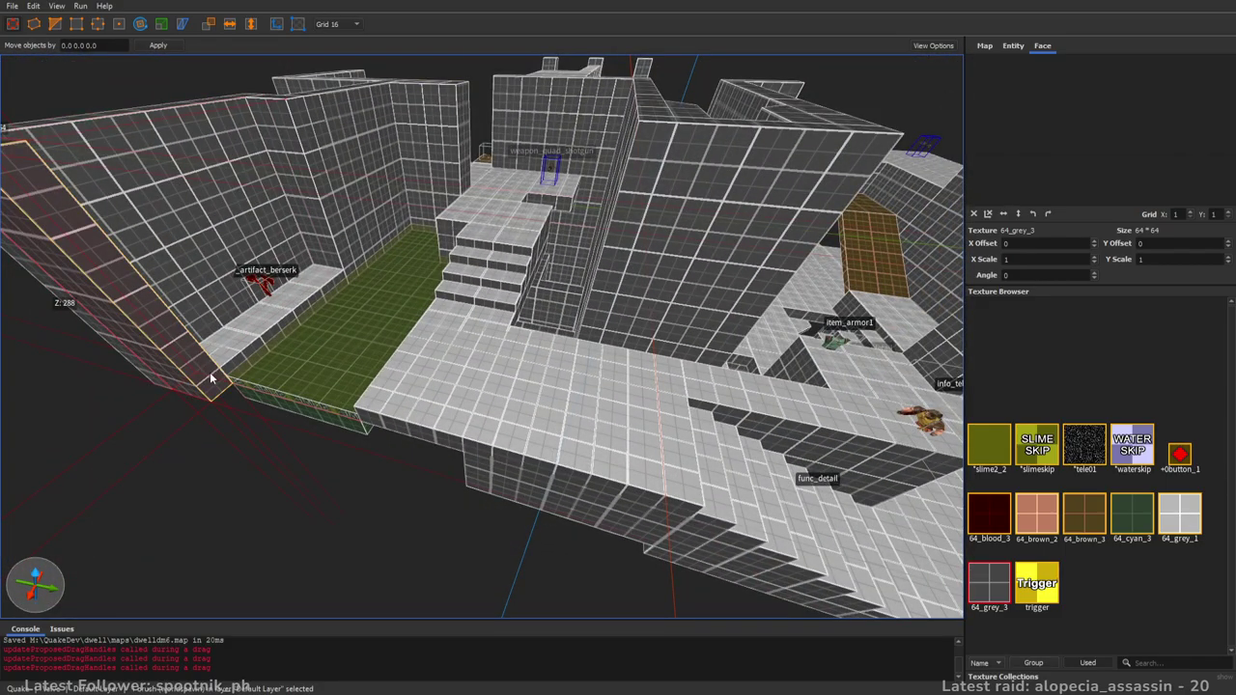
{"action": "left_click_drag", "start_coordinate": [211, 378], "coordinate": [608, 450], "text": "shift"}
{"action": "right_click_drag", "start_coordinate": [607, 450], "coordinate": [666, 461]}
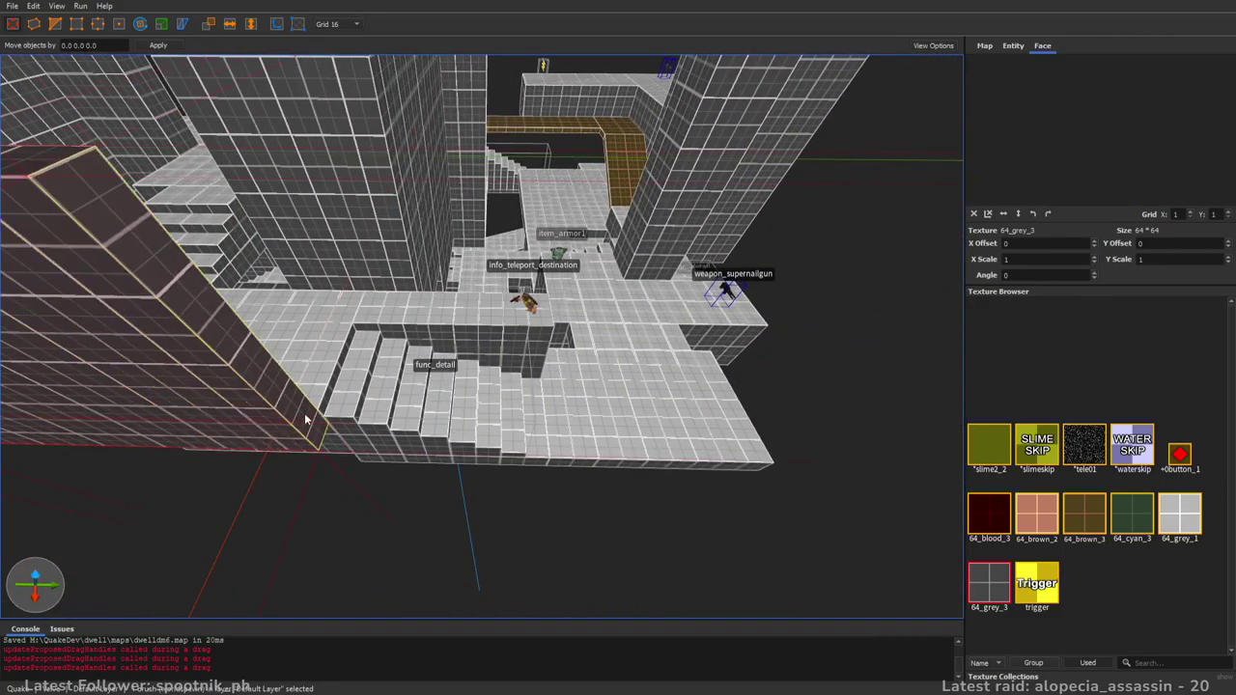
- Lower the outer wall's base beside the stairs and continue it 384 units high around the lower floor's open end
{"action": "mouse_move", "coordinate": [618, 406]}
{"action": "right_mouse_down"}
{"action": "mouse_move", "coordinate": [577, 399]}
{"action": "mouse_move", "coordinate": [529, 348]}
{"action": "mouse_move", "coordinate": [516, 290]}
{"action": "mouse_move", "coordinate": [461, 375]}
{"action": "mouse_move", "coordinate": [653, 440]}
{"action": "right_mouse_up"}
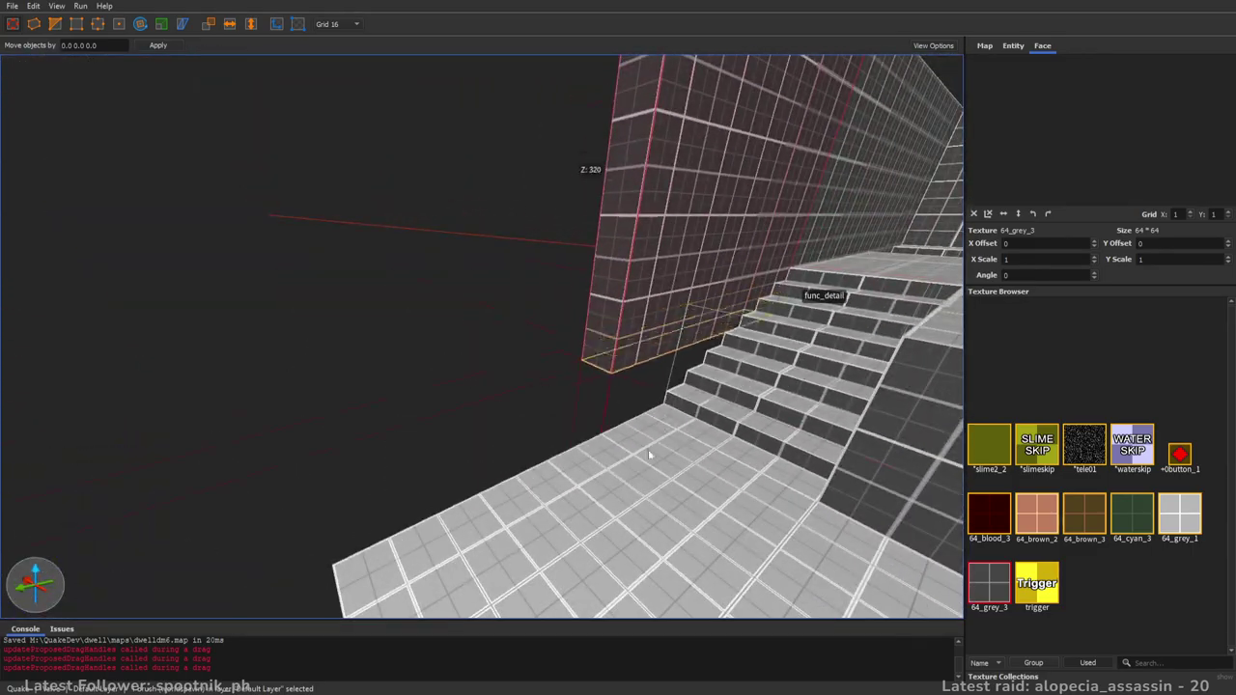
{"action": "right_click_drag", "start_coordinate": [591, 406], "coordinate": [379, 400]}
{"action": "right_click_drag", "start_coordinate": [579, 410], "coordinate": [542, 397]}
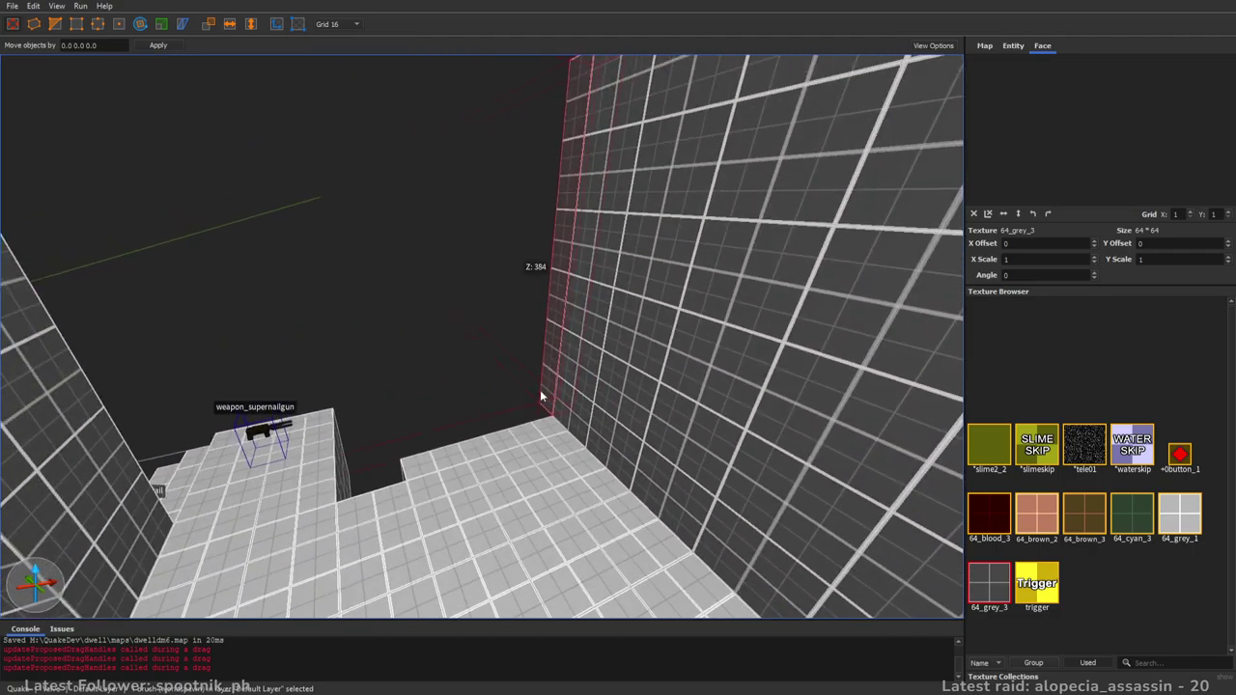
{"action": "right_click_drag", "start_coordinate": [401, 441], "coordinate": [619, 368]}
{"action": "right_click_drag", "start_coordinate": [506, 396], "coordinate": [664, 447]}
- Place a 64-wide, 384-high block beside the teleport destination and shorten it along Y
{"action": "mouse_move", "coordinate": [188, 365]}
{"action": "left_mouse_down", "text": "ctrl"}
{"action": "mouse_move", "coordinate": [499, 351]}
{"action": "mouse_move", "coordinate": [701, 376]}
{"action": "left_mouse_up", "text": "ctrl"}
{"action": "right_click_drag", "start_coordinate": [637, 420], "coordinate": [778, 378]}
{"action": "mouse_move", "coordinate": [729, 410]}
{"action": "right_mouse_down"}
{"action": "mouse_move", "coordinate": [792, 305]}
{"action": "mouse_move", "coordinate": [723, 446]}
{"action": "mouse_move", "coordinate": [579, 420]}
{"action": "right_mouse_up"}
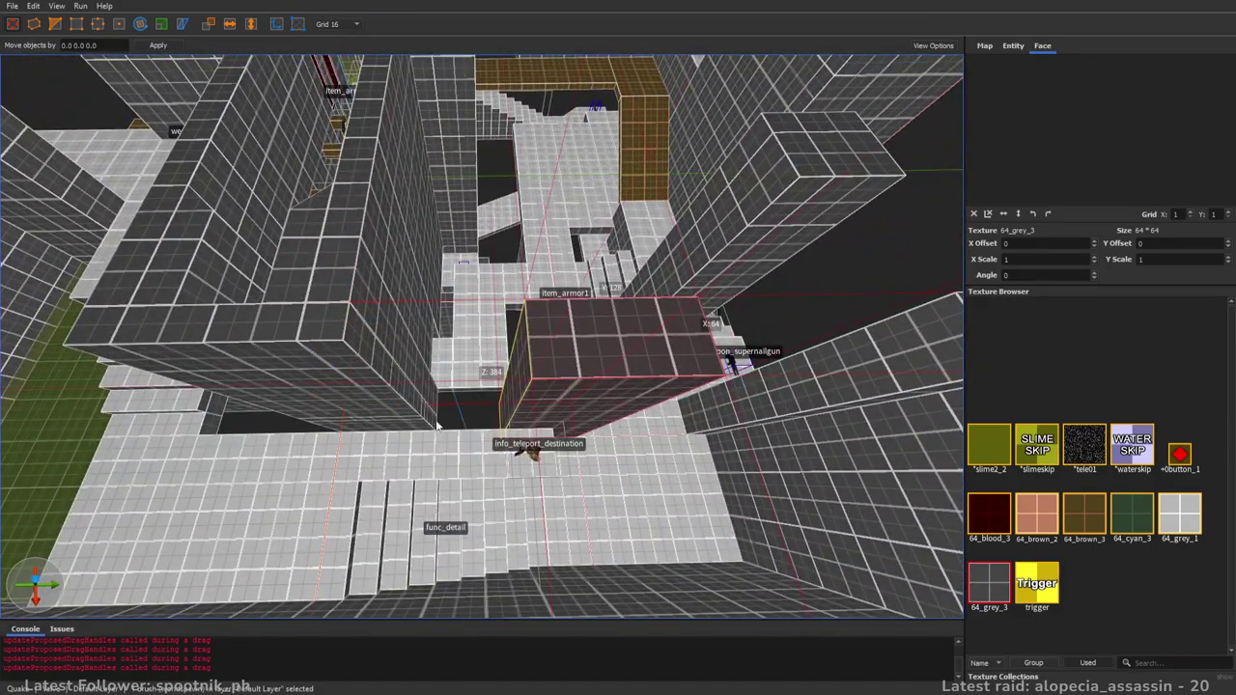
{"action": "right_click_drag", "start_coordinate": [431, 425], "coordinate": [614, 374]}
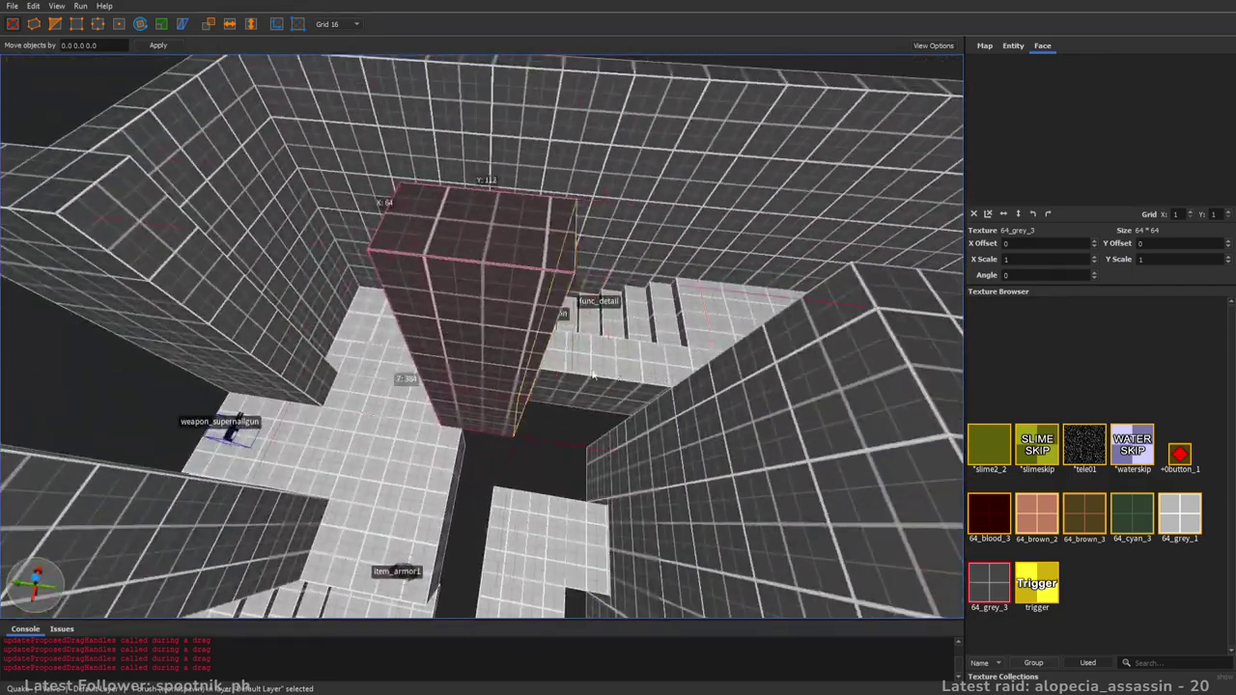
{"action": "right_click_drag", "start_coordinate": [495, 366], "coordinate": [367, 362]}
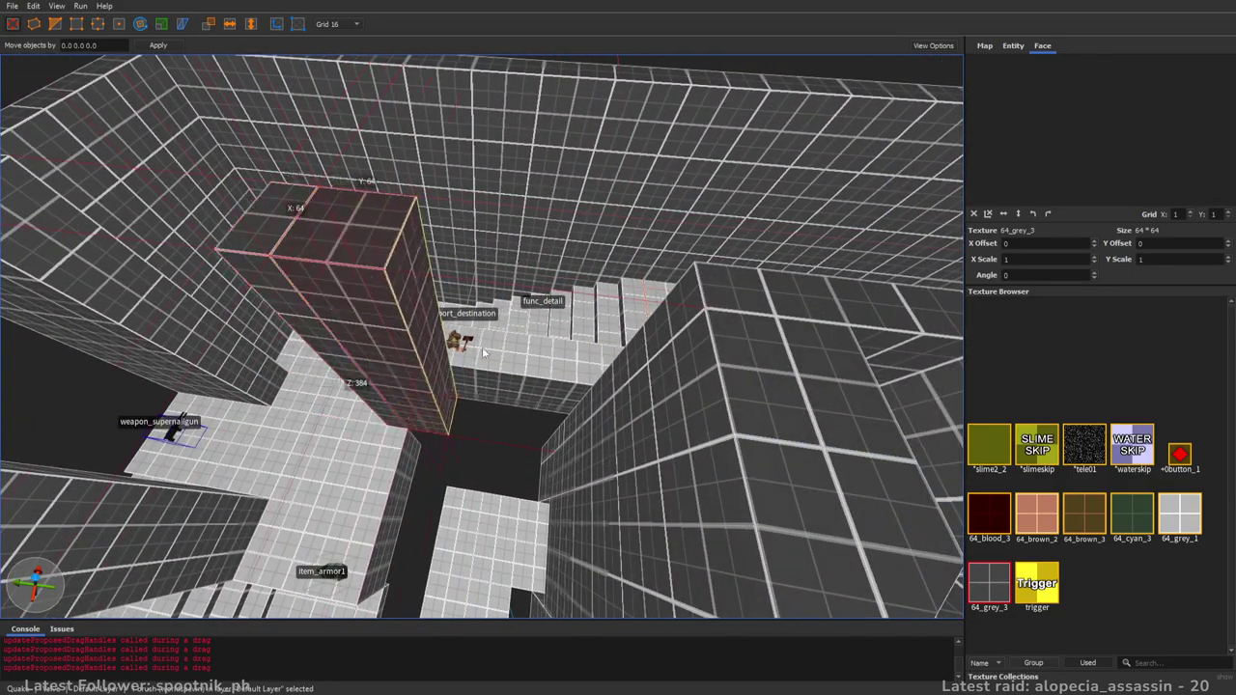
- Extrude a wall along the ledge behind the teleport destination to close the gap, and save the map
{"action": "right_click_drag", "start_coordinate": [385, 408], "coordinate": [205, 372]}
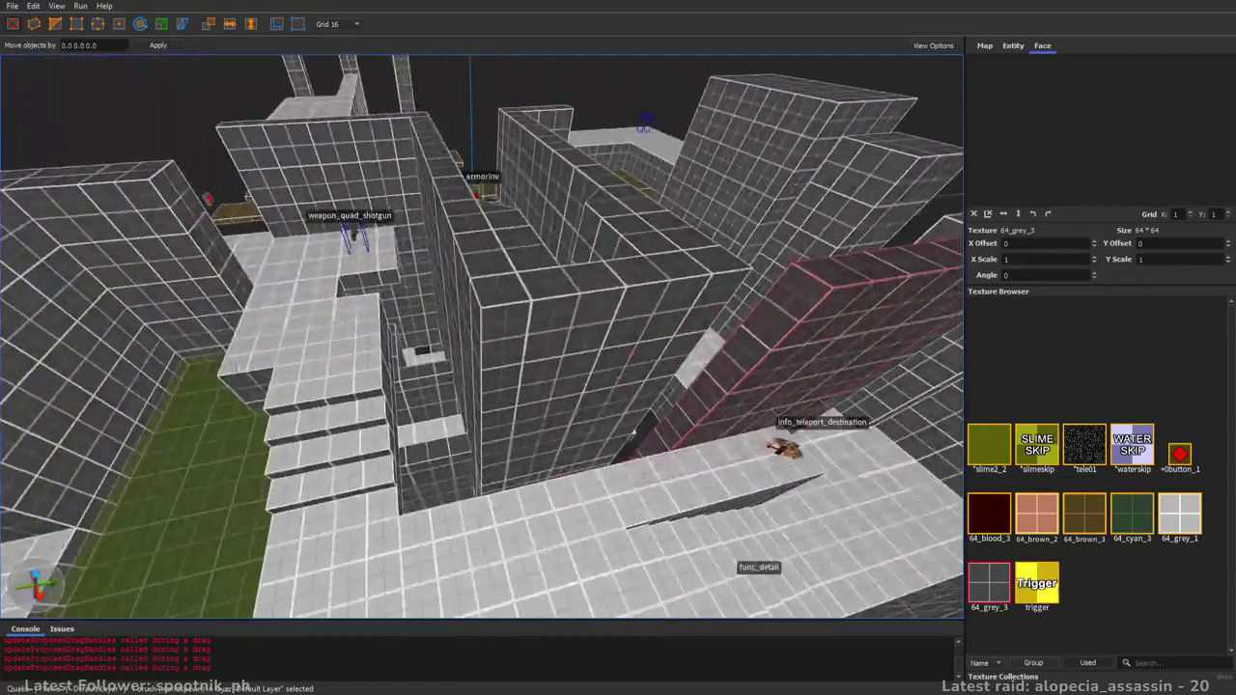
{"action": "left_click_drag", "start_coordinate": [731, 361], "coordinate": [413, 425], "text": "shift"}
{"action": "right_click_drag", "start_coordinate": [356, 441], "coordinate": [593, 400]}
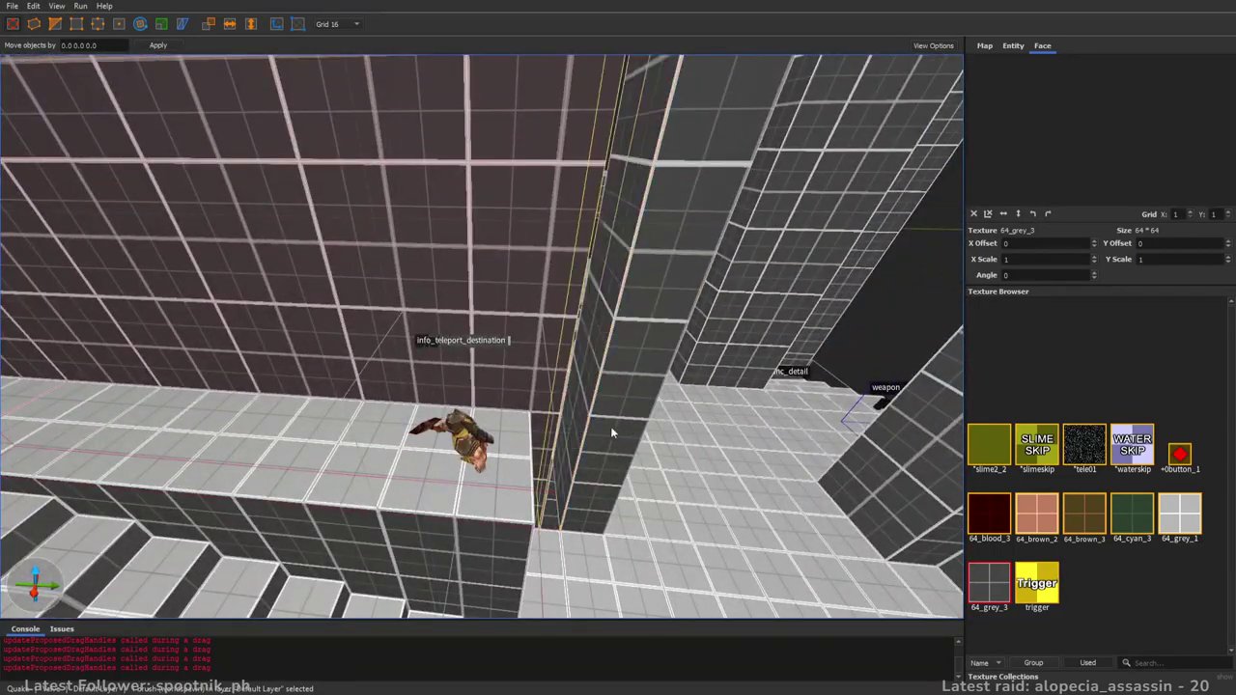
{"action": "key", "text": "d"}
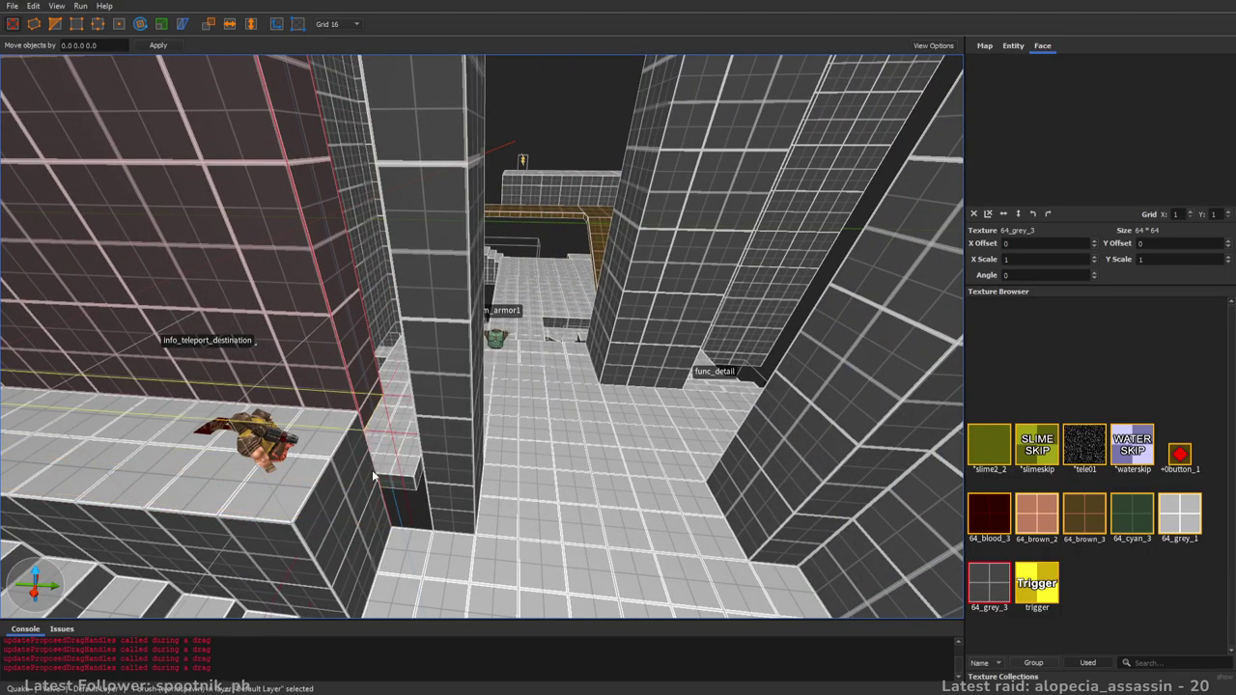
{"action": "left_click", "coordinate": [485, 411]}
{"action": "left_click", "coordinate": [462, 418]}
{"action": "right_click_drag", "start_coordinate": [258, 441], "coordinate": [540, 430]}
{"action": "key", "text": "Escape"}
{"action": "key", "text": "s"}
{"action": "key", "text": "ctrl+s"}
{"action": "key", "text": "a"}
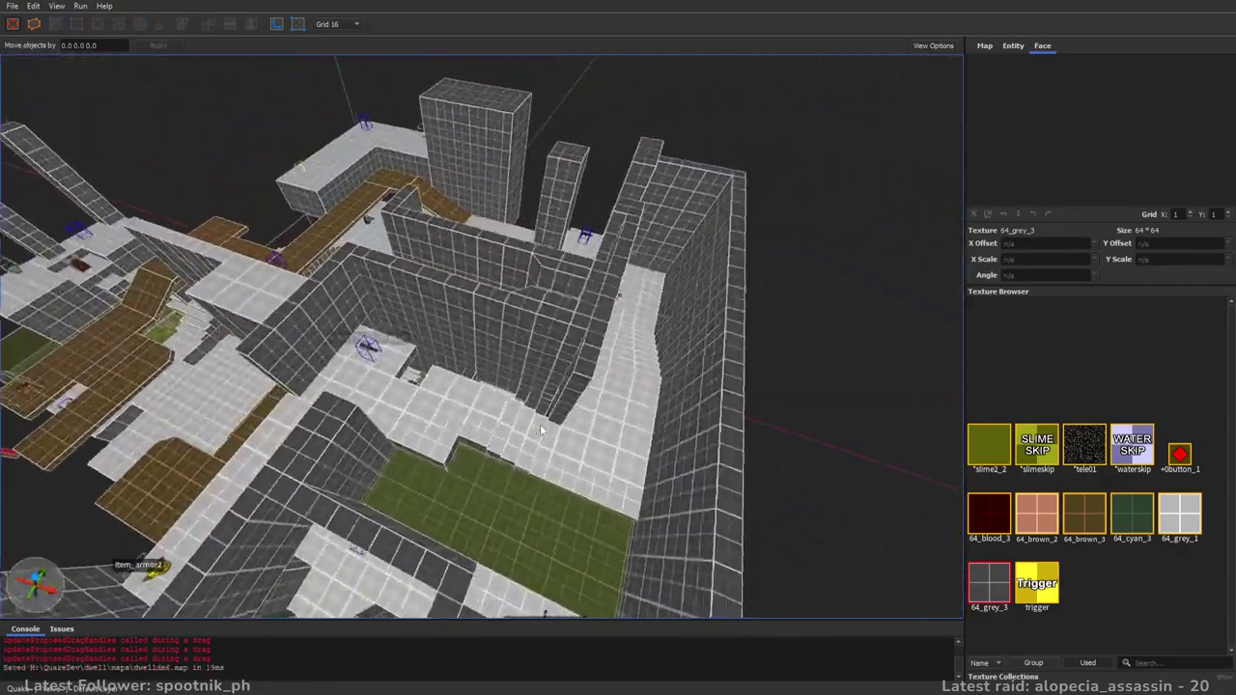
- Build a 224-long, 32-thick, 256-high wall section along the platform edge beside the quad shotgun
{"action": "scroll", "coordinate": [539, 429], "scroll_direction": "up", "scroll_amount": 5}
{"action": "left_click_drag", "start_coordinate": [698, 290], "coordinate": [488, 339], "text": "shift"}
{"action": "mouse_move", "coordinate": [436, 343]}
{"action": "right_mouse_down"}
{"action": "mouse_move", "coordinate": [485, 348]}
{"action": "mouse_move", "coordinate": [574, 395]}
{"action": "mouse_move", "coordinate": [518, 237]}
{"action": "mouse_move", "coordinate": [459, 249]}
{"action": "mouse_move", "coordinate": [475, 153]}
{"action": "mouse_move", "coordinate": [386, 342]}
{"action": "mouse_move", "coordinate": [475, 329]}
{"action": "right_mouse_up"}
{"action": "key", "text": "w"}
{"action": "key", "text": "w"}
{"action": "mouse_move", "coordinate": [541, 397]}
{"action": "left_mouse_down"}
{"action": "mouse_move", "coordinate": [469, 400]}
{"action": "mouse_move", "coordinate": [527, 476]}
{"action": "left_mouse_up"}
{"action": "right_click_drag", "start_coordinate": [527, 476], "coordinate": [639, 494]}
{"action": "key", "text": "s"}
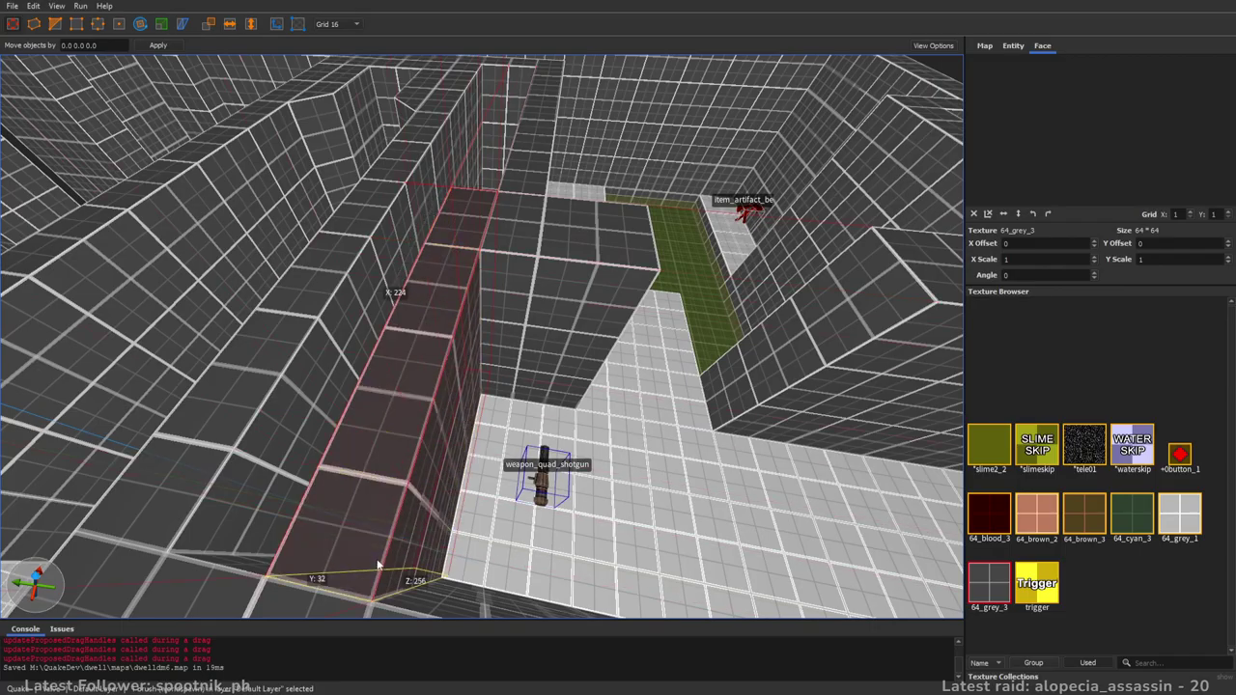
{"action": "right_click_drag", "start_coordinate": [569, 461], "coordinate": [491, 439]}
{"action": "key", "text": "d"}
{"action": "key", "text": "Escape"}
- Extrude a 64 by 64, 256-high block from the wall at the corner of the berserk alcove
{"action": "key", "text": "d"}
{"action": "mouse_move", "coordinate": [695, 421]}
{"action": "right_mouse_down"}
{"action": "mouse_move", "coordinate": [589, 461]}
{"action": "mouse_move", "coordinate": [532, 463]}
{"action": "mouse_move", "coordinate": [814, 441]}
{"action": "right_mouse_up"}
{"action": "scroll", "coordinate": [530, 427], "scroll_direction": "up", "scroll_amount": 6}
{"action": "mouse_move", "coordinate": [530, 427]}
{"action": "right_mouse_down"}
{"action": "mouse_move", "coordinate": [579, 392]}
{"action": "mouse_move", "coordinate": [654, 380]}
{"action": "mouse_move", "coordinate": [643, 425]}
{"action": "mouse_move", "coordinate": [587, 382]}
{"action": "mouse_move", "coordinate": [588, 423]}
{"action": "mouse_move", "coordinate": [588, 388]}
{"action": "mouse_move", "coordinate": [591, 397]}
{"action": "right_mouse_up"}
{"action": "left_click", "coordinate": [592, 398]}
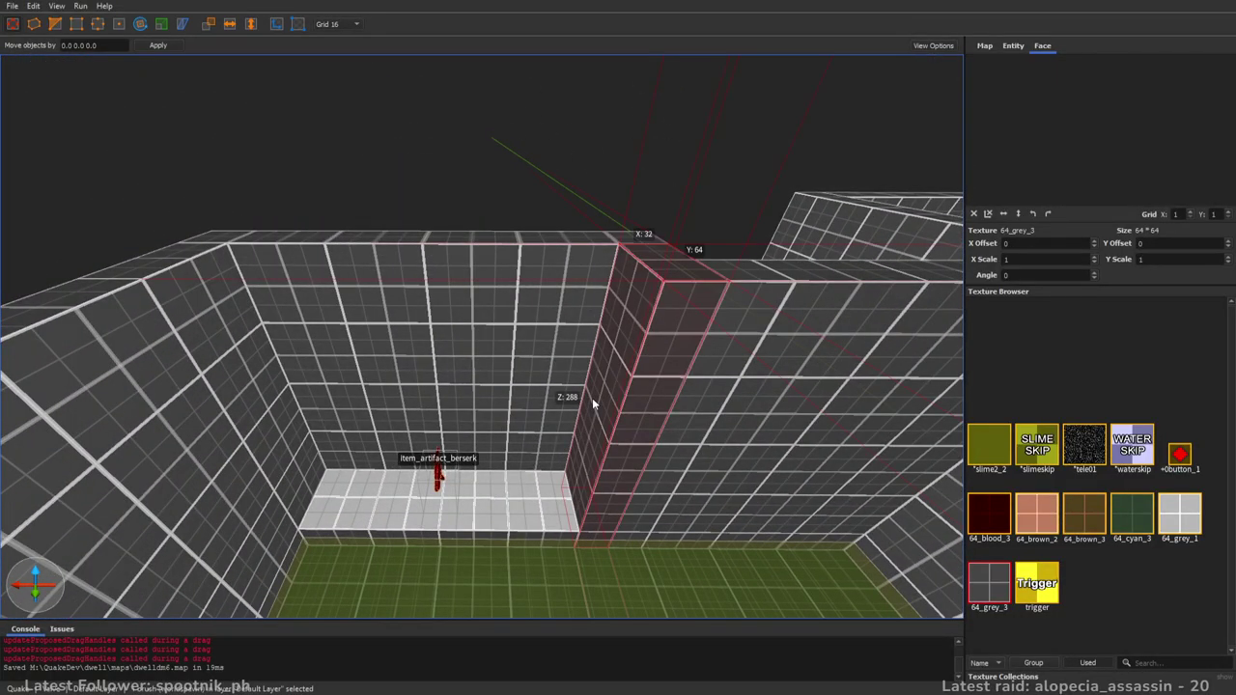
{"action": "left_click_drag", "start_coordinate": [562, 447], "coordinate": [518, 443], "text": "shift"}
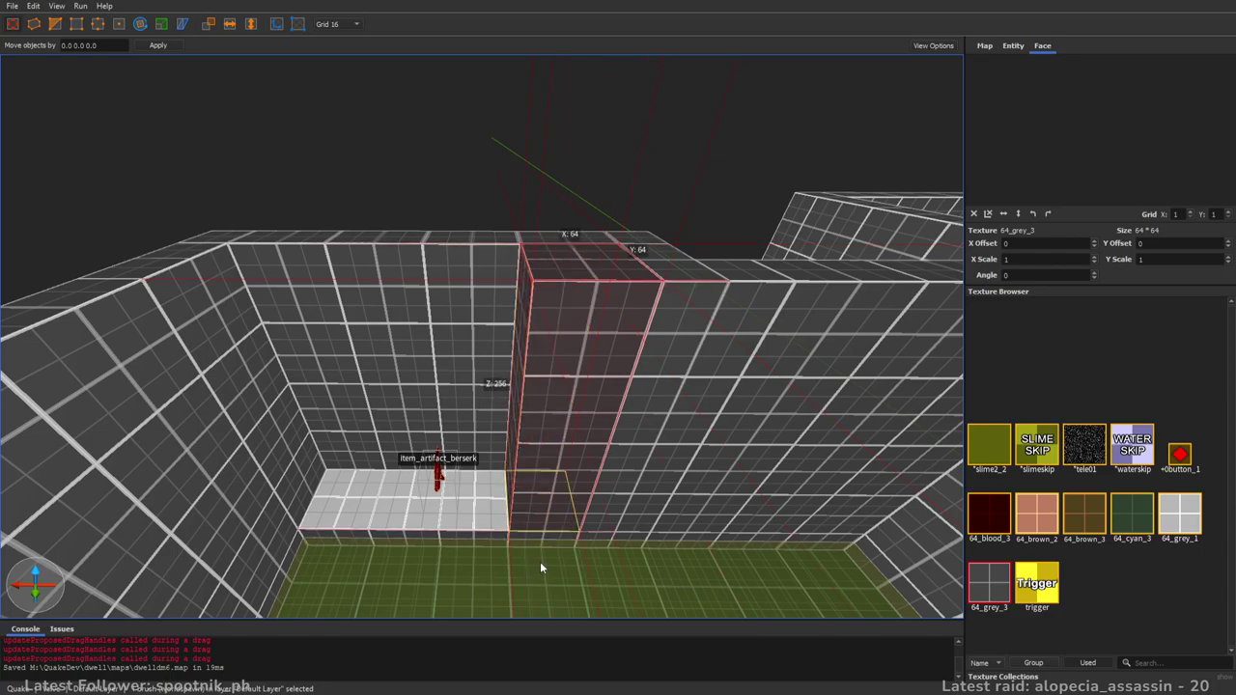
- Cut the alcove's corner block into a diagonal wedge and place a mirrored copy 208 units along X in the opposite corner
{"action": "key", "text": "e"}
{"action": "key", "text": "Delete"}
{"action": "key", "text": "Escape"}
{"action": "key", "text": "Escape"}
{"action": "left_click", "coordinate": [591, 454]}
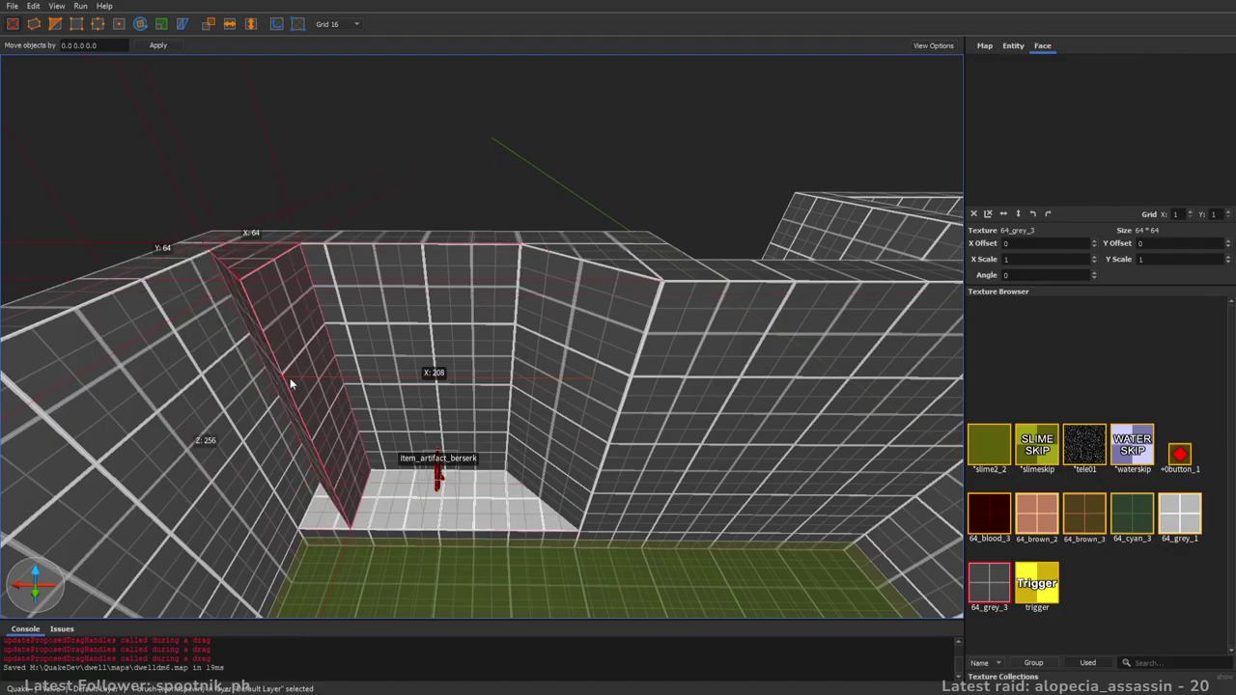
- Place another wedge in the slime pool's corner near the walkway, offset 240 units along X and 80 along Y, and save
{"action": "right_click_drag", "start_coordinate": [520, 408], "coordinate": [439, 177]}
{"action": "key", "text": "ctrl+s"}
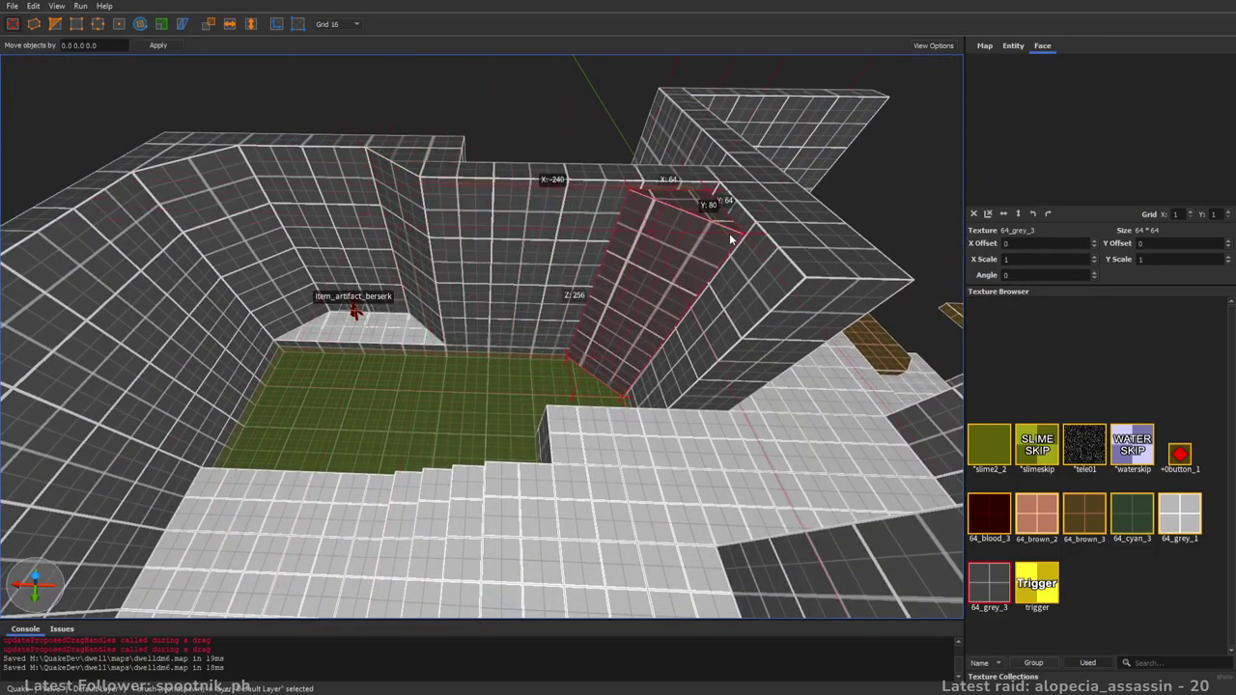
{"action": "mouse_move", "coordinate": [576, 257]}
{"action": "right_mouse_down"}
{"action": "mouse_move", "coordinate": [543, 294]}
{"action": "mouse_move", "coordinate": [565, 241]}
{"action": "right_mouse_up"}
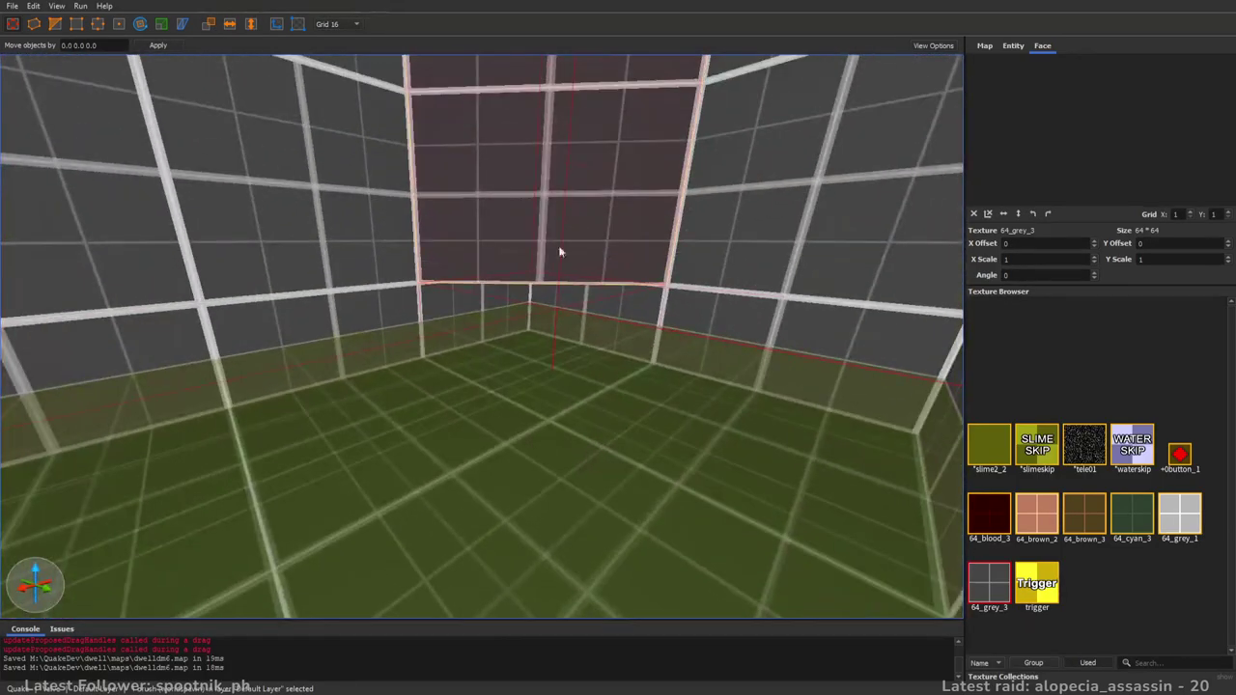
{"action": "key", "text": "Escape"}
- Create a wide ceiling slab spanning the walls above the super shotgun room
{"action": "mouse_move", "coordinate": [621, 395]}
{"action": "right_mouse_down"}
{"action": "mouse_move", "coordinate": [662, 414]}
{"action": "mouse_move", "coordinate": [609, 389]}
{"action": "mouse_move", "coordinate": [783, 351]}
{"action": "right_mouse_up"}
{"action": "right_click_drag", "start_coordinate": [592, 342], "coordinate": [621, 376]}
{"action": "scroll", "coordinate": [673, 375], "scroll_direction": "down", "scroll_amount": 5}
{"action": "key", "text": "a"}
{"action": "mouse_move", "coordinate": [620, 375]}
{"action": "left_mouse_down"}
{"action": "mouse_move", "coordinate": [367, 388]}
{"action": "mouse_move", "coordinate": [293, 417]}
{"action": "left_mouse_up"}
{"action": "left_click_drag", "start_coordinate": [396, 366], "coordinate": [428, 281], "text": "shift"}
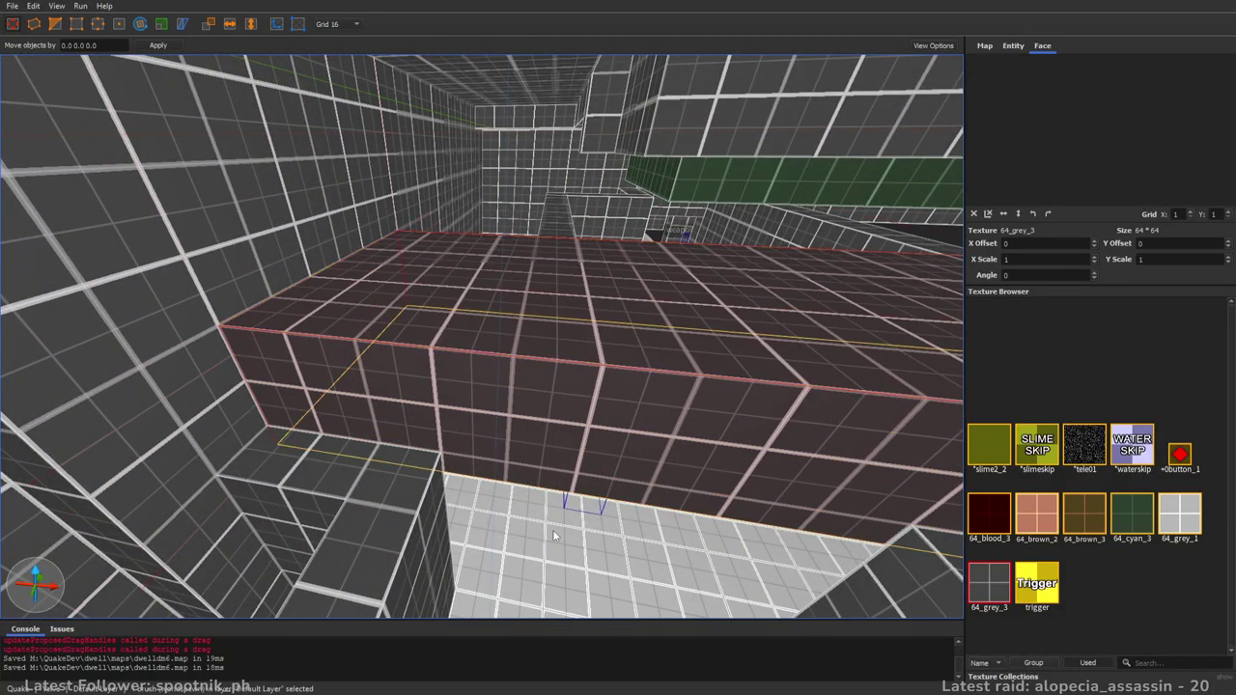
{"action": "left_click_drag", "start_coordinate": [552, 529], "coordinate": [555, 517], "text": "shift"}
{"action": "right_click_drag", "start_coordinate": [555, 516], "coordinate": [547, 384]}
{"action": "key", "text": "s"}
{"action": "key", "text": "Escape"}
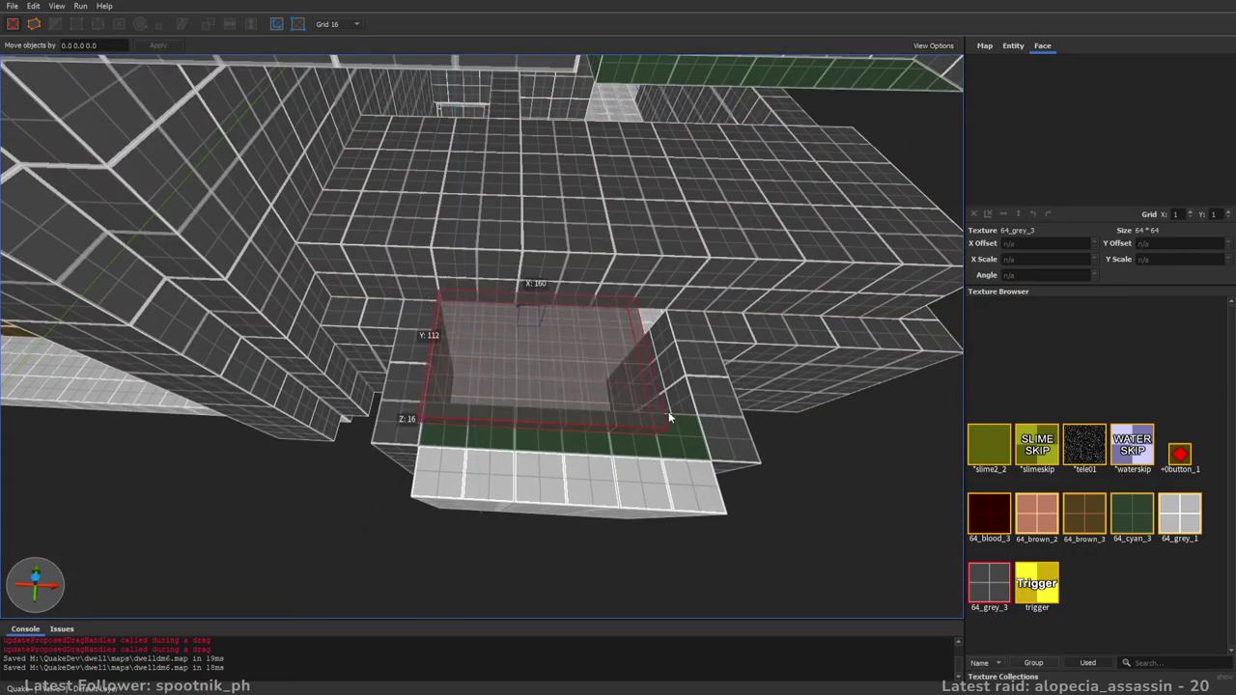
- Cover the teleporter alcove with a 160 by 112, 16-thick ceiling slab
{"action": "left_click_drag", "start_coordinate": [664, 360], "coordinate": [672, 345], "text": "shift"}
{"action": "key", "text": "w"}
{"action": "mouse_move", "coordinate": [673, 345]}
{"action": "right_mouse_down"}
{"action": "mouse_move", "coordinate": [668, 319]}
{"action": "mouse_move", "coordinate": [753, 234]}
{"action": "mouse_move", "coordinate": [576, 321]}
{"action": "right_mouse_up"}
{"action": "key", "text": "Escape"}
{"action": "key", "text": "s"}
- Apply the super shotgun room floor's 64_grey_1 texture to the ceiling faces above it and save the map
{"action": "left_click", "coordinate": [623, 472], "text": "shift"}
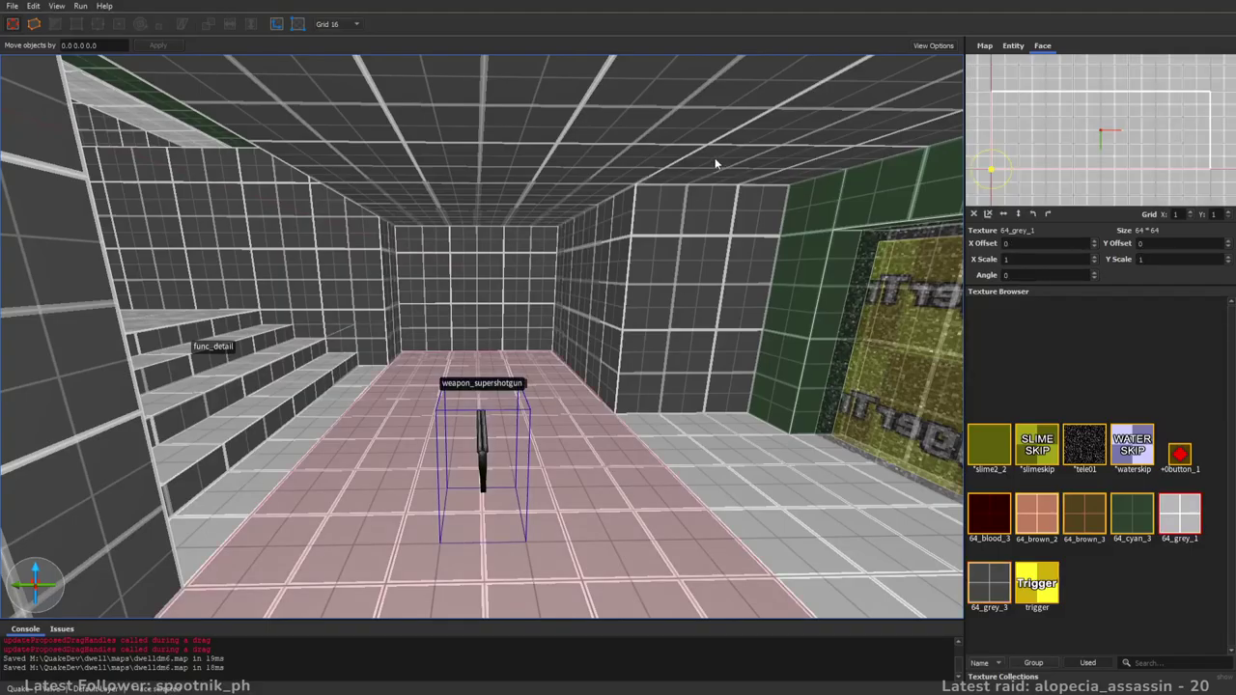
{"action": "key", "text": "Escape"}
{"action": "key", "text": "w"}
{"action": "mouse_move", "coordinate": [578, 267]}
{"action": "right_mouse_down"}
{"action": "mouse_move", "coordinate": [549, 273]}
{"action": "mouse_move", "coordinate": [563, 235]}
{"action": "mouse_move", "coordinate": [692, 242]}
{"action": "mouse_move", "coordinate": [527, 323]}
{"action": "mouse_move", "coordinate": [626, 338]}
{"action": "mouse_move", "coordinate": [607, 326]}
{"action": "mouse_move", "coordinate": [483, 327]}
{"action": "mouse_move", "coordinate": [645, 329]}
{"action": "mouse_move", "coordinate": [786, 271]}
{"action": "right_mouse_up"}
{"action": "key", "text": "w"}
{"action": "key", "text": "d"}
{"action": "key", "text": "w"}
{"action": "key", "text": "a"}
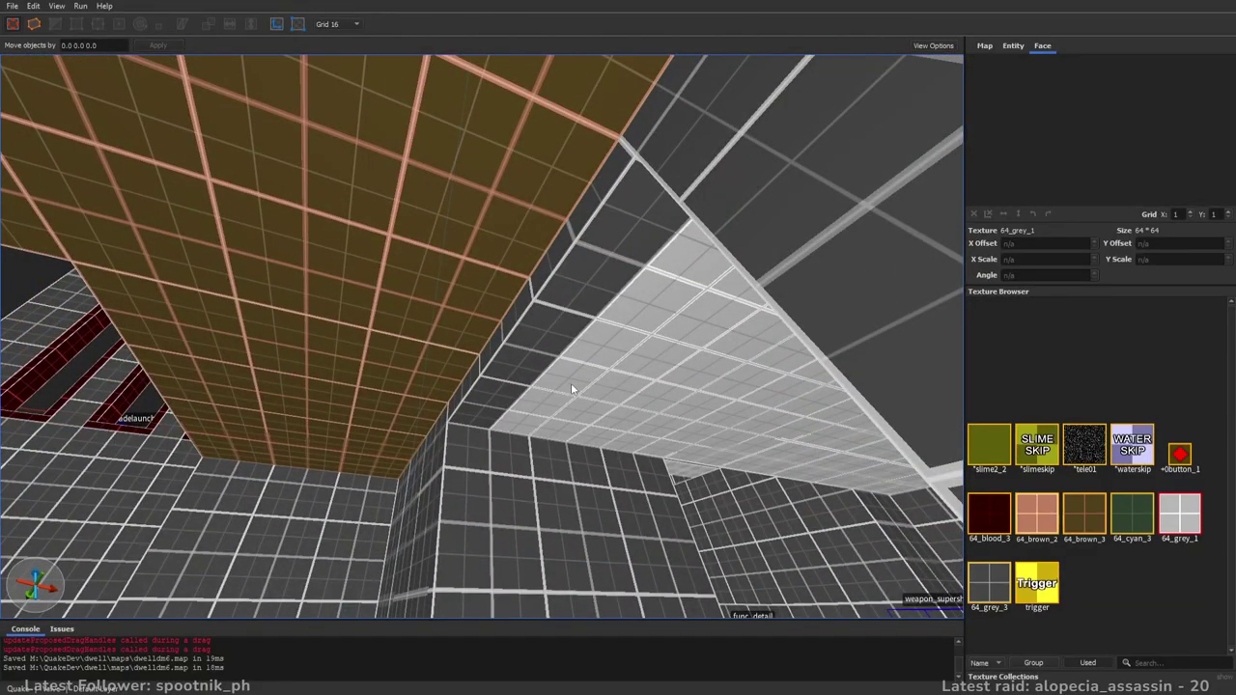
{"action": "left_click", "coordinate": [570, 382], "text": "shift"}
{"action": "left_click", "coordinate": [532, 364], "text": "alt"}
{"action": "key", "text": "Escape"}
{"action": "right_click_drag", "start_coordinate": [678, 392], "coordinate": [736, 441]}
{"action": "key", "text": "ctrl+s"}
- Add a 128 by 112, 16-thick slab with the 64_grey_1 texture in the gap beside the existing ceiling
{"action": "key", "text": "s"}
{"action": "right_click_drag", "start_coordinate": [523, 323], "coordinate": [535, 346]}
{"action": "key", "text": "w"}
{"action": "left_click", "coordinate": [369, 270]}
{"action": "key", "text": "w"}
{"action": "key", "text": "q"}
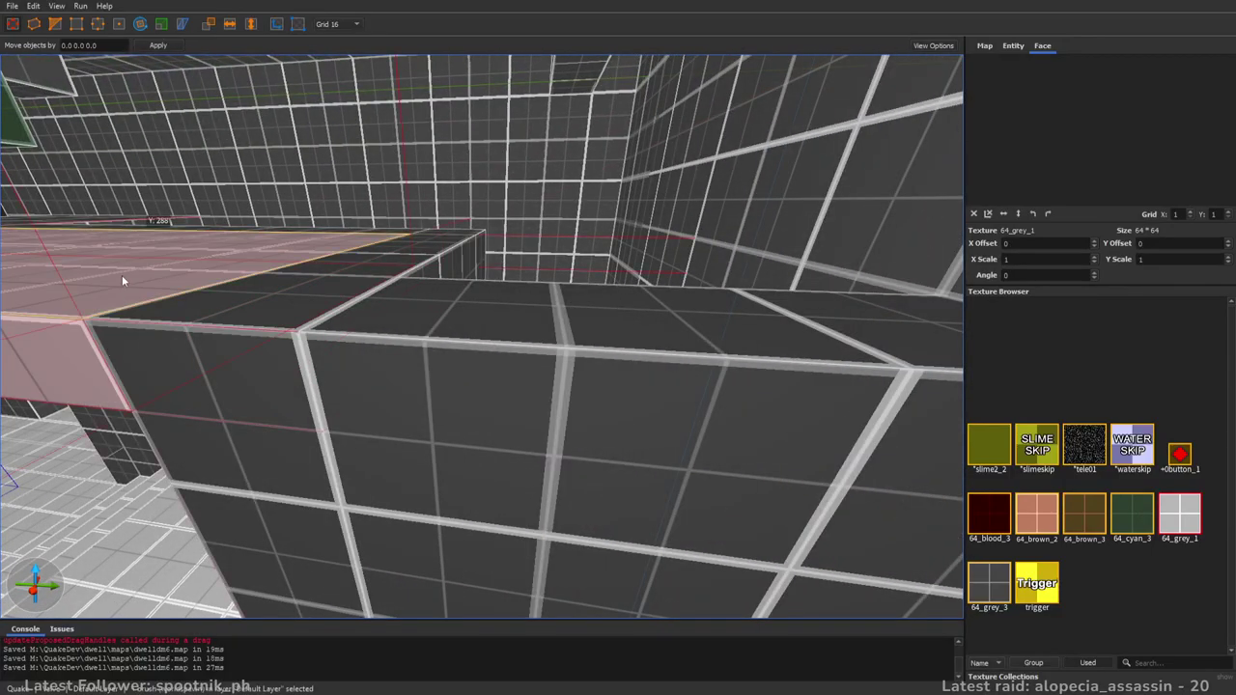
{"action": "key", "text": "a"}
{"action": "mouse_move", "coordinate": [540, 345]}
{"action": "right_mouse_down"}
{"action": "mouse_move", "coordinate": [350, 351]}
{"action": "mouse_move", "coordinate": [519, 298]}
{"action": "right_mouse_up"}
{"action": "key", "text": "s"}
{"action": "mouse_move", "coordinate": [151, 353]}
{"action": "right_mouse_down"}
{"action": "mouse_move", "coordinate": [281, 386]}
{"action": "mouse_move", "coordinate": [295, 241]}
{"action": "right_mouse_up"}
{"action": "key", "text": "Escape"}
{"action": "left_click_drag", "start_coordinate": [647, 311], "coordinate": [734, 340]}
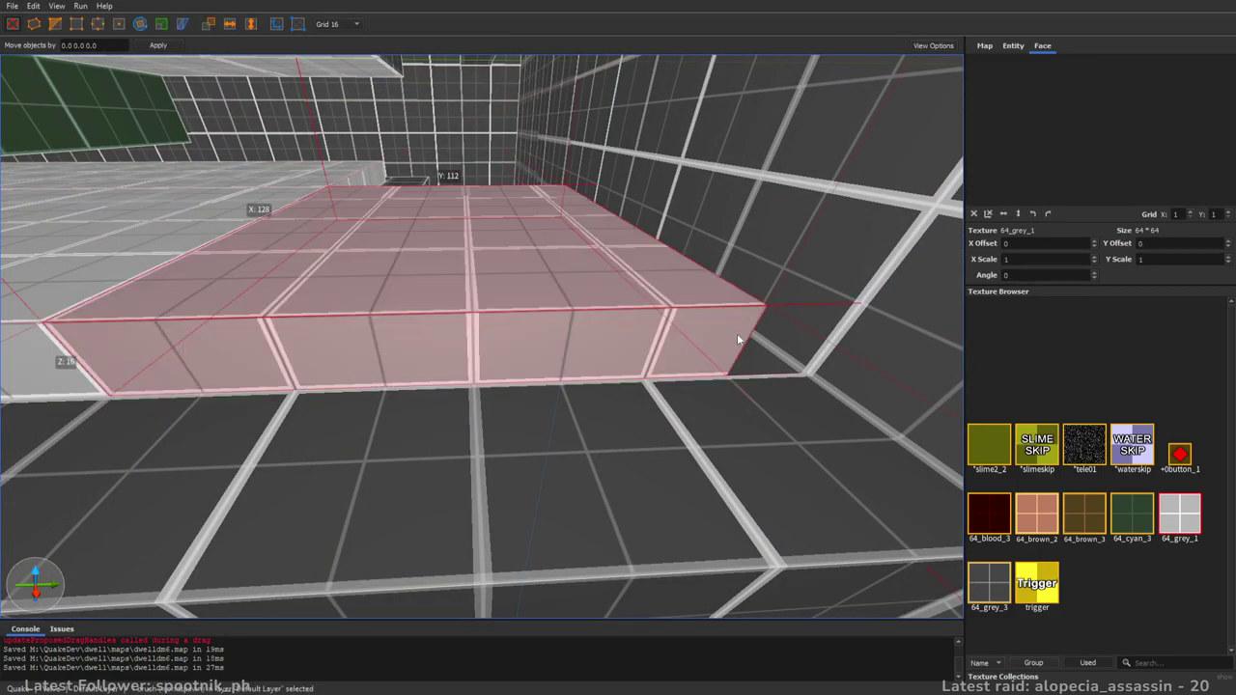
{"action": "left_click_drag", "start_coordinate": [952, 315], "coordinate": [873, 323], "text": "shift"}
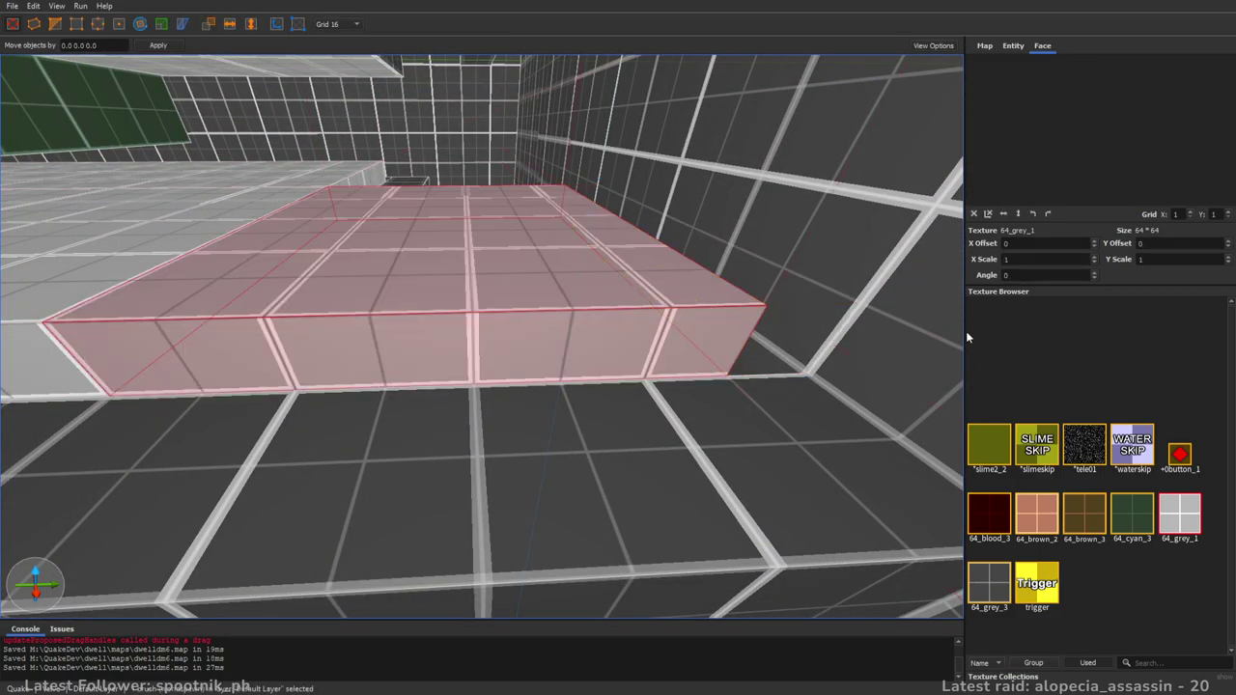
{"action": "key", "text": "Escape"}
- Fit a 128 by 32, 400-high wall section between the ceiling and the brown walkway over the passage
{"action": "key", "text": "d"}
{"action": "mouse_move", "coordinate": [678, 373]}
{"action": "right_mouse_down"}
{"action": "mouse_move", "coordinate": [597, 353]}
{"action": "mouse_move", "coordinate": [479, 282]}
{"action": "mouse_move", "coordinate": [649, 292]}
{"action": "mouse_move", "coordinate": [702, 281]}
{"action": "mouse_move", "coordinate": [598, 276]}
{"action": "mouse_move", "coordinate": [588, 248]}
{"action": "mouse_move", "coordinate": [647, 238]}
{"action": "right_mouse_up"}
{"action": "left_click", "coordinate": [597, 353]}
{"action": "key", "text": "Escape"}
{"action": "key", "text": "w"}
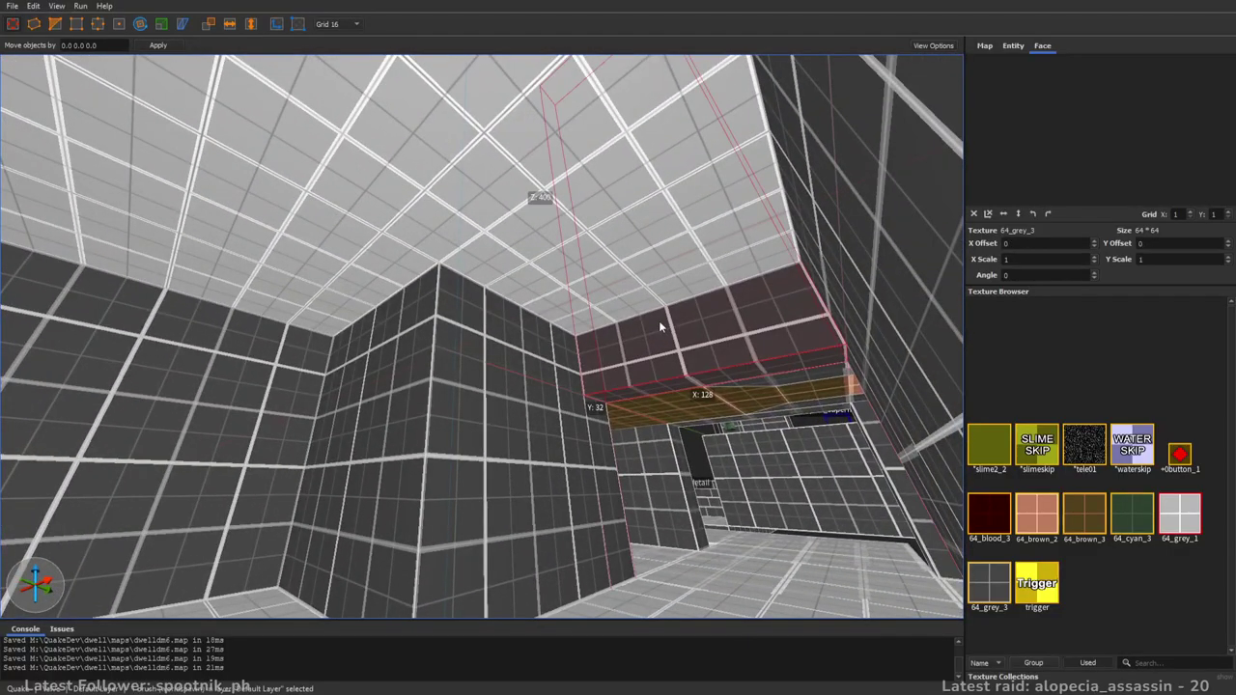
{"action": "mouse_move", "coordinate": [658, 320]}
{"action": "right_mouse_down"}
{"action": "mouse_move", "coordinate": [656, 264]}
{"action": "mouse_move", "coordinate": [536, 258]}
{"action": "right_mouse_up"}
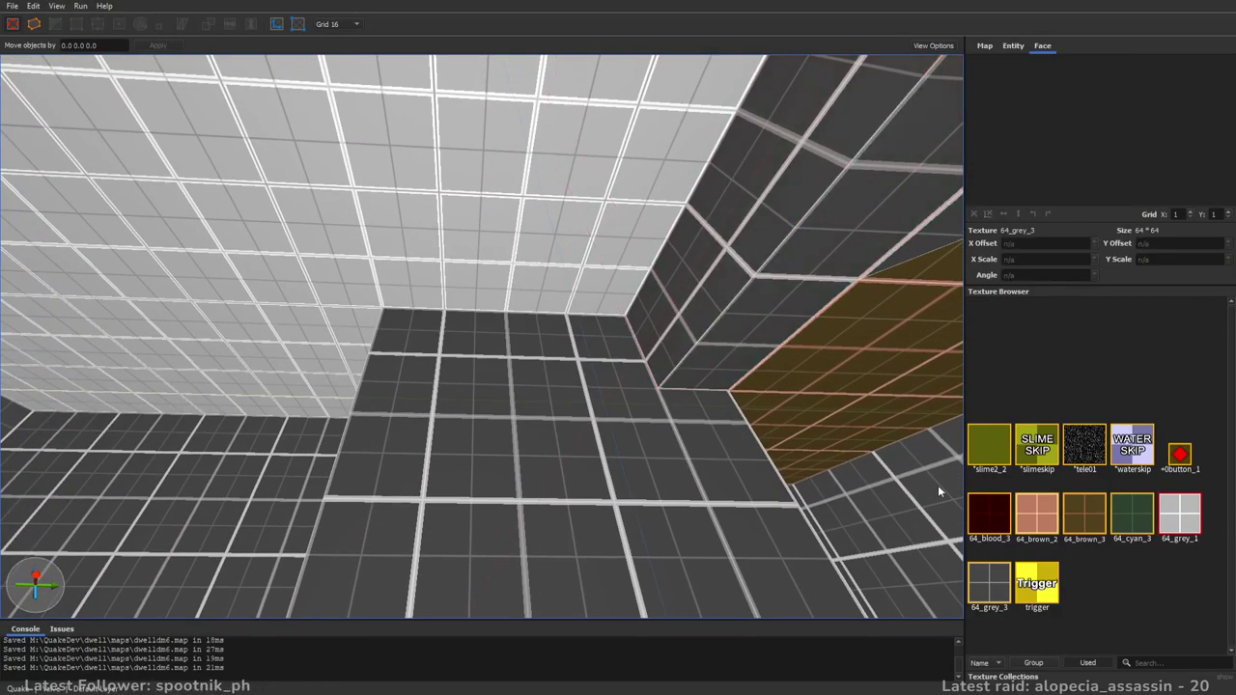
- Fill the inner wall corner with a floor-to-ceiling 64_grey_3 block and cut it down to a diagonal wedge
{"action": "left_click", "coordinate": [988, 571]}
{"action": "right_click_drag", "start_coordinate": [496, 336], "coordinate": [588, 331]}
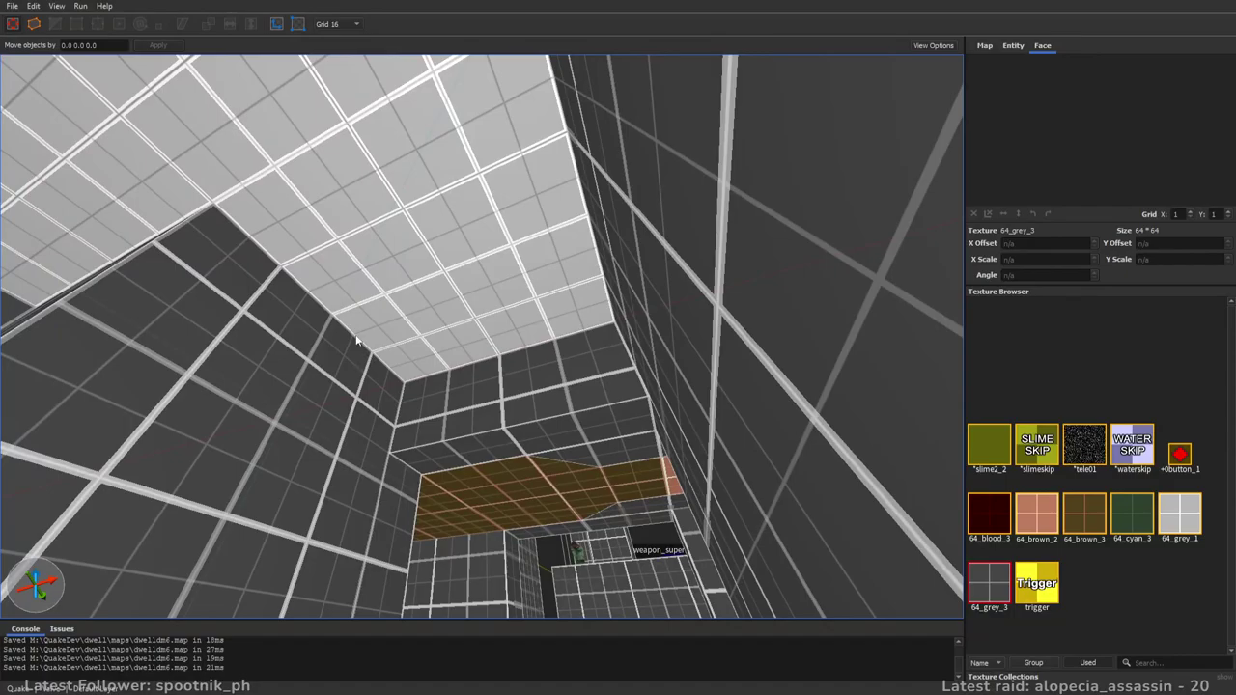
{"action": "mouse_move", "coordinate": [570, 263]}
{"action": "right_mouse_down"}
{"action": "mouse_move", "coordinate": [643, 331]}
{"action": "mouse_move", "coordinate": [540, 342]}
{"action": "mouse_move", "coordinate": [466, 314]}
{"action": "mouse_move", "coordinate": [662, 303]}
{"action": "mouse_move", "coordinate": [580, 303]}
{"action": "mouse_move", "coordinate": [571, 278]}
{"action": "mouse_move", "coordinate": [733, 332]}
{"action": "mouse_move", "coordinate": [863, 298]}
{"action": "mouse_move", "coordinate": [686, 341]}
{"action": "mouse_move", "coordinate": [681, 369]}
{"action": "mouse_move", "coordinate": [811, 376]}
{"action": "mouse_move", "coordinate": [737, 378]}
{"action": "right_mouse_up"}
{"action": "key", "text": "Escape"}
{"action": "right_click_drag", "start_coordinate": [641, 386], "coordinate": [573, 316]}
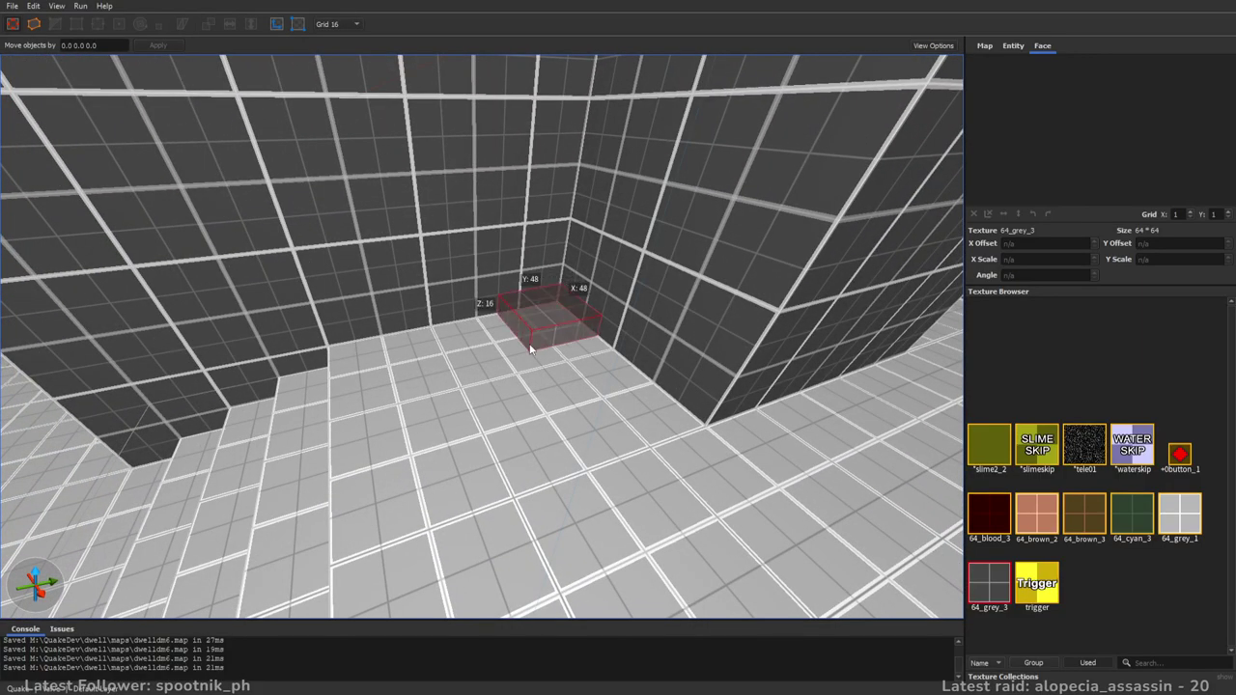
{"action": "left_click_drag", "start_coordinate": [420, 386], "coordinate": [421, 386]}
{"action": "right_click_drag", "start_coordinate": [421, 386], "coordinate": [538, 334]}
{"action": "left_click_drag", "start_coordinate": [531, 378], "coordinate": [526, 222], "text": "shift"}
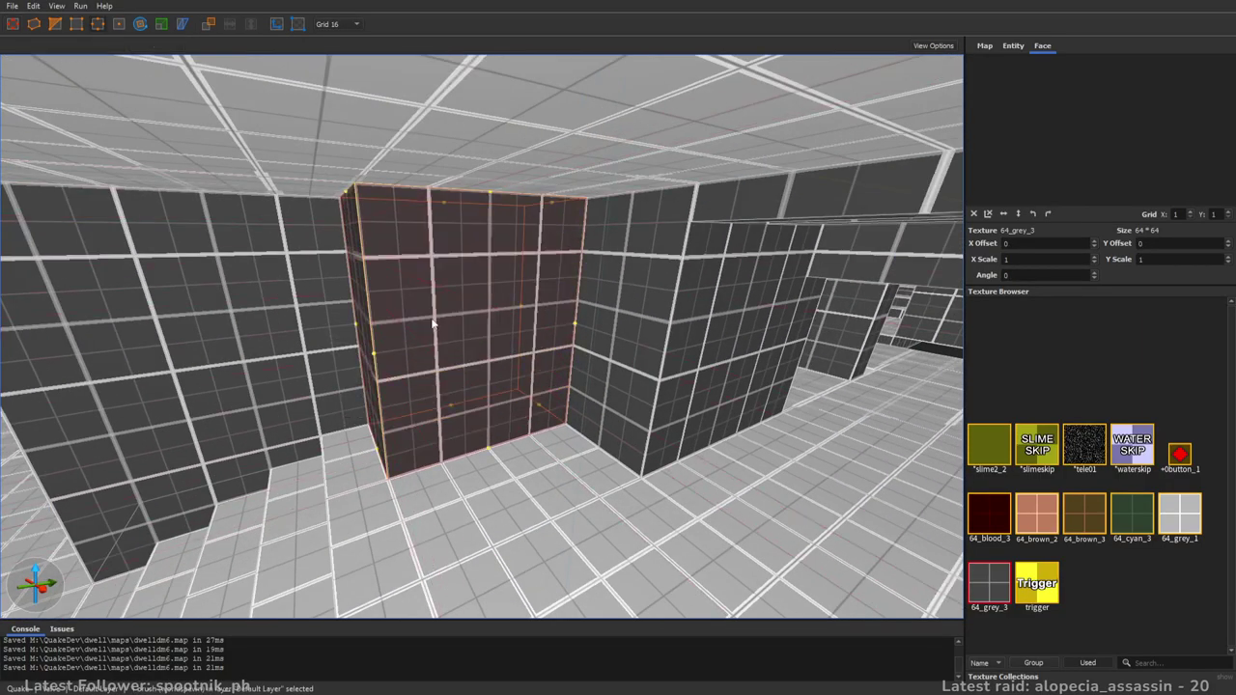
{"action": "left_click", "coordinate": [372, 358]}
{"action": "key", "text": "Delete"}
- Shape another full-height 64_grey_3 corner wedge in the alcove beside the stairs
{"action": "right_click_drag", "start_coordinate": [516, 355], "coordinate": [648, 362]}
{"action": "key", "text": "Escape"}
{"action": "key", "text": "Escape"}
{"action": "mouse_move", "coordinate": [386, 369]}
{"action": "right_mouse_down"}
{"action": "mouse_move", "coordinate": [472, 369]}
{"action": "mouse_move", "coordinate": [613, 325]}
{"action": "mouse_move", "coordinate": [655, 331]}
{"action": "mouse_move", "coordinate": [423, 343]}
{"action": "mouse_move", "coordinate": [339, 328]}
{"action": "mouse_move", "coordinate": [483, 337]}
{"action": "mouse_move", "coordinate": [518, 323]}
{"action": "mouse_move", "coordinate": [412, 330]}
{"action": "mouse_move", "coordinate": [443, 344]}
{"action": "mouse_move", "coordinate": [708, 351]}
{"action": "mouse_move", "coordinate": [615, 351]}
{"action": "mouse_move", "coordinate": [756, 375]}
{"action": "mouse_move", "coordinate": [730, 369]}
{"action": "right_mouse_up"}
{"action": "key", "text": "s"}
{"action": "key", "text": "w"}
{"action": "key", "text": "s"}
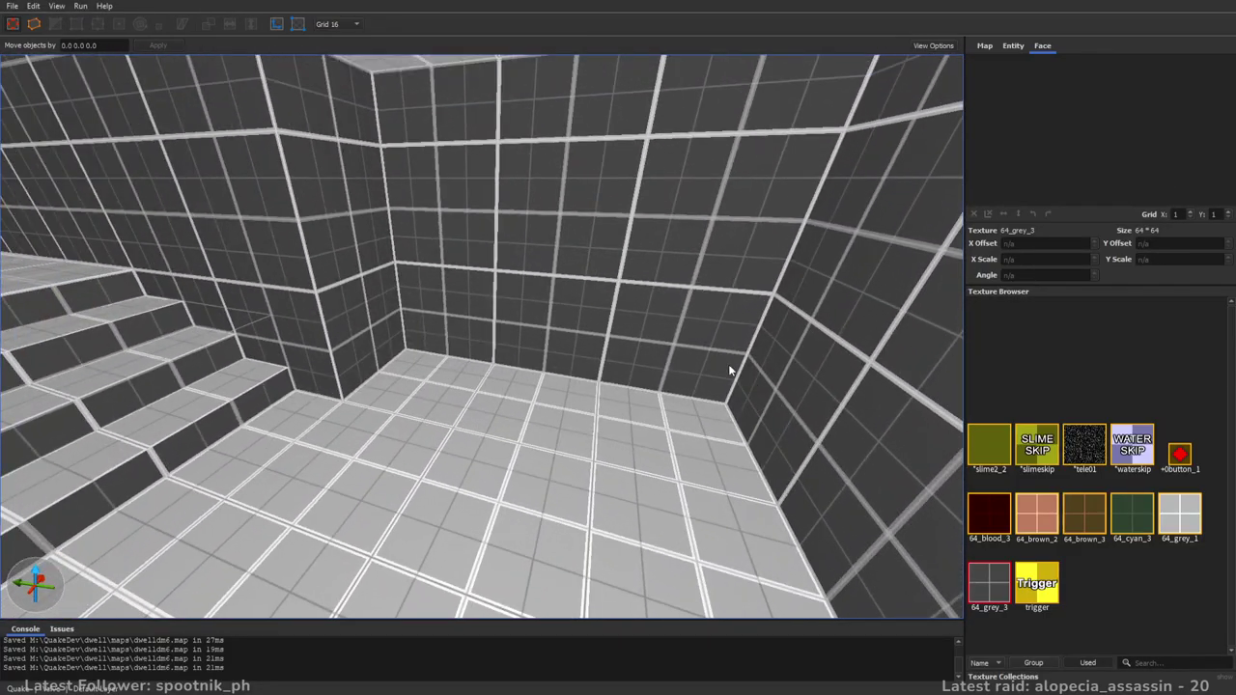
{"action": "right_click_drag", "start_coordinate": [557, 348], "coordinate": [618, 371]}
{"action": "left_click", "coordinate": [573, 291]}
{"action": "key", "text": "Delete"}
{"action": "key", "text": "Escape"}
{"action": "key", "text": "Escape"}
- Fit a matching wedge in the alcove's opposite corner and save the map
{"action": "left_click", "coordinate": [593, 361]}
{"action": "mouse_move", "coordinate": [575, 417]}
{"action": "left_mouse_down"}
{"action": "mouse_move", "coordinate": [334, 348]}
{"action": "mouse_move", "coordinate": [354, 357]}
{"action": "left_mouse_up"}
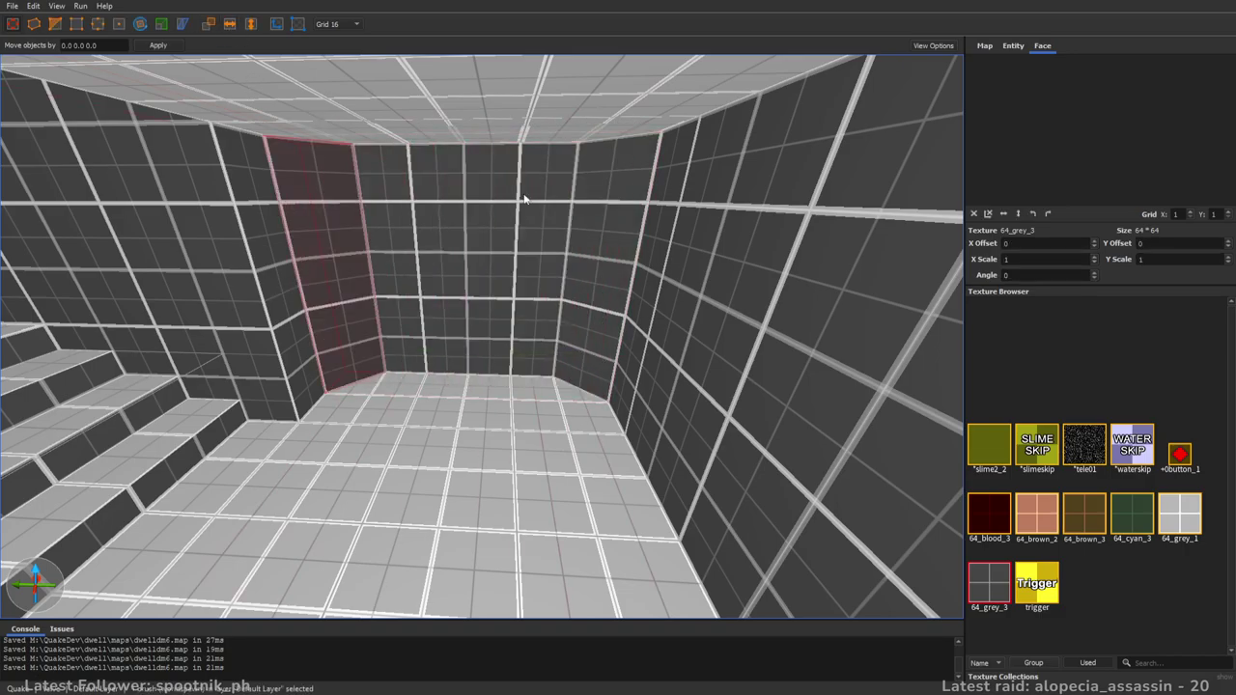
{"action": "right_click_drag", "start_coordinate": [448, 163], "coordinate": [658, 257]}
{"action": "key", "text": "Escape"}
{"action": "key", "text": "ctrl+s"}
- Select the wall section bordering the large room and extend its side face
{"action": "right_click_drag", "start_coordinate": [708, 311], "coordinate": [727, 381]}
{"action": "key", "text": "w"}
{"action": "key", "text": "s"}
{"action": "left_click", "coordinate": [668, 306]}
{"action": "key", "text": "s"}
{"action": "left_click_drag", "start_coordinate": [713, 384], "coordinate": [493, 417], "text": "shift"}
{"action": "key", "text": "w"}
{"action": "right_click_drag", "start_coordinate": [494, 417], "coordinate": [711, 386]}
{"action": "left_click_drag", "start_coordinate": [723, 384], "coordinate": [452, 398], "text": "shift"}
{"action": "right_click_drag", "start_coordinate": [452, 398], "coordinate": [543, 349]}
{"action": "key", "text": "a"}
{"action": "key", "text": "Escape"}
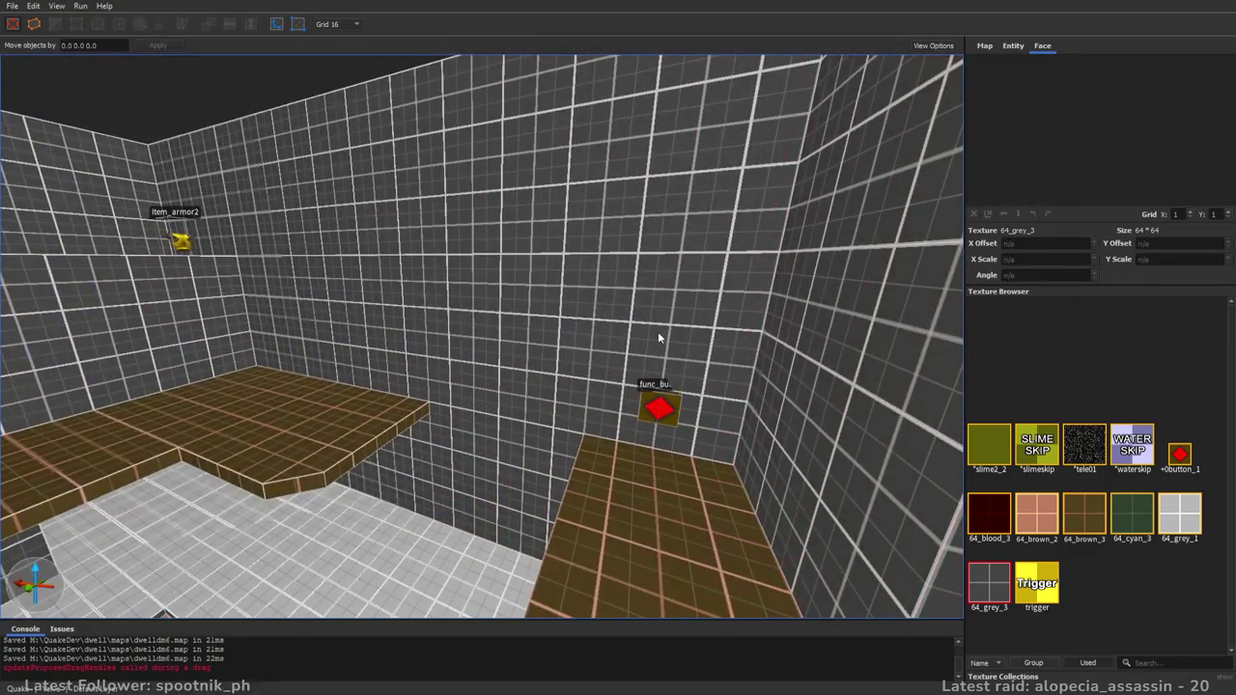
- Extend the 576-high wall beside the three red-framed windows toward the brown walkway with an added wall section
{"action": "right_click_drag", "start_coordinate": [557, 395], "coordinate": [542, 414]}
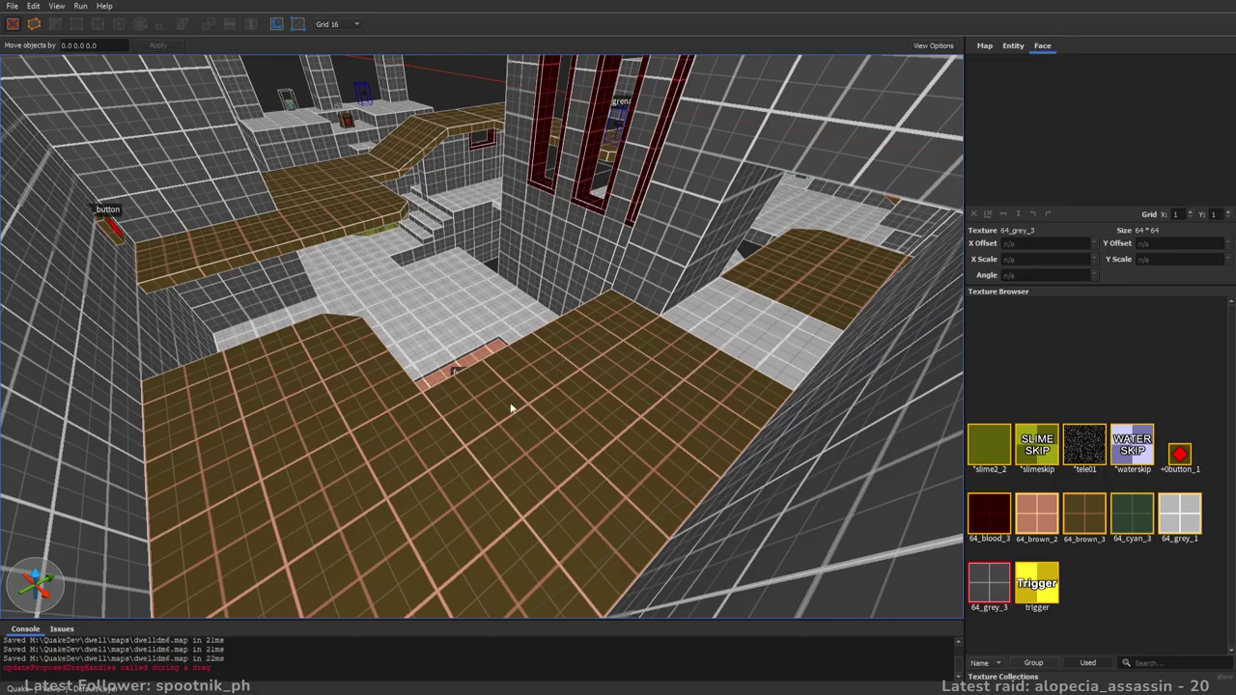
{"action": "right_click_drag", "start_coordinate": [513, 414], "coordinate": [853, 401]}
{"action": "mouse_move", "coordinate": [717, 394]}
{"action": "right_mouse_down"}
{"action": "mouse_move", "coordinate": [739, 414]}
{"action": "mouse_move", "coordinate": [891, 411]}
{"action": "mouse_move", "coordinate": [657, 319]}
{"action": "mouse_move", "coordinate": [498, 295]}
{"action": "mouse_move", "coordinate": [557, 342]}
{"action": "right_mouse_up"}
{"action": "left_click", "coordinate": [657, 318]}
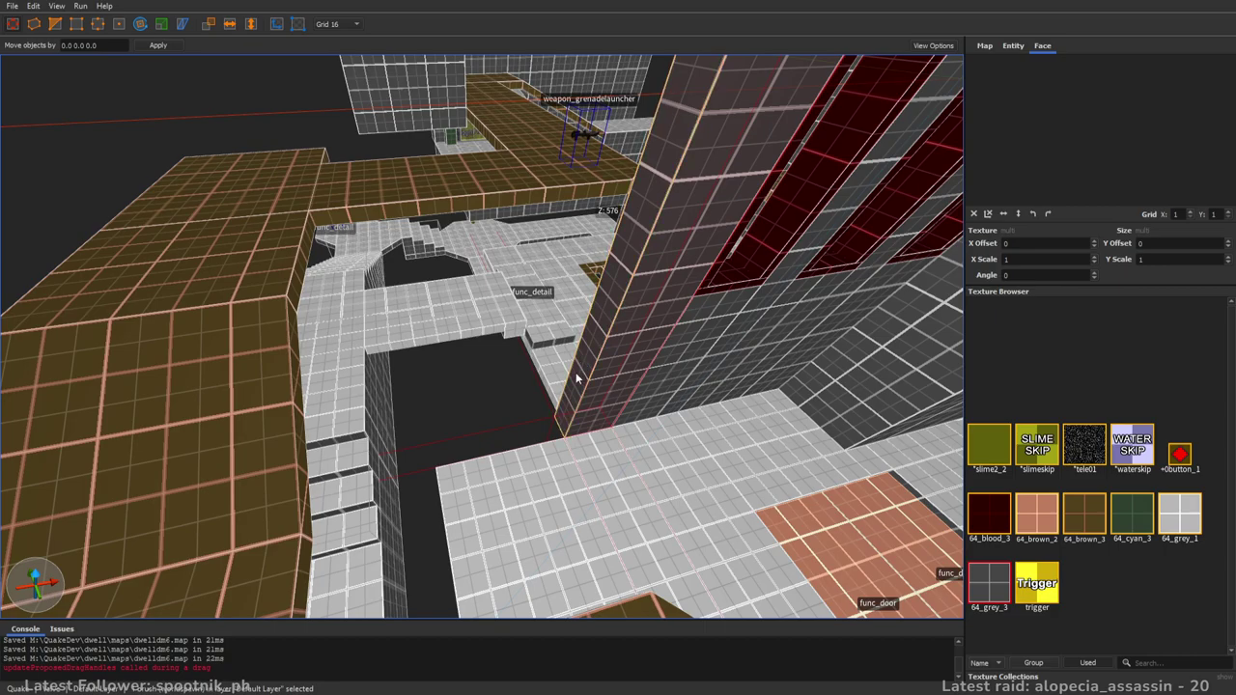
{"action": "left_click_drag", "start_coordinate": [575, 378], "coordinate": [423, 396]}
{"action": "mouse_move", "coordinate": [413, 395]}
{"action": "right_mouse_down"}
{"action": "mouse_move", "coordinate": [504, 369]}
{"action": "mouse_move", "coordinate": [445, 378]}
{"action": "right_mouse_up"}
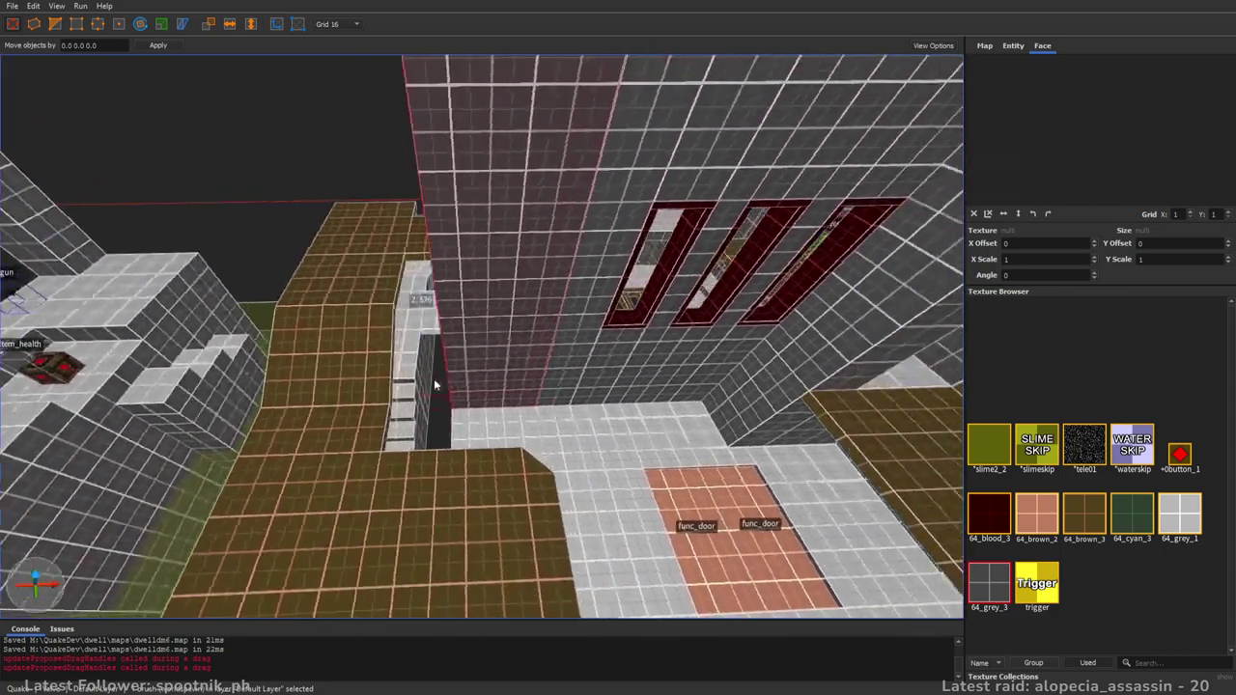
{"action": "left_click_drag", "start_coordinate": [342, 387], "coordinate": [288, 381], "text": "ctrl+shift"}
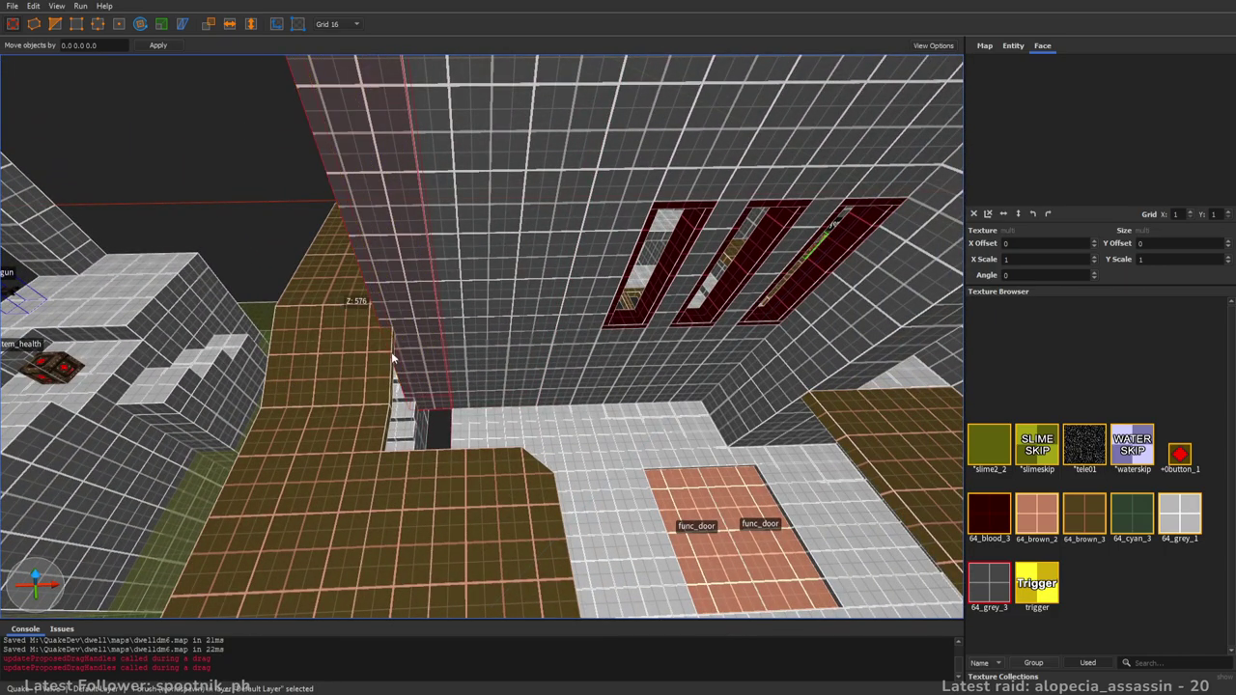
{"action": "right_click_drag", "start_coordinate": [728, 382], "coordinate": [603, 421]}
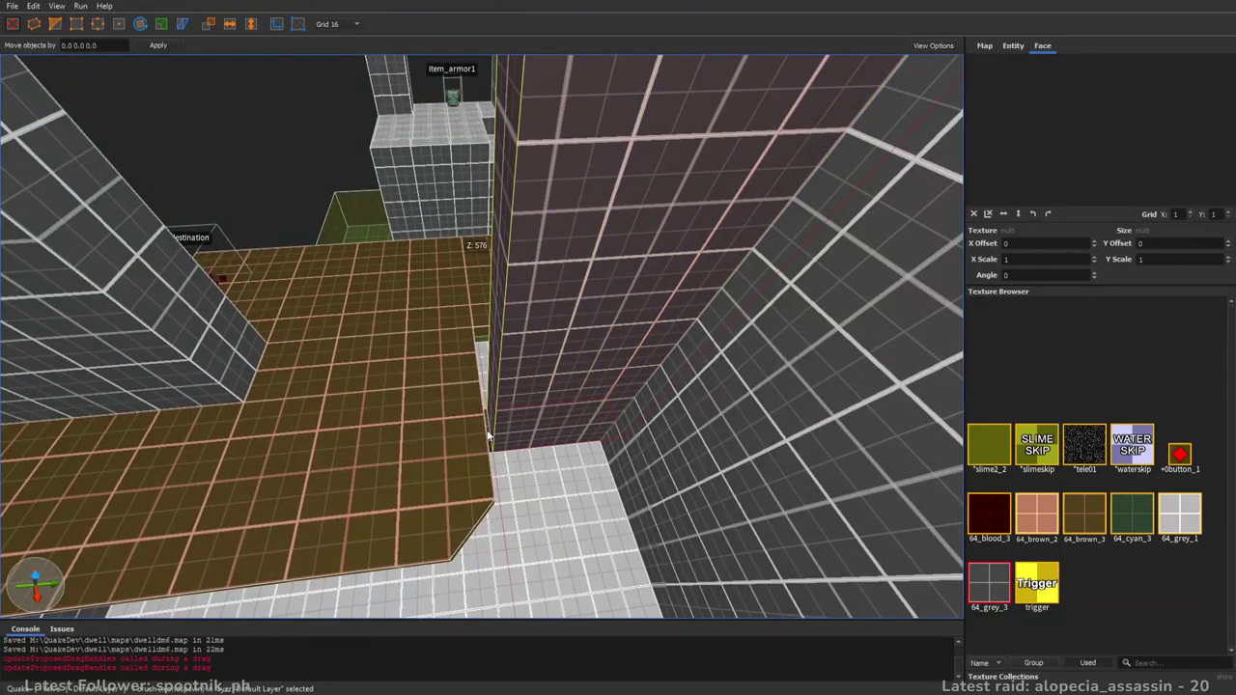
{"action": "mouse_move", "coordinate": [491, 433]}
{"action": "right_mouse_down"}
{"action": "mouse_move", "coordinate": [525, 441]}
{"action": "mouse_move", "coordinate": [510, 450]}
{"action": "mouse_move", "coordinate": [573, 345]}
{"action": "mouse_move", "coordinate": [619, 318]}
{"action": "mouse_move", "coordinate": [532, 284]}
{"action": "mouse_move", "coordinate": [392, 334]}
{"action": "mouse_move", "coordinate": [724, 372]}
{"action": "mouse_move", "coordinate": [707, 345]}
{"action": "mouse_move", "coordinate": [441, 344]}
{"action": "mouse_move", "coordinate": [543, 322]}
{"action": "mouse_move", "coordinate": [553, 357]}
{"action": "mouse_move", "coordinate": [500, 361]}
{"action": "mouse_move", "coordinate": [595, 372]}
{"action": "mouse_move", "coordinate": [512, 386]}
{"action": "mouse_move", "coordinate": [382, 380]}
{"action": "mouse_move", "coordinate": [593, 367]}
{"action": "mouse_move", "coordinate": [717, 380]}
{"action": "mouse_move", "coordinate": [651, 378]}
{"action": "mouse_move", "coordinate": [508, 290]}
{"action": "mouse_move", "coordinate": [456, 385]}
{"action": "mouse_move", "coordinate": [504, 411]}
{"action": "right_mouse_up"}
{"action": "key", "text": "Escape"}
- Fill the tall wall corner with a 160 by 128 block, raise it to full height and cut it into a diagonal wedge
{"action": "left_click_drag", "start_coordinate": [550, 377], "coordinate": [465, 487]}
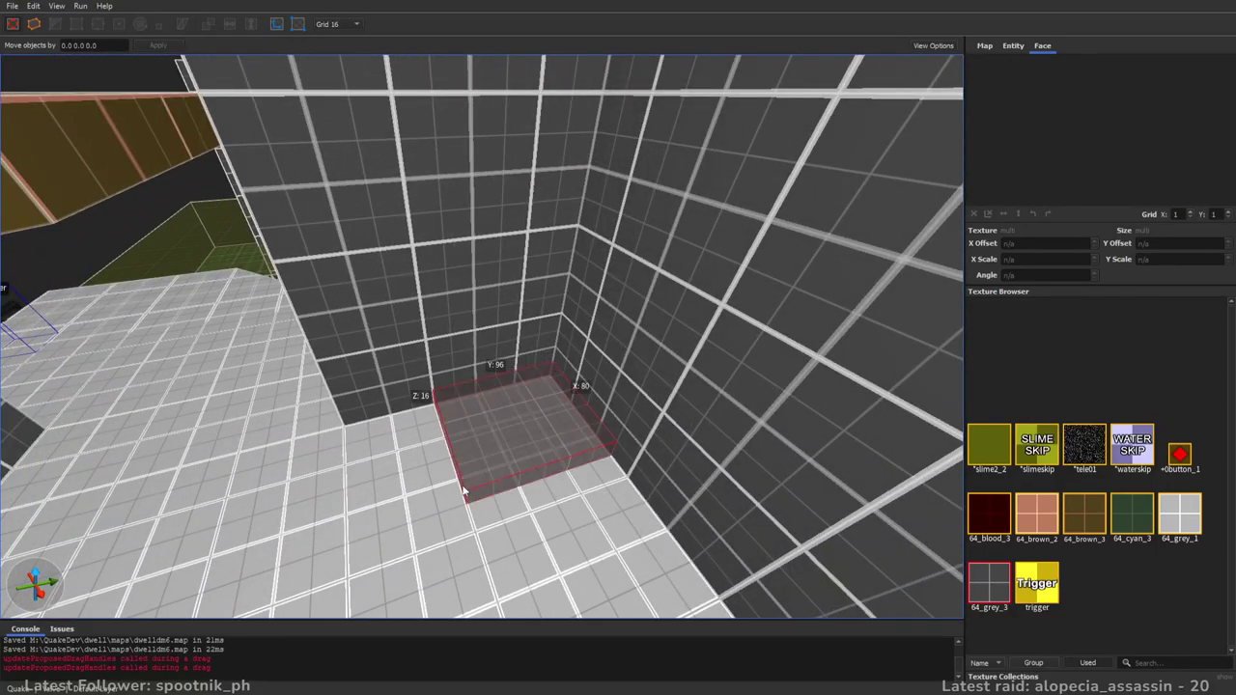
{"action": "left_click_drag", "start_coordinate": [427, 546], "coordinate": [440, 522]}
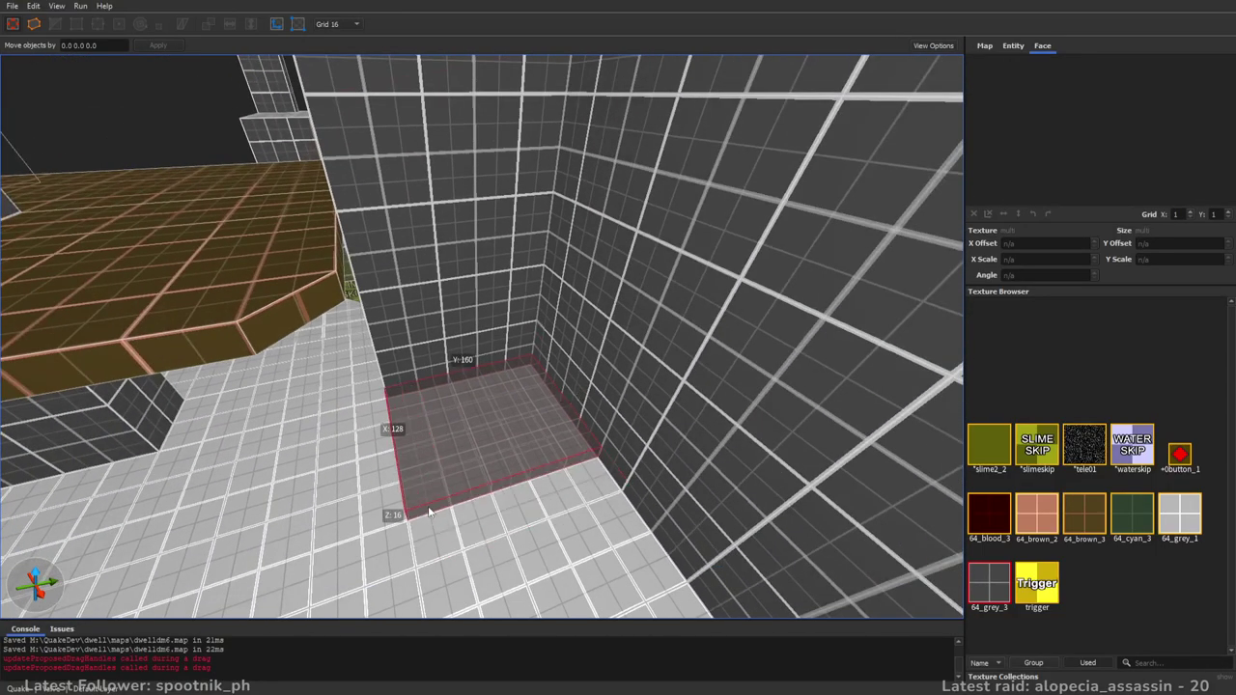
{"action": "left_click_drag", "start_coordinate": [453, 499], "coordinate": [454, 499]}
{"action": "right_click_drag", "start_coordinate": [453, 499], "coordinate": [615, 431]}
{"action": "left_click_drag", "start_coordinate": [434, 436], "coordinate": [453, 62], "text": "shift"}
{"action": "key", "text": "Delete"}
{"action": "key", "text": "Escape"}
- Bridge the gap above the passage beside the red-framed windows with an overhead block that has a sloped underside
{"action": "mouse_move", "coordinate": [489, 380]}
{"action": "right_mouse_down"}
{"action": "mouse_move", "coordinate": [512, 355]}
{"action": "mouse_move", "coordinate": [536, 405]}
{"action": "mouse_move", "coordinate": [607, 396]}
{"action": "mouse_move", "coordinate": [660, 356]}
{"action": "mouse_move", "coordinate": [673, 359]}
{"action": "mouse_move", "coordinate": [613, 363]}
{"action": "mouse_move", "coordinate": [888, 373]}
{"action": "mouse_move", "coordinate": [707, 323]}
{"action": "mouse_move", "coordinate": [657, 329]}
{"action": "mouse_move", "coordinate": [631, 303]}
{"action": "mouse_move", "coordinate": [565, 371]}
{"action": "mouse_move", "coordinate": [619, 389]}
{"action": "mouse_move", "coordinate": [681, 374]}
{"action": "mouse_move", "coordinate": [704, 334]}
{"action": "mouse_move", "coordinate": [665, 338]}
{"action": "right_mouse_up"}
{"action": "key", "text": "Escape"}
{"action": "key", "text": "w"}
{"action": "key", "text": "s"}
{"action": "key", "text": "a"}
{"action": "key", "text": "s"}
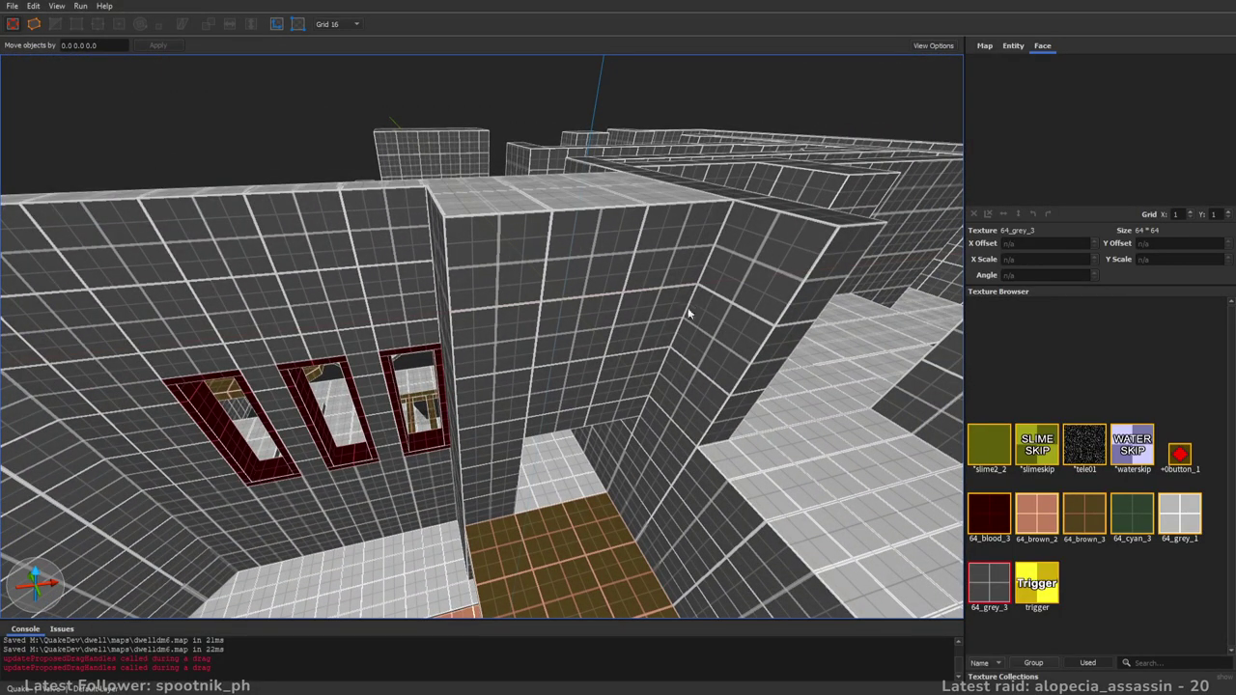
{"action": "mouse_move", "coordinate": [548, 430]}
{"action": "left_mouse_down"}
{"action": "mouse_move", "coordinate": [627, 333]}
{"action": "mouse_move", "coordinate": [689, 228]}
{"action": "left_mouse_up"}
{"action": "mouse_move", "coordinate": [569, 338]}
{"action": "right_mouse_down"}
{"action": "mouse_move", "coordinate": [588, 376]}
{"action": "mouse_move", "coordinate": [575, 262]}
{"action": "mouse_move", "coordinate": [576, 273]}
{"action": "right_mouse_up"}
{"action": "key", "text": "Escape"}
{"action": "key", "text": "Escape"}
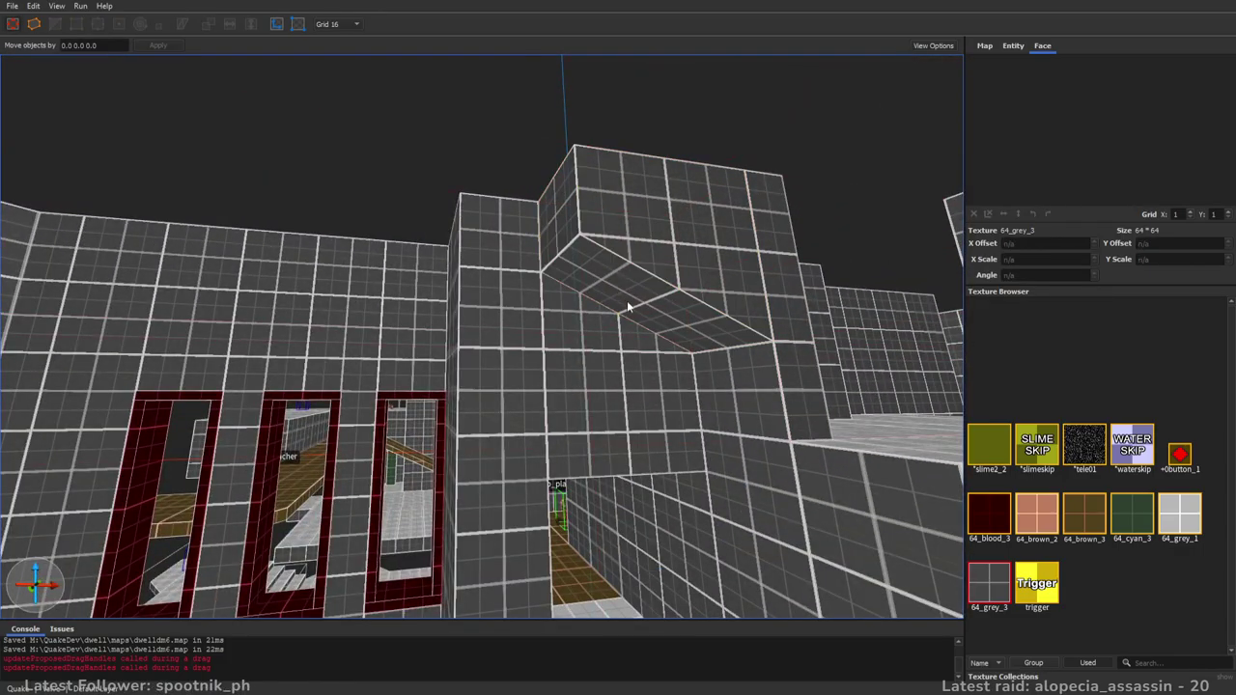
- Apply the 64_grey_1 texture to the overhead block across the passage and save the map
{"action": "left_click", "coordinate": [628, 307], "text": "shift"}
{"action": "left_click", "coordinate": [1163, 513]}
{"action": "right_click_drag", "start_coordinate": [716, 363], "coordinate": [787, 406]}
{"action": "key", "text": "Escape"}
{"action": "key", "text": "ctrl+s"}
{"action": "key", "text": "s"}
{"action": "key", "text": "s"}
{"action": "key", "text": "w"}
{"action": "left_click_drag", "start_coordinate": [433, 295], "coordinate": [802, 451]}
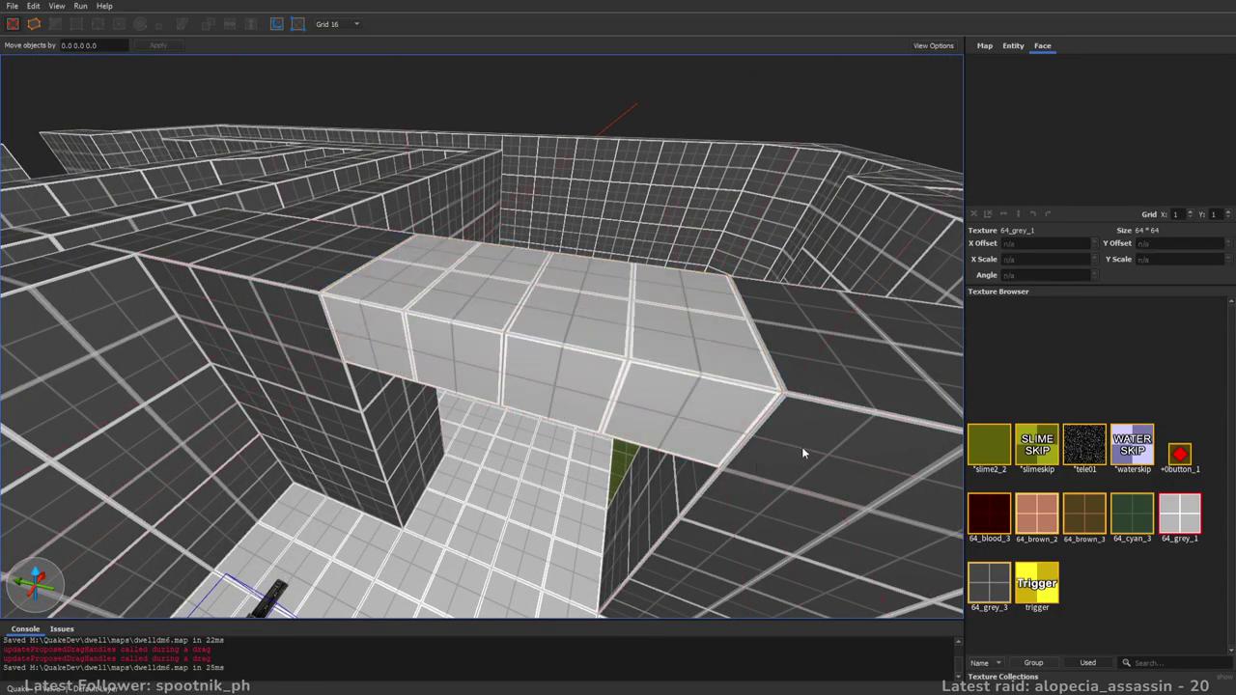
{"action": "left_click", "coordinate": [801, 446], "text": "shift"}
{"action": "right_click_drag", "start_coordinate": [801, 446], "coordinate": [600, 376]}
{"action": "key", "text": "Escape"}
{"action": "key", "text": "ctrl+s"}
- Span the opening over the brown walkway with a 64 by 192 64_grey_3 block reaching the wall tops, and save the map
{"action": "right_click_drag", "start_coordinate": [524, 412], "coordinate": [853, 550]}
{"action": "key", "text": "w"}
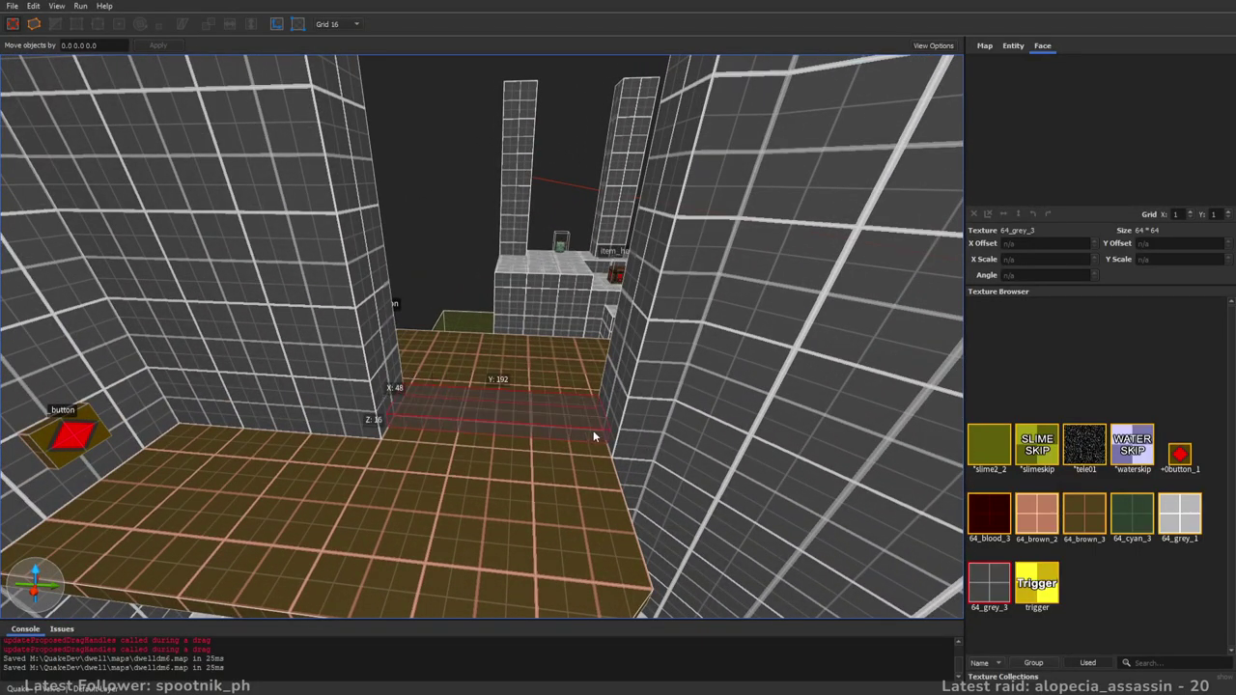
{"action": "left_click_drag", "start_coordinate": [600, 441], "coordinate": [603, 450]}
{"action": "right_click_drag", "start_coordinate": [603, 450], "coordinate": [551, 459]}
{"action": "key", "text": "s"}
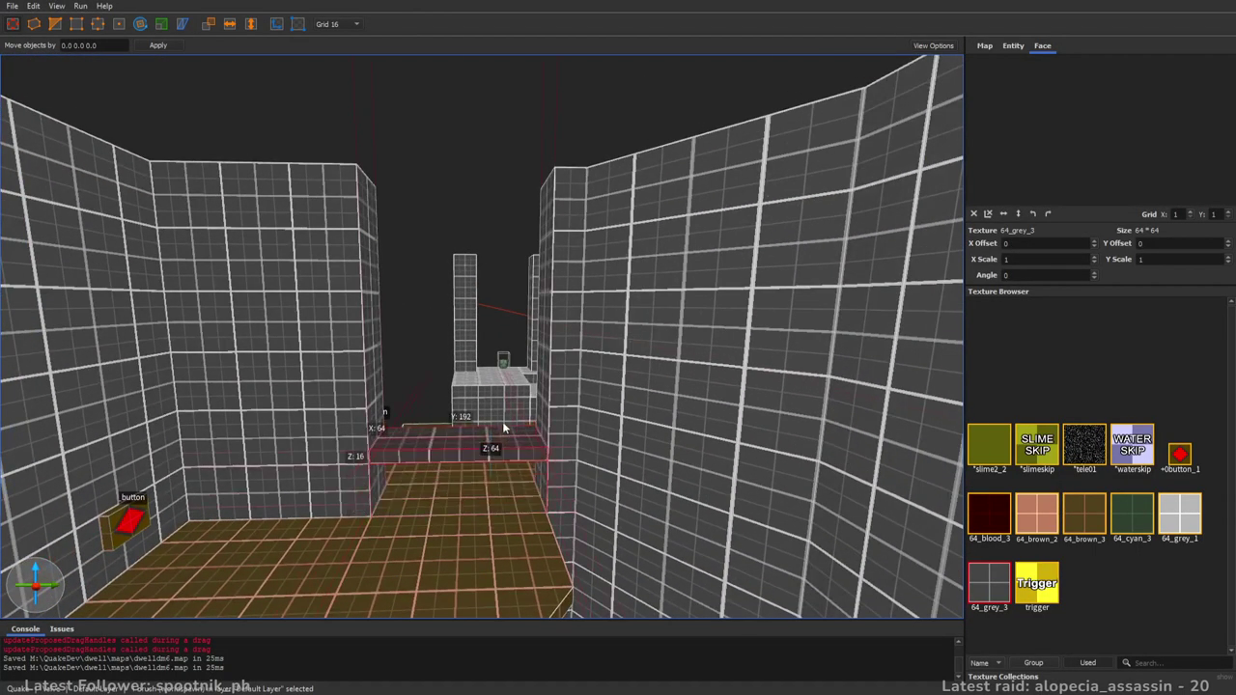
{"action": "mouse_move", "coordinate": [515, 347]}
{"action": "left_mouse_down", "text": "shift"}
{"action": "mouse_move", "coordinate": [524, 276]}
{"action": "mouse_move", "coordinate": [502, 74]}
{"action": "mouse_move", "coordinate": [506, 98]}
{"action": "left_mouse_up", "text": "shift"}
{"action": "key", "text": "Escape"}
{"action": "key", "text": "ctrl+s"}
- Apply the 64_grey_1 texture to the underside of the block over the walkway and save the map
{"action": "key", "text": "w"}
{"action": "mouse_move", "coordinate": [554, 310]}
{"action": "right_mouse_down"}
{"action": "mouse_move", "coordinate": [551, 353]}
{"action": "mouse_move", "coordinate": [526, 316]}
{"action": "right_mouse_up"}
{"action": "left_click", "coordinate": [526, 316]}
{"action": "left_click", "coordinate": [1178, 515]}
{"action": "key", "text": "ctrl+s"}
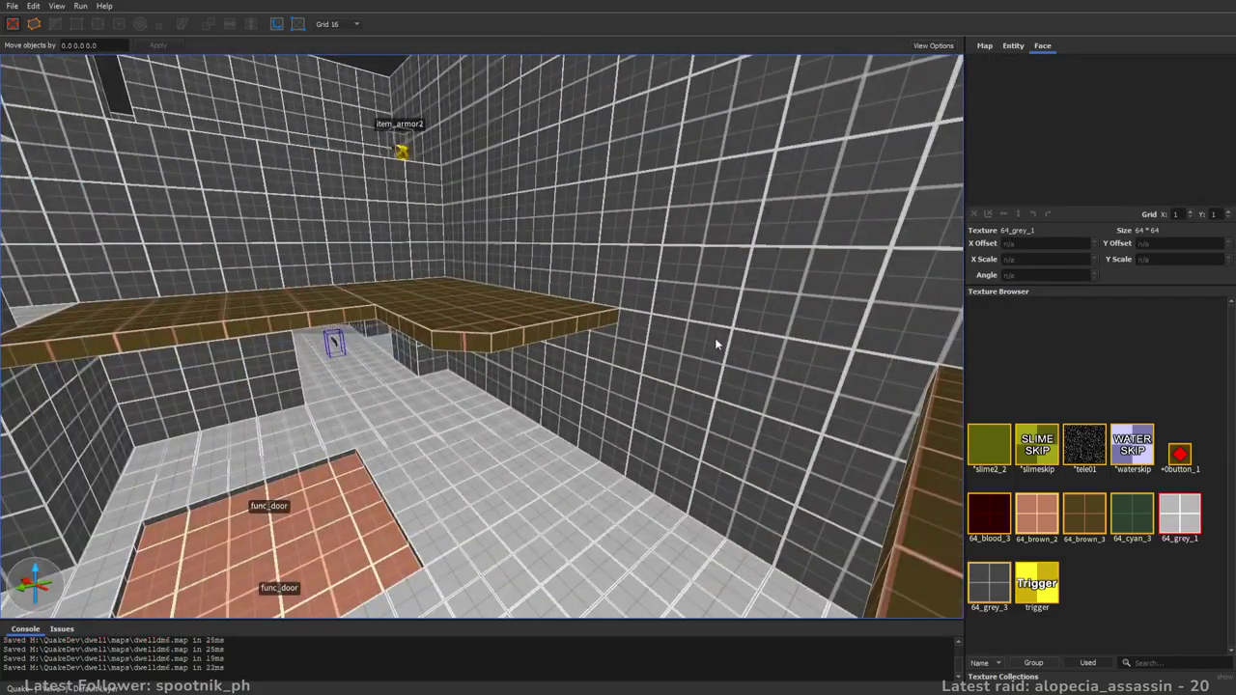
- Stack a 64-unit cube on a 96 by 96 base block, both in 64_brown_3, in the corner below the windows
{"action": "key", "text": "s"}
{"action": "right_click_drag", "start_coordinate": [715, 344], "coordinate": [617, 367]}
{"action": "key", "text": "w"}
{"action": "left_click_drag", "start_coordinate": [518, 393], "coordinate": [518, 393]}
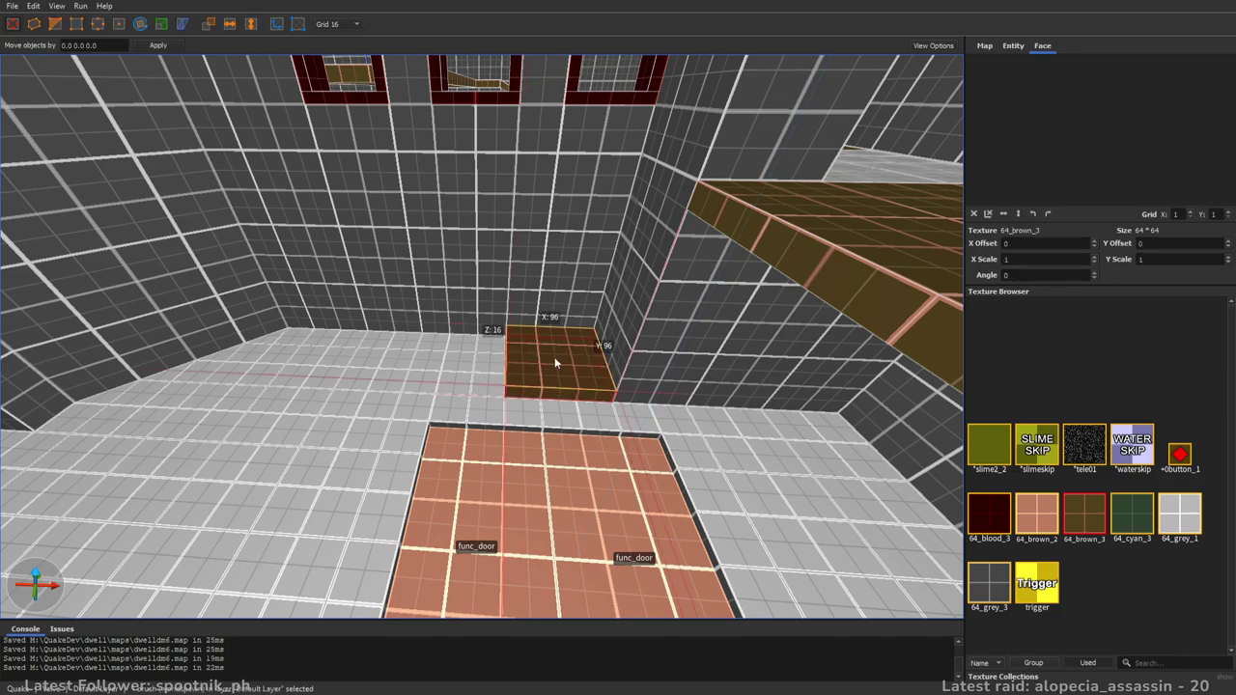
{"action": "key", "text": "Escape"}
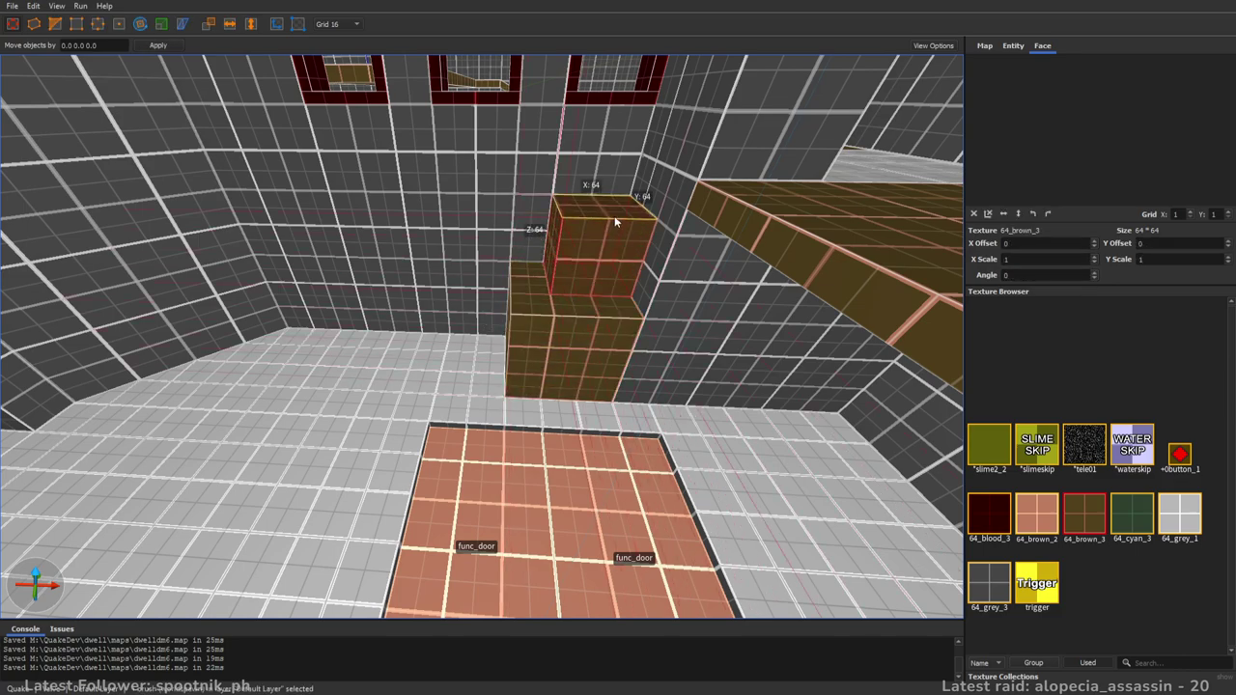
{"action": "key", "text": "w"}
{"action": "mouse_move", "coordinate": [614, 217]}
{"action": "right_mouse_down"}
{"action": "mouse_move", "coordinate": [559, 255]}
{"action": "mouse_move", "coordinate": [506, 323]}
{"action": "mouse_move", "coordinate": [346, 311]}
{"action": "right_mouse_up"}
{"action": "key", "text": "Escape"}
- Add more 64_brown_3 blocks on and around the crate stack, including a 64 by 64 one on the floor
{"action": "mouse_move", "coordinate": [328, 302]}
{"action": "left_mouse_down"}
{"action": "mouse_move", "coordinate": [347, 325]}
{"action": "mouse_move", "coordinate": [324, 302]}
{"action": "left_mouse_up"}
{"action": "right_click_drag", "start_coordinate": [334, 277], "coordinate": [564, 324]}
{"action": "key", "text": "Escape"}
{"action": "mouse_move", "coordinate": [671, 330]}
{"action": "left_mouse_down"}
{"action": "mouse_move", "coordinate": [660, 351]}
{"action": "mouse_move", "coordinate": [674, 326]}
{"action": "left_mouse_up"}
{"action": "key", "text": "Escape"}
{"action": "mouse_move", "coordinate": [557, 283]}
{"action": "left_mouse_down"}
{"action": "mouse_move", "coordinate": [545, 297]}
{"action": "mouse_move", "coordinate": [565, 271]}
{"action": "left_mouse_up"}
{"action": "key", "text": "Escape"}
{"action": "left_click", "coordinate": [557, 281]}
{"action": "key", "text": "Escape"}
{"action": "mouse_move", "coordinate": [566, 271]}
{"action": "right_mouse_down"}
{"action": "mouse_move", "coordinate": [551, 353]}
{"action": "mouse_move", "coordinate": [501, 331]}
{"action": "right_mouse_up"}
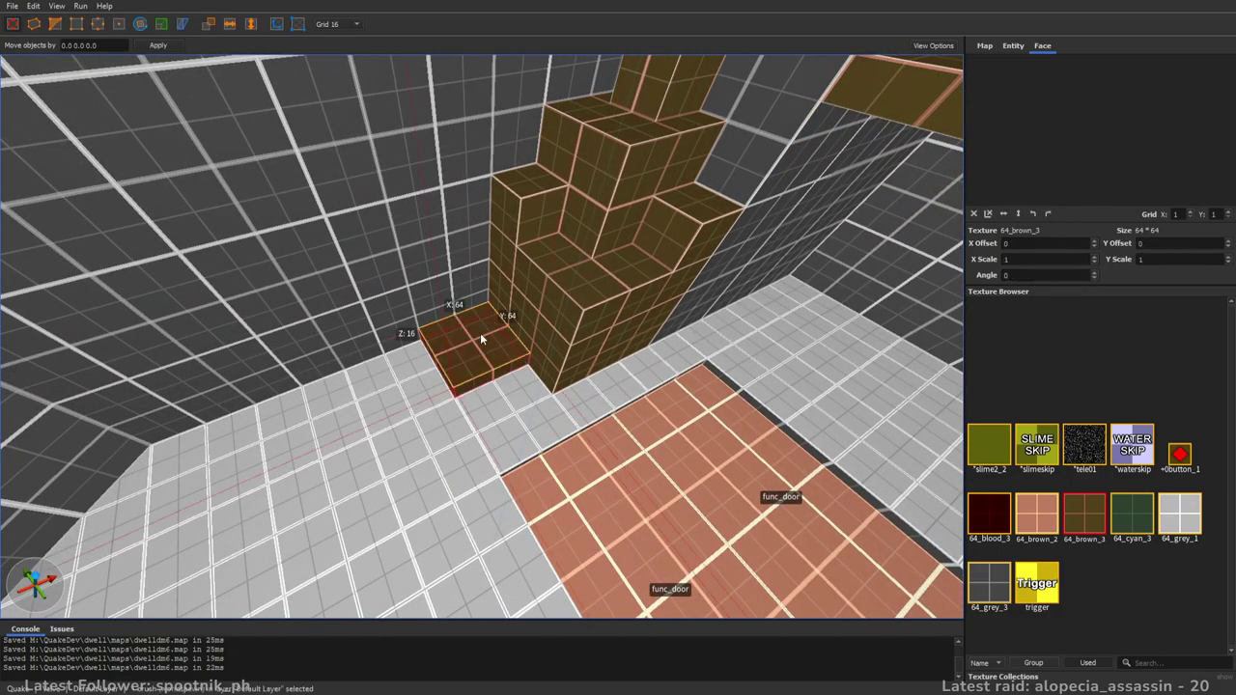
- Select all blocks of the crate stack and apply the 64_cyan_3 texture to them
{"action": "right_click_drag", "start_coordinate": [633, 277], "coordinate": [650, 230]}
{"action": "scroll", "coordinate": [637, 242], "scroll_direction": "down", "scroll_amount": 4}
{"action": "scroll", "coordinate": [637, 242], "scroll_direction": "up", "scroll_amount": 3}
{"action": "scroll", "coordinate": [651, 232], "scroll_direction": "up", "scroll_amount": 2}
{"action": "left_click", "coordinate": [538, 417], "text": "ctrl"}
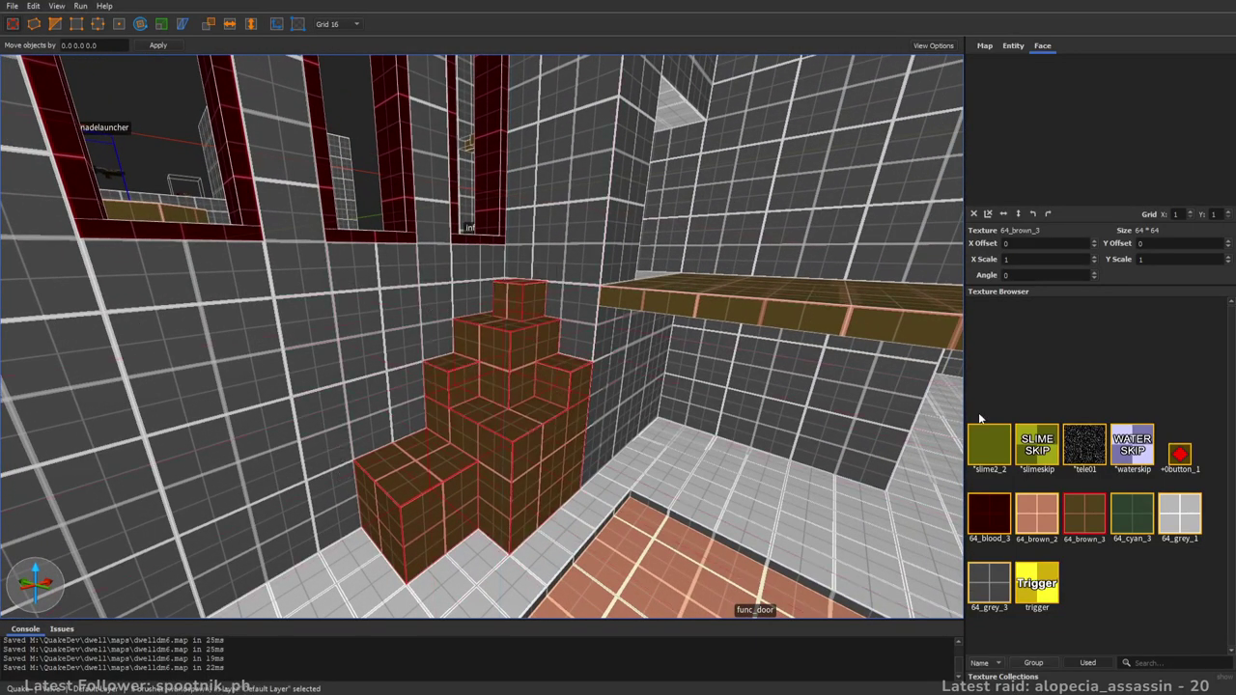
{"action": "left_click", "coordinate": [1142, 514]}
- Add small 64_cyan_3 blocks at the foot of the crate stack, including a 32 by 32 one
{"action": "mouse_move", "coordinate": [675, 338]}
{"action": "right_mouse_down"}
{"action": "mouse_move", "coordinate": [695, 349]}
{"action": "mouse_move", "coordinate": [679, 352]}
{"action": "right_mouse_up"}
{"action": "key", "text": "Escape"}
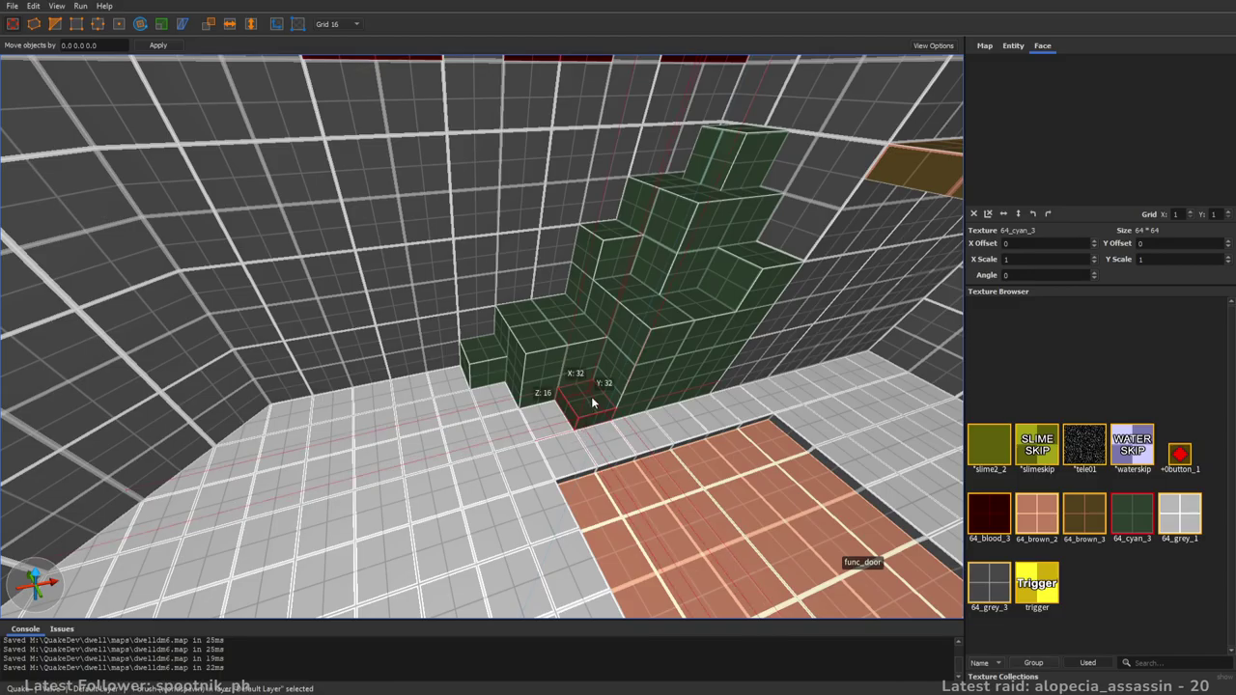
{"action": "key", "text": "s"}
{"action": "right_click_drag", "start_coordinate": [608, 376], "coordinate": [733, 289]}
- Raise a 64_cyan_3 crate block from the floor in the corner beneath the brown walkway
{"action": "right_click_drag", "start_coordinate": [557, 307], "coordinate": [589, 391]}
{"action": "key", "text": "w"}
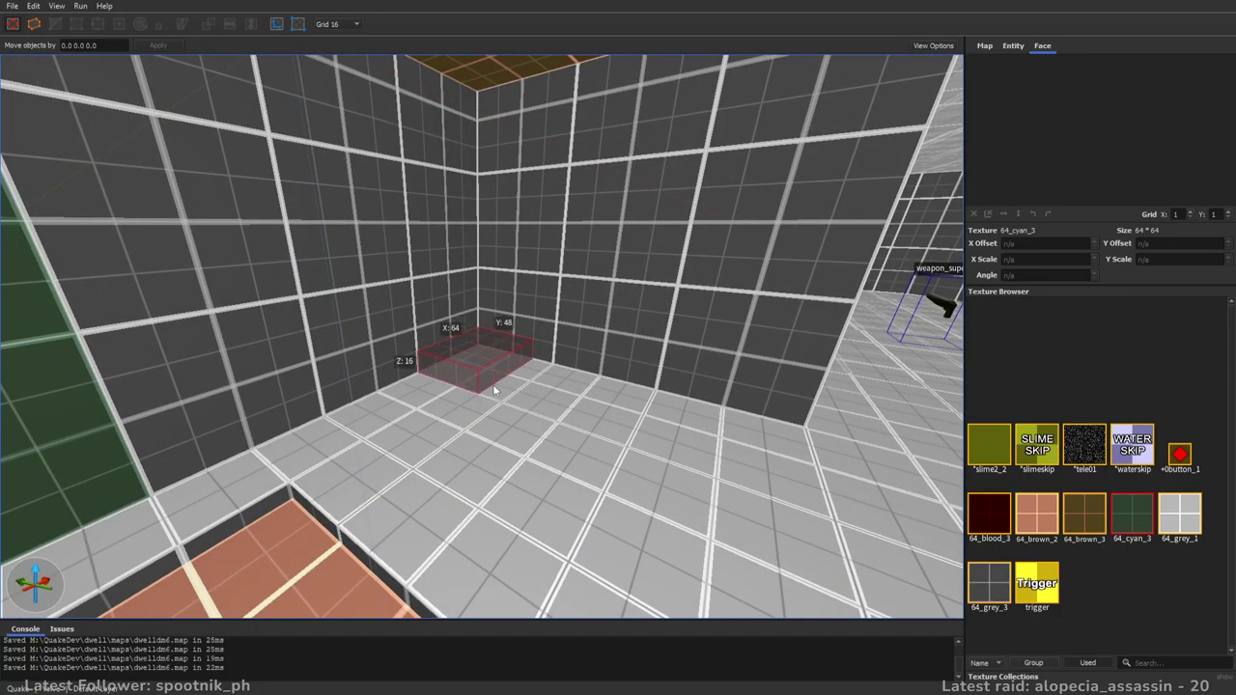
{"action": "mouse_move", "coordinate": [504, 409]}
{"action": "left_mouse_down"}
{"action": "mouse_move", "coordinate": [512, 429]}
{"action": "mouse_move", "coordinate": [524, 248]}
{"action": "left_mouse_up"}
{"action": "right_click_drag", "start_coordinate": [546, 284], "coordinate": [565, 292]}
{"action": "key", "text": "w"}
{"action": "key", "text": "s"}
{"action": "key", "text": "Escape"}
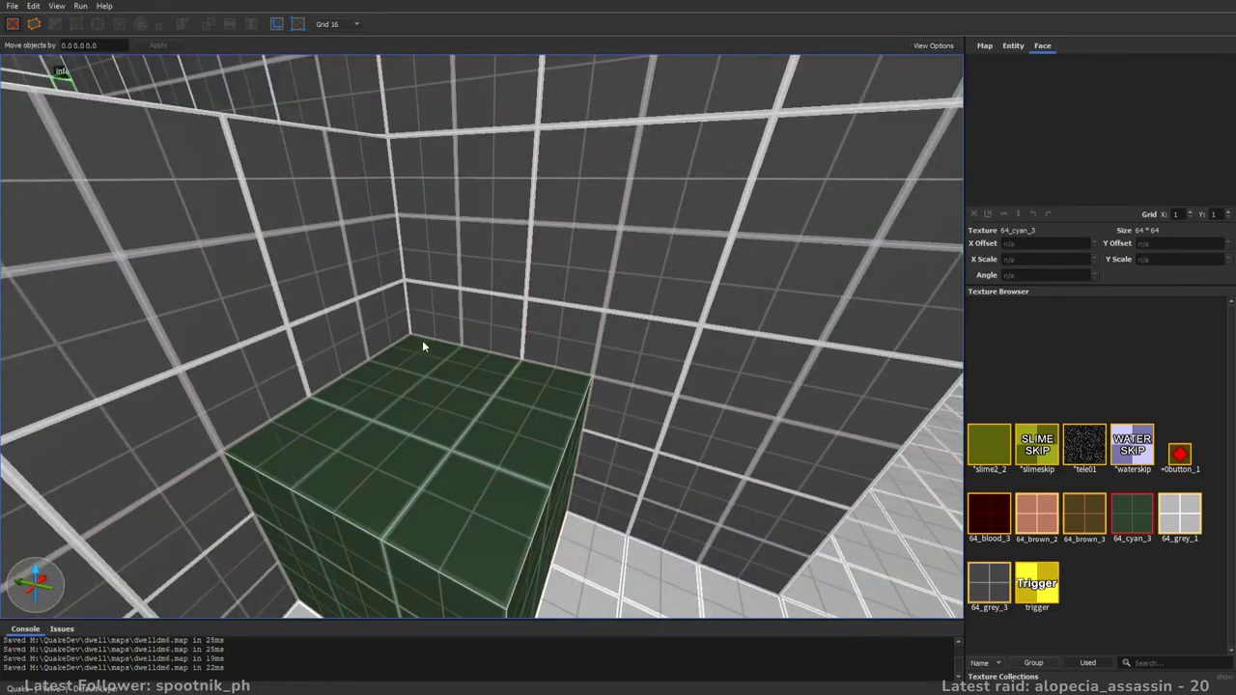
- Stack another 64_cyan_3 block on top of the crate in the corner
{"action": "left_click_drag", "start_coordinate": [447, 366], "coordinate": [465, 260]}
{"action": "key", "text": "w"}
{"action": "mouse_move", "coordinate": [465, 260]}
{"action": "right_mouse_down"}
{"action": "mouse_move", "coordinate": [519, 313]}
{"action": "mouse_move", "coordinate": [487, 265]}
{"action": "right_mouse_up"}
{"action": "key", "text": "s"}
{"action": "key", "text": "Escape"}
- Create a 96-wide, 96-high 64_cyan_3 crate block on the open floor in front of the trapdoor
{"action": "mouse_move", "coordinate": [743, 365]}
{"action": "right_mouse_down"}
{"action": "mouse_move", "coordinate": [549, 376]}
{"action": "mouse_move", "coordinate": [791, 376]}
{"action": "mouse_move", "coordinate": [610, 366]}
{"action": "mouse_move", "coordinate": [728, 387]}
{"action": "mouse_move", "coordinate": [568, 365]}
{"action": "mouse_move", "coordinate": [850, 364]}
{"action": "mouse_move", "coordinate": [560, 356]}
{"action": "mouse_move", "coordinate": [508, 415]}
{"action": "right_mouse_up"}
{"action": "key", "text": "s"}
{"action": "key", "text": "a"}
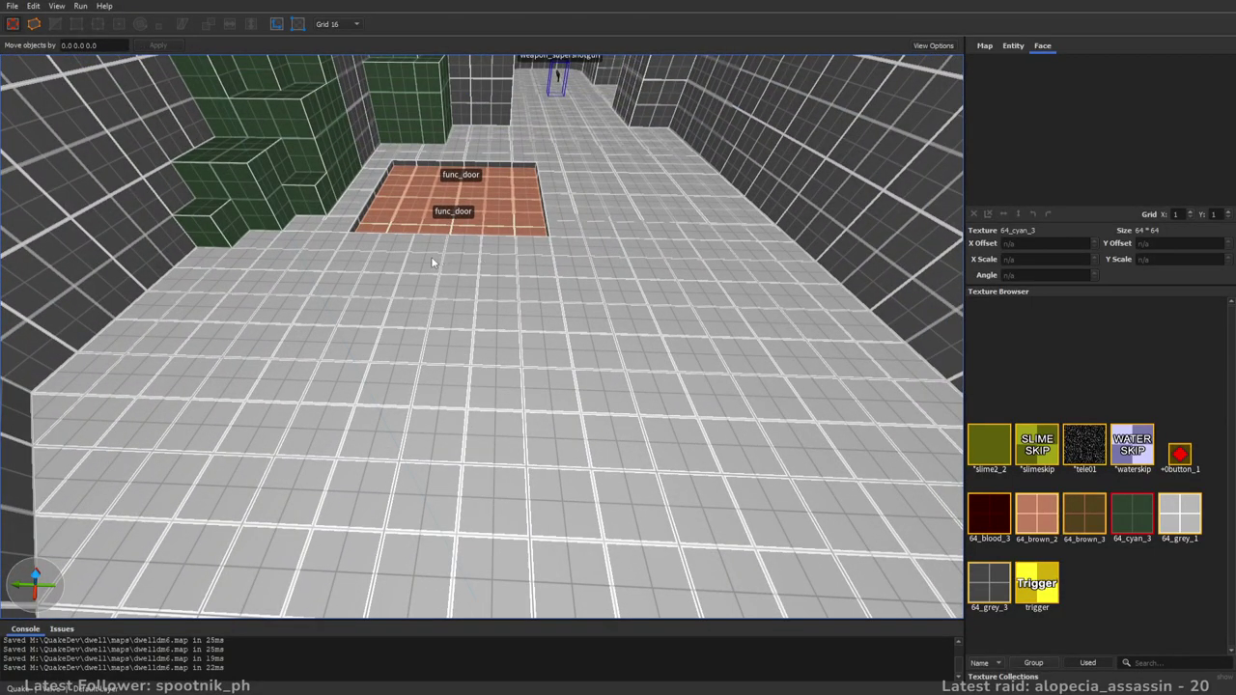
{"action": "left_click_drag", "start_coordinate": [447, 259], "coordinate": [548, 316]}
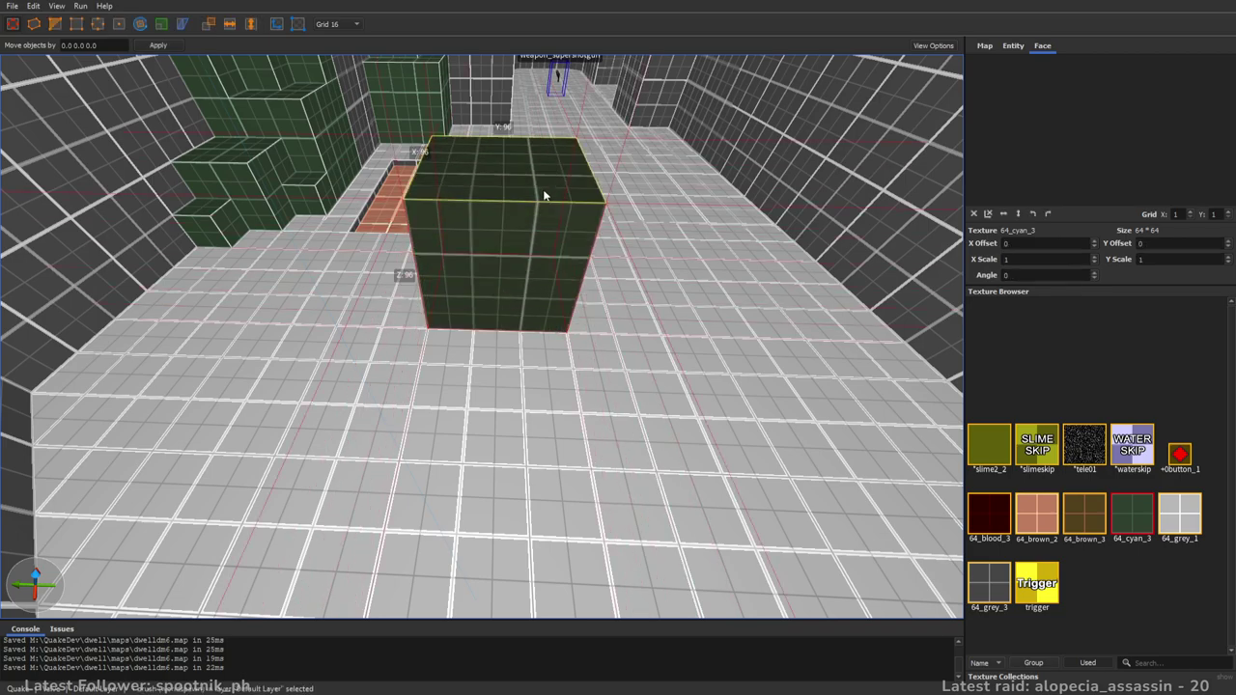
- Add a medium crate and a 32 × 32 crate against the 96-unit crate beside the trapdoor
{"action": "key", "text": "d"}
{"action": "right_click_drag", "start_coordinate": [645, 326], "coordinate": [624, 319]}
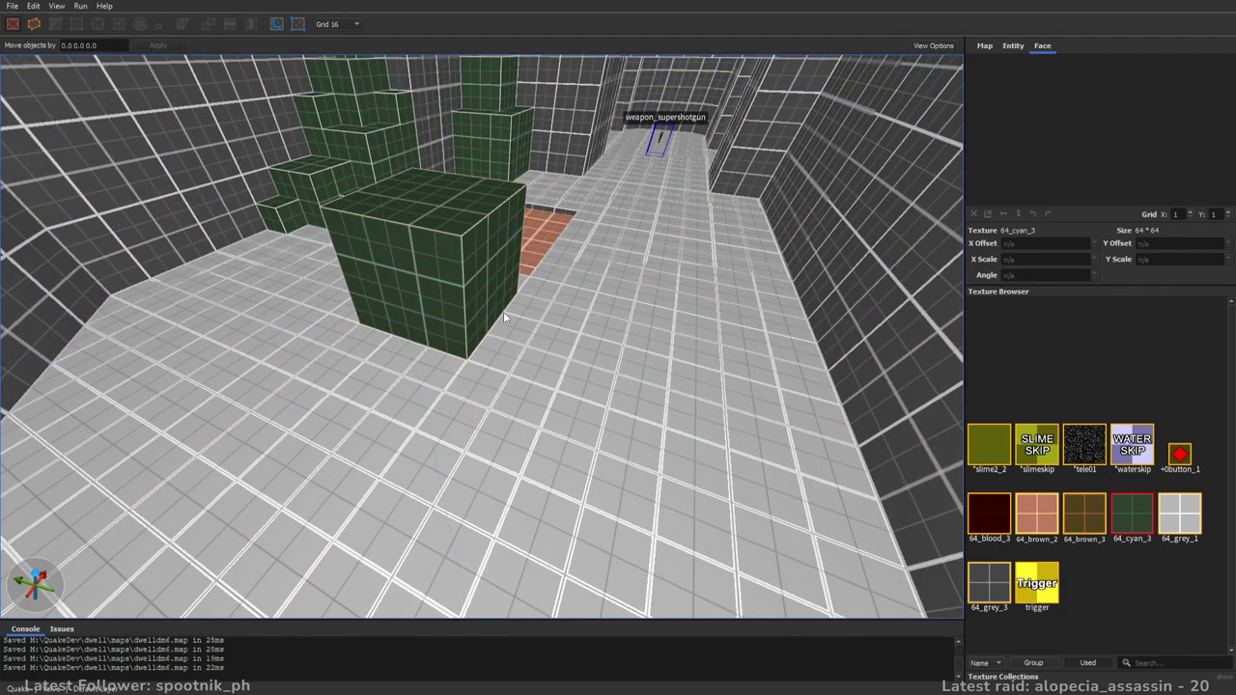
{"action": "right_click_drag", "start_coordinate": [555, 292], "coordinate": [456, 367]}
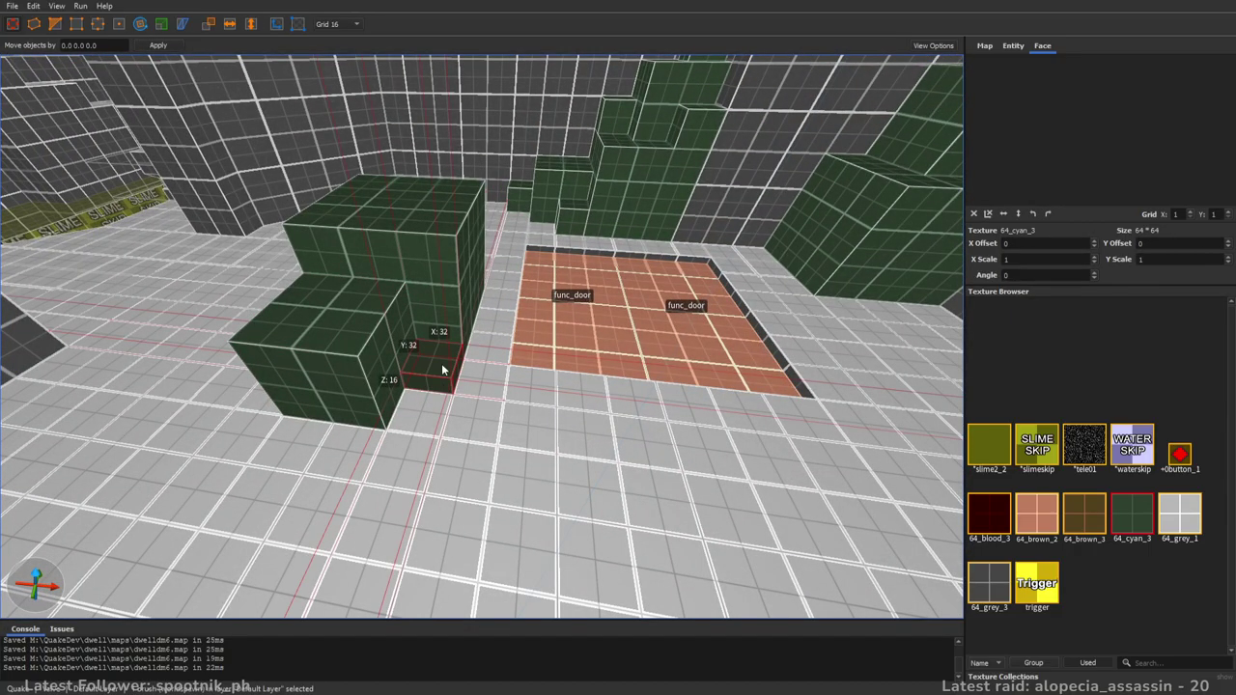
{"action": "key", "text": "Escape"}
- Draw two 64-unit cube crates with a small gap between them along the wall near the super shotgun
{"action": "key", "text": "s"}
{"action": "mouse_move", "coordinate": [628, 392]}
{"action": "right_mouse_down"}
{"action": "mouse_move", "coordinate": [667, 350]}
{"action": "mouse_move", "coordinate": [778, 342]}
{"action": "mouse_move", "coordinate": [425, 365]}
{"action": "mouse_move", "coordinate": [603, 384]}
{"action": "mouse_move", "coordinate": [585, 370]}
{"action": "mouse_move", "coordinate": [583, 380]}
{"action": "mouse_move", "coordinate": [699, 398]}
{"action": "mouse_move", "coordinate": [726, 380]}
{"action": "mouse_move", "coordinate": [510, 397]}
{"action": "mouse_move", "coordinate": [756, 407]}
{"action": "mouse_move", "coordinate": [628, 424]}
{"action": "mouse_move", "coordinate": [642, 394]}
{"action": "mouse_move", "coordinate": [737, 407]}
{"action": "mouse_move", "coordinate": [645, 405]}
{"action": "mouse_move", "coordinate": [579, 378]}
{"action": "mouse_move", "coordinate": [652, 324]}
{"action": "mouse_move", "coordinate": [645, 355]}
{"action": "mouse_move", "coordinate": [536, 365]}
{"action": "mouse_move", "coordinate": [583, 387]}
{"action": "mouse_move", "coordinate": [538, 358]}
{"action": "mouse_move", "coordinate": [599, 354]}
{"action": "right_mouse_up"}
{"action": "key", "text": "a"}
{"action": "key", "text": "s"}
{"action": "key", "text": "w"}
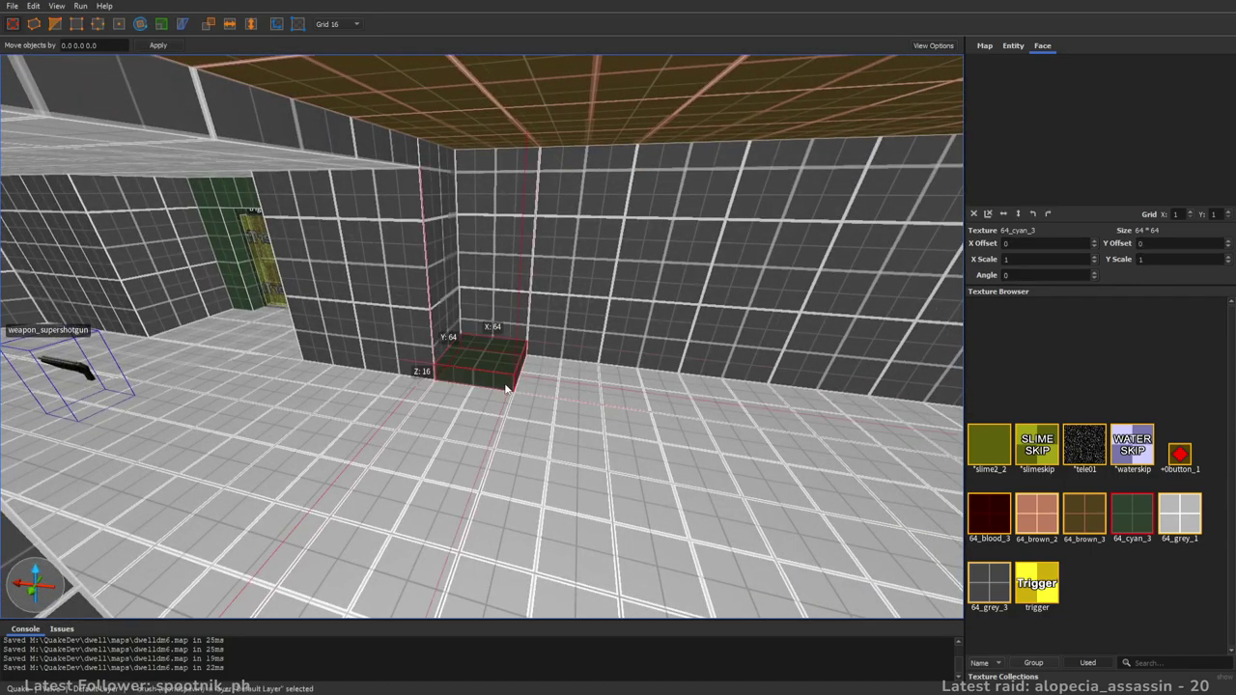
{"action": "key", "text": "d"}
{"action": "right_click_drag", "start_coordinate": [519, 326], "coordinate": [630, 362]}
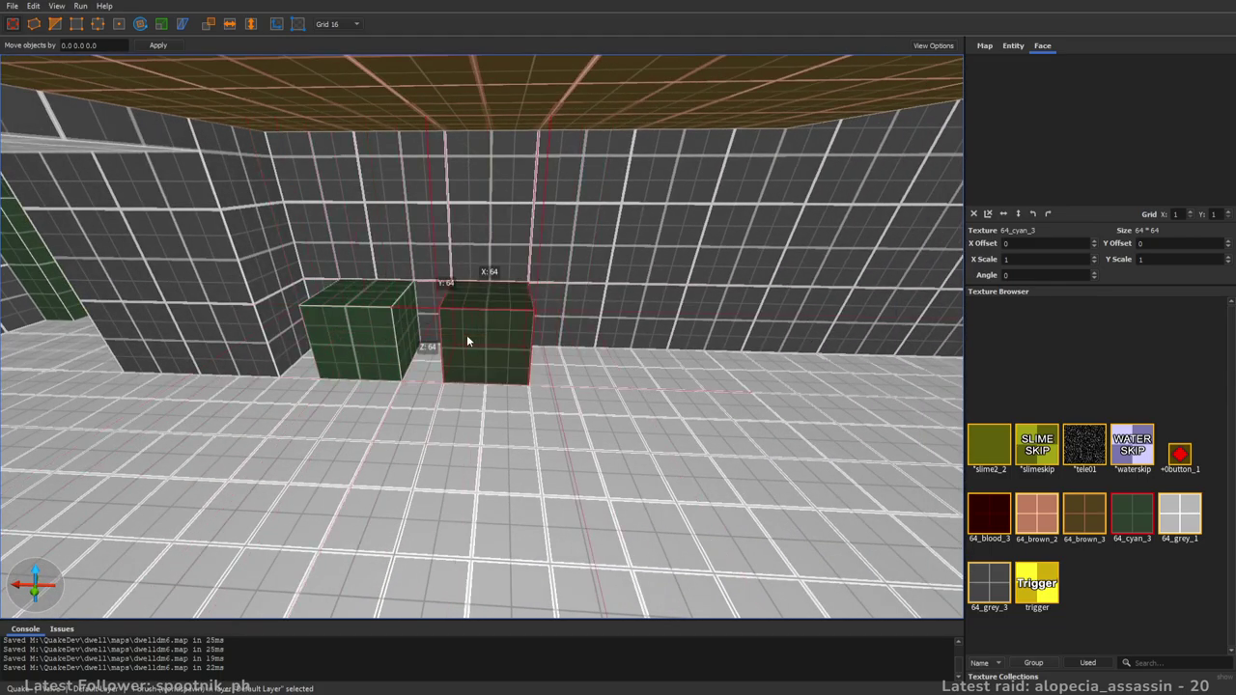
{"action": "key", "text": "Escape"}
- Place a smaller crate on top of the two 64-unit cubes, making the stack 96 units high
{"action": "key", "text": "a"}
{"action": "key", "text": "w"}
{"action": "mouse_move", "coordinate": [599, 326]}
{"action": "right_mouse_down"}
{"action": "mouse_move", "coordinate": [555, 274]}
{"action": "mouse_move", "coordinate": [570, 239]}
{"action": "mouse_move", "coordinate": [576, 293]}
{"action": "mouse_move", "coordinate": [650, 337]}
{"action": "mouse_move", "coordinate": [693, 335]}
{"action": "mouse_move", "coordinate": [659, 354]}
{"action": "mouse_move", "coordinate": [722, 340]}
{"action": "mouse_move", "coordinate": [724, 296]}
{"action": "mouse_move", "coordinate": [663, 381]}
{"action": "right_mouse_up"}
{"action": "key", "text": "d"}
{"action": "key", "text": "s"}
{"action": "key", "text": "Escape"}
- Select all crates of the 96 × 160 × 96 stack beside the trapdoor and turn them into a func_detail
{"action": "key", "text": "s"}
{"action": "key", "text": "w"}
{"action": "key", "text": "d"}
{"action": "right_click_drag", "start_coordinate": [568, 437], "coordinate": [632, 438]}
{"action": "mouse_move", "coordinate": [308, 385]}
{"action": "right_mouse_down"}
{"action": "mouse_move", "coordinate": [297, 307]}
{"action": "mouse_move", "coordinate": [257, 386]}
{"action": "right_mouse_up"}
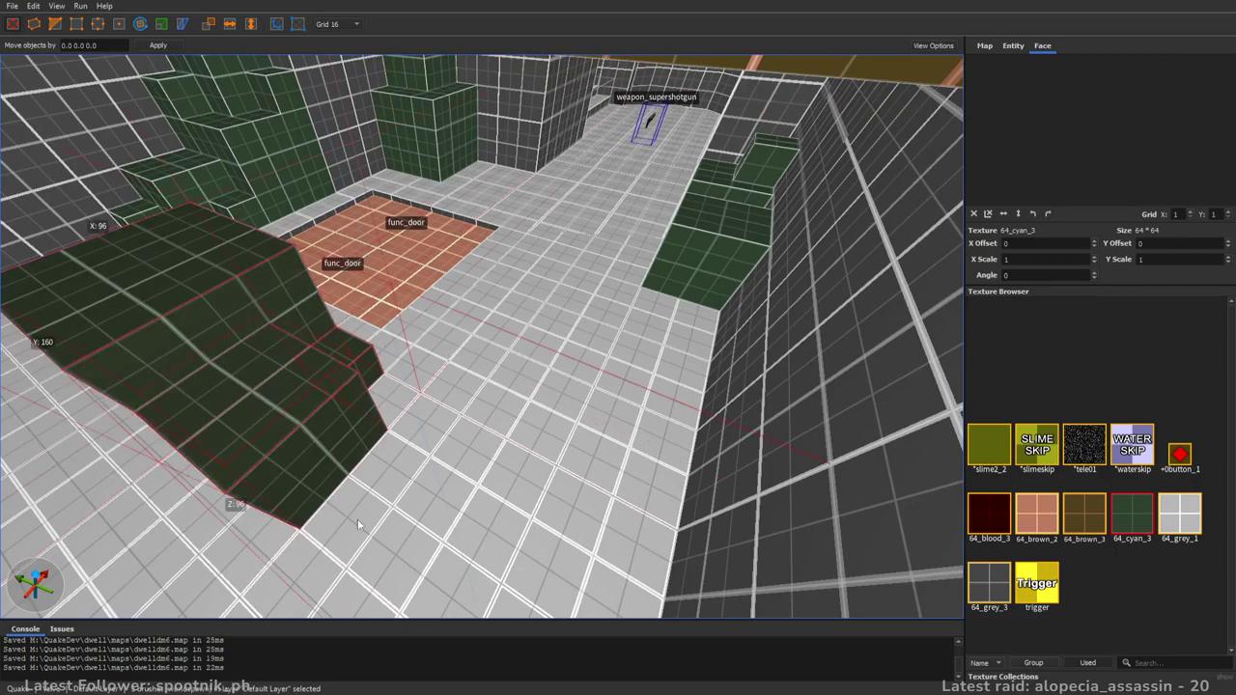
{"action": "key", "text": "alt+d"}
{"action": "mouse_move", "coordinate": [583, 509]}
{"action": "right_mouse_down"}
{"action": "mouse_move", "coordinate": [630, 423]}
{"action": "mouse_move", "coordinate": [763, 419]}
{"action": "right_mouse_up"}
{"action": "key", "text": "a"}
{"action": "key", "text": "Escape"}
- Turn the 160-unit-long wall crate stack and the two-level stack beyond the trapdoor into separate func_detail entities
{"action": "left_click", "coordinate": [828, 415]}
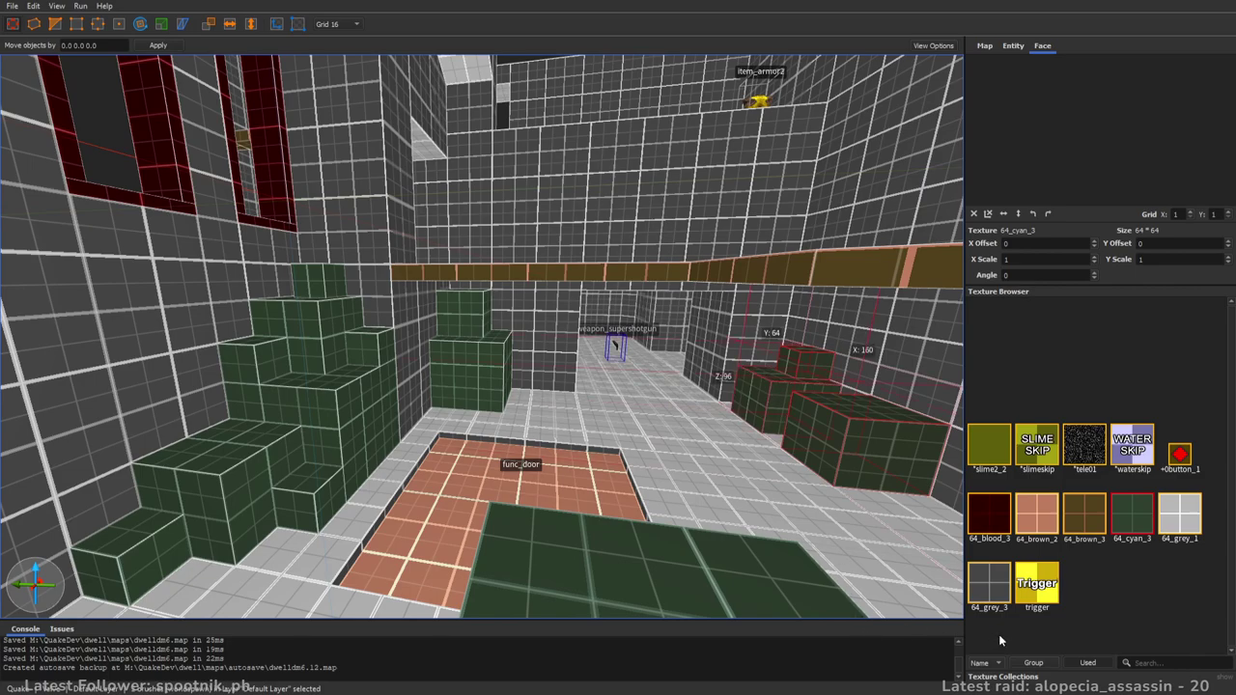
{"action": "right_click_drag", "start_coordinate": [821, 430], "coordinate": [727, 404]}
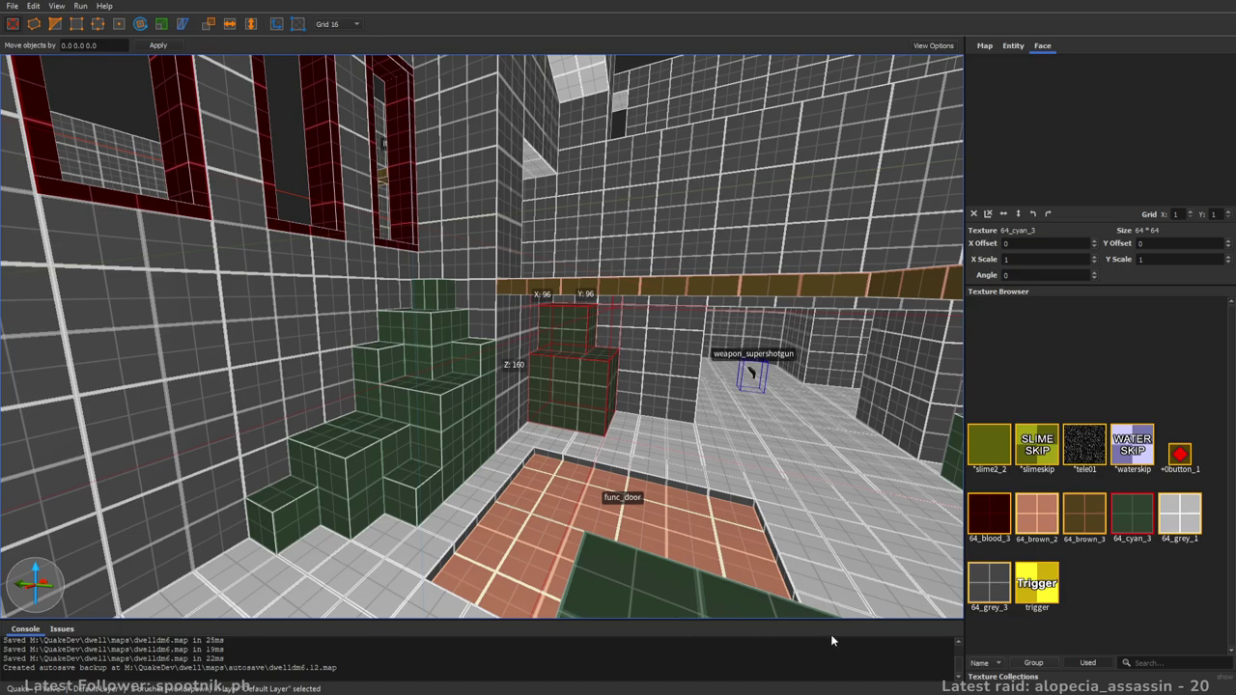
{"action": "key", "text": "alt+d"}
{"action": "right_click_drag", "start_coordinate": [719, 388], "coordinate": [631, 414]}
{"action": "key", "text": "Escape"}
- Select every crate of the stepped corner stack under the red-framed windows and make it a func_detail
{"action": "left_click", "coordinate": [490, 432]}
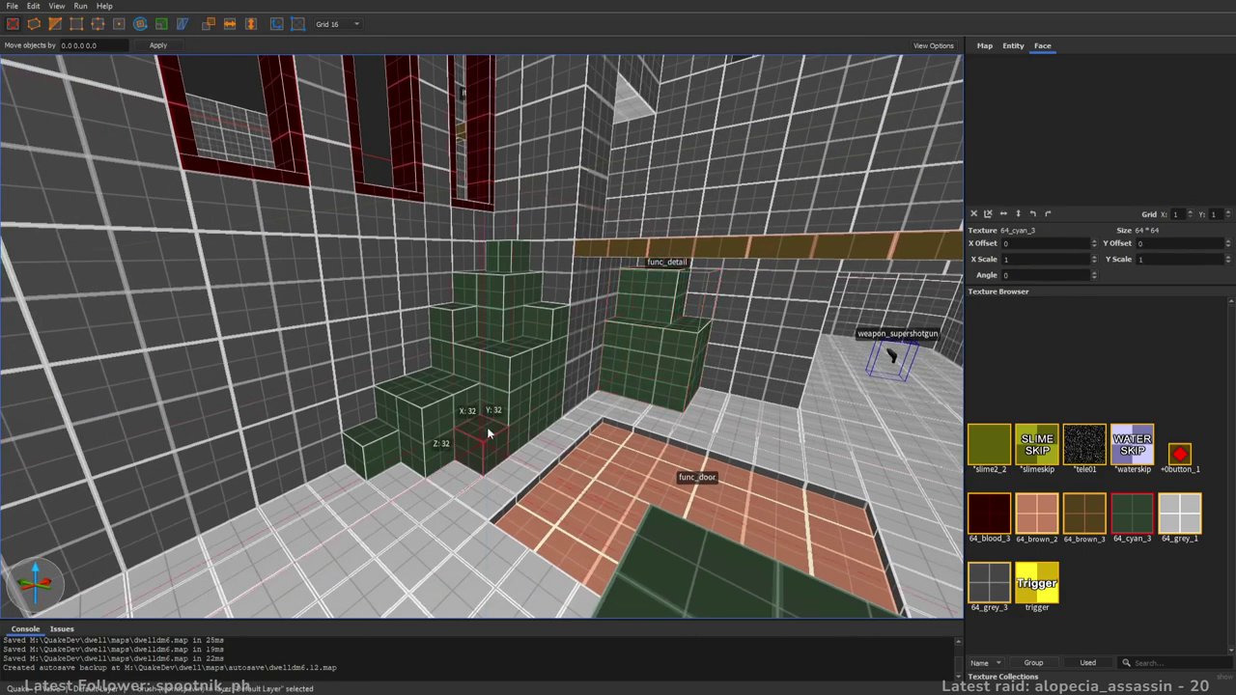
{"action": "left_click", "coordinate": [472, 315], "text": "ctrl"}
{"action": "left_click", "coordinate": [505, 259], "text": "ctrl"}
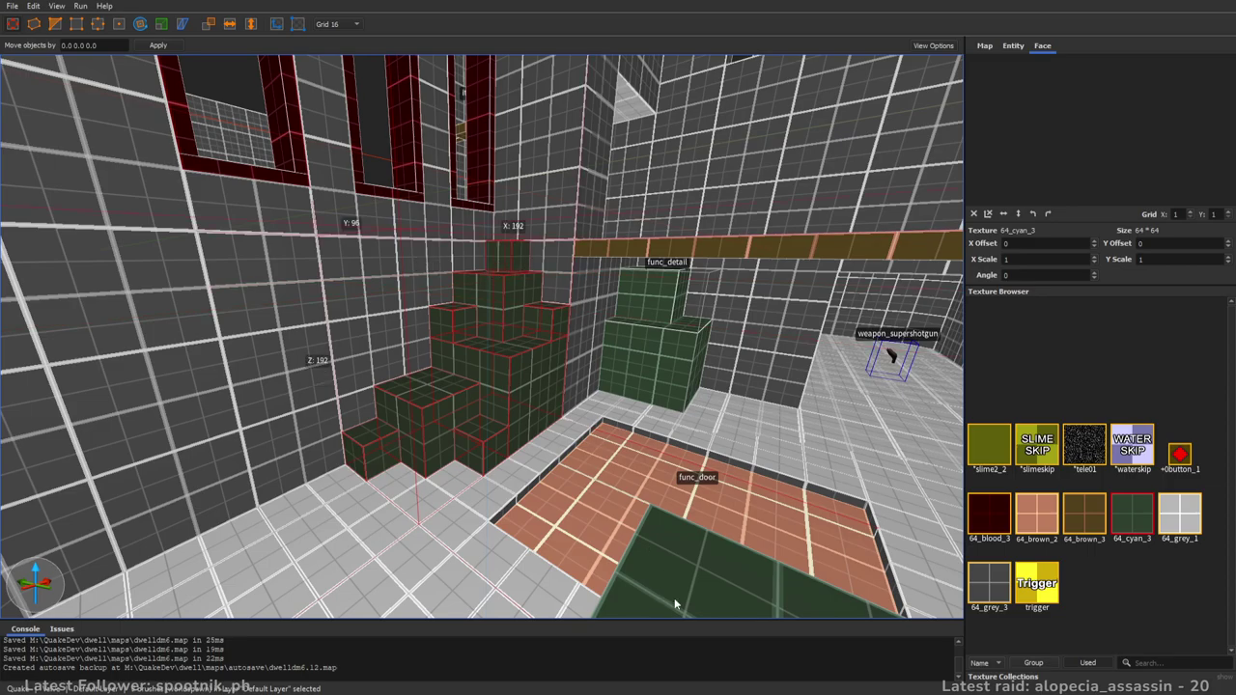
{"action": "right_click_drag", "start_coordinate": [839, 519], "coordinate": [608, 435]}
{"action": "key", "text": "Escape"}
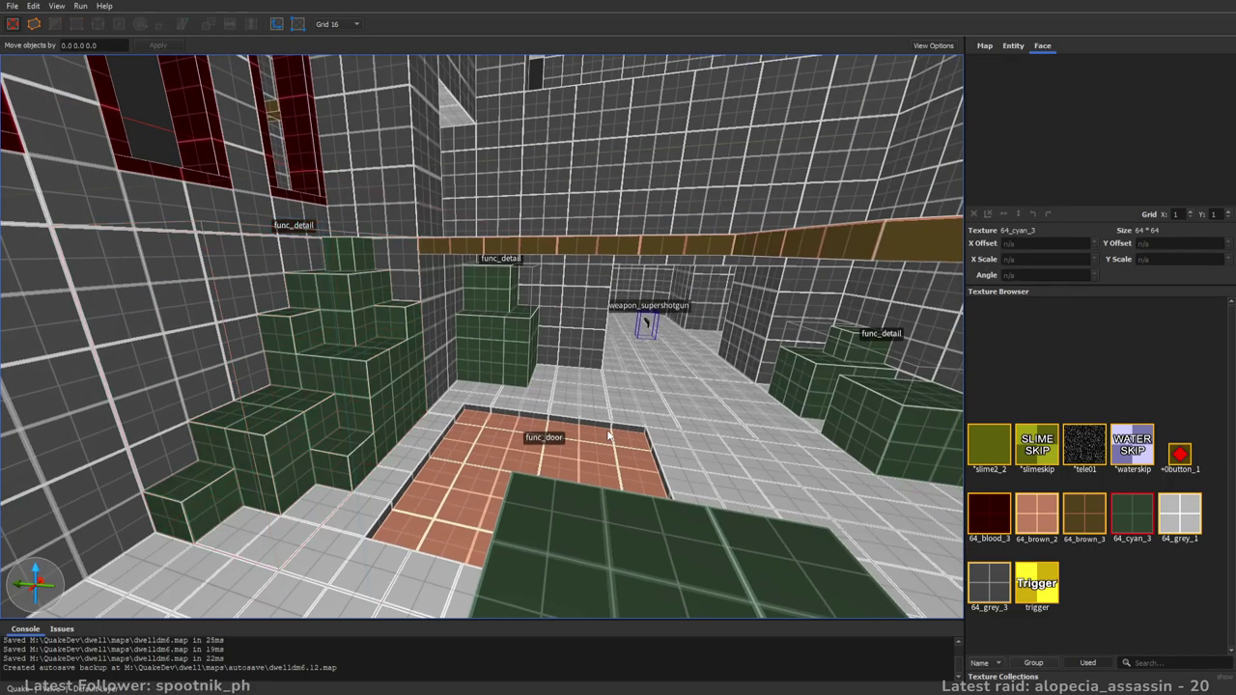
- Examine the trapdoor room, its upper walkways and the adjoining corridor from several viewpoints
{"action": "mouse_move", "coordinate": [548, 387]}
{"action": "right_mouse_down"}
{"action": "mouse_move", "coordinate": [554, 296]}
{"action": "mouse_move", "coordinate": [620, 331]}
{"action": "mouse_move", "coordinate": [682, 327]}
{"action": "mouse_move", "coordinate": [664, 318]}
{"action": "mouse_move", "coordinate": [574, 376]}
{"action": "mouse_move", "coordinate": [725, 337]}
{"action": "mouse_move", "coordinate": [603, 357]}
{"action": "mouse_move", "coordinate": [643, 376]}
{"action": "mouse_move", "coordinate": [760, 333]}
{"action": "mouse_move", "coordinate": [480, 296]}
{"action": "mouse_move", "coordinate": [348, 294]}
{"action": "mouse_move", "coordinate": [591, 365]}
{"action": "mouse_move", "coordinate": [419, 363]}
{"action": "mouse_move", "coordinate": [520, 425]}
{"action": "mouse_move", "coordinate": [601, 410]}
{"action": "right_mouse_up"}
{"action": "key", "text": "a"}
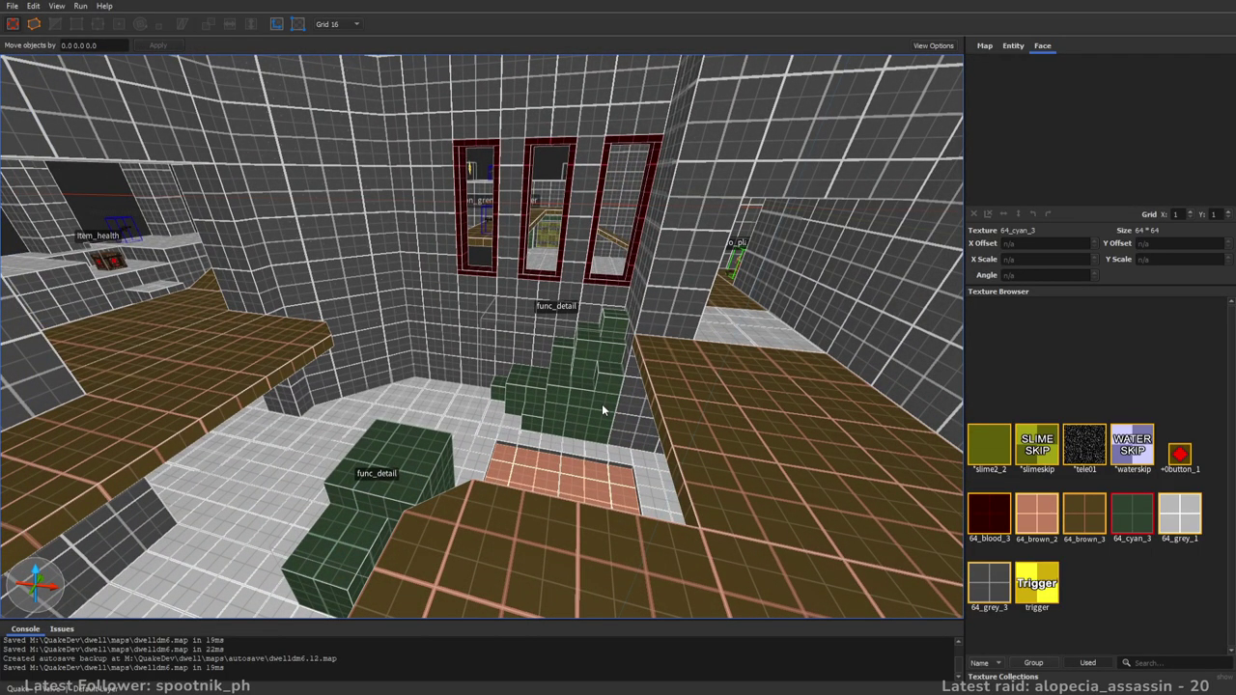
{"action": "right_click_drag", "start_coordinate": [601, 403], "coordinate": [466, 342]}
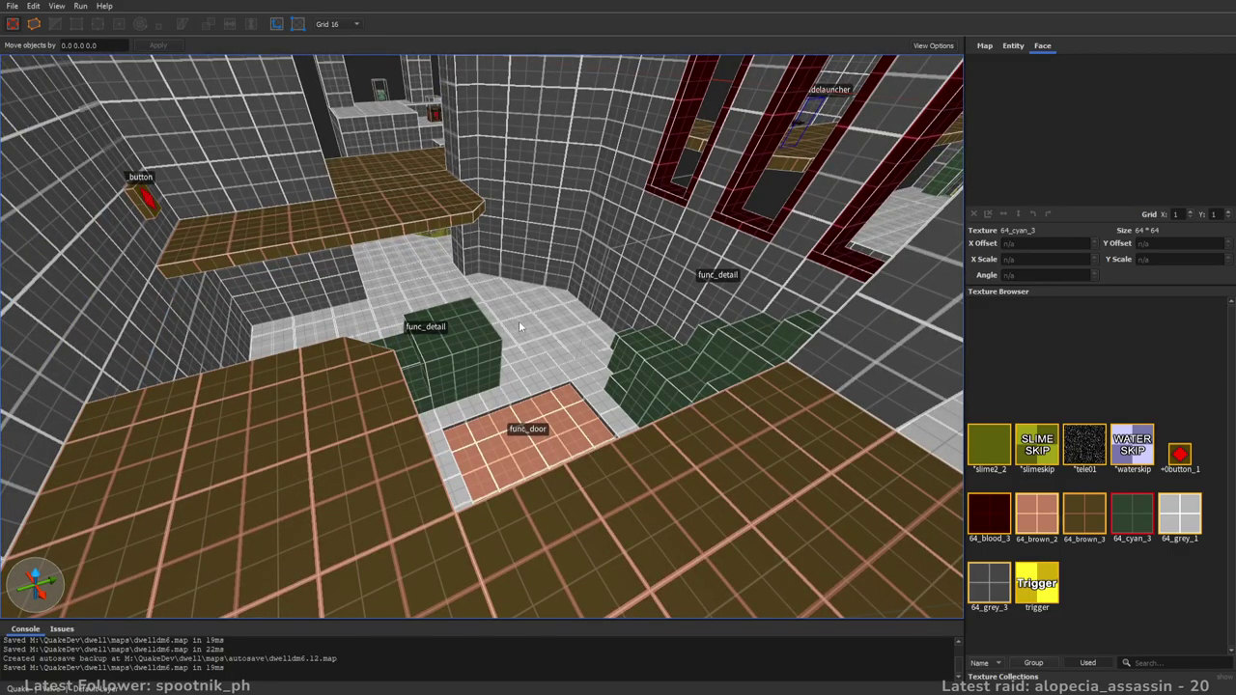
{"action": "key", "text": "a"}
{"action": "right_click_drag", "start_coordinate": [469, 316], "coordinate": [664, 318]}
{"action": "key", "text": "w"}
{"action": "mouse_move", "coordinate": [571, 384]}
{"action": "right_mouse_down"}
{"action": "mouse_move", "coordinate": [593, 326]}
{"action": "mouse_move", "coordinate": [634, 367]}
{"action": "mouse_move", "coordinate": [691, 352]}
{"action": "mouse_move", "coordinate": [714, 361]}
{"action": "mouse_move", "coordinate": [707, 246]}
{"action": "mouse_move", "coordinate": [729, 293]}
{"action": "mouse_move", "coordinate": [764, 311]}
{"action": "mouse_move", "coordinate": [754, 300]}
{"action": "mouse_move", "coordinate": [648, 355]}
{"action": "mouse_move", "coordinate": [722, 311]}
{"action": "mouse_move", "coordinate": [744, 328]}
{"action": "mouse_move", "coordinate": [602, 371]}
{"action": "mouse_move", "coordinate": [665, 340]}
{"action": "mouse_move", "coordinate": [833, 322]}
{"action": "mouse_move", "coordinate": [590, 354]}
{"action": "right_mouse_up"}
{"action": "key", "text": "a"}
{"action": "key", "text": "w"}
{"action": "key", "text": "w"}
{"action": "key", "text": "s"}
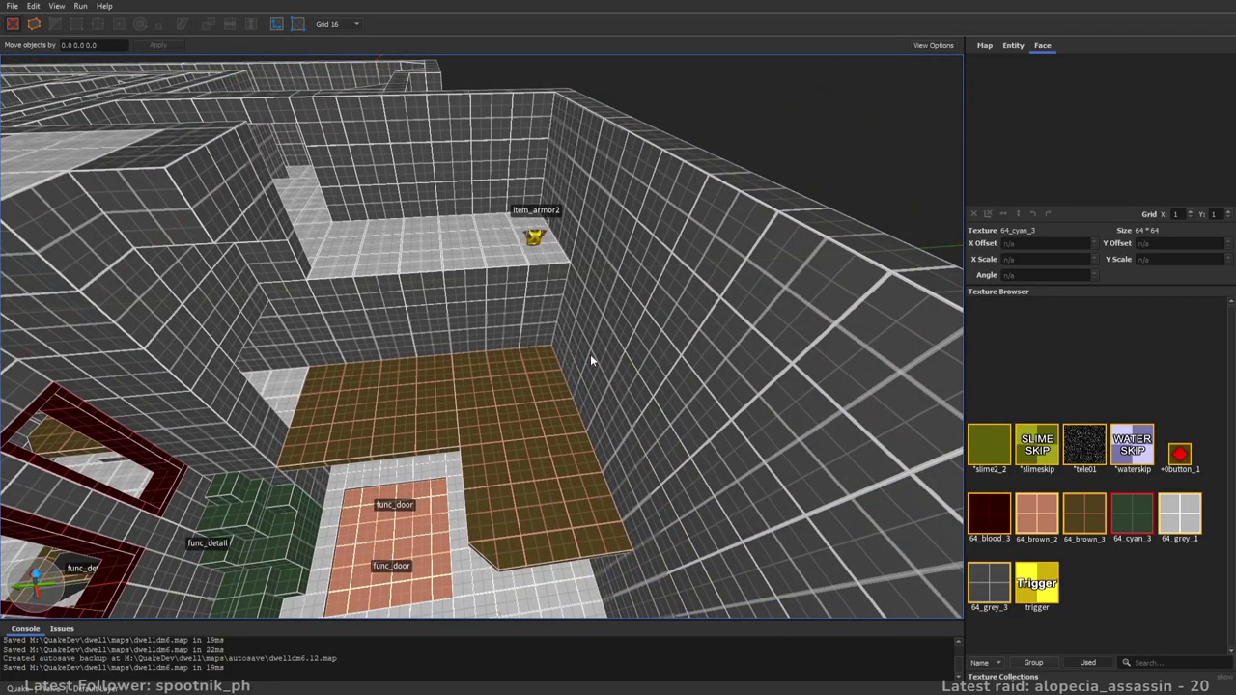
{"action": "mouse_move", "coordinate": [589, 354]}
{"action": "right_mouse_down"}
{"action": "mouse_move", "coordinate": [434, 352]}
{"action": "mouse_move", "coordinate": [731, 344]}
{"action": "mouse_move", "coordinate": [580, 331]}
{"action": "mouse_move", "coordinate": [613, 342]}
{"action": "mouse_move", "coordinate": [722, 310]}
{"action": "mouse_move", "coordinate": [708, 308]}
{"action": "mouse_move", "coordinate": [448, 342]}
{"action": "mouse_move", "coordinate": [585, 345]}
{"action": "mouse_move", "coordinate": [570, 320]}
{"action": "mouse_move", "coordinate": [597, 366]}
{"action": "mouse_move", "coordinate": [552, 369]}
{"action": "mouse_move", "coordinate": [556, 344]}
{"action": "mouse_move", "coordinate": [539, 342]}
{"action": "mouse_move", "coordinate": [476, 386]}
{"action": "mouse_move", "coordinate": [599, 323]}
{"action": "mouse_move", "coordinate": [769, 333]}
{"action": "mouse_move", "coordinate": [810, 315]}
{"action": "mouse_move", "coordinate": [527, 294]}
{"action": "mouse_move", "coordinate": [537, 286]}
{"action": "mouse_move", "coordinate": [545, 307]}
{"action": "mouse_move", "coordinate": [411, 311]}
{"action": "right_mouse_up"}
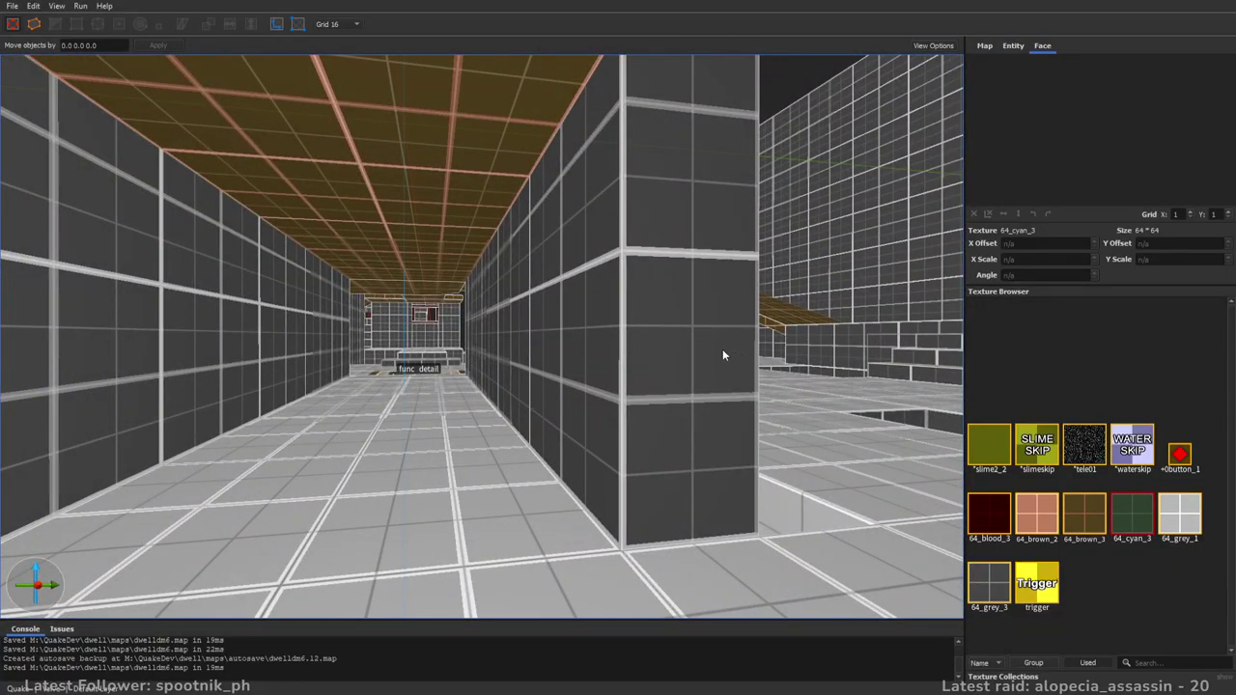
{"action": "right_click_drag", "start_coordinate": [725, 354], "coordinate": [707, 359]}
- Draw 64_grey_3 beams from the tops of the three tall pillars across to the main building wall
{"action": "right_click_drag", "start_coordinate": [435, 336], "coordinate": [241, 302]}
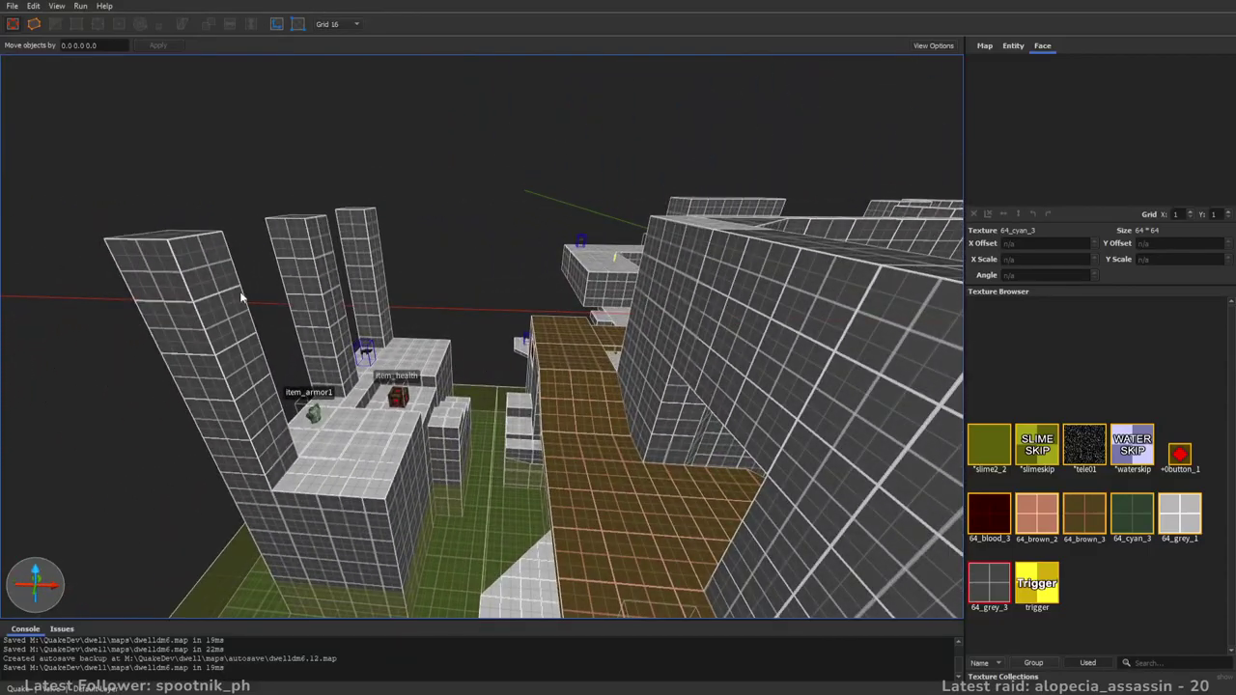
{"action": "mouse_move", "coordinate": [233, 286]}
{"action": "left_mouse_down"}
{"action": "mouse_move", "coordinate": [662, 315]}
{"action": "mouse_move", "coordinate": [643, 312]}
{"action": "mouse_move", "coordinate": [612, 267]}
{"action": "mouse_move", "coordinate": [587, 292]}
{"action": "left_mouse_up"}
{"action": "right_click_drag", "start_coordinate": [587, 292], "coordinate": [728, 334]}
{"action": "mouse_move", "coordinate": [727, 331]}
{"action": "left_mouse_down"}
{"action": "mouse_move", "coordinate": [735, 349]}
{"action": "mouse_move", "coordinate": [402, 316]}
{"action": "mouse_move", "coordinate": [437, 342]}
{"action": "left_mouse_up"}
{"action": "key", "text": "a"}
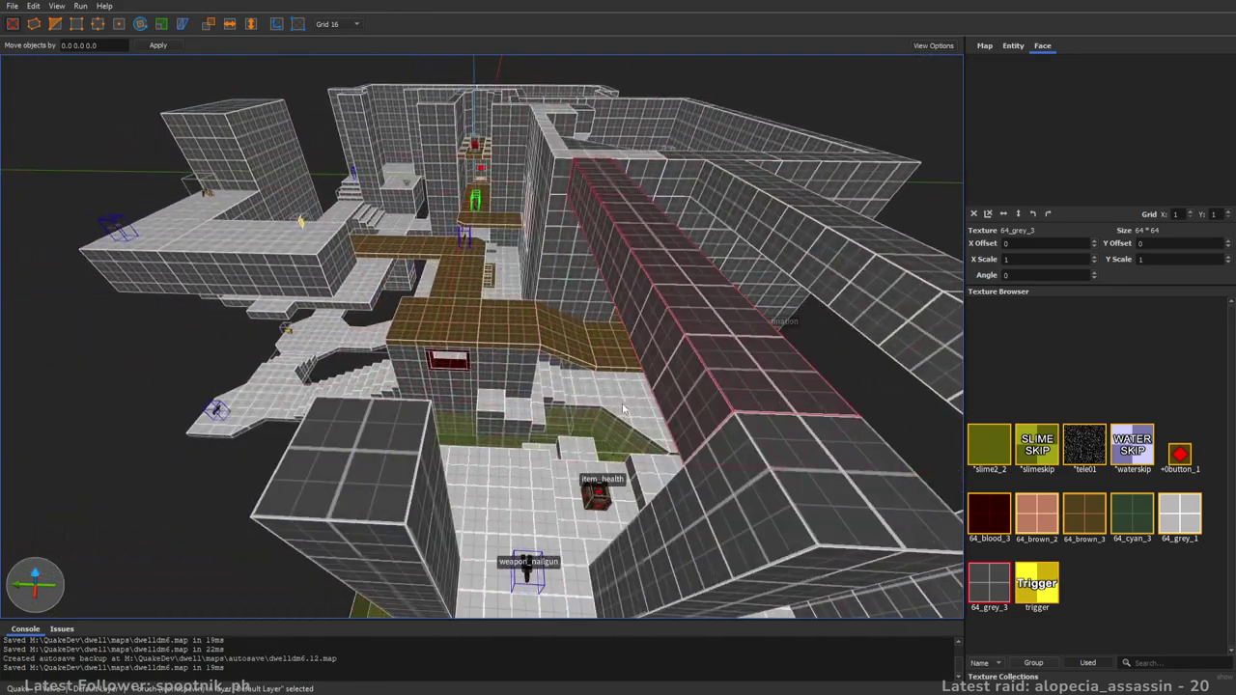
{"action": "left_click_drag", "start_coordinate": [362, 343], "coordinate": [367, 345]}
{"action": "key", "text": "a"}
{"action": "right_click_drag", "start_coordinate": [367, 345], "coordinate": [637, 219]}
{"action": "key", "text": "Escape"}
{"action": "key", "text": "s"}
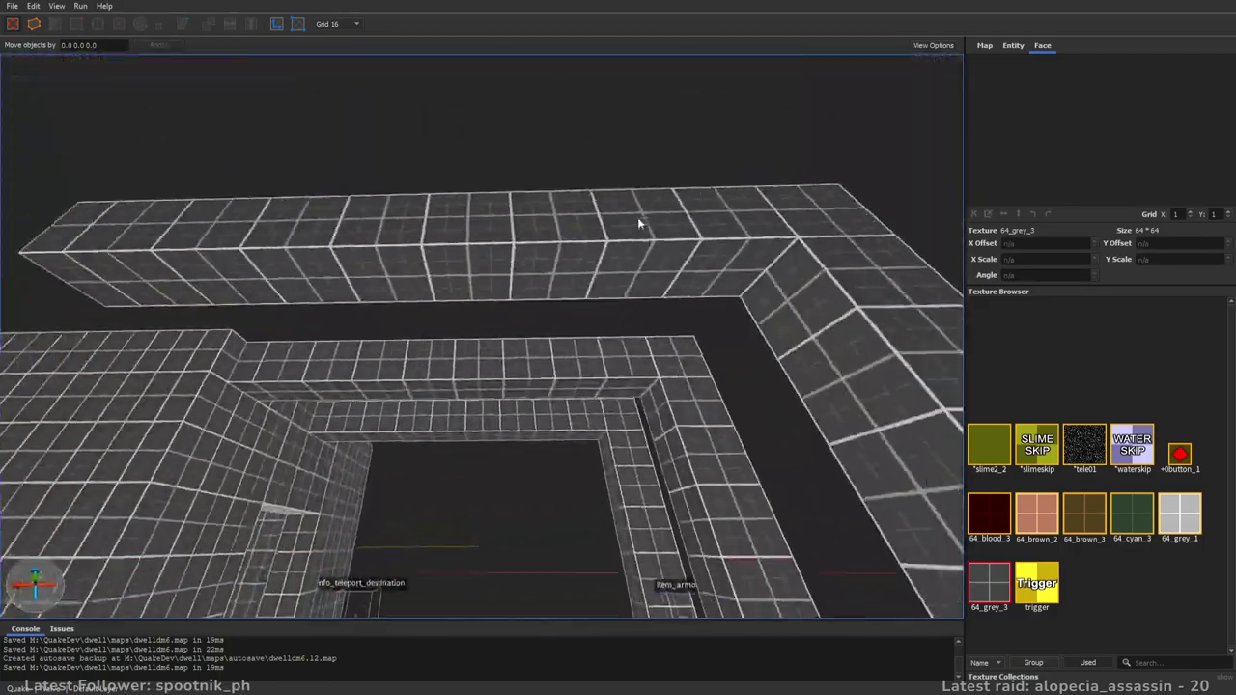
- Select the undersides of the three beams and texture them with 64_grey_1
{"action": "left_click", "coordinate": [637, 288], "text": "shift"}
{"action": "left_click", "coordinate": [578, 384], "text": "ctrl+shift"}
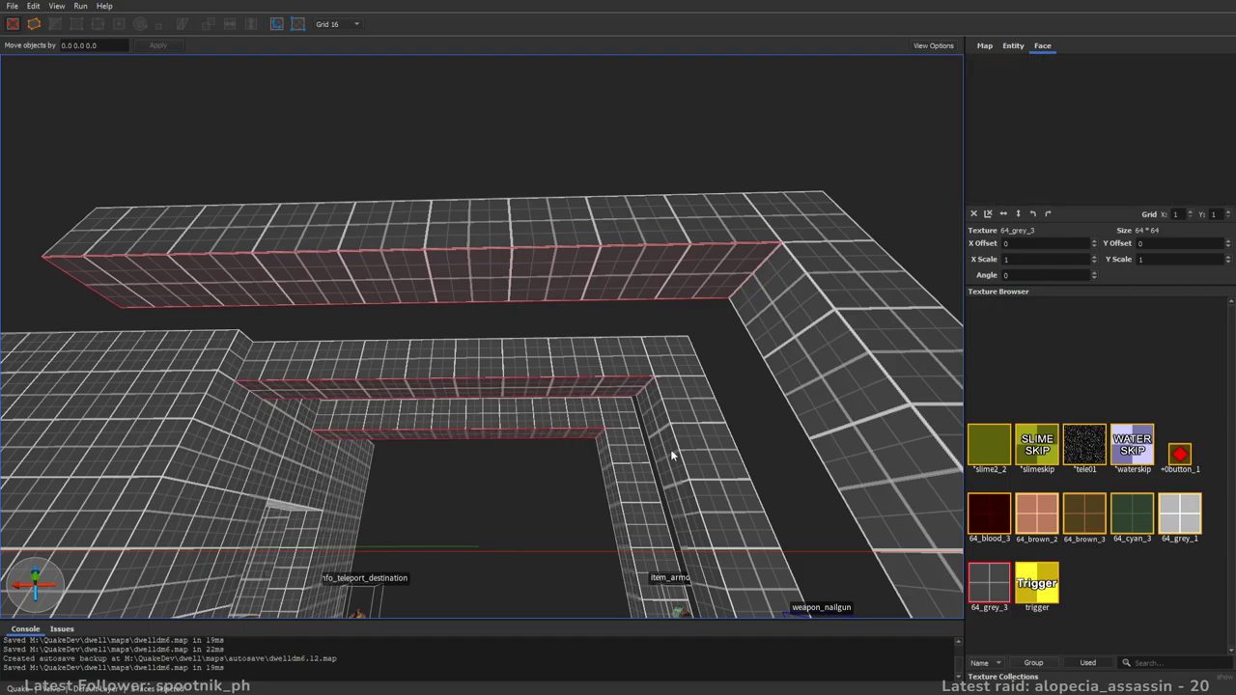
{"action": "right_click_drag", "start_coordinate": [582, 310], "coordinate": [606, 336]}
- Draw a 64_grey_3 wall 224 units wide and 544 units tall rising beside the brown walkway
{"action": "right_click_drag", "start_coordinate": [703, 333], "coordinate": [695, 453]}
{"action": "right_click_drag", "start_coordinate": [592, 410], "coordinate": [697, 437]}
{"action": "right_click_drag", "start_coordinate": [618, 383], "coordinate": [586, 320]}
{"action": "right_click_drag", "start_coordinate": [621, 322], "coordinate": [641, 322]}
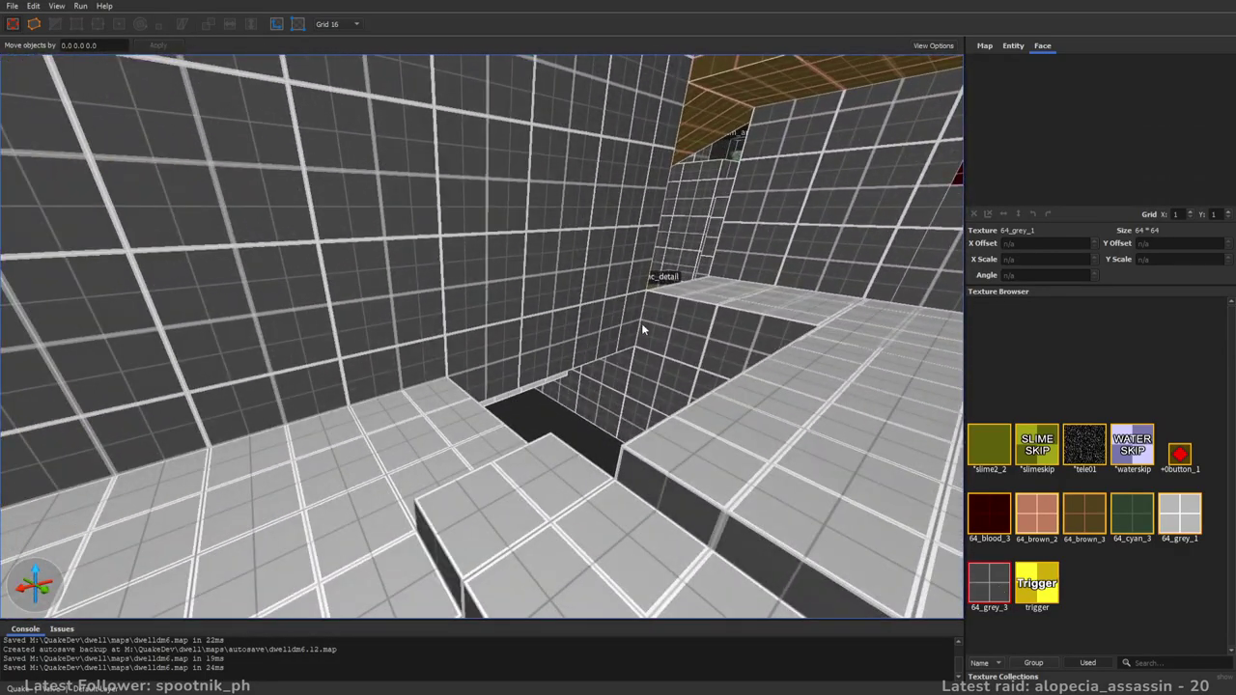
{"action": "left_click_drag", "start_coordinate": [646, 316], "coordinate": [602, 471]}
{"action": "left_click_drag", "start_coordinate": [607, 402], "coordinate": [610, 232], "text": "shift"}
{"action": "key", "text": "s"}
{"action": "mouse_move", "coordinate": [610, 231]}
{"action": "right_mouse_down"}
{"action": "mouse_move", "coordinate": [595, 490]}
{"action": "mouse_move", "coordinate": [582, 425]}
{"action": "mouse_move", "coordinate": [549, 423]}
{"action": "right_mouse_up"}
{"action": "left_click_drag", "start_coordinate": [549, 423], "coordinate": [603, 110], "text": "shift"}
{"action": "mouse_move", "coordinate": [627, 255]}
{"action": "right_mouse_down", "text": "alt"}
{"action": "mouse_move", "coordinate": [571, 256]}
{"action": "mouse_move", "coordinate": [789, 251]}
{"action": "mouse_move", "coordinate": [546, 228]}
{"action": "right_mouse_up", "text": "alt"}
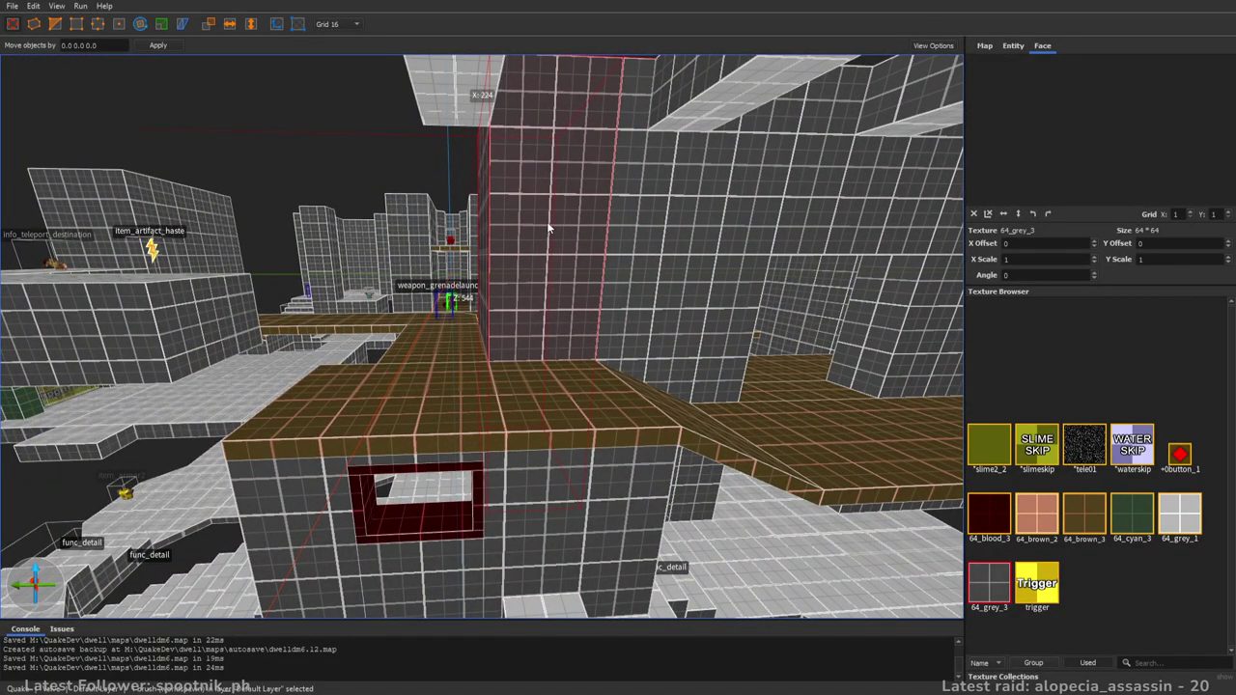
{"action": "right_click_drag", "start_coordinate": [484, 274], "coordinate": [704, 301]}
{"action": "key", "text": "Escape"}
- Draw a grey wall block above the head of the staircase and extrude it up to the building's height
{"action": "key", "text": "w"}
{"action": "key", "text": "s"}
{"action": "right_click_drag", "start_coordinate": [600, 290], "coordinate": [705, 266]}
{"action": "key", "text": "s"}
{"action": "key", "text": "a"}
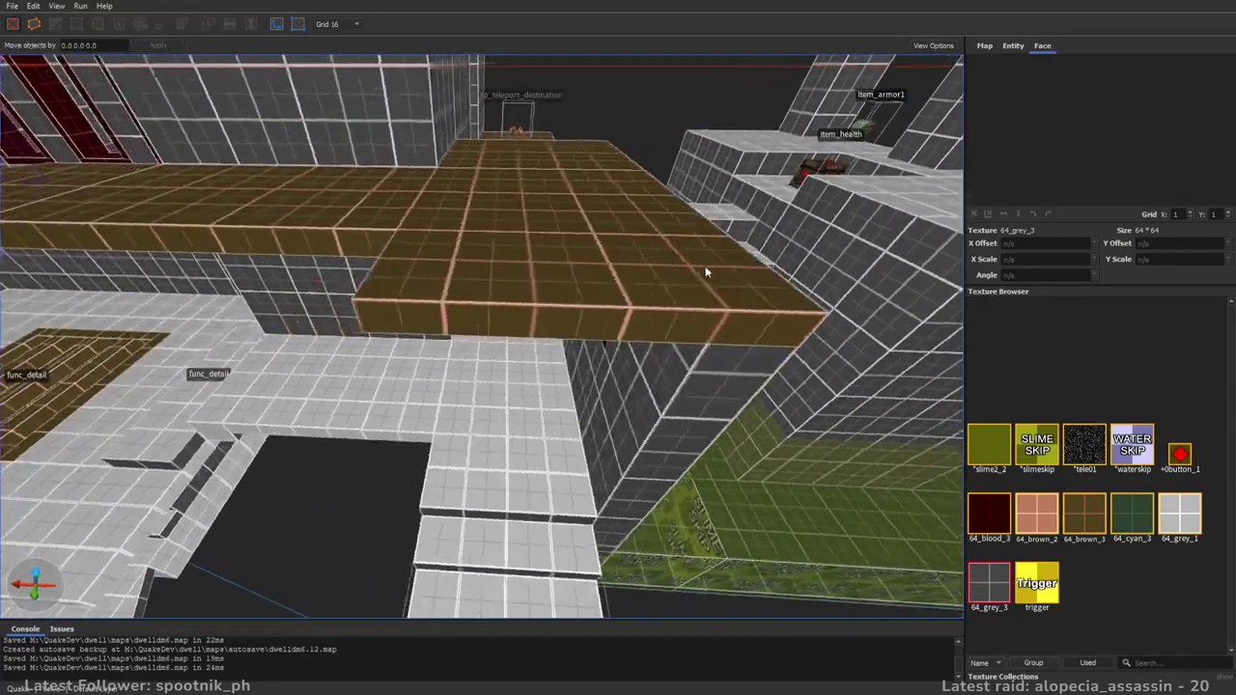
{"action": "key", "text": "s"}
{"action": "key", "text": "w"}
{"action": "right_click_drag", "start_coordinate": [656, 389], "coordinate": [625, 328]}
{"action": "key", "text": "s"}
{"action": "mouse_move", "coordinate": [646, 313]}
{"action": "left_mouse_down"}
{"action": "mouse_move", "coordinate": [453, 371]}
{"action": "mouse_move", "coordinate": [512, 184]}
{"action": "left_mouse_up"}
{"action": "mouse_move", "coordinate": [691, 306]}
{"action": "right_mouse_down"}
{"action": "mouse_move", "coordinate": [543, 289]}
{"action": "mouse_move", "coordinate": [521, 377]}
{"action": "right_mouse_up"}
{"action": "key", "text": "d"}
{"action": "left_click_drag", "start_coordinate": [521, 377], "coordinate": [554, 220], "text": "shift"}
{"action": "mouse_move", "coordinate": [554, 220]}
{"action": "right_mouse_down"}
{"action": "mouse_move", "coordinate": [653, 238]}
{"action": "mouse_move", "coordinate": [650, 268]}
{"action": "right_mouse_up"}
{"action": "key", "text": "a"}
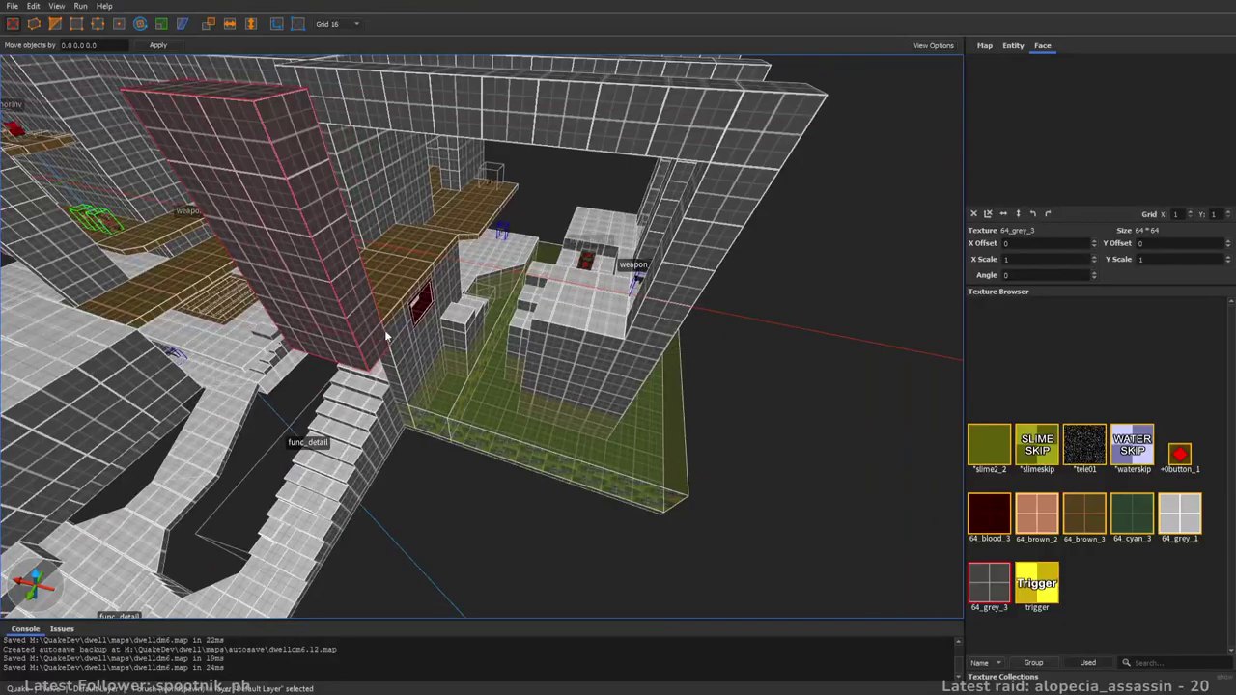
- Draw a narrow grey wall section between the stairs and the slime pool, extending it down to 560 units tall
{"action": "mouse_move", "coordinate": [468, 311]}
{"action": "right_mouse_down"}
{"action": "mouse_move", "coordinate": [473, 359]}
{"action": "mouse_move", "coordinate": [459, 248]}
{"action": "mouse_move", "coordinate": [471, 321]}
{"action": "mouse_move", "coordinate": [533, 301]}
{"action": "mouse_move", "coordinate": [528, 277]}
{"action": "right_mouse_up"}
{"action": "key", "text": "w"}
{"action": "key", "text": "d"}
{"action": "left_click", "coordinate": [471, 320]}
{"action": "key", "text": "a"}
{"action": "left_click", "coordinate": [438, 260]}
{"action": "right_click_drag", "start_coordinate": [438, 261], "coordinate": [508, 247]}
{"action": "key", "text": "a"}
{"action": "mouse_move", "coordinate": [519, 252]}
{"action": "left_mouse_down", "text": "shift"}
{"action": "mouse_move", "coordinate": [470, 251]}
{"action": "mouse_move", "coordinate": [520, 276]}
{"action": "mouse_move", "coordinate": [527, 522]}
{"action": "left_mouse_up", "text": "shift"}
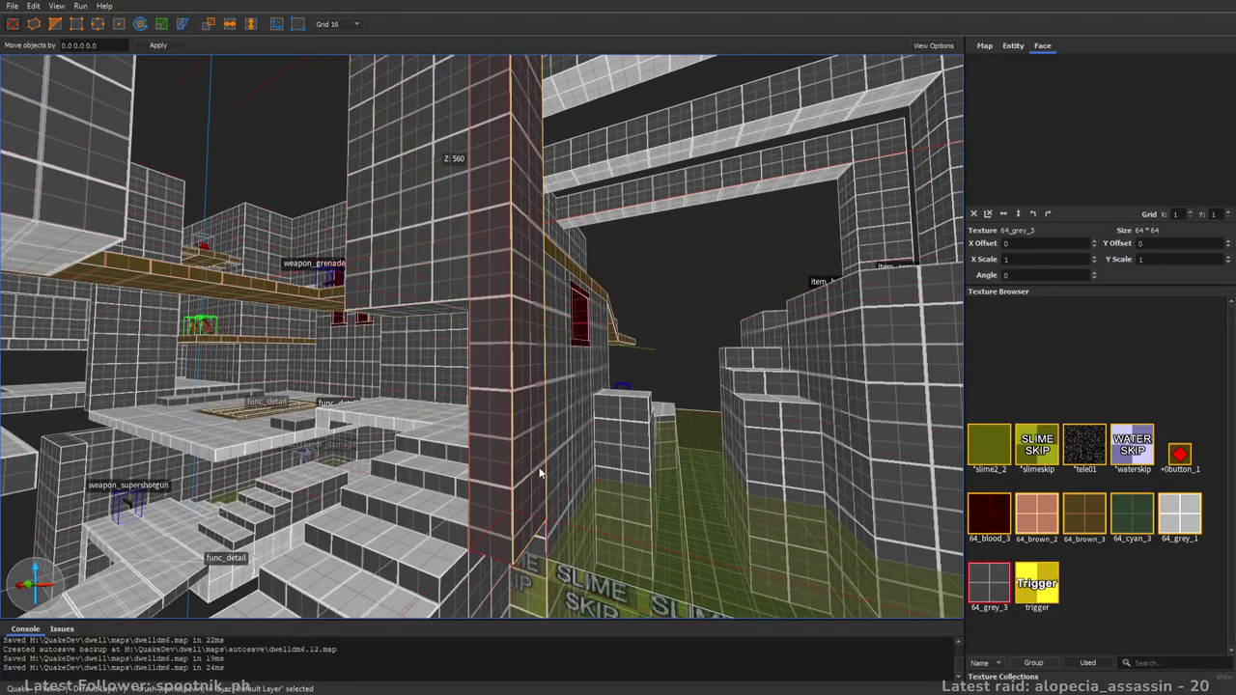
- Extend the narrow wall along the slime pool to 560 units long, 64 units thick and 704 units tall
{"action": "right_click_drag", "start_coordinate": [565, 309], "coordinate": [594, 391]}
{"action": "left_click_drag", "start_coordinate": [485, 298], "coordinate": [484, 379], "text": "shift"}
{"action": "right_click_drag", "start_coordinate": [489, 380], "coordinate": [554, 409]}
{"action": "scroll", "coordinate": [553, 405], "scroll_direction": "down", "scroll_amount": 3}
{"action": "left_click_drag", "start_coordinate": [361, 206], "coordinate": [586, 427], "text": "shift"}
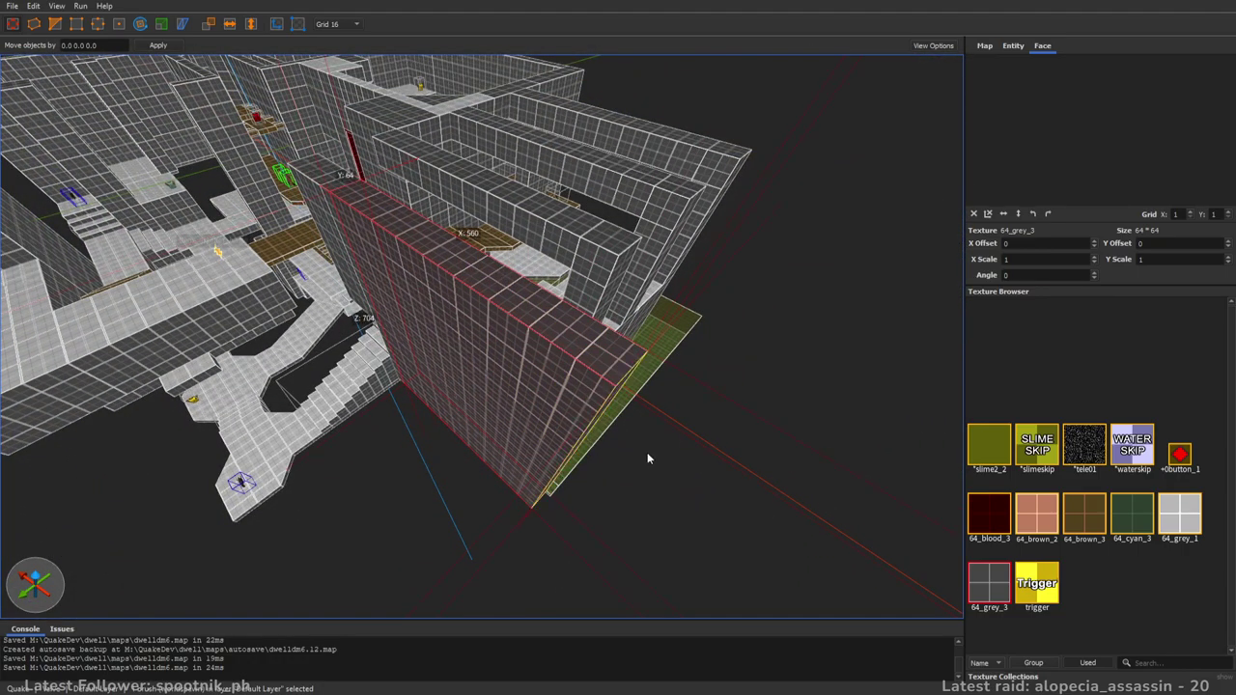
- Draw a 32-unit-thick, 704-unit-tall wall from the long wall's outer end and stretch it across behind the pillars
{"action": "right_click_drag", "start_coordinate": [720, 400], "coordinate": [540, 260]}
{"action": "left_click_drag", "start_coordinate": [274, 387], "coordinate": [275, 412]}
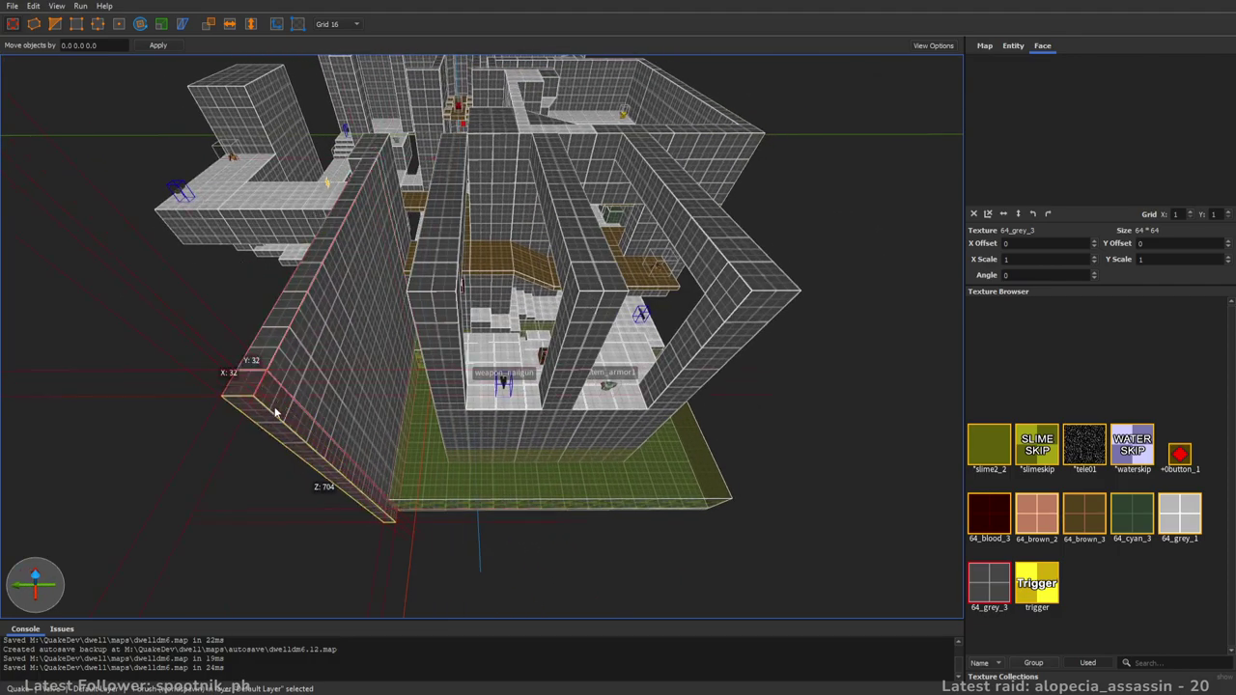
{"action": "left_click_drag", "start_coordinate": [351, 413], "coordinate": [769, 433], "text": "shift"}
{"action": "key", "text": "d"}
{"action": "right_click_drag", "start_coordinate": [769, 432], "coordinate": [761, 443]}
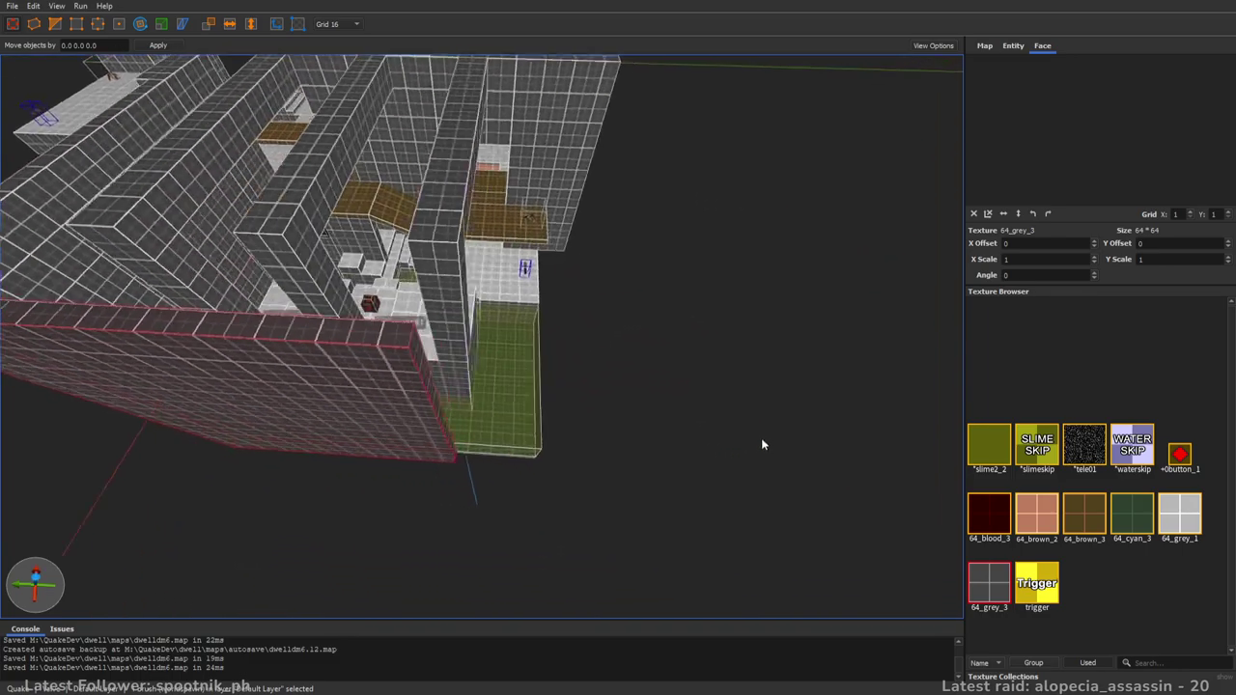
{"action": "left_click_drag", "start_coordinate": [243, 440], "coordinate": [461, 450]}
- Draw the third enclosing wall along the opposite side of the slime pool
{"action": "key", "text": "d"}
{"action": "mouse_move", "coordinate": [703, 421]}
{"action": "right_mouse_down"}
{"action": "mouse_move", "coordinate": [633, 395]}
{"action": "mouse_move", "coordinate": [537, 397]}
{"action": "right_mouse_up"}
{"action": "mouse_move", "coordinate": [282, 415]}
{"action": "left_mouse_down"}
{"action": "mouse_move", "coordinate": [607, 451]}
{"action": "mouse_move", "coordinate": [593, 446]}
{"action": "left_mouse_up"}
{"action": "key", "text": "w"}
- Select the three outer walls around the slime pool area and texture them with 64_cyan_3
{"action": "mouse_move", "coordinate": [593, 446]}
{"action": "right_mouse_down"}
{"action": "mouse_move", "coordinate": [653, 380]}
{"action": "mouse_move", "coordinate": [618, 446]}
{"action": "mouse_move", "coordinate": [657, 307]}
{"action": "mouse_move", "coordinate": [687, 277]}
{"action": "mouse_move", "coordinate": [523, 282]}
{"action": "right_mouse_up"}
{"action": "left_click", "coordinate": [657, 307]}
{"action": "left_click", "coordinate": [523, 282], "text": "ctrl"}
{"action": "left_click", "coordinate": [151, 322], "text": "ctrl"}
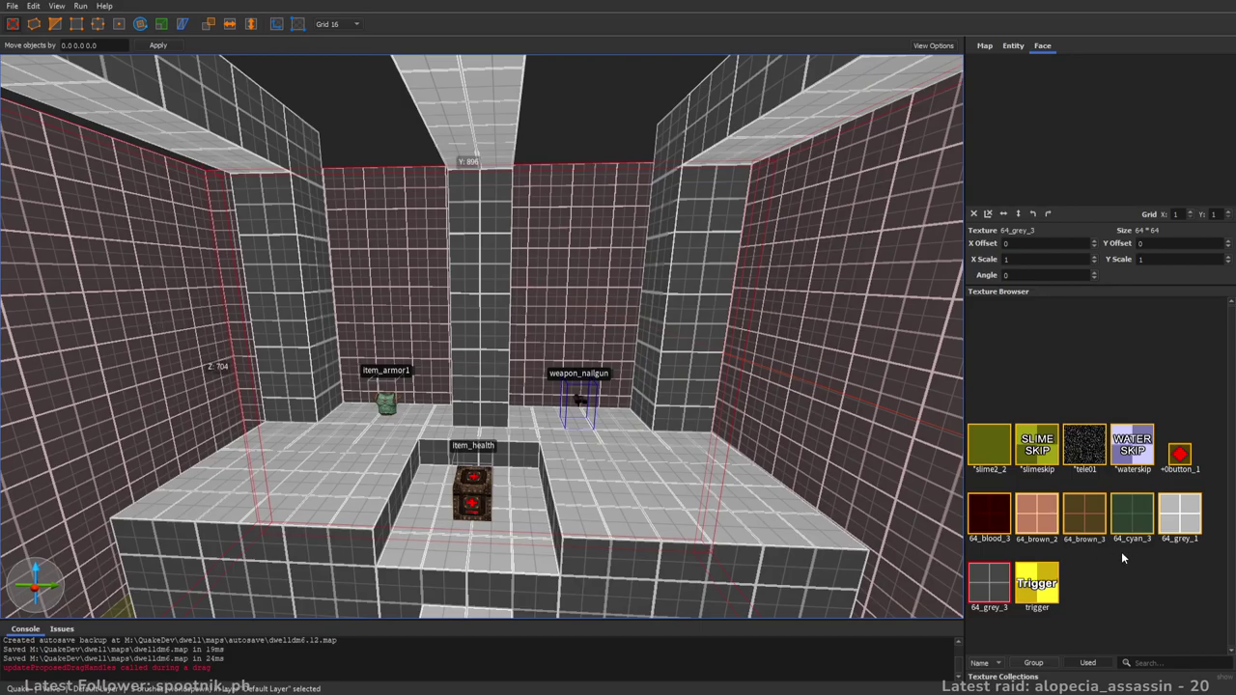
{"action": "left_click", "coordinate": [1127, 521]}
{"action": "key", "text": "w"}
{"action": "right_click_drag", "start_coordinate": [862, 386], "coordinate": [563, 355]}
{"action": "key", "text": "Escape"}
- Draw a 64_grey_3 block at the floor opening beside the stairs and extrude it up to the overhead walls
{"action": "right_click_drag", "start_coordinate": [487, 376], "coordinate": [314, 362]}
{"action": "key", "text": "a"}
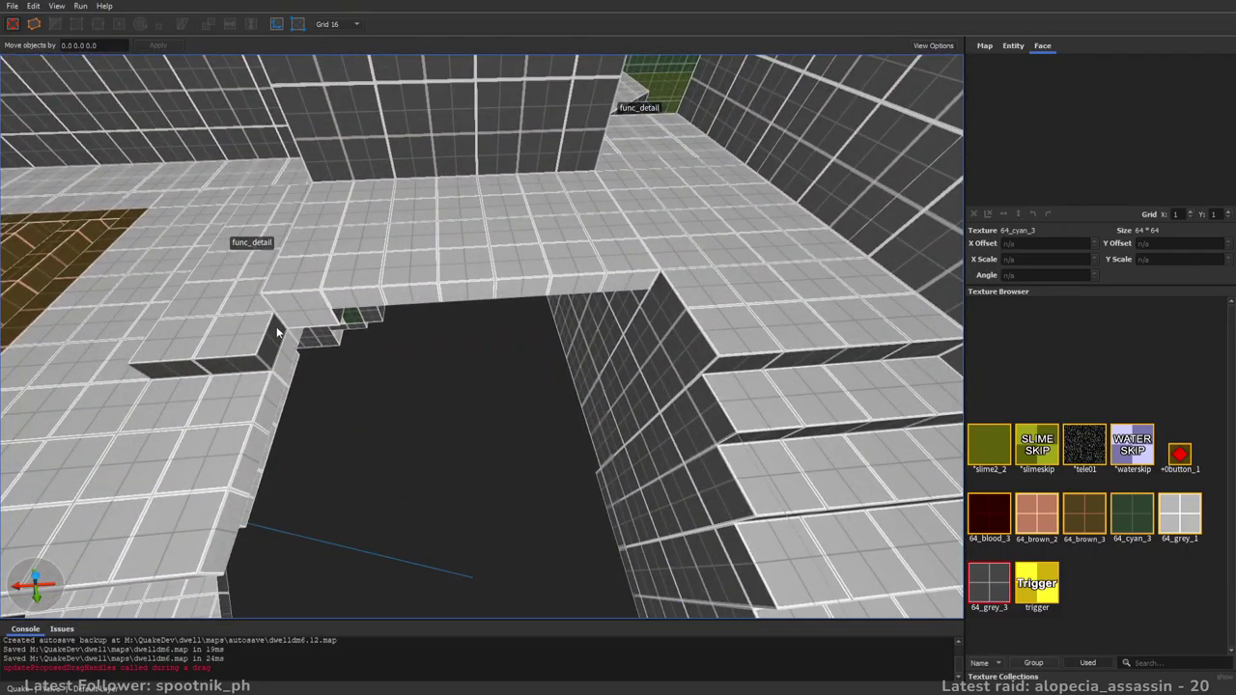
{"action": "left_click_drag", "start_coordinate": [457, 363], "coordinate": [709, 449]}
{"action": "mouse_move", "coordinate": [709, 450]}
{"action": "right_mouse_down"}
{"action": "mouse_move", "coordinate": [577, 485]}
{"action": "mouse_move", "coordinate": [641, 434]}
{"action": "right_mouse_up"}
{"action": "left_click_drag", "start_coordinate": [606, 410], "coordinate": [647, 79], "text": "shift"}
{"action": "right_click_drag", "start_coordinate": [691, 234], "coordinate": [643, 301]}
{"action": "left_click_drag", "start_coordinate": [473, 280], "coordinate": [517, 300], "text": "shift"}
{"action": "mouse_move", "coordinate": [524, 303]}
{"action": "right_mouse_down"}
{"action": "mouse_move", "coordinate": [654, 318]}
{"action": "mouse_move", "coordinate": [547, 334]}
{"action": "mouse_move", "coordinate": [577, 409]}
{"action": "mouse_move", "coordinate": [517, 307]}
{"action": "mouse_move", "coordinate": [493, 291]}
{"action": "mouse_move", "coordinate": [514, 297]}
{"action": "right_mouse_up"}
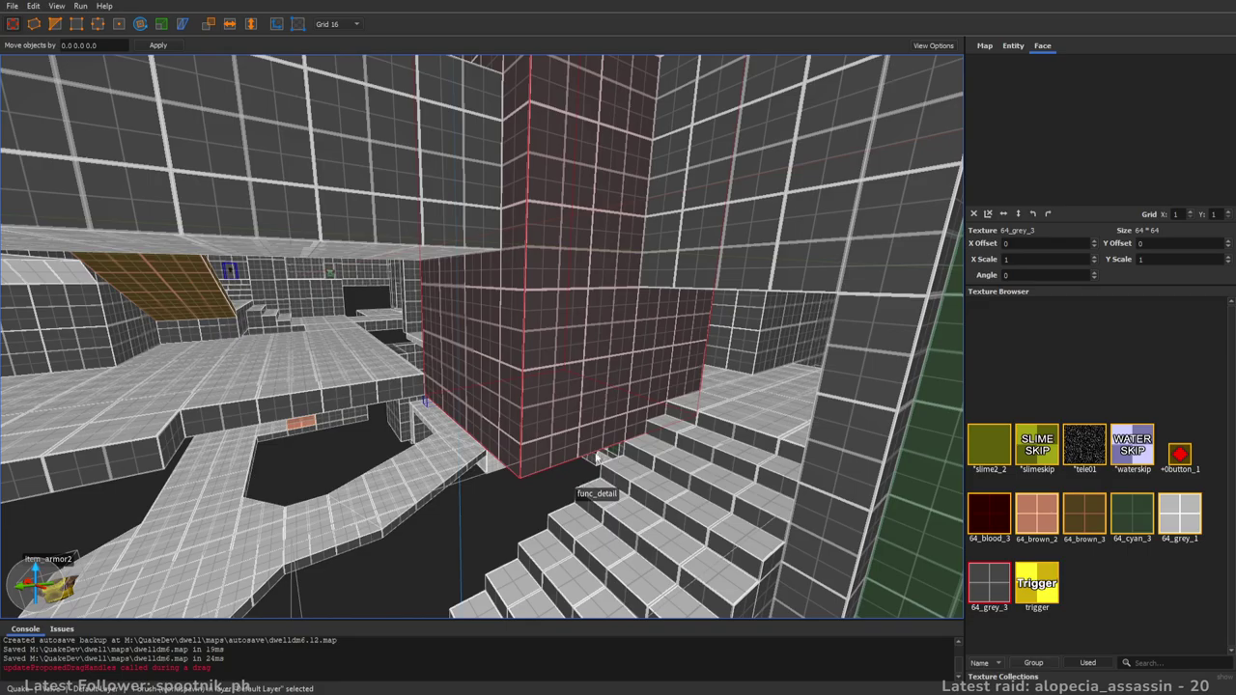
- Reshape the corner pillar and thin the large block beside the stairs into a narrow wall 544 units tall
{"action": "scroll", "coordinate": [593, 462], "scroll_direction": "down", "scroll_amount": 6}
{"action": "right_click_drag", "start_coordinate": [500, 384], "coordinate": [653, 336]}
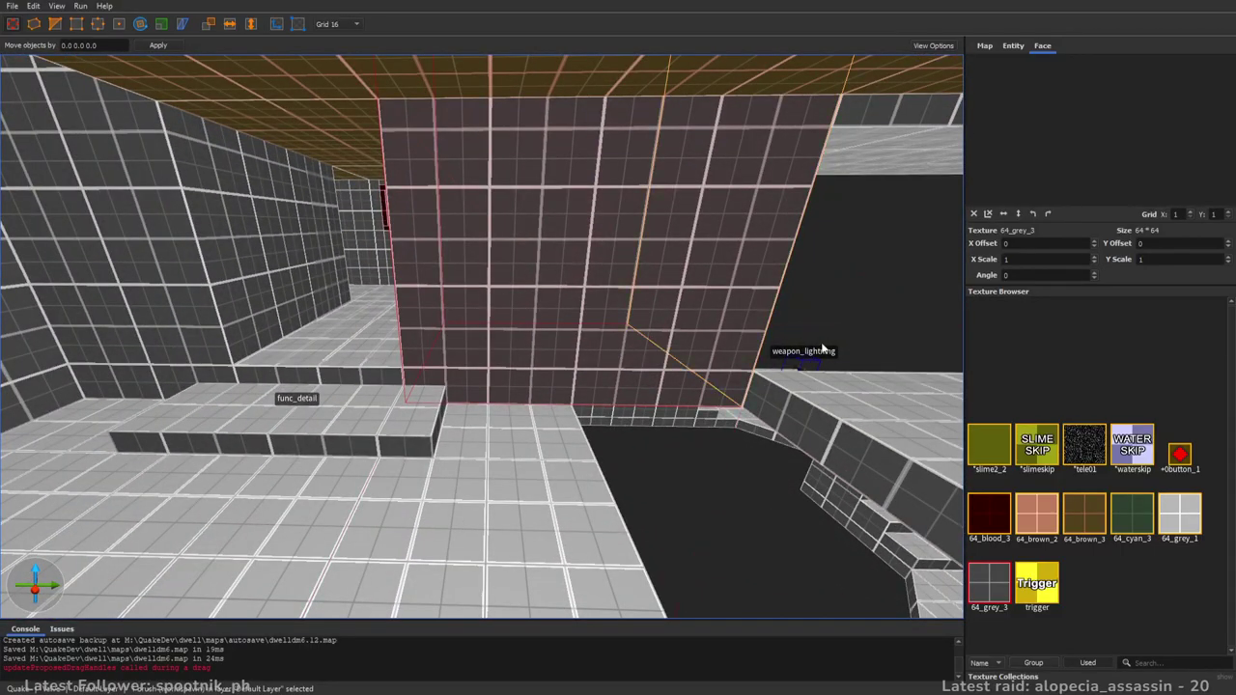
{"action": "right_click_drag", "start_coordinate": [479, 355], "coordinate": [673, 439]}
{"action": "mouse_move", "coordinate": [673, 439]}
{"action": "left_mouse_down"}
{"action": "mouse_move", "coordinate": [590, 452]}
{"action": "mouse_move", "coordinate": [487, 363]}
{"action": "left_mouse_up"}
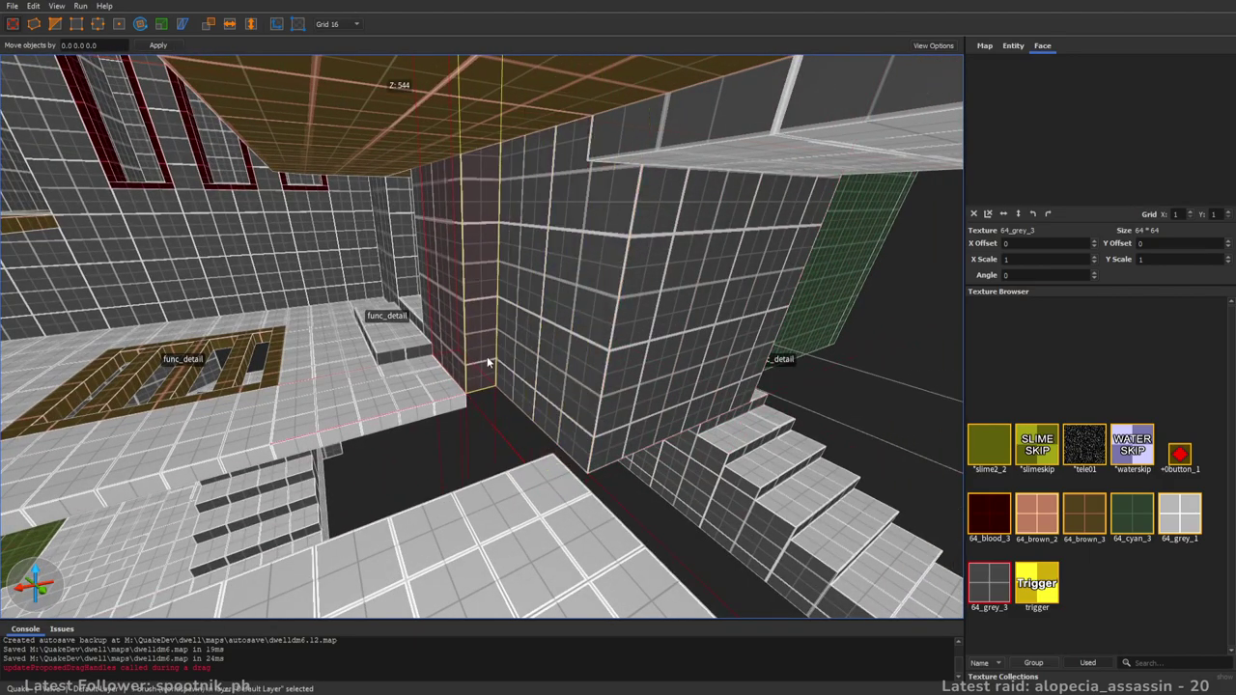
{"action": "mouse_move", "coordinate": [573, 370]}
{"action": "left_mouse_down"}
{"action": "mouse_move", "coordinate": [649, 375]}
{"action": "mouse_move", "coordinate": [736, 329]}
{"action": "left_mouse_up"}
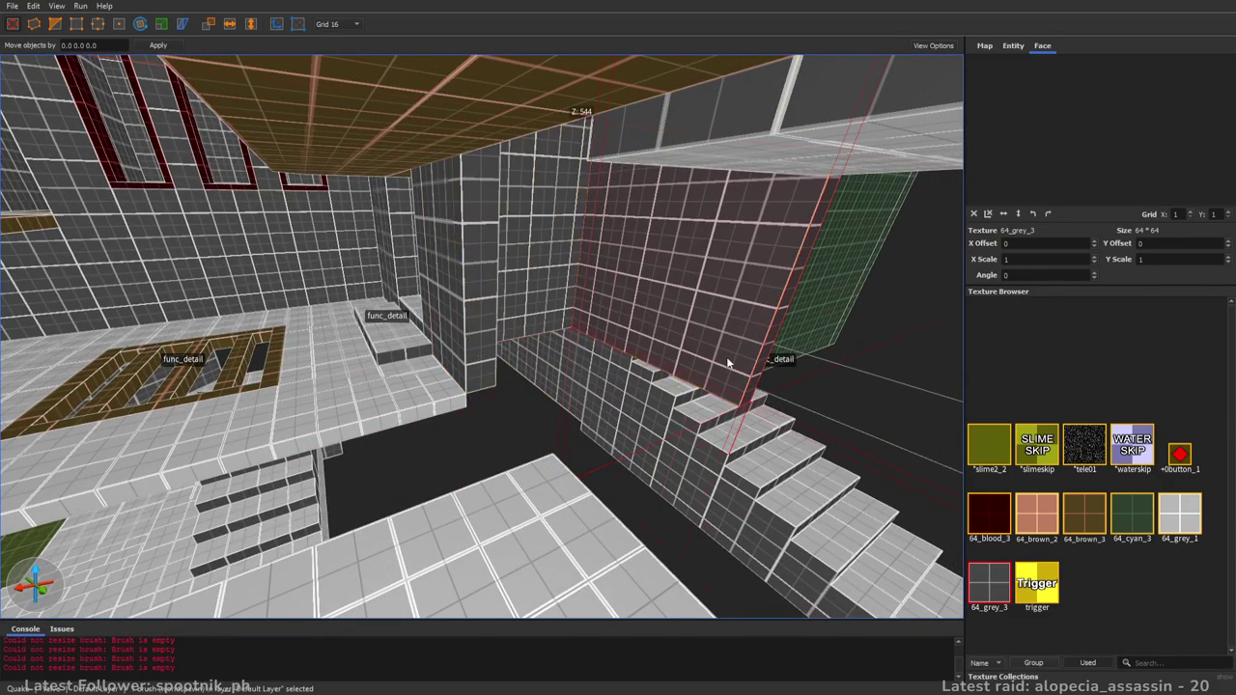
- Extrude the wall beside the stairs to fill the side of the opening, 224 × 32 units and 544 units tall
{"action": "right_click_drag", "start_coordinate": [679, 365], "coordinate": [763, 330]}
{"action": "key", "text": "w"}
{"action": "left_click_drag", "start_coordinate": [817, 317], "coordinate": [452, 344], "text": "shift"}
{"action": "key", "text": "d"}
{"action": "right_click_drag", "start_coordinate": [451, 344], "coordinate": [678, 239]}
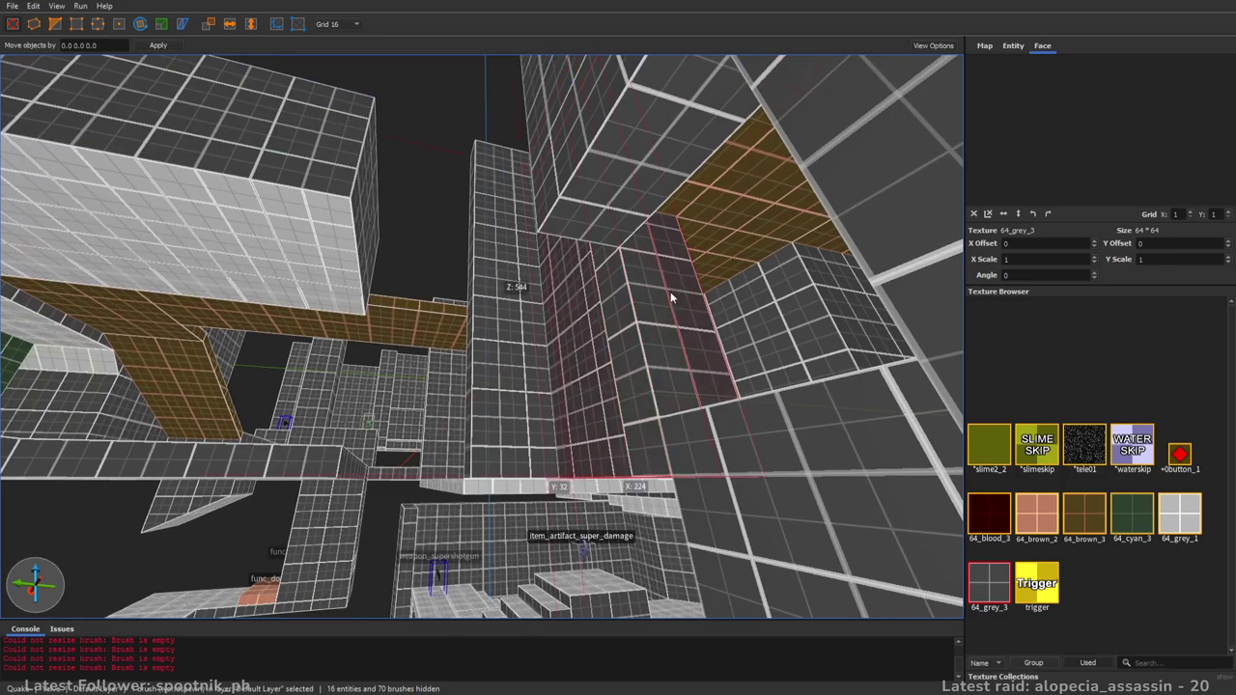
- Draw a 320-unit-tall grey wall beneath the overhead structure and extend it along the lower walkway near the lightning gun
{"action": "left_click", "coordinate": [510, 368]}
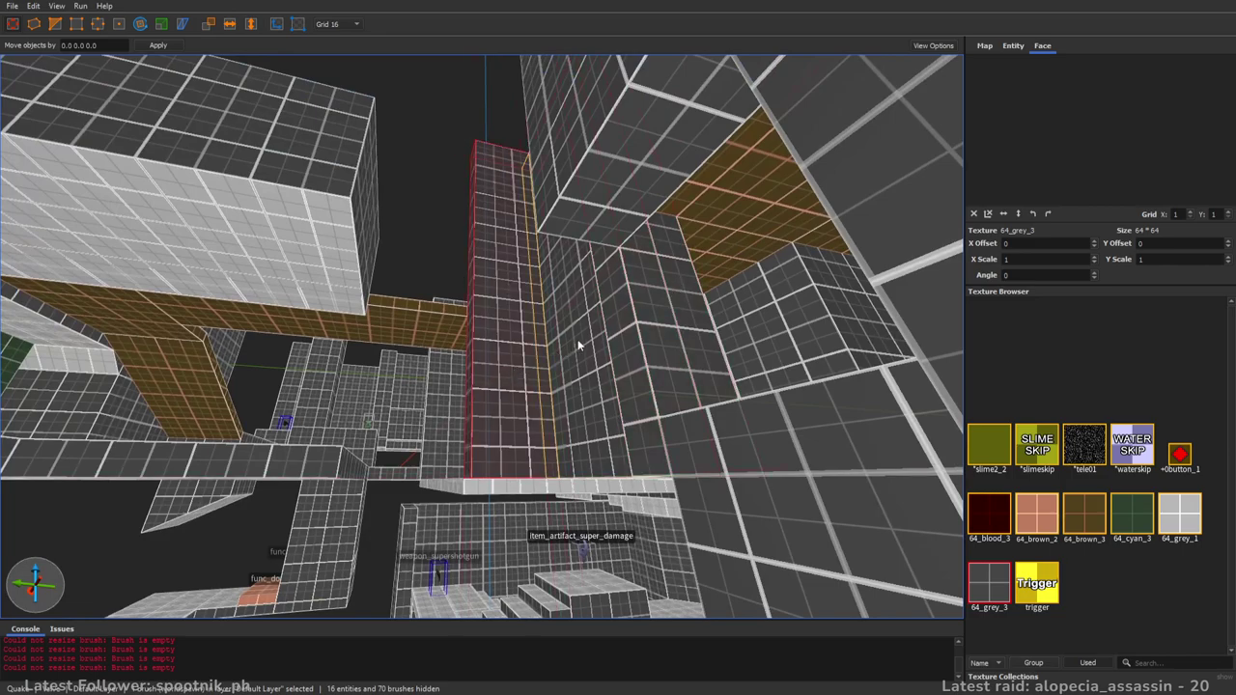
{"action": "left_click", "coordinate": [681, 309]}
{"action": "left_click", "coordinate": [650, 327]}
{"action": "left_click_drag", "start_coordinate": [649, 326], "coordinate": [533, 343]}
{"action": "right_click_drag", "start_coordinate": [637, 323], "coordinate": [677, 367]}
{"action": "mouse_move", "coordinate": [665, 357]}
{"action": "left_mouse_down", "text": "shift"}
{"action": "mouse_move", "coordinate": [579, 110]}
{"action": "mouse_move", "coordinate": [586, 331]}
{"action": "mouse_move", "coordinate": [590, 322]}
{"action": "left_mouse_up", "text": "shift"}
{"action": "mouse_move", "coordinate": [590, 322]}
{"action": "right_mouse_down"}
{"action": "mouse_move", "coordinate": [648, 356]}
{"action": "mouse_move", "coordinate": [613, 379]}
{"action": "right_mouse_up"}
{"action": "left_click_drag", "start_coordinate": [632, 385], "coordinate": [526, 394], "text": "shift"}
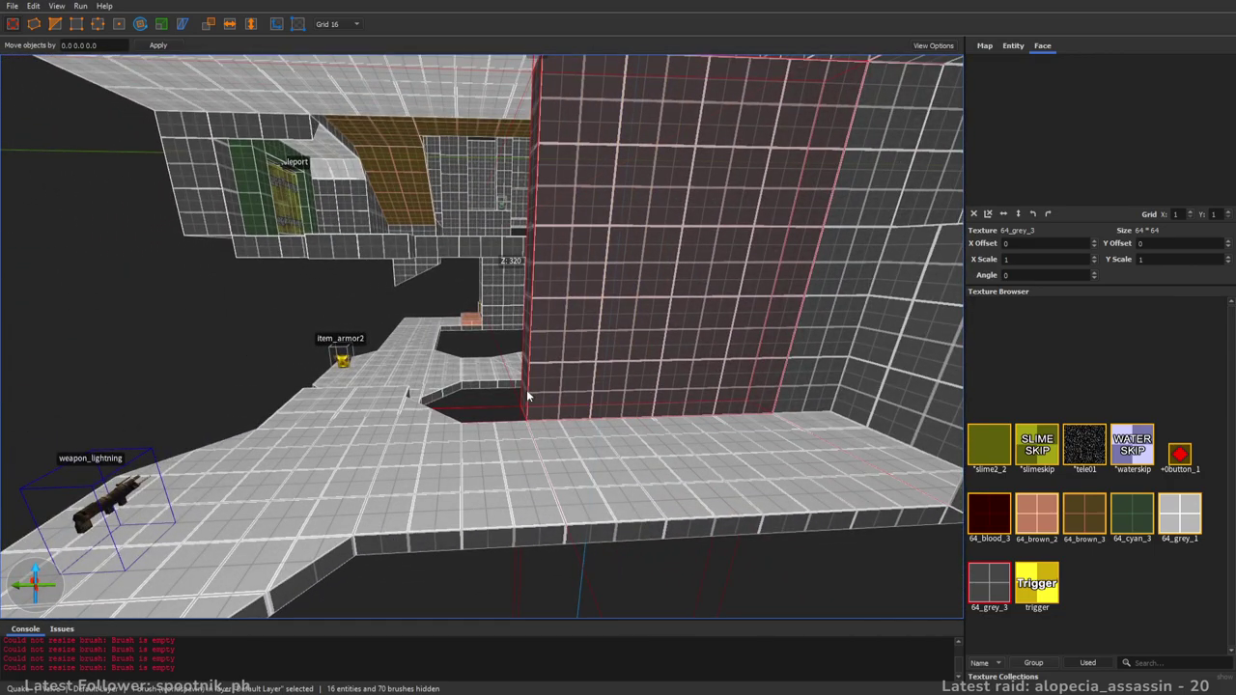
- Resize the wall beside the stairs and reshape its end to follow the angled floor edge near the lightning gun
{"action": "key", "text": "ctrl+shift+i"}
{"action": "right_click_drag", "start_coordinate": [526, 394], "coordinate": [652, 391]}
{"action": "left_click_drag", "start_coordinate": [701, 403], "coordinate": [677, 415], "text": "shift"}
{"action": "mouse_move", "coordinate": [677, 415]}
{"action": "right_mouse_down"}
{"action": "mouse_move", "coordinate": [663, 419]}
{"action": "mouse_move", "coordinate": [711, 345]}
{"action": "mouse_move", "coordinate": [675, 337]}
{"action": "mouse_move", "coordinate": [835, 408]}
{"action": "mouse_move", "coordinate": [703, 405]}
{"action": "mouse_move", "coordinate": [579, 307]}
{"action": "right_mouse_up"}
{"action": "left_click_drag", "start_coordinate": [507, 253], "coordinate": [596, 232]}
{"action": "mouse_move", "coordinate": [595, 232]}
{"action": "right_mouse_down"}
{"action": "mouse_move", "coordinate": [582, 263]}
{"action": "mouse_move", "coordinate": [702, 275]}
{"action": "mouse_move", "coordinate": [619, 282]}
{"action": "right_mouse_up"}
{"action": "mouse_move", "coordinate": [619, 282]}
{"action": "left_mouse_down", "text": "shift"}
{"action": "mouse_move", "coordinate": [636, 319]}
{"action": "mouse_move", "coordinate": [659, 319]}
{"action": "mouse_move", "coordinate": [659, 401]}
{"action": "left_mouse_up", "text": "shift"}
{"action": "key", "text": "f"}
{"action": "scroll", "coordinate": [676, 328], "scroll_direction": "down", "scroll_amount": 3}
{"action": "left_click_drag", "start_coordinate": [638, 278], "coordinate": [735, 283]}
{"action": "mouse_move", "coordinate": [736, 282]}
{"action": "right_mouse_down"}
{"action": "mouse_move", "coordinate": [705, 231]}
{"action": "mouse_move", "coordinate": [711, 298]}
{"action": "right_mouse_up"}
{"action": "key", "text": "Escape"}
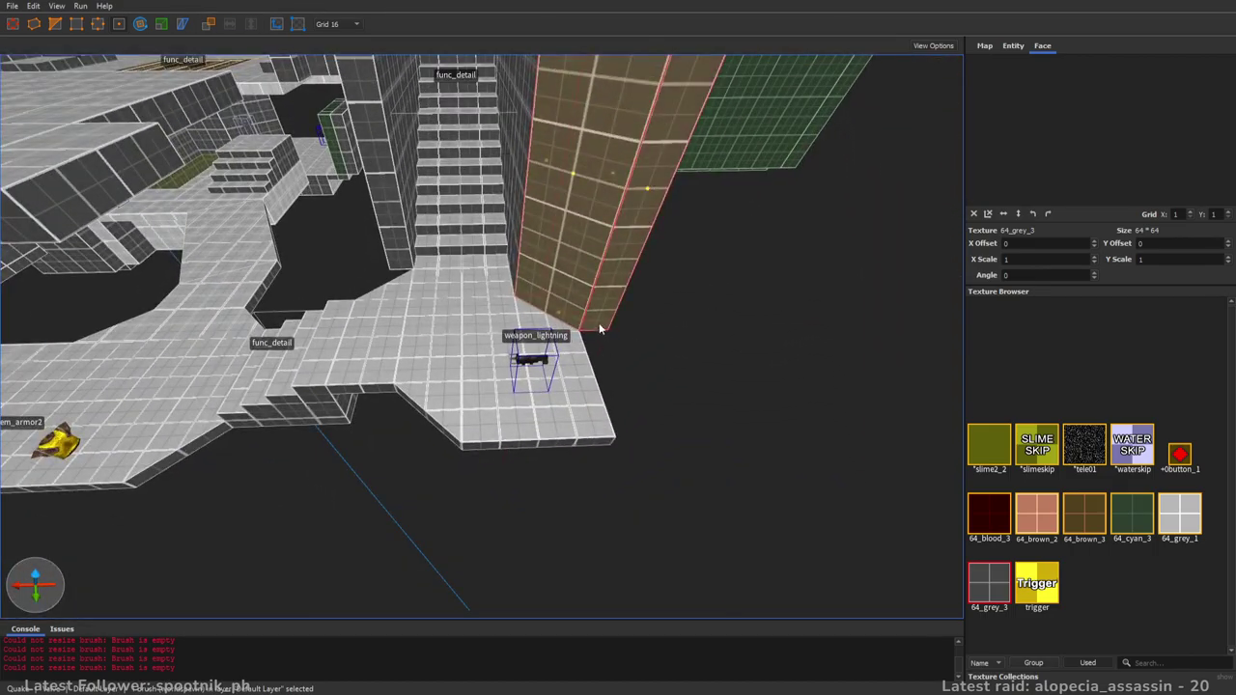
- Draw a 64_grey_3 wall 32 × 128 units along the outer floor edge beside the lightning gun and adjust its height
{"action": "key", "text": "Escape"}
{"action": "key", "text": "Escape"}
{"action": "mouse_move", "coordinate": [587, 328]}
{"action": "left_mouse_down"}
{"action": "mouse_move", "coordinate": [640, 425]}
{"action": "mouse_move", "coordinate": [614, 381]}
{"action": "left_mouse_up"}
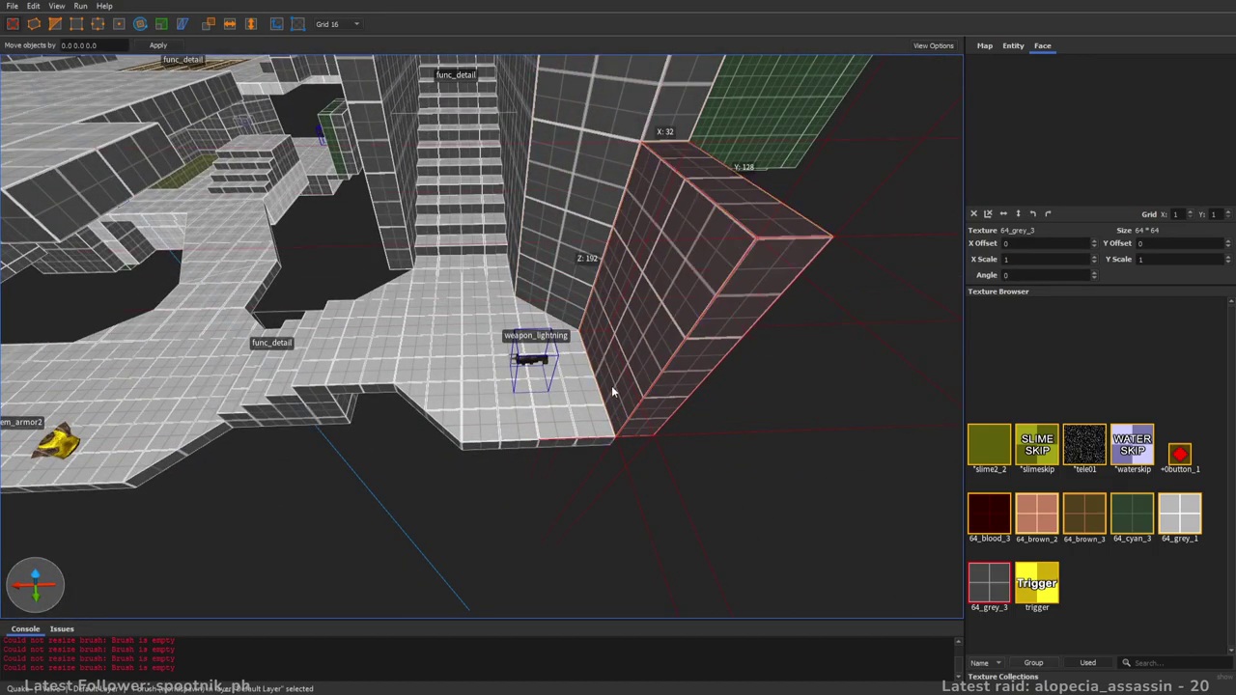
{"action": "scroll", "coordinate": [614, 380], "scroll_direction": "down", "scroll_amount": 4}
{"action": "right_click_drag", "start_coordinate": [613, 379], "coordinate": [611, 340]}
{"action": "left_click_drag", "start_coordinate": [583, 332], "coordinate": [585, 304], "text": "shift"}
- Extrude a new wall section from the outer wall across the end of the floor behind the lightning gun
{"action": "mouse_move", "coordinate": [595, 382]}
{"action": "left_mouse_down", "text": "ctrl+shift"}
{"action": "mouse_move", "coordinate": [605, 399]}
{"action": "mouse_move", "coordinate": [438, 403]}
{"action": "left_mouse_up", "text": "ctrl+shift"}
{"action": "mouse_move", "coordinate": [438, 402]}
{"action": "right_mouse_down"}
{"action": "mouse_move", "coordinate": [454, 506]}
{"action": "mouse_move", "coordinate": [630, 436]}
{"action": "right_mouse_up"}
{"action": "mouse_move", "coordinate": [672, 395]}
{"action": "right_mouse_down"}
{"action": "mouse_move", "coordinate": [651, 386]}
{"action": "mouse_move", "coordinate": [708, 470]}
{"action": "mouse_move", "coordinate": [714, 415]}
{"action": "mouse_move", "coordinate": [662, 382]}
{"action": "right_mouse_up"}
{"action": "mouse_move", "coordinate": [666, 378]}
{"action": "left_mouse_down"}
{"action": "mouse_move", "coordinate": [624, 441]}
{"action": "mouse_move", "coordinate": [599, 394]}
{"action": "left_mouse_up"}
{"action": "left_click", "coordinate": [658, 438]}
- Add a narrow wall on the remaining open side of the lightning gun area and extend it up toward the overhead slab
{"action": "mouse_move", "coordinate": [500, 324]}
{"action": "right_mouse_down"}
{"action": "mouse_move", "coordinate": [589, 356]}
{"action": "mouse_move", "coordinate": [577, 417]}
{"action": "mouse_move", "coordinate": [505, 336]}
{"action": "right_mouse_up"}
{"action": "mouse_move", "coordinate": [513, 296]}
{"action": "left_mouse_down"}
{"action": "mouse_move", "coordinate": [609, 392]}
{"action": "mouse_move", "coordinate": [666, 398]}
{"action": "left_mouse_up"}
{"action": "left_click_drag", "start_coordinate": [612, 433], "coordinate": [625, 403], "text": "shift"}
{"action": "key", "text": "s"}
{"action": "mouse_move", "coordinate": [625, 404]}
{"action": "right_mouse_down"}
{"action": "mouse_move", "coordinate": [668, 444]}
{"action": "mouse_move", "coordinate": [710, 415]}
{"action": "right_mouse_up"}
{"action": "mouse_move", "coordinate": [530, 383]}
{"action": "left_mouse_down", "text": "shift"}
{"action": "mouse_move", "coordinate": [566, 202]}
{"action": "mouse_move", "coordinate": [514, 228]}
{"action": "mouse_move", "coordinate": [510, 203]}
{"action": "left_mouse_up", "text": "shift"}
{"action": "key", "text": "w"}
{"action": "right_click_drag", "start_coordinate": [510, 202], "coordinate": [698, 251]}
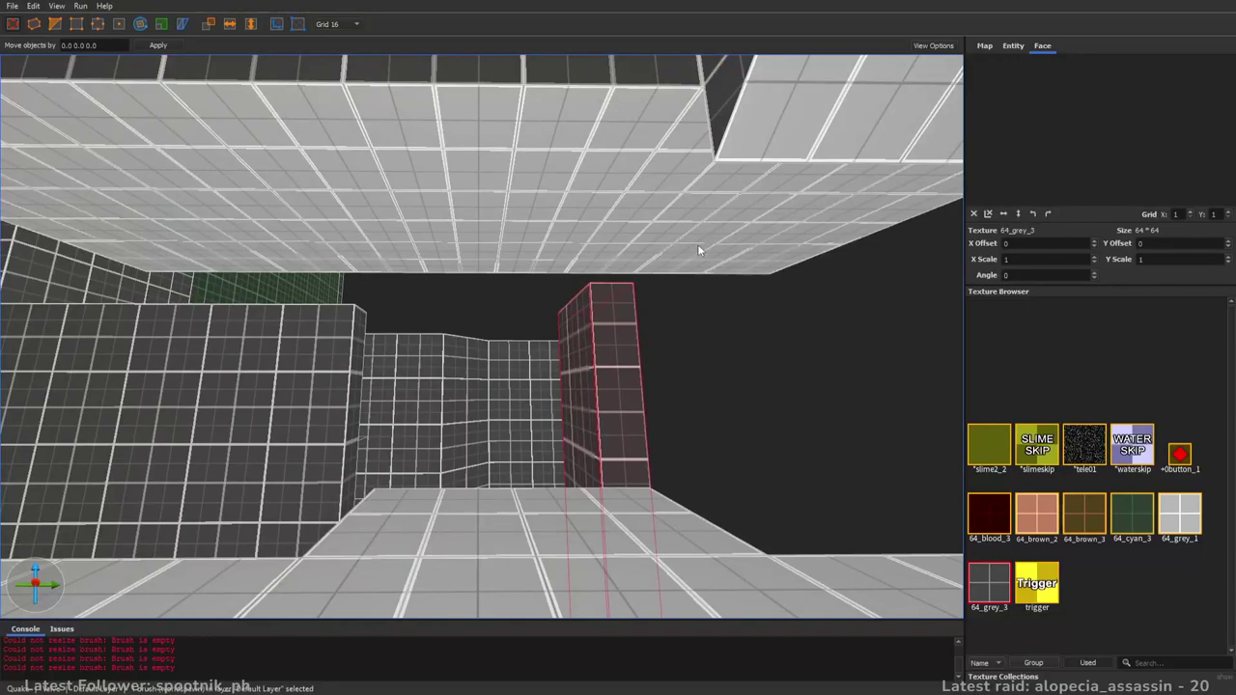
- Draw a 64 × 128 unit block on the floor at the passage opening and raise it to the overhead slab
{"action": "key", "text": "Escape"}
{"action": "left_click_drag", "start_coordinate": [634, 499], "coordinate": [318, 554]}
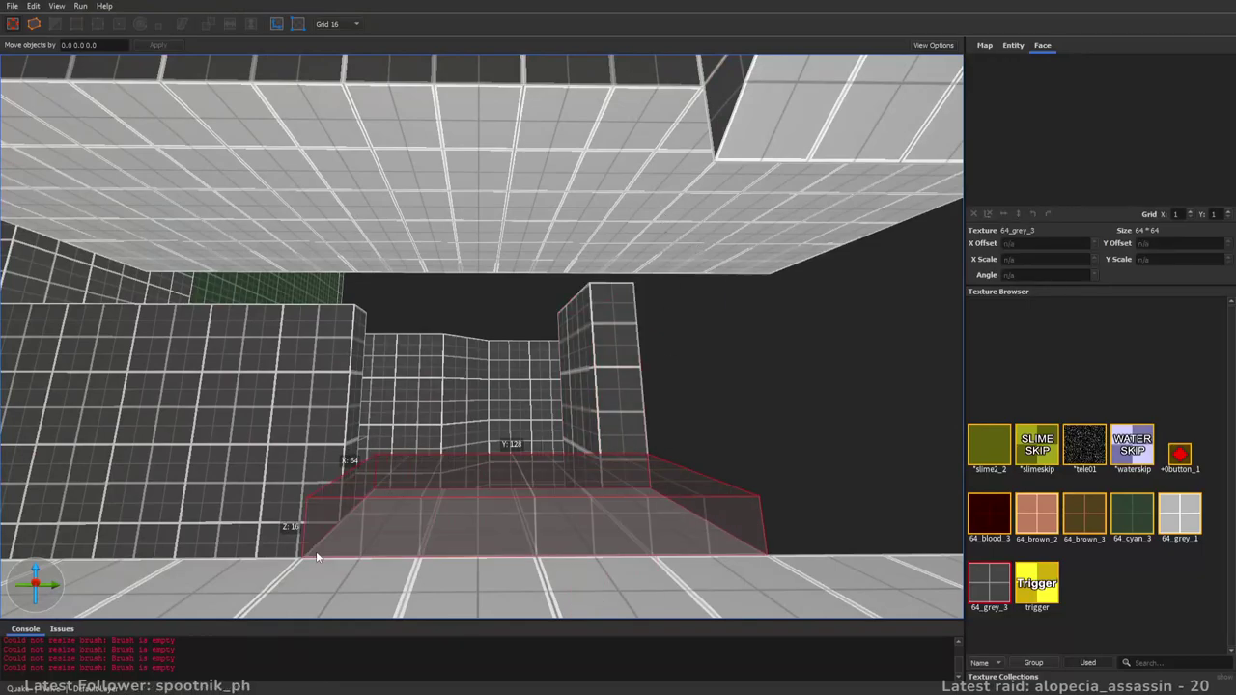
{"action": "left_click_drag", "start_coordinate": [434, 403], "coordinate": [483, 120], "text": "shift"}
{"action": "right_click_drag", "start_coordinate": [483, 120], "coordinate": [516, 320]}
{"action": "key", "text": "s"}
{"action": "left_click_drag", "start_coordinate": [515, 314], "coordinate": [531, 228]}
- Copy the overhead slab's texture onto the new block's underside and apply 64_grey_1 to another exposed face
{"action": "left_click", "coordinate": [625, 186]}
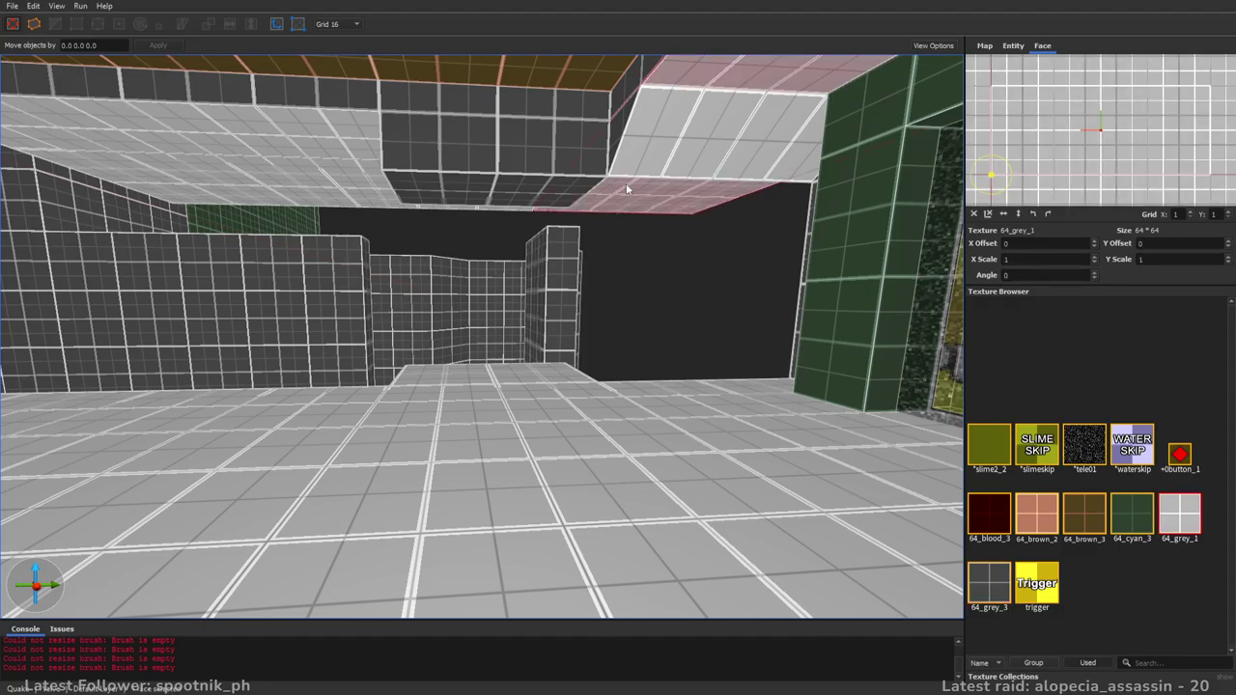
{"action": "left_click", "coordinate": [528, 191], "text": "alt"}
{"action": "key", "text": "Escape"}
{"action": "key", "text": "s"}
{"action": "mouse_move", "coordinate": [537, 204]}
{"action": "right_mouse_down"}
{"action": "mouse_move", "coordinate": [742, 201]}
{"action": "mouse_move", "coordinate": [626, 263]}
{"action": "mouse_move", "coordinate": [511, 246]}
{"action": "mouse_move", "coordinate": [730, 318]}
{"action": "mouse_move", "coordinate": [509, 203]}
{"action": "mouse_move", "coordinate": [502, 218]}
{"action": "right_mouse_up"}
{"action": "key", "text": "s"}
{"action": "key", "text": "w"}
{"action": "left_click", "coordinate": [253, 354], "text": "shift"}
{"action": "left_click", "coordinate": [1178, 515]}
{"action": "key", "text": "Escape"}
- Duplicate the angled wall section, flip it horizontally and position the 320-unit-tall copy on the other side of the stairs
{"action": "right_click_drag", "start_coordinate": [866, 339], "coordinate": [582, 256]}
{"action": "left_click_drag", "start_coordinate": [524, 224], "coordinate": [581, 302]}
{"action": "mouse_move", "coordinate": [581, 302]}
{"action": "right_mouse_down"}
{"action": "mouse_move", "coordinate": [687, 286]}
{"action": "mouse_move", "coordinate": [637, 330]}
{"action": "mouse_move", "coordinate": [648, 385]}
{"action": "right_mouse_up"}
{"action": "key", "text": "Escape"}
{"action": "left_click", "coordinate": [667, 362]}
{"action": "mouse_move", "coordinate": [667, 363]}
{"action": "left_mouse_down", "text": "ctrl"}
{"action": "mouse_move", "coordinate": [524, 320]}
{"action": "mouse_move", "coordinate": [340, 220]}
{"action": "left_mouse_up", "text": "ctrl"}
{"action": "left_click", "coordinate": [230, 24]}
{"action": "left_click_drag", "start_coordinate": [426, 213], "coordinate": [418, 201]}
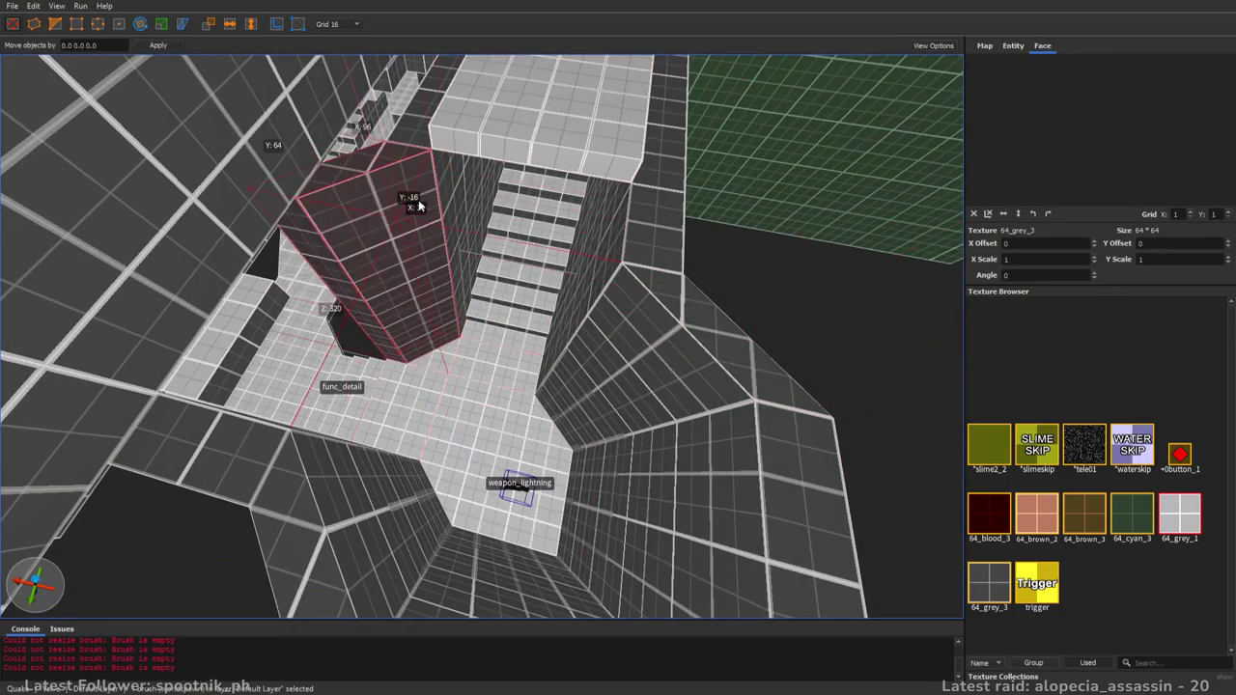
- Nudge one edge of the wall by the stairs two 16-unit grid steps along each horizontal axis
{"action": "mouse_move", "coordinate": [612, 301]}
{"action": "right_mouse_down"}
{"action": "mouse_move", "coordinate": [592, 319]}
{"action": "mouse_move", "coordinate": [620, 333]}
{"action": "mouse_move", "coordinate": [600, 321]}
{"action": "mouse_move", "coordinate": [727, 347]}
{"action": "mouse_move", "coordinate": [738, 318]}
{"action": "mouse_move", "coordinate": [855, 276]}
{"action": "mouse_move", "coordinate": [801, 280]}
{"action": "mouse_move", "coordinate": [812, 272]}
{"action": "right_mouse_up"}
{"action": "key", "text": "Escape"}
{"action": "left_click", "coordinate": [587, 322]}
{"action": "mouse_move", "coordinate": [468, 235]}
{"action": "right_mouse_down"}
{"action": "mouse_move", "coordinate": [452, 229]}
{"action": "mouse_move", "coordinate": [456, 187]}
{"action": "right_mouse_up"}
{"action": "key", "text": "e"}
{"action": "left_click", "coordinate": [332, 250]}
{"action": "key", "text": "Left"}
{"action": "key", "text": "Left"}
{"action": "key", "text": "Up"}
{"action": "key", "text": "Up"}
{"action": "key", "text": "Escape"}
{"action": "key", "text": "Escape"}
- Choose 64_grey_3 and place the 320-unit-tall wall section on the other side of the small steps
{"action": "mouse_move", "coordinate": [720, 316]}
{"action": "right_mouse_down"}
{"action": "mouse_move", "coordinate": [731, 335]}
{"action": "mouse_move", "coordinate": [702, 358]}
{"action": "mouse_move", "coordinate": [724, 359]}
{"action": "right_mouse_up"}
{"action": "left_click", "coordinate": [998, 579]}
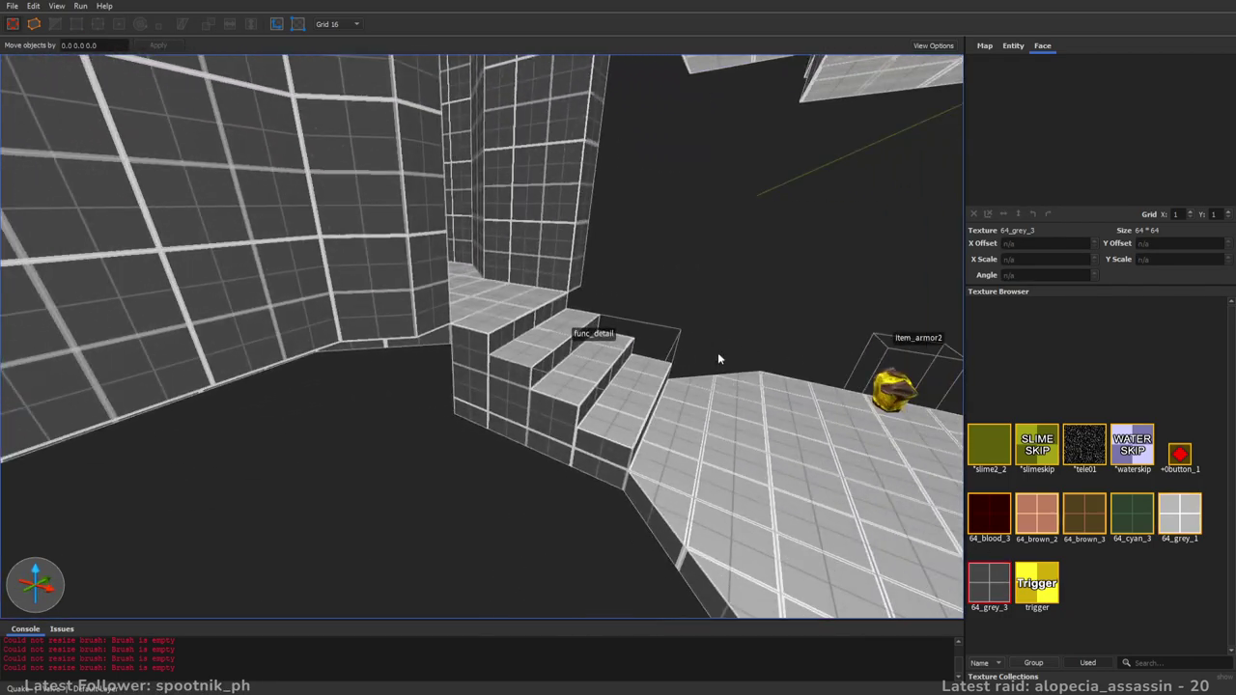
{"action": "left_click", "coordinate": [538, 254]}
{"action": "left_click", "coordinate": [531, 337]}
{"action": "left_click", "coordinate": [548, 253]}
{"action": "right_click_drag", "start_coordinate": [645, 308], "coordinate": [626, 330]}
{"action": "key", "text": "w"}
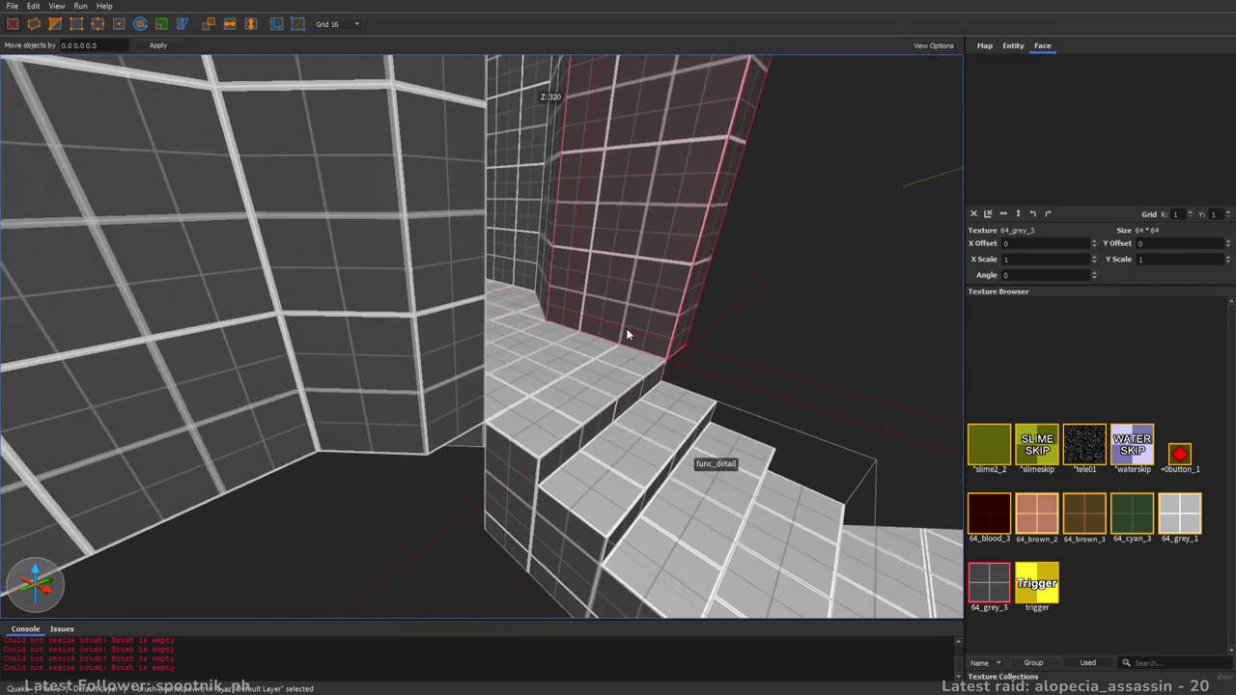
{"action": "mouse_move", "coordinate": [642, 304]}
{"action": "left_mouse_down"}
{"action": "mouse_move", "coordinate": [312, 358]}
{"action": "mouse_move", "coordinate": [303, 325]}
{"action": "mouse_move", "coordinate": [235, 310]}
{"action": "left_mouse_up"}
{"action": "right_click_drag", "start_coordinate": [637, 343], "coordinate": [488, 313]}
{"action": "key", "text": "d"}
{"action": "key", "text": "d"}
{"action": "mouse_move", "coordinate": [620, 318]}
{"action": "right_mouse_down"}
{"action": "mouse_move", "coordinate": [589, 317]}
{"action": "mouse_move", "coordinate": [595, 341]}
{"action": "right_mouse_up"}
{"action": "key", "text": "a"}
- Extrude a new wall section along the side of the small steps toward the armor floor, adjust its base and save
{"action": "left_click", "coordinate": [613, 383], "text": "ctrl"}
{"action": "left_click_drag", "start_coordinate": [607, 393], "coordinate": [485, 377], "text": "ctrl+shift"}
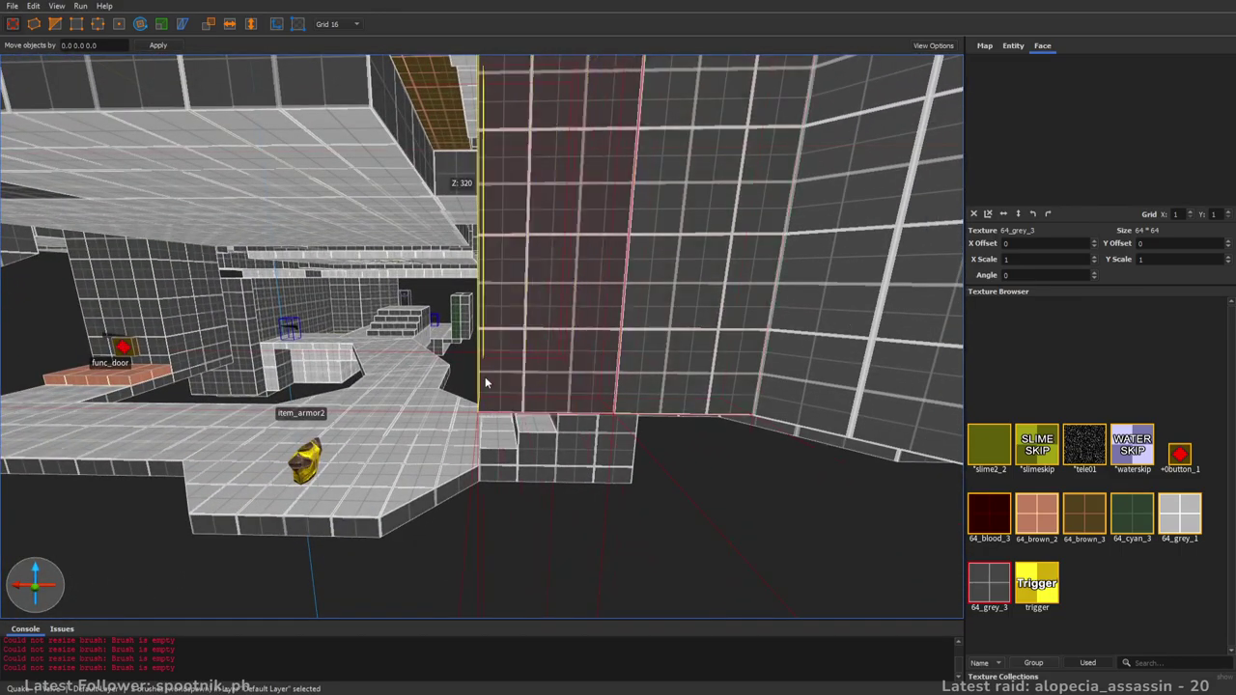
{"action": "left_click_drag", "start_coordinate": [549, 466], "coordinate": [546, 542], "text": "shift"}
{"action": "key", "text": "a"}
{"action": "right_click_drag", "start_coordinate": [333, 386], "coordinate": [521, 383]}
{"action": "key", "text": "Escape"}
{"action": "key", "text": "ctrl+s"}
- Extrude a new 64_grey_1 slab section over the pillar beside the stairs and shape its edges to the pillar
{"action": "key", "text": "w"}
{"action": "mouse_move", "coordinate": [591, 356]}
{"action": "right_mouse_down"}
{"action": "mouse_move", "coordinate": [745, 334]}
{"action": "mouse_move", "coordinate": [703, 300]}
{"action": "mouse_move", "coordinate": [653, 295]}
{"action": "mouse_move", "coordinate": [758, 346]}
{"action": "mouse_move", "coordinate": [640, 358]}
{"action": "mouse_move", "coordinate": [698, 367]}
{"action": "mouse_move", "coordinate": [708, 394]}
{"action": "mouse_move", "coordinate": [683, 391]}
{"action": "mouse_move", "coordinate": [703, 326]}
{"action": "mouse_move", "coordinate": [587, 289]}
{"action": "mouse_move", "coordinate": [622, 290]}
{"action": "right_mouse_up"}
{"action": "key", "text": "w"}
{"action": "left_click", "coordinate": [622, 291]}
{"action": "left_click_drag", "start_coordinate": [611, 292], "coordinate": [523, 301], "text": "ctrl+shift"}
{"action": "key", "text": "e"}
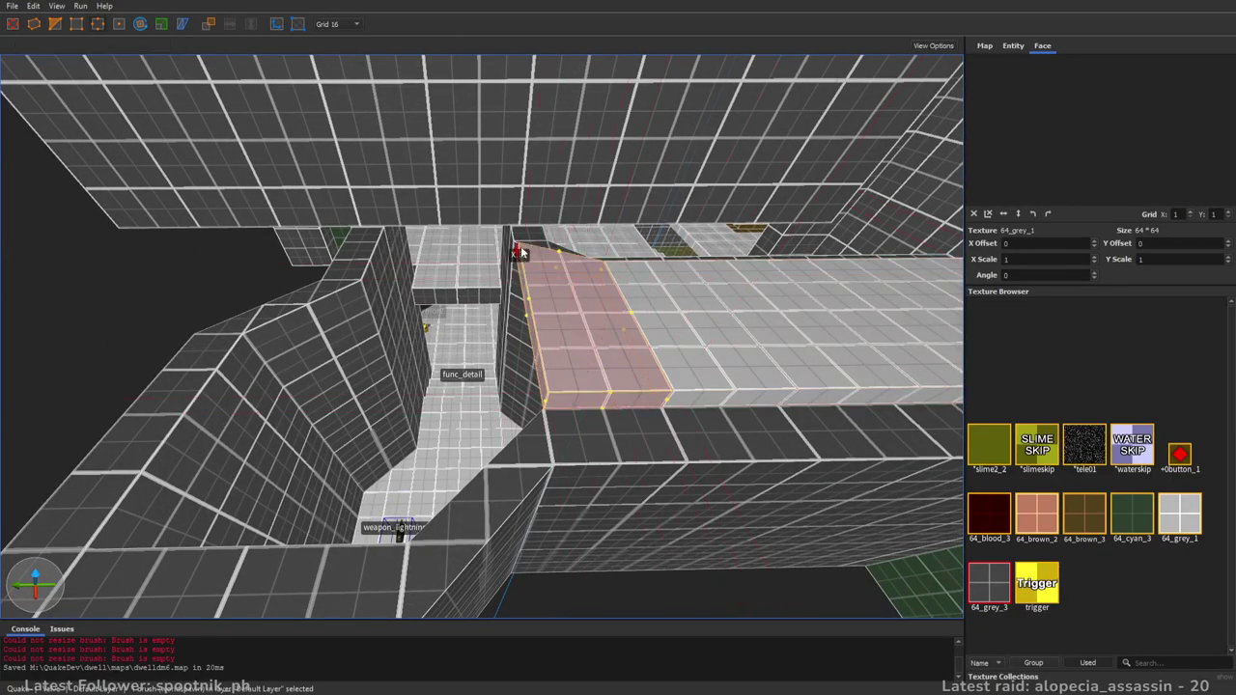
{"action": "key", "text": "Escape"}
{"action": "key", "text": "Escape"}
{"action": "key", "text": "Escape"}
- Duplicate the angled slab section, rotate it and place the 64 × 192 unit copies around the lightning gun opening
{"action": "right_click_drag", "start_coordinate": [579, 327], "coordinate": [710, 331]}
{"action": "left_click", "coordinate": [648, 235]}
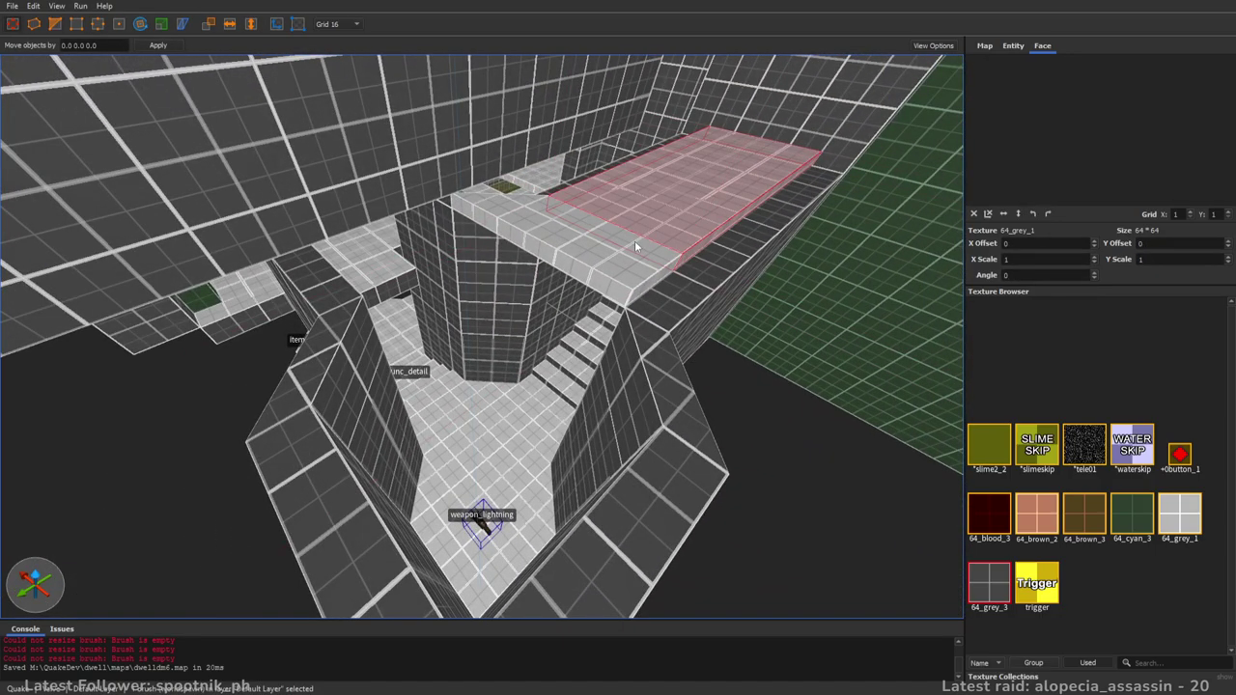
{"action": "left_click", "coordinate": [634, 241]}
{"action": "right_click_drag", "start_coordinate": [665, 261], "coordinate": [627, 287]}
{"action": "mouse_move", "coordinate": [657, 211]}
{"action": "left_mouse_down", "text": "ctrl"}
{"action": "mouse_move", "coordinate": [480, 302]}
{"action": "mouse_move", "coordinate": [488, 334]}
{"action": "left_mouse_up", "text": "ctrl"}
{"action": "key", "text": "alt+Right"}
{"action": "right_click_drag", "start_coordinate": [487, 334], "coordinate": [620, 334]}
{"action": "left_click_drag", "start_coordinate": [564, 334], "coordinate": [433, 379]}
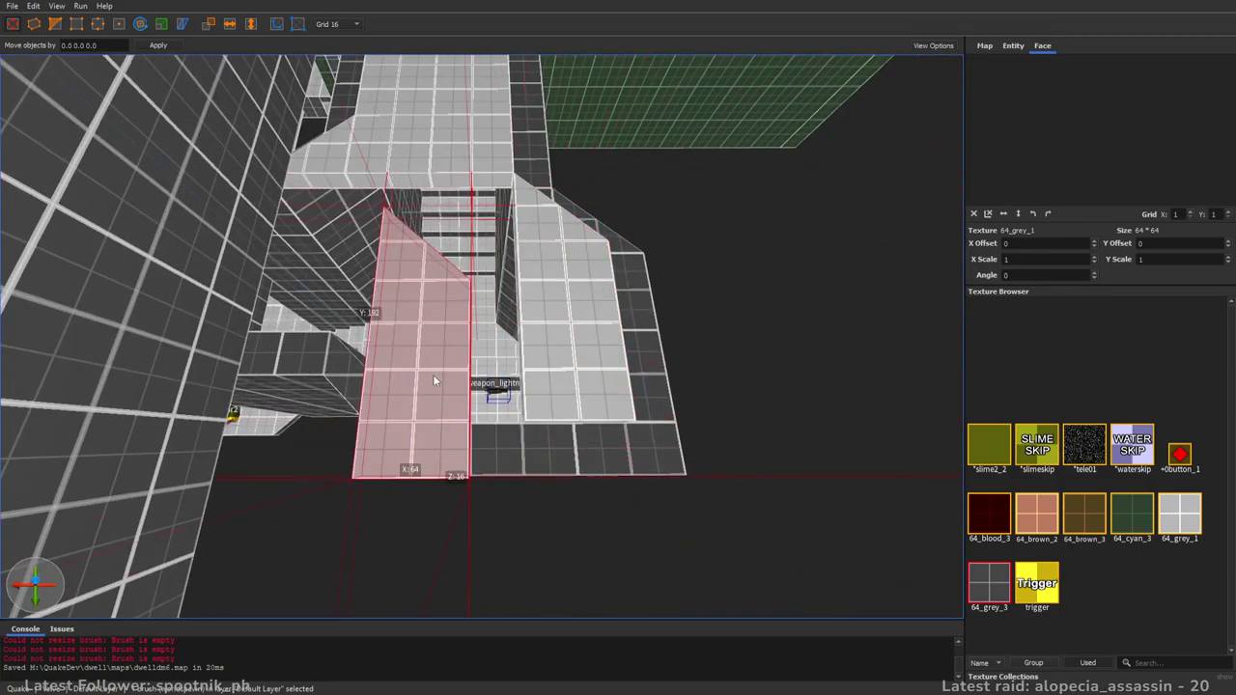
- Rotate the copied slab a quarter turn, flip it and fit it across the end of the lightning gun opening
{"action": "key", "text": "alt+Right"}
{"action": "left_click", "coordinate": [232, 26]}
{"action": "left_click_drag", "start_coordinate": [375, 338], "coordinate": [569, 354]}
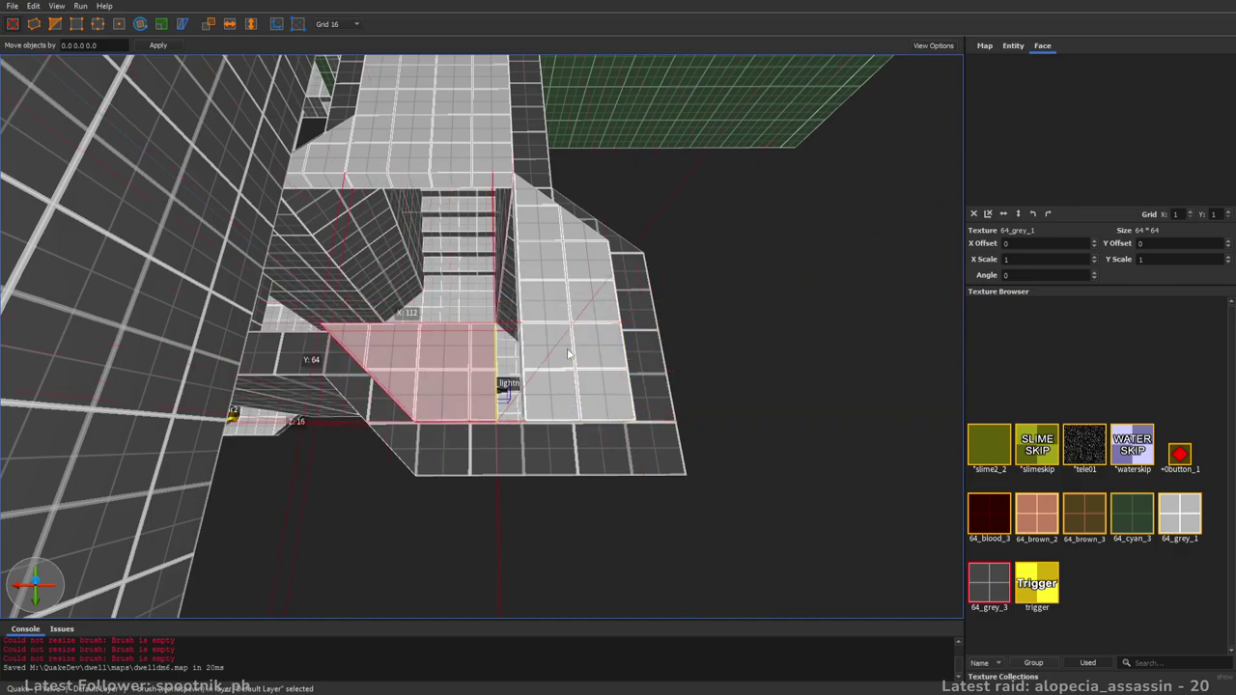
{"action": "key", "text": "d"}
{"action": "right_click_drag", "start_coordinate": [582, 350], "coordinate": [630, 290]}
{"action": "key", "text": "Escape"}
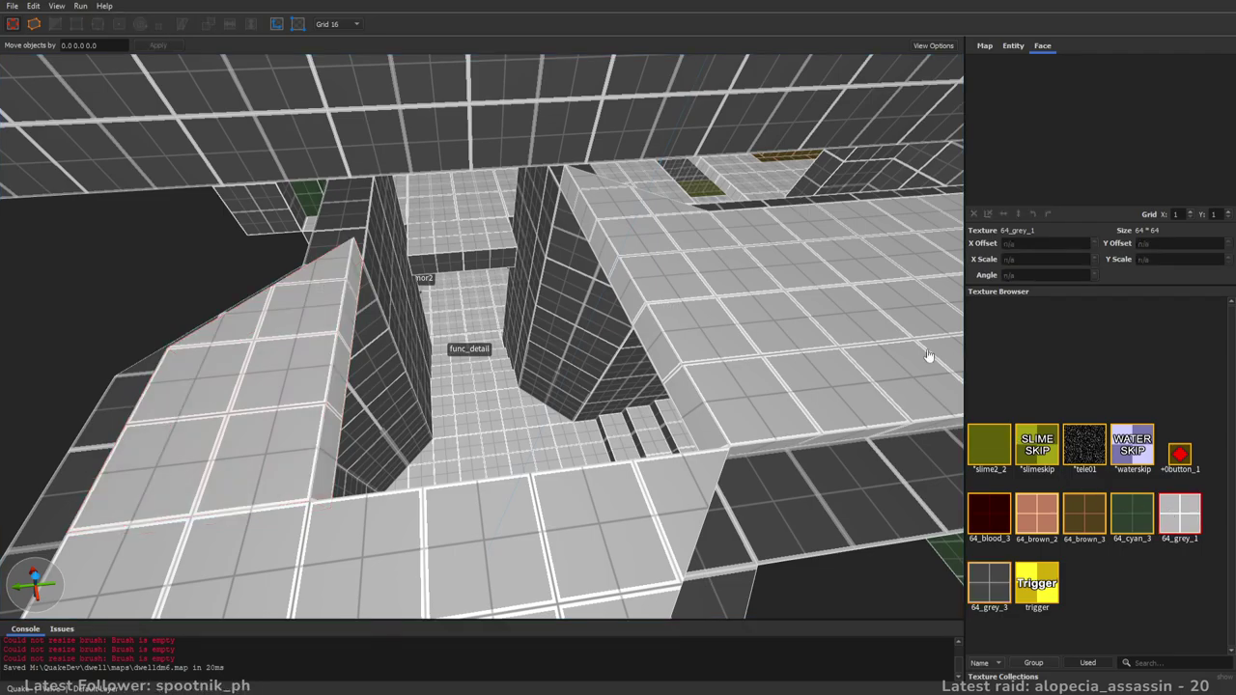
- Draw and extend 64_grey_1 slabs to close the opening above the lightning gun passage, and save the map
{"action": "right_click_drag", "start_coordinate": [599, 223], "coordinate": [592, 219]}
{"action": "mouse_move", "coordinate": [572, 187]}
{"action": "left_mouse_down"}
{"action": "mouse_move", "coordinate": [398, 382]}
{"action": "mouse_move", "coordinate": [358, 467]}
{"action": "left_mouse_up"}
{"action": "key", "text": "Escape"}
{"action": "mouse_move", "coordinate": [376, 454]}
{"action": "right_mouse_down"}
{"action": "mouse_move", "coordinate": [692, 424]}
{"action": "mouse_move", "coordinate": [747, 251]}
{"action": "mouse_move", "coordinate": [805, 279]}
{"action": "mouse_move", "coordinate": [719, 302]}
{"action": "mouse_move", "coordinate": [524, 270]}
{"action": "mouse_move", "coordinate": [588, 213]}
{"action": "mouse_move", "coordinate": [652, 202]}
{"action": "right_mouse_up"}
{"action": "scroll", "coordinate": [691, 425], "scroll_direction": "down", "scroll_amount": 5}
{"action": "left_click_drag", "start_coordinate": [650, 329], "coordinate": [415, 83]}
{"action": "right_click_drag", "start_coordinate": [415, 83], "coordinate": [603, 85]}
{"action": "left_click_drag", "start_coordinate": [657, 293], "coordinate": [858, 387], "text": "shift"}
{"action": "key", "text": "Escape"}
{"action": "right_click_drag", "start_coordinate": [858, 387], "coordinate": [659, 364]}
{"action": "scroll", "coordinate": [642, 365], "scroll_direction": "down", "scroll_amount": 5}
{"action": "key", "text": "ctrl+s"}
- Examine the whole map from above, focusing on the platform around the teleport destination, quad shotgun and haste artifact
{"action": "scroll", "coordinate": [804, 338], "scroll_direction": "up", "scroll_amount": 2}
{"action": "key", "text": "w"}
{"action": "right_click_drag", "start_coordinate": [805, 346], "coordinate": [652, 340]}
{"action": "key", "text": "s"}
{"action": "key", "text": "w"}
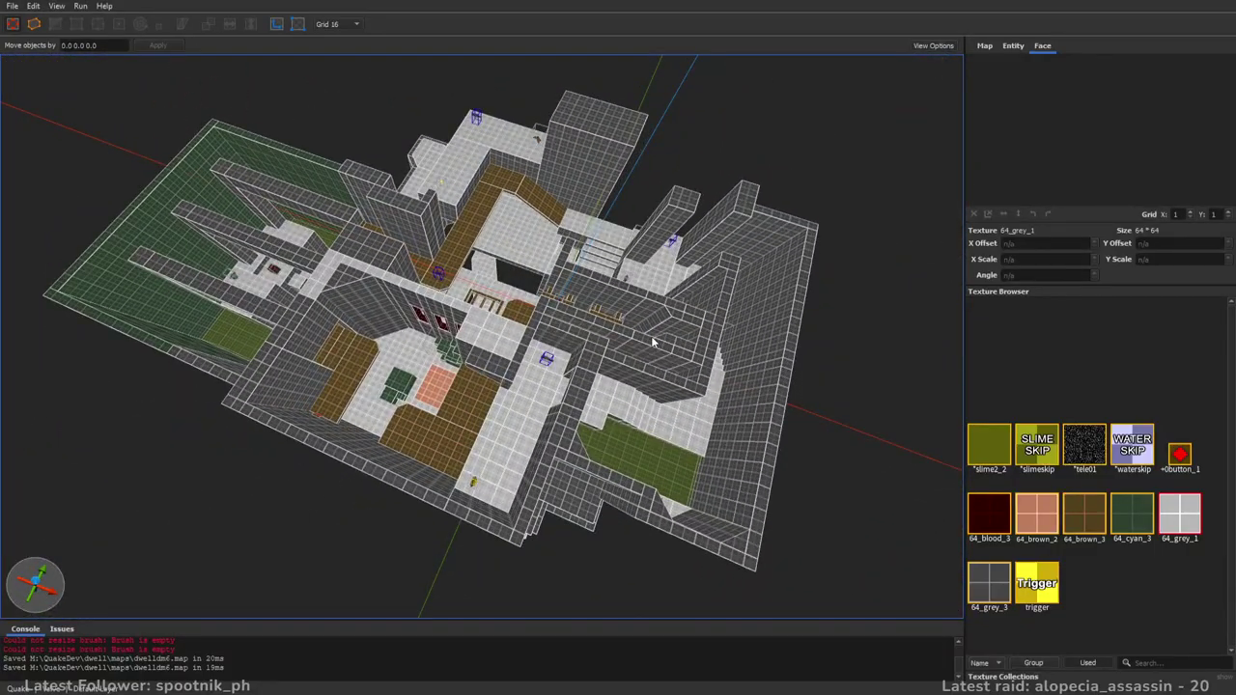
{"action": "right_click_drag", "start_coordinate": [527, 324], "coordinate": [598, 324], "text": "alt"}
{"action": "scroll", "coordinate": [527, 317], "scroll_direction": "up", "scroll_amount": 3}
{"action": "mouse_move", "coordinate": [473, 346]}
{"action": "right_mouse_down", "text": "alt"}
{"action": "mouse_move", "coordinate": [638, 367]}
{"action": "mouse_move", "coordinate": [546, 330]}
{"action": "right_mouse_up", "text": "alt"}
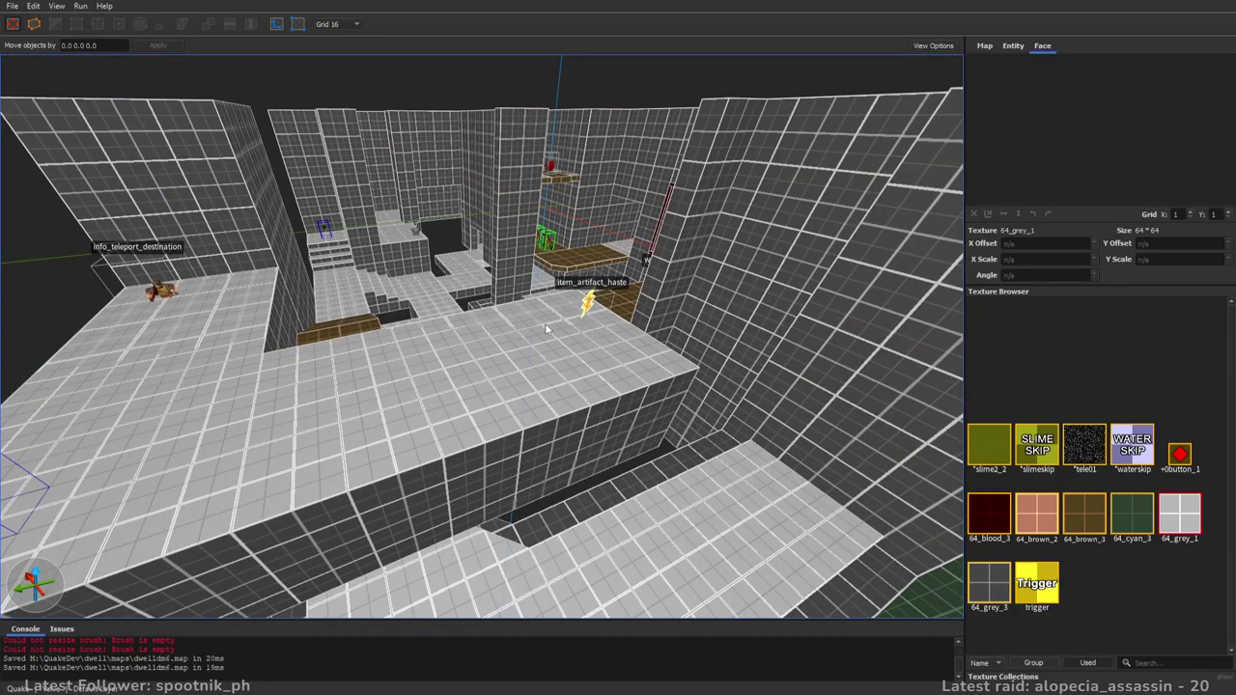
{"action": "right_click_drag", "start_coordinate": [549, 367], "coordinate": [561, 392], "text": "alt"}
{"action": "scroll", "coordinate": [561, 392], "scroll_direction": "up", "scroll_amount": 3}
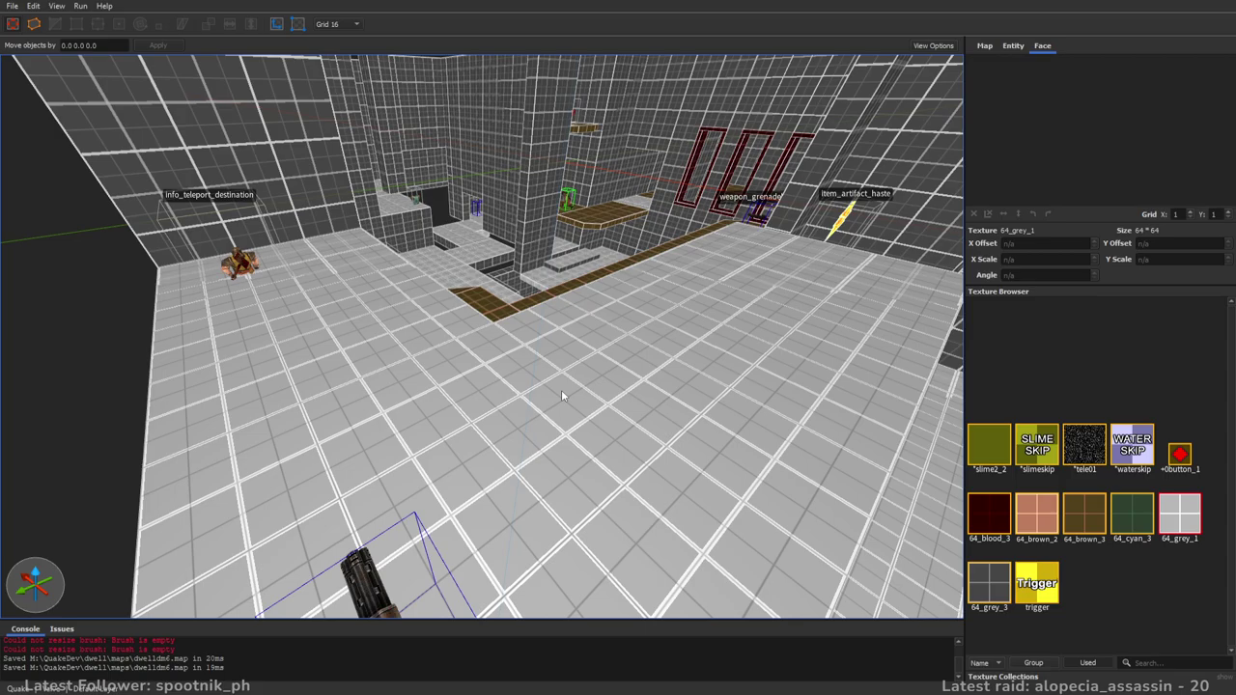
{"action": "right_click_drag", "start_coordinate": [527, 404], "coordinate": [648, 303]}
{"action": "key", "text": "a"}
{"action": "key", "text": "w"}
{"action": "key", "text": "a"}
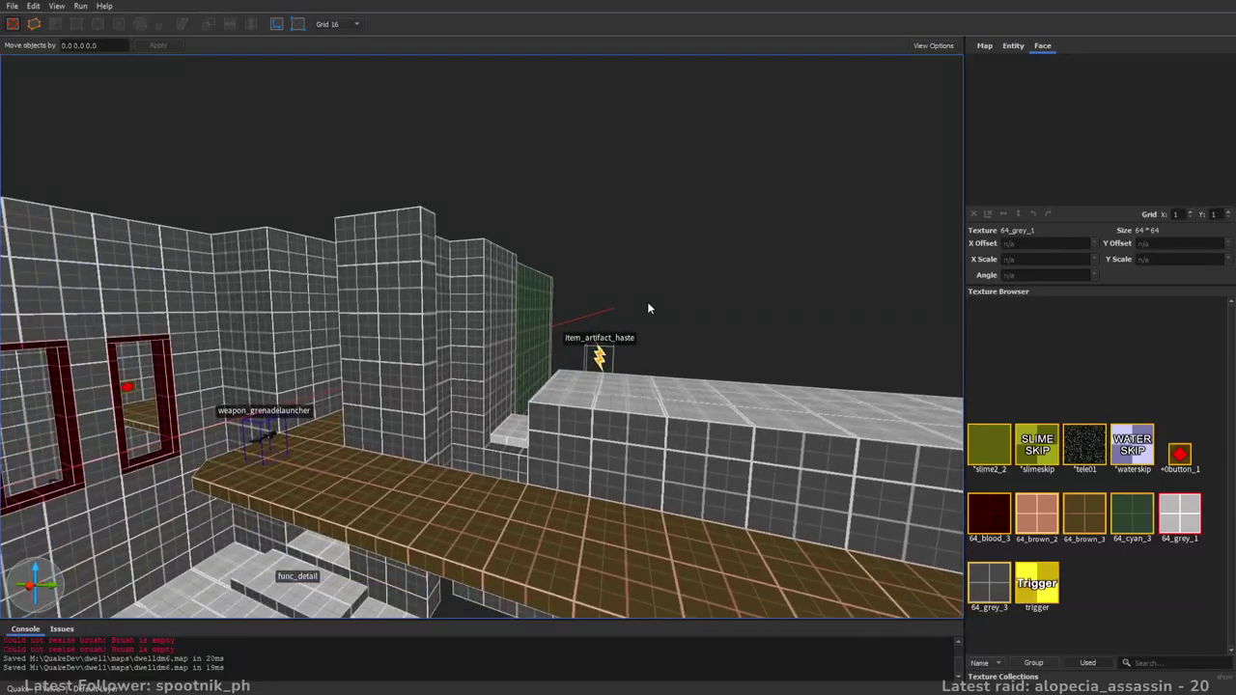
{"action": "key", "text": "w"}
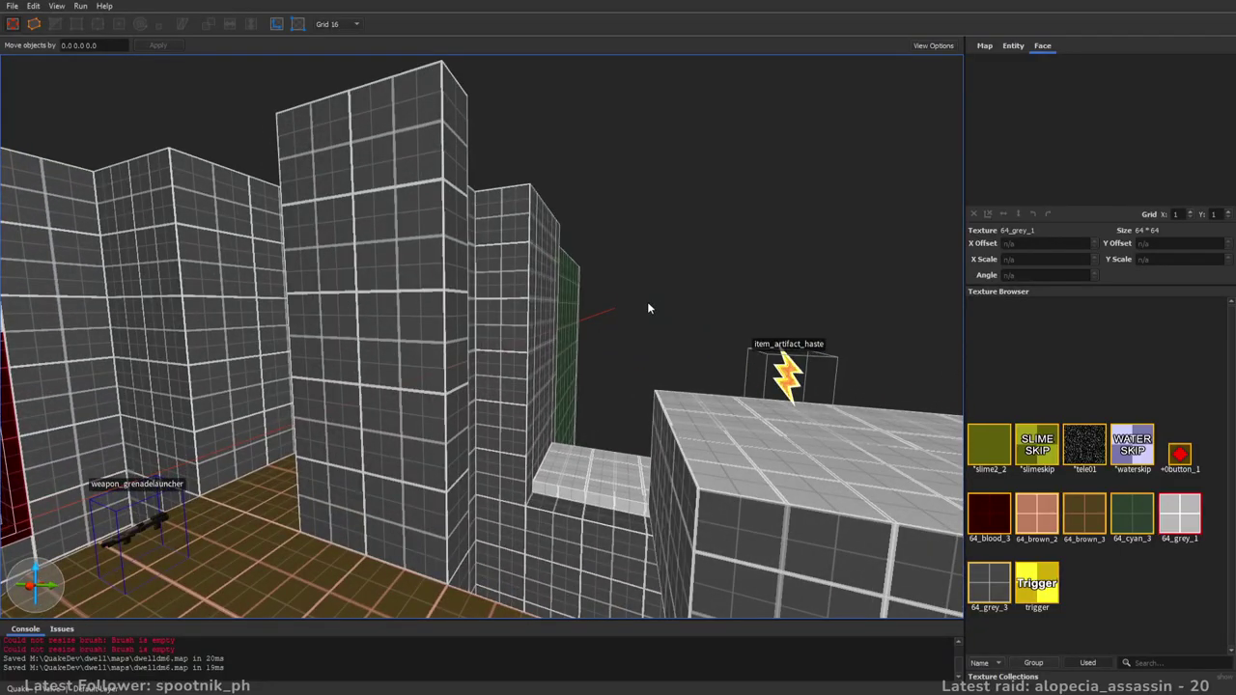
{"action": "key", "text": "s"}
{"action": "right_click_drag", "start_coordinate": [648, 304], "coordinate": [780, 381]}
- Draw a 64_grey_3 block 64 × 32 units at the platform edge beside the teleport destination and raise it to 224 units
{"action": "left_click", "coordinate": [987, 573]}
{"action": "right_click_drag", "start_coordinate": [217, 398], "coordinate": [297, 428]}
{"action": "key", "text": "a"}
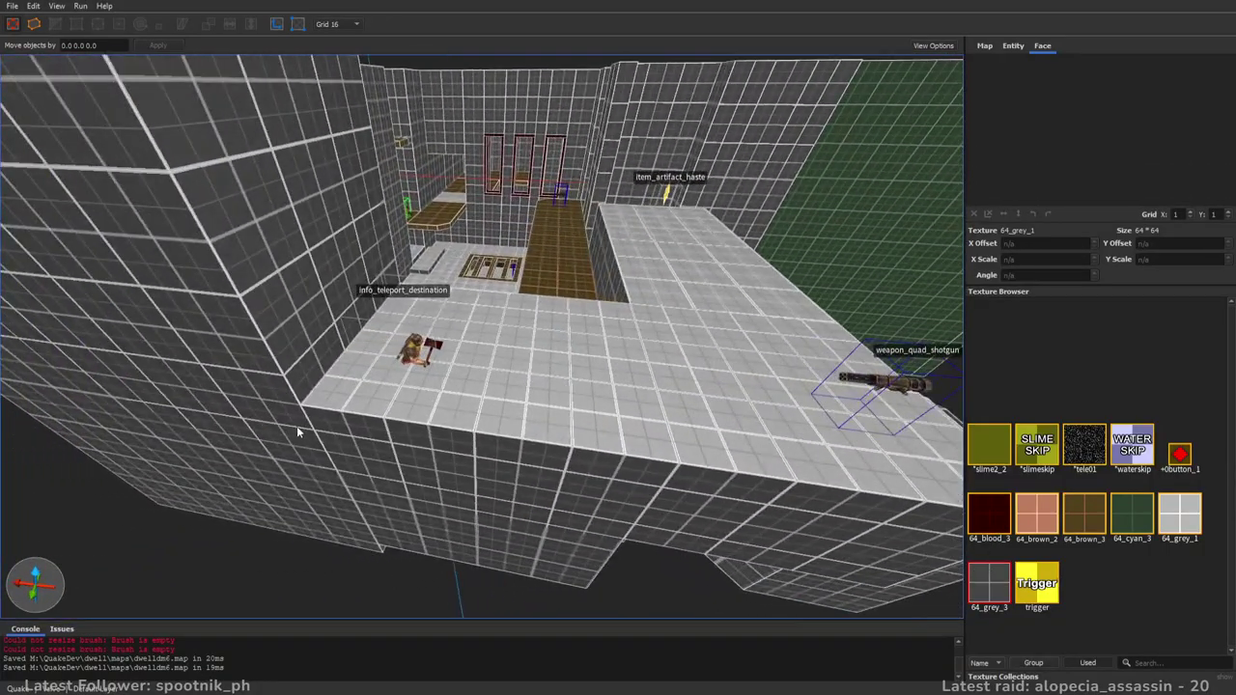
{"action": "key", "text": "s"}
{"action": "mouse_move", "coordinate": [340, 437]}
{"action": "left_mouse_down"}
{"action": "mouse_move", "coordinate": [368, 450]}
{"action": "mouse_move", "coordinate": [361, 330]}
{"action": "left_mouse_up"}
{"action": "left_click_drag", "start_coordinate": [349, 425], "coordinate": [370, 479]}
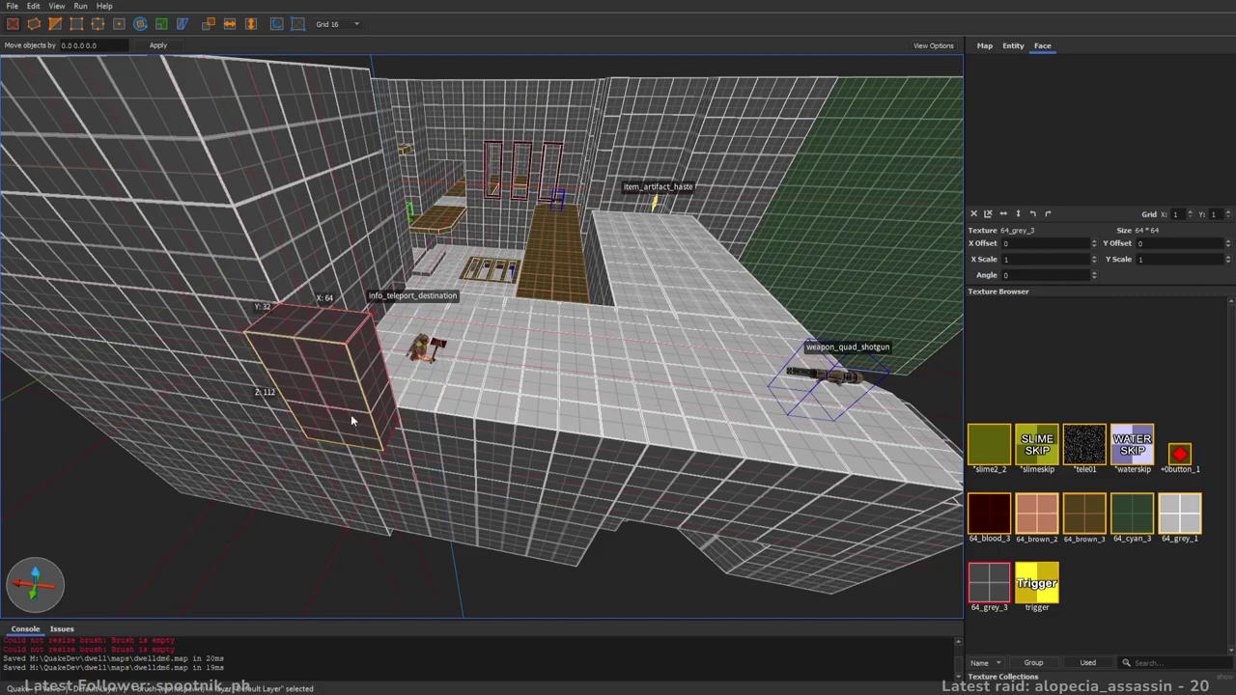
{"action": "right_click_drag", "start_coordinate": [686, 297], "coordinate": [421, 292]}
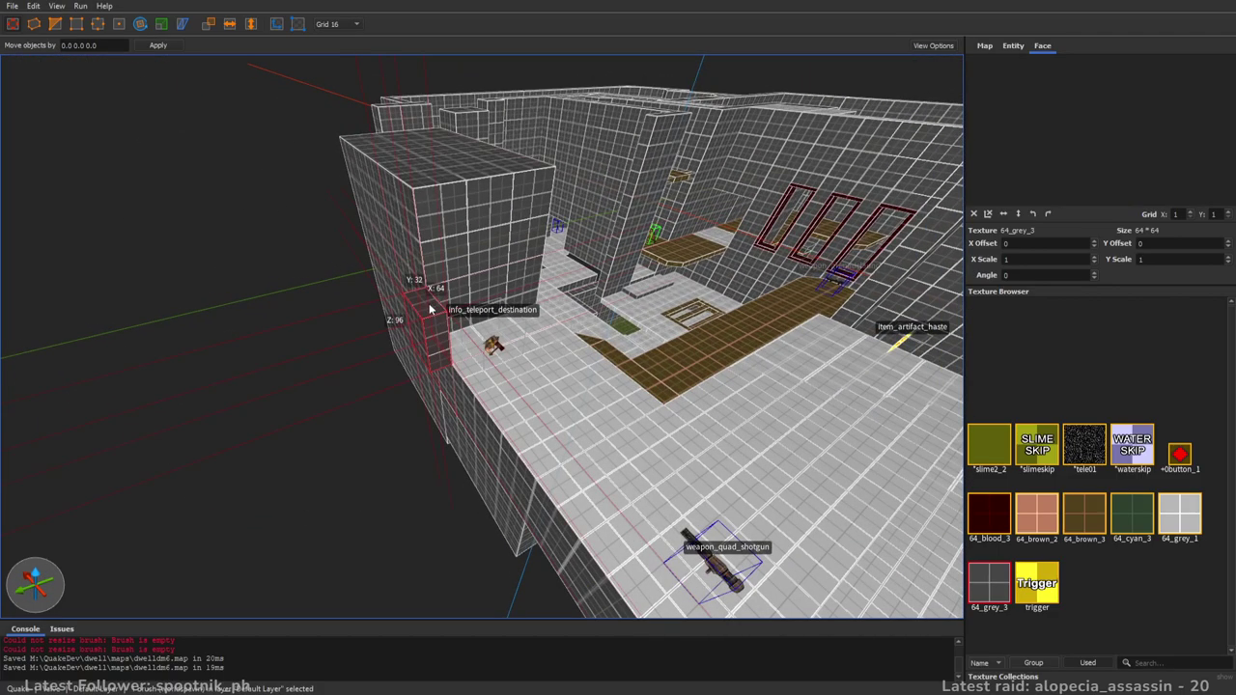
{"action": "left_click_drag", "start_coordinate": [424, 255], "coordinate": [422, 205]}
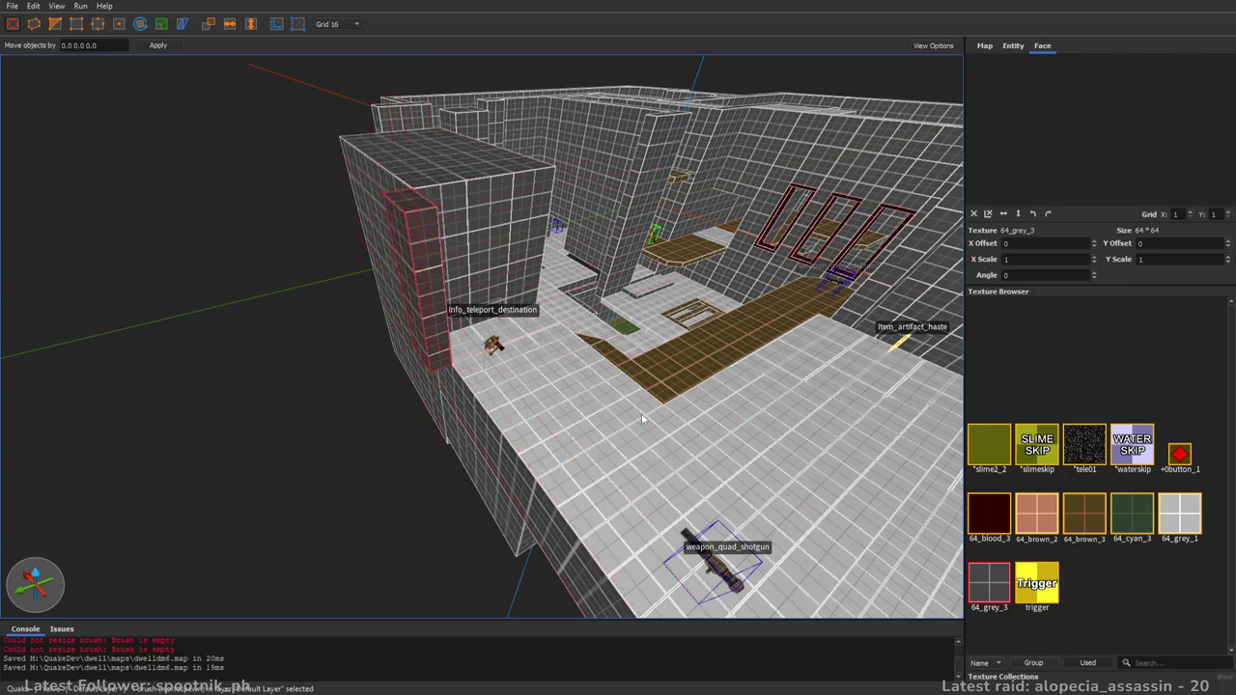
- Lengthen the block into a wall 448 units long along the platform edge past the quad shotgun
{"action": "key", "text": "s"}
{"action": "right_click_drag", "start_coordinate": [547, 351], "coordinate": [577, 345]}
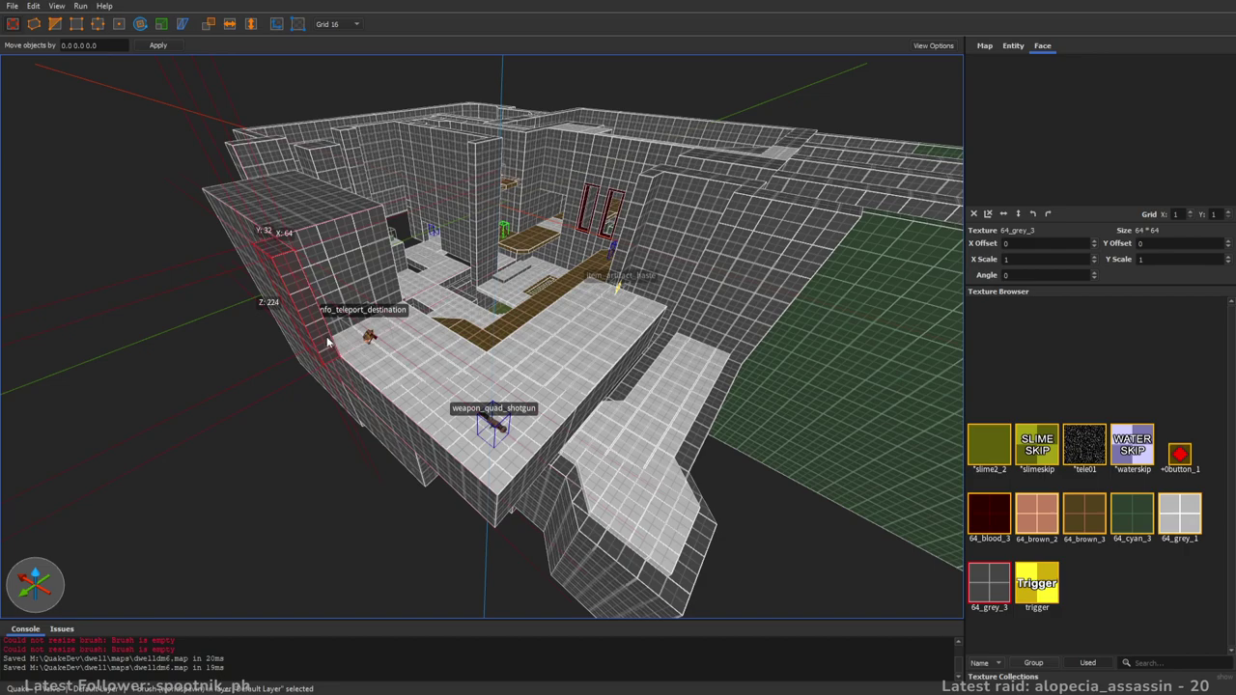
{"action": "left_click_drag", "start_coordinate": [330, 350], "coordinate": [490, 472]}
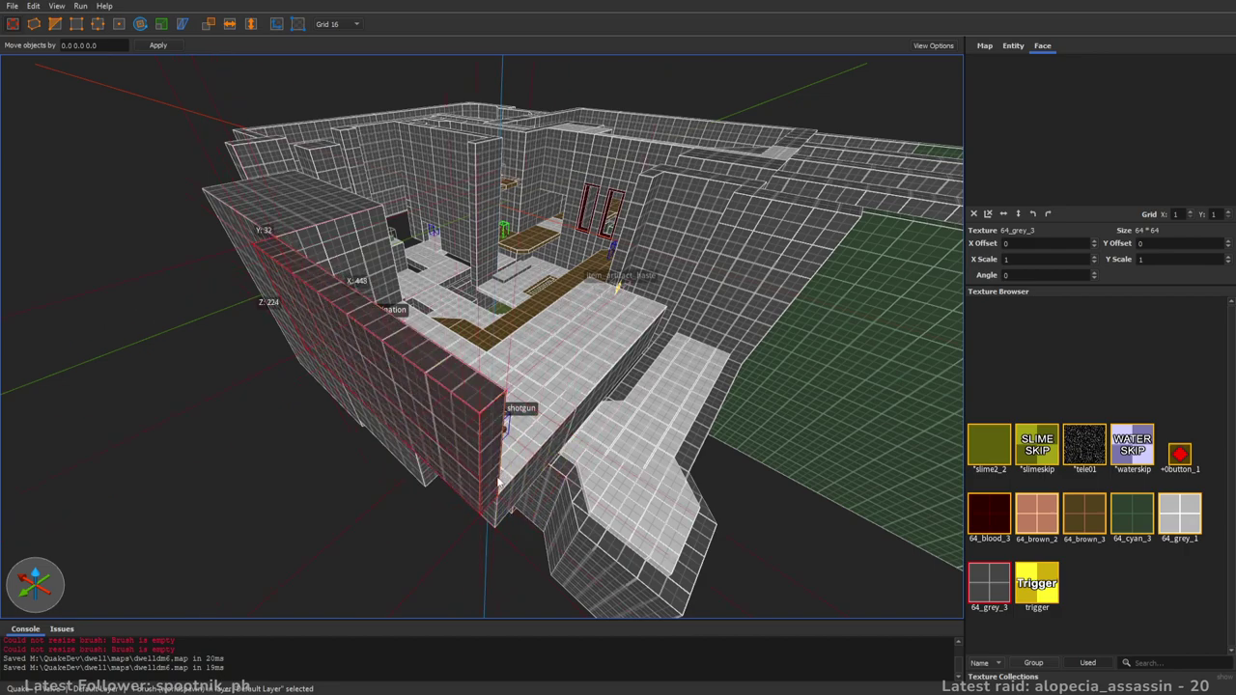
- Extrude a new wall section around the platform corner and extend it along the adjacent side toward the haste artifact
{"action": "left_click_drag", "start_coordinate": [487, 460], "coordinate": [510, 480], "text": "ctrl+shift"}
{"action": "key", "text": "d"}
{"action": "right_click_drag", "start_coordinate": [663, 448], "coordinate": [585, 439]}
{"action": "left_click_drag", "start_coordinate": [149, 466], "coordinate": [553, 433], "text": "shift"}
{"action": "mouse_move", "coordinate": [553, 434]}
{"action": "right_mouse_down"}
{"action": "mouse_move", "coordinate": [731, 444]}
{"action": "mouse_move", "coordinate": [595, 551]}
{"action": "right_mouse_up"}
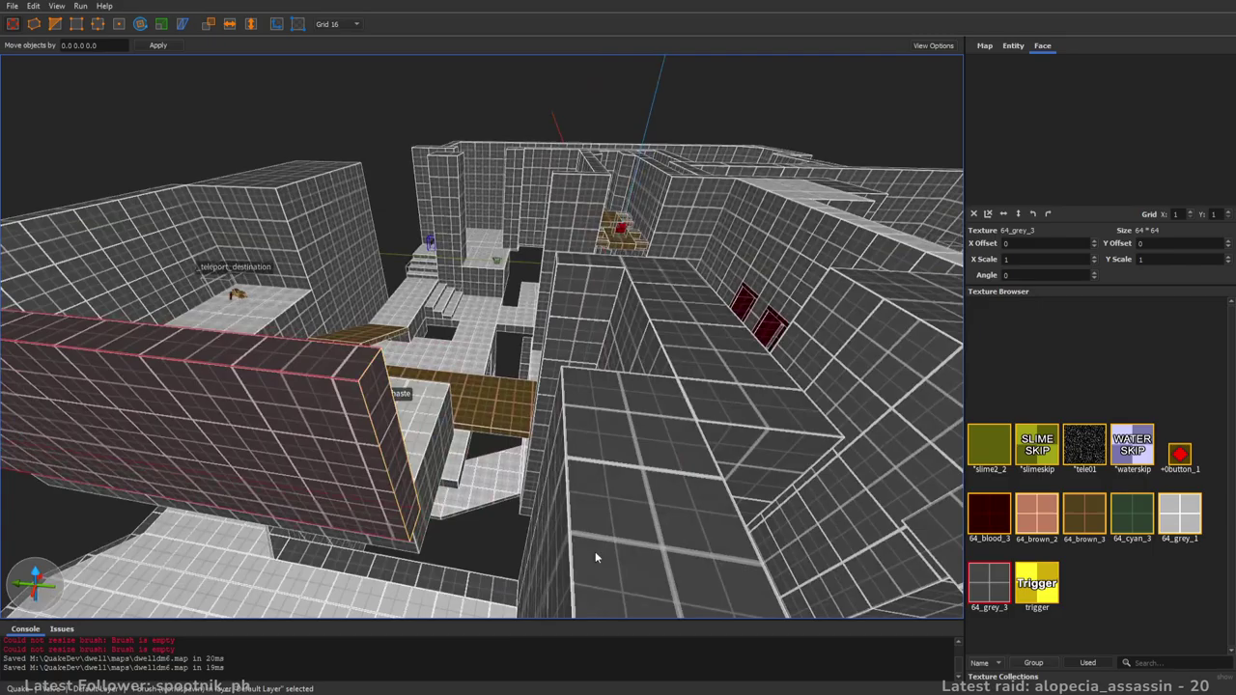
- Extrude a wall section beside the haste artifact and size it to 144 units along the brown walkway toward the grenade launcher
{"action": "left_click_drag", "start_coordinate": [392, 502], "coordinate": [465, 494], "text": "ctrl+shift"}
{"action": "mouse_move", "coordinate": [467, 483]}
{"action": "right_mouse_down"}
{"action": "mouse_move", "coordinate": [476, 397]}
{"action": "mouse_move", "coordinate": [668, 388]}
{"action": "right_mouse_up"}
{"action": "key", "text": "w"}
{"action": "left_click_drag", "start_coordinate": [681, 349], "coordinate": [519, 410], "text": "shift"}
{"action": "right_click_drag", "start_coordinate": [519, 409], "coordinate": [619, 420]}
{"action": "key", "text": "a"}
{"action": "mouse_move", "coordinate": [540, 372]}
{"action": "left_mouse_down"}
{"action": "mouse_move", "coordinate": [543, 435]}
{"action": "mouse_move", "coordinate": [519, 505]}
{"action": "mouse_move", "coordinate": [530, 526]}
{"action": "left_mouse_up"}
{"action": "left_click_drag", "start_coordinate": [428, 433], "coordinate": [308, 428]}
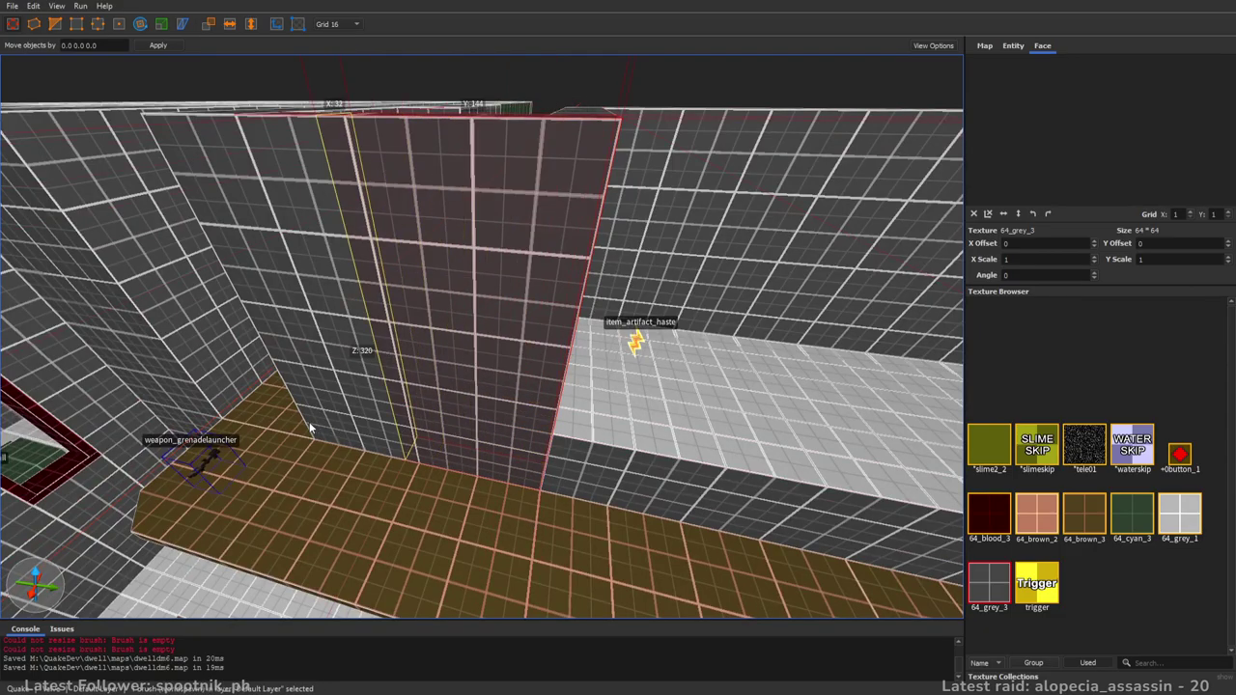
- Extrude another wall section from the wall along the brown walkway between the haste artifact and the grenade launcher
{"action": "right_click_drag", "start_coordinate": [422, 409], "coordinate": [397, 426]}
{"action": "scroll", "coordinate": [397, 426], "scroll_direction": "down", "scroll_amount": 6}
{"action": "left_click", "coordinate": [567, 394]}
{"action": "left_click", "coordinate": [531, 388]}
{"action": "left_click", "coordinate": [568, 396]}
{"action": "mouse_move", "coordinate": [517, 403]}
{"action": "right_mouse_down"}
{"action": "mouse_move", "coordinate": [531, 375]}
{"action": "mouse_move", "coordinate": [293, 363]}
{"action": "mouse_move", "coordinate": [325, 431]}
{"action": "right_mouse_up"}
{"action": "left_click", "coordinate": [326, 431]}
{"action": "mouse_move", "coordinate": [325, 483]}
{"action": "left_mouse_down", "text": "ctrl+shift"}
{"action": "mouse_move", "coordinate": [315, 511]}
{"action": "mouse_move", "coordinate": [670, 518]}
{"action": "mouse_move", "coordinate": [631, 485]}
{"action": "mouse_move", "coordinate": [662, 482]}
{"action": "left_mouse_up", "text": "ctrl+shift"}
{"action": "key", "text": "d"}
{"action": "key", "text": "d"}
{"action": "right_click_drag", "start_coordinate": [662, 487], "coordinate": [494, 451]}
{"action": "mouse_move", "coordinate": [622, 411]}
{"action": "right_mouse_down"}
{"action": "mouse_move", "coordinate": [521, 440]}
{"action": "mouse_move", "coordinate": [541, 452]}
{"action": "right_mouse_up"}
{"action": "key", "text": "Escape"}
- Draw a 128 × 32 unit block across the floor opening below the brown walkway and raise it into a wall
{"action": "left_click_drag", "start_coordinate": [635, 442], "coordinate": [297, 562]}
{"action": "right_click_drag", "start_coordinate": [604, 487], "coordinate": [533, 469]}
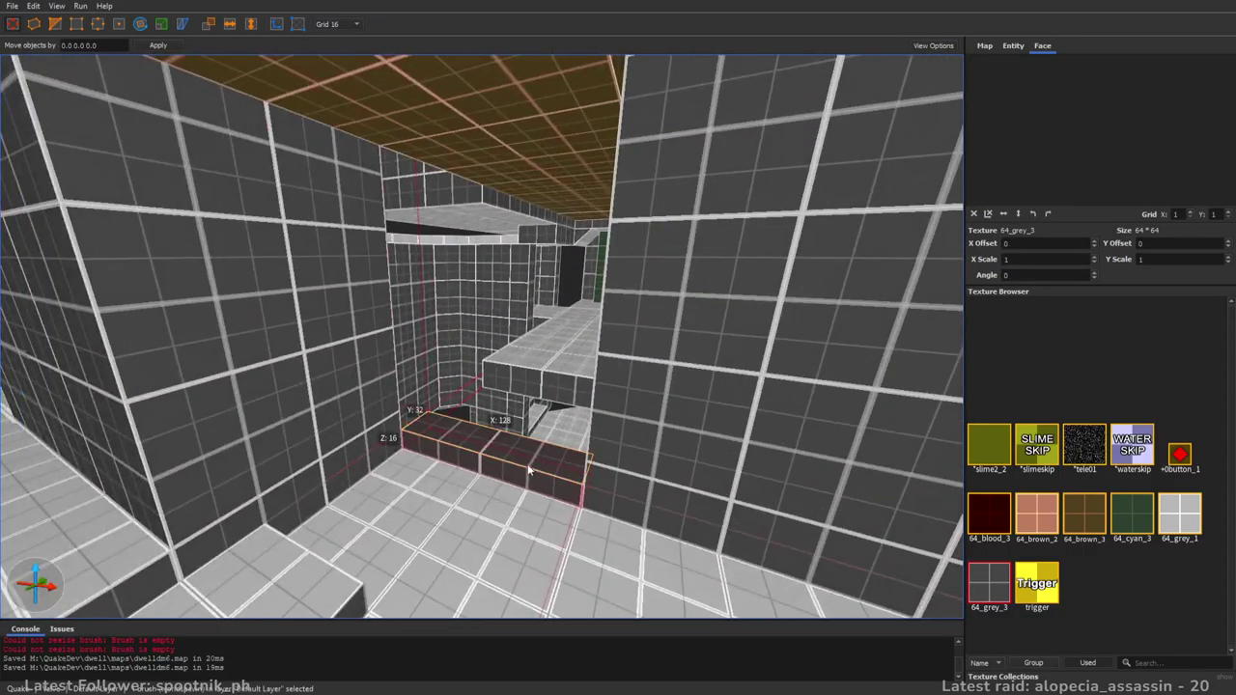
{"action": "left_click_drag", "start_coordinate": [533, 469], "coordinate": [588, 148], "text": "shift"}
{"action": "mouse_move", "coordinate": [633, 232]}
{"action": "right_mouse_down"}
{"action": "mouse_move", "coordinate": [617, 228]}
{"action": "mouse_move", "coordinate": [560, 289]}
{"action": "mouse_move", "coordinate": [586, 384]}
{"action": "mouse_move", "coordinate": [577, 398]}
{"action": "mouse_move", "coordinate": [604, 399]}
{"action": "mouse_move", "coordinate": [538, 408]}
{"action": "mouse_move", "coordinate": [540, 372]}
{"action": "right_mouse_up"}
{"action": "key", "text": "Escape"}
- Draw a block above the grenade launcher corridor entrance and stretch it into a slab spanning the adjoining walls
{"action": "left_click_drag", "start_coordinate": [540, 372], "coordinate": [619, 451]}
{"action": "mouse_move", "coordinate": [619, 450]}
{"action": "right_mouse_down"}
{"action": "mouse_move", "coordinate": [583, 425]}
{"action": "mouse_move", "coordinate": [585, 449]}
{"action": "right_mouse_up"}
{"action": "left_click_drag", "start_coordinate": [585, 448], "coordinate": [609, 216], "text": "shift"}
{"action": "left_click_drag", "start_coordinate": [606, 571], "coordinate": [615, 377], "text": "shift"}
{"action": "right_click_drag", "start_coordinate": [616, 377], "coordinate": [576, 362]}
{"action": "left_click_drag", "start_coordinate": [694, 333], "coordinate": [294, 307], "text": "shift"}
{"action": "mouse_move", "coordinate": [294, 307]}
{"action": "right_mouse_down"}
{"action": "mouse_move", "coordinate": [312, 354]}
{"action": "mouse_move", "coordinate": [310, 298]}
{"action": "right_mouse_up"}
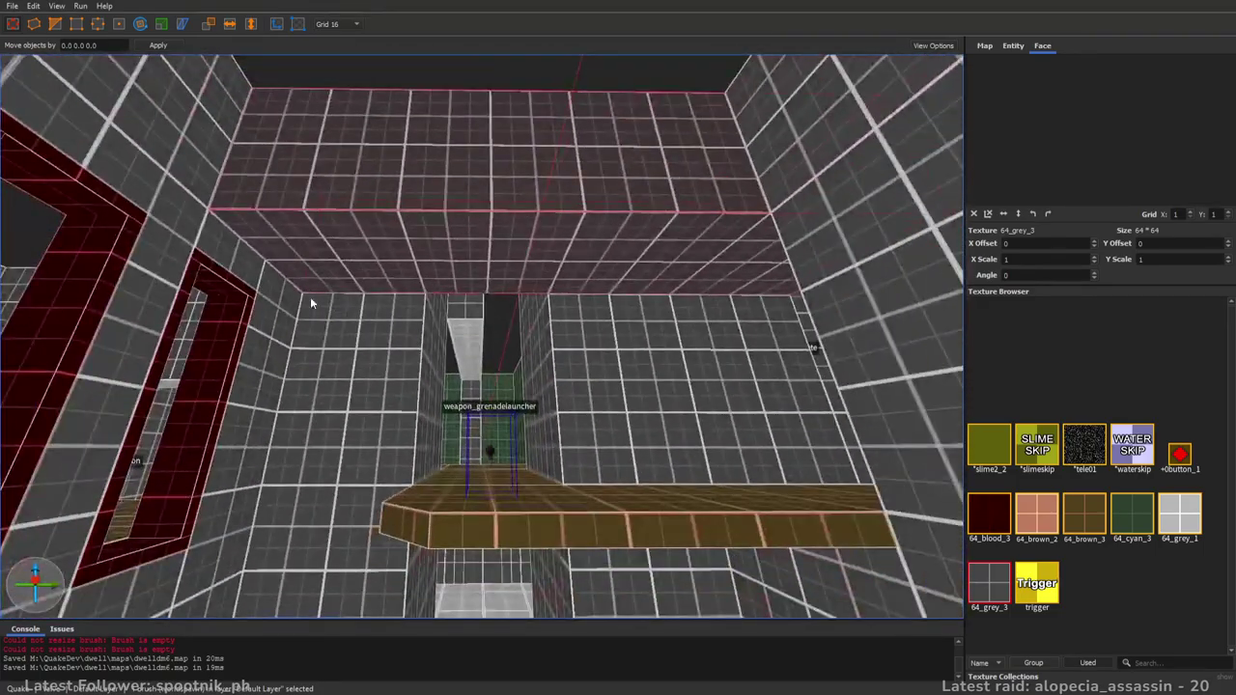
- Apply the 64_grey_1 texture to the underside of the slab above the grenade launcher corridor
{"action": "key", "text": "Escape"}
{"action": "left_click", "coordinate": [467, 259], "text": "shift"}
{"action": "left_click", "coordinate": [1171, 505]}
{"action": "key", "text": "Escape"}
- Draw another ceiling block above the grenade launcher corridor and resize it to meet the surrounding walls
{"action": "right_click_drag", "start_coordinate": [676, 410], "coordinate": [861, 454]}
{"action": "key", "text": "w"}
{"action": "key", "text": "s"}
{"action": "right_click_drag", "start_coordinate": [479, 359], "coordinate": [471, 322]}
{"action": "key", "text": "w"}
{"action": "mouse_move", "coordinate": [461, 319]}
{"action": "left_mouse_down"}
{"action": "mouse_move", "coordinate": [591, 398]}
{"action": "mouse_move", "coordinate": [629, 362]}
{"action": "left_mouse_up"}
{"action": "key", "text": "w"}
{"action": "right_click_drag", "start_coordinate": [614, 365], "coordinate": [608, 257]}
{"action": "key", "text": "s"}
{"action": "left_click_drag", "start_coordinate": [548, 304], "coordinate": [546, 317], "text": "shift"}
{"action": "left_click_drag", "start_coordinate": [521, 255], "coordinate": [471, 102], "text": "shift"}
{"action": "key", "text": "w"}
{"action": "mouse_move", "coordinate": [471, 101]}
{"action": "right_mouse_down"}
{"action": "mouse_move", "coordinate": [530, 133]}
{"action": "mouse_move", "coordinate": [579, 343]}
{"action": "mouse_move", "coordinate": [542, 329]}
{"action": "right_mouse_up"}
{"action": "key", "text": "s"}
{"action": "mouse_move", "coordinate": [493, 231]}
{"action": "right_mouse_down"}
{"action": "mouse_move", "coordinate": [497, 270]}
{"action": "mouse_move", "coordinate": [507, 116]}
{"action": "right_mouse_up"}
{"action": "key", "text": "w"}
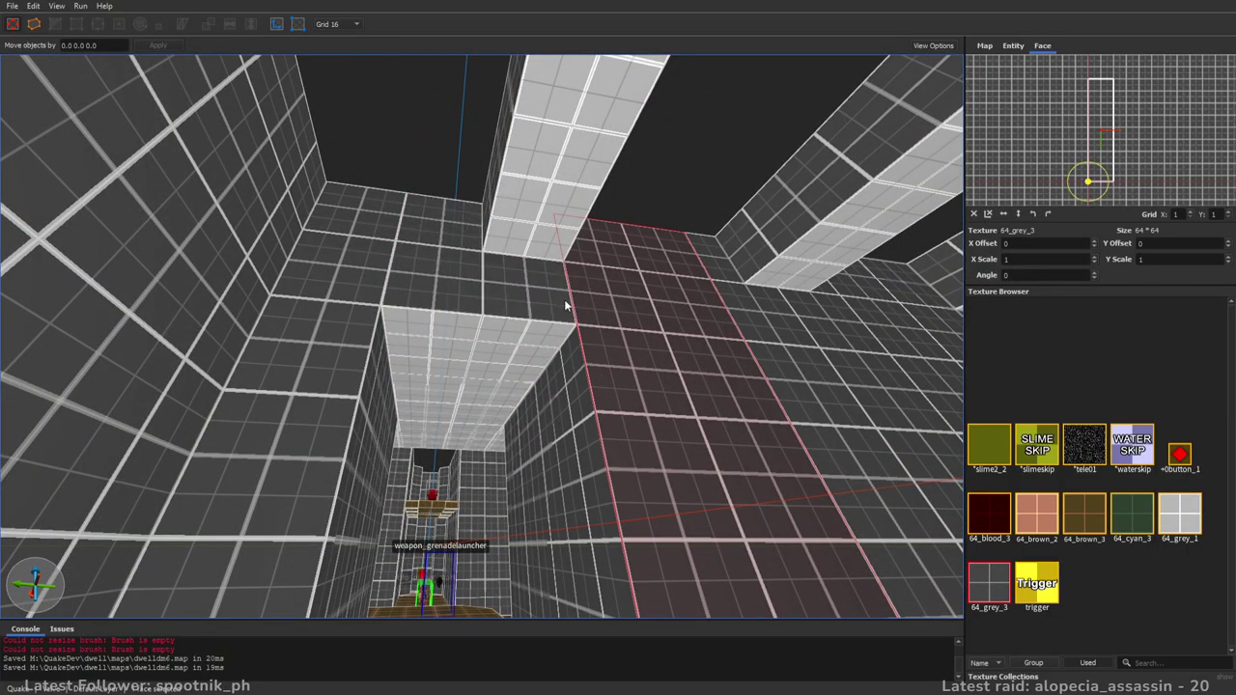
- Add a 64_grey_3 block against the end of the ceiling slab over the brown walkway and adjust its length
{"action": "key", "text": "s"}
{"action": "mouse_move", "coordinate": [569, 335]}
{"action": "right_mouse_down"}
{"action": "mouse_move", "coordinate": [546, 372]}
{"action": "mouse_move", "coordinate": [567, 379]}
{"action": "mouse_move", "coordinate": [545, 387]}
{"action": "mouse_move", "coordinate": [388, 384]}
{"action": "mouse_move", "coordinate": [547, 387]}
{"action": "mouse_move", "coordinate": [443, 386]}
{"action": "mouse_move", "coordinate": [504, 374]}
{"action": "mouse_move", "coordinate": [529, 386]}
{"action": "mouse_move", "coordinate": [486, 358]}
{"action": "mouse_move", "coordinate": [428, 408]}
{"action": "mouse_move", "coordinate": [662, 409]}
{"action": "mouse_move", "coordinate": [502, 419]}
{"action": "mouse_move", "coordinate": [417, 386]}
{"action": "mouse_move", "coordinate": [568, 383]}
{"action": "mouse_move", "coordinate": [681, 358]}
{"action": "mouse_move", "coordinate": [799, 386]}
{"action": "mouse_move", "coordinate": [539, 401]}
{"action": "mouse_move", "coordinate": [553, 308]}
{"action": "right_mouse_up"}
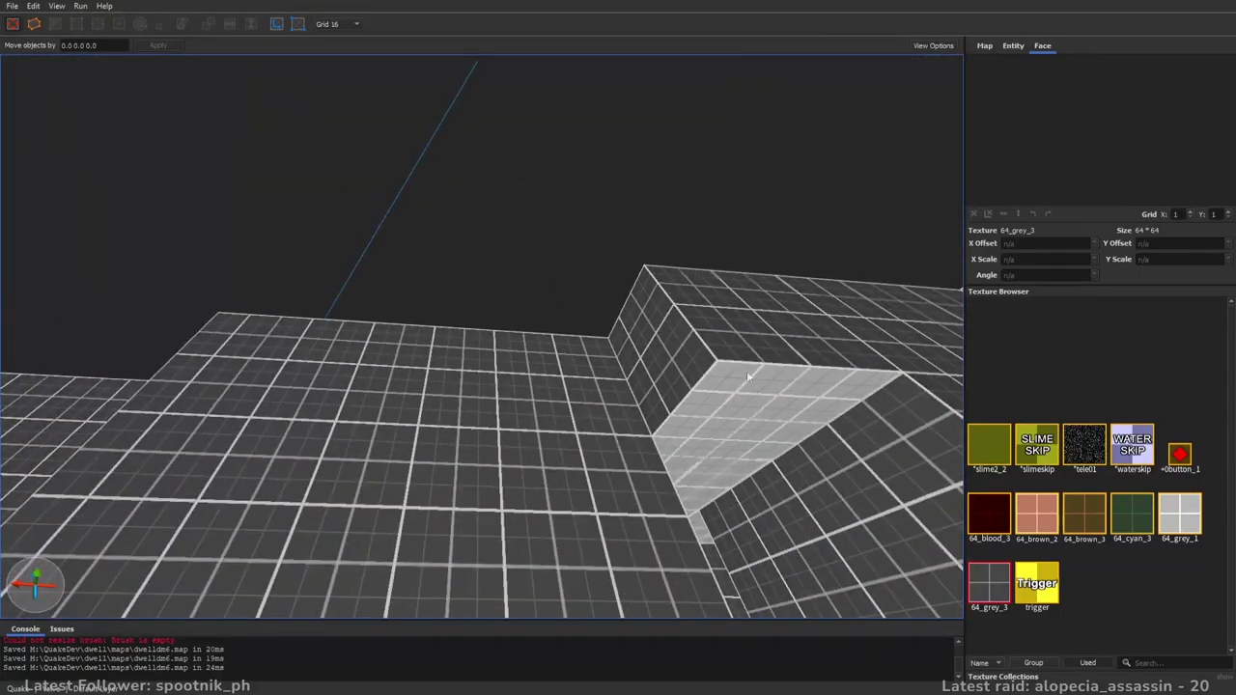
{"action": "right_click_drag", "start_coordinate": [629, 365], "coordinate": [615, 348]}
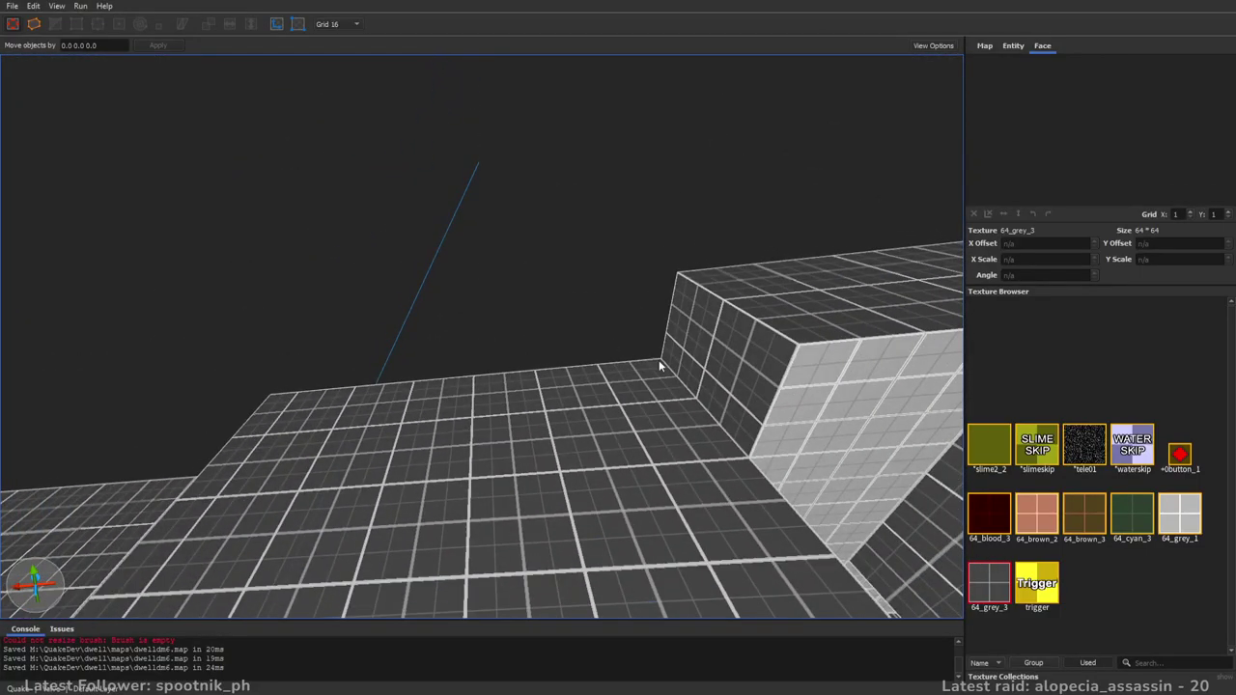
{"action": "right_click_drag", "start_coordinate": [579, 437], "coordinate": [576, 482]}
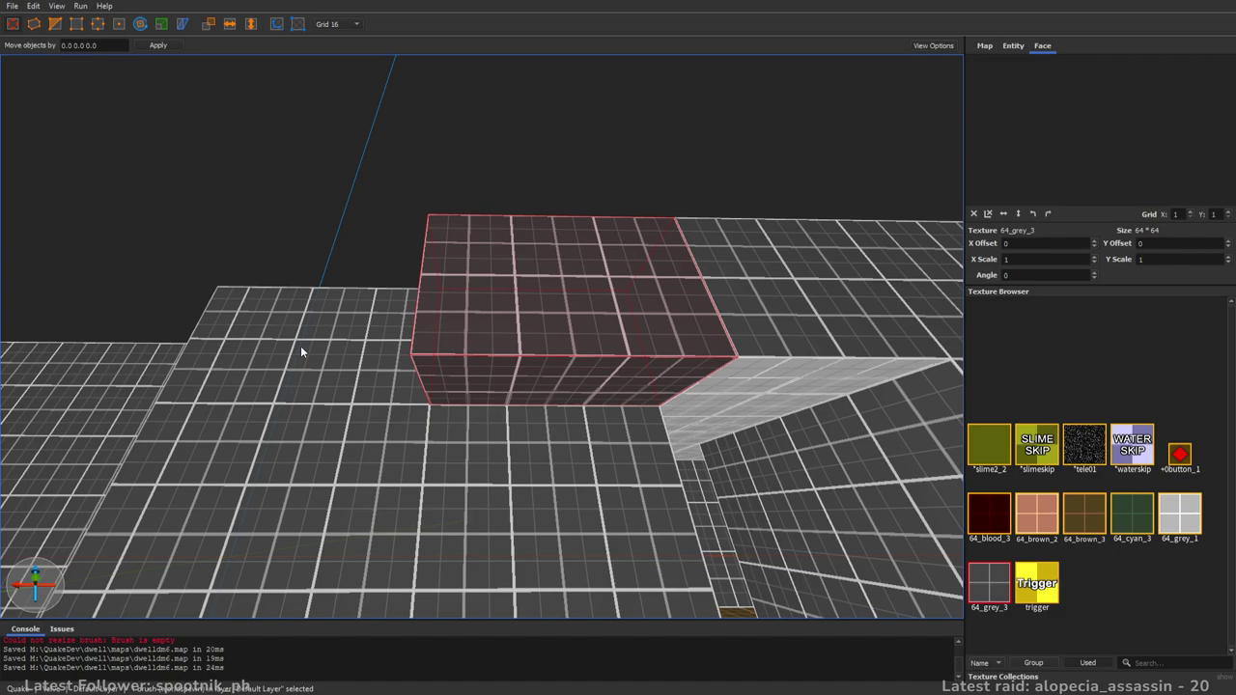
{"action": "key", "text": "a"}
{"action": "left_click_drag", "start_coordinate": [570, 324], "coordinate": [463, 328], "text": "shift"}
- Clip the new ceiling block diagonally through points -192 320 224 and -256 320 192 to slope its underside
{"action": "left_click", "coordinate": [485, 244]}
{"action": "left_click", "coordinate": [568, 273]}
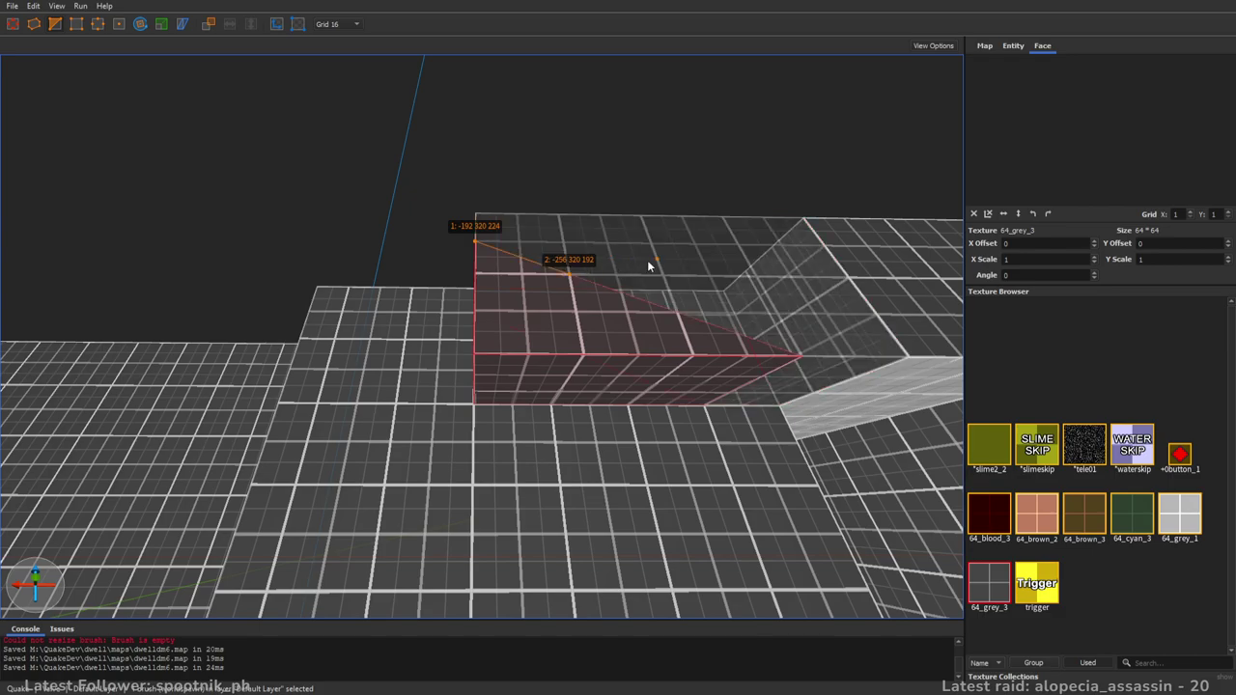
{"action": "key", "text": "ctrl+Return"}
{"action": "key", "text": "ctrl+Return"}
{"action": "key", "text": "Return"}
{"action": "key", "text": "Escape"}
{"action": "key", "text": "Escape"}
- Apply the 64_grey_1 texture to the sloped underside of the clipped ceiling block and save the map
{"action": "left_click", "coordinate": [784, 373], "text": "shift"}
{"action": "left_click", "coordinate": [729, 360], "text": "alt"}
{"action": "key", "text": "Escape"}
{"action": "left_click", "coordinate": [793, 379], "text": "shift"}
{"action": "left_click", "coordinate": [731, 349], "text": "ctrl+shift"}
{"action": "left_click", "coordinate": [1185, 534]}
{"action": "right_click_drag", "start_coordinate": [845, 381], "coordinate": [705, 325]}
{"action": "key", "text": "Escape"}
{"action": "key", "text": "ctrl+s"}
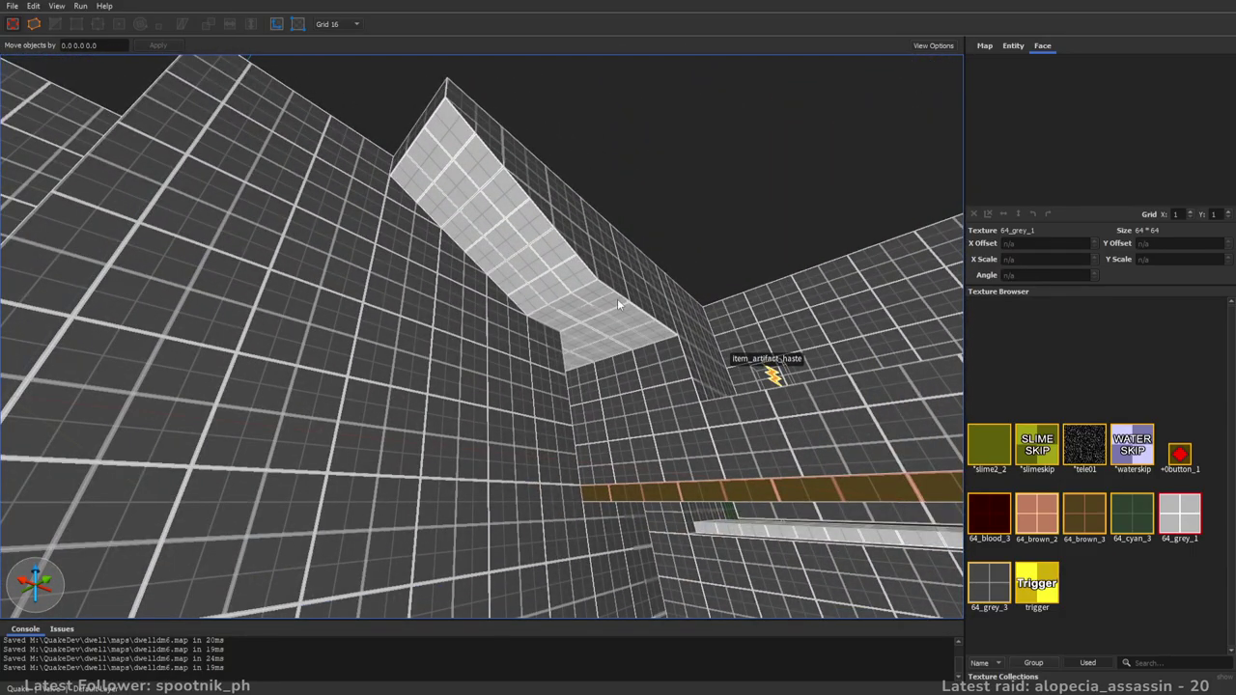
- Draw a 64 × 32 unit 64_grey_3 block at the corner of the lightning gun passage and raise it to 160 units
{"action": "right_click_drag", "start_coordinate": [732, 308], "coordinate": [665, 354]}
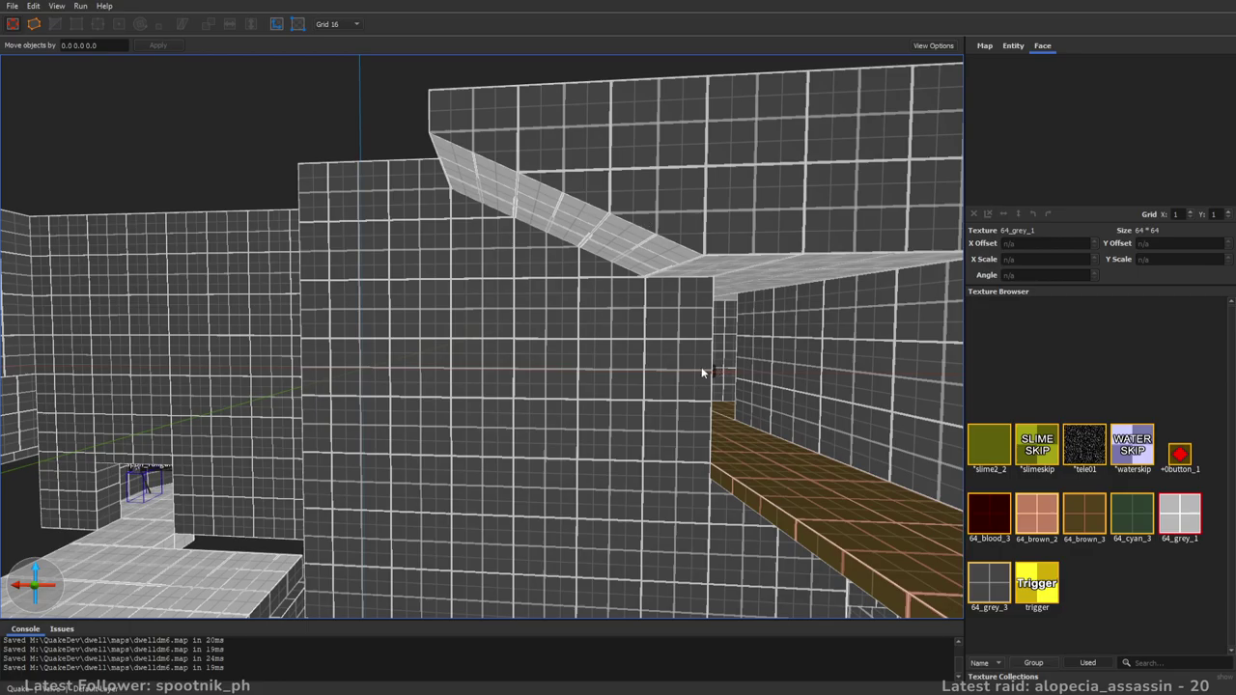
{"action": "right_click_drag", "start_coordinate": [726, 309], "coordinate": [844, 315]}
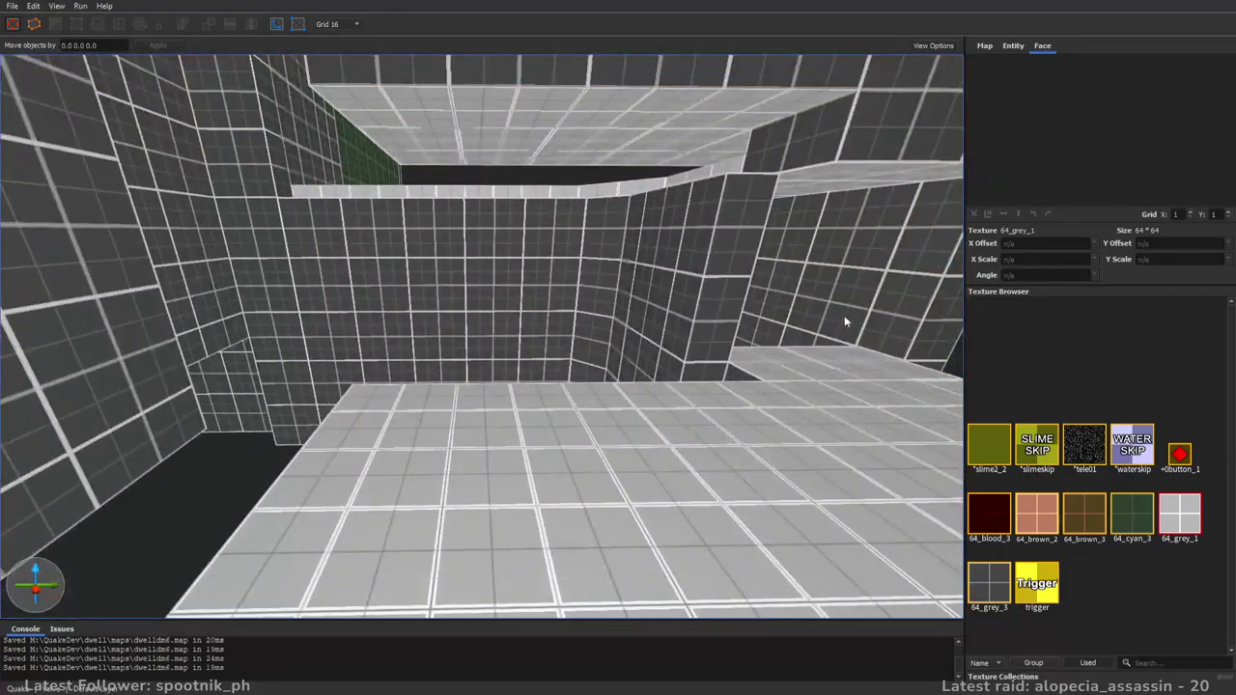
{"action": "left_click", "coordinate": [987, 577]}
{"action": "mouse_move", "coordinate": [761, 326]}
{"action": "right_mouse_down"}
{"action": "mouse_move", "coordinate": [778, 293]}
{"action": "mouse_move", "coordinate": [751, 314]}
{"action": "right_mouse_up"}
{"action": "left_click_drag", "start_coordinate": [637, 464], "coordinate": [568, 490]}
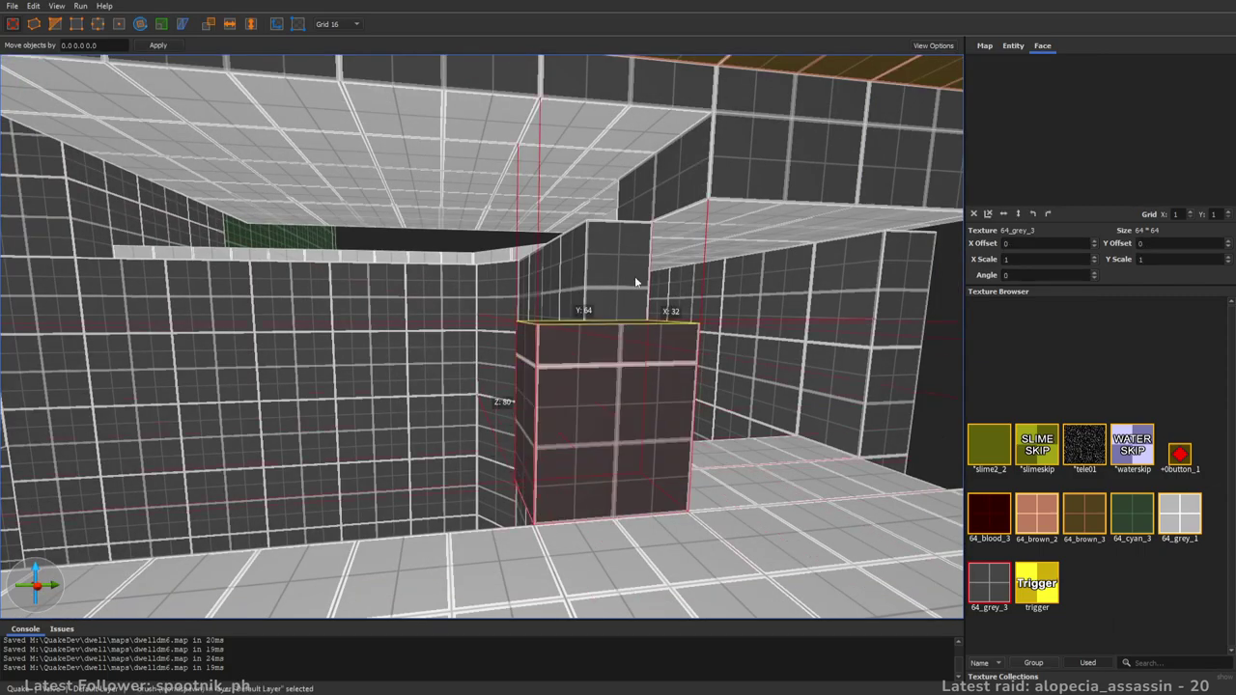
{"action": "right_click_drag", "start_coordinate": [711, 184], "coordinate": [764, 257]}
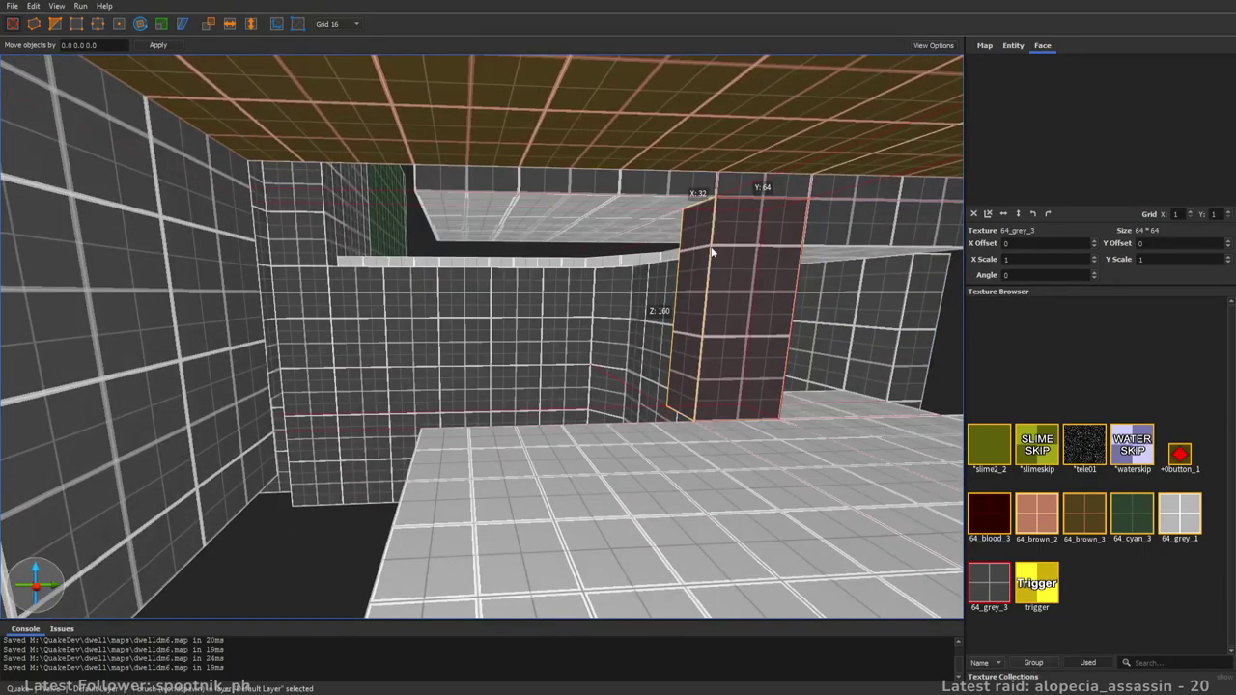
{"action": "mouse_move", "coordinate": [471, 260]}
{"action": "right_mouse_down"}
{"action": "mouse_move", "coordinate": [669, 298]}
{"action": "mouse_move", "coordinate": [585, 299]}
{"action": "mouse_move", "coordinate": [605, 329]}
{"action": "right_mouse_up"}
- Draw a 128 × 32 unit block across the opening between the pillar and the green teleporter frame and raise it
{"action": "left_click", "coordinate": [605, 329]}
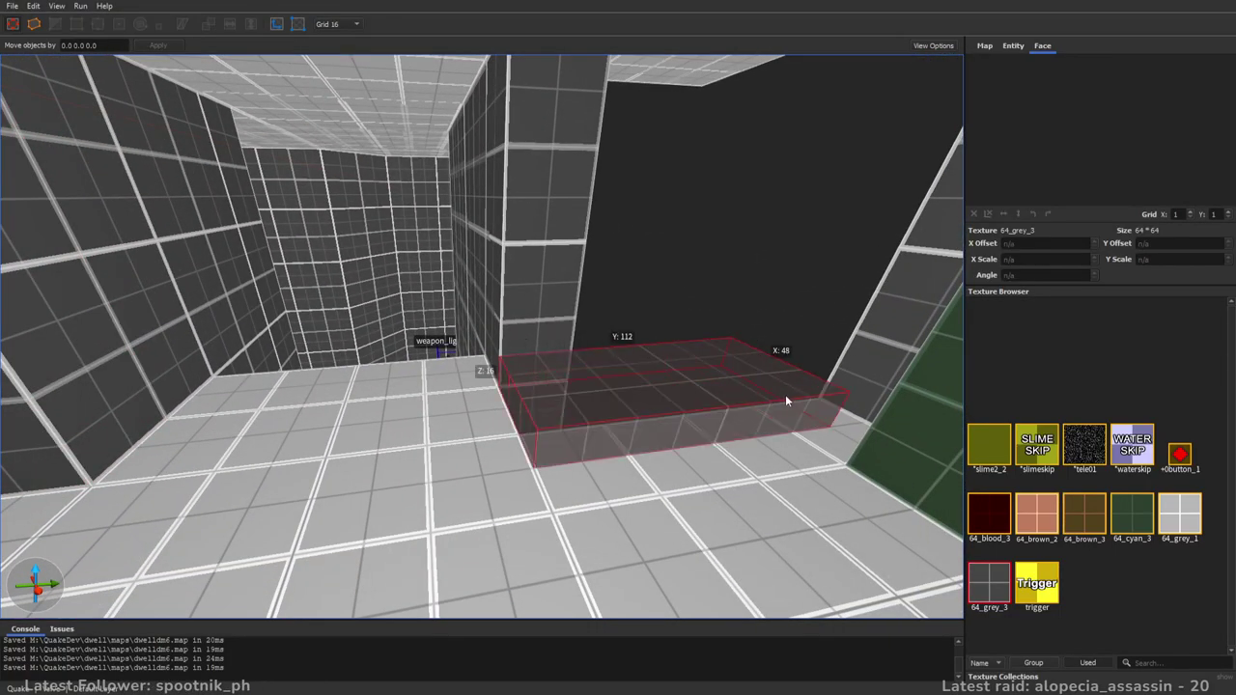
{"action": "right_click_drag", "start_coordinate": [803, 383], "coordinate": [737, 378]}
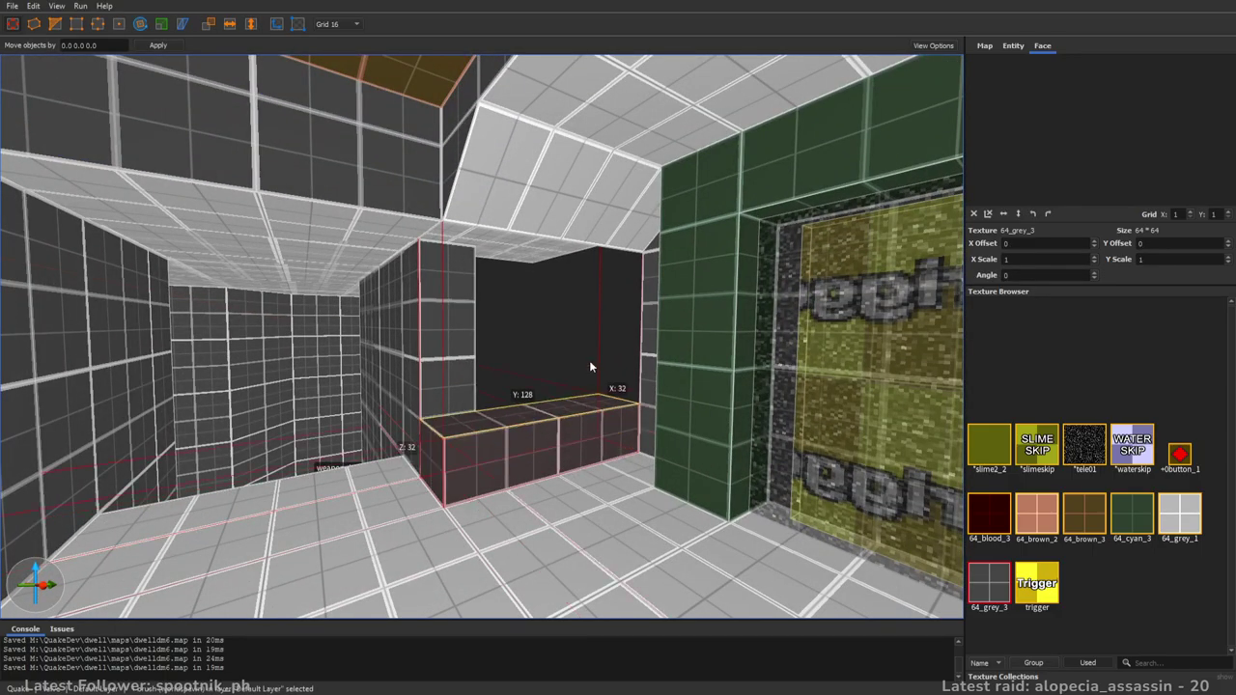
{"action": "left_click", "coordinate": [583, 248]}
{"action": "right_click_drag", "start_coordinate": [583, 248], "coordinate": [639, 364]}
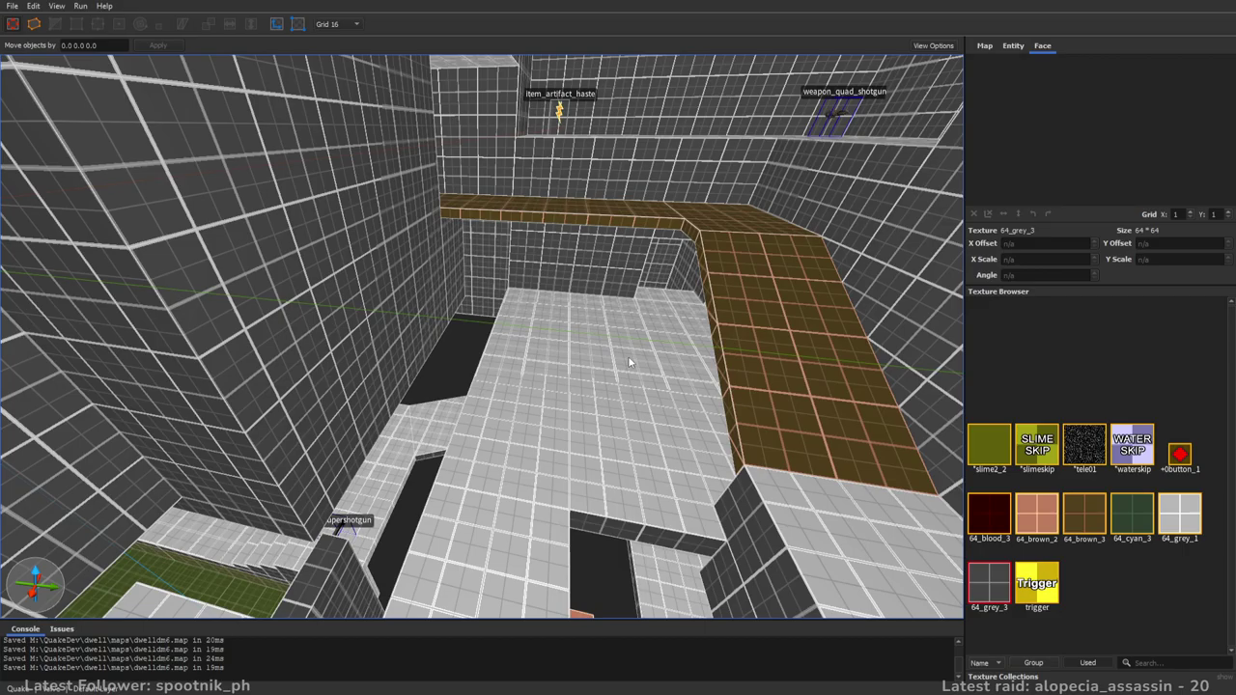
- Draw a 144 × 80 unit block on the floor edge between the super shotgun and the brown walkway and raise it
{"action": "right_click_drag", "start_coordinate": [673, 249], "coordinate": [839, 290]}
{"action": "right_click_drag", "start_coordinate": [635, 294], "coordinate": [582, 445]}
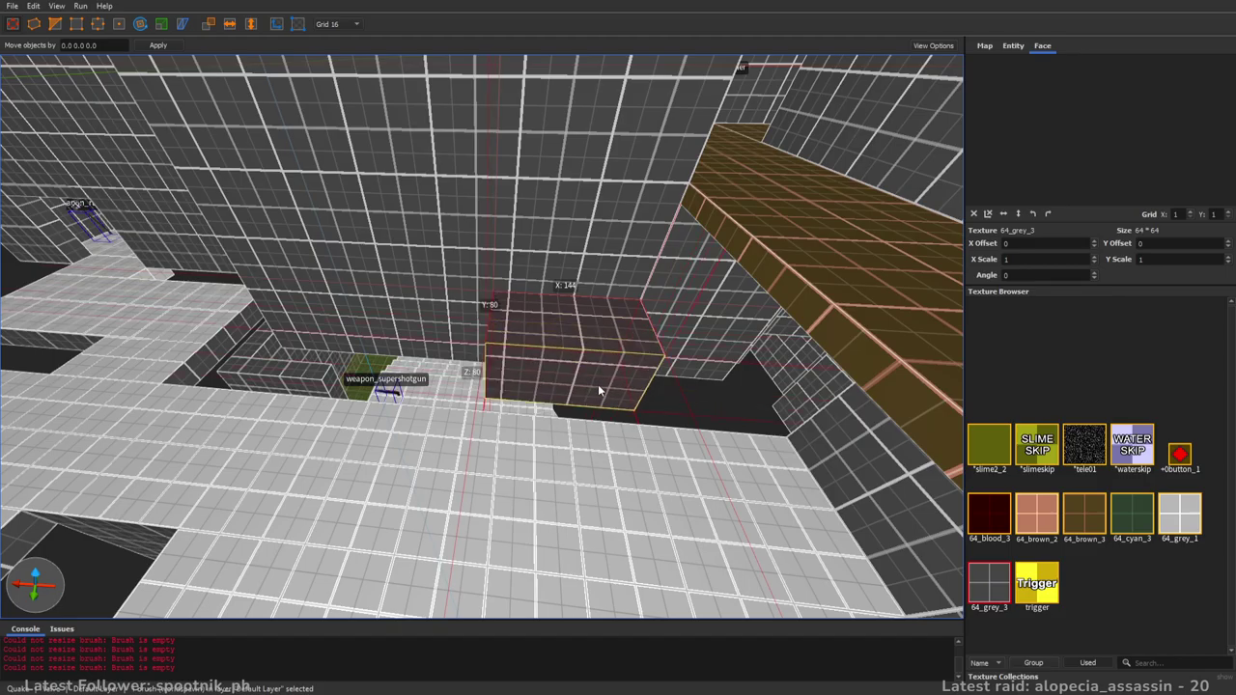
{"action": "right_click_drag", "start_coordinate": [659, 217], "coordinate": [665, 166]}
{"action": "left_click_drag", "start_coordinate": [444, 328], "coordinate": [452, 308], "text": "shift"}
{"action": "key", "text": "s"}
{"action": "key", "text": "a"}
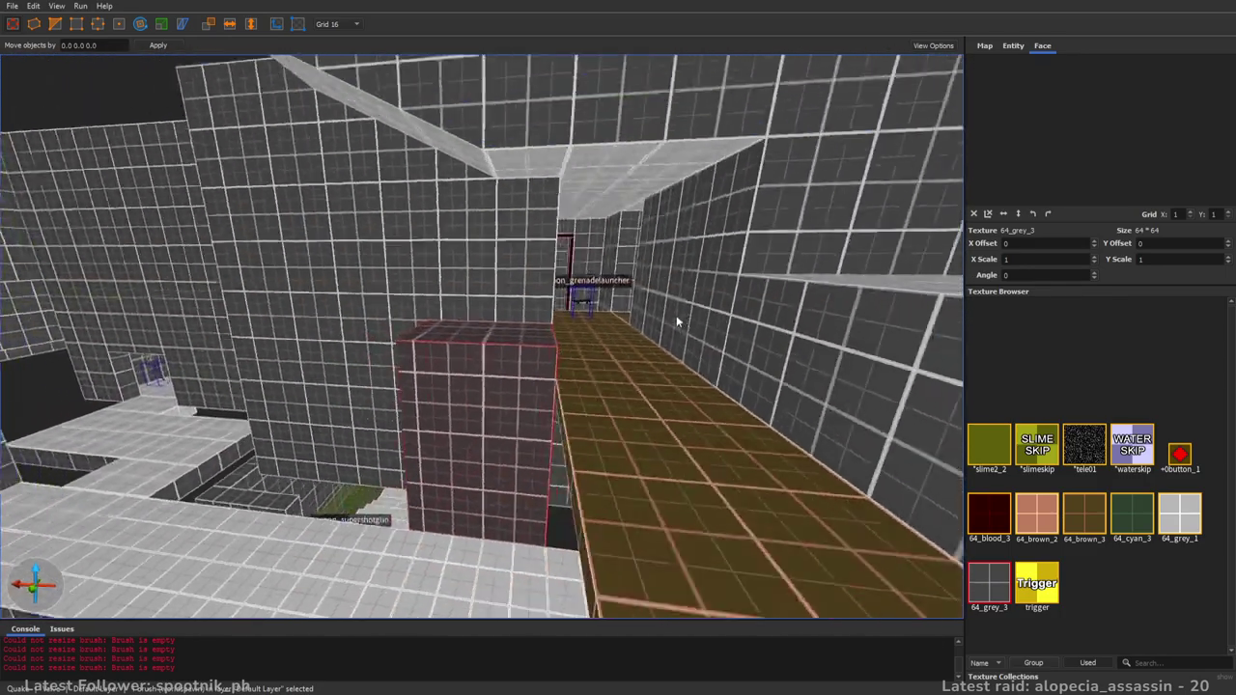
- Enlarge the block into a wall 480 × 96 units and 224 units high along the floor edge
{"action": "right_click_drag", "start_coordinate": [676, 315], "coordinate": [718, 331]}
{"action": "mouse_move", "coordinate": [718, 334]}
{"action": "left_mouse_down", "text": "shift"}
{"action": "mouse_move", "coordinate": [454, 411]}
{"action": "mouse_move", "coordinate": [466, 408]}
{"action": "left_mouse_up", "text": "shift"}
{"action": "mouse_move", "coordinate": [675, 326]}
{"action": "right_mouse_down"}
{"action": "mouse_move", "coordinate": [689, 294]}
{"action": "mouse_move", "coordinate": [752, 323]}
{"action": "mouse_move", "coordinate": [651, 357]}
{"action": "mouse_move", "coordinate": [651, 334]}
{"action": "mouse_move", "coordinate": [641, 396]}
{"action": "mouse_move", "coordinate": [665, 348]}
{"action": "mouse_move", "coordinate": [652, 350]}
{"action": "right_mouse_up"}
{"action": "key", "text": "a"}
{"action": "key", "text": "s"}
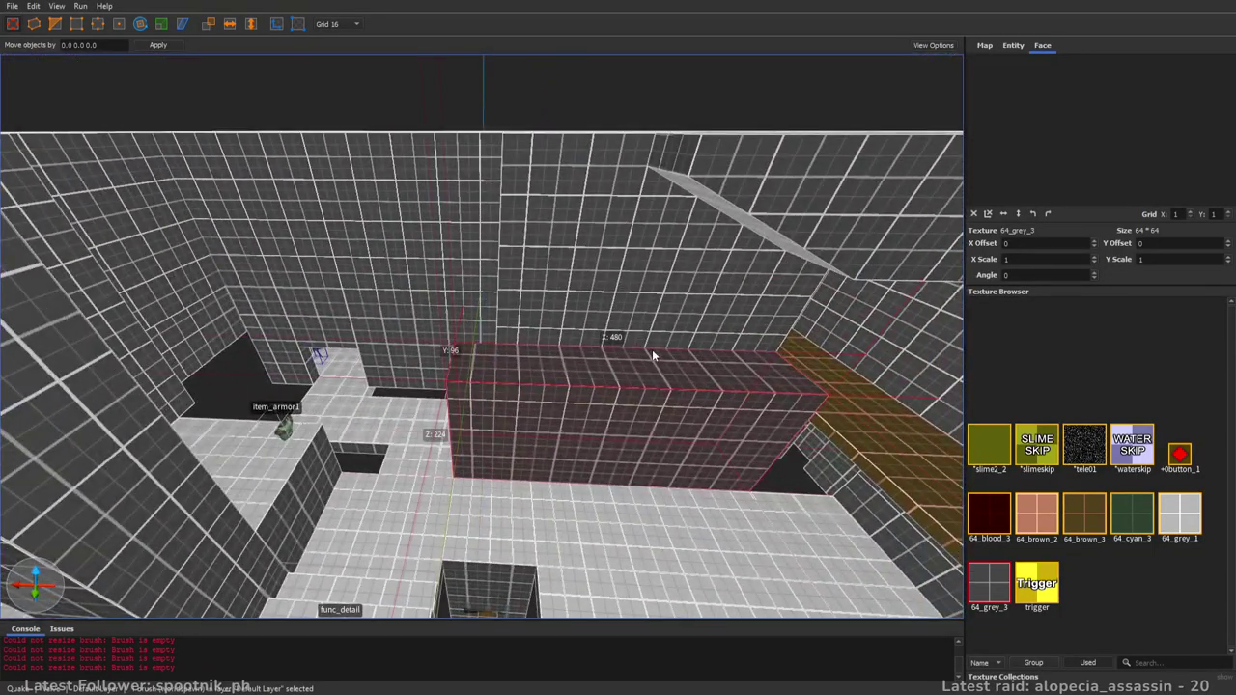
- Extrude a block upward from the long wall's top, shorten it into a pillar at the wall's end, and save the map
{"action": "left_click_drag", "start_coordinate": [651, 350], "coordinate": [685, 133], "text": "ctrl+shift"}
{"action": "key", "text": "d"}
{"action": "left_click_drag", "start_coordinate": [738, 288], "coordinate": [485, 314], "text": "shift"}
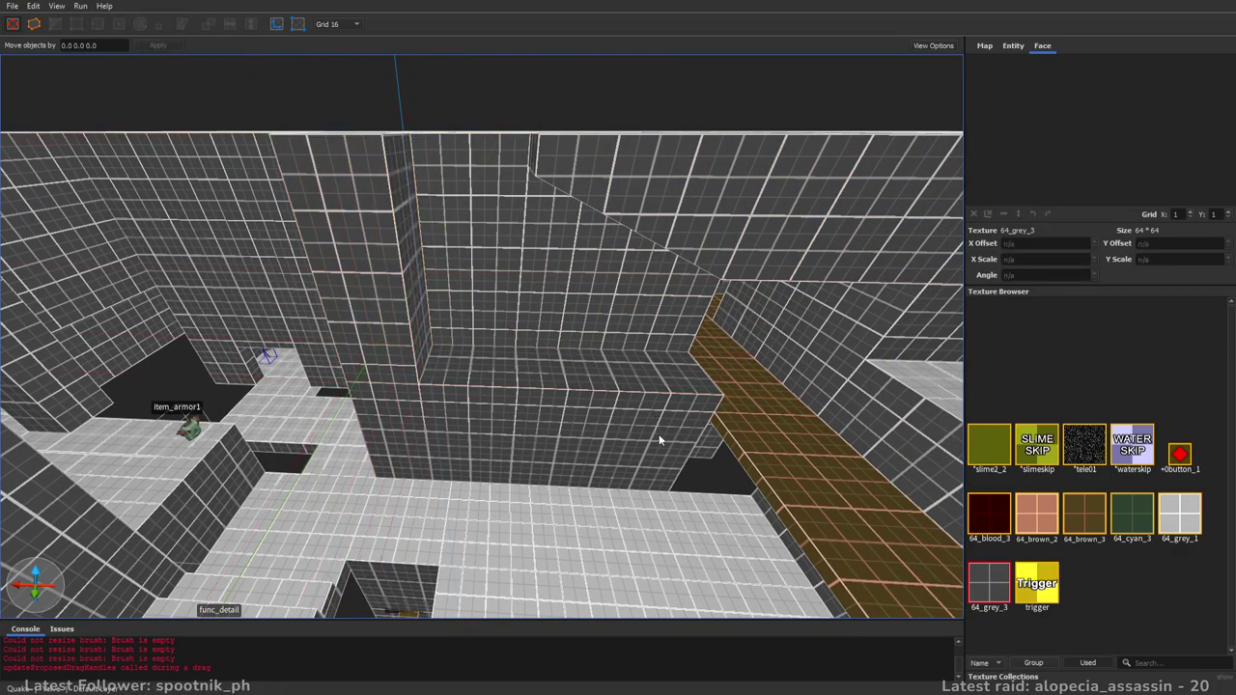
{"action": "key", "text": "Escape"}
{"action": "right_click_drag", "start_coordinate": [677, 378], "coordinate": [700, 351]}
{"action": "key", "text": "w"}
{"action": "key", "text": "ctrl+s"}
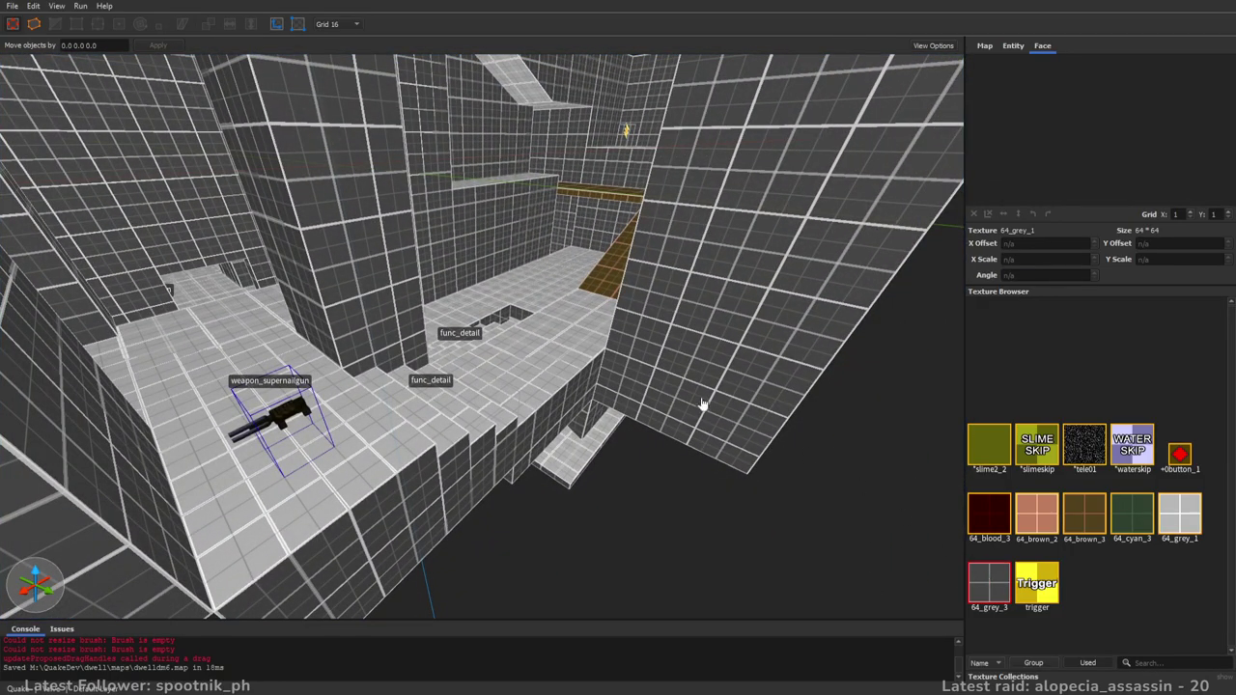
- Draw a wall 416 × 32 units along the outer edge of the super nailgun steps and raise it to 336 units
{"action": "right_click_drag", "start_coordinate": [749, 426], "coordinate": [578, 335]}
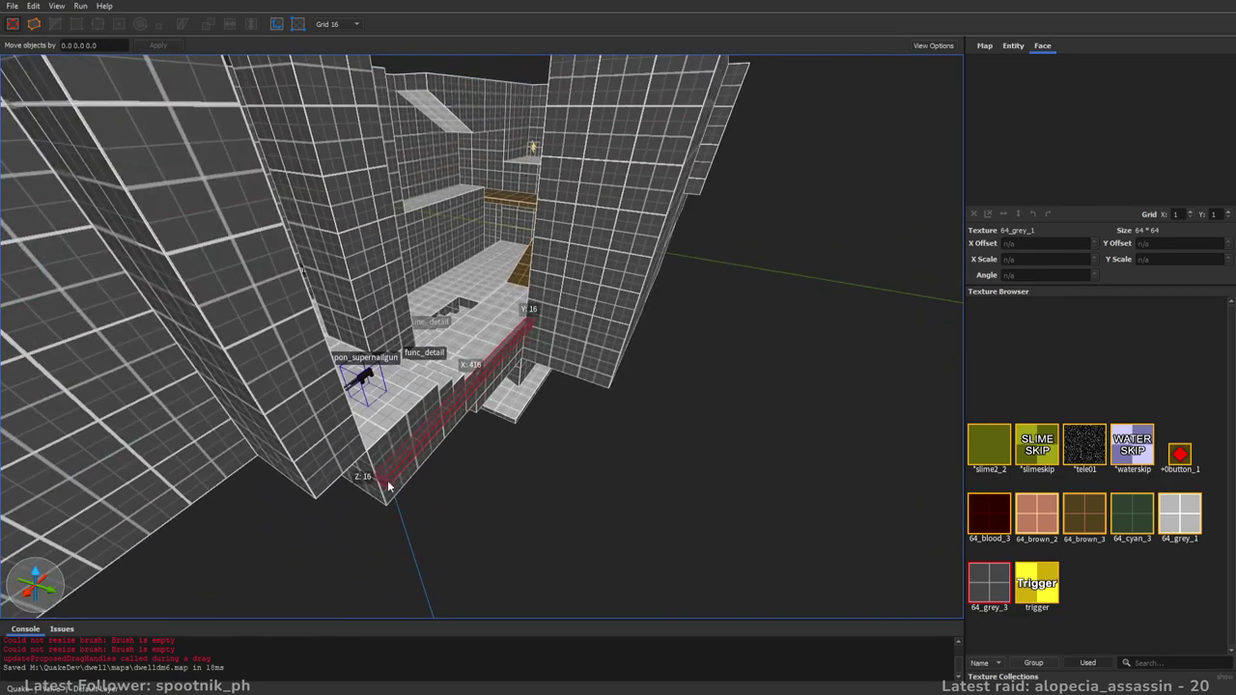
{"action": "right_click_drag", "start_coordinate": [476, 281], "coordinate": [513, 352]}
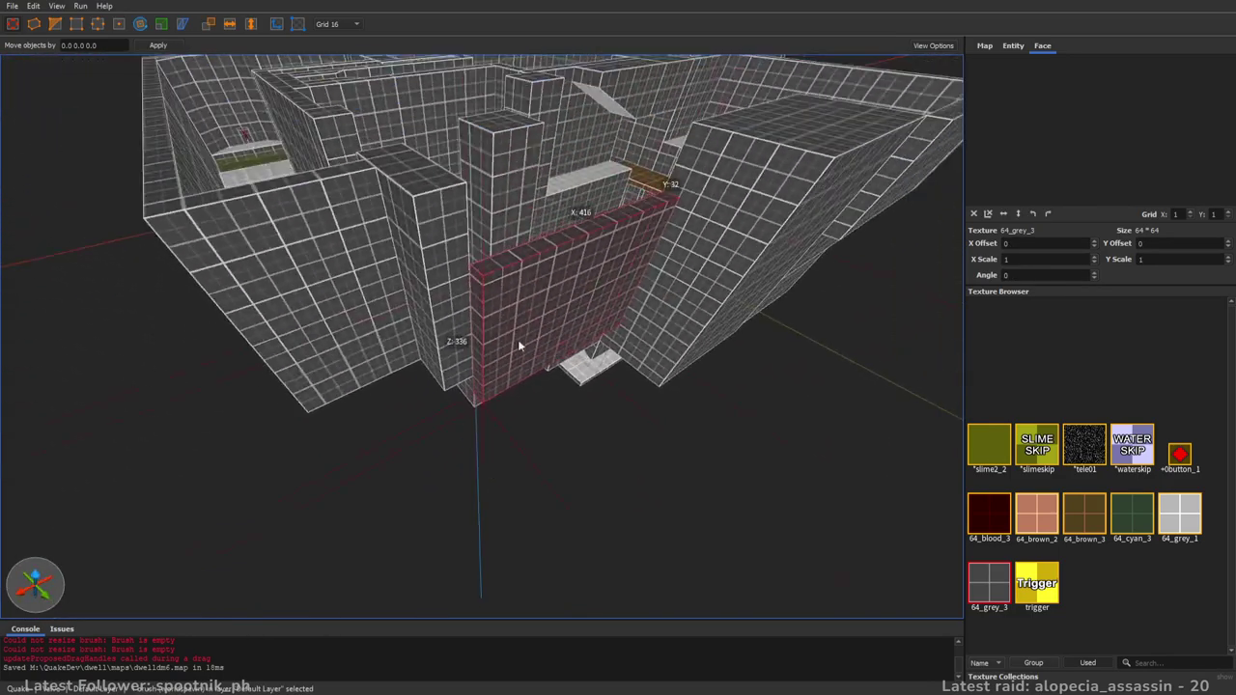
{"action": "mouse_move", "coordinate": [562, 179]}
{"action": "right_mouse_down"}
{"action": "mouse_move", "coordinate": [643, 225]}
{"action": "mouse_move", "coordinate": [649, 202]}
{"action": "right_mouse_up"}
- Examine the whole map from above, from the teleport destination area to the room with the brown platforms and item_armor2
{"action": "key", "text": "s"}
{"action": "key", "text": "a"}
{"action": "key", "text": "w"}
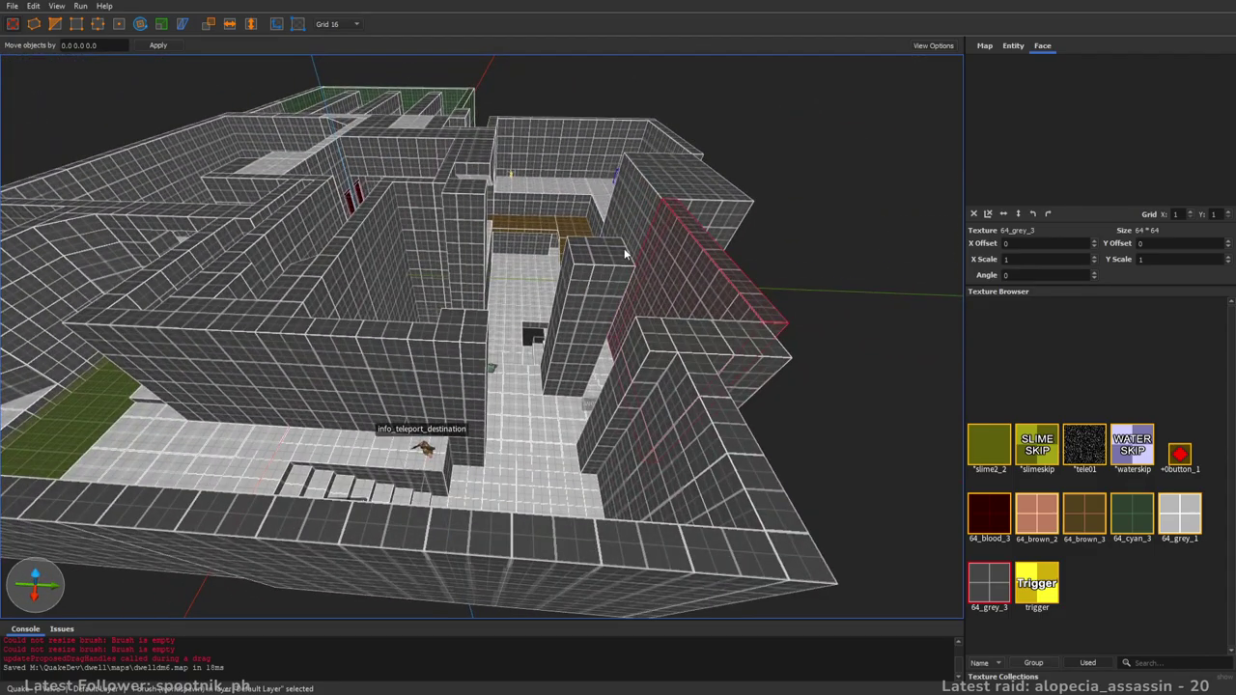
{"action": "scroll", "coordinate": [598, 316], "scroll_direction": "up", "scroll_amount": 3}
{"action": "scroll", "coordinate": [598, 316], "scroll_direction": "down", "scroll_amount": 8}
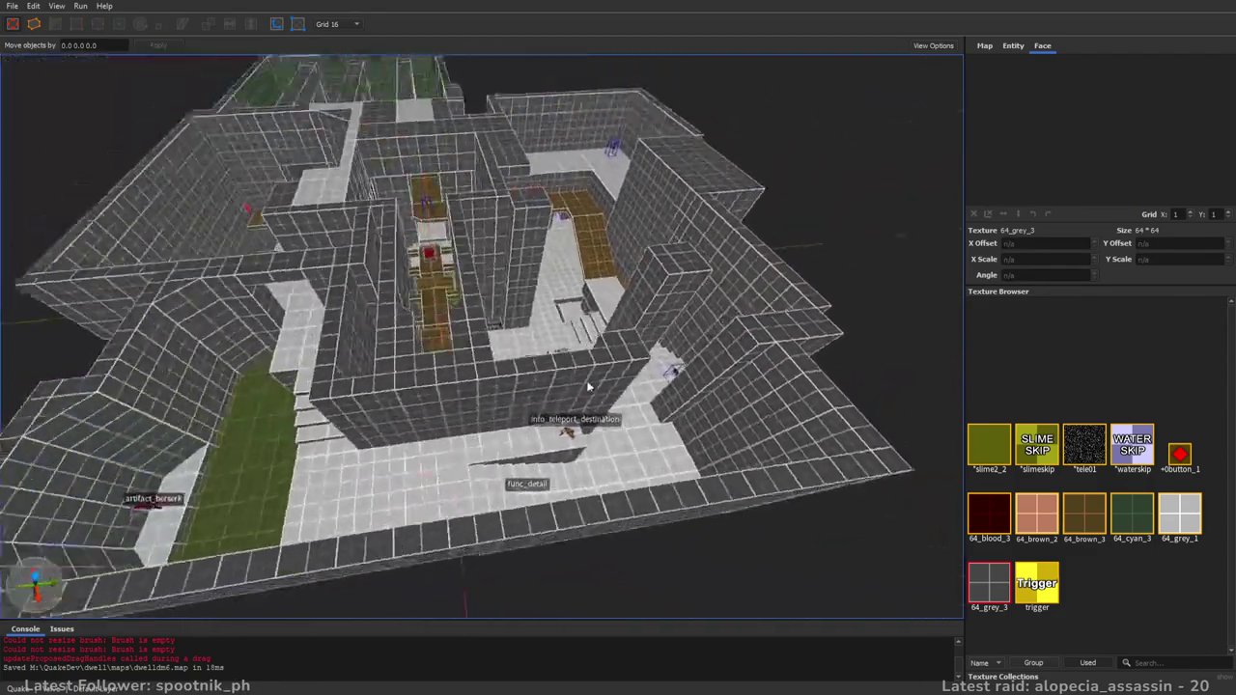
{"action": "scroll", "coordinate": [533, 422], "scroll_direction": "up", "scroll_amount": 10}
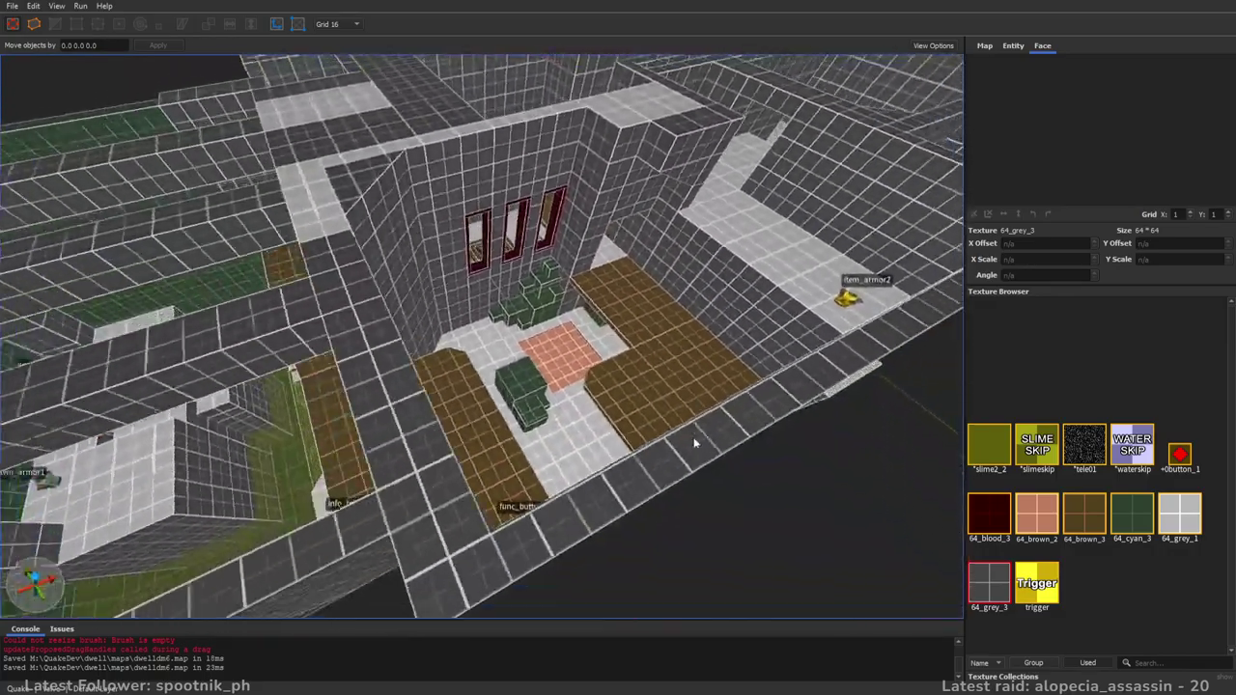
{"action": "key", "text": "s"}
{"action": "right_click_drag", "start_coordinate": [693, 442], "coordinate": [461, 339]}
- Draw a 112 × 48 unit block over the floor gap near item_armor2 and raise it to 160 units
{"action": "key", "text": "a"}
{"action": "key", "text": "w"}
{"action": "key", "text": "d"}
{"action": "key", "text": "a"}
{"action": "key", "text": "w"}
{"action": "key", "text": "s"}
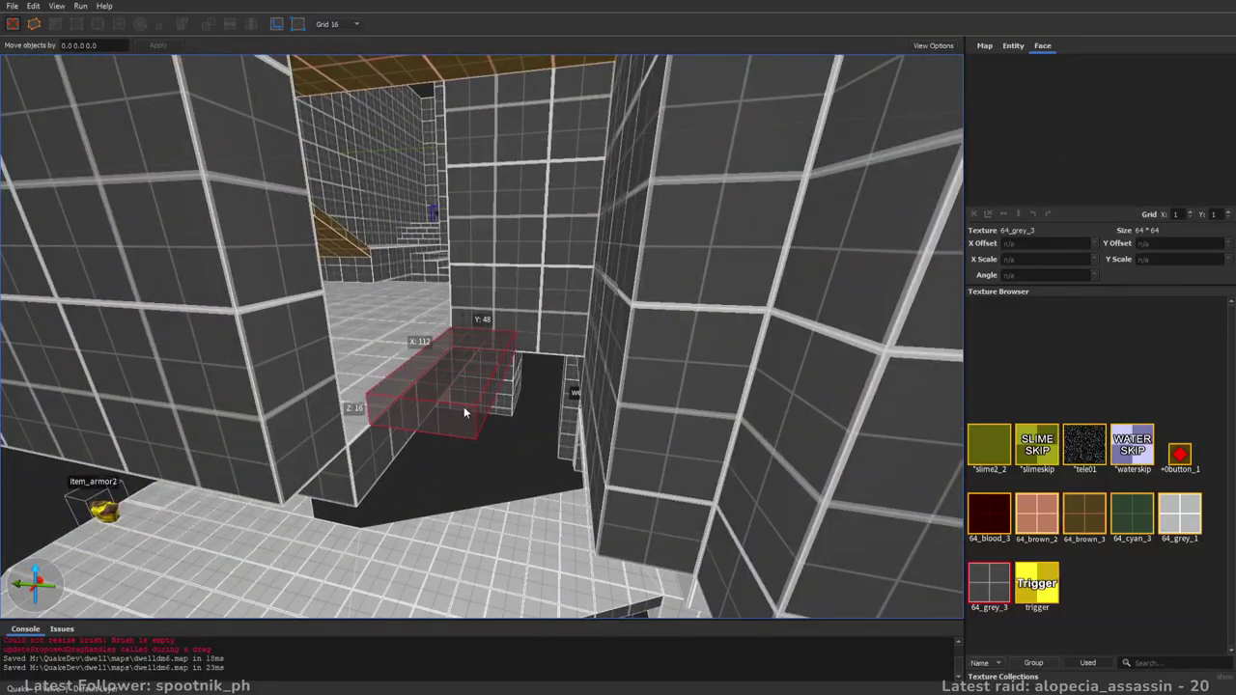
{"action": "mouse_move", "coordinate": [438, 429]}
{"action": "left_mouse_down"}
{"action": "mouse_move", "coordinate": [423, 426]}
{"action": "mouse_move", "coordinate": [434, 54]}
{"action": "left_mouse_up"}
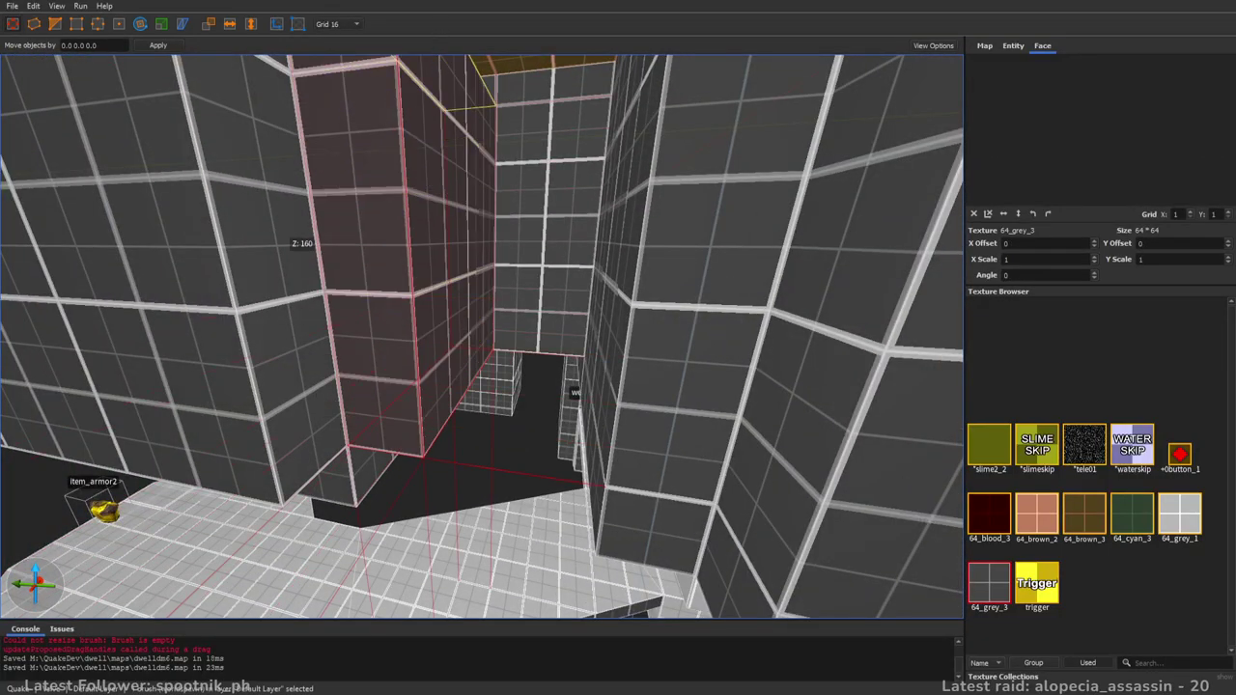
{"action": "mouse_move", "coordinate": [483, 188]}
{"action": "right_mouse_down"}
{"action": "mouse_move", "coordinate": [519, 155]}
{"action": "mouse_move", "coordinate": [521, 275]}
{"action": "mouse_move", "coordinate": [651, 272]}
{"action": "mouse_move", "coordinate": [460, 302]}
{"action": "mouse_move", "coordinate": [612, 312]}
{"action": "mouse_move", "coordinate": [481, 341]}
{"action": "mouse_move", "coordinate": [682, 326]}
{"action": "mouse_move", "coordinate": [650, 323]}
{"action": "mouse_move", "coordinate": [689, 307]}
{"action": "mouse_move", "coordinate": [649, 297]}
{"action": "mouse_move", "coordinate": [628, 303]}
{"action": "mouse_move", "coordinate": [720, 309]}
{"action": "mouse_move", "coordinate": [695, 348]}
{"action": "mouse_move", "coordinate": [763, 343]}
{"action": "mouse_move", "coordinate": [733, 347]}
{"action": "mouse_move", "coordinate": [724, 382]}
{"action": "mouse_move", "coordinate": [728, 341]}
{"action": "mouse_move", "coordinate": [845, 335]}
{"action": "mouse_move", "coordinate": [570, 389]}
{"action": "mouse_move", "coordinate": [435, 380]}
{"action": "mouse_move", "coordinate": [524, 386]}
{"action": "mouse_move", "coordinate": [467, 389]}
{"action": "mouse_move", "coordinate": [513, 374]}
{"action": "right_mouse_up"}
{"action": "key", "text": "Escape"}
{"action": "key", "text": "s"}
{"action": "key", "text": "w"}
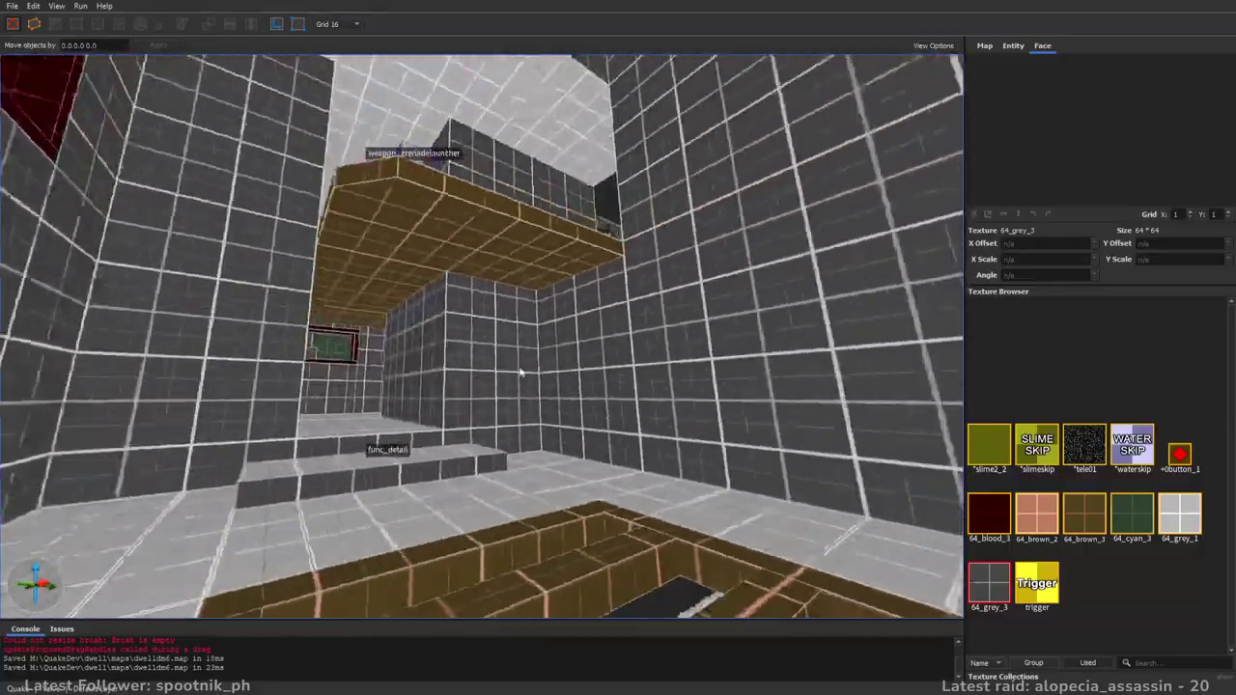
- Build a wall 128 × 32 units and 208 units high below the brown walkway, closing the recess beside the floor grate
{"action": "right_click_drag", "start_coordinate": [619, 365], "coordinate": [833, 372]}
{"action": "right_click_drag", "start_coordinate": [494, 365], "coordinate": [811, 429]}
{"action": "right_click_drag", "start_coordinate": [509, 394], "coordinate": [419, 373]}
{"action": "mouse_move", "coordinate": [266, 373]}
{"action": "right_mouse_down"}
{"action": "mouse_move", "coordinate": [210, 375]}
{"action": "mouse_move", "coordinate": [343, 366]}
{"action": "mouse_move", "coordinate": [225, 360]}
{"action": "mouse_move", "coordinate": [450, 417]}
{"action": "mouse_move", "coordinate": [709, 436]}
{"action": "right_mouse_up"}
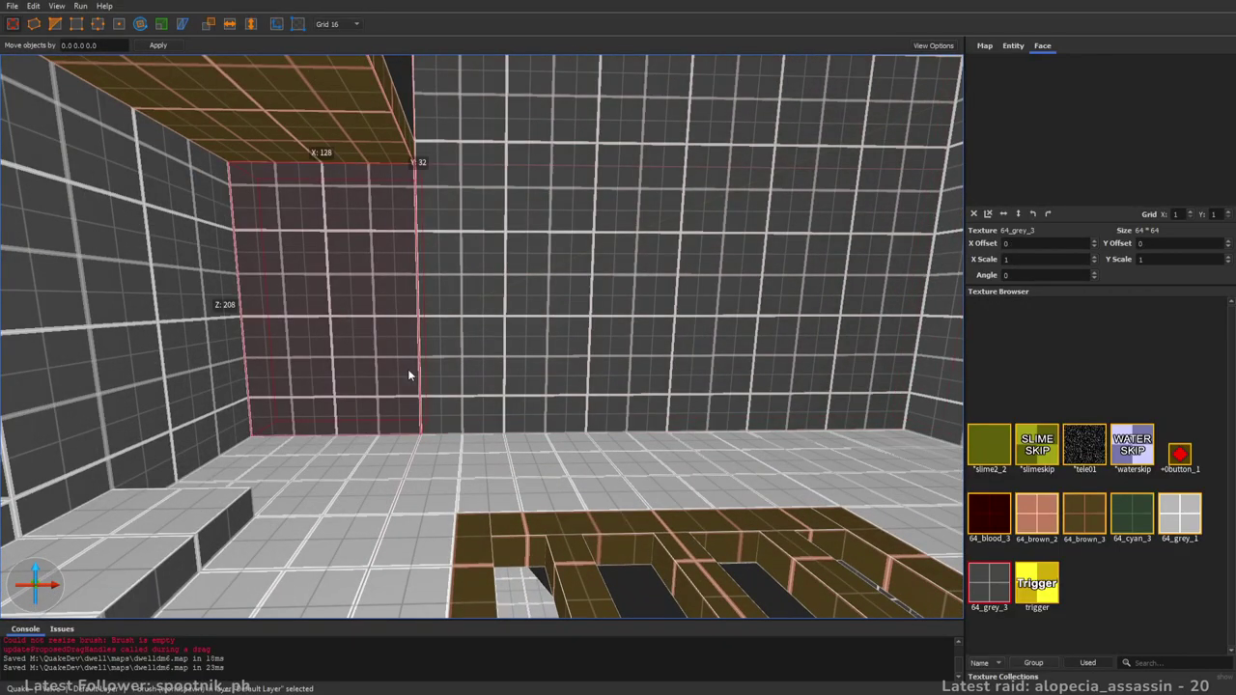
{"action": "key", "text": "a"}
{"action": "left_click", "coordinate": [584, 379]}
{"action": "key", "text": "d"}
{"action": "right_click_drag", "start_coordinate": [587, 362], "coordinate": [464, 400]}
{"action": "key", "text": "d"}
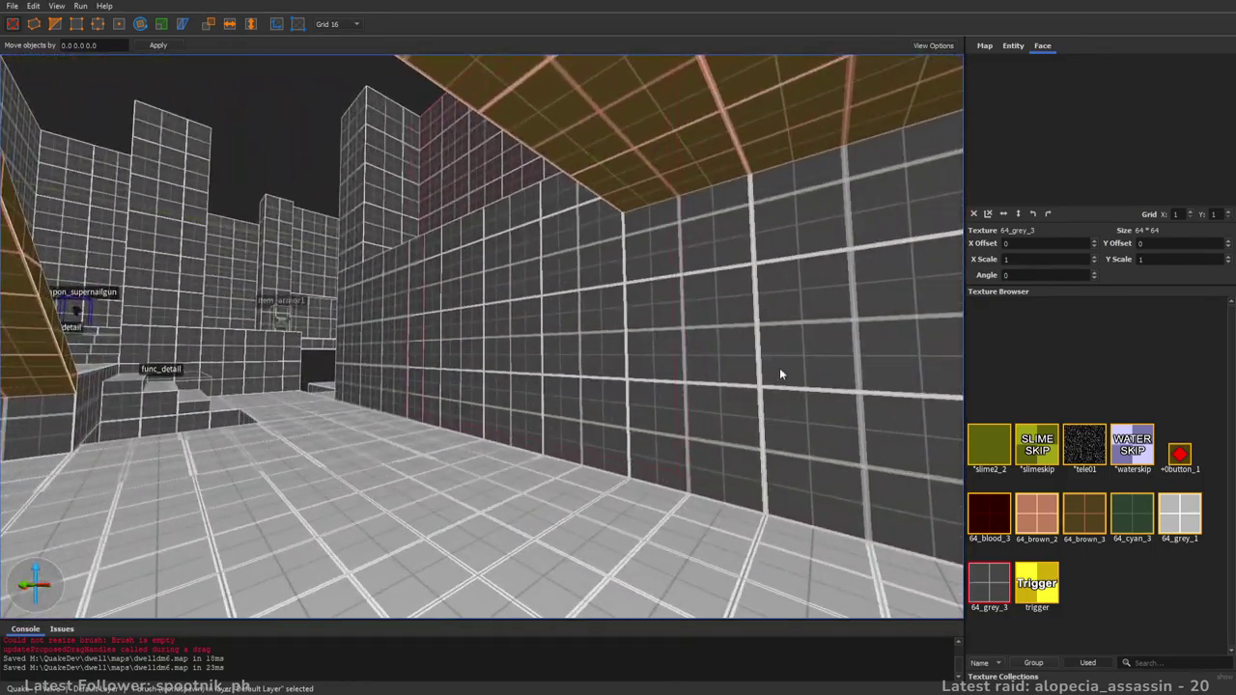
- Examine the walls and steps around the brown floor grate, from inside the room and from below the floor
{"action": "right_click_drag", "start_coordinate": [502, 400], "coordinate": [572, 397]}
{"action": "key", "text": "w"}
{"action": "right_click_drag", "start_coordinate": [686, 404], "coordinate": [796, 410]}
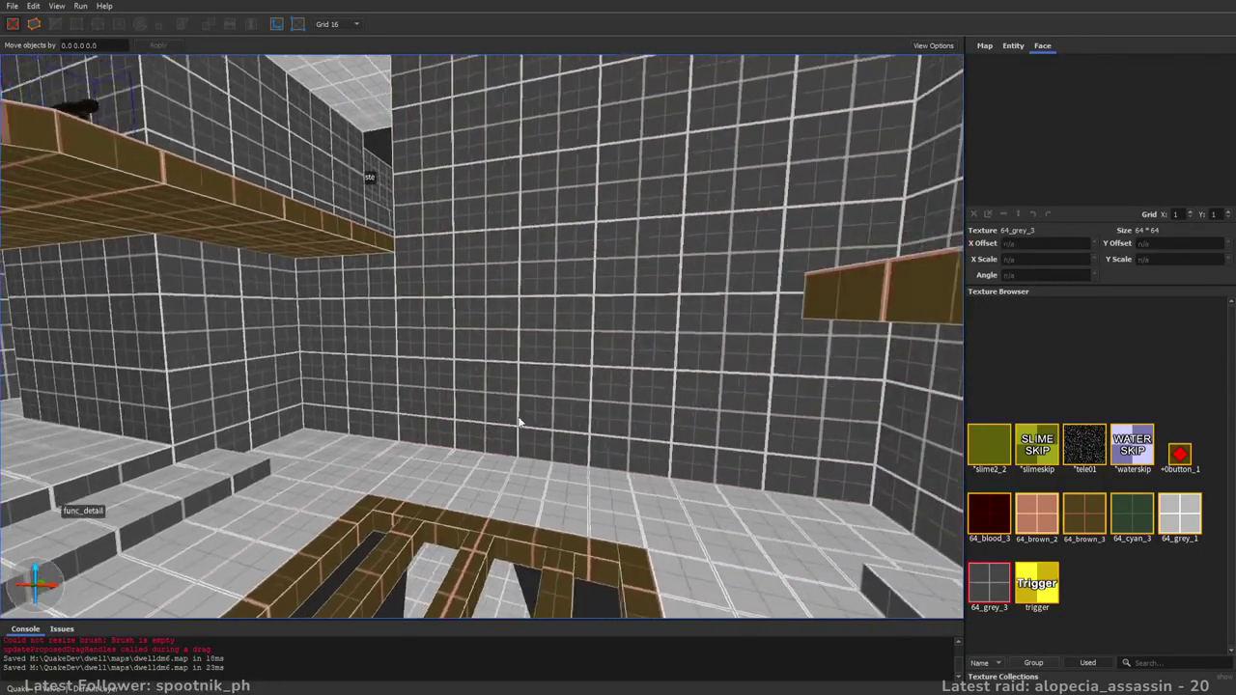
{"action": "right_click_drag", "start_coordinate": [518, 422], "coordinate": [570, 433]}
{"action": "key", "text": "d"}
{"action": "mouse_move", "coordinate": [523, 411]}
{"action": "left_mouse_down"}
{"action": "mouse_move", "coordinate": [511, 458]}
{"action": "mouse_move", "coordinate": [564, 495]}
{"action": "left_mouse_up"}
{"action": "mouse_move", "coordinate": [544, 233]}
{"action": "right_mouse_down"}
{"action": "mouse_move", "coordinate": [551, 335]}
{"action": "mouse_move", "coordinate": [618, 289]}
{"action": "mouse_move", "coordinate": [719, 258]}
{"action": "mouse_move", "coordinate": [706, 263]}
{"action": "mouse_move", "coordinate": [702, 184]}
{"action": "mouse_move", "coordinate": [566, 309]}
{"action": "right_mouse_up"}
{"action": "key", "text": "s"}
{"action": "key", "text": "Escape"}
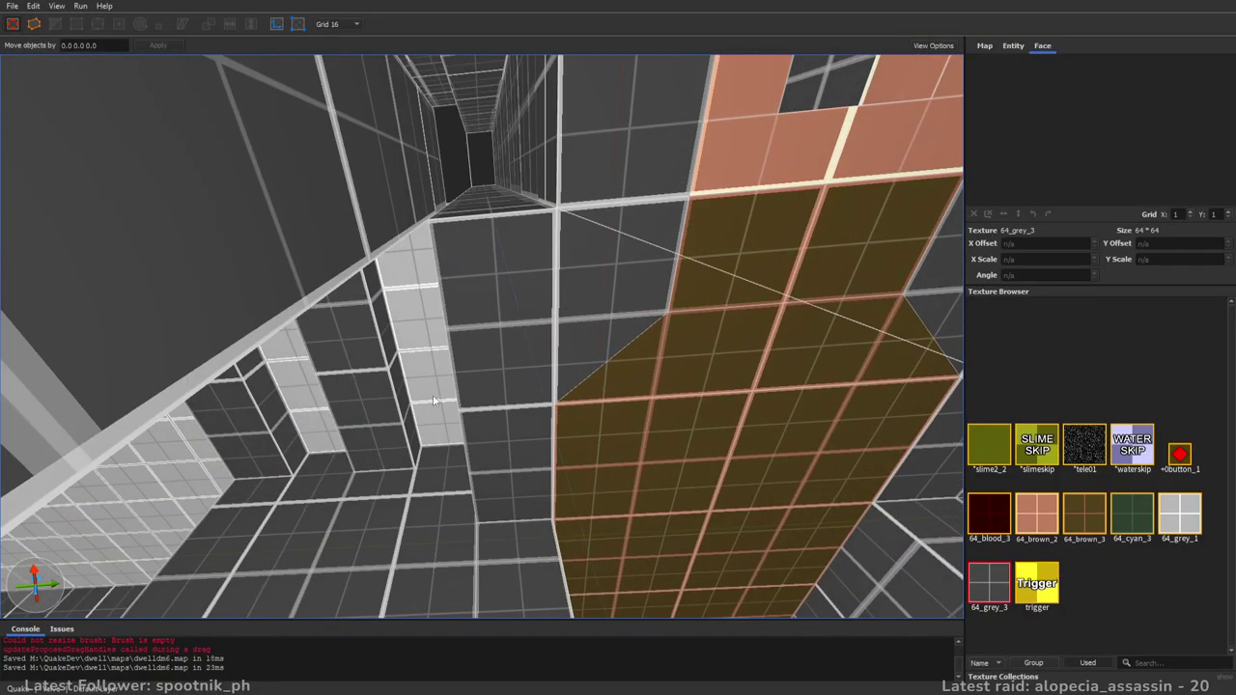
{"action": "left_click", "coordinate": [423, 371], "text": "shift"}
{"action": "right_click_drag", "start_coordinate": [500, 421], "coordinate": [331, 300]}
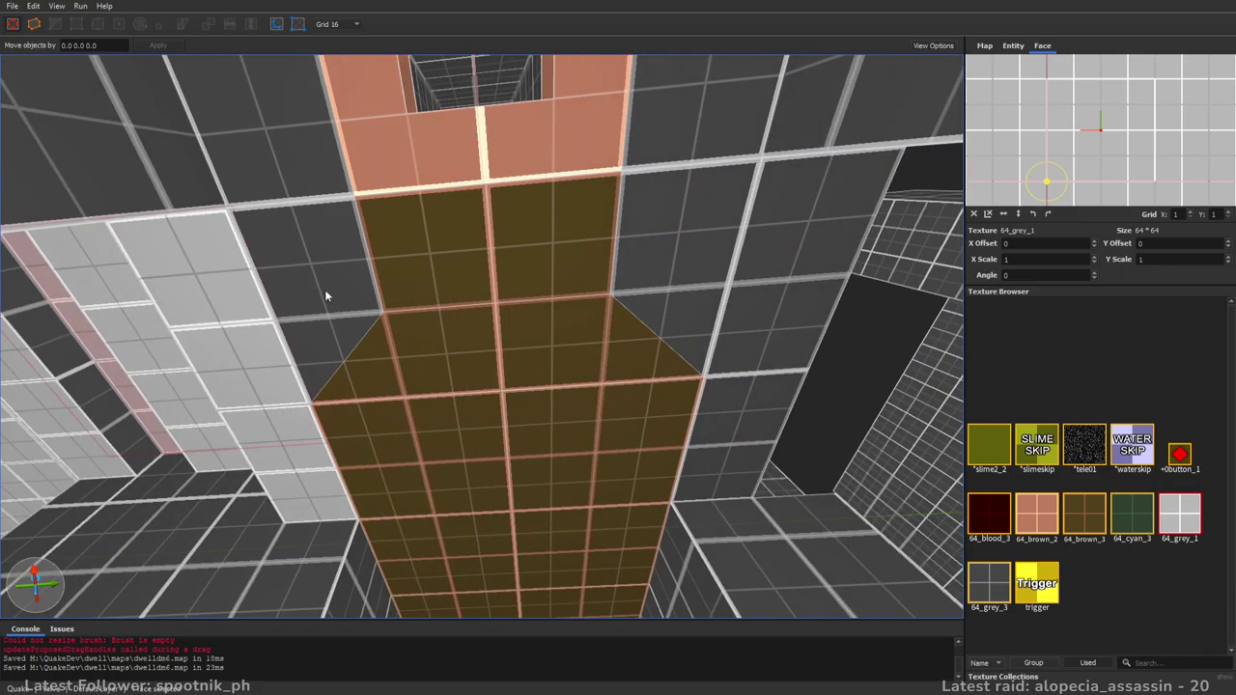
{"action": "mouse_move", "coordinate": [730, 368]}
{"action": "right_mouse_down"}
{"action": "mouse_move", "coordinate": [653, 392]}
{"action": "mouse_move", "coordinate": [662, 258]}
{"action": "mouse_move", "coordinate": [656, 319]}
{"action": "mouse_move", "coordinate": [704, 301]}
{"action": "mouse_move", "coordinate": [789, 372]}
{"action": "right_mouse_up"}
{"action": "key", "text": "w"}
{"action": "key", "text": "Escape"}
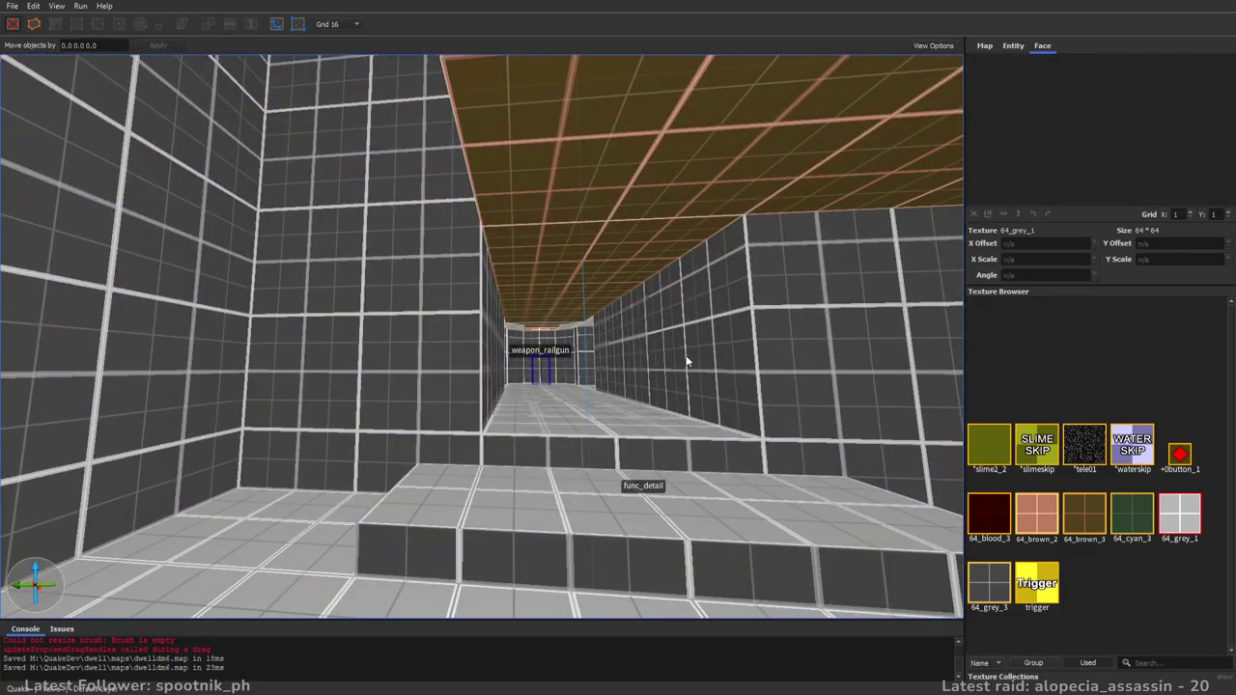
- Extend the 32-unit-thick, 112-unit-high wall beside the weapon_railgun passage to 240 units long and start a 16-unit piece at the corner
{"action": "key", "text": "w"}
{"action": "mouse_move", "coordinate": [687, 359]}
{"action": "right_mouse_down"}
{"action": "mouse_move", "coordinate": [592, 343]}
{"action": "mouse_move", "coordinate": [693, 309]}
{"action": "mouse_move", "coordinate": [582, 337]}
{"action": "mouse_move", "coordinate": [595, 344]}
{"action": "mouse_move", "coordinate": [597, 437]}
{"action": "mouse_move", "coordinate": [569, 423]}
{"action": "mouse_move", "coordinate": [583, 349]}
{"action": "right_mouse_up"}
{"action": "left_click", "coordinate": [583, 349]}
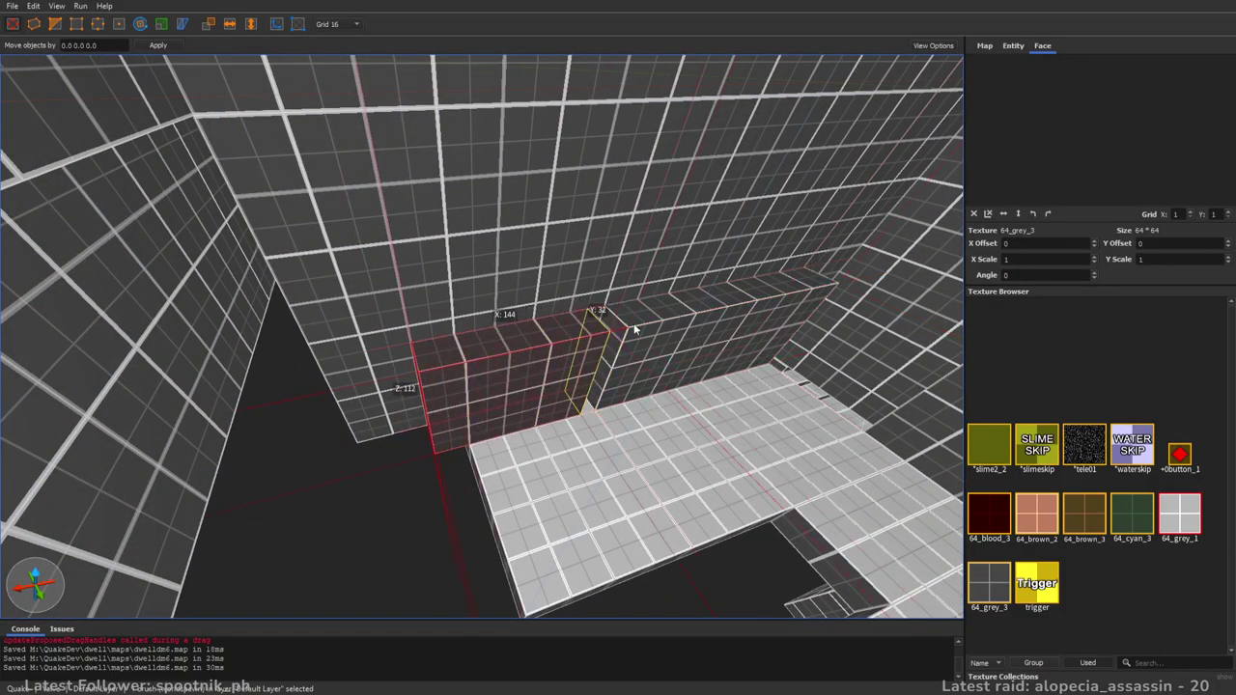
{"action": "mouse_move", "coordinate": [478, 591]}
{"action": "right_mouse_down"}
{"action": "mouse_move", "coordinate": [611, 534]}
{"action": "mouse_move", "coordinate": [481, 512]}
{"action": "right_mouse_up"}
{"action": "mouse_move", "coordinate": [599, 273]}
{"action": "right_mouse_down"}
{"action": "mouse_move", "coordinate": [626, 215]}
{"action": "mouse_move", "coordinate": [505, 229]}
{"action": "mouse_move", "coordinate": [376, 311]}
{"action": "right_mouse_up"}
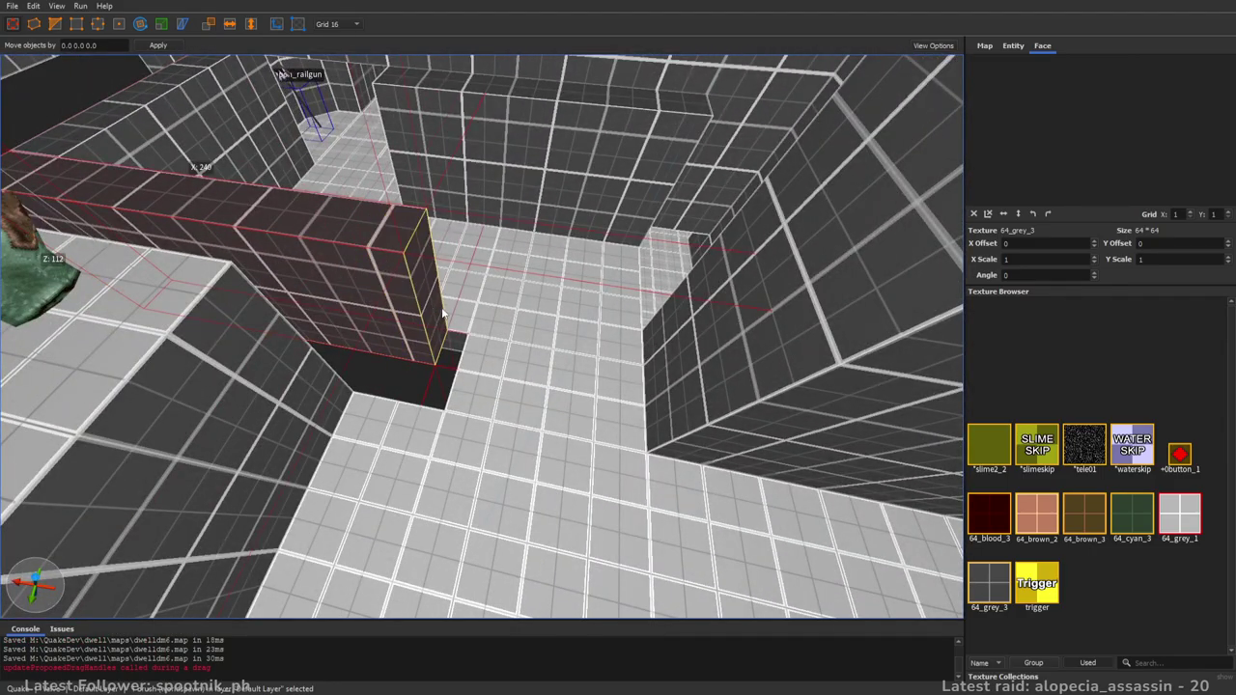
{"action": "mouse_move", "coordinate": [463, 314]}
{"action": "right_mouse_down"}
{"action": "mouse_move", "coordinate": [678, 373]}
{"action": "mouse_move", "coordinate": [656, 316]}
{"action": "right_mouse_up"}
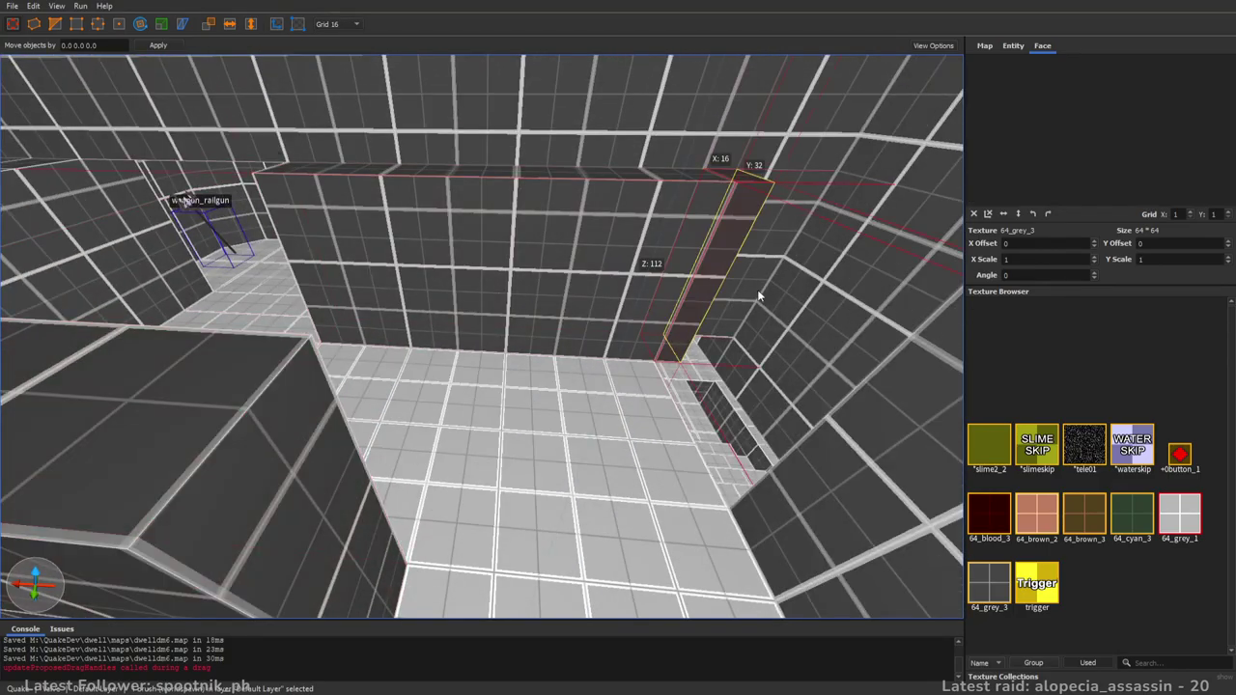
{"action": "key", "text": "s"}
- Extend the raised light-grey floor slab behind the new wall across the lower passage
{"action": "right_click_drag", "start_coordinate": [777, 476], "coordinate": [395, 349]}
{"action": "right_click_drag", "start_coordinate": [509, 354], "coordinate": [294, 352]}
{"action": "left_click_drag", "start_coordinate": [250, 465], "coordinate": [247, 469], "text": "shift"}
{"action": "right_click_drag", "start_coordinate": [247, 469], "coordinate": [286, 467]}
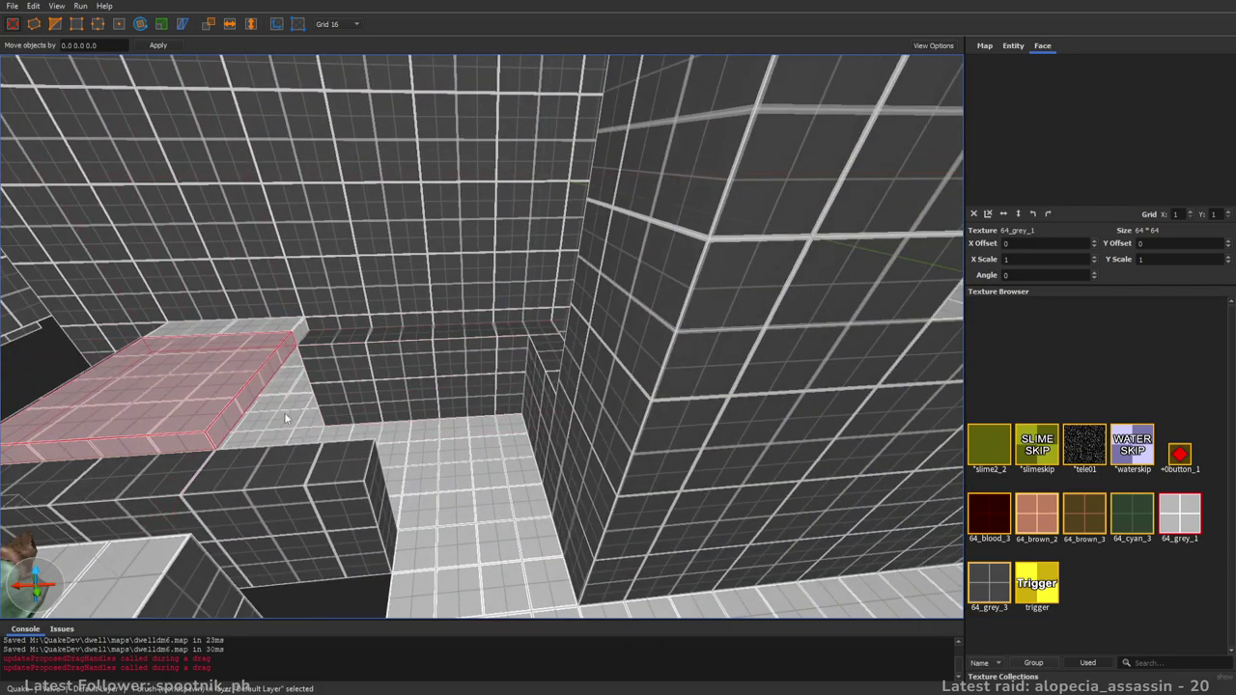
{"action": "key", "text": "s"}
{"action": "mouse_move", "coordinate": [554, 356]}
{"action": "right_mouse_down"}
{"action": "mouse_move", "coordinate": [635, 448]}
{"action": "mouse_move", "coordinate": [618, 423]}
{"action": "right_mouse_up"}
{"action": "key", "text": "Escape"}
- Build a 64 × 32 × 224 unit pillar near item_armor1 and a 128 × 32 × 112 unit lintel over the neighbouring passage opening
{"action": "key", "text": "s"}
{"action": "mouse_move", "coordinate": [622, 372]}
{"action": "right_mouse_down"}
{"action": "mouse_move", "coordinate": [596, 386]}
{"action": "mouse_move", "coordinate": [482, 386]}
{"action": "mouse_move", "coordinate": [635, 298]}
{"action": "mouse_move", "coordinate": [518, 306]}
{"action": "mouse_move", "coordinate": [582, 317]}
{"action": "mouse_move", "coordinate": [620, 363]}
{"action": "right_mouse_up"}
{"action": "key", "text": "s"}
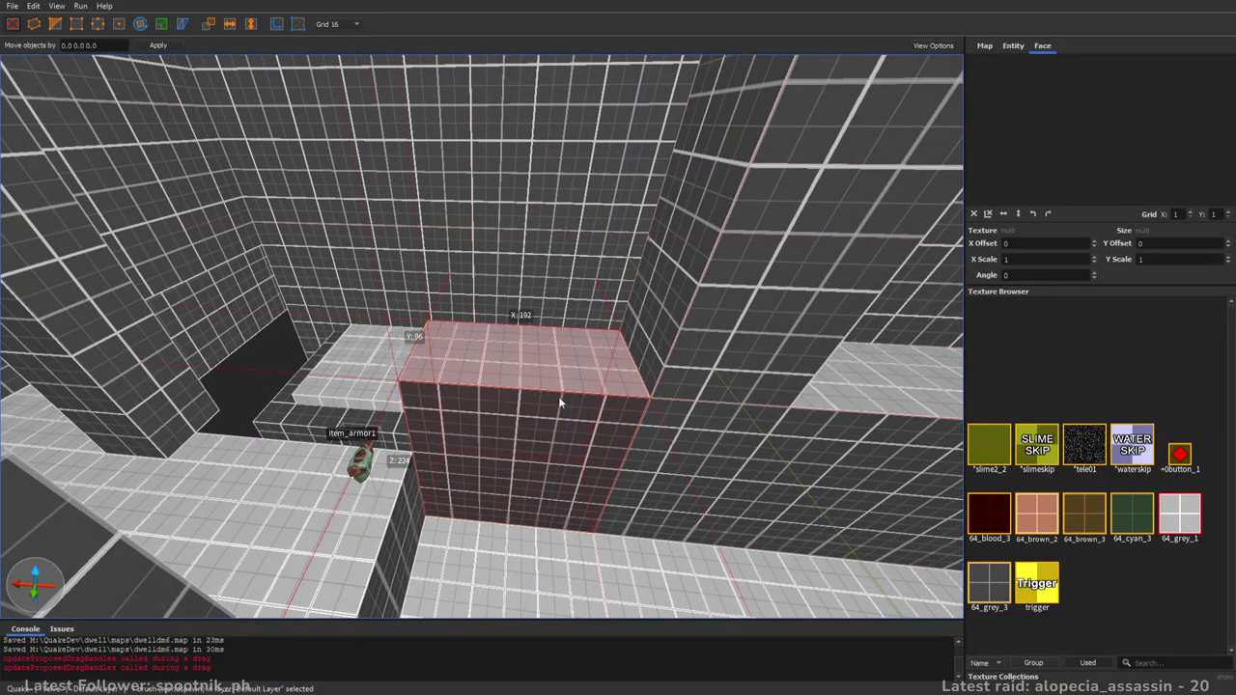
{"action": "right_click_drag", "start_coordinate": [573, 410], "coordinate": [609, 412]}
{"action": "left_click_drag", "start_coordinate": [609, 412], "coordinate": [526, 425], "text": "shift"}
{"action": "mouse_move", "coordinate": [526, 424]}
{"action": "right_mouse_down"}
{"action": "mouse_move", "coordinate": [545, 460]}
{"action": "mouse_move", "coordinate": [425, 483]}
{"action": "right_mouse_up"}
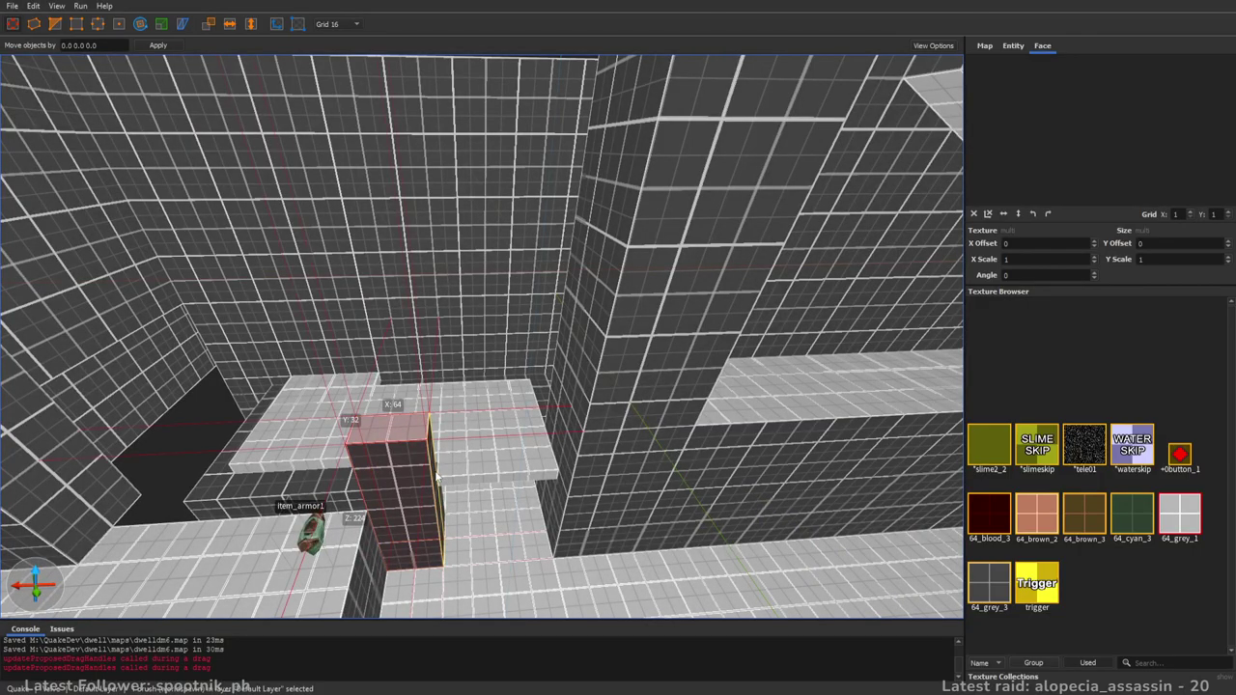
{"action": "mouse_move", "coordinate": [517, 580]}
{"action": "right_mouse_down"}
{"action": "mouse_move", "coordinate": [631, 525]}
{"action": "mouse_move", "coordinate": [619, 412]}
{"action": "right_mouse_up"}
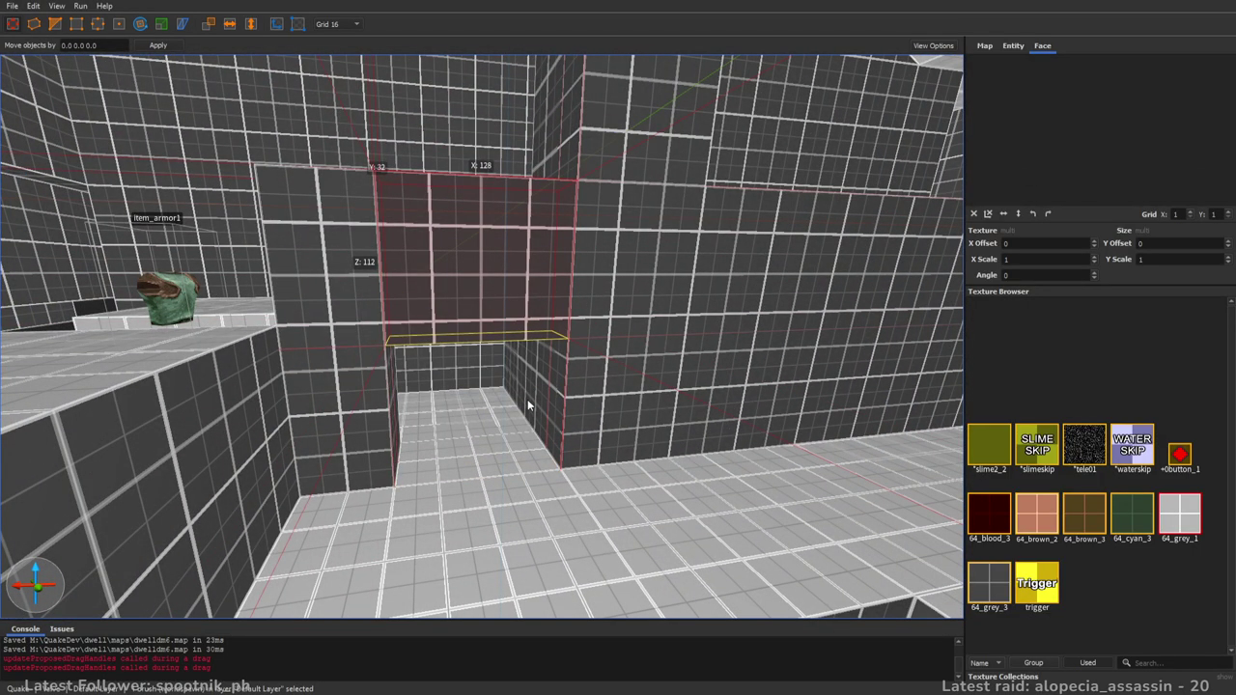
{"action": "scroll", "coordinate": [528, 398], "scroll_direction": "up", "scroll_amount": 5}
{"action": "key", "text": "Escape"}
{"action": "left_click", "coordinate": [427, 293], "text": "shift"}
{"action": "left_click", "coordinate": [428, 253], "text": "alt"}
{"action": "key", "text": "Escape"}
- Save the map, then raise the lintel wall and the 64 × 32 unit pillar near item_armor1 to the height of the neighbouring wall
{"action": "mouse_move", "coordinate": [631, 329]}
{"action": "right_mouse_down"}
{"action": "mouse_move", "coordinate": [519, 362]}
{"action": "mouse_move", "coordinate": [524, 395]}
{"action": "mouse_move", "coordinate": [582, 358]}
{"action": "mouse_move", "coordinate": [598, 436]}
{"action": "mouse_move", "coordinate": [556, 401]}
{"action": "right_mouse_up"}
{"action": "key", "text": "ctrl+s"}
{"action": "key", "text": "w"}
{"action": "left_click", "coordinate": [555, 401]}
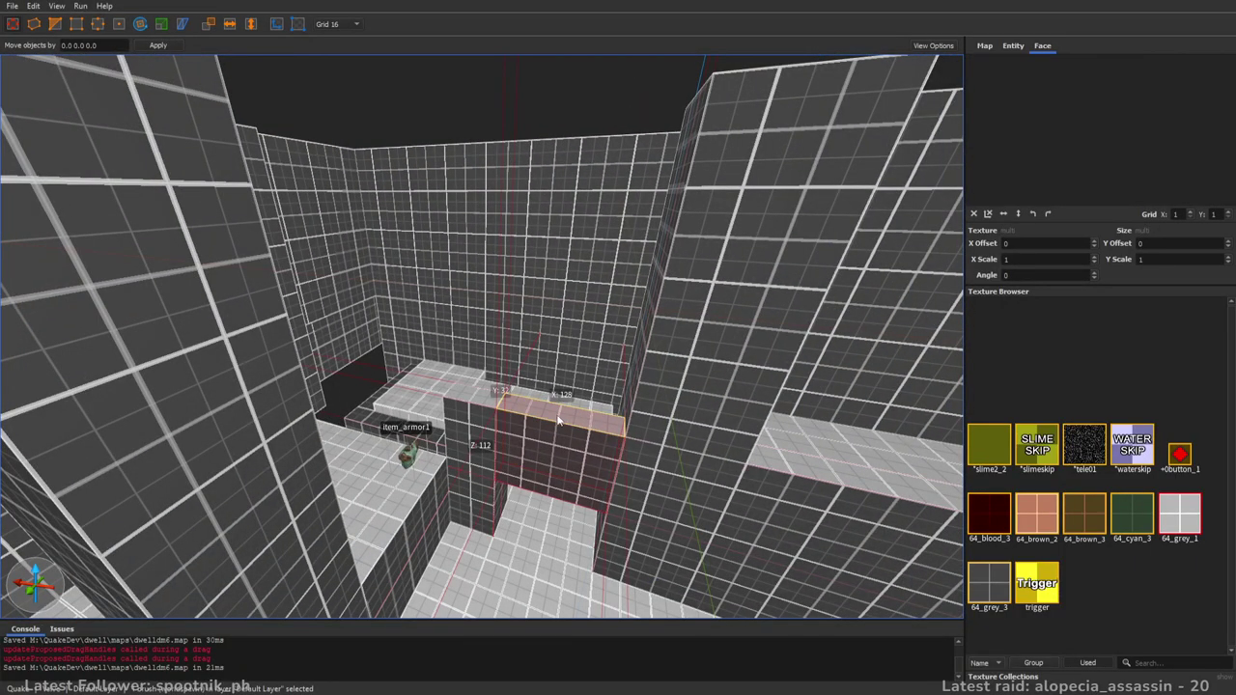
{"action": "mouse_move", "coordinate": [602, 354]}
{"action": "left_mouse_down"}
{"action": "mouse_move", "coordinate": [689, 79]}
{"action": "mouse_move", "coordinate": [466, 410]}
{"action": "left_mouse_up"}
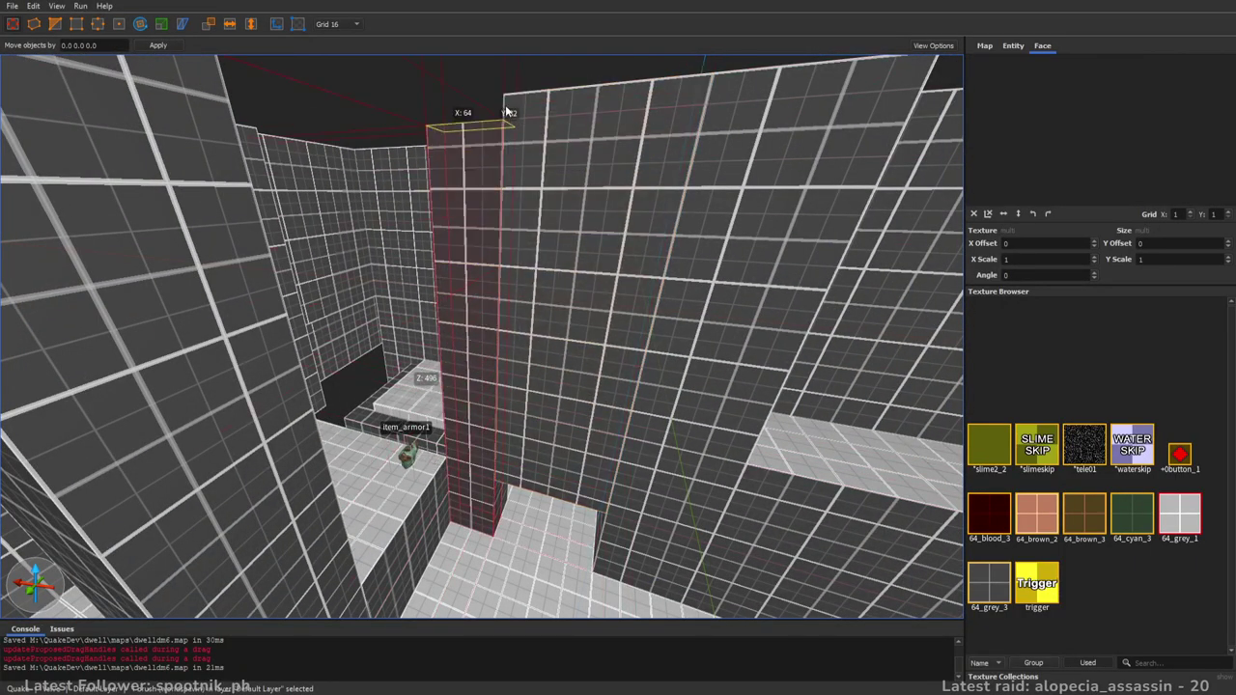
- Add a full-height wall 224 × 32 units behind item_armor1, reaching down to its platform, and save the map
{"action": "right_click_drag", "start_coordinate": [505, 241], "coordinate": [570, 293]}
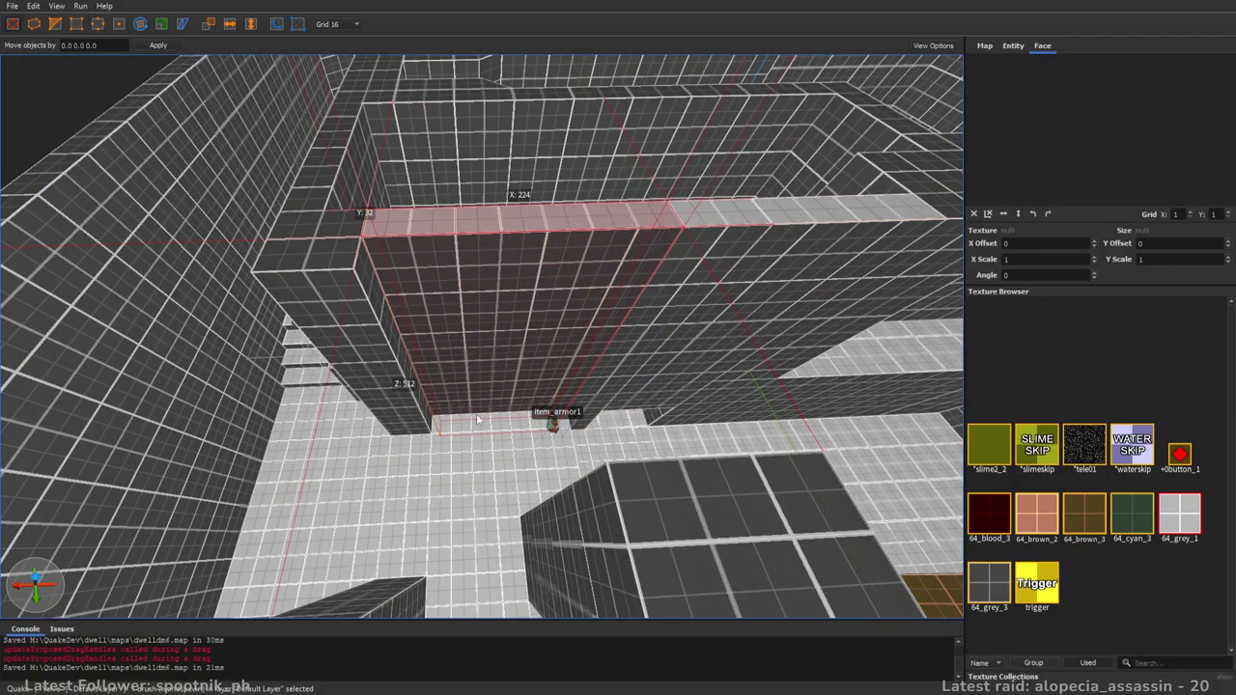
{"action": "scroll", "coordinate": [568, 455], "scroll_direction": "up", "scroll_amount": 5}
{"action": "right_click_drag", "start_coordinate": [551, 445], "coordinate": [433, 433]}
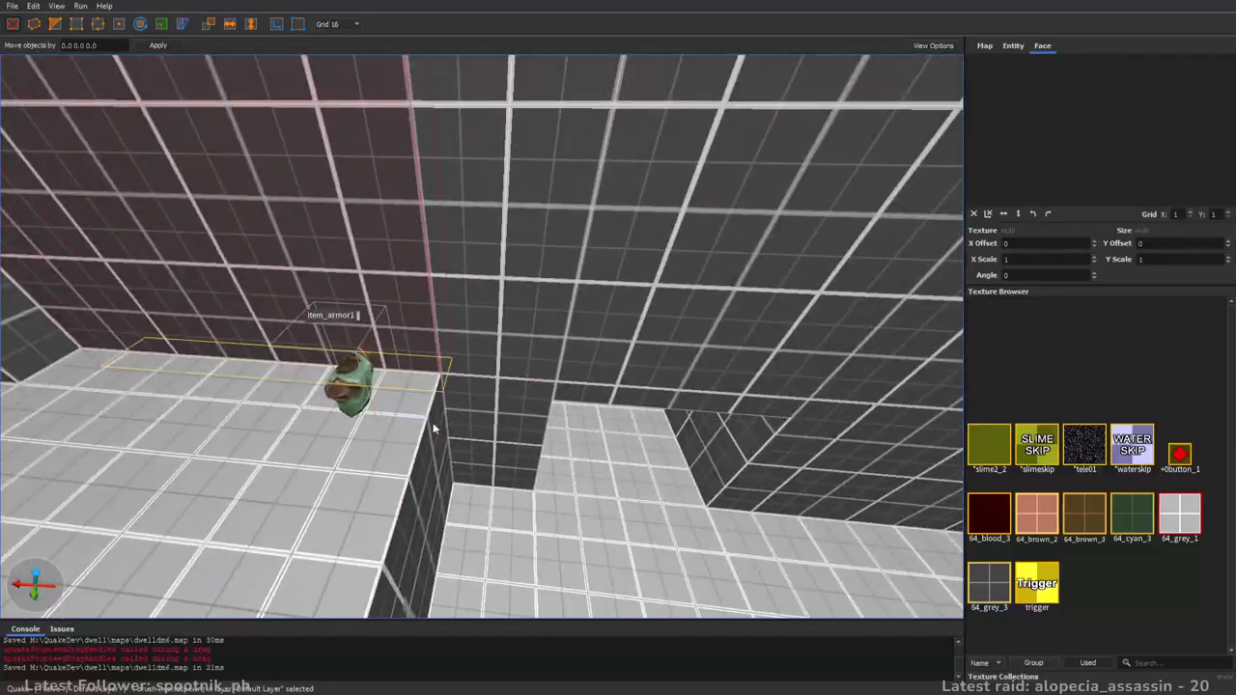
{"action": "key", "text": "Escape"}
{"action": "key", "text": "ctrl+s"}
- Examine the hall with the brown walkways from above and along the walkway towards weapon_grenadelauncher
{"action": "right_click_drag", "start_coordinate": [647, 394], "coordinate": [552, 383]}
{"action": "mouse_move", "coordinate": [624, 458]}
{"action": "right_mouse_down"}
{"action": "mouse_move", "coordinate": [603, 430]}
{"action": "mouse_move", "coordinate": [383, 447]}
{"action": "mouse_move", "coordinate": [444, 417]}
{"action": "mouse_move", "coordinate": [585, 416]}
{"action": "mouse_move", "coordinate": [603, 439]}
{"action": "mouse_move", "coordinate": [581, 479]}
{"action": "mouse_move", "coordinate": [608, 481]}
{"action": "right_mouse_up"}
{"action": "scroll", "coordinate": [581, 430], "scroll_direction": "down", "scroll_amount": 8}
{"action": "scroll", "coordinate": [444, 417], "scroll_direction": "up", "scroll_amount": 3}
{"action": "scroll", "coordinate": [599, 432], "scroll_direction": "up", "scroll_amount": 5}
{"action": "scroll", "coordinate": [584, 477], "scroll_direction": "down", "scroll_amount": 6}
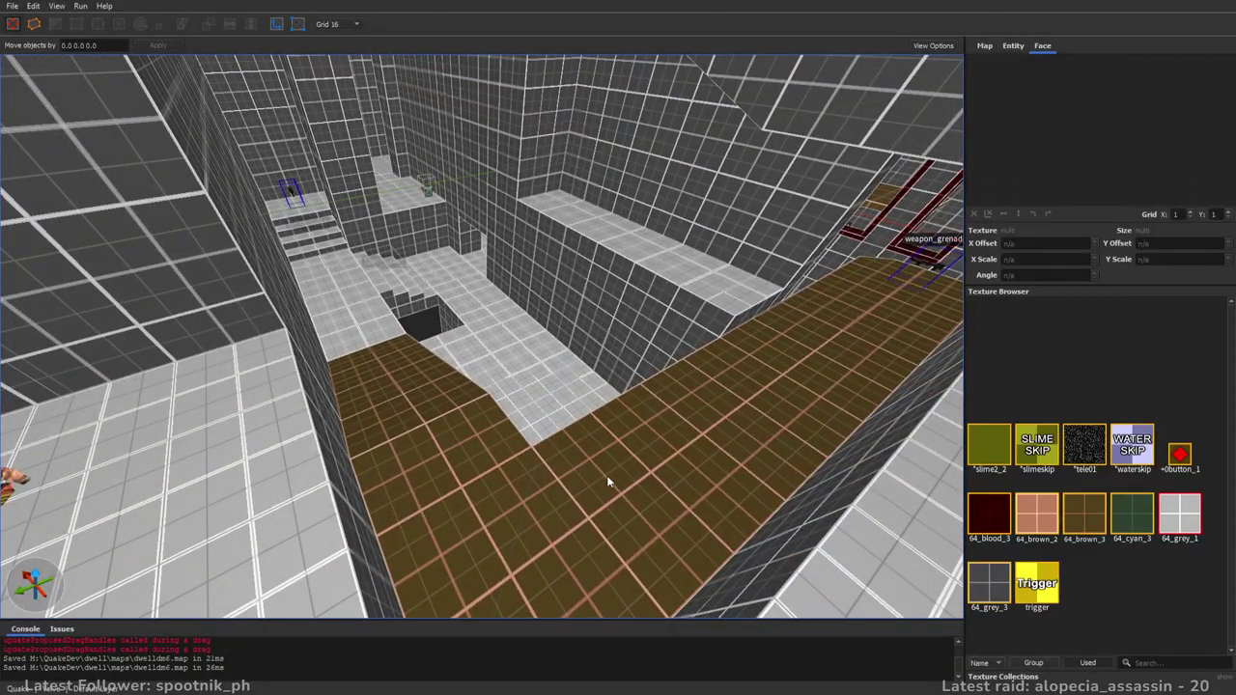
{"action": "scroll", "coordinate": [523, 478], "scroll_direction": "up", "scroll_amount": 6}
{"action": "right_click_drag", "start_coordinate": [523, 478], "coordinate": [592, 405]}
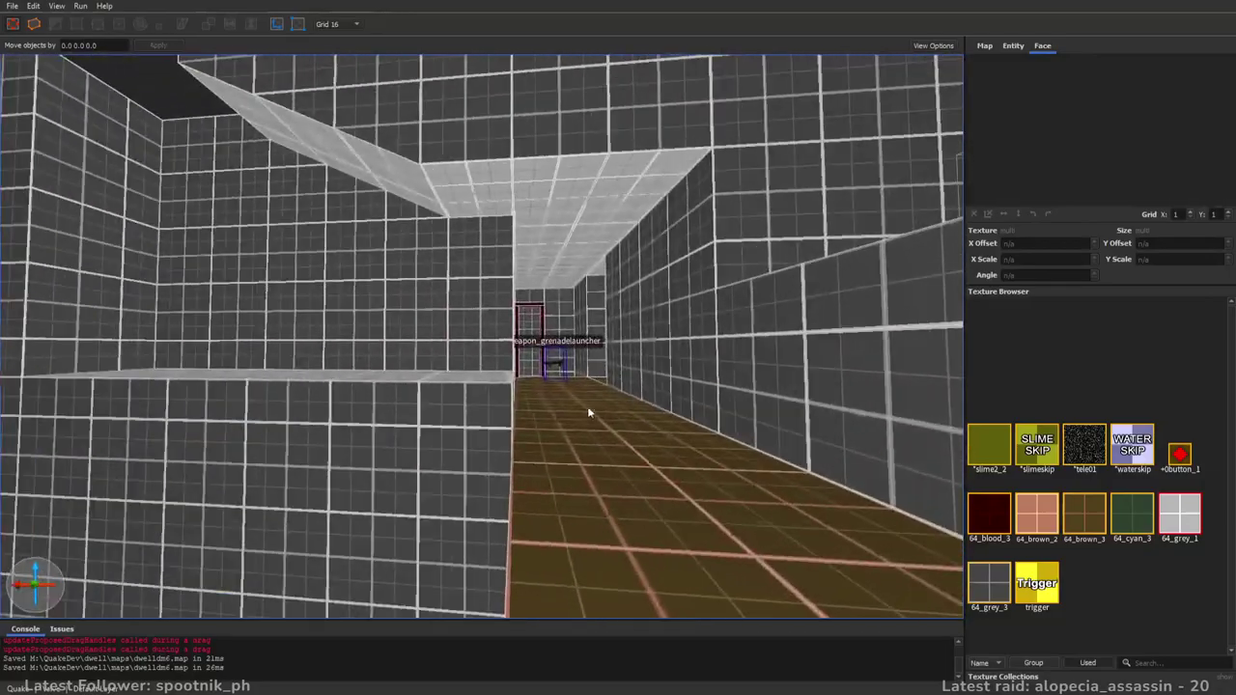
- Build a 64 × 64 unit pillar at the inner corner of the brown walkway, reaching from the floor up to the wall tops
{"action": "right_click_drag", "start_coordinate": [737, 325], "coordinate": [374, 386]}
{"action": "key", "text": "d"}
{"action": "key", "text": "w"}
{"action": "key", "text": "d"}
{"action": "right_click_drag", "start_coordinate": [536, 334], "coordinate": [489, 336]}
{"action": "key", "text": "a"}
{"action": "mouse_move", "coordinate": [517, 213]}
{"action": "left_mouse_down"}
{"action": "mouse_move", "coordinate": [499, 217]}
{"action": "mouse_move", "coordinate": [492, 537]}
{"action": "left_mouse_up"}
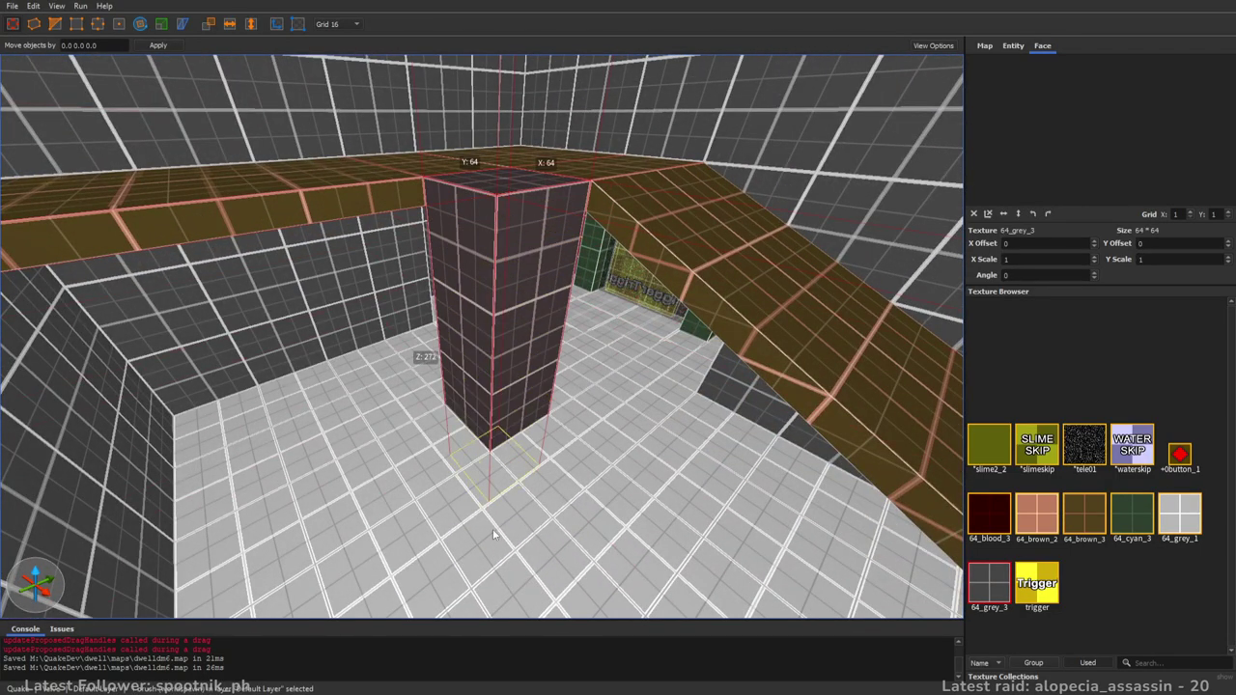
{"action": "key", "text": "s"}
{"action": "right_click_drag", "start_coordinate": [508, 484], "coordinate": [464, 461]}
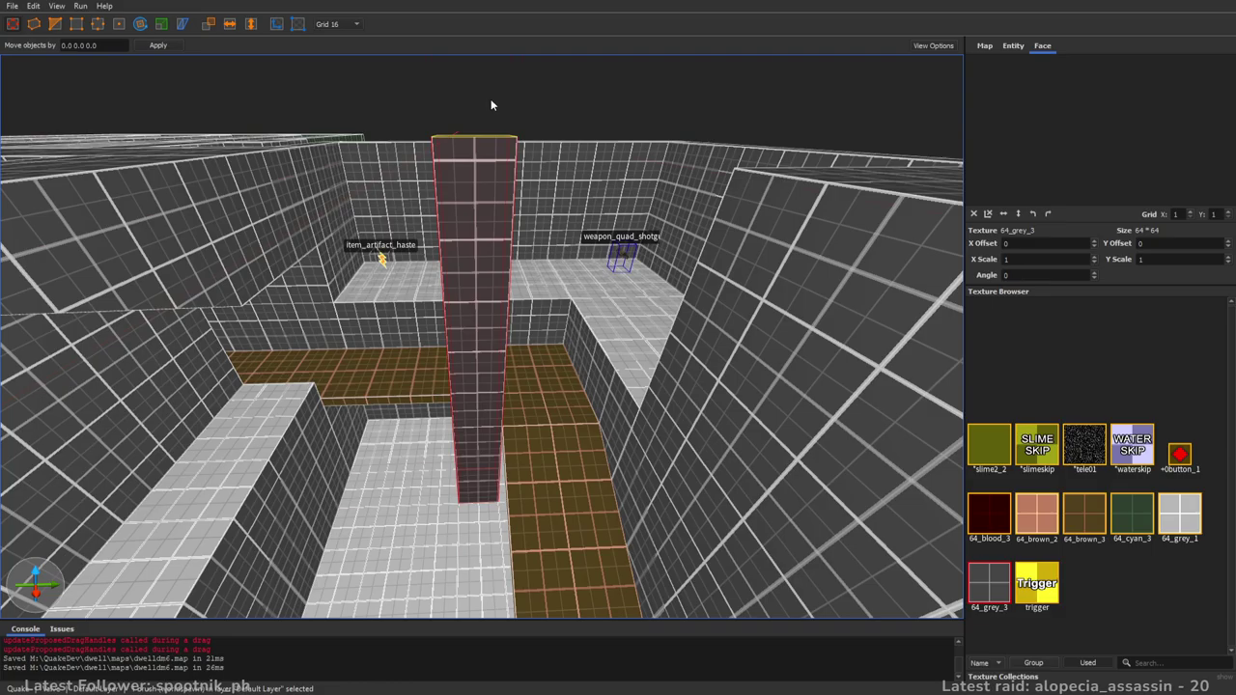
{"action": "left_click_drag", "start_coordinate": [491, 111], "coordinate": [492, 128], "text": "shift"}
{"action": "right_click_drag", "start_coordinate": [520, 265], "coordinate": [643, 248]}
{"action": "key", "text": "s"}
{"action": "key", "text": "w"}
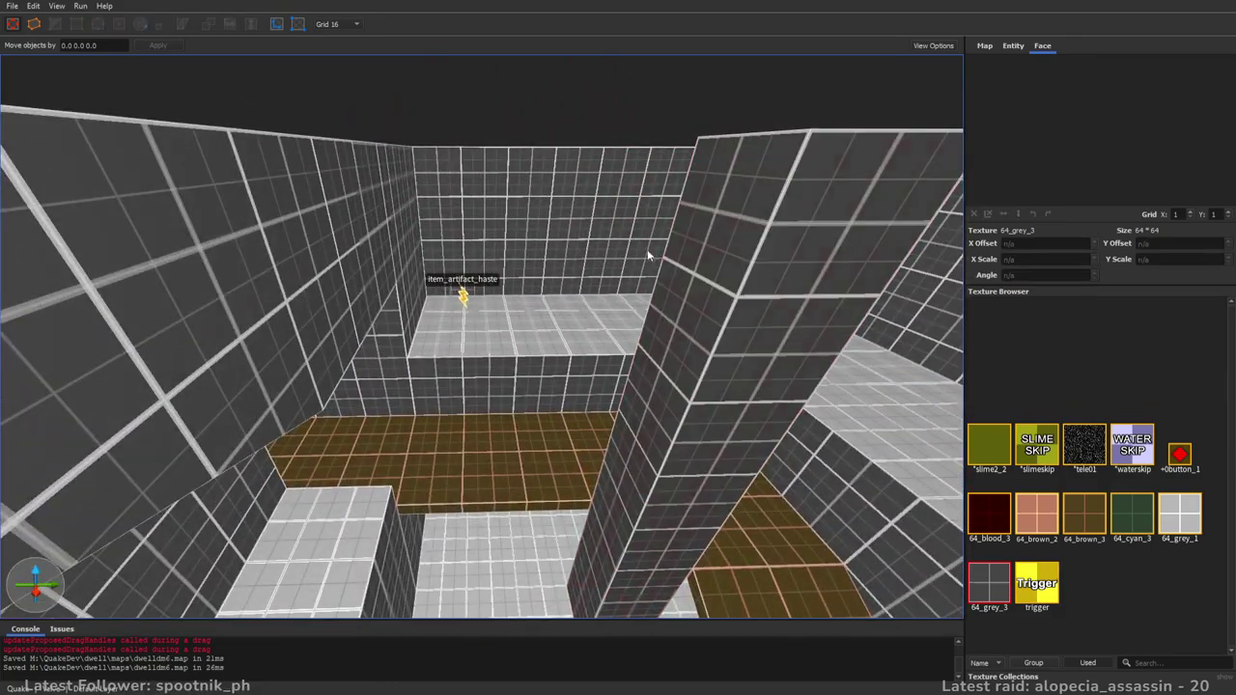
- Examine the hall and its new pillar from above, then from the floor beyond item_armor1
{"action": "key", "text": "s"}
{"action": "mouse_move", "coordinate": [389, 151]}
{"action": "right_mouse_down"}
{"action": "mouse_move", "coordinate": [380, 218]}
{"action": "mouse_move", "coordinate": [314, 235]}
{"action": "mouse_move", "coordinate": [347, 241]}
{"action": "mouse_move", "coordinate": [314, 231]}
{"action": "mouse_move", "coordinate": [386, 235]}
{"action": "right_mouse_up"}
{"action": "key", "text": "d"}
{"action": "key", "text": "d"}
{"action": "key", "text": "a"}
{"action": "key", "text": "Escape"}
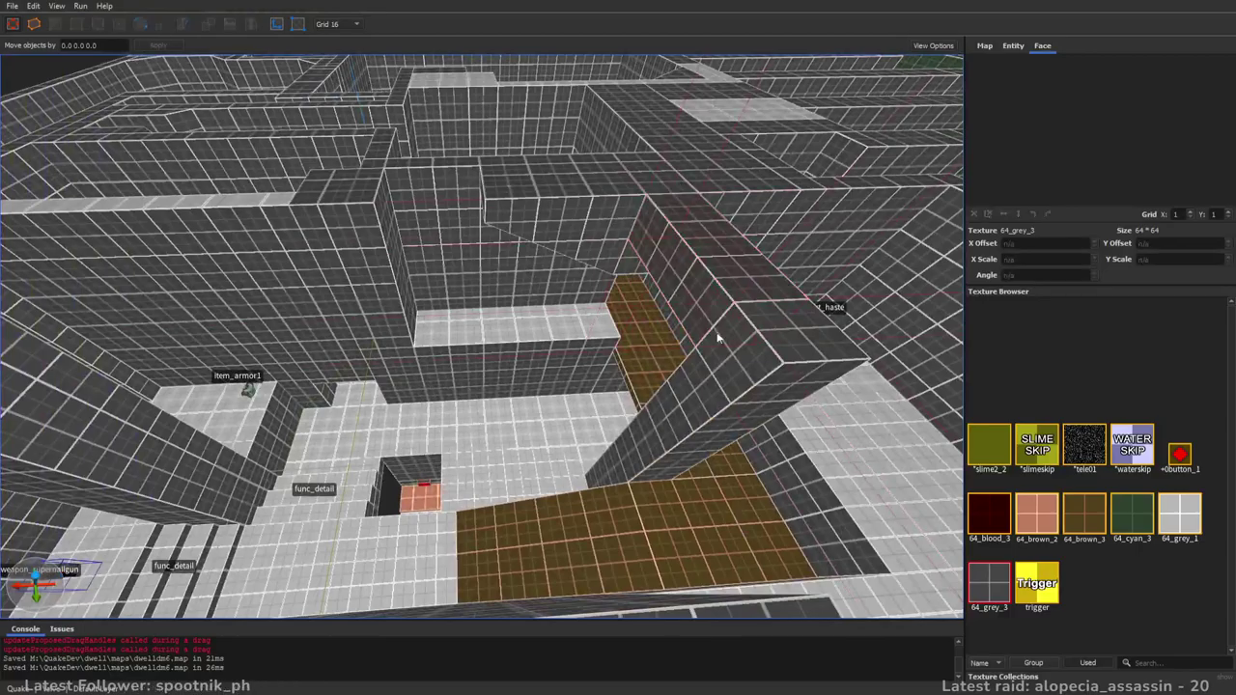
{"action": "key", "text": "a"}
{"action": "mouse_move", "coordinate": [705, 347]}
{"action": "left_mouse_down"}
{"action": "mouse_move", "coordinate": [307, 419]}
{"action": "mouse_move", "coordinate": [357, 388]}
{"action": "left_mouse_up"}
{"action": "key", "text": "a"}
{"action": "right_click_drag", "start_coordinate": [355, 375], "coordinate": [593, 406]}
{"action": "key", "text": "w"}
{"action": "right_click_drag", "start_coordinate": [484, 360], "coordinate": [510, 358]}
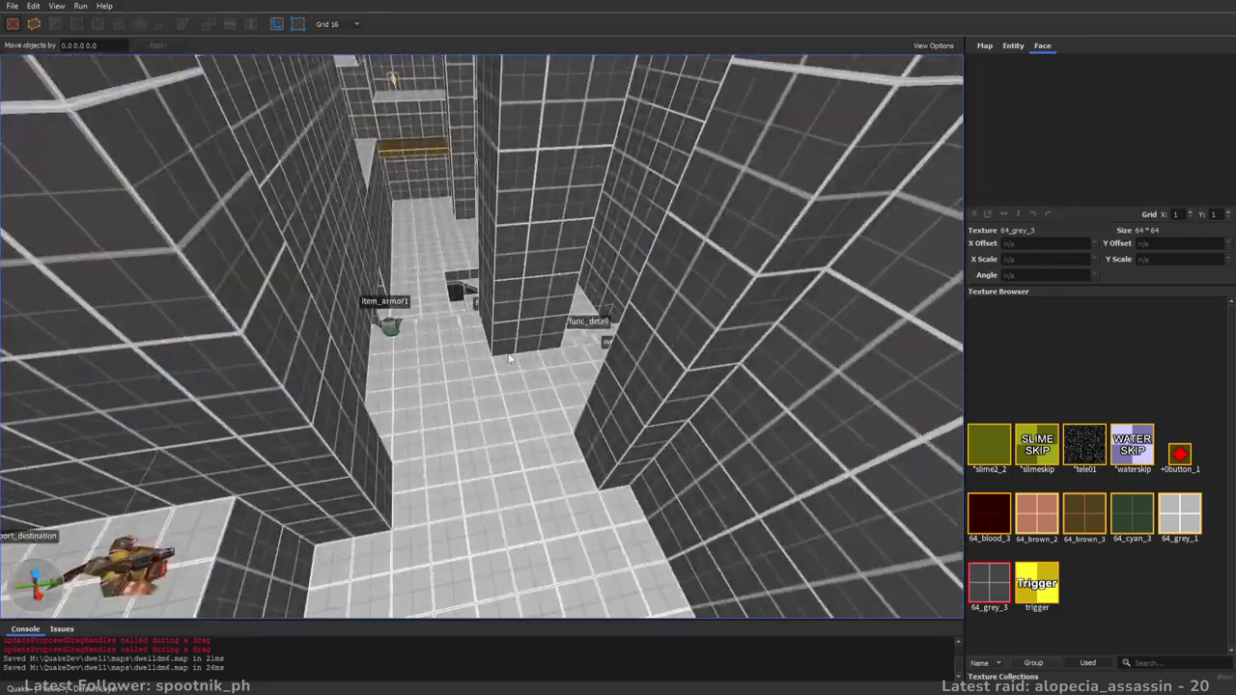
{"action": "left_click_drag", "start_coordinate": [315, 410], "coordinate": [316, 412]}
{"action": "right_click_drag", "start_coordinate": [640, 480], "coordinate": [555, 463]}
{"action": "key", "text": "s"}
{"action": "left_click_drag", "start_coordinate": [590, 353], "coordinate": [595, 332], "text": "shift"}
{"action": "key", "text": "w"}
{"action": "mouse_move", "coordinate": [439, 361]}
{"action": "right_mouse_down"}
{"action": "mouse_move", "coordinate": [526, 391]}
{"action": "mouse_move", "coordinate": [514, 413]}
{"action": "mouse_move", "coordinate": [548, 279]}
{"action": "right_mouse_up"}
{"action": "right_click_drag", "start_coordinate": [622, 620], "coordinate": [552, 444]}
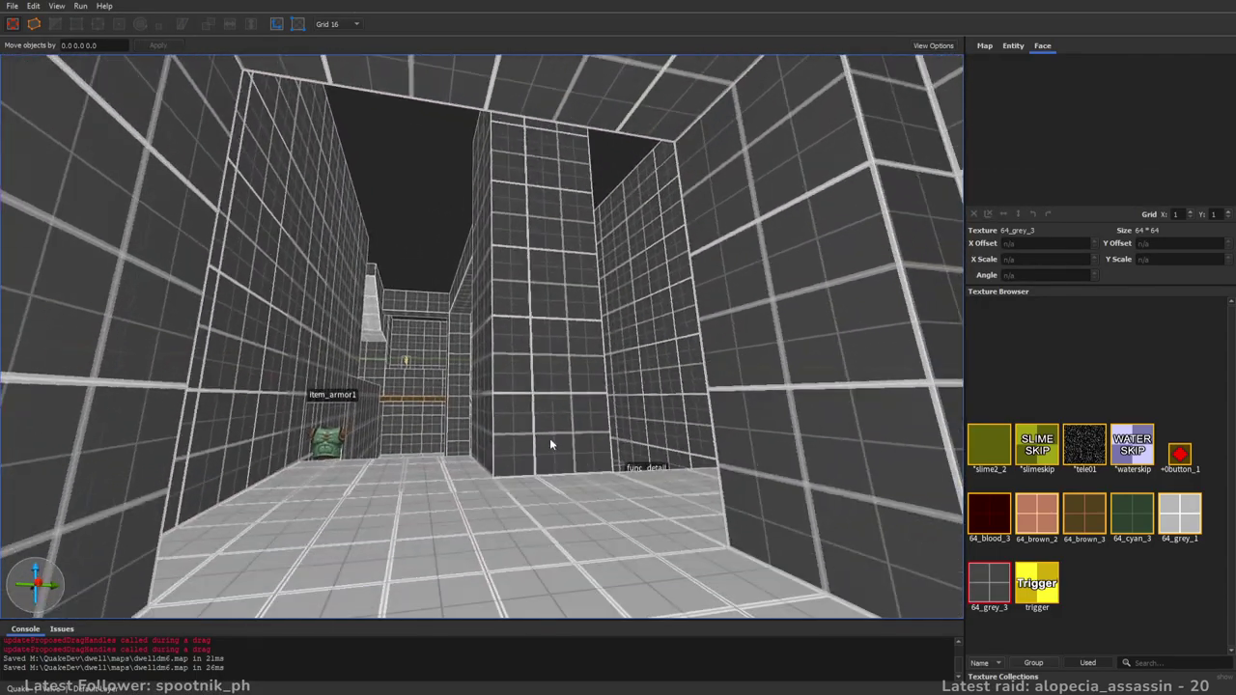
- Select a 64_grey_1 face in the hall to make that texture current, and save the map
{"action": "right_click_drag", "start_coordinate": [630, 98], "coordinate": [447, 262]}
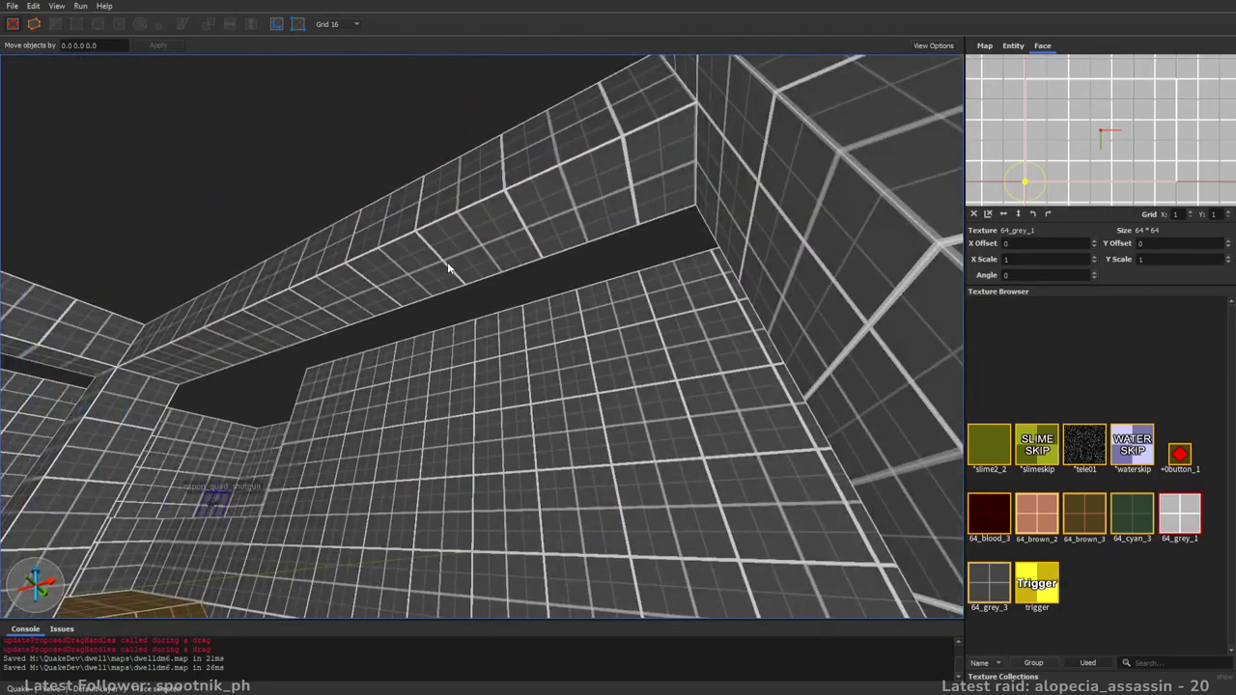
{"action": "mouse_move", "coordinate": [703, 311]}
{"action": "right_mouse_down"}
{"action": "mouse_move", "coordinate": [605, 372]}
{"action": "mouse_move", "coordinate": [532, 300]}
{"action": "mouse_move", "coordinate": [725, 325]}
{"action": "mouse_move", "coordinate": [518, 364]}
{"action": "mouse_move", "coordinate": [474, 395]}
{"action": "mouse_move", "coordinate": [606, 393]}
{"action": "mouse_move", "coordinate": [551, 441]}
{"action": "mouse_move", "coordinate": [394, 298]}
{"action": "mouse_move", "coordinate": [551, 367]}
{"action": "mouse_move", "coordinate": [576, 436]}
{"action": "mouse_move", "coordinate": [609, 428]}
{"action": "mouse_move", "coordinate": [554, 418]}
{"action": "mouse_move", "coordinate": [444, 443]}
{"action": "mouse_move", "coordinate": [623, 431]}
{"action": "mouse_move", "coordinate": [490, 440]}
{"action": "mouse_move", "coordinate": [566, 474]}
{"action": "mouse_move", "coordinate": [615, 460]}
{"action": "mouse_move", "coordinate": [598, 459]}
{"action": "mouse_move", "coordinate": [641, 362]}
{"action": "mouse_move", "coordinate": [565, 373]}
{"action": "mouse_move", "coordinate": [492, 334]}
{"action": "mouse_move", "coordinate": [499, 292]}
{"action": "mouse_move", "coordinate": [551, 287]}
{"action": "mouse_move", "coordinate": [582, 265]}
{"action": "mouse_move", "coordinate": [607, 360]}
{"action": "mouse_move", "coordinate": [318, 323]}
{"action": "right_mouse_up"}
{"action": "key", "text": "w"}
{"action": "key", "text": "Escape"}
{"action": "key", "text": "ctrl+s"}
{"action": "key", "text": "w"}
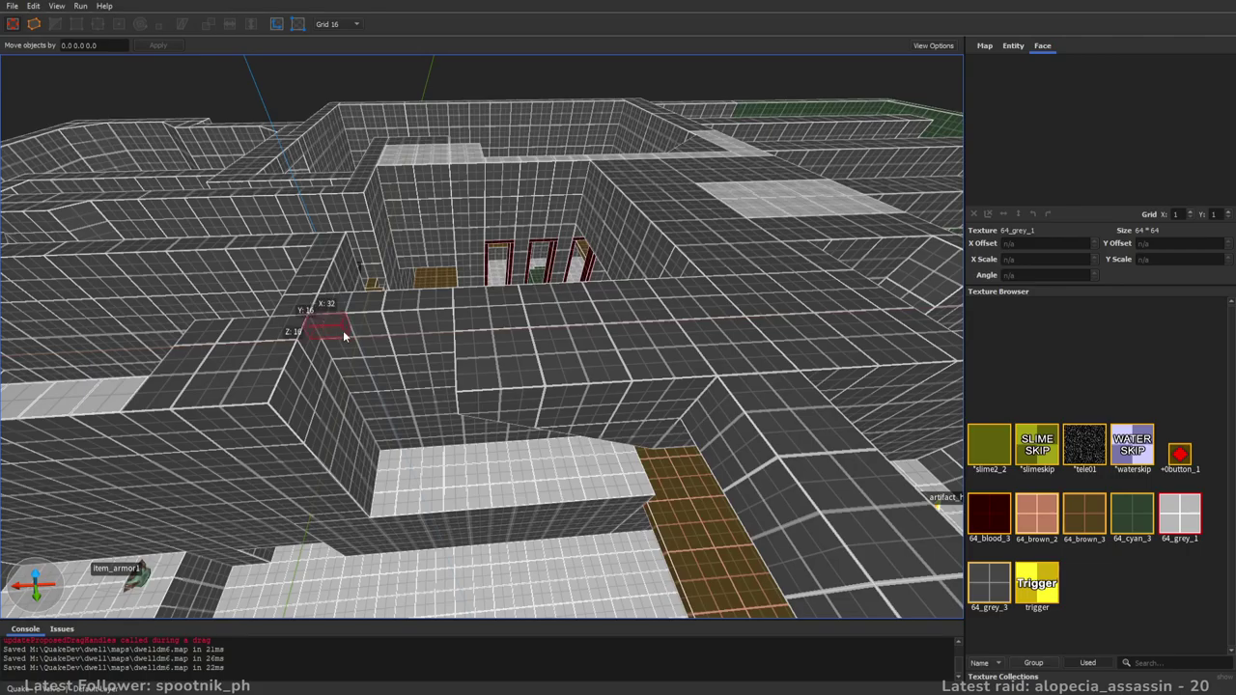
- Examine the wall tops, the grenade launcher walkway, the item_armor1 corner and the open room around item_armor2
{"action": "left_click_drag", "start_coordinate": [446, 381], "coordinate": [448, 381]}
{"action": "mouse_move", "coordinate": [448, 381]}
{"action": "right_mouse_down"}
{"action": "mouse_move", "coordinate": [488, 373]}
{"action": "mouse_move", "coordinate": [461, 258]}
{"action": "mouse_move", "coordinate": [469, 239]}
{"action": "mouse_move", "coordinate": [486, 258]}
{"action": "right_mouse_up"}
{"action": "right_click_drag", "start_coordinate": [666, 295], "coordinate": [468, 310]}
{"action": "mouse_move", "coordinate": [680, 283]}
{"action": "right_mouse_down"}
{"action": "mouse_move", "coordinate": [543, 280]}
{"action": "mouse_move", "coordinate": [526, 323]}
{"action": "mouse_move", "coordinate": [600, 295]}
{"action": "mouse_move", "coordinate": [705, 280]}
{"action": "mouse_move", "coordinate": [783, 296]}
{"action": "mouse_move", "coordinate": [437, 291]}
{"action": "mouse_move", "coordinate": [739, 330]}
{"action": "mouse_move", "coordinate": [585, 332]}
{"action": "mouse_move", "coordinate": [631, 300]}
{"action": "mouse_move", "coordinate": [518, 282]}
{"action": "mouse_move", "coordinate": [513, 311]}
{"action": "mouse_move", "coordinate": [566, 317]}
{"action": "mouse_move", "coordinate": [612, 290]}
{"action": "mouse_move", "coordinate": [681, 316]}
{"action": "mouse_move", "coordinate": [474, 353]}
{"action": "mouse_move", "coordinate": [453, 378]}
{"action": "mouse_move", "coordinate": [648, 387]}
{"action": "mouse_move", "coordinate": [781, 436]}
{"action": "mouse_move", "coordinate": [739, 380]}
{"action": "mouse_move", "coordinate": [537, 367]}
{"action": "mouse_move", "coordinate": [540, 347]}
{"action": "mouse_move", "coordinate": [367, 441]}
{"action": "mouse_move", "coordinate": [509, 393]}
{"action": "mouse_move", "coordinate": [584, 347]}
{"action": "mouse_move", "coordinate": [560, 394]}
{"action": "mouse_move", "coordinate": [468, 364]}
{"action": "mouse_move", "coordinate": [442, 377]}
{"action": "mouse_move", "coordinate": [590, 361]}
{"action": "mouse_move", "coordinate": [863, 361]}
{"action": "mouse_move", "coordinate": [318, 365]}
{"action": "mouse_move", "coordinate": [331, 332]}
{"action": "mouse_move", "coordinate": [583, 353]}
{"action": "right_mouse_up"}
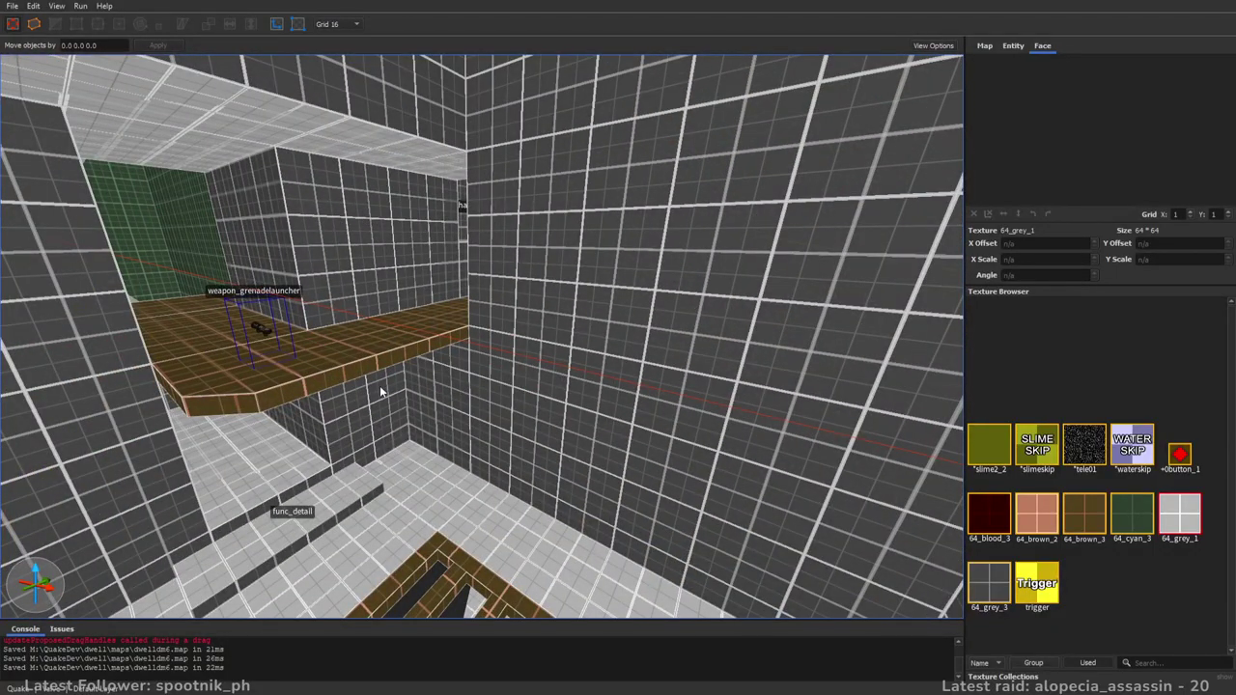
{"action": "right_click_drag", "start_coordinate": [361, 305], "coordinate": [623, 312]}
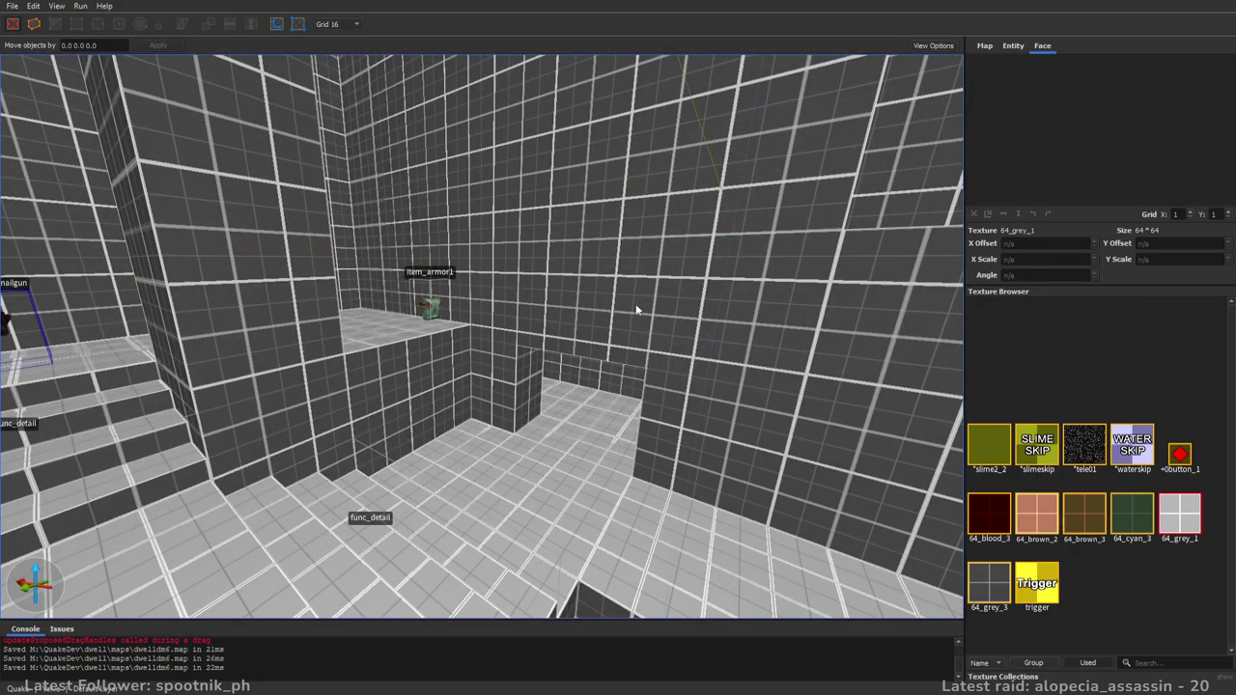
{"action": "right_click_drag", "start_coordinate": [679, 345], "coordinate": [472, 350]}
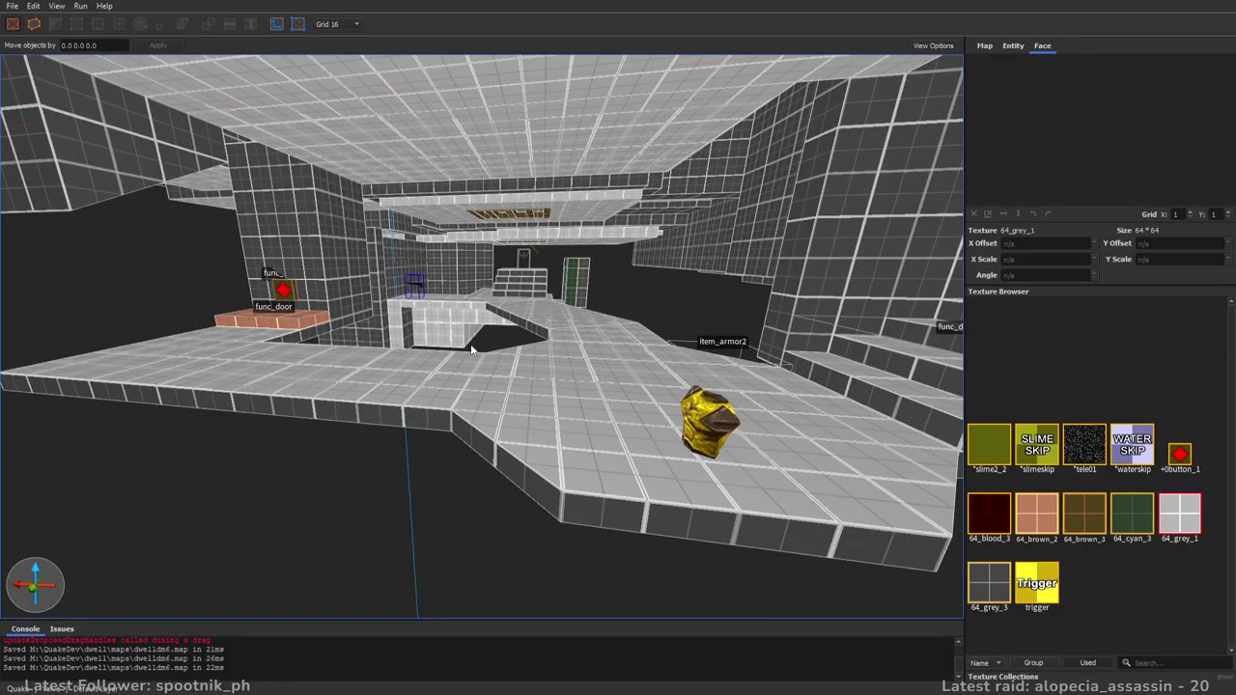
{"action": "right_click_drag", "start_coordinate": [418, 364], "coordinate": [368, 359]}
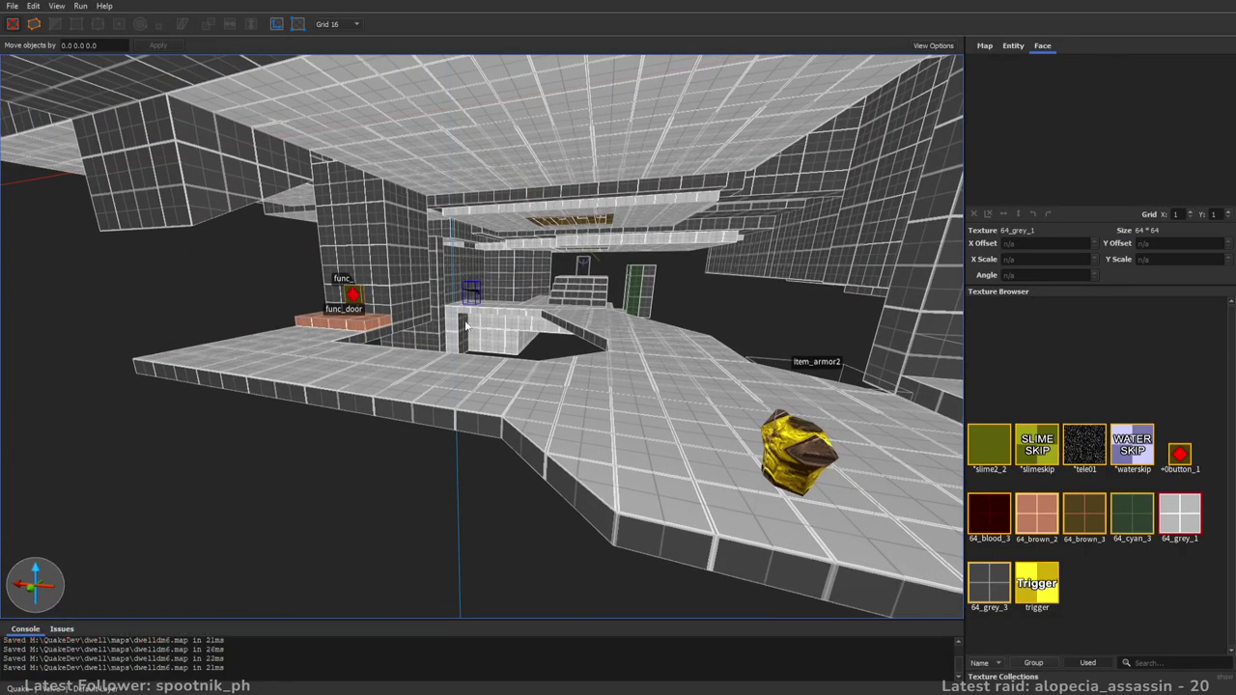
{"action": "mouse_move", "coordinate": [402, 317]}
{"action": "right_mouse_down"}
{"action": "mouse_move", "coordinate": [511, 316]}
{"action": "mouse_move", "coordinate": [467, 284]}
{"action": "mouse_move", "coordinate": [671, 286]}
{"action": "mouse_move", "coordinate": [656, 285]}
{"action": "mouse_move", "coordinate": [641, 283]}
{"action": "mouse_move", "coordinate": [682, 367]}
{"action": "mouse_move", "coordinate": [697, 311]}
{"action": "mouse_move", "coordinate": [701, 362]}
{"action": "mouse_move", "coordinate": [737, 339]}
{"action": "mouse_move", "coordinate": [566, 273]}
{"action": "right_mouse_up"}
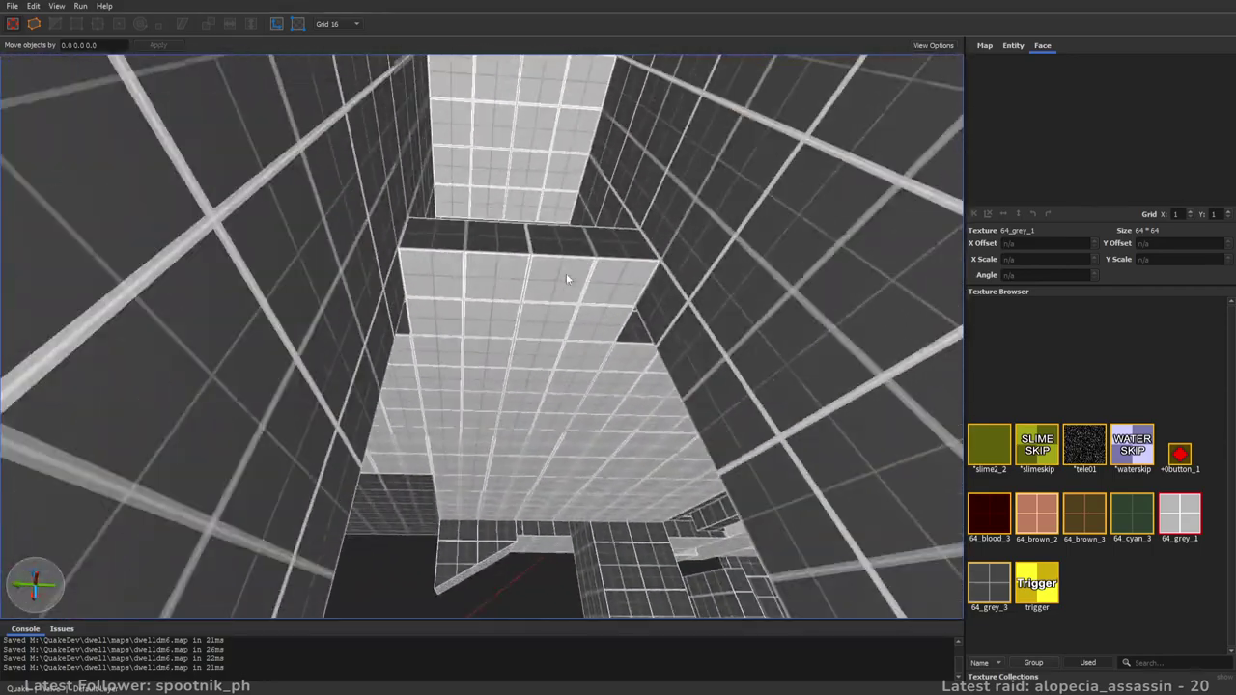
- Extend the 64 × 128 unit block above the steps near item_armor2 downwards to a height of 96 units
{"action": "left_click", "coordinate": [572, 274]}
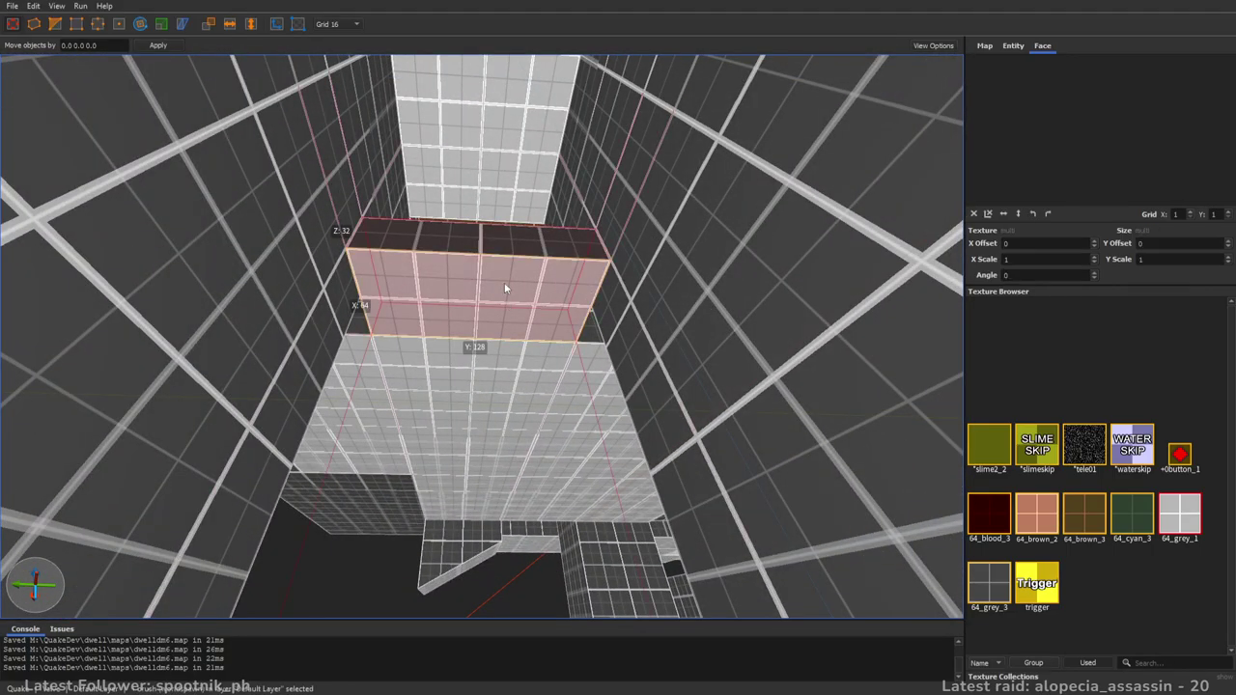
{"action": "left_click_drag", "start_coordinate": [504, 281], "coordinate": [514, 335], "text": "shift"}
{"action": "mouse_move", "coordinate": [547, 306]}
{"action": "right_mouse_down"}
{"action": "mouse_move", "coordinate": [639, 372]}
{"action": "mouse_move", "coordinate": [725, 390]}
{"action": "right_mouse_up"}
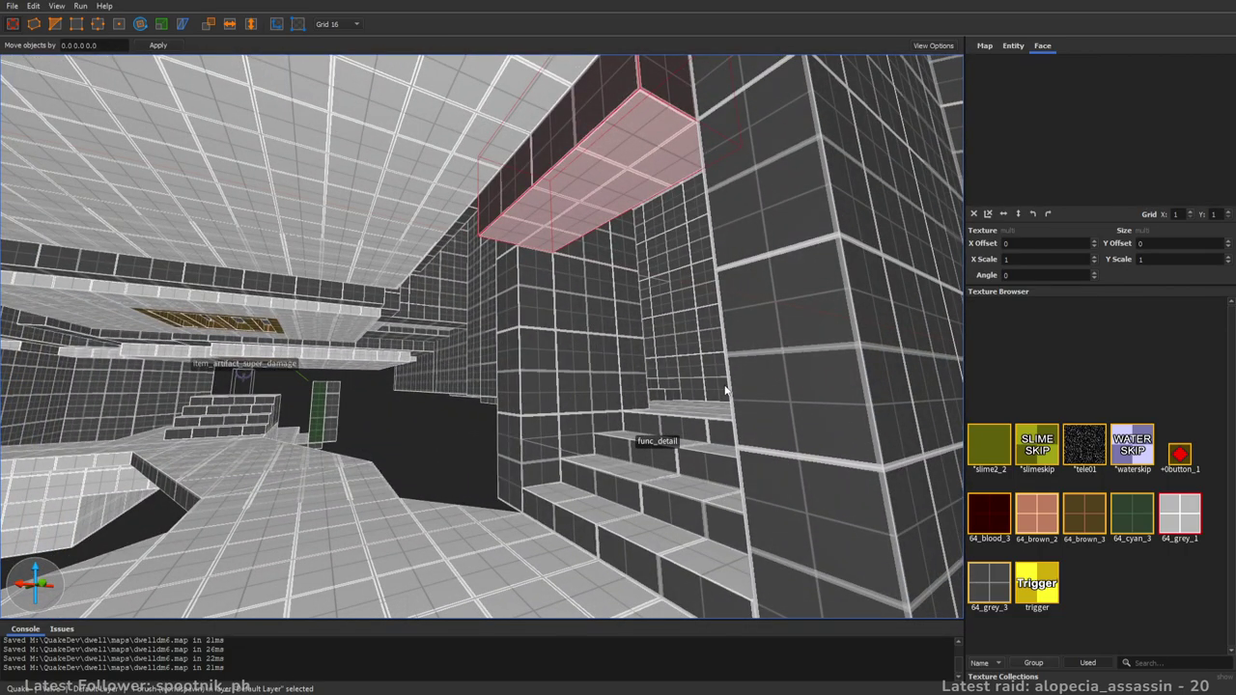
{"action": "left_click_drag", "start_coordinate": [529, 188], "coordinate": [541, 248], "text": "shift"}
{"action": "key", "text": "s"}
{"action": "right_click_drag", "start_coordinate": [682, 278], "coordinate": [667, 300]}
{"action": "key", "text": "a"}
{"action": "right_click_drag", "start_coordinate": [465, 260], "coordinate": [574, 210]}
{"action": "key", "text": "w"}
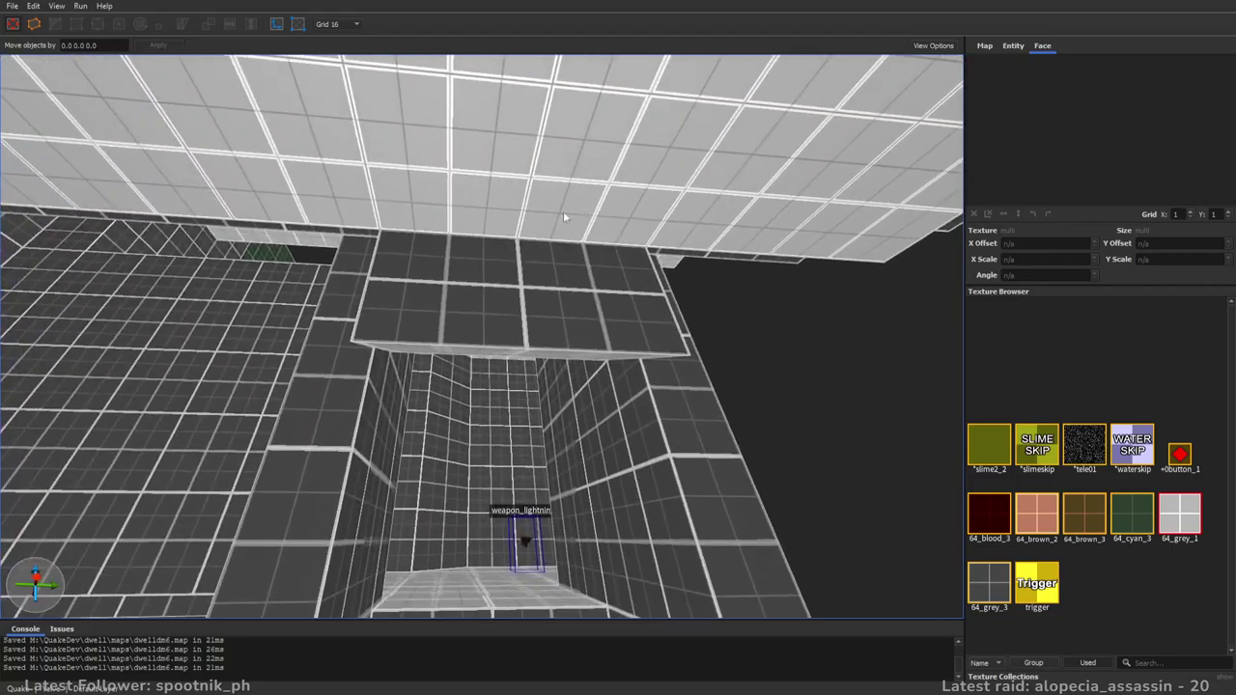
- Move a lower edge of the 64 × 128 unit block above the steps vertically by 32 units with the Edge tool
{"action": "right_click_drag", "start_coordinate": [386, 230], "coordinate": [542, 306]}
{"action": "left_click", "coordinate": [537, 413]}
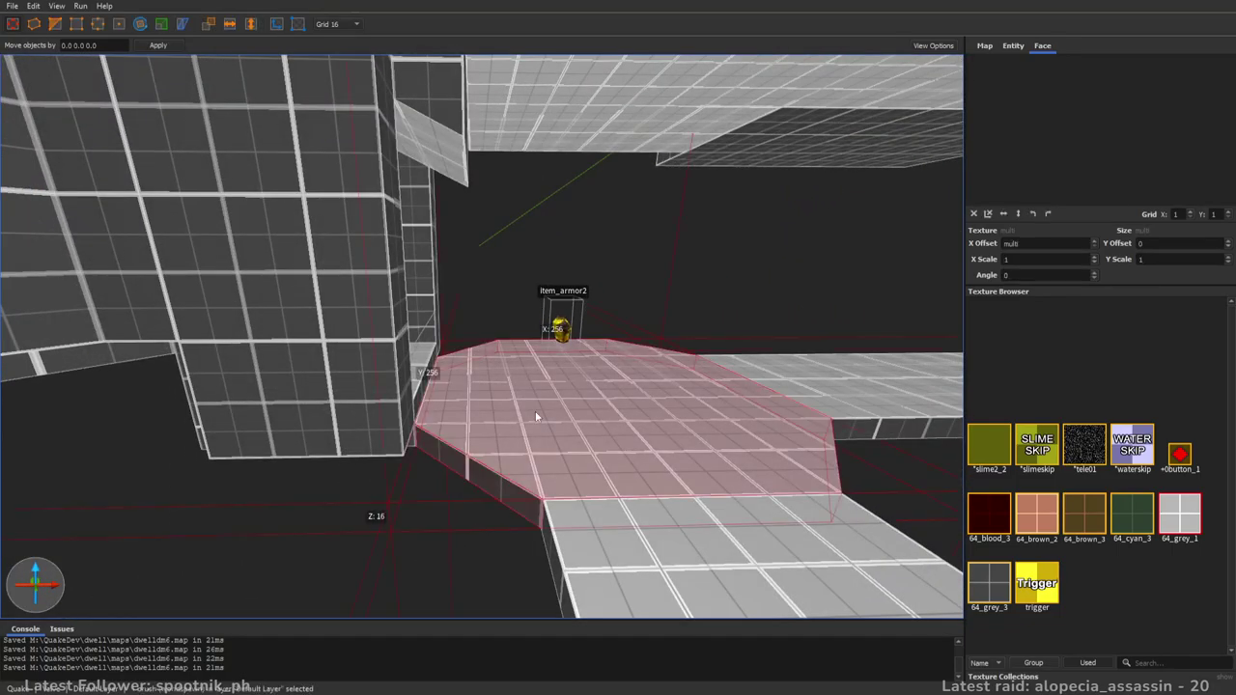
{"action": "right_click_drag", "start_coordinate": [588, 387], "coordinate": [593, 309]}
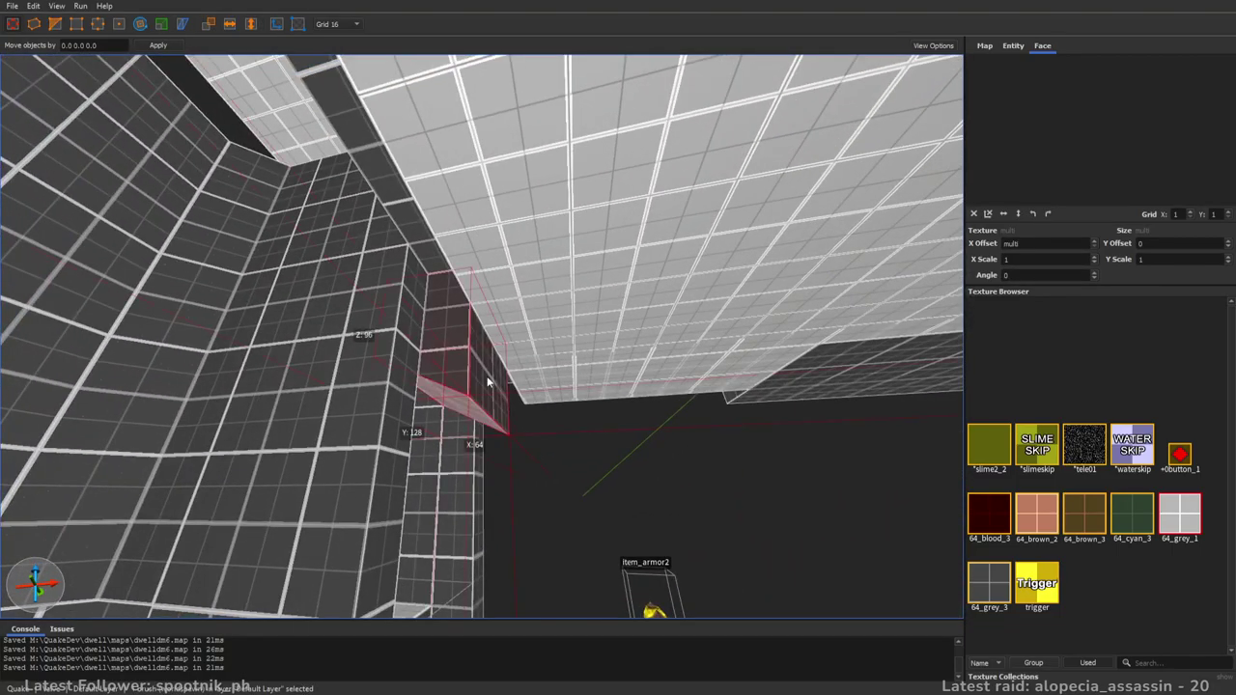
{"action": "mouse_move", "coordinate": [487, 382]}
{"action": "right_mouse_down"}
{"action": "mouse_move", "coordinate": [544, 369]}
{"action": "mouse_move", "coordinate": [594, 302]}
{"action": "mouse_move", "coordinate": [510, 351]}
{"action": "mouse_move", "coordinate": [492, 346]}
{"action": "right_mouse_up"}
{"action": "key", "text": "e"}
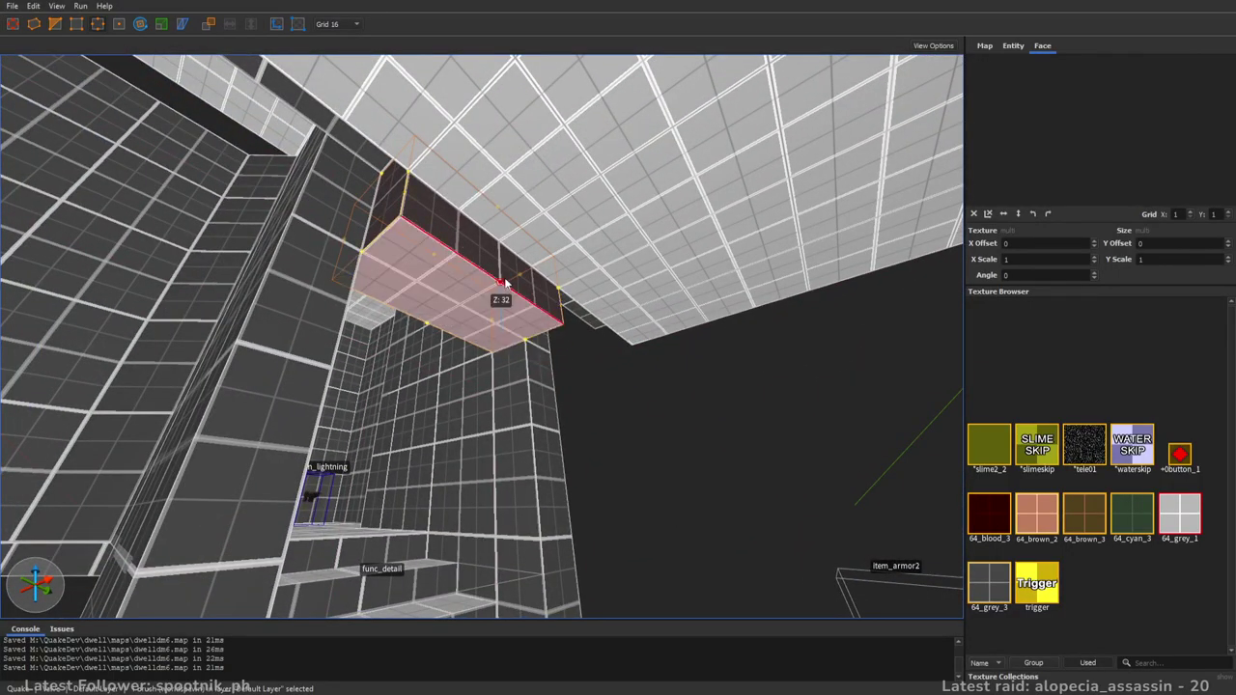
{"action": "mouse_move", "coordinate": [442, 258]}
{"action": "right_mouse_down"}
{"action": "mouse_move", "coordinate": [532, 373]}
{"action": "mouse_move", "coordinate": [529, 66]}
{"action": "mouse_move", "coordinate": [555, 160]}
{"action": "mouse_move", "coordinate": [661, 368]}
{"action": "right_mouse_up"}
- Set a 256-unit-wide octagonal ceiling slab above item_armor2 and bevel the lower edge of the block over the steps by 16 units
{"action": "left_click", "coordinate": [532, 373]}
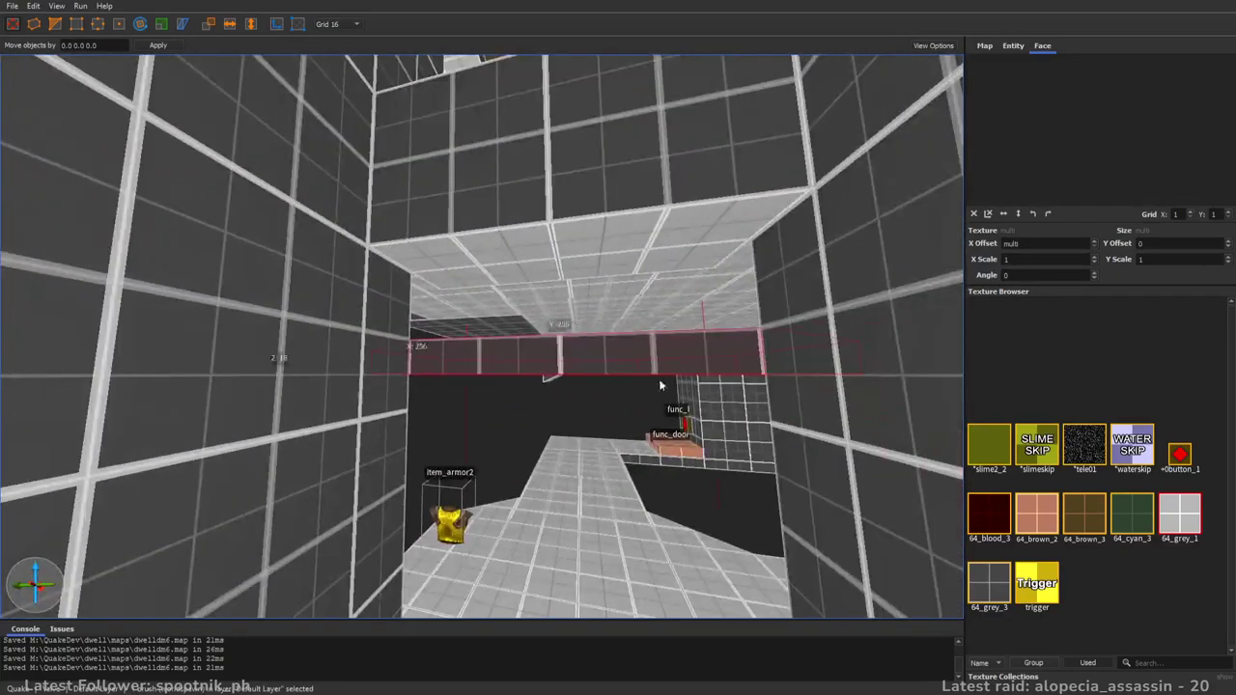
{"action": "mouse_move", "coordinate": [625, 277]}
{"action": "right_mouse_down"}
{"action": "mouse_move", "coordinate": [642, 323]}
{"action": "mouse_move", "coordinate": [612, 242]}
{"action": "mouse_move", "coordinate": [608, 258]}
{"action": "mouse_move", "coordinate": [833, 299]}
{"action": "mouse_move", "coordinate": [601, 312]}
{"action": "mouse_move", "coordinate": [647, 263]}
{"action": "mouse_move", "coordinate": [763, 336]}
{"action": "mouse_move", "coordinate": [717, 276]}
{"action": "mouse_move", "coordinate": [878, 305]}
{"action": "mouse_move", "coordinate": [538, 288]}
{"action": "mouse_move", "coordinate": [585, 250]}
{"action": "mouse_move", "coordinate": [588, 262]}
{"action": "mouse_move", "coordinate": [621, 259]}
{"action": "right_mouse_up"}
{"action": "key", "text": "Escape"}
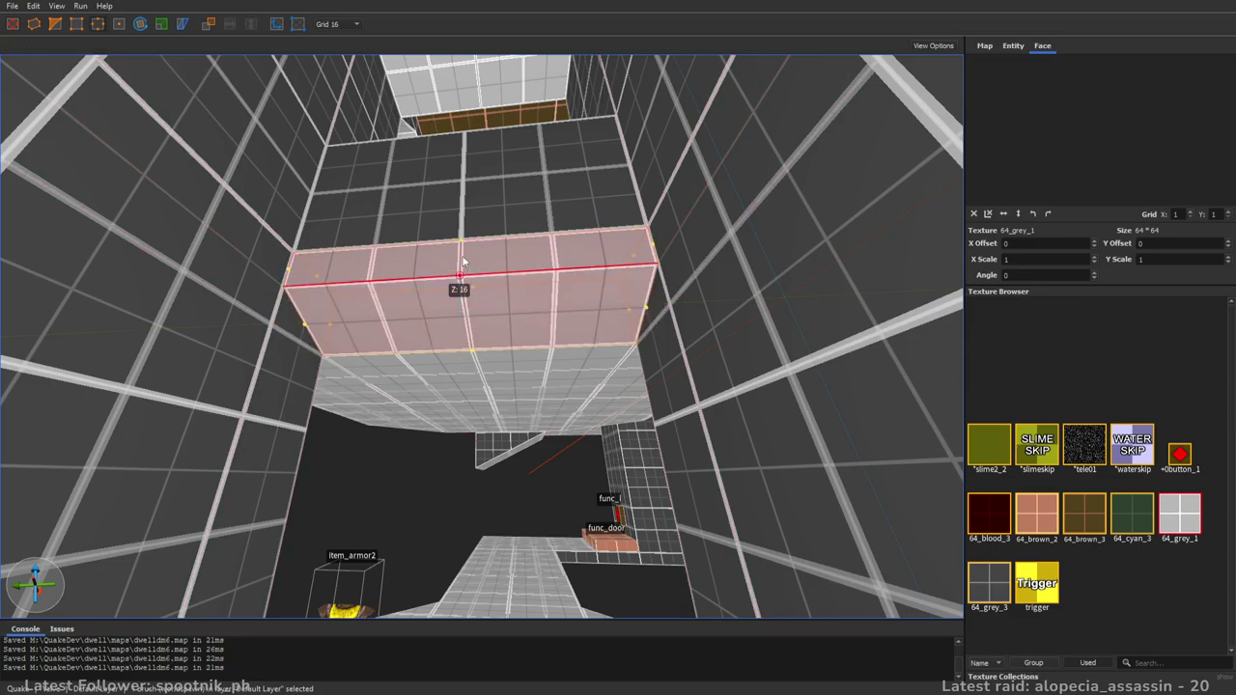
{"action": "key", "text": "Escape"}
{"action": "key", "text": "Escape"}
{"action": "mouse_move", "coordinate": [526, 323]}
{"action": "right_mouse_down"}
{"action": "mouse_move", "coordinate": [515, 334]}
{"action": "mouse_move", "coordinate": [492, 323]}
{"action": "mouse_move", "coordinate": [611, 351]}
{"action": "mouse_move", "coordinate": [601, 321]}
{"action": "mouse_move", "coordinate": [419, 323]}
{"action": "mouse_move", "coordinate": [636, 325]}
{"action": "mouse_move", "coordinate": [675, 299]}
{"action": "mouse_move", "coordinate": [728, 298]}
{"action": "mouse_move", "coordinate": [309, 315]}
{"action": "mouse_move", "coordinate": [944, 571]}
{"action": "right_mouse_up"}
{"action": "key", "text": "s"}
{"action": "key", "text": "w"}
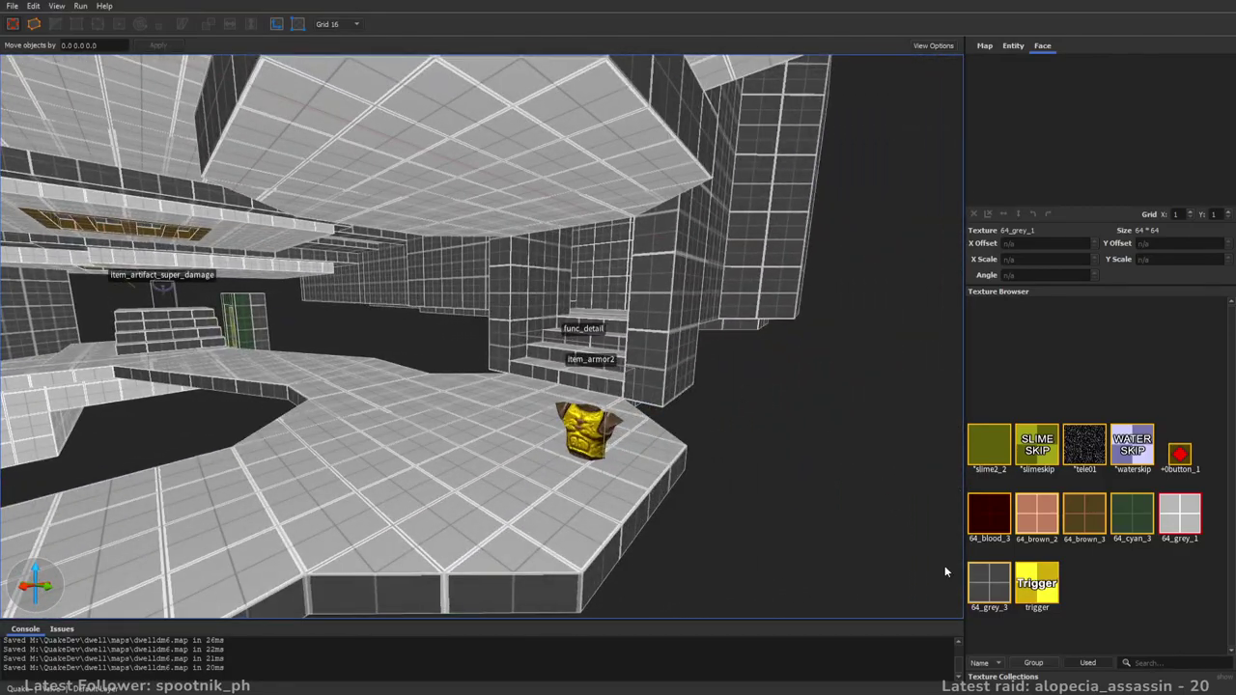
- Add a 64 × 96 unit wall block, 160 units high, beside item_armor2 at the foot of the steps
{"action": "mouse_move", "coordinate": [854, 446]}
{"action": "right_mouse_down"}
{"action": "mouse_move", "coordinate": [769, 383]}
{"action": "mouse_move", "coordinate": [614, 413]}
{"action": "right_mouse_up"}
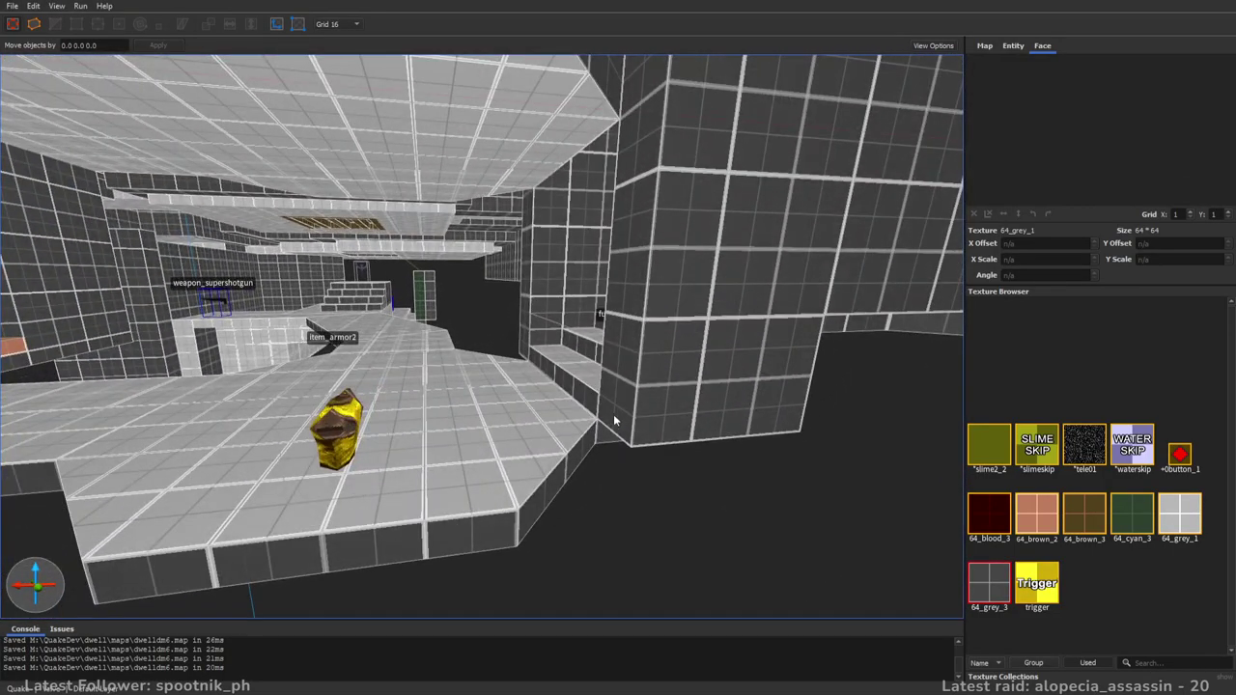
{"action": "left_click_drag", "start_coordinate": [605, 426], "coordinate": [591, 434]}
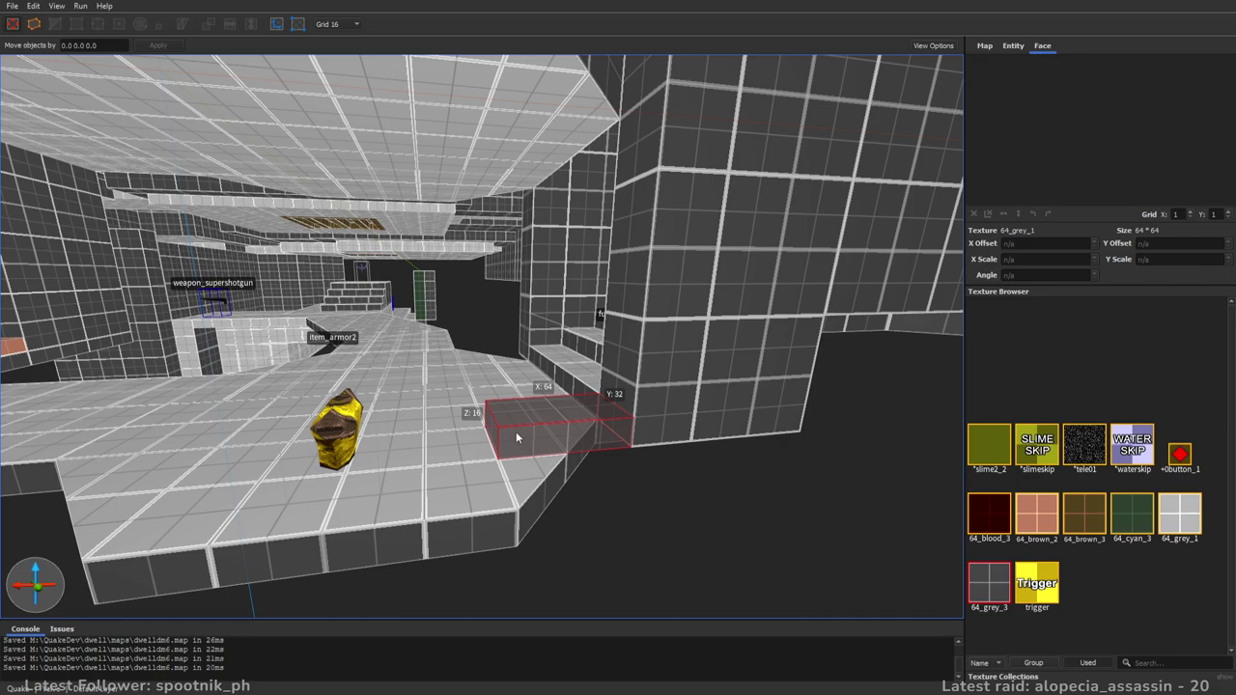
{"action": "left_click_drag", "start_coordinate": [612, 404], "coordinate": [618, 238]}
{"action": "key", "text": "s"}
{"action": "mouse_move", "coordinate": [630, 104]}
{"action": "right_mouse_down"}
{"action": "mouse_move", "coordinate": [601, 277]}
{"action": "mouse_move", "coordinate": [576, 287]}
{"action": "right_mouse_up"}
{"action": "key", "text": "f"}
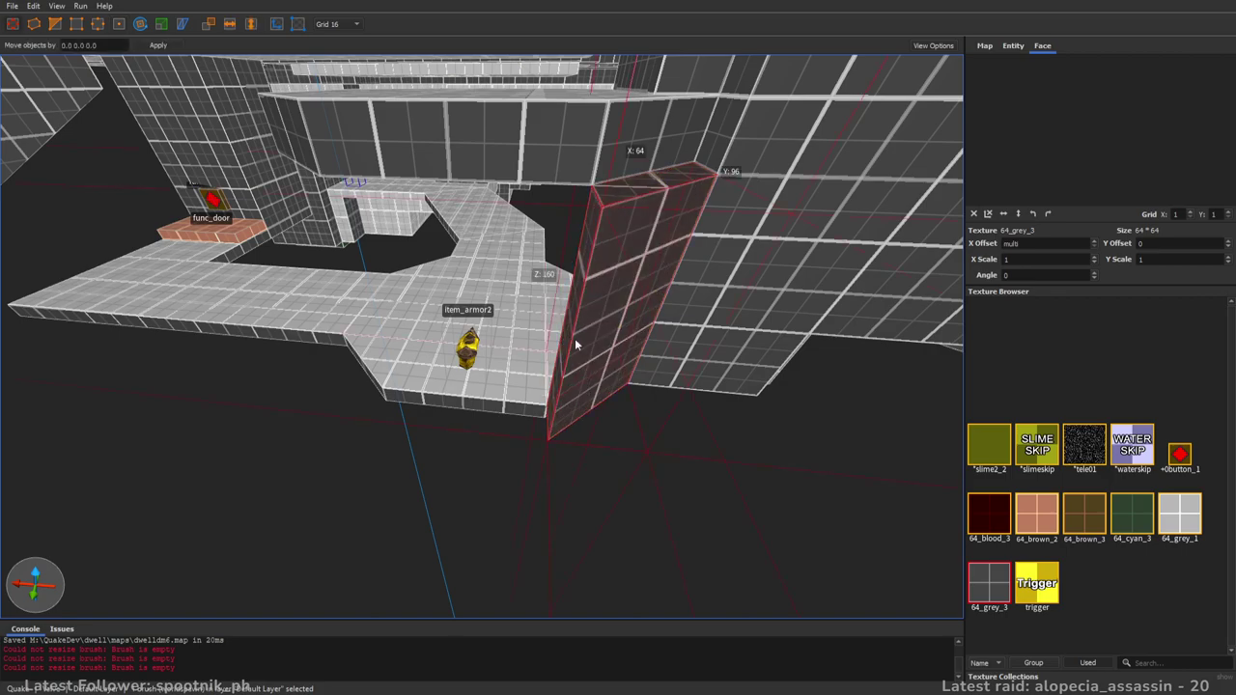
- Add 160-unit-high walls along the end and the second bevelled edge of the item_armor2 floor, adjusting them with the Face tool
{"action": "right_click_drag", "start_coordinate": [577, 381], "coordinate": [663, 392]}
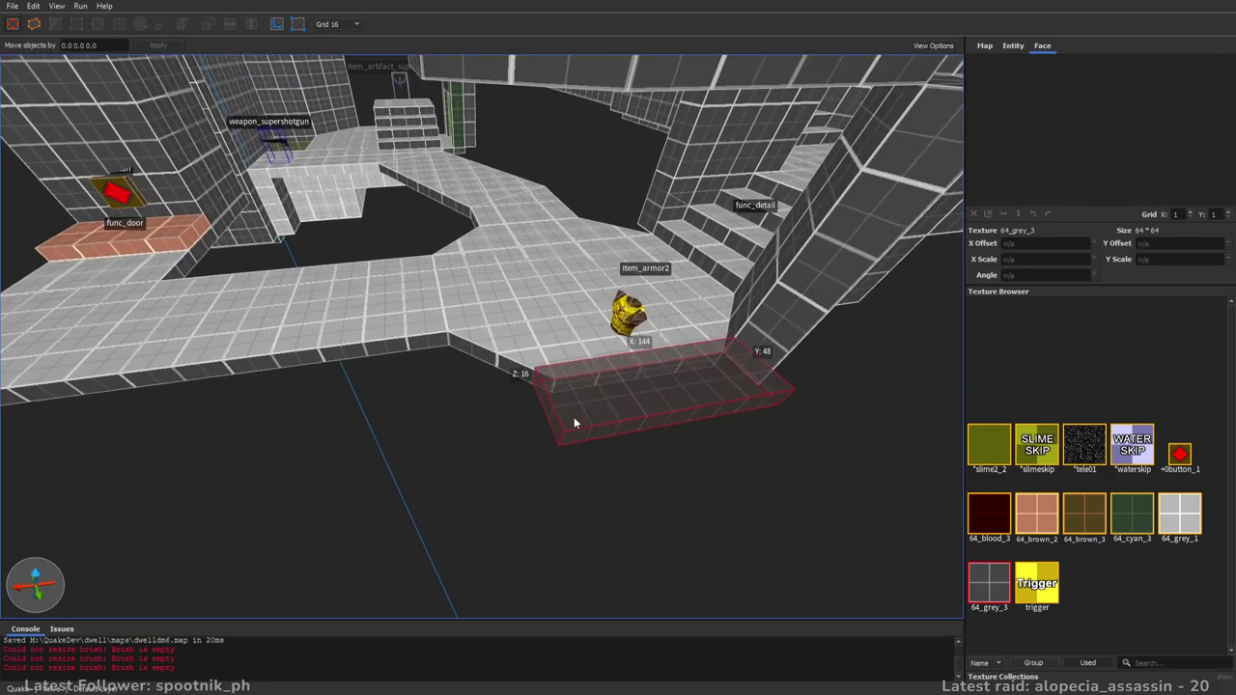
{"action": "left_click_drag", "start_coordinate": [573, 422], "coordinate": [579, 407]}
{"action": "right_click_drag", "start_coordinate": [579, 407], "coordinate": [555, 404]}
{"action": "mouse_move", "coordinate": [582, 260]}
{"action": "right_mouse_down"}
{"action": "mouse_move", "coordinate": [592, 351]}
{"action": "mouse_move", "coordinate": [616, 287]}
{"action": "right_mouse_up"}
{"action": "left_click_drag", "start_coordinate": [539, 343], "coordinate": [537, 453], "text": "shift"}
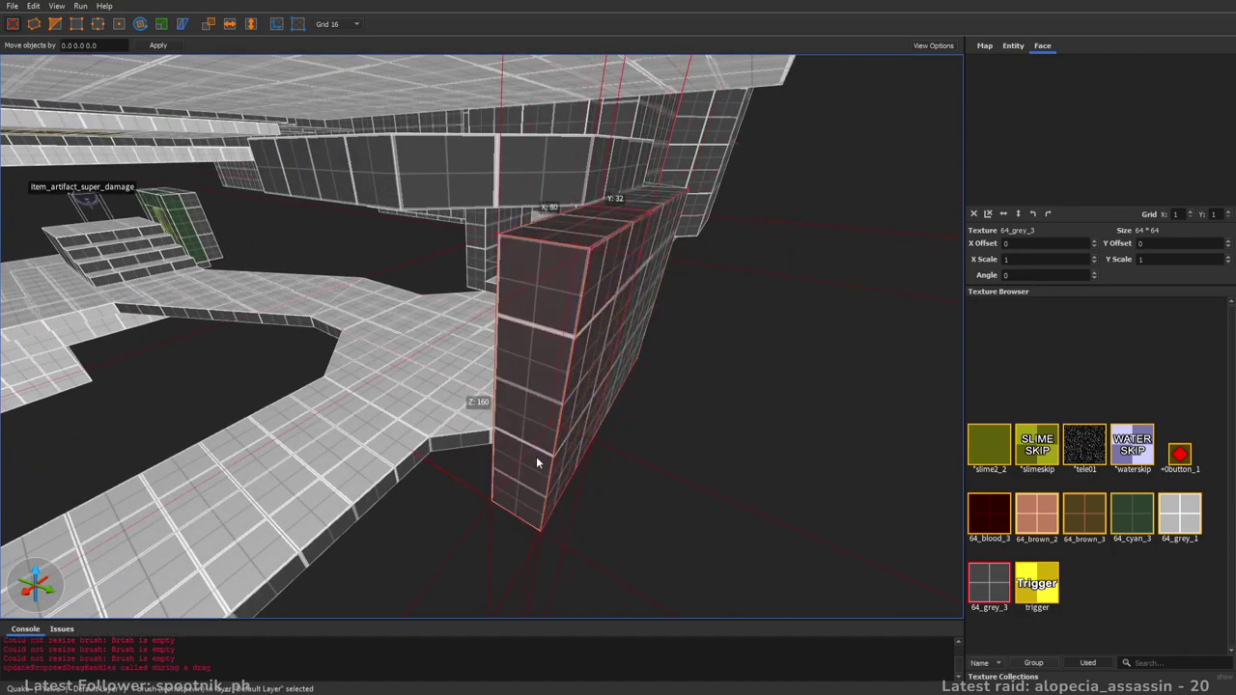
{"action": "key", "text": "f"}
{"action": "key", "text": "Escape"}
{"action": "key", "text": "Escape"}
- Add a 384 × 32 unit wall along the outer edge of the walkway to item_armor2 and raise it to 160 units
{"action": "mouse_move", "coordinate": [591, 380]}
{"action": "right_mouse_down"}
{"action": "mouse_move", "coordinate": [580, 411]}
{"action": "mouse_move", "coordinate": [611, 403]}
{"action": "right_mouse_up"}
{"action": "mouse_move", "coordinate": [743, 381]}
{"action": "right_mouse_down", "text": "alt"}
{"action": "mouse_move", "coordinate": [554, 537]}
{"action": "mouse_move", "coordinate": [615, 496]}
{"action": "mouse_move", "coordinate": [528, 378]}
{"action": "right_mouse_up", "text": "alt"}
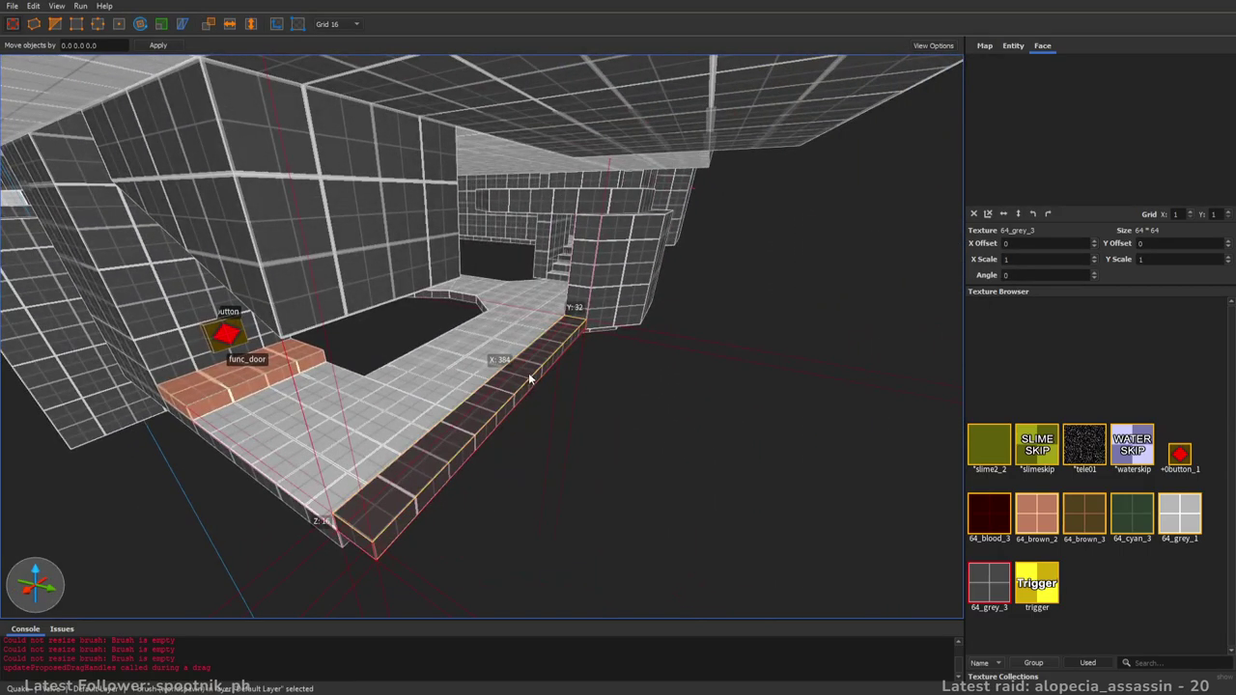
{"action": "mouse_move", "coordinate": [537, 233]}
{"action": "right_mouse_down", "text": "alt"}
{"action": "mouse_move", "coordinate": [585, 383]}
{"action": "mouse_move", "coordinate": [762, 355]}
{"action": "right_mouse_up", "text": "alt"}
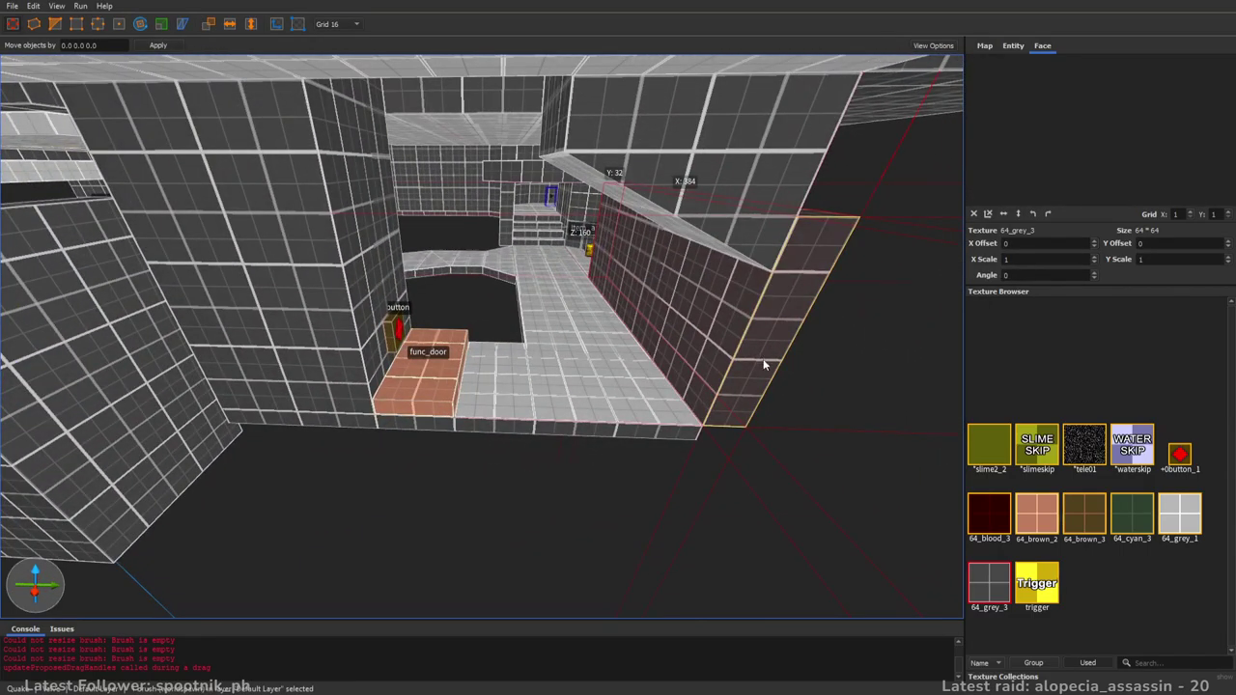
- Close the func_door end of the walkway with a wall 32 units thick, 288 units long and 160 units high
{"action": "left_click_drag", "start_coordinate": [736, 428], "coordinate": [365, 435], "text": "shift"}
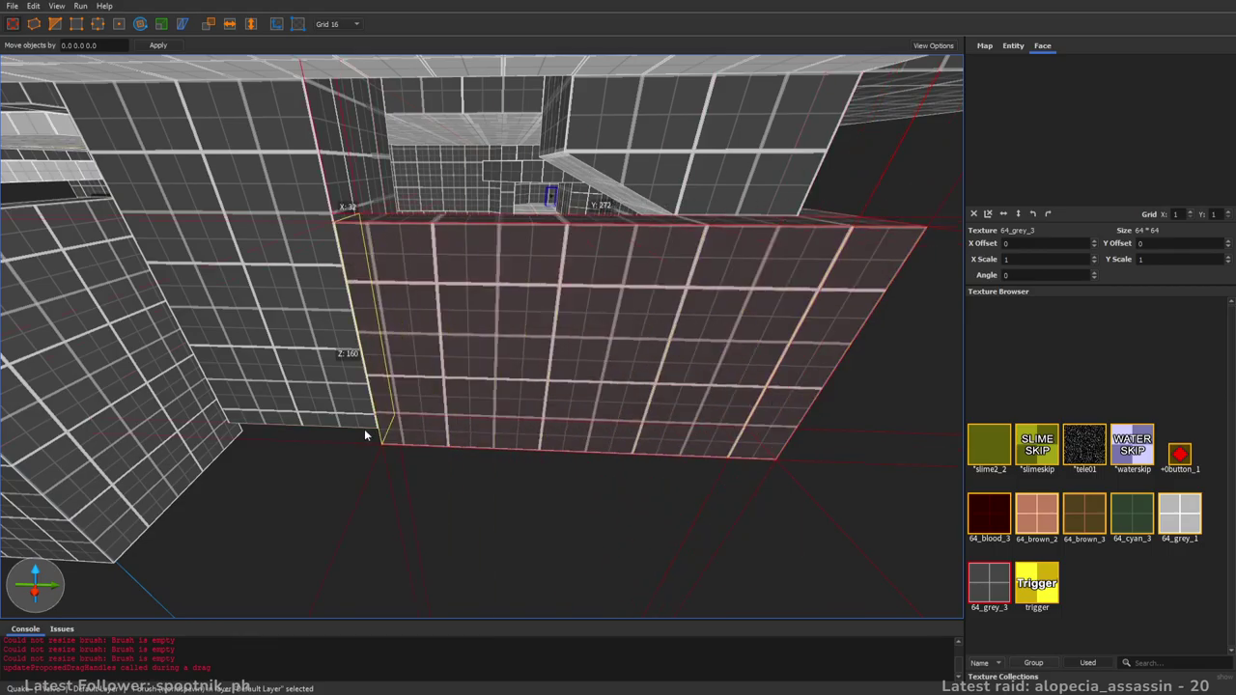
{"action": "key", "text": "w"}
{"action": "mouse_move", "coordinate": [363, 434]}
{"action": "right_mouse_down"}
{"action": "mouse_move", "coordinate": [469, 391]}
{"action": "mouse_move", "coordinate": [581, 414]}
{"action": "mouse_move", "coordinate": [676, 386]}
{"action": "mouse_move", "coordinate": [579, 354]}
{"action": "right_mouse_up"}
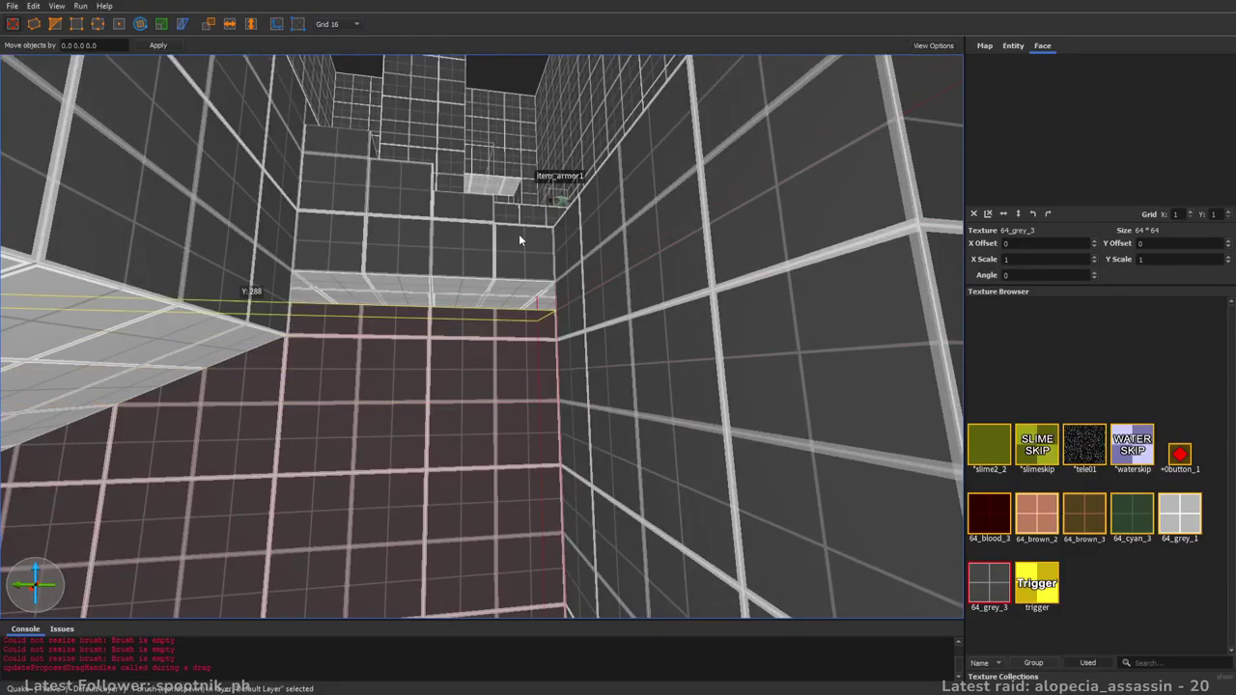
- Place a copy of the 384-unit walkway wall on the walkway's inner side by moving it -144 units along Y
{"action": "key", "text": "s"}
{"action": "mouse_move", "coordinate": [525, 222]}
{"action": "right_mouse_down"}
{"action": "mouse_move", "coordinate": [530, 254]}
{"action": "mouse_move", "coordinate": [514, 260]}
{"action": "right_mouse_up"}
{"action": "right_click_drag", "start_coordinate": [463, 309], "coordinate": [437, 324]}
{"action": "right_click_drag", "start_coordinate": [541, 353], "coordinate": [450, 353]}
{"action": "mouse_move", "coordinate": [450, 353]}
{"action": "left_mouse_down"}
{"action": "mouse_move", "coordinate": [460, 334]}
{"action": "mouse_move", "coordinate": [472, 425]}
{"action": "left_mouse_up"}
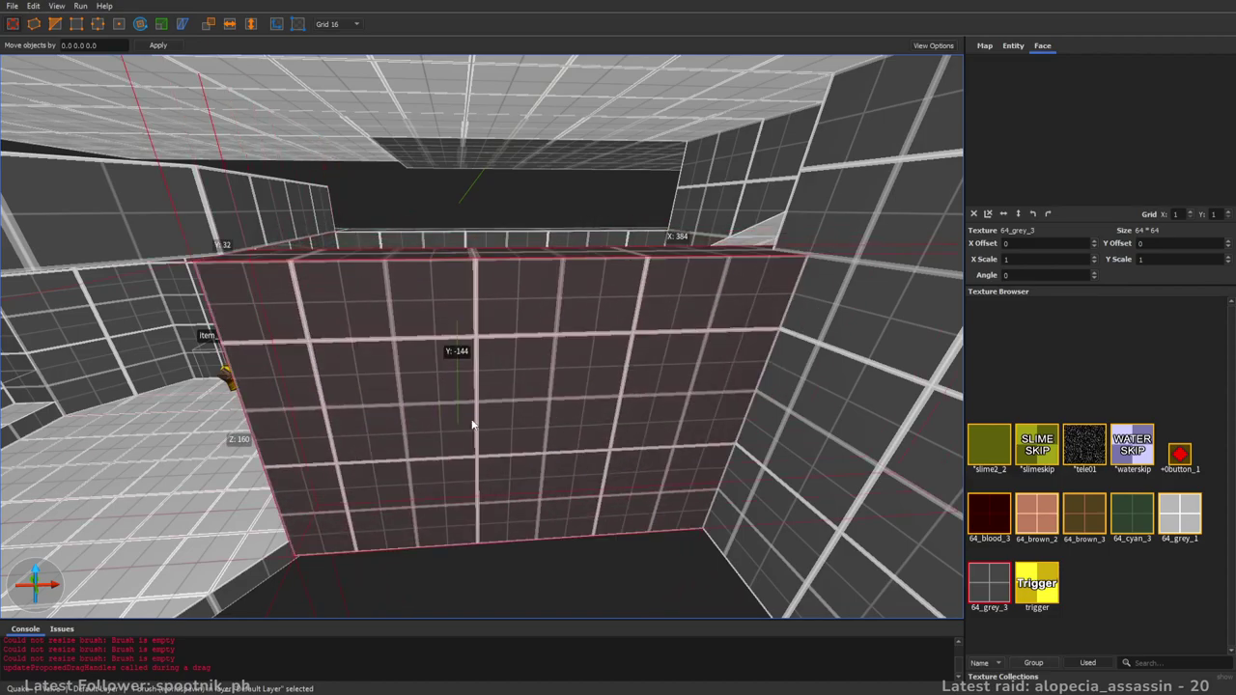
{"action": "right_click_drag", "start_coordinate": [499, 434], "coordinate": [626, 434]}
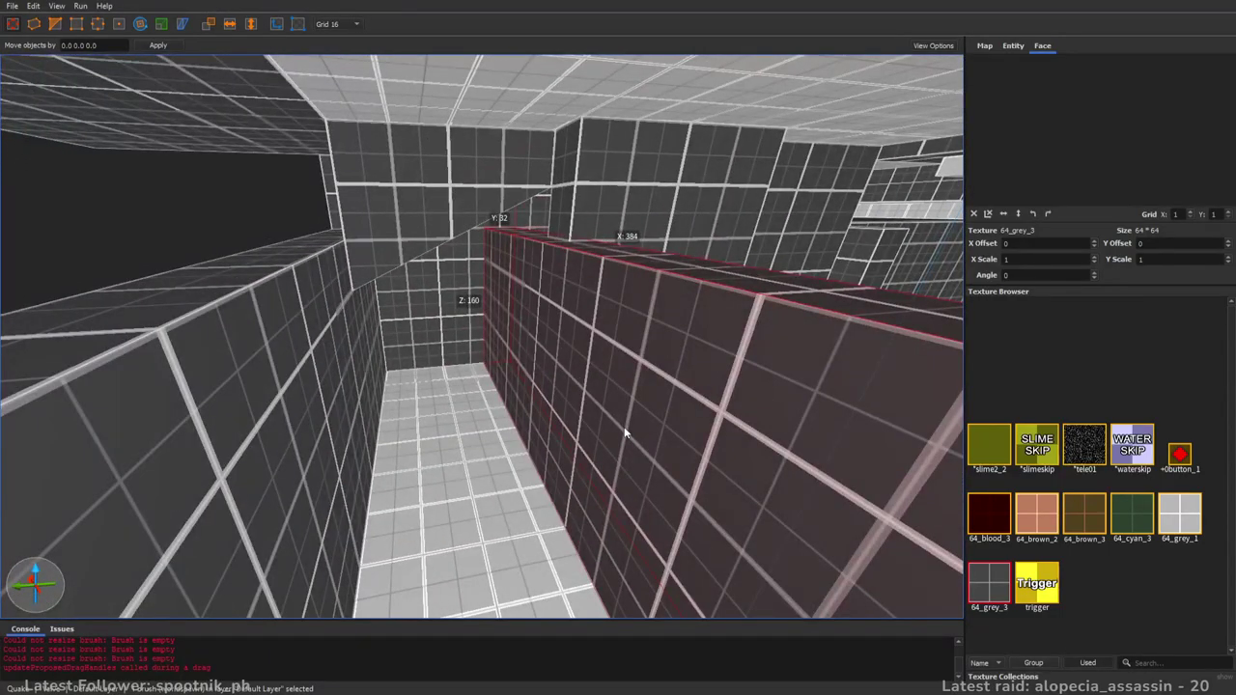
{"action": "mouse_move", "coordinate": [452, 283]}
{"action": "left_mouse_down", "text": "shift"}
{"action": "mouse_move", "coordinate": [494, 317]}
{"action": "mouse_move", "coordinate": [483, 307]}
{"action": "left_mouse_up", "text": "shift"}
{"action": "mouse_move", "coordinate": [485, 309]}
{"action": "right_mouse_down"}
{"action": "mouse_move", "coordinate": [538, 328]}
{"action": "mouse_move", "coordinate": [653, 285]}
{"action": "mouse_move", "coordinate": [582, 302]}
{"action": "mouse_move", "coordinate": [557, 333]}
{"action": "mouse_move", "coordinate": [521, 335]}
{"action": "mouse_move", "coordinate": [706, 348]}
{"action": "mouse_move", "coordinate": [490, 356]}
{"action": "right_mouse_up"}
{"action": "key", "text": "Escape"}
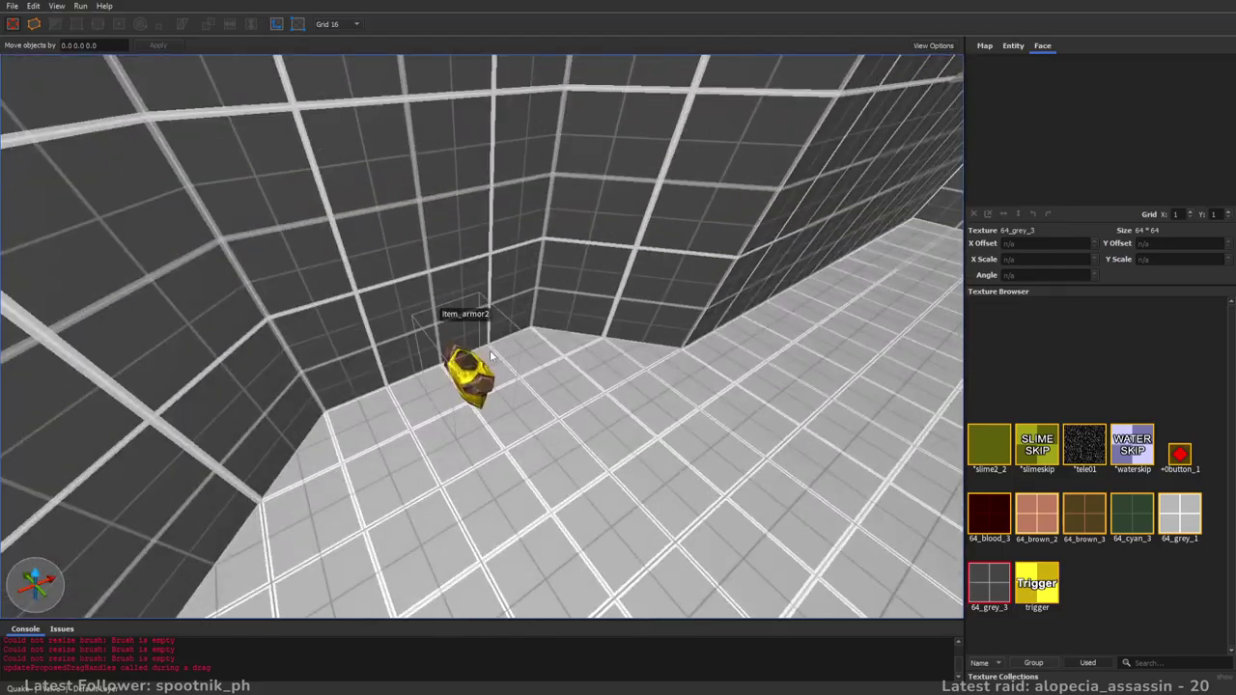
- Shift a vertical edge on the wall blocks flanking the walkway to item_armor2 with the Edge tool
{"action": "left_click", "coordinate": [608, 178]}
{"action": "left_click", "coordinate": [261, 343], "text": "ctrl"}
{"action": "mouse_move", "coordinate": [260, 342]}
{"action": "right_mouse_down"}
{"action": "mouse_move", "coordinate": [684, 328]}
{"action": "mouse_move", "coordinate": [670, 308]}
{"action": "mouse_move", "coordinate": [676, 320]}
{"action": "mouse_move", "coordinate": [601, 312]}
{"action": "mouse_move", "coordinate": [750, 310]}
{"action": "mouse_move", "coordinate": [863, 331]}
{"action": "mouse_move", "coordinate": [536, 394]}
{"action": "right_mouse_up"}
{"action": "left_click", "coordinate": [685, 328]}
{"action": "key", "text": "e"}
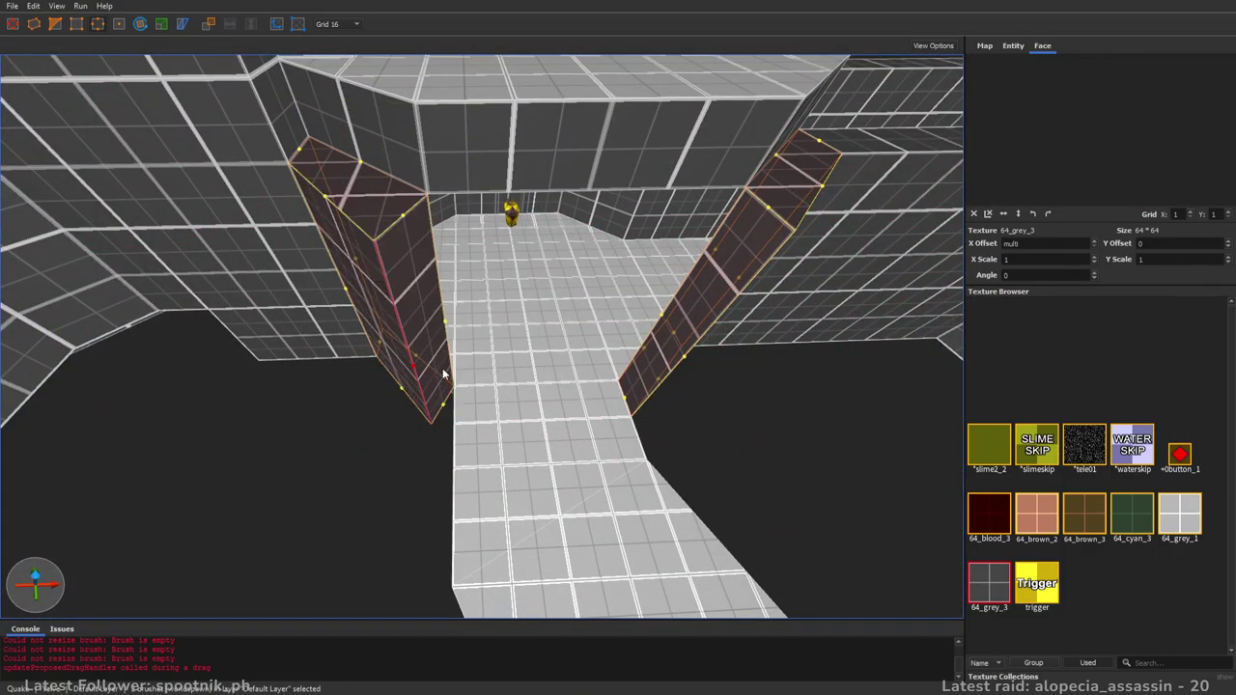
{"action": "left_click", "coordinate": [682, 358]}
{"action": "key", "text": "Right"}
{"action": "key", "text": "Up"}
{"action": "key", "text": "e"}
{"action": "mouse_move", "coordinate": [596, 377]}
{"action": "right_mouse_down"}
{"action": "mouse_move", "coordinate": [594, 334]}
{"action": "mouse_move", "coordinate": [595, 355]}
{"action": "mouse_move", "coordinate": [545, 305]}
{"action": "right_mouse_up"}
{"action": "key", "text": "Escape"}
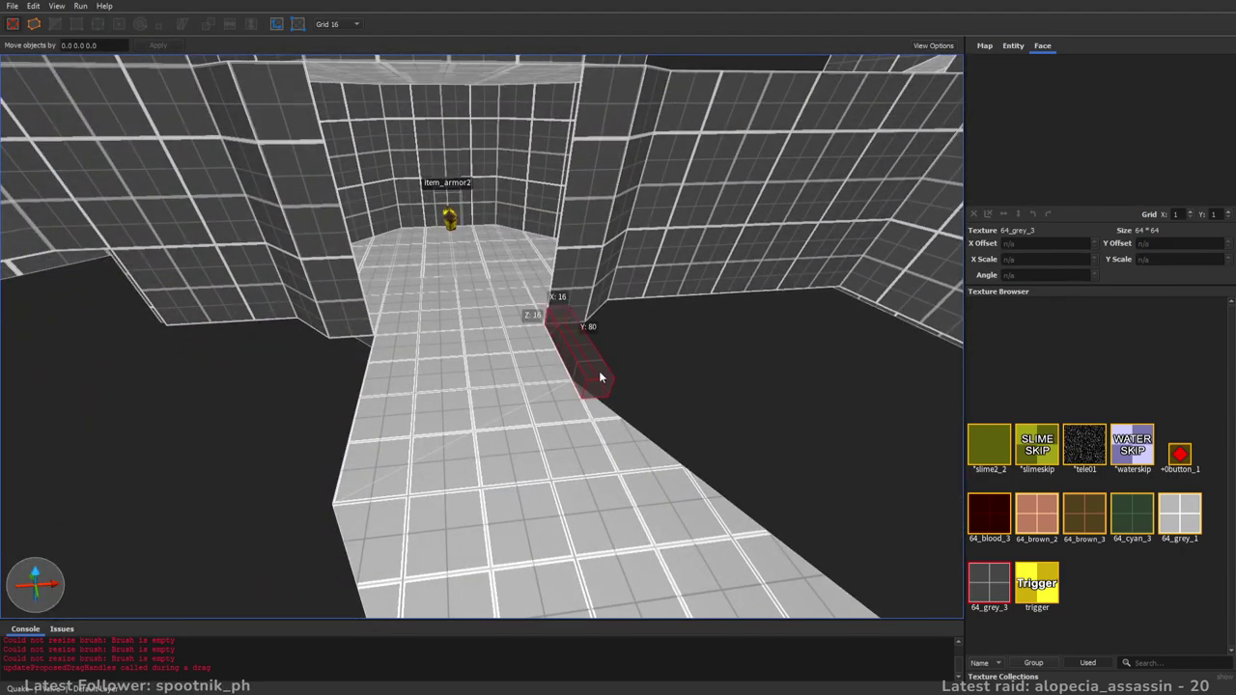
- Add a 32 × 64 unit block, 160 units high, at the bend of the walkway and a long wall continuing from it
{"action": "left_click_drag", "start_coordinate": [627, 207], "coordinate": [649, 155], "text": "shift"}
{"action": "mouse_move", "coordinate": [649, 183]}
{"action": "right_mouse_down"}
{"action": "mouse_move", "coordinate": [663, 226]}
{"action": "mouse_move", "coordinate": [792, 228]}
{"action": "mouse_move", "coordinate": [639, 236]}
{"action": "right_mouse_up"}
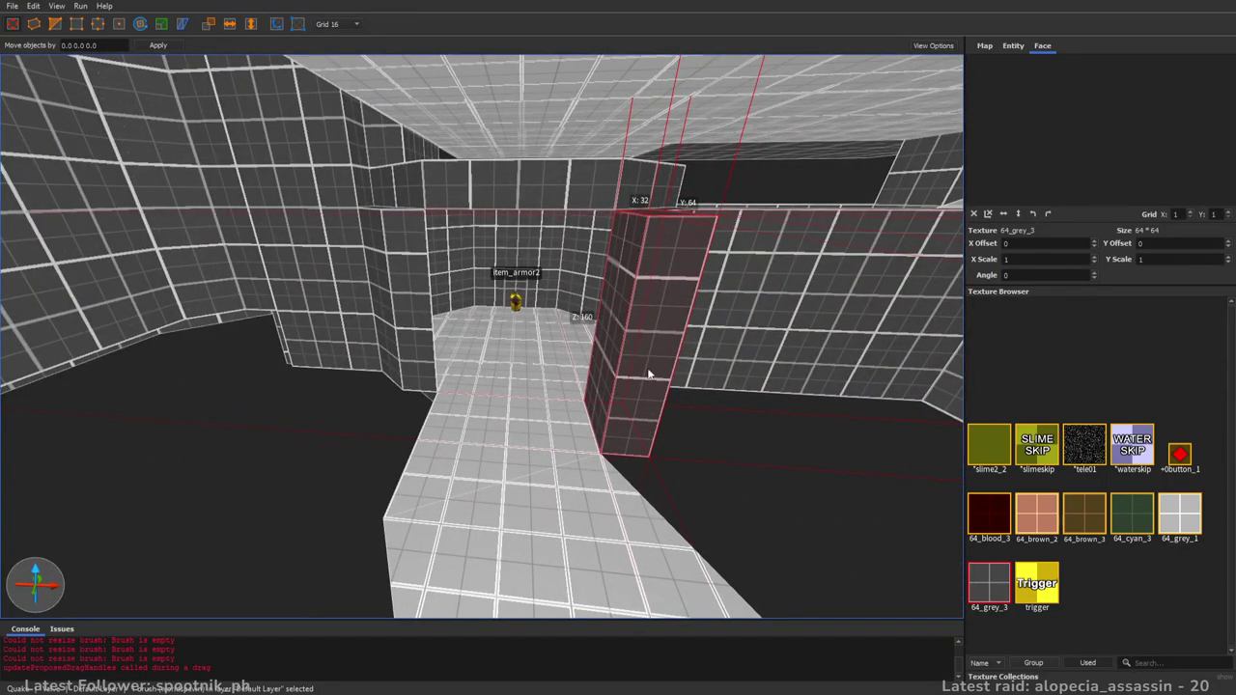
{"action": "right_click_drag", "start_coordinate": [370, 472], "coordinate": [490, 444]}
{"action": "mouse_move", "coordinate": [556, 416]}
{"action": "right_mouse_down"}
{"action": "mouse_move", "coordinate": [565, 363]}
{"action": "mouse_move", "coordinate": [556, 416]}
{"action": "right_mouse_up"}
{"action": "left_click_drag", "start_coordinate": [624, 285], "coordinate": [392, 288], "text": "shift"}
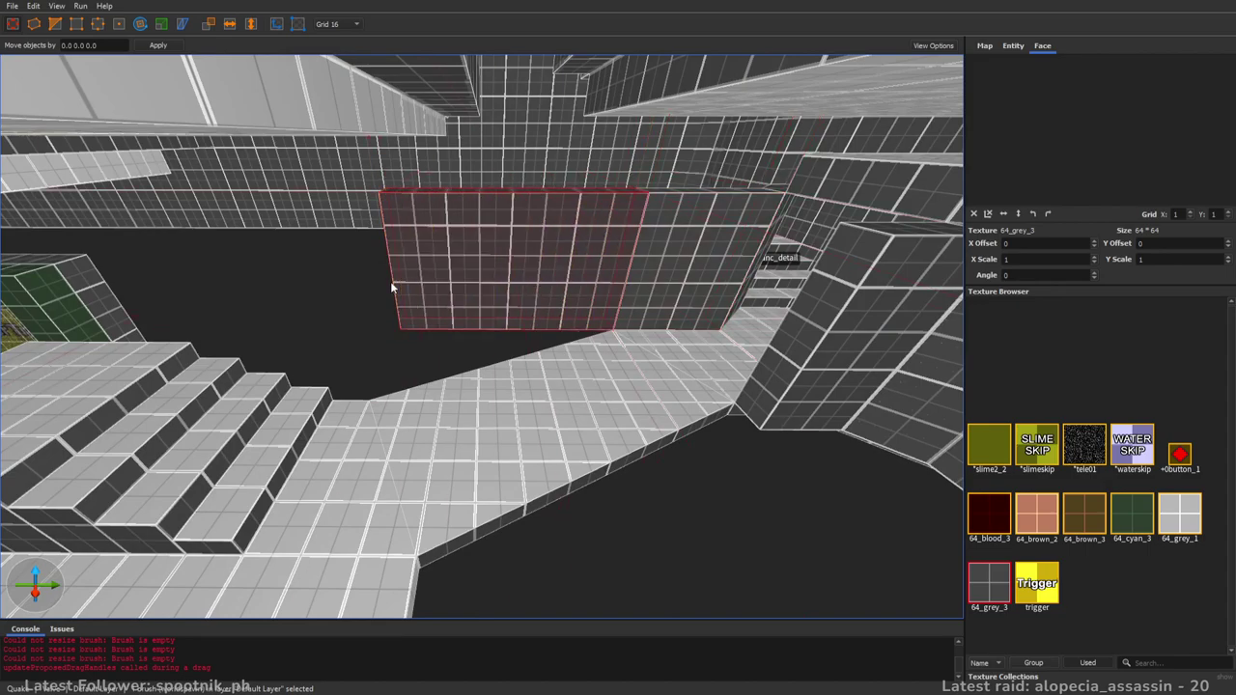
- Skew the long wall along the walkway's diagonal edge by moving its end face with the Face tool
{"action": "left_click", "coordinate": [793, 369]}
{"action": "mouse_move", "coordinate": [681, 373]}
{"action": "left_mouse_down", "text": "shift"}
{"action": "mouse_move", "coordinate": [563, 370]}
{"action": "mouse_move", "coordinate": [388, 506]}
{"action": "left_mouse_up", "text": "shift"}
{"action": "mouse_move", "coordinate": [388, 505]}
{"action": "right_mouse_down", "text": "alt"}
{"action": "mouse_move", "coordinate": [610, 440]}
{"action": "mouse_move", "coordinate": [629, 452]}
{"action": "right_mouse_up", "text": "alt"}
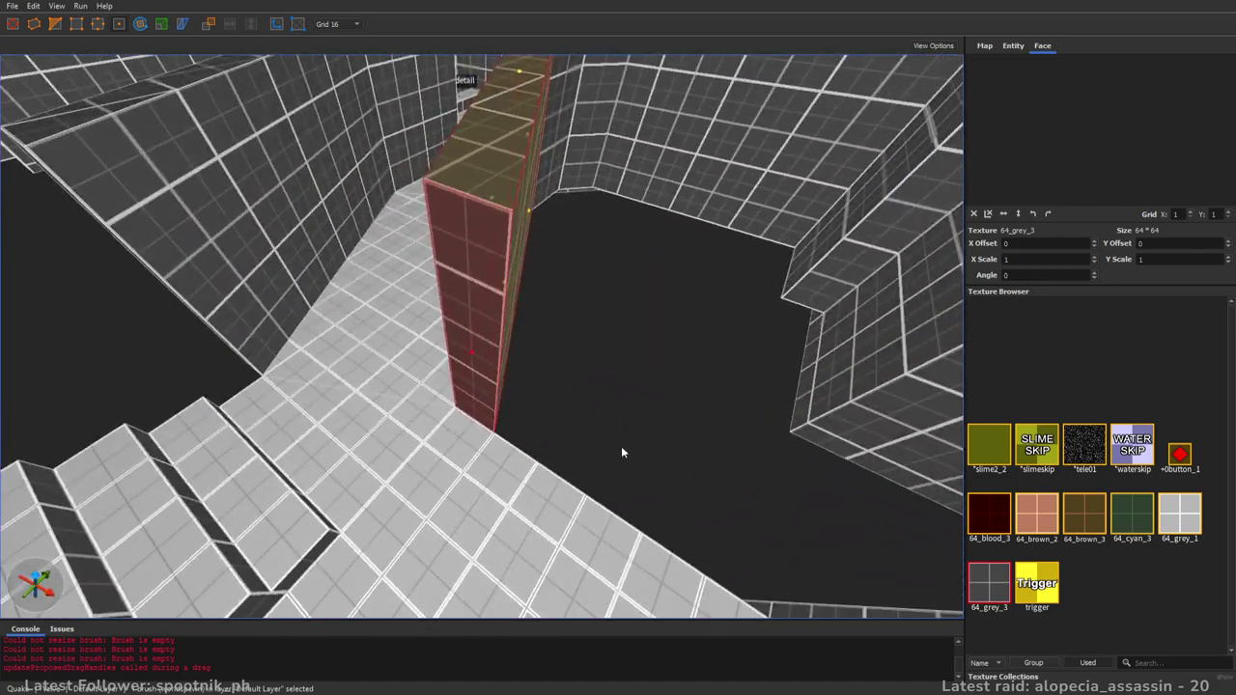
{"action": "left_click_drag", "start_coordinate": [500, 319], "coordinate": [490, 313]}
{"action": "mouse_move", "coordinate": [697, 375]}
{"action": "right_mouse_down", "text": "alt"}
{"action": "mouse_move", "coordinate": [620, 353]}
{"action": "mouse_move", "coordinate": [631, 399]}
{"action": "mouse_move", "coordinate": [533, 442]}
{"action": "mouse_move", "coordinate": [477, 436]}
{"action": "mouse_move", "coordinate": [530, 407]}
{"action": "mouse_move", "coordinate": [609, 297]}
{"action": "right_mouse_up", "text": "alt"}
{"action": "left_click", "coordinate": [631, 400]}
{"action": "key", "text": "Escape"}
{"action": "key", "text": "Escape"}
- Add two upright walls along the open floor edges near weapon_supershotgun
{"action": "left_click_drag", "start_coordinate": [610, 301], "coordinate": [509, 446]}
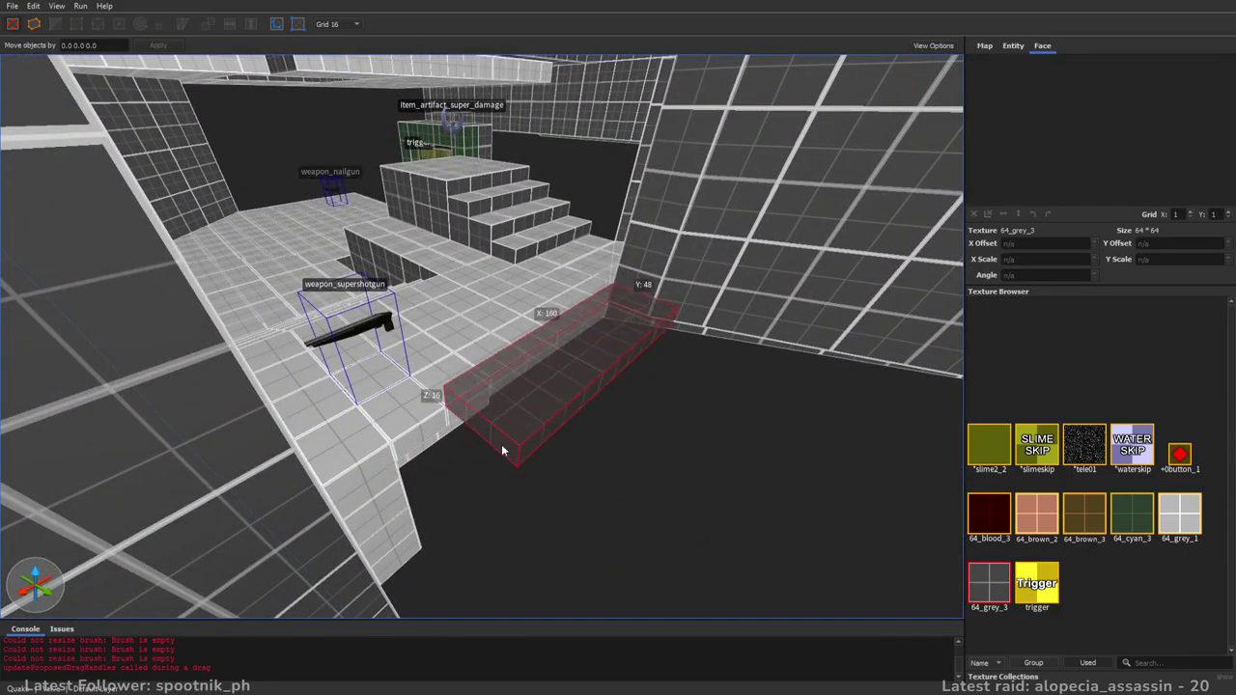
{"action": "mouse_move", "coordinate": [391, 499]}
{"action": "right_mouse_down", "text": "alt"}
{"action": "mouse_move", "coordinate": [600, 468]}
{"action": "mouse_move", "coordinate": [600, 458]}
{"action": "right_mouse_up", "text": "alt"}
{"action": "left_click_drag", "start_coordinate": [600, 458], "coordinate": [673, 147], "text": "shift"}
{"action": "mouse_move", "coordinate": [673, 149]}
{"action": "right_mouse_down"}
{"action": "mouse_move", "coordinate": [646, 270]}
{"action": "mouse_move", "coordinate": [681, 273]}
{"action": "mouse_move", "coordinate": [750, 322]}
{"action": "mouse_move", "coordinate": [568, 318]}
{"action": "mouse_move", "coordinate": [580, 369]}
{"action": "right_mouse_up"}
{"action": "key", "text": "Escape"}
{"action": "left_click_drag", "start_coordinate": [581, 370], "coordinate": [450, 397]}
{"action": "left_click_drag", "start_coordinate": [756, 356], "coordinate": [825, 137], "text": "shift"}
{"action": "mouse_move", "coordinate": [825, 137]}
{"action": "right_mouse_down"}
{"action": "mouse_move", "coordinate": [814, 236]}
{"action": "mouse_move", "coordinate": [576, 292]}
{"action": "mouse_move", "coordinate": [601, 218]}
{"action": "mouse_move", "coordinate": [599, 238]}
{"action": "mouse_move", "coordinate": [554, 279]}
{"action": "mouse_move", "coordinate": [698, 276]}
{"action": "mouse_move", "coordinate": [593, 276]}
{"action": "mouse_move", "coordinate": [668, 277]}
{"action": "mouse_move", "coordinate": [682, 319]}
{"action": "mouse_move", "coordinate": [727, 293]}
{"action": "mouse_move", "coordinate": [803, 290]}
{"action": "mouse_move", "coordinate": [737, 305]}
{"action": "mouse_move", "coordinate": [356, 288]}
{"action": "right_mouse_up"}
- Extend the long walls on both sides of the passage near weapon_supershotgun up to the ceiling
{"action": "left_click", "coordinate": [695, 318]}
{"action": "mouse_move", "coordinate": [694, 318]}
{"action": "right_mouse_down"}
{"action": "mouse_move", "coordinate": [673, 309]}
{"action": "mouse_move", "coordinate": [704, 231]}
{"action": "mouse_move", "coordinate": [700, 190]}
{"action": "mouse_move", "coordinate": [752, 247]}
{"action": "mouse_move", "coordinate": [568, 239]}
{"action": "mouse_move", "coordinate": [643, 240]}
{"action": "mouse_move", "coordinate": [676, 215]}
{"action": "mouse_move", "coordinate": [874, 241]}
{"action": "mouse_move", "coordinate": [582, 318]}
{"action": "mouse_move", "coordinate": [570, 350]}
{"action": "right_mouse_up"}
{"action": "mouse_move", "coordinate": [563, 305]}
{"action": "right_mouse_down"}
{"action": "mouse_move", "coordinate": [801, 302]}
{"action": "mouse_move", "coordinate": [533, 285]}
{"action": "mouse_move", "coordinate": [522, 386]}
{"action": "right_mouse_up"}
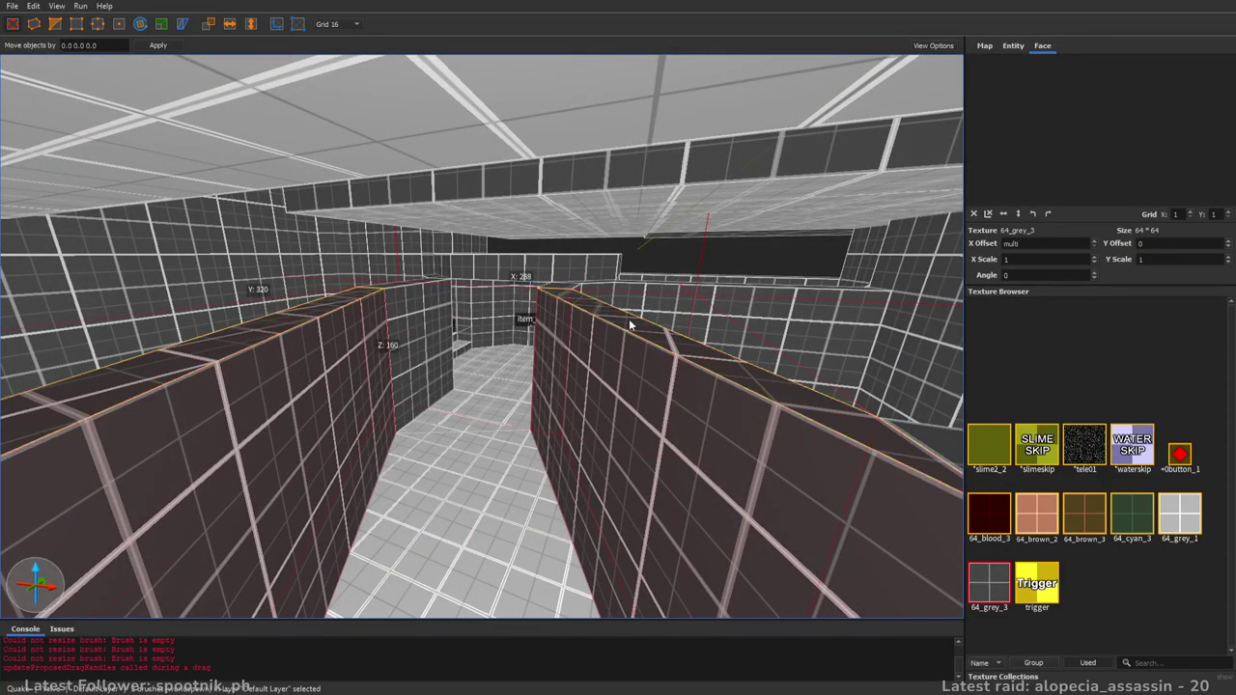
{"action": "left_click_drag", "start_coordinate": [629, 324], "coordinate": [655, 238], "text": "shift"}
- Raise the tops of the two shorter walls flanking the opening towards item_armor2
{"action": "right_click_drag", "start_coordinate": [655, 237], "coordinate": [616, 350]}
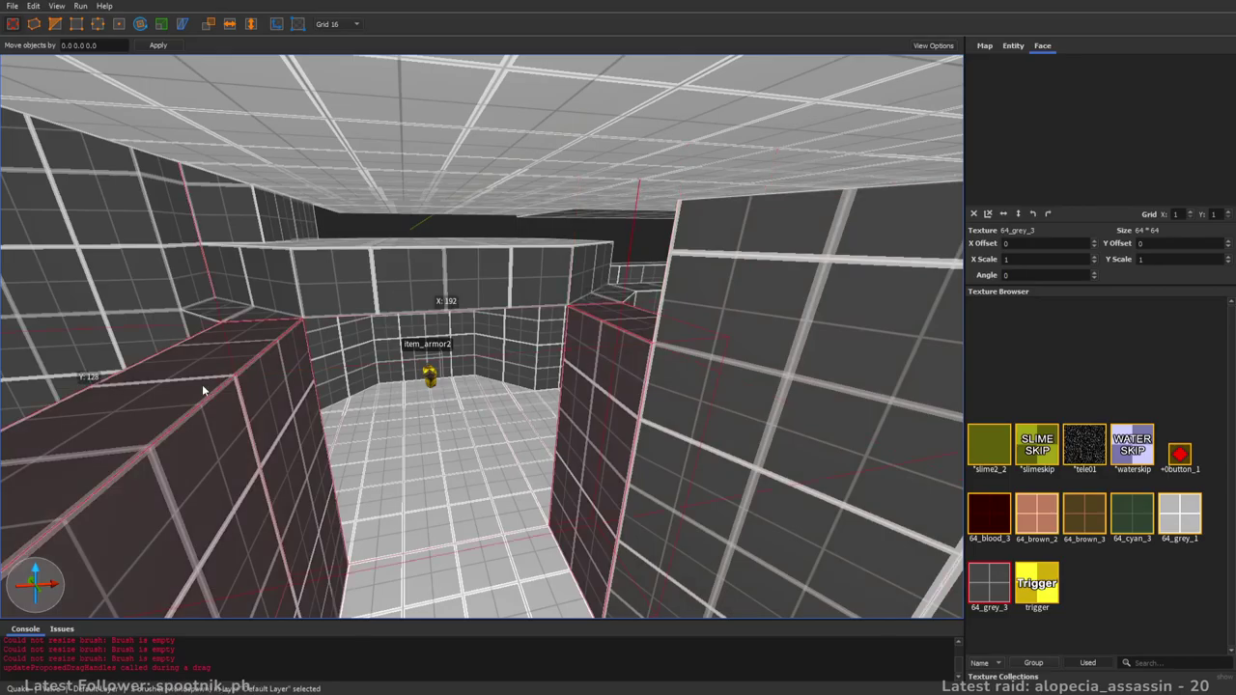
{"action": "left_click_drag", "start_coordinate": [225, 347], "coordinate": [229, 272], "text": "shift"}
{"action": "mouse_move", "coordinate": [548, 307]}
{"action": "right_mouse_down"}
{"action": "mouse_move", "coordinate": [683, 295]}
{"action": "mouse_move", "coordinate": [603, 282]}
{"action": "mouse_move", "coordinate": [454, 295]}
{"action": "right_mouse_up"}
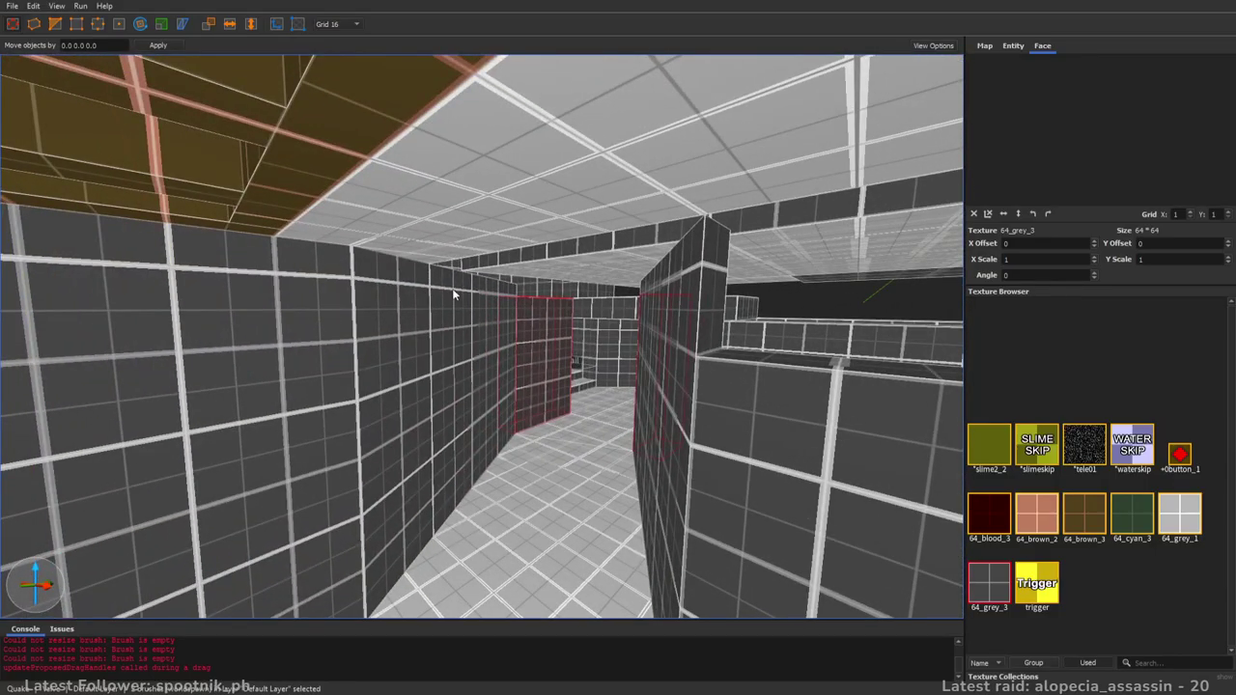
- Add a 128-unit-wide ceiling slab over the passage to item_armor2 and move one of its edges -48 units along Y
{"action": "right_click_drag", "start_coordinate": [568, 316], "coordinate": [435, 379]}
{"action": "left_click_drag", "start_coordinate": [529, 287], "coordinate": [560, 260]}
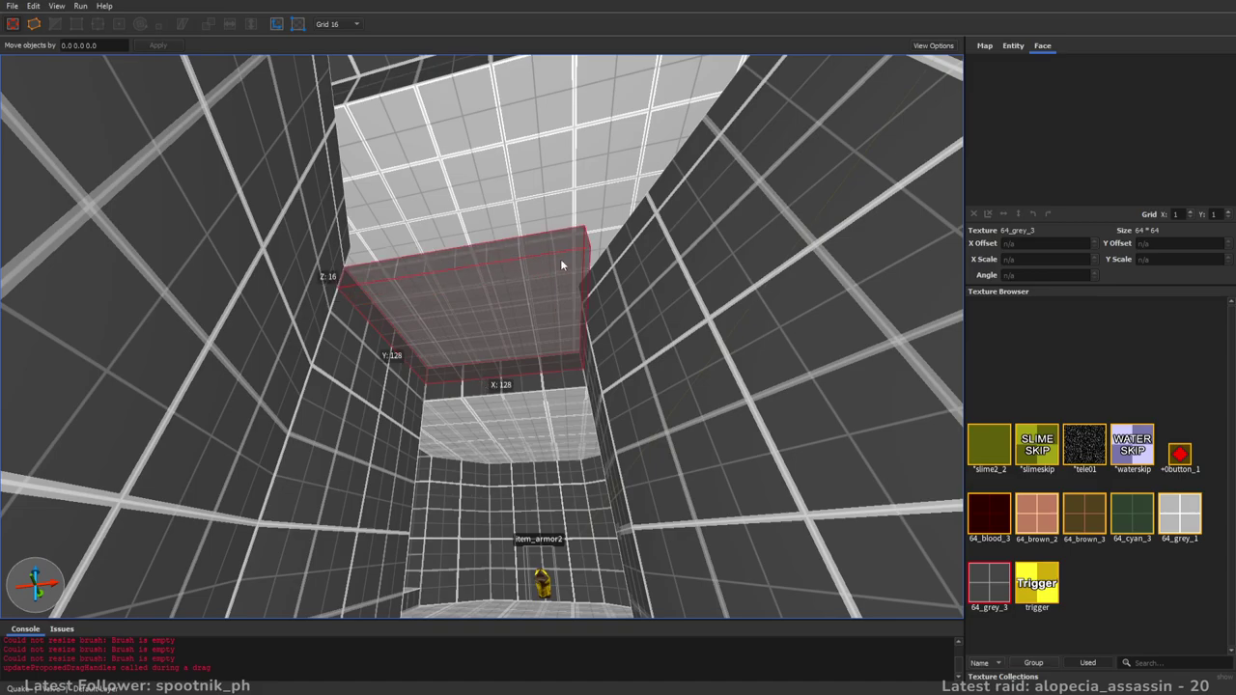
{"action": "left_click_drag", "start_coordinate": [547, 329], "coordinate": [549, 345], "text": "shift"}
{"action": "right_click_drag", "start_coordinate": [637, 333], "coordinate": [666, 294]}
{"action": "scroll", "coordinate": [670, 275], "scroll_direction": "up", "scroll_amount": 3}
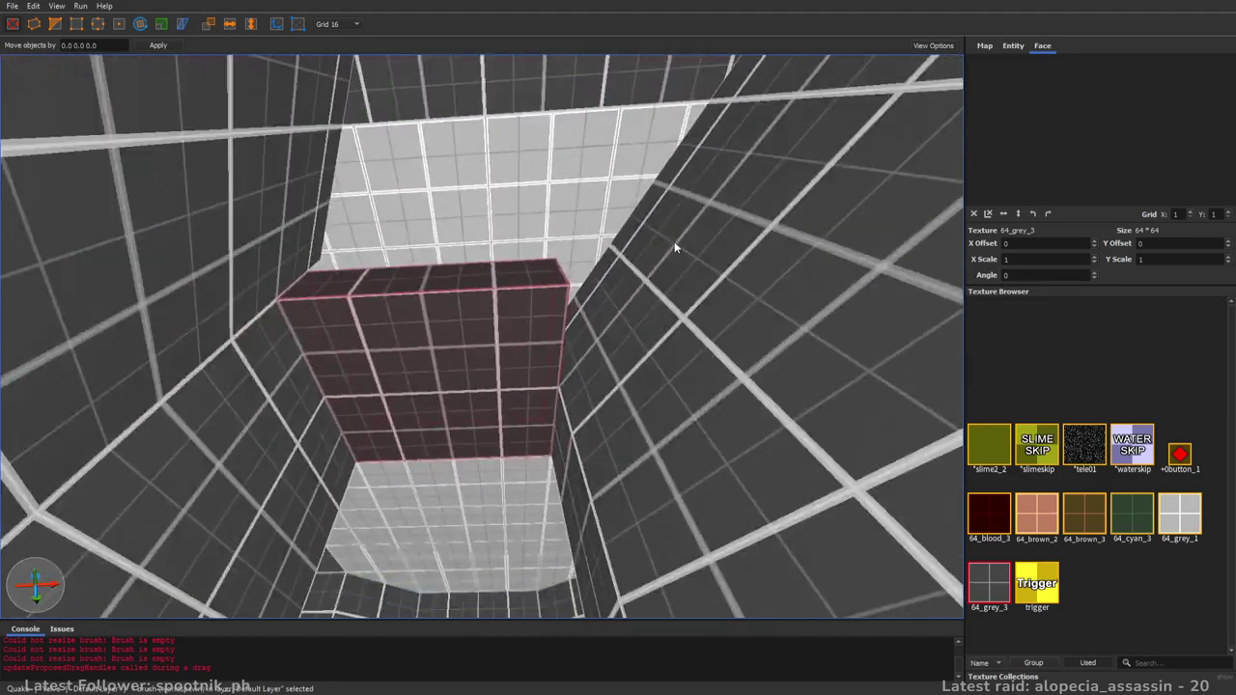
{"action": "left_click_drag", "start_coordinate": [541, 276], "coordinate": [526, 413], "text": "shift"}
{"action": "right_click_drag", "start_coordinate": [637, 351], "coordinate": [519, 317]}
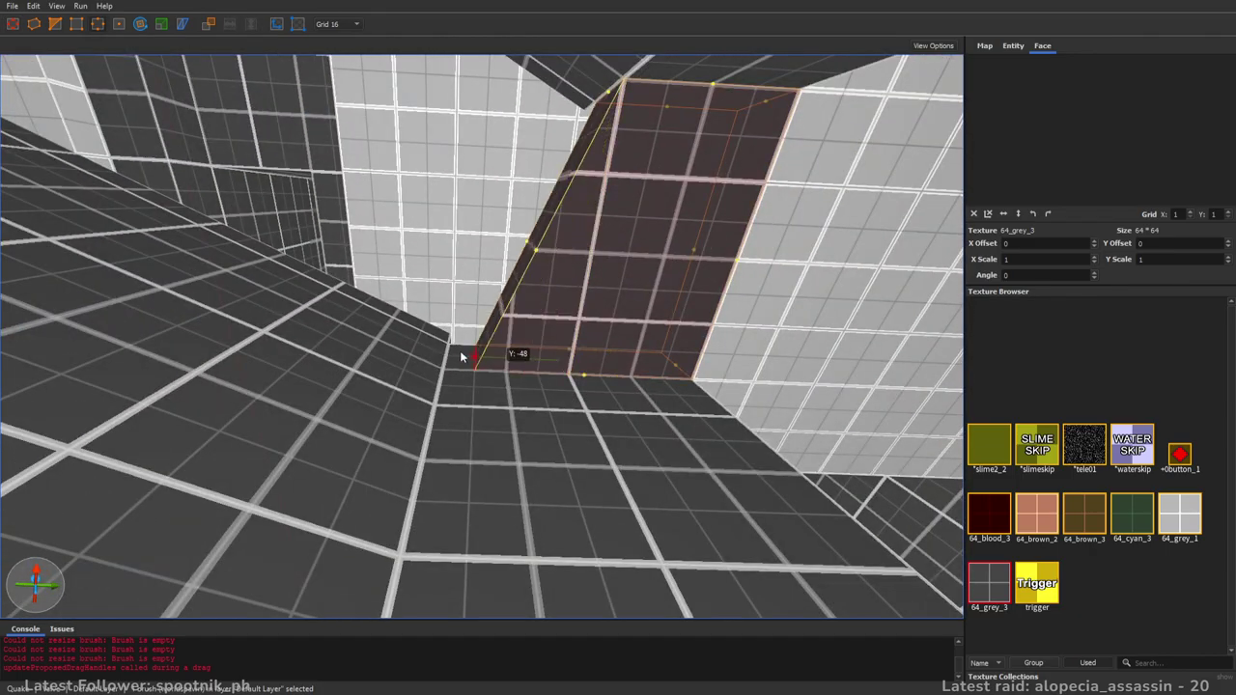
{"action": "key", "text": "Escape"}
{"action": "key", "text": "Escape"}
- Apply the 64_grey_1 texture of the octagonal ceiling slab to the underside of the new passage ceiling slab
{"action": "left_click", "coordinate": [756, 307], "text": "shift"}
{"action": "left_click", "coordinate": [612, 317], "text": "alt"}
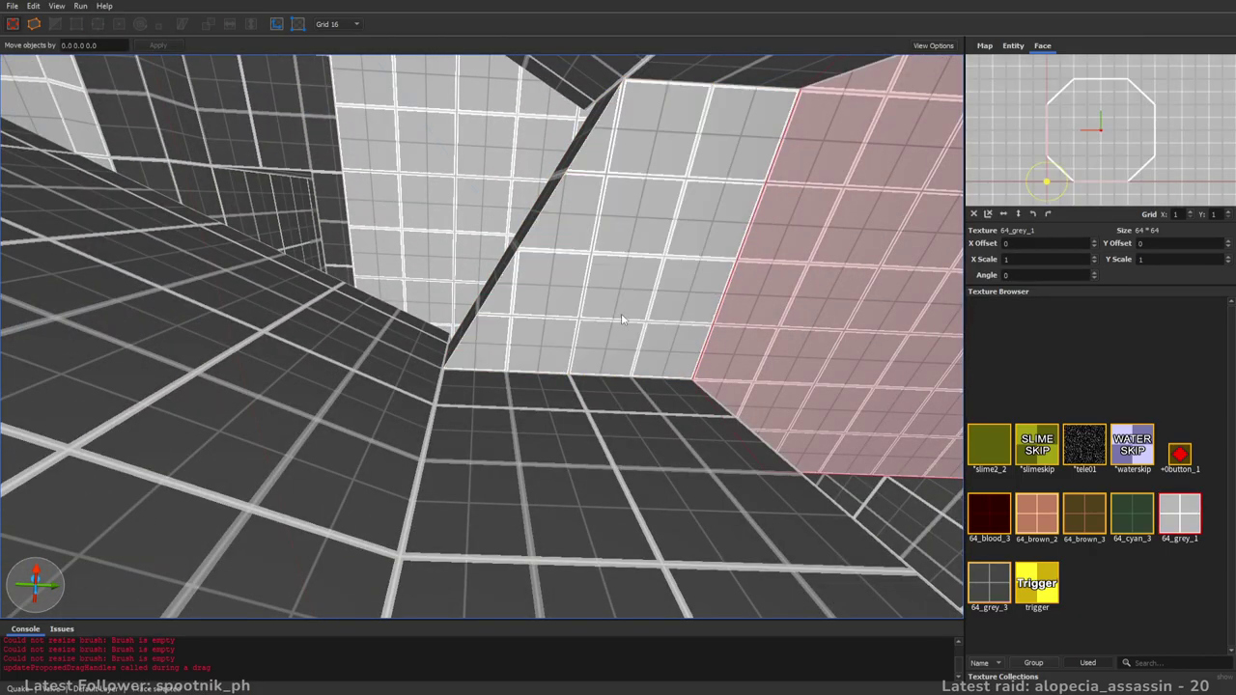
{"action": "key", "text": "Escape"}
- Duplicate the diagonal passage floor, move the copy up as a ceiling with an extended top, and save the map
{"action": "right_click_drag", "start_coordinate": [392, 287], "coordinate": [619, 331]}
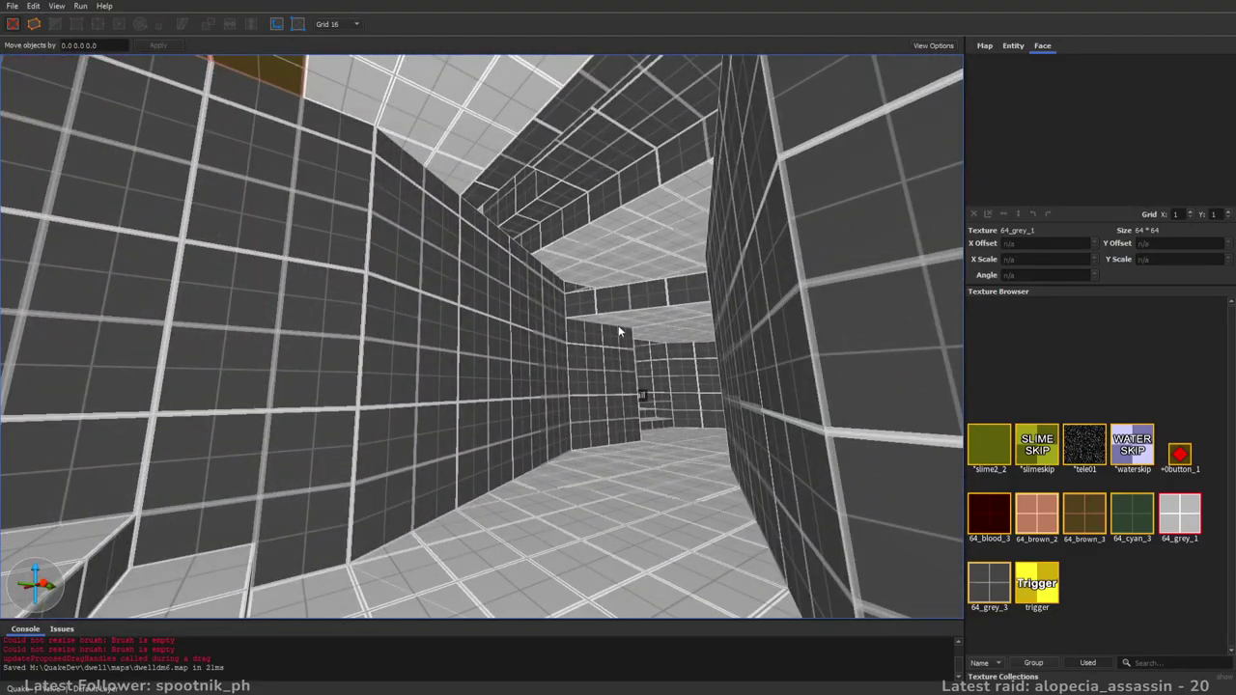
{"action": "left_click", "coordinate": [596, 474]}
{"action": "right_click_drag", "start_coordinate": [596, 474], "coordinate": [658, 357]}
{"action": "key", "text": "ctrl+d"}
{"action": "mouse_move", "coordinate": [559, 387]}
{"action": "left_mouse_down", "text": "alt"}
{"action": "mouse_move", "coordinate": [556, 152]}
{"action": "mouse_move", "coordinate": [573, 56]}
{"action": "mouse_move", "coordinate": [576, 79]}
{"action": "left_mouse_up", "text": "alt"}
{"action": "right_click_drag", "start_coordinate": [610, 241], "coordinate": [610, 282]}
{"action": "left_click_drag", "start_coordinate": [610, 283], "coordinate": [615, 152], "text": "shift"}
{"action": "mouse_move", "coordinate": [613, 151]}
{"action": "right_mouse_down"}
{"action": "mouse_move", "coordinate": [619, 188]}
{"action": "mouse_move", "coordinate": [655, 202]}
{"action": "mouse_move", "coordinate": [922, 198]}
{"action": "mouse_move", "coordinate": [692, 316]}
{"action": "mouse_move", "coordinate": [803, 335]}
{"action": "right_mouse_up"}
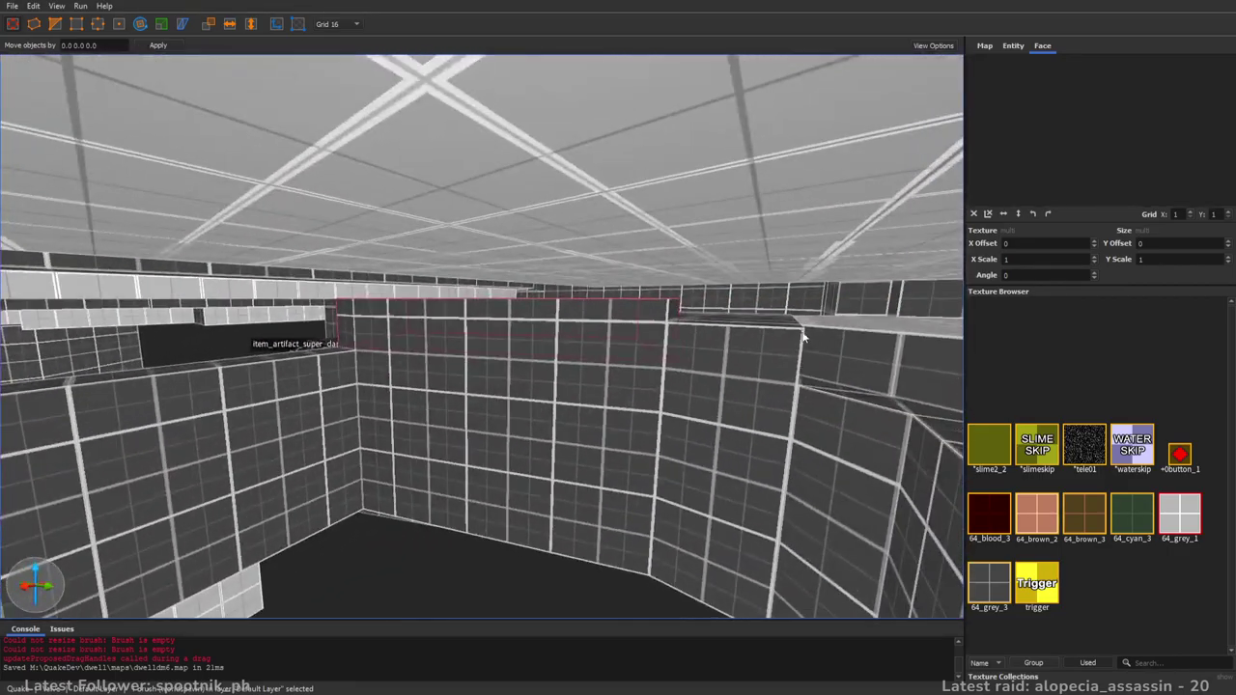
{"action": "key", "text": "Escape"}
{"action": "mouse_move", "coordinate": [611, 347]}
{"action": "right_mouse_down"}
{"action": "mouse_move", "coordinate": [734, 337]}
{"action": "mouse_move", "coordinate": [687, 375]}
{"action": "mouse_move", "coordinate": [472, 369]}
{"action": "mouse_move", "coordinate": [698, 339]}
{"action": "mouse_move", "coordinate": [598, 290]}
{"action": "mouse_move", "coordinate": [525, 281]}
{"action": "mouse_move", "coordinate": [594, 281]}
{"action": "mouse_move", "coordinate": [592, 339]}
{"action": "mouse_move", "coordinate": [551, 341]}
{"action": "mouse_move", "coordinate": [784, 326]}
{"action": "mouse_move", "coordinate": [543, 398]}
{"action": "right_mouse_up"}
{"action": "key", "text": "ctrl+s"}
- Extend the wall behind weapon_supershotgun and the wall adjoining it upwards to the ceiling
{"action": "left_click", "coordinate": [643, 372]}
{"action": "left_click_drag", "start_coordinate": [572, 301], "coordinate": [582, 228], "text": "shift"}
{"action": "right_click_drag", "start_coordinate": [482, 310], "coordinate": [572, 321]}
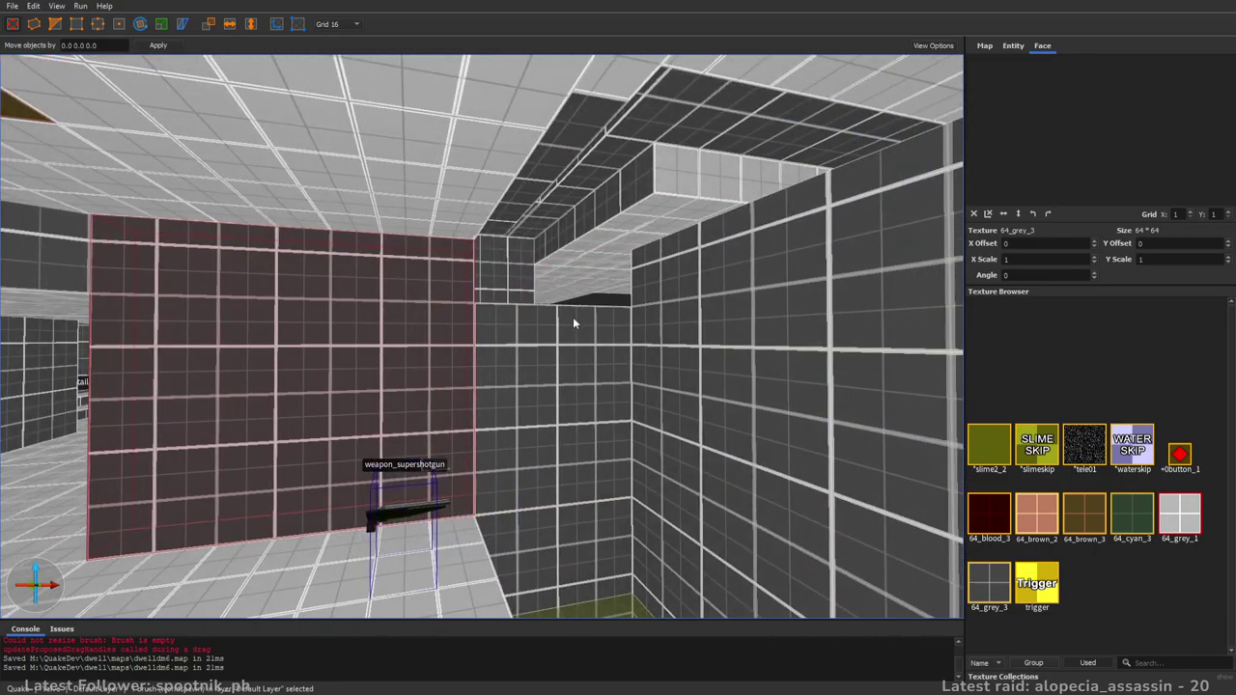
{"action": "key", "text": "w"}
{"action": "left_click", "coordinate": [573, 321]}
{"action": "left_click_drag", "start_coordinate": [601, 261], "coordinate": [606, 182], "text": "shift"}
{"action": "key", "text": "Escape"}
- Extrude a block from the wall beside item_artifact_super_damage, resize it towards the trigger doorway, and save the map
{"action": "right_click_drag", "start_coordinate": [500, 274], "coordinate": [821, 278]}
{"action": "key", "text": "w"}
{"action": "mouse_move", "coordinate": [551, 281]}
{"action": "right_mouse_down"}
{"action": "mouse_move", "coordinate": [637, 325]}
{"action": "mouse_move", "coordinate": [660, 320]}
{"action": "right_mouse_up"}
{"action": "key", "text": "w"}
{"action": "left_click", "coordinate": [521, 284]}
{"action": "left_click_drag", "start_coordinate": [474, 283], "coordinate": [427, 284], "text": "ctrl+shift"}
{"action": "right_click_drag", "start_coordinate": [495, 294], "coordinate": [469, 289]}
{"action": "left_click_drag", "start_coordinate": [469, 307], "coordinate": [423, 301], "text": "shift"}
{"action": "right_click_drag", "start_coordinate": [467, 293], "coordinate": [455, 262]}
{"action": "key", "text": "s"}
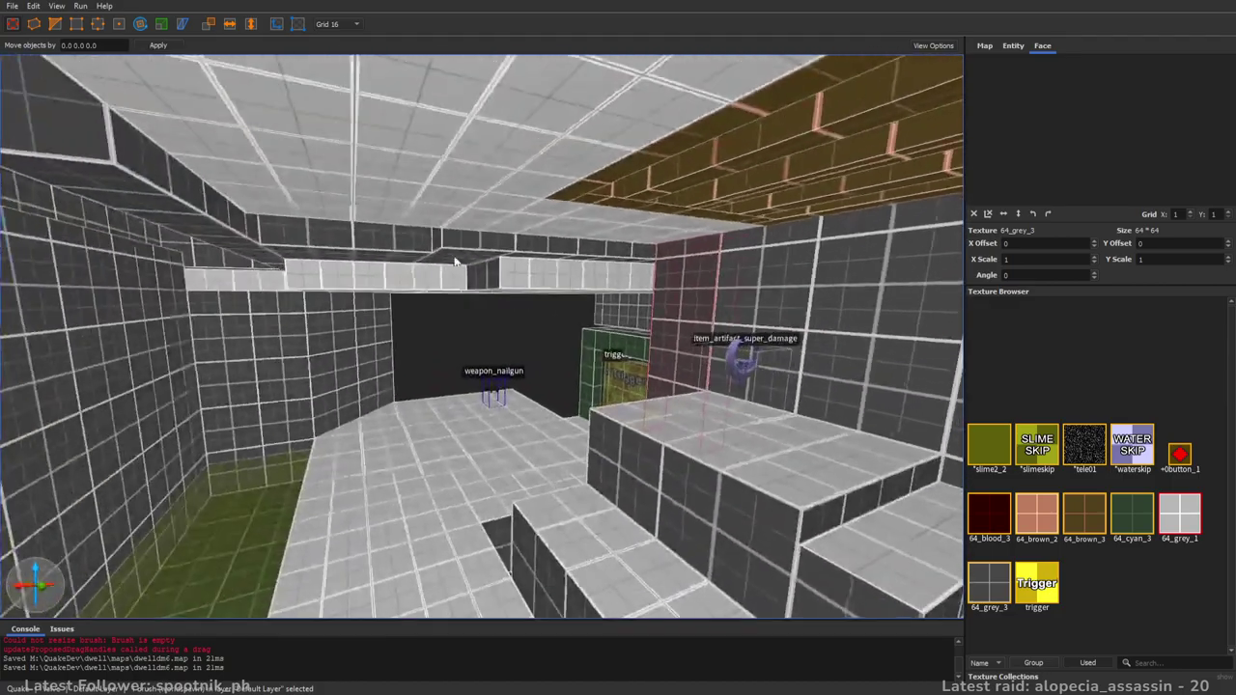
{"action": "left_click_drag", "start_coordinate": [675, 334], "coordinate": [490, 368]}
{"action": "key", "text": "Escape"}
{"action": "right_click_drag", "start_coordinate": [529, 388], "coordinate": [571, 381]}
{"action": "key", "text": "ctrl+s"}
- Examine the ceiling grate above item_artifact_super_damage, the weapon_supershotgun corner and the openings above the slime channel
{"action": "key", "text": "w"}
{"action": "mouse_move", "coordinate": [623, 309]}
{"action": "right_mouse_down"}
{"action": "mouse_move", "coordinate": [648, 267]}
{"action": "mouse_move", "coordinate": [675, 256]}
{"action": "right_mouse_up"}
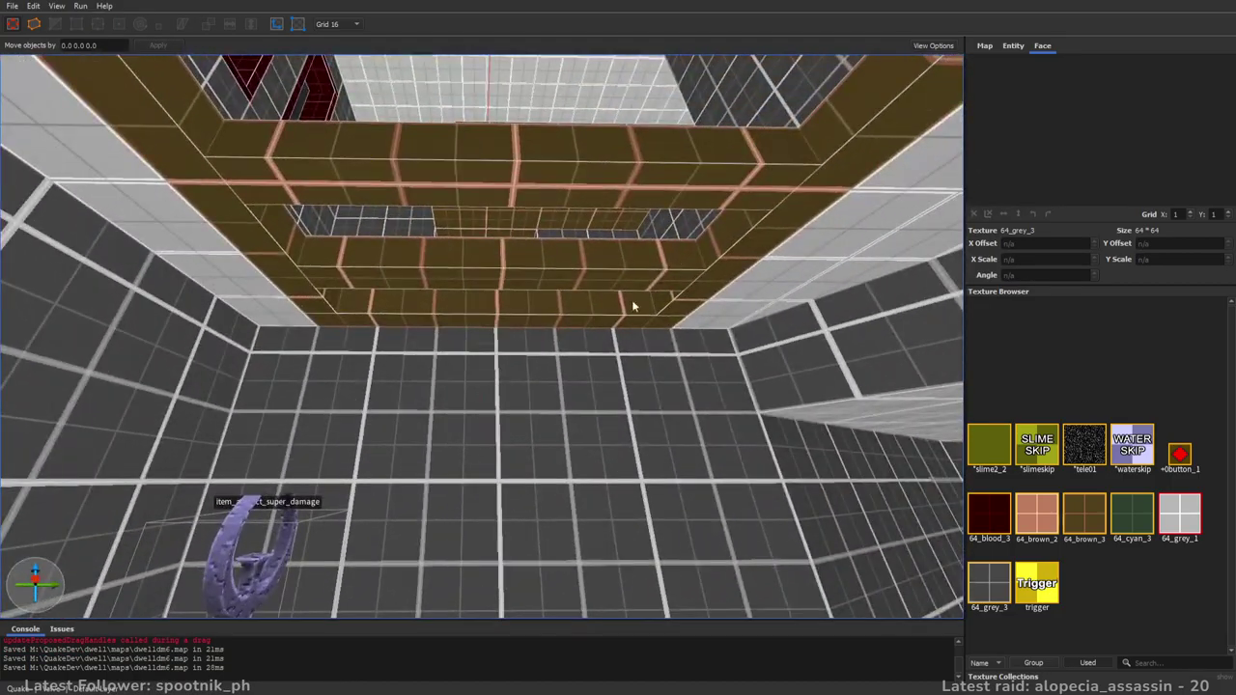
{"action": "right_click_drag", "start_coordinate": [466, 299], "coordinate": [653, 345]}
{"action": "key", "text": "w"}
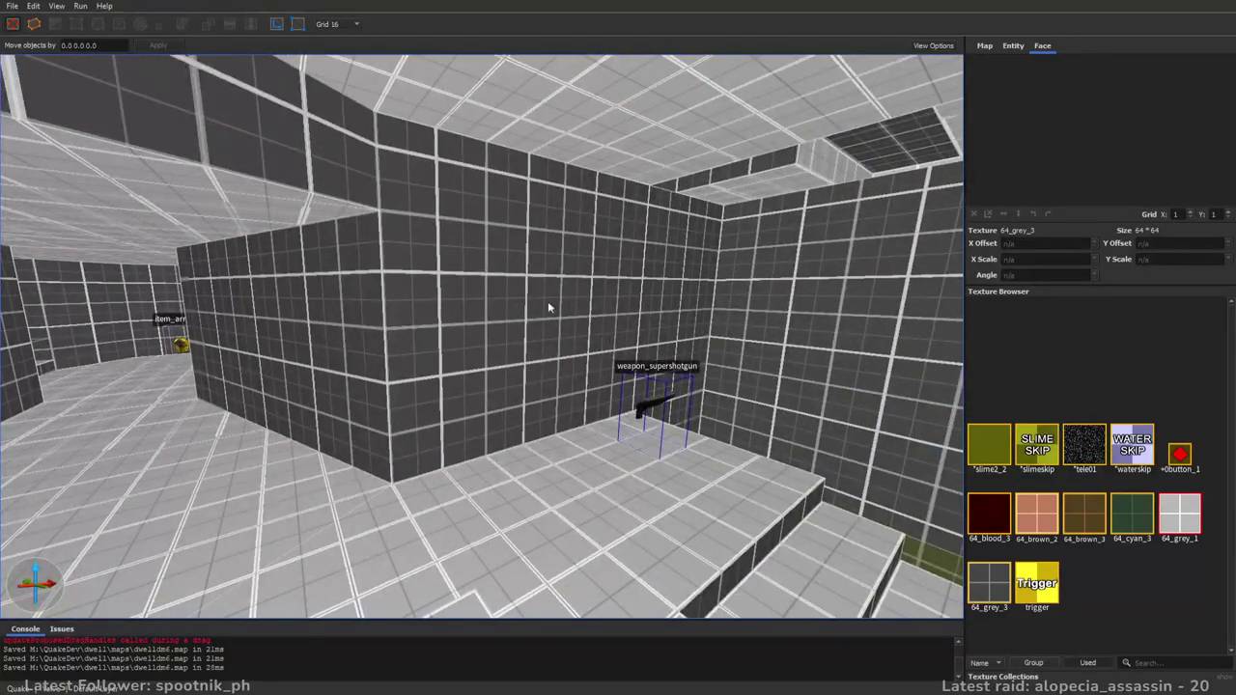
{"action": "key", "text": "w"}
{"action": "right_click_drag", "start_coordinate": [467, 288], "coordinate": [579, 160]}
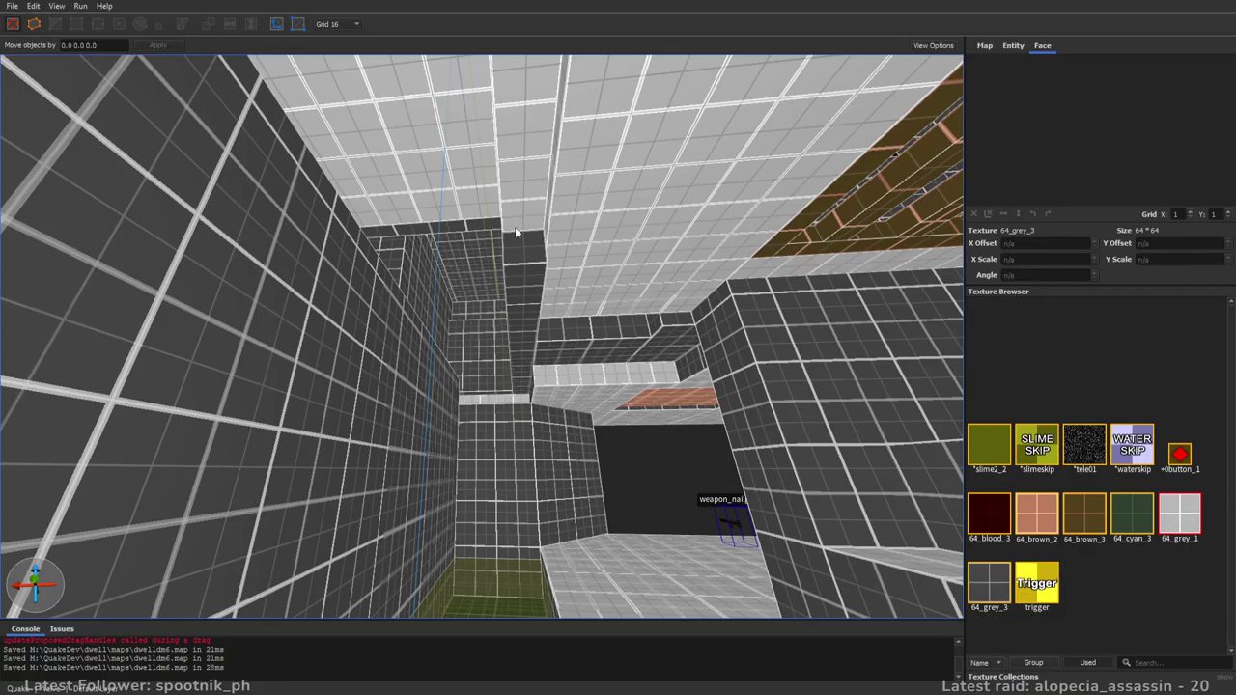
{"action": "right_click_drag", "start_coordinate": [685, 298], "coordinate": [574, 305]}
{"action": "mouse_move", "coordinate": [717, 345]}
{"action": "right_mouse_down"}
{"action": "mouse_move", "coordinate": [583, 300]}
{"action": "mouse_move", "coordinate": [609, 328]}
{"action": "mouse_move", "coordinate": [703, 330]}
{"action": "mouse_move", "coordinate": [723, 300]}
{"action": "right_mouse_up"}
{"action": "left_click", "coordinate": [583, 300]}
{"action": "key", "text": "s"}
{"action": "key", "text": "Escape"}
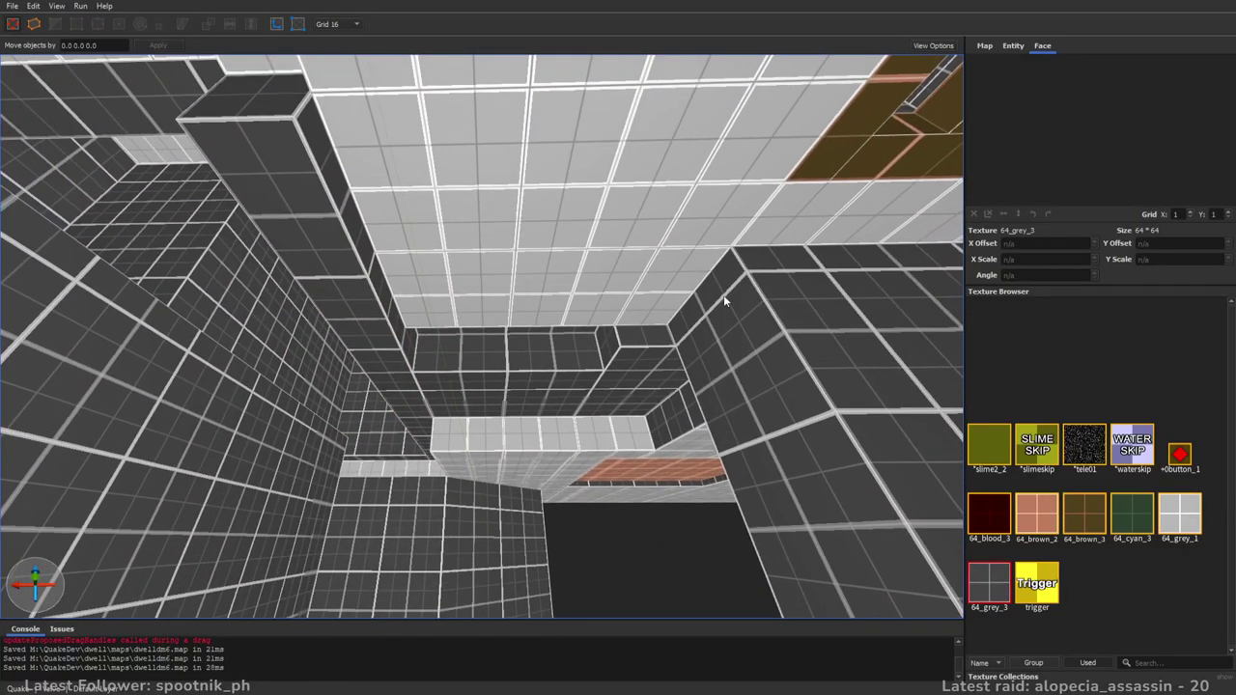
- Add a block below the ceiling near weapon_nailgun and a 128 × 64 unit block across the gap beside it
{"action": "mouse_move", "coordinate": [674, 319]}
{"action": "left_mouse_down"}
{"action": "mouse_move", "coordinate": [469, 266]}
{"action": "mouse_move", "coordinate": [394, 261]}
{"action": "mouse_move", "coordinate": [518, 350]}
{"action": "mouse_move", "coordinate": [532, 435]}
{"action": "left_mouse_up"}
{"action": "right_click_drag", "start_coordinate": [532, 436], "coordinate": [621, 316]}
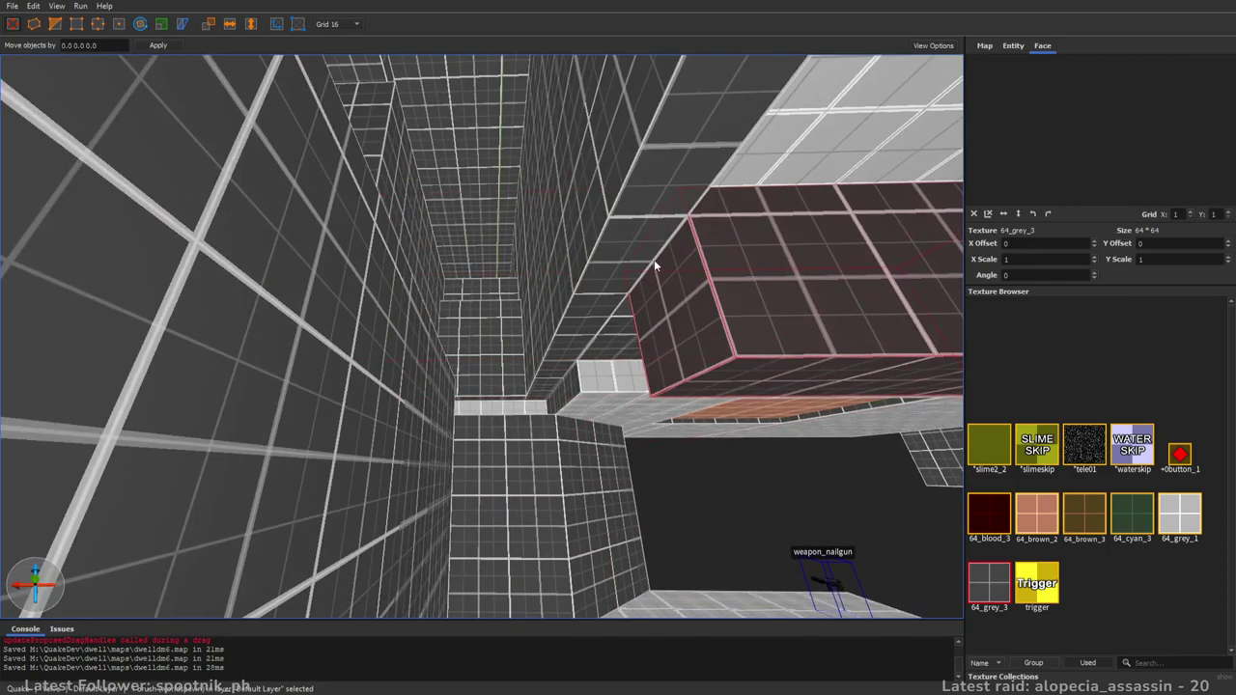
{"action": "key", "text": "Escape"}
{"action": "left_click_drag", "start_coordinate": [471, 242], "coordinate": [389, 242]}
{"action": "left_click_drag", "start_coordinate": [538, 323], "coordinate": [560, 374], "text": "shift"}
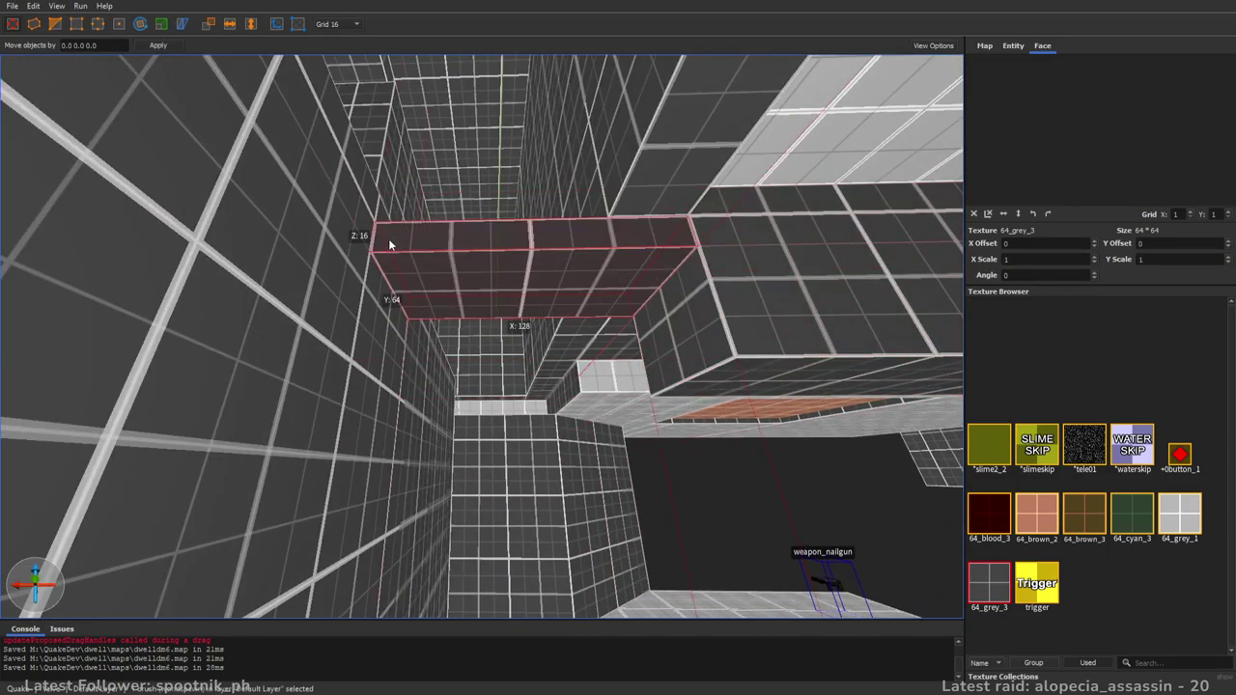
- Slope the underside of the block across the gap beside weapon_nailgun by lowering one of its edges, and save the map
{"action": "mouse_move", "coordinate": [560, 374]}
{"action": "right_mouse_down"}
{"action": "mouse_move", "coordinate": [626, 398]}
{"action": "mouse_move", "coordinate": [455, 400]}
{"action": "right_mouse_up"}
{"action": "key", "text": "e"}
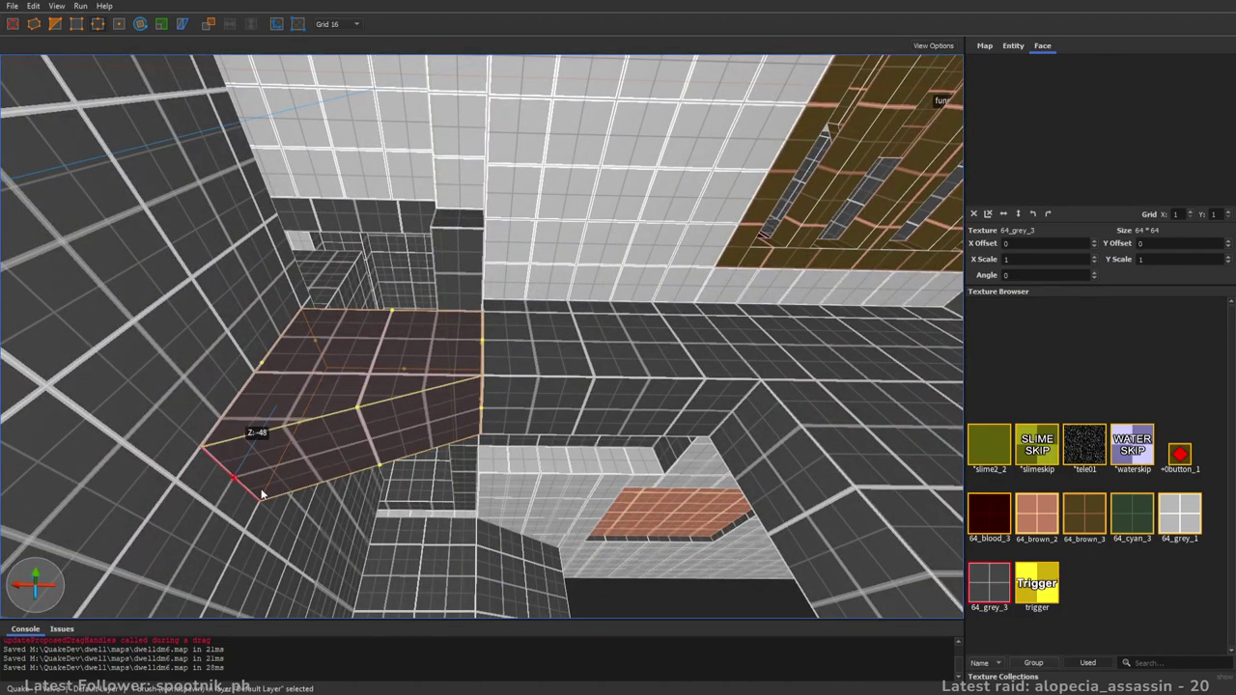
{"action": "key", "text": "ctrl+z"}
{"action": "key", "text": "ctrl+z"}
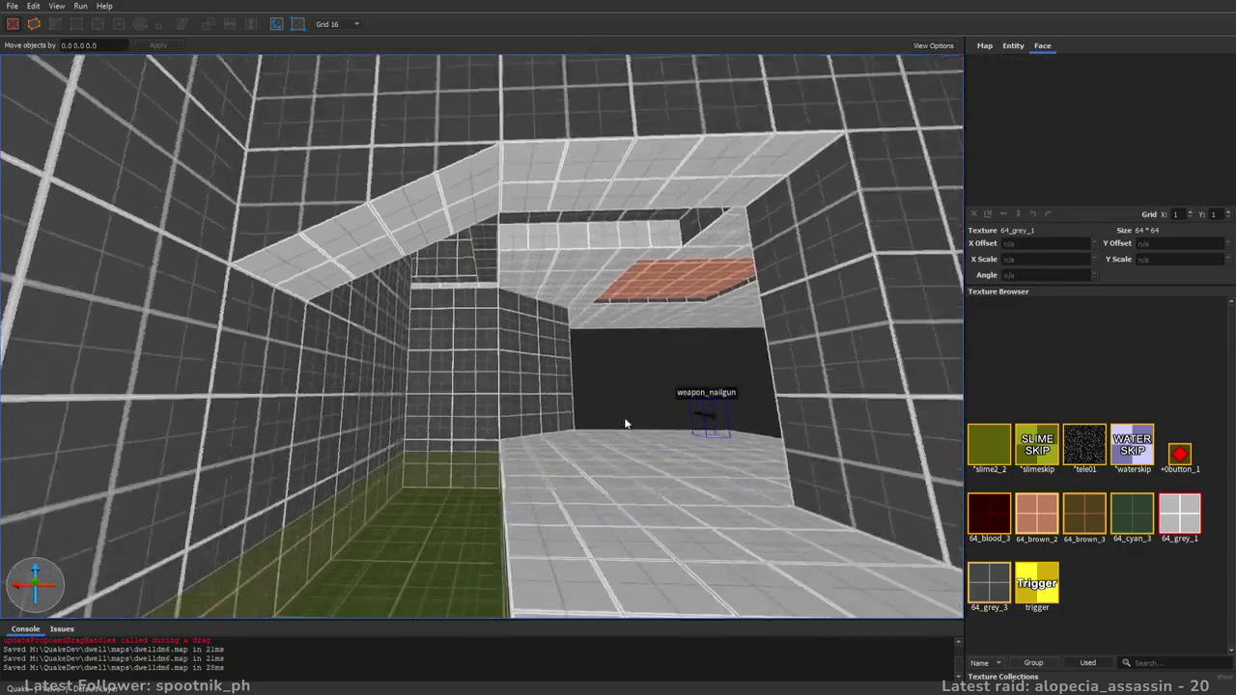
{"action": "key", "text": "s"}
{"action": "mouse_move", "coordinate": [625, 422]}
{"action": "right_mouse_down"}
{"action": "mouse_move", "coordinate": [617, 353]}
{"action": "mouse_move", "coordinate": [670, 345]}
{"action": "mouse_move", "coordinate": [511, 312]}
{"action": "mouse_move", "coordinate": [620, 320]}
{"action": "mouse_move", "coordinate": [715, 294]}
{"action": "mouse_move", "coordinate": [722, 313]}
{"action": "mouse_move", "coordinate": [630, 308]}
{"action": "mouse_move", "coordinate": [678, 277]}
{"action": "mouse_move", "coordinate": [647, 275]}
{"action": "right_mouse_up"}
{"action": "key", "text": "ctrl+s"}
{"action": "key", "text": "w"}
{"action": "key", "text": "w"}
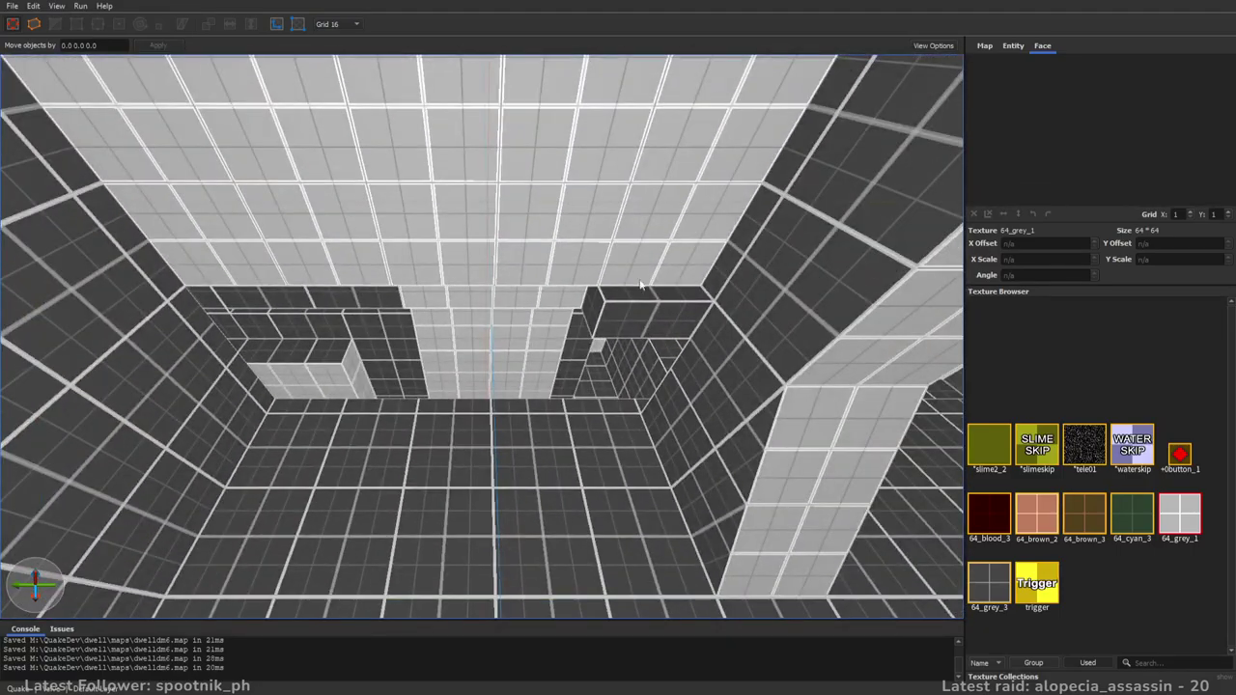
- Draw a 64_grey_3 block next to the existing lintel below the ceiling and stretch it across the width of the room
{"action": "left_click", "coordinate": [611, 307]}
{"action": "right_click_drag", "start_coordinate": [703, 307], "coordinate": [699, 297]}
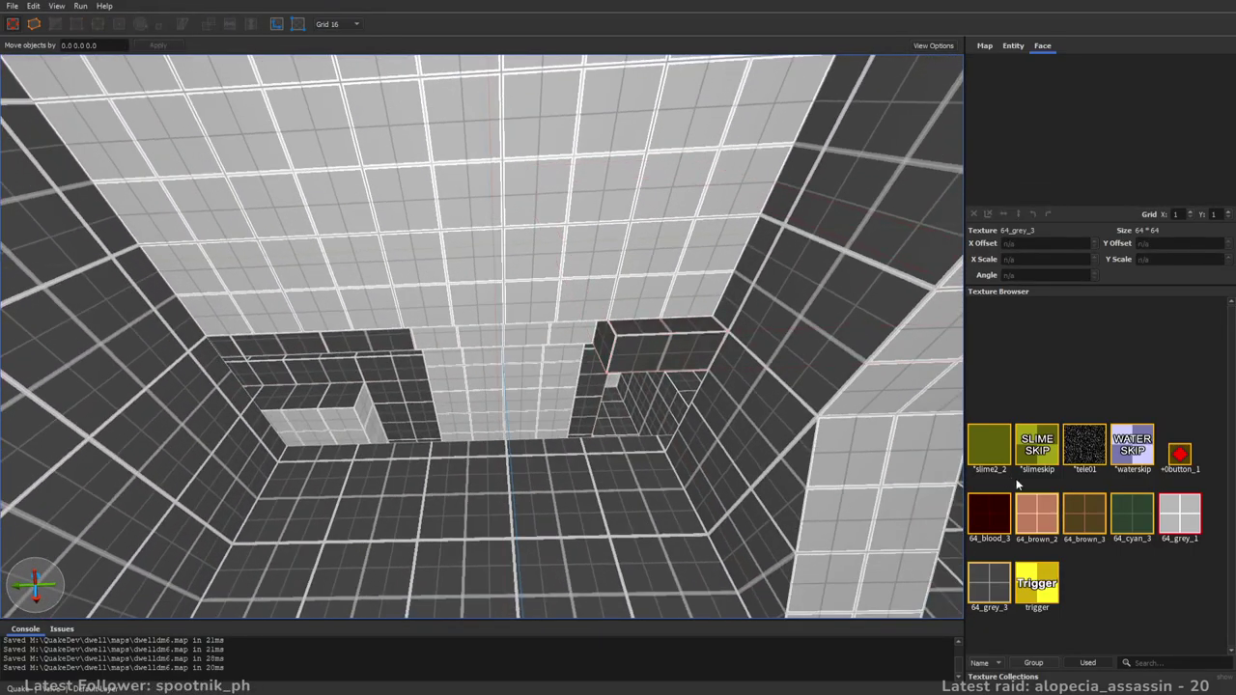
{"action": "right_click_drag", "start_coordinate": [837, 409], "coordinate": [676, 320]}
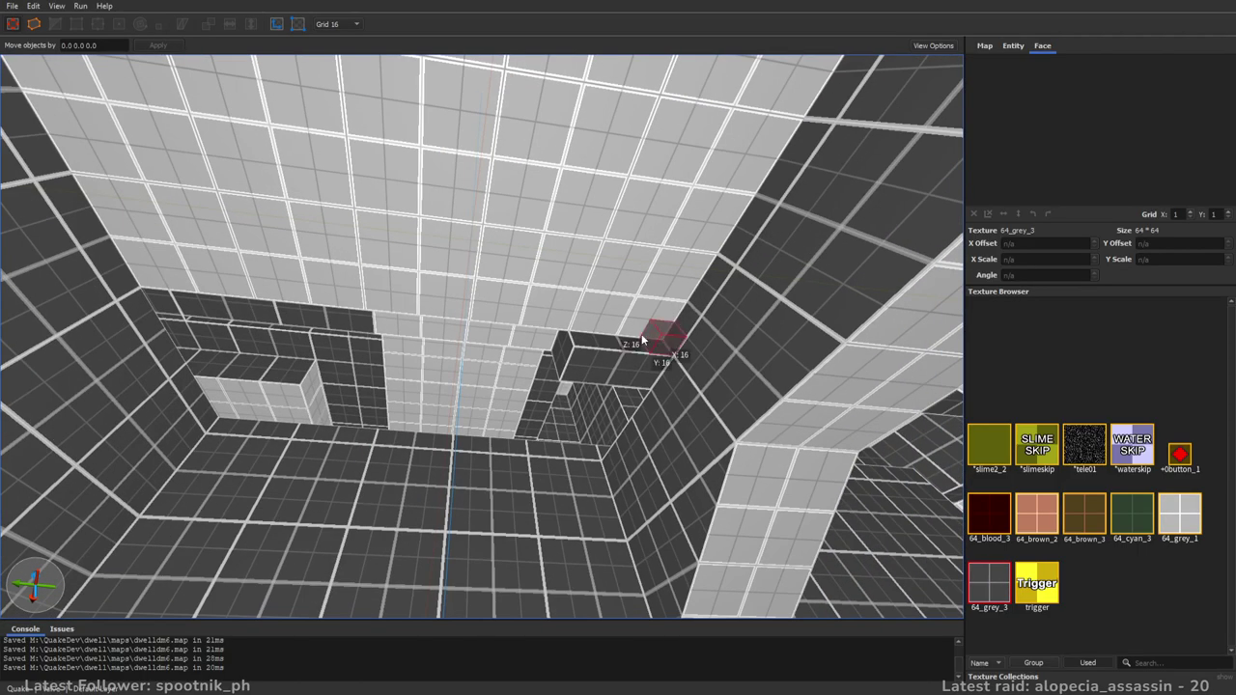
{"action": "mouse_move", "coordinate": [388, 306]}
{"action": "left_mouse_down"}
{"action": "mouse_move", "coordinate": [124, 267]}
{"action": "mouse_move", "coordinate": [129, 256]}
{"action": "mouse_move", "coordinate": [196, 292]}
{"action": "left_mouse_up"}
{"action": "mouse_move", "coordinate": [425, 301]}
{"action": "right_mouse_down"}
{"action": "mouse_move", "coordinate": [471, 303]}
{"action": "mouse_move", "coordinate": [543, 349]}
{"action": "right_mouse_up"}
{"action": "key", "text": "Escape"}
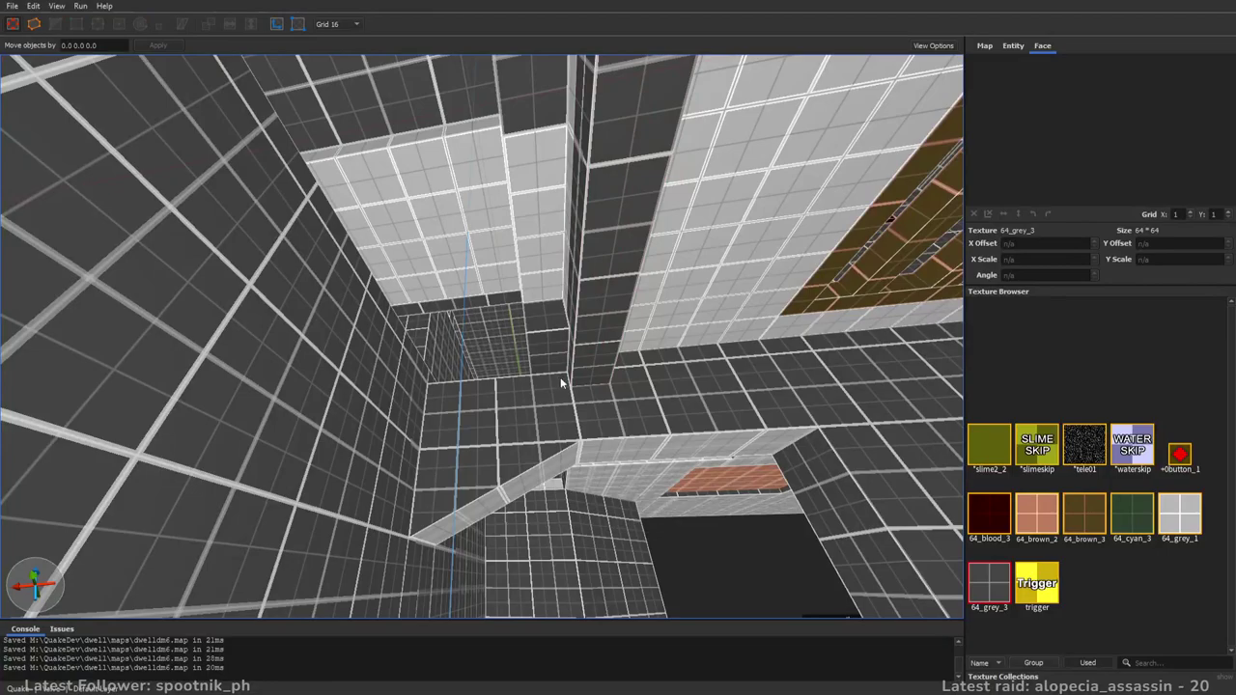
- Add a 128 × 320 unit ceiling slab, 16 units thick, beside the block spanning the weapon_supershotgun area
{"action": "left_click_drag", "start_coordinate": [370, 315], "coordinate": [388, 313]}
{"action": "mouse_move", "coordinate": [388, 313]}
{"action": "right_mouse_down"}
{"action": "mouse_move", "coordinate": [518, 322]}
{"action": "mouse_move", "coordinate": [526, 311]}
{"action": "right_mouse_up"}
{"action": "left_click_drag", "start_coordinate": [526, 312], "coordinate": [349, 296], "text": "shift"}
{"action": "key", "text": "d"}
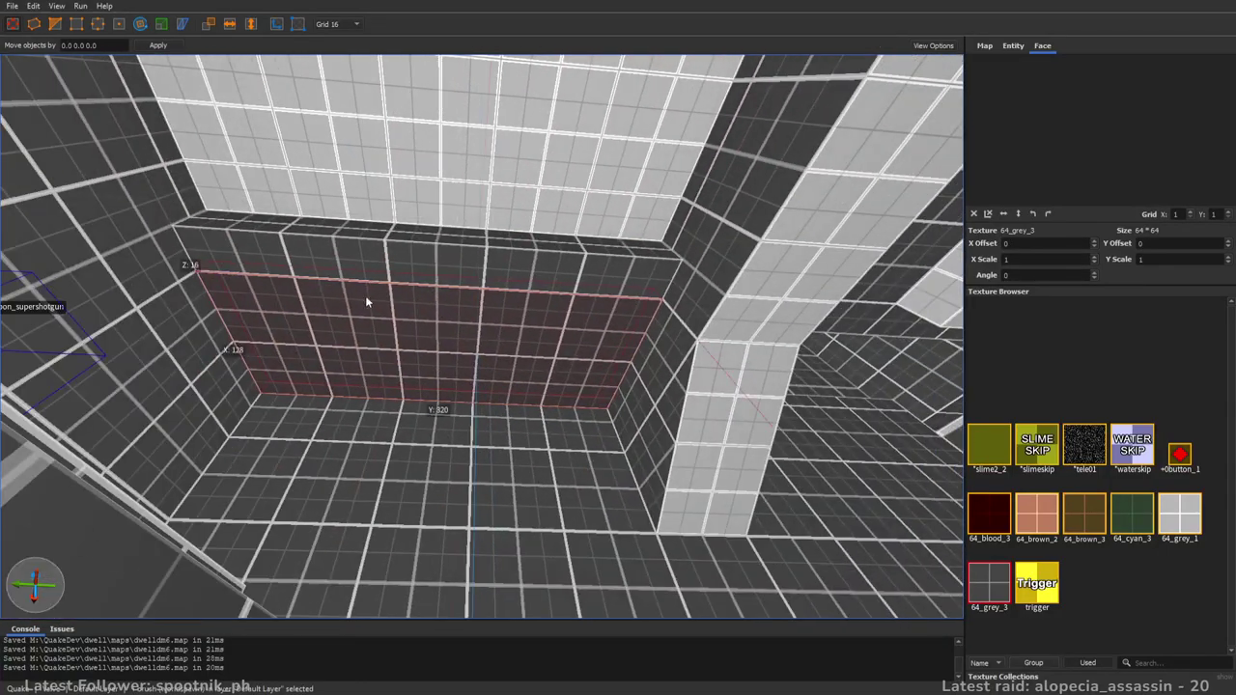
- Copy the ceiling's 64_grey_1 texture onto the undersides of the new slab and the adjoining strip, and save the map
{"action": "key", "text": "Escape"}
{"action": "left_click", "coordinate": [543, 145], "text": "shift"}
{"action": "left_click", "coordinate": [568, 297], "text": "alt"}
{"action": "left_click", "coordinate": [600, 281], "text": "alt"}
{"action": "key", "text": "Escape"}
{"action": "key", "text": "ctrl+s"}
- Extrude a block from beside the sloped lintel across the ceiling gap and resize it to 32 × 128 × 16 units
{"action": "mouse_move", "coordinate": [618, 287]}
{"action": "right_mouse_down"}
{"action": "mouse_move", "coordinate": [630, 301]}
{"action": "mouse_move", "coordinate": [473, 355]}
{"action": "mouse_move", "coordinate": [513, 413]}
{"action": "mouse_move", "coordinate": [707, 401]}
{"action": "mouse_move", "coordinate": [612, 395]}
{"action": "mouse_move", "coordinate": [554, 321]}
{"action": "right_mouse_up"}
{"action": "key", "text": "s"}
{"action": "left_click", "coordinate": [264, 322]}
{"action": "key", "text": "d"}
{"action": "left_click_drag", "start_coordinate": [255, 301], "coordinate": [573, 316], "text": "ctrl+shift"}
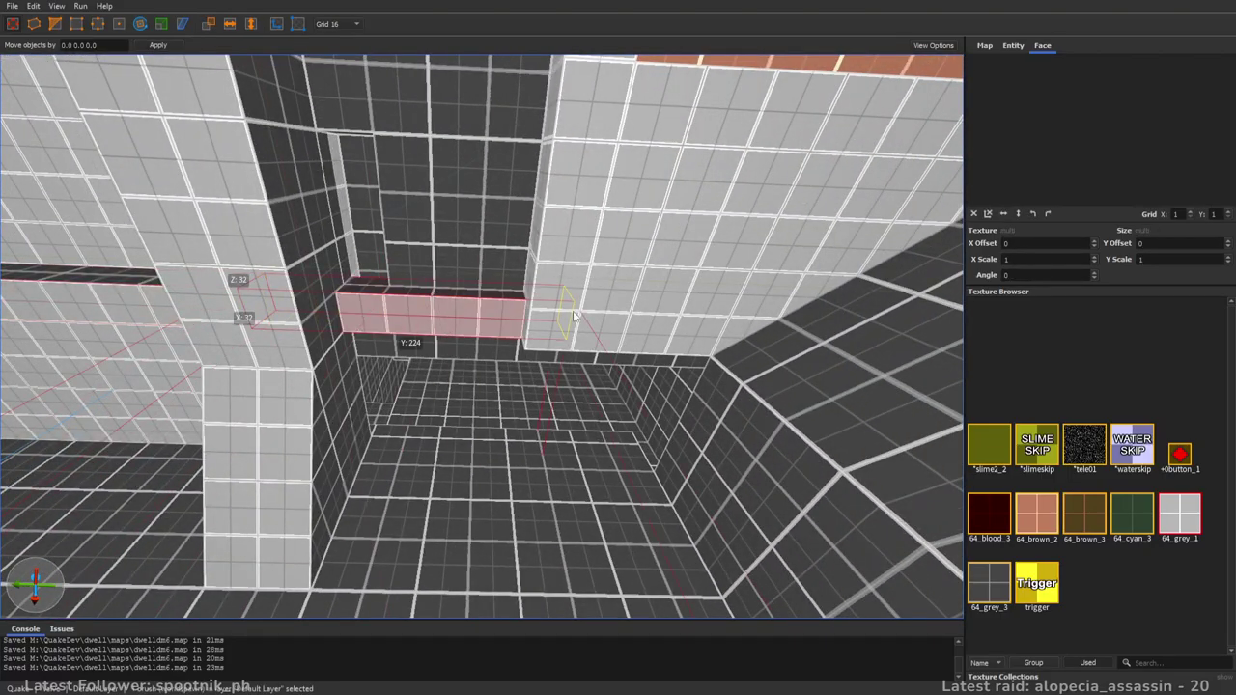
{"action": "left_click_drag", "start_coordinate": [176, 304], "coordinate": [282, 295], "text": "shift"}
{"action": "left_click_drag", "start_coordinate": [620, 307], "coordinate": [575, 307], "text": "shift"}
{"action": "mouse_move", "coordinate": [575, 307]}
{"action": "right_mouse_down"}
{"action": "mouse_move", "coordinate": [576, 293]}
{"action": "mouse_move", "coordinate": [555, 340]}
{"action": "right_mouse_up"}
{"action": "left_click_drag", "start_coordinate": [416, 307], "coordinate": [413, 350], "text": "shift"}
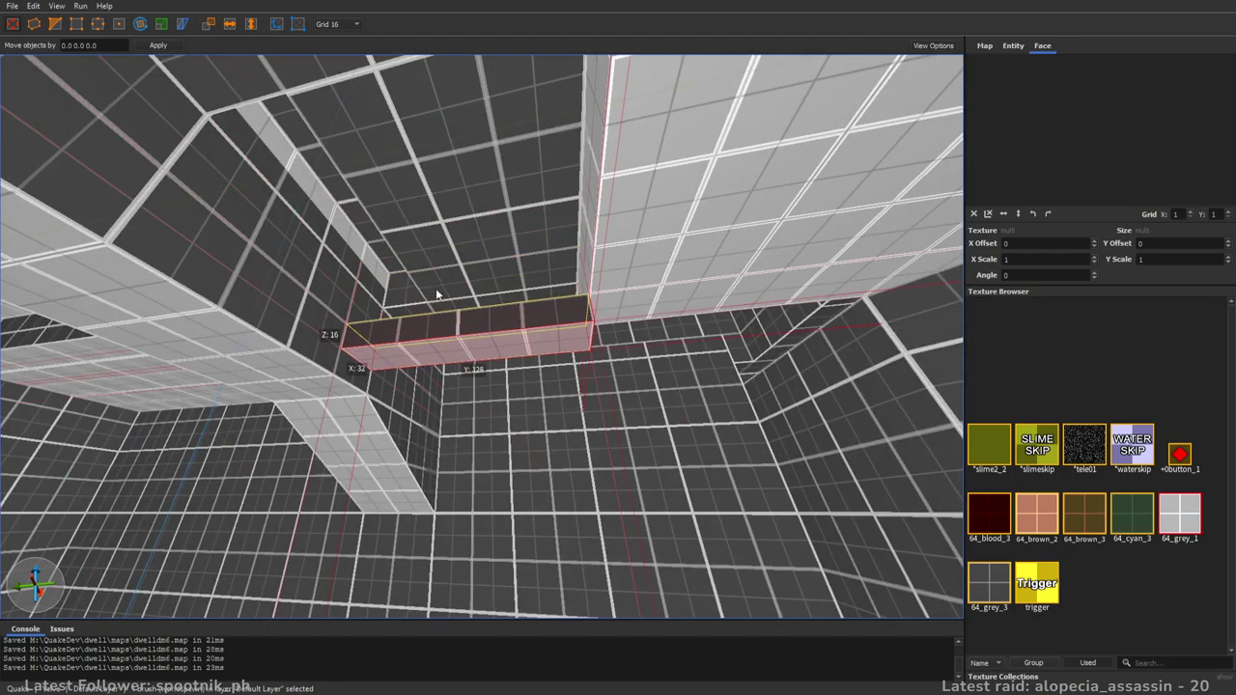
{"action": "right_click_drag", "start_coordinate": [618, 335], "coordinate": [628, 335]}
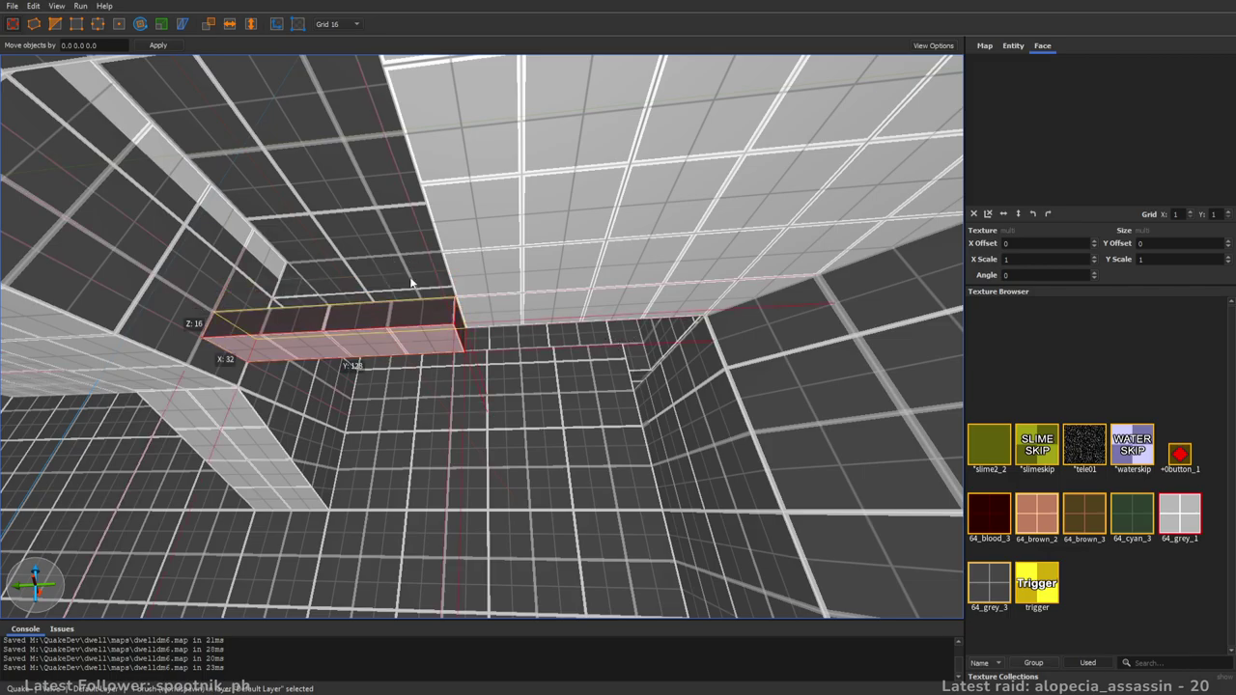
- Stretch the block across the ceiling gap into a slab 192 units long
{"action": "key", "text": "w"}
{"action": "mouse_move", "coordinate": [422, 281]}
{"action": "right_mouse_down"}
{"action": "mouse_move", "coordinate": [536, 277]}
{"action": "mouse_move", "coordinate": [572, 307]}
{"action": "mouse_move", "coordinate": [437, 344]}
{"action": "mouse_move", "coordinate": [397, 322]}
{"action": "mouse_move", "coordinate": [427, 260]}
{"action": "mouse_move", "coordinate": [593, 295]}
{"action": "mouse_move", "coordinate": [500, 329]}
{"action": "mouse_move", "coordinate": [665, 331]}
{"action": "right_mouse_up"}
{"action": "left_click_drag", "start_coordinate": [597, 148], "coordinate": [598, 139], "text": "shift"}
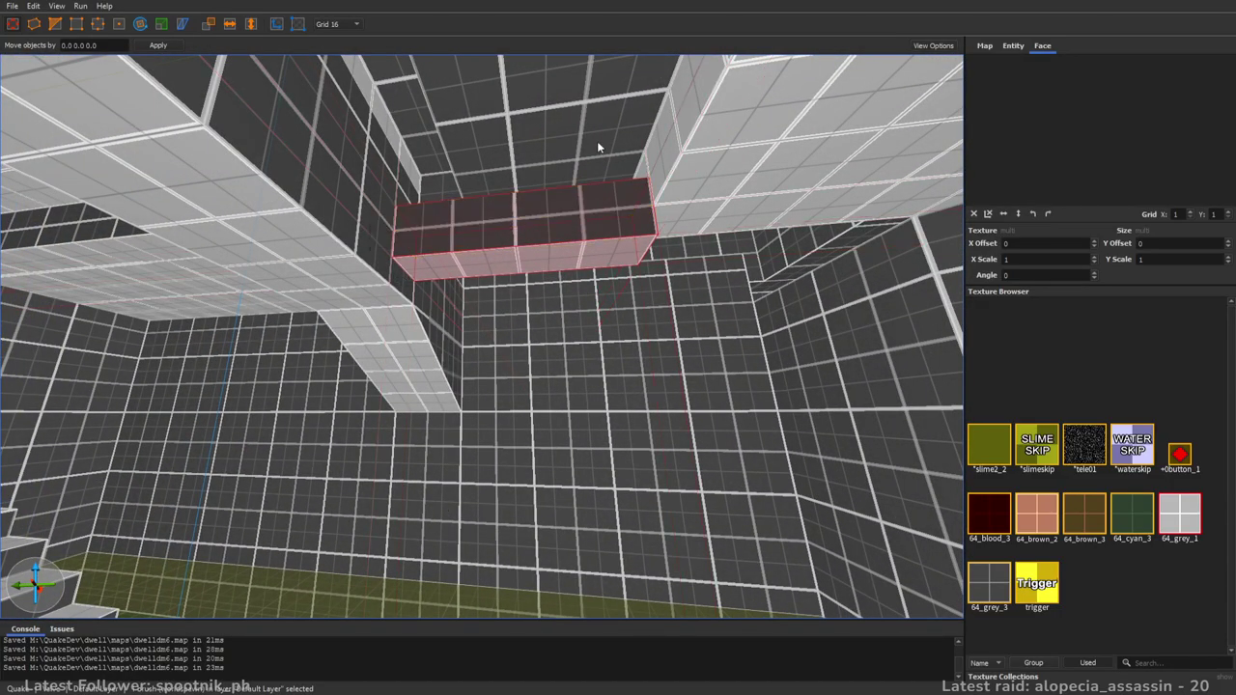
{"action": "left_click_drag", "start_coordinate": [569, 261], "coordinate": [566, 238], "text": "shift"}
{"action": "mouse_move", "coordinate": [566, 238]}
{"action": "right_mouse_down"}
{"action": "mouse_move", "coordinate": [580, 248]}
{"action": "mouse_move", "coordinate": [585, 182]}
{"action": "mouse_move", "coordinate": [611, 138]}
{"action": "right_mouse_up"}
{"action": "left_click_drag", "start_coordinate": [429, 480], "coordinate": [580, 226], "text": "shift"}
{"action": "right_click_drag", "start_coordinate": [580, 225], "coordinate": [691, 201]}
{"action": "key", "text": "d"}
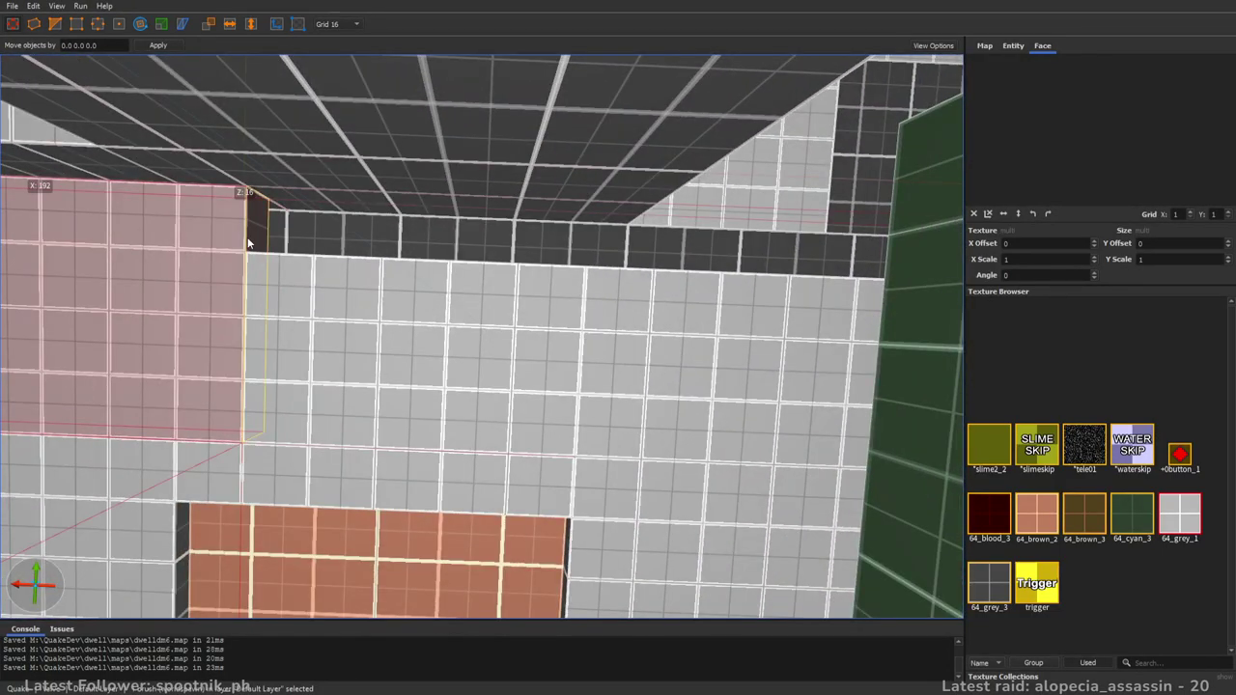
- Extend the ceiling slab past the brown ceiling recess towards the green wall, adjust its width, and save the map
{"action": "left_click_drag", "start_coordinate": [247, 243], "coordinate": [825, 273]}
{"action": "left_click_drag", "start_coordinate": [632, 475], "coordinate": [603, 275], "text": "shift"}
{"action": "mouse_move", "coordinate": [598, 337]}
{"action": "right_mouse_down"}
{"action": "mouse_move", "coordinate": [758, 416]}
{"action": "mouse_move", "coordinate": [830, 397]}
{"action": "right_mouse_up"}
{"action": "key", "text": "w"}
{"action": "mouse_move", "coordinate": [362, 341]}
{"action": "right_mouse_down"}
{"action": "mouse_move", "coordinate": [389, 454]}
{"action": "mouse_move", "coordinate": [384, 295]}
{"action": "mouse_move", "coordinate": [790, 338]}
{"action": "mouse_move", "coordinate": [656, 305]}
{"action": "mouse_move", "coordinate": [584, 321]}
{"action": "mouse_move", "coordinate": [570, 213]}
{"action": "mouse_move", "coordinate": [536, 242]}
{"action": "right_mouse_up"}
{"action": "key", "text": "Escape"}
{"action": "key", "text": "ctrl+s"}
- Examine the 128 × 320 unit ceiling slab near weapon_supershotgun and the strip adjoining it
{"action": "key", "text": "w"}
{"action": "mouse_move", "coordinate": [672, 382]}
{"action": "left_mouse_down"}
{"action": "mouse_move", "coordinate": [532, 295]}
{"action": "mouse_move", "coordinate": [234, 195]}
{"action": "left_mouse_up"}
{"action": "mouse_move", "coordinate": [233, 195]}
{"action": "right_mouse_down"}
{"action": "mouse_move", "coordinate": [515, 317]}
{"action": "mouse_move", "coordinate": [705, 375]}
{"action": "mouse_move", "coordinate": [354, 347]}
{"action": "mouse_move", "coordinate": [604, 384]}
{"action": "mouse_move", "coordinate": [560, 348]}
{"action": "mouse_move", "coordinate": [654, 354]}
{"action": "mouse_move", "coordinate": [559, 361]}
{"action": "mouse_move", "coordinate": [475, 345]}
{"action": "mouse_move", "coordinate": [516, 354]}
{"action": "right_mouse_up"}
{"action": "key", "text": "Escape"}
{"action": "left_click", "coordinate": [512, 275]}
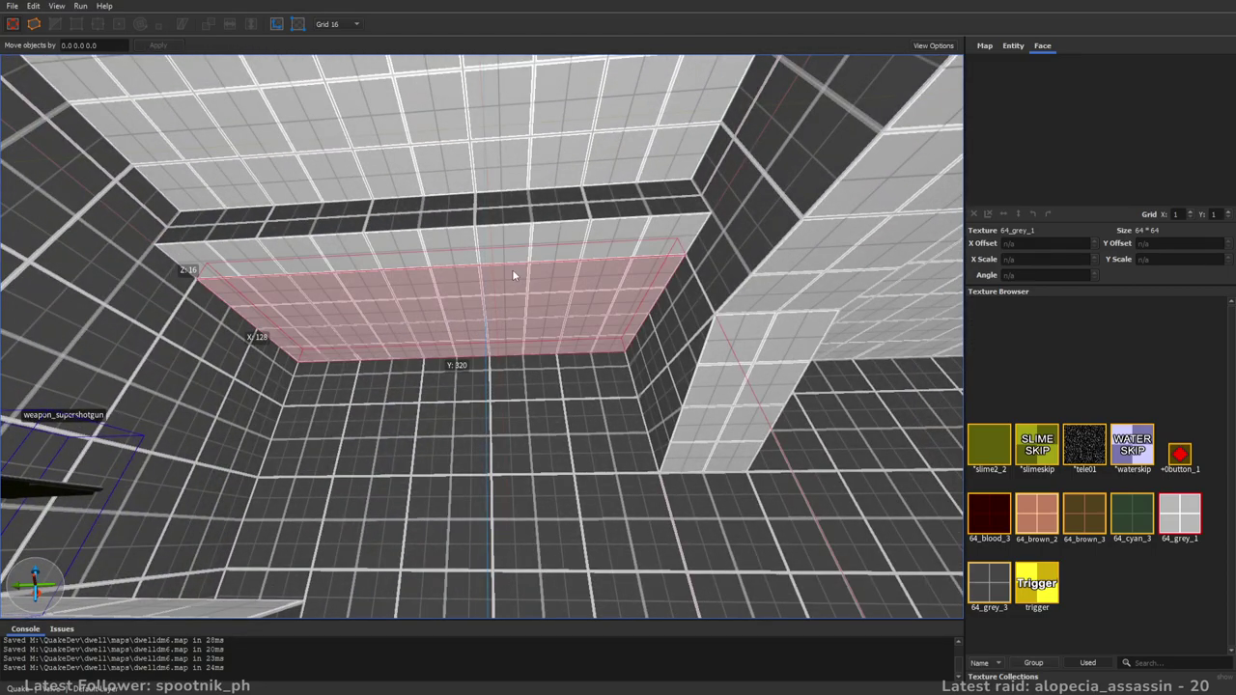
{"action": "left_click", "coordinate": [552, 234], "text": "ctrl"}
{"action": "mouse_move", "coordinate": [554, 235]}
{"action": "right_mouse_down"}
{"action": "mouse_move", "coordinate": [502, 243]}
{"action": "mouse_move", "coordinate": [511, 269]}
{"action": "mouse_move", "coordinate": [579, 253]}
{"action": "mouse_move", "coordinate": [417, 307]}
{"action": "mouse_move", "coordinate": [624, 334]}
{"action": "mouse_move", "coordinate": [354, 341]}
{"action": "mouse_move", "coordinate": [521, 358]}
{"action": "mouse_move", "coordinate": [651, 341]}
{"action": "mouse_move", "coordinate": [681, 353]}
{"action": "mouse_move", "coordinate": [615, 345]}
{"action": "mouse_move", "coordinate": [324, 394]}
{"action": "mouse_move", "coordinate": [433, 388]}
{"action": "mouse_move", "coordinate": [468, 402]}
{"action": "mouse_move", "coordinate": [647, 383]}
{"action": "mouse_move", "coordinate": [559, 384]}
{"action": "mouse_move", "coordinate": [490, 289]}
{"action": "right_mouse_up"}
{"action": "key", "text": "d"}
{"action": "key", "text": "a"}
{"action": "key", "text": "d"}
{"action": "key", "text": "Escape"}
- Raise the 64 × 64 unit pillar beside the teleporter to the ceiling, making it 224 units high
{"action": "left_click", "coordinate": [659, 358]}
{"action": "mouse_move", "coordinate": [413, 402]}
{"action": "right_mouse_down"}
{"action": "mouse_move", "coordinate": [513, 486]}
{"action": "mouse_move", "coordinate": [530, 441]}
{"action": "mouse_move", "coordinate": [465, 467]}
{"action": "right_mouse_up"}
{"action": "mouse_move", "coordinate": [616, 338]}
{"action": "right_mouse_down"}
{"action": "mouse_move", "coordinate": [342, 418]}
{"action": "mouse_move", "coordinate": [364, 357]}
{"action": "mouse_move", "coordinate": [607, 376]}
{"action": "mouse_move", "coordinate": [469, 315]}
{"action": "right_mouse_up"}
{"action": "left_click_drag", "start_coordinate": [469, 315], "coordinate": [486, 203], "text": "shift"}
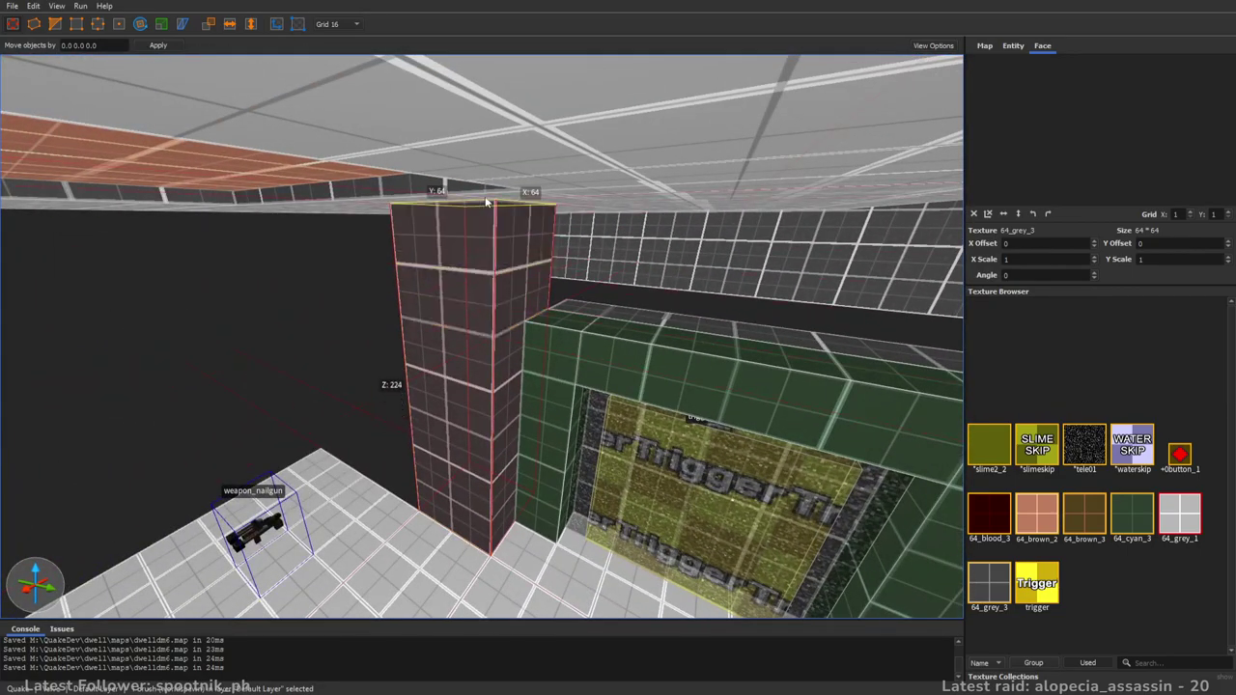
{"action": "mouse_move", "coordinate": [493, 203]}
{"action": "right_mouse_down"}
{"action": "mouse_move", "coordinate": [532, 272]}
{"action": "mouse_move", "coordinate": [560, 271]}
{"action": "mouse_move", "coordinate": [551, 266]}
{"action": "right_mouse_up"}
{"action": "key", "text": "Escape"}
- Extend the wall above the green teleporter frame up to the ceiling
{"action": "left_click_drag", "start_coordinate": [619, 255], "coordinate": [618, 255]}
{"action": "right_click_drag", "start_coordinate": [619, 255], "coordinate": [512, 314]}
{"action": "left_click_drag", "start_coordinate": [500, 321], "coordinate": [492, 265], "text": "shift"}
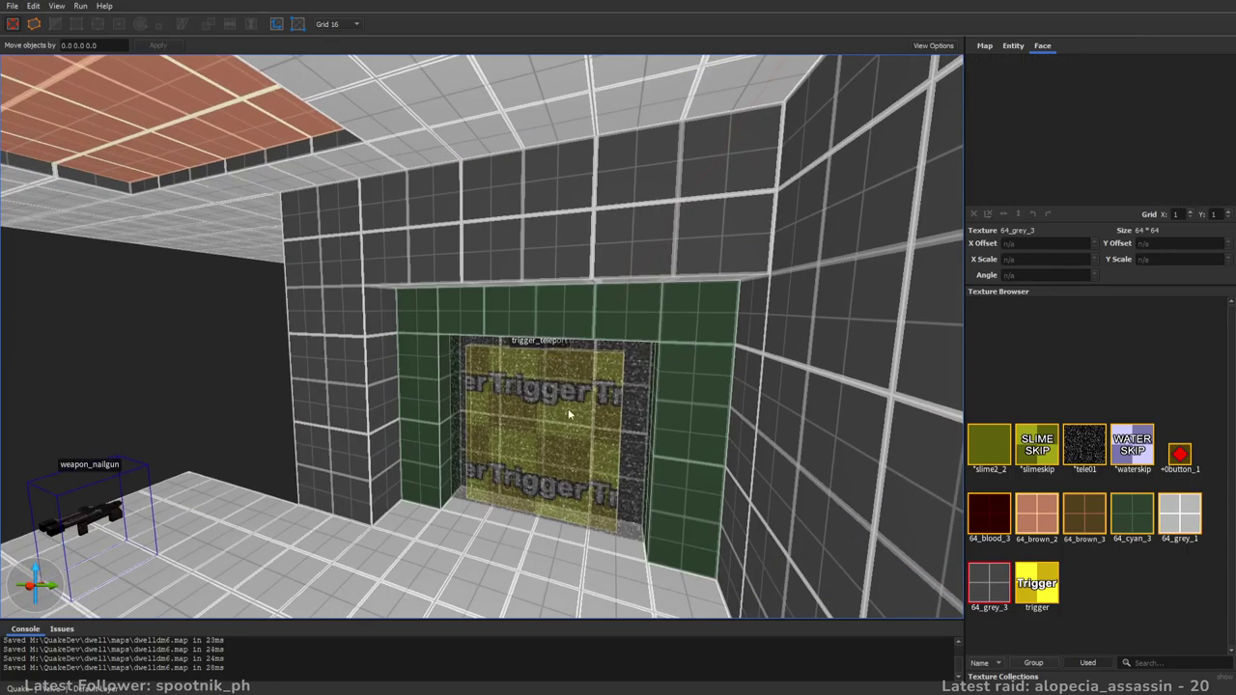
- Build a 64_grey_3 wall from the teleporter pillar along the open side of the weapon_nailgun floor, raising it to the ceiling
{"action": "key", "text": "w"}
{"action": "right_click_drag", "start_coordinate": [569, 414], "coordinate": [656, 238]}
{"action": "key", "text": "s"}
{"action": "right_click_drag", "start_coordinate": [386, 298], "coordinate": [472, 328]}
{"action": "key", "text": "s"}
{"action": "key", "text": "w"}
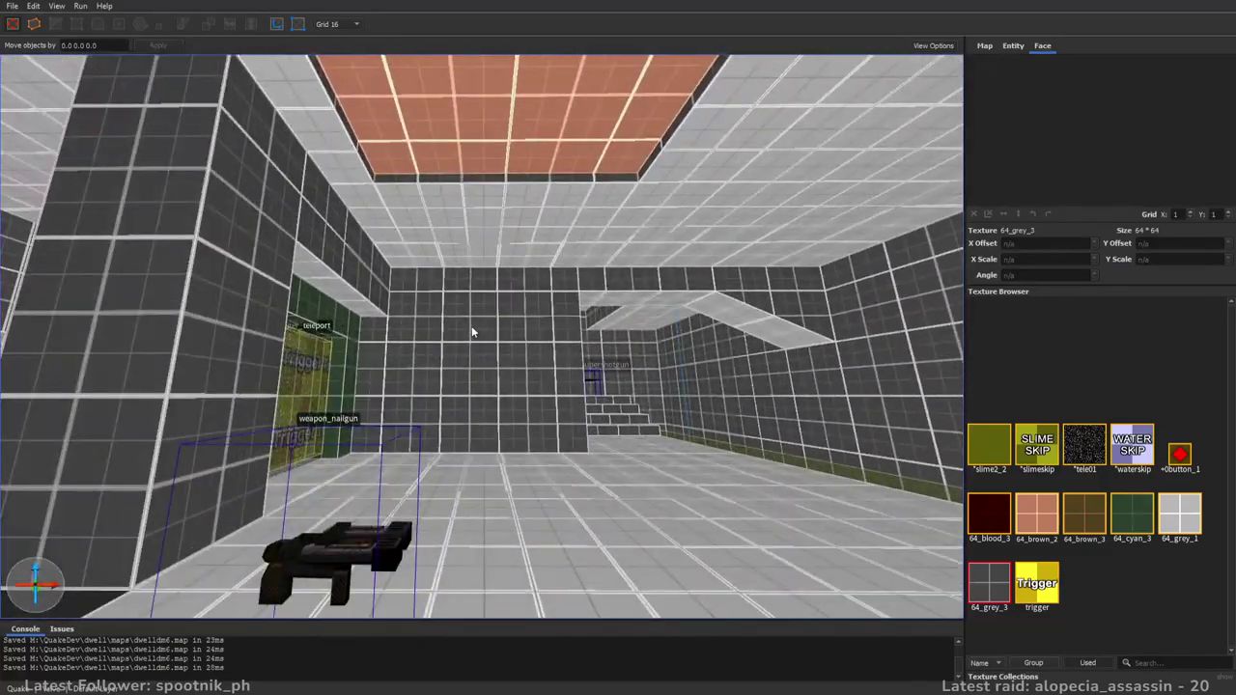
{"action": "key", "text": "s"}
{"action": "right_click_drag", "start_coordinate": [712, 328], "coordinate": [697, 373]}
{"action": "key", "text": "a"}
{"action": "right_click_drag", "start_coordinate": [424, 302], "coordinate": [441, 306]}
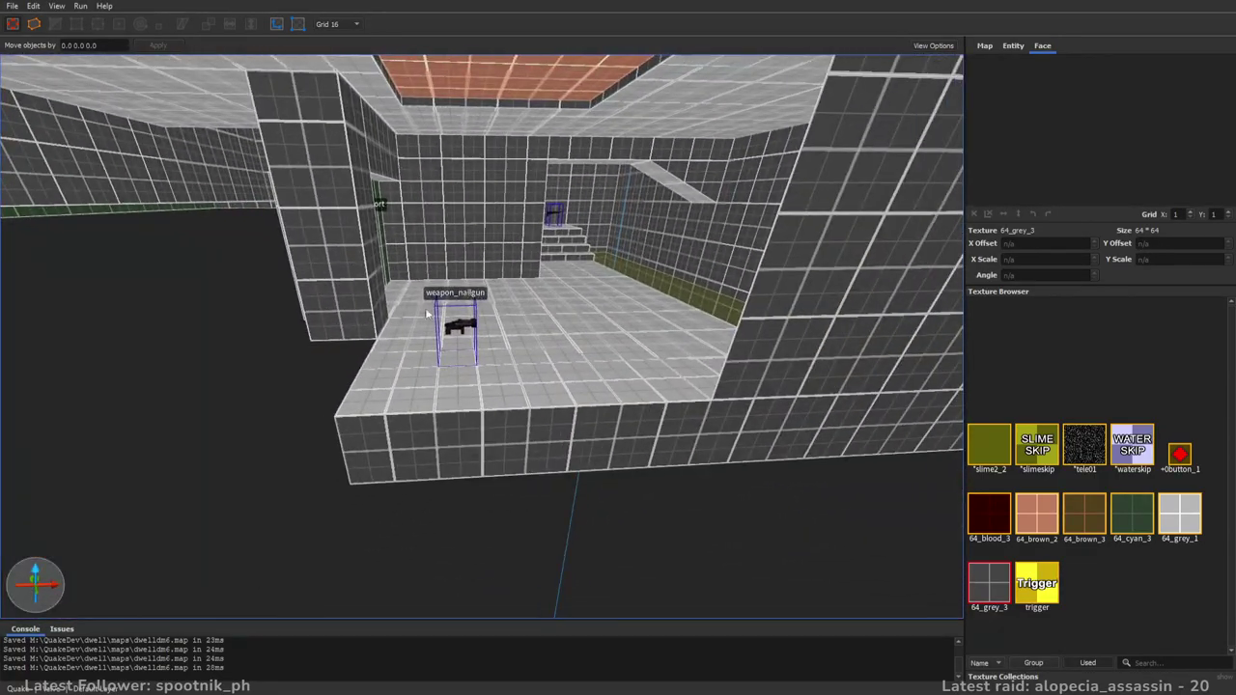
{"action": "left_click_drag", "start_coordinate": [311, 388], "coordinate": [271, 63]}
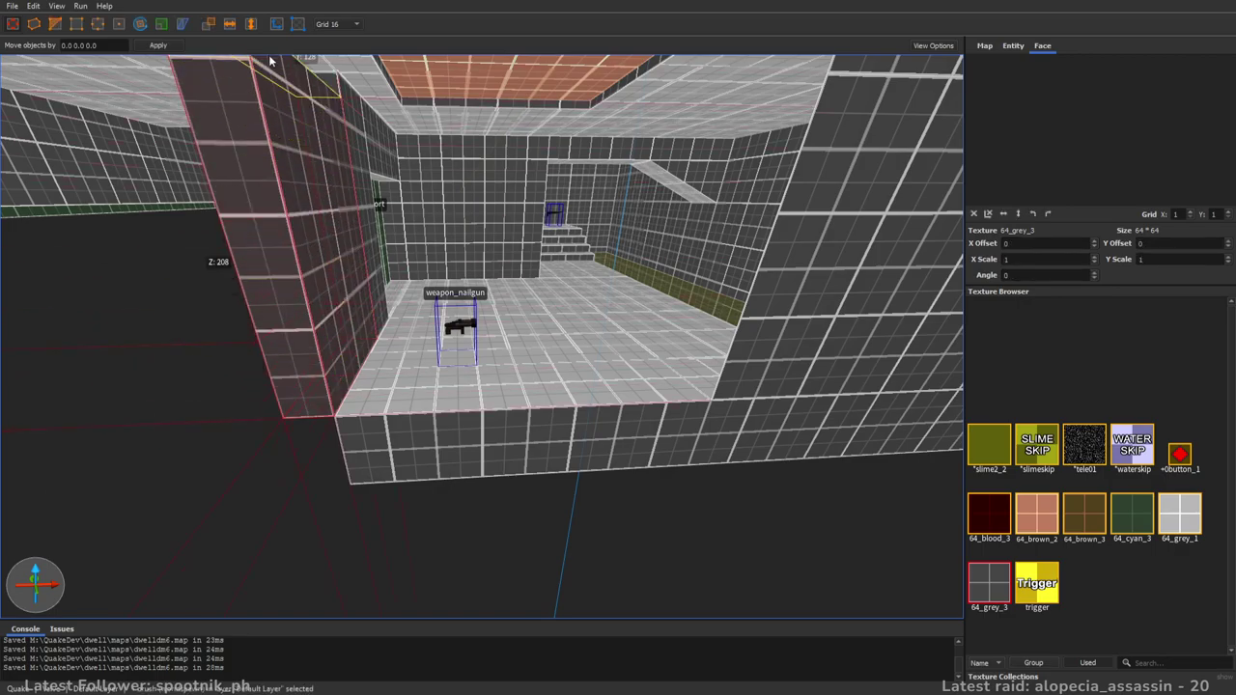
{"action": "key", "text": "w"}
{"action": "right_click_drag", "start_coordinate": [529, 259], "coordinate": [407, 306]}
{"action": "key", "text": "s"}
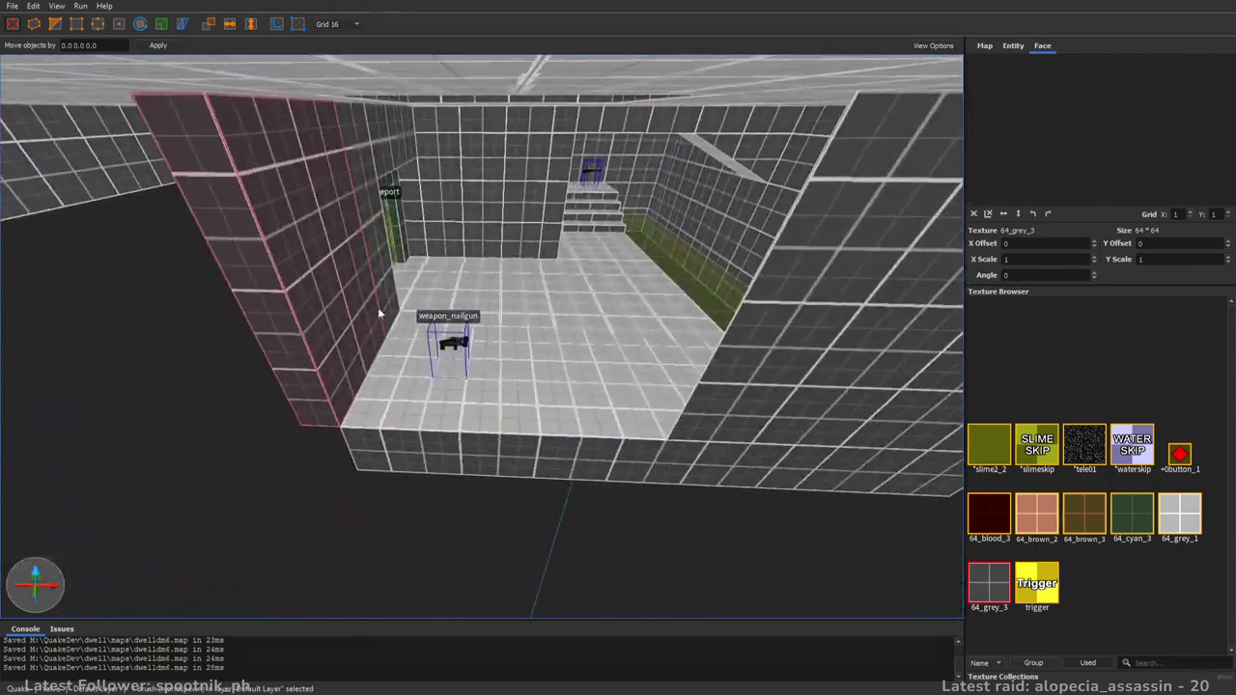
- Extend a wall across the open end of the weapon_nailgun floor and close the remaining gap at the corner
{"action": "left_click_drag", "start_coordinate": [291, 358], "coordinate": [277, 395], "text": "shift"}
{"action": "key", "text": "d"}
{"action": "mouse_move", "coordinate": [277, 395]}
{"action": "right_mouse_down"}
{"action": "mouse_move", "coordinate": [279, 415]}
{"action": "mouse_move", "coordinate": [157, 441]}
{"action": "right_mouse_up"}
{"action": "left_click_drag", "start_coordinate": [158, 441], "coordinate": [661, 448], "text": "shift"}
{"action": "key", "text": "d"}
{"action": "mouse_move", "coordinate": [661, 448]}
{"action": "right_mouse_down"}
{"action": "mouse_move", "coordinate": [452, 397]}
{"action": "mouse_move", "coordinate": [612, 378]}
{"action": "mouse_move", "coordinate": [653, 402]}
{"action": "mouse_move", "coordinate": [464, 293]}
{"action": "right_mouse_up"}
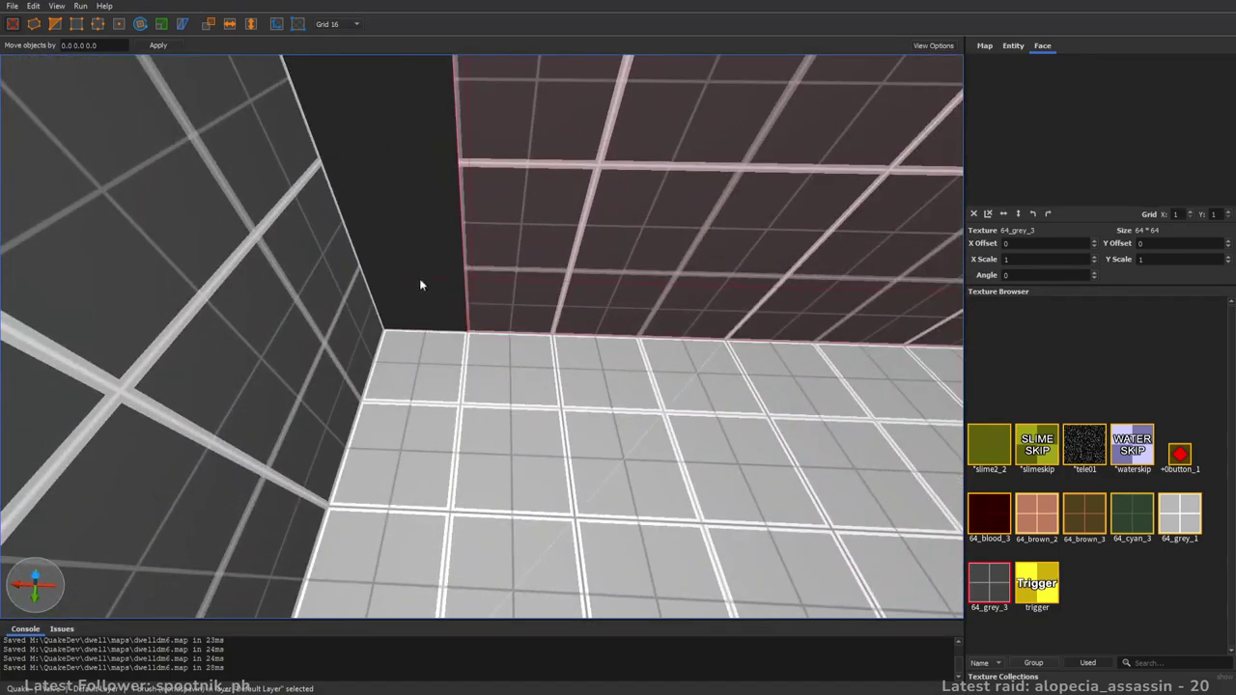
{"action": "left_click_drag", "start_coordinate": [219, 270], "coordinate": [175, 263], "text": "shift"}
{"action": "right_click_drag", "start_coordinate": [175, 262], "coordinate": [327, 132]}
{"action": "key", "text": "s"}
- Examine the enclosed weapon_nailgun room, the sloped lintel and the passage along the slime channel towards weapon_supershotgun
{"action": "key", "text": "Escape"}
{"action": "left_click", "coordinate": [515, 315]}
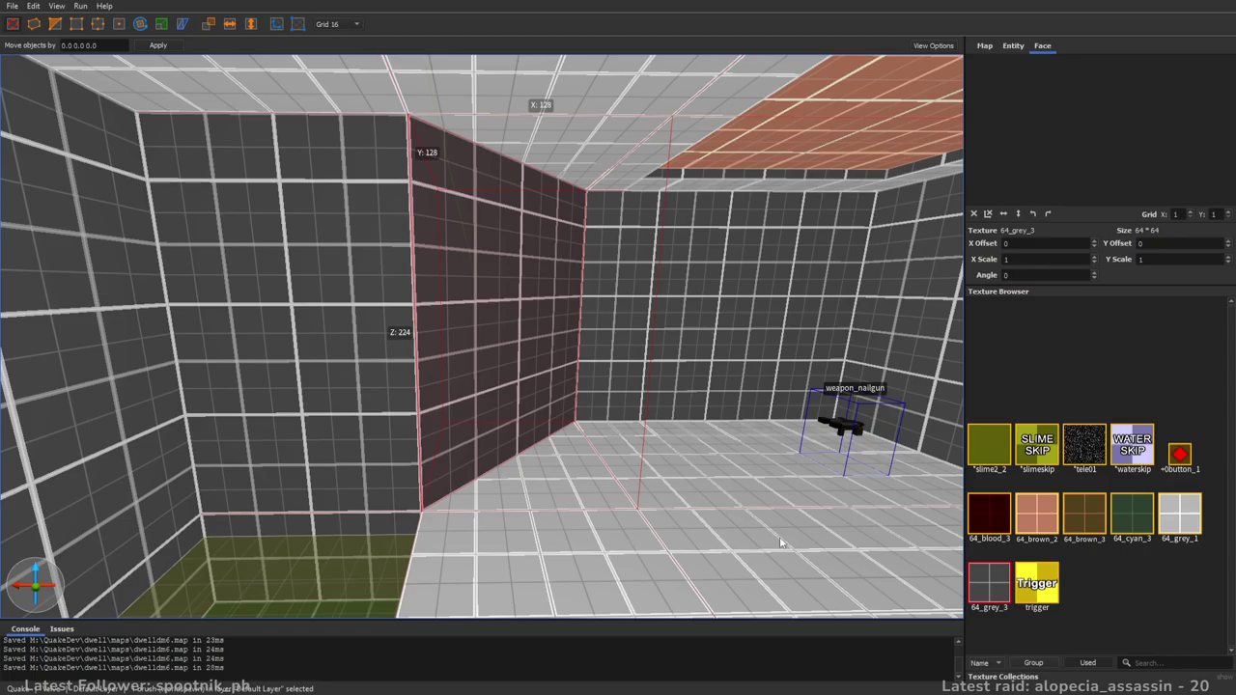
{"action": "key", "text": "Escape"}
{"action": "key", "text": "s"}
{"action": "mouse_move", "coordinate": [691, 357]}
{"action": "right_mouse_down"}
{"action": "mouse_move", "coordinate": [705, 352]}
{"action": "mouse_move", "coordinate": [667, 301]}
{"action": "mouse_move", "coordinate": [692, 300]}
{"action": "mouse_move", "coordinate": [575, 302]}
{"action": "right_mouse_up"}
{"action": "key", "text": "w"}
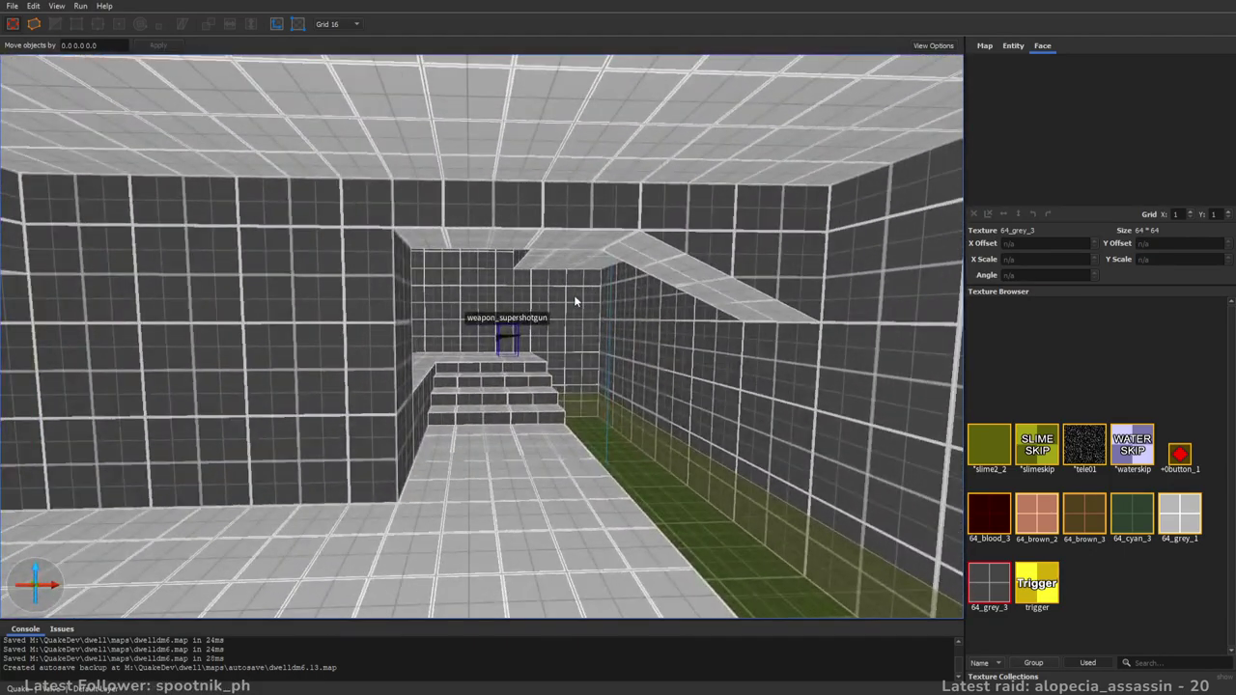
{"action": "left_click", "coordinate": [691, 261]}
{"action": "key", "text": "d"}
{"action": "mouse_move", "coordinate": [710, 274]}
{"action": "right_mouse_down"}
{"action": "mouse_move", "coordinate": [632, 251]}
{"action": "mouse_move", "coordinate": [622, 269]}
{"action": "mouse_move", "coordinate": [686, 205]}
{"action": "mouse_move", "coordinate": [671, 242]}
{"action": "mouse_move", "coordinate": [568, 264]}
{"action": "right_mouse_up"}
{"action": "key", "text": "w"}
{"action": "key", "text": "s"}
{"action": "key", "text": "Escape"}
{"action": "right_click_drag", "start_coordinate": [628, 318], "coordinate": [583, 360]}
{"action": "key", "text": "w"}
{"action": "key", "text": "d"}
{"action": "key", "text": "w"}
{"action": "key", "text": "w"}
- Turn the stepped platform below item_artifact_super_damage and the three steps leading to weapon_supershotgun into func_detail entities
{"action": "left_click", "coordinate": [473, 326]}
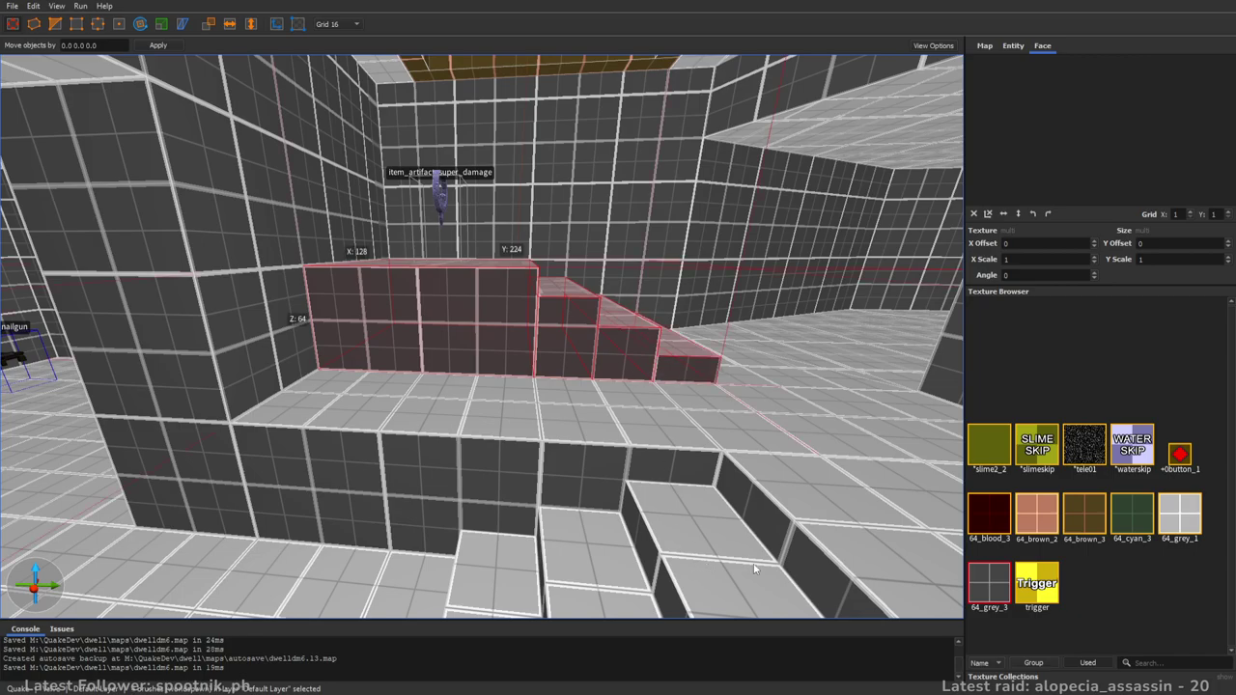
{"action": "key", "text": "Delete"}
{"action": "right_click_drag", "start_coordinate": [488, 295], "coordinate": [588, 382]}
{"action": "left_click", "coordinate": [546, 439]}
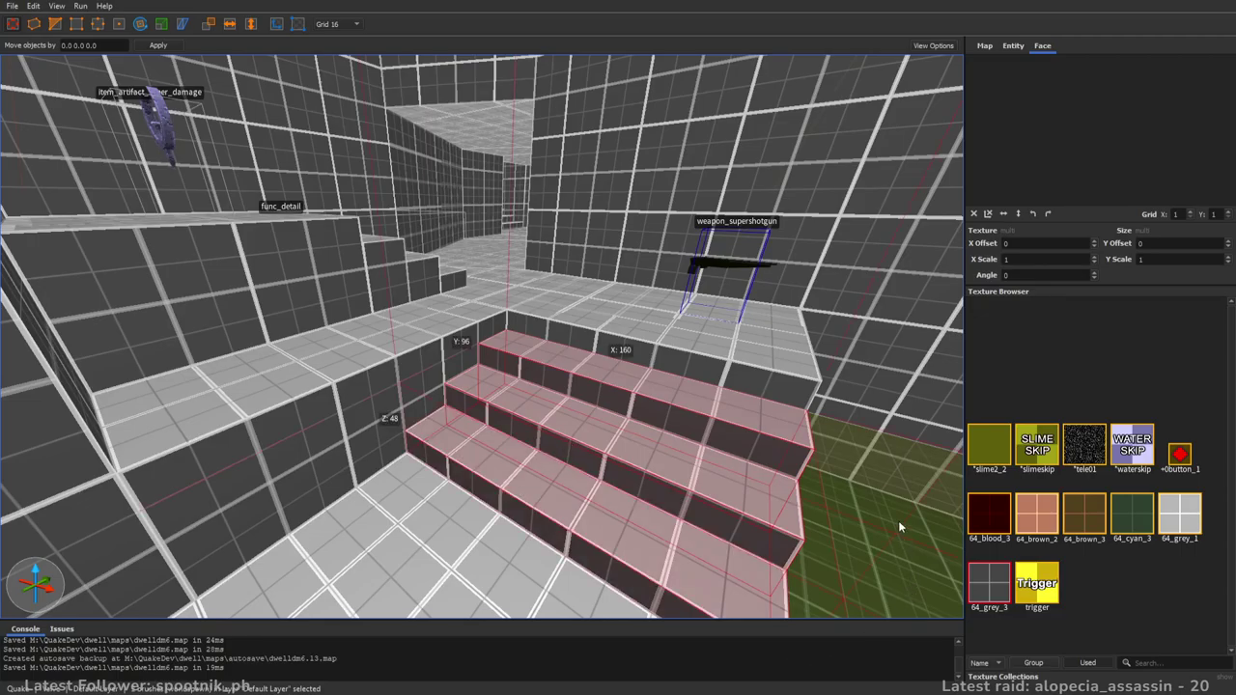
{"action": "right_click_drag", "start_coordinate": [434, 324], "coordinate": [598, 375]}
{"action": "key", "text": "Delete"}
{"action": "right_click_drag", "start_coordinate": [755, 377], "coordinate": [773, 334]}
- Clip the sloped lintel above the slime channel horizontally, keeping both parts, so its lower part is 64 units high
{"action": "key", "text": "w"}
{"action": "key", "text": "w"}
{"action": "key", "text": "ctrl+shift+i"}
{"action": "left_click", "coordinate": [744, 228]}
{"action": "key", "text": "d"}
{"action": "key", "text": "c"}
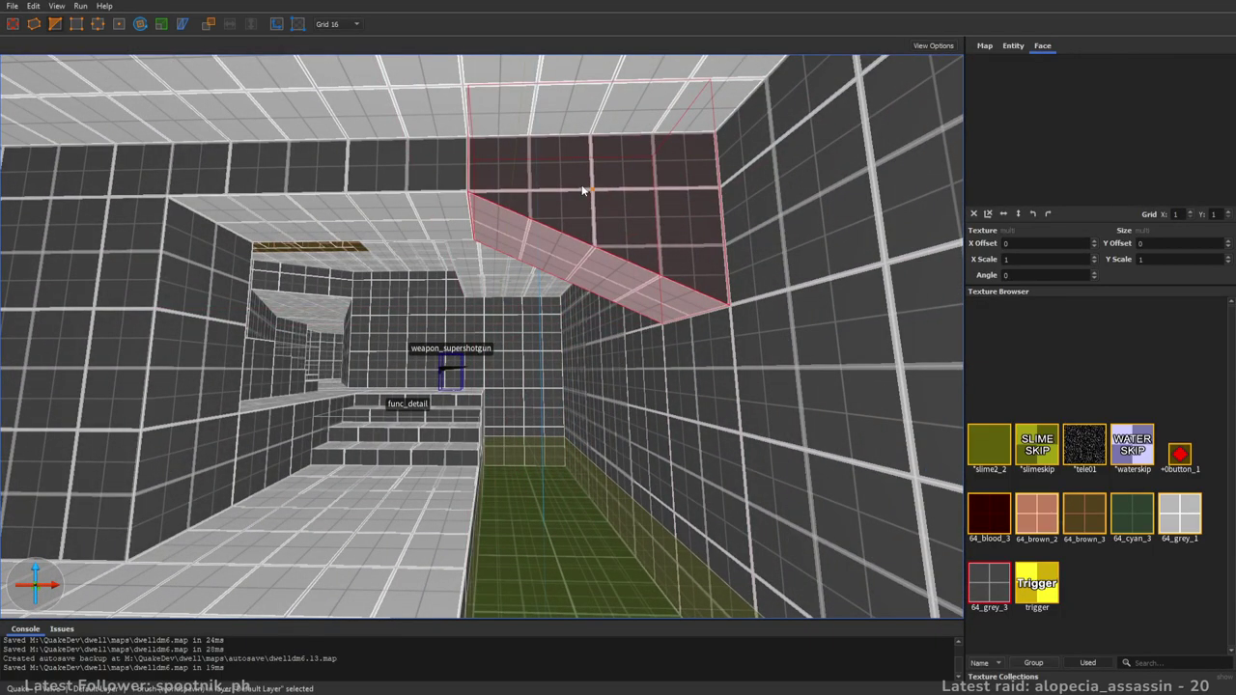
{"action": "left_click", "coordinate": [554, 191]}
{"action": "key", "text": "ctrl+Return"}
{"action": "key", "text": "ctrl+Return"}
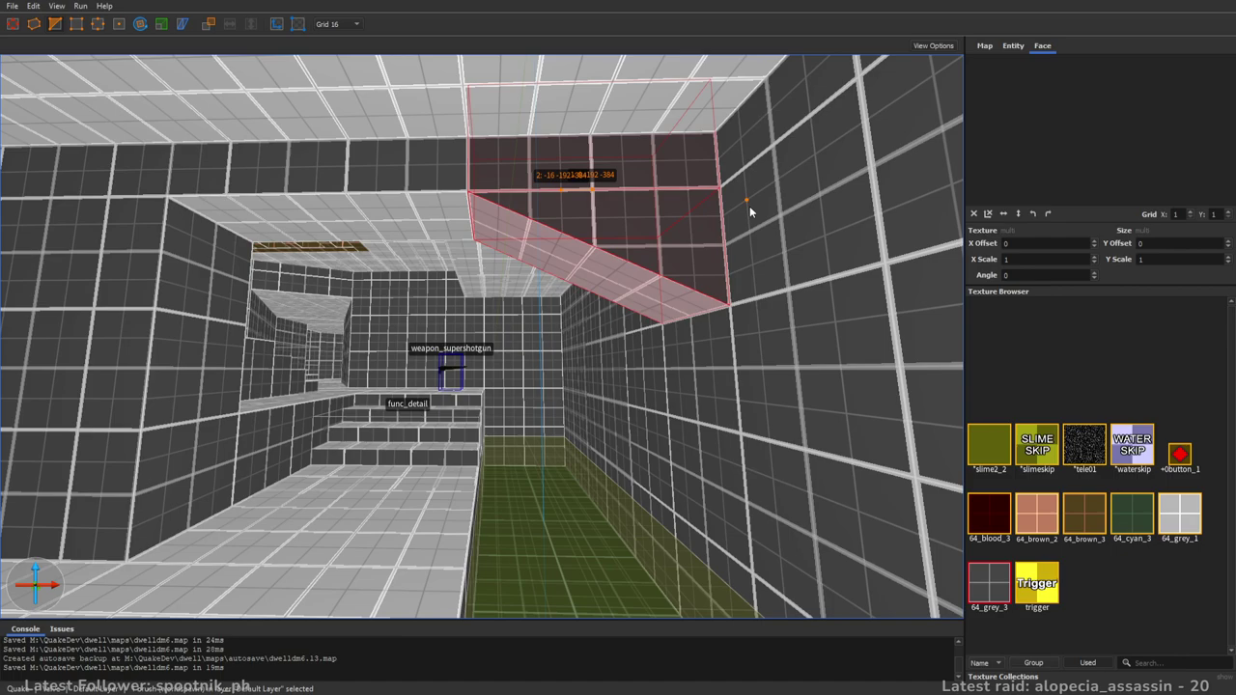
{"action": "key", "text": "Return"}
{"action": "key", "text": "c"}
{"action": "key", "text": "Escape"}
{"action": "left_click", "coordinate": [611, 239]}
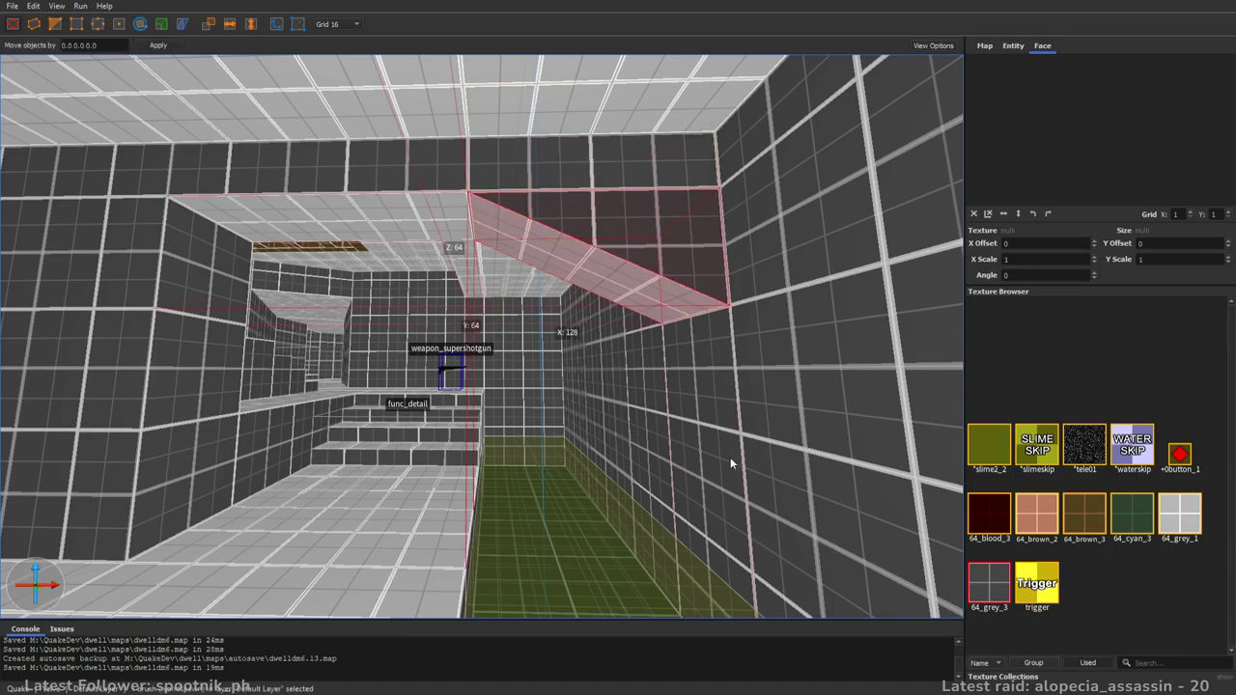
{"action": "key", "text": "Escape"}
- Draw a 16 unit thick 64_grey_1 slab beside the existing ceiling and stretch it across the opening between the walls
{"action": "mouse_move", "coordinate": [653, 346]}
{"action": "right_mouse_down"}
{"action": "mouse_move", "coordinate": [682, 359]}
{"action": "mouse_move", "coordinate": [725, 343]}
{"action": "mouse_move", "coordinate": [688, 336]}
{"action": "mouse_move", "coordinate": [744, 339]}
{"action": "mouse_move", "coordinate": [631, 325]}
{"action": "mouse_move", "coordinate": [595, 305]}
{"action": "mouse_move", "coordinate": [633, 313]}
{"action": "mouse_move", "coordinate": [573, 327]}
{"action": "mouse_move", "coordinate": [646, 331]}
{"action": "mouse_move", "coordinate": [586, 367]}
{"action": "mouse_move", "coordinate": [715, 369]}
{"action": "mouse_move", "coordinate": [675, 358]}
{"action": "mouse_move", "coordinate": [744, 356]}
{"action": "mouse_move", "coordinate": [510, 358]}
{"action": "mouse_move", "coordinate": [628, 365]}
{"action": "mouse_move", "coordinate": [698, 325]}
{"action": "mouse_move", "coordinate": [648, 304]}
{"action": "mouse_move", "coordinate": [656, 290]}
{"action": "right_mouse_up"}
{"action": "key", "text": "w"}
{"action": "key", "text": "w"}
{"action": "key", "text": "ctrl+shift+i"}
{"action": "key", "text": "ctrl+z"}
{"action": "key", "text": "a"}
{"action": "key", "text": "ctrl+shift+i"}
{"action": "key", "text": "w"}
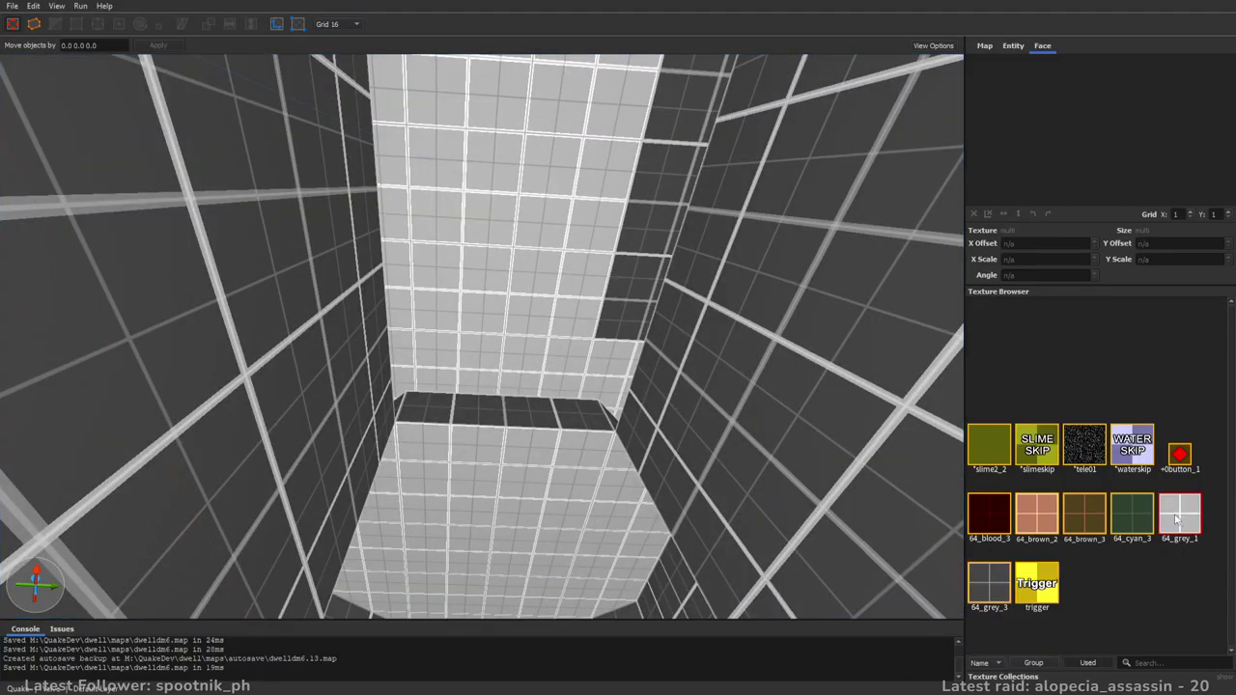
{"action": "right_click_drag", "start_coordinate": [527, 337], "coordinate": [517, 376]}
{"action": "left_click_drag", "start_coordinate": [426, 353], "coordinate": [659, 168]}
{"action": "mouse_move", "coordinate": [659, 168]}
{"action": "right_mouse_down"}
{"action": "mouse_move", "coordinate": [580, 222]}
{"action": "mouse_move", "coordinate": [529, 228]}
{"action": "mouse_move", "coordinate": [572, 240]}
{"action": "right_mouse_up"}
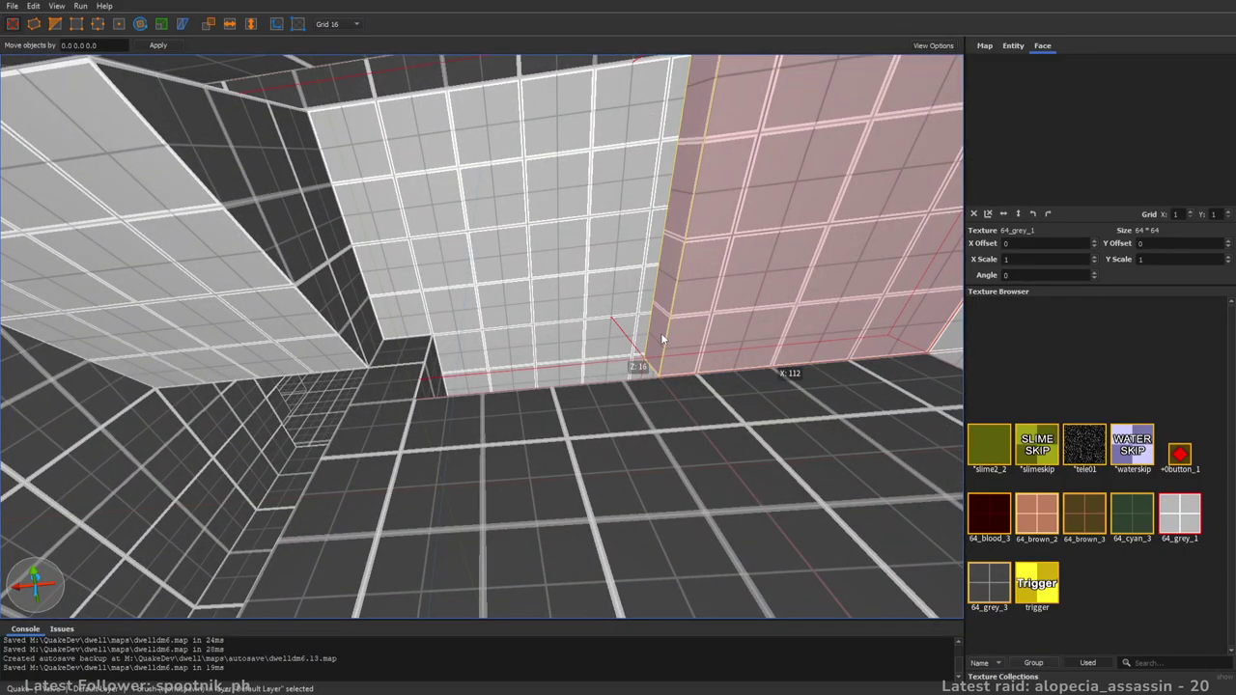
{"action": "left_click_drag", "start_coordinate": [662, 340], "coordinate": [365, 349], "text": "shift"}
- Shorten the 128 unit wide, 32 unit thick ceiling block above the passage to 176 units long
{"action": "mouse_move", "coordinate": [348, 348]}
{"action": "right_mouse_down"}
{"action": "mouse_move", "coordinate": [508, 355]}
{"action": "mouse_move", "coordinate": [533, 448]}
{"action": "mouse_move", "coordinate": [426, 434]}
{"action": "right_mouse_up"}
{"action": "key", "text": "w"}
{"action": "key", "text": "d"}
{"action": "mouse_move", "coordinate": [446, 391]}
{"action": "right_mouse_down"}
{"action": "mouse_move", "coordinate": [314, 395]}
{"action": "mouse_move", "coordinate": [434, 394]}
{"action": "mouse_move", "coordinate": [536, 345]}
{"action": "mouse_move", "coordinate": [526, 364]}
{"action": "mouse_move", "coordinate": [602, 420]}
{"action": "mouse_move", "coordinate": [559, 334]}
{"action": "mouse_move", "coordinate": [513, 337]}
{"action": "right_mouse_up"}
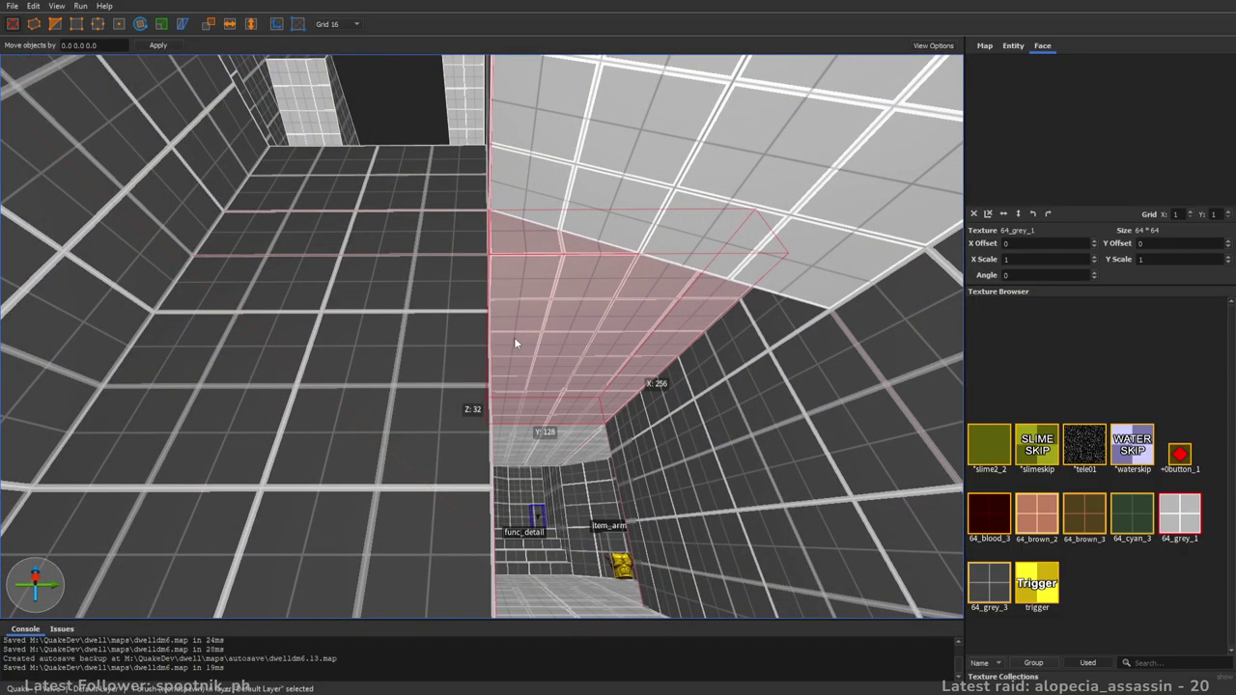
{"action": "key", "text": "d"}
{"action": "mouse_move", "coordinate": [514, 337]}
{"action": "left_mouse_down", "text": "shift"}
{"action": "mouse_move", "coordinate": [465, 311]}
{"action": "mouse_move", "coordinate": [467, 337]}
{"action": "left_mouse_up", "text": "shift"}
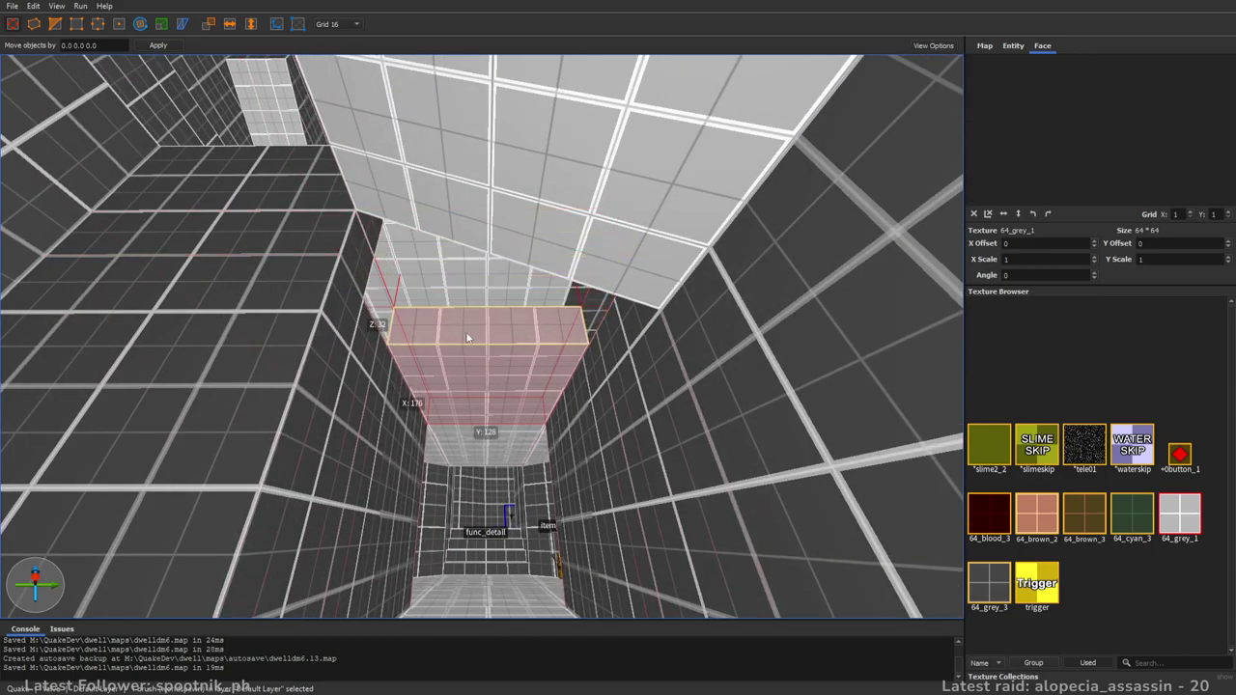
- Raise the 224 unit long wall near the button and the wall adjoining it to meet the stepped ceiling
{"action": "mouse_move", "coordinate": [465, 331]}
{"action": "right_mouse_down"}
{"action": "mouse_move", "coordinate": [496, 408]}
{"action": "mouse_move", "coordinate": [496, 389]}
{"action": "right_mouse_up"}
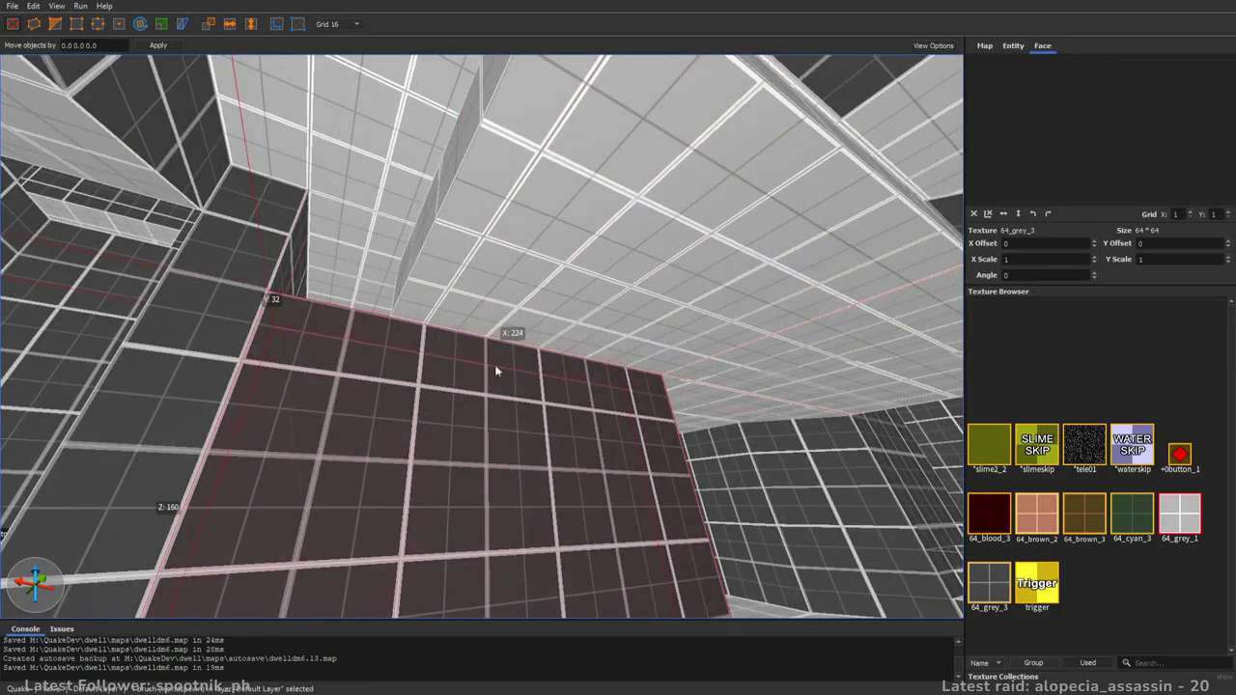
{"action": "left_click_drag", "start_coordinate": [459, 258], "coordinate": [461, 235], "text": "shift"}
{"action": "key", "text": "a"}
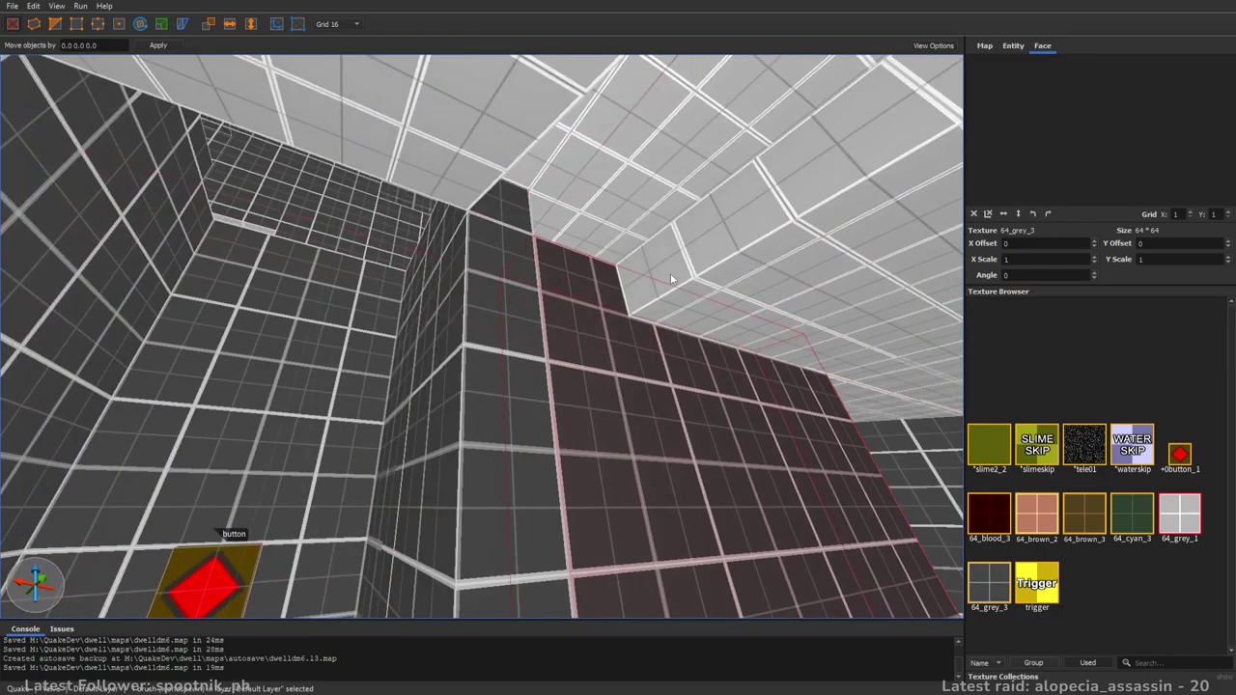
{"action": "left_click", "coordinate": [671, 278]}
{"action": "mouse_move", "coordinate": [672, 279]}
{"action": "right_mouse_down"}
{"action": "mouse_move", "coordinate": [485, 312]}
{"action": "mouse_move", "coordinate": [521, 311]}
{"action": "mouse_move", "coordinate": [529, 399]}
{"action": "right_mouse_up"}
{"action": "left_click", "coordinate": [530, 399]}
{"action": "left_click_drag", "start_coordinate": [504, 279], "coordinate": [508, 248], "text": "shift"}
{"action": "mouse_move", "coordinate": [508, 248]}
{"action": "right_mouse_down"}
{"action": "mouse_move", "coordinate": [537, 241]}
{"action": "mouse_move", "coordinate": [518, 253]}
{"action": "mouse_move", "coordinate": [740, 308]}
{"action": "mouse_move", "coordinate": [539, 358]}
{"action": "mouse_move", "coordinate": [555, 349]}
{"action": "mouse_move", "coordinate": [578, 376]}
{"action": "mouse_move", "coordinate": [562, 440]}
{"action": "mouse_move", "coordinate": [629, 447]}
{"action": "mouse_move", "coordinate": [679, 271]}
{"action": "mouse_move", "coordinate": [613, 298]}
{"action": "mouse_move", "coordinate": [502, 248]}
{"action": "mouse_move", "coordinate": [353, 361]}
{"action": "mouse_move", "coordinate": [635, 357]}
{"action": "right_mouse_up"}
- Lengthen the 128 × 128 unit block below the ceiling to 224 units, reaching the stepped ceiling section
{"action": "left_click", "coordinate": [259, 312]}
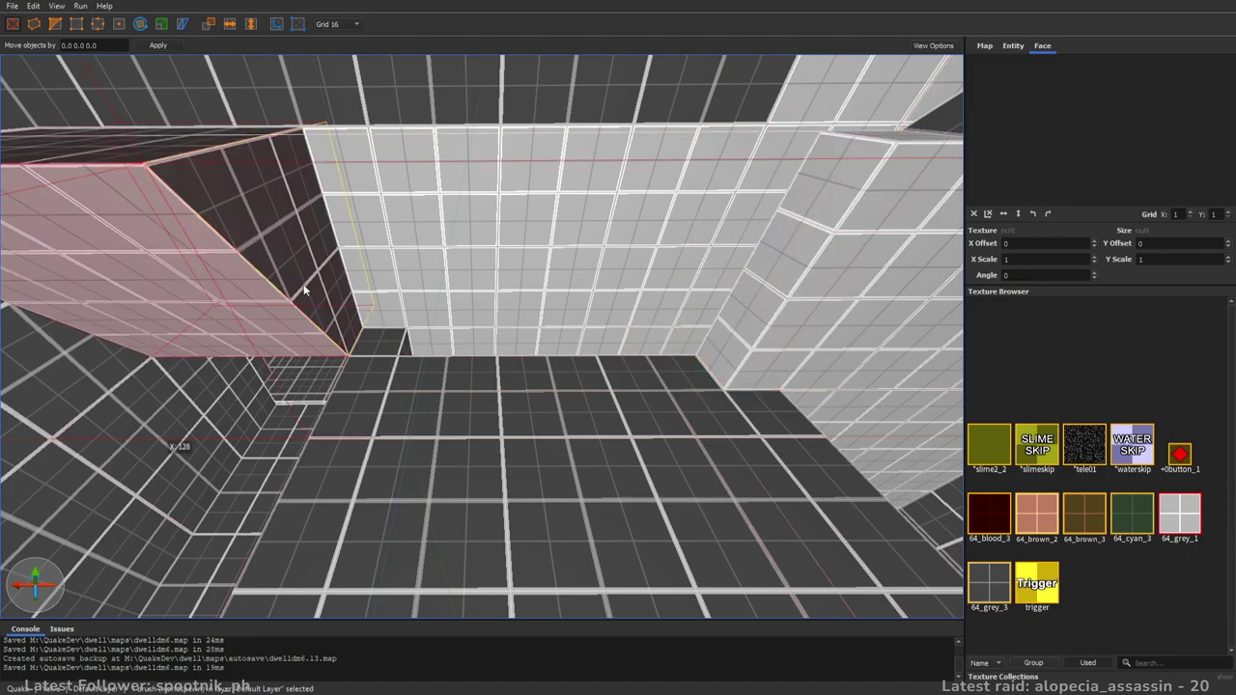
{"action": "key", "text": "d"}
{"action": "left_click_drag", "start_coordinate": [243, 297], "coordinate": [598, 261], "text": "shift"}
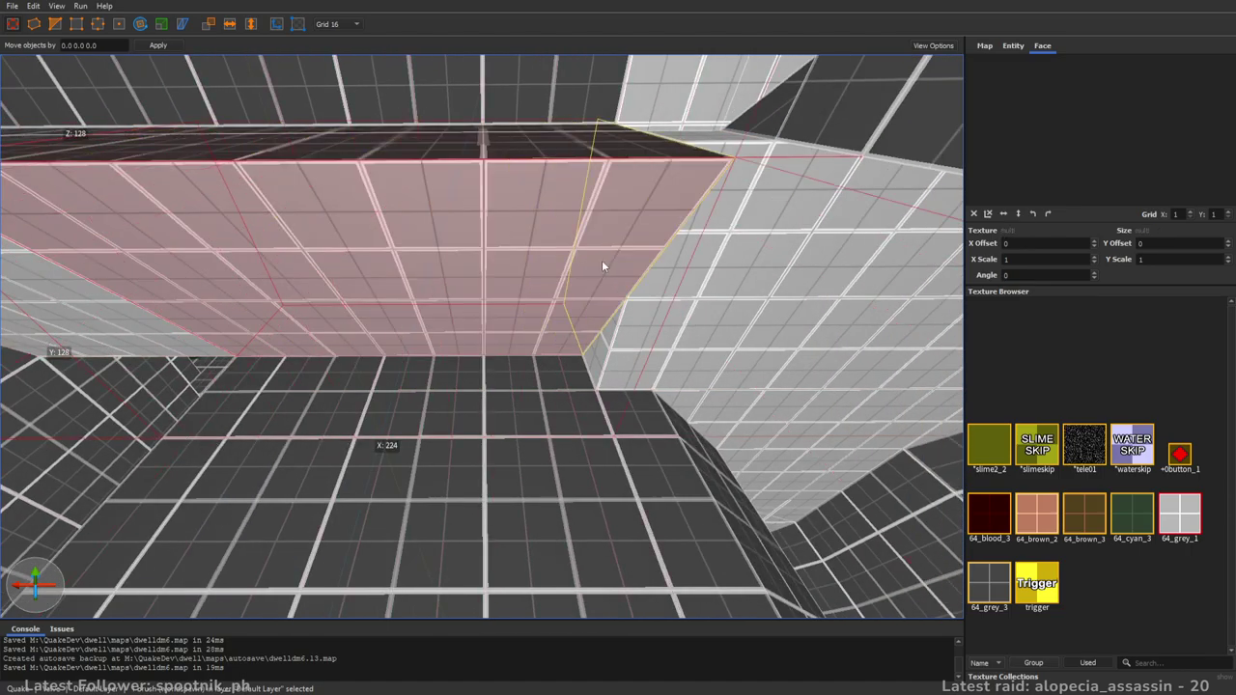
- Adjust the lower face of the 32 unit thick ceiling block at the end of the stepped passage
{"action": "key", "text": "d"}
{"action": "right_click_drag", "start_coordinate": [604, 260], "coordinate": [511, 244]}
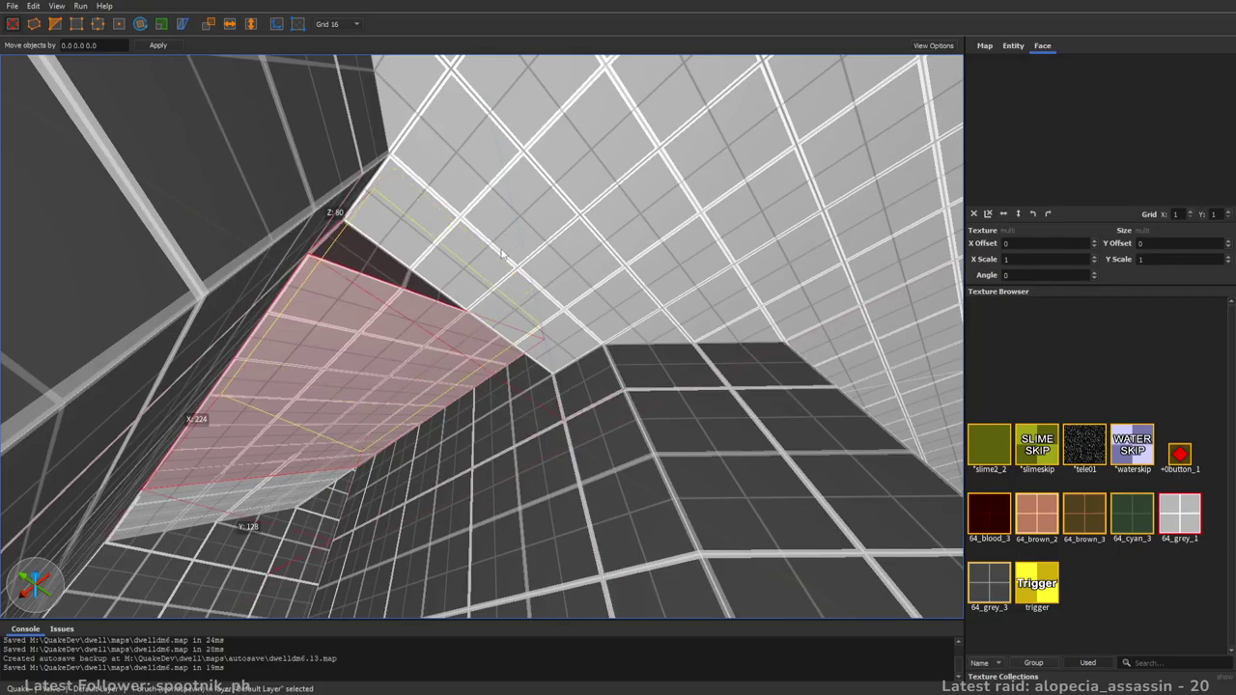
{"action": "mouse_move", "coordinate": [495, 259]}
{"action": "right_mouse_down"}
{"action": "mouse_move", "coordinate": [698, 283]}
{"action": "mouse_move", "coordinate": [682, 367]}
{"action": "mouse_move", "coordinate": [689, 339]}
{"action": "mouse_move", "coordinate": [732, 384]}
{"action": "mouse_move", "coordinate": [744, 360]}
{"action": "mouse_move", "coordinate": [764, 385]}
{"action": "mouse_move", "coordinate": [794, 383]}
{"action": "mouse_move", "coordinate": [565, 392]}
{"action": "mouse_move", "coordinate": [513, 366]}
{"action": "mouse_move", "coordinate": [758, 403]}
{"action": "right_mouse_up"}
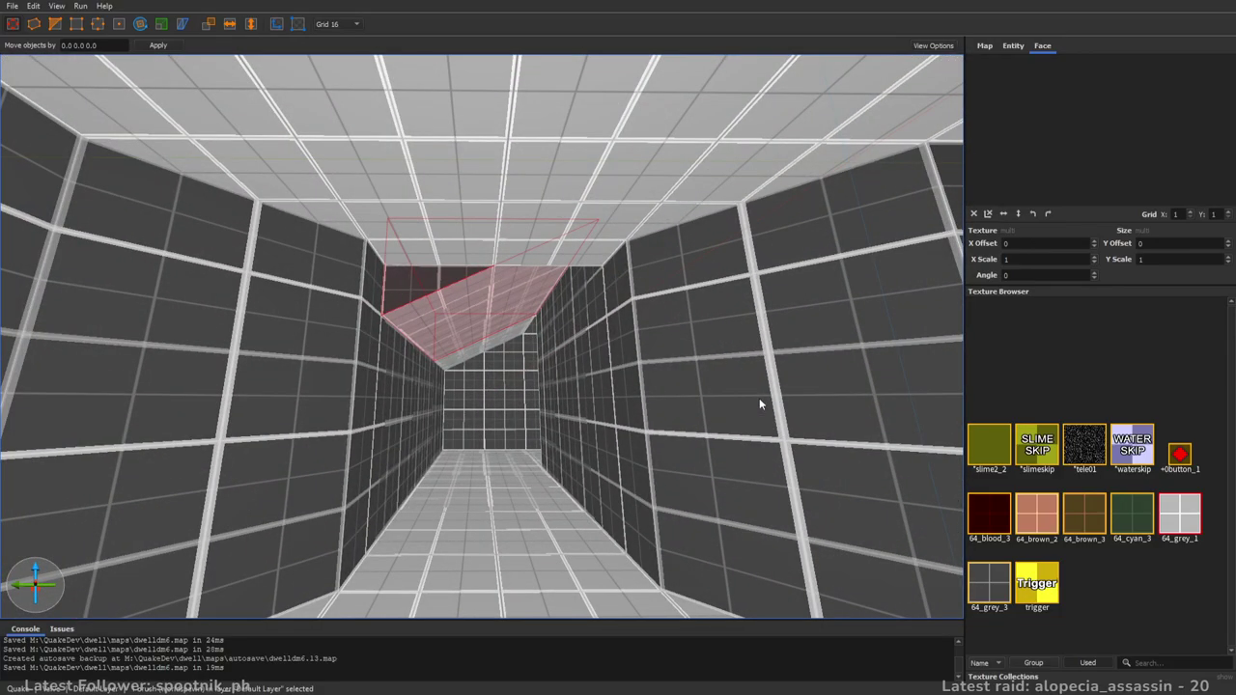
{"action": "key", "text": "w"}
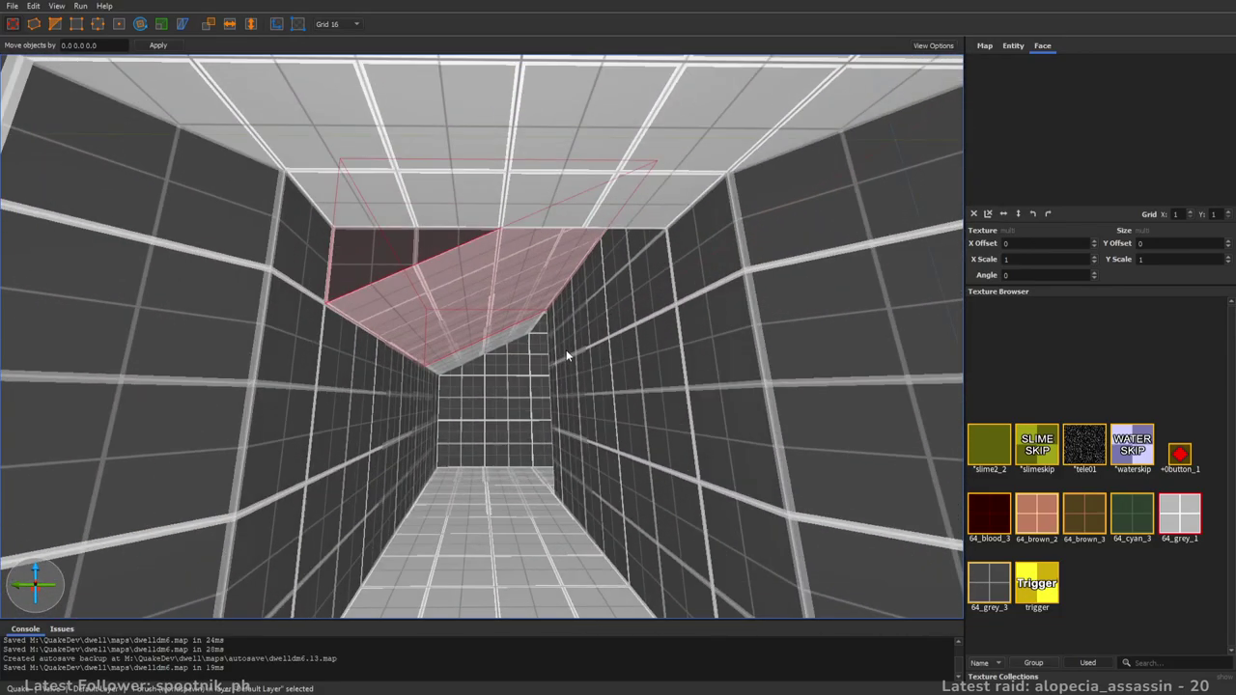
{"action": "key", "text": "Escape"}
{"action": "scroll", "coordinate": [579, 314], "scroll_direction": "up", "scroll_amount": 3}
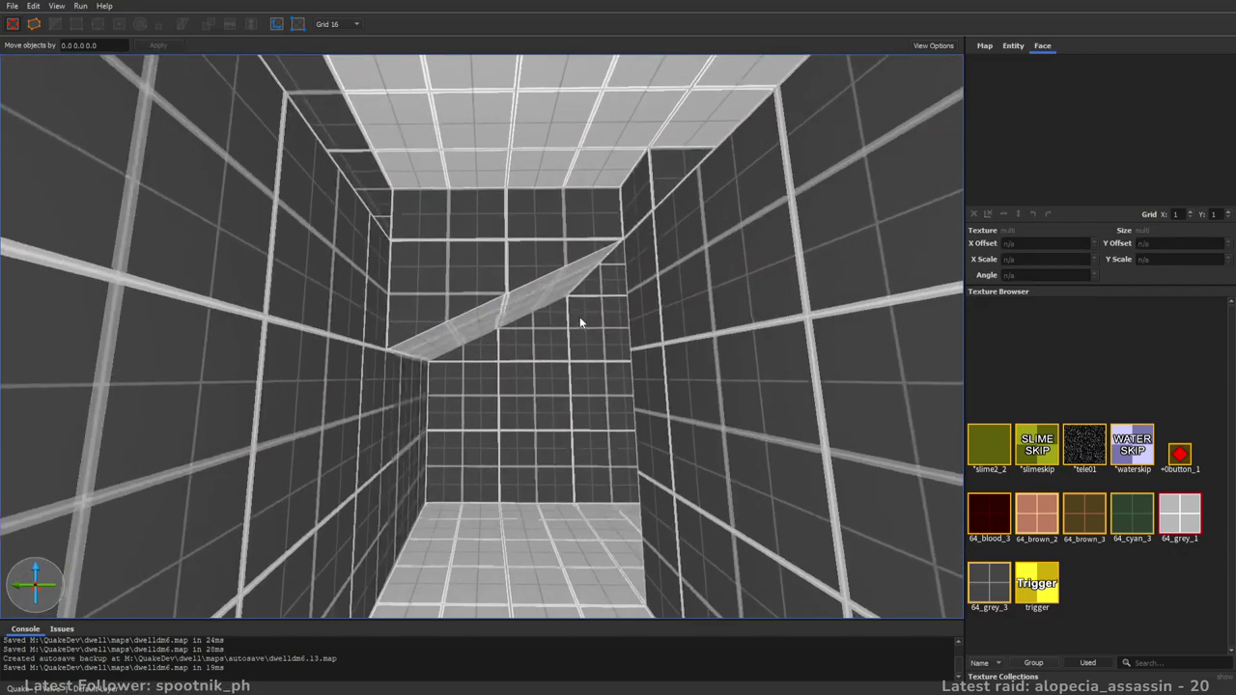
{"action": "left_click", "coordinate": [555, 304]}
{"action": "mouse_move", "coordinate": [689, 290]}
{"action": "right_mouse_down"}
{"action": "mouse_move", "coordinate": [524, 248]}
{"action": "mouse_move", "coordinate": [597, 412]}
{"action": "right_mouse_up"}
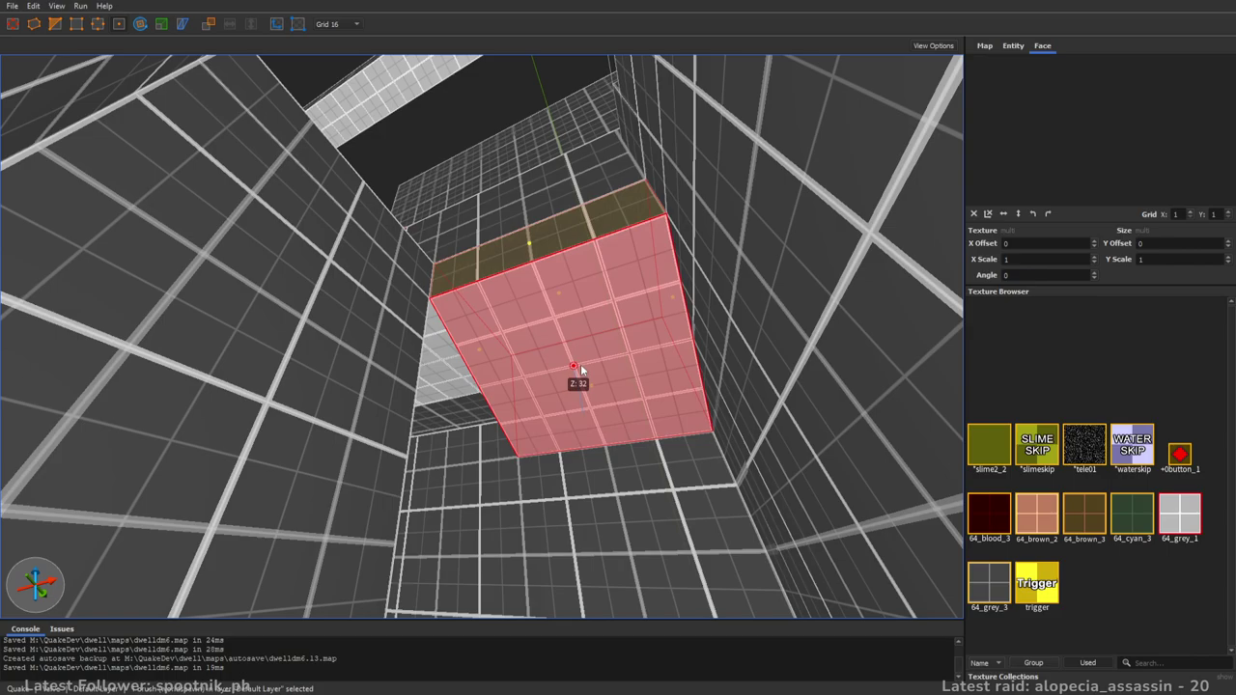
{"action": "scroll", "coordinate": [580, 364], "scroll_direction": "up", "scroll_amount": 5}
{"action": "key", "text": "Escape"}
{"action": "key", "text": "Escape"}
{"action": "mouse_move", "coordinate": [626, 342]}
{"action": "right_mouse_down"}
{"action": "mouse_move", "coordinate": [620, 443]}
{"action": "mouse_move", "coordinate": [609, 360]}
{"action": "right_mouse_up"}
{"action": "scroll", "coordinate": [609, 359], "scroll_direction": "down", "scroll_amount": 3}
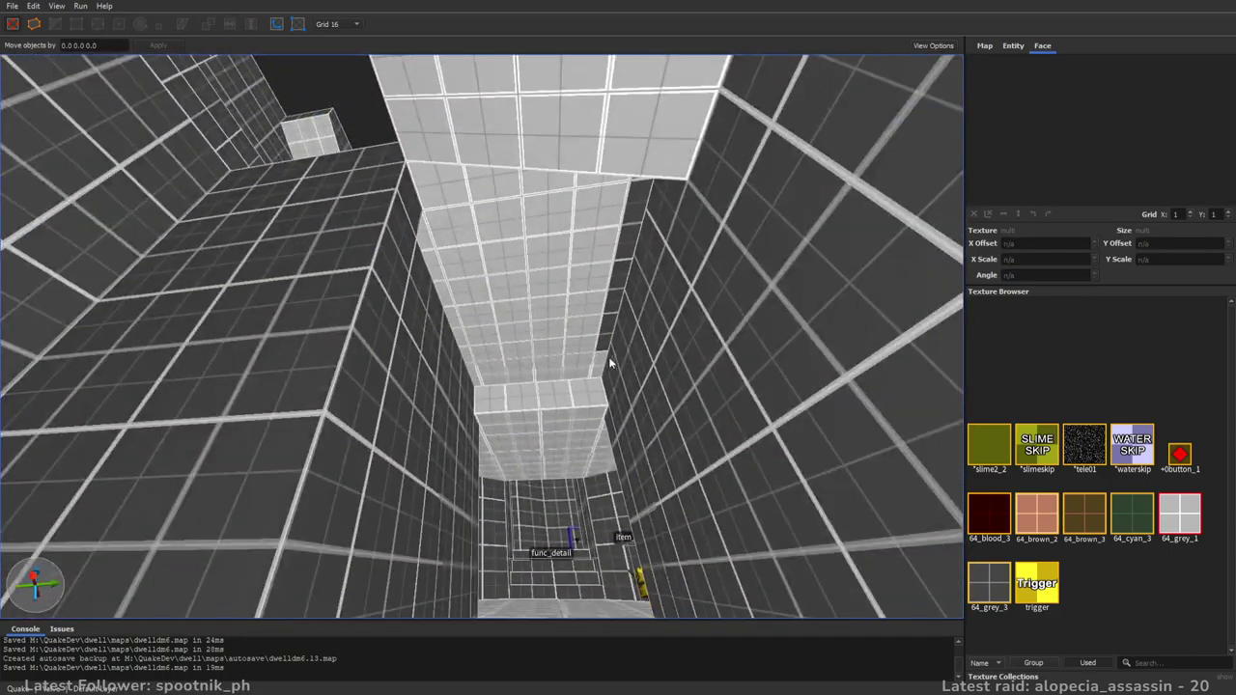
- Draw a filler block beside the stepped ceiling of the passage and extrude it along the ceiling
{"action": "left_click_drag", "start_coordinate": [559, 387], "coordinate": [529, 167]}
{"action": "mouse_move", "coordinate": [602, 269]}
{"action": "right_mouse_down"}
{"action": "mouse_move", "coordinate": [611, 254]}
{"action": "mouse_move", "coordinate": [626, 284]}
{"action": "right_mouse_up"}
{"action": "left_click_drag", "start_coordinate": [625, 284], "coordinate": [614, 298], "text": "shift"}
{"action": "key", "text": "w"}
{"action": "mouse_move", "coordinate": [638, 290]}
{"action": "right_mouse_down"}
{"action": "mouse_move", "coordinate": [680, 340]}
{"action": "mouse_move", "coordinate": [725, 344]}
{"action": "right_mouse_up"}
{"action": "left_click_drag", "start_coordinate": [572, 432], "coordinate": [494, 416], "text": "ctrl+shift"}
- Apply the neighbouring wall's 64_grey_3 texture to the exposed face of the passage block and save the map
{"action": "left_click", "coordinate": [510, 414]}
{"action": "left_click", "coordinate": [576, 404]}
{"action": "mouse_move", "coordinate": [581, 311]}
{"action": "right_mouse_down"}
{"action": "mouse_move", "coordinate": [612, 395]}
{"action": "mouse_move", "coordinate": [499, 267]}
{"action": "right_mouse_up"}
{"action": "key", "text": "Escape"}
{"action": "left_click", "coordinate": [329, 320], "text": "shift"}
{"action": "left_click", "coordinate": [477, 314], "text": "alt"}
{"action": "key", "text": "Escape"}
{"action": "key", "text": "ctrl+s"}
- Show the unused textures in the texture browser as well and filter them by "sky"
{"action": "right_click_drag", "start_coordinate": [671, 346], "coordinate": [755, 421]}
{"action": "key", "text": "w"}
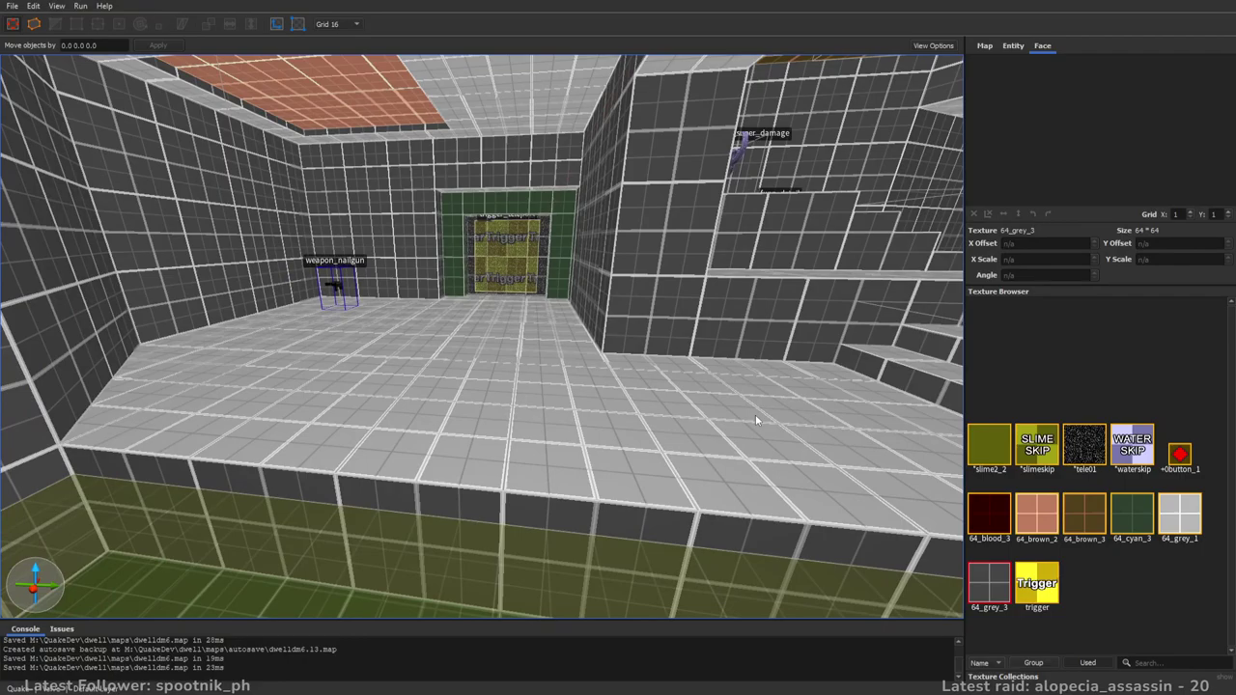
{"action": "right_click_drag", "start_coordinate": [393, 459], "coordinate": [448, 417]}
{"action": "right_click_drag", "start_coordinate": [570, 394], "coordinate": [575, 471]}
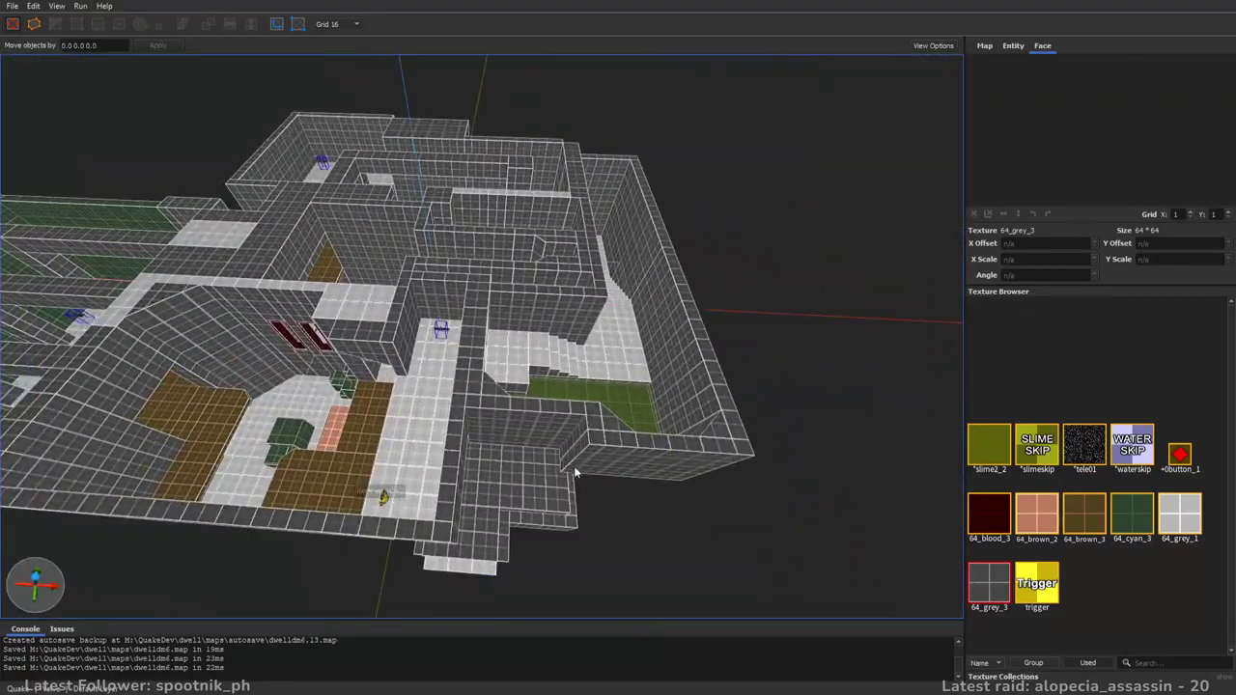
{"action": "right_click_drag", "start_coordinate": [516, 406], "coordinate": [647, 339], "text": "alt"}
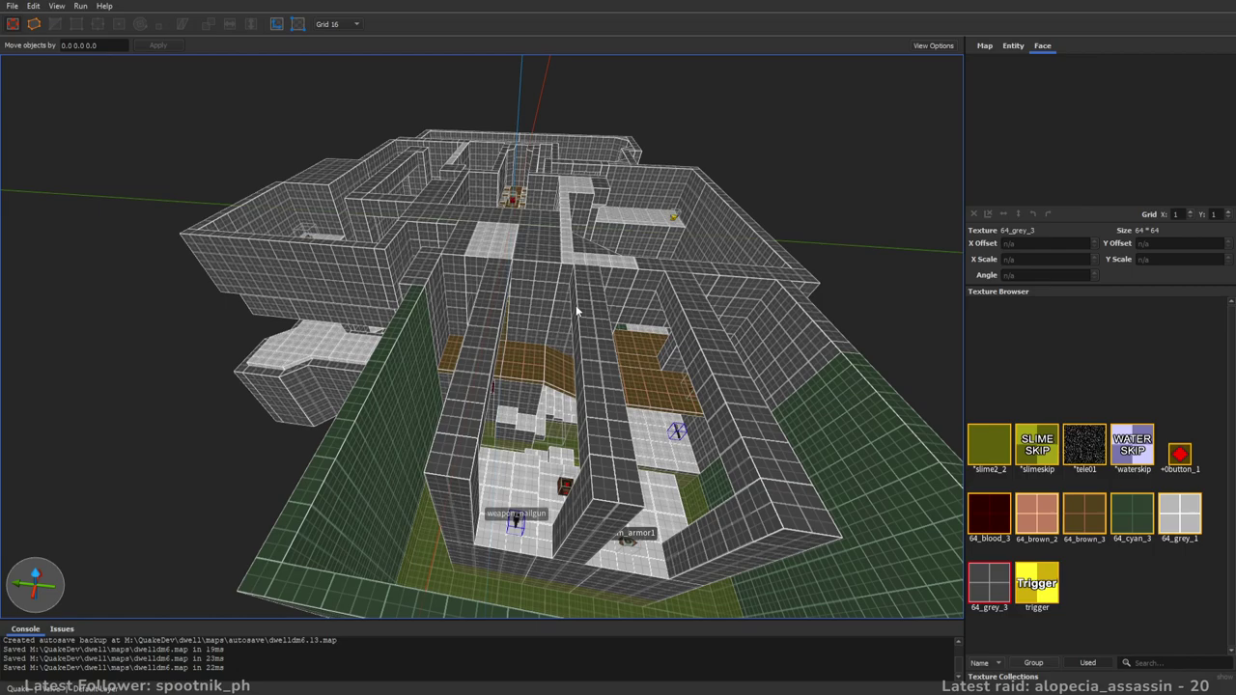
{"action": "left_click", "coordinate": [1080, 662]}
{"action": "scroll", "coordinate": [1095, 481], "scroll_direction": "down", "scroll_amount": 2}
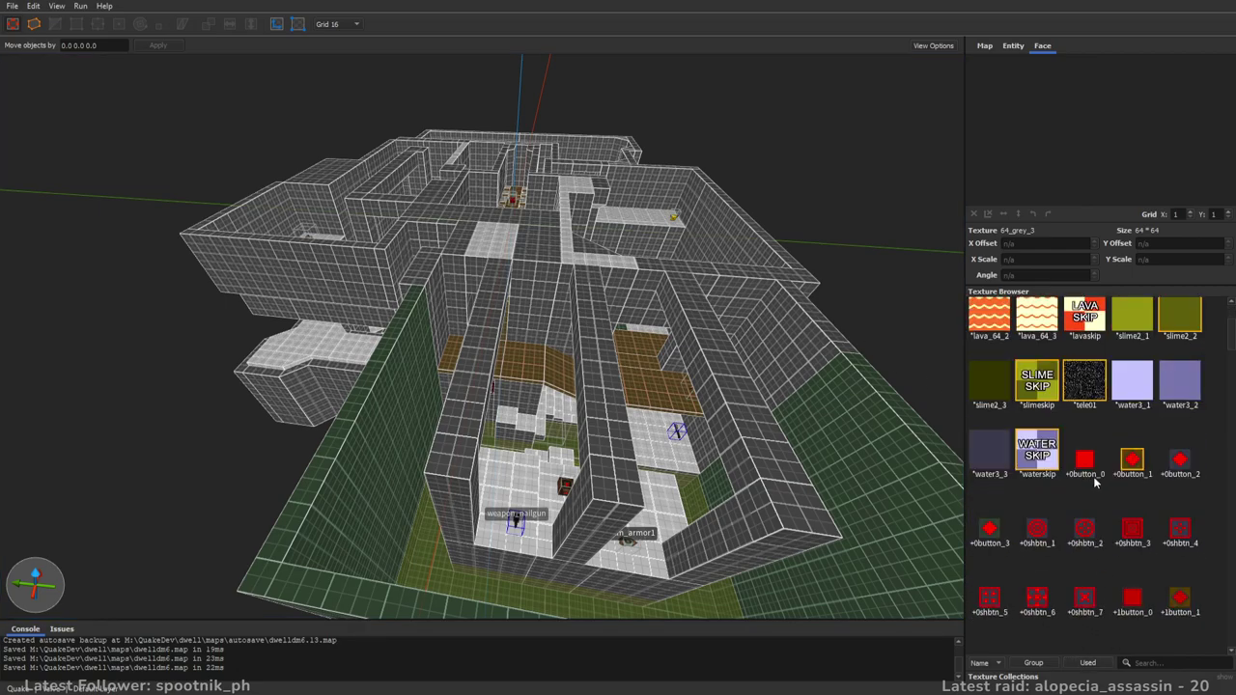
{"action": "scroll", "coordinate": [1093, 476], "scroll_direction": "down", "scroll_amount": 1}
{"action": "left_click_drag", "start_coordinate": [1218, 345], "coordinate": [1215, 488]}
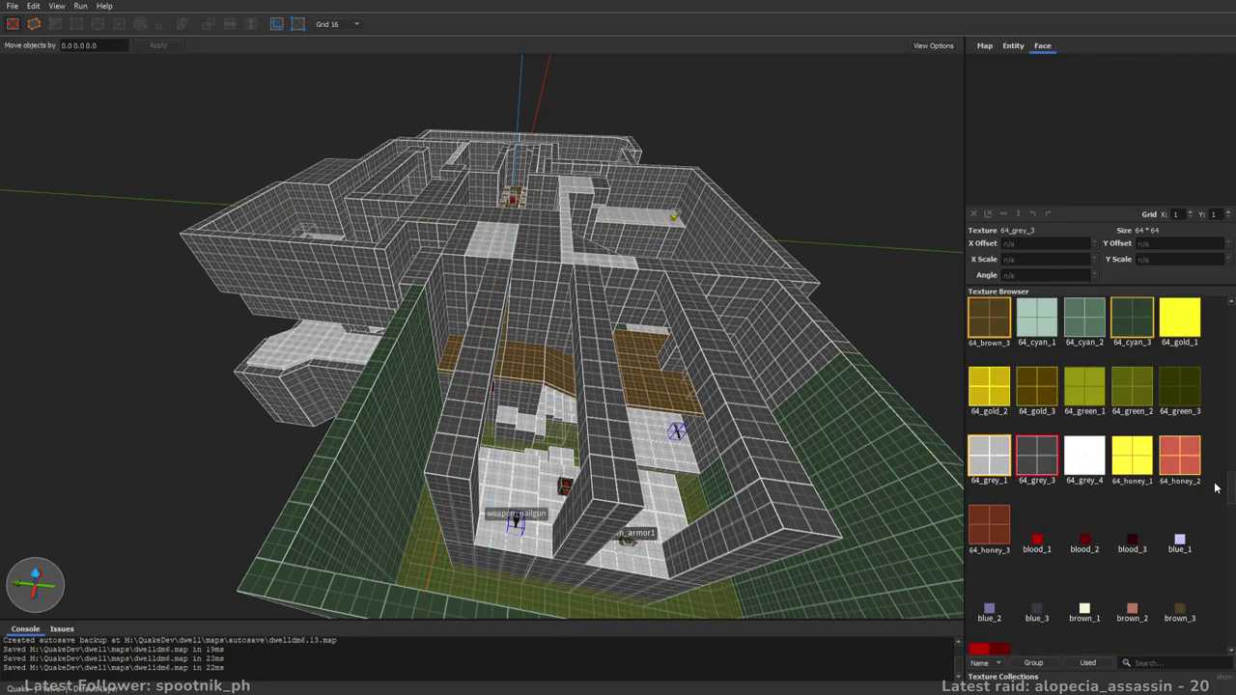
{"action": "left_click", "coordinate": [1143, 662]}
{"action": "type", "text": "sky"}
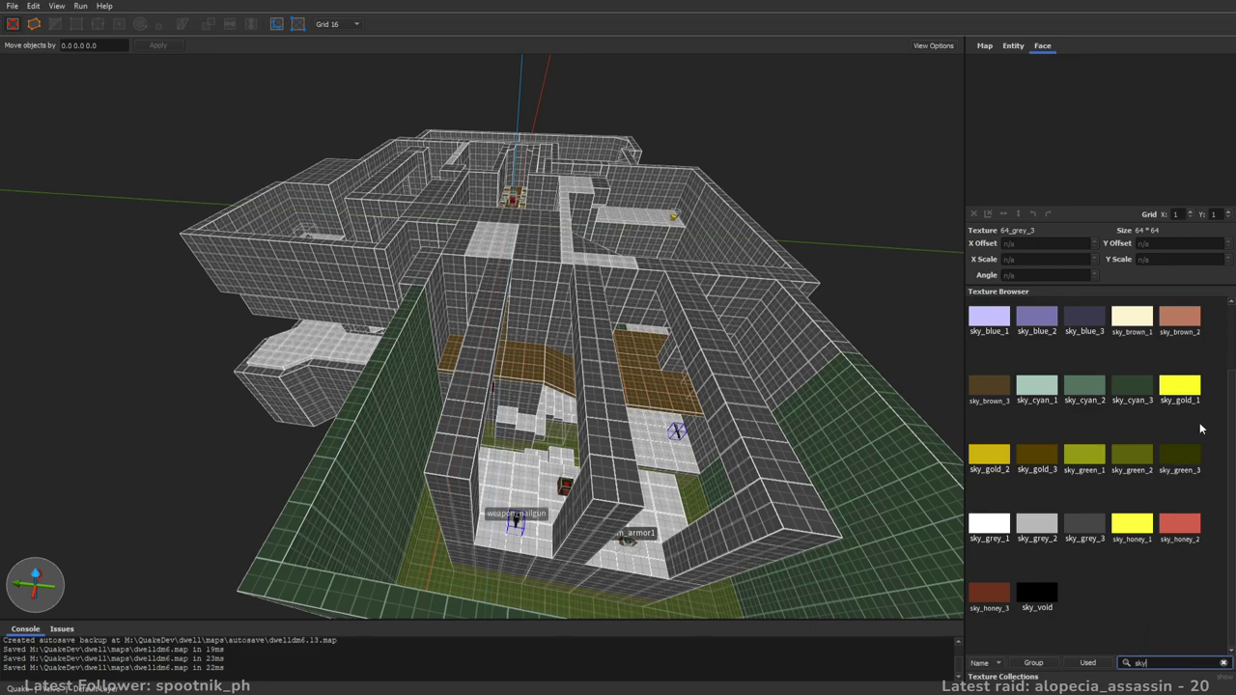
{"action": "left_click_drag", "start_coordinate": [1232, 399], "coordinate": [1226, 319]}
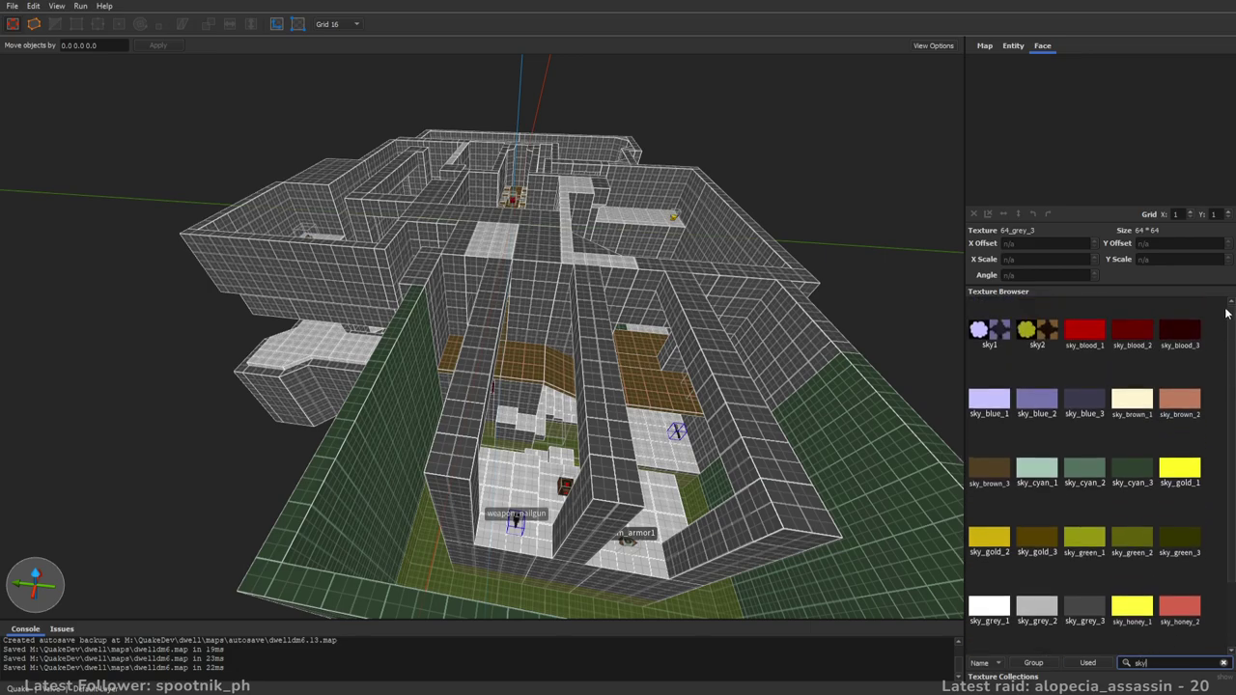
- Draw a 16 unit thick sky1 slab of about 736 by 832 units over the open green-walled room
{"action": "right_click_drag", "start_coordinate": [473, 296], "coordinate": [600, 288]}
{"action": "key", "text": "w"}
{"action": "key", "text": "d"}
{"action": "key", "text": "s"}
{"action": "mouse_move", "coordinate": [453, 394]}
{"action": "left_mouse_down"}
{"action": "mouse_move", "coordinate": [567, 444]}
{"action": "mouse_move", "coordinate": [599, 488]}
{"action": "mouse_move", "coordinate": [591, 518]}
{"action": "left_mouse_up"}
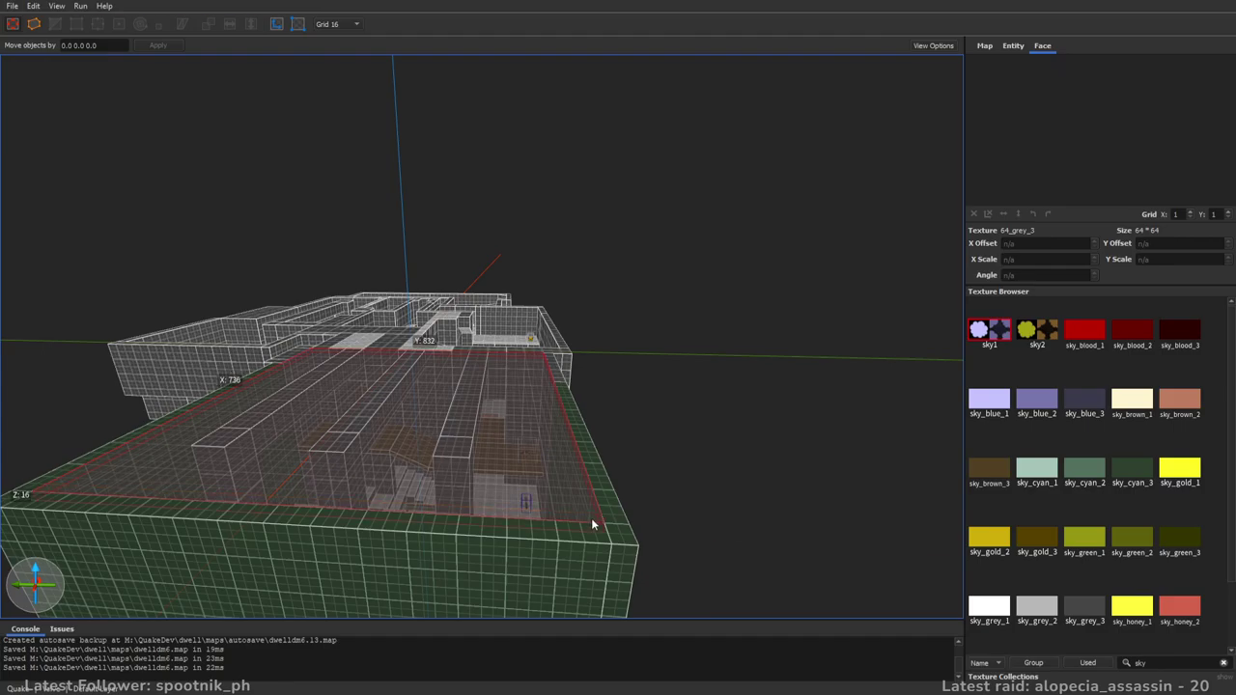
{"action": "key", "text": "a"}
{"action": "key", "text": "w"}
{"action": "mouse_move", "coordinate": [626, 319]}
{"action": "right_mouse_down"}
{"action": "mouse_move", "coordinate": [637, 300]}
{"action": "mouse_move", "coordinate": [646, 307]}
{"action": "mouse_move", "coordinate": [653, 368]}
{"action": "mouse_move", "coordinate": [710, 375]}
{"action": "mouse_move", "coordinate": [642, 320]}
{"action": "right_mouse_up"}
{"action": "key", "text": "Escape"}
- Draw a 16 unit thick sky1 slab of 448 by 576 units over the far end of the open brown-floored corridors
{"action": "key", "text": "w"}
{"action": "right_click_drag", "start_coordinate": [644, 278], "coordinate": [711, 181], "text": "alt"}
{"action": "mouse_move", "coordinate": [720, 175]}
{"action": "left_mouse_down"}
{"action": "mouse_move", "coordinate": [594, 298]}
{"action": "mouse_move", "coordinate": [455, 465]}
{"action": "mouse_move", "coordinate": [458, 479]}
{"action": "left_mouse_up"}
{"action": "mouse_move", "coordinate": [457, 479]}
{"action": "right_mouse_down"}
{"action": "mouse_move", "coordinate": [567, 357]}
{"action": "mouse_move", "coordinate": [690, 331]}
{"action": "right_mouse_up"}
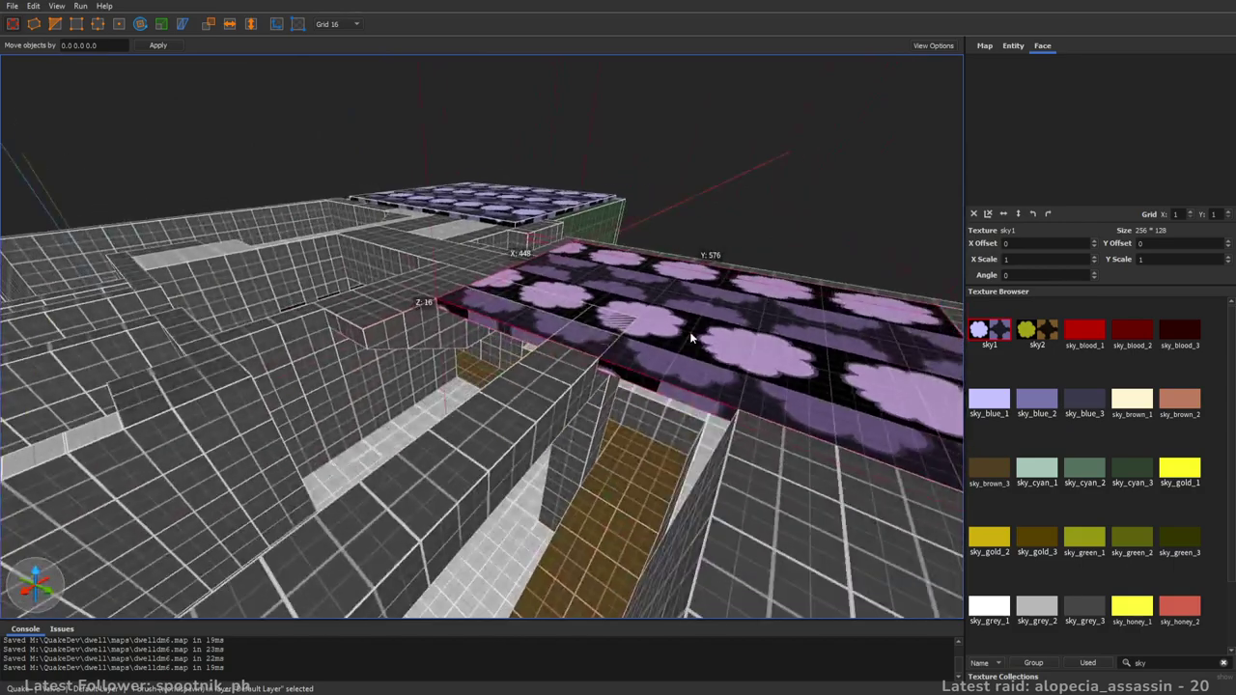
{"action": "key", "text": "Page_Up"}
{"action": "mouse_move", "coordinate": [564, 311]}
{"action": "right_mouse_down", "text": "alt"}
{"action": "mouse_move", "coordinate": [603, 342]}
{"action": "mouse_move", "coordinate": [641, 328]}
{"action": "right_mouse_up", "text": "alt"}
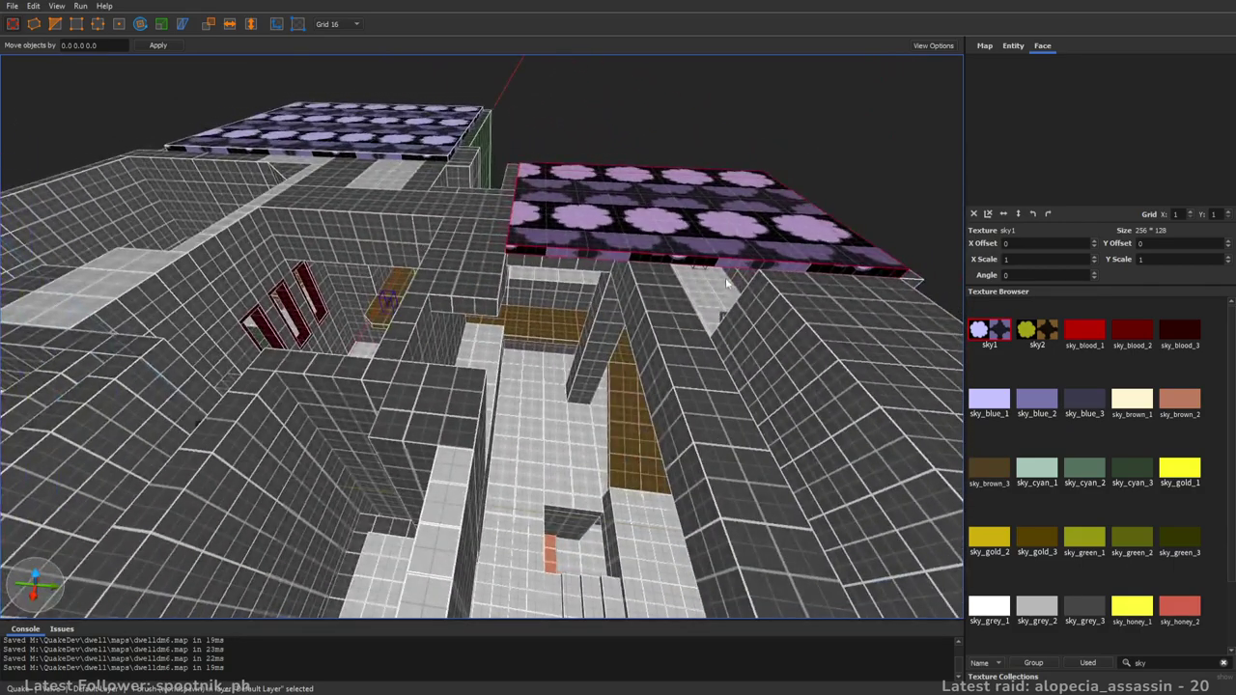
- Continue the sky cover along the open corridors with two further 16 unit thick sky1 slabs between the outer walls
{"action": "key", "text": "Escape"}
{"action": "left_click_drag", "start_coordinate": [762, 262], "coordinate": [593, 332]}
{"action": "key", "text": "a"}
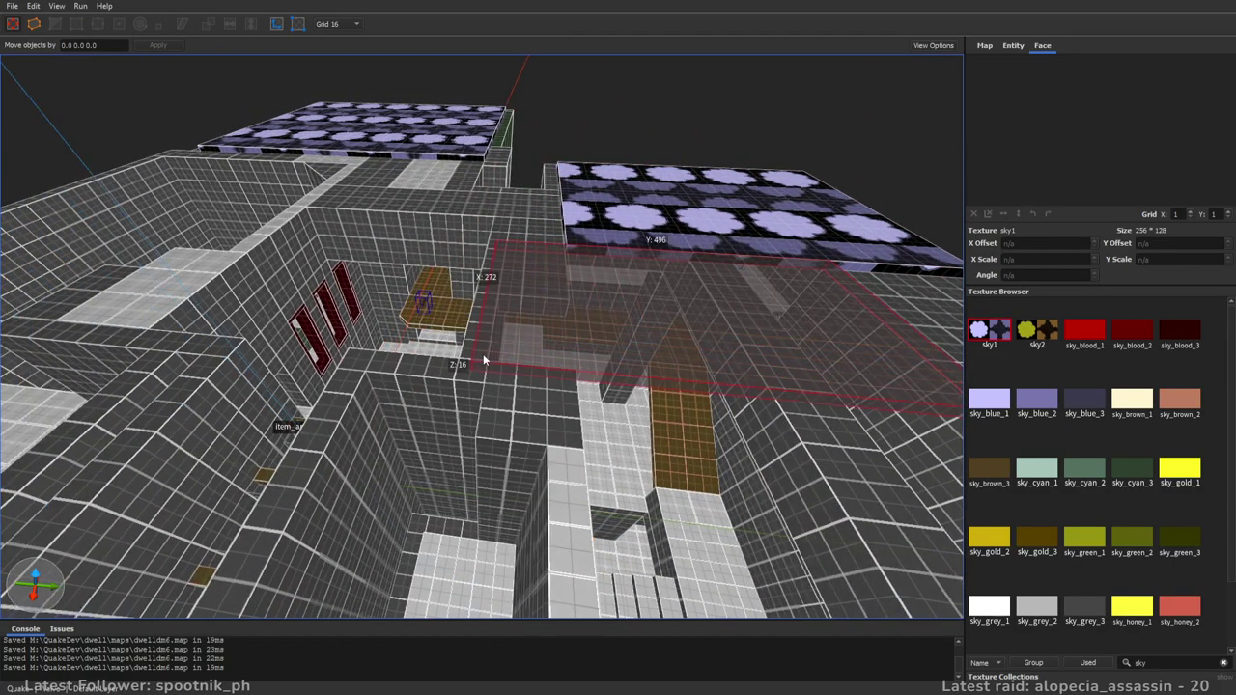
{"action": "left_click_drag", "start_coordinate": [494, 354], "coordinate": [495, 353]}
{"action": "mouse_move", "coordinate": [494, 353]}
{"action": "right_mouse_down"}
{"action": "mouse_move", "coordinate": [579, 347]}
{"action": "mouse_move", "coordinate": [385, 294]}
{"action": "right_mouse_up"}
{"action": "left_click_drag", "start_coordinate": [330, 241], "coordinate": [652, 444]}
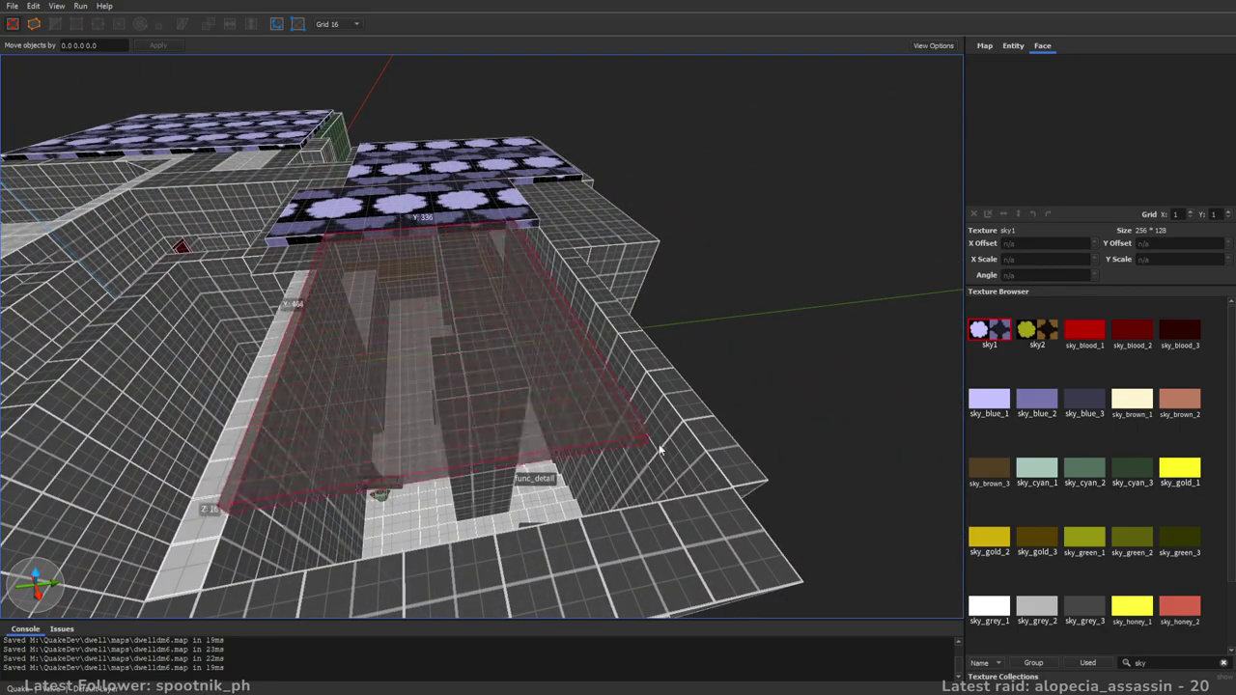
{"action": "left_click_drag", "start_coordinate": [724, 479], "coordinate": [726, 479]}
{"action": "key", "text": "a"}
- Draw sky1 slabs over the open rooms at the map's outer end, stretching one to 192 by 368 units
{"action": "mouse_move", "coordinate": [726, 479]}
{"action": "right_mouse_down"}
{"action": "mouse_move", "coordinate": [837, 391]}
{"action": "mouse_move", "coordinate": [776, 403]}
{"action": "mouse_move", "coordinate": [804, 412]}
{"action": "mouse_move", "coordinate": [820, 386]}
{"action": "right_mouse_up"}
{"action": "key", "text": "a"}
{"action": "mouse_move", "coordinate": [801, 319]}
{"action": "left_mouse_down"}
{"action": "mouse_move", "coordinate": [737, 335]}
{"action": "mouse_move", "coordinate": [563, 320]}
{"action": "left_mouse_up"}
{"action": "mouse_move", "coordinate": [597, 292]}
{"action": "right_mouse_down"}
{"action": "mouse_move", "coordinate": [737, 287]}
{"action": "mouse_move", "coordinate": [714, 294]}
{"action": "mouse_move", "coordinate": [692, 212]}
{"action": "mouse_move", "coordinate": [663, 215]}
{"action": "mouse_move", "coordinate": [565, 342]}
{"action": "mouse_move", "coordinate": [571, 311]}
{"action": "mouse_move", "coordinate": [593, 320]}
{"action": "mouse_move", "coordinate": [644, 300]}
{"action": "right_mouse_up"}
{"action": "key", "text": "w"}
{"action": "key", "text": "s"}
{"action": "key", "text": "s"}
{"action": "key", "text": "a"}
{"action": "key", "text": "w"}
{"action": "left_click_drag", "start_coordinate": [693, 290], "coordinate": [382, 326]}
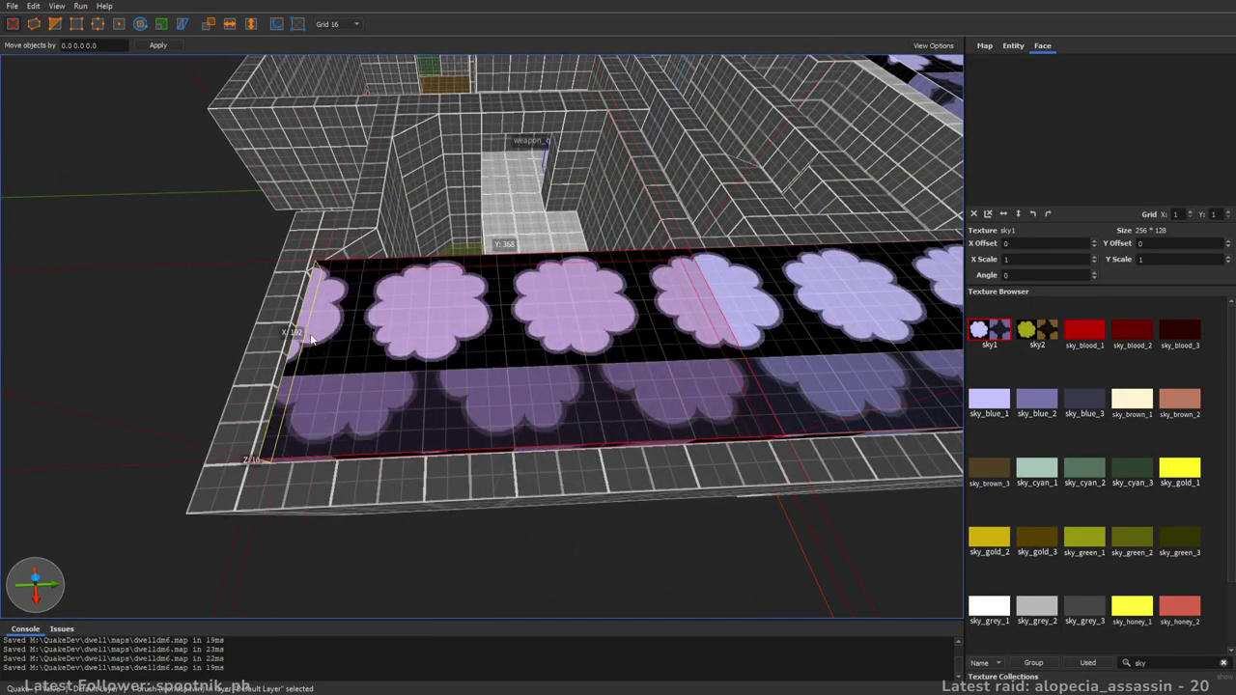
- Resize the sky slab along the outer wall and extrude an adjoining sky1 slab from it over the next opening
{"action": "right_click_drag", "start_coordinate": [318, 328], "coordinate": [625, 332]}
{"action": "left_click_drag", "start_coordinate": [634, 328], "coordinate": [573, 347], "text": "shift"}
{"action": "mouse_move", "coordinate": [563, 347]}
{"action": "right_mouse_down"}
{"action": "mouse_move", "coordinate": [590, 368]}
{"action": "mouse_move", "coordinate": [675, 341]}
{"action": "mouse_move", "coordinate": [656, 319]}
{"action": "right_mouse_up"}
{"action": "left_click_drag", "start_coordinate": [648, 310], "coordinate": [632, 442], "text": "ctrl+shift"}
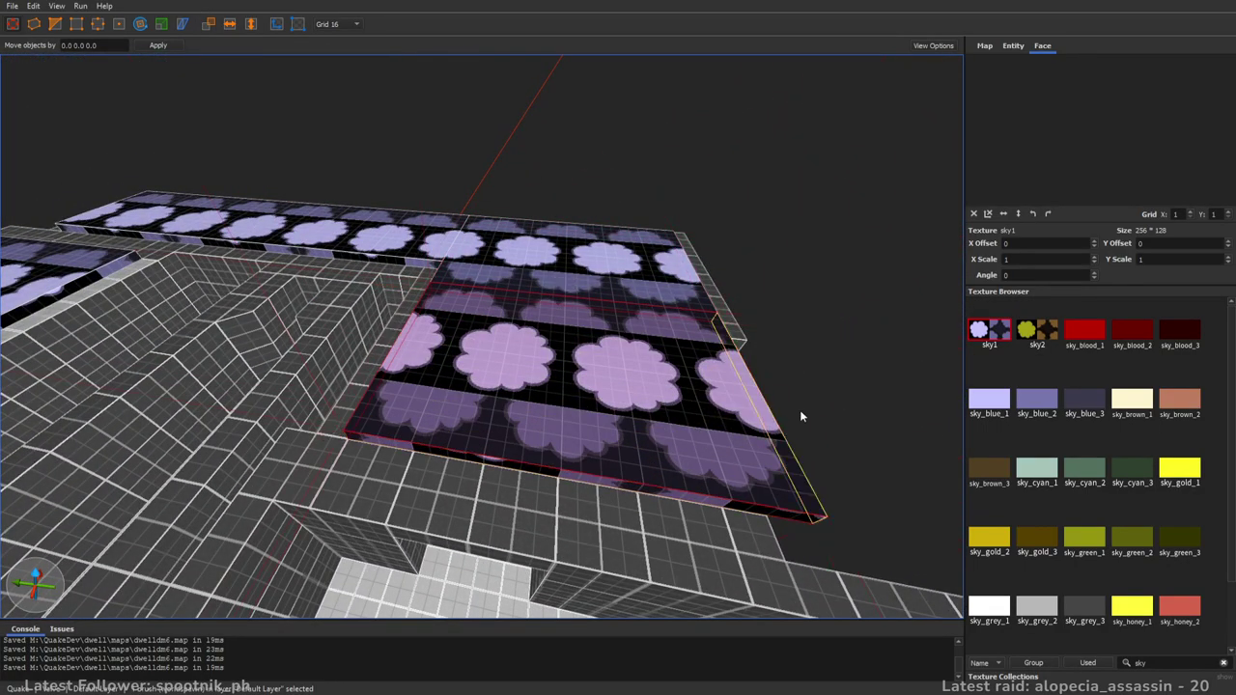
{"action": "key", "text": "d"}
{"action": "key", "text": "Escape"}
- Draw a sky1 slab over the weapon_quad_shotgun passage and along the outer side of the item_armor2 ledge
{"action": "mouse_move", "coordinate": [745, 382]}
{"action": "right_mouse_down"}
{"action": "mouse_move", "coordinate": [599, 349]}
{"action": "mouse_move", "coordinate": [557, 314]}
{"action": "mouse_move", "coordinate": [447, 422]}
{"action": "mouse_move", "coordinate": [680, 337]}
{"action": "mouse_move", "coordinate": [593, 353]}
{"action": "mouse_move", "coordinate": [722, 307]}
{"action": "mouse_move", "coordinate": [638, 210]}
{"action": "mouse_move", "coordinate": [567, 218]}
{"action": "mouse_move", "coordinate": [592, 218]}
{"action": "mouse_move", "coordinate": [577, 280]}
{"action": "right_mouse_up"}
{"action": "key", "text": "s"}
{"action": "key", "text": "w"}
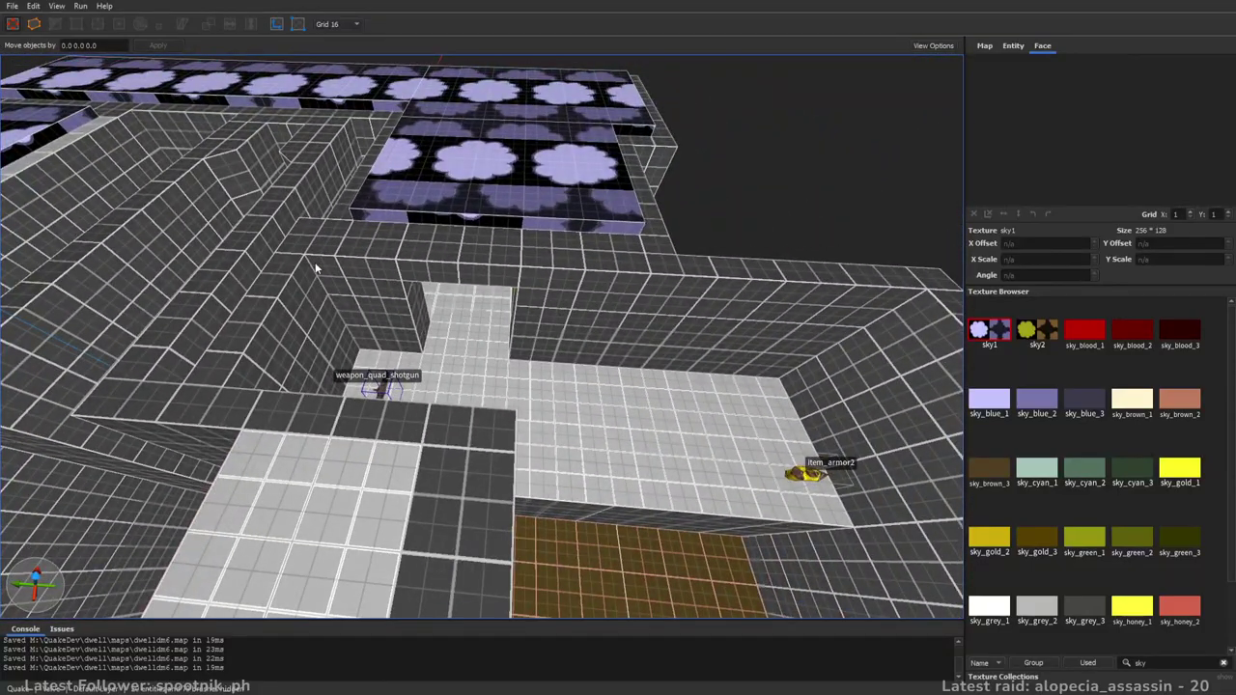
{"action": "left_click_drag", "start_coordinate": [318, 267], "coordinate": [352, 283]}
{"action": "key", "text": "d"}
{"action": "right_click_drag", "start_coordinate": [351, 280], "coordinate": [509, 374]}
{"action": "left_click_drag", "start_coordinate": [513, 437], "coordinate": [512, 448]}
{"action": "mouse_move", "coordinate": [511, 448]}
{"action": "right_mouse_down"}
{"action": "mouse_move", "coordinate": [608, 383]}
{"action": "mouse_move", "coordinate": [585, 353]}
{"action": "right_mouse_up"}
{"action": "left_click_drag", "start_coordinate": [585, 353], "coordinate": [595, 344], "text": "alt"}
{"action": "mouse_move", "coordinate": [763, 354]}
{"action": "right_mouse_down"}
{"action": "mouse_move", "coordinate": [778, 358]}
{"action": "mouse_move", "coordinate": [692, 375]}
{"action": "mouse_move", "coordinate": [705, 350]}
{"action": "right_mouse_up"}
{"action": "key", "text": "s"}
{"action": "key", "text": "Escape"}
- Draw a 16 unit thick sky1 slab of 160 by 384 units over the item_armor2 ledge
{"action": "key", "text": "d"}
{"action": "mouse_move", "coordinate": [692, 239]}
{"action": "left_mouse_down"}
{"action": "mouse_move", "coordinate": [656, 263]}
{"action": "mouse_move", "coordinate": [567, 372]}
{"action": "left_mouse_up"}
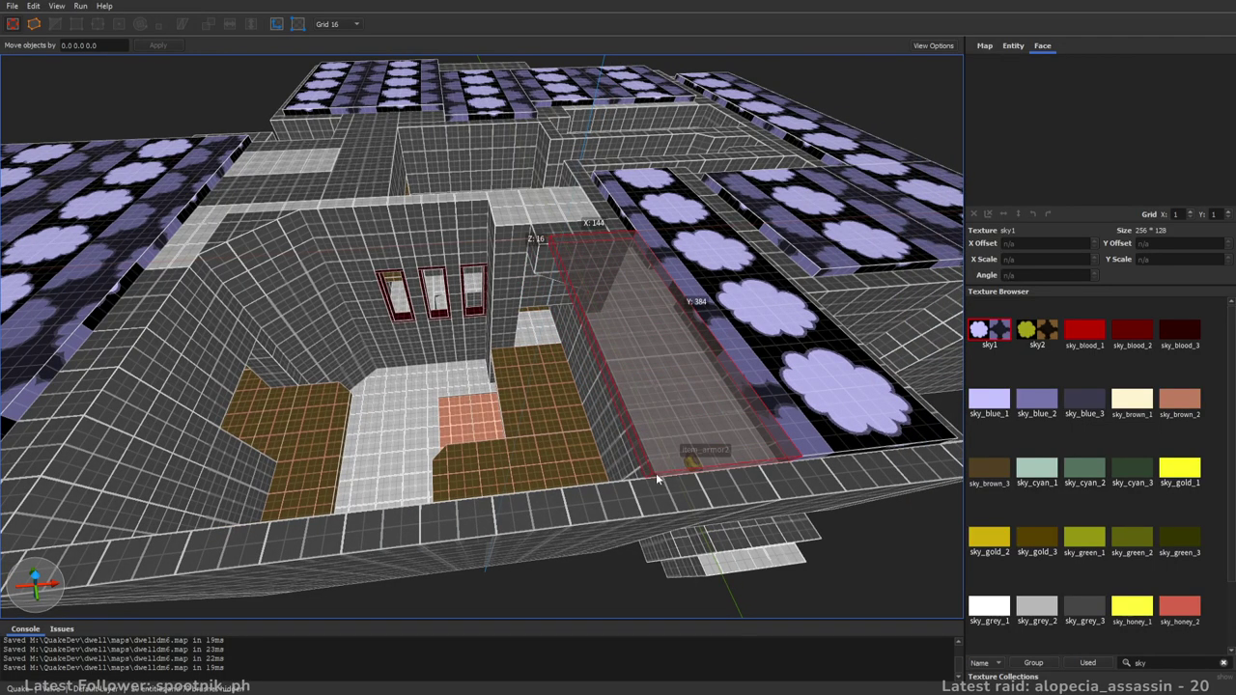
{"action": "left_click_drag", "start_coordinate": [645, 474], "coordinate": [645, 474]}
{"action": "mouse_move", "coordinate": [645, 474]}
{"action": "right_mouse_down"}
{"action": "mouse_move", "coordinate": [638, 408]}
{"action": "mouse_move", "coordinate": [717, 396]}
{"action": "right_mouse_up"}
{"action": "key", "text": "alt+d"}
{"action": "key", "text": "w"}
{"action": "right_click_drag", "start_coordinate": [604, 395], "coordinate": [625, 344]}
{"action": "scroll", "coordinate": [625, 344], "scroll_direction": "down", "scroll_amount": 10}
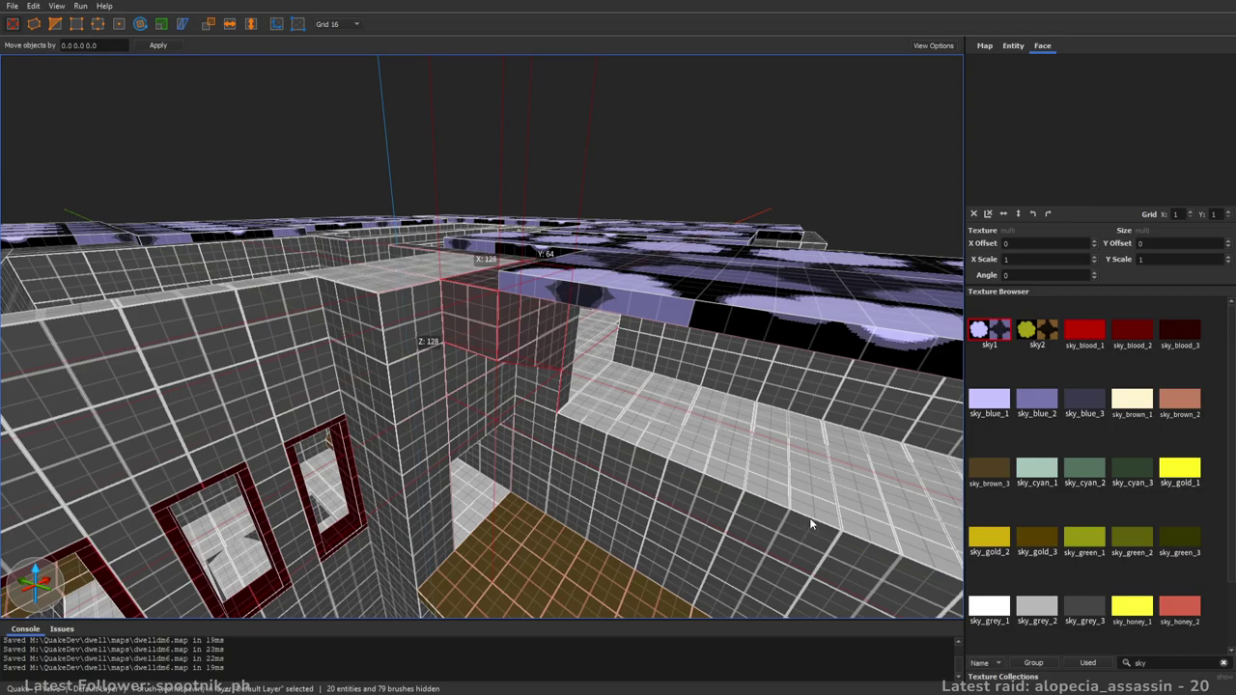
- Stretch the sky slab over the item_armor2 ledge to 224 by 448 units
{"action": "key", "text": "Escape"}
{"action": "key", "text": "s"}
{"action": "mouse_move", "coordinate": [582, 364]}
{"action": "right_mouse_down"}
{"action": "mouse_move", "coordinate": [623, 383]}
{"action": "mouse_move", "coordinate": [616, 241]}
{"action": "right_mouse_up"}
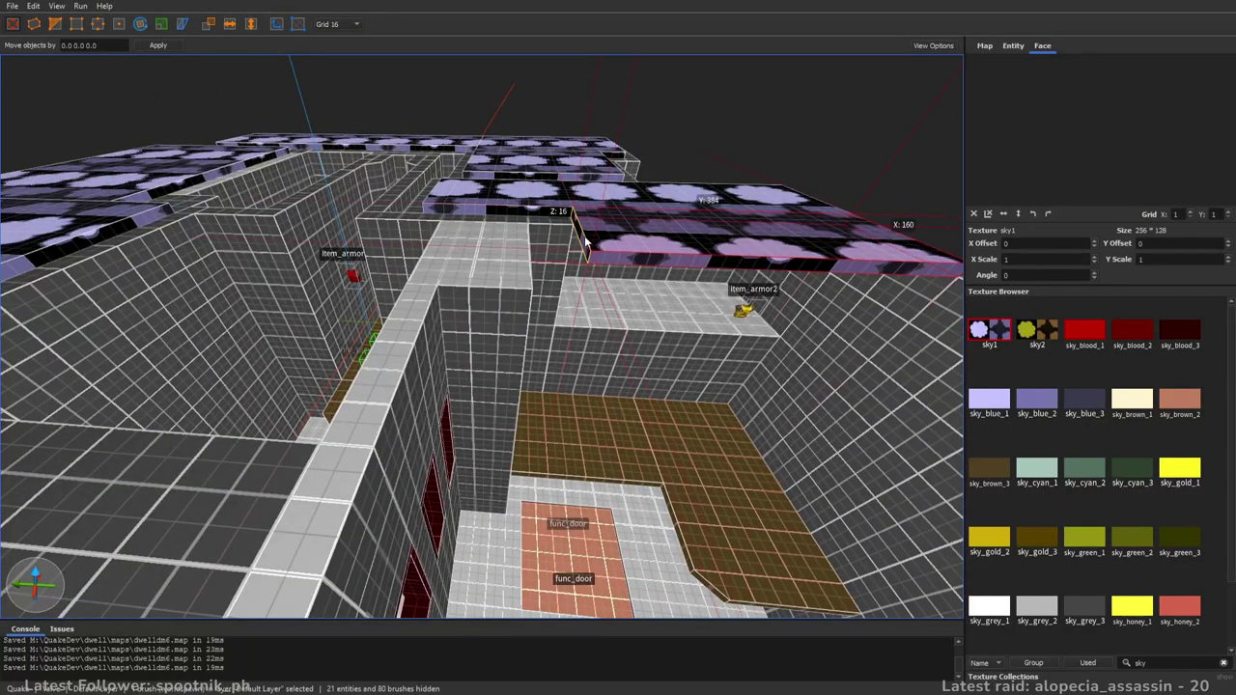
{"action": "mouse_move", "coordinate": [536, 235]}
{"action": "right_mouse_down"}
{"action": "mouse_move", "coordinate": [689, 245]}
{"action": "mouse_move", "coordinate": [541, 310]}
{"action": "right_mouse_up"}
{"action": "key", "text": "s"}
{"action": "key", "text": "d"}
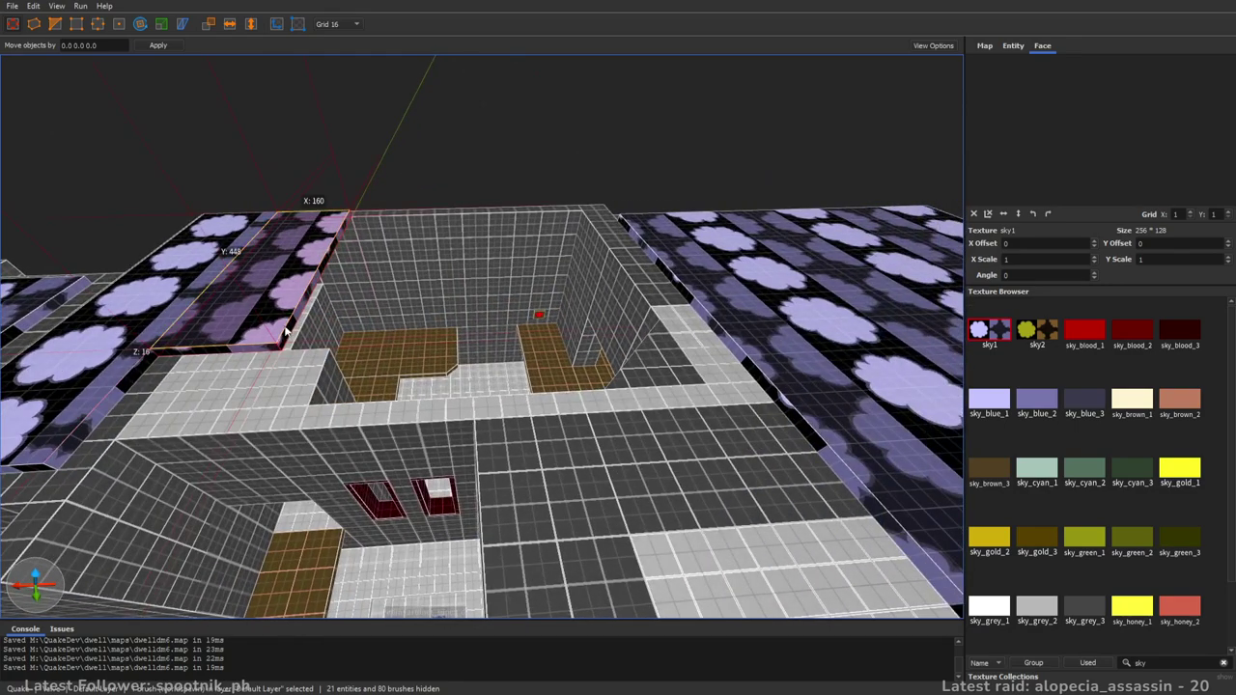
{"action": "middle_click_drag", "start_coordinate": [331, 318], "coordinate": [261, 336]}
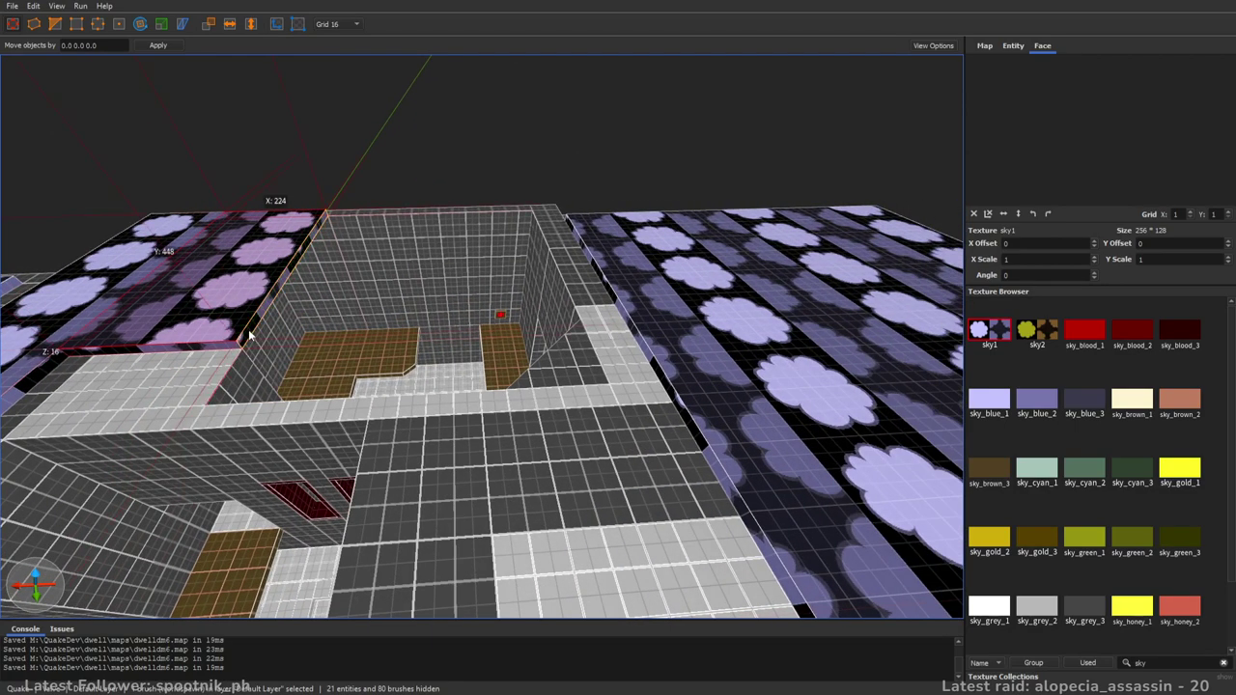
- Cover the adjacent open room with a 480 by 448 unit sky1 slab, check it from inside, and save the map
{"action": "left_click_drag", "start_coordinate": [249, 334], "coordinate": [460, 303]}
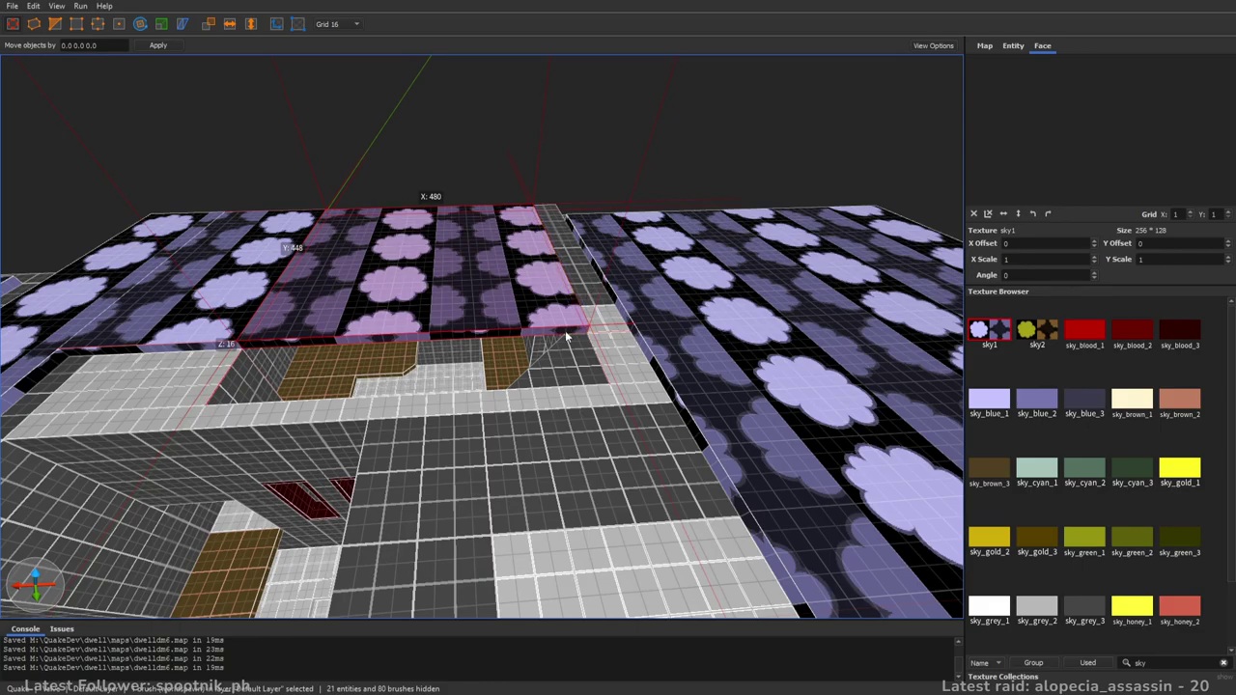
{"action": "key", "text": "w"}
{"action": "mouse_move", "coordinate": [571, 388]}
{"action": "right_mouse_down"}
{"action": "mouse_move", "coordinate": [598, 410]}
{"action": "mouse_move", "coordinate": [724, 321]}
{"action": "right_mouse_up"}
{"action": "left_click", "coordinate": [724, 321]}
{"action": "mouse_move", "coordinate": [478, 342]}
{"action": "right_mouse_down"}
{"action": "mouse_move", "coordinate": [586, 342]}
{"action": "mouse_move", "coordinate": [538, 312]}
{"action": "mouse_move", "coordinate": [509, 355]}
{"action": "right_mouse_up"}
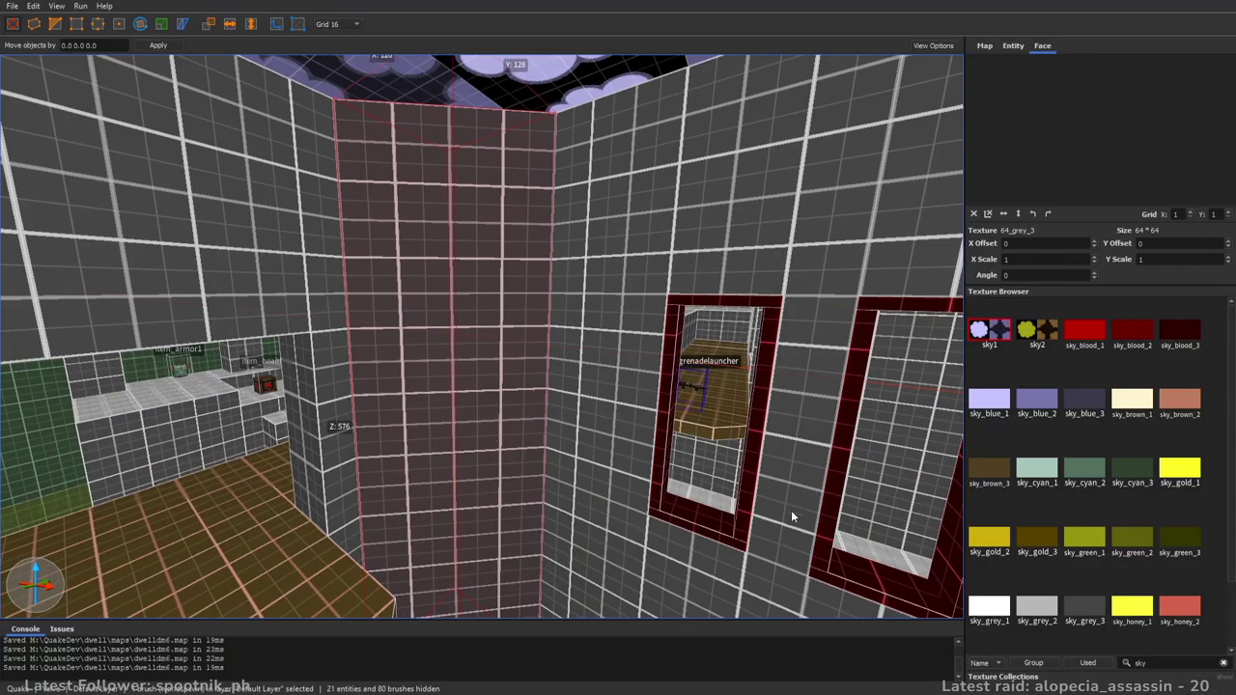
{"action": "key", "text": "Escape"}
{"action": "mouse_move", "coordinate": [697, 434]}
{"action": "right_mouse_down"}
{"action": "mouse_move", "coordinate": [627, 366]}
{"action": "mouse_move", "coordinate": [634, 334]}
{"action": "mouse_move", "coordinate": [584, 378]}
{"action": "mouse_move", "coordinate": [622, 381]}
{"action": "mouse_move", "coordinate": [753, 337]}
{"action": "mouse_move", "coordinate": [636, 343]}
{"action": "right_mouse_up"}
{"action": "key", "text": "ctrl+s"}
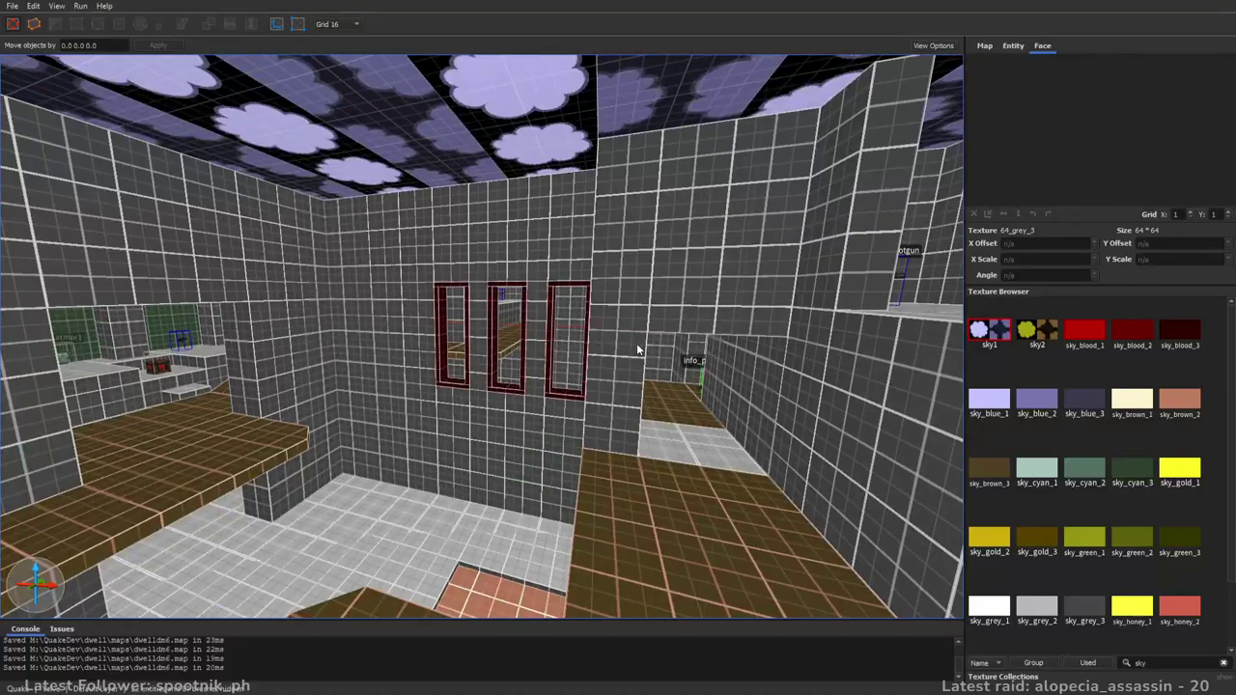
- Draw a 16 unit thick sky1 slab of 384 by 384 units over the open room beyond the red-framed windows
{"action": "key", "text": "h"}
{"action": "key", "text": "h"}
{"action": "key", "text": "h"}
{"action": "mouse_move", "coordinate": [648, 388]}
{"action": "right_mouse_down"}
{"action": "mouse_move", "coordinate": [496, 390]}
{"action": "mouse_move", "coordinate": [708, 373]}
{"action": "mouse_move", "coordinate": [502, 377]}
{"action": "mouse_move", "coordinate": [480, 300]}
{"action": "mouse_move", "coordinate": [659, 483]}
{"action": "mouse_move", "coordinate": [496, 363]}
{"action": "mouse_move", "coordinate": [555, 404]}
{"action": "mouse_move", "coordinate": [490, 234]}
{"action": "right_mouse_up"}
{"action": "key", "text": "w"}
{"action": "key", "text": "d"}
{"action": "mouse_move", "coordinate": [472, 229]}
{"action": "left_mouse_down"}
{"action": "mouse_move", "coordinate": [502, 266]}
{"action": "mouse_move", "coordinate": [554, 494]}
{"action": "mouse_move", "coordinate": [547, 551]}
{"action": "left_mouse_up"}
{"action": "key", "text": "a"}
{"action": "mouse_move", "coordinate": [501, 391]}
{"action": "right_mouse_down"}
{"action": "mouse_move", "coordinate": [545, 369]}
{"action": "mouse_move", "coordinate": [585, 447]}
{"action": "right_mouse_up"}
{"action": "mouse_move", "coordinate": [558, 499]}
{"action": "right_mouse_down"}
{"action": "mouse_move", "coordinate": [628, 441]}
{"action": "mouse_move", "coordinate": [577, 426]}
{"action": "right_mouse_up"}
{"action": "left_click_drag", "start_coordinate": [562, 437], "coordinate": [561, 426], "text": "alt"}
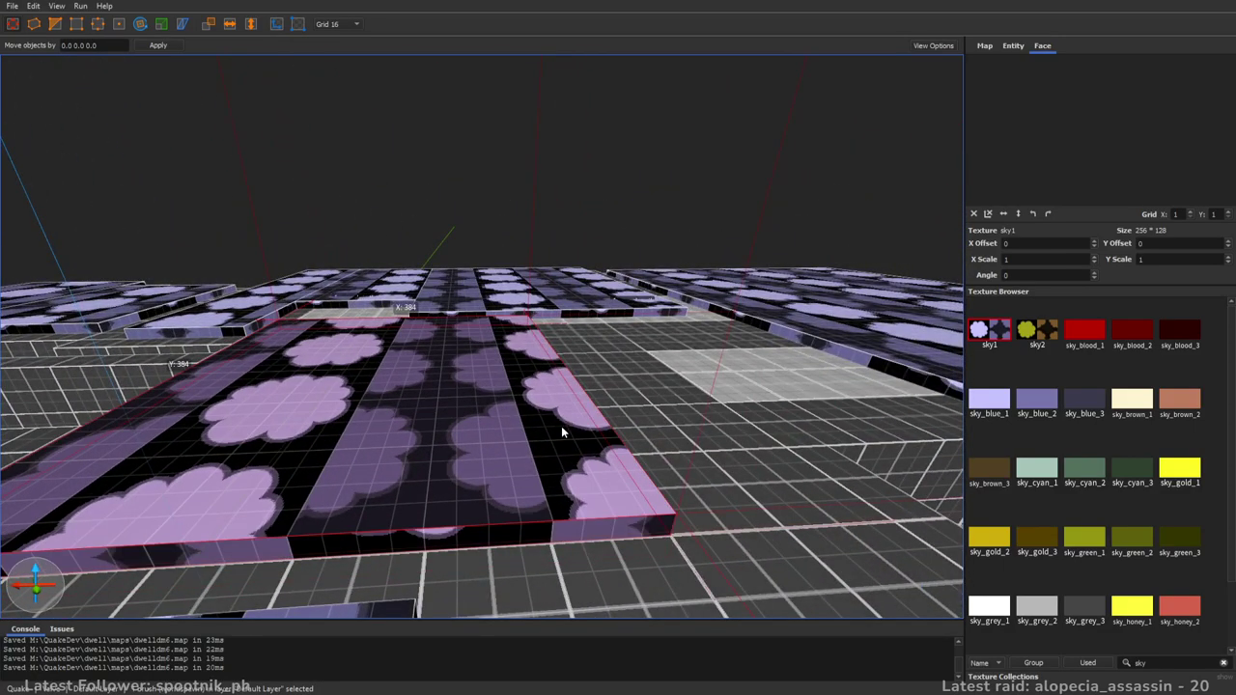
- Unhide all objects and inspect the walls beneath the sky slabs from inside the rooms
{"action": "key", "text": "Escape"}
{"action": "mouse_move", "coordinate": [563, 427]}
{"action": "right_mouse_down"}
{"action": "mouse_move", "coordinate": [554, 392]}
{"action": "mouse_move", "coordinate": [606, 442]}
{"action": "mouse_move", "coordinate": [640, 312]}
{"action": "mouse_move", "coordinate": [786, 322]}
{"action": "mouse_move", "coordinate": [841, 380]}
{"action": "right_mouse_up"}
{"action": "key", "text": "ctrl+shift+i"}
{"action": "mouse_move", "coordinate": [572, 355]}
{"action": "right_mouse_down"}
{"action": "mouse_move", "coordinate": [639, 319]}
{"action": "mouse_move", "coordinate": [734, 447]}
{"action": "mouse_move", "coordinate": [742, 349]}
{"action": "mouse_move", "coordinate": [796, 254]}
{"action": "mouse_move", "coordinate": [668, 386]}
{"action": "right_mouse_up"}
{"action": "left_click_drag", "start_coordinate": [422, 445], "coordinate": [419, 446]}
{"action": "mouse_move", "coordinate": [419, 446]}
{"action": "right_mouse_down"}
{"action": "mouse_move", "coordinate": [612, 358]}
{"action": "mouse_move", "coordinate": [643, 373]}
{"action": "mouse_move", "coordinate": [551, 424]}
{"action": "mouse_move", "coordinate": [536, 358]}
{"action": "mouse_move", "coordinate": [325, 361]}
{"action": "mouse_move", "coordinate": [614, 336]}
{"action": "mouse_move", "coordinate": [574, 309]}
{"action": "mouse_move", "coordinate": [762, 467]}
{"action": "right_mouse_up"}
{"action": "key", "text": "Escape"}
{"action": "key", "text": "w"}
{"action": "key", "text": "s"}
{"action": "key", "text": "w"}
{"action": "key", "text": "w"}
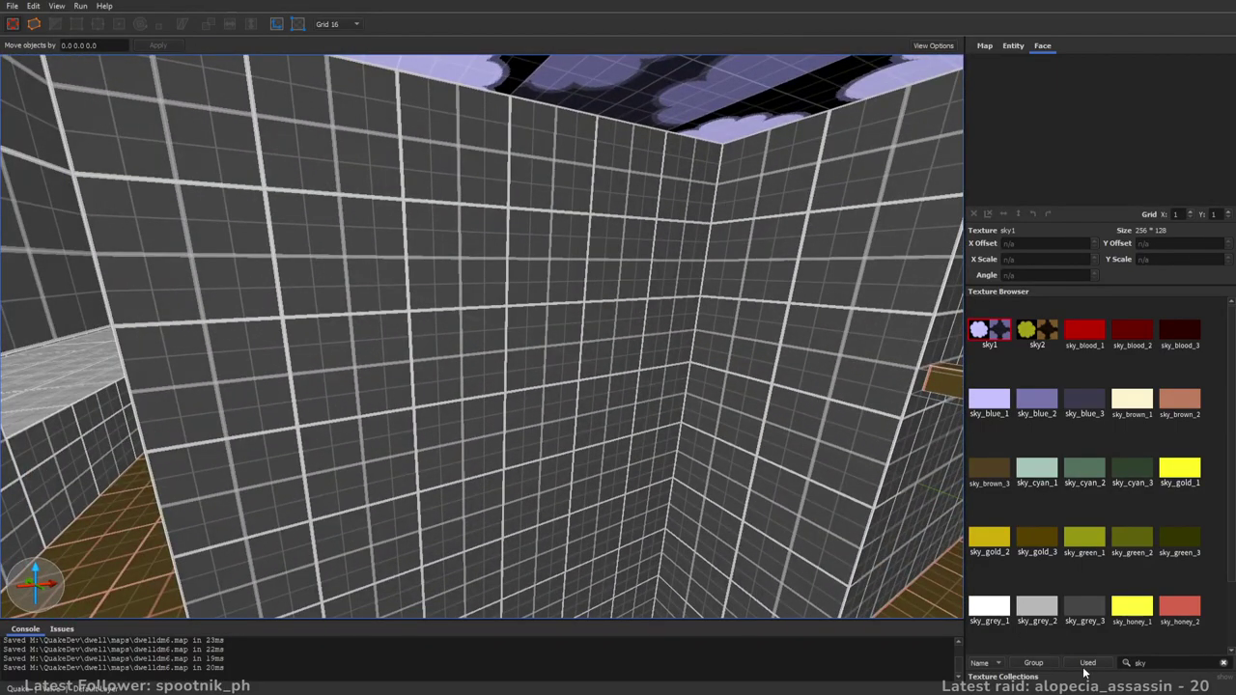
- Clear the sky texture filter and choose the 64_grey_3 texture
{"action": "left_click", "coordinate": [1084, 667]}
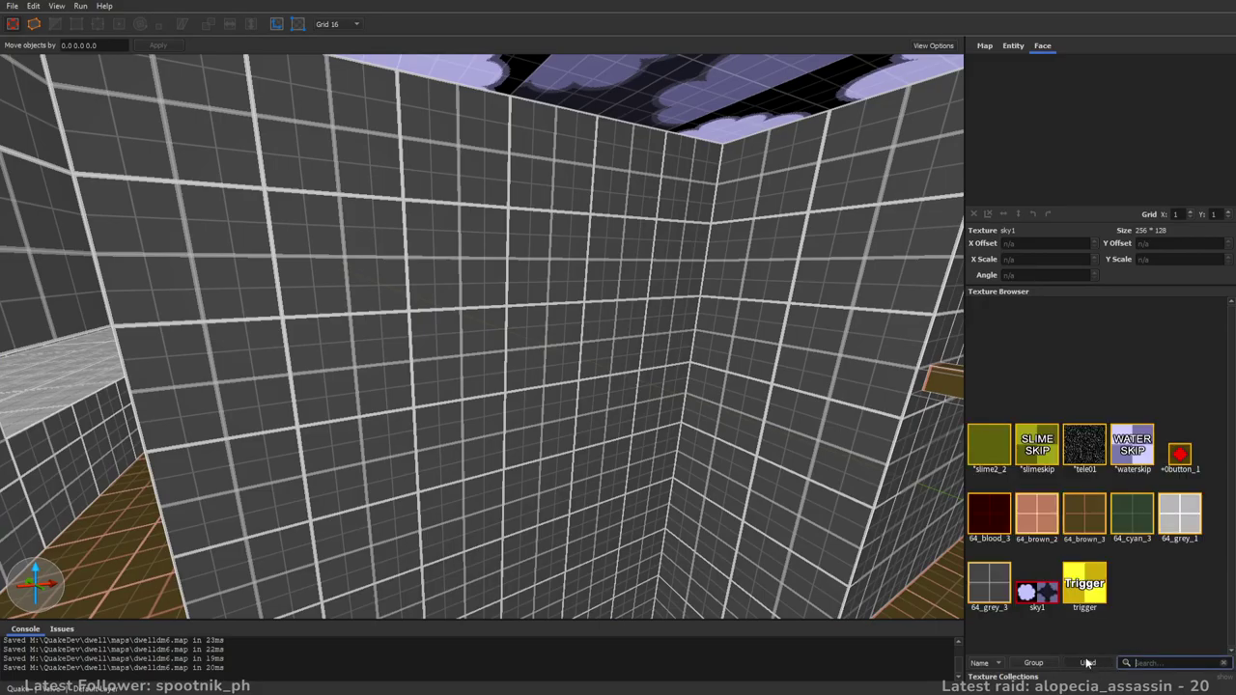
{"action": "right_click_drag", "start_coordinate": [611, 373], "coordinate": [576, 363]}
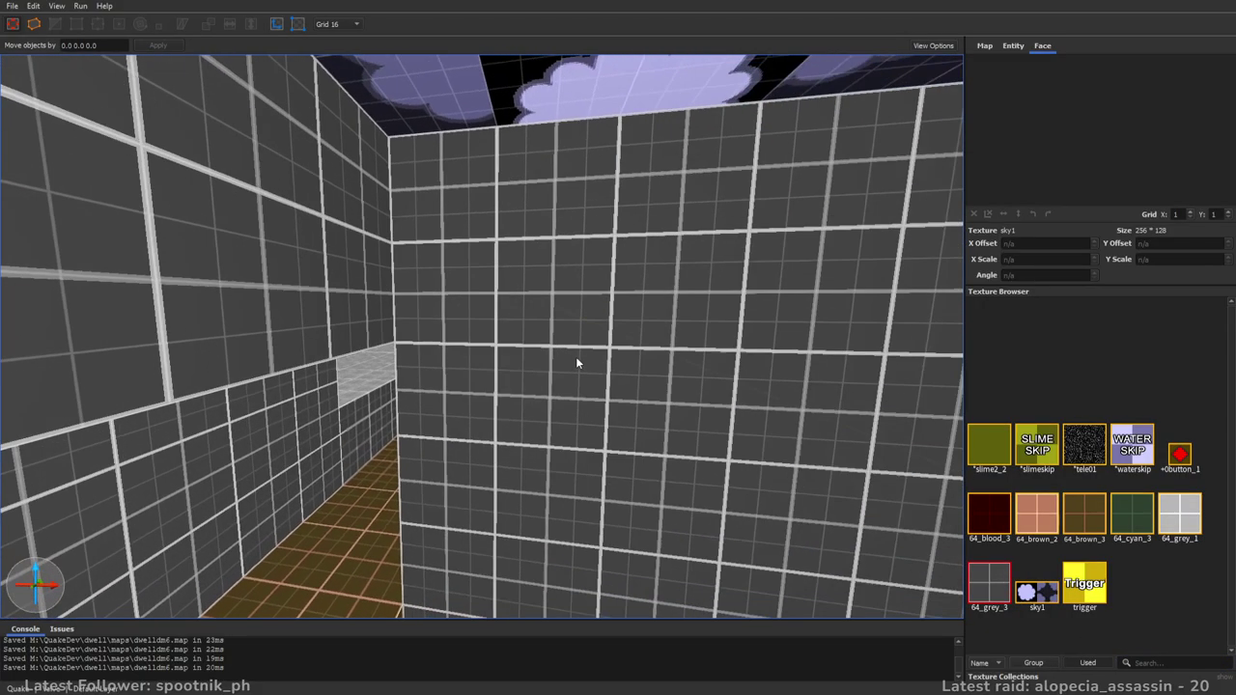
{"action": "mouse_move", "coordinate": [472, 355]}
{"action": "right_mouse_down"}
{"action": "mouse_move", "coordinate": [640, 341]}
{"action": "mouse_move", "coordinate": [704, 354]}
{"action": "mouse_move", "coordinate": [680, 359]}
{"action": "mouse_move", "coordinate": [759, 358]}
{"action": "mouse_move", "coordinate": [477, 360]}
{"action": "mouse_move", "coordinate": [620, 268]}
{"action": "mouse_move", "coordinate": [544, 296]}
{"action": "mouse_move", "coordinate": [539, 327]}
{"action": "mouse_move", "coordinate": [547, 284]}
{"action": "mouse_move", "coordinate": [448, 357]}
{"action": "right_mouse_up"}
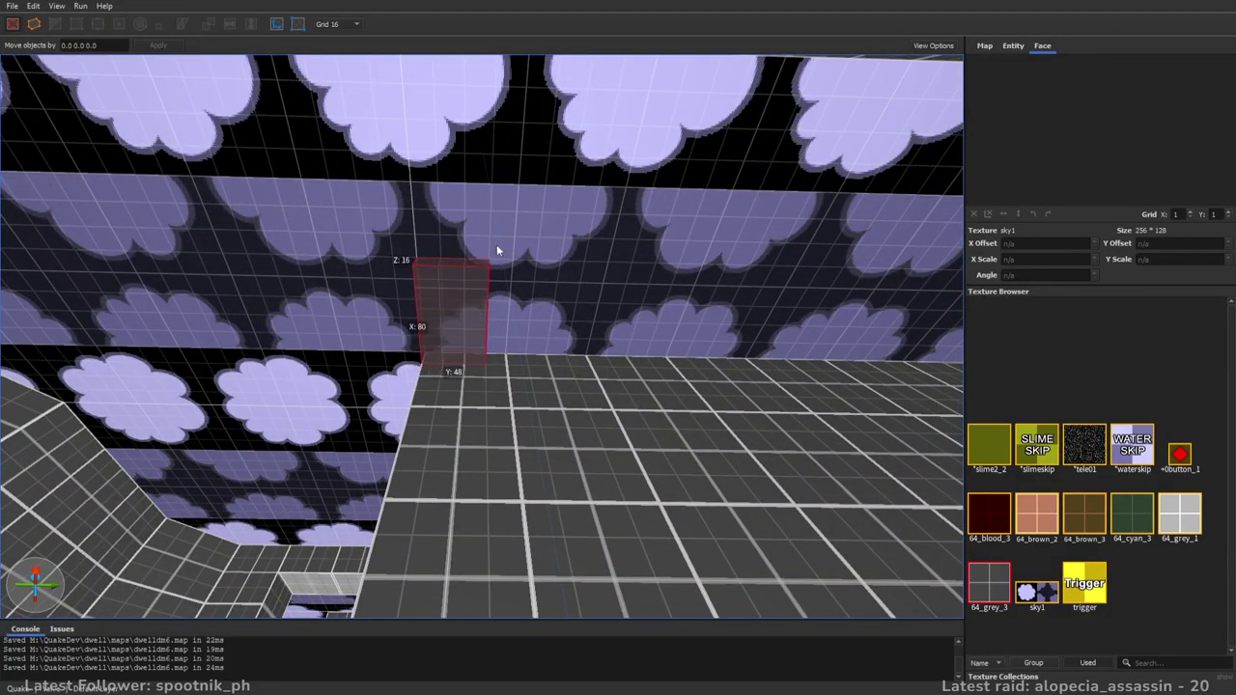
- Build a 64_grey_3 beam across the corridor just below the sky, with a 32 by 64 by 48 unit end block
{"action": "mouse_move", "coordinate": [499, 246]}
{"action": "right_mouse_down"}
{"action": "mouse_move", "coordinate": [580, 256]}
{"action": "mouse_move", "coordinate": [598, 271]}
{"action": "mouse_move", "coordinate": [591, 279]}
{"action": "right_mouse_up"}
{"action": "left_click_drag", "start_coordinate": [724, 262], "coordinate": [706, 268], "text": "shift"}
{"action": "right_click_drag", "start_coordinate": [707, 267], "coordinate": [685, 307]}
{"action": "left_click_drag", "start_coordinate": [686, 307], "coordinate": [640, 299], "text": "ctrl+shift"}
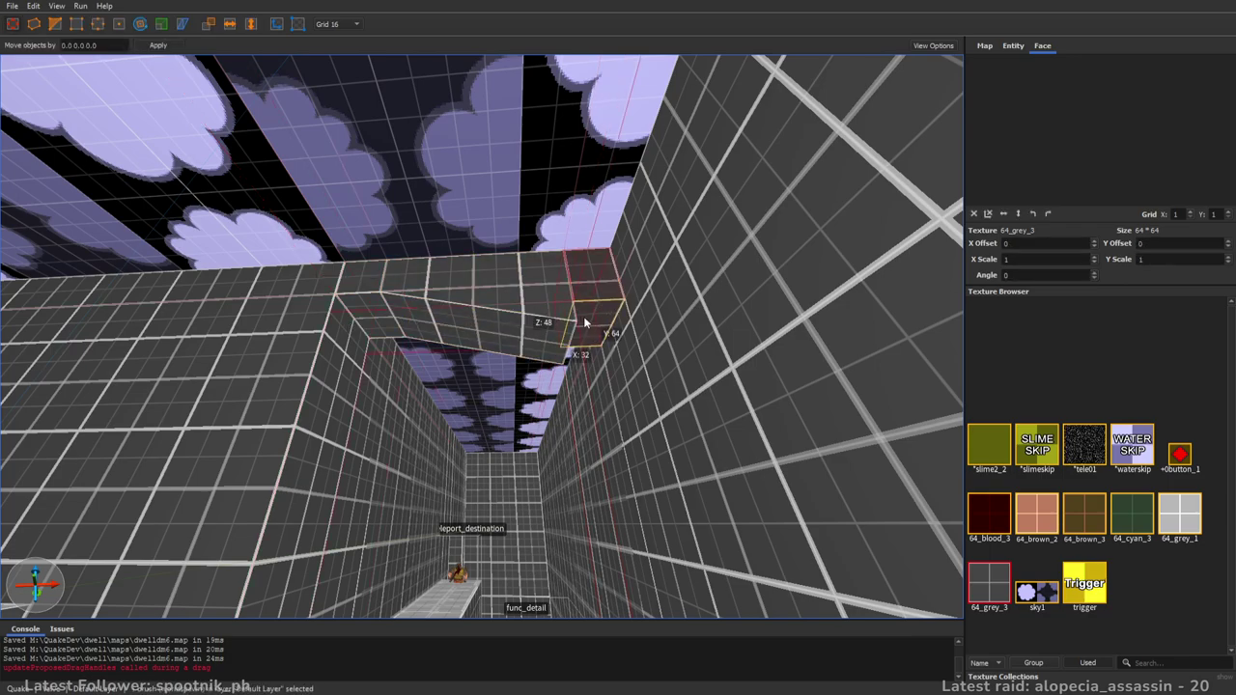
- Apply 64_grey_1 to the underside faces of the new corridor beam and select the whole beam
{"action": "left_click", "coordinate": [478, 314], "text": "shift"}
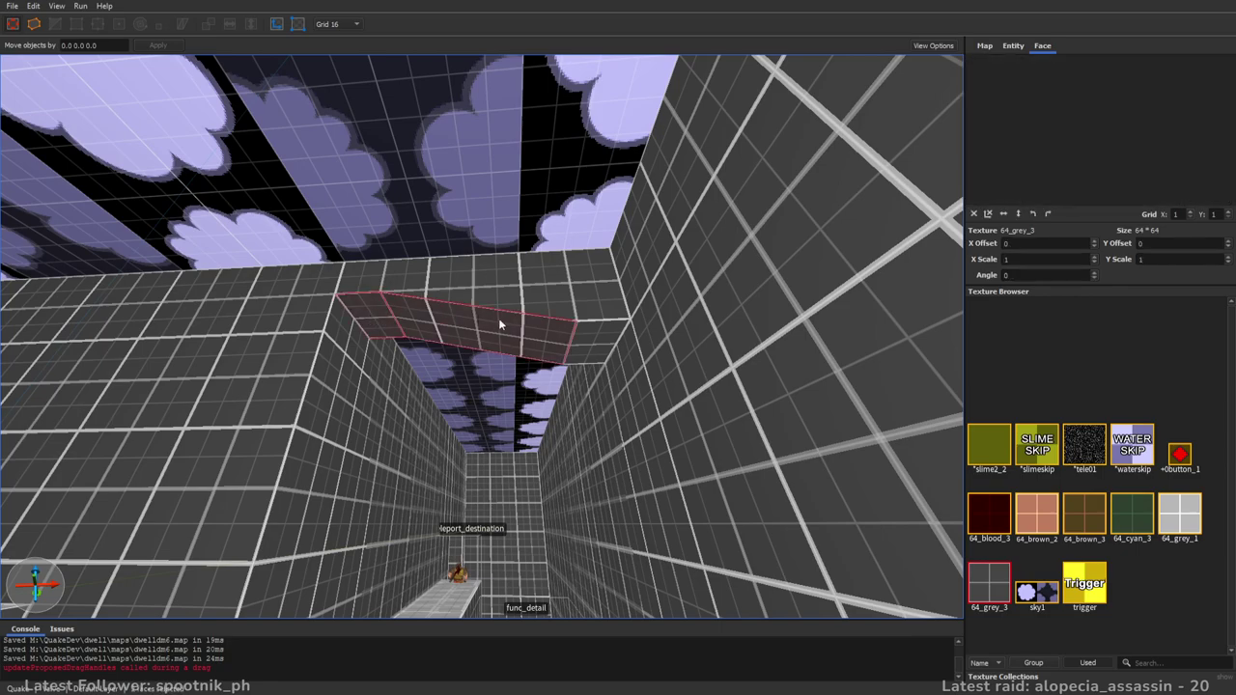
{"action": "right_click_drag", "start_coordinate": [541, 301], "coordinate": [588, 340]}
{"action": "key", "text": "Escape"}
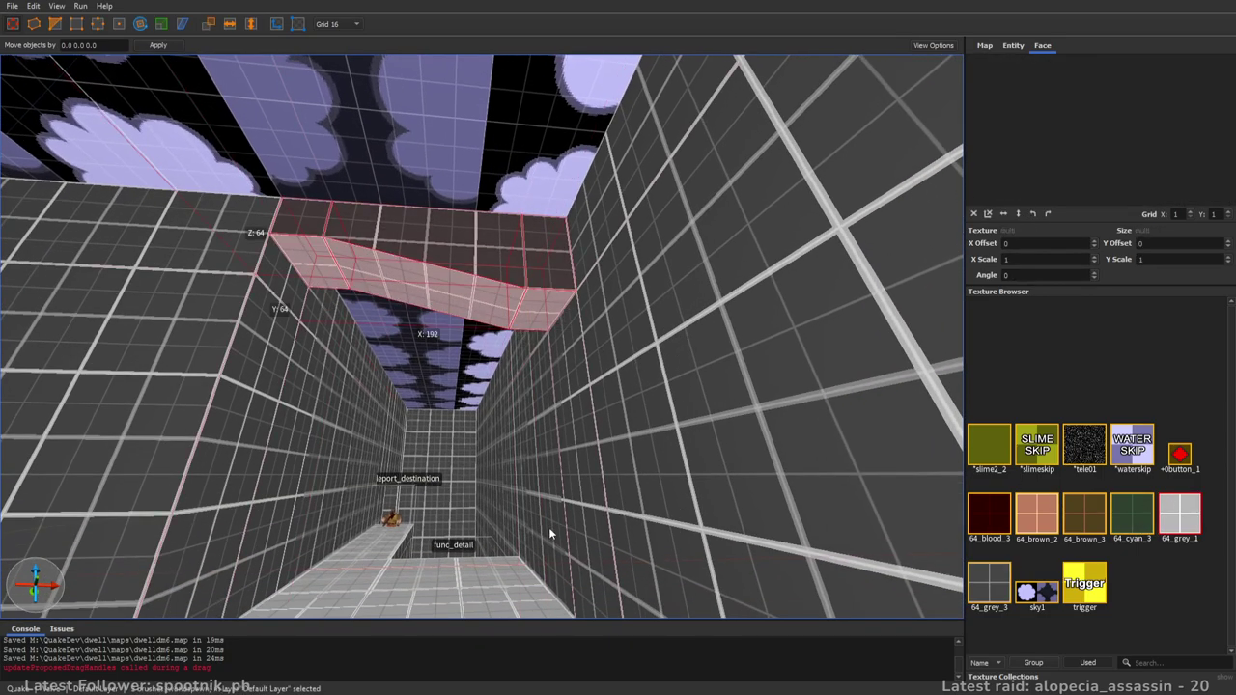
- Duplicate the 192 unit wide beam several times at even spacing along the info_teleport_destination corridor
{"action": "key", "text": "alt+d"}
{"action": "key", "text": "w"}
{"action": "mouse_move", "coordinate": [469, 368]}
{"action": "right_mouse_down"}
{"action": "mouse_move", "coordinate": [508, 365]}
{"action": "mouse_move", "coordinate": [556, 330]}
{"action": "right_mouse_up"}
{"action": "key", "text": "s"}
{"action": "left_click_drag", "start_coordinate": [663, 372], "coordinate": [467, 378], "text": "ctrl"}
{"action": "key", "text": "a"}
{"action": "key", "text": "a"}
{"action": "left_click_drag", "start_coordinate": [718, 378], "coordinate": [501, 369], "text": "ctrl"}
{"action": "key", "text": "a"}
{"action": "left_click_drag", "start_coordinate": [710, 382], "coordinate": [317, 375], "text": "ctrl"}
{"action": "key", "text": "Escape"}
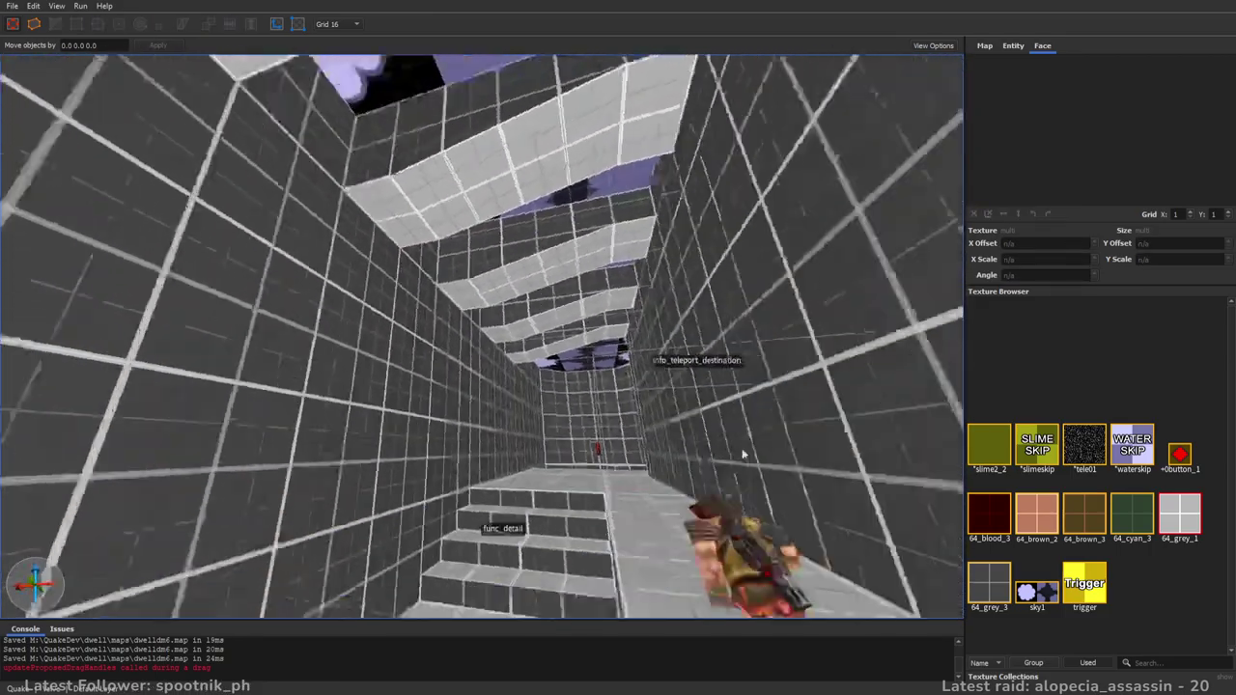
- Bevel both upper corners of the opening near weapon_quad_shotgun with 64_grey_1 wedges
{"action": "key", "text": "w"}
{"action": "right_click_drag", "start_coordinate": [742, 453], "coordinate": [531, 323]}
{"action": "key", "text": "w"}
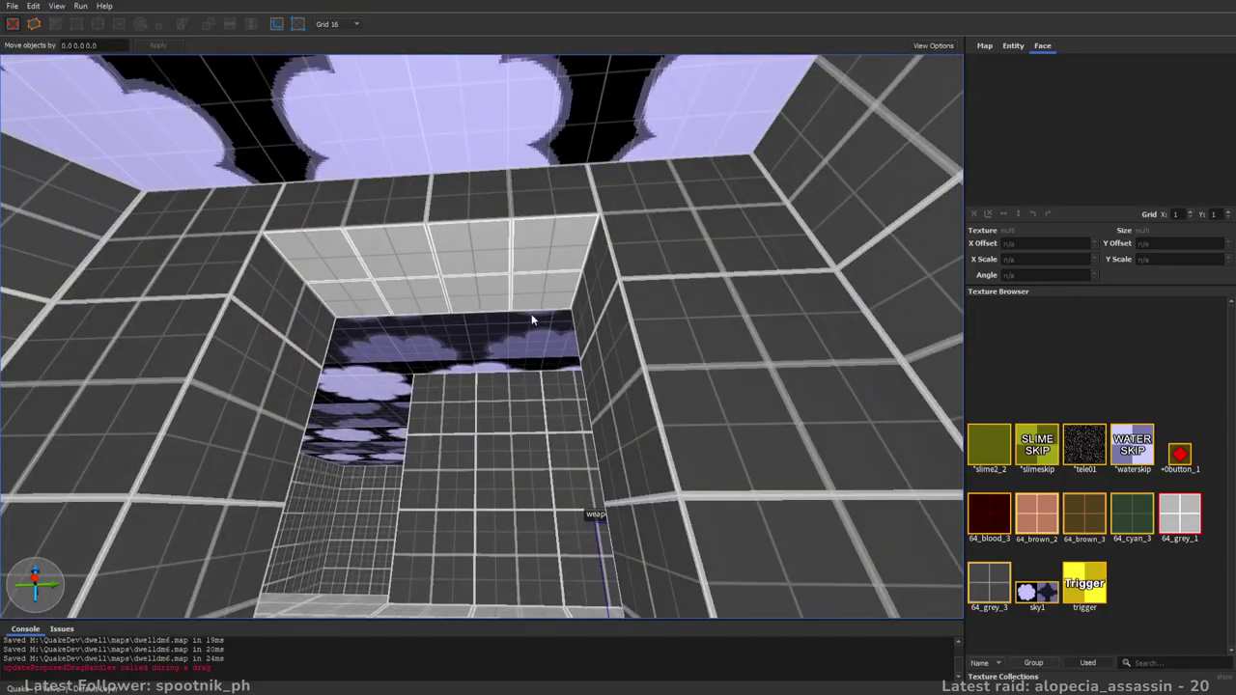
{"action": "key", "text": "a"}
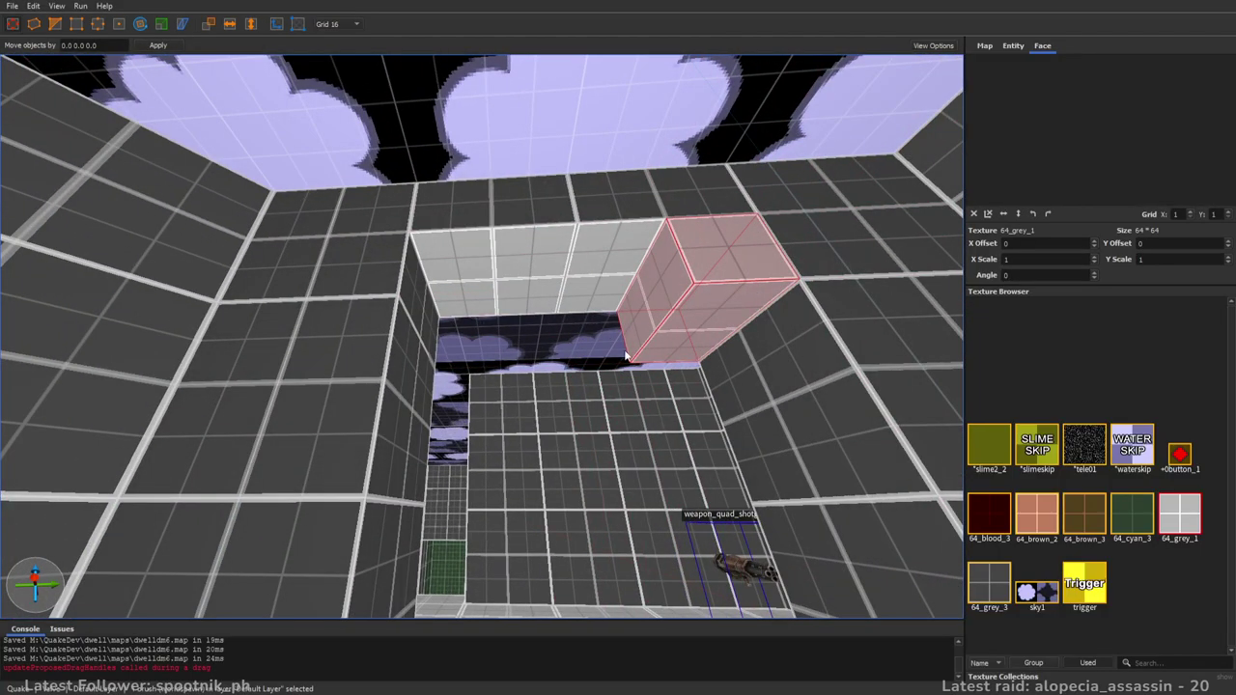
{"action": "key", "text": "Escape"}
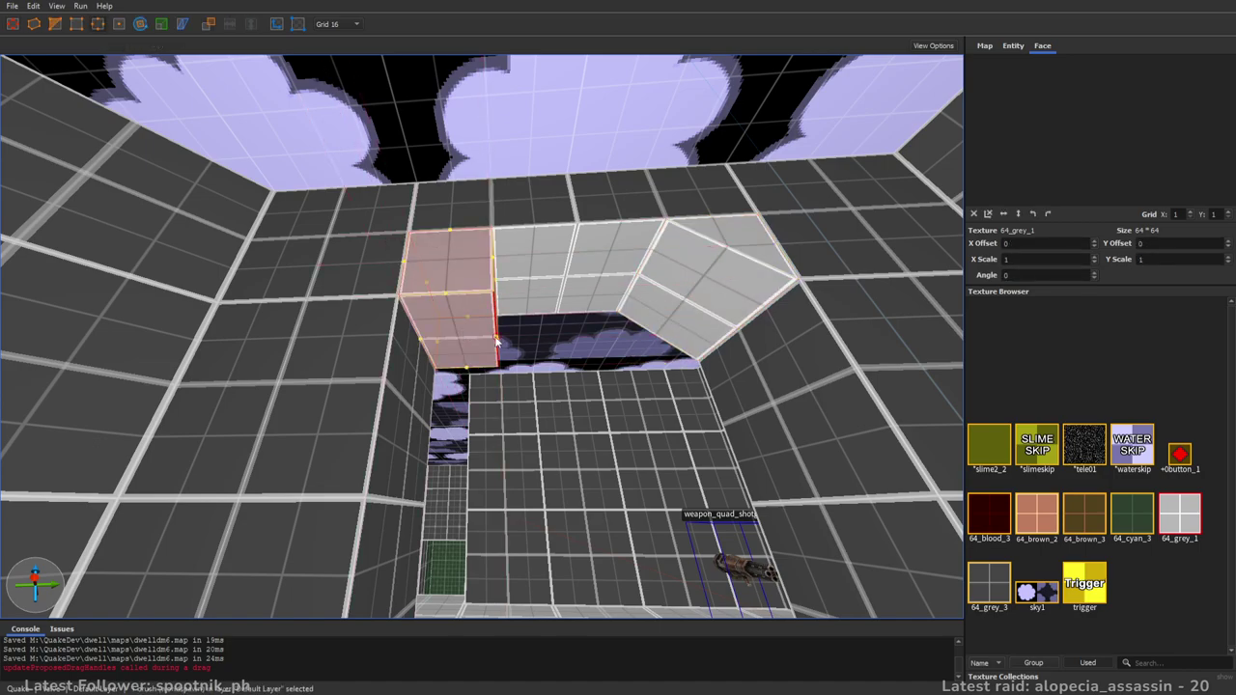
{"action": "middle_click_drag", "start_coordinate": [495, 340], "coordinate": [351, 351]}
{"action": "key", "text": "Escape"}
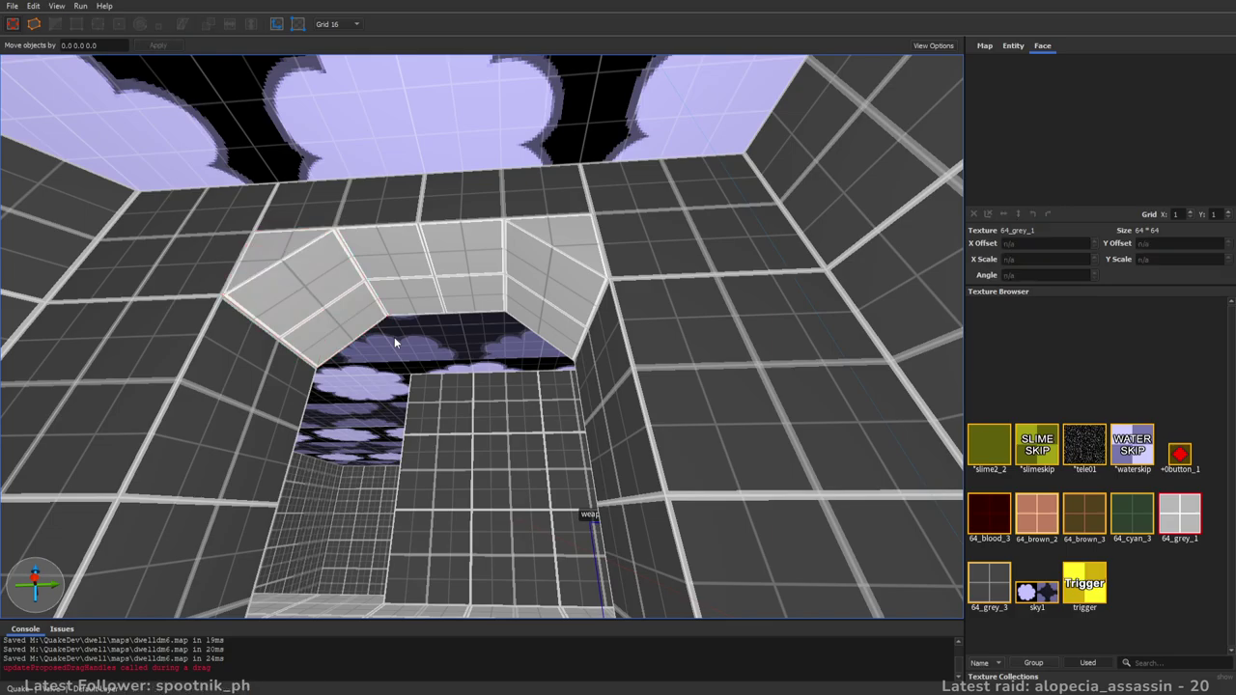
- Apply 64_grey_3 to the front faces of both corner wedges and turn the wedges into func_detail
{"action": "left_click", "coordinate": [354, 214]}
{"action": "key", "text": "Escape"}
{"action": "right_click_drag", "start_coordinate": [413, 280], "coordinate": [645, 289]}
{"action": "left_click", "coordinate": [546, 200]}
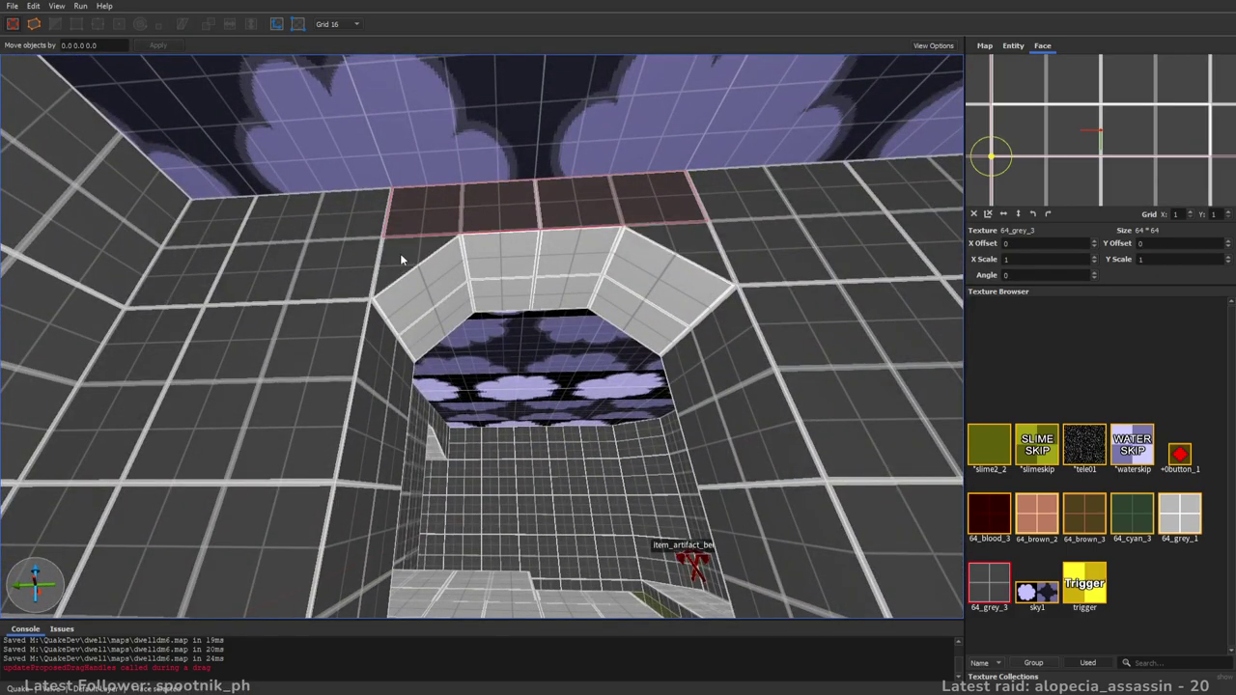
{"action": "key", "text": "Escape"}
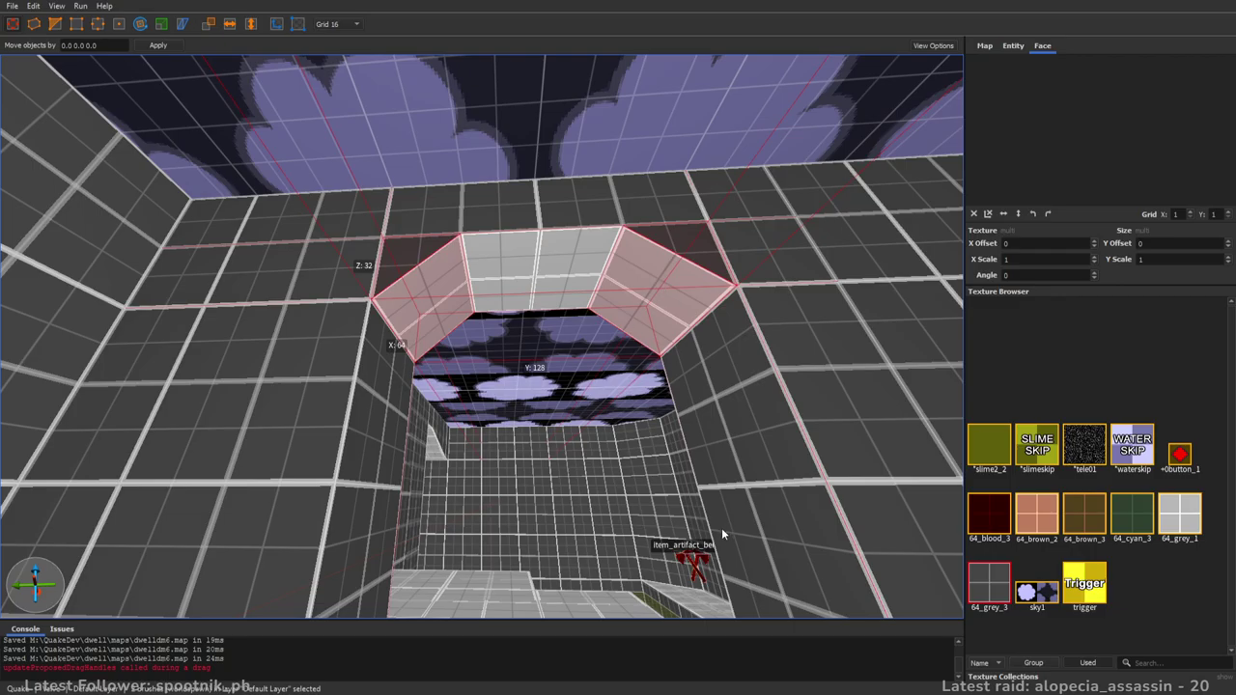
{"action": "key", "text": "Escape"}
- Turn the three steps beside the slime pool into a func_detail
{"action": "mouse_move", "coordinate": [512, 321]}
{"action": "right_mouse_down"}
{"action": "mouse_move", "coordinate": [526, 349]}
{"action": "mouse_move", "coordinate": [708, 353]}
{"action": "mouse_move", "coordinate": [659, 397]}
{"action": "mouse_move", "coordinate": [509, 400]}
{"action": "right_mouse_up"}
{"action": "key", "text": "w"}
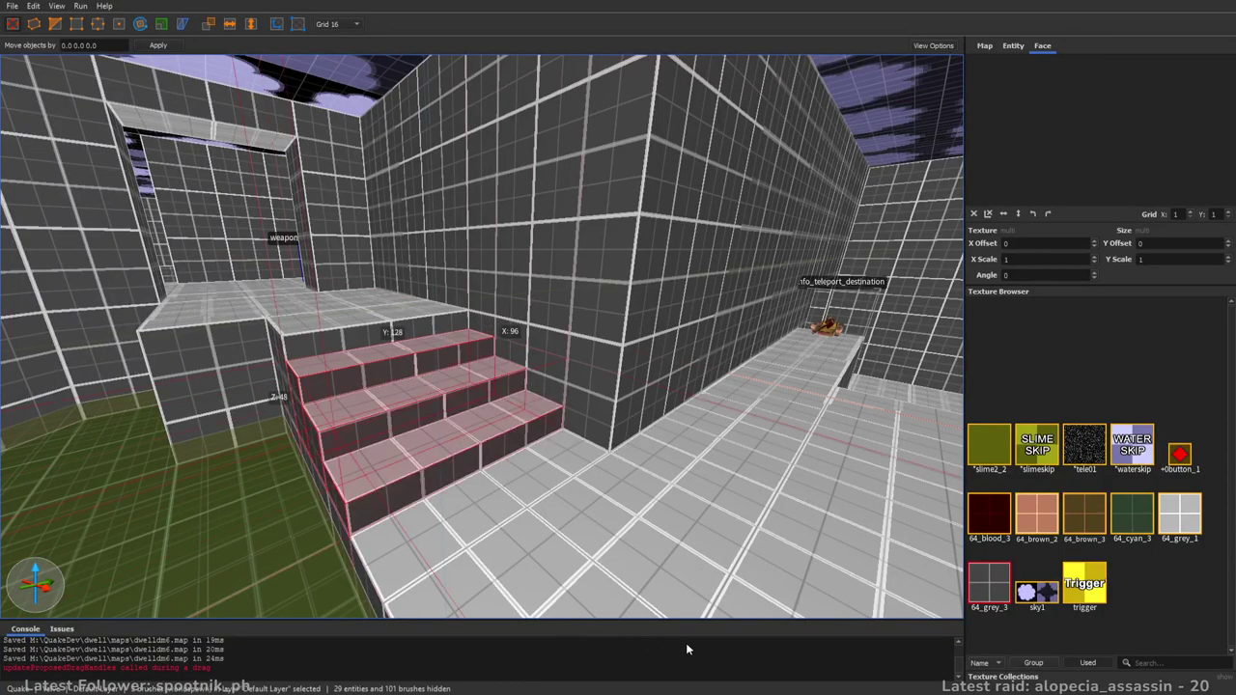
{"action": "right_click_drag", "start_coordinate": [774, 500], "coordinate": [403, 425]}
{"action": "key", "text": "Delete"}
{"action": "key", "text": "ctrl+z"}
{"action": "key", "text": "Delete"}
- Turn the 16 unit thick 64_brown_3 floor slabs around item_armor2 into a func_detail
{"action": "right_click_drag", "start_coordinate": [475, 376], "coordinate": [645, 280]}
{"action": "key", "text": "w"}
{"action": "mouse_move", "coordinate": [578, 303]}
{"action": "right_mouse_down"}
{"action": "mouse_move", "coordinate": [593, 284]}
{"action": "mouse_move", "coordinate": [531, 351]}
{"action": "mouse_move", "coordinate": [617, 346]}
{"action": "mouse_move", "coordinate": [631, 281]}
{"action": "mouse_move", "coordinate": [592, 312]}
{"action": "right_mouse_up"}
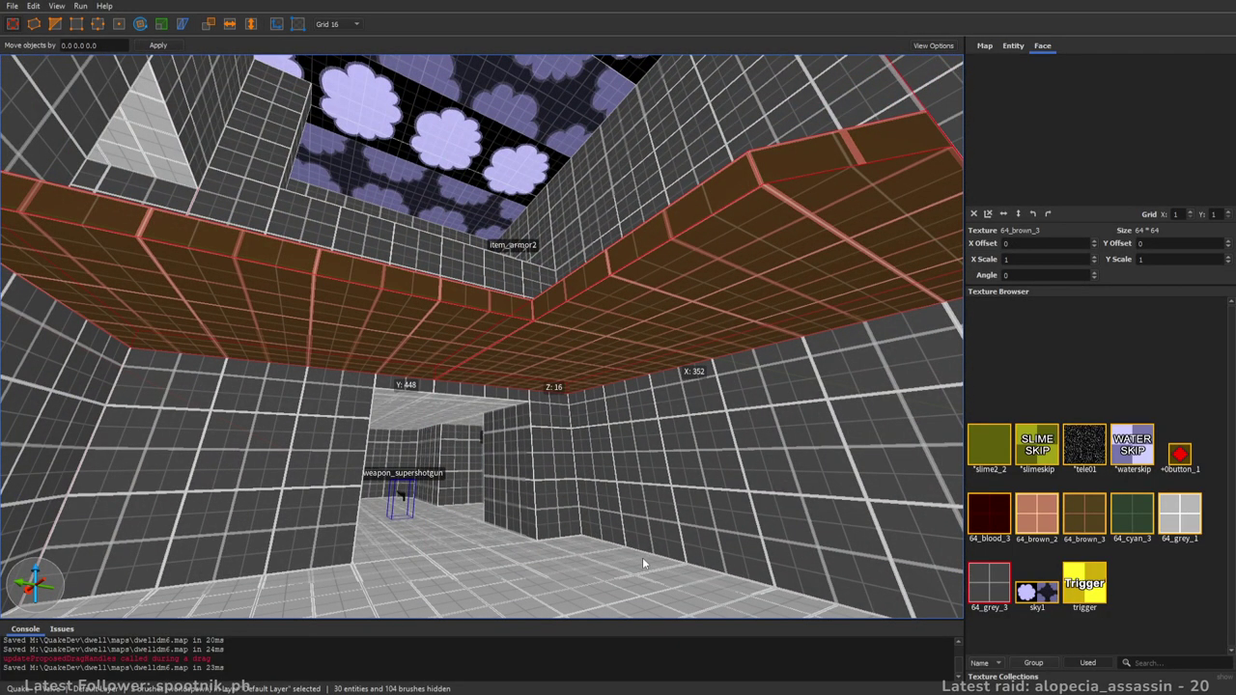
{"action": "key", "text": "ctrl+alt+i"}
{"action": "key", "text": "ctrl+shift+i"}
{"action": "key", "text": "ctrl+z"}
- Turn the 128 by 384 unit 64_brown_3 walkway beside the wall button into a func_detail
{"action": "key", "text": "w"}
{"action": "right_click_drag", "start_coordinate": [738, 389], "coordinate": [532, 436]}
{"action": "key", "text": "s"}
{"action": "key", "text": "ctrl+shift+i"}
{"action": "key", "text": "ctrl+z"}
{"action": "mouse_move", "coordinate": [606, 415]}
{"action": "right_mouse_down"}
{"action": "mouse_move", "coordinate": [526, 386]}
{"action": "mouse_move", "coordinate": [529, 442]}
{"action": "right_mouse_up"}
{"action": "left_click", "coordinate": [529, 442]}
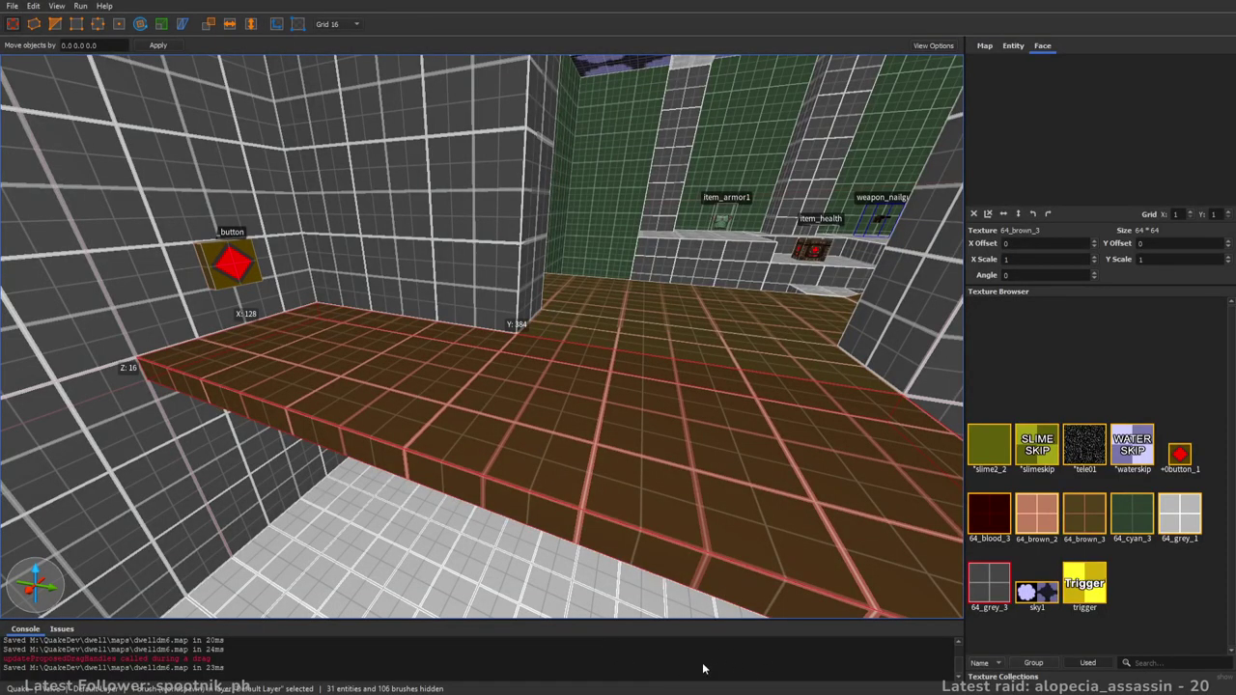
{"action": "key", "text": "Delete"}
- Turn the stepped grey blocks standing in the slime into a func_detail
{"action": "mouse_move", "coordinate": [538, 446]}
{"action": "right_mouse_down"}
{"action": "mouse_move", "coordinate": [555, 466]}
{"action": "mouse_move", "coordinate": [706, 353]}
{"action": "mouse_move", "coordinate": [759, 372]}
{"action": "mouse_move", "coordinate": [860, 369]}
{"action": "mouse_move", "coordinate": [849, 357]}
{"action": "mouse_move", "coordinate": [734, 425]}
{"action": "mouse_move", "coordinate": [670, 444]}
{"action": "mouse_move", "coordinate": [352, 417]}
{"action": "mouse_move", "coordinate": [417, 432]}
{"action": "mouse_move", "coordinate": [597, 417]}
{"action": "mouse_move", "coordinate": [572, 348]}
{"action": "right_mouse_up"}
{"action": "key", "text": "w"}
{"action": "left_click", "coordinate": [571, 347]}
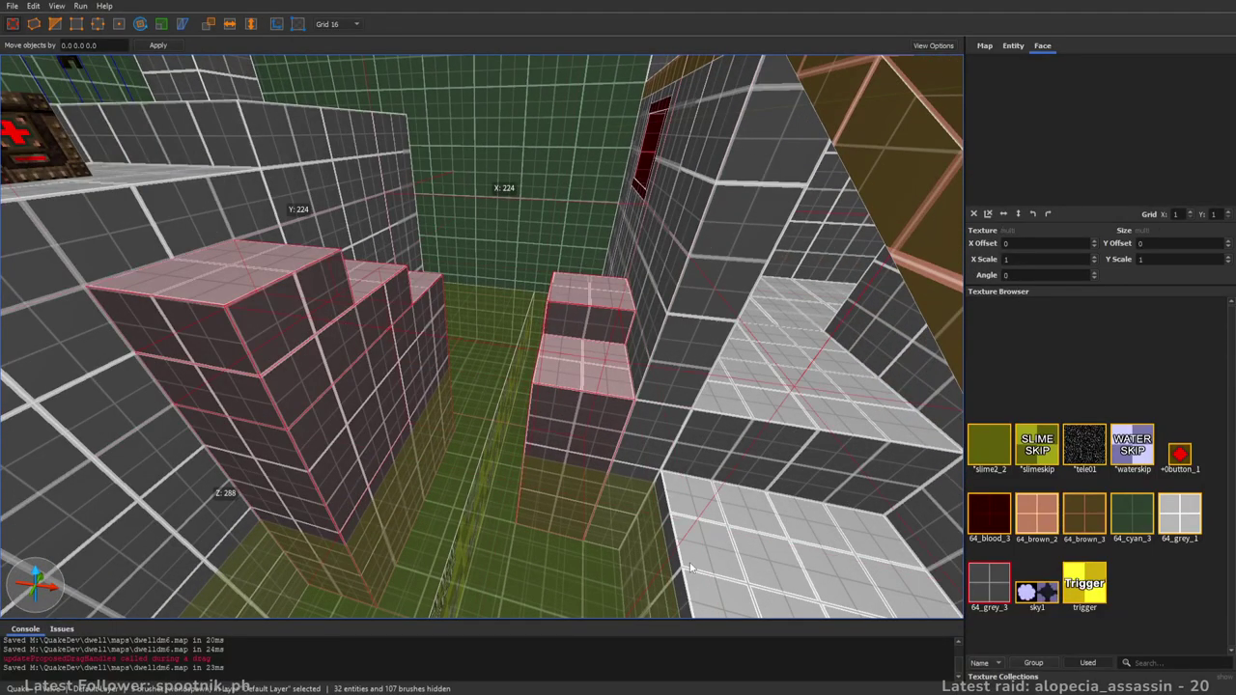
{"action": "key", "text": "ctrl+alt+i"}
- Turn the pillars and ceiling beams of the item_armor1 and nailgun room into a func_detail
{"action": "mouse_move", "coordinate": [600, 428]}
{"action": "right_mouse_down"}
{"action": "mouse_move", "coordinate": [575, 412]}
{"action": "mouse_move", "coordinate": [634, 409]}
{"action": "mouse_move", "coordinate": [552, 317]}
{"action": "right_mouse_up"}
{"action": "key", "text": "ctrl+shift+i"}
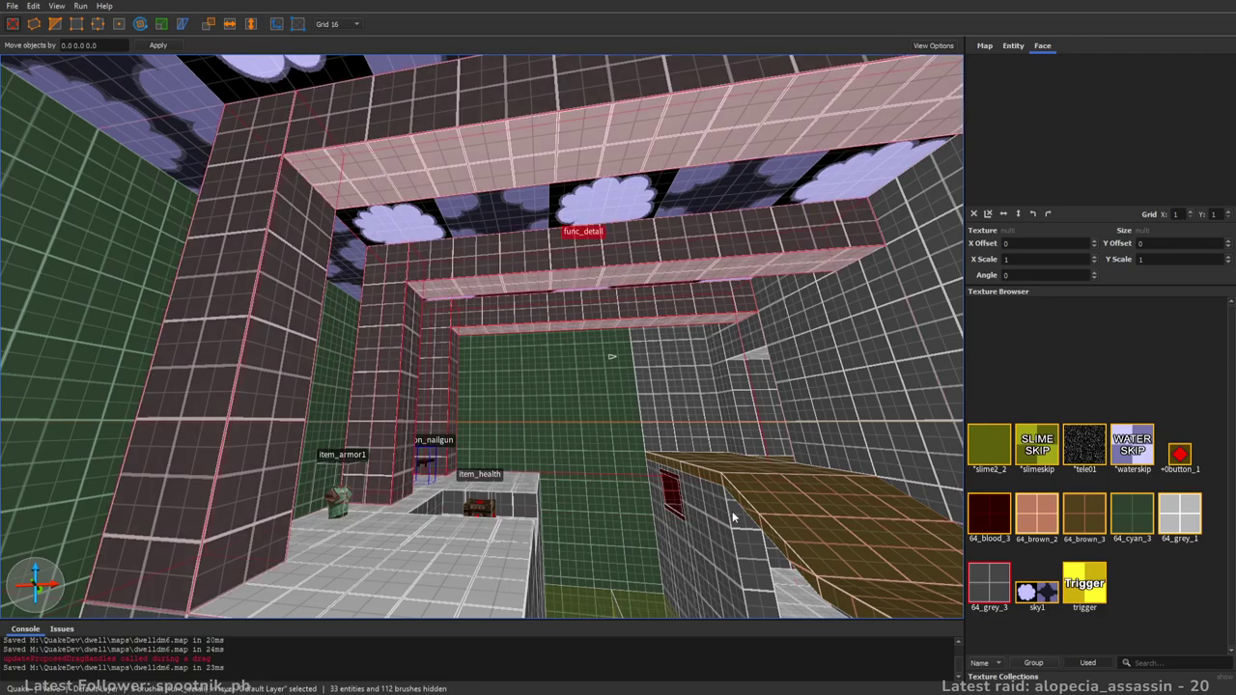
{"action": "key", "text": "ctrl+alt+i"}
- Turn the 640 unit corridor floor and the 128 by 256 unit floor under weapon_grenadelauncher into func_detail
{"action": "right_click_drag", "start_coordinate": [717, 517], "coordinate": [643, 461]}
{"action": "mouse_move", "coordinate": [527, 463]}
{"action": "right_mouse_down"}
{"action": "mouse_move", "coordinate": [464, 428]}
{"action": "mouse_move", "coordinate": [513, 434]}
{"action": "mouse_move", "coordinate": [463, 447]}
{"action": "mouse_move", "coordinate": [557, 381]}
{"action": "mouse_move", "coordinate": [629, 394]}
{"action": "mouse_move", "coordinate": [631, 411]}
{"action": "mouse_move", "coordinate": [511, 483]}
{"action": "mouse_move", "coordinate": [533, 475]}
{"action": "mouse_move", "coordinate": [602, 379]}
{"action": "right_mouse_up"}
{"action": "left_click", "coordinate": [533, 475], "text": "shift"}
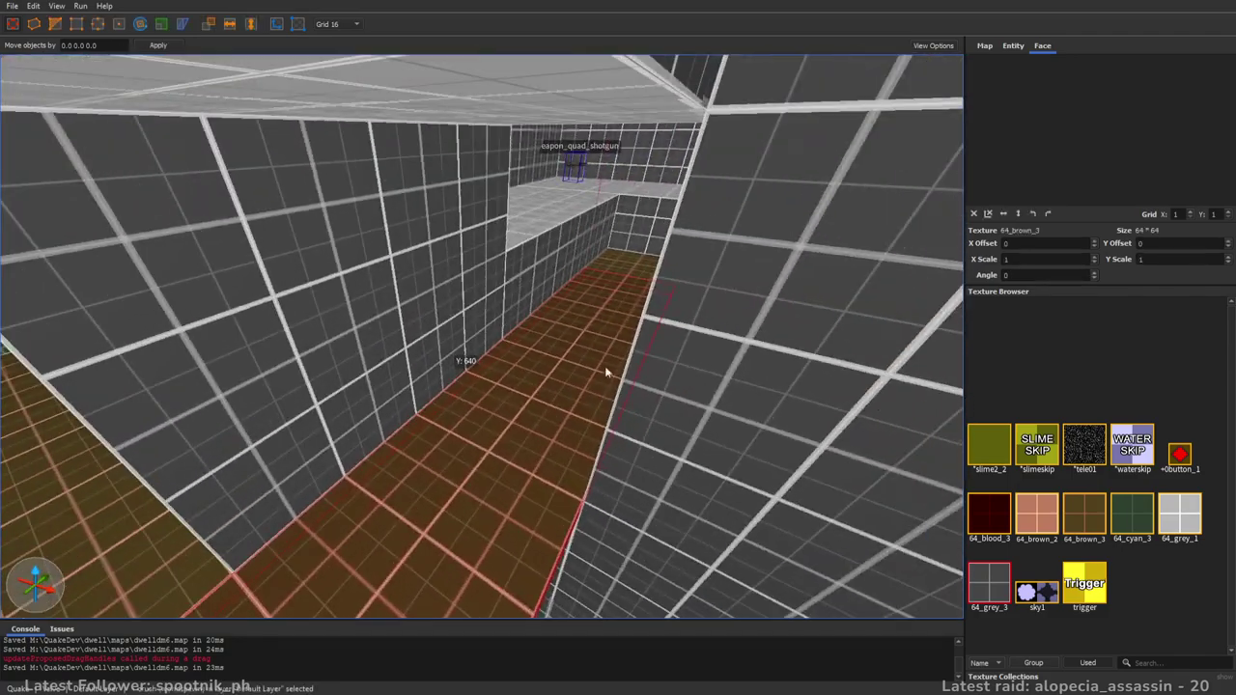
{"action": "mouse_move", "coordinate": [586, 457]}
{"action": "right_mouse_down"}
{"action": "mouse_move", "coordinate": [546, 457]}
{"action": "mouse_move", "coordinate": [608, 440]}
{"action": "right_mouse_up"}
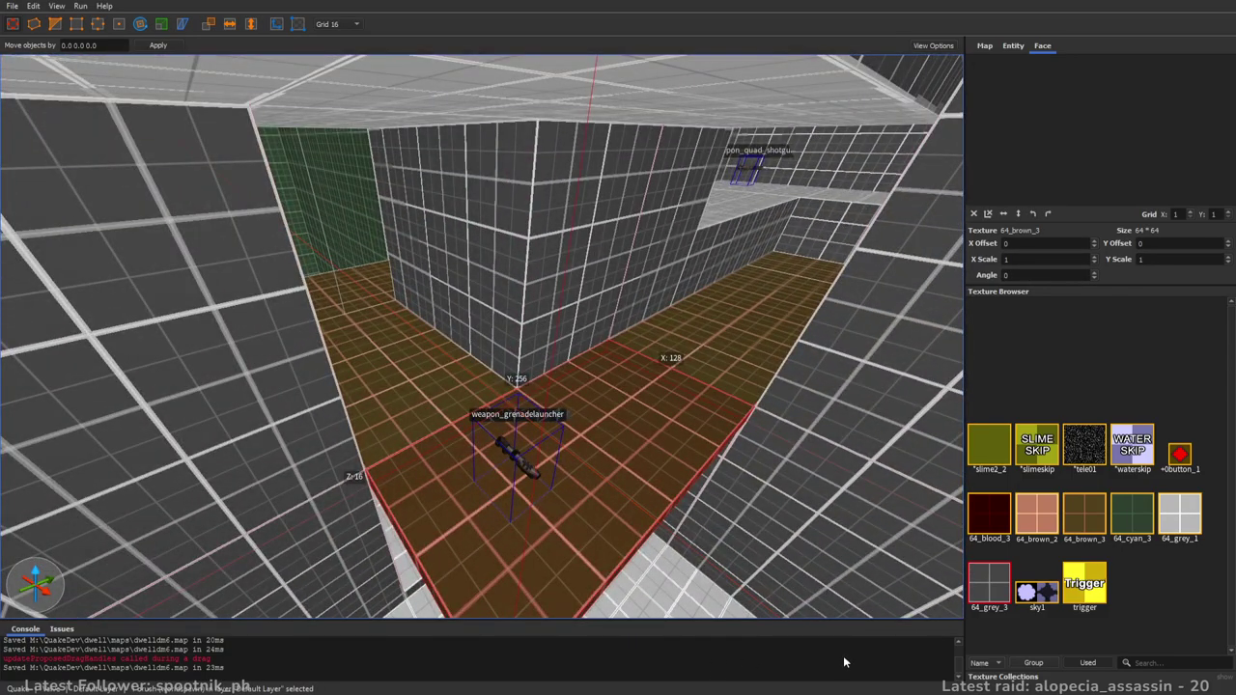
{"action": "mouse_move", "coordinate": [509, 407]}
{"action": "right_mouse_down"}
{"action": "mouse_move", "coordinate": [380, 411]}
{"action": "mouse_move", "coordinate": [547, 405]}
{"action": "mouse_move", "coordinate": [527, 454]}
{"action": "mouse_move", "coordinate": [538, 489]}
{"action": "mouse_move", "coordinate": [569, 425]}
{"action": "mouse_move", "coordinate": [571, 358]}
{"action": "mouse_move", "coordinate": [481, 360]}
{"action": "mouse_move", "coordinate": [421, 231]}
{"action": "mouse_move", "coordinate": [386, 289]}
{"action": "mouse_move", "coordinate": [352, 169]}
{"action": "mouse_move", "coordinate": [386, 213]}
{"action": "mouse_move", "coordinate": [524, 262]}
{"action": "mouse_move", "coordinate": [500, 313]}
{"action": "mouse_move", "coordinate": [519, 301]}
{"action": "mouse_move", "coordinate": [595, 403]}
{"action": "mouse_move", "coordinate": [513, 410]}
{"action": "right_mouse_up"}
{"action": "left_click", "coordinate": [514, 409]}
- Turn the 64_brown_3 ledge holding info_player_start into a func_detail
{"action": "right_click_drag", "start_coordinate": [430, 368], "coordinate": [536, 391]}
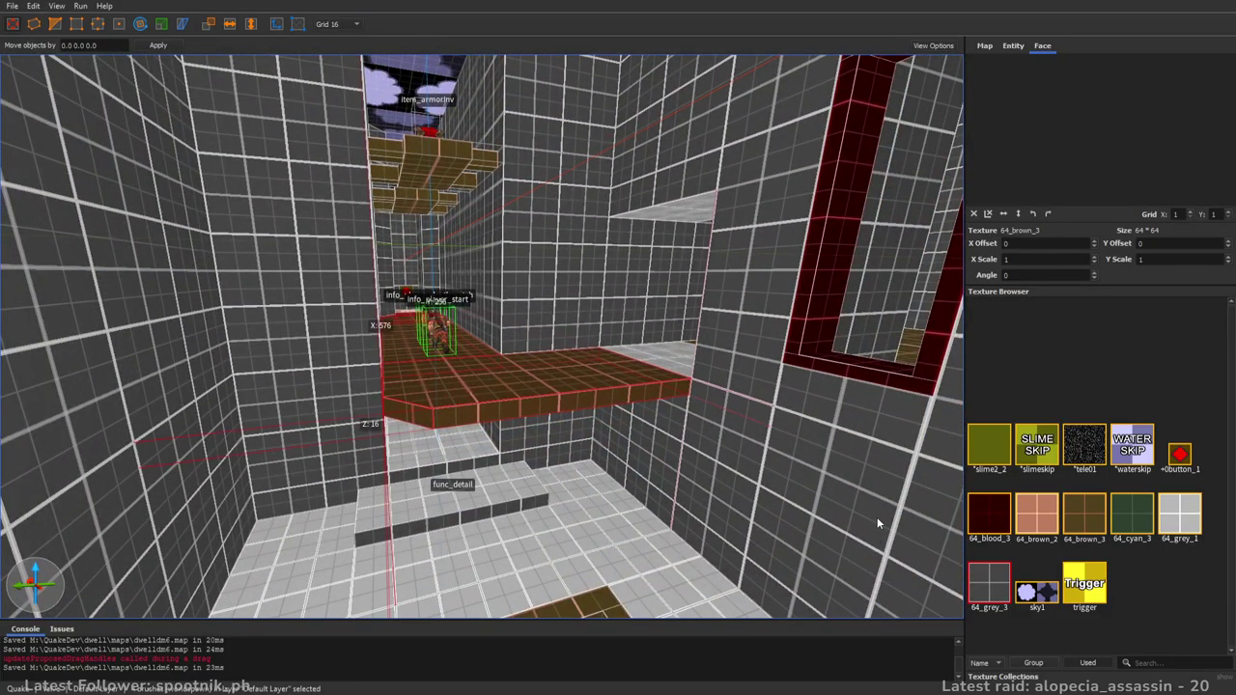
{"action": "key", "text": "ctrl+d"}
{"action": "key", "text": "Escape"}
- Turn the tall pillar and the ceiling beams meeting on top of it under the sky into a func_detail
{"action": "key", "text": "alt+d"}
{"action": "key", "text": "w"}
{"action": "mouse_move", "coordinate": [502, 406]}
{"action": "right_mouse_down"}
{"action": "mouse_move", "coordinate": [472, 411]}
{"action": "mouse_move", "coordinate": [372, 378]}
{"action": "mouse_move", "coordinate": [582, 363]}
{"action": "mouse_move", "coordinate": [461, 362]}
{"action": "right_mouse_up"}
{"action": "key", "text": "alt+d"}
{"action": "key", "text": "alt+d"}
{"action": "mouse_move", "coordinate": [658, 412]}
{"action": "right_mouse_down"}
{"action": "mouse_move", "coordinate": [627, 402]}
{"action": "mouse_move", "coordinate": [665, 405]}
{"action": "mouse_move", "coordinate": [763, 507]}
{"action": "mouse_move", "coordinate": [509, 411]}
{"action": "mouse_move", "coordinate": [499, 353]}
{"action": "mouse_move", "coordinate": [776, 395]}
{"action": "mouse_move", "coordinate": [520, 383]}
{"action": "mouse_move", "coordinate": [542, 390]}
{"action": "mouse_move", "coordinate": [326, 354]}
{"action": "mouse_move", "coordinate": [467, 288]}
{"action": "mouse_move", "coordinate": [402, 306]}
{"action": "mouse_move", "coordinate": [637, 359]}
{"action": "mouse_move", "coordinate": [377, 351]}
{"action": "mouse_move", "coordinate": [727, 344]}
{"action": "mouse_move", "coordinate": [637, 326]}
{"action": "mouse_move", "coordinate": [629, 339]}
{"action": "mouse_move", "coordinate": [759, 339]}
{"action": "right_mouse_up"}
{"action": "key", "text": "w"}
{"action": "key", "text": "s"}
{"action": "key", "text": "w"}
{"action": "key", "text": "alt+d"}
{"action": "key", "text": "alt+d"}
{"action": "right_click_drag", "start_coordinate": [666, 365], "coordinate": [433, 326]}
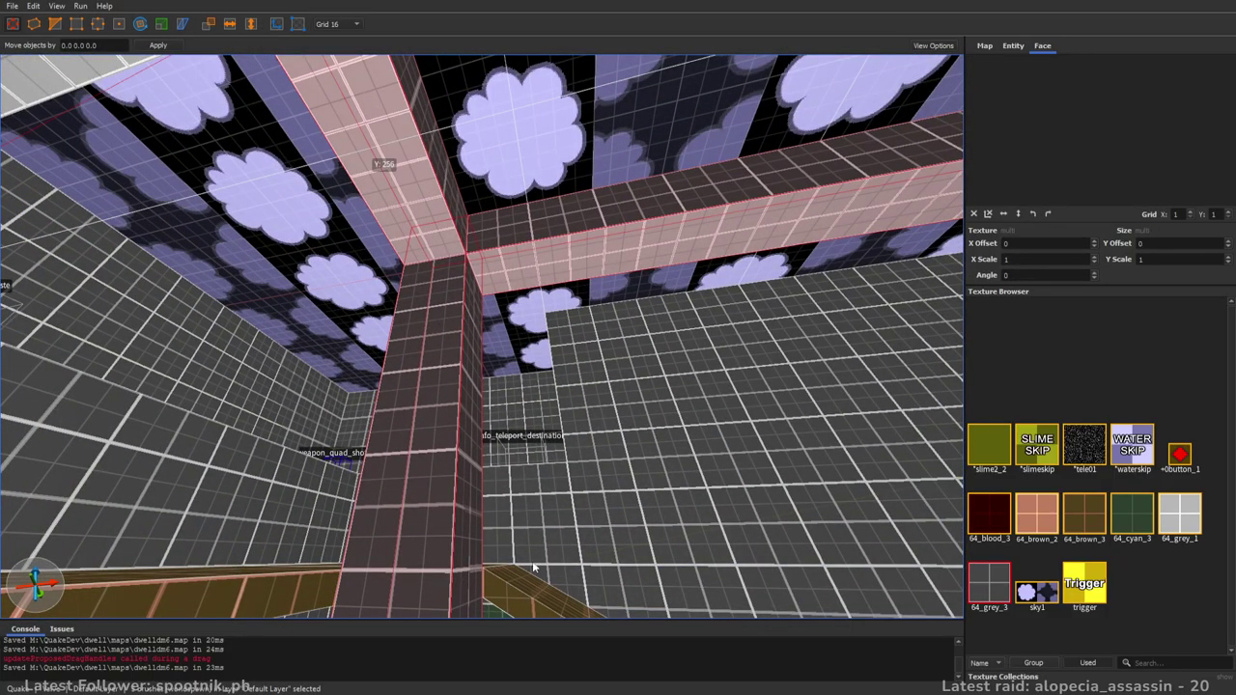
- Extend the 64_brown_3 walkway to 384 units beneath the grey ledge and turn it and its adjoining ramp into a func_detail
{"action": "mouse_move", "coordinate": [762, 518]}
{"action": "right_mouse_down"}
{"action": "mouse_move", "coordinate": [736, 383]}
{"action": "mouse_move", "coordinate": [634, 408]}
{"action": "mouse_move", "coordinate": [572, 473]}
{"action": "mouse_move", "coordinate": [697, 465]}
{"action": "right_mouse_up"}
{"action": "left_click", "coordinate": [507, 414]}
{"action": "right_click_drag", "start_coordinate": [507, 414], "coordinate": [565, 440]}
{"action": "left_click_drag", "start_coordinate": [135, 297], "coordinate": [238, 294], "text": "ctrl+shift"}
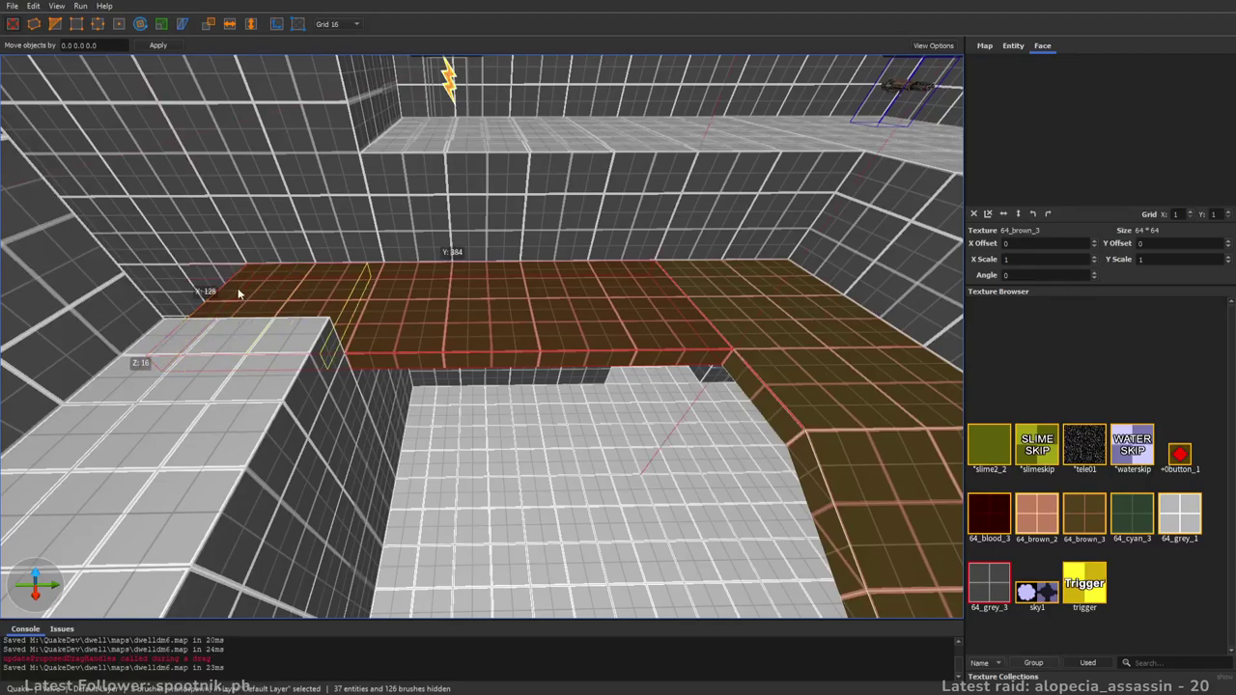
{"action": "right_click_drag", "start_coordinate": [437, 323], "coordinate": [516, 327]}
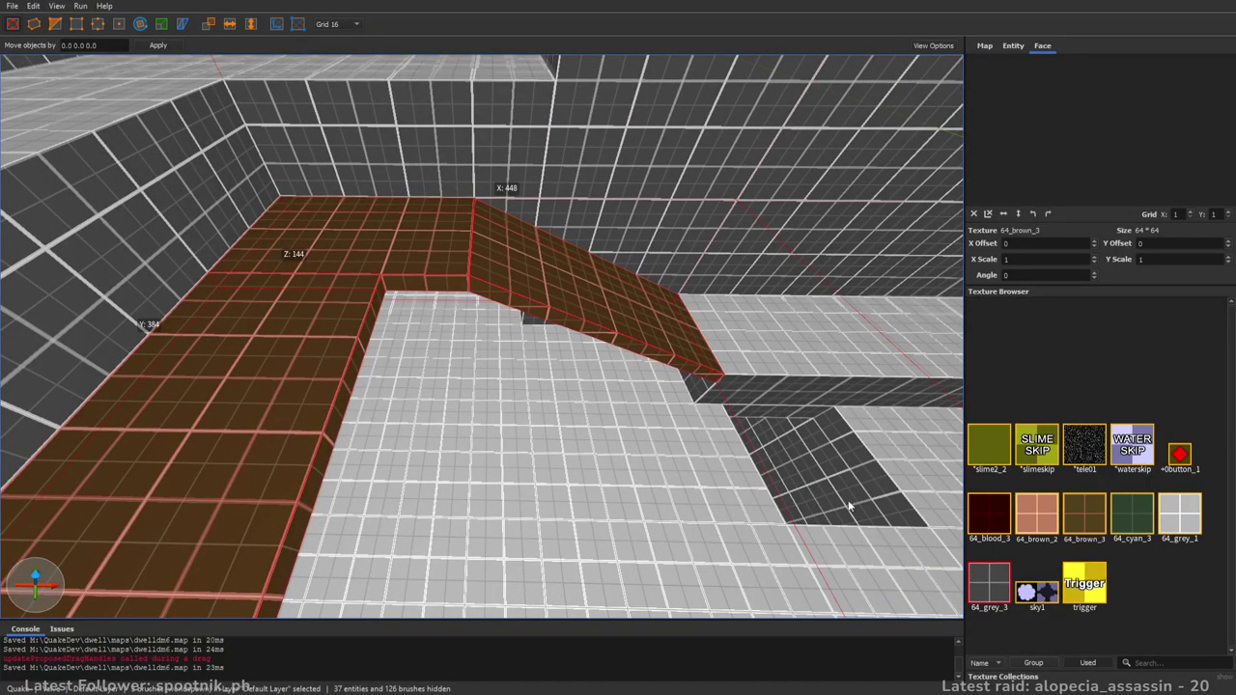
{"action": "key", "text": "Delete"}
- Turn the two corner wedges above the trigger_teleport alcove into a func_detail
{"action": "mouse_move", "coordinate": [695, 420]}
{"action": "right_mouse_down"}
{"action": "mouse_move", "coordinate": [607, 373]}
{"action": "mouse_move", "coordinate": [569, 393]}
{"action": "mouse_move", "coordinate": [692, 323]}
{"action": "right_mouse_up"}
{"action": "key", "text": "w"}
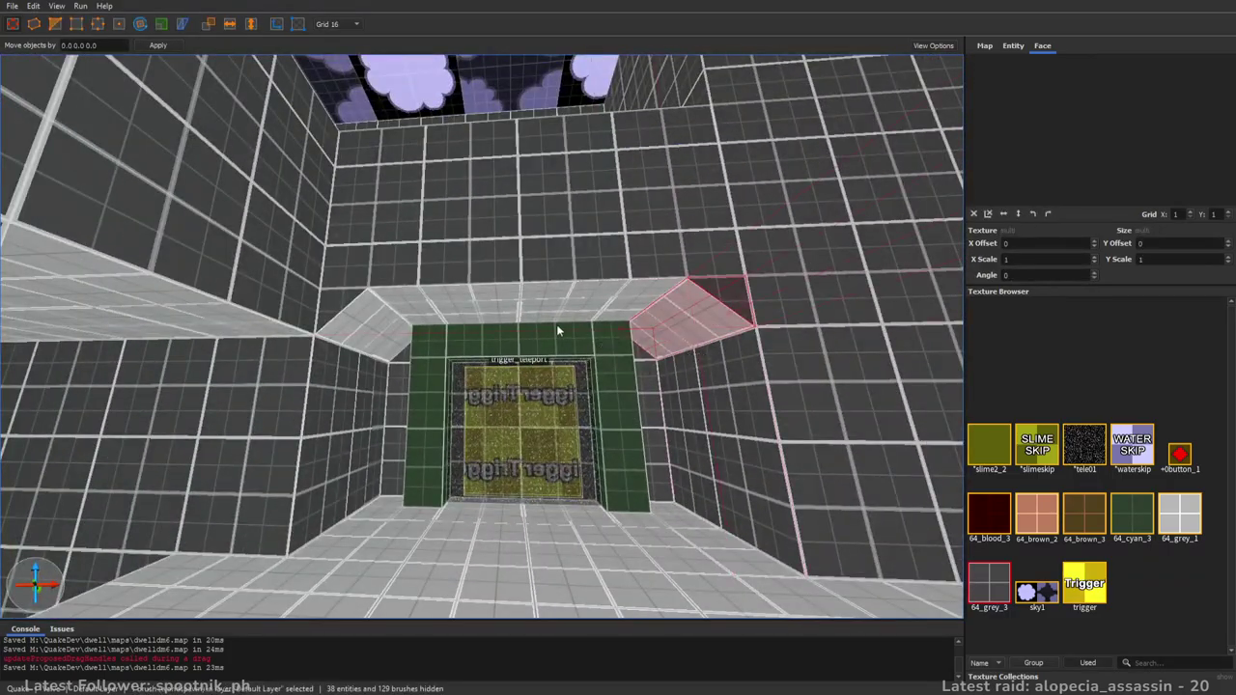
{"action": "left_click", "coordinate": [361, 319], "text": "ctrl"}
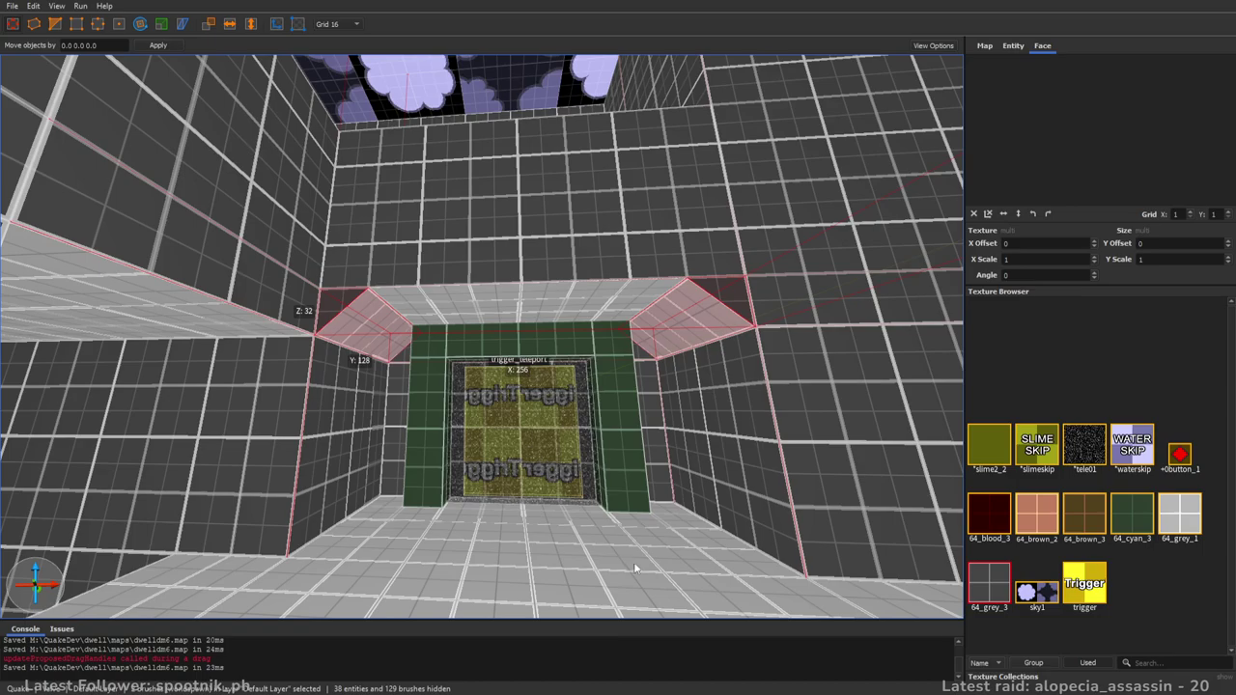
{"action": "key", "text": "Delete"}
- Stretch the side wall of the trigger_teleport alcove to 160 units high so it meets the ceiling, and save the map
{"action": "right_click_drag", "start_coordinate": [755, 384], "coordinate": [631, 471]}
{"action": "left_click", "coordinate": [631, 470]}
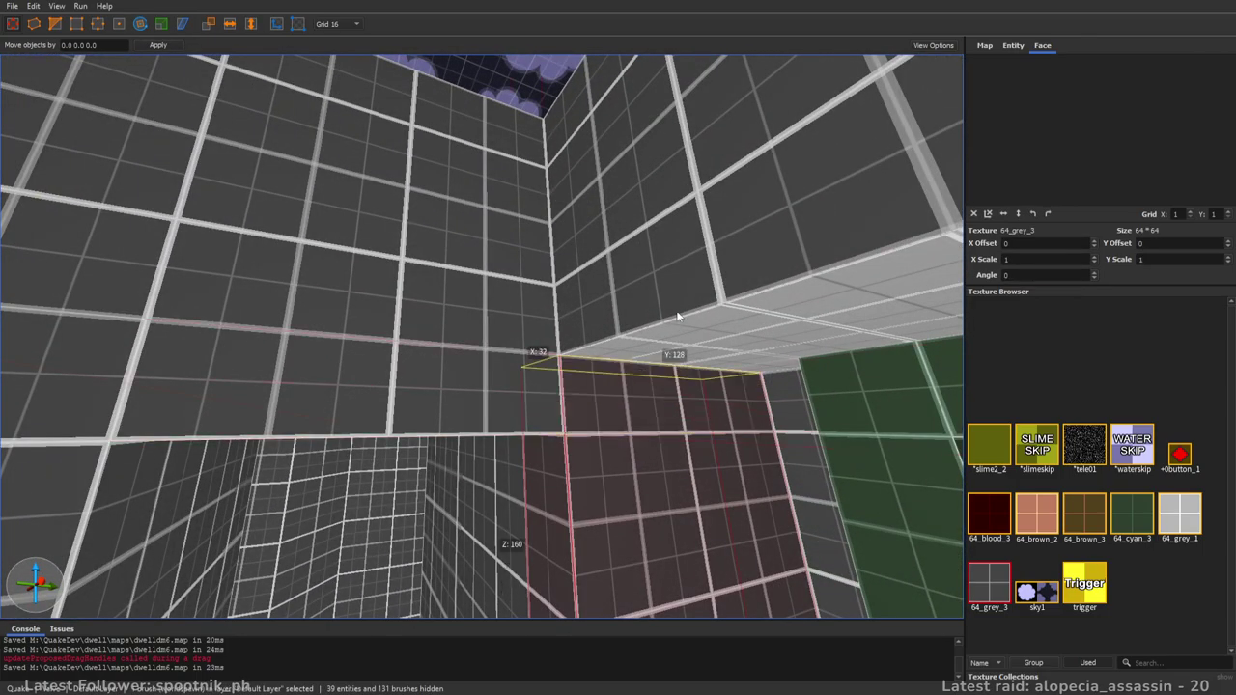
{"action": "key", "text": "Escape"}
{"action": "right_click_drag", "start_coordinate": [663, 350], "coordinate": [629, 422]}
{"action": "key", "text": "s"}
{"action": "key", "text": "ctrl+s"}
{"action": "right_click_drag", "start_coordinate": [766, 333], "coordinate": [643, 321]}
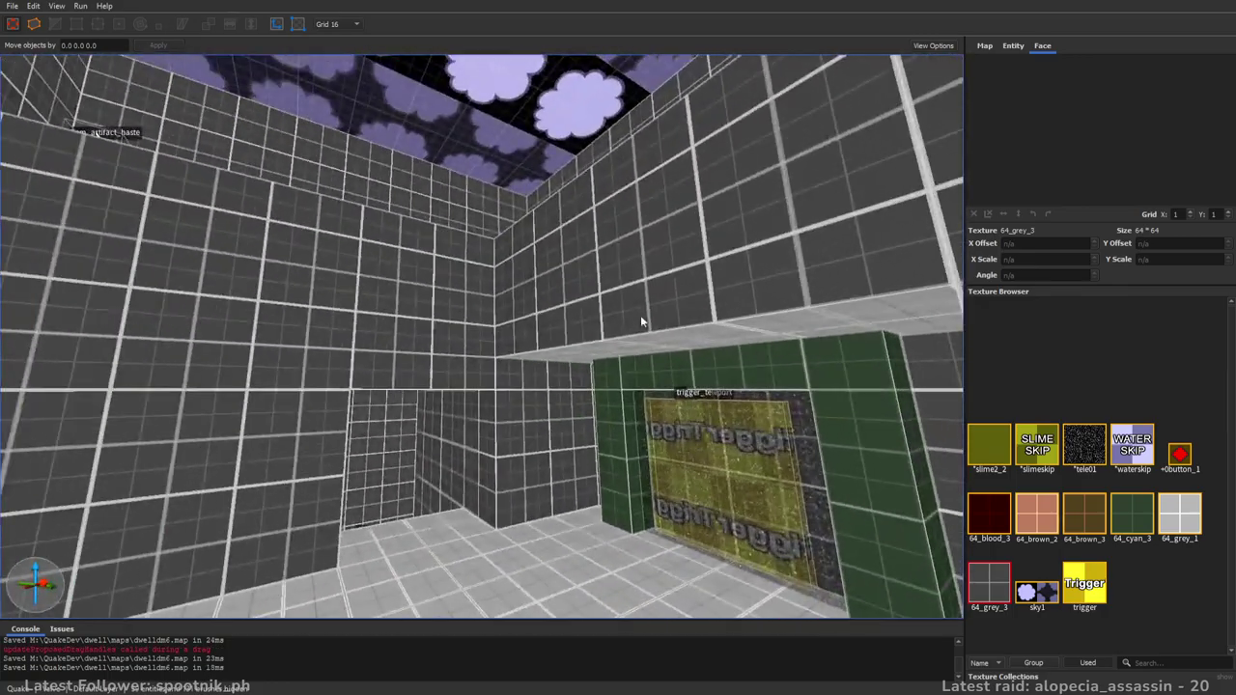
- Turn the 96 by 96 by 384 unit pillar between the supernailgun and item_armor1 into a func_detail
{"action": "right_click_drag", "start_coordinate": [691, 353], "coordinate": [581, 366]}
{"action": "key", "text": "w"}
{"action": "left_click", "coordinate": [548, 396]}
{"action": "key", "text": "d"}
{"action": "key", "text": "d"}
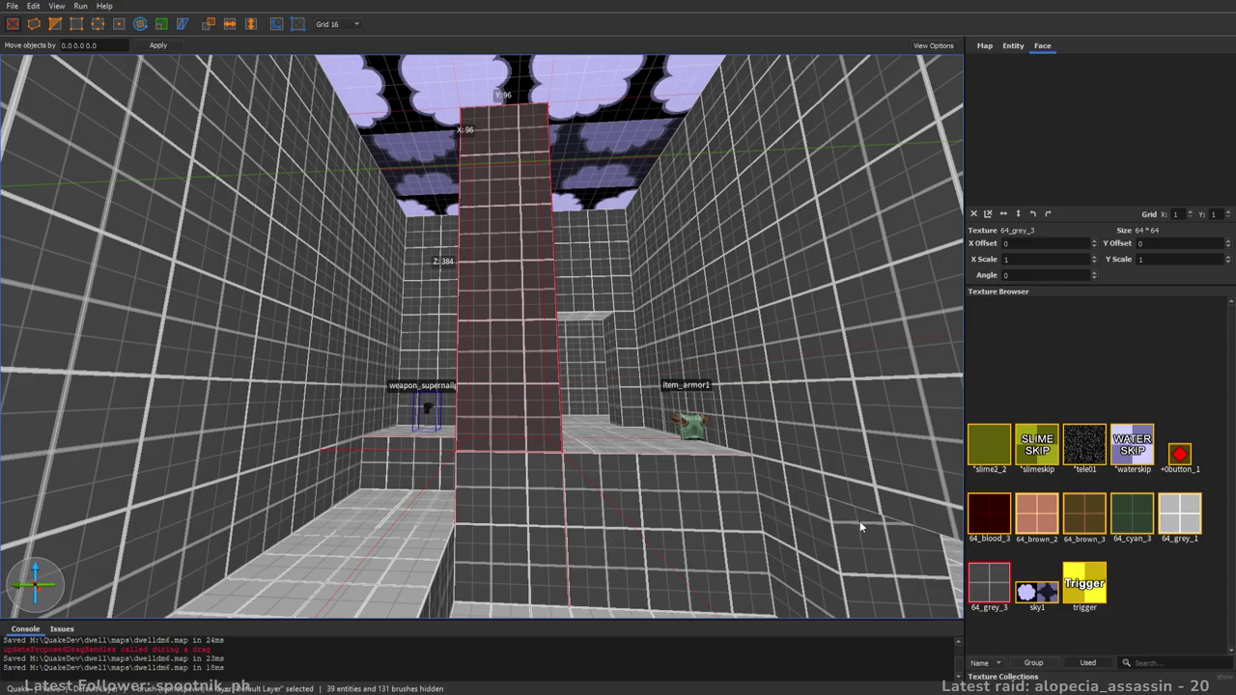
{"action": "key", "text": "Delete"}
- Turn the 256 by 96 by 128 unit block between the roof's sky slabs into a func_detail
{"action": "right_click_drag", "start_coordinate": [678, 455], "coordinate": [728, 487]}
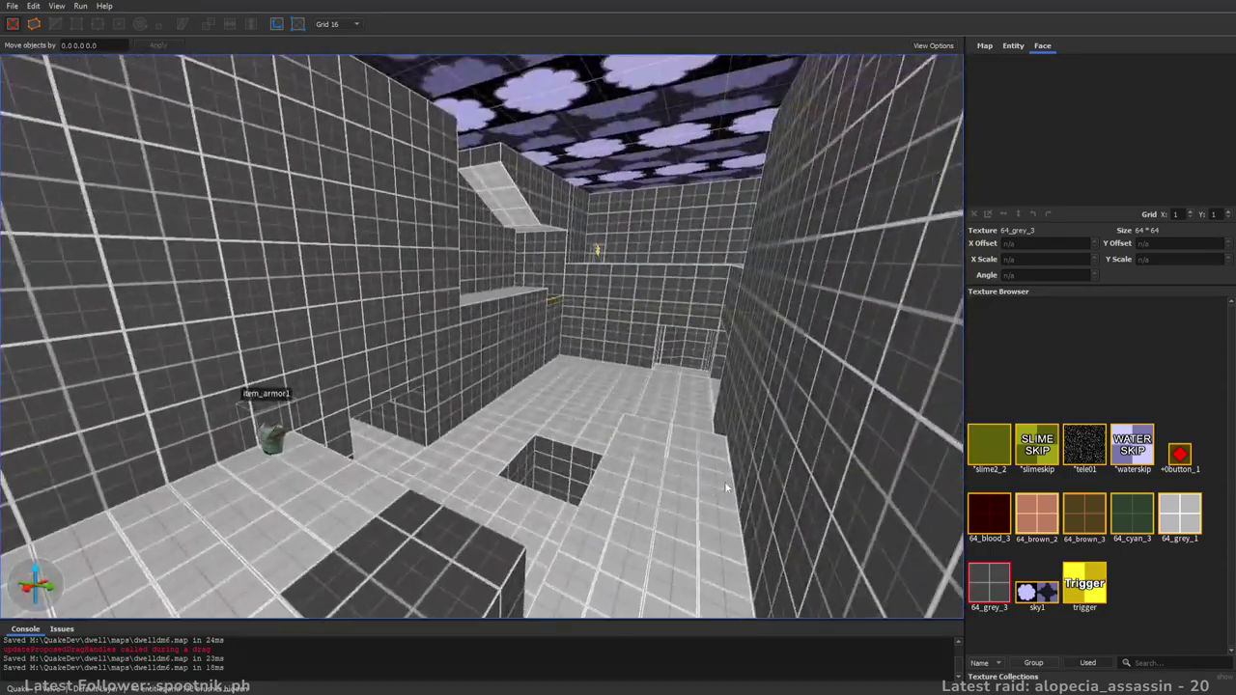
{"action": "scroll", "coordinate": [754, 434], "scroll_direction": "up", "scroll_amount": 6}
{"action": "mouse_move", "coordinate": [753, 434]}
{"action": "right_mouse_down"}
{"action": "mouse_move", "coordinate": [620, 302]}
{"action": "mouse_move", "coordinate": [604, 254]}
{"action": "mouse_move", "coordinate": [667, 219]}
{"action": "mouse_move", "coordinate": [534, 180]}
{"action": "mouse_move", "coordinate": [495, 357]}
{"action": "mouse_move", "coordinate": [406, 372]}
{"action": "mouse_move", "coordinate": [579, 384]}
{"action": "mouse_move", "coordinate": [522, 381]}
{"action": "right_mouse_up"}
{"action": "left_click", "coordinate": [405, 372]}
{"action": "left_click", "coordinate": [522, 382]}
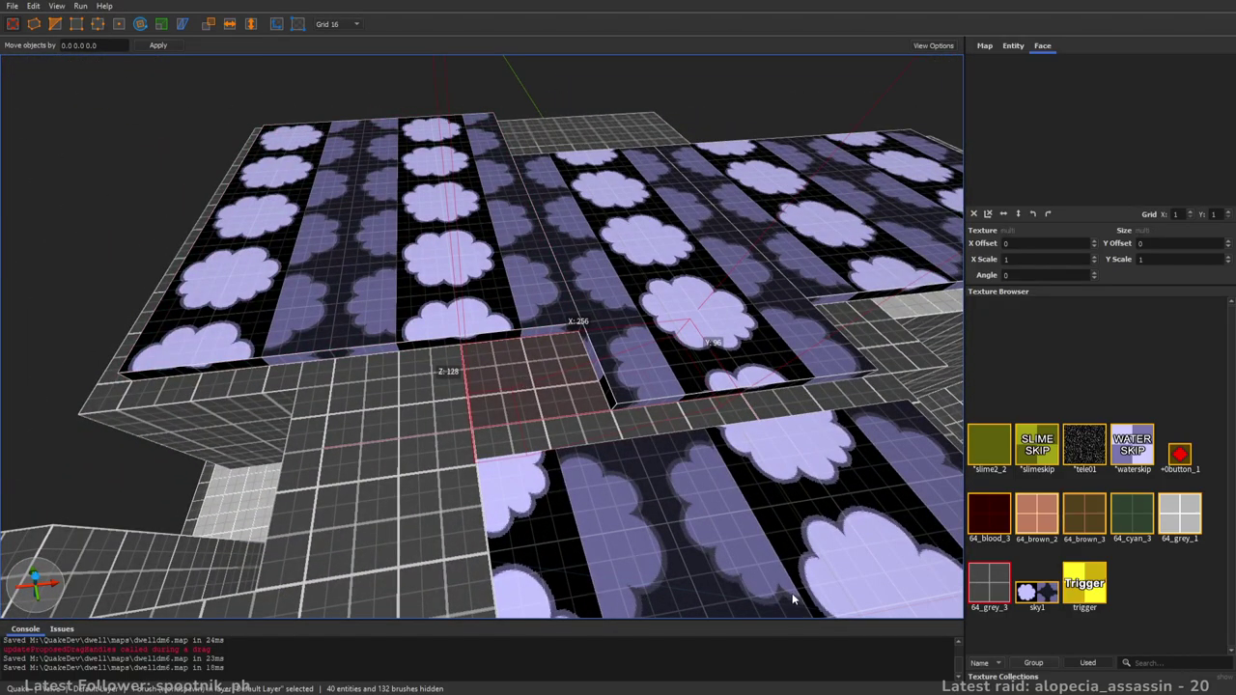
- Resize the protruding sky slab so its edge lines up with the neighbouring sky slab
{"action": "mouse_move", "coordinate": [866, 522]}
{"action": "right_mouse_down"}
{"action": "mouse_move", "coordinate": [583, 394]}
{"action": "mouse_move", "coordinate": [666, 389]}
{"action": "right_mouse_up"}
{"action": "key", "text": "h"}
{"action": "key", "text": "h"}
{"action": "left_click", "coordinate": [553, 398]}
{"action": "left_click_drag", "start_coordinate": [666, 388], "coordinate": [552, 354], "text": "shift"}
{"action": "mouse_move", "coordinate": [551, 353]}
{"action": "right_mouse_down", "text": "alt"}
{"action": "mouse_move", "coordinate": [574, 377]}
{"action": "mouse_move", "coordinate": [591, 365]}
{"action": "right_mouse_up", "text": "alt"}
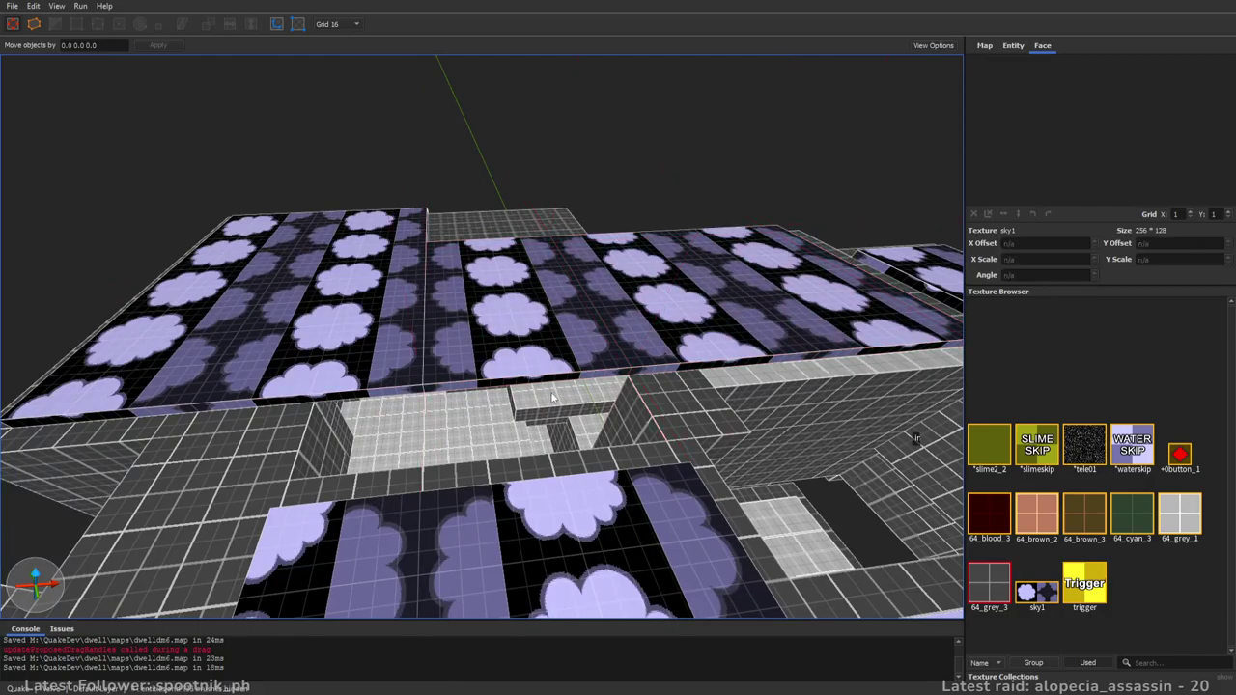
- Draw a sky1 slab, starting about 320 units long, over the open gap between the upper and lower sky slabs
{"action": "scroll", "coordinate": [381, 409], "scroll_direction": "up", "scroll_amount": 2}
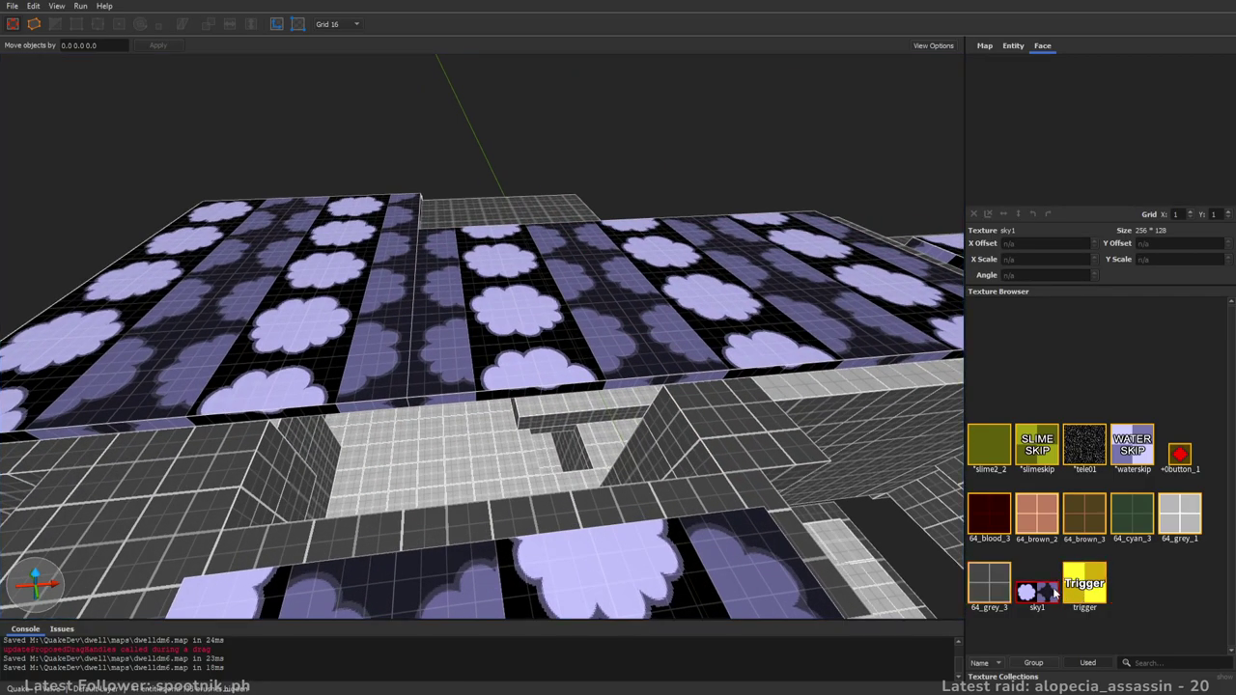
{"action": "right_click_drag", "start_coordinate": [181, 341], "coordinate": [176, 355]}
{"action": "scroll", "coordinate": [175, 355], "scroll_direction": "up", "scroll_amount": 2}
{"action": "left_click_drag", "start_coordinate": [222, 353], "coordinate": [424, 406]}
{"action": "key", "text": "d"}
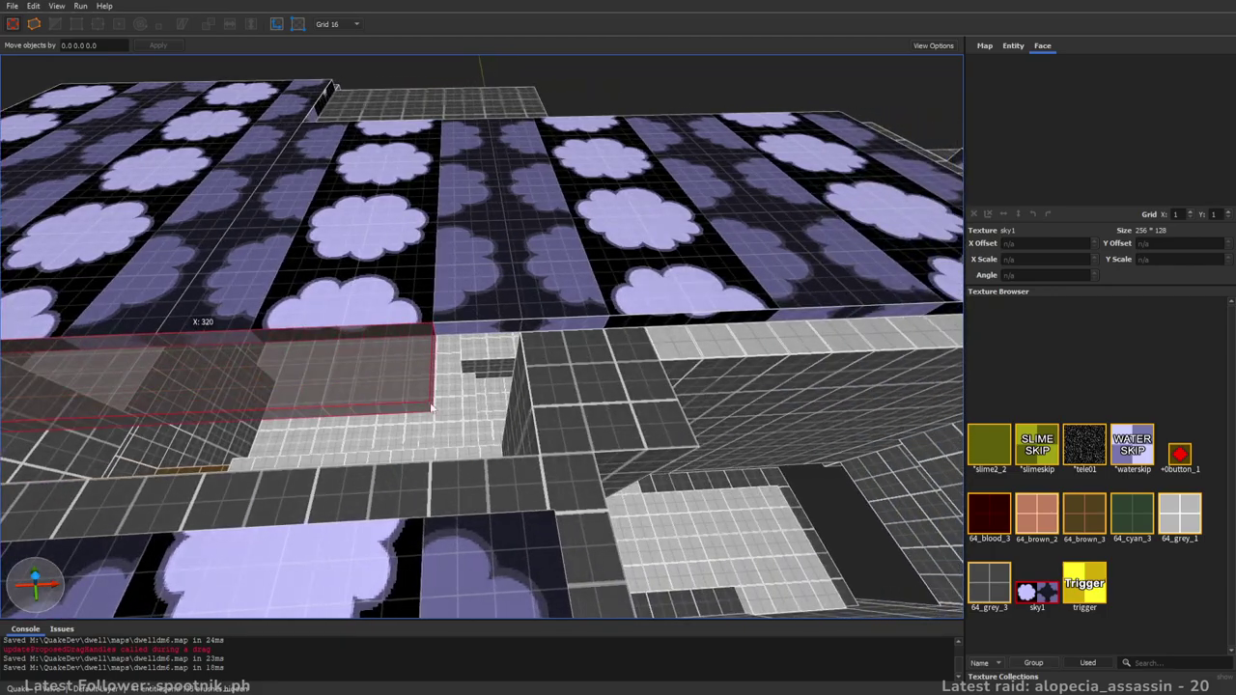
{"action": "scroll", "coordinate": [705, 480], "scroll_direction": "down", "scroll_amount": 4}
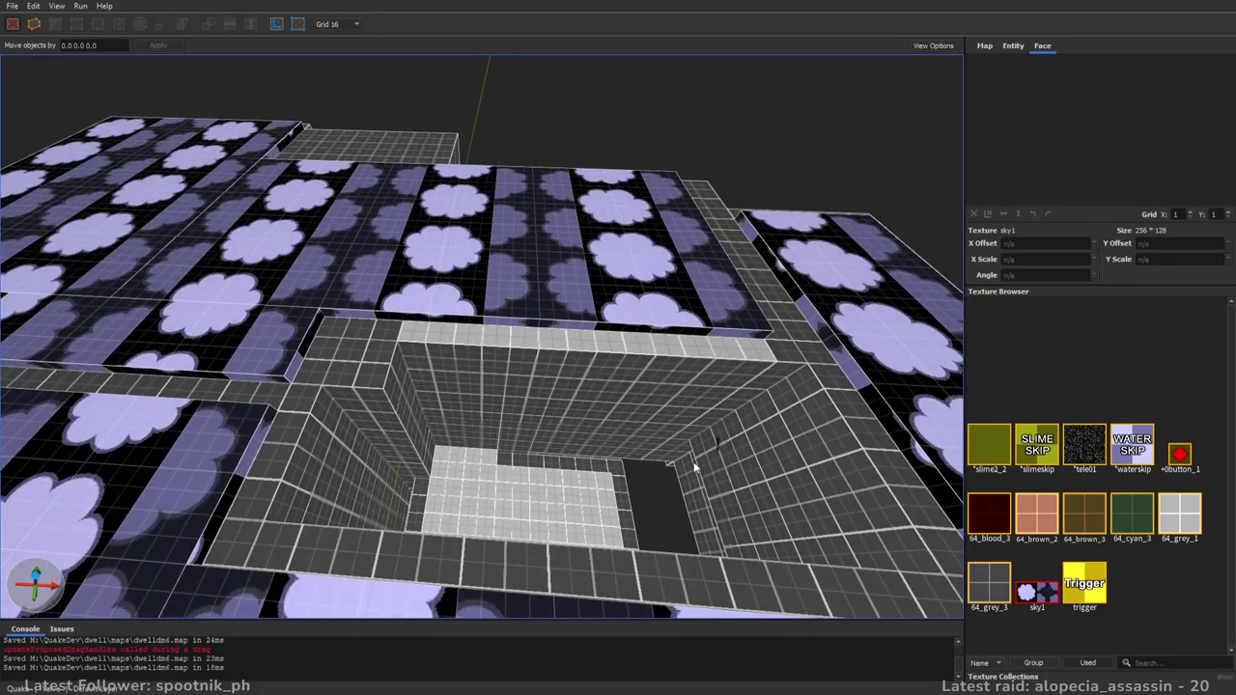
- Turn the sloped brown walkway brush above the rocket launcher, 224 by 512 by 80 units, into a func_detail
{"action": "scroll", "coordinate": [602, 418], "scroll_direction": "up", "scroll_amount": 6}
{"action": "mouse_move", "coordinate": [634, 448]}
{"action": "right_mouse_down"}
{"action": "mouse_move", "coordinate": [603, 418]}
{"action": "mouse_move", "coordinate": [776, 383]}
{"action": "mouse_move", "coordinate": [743, 412]}
{"action": "mouse_move", "coordinate": [595, 451]}
{"action": "mouse_move", "coordinate": [628, 369]}
{"action": "mouse_move", "coordinate": [595, 382]}
{"action": "mouse_move", "coordinate": [426, 387]}
{"action": "mouse_move", "coordinate": [649, 381]}
{"action": "mouse_move", "coordinate": [524, 381]}
{"action": "mouse_move", "coordinate": [663, 397]}
{"action": "mouse_move", "coordinate": [640, 367]}
{"action": "mouse_move", "coordinate": [665, 377]}
{"action": "mouse_move", "coordinate": [698, 332]}
{"action": "mouse_move", "coordinate": [738, 384]}
{"action": "mouse_move", "coordinate": [986, 398]}
{"action": "right_mouse_up"}
{"action": "key", "text": "w"}
{"action": "key", "text": "w"}
{"action": "key", "text": "w"}
{"action": "scroll", "coordinate": [836, 412], "scroll_direction": "up", "scroll_amount": 3}
{"action": "key", "text": "w"}
{"action": "key", "text": "w"}
{"action": "mouse_move", "coordinate": [797, 400]}
{"action": "right_mouse_down"}
{"action": "mouse_move", "coordinate": [596, 411]}
{"action": "mouse_move", "coordinate": [557, 435]}
{"action": "mouse_move", "coordinate": [637, 439]}
{"action": "mouse_move", "coordinate": [540, 417]}
{"action": "mouse_move", "coordinate": [623, 454]}
{"action": "mouse_move", "coordinate": [573, 460]}
{"action": "mouse_move", "coordinate": [572, 424]}
{"action": "mouse_move", "coordinate": [670, 435]}
{"action": "mouse_move", "coordinate": [662, 368]}
{"action": "right_mouse_up"}
{"action": "left_click", "coordinate": [662, 368]}
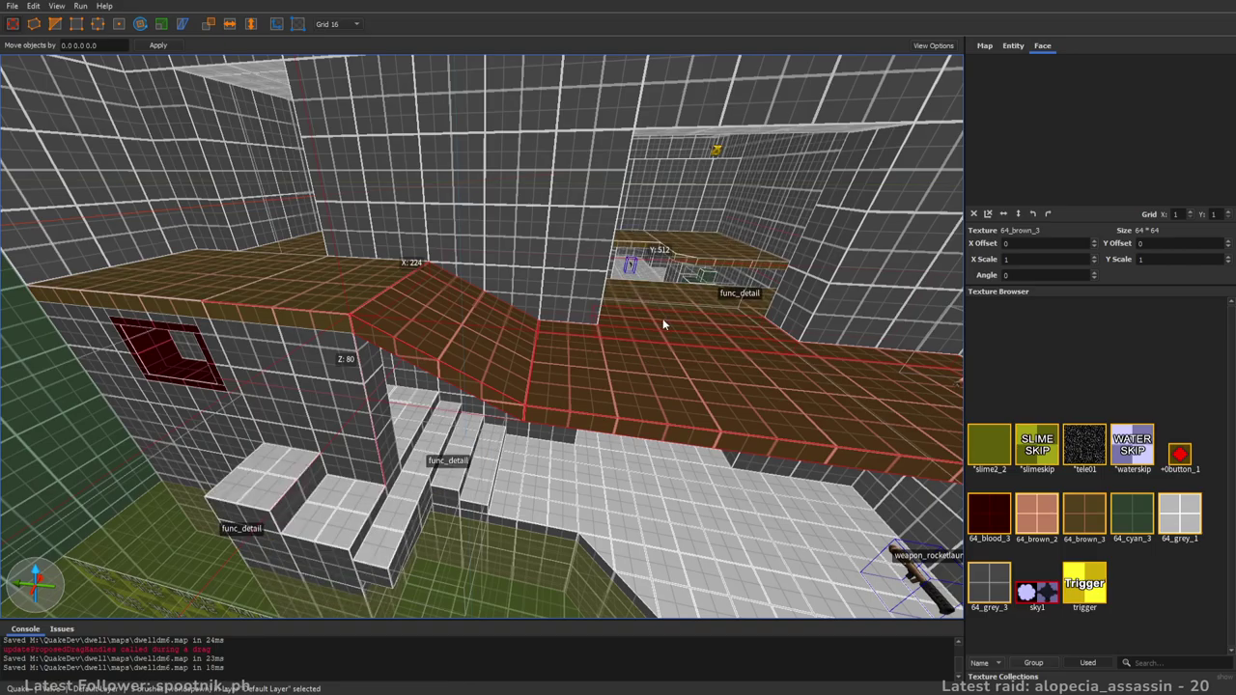
{"action": "right_click", "coordinate": [676, 298]}
{"action": "left_click", "coordinate": [824, 489]}
{"action": "key", "text": "Escape"}
- Examine the layout of the whole map from above, covering its rooms and corridors
{"action": "mouse_move", "coordinate": [434, 410]}
{"action": "right_mouse_down"}
{"action": "mouse_move", "coordinate": [518, 406]}
{"action": "mouse_move", "coordinate": [551, 389]}
{"action": "mouse_move", "coordinate": [725, 496]}
{"action": "mouse_move", "coordinate": [688, 504]}
{"action": "mouse_move", "coordinate": [639, 388]}
{"action": "mouse_move", "coordinate": [566, 361]}
{"action": "mouse_move", "coordinate": [568, 295]}
{"action": "mouse_move", "coordinate": [673, 296]}
{"action": "mouse_move", "coordinate": [413, 319]}
{"action": "mouse_move", "coordinate": [659, 357]}
{"action": "mouse_move", "coordinate": [658, 397]}
{"action": "mouse_move", "coordinate": [780, 433]}
{"action": "mouse_move", "coordinate": [504, 433]}
{"action": "mouse_move", "coordinate": [588, 435]}
{"action": "right_mouse_up"}
{"action": "key", "text": "Escape"}
{"action": "key", "text": "w"}
{"action": "right_click_drag", "start_coordinate": [612, 390], "coordinate": [557, 416]}
{"action": "key", "text": "space"}
{"action": "right_click_drag", "start_coordinate": [597, 322], "coordinate": [566, 410]}
{"action": "scroll", "coordinate": [543, 409], "scroll_direction": "down", "scroll_amount": 4}
{"action": "scroll", "coordinate": [535, 391], "scroll_direction": "down", "scroll_amount": 4}
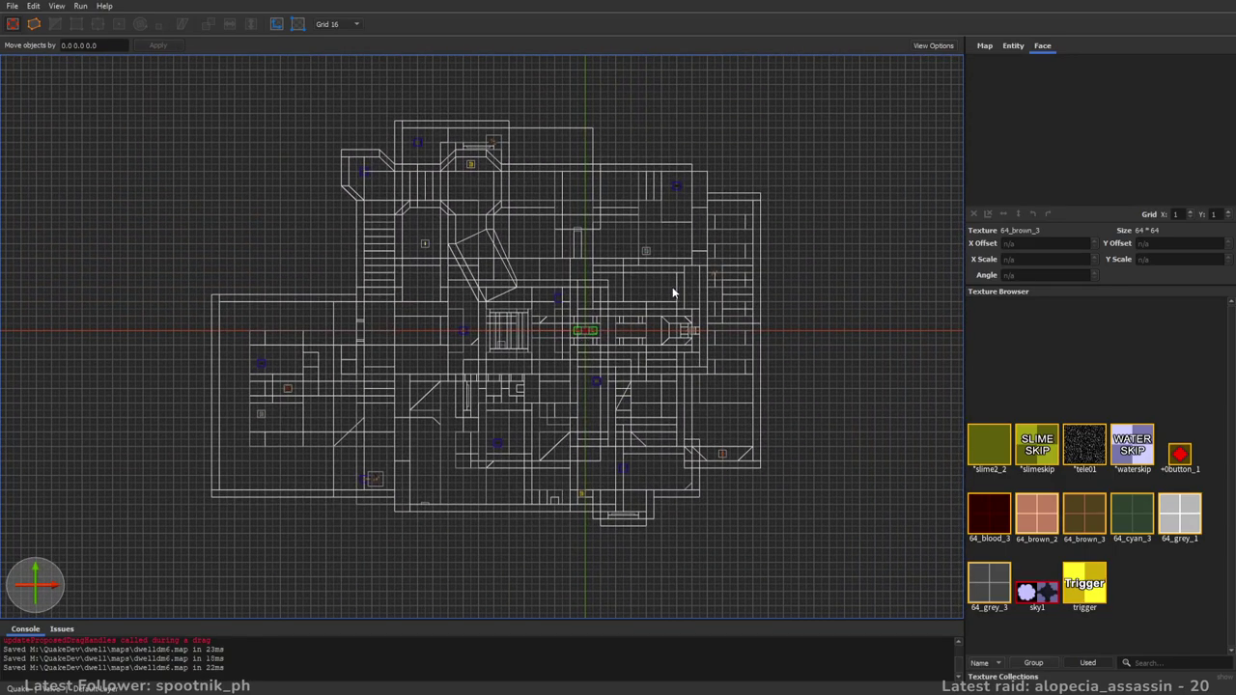
{"action": "scroll", "coordinate": [640, 287], "scroll_direction": "up", "scroll_amount": 5}
{"action": "scroll", "coordinate": [626, 344], "scroll_direction": "down", "scroll_amount": 2}
{"action": "right_click_drag", "start_coordinate": [755, 310], "coordinate": [626, 288]}
{"action": "scroll", "coordinate": [574, 278], "scroll_direction": "down", "scroll_amount": 3}
{"action": "scroll", "coordinate": [591, 276], "scroll_direction": "up", "scroll_amount": 1}
{"action": "key", "text": "space"}
{"action": "scroll", "coordinate": [604, 367], "scroll_direction": "down", "scroll_amount": 4}
{"action": "right_click_drag", "start_coordinate": [746, 364], "coordinate": [539, 334]}
{"action": "key", "text": "ctrl+Tab"}
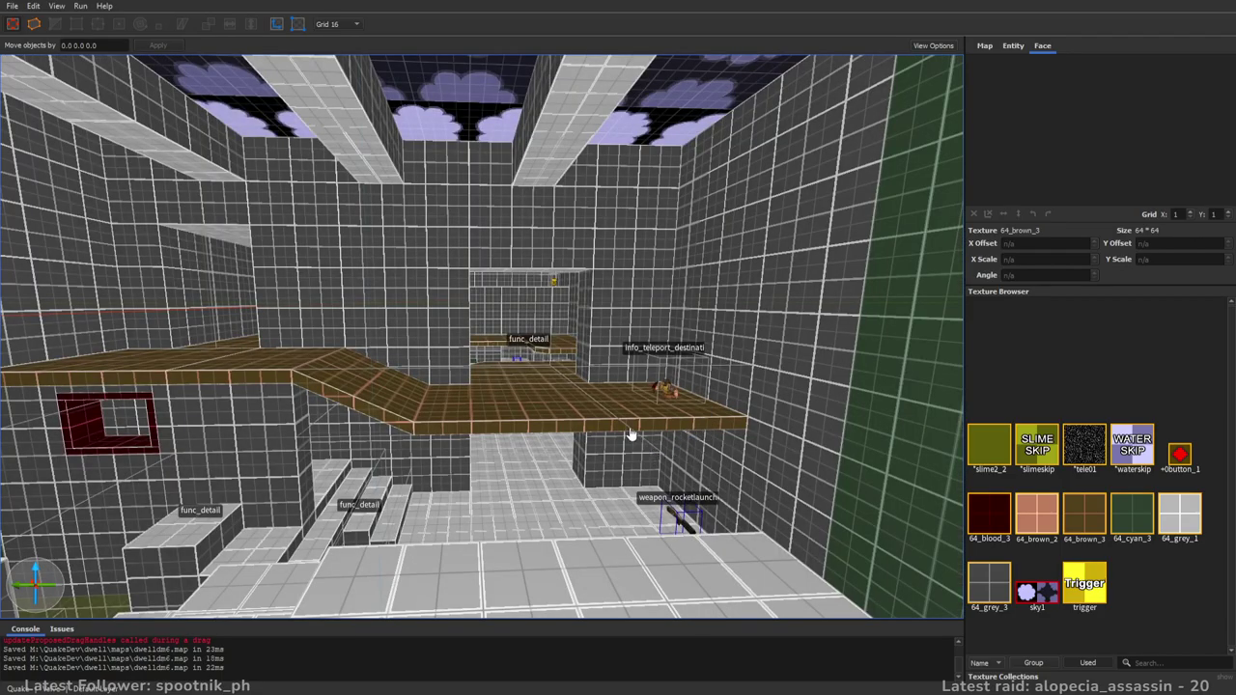
- Turn the overhead beam at the ceiling opening near item_artifact_haste into a func_detail
{"action": "right_click_drag", "start_coordinate": [609, 401], "coordinate": [556, 404]}
{"action": "scroll", "coordinate": [555, 402], "scroll_direction": "up", "scroll_amount": 5}
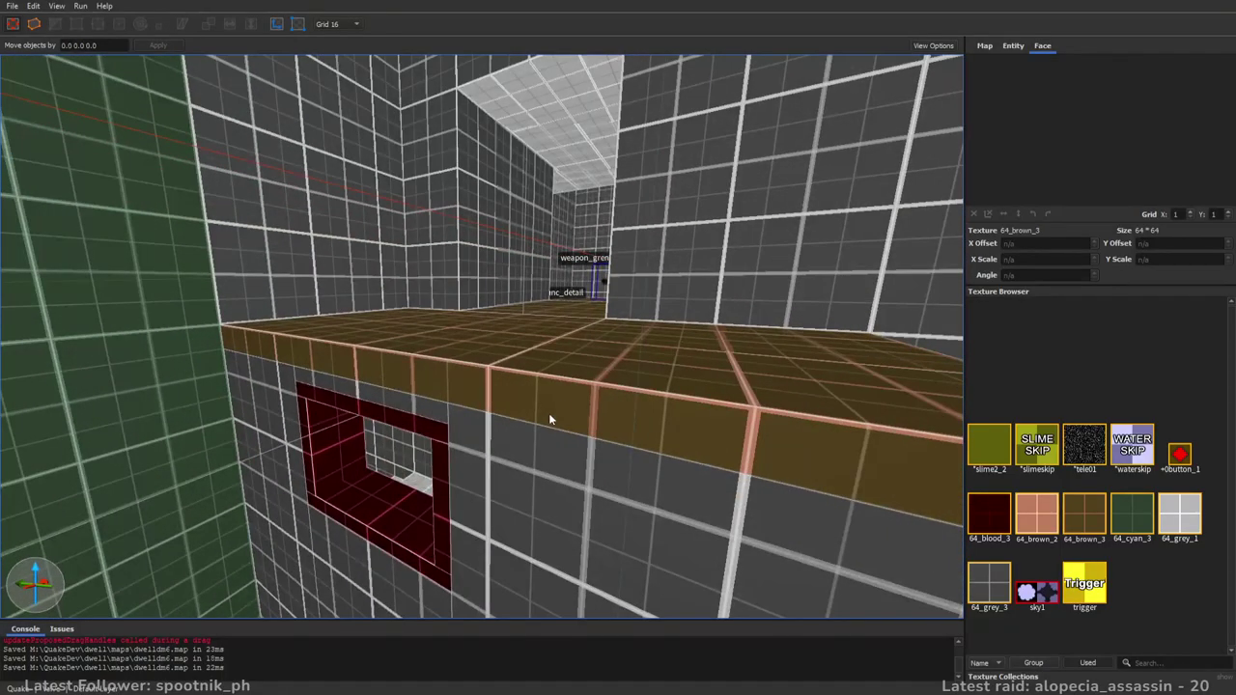
{"action": "scroll", "coordinate": [717, 340], "scroll_direction": "up", "scroll_amount": 5}
{"action": "right_click_drag", "start_coordinate": [717, 340], "coordinate": [608, 329]}
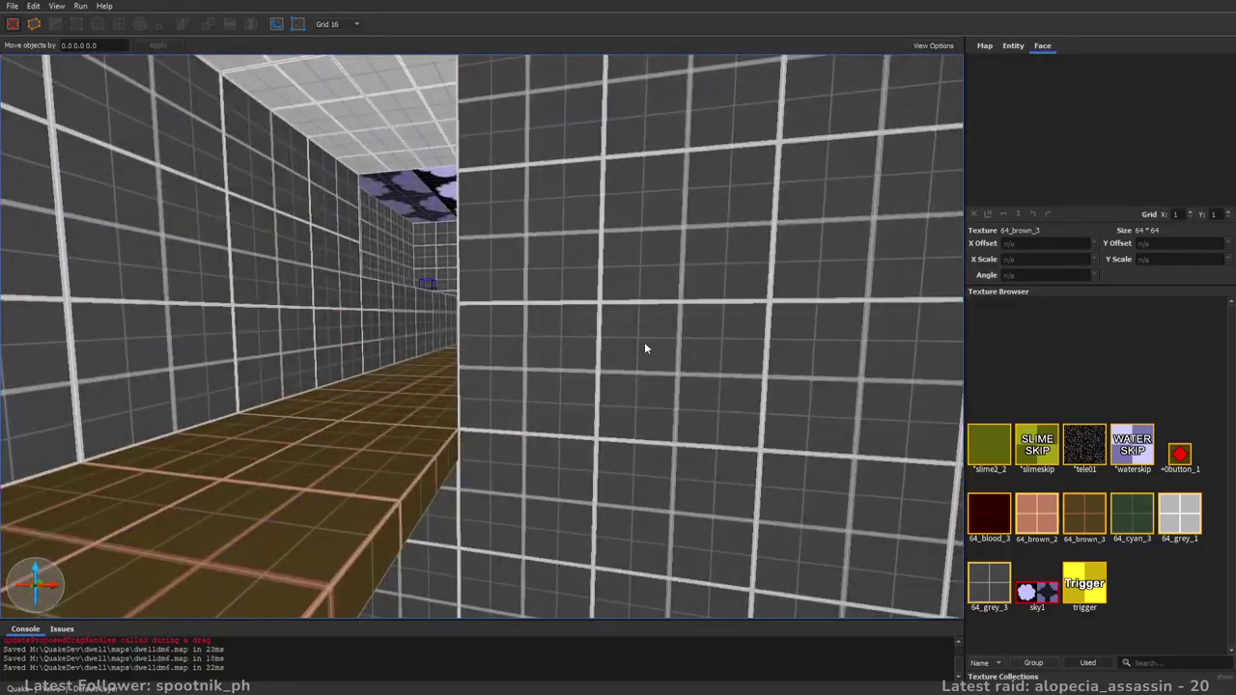
{"action": "key", "text": "w"}
{"action": "right_click_drag", "start_coordinate": [616, 382], "coordinate": [241, 275]}
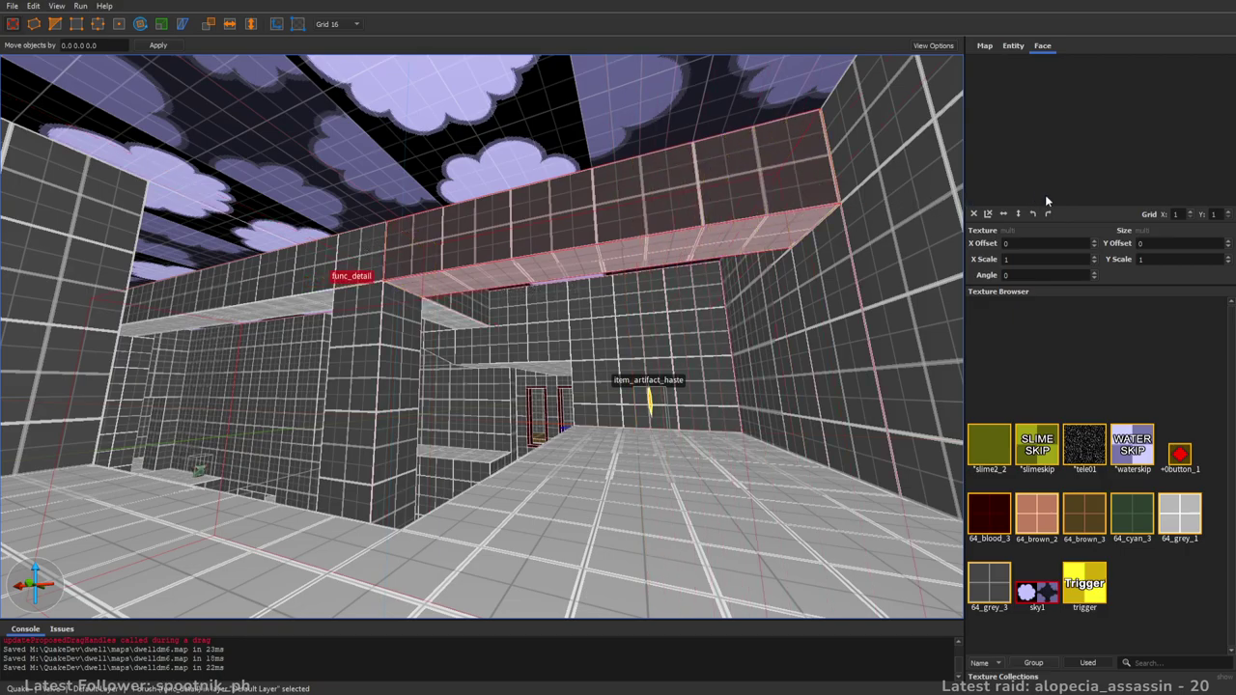
- Inspect the info_player_start on the brown walkway and show the entity properties
{"action": "right_click_drag", "start_coordinate": [808, 280], "coordinate": [379, 278]}
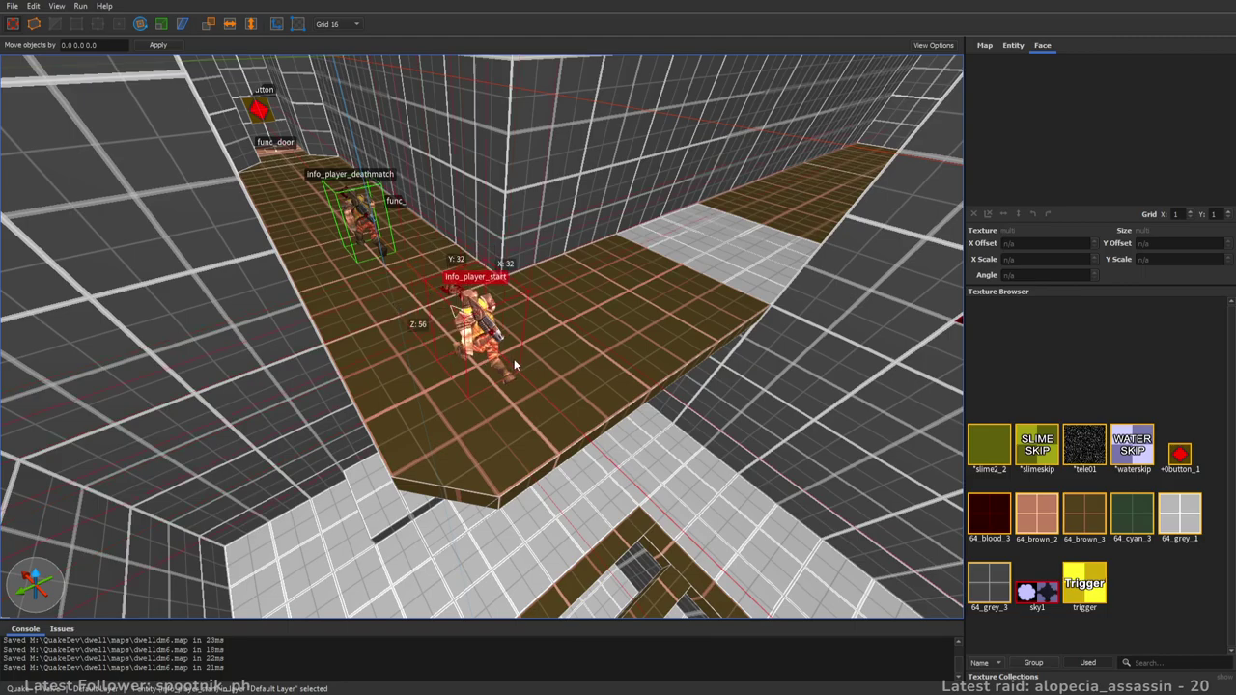
{"action": "right_click_drag", "start_coordinate": [513, 358], "coordinate": [658, 364]}
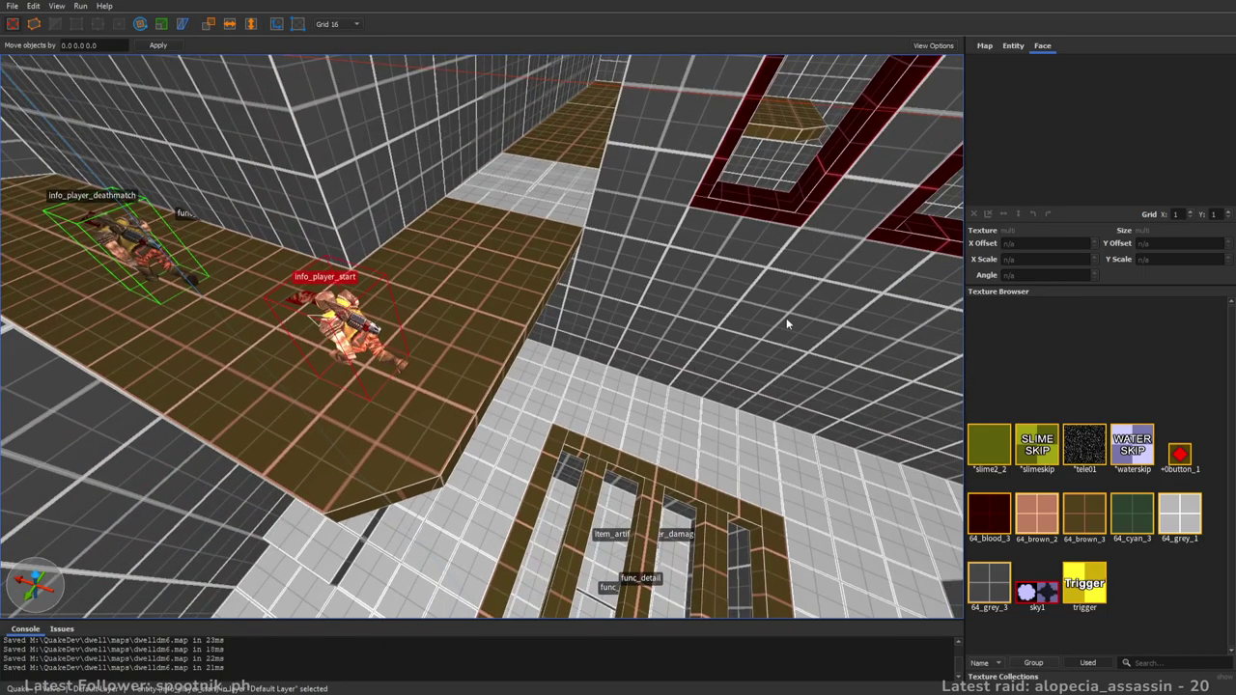
{"action": "right_click_drag", "start_coordinate": [892, 362], "coordinate": [839, 319]}
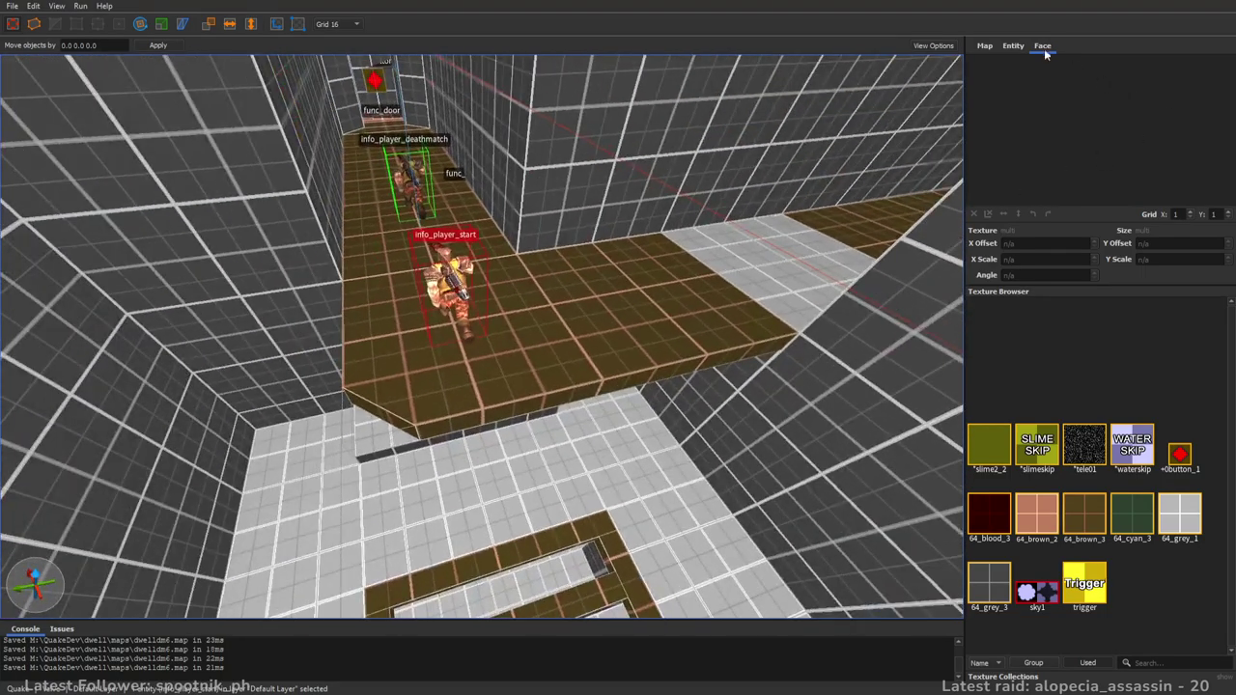
{"action": "left_click", "coordinate": [1022, 45]}
{"action": "right_click_drag", "start_coordinate": [719, 226], "coordinate": [654, 196]}
{"action": "key", "text": "Escape"}
{"action": "right_click_drag", "start_coordinate": [757, 350], "coordinate": [724, 334]}
{"action": "key", "text": "w"}
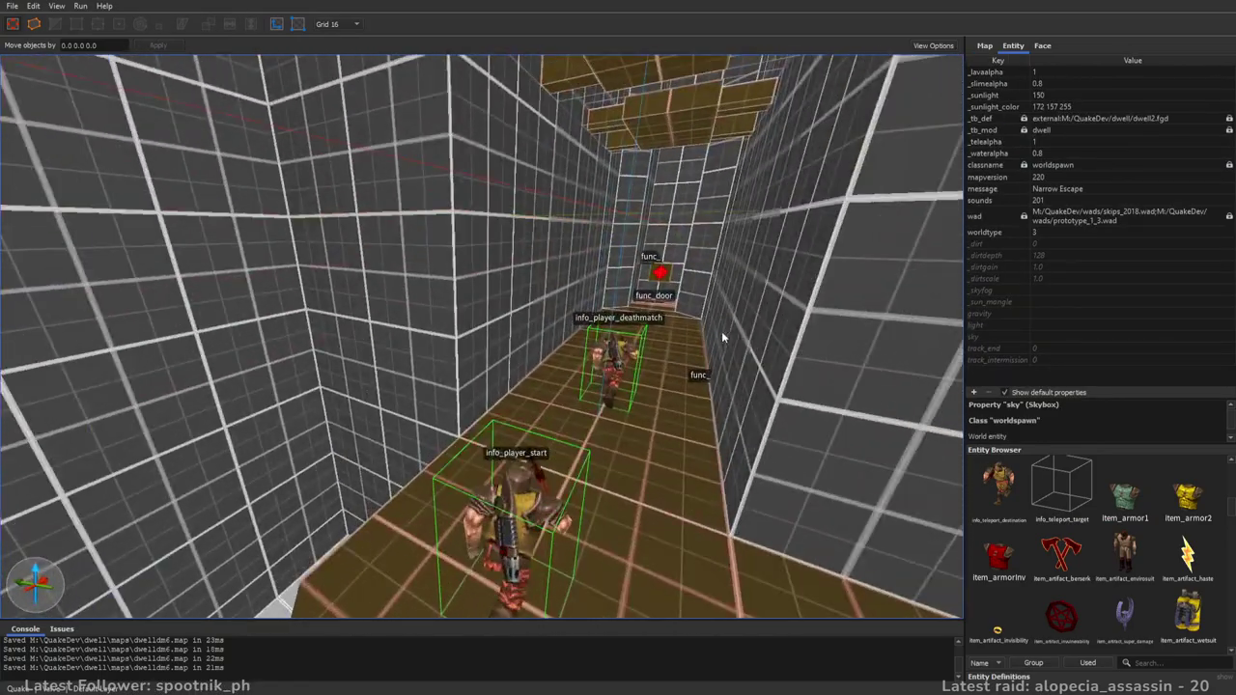
- Place an info_player_deathmatch with angle 180 on the lower floor beside the walkway, at origin -96 160 -264
{"action": "key", "text": "s"}
{"action": "right_click_drag", "start_coordinate": [611, 340], "coordinate": [689, 303]}
{"action": "key", "text": "w"}
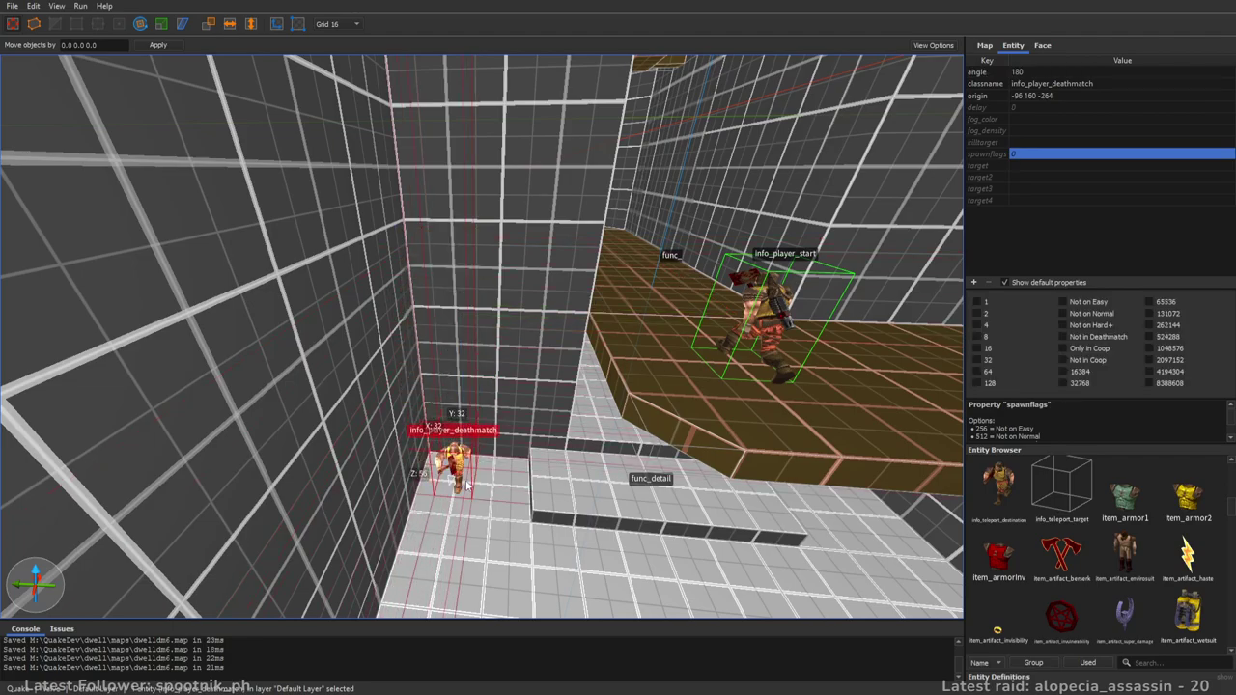
- Paste a copy of the deathmatch spawn onto the brown walkway and move it into the wall corner at -928 96 -40
{"action": "right_click_drag", "start_coordinate": [534, 418], "coordinate": [797, 423]}
{"action": "key", "text": "w"}
{"action": "key", "text": "w"}
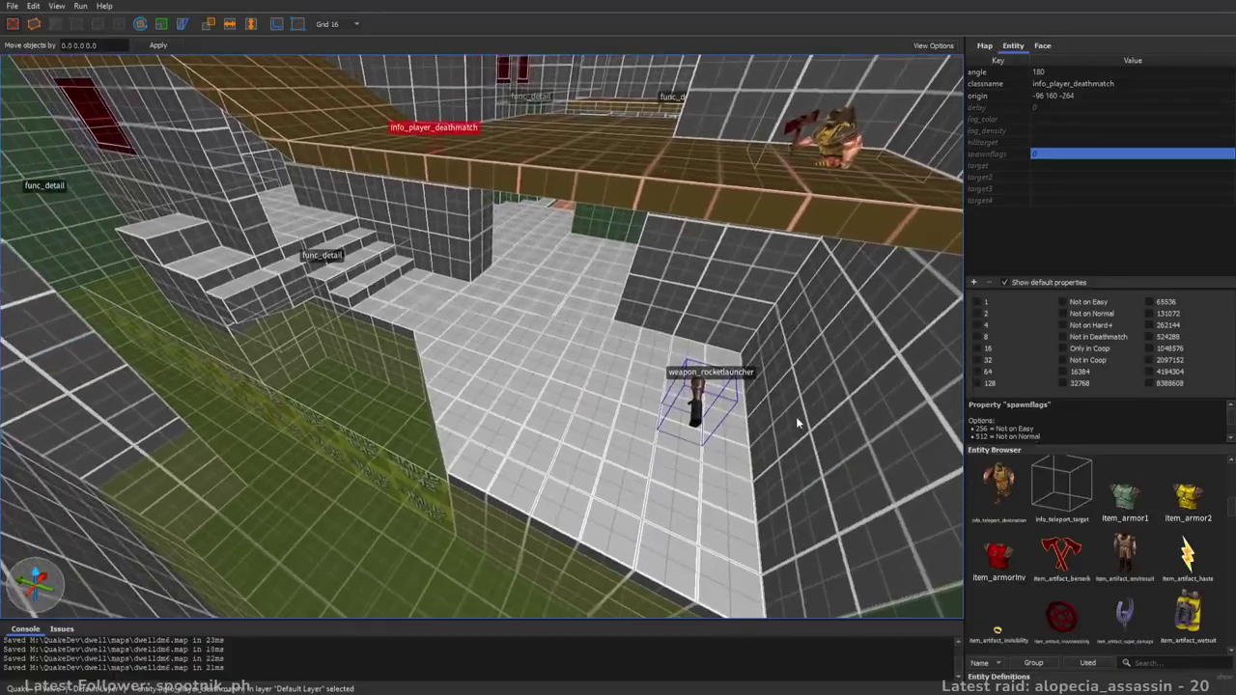
{"action": "right_click_drag", "start_coordinate": [601, 415], "coordinate": [634, 384]}
{"action": "key", "text": "w"}
{"action": "key", "text": "d"}
{"action": "key", "text": "ctrl+v"}
{"action": "right_click_drag", "start_coordinate": [583, 419], "coordinate": [483, 454]}
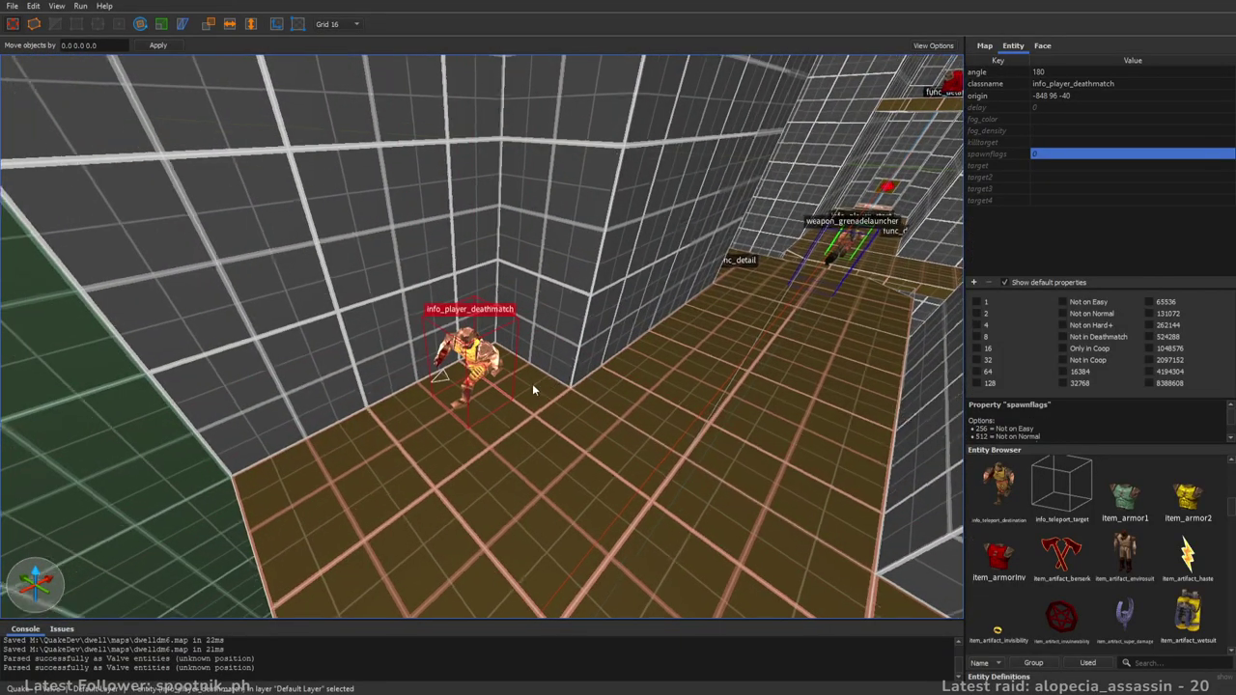
{"action": "right_click_drag", "start_coordinate": [542, 387], "coordinate": [594, 347]}
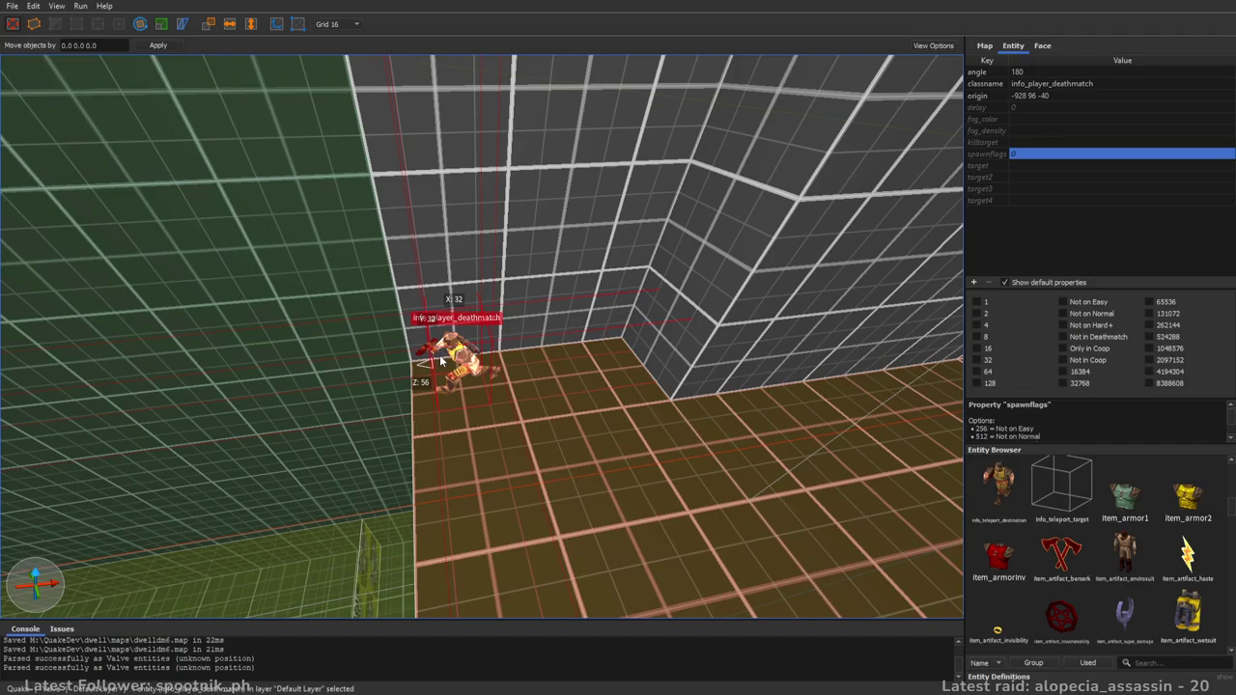
{"action": "key", "text": "Escape"}
- Place a deathmatch spawn in the corner near item_armor2 at 96 -736 88 and set its angle to 45
{"action": "right_click_drag", "start_coordinate": [440, 359], "coordinate": [718, 356]}
{"action": "key", "text": "a"}
{"action": "key", "text": "d"}
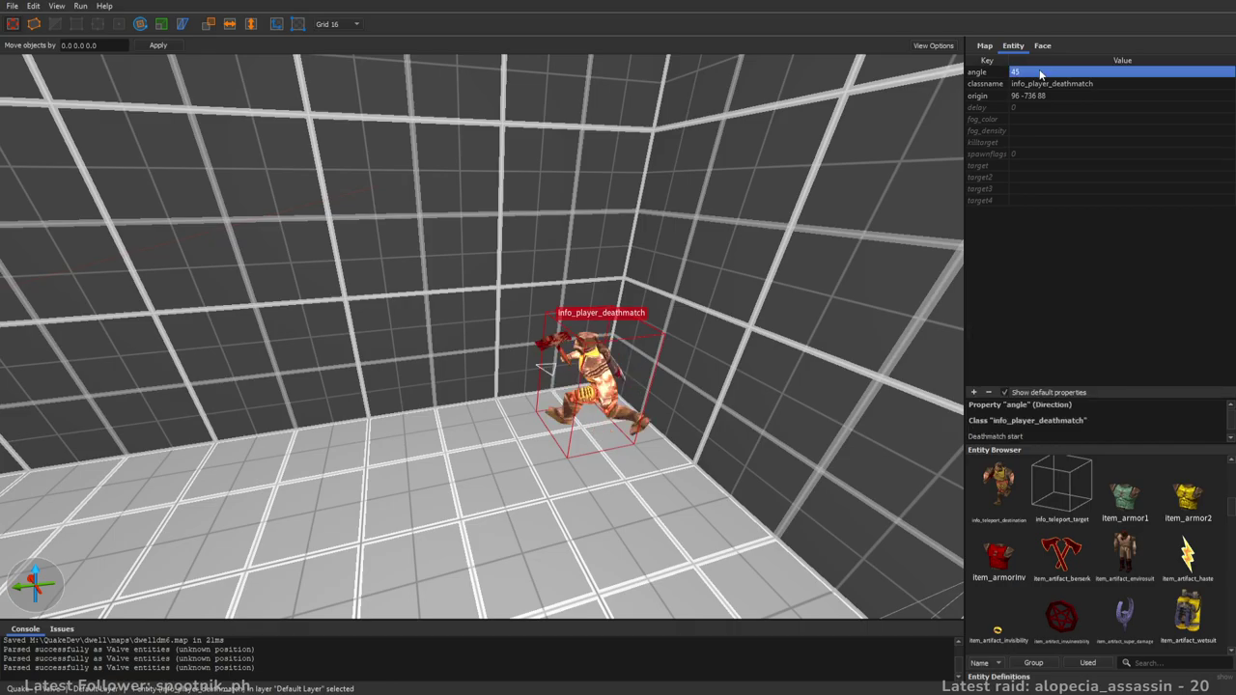
{"action": "key", "text": "alt+Left"}
{"action": "key", "text": "alt+Left"}
{"action": "key", "text": "alt+Left"}
{"action": "key", "text": "Escape"}
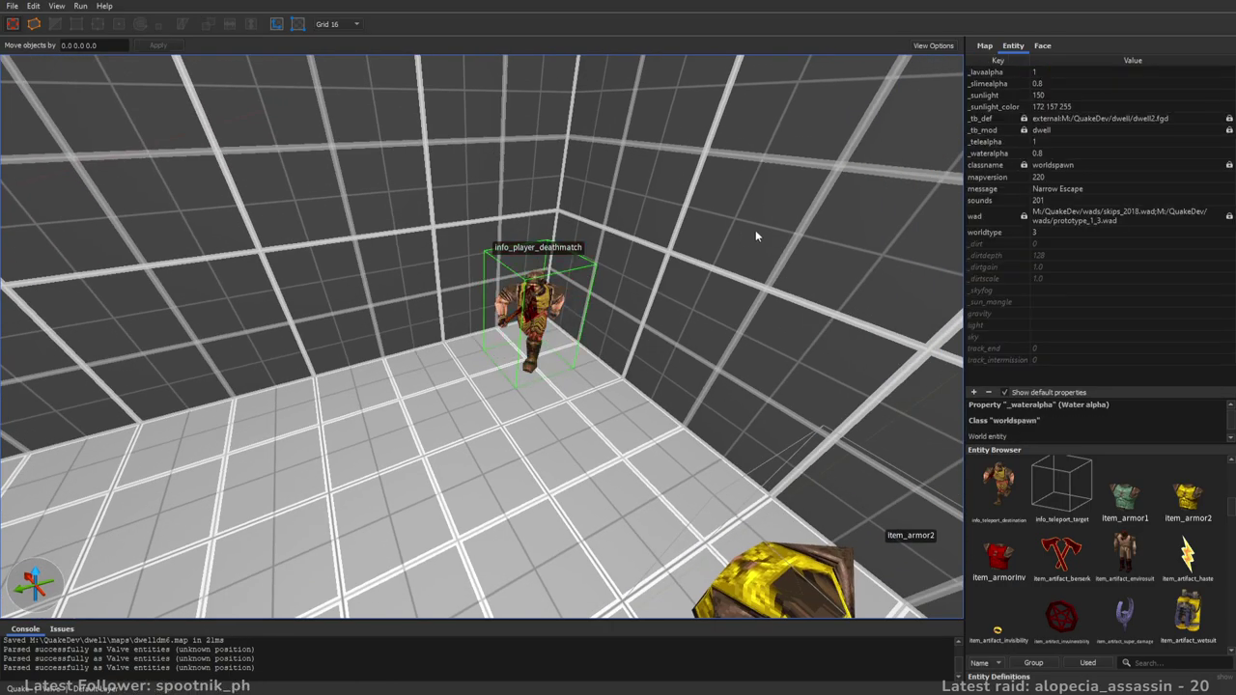
- Paste a deathmatch spawn into the far corner of the low-ceilinged grey room at 352 224 -232
{"action": "right_click_drag", "start_coordinate": [743, 236], "coordinate": [676, 212]}
{"action": "right_click_drag", "start_coordinate": [799, 365], "coordinate": [765, 282]}
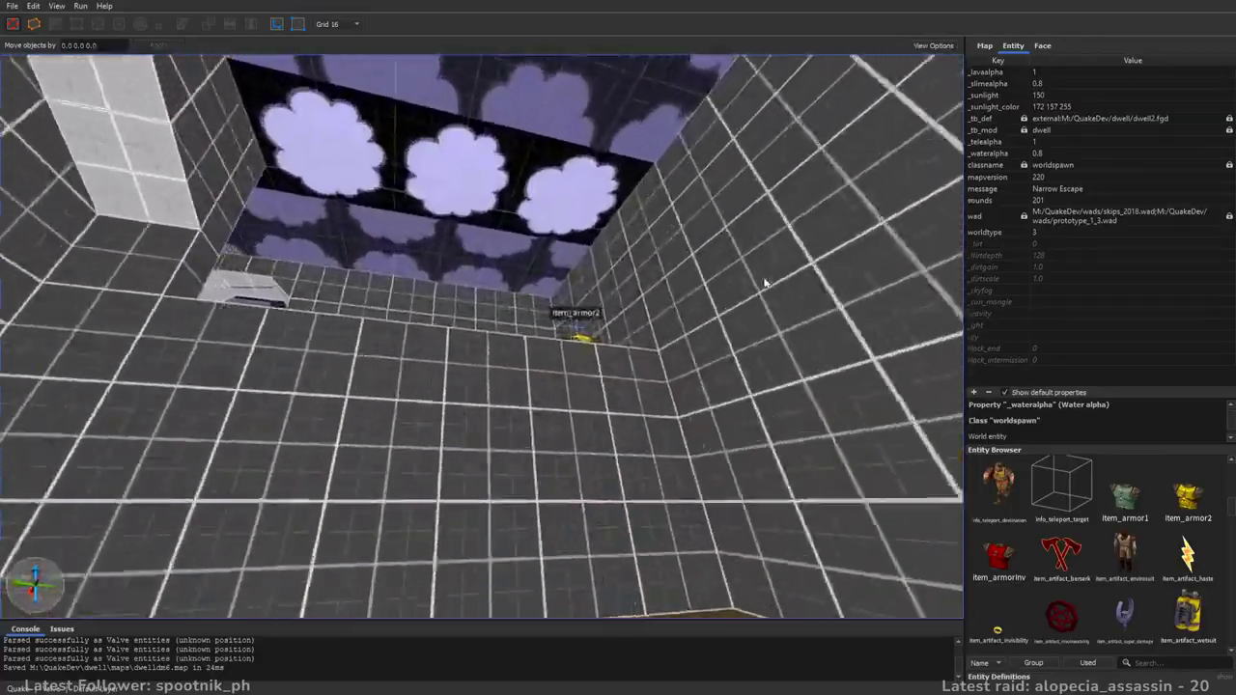
{"action": "right_click_drag", "start_coordinate": [731, 356], "coordinate": [598, 378]}
{"action": "key", "text": "ctrl+v"}
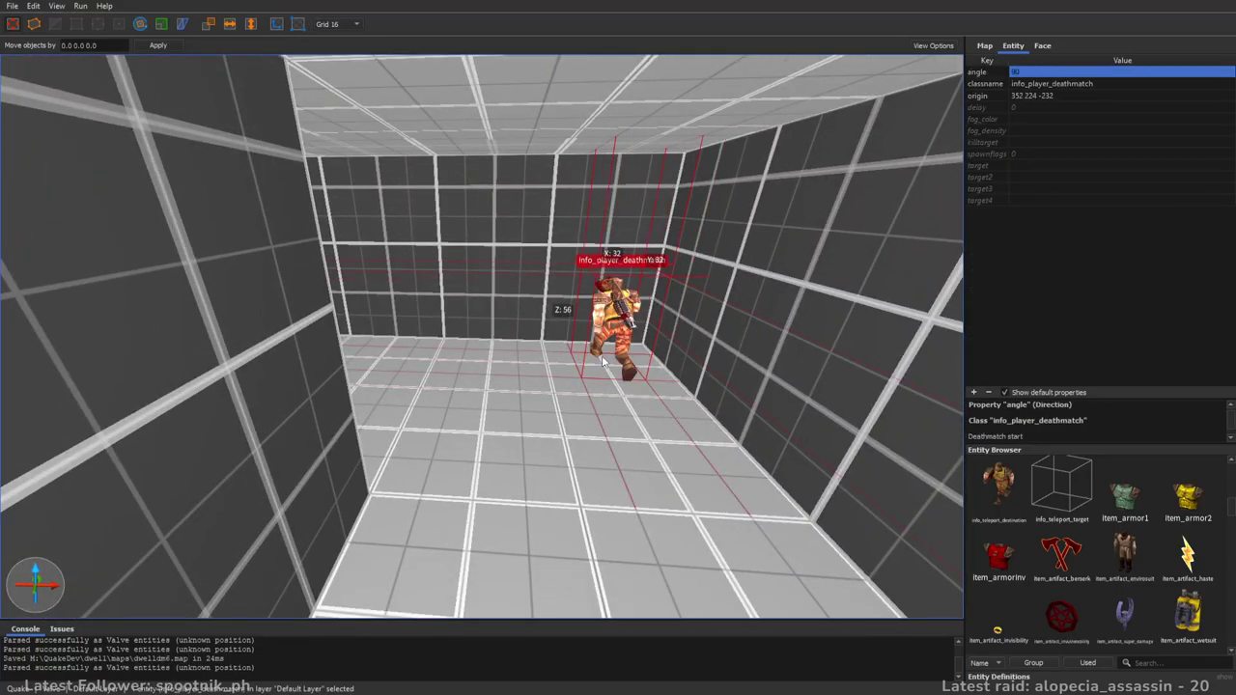
- Place a deathmatch spawn against the wall across from item_armor1 at 672 544 -104, facing angle 225, and save the map
{"action": "right_click_drag", "start_coordinate": [604, 362], "coordinate": [833, 480]}
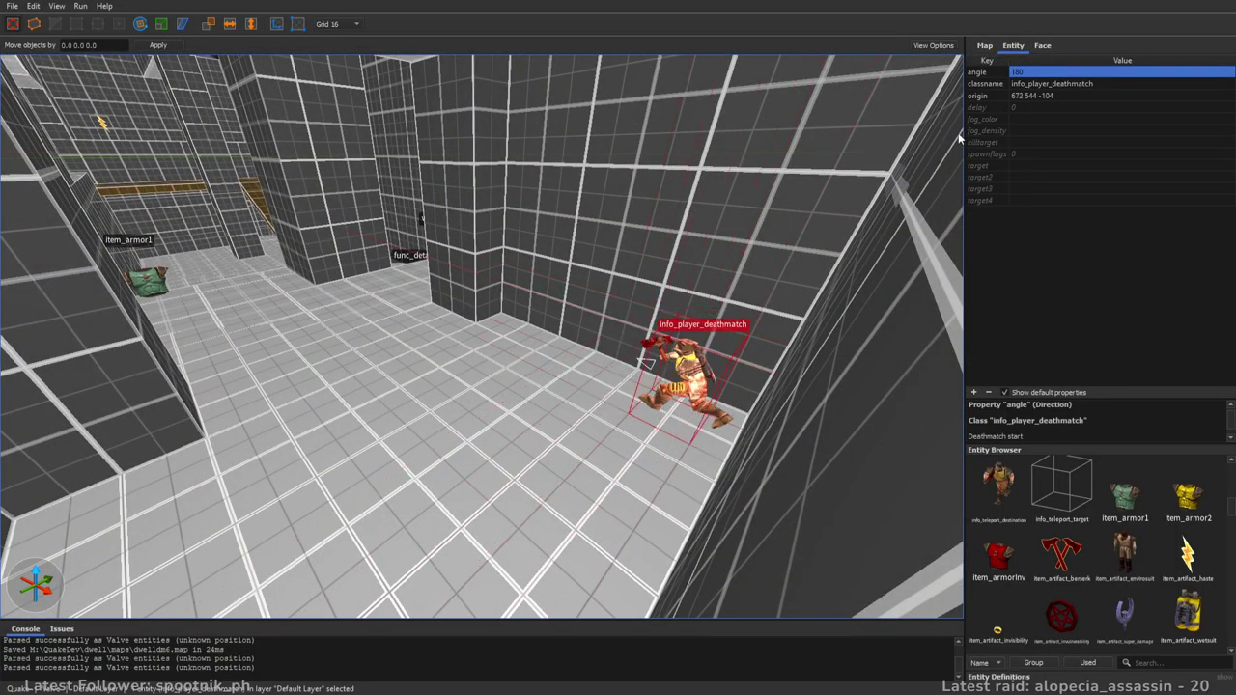
{"action": "right_click_drag", "start_coordinate": [798, 223], "coordinate": [808, 228]}
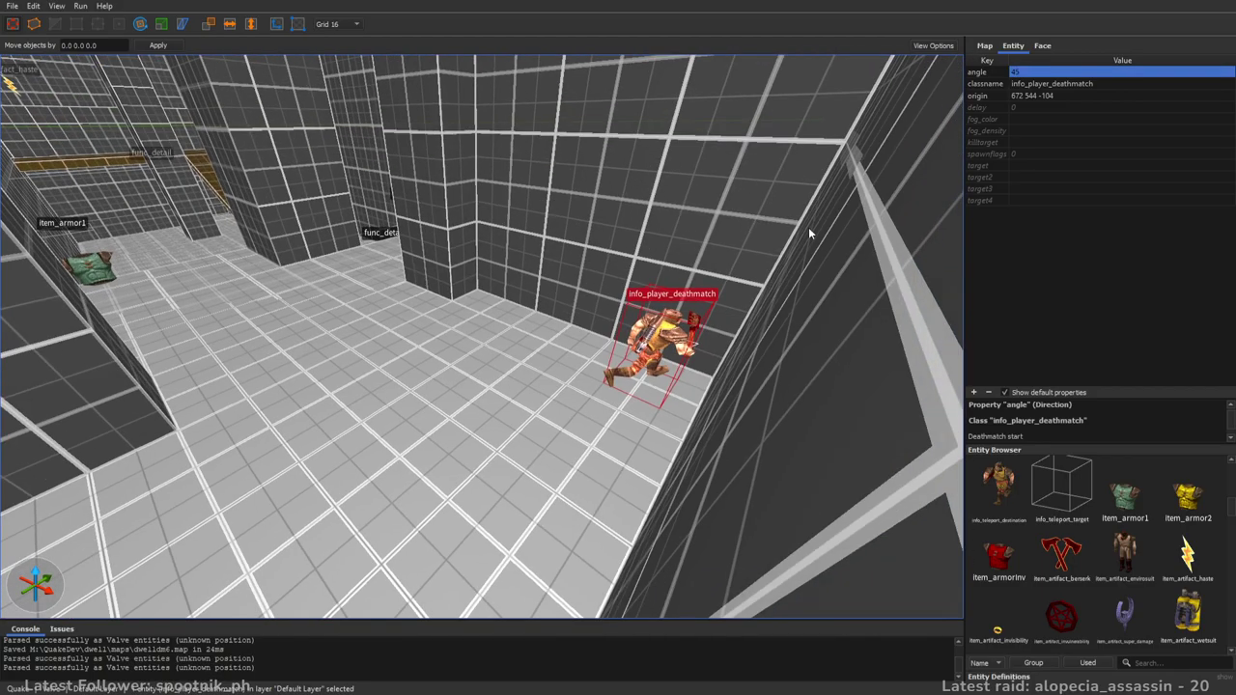
{"action": "key", "text": "alt+Right"}
{"action": "key", "text": "alt+Right"}
{"action": "key", "text": "alt+Right"}
{"action": "key", "text": "alt+Right"}
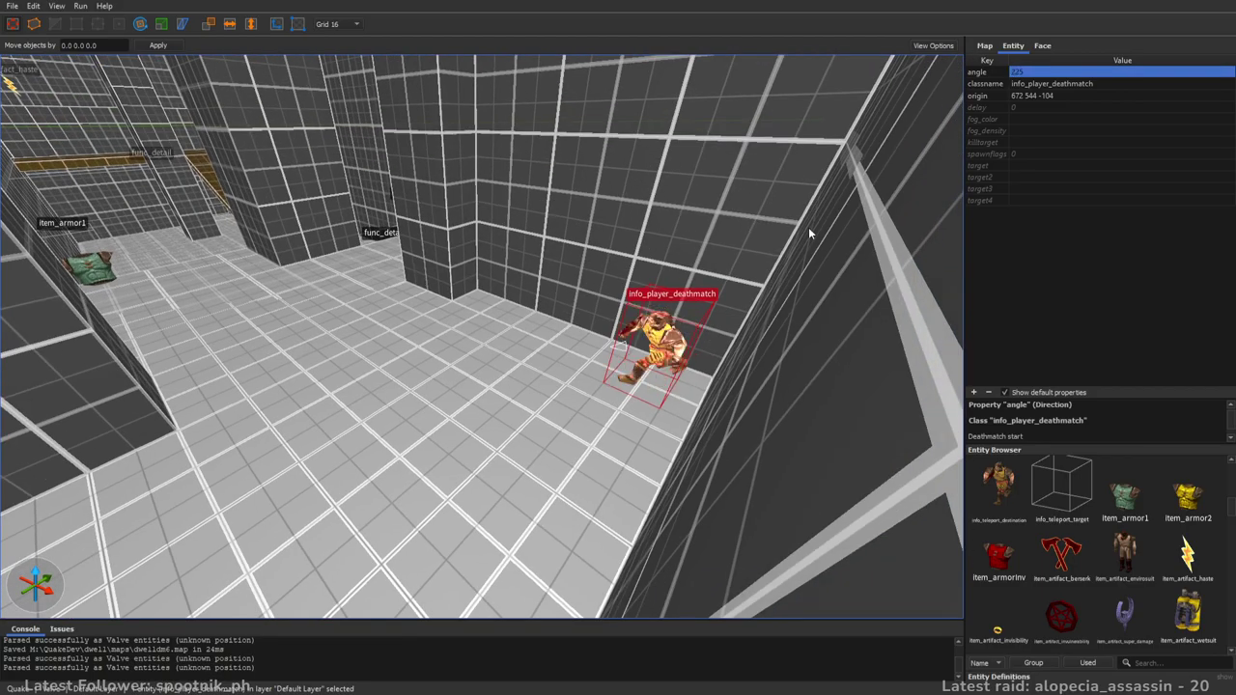
{"action": "key", "text": "Escape"}
{"action": "key", "text": "ctrl+s"}
- Place a deathmatch spawn in the grey room's corner at -544 352 -232 and set its angle to 90
{"action": "right_click_drag", "start_coordinate": [571, 355], "coordinate": [642, 382]}
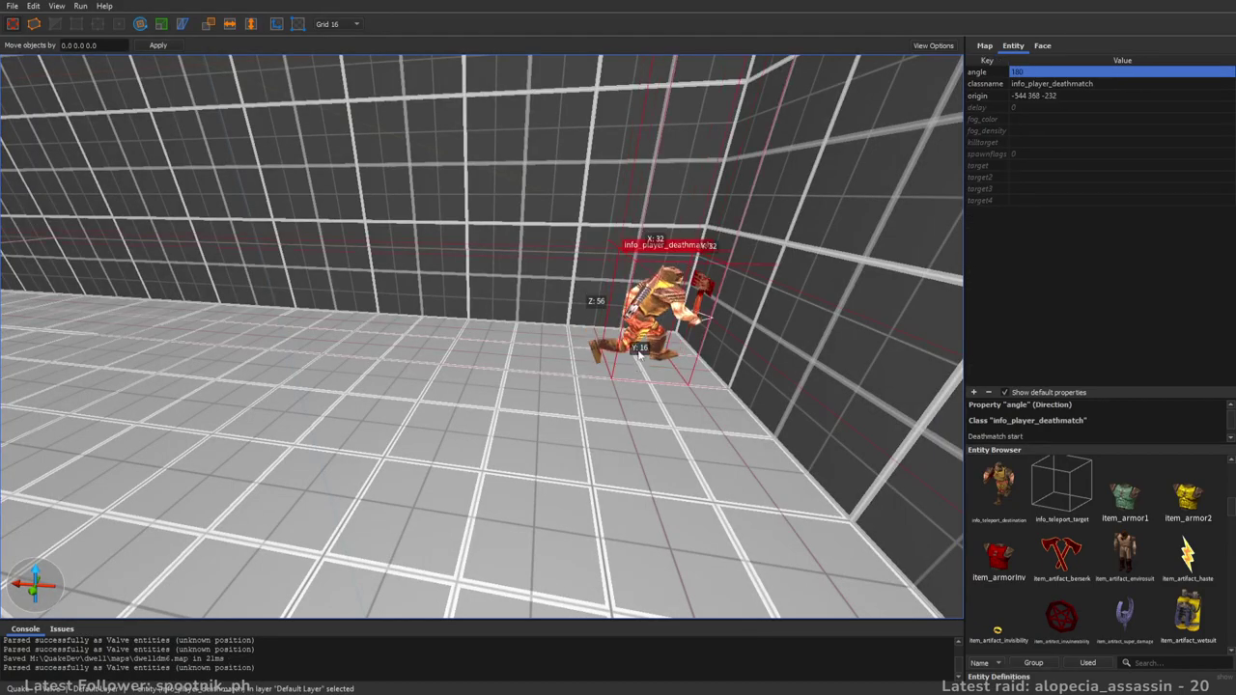
{"action": "key", "text": "alt+Right"}
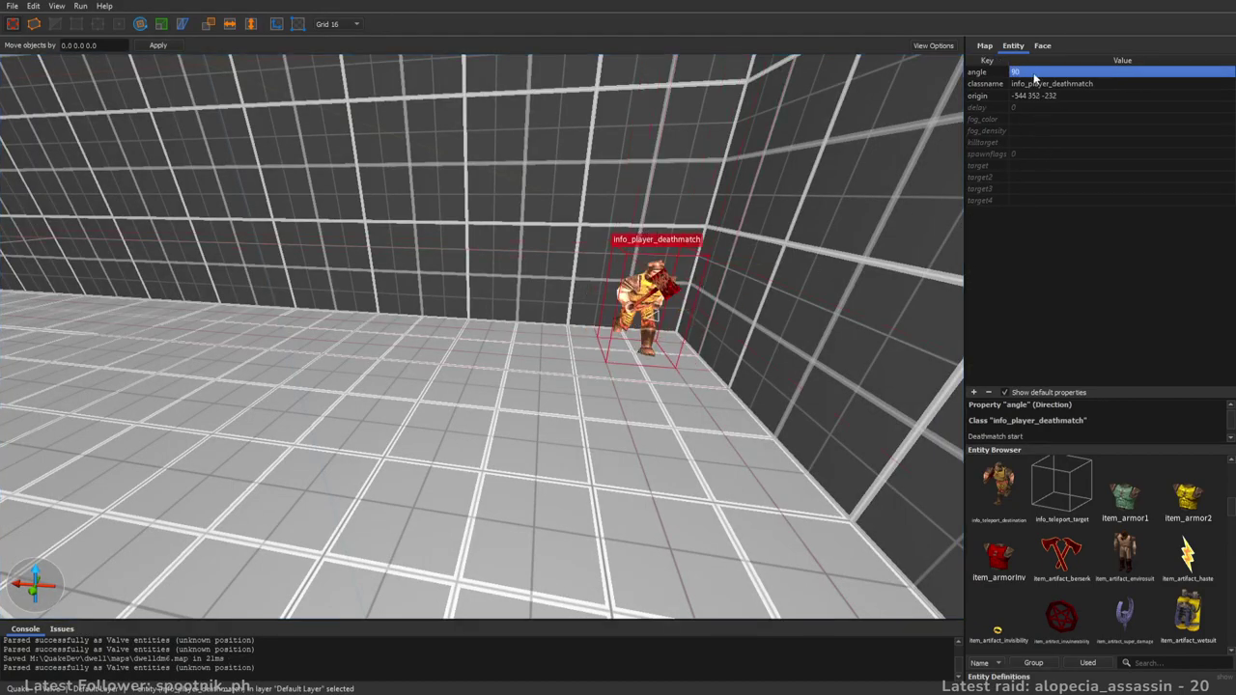
{"action": "key", "text": "Escape"}
- Examine the corridors, the item_armorInv platforms and the brown walkways for further spawn locations
{"action": "right_click_drag", "start_coordinate": [819, 322], "coordinate": [689, 376]}
{"action": "key", "text": "s"}
{"action": "key", "text": "w"}
{"action": "key", "text": "s"}
{"action": "key", "text": "w"}
{"action": "key", "text": "w"}
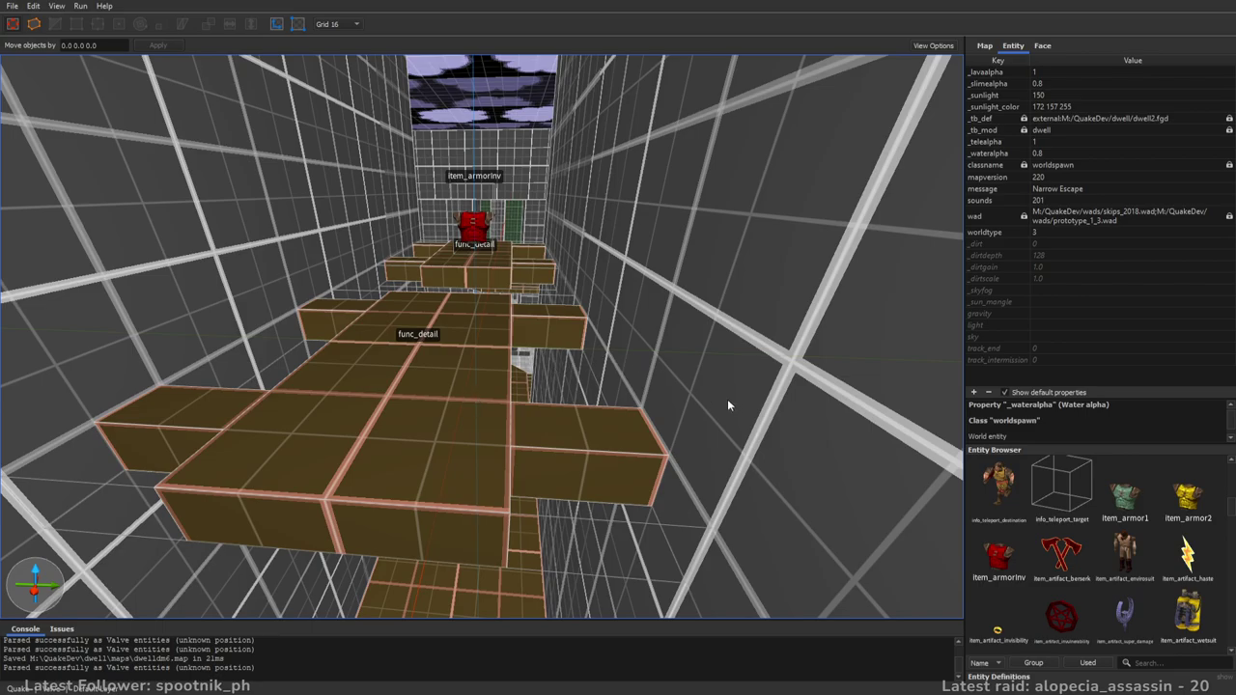
{"action": "right_click_drag", "start_coordinate": [712, 363], "coordinate": [593, 383]}
{"action": "mouse_move", "coordinate": [506, 380]}
{"action": "right_mouse_down"}
{"action": "mouse_move", "coordinate": [393, 387]}
{"action": "mouse_move", "coordinate": [666, 379]}
{"action": "mouse_move", "coordinate": [554, 383]}
{"action": "mouse_move", "coordinate": [511, 357]}
{"action": "right_mouse_up"}
{"action": "key", "text": "w"}
{"action": "right_click_drag", "start_coordinate": [661, 342], "coordinate": [379, 354]}
{"action": "key", "text": "s"}
{"action": "right_click_drag", "start_coordinate": [605, 336], "coordinate": [460, 334]}
{"action": "key", "text": "w"}
{"action": "right_click_drag", "start_coordinate": [686, 376], "coordinate": [556, 447]}
{"action": "key", "text": "d"}
{"action": "key", "text": "a"}
{"action": "key", "text": "s"}
{"action": "right_click_drag", "start_coordinate": [662, 503], "coordinate": [308, 413]}
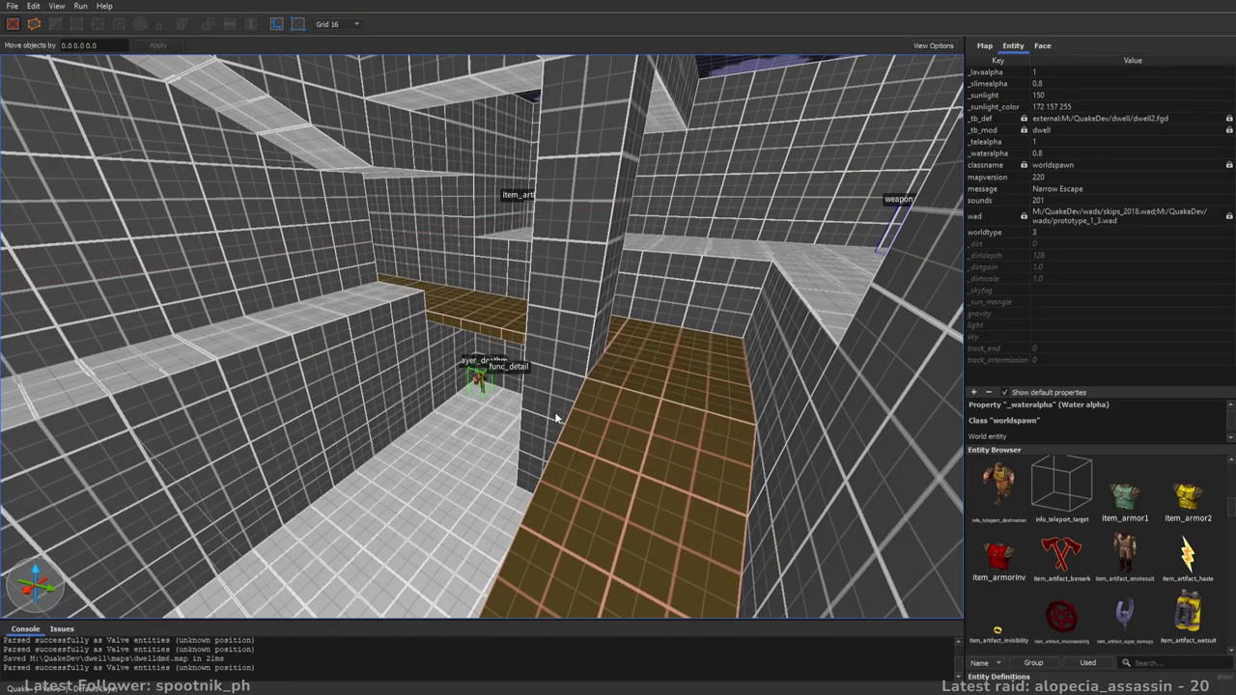
- Place a deathmatch spawn in the corner beside weapon_lightning, using grid size 8
{"action": "mouse_move", "coordinate": [704, 417]}
{"action": "right_mouse_down"}
{"action": "mouse_move", "coordinate": [737, 362]}
{"action": "mouse_move", "coordinate": [712, 384]}
{"action": "mouse_move", "coordinate": [781, 357]}
{"action": "mouse_move", "coordinate": [697, 391]}
{"action": "mouse_move", "coordinate": [707, 381]}
{"action": "mouse_move", "coordinate": [508, 381]}
{"action": "mouse_move", "coordinate": [601, 355]}
{"action": "mouse_move", "coordinate": [571, 335]}
{"action": "mouse_move", "coordinate": [537, 357]}
{"action": "mouse_move", "coordinate": [580, 375]}
{"action": "mouse_move", "coordinate": [758, 398]}
{"action": "mouse_move", "coordinate": [838, 309]}
{"action": "mouse_move", "coordinate": [799, 340]}
{"action": "mouse_move", "coordinate": [502, 367]}
{"action": "mouse_move", "coordinate": [581, 328]}
{"action": "mouse_move", "coordinate": [511, 334]}
{"action": "mouse_move", "coordinate": [729, 329]}
{"action": "right_mouse_up"}
{"action": "right_click_drag", "start_coordinate": [663, 355], "coordinate": [569, 456]}
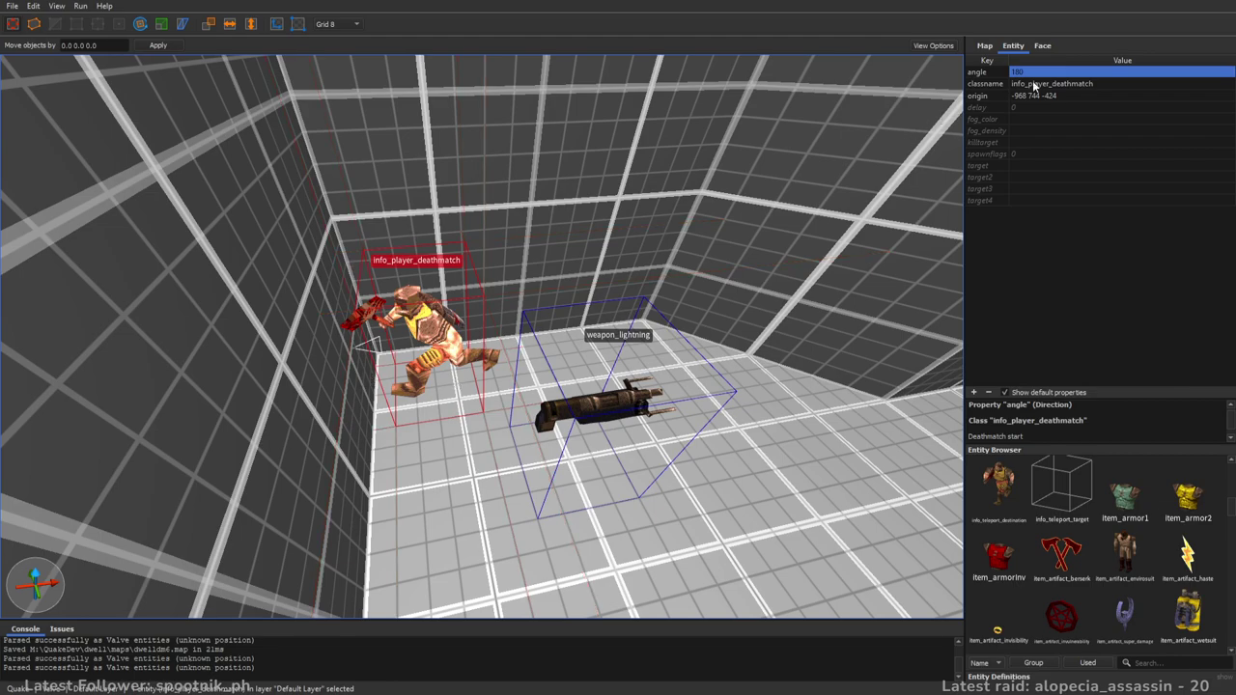
{"action": "key", "text": "Return"}
{"action": "right_click_drag", "start_coordinate": [785, 228], "coordinate": [812, 252]}
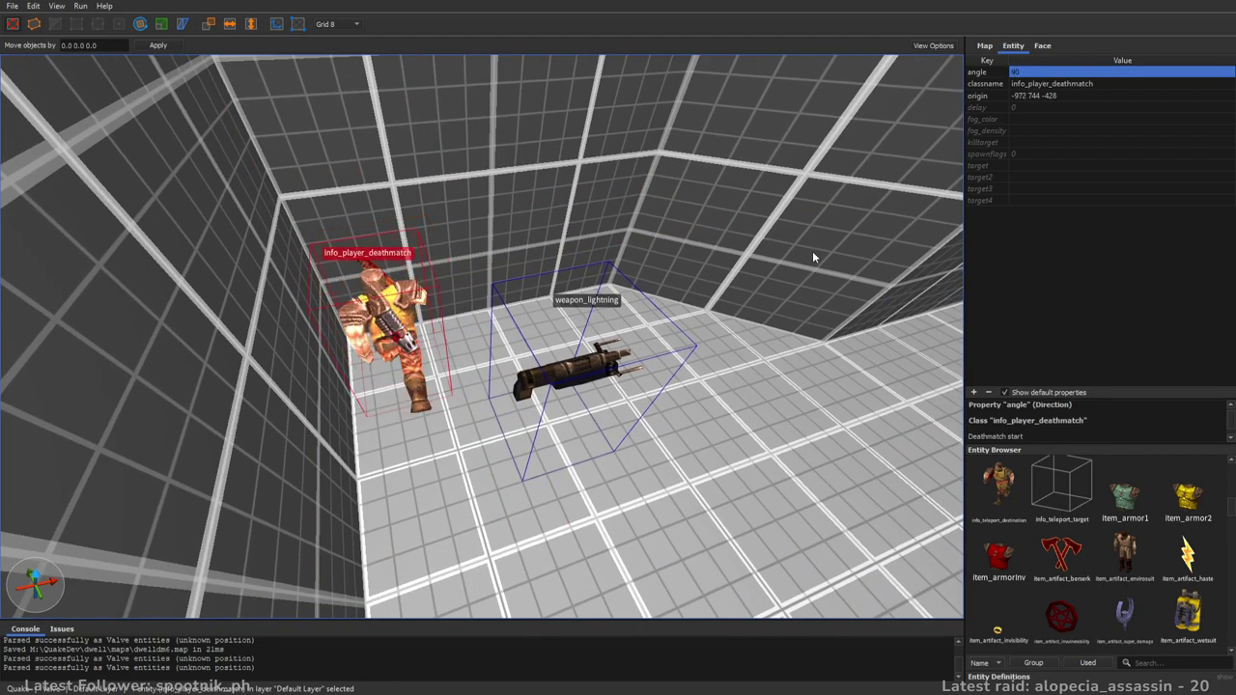
{"action": "right_click_drag", "start_coordinate": [627, 285], "coordinate": [633, 301]}
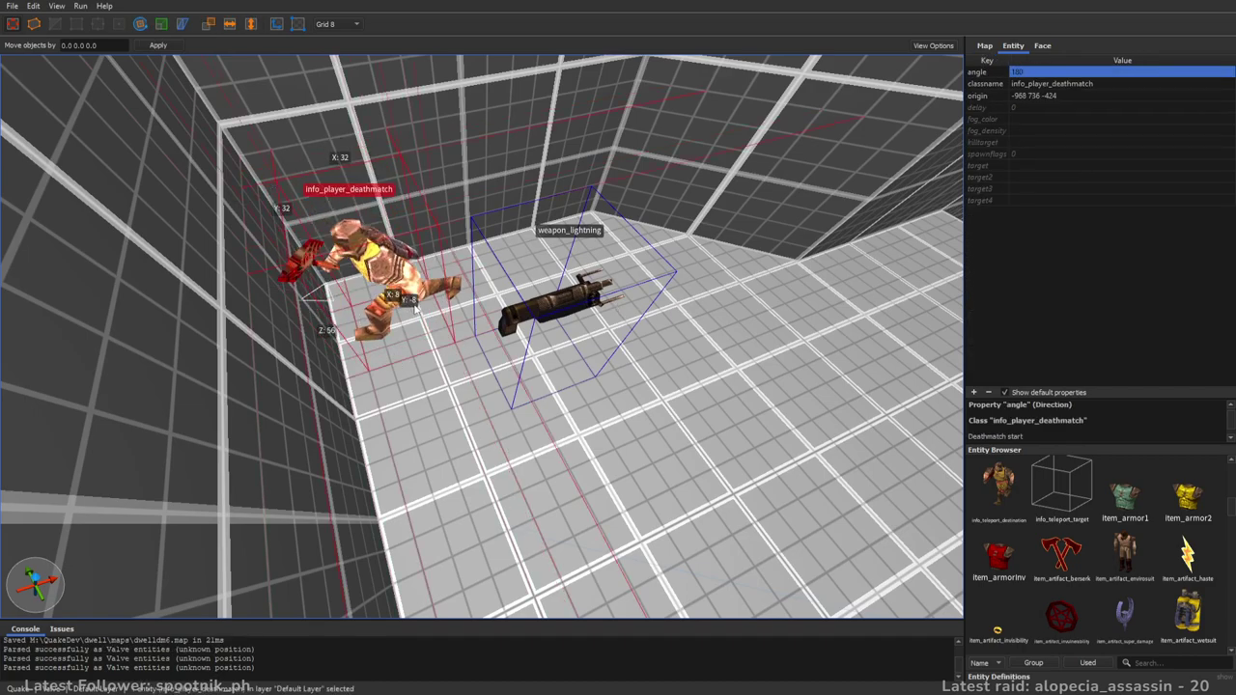
- Move the spawn beside weapon_lightning to -968 744 -424, set its angle to 45 and save the map
{"action": "left_click_drag", "start_coordinate": [419, 317], "coordinate": [408, 289]}
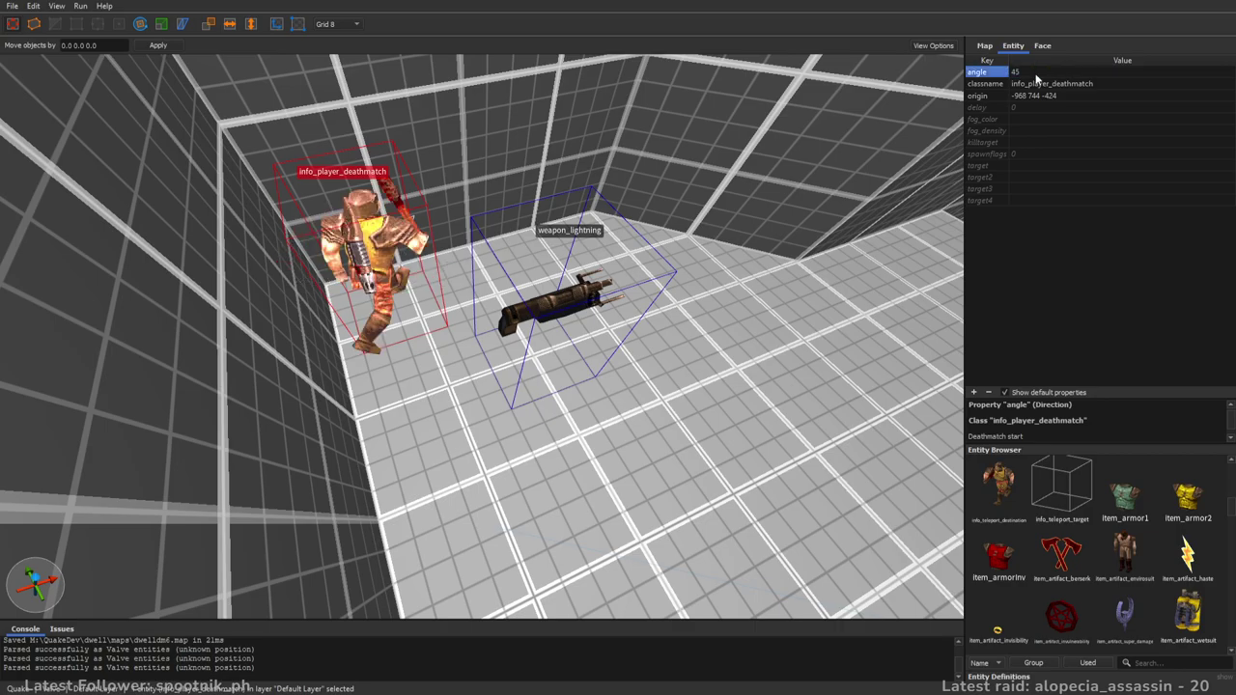
{"action": "right_click_drag", "start_coordinate": [766, 280], "coordinate": [456, 354]}
{"action": "key", "text": "Escape"}
{"action": "key", "text": "ctrl+s"}
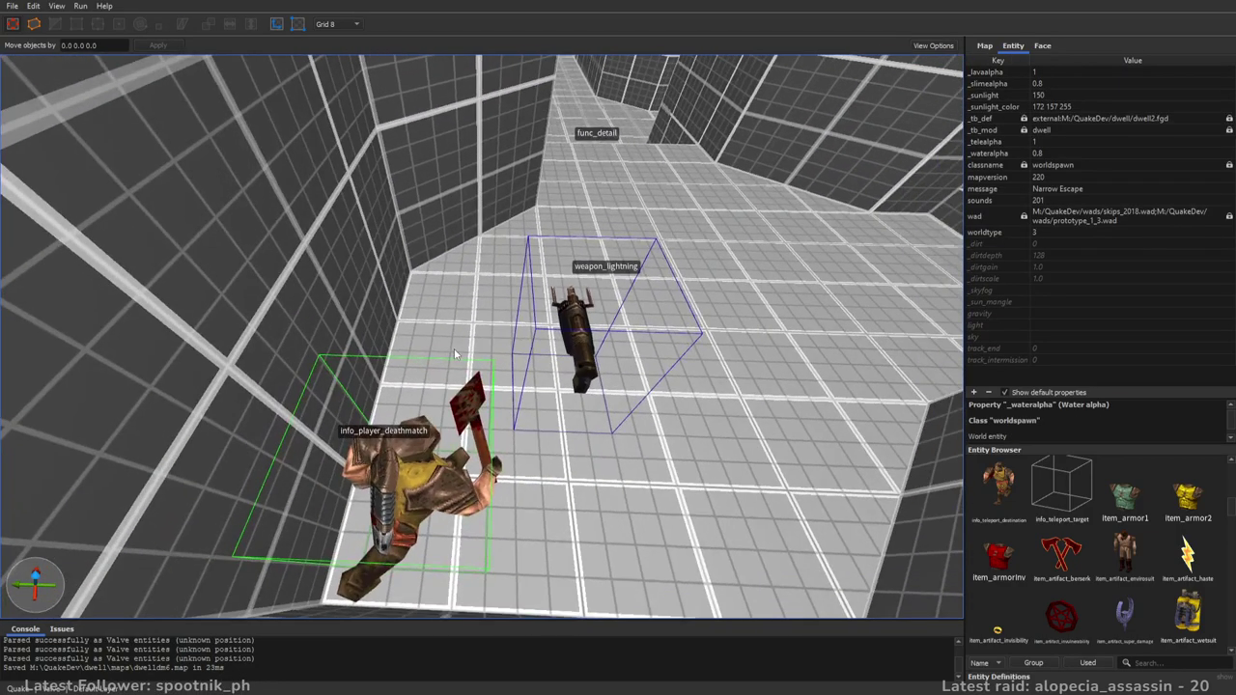
- Place a deathmatch spawn in the corner beside weapon_nailgun at -416 -544 -552 and turn it to face into the room
{"action": "right_click_drag", "start_coordinate": [388, 337], "coordinate": [483, 266]}
{"action": "key", "text": "w"}
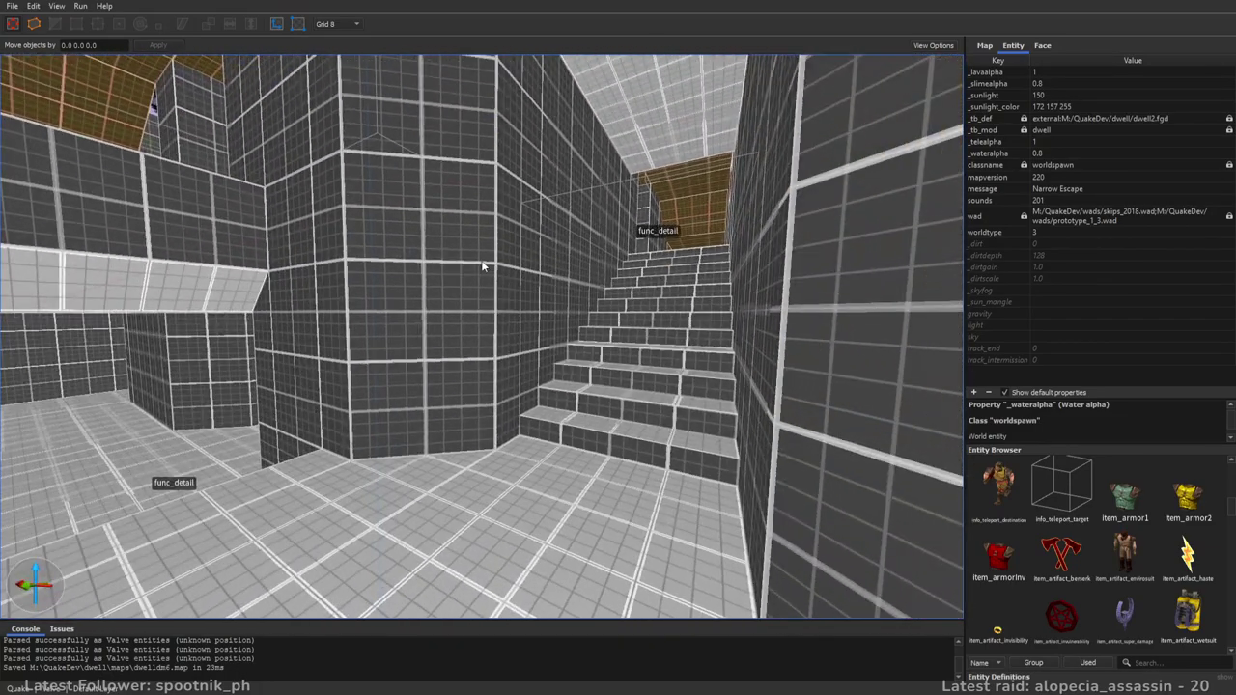
{"action": "right_click_drag", "start_coordinate": [674, 365], "coordinate": [702, 473]}
{"action": "key", "text": "w"}
{"action": "key", "text": "w"}
{"action": "key", "text": "w"}
{"action": "scroll", "coordinate": [701, 473], "scroll_direction": "down", "scroll_amount": 5}
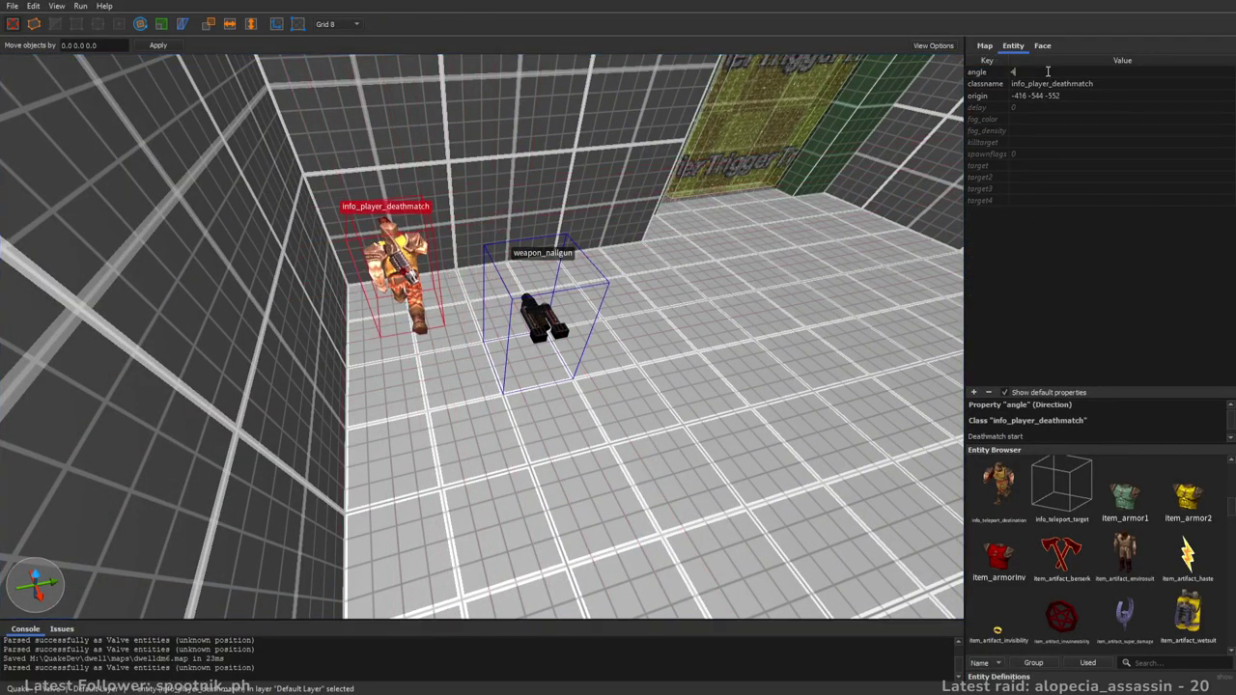
{"action": "key", "text": "Return"}
{"action": "right_click_drag", "start_coordinate": [726, 218], "coordinate": [618, 212]}
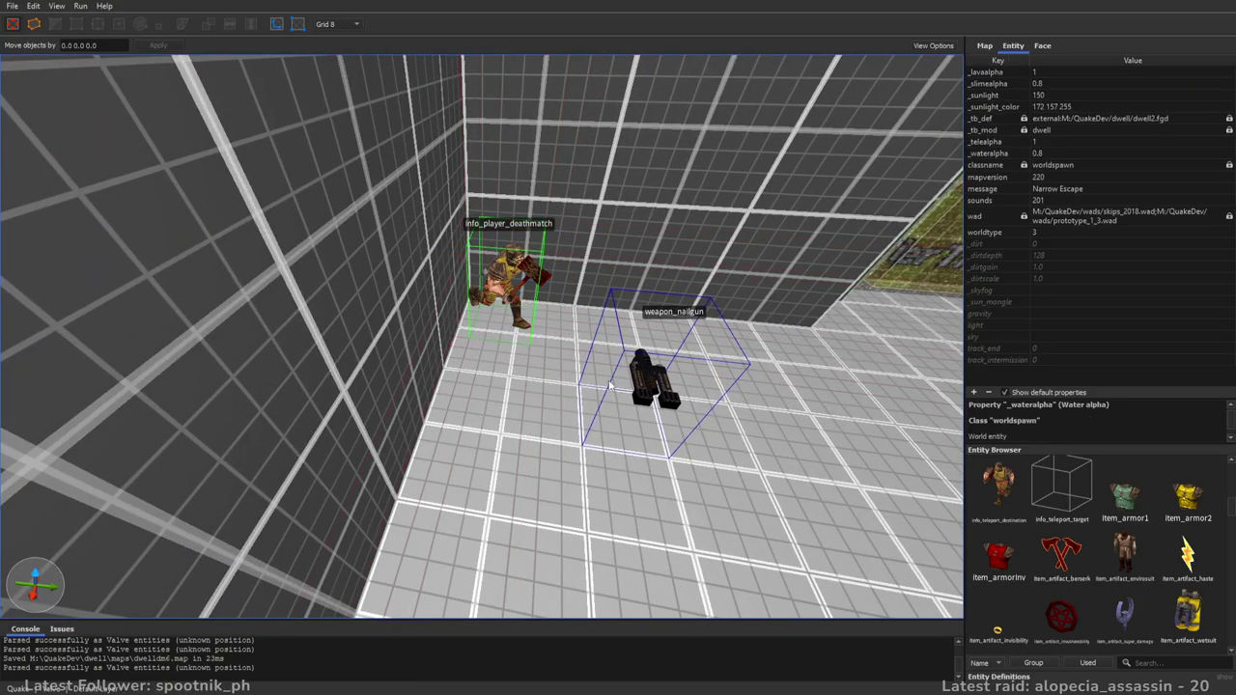
- Examine the stepped area around item_artifact_super_damage and the adjoining nailgun room
{"action": "right_click_drag", "start_coordinate": [538, 386], "coordinate": [623, 306]}
{"action": "key", "text": "d"}
{"action": "right_click_drag", "start_coordinate": [888, 387], "coordinate": [821, 379]}
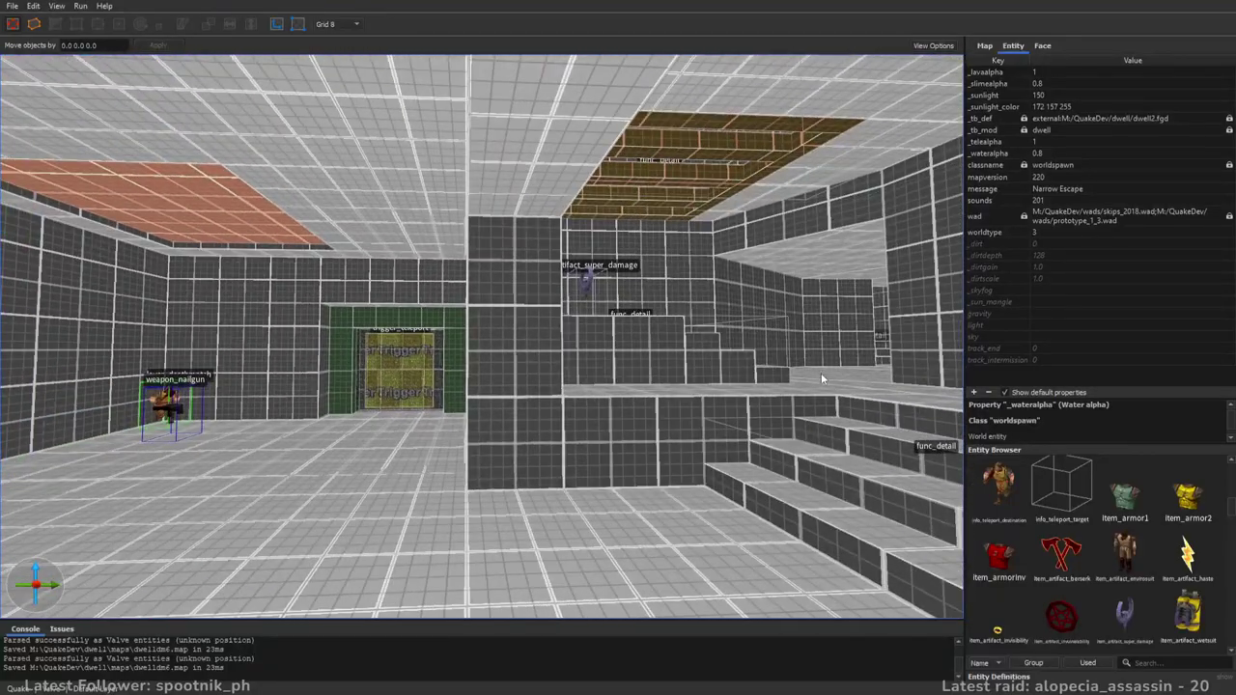
{"action": "key", "text": "d"}
{"action": "key", "text": "a"}
{"action": "right_click_drag", "start_coordinate": [822, 378], "coordinate": [696, 406]}
{"action": "key", "text": "s"}
{"action": "key", "text": "d"}
{"action": "key", "text": "a"}
{"action": "key", "text": "w"}
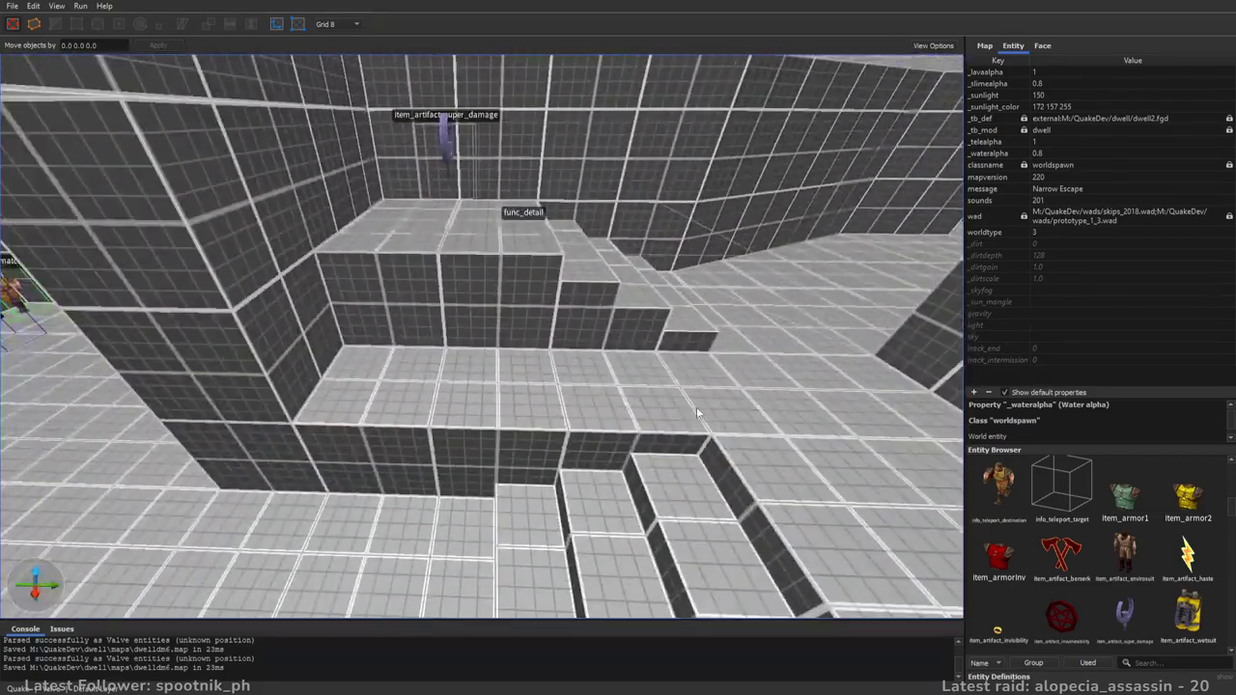
- Place an item_health at -272 -112 -512 on the lower step below item_artifact_super_damage and set its Not on Easy, Normal and Hard+ flags
{"action": "key", "text": "a"}
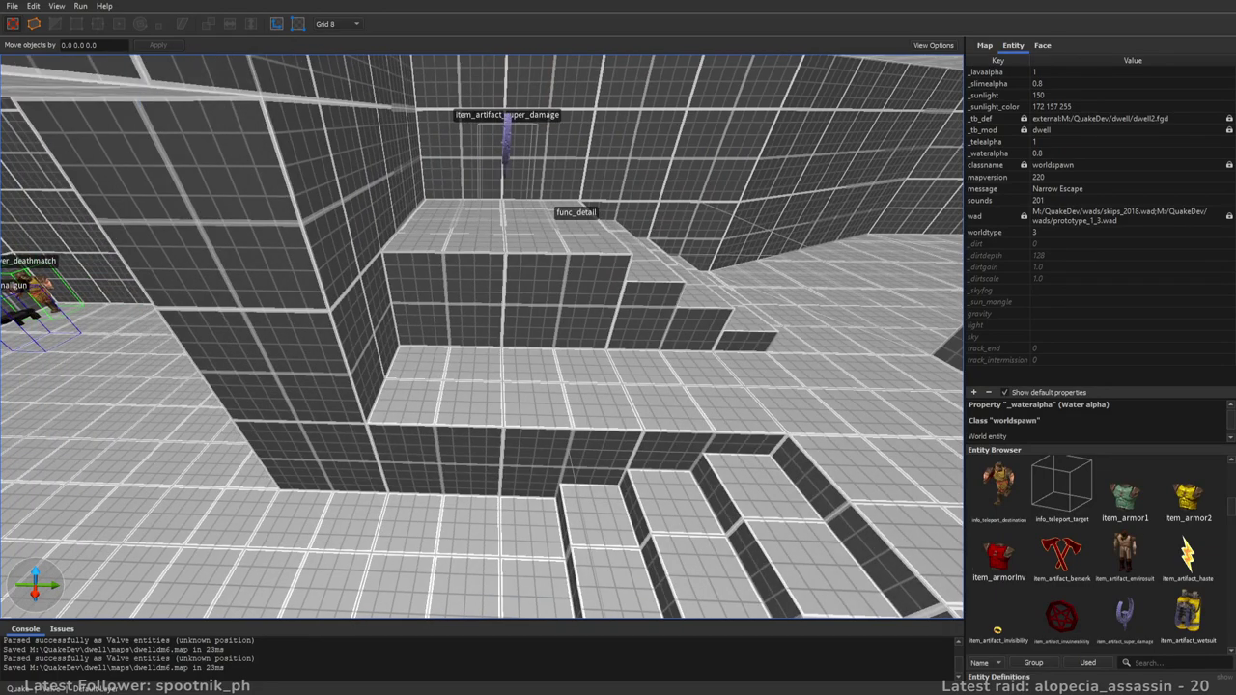
{"action": "scroll", "coordinate": [1222, 514], "scroll_direction": "down", "scroll_amount": 3}
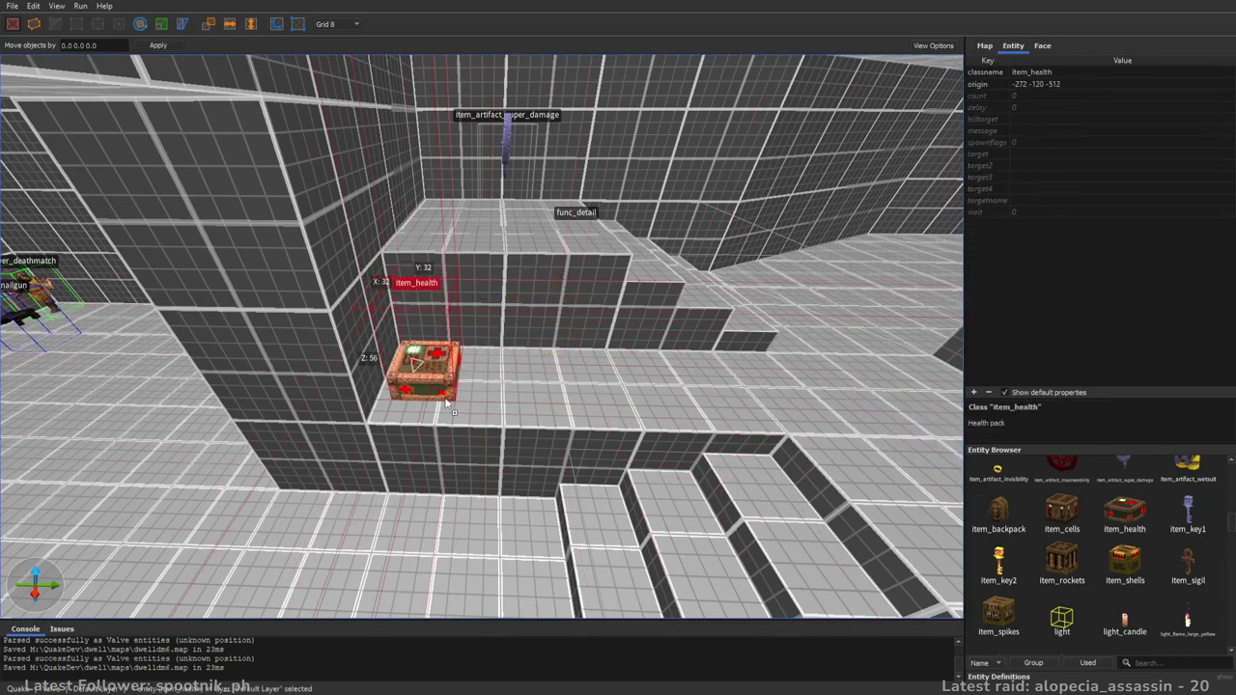
{"action": "right_click_drag", "start_coordinate": [703, 399], "coordinate": [687, 397]}
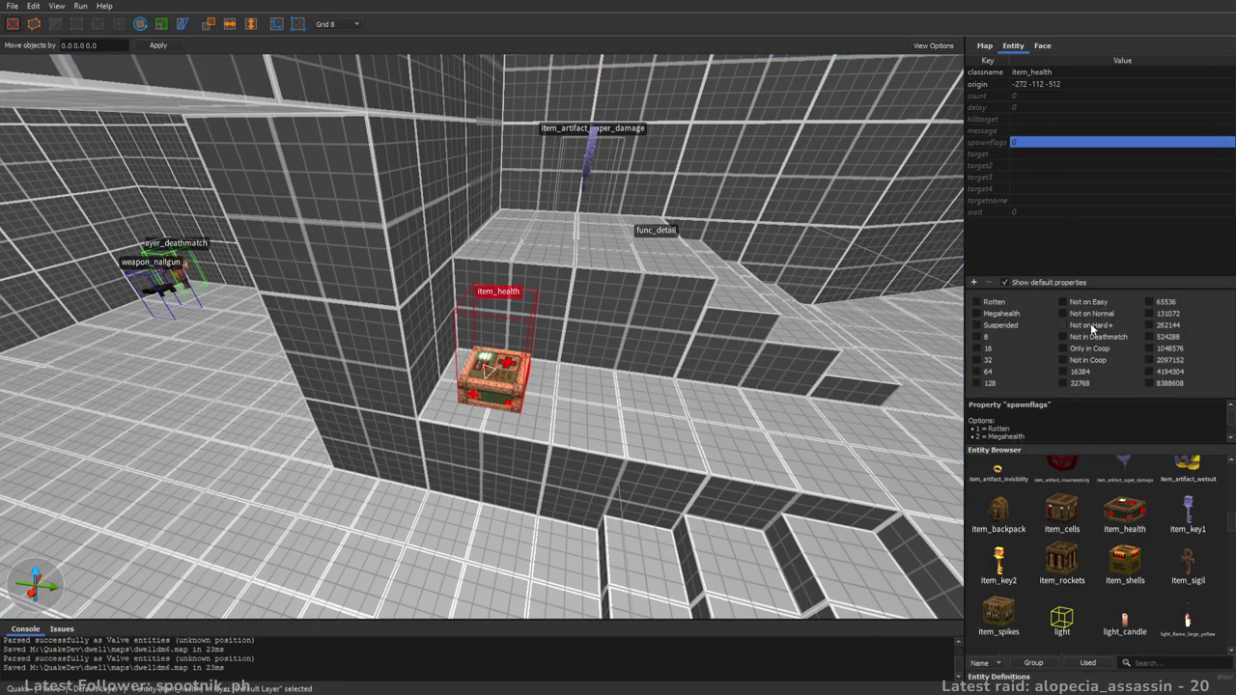
{"action": "left_click", "coordinate": [1082, 305]}
- Check the spawnflags of weapon_quad_shotgun in the room with item_artifact_haste and return to the stepped area
{"action": "right_click_drag", "start_coordinate": [598, 308], "coordinate": [579, 326]}
{"action": "key", "text": "w"}
{"action": "left_click", "coordinate": [768, 349]}
{"action": "key", "text": "w"}
{"action": "right_click_drag", "start_coordinate": [535, 401], "coordinate": [799, 416]}
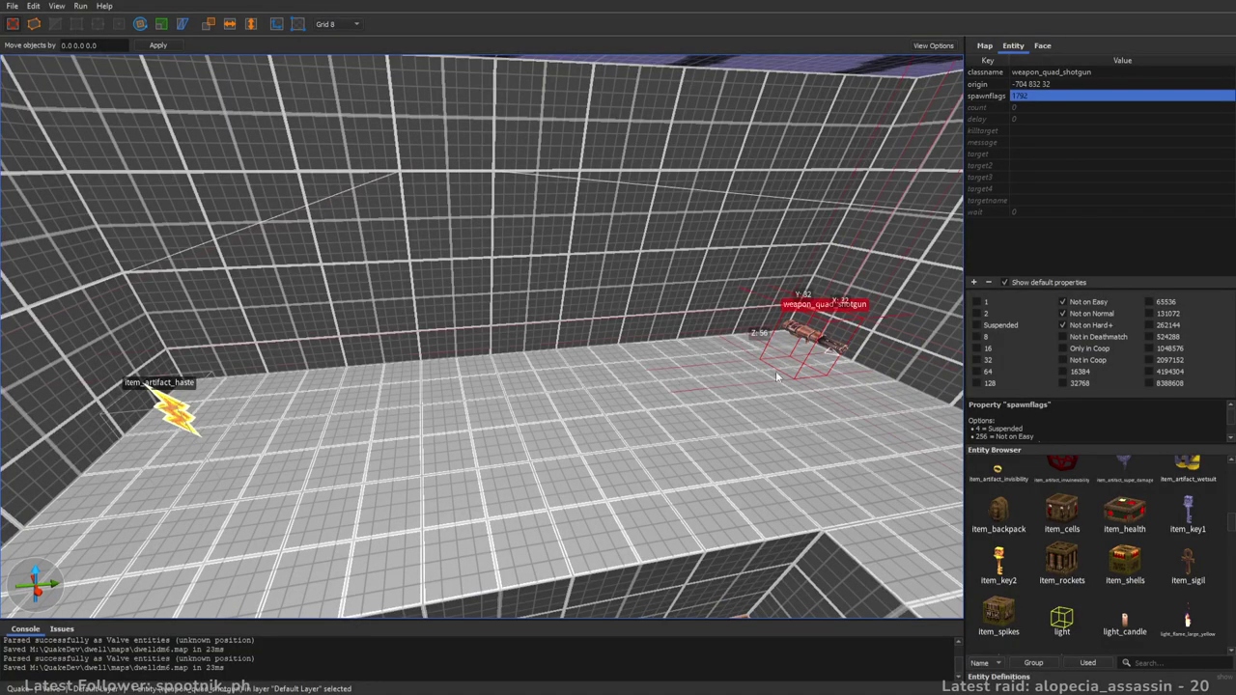
{"action": "right_click_drag", "start_coordinate": [806, 370], "coordinate": [480, 391]}
{"action": "right_click_drag", "start_coordinate": [772, 394], "coordinate": [441, 374]}
{"action": "key", "text": "w"}
{"action": "key", "text": "Escape"}
{"action": "key", "text": "w"}
{"action": "right_click_drag", "start_coordinate": [475, 332], "coordinate": [661, 455]}
{"action": "key", "text": "Escape"}
{"action": "key", "text": "w"}
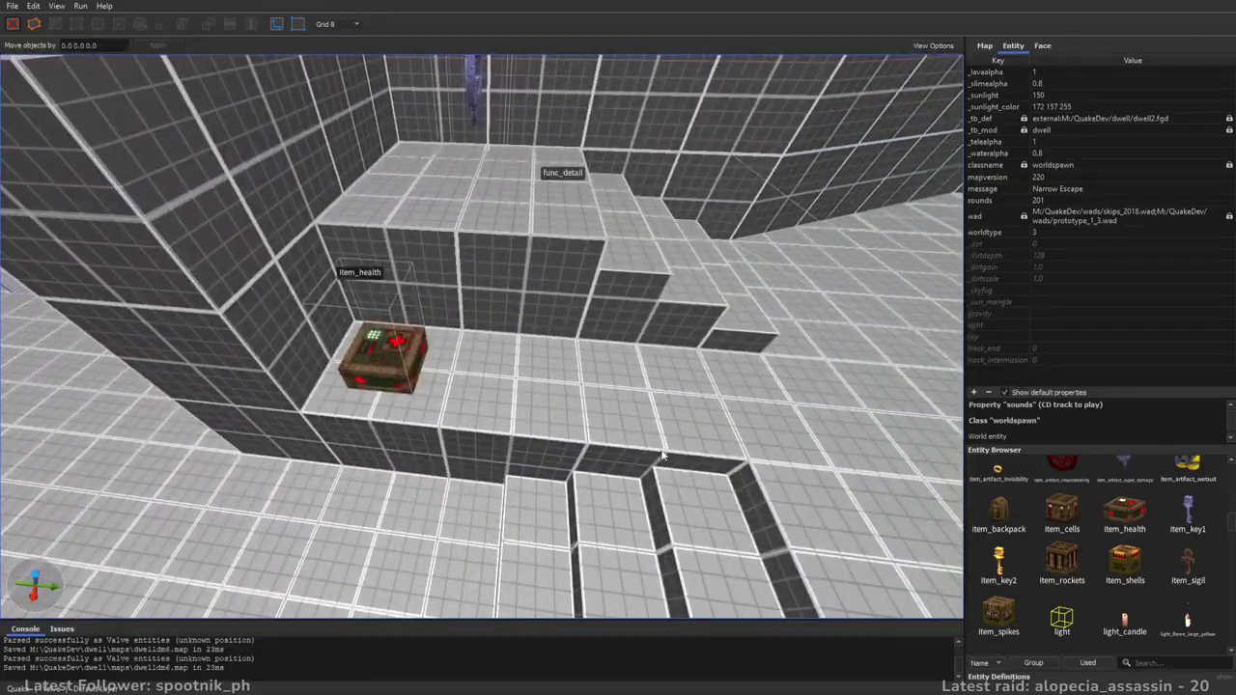
- Place a second item_health beside the first at -272 -48 -512, edit its spawnflags and save the map
{"action": "right_click_drag", "start_coordinate": [827, 441], "coordinate": [808, 417]}
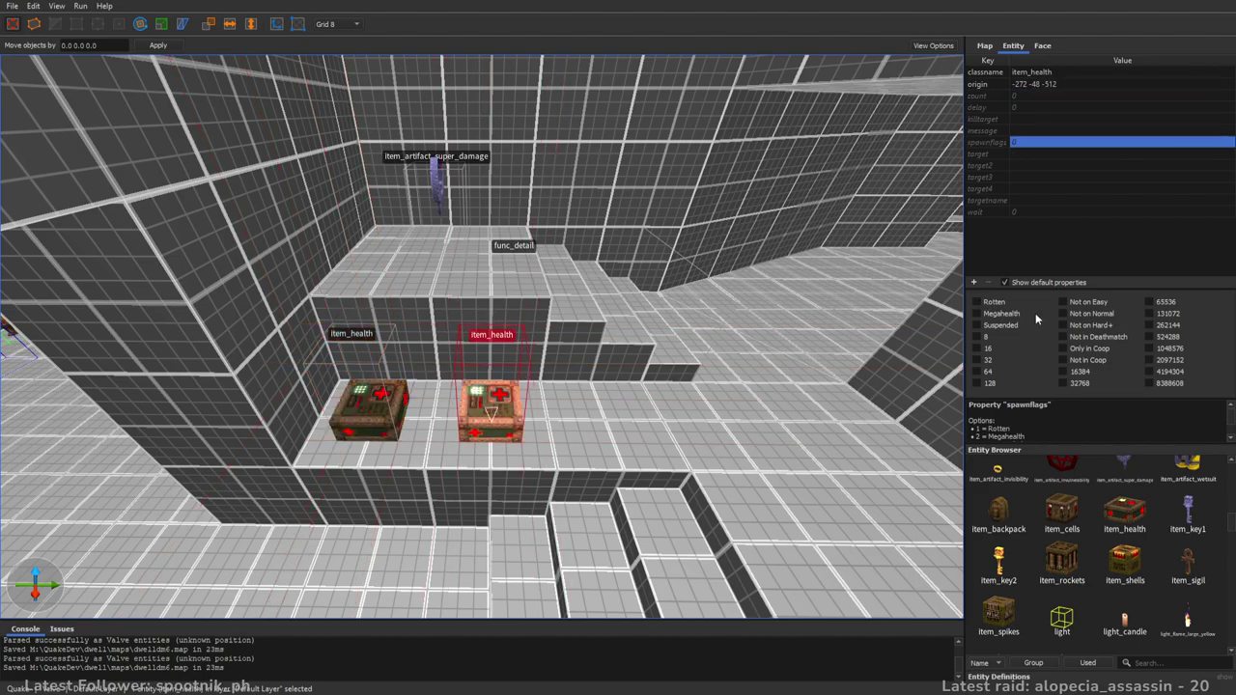
{"action": "key", "text": "Escape"}
{"action": "right_click_drag", "start_coordinate": [802, 335], "coordinate": [759, 305]}
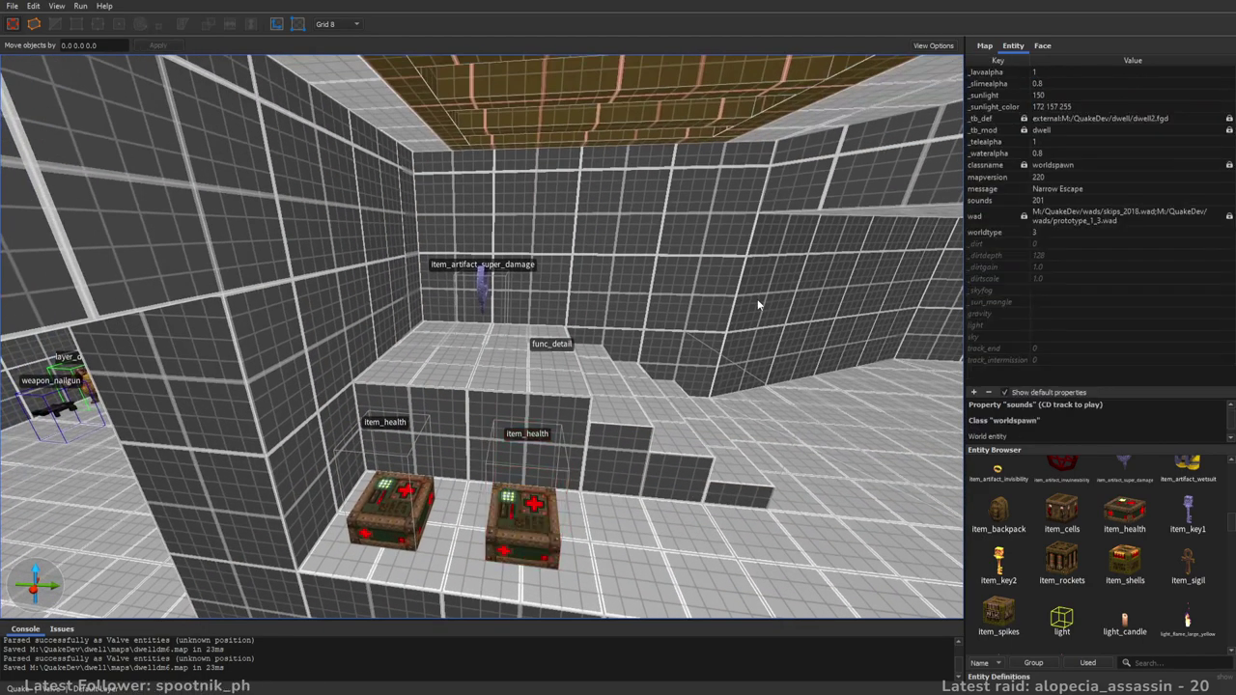
{"action": "key", "text": "s"}
{"action": "right_click_drag", "start_coordinate": [705, 443], "coordinate": [429, 395]}
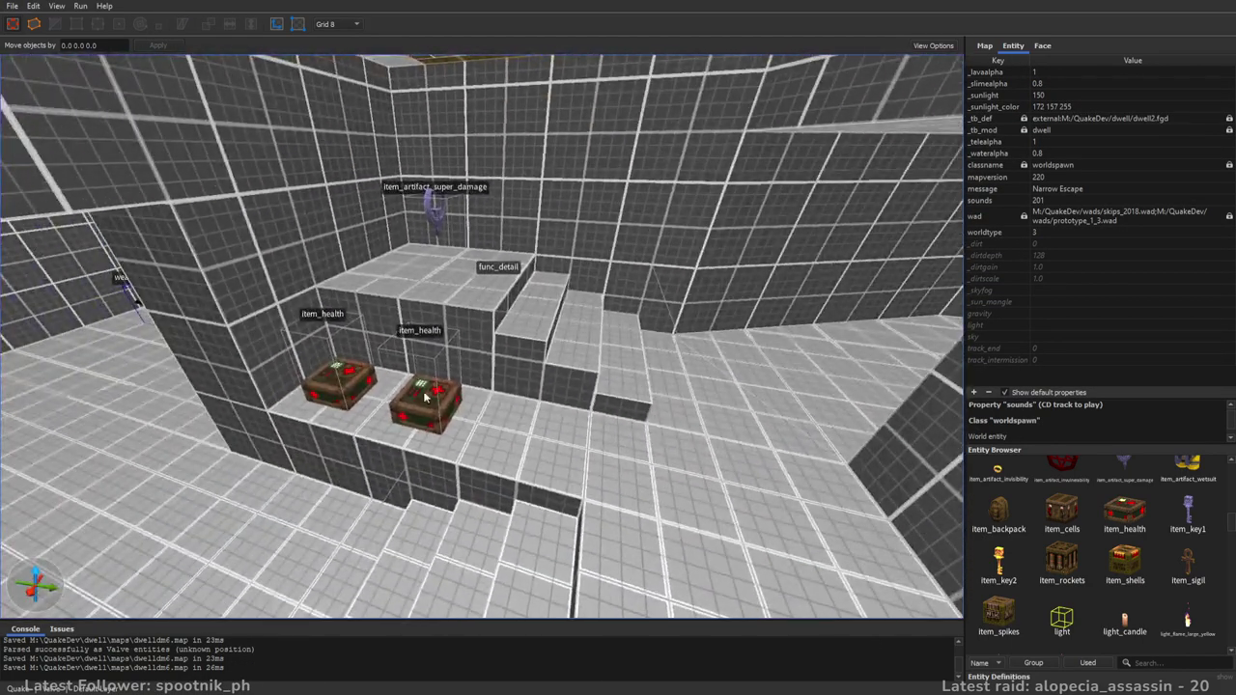
- Paste an item_health in the corner at -16 656 -512, enable its Rotten flag and duplicate it alongside the wall
{"action": "right_click_drag", "start_coordinate": [717, 463], "coordinate": [759, 408]}
{"action": "key", "text": "s"}
{"action": "key", "text": "Escape"}
{"action": "right_click_drag", "start_coordinate": [599, 420], "coordinate": [534, 411]}
{"action": "key", "text": "w"}
{"action": "key", "text": "w"}
{"action": "left_click_drag", "start_coordinate": [534, 411], "coordinate": [529, 422]}
{"action": "right_click_drag", "start_coordinate": [529, 423], "coordinate": [722, 422]}
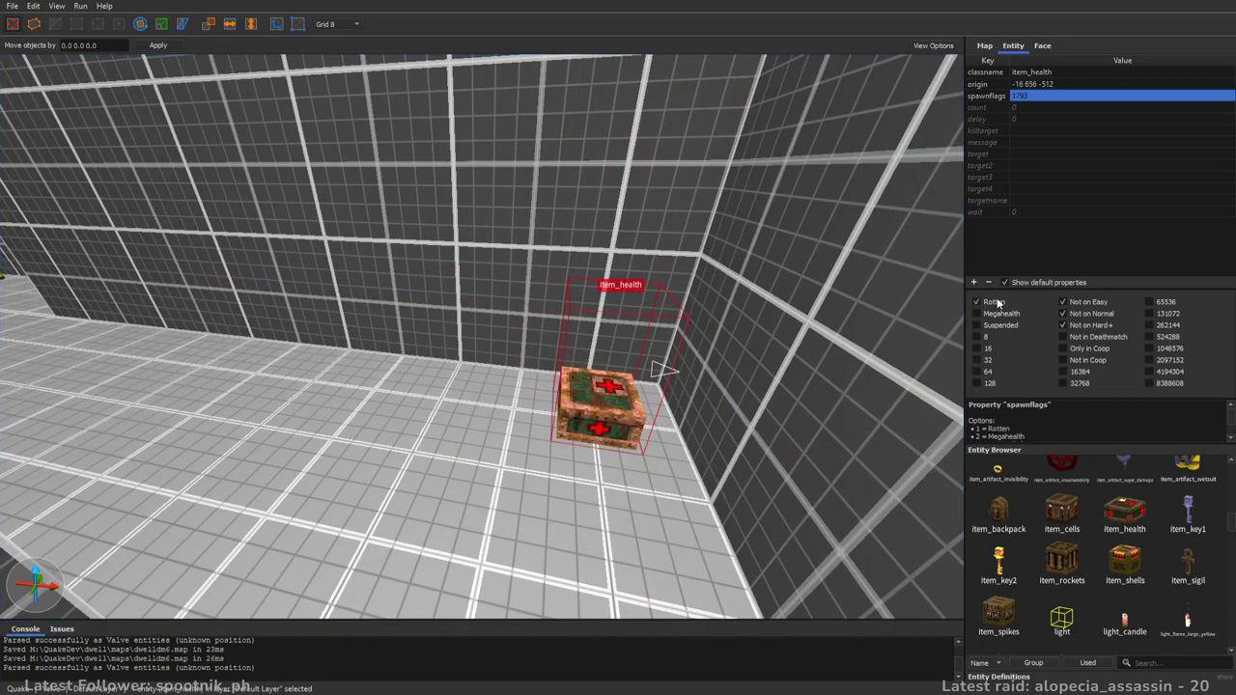
{"action": "right_click_drag", "start_coordinate": [578, 338], "coordinate": [598, 360]}
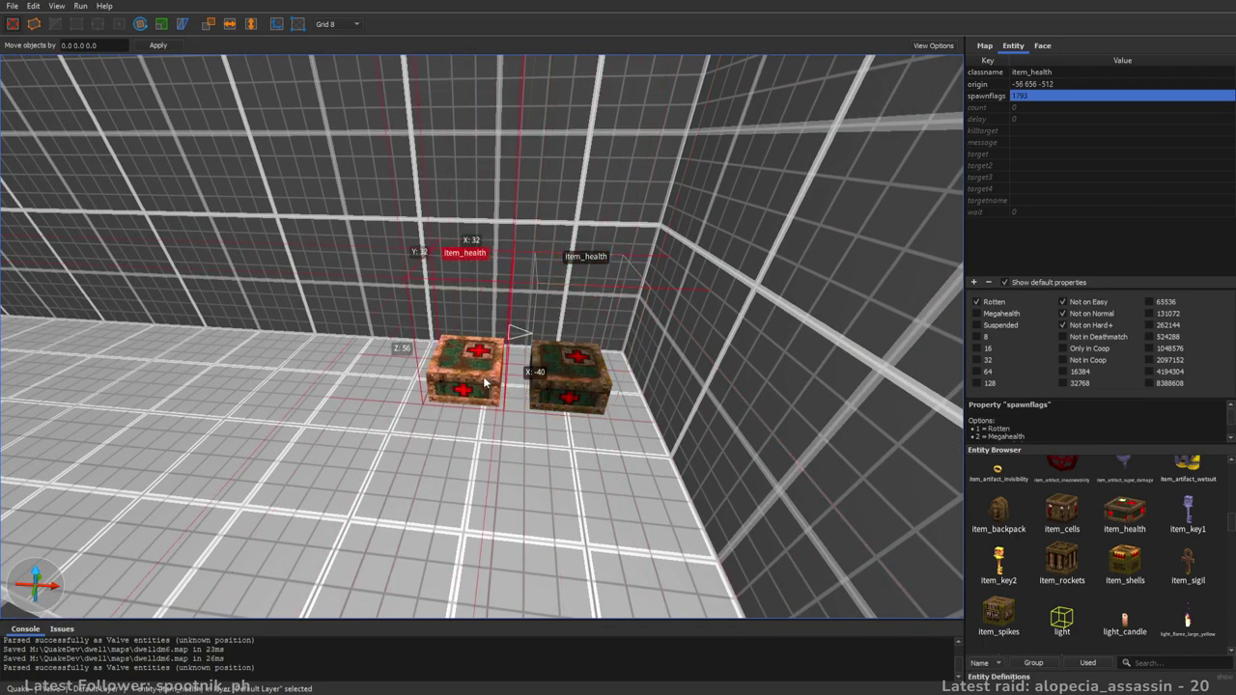
{"action": "left_click_drag", "start_coordinate": [472, 380], "coordinate": [462, 381]}
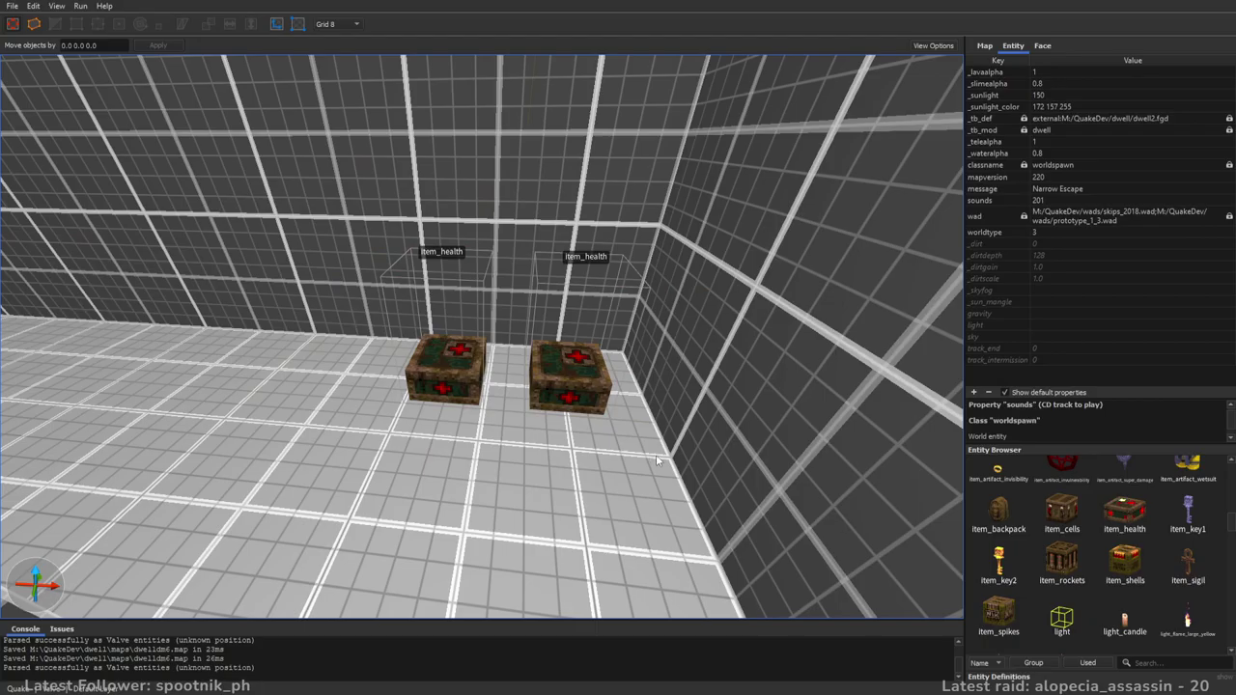
- Save the map and paste regular item_health packs in the corners at -560 -176 -288 and 520 304 -128
{"action": "key", "text": "w"}
{"action": "mouse_move", "coordinate": [625, 472]}
{"action": "right_mouse_down"}
{"action": "mouse_move", "coordinate": [660, 444]}
{"action": "mouse_move", "coordinate": [959, 416]}
{"action": "mouse_move", "coordinate": [819, 423]}
{"action": "mouse_move", "coordinate": [974, 426]}
{"action": "mouse_move", "coordinate": [668, 435]}
{"action": "mouse_move", "coordinate": [585, 340]}
{"action": "mouse_move", "coordinate": [703, 388]}
{"action": "mouse_move", "coordinate": [530, 357]}
{"action": "mouse_move", "coordinate": [475, 396]}
{"action": "mouse_move", "coordinate": [786, 425]}
{"action": "mouse_move", "coordinate": [915, 396]}
{"action": "right_mouse_up"}
{"action": "right_click_drag", "start_coordinate": [782, 417], "coordinate": [512, 422]}
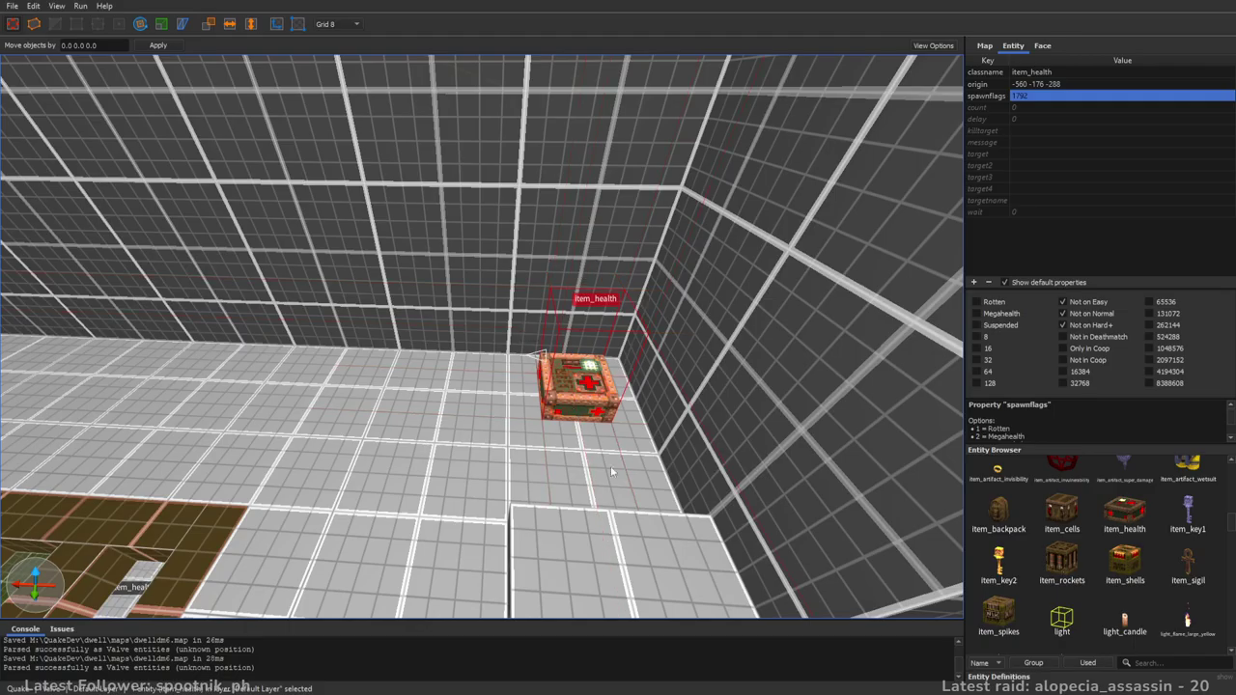
{"action": "right_click_drag", "start_coordinate": [626, 492], "coordinate": [521, 473]}
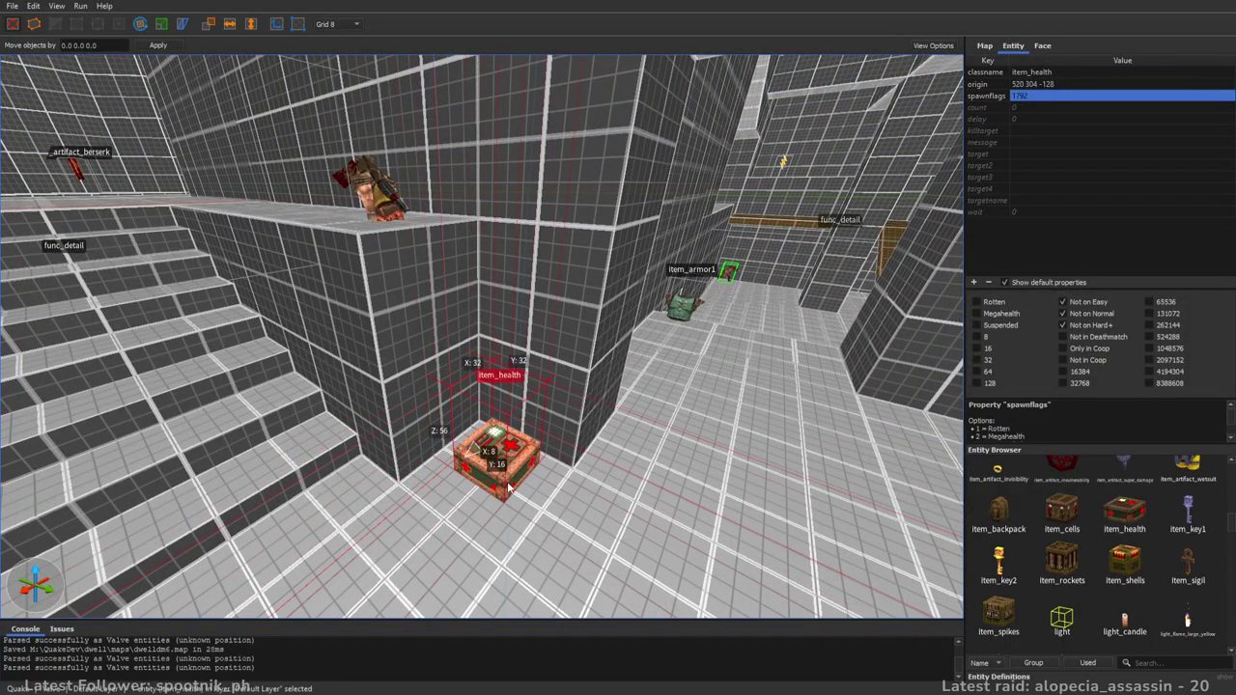
{"action": "key", "text": "Escape"}
- Paste an item_health in the angled alcove at 400 -624 -320
{"action": "right_click_drag", "start_coordinate": [654, 556], "coordinate": [396, 447]}
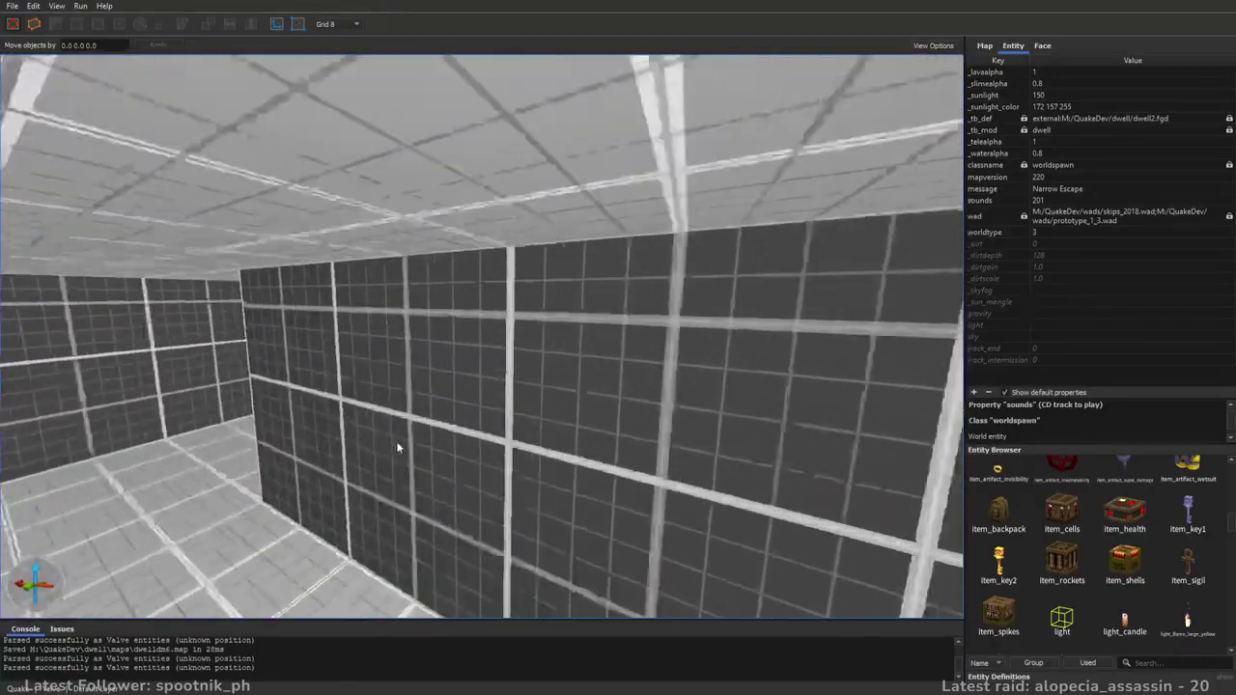
{"action": "right_click_drag", "start_coordinate": [545, 424], "coordinate": [454, 438]}
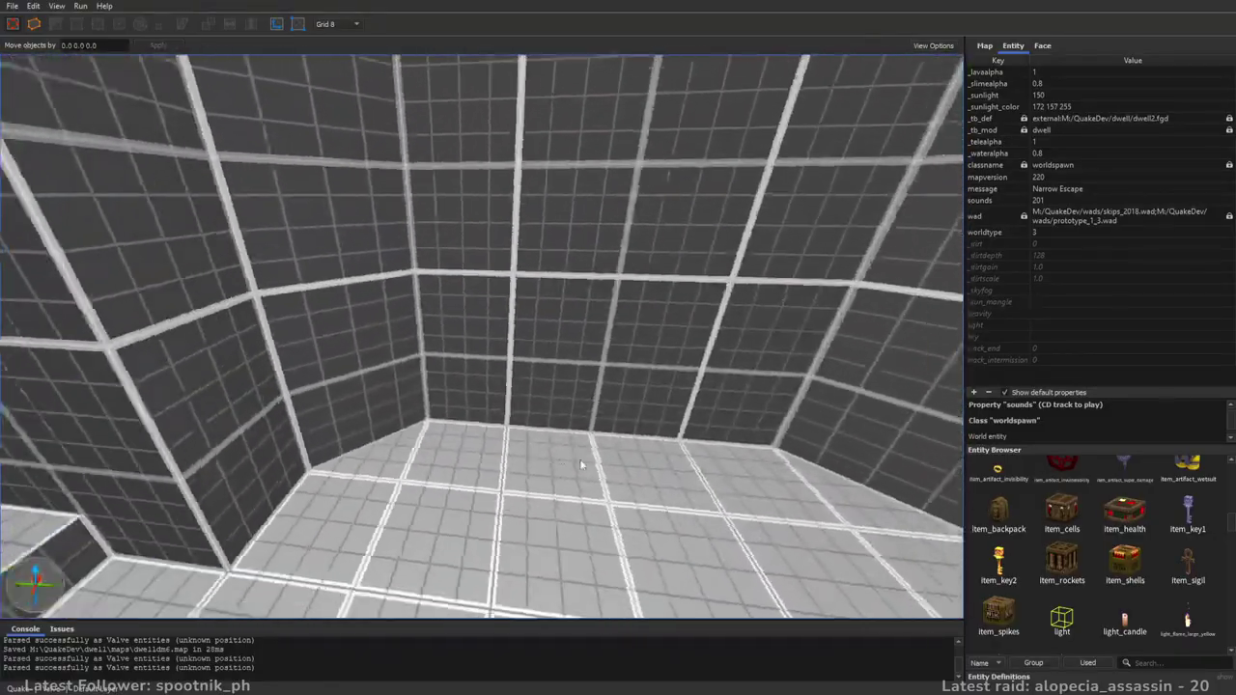
{"action": "right_click_drag", "start_coordinate": [580, 465], "coordinate": [585, 485]}
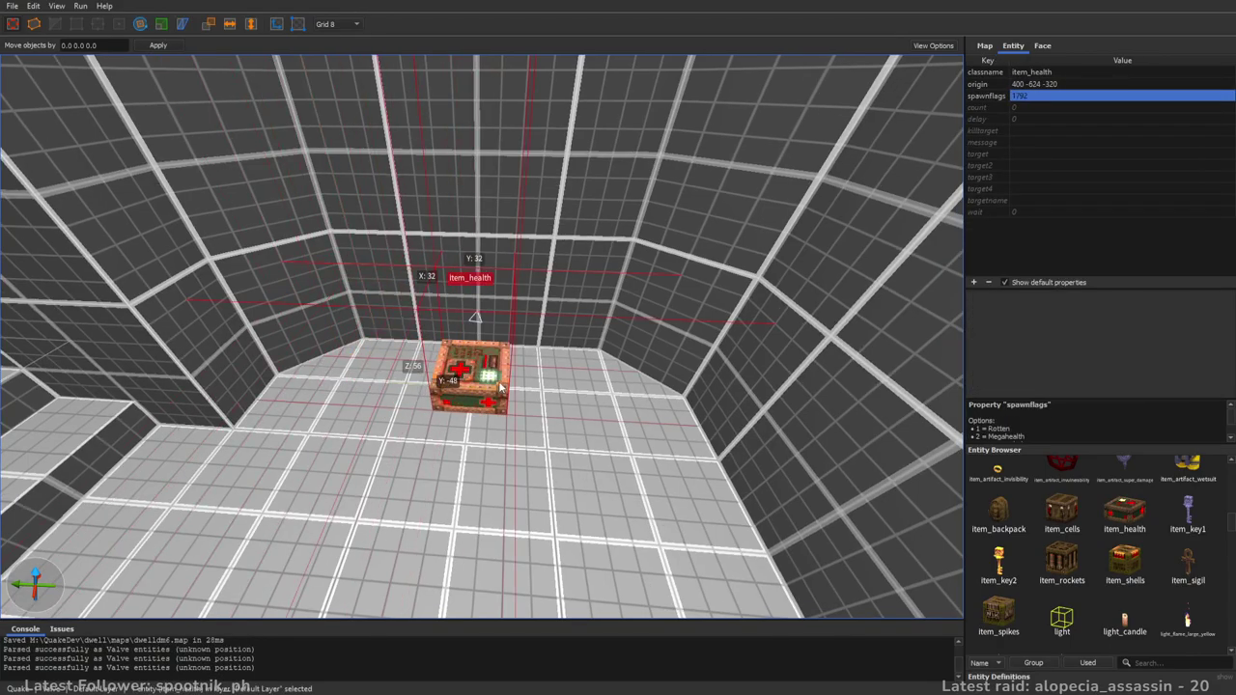
- Place two item_health packs side by side along the wall near the corner, one at -672 -752 -320
{"action": "mouse_move", "coordinate": [483, 403]}
{"action": "right_mouse_down"}
{"action": "mouse_move", "coordinate": [606, 429]}
{"action": "mouse_move", "coordinate": [508, 401]}
{"action": "mouse_move", "coordinate": [746, 387]}
{"action": "mouse_move", "coordinate": [795, 347]}
{"action": "mouse_move", "coordinate": [712, 422]}
{"action": "mouse_move", "coordinate": [627, 438]}
{"action": "mouse_move", "coordinate": [622, 484]}
{"action": "mouse_move", "coordinate": [566, 417]}
{"action": "mouse_move", "coordinate": [692, 408]}
{"action": "mouse_move", "coordinate": [629, 395]}
{"action": "mouse_move", "coordinate": [500, 429]}
{"action": "mouse_move", "coordinate": [492, 389]}
{"action": "mouse_move", "coordinate": [744, 463]}
{"action": "right_mouse_up"}
{"action": "key", "text": "w"}
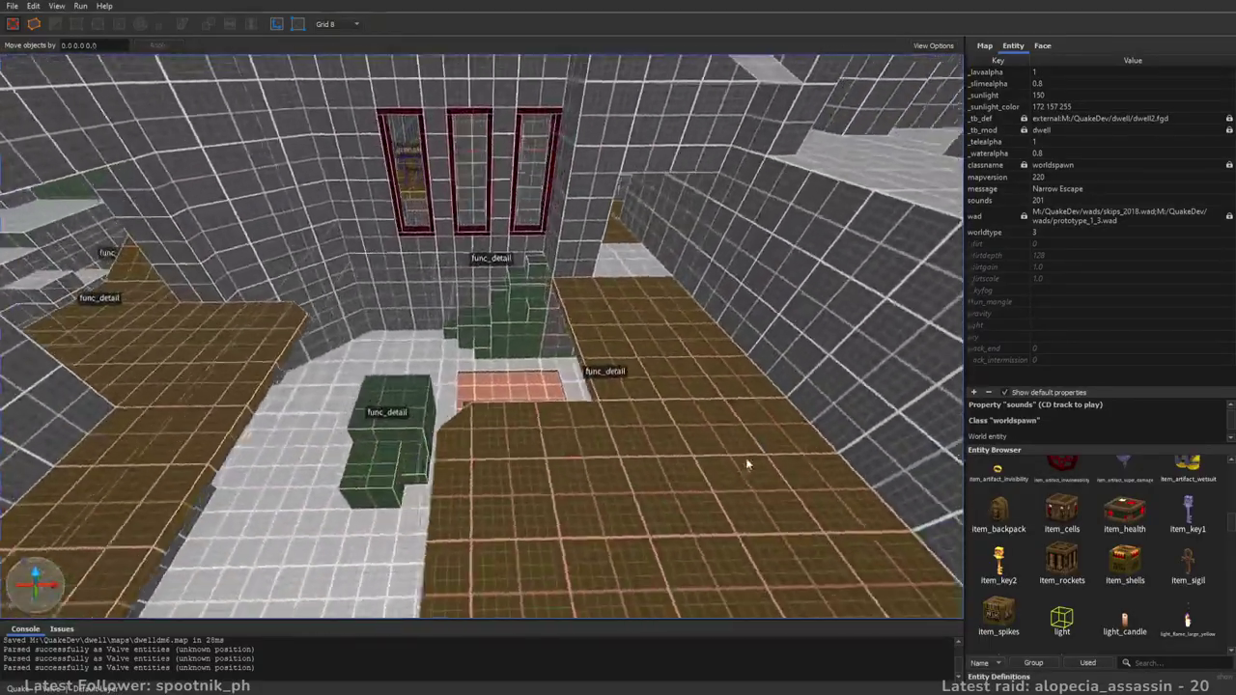
{"action": "right_click_drag", "start_coordinate": [515, 437], "coordinate": [591, 441]}
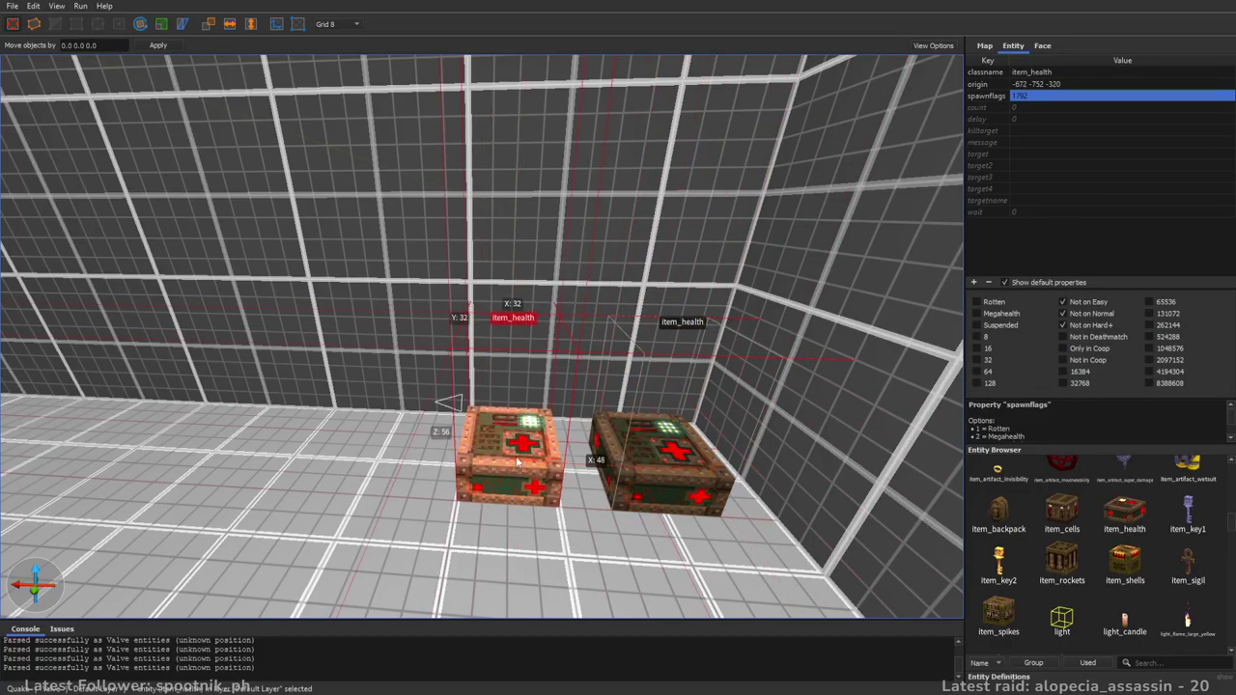
- Enable the Rotten flag on both item_health packs in the corner and save the map
{"action": "right_click_drag", "start_coordinate": [649, 449], "coordinate": [492, 447]}
{"action": "right_click_drag", "start_coordinate": [579, 416], "coordinate": [370, 417]}
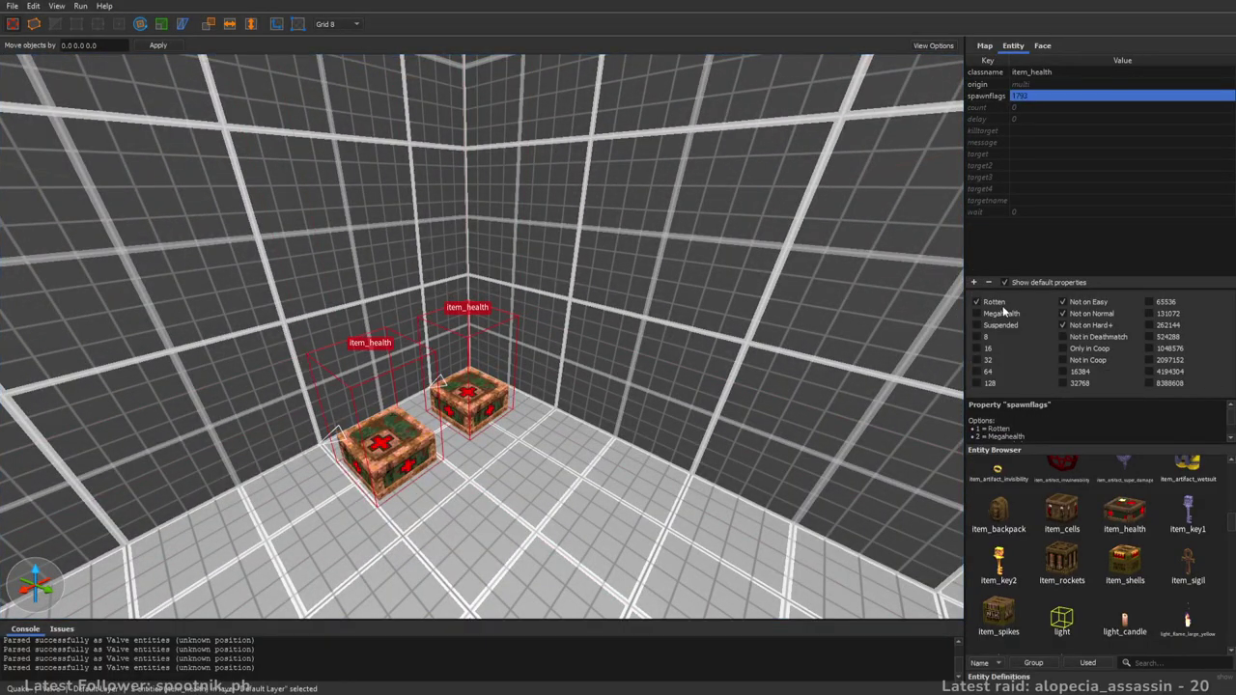
{"action": "right_click_drag", "start_coordinate": [529, 338], "coordinate": [564, 339]}
{"action": "key", "text": "ctrl+s"}
- Paste an item_health in the corner at 48 144 -256 near weapon_railgun and save the map
{"action": "mouse_move", "coordinate": [592, 430]}
{"action": "right_mouse_down"}
{"action": "mouse_move", "coordinate": [480, 403]}
{"action": "mouse_move", "coordinate": [623, 397]}
{"action": "mouse_move", "coordinate": [600, 360]}
{"action": "mouse_move", "coordinate": [791, 429]}
{"action": "right_mouse_up"}
{"action": "right_click_drag", "start_coordinate": [535, 398], "coordinate": [801, 518]}
{"action": "key", "text": "w"}
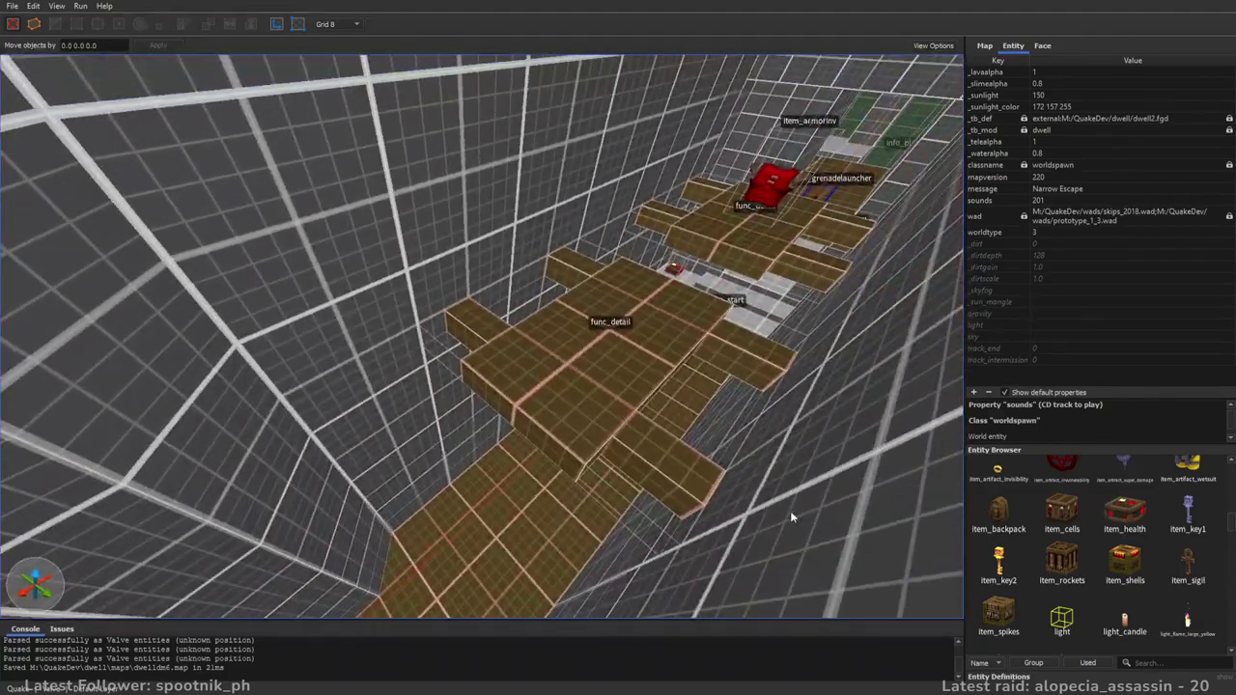
{"action": "right_click_drag", "start_coordinate": [594, 446], "coordinate": [634, 349]}
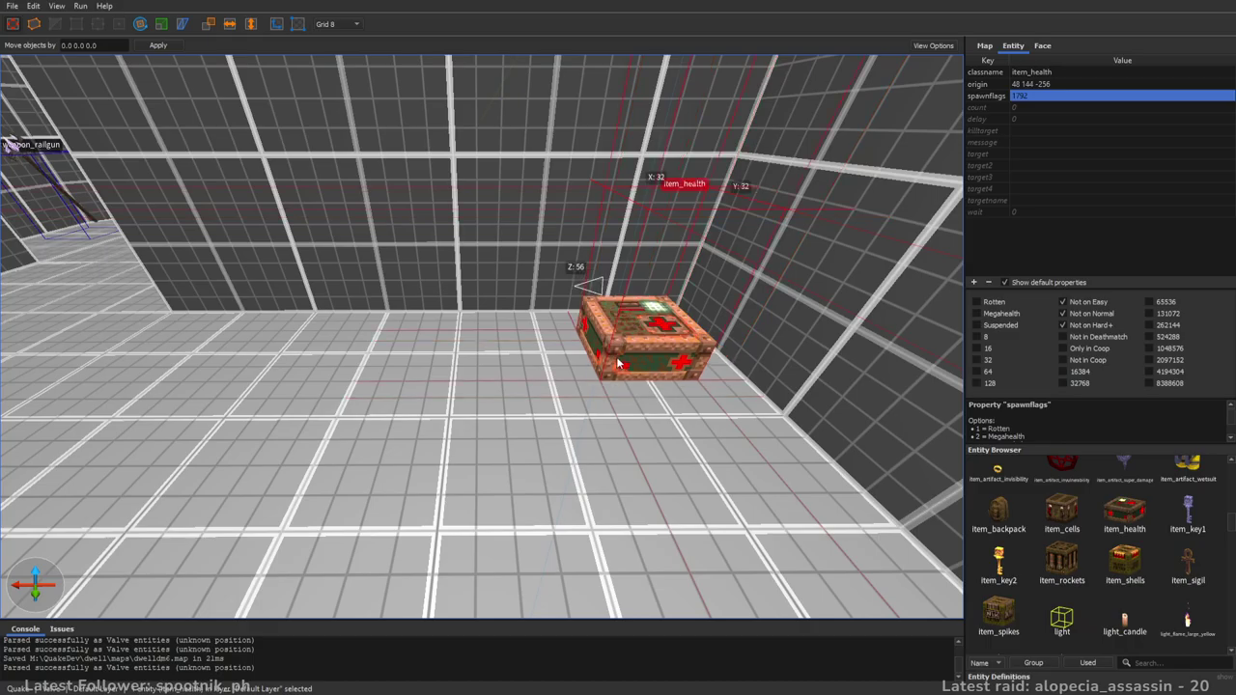
{"action": "right_click_drag", "start_coordinate": [756, 413], "coordinate": [691, 394]}
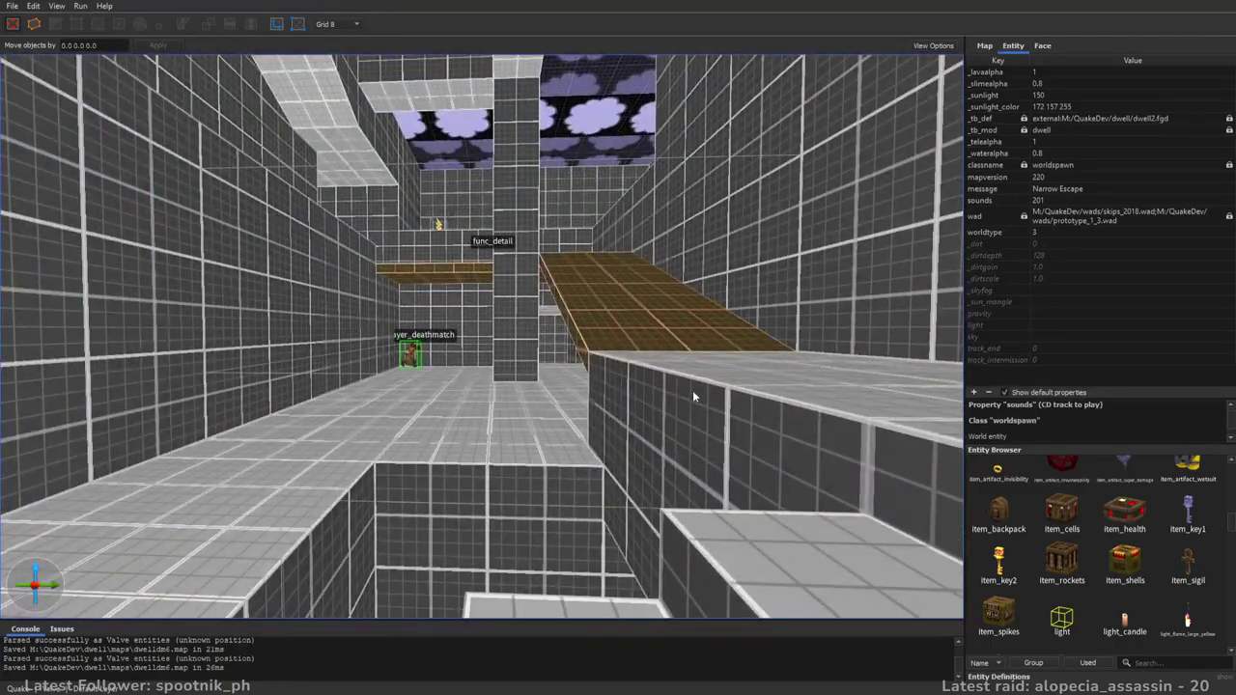
- Paste another copied item onto the bare floor by the walls and save the map
{"action": "right_click_drag", "start_coordinate": [790, 437], "coordinate": [560, 473]}
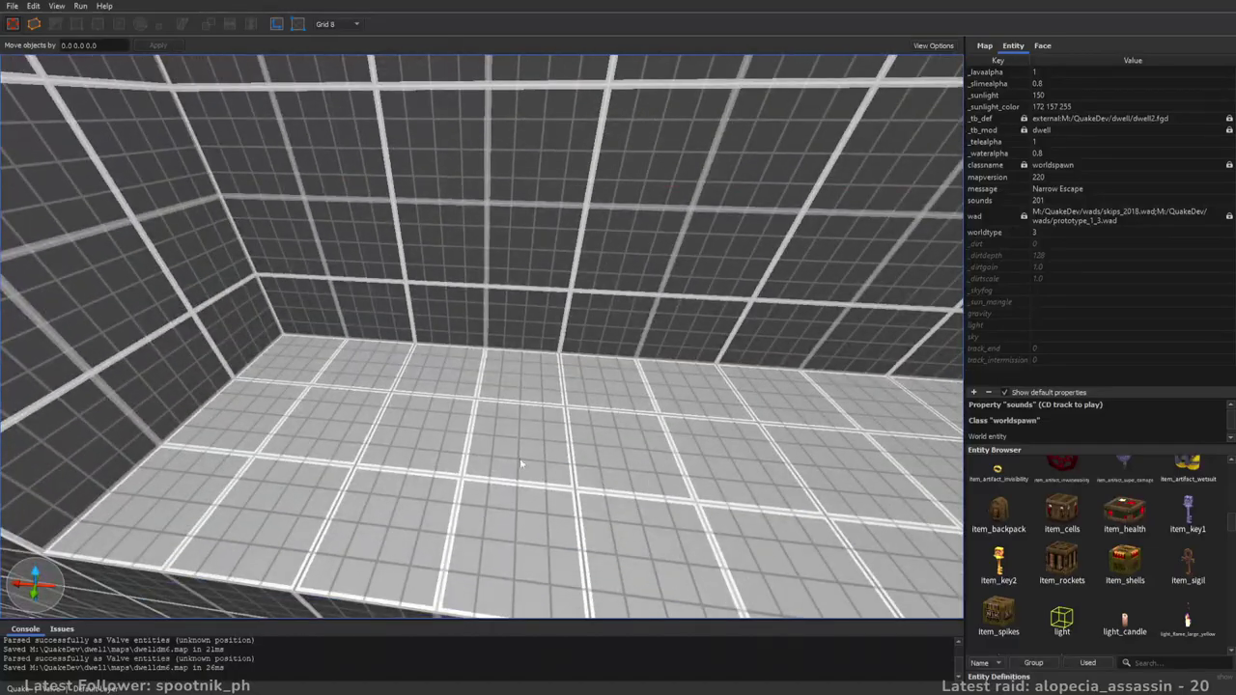
{"action": "key", "text": "s"}
{"action": "key", "text": "ctrl+s"}
- Delete the unwanted entity and save the map again
{"action": "right_click_drag", "start_coordinate": [653, 450], "coordinate": [653, 372]}
{"action": "key", "text": "Delete"}
{"action": "right_click_drag", "start_coordinate": [550, 310], "coordinate": [671, 457]}
{"action": "key", "text": "ctrl+s"}
- Position weapon_rocketlauncher at -928 -656 -320 beside the wall above the slime pool and save the map
{"action": "key", "text": "a"}
{"action": "key", "text": "d"}
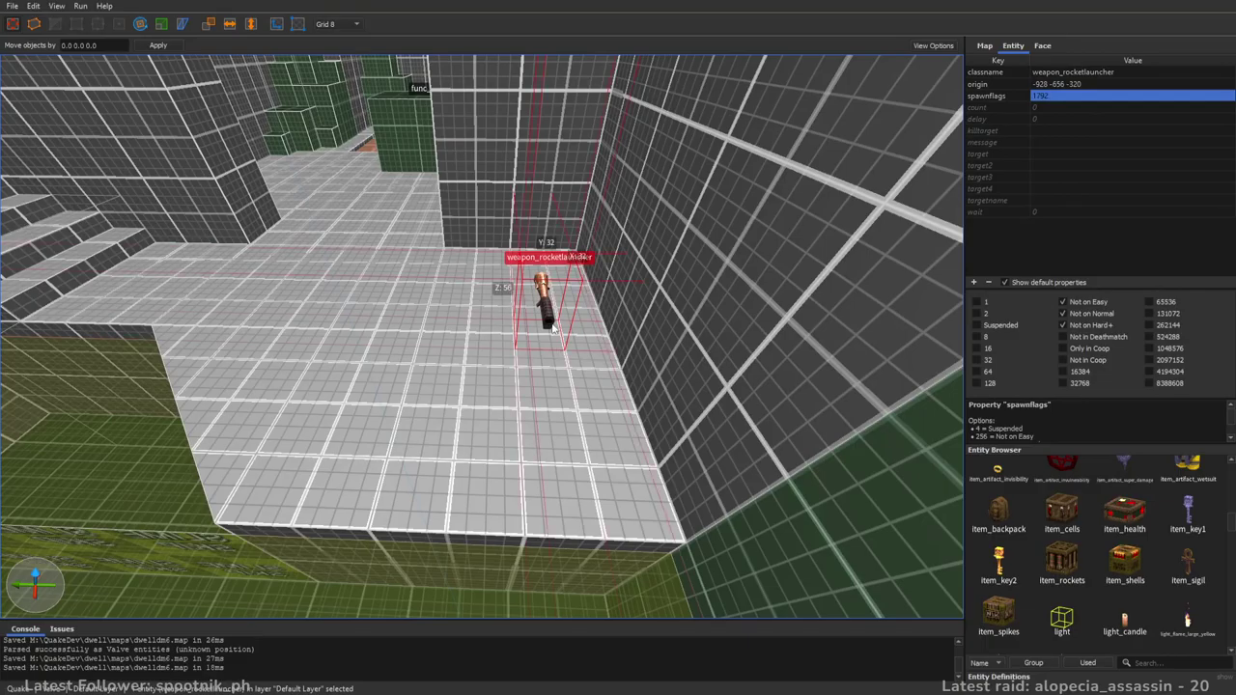
{"action": "right_click_drag", "start_coordinate": [487, 423], "coordinate": [441, 368]}
{"action": "right_click_drag", "start_coordinate": [562, 374], "coordinate": [483, 370]}
- Place item_rockets at -512 -512 -224 on the func_detail crate by the func_doors and set its Not on Easy, Normal and Hard+ flags
{"action": "right_click_drag", "start_coordinate": [551, 424], "coordinate": [679, 338]}
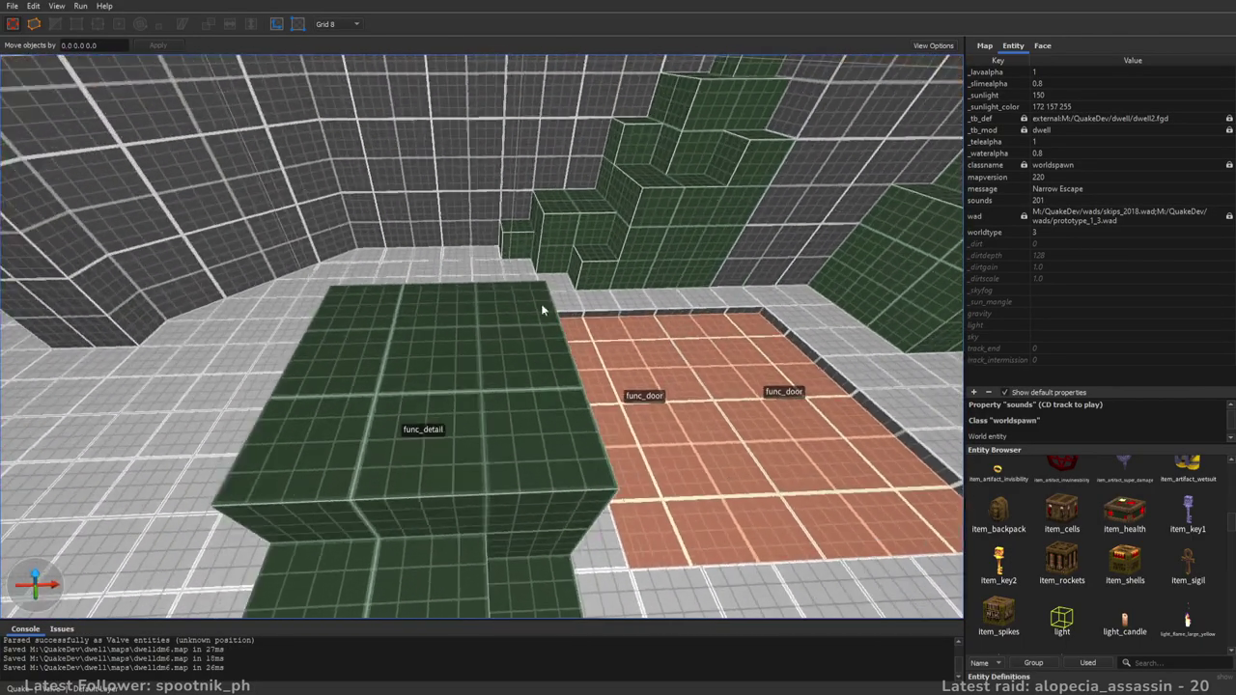
{"action": "right_click_drag", "start_coordinate": [541, 309], "coordinate": [522, 309]}
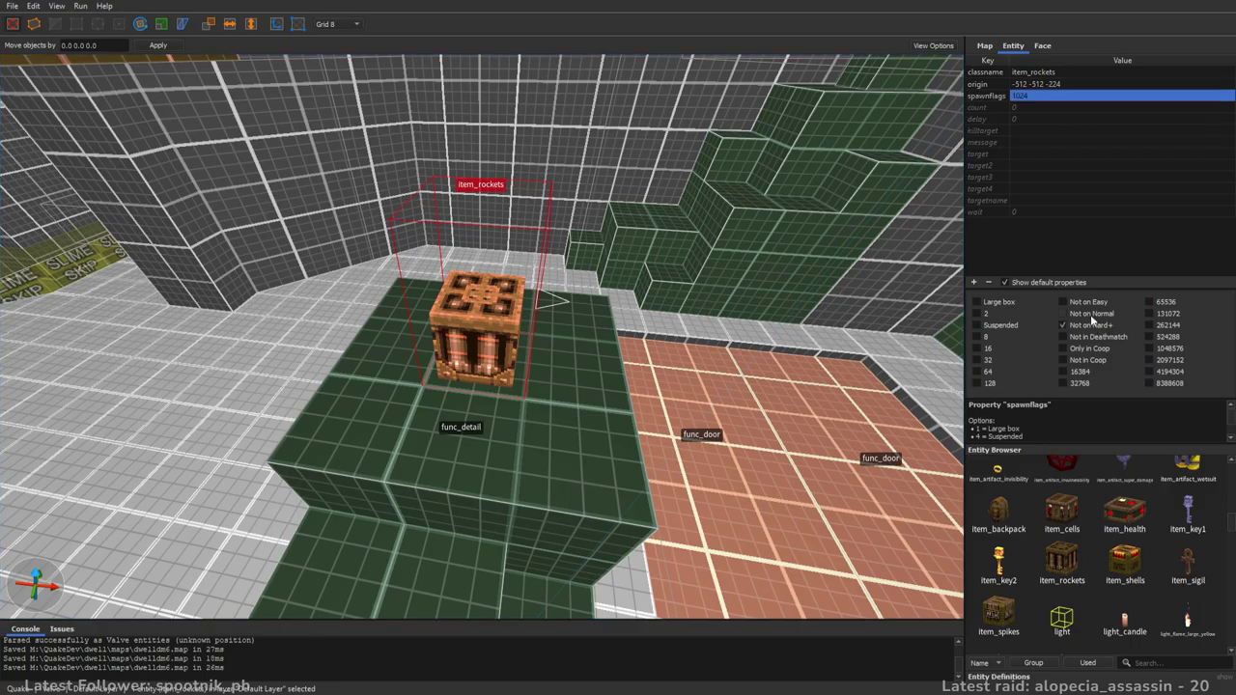
{"action": "right_click_drag", "start_coordinate": [681, 307], "coordinate": [526, 374]}
{"action": "key", "text": "Escape"}
{"action": "key", "text": "s"}
- Paste a copy of item_rockets beside the item_health on the high ledge at -184 264 -32
{"action": "right_click_drag", "start_coordinate": [567, 416], "coordinate": [476, 371]}
{"action": "key", "text": "a"}
{"action": "key", "text": "Escape"}
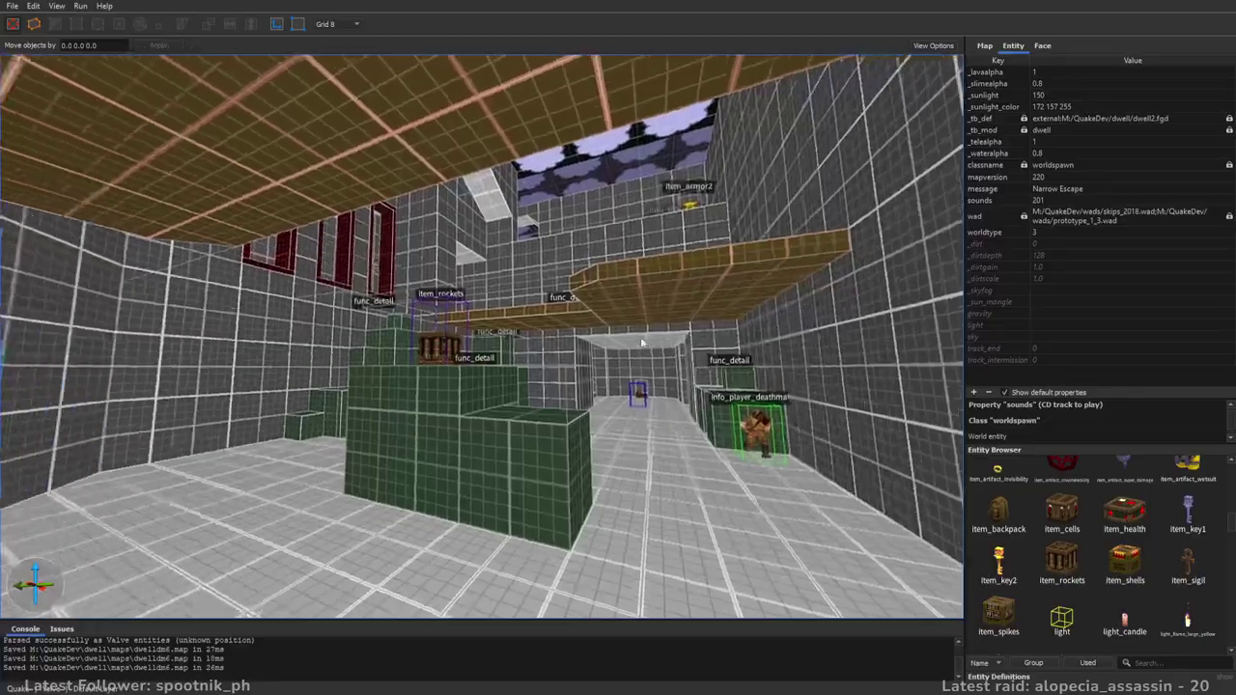
{"action": "right_click_drag", "start_coordinate": [641, 342], "coordinate": [521, 347]}
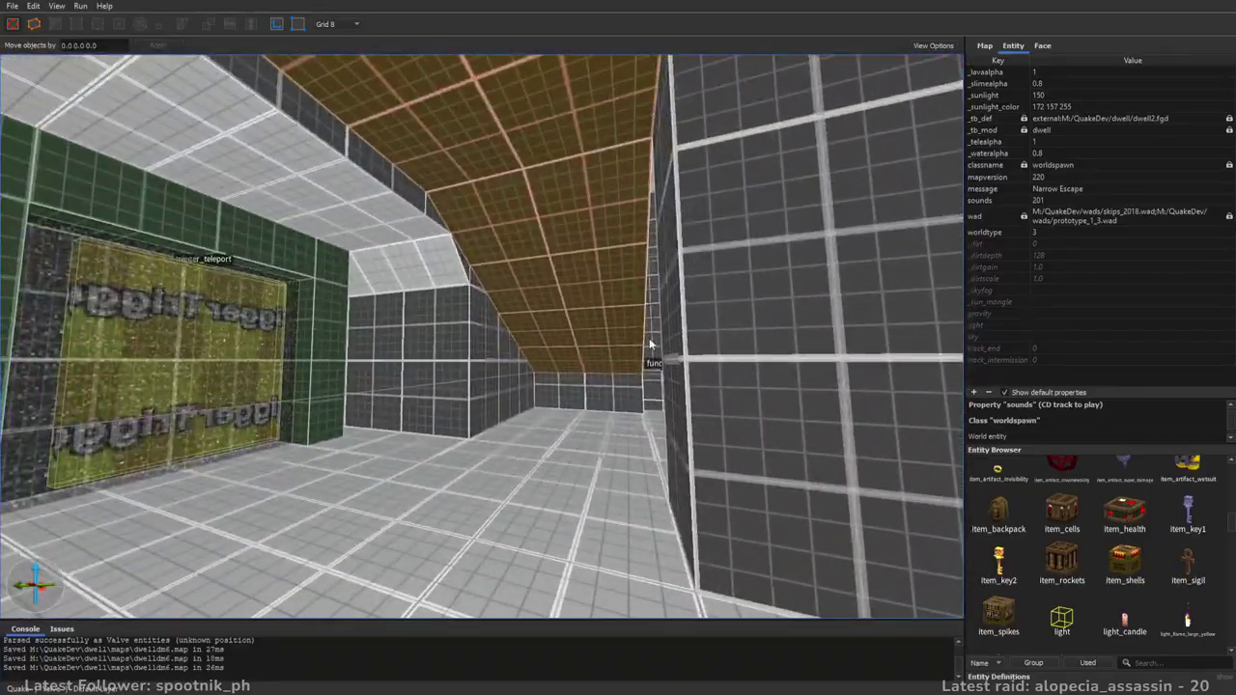
{"action": "right_click_drag", "start_coordinate": [650, 344], "coordinate": [561, 400]}
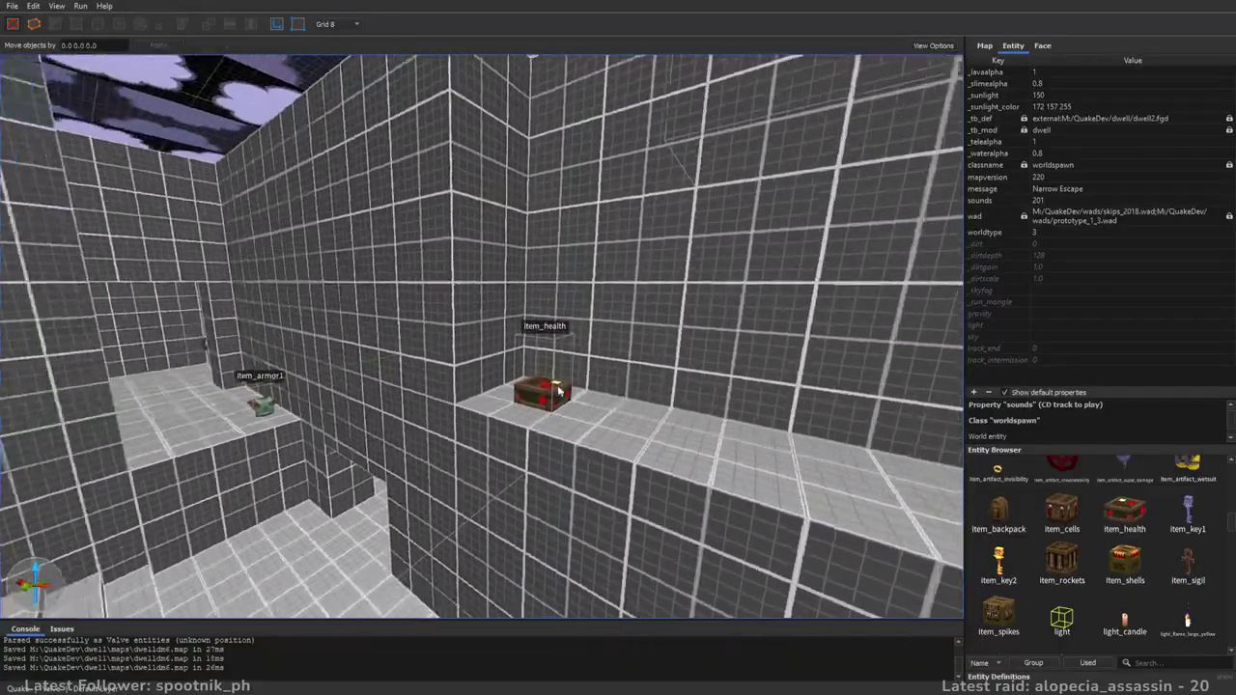
{"action": "right_click_drag", "start_coordinate": [558, 390], "coordinate": [528, 396]}
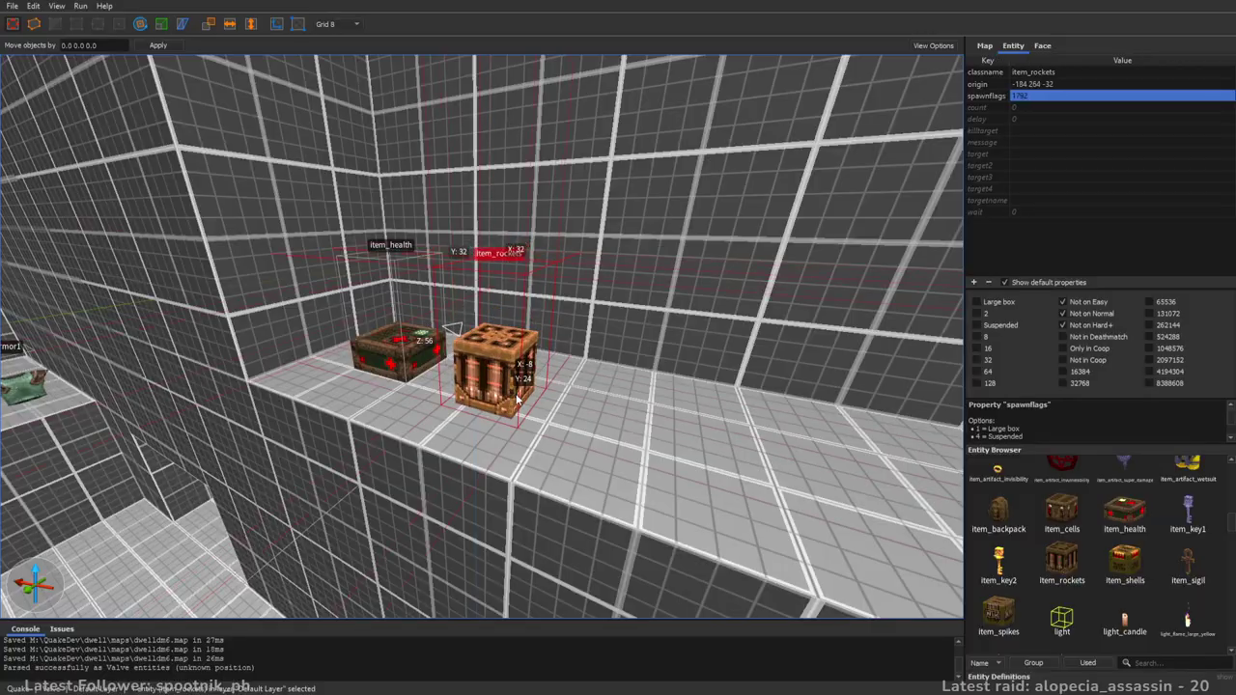
{"action": "scroll", "coordinate": [570, 399], "scroll_direction": "down", "scroll_amount": 5}
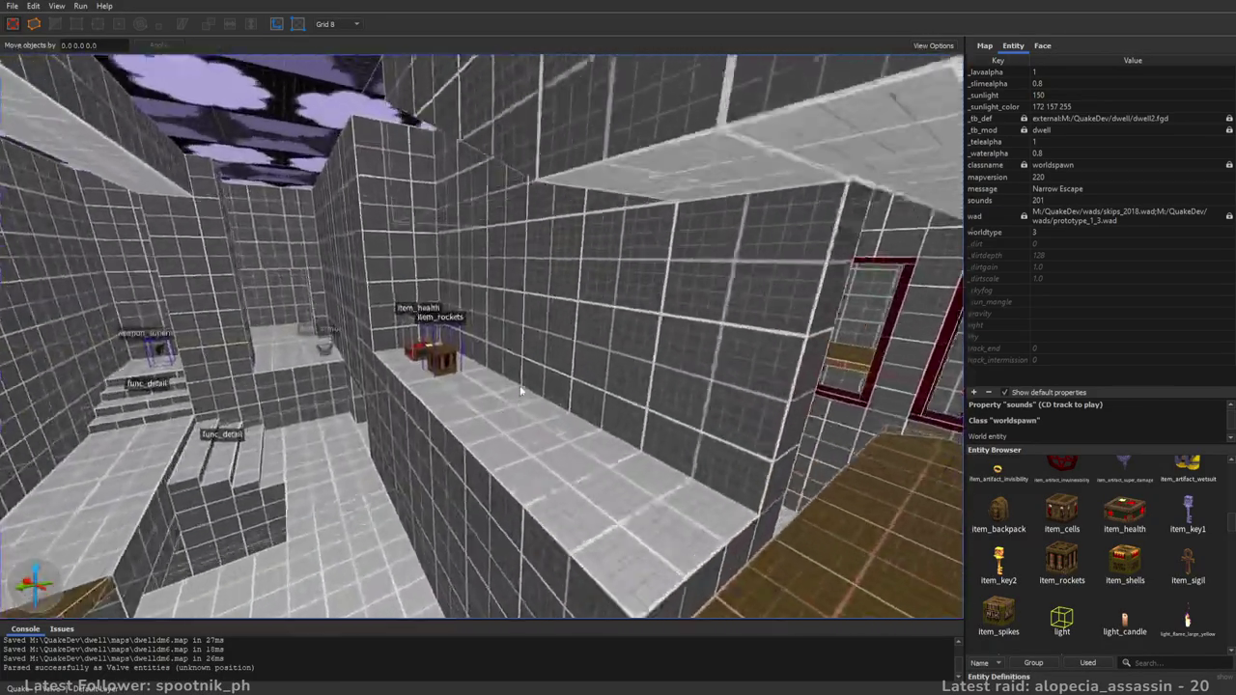
- Paste another item_rockets at -168 -504 -576 against the angled wall by the slime pool
{"action": "right_click_drag", "start_coordinate": [521, 390], "coordinate": [408, 371]}
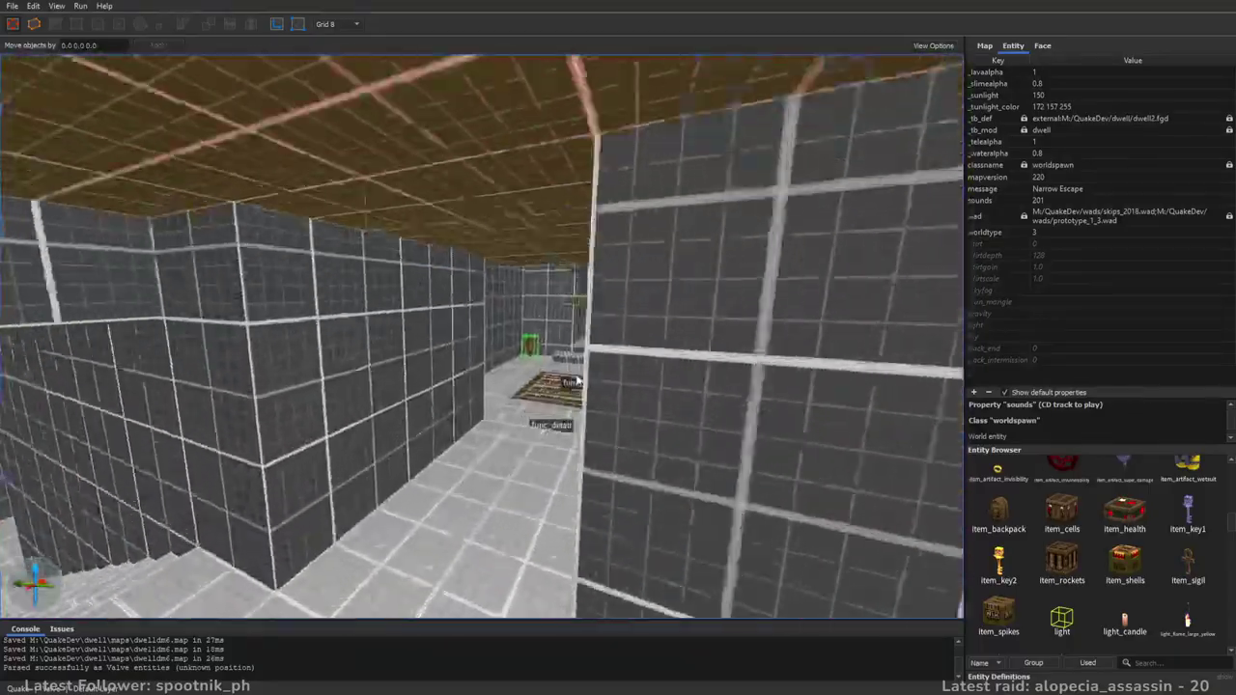
{"action": "right_click_drag", "start_coordinate": [576, 380], "coordinate": [542, 368]}
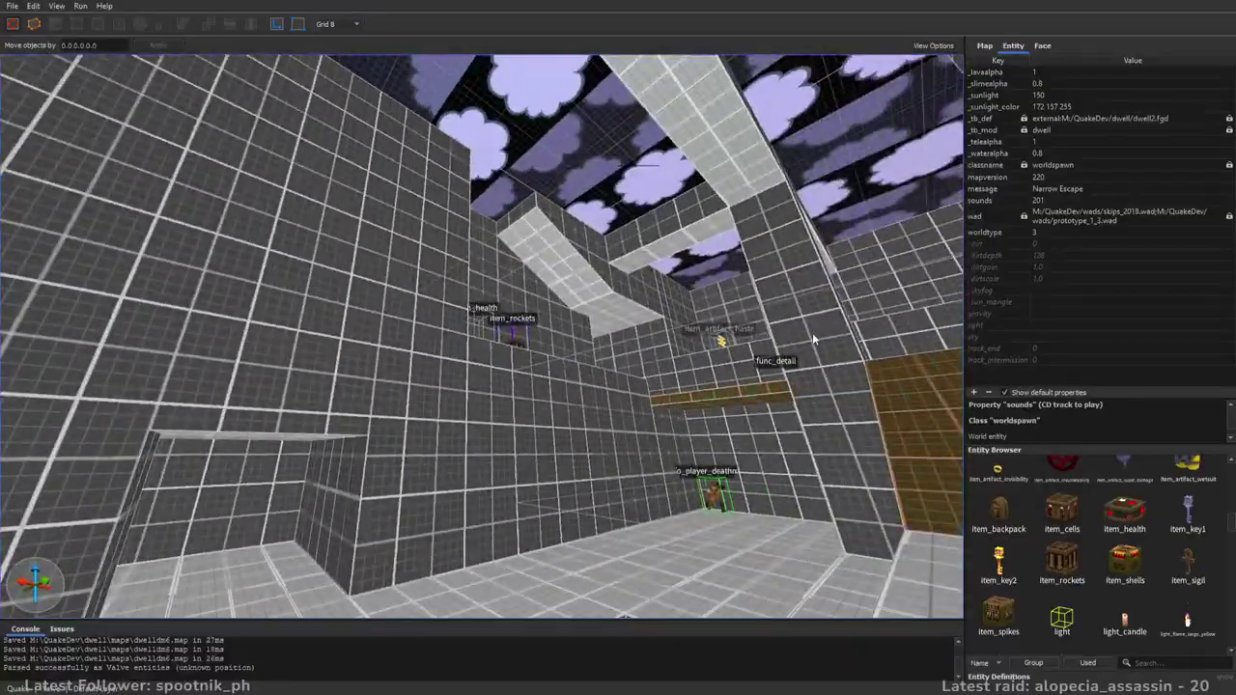
{"action": "right_click_drag", "start_coordinate": [813, 340], "coordinate": [375, 435]}
{"action": "mouse_move", "coordinate": [494, 432]}
{"action": "right_mouse_down"}
{"action": "mouse_move", "coordinate": [559, 391]}
{"action": "mouse_move", "coordinate": [604, 432]}
{"action": "mouse_move", "coordinate": [732, 416]}
{"action": "mouse_move", "coordinate": [811, 470]}
{"action": "mouse_move", "coordinate": [497, 417]}
{"action": "right_mouse_up"}
{"action": "right_click_drag", "start_coordinate": [618, 391], "coordinate": [621, 391]}
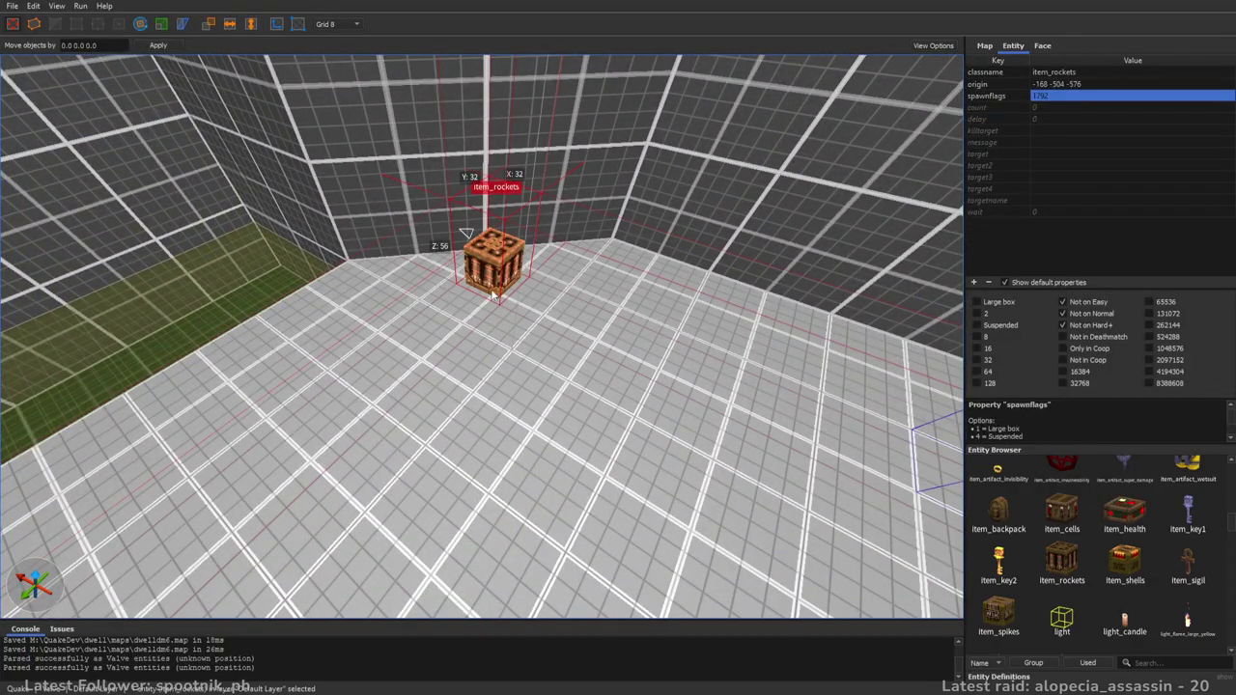
- Examine the room around weapon_supershotgun and the room with the func_doors for item coverage
{"action": "right_click_drag", "start_coordinate": [635, 433], "coordinate": [633, 372]}
{"action": "scroll", "coordinate": [633, 372], "scroll_direction": "down", "scroll_amount": 2}
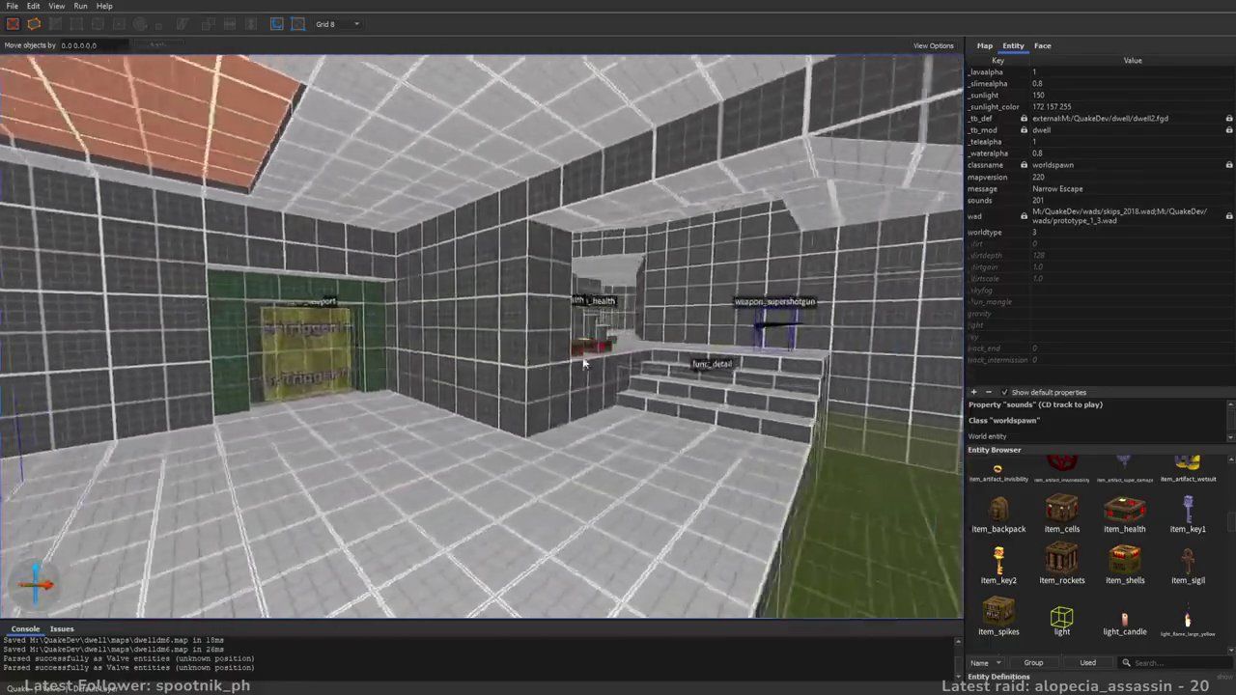
{"action": "right_click_drag", "start_coordinate": [583, 364], "coordinate": [744, 392]}
{"action": "key", "text": "w"}
{"action": "key", "text": "d"}
{"action": "key", "text": "a"}
{"action": "key", "text": "s"}
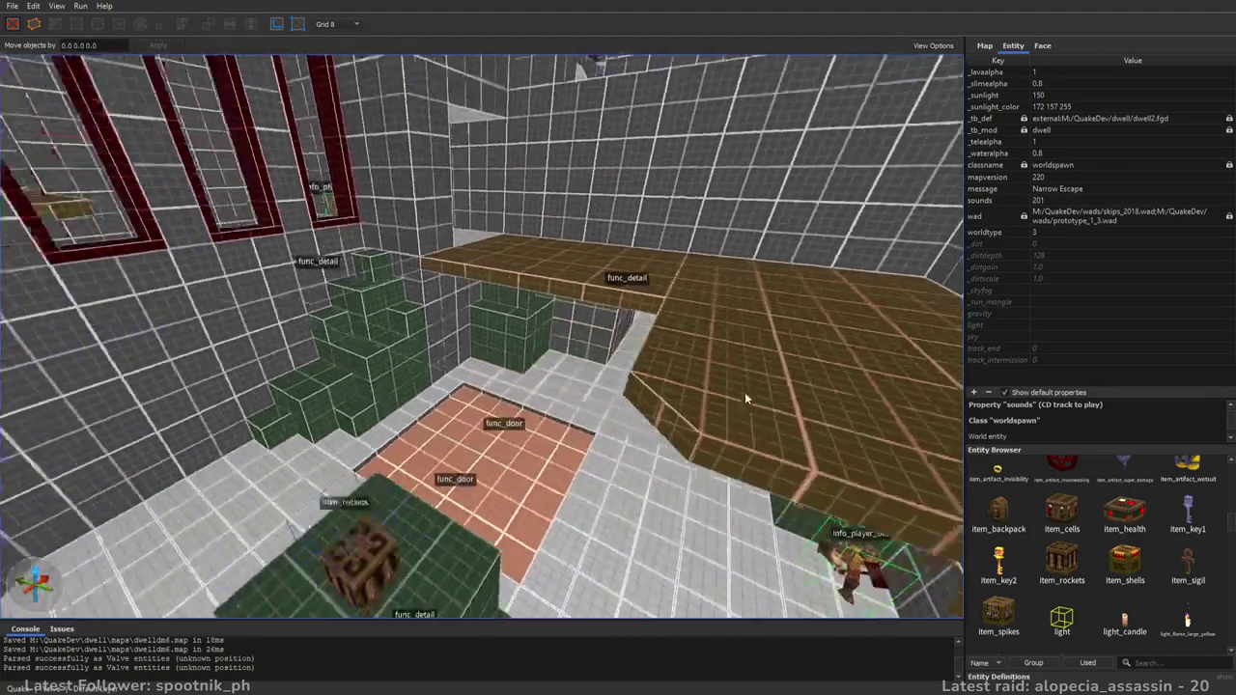
- Move the item_rockets box from the green crates to the corner of the brown platform, at origin -128 -736 -128
{"action": "key", "text": "s"}
{"action": "right_click_drag", "start_coordinate": [512, 411], "coordinate": [643, 423], "text": "alt"}
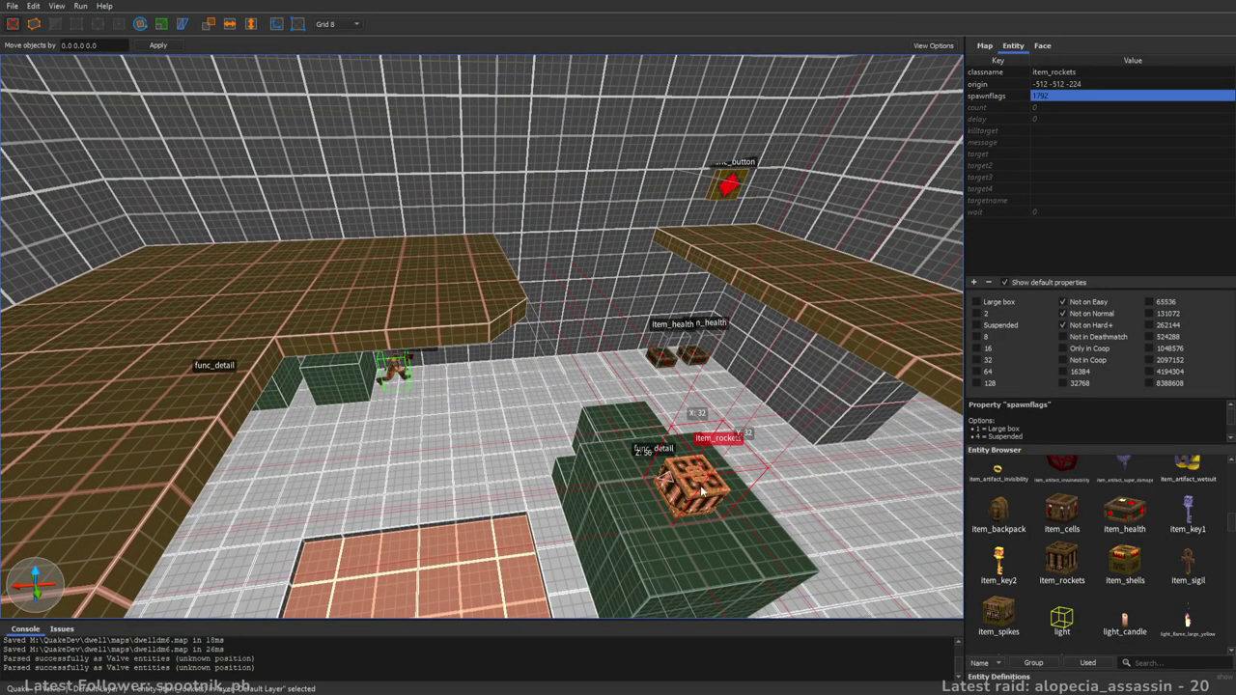
{"action": "key", "text": "a"}
{"action": "right_click_drag", "start_coordinate": [248, 242], "coordinate": [579, 302]}
{"action": "right_click_drag", "start_coordinate": [361, 261], "coordinate": [524, 345], "text": "alt"}
{"action": "scroll", "coordinate": [665, 401], "scroll_direction": "down", "scroll_amount": 10}
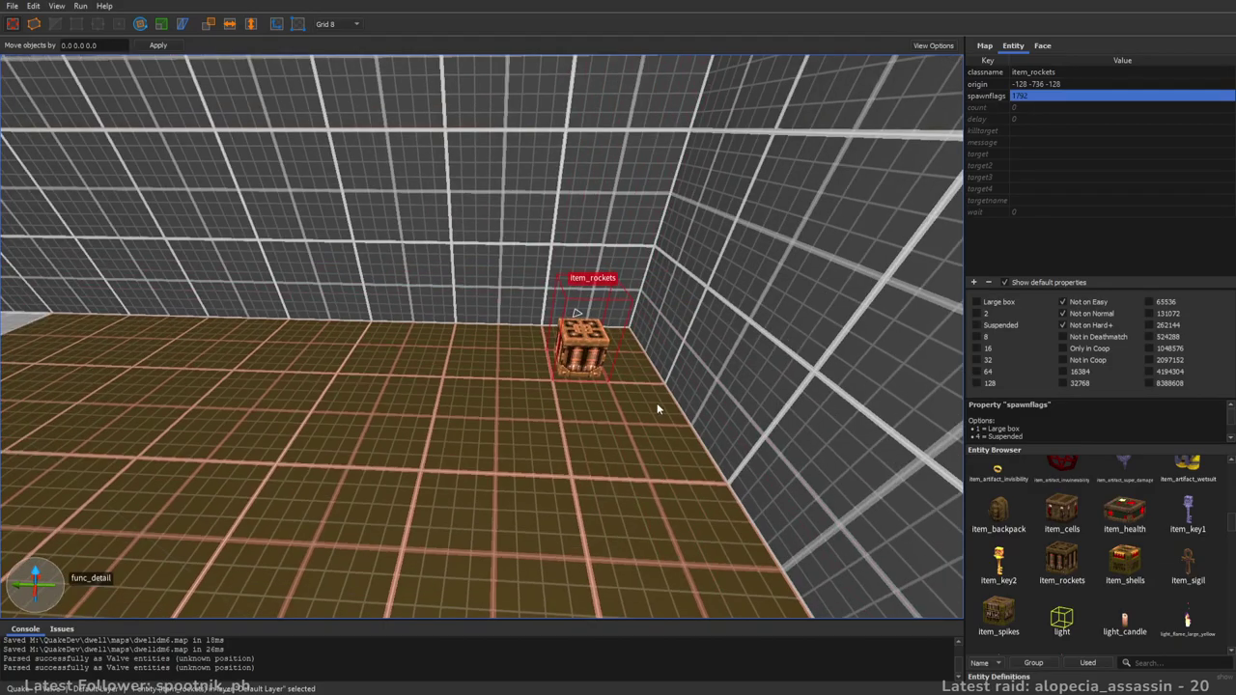
{"action": "key", "text": "Escape"}
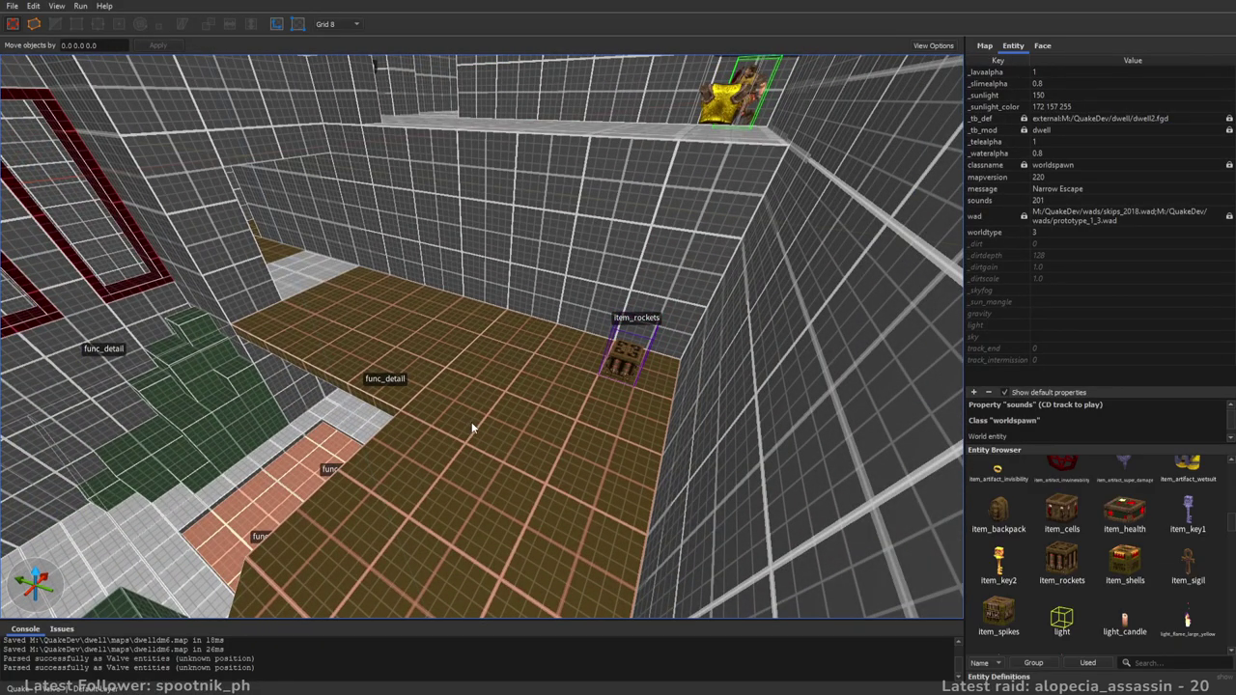
- Place a large item_cells box on the broken walkway at 176 -16 96 and exclude it from Easy, Normal and Hard+
{"action": "mouse_move", "coordinate": [508, 363]}
{"action": "right_mouse_down"}
{"action": "mouse_move", "coordinate": [350, 345]}
{"action": "mouse_move", "coordinate": [337, 361]}
{"action": "mouse_move", "coordinate": [347, 317]}
{"action": "mouse_move", "coordinate": [563, 322]}
{"action": "mouse_move", "coordinate": [548, 309]}
{"action": "mouse_move", "coordinate": [472, 310]}
{"action": "mouse_move", "coordinate": [474, 292]}
{"action": "mouse_move", "coordinate": [551, 267]}
{"action": "mouse_move", "coordinate": [427, 377]}
{"action": "mouse_move", "coordinate": [452, 366]}
{"action": "mouse_move", "coordinate": [953, 473]}
{"action": "right_mouse_up"}
{"action": "key", "text": "a"}
{"action": "key", "text": "w"}
{"action": "key", "text": "w"}
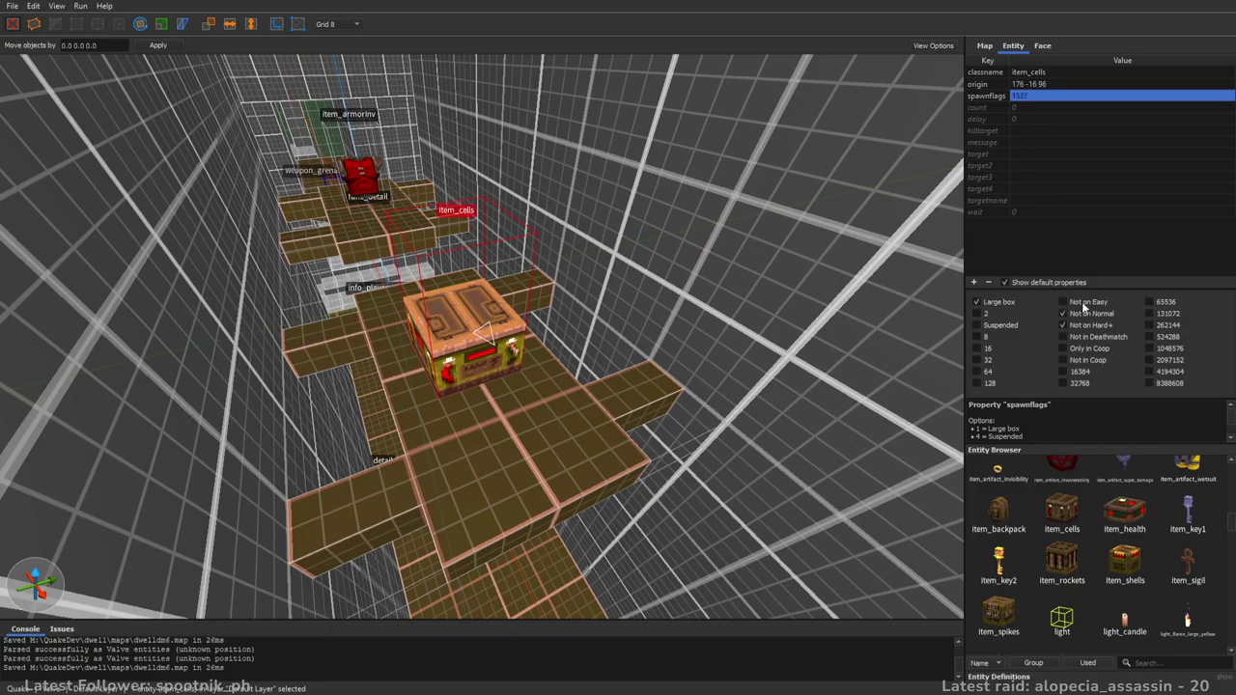
{"action": "right_click_drag", "start_coordinate": [694, 302], "coordinate": [678, 283]}
{"action": "key", "text": "w"}
{"action": "key", "text": "Escape"}
- Paste a copy of the item_cells box beside the item_rockets on the high stone ledge
{"action": "right_click_drag", "start_coordinate": [569, 359], "coordinate": [529, 378]}
{"action": "key", "text": "a"}
{"action": "key", "text": "w"}
{"action": "key", "text": "w"}
{"action": "key", "text": "s"}
{"action": "key", "text": "d"}
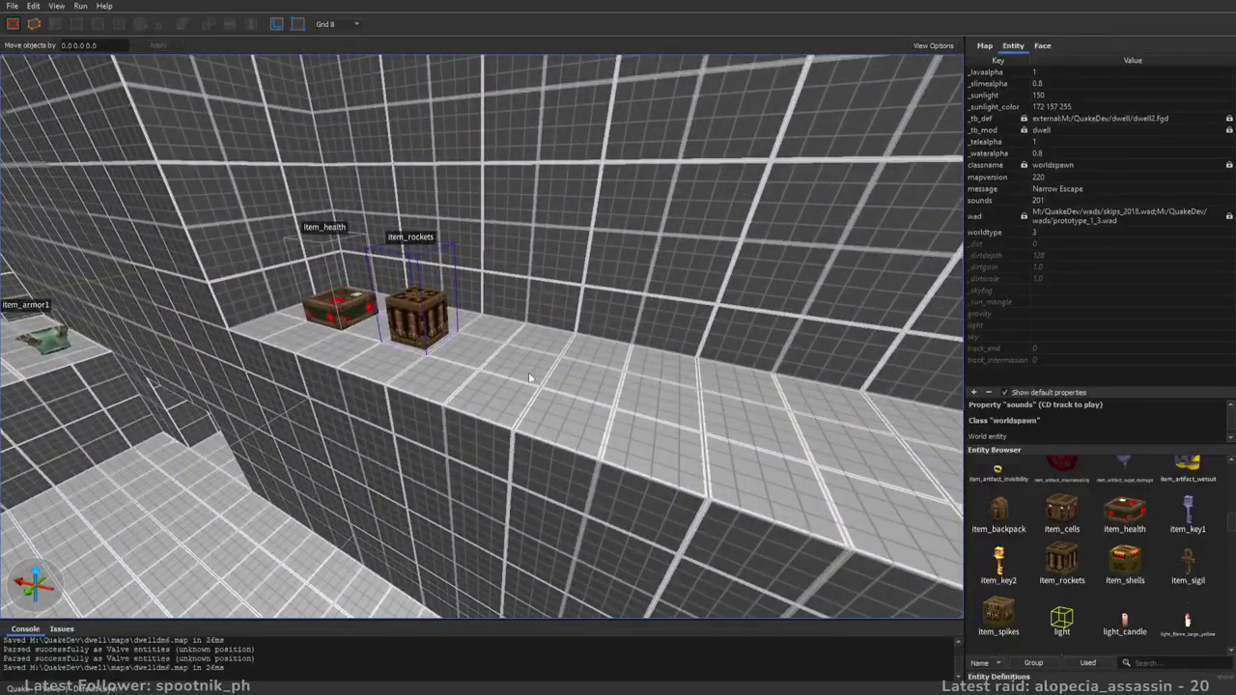
{"action": "key", "text": "s"}
- Paste another item_cells box onto the green crates beside the floor doors, at origin -512 -504 -224
{"action": "right_click_drag", "start_coordinate": [616, 442], "coordinate": [842, 420]}
{"action": "key", "text": "a"}
{"action": "key", "text": "s"}
{"action": "key", "text": "s"}
{"action": "key", "text": "a"}
{"action": "key", "text": "w"}
{"action": "key", "text": "w"}
{"action": "mouse_move", "coordinate": [722, 427]}
{"action": "right_mouse_down"}
{"action": "mouse_move", "coordinate": [551, 411]}
{"action": "mouse_move", "coordinate": [548, 449]}
{"action": "mouse_move", "coordinate": [662, 431]}
{"action": "mouse_move", "coordinate": [711, 444]}
{"action": "right_mouse_up"}
{"action": "key", "text": "s"}
{"action": "key", "text": "w"}
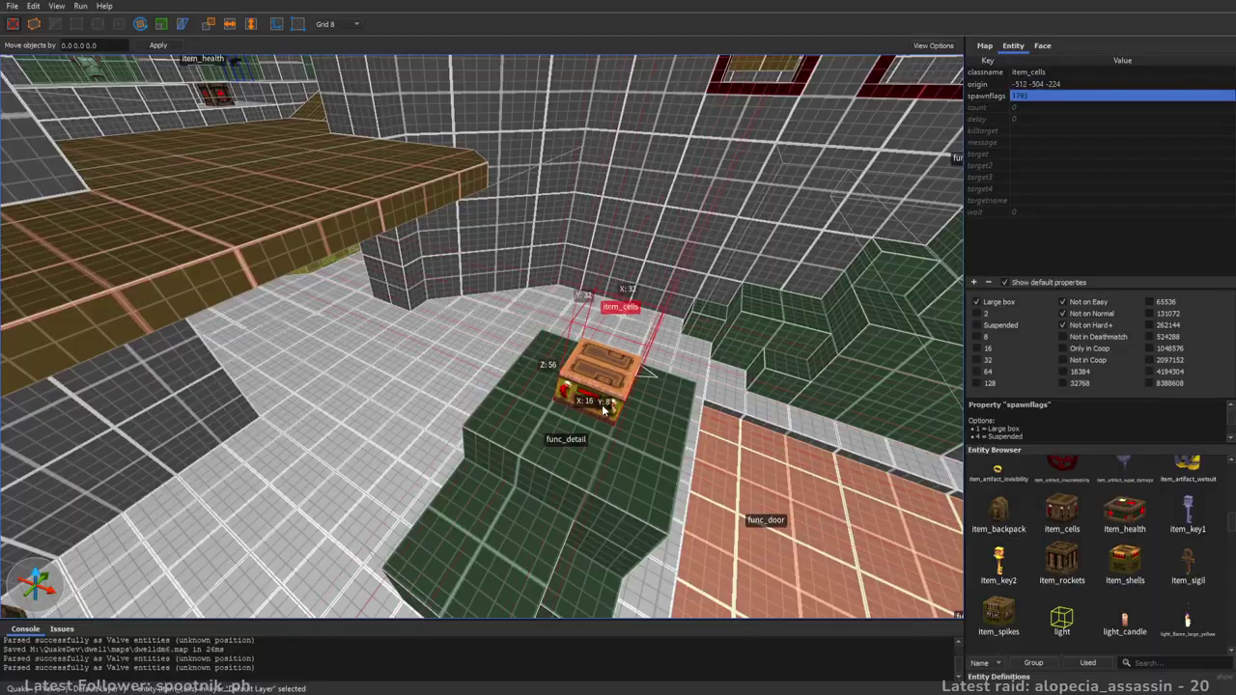
{"action": "right_click_drag", "start_coordinate": [594, 422], "coordinate": [594, 391], "text": "alt"}
{"action": "right_click_drag", "start_coordinate": [671, 379], "coordinate": [464, 444], "text": "alt"}
- Place an item_cells box in the wall corner beside the low steps at -552 144 -288 and save the map
{"action": "mouse_move", "coordinate": [579, 396]}
{"action": "right_mouse_down"}
{"action": "mouse_move", "coordinate": [414, 370]}
{"action": "mouse_move", "coordinate": [618, 360]}
{"action": "mouse_move", "coordinate": [538, 353]}
{"action": "mouse_move", "coordinate": [786, 355]}
{"action": "mouse_move", "coordinate": [527, 397]}
{"action": "mouse_move", "coordinate": [636, 297]}
{"action": "mouse_move", "coordinate": [723, 441]}
{"action": "mouse_move", "coordinate": [778, 406]}
{"action": "right_mouse_up"}
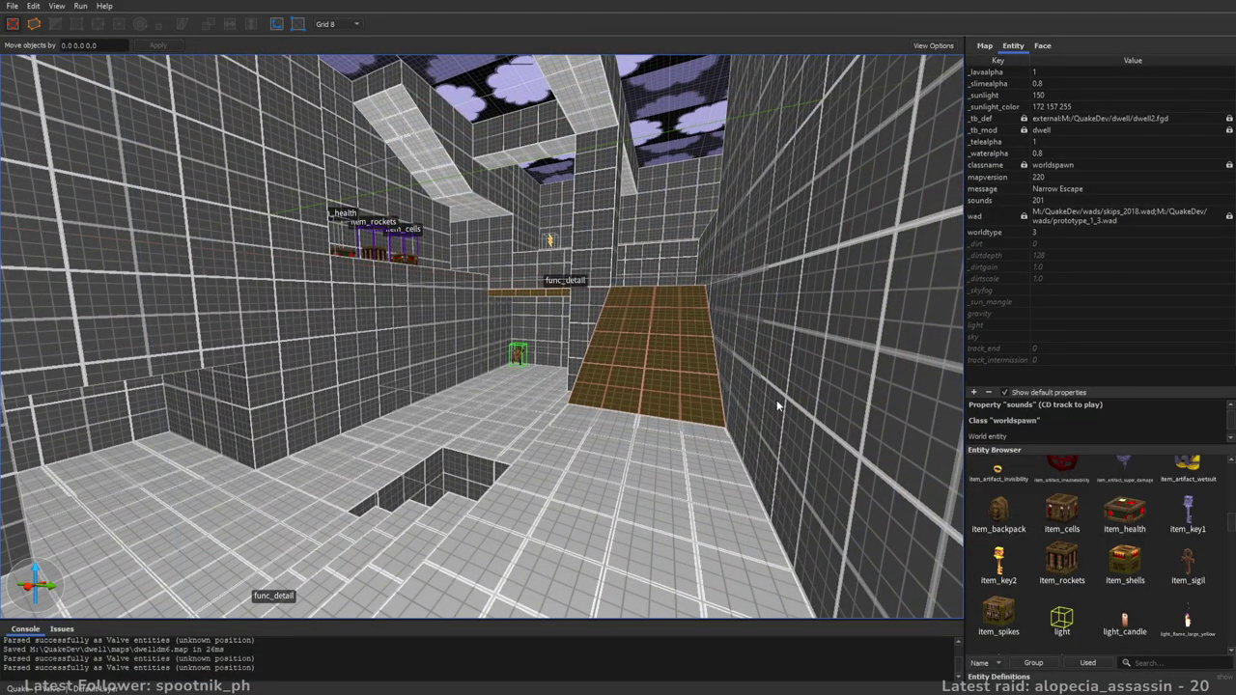
{"action": "right_click_drag", "start_coordinate": [567, 341], "coordinate": [610, 415]}
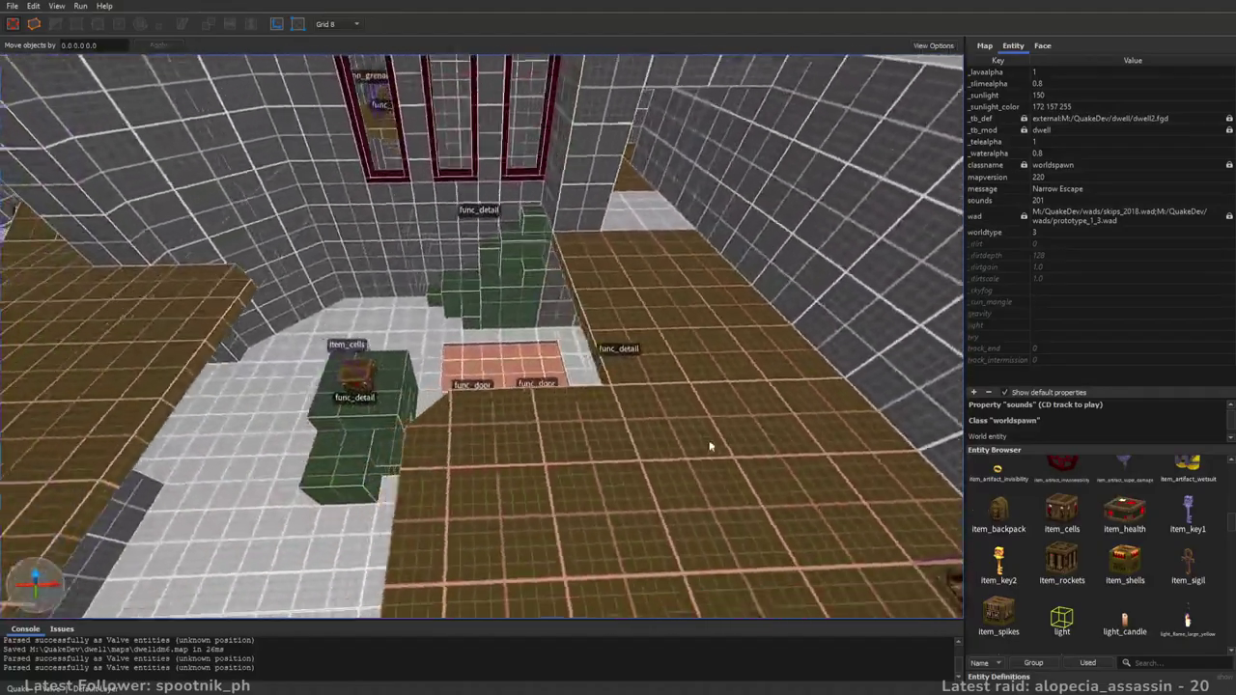
{"action": "right_click_drag", "start_coordinate": [711, 446], "coordinate": [505, 438]}
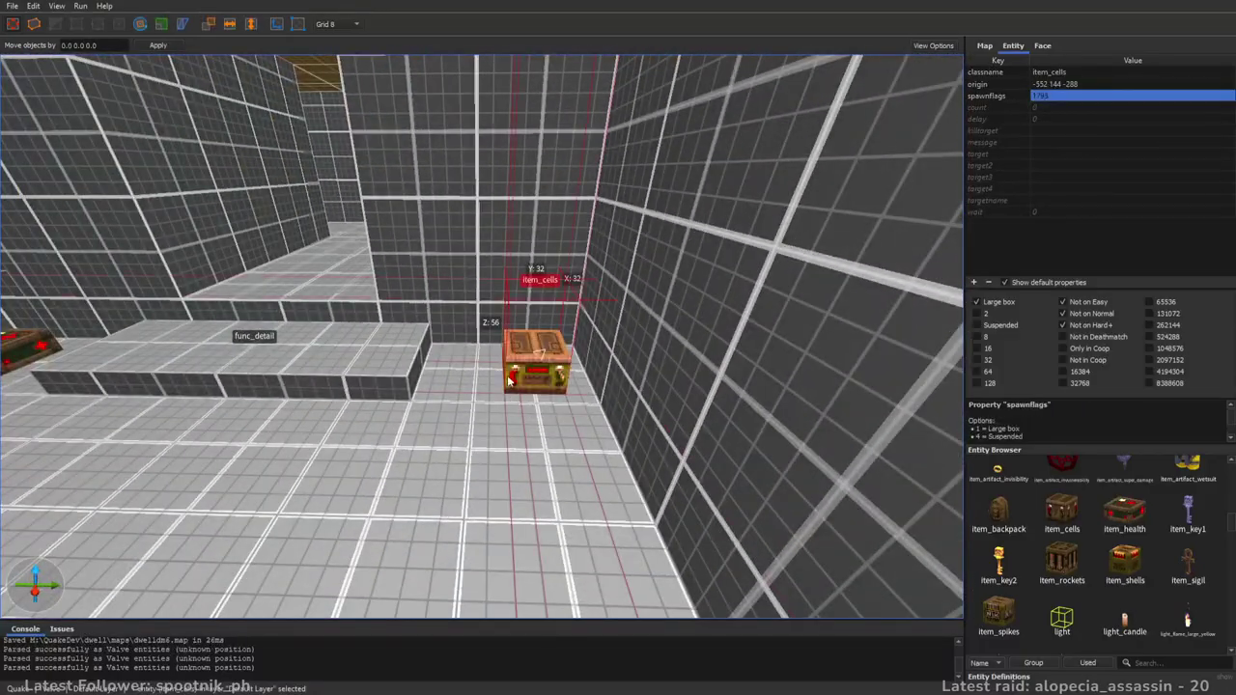
{"action": "key", "text": "Escape"}
{"action": "right_click_drag", "start_coordinate": [532, 366], "coordinate": [496, 393]}
{"action": "key", "text": "ctrl+s"}
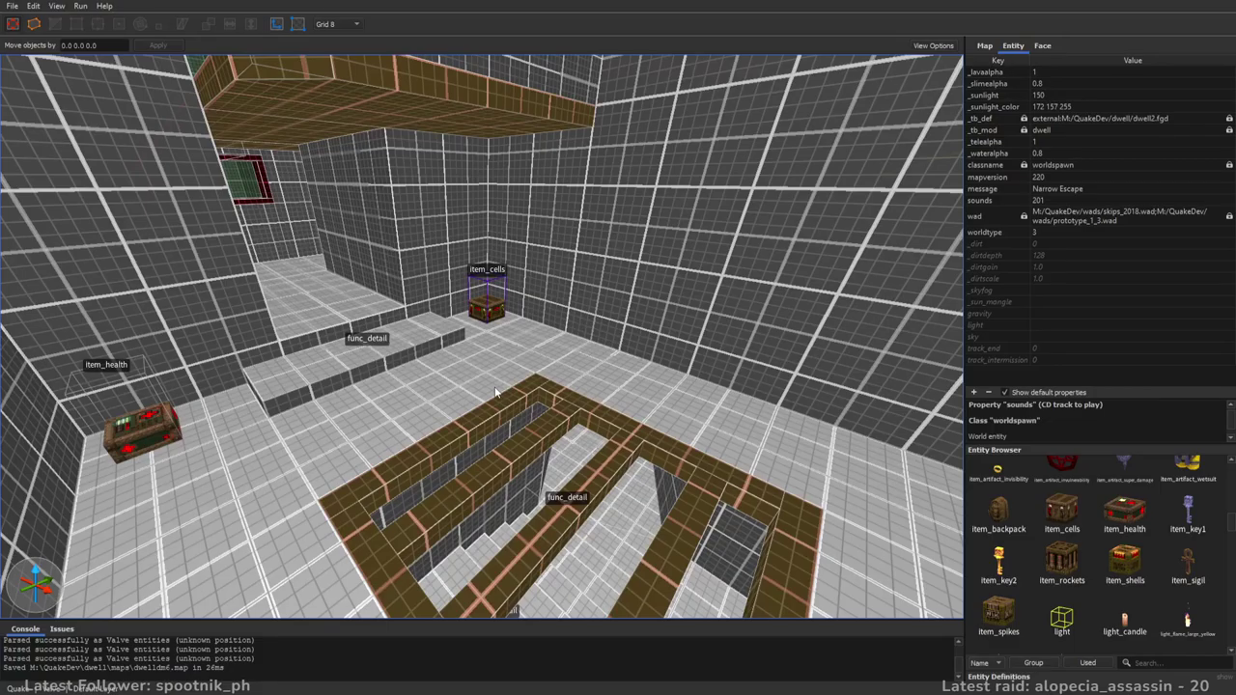
- Place a large item_spikes box in the corridor corner at 48 144 -256 and exclude it from Easy, Normal and Hard+
{"action": "key", "text": "w"}
{"action": "right_click_drag", "start_coordinate": [495, 393], "coordinate": [600, 245]}
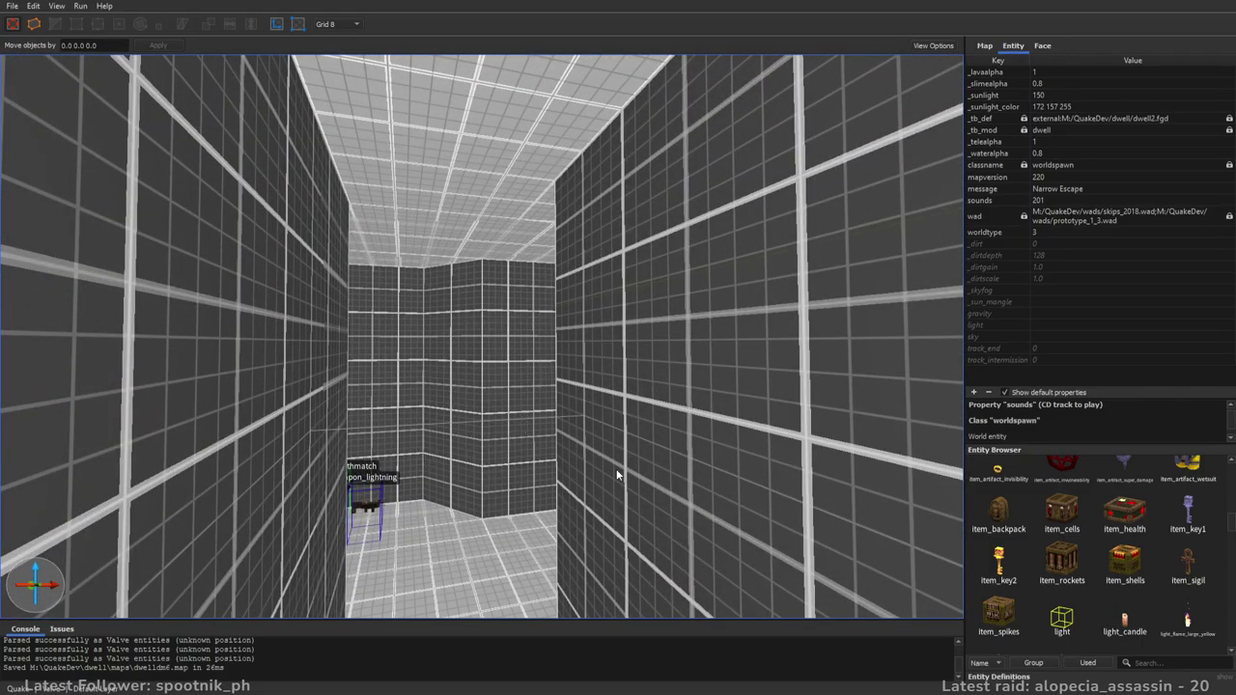
{"action": "key", "text": "w"}
{"action": "mouse_move", "coordinate": [454, 444]}
{"action": "right_mouse_down"}
{"action": "mouse_move", "coordinate": [480, 435]}
{"action": "mouse_move", "coordinate": [550, 452]}
{"action": "mouse_move", "coordinate": [610, 419]}
{"action": "mouse_move", "coordinate": [546, 397]}
{"action": "mouse_move", "coordinate": [662, 441]}
{"action": "mouse_move", "coordinate": [554, 414]}
{"action": "mouse_move", "coordinate": [506, 417]}
{"action": "mouse_move", "coordinate": [579, 409]}
{"action": "mouse_move", "coordinate": [748, 431]}
{"action": "mouse_move", "coordinate": [560, 414]}
{"action": "mouse_move", "coordinate": [433, 449]}
{"action": "mouse_move", "coordinate": [609, 422]}
{"action": "mouse_move", "coordinate": [627, 406]}
{"action": "mouse_move", "coordinate": [595, 381]}
{"action": "mouse_move", "coordinate": [648, 410]}
{"action": "mouse_move", "coordinate": [733, 414]}
{"action": "mouse_move", "coordinate": [634, 427]}
{"action": "right_mouse_up"}
{"action": "key", "text": "w"}
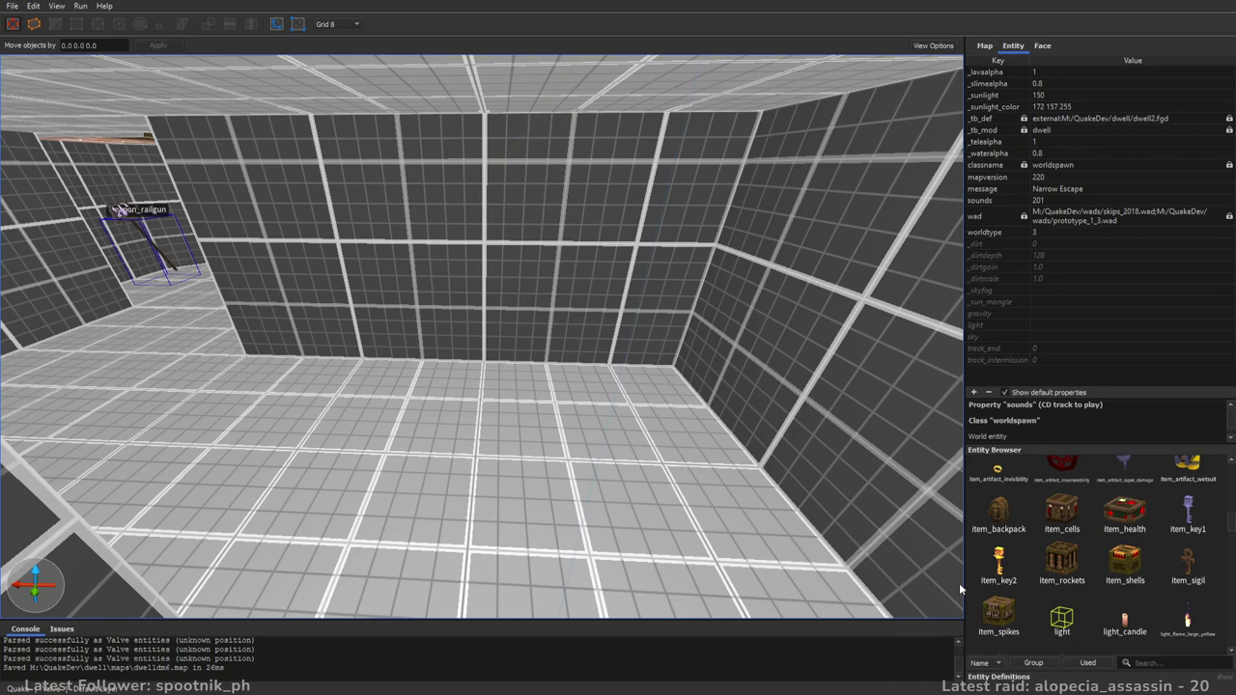
{"action": "right_click_drag", "start_coordinate": [728, 361], "coordinate": [743, 373]}
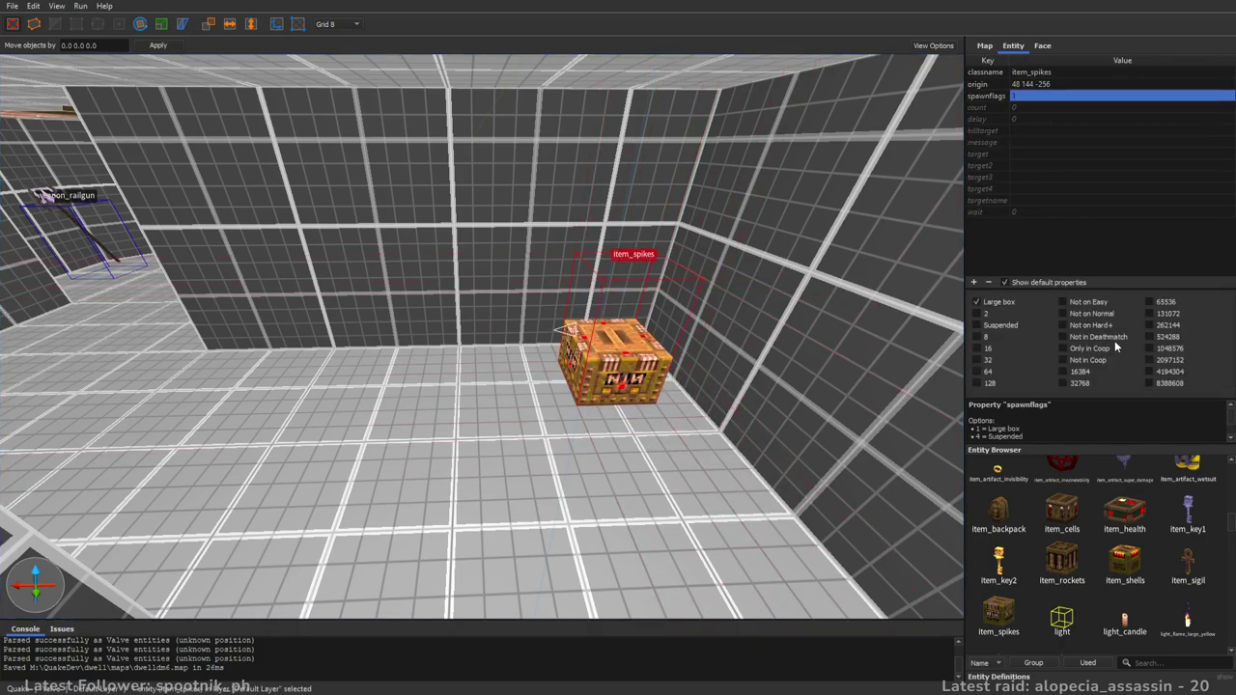
{"action": "right_click_drag", "start_coordinate": [695, 322], "coordinate": [679, 310]}
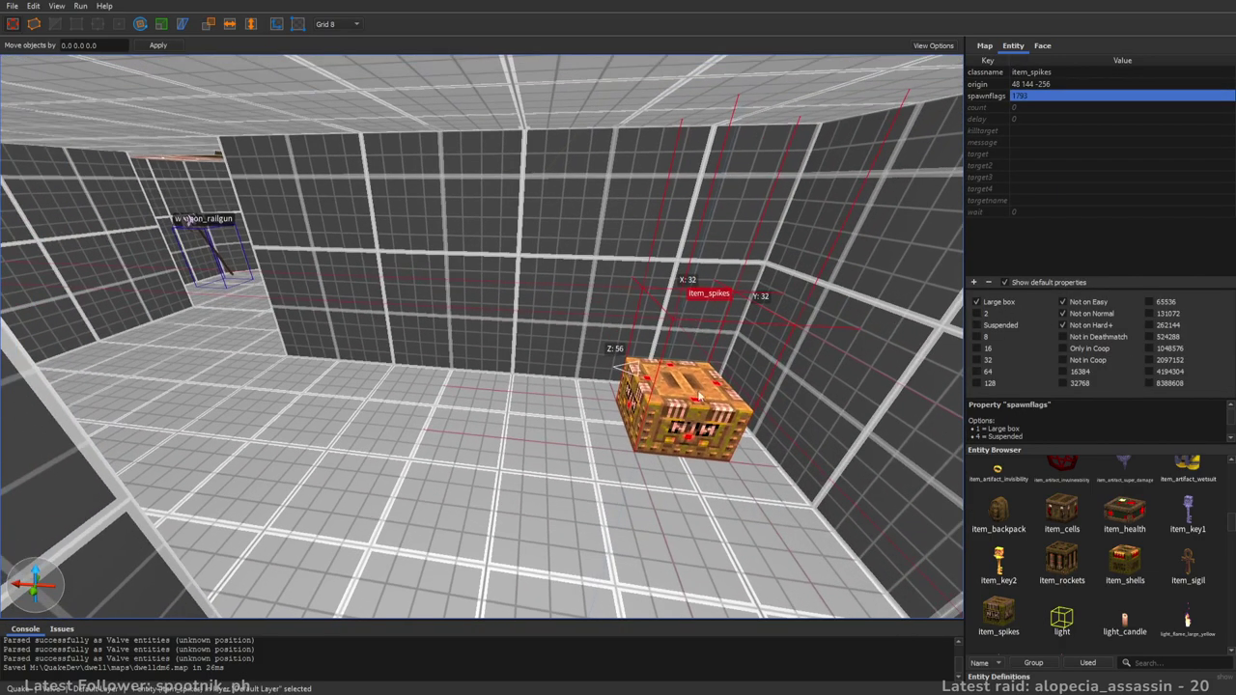
{"action": "key", "text": "Escape"}
- Place a copy of the item_spikes box in the lower room's corner near the item_rockets, at -224 -560 -576
{"action": "right_click_drag", "start_coordinate": [700, 489], "coordinate": [503, 355]}
{"action": "key", "text": "s"}
{"action": "key", "text": "w"}
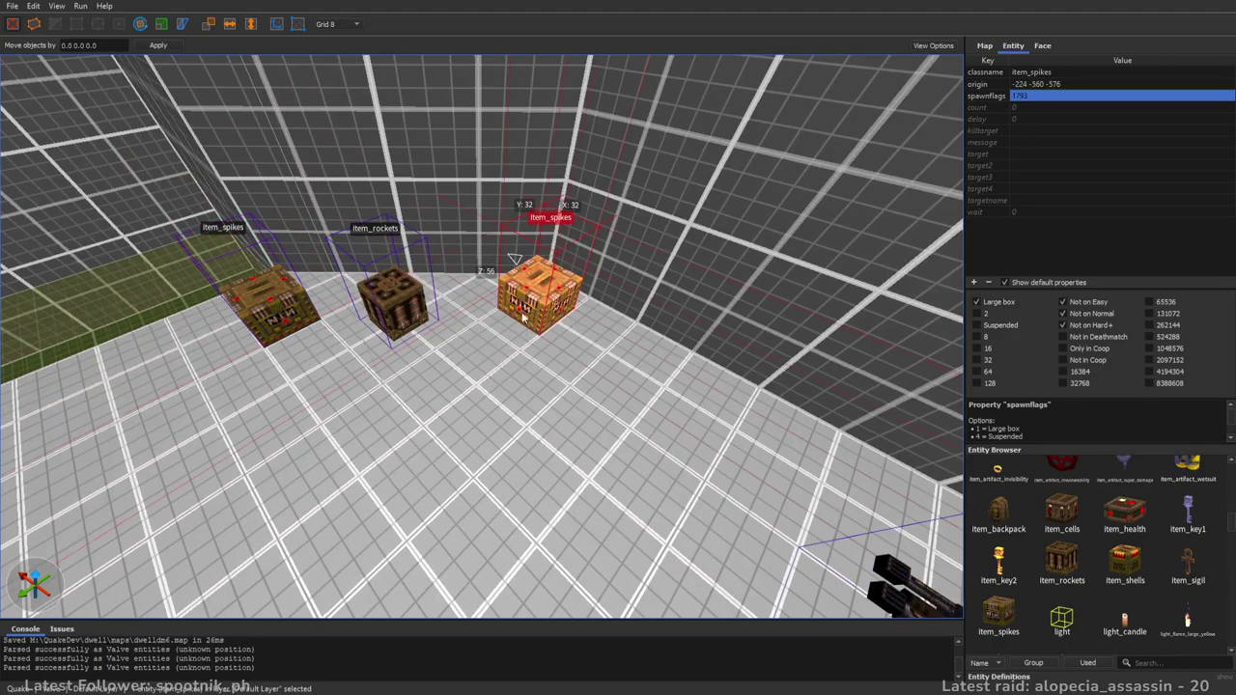
{"action": "key", "text": "Escape"}
- Place two item_spikes boxes around the green block beside the floor doors, one of them at -200 -352 -320
{"action": "right_click_drag", "start_coordinate": [524, 413], "coordinate": [693, 371]}
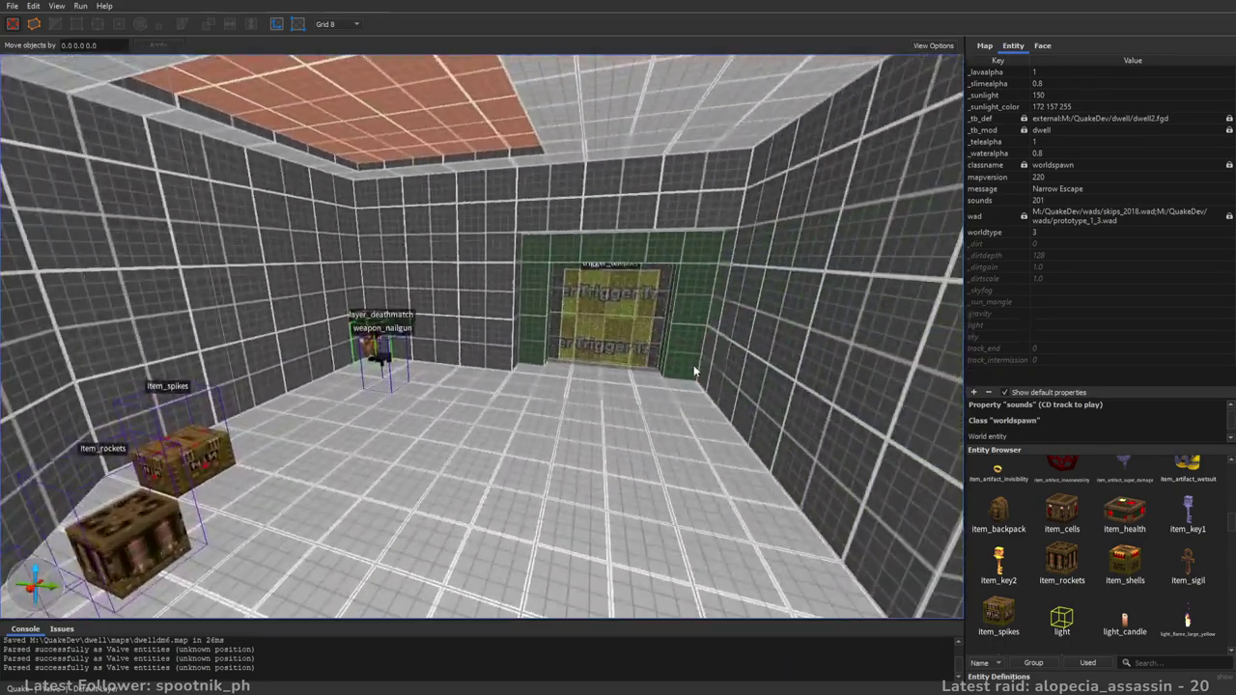
{"action": "key", "text": "s"}
{"action": "right_click_drag", "start_coordinate": [543, 379], "coordinate": [558, 328]}
{"action": "right_click_drag", "start_coordinate": [575, 372], "coordinate": [694, 413]}
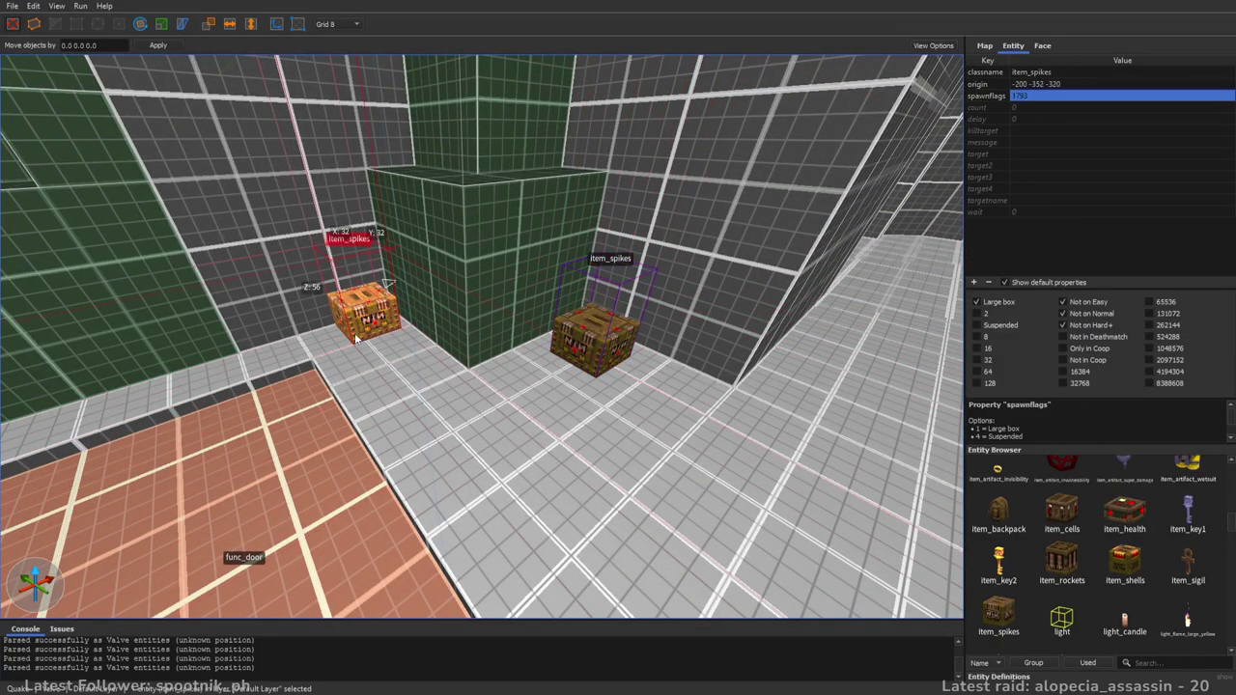
{"action": "key", "text": "Escape"}
- Change the classname of the two item_spikes boxes around the green block to item_shells
{"action": "right_click_drag", "start_coordinate": [569, 385], "coordinate": [644, 417]}
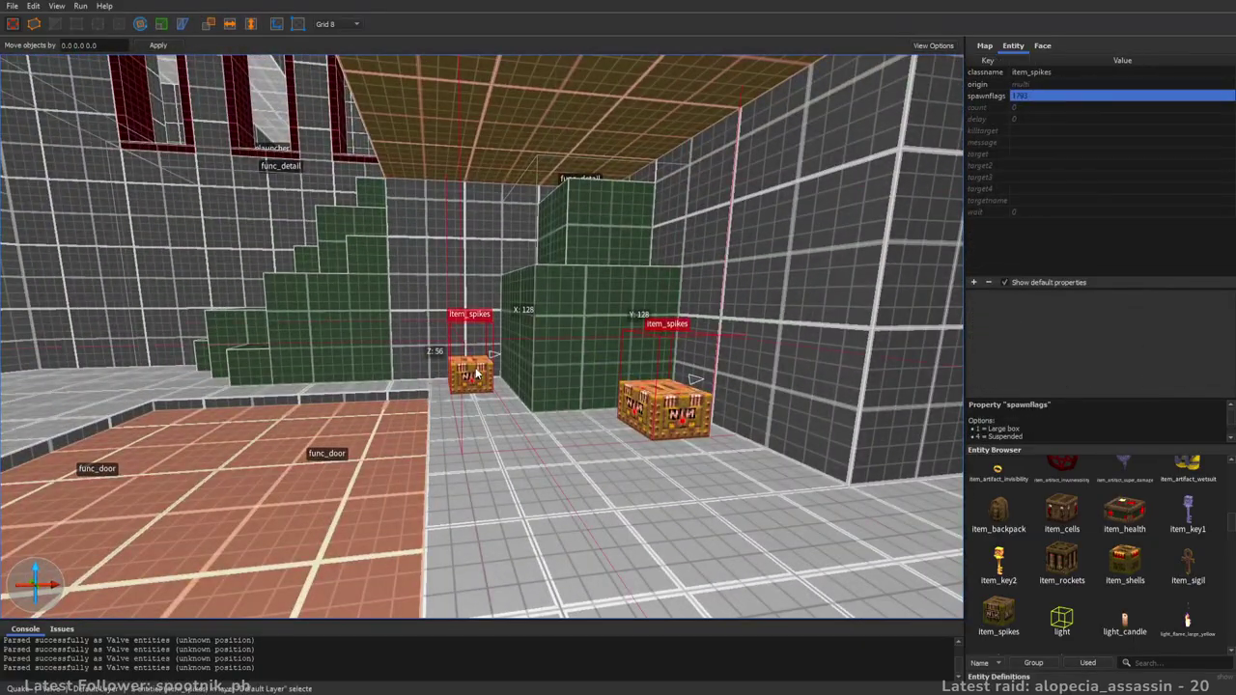
{"action": "left_click", "coordinate": [1053, 72]}
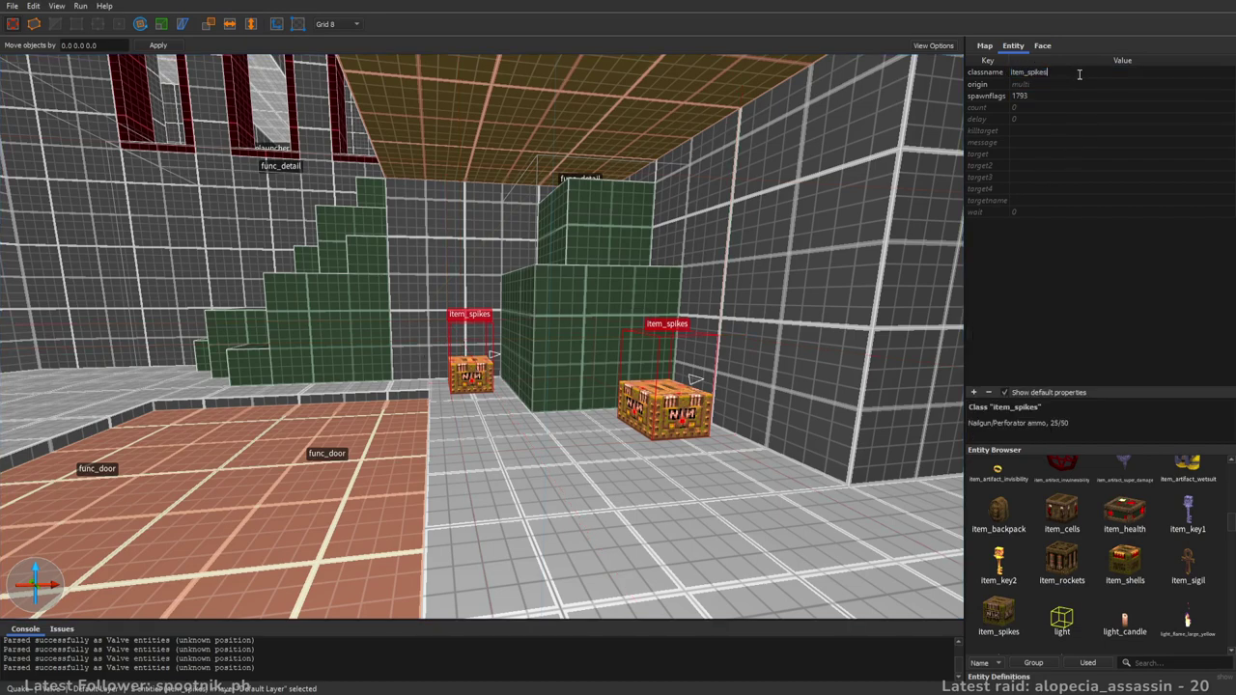
{"action": "key", "text": "BackSpace"}
{"action": "type", "text": "hells"}
{"action": "key", "text": "Tab"}
{"action": "right_click_drag", "start_coordinate": [751, 247], "coordinate": [759, 289]}
{"action": "key", "text": "Escape"}
- Place an item_spikes box along the wall near the item_rockets on the brown platform and save the map
{"action": "key", "text": "s"}
{"action": "right_click_drag", "start_coordinate": [635, 310], "coordinate": [585, 333]}
{"action": "key", "text": "w"}
{"action": "key", "text": "w"}
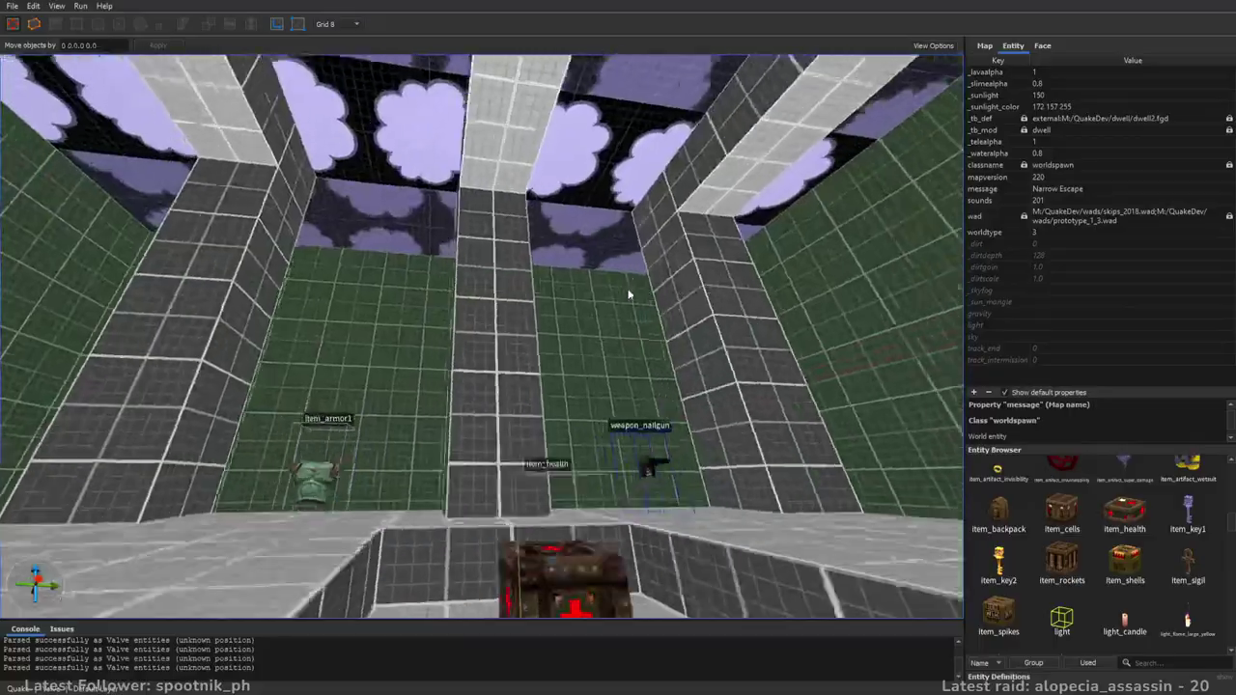
{"action": "right_click_drag", "start_coordinate": [628, 294], "coordinate": [881, 345]}
{"action": "key", "text": "w"}
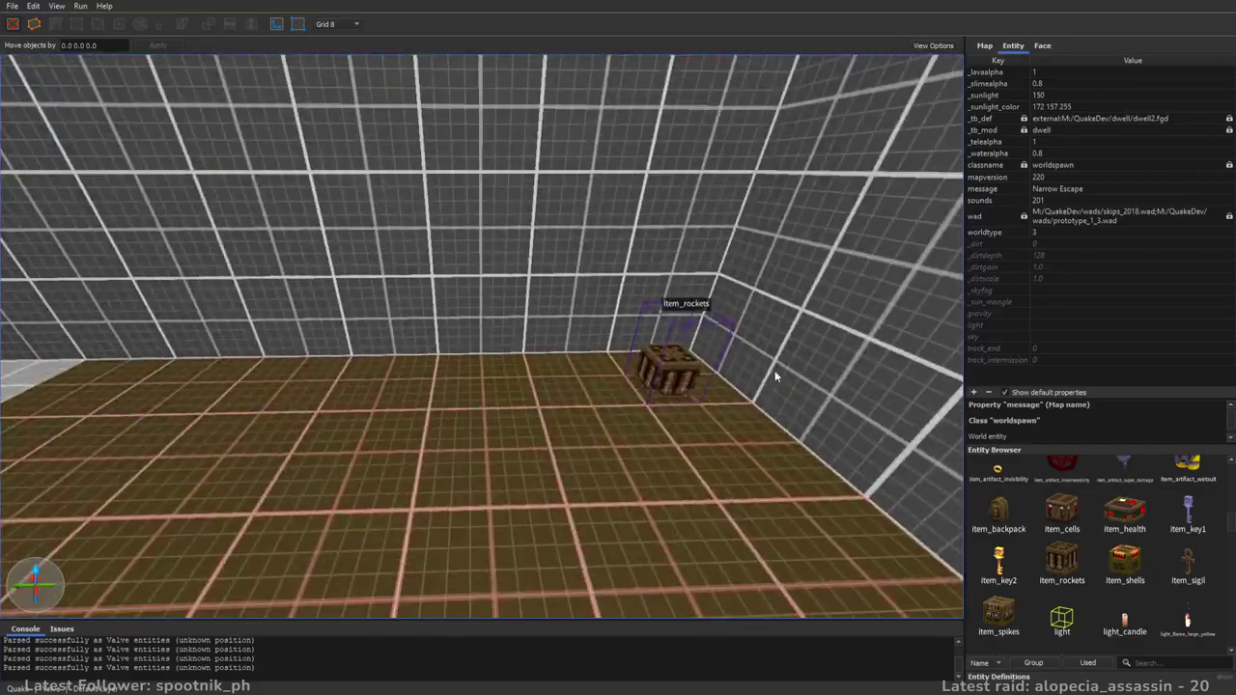
{"action": "right_click_drag", "start_coordinate": [774, 372], "coordinate": [617, 388]}
{"action": "left_click_drag", "start_coordinate": [594, 409], "coordinate": [489, 391], "text": "ctrl"}
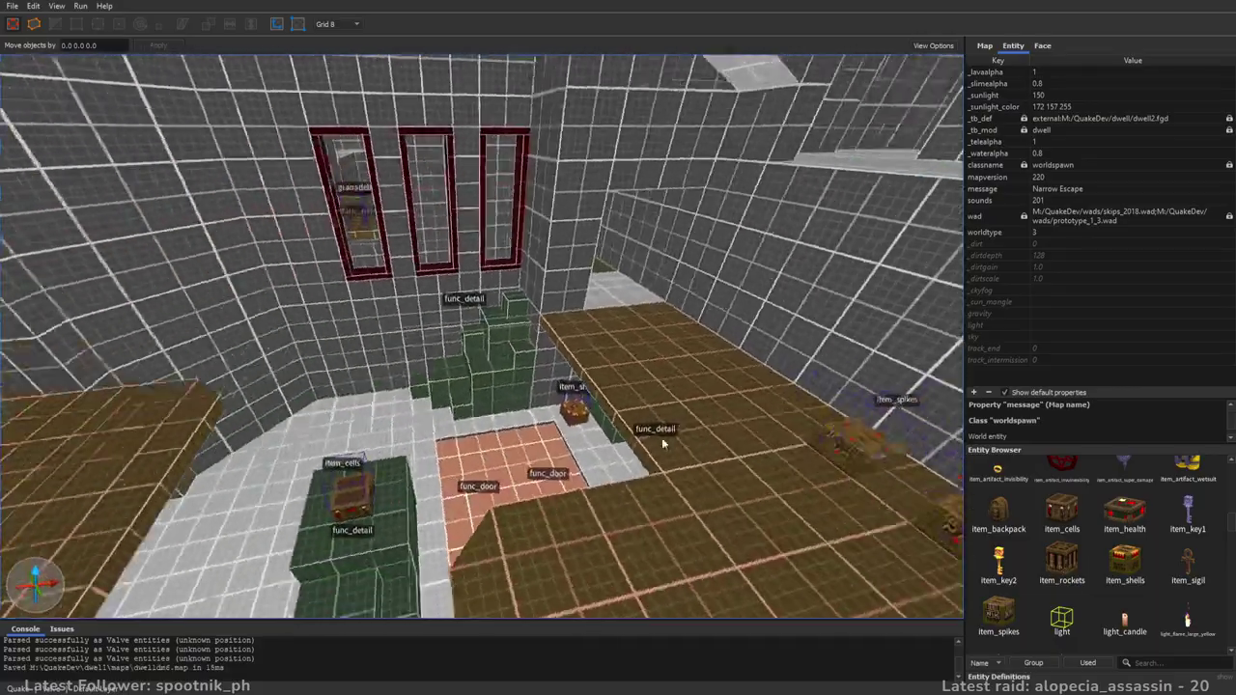
- Place an item_spikes box beside the item_cells on the high stone ledge
{"action": "right_click_drag", "start_coordinate": [661, 442], "coordinate": [708, 431]}
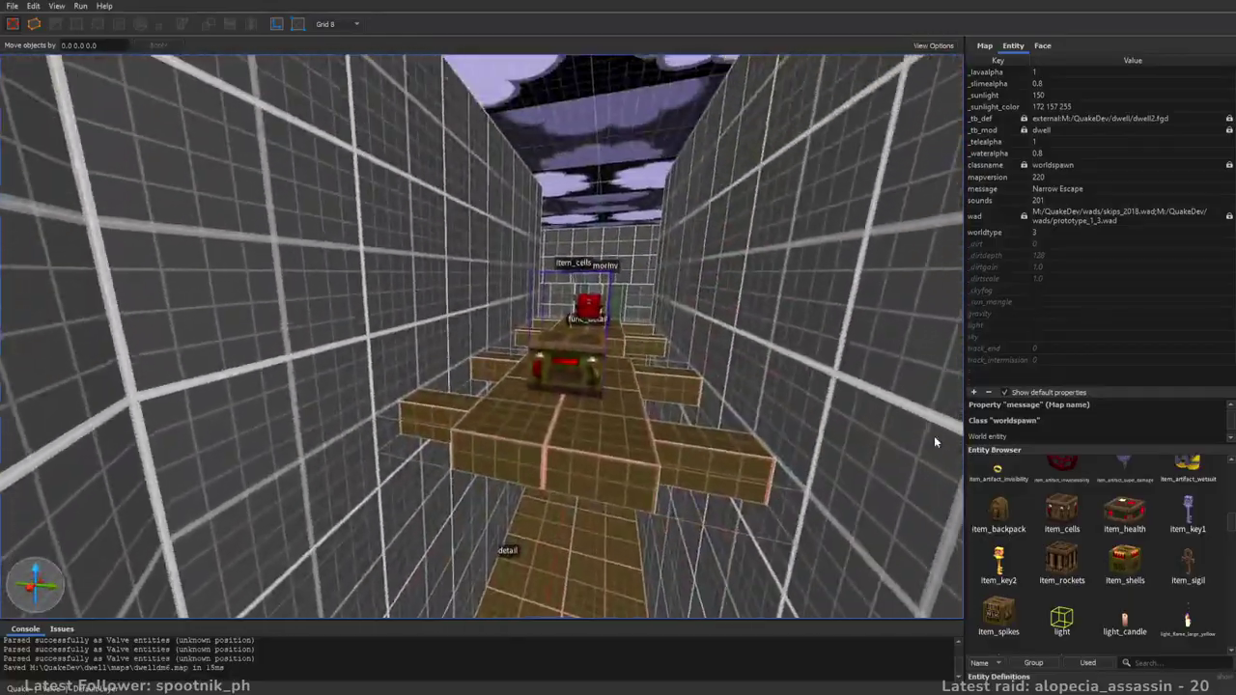
{"action": "right_click_drag", "start_coordinate": [933, 442], "coordinate": [966, 465]}
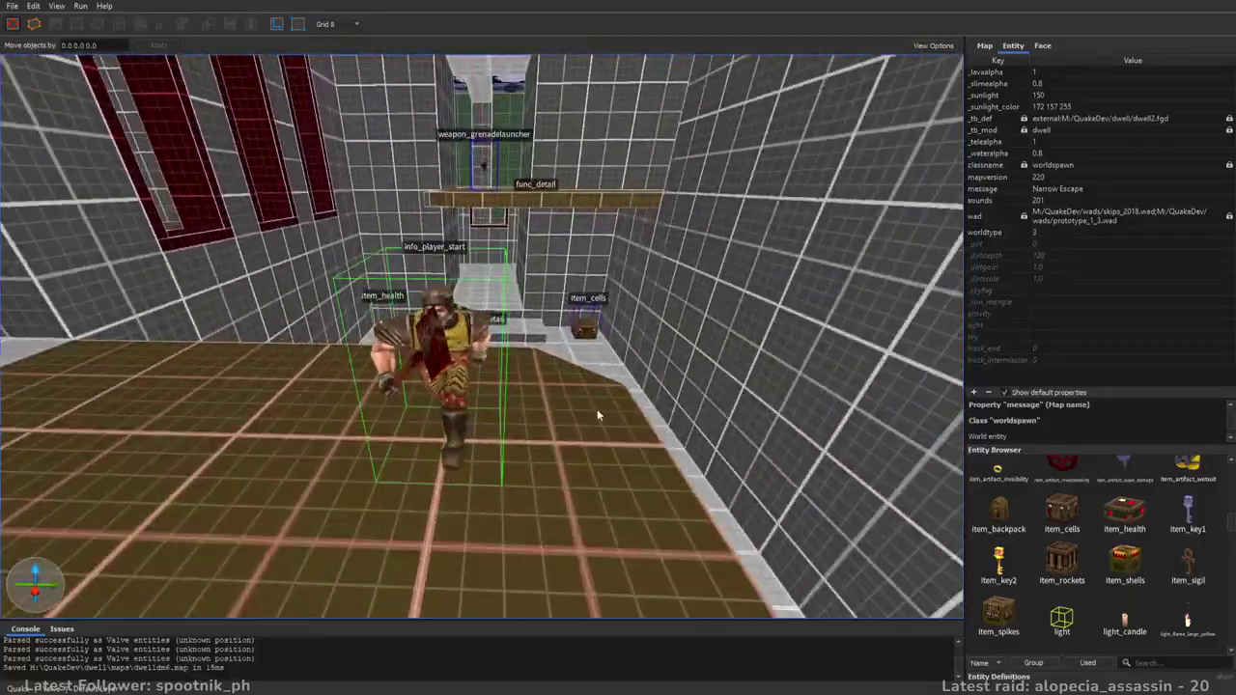
{"action": "right_click_drag", "start_coordinate": [597, 415], "coordinate": [647, 374]}
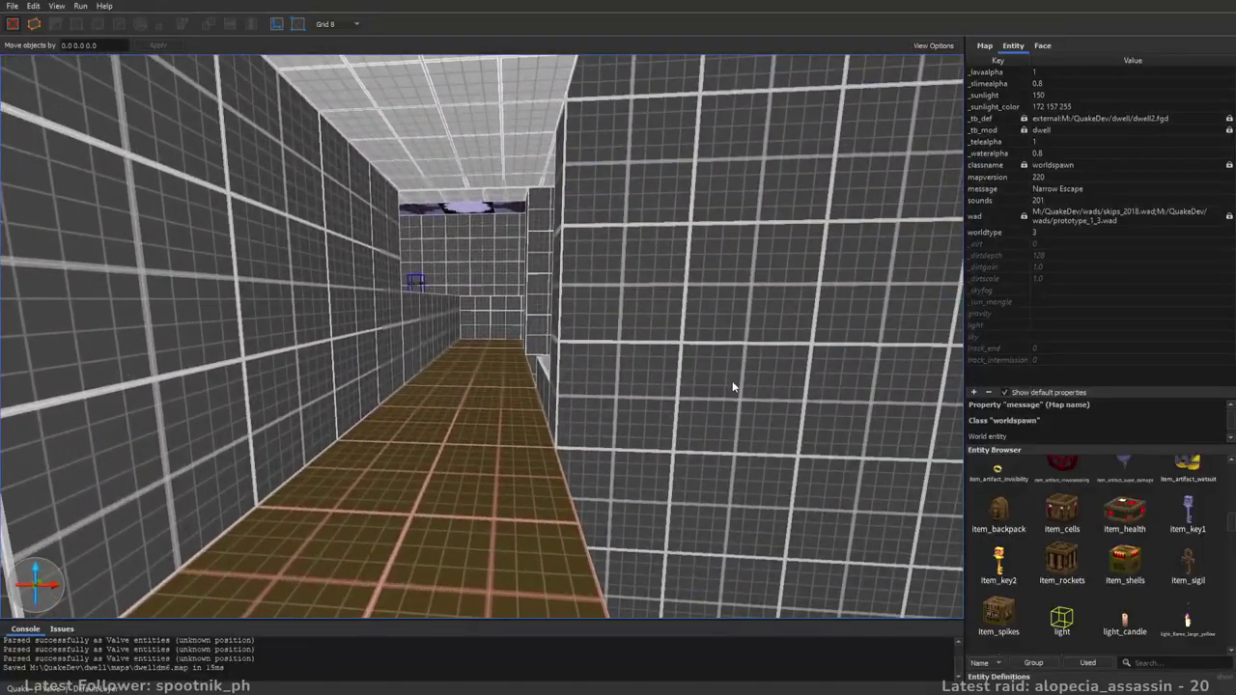
{"action": "right_click_drag", "start_coordinate": [731, 386], "coordinate": [717, 438]}
{"action": "key", "text": "Escape"}
{"action": "mouse_move", "coordinate": [584, 377]}
{"action": "right_mouse_down"}
{"action": "mouse_move", "coordinate": [604, 381]}
{"action": "mouse_move", "coordinate": [570, 377]}
{"action": "mouse_move", "coordinate": [660, 415]}
{"action": "mouse_move", "coordinate": [772, 362]}
{"action": "mouse_move", "coordinate": [897, 366]}
{"action": "mouse_move", "coordinate": [715, 398]}
{"action": "mouse_move", "coordinate": [566, 452]}
{"action": "mouse_move", "coordinate": [783, 386]}
{"action": "mouse_move", "coordinate": [902, 390]}
{"action": "mouse_move", "coordinate": [396, 383]}
{"action": "right_mouse_up"}
{"action": "mouse_move", "coordinate": [670, 376]}
{"action": "right_mouse_down"}
{"action": "mouse_move", "coordinate": [579, 372]}
{"action": "mouse_move", "coordinate": [384, 309]}
{"action": "mouse_move", "coordinate": [598, 359]}
{"action": "mouse_move", "coordinate": [566, 419]}
{"action": "mouse_move", "coordinate": [560, 366]}
{"action": "mouse_move", "coordinate": [539, 443]}
{"action": "right_mouse_up"}
- Position another ammo box farther along the ledge at -384 256 -32 and change its classname to item_shells
{"action": "left_click_drag", "start_coordinate": [526, 389], "coordinate": [553, 408]}
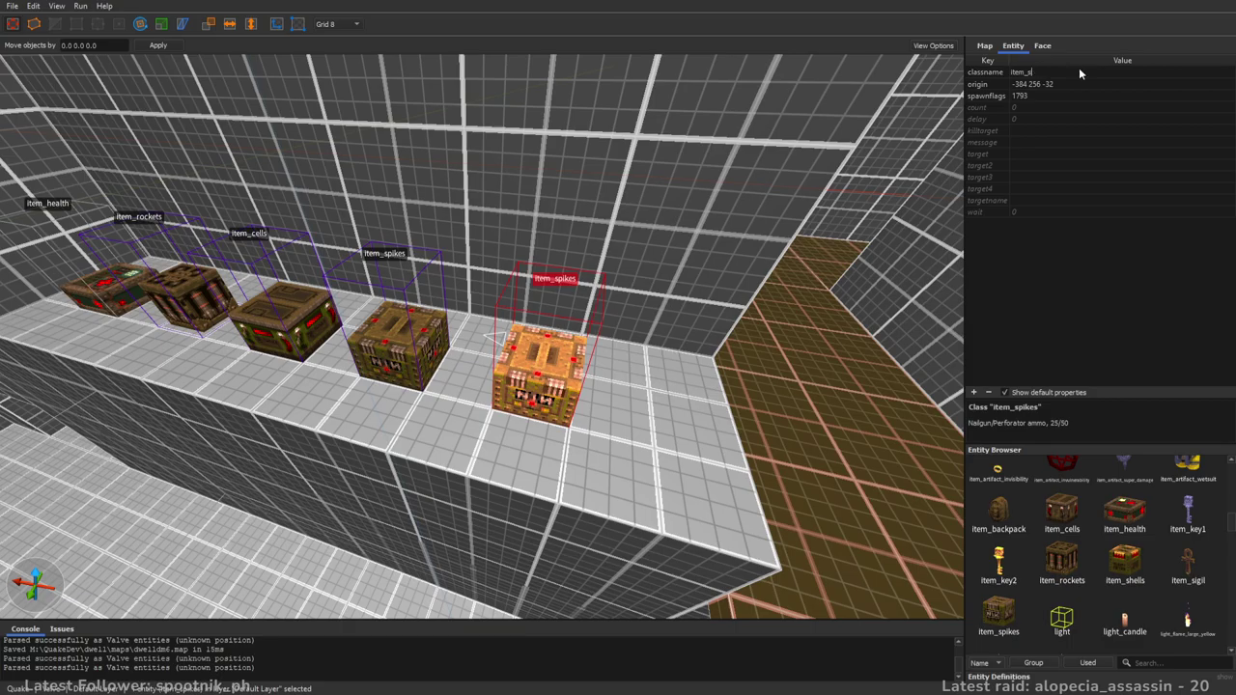
{"action": "type", "text": "hells"}
{"action": "key", "text": "Tab"}
{"action": "right_click_drag", "start_coordinate": [620, 236], "coordinate": [615, 218]}
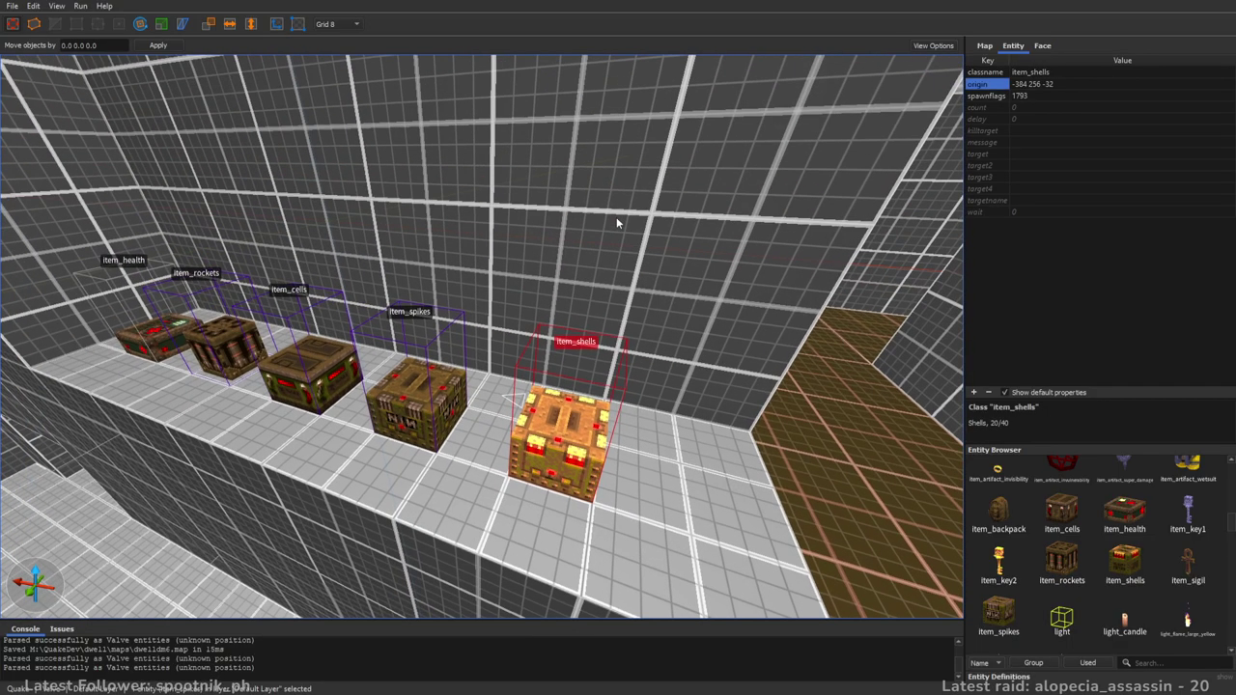
- Deselect the shells box and paste a copied ammo box in another part of the map
{"action": "right_click_drag", "start_coordinate": [739, 345], "coordinate": [789, 410]}
{"action": "key", "text": "w"}
{"action": "key", "text": "Escape"}
{"action": "key", "text": "w"}
{"action": "key", "text": "w"}
{"action": "key", "text": "ctrl+v"}
{"action": "key", "text": "s"}
{"action": "key", "text": "w"}
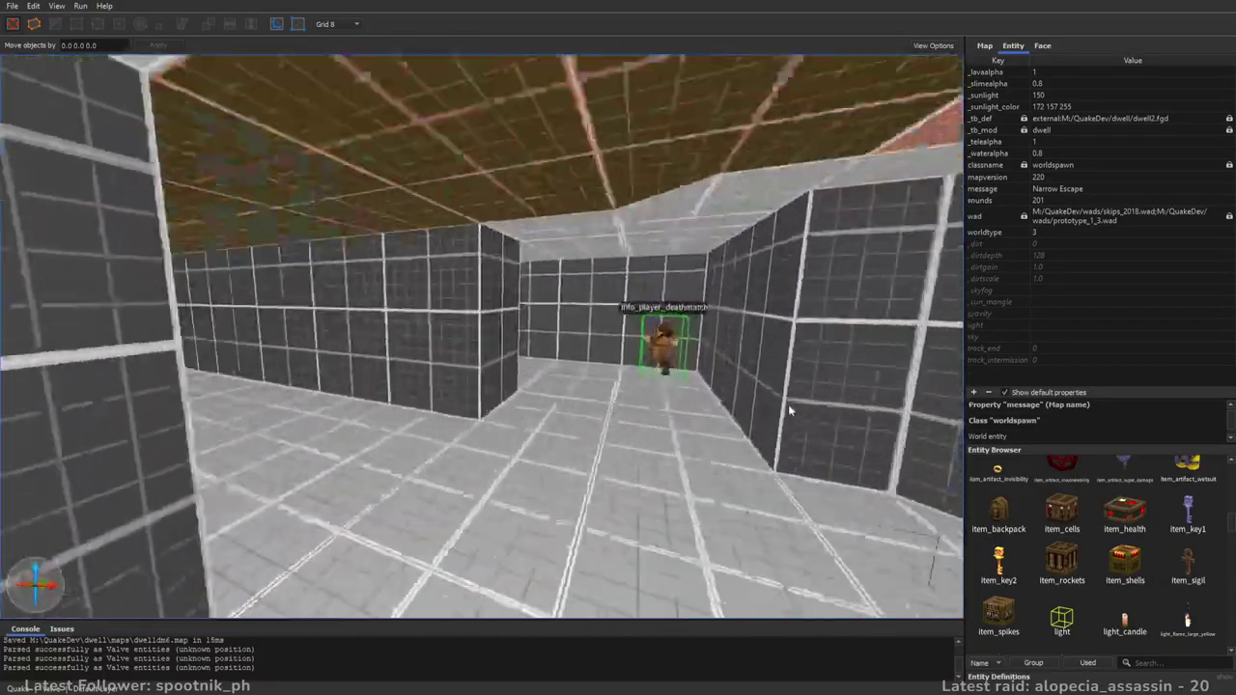
- Examine the item, weapon and player start placement around the brown walkways, the quad shotgun's floor and the lower halls
{"action": "right_click_drag", "start_coordinate": [698, 411], "coordinate": [827, 395]}
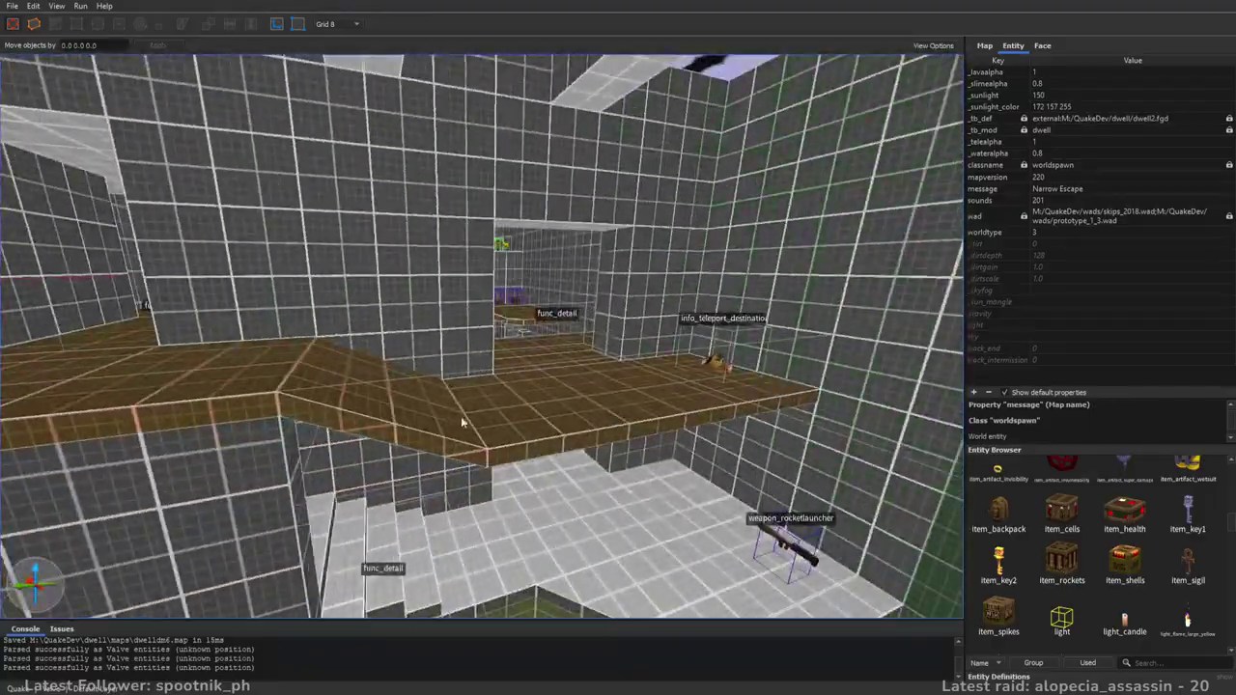
{"action": "right_click_drag", "start_coordinate": [461, 421], "coordinate": [487, 365]}
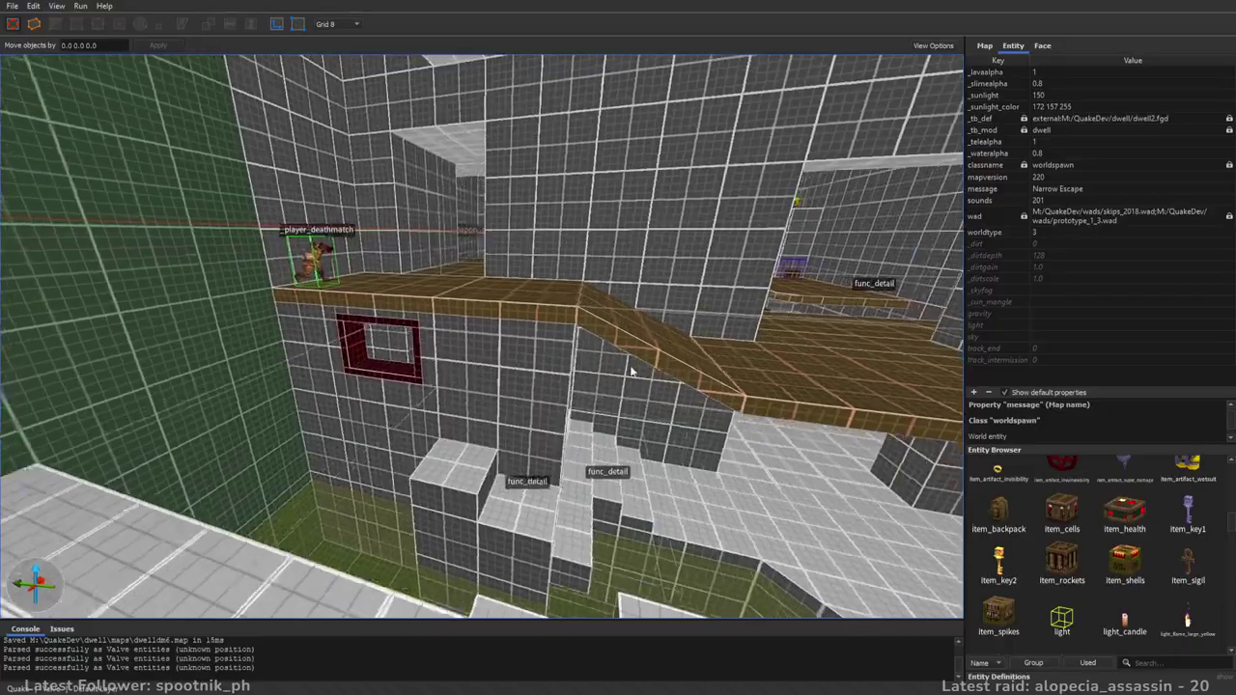
{"action": "mouse_move", "coordinate": [631, 371]}
{"action": "right_mouse_down"}
{"action": "mouse_move", "coordinate": [682, 408]}
{"action": "mouse_move", "coordinate": [797, 414]}
{"action": "mouse_move", "coordinate": [769, 415]}
{"action": "mouse_move", "coordinate": [785, 376]}
{"action": "mouse_move", "coordinate": [660, 394]}
{"action": "mouse_move", "coordinate": [550, 369]}
{"action": "mouse_move", "coordinate": [665, 350]}
{"action": "mouse_move", "coordinate": [529, 397]}
{"action": "mouse_move", "coordinate": [653, 392]}
{"action": "mouse_move", "coordinate": [743, 353]}
{"action": "mouse_move", "coordinate": [593, 405]}
{"action": "mouse_move", "coordinate": [711, 395]}
{"action": "mouse_move", "coordinate": [634, 452]}
{"action": "mouse_move", "coordinate": [626, 441]}
{"action": "mouse_move", "coordinate": [710, 417]}
{"action": "mouse_move", "coordinate": [772, 425]}
{"action": "mouse_move", "coordinate": [905, 390]}
{"action": "mouse_move", "coordinate": [809, 424]}
{"action": "mouse_move", "coordinate": [718, 520]}
{"action": "right_mouse_up"}
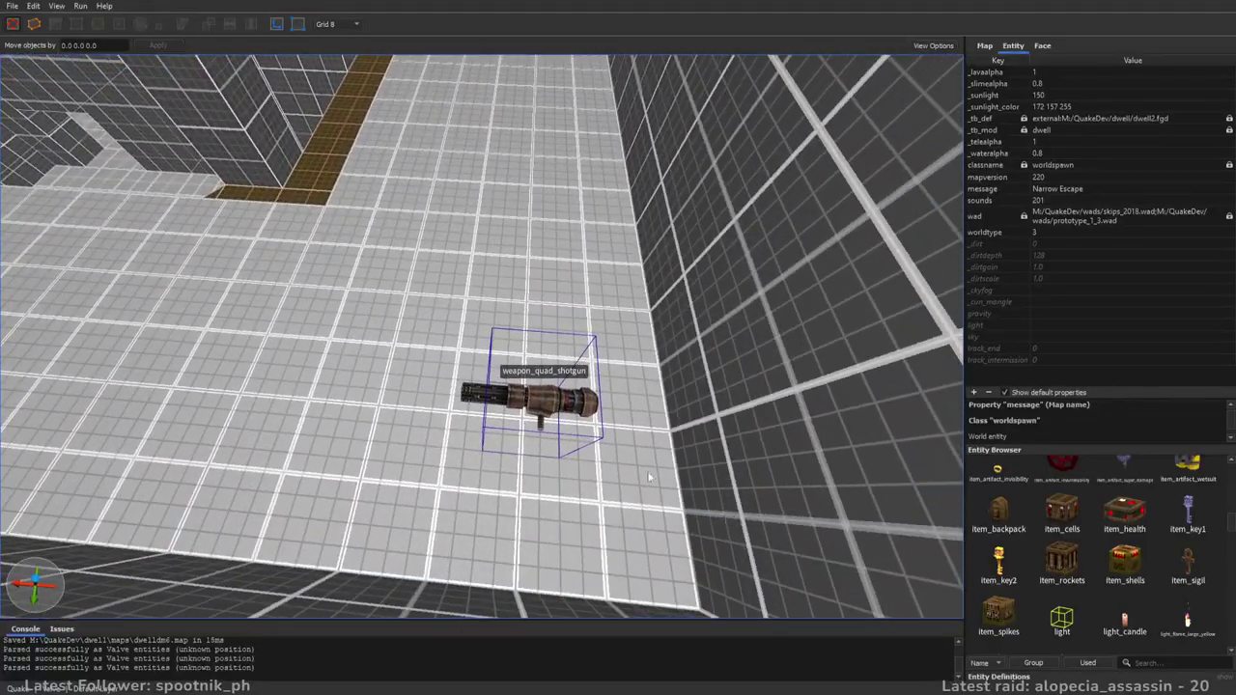
{"action": "right_click_drag", "start_coordinate": [579, 367], "coordinate": [613, 268]}
{"action": "right_click_drag", "start_coordinate": [539, 396], "coordinate": [642, 377]}
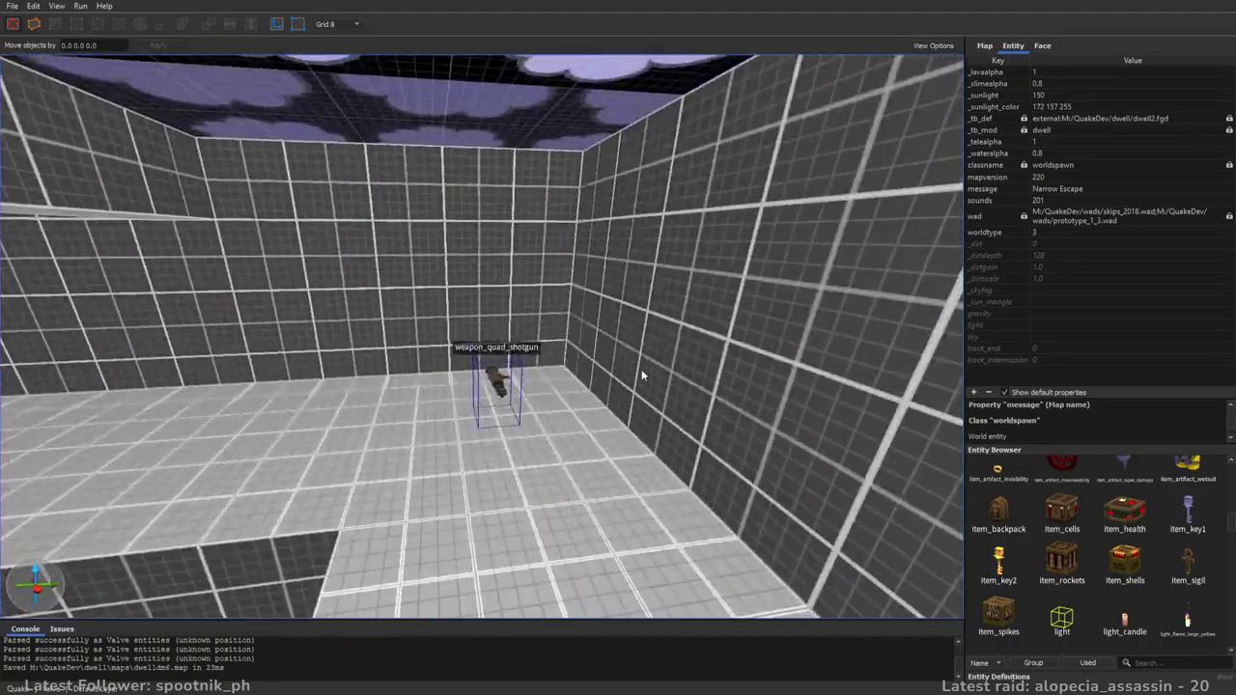
{"action": "right_click_drag", "start_coordinate": [523, 370], "coordinate": [558, 368]}
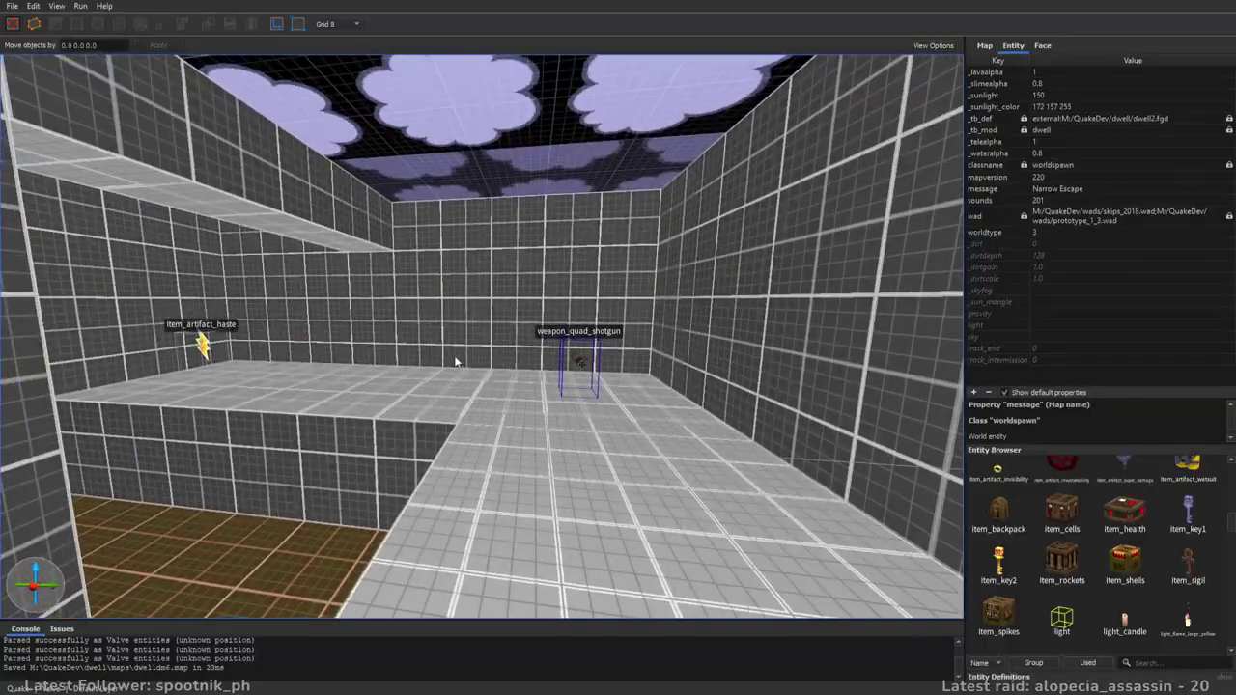
{"action": "right_click_drag", "start_coordinate": [458, 361], "coordinate": [640, 377]}
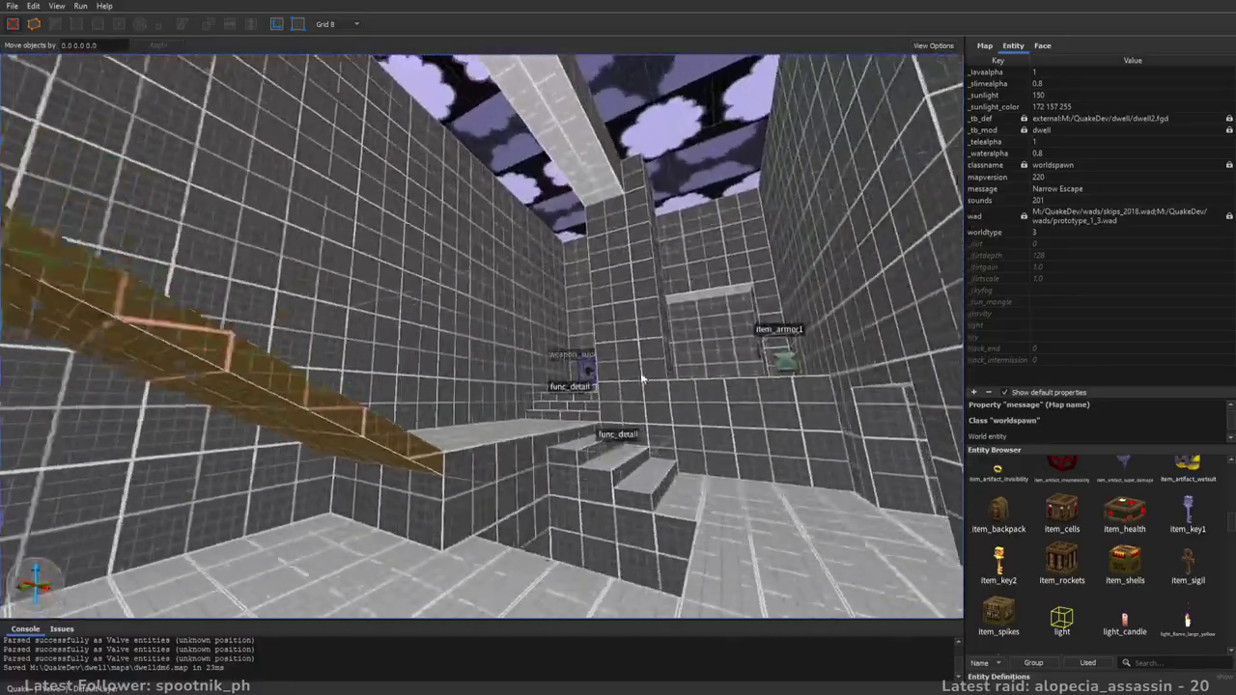
{"action": "right_click_drag", "start_coordinate": [552, 398], "coordinate": [678, 395]}
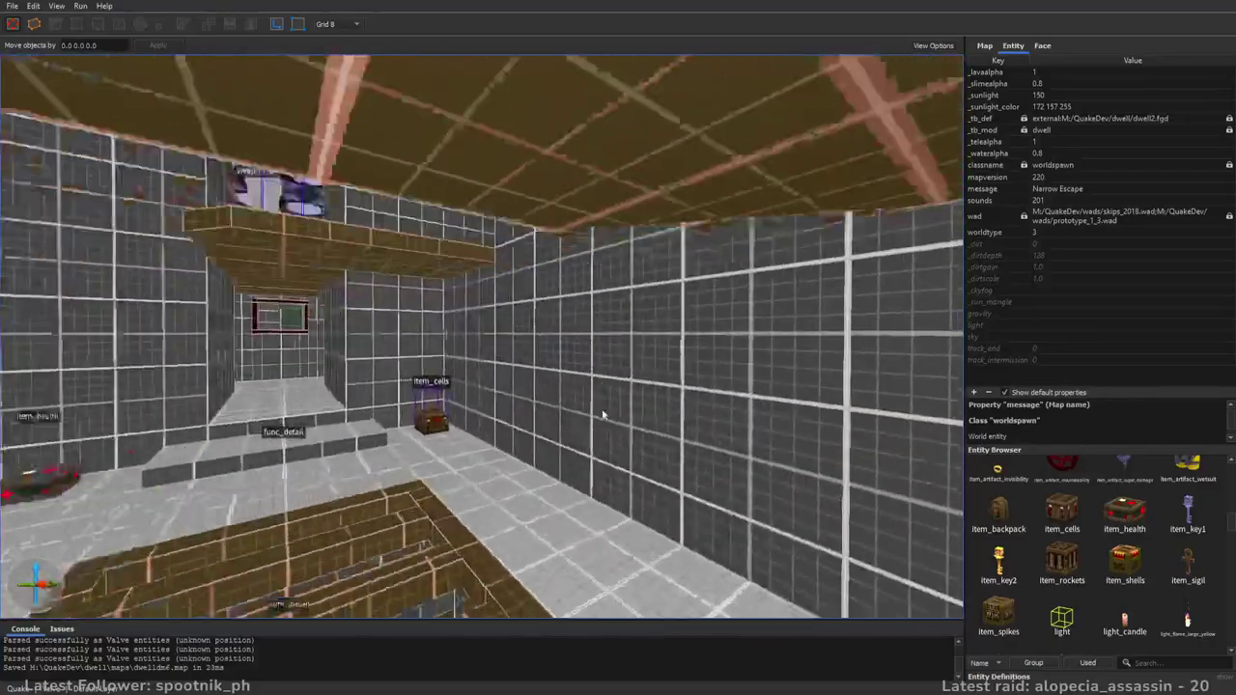
- Cut the wall section at the grenade launcher's brown walkway down to a 32-unit-high beam beneath the ceiling, opening the passage
{"action": "right_click_drag", "start_coordinate": [602, 415], "coordinate": [685, 422]}
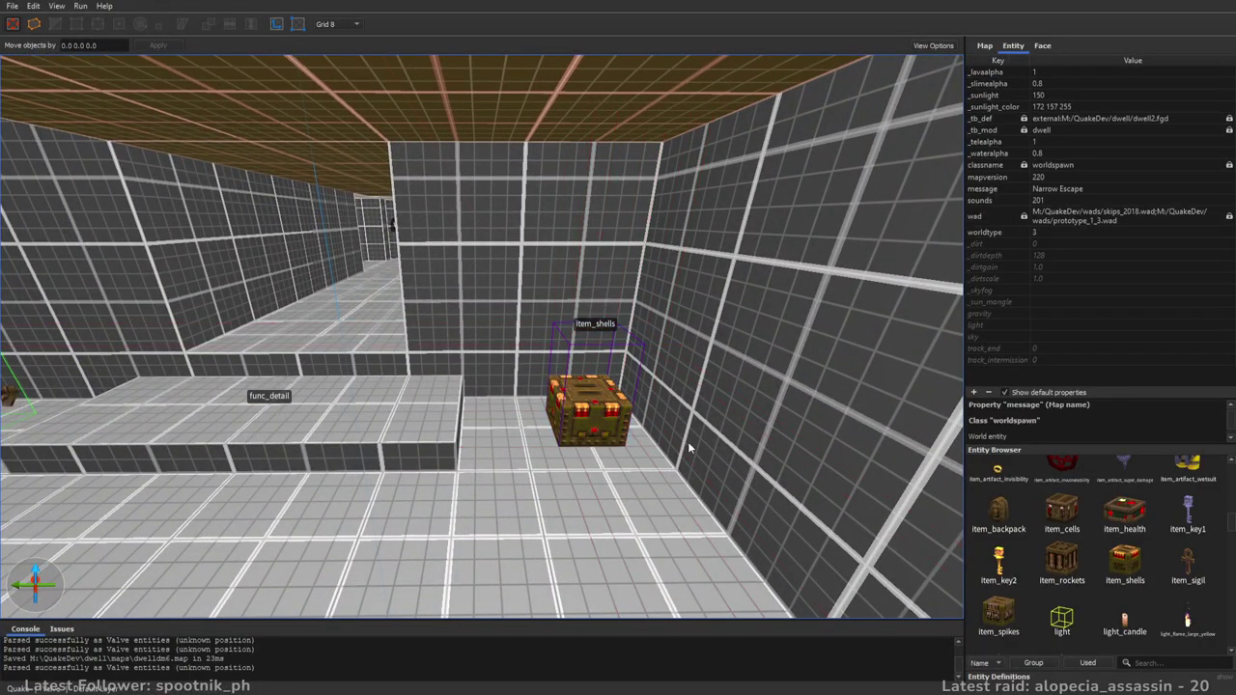
{"action": "right_click_drag", "start_coordinate": [697, 445], "coordinate": [585, 373]}
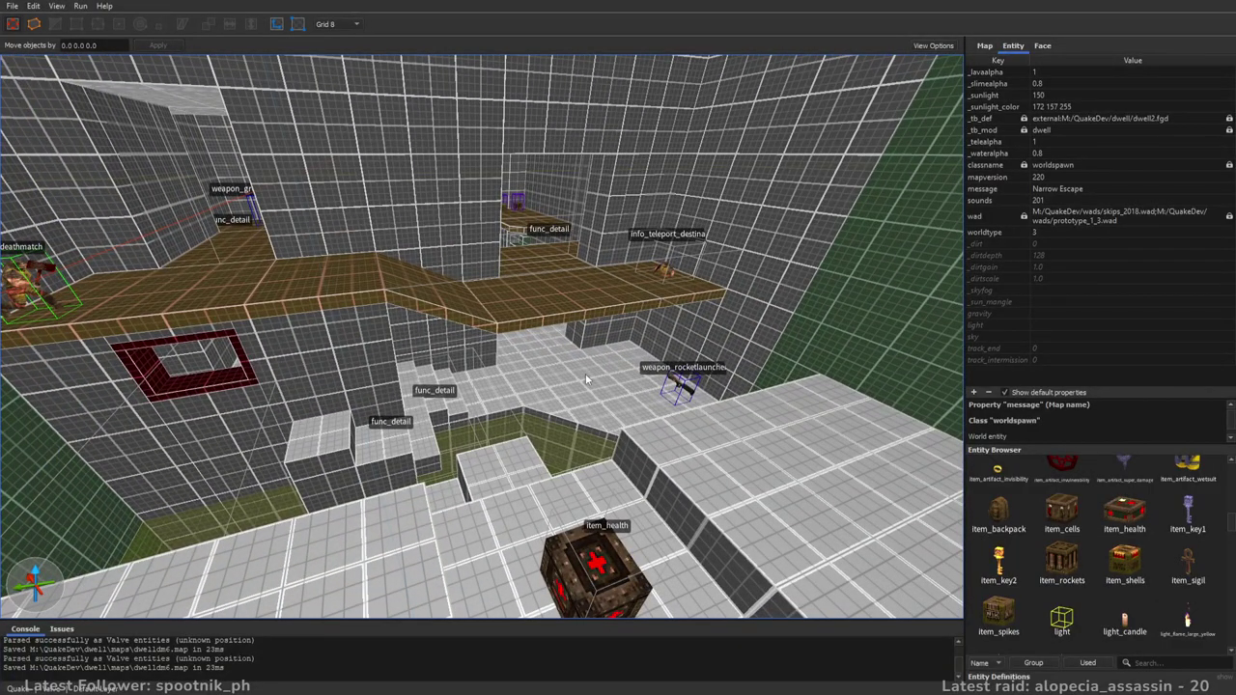
{"action": "mouse_move", "coordinate": [653, 408]}
{"action": "right_mouse_down"}
{"action": "mouse_move", "coordinate": [674, 354]}
{"action": "mouse_move", "coordinate": [588, 357]}
{"action": "mouse_move", "coordinate": [671, 402]}
{"action": "mouse_move", "coordinate": [855, 389]}
{"action": "mouse_move", "coordinate": [763, 382]}
{"action": "mouse_move", "coordinate": [702, 398]}
{"action": "mouse_move", "coordinate": [929, 361]}
{"action": "mouse_move", "coordinate": [654, 371]}
{"action": "mouse_move", "coordinate": [748, 355]}
{"action": "mouse_move", "coordinate": [785, 362]}
{"action": "mouse_move", "coordinate": [434, 371]}
{"action": "mouse_move", "coordinate": [507, 334]}
{"action": "mouse_move", "coordinate": [454, 394]}
{"action": "mouse_move", "coordinate": [782, 316]}
{"action": "mouse_move", "coordinate": [612, 285]}
{"action": "mouse_move", "coordinate": [575, 307]}
{"action": "mouse_move", "coordinate": [842, 301]}
{"action": "mouse_move", "coordinate": [717, 191]}
{"action": "mouse_move", "coordinate": [576, 361]}
{"action": "mouse_move", "coordinate": [585, 331]}
{"action": "mouse_move", "coordinate": [566, 325]}
{"action": "mouse_move", "coordinate": [517, 323]}
{"action": "mouse_move", "coordinate": [483, 343]}
{"action": "mouse_move", "coordinate": [651, 383]}
{"action": "mouse_move", "coordinate": [734, 337]}
{"action": "mouse_move", "coordinate": [752, 362]}
{"action": "mouse_move", "coordinate": [499, 393]}
{"action": "mouse_move", "coordinate": [668, 365]}
{"action": "mouse_move", "coordinate": [588, 381]}
{"action": "mouse_move", "coordinate": [588, 345]}
{"action": "mouse_move", "coordinate": [496, 378]}
{"action": "mouse_move", "coordinate": [524, 365]}
{"action": "right_mouse_up"}
{"action": "left_click", "coordinate": [525, 365]}
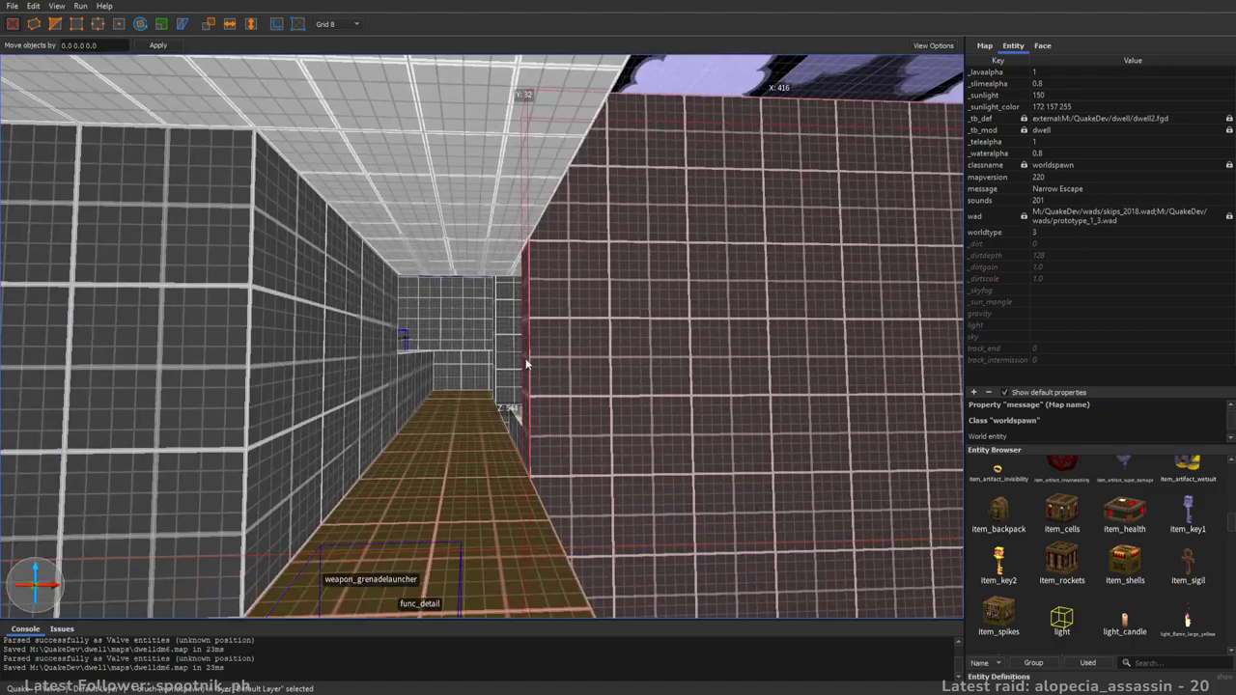
{"action": "right_click_drag", "start_coordinate": [364, 364], "coordinate": [567, 104]}
{"action": "right_click_drag", "start_coordinate": [555, 259], "coordinate": [482, 509]}
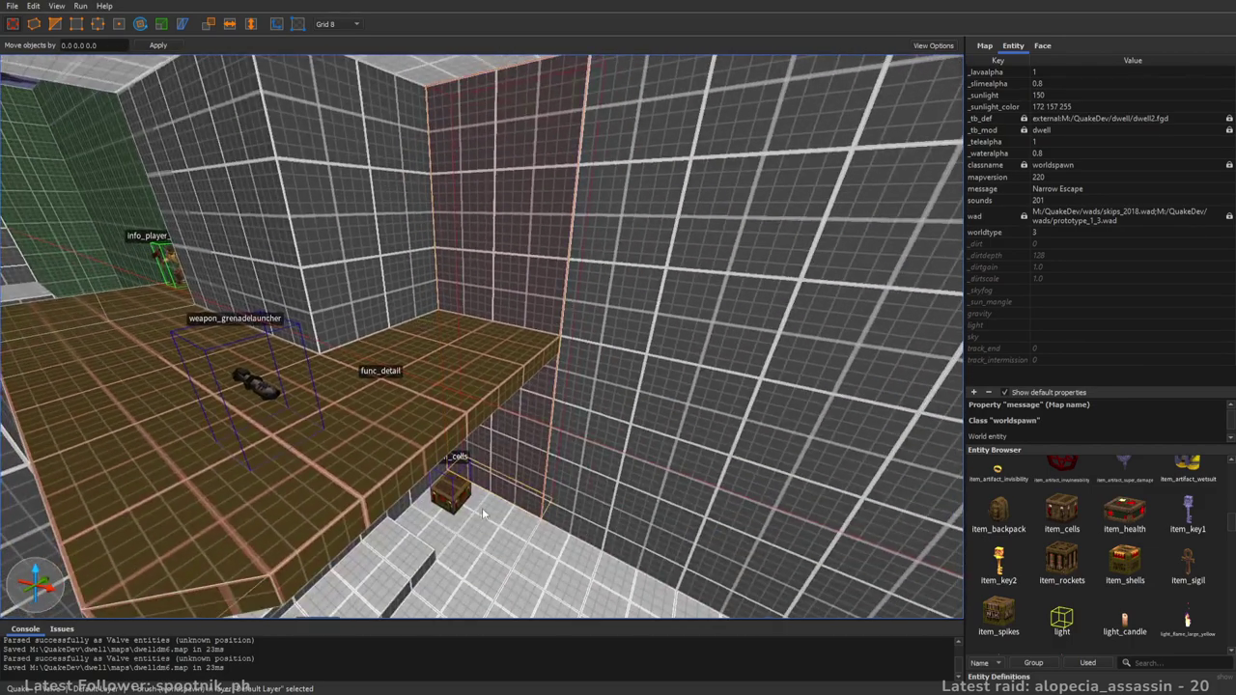
{"action": "left_click_drag", "start_coordinate": [527, 155], "coordinate": [529, 143], "text": "shift"}
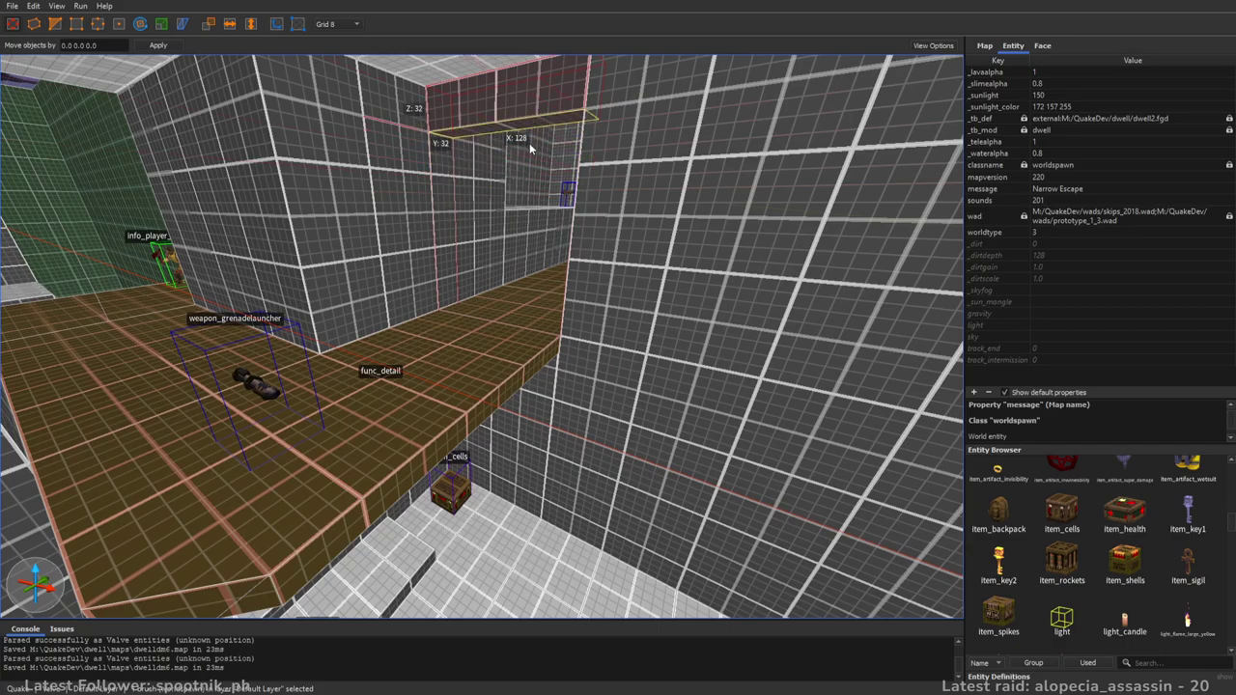
- Copy the light grey ceiling texture onto the underside of the new beam and save the map
{"action": "key", "text": "w"}
{"action": "right_click_drag", "start_coordinate": [515, 250], "coordinate": [526, 190]}
{"action": "left_click", "coordinate": [503, 293], "text": "alt"}
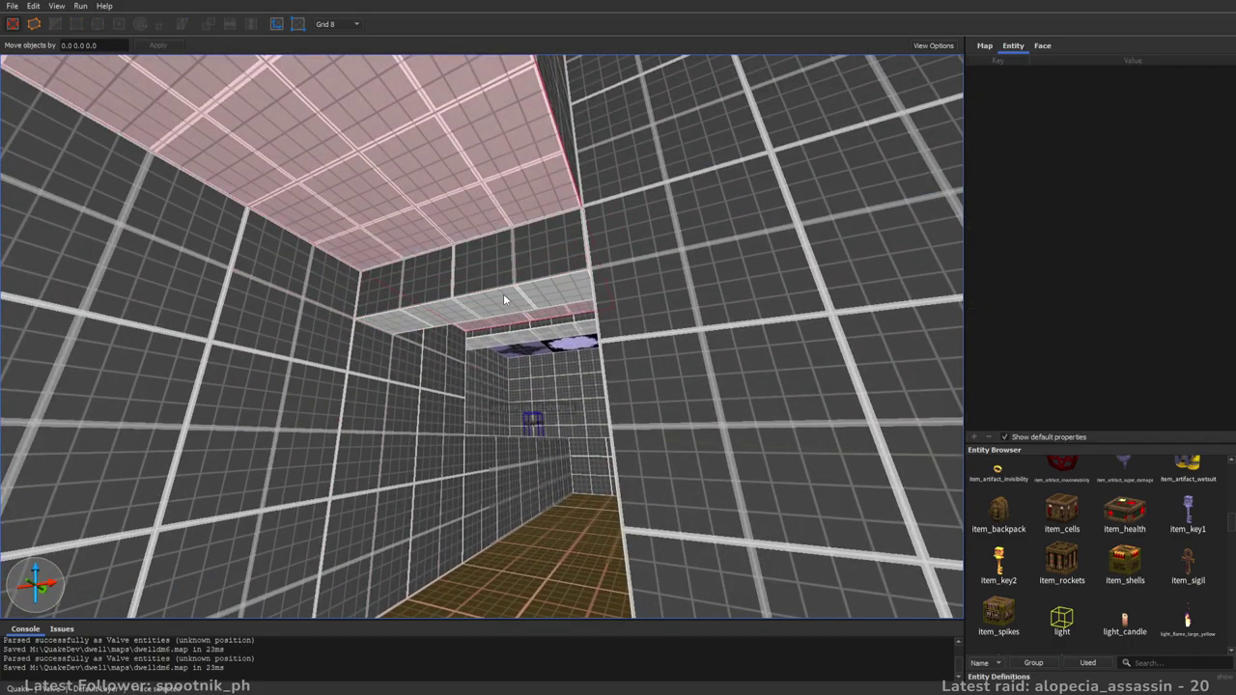
{"action": "key", "text": "Escape"}
{"action": "key", "text": "ctrl+s"}
- Examine the item, weapon and player start placement from the brown walkway through the teleporter hall to the nailgun and super shotgun room
{"action": "right_click_drag", "start_coordinate": [398, 349], "coordinate": [706, 342]}
{"action": "key", "text": "w"}
{"action": "key", "text": "w"}
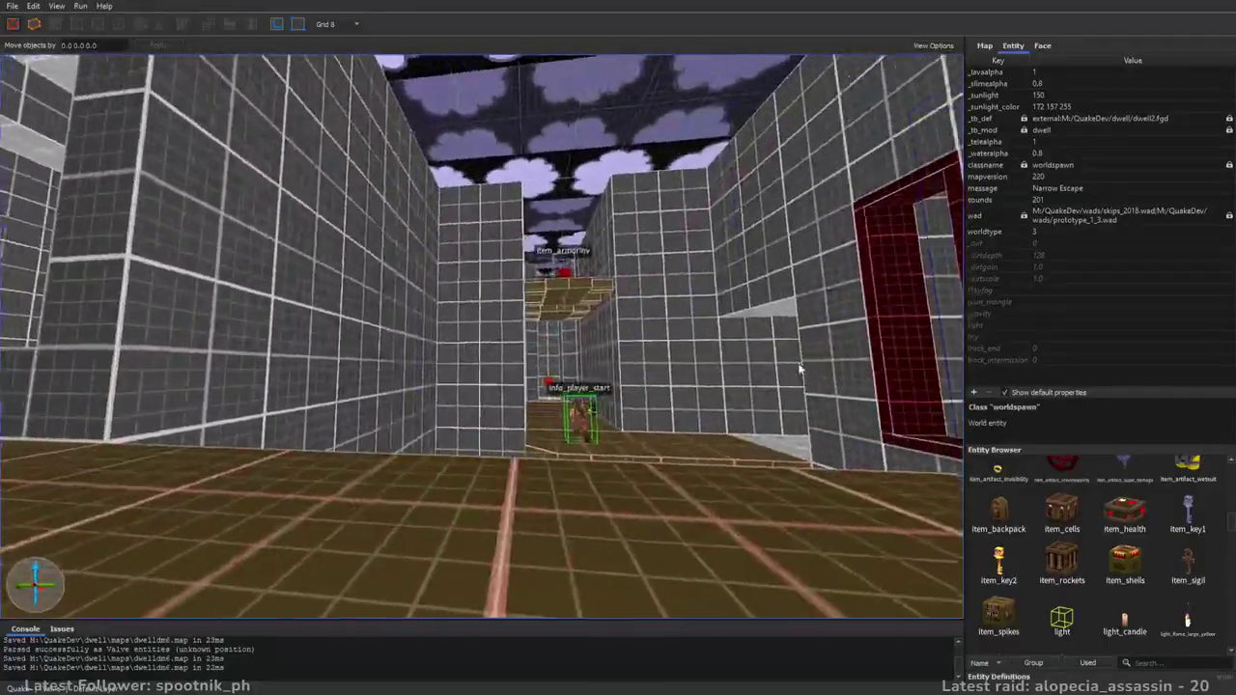
{"action": "right_click_drag", "start_coordinate": [799, 368], "coordinate": [671, 416]}
{"action": "right_click_drag", "start_coordinate": [713, 371], "coordinate": [747, 371]}
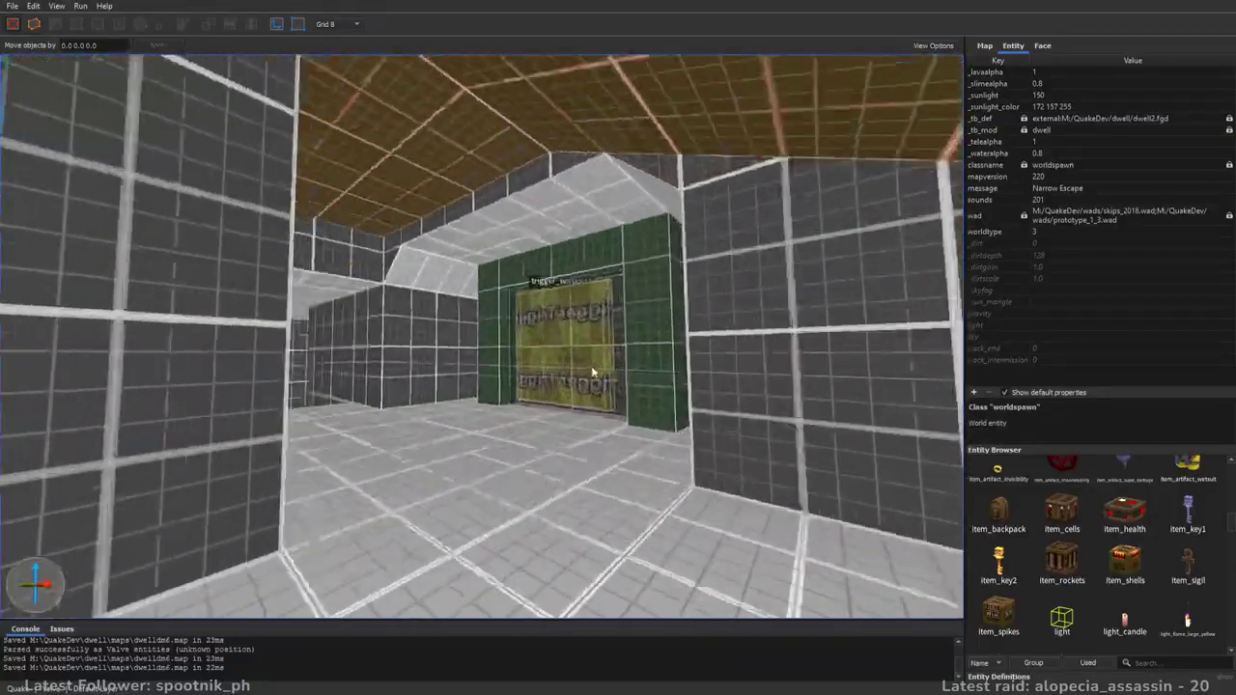
{"action": "right_click_drag", "start_coordinate": [593, 371], "coordinate": [524, 374]}
{"action": "mouse_move", "coordinate": [468, 420]}
{"action": "right_mouse_down"}
{"action": "mouse_move", "coordinate": [507, 402]}
{"action": "mouse_move", "coordinate": [324, 388]}
{"action": "mouse_move", "coordinate": [588, 386]}
{"action": "mouse_move", "coordinate": [676, 403]}
{"action": "mouse_move", "coordinate": [566, 403]}
{"action": "mouse_move", "coordinate": [598, 408]}
{"action": "mouse_move", "coordinate": [592, 429]}
{"action": "mouse_move", "coordinate": [653, 419]}
{"action": "mouse_move", "coordinate": [887, 461]}
{"action": "mouse_move", "coordinate": [828, 397]}
{"action": "mouse_move", "coordinate": [723, 406]}
{"action": "mouse_move", "coordinate": [715, 463]}
{"action": "mouse_move", "coordinate": [621, 389]}
{"action": "mouse_move", "coordinate": [685, 395]}
{"action": "mouse_move", "coordinate": [394, 398]}
{"action": "mouse_move", "coordinate": [338, 325]}
{"action": "mouse_move", "coordinate": [439, 421]}
{"action": "mouse_move", "coordinate": [546, 421]}
{"action": "mouse_move", "coordinate": [479, 414]}
{"action": "mouse_move", "coordinate": [511, 394]}
{"action": "mouse_move", "coordinate": [435, 379]}
{"action": "mouse_move", "coordinate": [526, 369]}
{"action": "mouse_move", "coordinate": [699, 422]}
{"action": "mouse_move", "coordinate": [491, 414]}
{"action": "mouse_move", "coordinate": [592, 455]}
{"action": "mouse_move", "coordinate": [446, 367]}
{"action": "mouse_move", "coordinate": [555, 376]}
{"action": "mouse_move", "coordinate": [775, 463]}
{"action": "mouse_move", "coordinate": [550, 406]}
{"action": "mouse_move", "coordinate": [567, 434]}
{"action": "mouse_move", "coordinate": [776, 396]}
{"action": "mouse_move", "coordinate": [812, 404]}
{"action": "mouse_move", "coordinate": [817, 439]}
{"action": "mouse_move", "coordinate": [763, 452]}
{"action": "mouse_move", "coordinate": [706, 432]}
{"action": "mouse_move", "coordinate": [707, 376]}
{"action": "mouse_move", "coordinate": [723, 400]}
{"action": "mouse_move", "coordinate": [508, 386]}
{"action": "mouse_move", "coordinate": [664, 370]}
{"action": "right_mouse_up"}
{"action": "key", "text": "d"}
{"action": "key", "text": "w"}
{"action": "right_click_drag", "start_coordinate": [774, 357], "coordinate": [807, 349]}
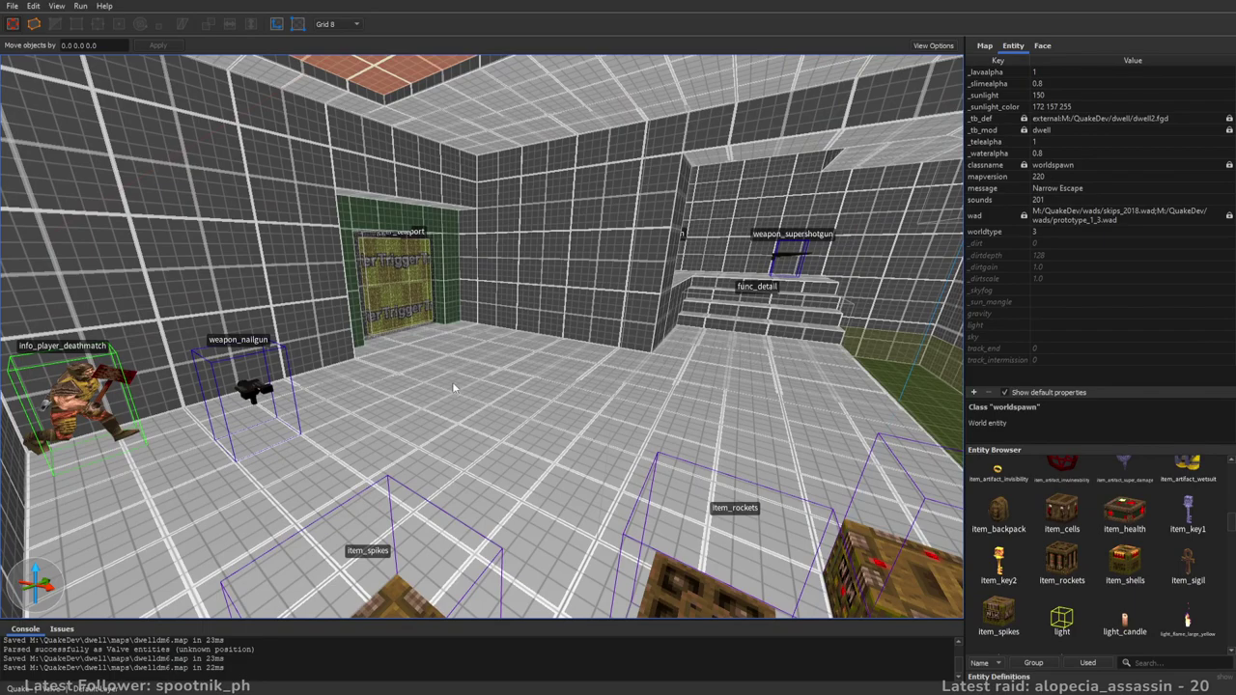
{"action": "right_click_drag", "start_coordinate": [568, 380], "coordinate": [677, 363]}
{"action": "right_click_drag", "start_coordinate": [381, 378], "coordinate": [549, 367]}
- With the grid at 16, build a 96-unit 64_cyan_3 func_detail cube against the wall below the ammo ledge
{"action": "mouse_move", "coordinate": [624, 362]}
{"action": "right_mouse_down"}
{"action": "mouse_move", "coordinate": [554, 358]}
{"action": "mouse_move", "coordinate": [618, 371]}
{"action": "mouse_move", "coordinate": [785, 367]}
{"action": "mouse_move", "coordinate": [653, 387]}
{"action": "mouse_move", "coordinate": [698, 341]}
{"action": "mouse_move", "coordinate": [772, 349]}
{"action": "mouse_move", "coordinate": [717, 409]}
{"action": "mouse_move", "coordinate": [739, 408]}
{"action": "mouse_move", "coordinate": [805, 367]}
{"action": "mouse_move", "coordinate": [821, 261]}
{"action": "mouse_move", "coordinate": [747, 378]}
{"action": "mouse_move", "coordinate": [753, 350]}
{"action": "mouse_move", "coordinate": [800, 353]}
{"action": "mouse_move", "coordinate": [698, 387]}
{"action": "mouse_move", "coordinate": [483, 416]}
{"action": "mouse_move", "coordinate": [472, 415]}
{"action": "mouse_move", "coordinate": [541, 394]}
{"action": "mouse_move", "coordinate": [726, 377]}
{"action": "mouse_move", "coordinate": [461, 372]}
{"action": "mouse_move", "coordinate": [850, 376]}
{"action": "mouse_move", "coordinate": [622, 394]}
{"action": "right_mouse_up"}
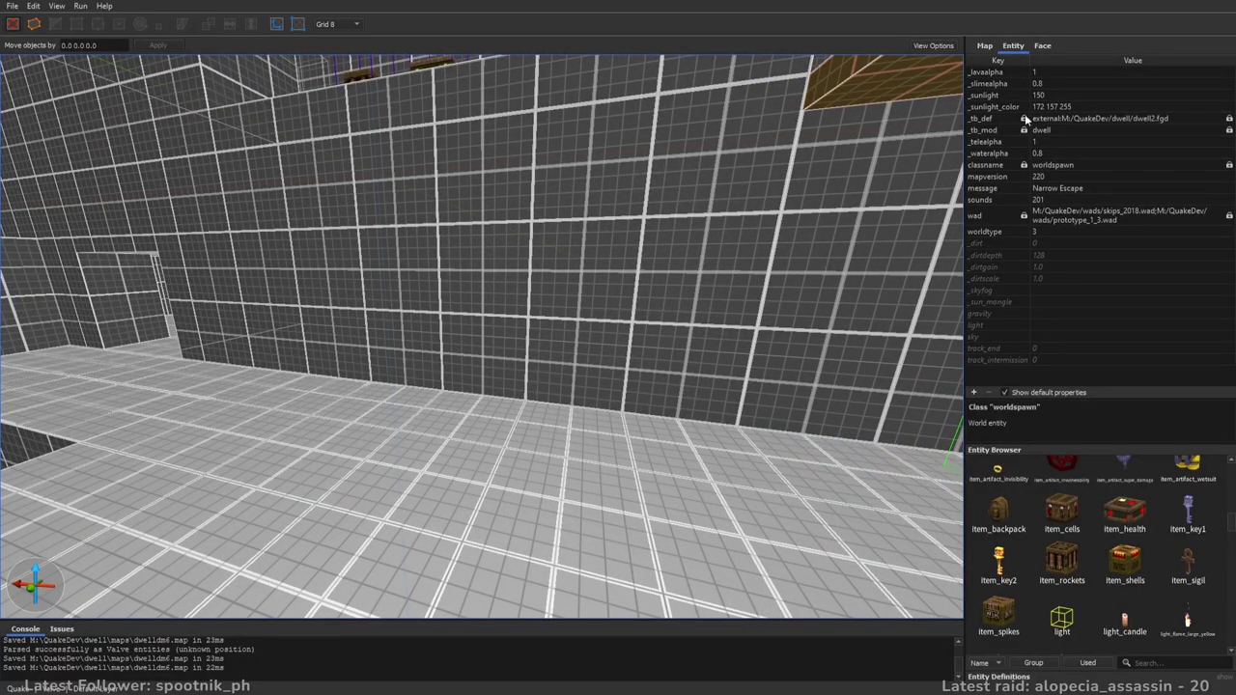
{"action": "mouse_move", "coordinate": [649, 353]}
{"action": "right_mouse_down"}
{"action": "mouse_move", "coordinate": [672, 367]}
{"action": "mouse_move", "coordinate": [650, 378]}
{"action": "right_mouse_up"}
{"action": "right_click_drag", "start_coordinate": [439, 340], "coordinate": [551, 399]}
{"action": "key", "text": "5"}
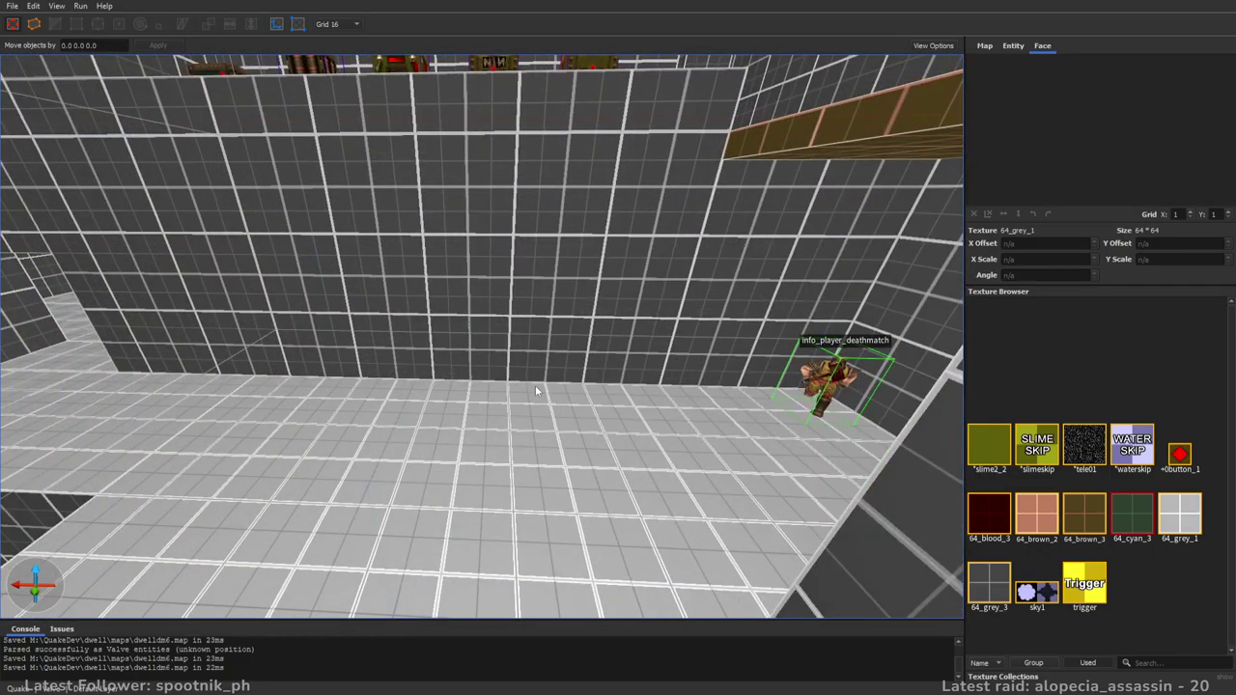
{"action": "left_click_drag", "start_coordinate": [489, 415], "coordinate": [512, 312], "text": "shift"}
{"action": "right_click_drag", "start_coordinate": [512, 312], "coordinate": [583, 330]}
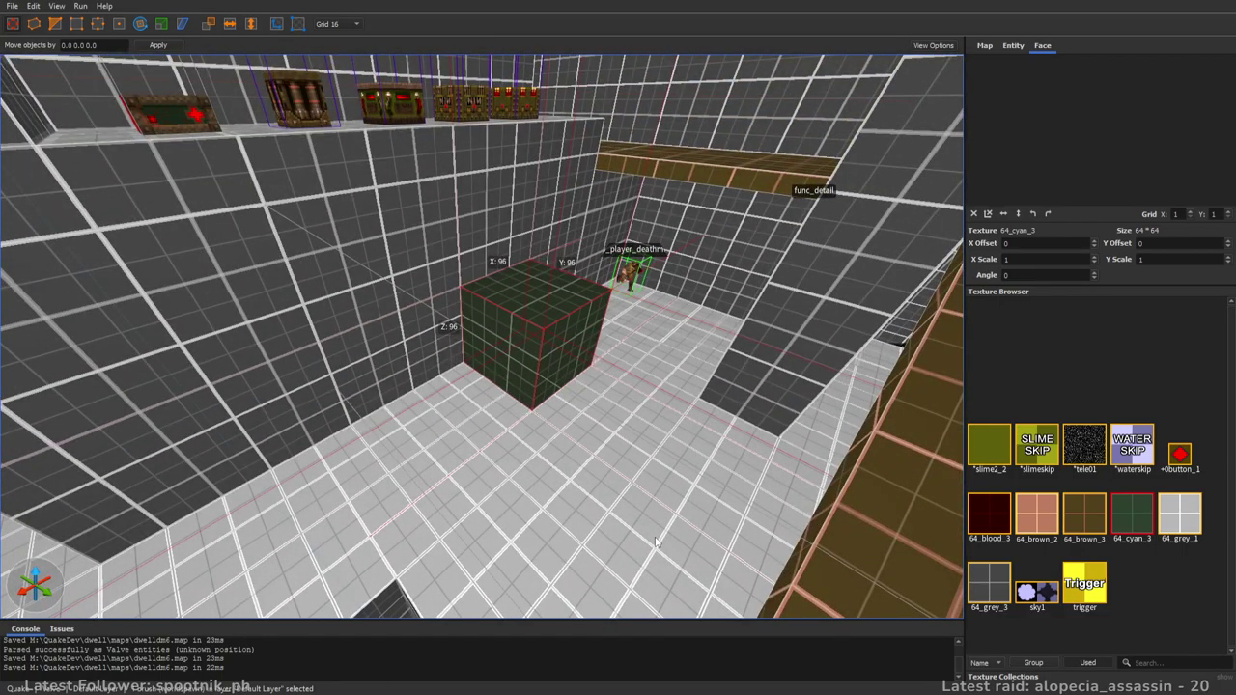
{"action": "right_click_drag", "start_coordinate": [878, 499], "coordinate": [637, 341]}
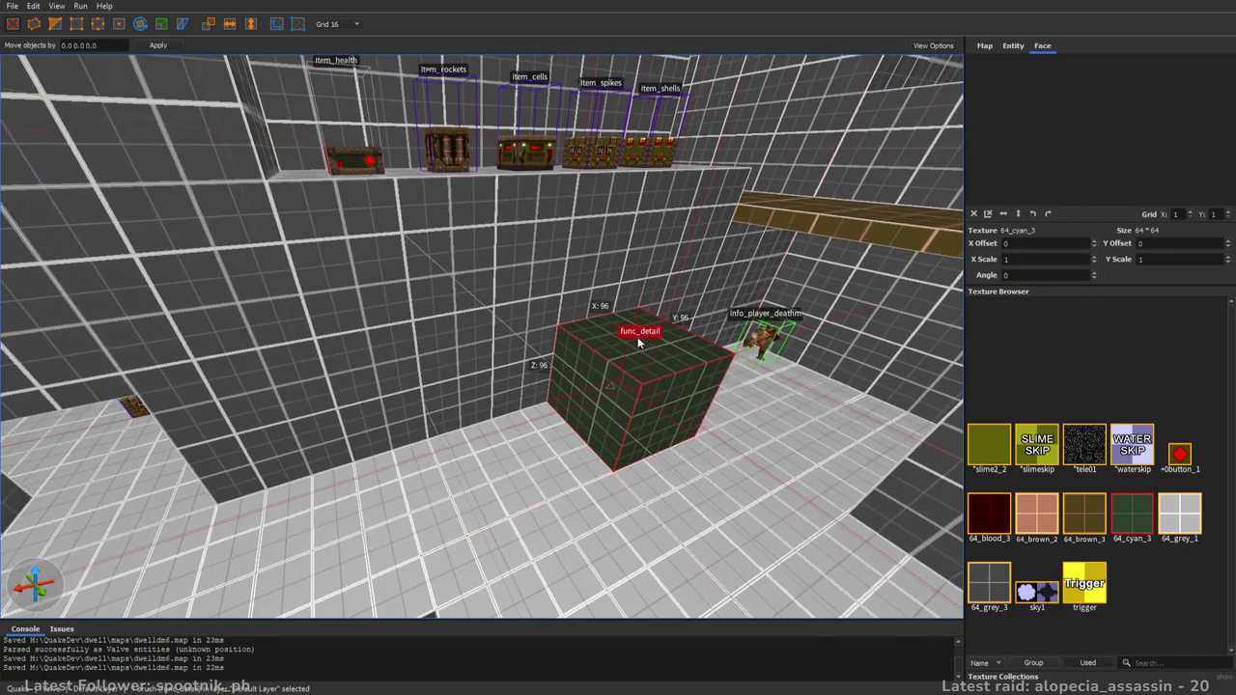
- Add a 64-unit cyan cube and a smaller 32 by 32 cyan block beside the large cube as func_detail steps
{"action": "left_click_drag", "start_coordinate": [547, 406], "coordinate": [530, 459]}
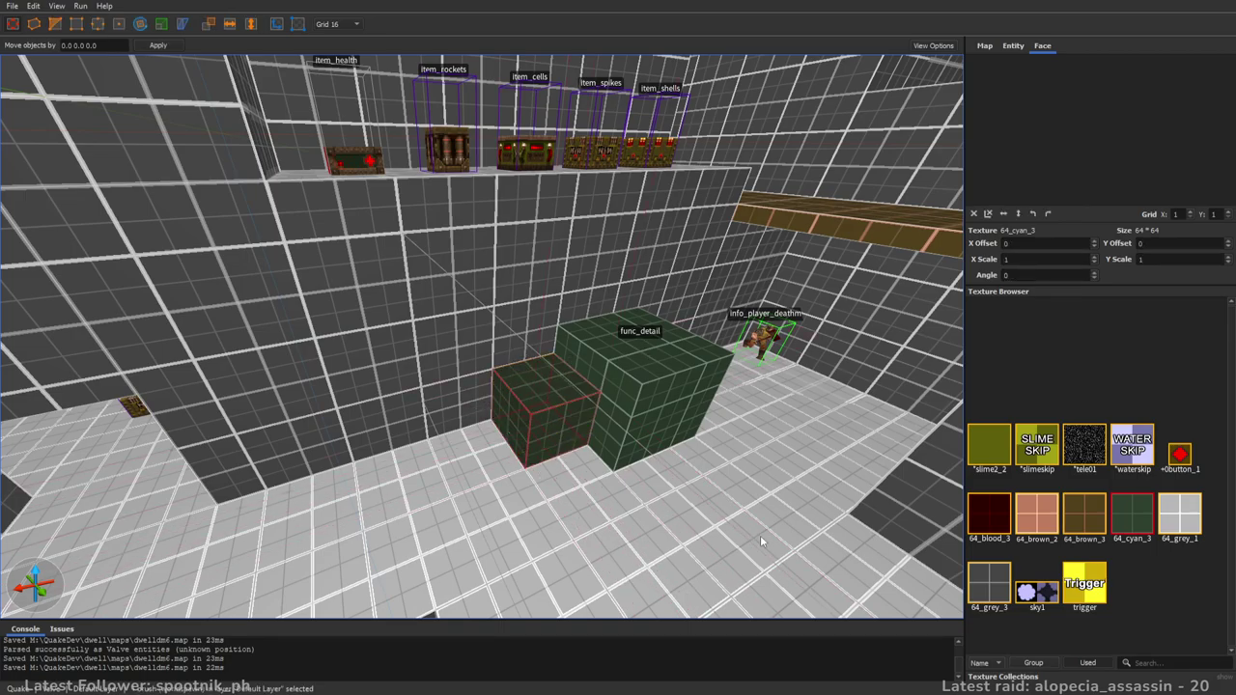
{"action": "key", "text": "Escape"}
{"action": "right_click_drag", "start_coordinate": [583, 413], "coordinate": [618, 427]}
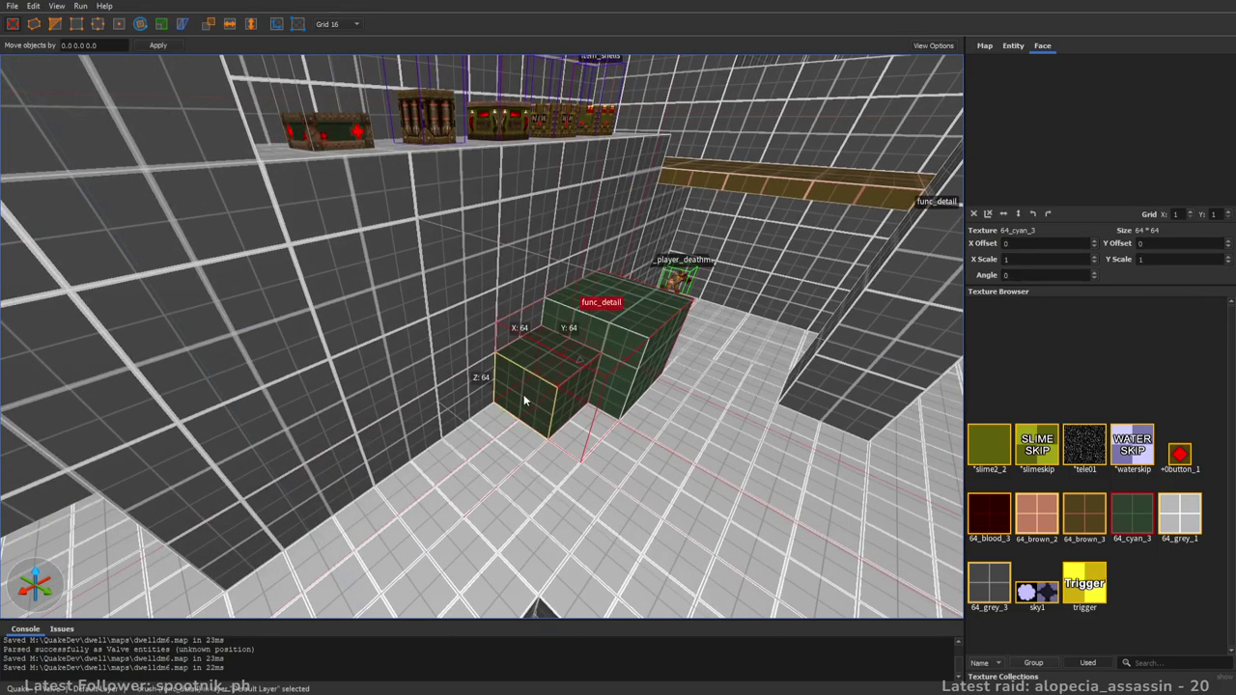
{"action": "mouse_move", "coordinate": [499, 421]}
{"action": "left_mouse_down", "text": "shift"}
{"action": "mouse_move", "coordinate": [534, 423]}
{"action": "mouse_move", "coordinate": [504, 414]}
{"action": "left_mouse_up", "text": "shift"}
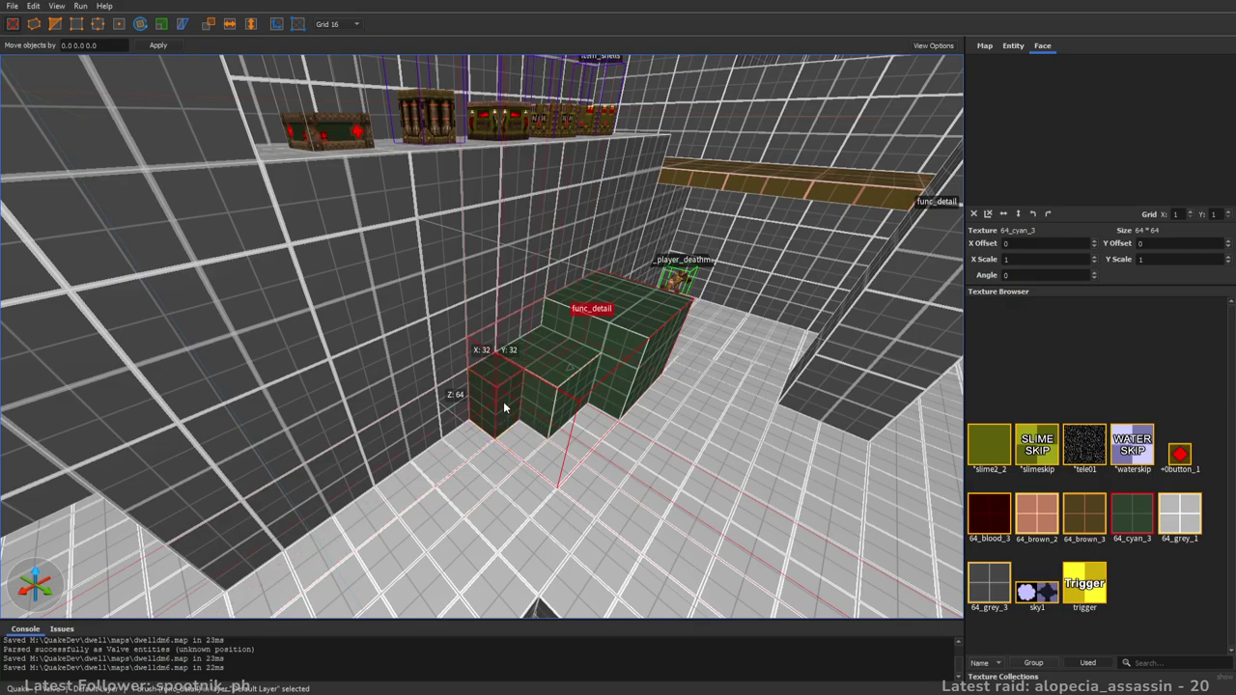
{"action": "right_click_drag", "start_coordinate": [504, 406], "coordinate": [611, 384]}
{"action": "key", "text": "Escape"}
- Place two item_health boxes on the floor between the large cyan cube and the nearby info_player_deathmatch
{"action": "key", "text": "w"}
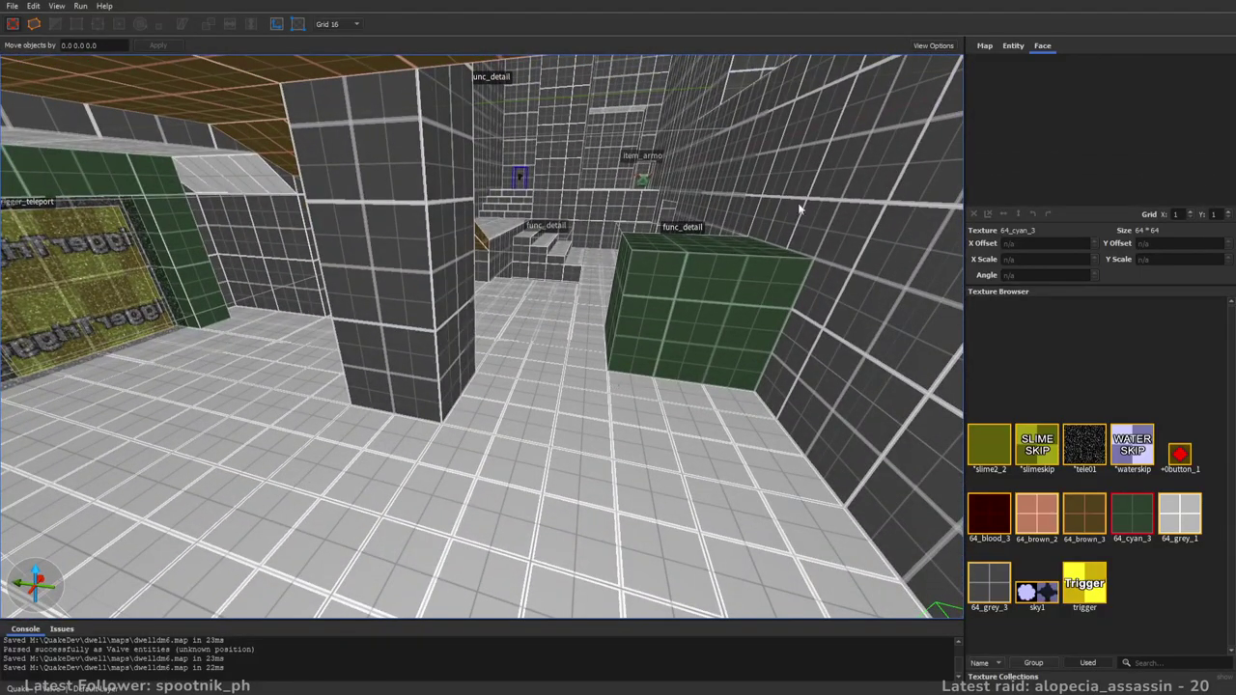
{"action": "right_click_drag", "start_coordinate": [918, 171], "coordinate": [526, 428]}
{"action": "right_click_drag", "start_coordinate": [328, 347], "coordinate": [579, 383]}
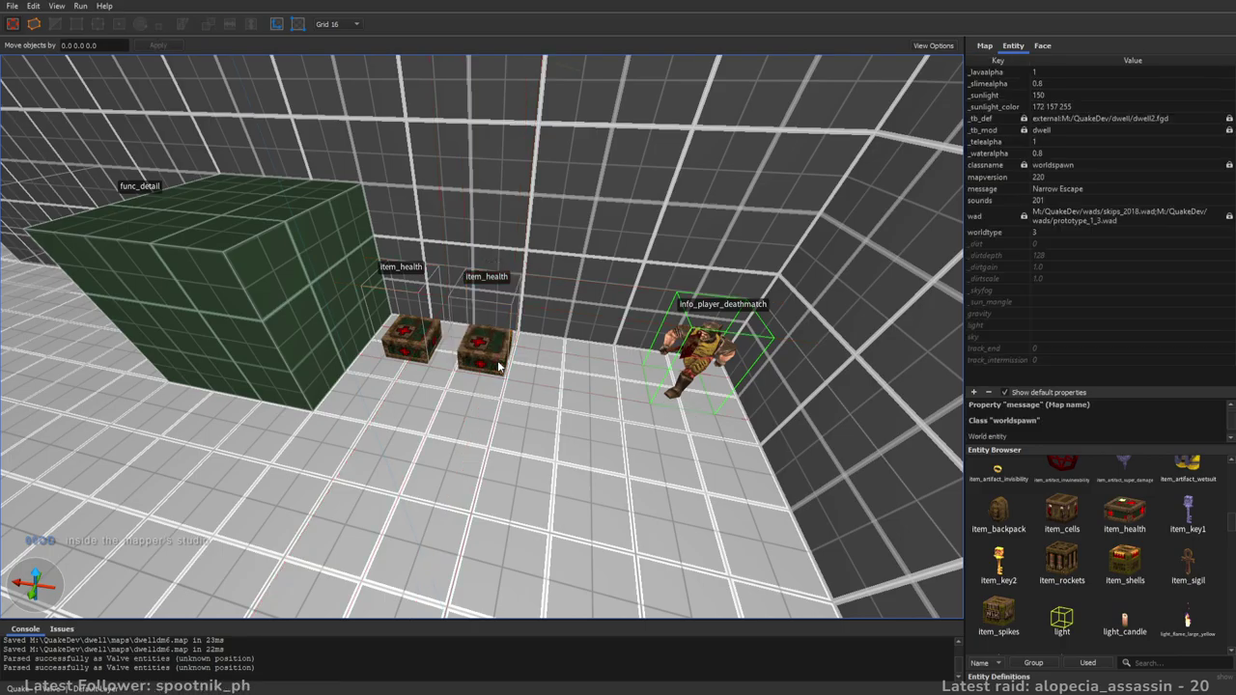
- Examine the health, armor and ammo placement from the long staircase through the armor halls to the high ammo ledge
{"action": "mouse_move", "coordinate": [649, 365]}
{"action": "right_mouse_down"}
{"action": "mouse_move", "coordinate": [720, 334]}
{"action": "mouse_move", "coordinate": [610, 339]}
{"action": "mouse_move", "coordinate": [669, 368]}
{"action": "mouse_move", "coordinate": [643, 364]}
{"action": "mouse_move", "coordinate": [744, 382]}
{"action": "mouse_move", "coordinate": [695, 338]}
{"action": "mouse_move", "coordinate": [686, 366]}
{"action": "mouse_move", "coordinate": [593, 384]}
{"action": "mouse_move", "coordinate": [691, 365]}
{"action": "right_mouse_up"}
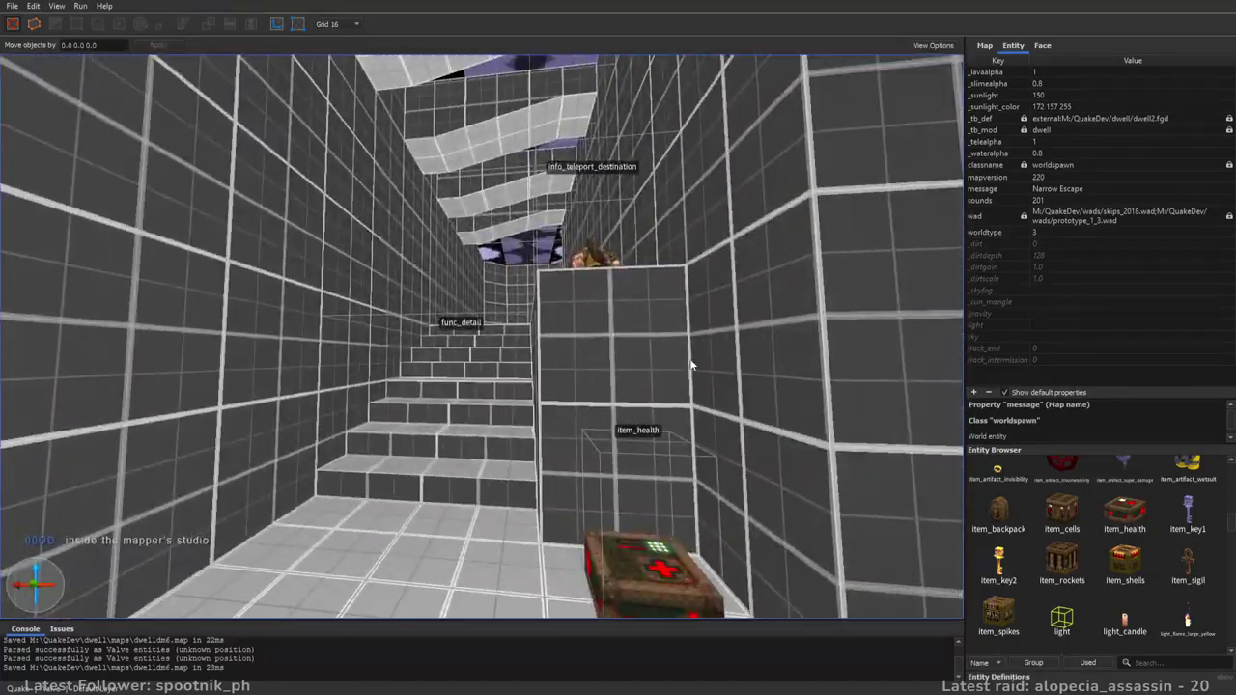
{"action": "right_click_drag", "start_coordinate": [431, 356], "coordinate": [618, 360]}
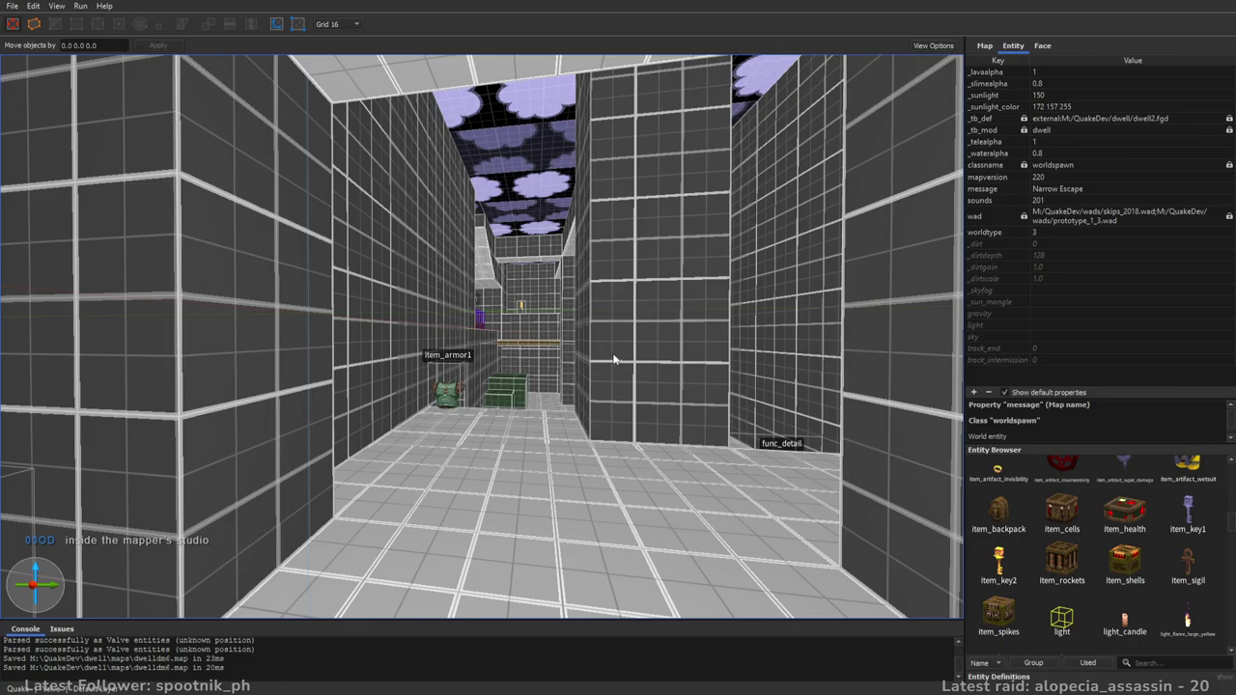
{"action": "key", "text": "w"}
{"action": "right_click_drag", "start_coordinate": [587, 361], "coordinate": [728, 347]}
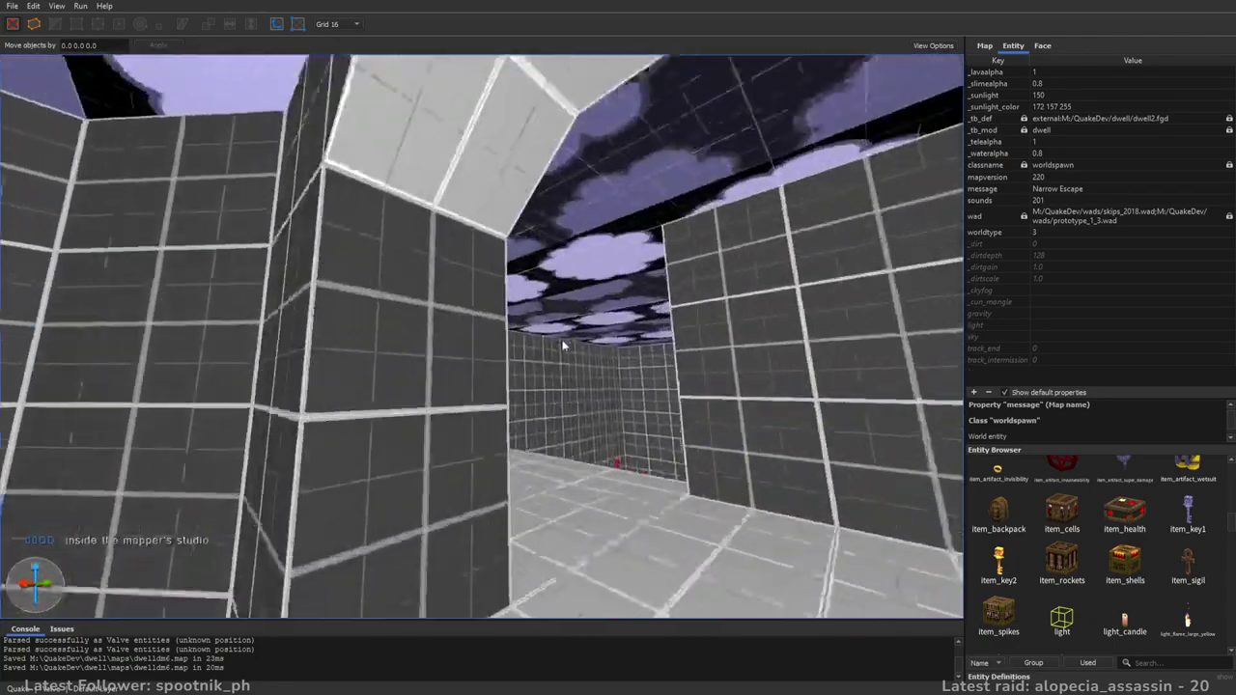
{"action": "right_click_drag", "start_coordinate": [563, 345], "coordinate": [664, 381]}
{"action": "right_click_drag", "start_coordinate": [761, 392], "coordinate": [716, 372]}
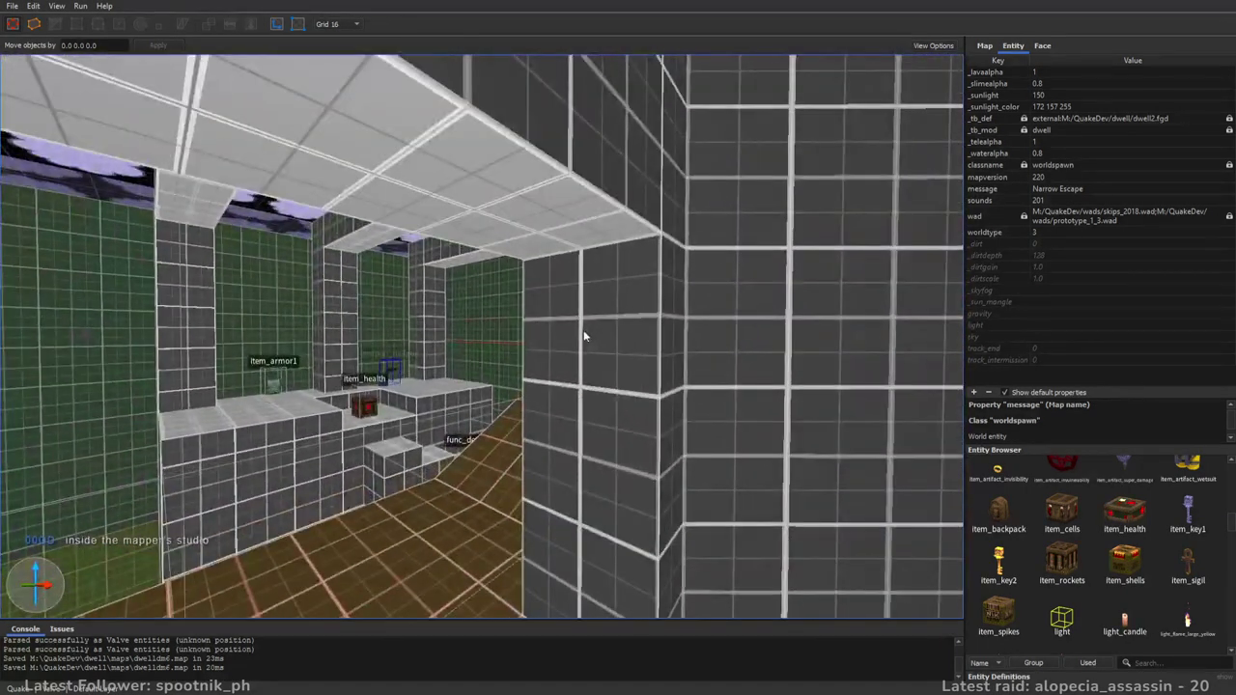
{"action": "right_click_drag", "start_coordinate": [647, 409], "coordinate": [529, 383]}
{"action": "right_click_drag", "start_coordinate": [627, 423], "coordinate": [633, 378]}
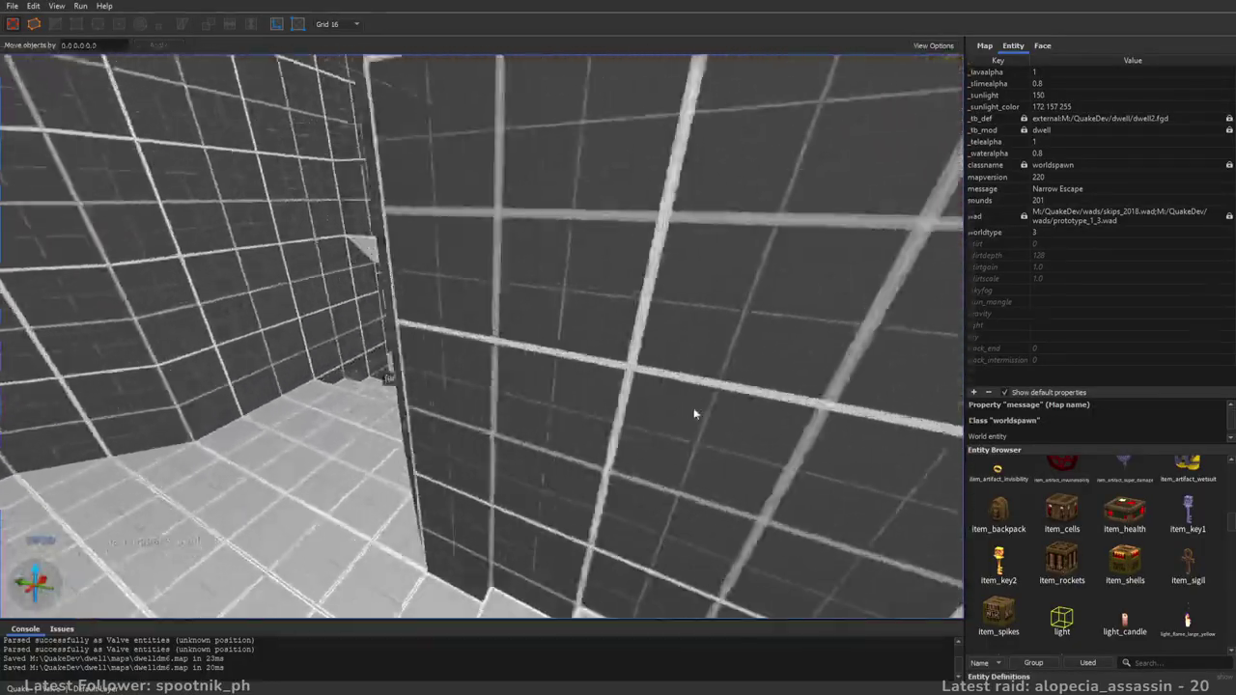
{"action": "right_click_drag", "start_coordinate": [694, 413], "coordinate": [848, 368]}
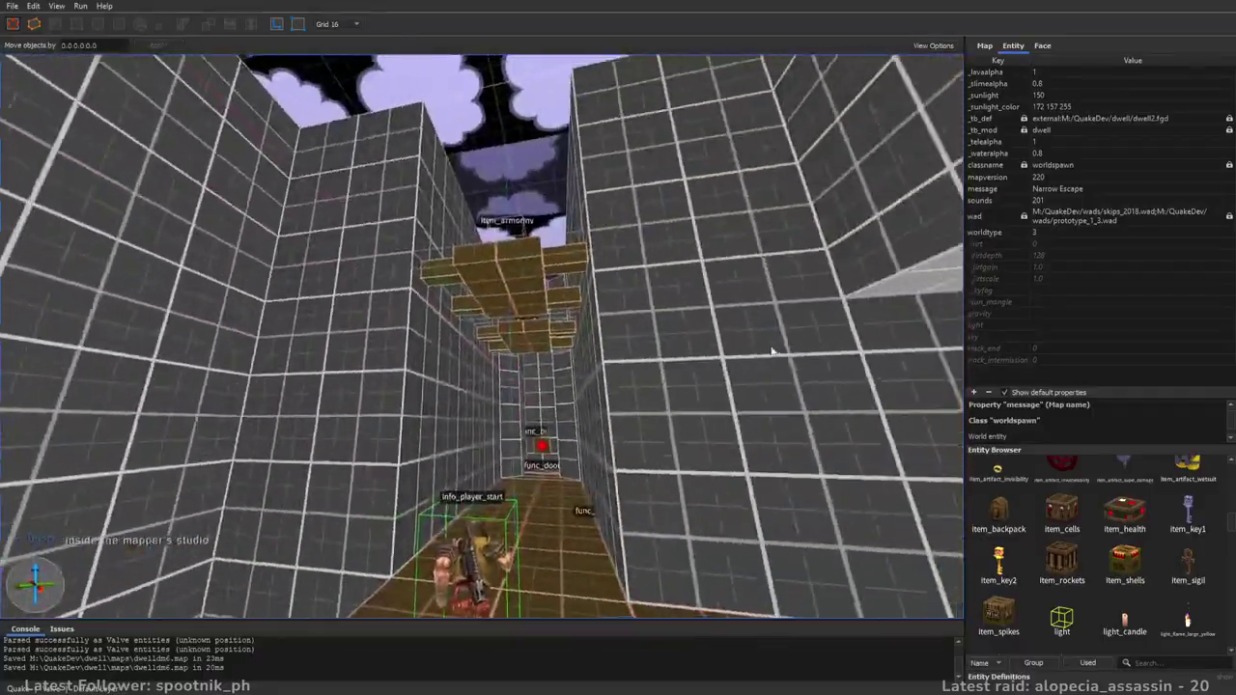
{"action": "right_click_drag", "start_coordinate": [772, 352], "coordinate": [593, 383]}
{"action": "right_click_drag", "start_coordinate": [683, 369], "coordinate": [629, 358]}
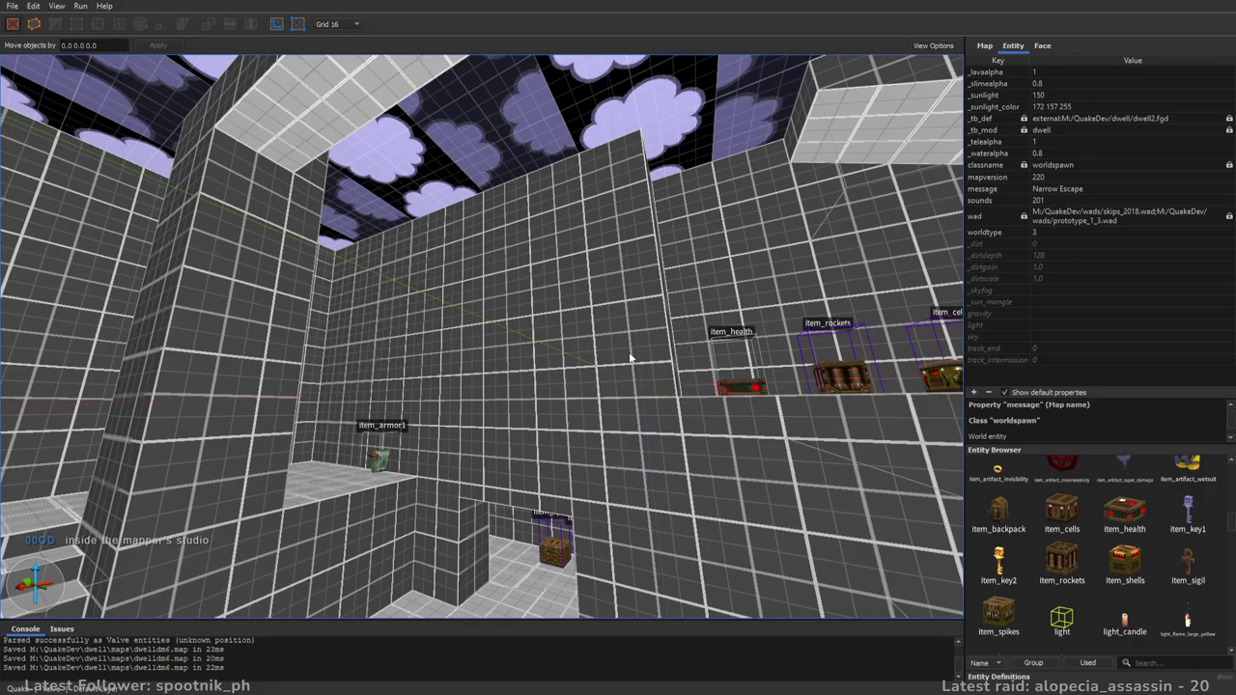
{"action": "right_click_drag", "start_coordinate": [456, 339], "coordinate": [553, 380]}
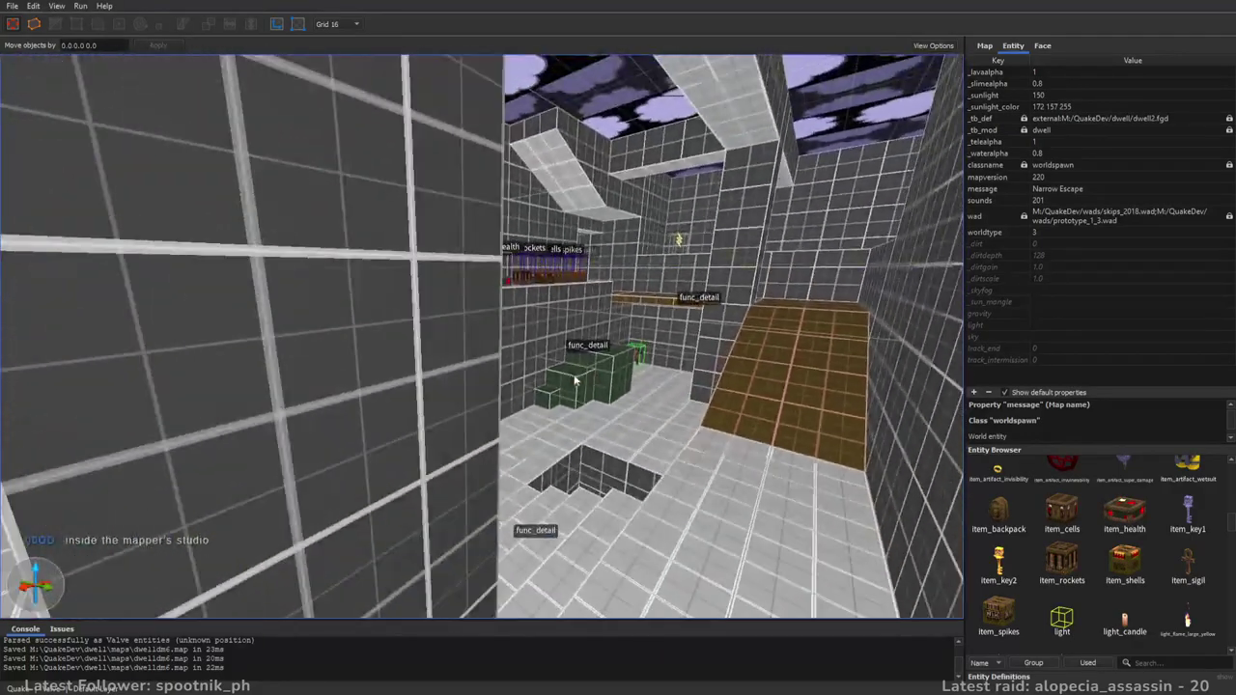
- Examine the entity distribution across the whole map in the top and side 2D views
{"action": "key", "text": "space"}
{"action": "right_click_drag", "start_coordinate": [709, 331], "coordinate": [736, 201]}
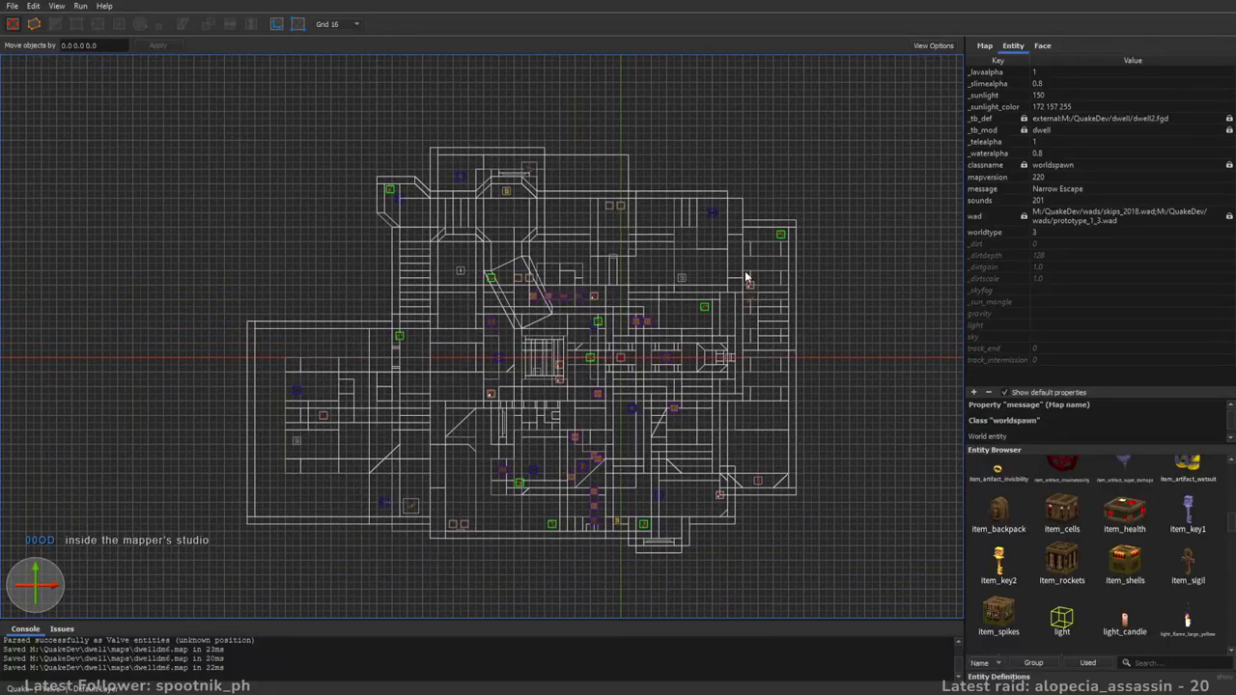
{"action": "key", "text": "ctrl+space"}
{"action": "mouse_move", "coordinate": [752, 350]}
{"action": "right_mouse_down"}
{"action": "mouse_move", "coordinate": [723, 364]}
{"action": "mouse_move", "coordinate": [750, 371]}
{"action": "right_mouse_up"}
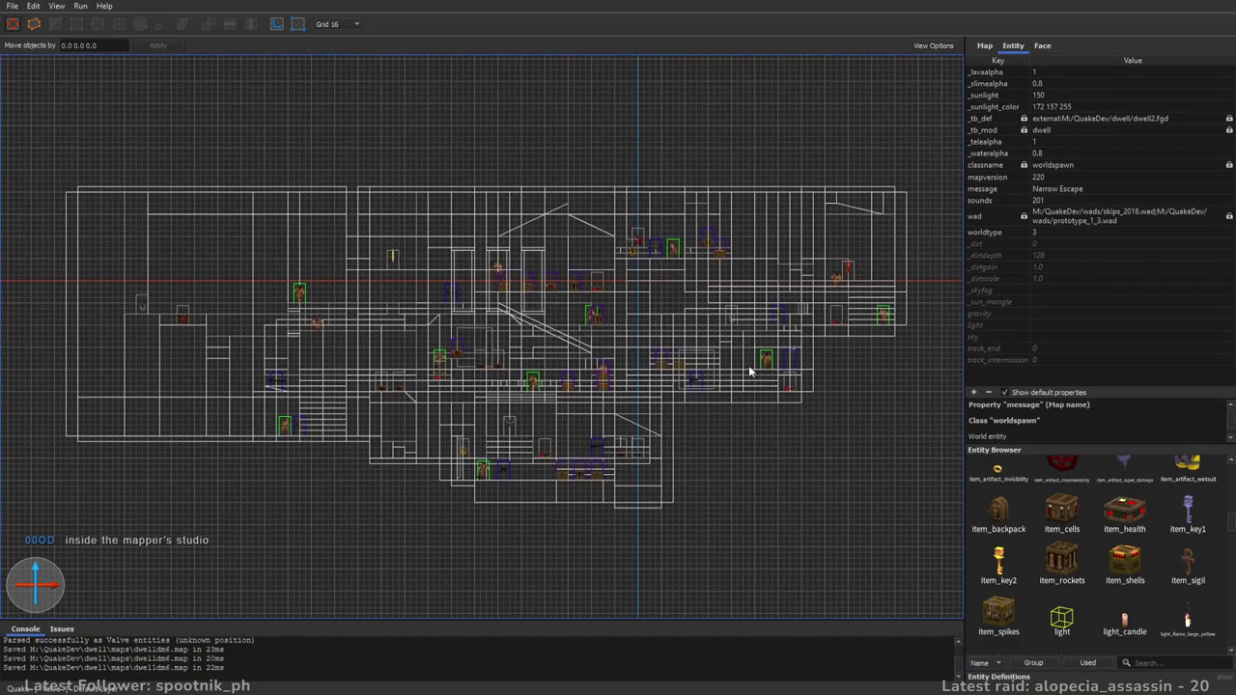
{"action": "key", "text": "space"}
{"action": "right_click_drag", "start_coordinate": [602, 426], "coordinate": [802, 428]}
{"action": "key", "text": "ctrl+space"}
{"action": "mouse_move", "coordinate": [698, 358]}
{"action": "right_mouse_down"}
{"action": "mouse_move", "coordinate": [632, 329]}
{"action": "mouse_move", "coordinate": [497, 331]}
{"action": "mouse_move", "coordinate": [589, 468]}
{"action": "mouse_move", "coordinate": [645, 469]}
{"action": "mouse_move", "coordinate": [676, 419]}
{"action": "mouse_move", "coordinate": [761, 459]}
{"action": "mouse_move", "coordinate": [570, 428]}
{"action": "mouse_move", "coordinate": [620, 451]}
{"action": "mouse_move", "coordinate": [676, 444]}
{"action": "mouse_move", "coordinate": [687, 334]}
{"action": "mouse_move", "coordinate": [734, 252]}
{"action": "right_mouse_up"}
- Return to the 3D view near the stairs beside the slime channel and save the map
{"action": "key", "text": "s"}
{"action": "key", "text": "s"}
{"action": "key", "text": "w"}
{"action": "right_click_drag", "start_coordinate": [815, 241], "coordinate": [503, 272]}
{"action": "key", "text": "w"}
{"action": "right_click_drag", "start_coordinate": [515, 250], "coordinate": [645, 344]}
{"action": "key", "text": "w"}
{"action": "key", "text": "ctrl+s"}
- Load the point file dwelldm6.pts and inspect its line from inside and outside the map
{"action": "key", "text": "s"}
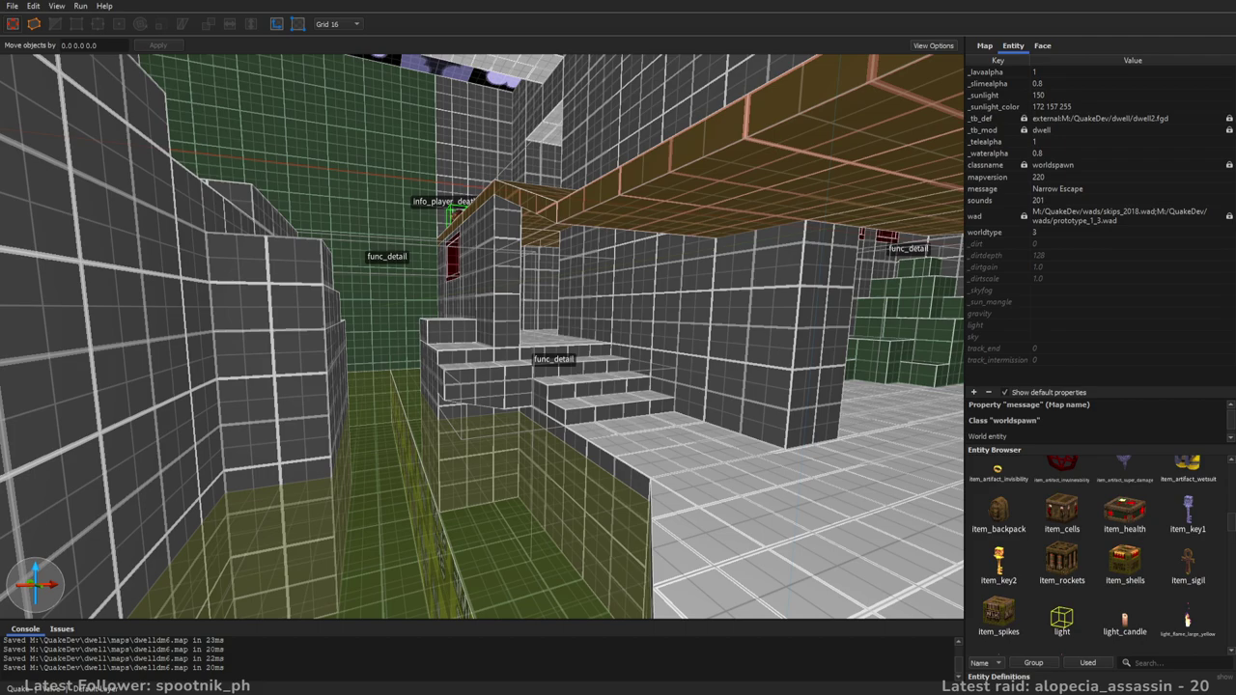
{"action": "right_click_drag", "start_coordinate": [554, 153], "coordinate": [542, 141]}
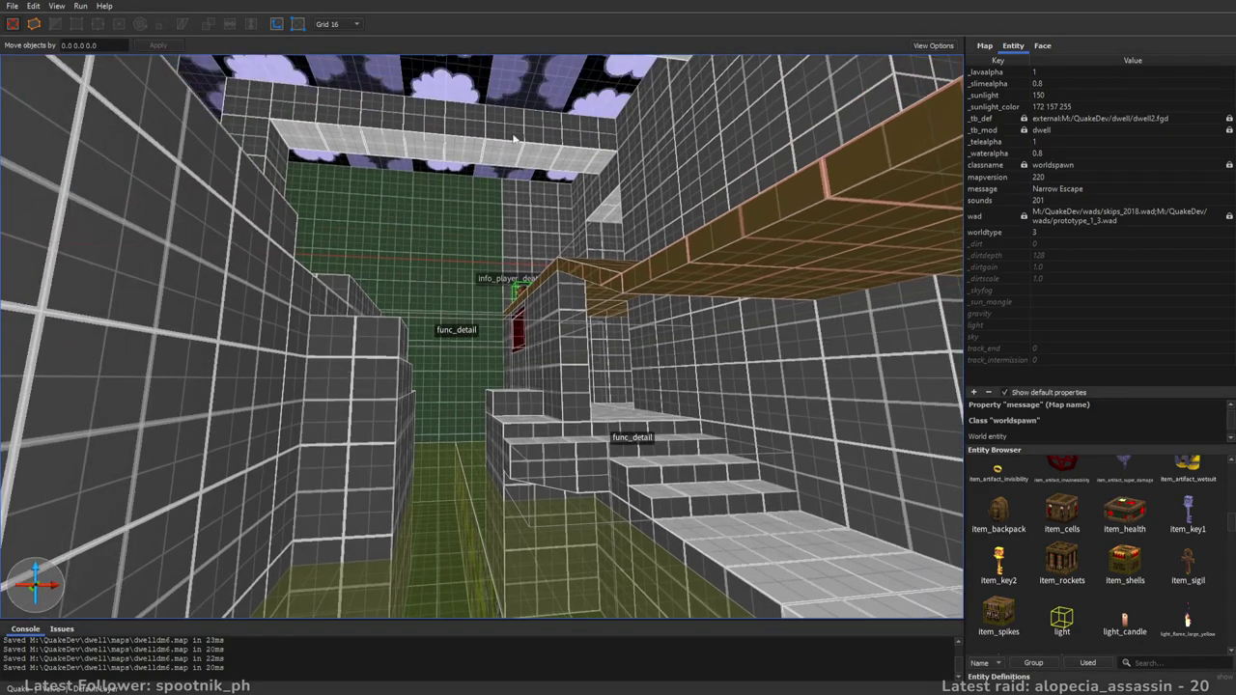
{"action": "left_click", "coordinate": [12, 7]}
{"action": "left_click", "coordinate": [103, 111]}
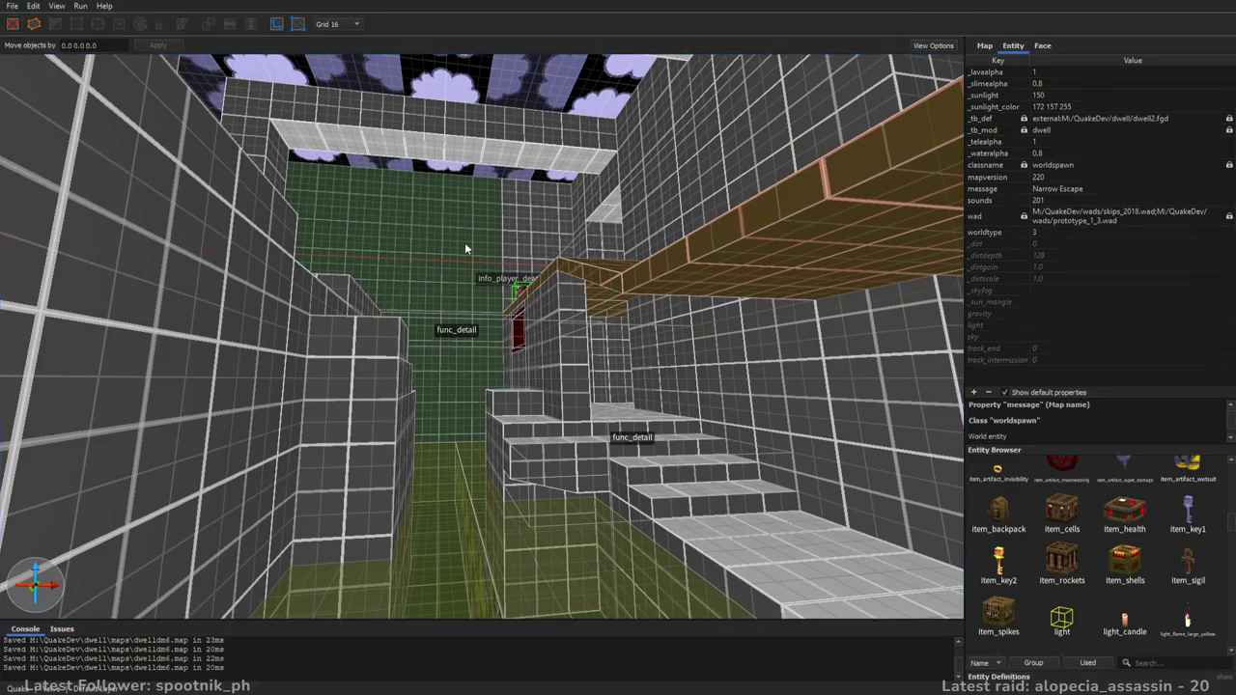
{"action": "double_click", "coordinate": [469, 236]}
{"action": "key", "text": "w"}
{"action": "mouse_move", "coordinate": [622, 333]}
{"action": "right_mouse_down"}
{"action": "mouse_move", "coordinate": [663, 293]}
{"action": "mouse_move", "coordinate": [726, 348]}
{"action": "mouse_move", "coordinate": [836, 408]}
{"action": "mouse_move", "coordinate": [825, 416]}
{"action": "mouse_move", "coordinate": [787, 326]}
{"action": "mouse_move", "coordinate": [866, 370]}
{"action": "mouse_move", "coordinate": [643, 372]}
{"action": "mouse_move", "coordinate": [612, 419]}
{"action": "mouse_move", "coordinate": [786, 367]}
{"action": "mouse_move", "coordinate": [650, 317]}
{"action": "mouse_move", "coordinate": [711, 300]}
{"action": "mouse_move", "coordinate": [809, 334]}
{"action": "mouse_move", "coordinate": [839, 367]}
{"action": "mouse_move", "coordinate": [863, 270]}
{"action": "mouse_move", "coordinate": [751, 315]}
{"action": "mouse_move", "coordinate": [645, 315]}
{"action": "mouse_move", "coordinate": [748, 347]}
{"action": "mouse_move", "coordinate": [667, 398]}
{"action": "mouse_move", "coordinate": [789, 400]}
{"action": "mouse_move", "coordinate": [863, 382]}
{"action": "mouse_move", "coordinate": [838, 288]}
{"action": "mouse_move", "coordinate": [833, 389]}
{"action": "mouse_move", "coordinate": [730, 386]}
{"action": "mouse_move", "coordinate": [526, 333]}
{"action": "mouse_move", "coordinate": [540, 347]}
{"action": "mouse_move", "coordinate": [647, 352]}
{"action": "mouse_move", "coordinate": [730, 294]}
{"action": "mouse_move", "coordinate": [723, 424]}
{"action": "mouse_move", "coordinate": [692, 377]}
{"action": "mouse_move", "coordinate": [489, 372]}
{"action": "mouse_move", "coordinate": [552, 337]}
{"action": "right_mouse_up"}
{"action": "mouse_move", "coordinate": [670, 335]}
{"action": "right_mouse_down"}
{"action": "mouse_move", "coordinate": [599, 307]}
{"action": "mouse_move", "coordinate": [588, 325]}
{"action": "mouse_move", "coordinate": [508, 361]}
{"action": "mouse_move", "coordinate": [537, 400]}
{"action": "mouse_move", "coordinate": [595, 406]}
{"action": "mouse_move", "coordinate": [575, 394]}
{"action": "mouse_move", "coordinate": [543, 439]}
{"action": "mouse_move", "coordinate": [502, 427]}
{"action": "mouse_move", "coordinate": [544, 430]}
{"action": "mouse_move", "coordinate": [504, 425]}
{"action": "mouse_move", "coordinate": [513, 343]}
{"action": "mouse_move", "coordinate": [480, 310]}
{"action": "mouse_move", "coordinate": [634, 373]}
{"action": "mouse_move", "coordinate": [662, 425]}
{"action": "mouse_move", "coordinate": [533, 378]}
{"action": "mouse_move", "coordinate": [577, 342]}
{"action": "mouse_move", "coordinate": [587, 261]}
{"action": "mouse_move", "coordinate": [657, 290]}
{"action": "mouse_move", "coordinate": [670, 364]}
{"action": "mouse_move", "coordinate": [725, 389]}
{"action": "mouse_move", "coordinate": [833, 265]}
{"action": "mouse_move", "coordinate": [768, 261]}
{"action": "right_mouse_up"}
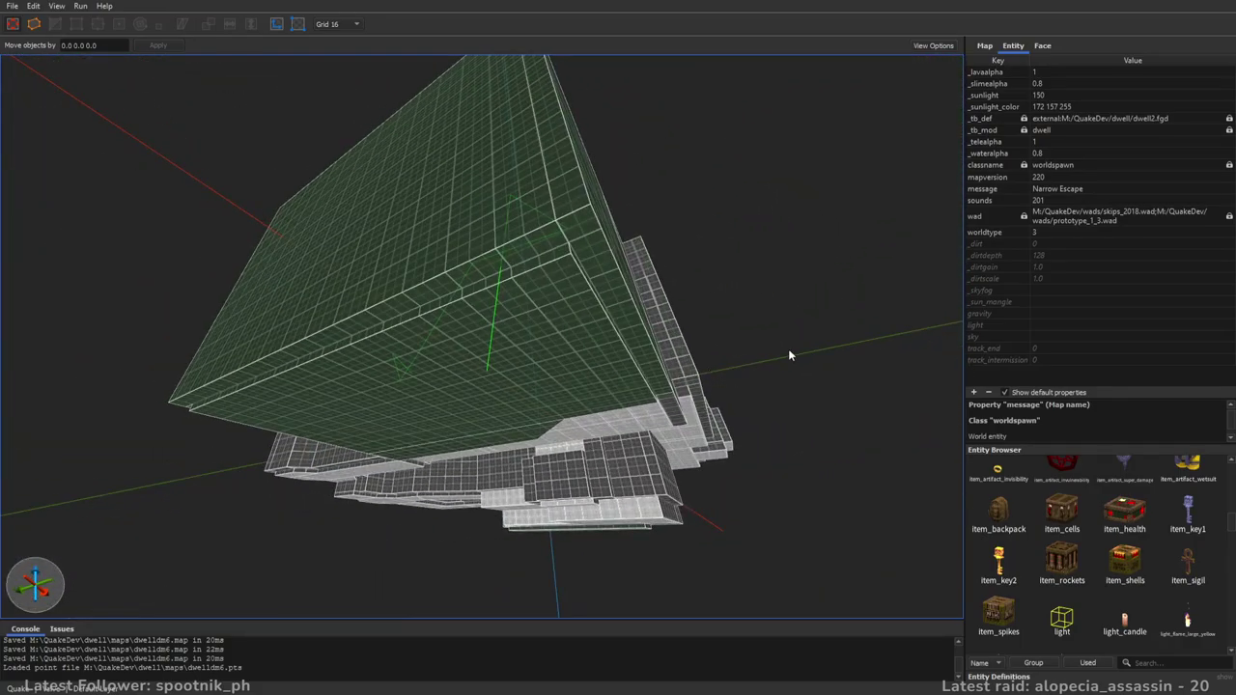
{"action": "scroll", "coordinate": [681, 377], "scroll_direction": "up", "scroll_amount": 10}
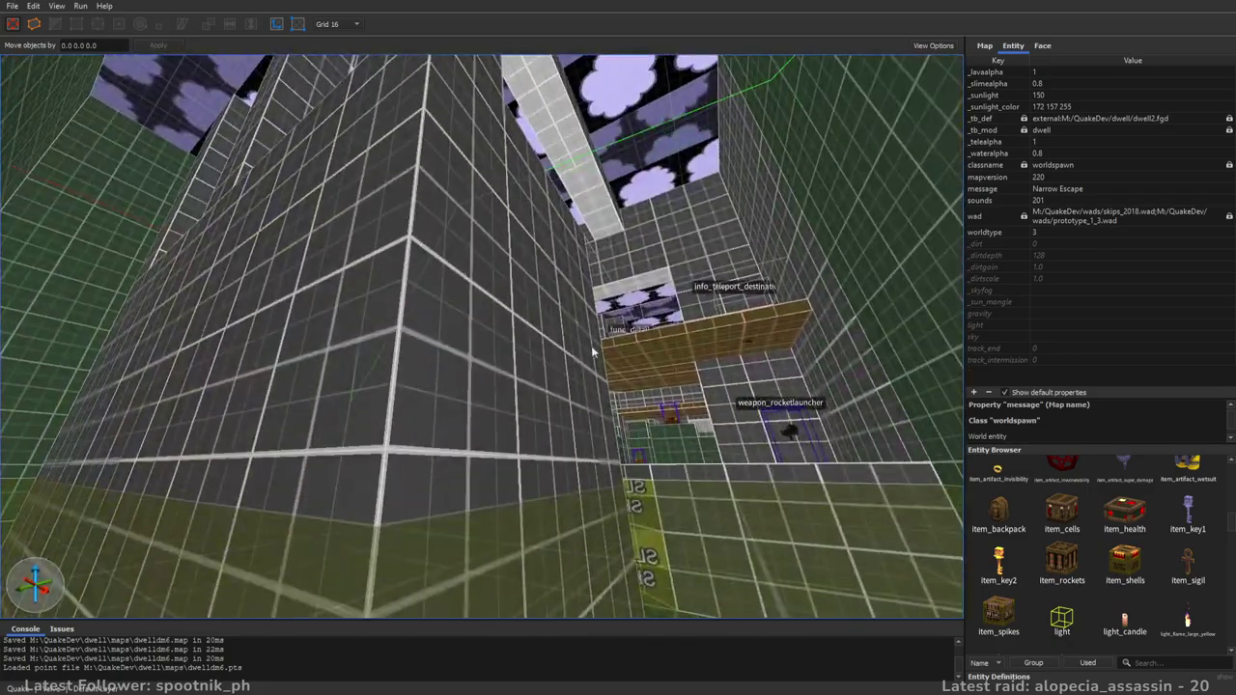
- Place a light entity over the brown walkway ahead of info_player_start, set the grid to 8 and save the map
{"action": "key", "text": "w"}
{"action": "right_click_drag", "start_coordinate": [753, 320], "coordinate": [666, 379]}
{"action": "left_click_drag", "start_coordinate": [1061, 618], "coordinate": [626, 287]}
{"action": "key", "text": "4"}
{"action": "key", "text": "Escape"}
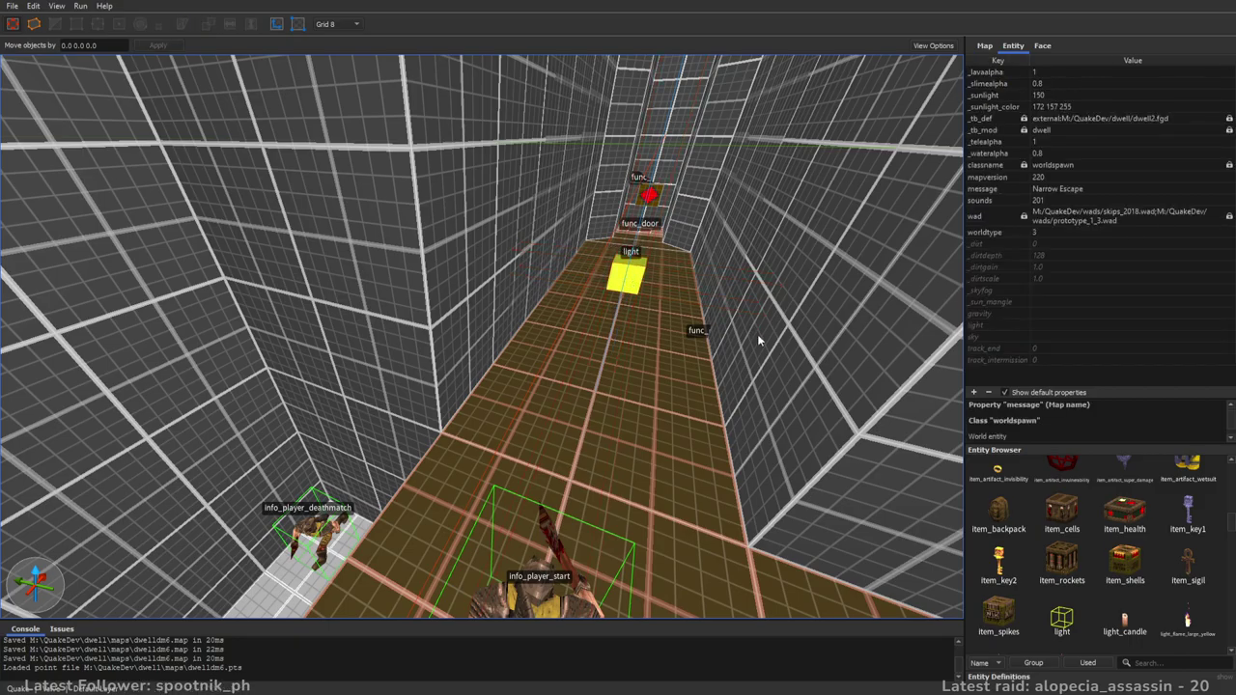
{"action": "key", "text": "ctrl+s"}
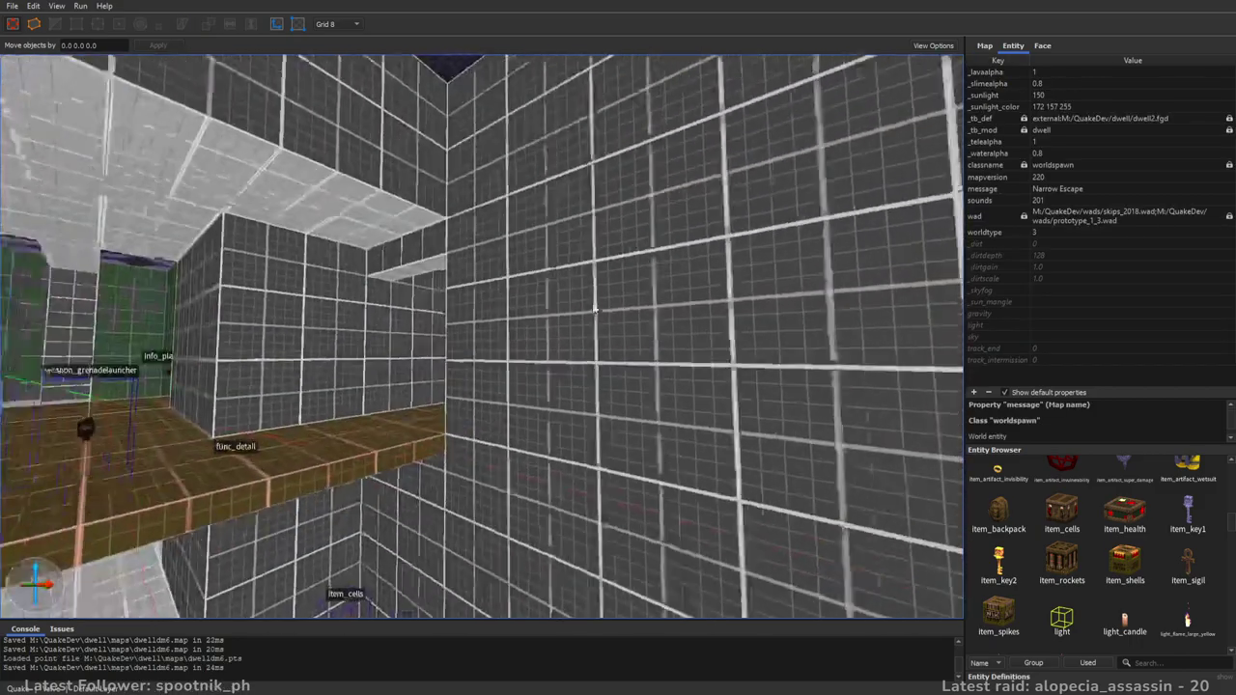
- Place another light entity near info_teleport_destination beside the end of the brown walkway, and save the map
{"action": "right_click_drag", "start_coordinate": [595, 309], "coordinate": [680, 439]}
{"action": "key", "text": "w"}
{"action": "key", "text": "w"}
{"action": "left_click_drag", "start_coordinate": [1062, 618], "coordinate": [596, 312]}
{"action": "key", "text": "Escape"}
{"action": "key", "text": "ctrl+s"}
{"action": "right_click_drag", "start_coordinate": [468, 336], "coordinate": [493, 319]}
{"action": "key", "text": "s"}
{"action": "key", "text": "a"}
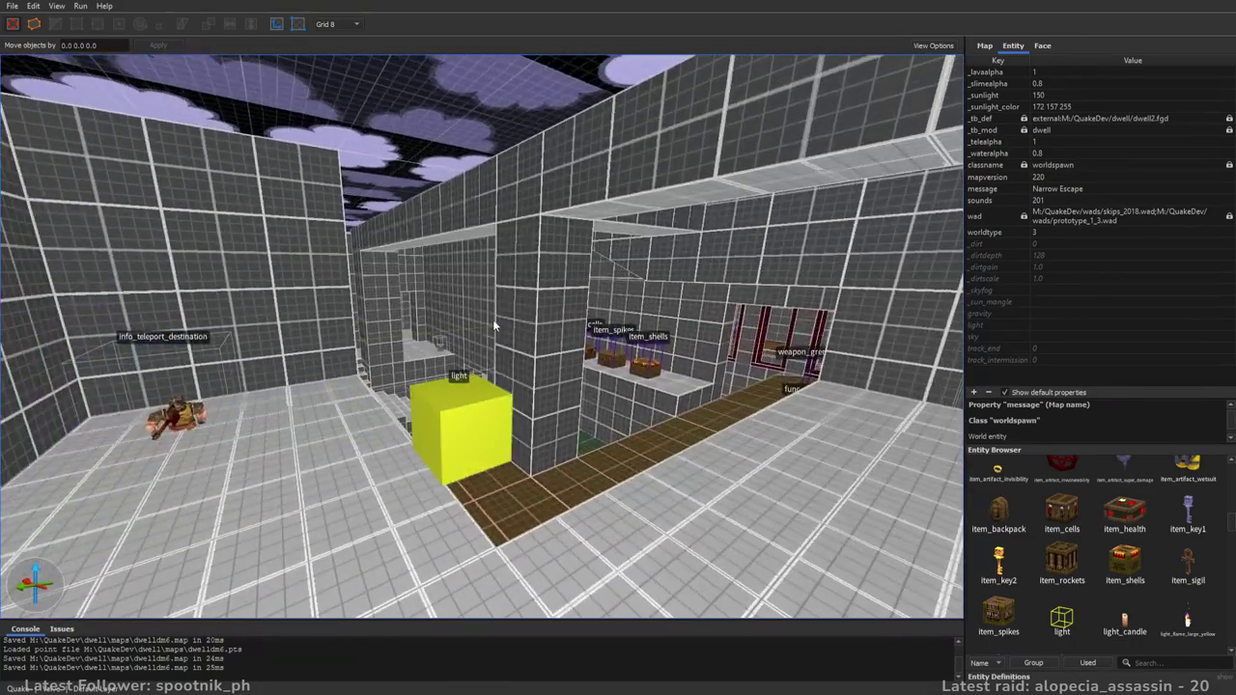
{"action": "key", "text": "d"}
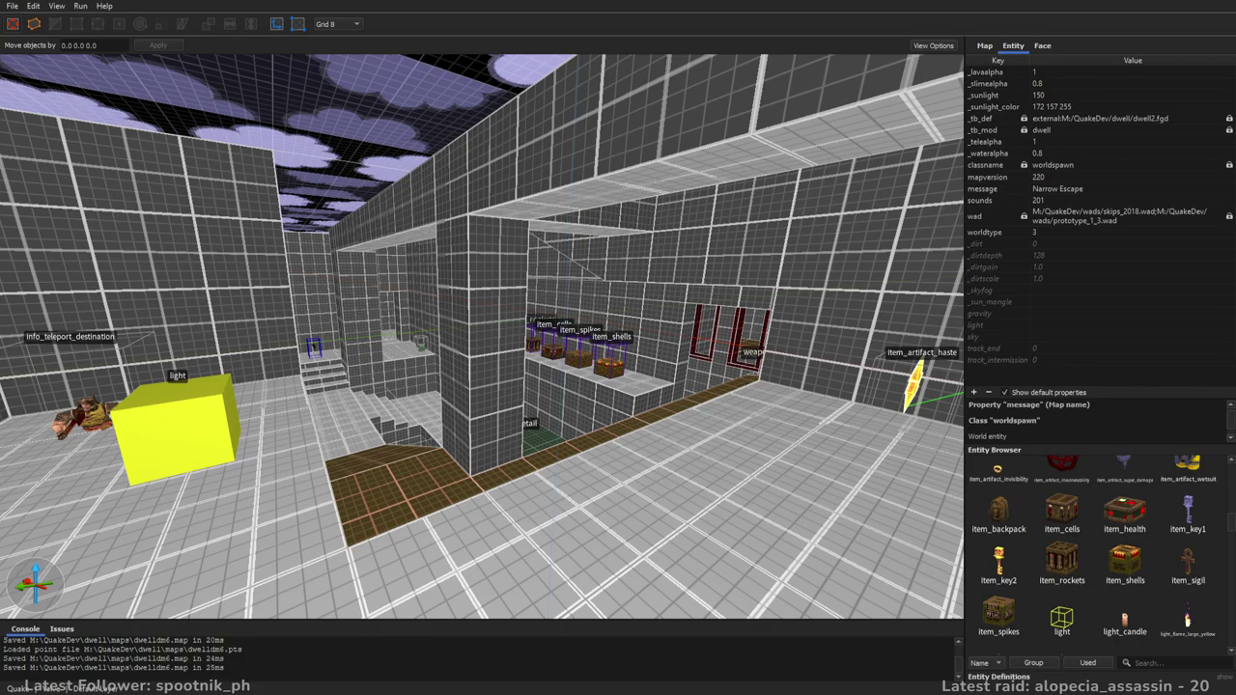
- Switch to the map running in QuakeSpasm, set deathmatch to 1 and restart the level
{"action": "key", "text": "alt+Tab"}
{"action": "key", "text": "grave"}
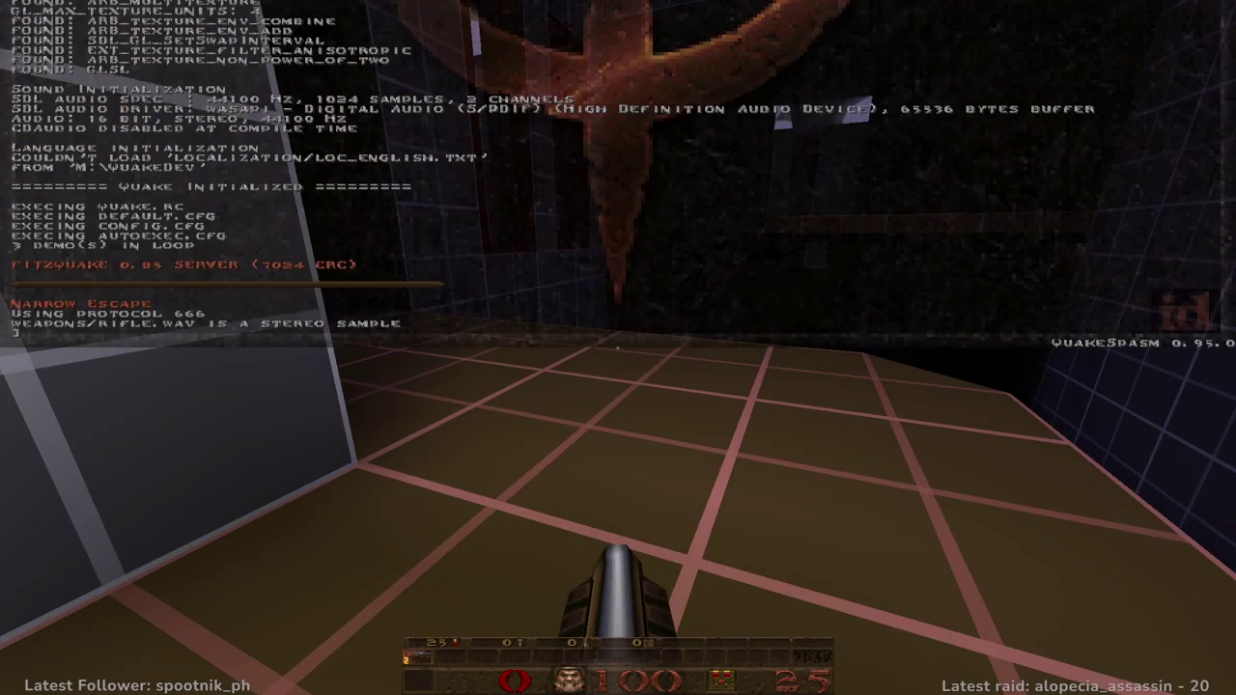
{"action": "type", "text": "deaathmatch 1"}
{"action": "key", "text": "Return"}
{"action": "type", "text": "restart"}
{"action": "key", "text": "Return"}
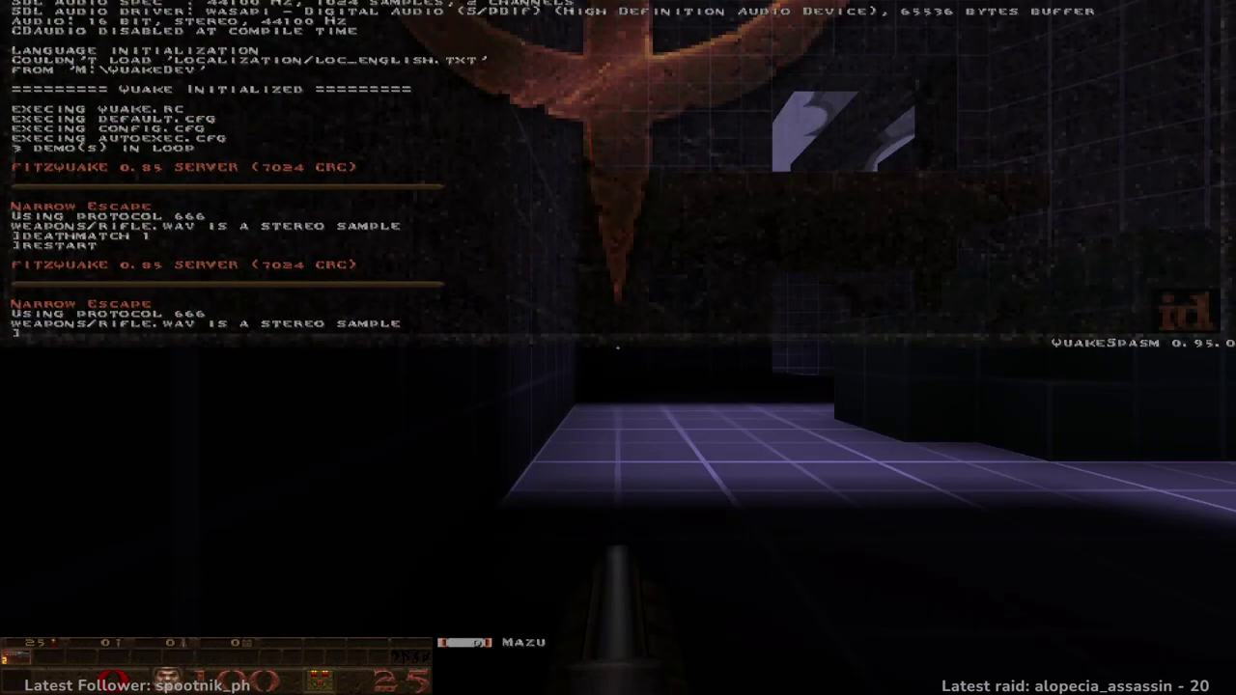
- Walk through the dark lower area collecting the rocket launcher, and turn on full-bright rendering with r_fullbright 1
{"action": "key", "text": "w"}
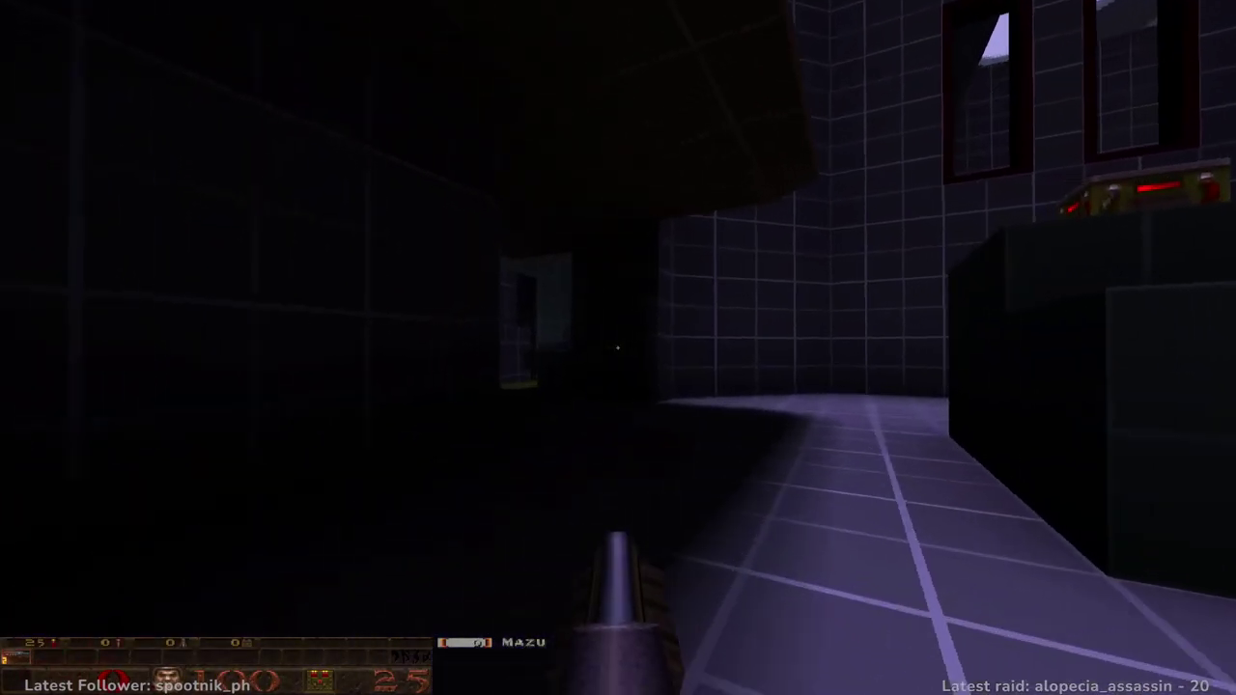
{"action": "key", "text": "w"}
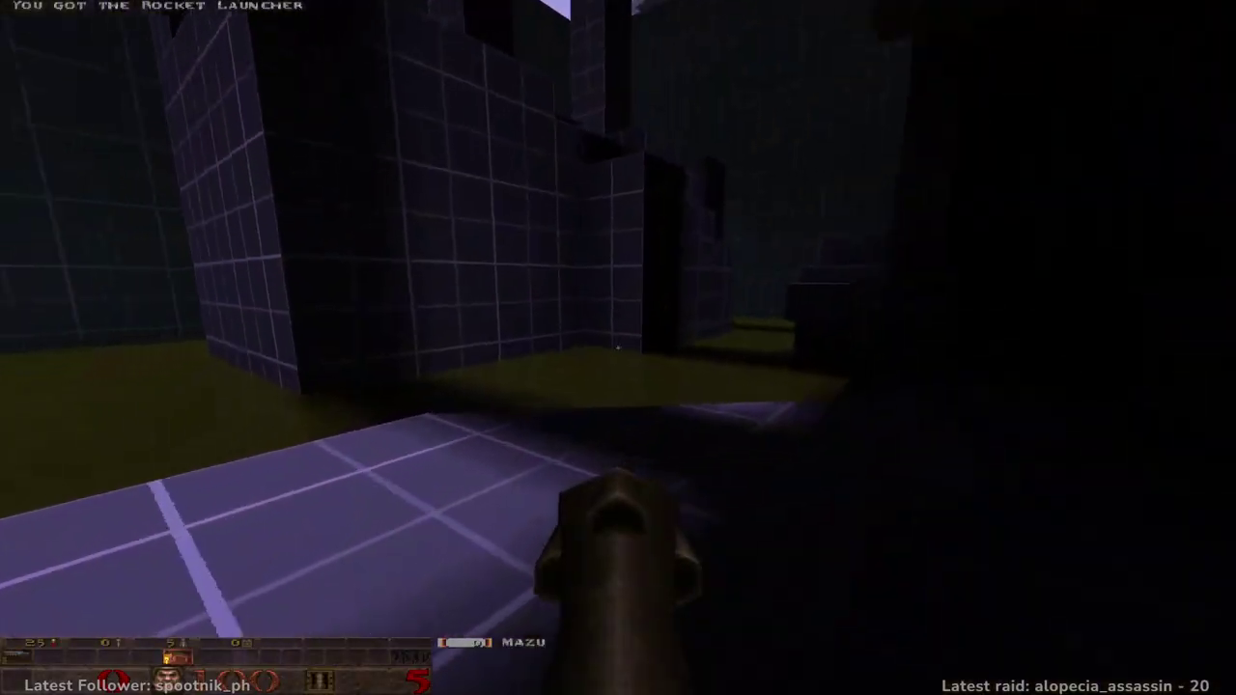
{"action": "key", "text": "w"}
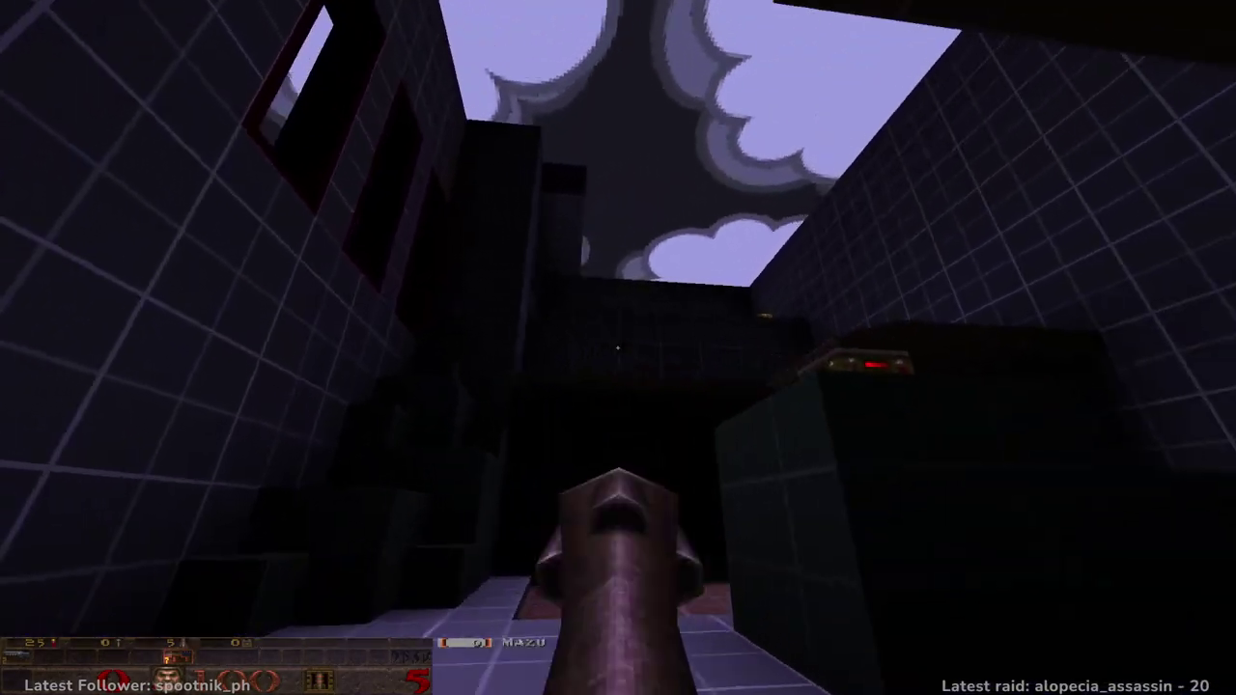
{"action": "key", "text": "grave"}
{"action": "type", "text": "r_fullbright 1"}
{"action": "key", "text": "Return"}
{"action": "key", "text": "grave"}
- Run past the red-floored pit to the double-barreled shotgun, and test the black opening in the green frame with a shotgun shot
{"action": "key", "text": "w"}
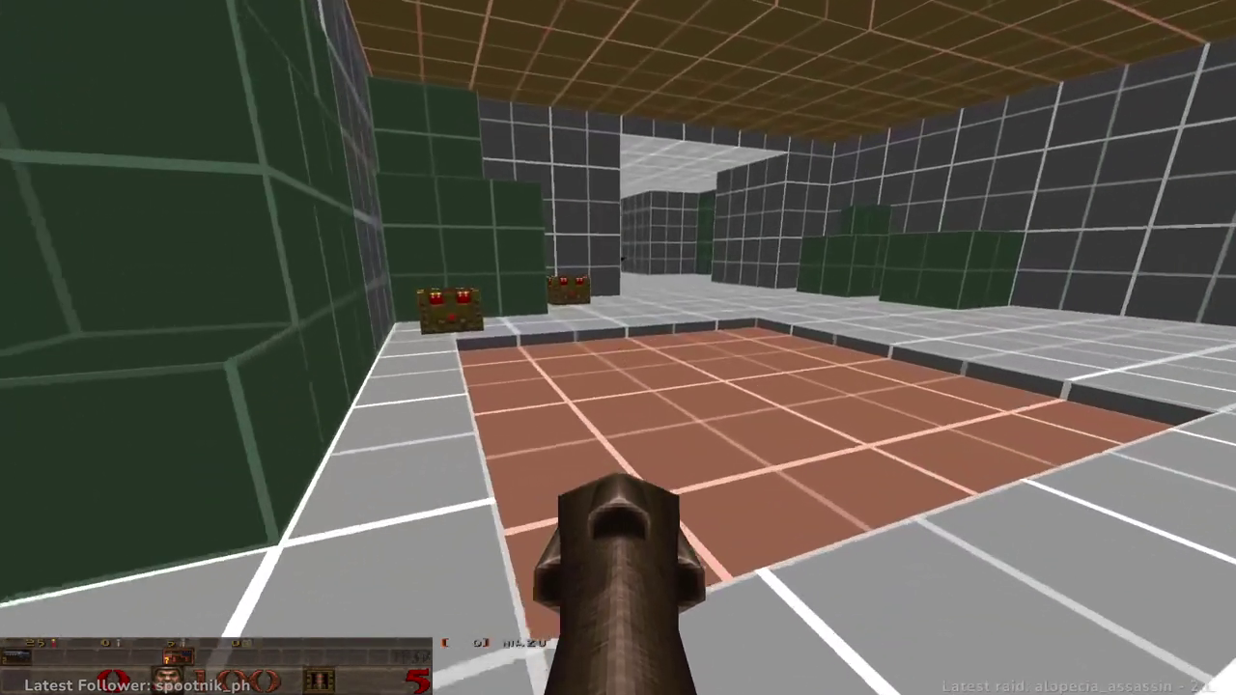
{"action": "key", "text": "w"}
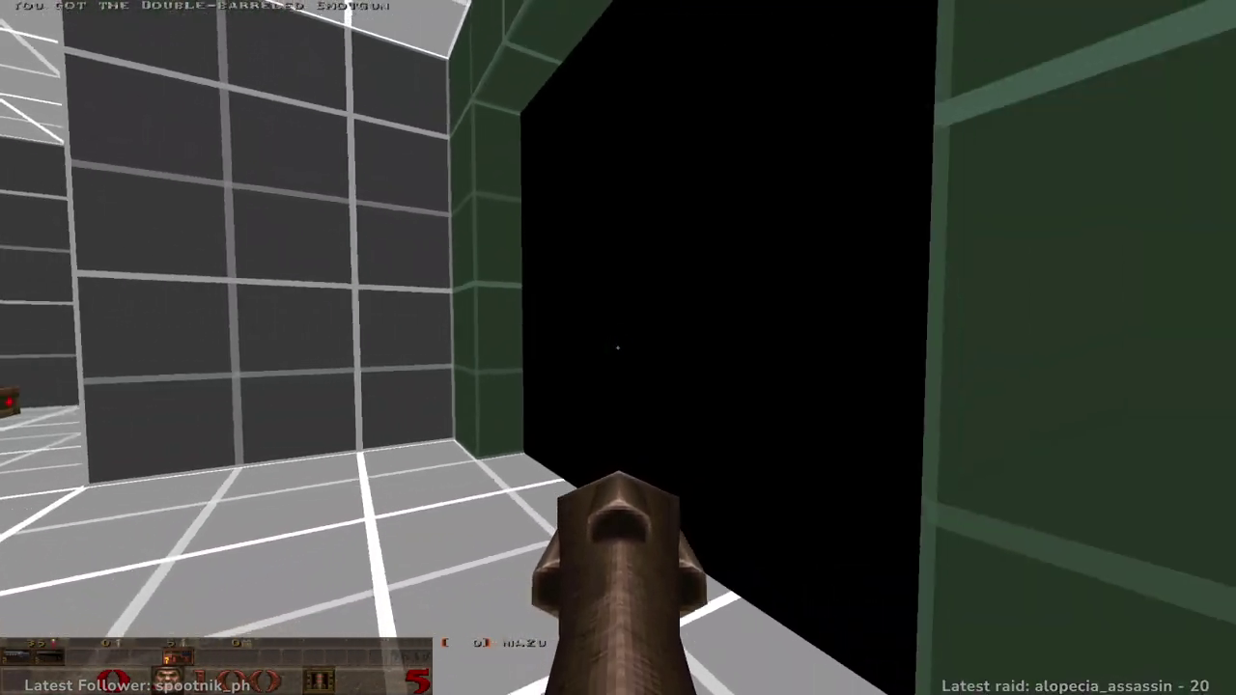
{"action": "key", "text": "a"}
{"action": "key", "text": "d"}
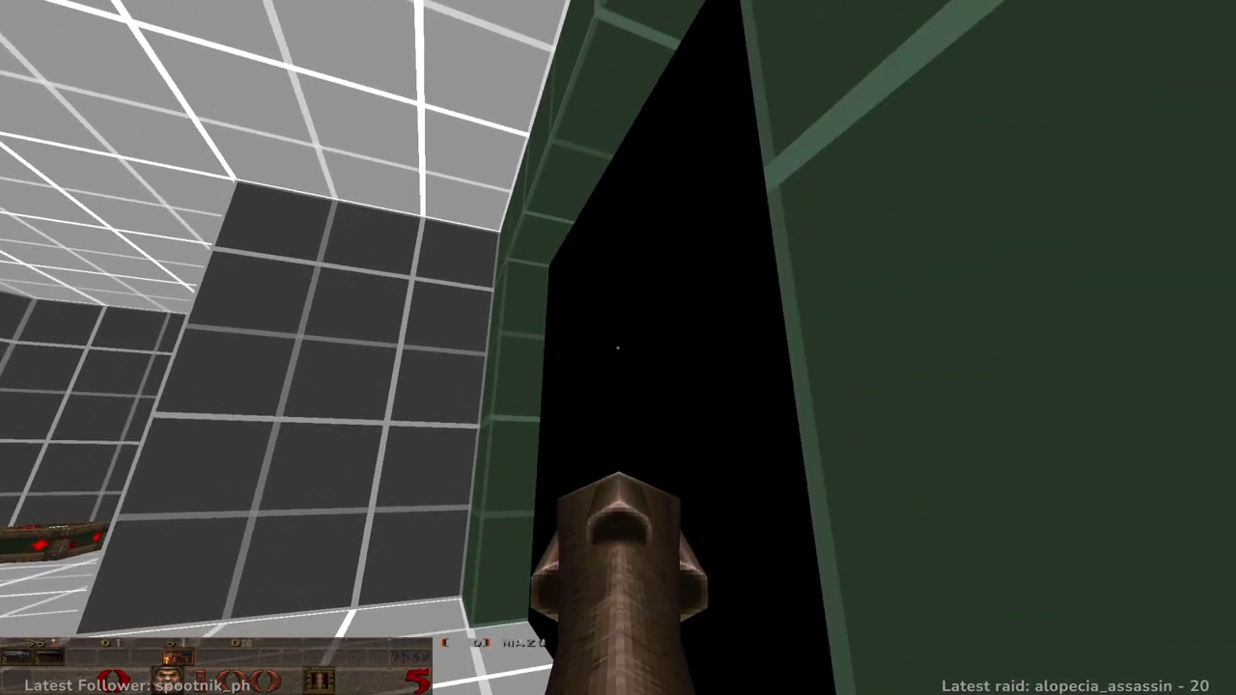
{"action": "key", "text": "a"}
{"action": "key", "text": "2"}
{"action": "left_click", "coordinate": [618, 348]}
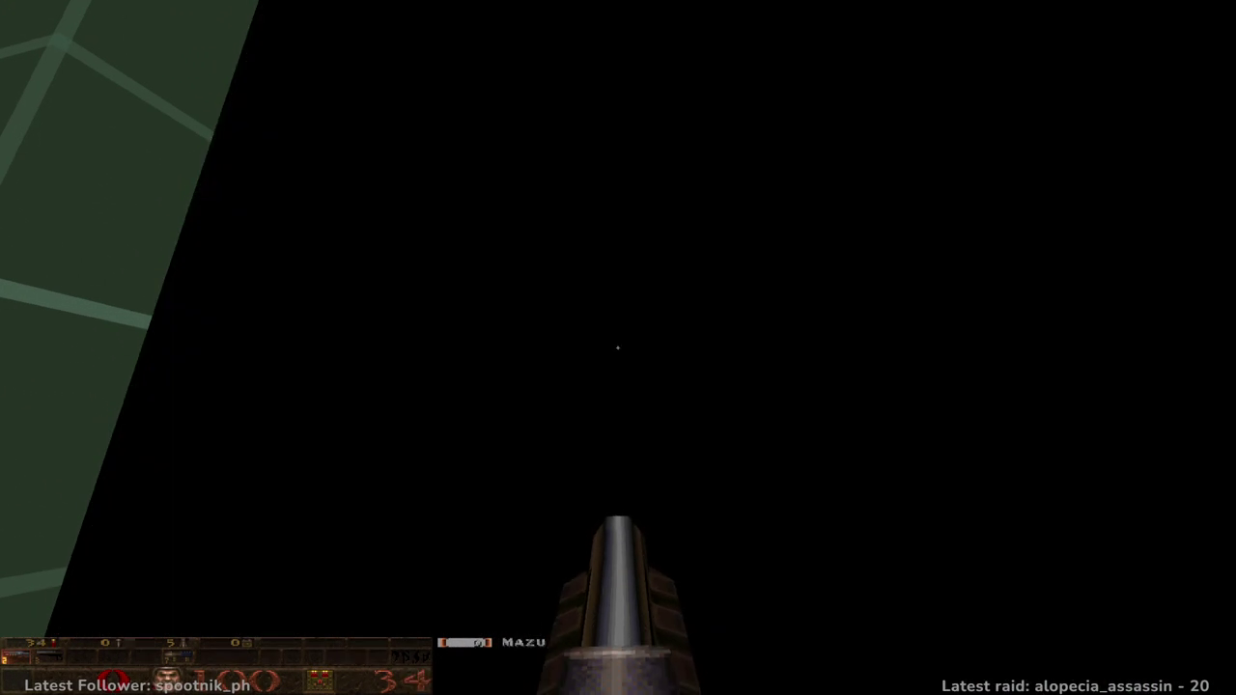
{"action": "key", "text": "s"}
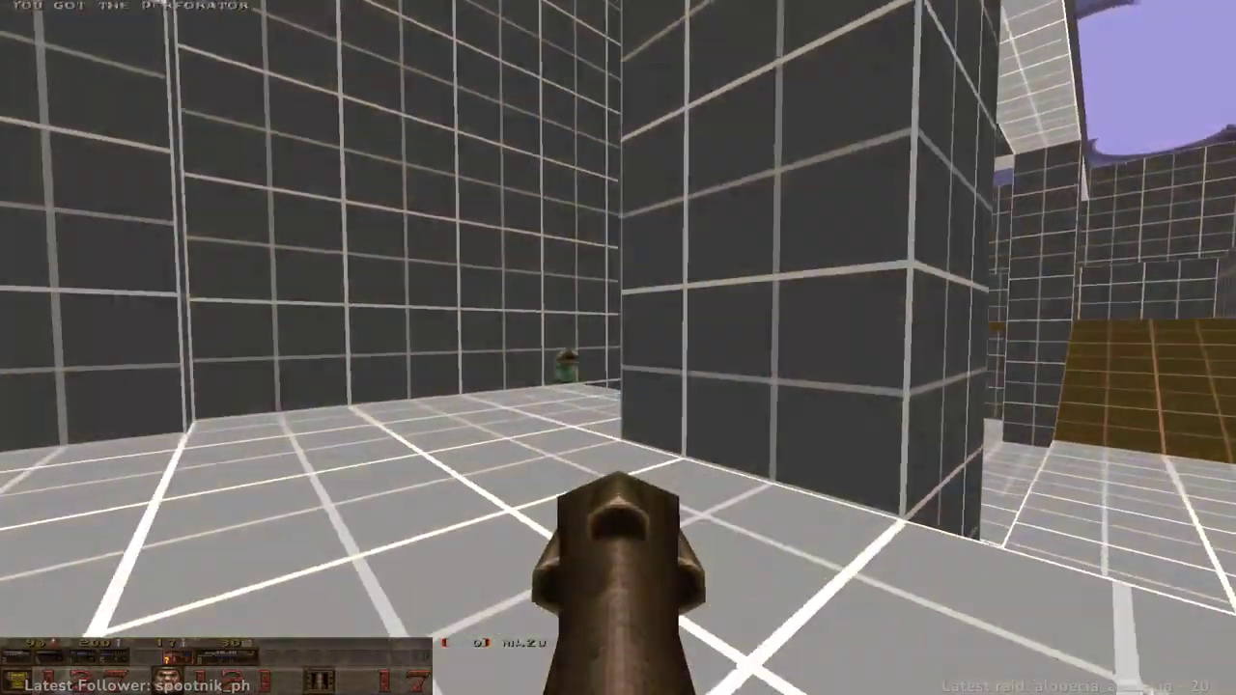
- Playtest the route from the Perforator corridor over the armor ledge to the rotary shotgun and rockets on the brown platforms
{"action": "key", "text": "w"}
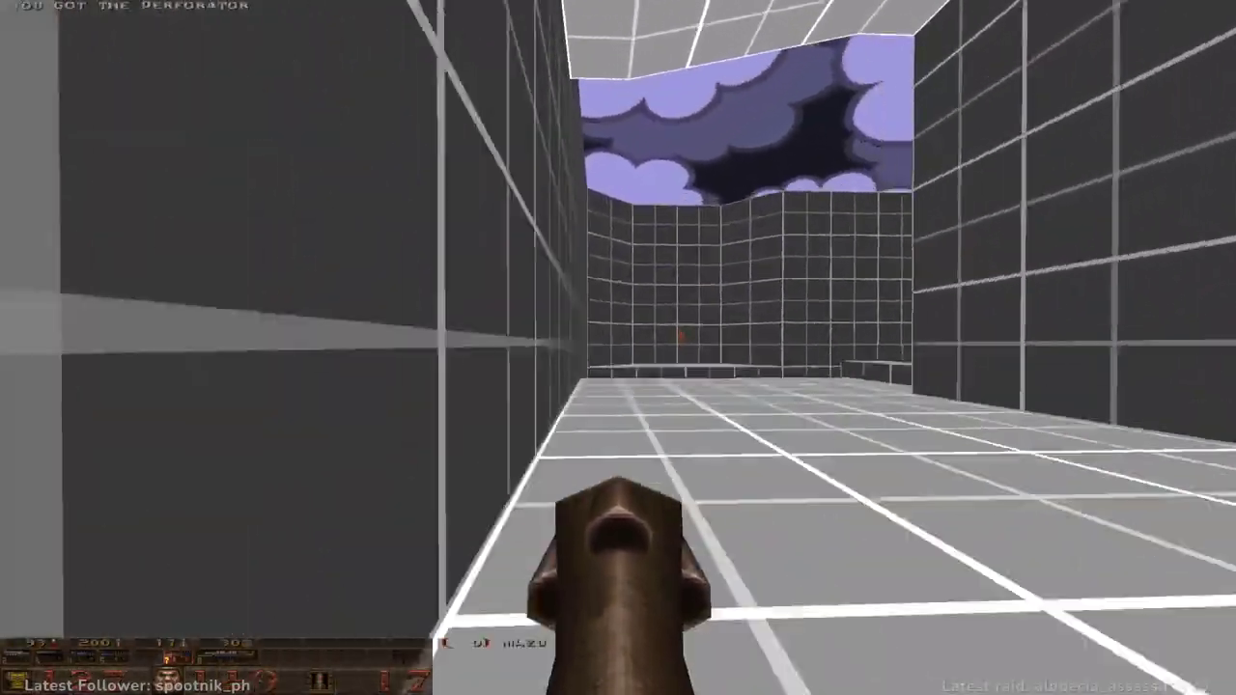
{"action": "key", "text": "w"}
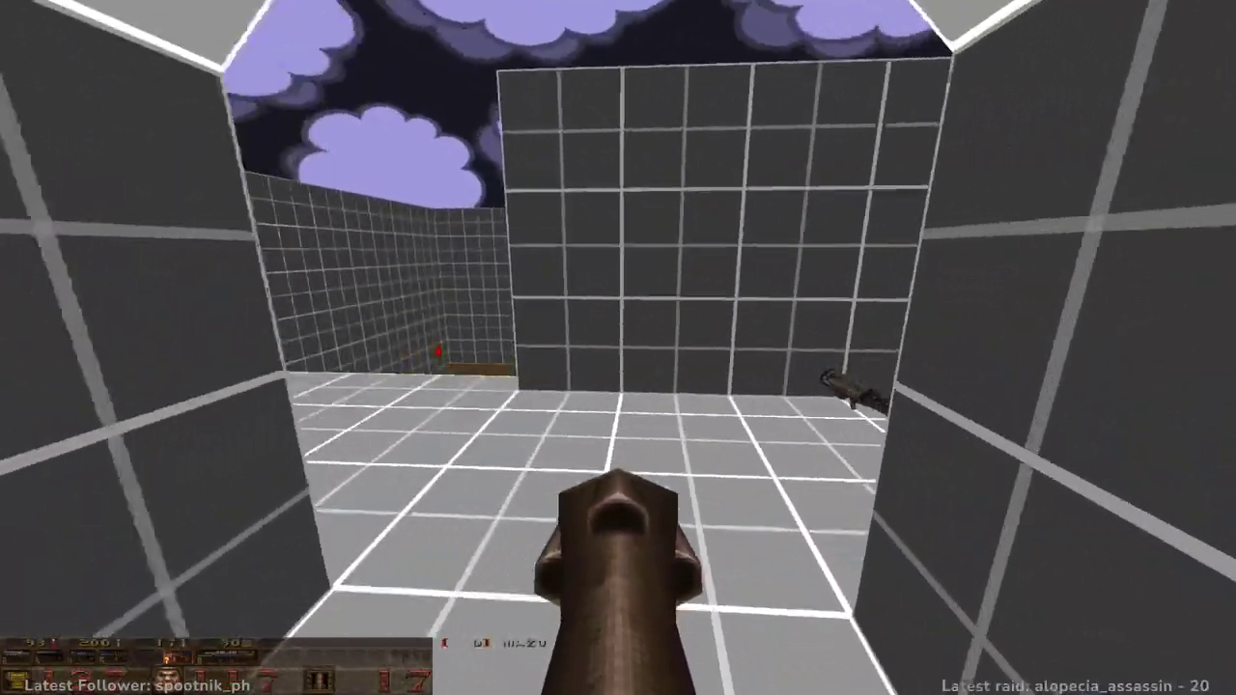
{"action": "key", "text": "w"}
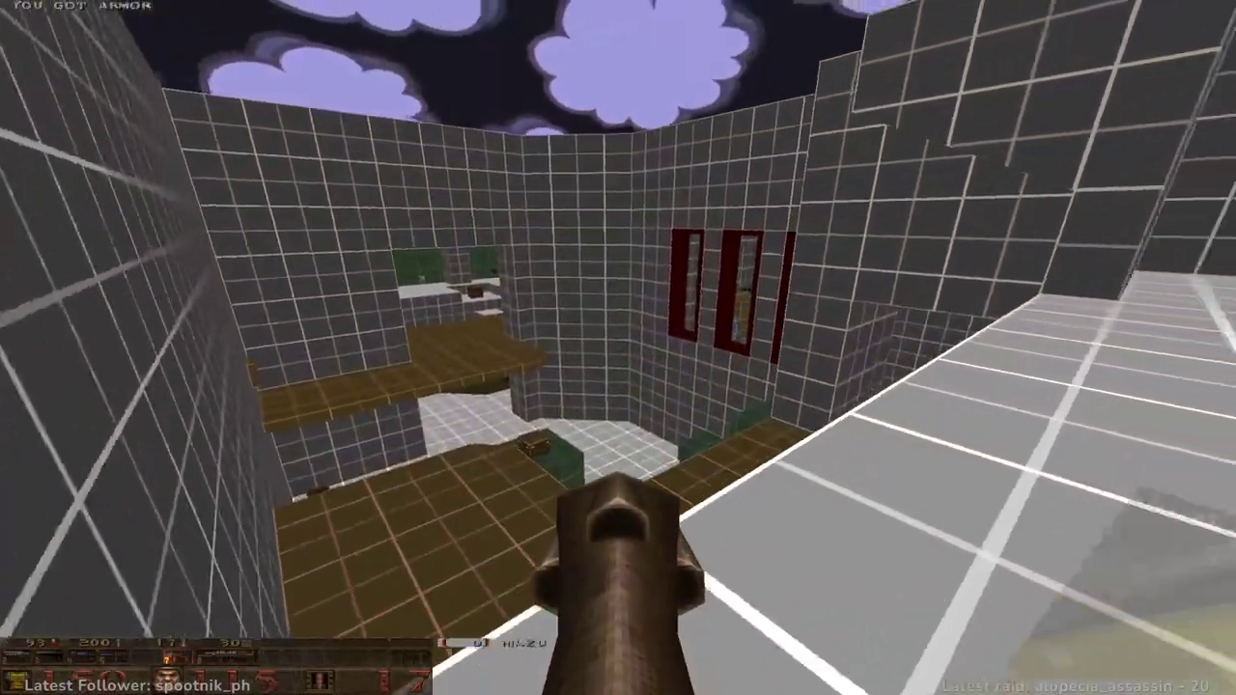
{"action": "key", "text": "w"}
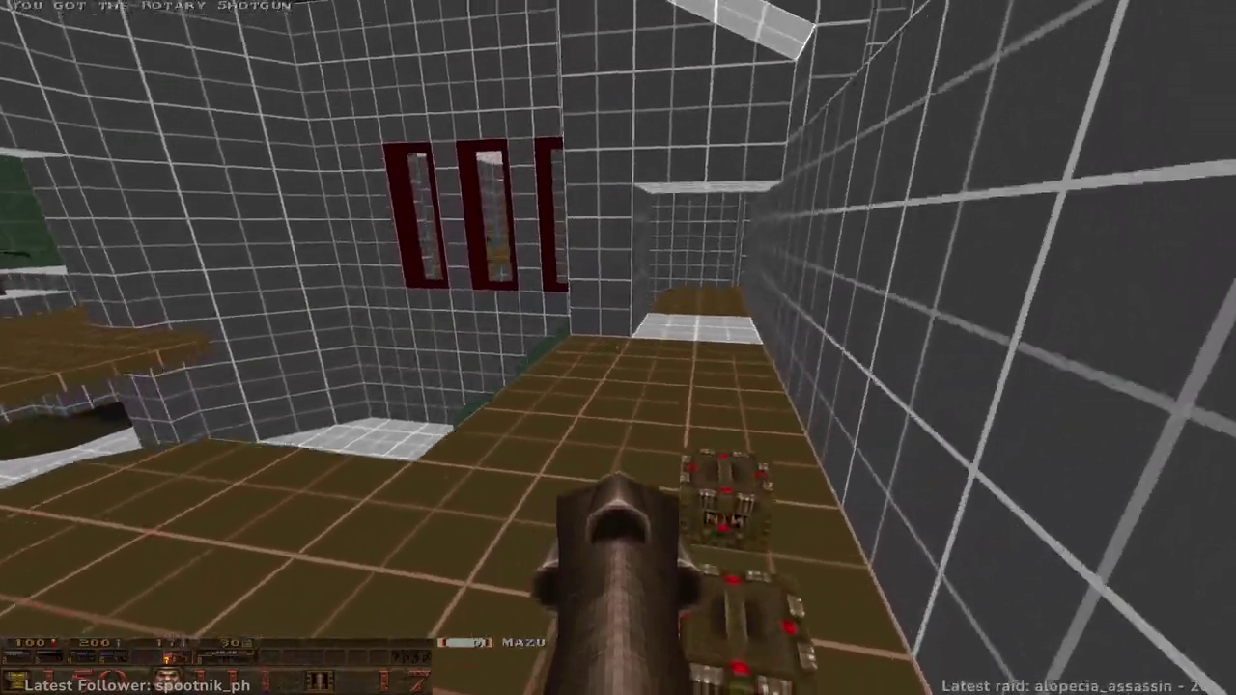
{"action": "key", "text": "w"}
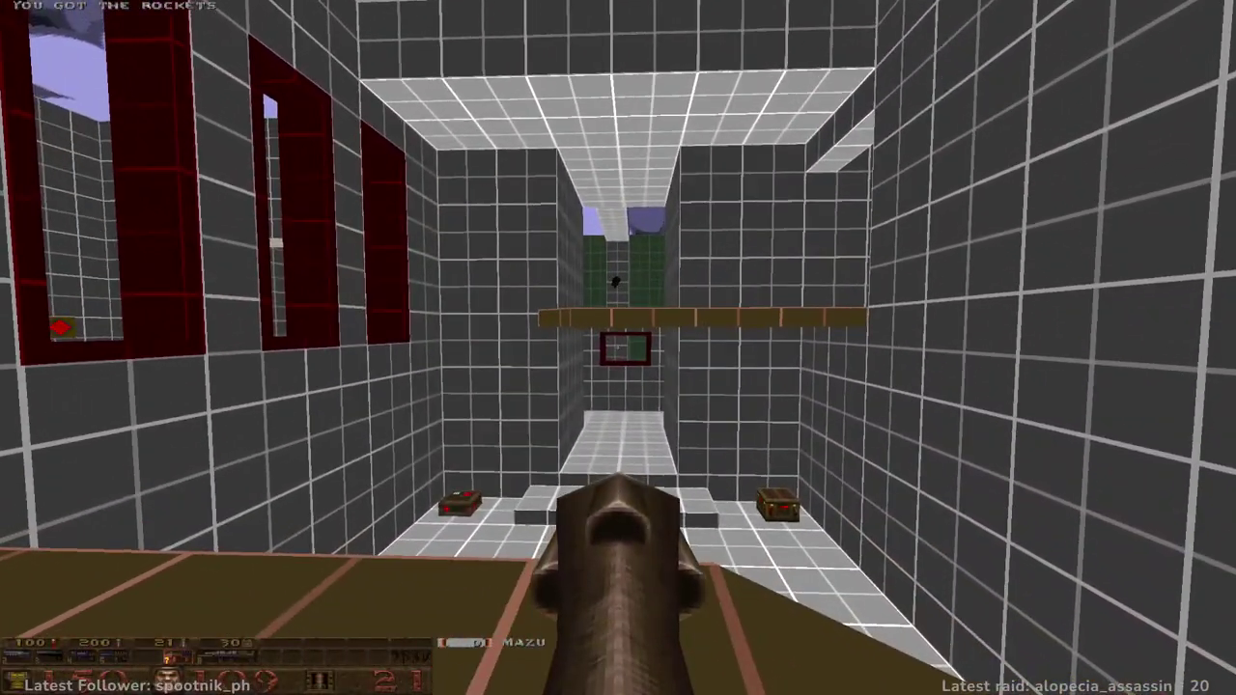
- Fire a rocket into the long hall, and playtest the upper brown walkways past the red armor to the red-diamond corridor
{"action": "key", "text": "w"}
{"action": "left_click", "coordinate": [618, 347]}
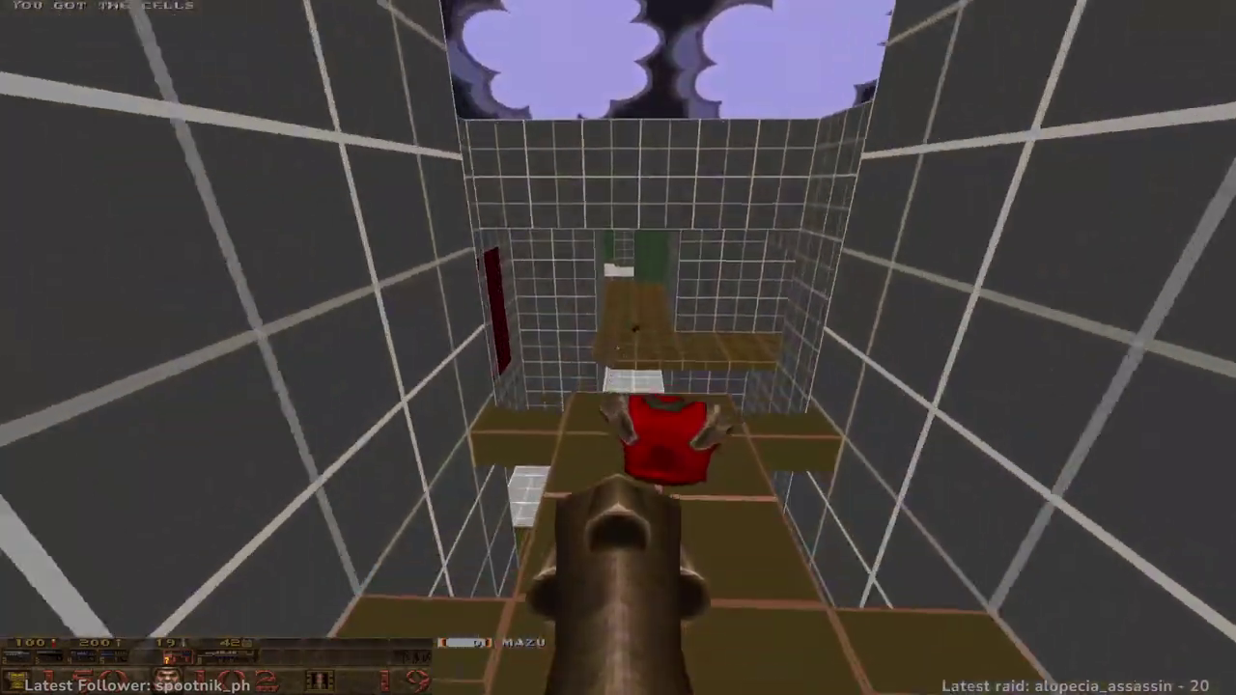
{"action": "key", "text": "w"}
{"action": "key", "text": "8"}
{"action": "key", "text": "w"}
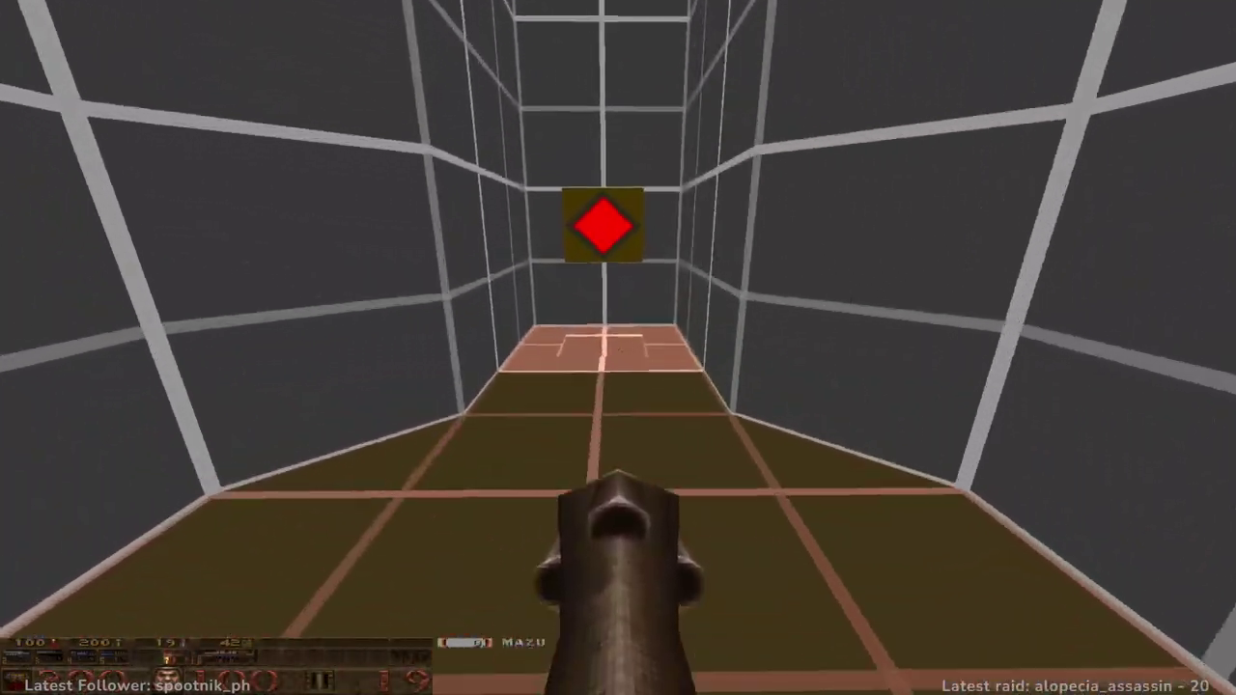
{"action": "key", "text": "w"}
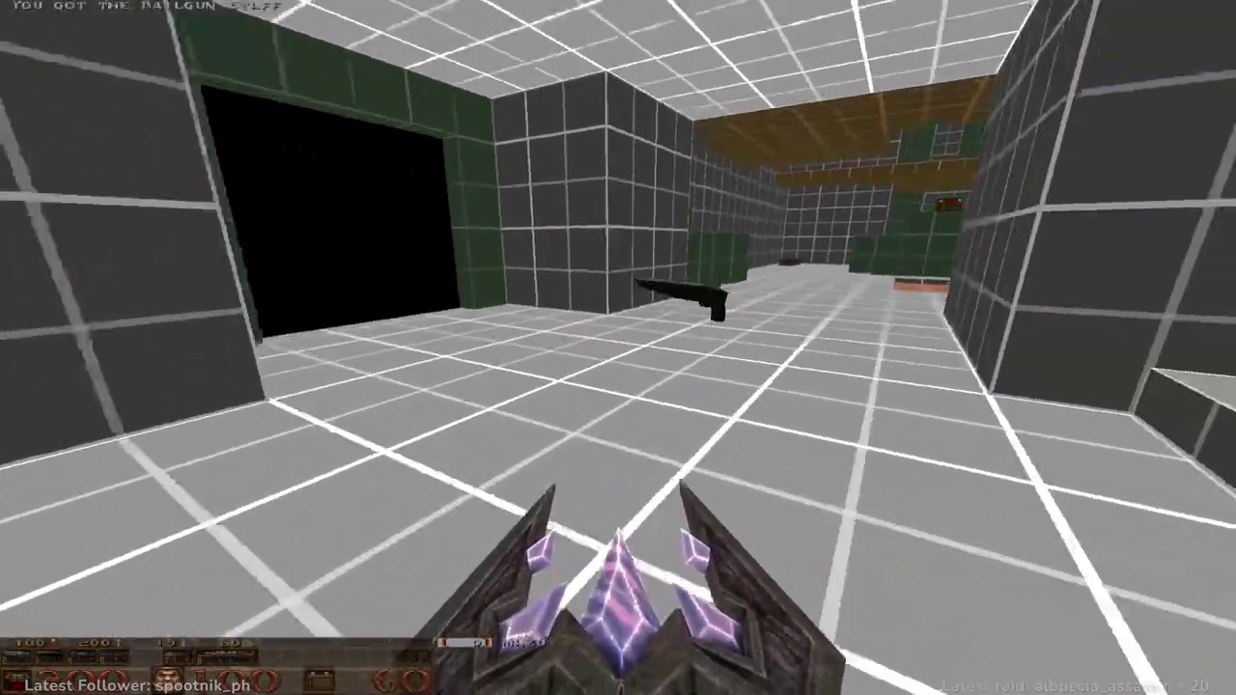
- Playtest the lower route from the double-barreled shotgun through the crate room, up the steps and into the ammo alcove
{"action": "key", "text": "w"}
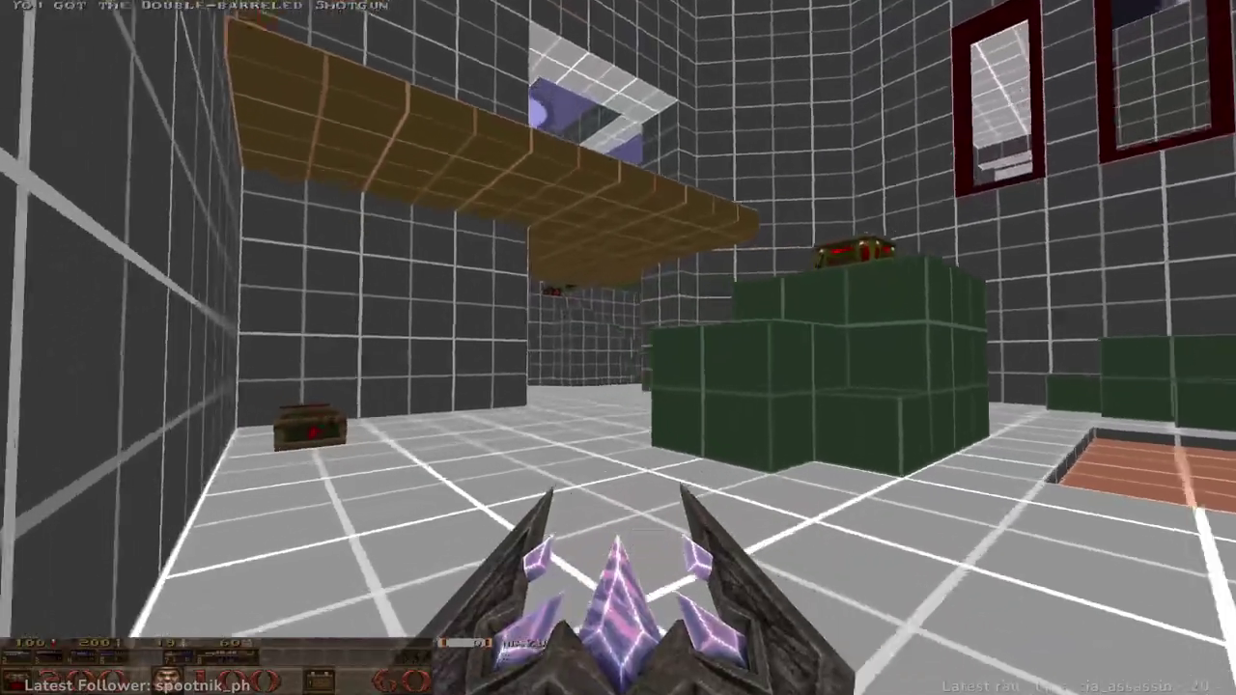
{"action": "key", "text": "w"}
{"action": "key", "text": "w"}
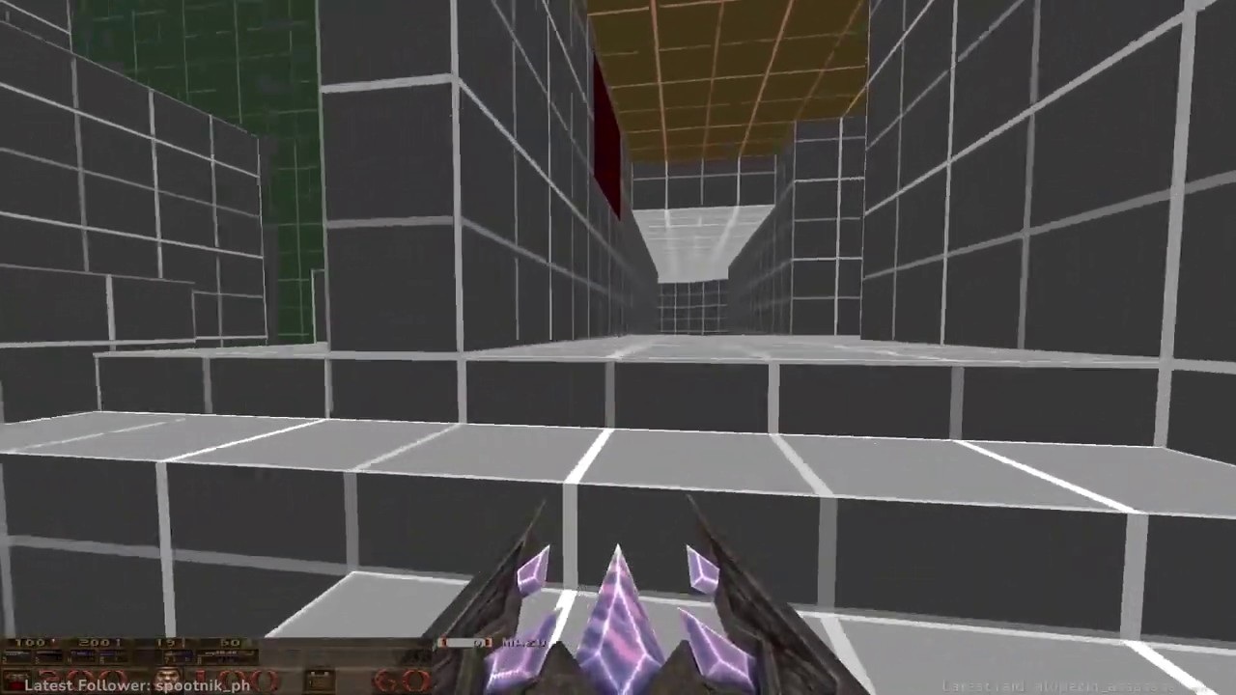
{"action": "key", "text": "w"}
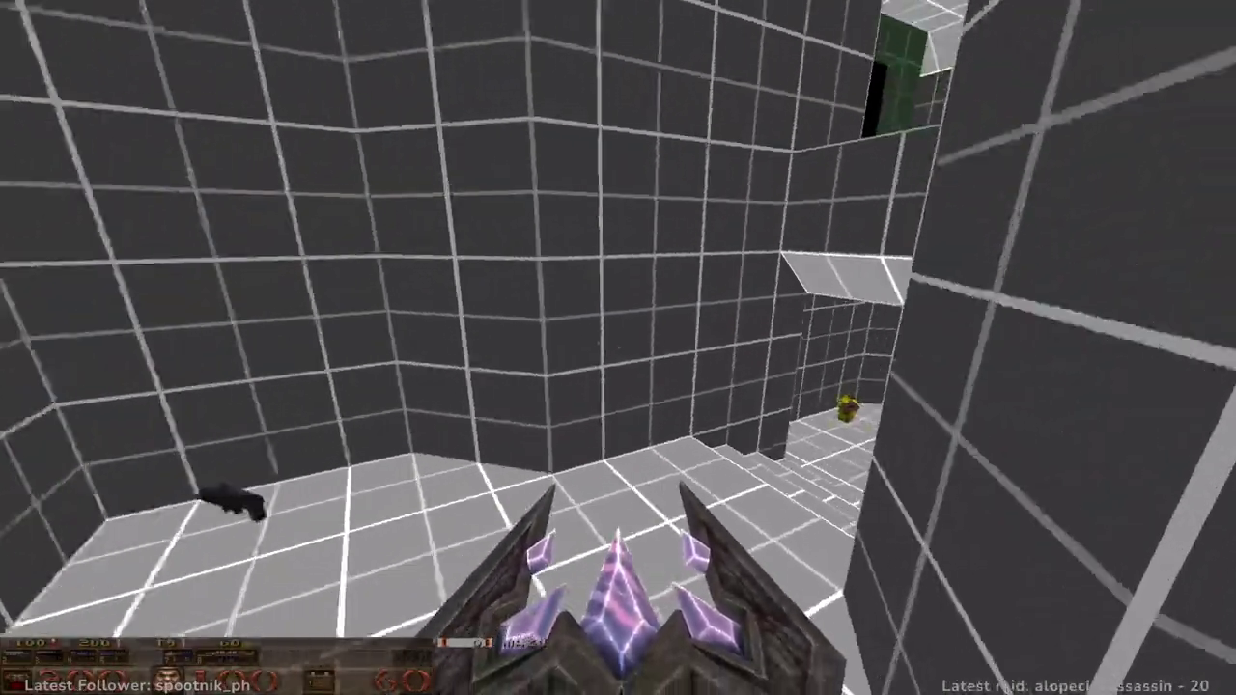
{"action": "key", "text": "w"}
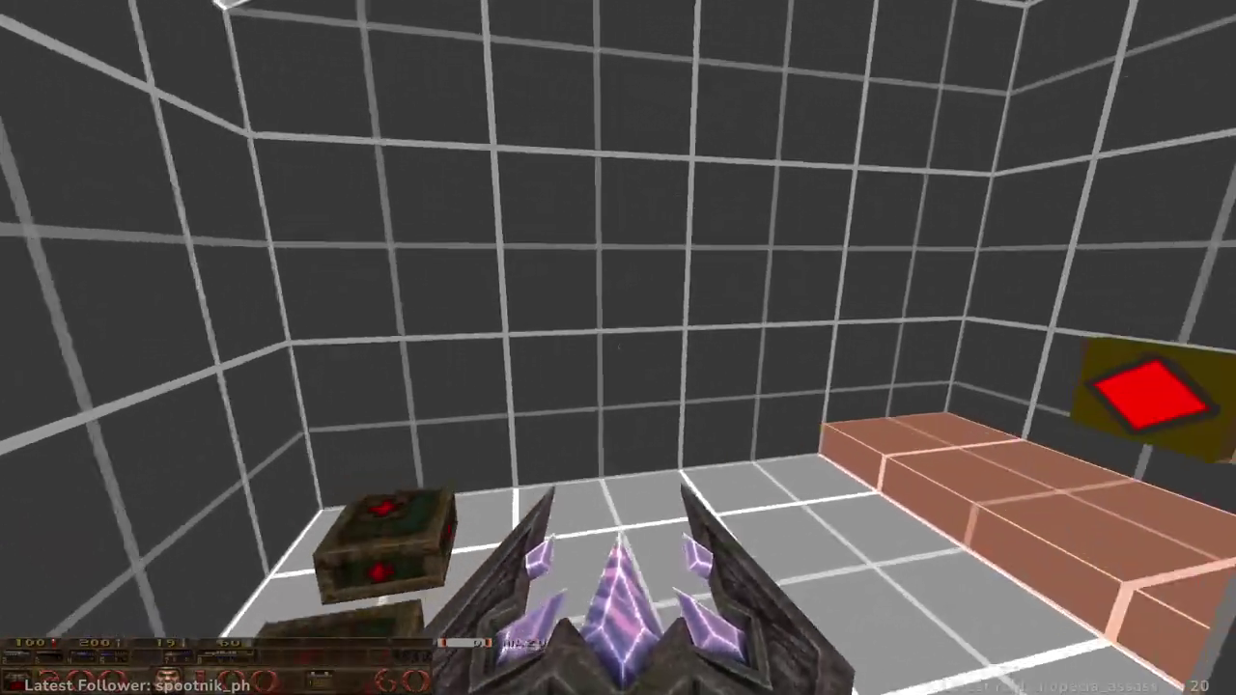
{"action": "key", "text": "w"}
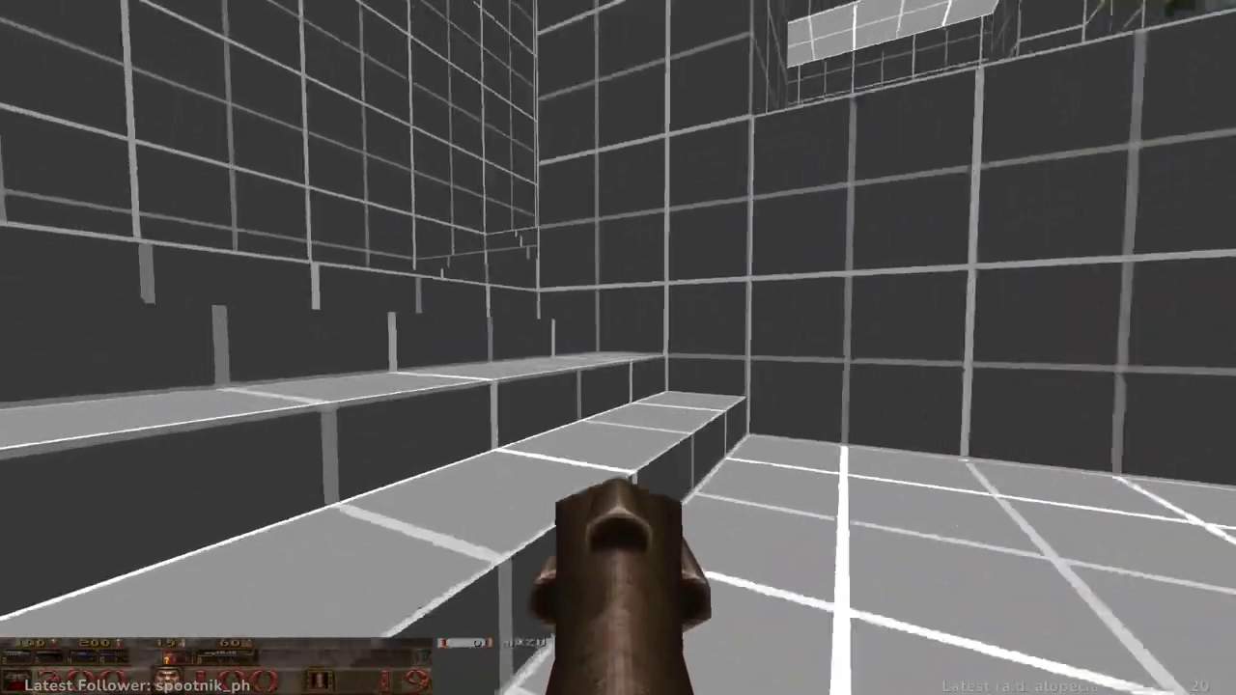
- Playtest the climb up the stairs beside the slime channel, over the high ledge and across to the grenade launcher
{"action": "key", "text": "w"}
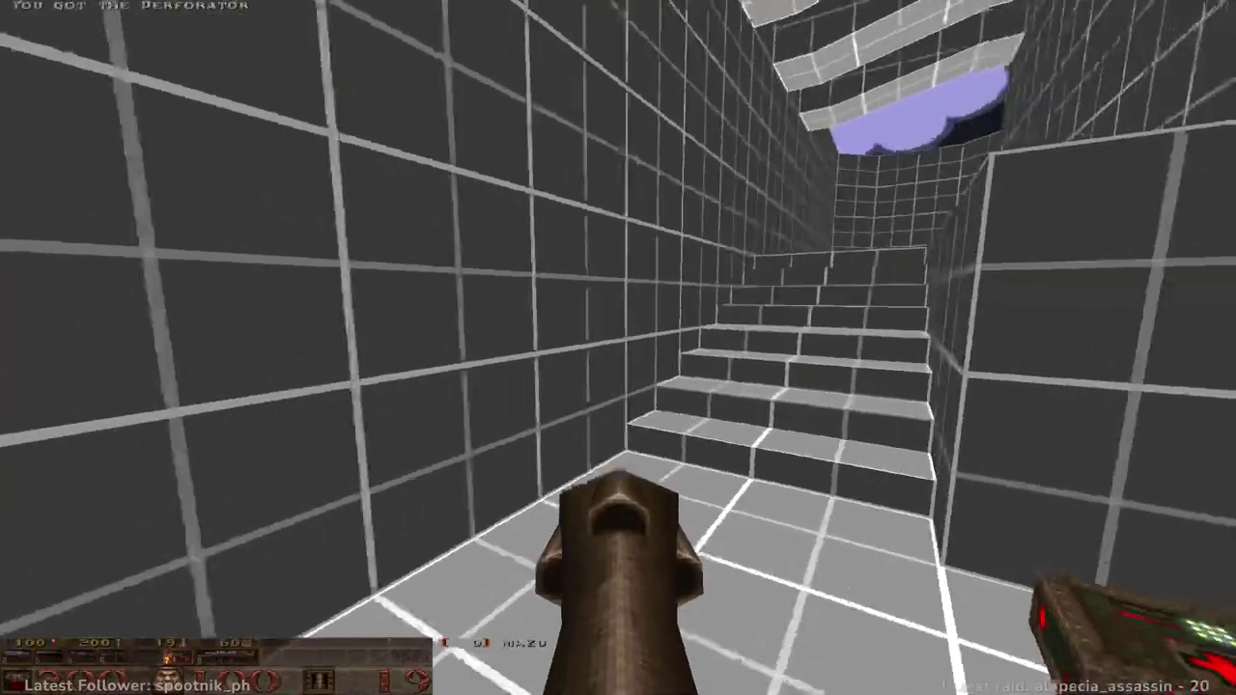
{"action": "key", "text": "w"}
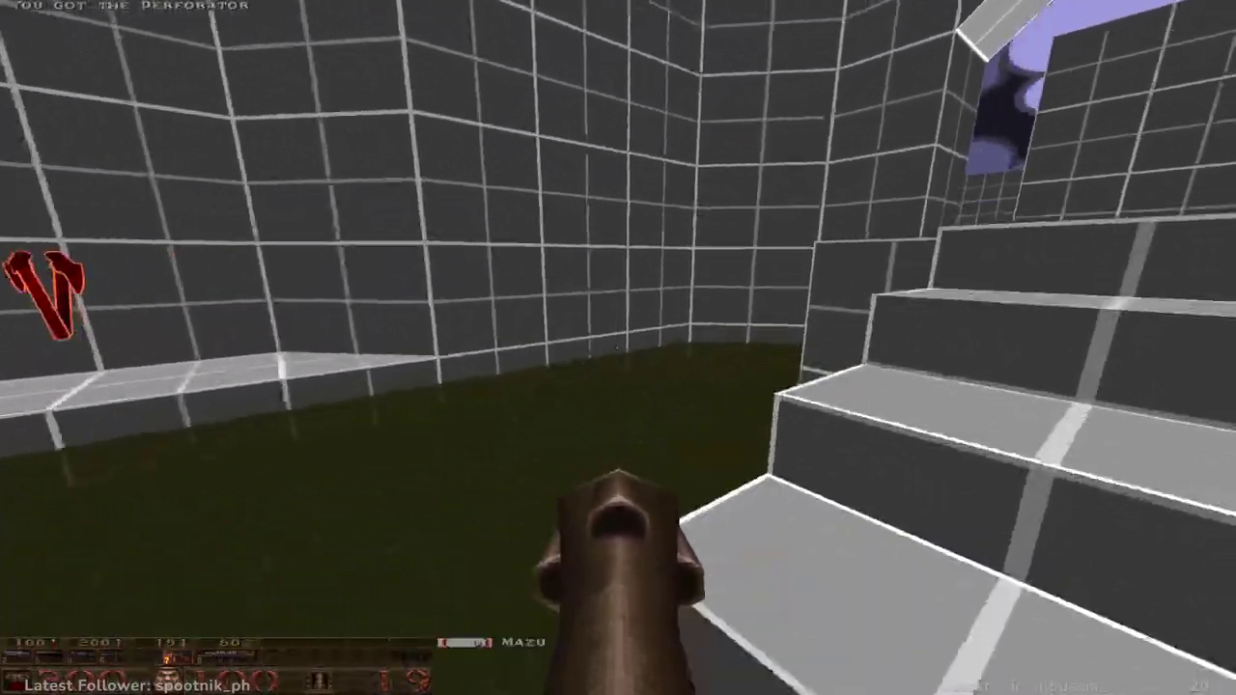
{"action": "key", "text": "w"}
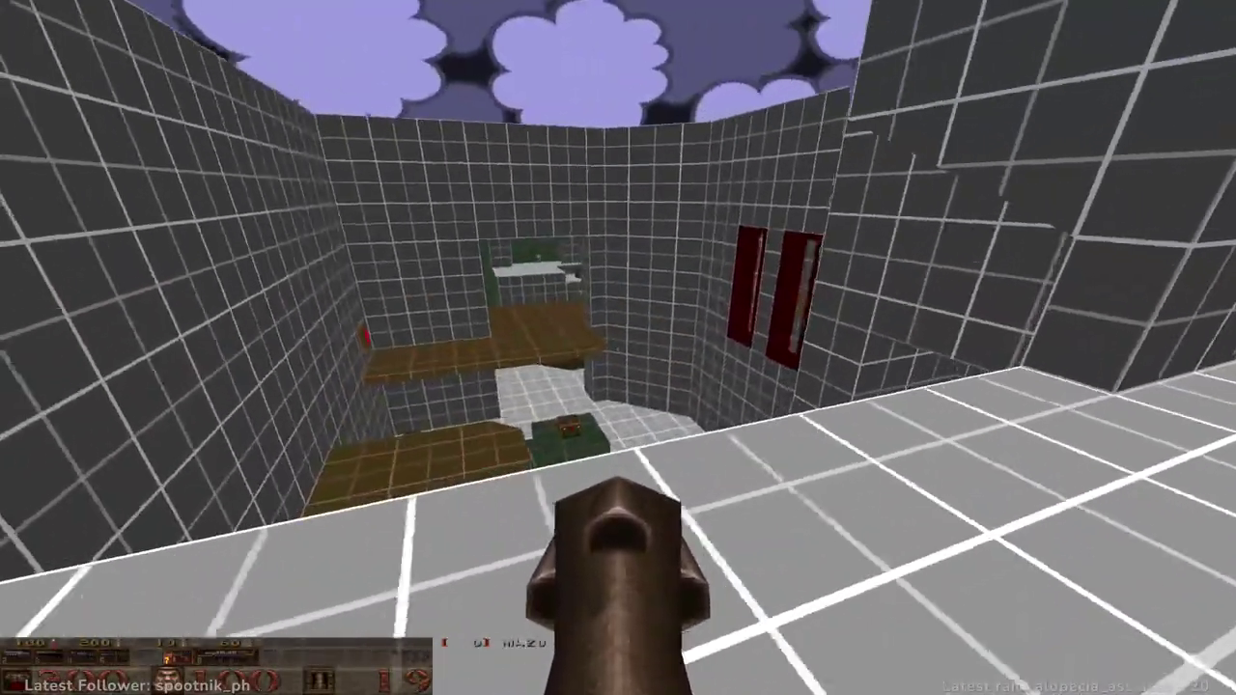
{"action": "key", "text": "w"}
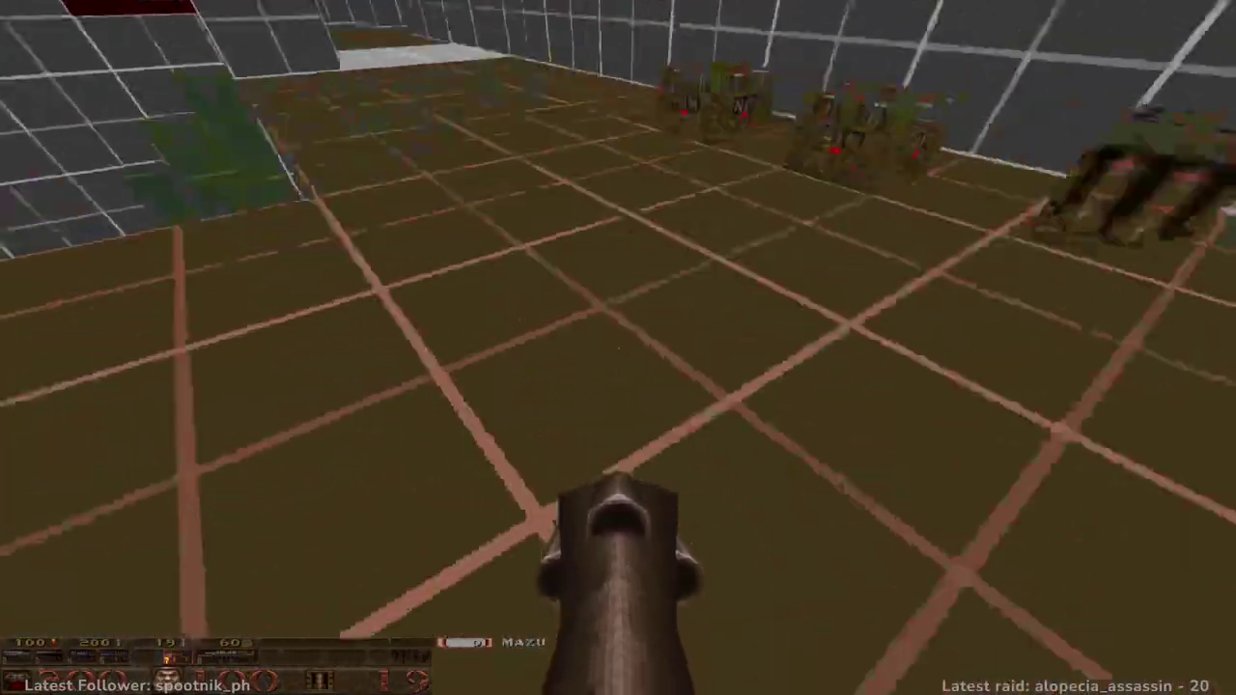
{"action": "key", "text": "w"}
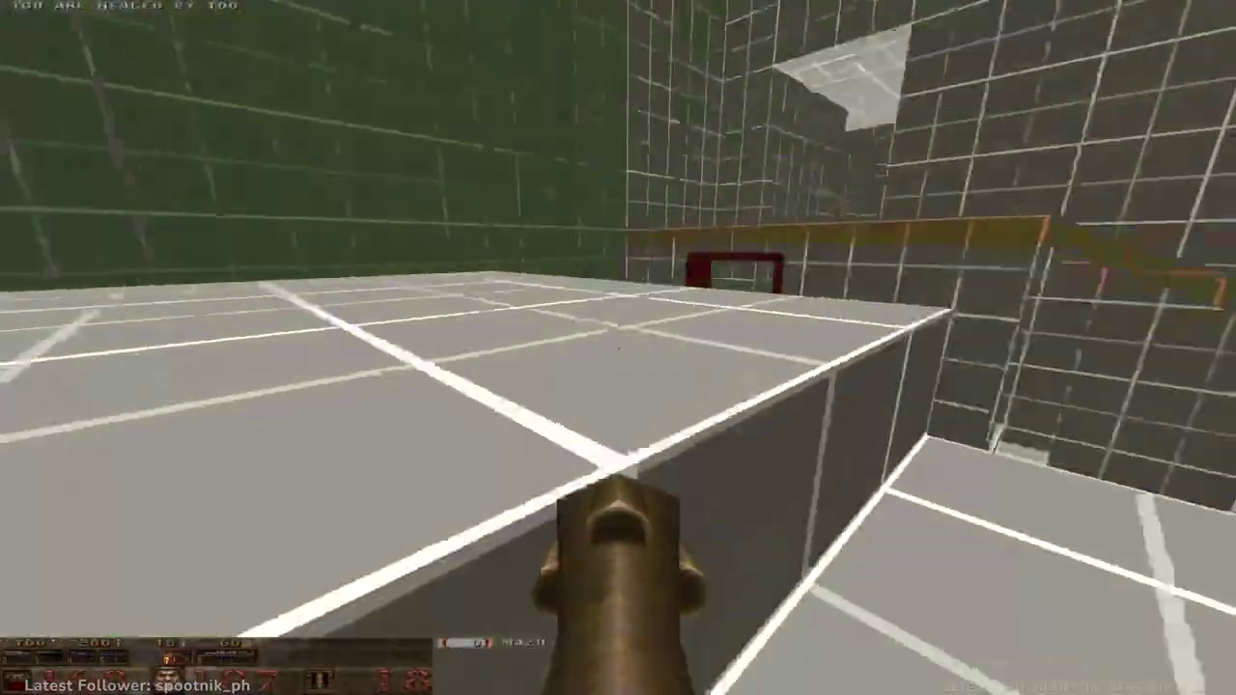
{"action": "key", "text": "w"}
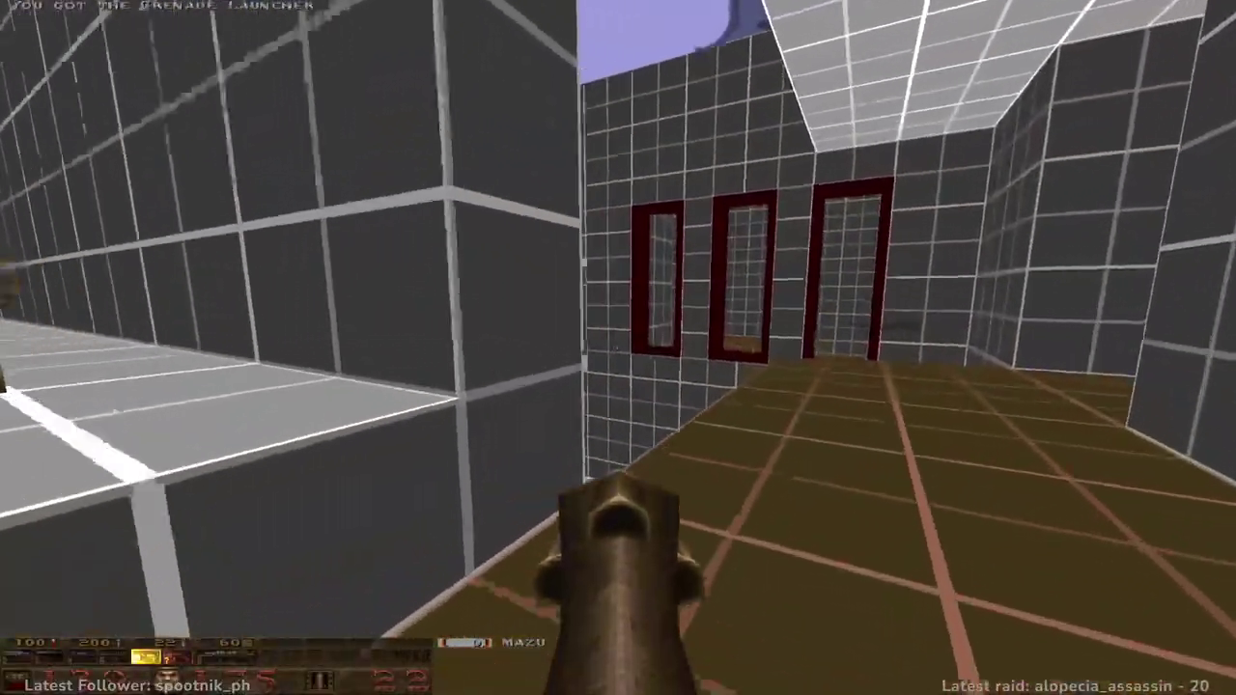
- Test-fire grenades and rockets at the tall red-framed windows from the brown platform to check whether shots pass through
{"action": "key", "text": "w"}
{"action": "key", "text": "6"}
{"action": "left_click", "coordinate": [618, 348]}
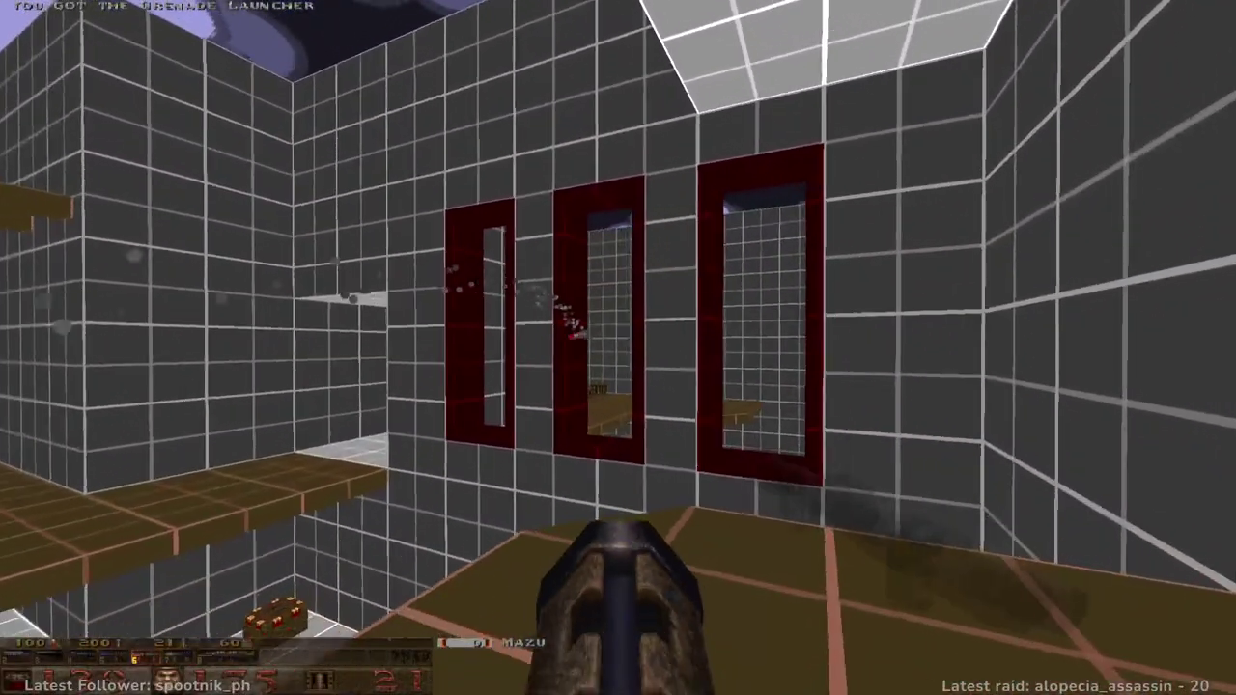
{"action": "left_click", "coordinate": [618, 348]}
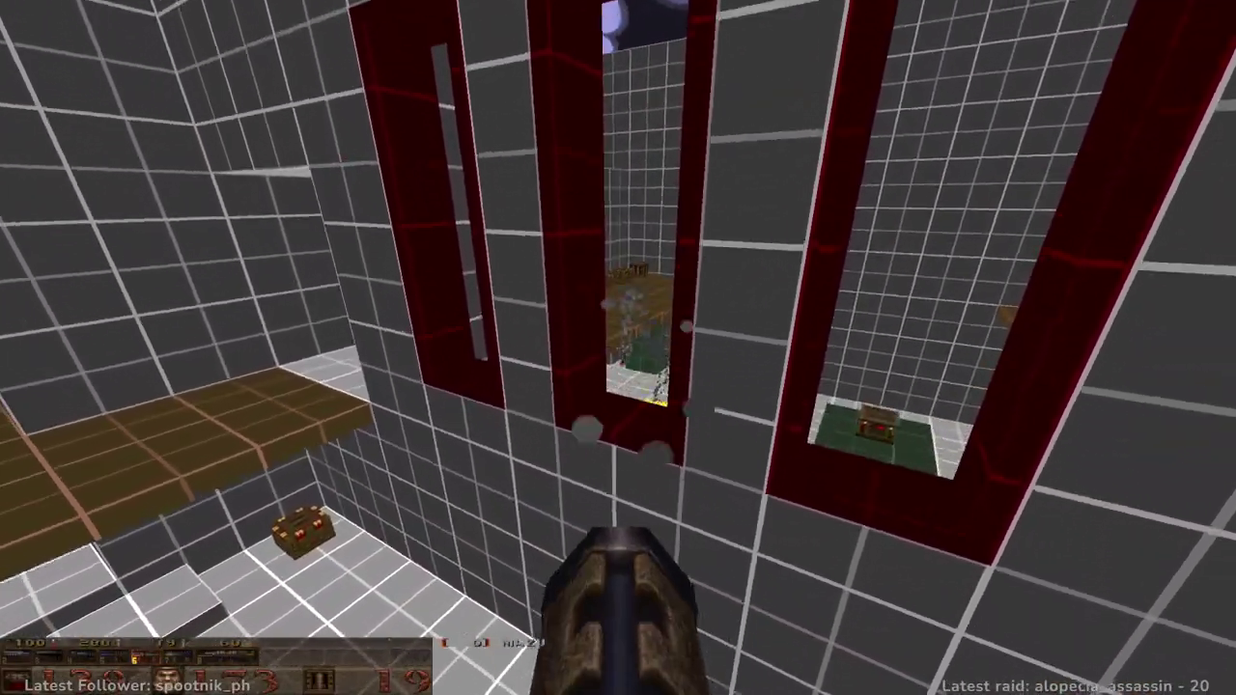
{"action": "key", "text": "s"}
{"action": "left_click", "coordinate": [618, 348]}
{"action": "key", "text": "w"}
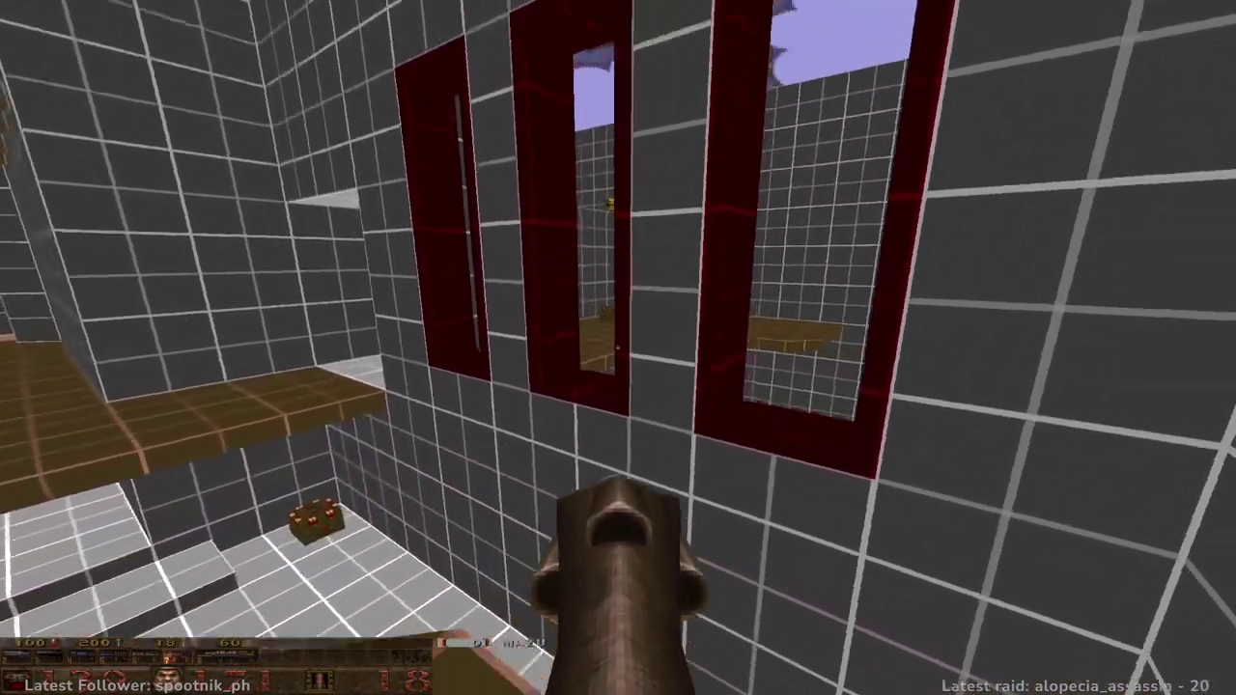
{"action": "key", "text": "s"}
{"action": "key", "text": "w"}
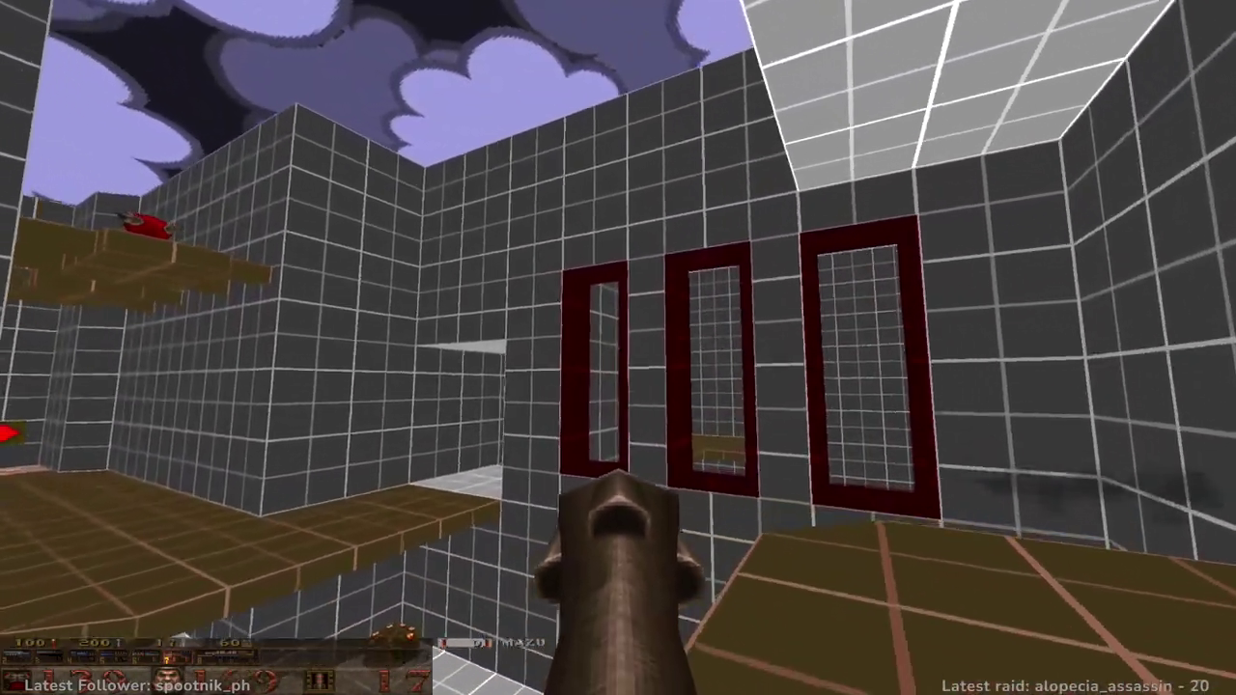
- Test-fire explosives through the tall red-framed windows and down at the slotted brown floor frame from the upper brown platform
{"action": "key", "text": "d"}
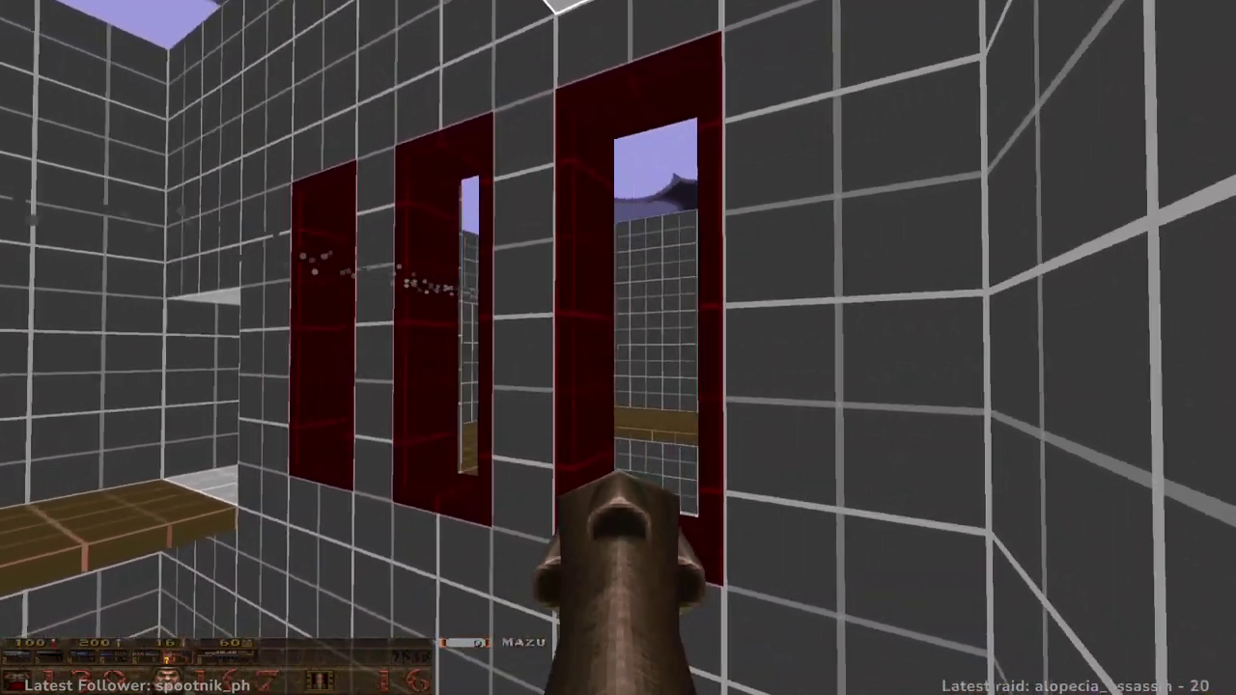
{"action": "key", "text": "s"}
{"action": "key", "text": "w"}
{"action": "left_click", "coordinate": [617, 347]}
{"action": "key", "text": "w"}
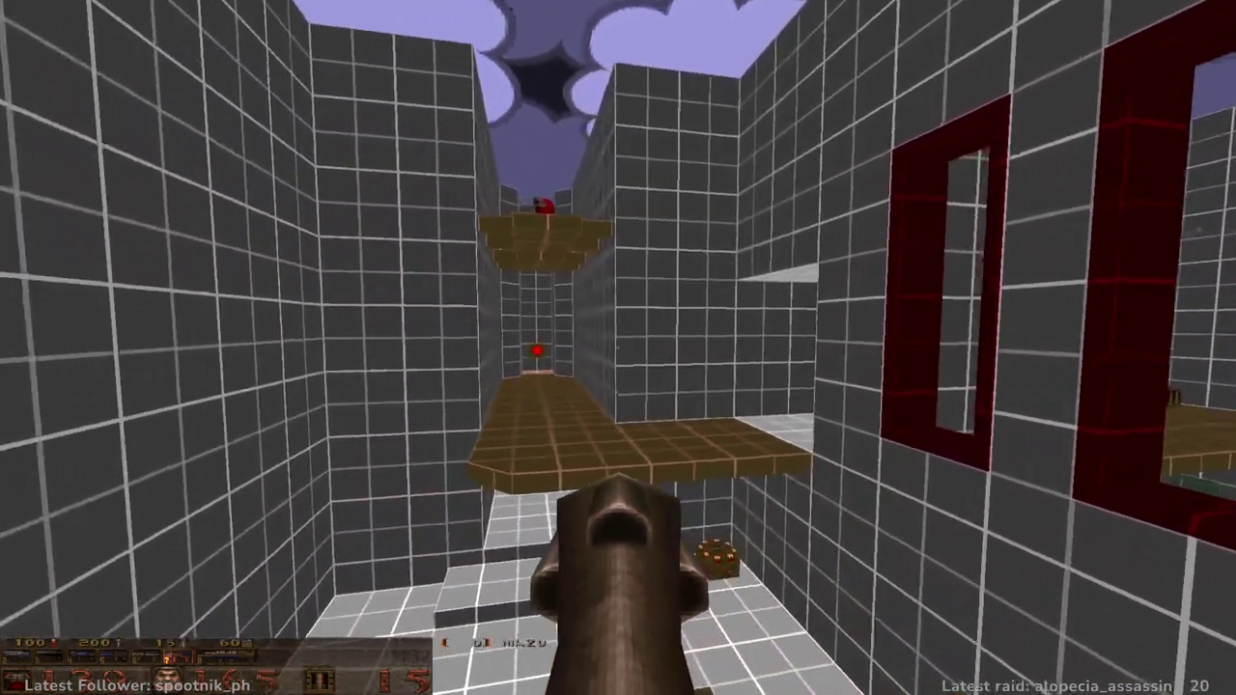
{"action": "key", "text": "s"}
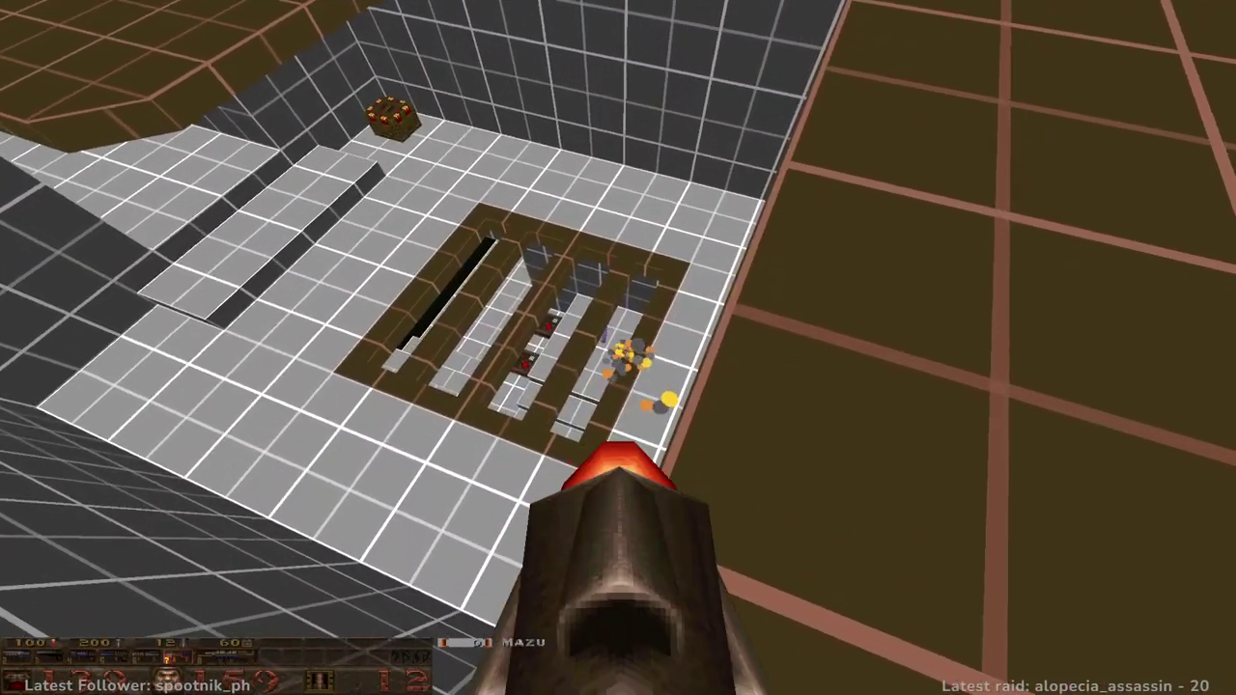
{"action": "key", "text": "a"}
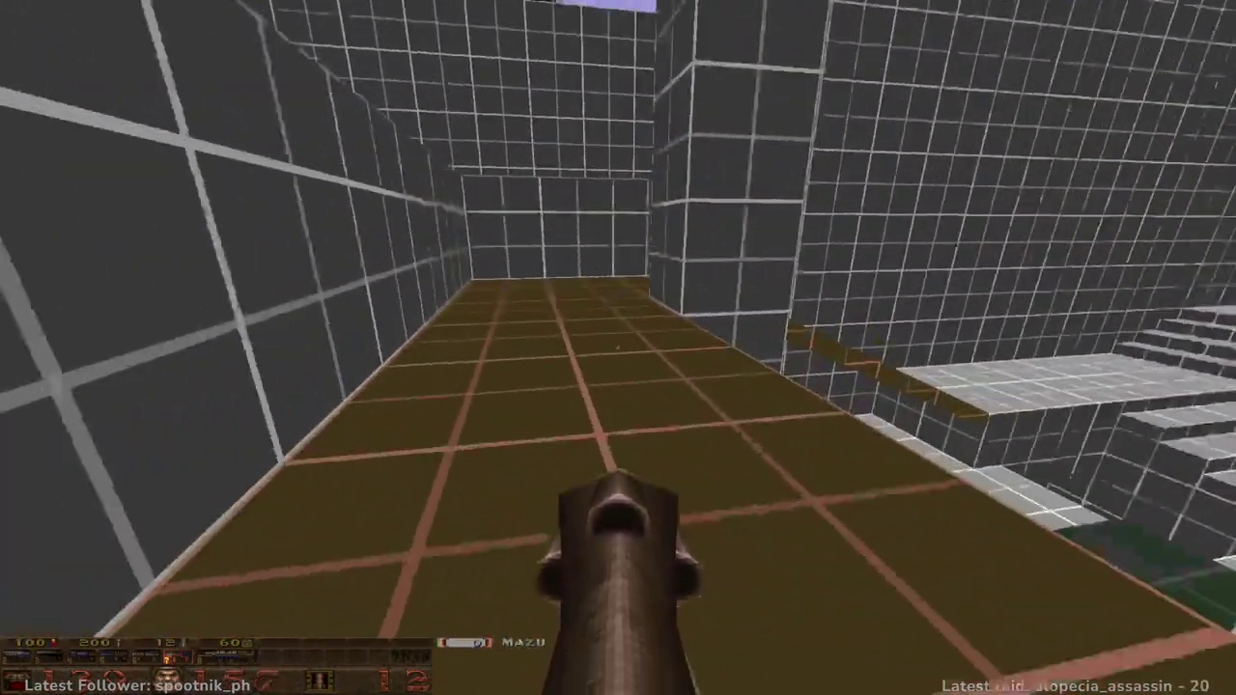
- Playtest the upper ledge route past the rotary shotgun and yellow haste artifact, firing across the hall before collecting the perforator
{"action": "key", "text": "w"}
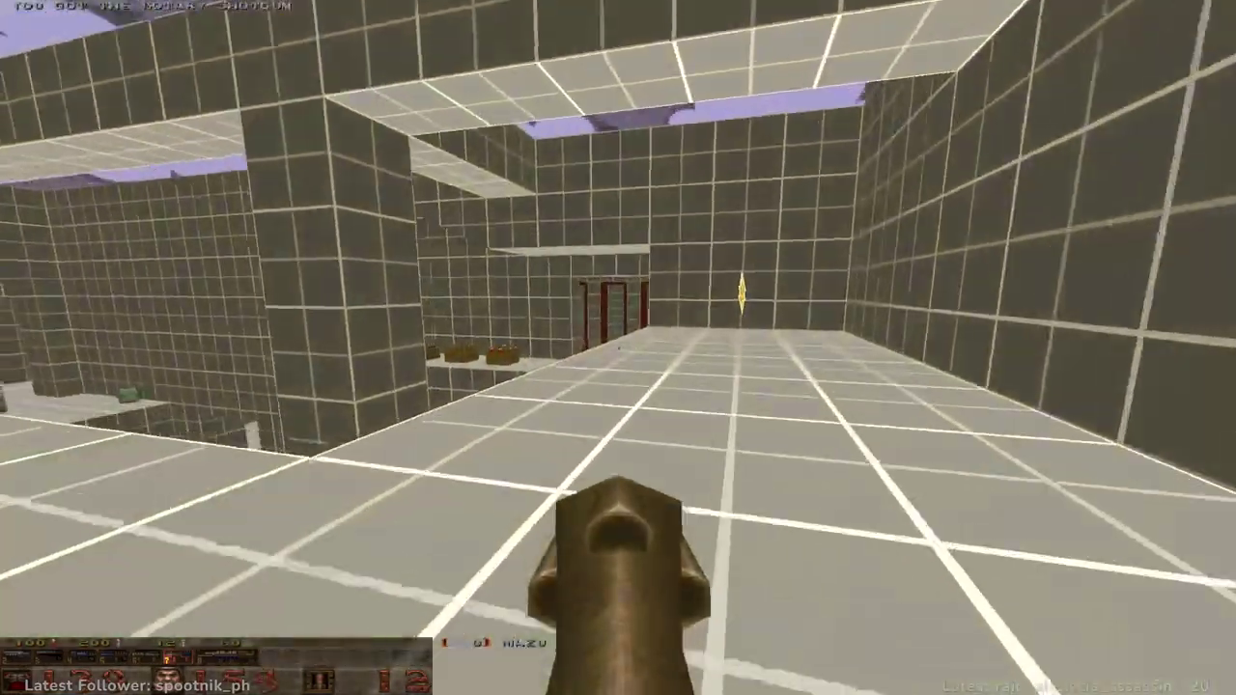
{"action": "key", "text": "w"}
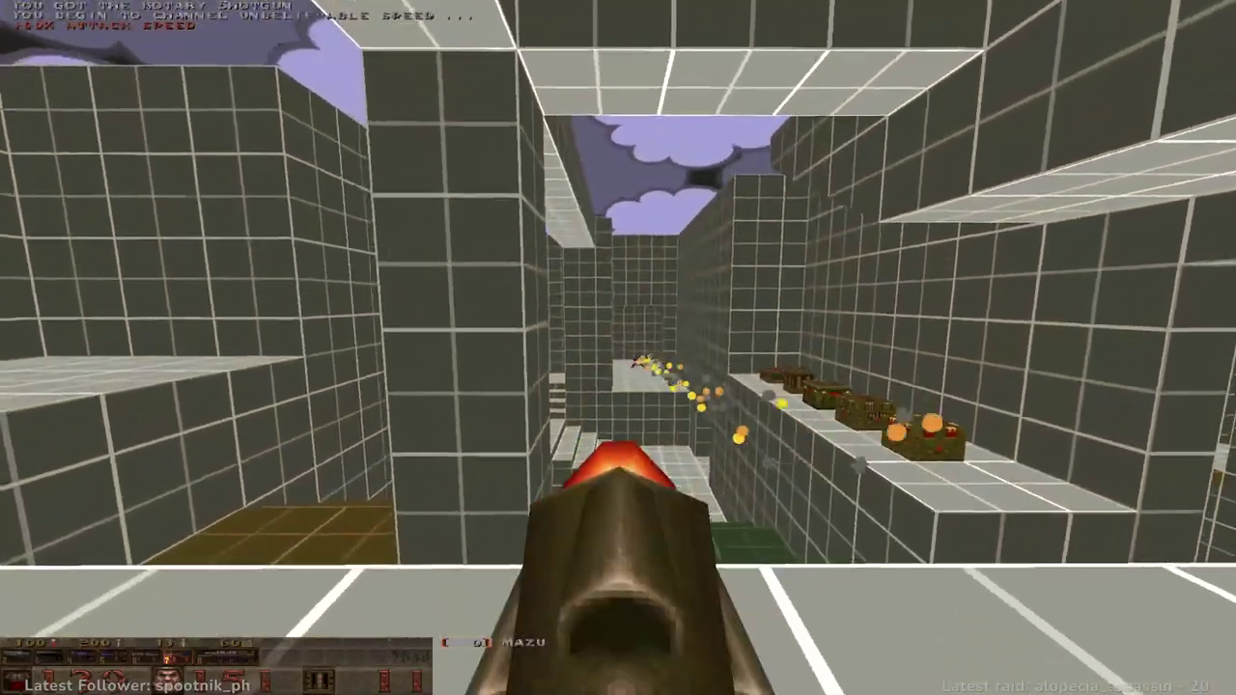
{"action": "left_click", "coordinate": [618, 347]}
{"action": "left_click", "coordinate": [617, 348]}
{"action": "key", "text": "3"}
{"action": "key", "text": "w"}
{"action": "key", "text": "w"}
{"action": "key", "text": "w"}
{"action": "key", "text": "5"}
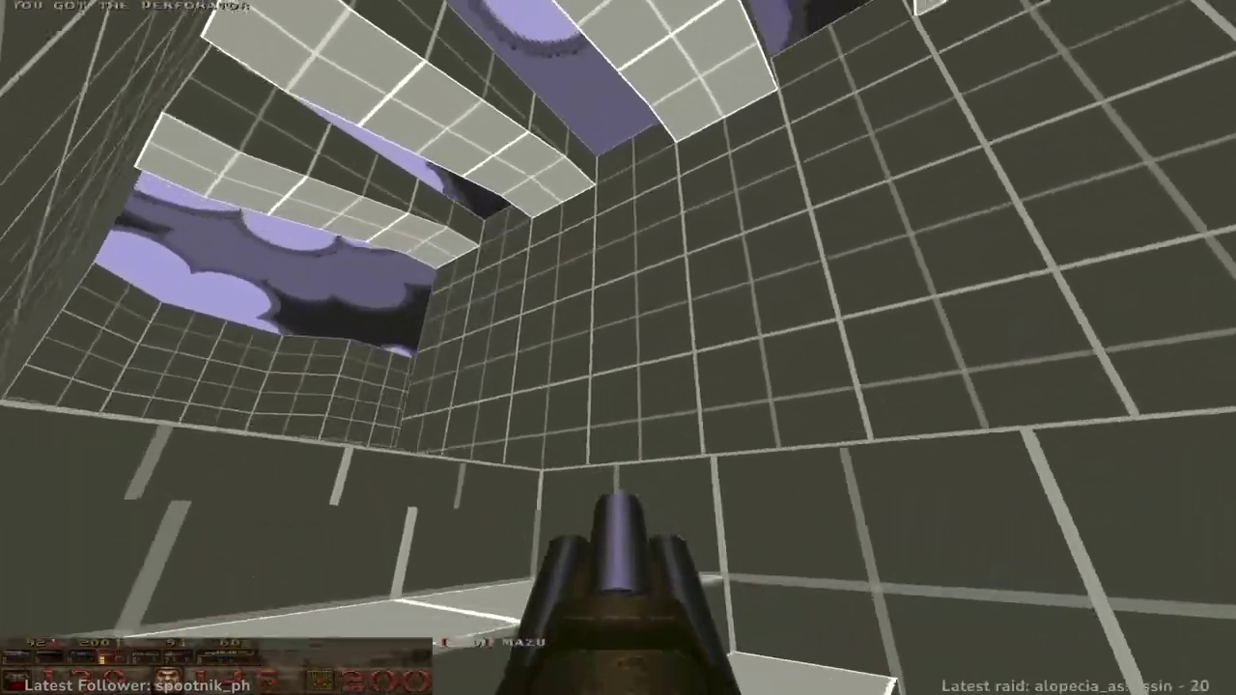
- Playtest the route through the arched passage to the red-diamond button and over the pit holding the ammo boxes
{"action": "key", "text": "w"}
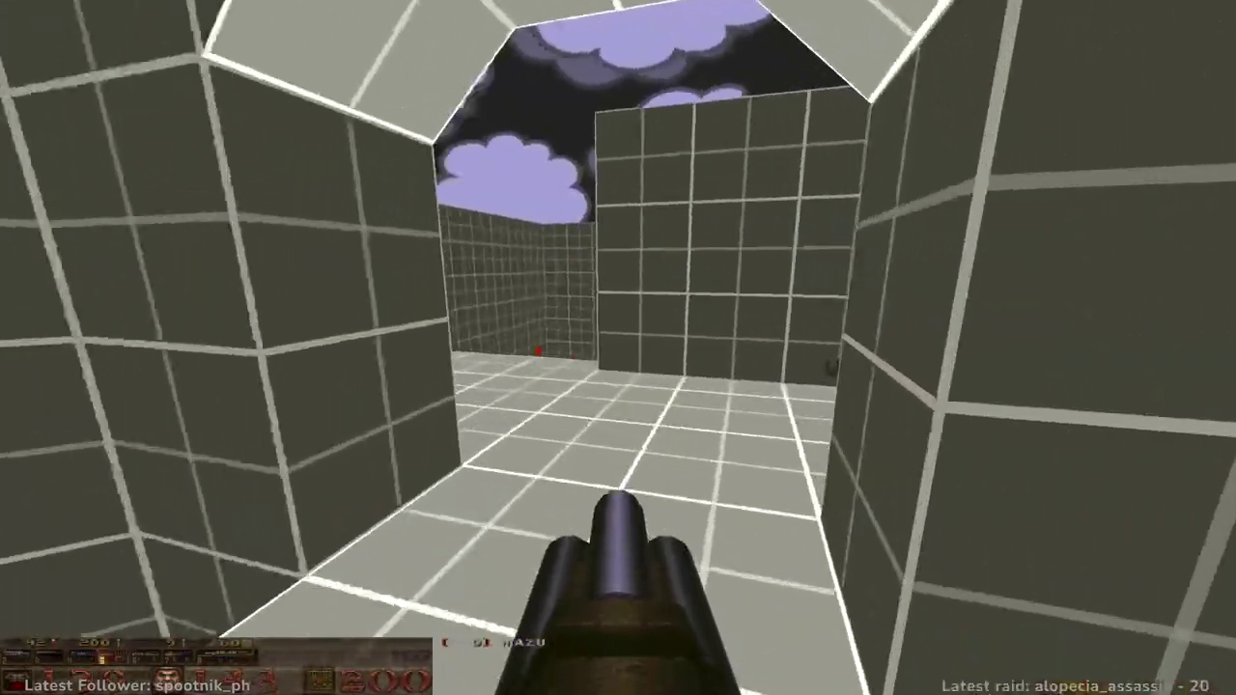
{"action": "key", "text": "w"}
{"action": "key", "text": "s"}
{"action": "key", "text": "w"}
{"action": "key", "text": "w"}
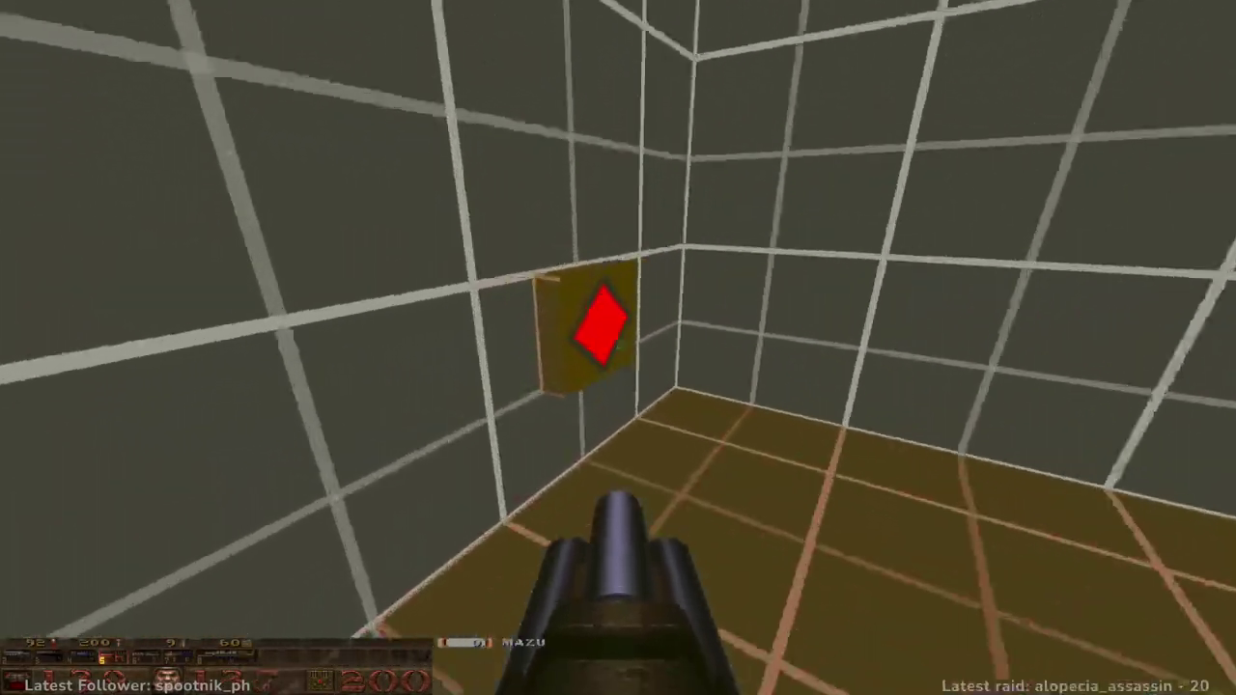
{"action": "key", "text": "w"}
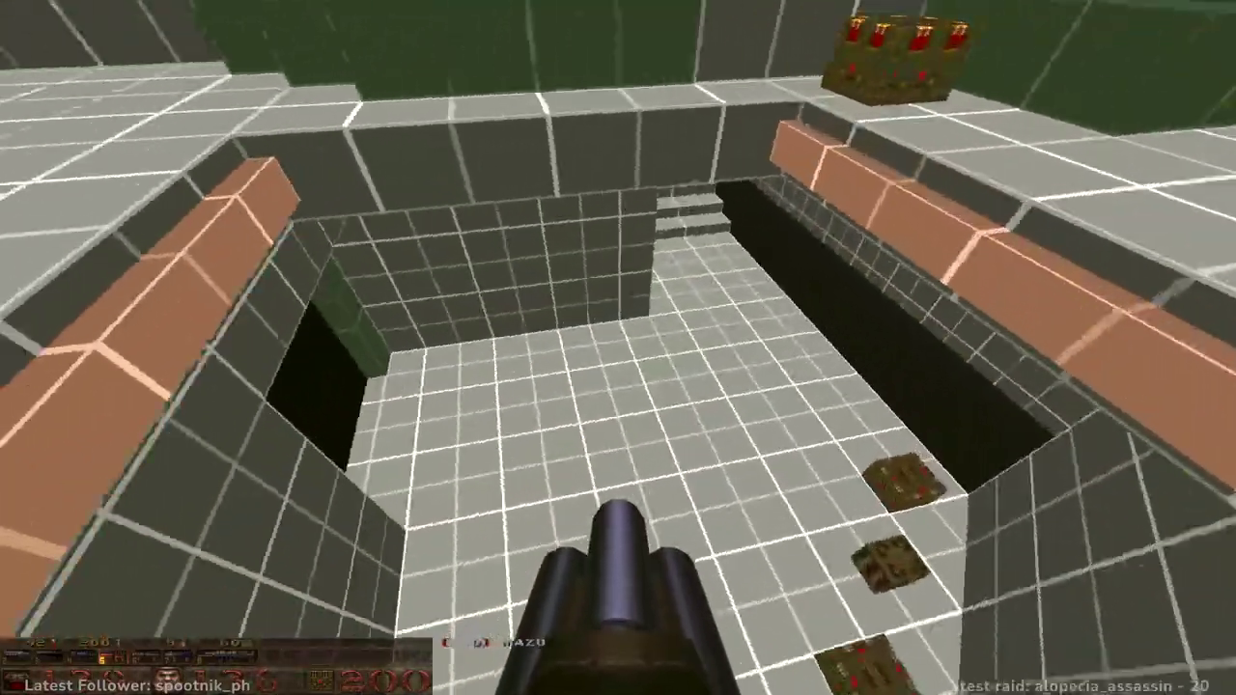
{"action": "key", "text": "w"}
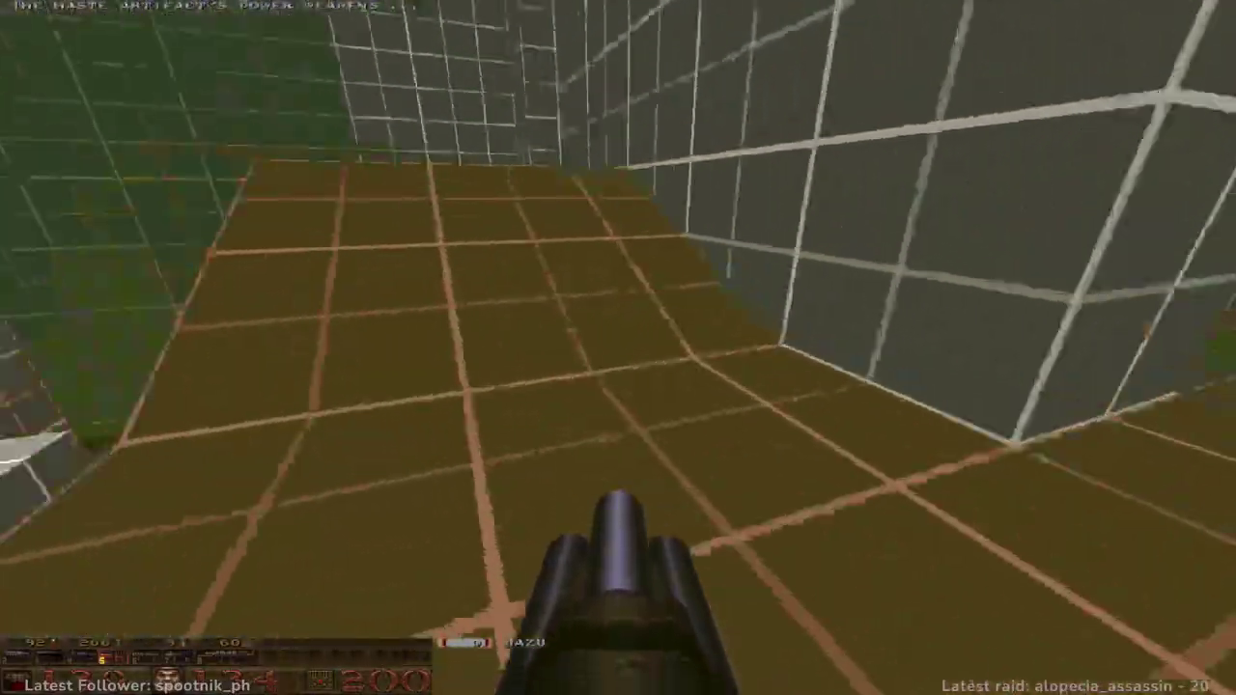
- Playtest the path from the brown ramp over the health ledge to the grenade launcher and along the ammo shelf
{"action": "key", "text": "w"}
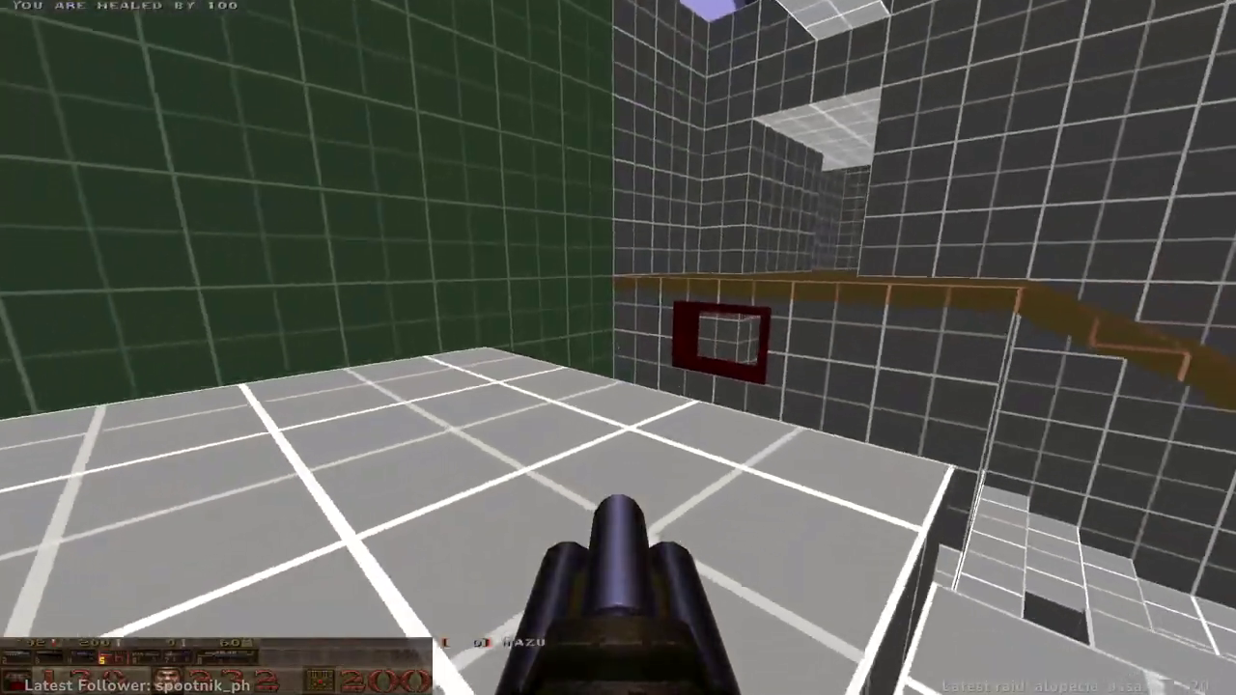
{"action": "key", "text": "w"}
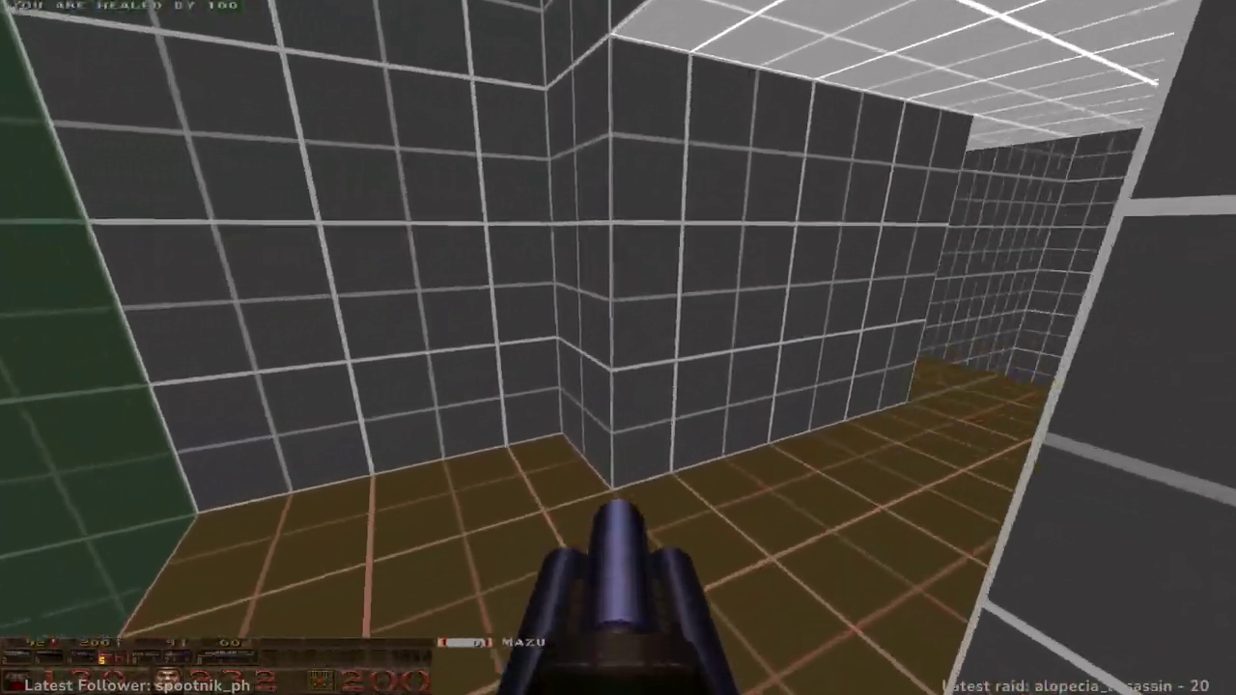
{"action": "key", "text": "6"}
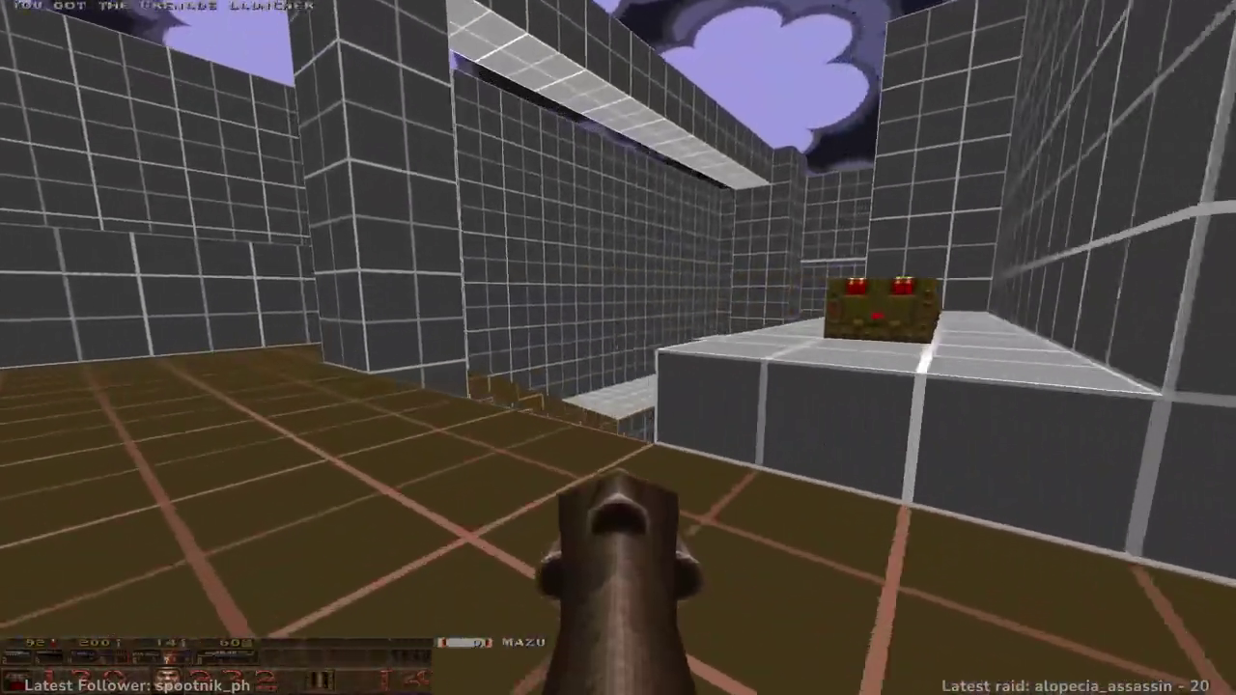
{"action": "key", "text": "w"}
{"action": "key", "text": "w"}
{"action": "key", "text": "w"}
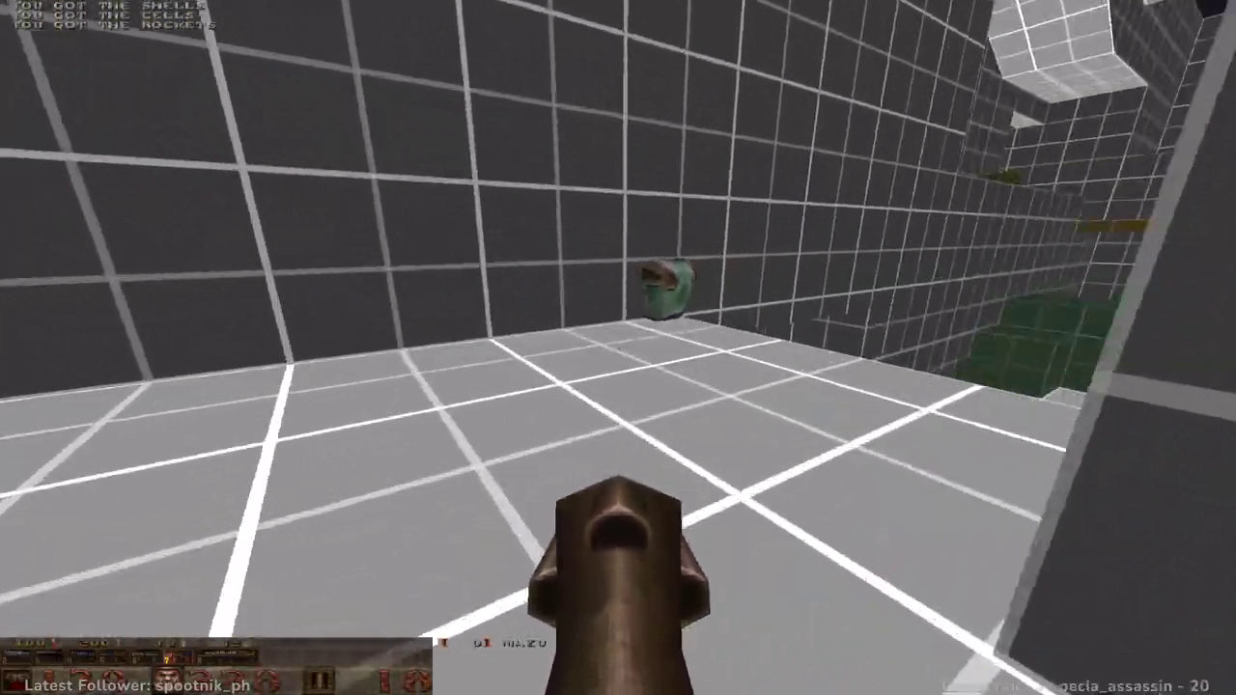
- Playtest the lower route past the green armor and perforator to the slime courtyard and up its stairs
{"action": "key", "text": "w"}
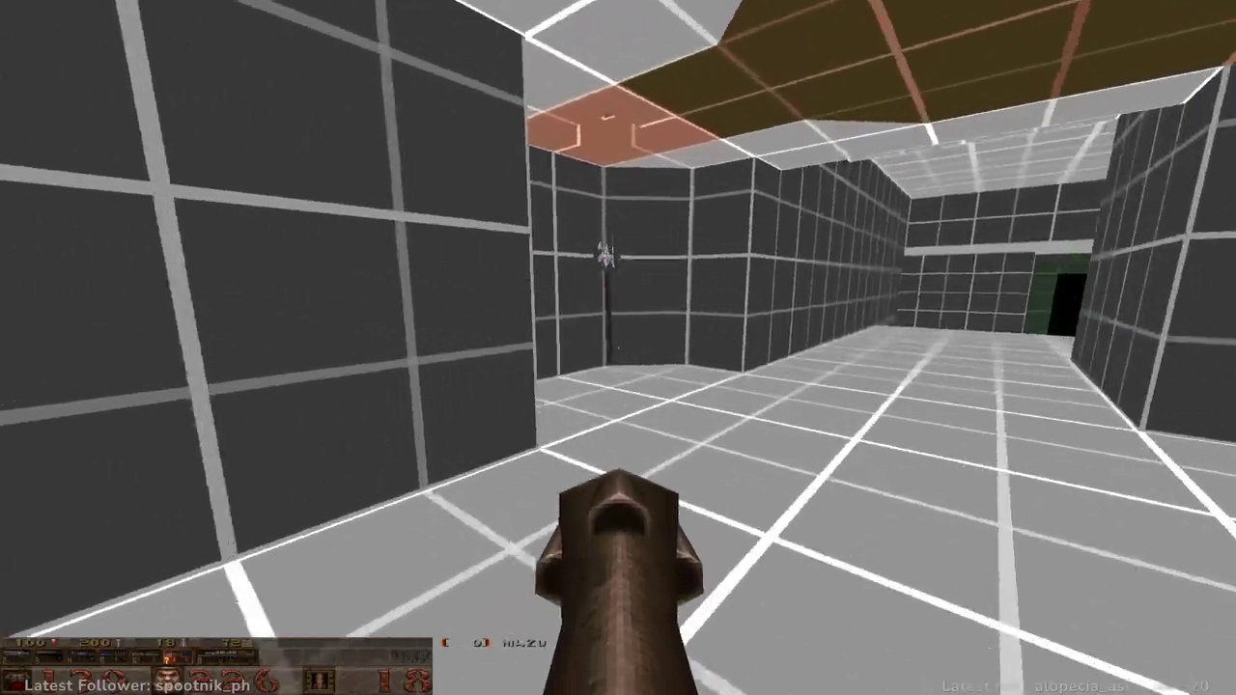
{"action": "key", "text": "w"}
{"action": "key", "text": "w"}
{"action": "key", "text": "w"}
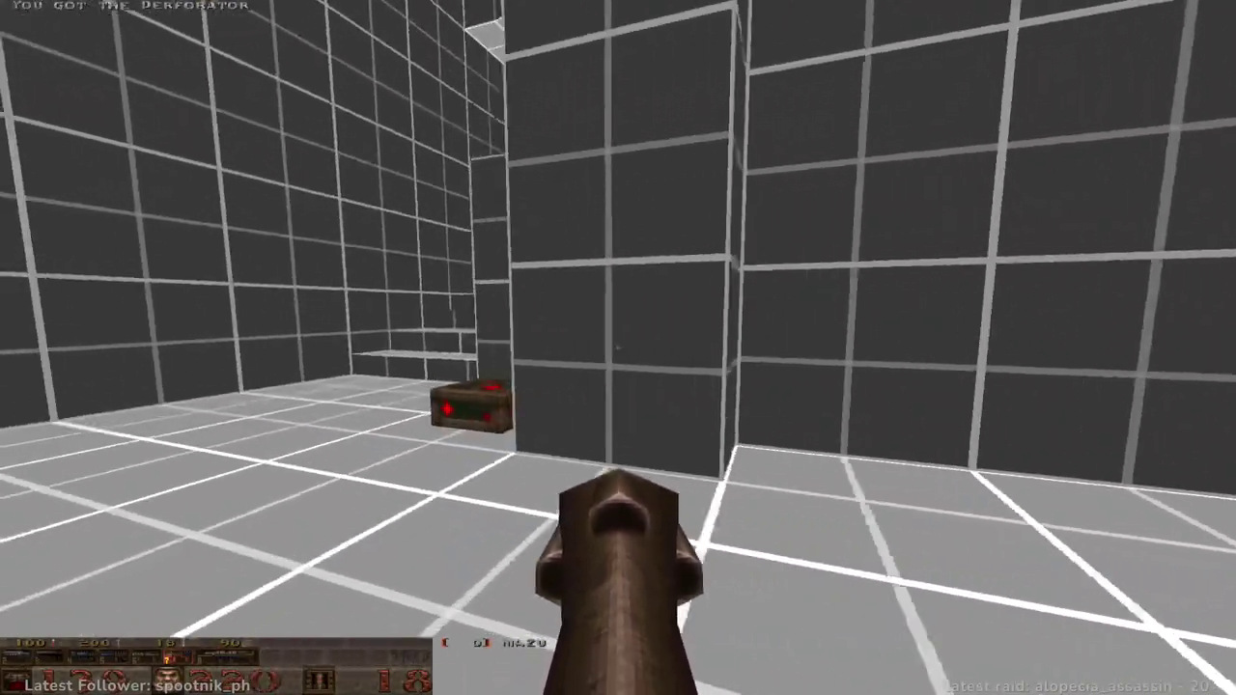
{"action": "key", "text": "w"}
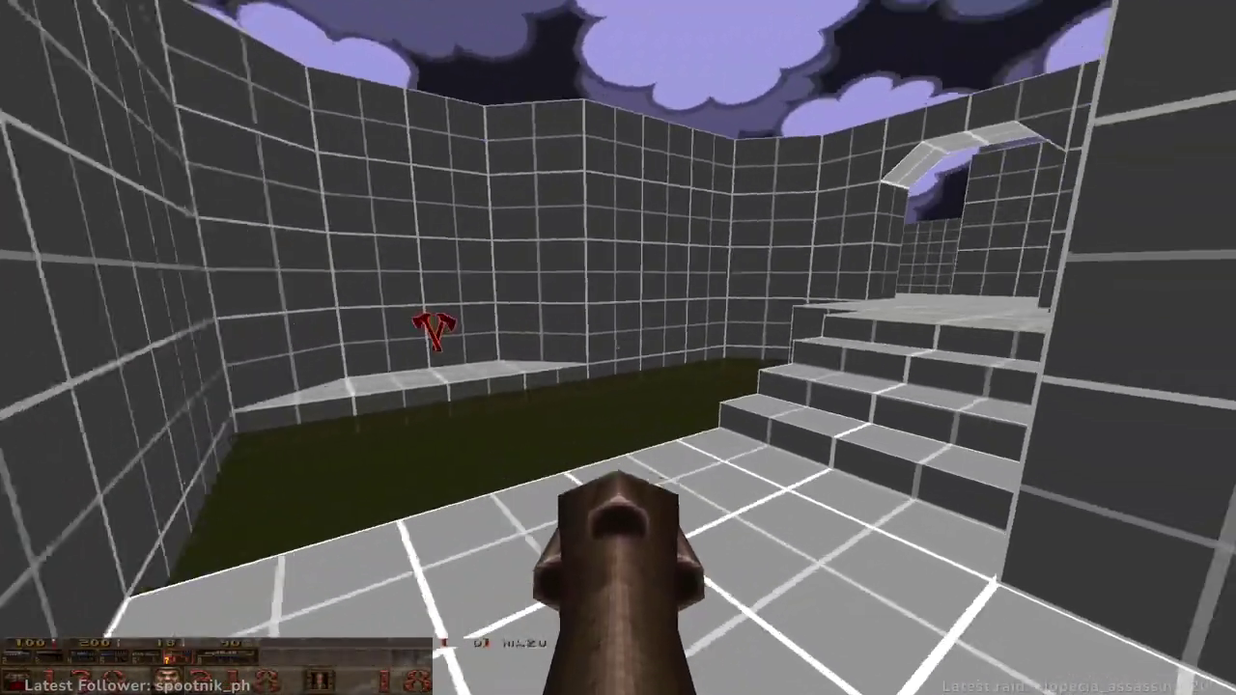
{"action": "key", "text": "w"}
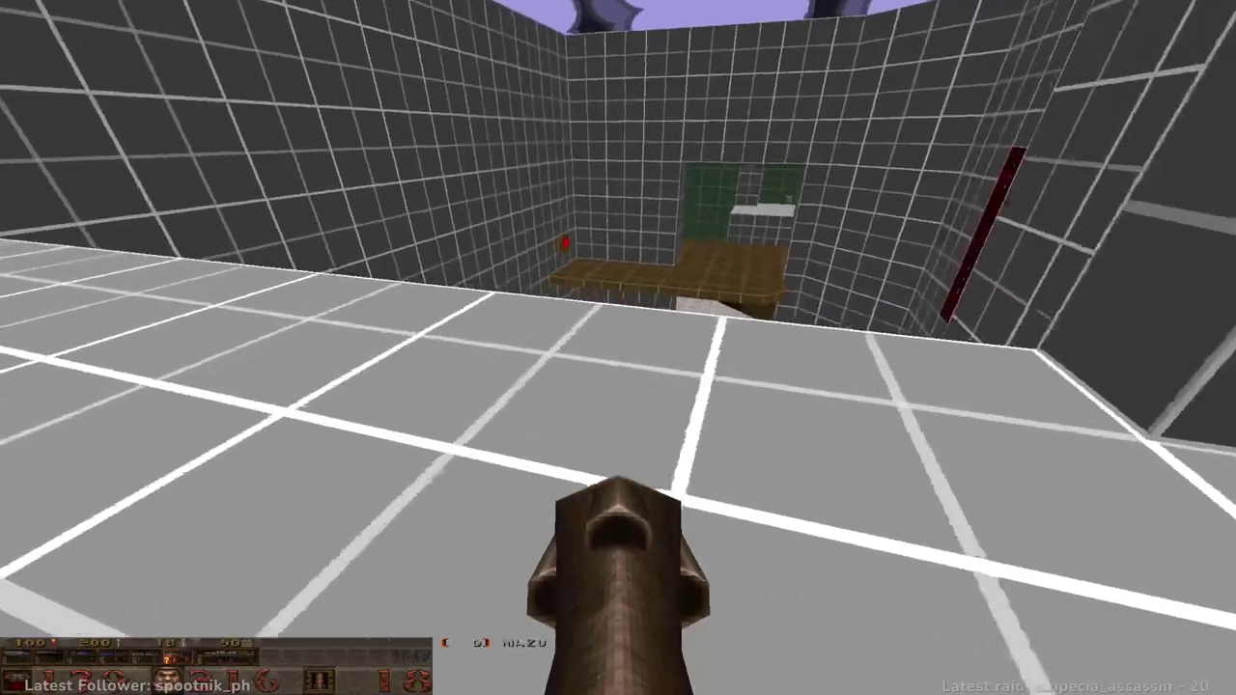
- Playtest the drop to the brown platform's rockets and the ramp route to the health box and nailgun ledge
{"action": "key", "text": "w"}
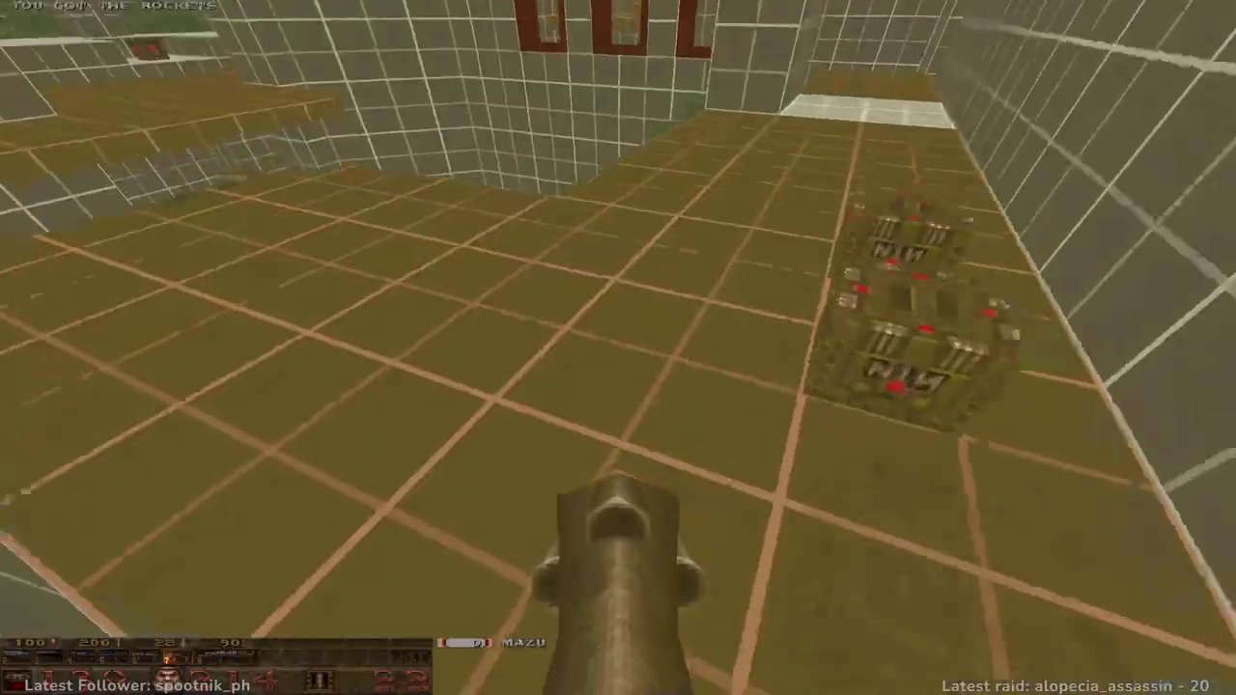
{"action": "key", "text": "w"}
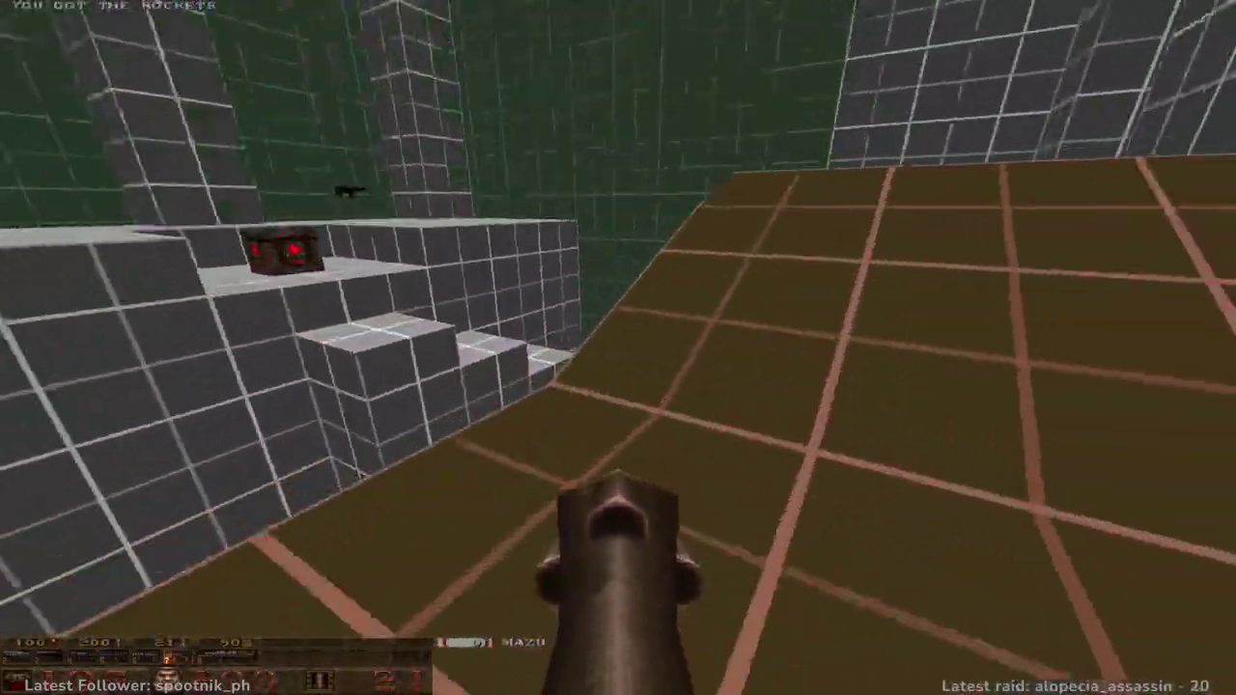
{"action": "key", "text": "w"}
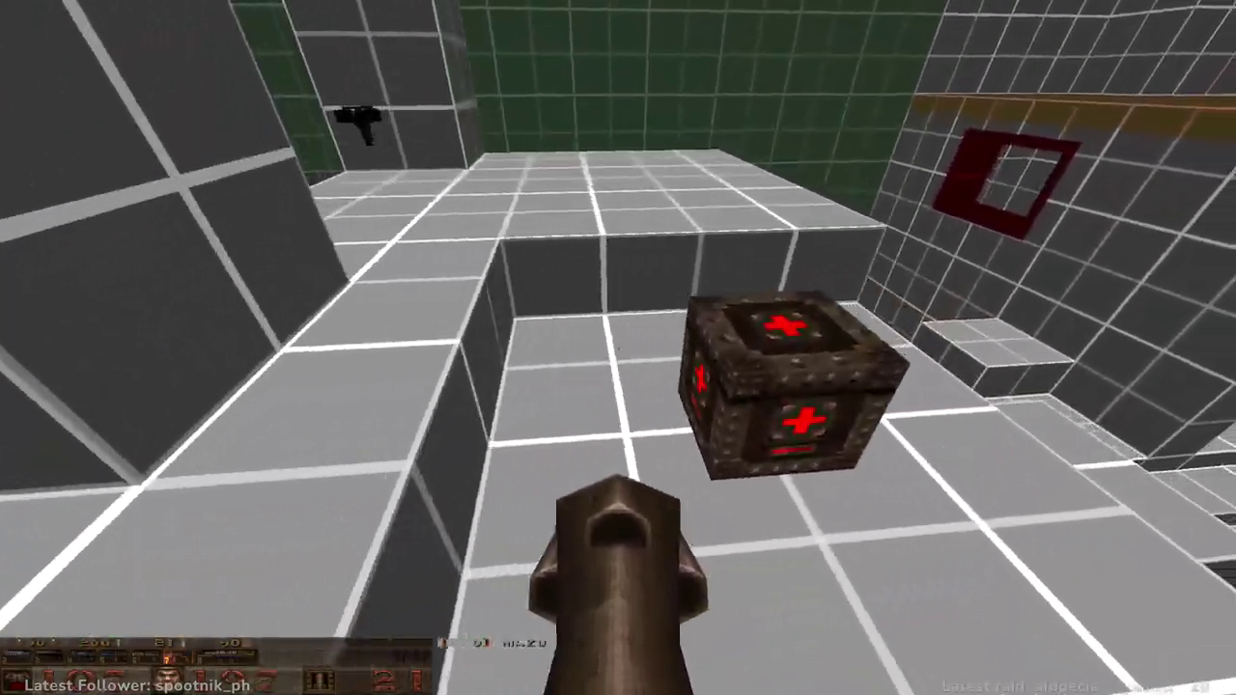
{"action": "key", "text": "w"}
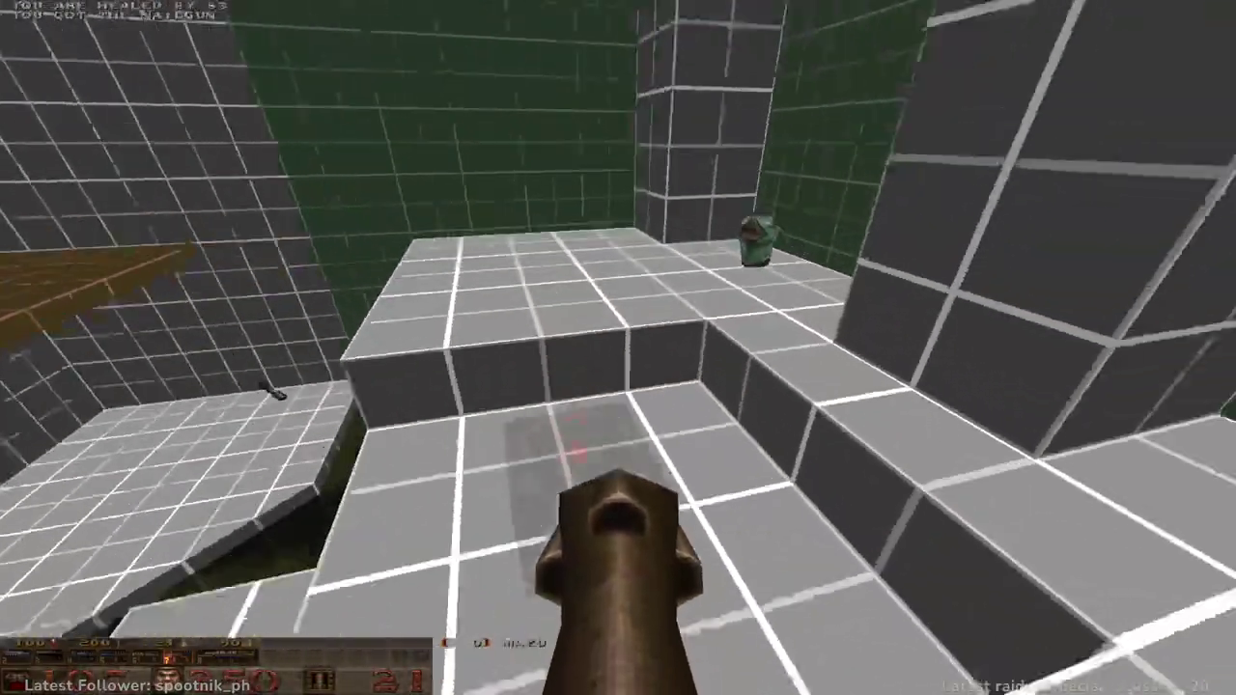
{"action": "key", "text": "w"}
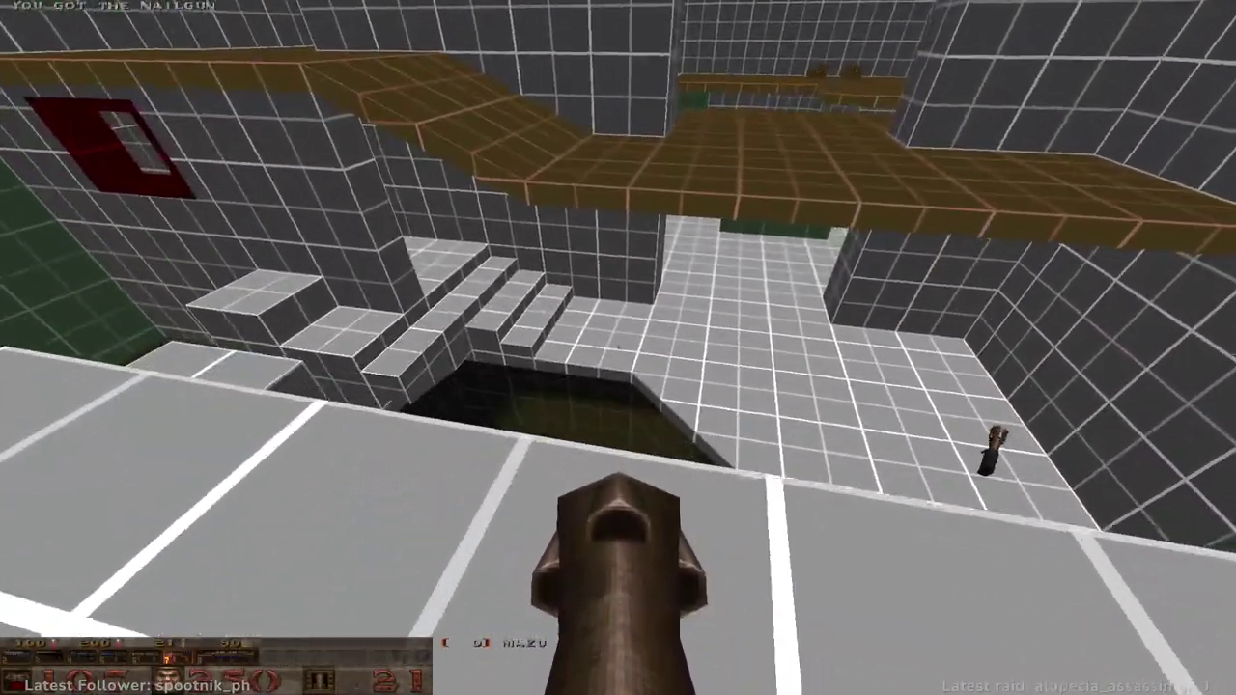
{"action": "key", "text": "s"}
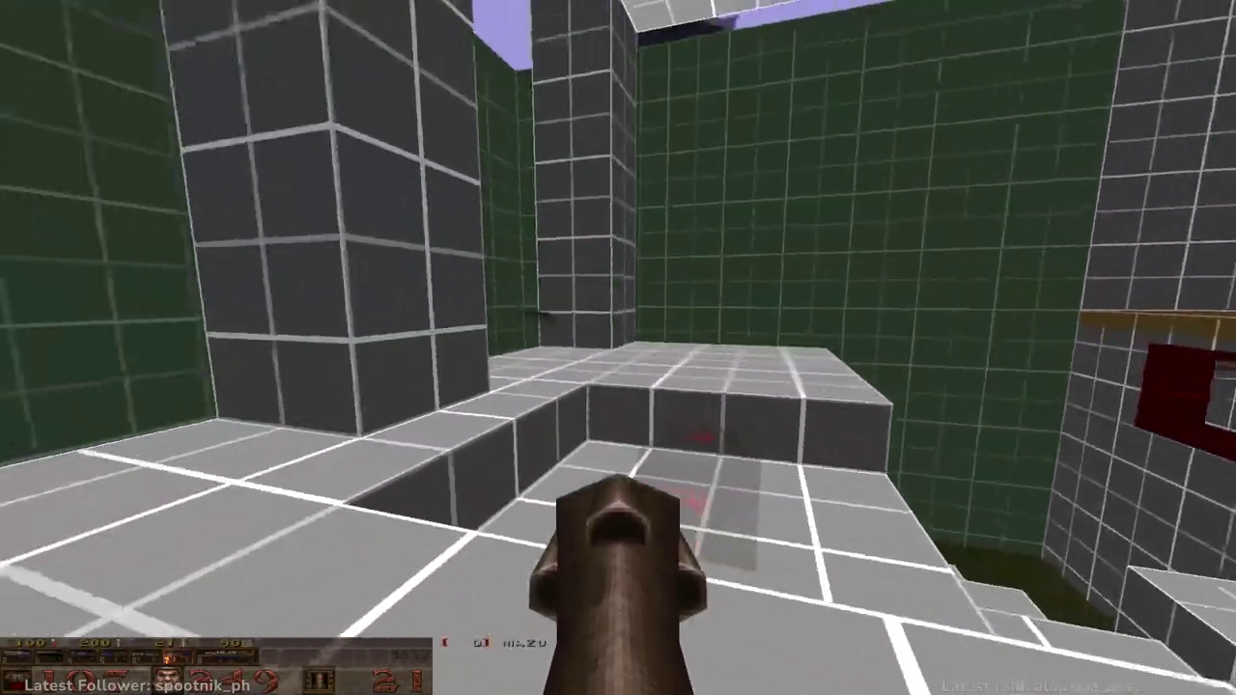
- Inspect the nailgun and green armor ledge above the slime pool, and test the jump across toward the shotgun
{"action": "key", "text": "w"}
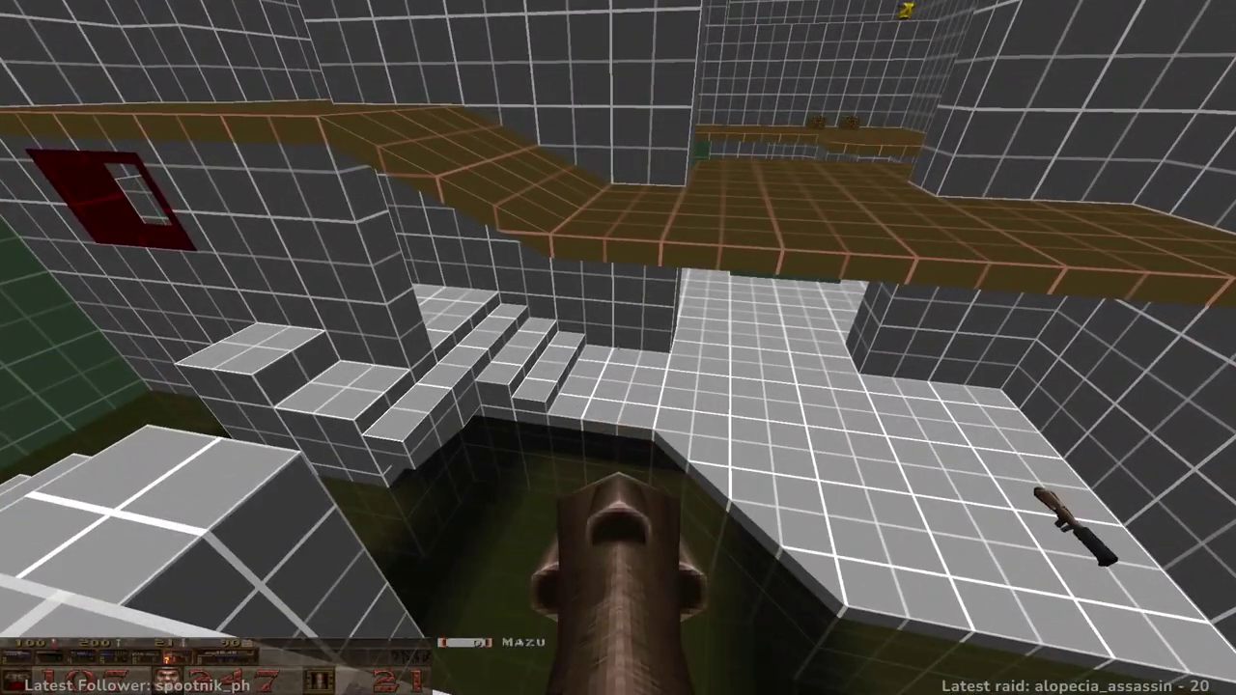
{"action": "key", "text": "s"}
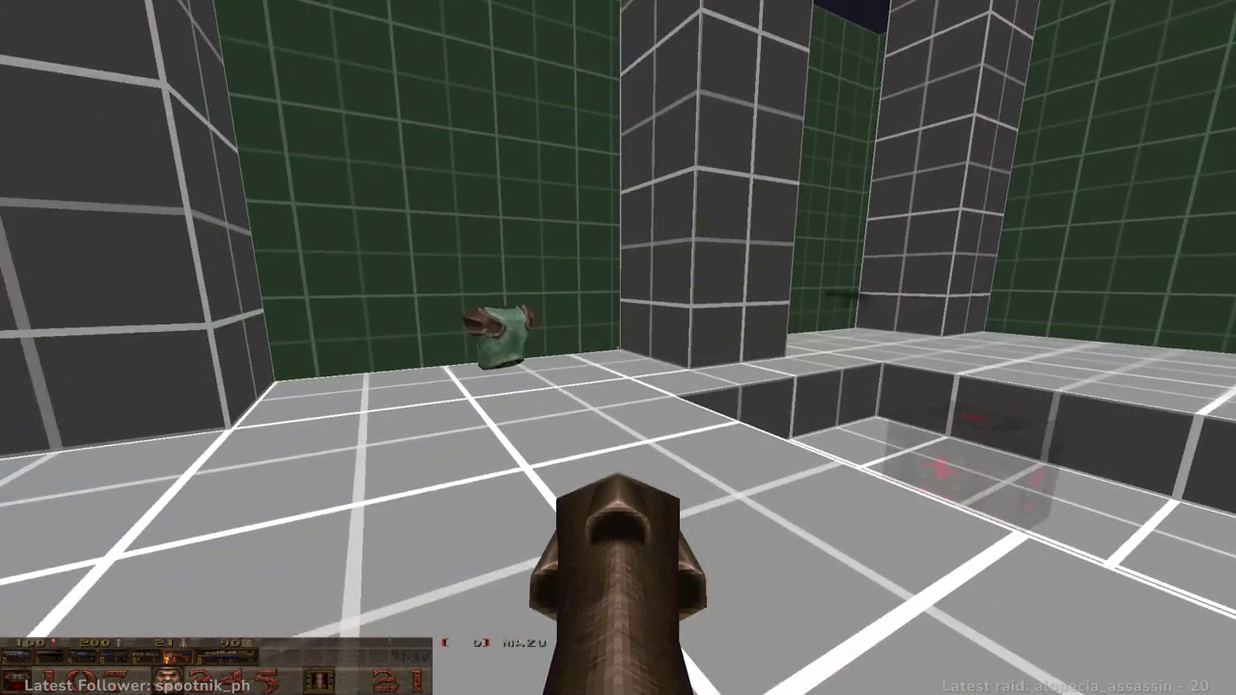
{"action": "key", "text": "a"}
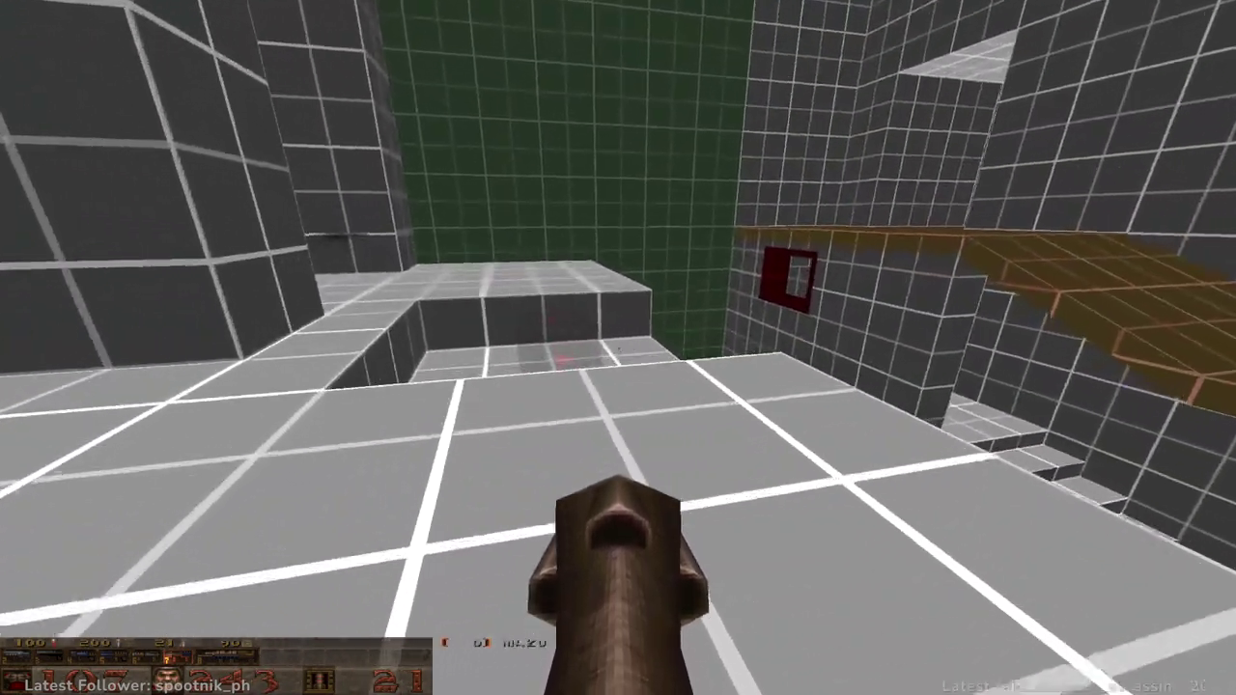
{"action": "key", "text": "w"}
{"action": "key", "text": "w"}
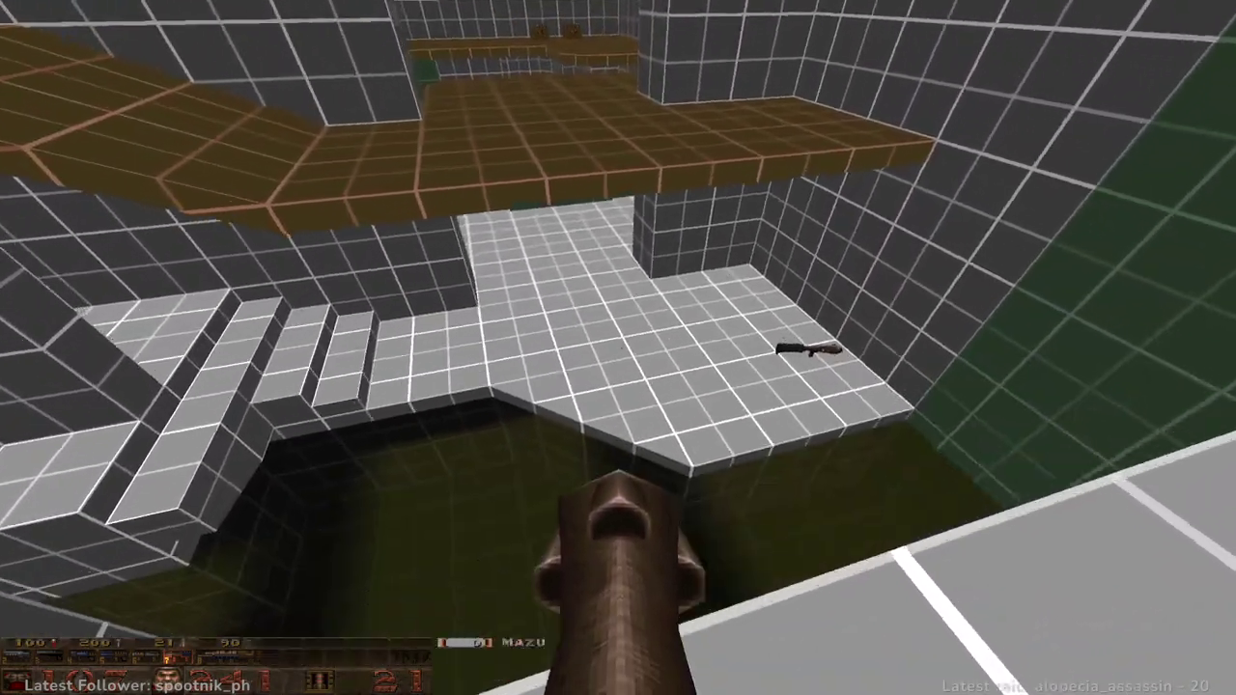
{"action": "key", "text": "s"}
{"action": "key", "text": "w"}
{"action": "key", "text": "space"}
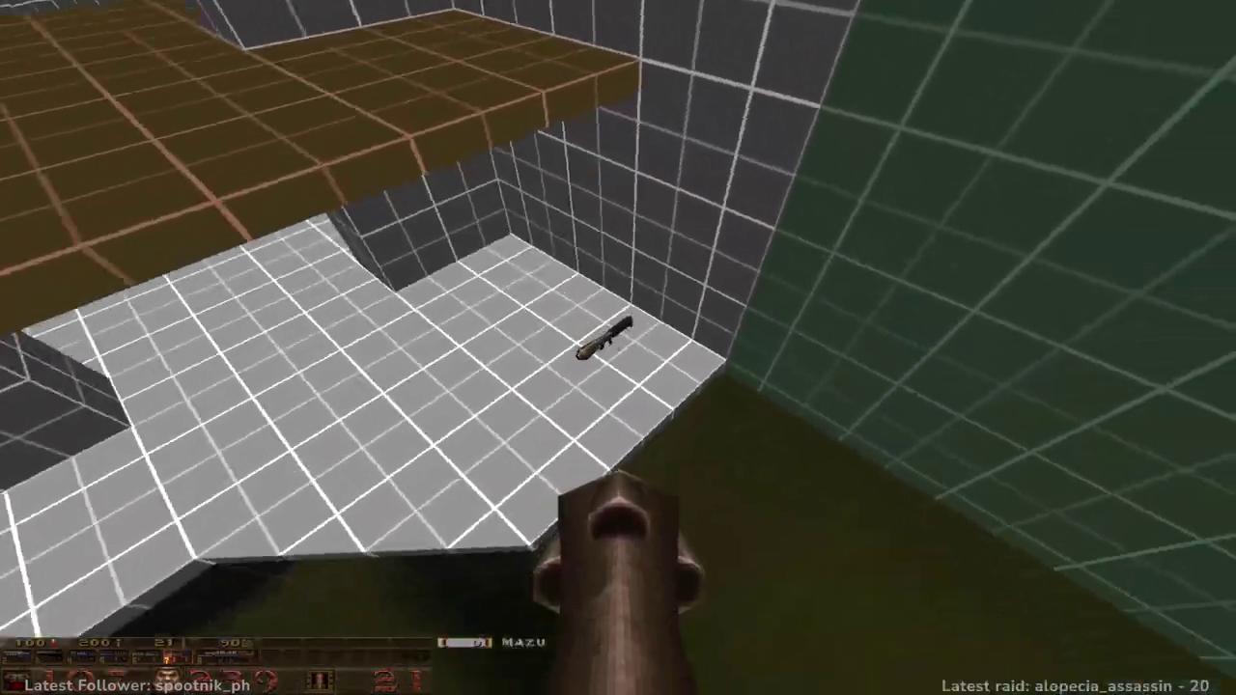
- Playtest climbing the green crates in the crate room, fire a shotgun blast, and inspect the space beneath the tall windows
{"action": "key", "text": "w"}
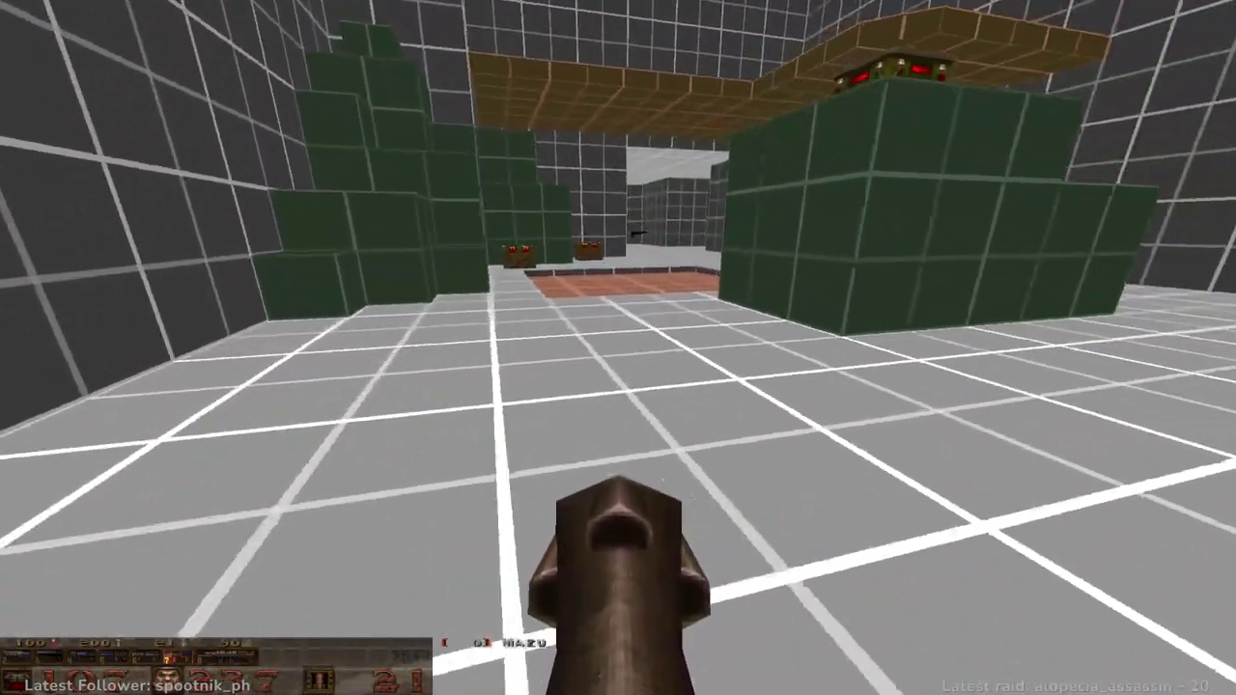
{"action": "key", "text": "w"}
{"action": "key", "text": "space"}
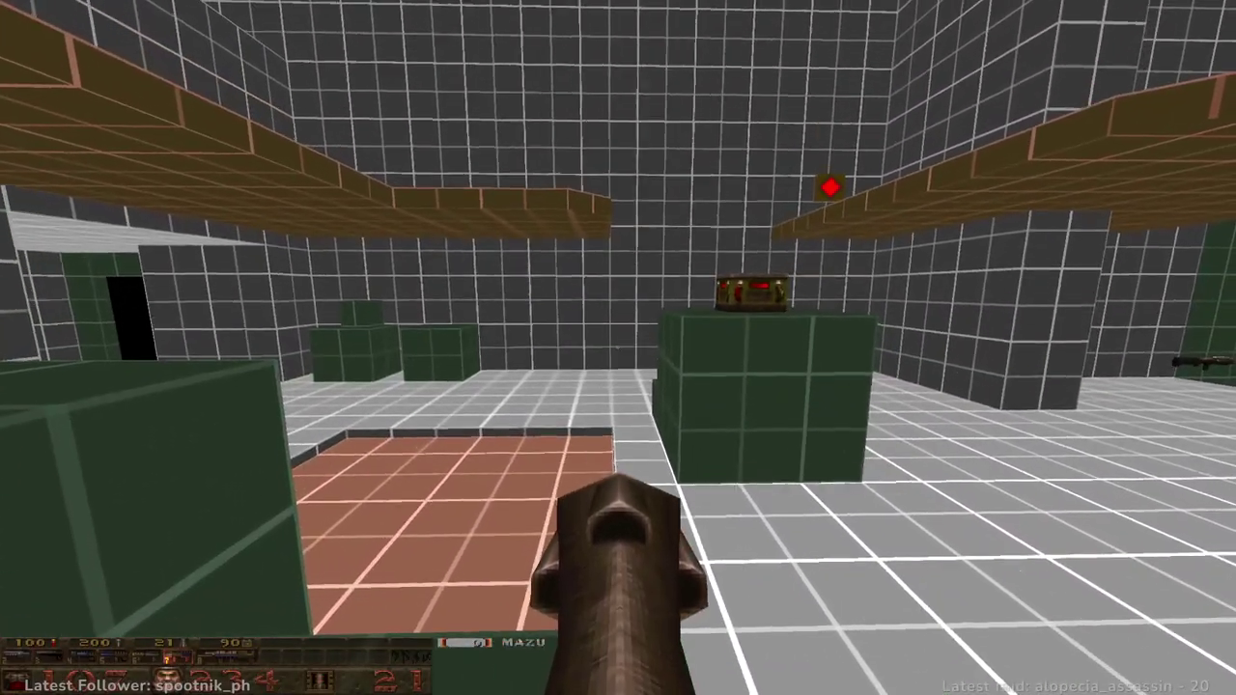
{"action": "key", "text": "s"}
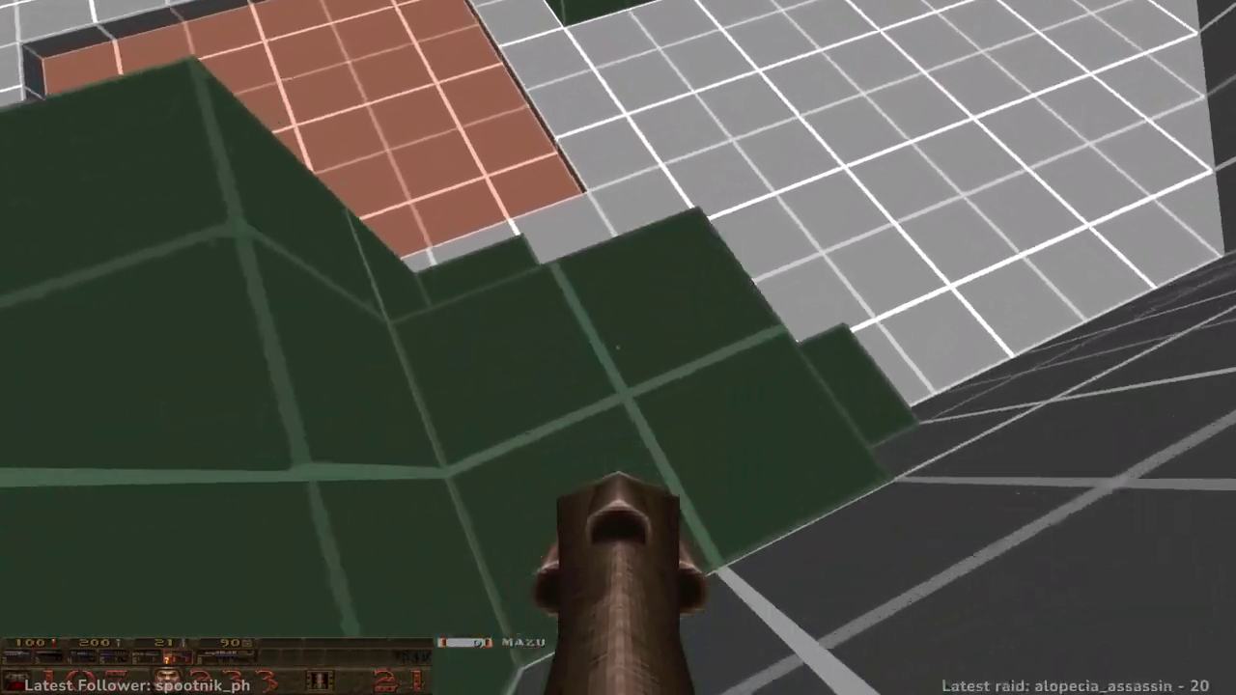
{"action": "key", "text": "2"}
{"action": "left_click", "coordinate": [617, 347]}
{"action": "key", "text": "7"}
{"action": "key", "text": "w"}
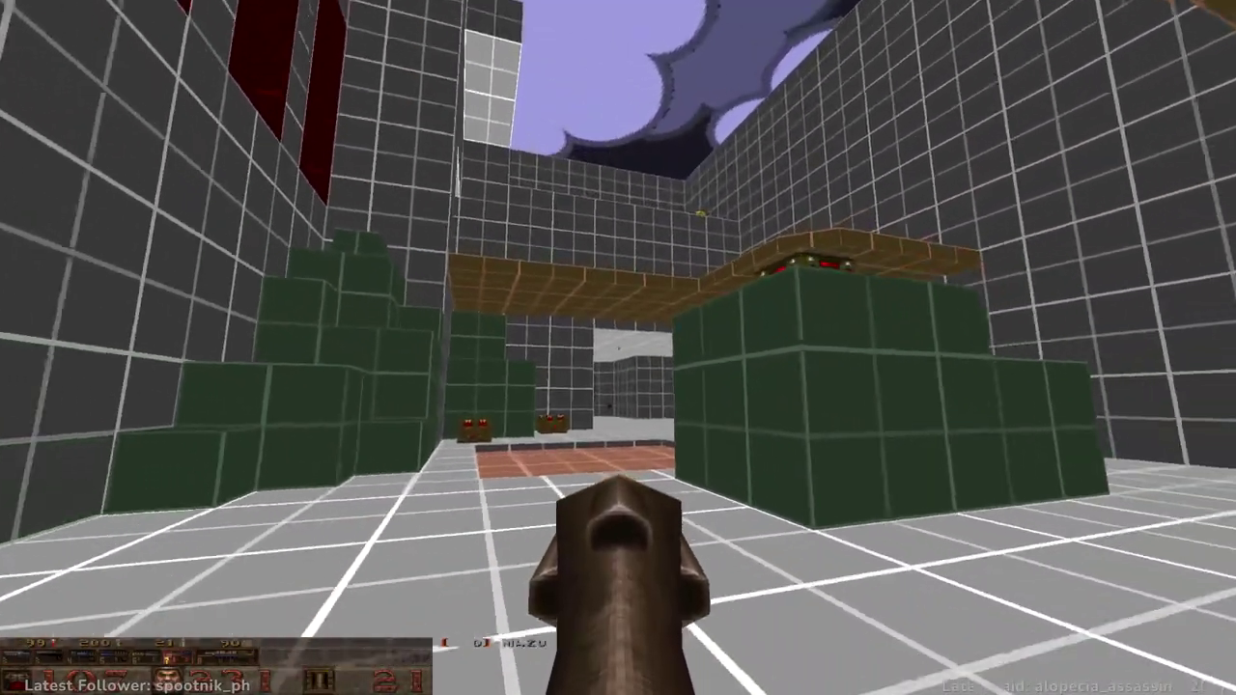
{"action": "key", "text": "w"}
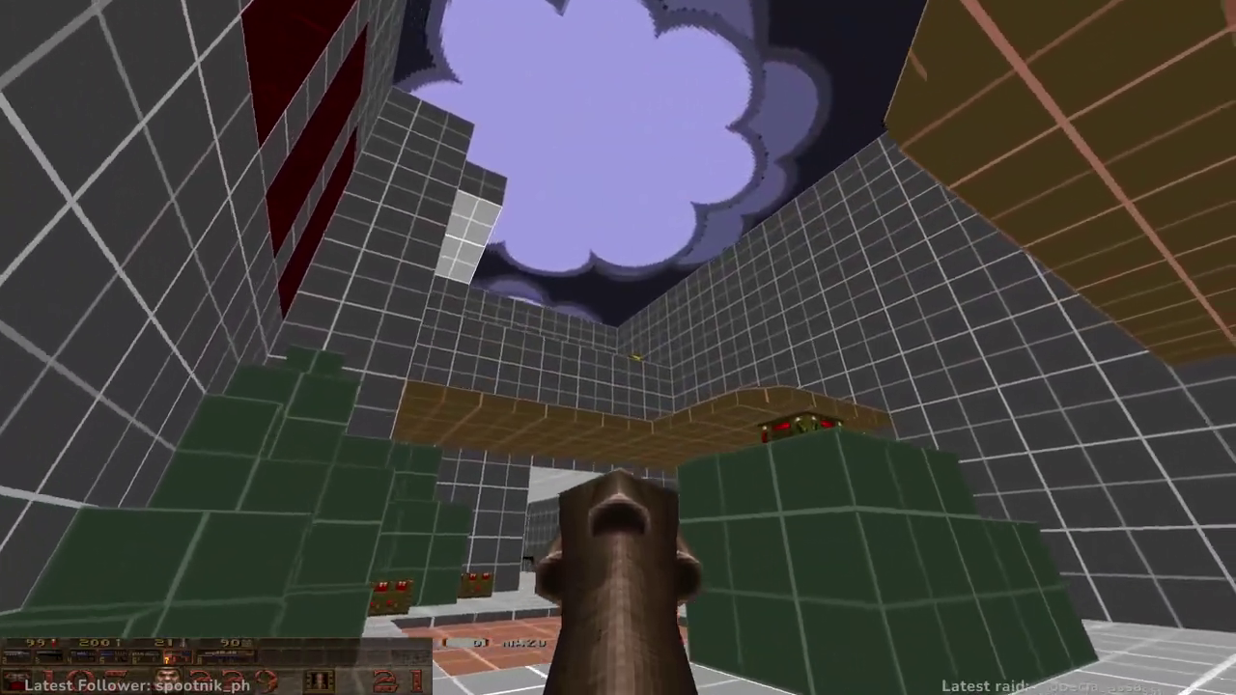
- Playtest the run past the slime pool and along the corridor to the brown-grate courtyard, collecting the rocket launcher, cells and shells
{"action": "key", "text": "w"}
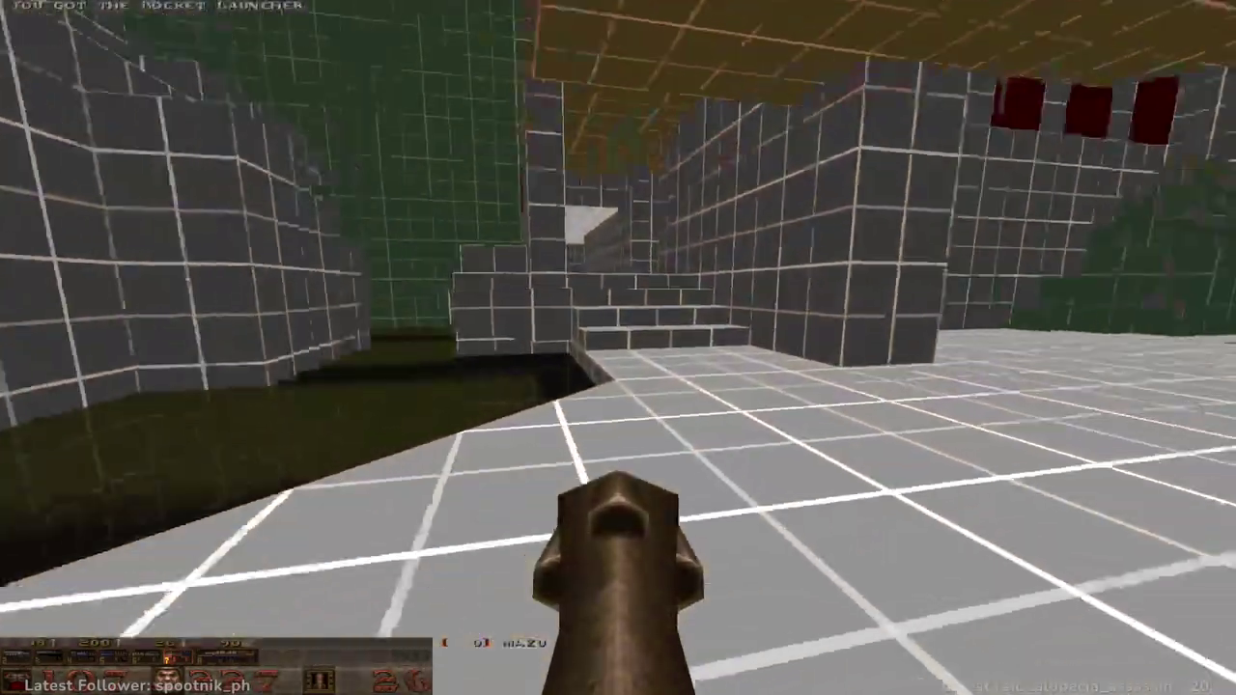
{"action": "key", "text": "w"}
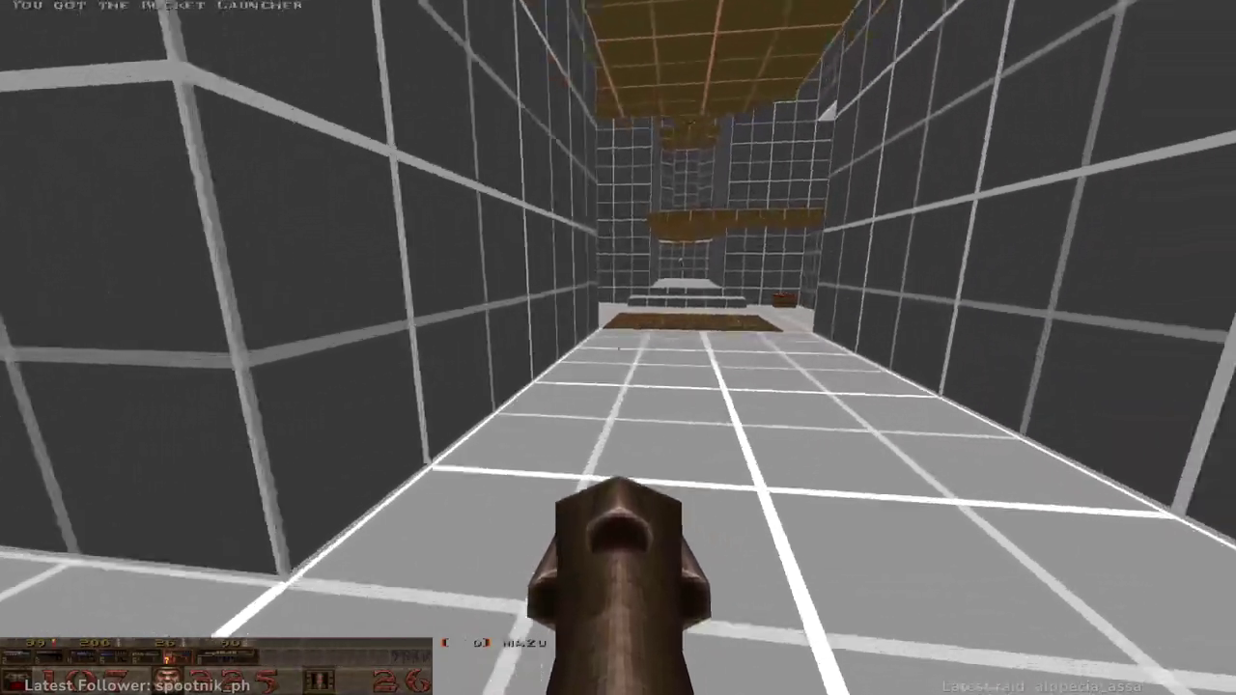
{"action": "key", "text": "w"}
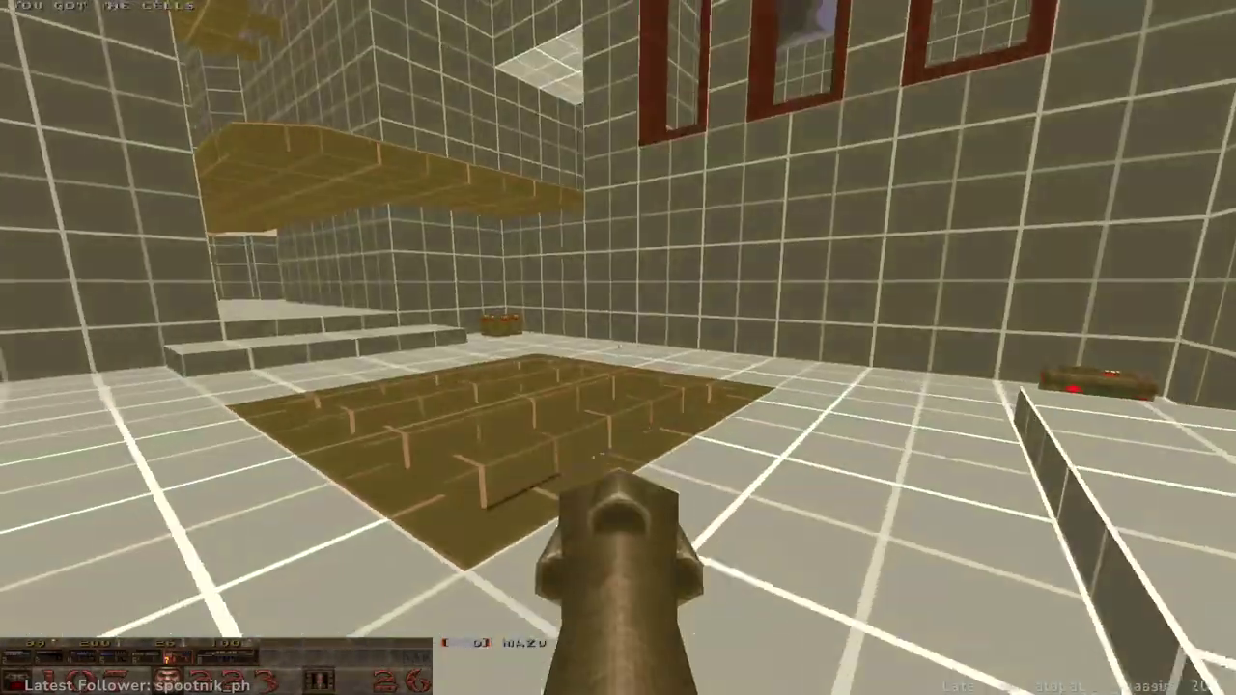
{"action": "key", "text": "w"}
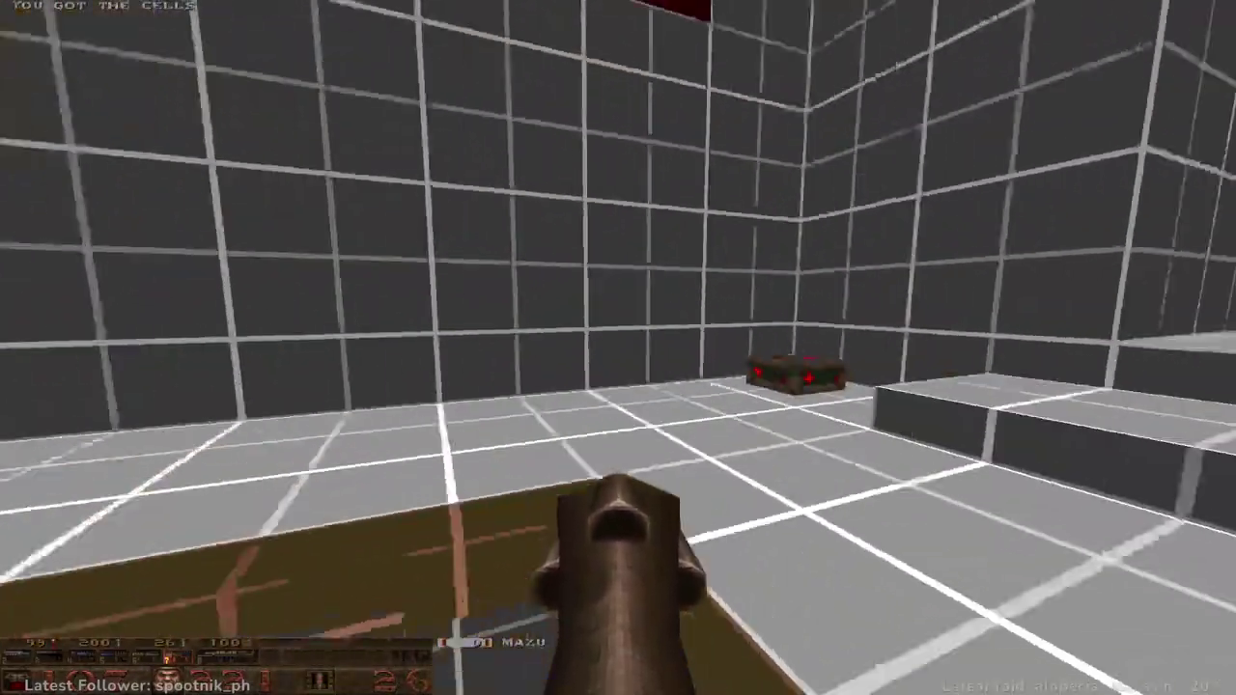
{"action": "key", "text": "d"}
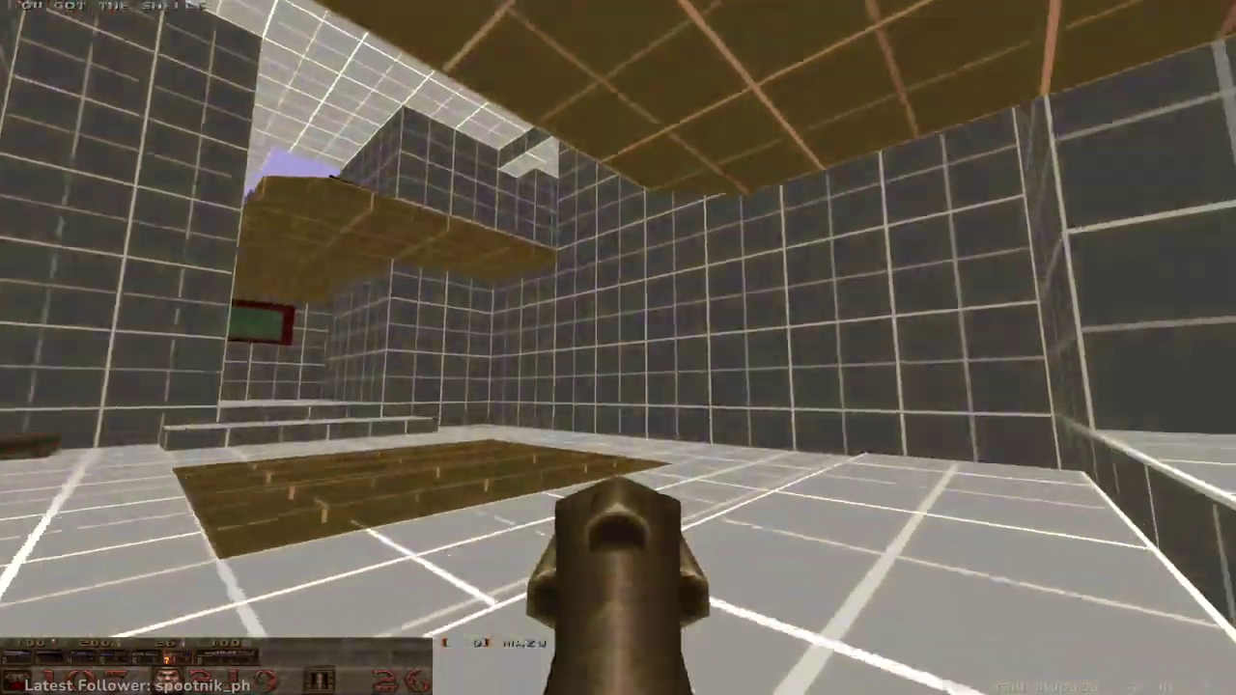
- Playtest the climb from the grate courtyard to the high yellow armor ledge and look over the crate room below
{"action": "key", "text": "w"}
{"action": "key", "text": "w"}
{"action": "key", "text": "w"}
{"action": "key", "text": "w"}
{"action": "key", "text": "w"}
{"action": "key", "text": "w"}
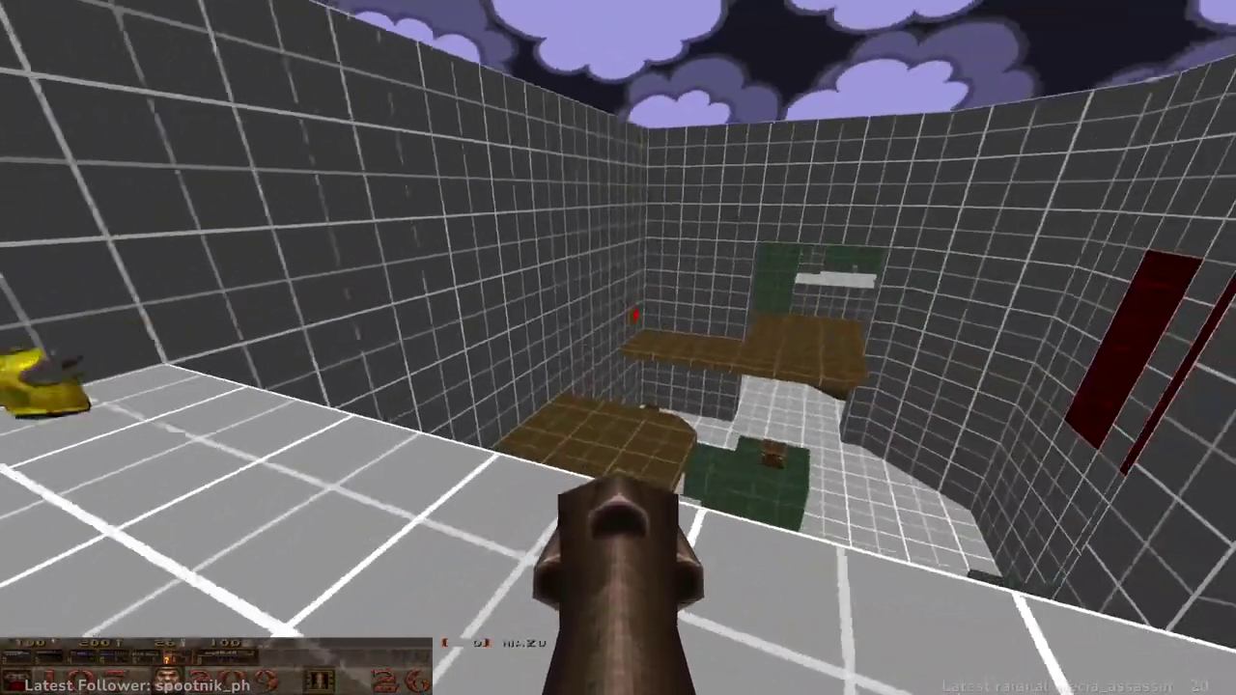
{"action": "key", "text": "d"}
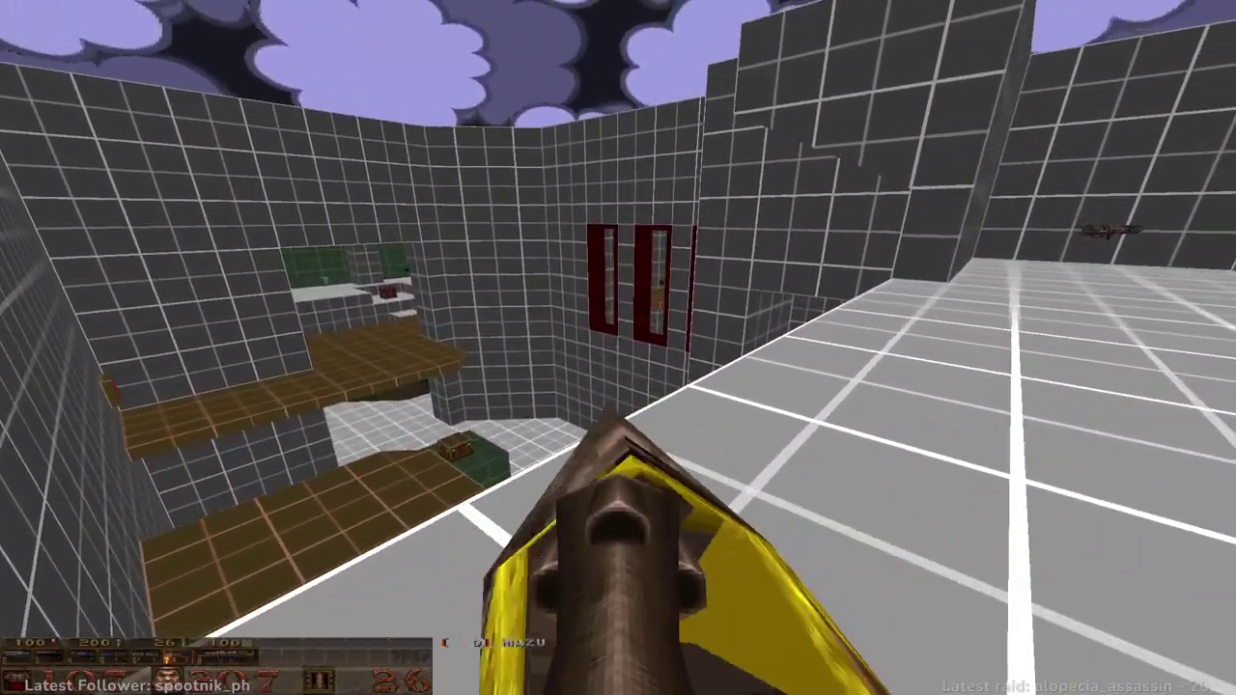
{"action": "key", "text": "a"}
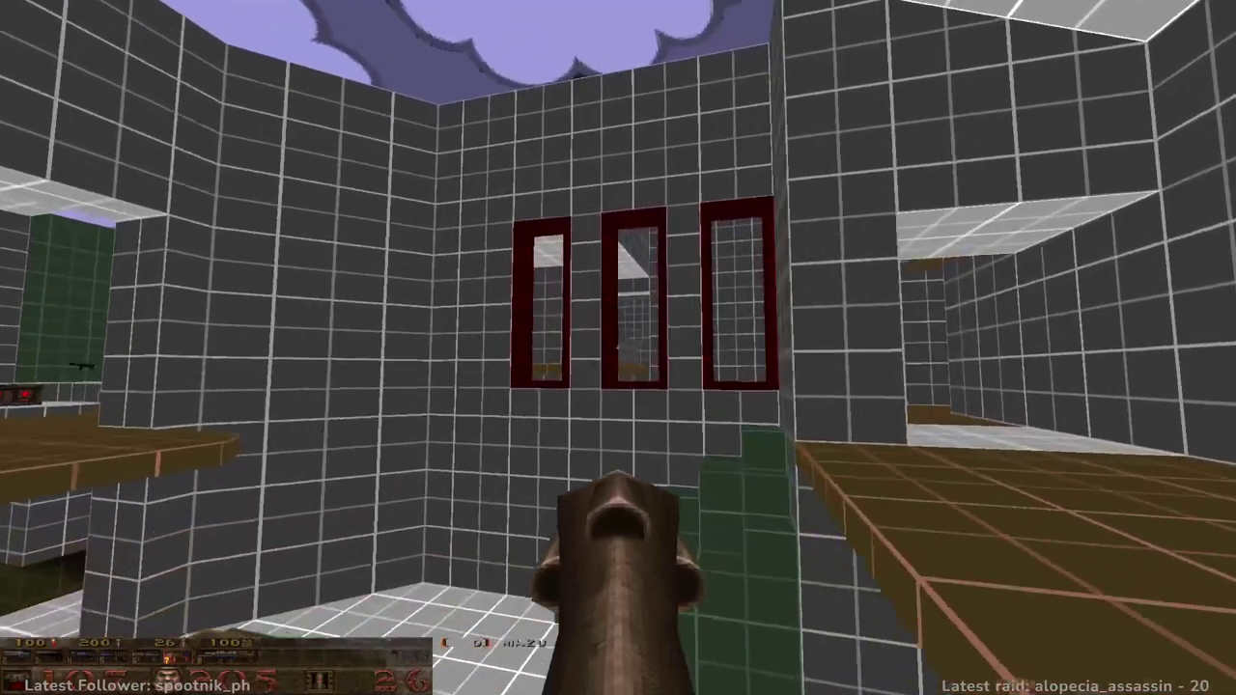
- Test-fire rockets at the three red-framed windows from the brown platform and switch to the lightning weapon
{"action": "left_click", "coordinate": [617, 347]}
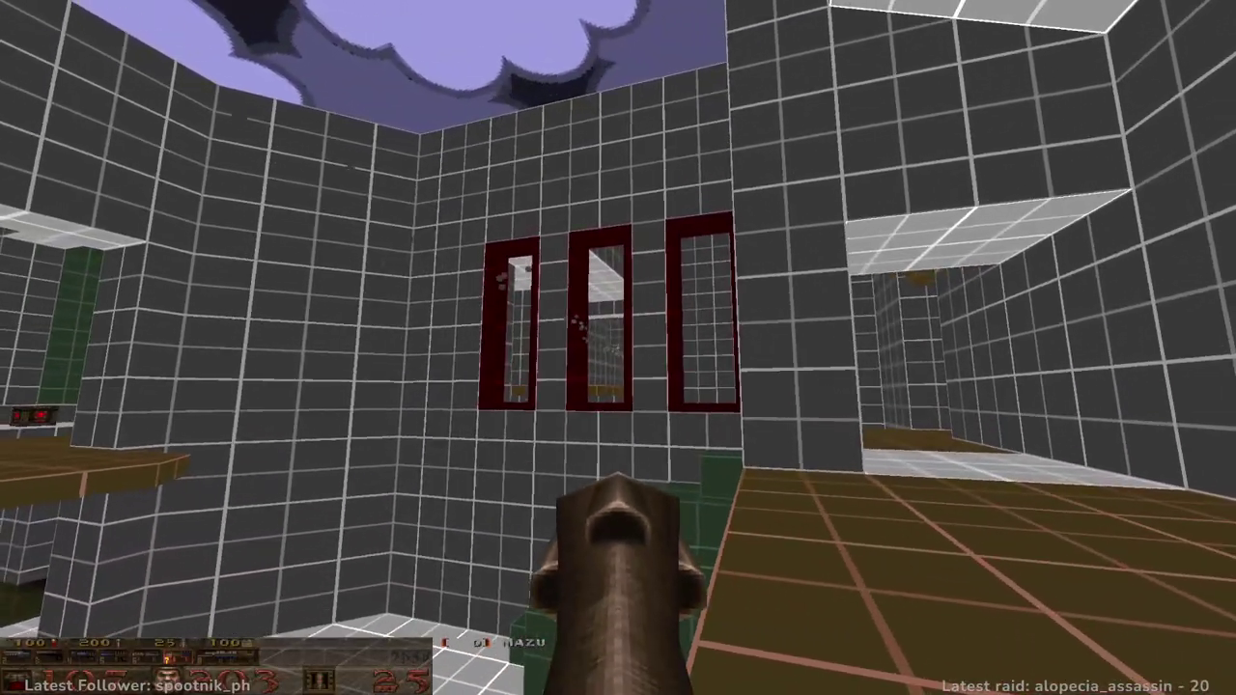
{"action": "key", "text": "a"}
{"action": "left_click", "coordinate": [618, 348]}
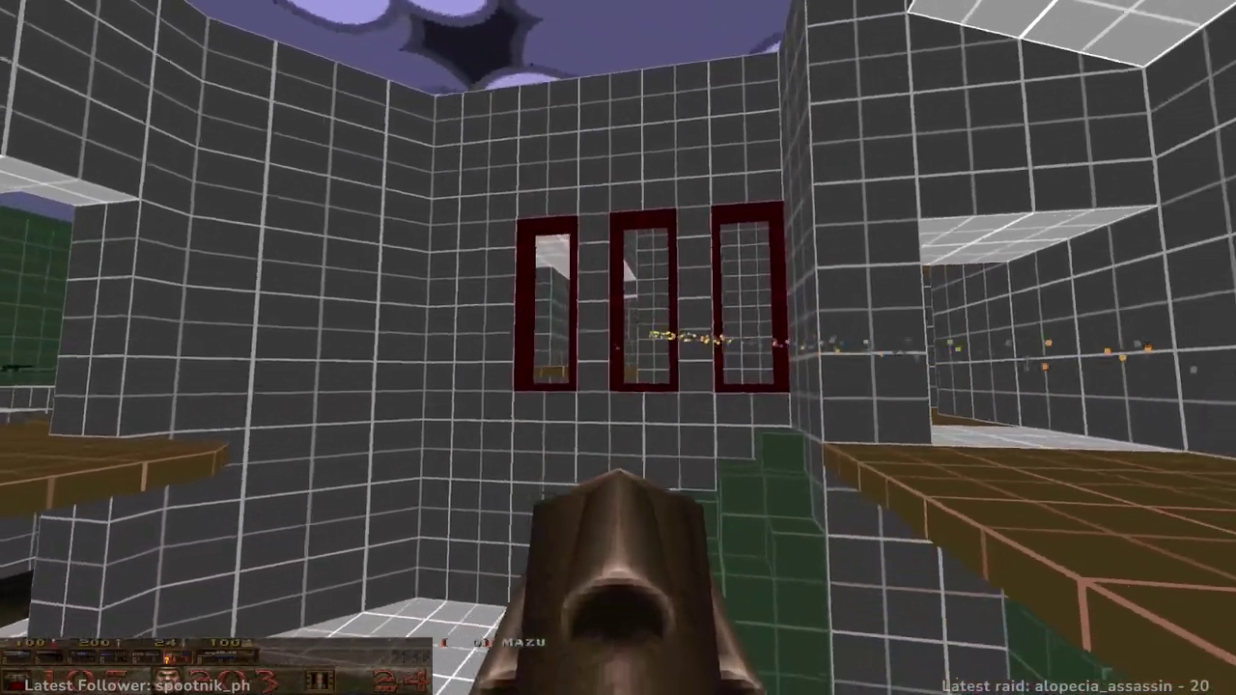
{"action": "left_click", "coordinate": [618, 347]}
{"action": "key", "text": "s"}
{"action": "key", "text": "8"}
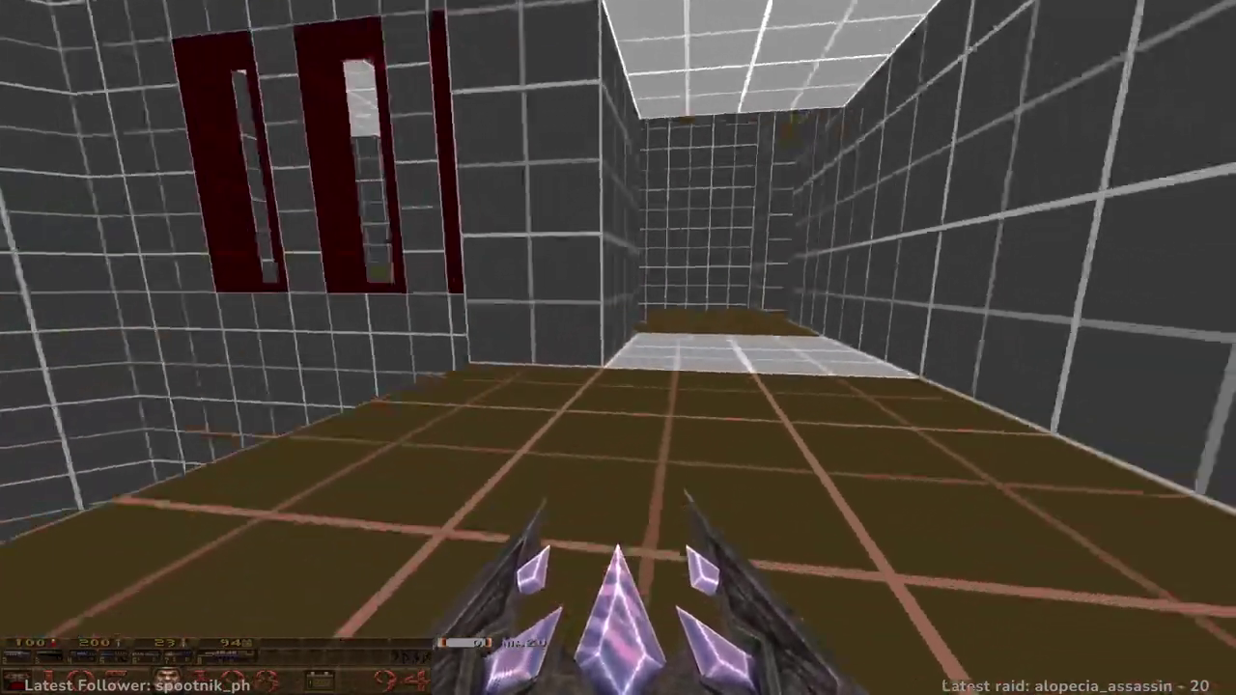
- Collect the grenade launcher beyond the windows and test shots from the brown platform beside the ammo ledge
{"action": "key", "text": "w"}
{"action": "key", "text": "7"}
{"action": "left_click", "coordinate": [618, 348]}
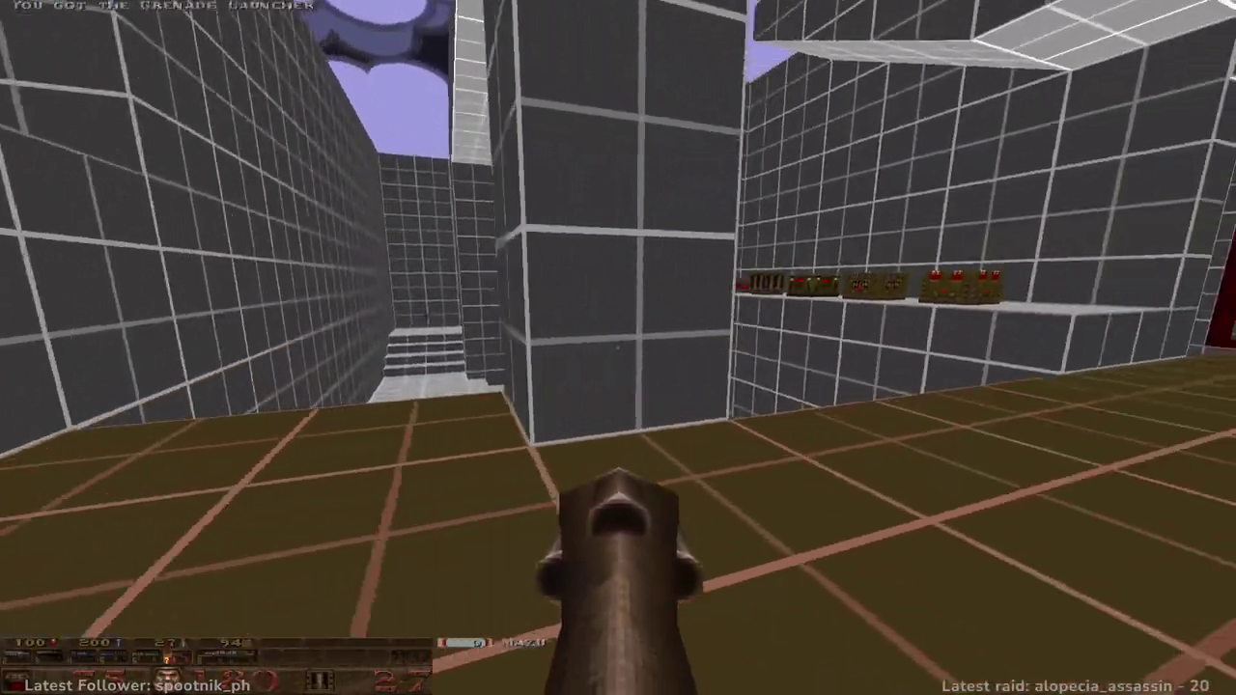
{"action": "key", "text": "a"}
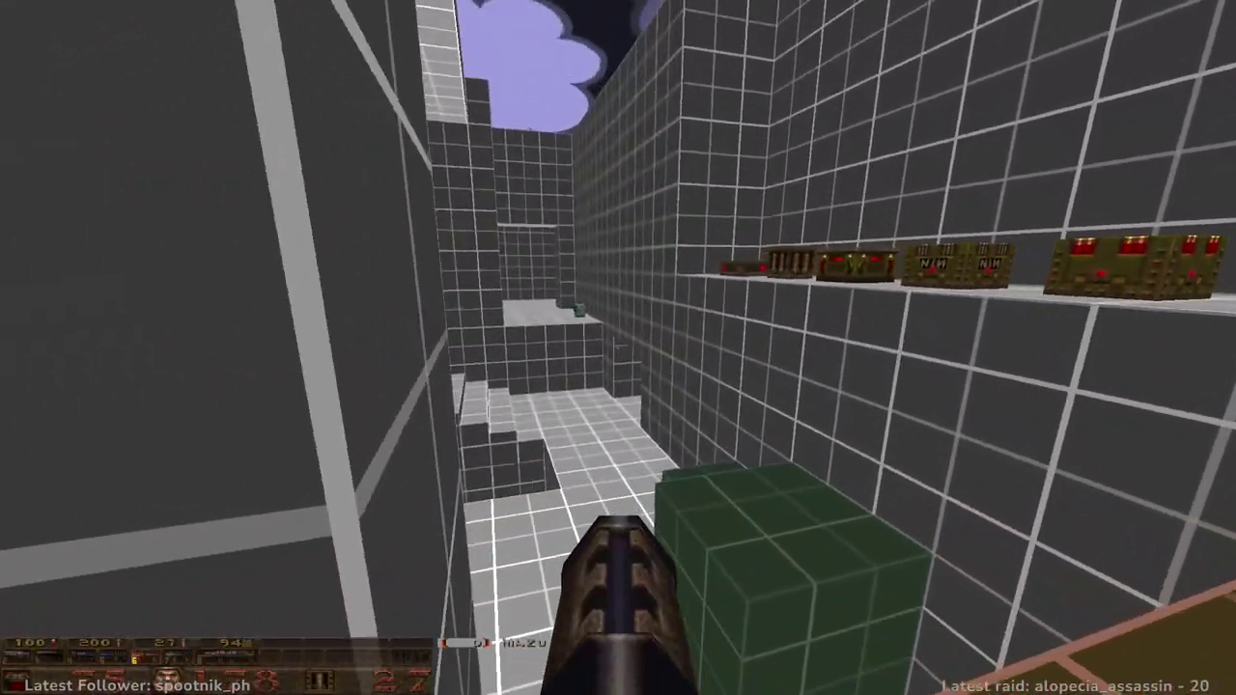
{"action": "left_click", "coordinate": [617, 347]}
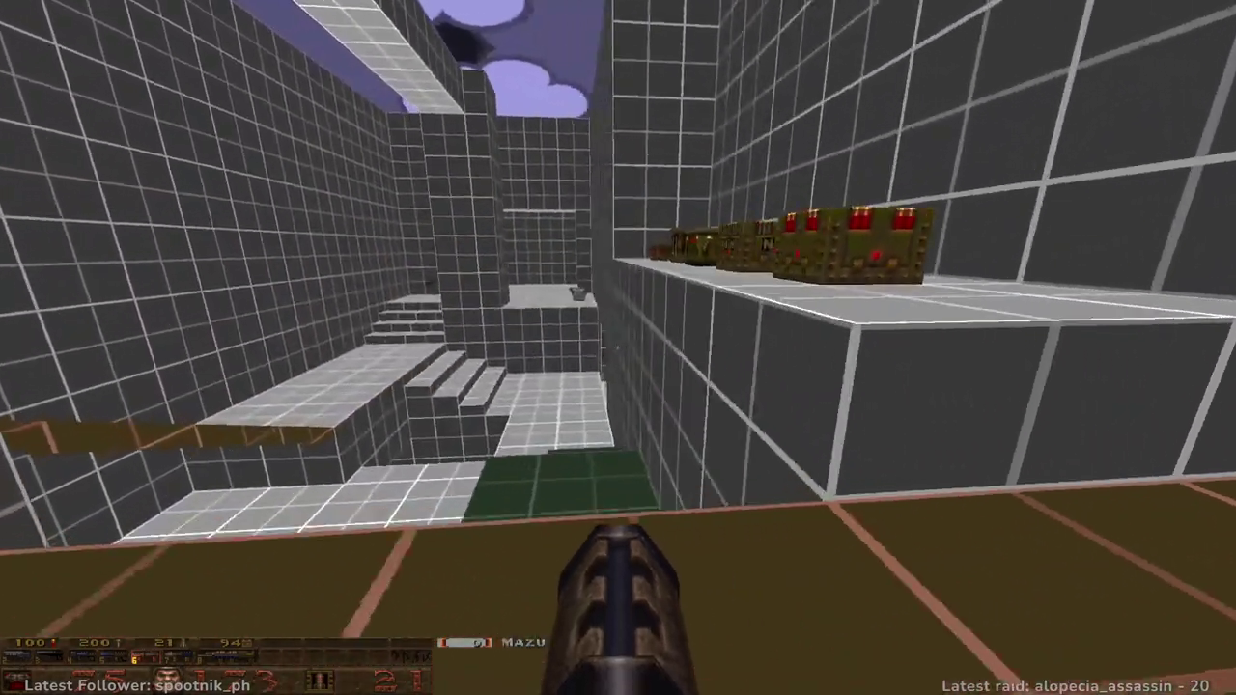
{"action": "left_click", "coordinate": [618, 348]}
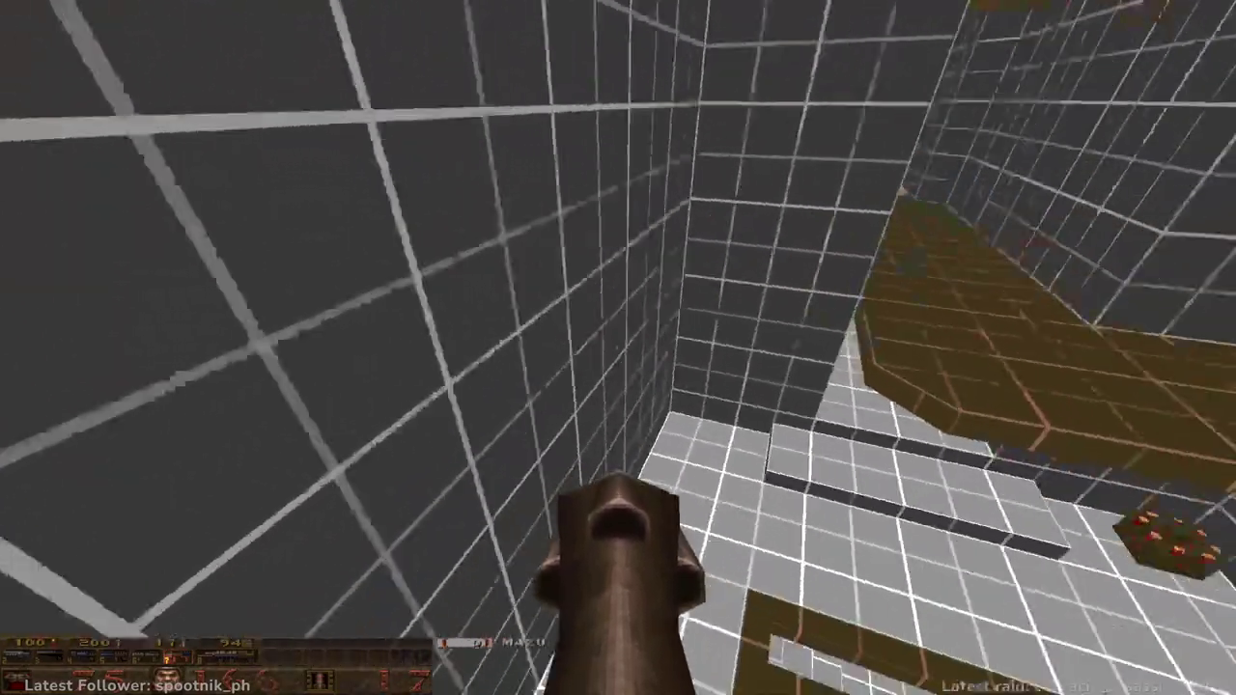
- Playtest the lower route past the railgun staff and the green-framed black portal back to the grate courtyard
{"action": "key", "text": "w"}
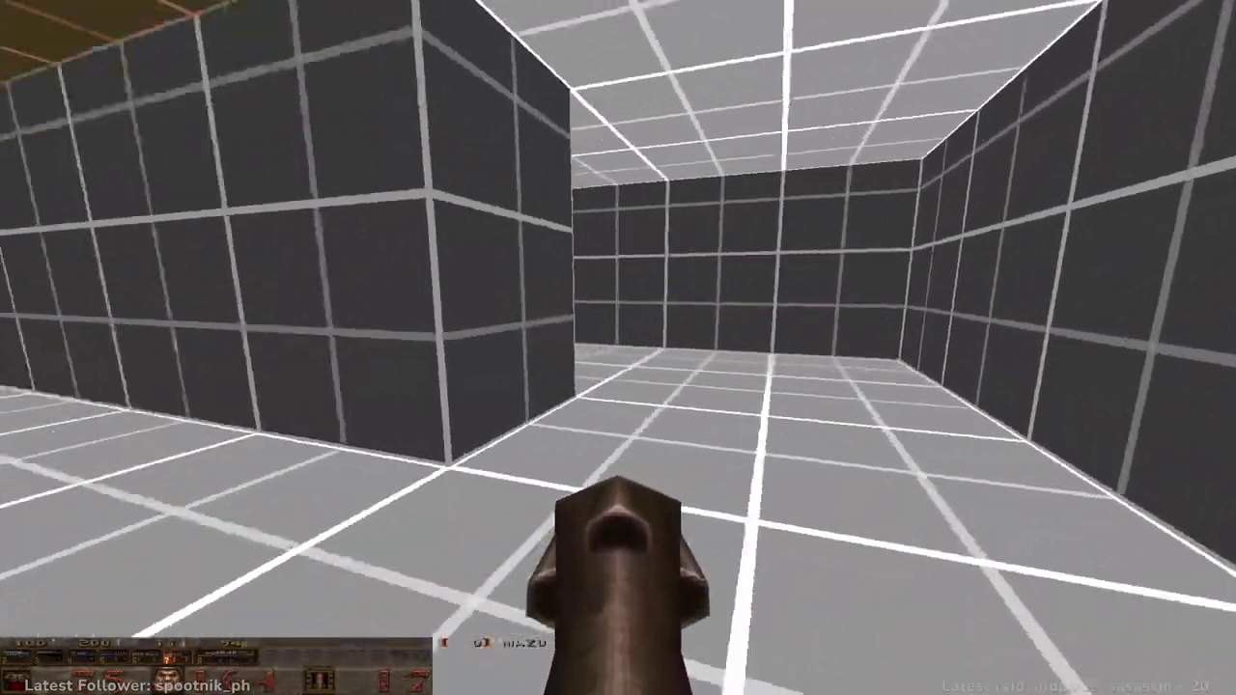
{"action": "key", "text": "w"}
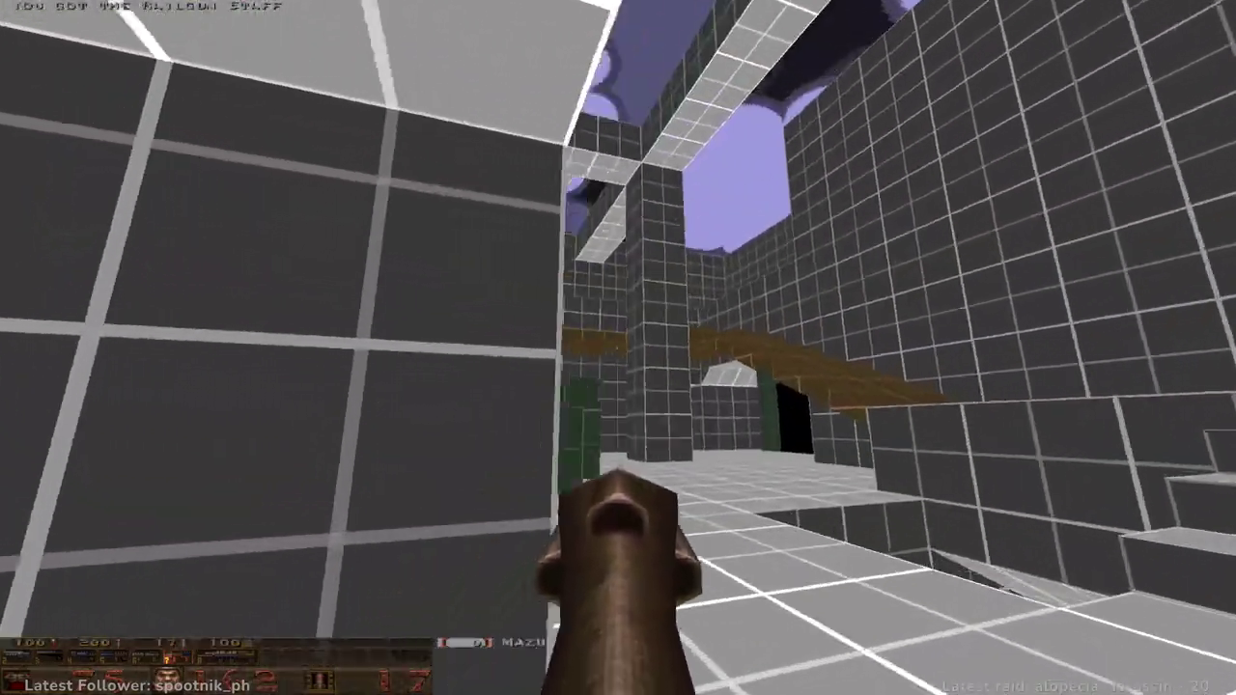
{"action": "key", "text": "w"}
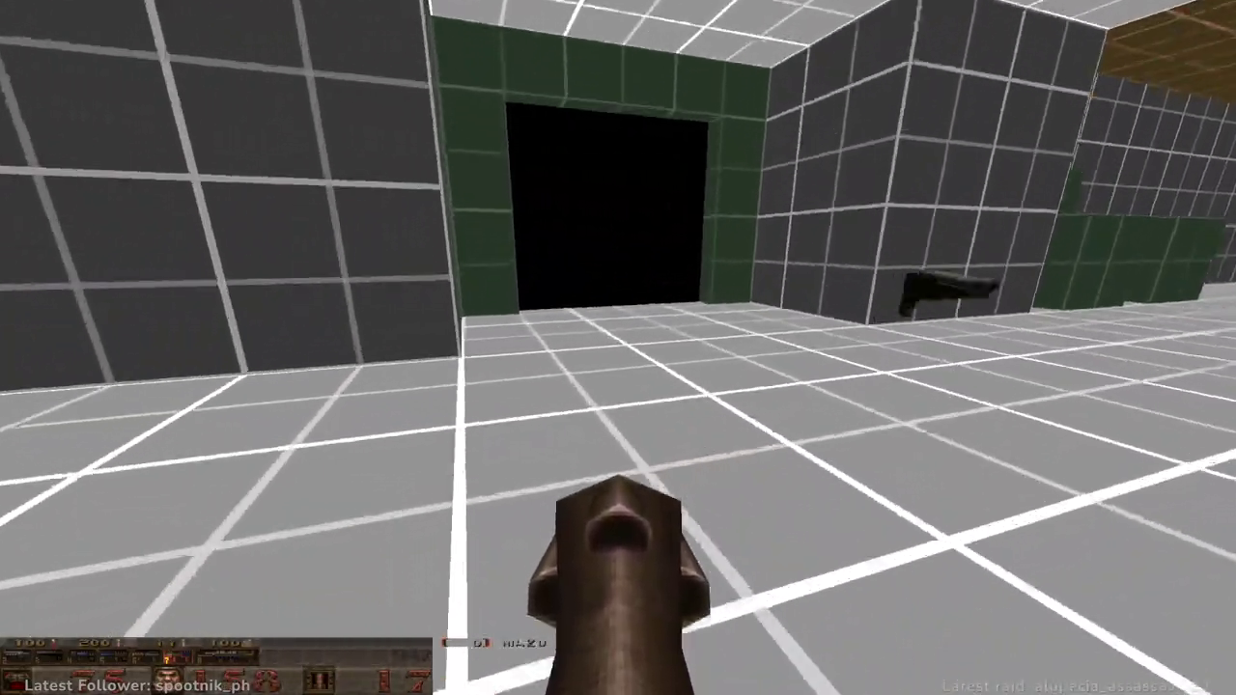
{"action": "key", "text": "w"}
{"action": "key", "text": "w"}
{"action": "key", "text": "w"}
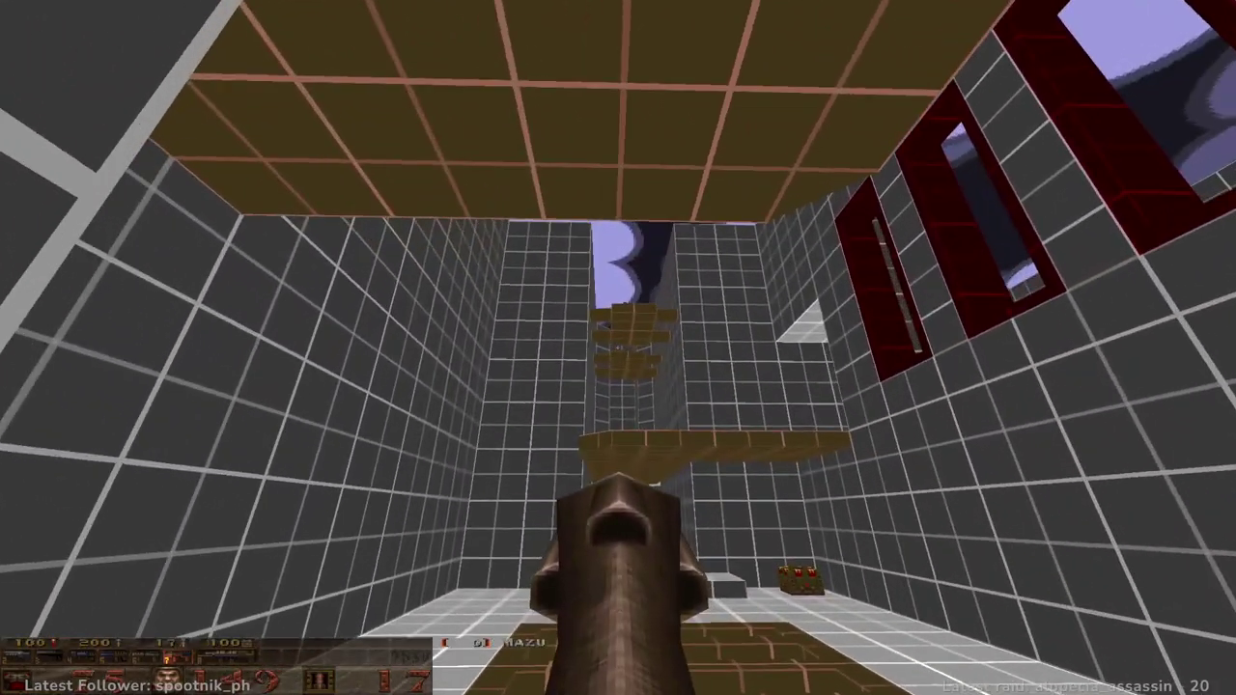
- Test-fire rockets in the grate courtyard toward the stacked brown platforms beside the red-framed windows
{"action": "key", "text": "w"}
{"action": "key", "text": "w"}
{"action": "left_click", "coordinate": [618, 347]}
{"action": "key", "text": "w"}
{"action": "left_click", "coordinate": [618, 348]}
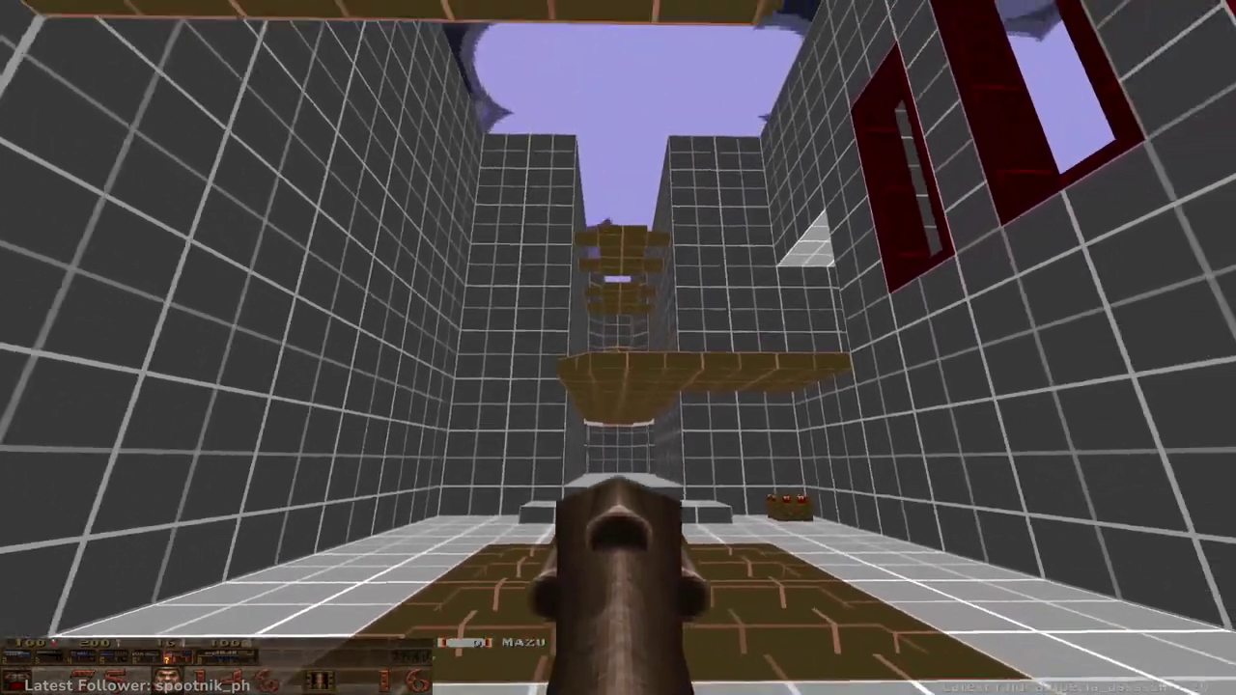
{"action": "key", "text": "w"}
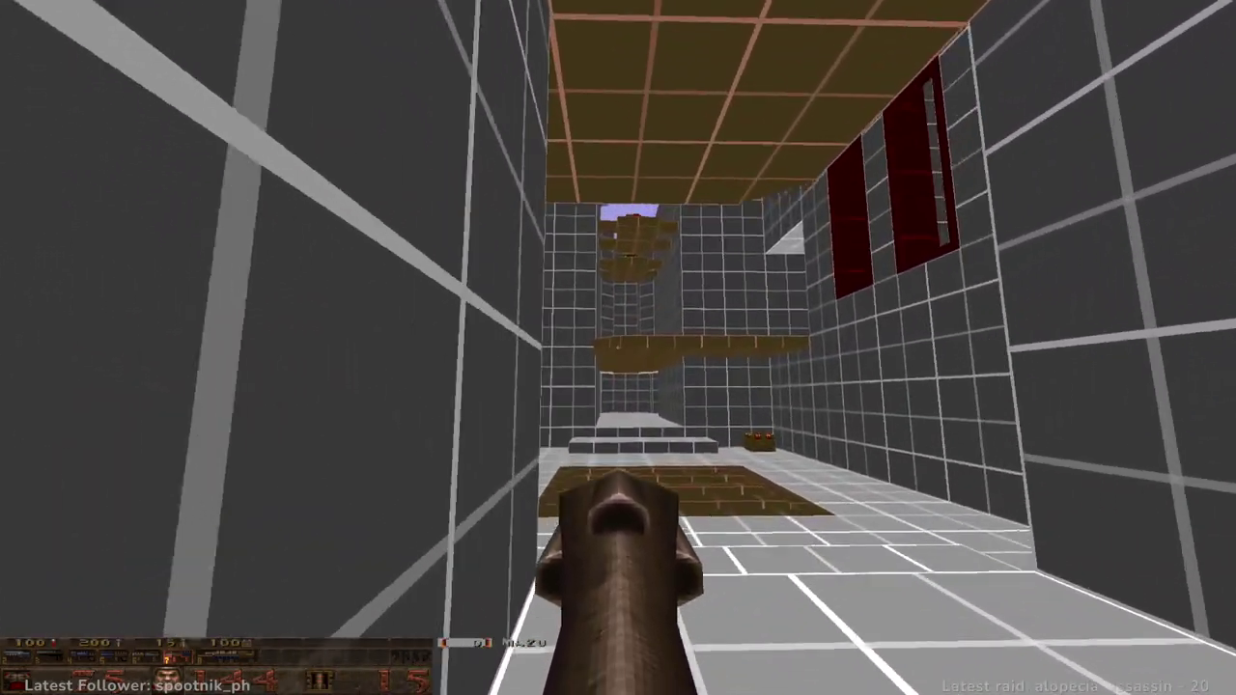
- Playtest the corridor to the gun alcove and the narrow stairway route to the armor pickup
{"action": "key", "text": "w"}
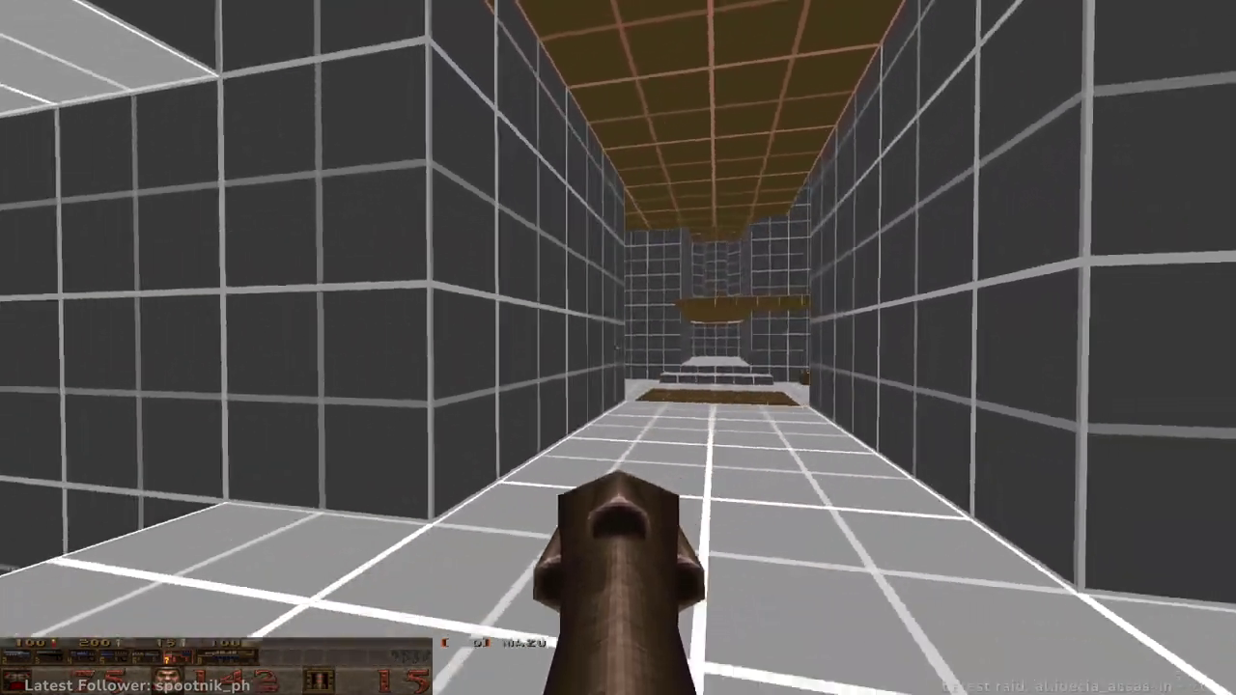
{"action": "key", "text": "w"}
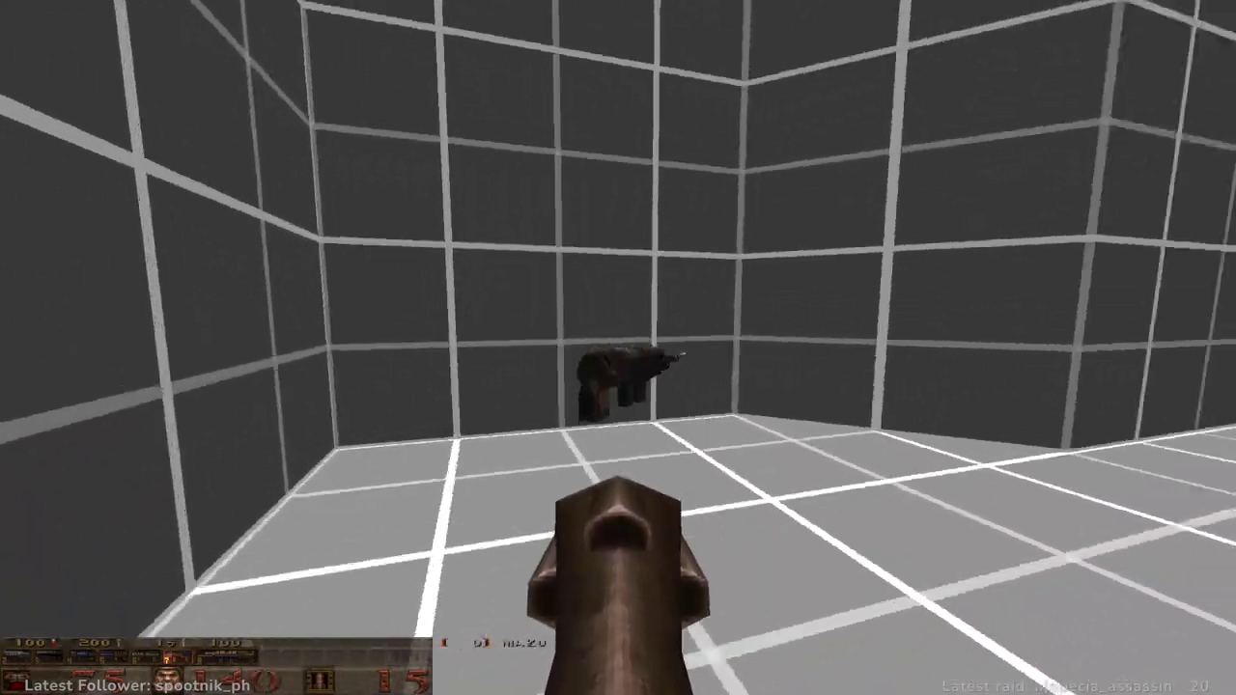
{"action": "key", "text": "w"}
{"action": "key", "text": "w"}
{"action": "key", "text": "7"}
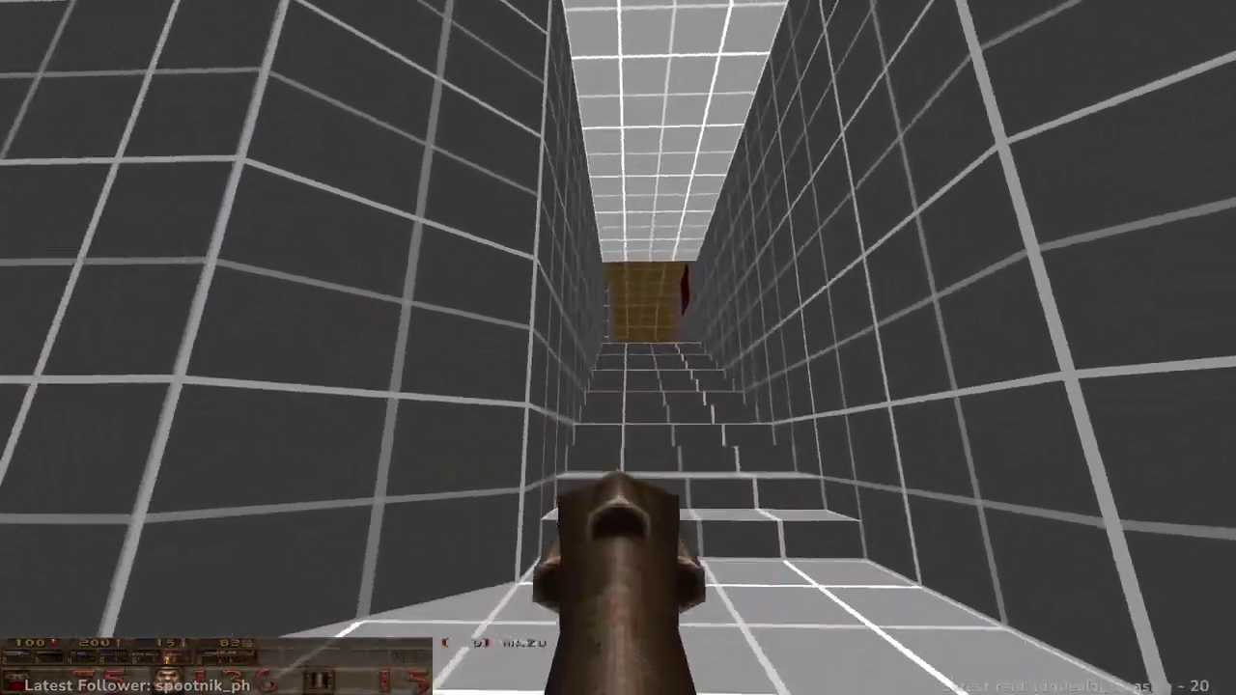
{"action": "key", "text": "w"}
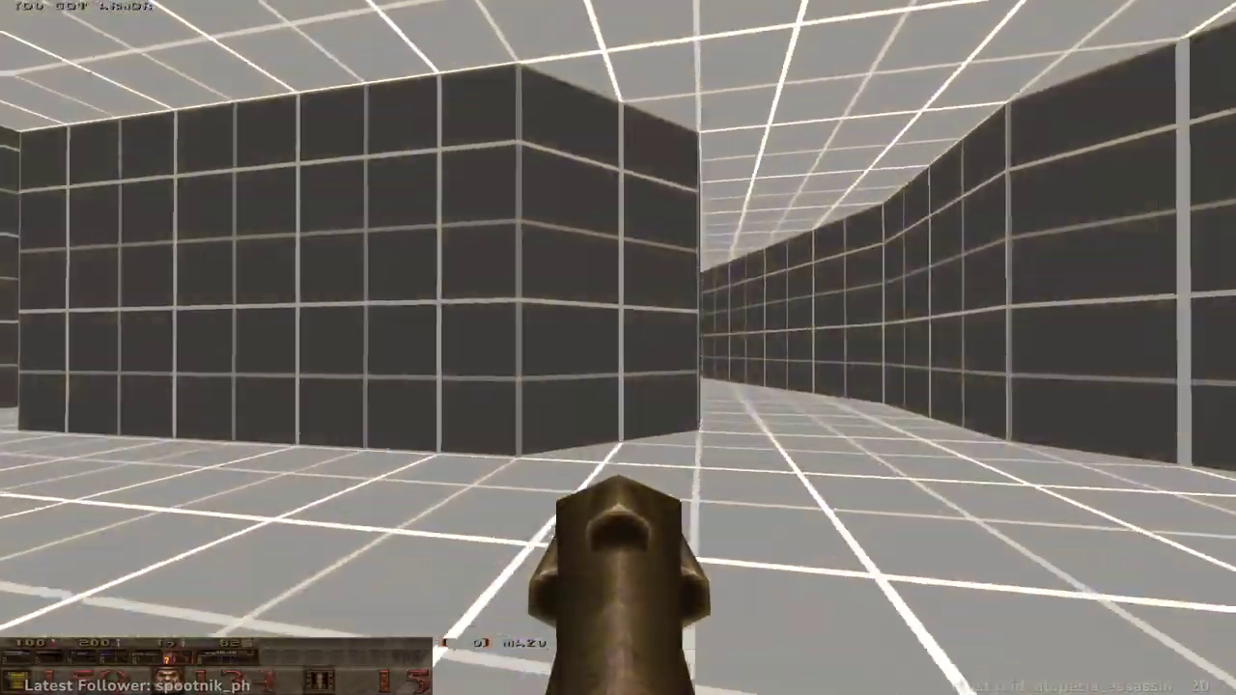
- Inspect the slotted brown grate from the room beneath it and test-fire rockets up through the slots
{"action": "key", "text": "w"}
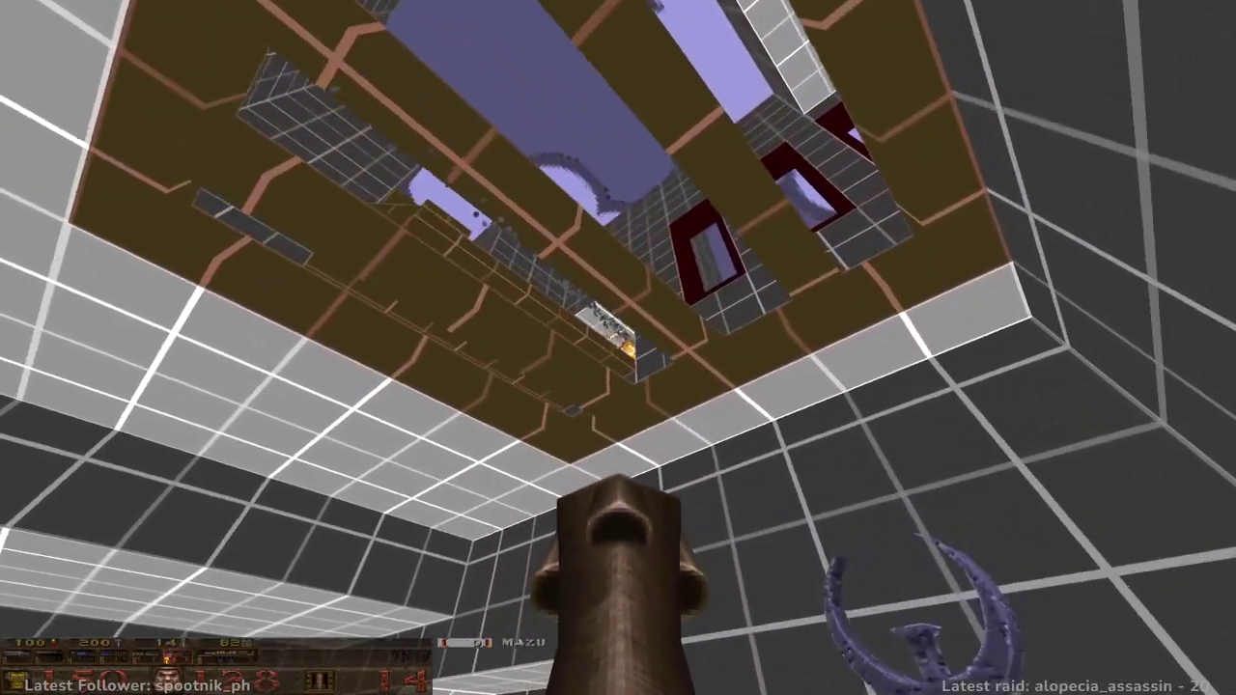
{"action": "key", "text": "w"}
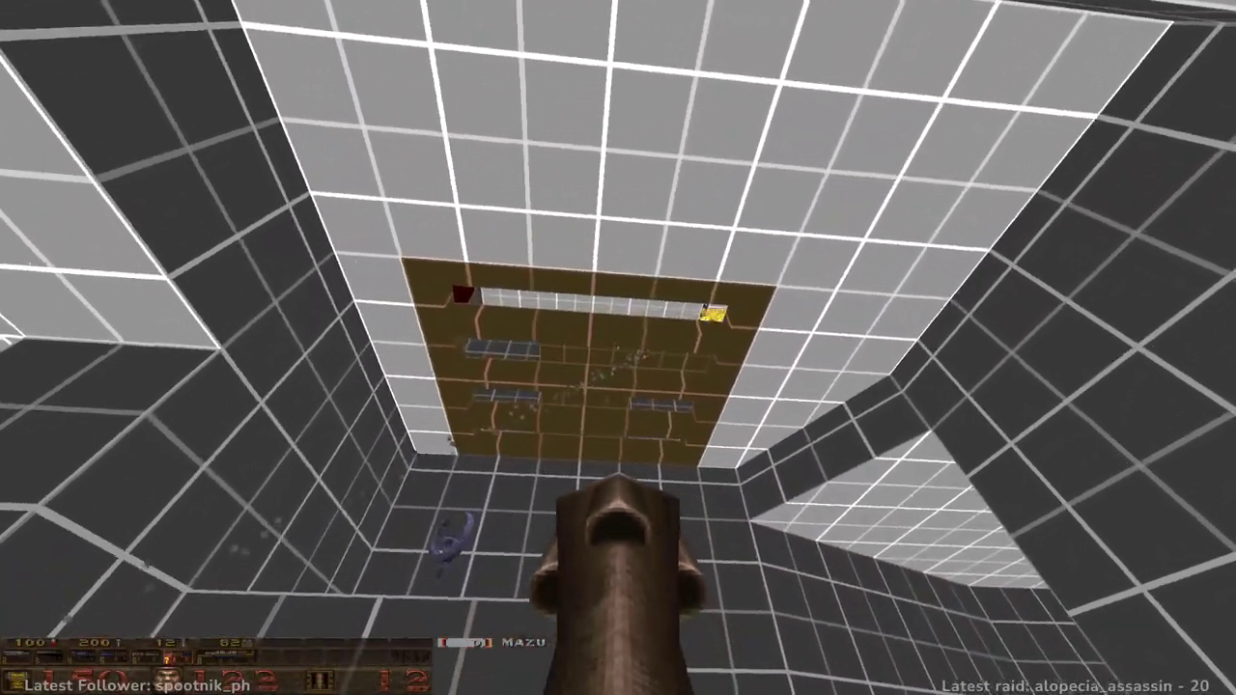
{"action": "key", "text": "w"}
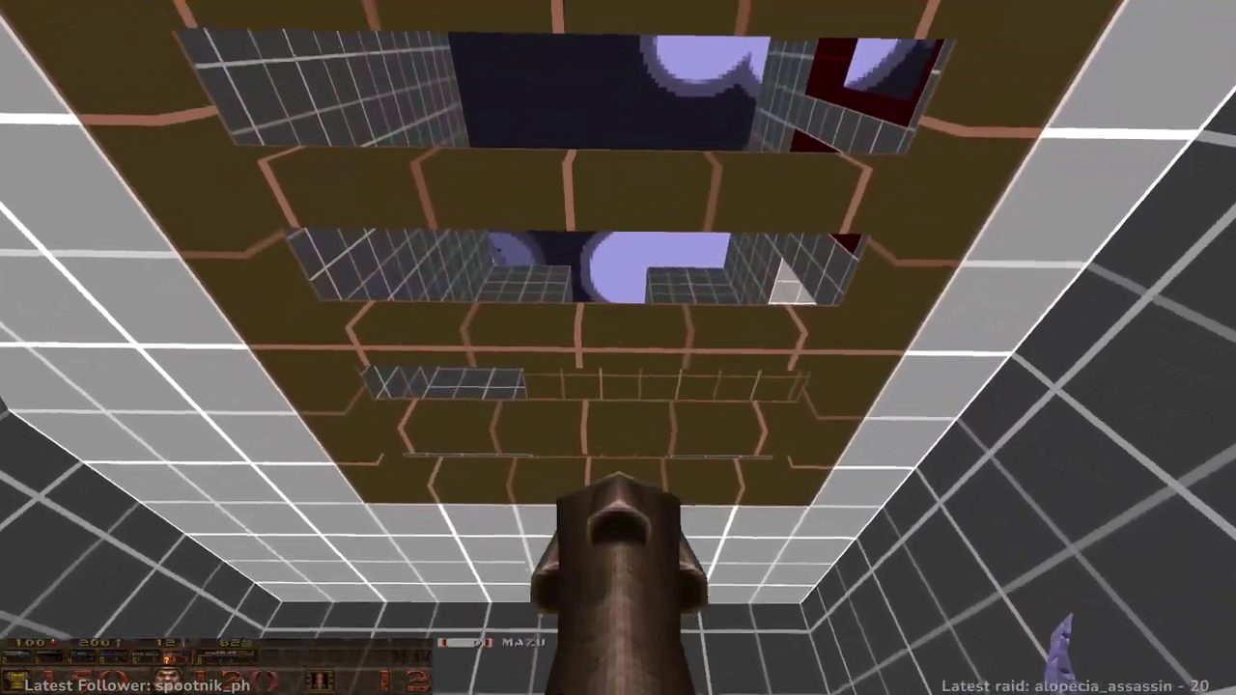
{"action": "key", "text": "s"}
{"action": "left_click", "coordinate": [618, 348]}
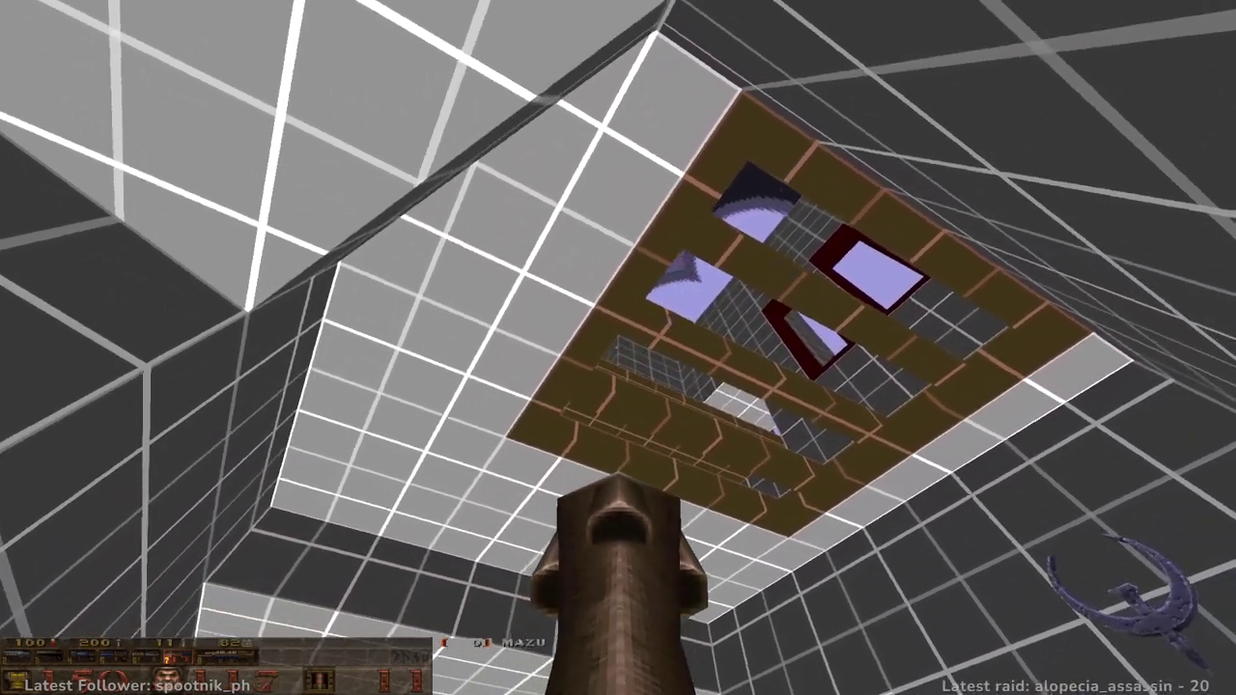
{"action": "left_click", "coordinate": [618, 348]}
- Inspect the red ceiling hatch in the room with the green-framed portal and fire a rocket
{"action": "key", "text": "w"}
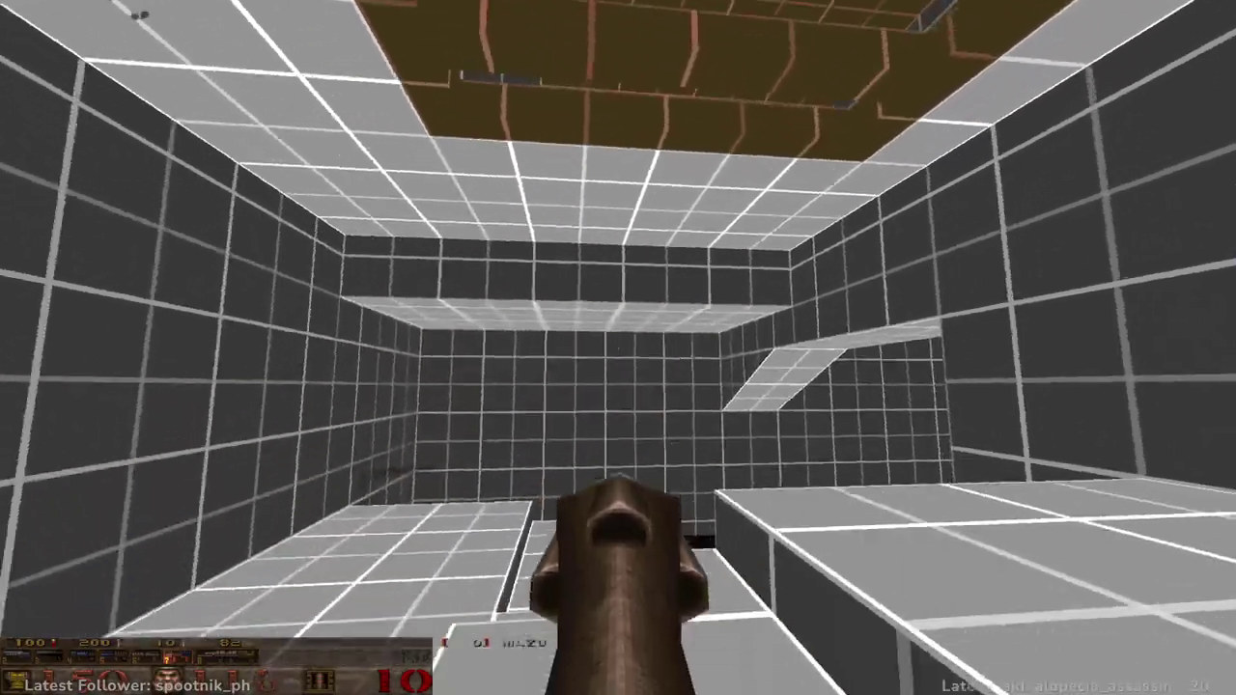
{"action": "key", "text": "w"}
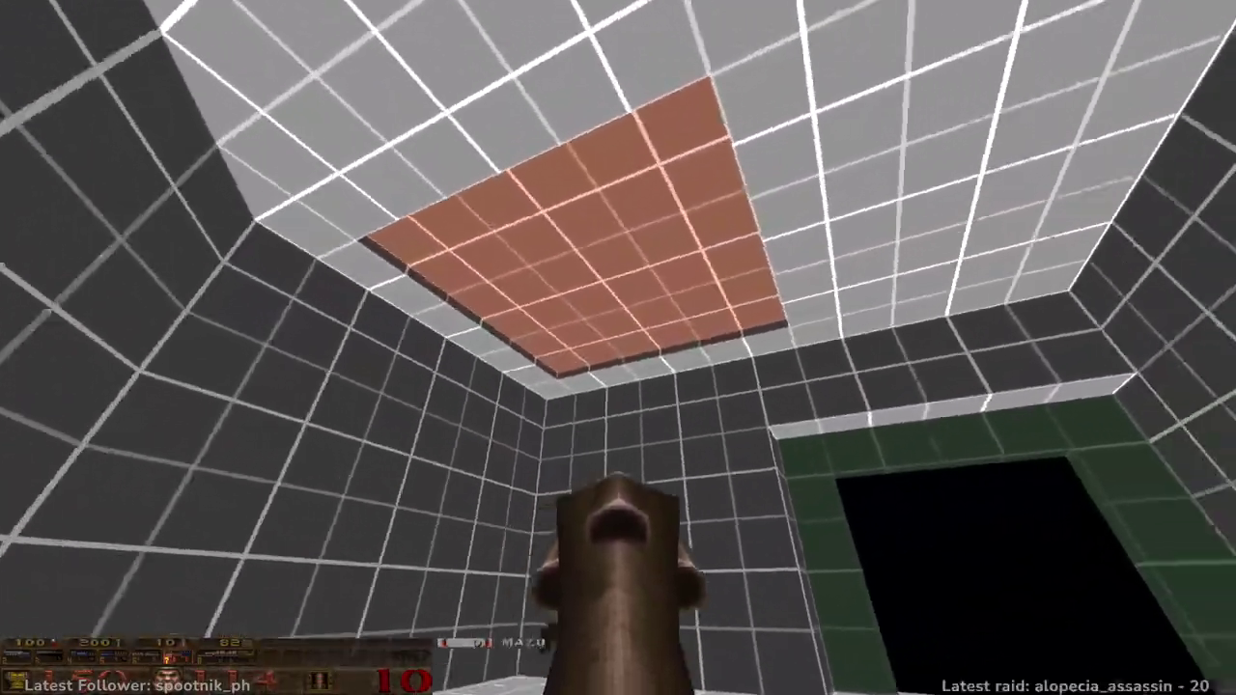
{"action": "left_click", "coordinate": [618, 348]}
- Playtest the rockets pickup on the upper brown platform, the drop through the crate room's floor hatch, and the return up
{"action": "key", "text": "w"}
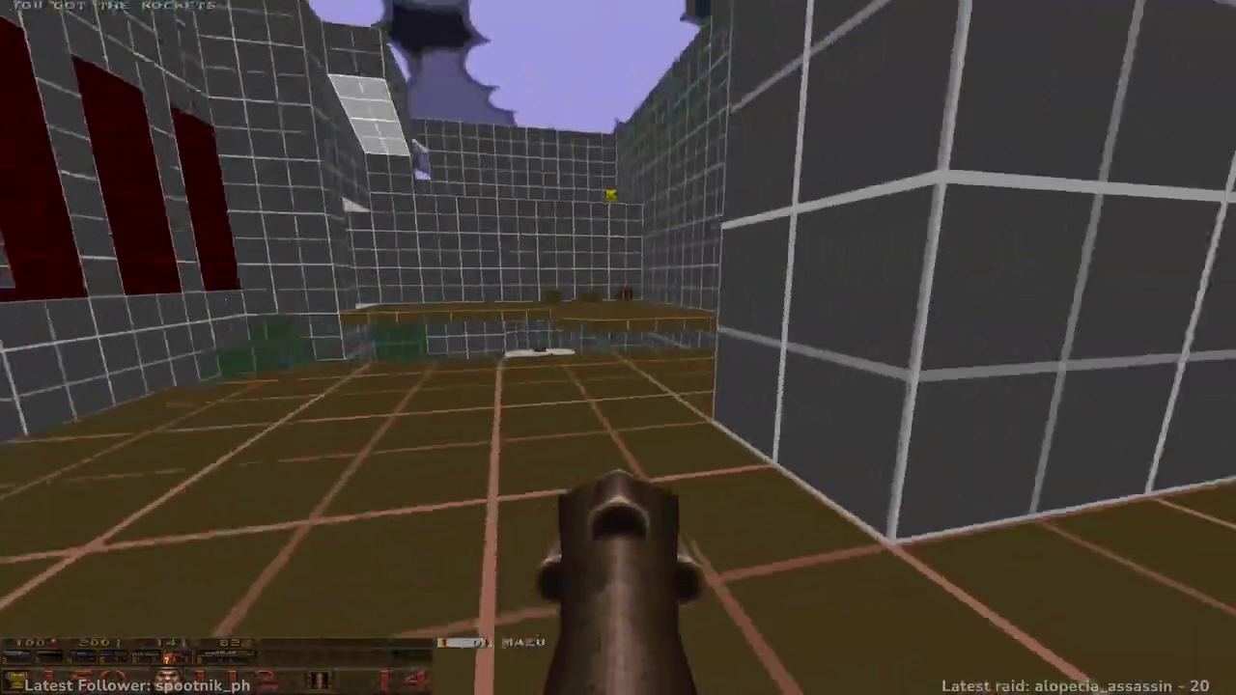
{"action": "key", "text": "w"}
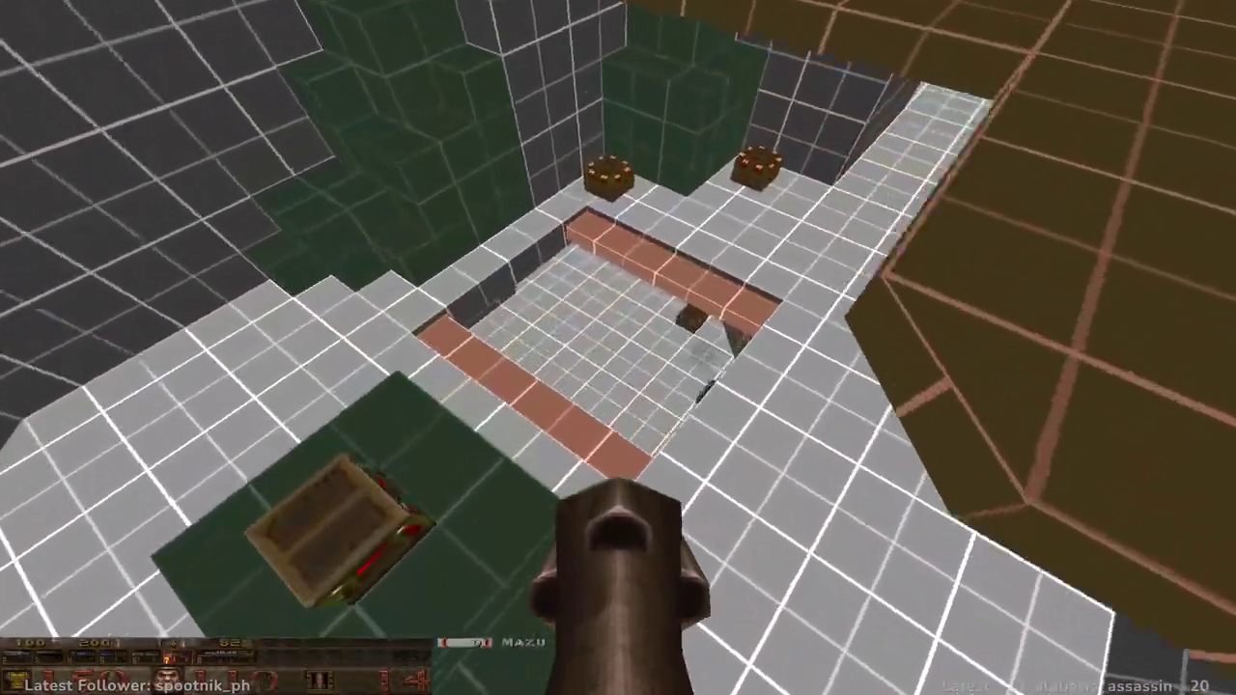
{"action": "key", "text": "s"}
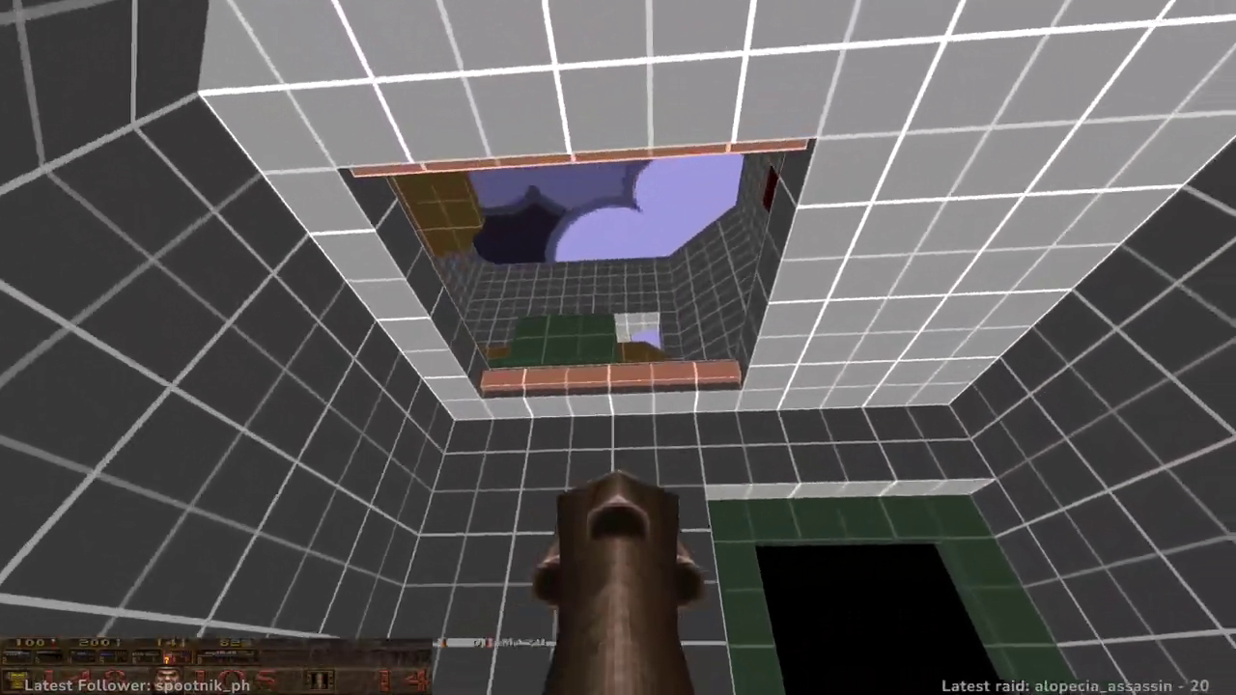
{"action": "key", "text": "w"}
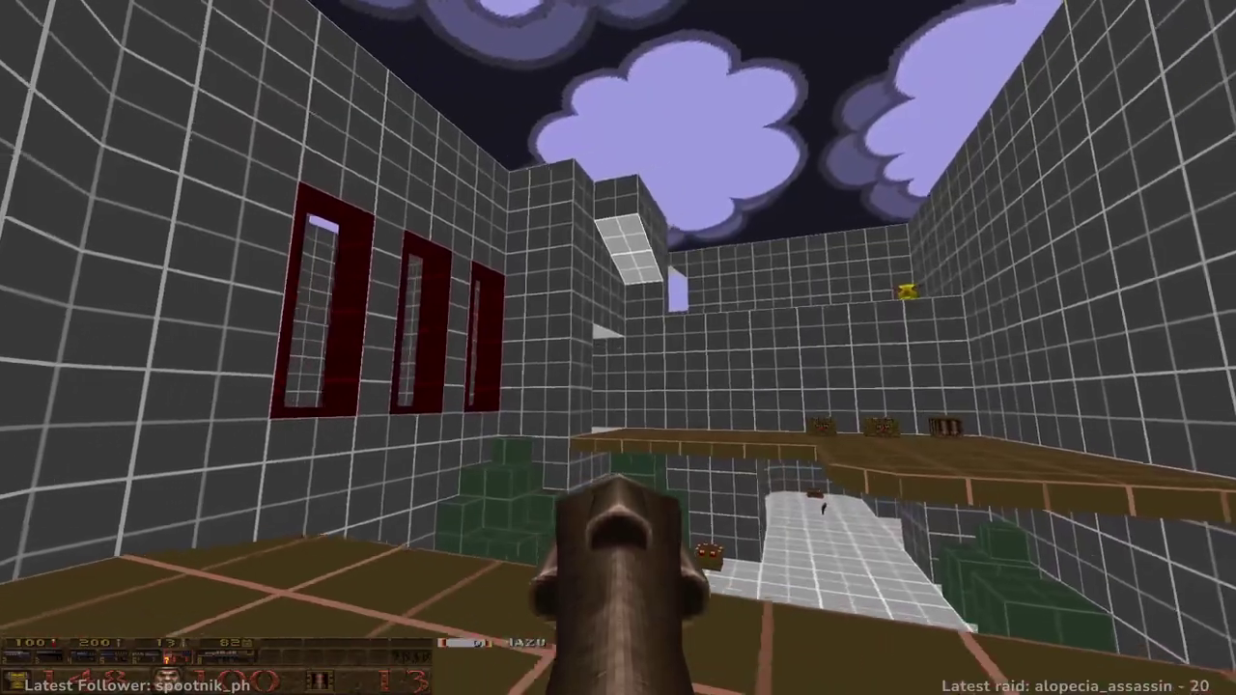
- Playtest a rocket jump from the brown platform to the armor on the high ledge and continue to the rotary shotgun
{"action": "key", "text": "w"}
{"action": "key", "text": "space"}
{"action": "left_click", "coordinate": [617, 347]}
{"action": "key", "text": "w"}
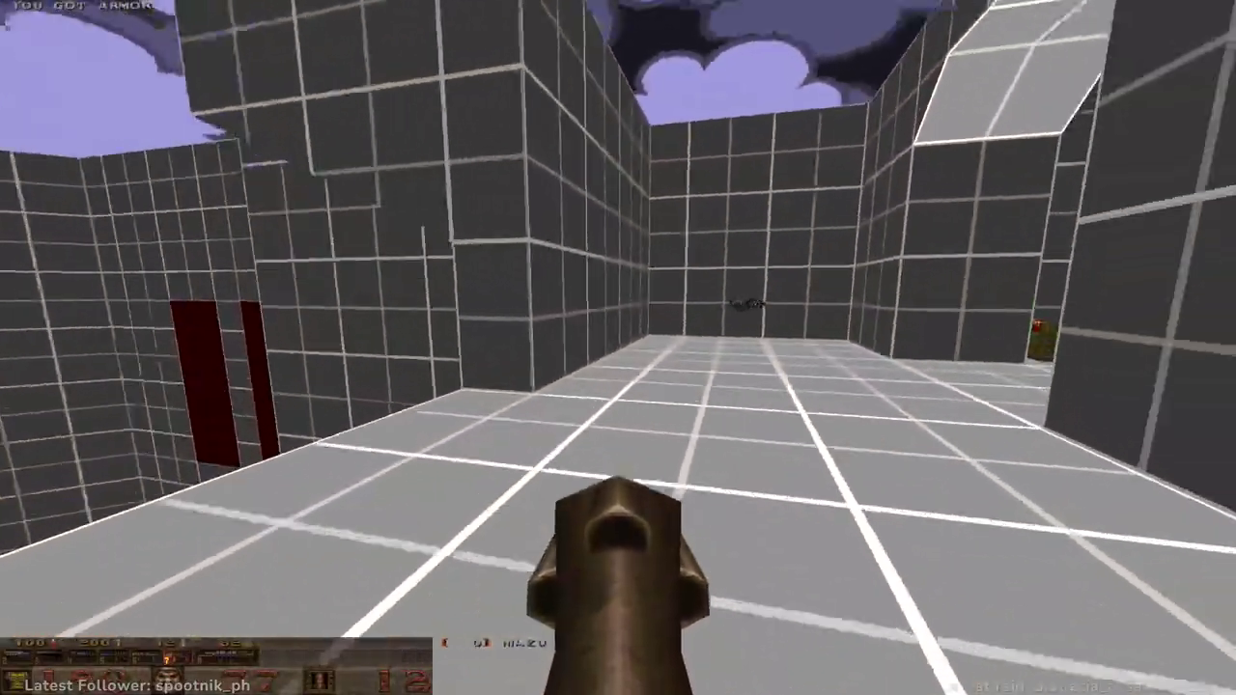
{"action": "key", "text": "w"}
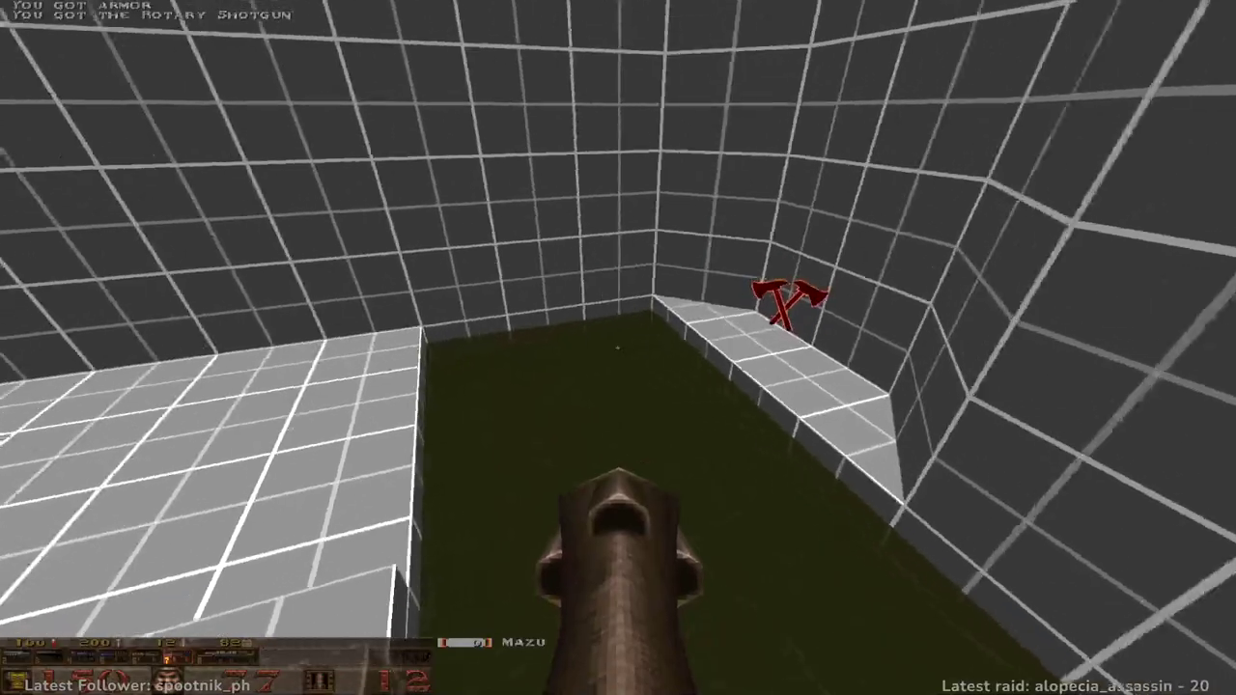
- Collect the crossed red axes beside the green pool and try the axe weapon in the adjoining corridor
{"action": "key", "text": "w"}
{"action": "key", "text": "7"}
{"action": "key", "text": "w"}
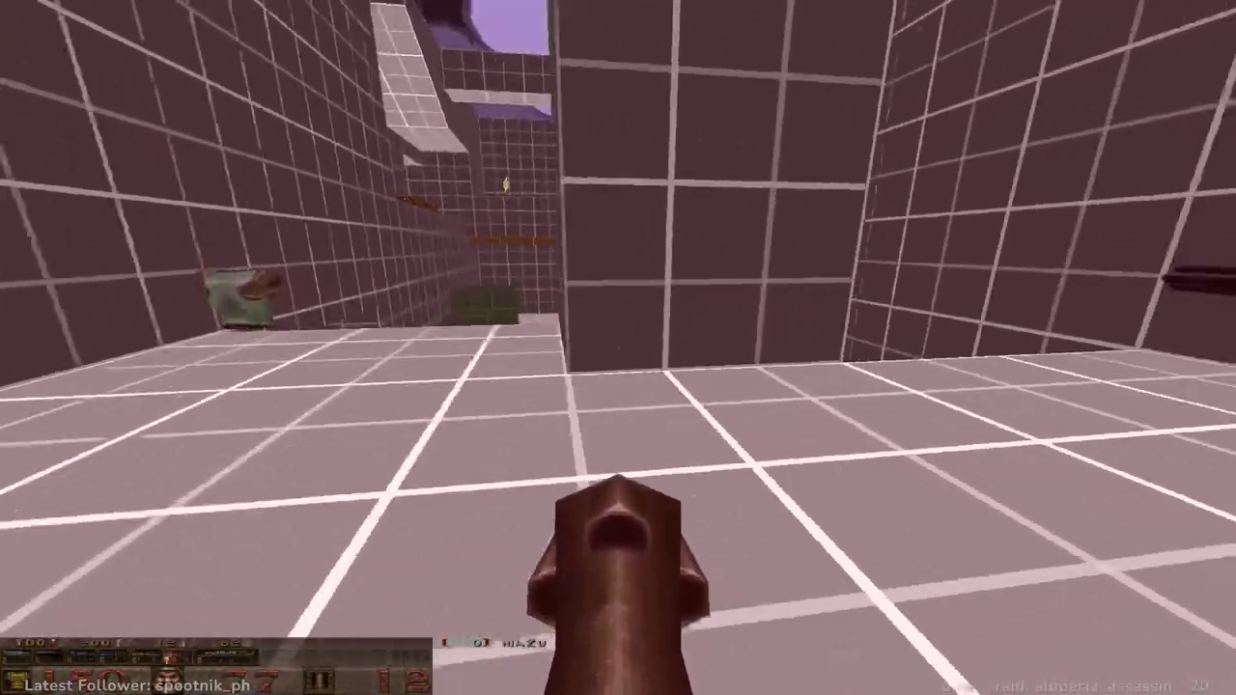
{"action": "key", "text": "w"}
{"action": "key", "text": "1"}
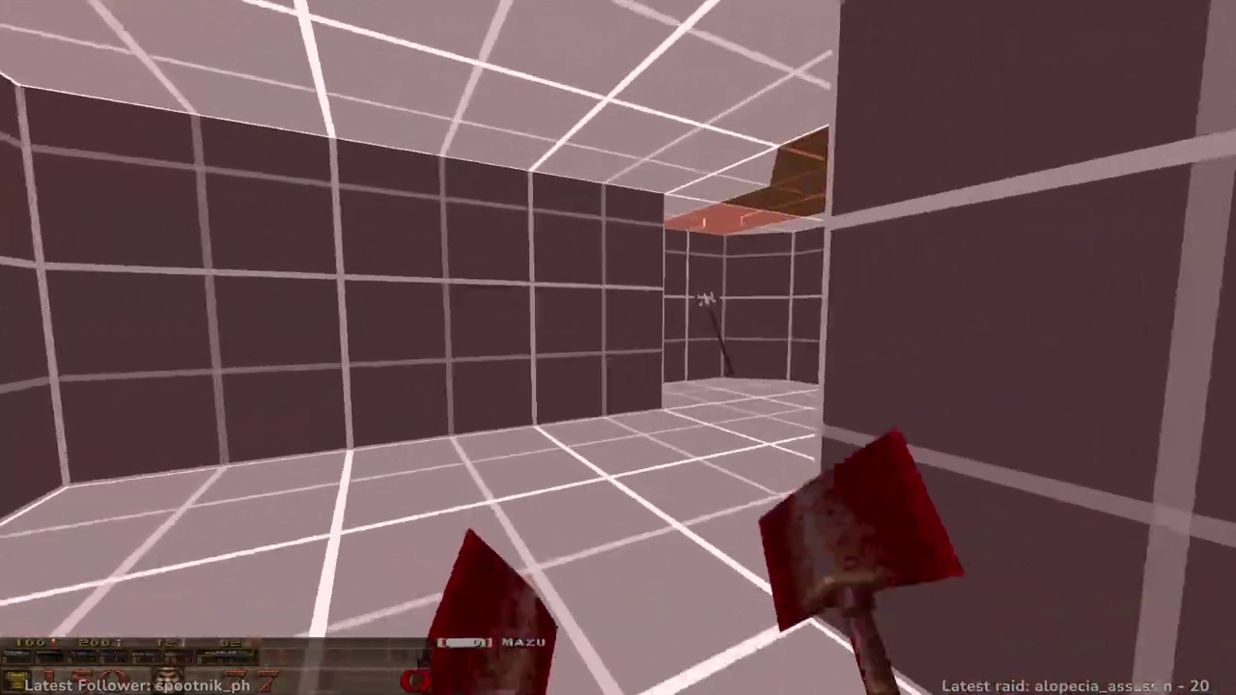
{"action": "key", "text": "w"}
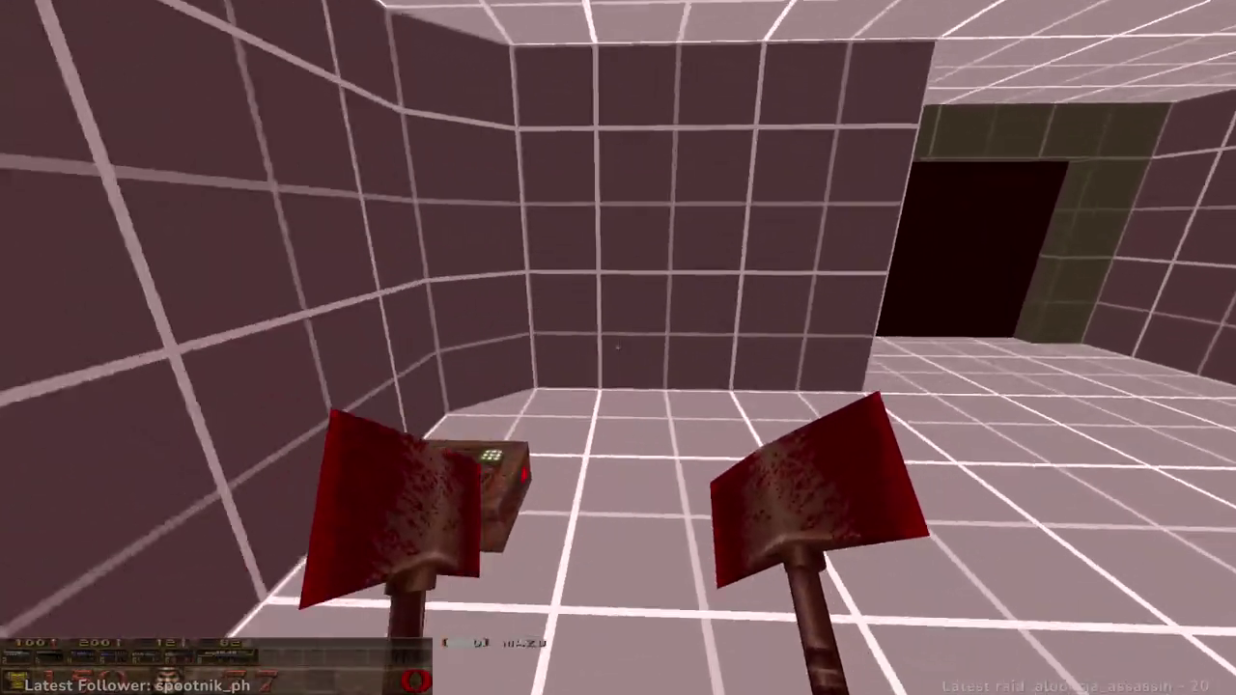
- Playtest the low corridors between the green-framed portal and the wide stepped room with the rocket launcher equipped
{"action": "key", "text": "w"}
{"action": "key", "text": "w"}
{"action": "key", "text": "7"}
{"action": "key", "text": "w"}
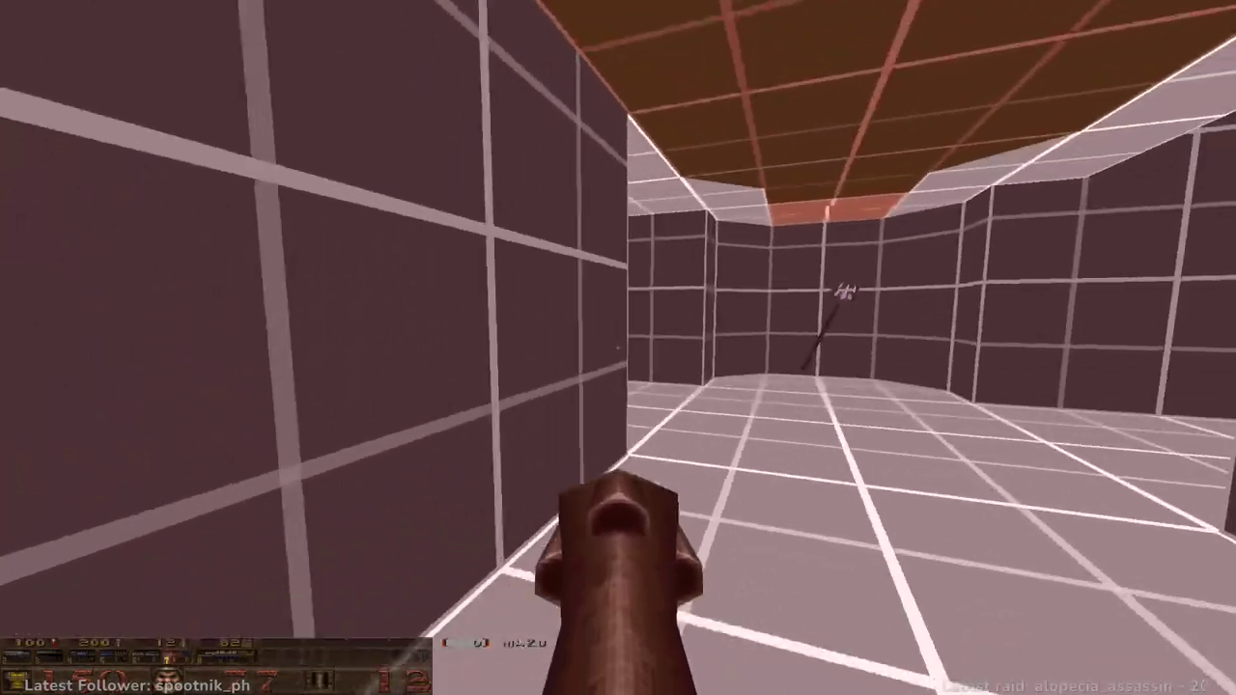
{"action": "key", "text": "w"}
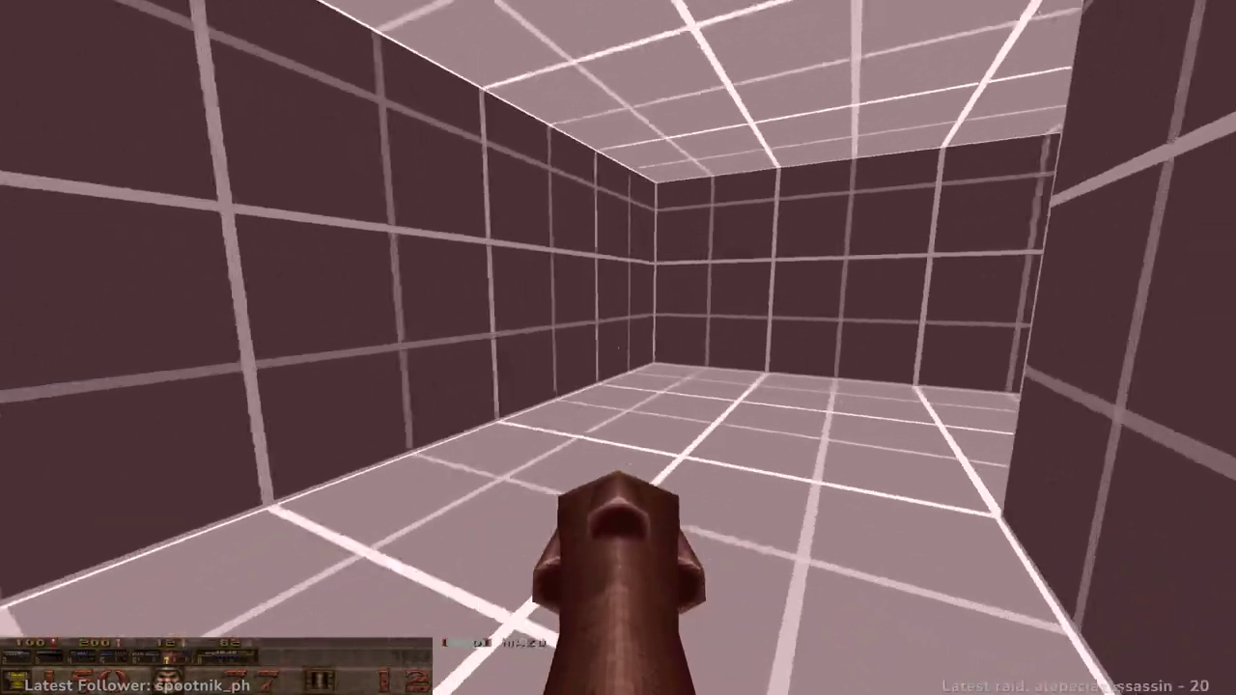
{"action": "key", "text": "w"}
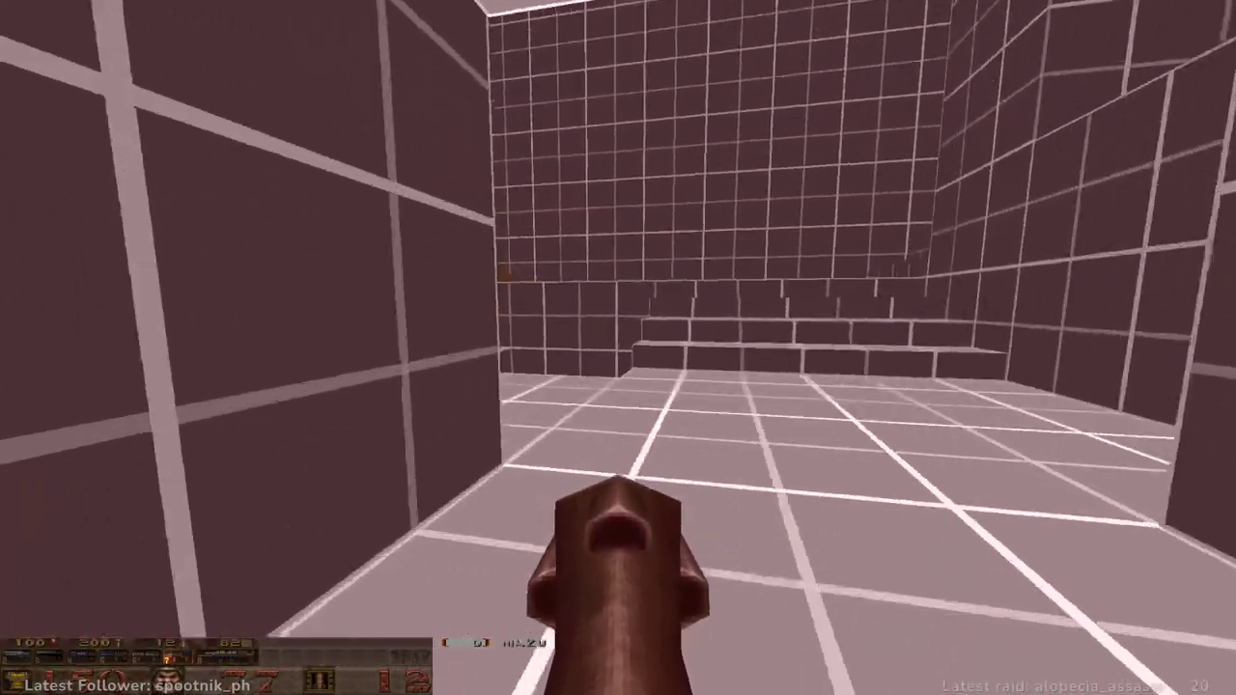
- Playtest the Thunderbolt pickup and a rocket jump through the raised opening to the rotary shotgun and speed artifact
{"action": "key", "text": "w"}
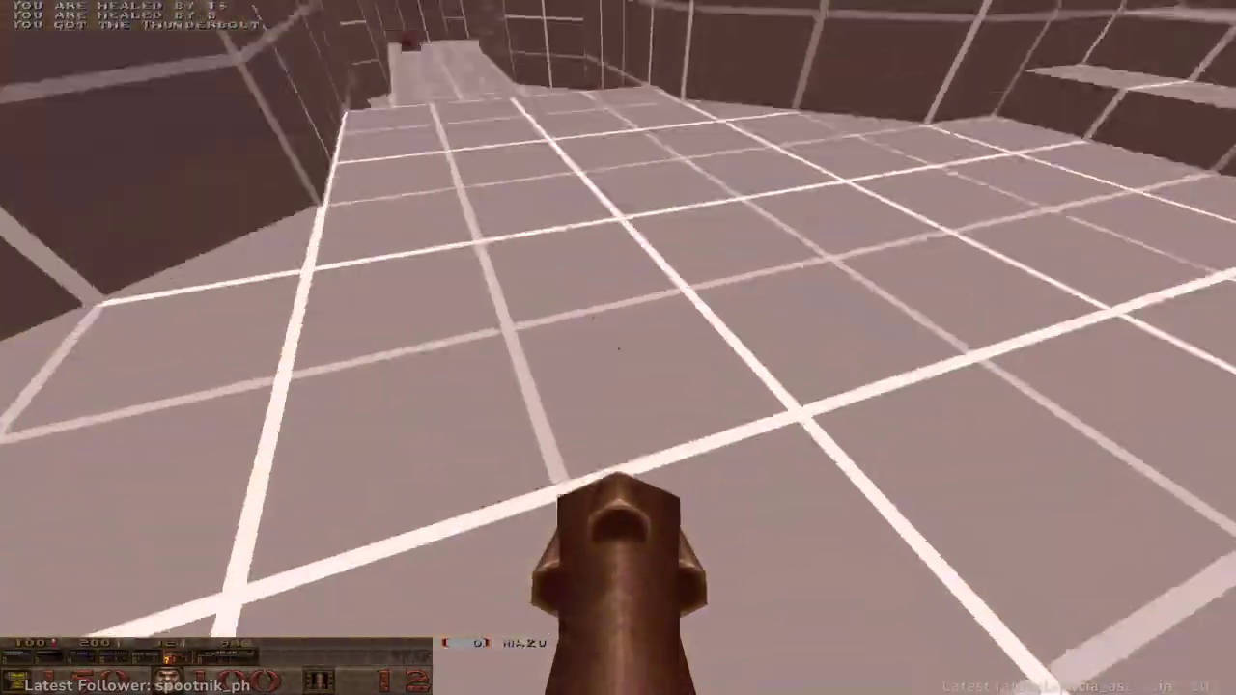
{"action": "left_click", "coordinate": [617, 347]}
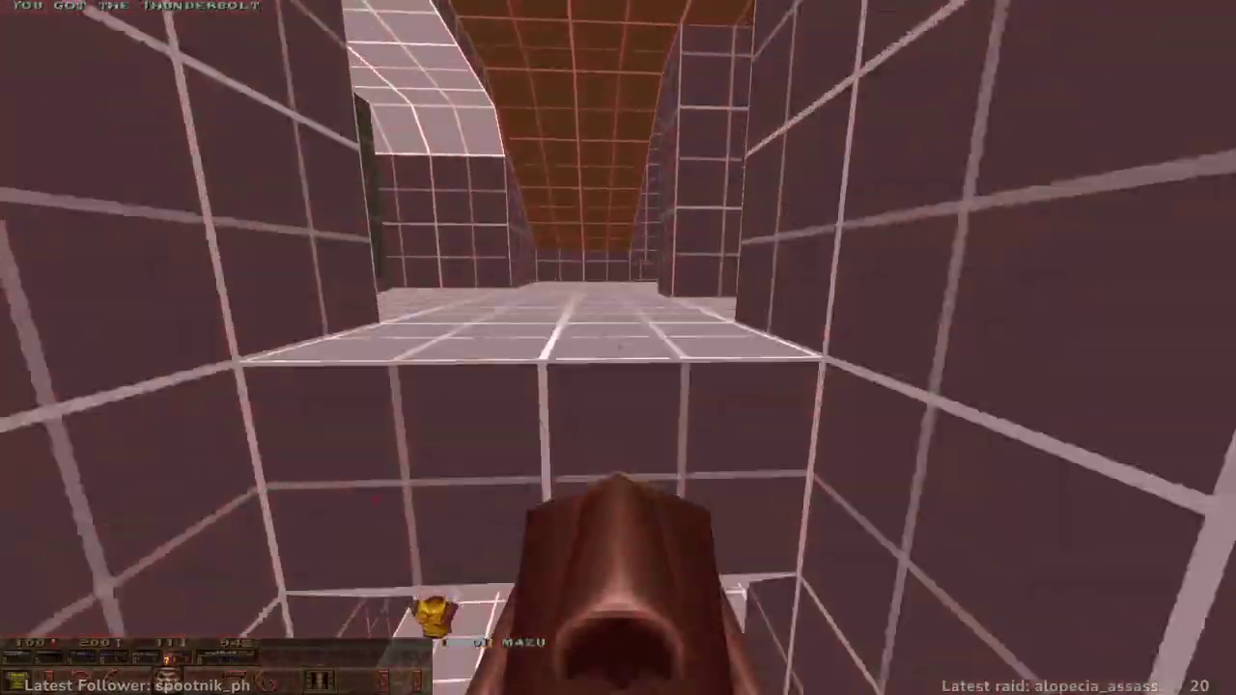
{"action": "key", "text": "w"}
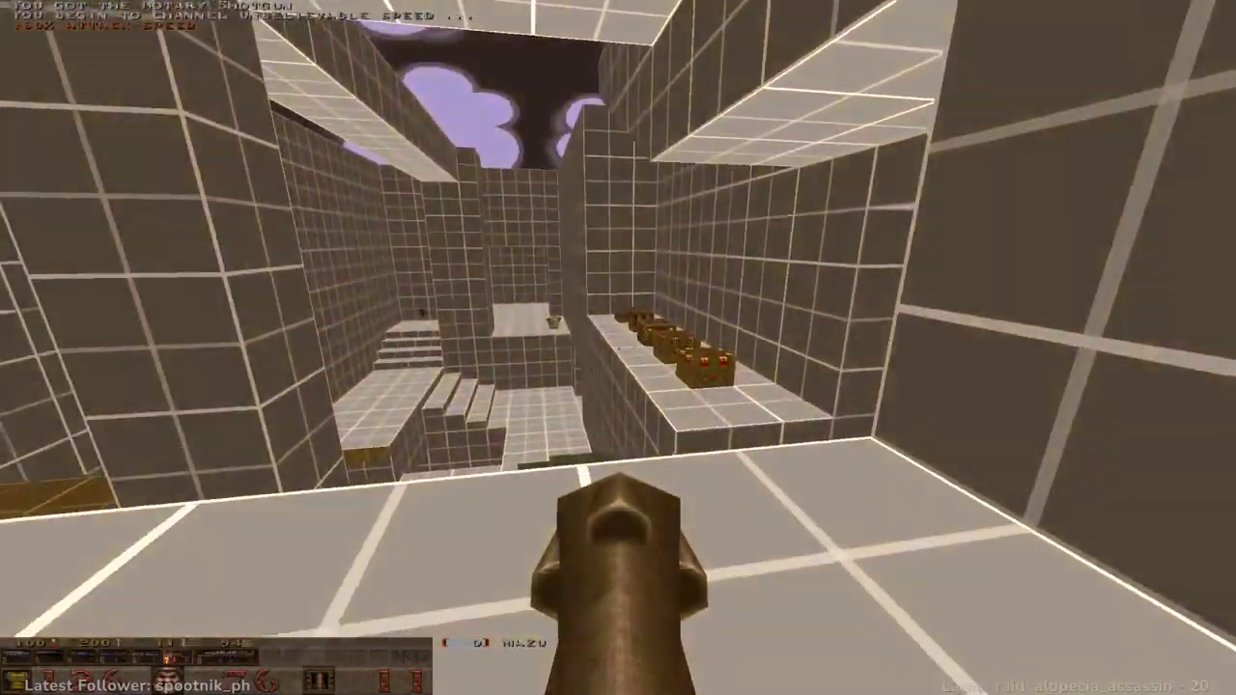
- Test axe attacks under the speed artifact while collecting the cells, rockets and health on the narrow ledge
{"action": "key", "text": "1"}
{"action": "key", "text": "w"}
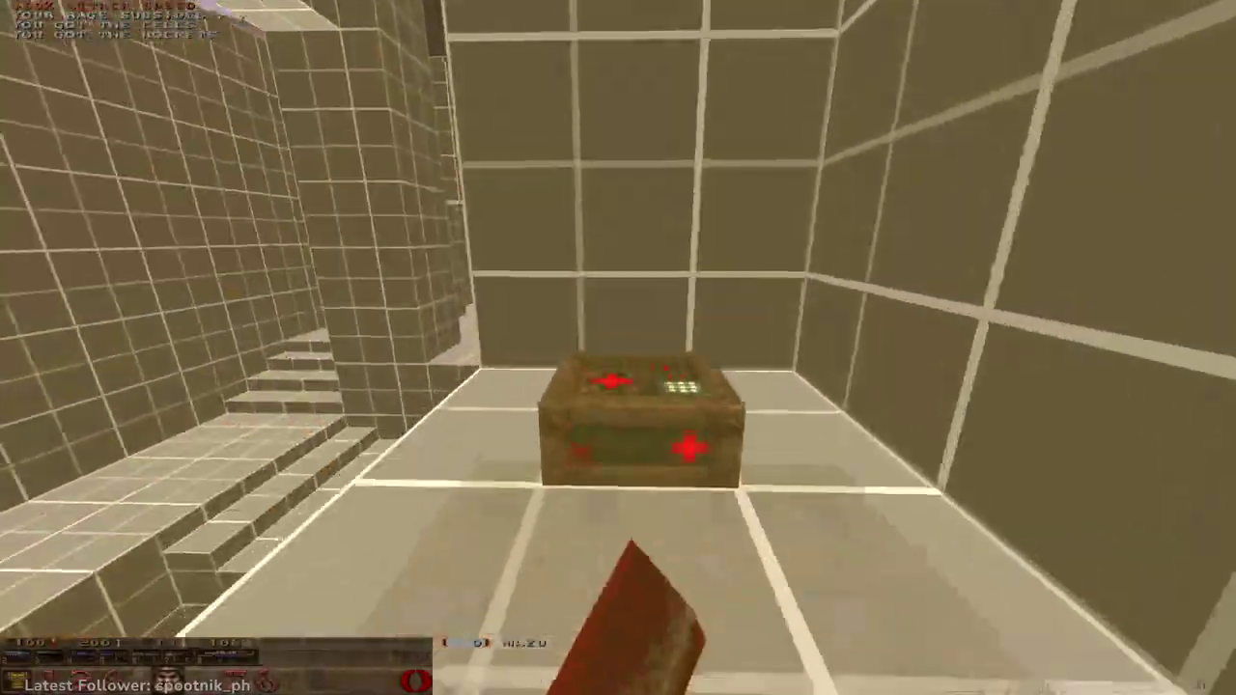
{"action": "key", "text": "w"}
{"action": "left_click", "coordinate": [618, 347]}
{"action": "key", "text": "w"}
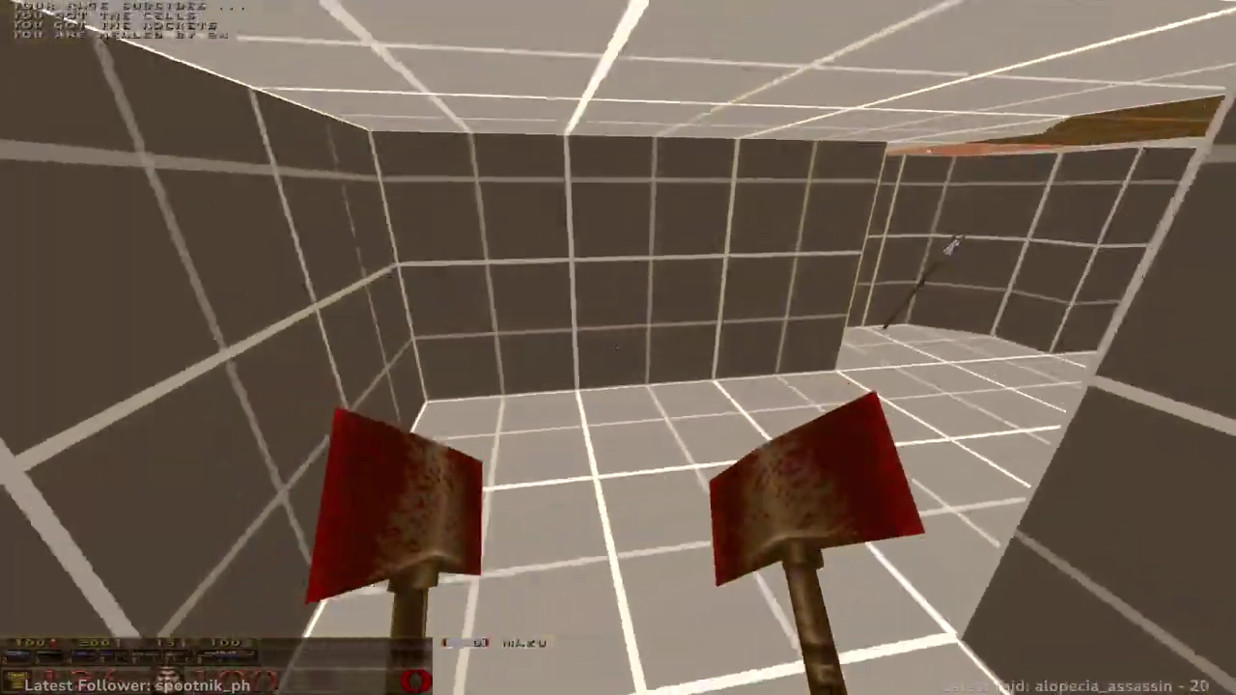
{"action": "key", "text": "w"}
{"action": "key", "text": "7"}
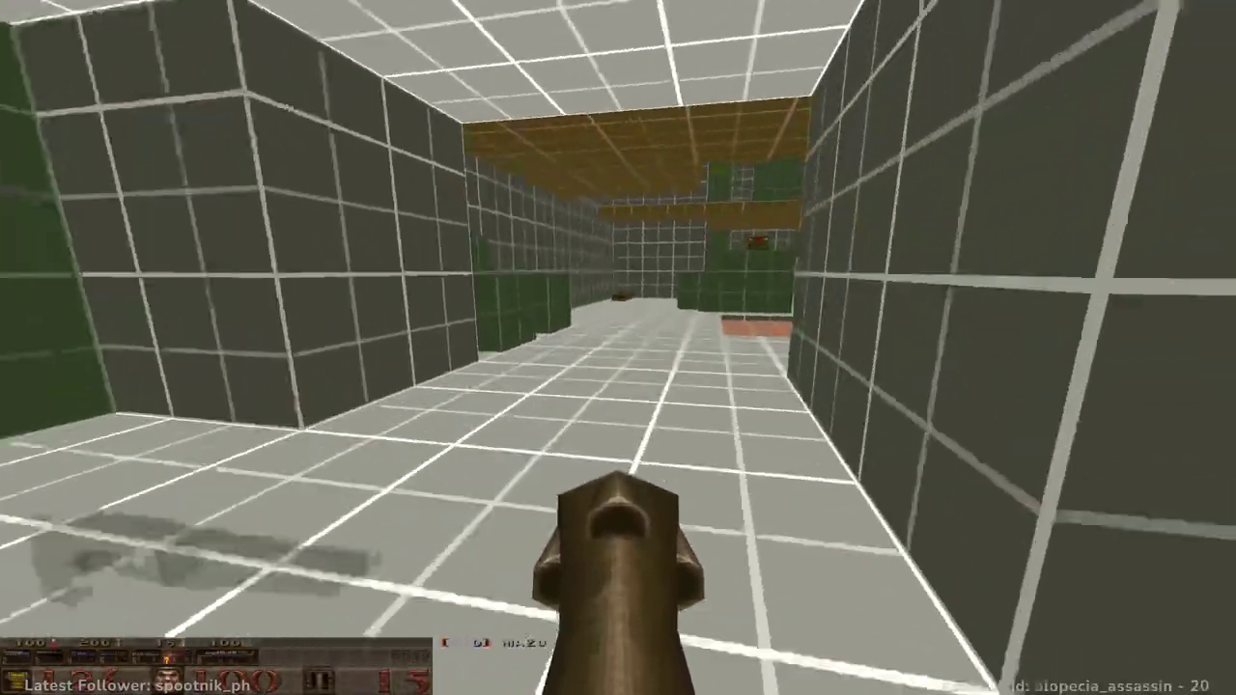
- Test-fire rockets at the three red-framed windows from the floor and from the top of the green crates
{"action": "key", "text": "w"}
{"action": "key", "text": "8"}
{"action": "key", "text": "a"}
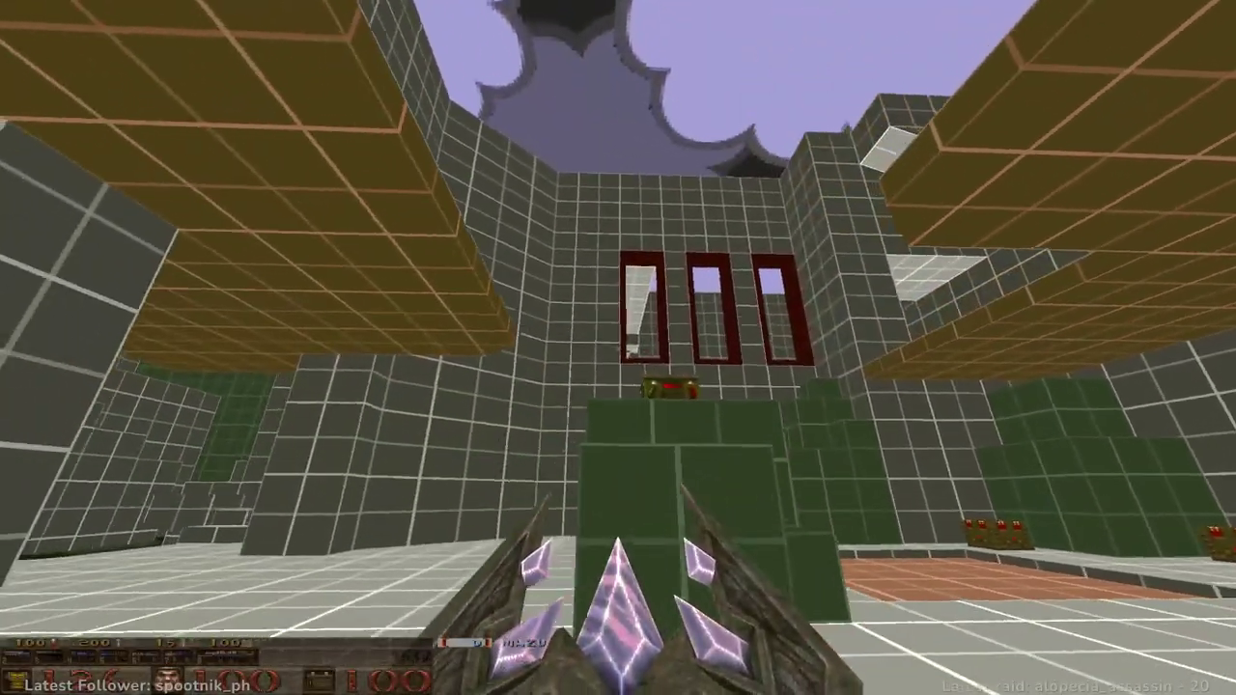
{"action": "key", "text": "d"}
{"action": "key", "text": "7"}
{"action": "left_click", "coordinate": [617, 348]}
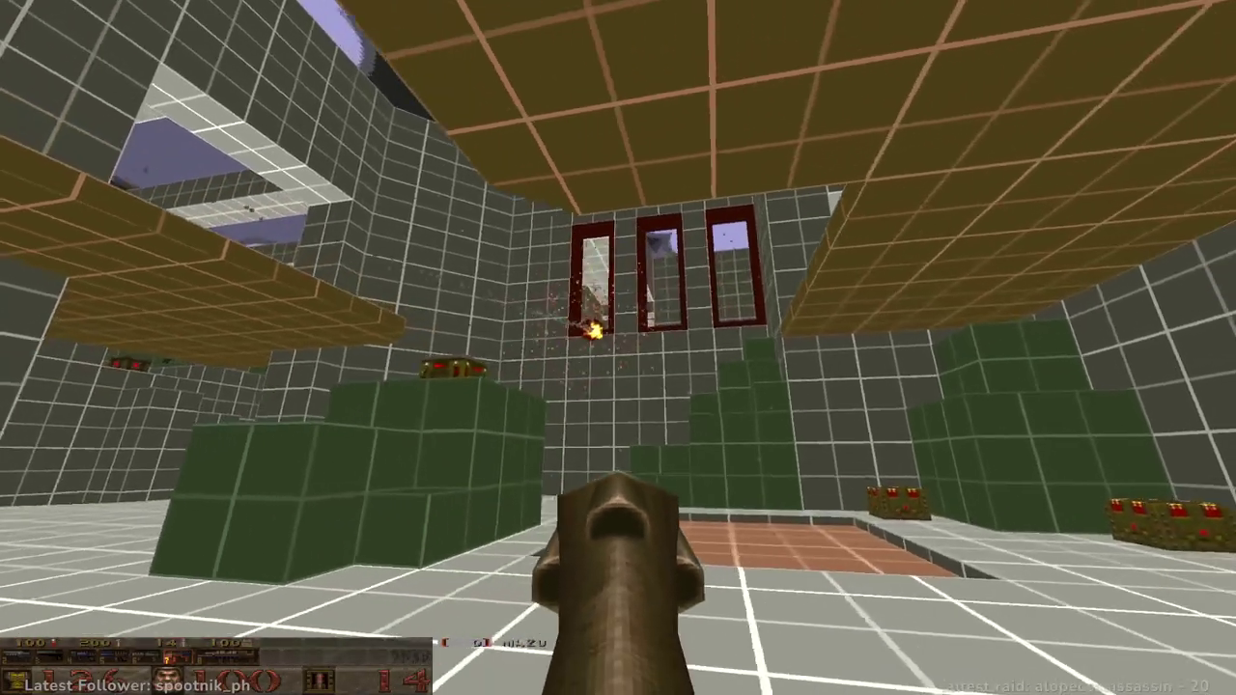
{"action": "key", "text": "w"}
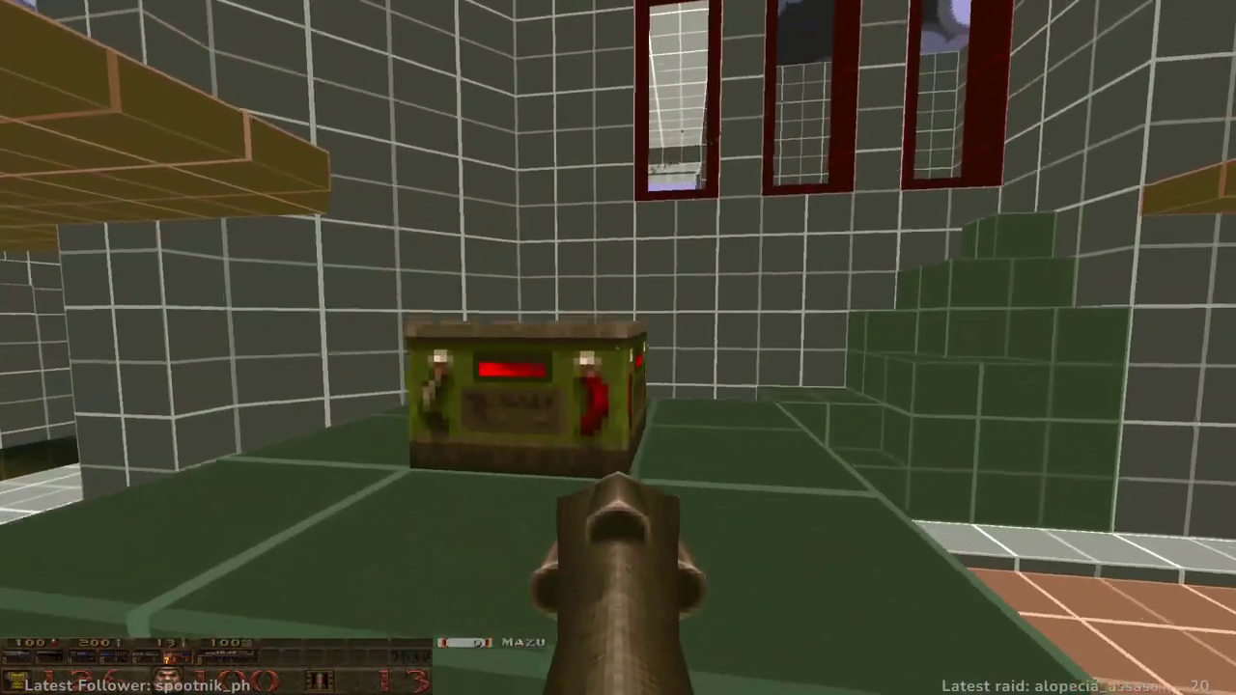
{"action": "key", "text": "ctrl"}
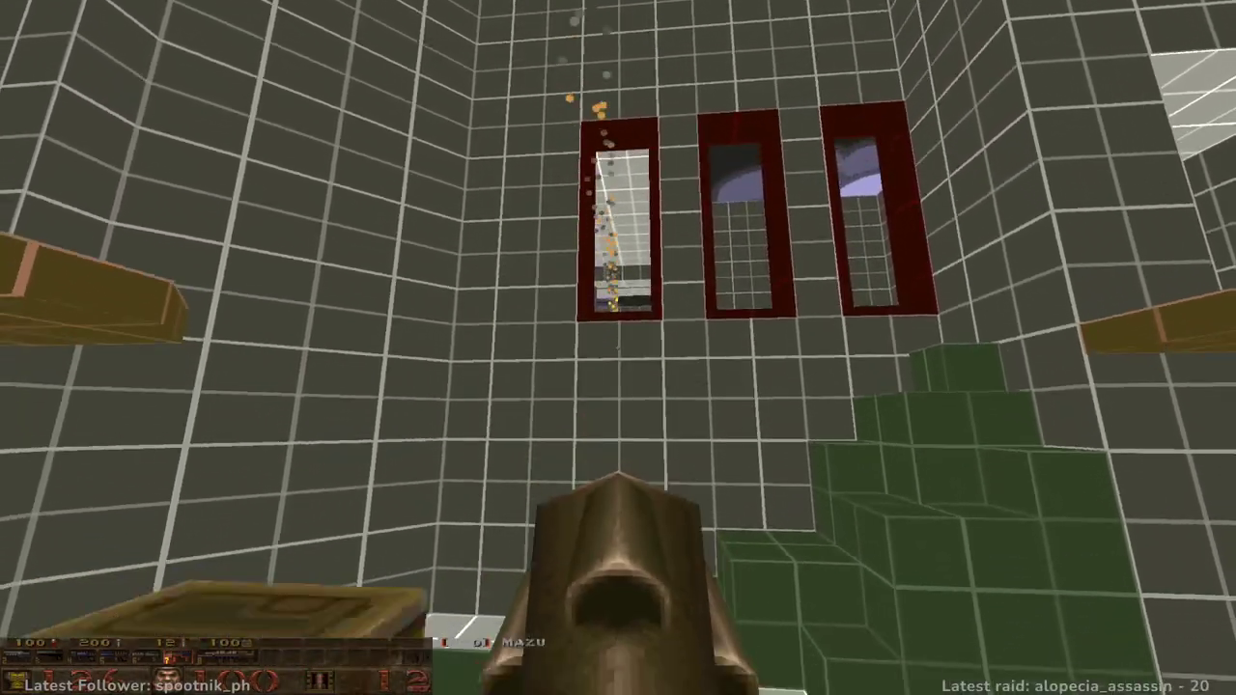
{"action": "key", "text": "ctrl"}
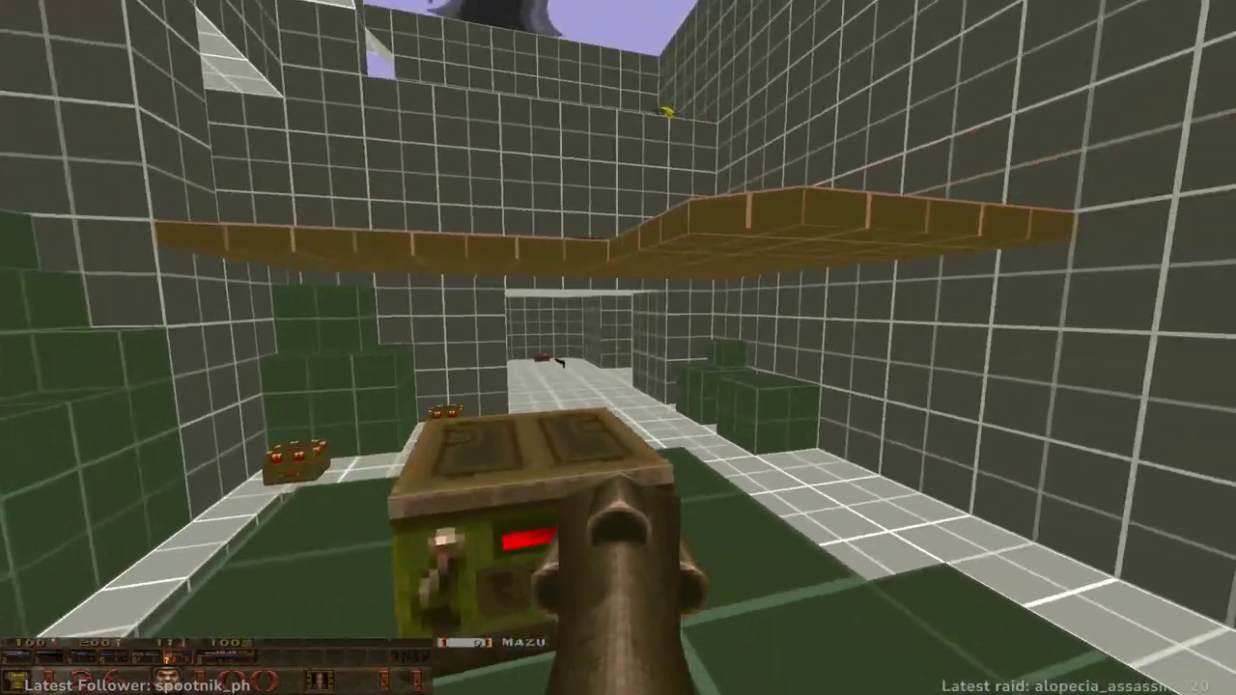
- Playtest the rockets on the brown platform, the yellow-diamond shaft and the route over the plank walkway to the armor
{"action": "key", "text": "w"}
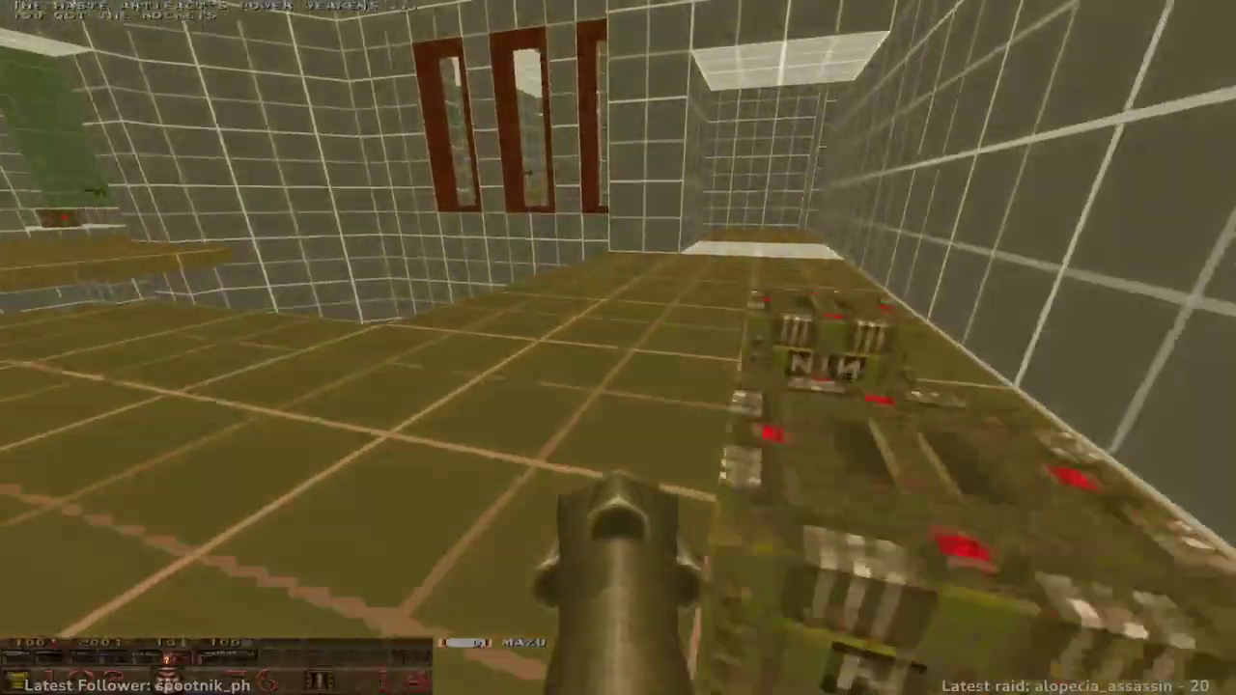
{"action": "key", "text": "w"}
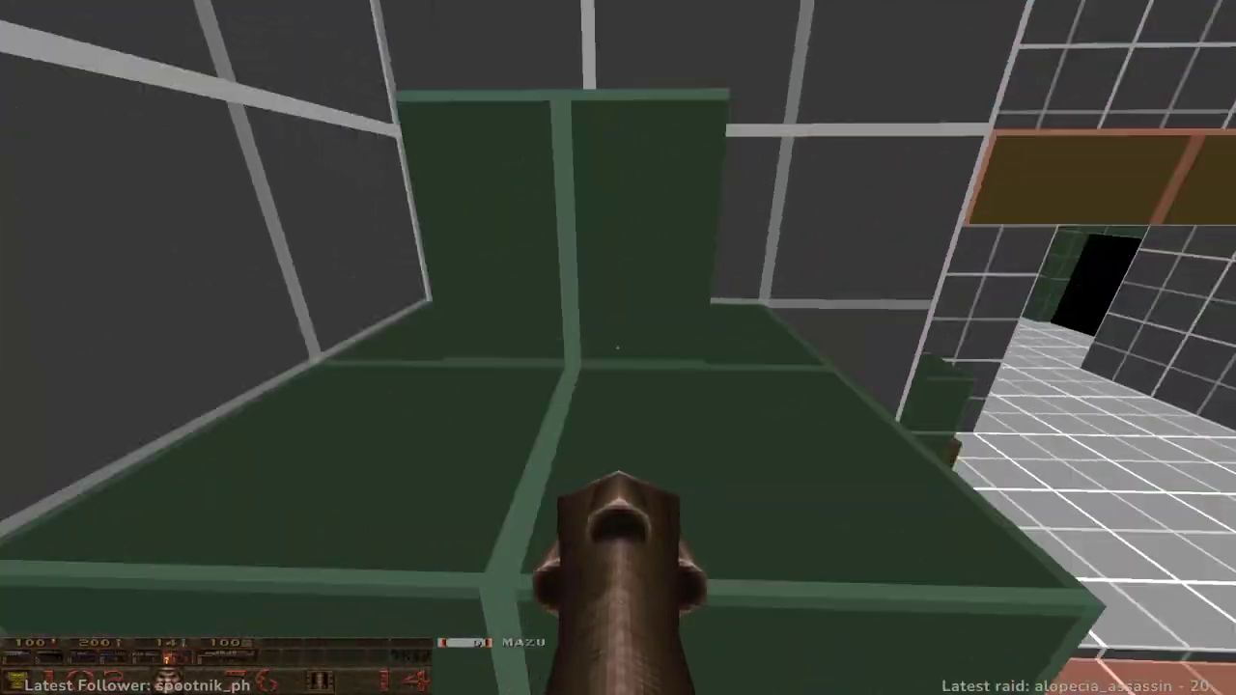
{"action": "key", "text": "w"}
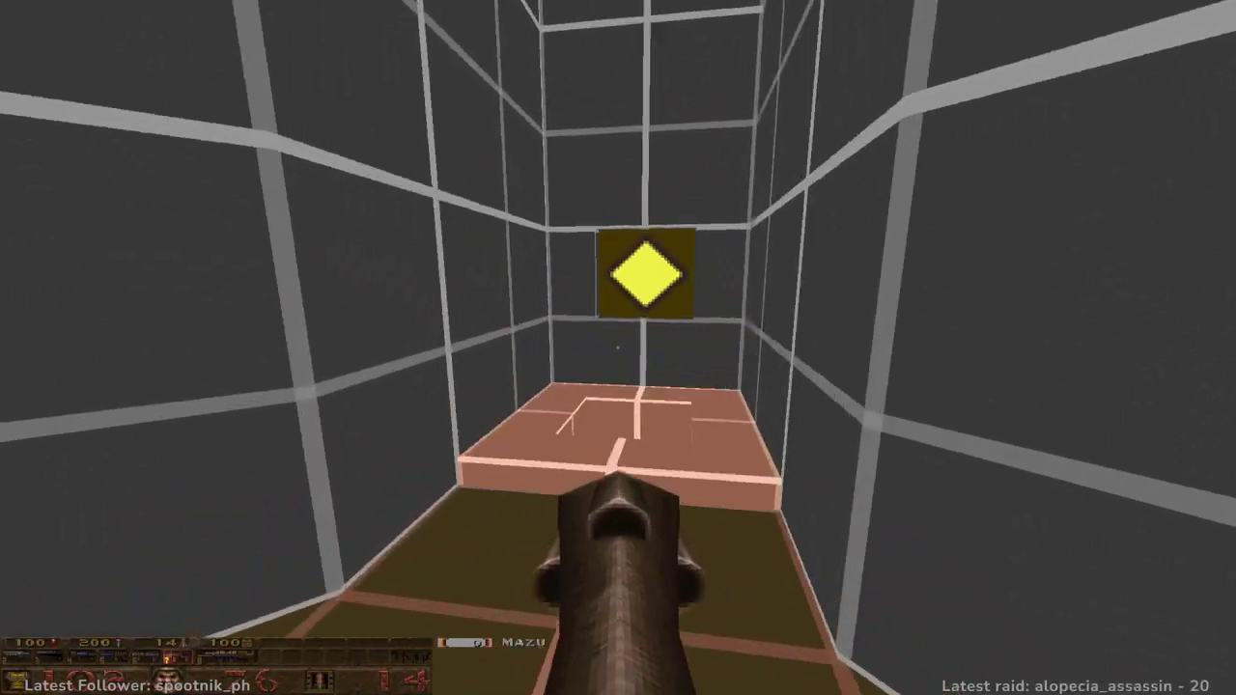
{"action": "key", "text": "space"}
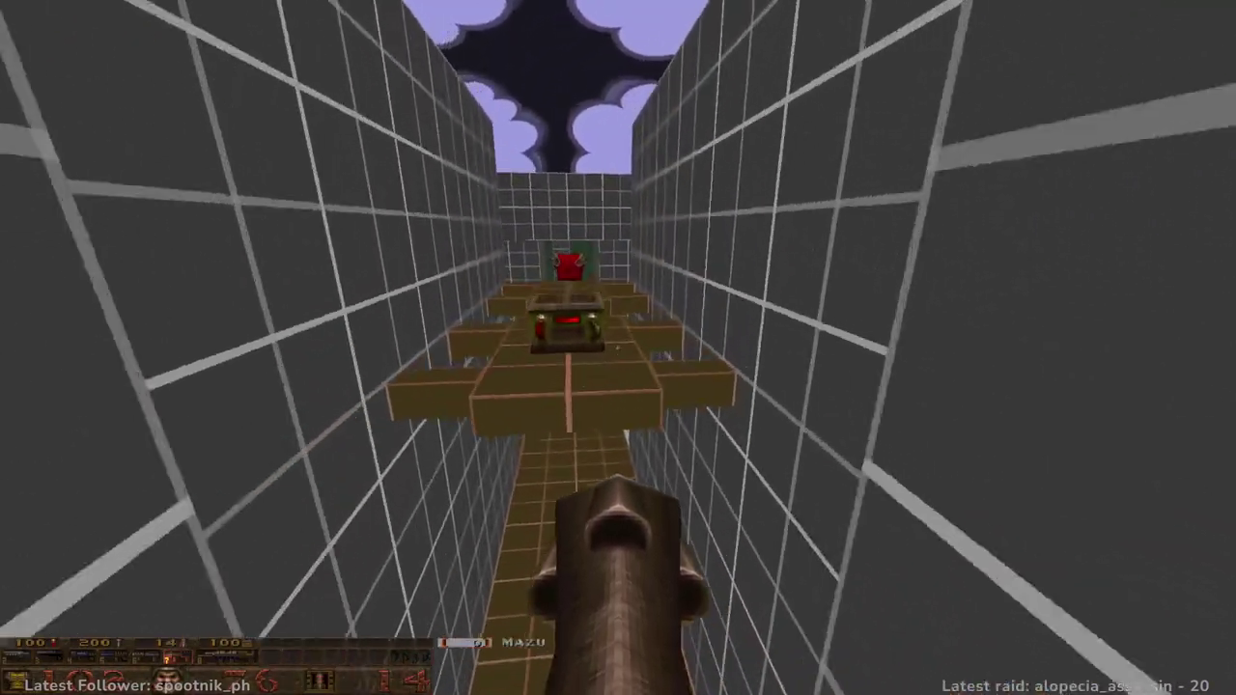
{"action": "key", "text": "w"}
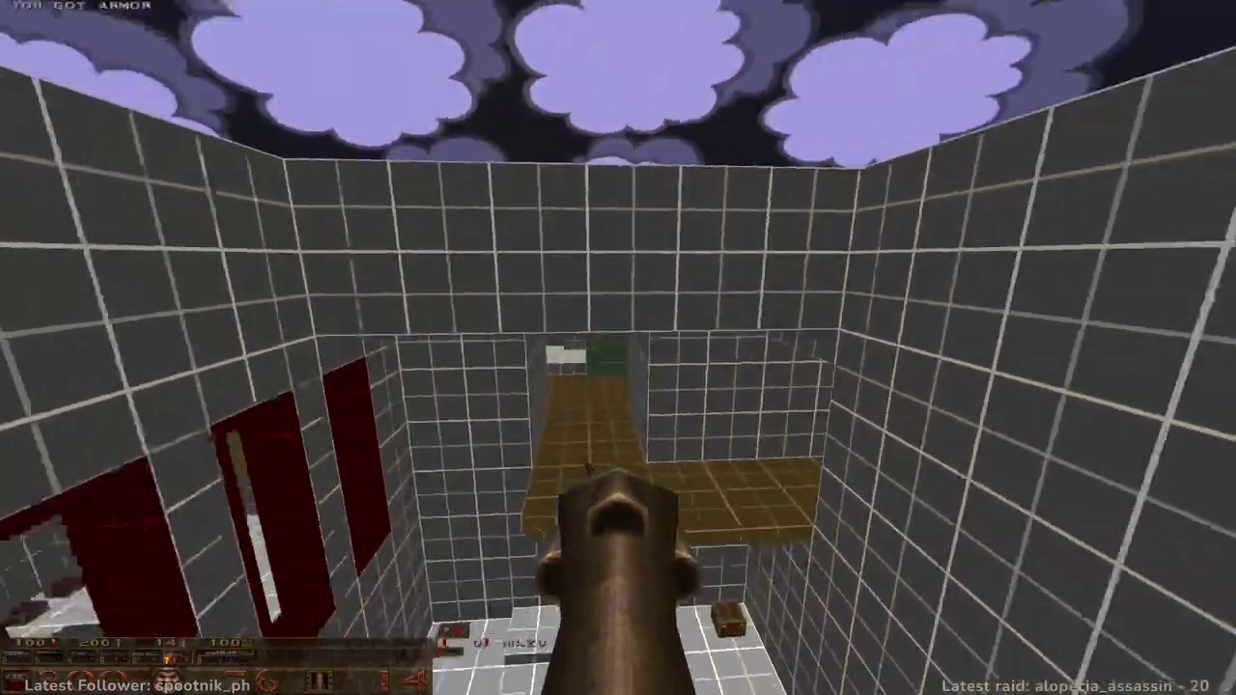
- Playtest the route from the slotted brown grate across the brown walkway by the red window to the rockets and health
{"action": "key", "text": "w"}
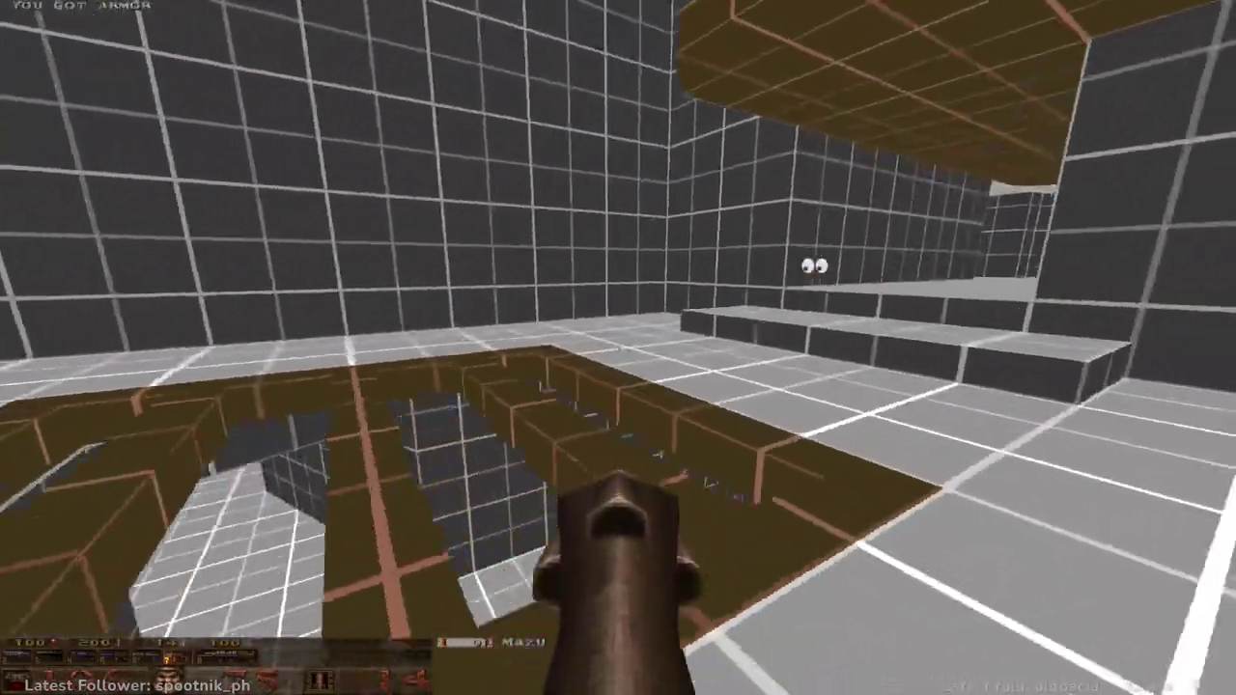
{"action": "key", "text": "w"}
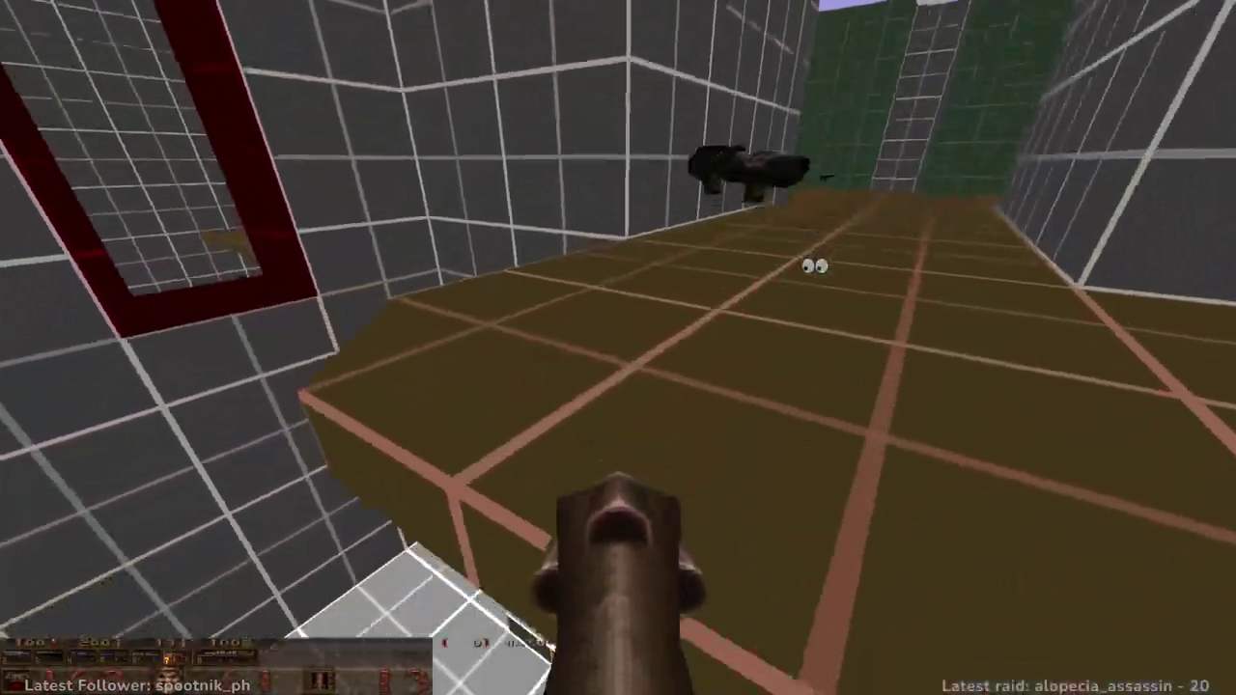
{"action": "key", "text": "w"}
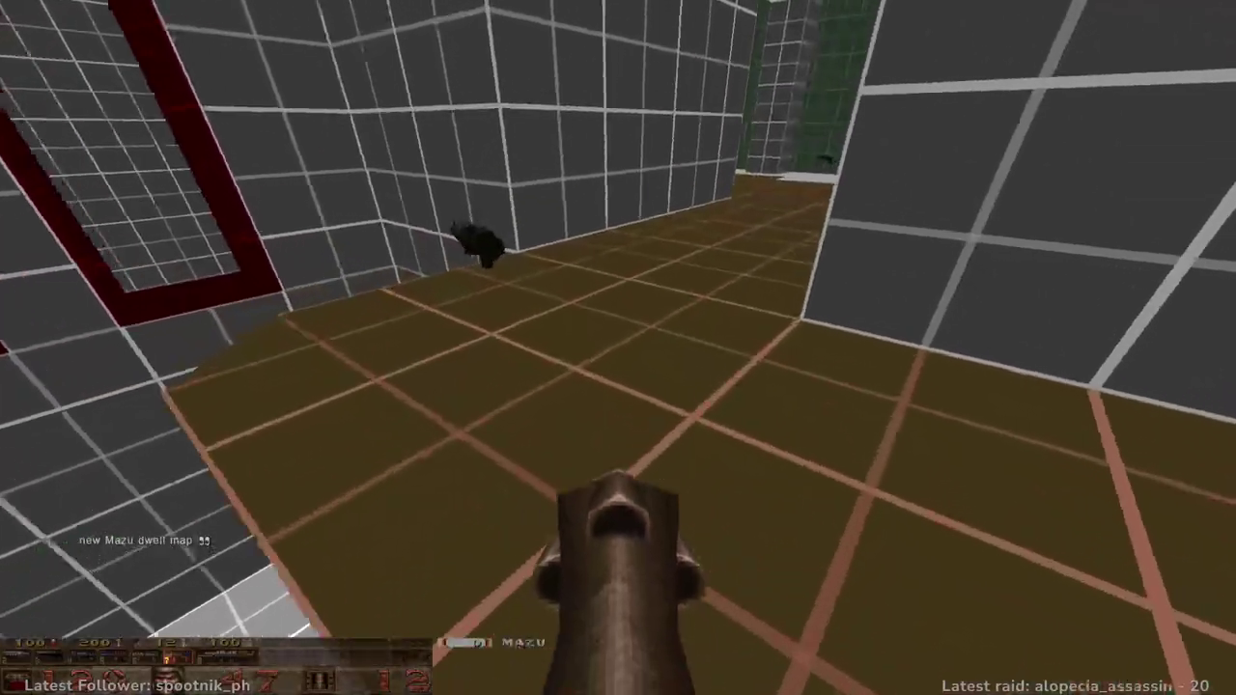
{"action": "key", "text": "w"}
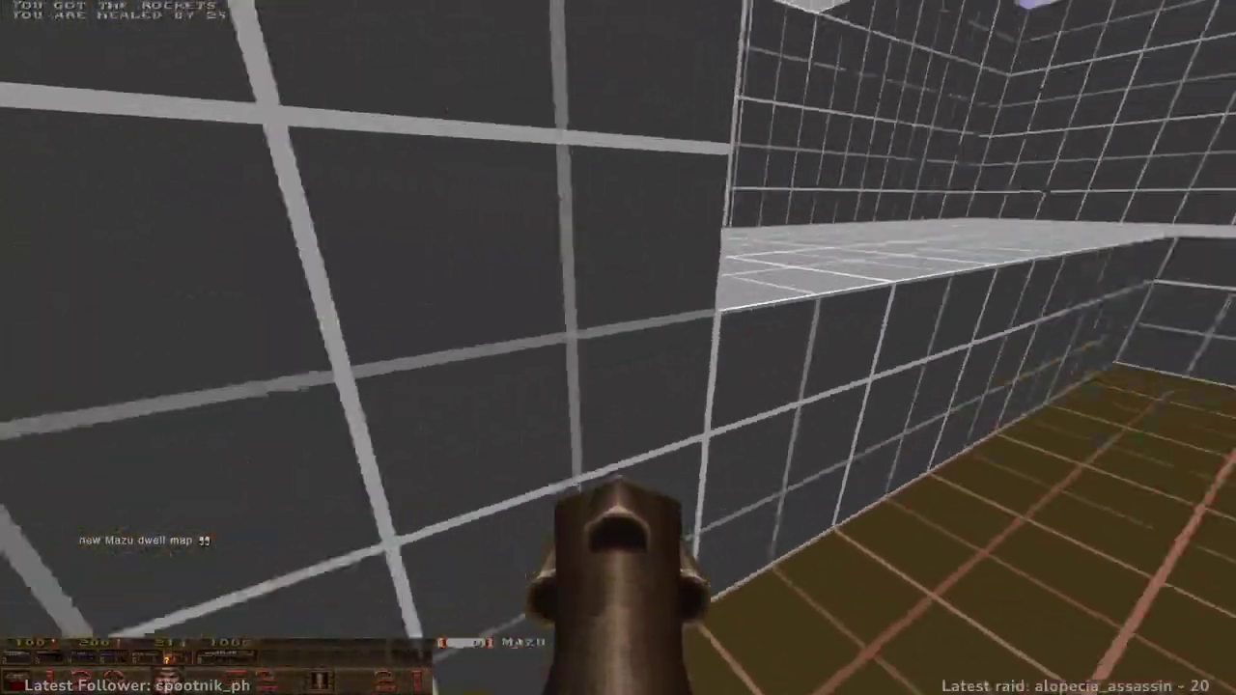
- Playtest the Perforator pickup on its ledge and the way back up the wide gray stairs
{"action": "key", "text": "Up"}
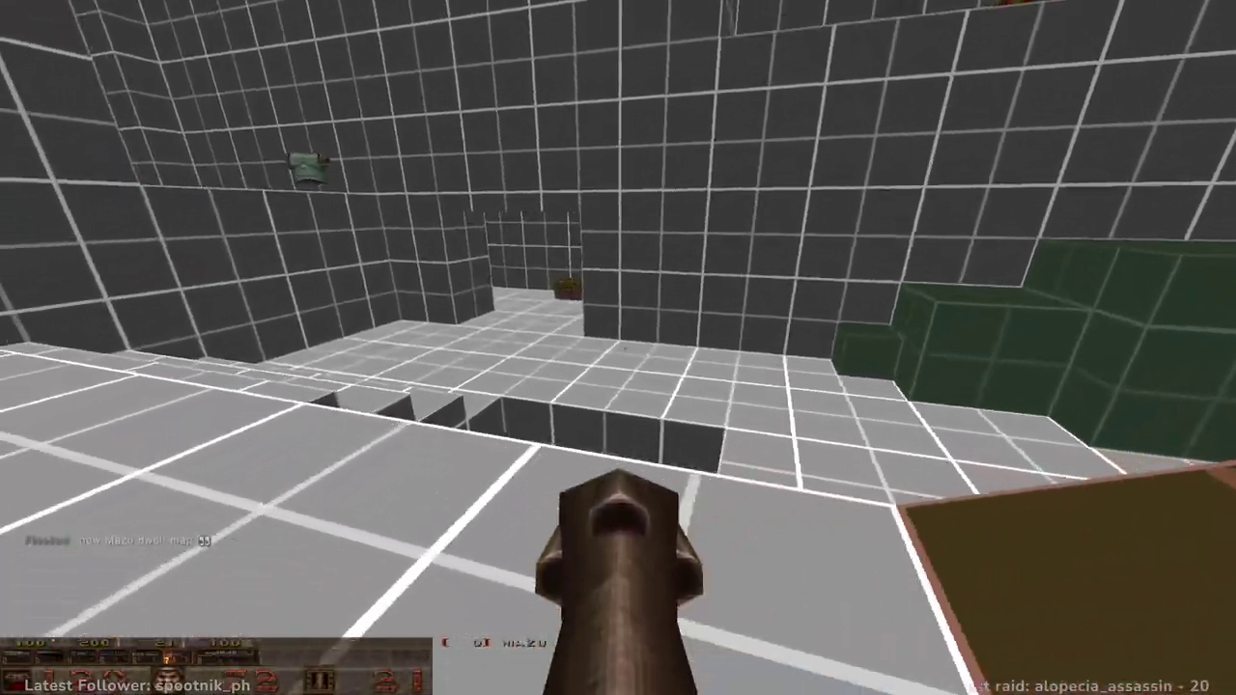
{"action": "key", "text": "w"}
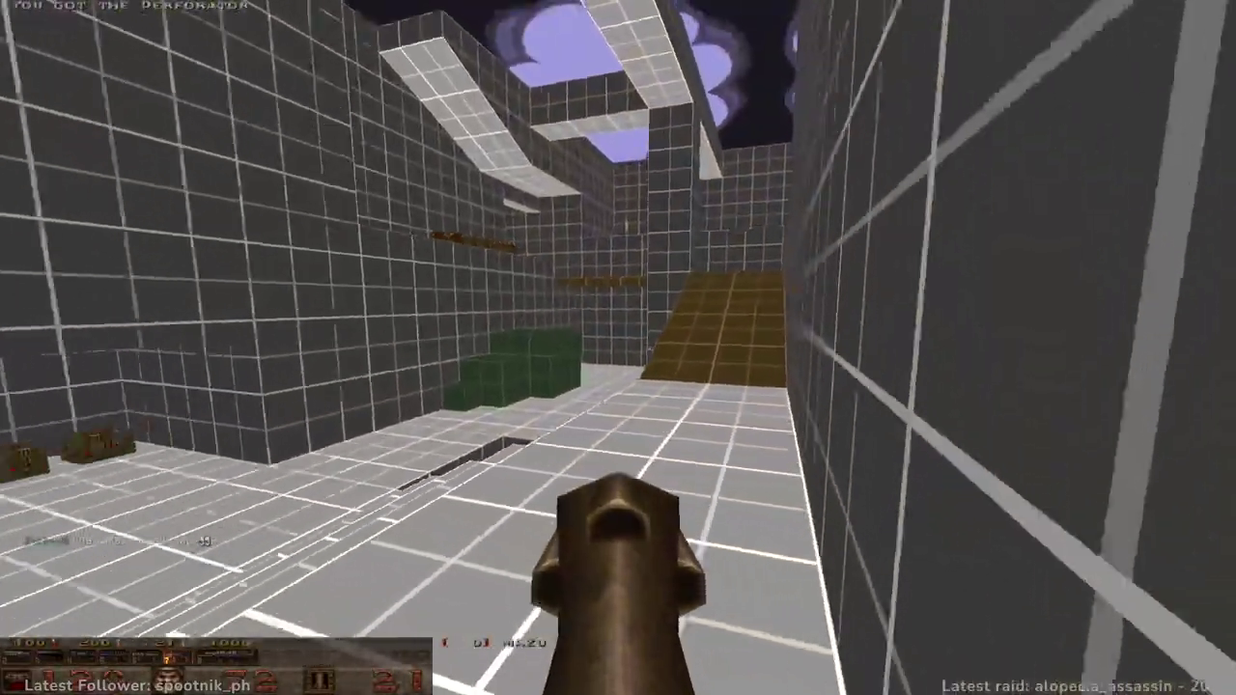
{"action": "key", "text": "Up"}
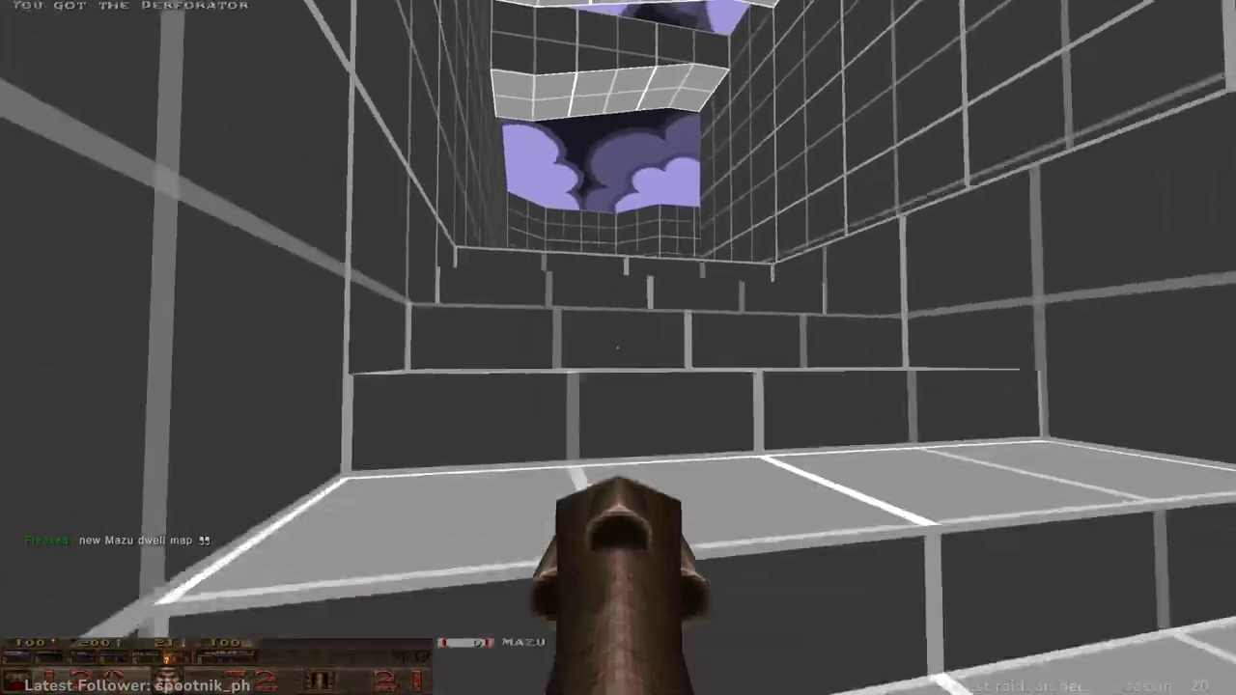
- Playtest the archway route to the yellow armor ledge and a rocket-boosted jump into the green-walled room
{"action": "key", "text": "Up"}
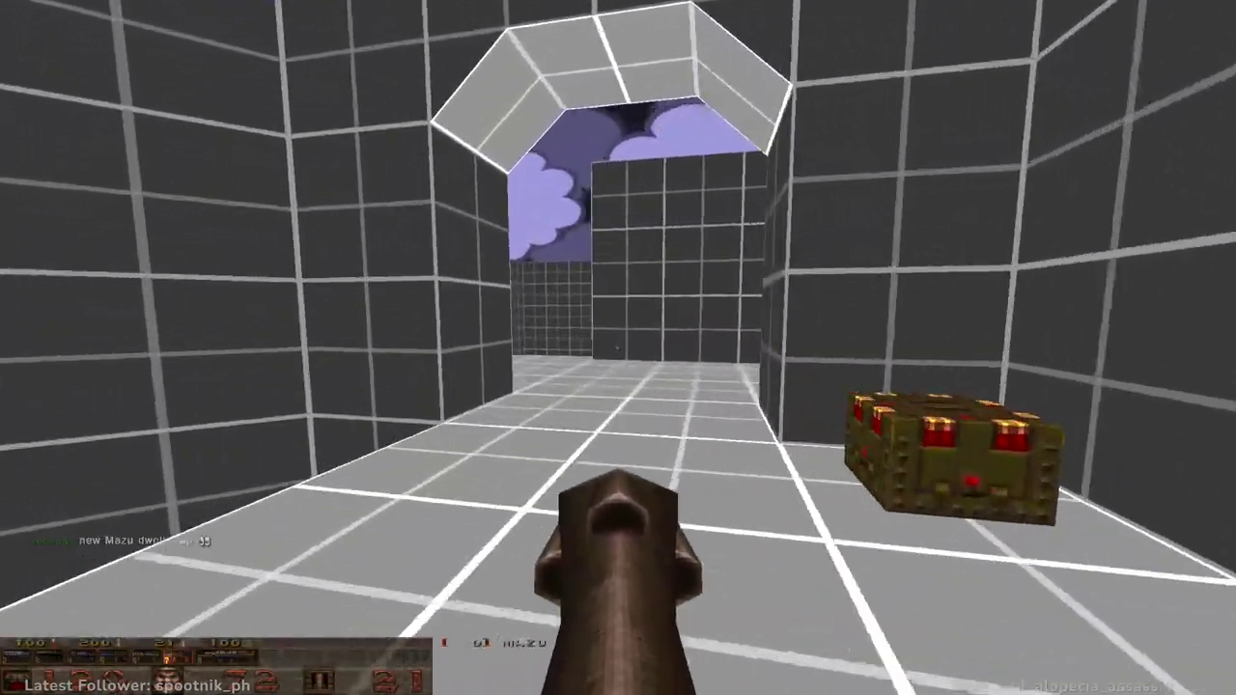
{"action": "key", "text": "w"}
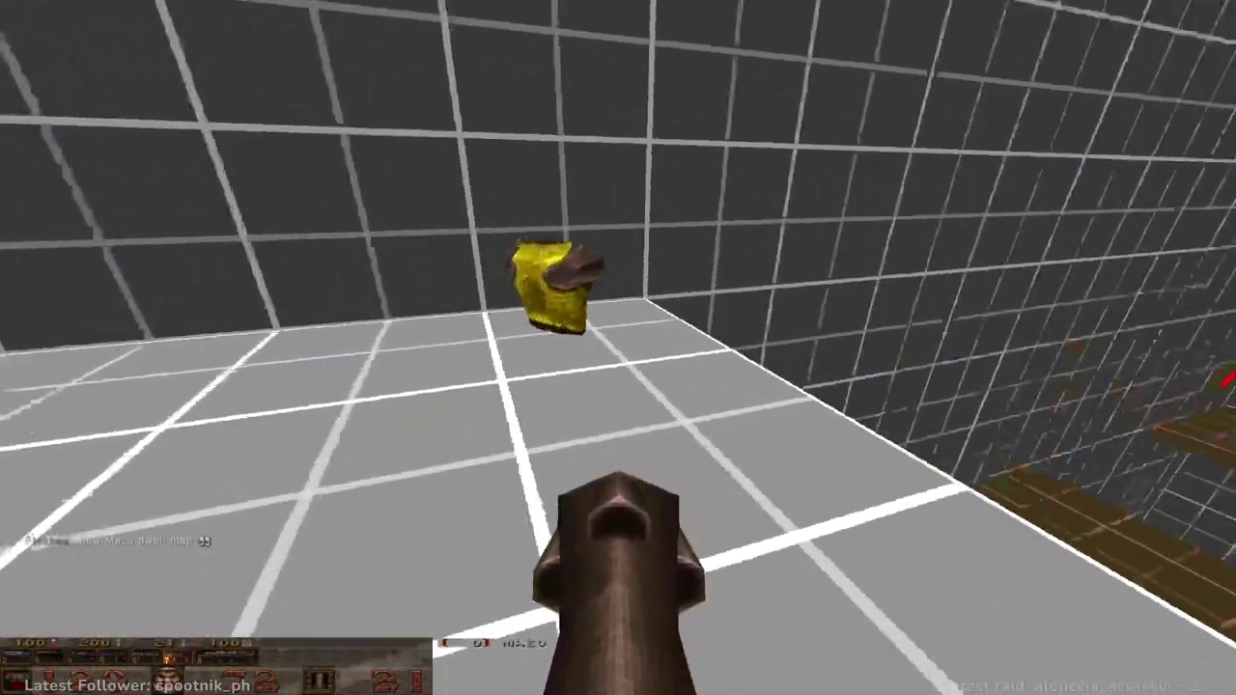
{"action": "key", "text": "a"}
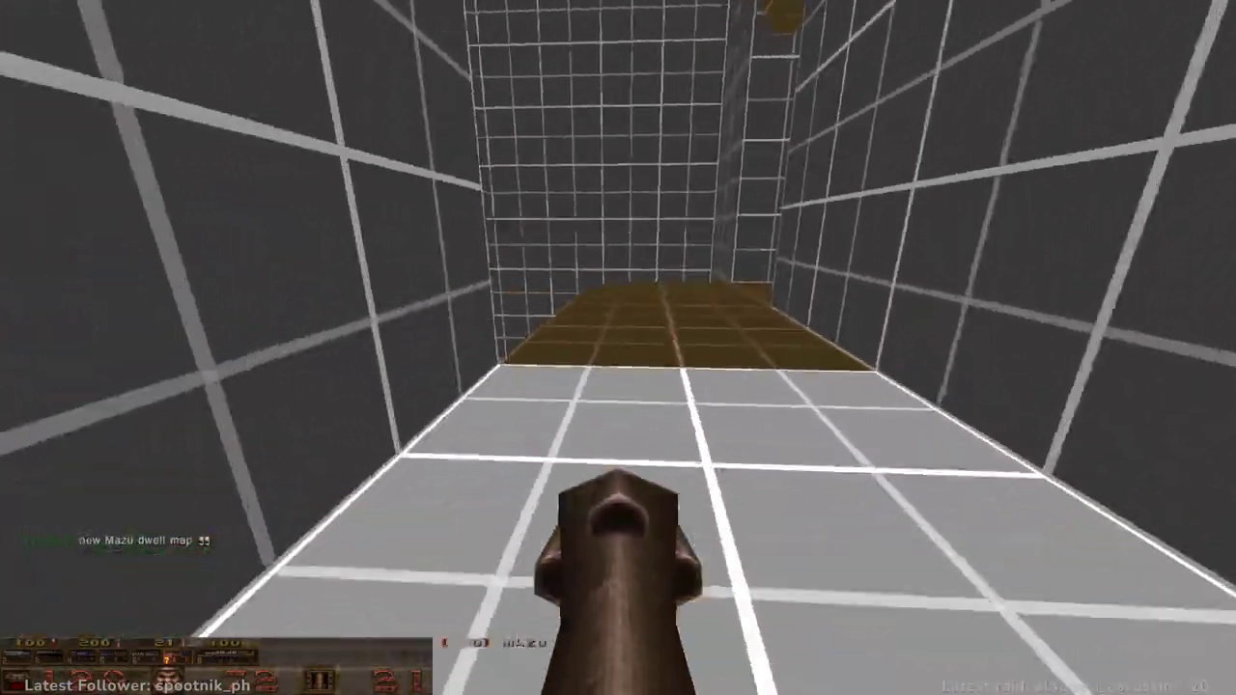
{"action": "key", "text": "w"}
{"action": "left_click", "coordinate": [617, 347]}
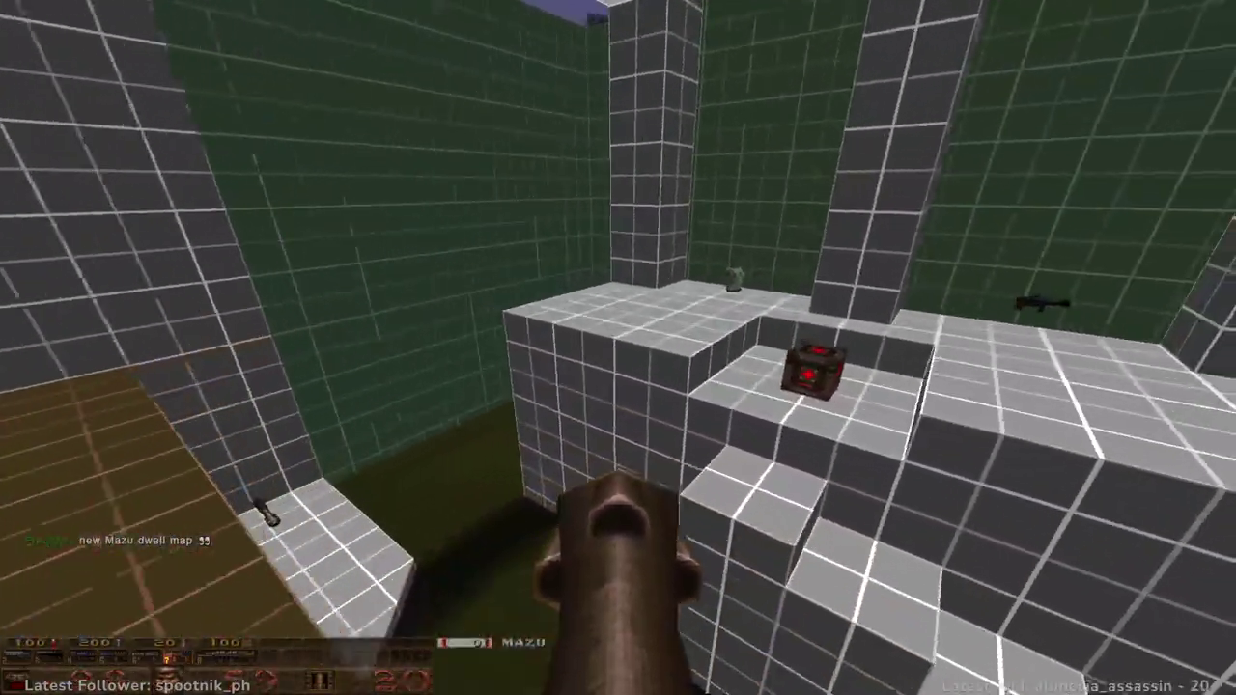
- Playtest the health pickup on the stepped gray blocks and the route down to the rocket launcher in the green-walled room
{"action": "key", "text": "Up"}
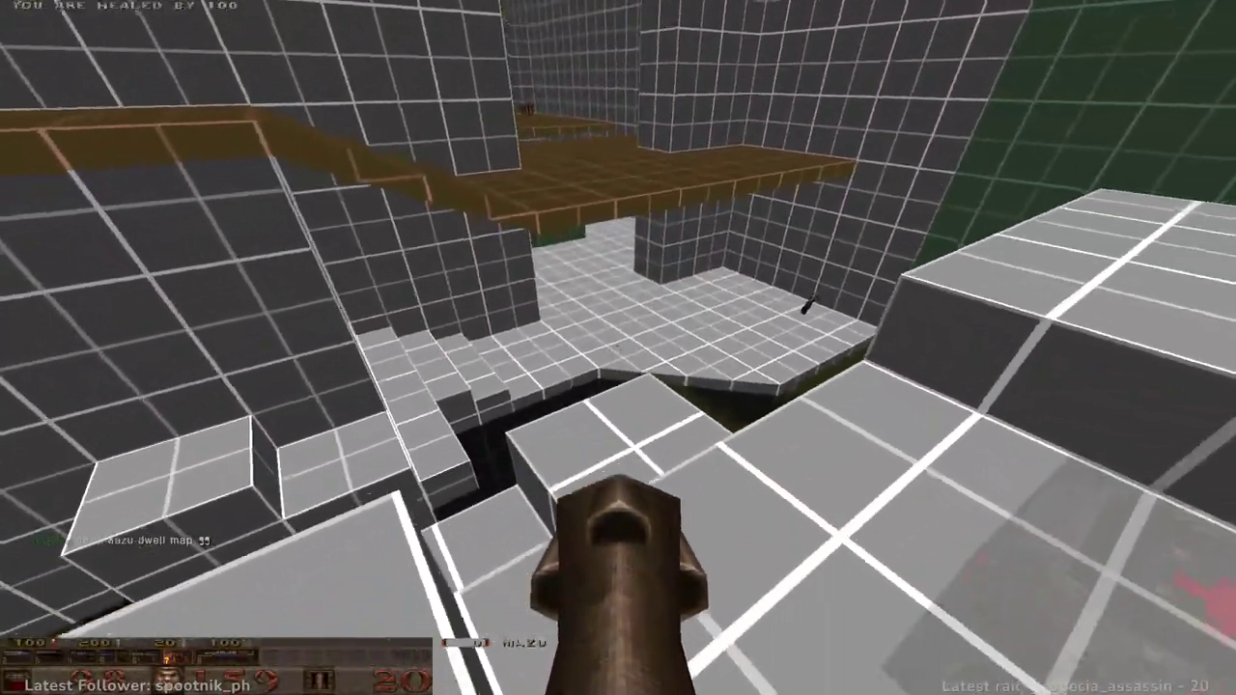
{"action": "key", "text": "Up"}
{"action": "key", "text": "Up"}
{"action": "key", "text": "w"}
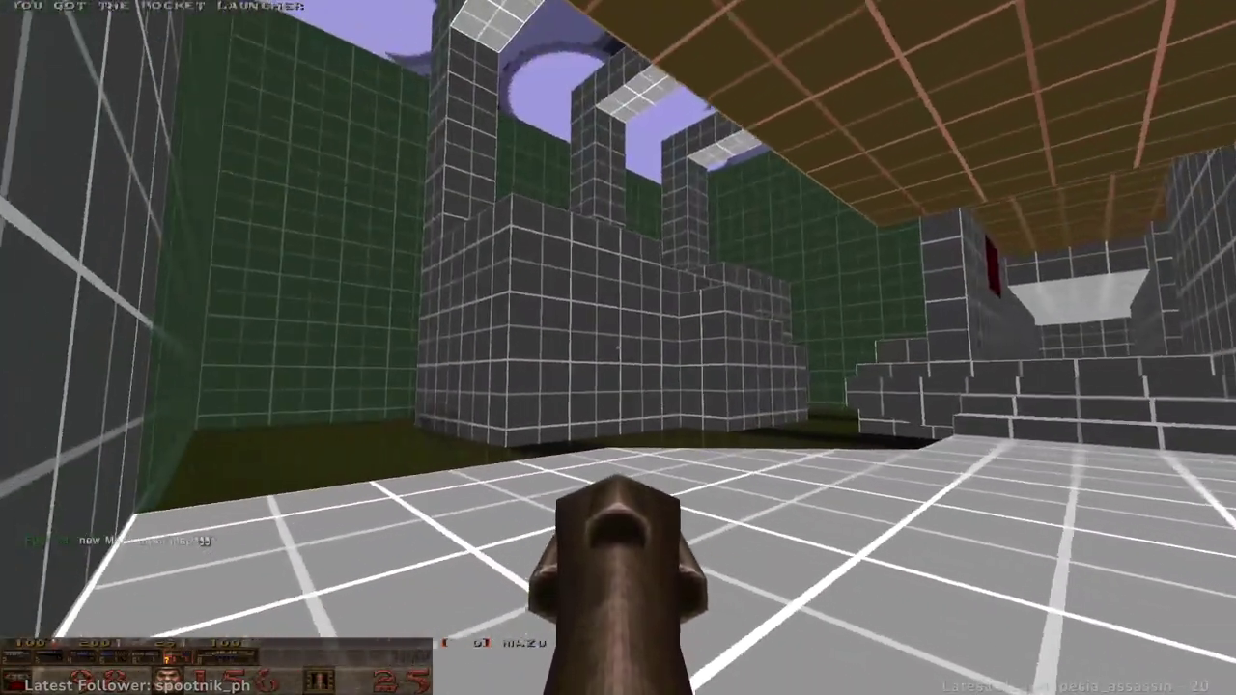
{"action": "key", "text": "w"}
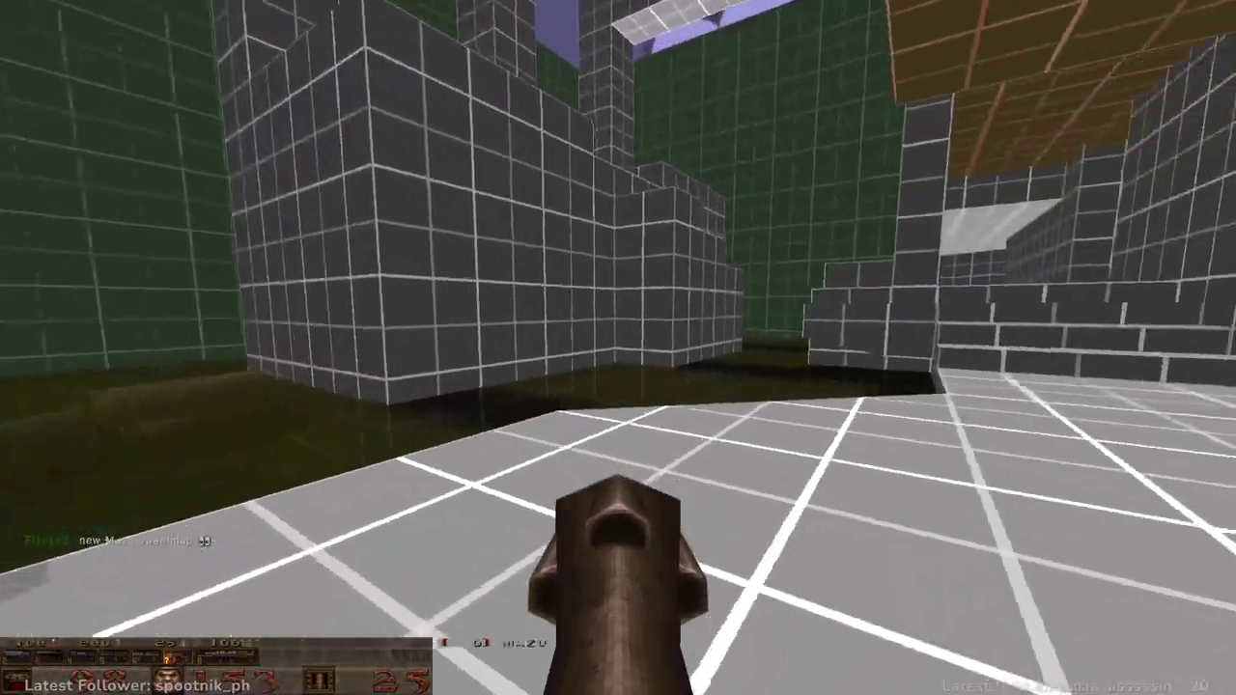
- Playtest rocket-boosted jumps from the launcher floor up onto the tall gray blocks facing the red window
{"action": "key", "text": "w"}
{"action": "key", "text": "space"}
{"action": "left_click", "coordinate": [618, 348]}
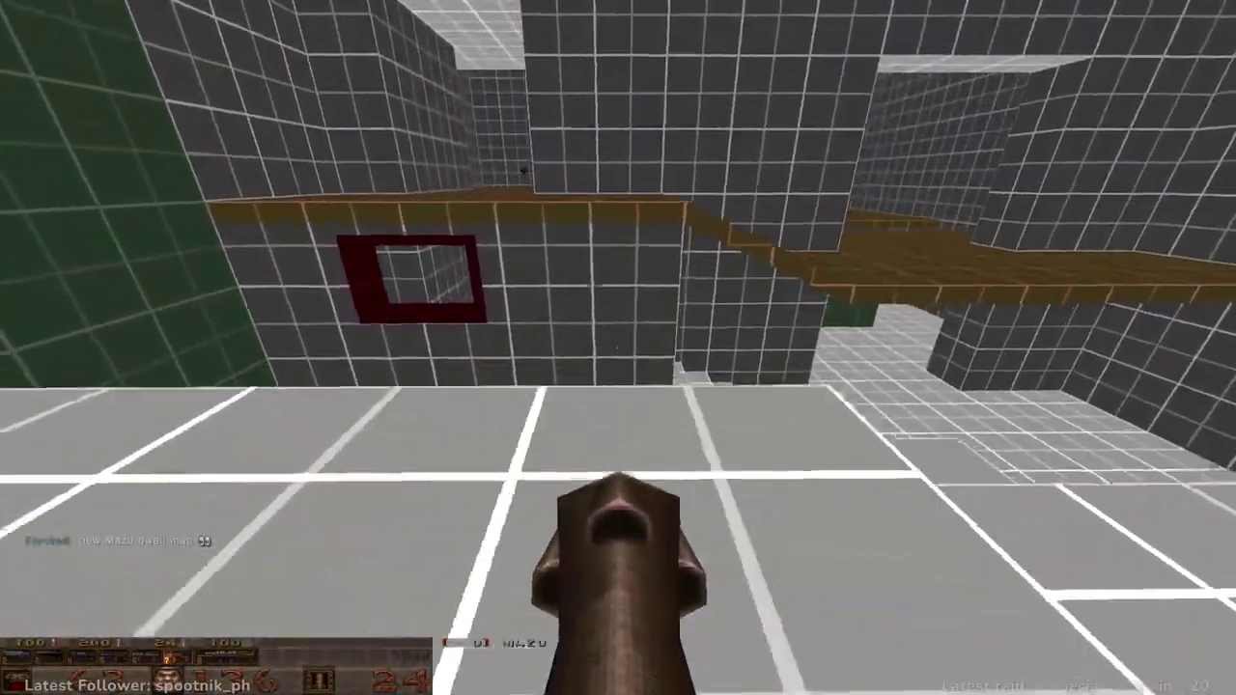
{"action": "key", "text": "space"}
{"action": "left_click", "coordinate": [618, 348]}
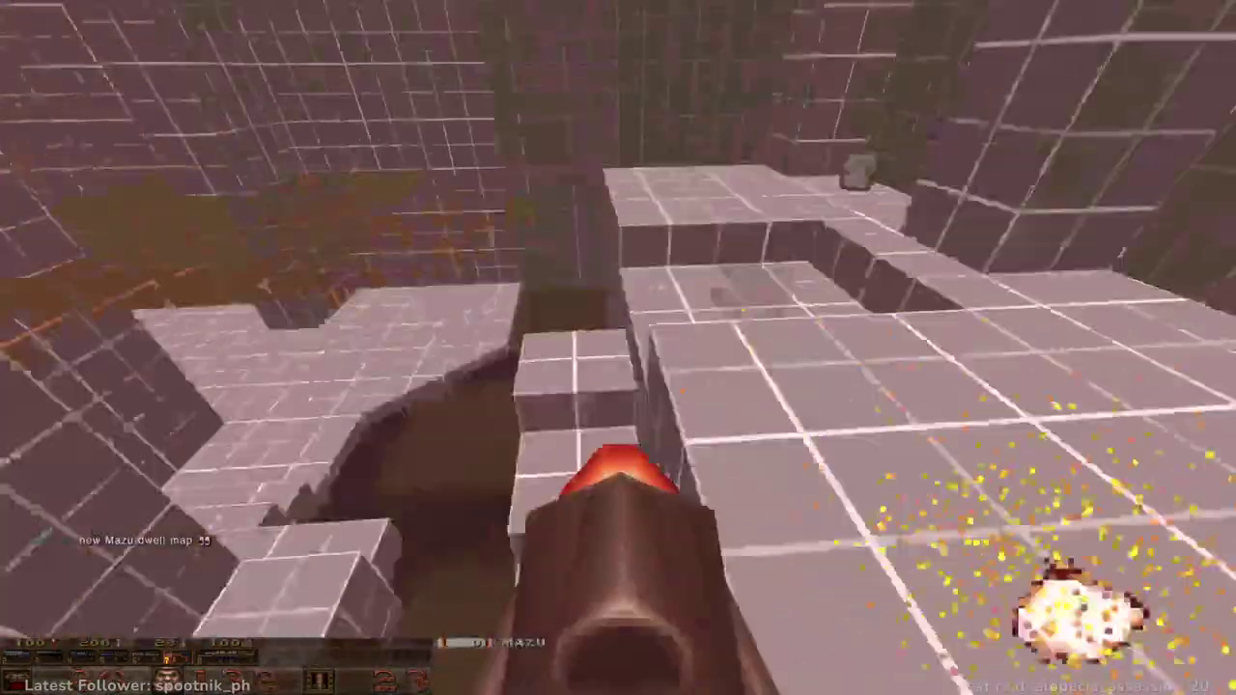
{"action": "key", "text": "Up"}
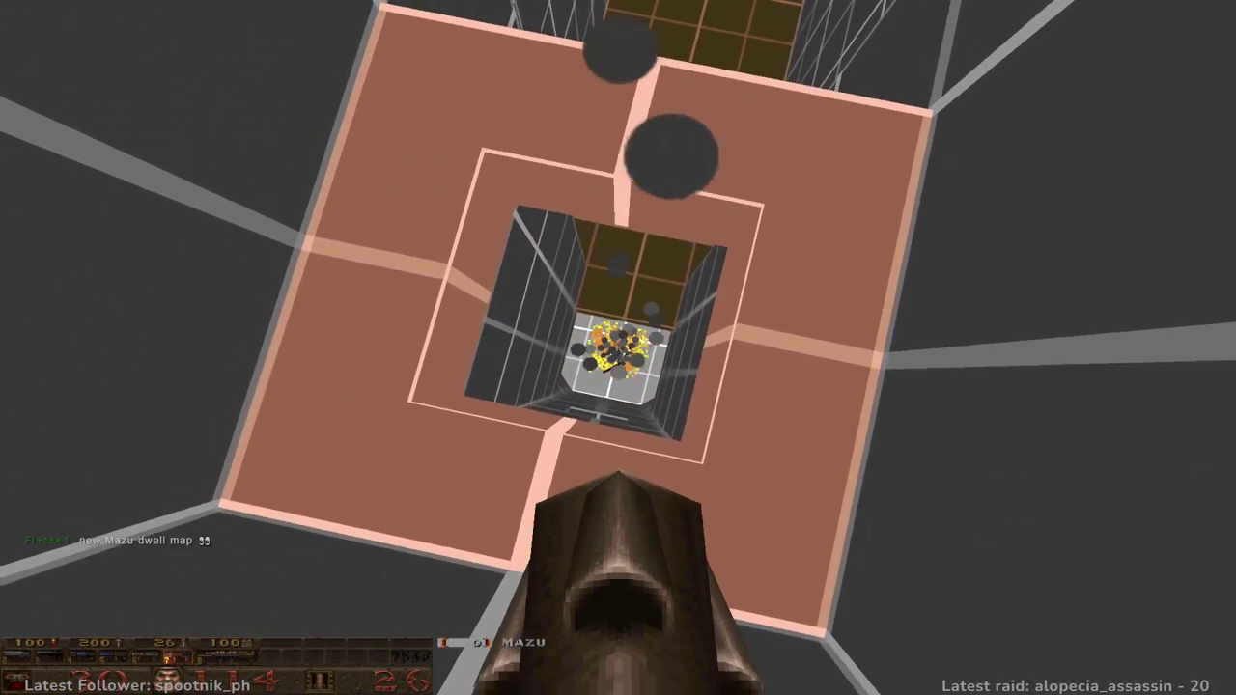
- Playtest the shaft with the square-holed orange panel and the armor corridor leading to the lightning weapon
{"action": "key", "text": "ctrl"}
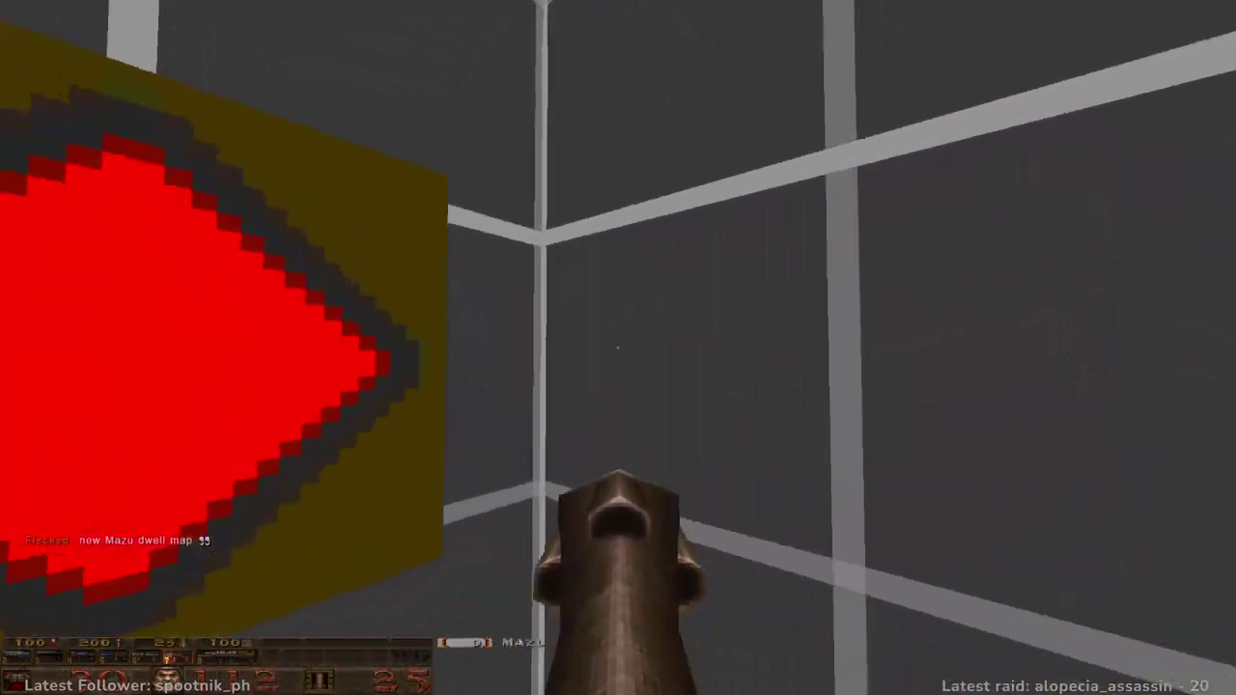
{"action": "key", "text": "ctrl"}
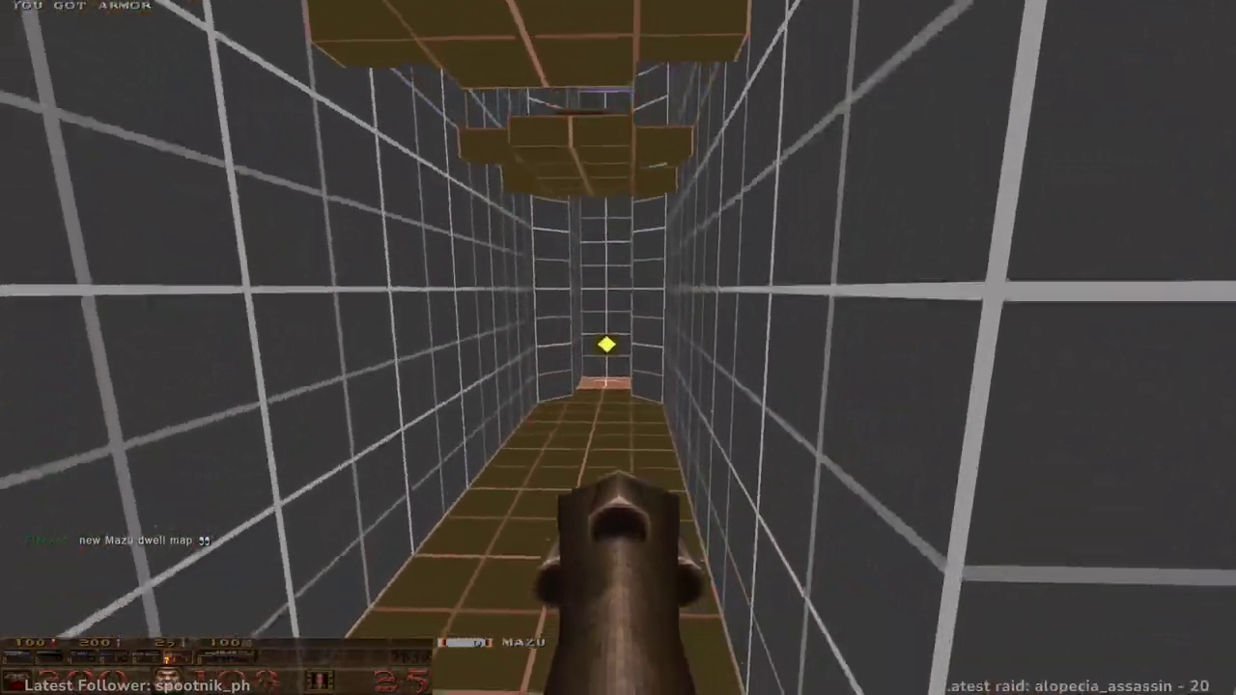
{"action": "key", "text": "w"}
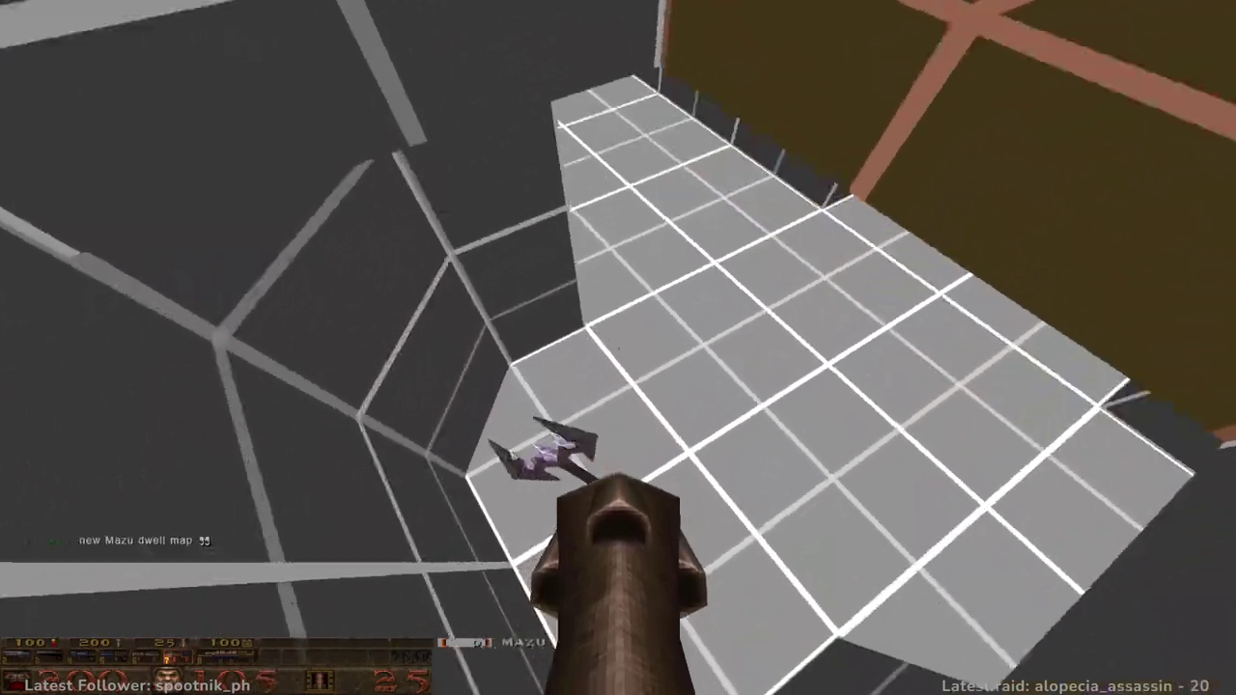
{"action": "key", "text": "w"}
{"action": "key", "text": "w"}
- Test firing the lightning weapon through the square hole in the orange panel, and switch back to the rocket launcher
{"action": "key", "text": "8"}
{"action": "key", "text": "w"}
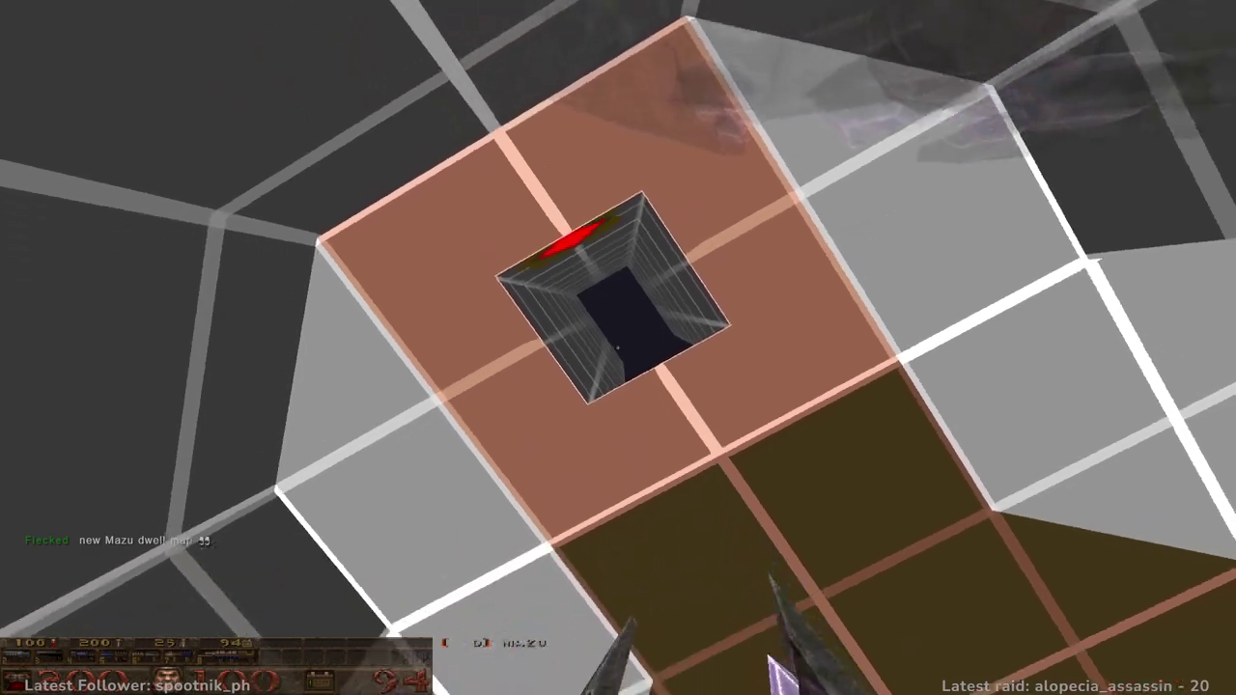
{"action": "left_click", "coordinate": [618, 348]}
{"action": "key", "text": "ctrl"}
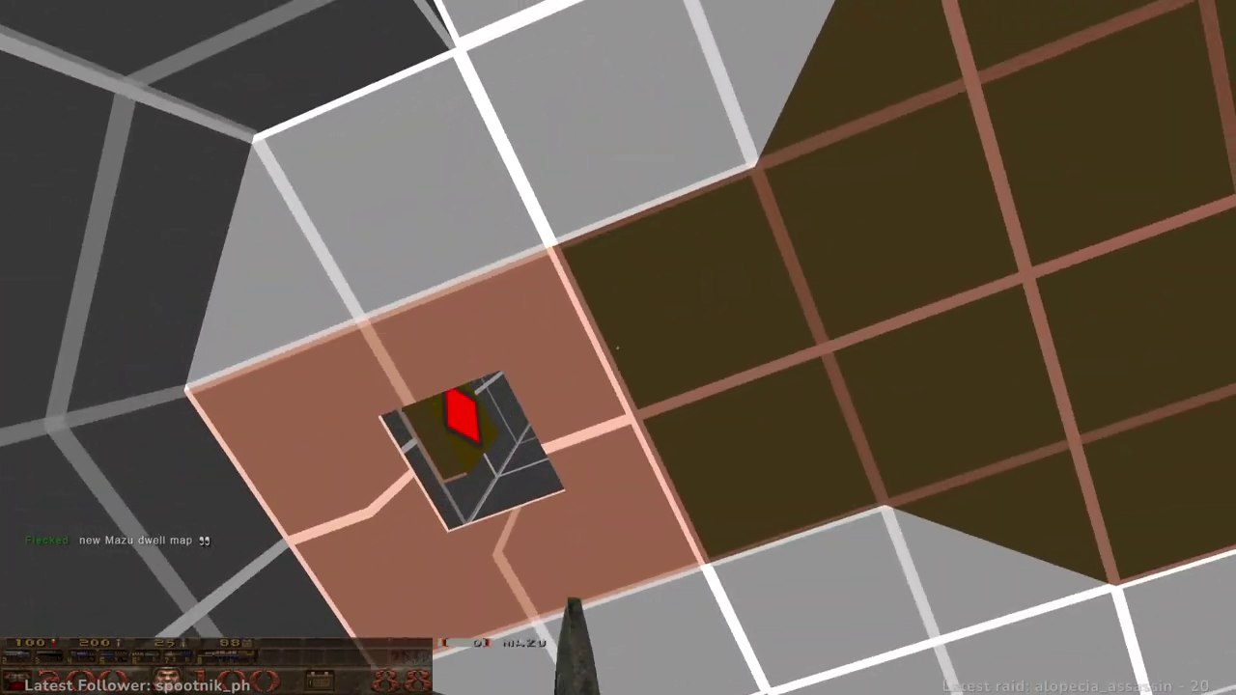
{"action": "key", "text": "w"}
{"action": "key", "text": "7"}
- Playtest the route from the Perforator past the open-air pool and the backpack to the slanted brown ramp
{"action": "key", "text": "w"}
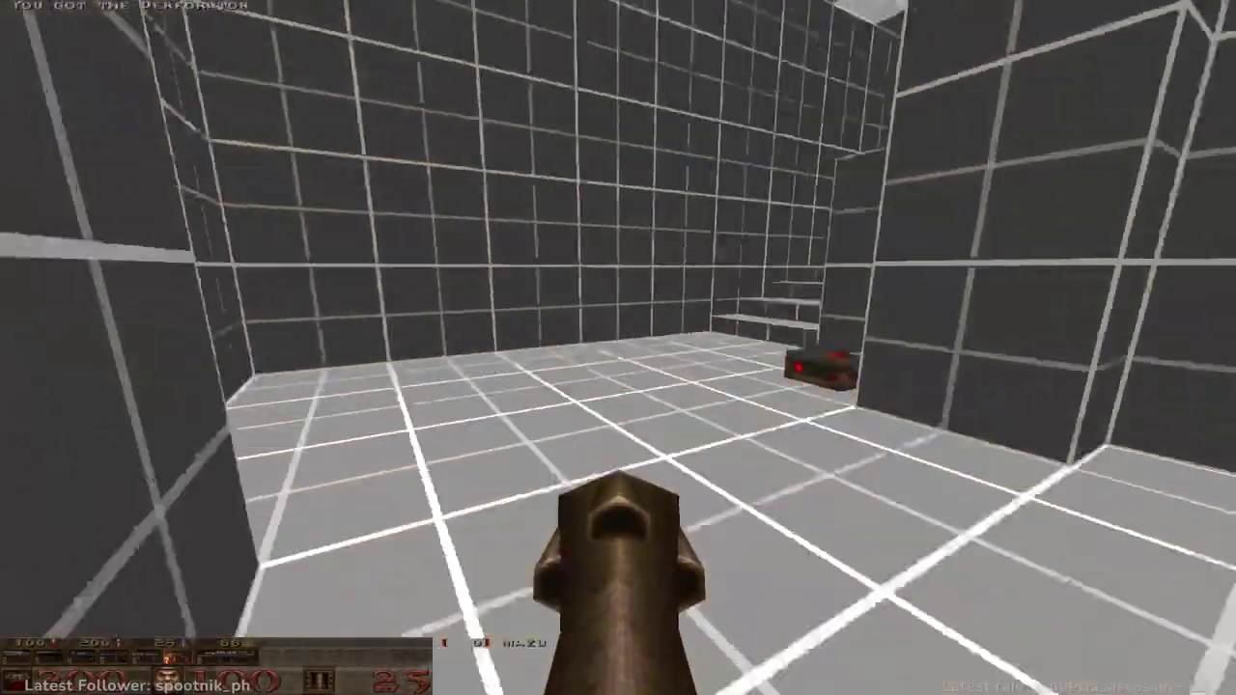
{"action": "key", "text": "w"}
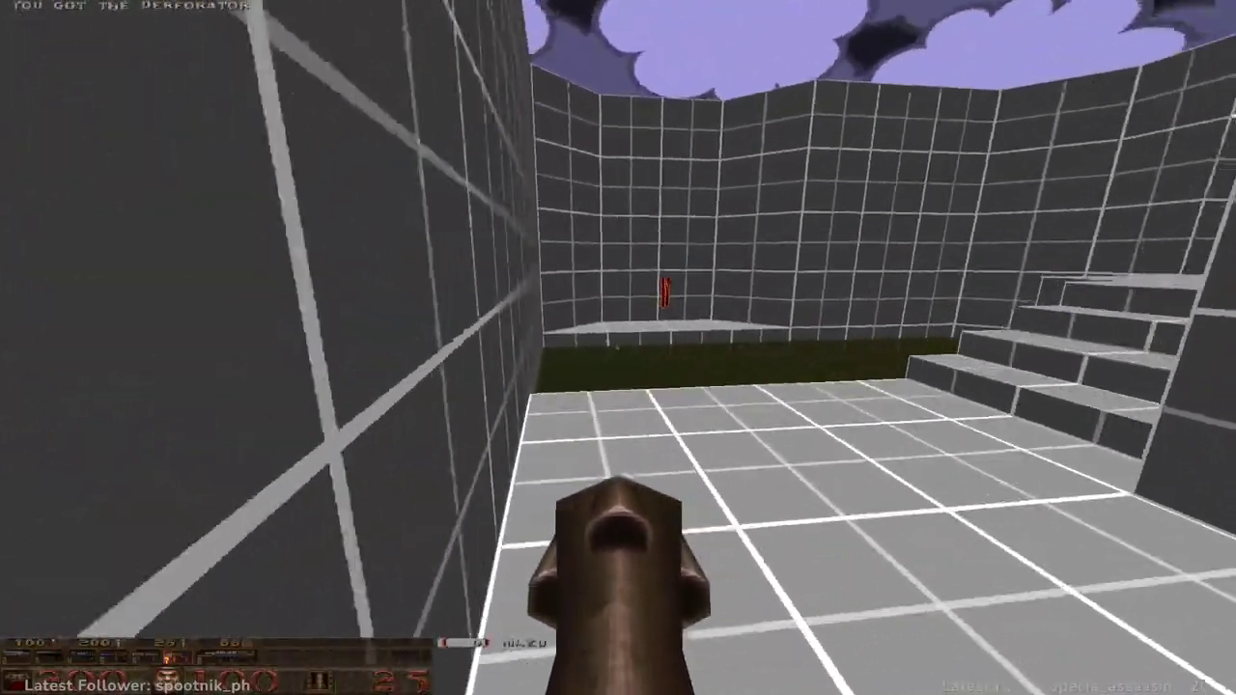
{"action": "key", "text": "w"}
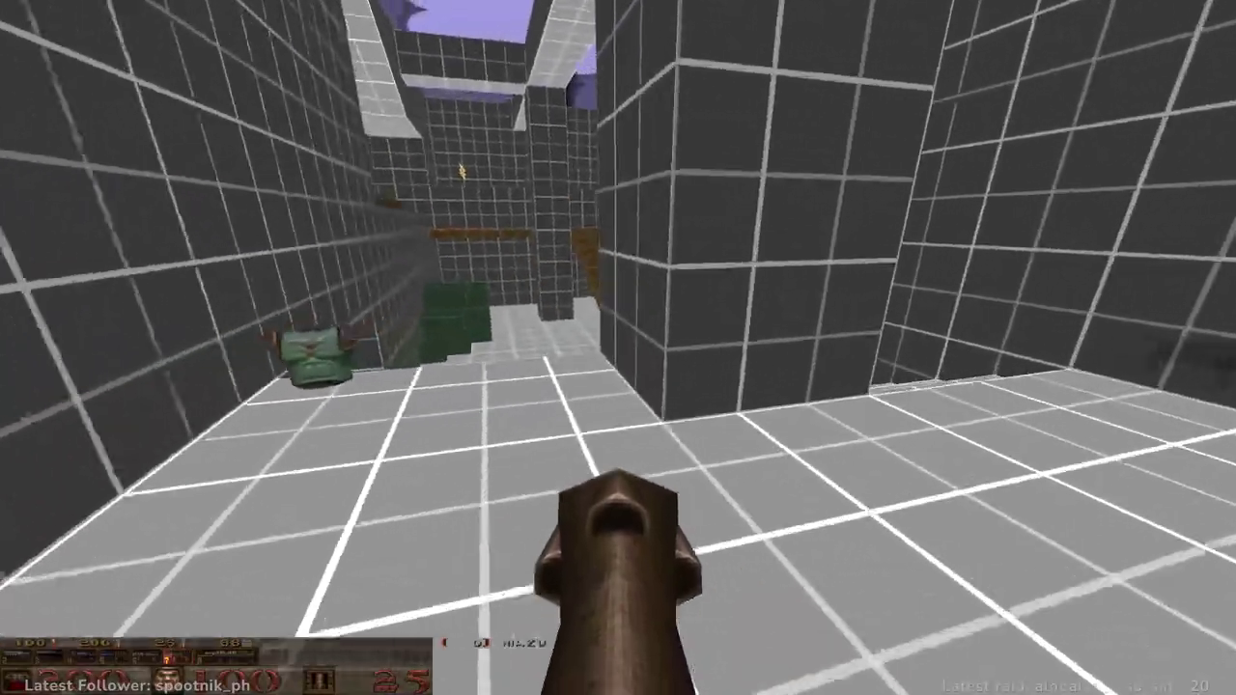
{"action": "key", "text": "w"}
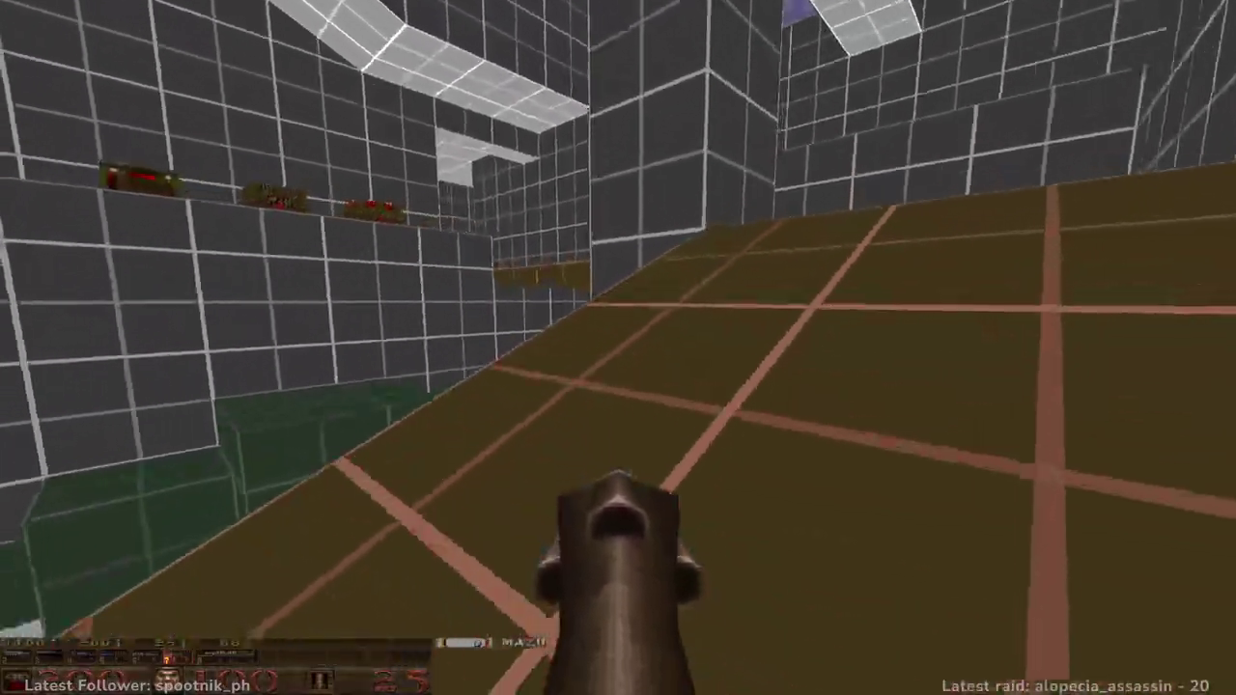
- Playtest the jump from the brown ramp to the cells and rockets ledge and the way back up the ramp
{"action": "key", "text": "w"}
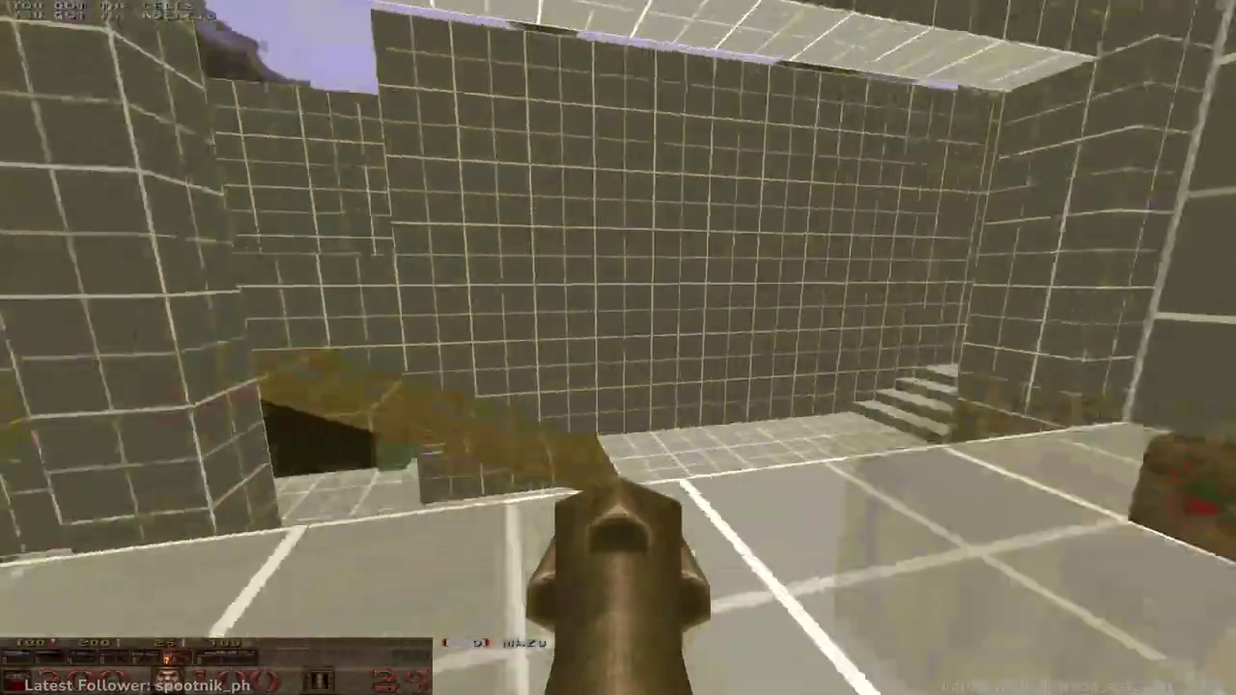
{"action": "key", "text": "w"}
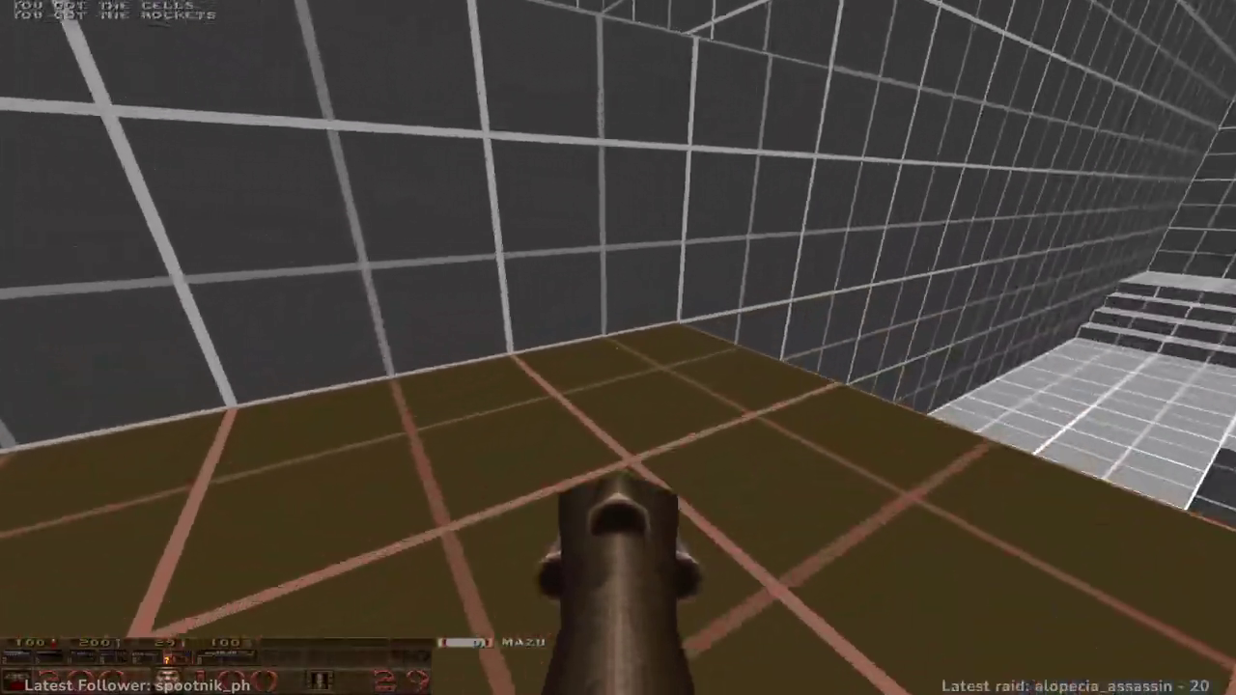
{"action": "key", "text": "w"}
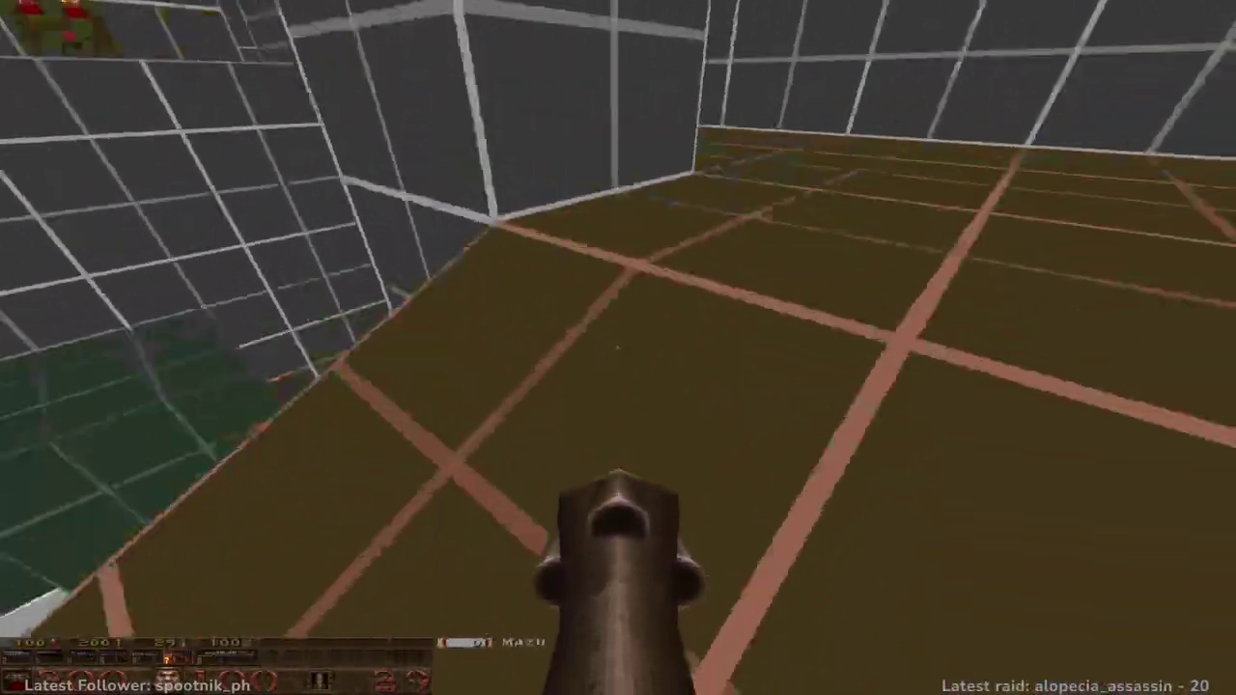
{"action": "key", "text": "w"}
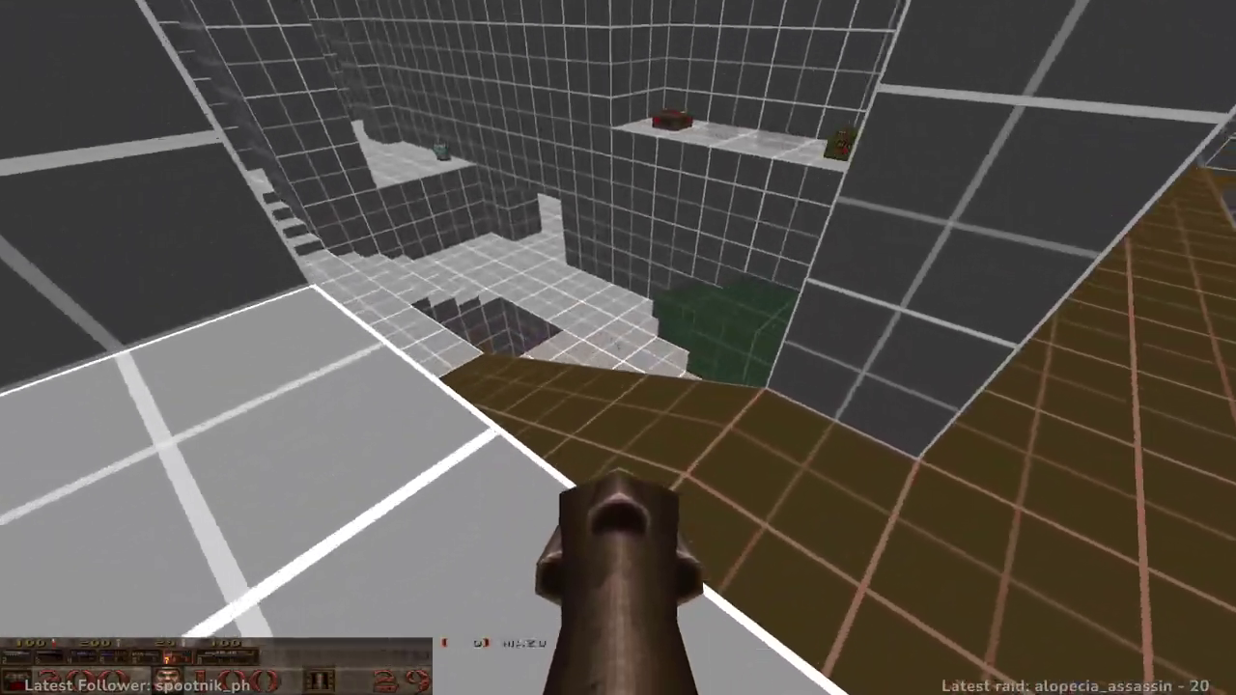
- Playtest the drop from the upper gray ledge and the route past the health box and pool to the rocket launcher
{"action": "key", "text": "d"}
{"action": "key", "text": "space"}
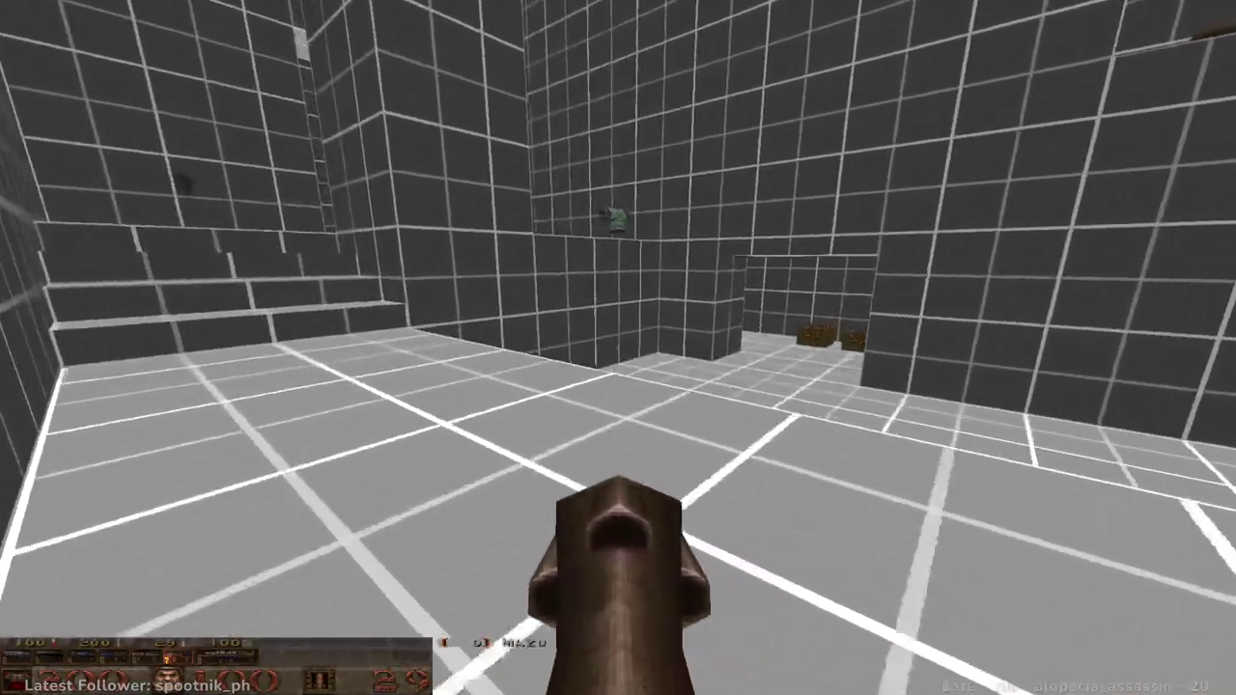
{"action": "key", "text": "w"}
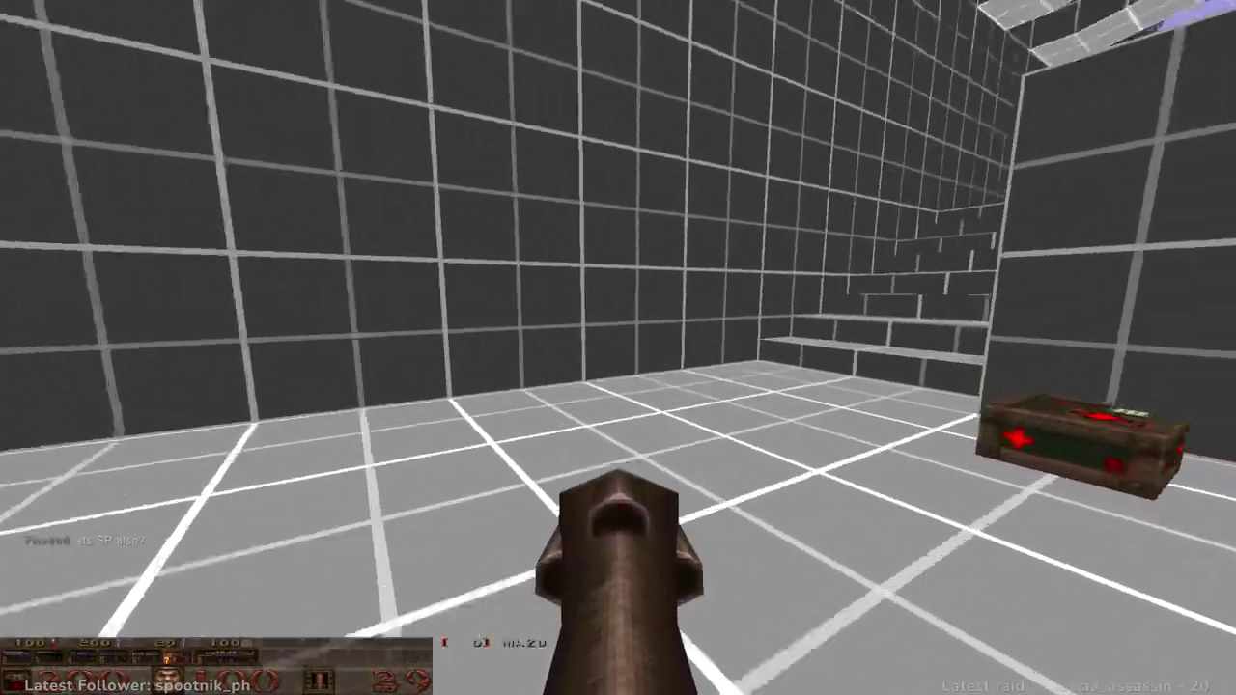
{"action": "key", "text": "w"}
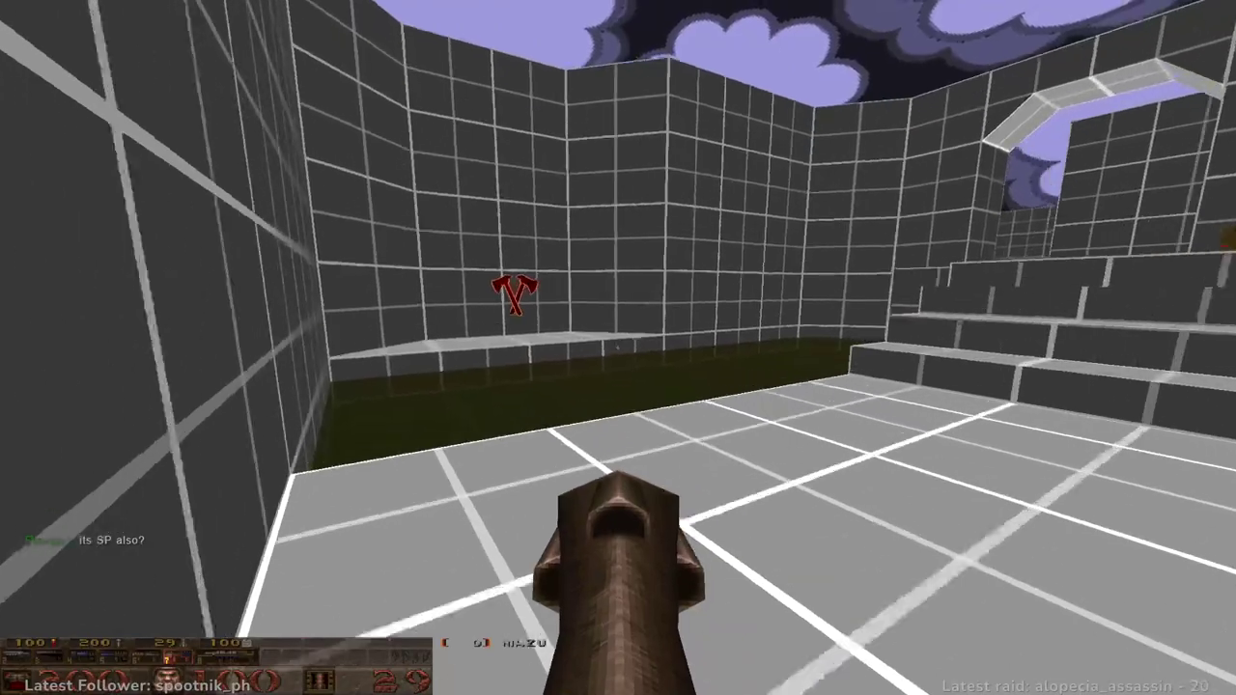
{"action": "key", "text": "w"}
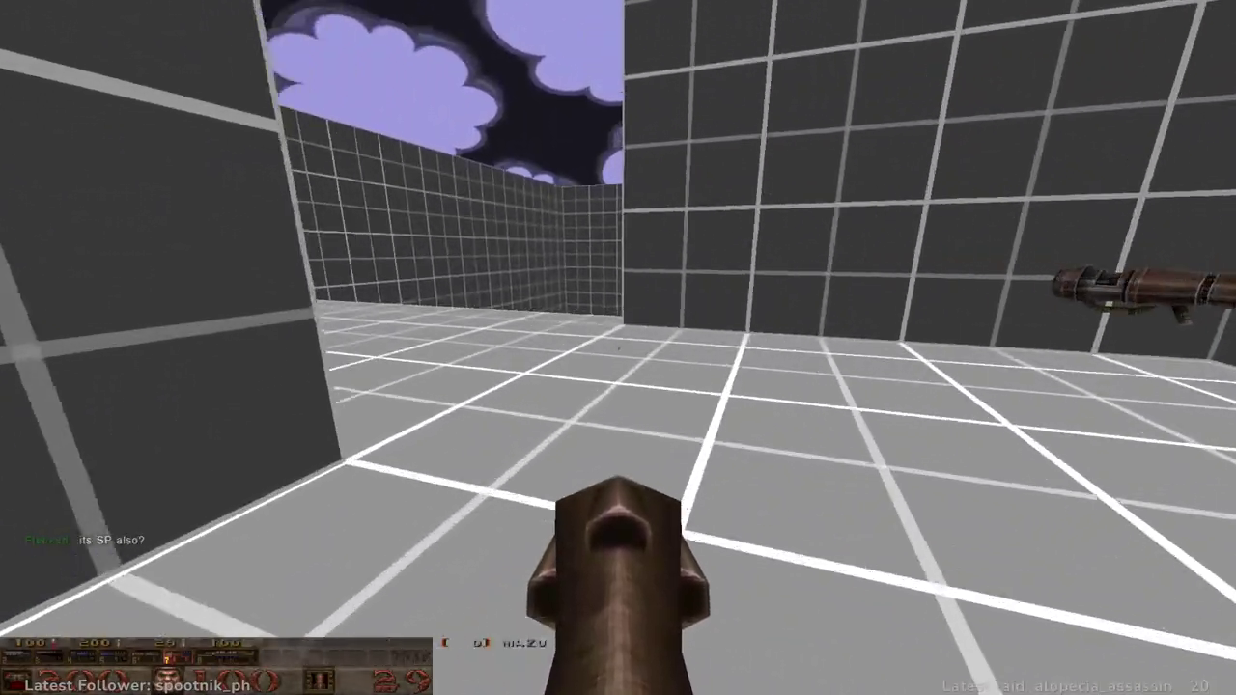
- Playtest the high gray ledge facing the red slit windows and the stepped gray corridor to the backpack
{"action": "key", "text": "w"}
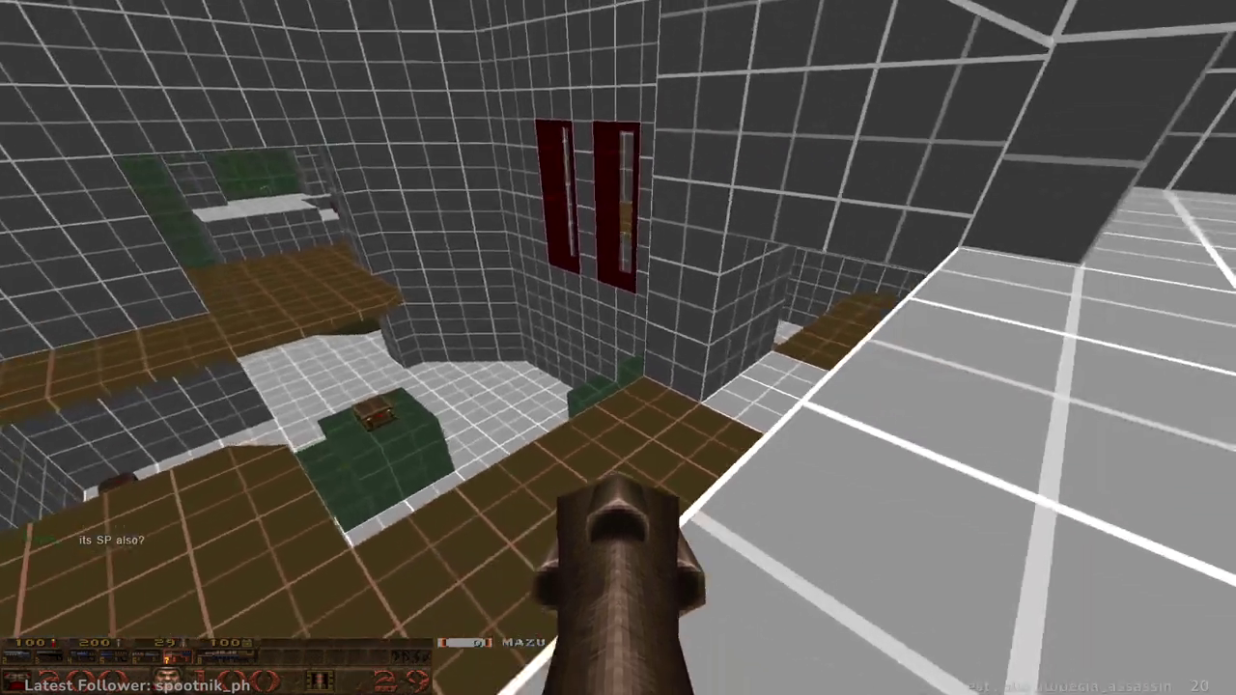
{"action": "key", "text": "d"}
{"action": "key", "text": "w"}
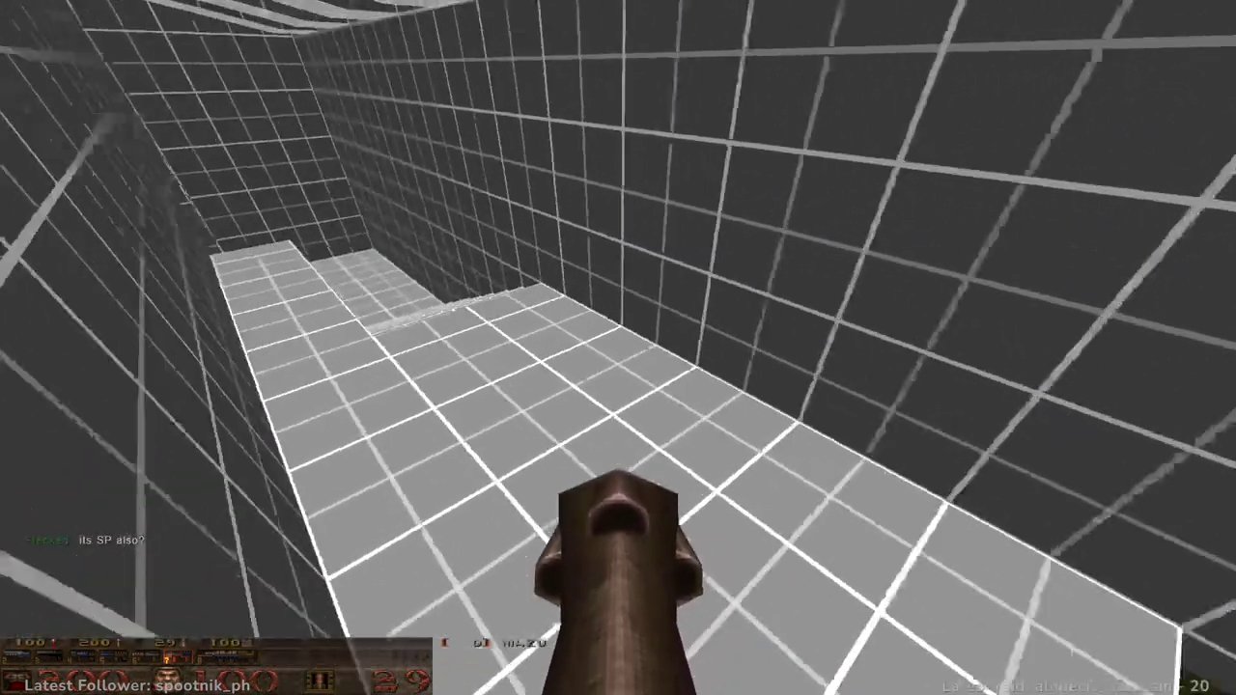
{"action": "key", "text": "w"}
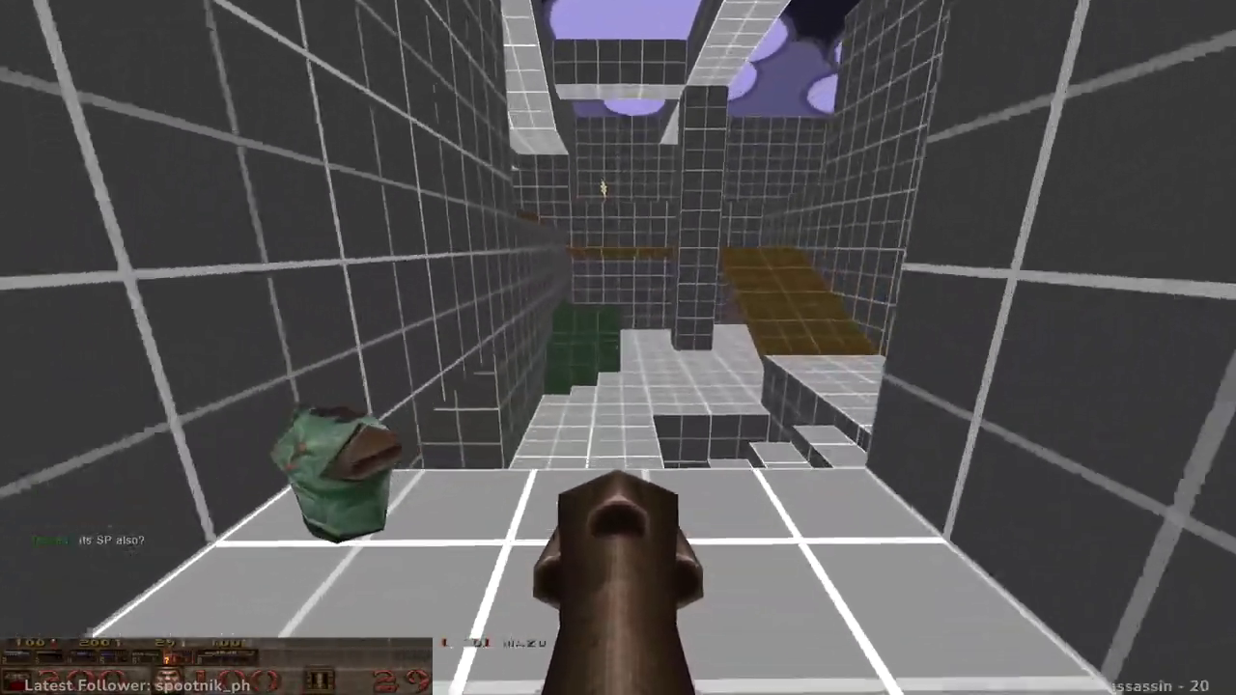
- Playtest the route past the paired health boxes to the slotted brown grate, and fire a rocket up at the grate
{"action": "key", "text": "w"}
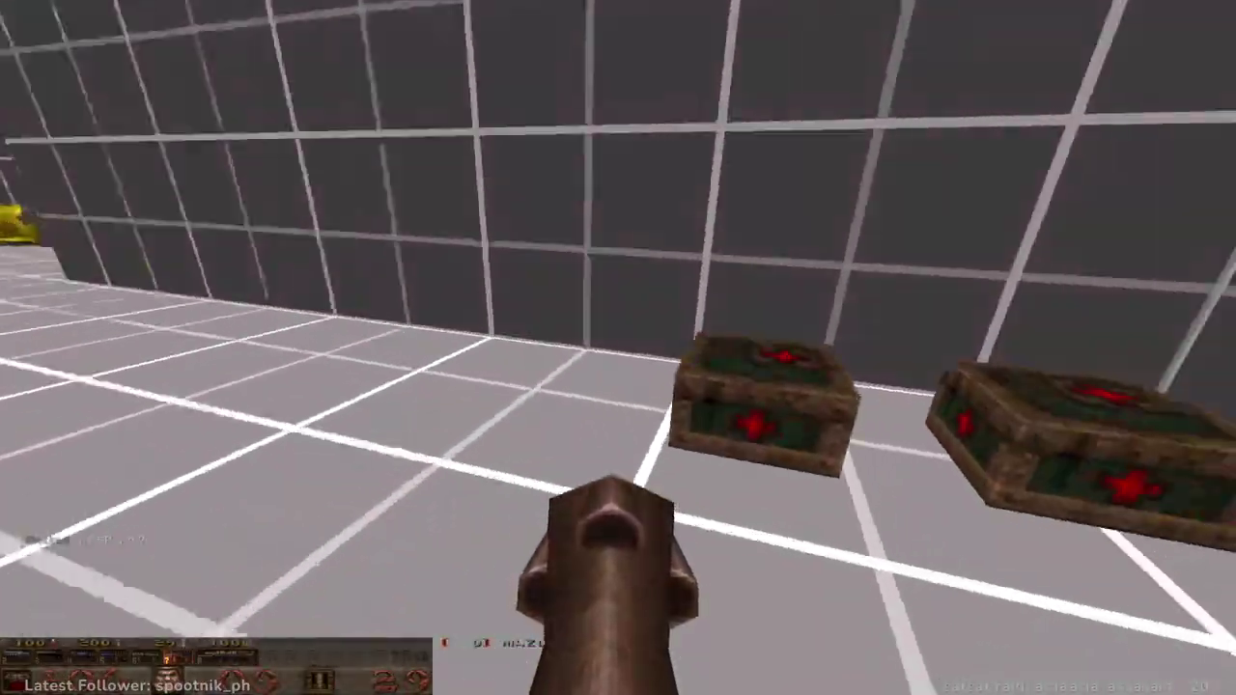
{"action": "key", "text": "w"}
{"action": "key", "text": "w"}
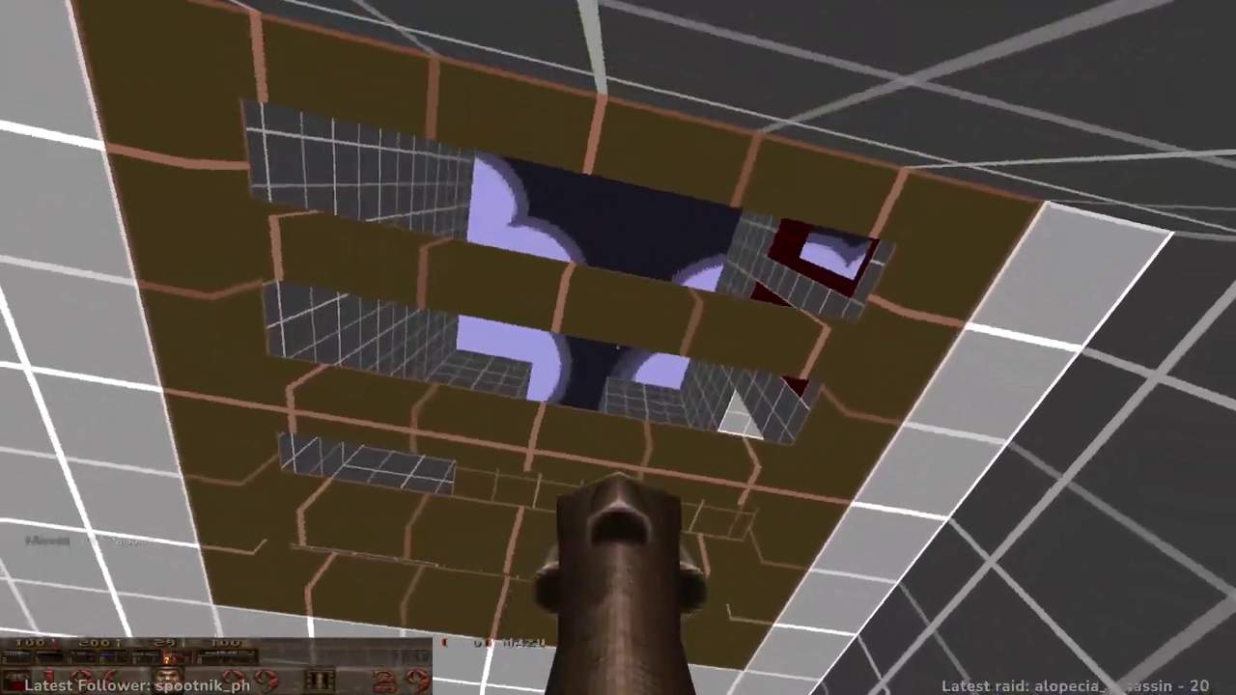
{"action": "key", "text": "a"}
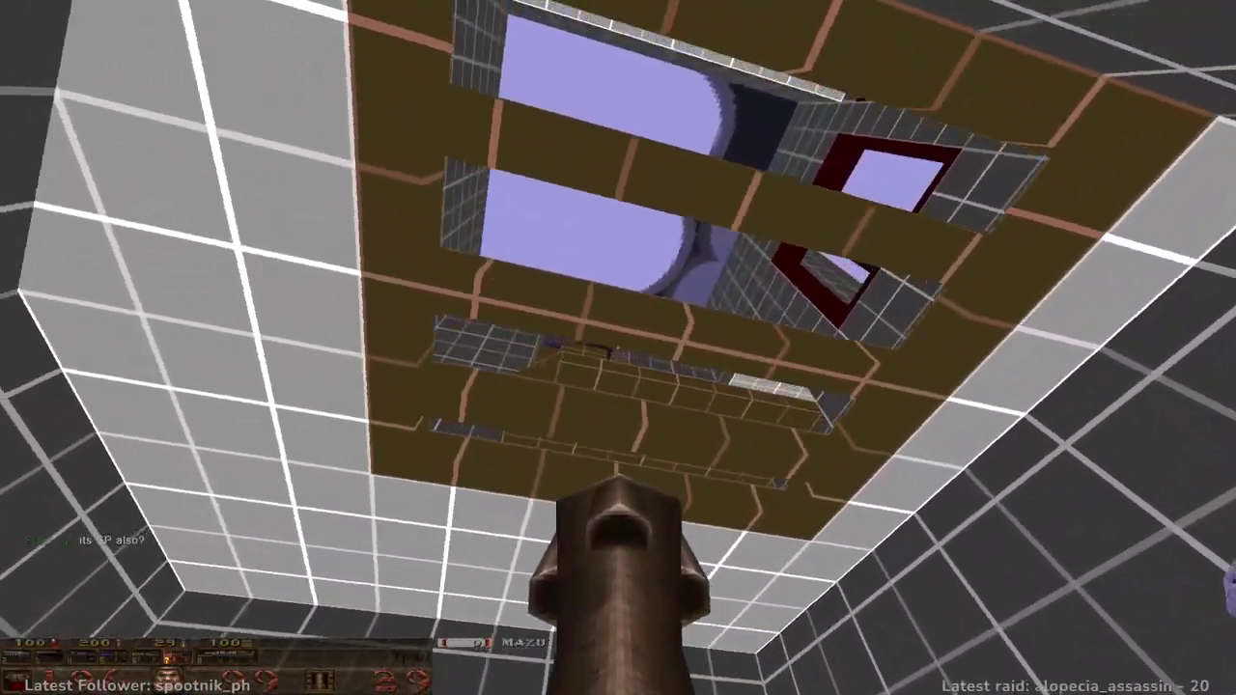
{"action": "left_click", "coordinate": [618, 347]}
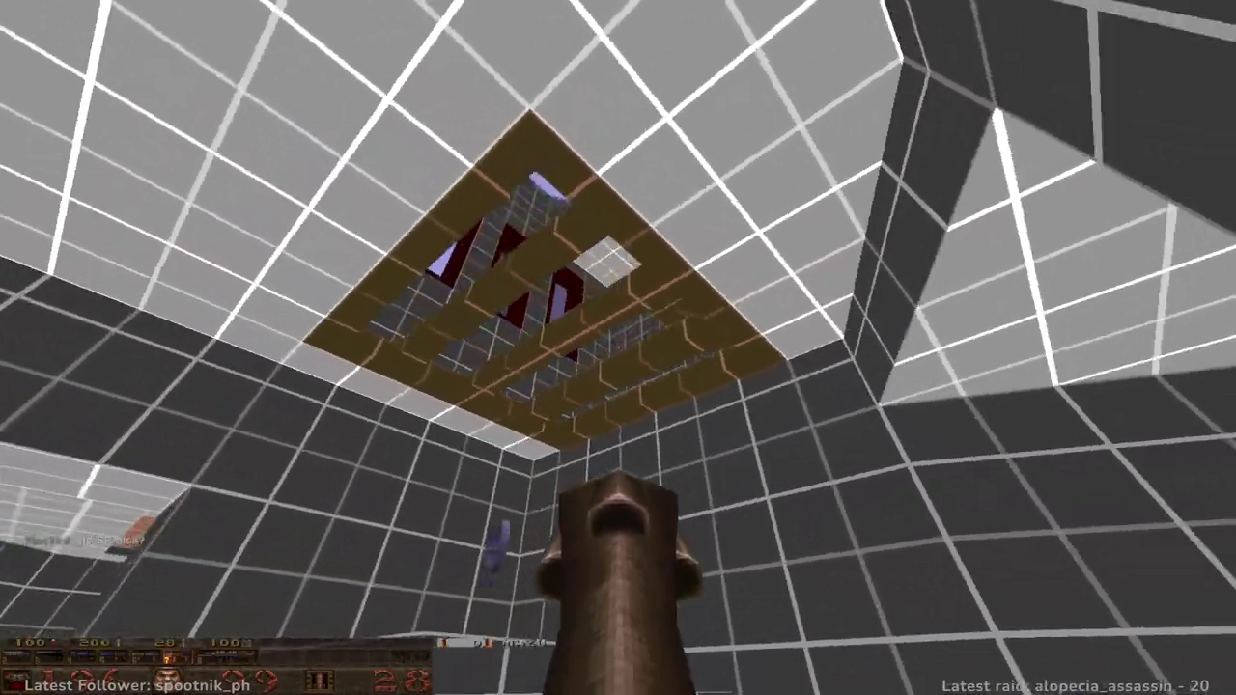
- Playtest the room with the orange ceiling panel and go through the green-framed black portal
{"action": "key", "text": "w"}
{"action": "key", "text": "w"}
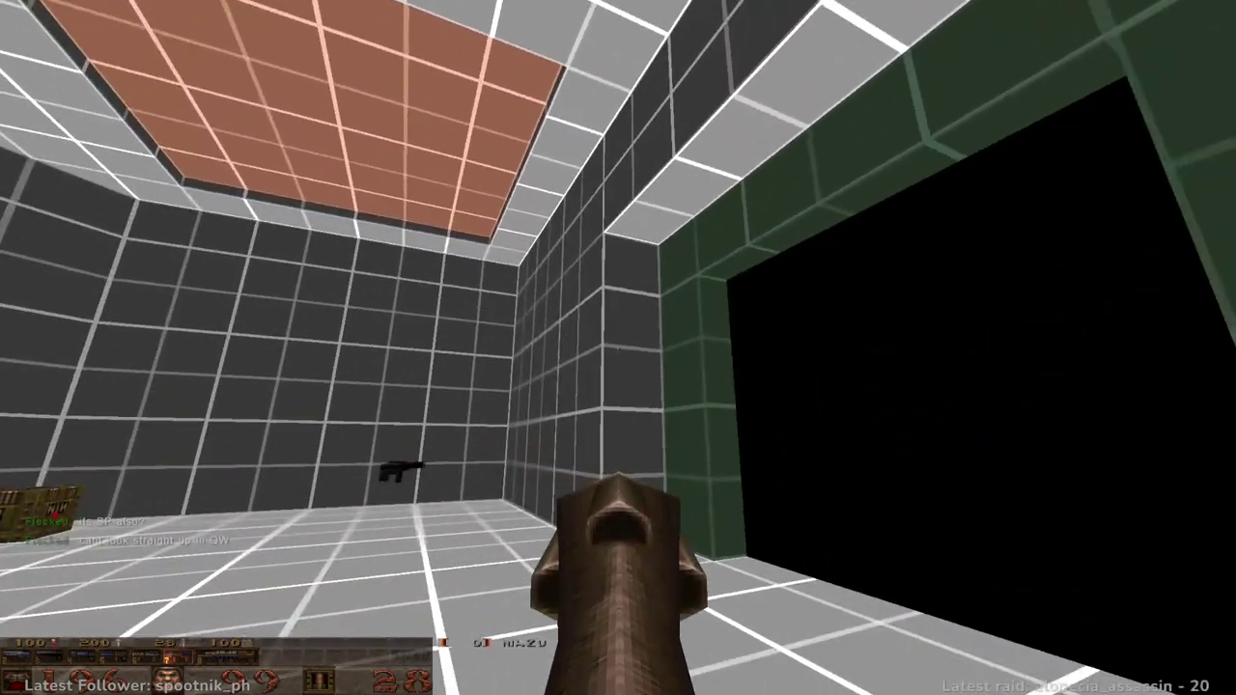
{"action": "key", "text": "a"}
{"action": "key", "text": "w"}
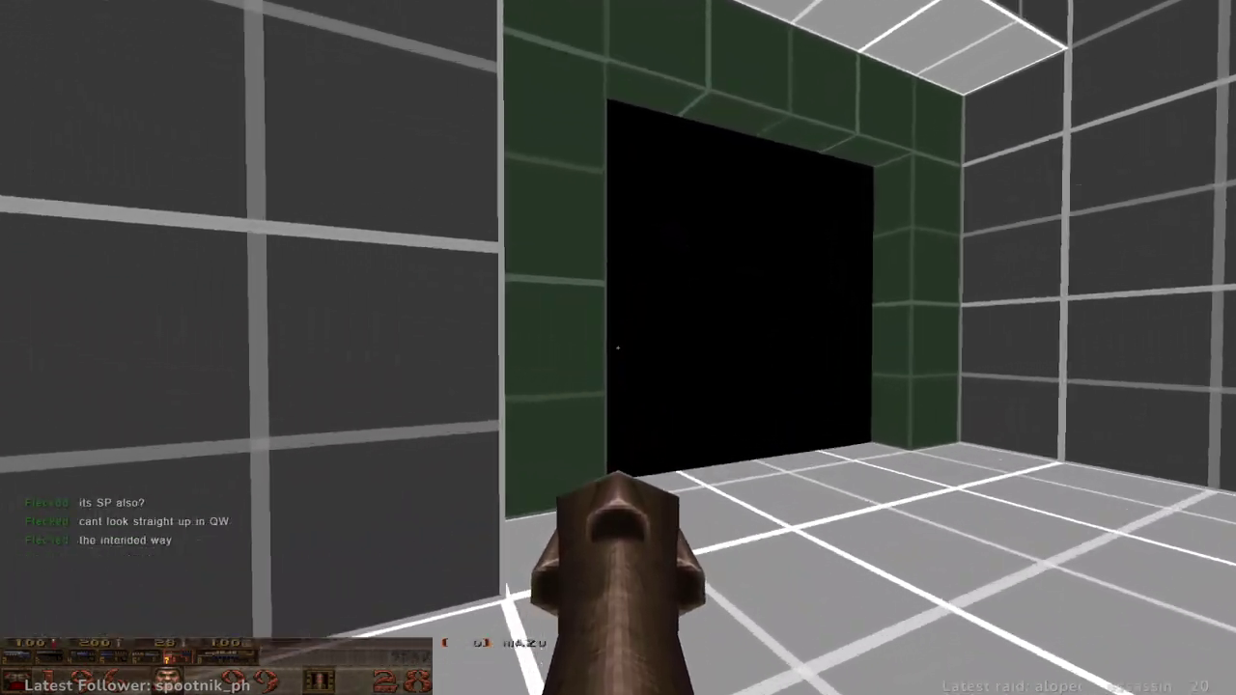
{"action": "key", "text": "w"}
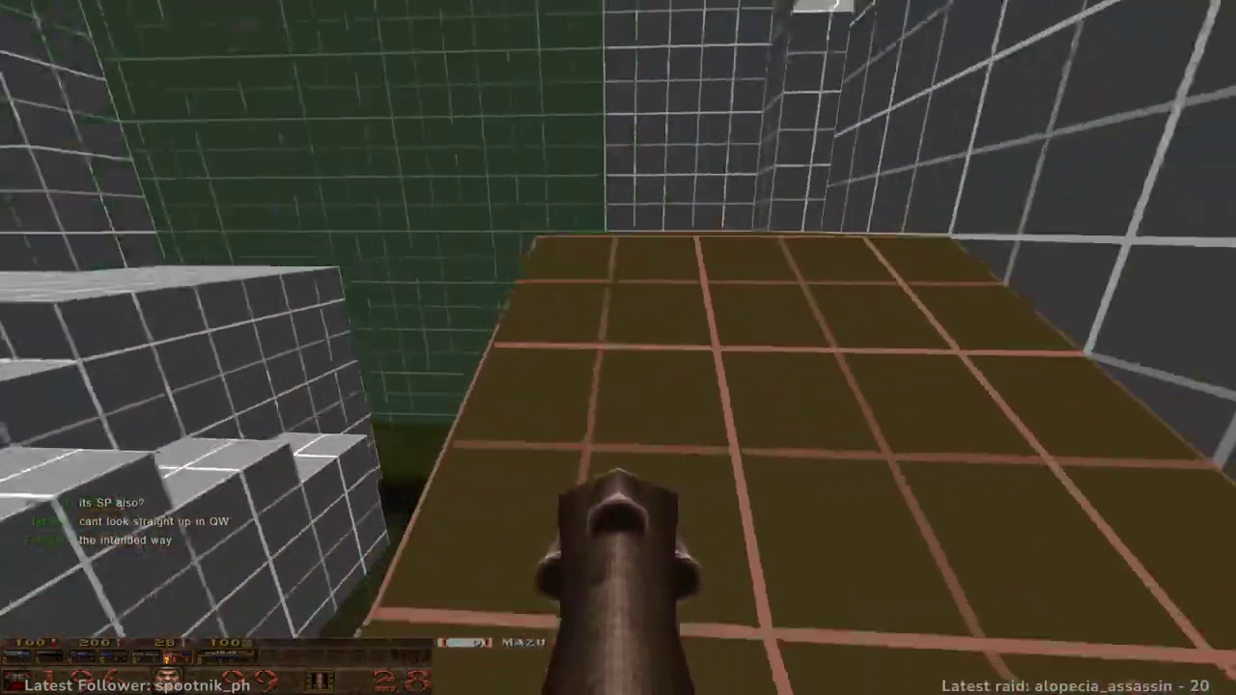
- Playtest the jump from the brown walkway to the health and rocket launcher, continuing to the brown-ceilinged weapon corridor
{"action": "key", "text": "w"}
{"action": "key", "text": "space"}
{"action": "key", "text": "w"}
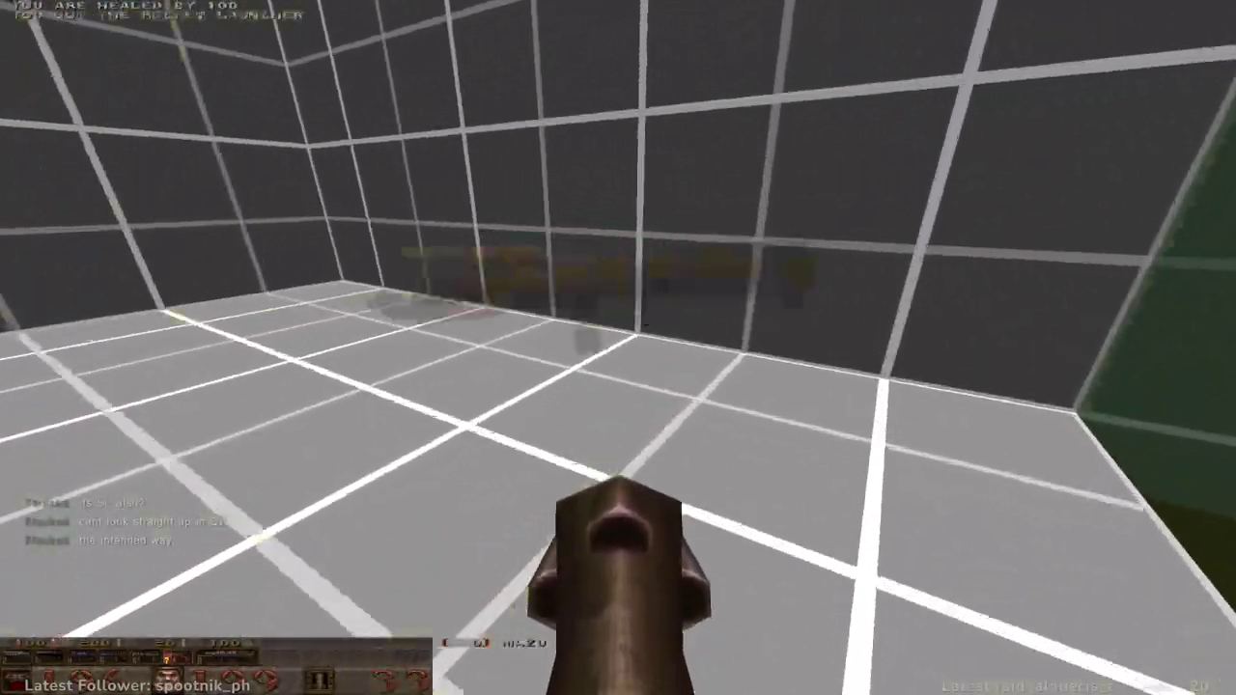
{"action": "key", "text": "w"}
{"action": "key", "text": "w"}
{"action": "key", "text": "space"}
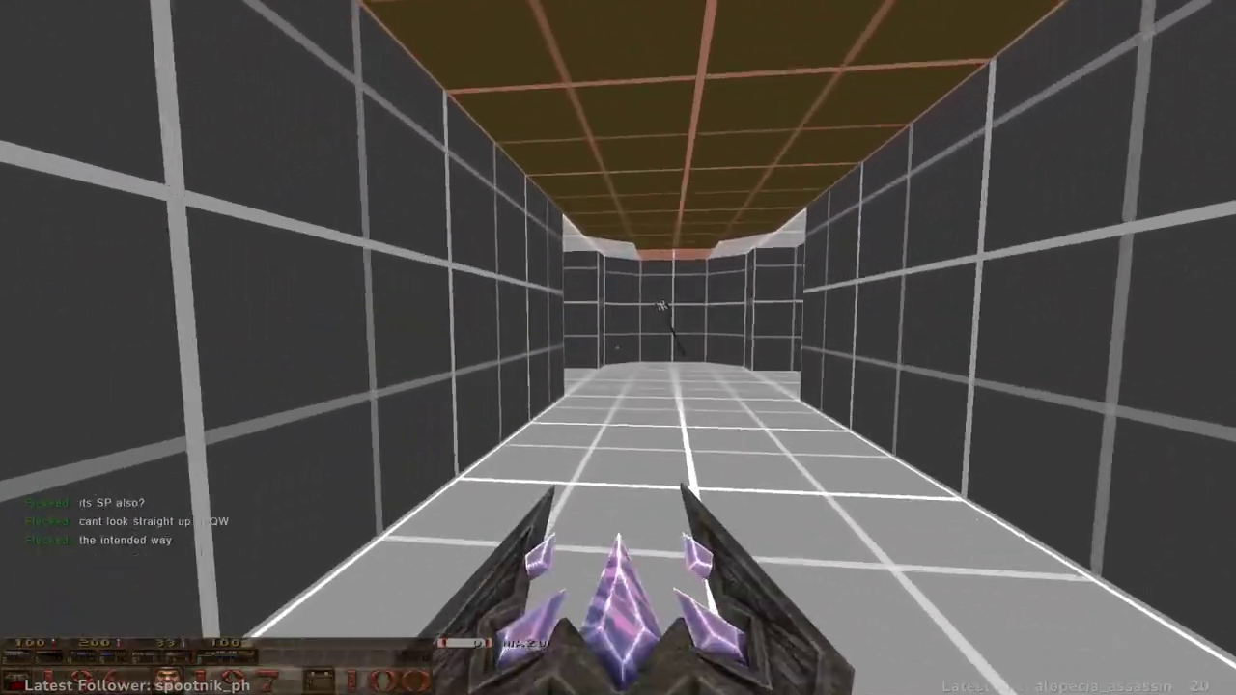
- Playtest the Railgun Staff pickup beneath the ceiling opening and the route through the green armor hall to the brown walkway
{"action": "key", "text": "w"}
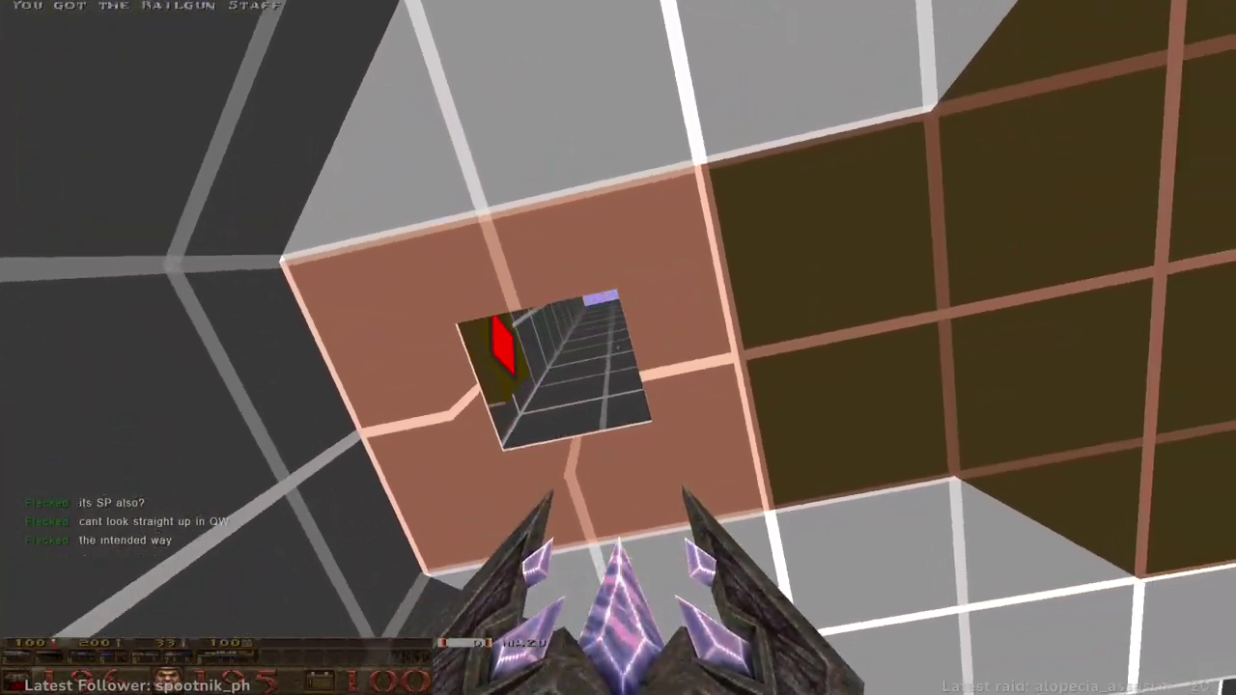
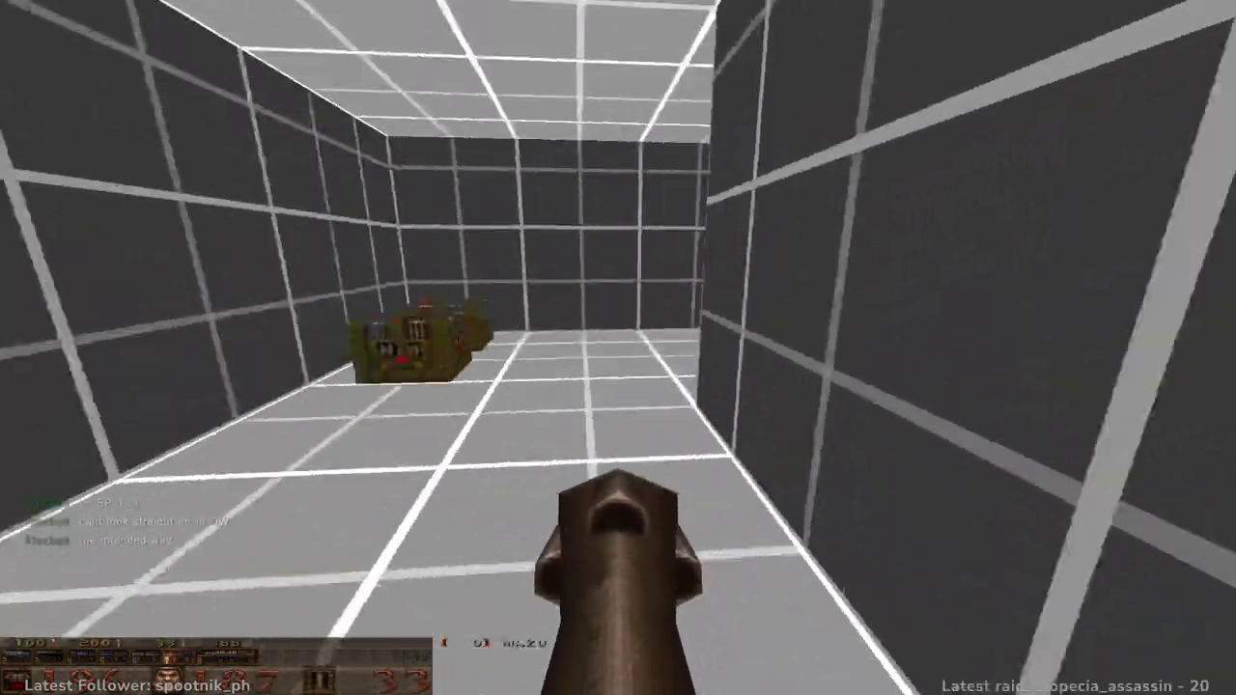
{"action": "key", "text": "w"}
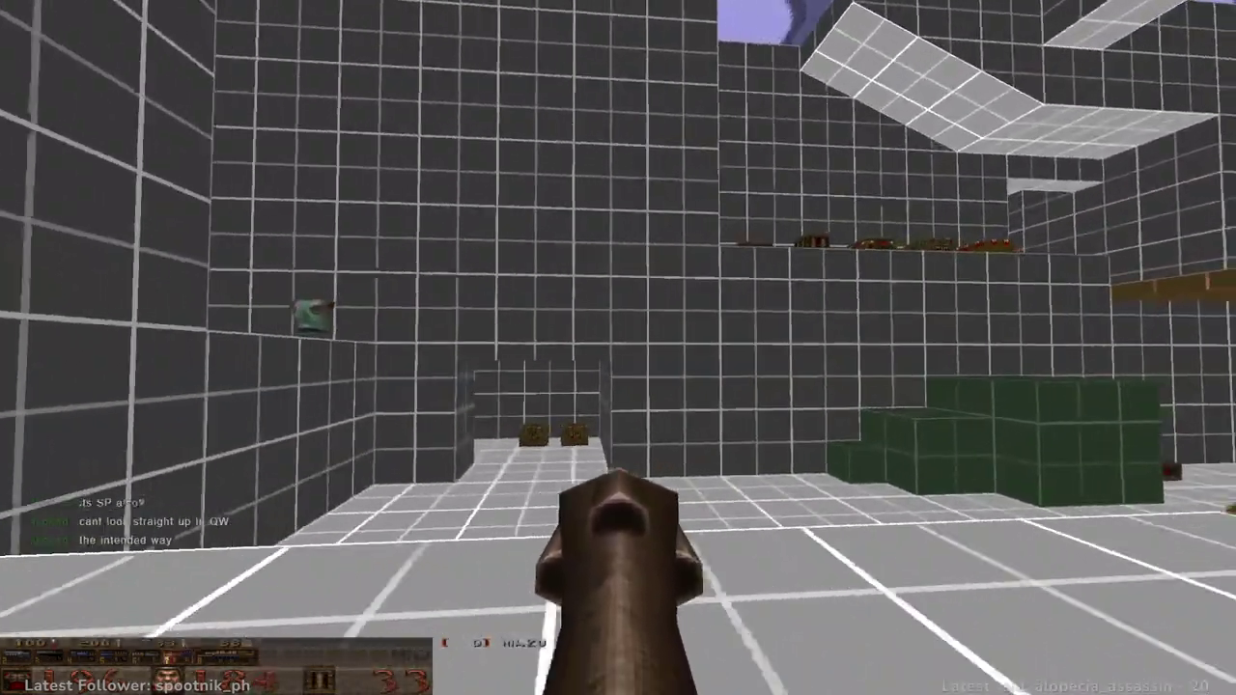
{"action": "left_click", "coordinate": [618, 348]}
{"action": "key", "text": "w"}
{"action": "key", "text": "w"}
{"action": "key", "text": "w"}
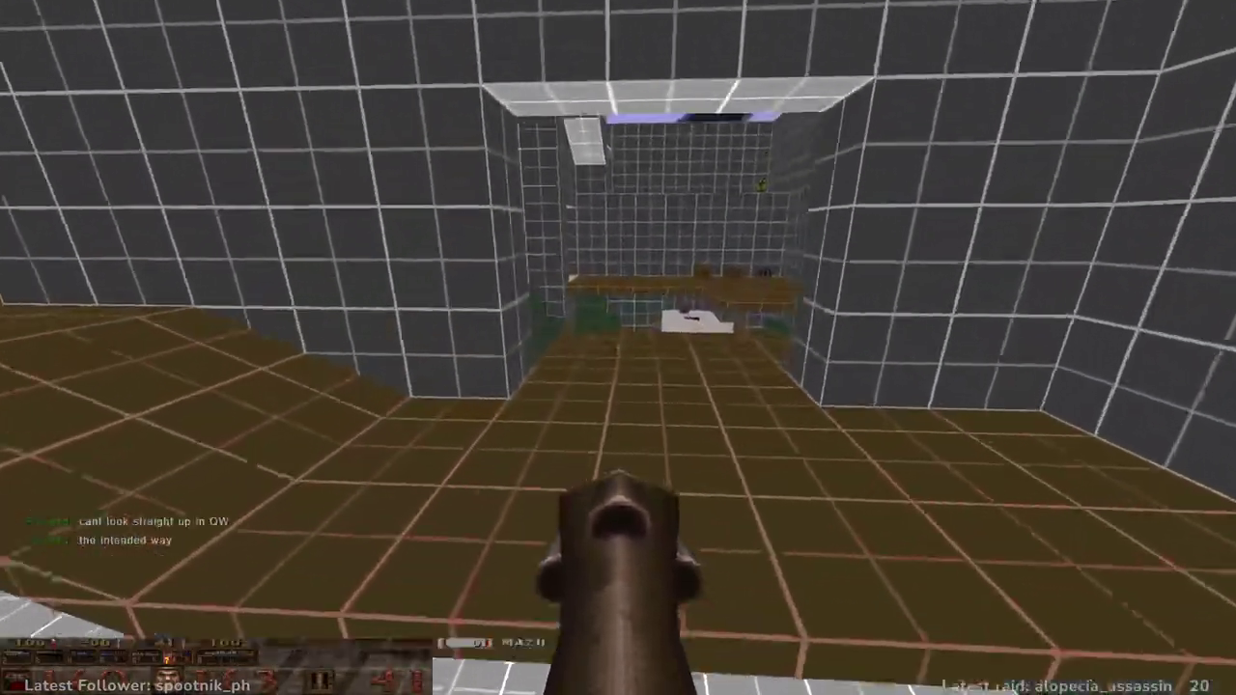
- Playtest the health pickup beside the green wall and a rocket jump to the brown ledge with the red diamond panel
{"action": "key", "text": "w"}
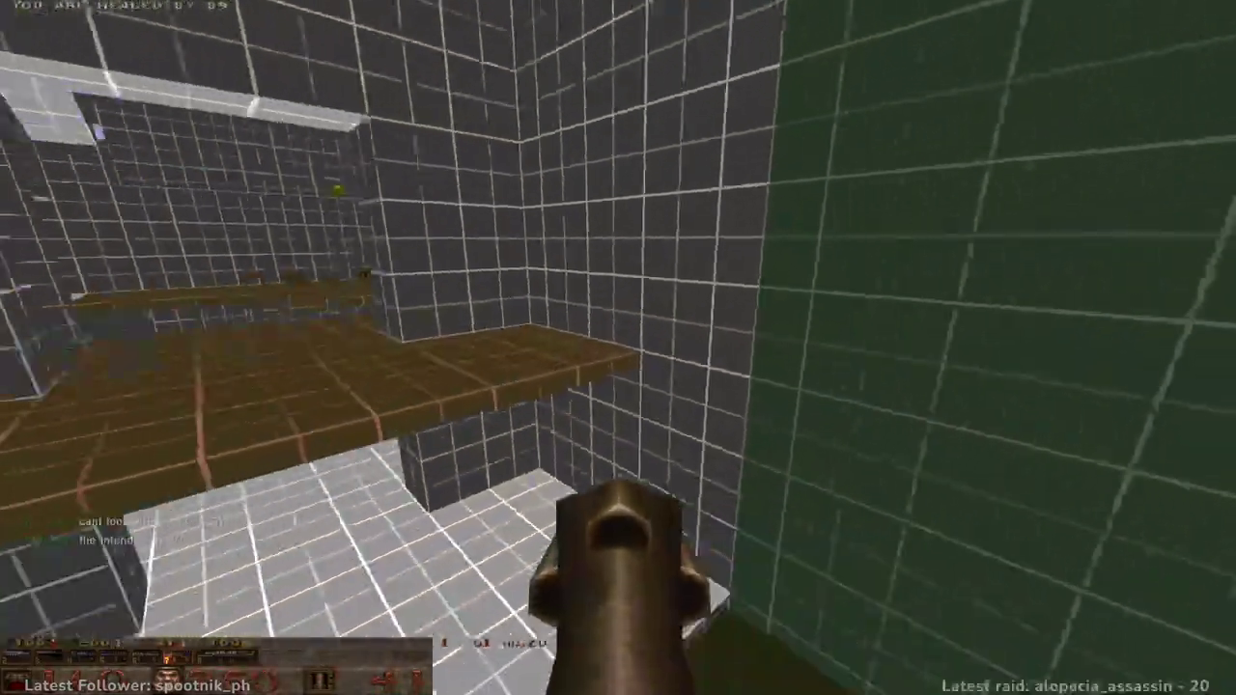
{"action": "key", "text": "w"}
{"action": "key", "text": "w"}
{"action": "left_click", "coordinate": [618, 347]}
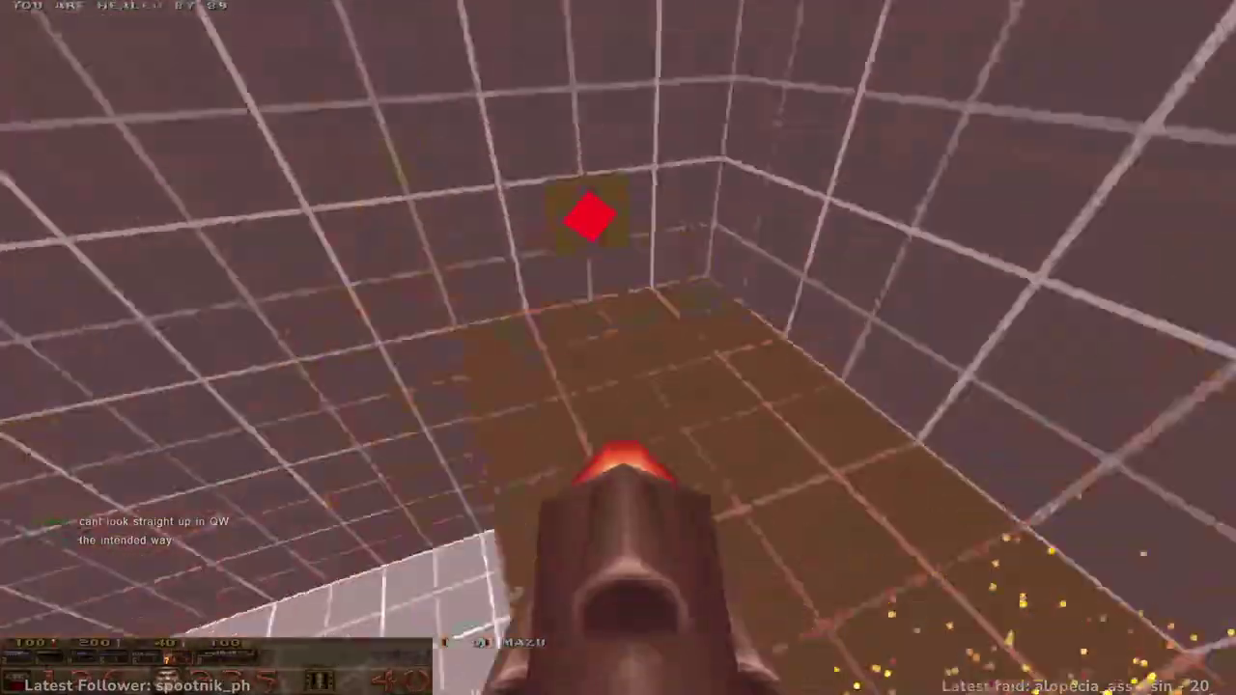
{"action": "key", "text": "w"}
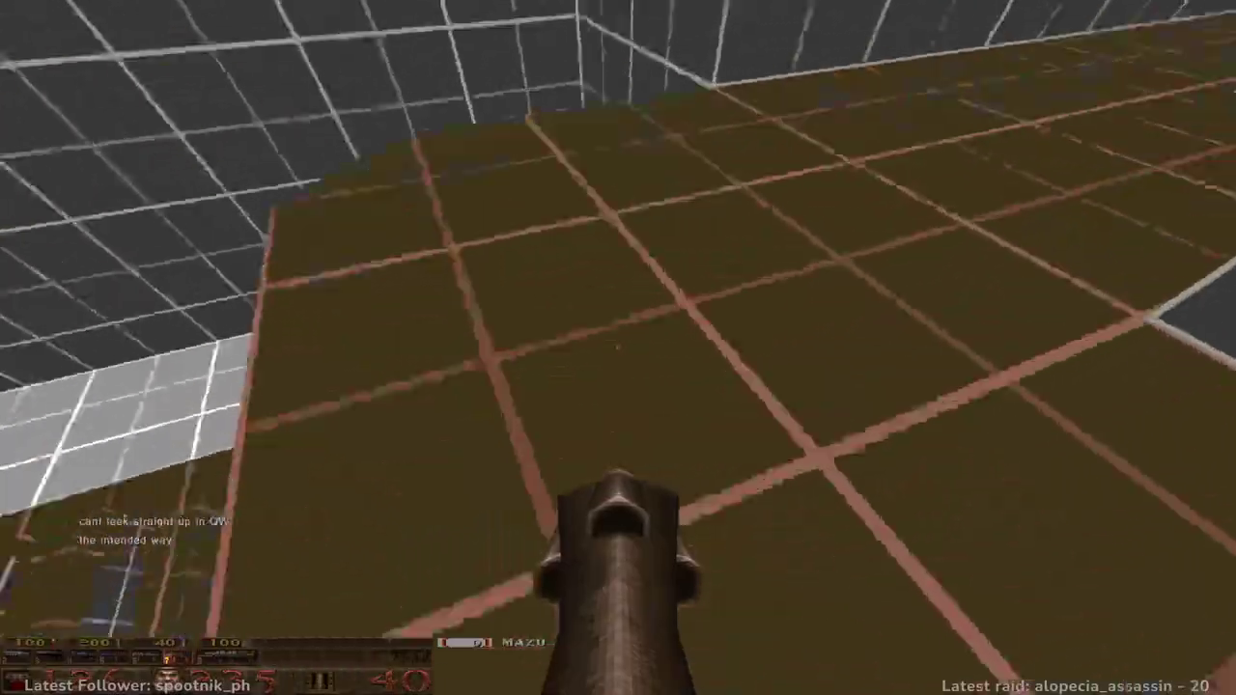
- Playtest firing rockets along the stepped gray hall, crossing the murky pool to the red item, and collecting the armor
{"action": "key", "text": "w"}
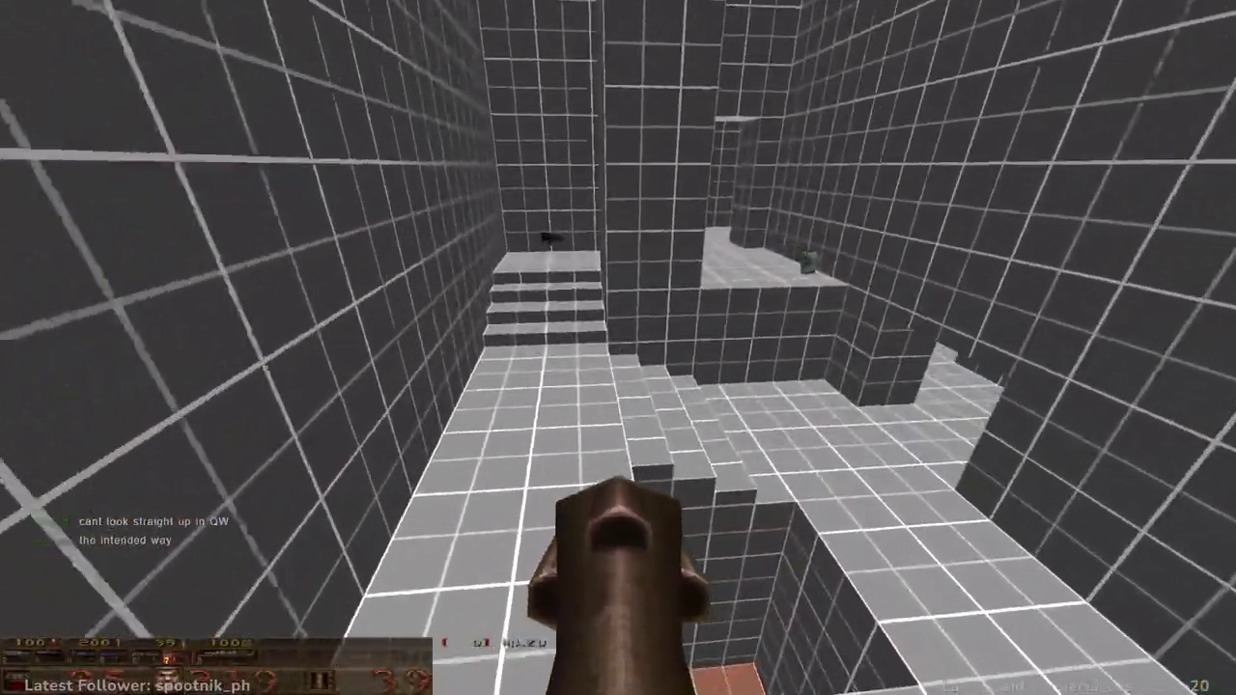
{"action": "key", "text": "w"}
{"action": "left_click", "coordinate": [618, 347]}
{"action": "left_click", "coordinate": [617, 347]}
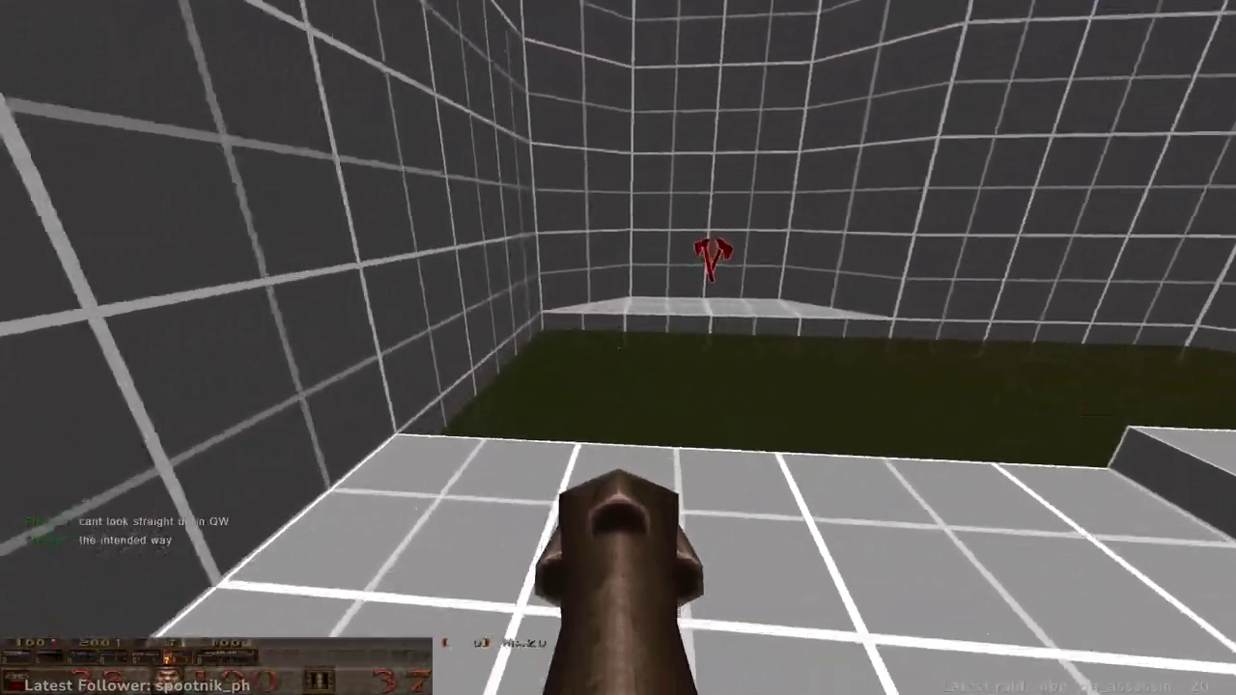
{"action": "key", "text": "w"}
{"action": "key", "text": "w"}
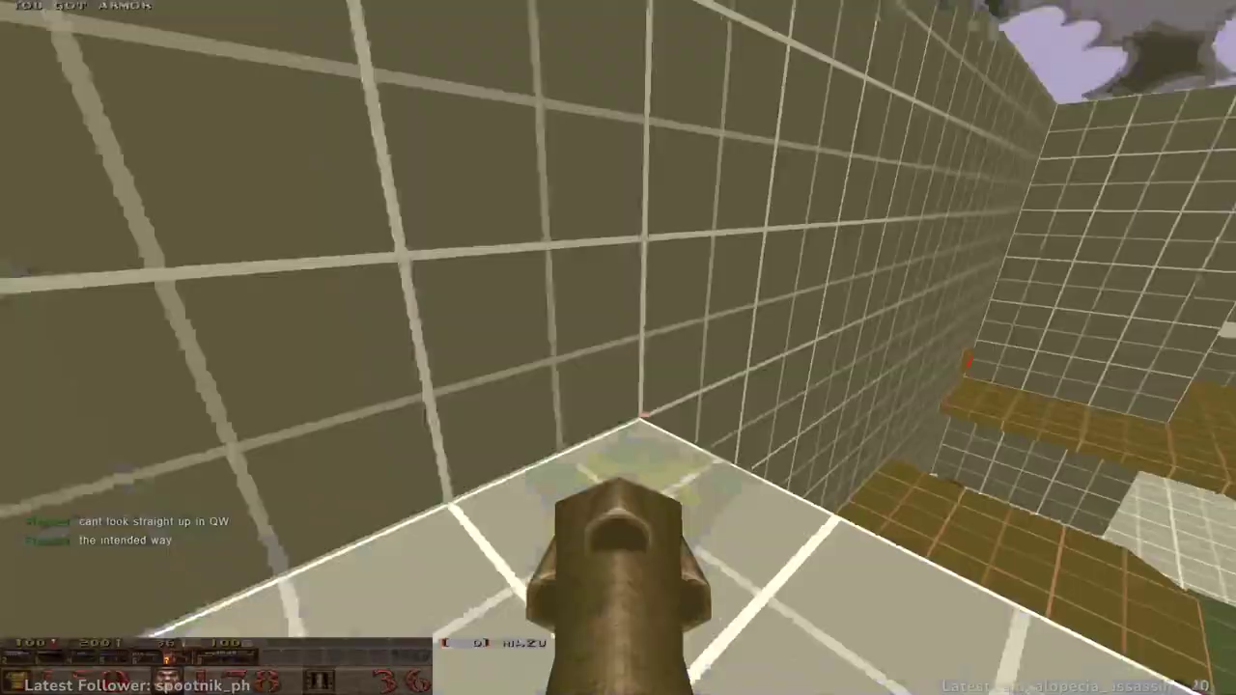
- Playtest the brown walkway from the armor ledge to the high platform under the sky and the drop toward the green armor hall
{"action": "key", "text": "w"}
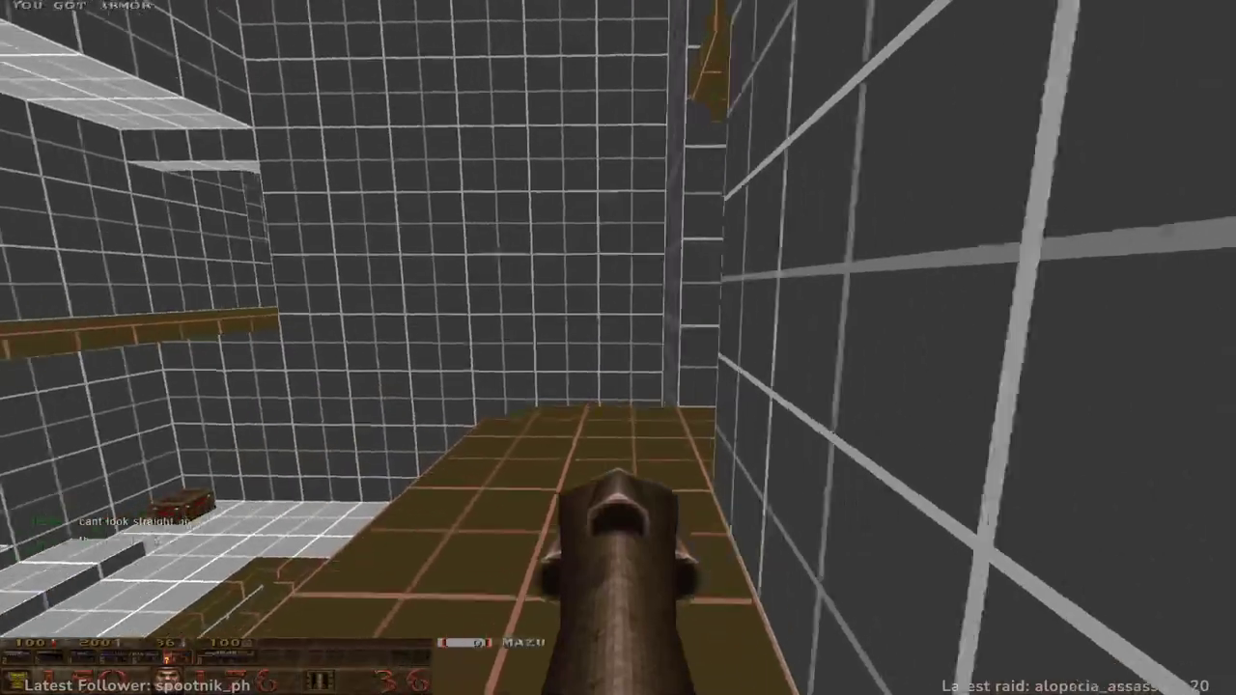
{"action": "key", "text": "w"}
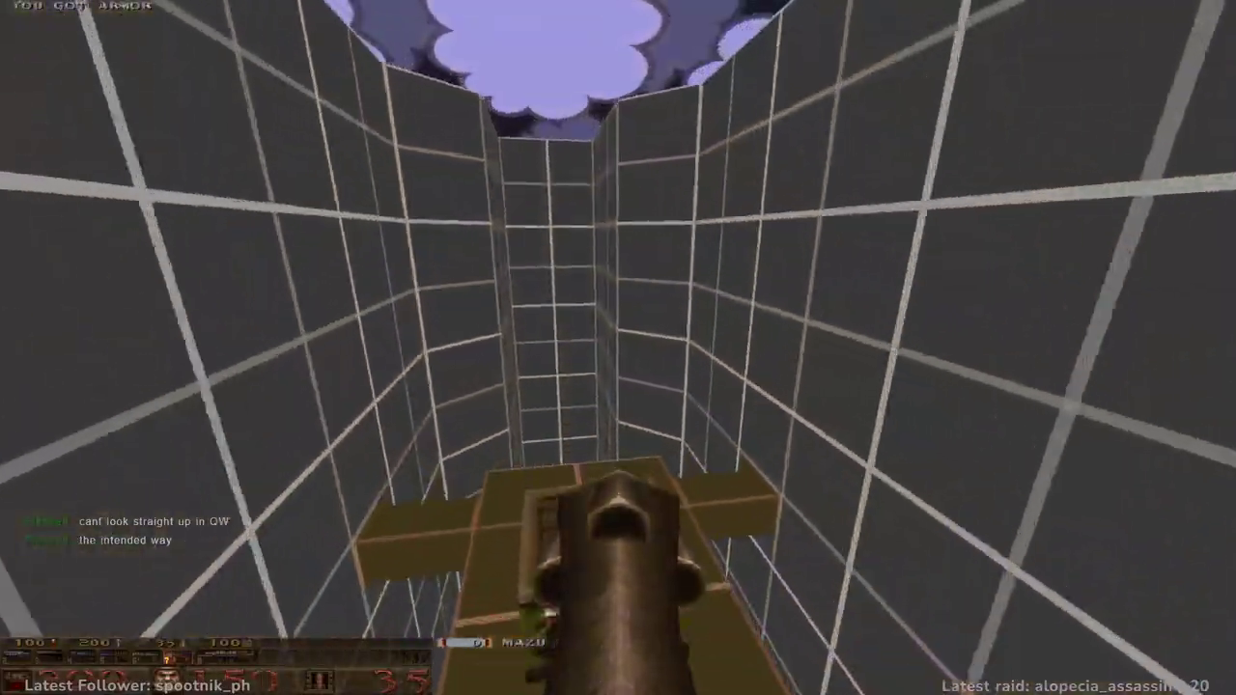
{"action": "key", "text": "w"}
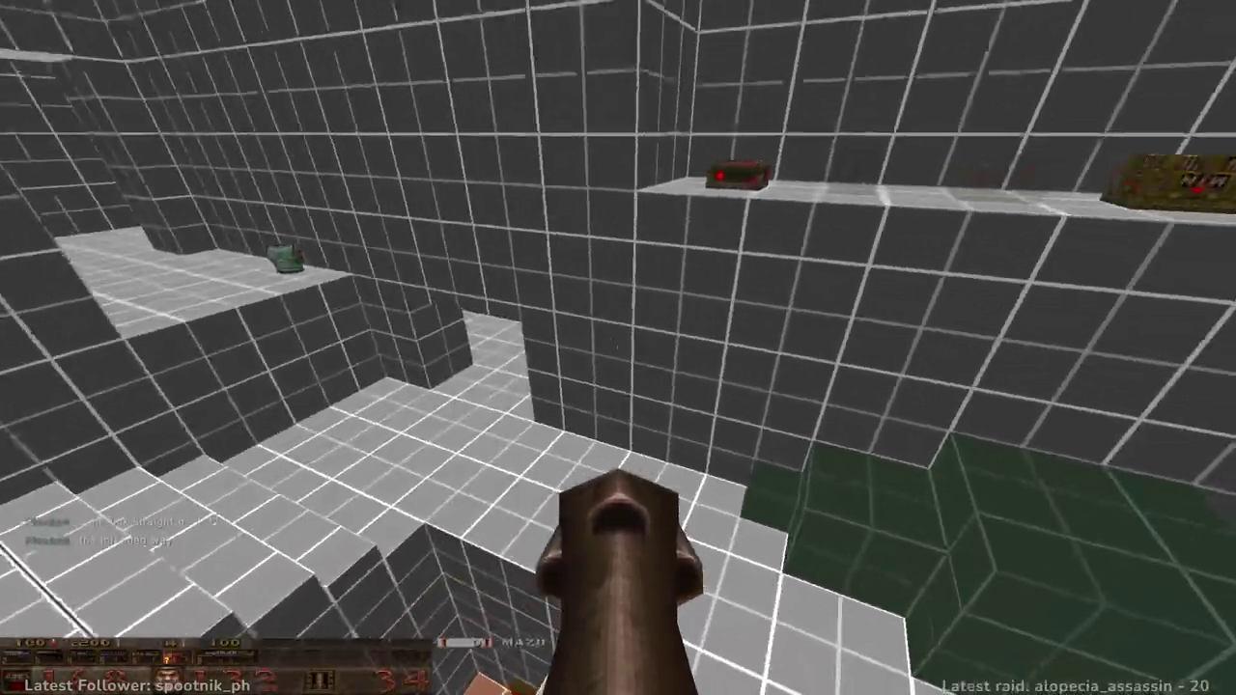
- Playtest the Railgun Staff and Double-Barreled Shotgun pickups, and go through the green-framed portal to the walkway near the red slit windows
{"action": "key", "text": "w"}
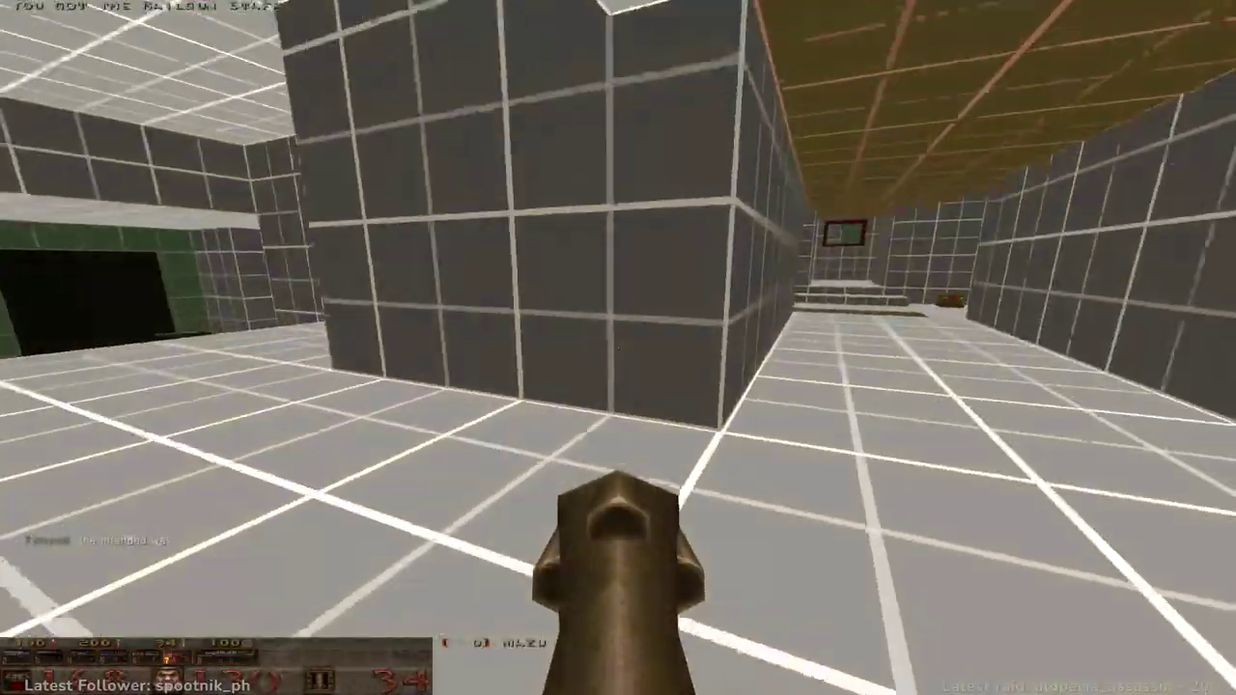
{"action": "key", "text": "w"}
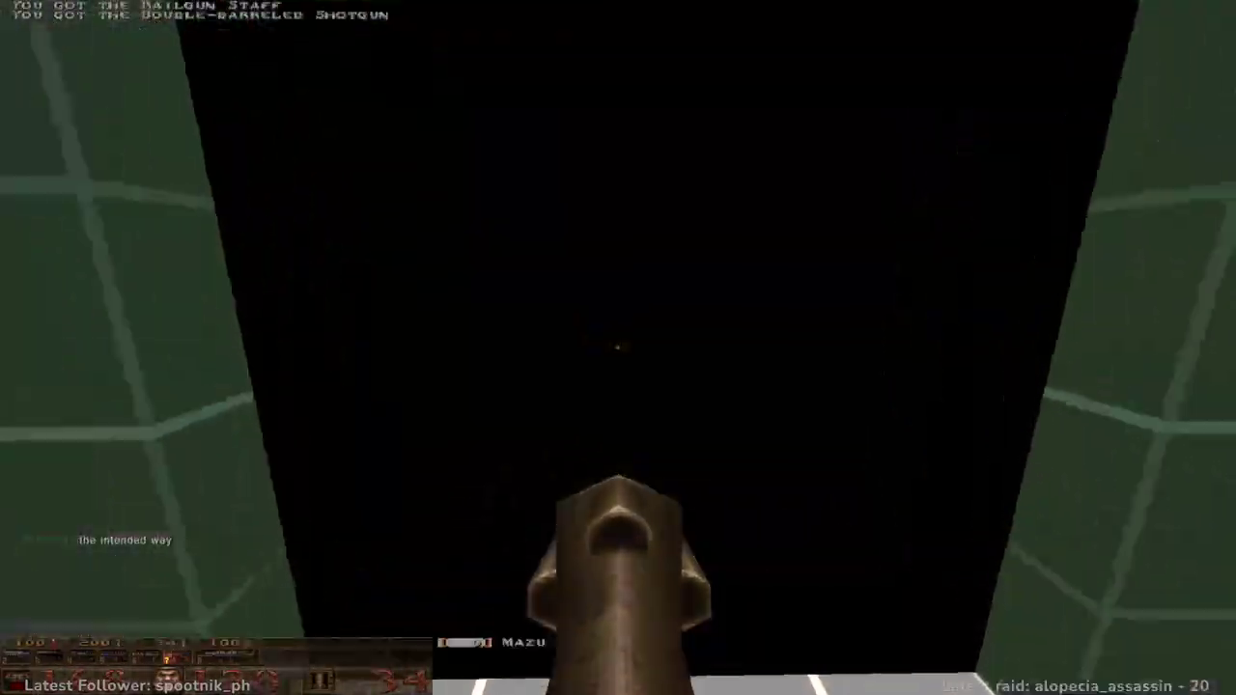
{"action": "key", "text": "w"}
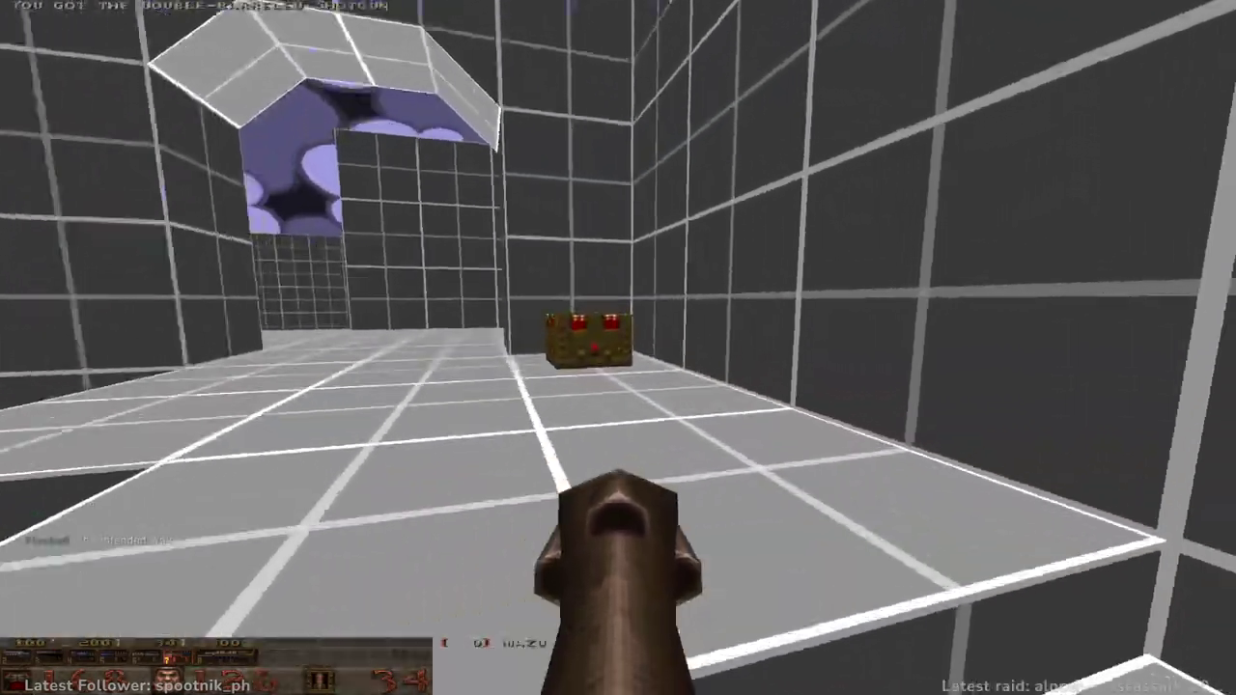
{"action": "key", "text": "w"}
{"action": "key", "text": "w"}
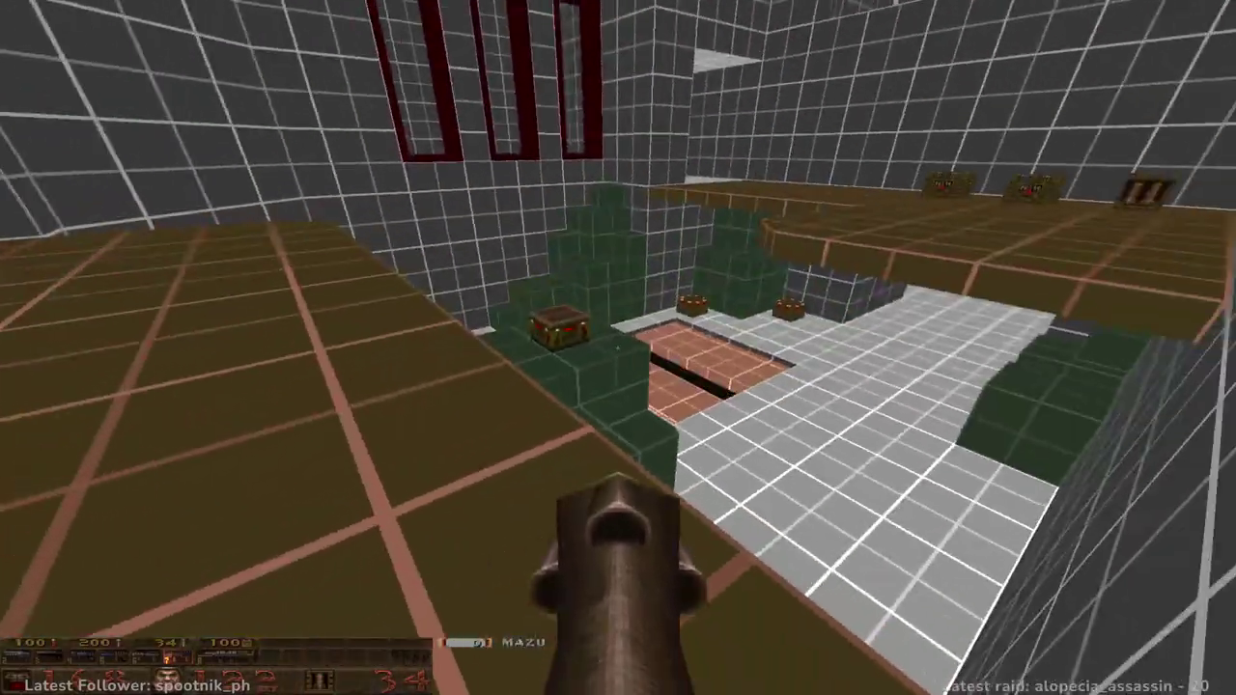
- Playtest the lower route from the portal room past the Double-Barreled Shotgun and beneath the slotted grate to the health boxes
{"action": "key", "text": "w"}
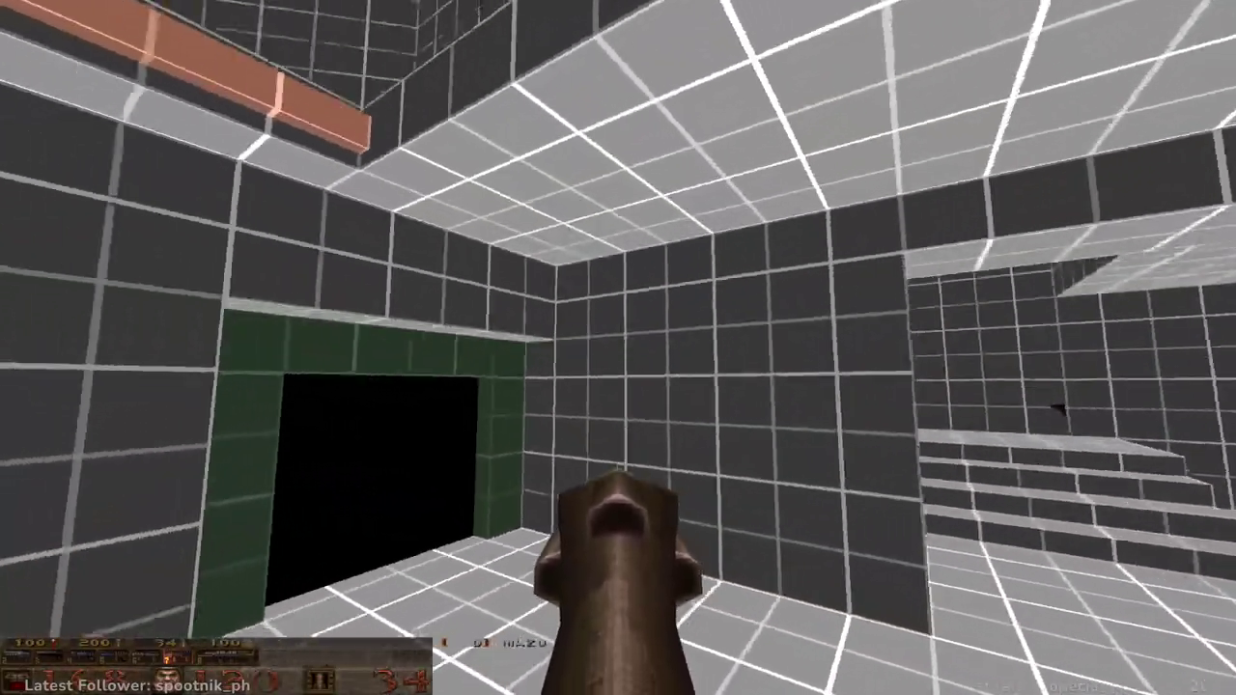
{"action": "key", "text": "w"}
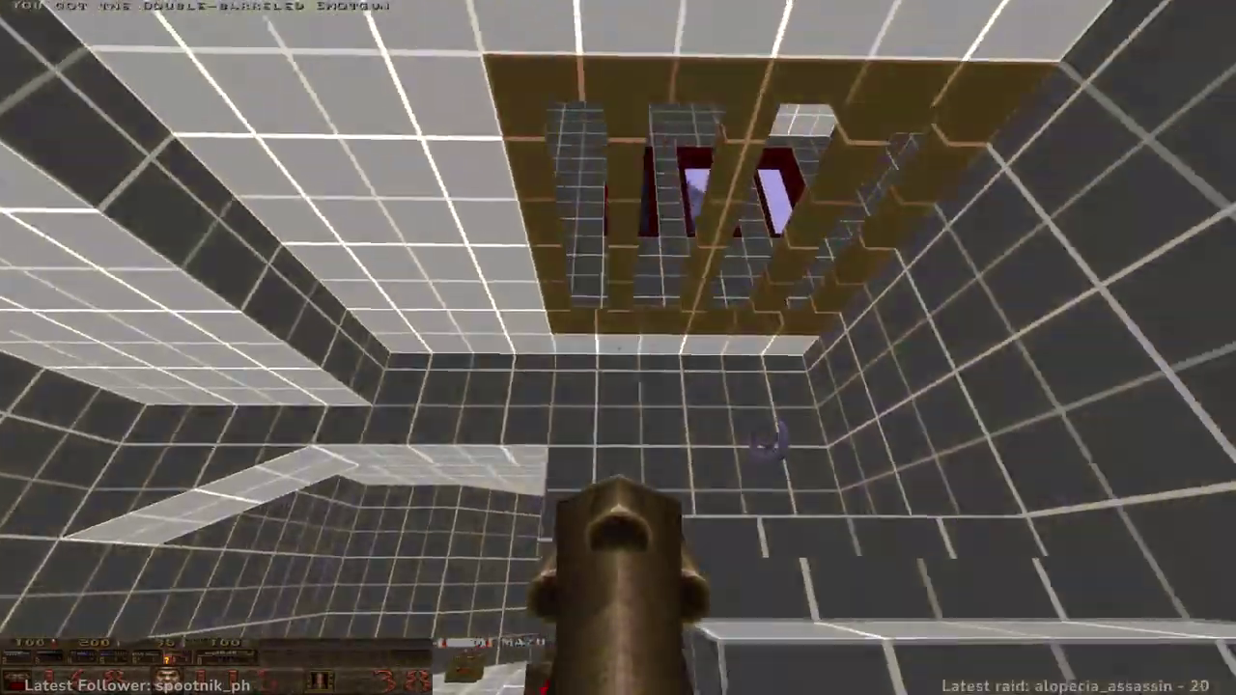
{"action": "key", "text": "w"}
{"action": "key", "text": "w"}
{"action": "key", "text": "w"}
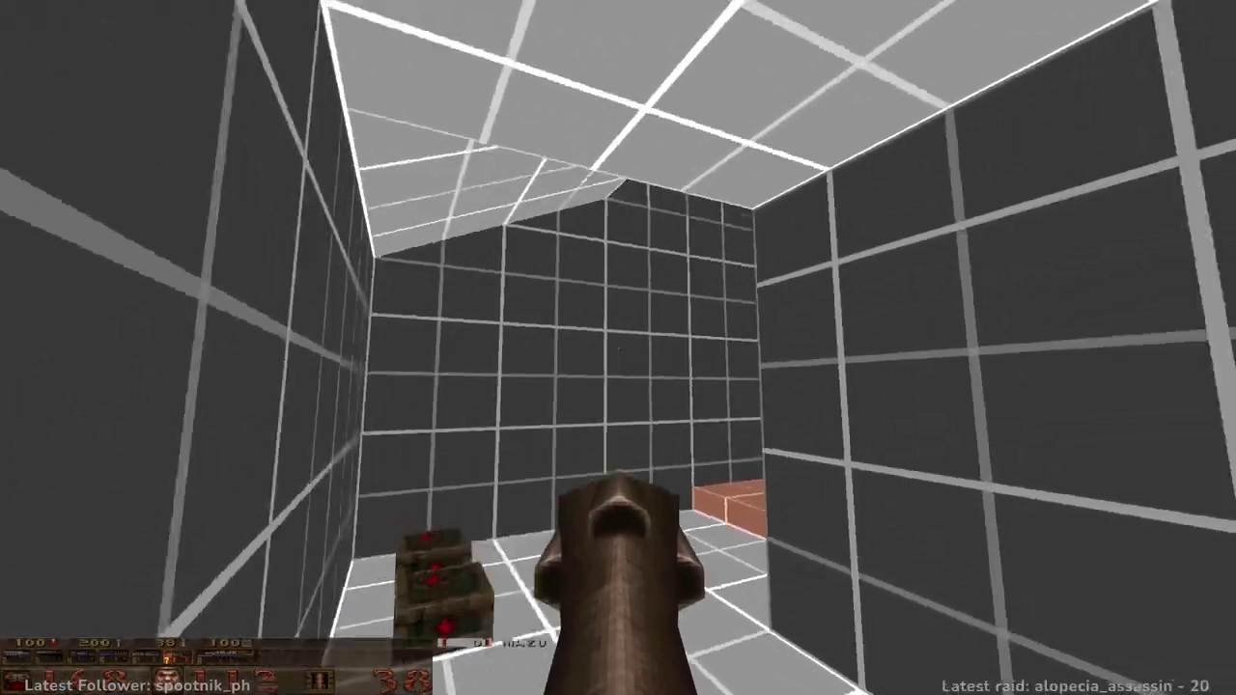
- Playtest the route over the orange block to the Thunderbolt and the yellow armor
{"action": "key", "text": "w"}
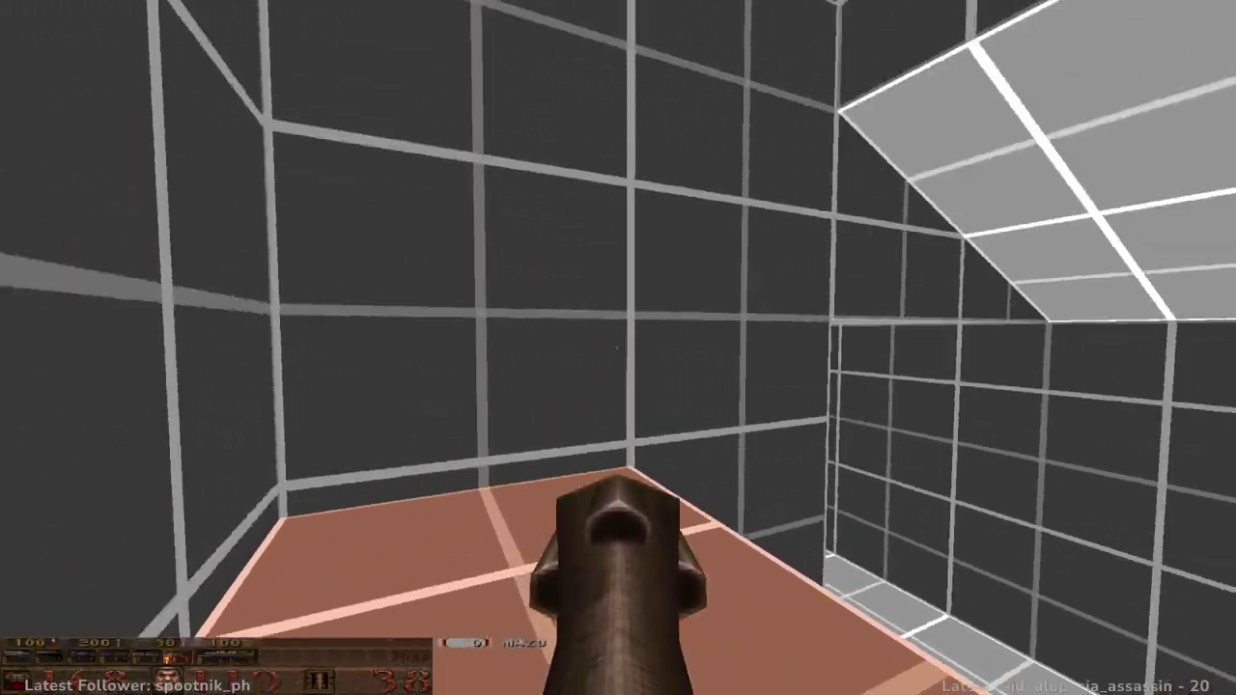
{"action": "key", "text": "w"}
{"action": "key", "text": "w"}
{"action": "key", "text": "w"}
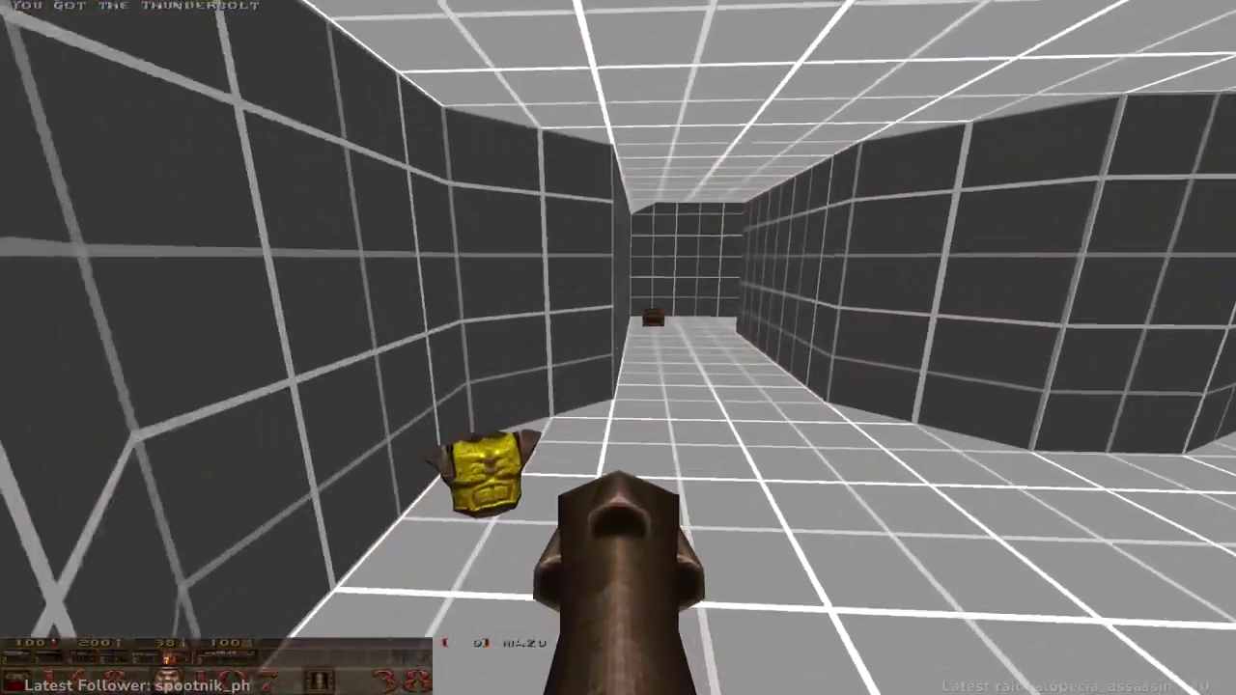
- Playtest the orange block beside the red diamond panel, the Rotary Shotgun pickup, and the walkway past the row of ammo boxes
{"action": "key", "text": "w"}
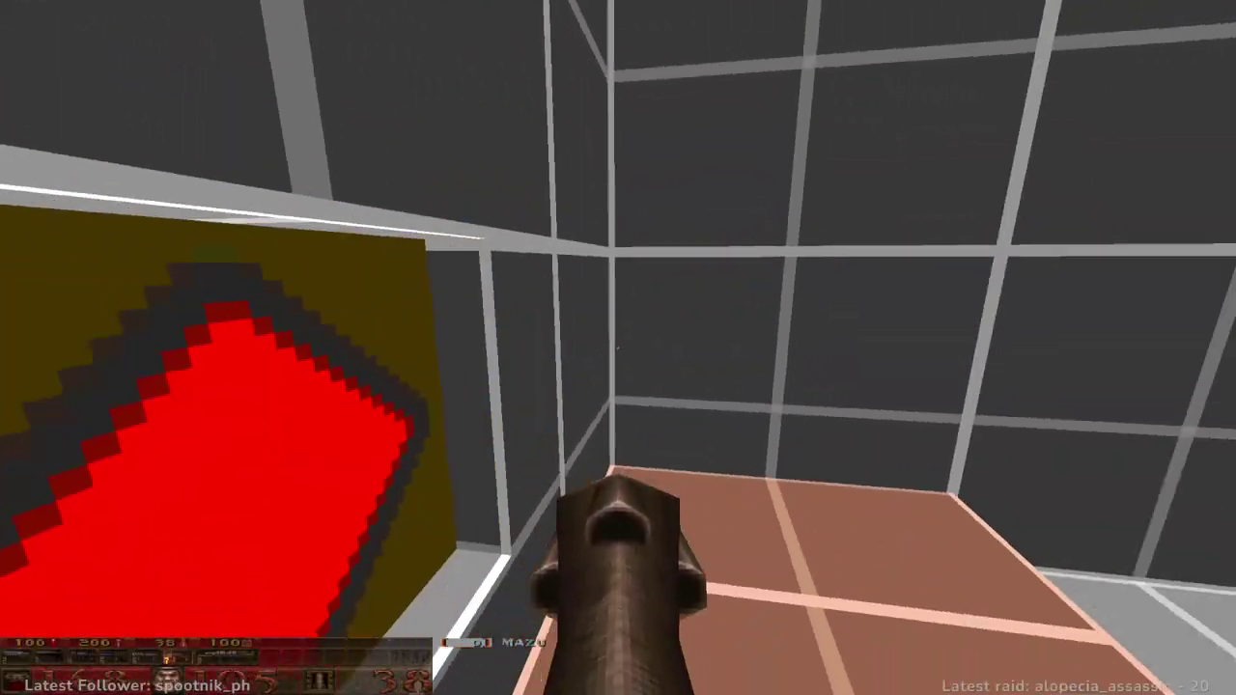
{"action": "key", "text": "w"}
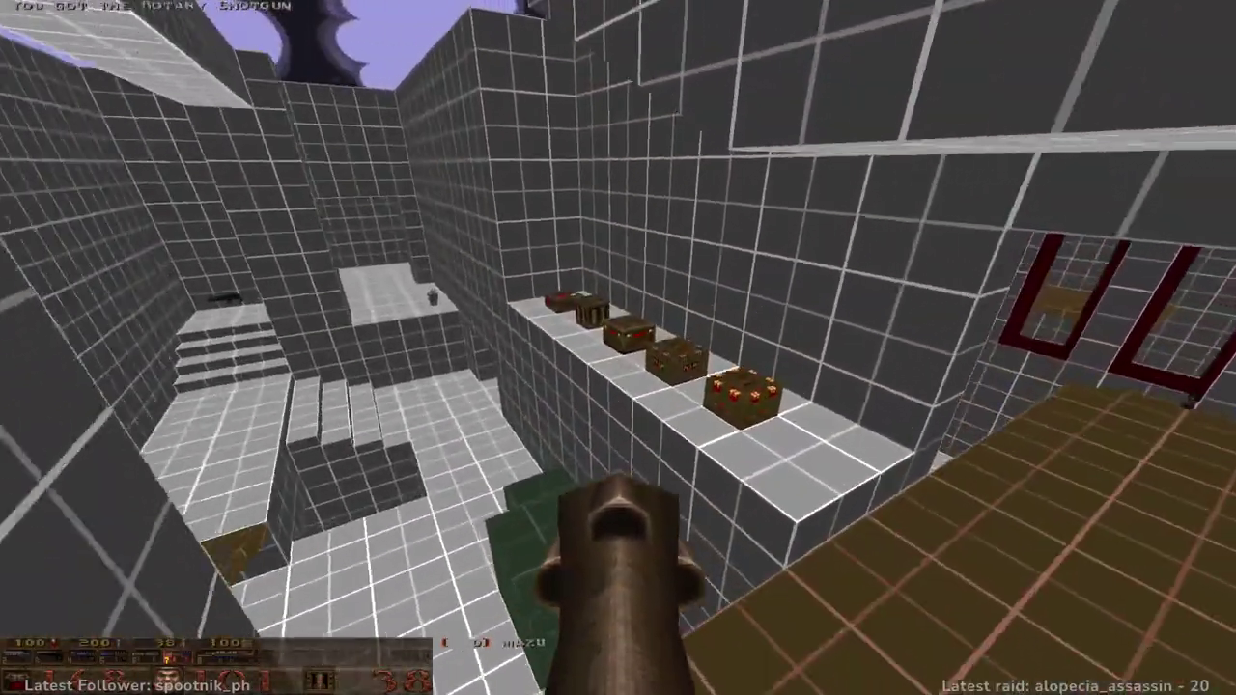
{"action": "key", "text": "w"}
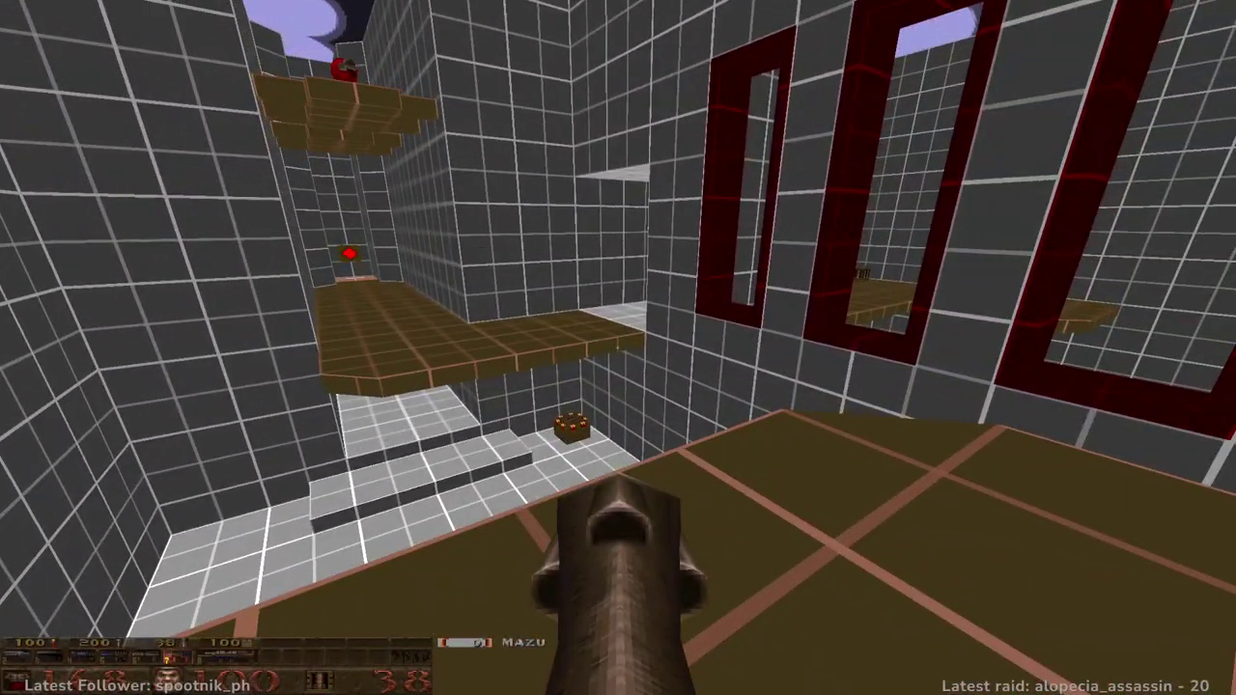
- Playtest the 100-health pickup near the green wall and the rocket ammo pickup, and fire a rocket from the brown walkway
{"action": "key", "text": "a"}
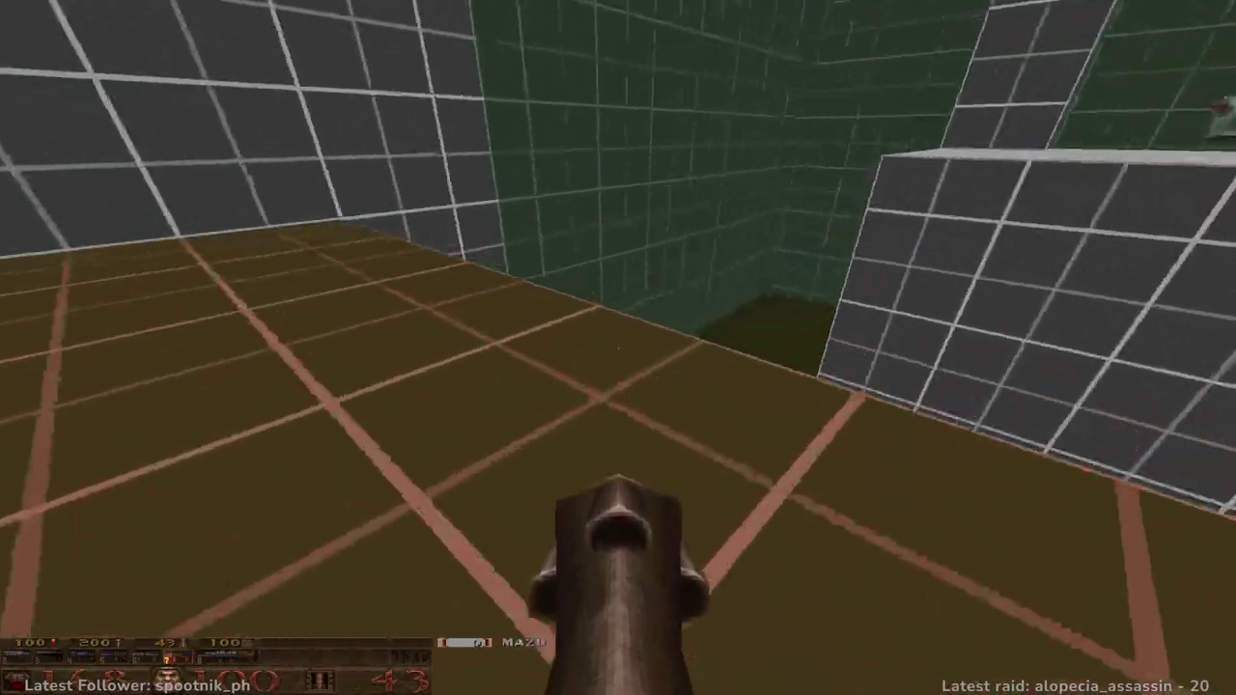
{"action": "key", "text": "w"}
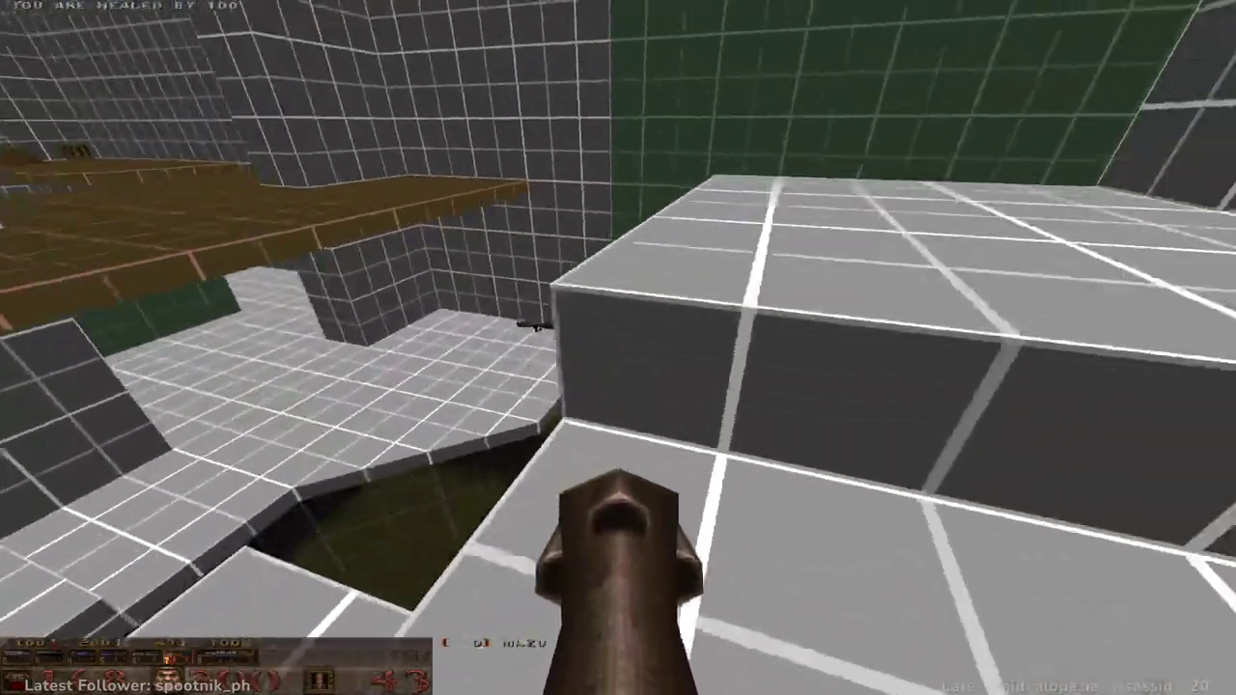
{"action": "key", "text": "w"}
{"action": "key", "text": "space"}
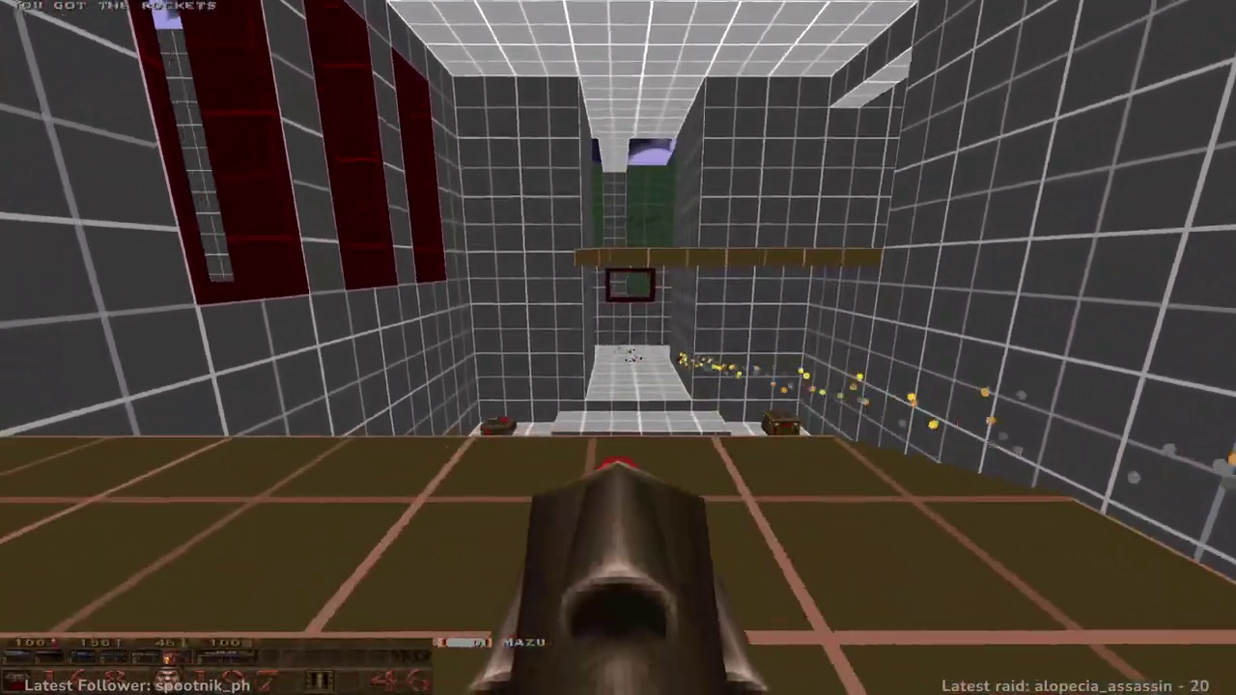
- Playtest shooting a grenade through the slotted brown grate in the floor from above
{"action": "key", "text": "w"}
{"action": "key", "text": "s"}
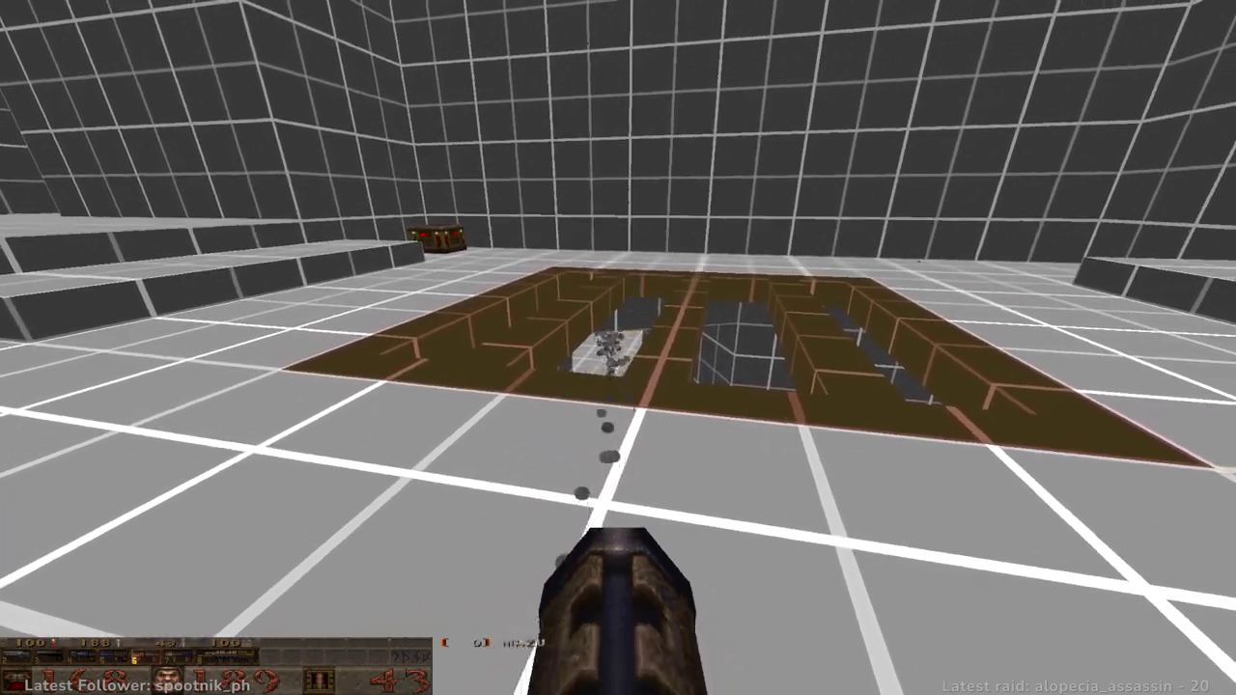
{"action": "key", "text": "w"}
{"action": "left_click", "coordinate": [618, 347]}
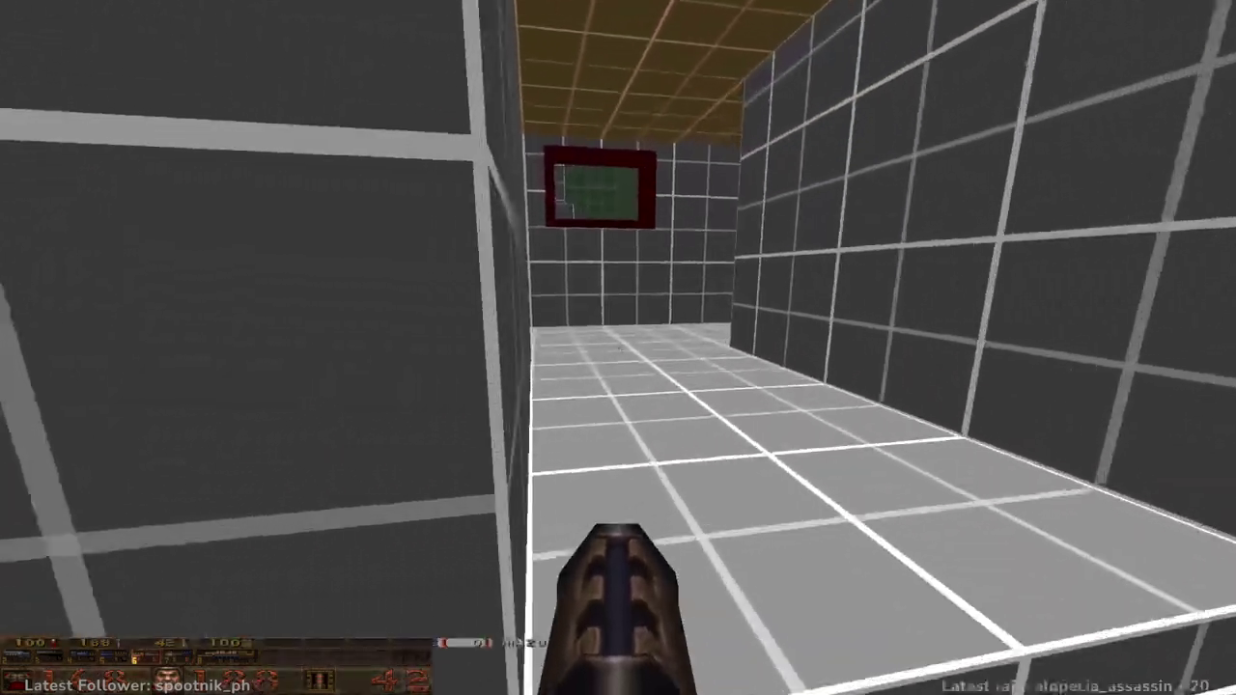
- Playtest the brown-ceilinged corridor to the room below the slotted grate, and fire rockets up at the grate
{"action": "key", "text": "w"}
{"action": "key", "text": "w"}
{"action": "key", "text": "w"}
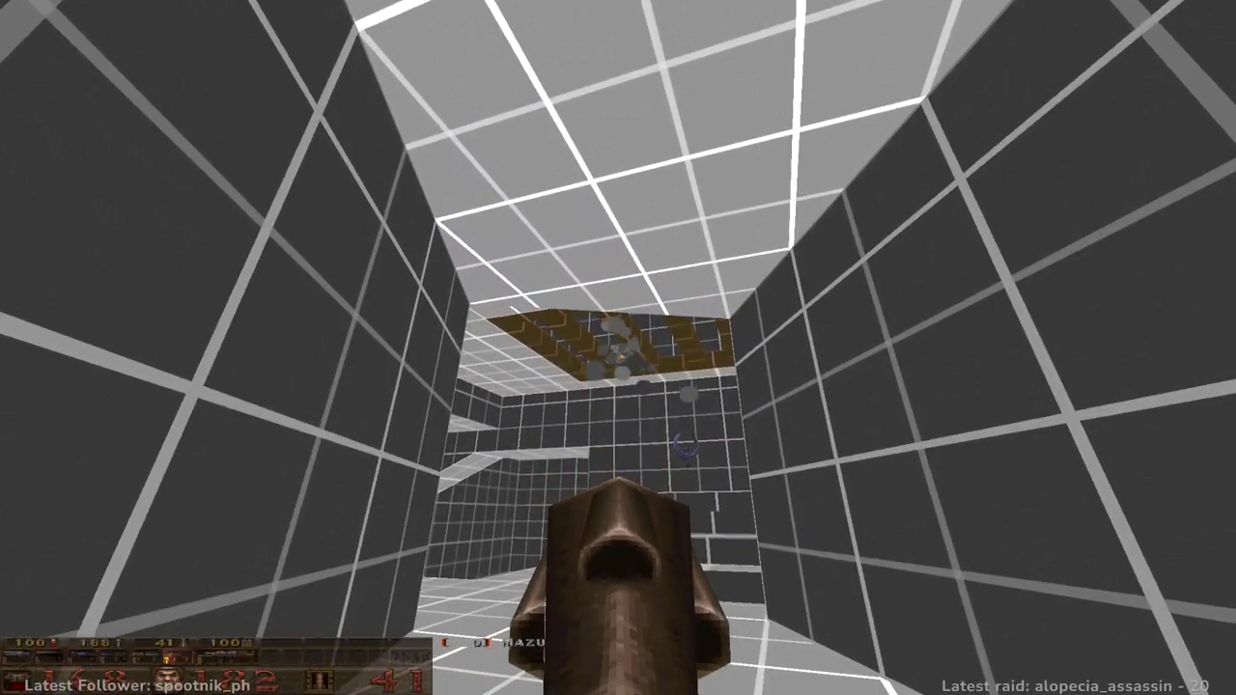
{"action": "key", "text": "w"}
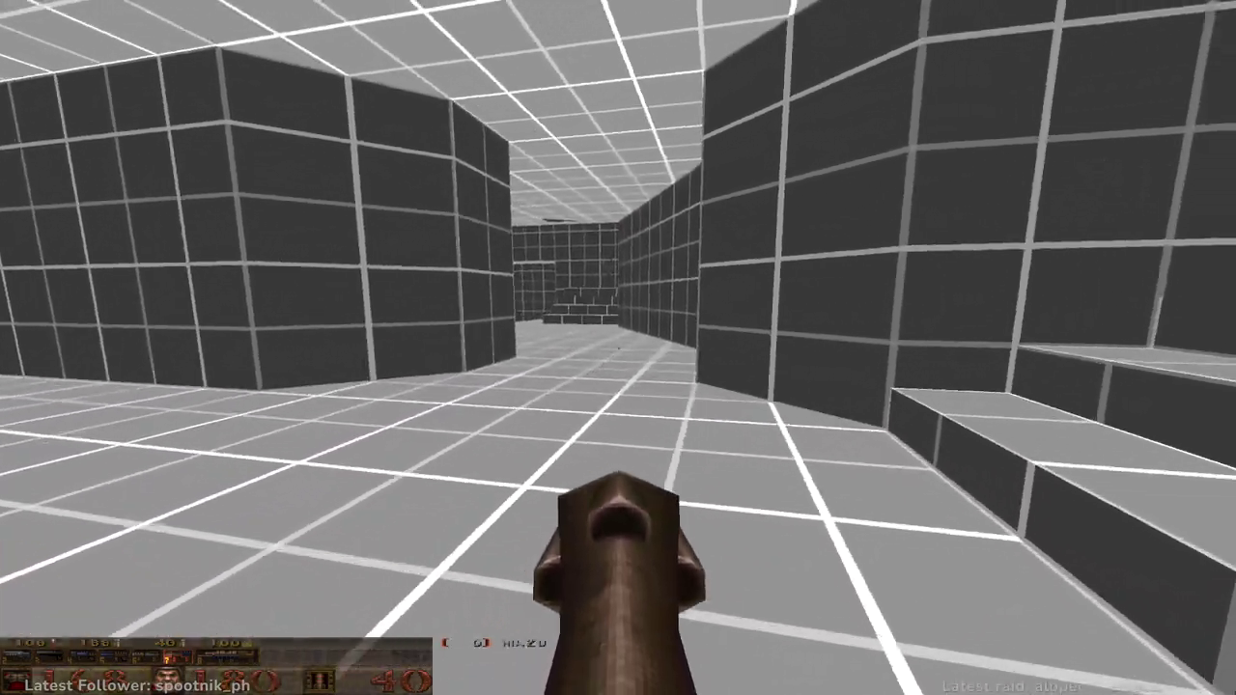
- Playtest the Thunderbolt stairs and the route past the paired health boxes to the stepped hall with the green armor
{"action": "key", "text": "w"}
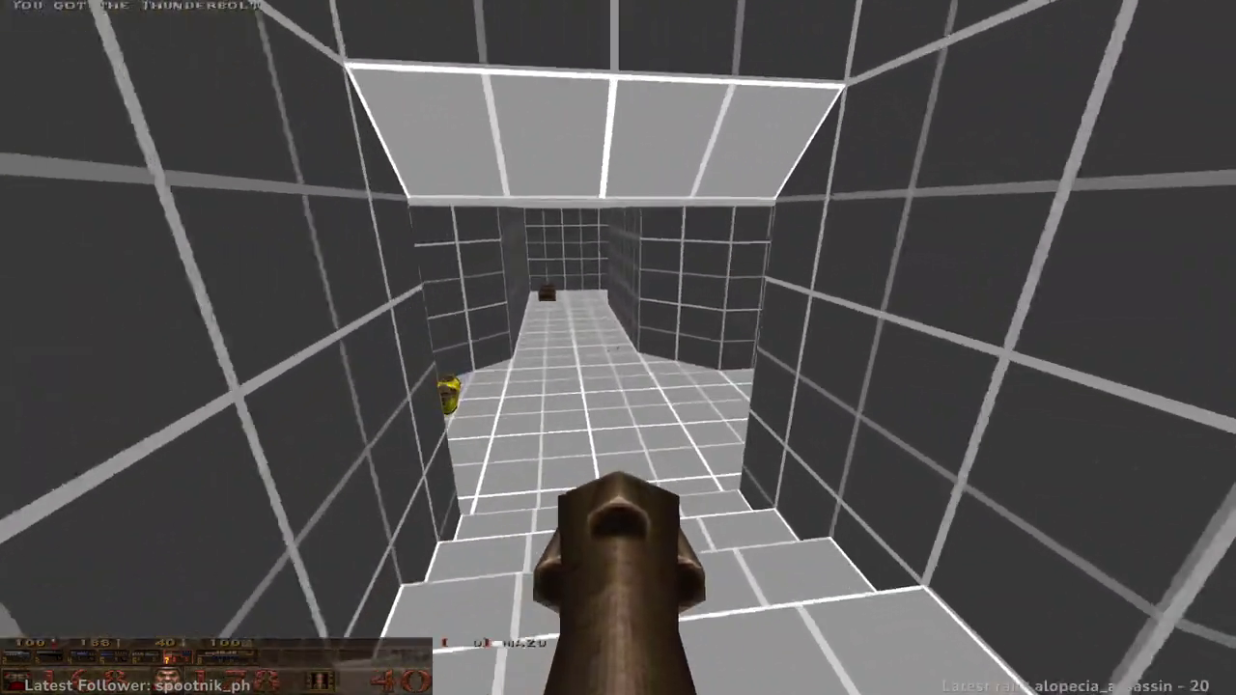
{"action": "key", "text": "w"}
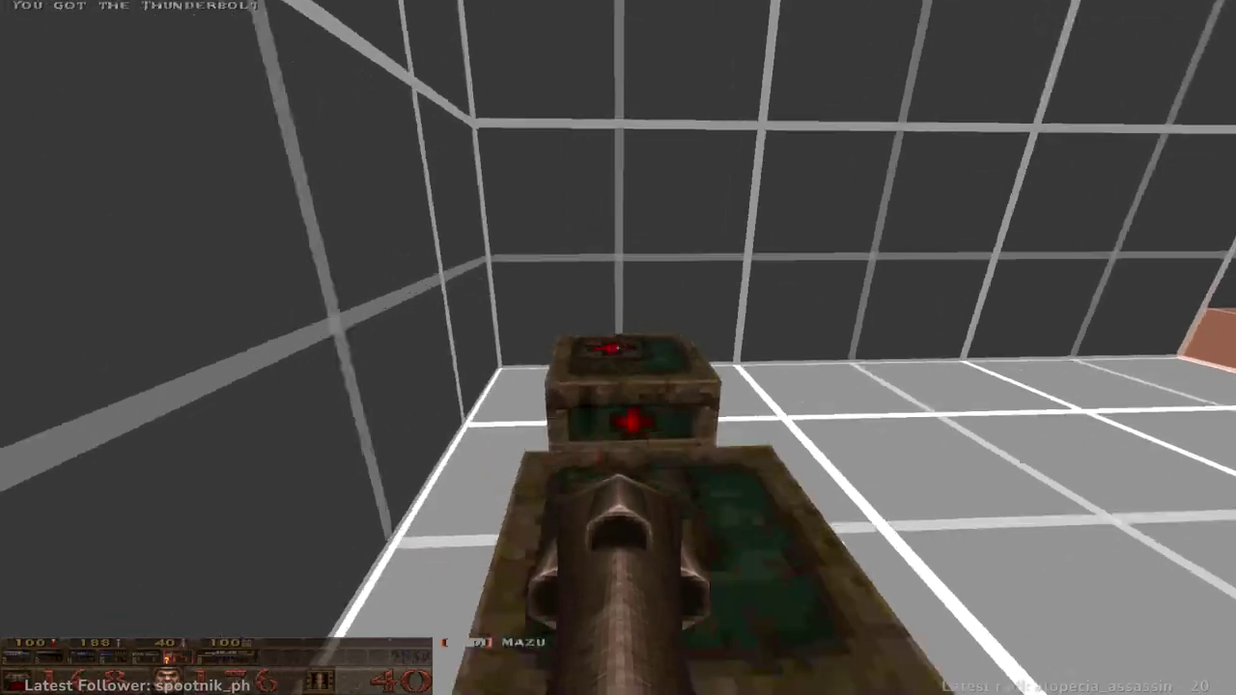
{"action": "key", "text": "w"}
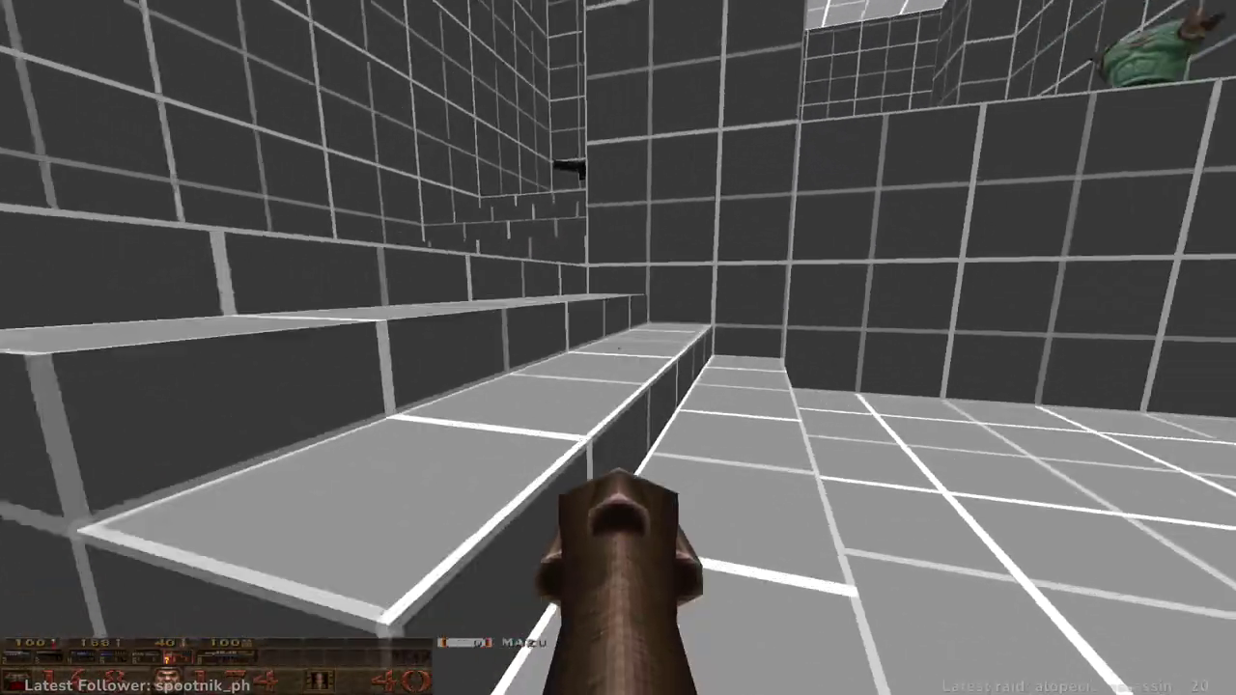
- Playtest the route up the brown ramp to the rotary shotgun and the speed artifact, collecting the nails and rockets on the ledge
{"action": "key", "text": "w"}
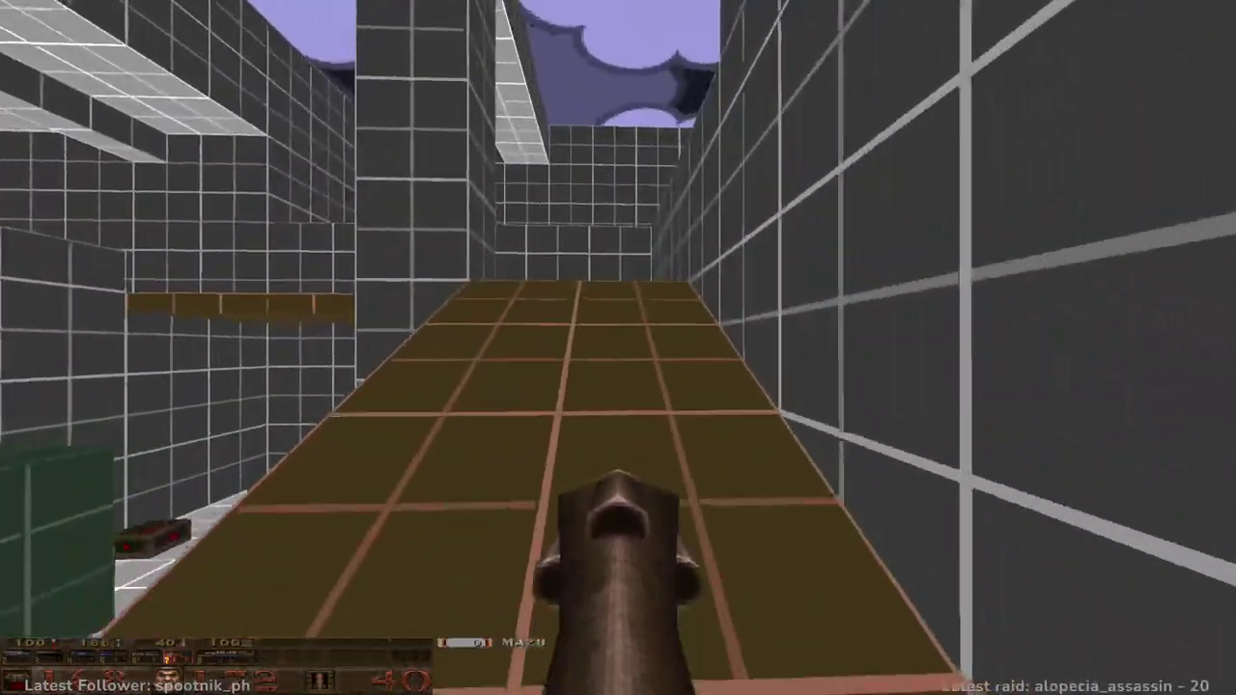
{"action": "key", "text": "w"}
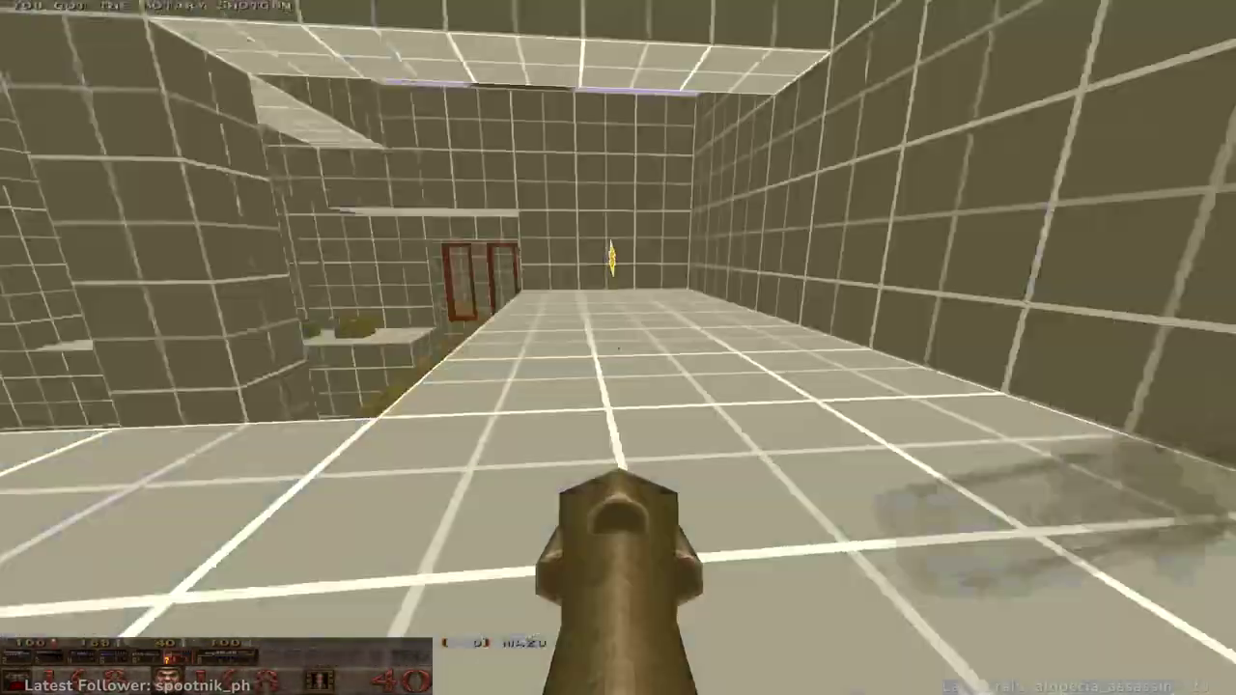
{"action": "key", "text": "w"}
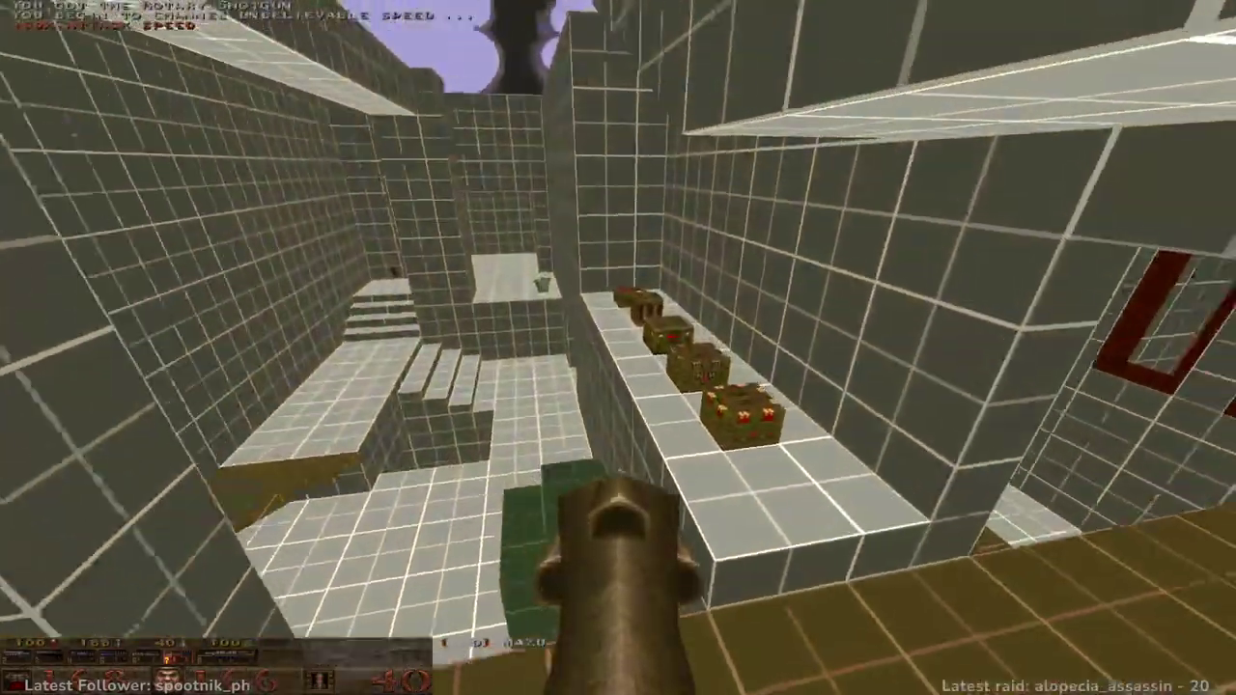
{"action": "key", "text": "w"}
{"action": "key", "text": "w"}
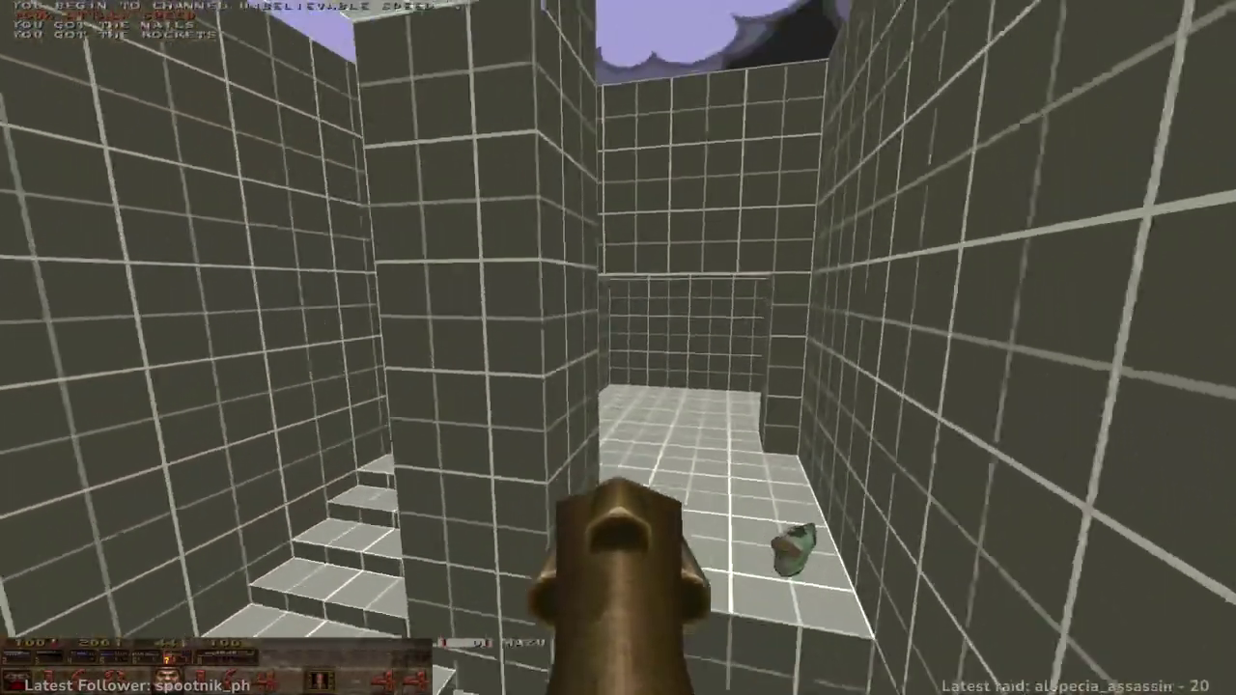
- Playtest the way from the ammo ledge through the stepped hall and back to the high ledge overlooking the brown walkways
{"action": "key", "text": "w"}
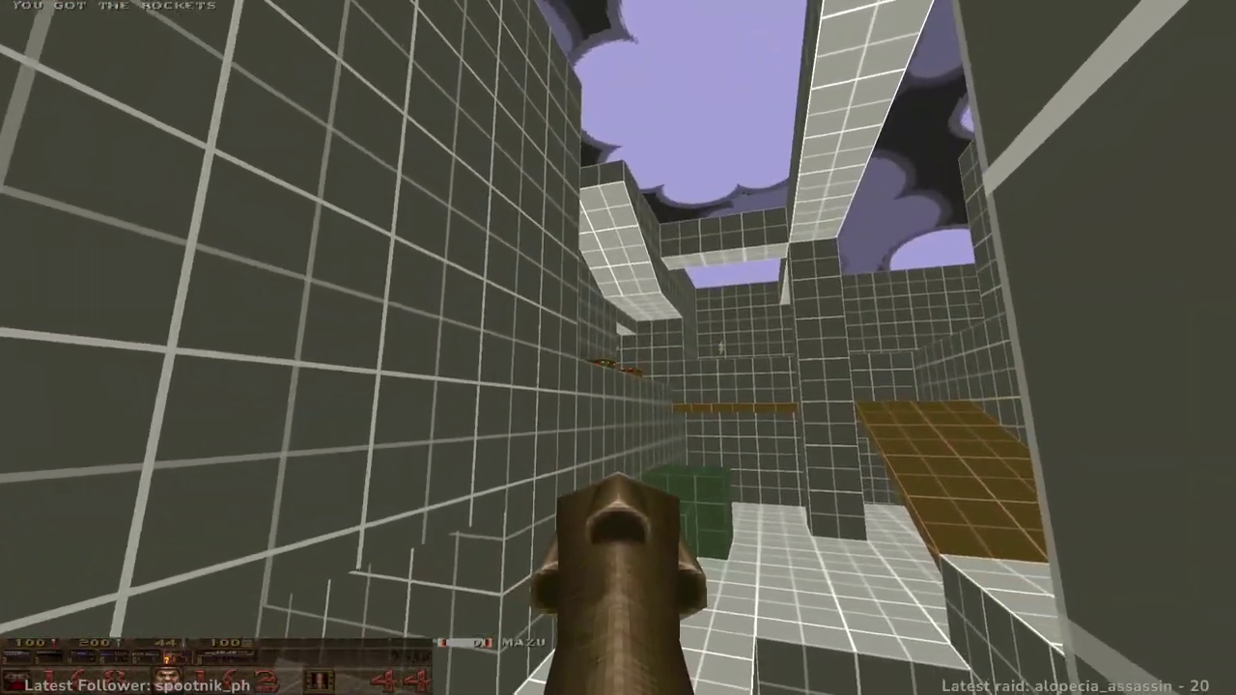
{"action": "key", "text": "w"}
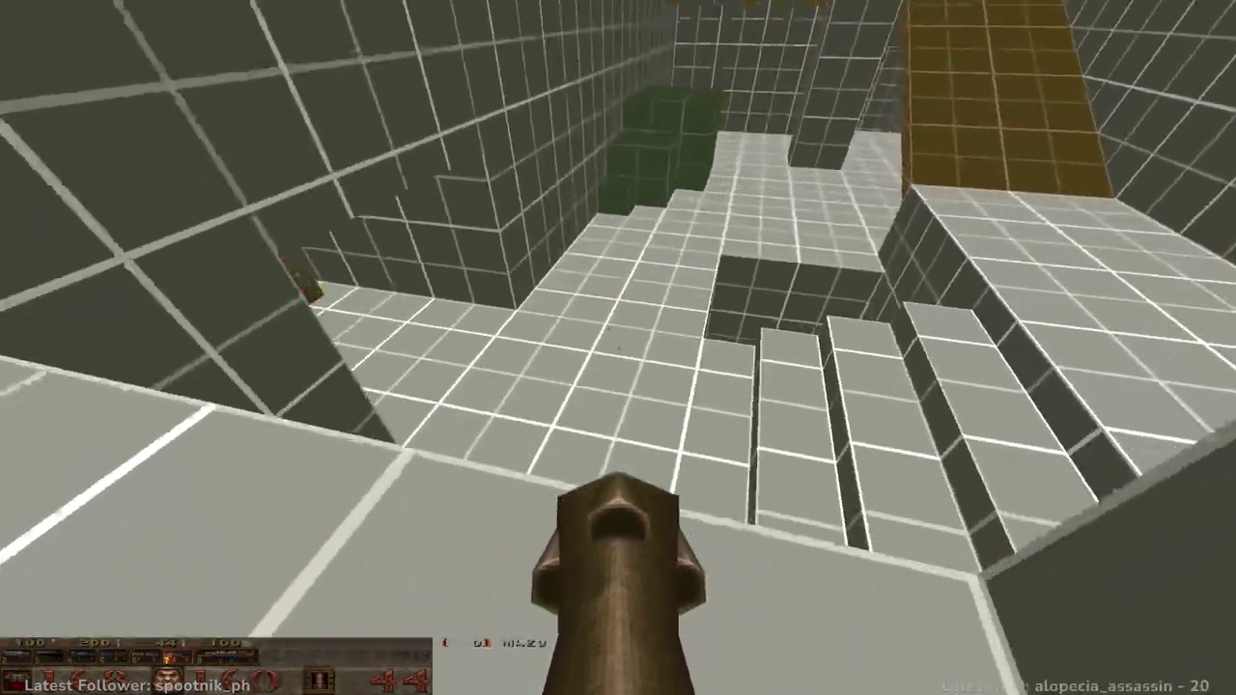
{"action": "key", "text": "w"}
{"action": "key", "text": "w"}
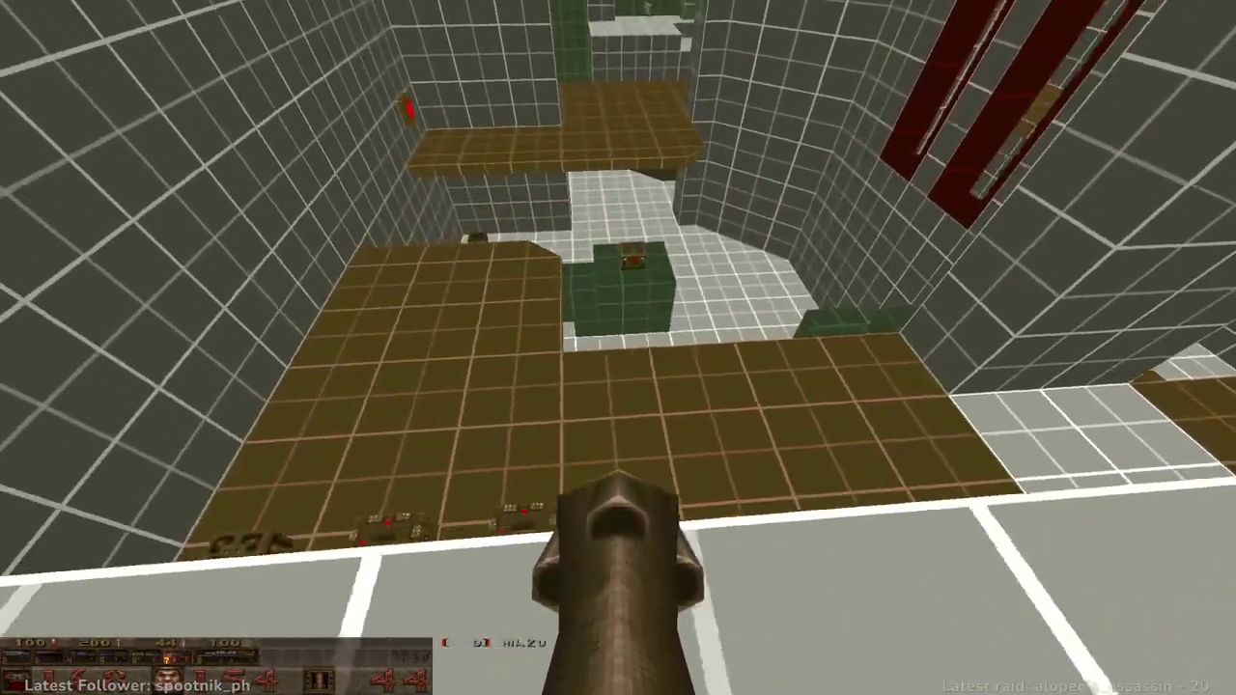
- Playtest the drop from the high ledge to the nailgun pickup and the passage towards the dark green-framed doorway
{"action": "key", "text": "w"}
{"action": "key", "text": "w"}
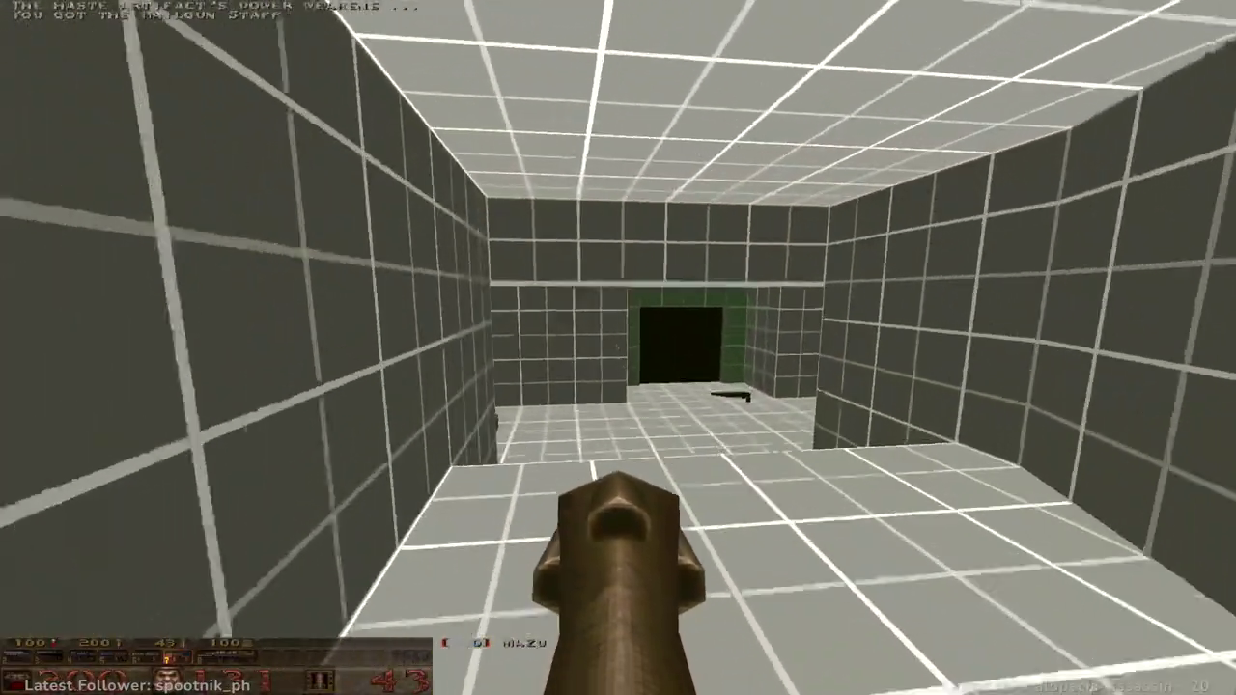
{"action": "key", "text": "w"}
- Playtest firing the Thunderbolt along the brown-ceilinged corridor and in the stepped hall on the way to the brown ramp
{"action": "key", "text": "8"}
{"action": "left_click", "coordinate": [618, 348]}
{"action": "key", "text": "w"}
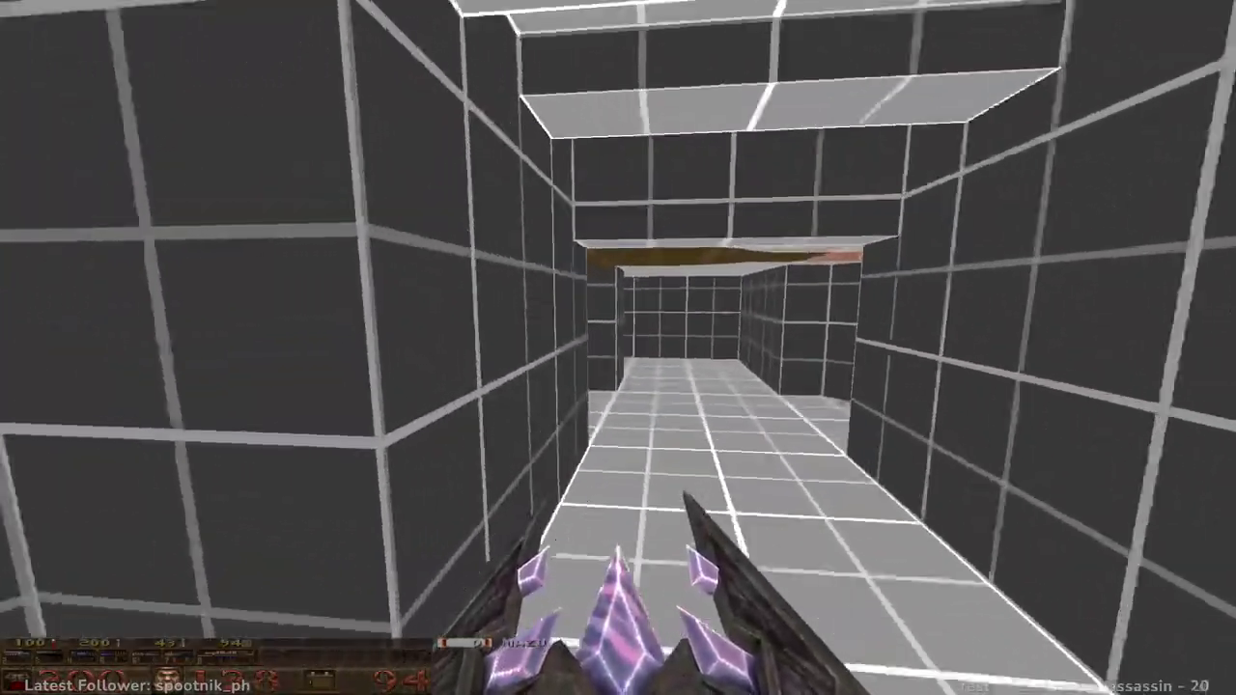
{"action": "key", "text": "w"}
{"action": "left_click", "coordinate": [617, 347]}
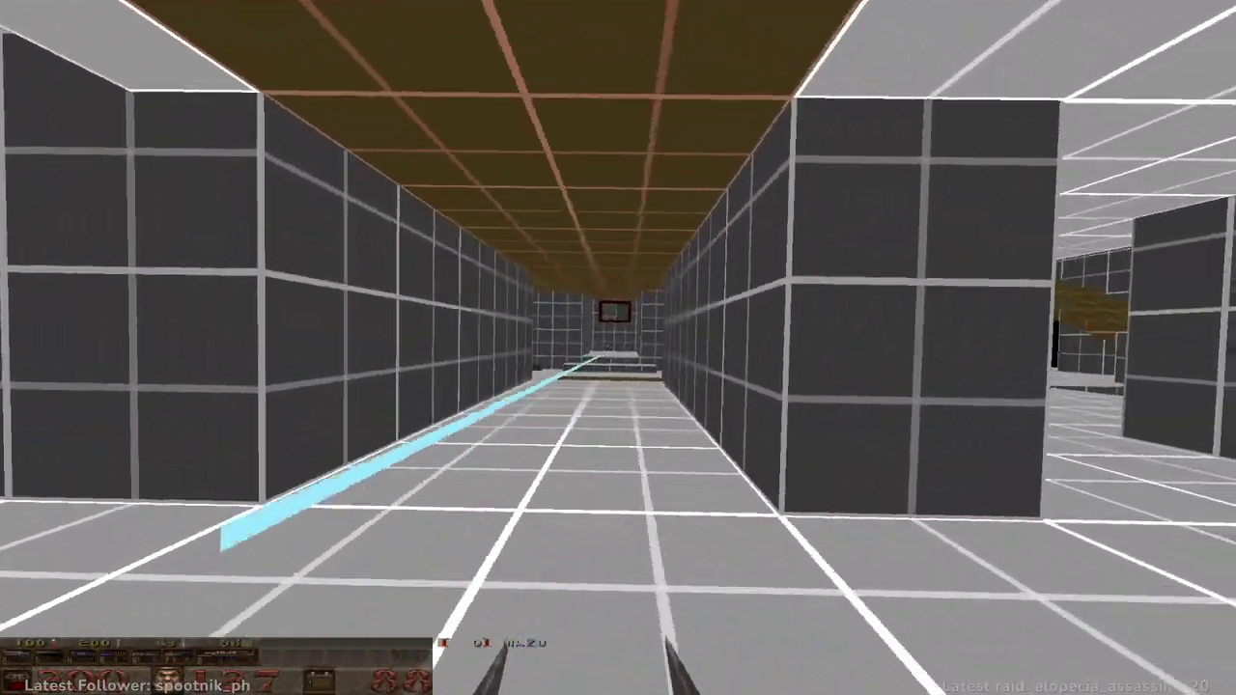
{"action": "key", "text": "w"}
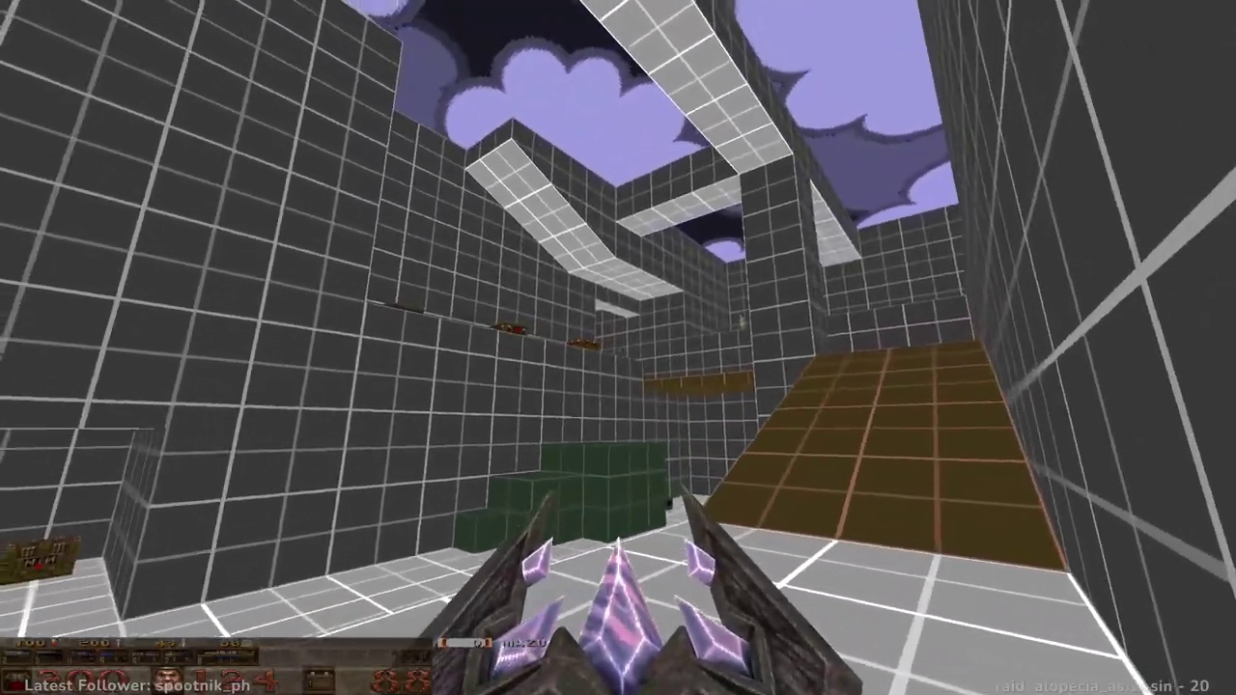
{"action": "left_click", "coordinate": [618, 348]}
{"action": "key", "text": "w"}
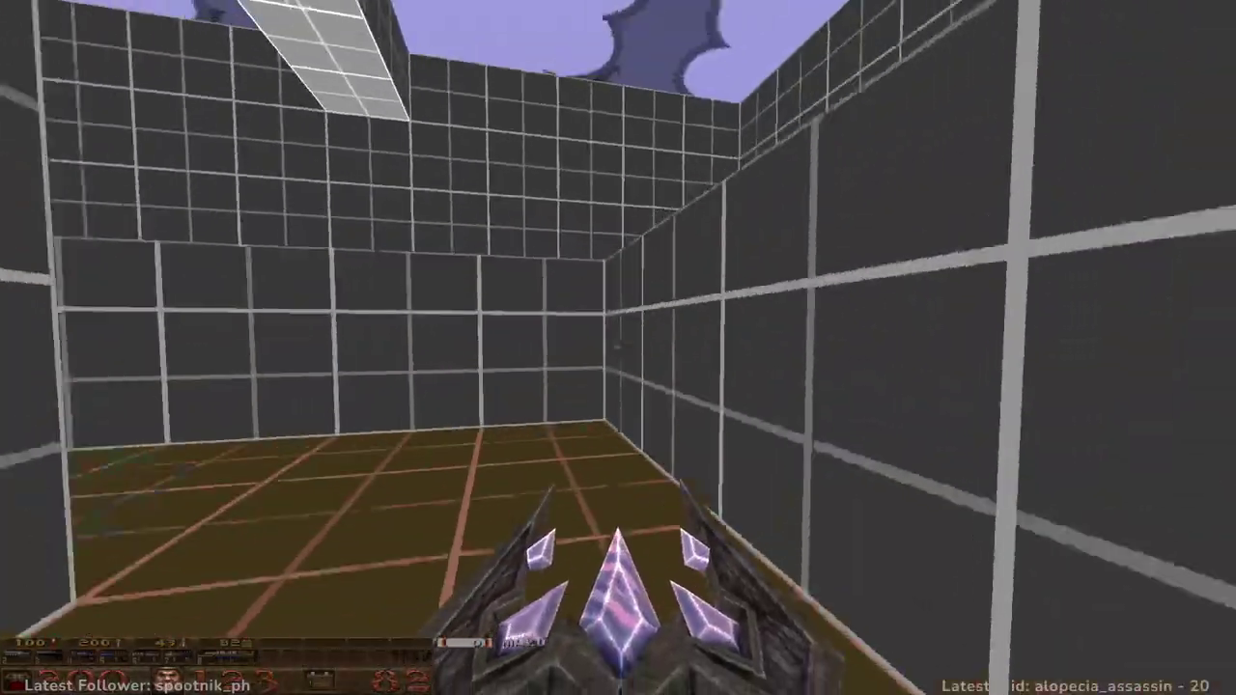
- Playtest the grenade launcher pickup and fire explosive shots at the red-framed windows from the upper brown walkways
{"action": "key", "text": "w"}
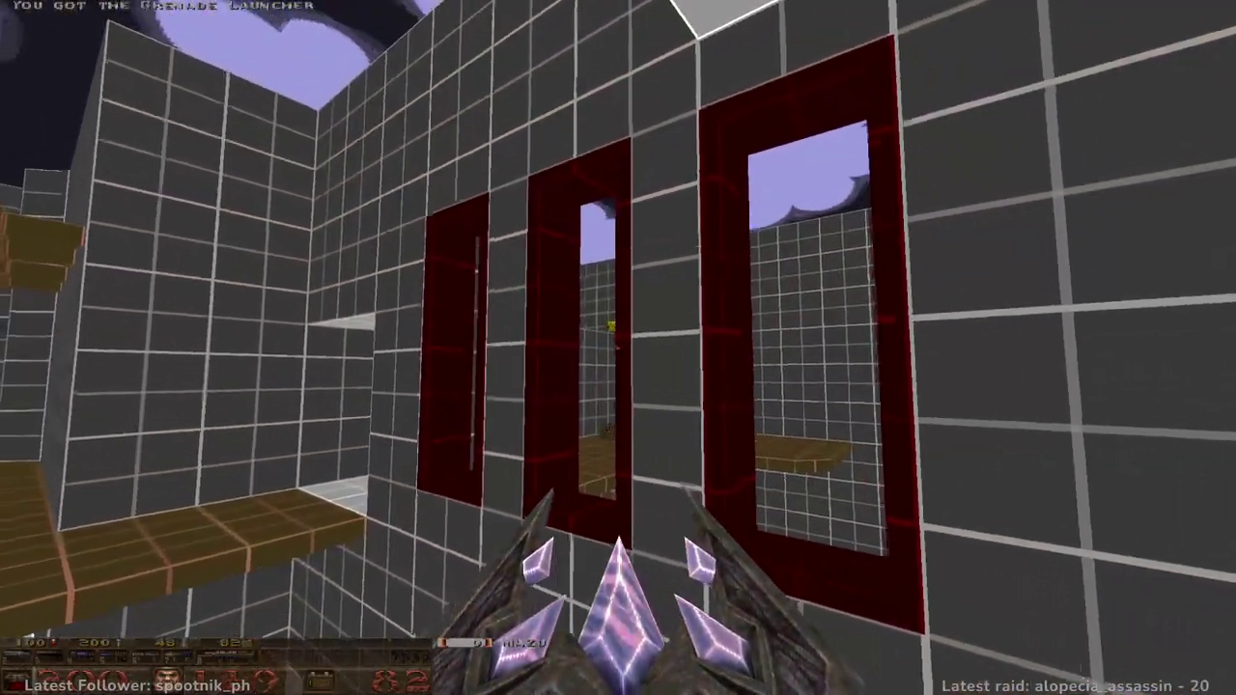
{"action": "key", "text": "6"}
{"action": "left_click", "coordinate": [618, 348]}
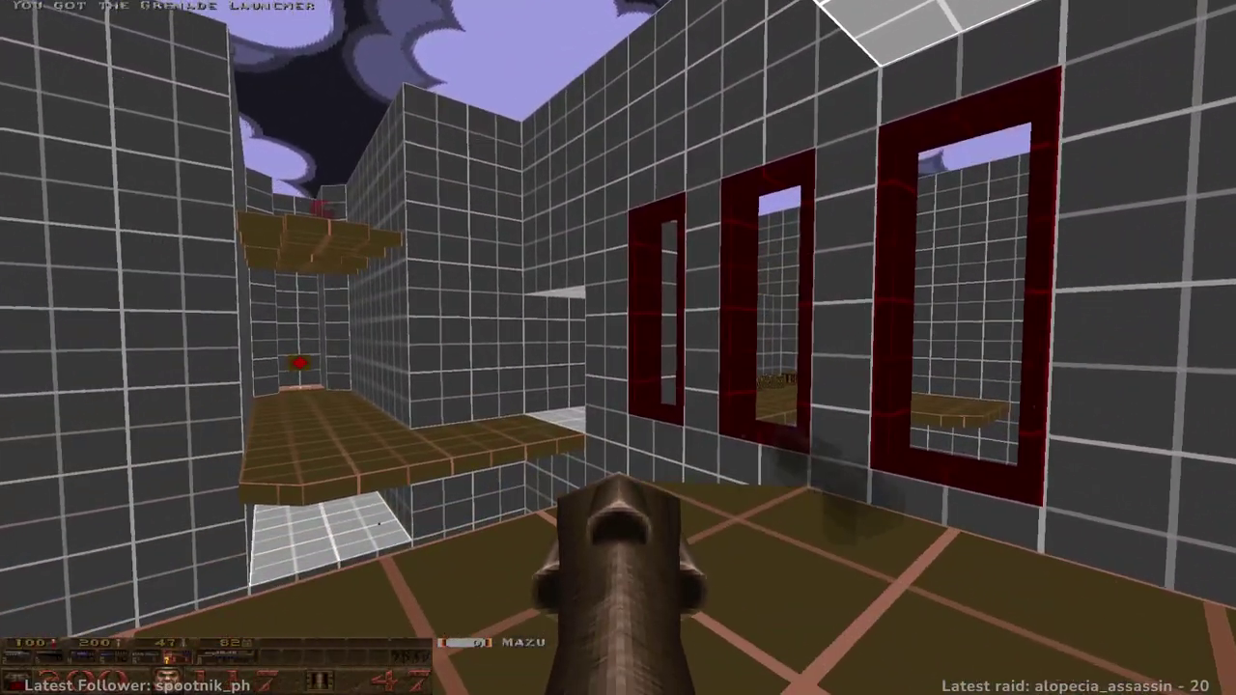
{"action": "left_click", "coordinate": [618, 347]}
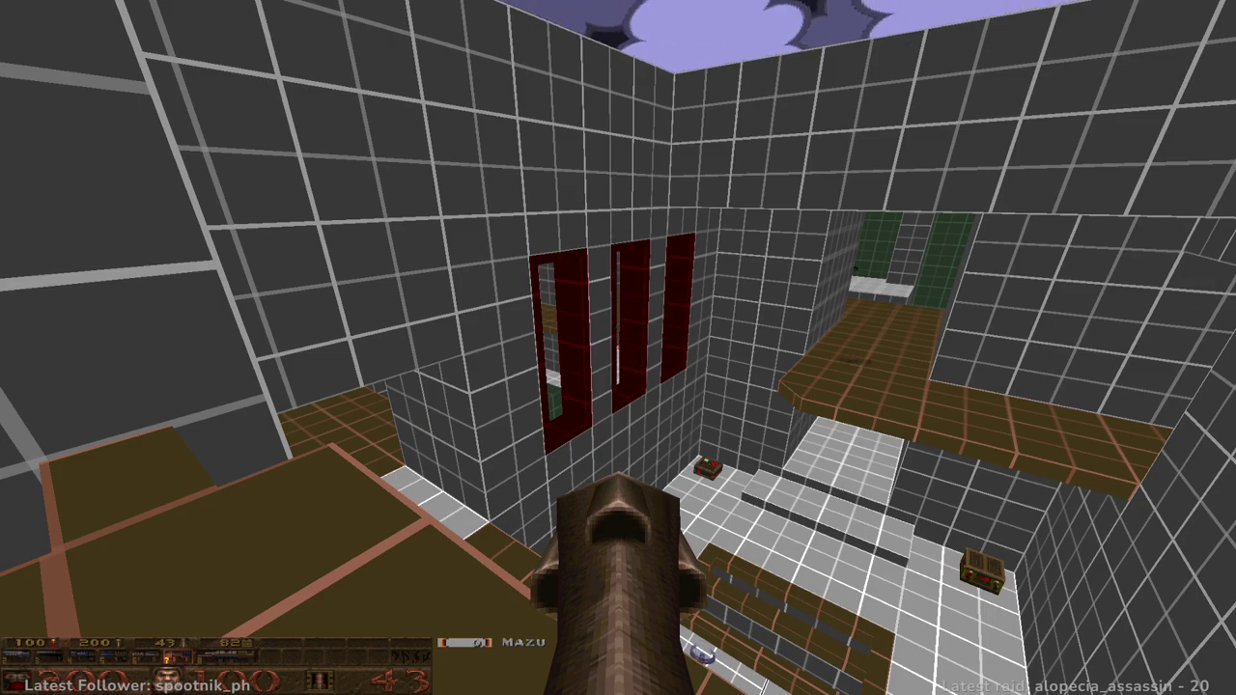
{"action": "key", "text": "w"}
{"action": "left_click", "coordinate": [618, 347]}
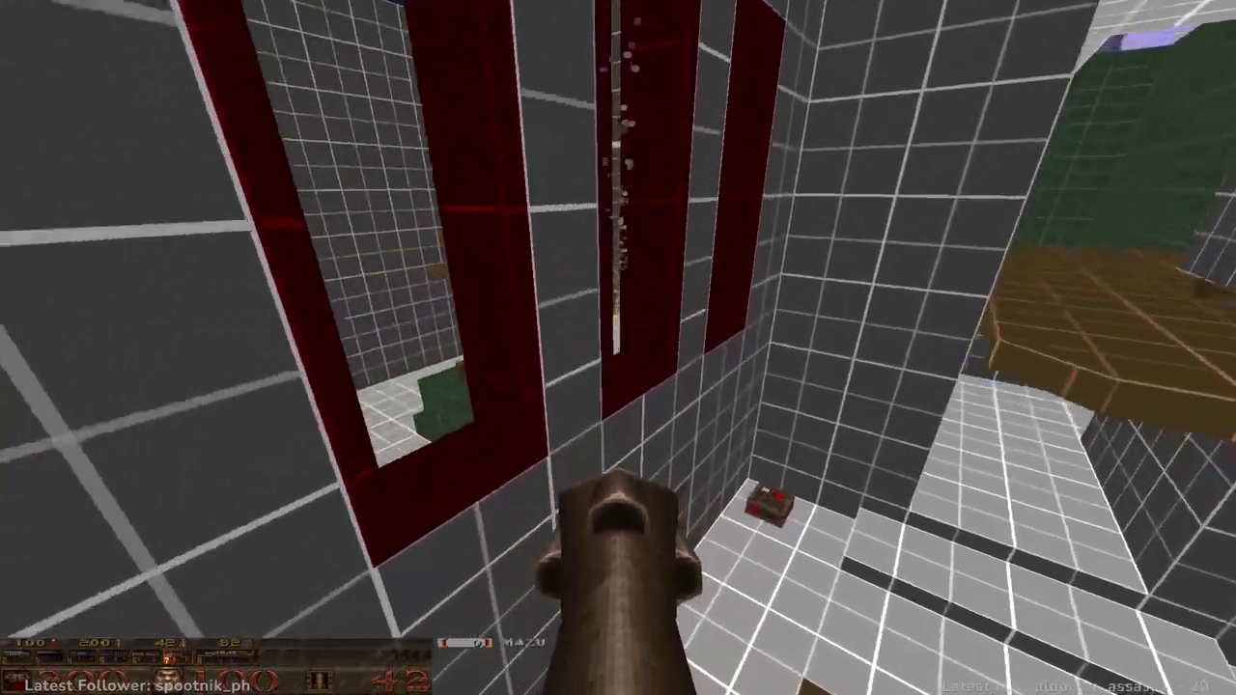
- Playtest the route down to the rocket launcher pickup, and fire at the red-framed windows from the floor below
{"action": "key", "text": "w"}
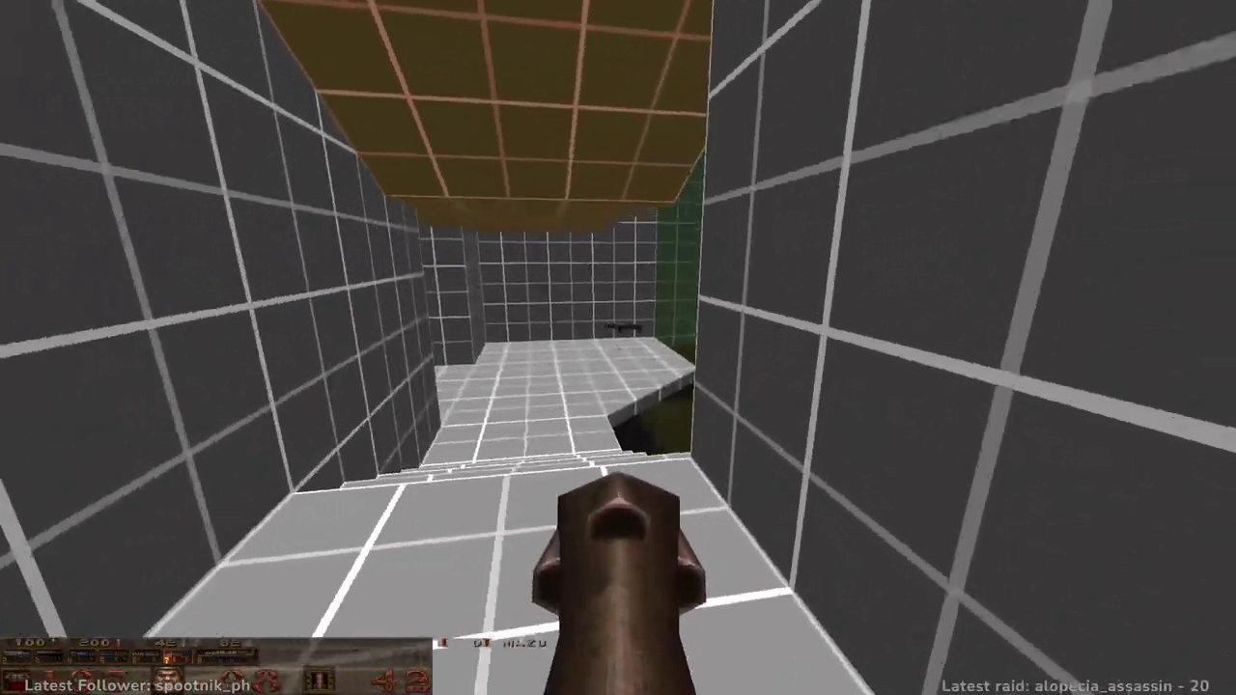
{"action": "key", "text": "w"}
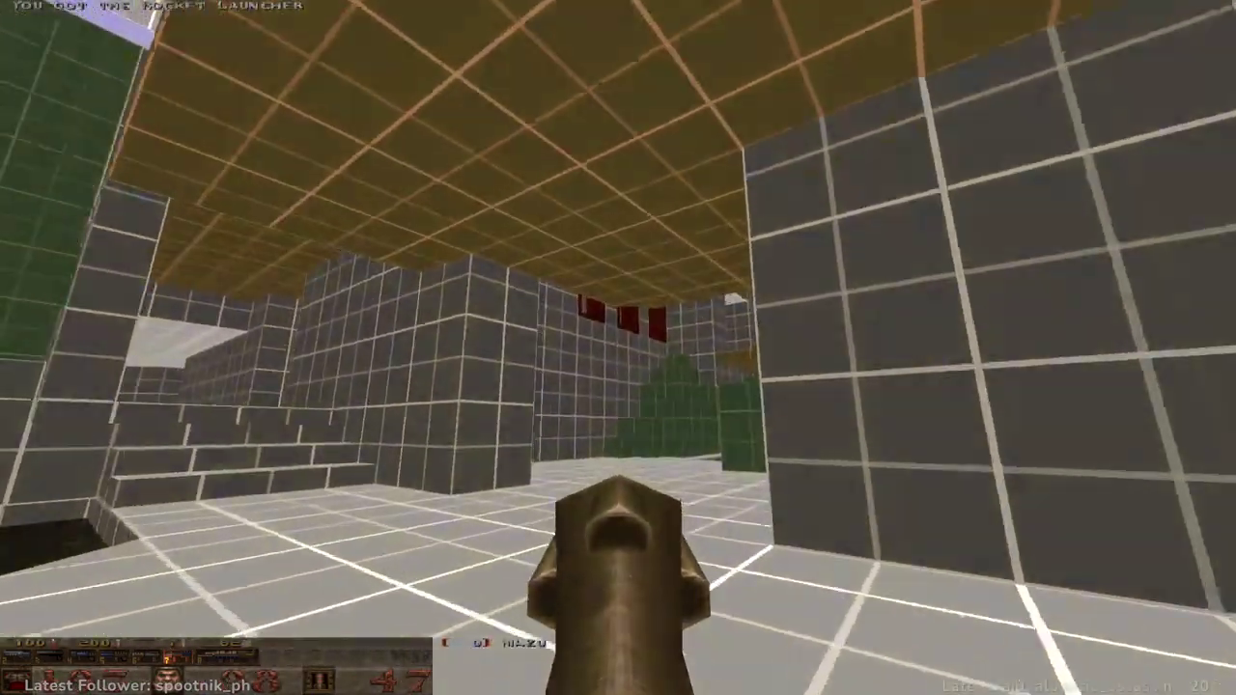
{"action": "key", "text": "w"}
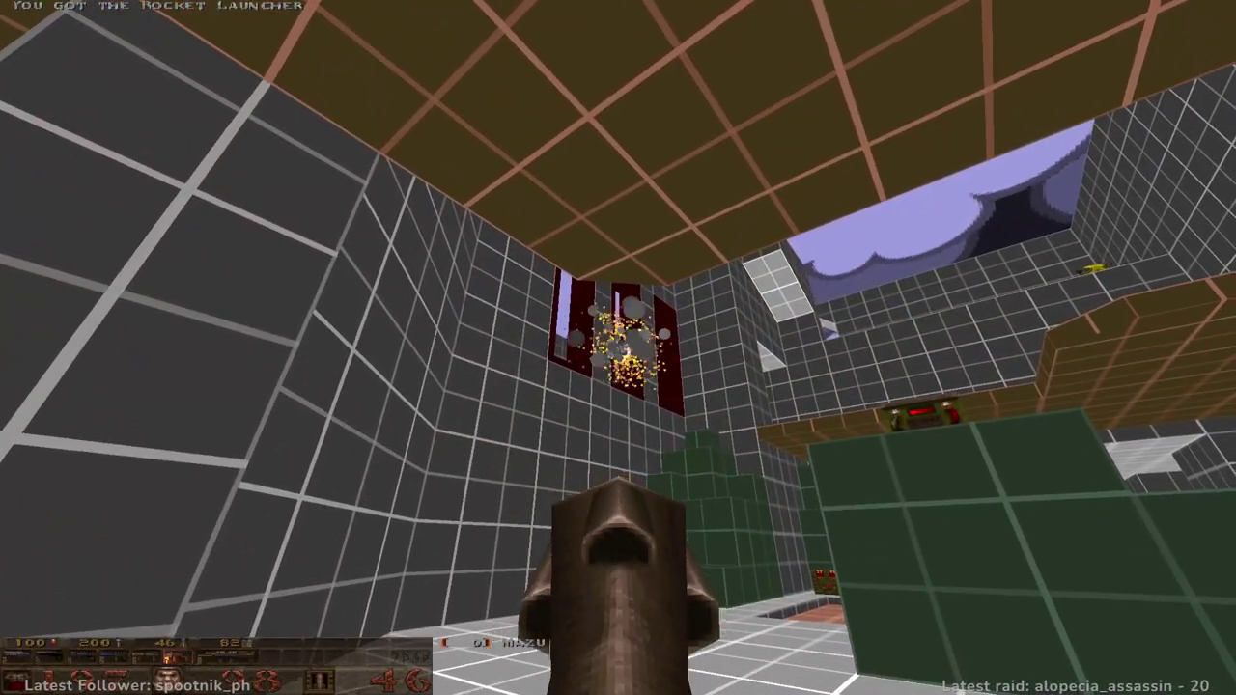
{"action": "left_click", "coordinate": [618, 347]}
{"action": "key", "text": "s"}
{"action": "left_click", "coordinate": [618, 348]}
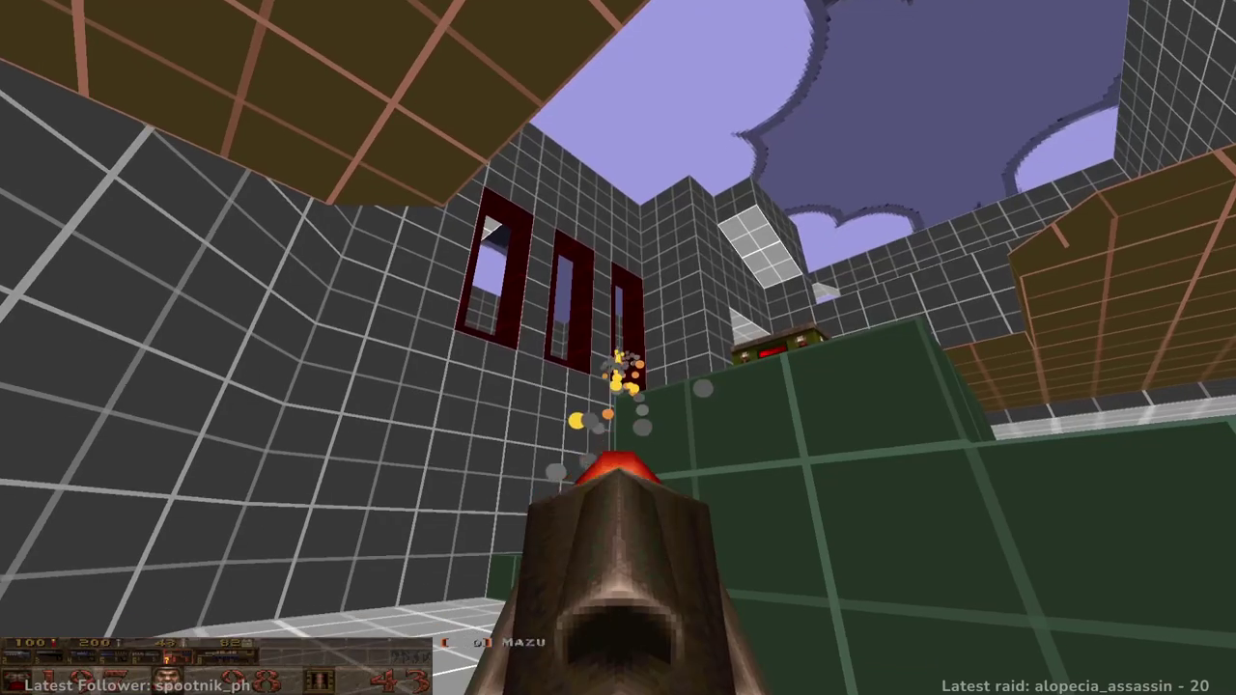
{"action": "key", "text": "s"}
- Playtest the steps and long corridor leading down past the yellow armor to the stepped hall with the green armor
{"action": "key", "text": "w"}
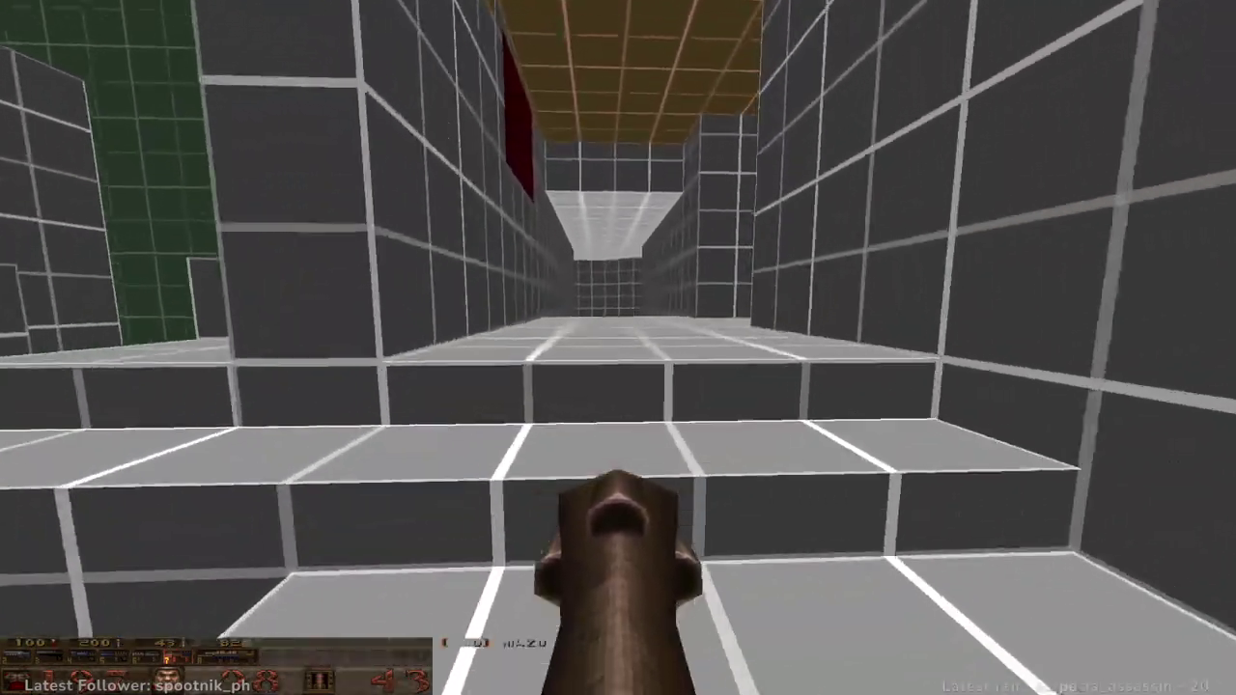
{"action": "key", "text": "8"}
{"action": "key", "text": "w"}
{"action": "key", "text": "w"}
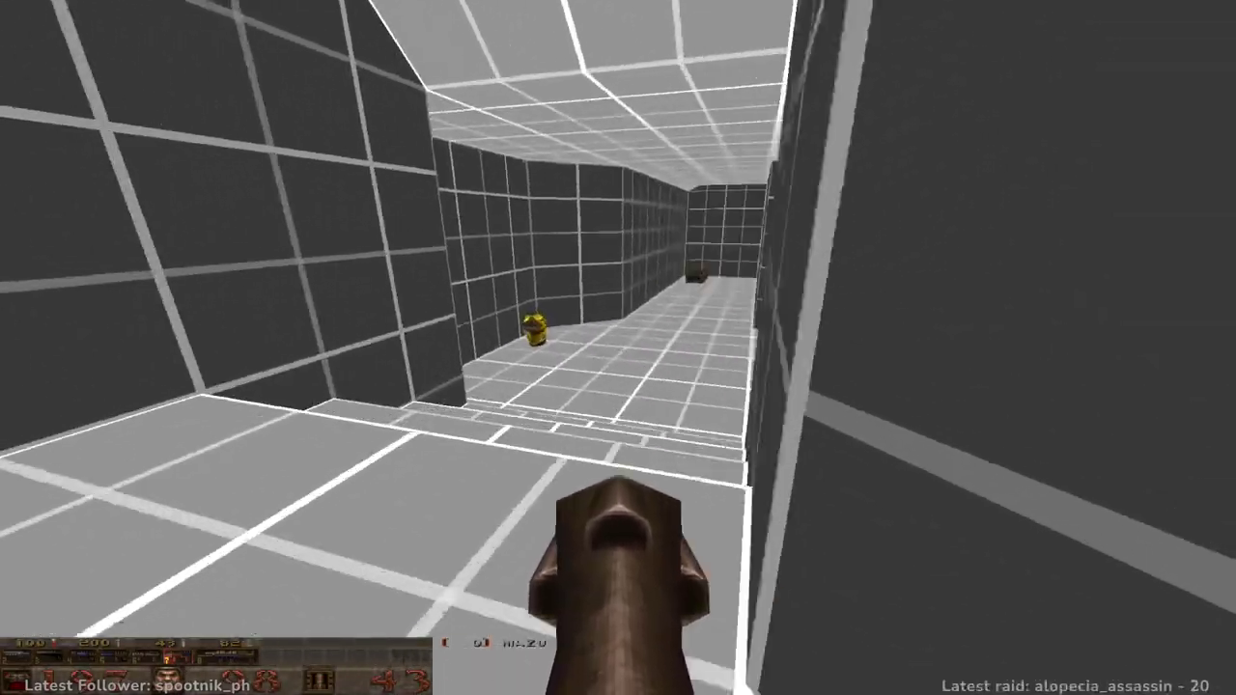
{"action": "key", "text": "w"}
{"action": "key", "text": "w"}
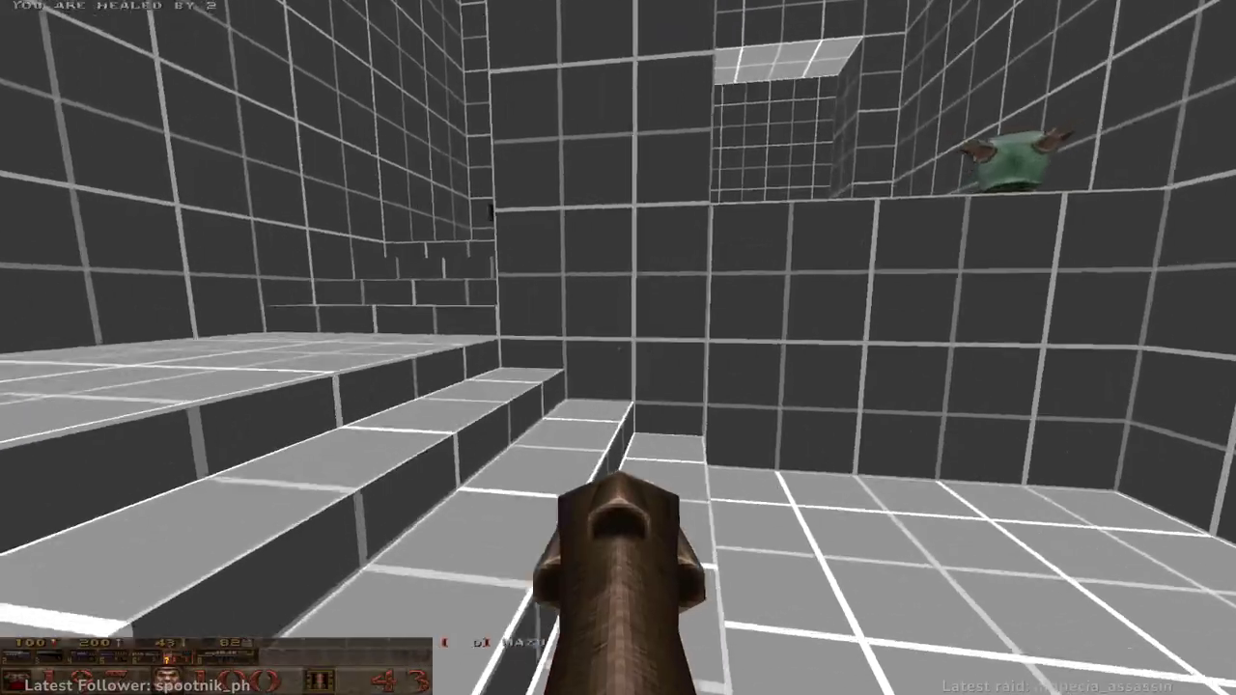
- Playtest the Perforator pickup in the stepped hall and the climb up the brown ramp to the grenade launcher
{"action": "key", "text": "w"}
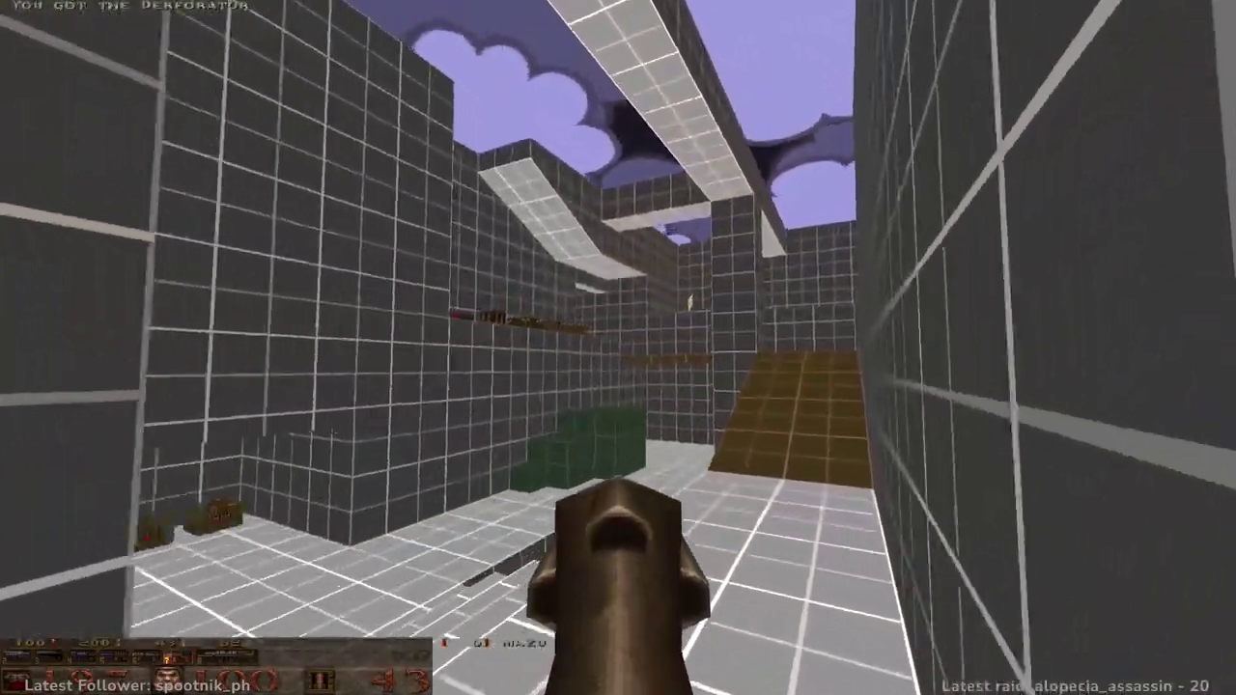
{"action": "key", "text": "w"}
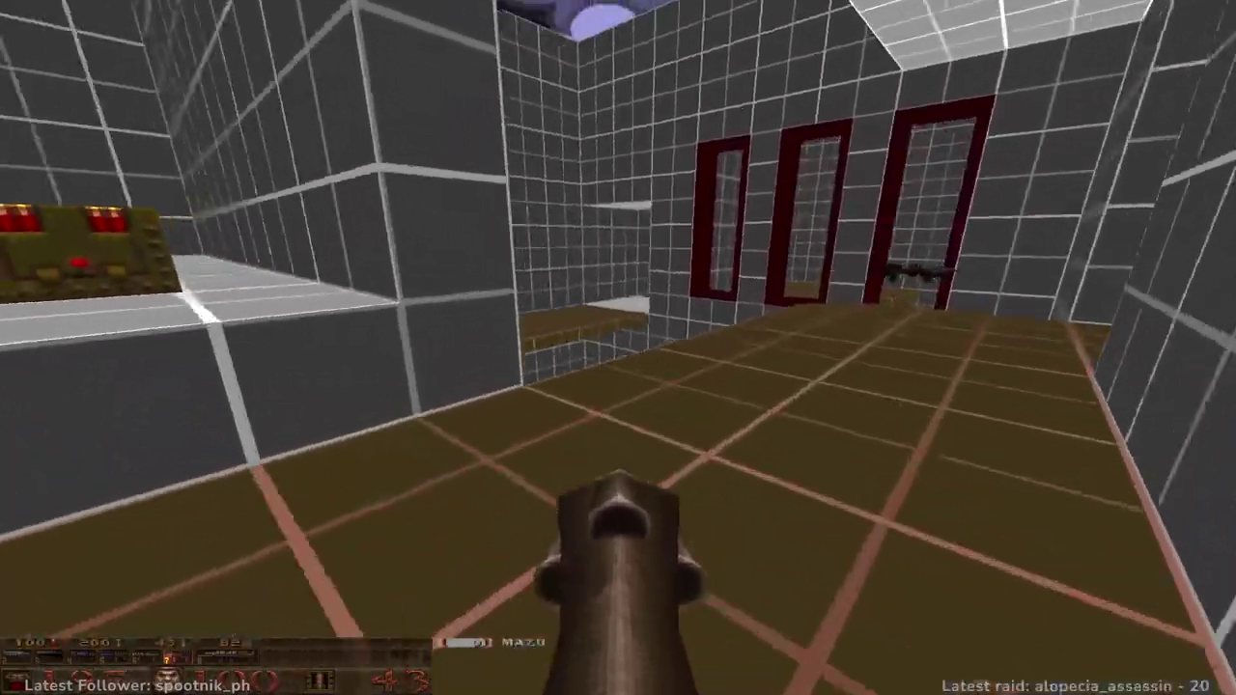
{"action": "key", "text": "w"}
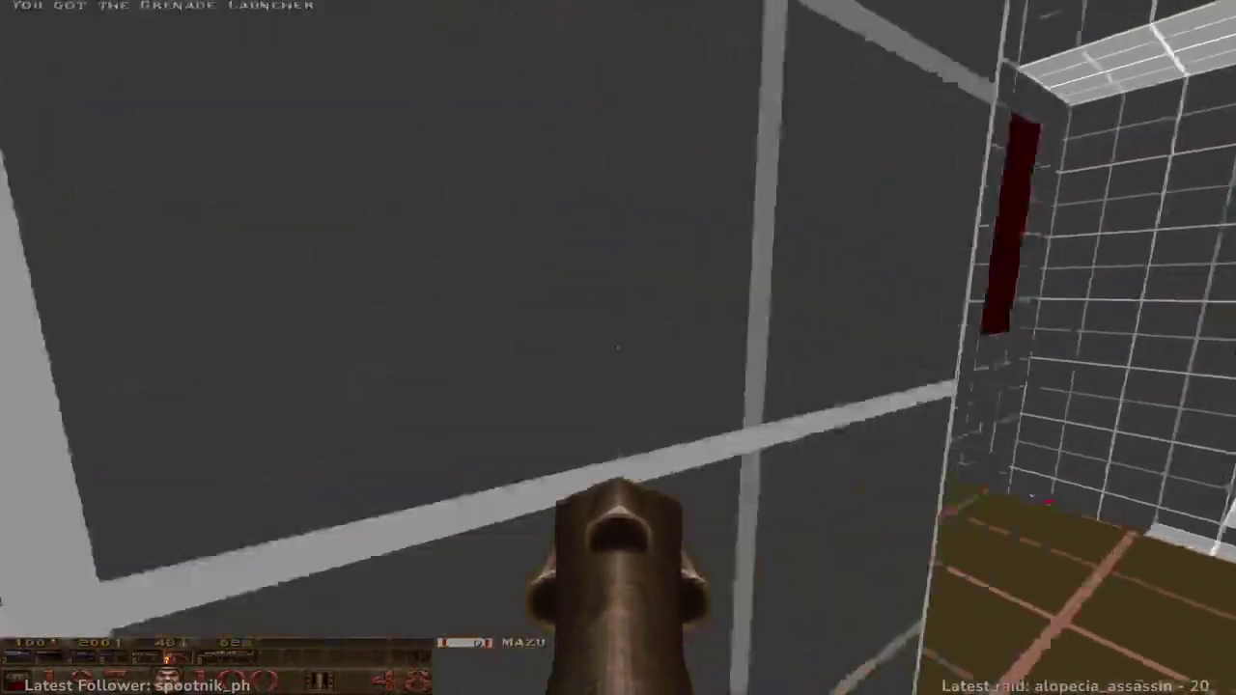
- Playtest the jump onto the floating brown platform to collect the cells and armor, and the way back to the brown floor
{"action": "key", "text": "w"}
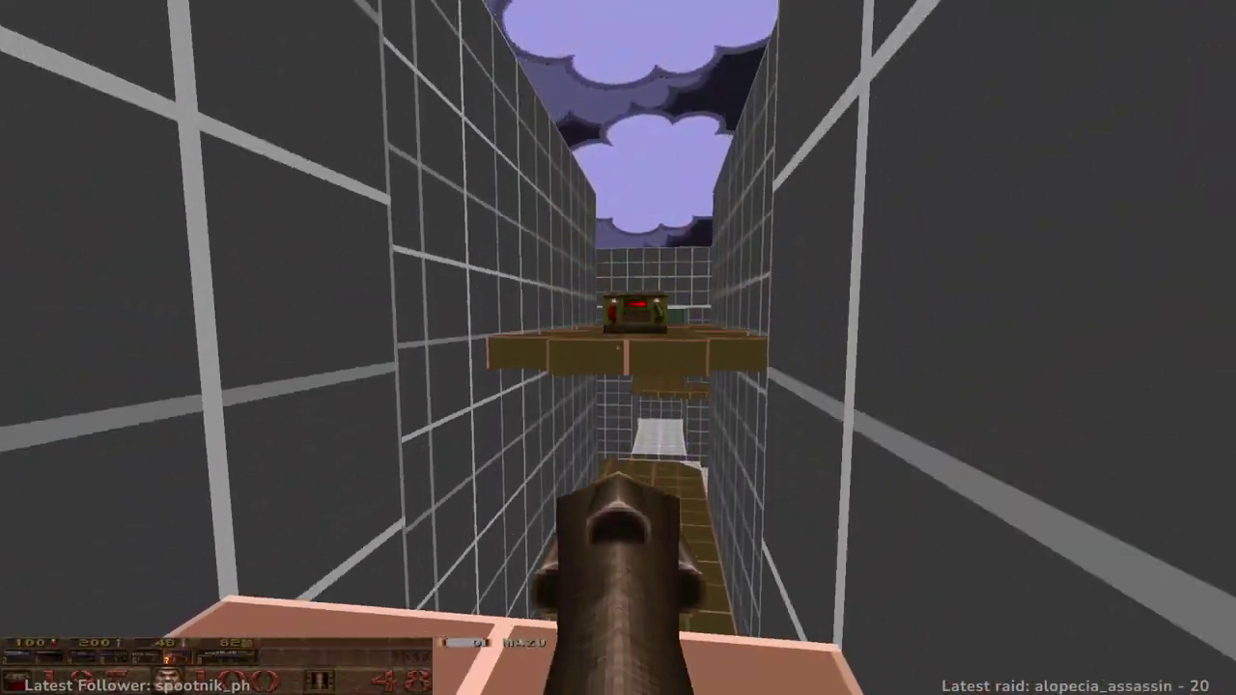
{"action": "key", "text": "s"}
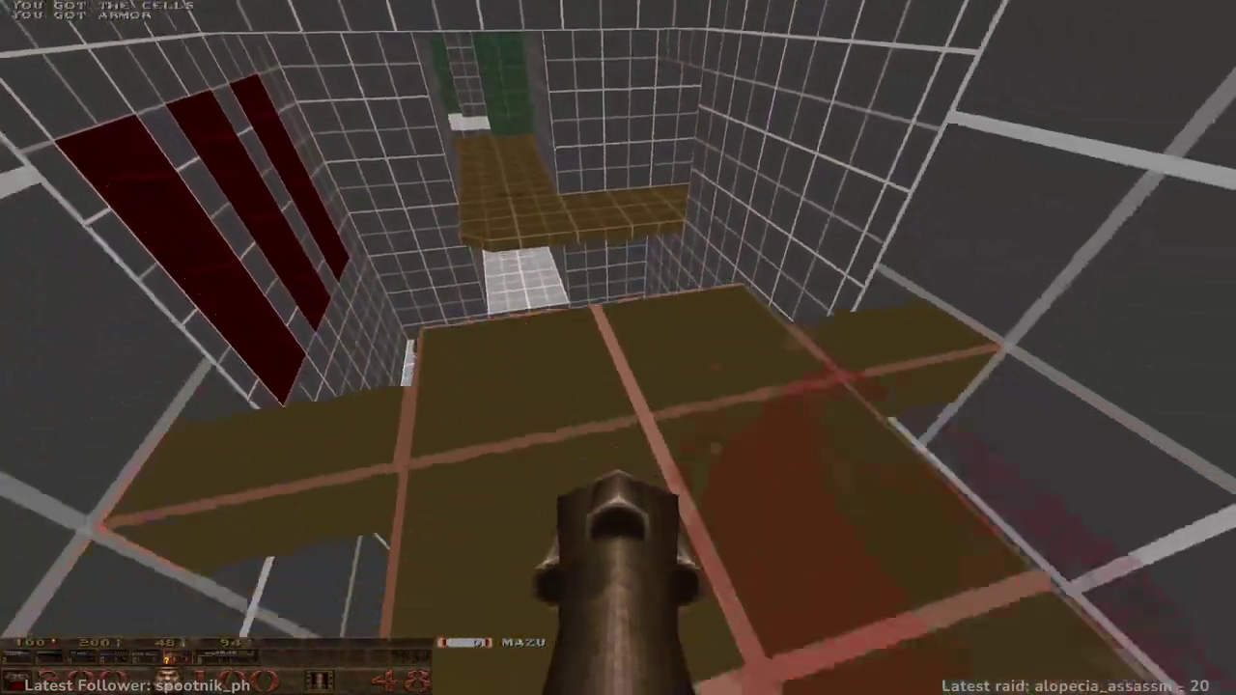
{"action": "key", "text": "w"}
{"action": "key", "text": "w"}
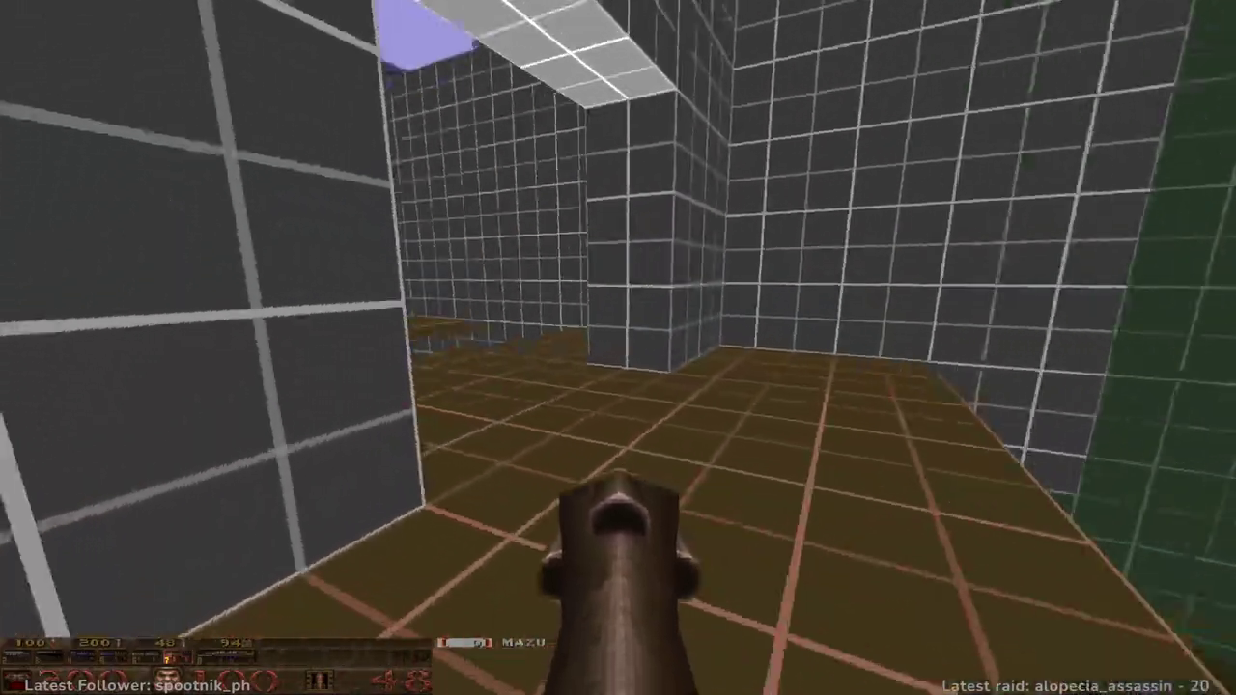
- Playtest the rocket pickup and the jump to the cells on the green crate, and run back to the brown ramp
{"action": "key", "text": "w"}
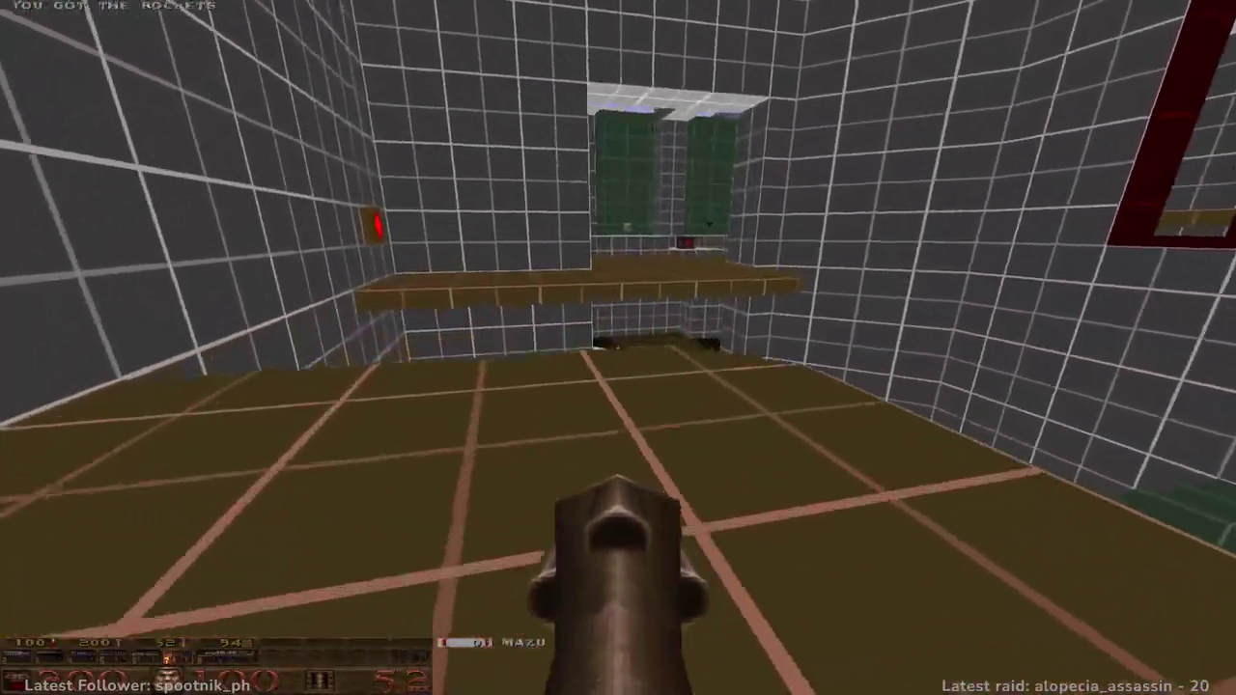
{"action": "key", "text": "w"}
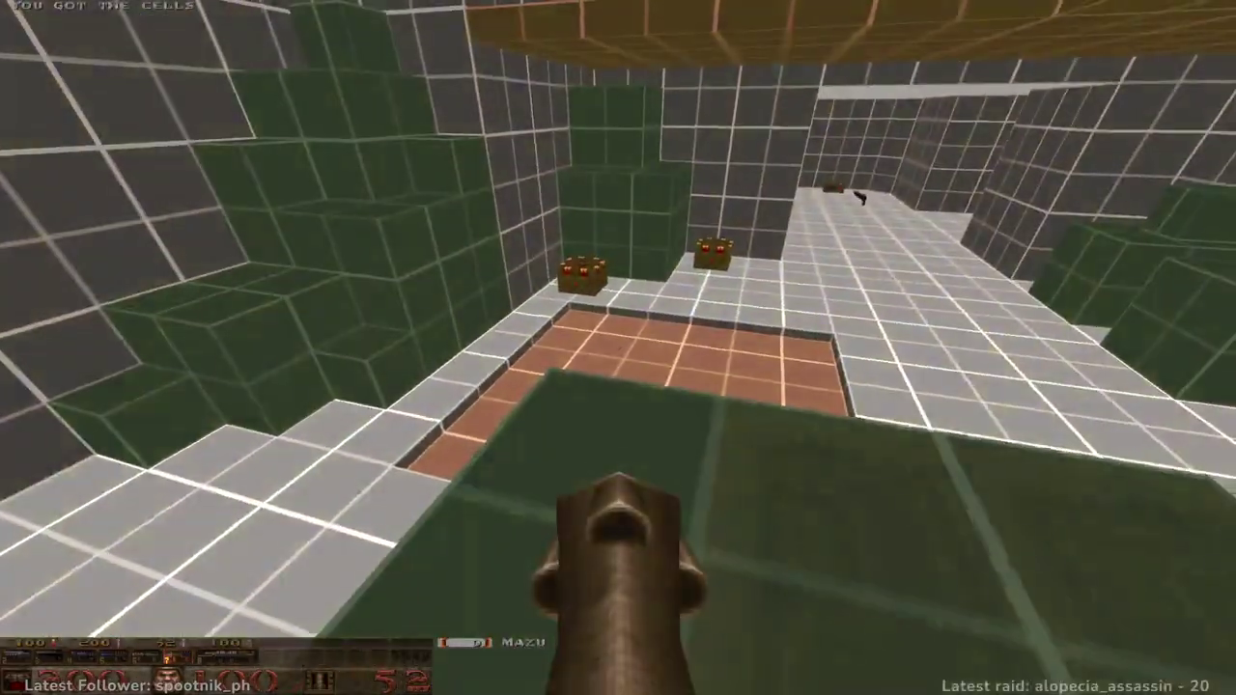
{"action": "key", "text": "w"}
{"action": "key", "text": "w"}
{"action": "key", "text": "w"}
{"action": "key", "text": "w"}
{"action": "key", "text": "w"}
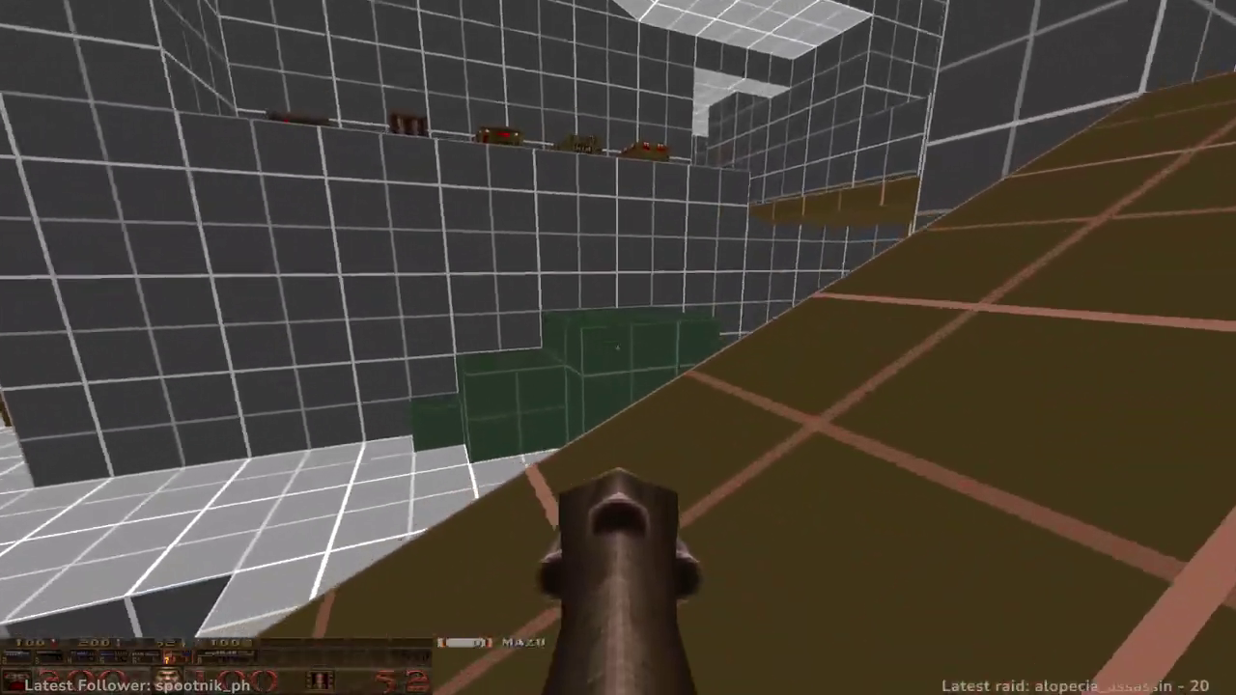
- Playtest the 100-health pickup on the pillared platform in the green-walled room, and drop down to the lower floor
{"action": "key", "text": "w"}
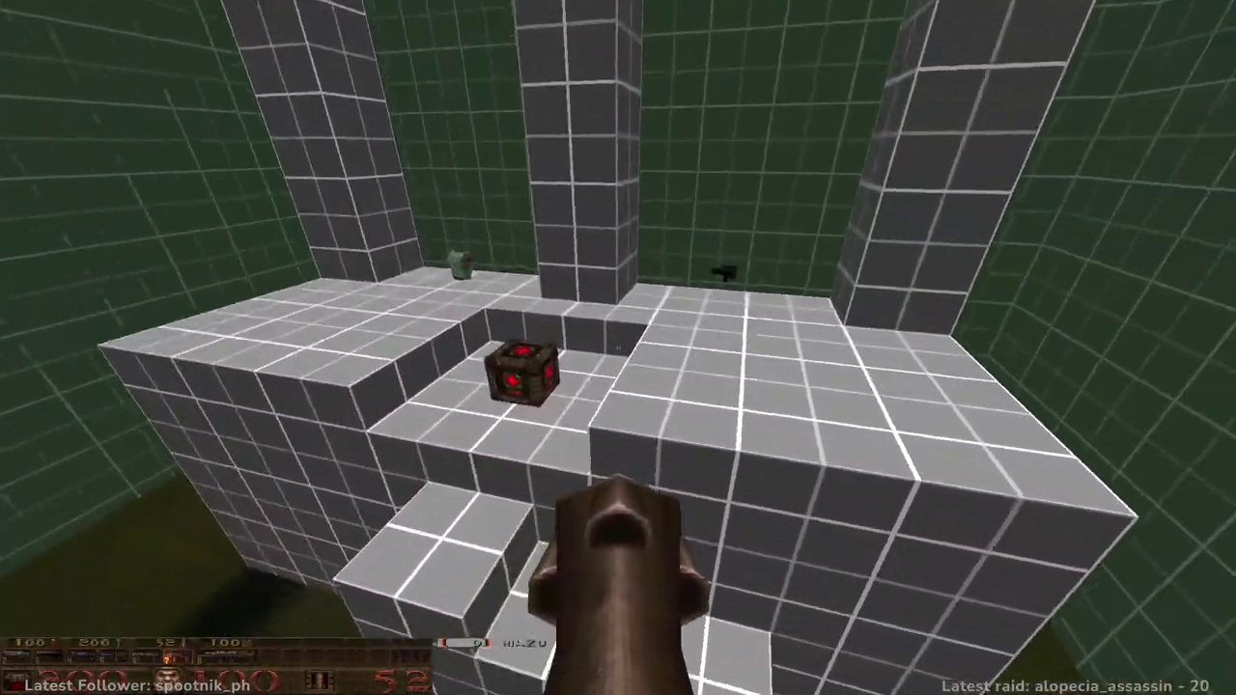
{"action": "key", "text": "w"}
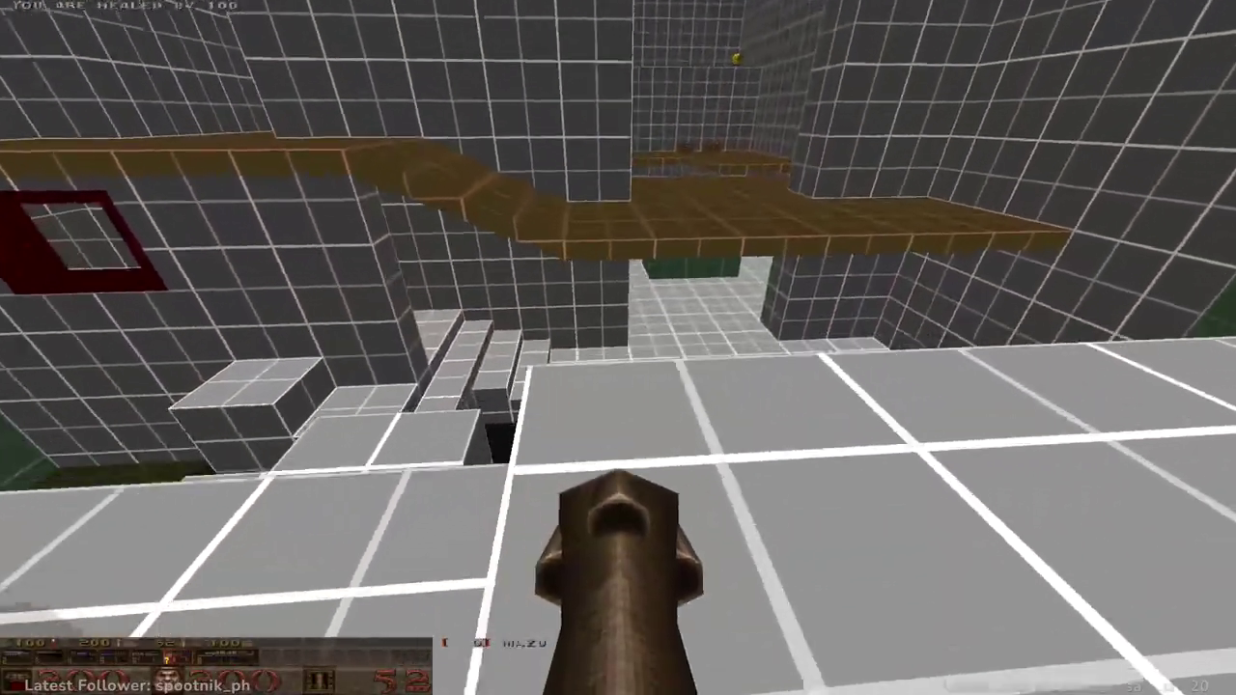
{"action": "key", "text": "w"}
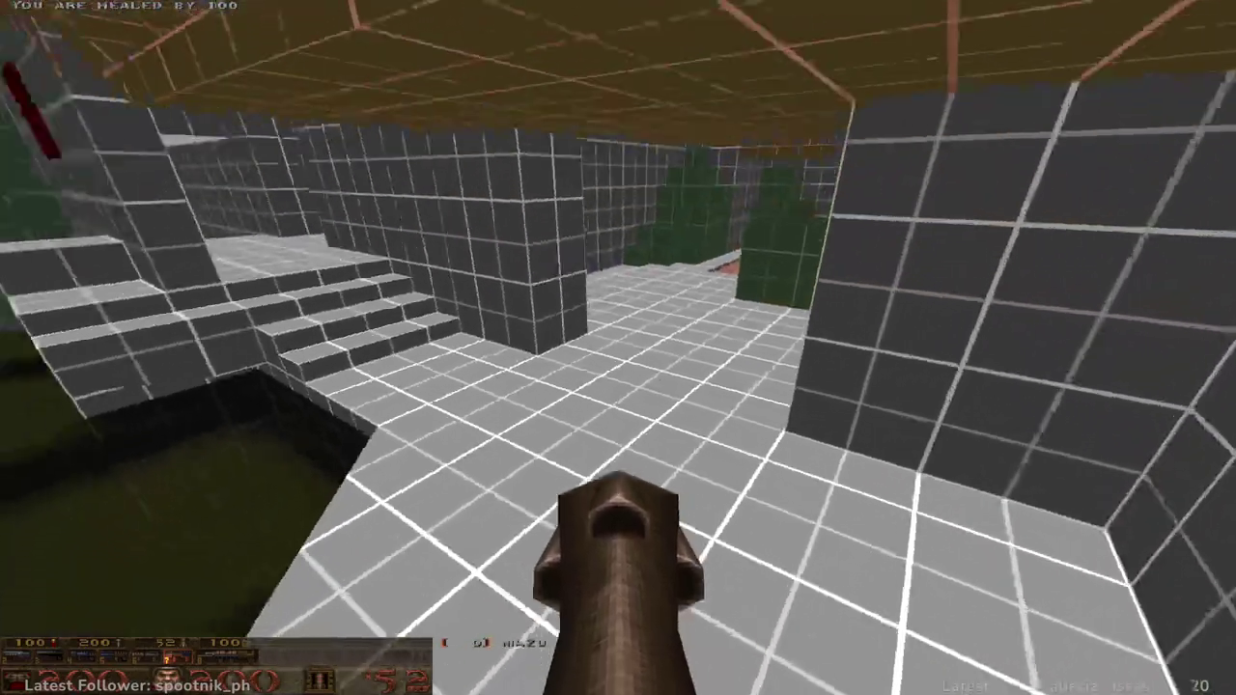
- Playtest the rocket launcher and grenade launcher pickups and the run through the tall pillared hall to the brown walkway facing the ammo ledge
{"action": "key", "text": "w"}
{"action": "key", "text": "space"}
{"action": "left_click", "coordinate": [618, 347]}
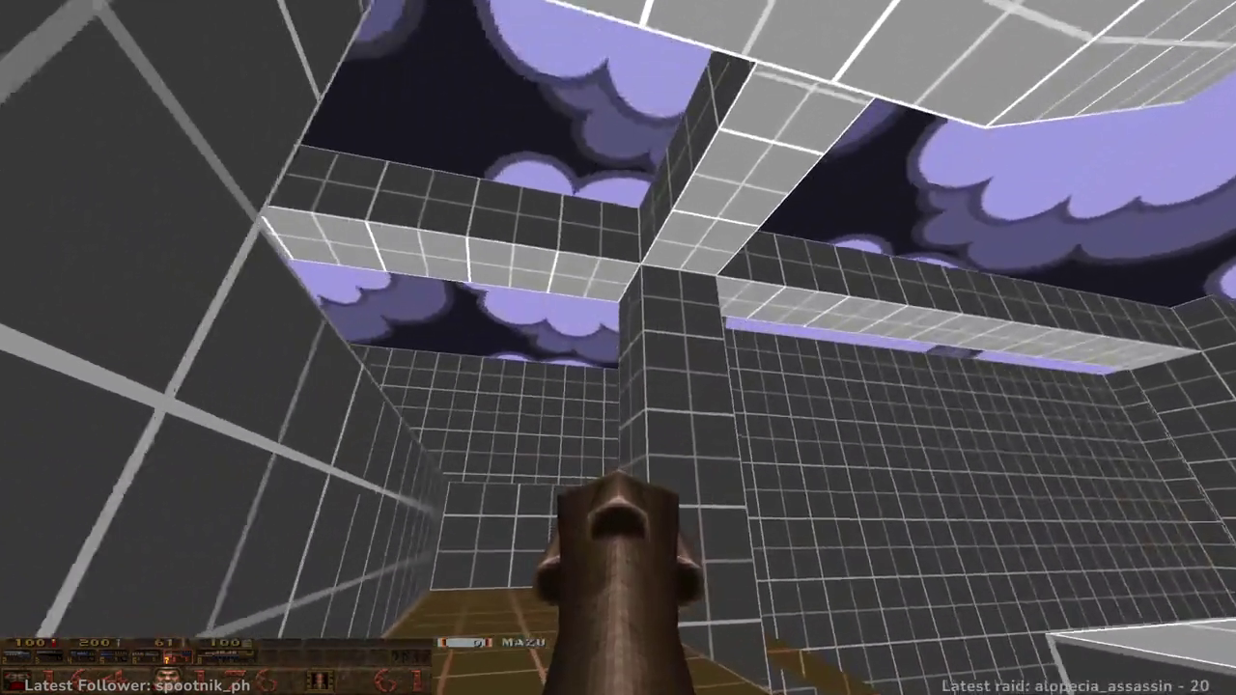
{"action": "key", "text": "w"}
{"action": "key", "text": "w"}
{"action": "key", "text": "w"}
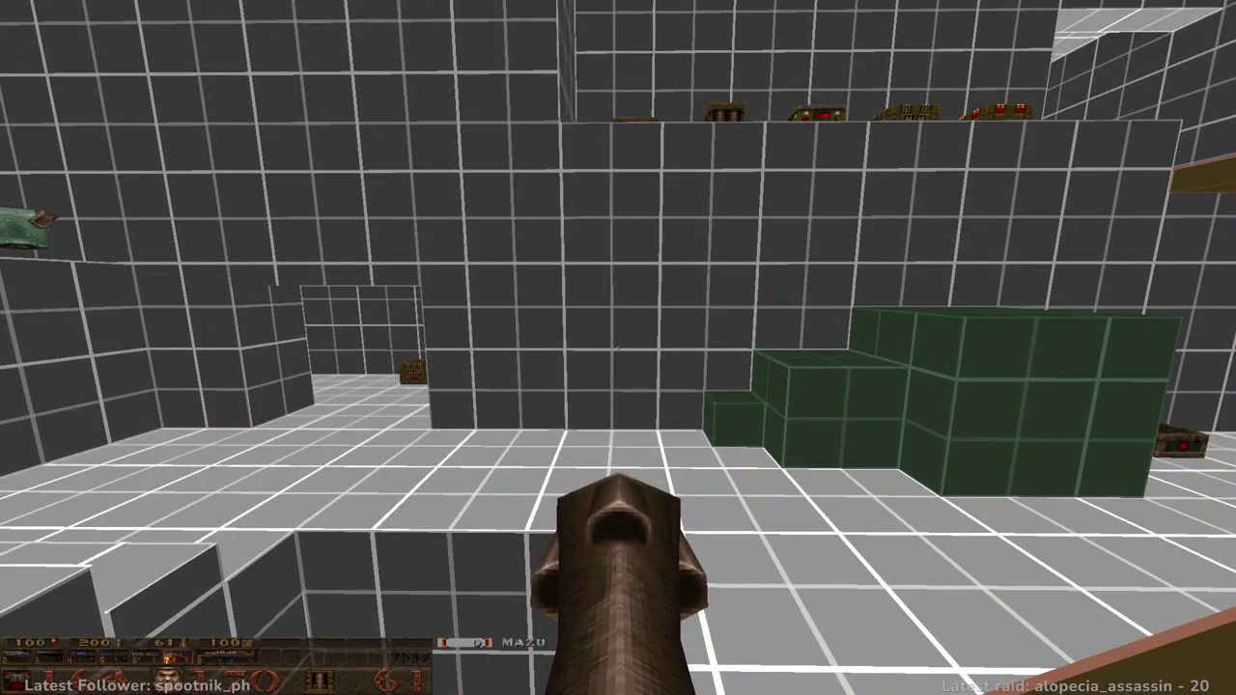
{"action": "key", "text": "w"}
{"action": "key", "text": "w"}
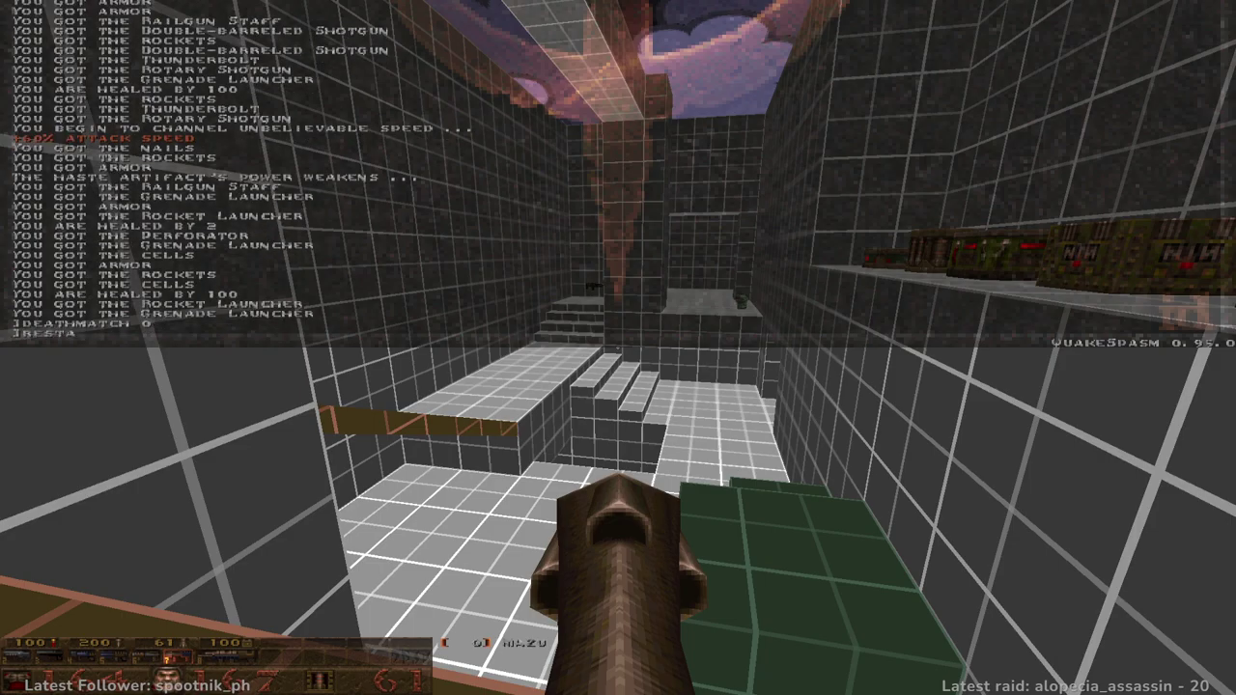
- Restart the map with deathmatch set to 0 and enable noclip to fly out above the level
{"action": "type", "text": "rt"}
{"action": "key", "text": "Return"}
{"action": "key", "text": "n"}
{"action": "key", "text": "w"}
{"action": "key", "text": "s"}
{"action": "key", "text": "a"}
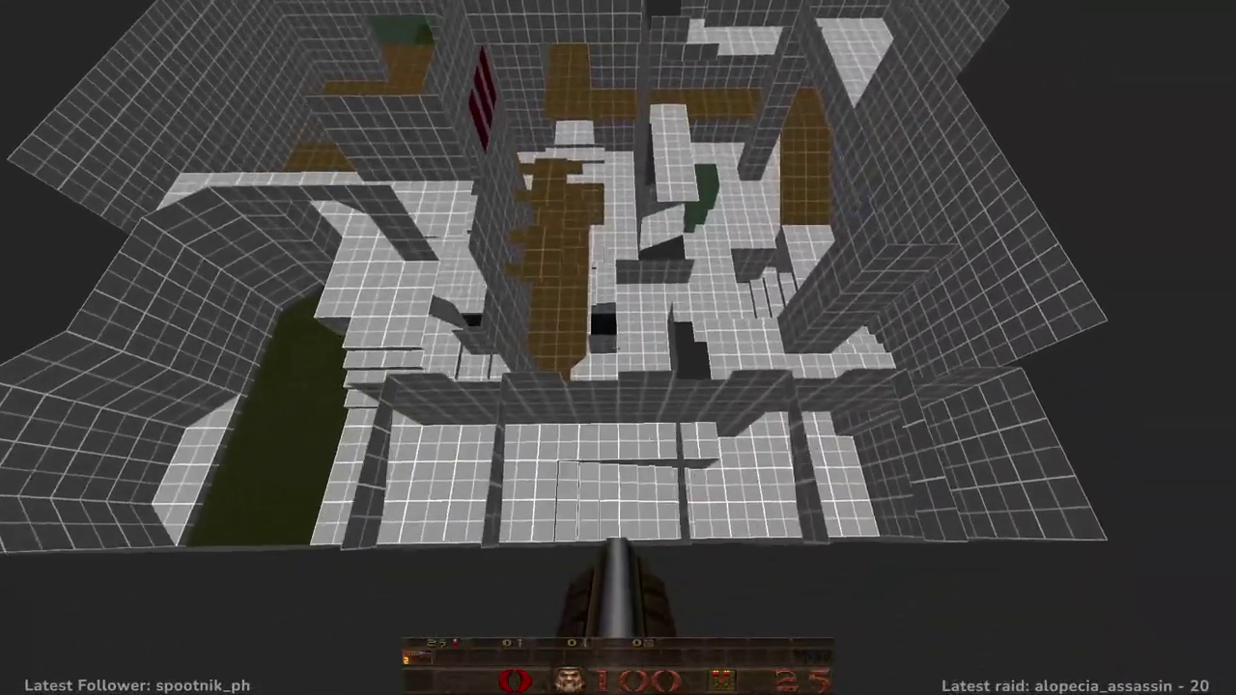
- Examine the overall layout of the map from outside, circling above its rooms from all sides
{"action": "key", "text": "s"}
{"action": "key", "text": "a"}
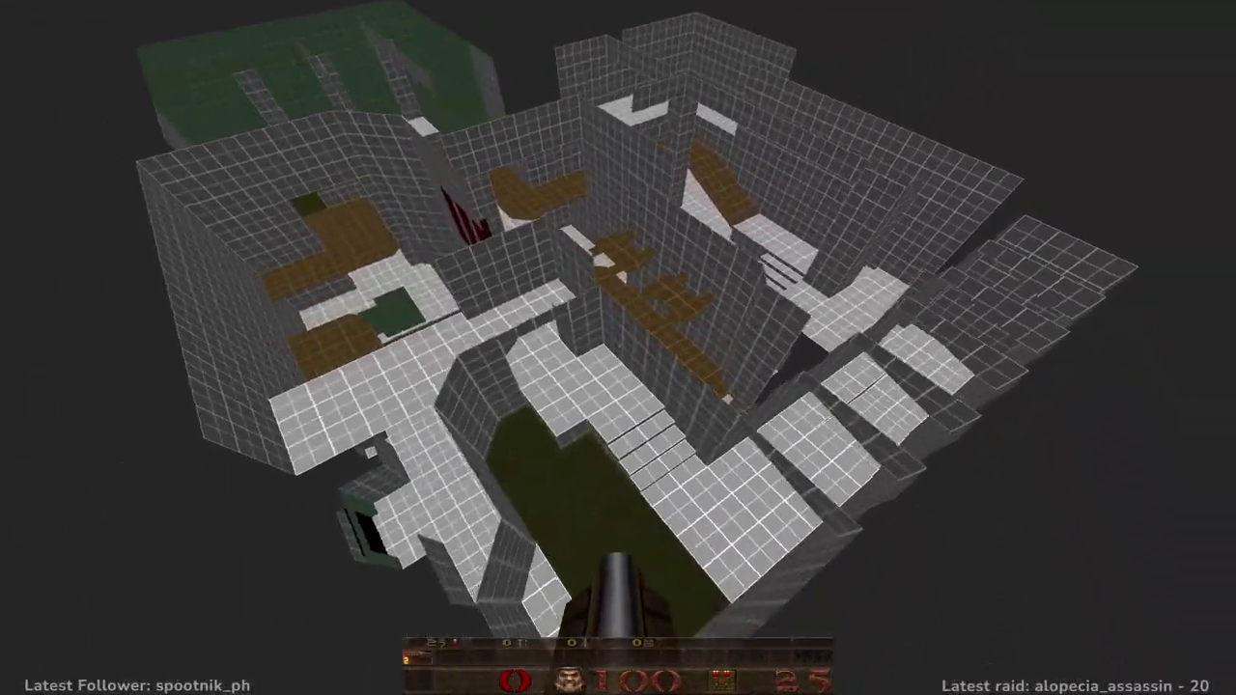
{"action": "key", "text": "a"}
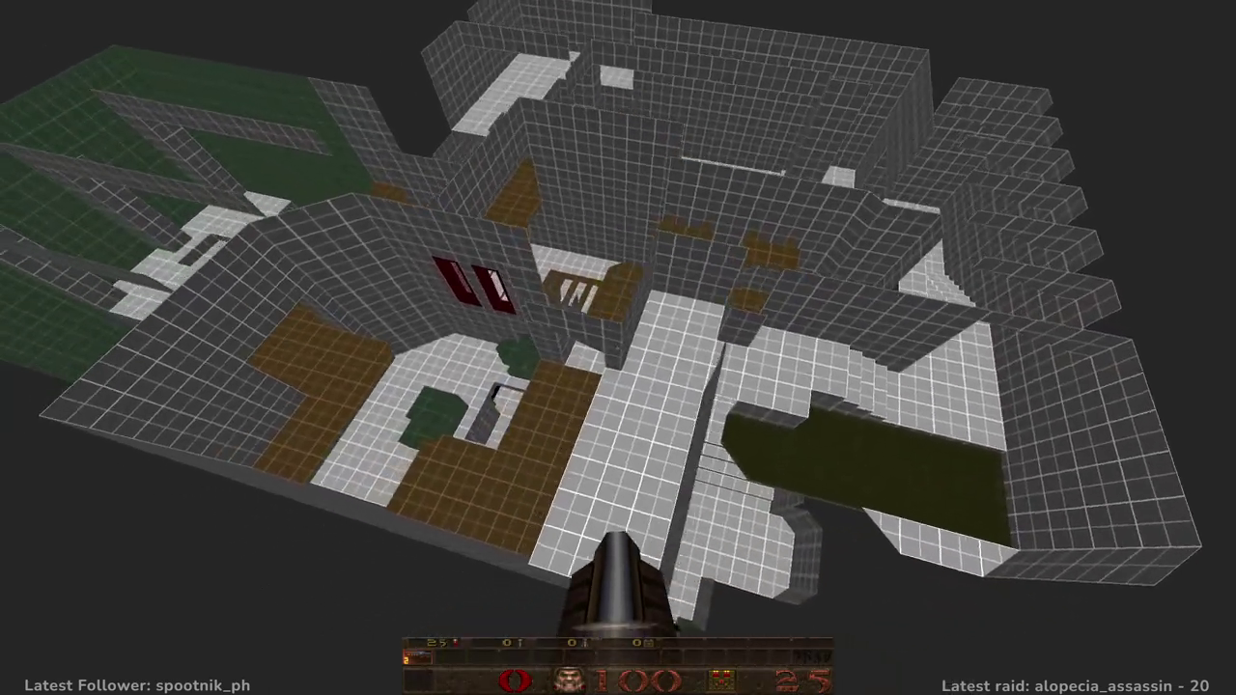
{"action": "key", "text": "a"}
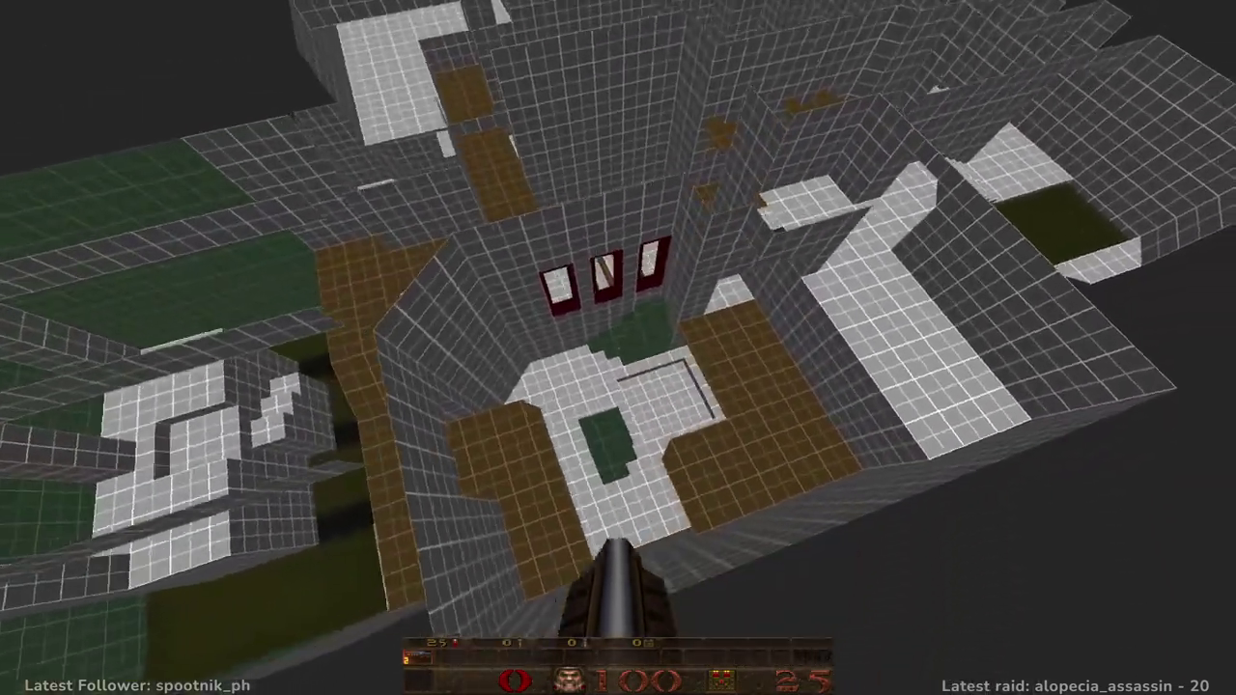
{"action": "key", "text": "s"}
{"action": "key", "text": "a"}
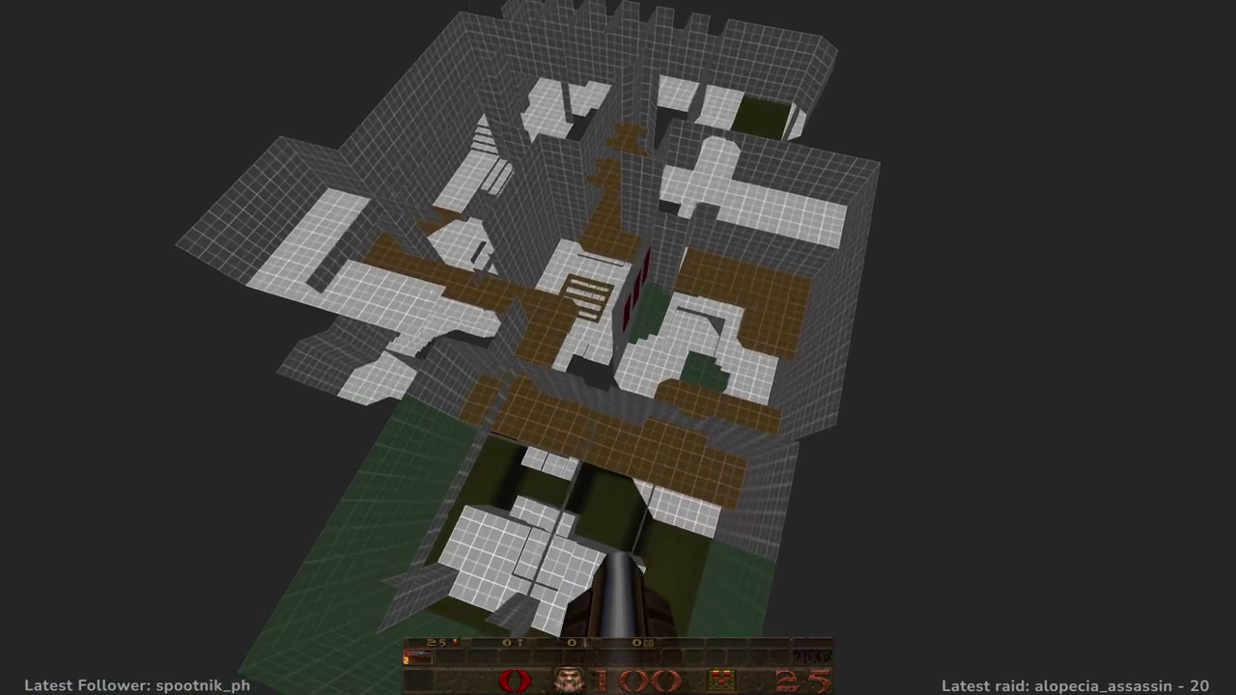
{"action": "key", "text": "s"}
{"action": "key", "text": "a"}
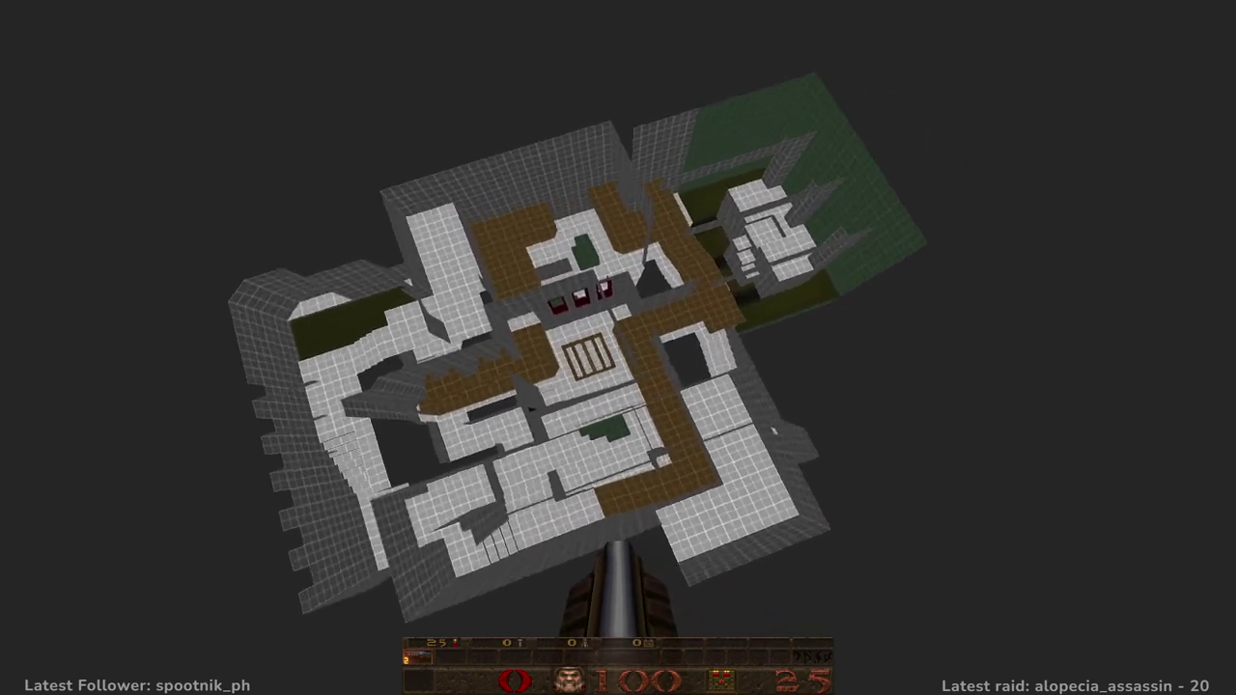
- Fly back into the map and examine the brown ramp hall, the floor grate room and the room with the red-framed windows
{"action": "key", "text": "w"}
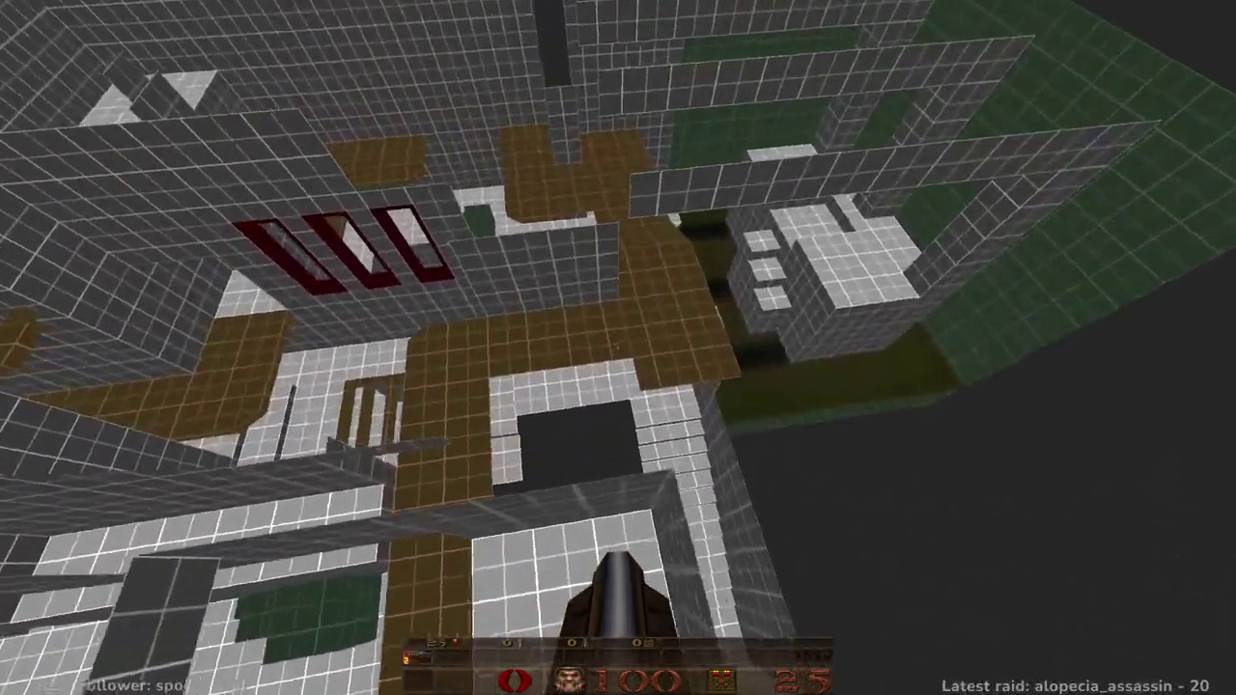
{"action": "key", "text": "w"}
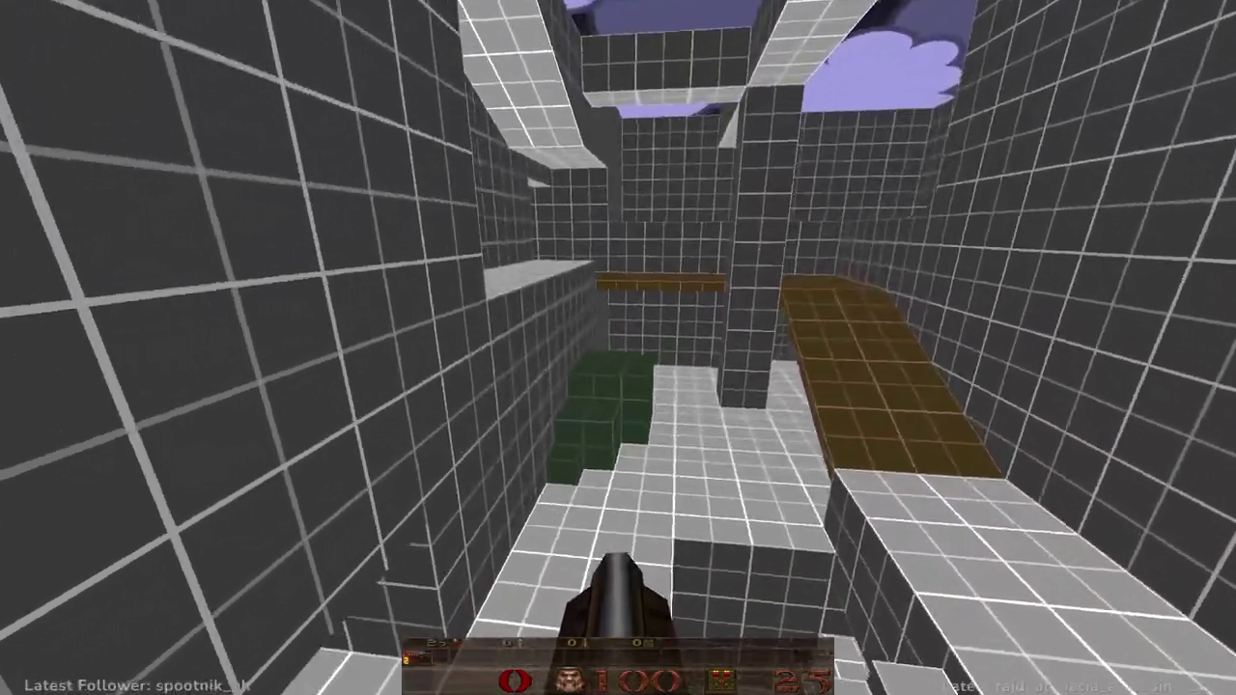
{"action": "key", "text": "w"}
{"action": "key", "text": "w"}
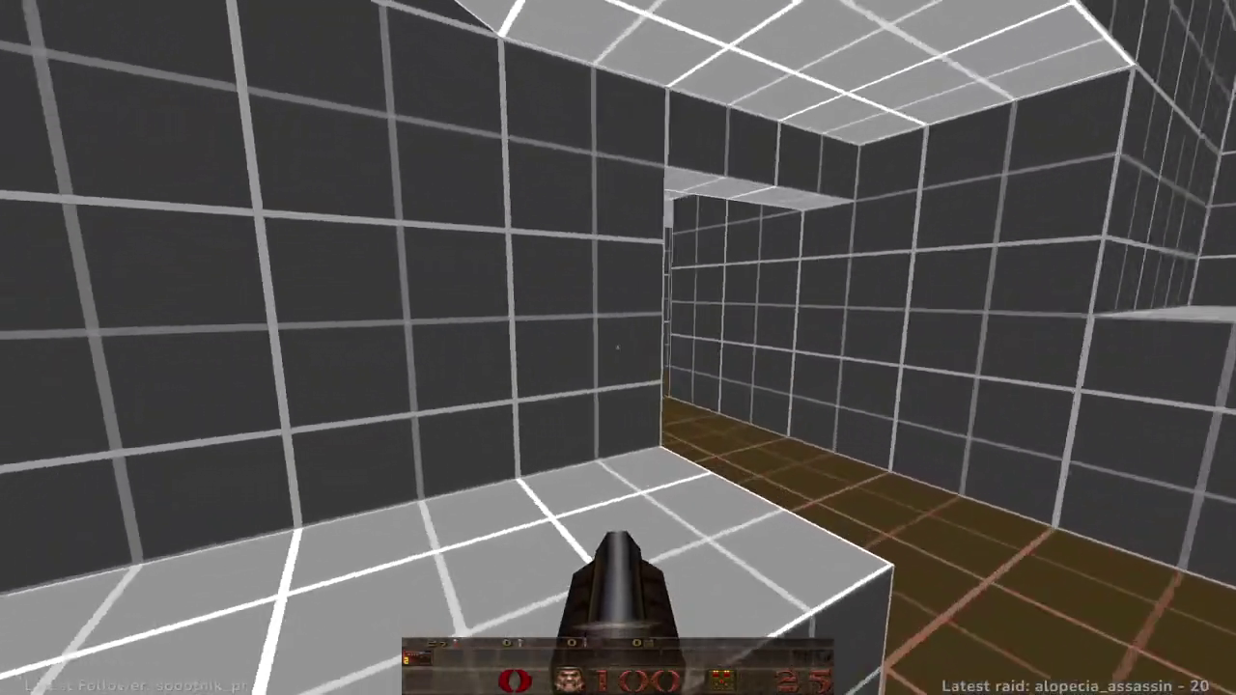
{"action": "key", "text": "space"}
{"action": "key", "text": "a"}
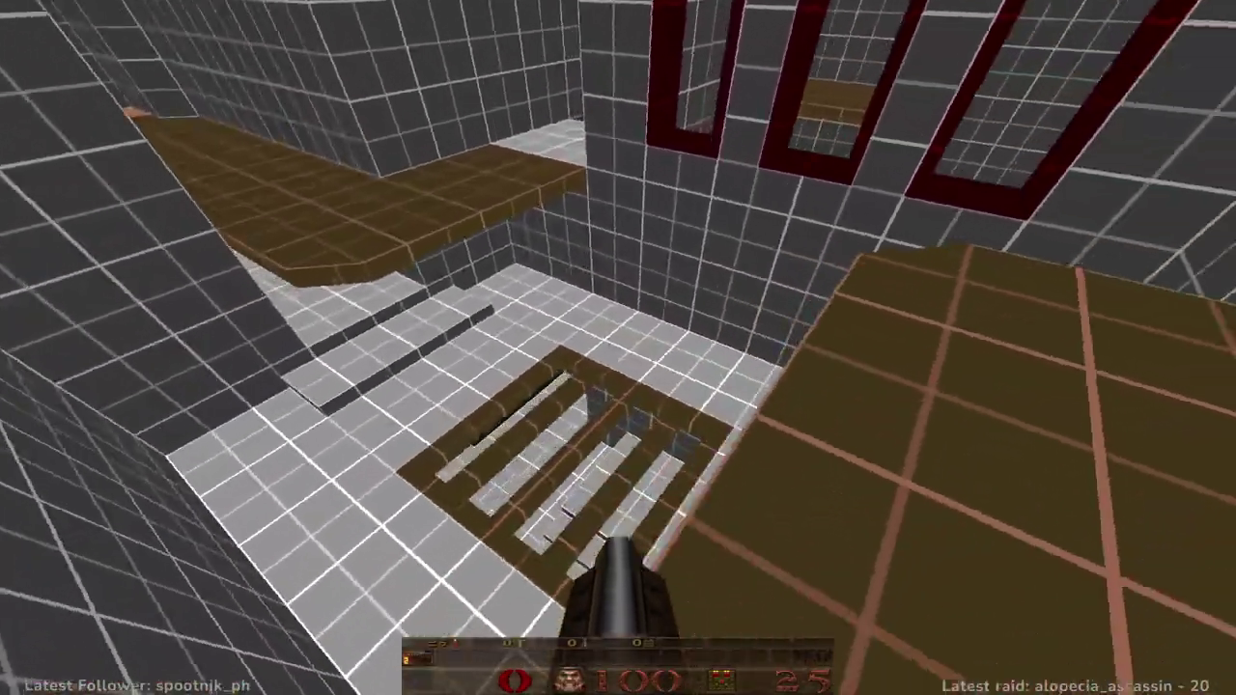
{"action": "key", "text": "w"}
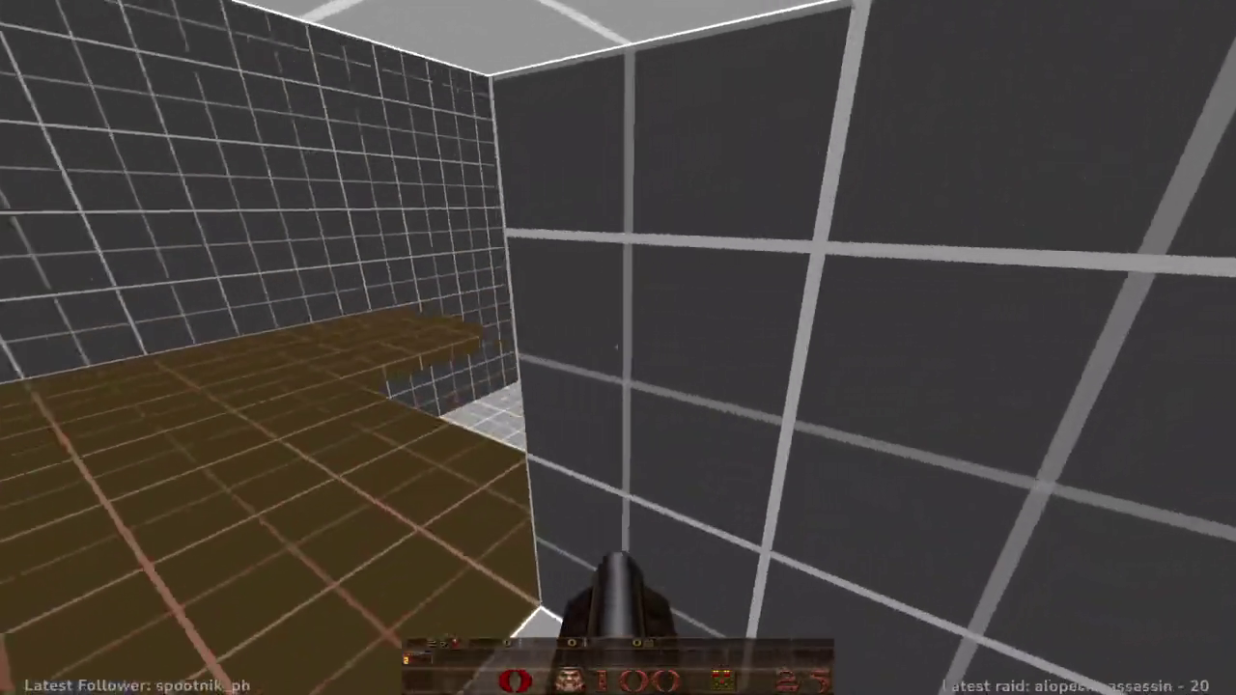
{"action": "key", "text": "s"}
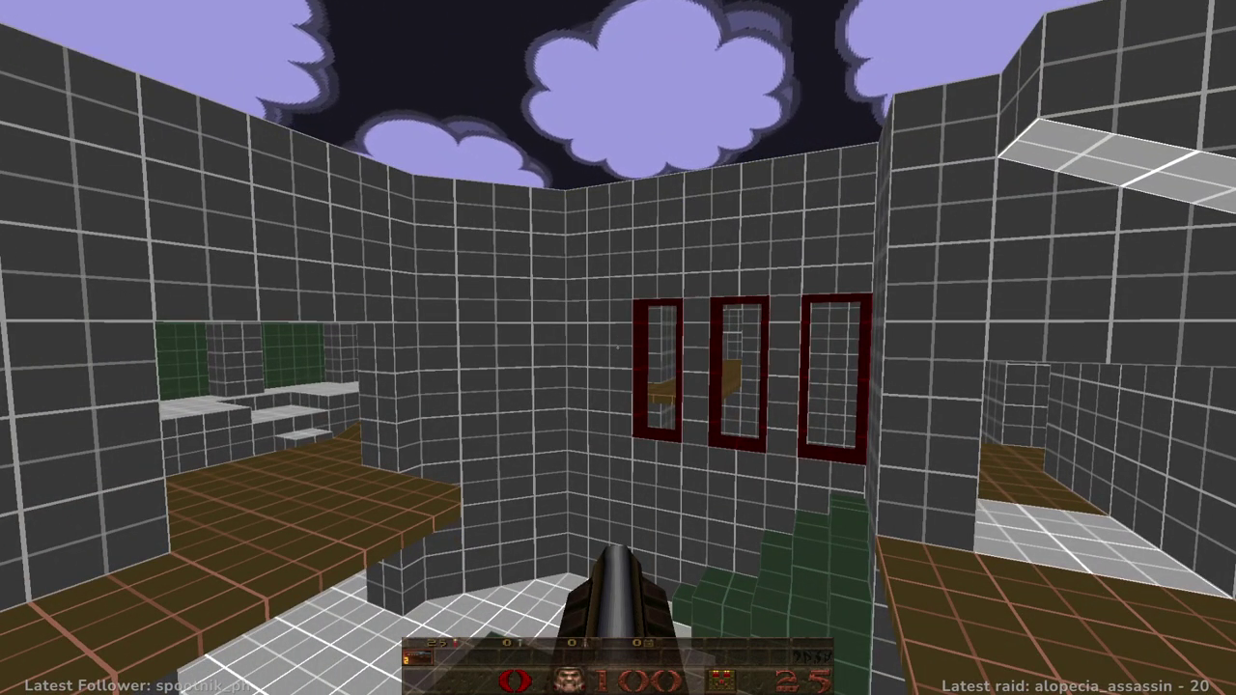
- Turn off noclip, check the map title in the status display, and quit the game to return to the map editor
{"action": "key", "text": "n"}
{"action": "key", "text": "w"}
{"action": "key", "text": "Tab"}
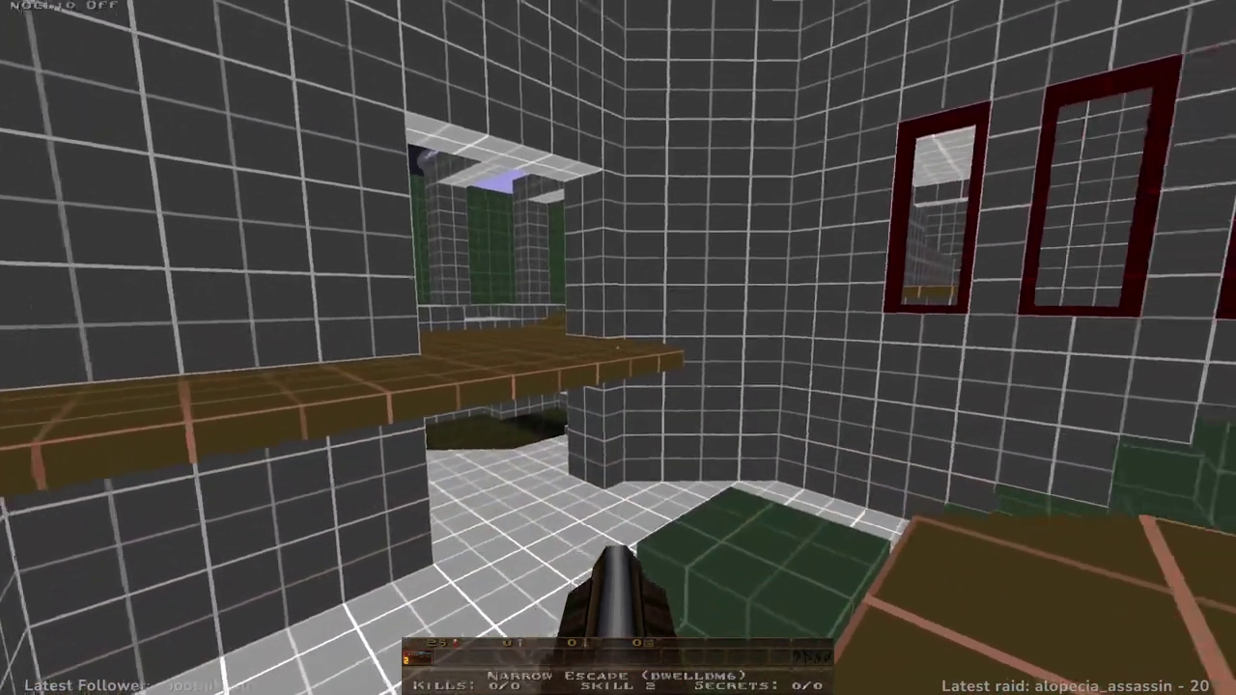
{"action": "key", "text": "Escape"}
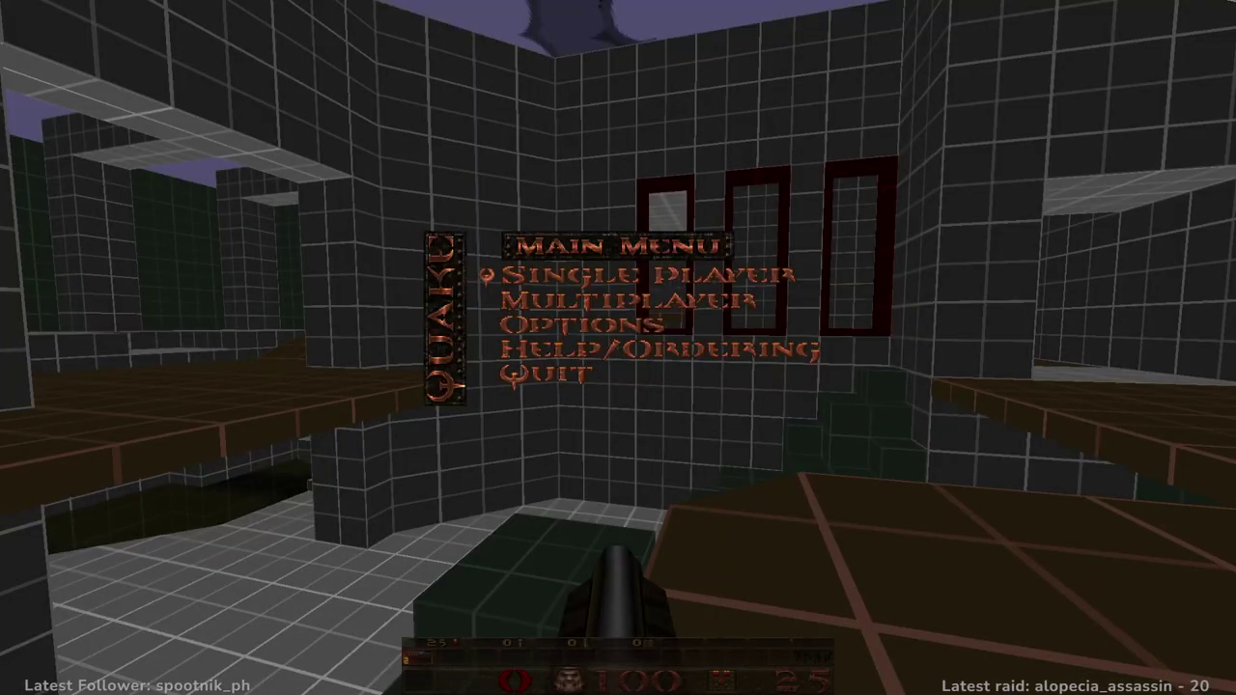
{"action": "key", "text": "Up"}
{"action": "key", "text": "Return"}
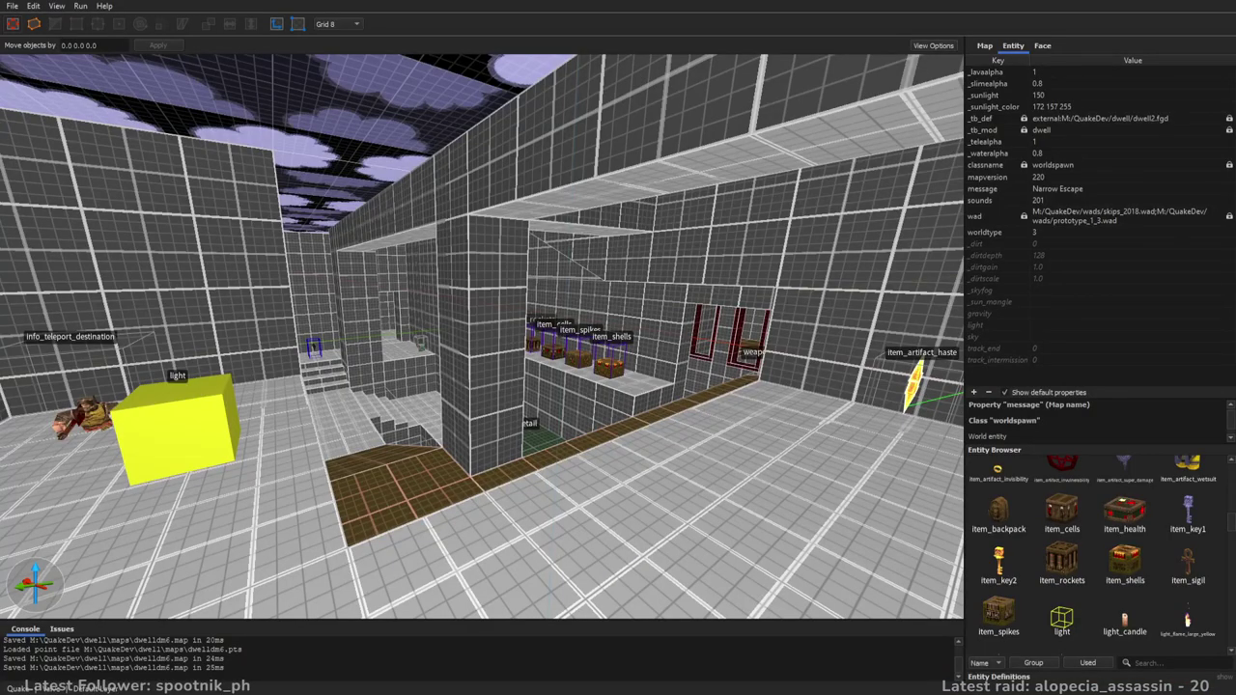
- Unload the leak point file from the map
{"action": "right_click_drag", "start_coordinate": [655, 121], "coordinate": [610, 169]}
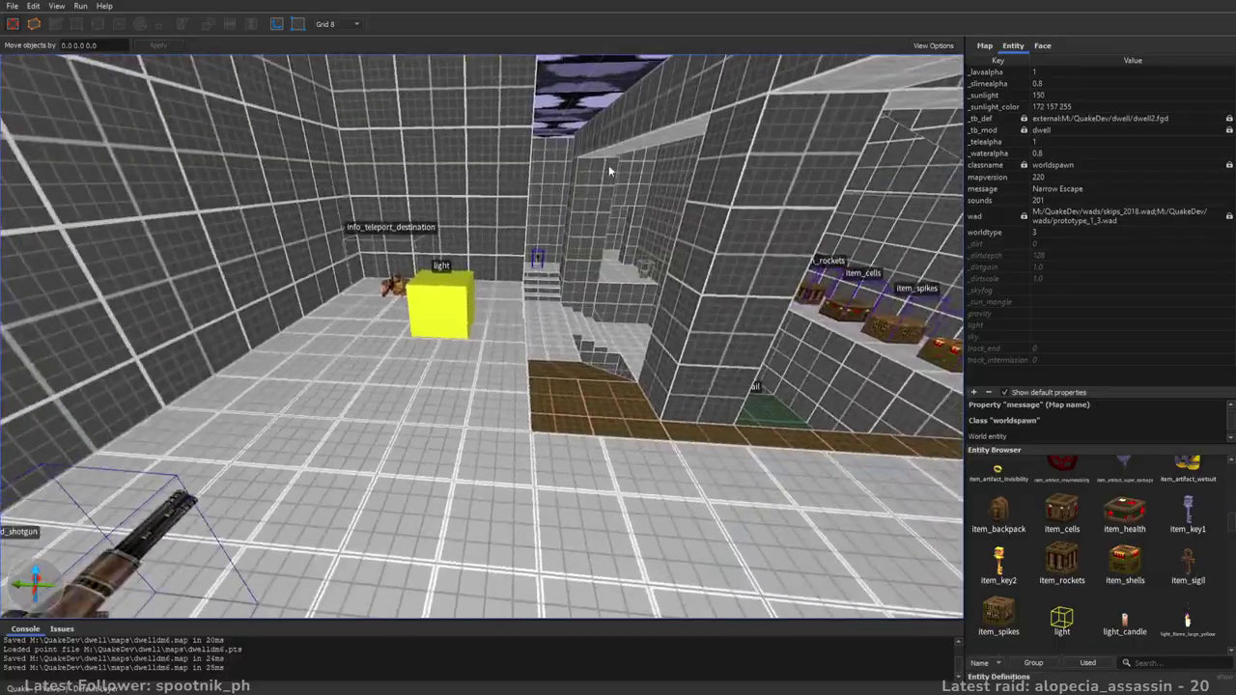
{"action": "right_click_drag", "start_coordinate": [588, 251], "coordinate": [760, 291]}
{"action": "key", "text": "w"}
{"action": "key", "text": "space"}
{"action": "mouse_move", "coordinate": [653, 188]}
{"action": "middle_mouse_down"}
{"action": "mouse_move", "coordinate": [660, 98]}
{"action": "mouse_move", "coordinate": [651, 181]}
{"action": "middle_mouse_up"}
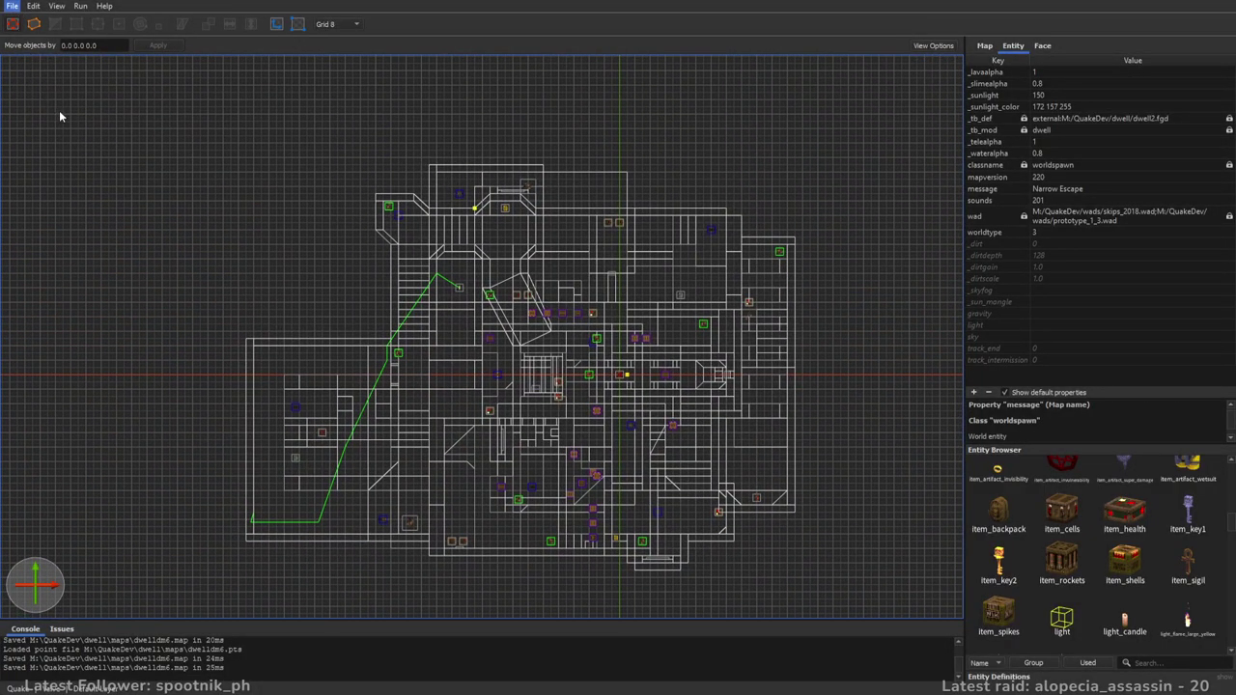
{"action": "left_click", "coordinate": [75, 137]}
- Check the plan view and the brown ramp hall, and save the map
{"action": "middle_click_drag", "start_coordinate": [780, 334], "coordinate": [662, 259]}
{"action": "key", "text": "space"}
{"action": "key", "text": "space"}
{"action": "middle_click_drag", "start_coordinate": [504, 332], "coordinate": [826, 177]}
{"action": "key", "text": "space"}
{"action": "right_click_drag", "start_coordinate": [550, 304], "coordinate": [659, 290]}
{"action": "key", "text": "w"}
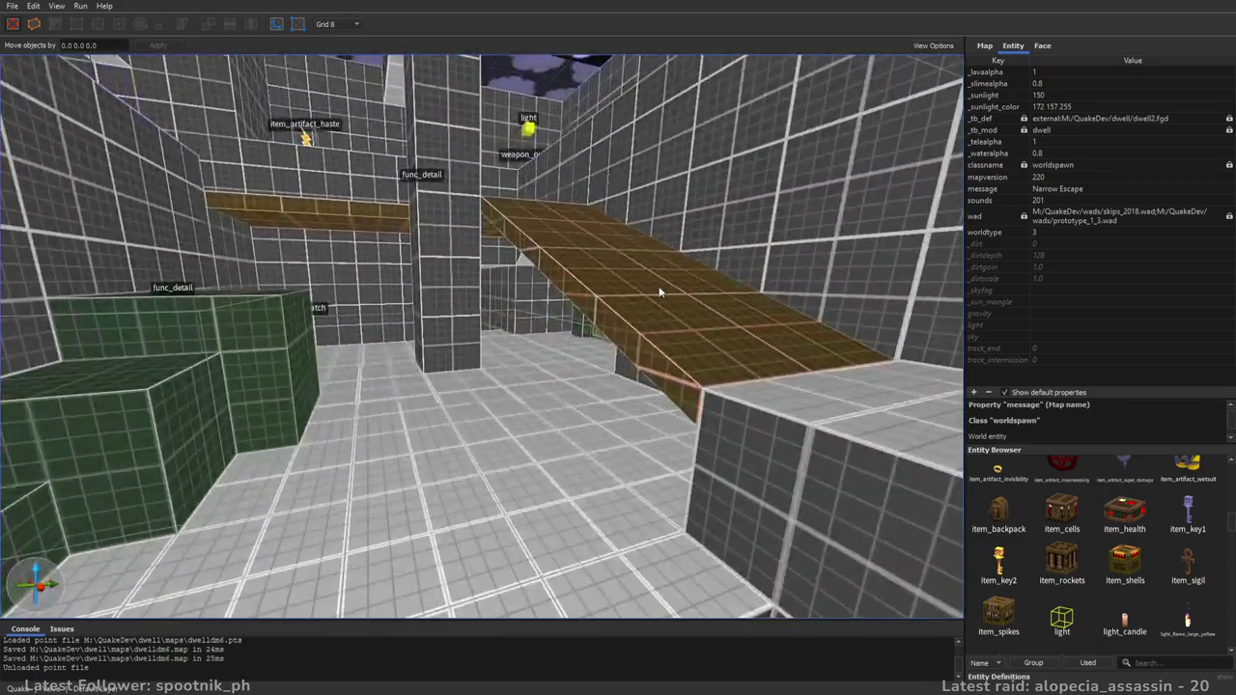
{"action": "key", "text": "ctrl+s"}
- Examine the hall around the floor pit with the door and button, the green crates and the ledge of ammo items
{"action": "key", "text": "s"}
{"action": "right_click_drag", "start_coordinate": [708, 352], "coordinate": [595, 393]}
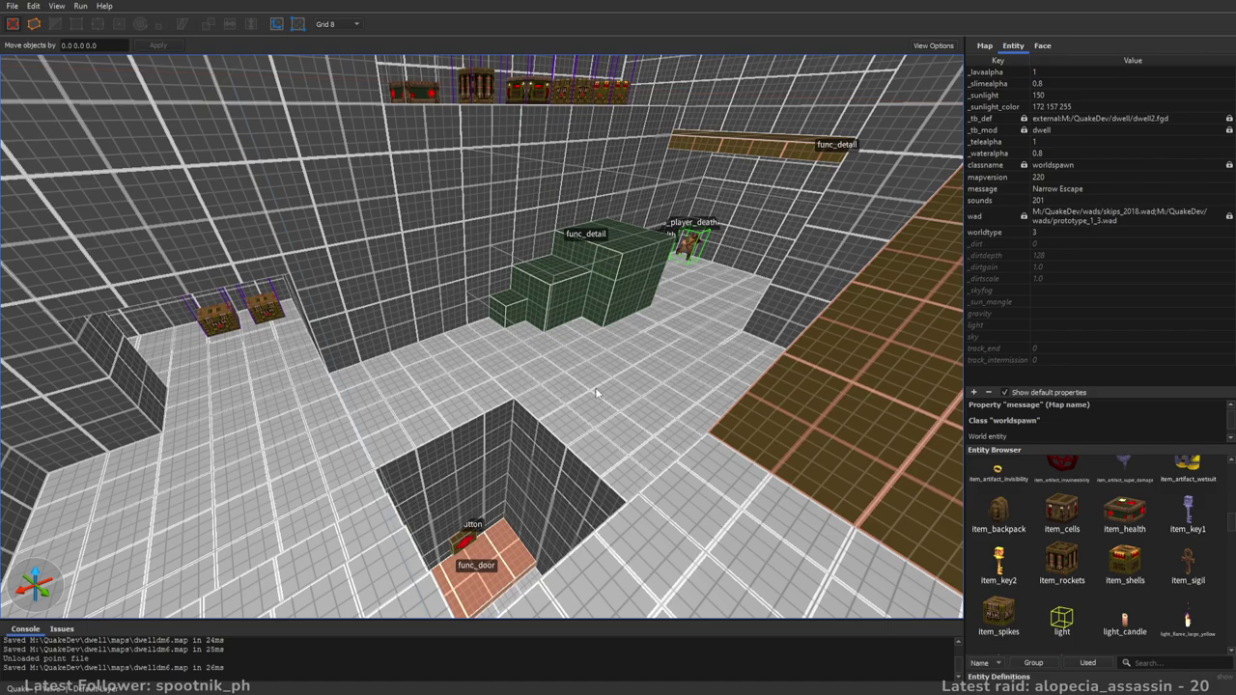
{"action": "right_click_drag", "start_coordinate": [221, 349], "coordinate": [553, 414]}
{"action": "key", "text": "w"}
{"action": "key", "text": "s"}
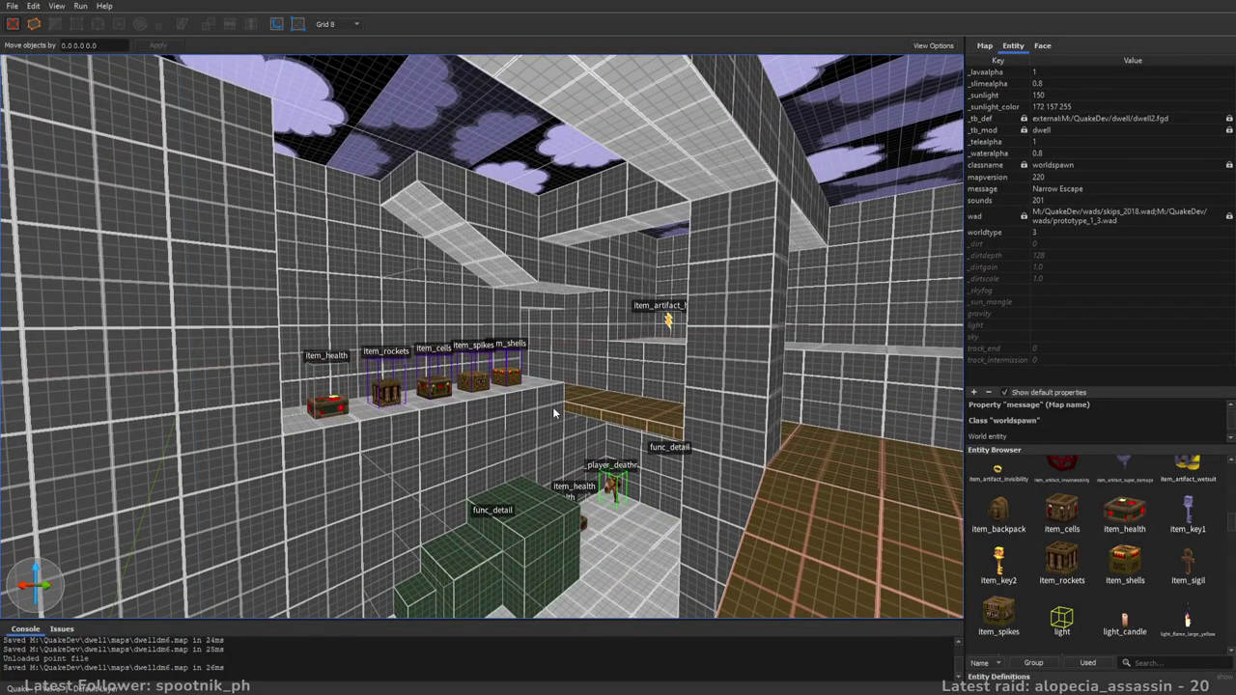